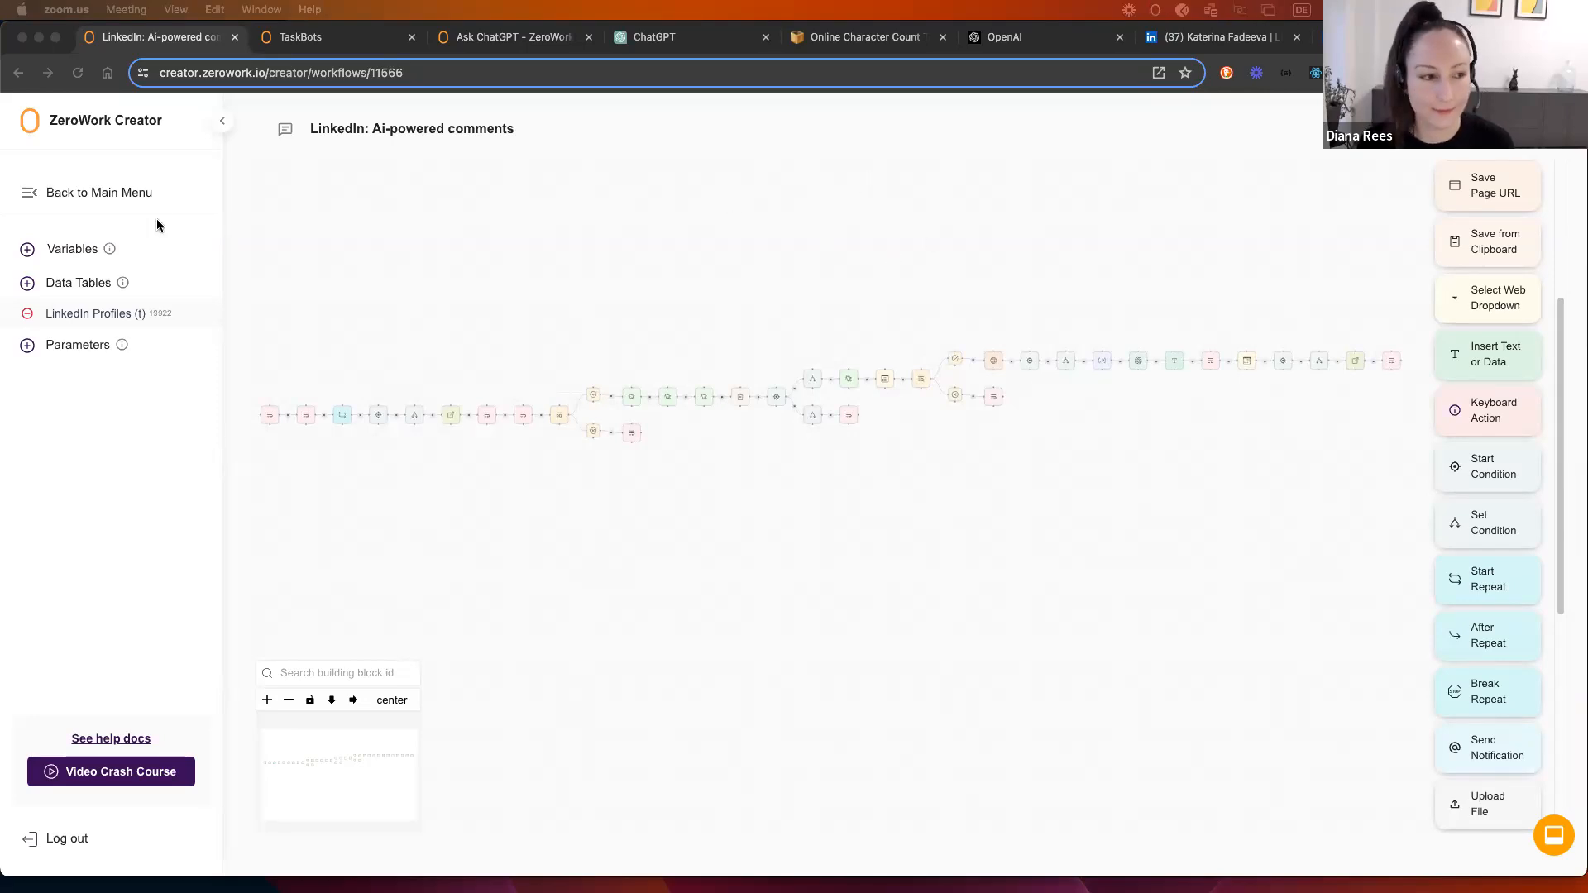
Step: Open the LinkedIn Profiles data table to view profile links, names, post text and comments
{"action": "left_click", "coordinate": [769, 234]}
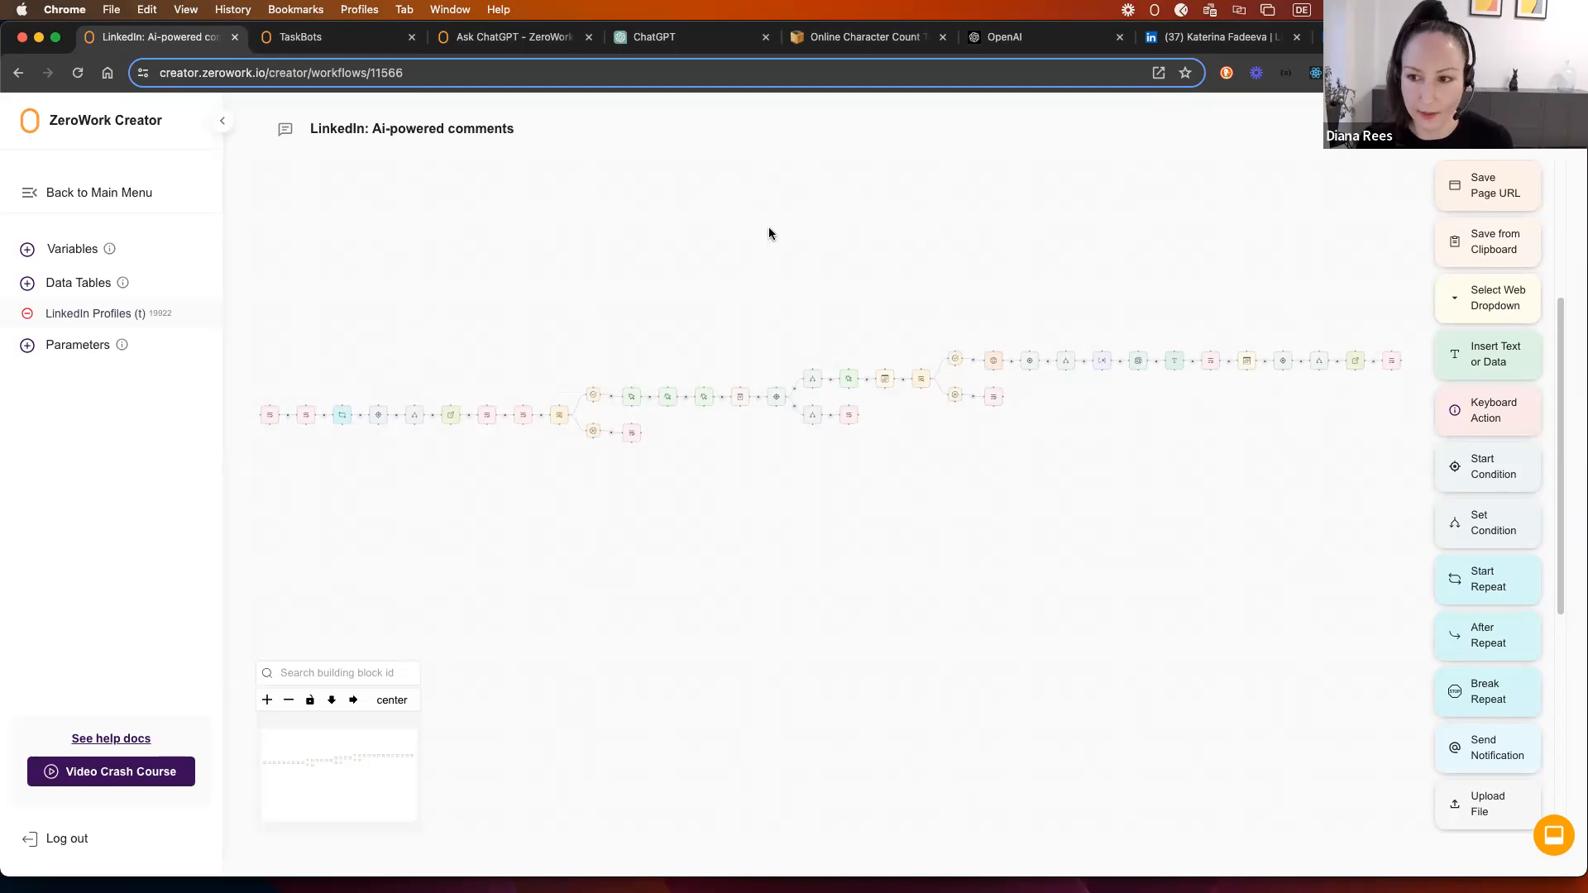
{"action": "scroll", "coordinate": [1464, 330], "scroll_direction": "up", "scroll_amount": 3}
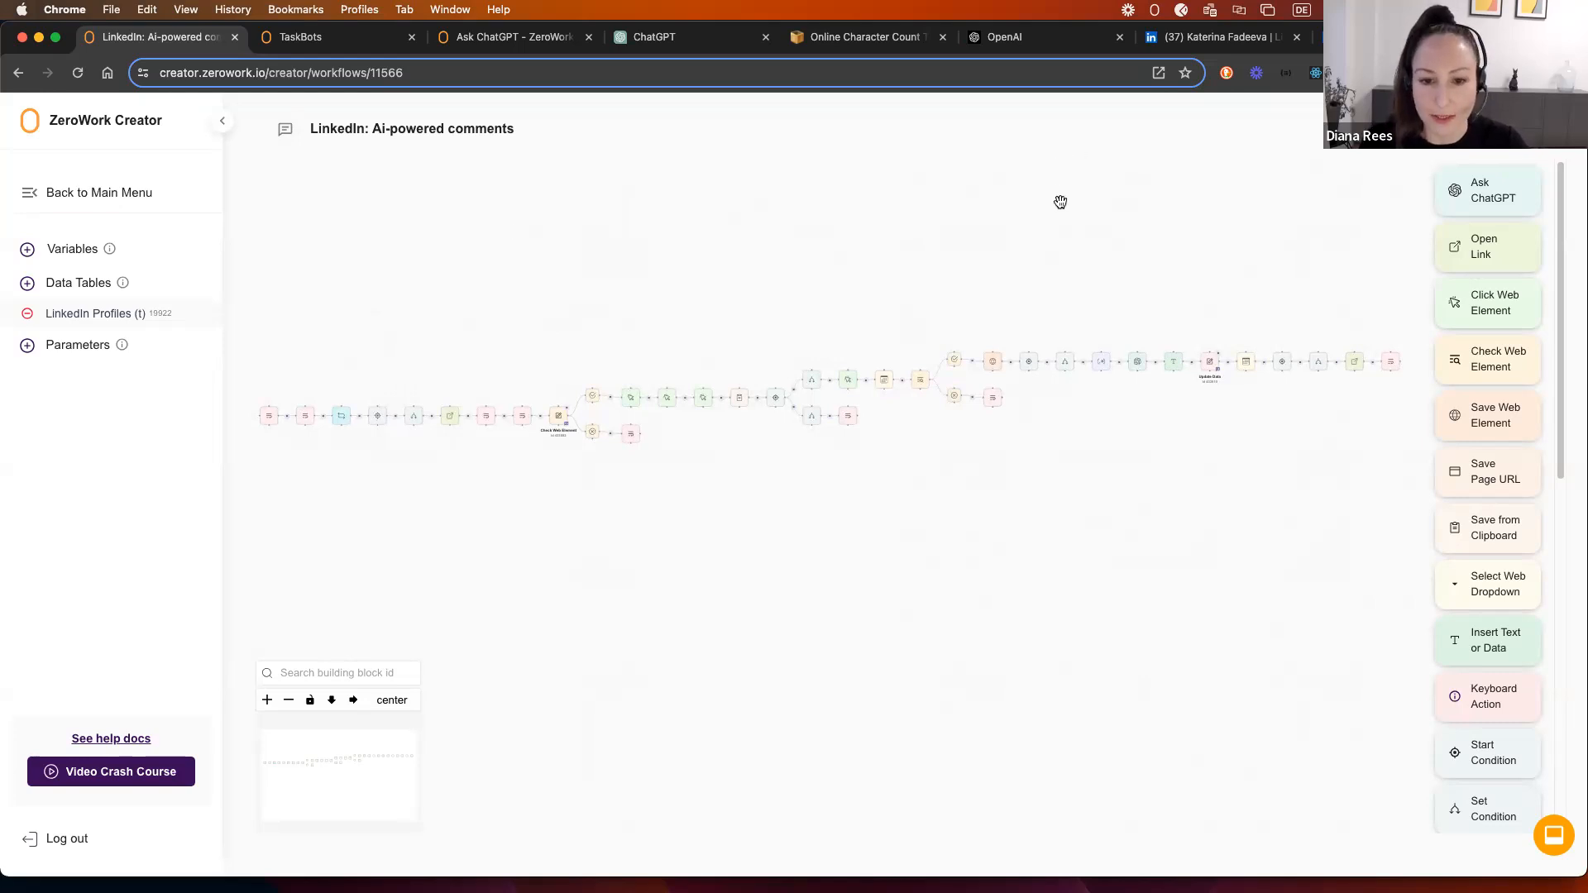
{"action": "left_click", "coordinate": [60, 319]}
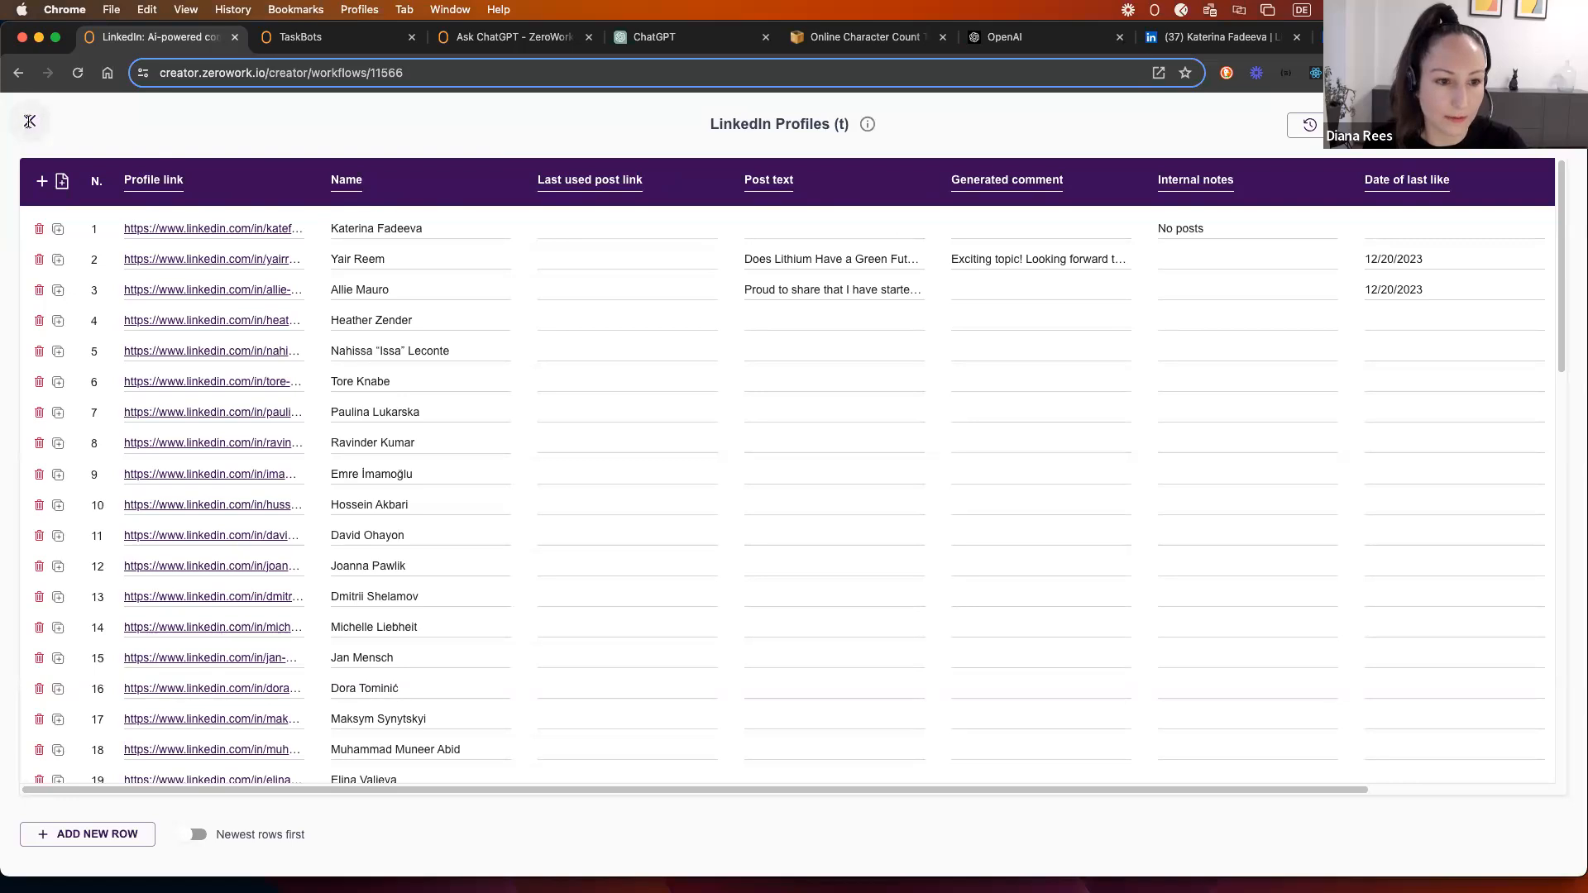
Step: Close the LinkedIn Profiles table and switch to the LinkedIn profile tab
{"action": "left_click", "coordinate": [30, 121]}
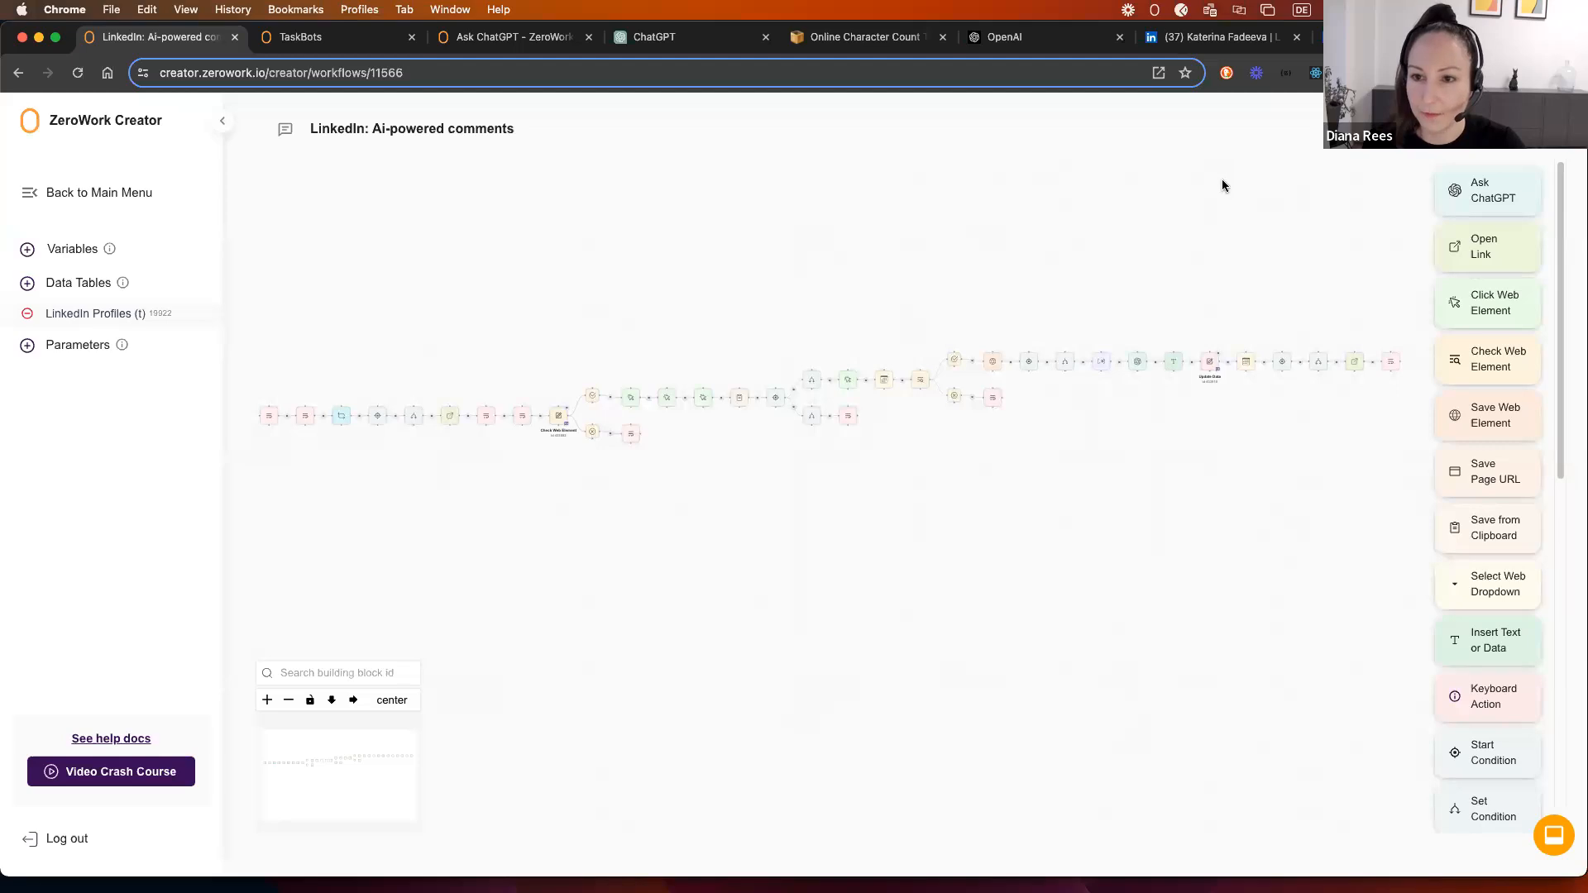
{"action": "left_click", "coordinate": [1222, 36]}
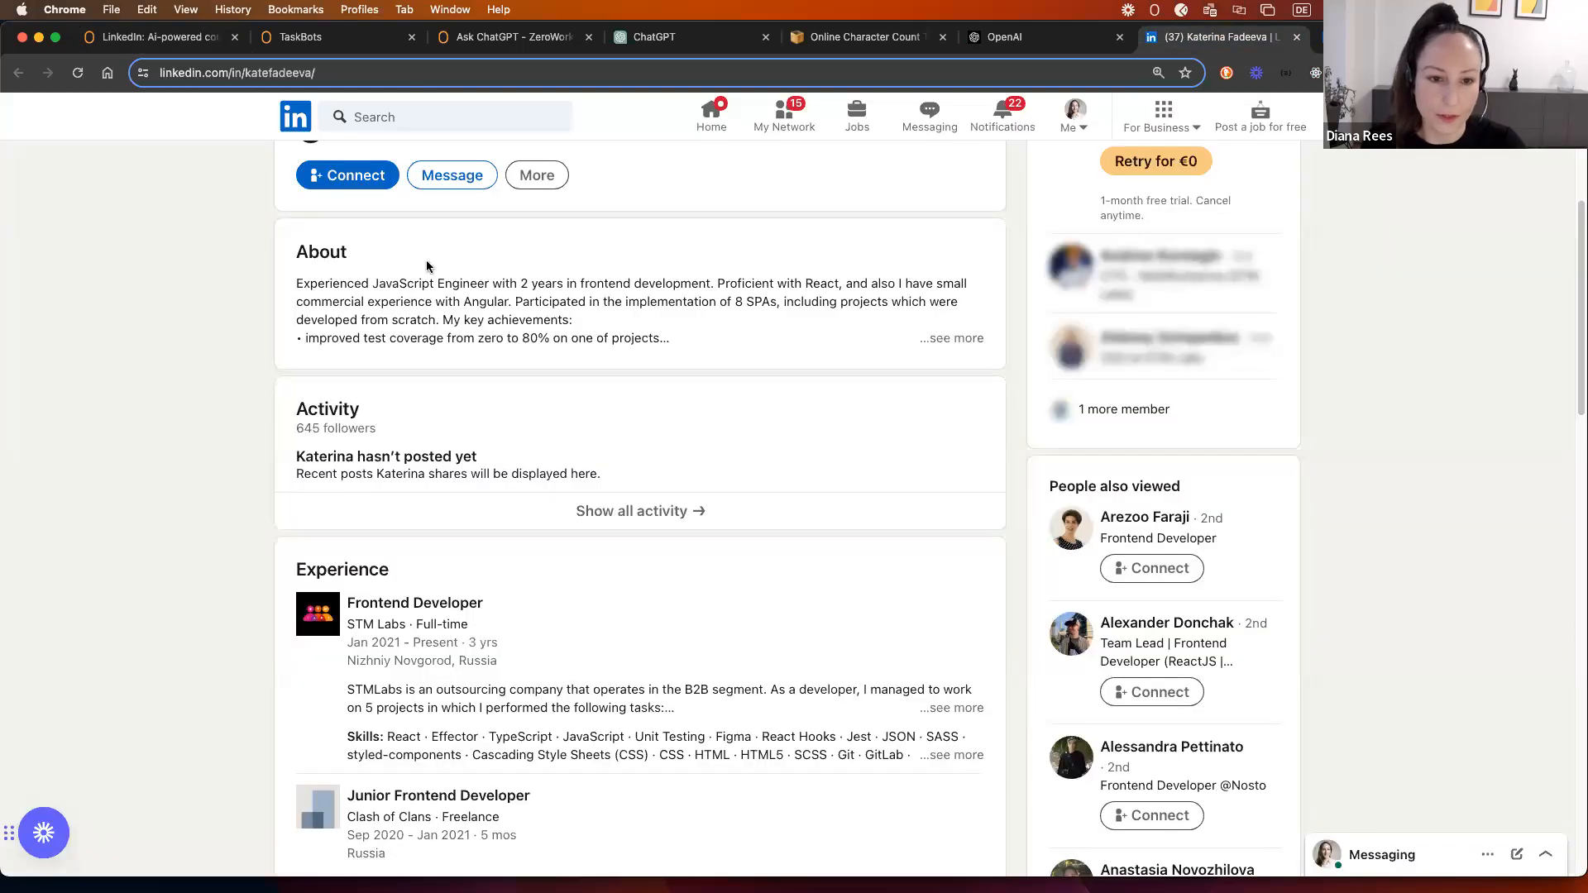
Step: Scroll through the profile with no posts, then move to another LinkedIn profile tab
{"action": "scroll", "coordinate": [17, 288], "scroll_direction": "up", "scroll_amount": 5}
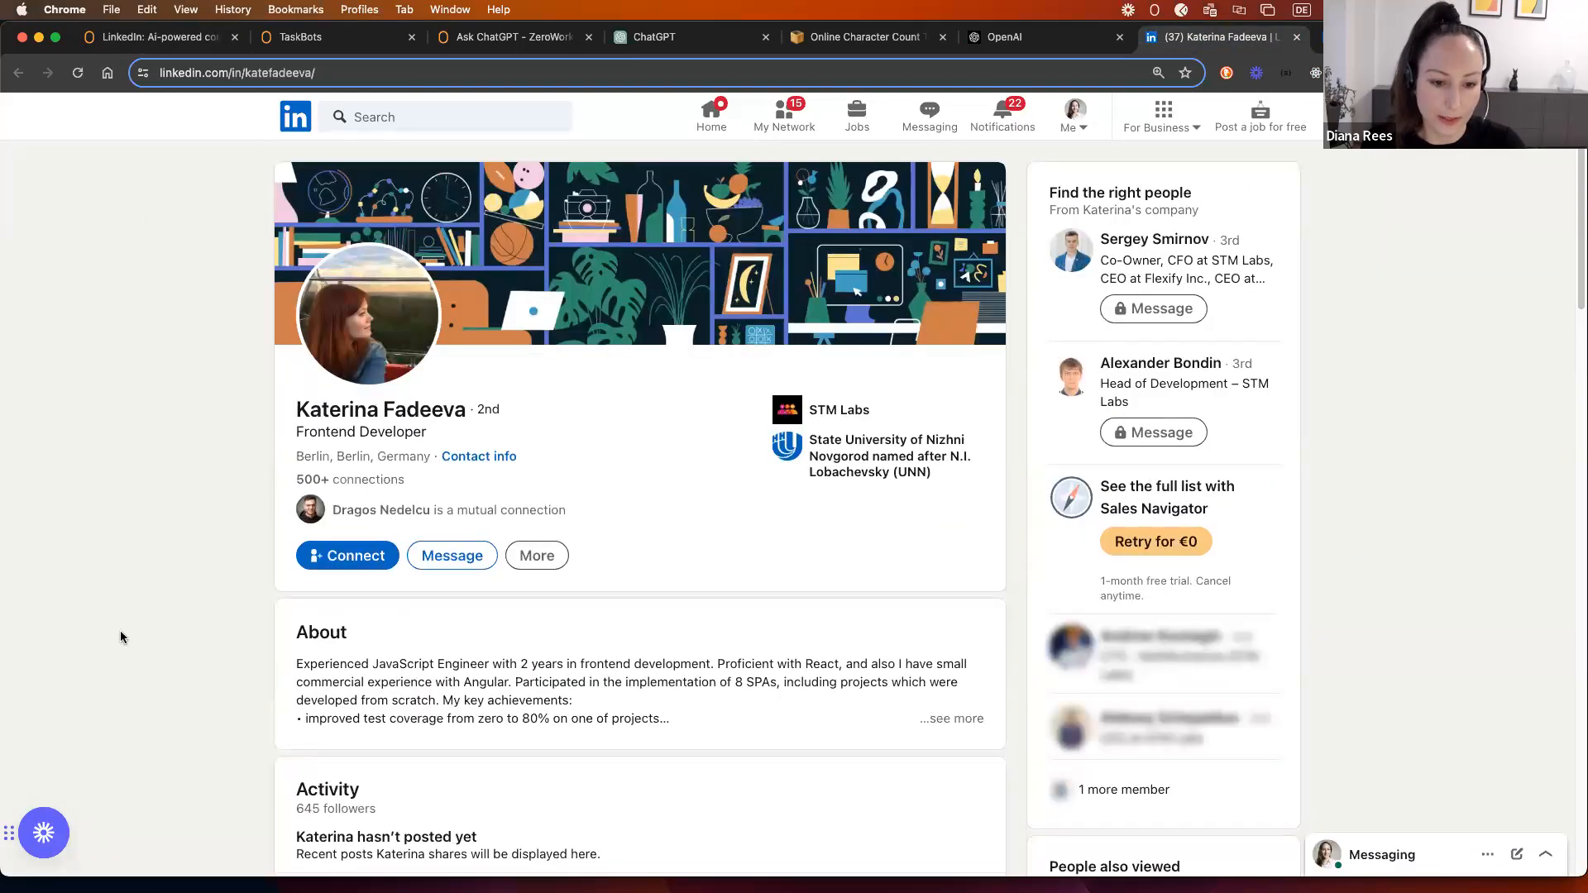
{"action": "scroll", "coordinate": [126, 603], "scroll_direction": "down", "scroll_amount": 6}
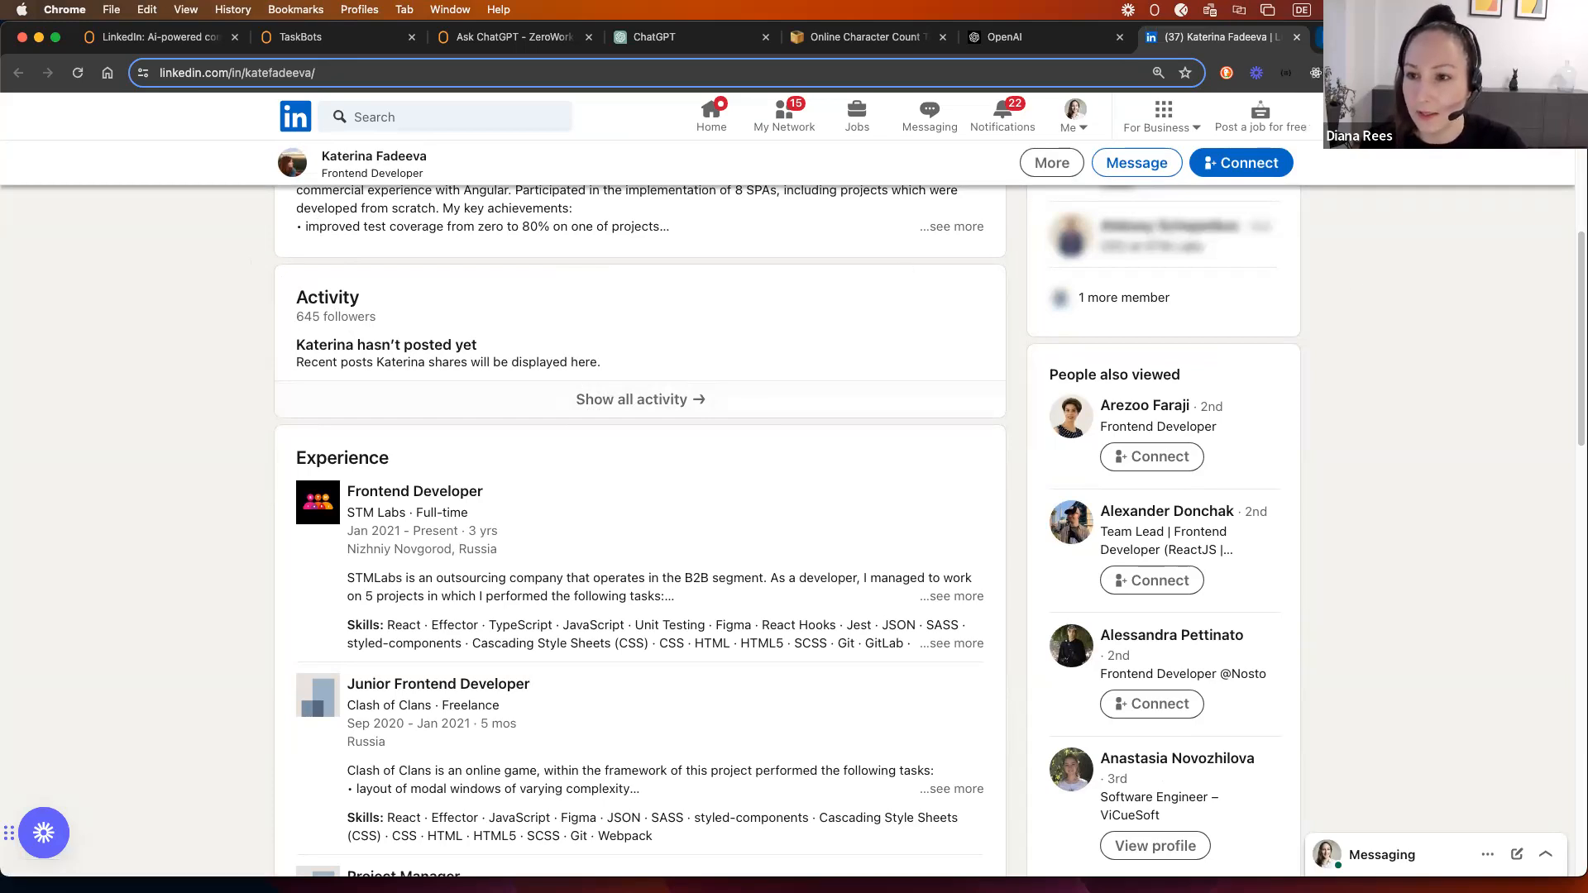
{"action": "left_click", "coordinate": [676, 41]}
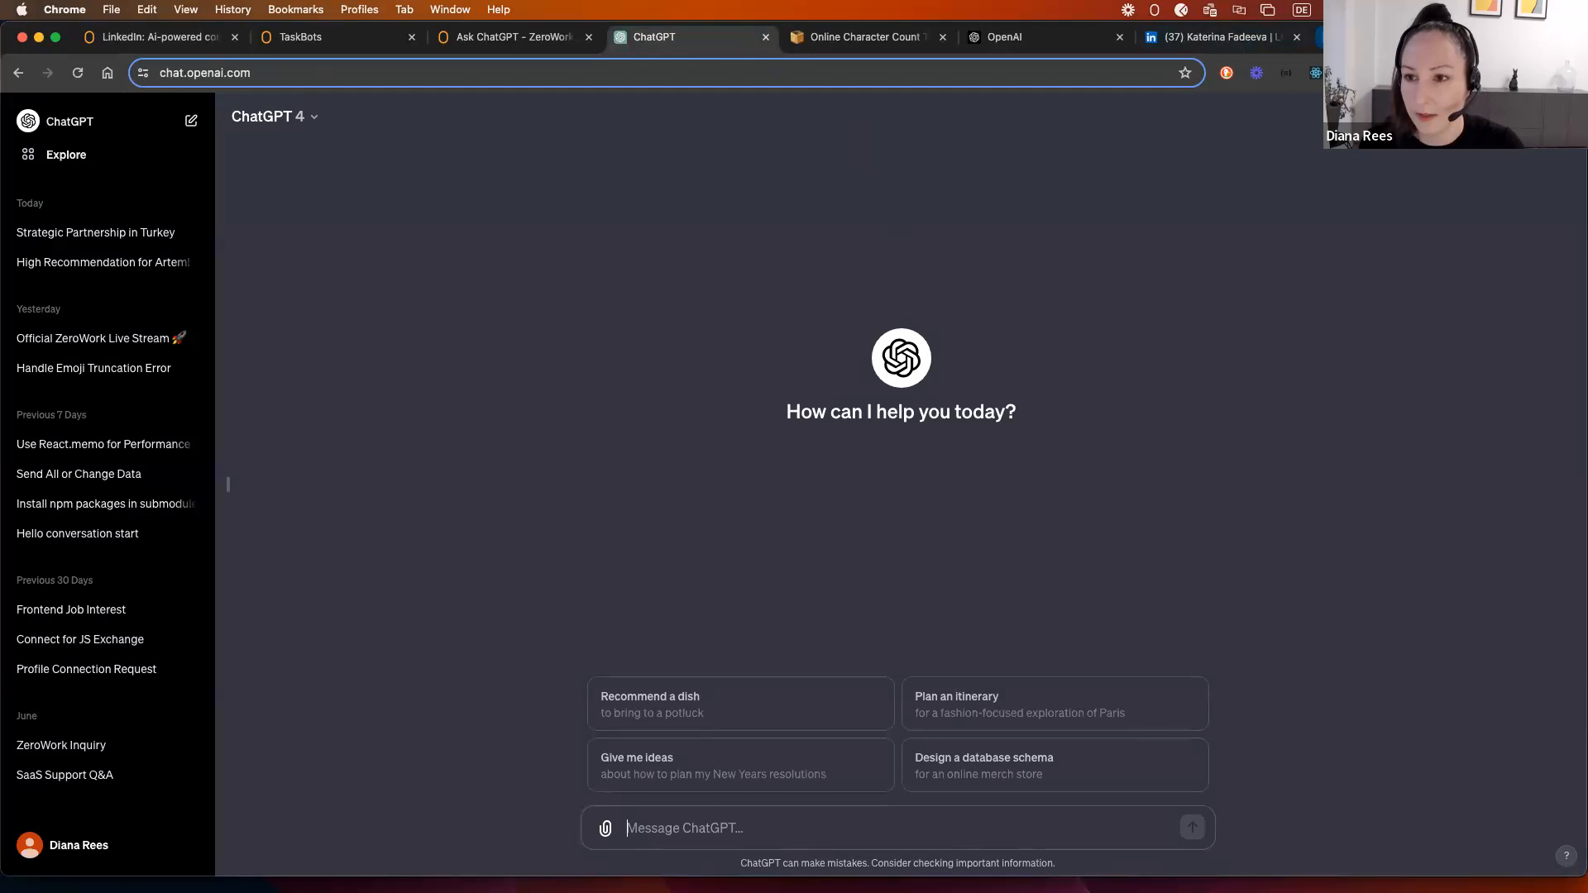
{"action": "left_click", "coordinate": [1373, 37]}
Step: Dismiss the link-copied notice and open this profile's full posts list from Activity
{"action": "scroll", "coordinate": [82, 414], "scroll_direction": "up", "scroll_amount": 4}
{"action": "scroll", "coordinate": [82, 420], "scroll_direction": "down", "scroll_amount": 1}
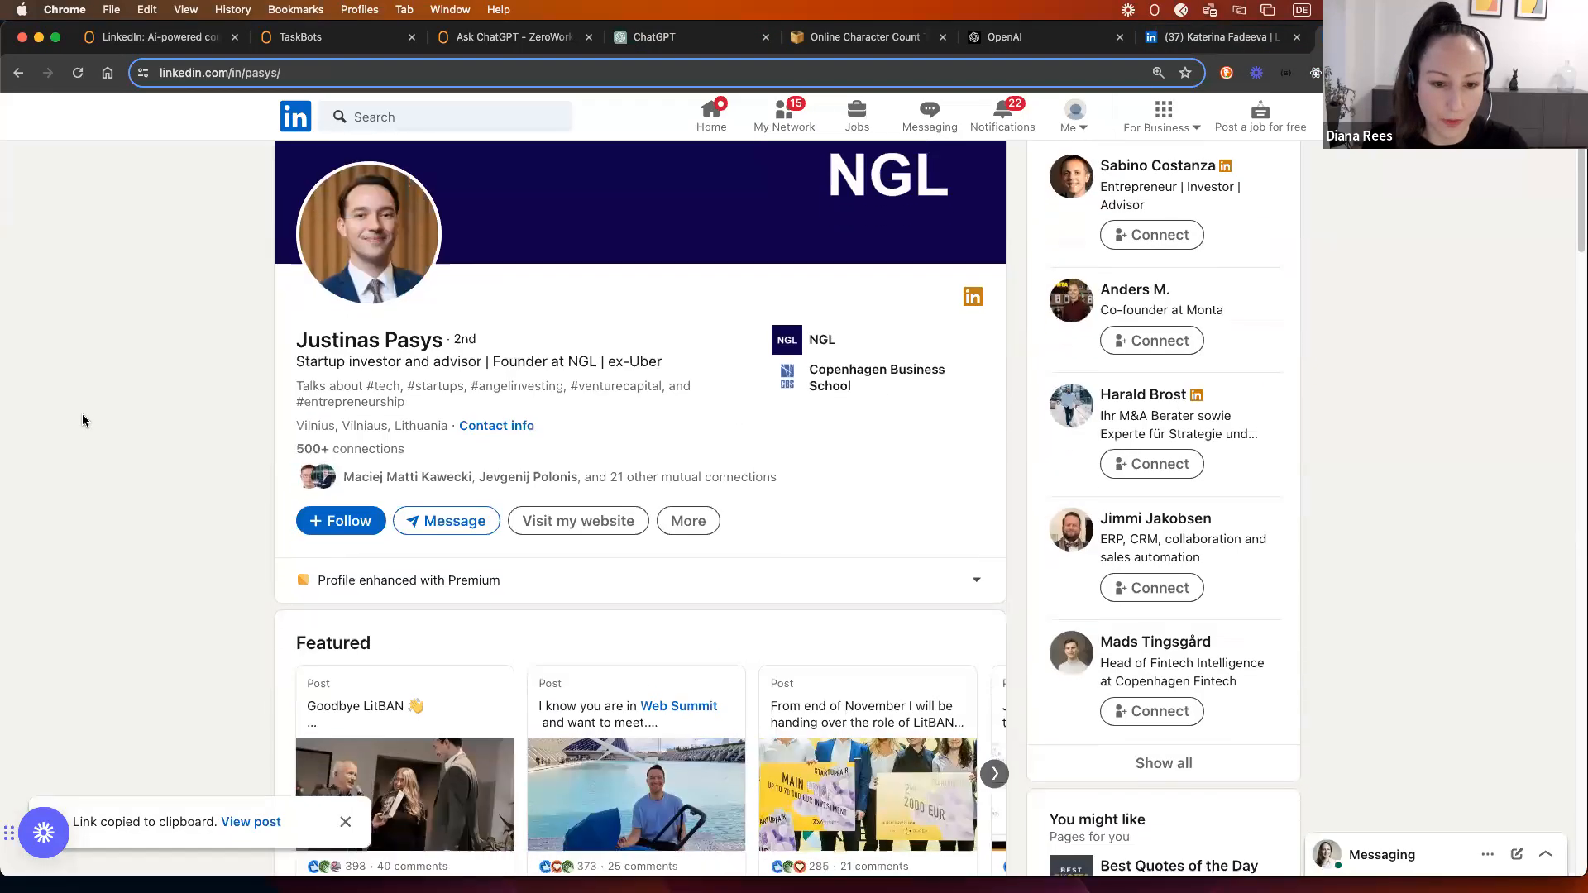
{"action": "scroll", "coordinate": [82, 420], "scroll_direction": "down", "scroll_amount": 8}
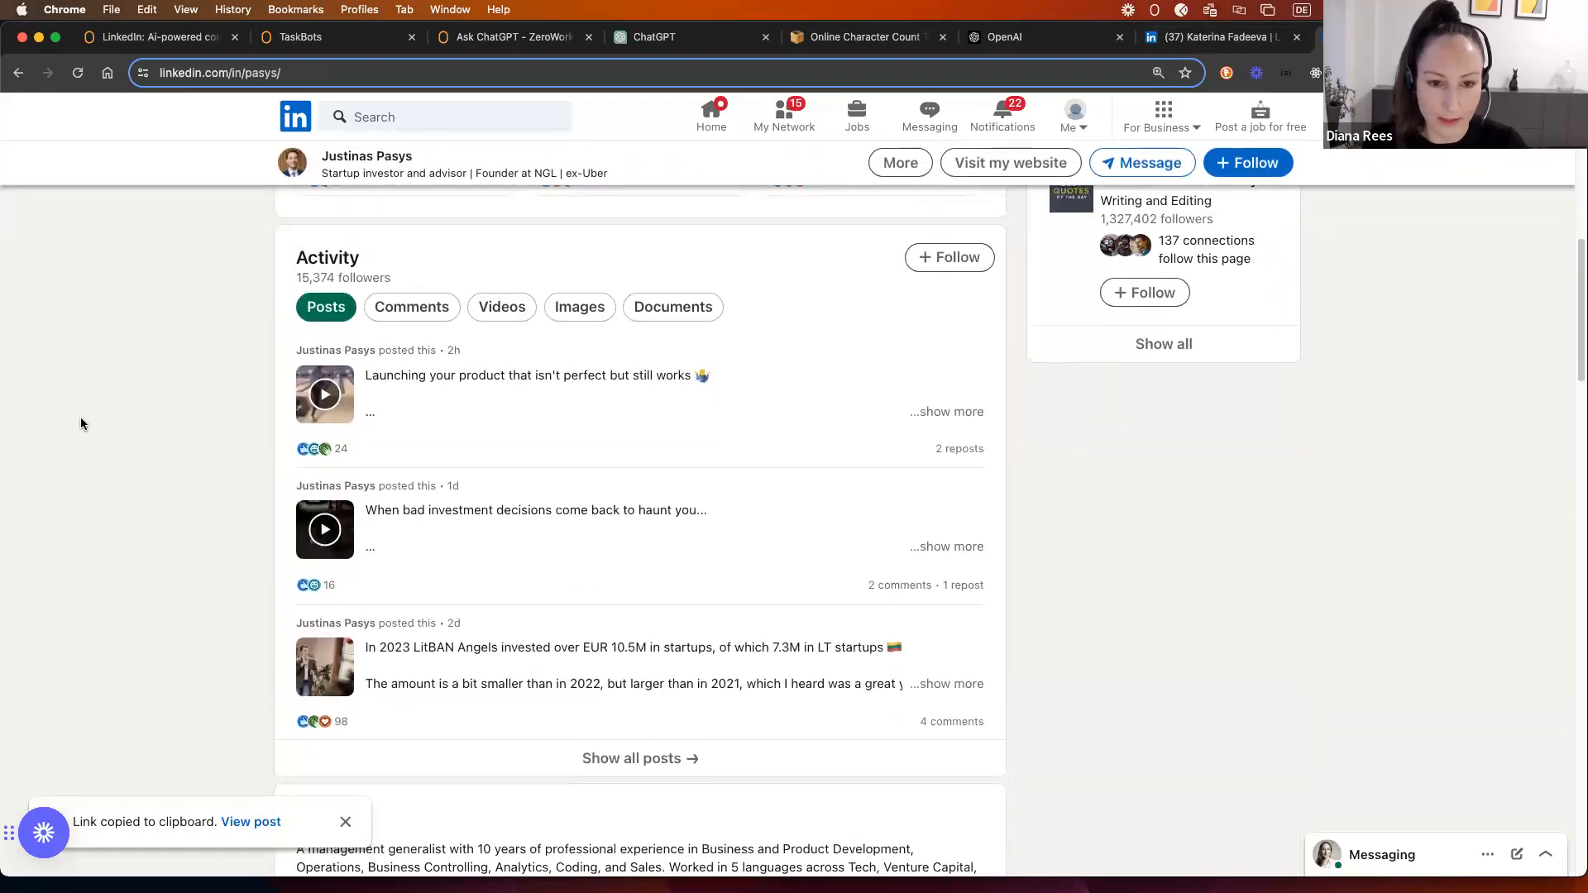
{"action": "scroll", "coordinate": [81, 420], "scroll_direction": "down", "scroll_amount": 1}
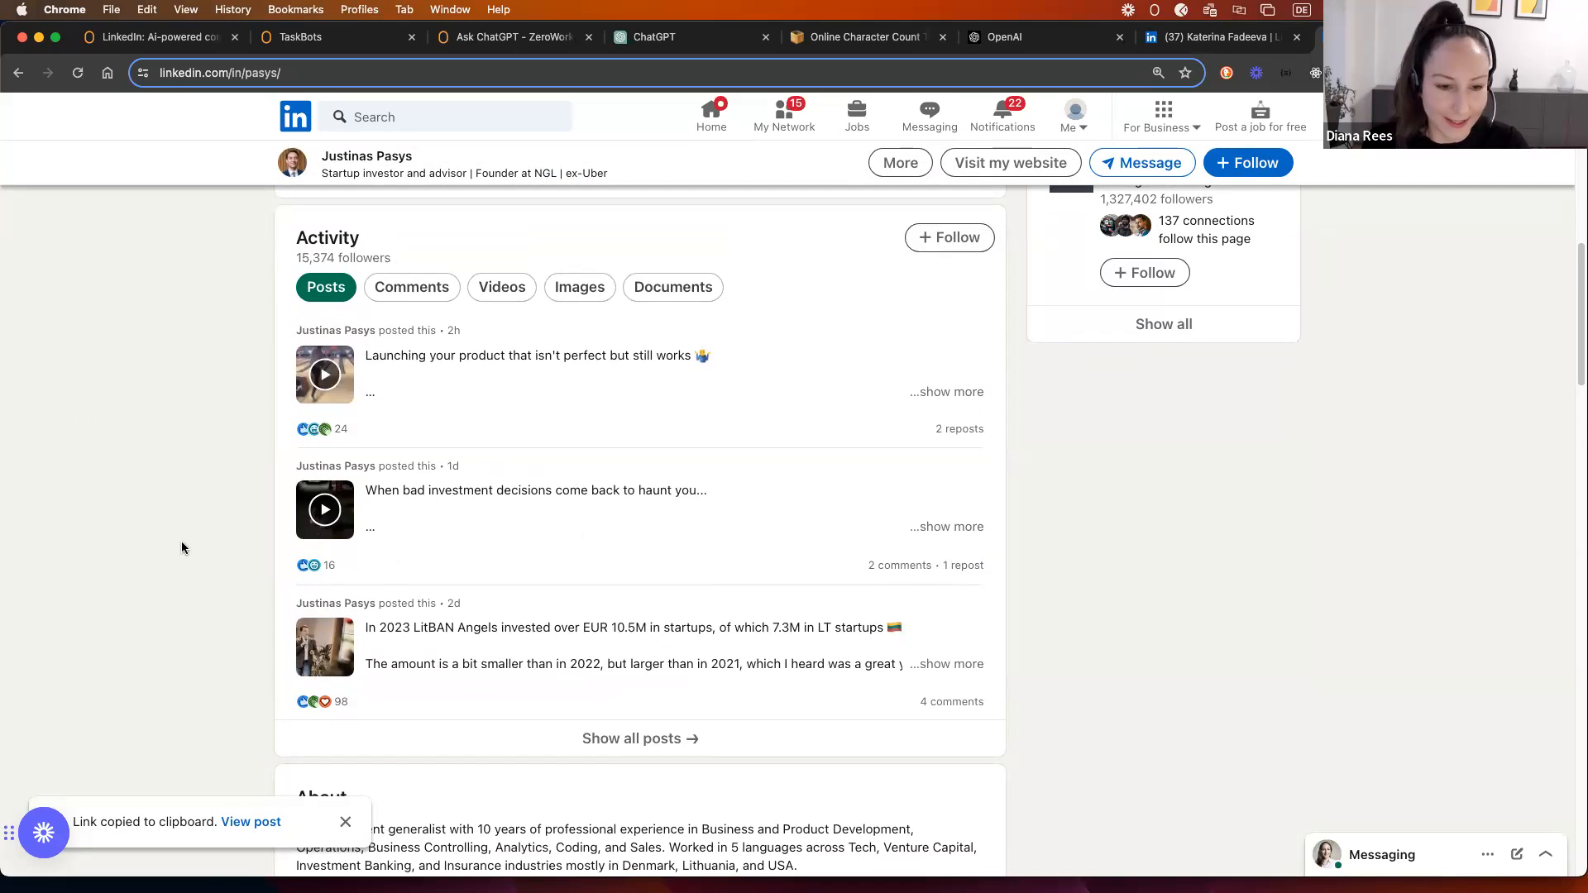
{"action": "scroll", "coordinate": [142, 558], "scroll_direction": "down", "scroll_amount": 1}
{"action": "scroll", "coordinate": [137, 561], "scroll_direction": "up", "scroll_amount": 1}
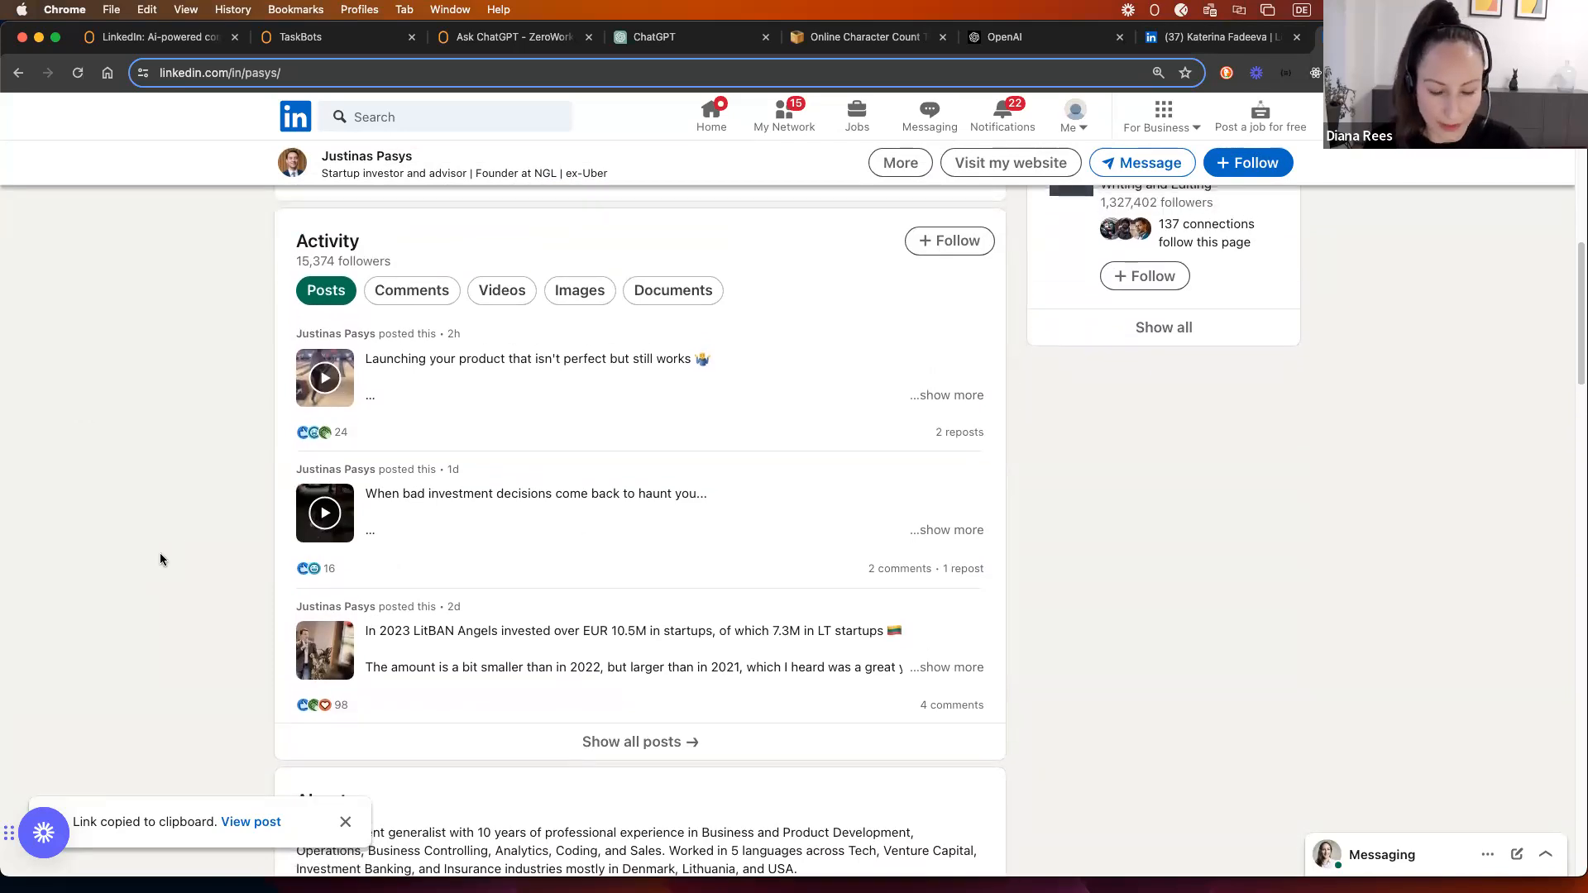
{"action": "left_click", "coordinate": [343, 824]}
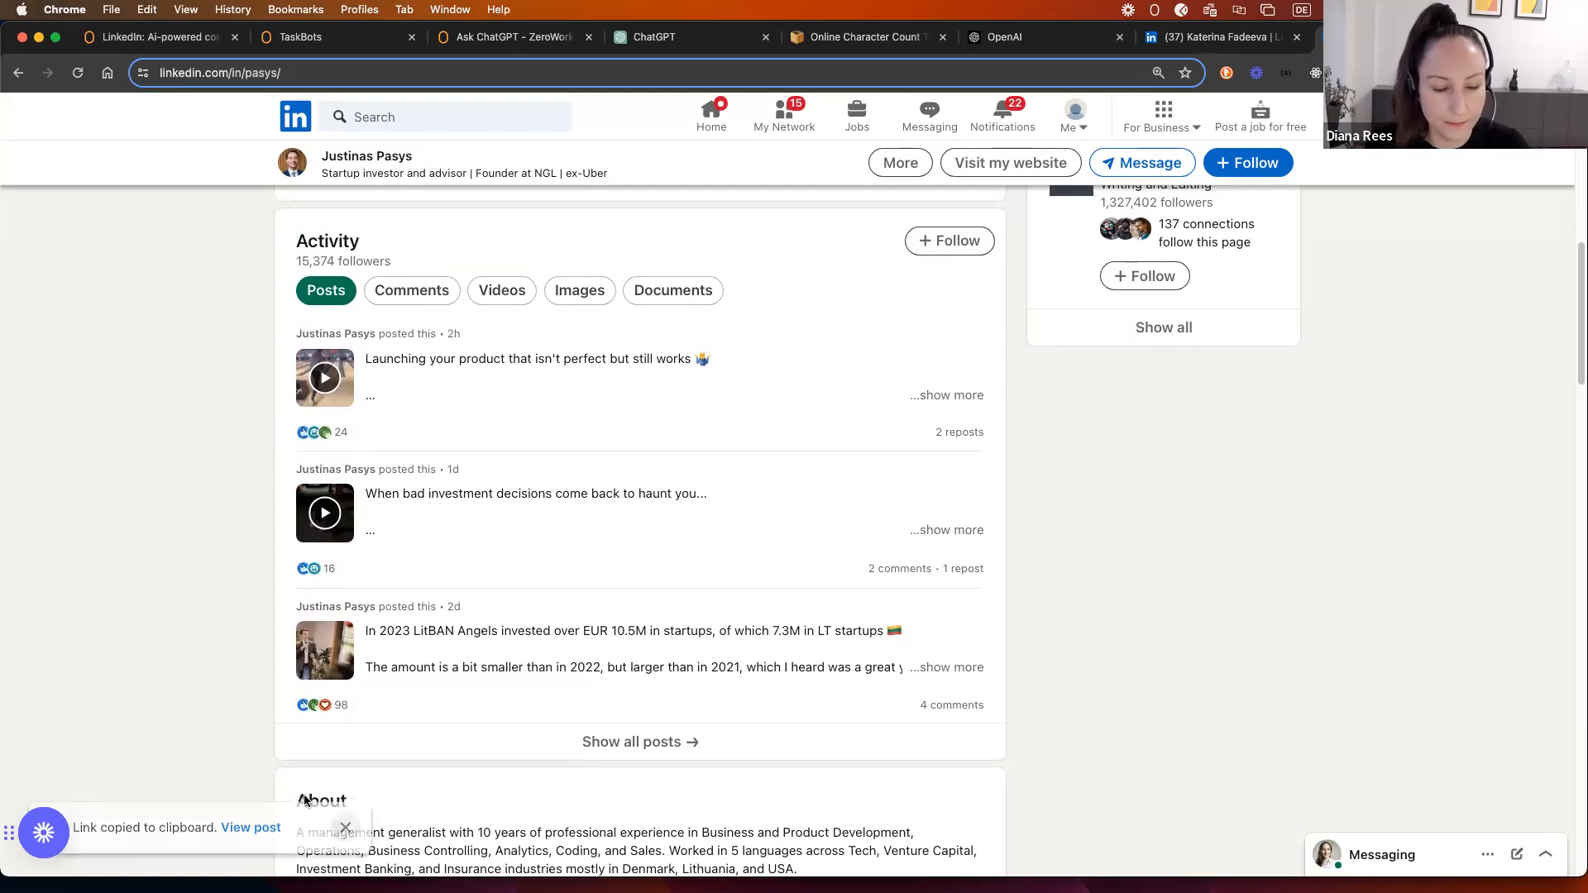
{"action": "left_click", "coordinate": [639, 743]}
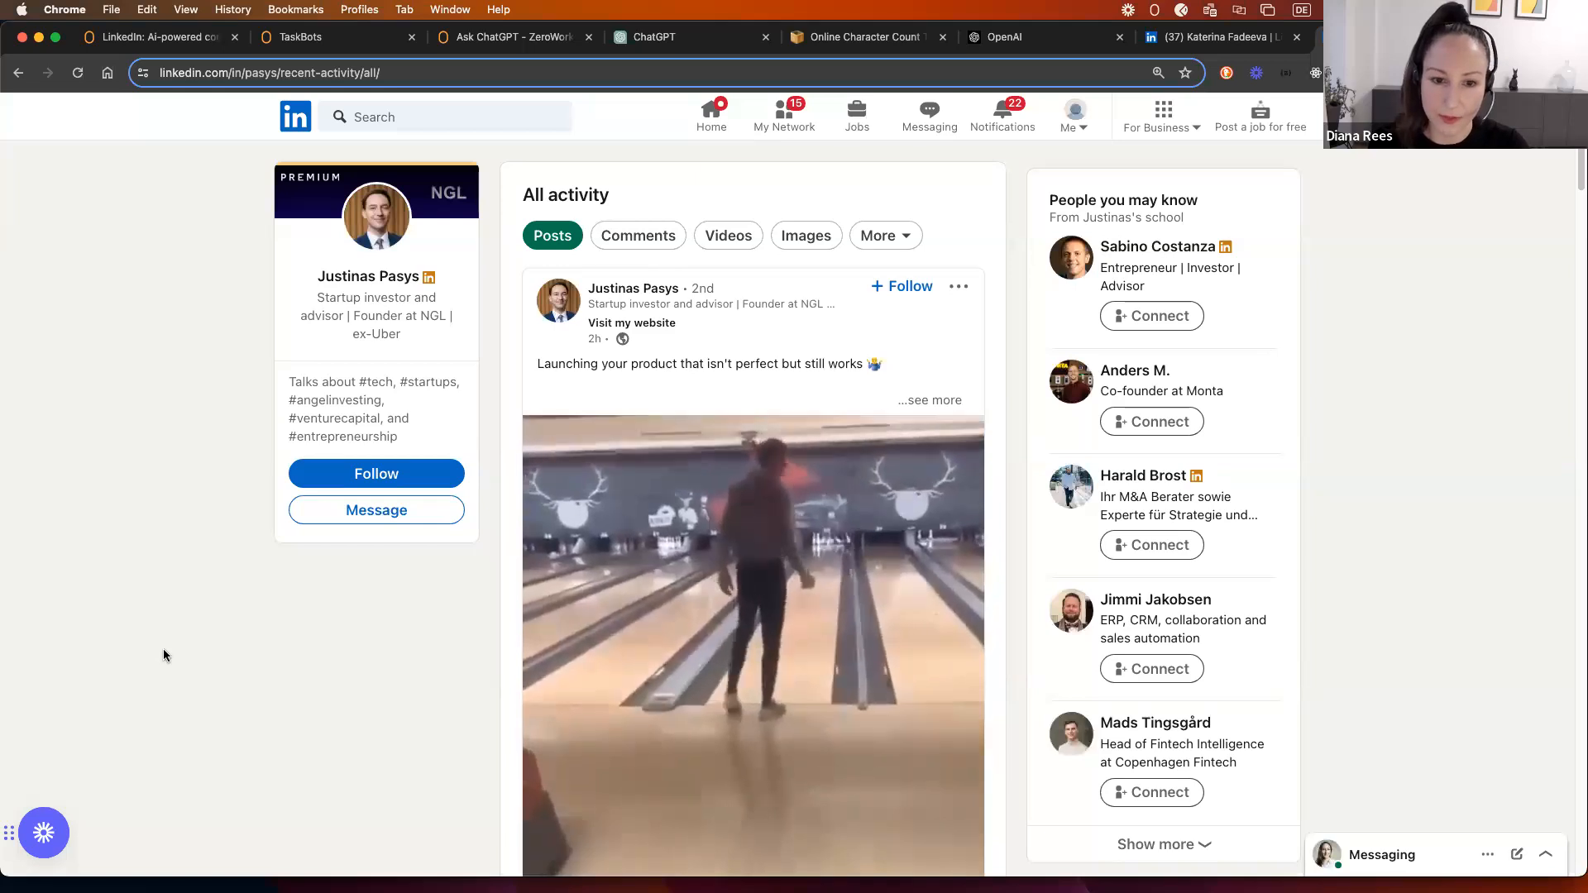
Step: Open the comment box under the newest post, the bowling video about launching an imperfect product
{"action": "left_click", "coordinate": [959, 287]}
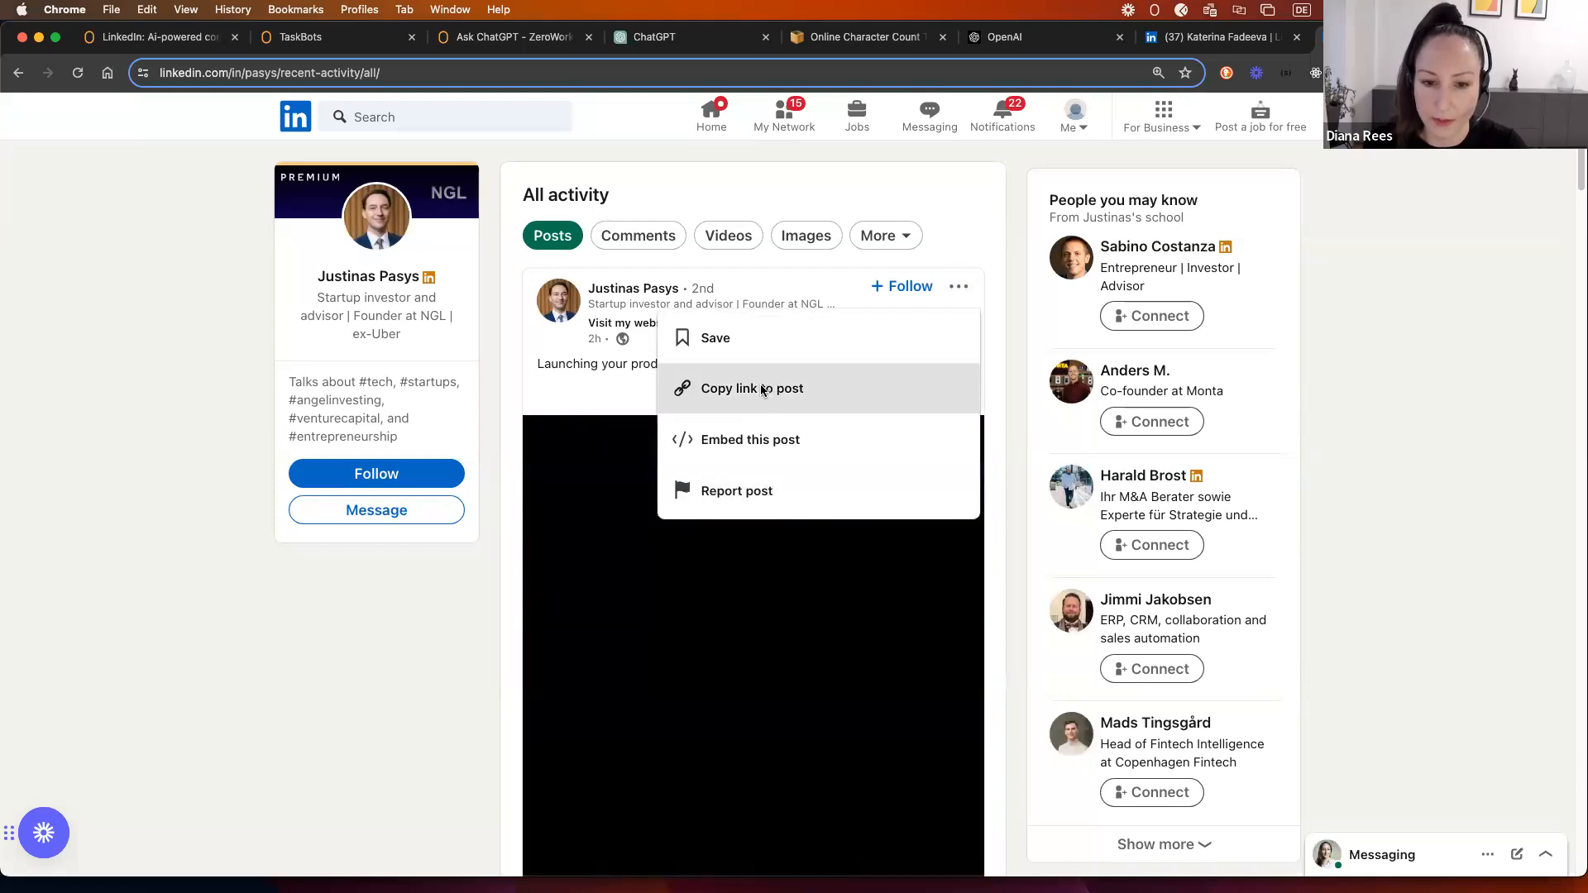
{"action": "left_click", "coordinate": [366, 709]}
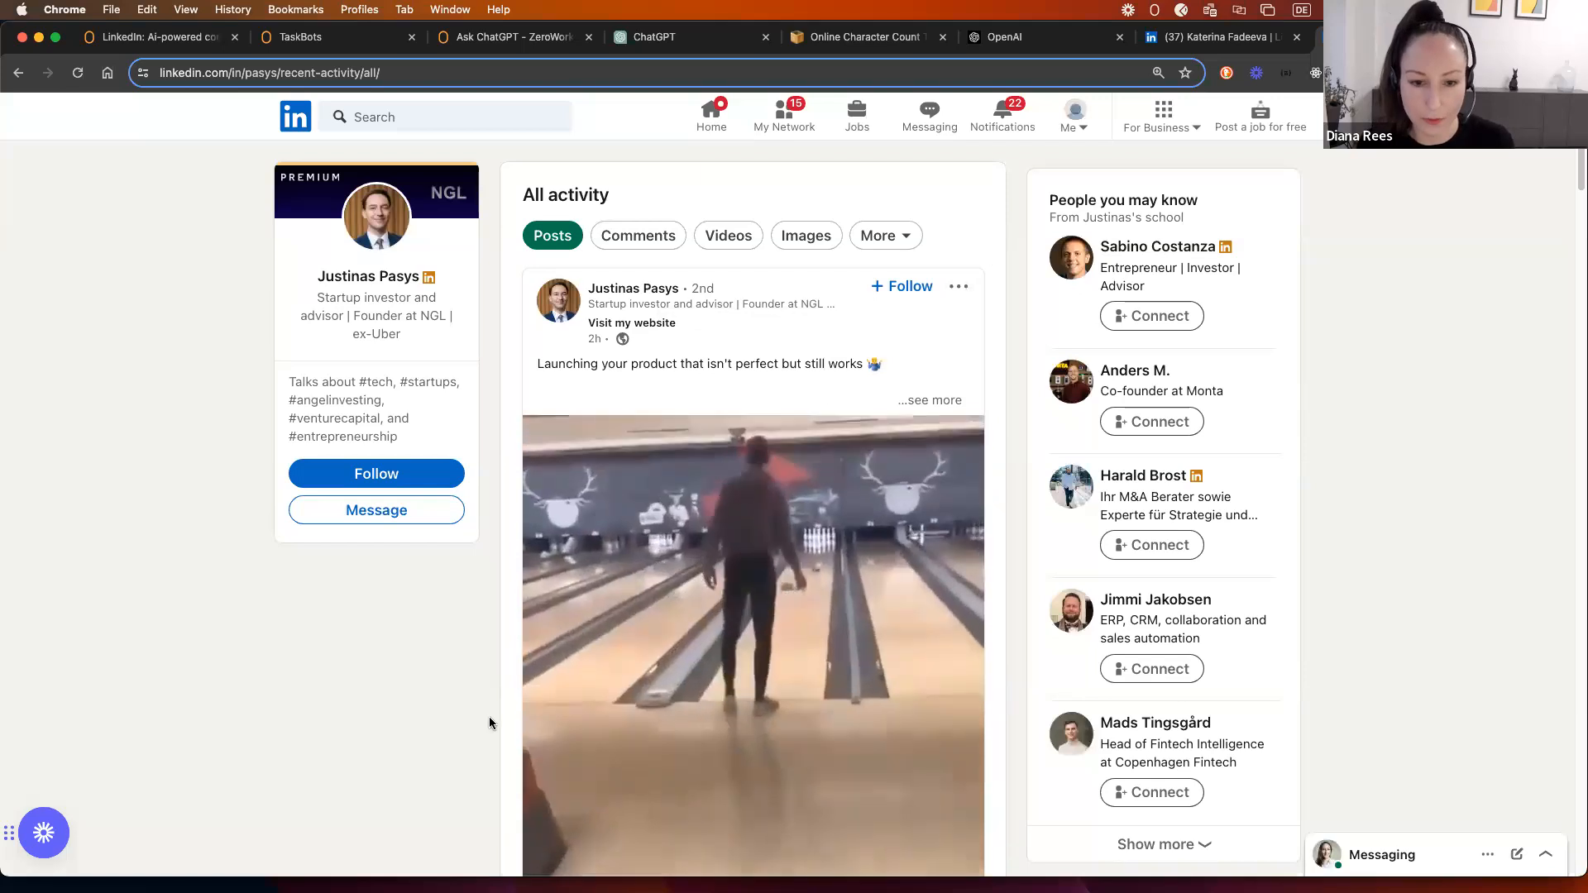
{"action": "scroll", "coordinate": [489, 716], "scroll_direction": "down", "scroll_amount": 5}
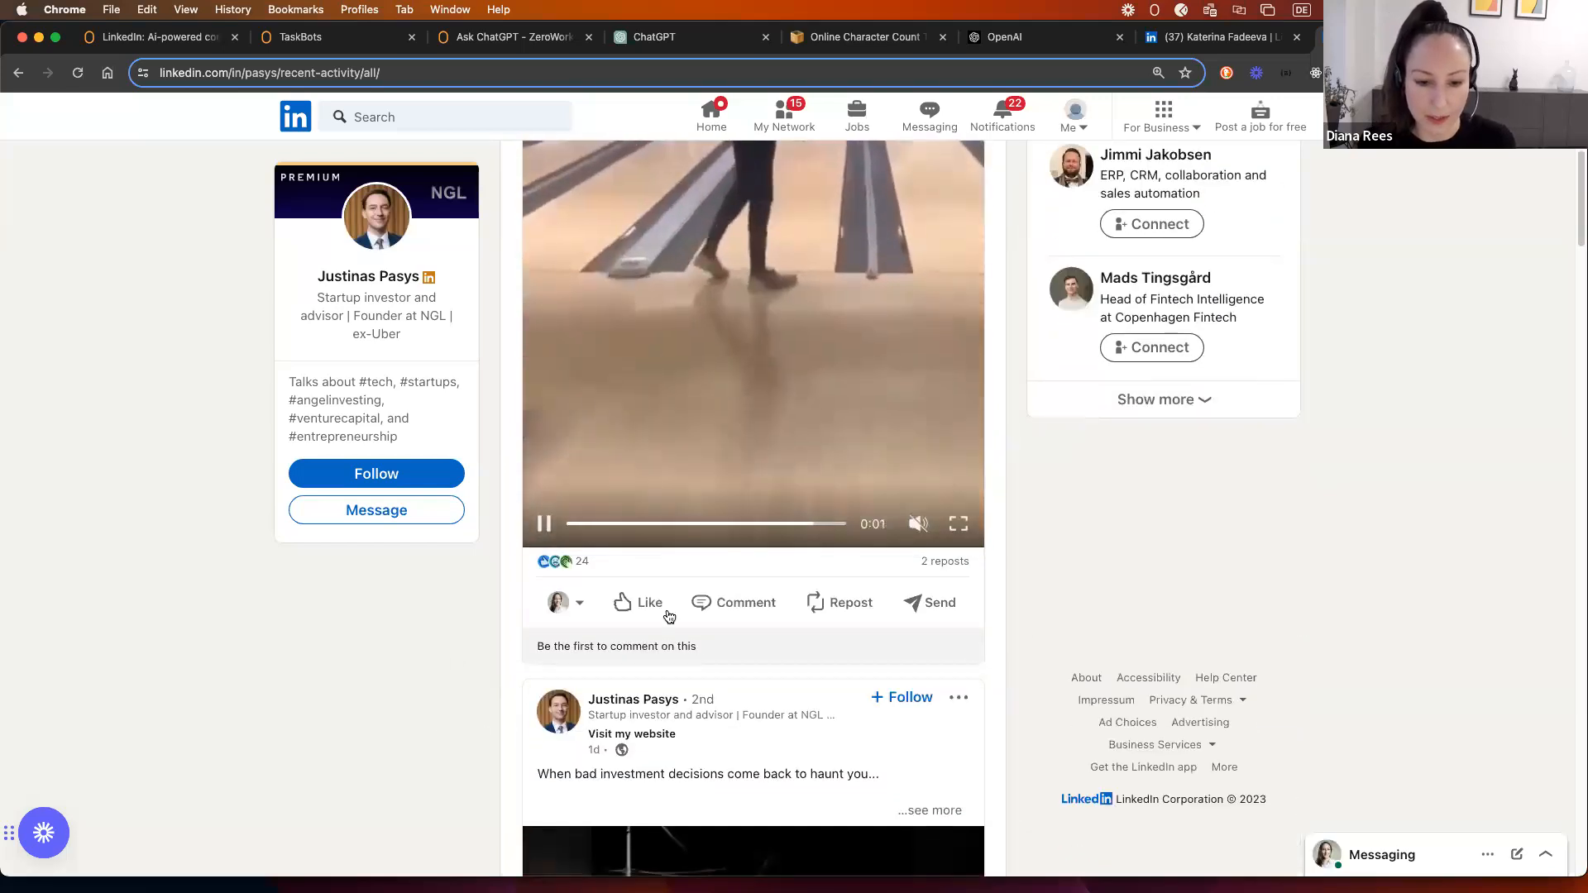
{"action": "mouse_move", "coordinate": [622, 606]}
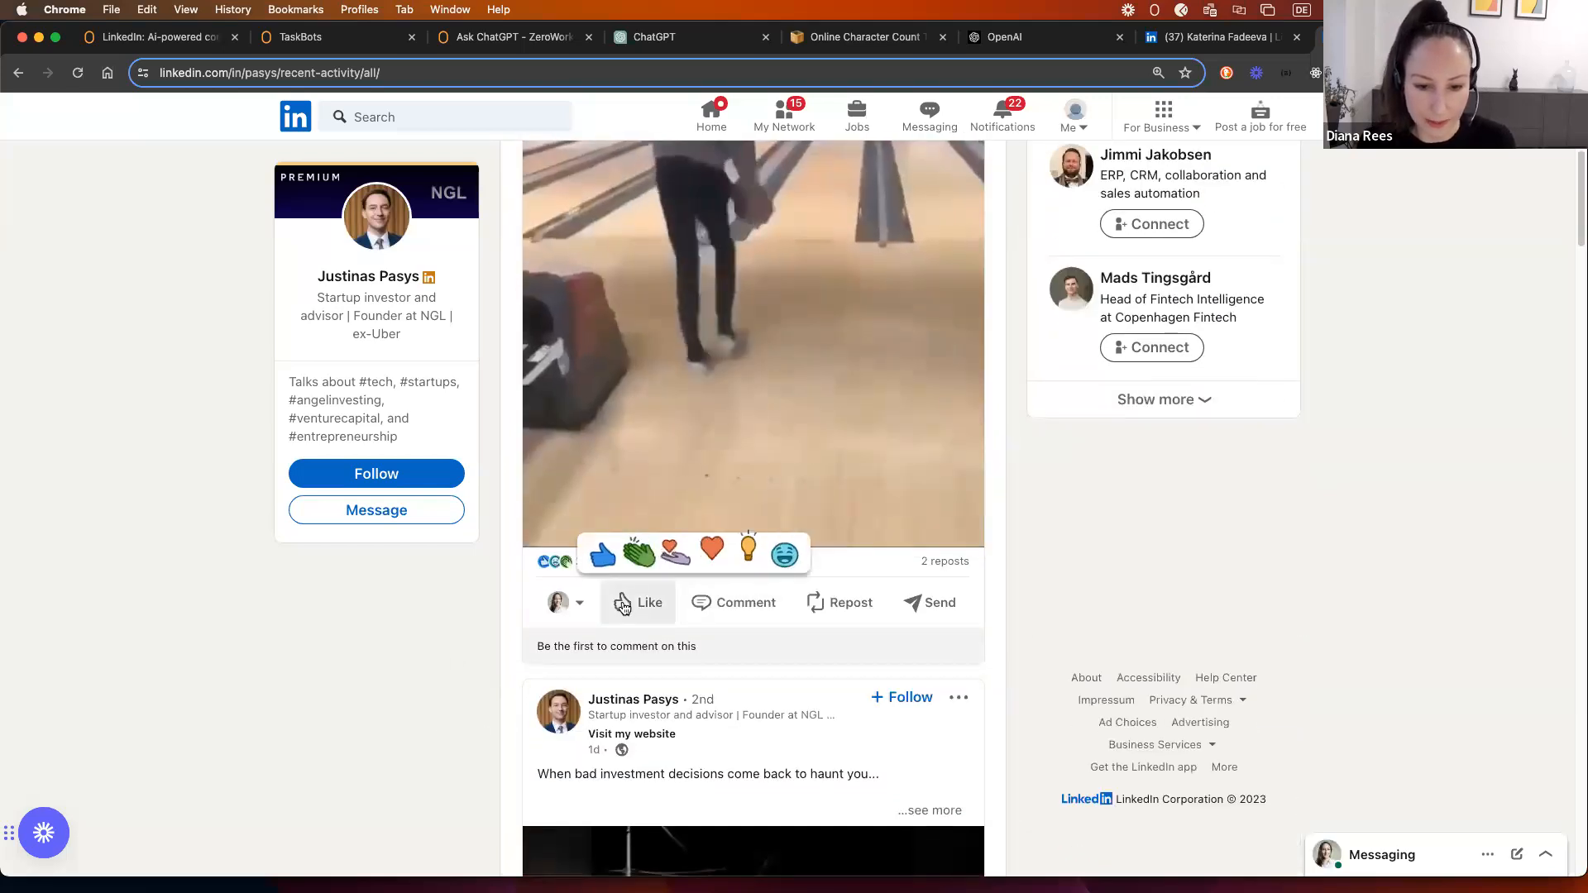
{"action": "left_click", "coordinate": [734, 604]}
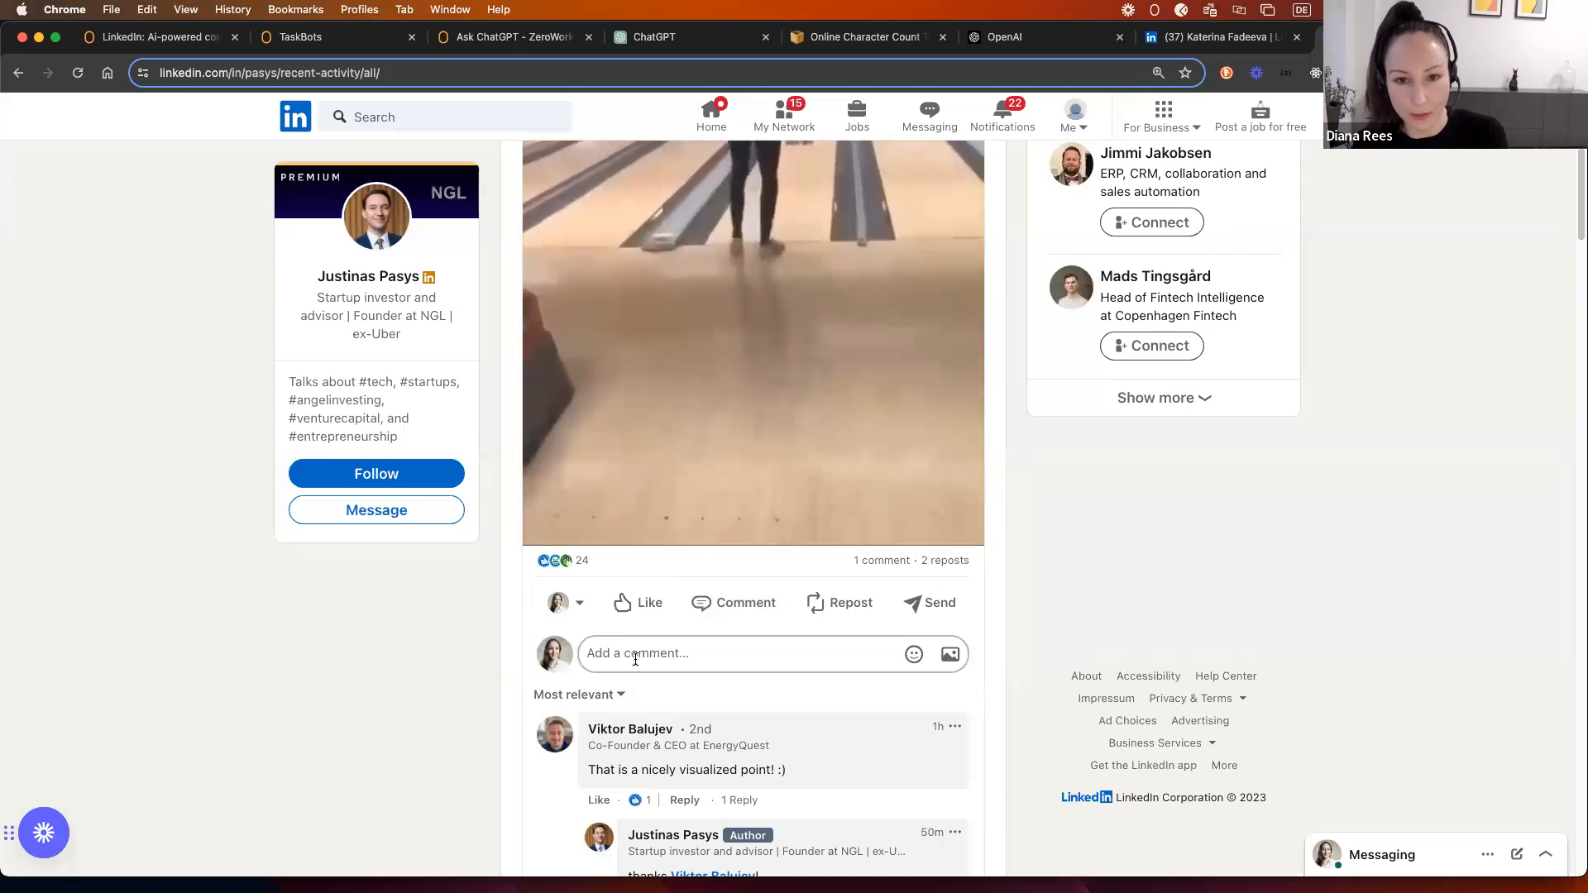
{"action": "scroll", "coordinate": [635, 662], "scroll_direction": "up", "scroll_amount": 4}
{"action": "scroll", "coordinate": [635, 664], "scroll_direction": "up", "scroll_amount": 2}
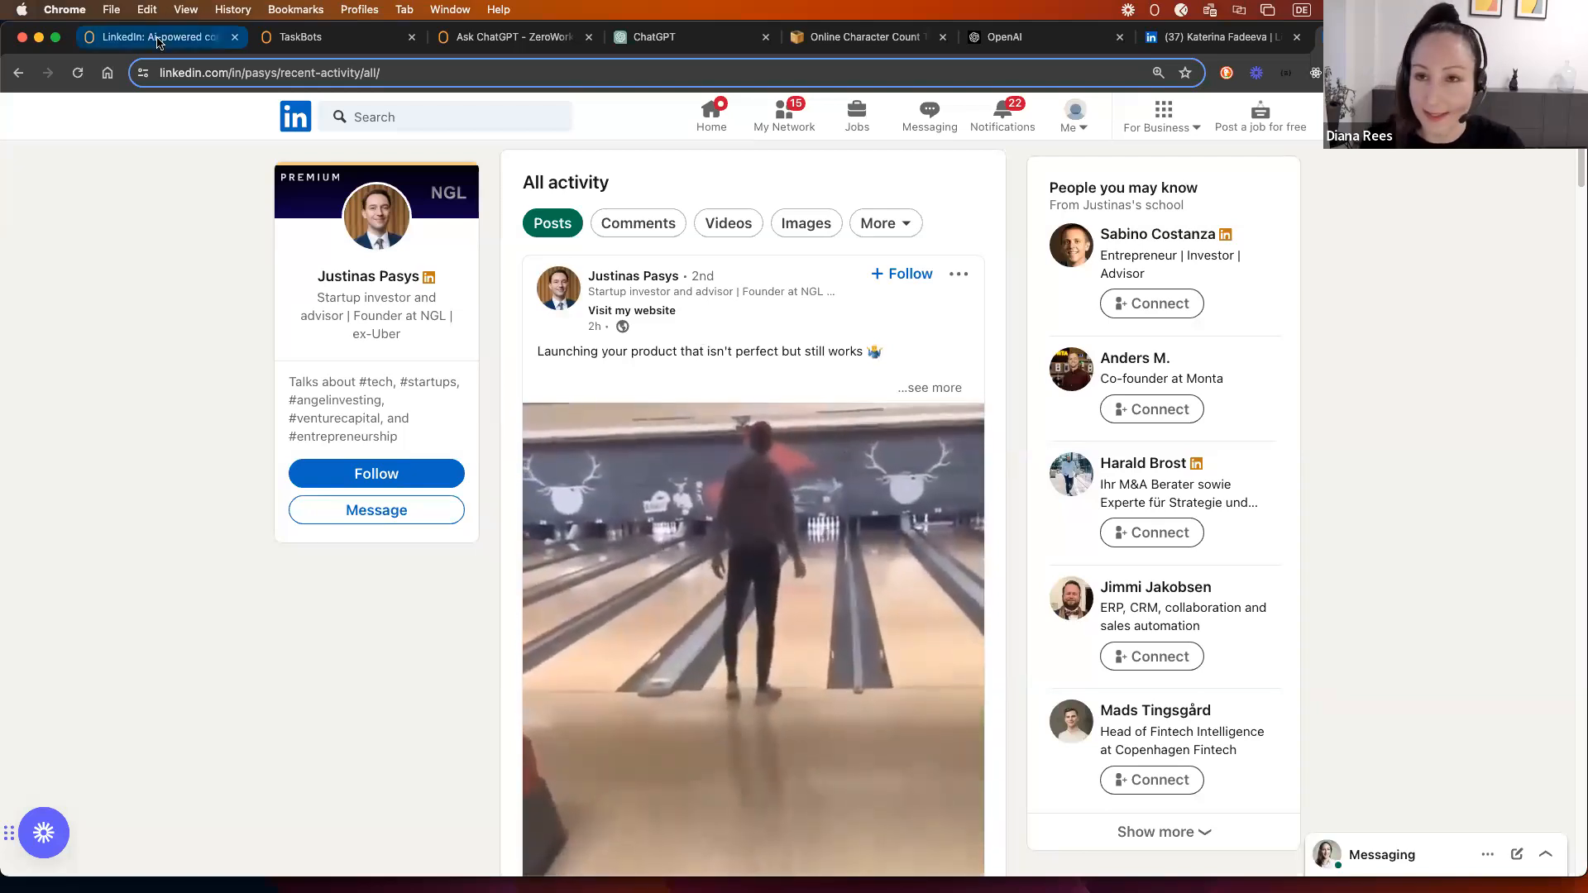
Step: Create a new TaskBot and title it 'Auto-comment'
{"action": "left_click", "coordinate": [334, 38]}
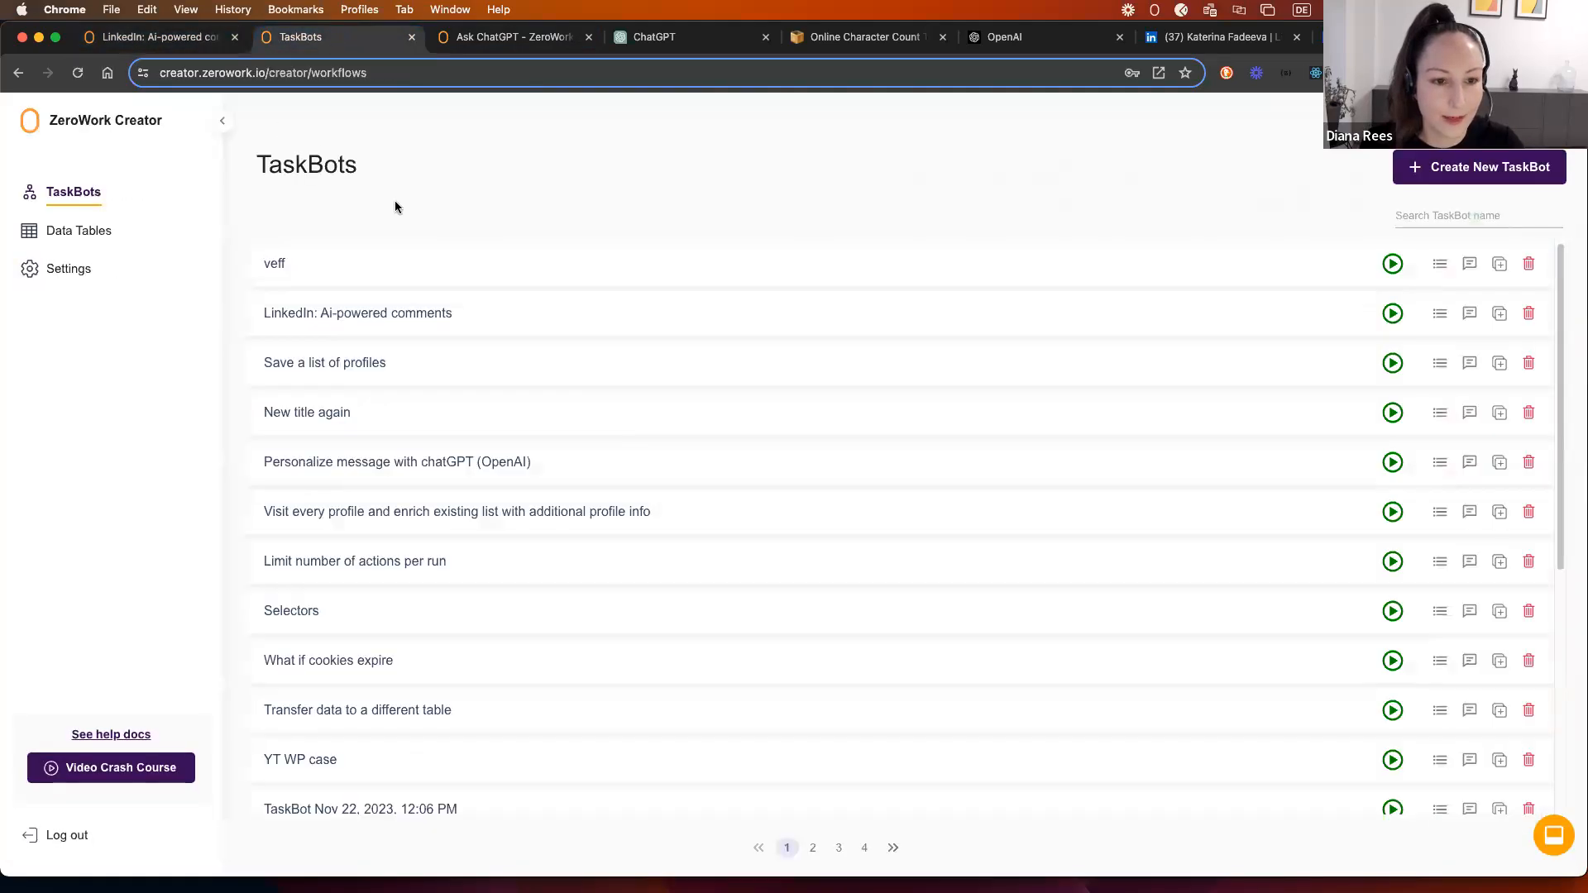
{"action": "left_click", "coordinate": [1439, 171]}
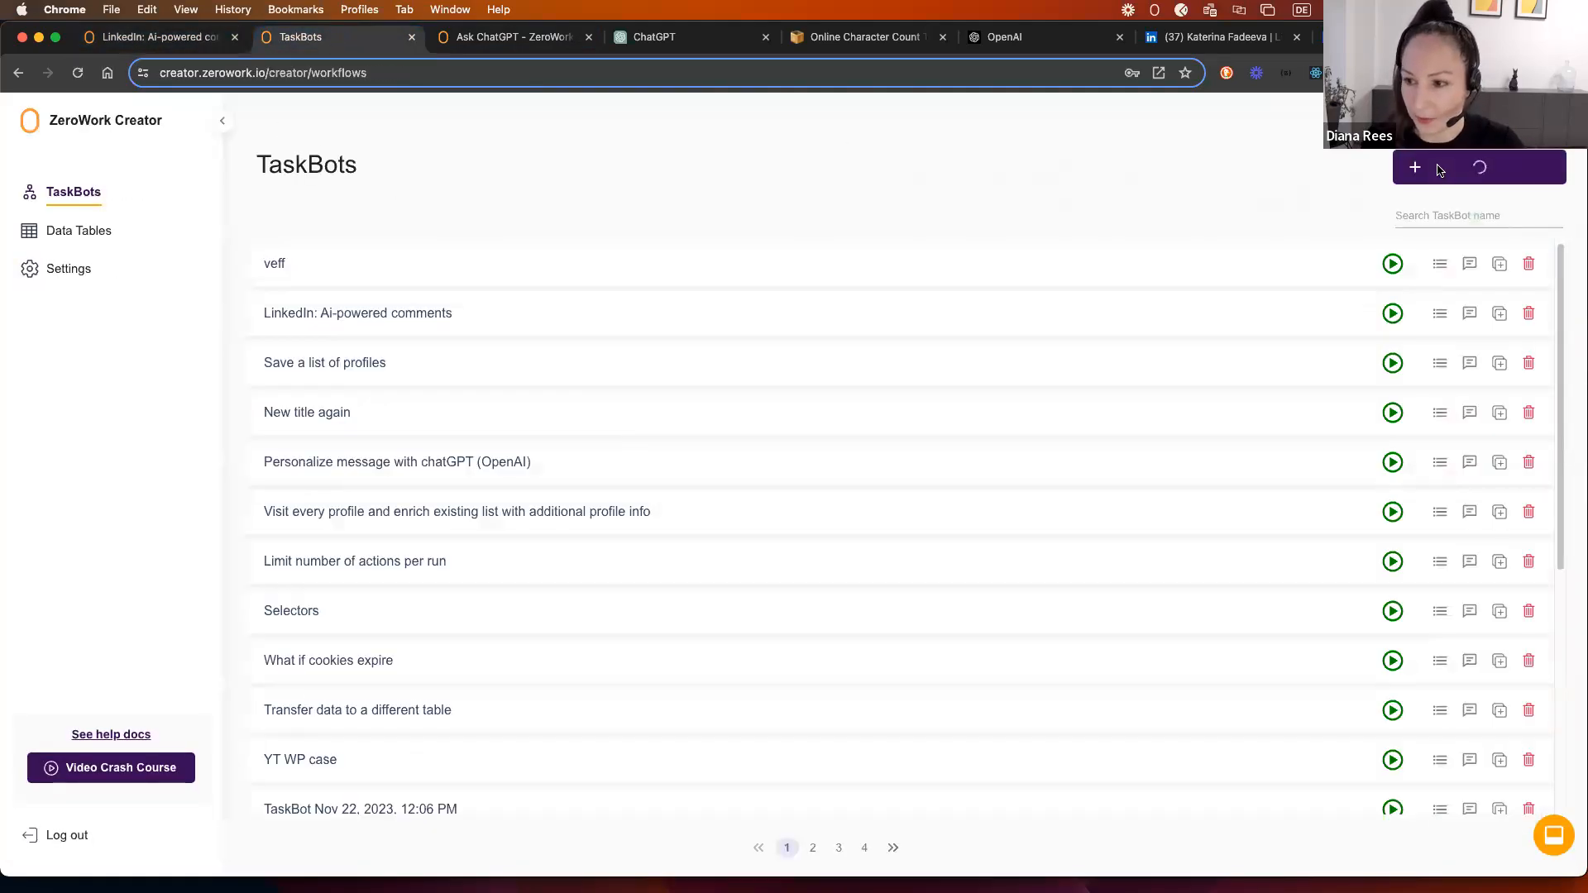
{"action": "triple_click", "coordinate": [412, 125]}
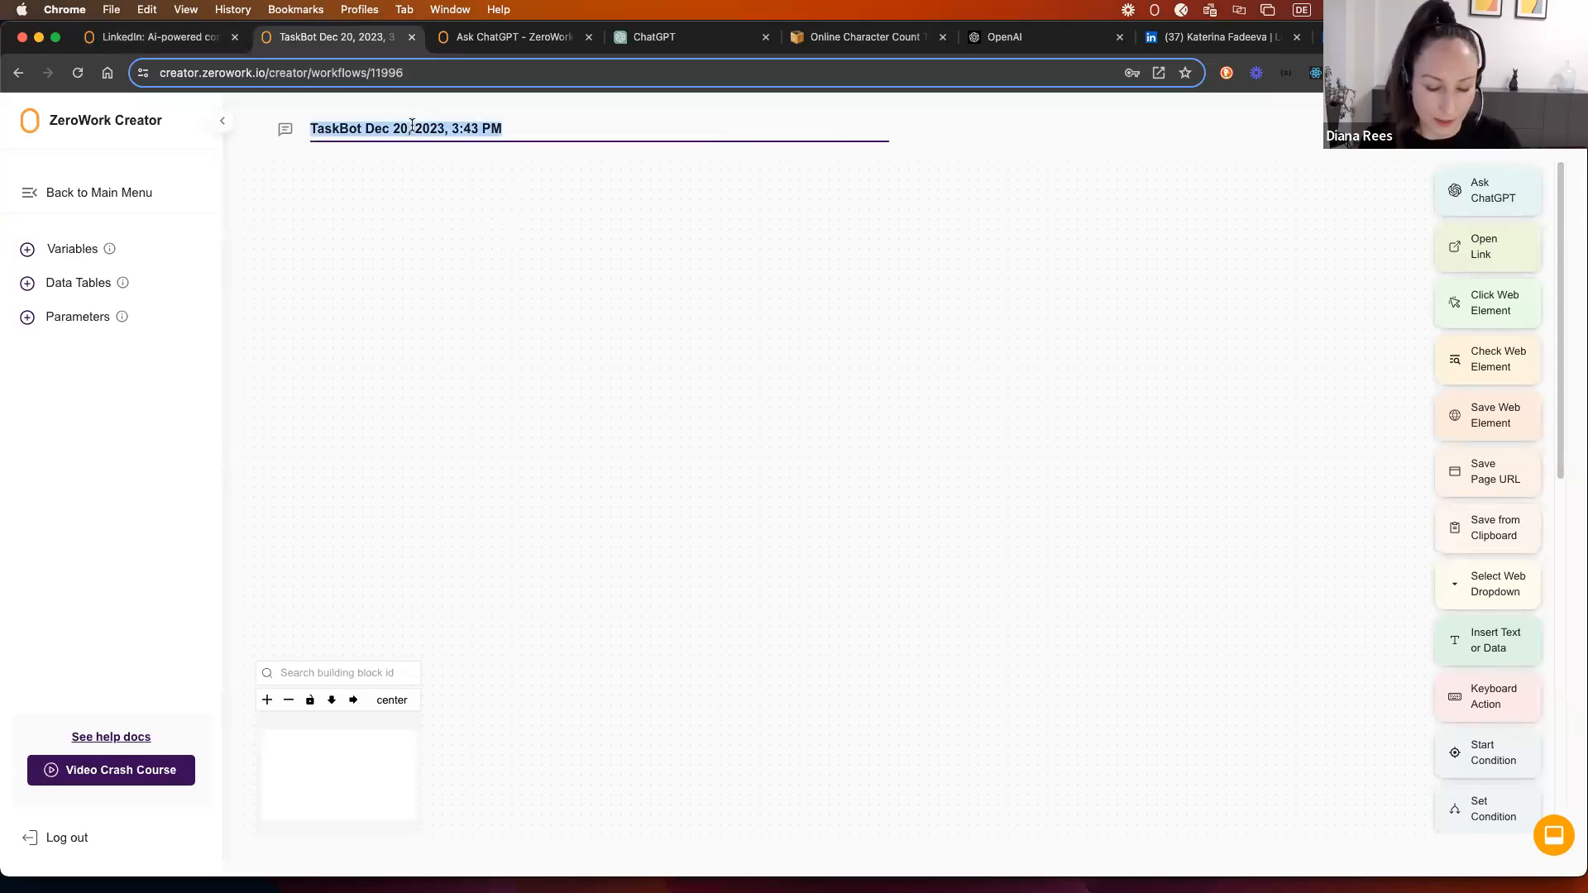
{"action": "type", "text": "Auto-comment"}
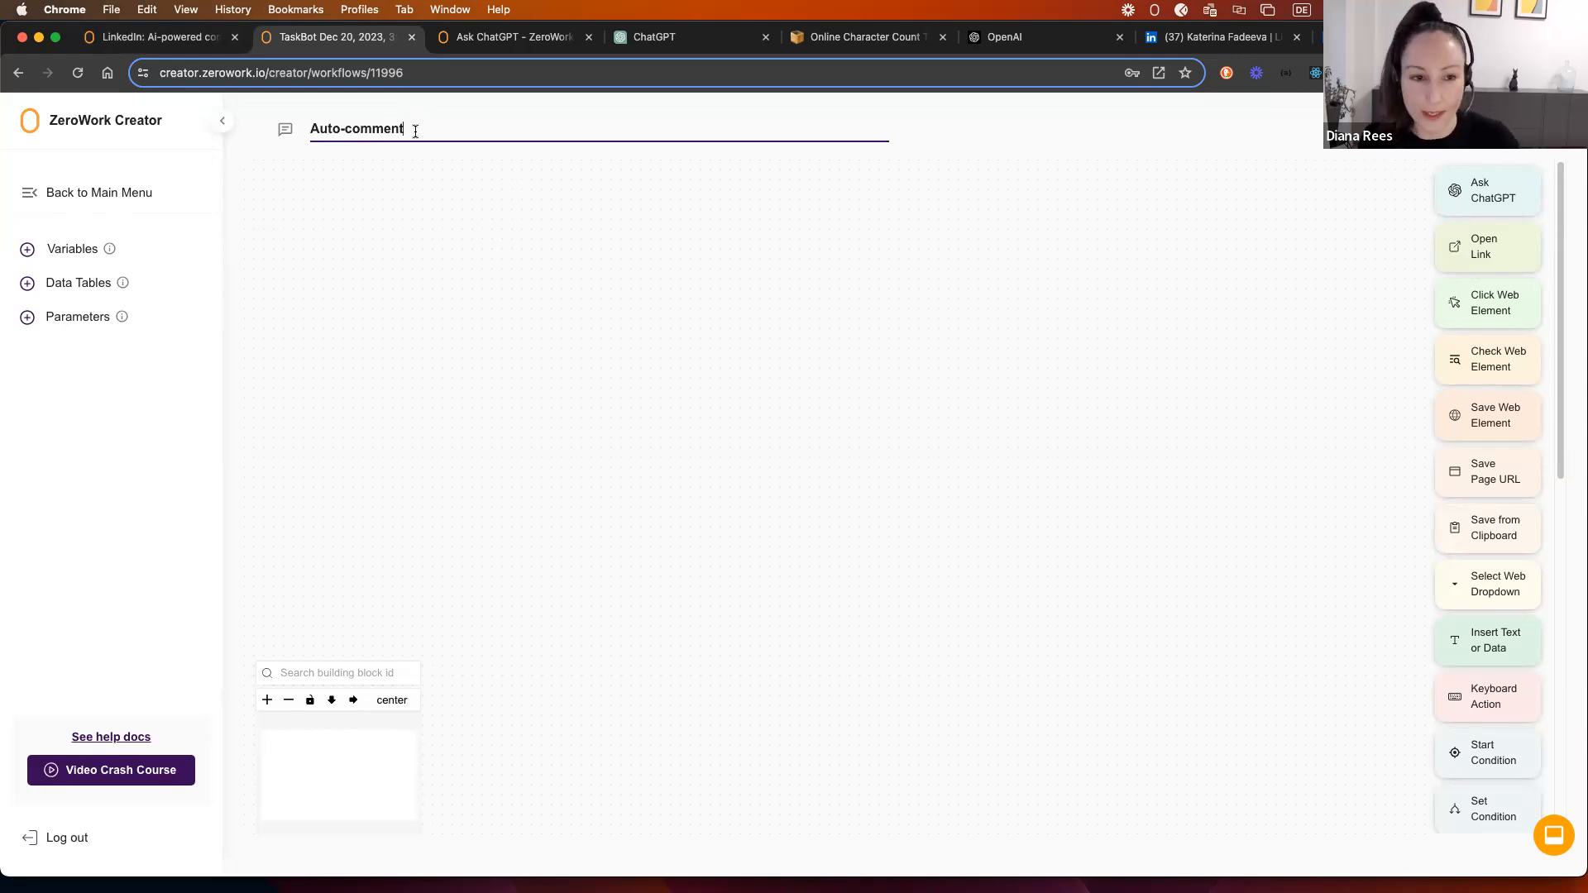
{"action": "left_click", "coordinate": [439, 196]}
Step: Rename the TaskBot to 'Auto-comment LinkedIn' and begin creating a new data table
{"action": "left_click", "coordinate": [1154, 11]}
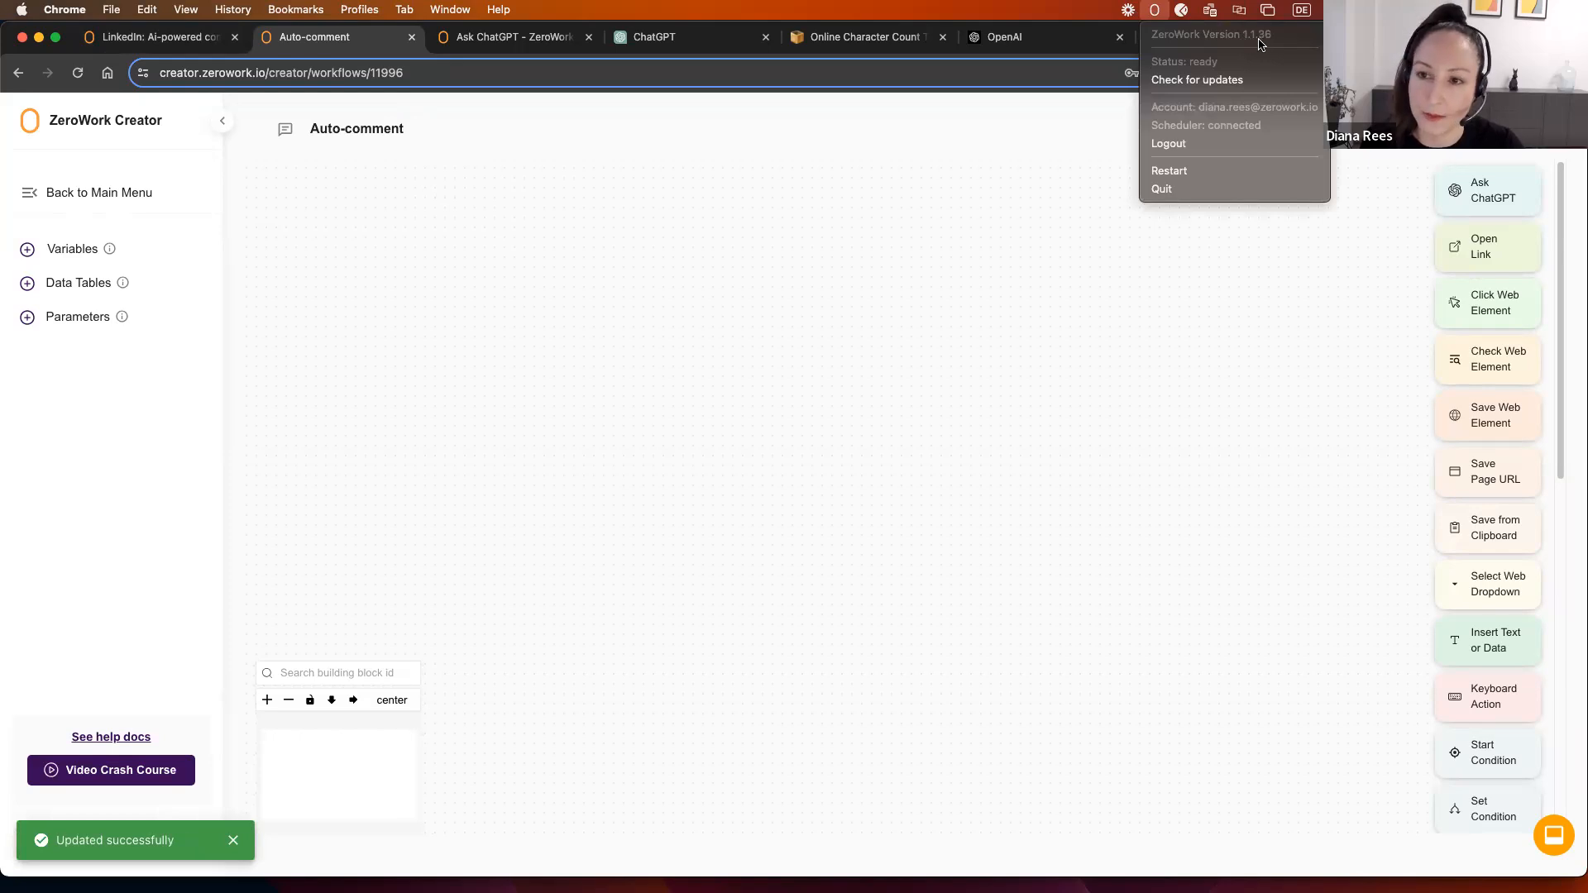
{"action": "left_click", "coordinate": [975, 220]}
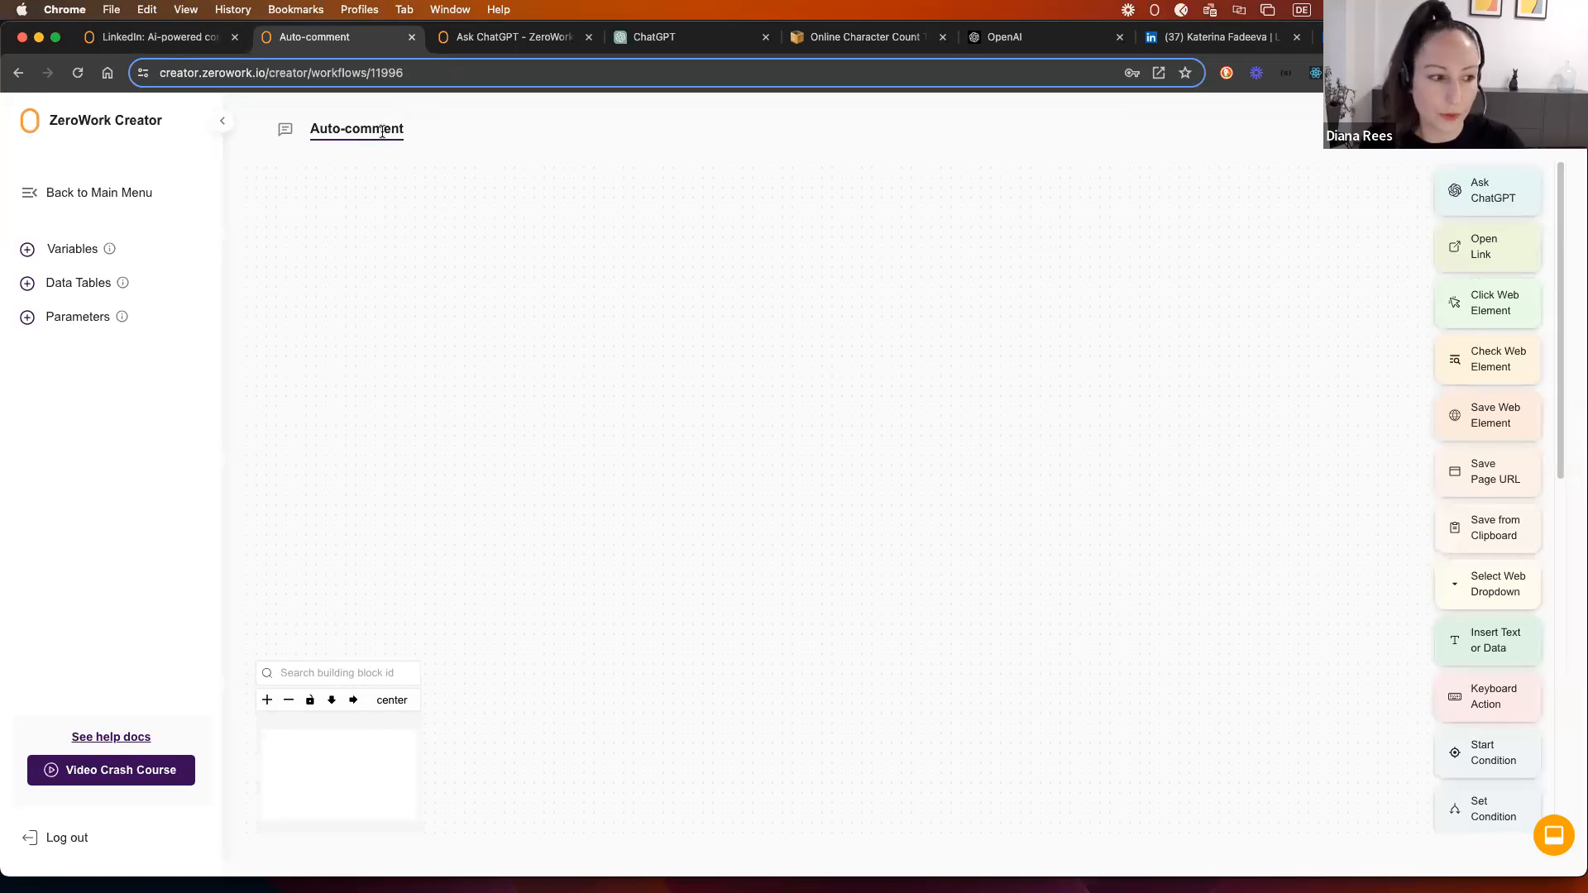
{"action": "left_click", "coordinate": [406, 126]}
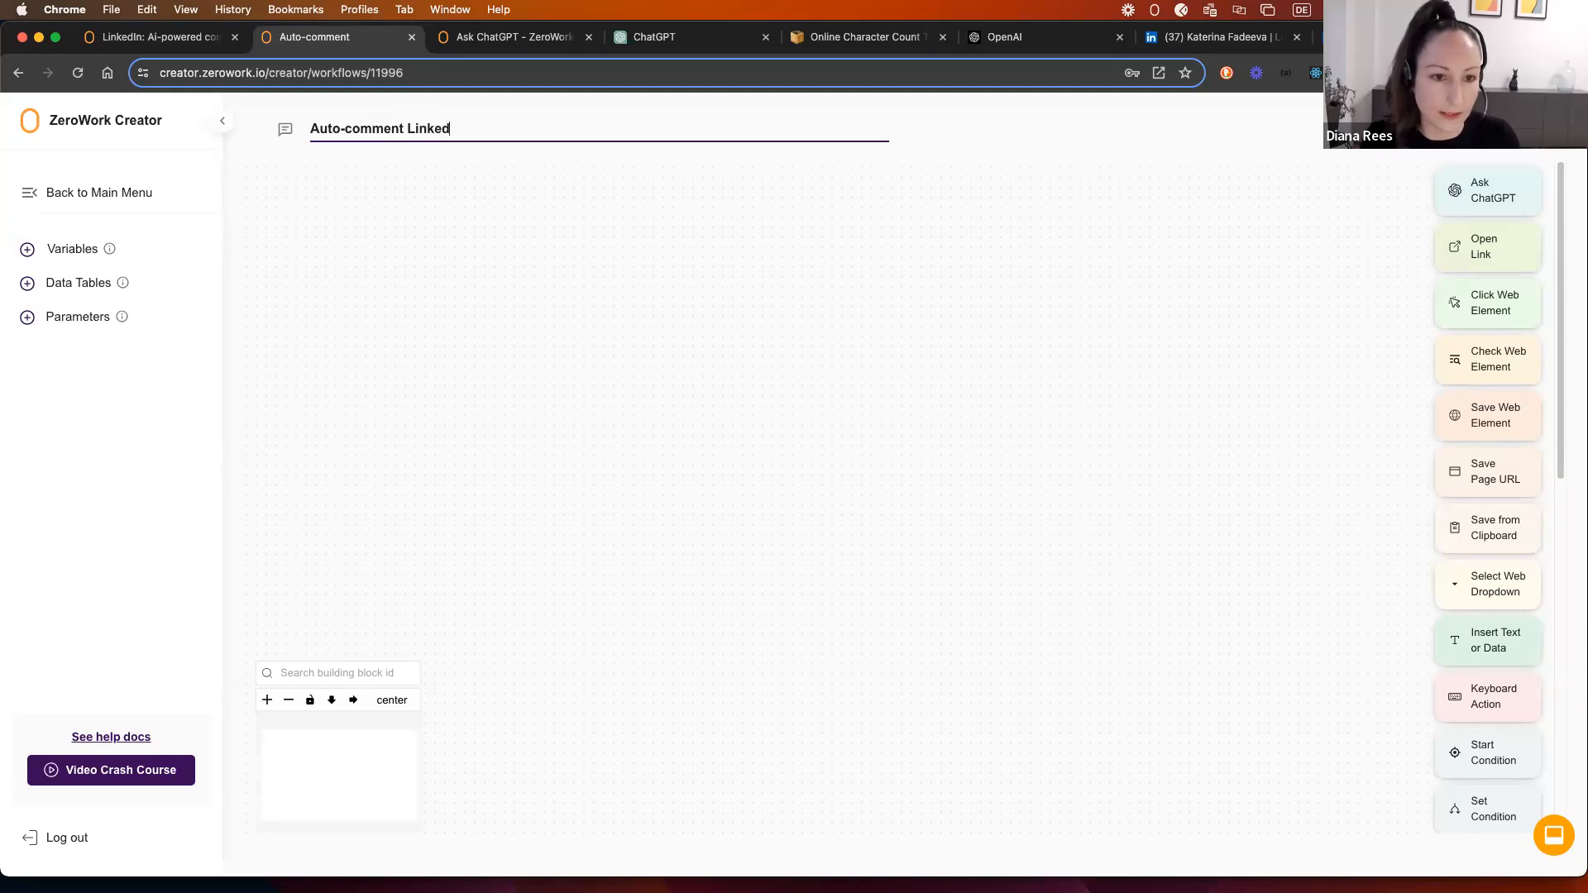
{"action": "left_click", "coordinate": [644, 371]}
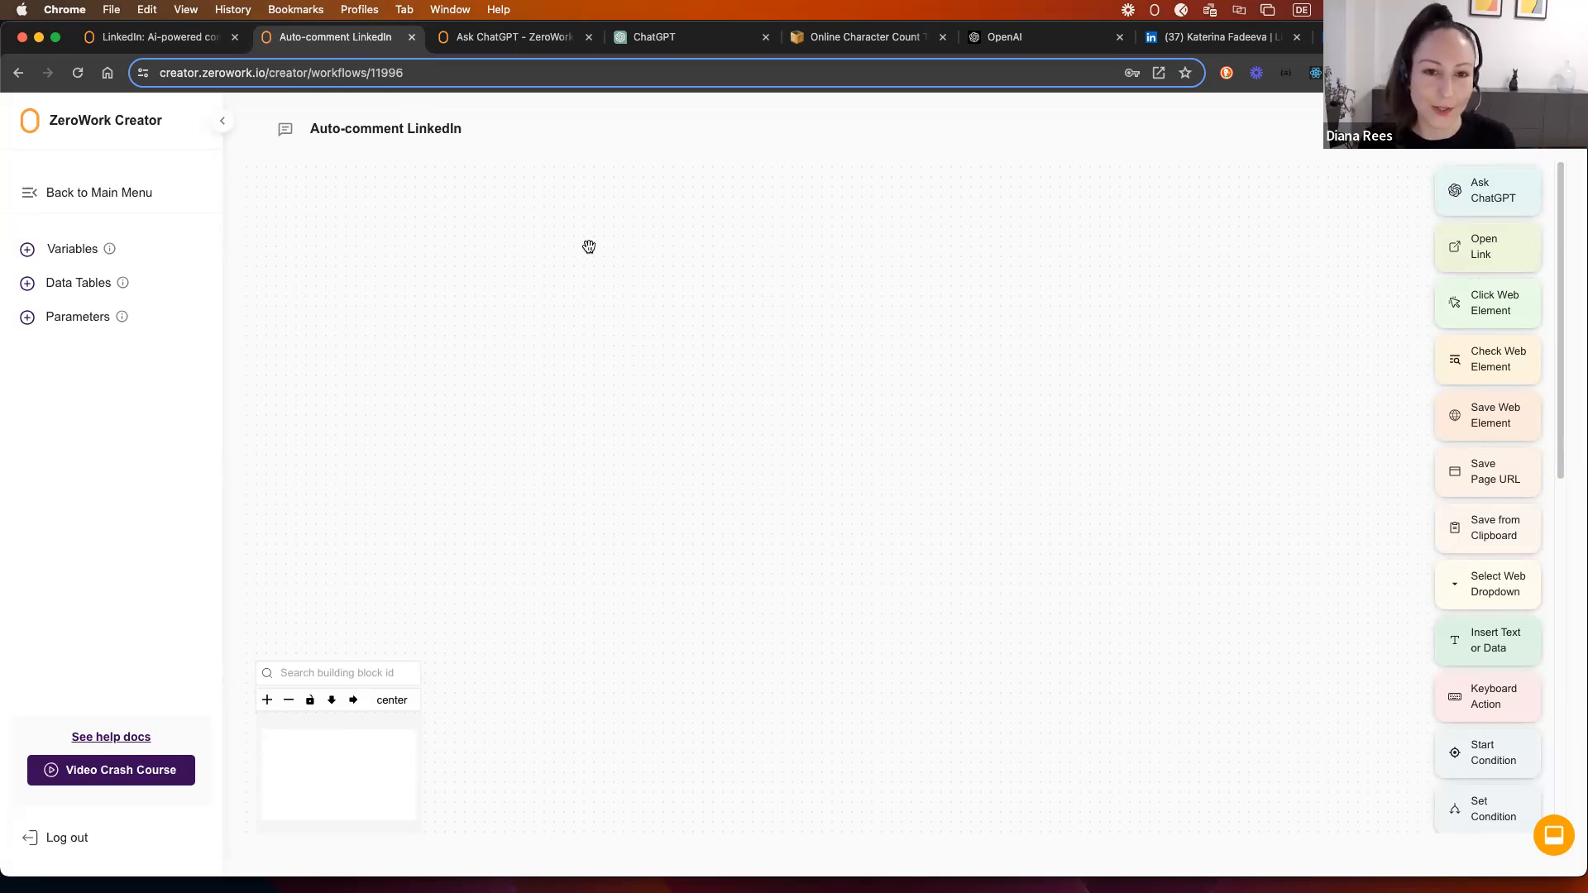
{"action": "left_click", "coordinate": [27, 286]}
{"action": "left_click", "coordinate": [91, 317]}
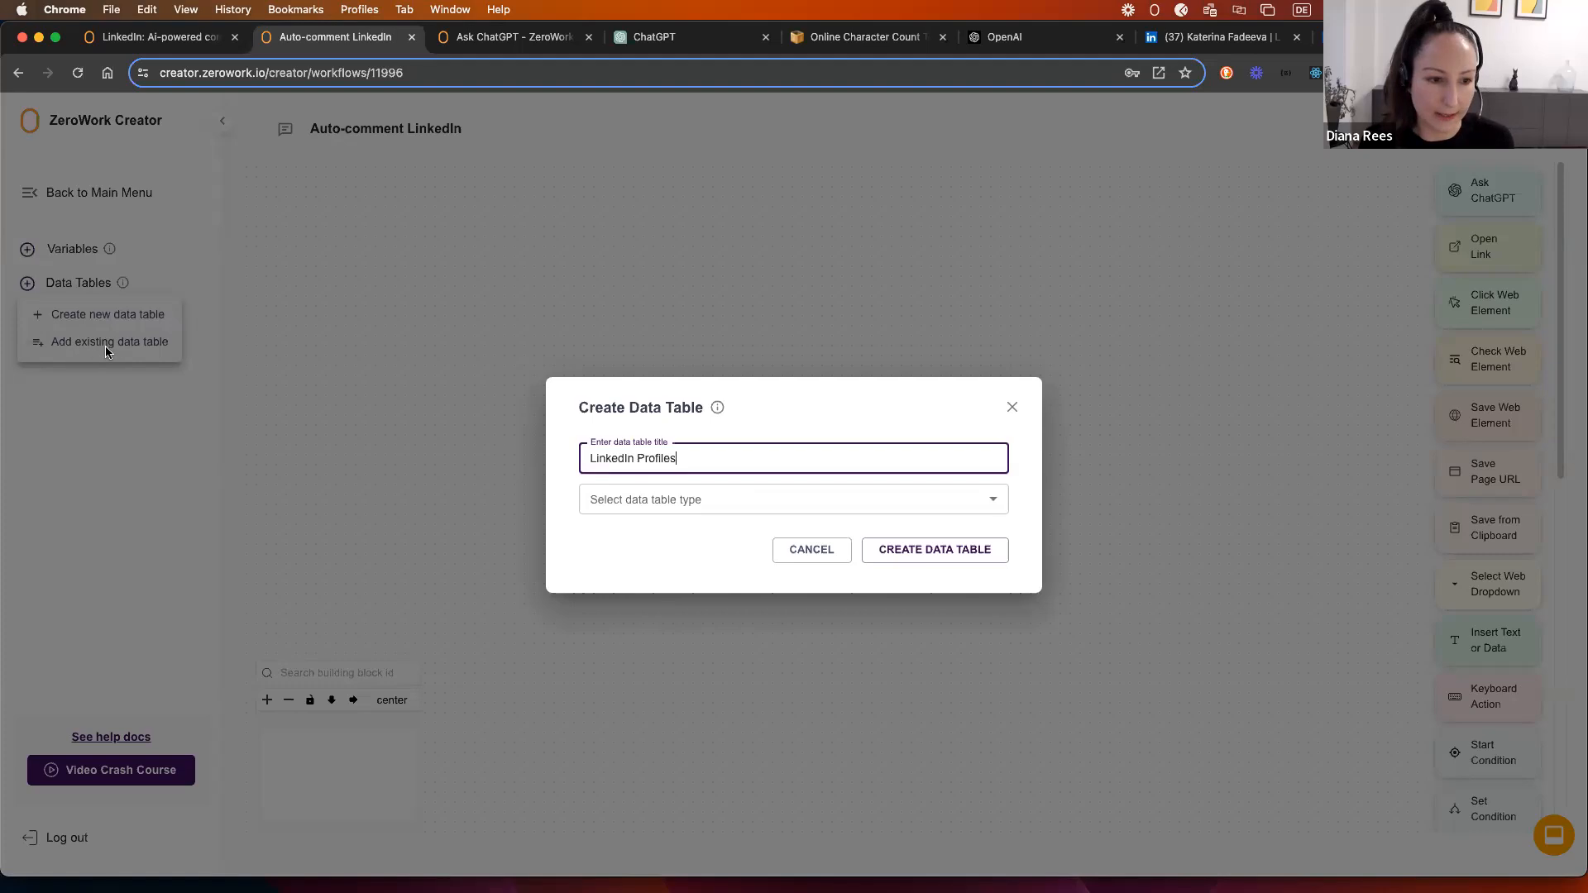
Step: Choose a custom-columns data table with columns 'Profile link' and 'Name'
{"action": "left_click", "coordinate": [702, 506]}
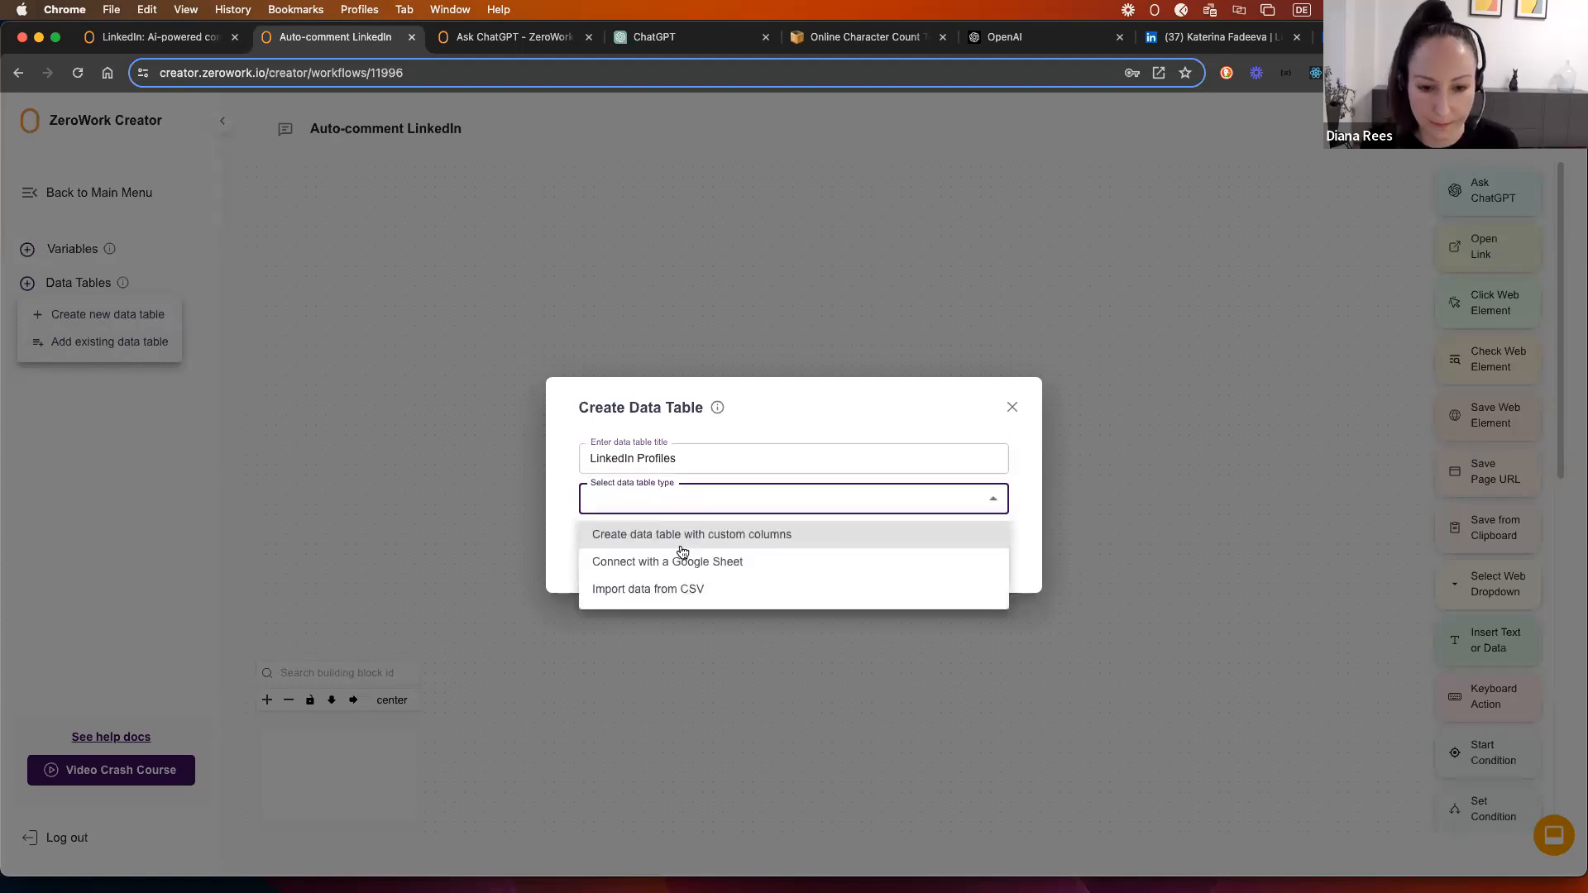
{"action": "left_click", "coordinate": [672, 597]}
{"action": "left_click", "coordinate": [667, 484]}
{"action": "left_click", "coordinate": [667, 510]}
{"action": "left_click", "coordinate": [732, 526]}
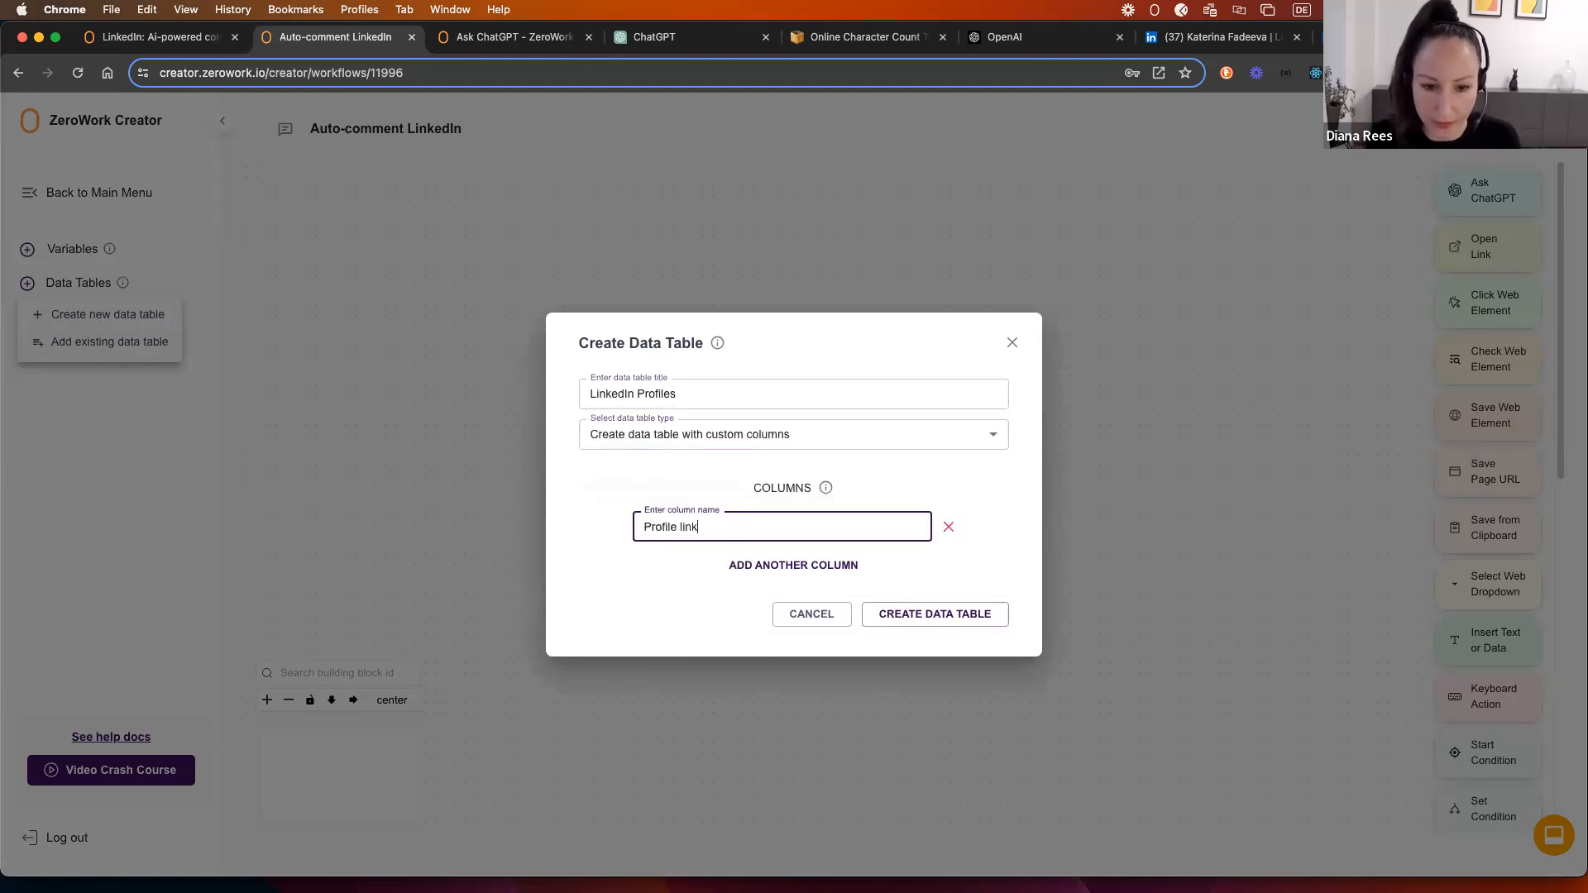
{"action": "type", "text": "Profile link"}
{"action": "left_click", "coordinate": [811, 565]}
{"action": "type", "text": "Name"}
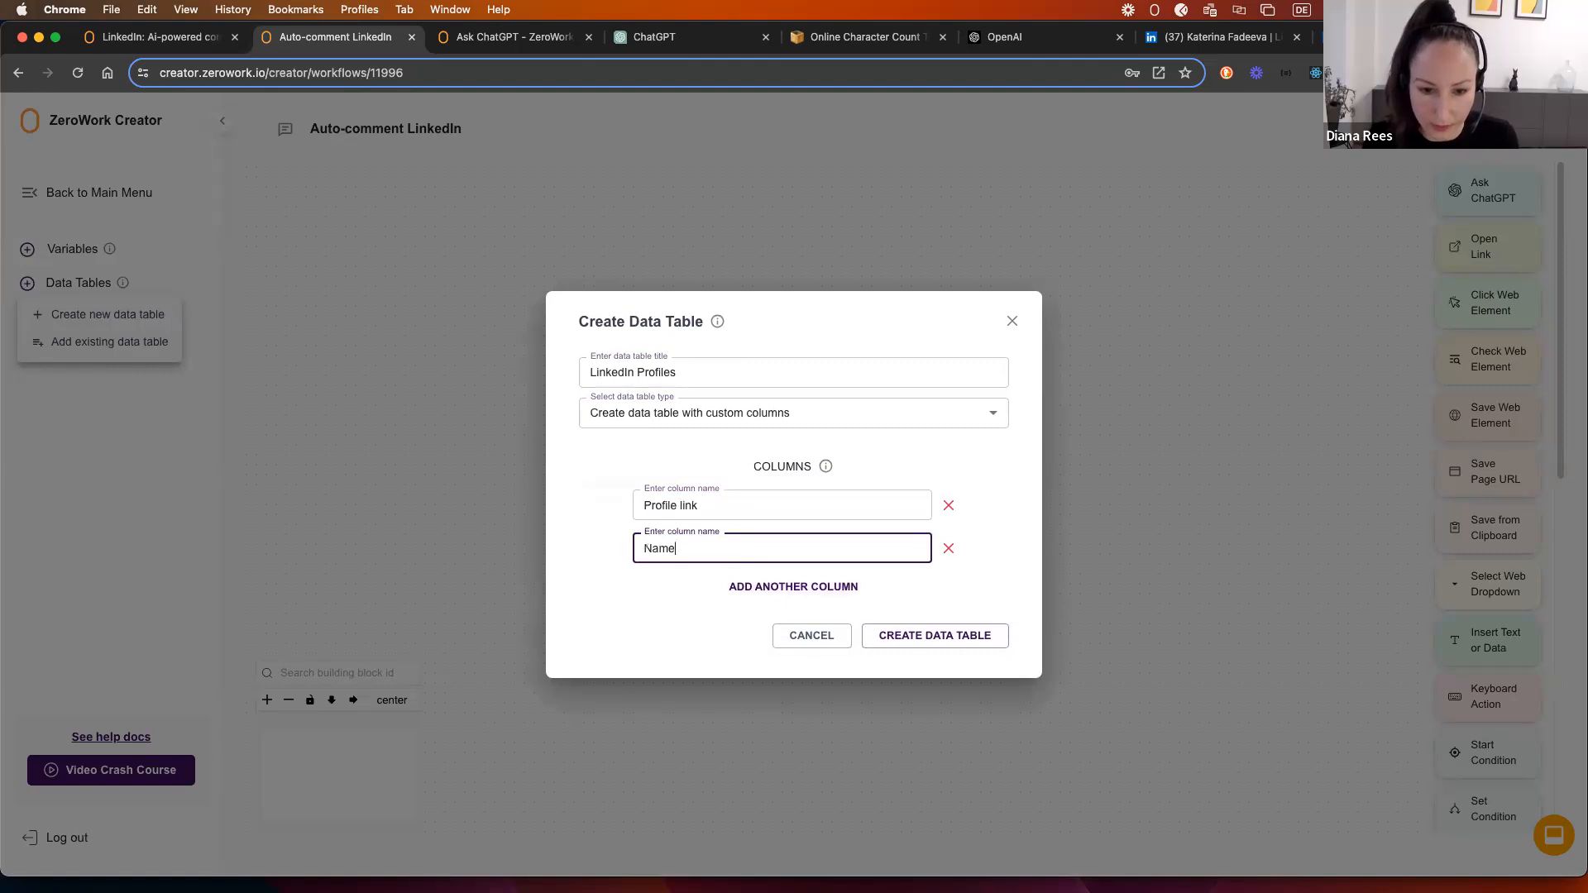
Step: Remove the extra empty column, create the table, and bring up Import data from CSV
{"action": "left_click", "coordinate": [786, 592]}
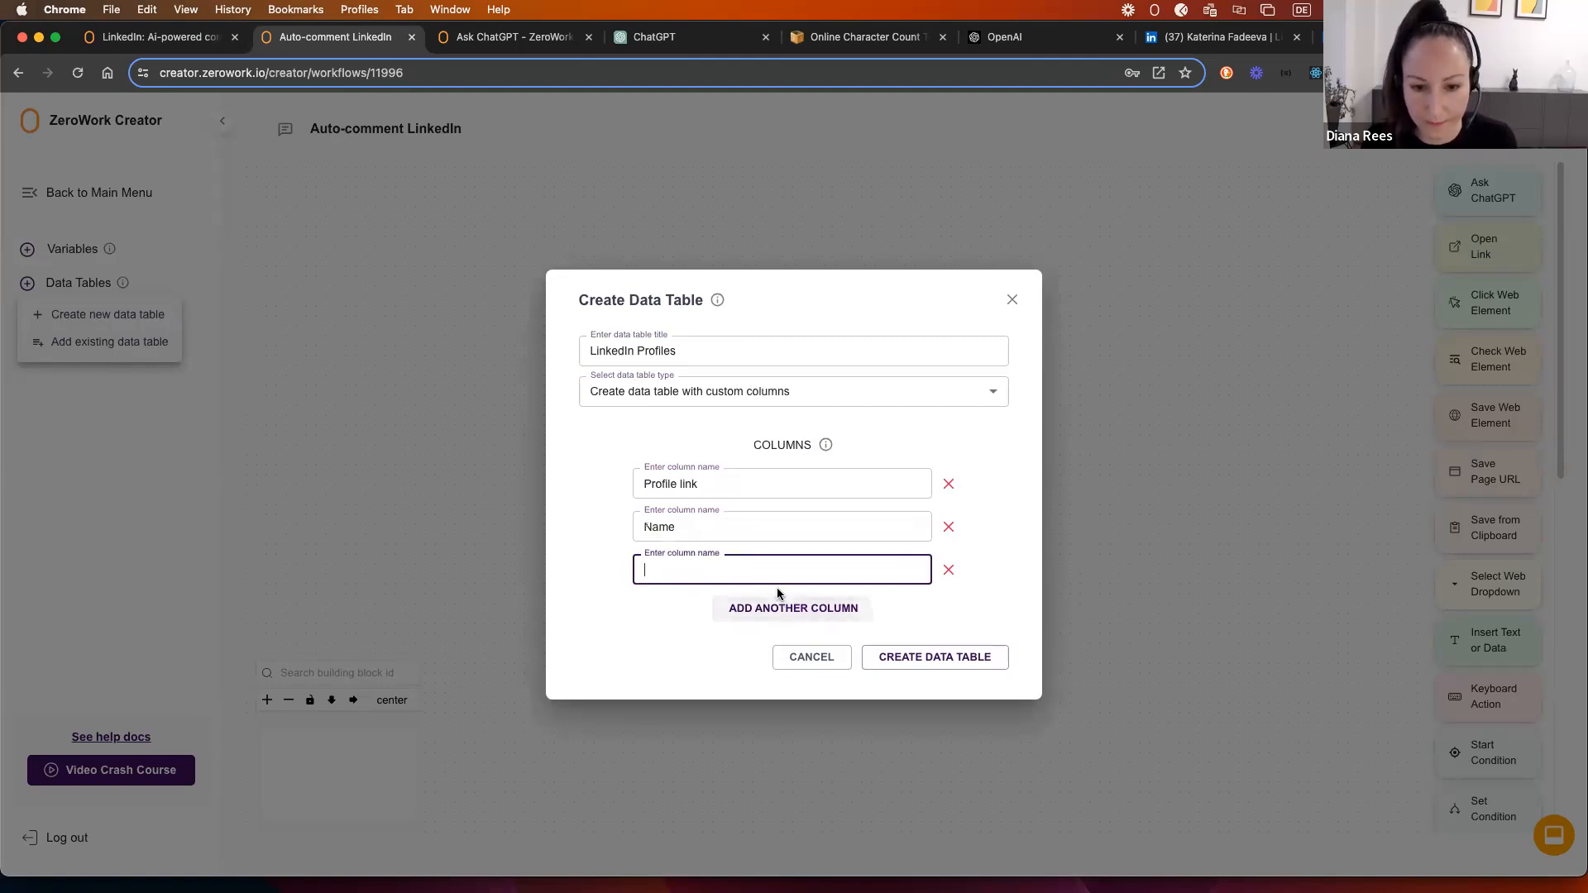
{"action": "left_click", "coordinate": [948, 569]}
{"action": "left_click", "coordinate": [940, 635]}
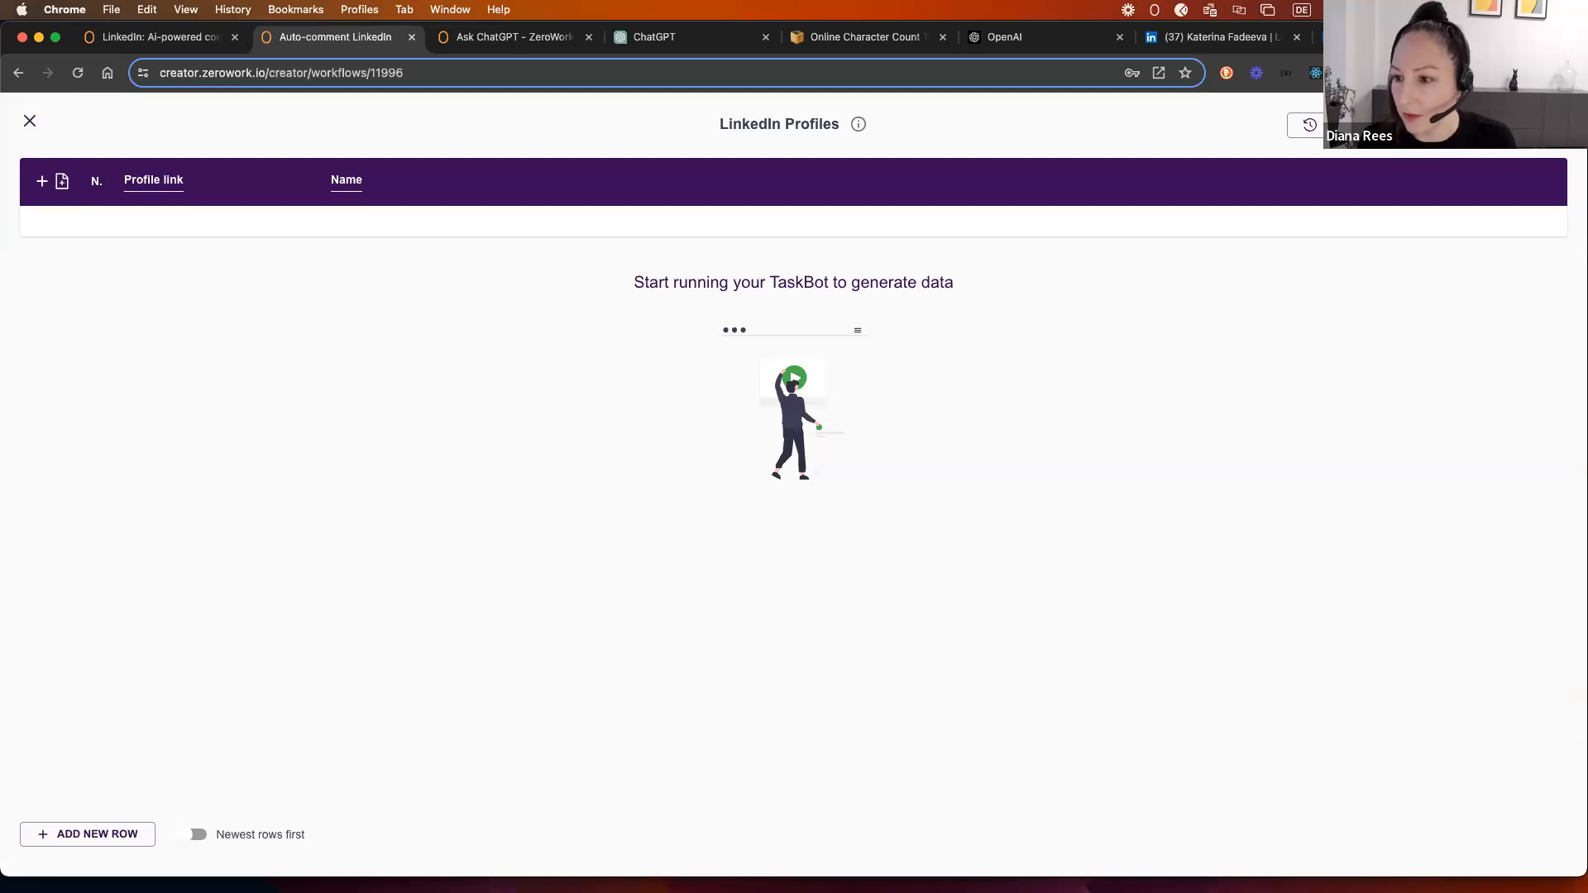
{"action": "left_click", "coordinate": [1550, 125]}
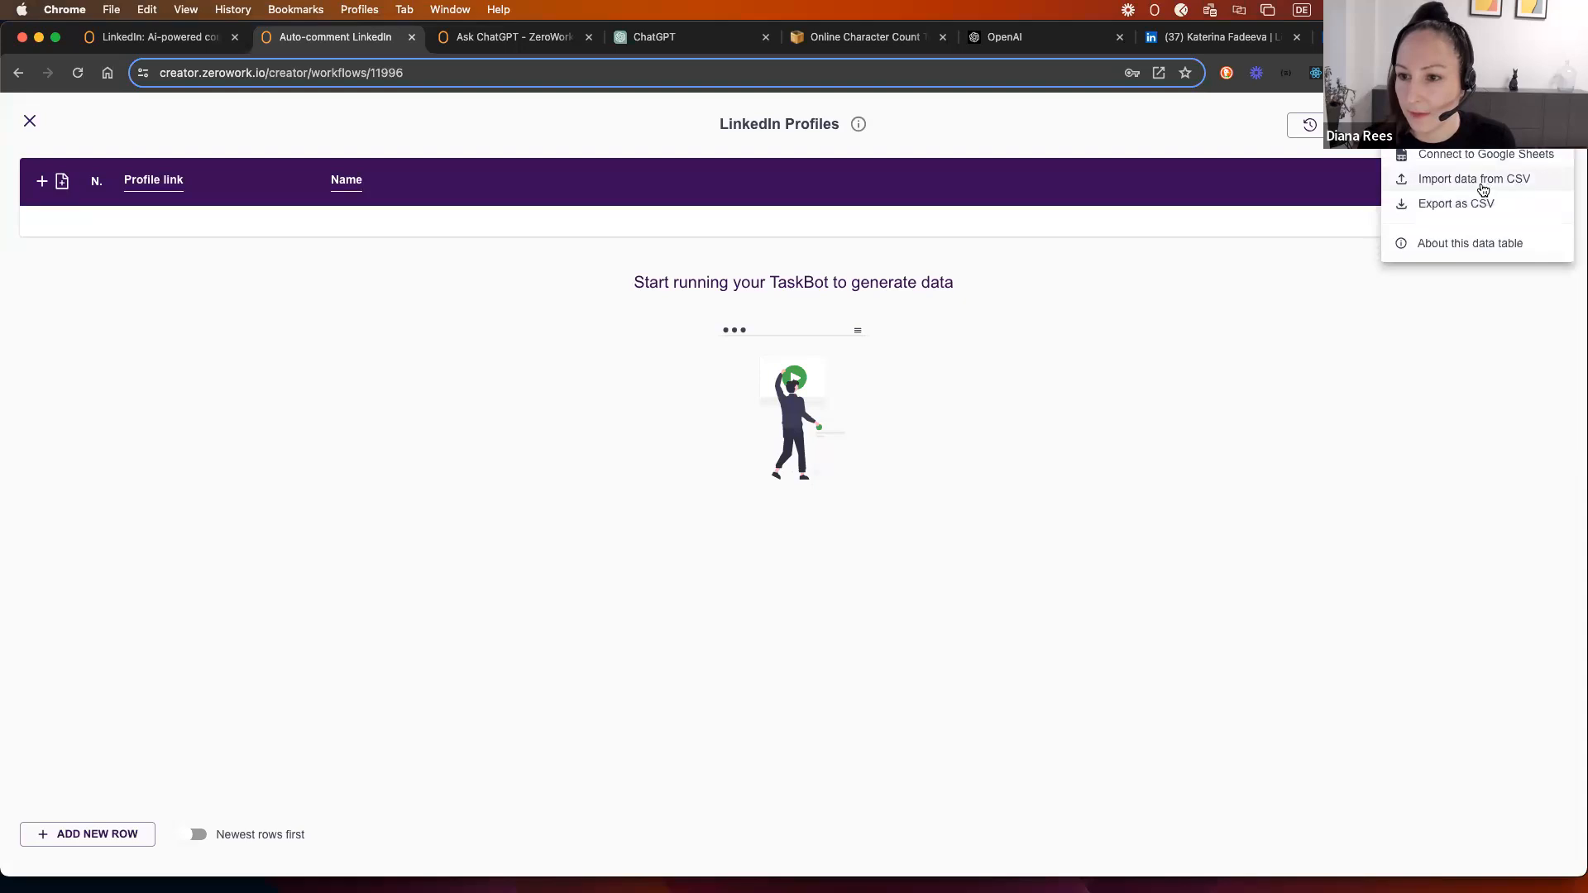
{"action": "left_click", "coordinate": [1477, 181]}
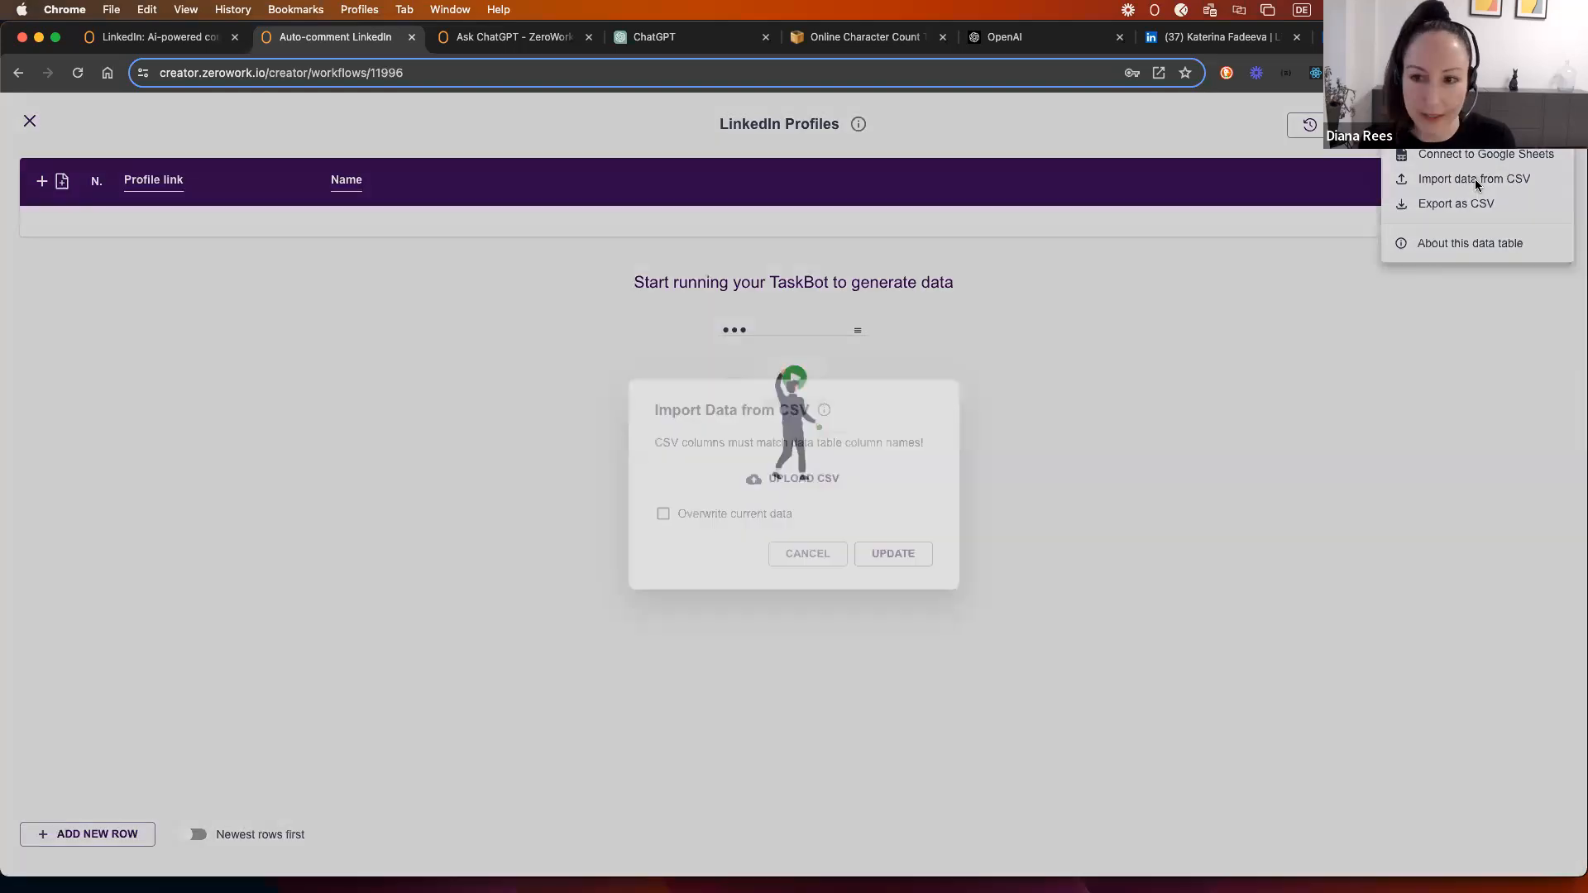
Step: Import LinkedIn Profiles.csv from Downloads, filling the table with 49 profile rows
{"action": "left_click", "coordinate": [792, 484]}
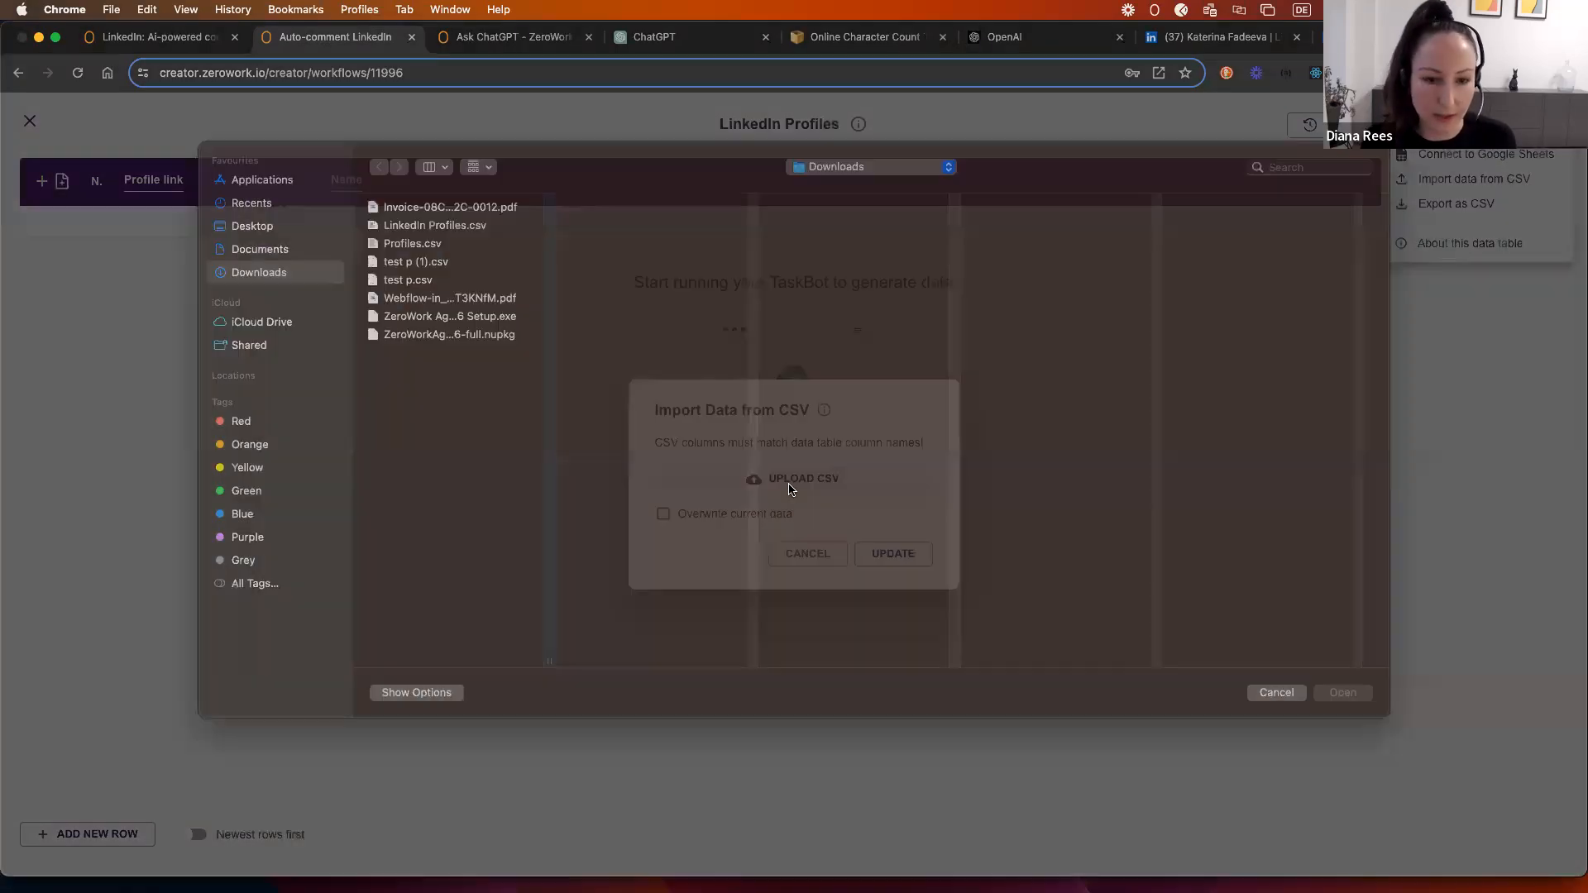
{"action": "left_click", "coordinate": [397, 260]}
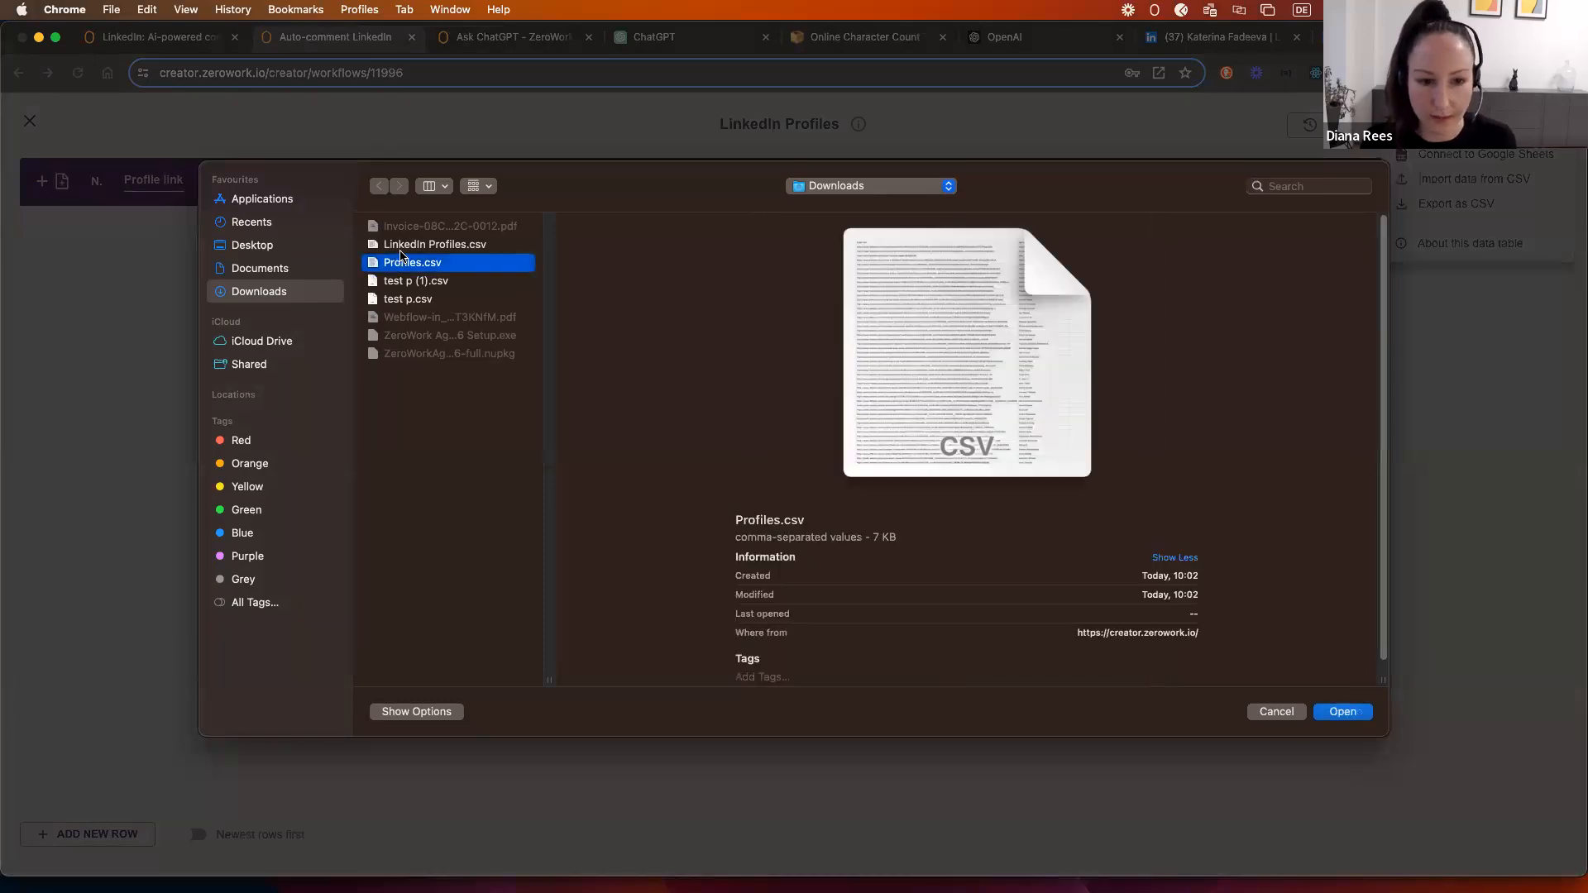
{"action": "left_click", "coordinate": [410, 247]}
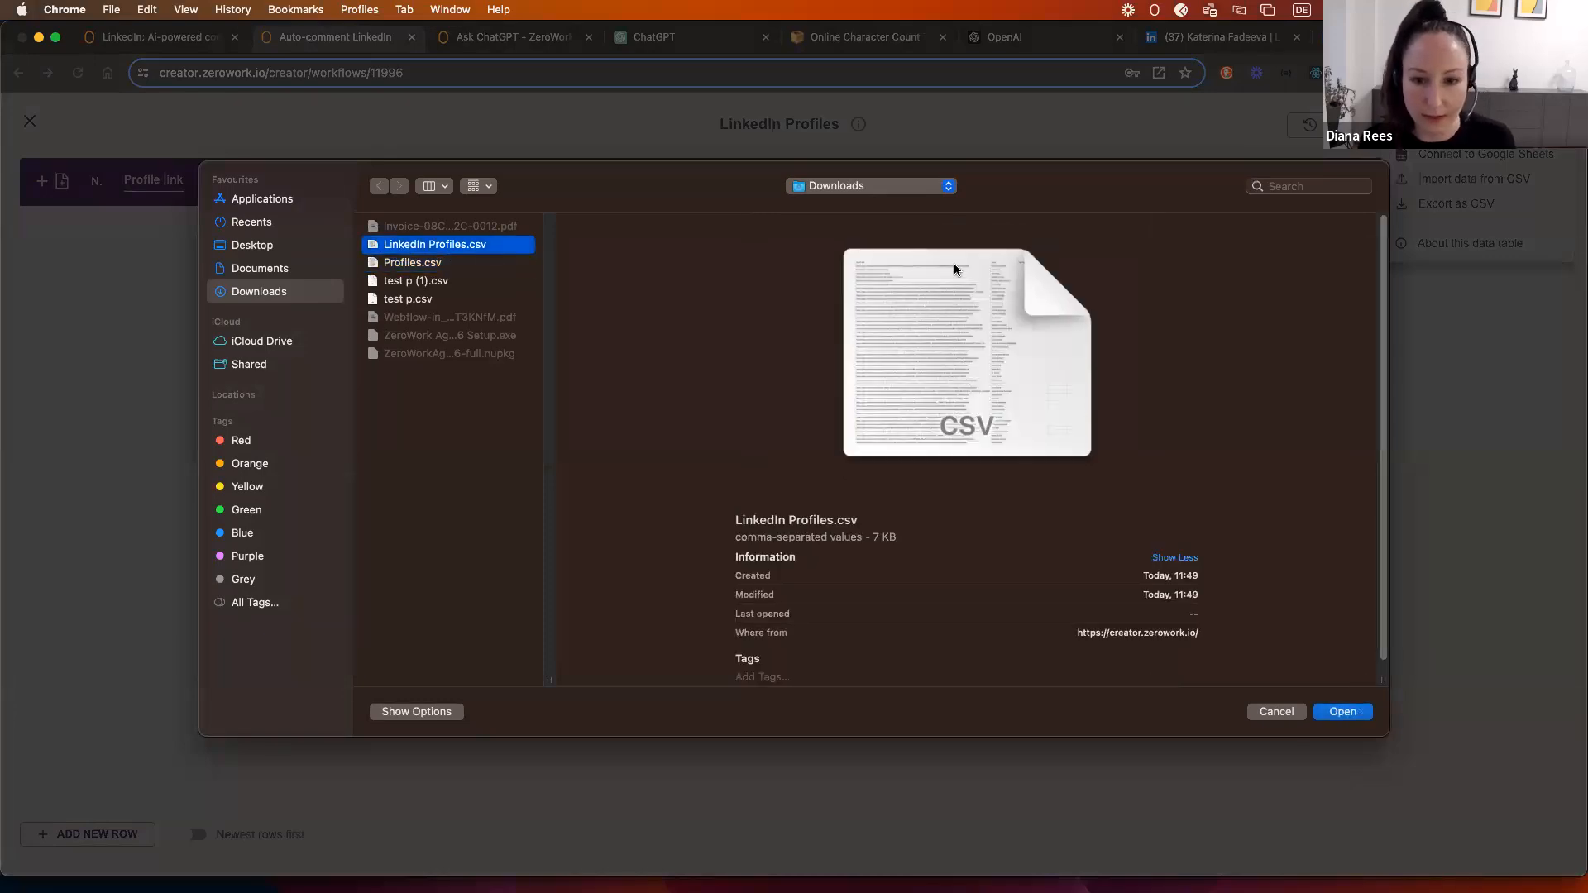
{"action": "left_click", "coordinate": [1341, 712]}
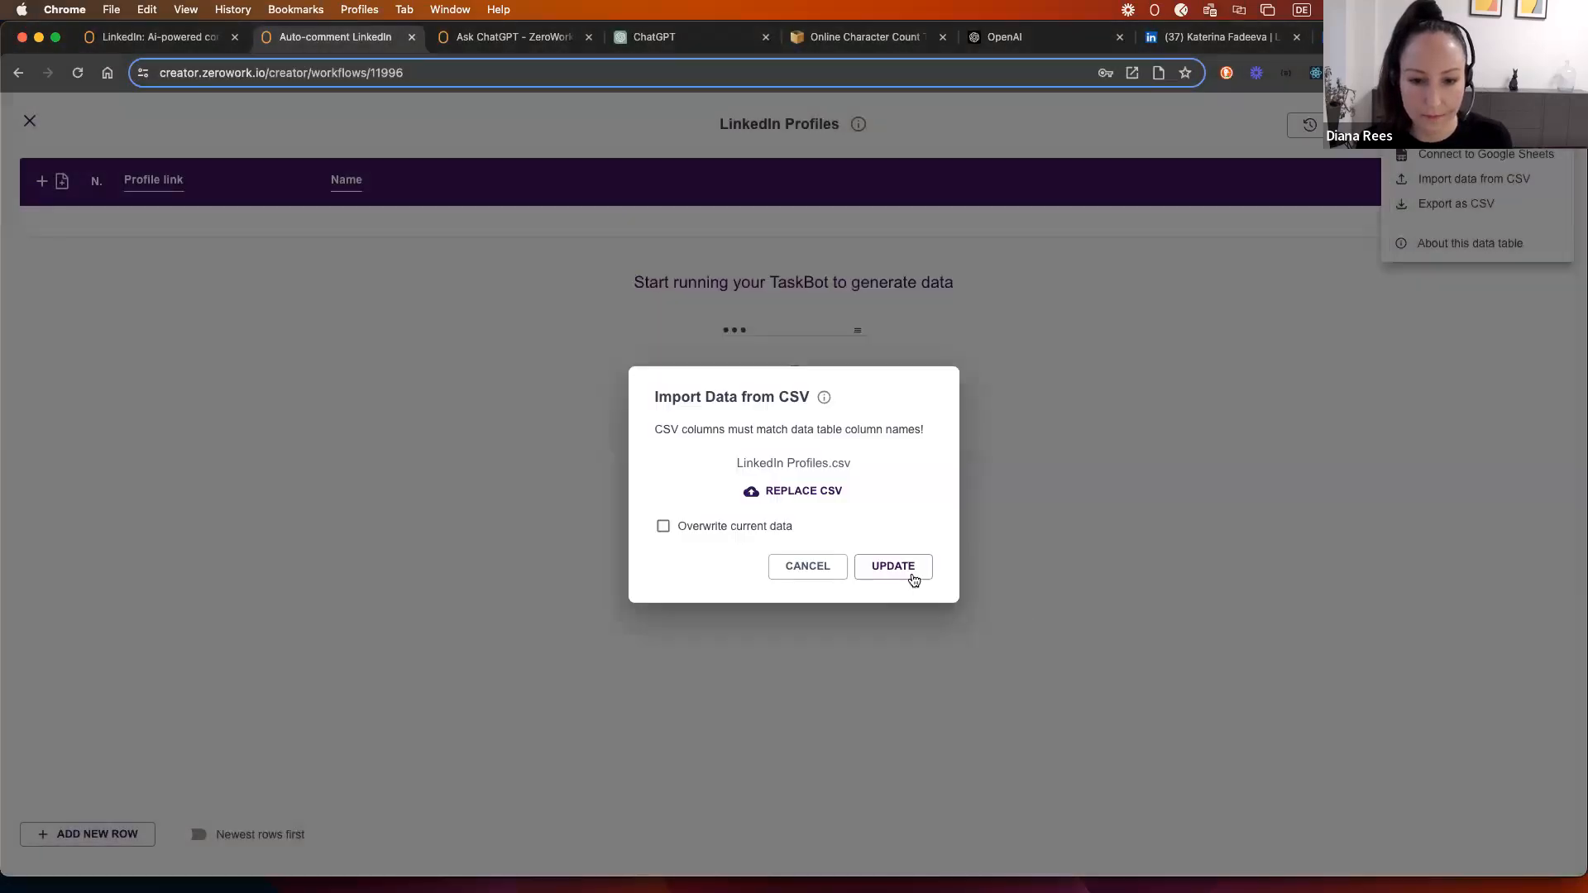
{"action": "left_click", "coordinate": [913, 579]}
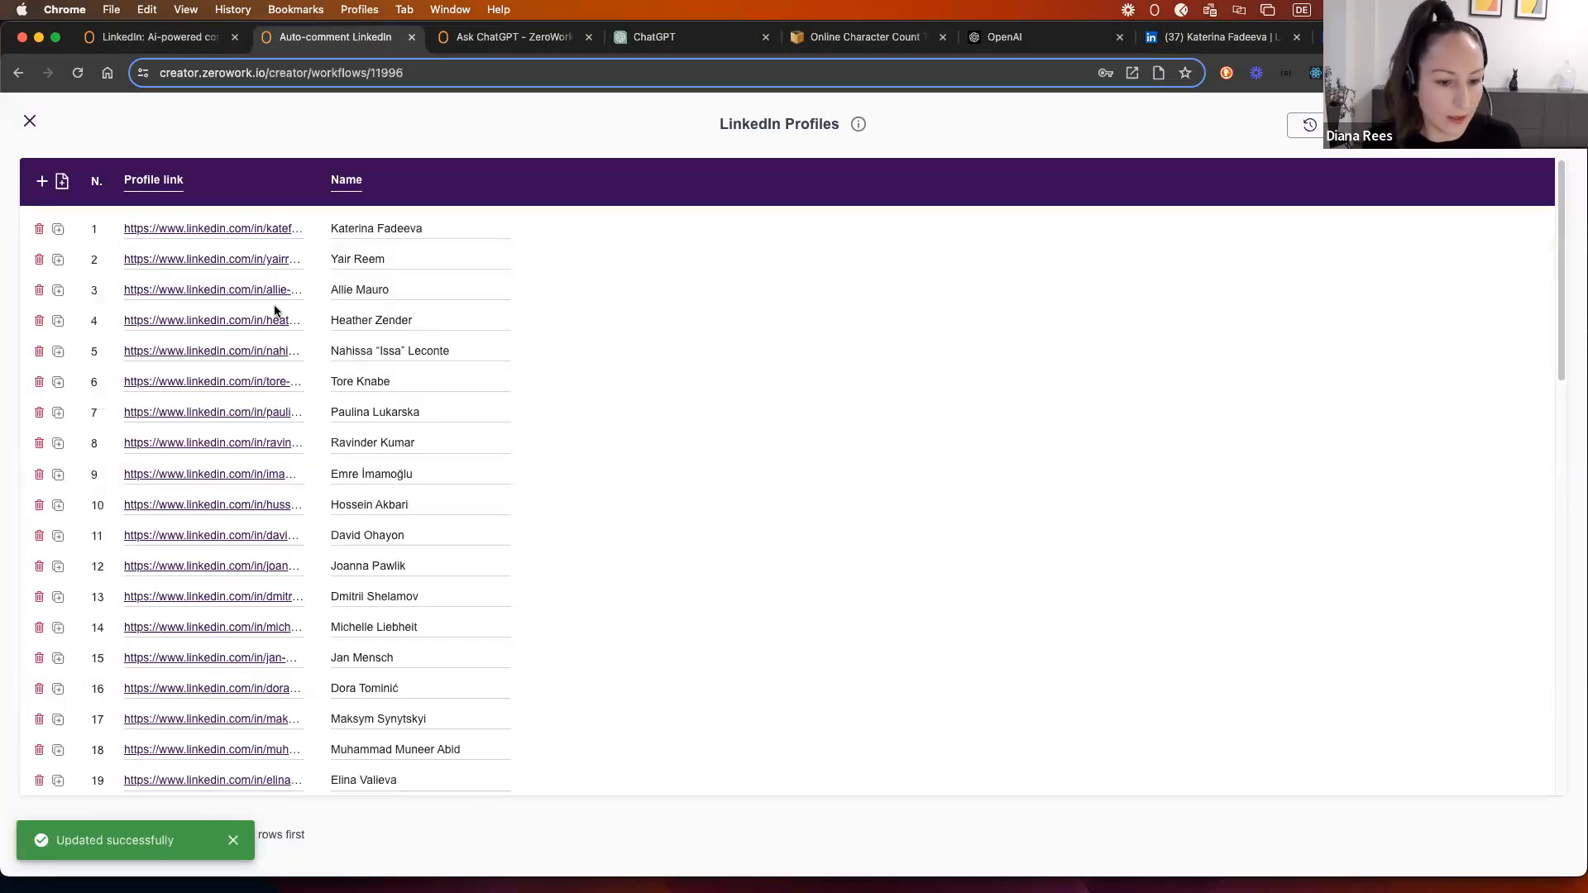
{"action": "scroll", "coordinate": [264, 364], "scroll_direction": "down", "scroll_amount": 10}
{"action": "scroll", "coordinate": [237, 374], "scroll_direction": "up", "scroll_amount": 10}
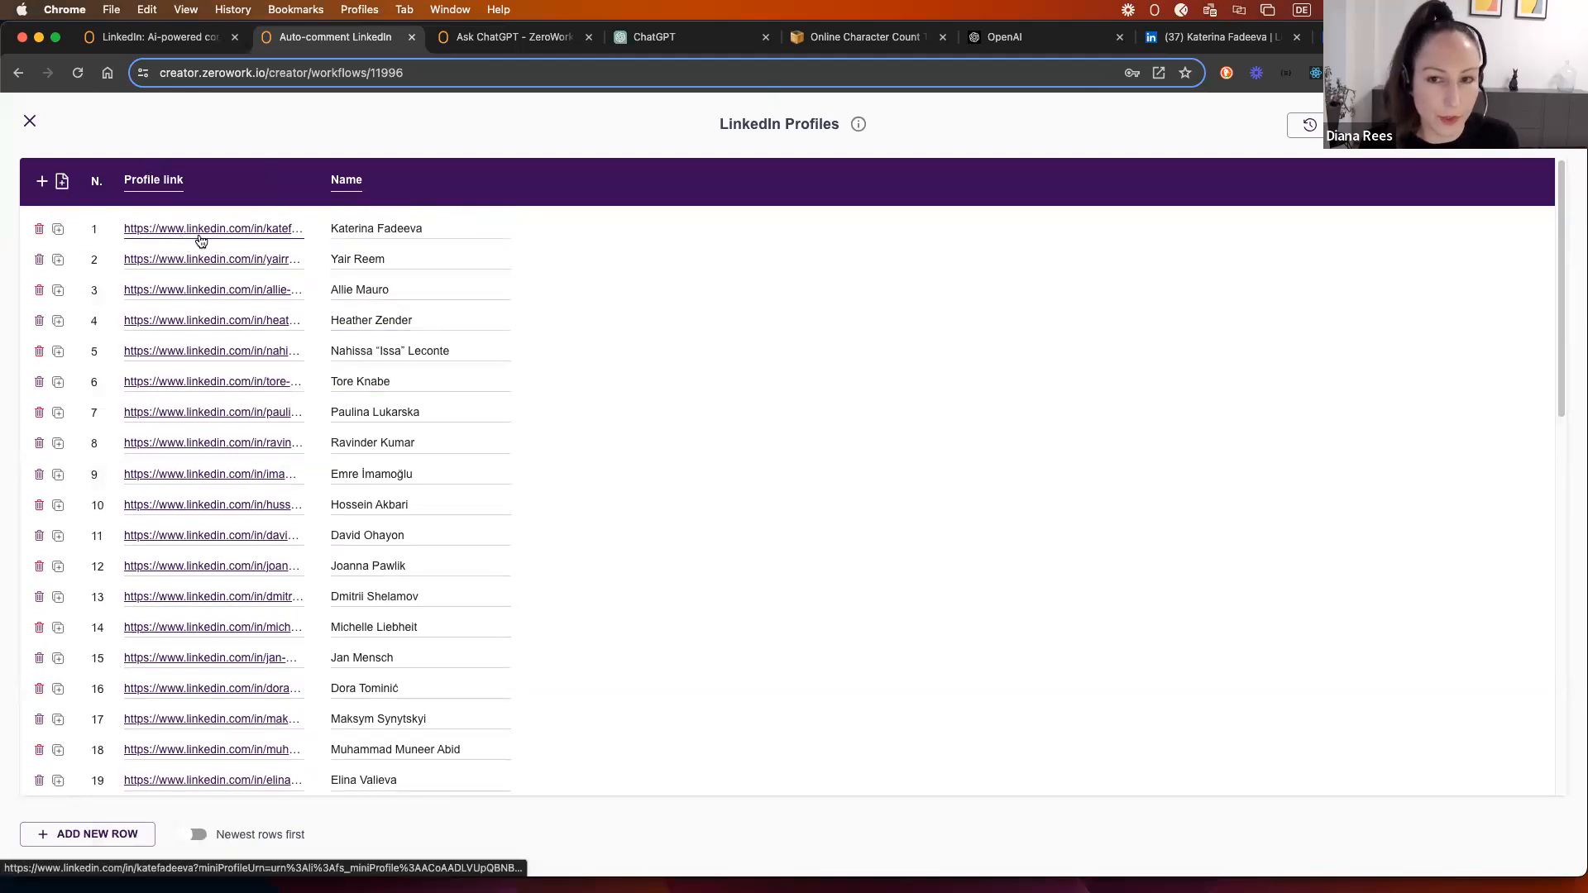
Step: Check the first profile link in LinkedIn, then return to Auto-comment LinkedIn and close the table
{"action": "left_click", "coordinate": [1195, 42]}
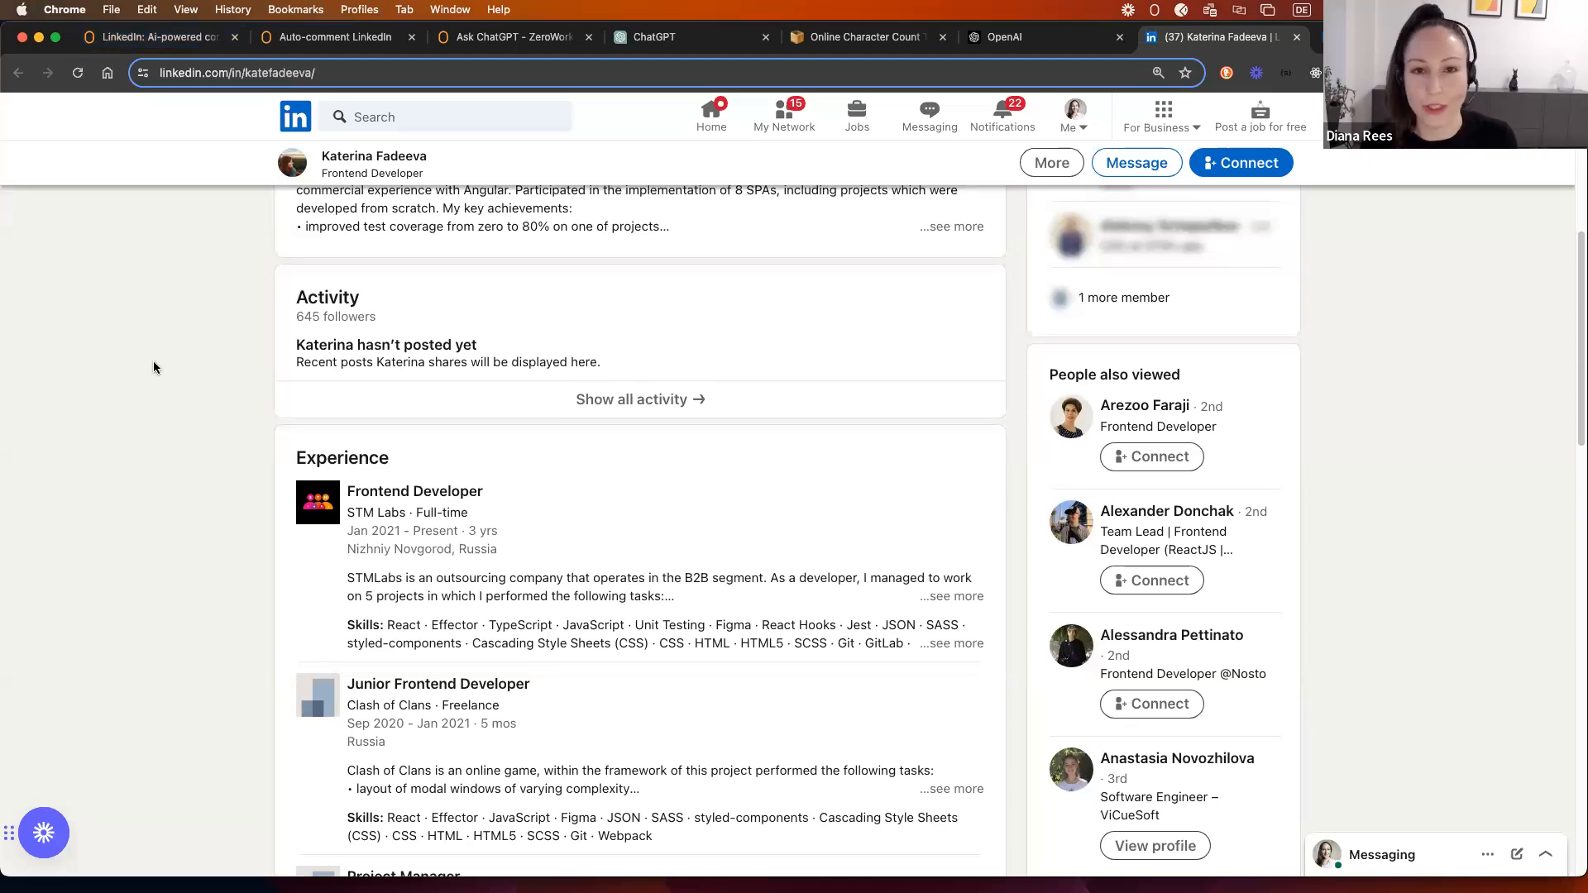
{"action": "left_click", "coordinate": [174, 42]}
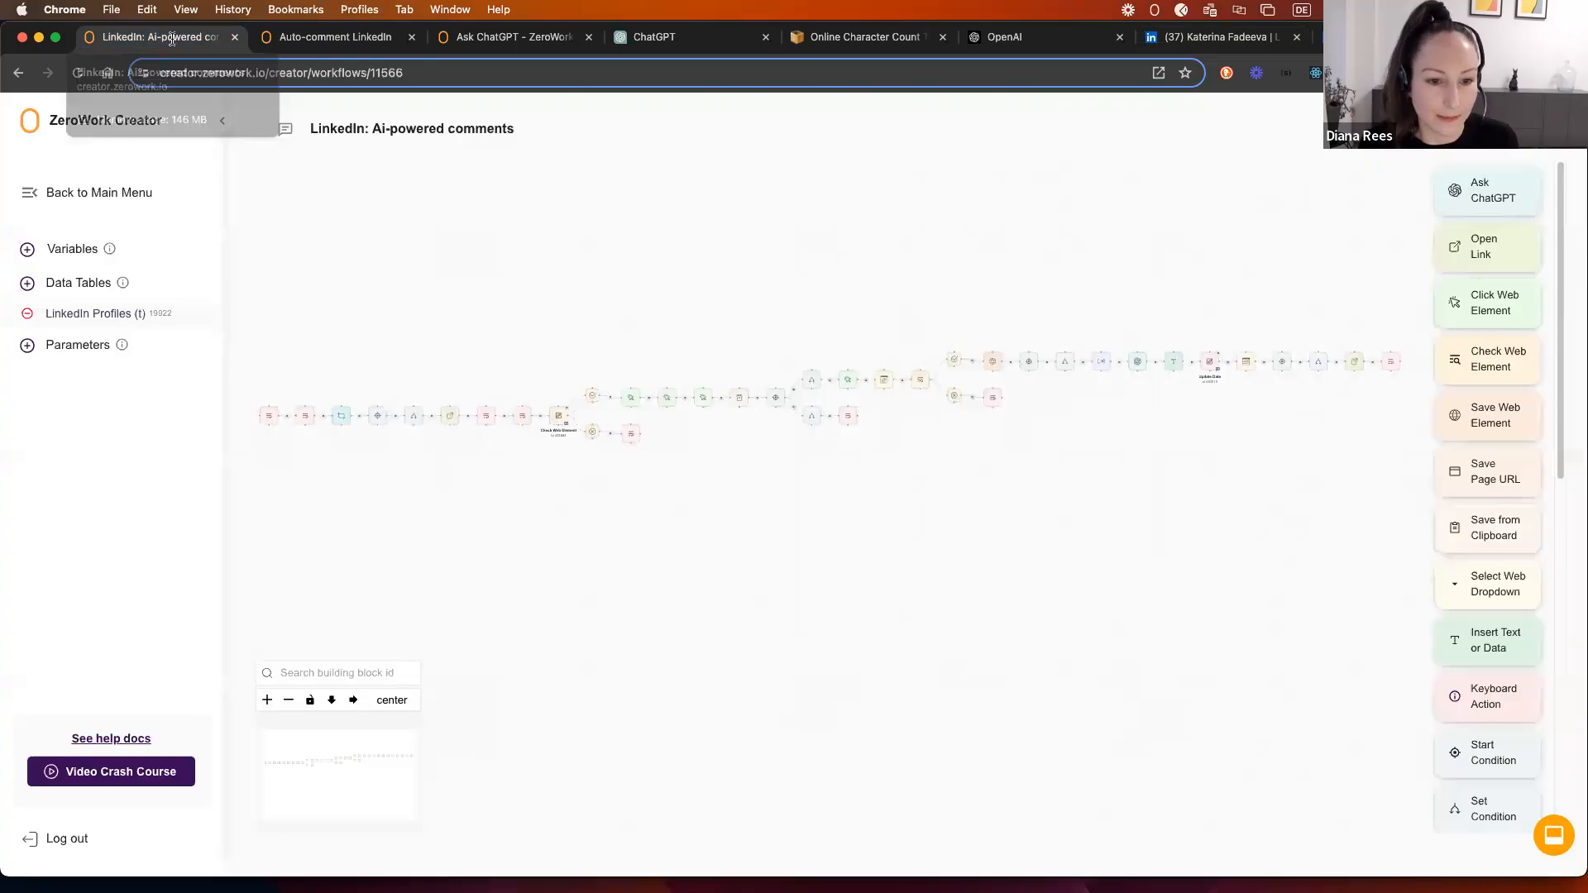
{"action": "left_click", "coordinate": [306, 37]}
{"action": "left_click", "coordinate": [30, 121]}
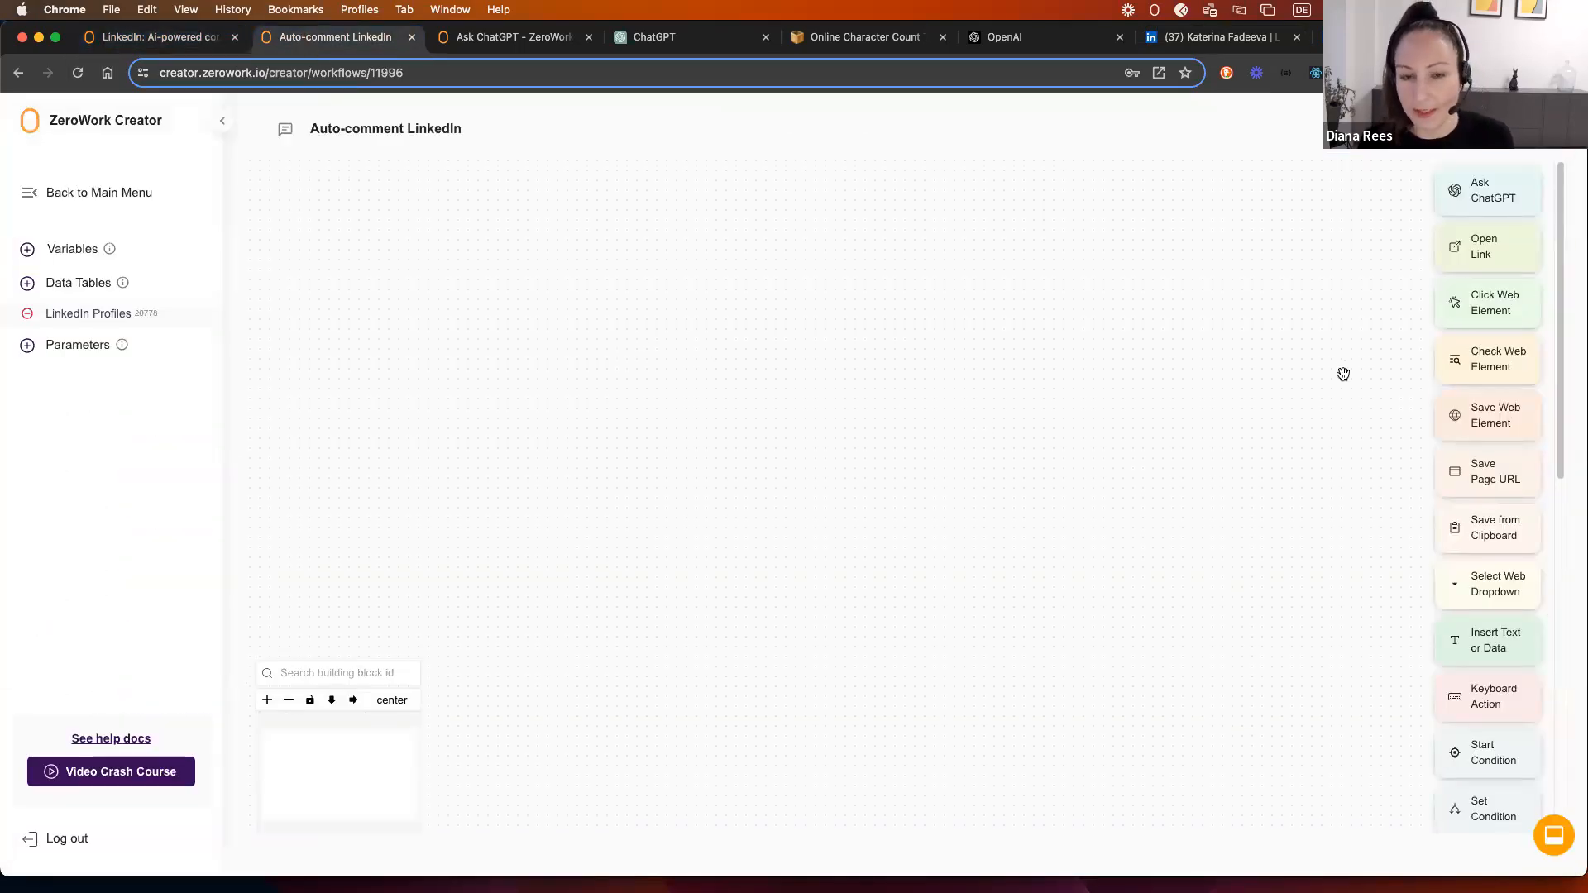
Step: Add a Start Repeat block looping dynamically over the LinkedIn Profiles table
{"action": "scroll", "coordinate": [1467, 496], "scroll_direction": "down", "scroll_amount": 5}
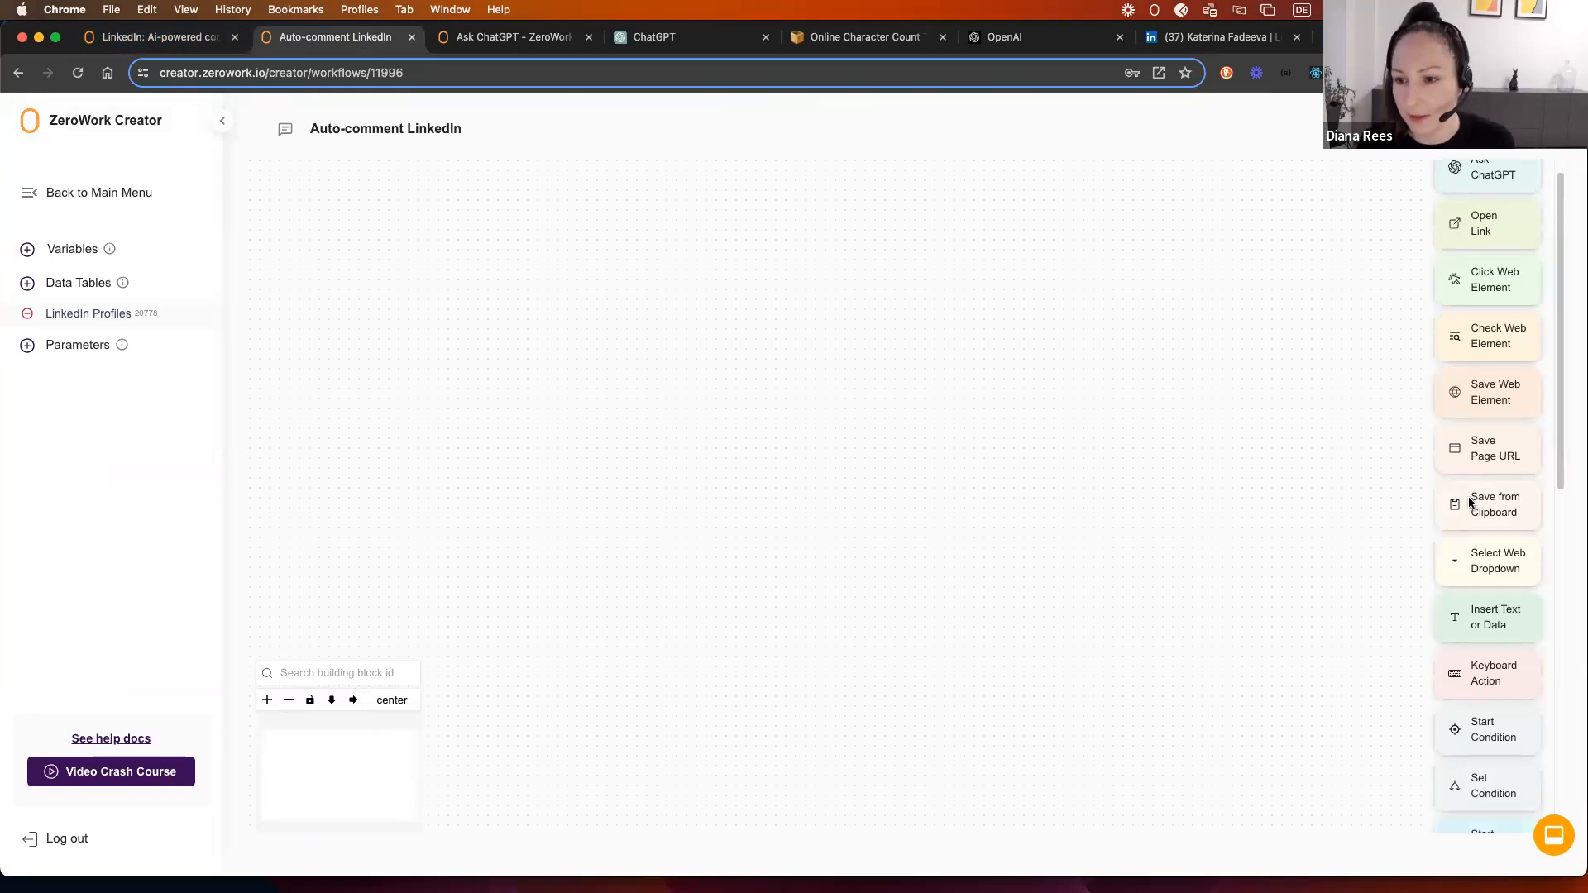
{"action": "left_click_drag", "start_coordinate": [1488, 422], "coordinate": [603, 273]}
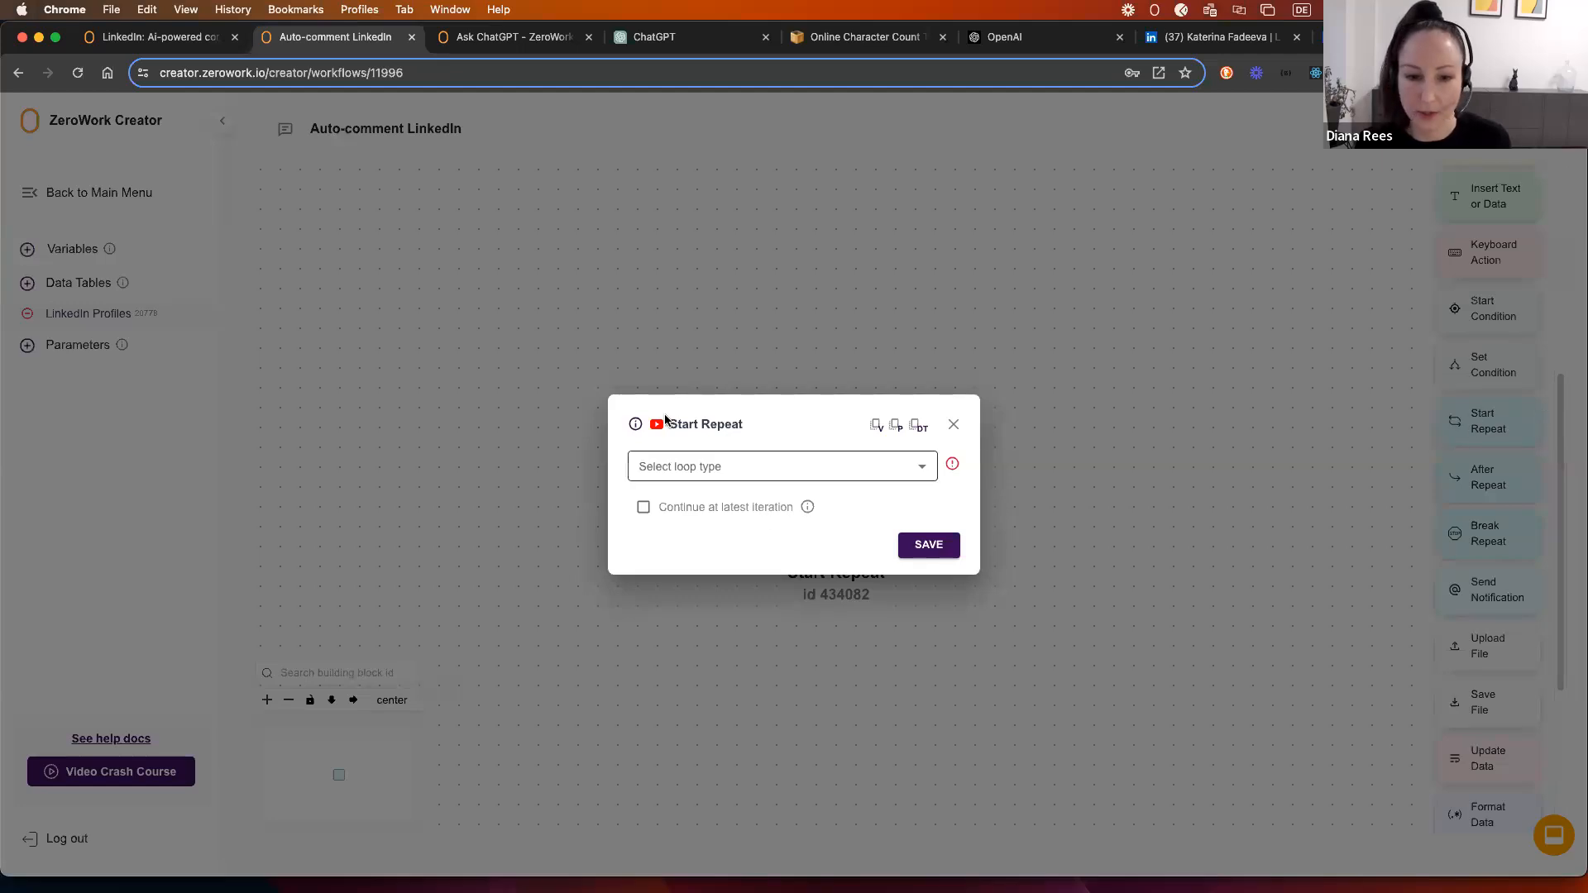
{"action": "left_click", "coordinate": [740, 467]}
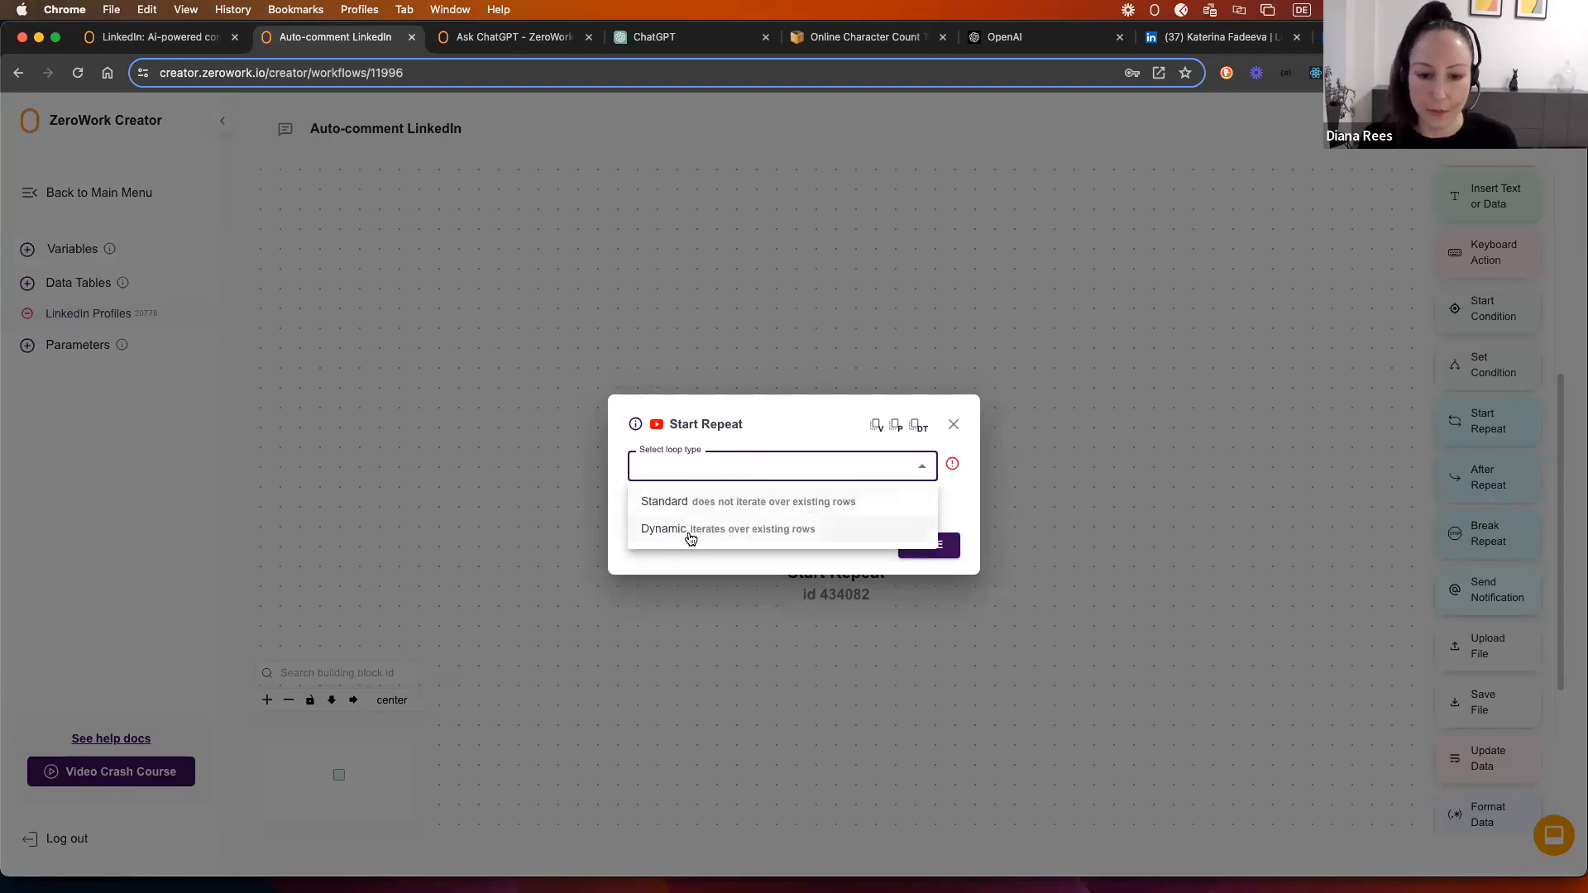
{"action": "left_click", "coordinate": [812, 534]}
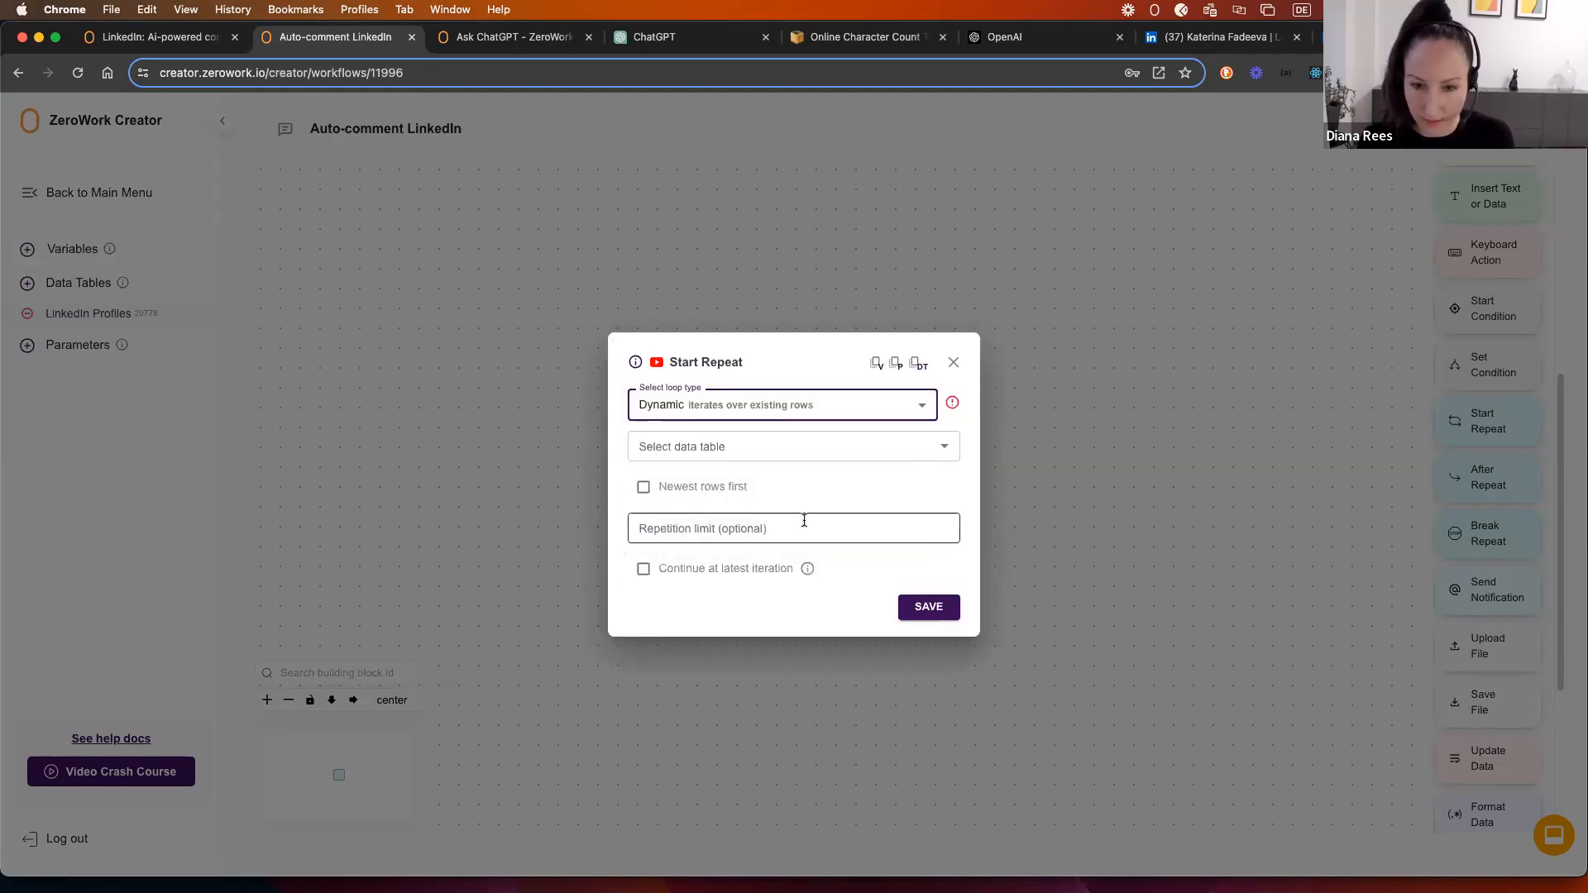
{"action": "key", "text": "super+equal"}
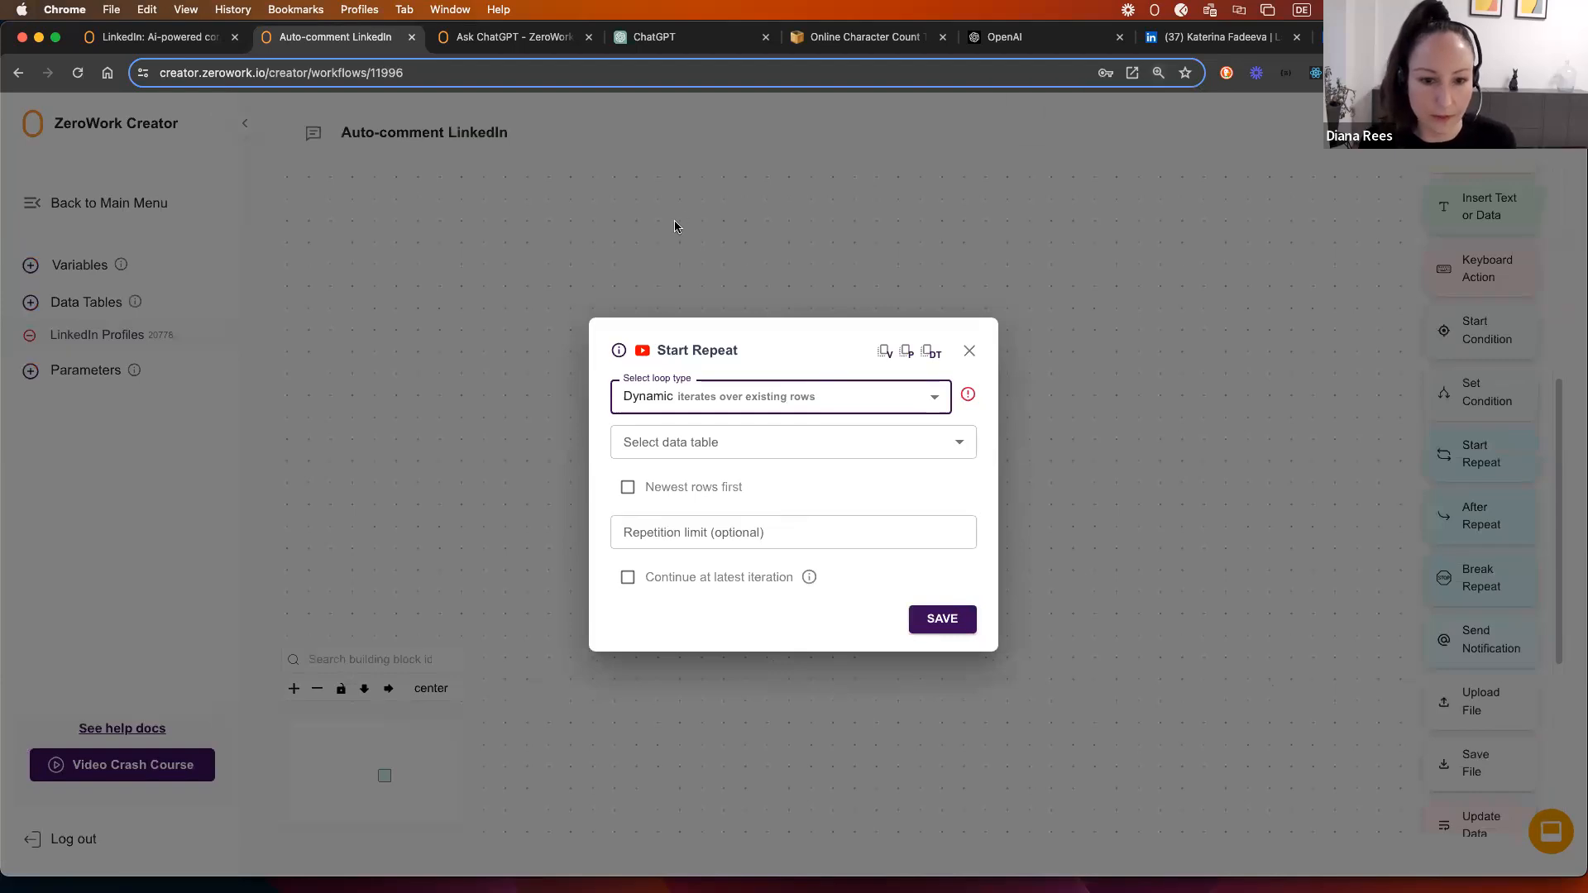
{"action": "left_click", "coordinate": [763, 446]}
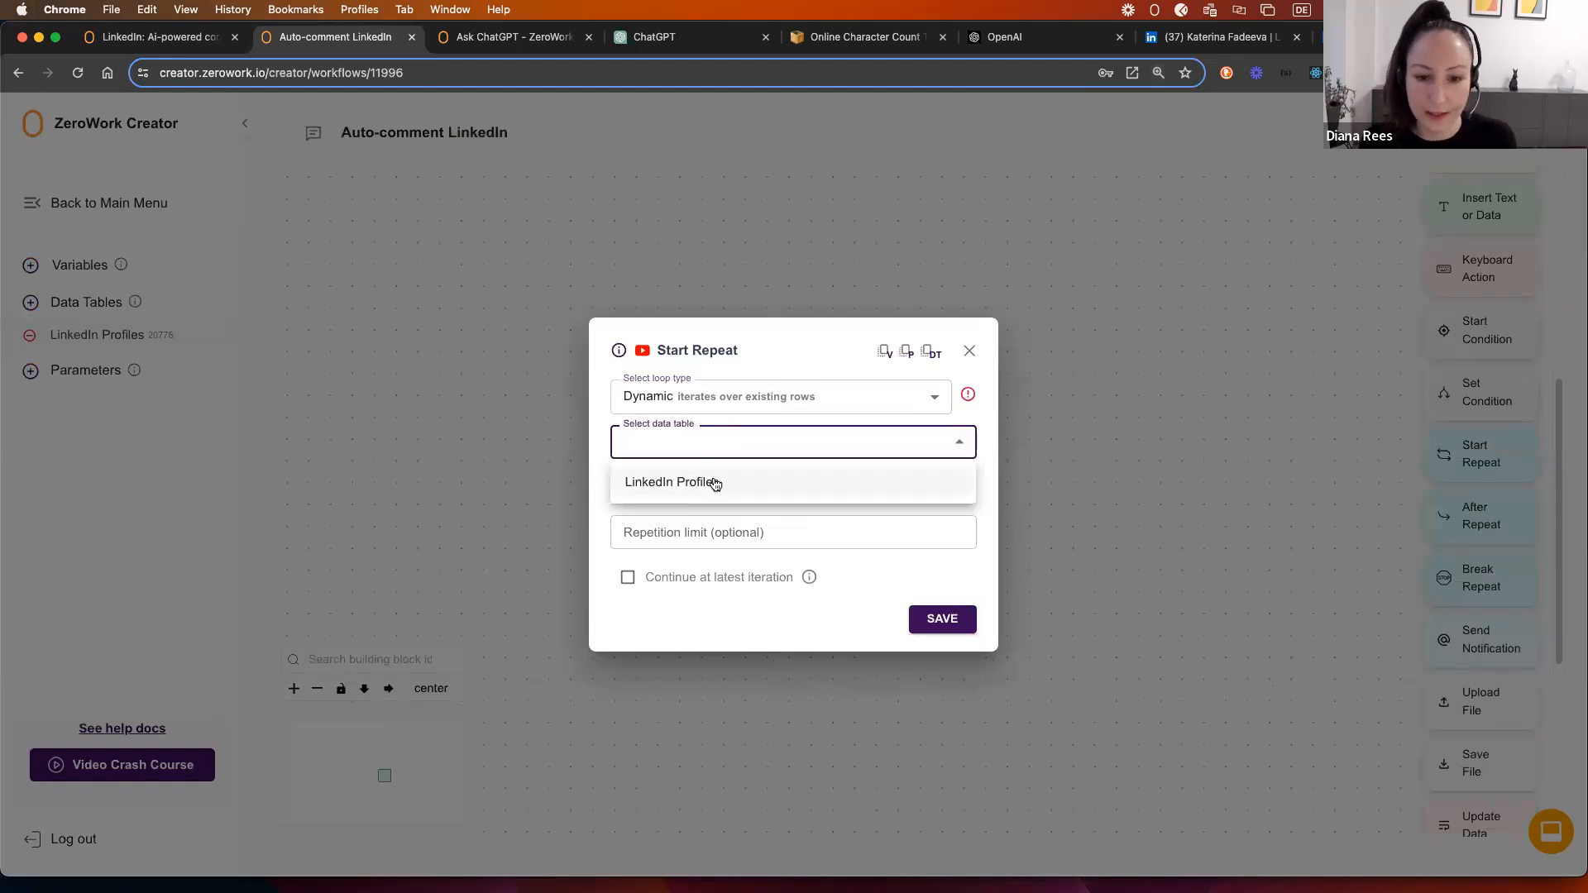
{"action": "left_click", "coordinate": [719, 482]}
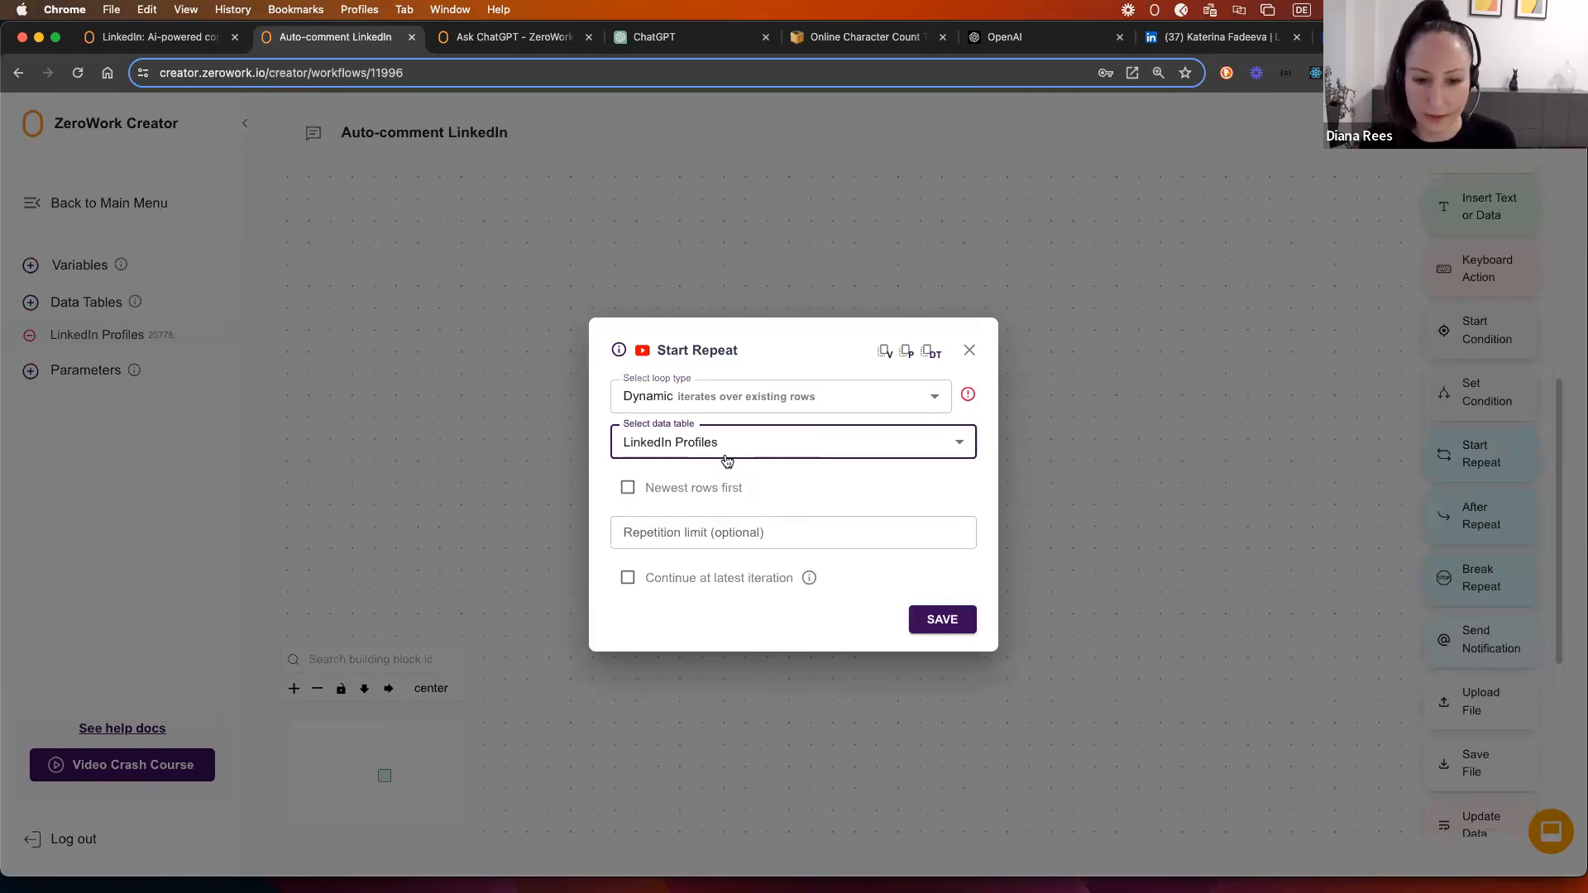
{"action": "left_click", "coordinate": [956, 622]}
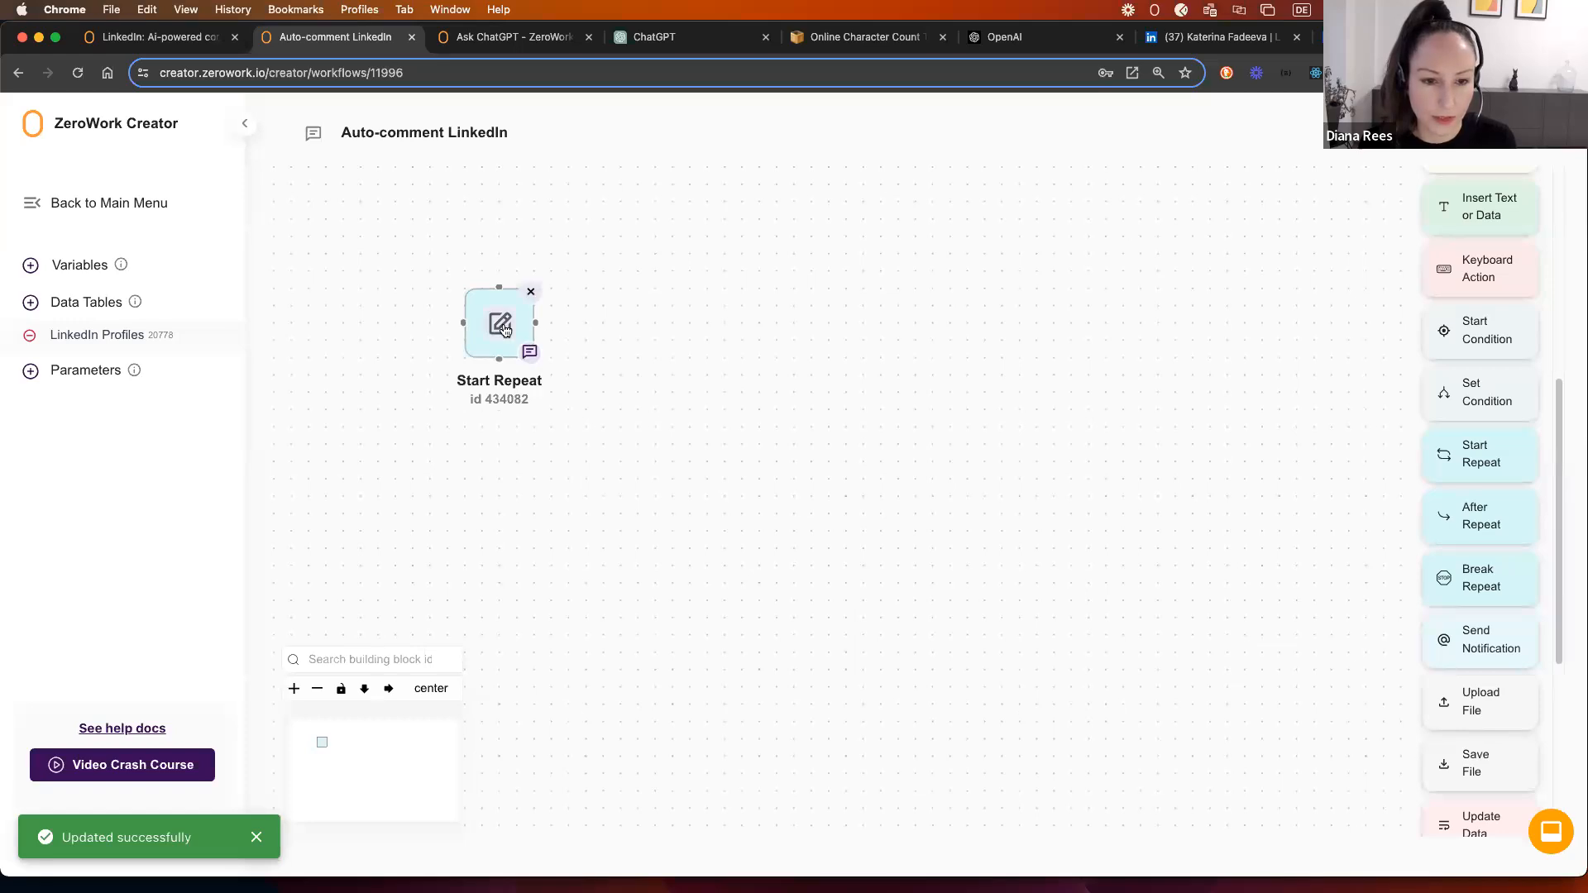
Step: Set the loop's repetition limit to 5
{"action": "left_click", "coordinate": [502, 325]}
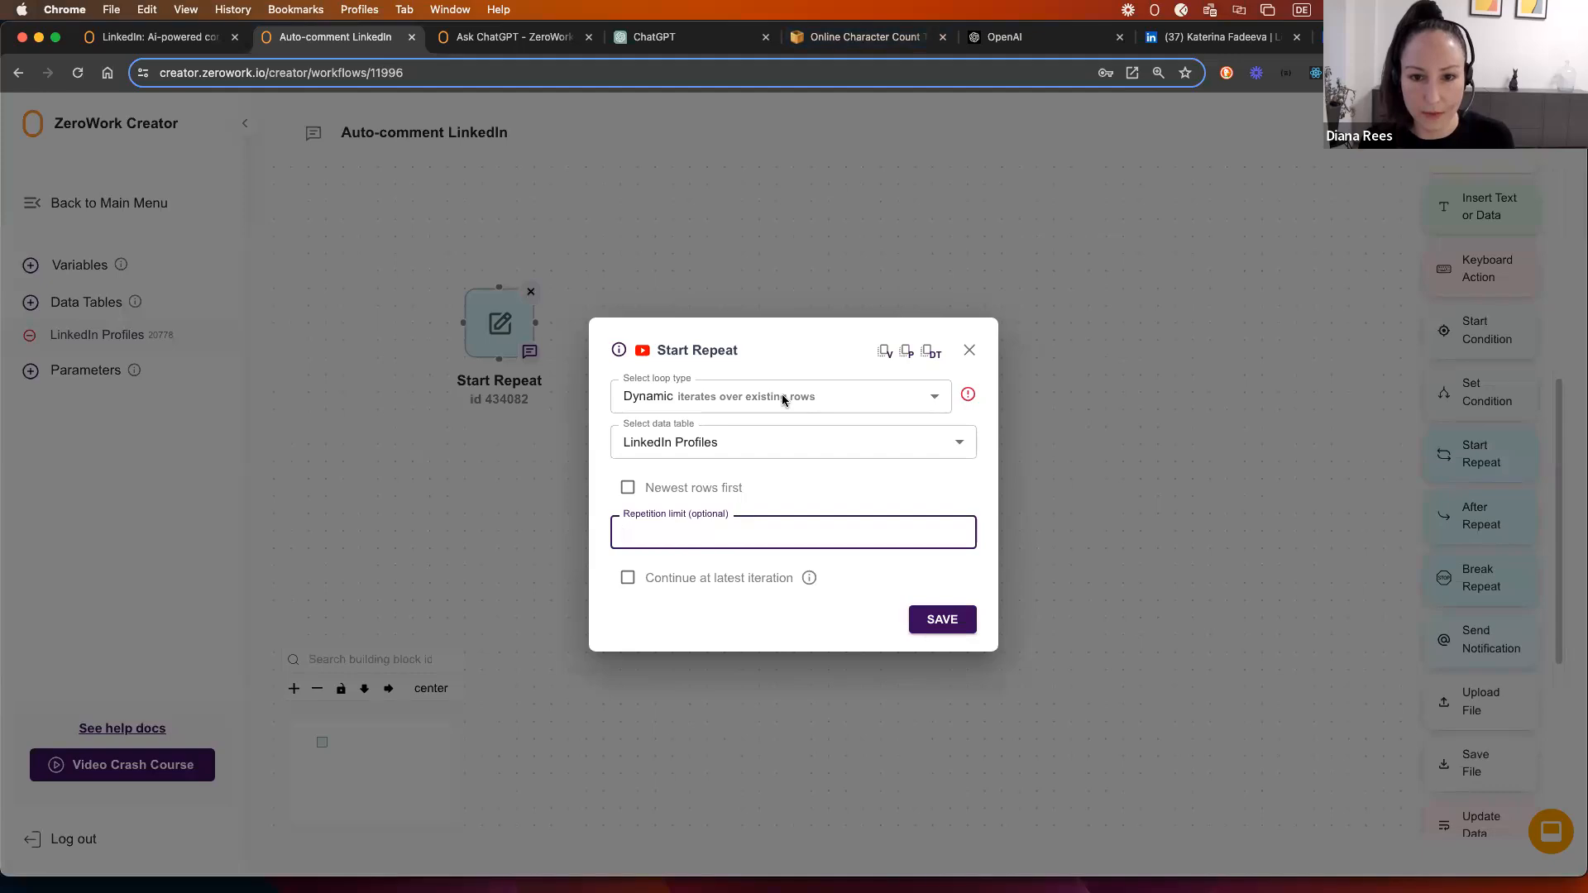
{"action": "type", "text": "5"}
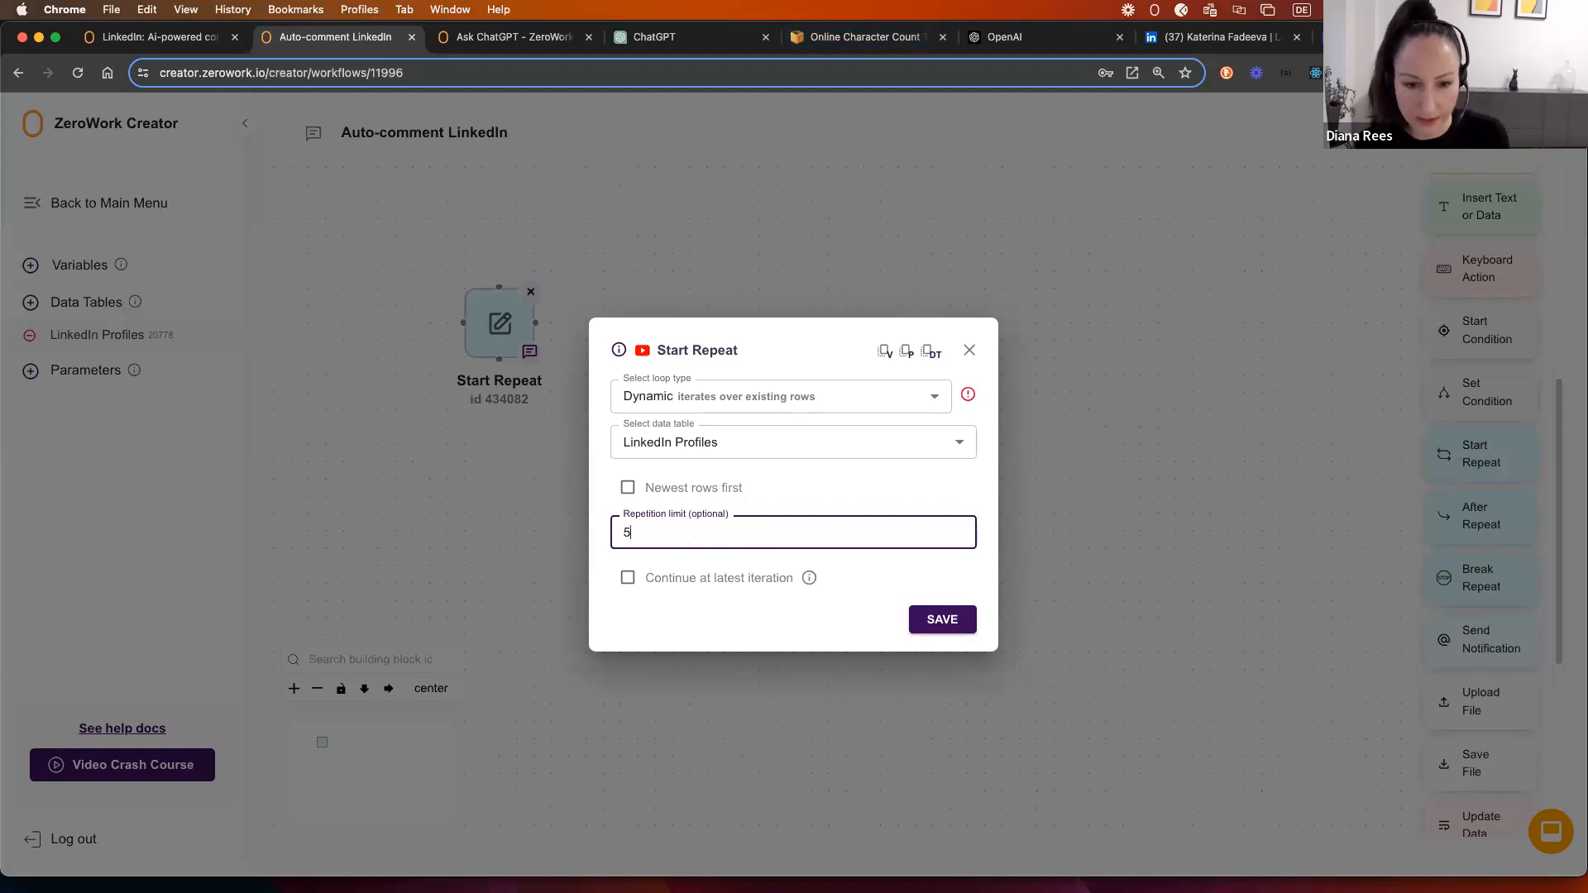
{"action": "left_click", "coordinate": [942, 620]}
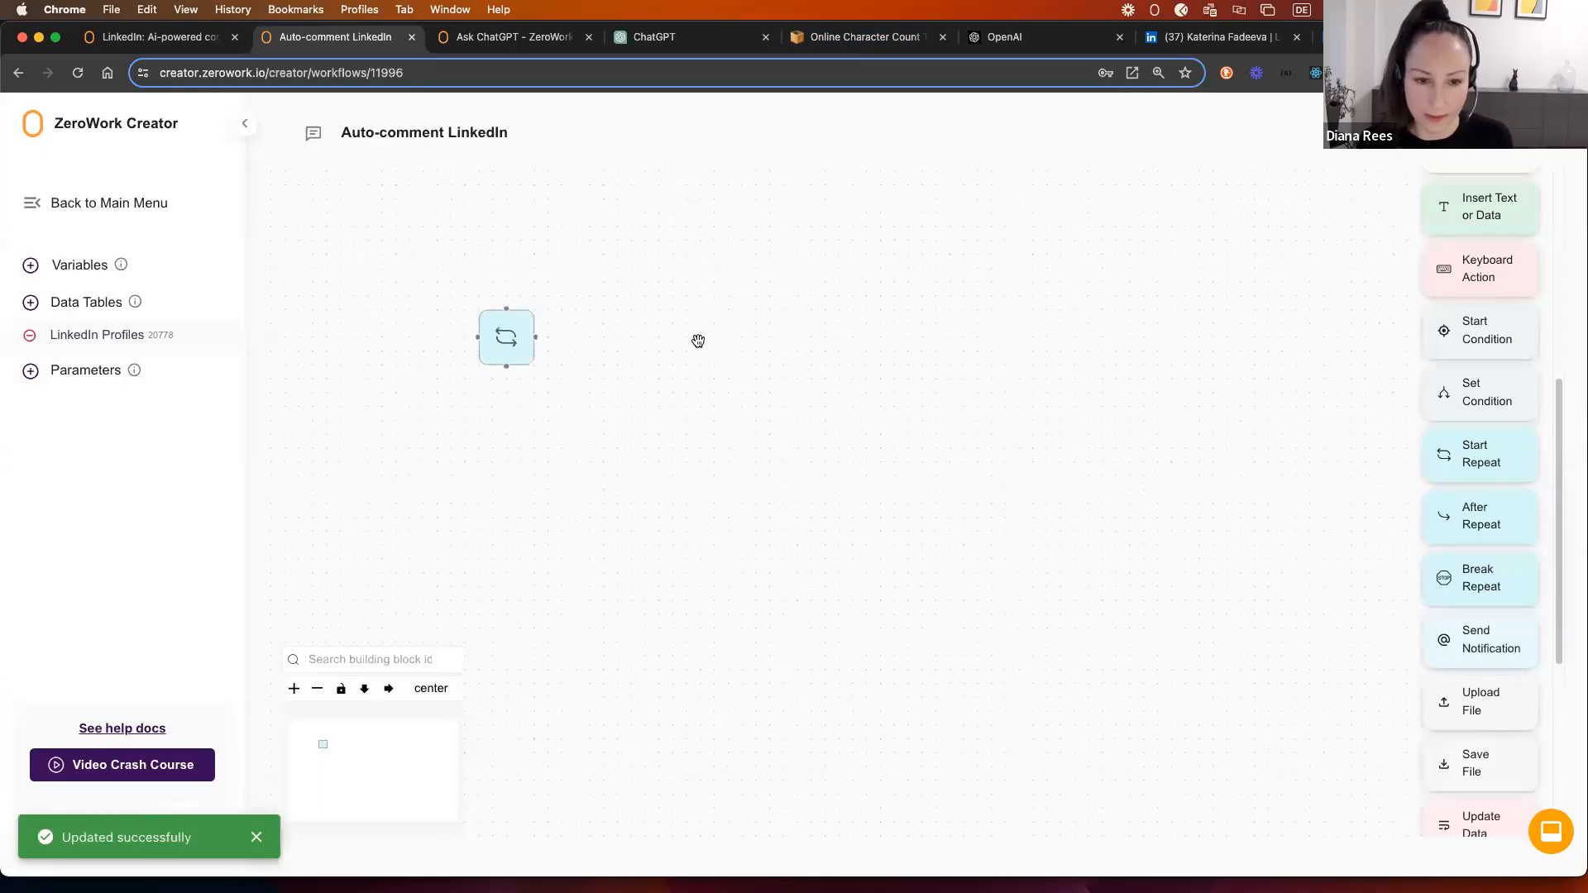
Step: Add an Open Link block using the LinkedIn Profiles 'Profile link' column
{"action": "left_click_drag", "start_coordinate": [642, 340], "coordinate": [595, 341]}
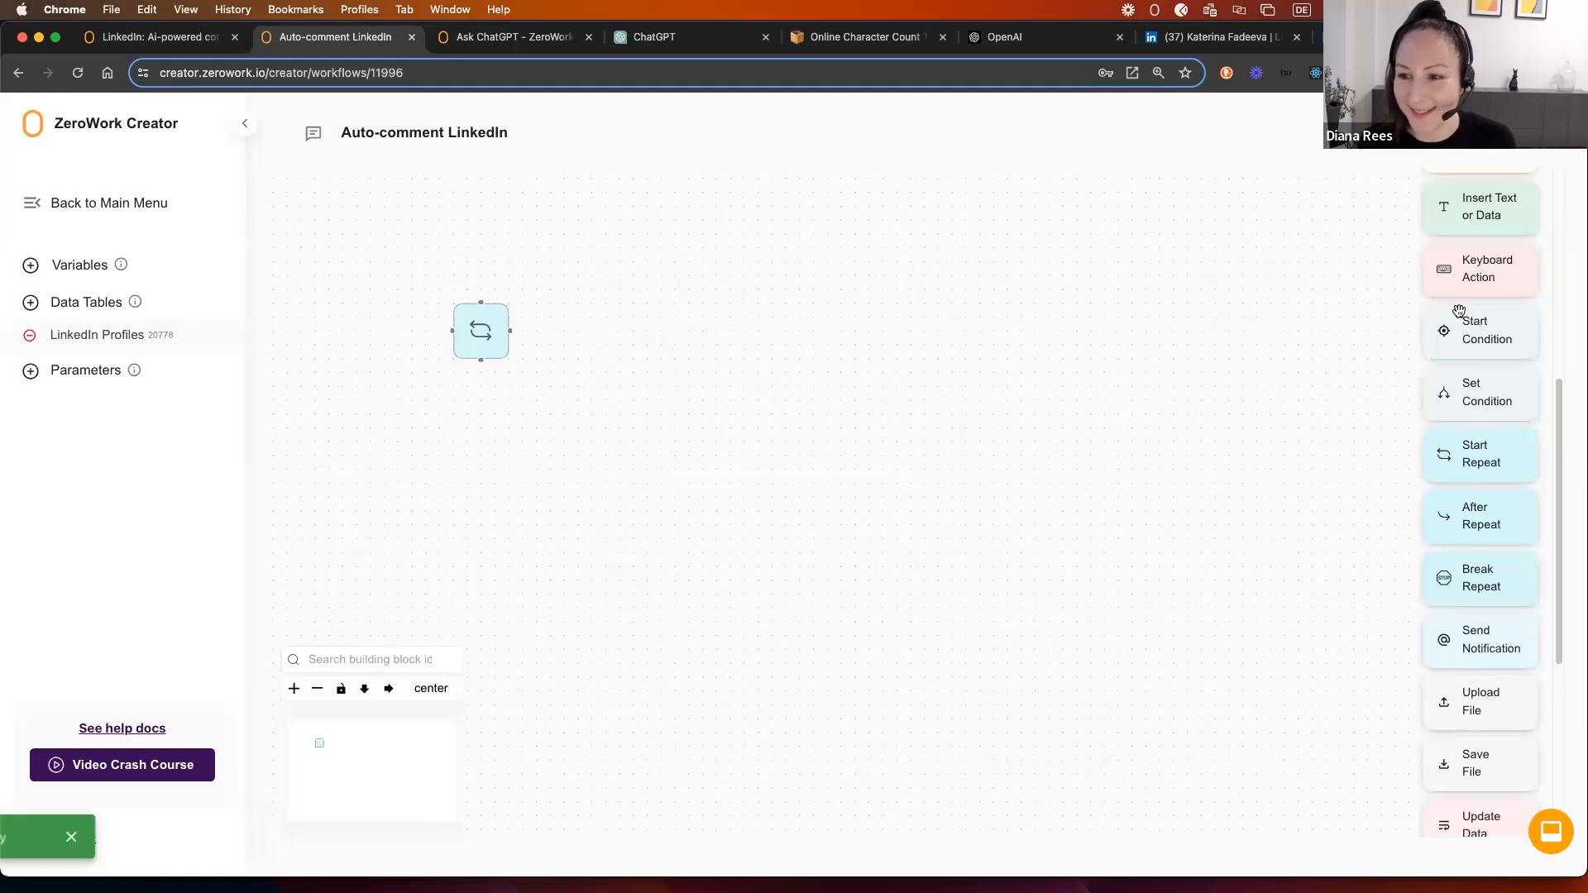
{"action": "scroll", "coordinate": [1446, 310], "scroll_direction": "up", "scroll_amount": 5}
{"action": "scroll", "coordinate": [1449, 312], "scroll_direction": "up", "scroll_amount": 2}
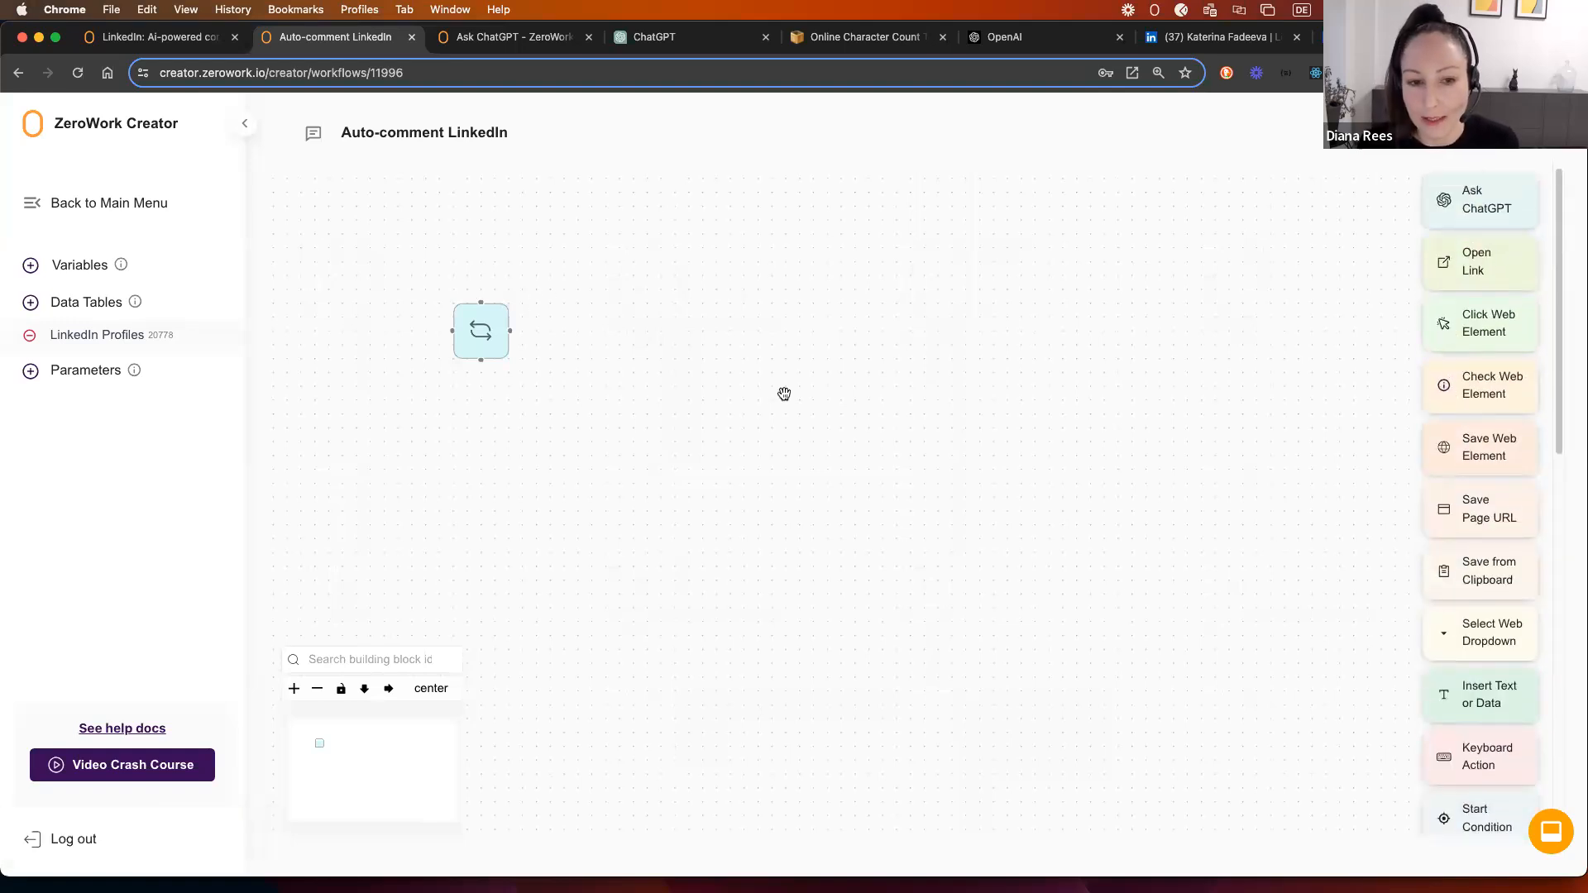
{"action": "left_click_drag", "start_coordinate": [1474, 266], "coordinate": [570, 312]}
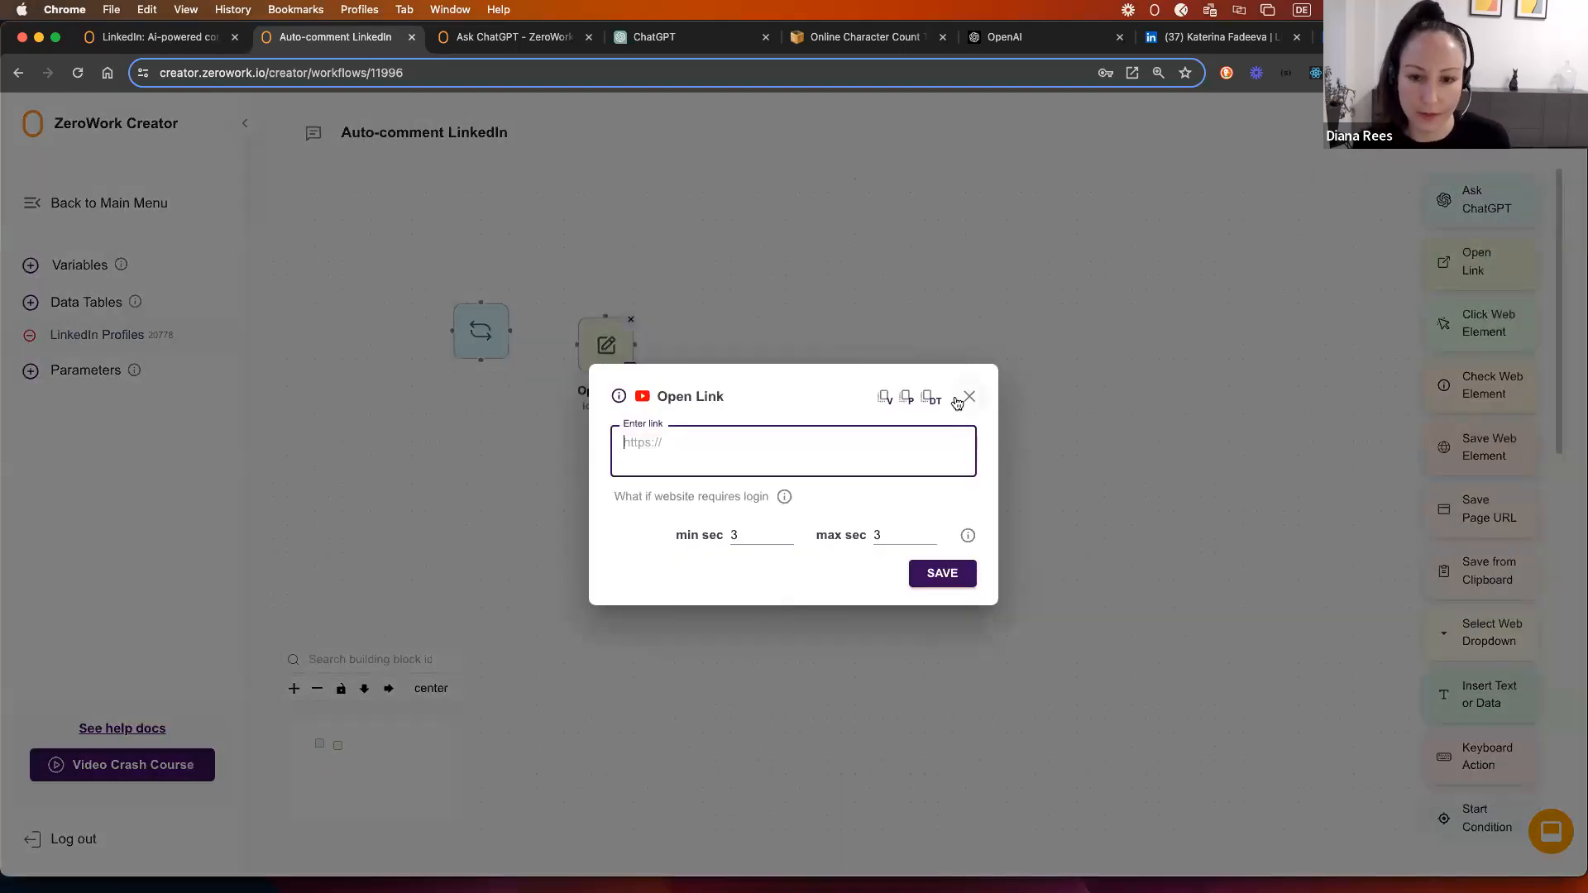
{"action": "left_click", "coordinate": [925, 398]}
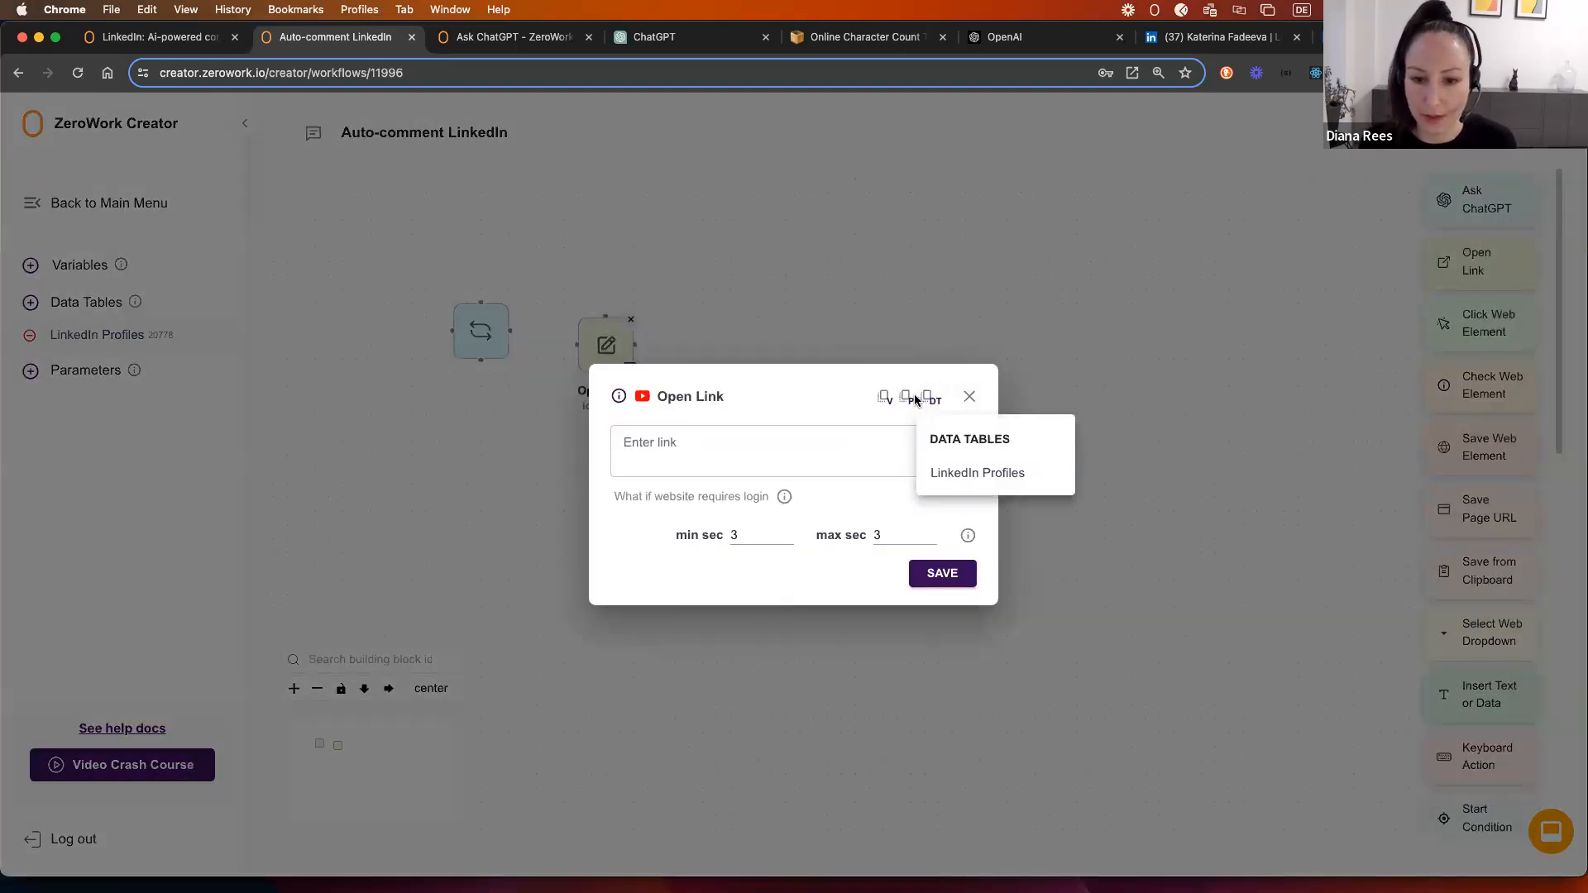
{"action": "left_click", "coordinate": [954, 475]}
{"action": "left_click", "coordinate": [939, 548]}
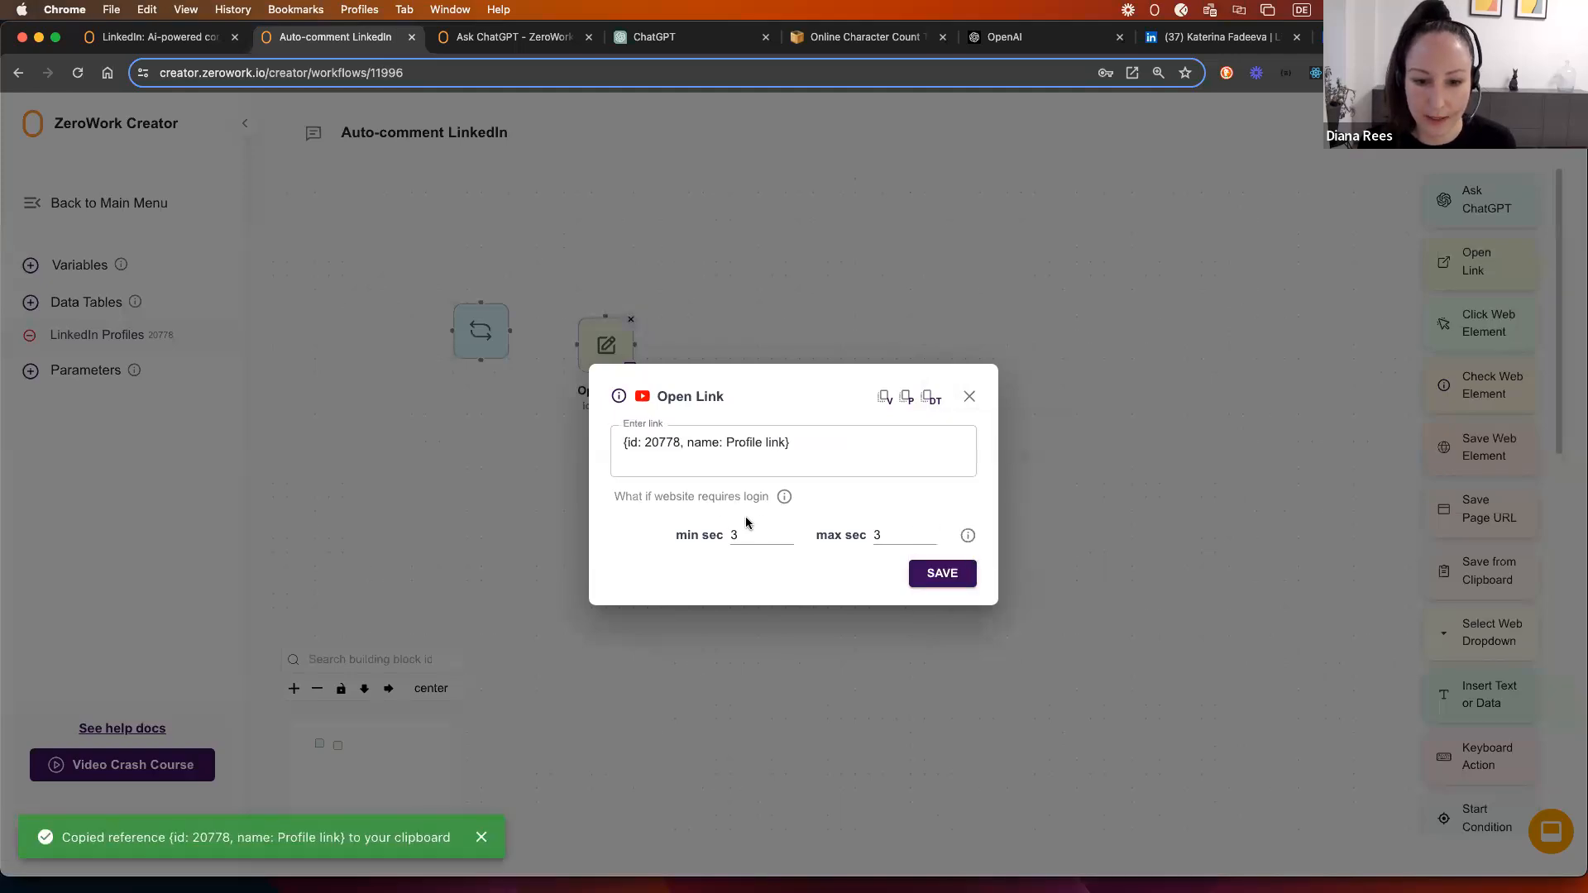
Step: Give the Open Link step a wait of 8 to 12 seconds and save it
{"action": "type", "text": "8"}
{"action": "left_click", "coordinate": [865, 537]}
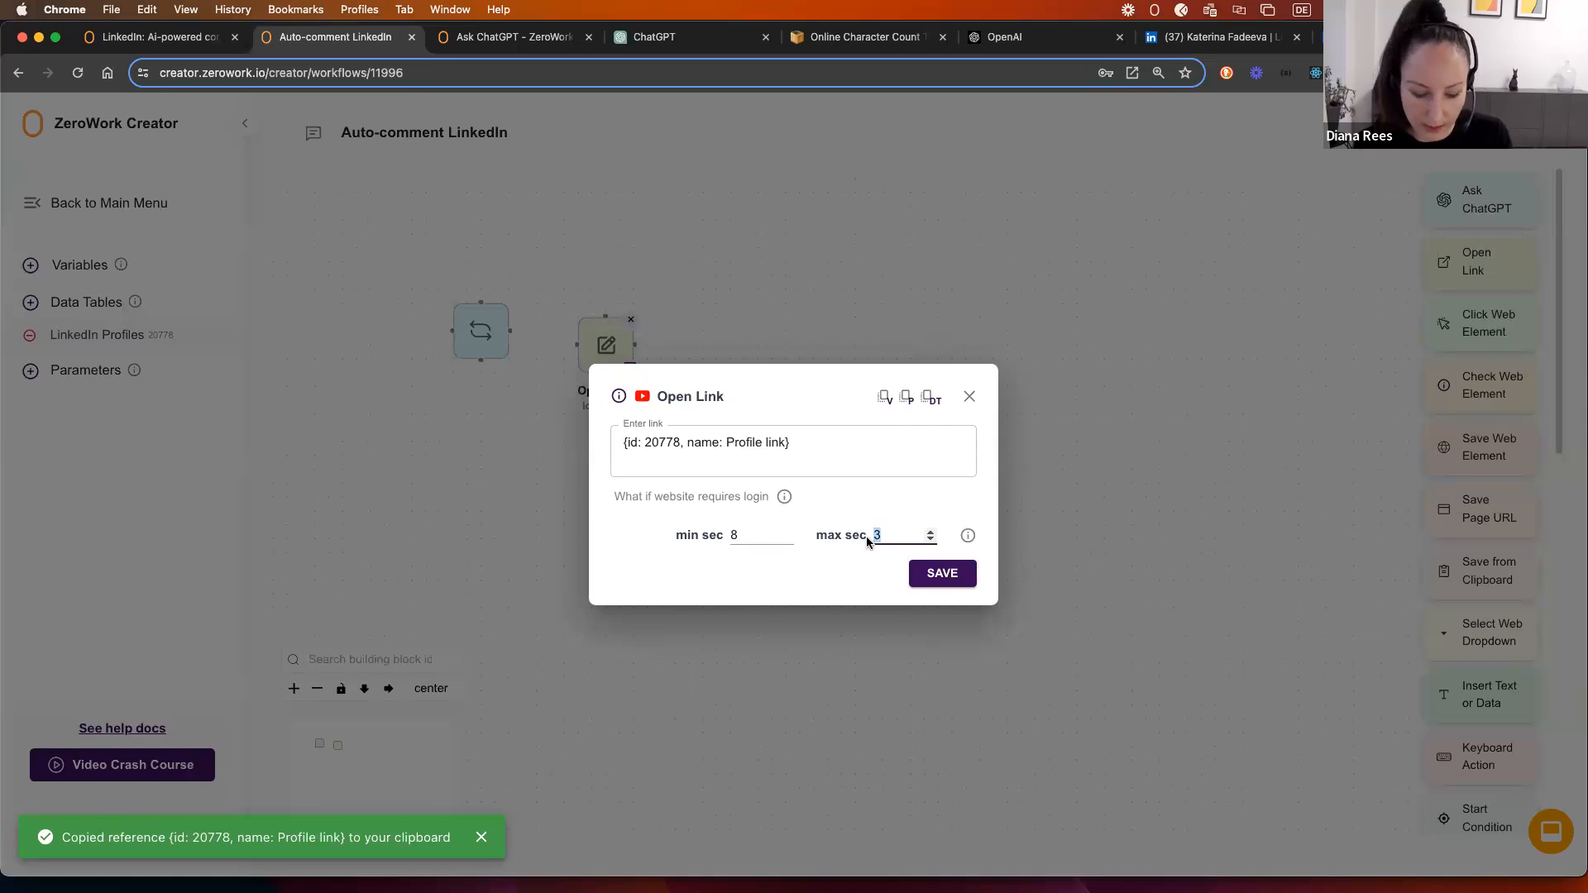
{"action": "type", "text": "12"}
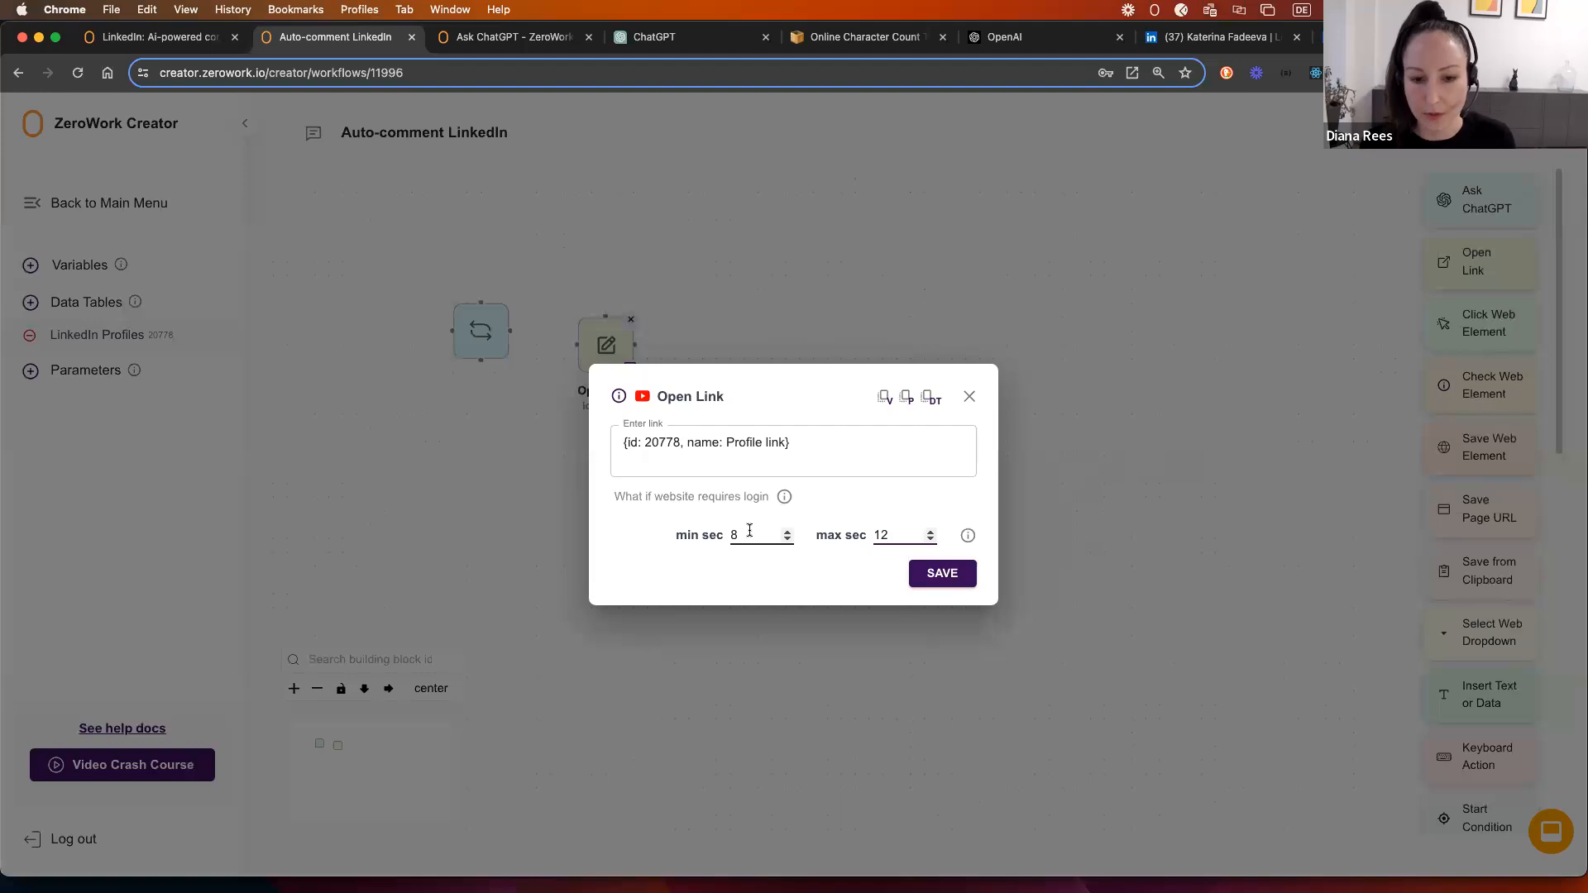
{"action": "left_click", "coordinate": [868, 538]}
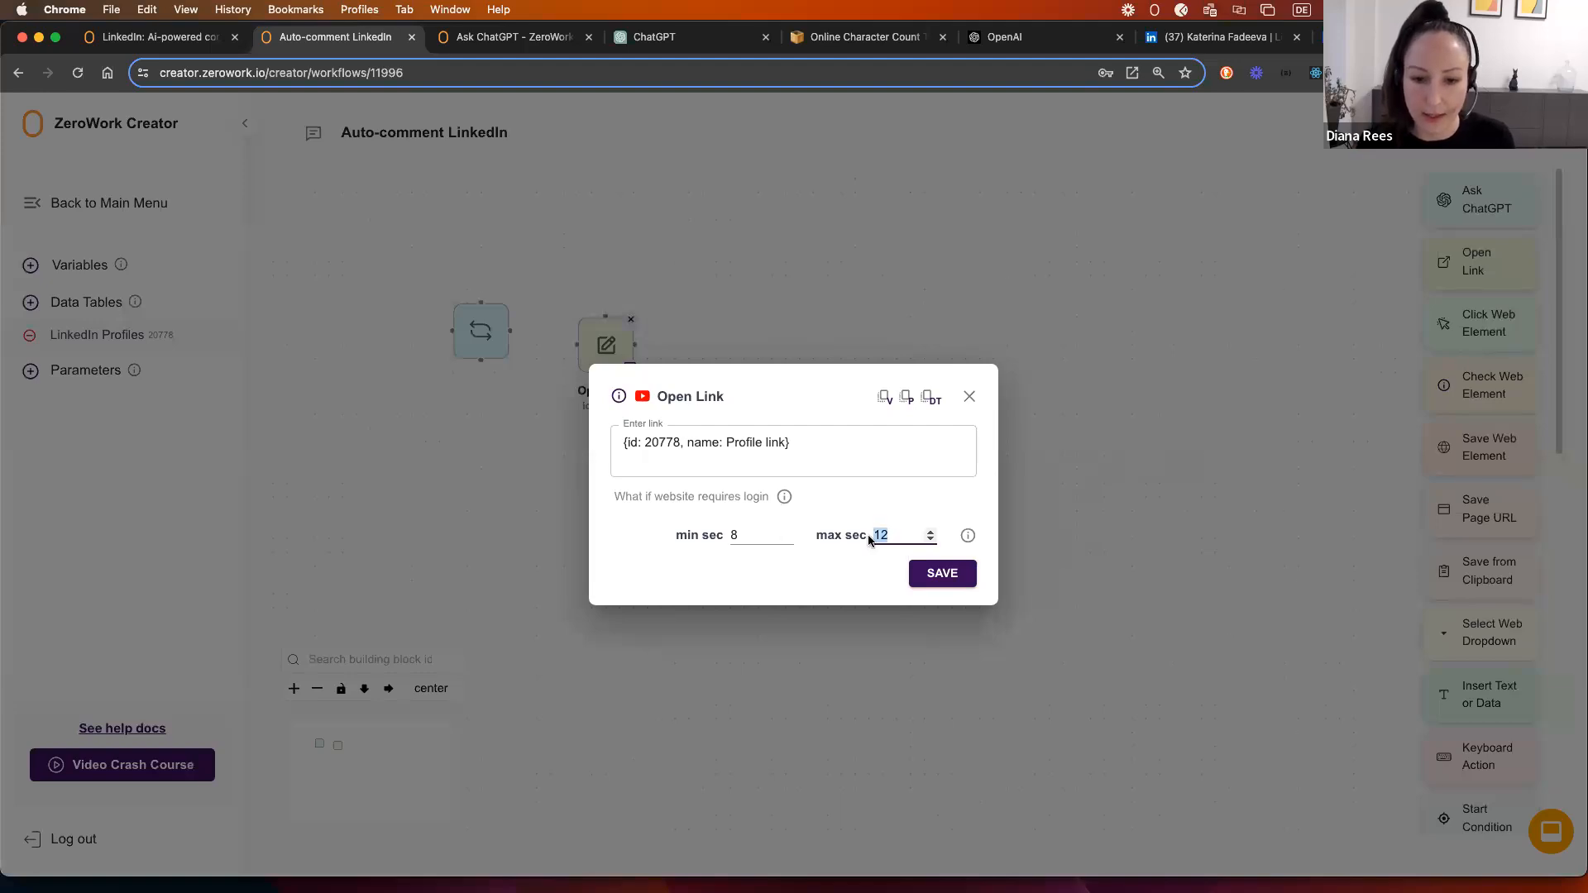
{"action": "left_click", "coordinate": [890, 536]}
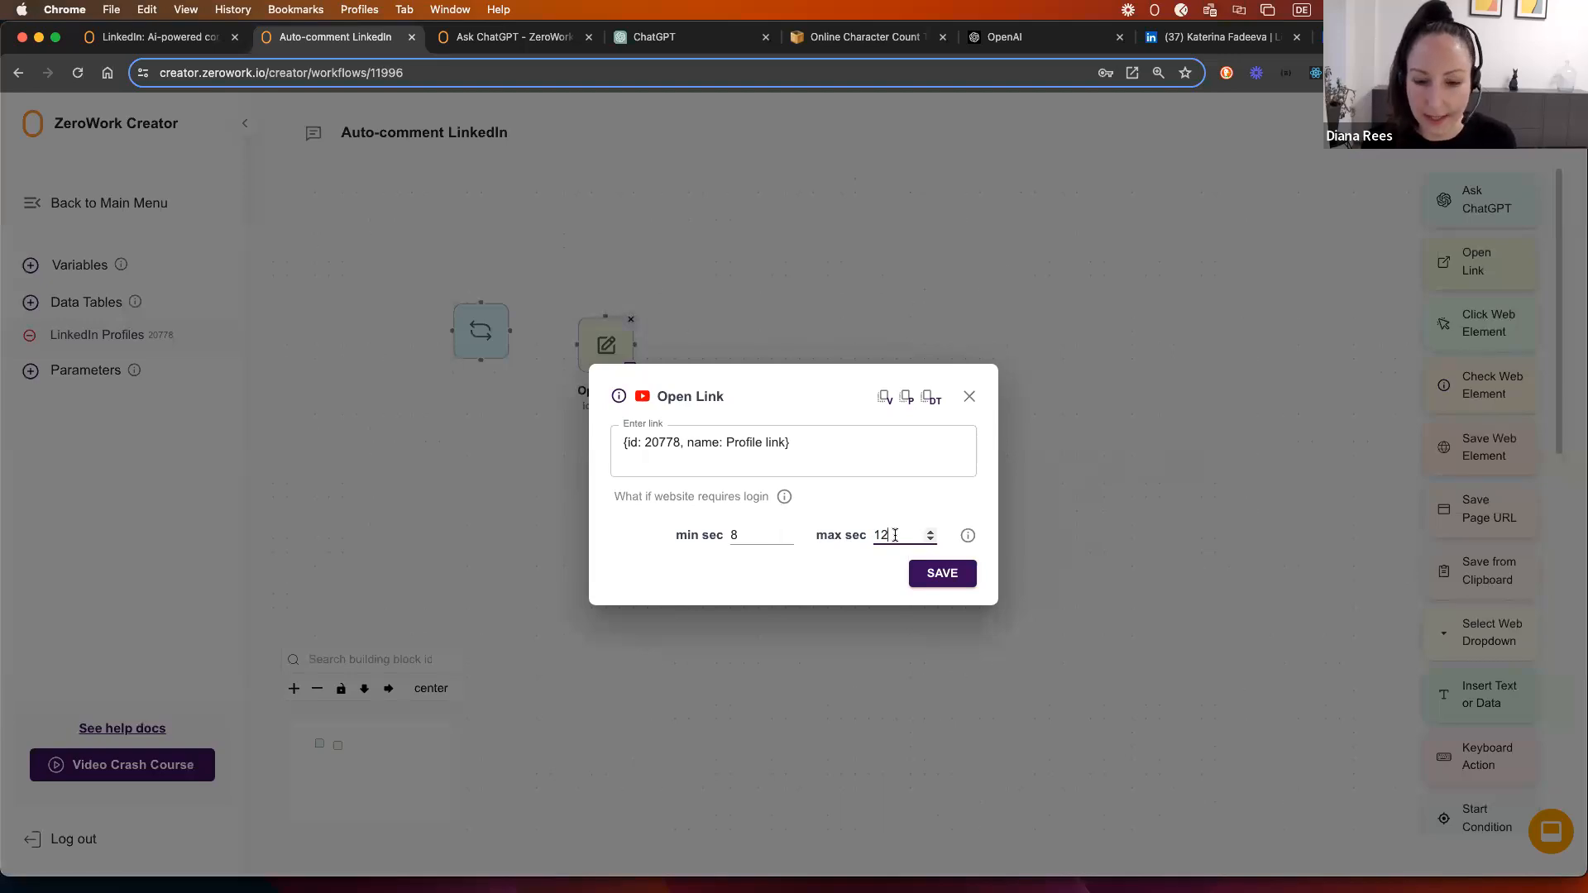
{"action": "left_click", "coordinate": [935, 572]}
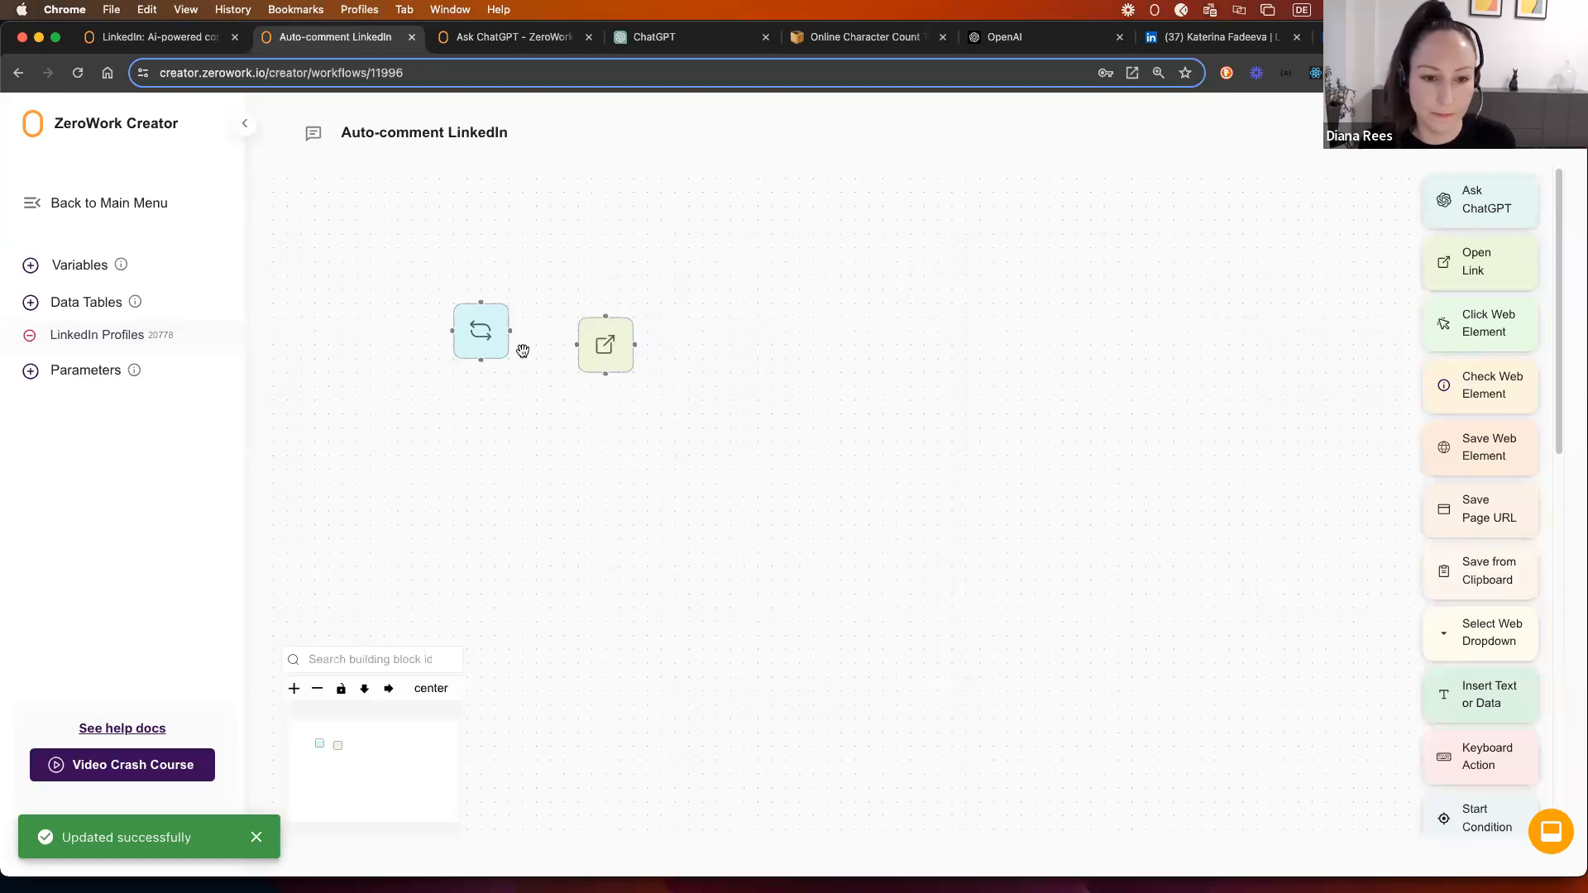
Step: Connect the Start Repeat loop to the Open Link block, after checking a LinkedIn profile's posts
{"action": "left_click_drag", "start_coordinate": [509, 331], "coordinate": [583, 314]}
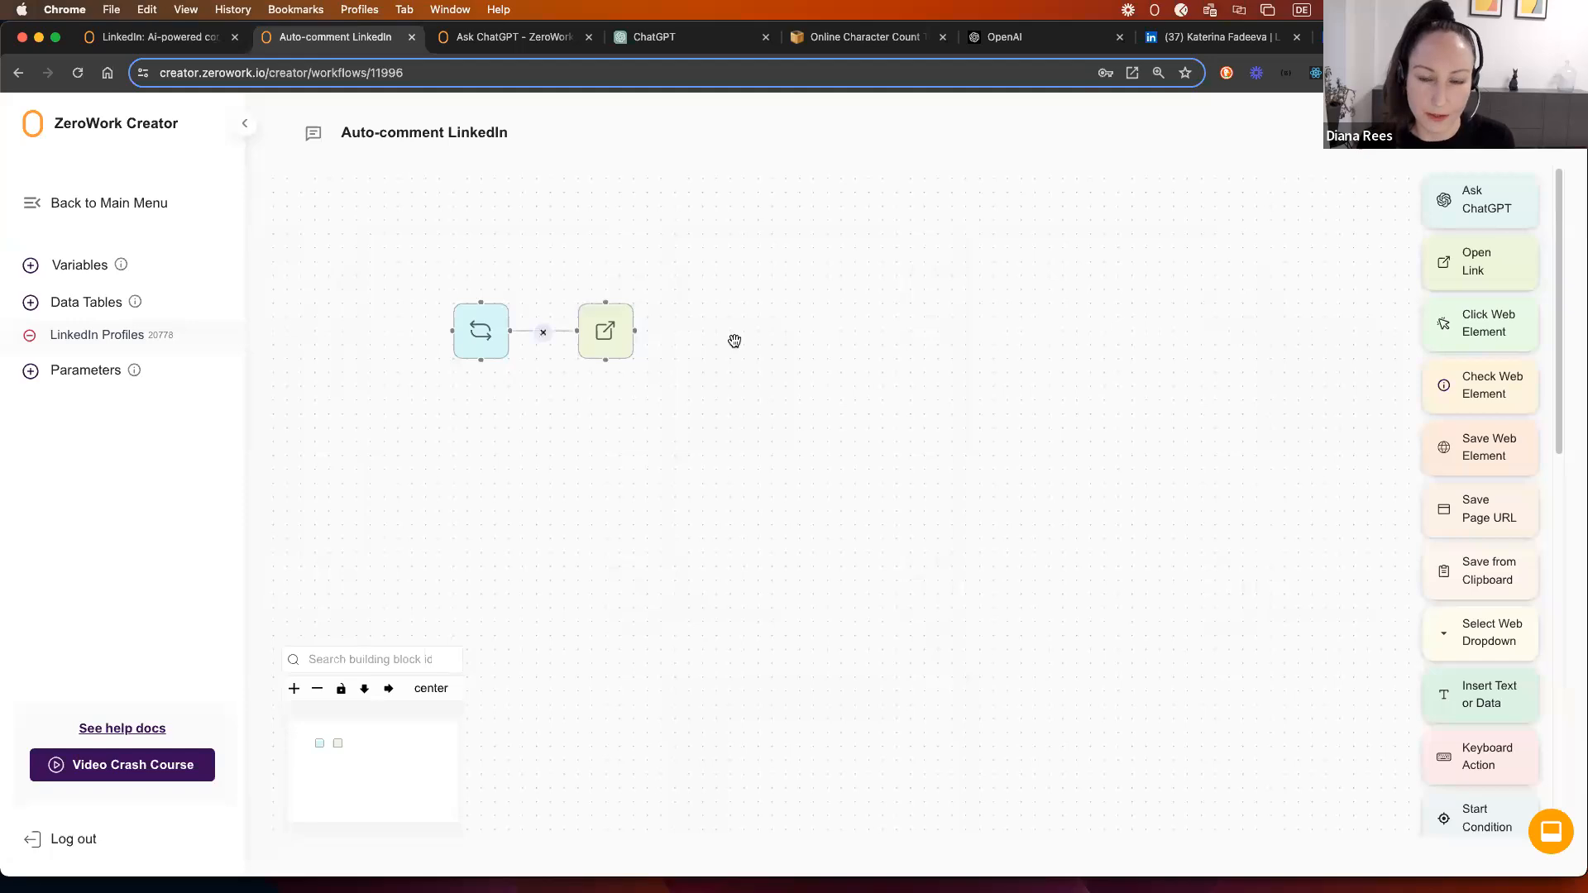
{"action": "left_click", "coordinate": [1204, 43]}
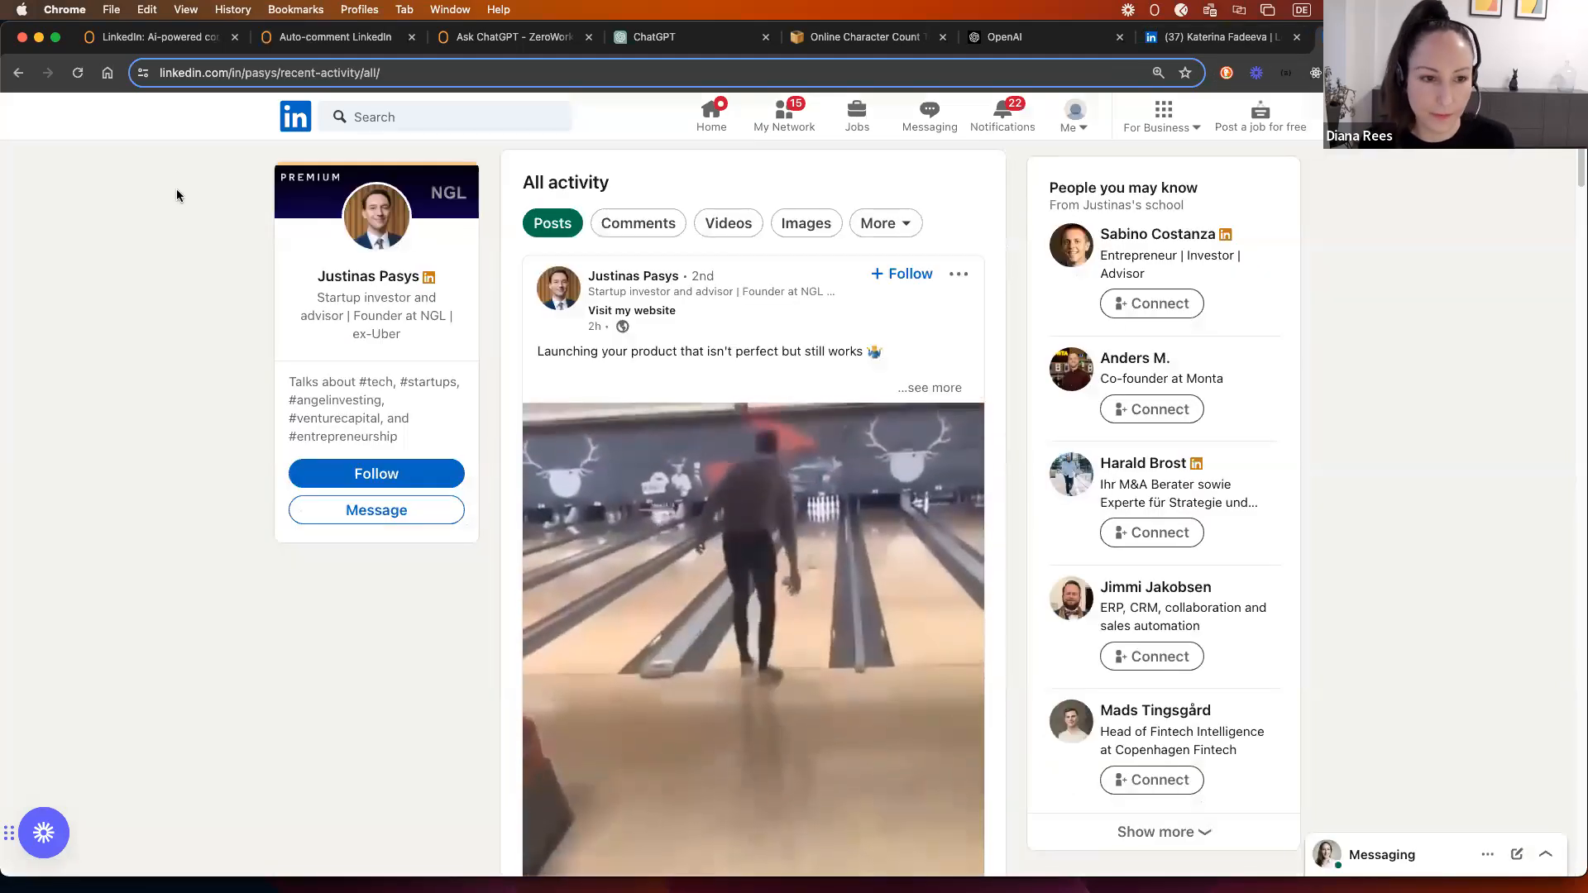
{"action": "left_click", "coordinate": [648, 275]}
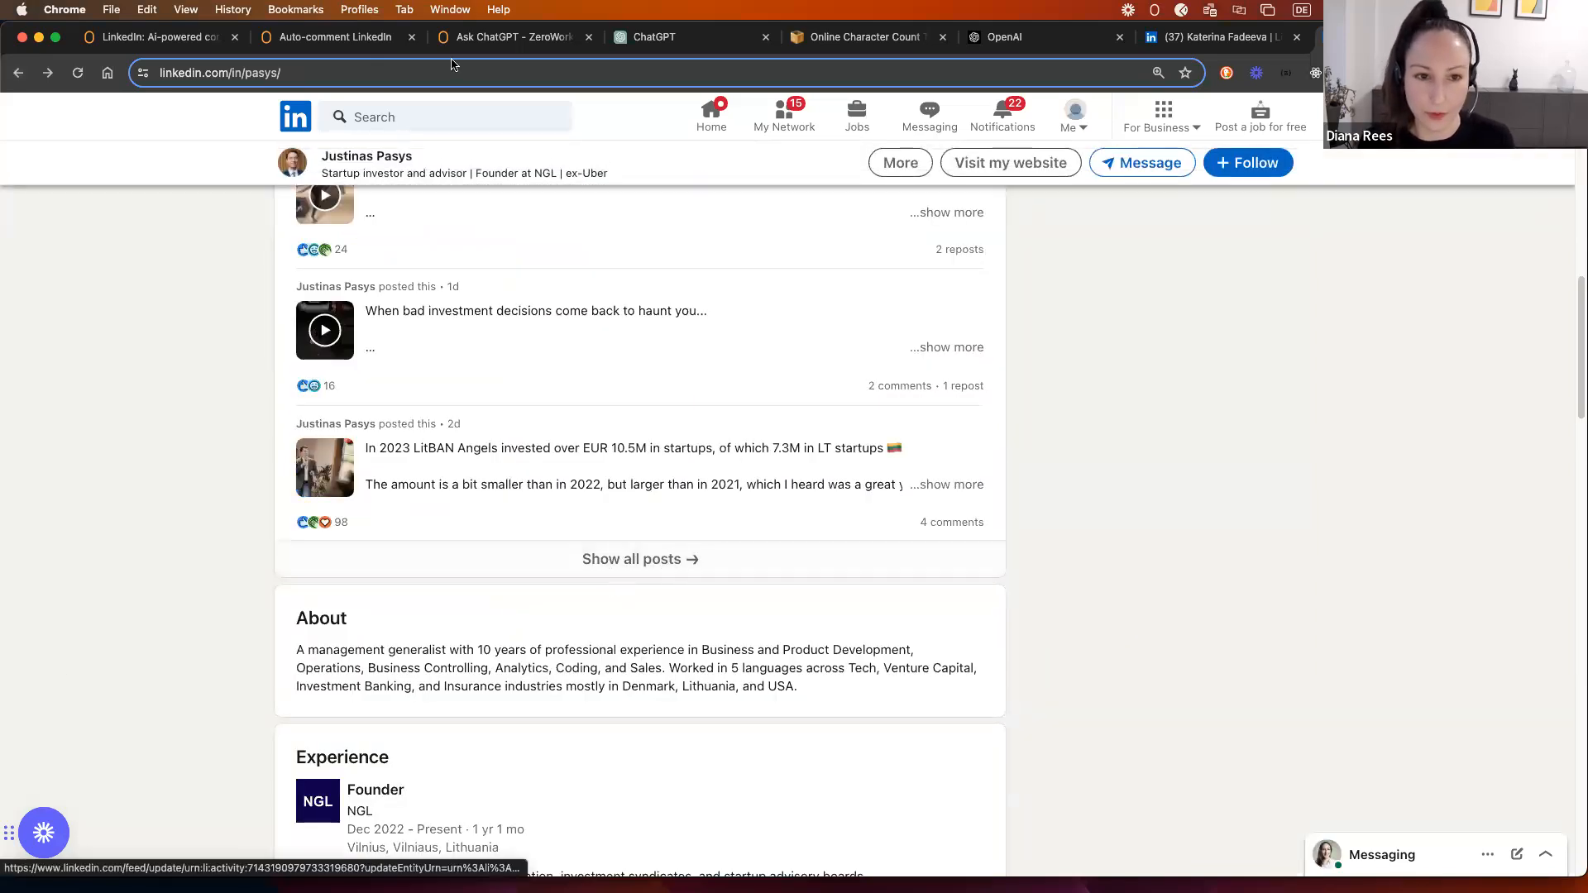
{"action": "left_click", "coordinate": [363, 41]}
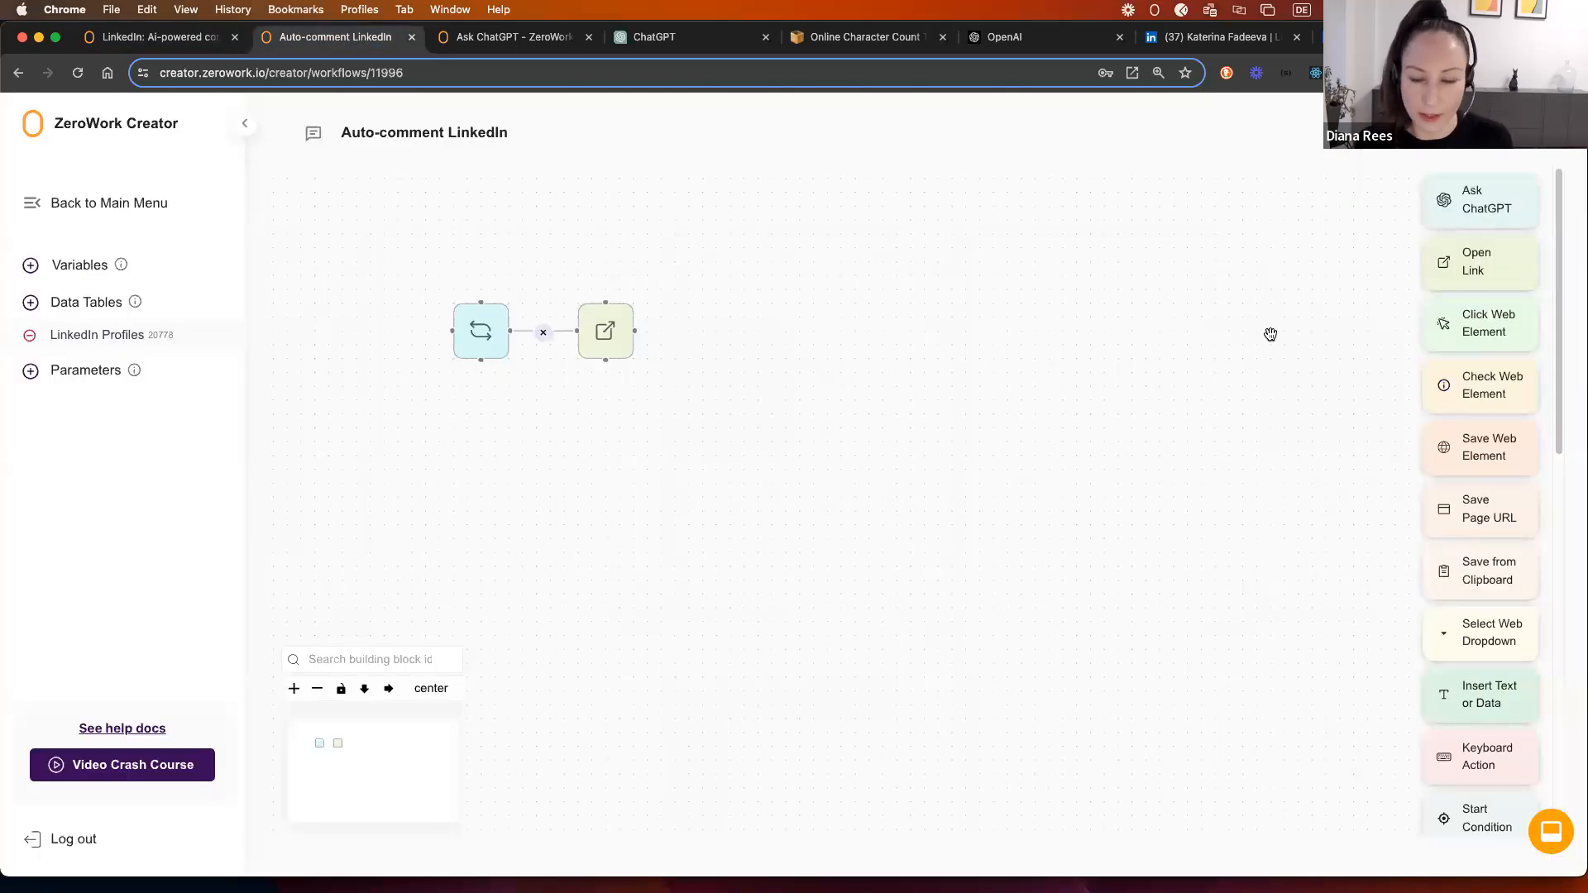
Step: Add a Check Web Element block with selector text="Show all posts" and save it
{"action": "left_click_drag", "start_coordinate": [1513, 381], "coordinate": [744, 296]}
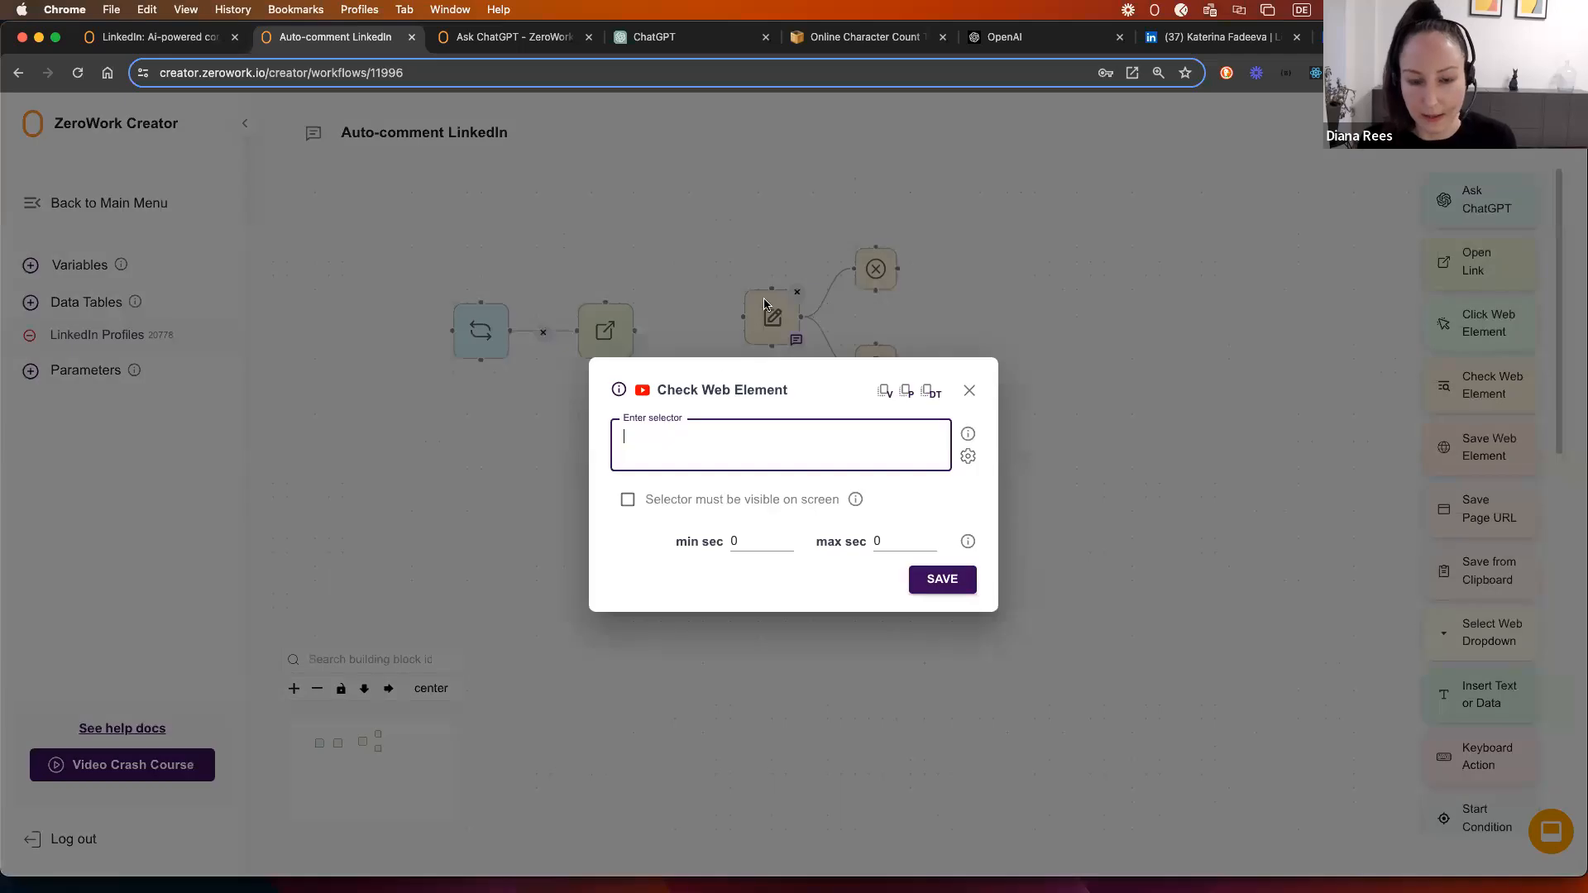
{"action": "type", "text": "text="}
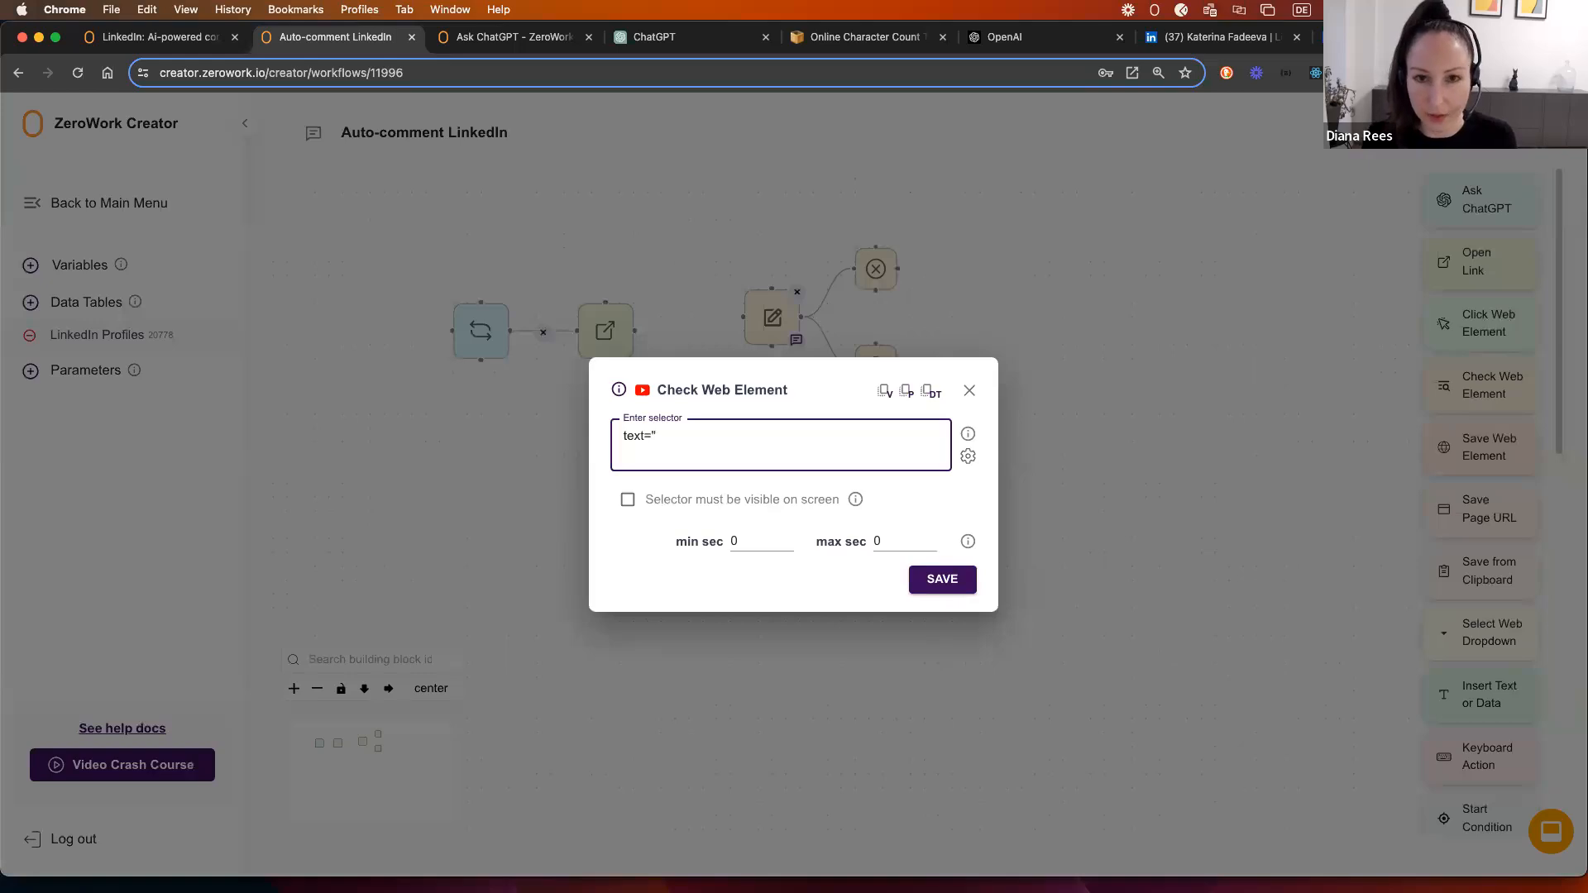
{"action": "type", "text": "Show all posts"}
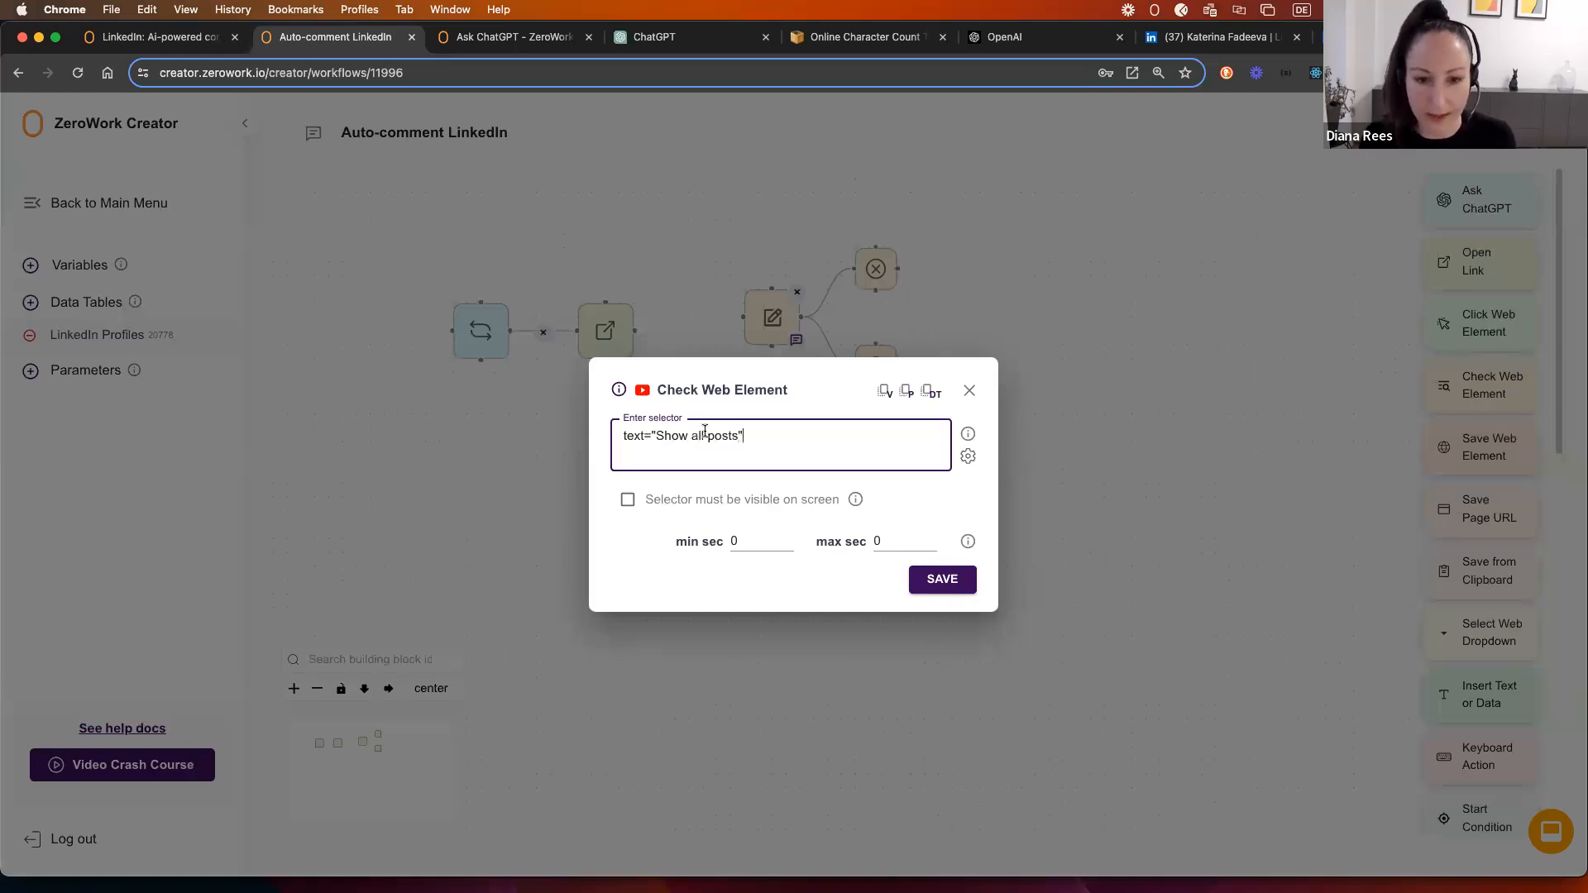
{"action": "left_click_drag", "start_coordinate": [659, 437], "coordinate": [739, 441]}
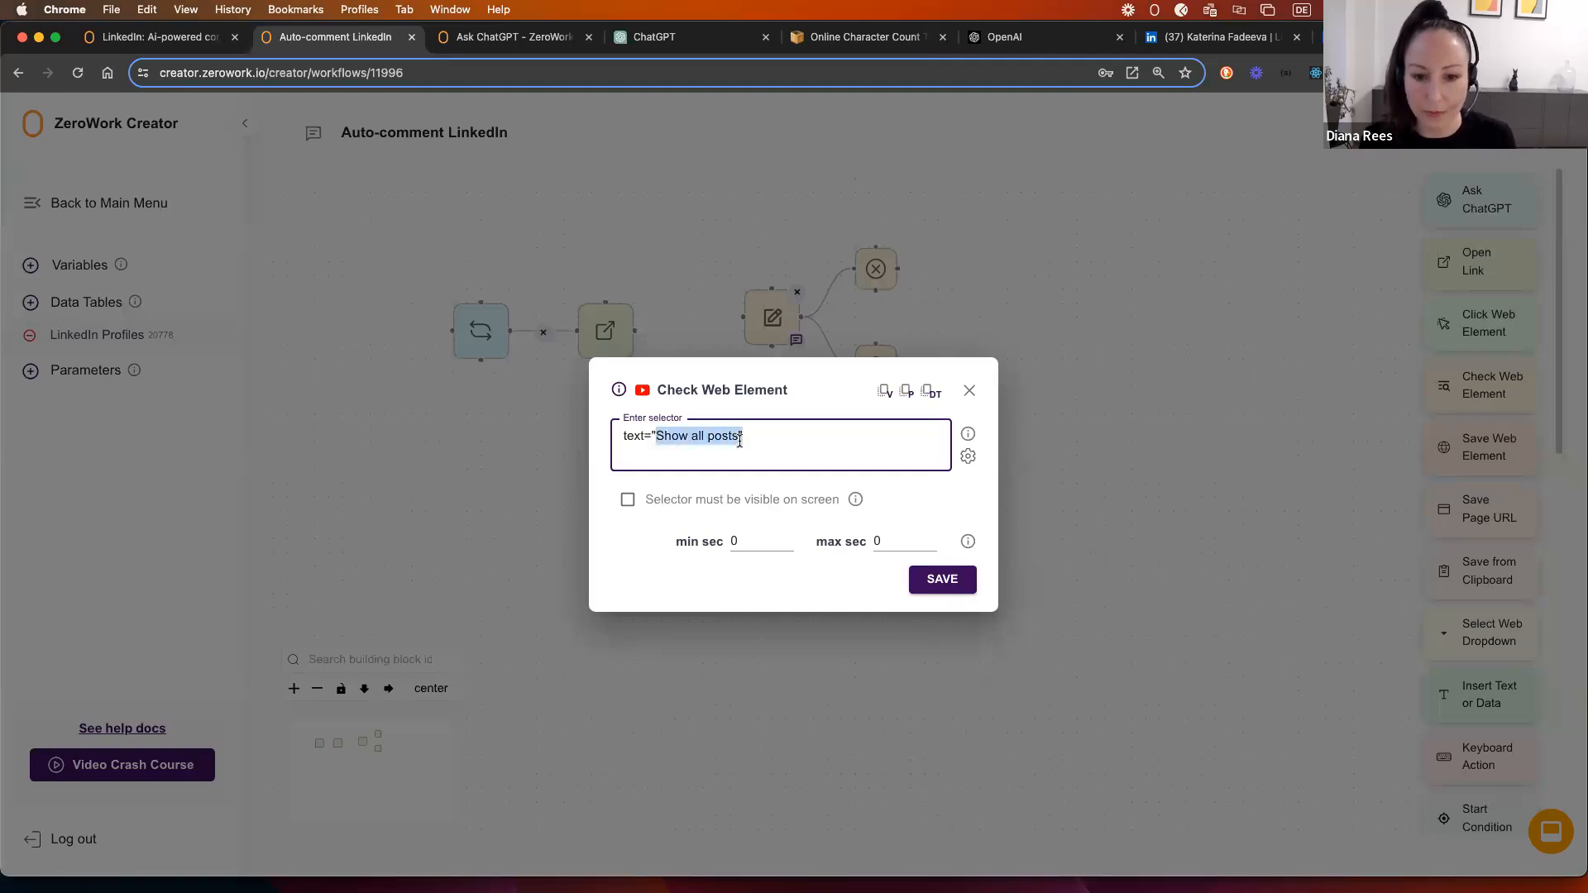
{"action": "left_click", "coordinate": [746, 439]}
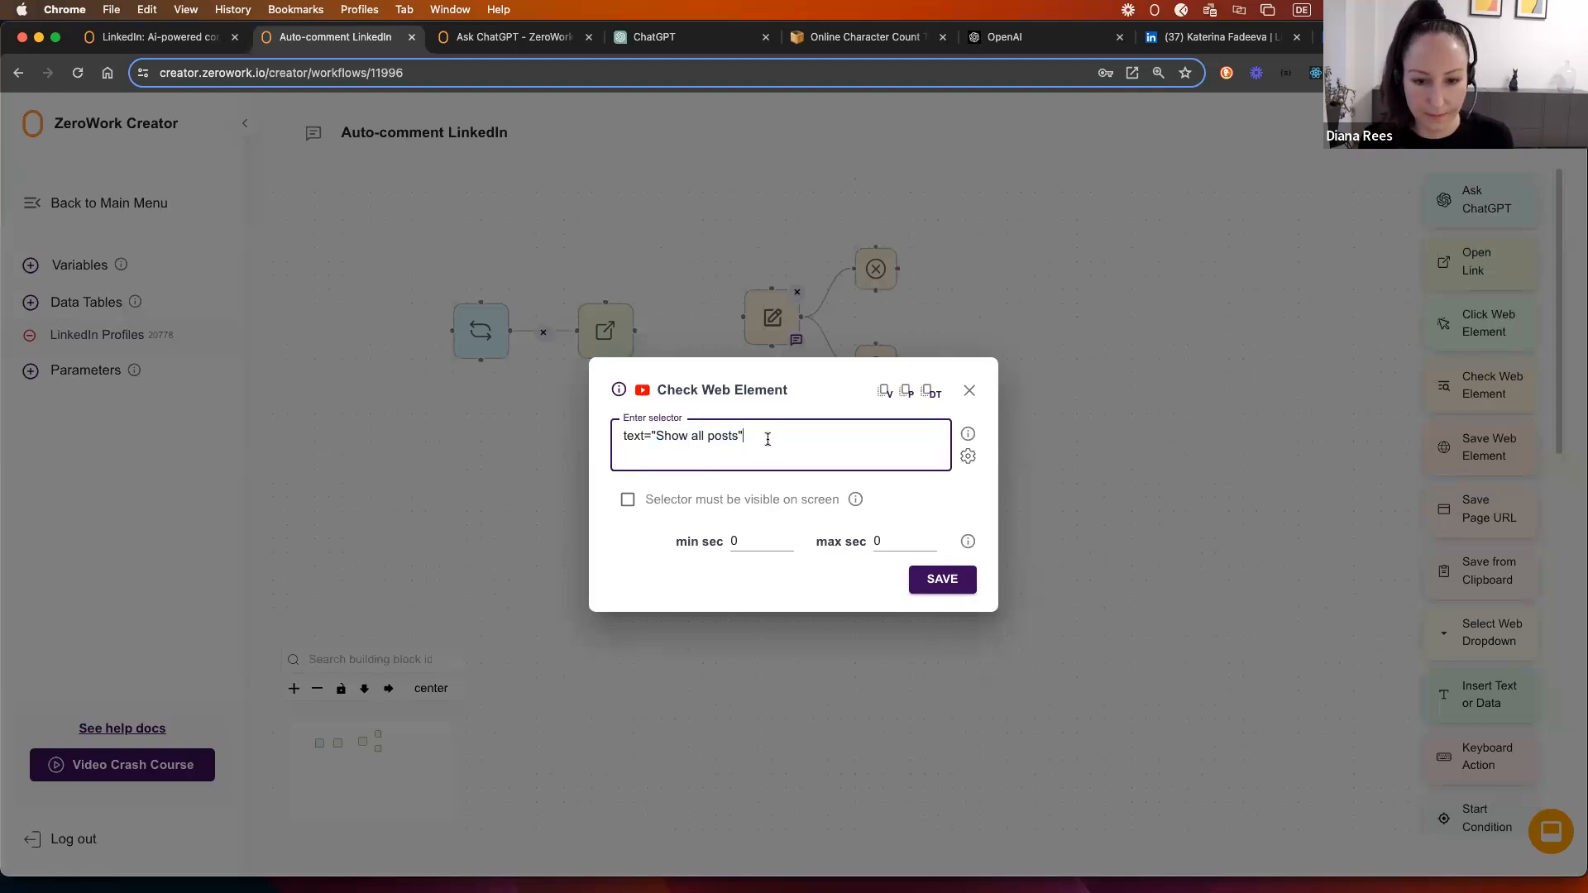
{"action": "left_click", "coordinate": [942, 579]}
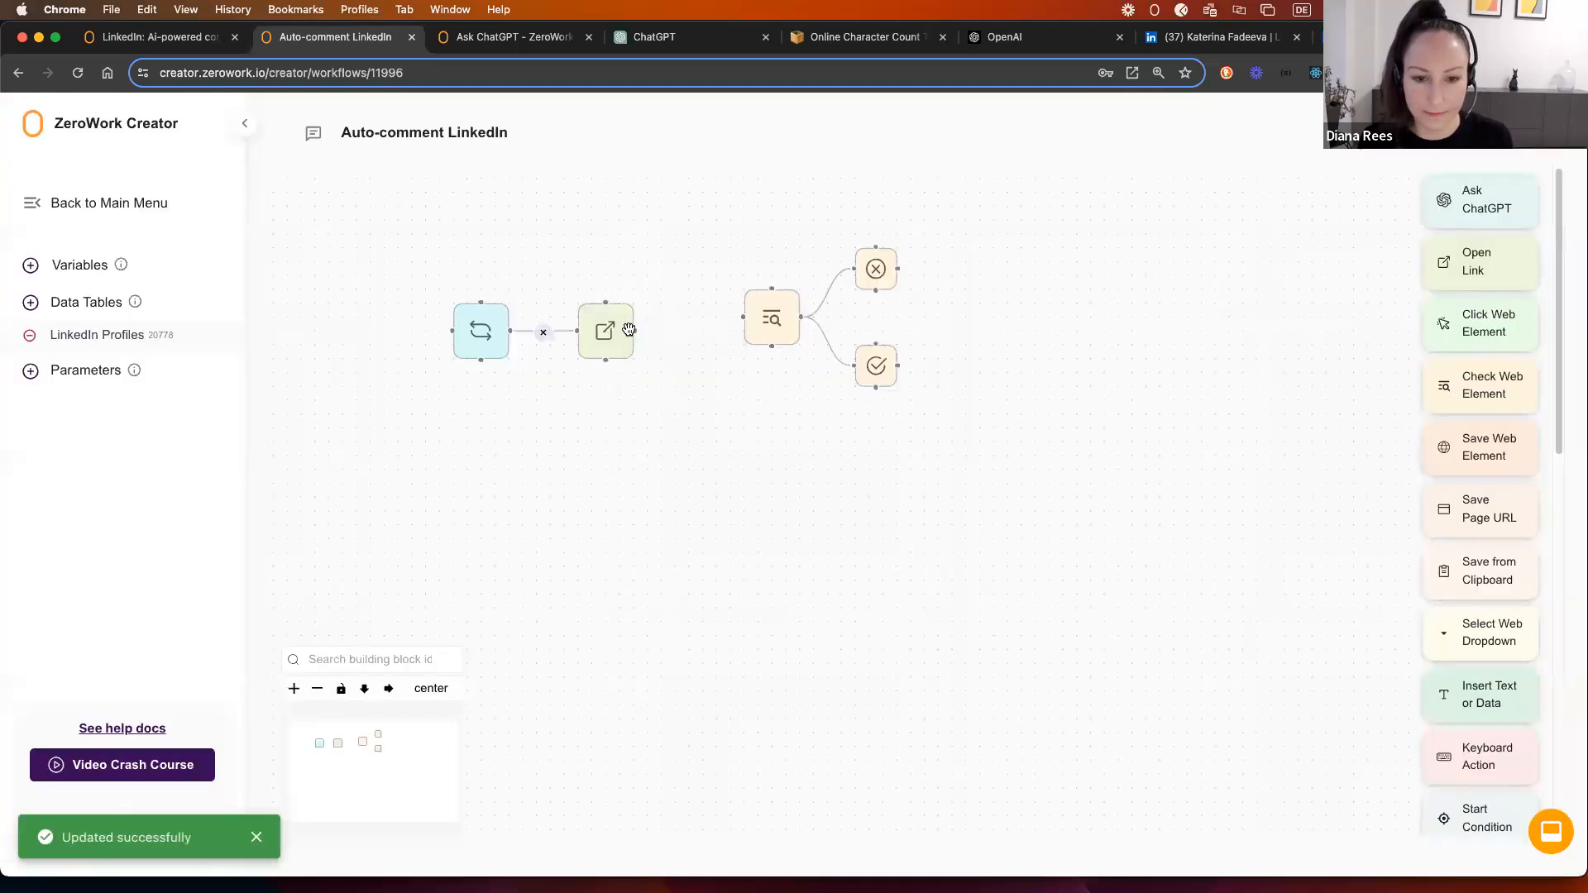
Step: Chain the element check after Open Link, arrange its Found/Not Found branches, and copy its selector
{"action": "left_click_drag", "start_coordinate": [634, 331], "coordinate": [750, 307]}
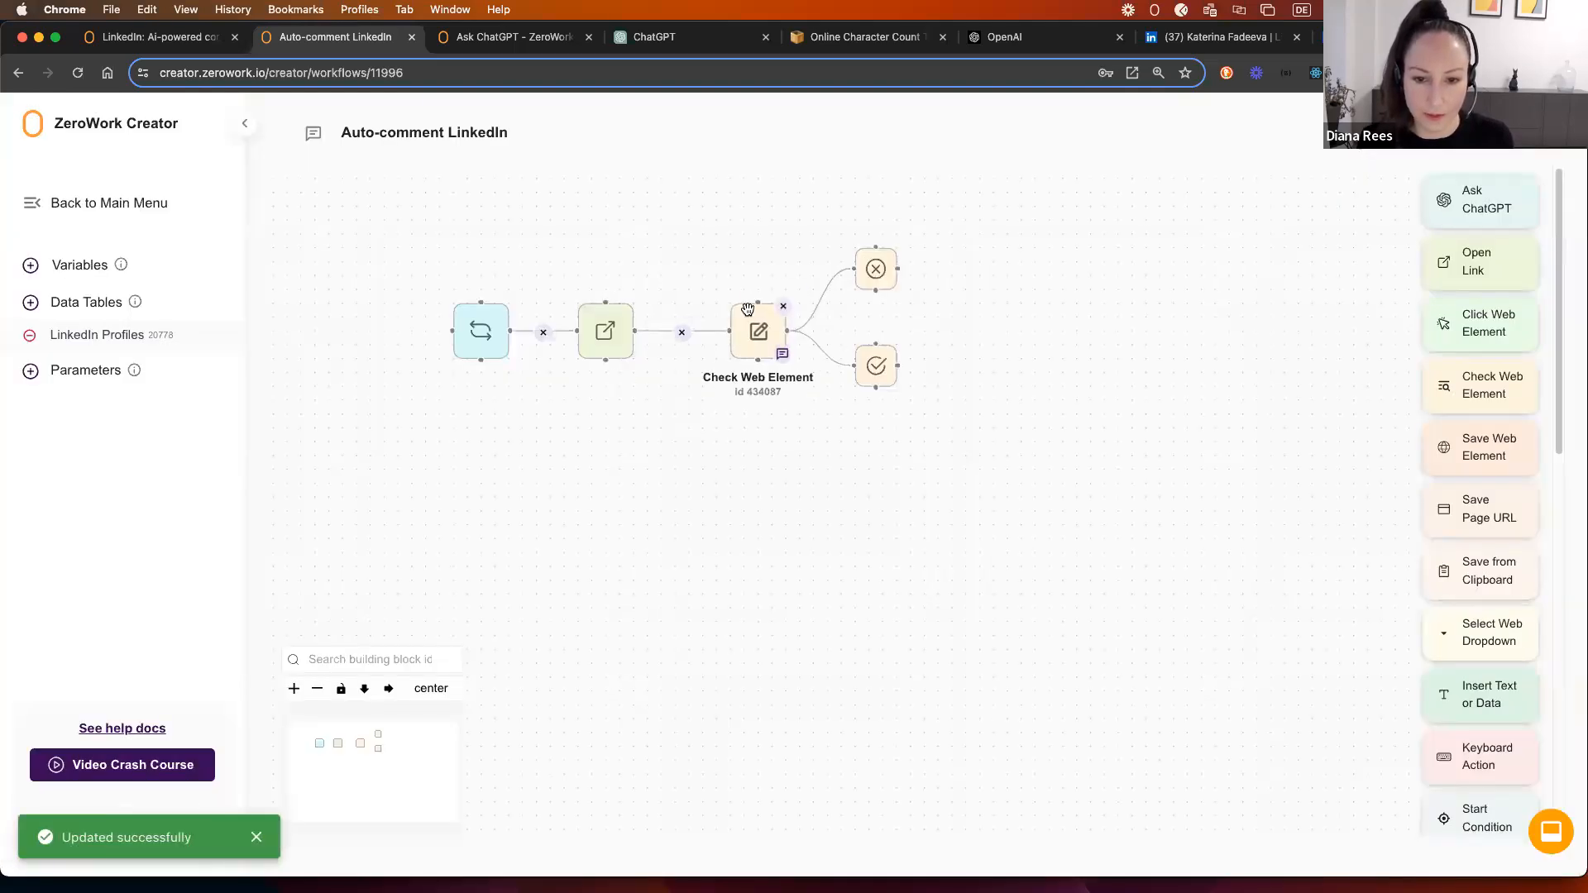
{"action": "left_click_drag", "start_coordinate": [866, 353], "coordinate": [867, 393]}
{"action": "left_click_drag", "start_coordinate": [868, 272], "coordinate": [868, 257]}
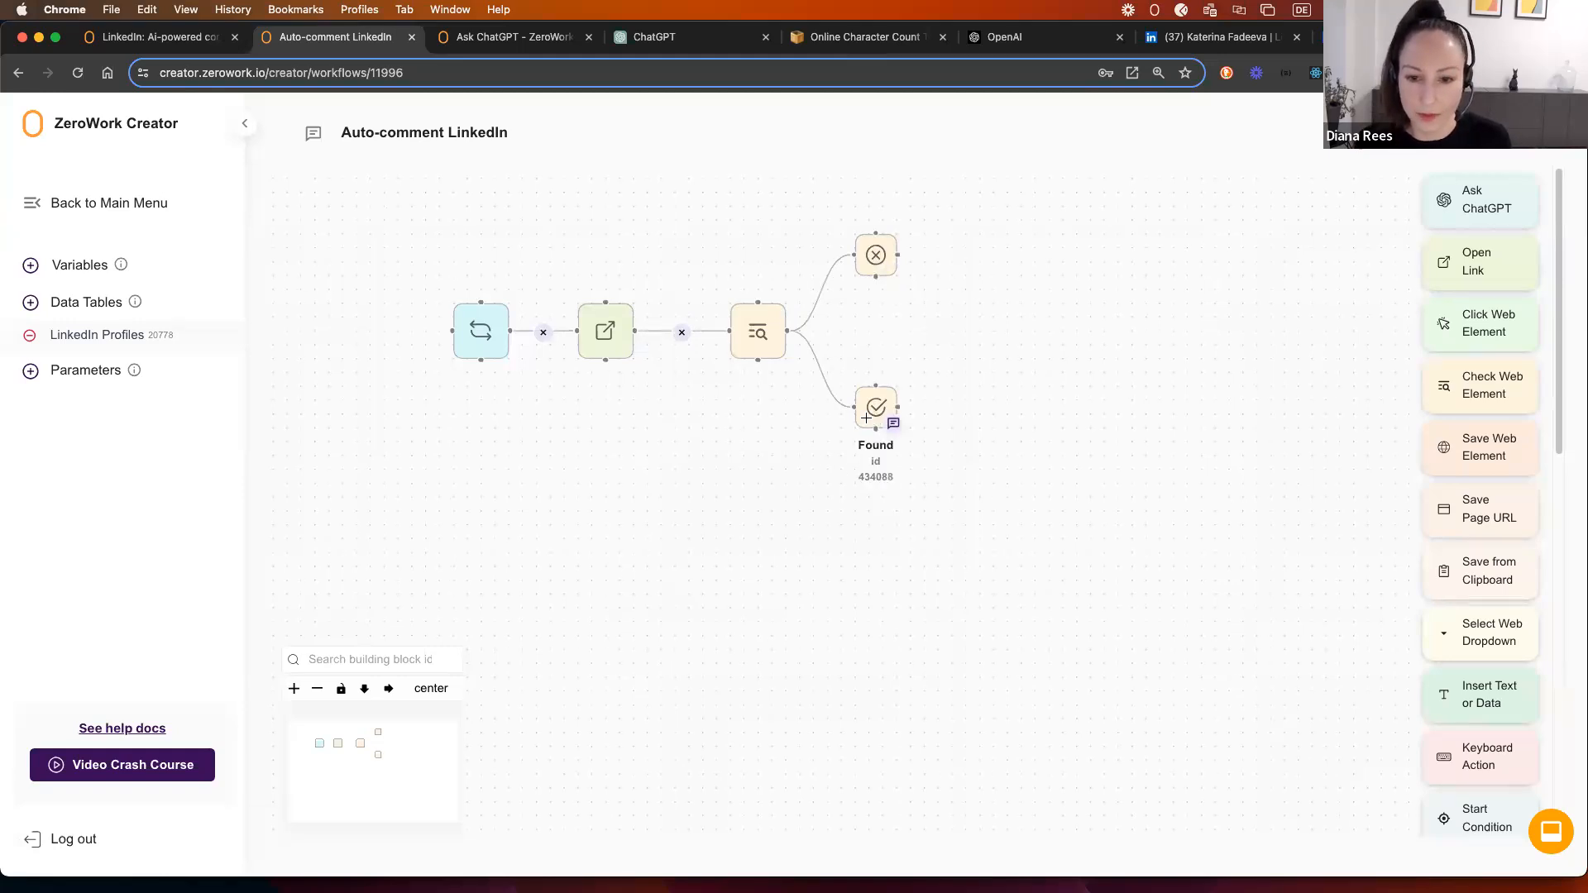
{"action": "left_click", "coordinate": [758, 332]}
{"action": "left_click_drag", "start_coordinate": [748, 436], "coordinate": [620, 437]}
{"action": "left_click", "coordinate": [955, 577]}
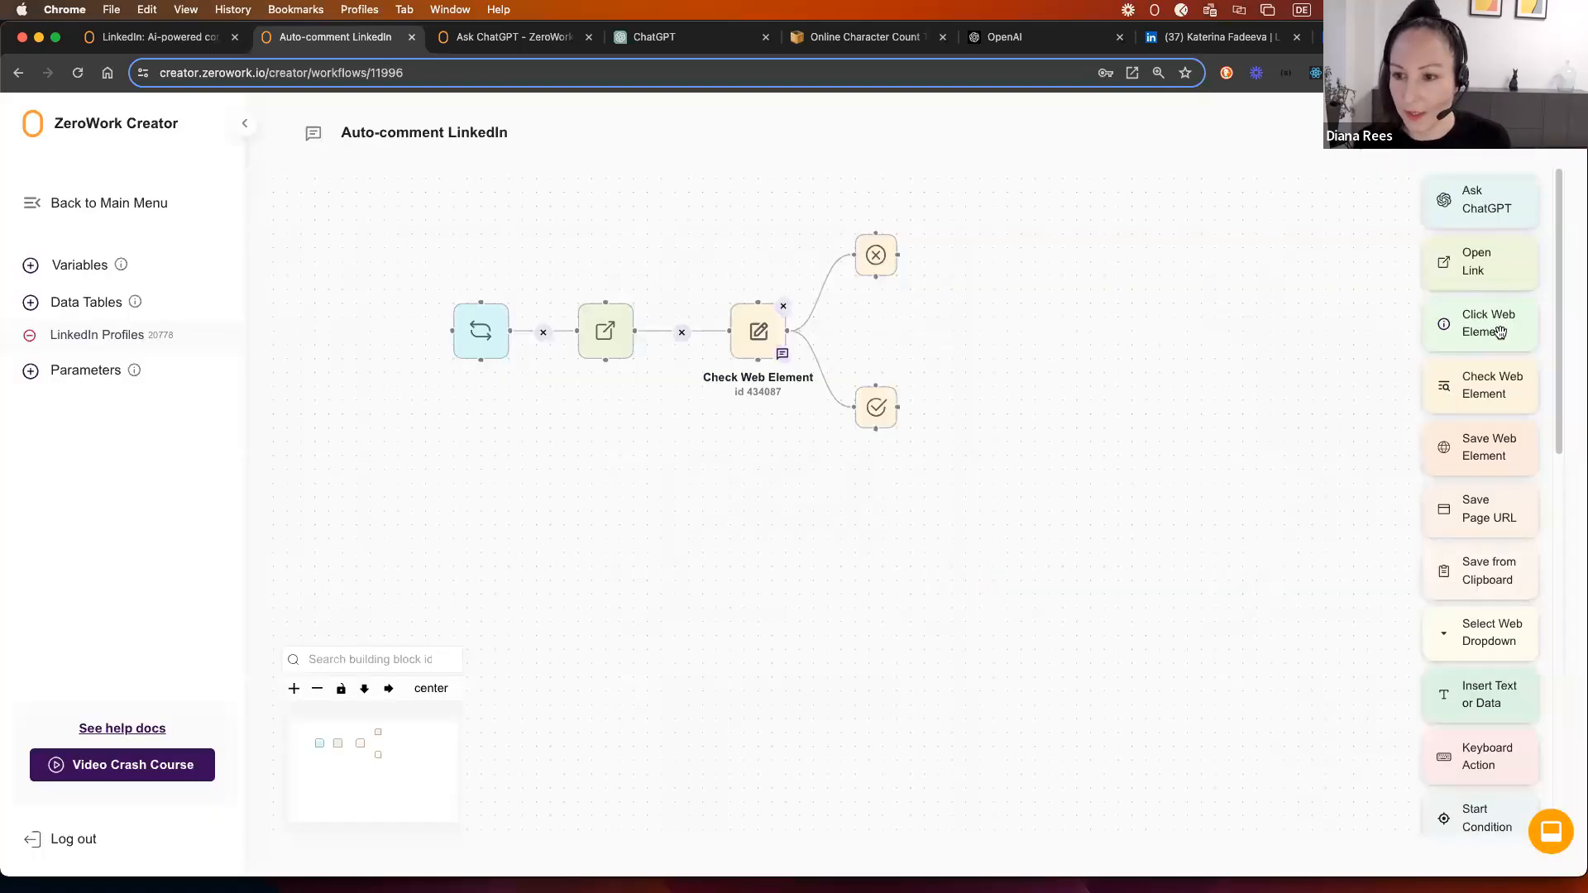
Step: Add a Click Web Element beside Found, clicking text="Show all posts" with 3–7 second waits
{"action": "left_click_drag", "start_coordinate": [1495, 329], "coordinate": [1010, 427]}
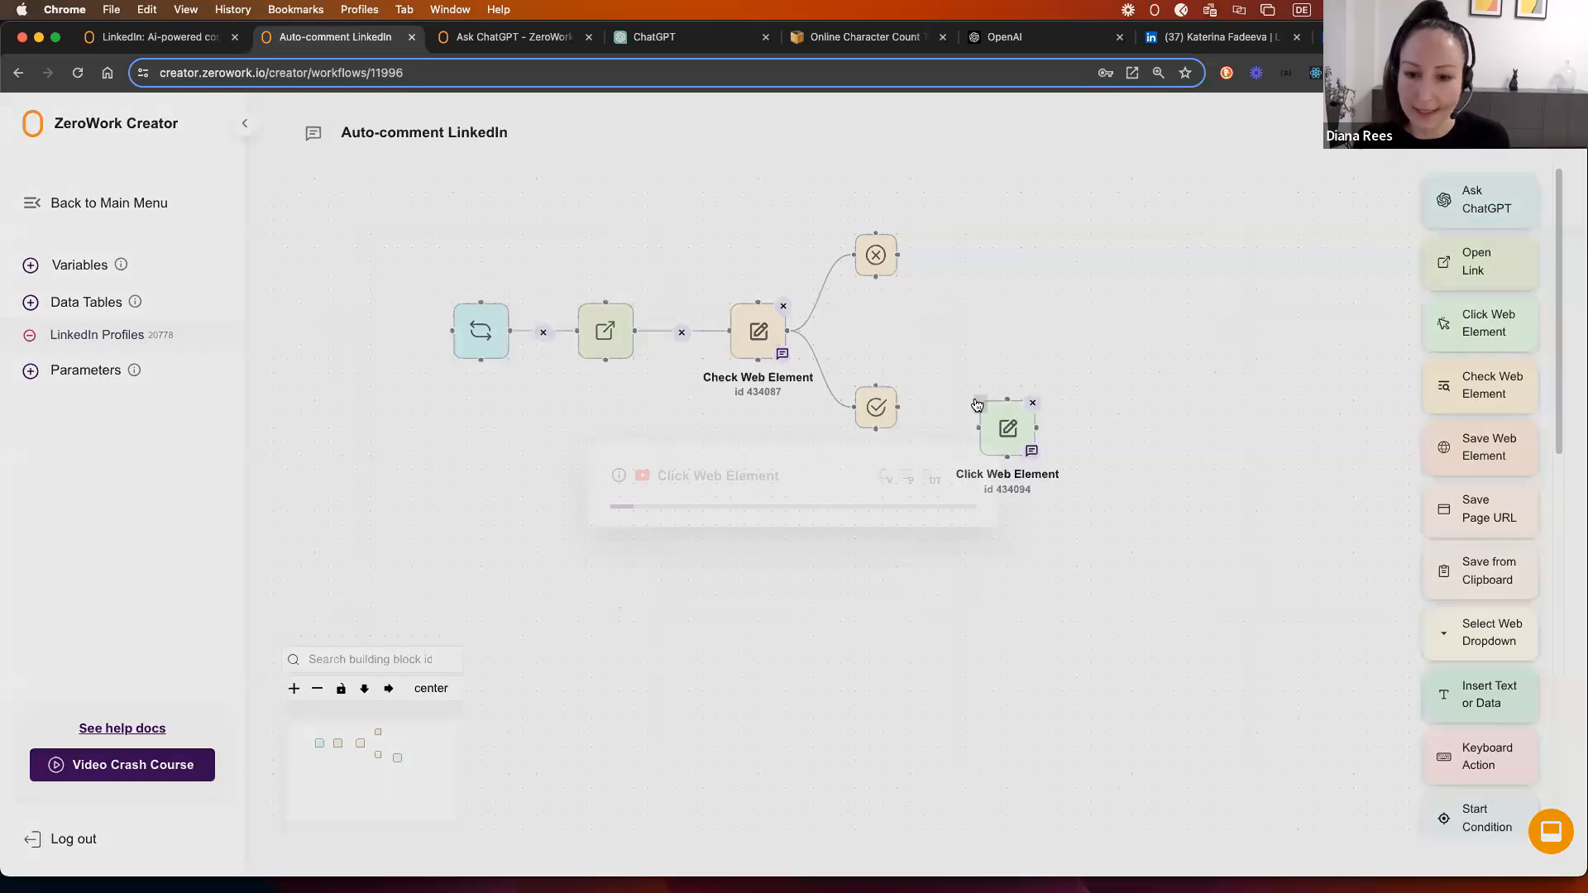
{"action": "key", "text": "super+v"}
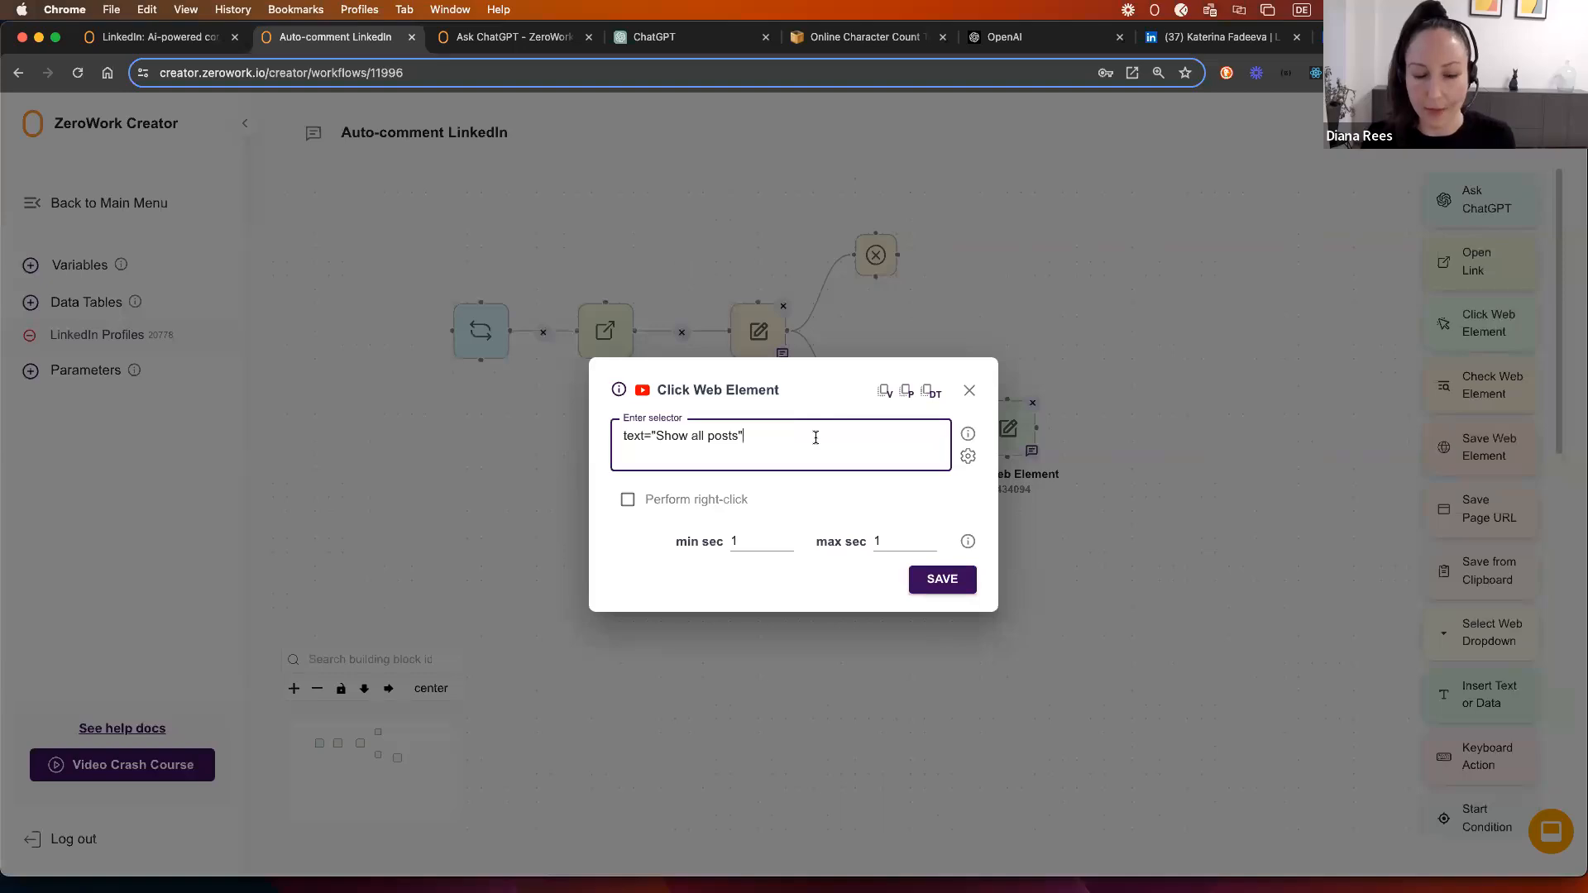
{"action": "left_click", "coordinate": [736, 540]}
{"action": "type", "text": "3"}
{"action": "double_click", "coordinate": [881, 542]}
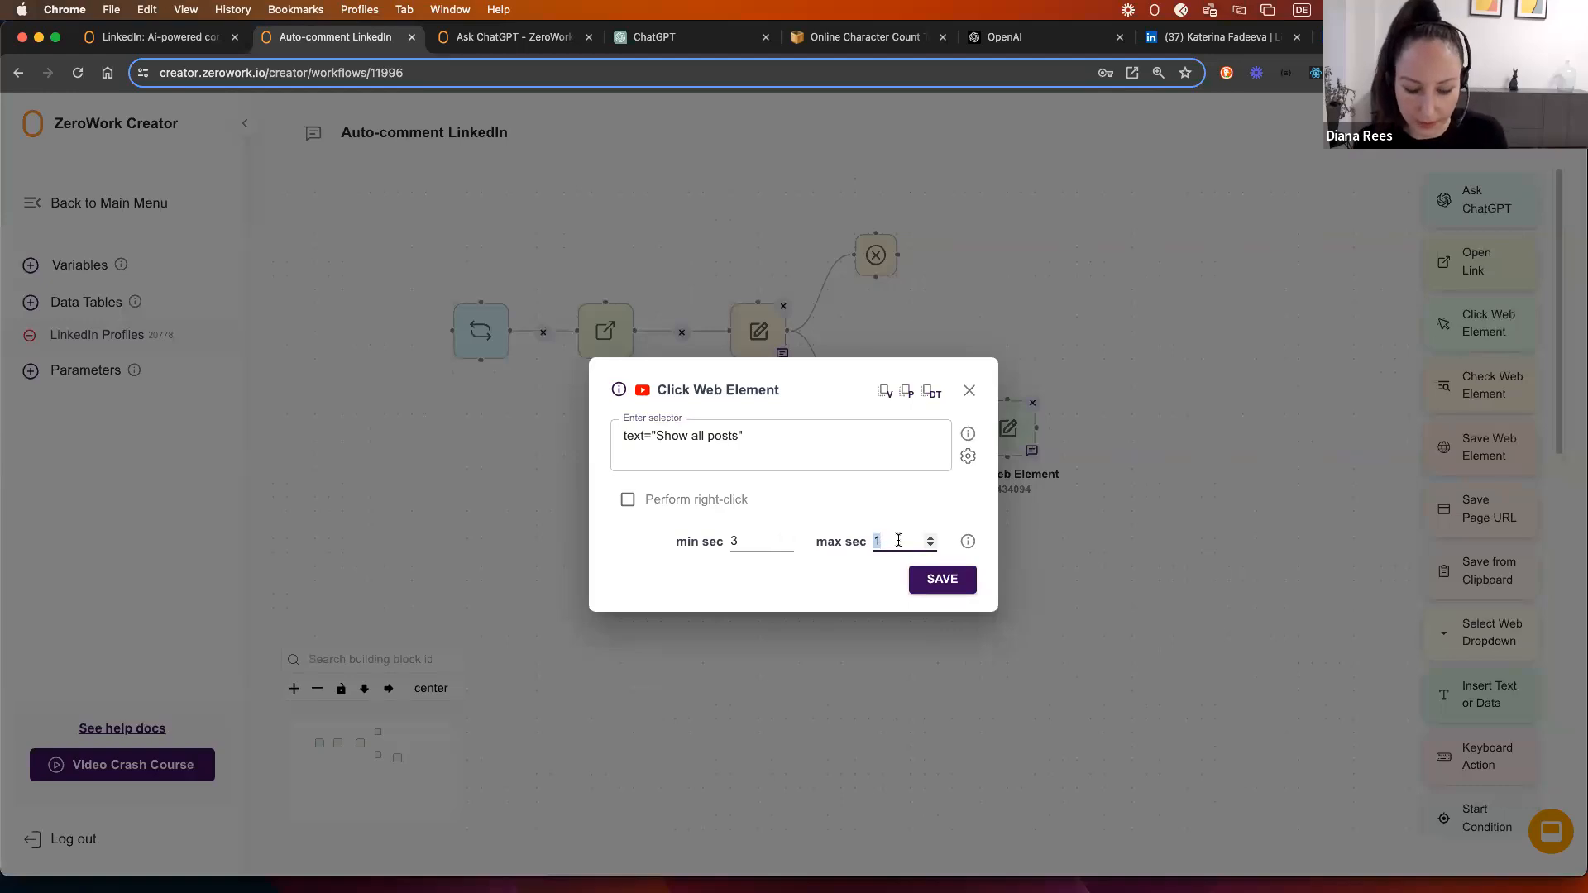
{"action": "left_click", "coordinate": [941, 580]}
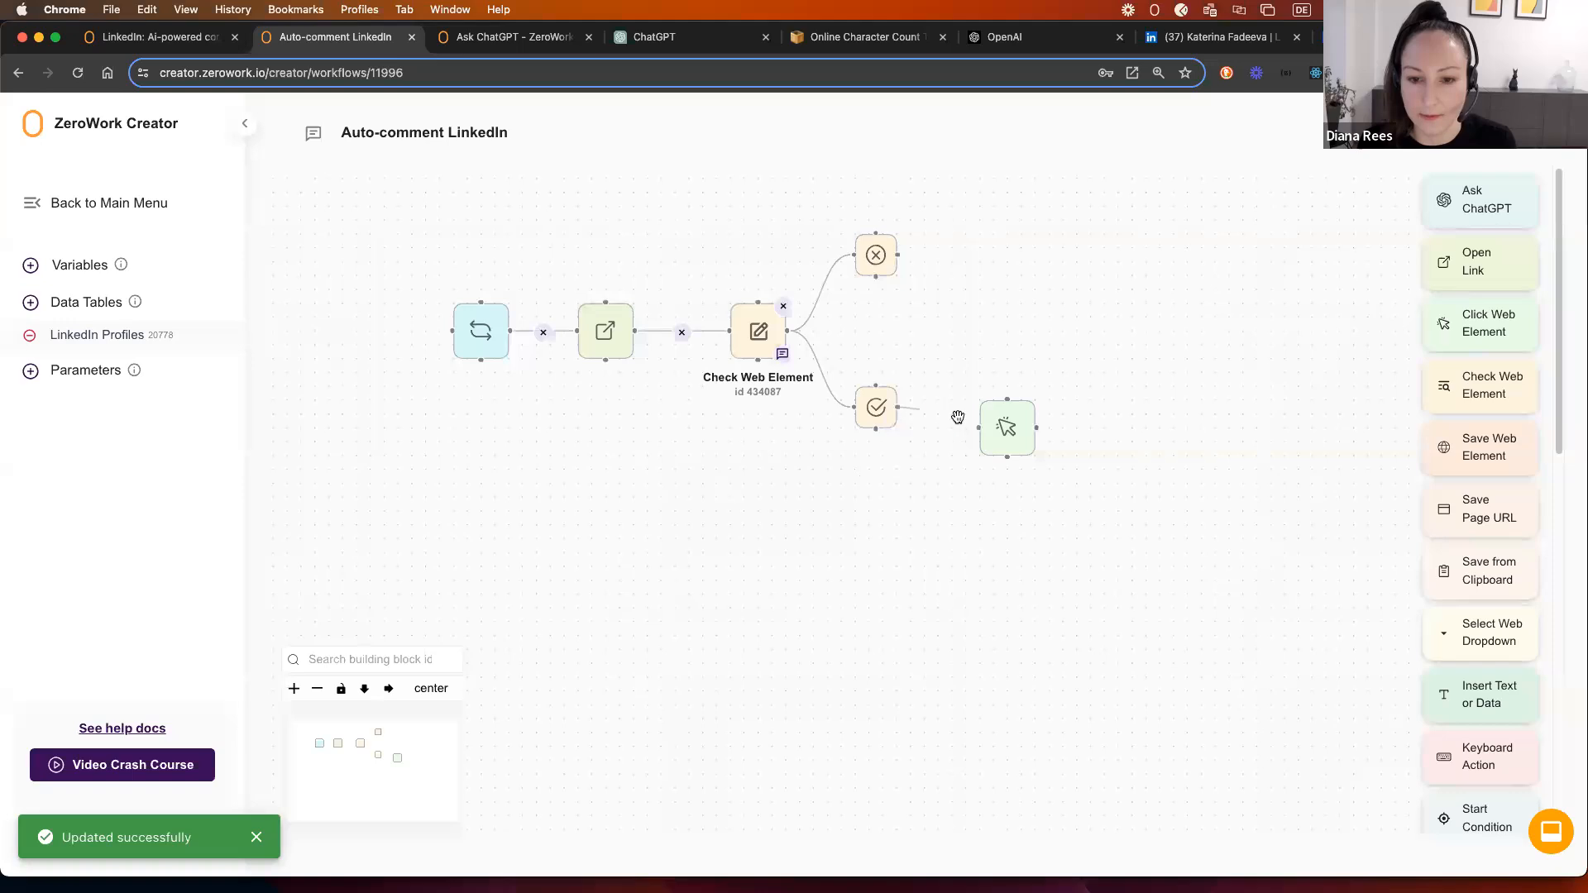
Step: Align the click step with Found, then add a Status column after Name in LinkedIn Profiles
{"action": "left_click_drag", "start_coordinate": [980, 425], "coordinate": [987, 399]}
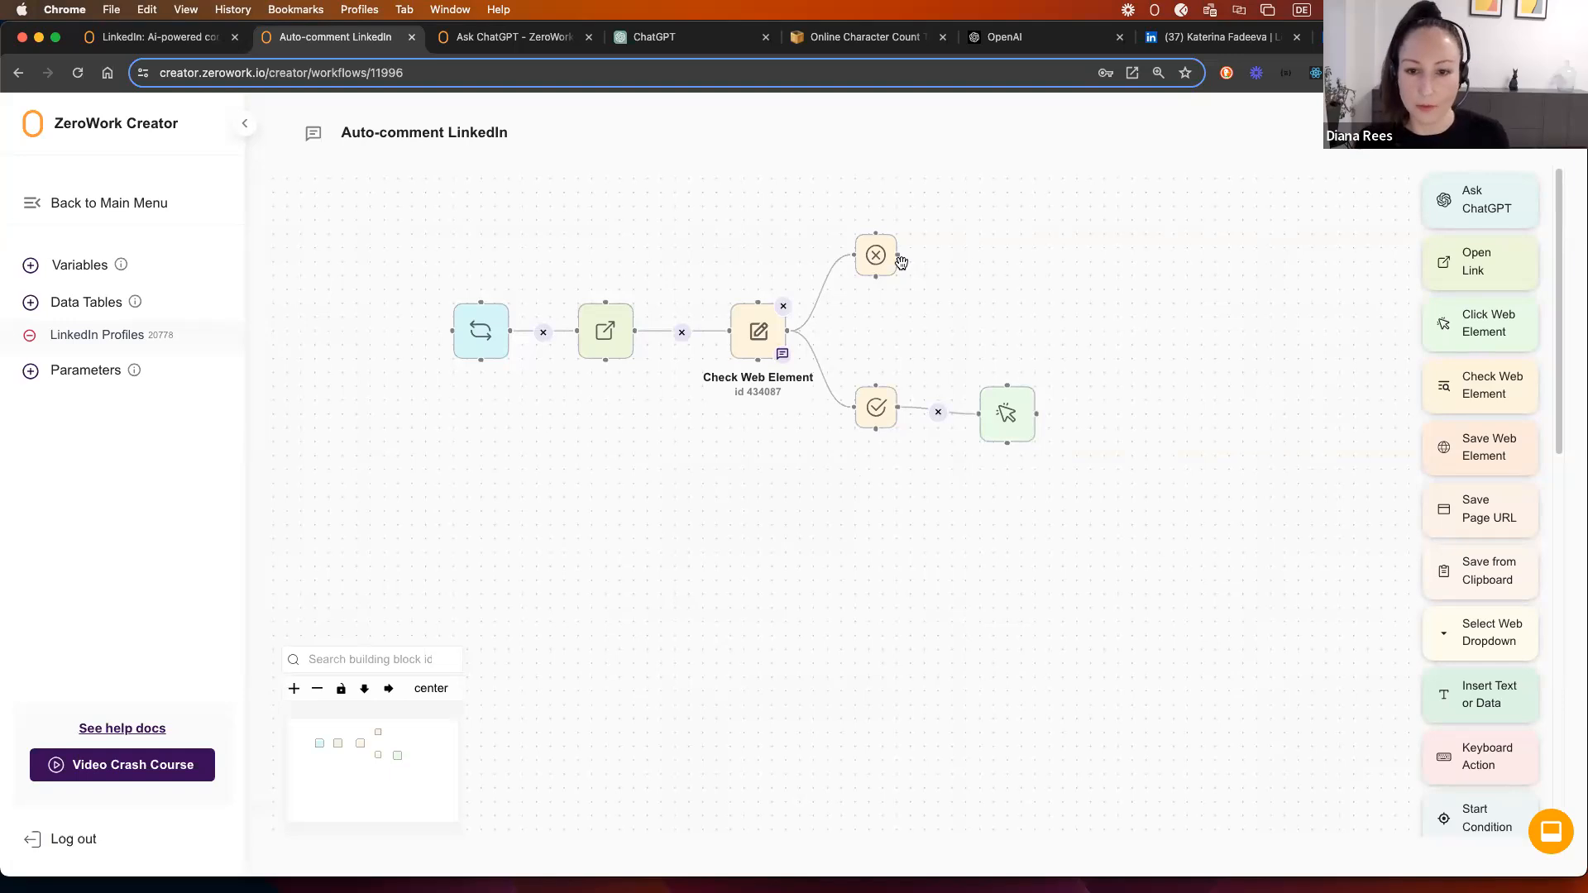
{"action": "left_click", "coordinate": [97, 334]}
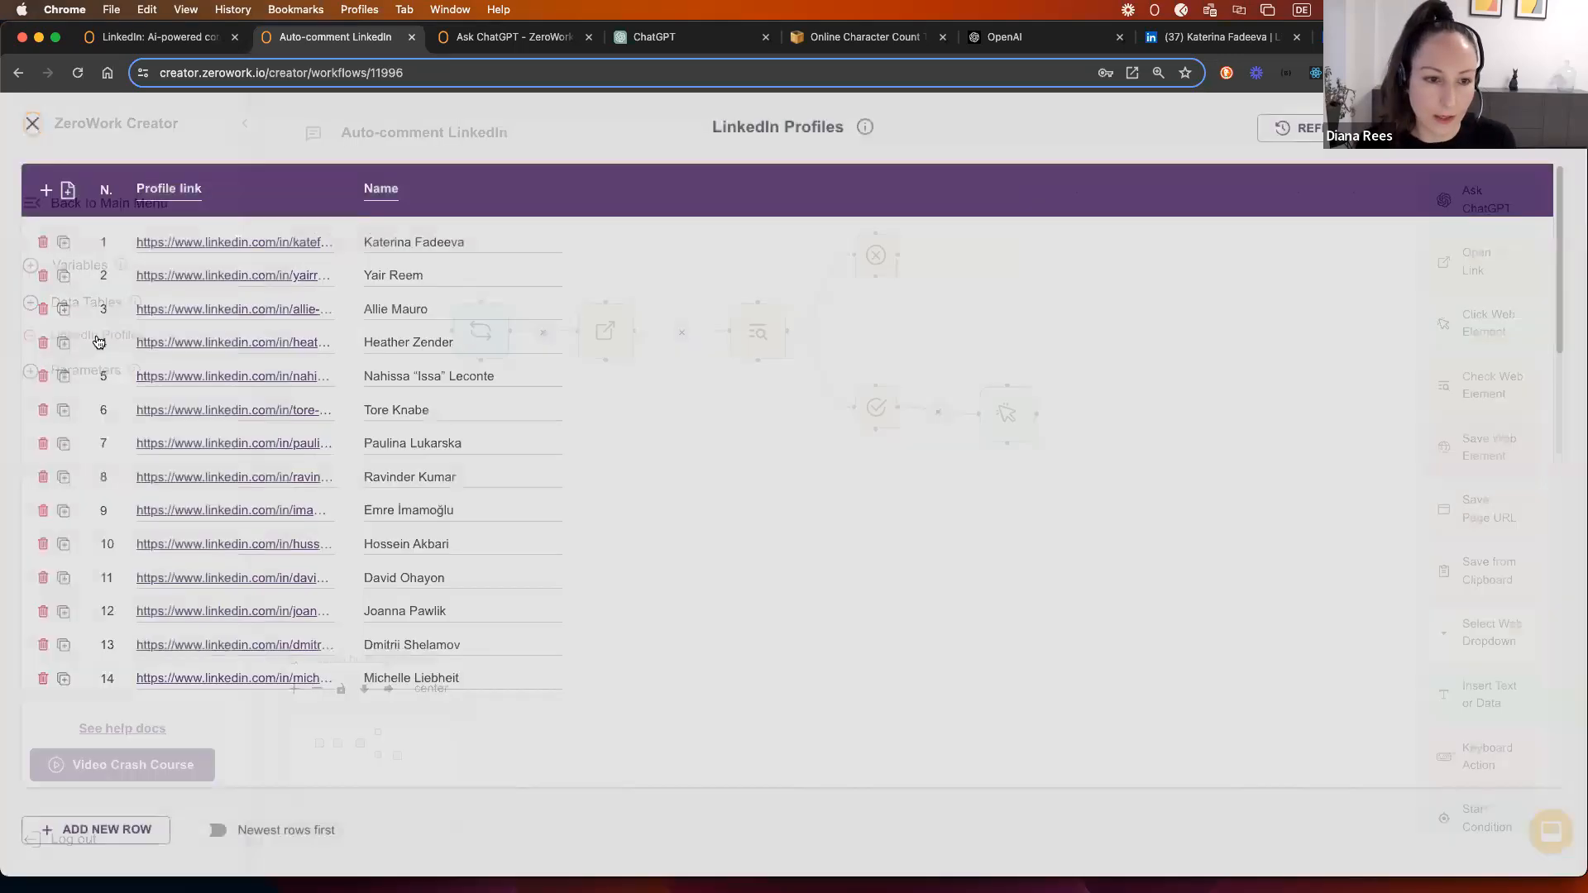
{"action": "left_click", "coordinate": [46, 189]}
{"action": "left_click", "coordinate": [189, 183]}
{"action": "key", "text": "super+a"}
{"action": "type", "text": "Status"}
{"action": "left_click", "coordinate": [212, 144]}
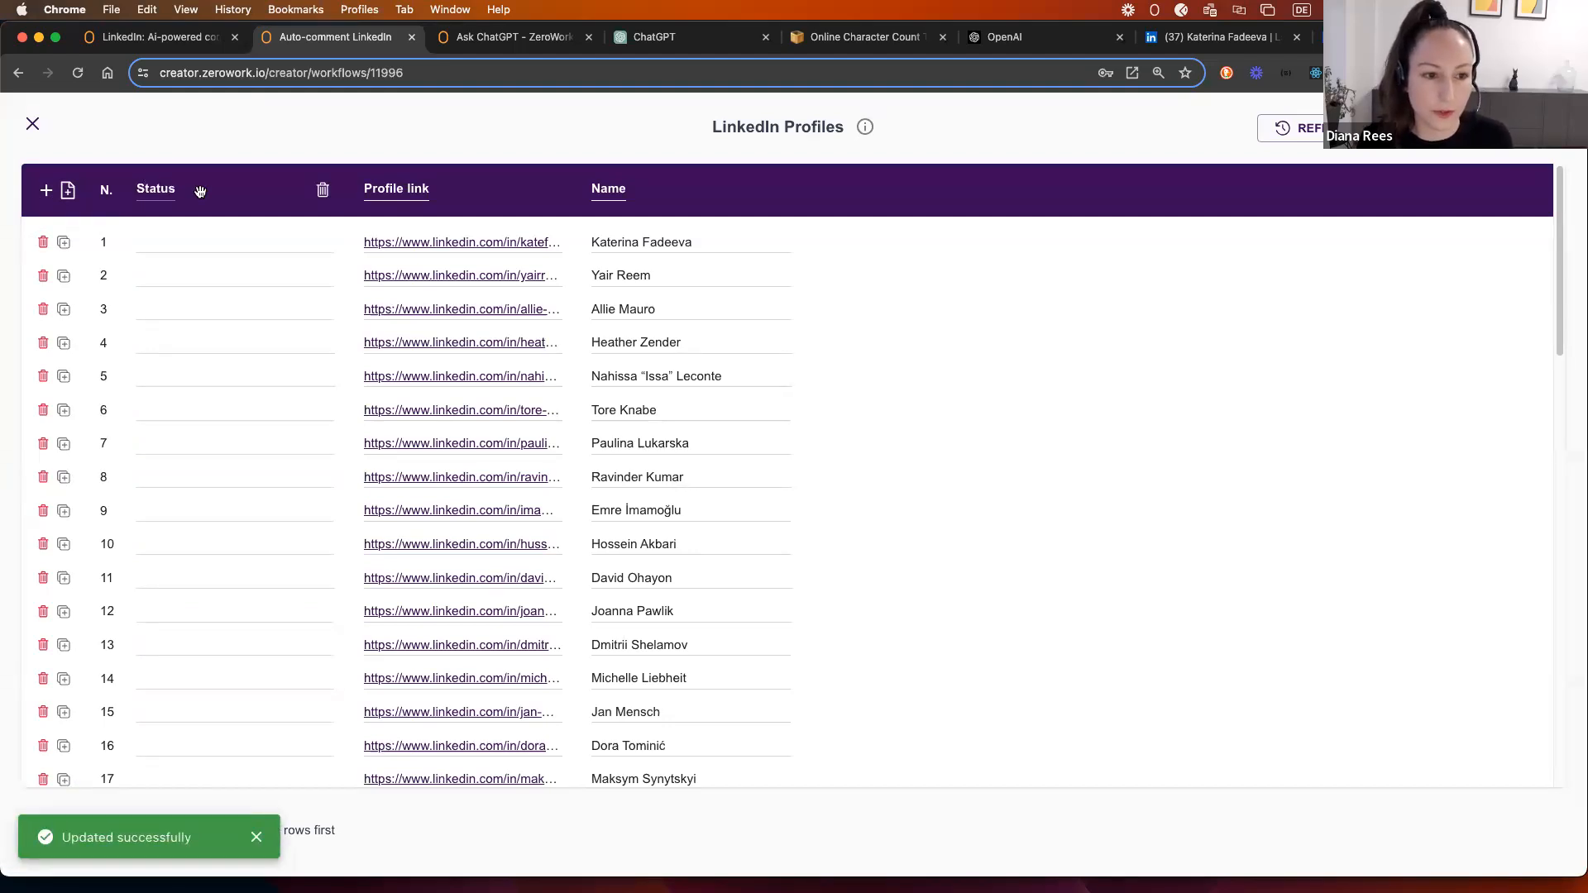
{"action": "left_click_drag", "start_coordinate": [200, 191], "coordinate": [699, 199]}
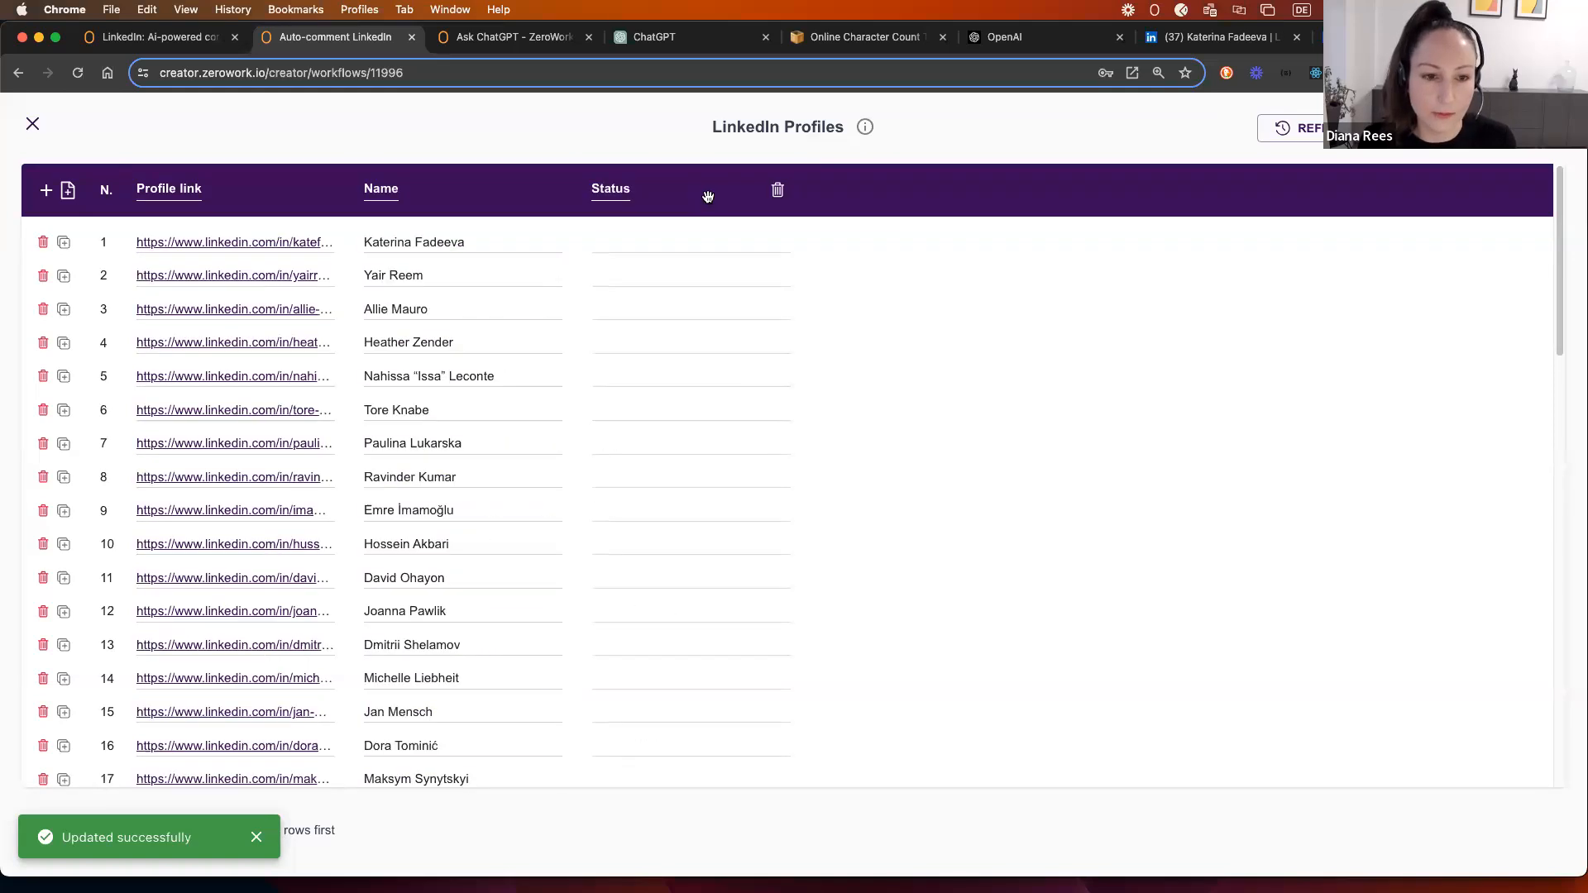
{"action": "left_click", "coordinate": [32, 128]}
Step: Add an Update Data step on the Not Found branch writing 'No posts' to LinkedIn Profiles' Status
{"action": "scroll", "coordinate": [1520, 721], "scroll_direction": "down", "scroll_amount": 5}
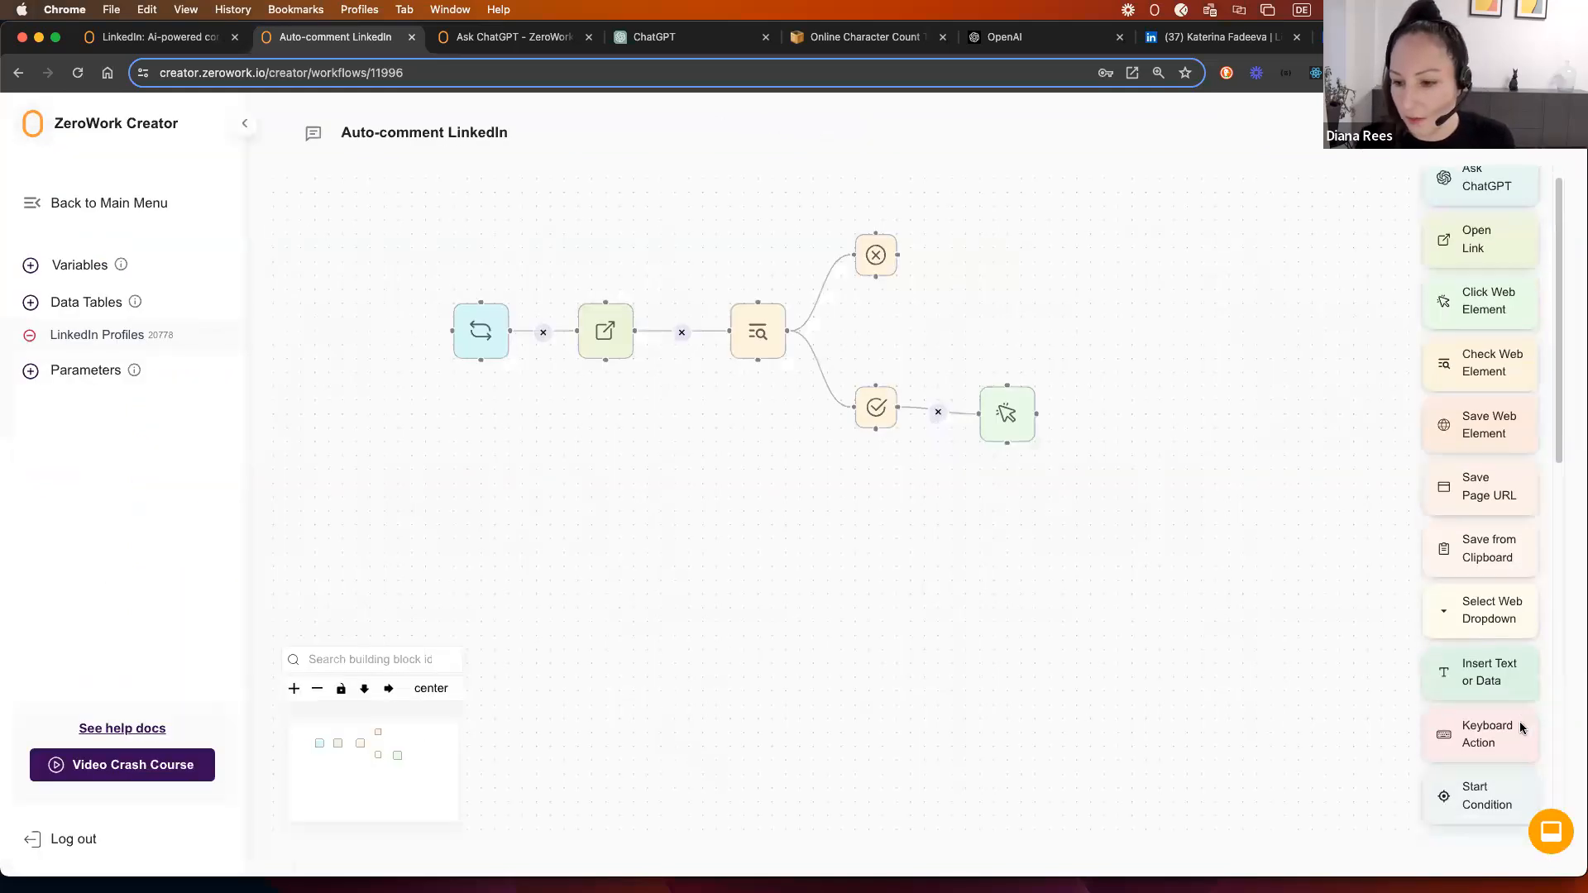
{"action": "left_click_drag", "start_coordinate": [1460, 405], "coordinate": [951, 211]}
{"action": "left_click", "coordinate": [723, 490]}
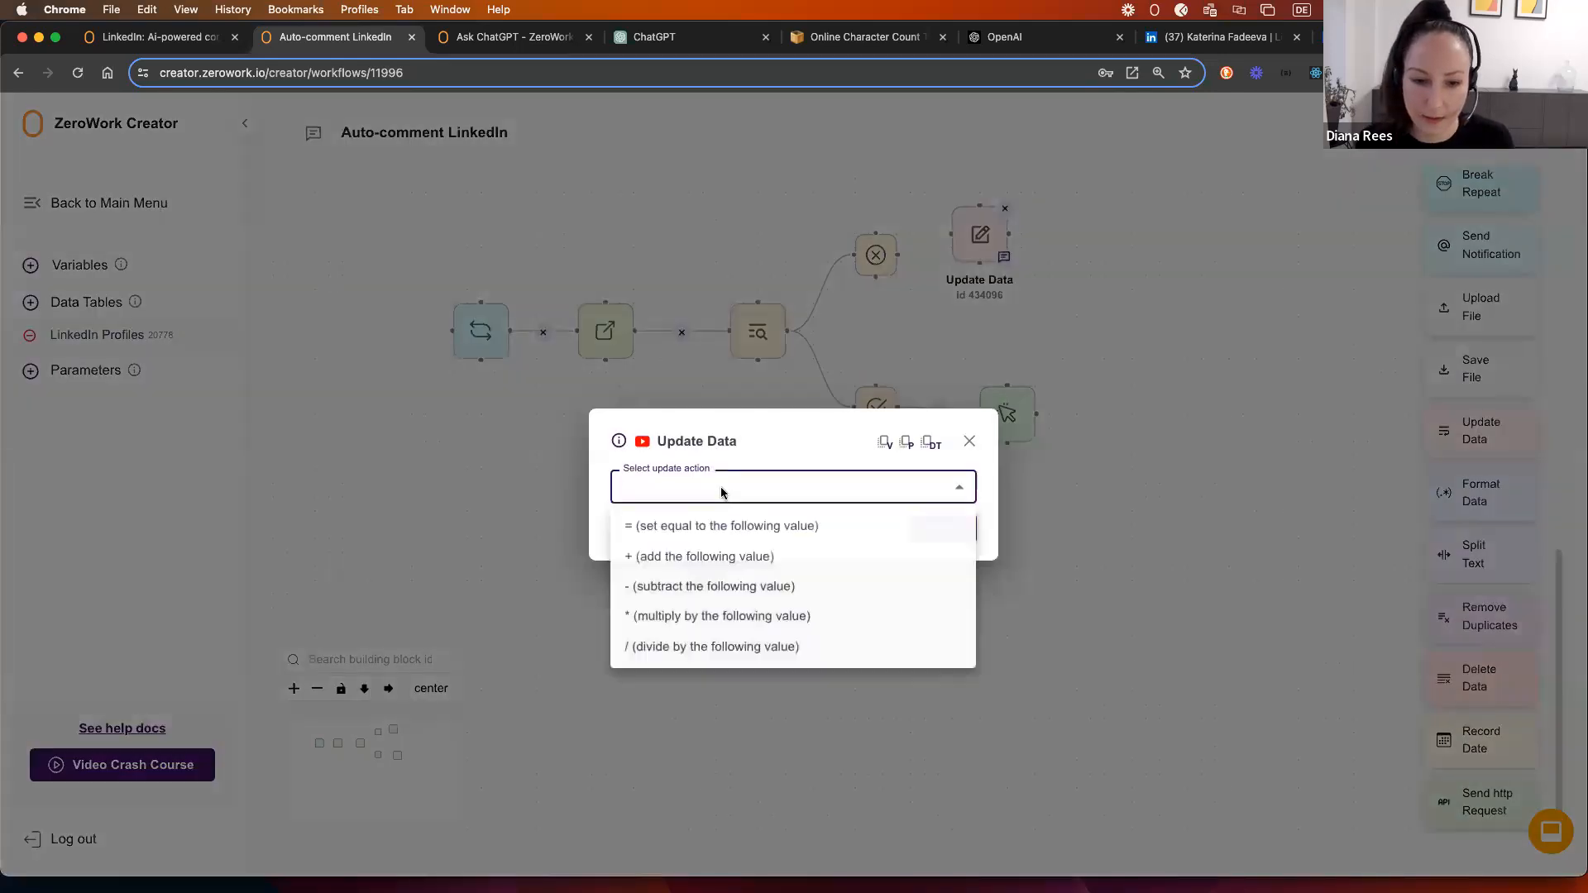
{"action": "left_click", "coordinate": [697, 527]}
{"action": "left_click", "coordinate": [670, 450]}
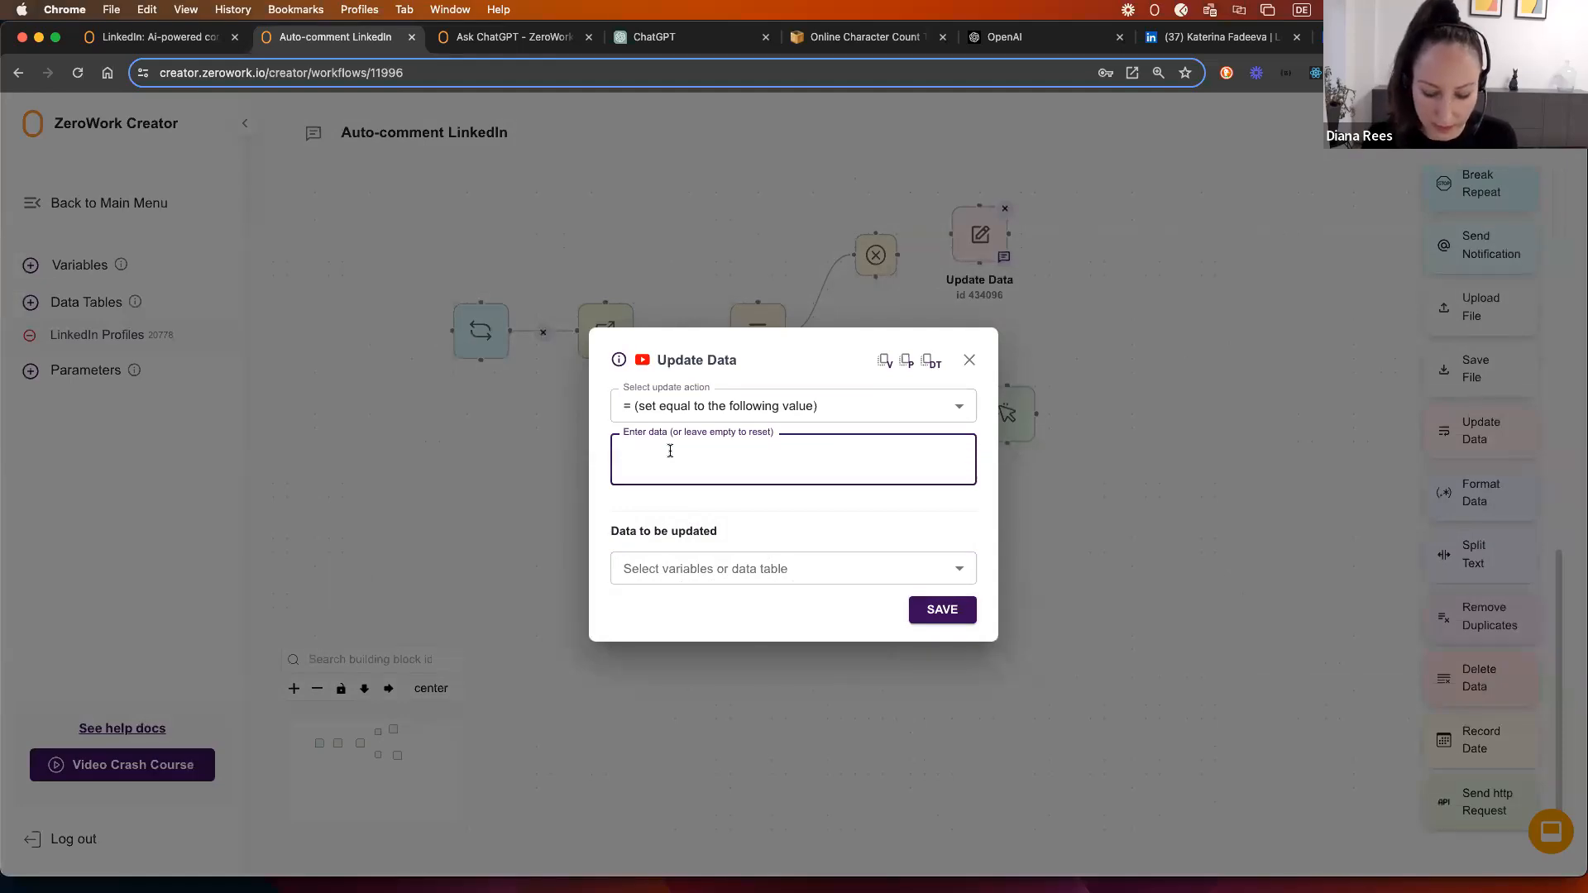
{"action": "type", "text": "No posts"}
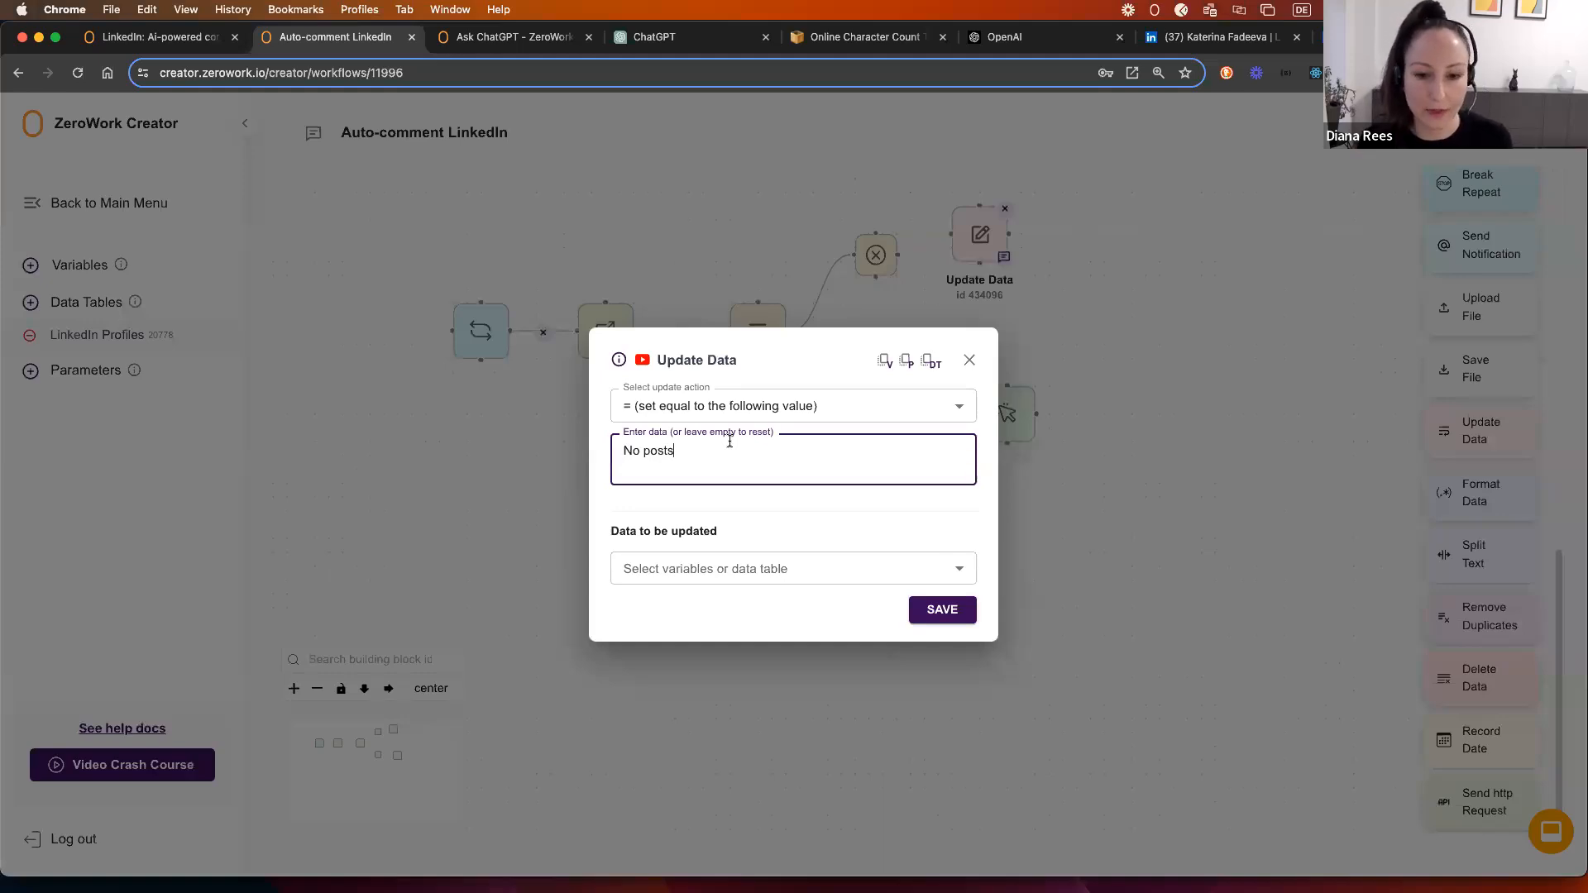
{"action": "left_click", "coordinate": [717, 569]}
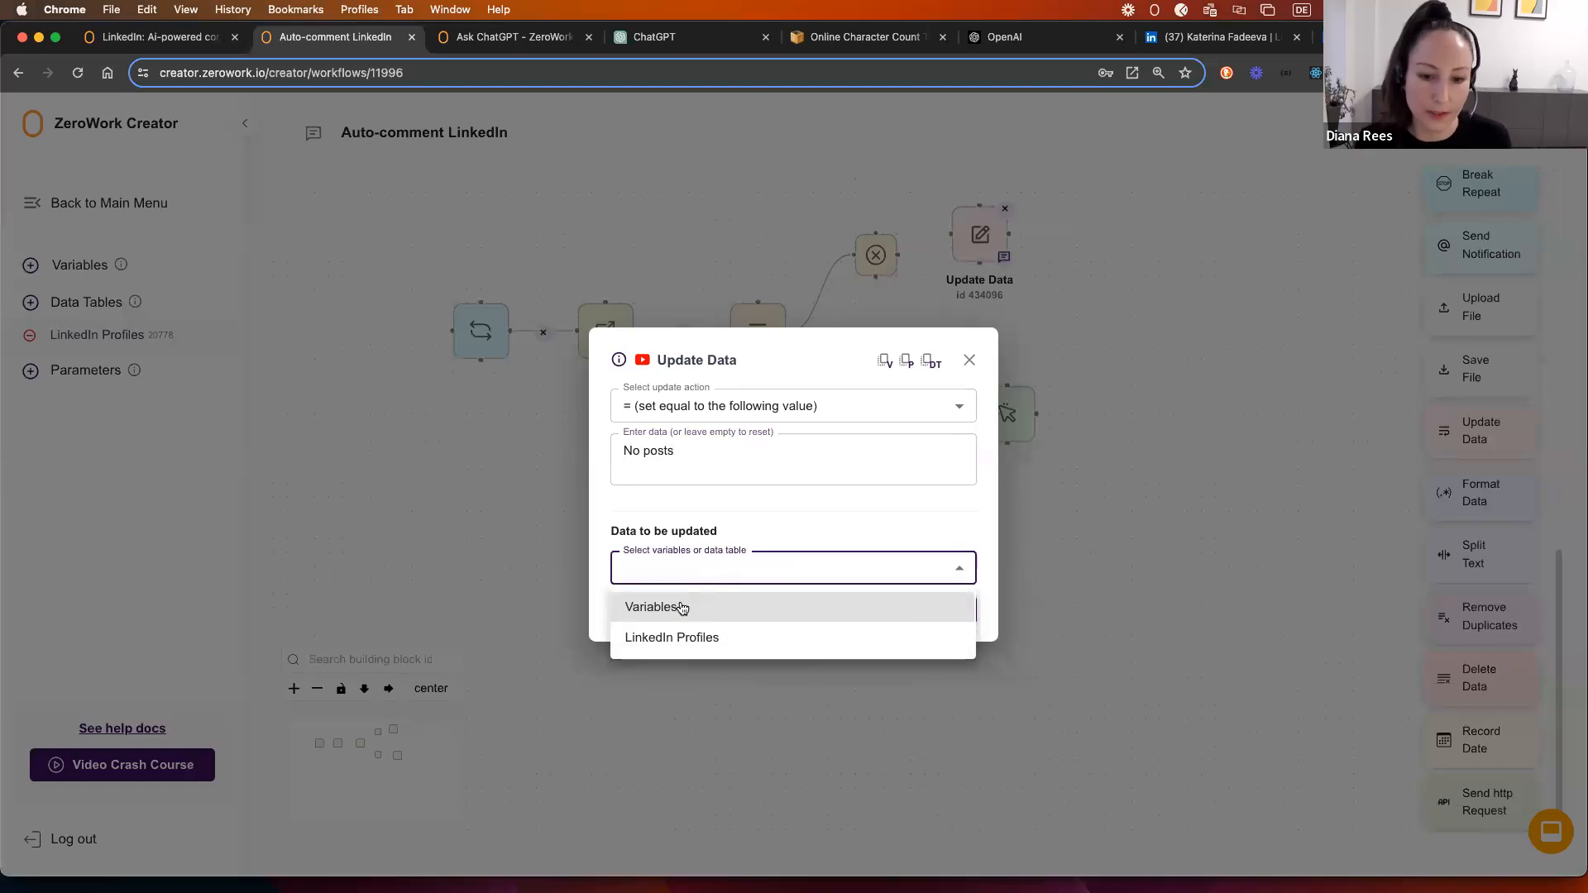
{"action": "left_click", "coordinate": [694, 638]}
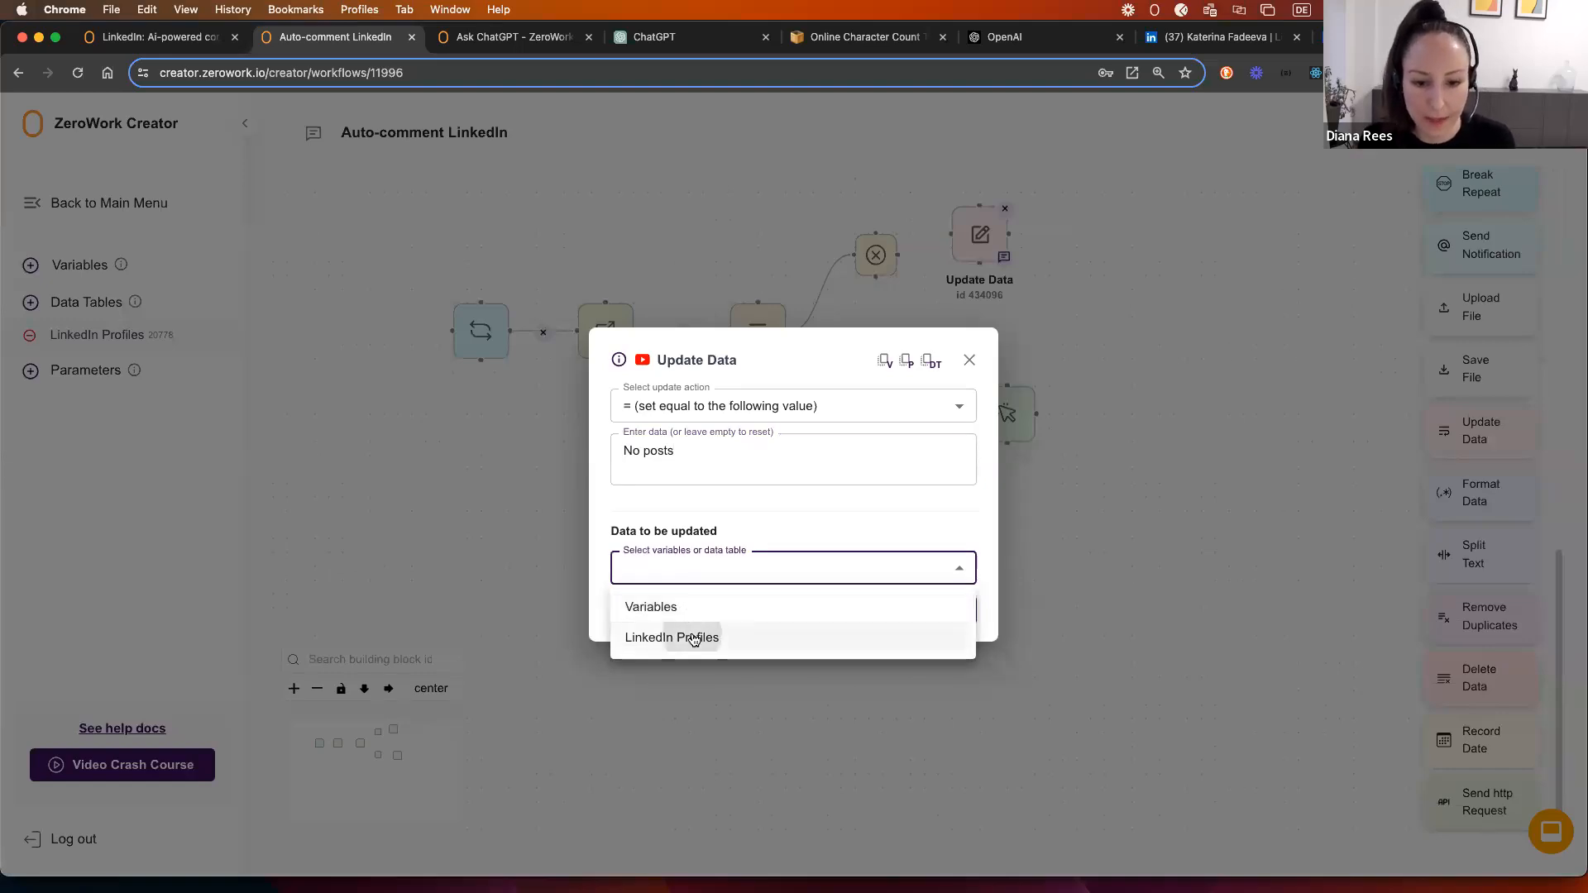
{"action": "left_click", "coordinate": [688, 585]}
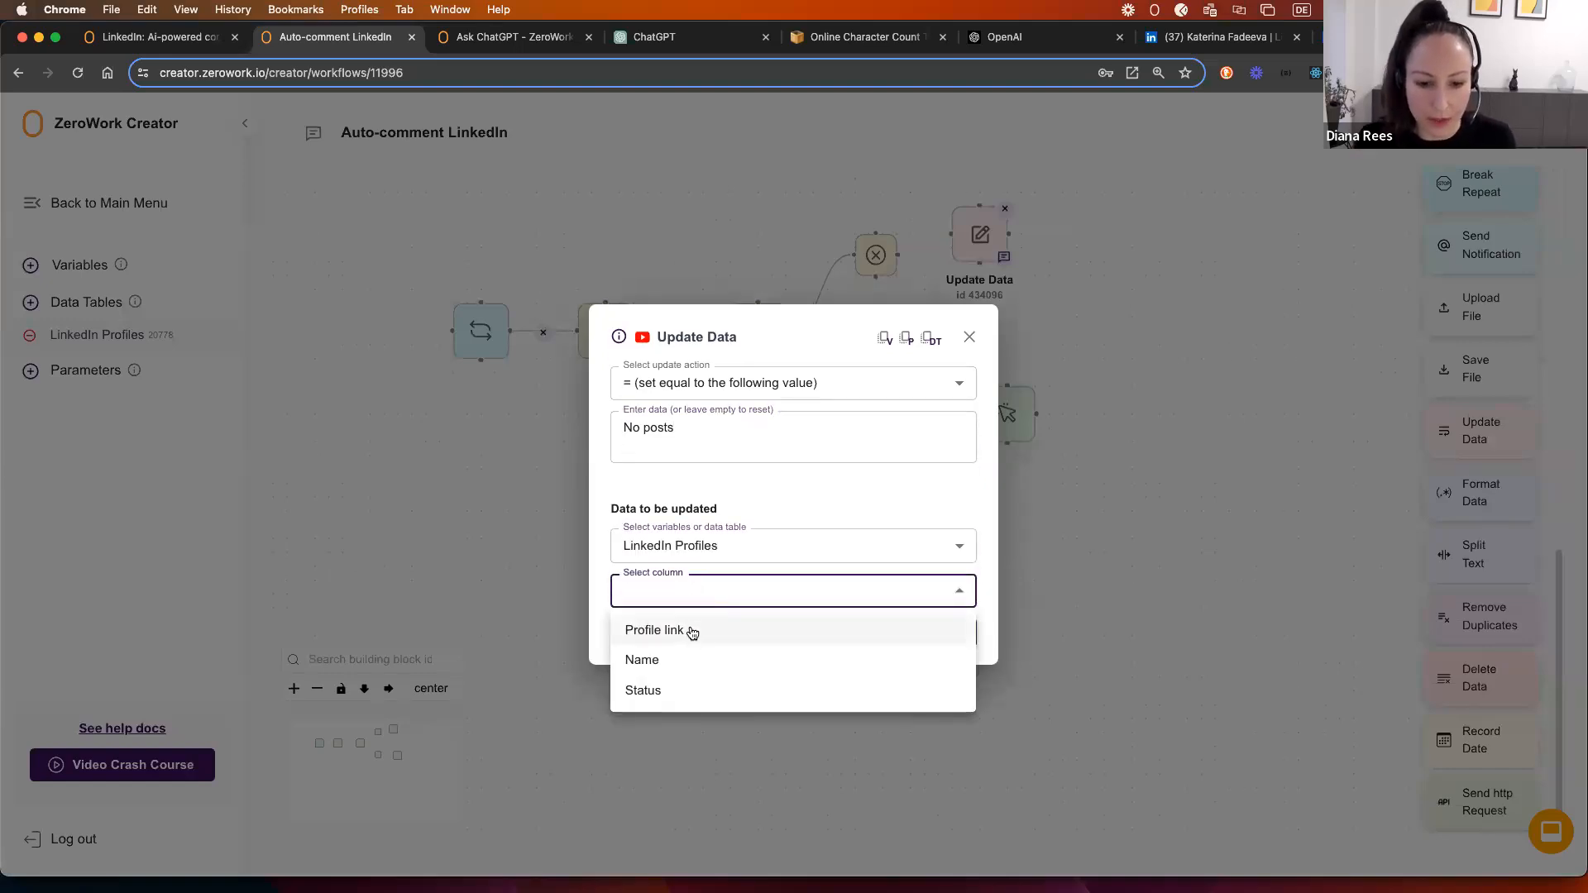
{"action": "left_click", "coordinate": [661, 690]}
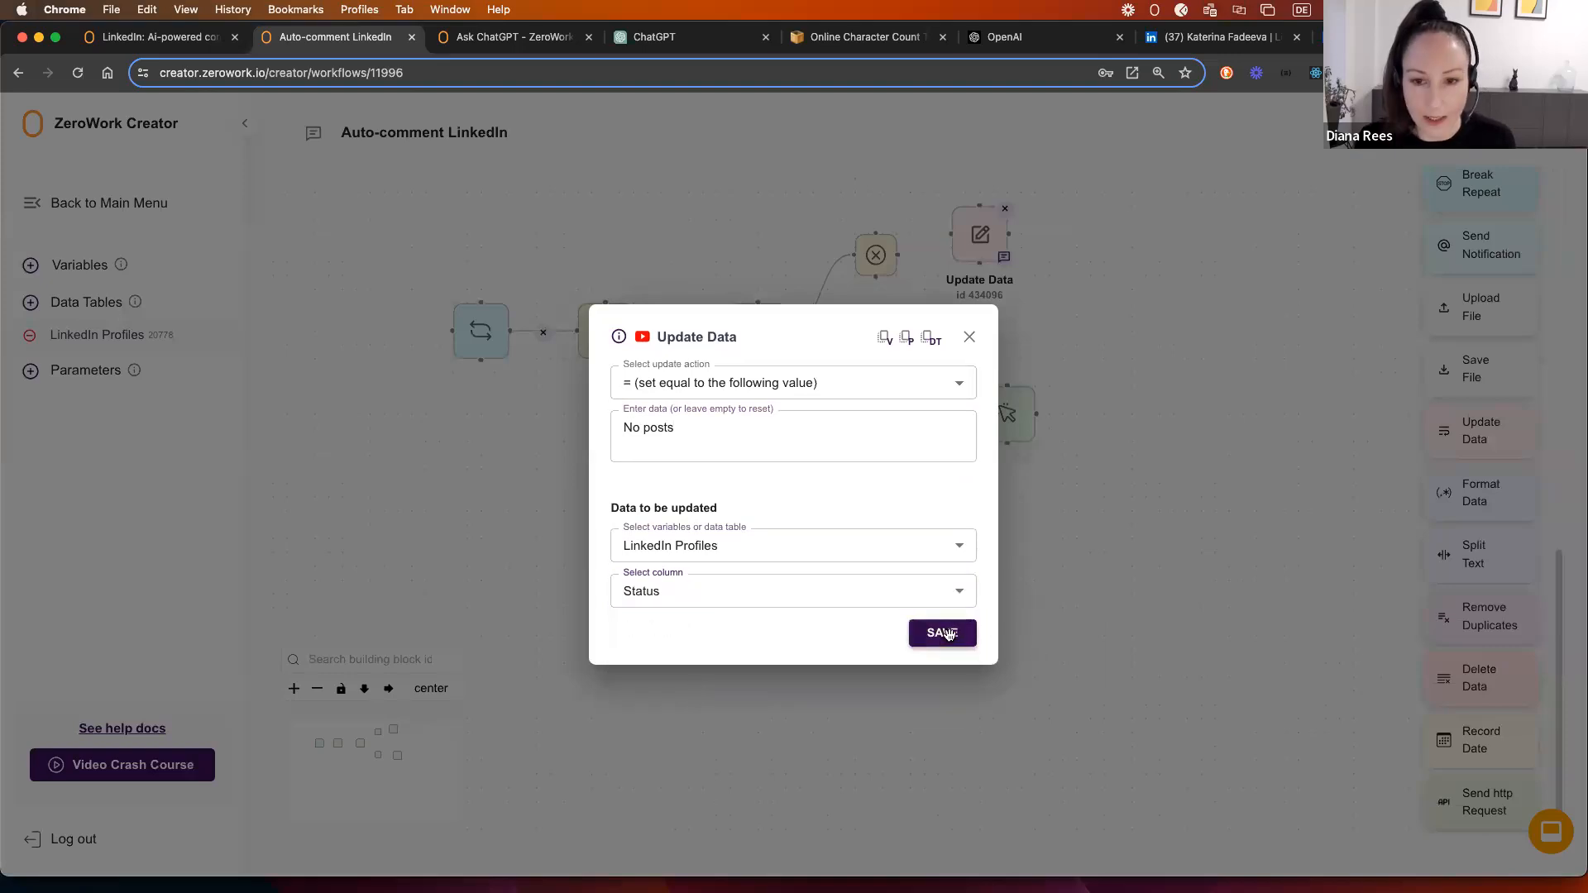
{"action": "left_click", "coordinate": [943, 633]}
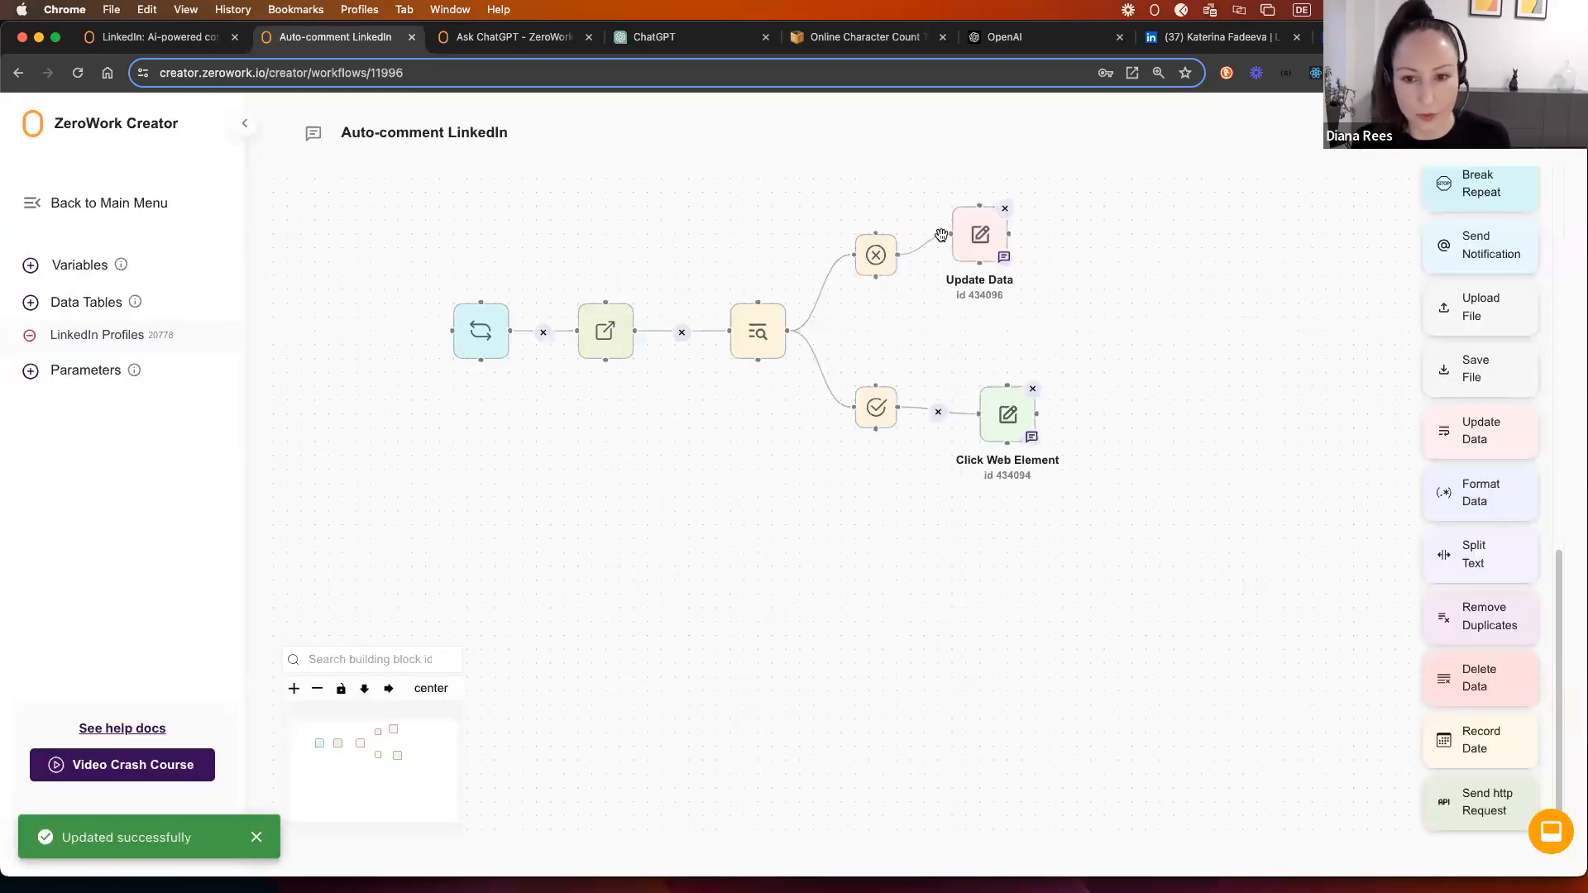
Step: Review the Show all posts click step's selector, then switch to the earlier LinkedIn profile tab
{"action": "left_click_drag", "start_coordinate": [1212, 420], "coordinate": [1010, 443]}
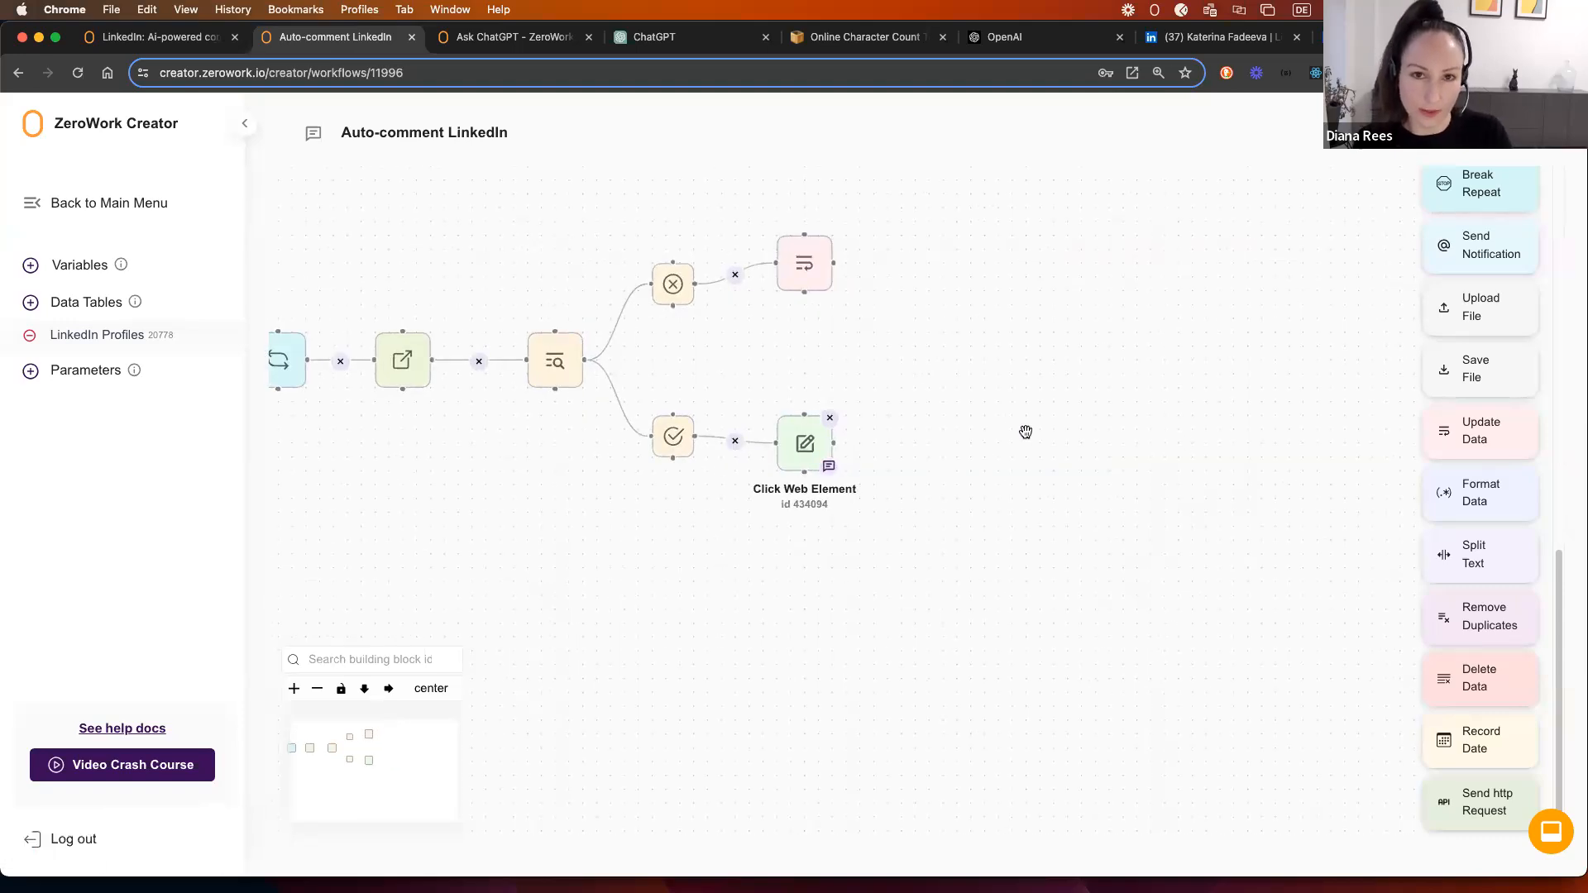
{"action": "left_click", "coordinate": [807, 447]}
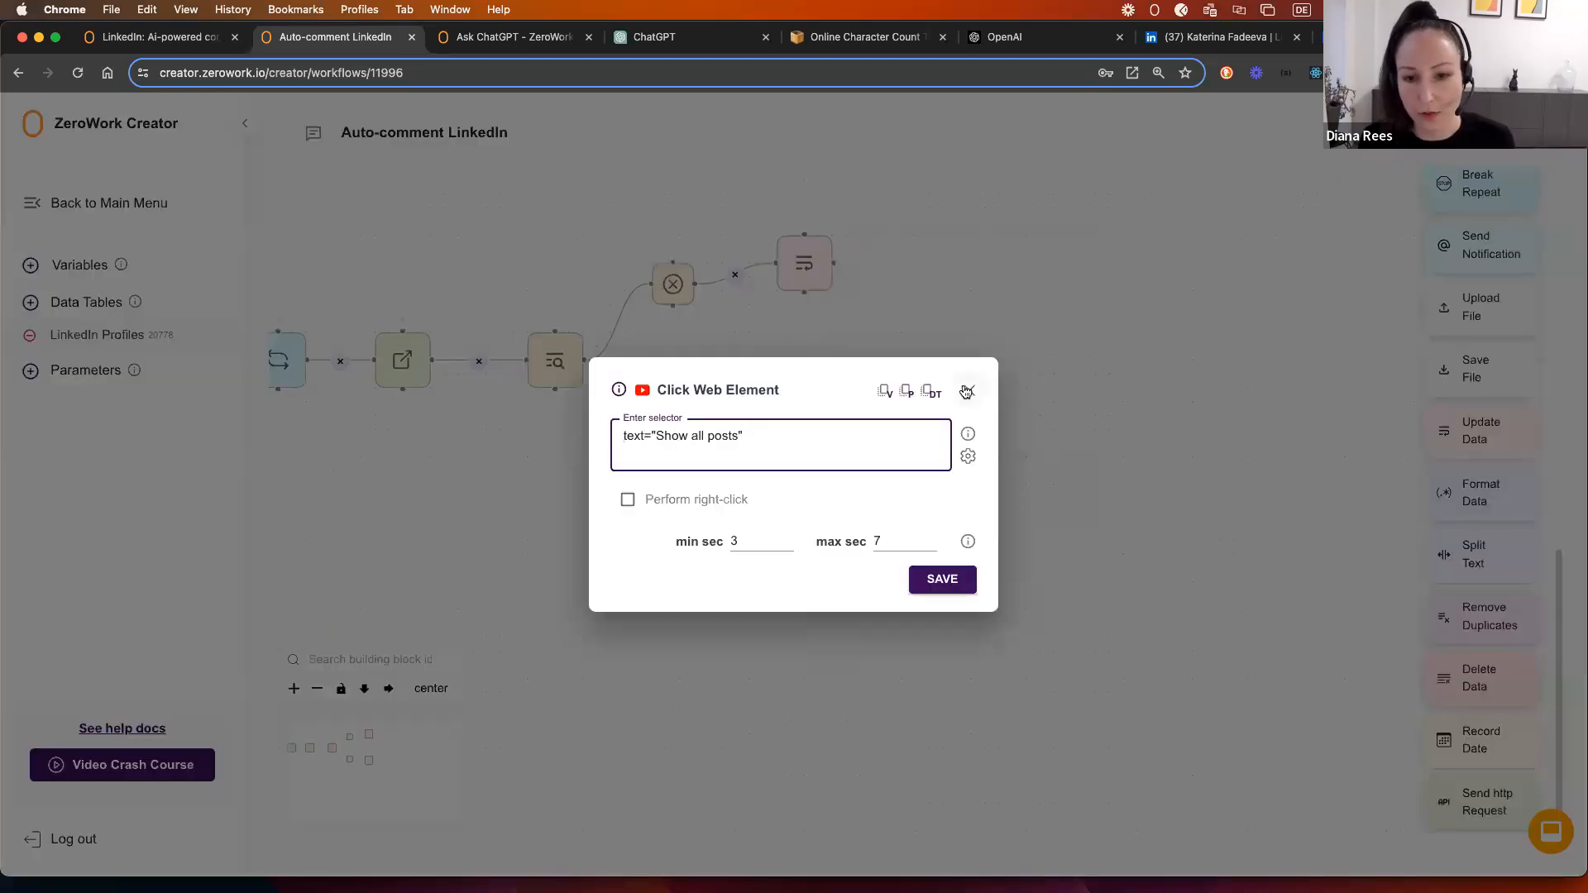
{"action": "left_click", "coordinate": [968, 392]}
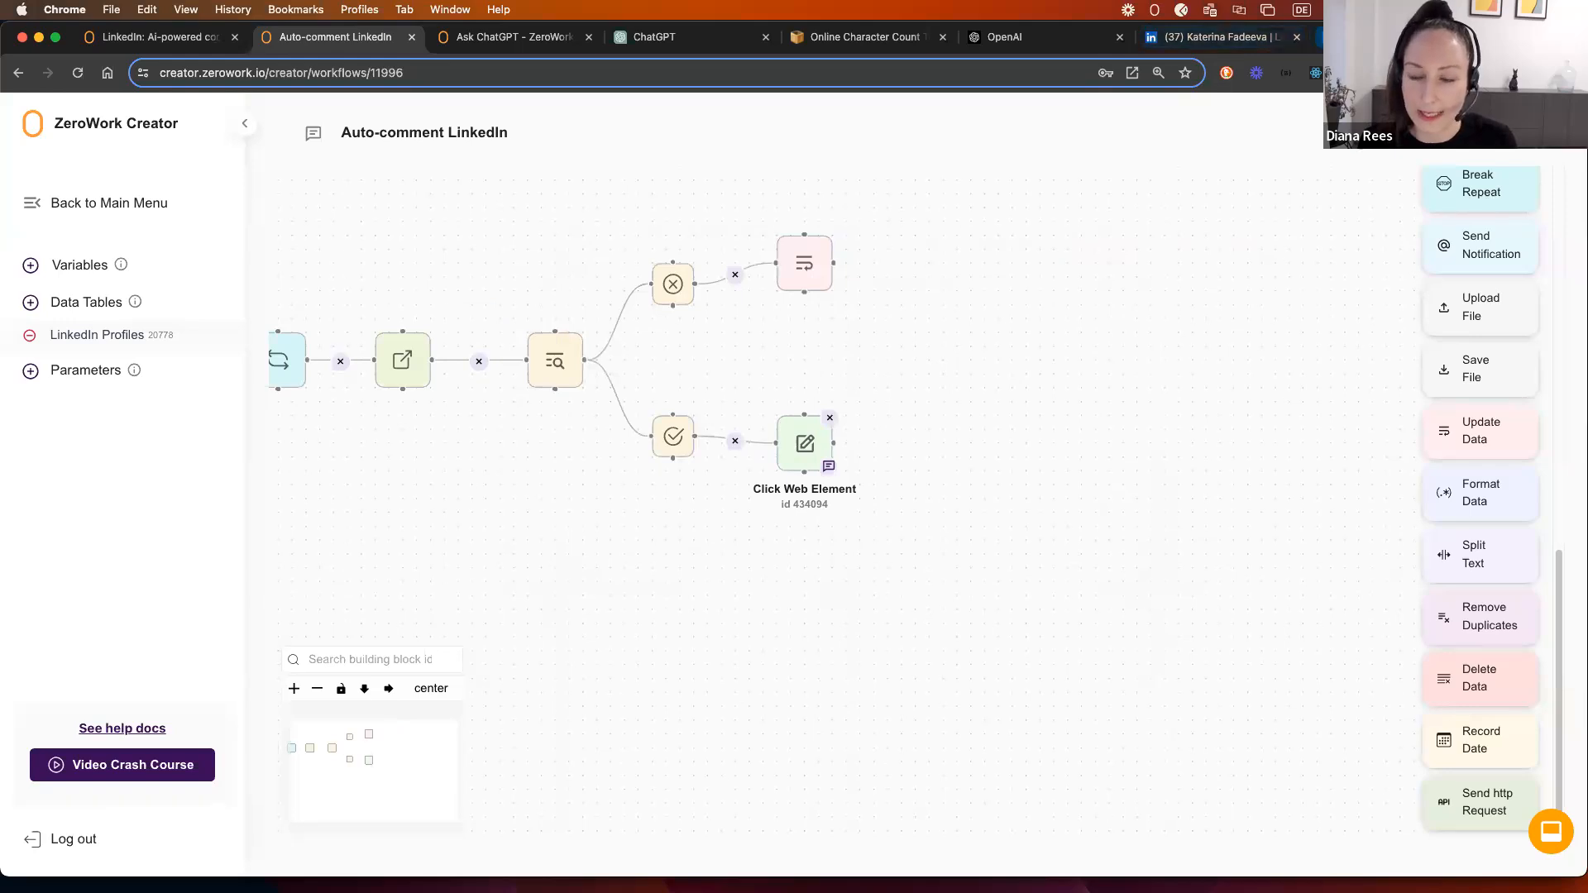
{"action": "left_click", "coordinate": [1344, 38]}
{"action": "left_click", "coordinate": [1223, 37]}
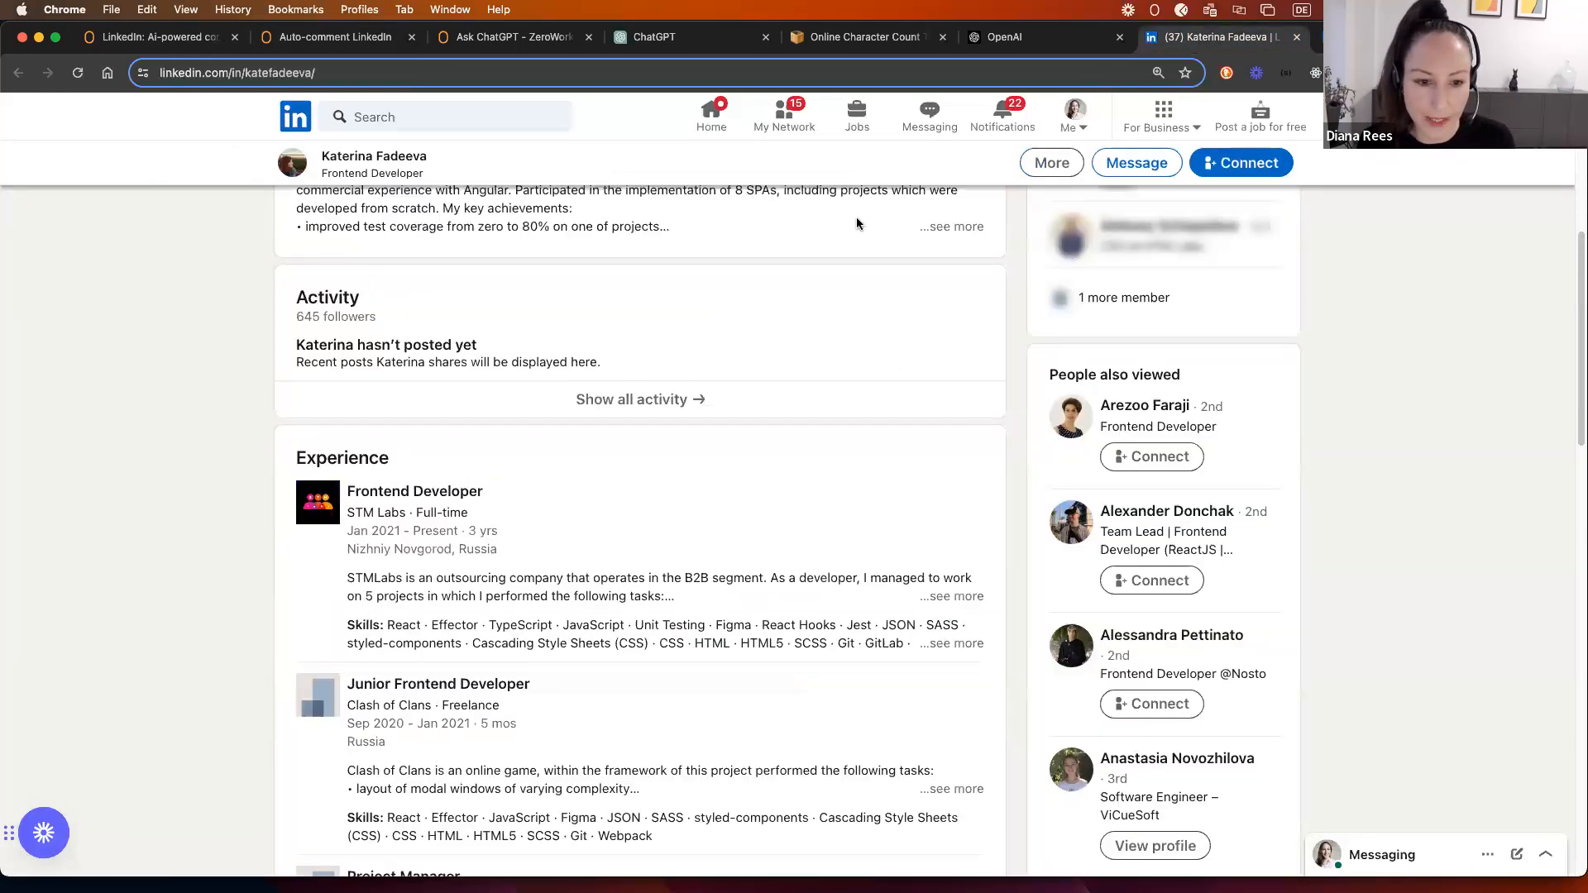
Step: Close the first profile tab and open this person's full posts list, checking a post's menu
{"action": "left_click", "coordinate": [1296, 37]}
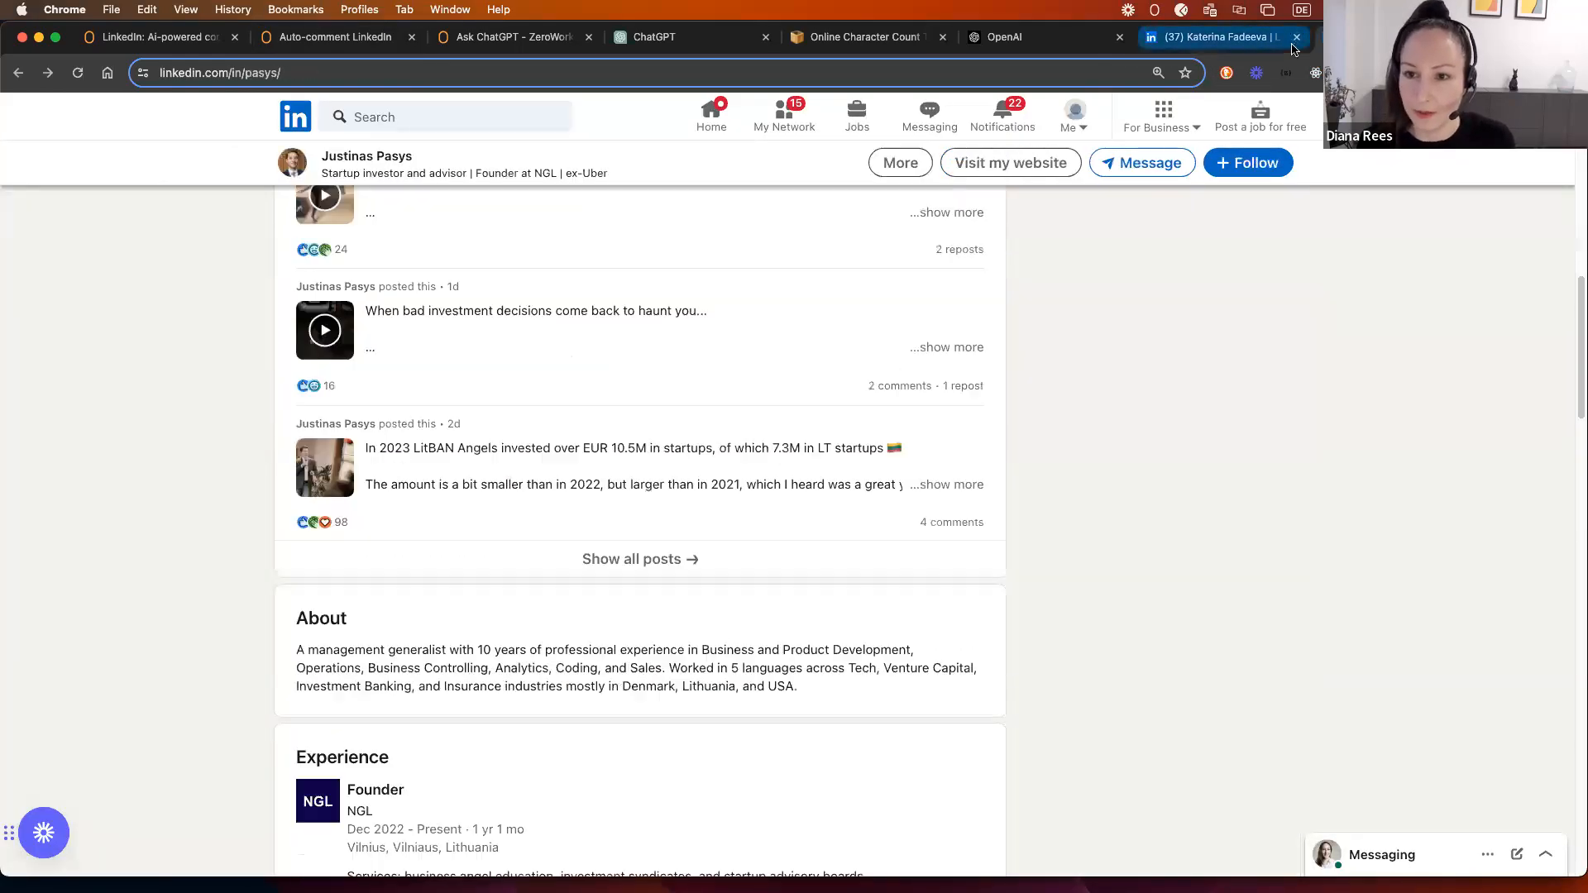
{"action": "left_click", "coordinate": [615, 566]}
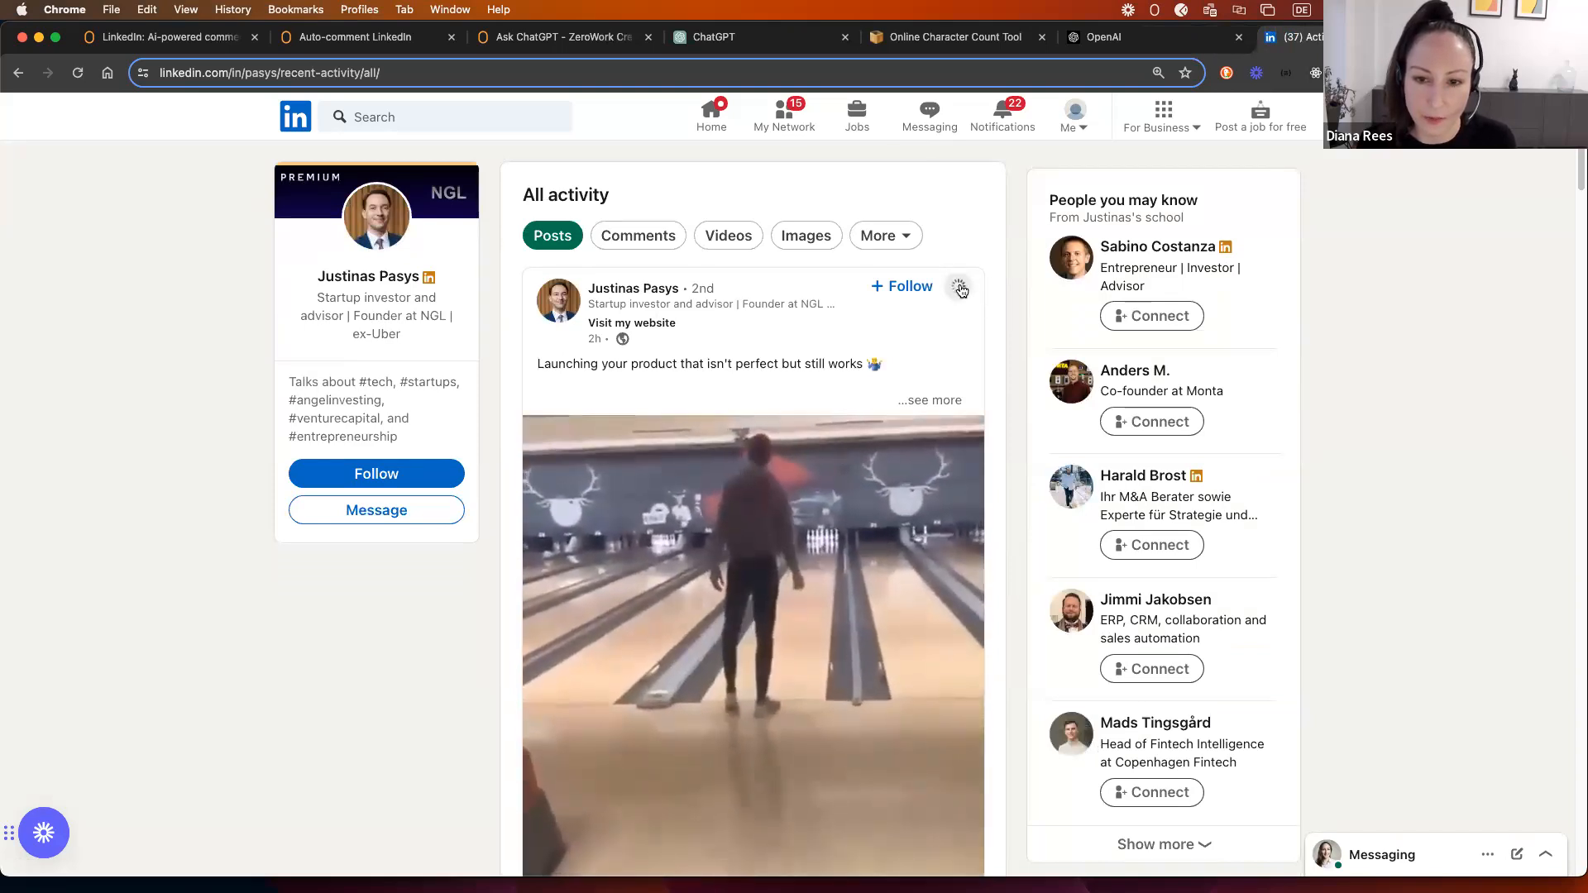
{"action": "left_click", "coordinate": [961, 289]}
{"action": "left_click", "coordinate": [960, 290]}
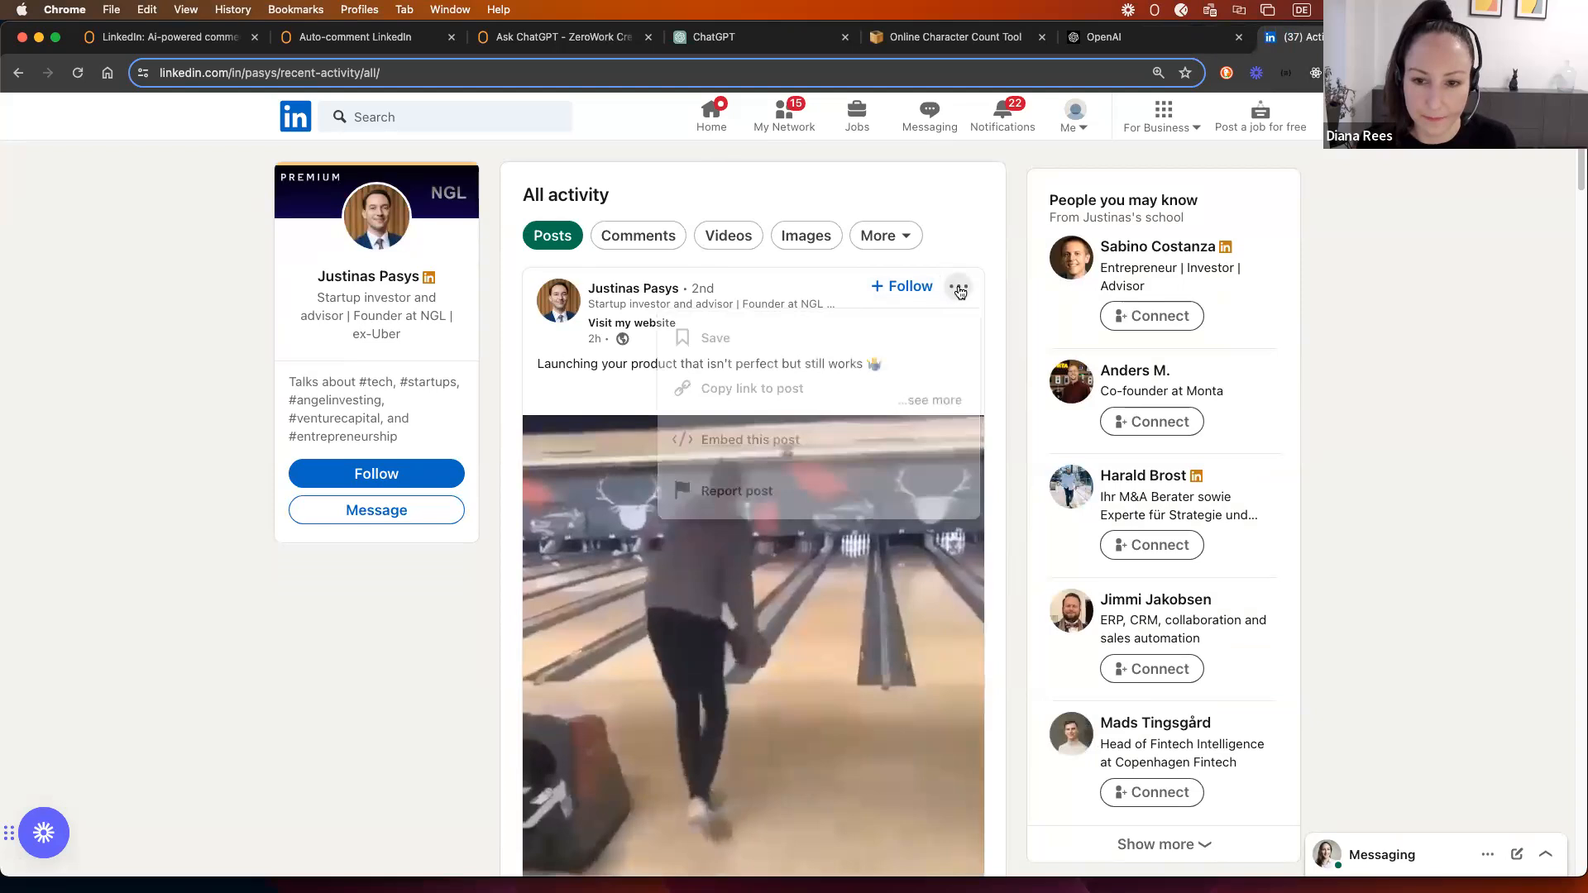
Step: Open DevTools and inspect the post's options-menu icon element
{"action": "key", "text": "alt+super+i"}
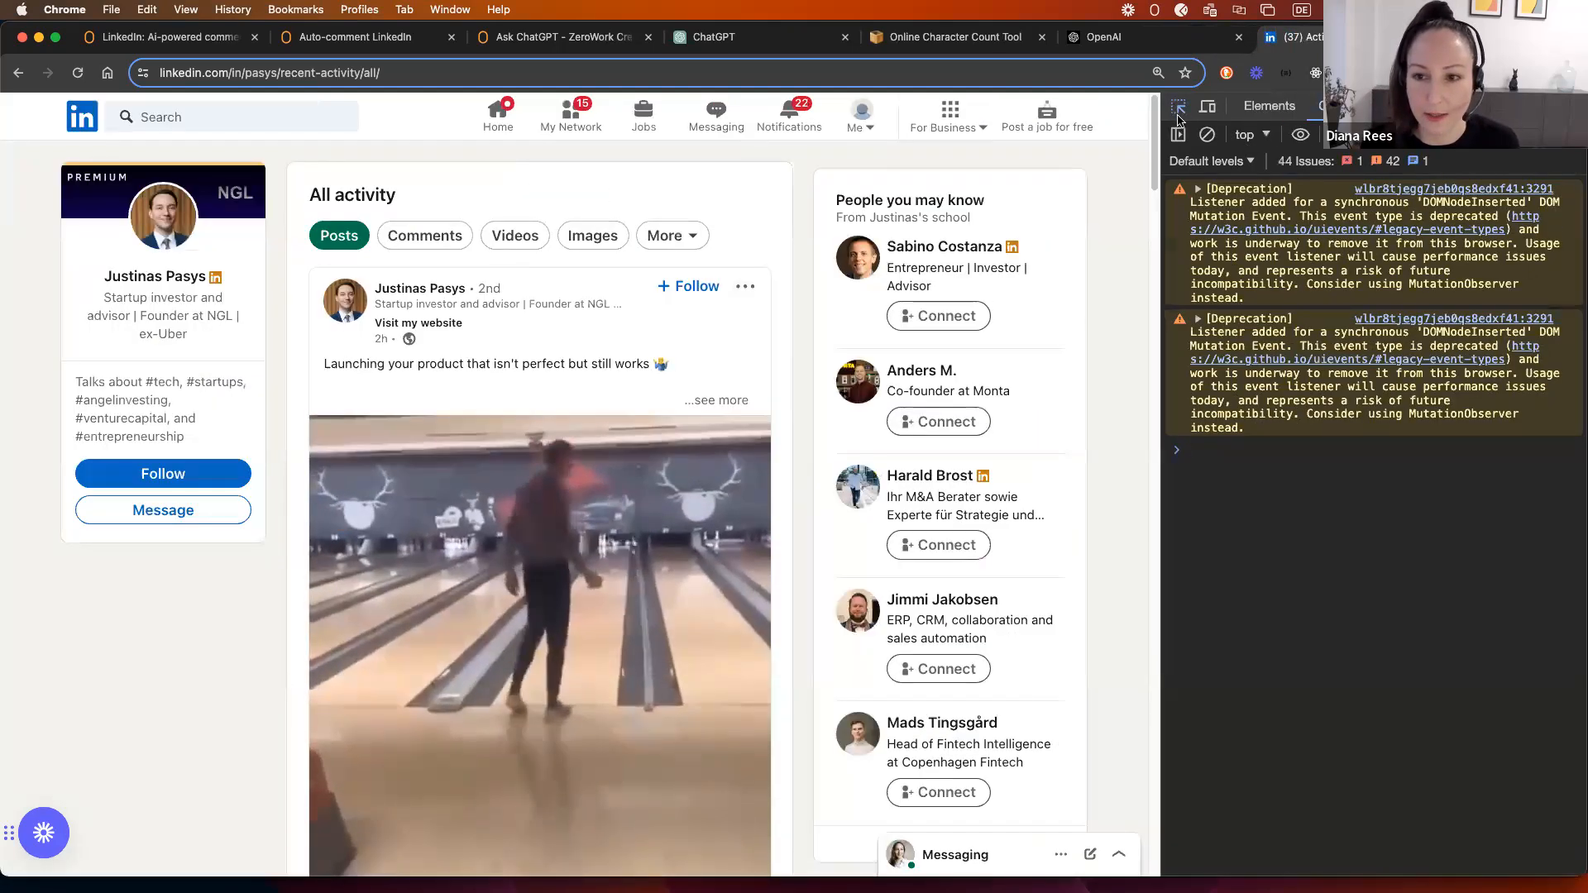
{"action": "left_click", "coordinate": [1177, 108]}
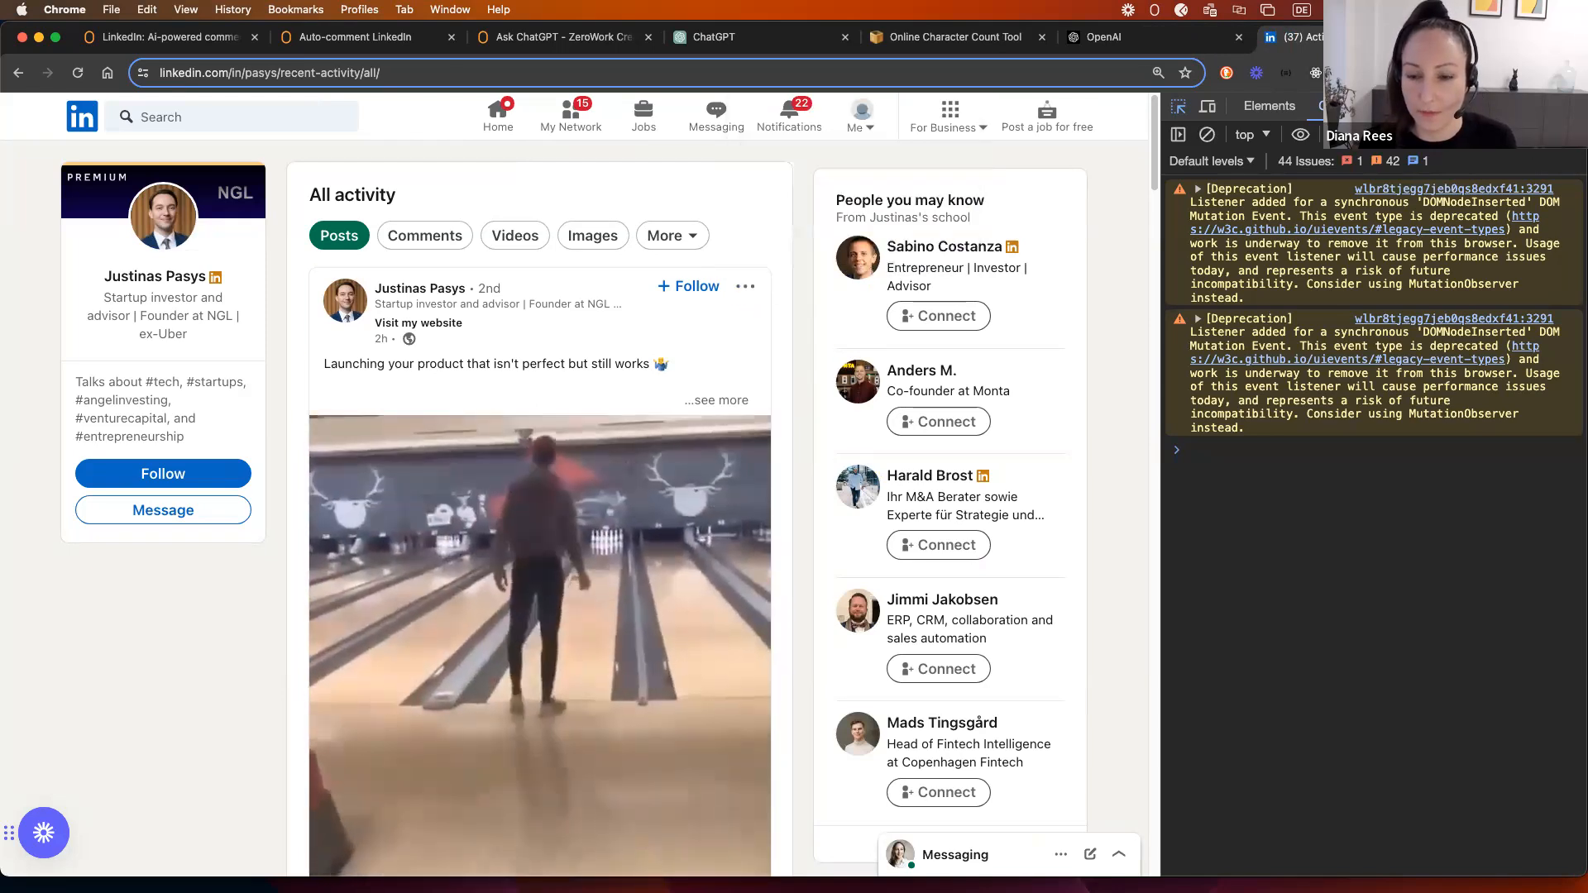
{"action": "key", "text": "super+alt+i"}
{"action": "right_click", "coordinate": [1017, 221]}
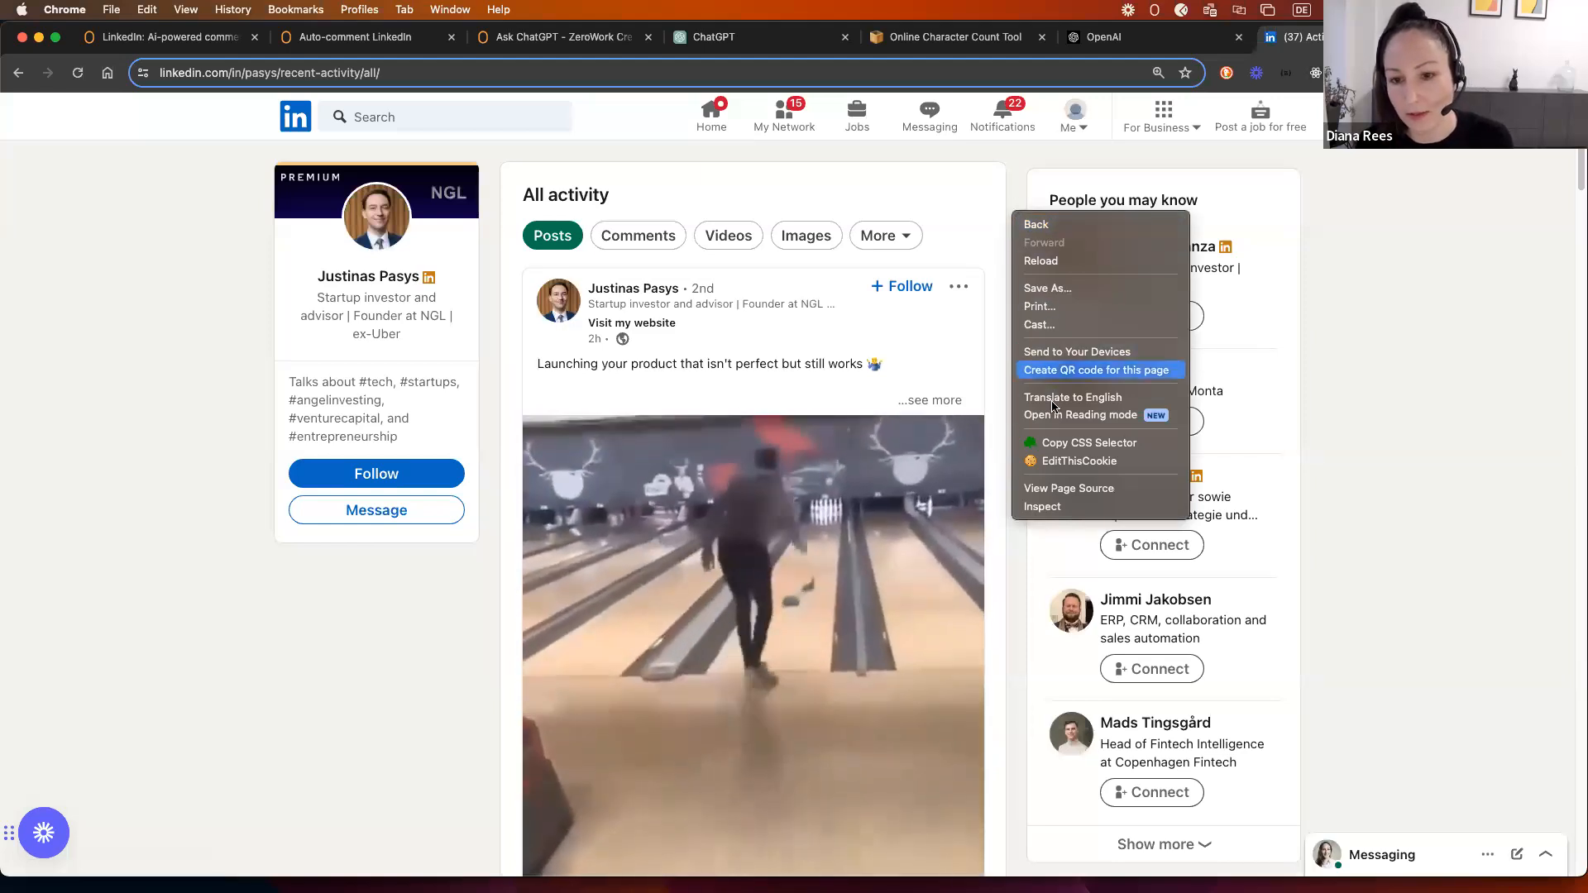
{"action": "left_click", "coordinate": [1045, 505]}
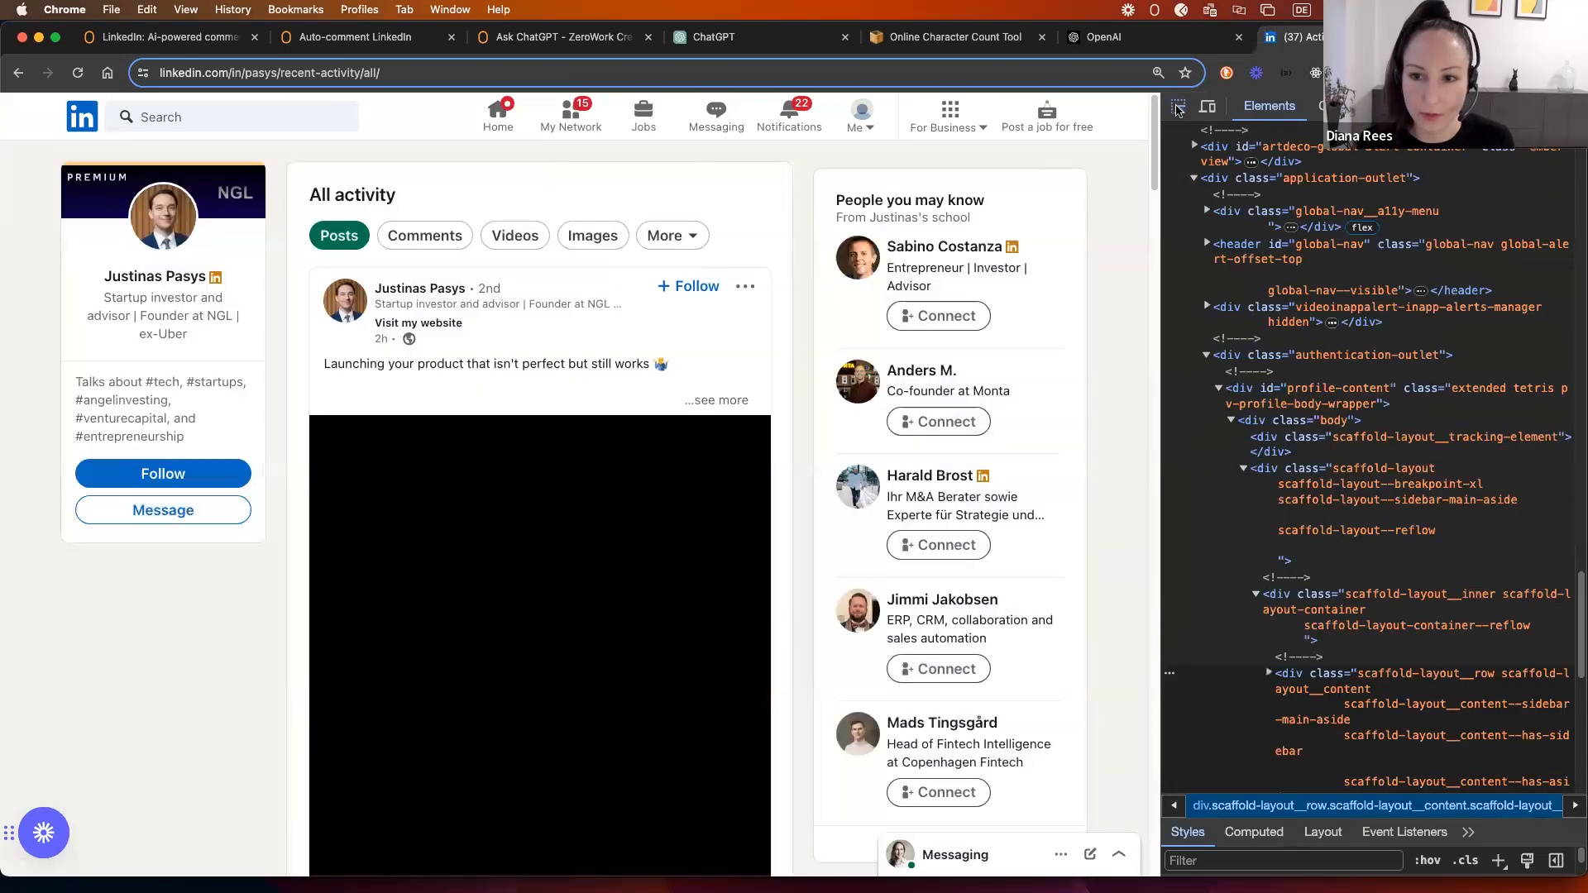
{"action": "left_click", "coordinate": [1178, 110]}
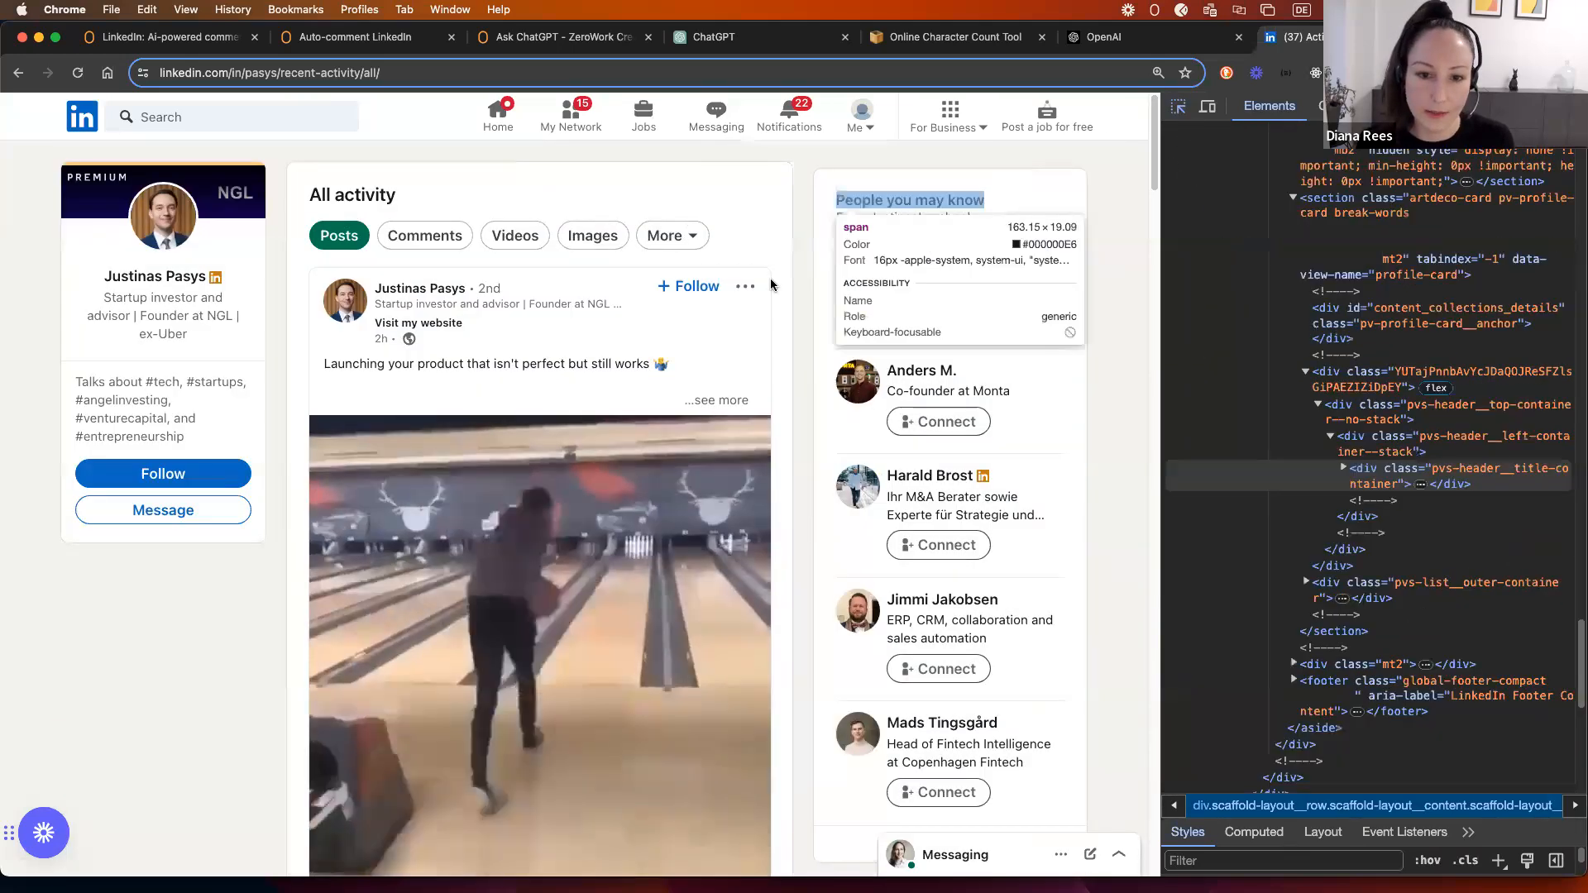
{"action": "left_click", "coordinate": [750, 293]}
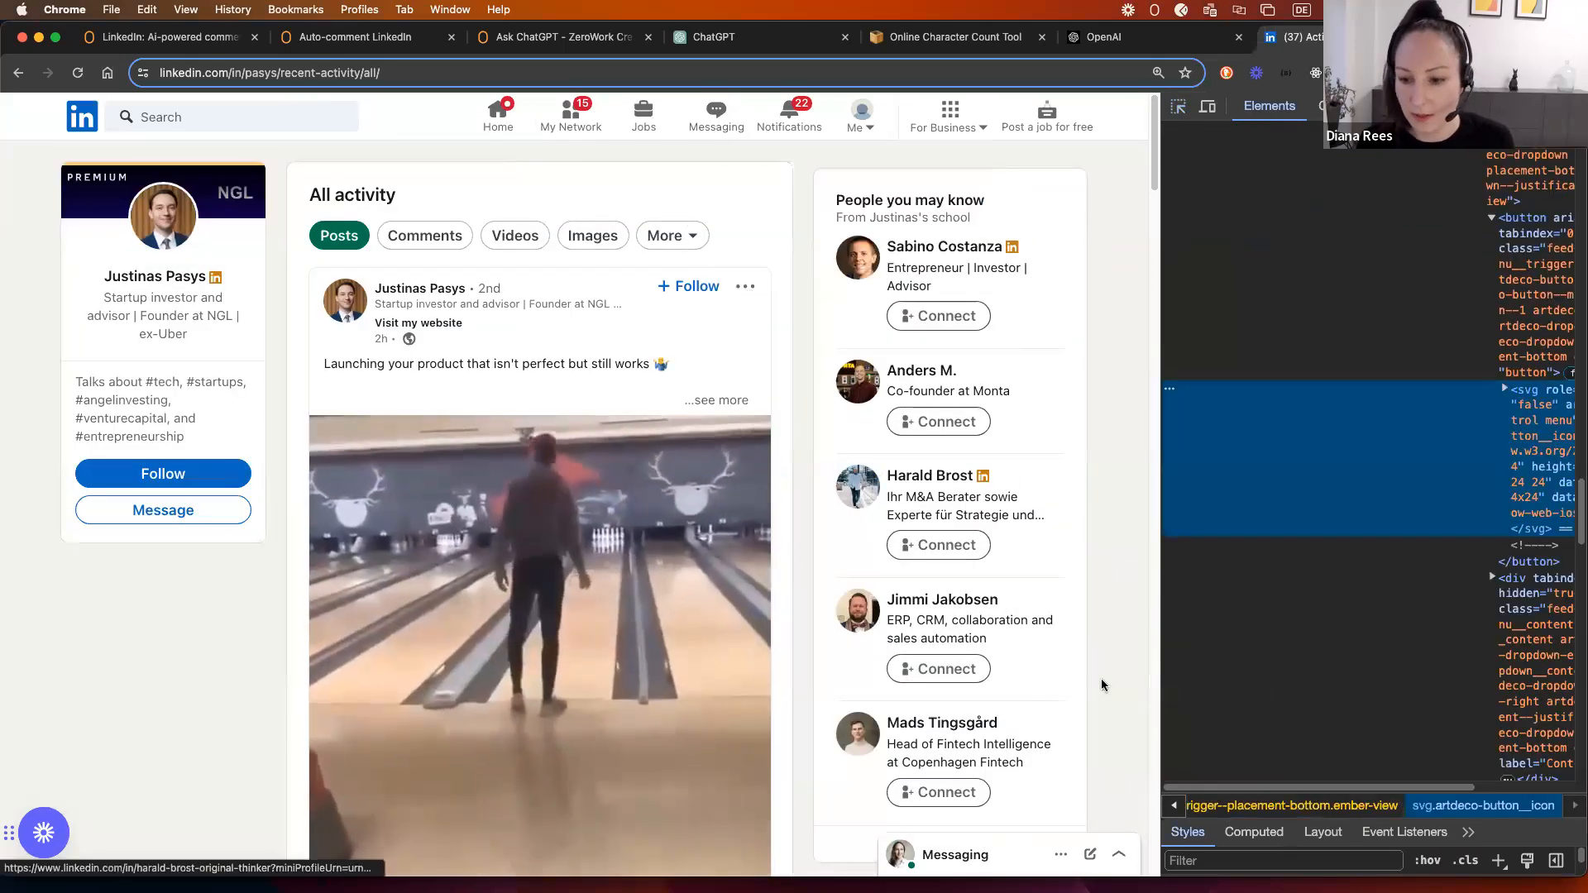
{"action": "scroll", "coordinate": [1424, 782], "scroll_direction": "right", "scroll_amount": 3}
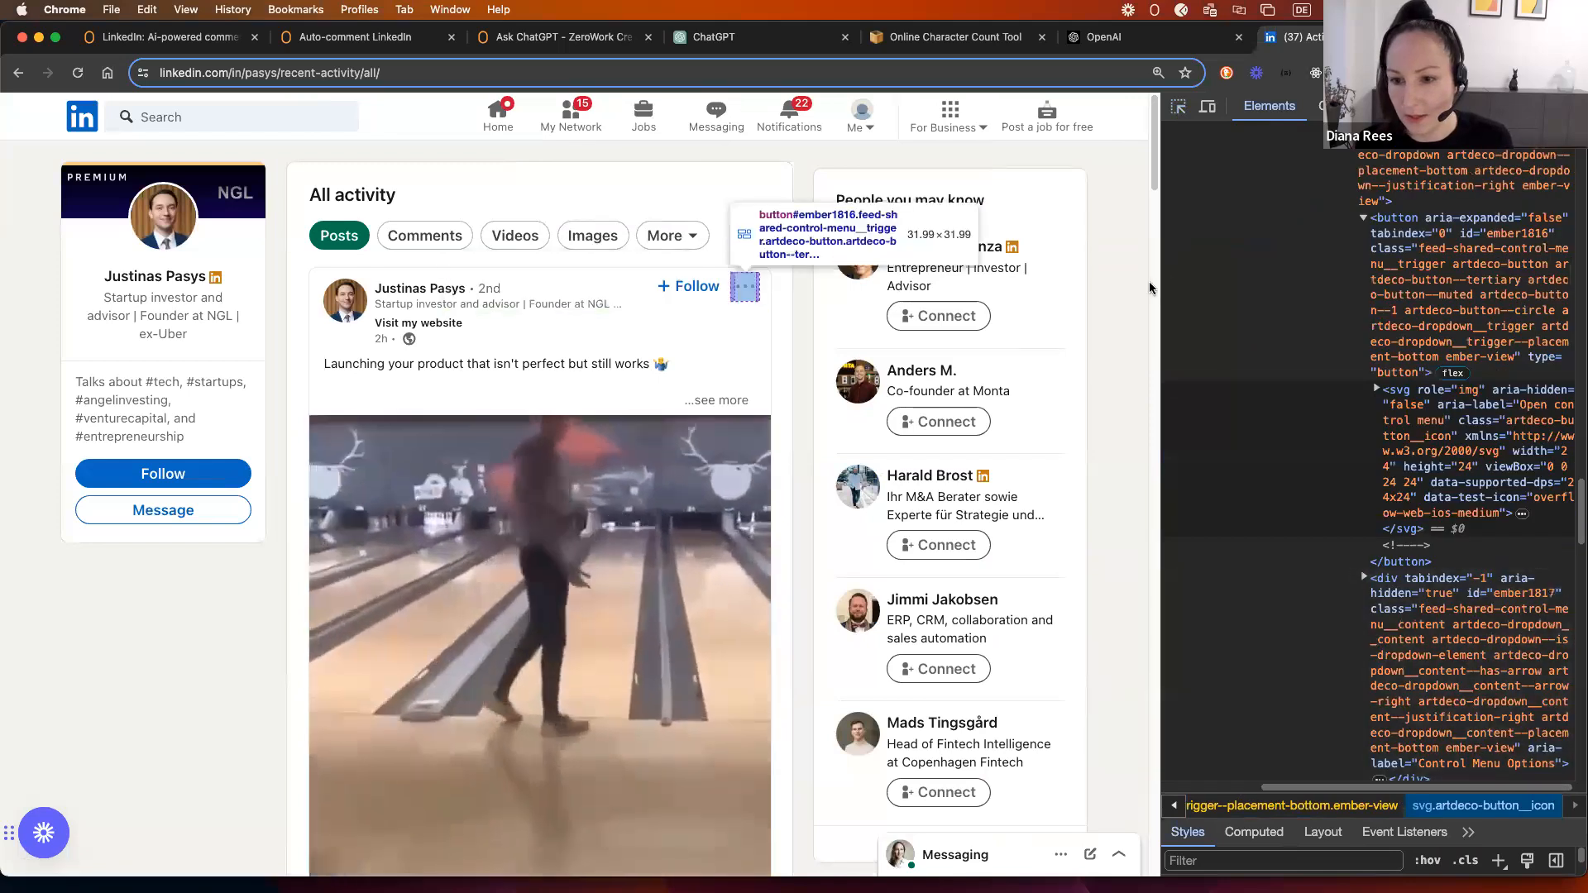
{"action": "left_click_drag", "start_coordinate": [1060, 291], "coordinate": [1058, 293]}
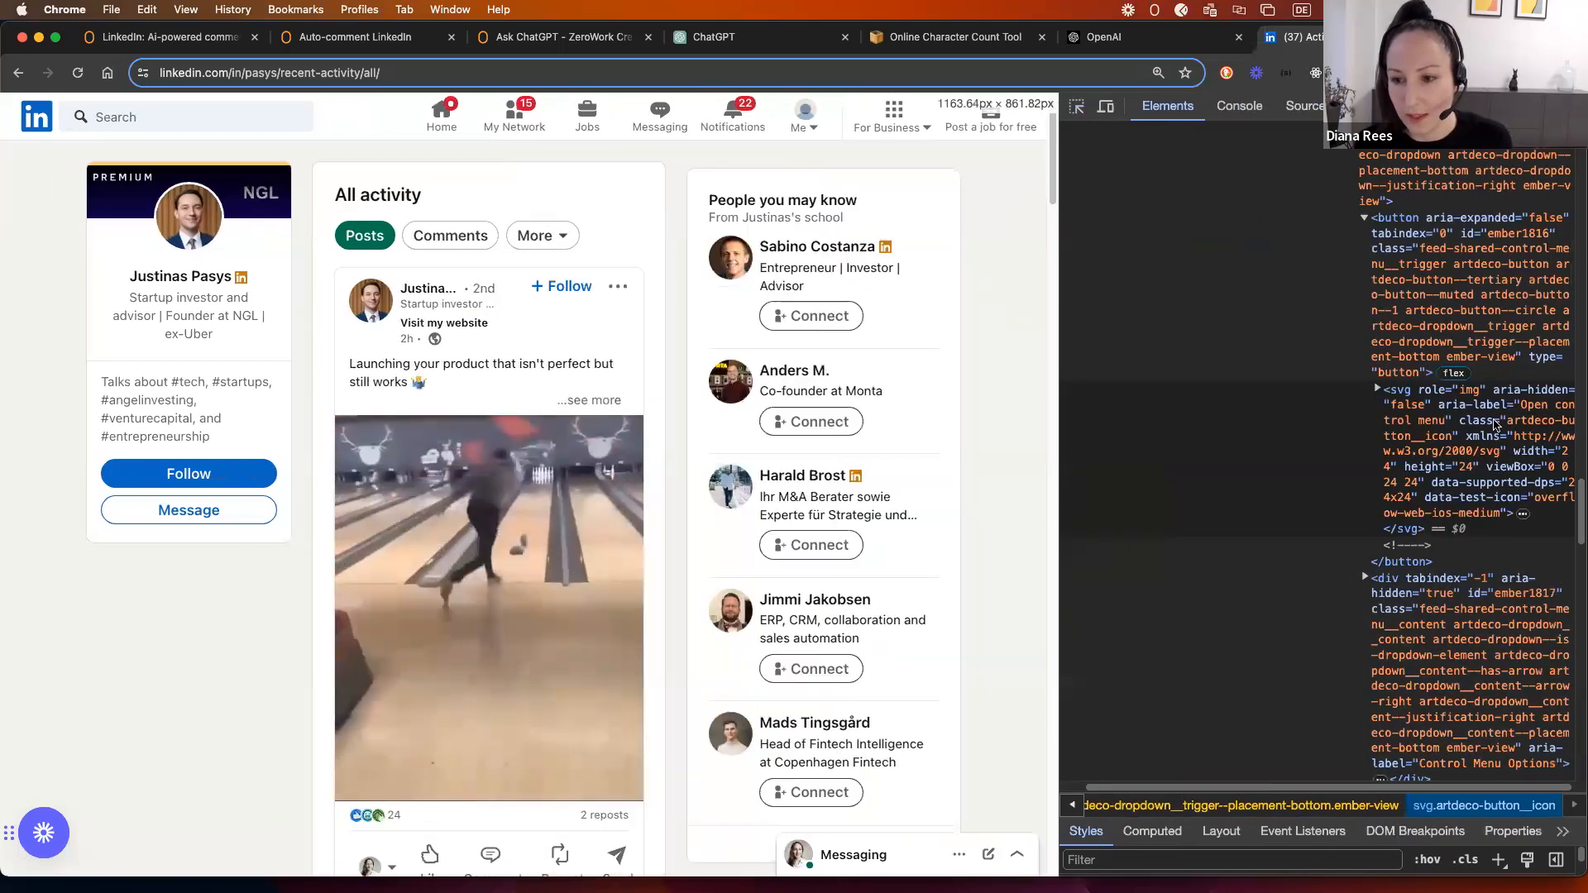
{"action": "scroll", "coordinate": [1476, 430], "scroll_direction": "down", "scroll_amount": 2}
{"action": "scroll", "coordinate": [1476, 430], "scroll_direction": "up", "scroll_amount": 1}
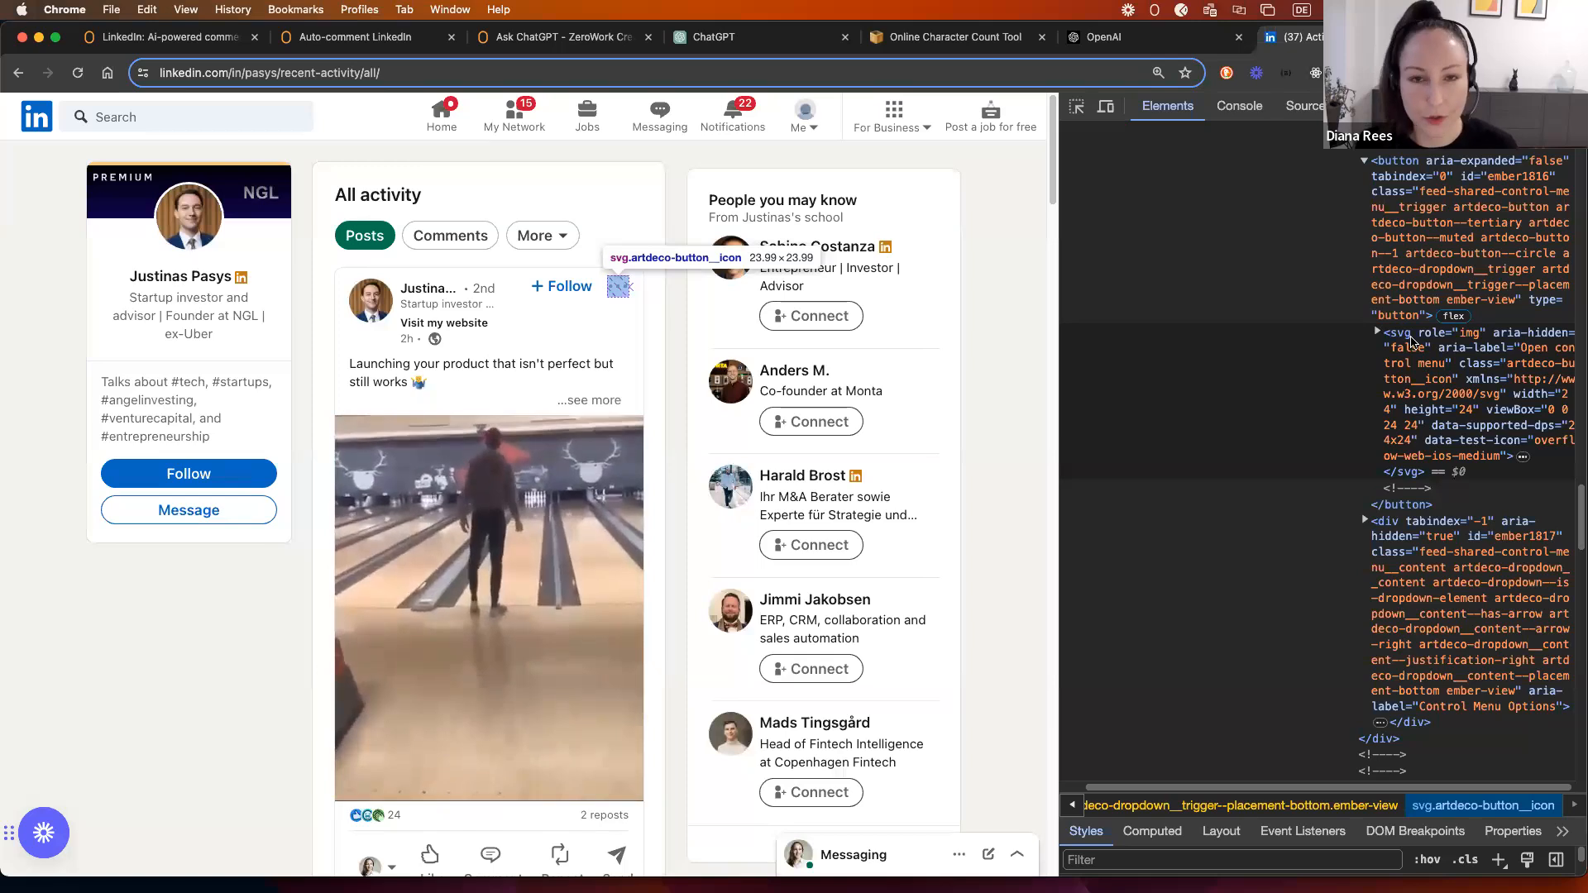
Step: Select the options button's class name feed-shared-control-menu in the Elements panel
{"action": "left_click", "coordinate": [1387, 166]}
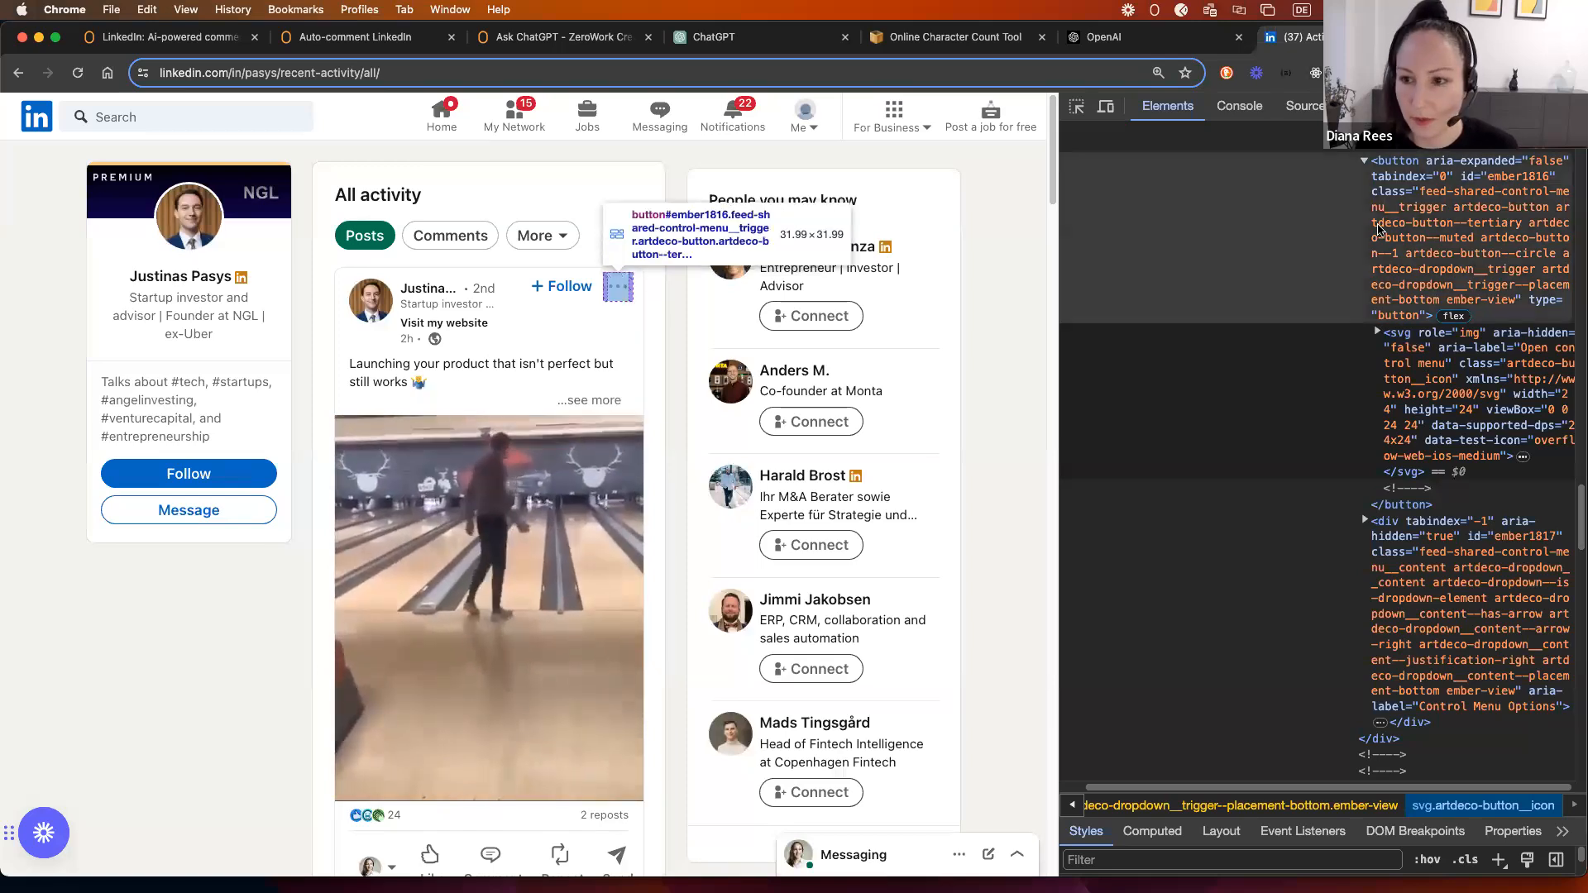
{"action": "double_click", "coordinate": [1398, 162]}
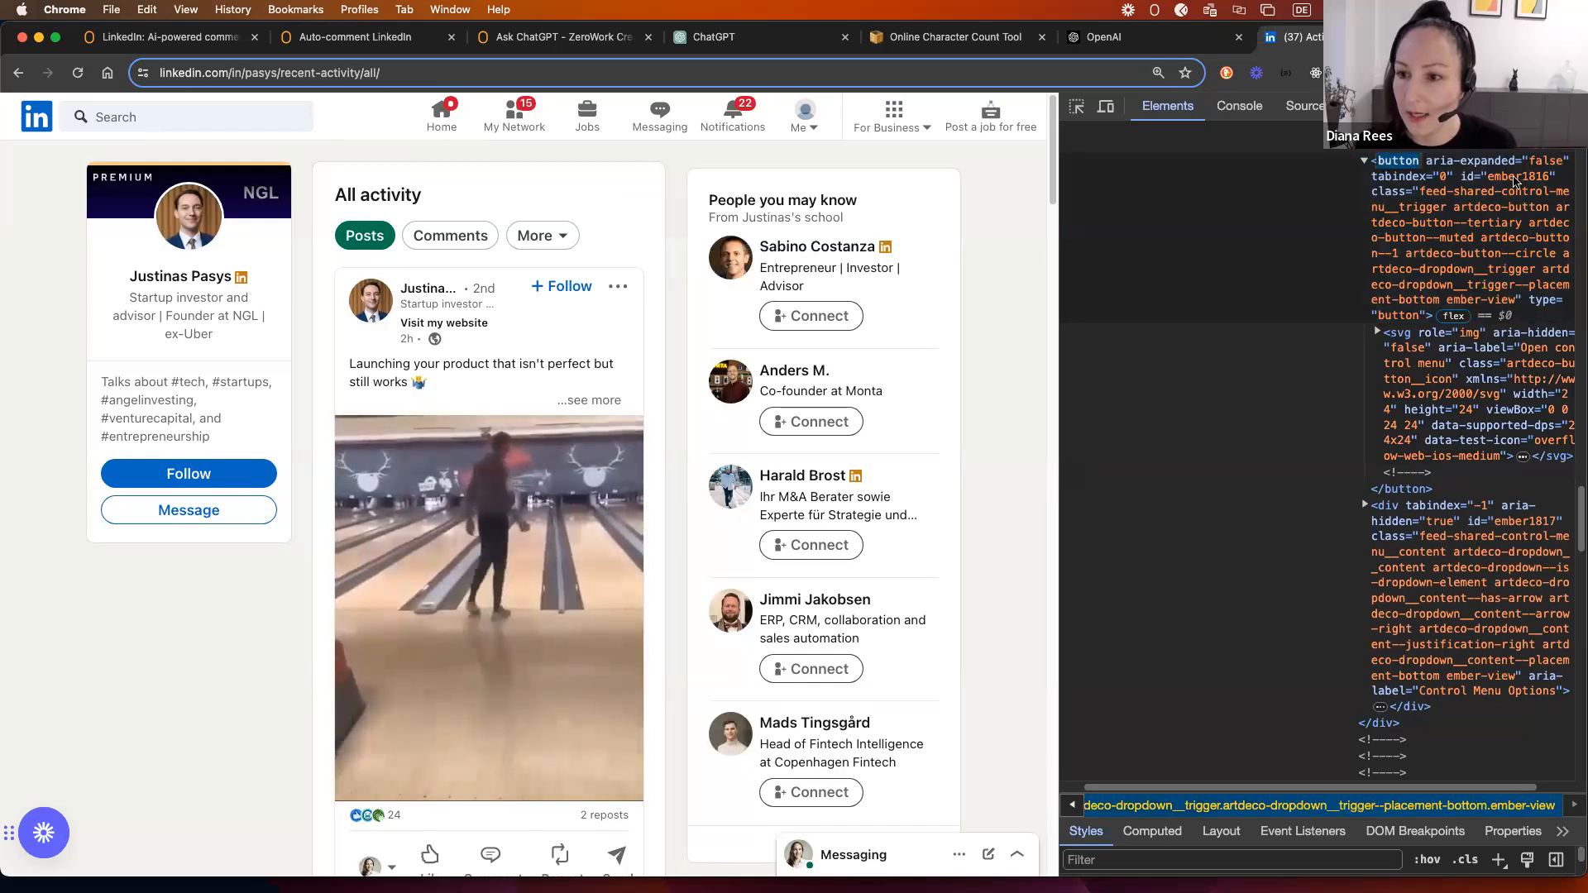
{"action": "left_click", "coordinate": [1437, 198]}
{"action": "double_click", "coordinate": [1453, 199]}
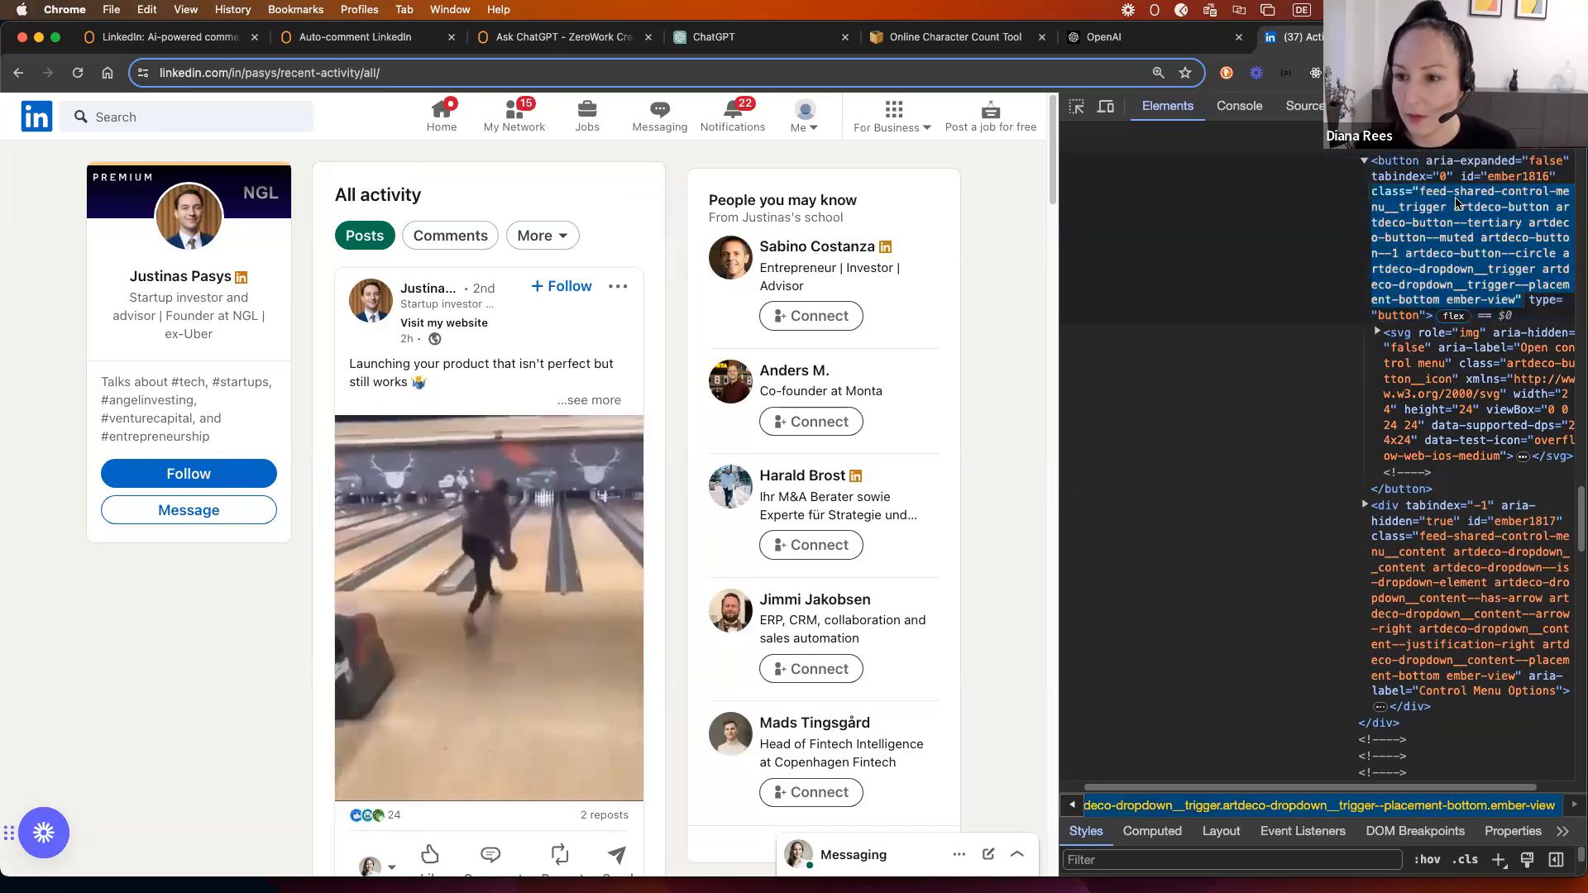
{"action": "left_click", "coordinate": [1466, 239]}
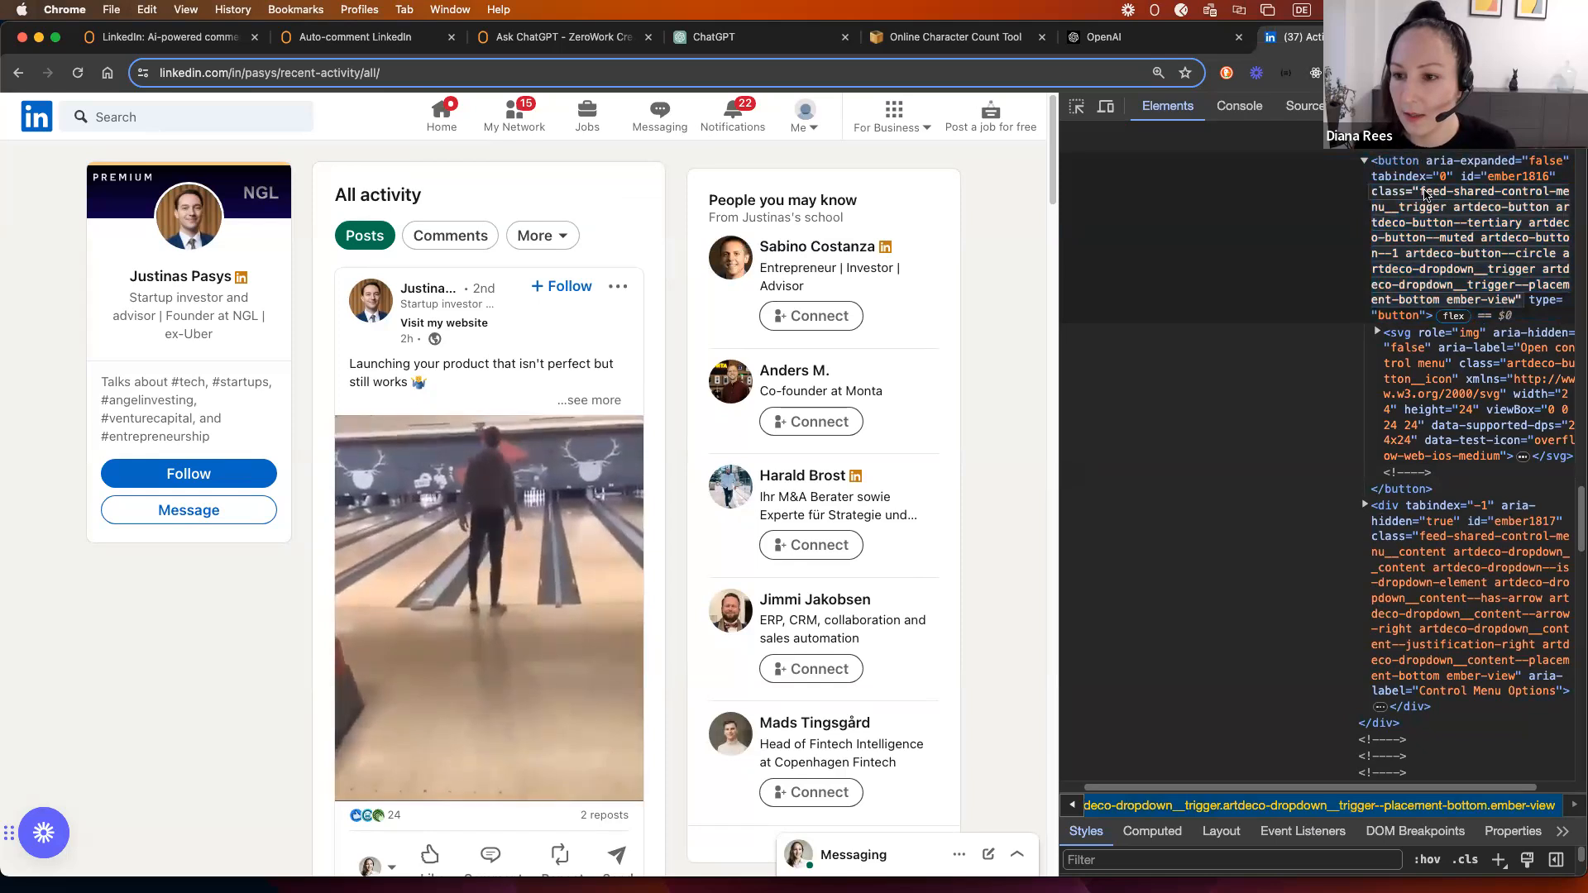
{"action": "left_click", "coordinate": [1424, 198]}
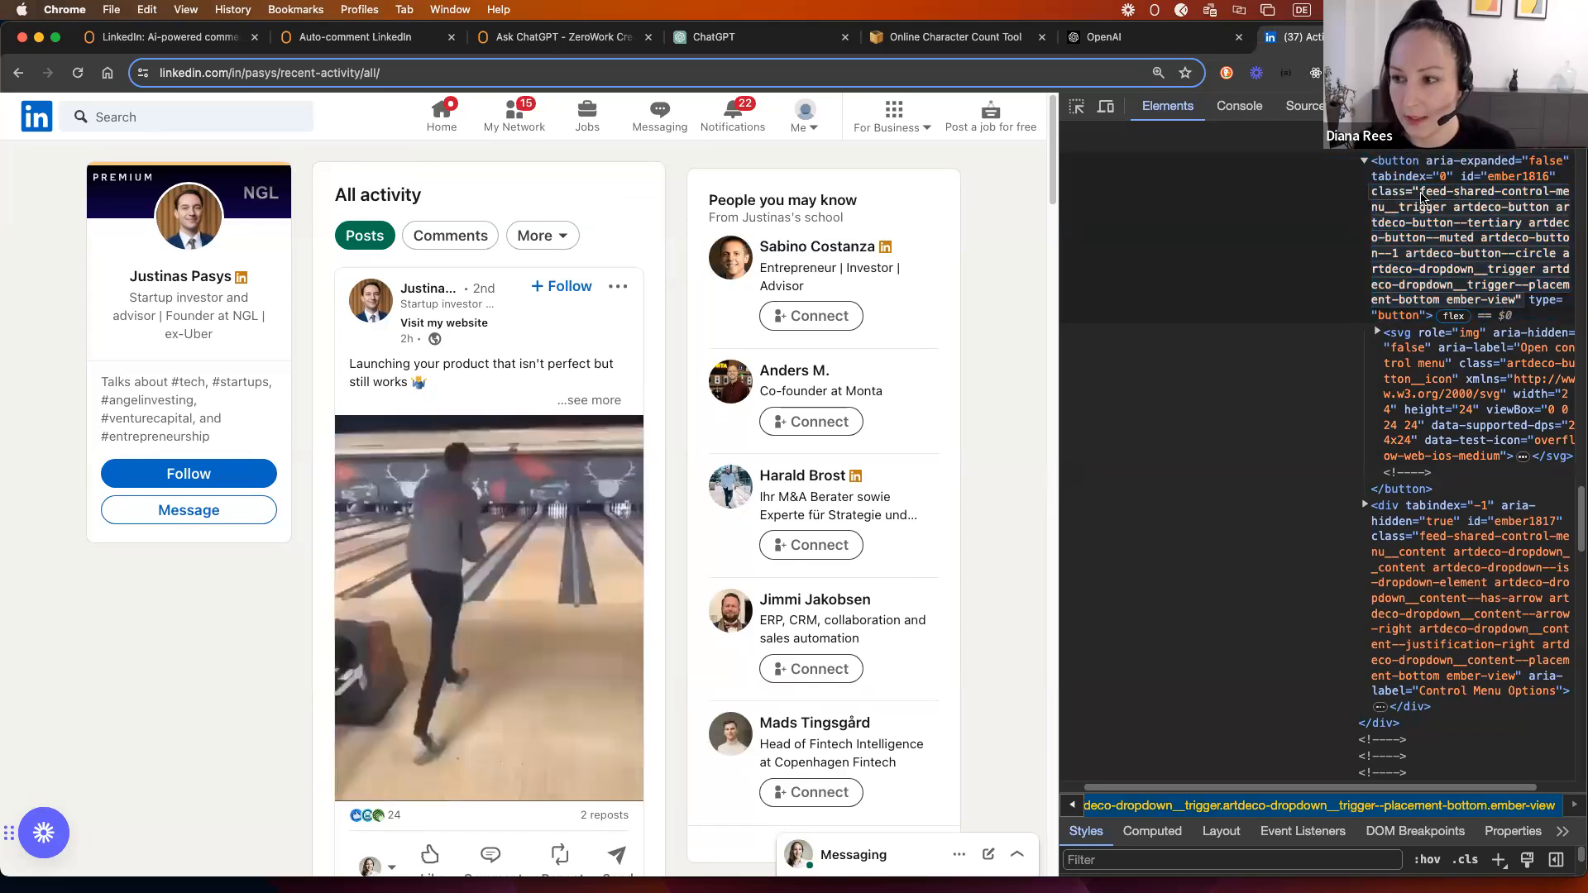
{"action": "left_click", "coordinate": [1454, 197]}
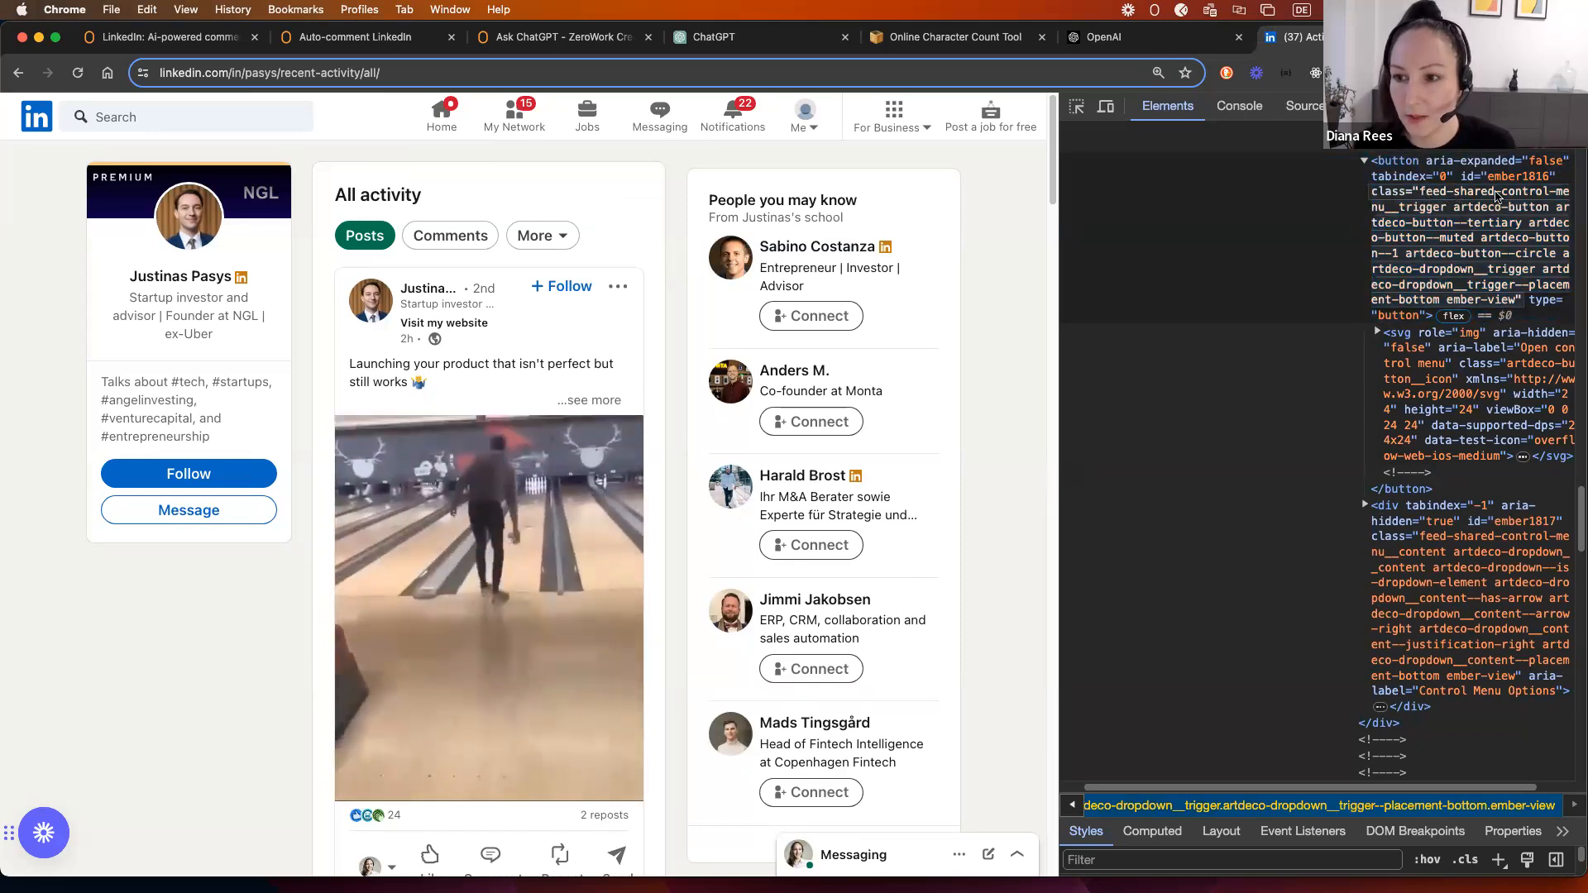
{"action": "left_click_drag", "start_coordinate": [1419, 197], "coordinate": [1570, 195]}
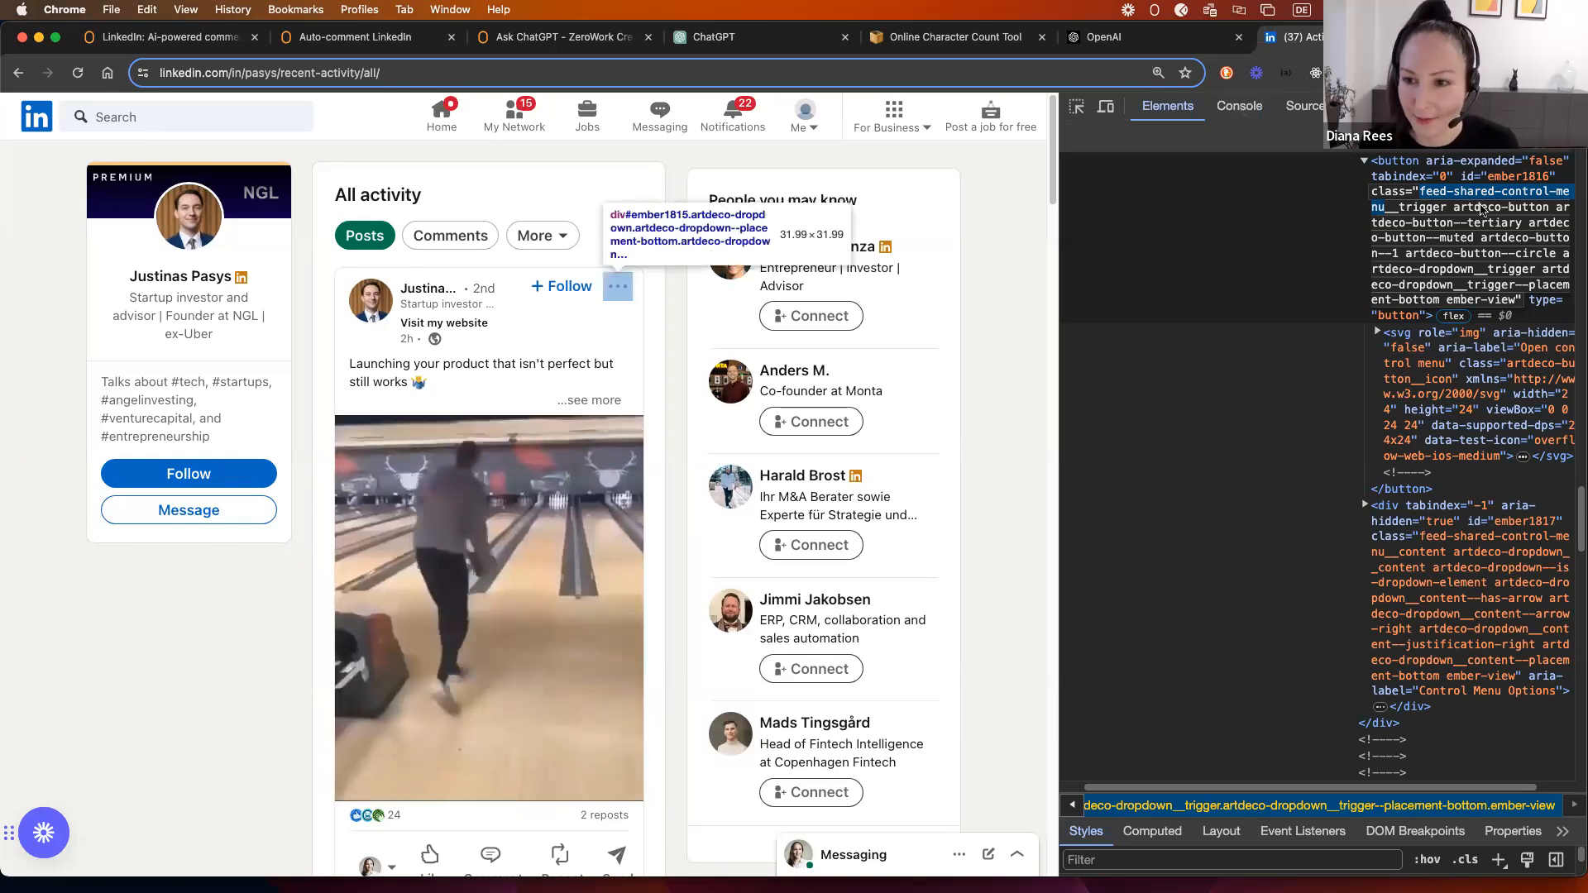
Step: Switch to the Console and clear the old warnings
{"action": "left_click", "coordinate": [1237, 107]}
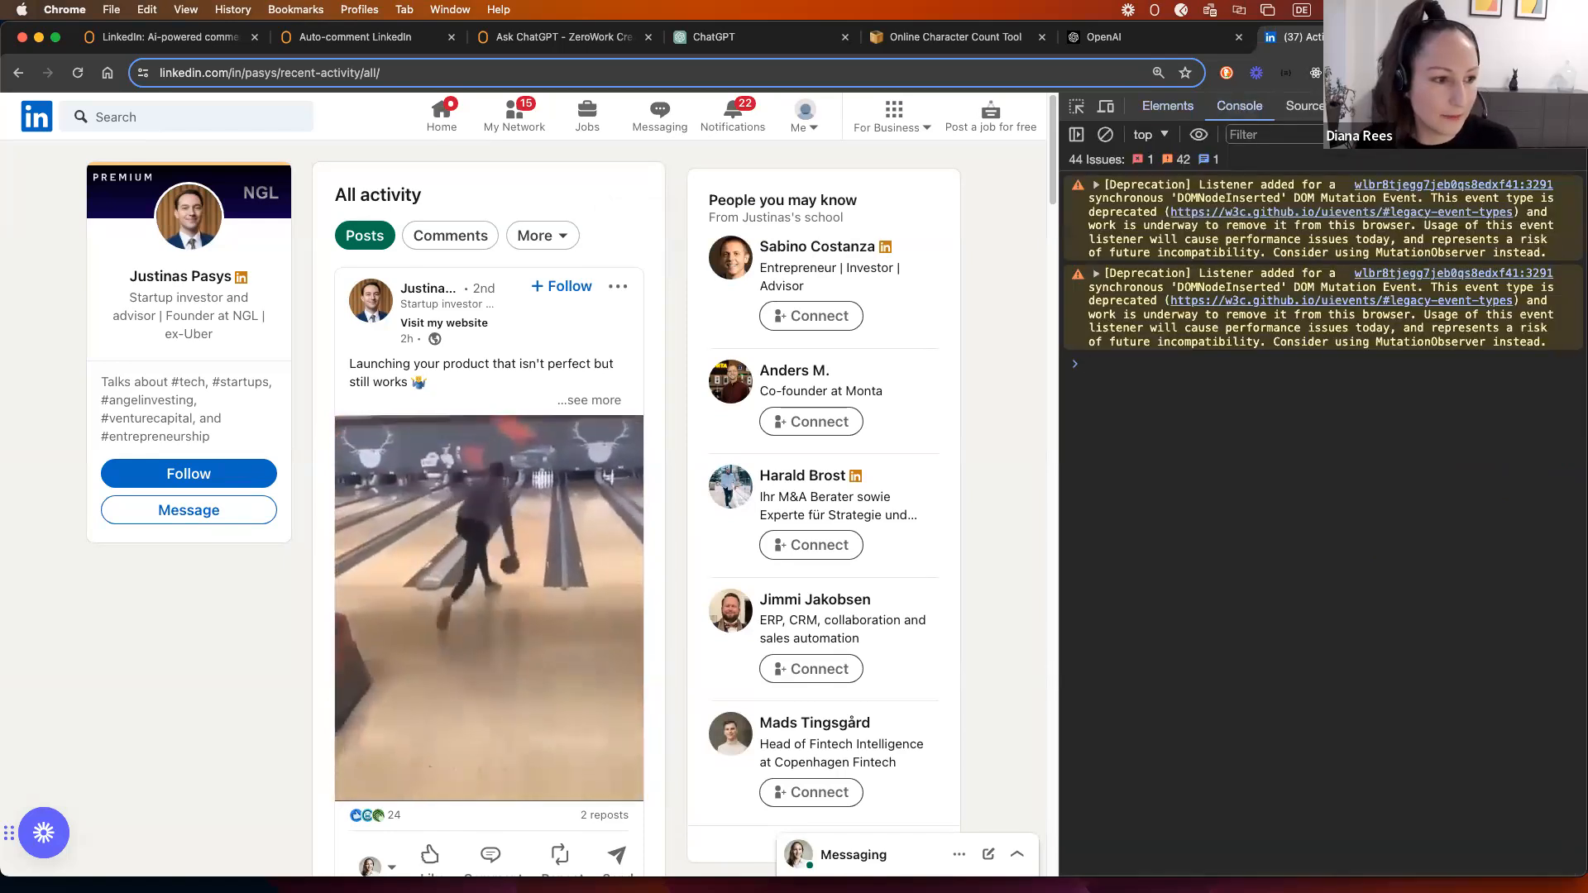
{"action": "left_click", "coordinate": [1105, 134]}
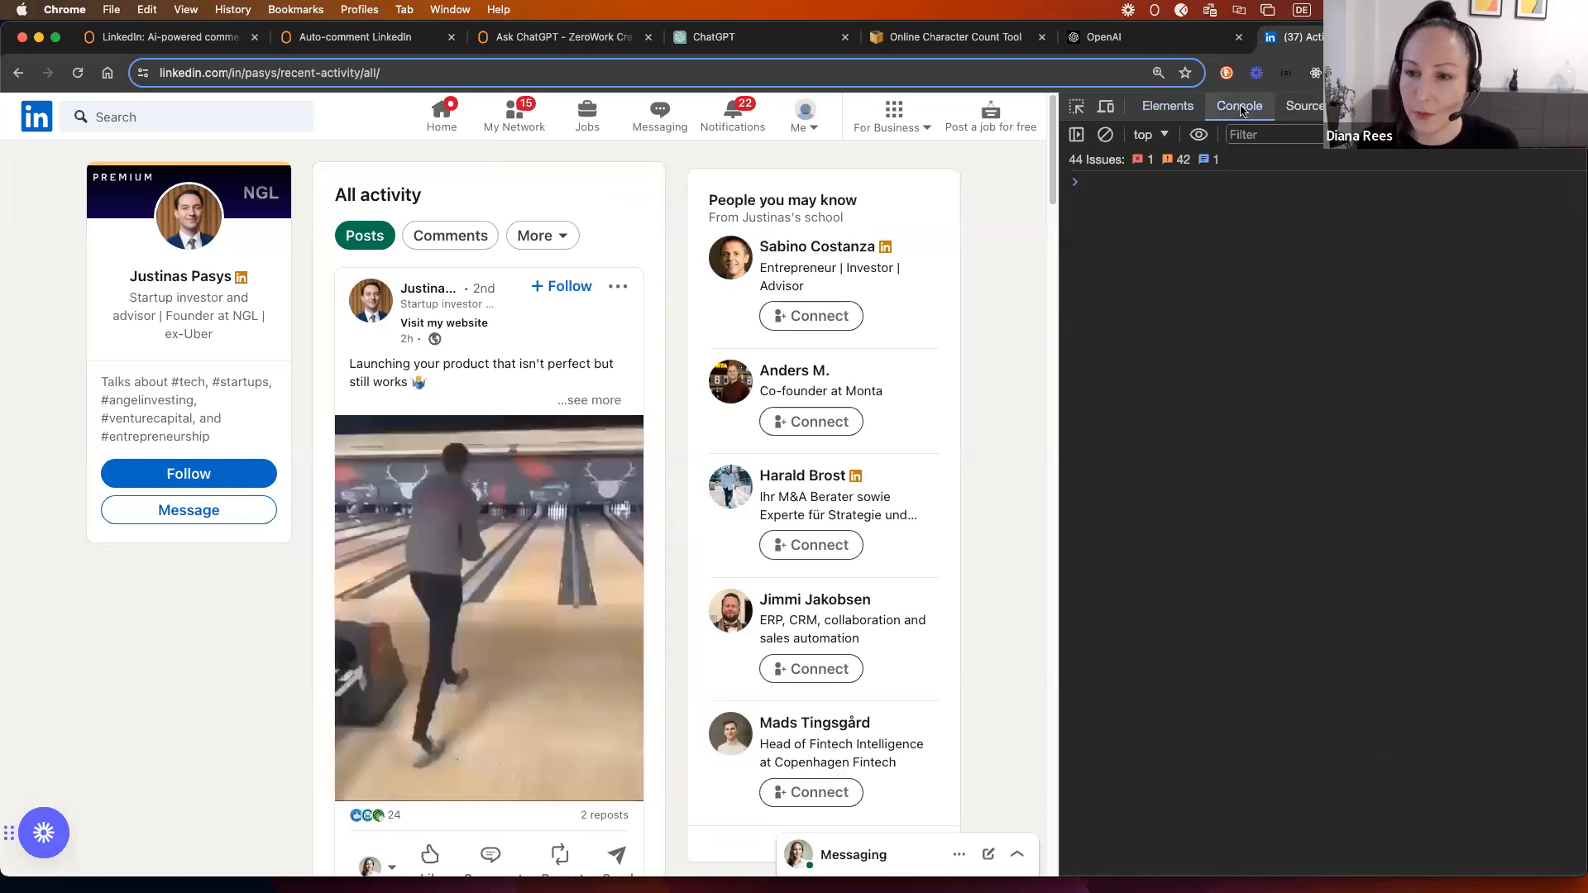
{"action": "left_click", "coordinate": [1169, 109]}
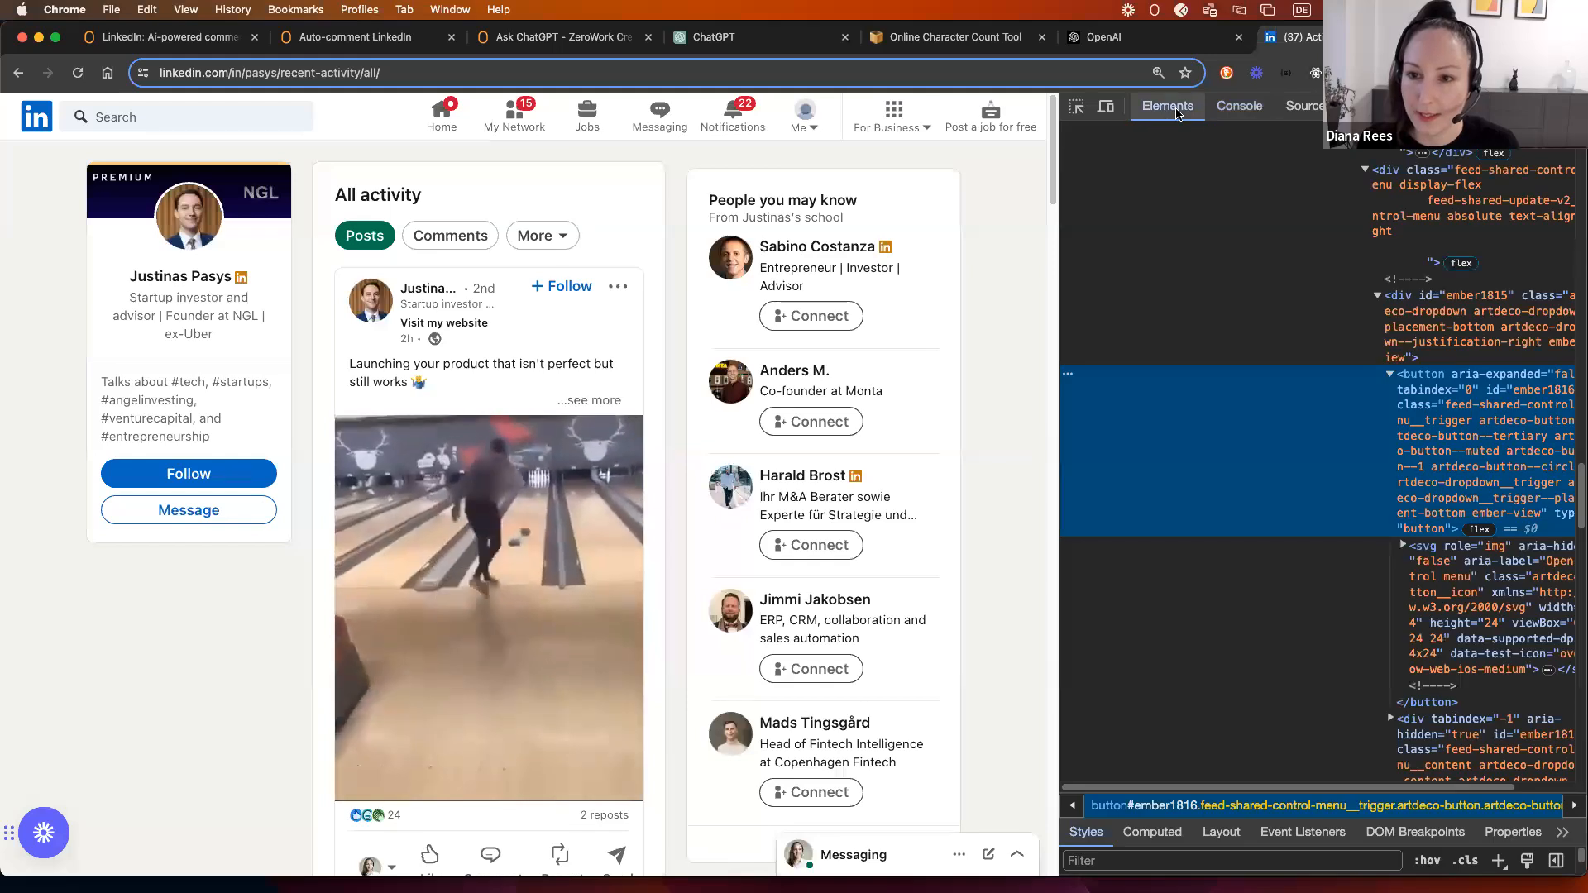
{"action": "left_click", "coordinate": [1232, 103]}
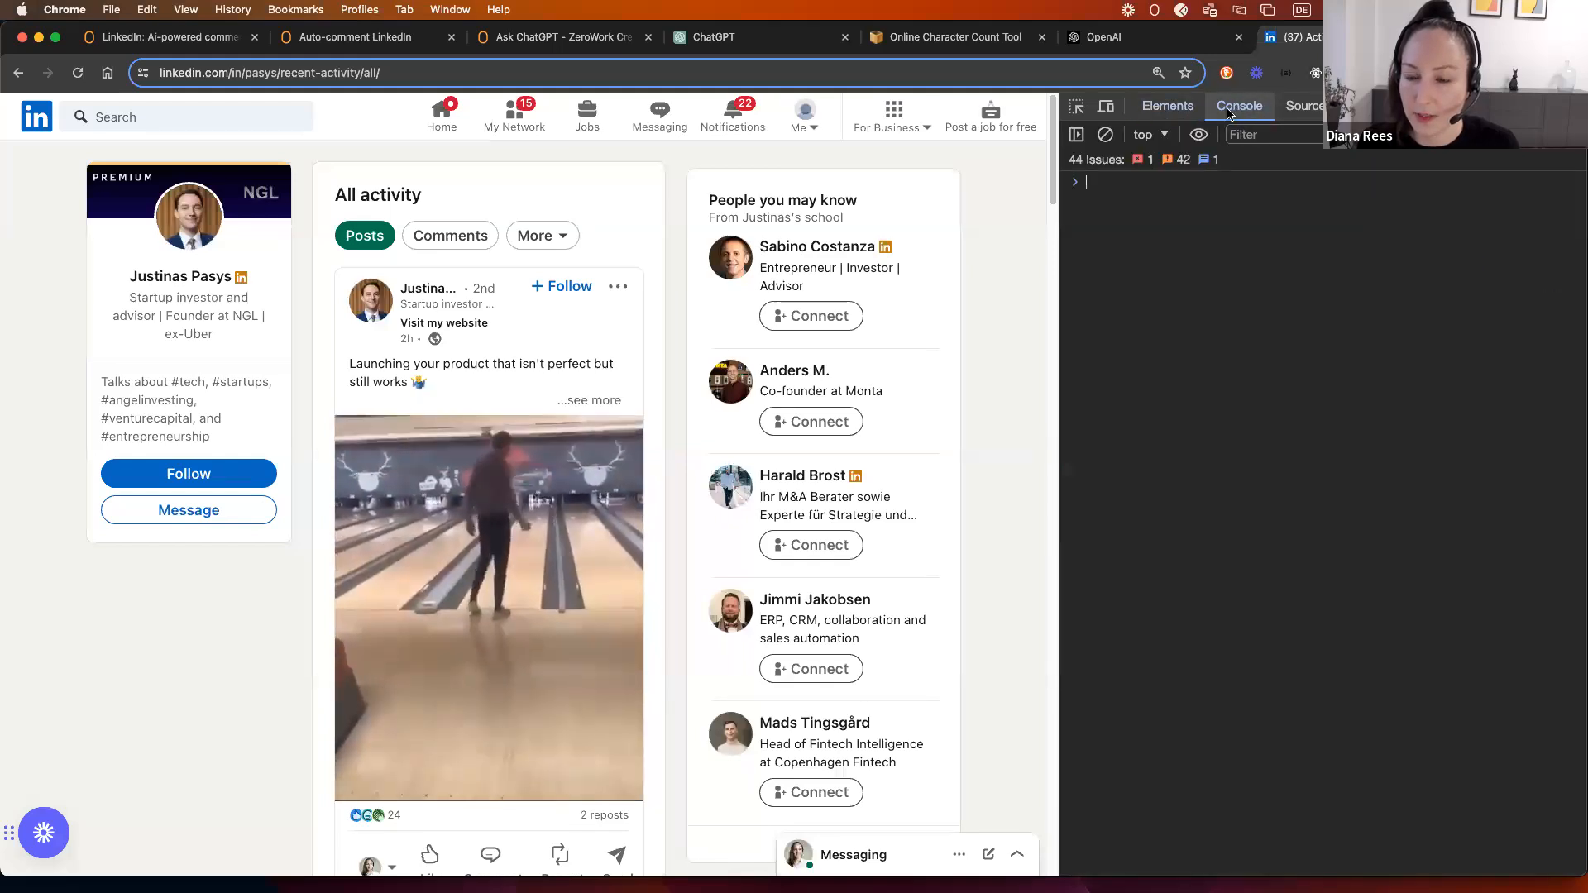
{"action": "left_click", "coordinate": [1120, 188]}
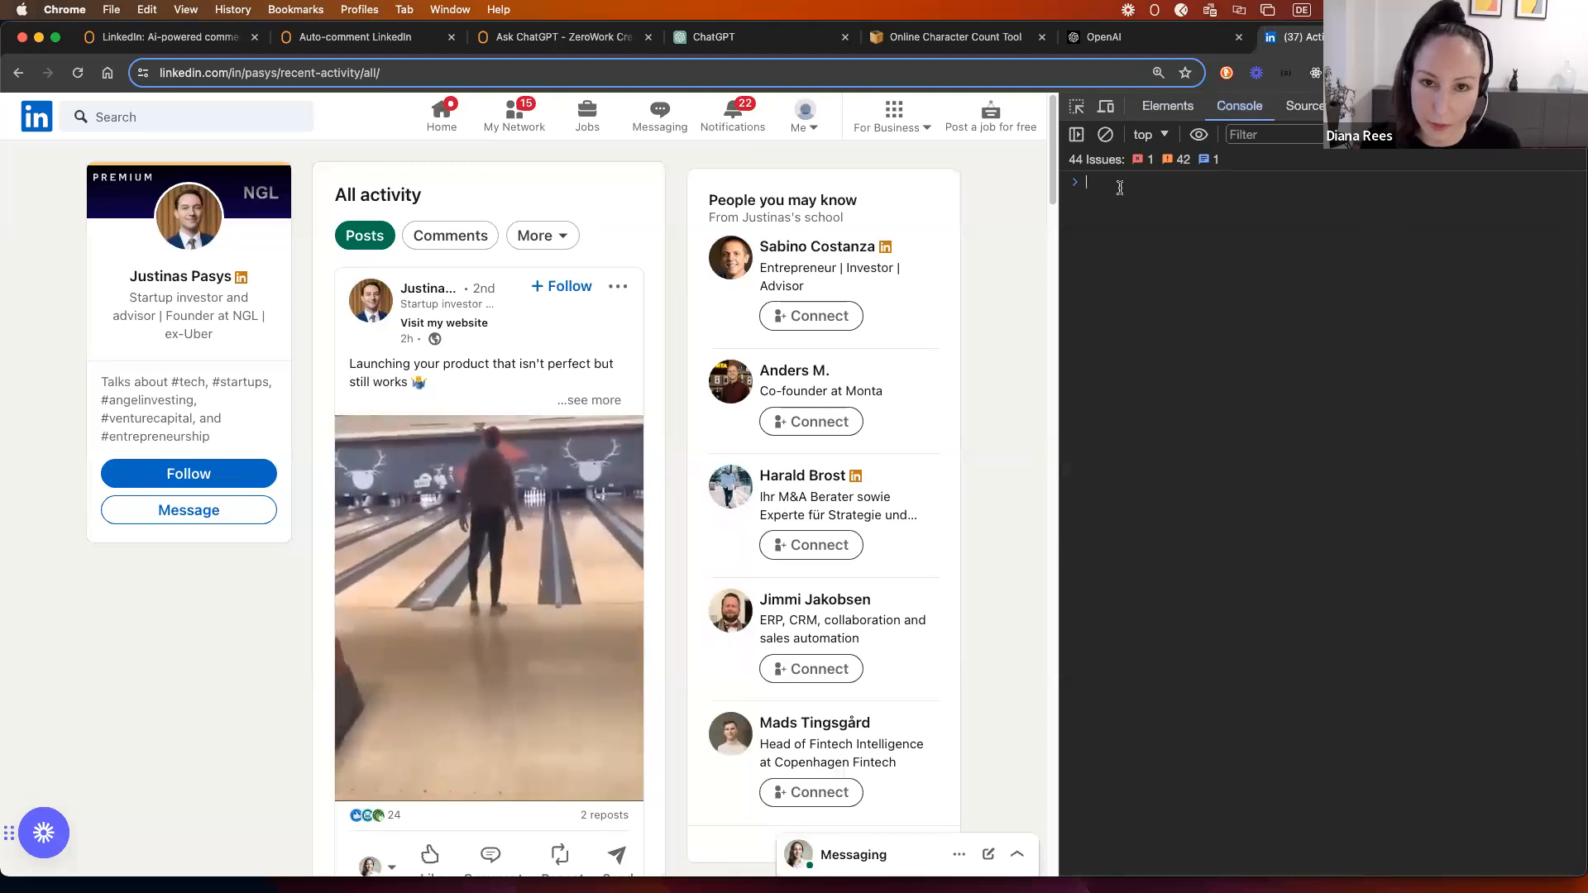
Step: Run document.querySelectorAll("button[class='feed-shared-control-menu']") and expand the empty NodeList result
{"action": "type", "text": "doc"}
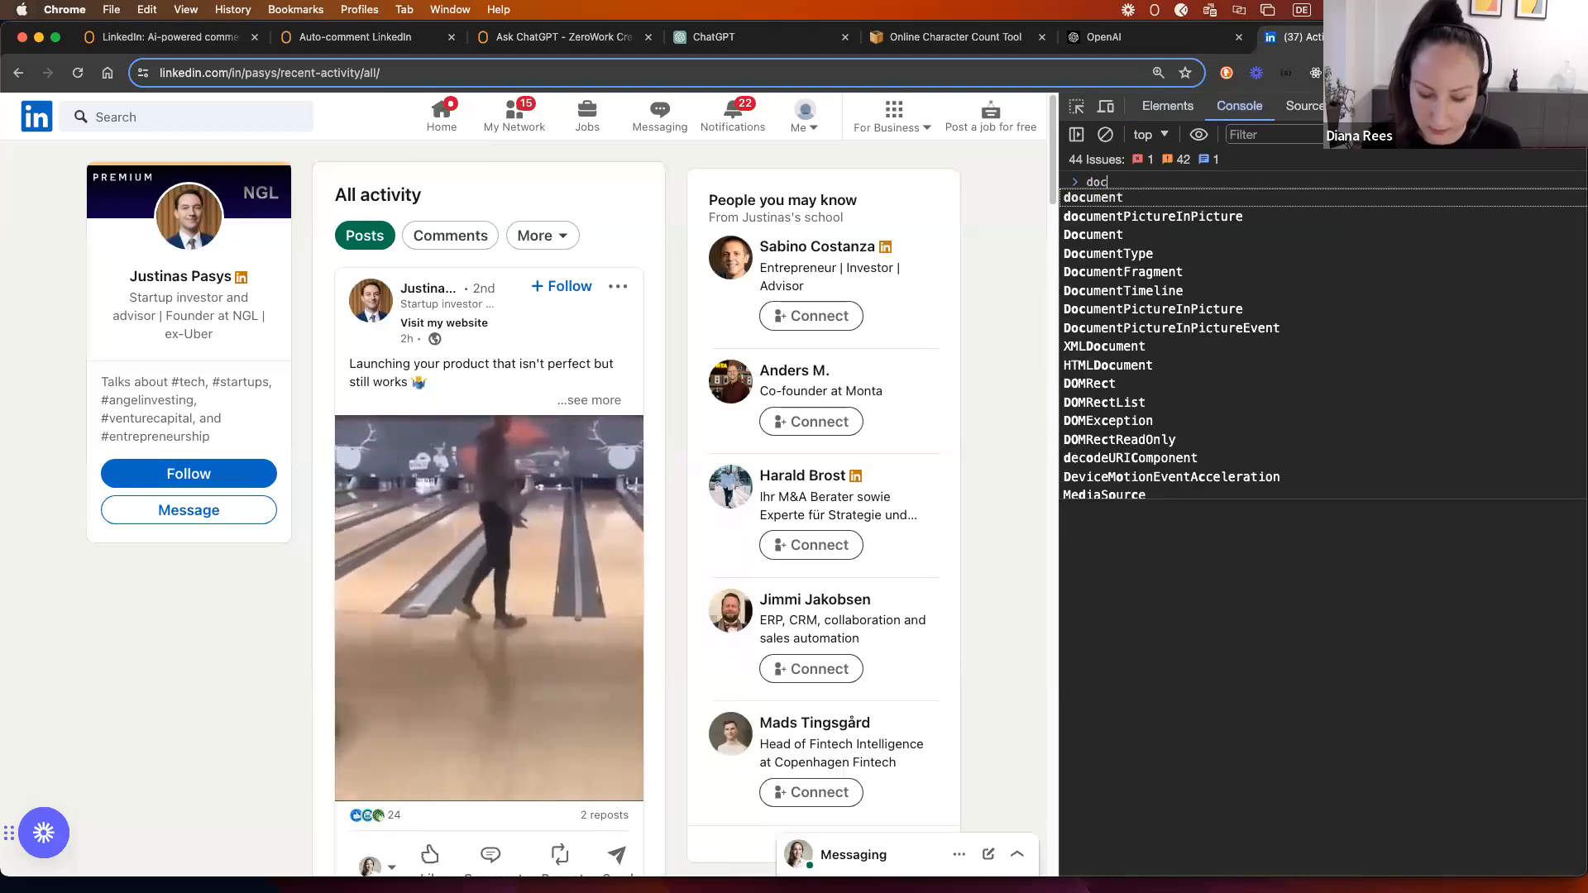
{"action": "type", "text": "ument.que"}
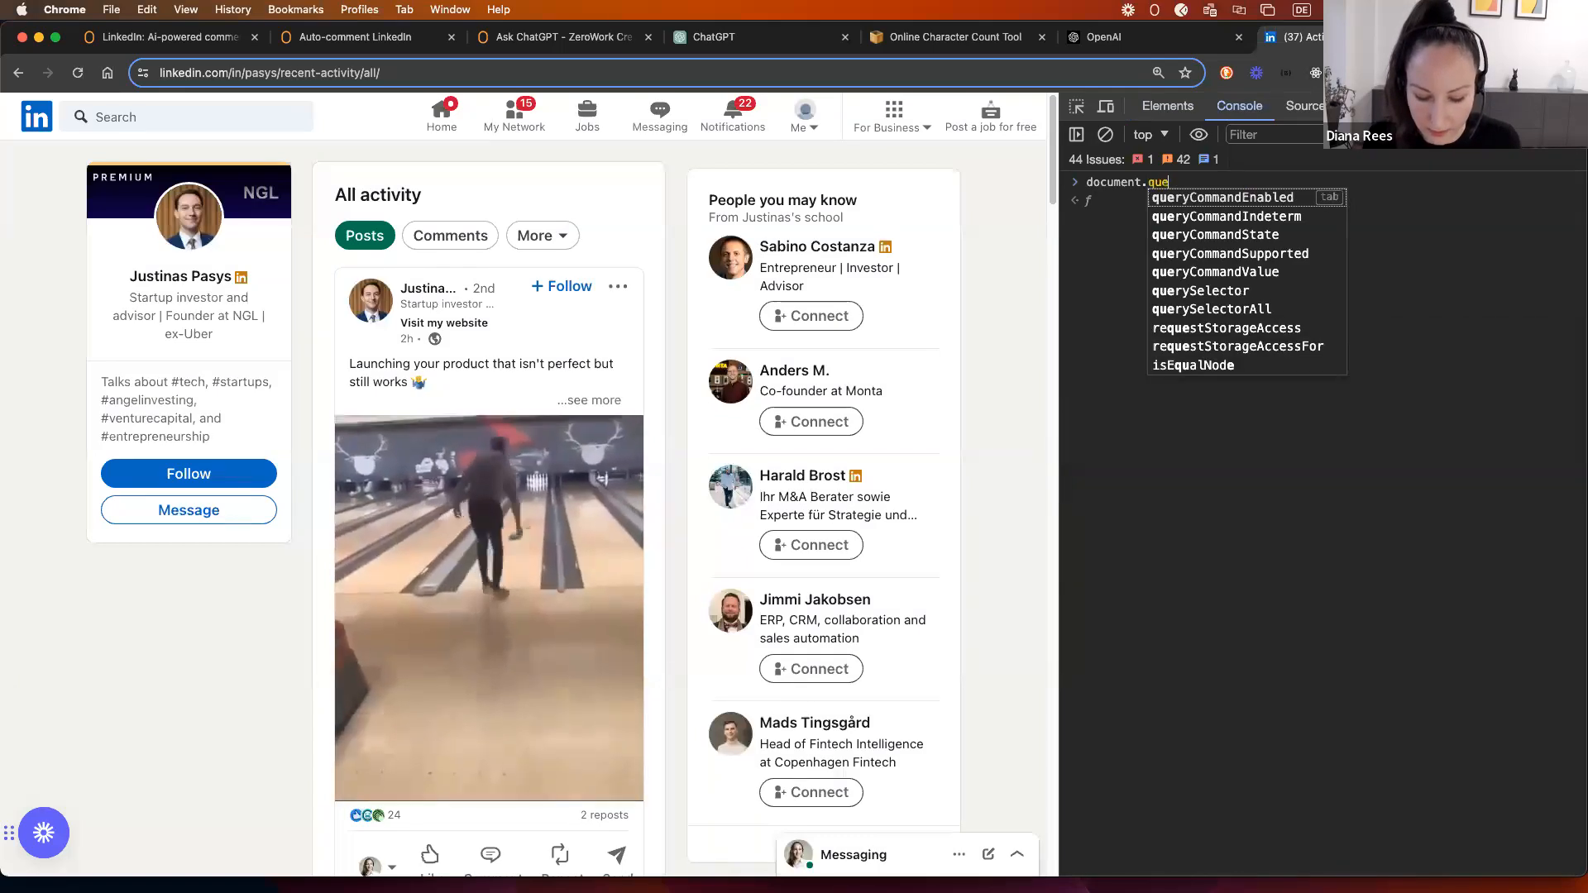
{"action": "type", "text": "rySele"}
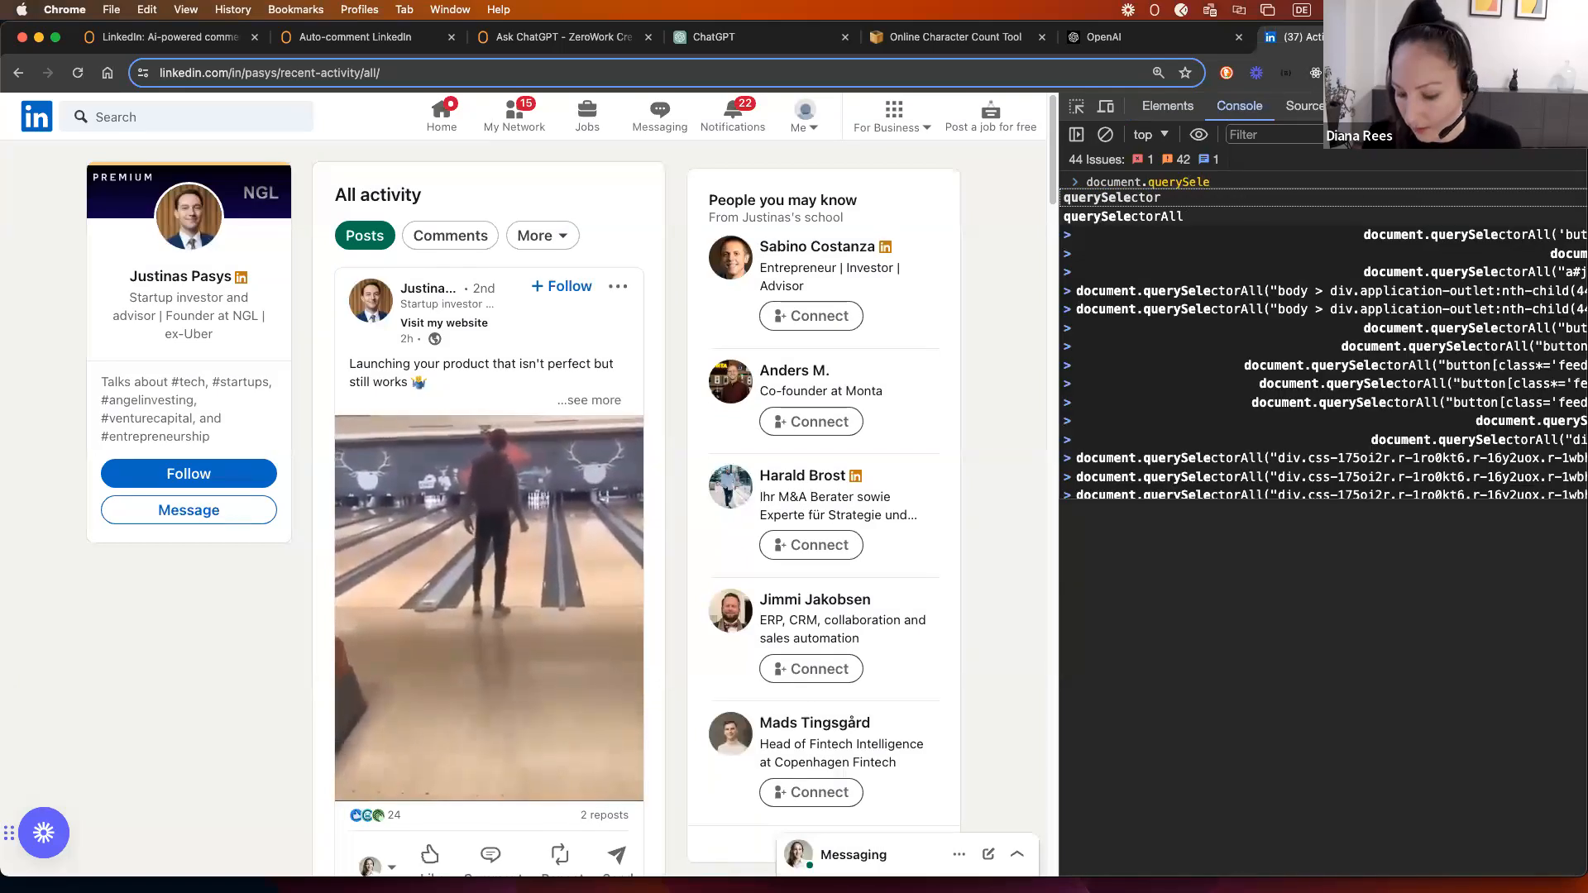
{"action": "type", "text": "ctorAll"}
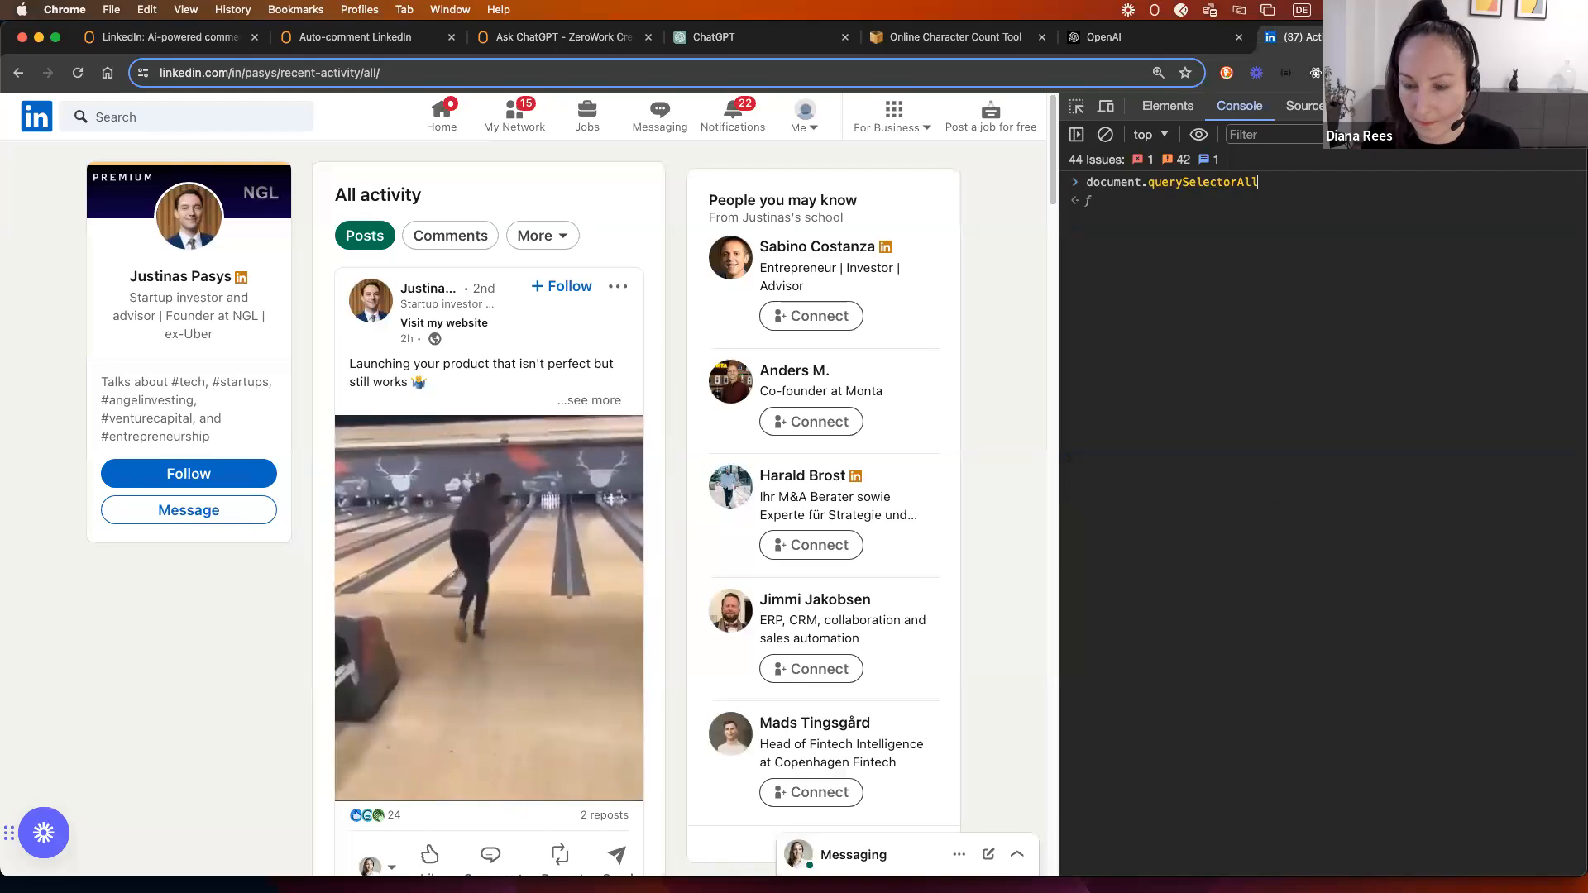
{"action": "type", "text": "(\""}
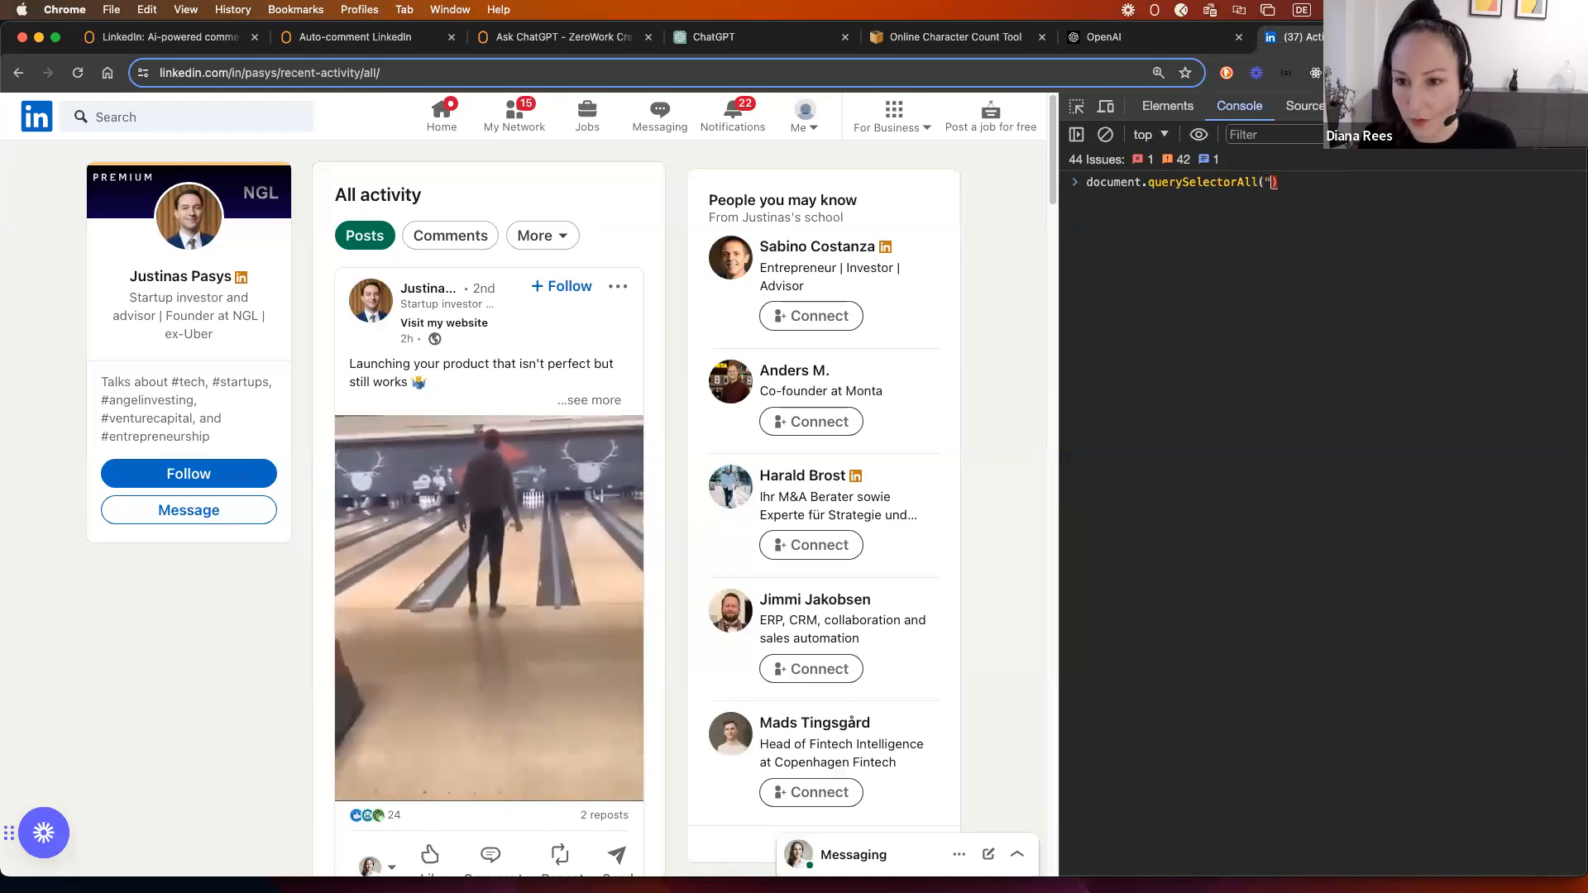
{"action": "type", "text": "\""}
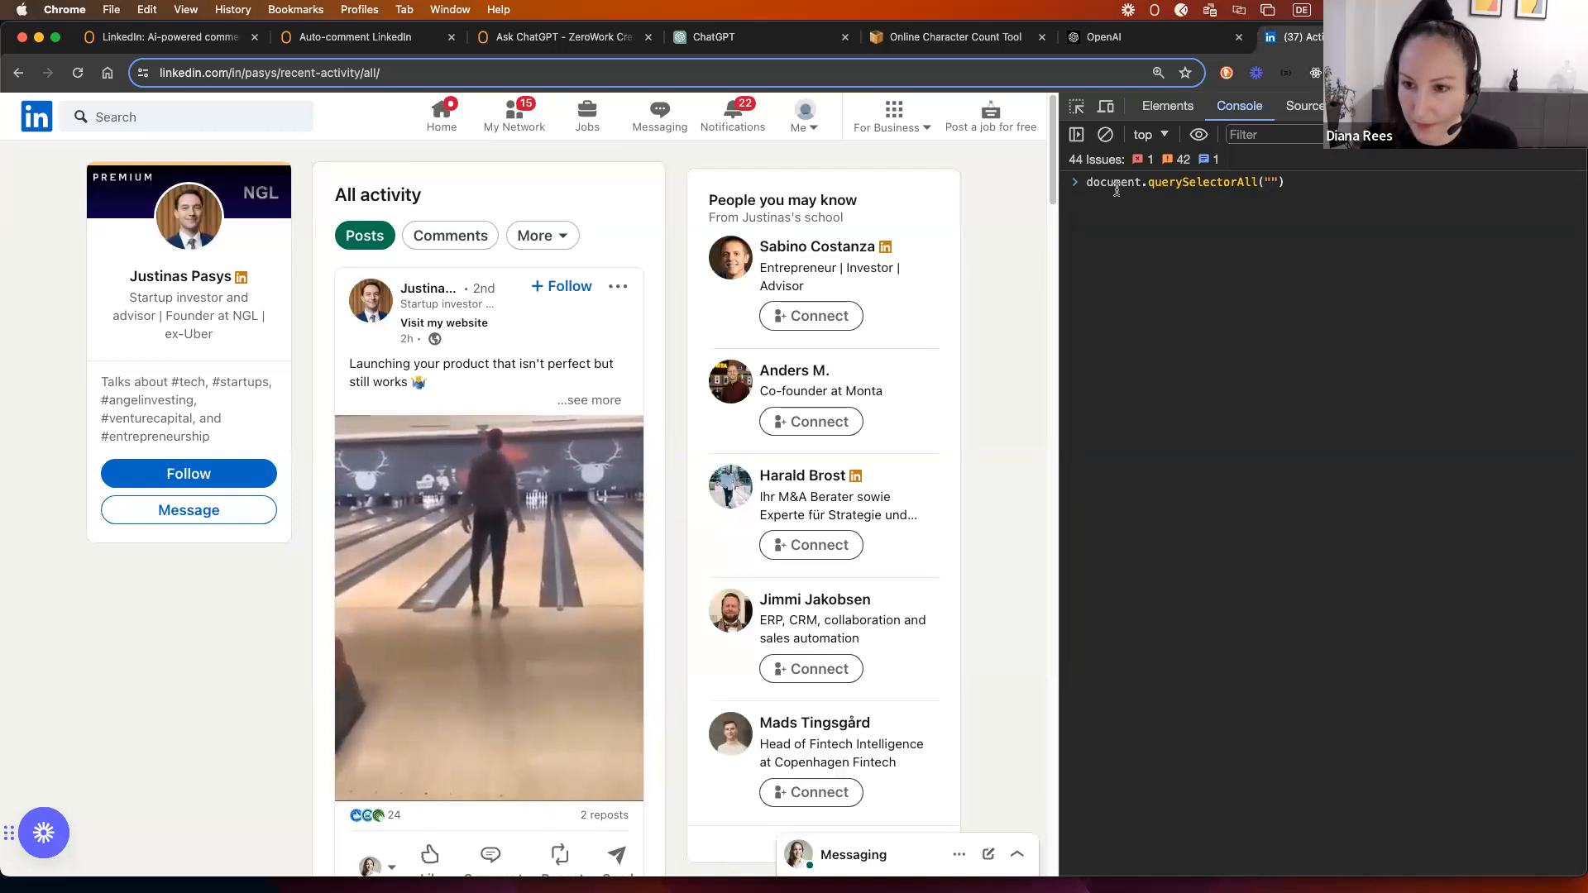
{"action": "type", "text": "button"}
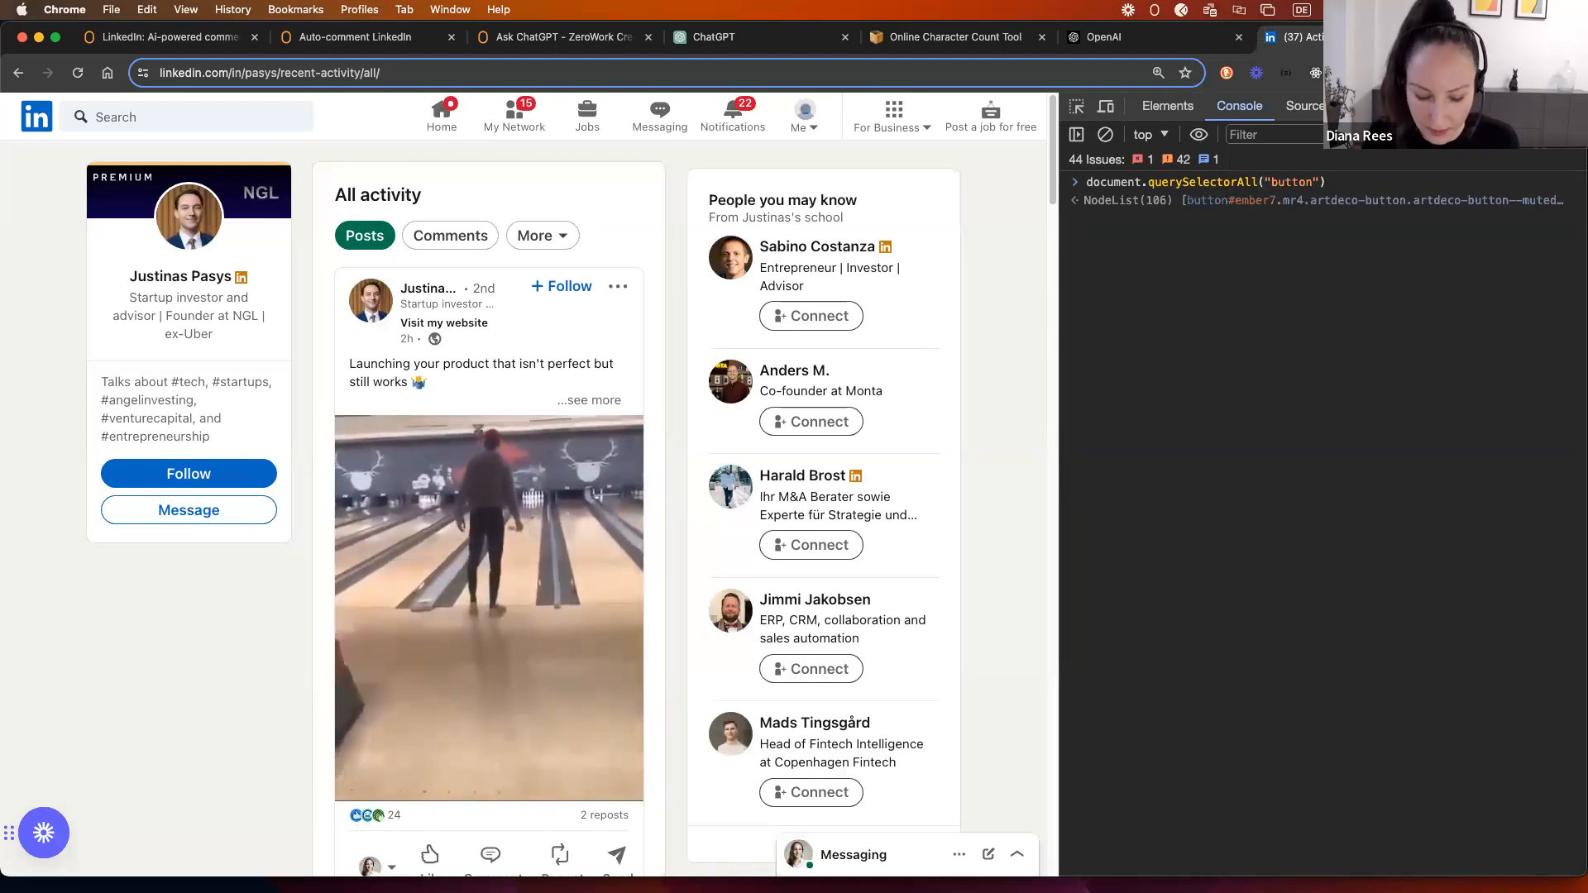
{"action": "type", "text": "["}
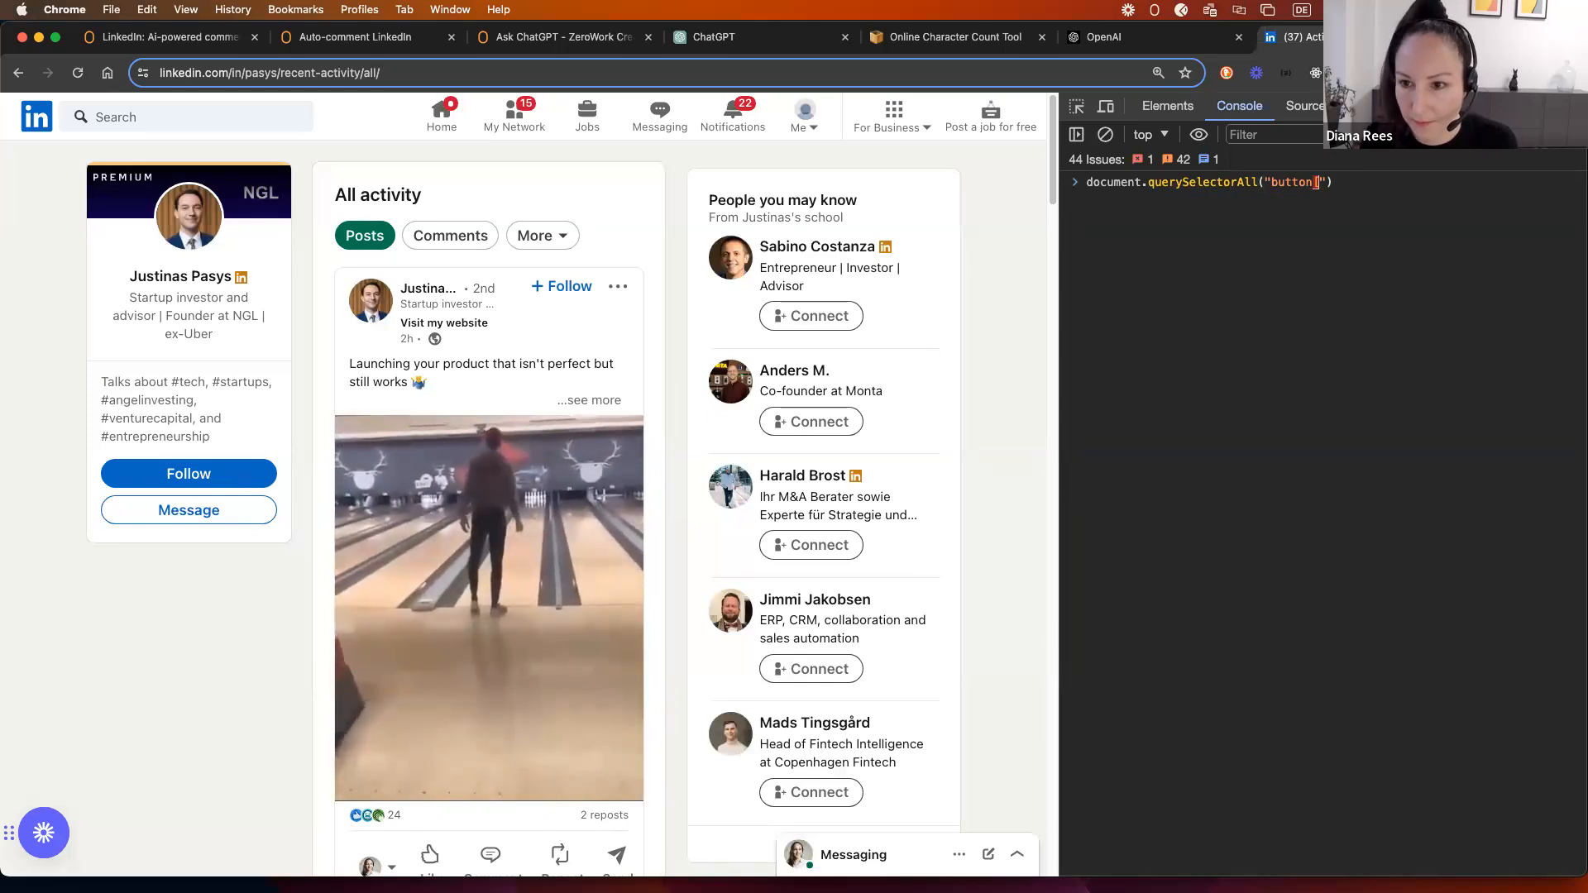
{"action": "type", "text": "class=\""}
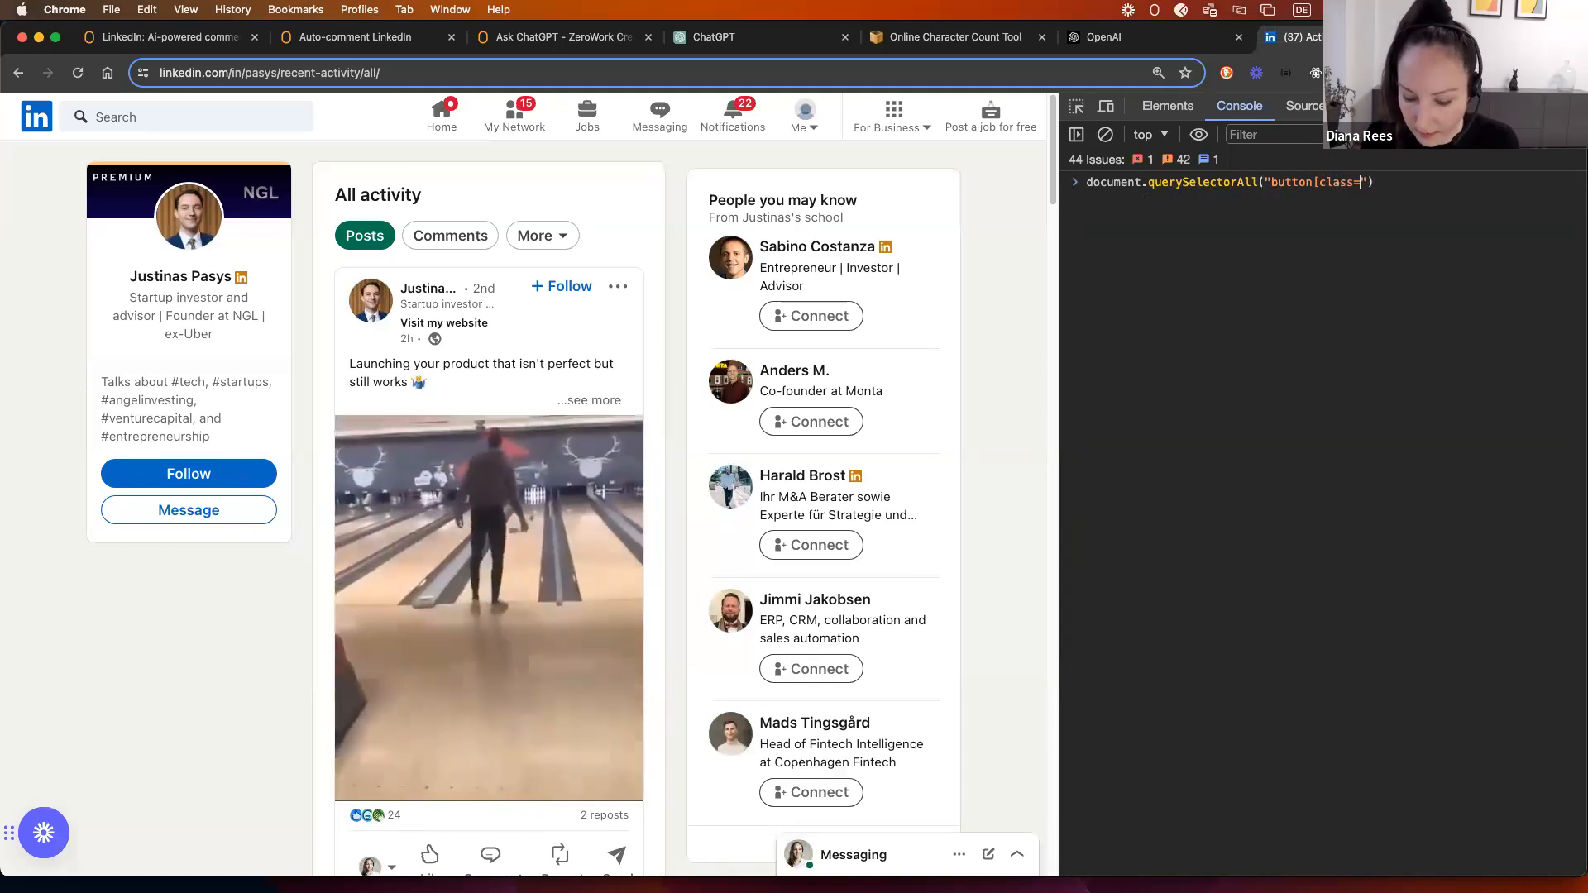
{"action": "type", "text": "feed-shared-control-menu"}
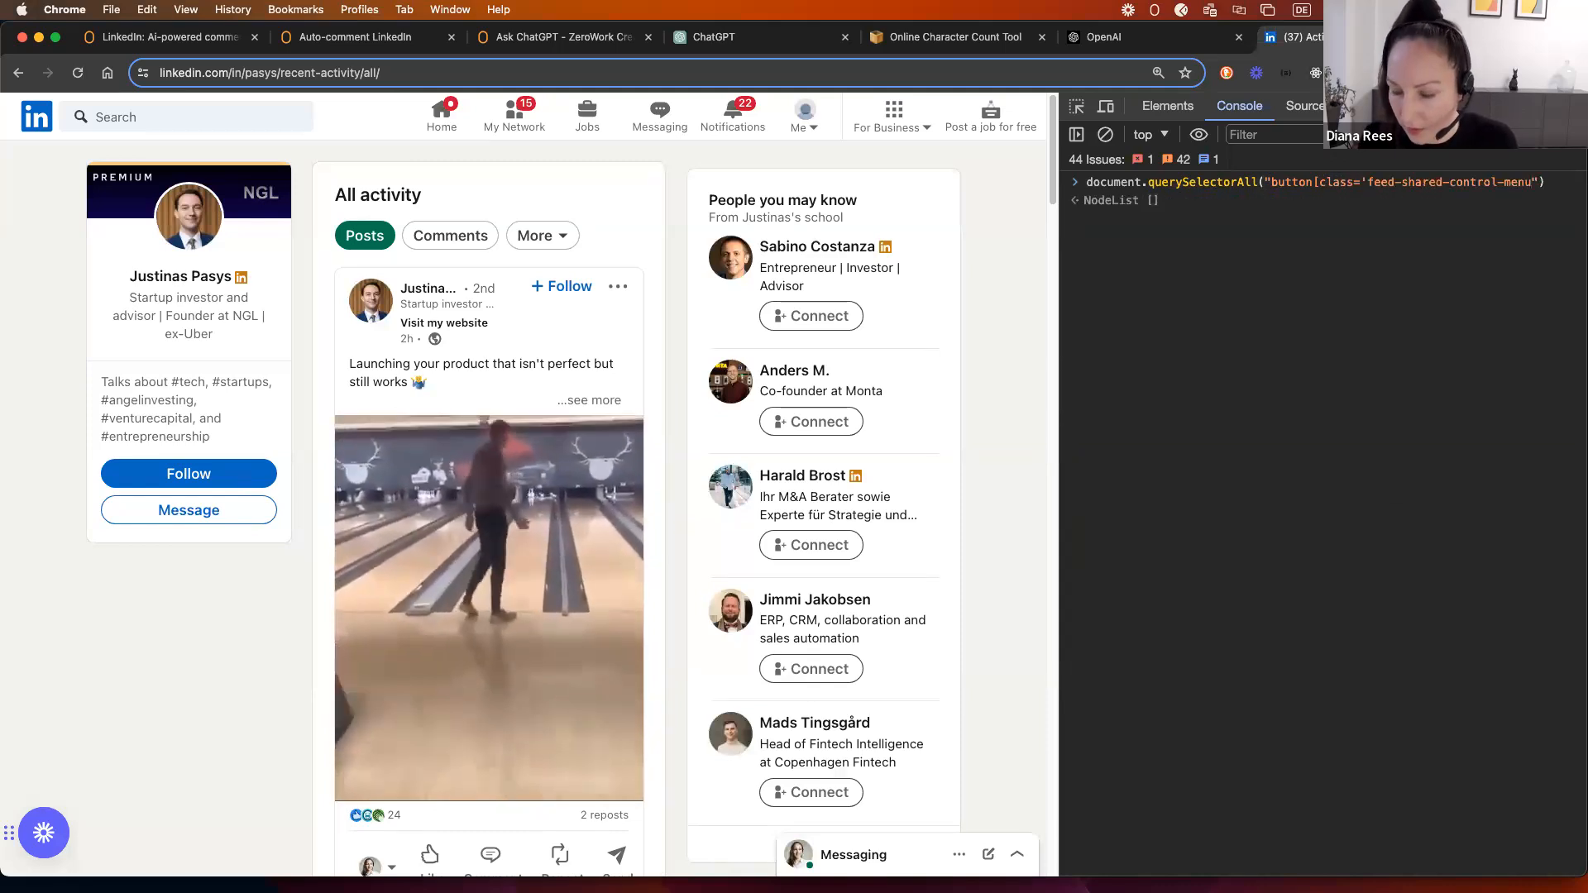
{"action": "type", "text": "'"}
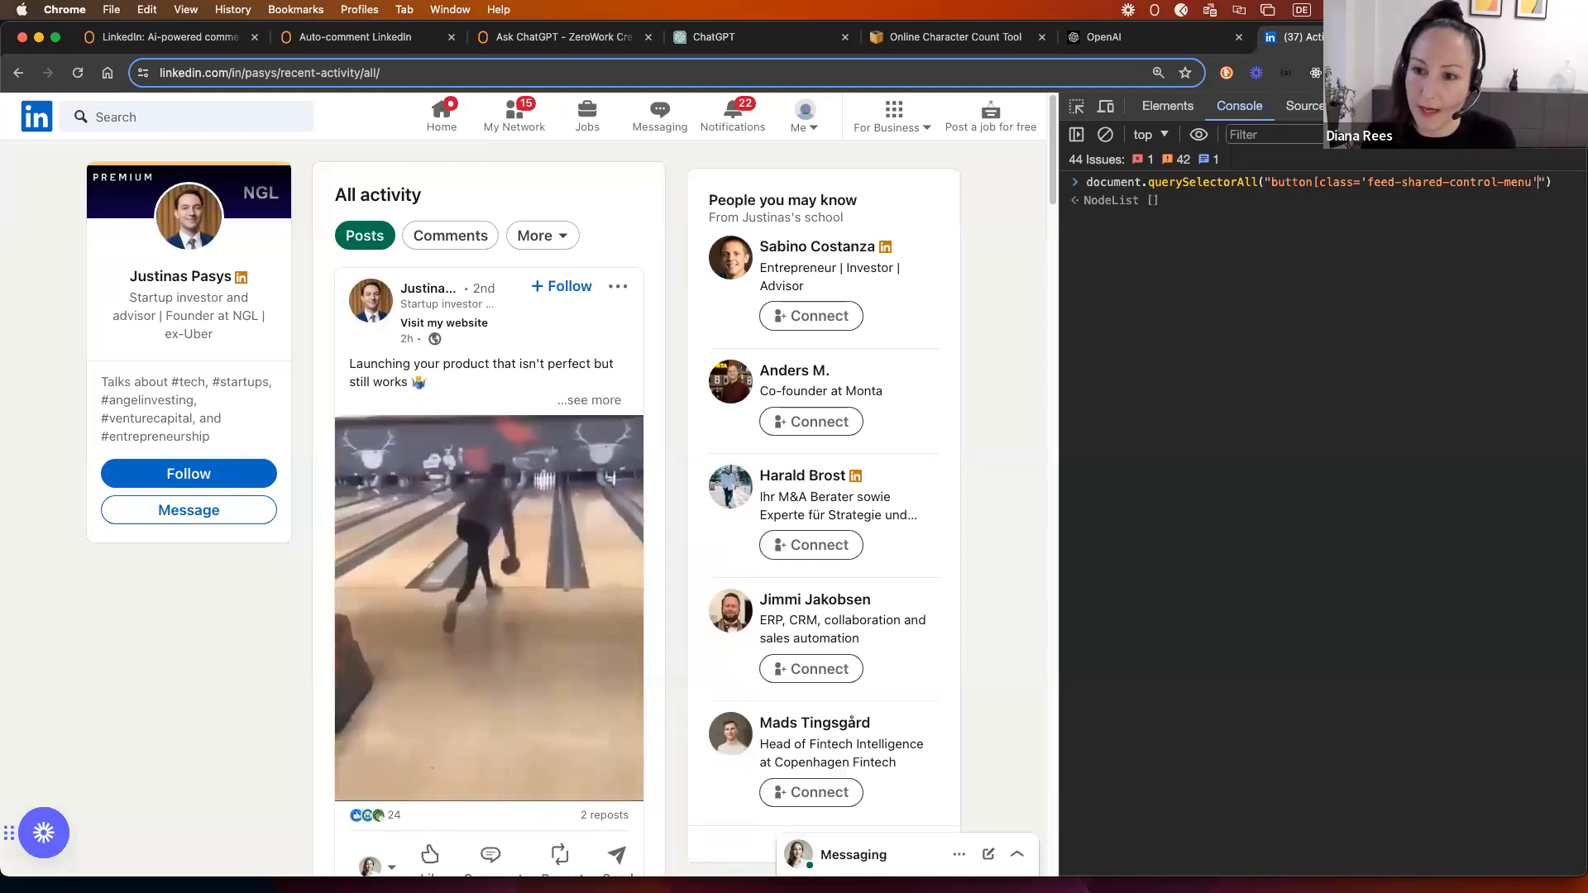
{"action": "type", "text": "]"}
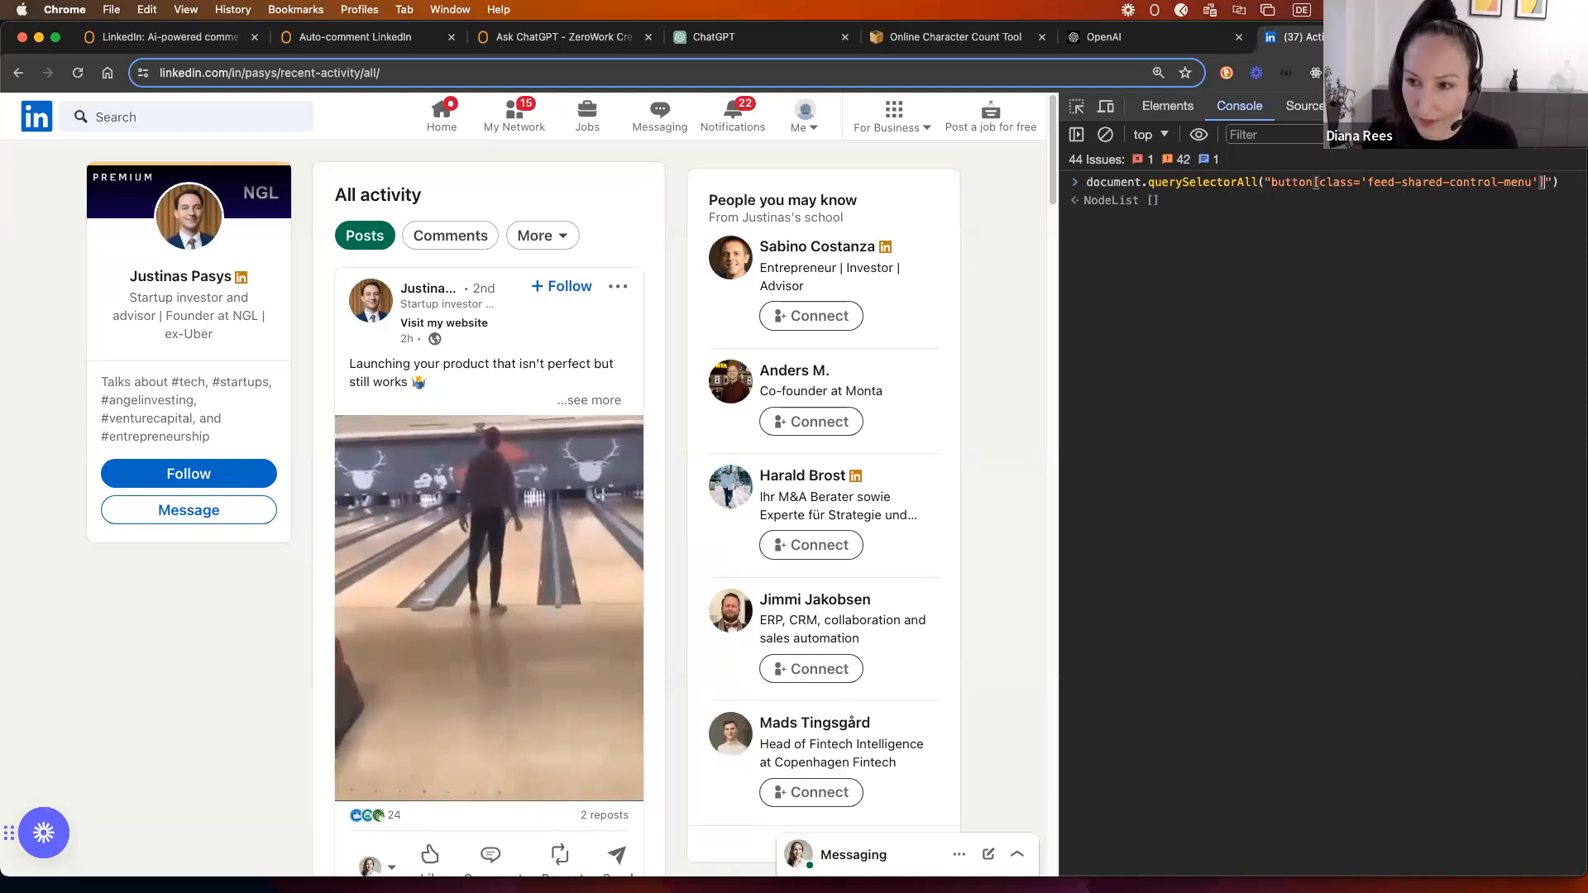
{"action": "key", "text": "Return"}
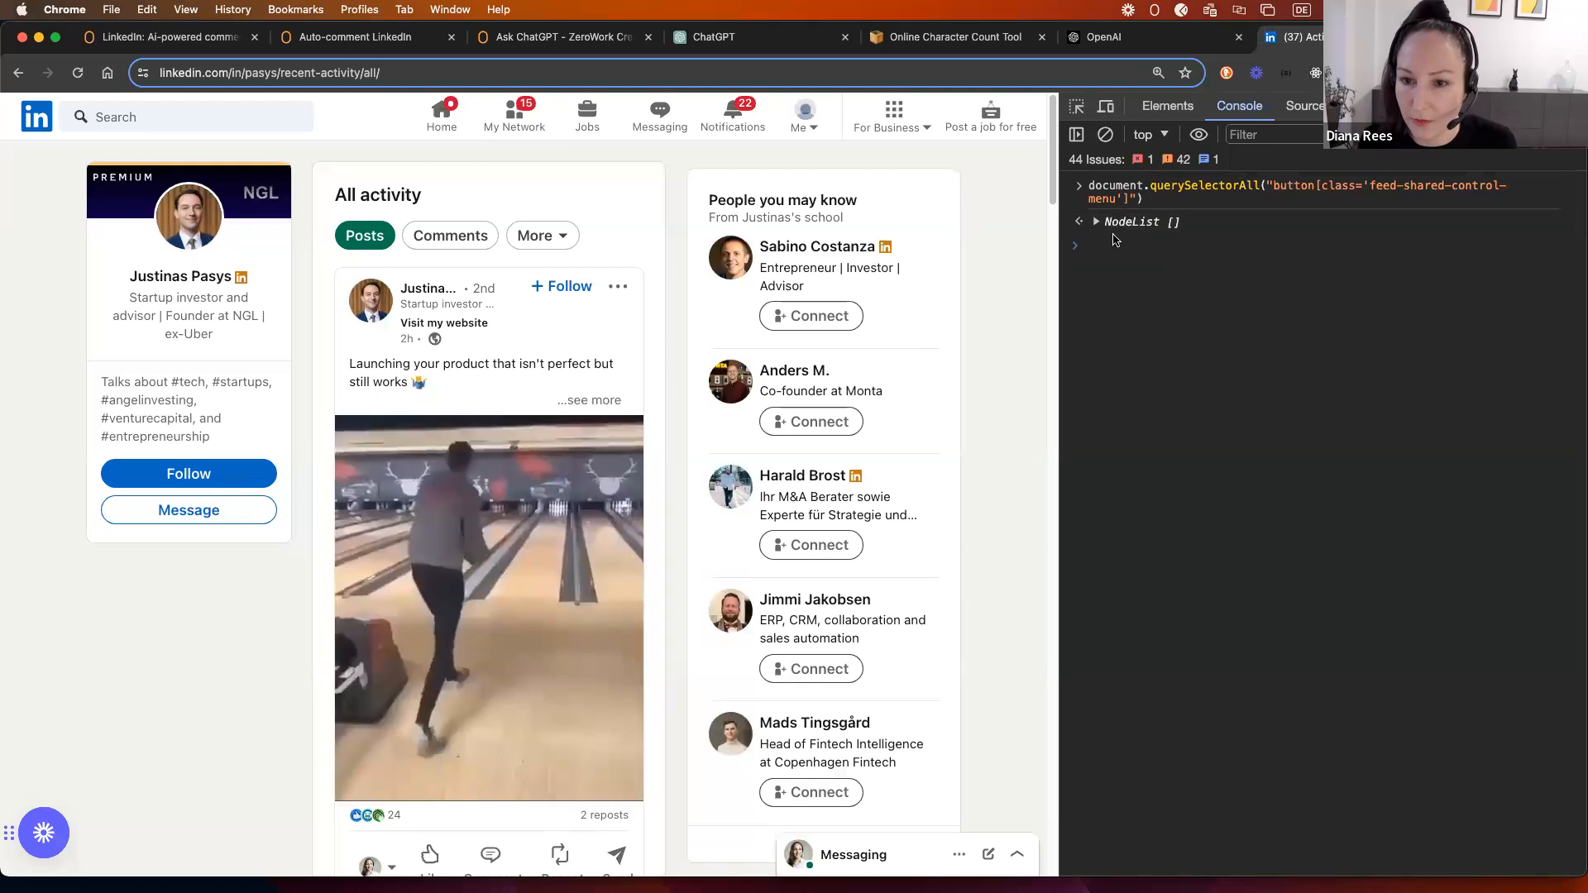
{"action": "left_click", "coordinate": [1096, 222]}
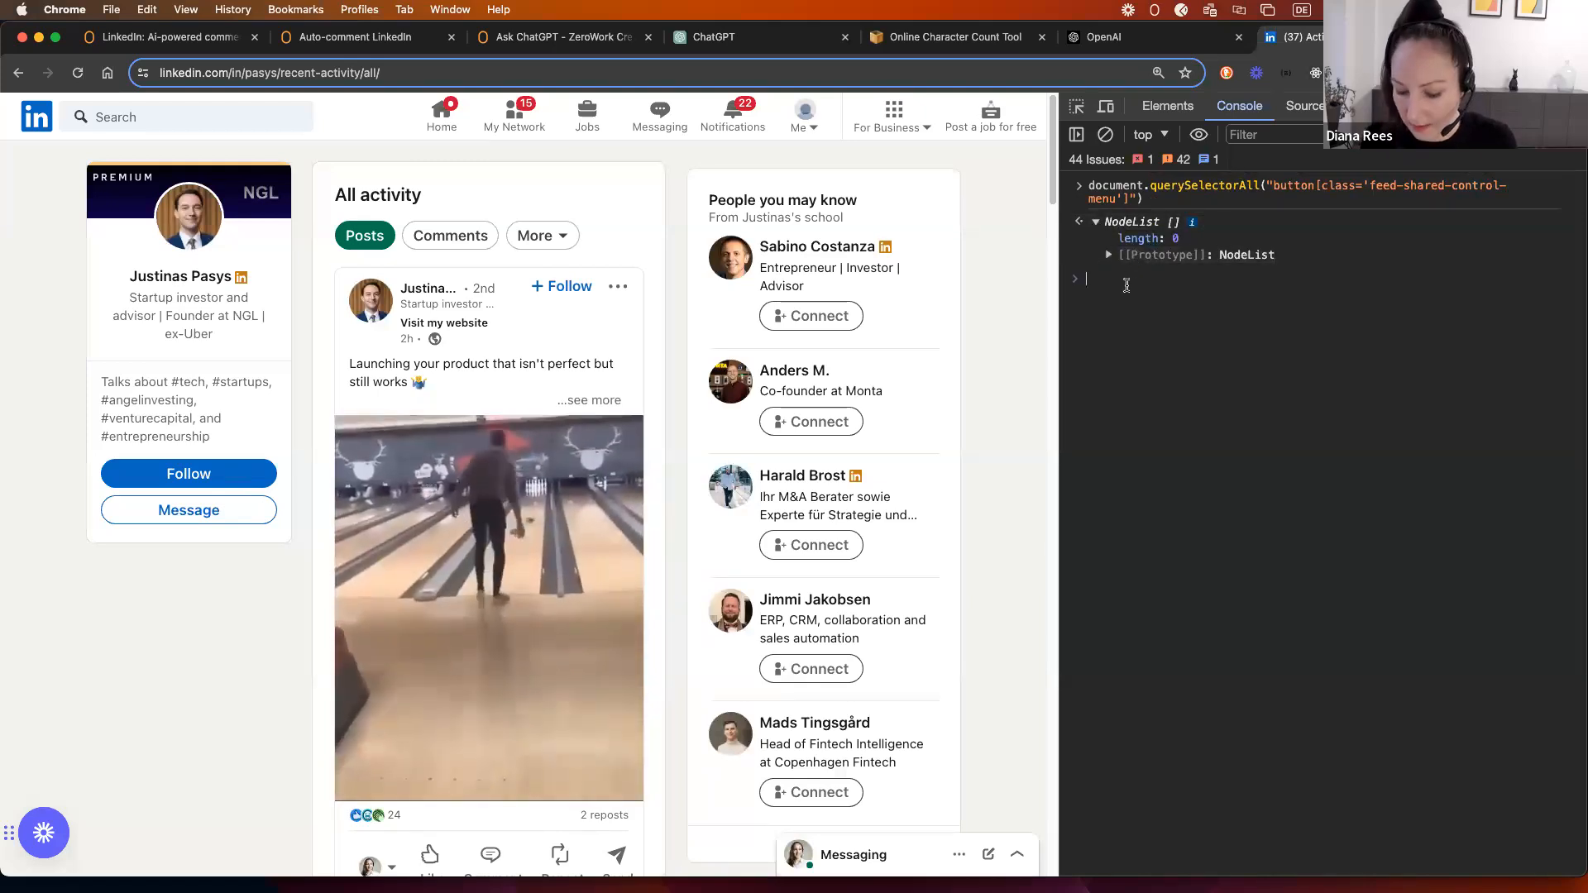
{"action": "key", "text": "Up"}
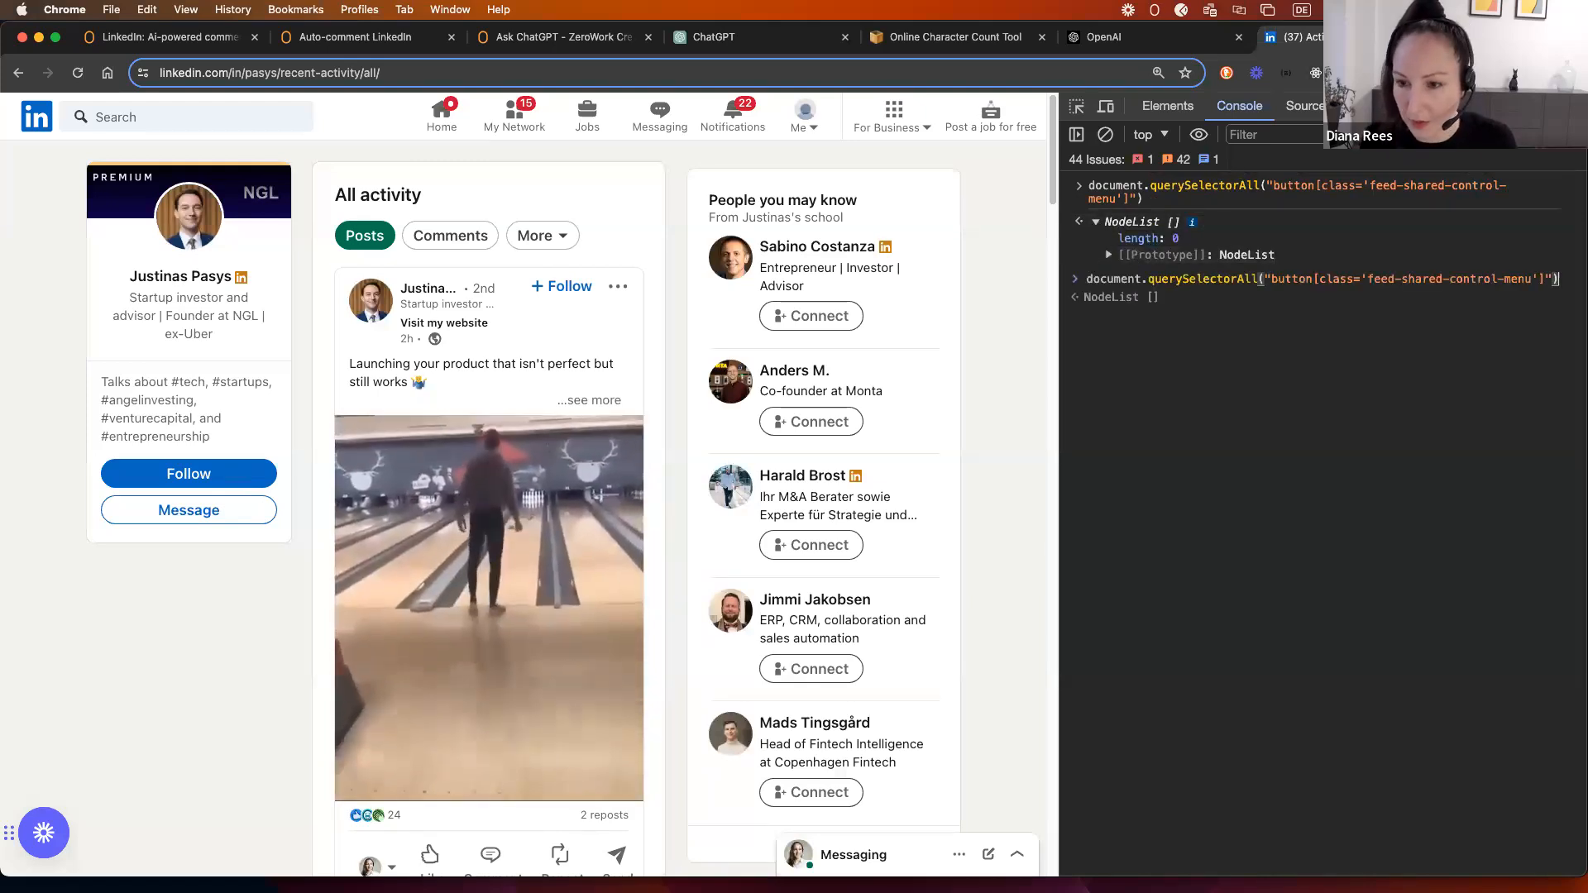
Step: Change the query to button[class*='feed-shared-control-menu'] and confirm it matches five buttons
{"action": "left_click", "coordinate": [1161, 108]}
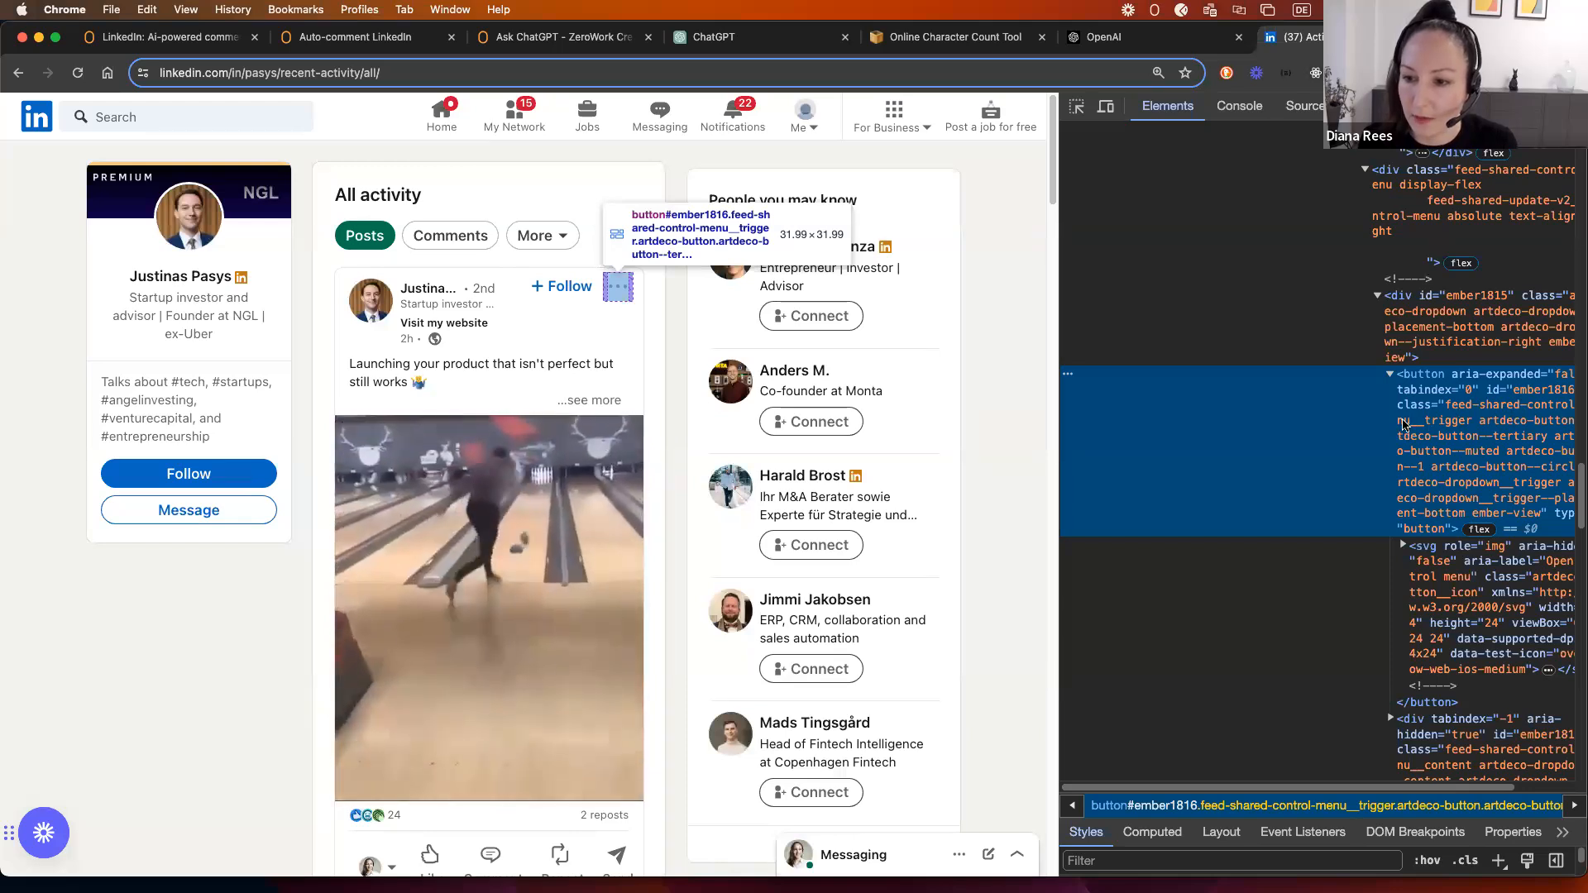
{"action": "scroll", "coordinate": [1414, 762], "scroll_direction": "right", "scroll_amount": 3}
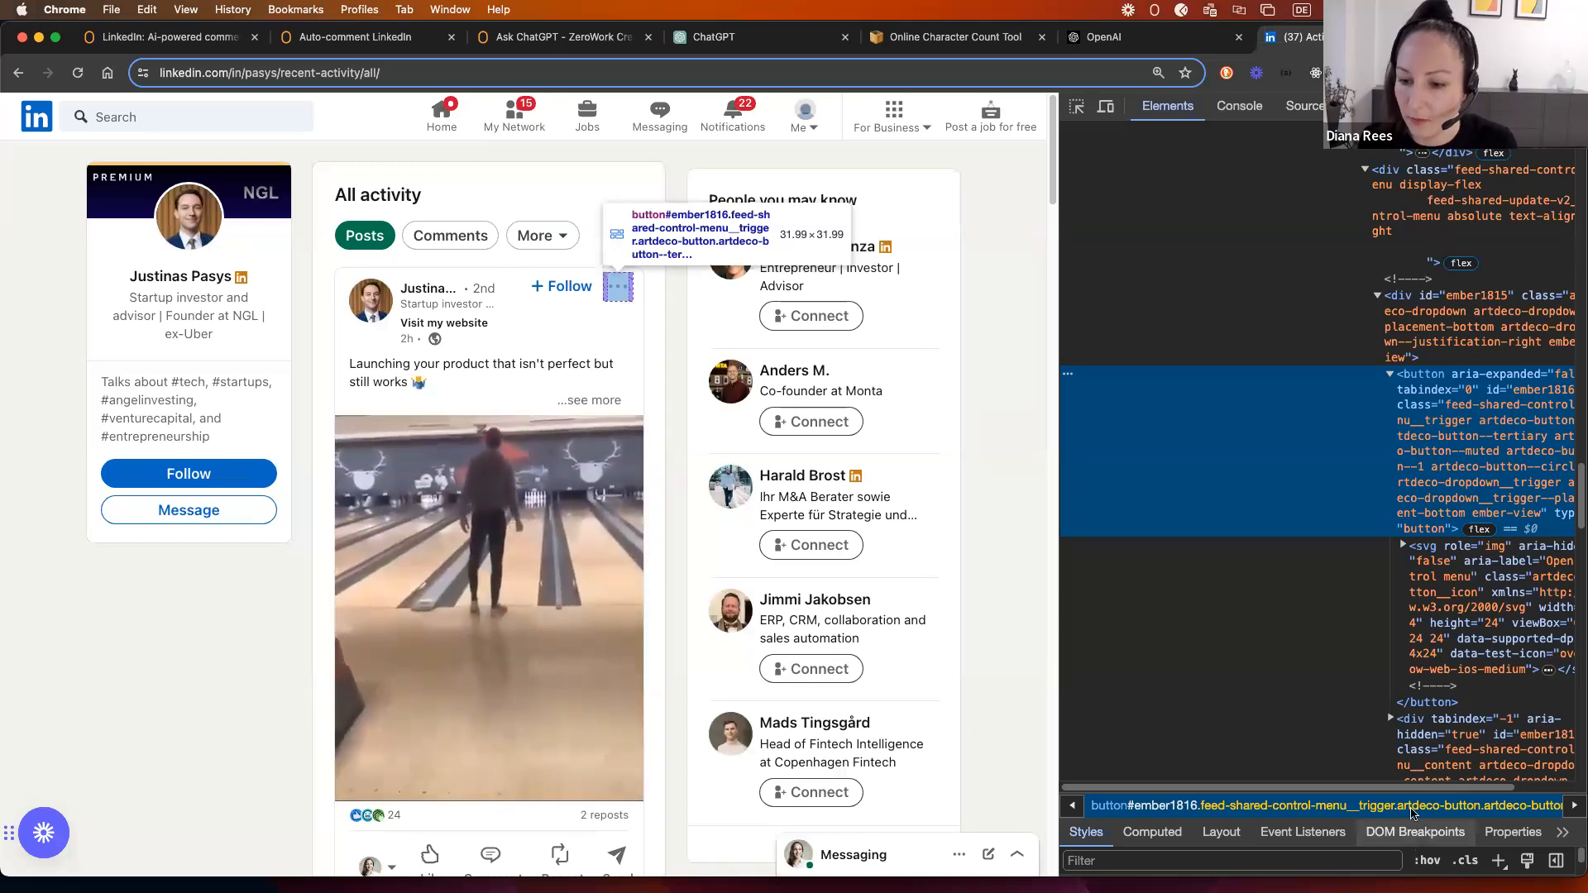
{"action": "left_click", "coordinate": [1238, 106]}
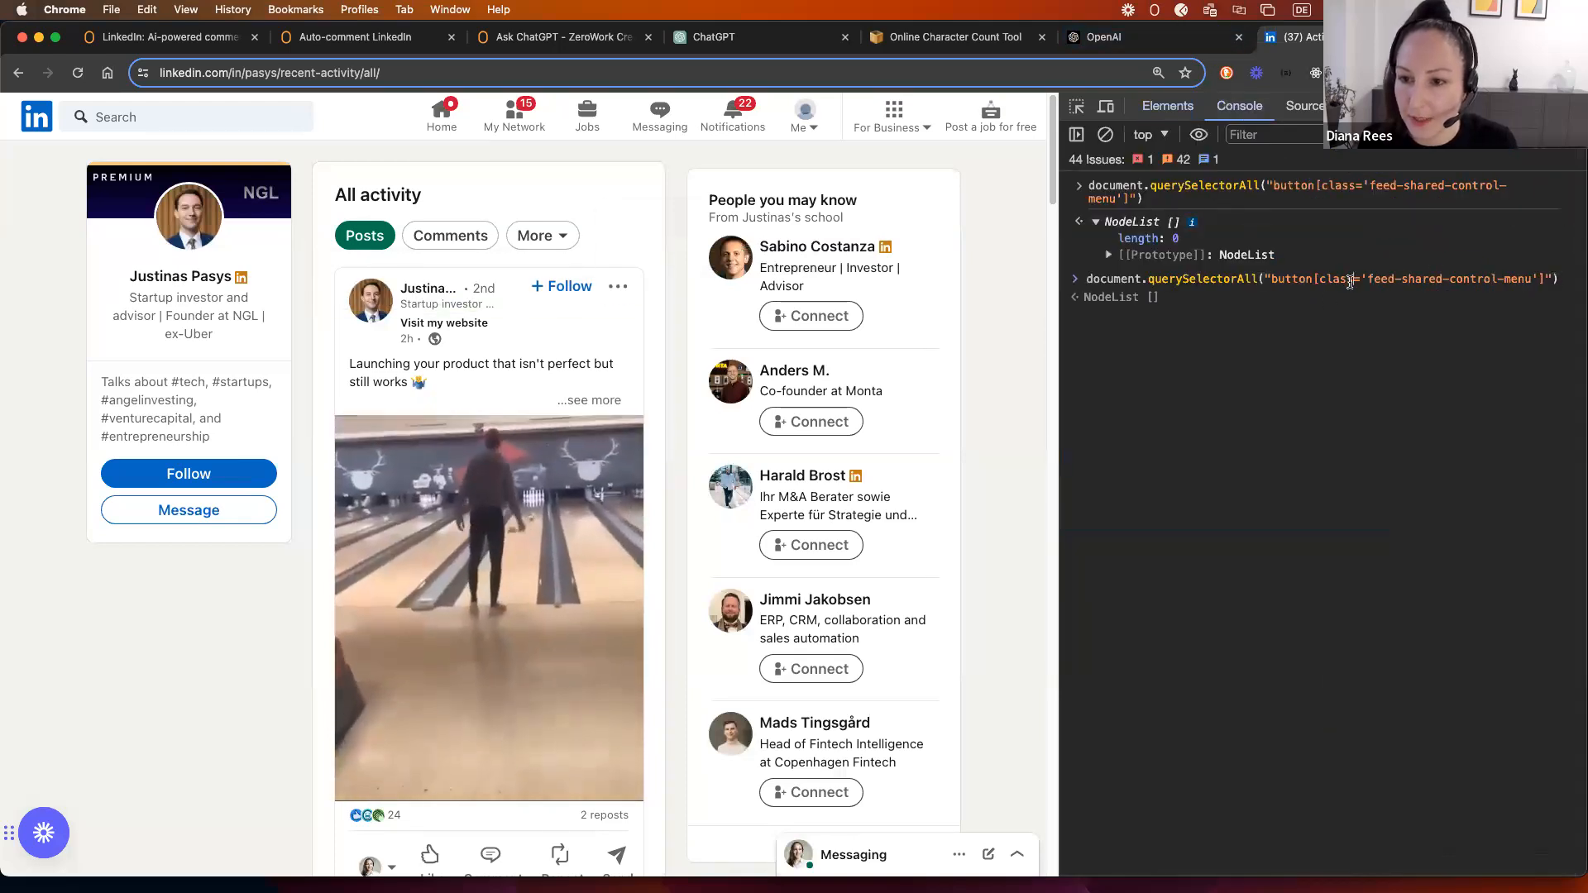
{"action": "type", "text": "*"}
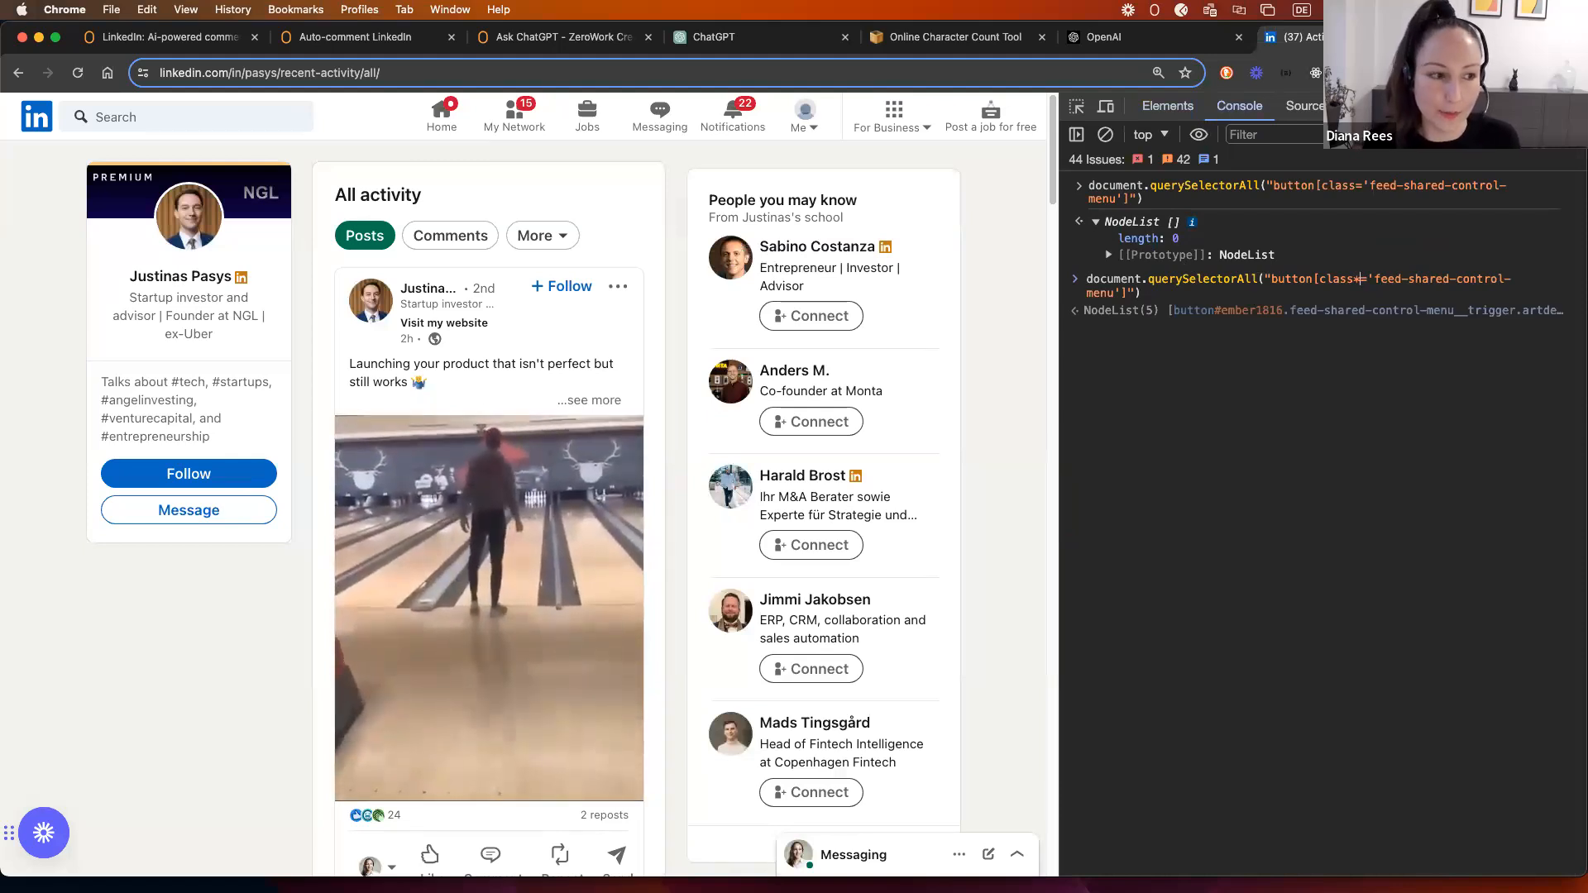
{"action": "key", "text": "Return"}
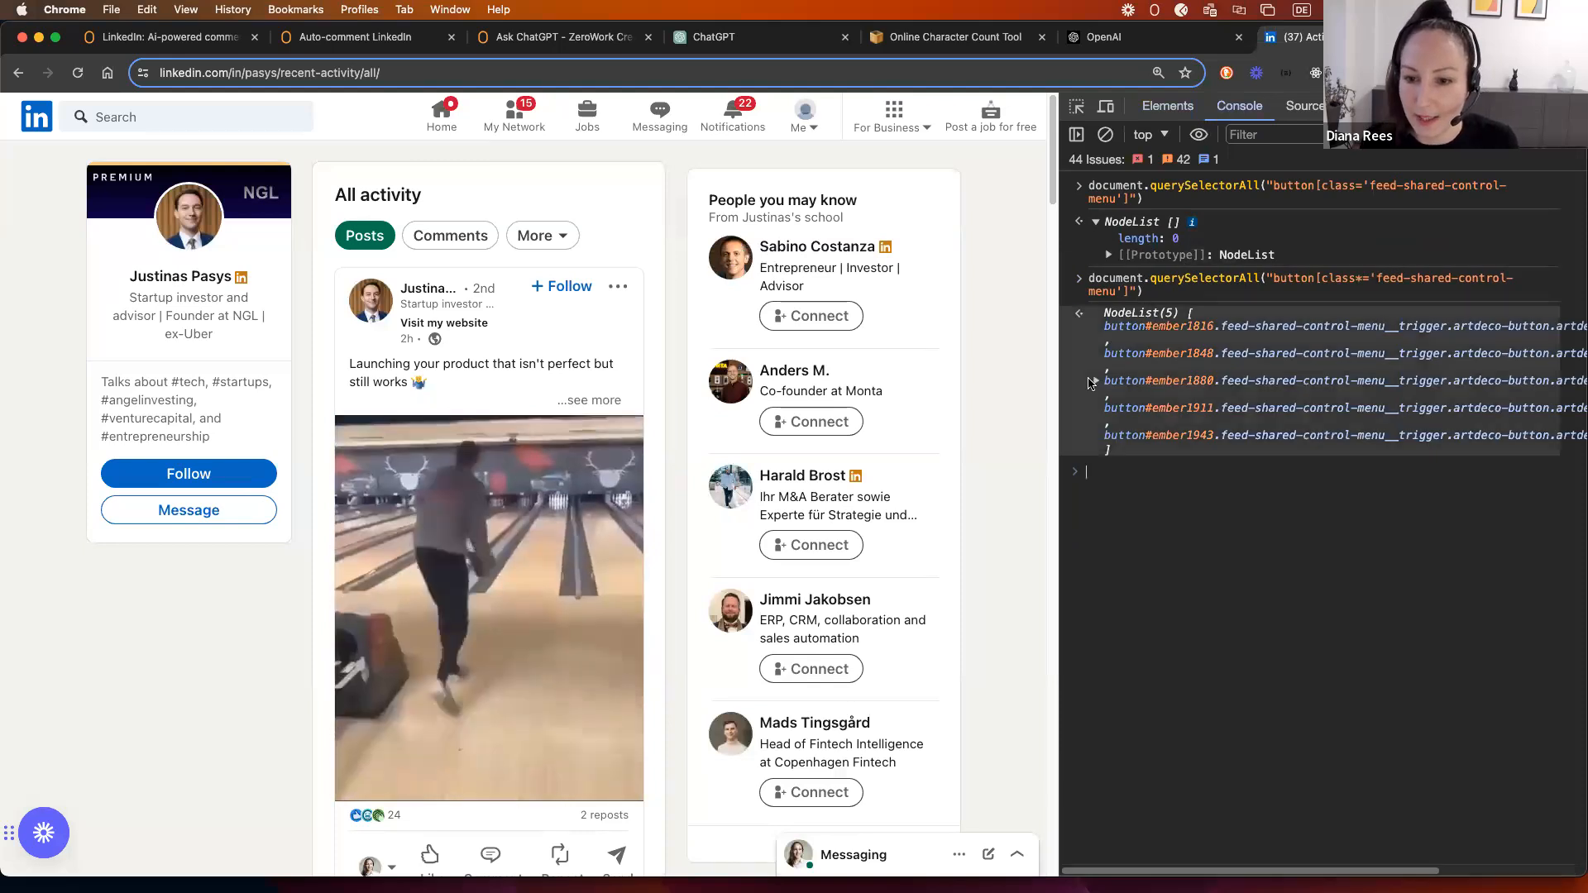
{"action": "left_click", "coordinate": [1095, 382]}
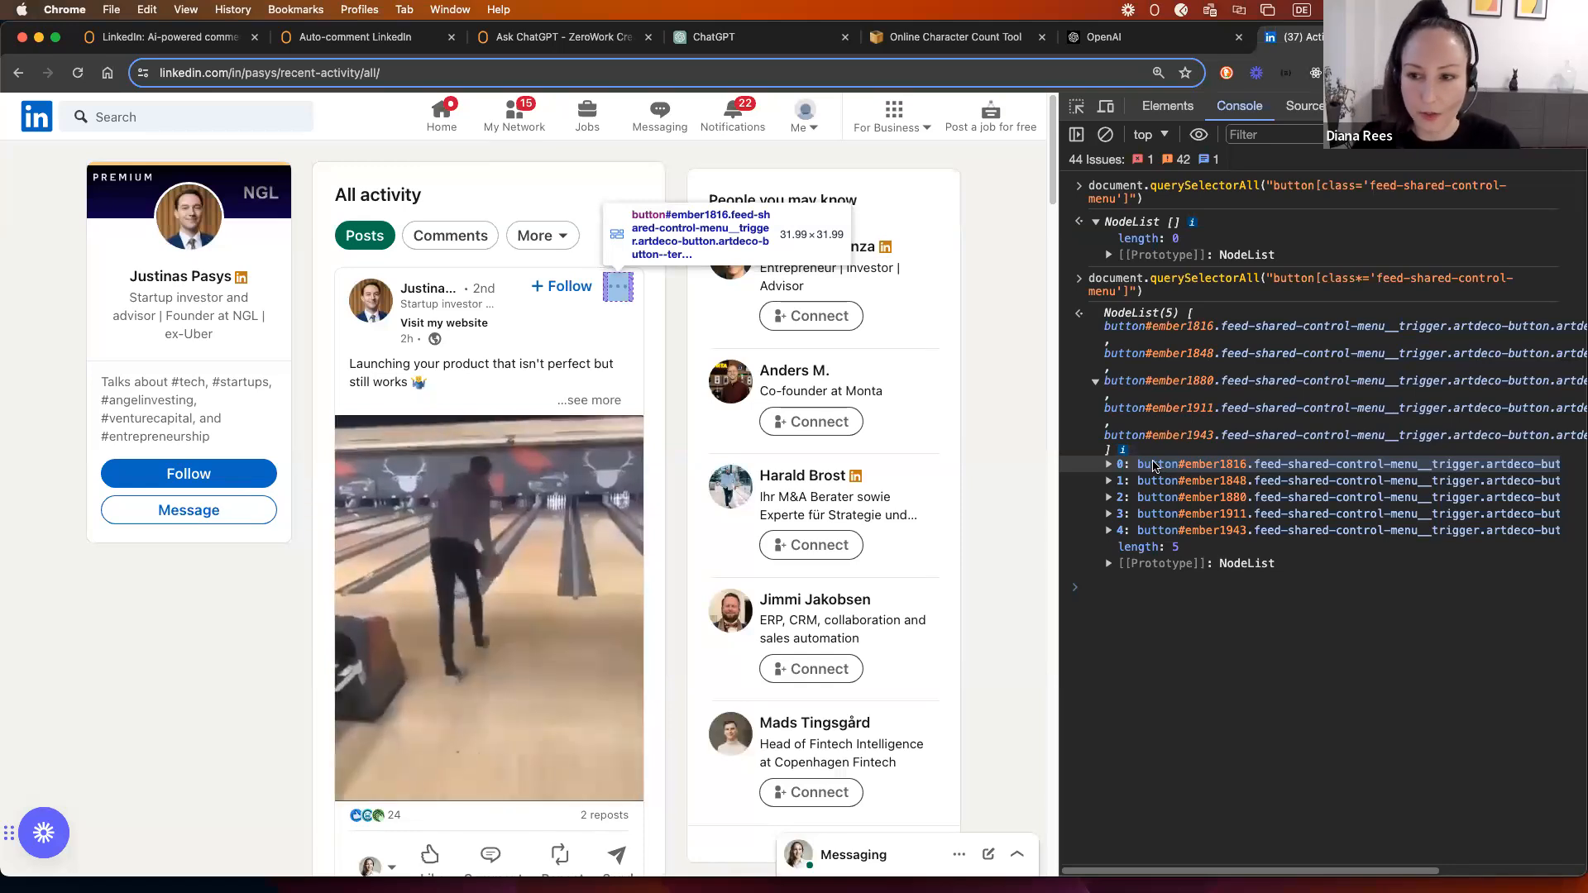
Step: Copy the tested selector and return to the Auto-comment LinkedIn workflow
{"action": "left_click_drag", "start_coordinate": [1274, 279], "coordinate": [1131, 297]}
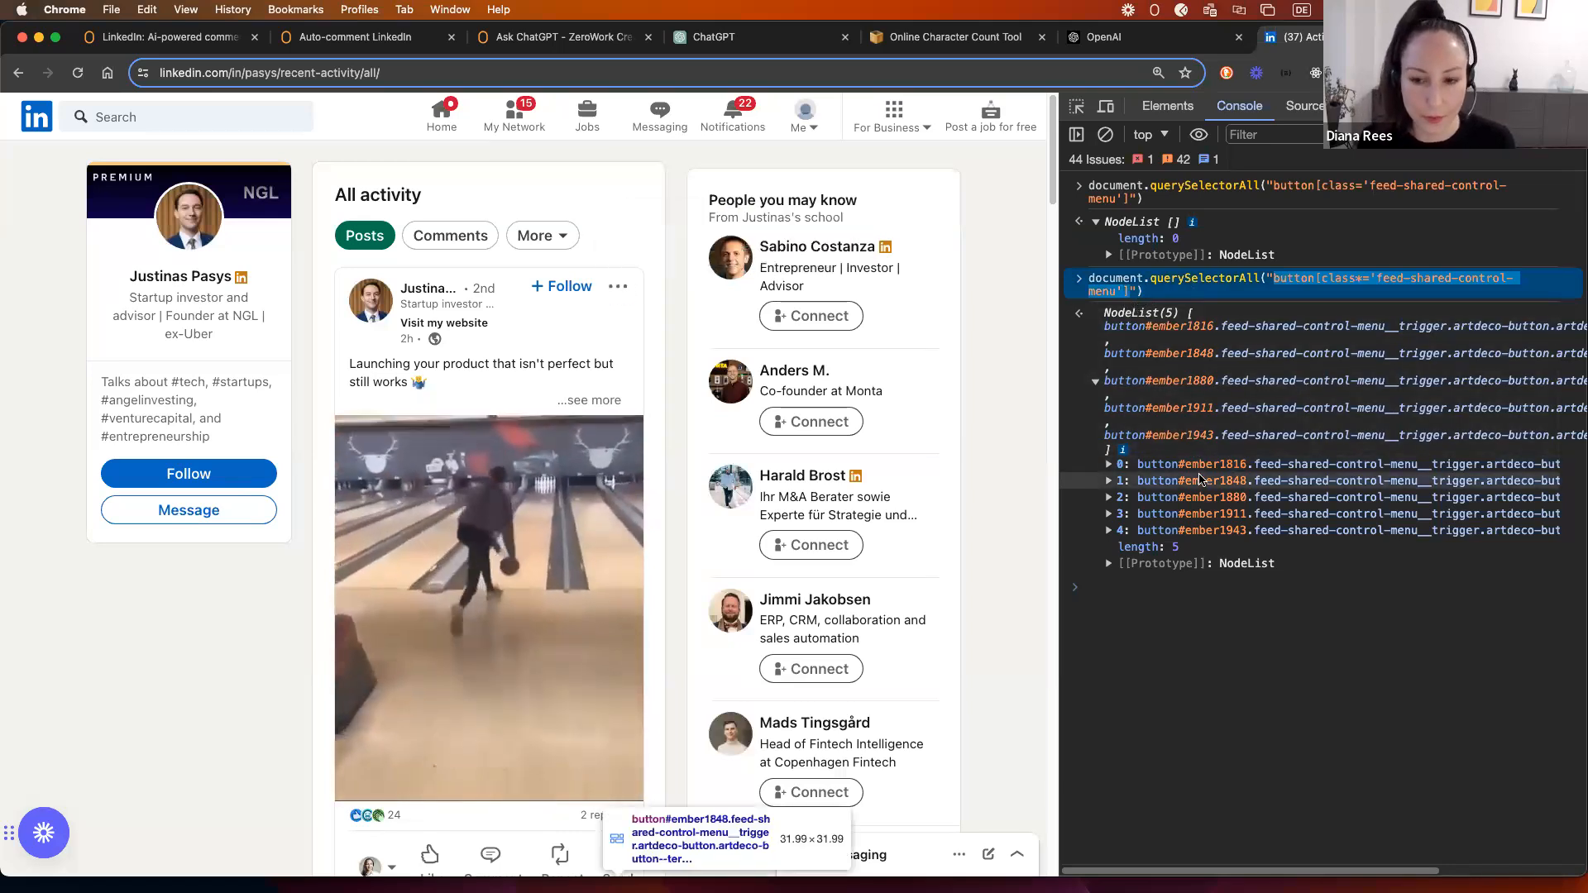
{"action": "left_click", "coordinate": [1287, 284]}
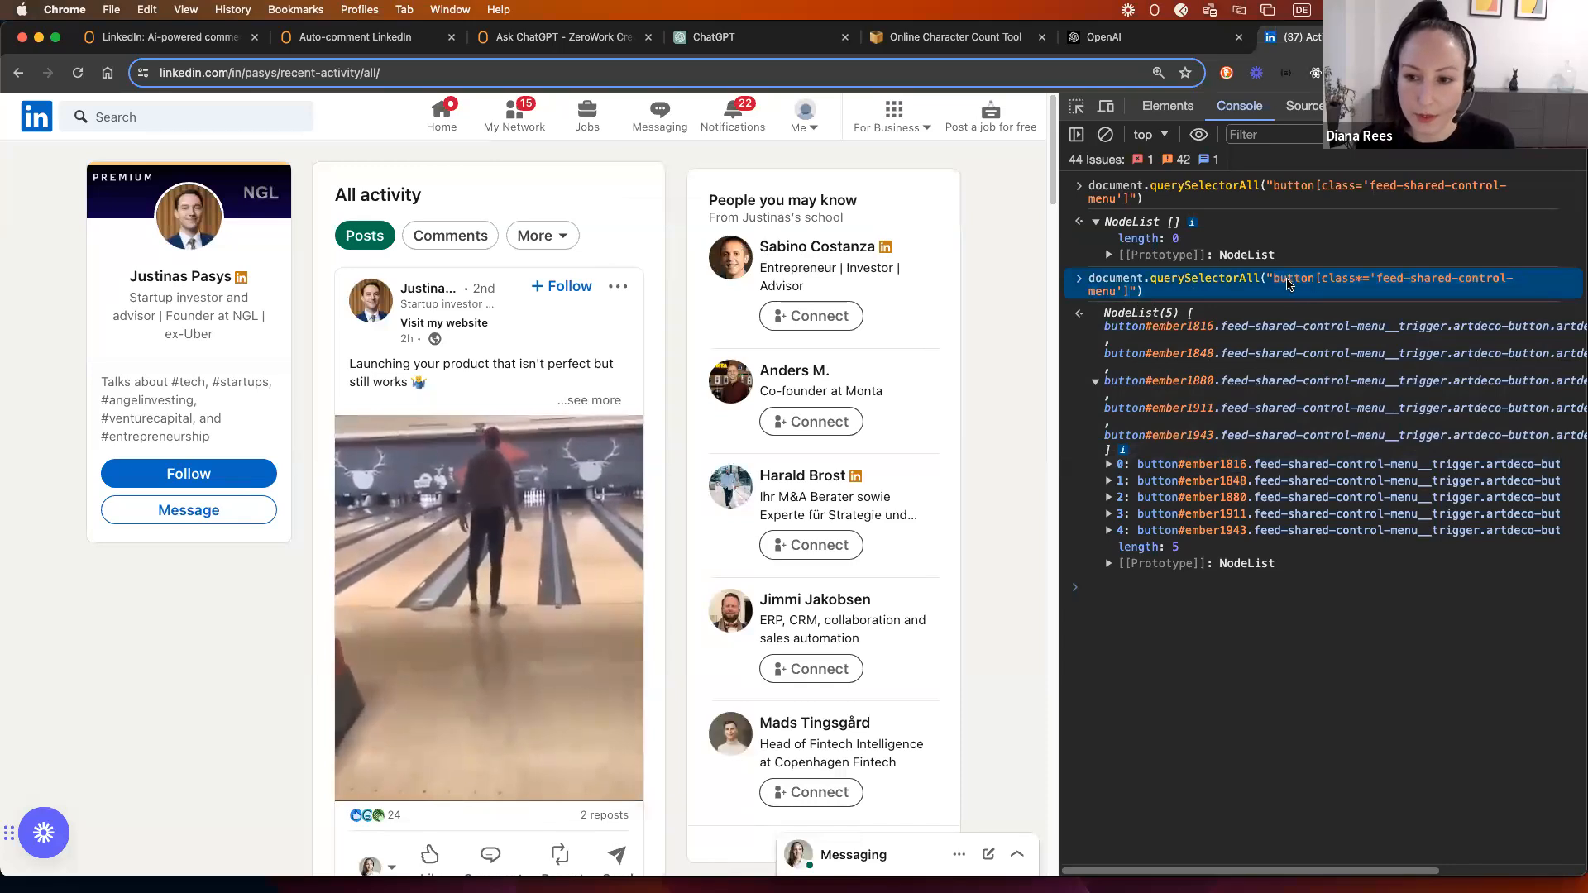
{"action": "left_click_drag", "start_coordinate": [1273, 289], "coordinate": [1134, 294]}
{"action": "key", "text": "super+c"}
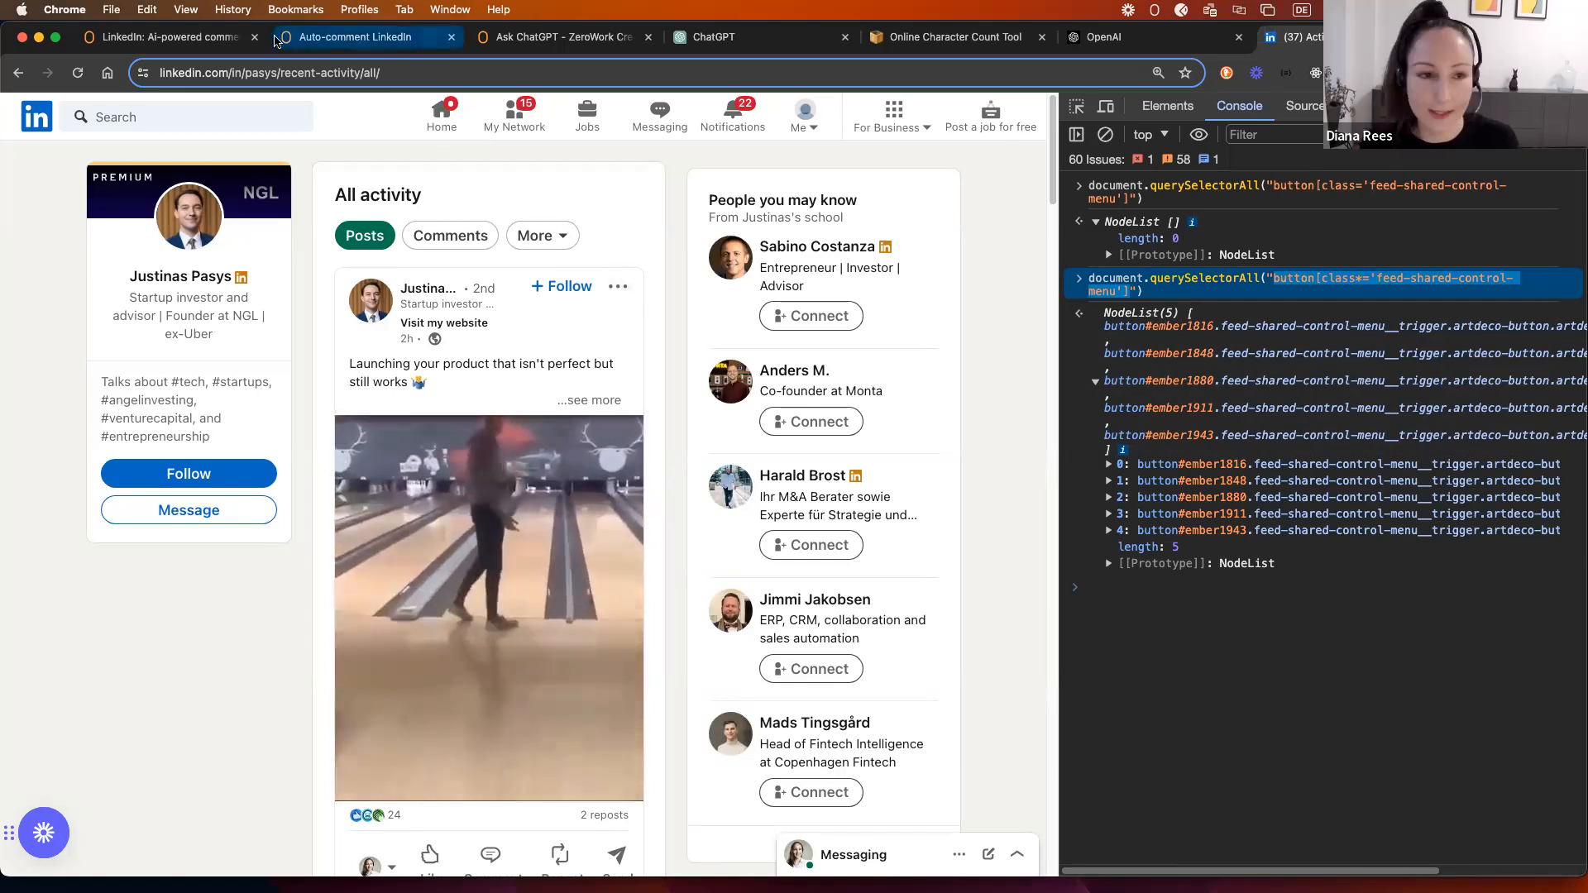
{"action": "left_click", "coordinate": [323, 43]}
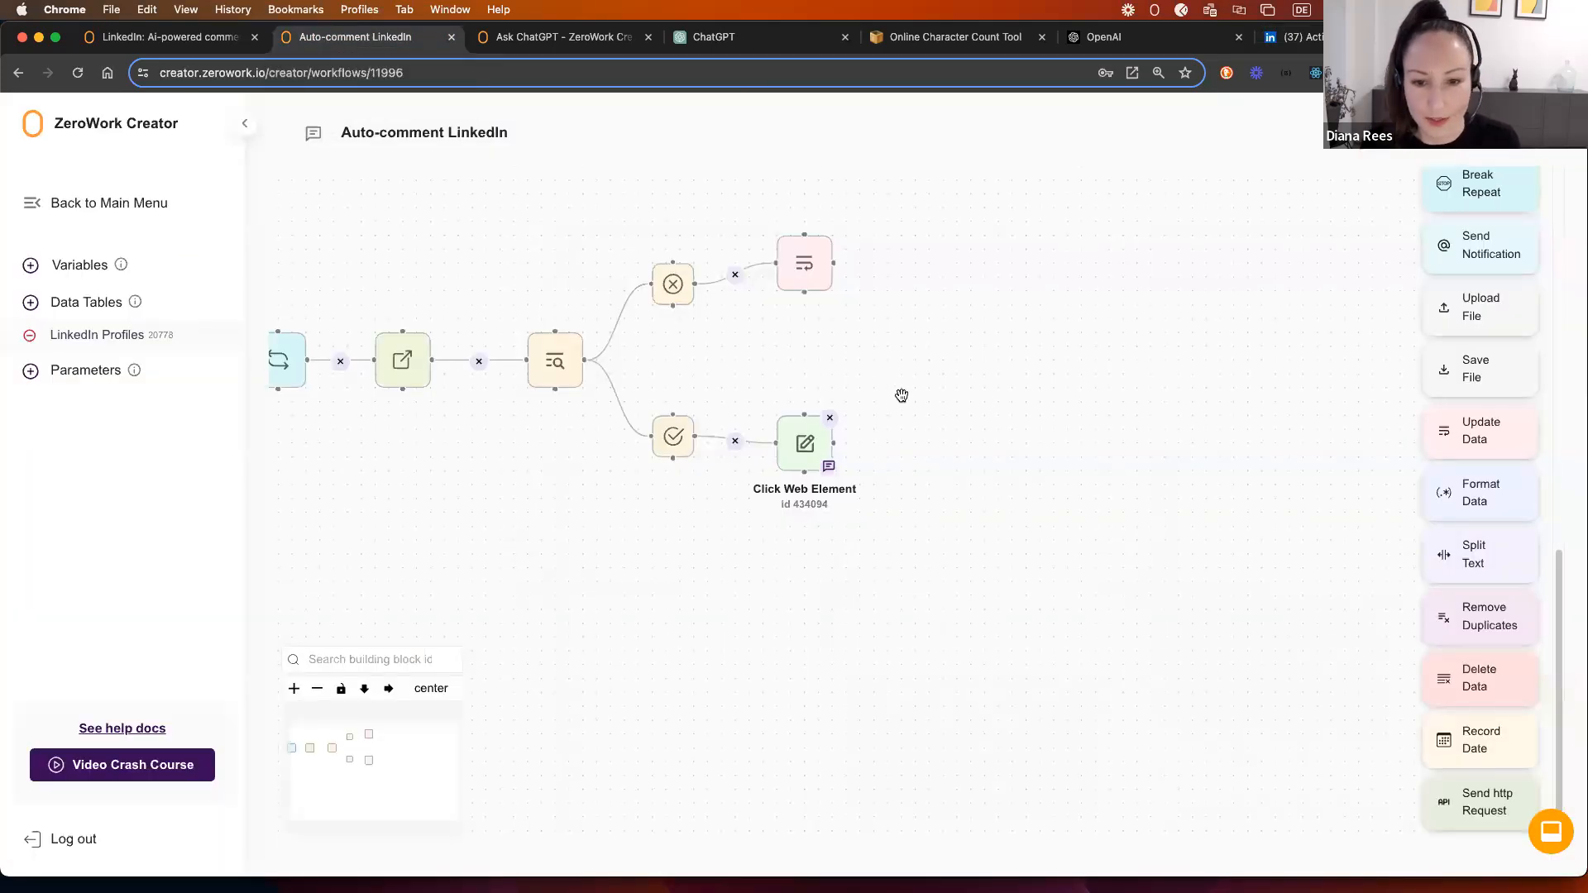
Step: Recheck the existing Show all posts click step's selector
{"action": "left_click_drag", "start_coordinate": [846, 467], "coordinate": [741, 461]}
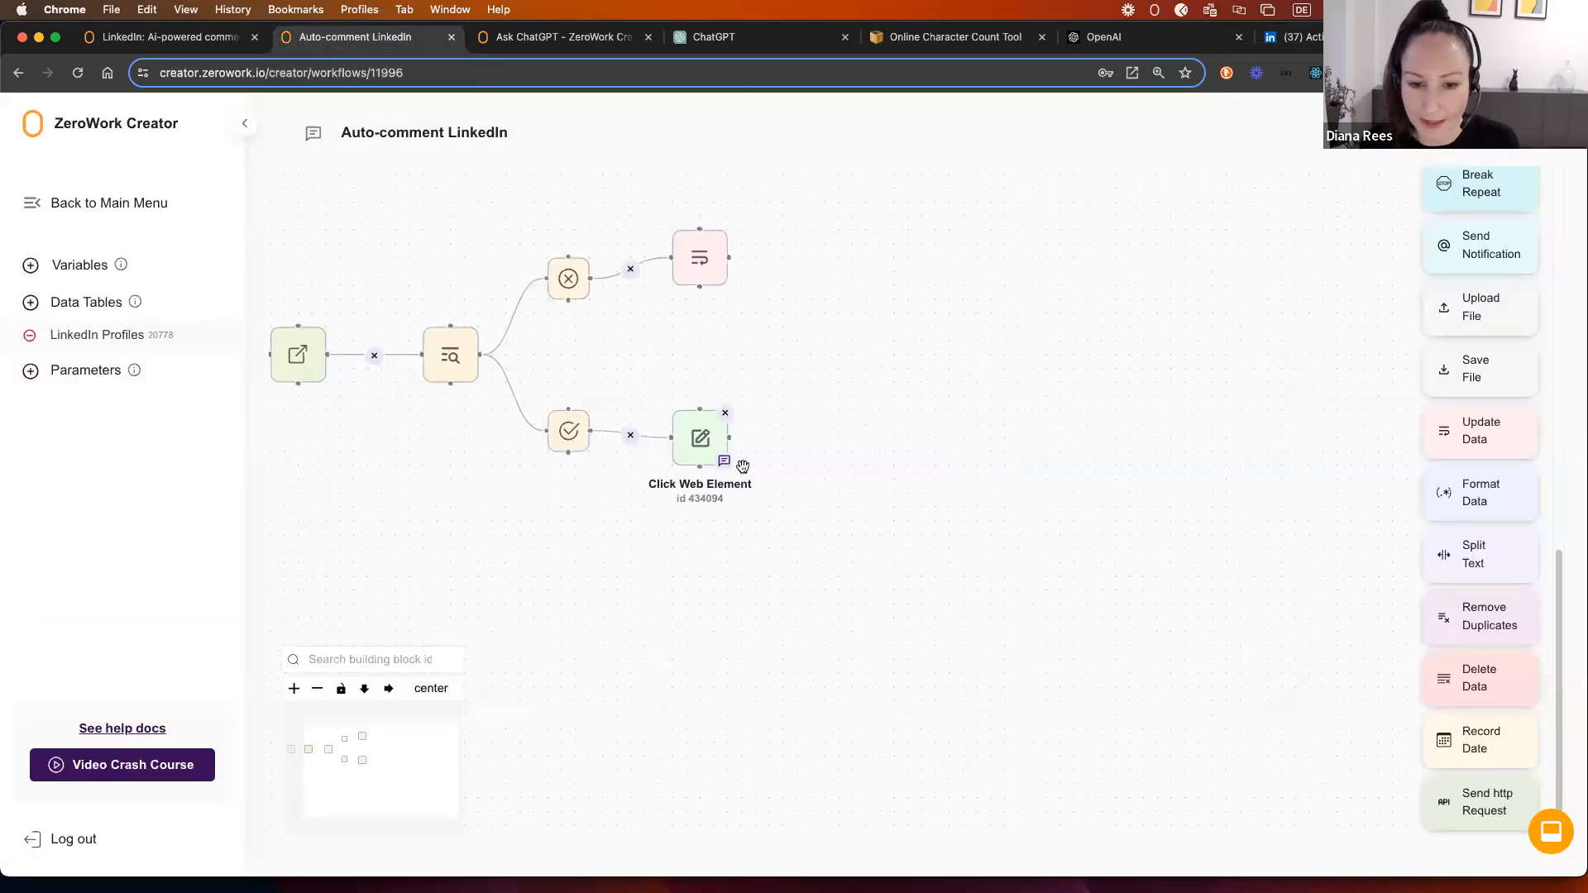
{"action": "left_click", "coordinate": [701, 436]}
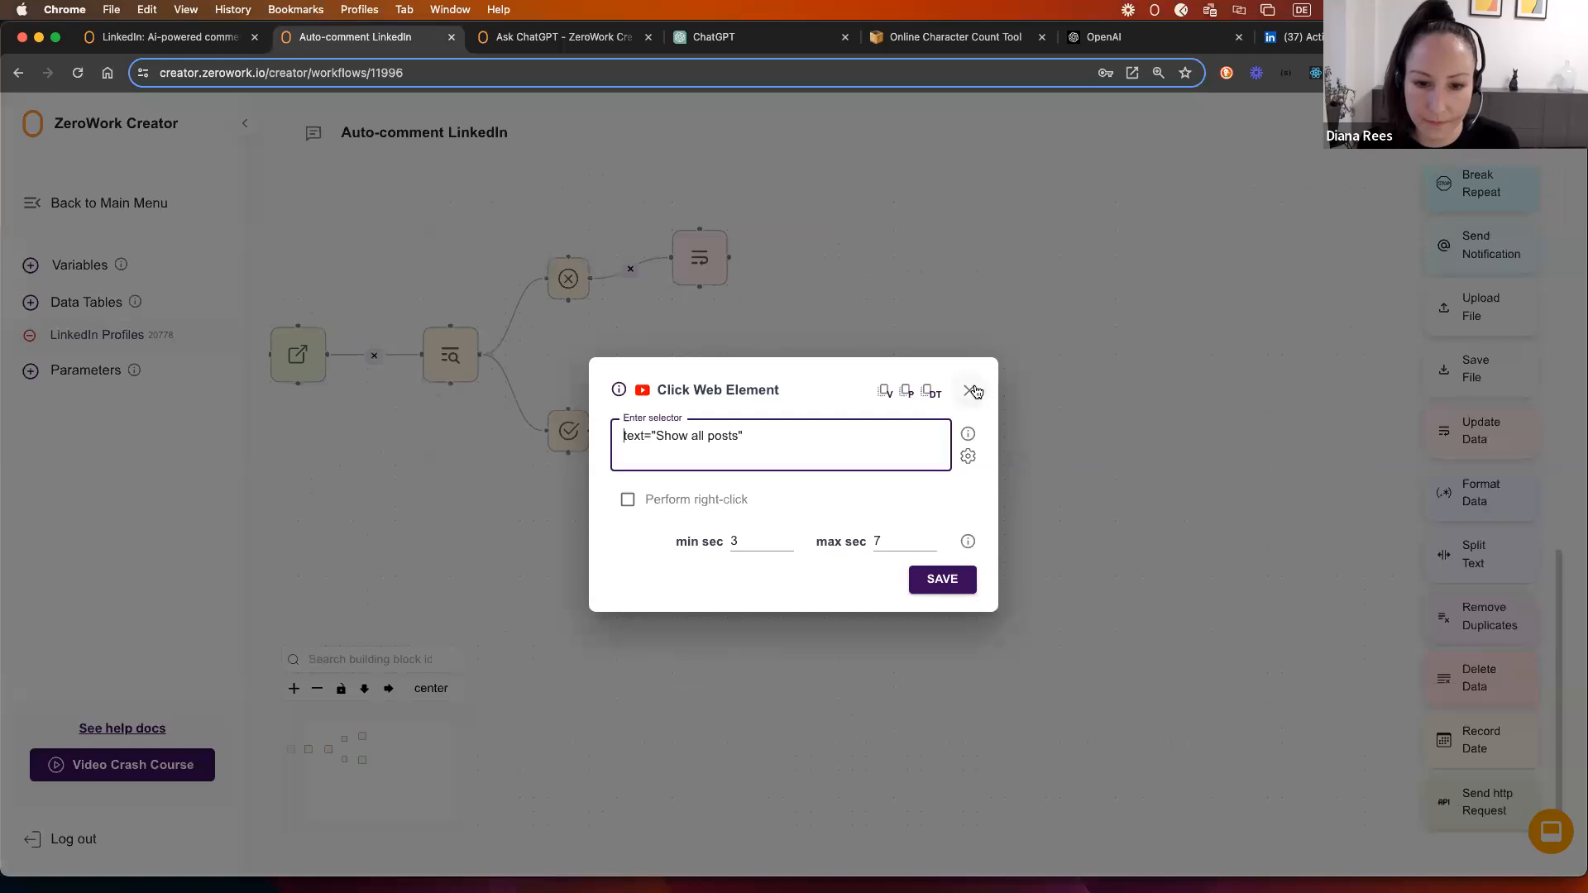
{"action": "left_click", "coordinate": [973, 390]}
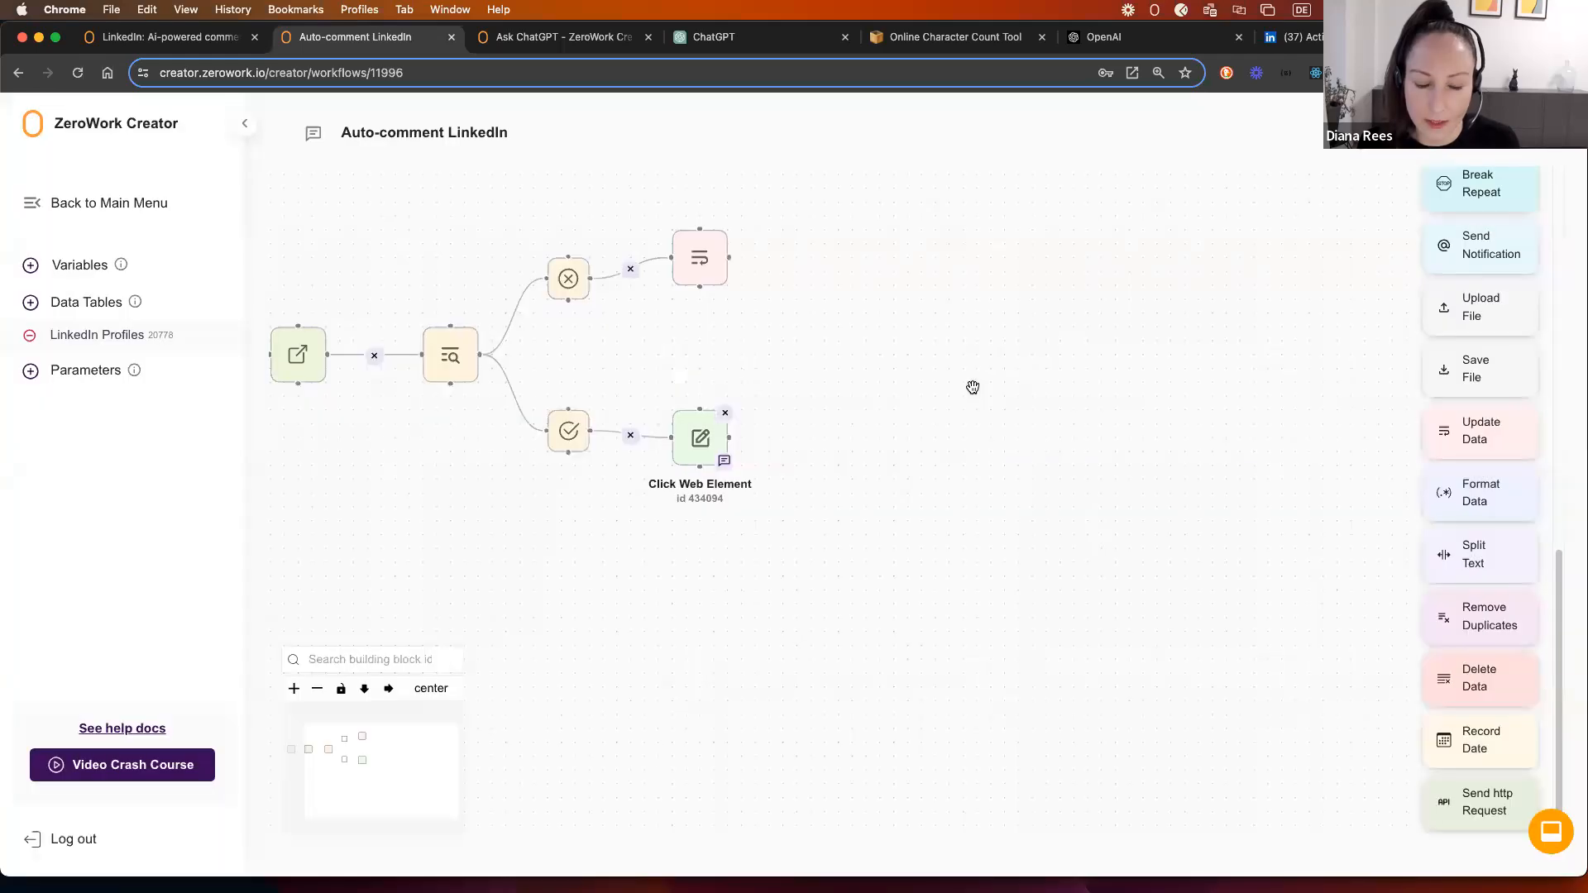
{"action": "left_click", "coordinate": [701, 437]}
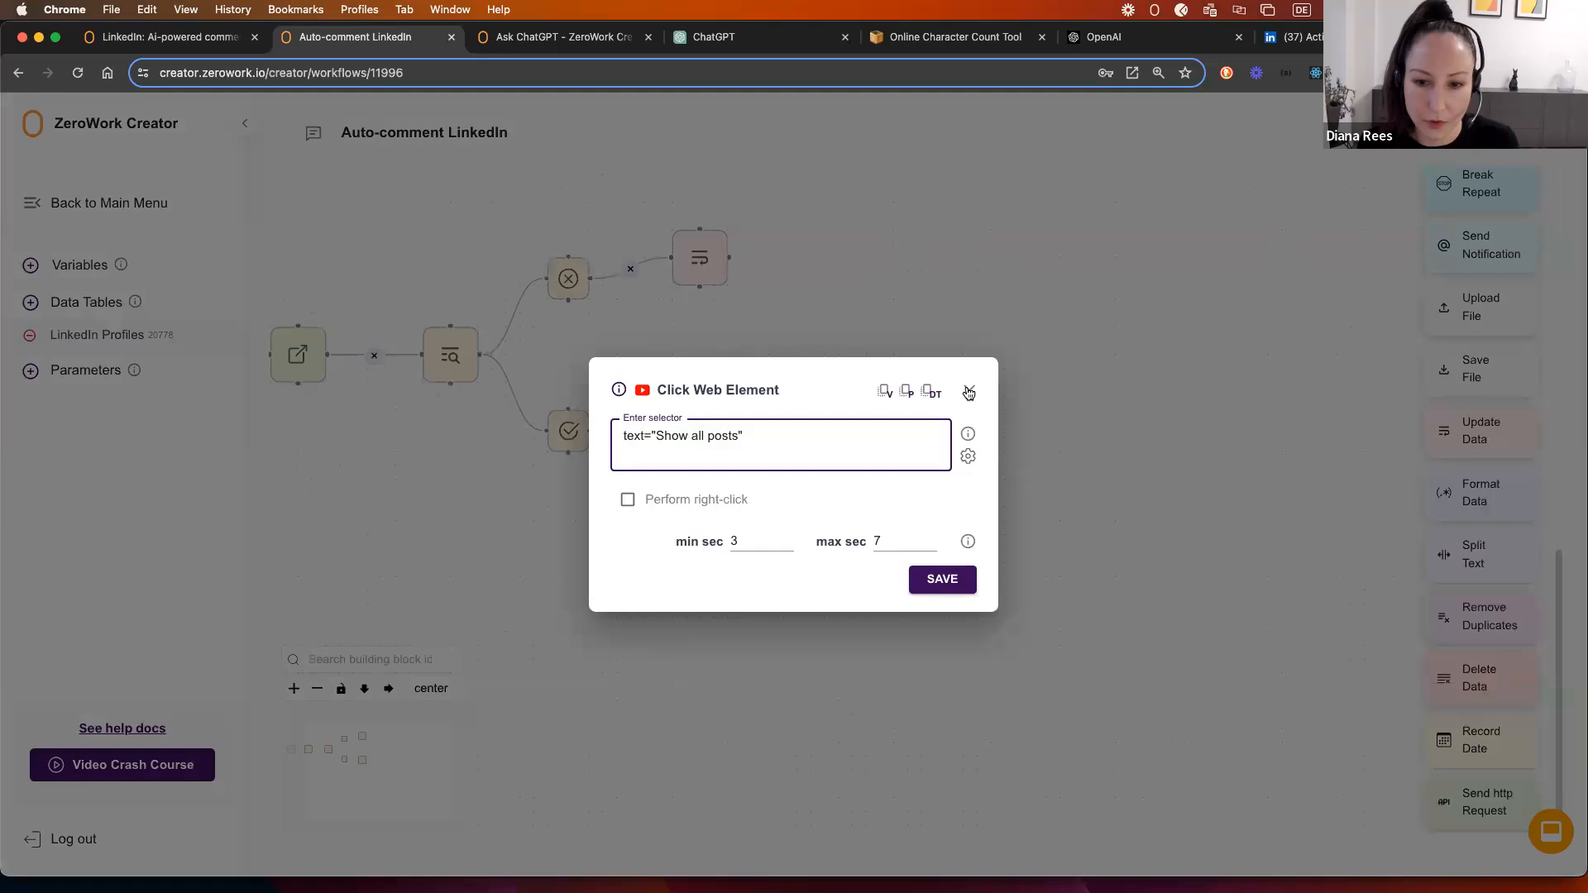
{"action": "left_click", "coordinate": [972, 390]}
{"action": "scroll", "coordinate": [1115, 382], "scroll_direction": "right", "scroll_amount": 3}
{"action": "scroll", "coordinate": [1442, 419], "scroll_direction": "up", "scroll_amount": 10}
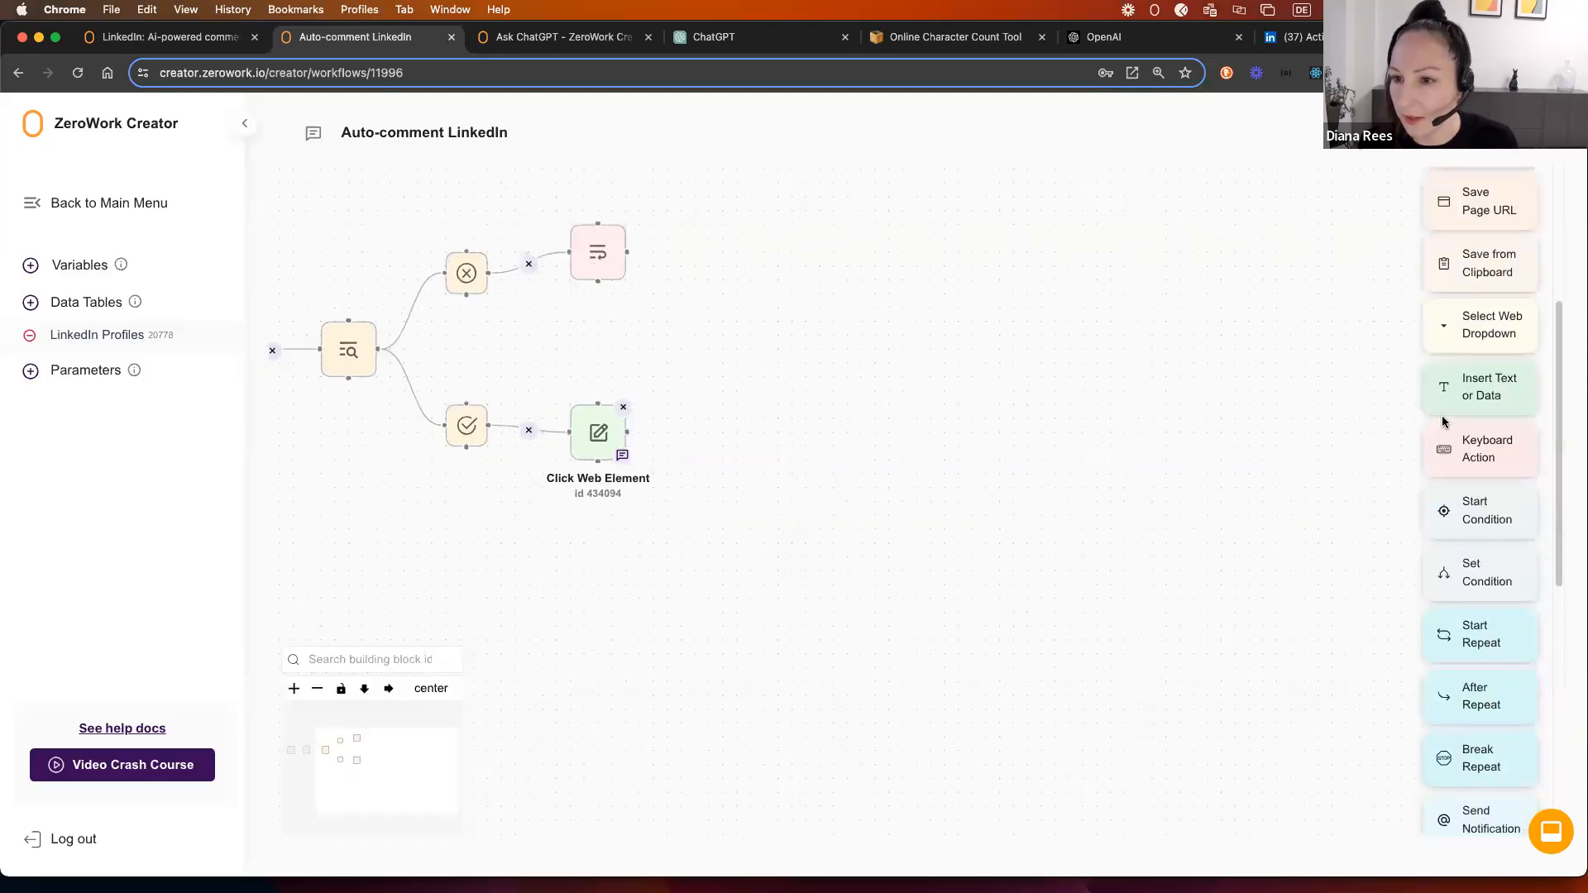
Step: Add a Click Web Element targeting button[class*='feed-shared-control-menu'] with 1–2 second waits
{"action": "left_click_drag", "start_coordinate": [1487, 327], "coordinate": [709, 428]}
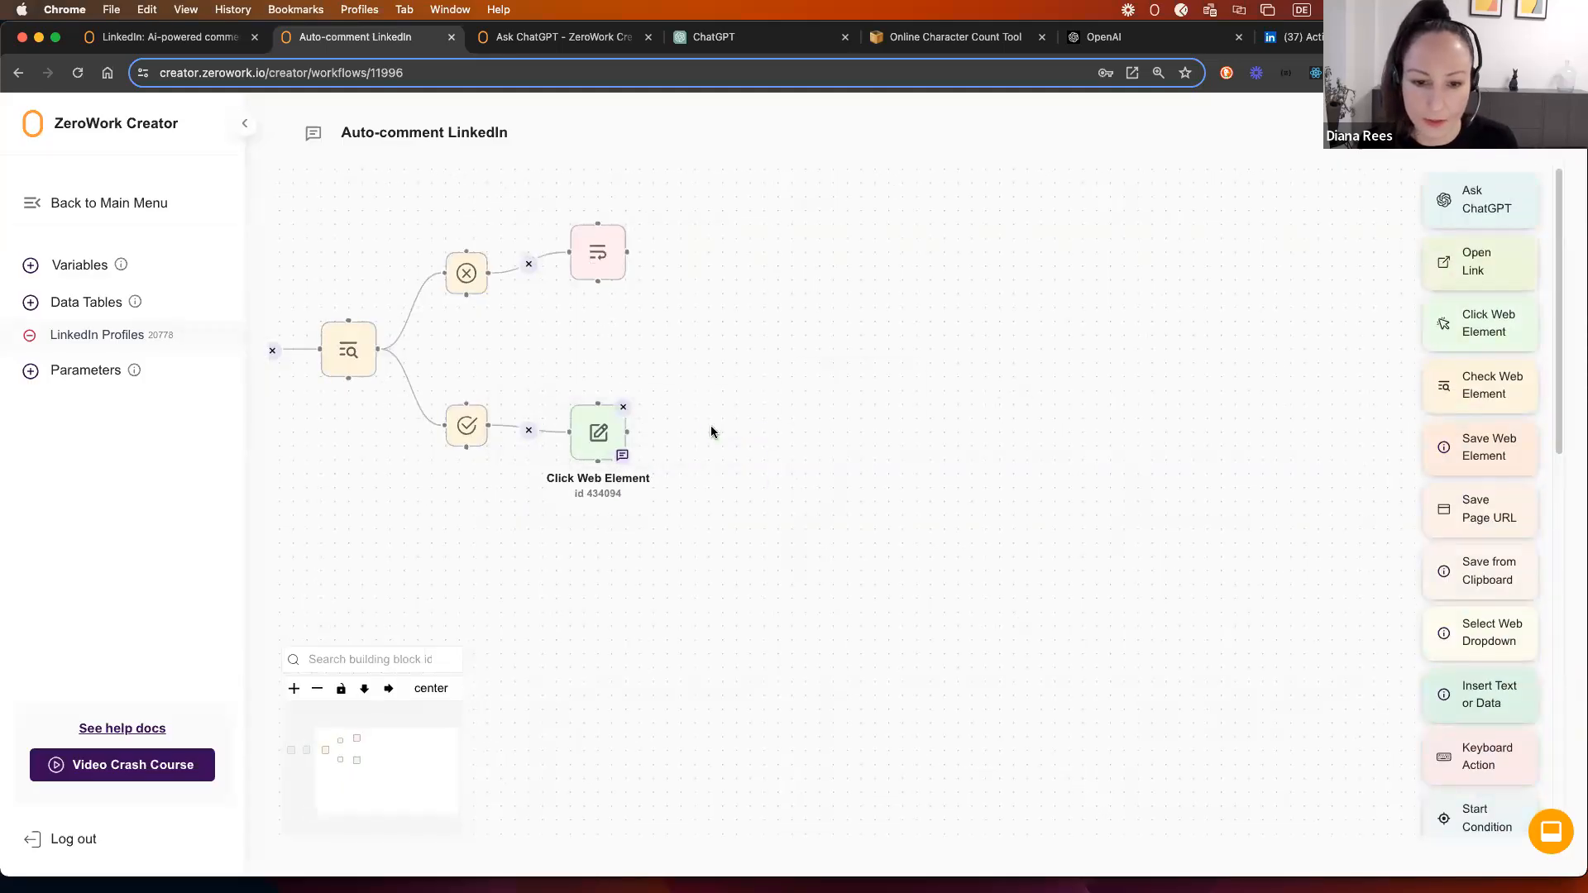
{"action": "key", "text": "super+v"}
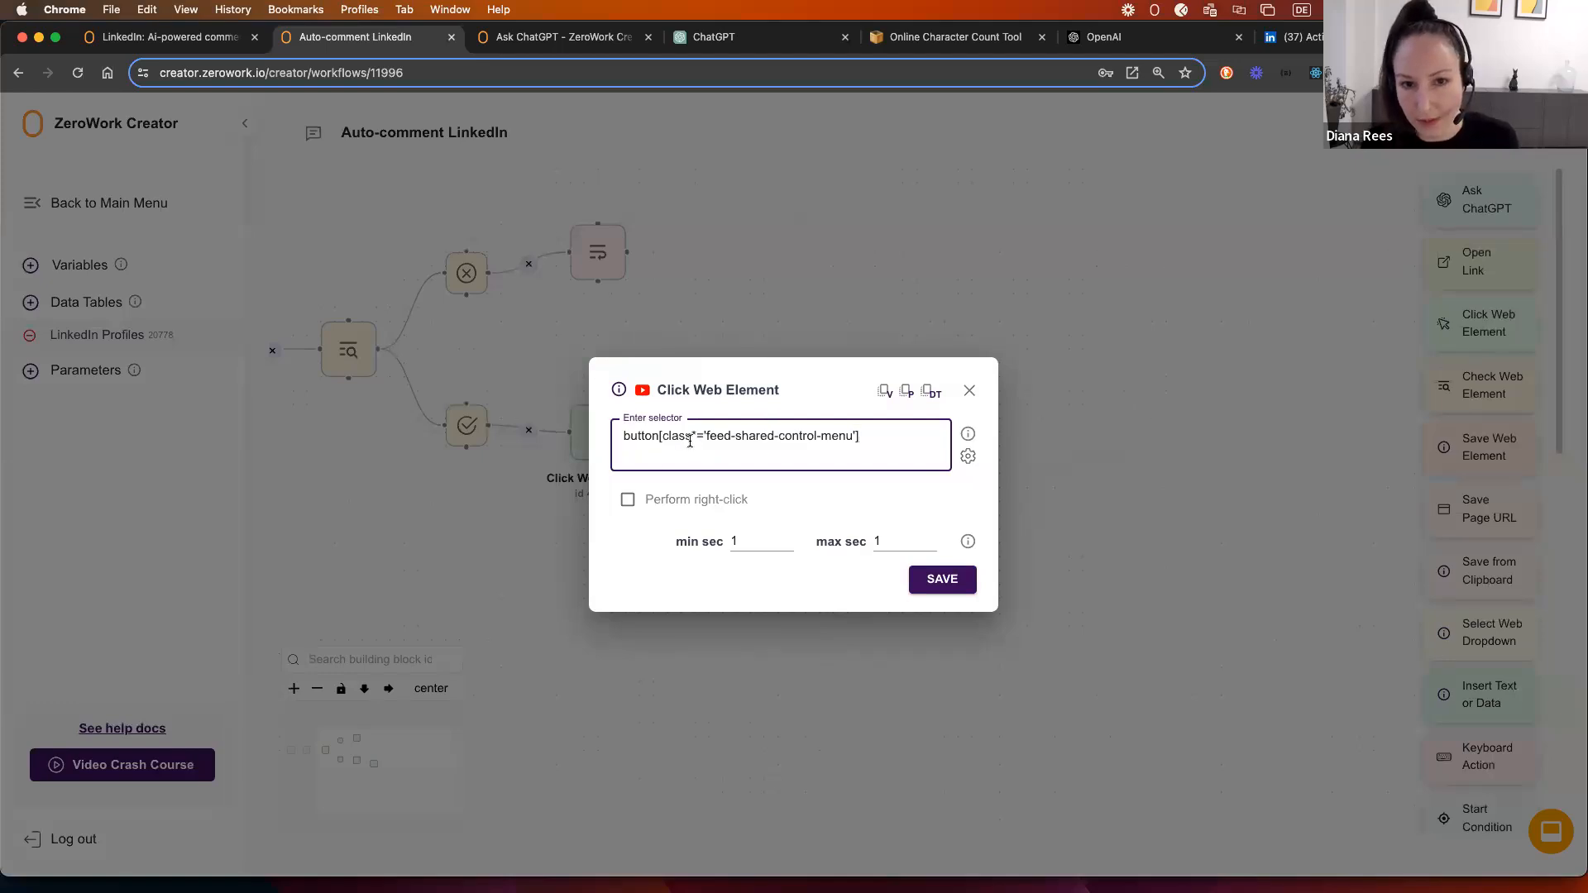
{"action": "left_click", "coordinate": [732, 540]}
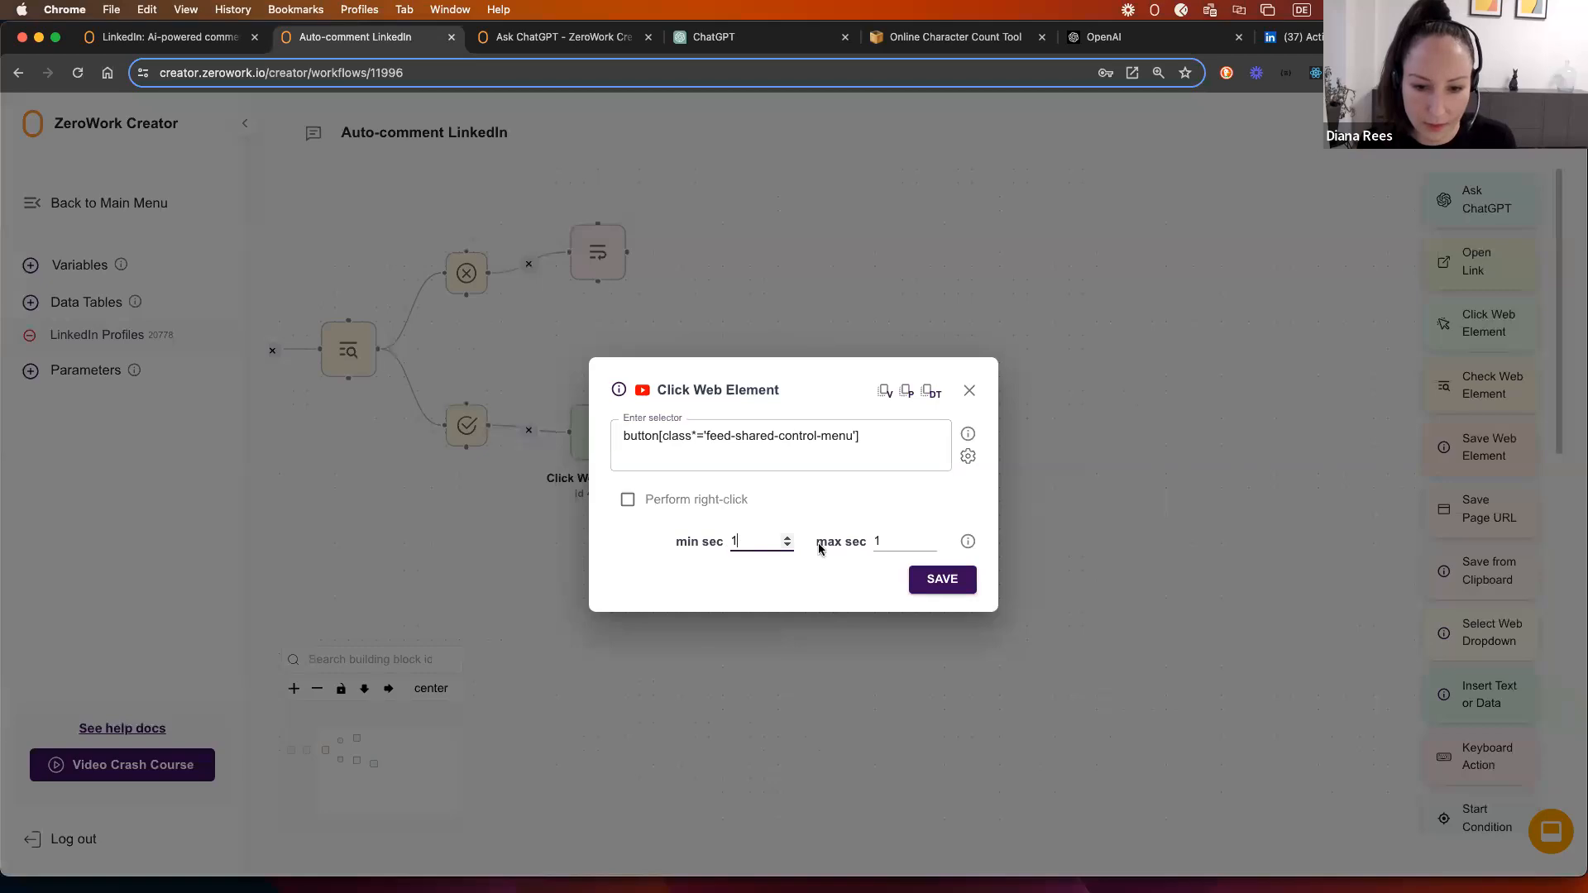
{"action": "left_click", "coordinate": [876, 541]}
{"action": "type", "text": "1"}
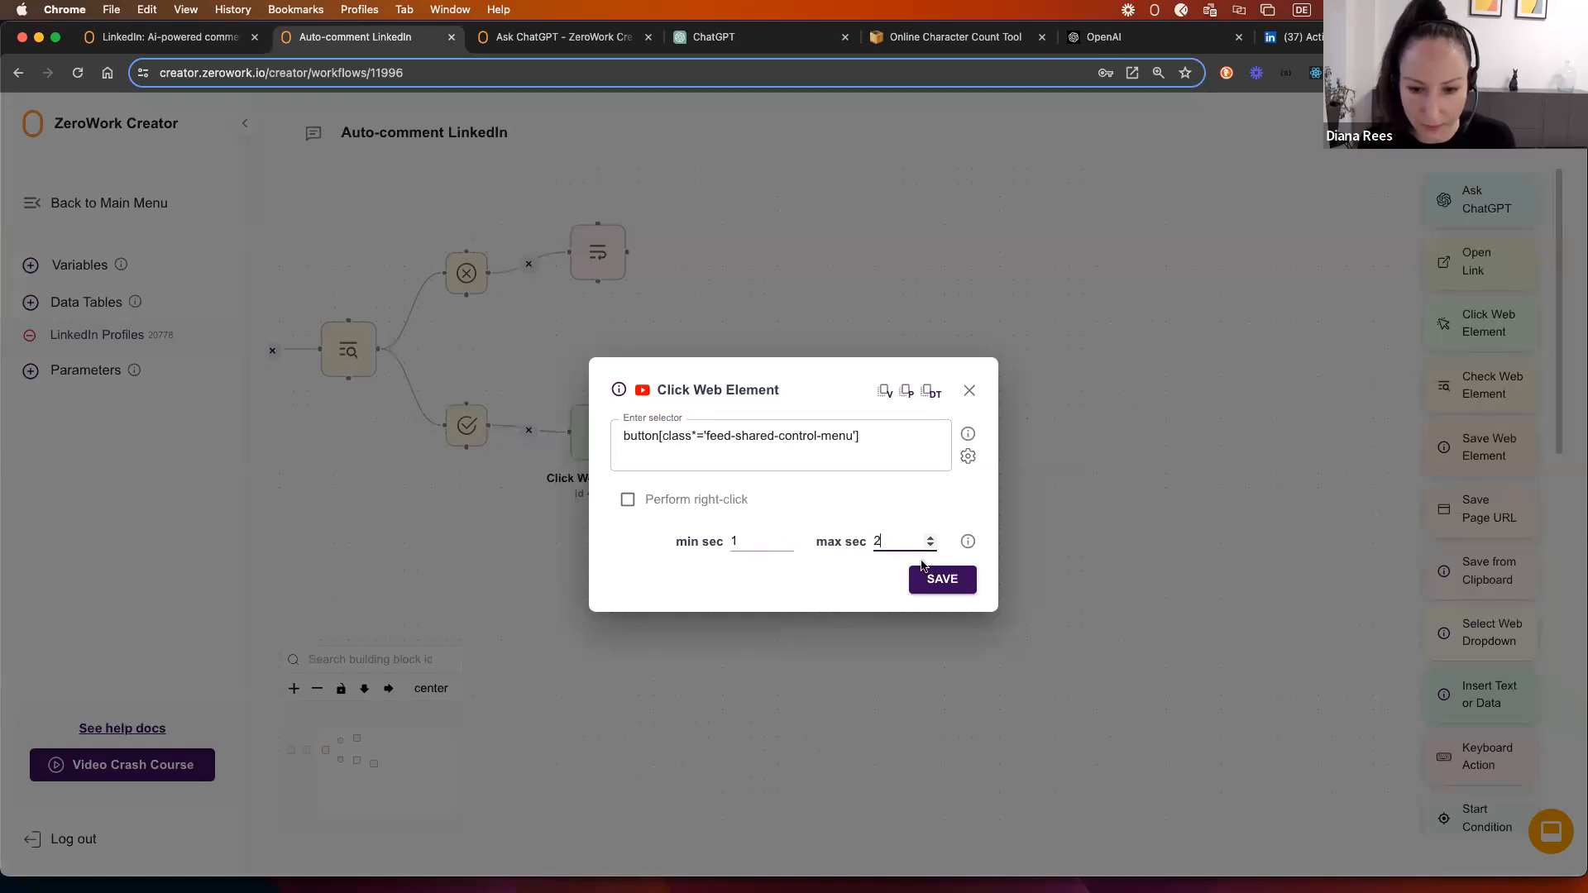
{"action": "left_click", "coordinate": [940, 579]}
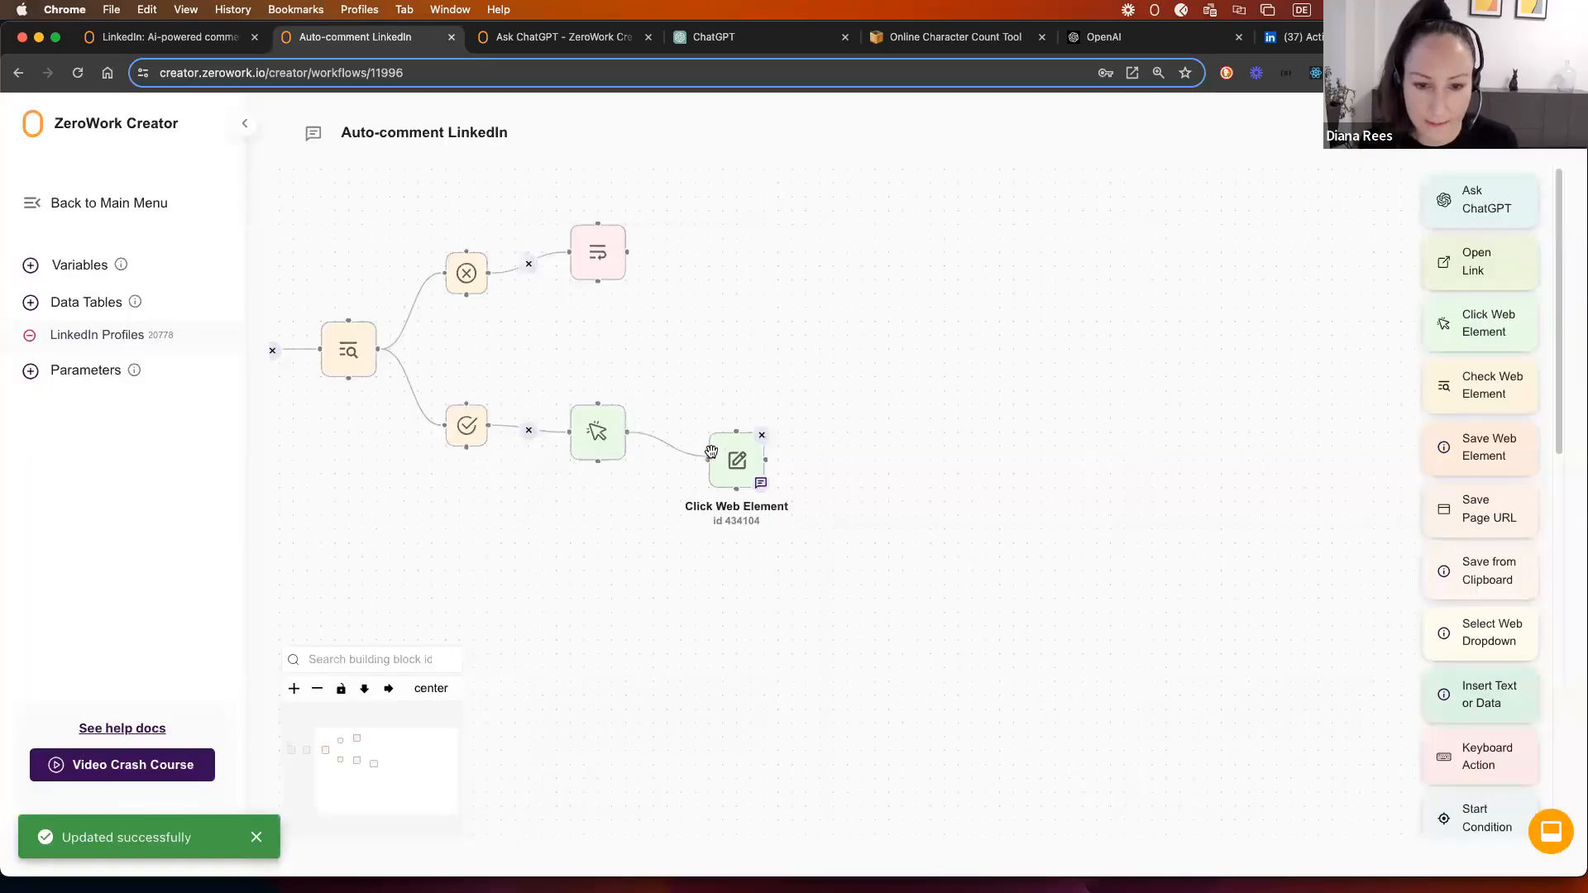
Step: Add a Click Web Element for text="Copy link to post" with a 1–2 second wait
{"action": "left_click", "coordinate": [1290, 36]}
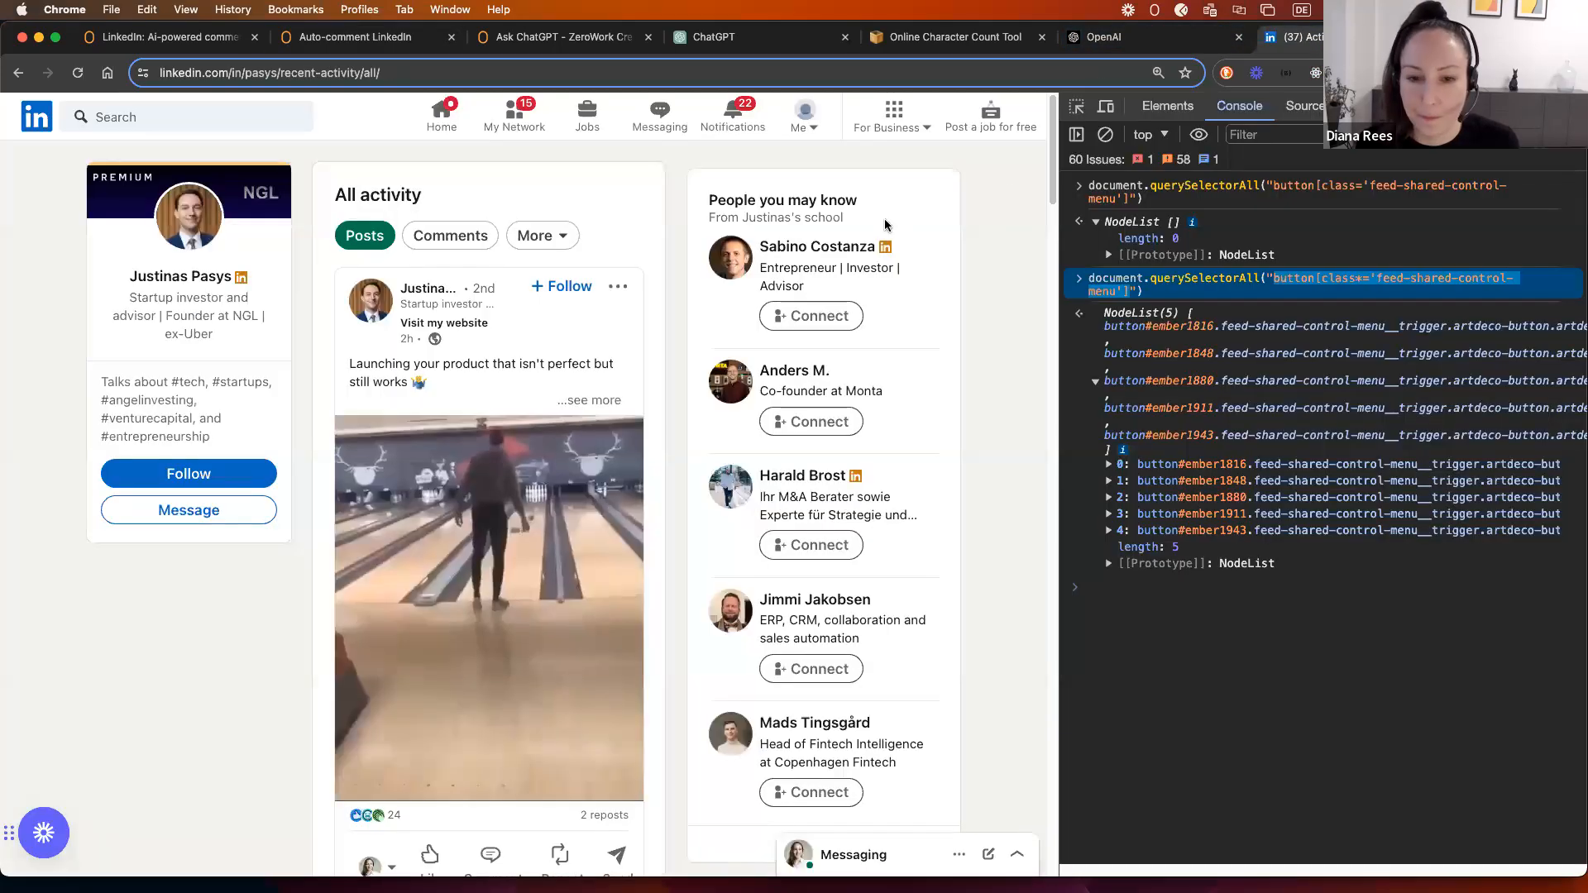
{"action": "left_click", "coordinate": [618, 286]}
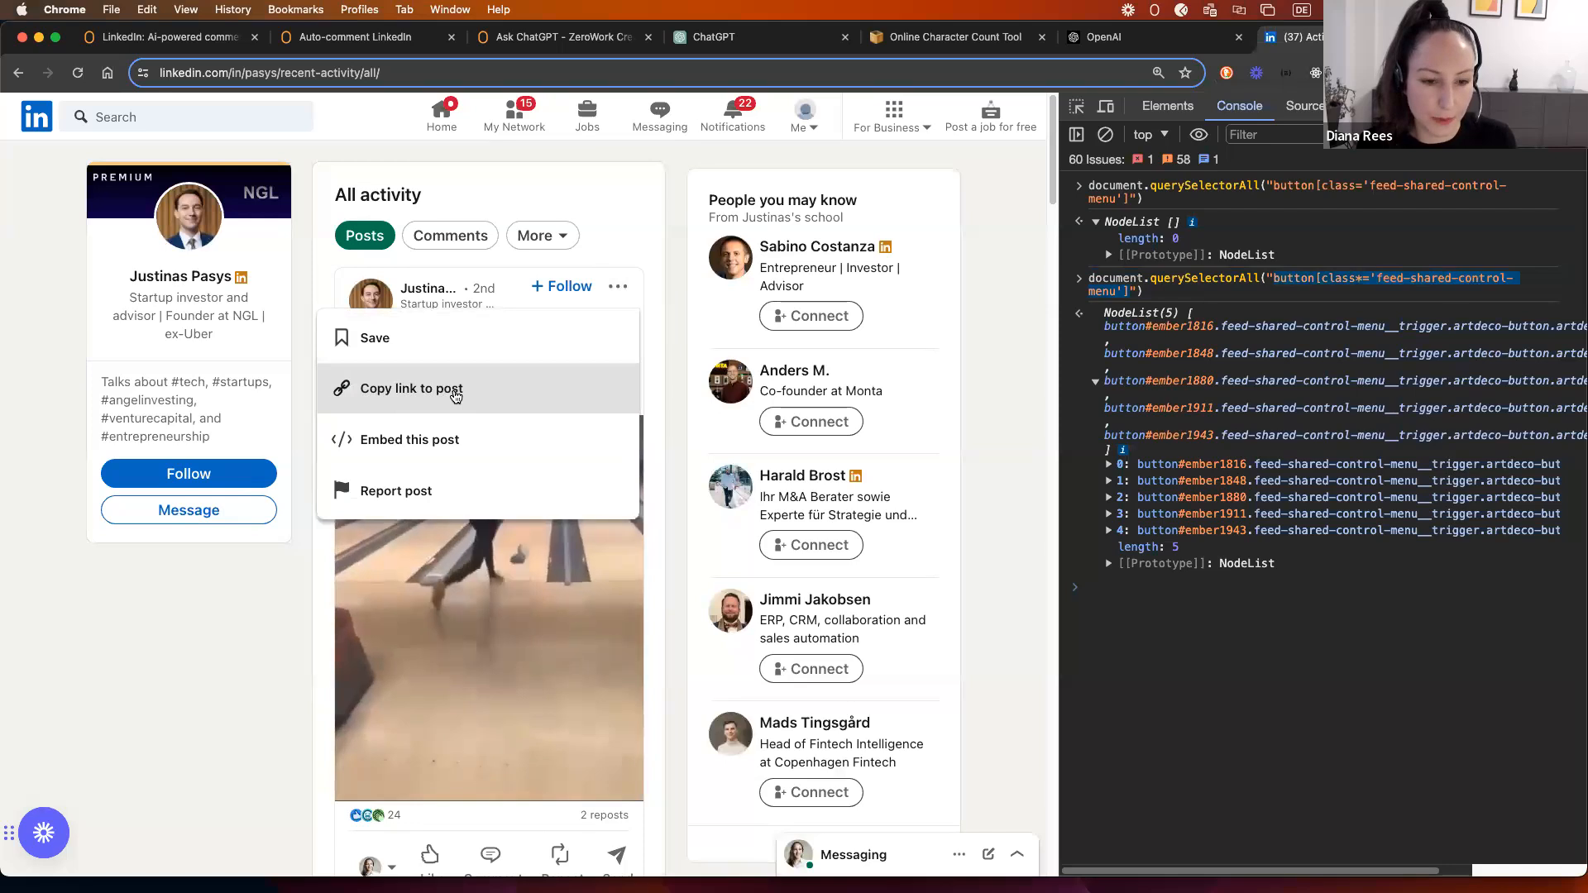
{"action": "left_click", "coordinate": [339, 39]}
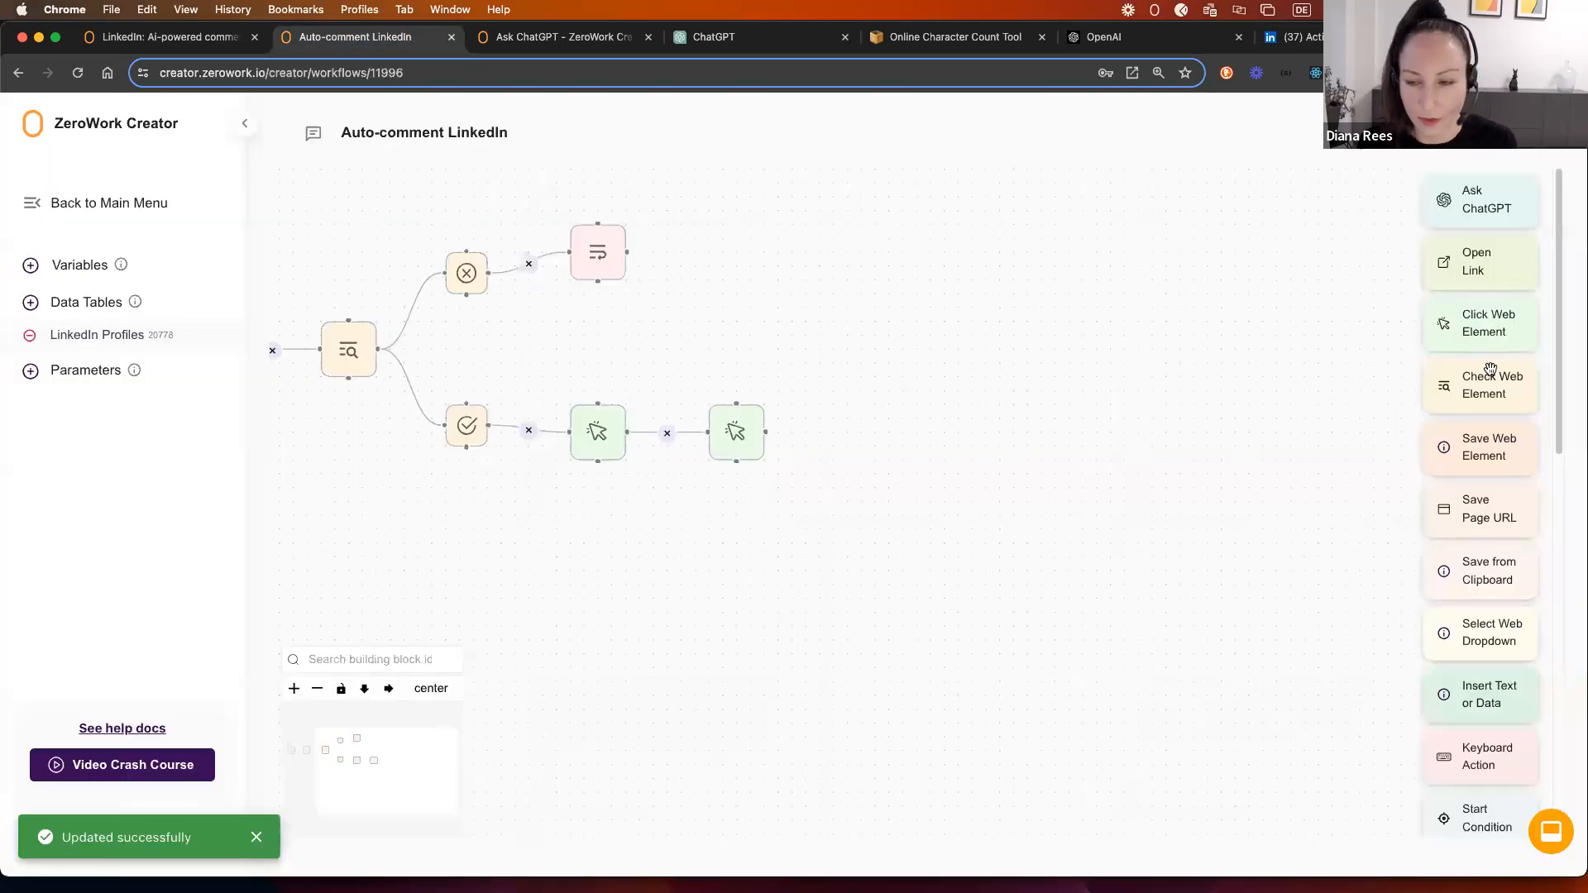
{"action": "left_click_drag", "start_coordinate": [1495, 340], "coordinate": [851, 436]}
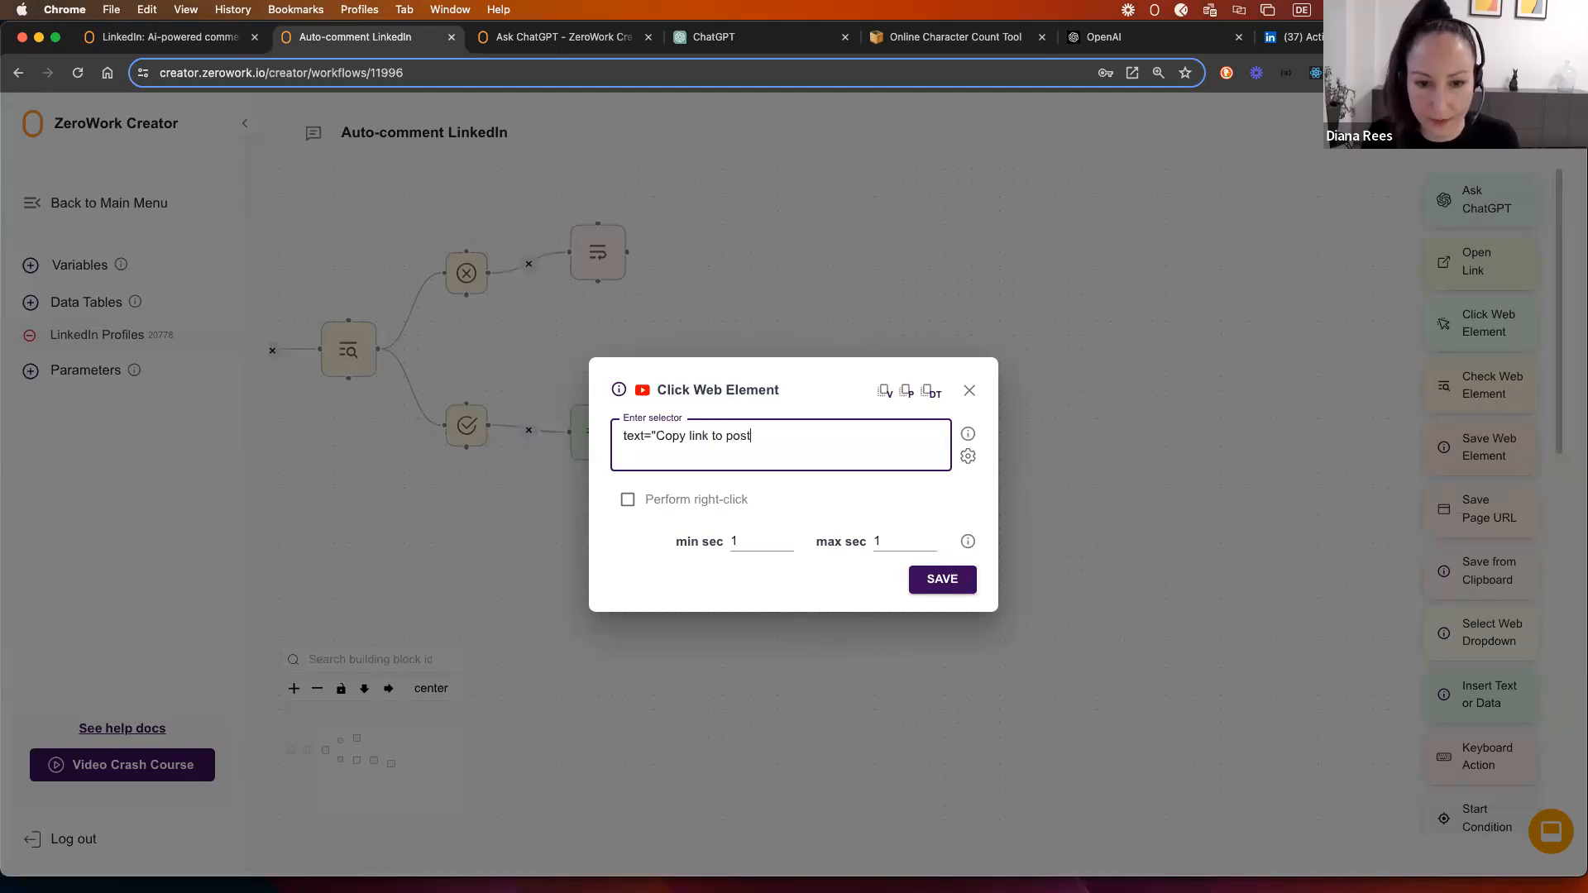
{"action": "double_click", "coordinate": [876, 543]}
{"action": "type", "text": "2"}
{"action": "left_click", "coordinate": [942, 582]}
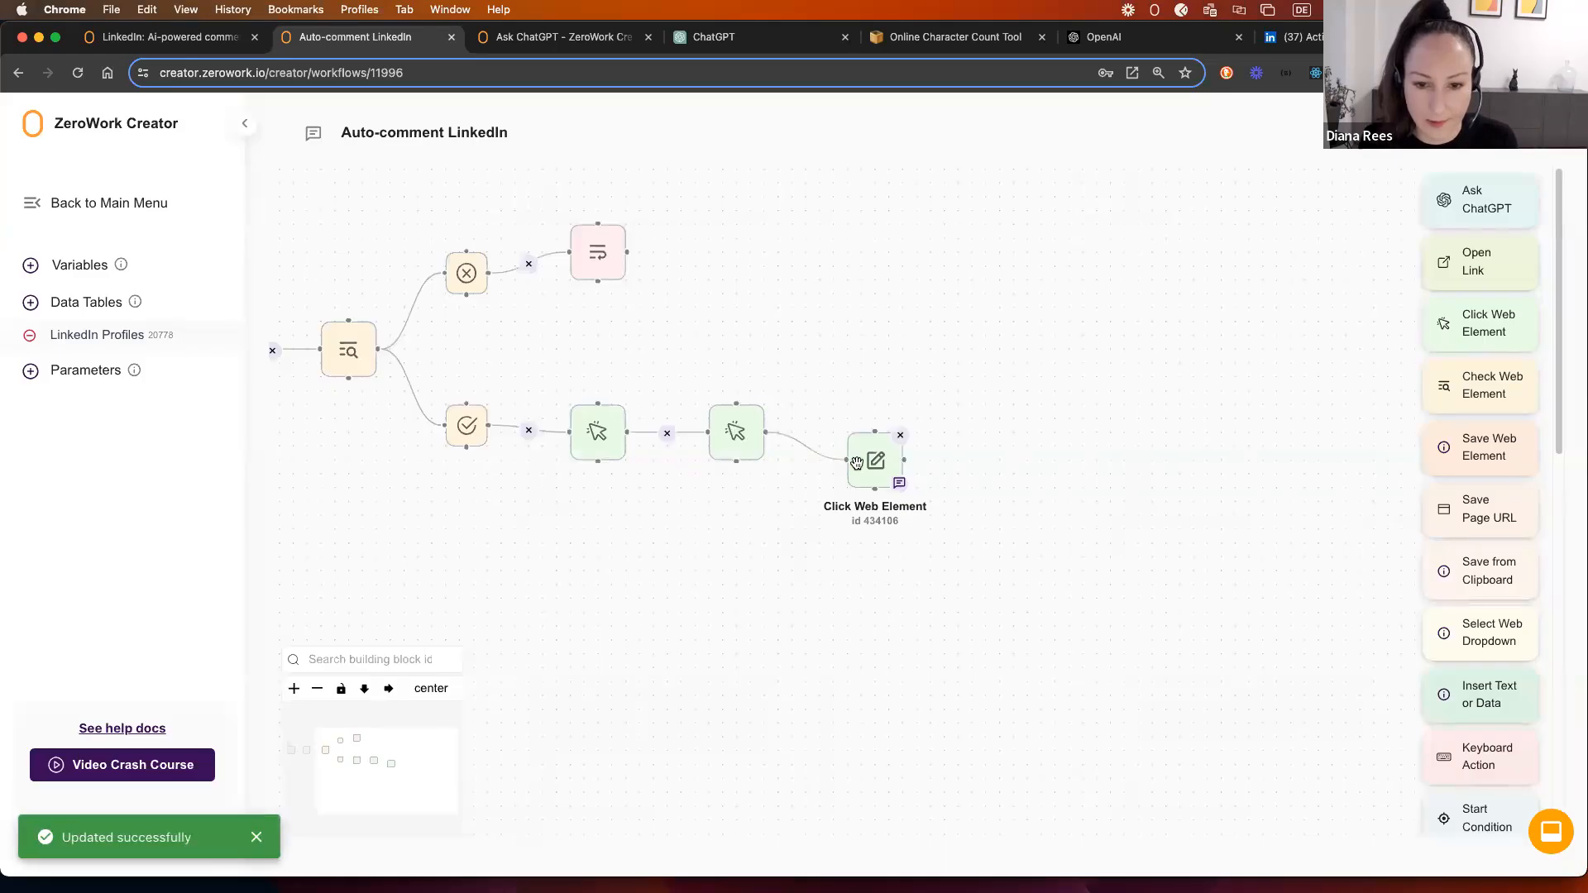
Step: Lay the workflow out horizontally, then copy the first post's link from its LinkedIn menu
{"action": "left_click", "coordinate": [387, 697]}
{"action": "left_click_drag", "start_coordinate": [1185, 563], "coordinate": [814, 583]}
{"action": "scroll", "coordinate": [860, 581], "scroll_direction": "down", "scroll_amount": 4}
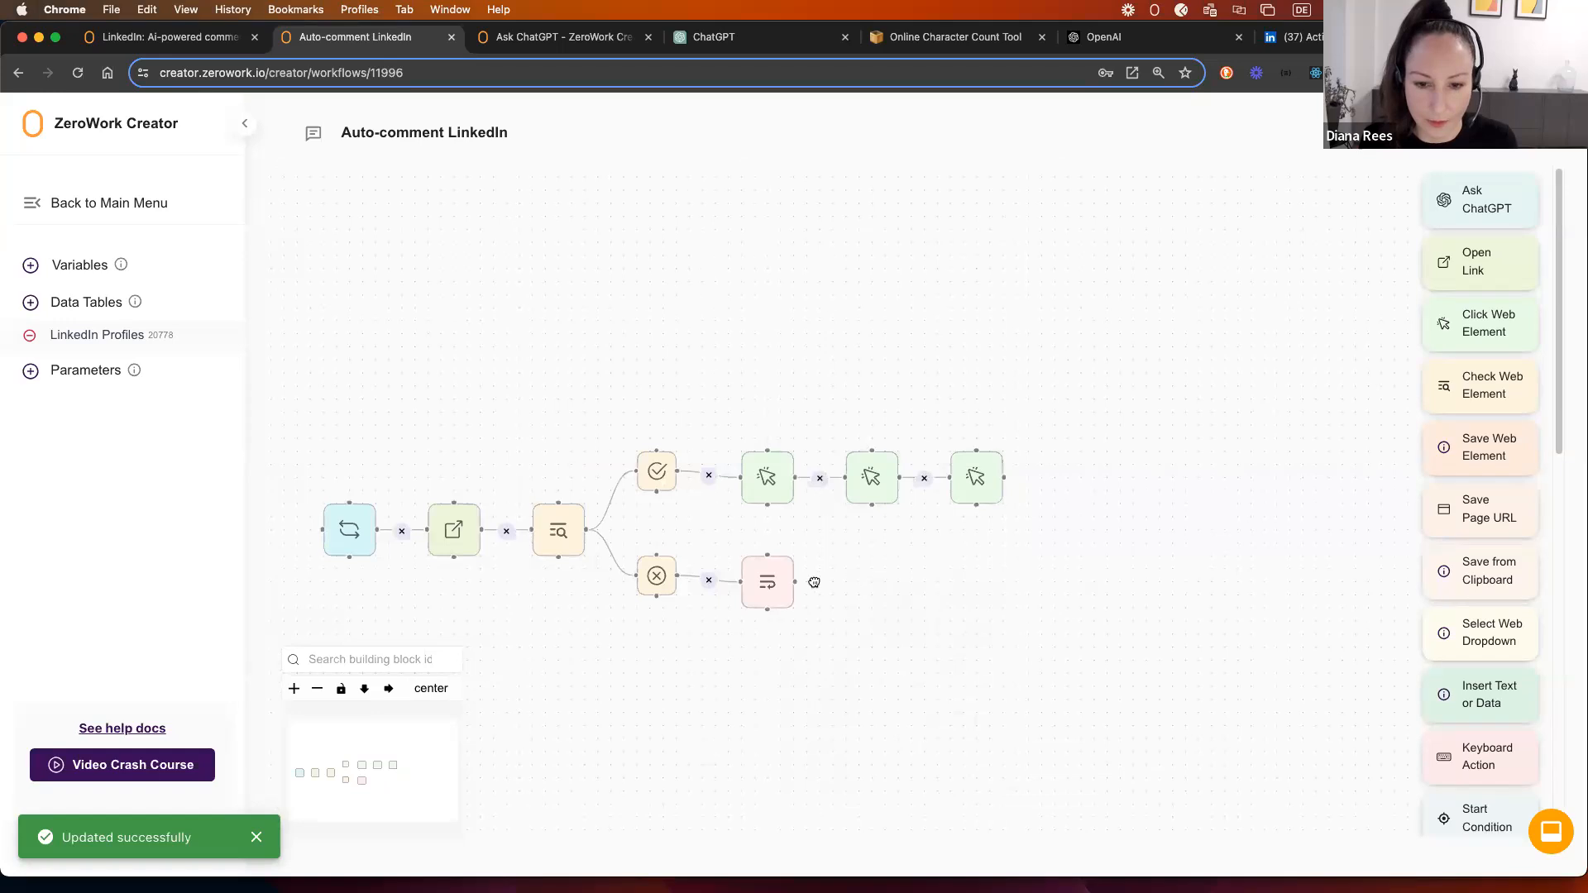
{"action": "left_click", "coordinate": [1294, 37]}
{"action": "left_click", "coordinate": [619, 286]}
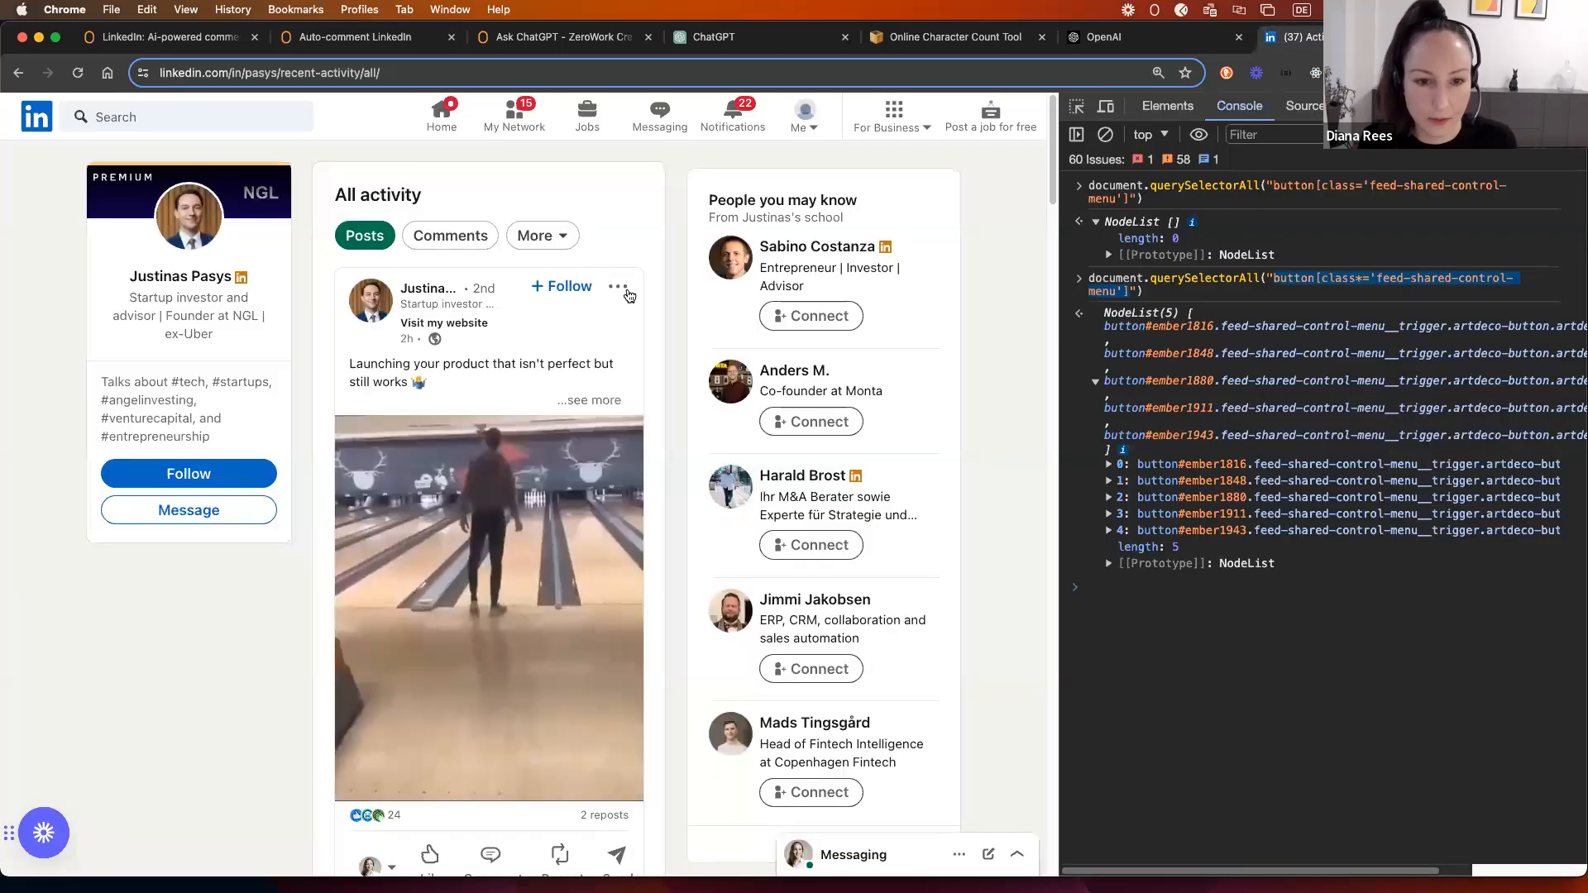
{"action": "left_click", "coordinate": [629, 286]}
{"action": "left_click", "coordinate": [452, 390]}
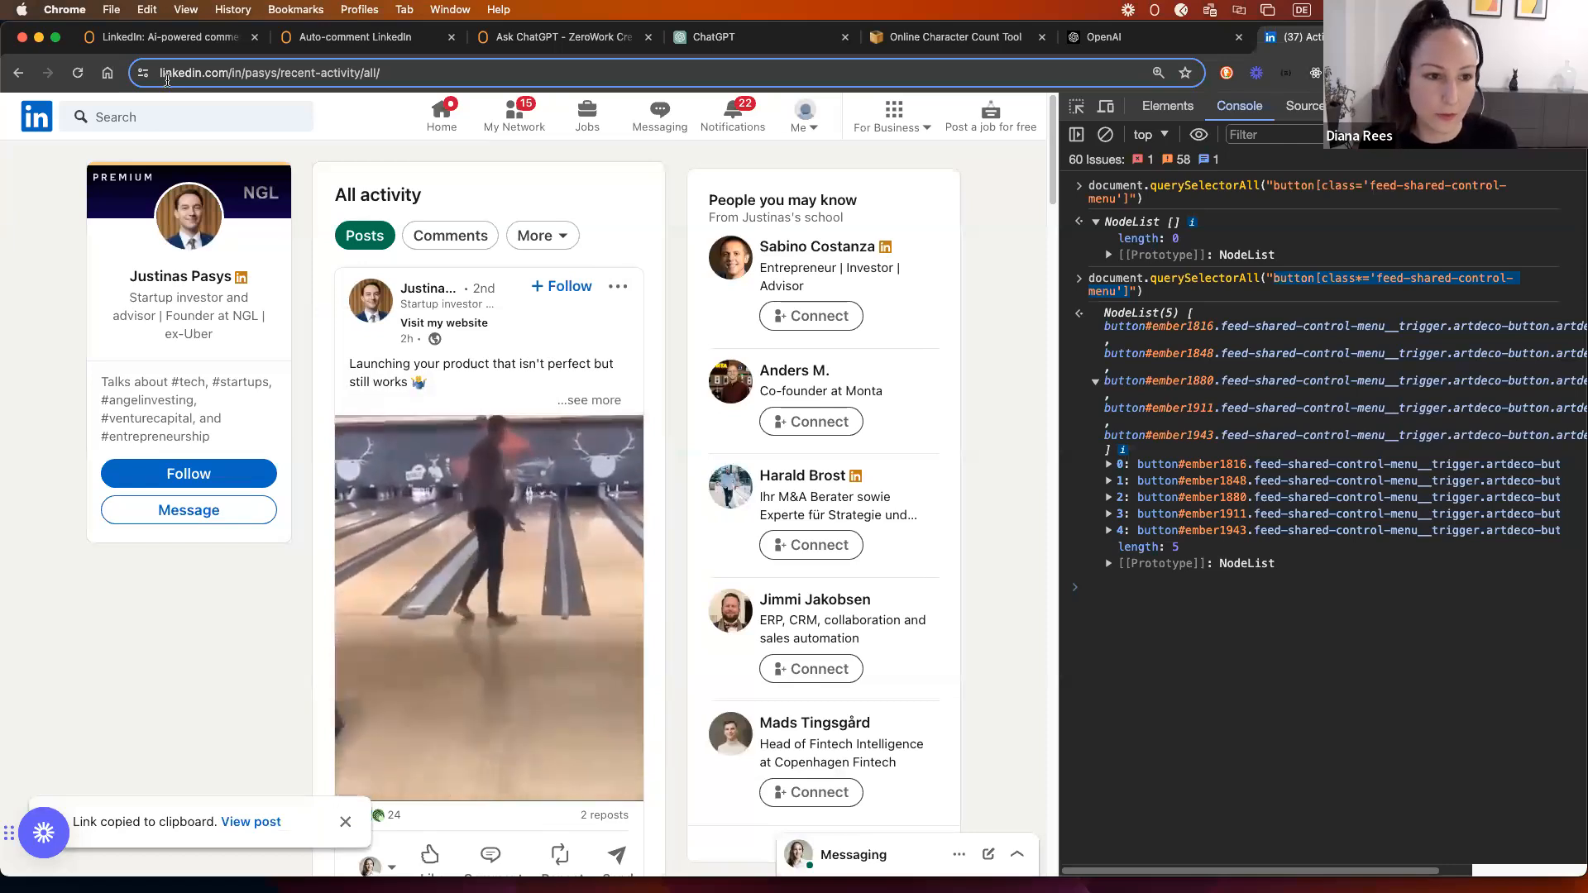
{"action": "left_click", "coordinate": [389, 39]}
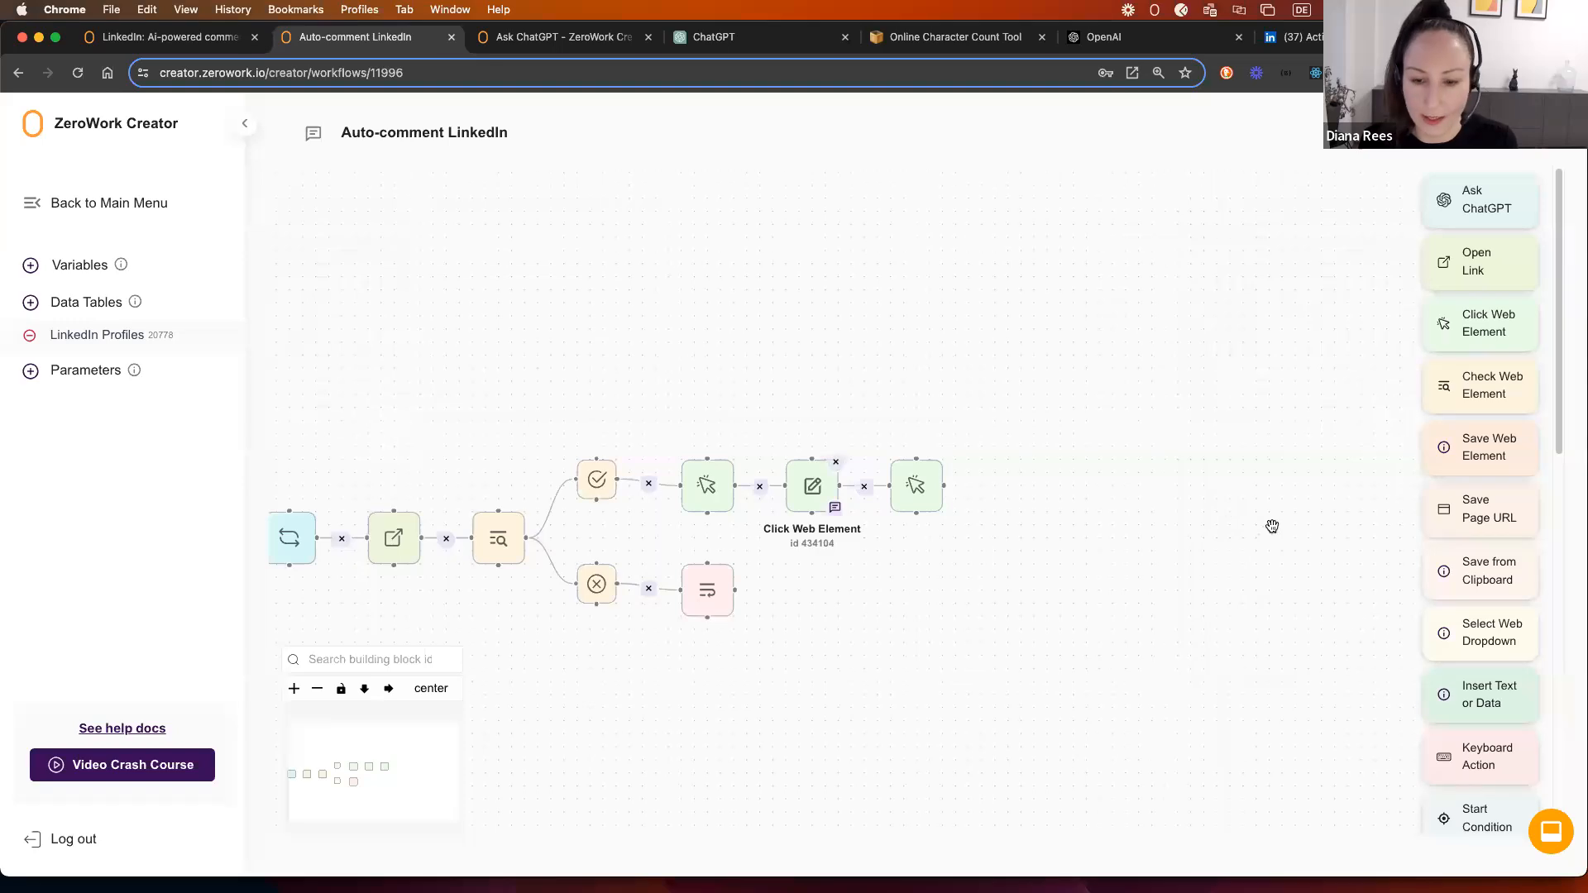
Step: Create the workflow variable 'Current post link', then reopen the LinkedIn Profiles data table
{"action": "left_click_drag", "start_coordinate": [1223, 512], "coordinate": [1056, 489]}
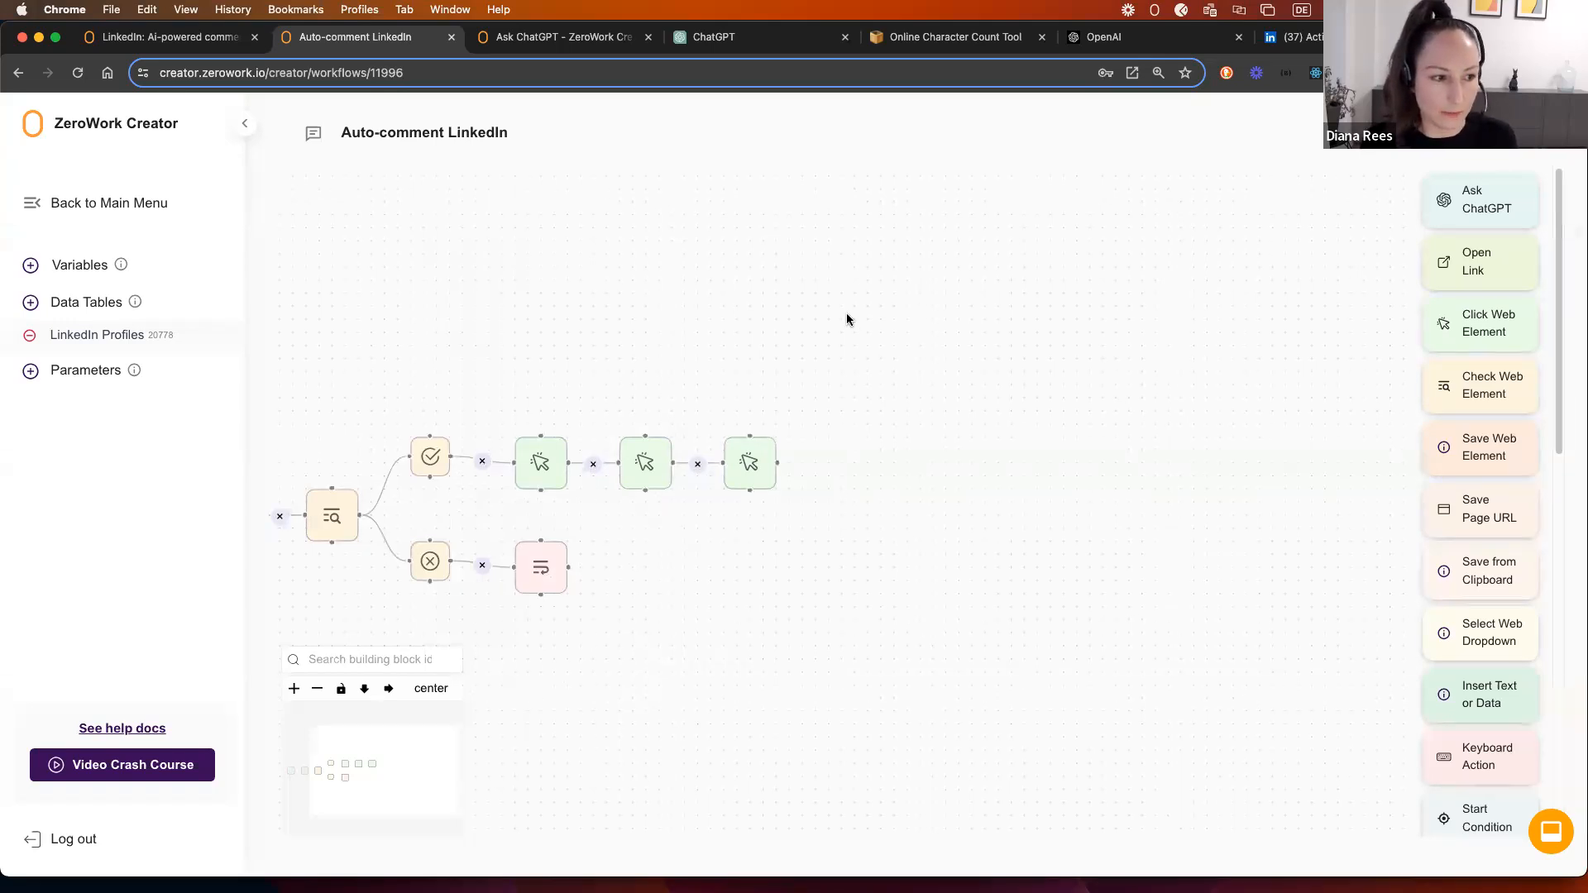
{"action": "left_click", "coordinate": [71, 265]}
{"action": "left_click", "coordinate": [564, 493]}
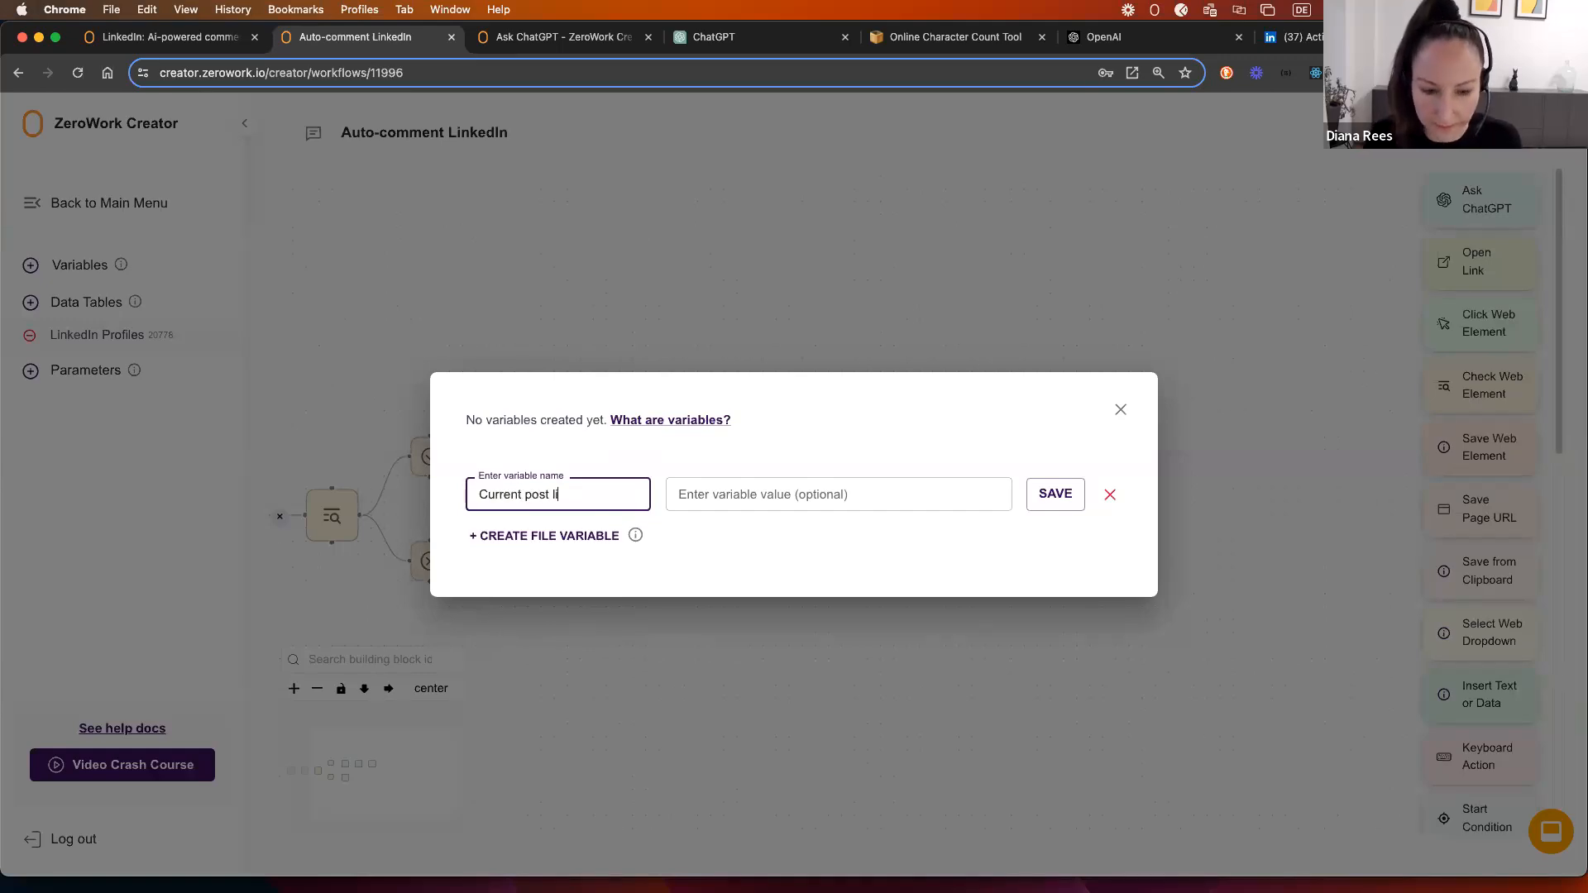
{"action": "left_click", "coordinate": [1067, 496]}
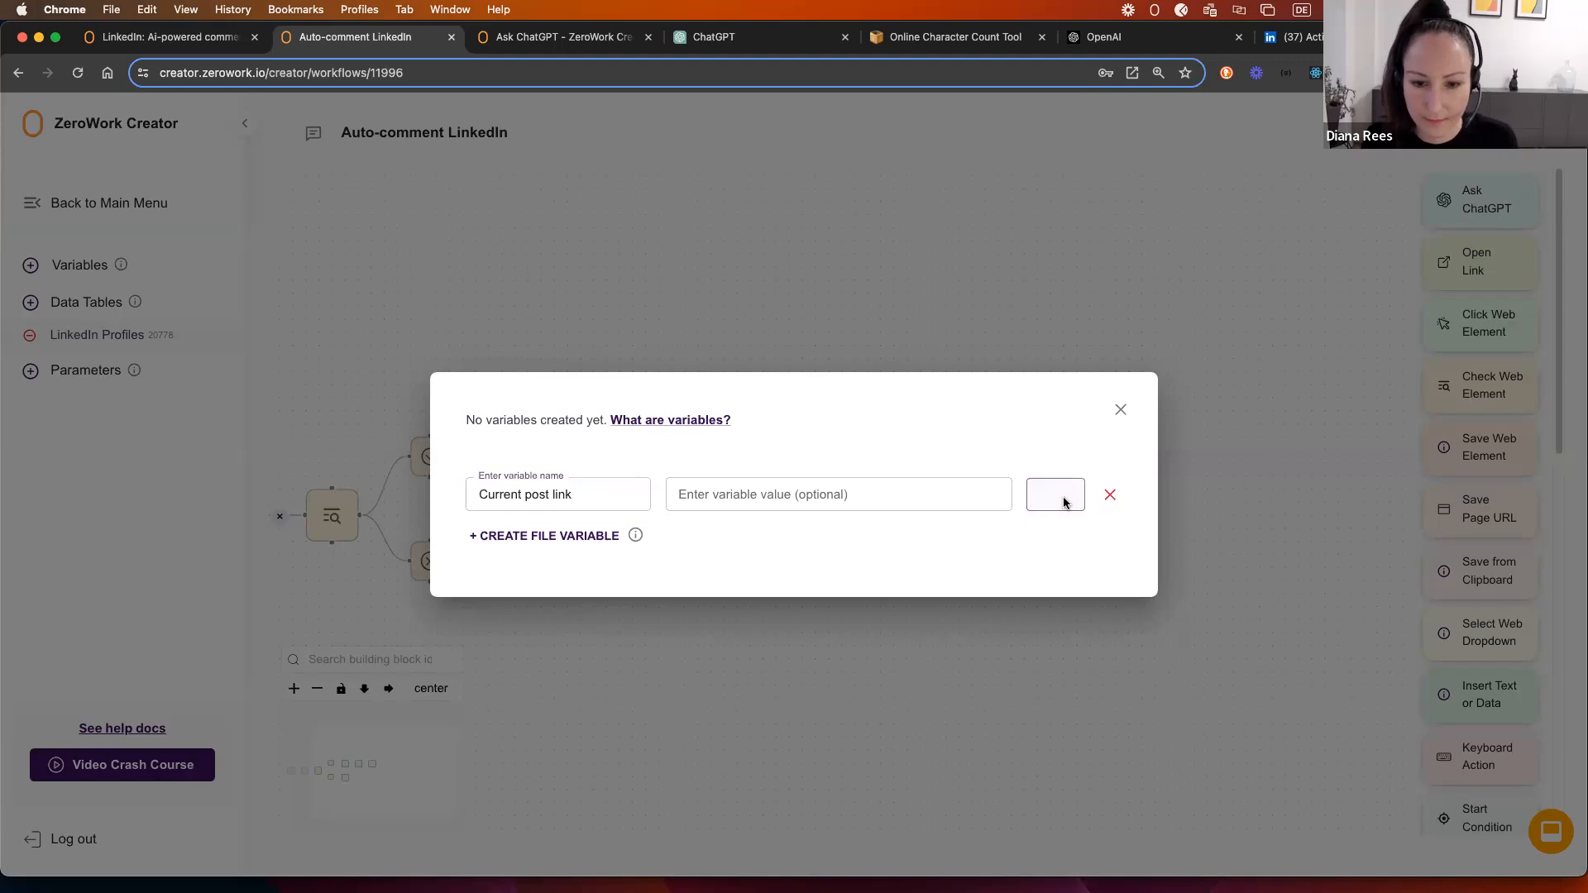
{"action": "left_click", "coordinate": [1122, 398]}
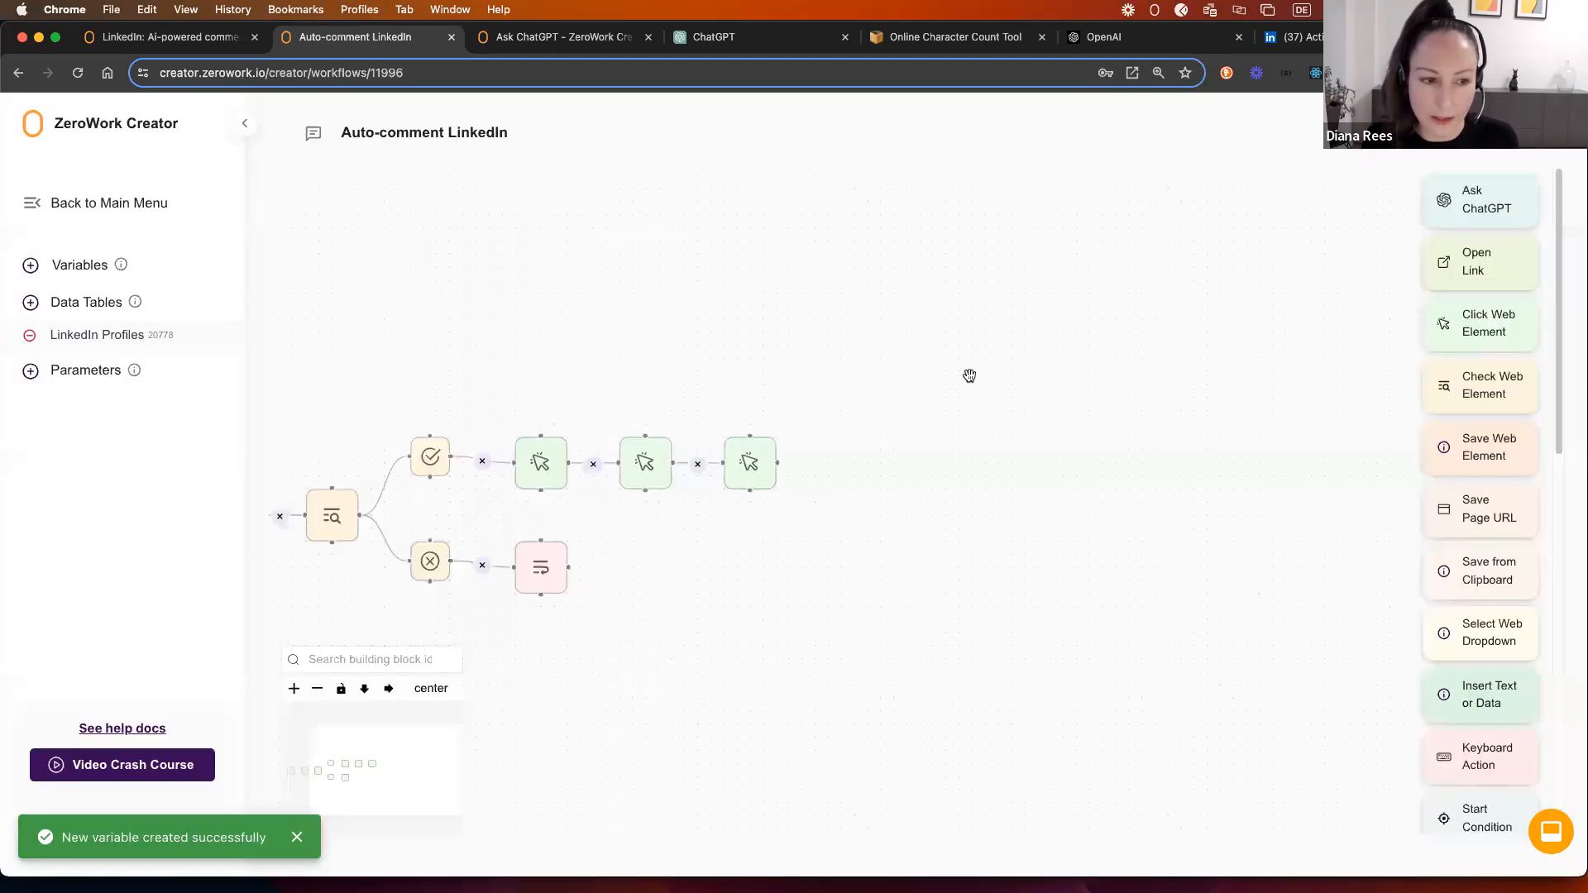
{"action": "left_click", "coordinate": [116, 336]}
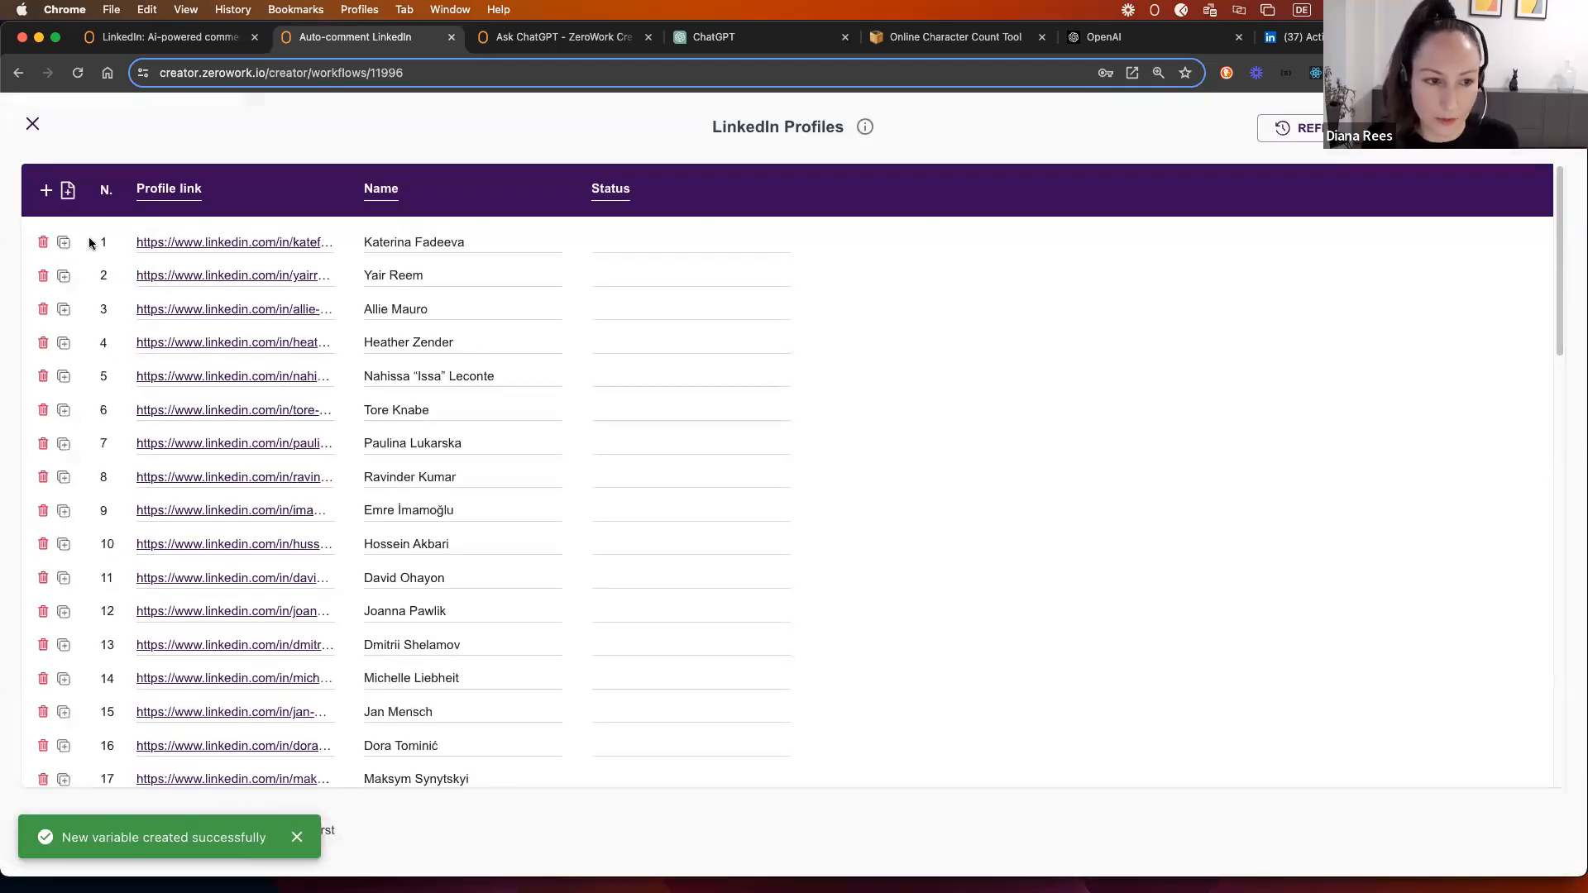
Step: Add a 'Last used post link' column, move it after Status, and close the table
{"action": "left_click", "coordinate": [47, 190]}
{"action": "left_click", "coordinate": [146, 192]}
{"action": "key", "text": "super+a"}
{"action": "type", "text": "Last used"}
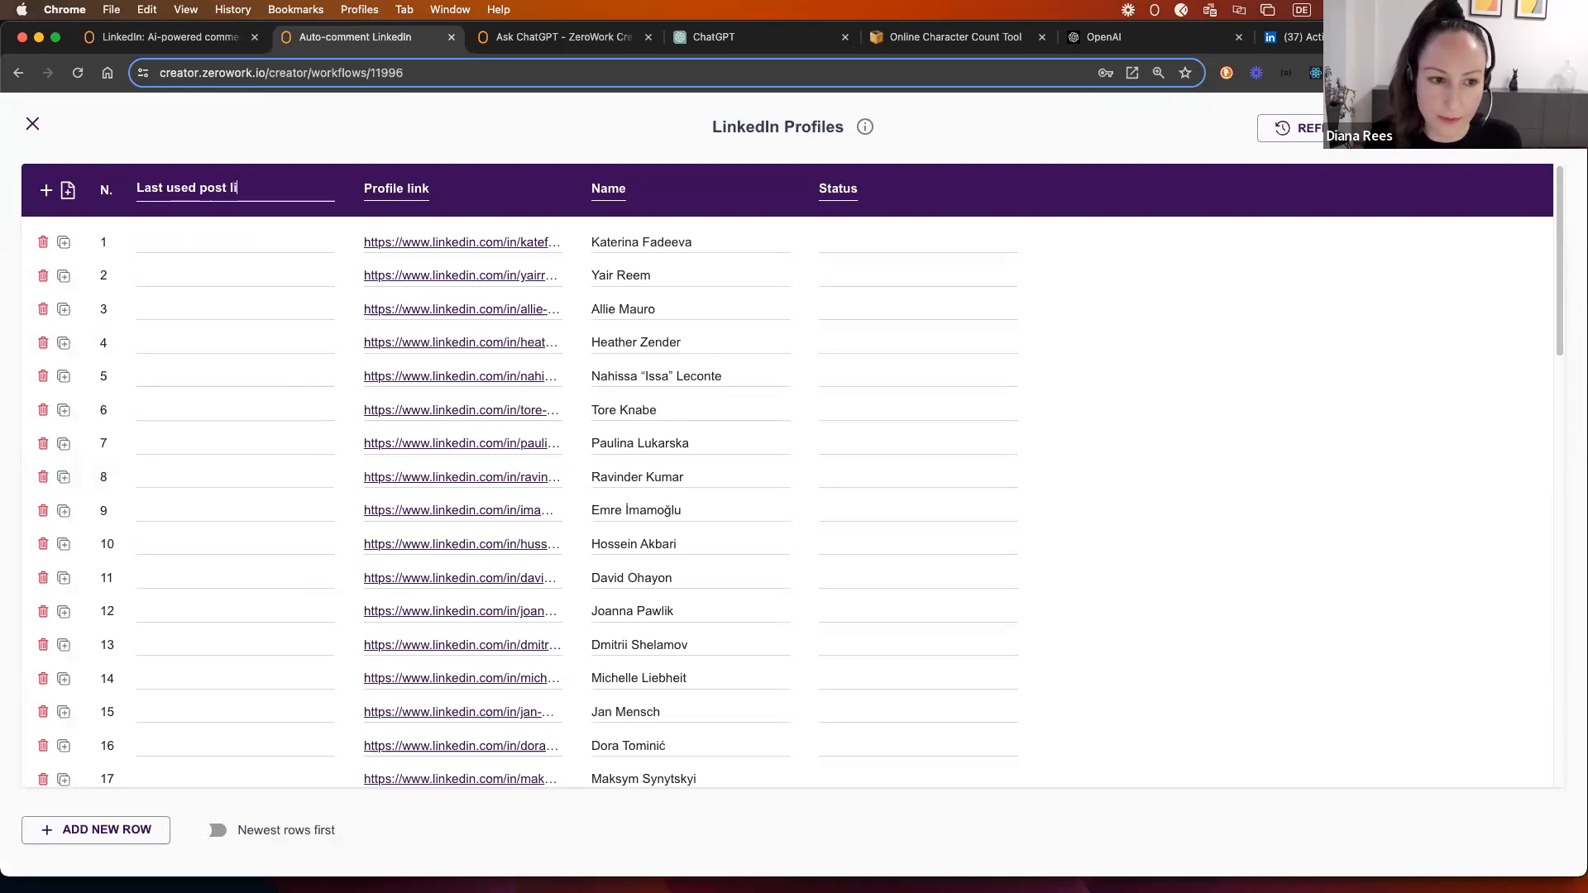
{"action": "type", "text": " post link"}
{"action": "left_click", "coordinate": [206, 148]}
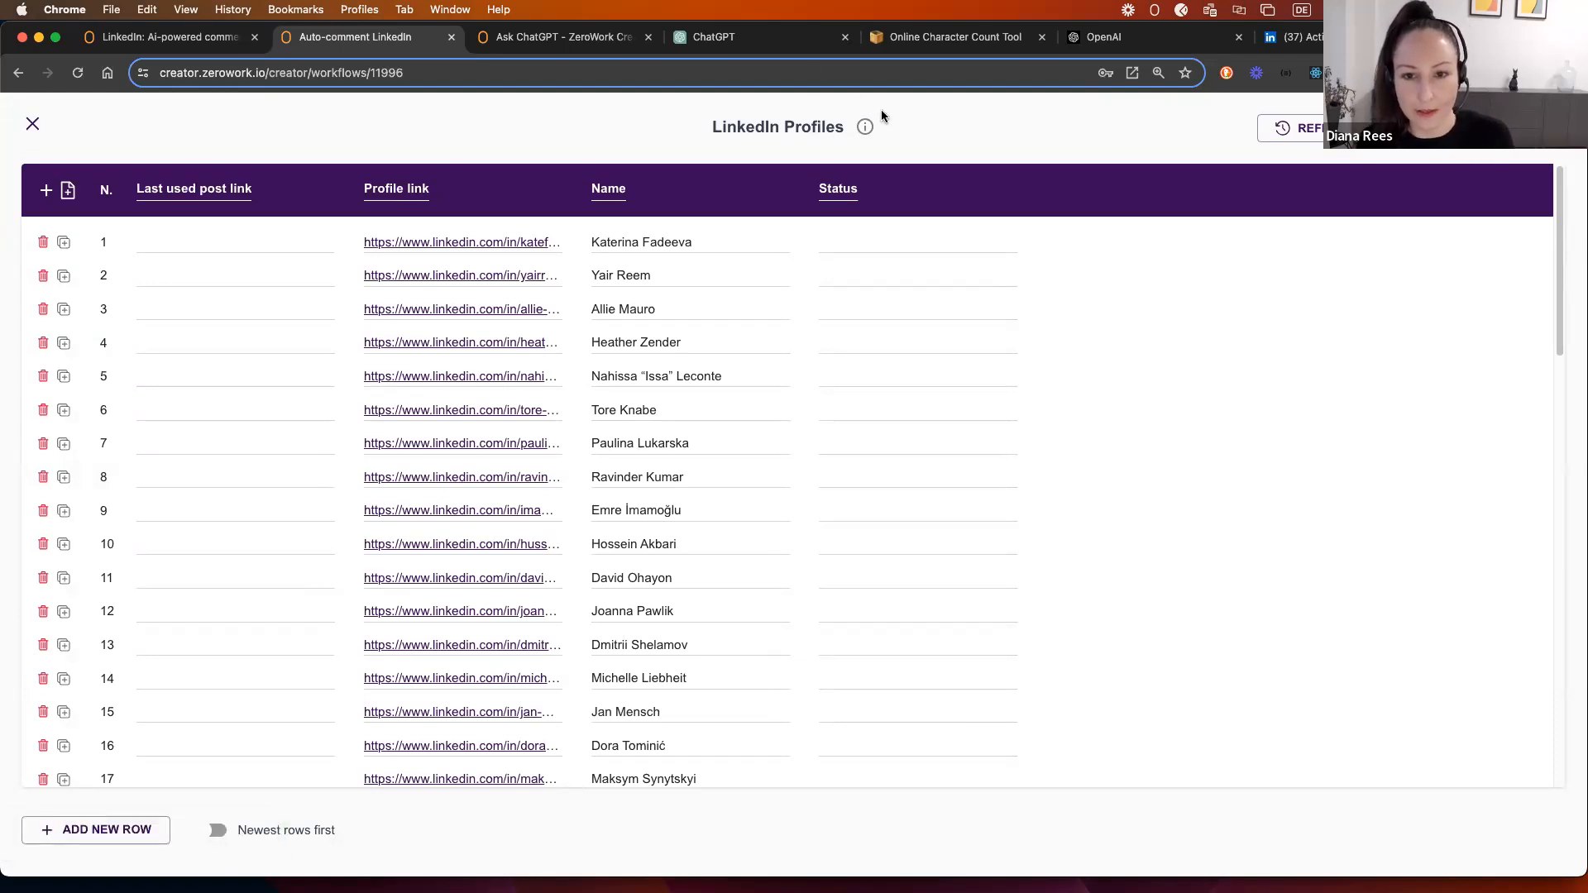
{"action": "left_click_drag", "start_coordinate": [177, 205], "coordinate": [911, 203]}
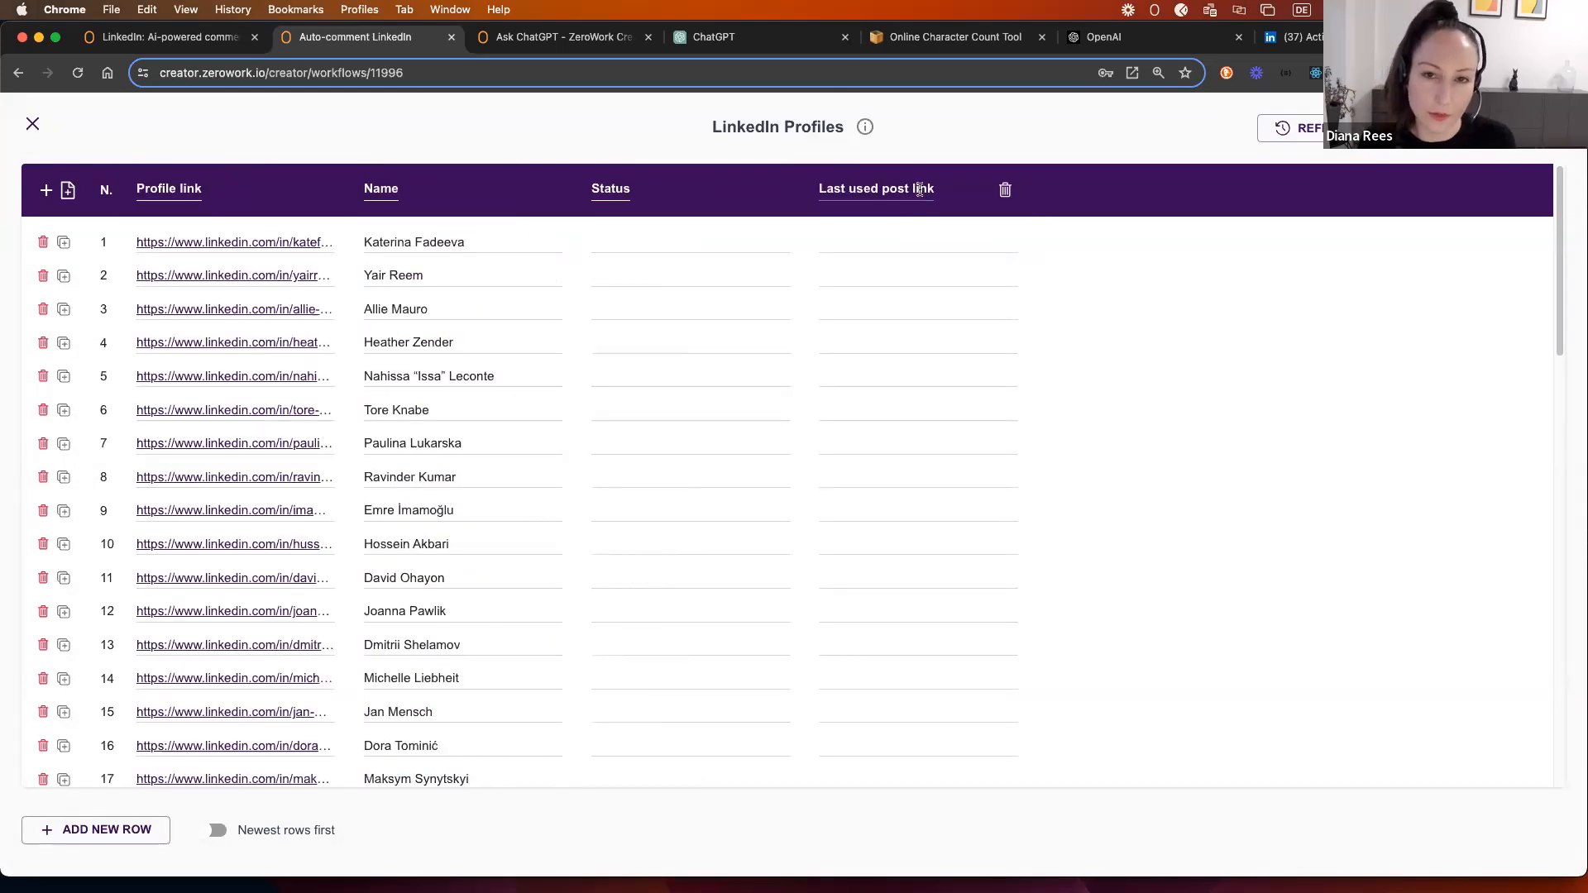
{"action": "left_click", "coordinate": [33, 123]}
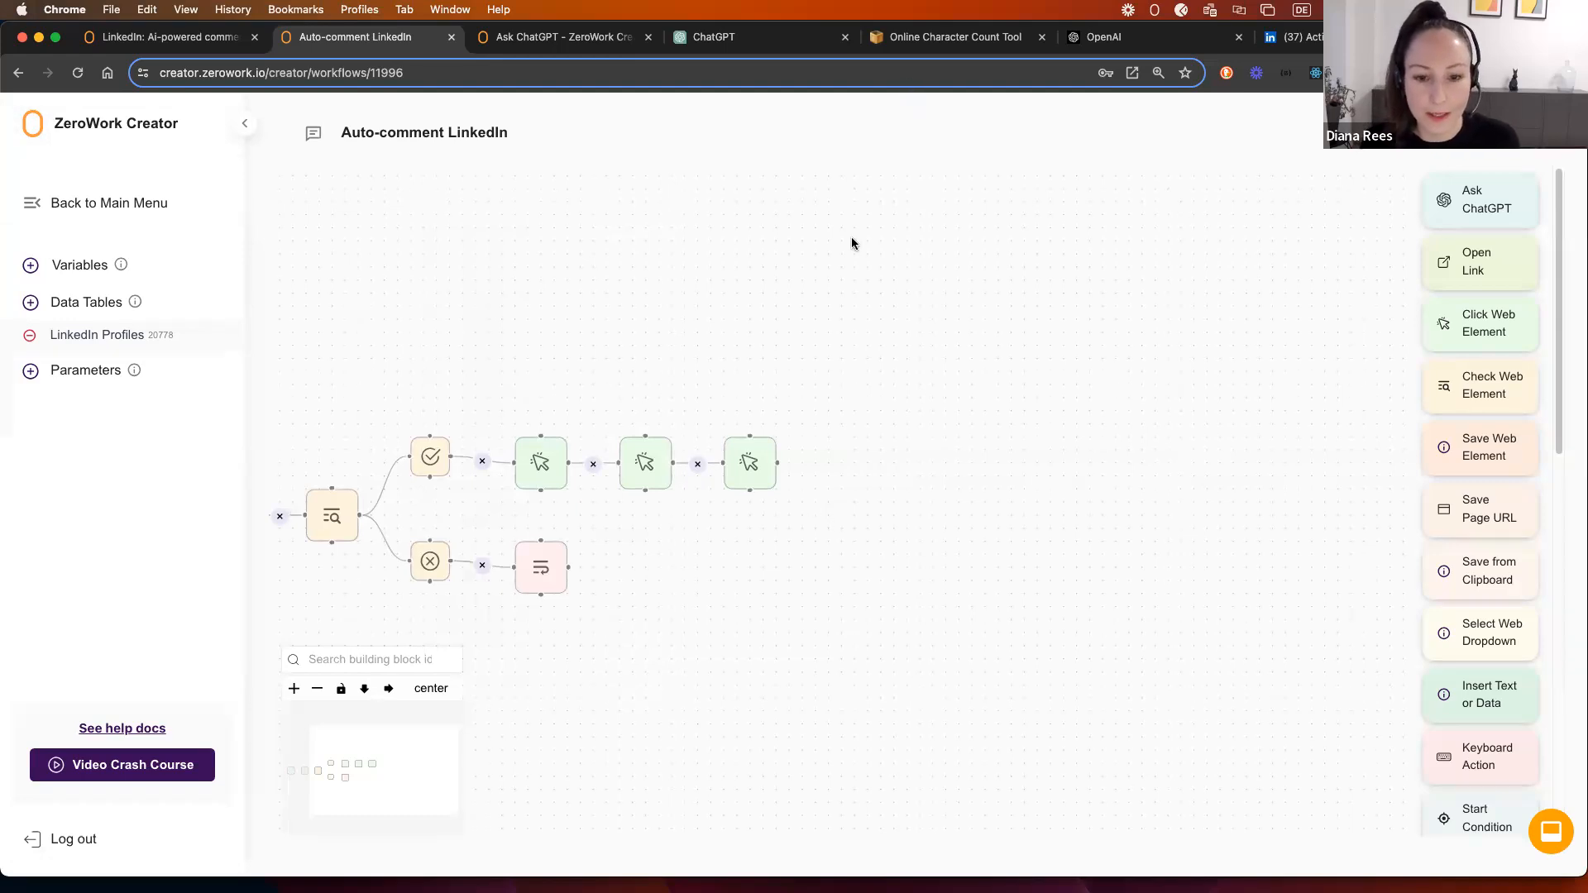
Step: Scroll to the last Click Web Element step and check its settings
{"action": "scroll", "coordinate": [880, 430], "scroll_direction": "down", "scroll_amount": 2}
{"action": "scroll", "coordinate": [1433, 513], "scroll_direction": "down", "scroll_amount": 1}
{"action": "scroll", "coordinate": [1433, 512], "scroll_direction": "down", "scroll_amount": 3}
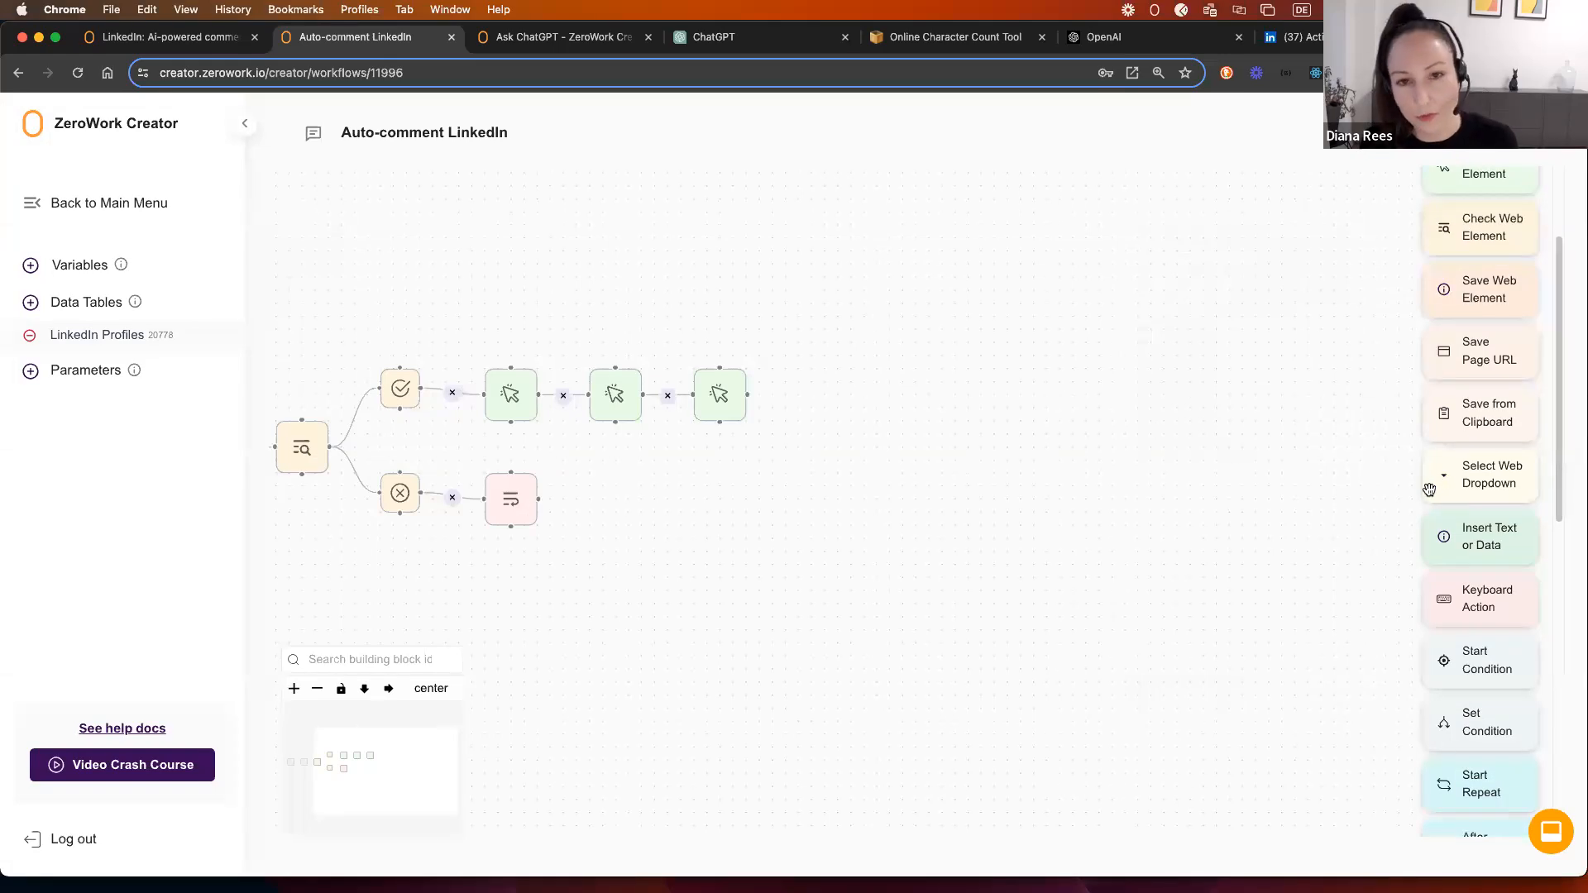
{"action": "double_click", "coordinate": [722, 400]}
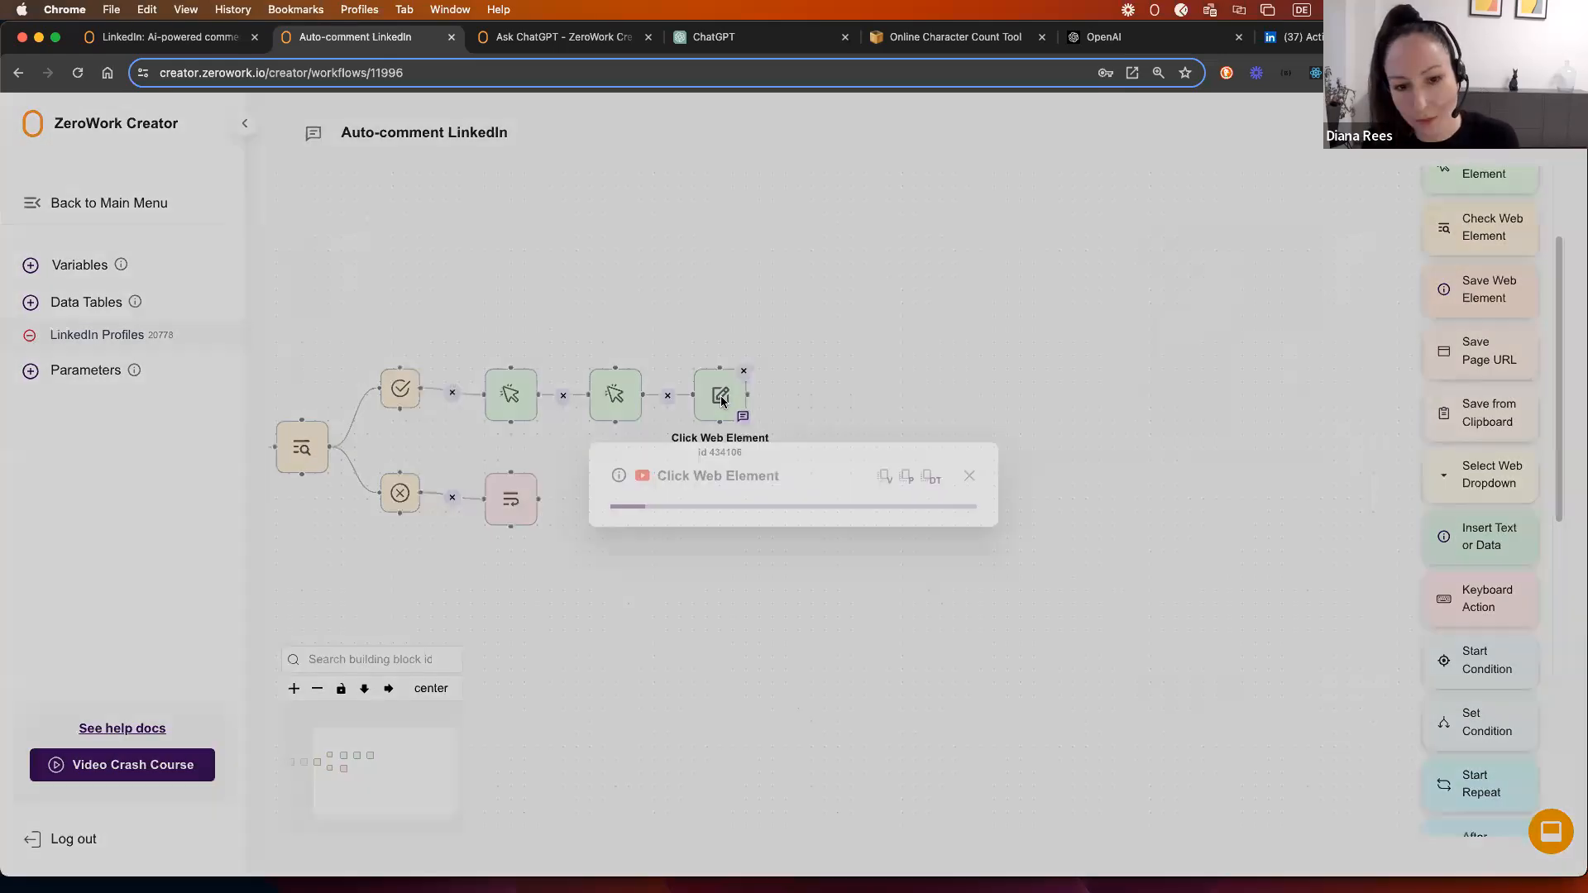
{"action": "left_click", "coordinate": [970, 389]}
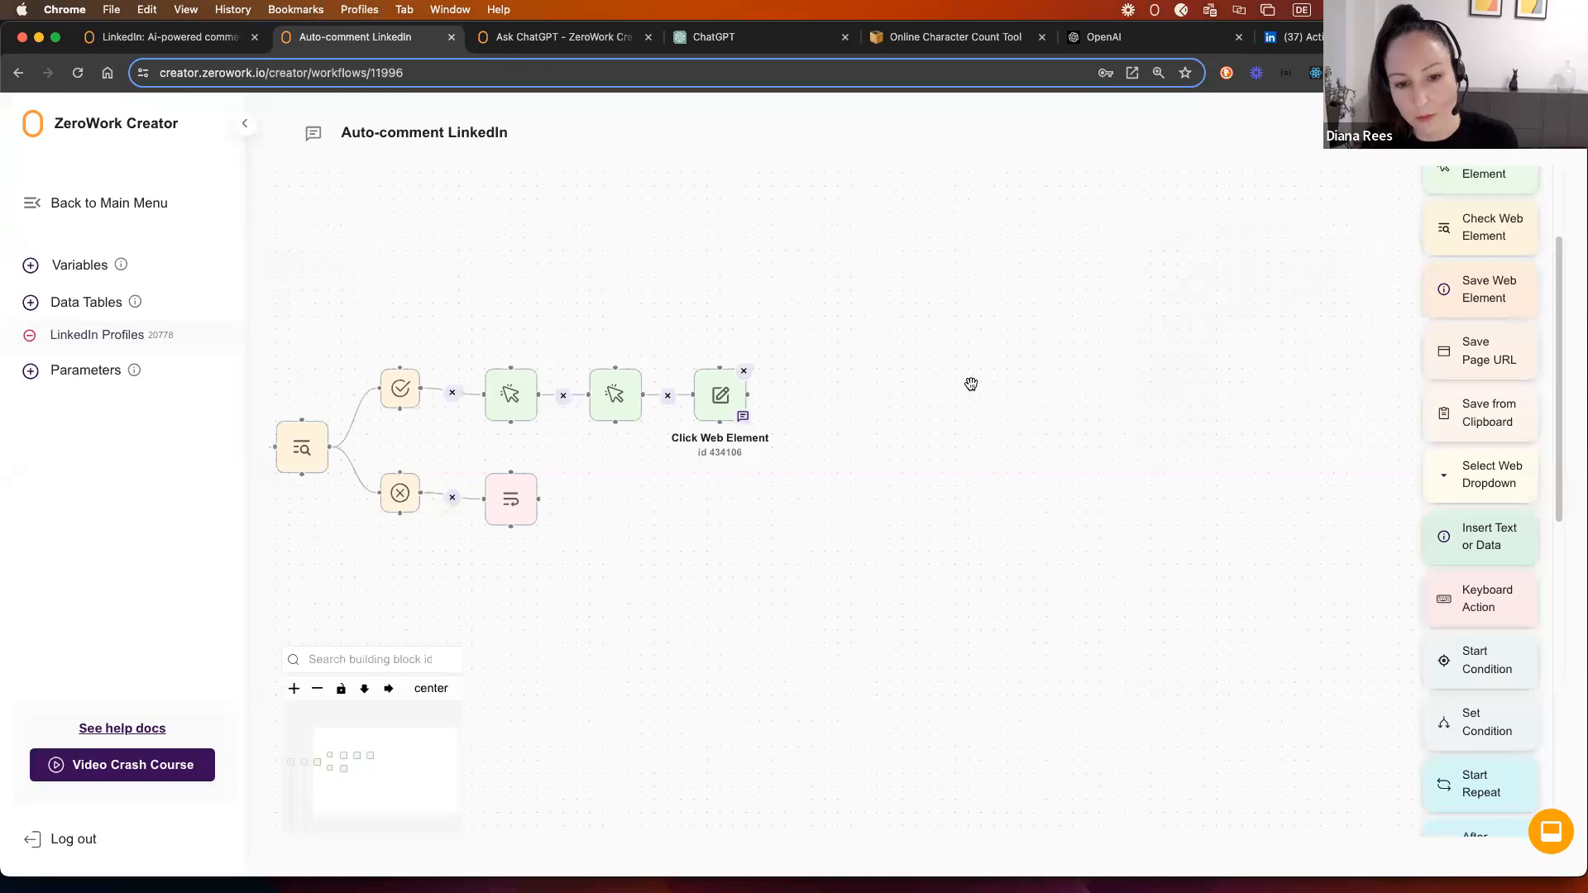
Step: Add a Save from Clipboard step storing into Current post link, chained after the last click
{"action": "left_click_drag", "start_coordinate": [1481, 418], "coordinate": [835, 413]}
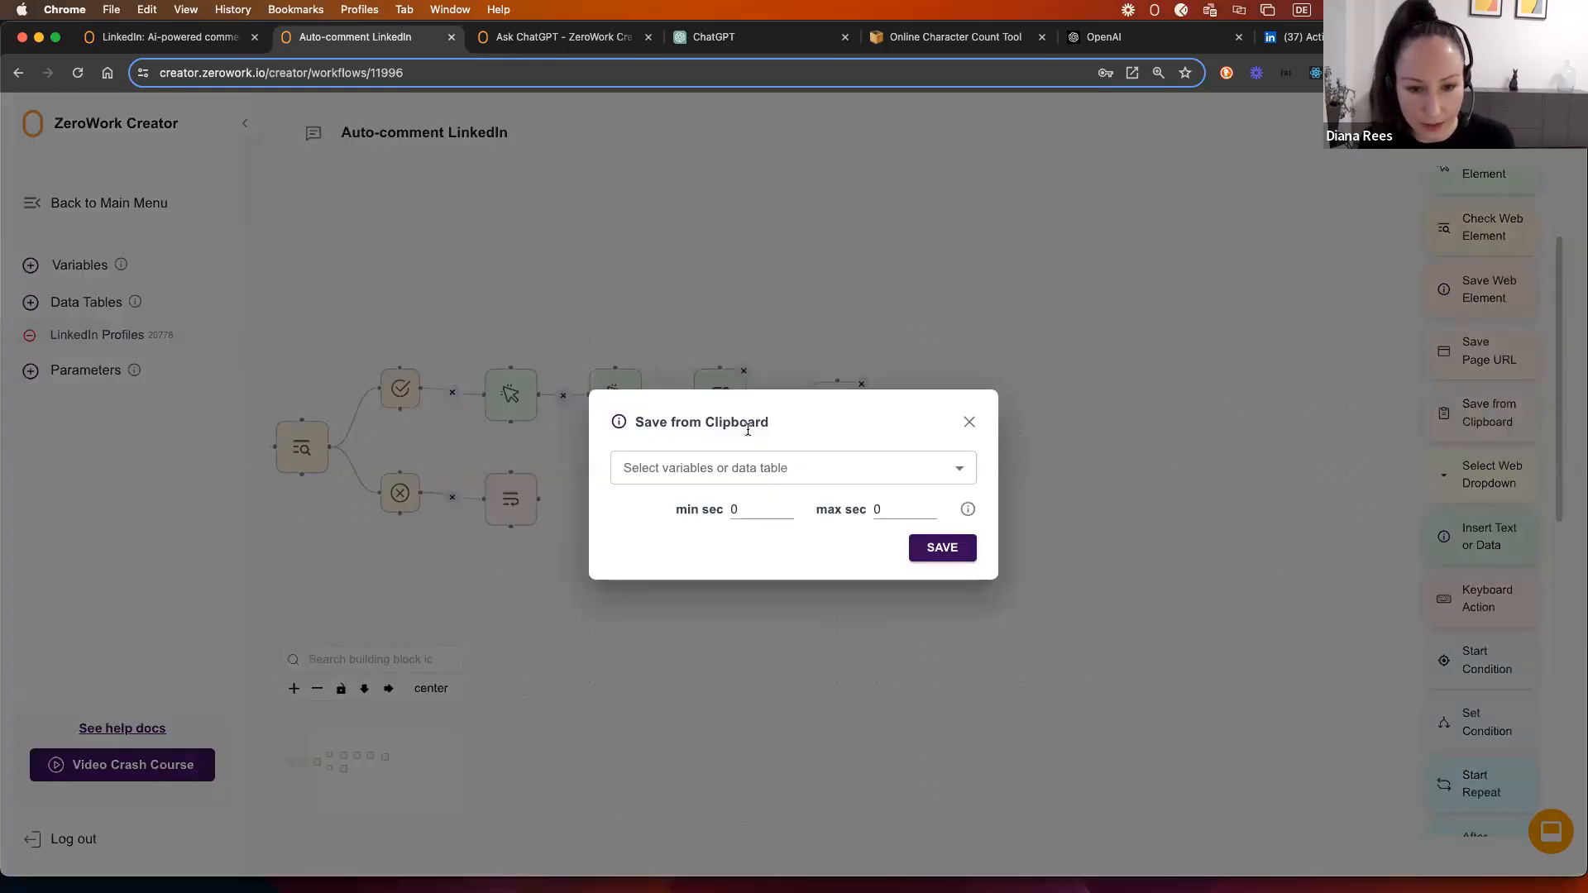
{"action": "left_click", "coordinate": [742, 471]}
{"action": "left_click", "coordinate": [678, 520]}
{"action": "left_click", "coordinate": [684, 486]}
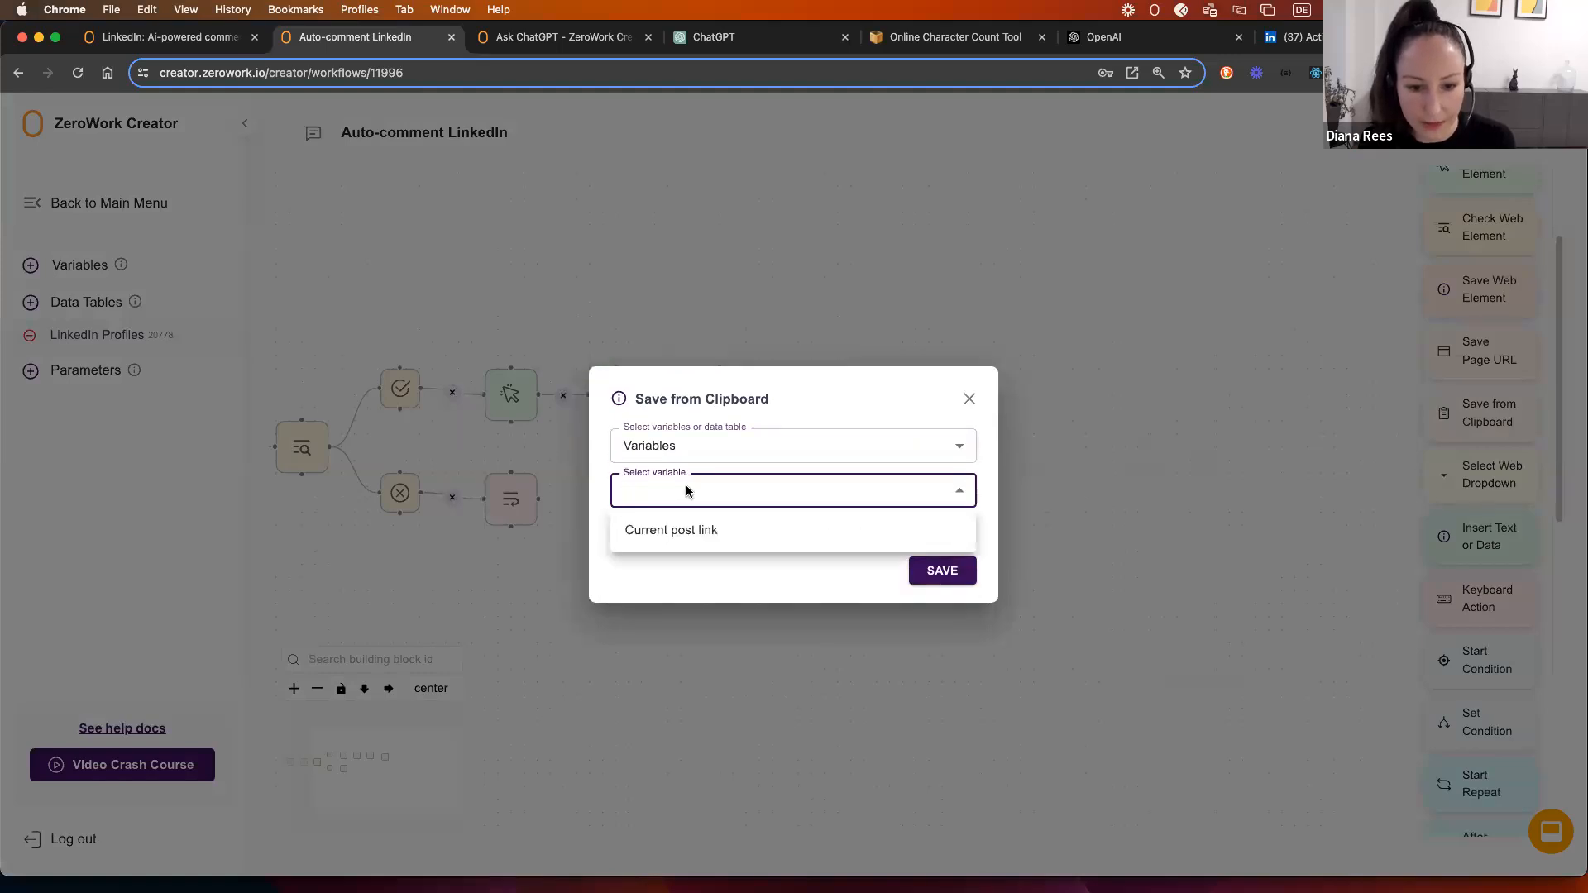
{"action": "left_click", "coordinate": [687, 532]}
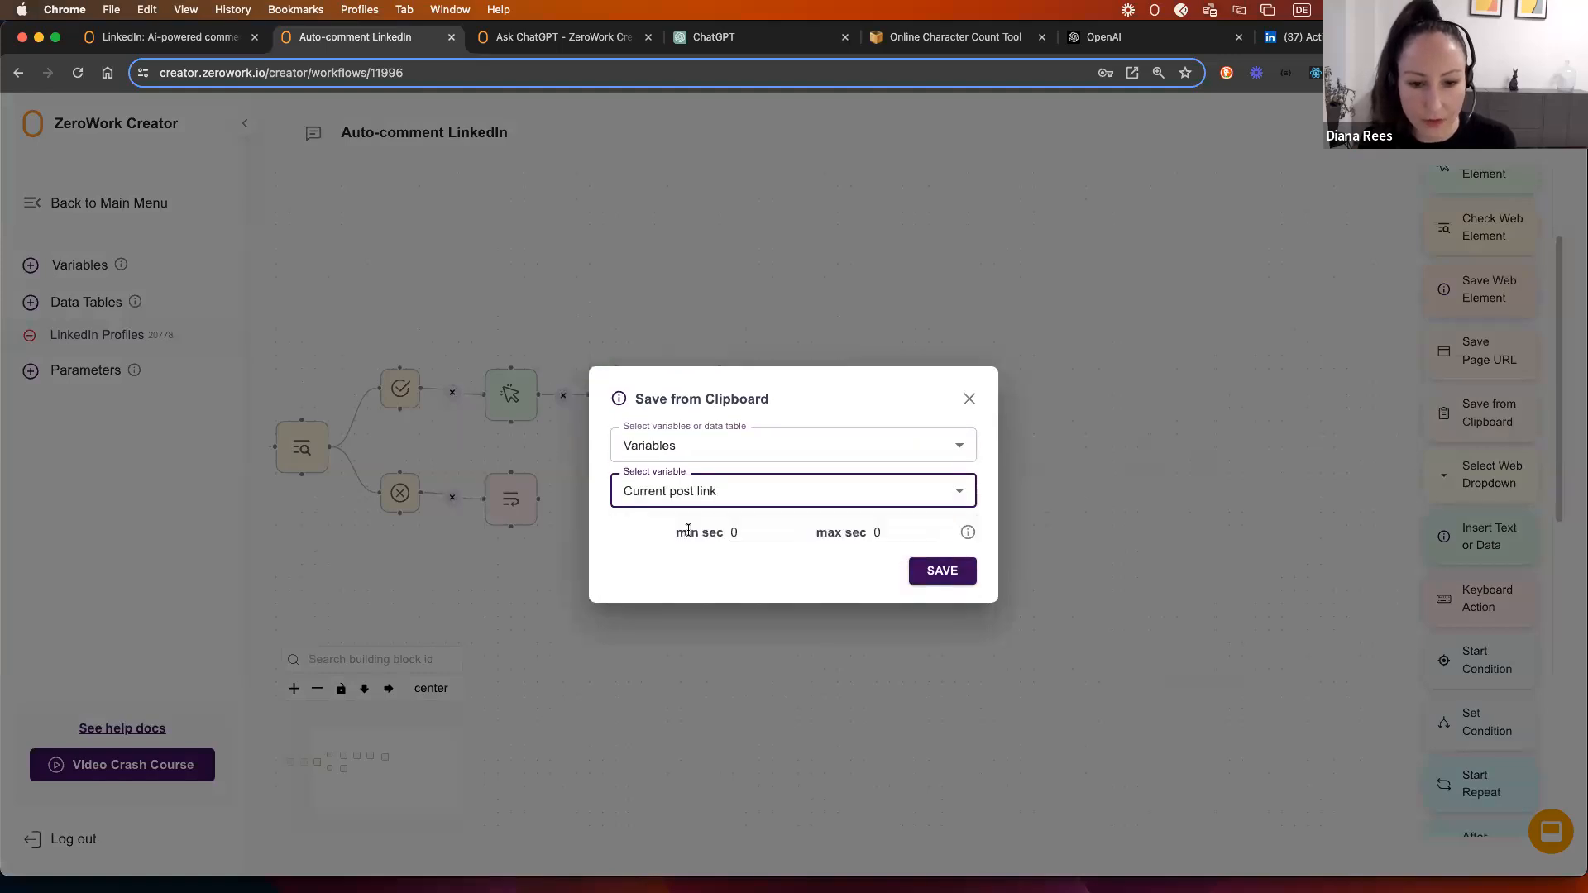
{"action": "left_click", "coordinate": [942, 570]}
{"action": "left_click_drag", "start_coordinate": [747, 396], "coordinate": [824, 374]}
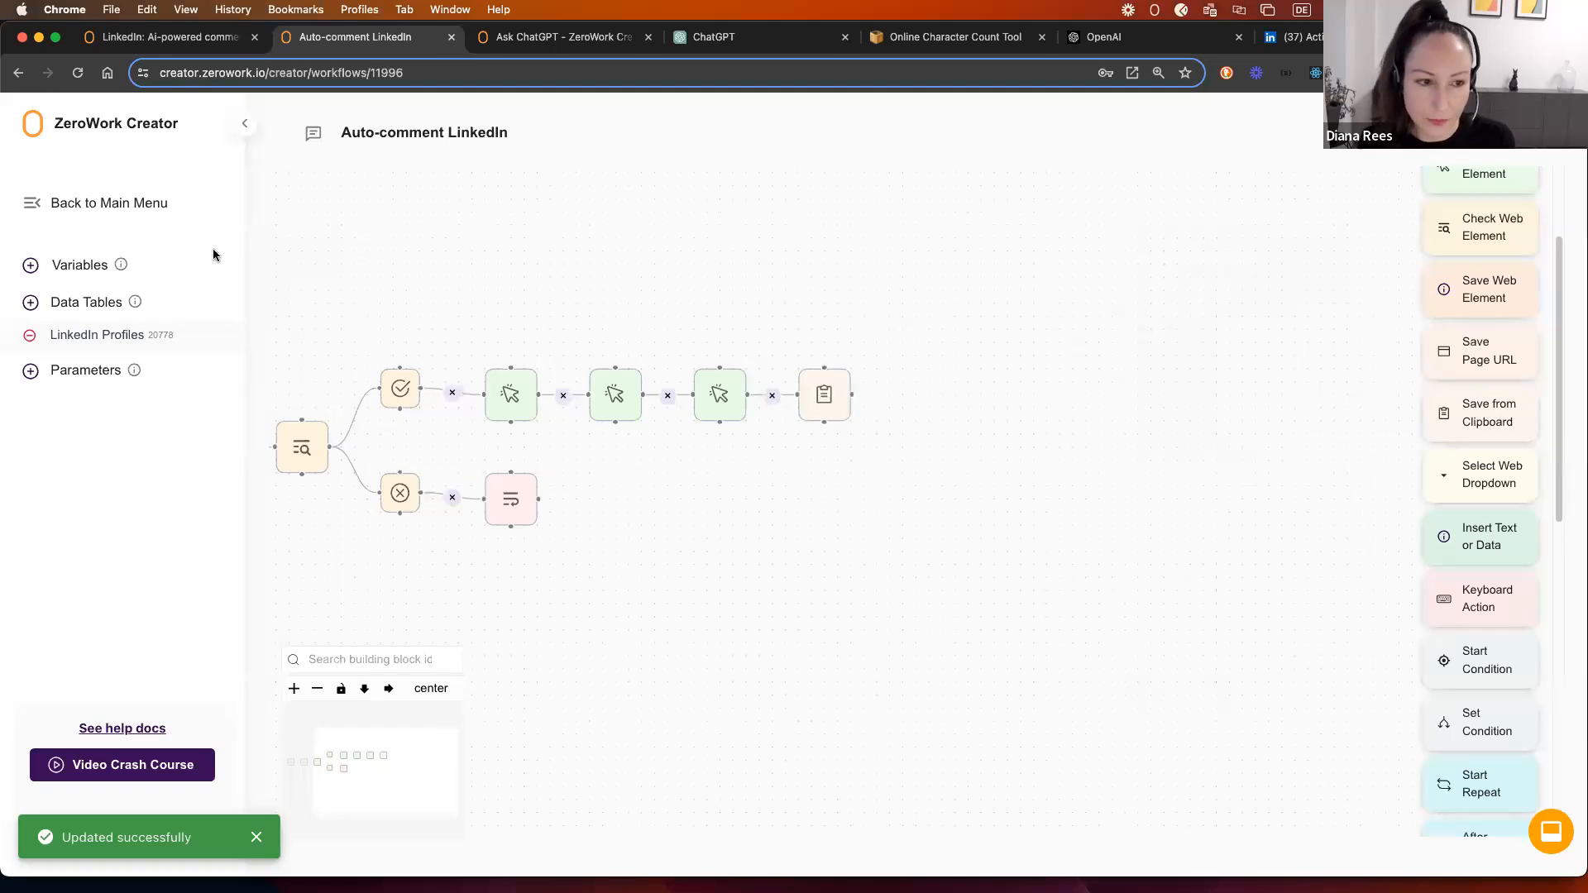
Step: Review the variables list to confirm Current post link is there
{"action": "left_click", "coordinate": [83, 264]}
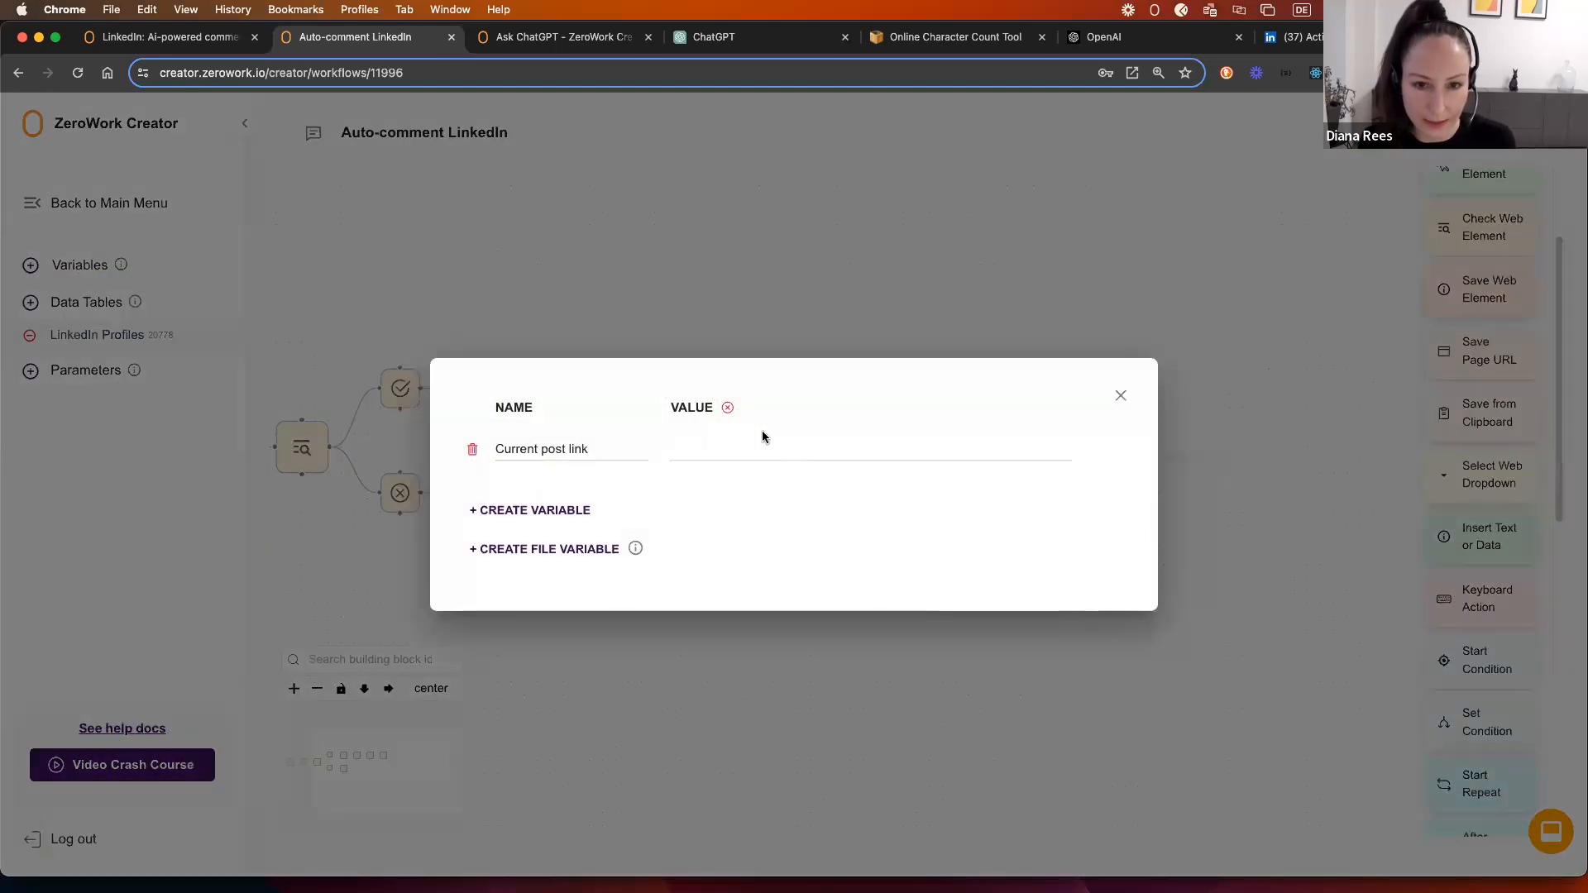
{"action": "left_click", "coordinate": [1120, 395]}
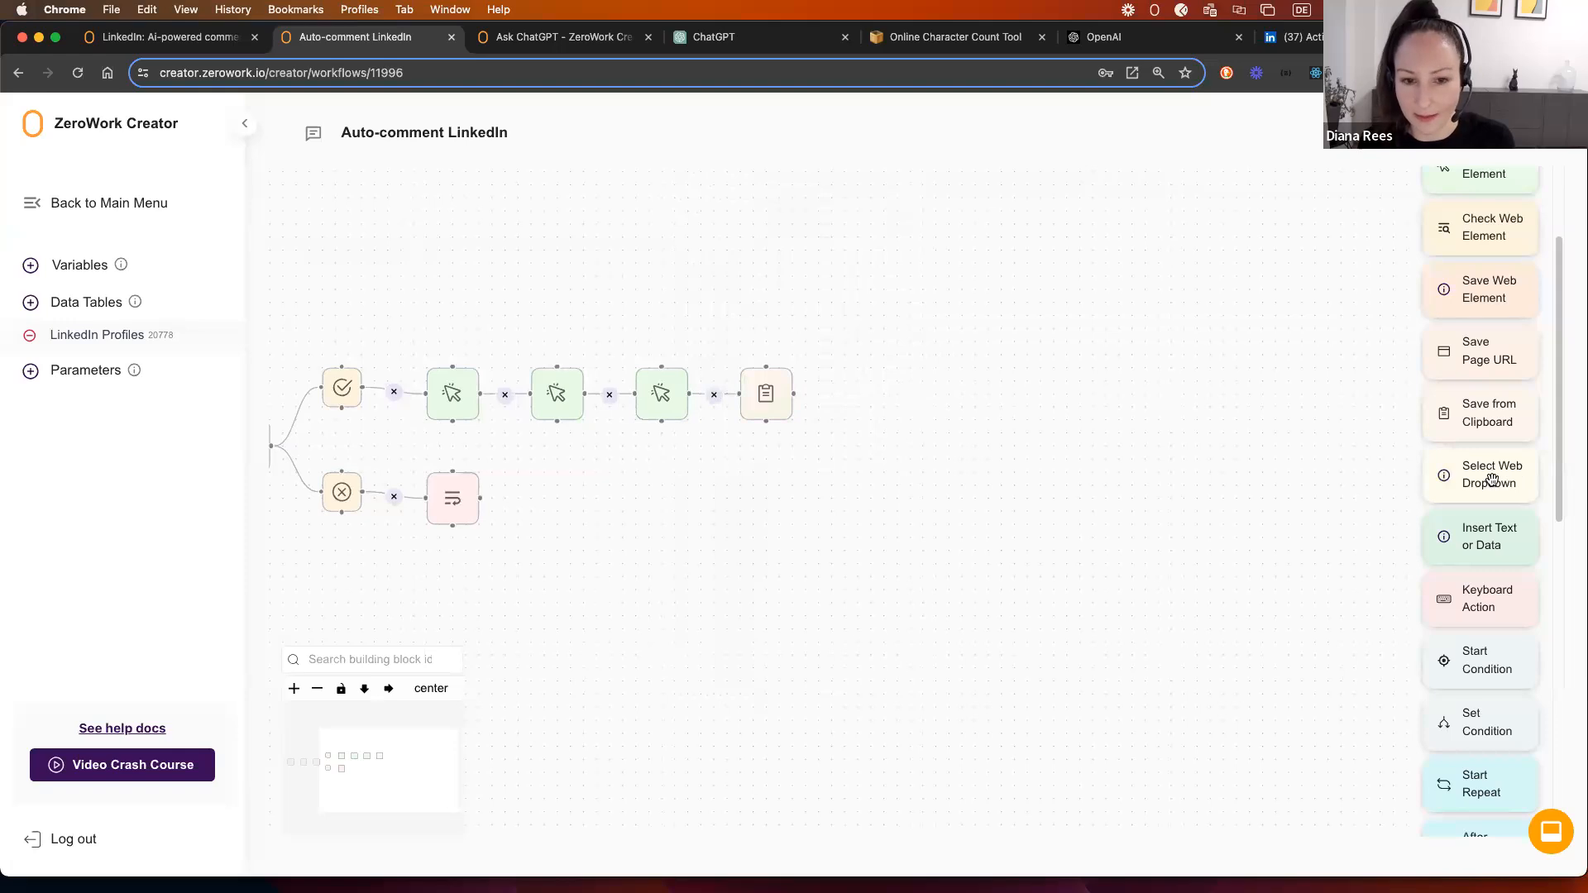
{"action": "scroll", "coordinate": [1476, 506], "scroll_direction": "up", "scroll_amount": 3}
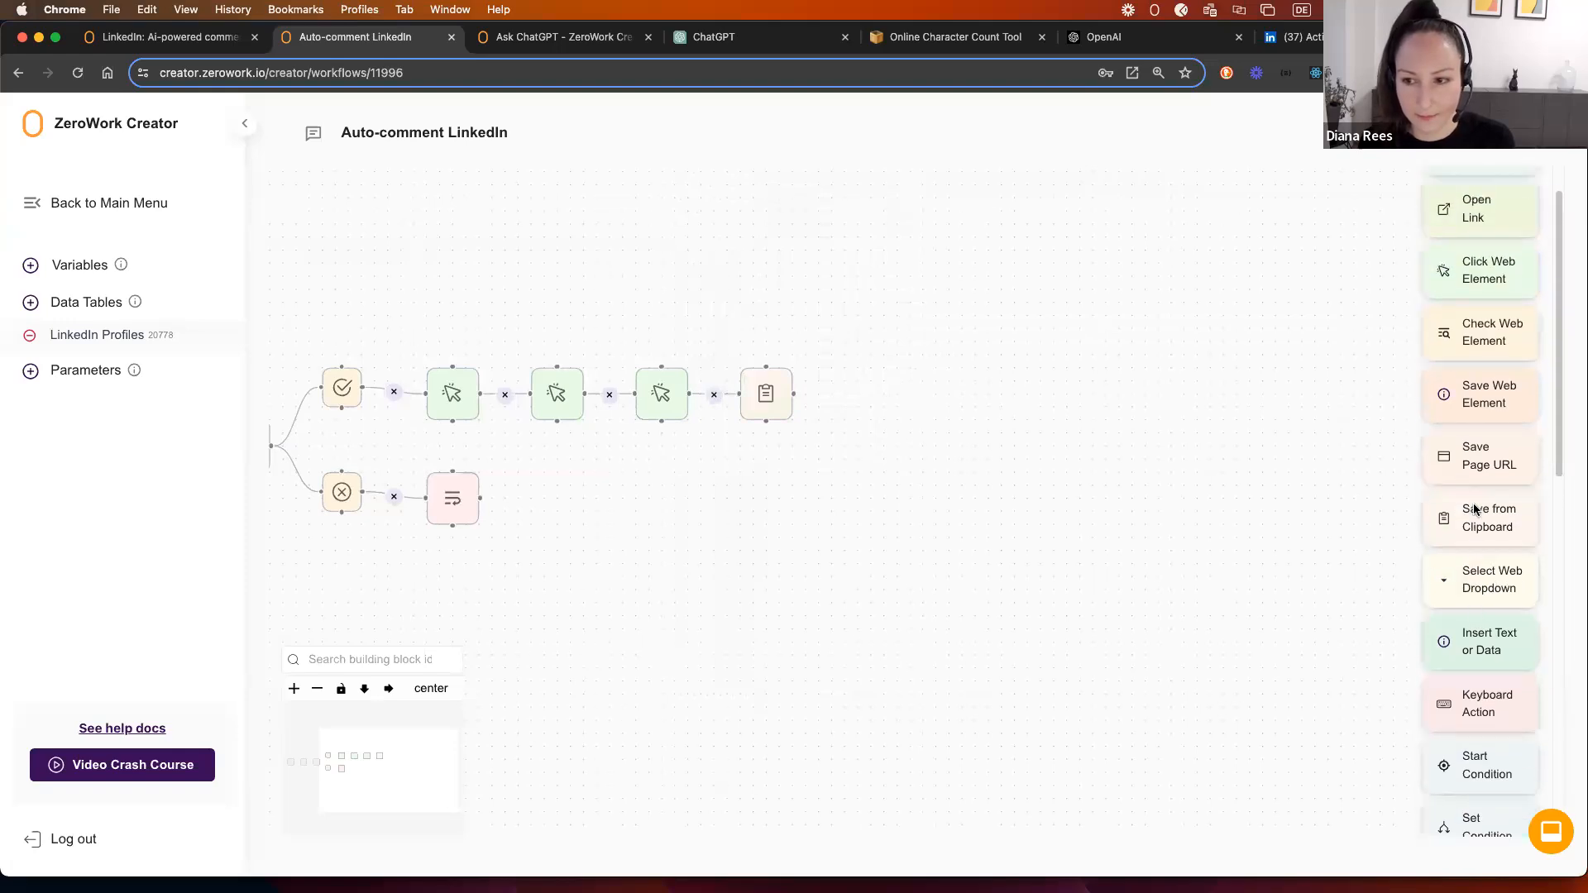
{"action": "scroll", "coordinate": [1480, 501], "scroll_direction": "down", "scroll_amount": 6}
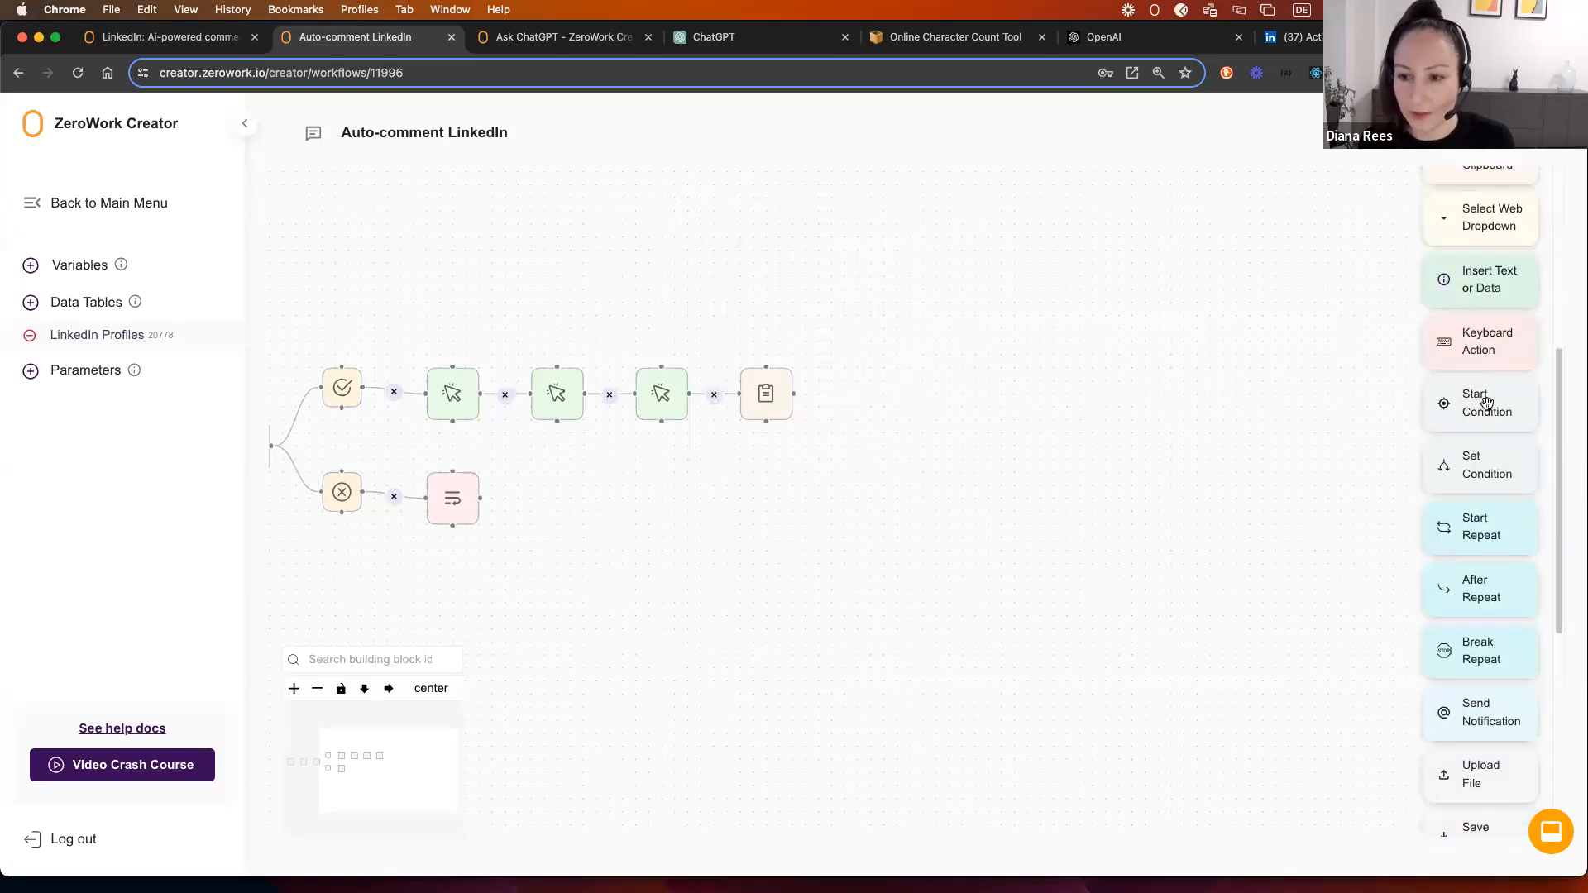
Step: Add a Start Condition on the Current post link variable after the clipboard step
{"action": "left_click_drag", "start_coordinate": [1482, 406], "coordinate": [824, 383]}
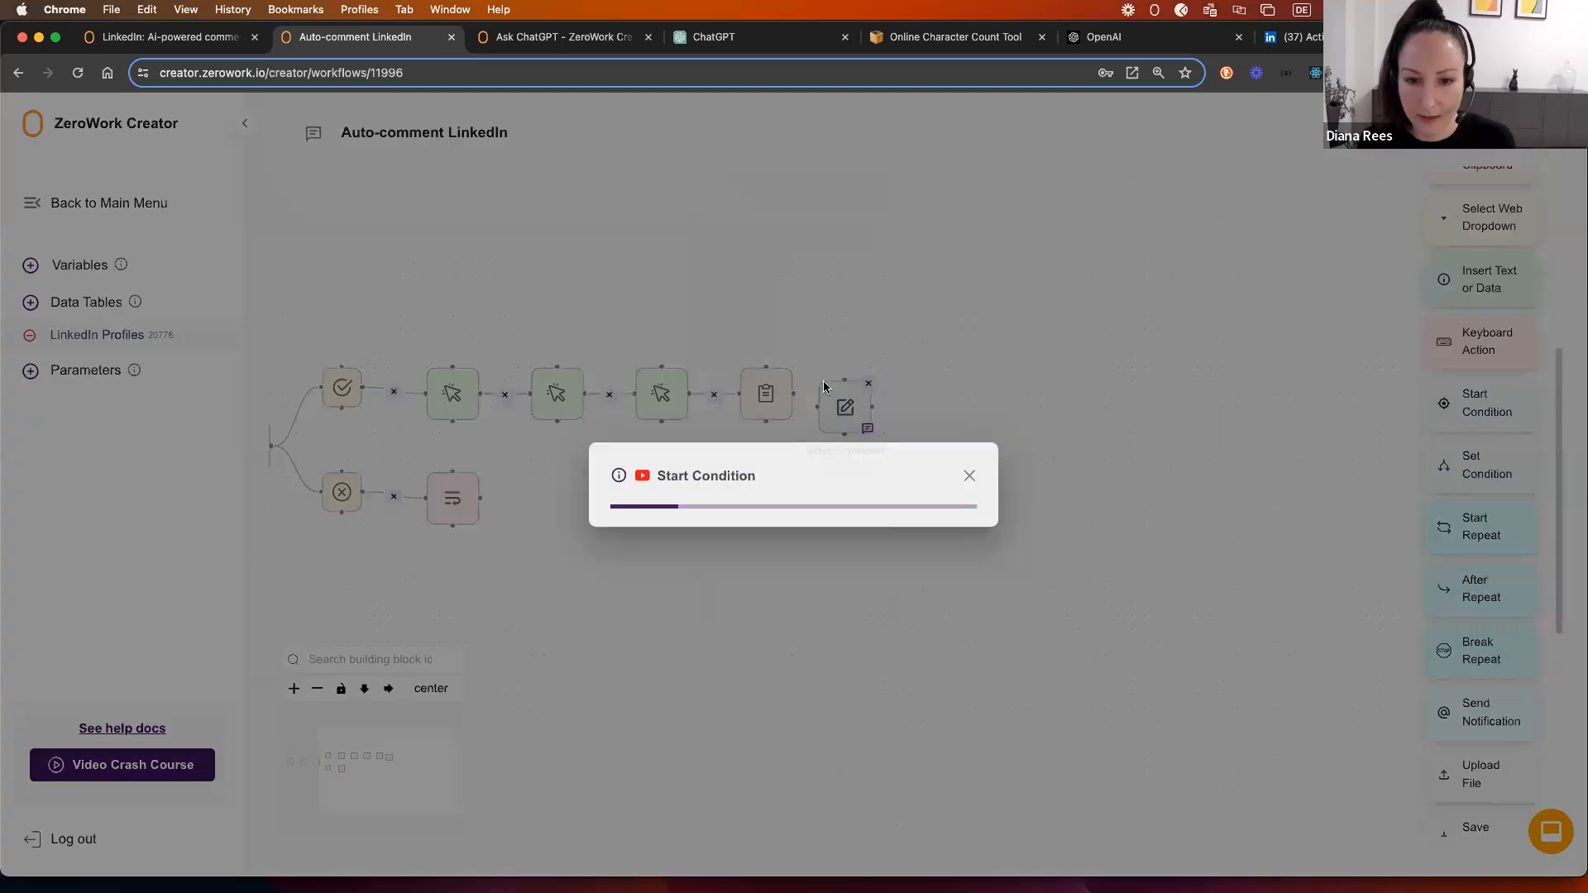
{"action": "left_click", "coordinate": [743, 488]}
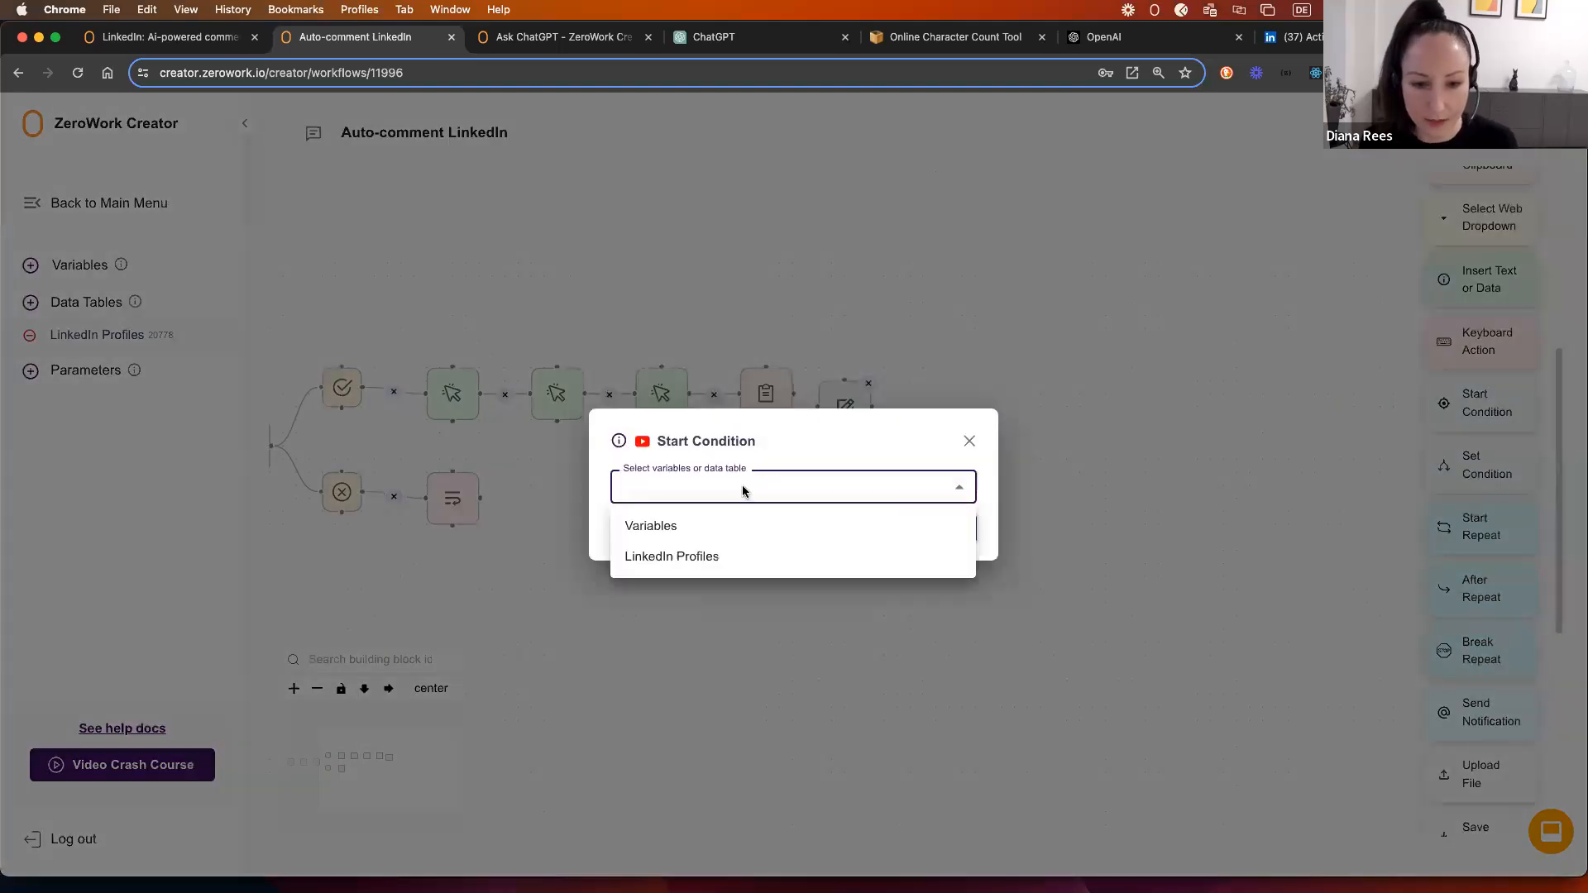
{"action": "left_click", "coordinate": [674, 528]}
{"action": "left_click", "coordinate": [674, 508]}
{"action": "left_click", "coordinate": [901, 553]}
{"action": "left_click", "coordinate": [932, 552]}
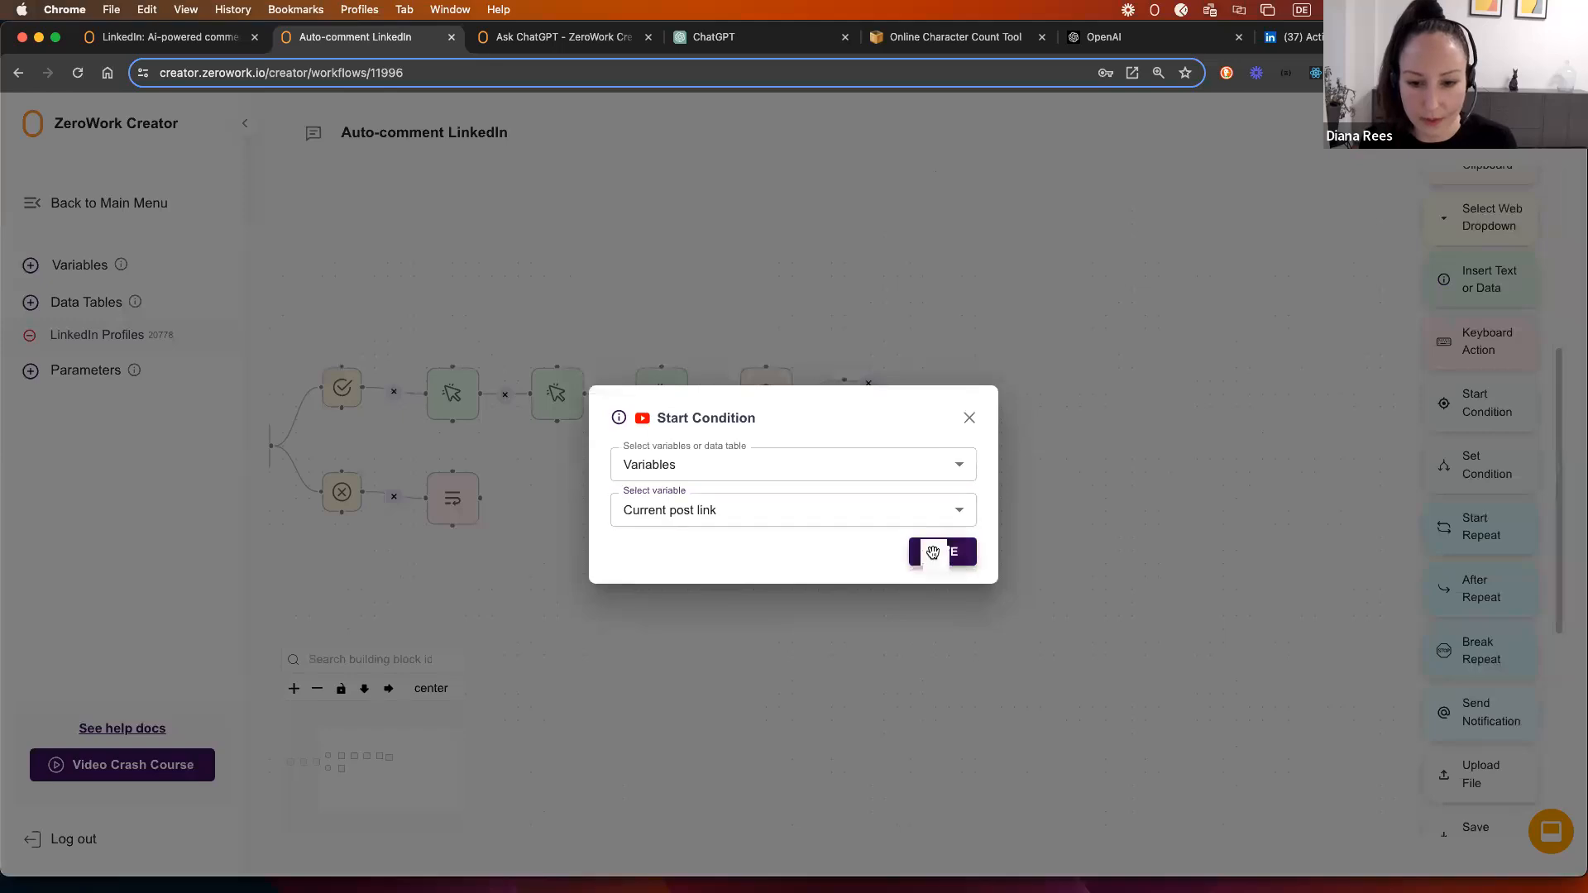
{"action": "left_click_drag", "start_coordinate": [835, 394], "coordinate": [860, 381]}
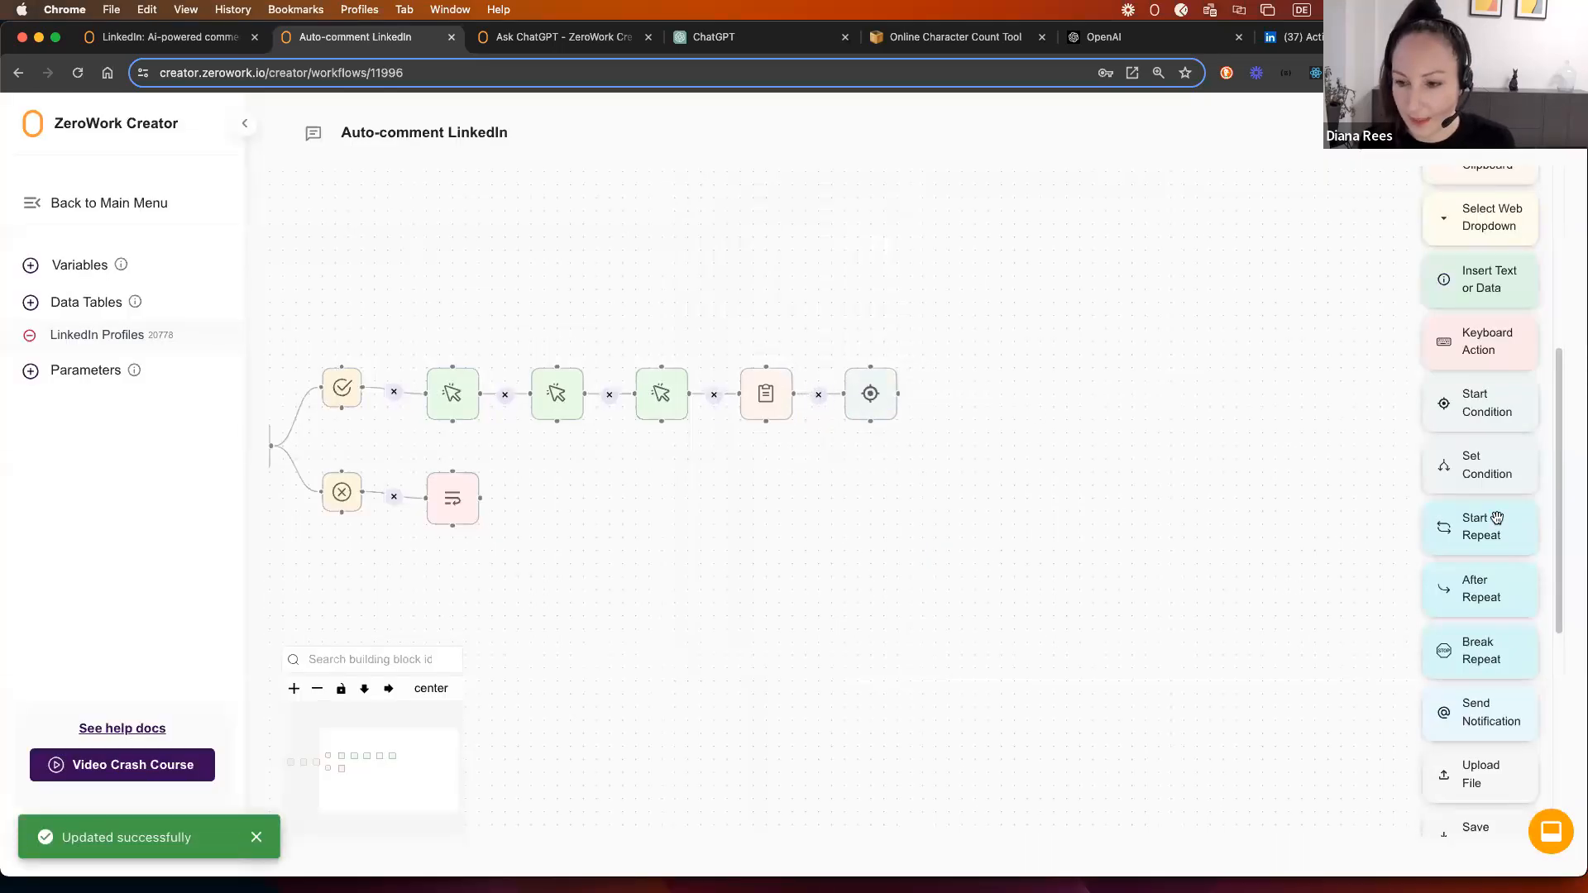
Step: Add a Set Condition '≠ Last used post link' from LinkedIn Profiles, connected to the Start Condition
{"action": "left_click_drag", "start_coordinate": [1484, 464], "coordinate": [976, 377]}
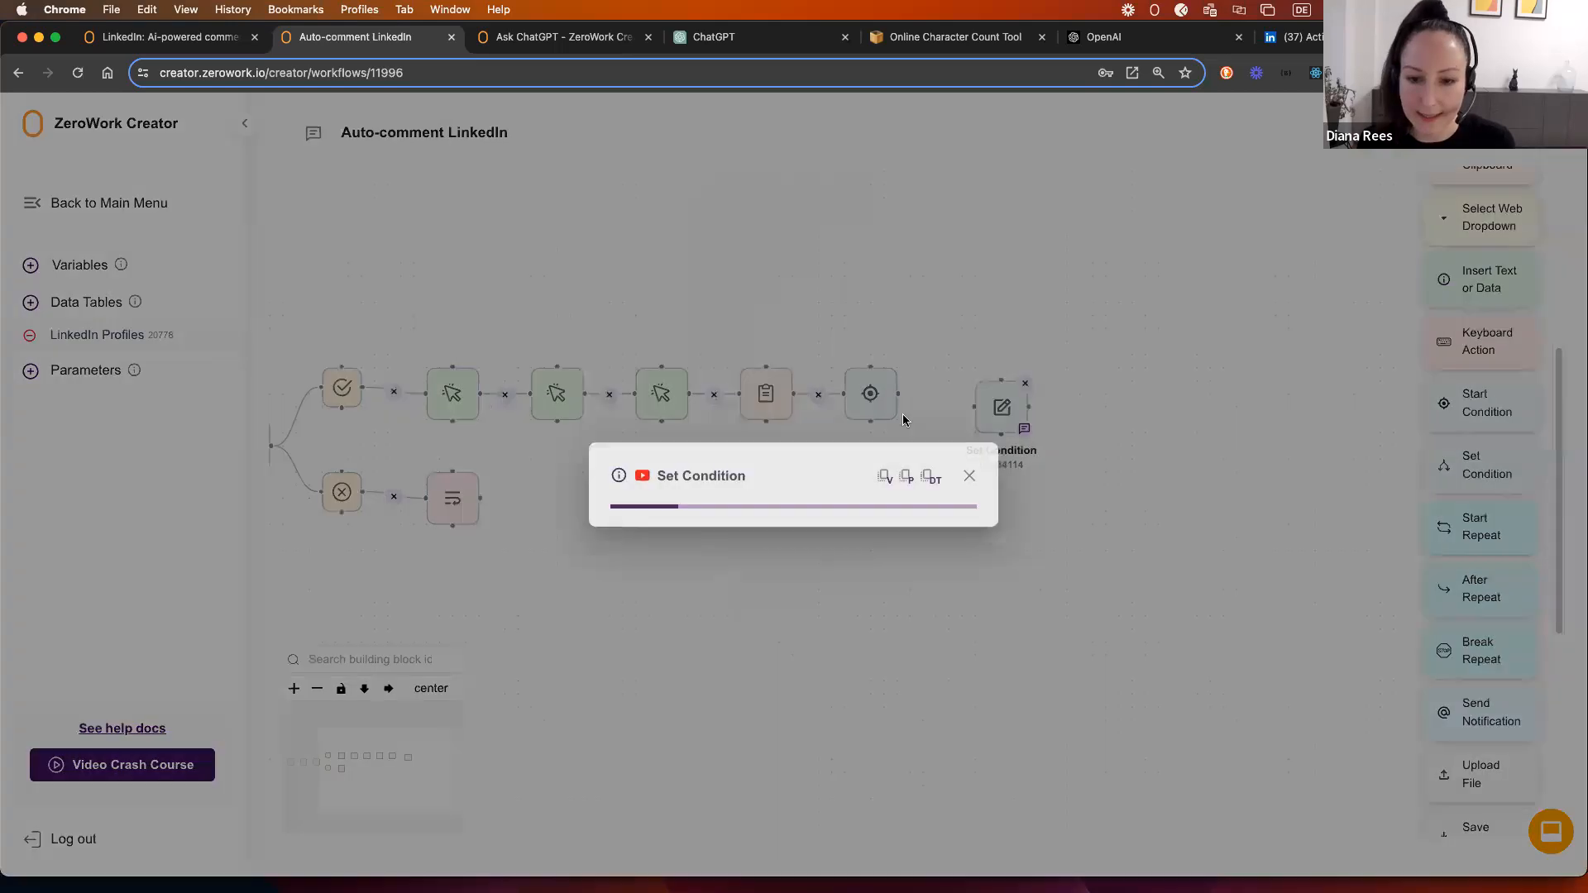
{"action": "left_click", "coordinate": [723, 493]}
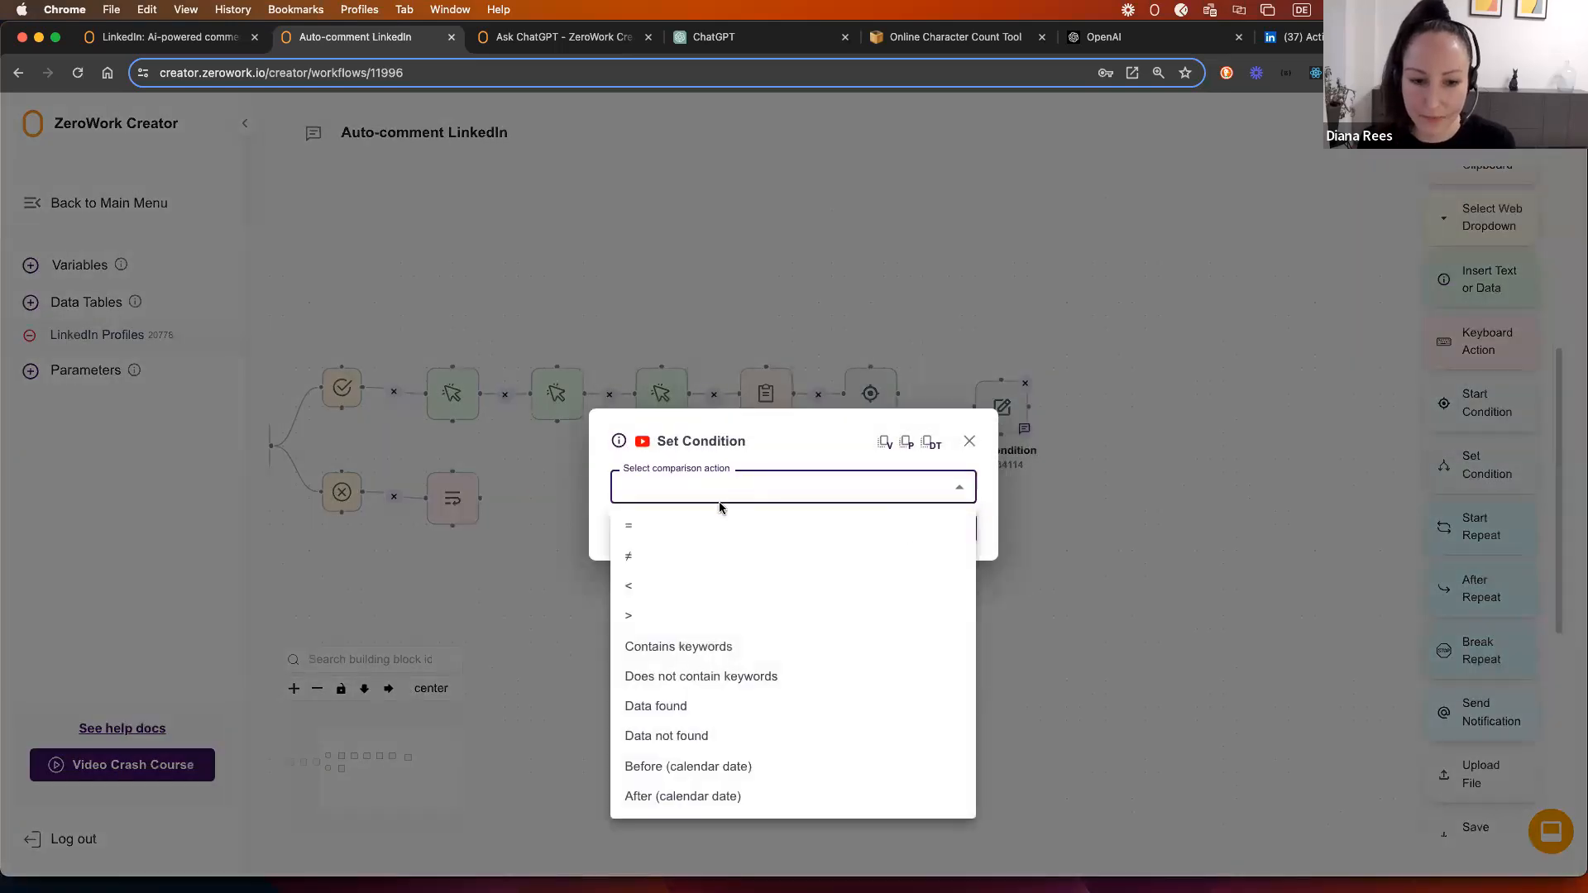
{"action": "left_click", "coordinate": [676, 560]}
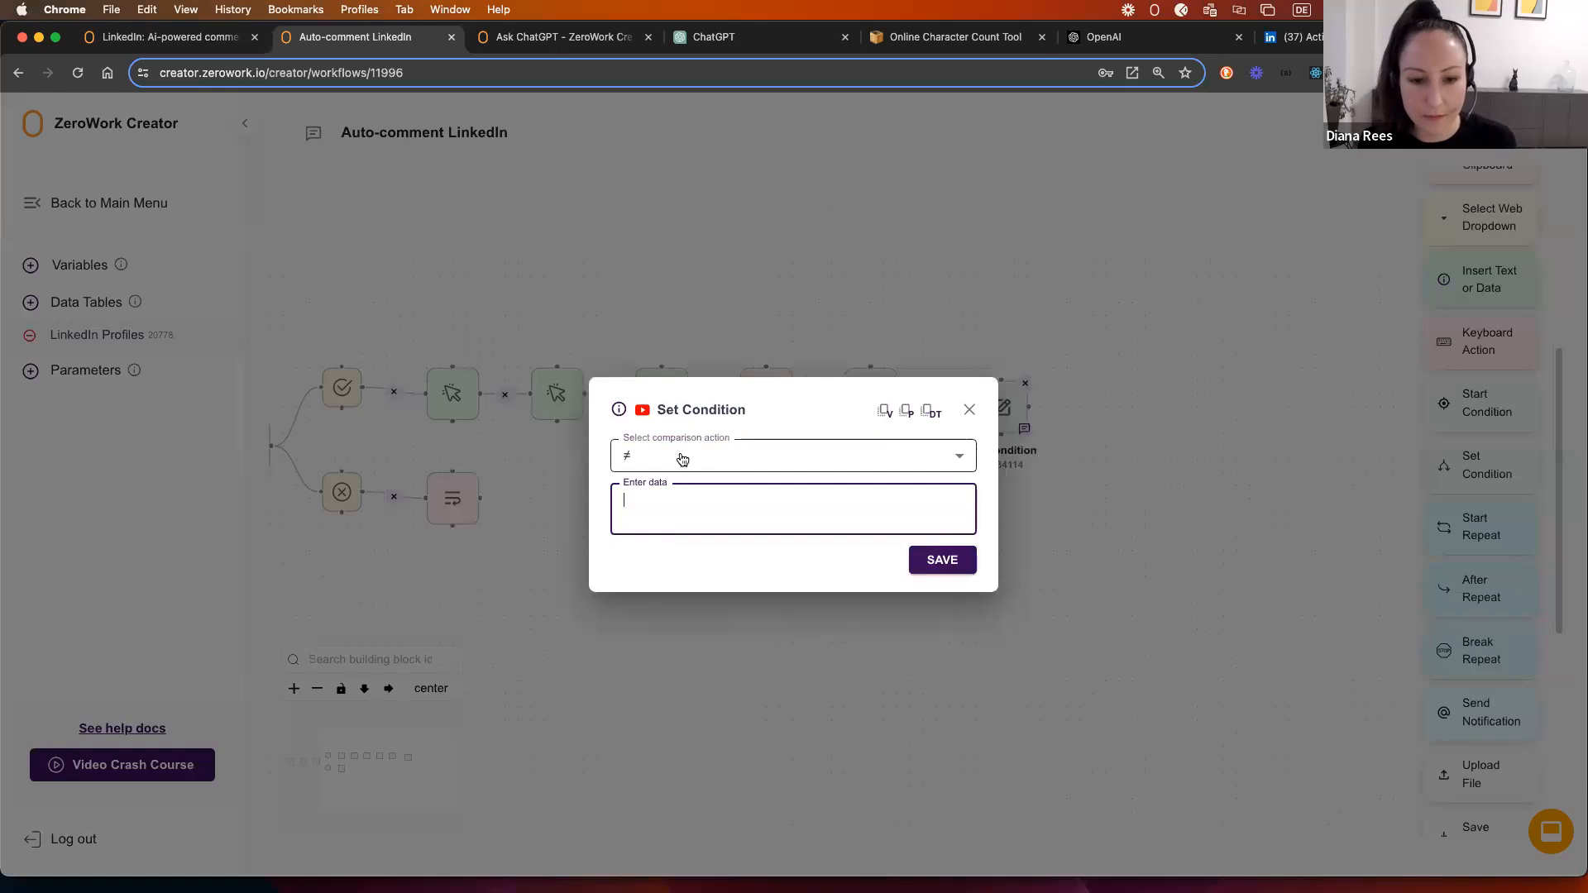
{"action": "left_click", "coordinate": [943, 413]}
{"action": "left_click", "coordinate": [947, 488]}
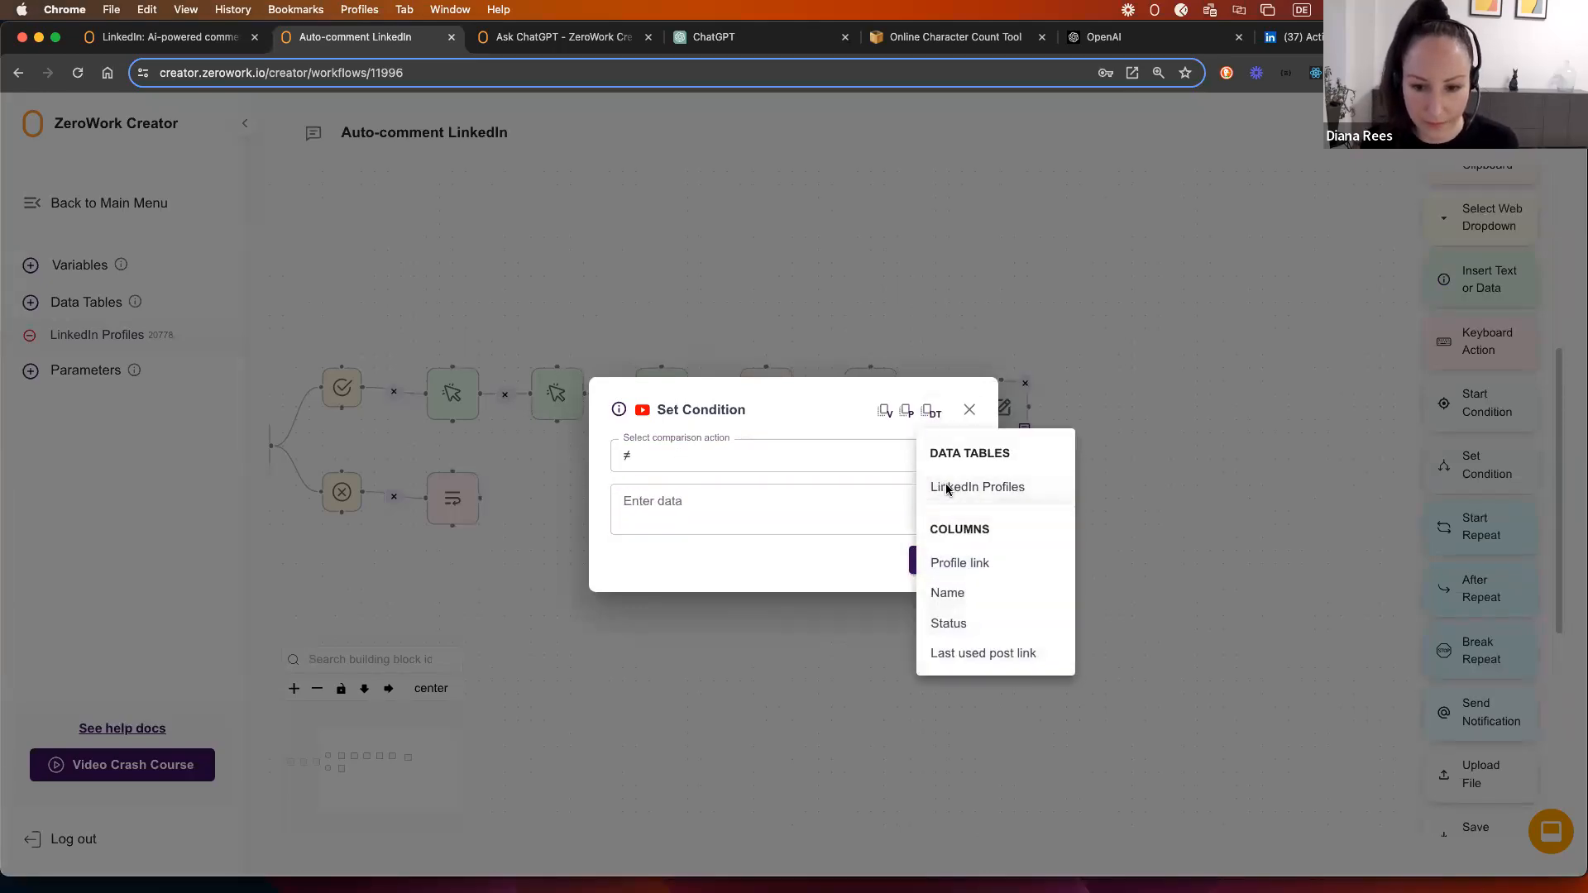
{"action": "left_click", "coordinate": [960, 653]}
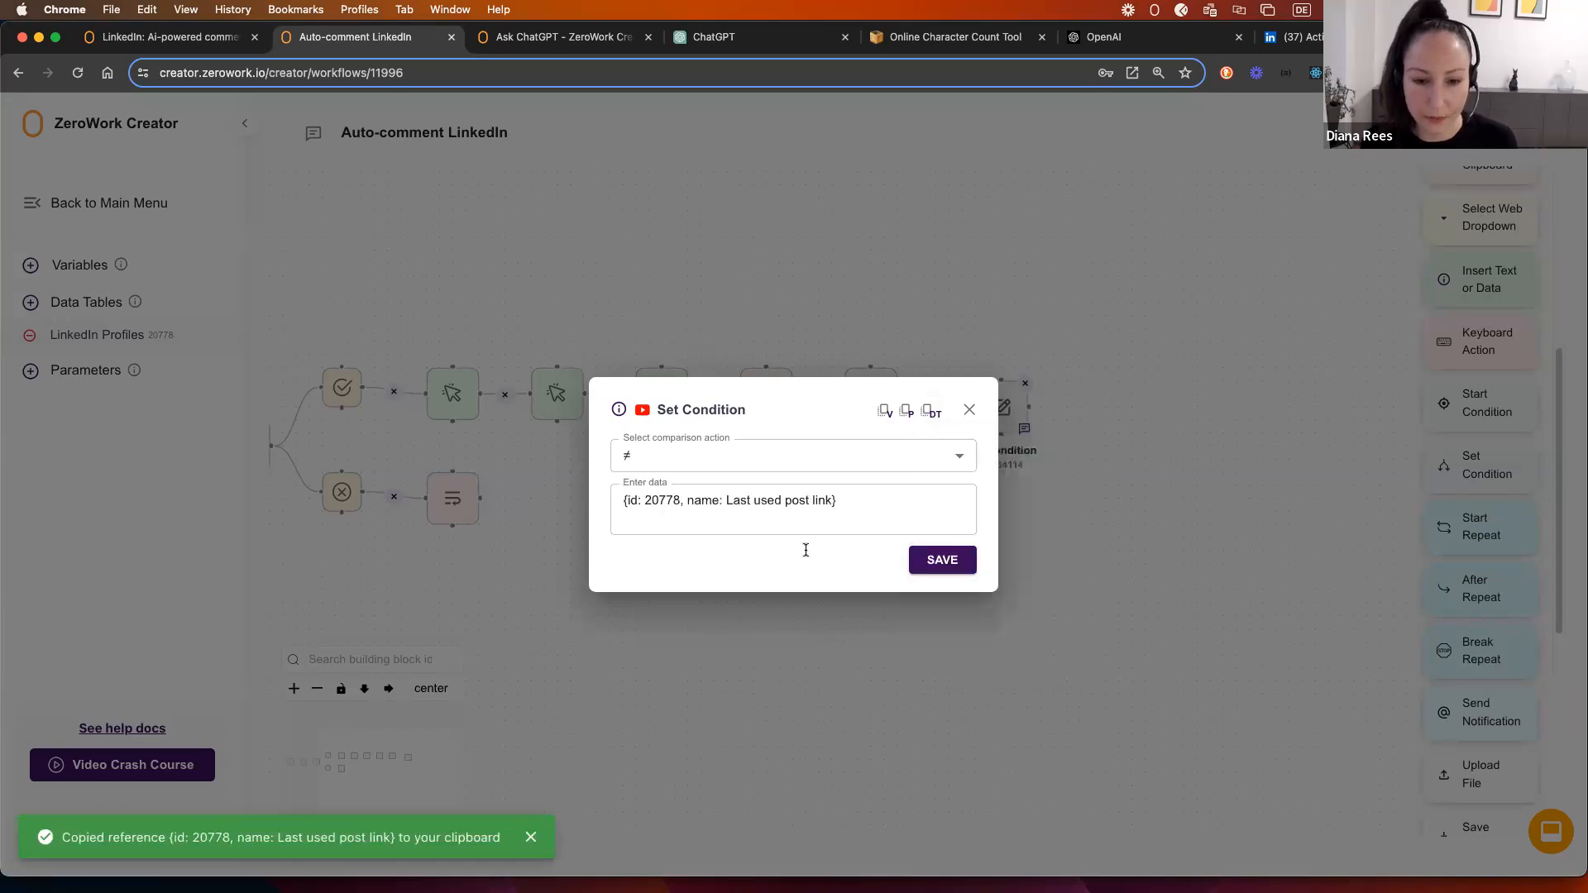
{"action": "left_click", "coordinate": [955, 560]}
{"action": "left_click_drag", "start_coordinate": [901, 394], "coordinate": [969, 380]}
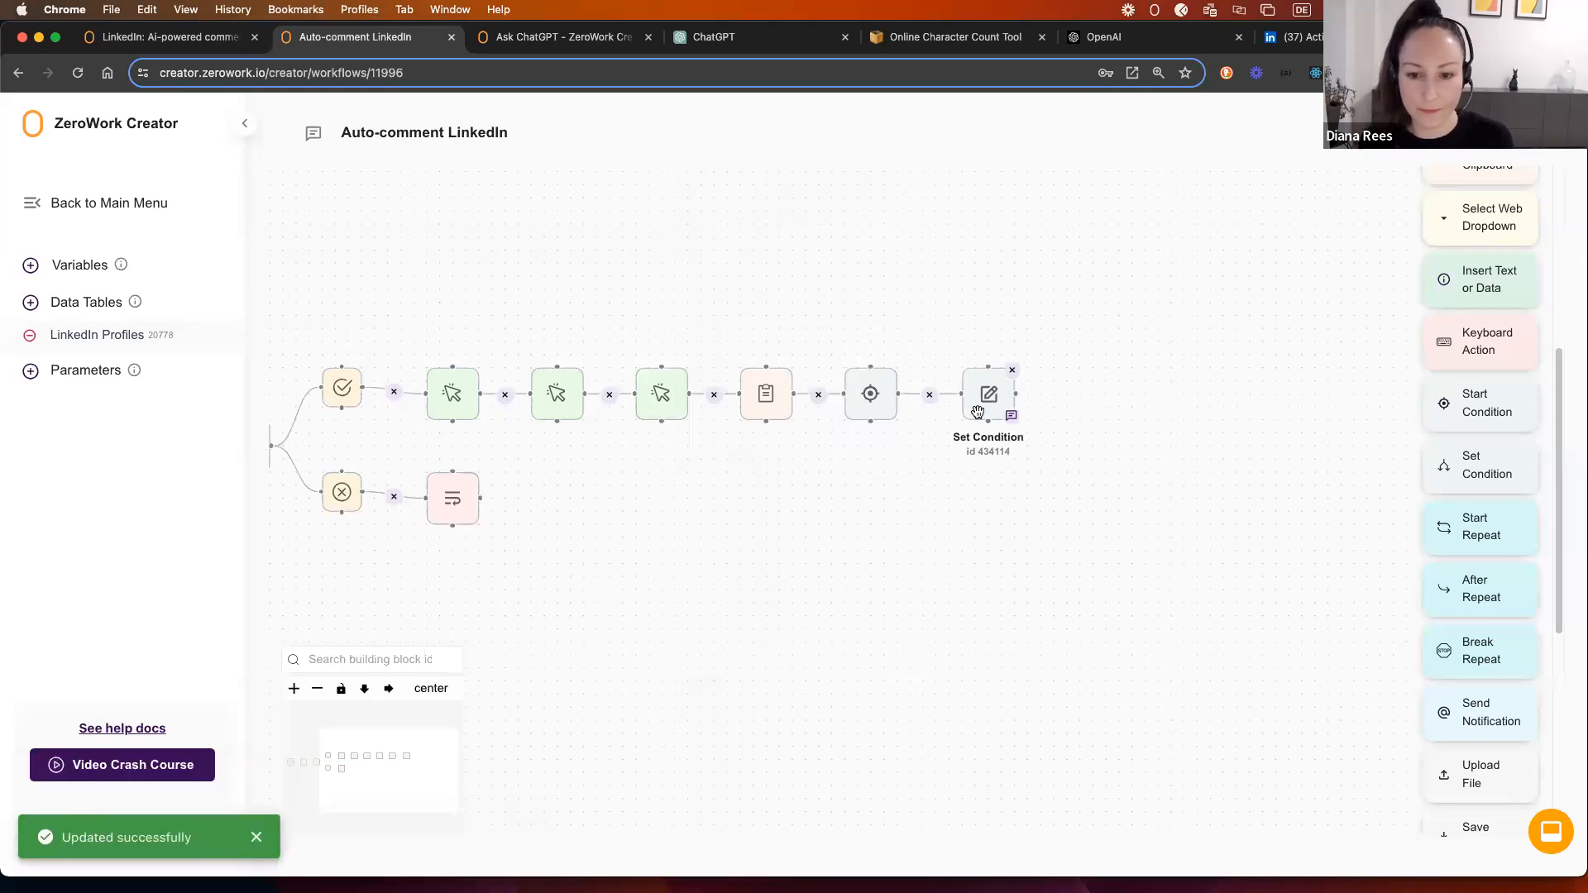
Step: Duplicate the Set Condition as an '=' branch below it and link it to the Start Condition
{"action": "right_click", "coordinate": [972, 407]}
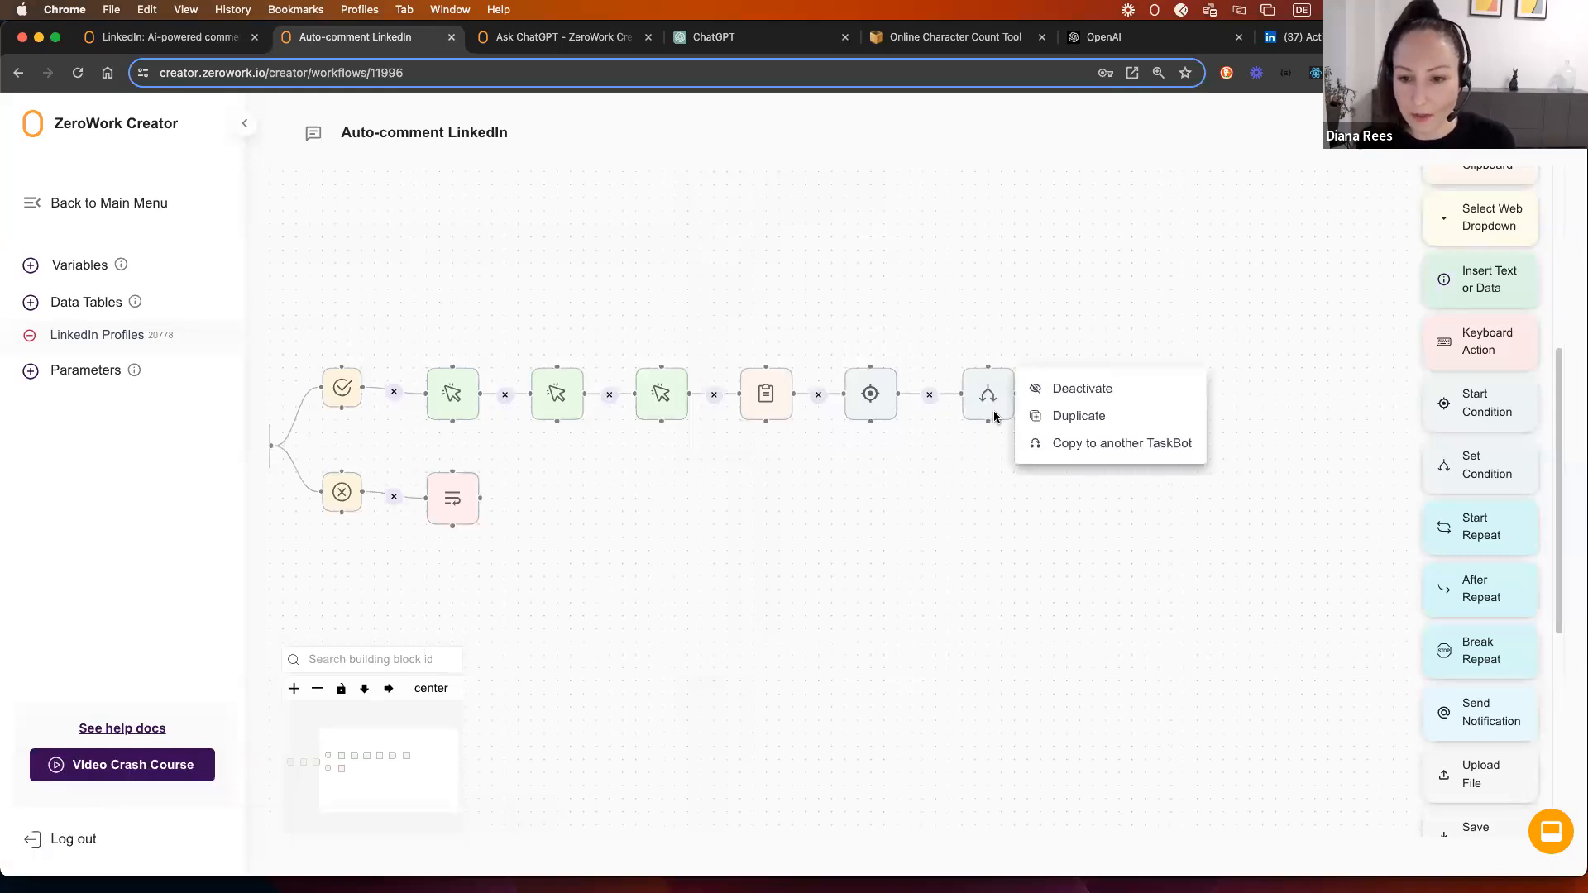
{"action": "left_click", "coordinate": [1059, 416]}
{"action": "left_click_drag", "start_coordinate": [1052, 461], "coordinate": [983, 496]}
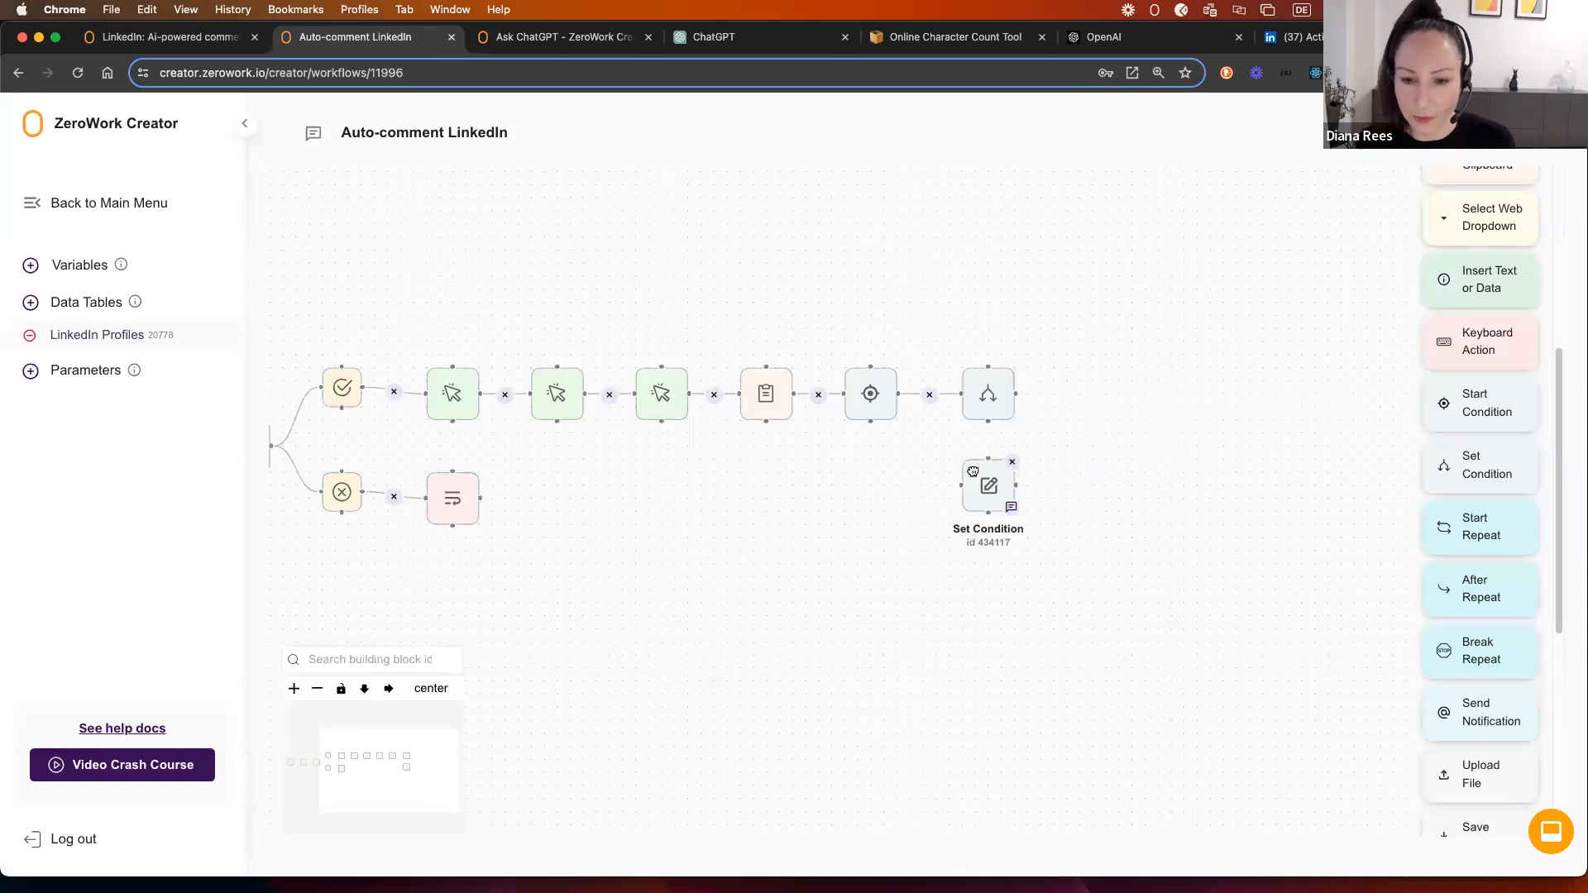
{"action": "left_click", "coordinate": [988, 494]}
{"action": "left_click", "coordinate": [761, 457]}
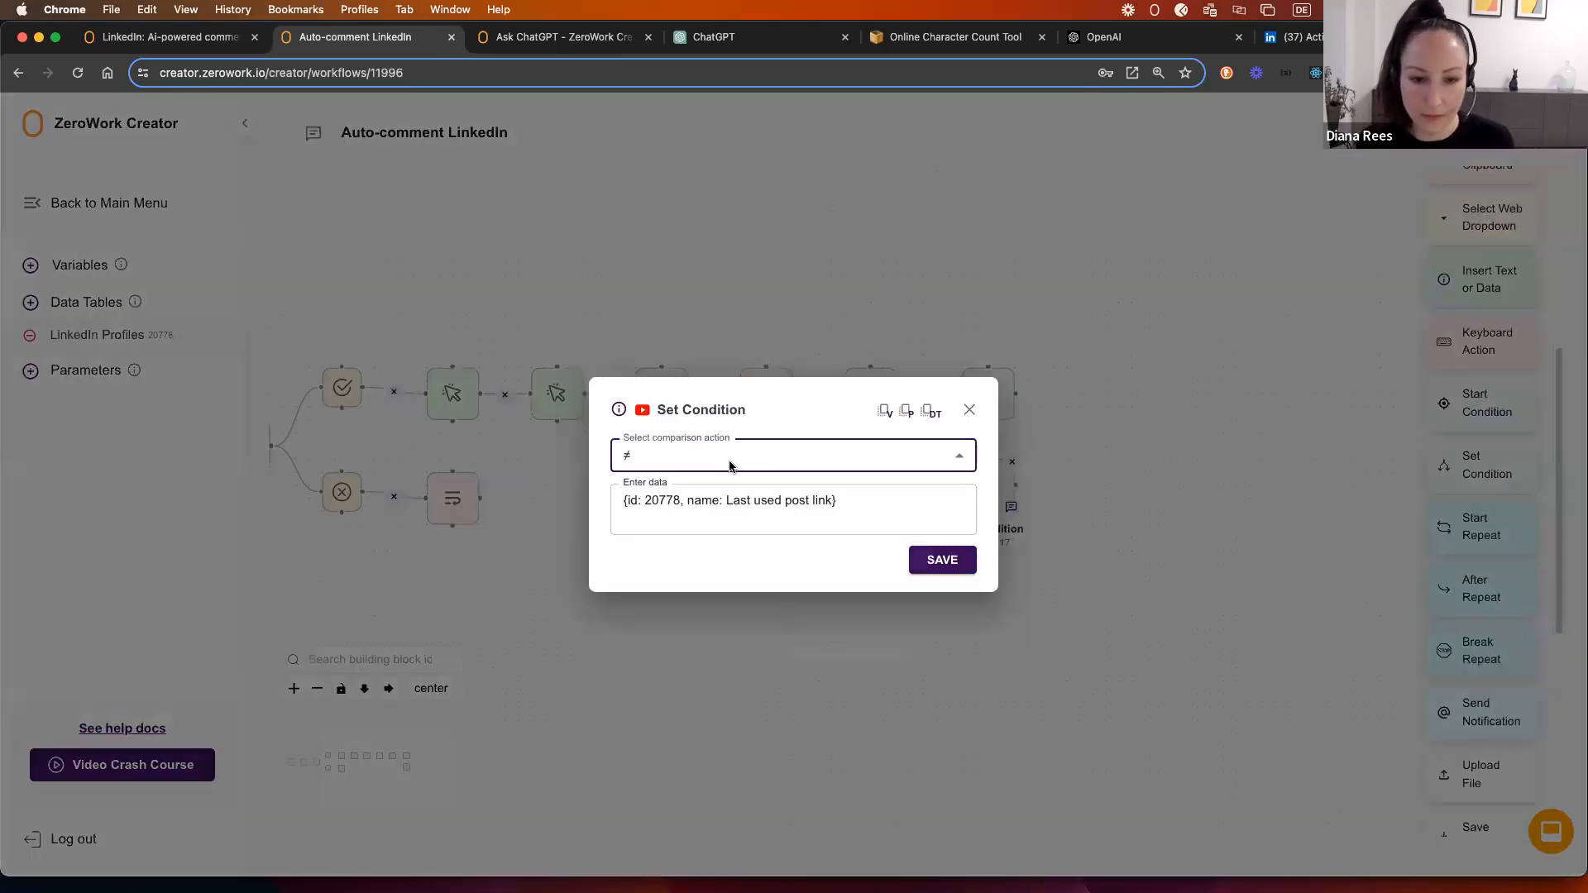
{"action": "left_click", "coordinate": [695, 500]}
{"action": "left_click", "coordinate": [943, 560]}
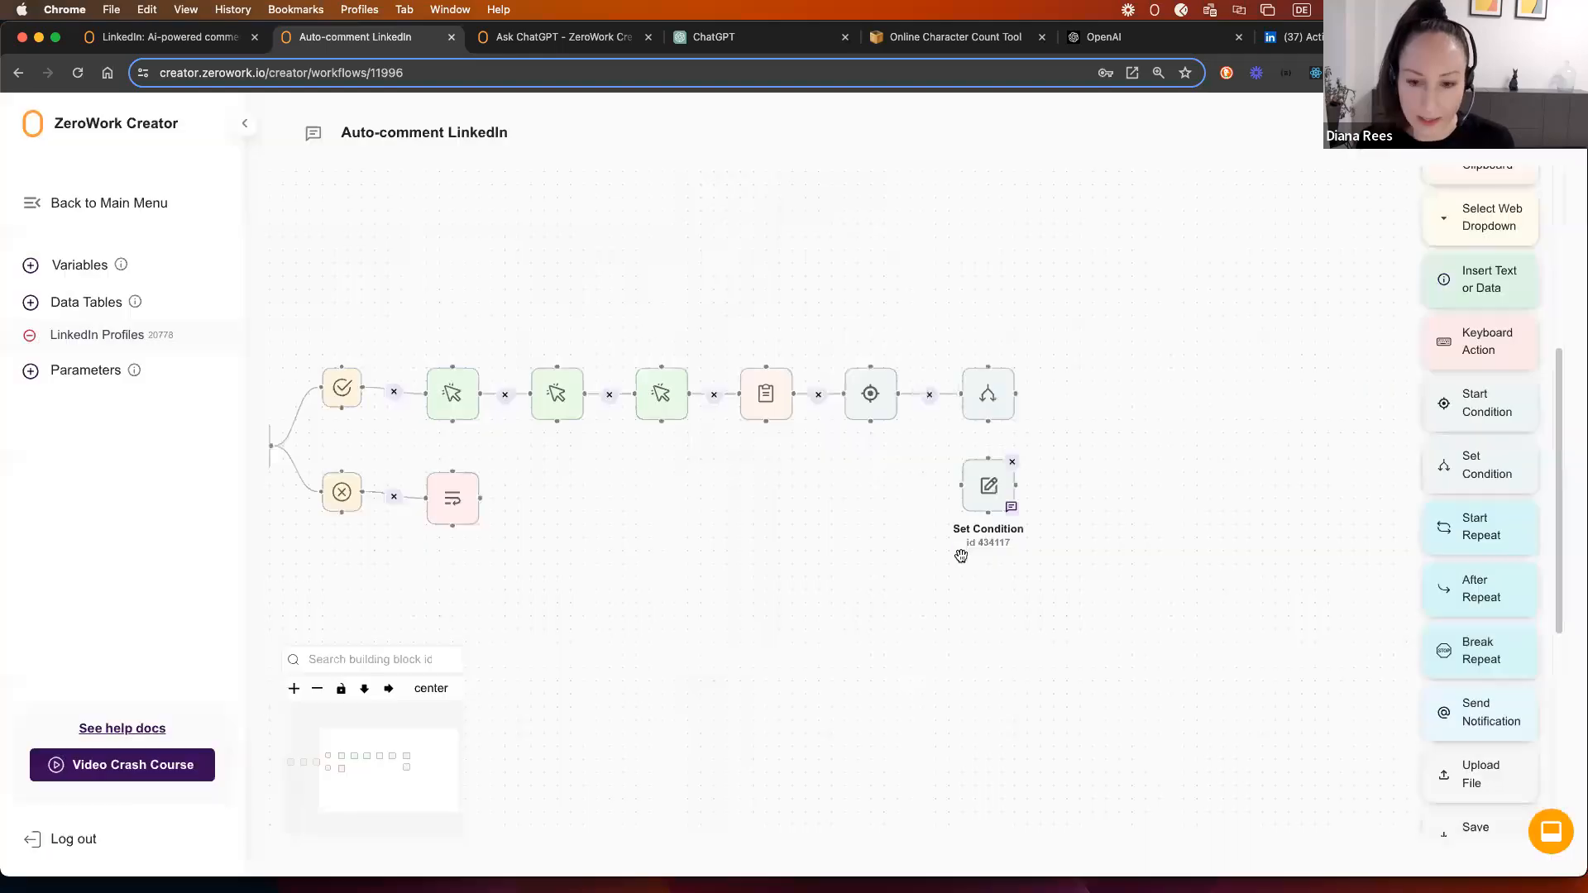
{"action": "left_click_drag", "start_coordinate": [864, 418], "coordinate": [966, 487]}
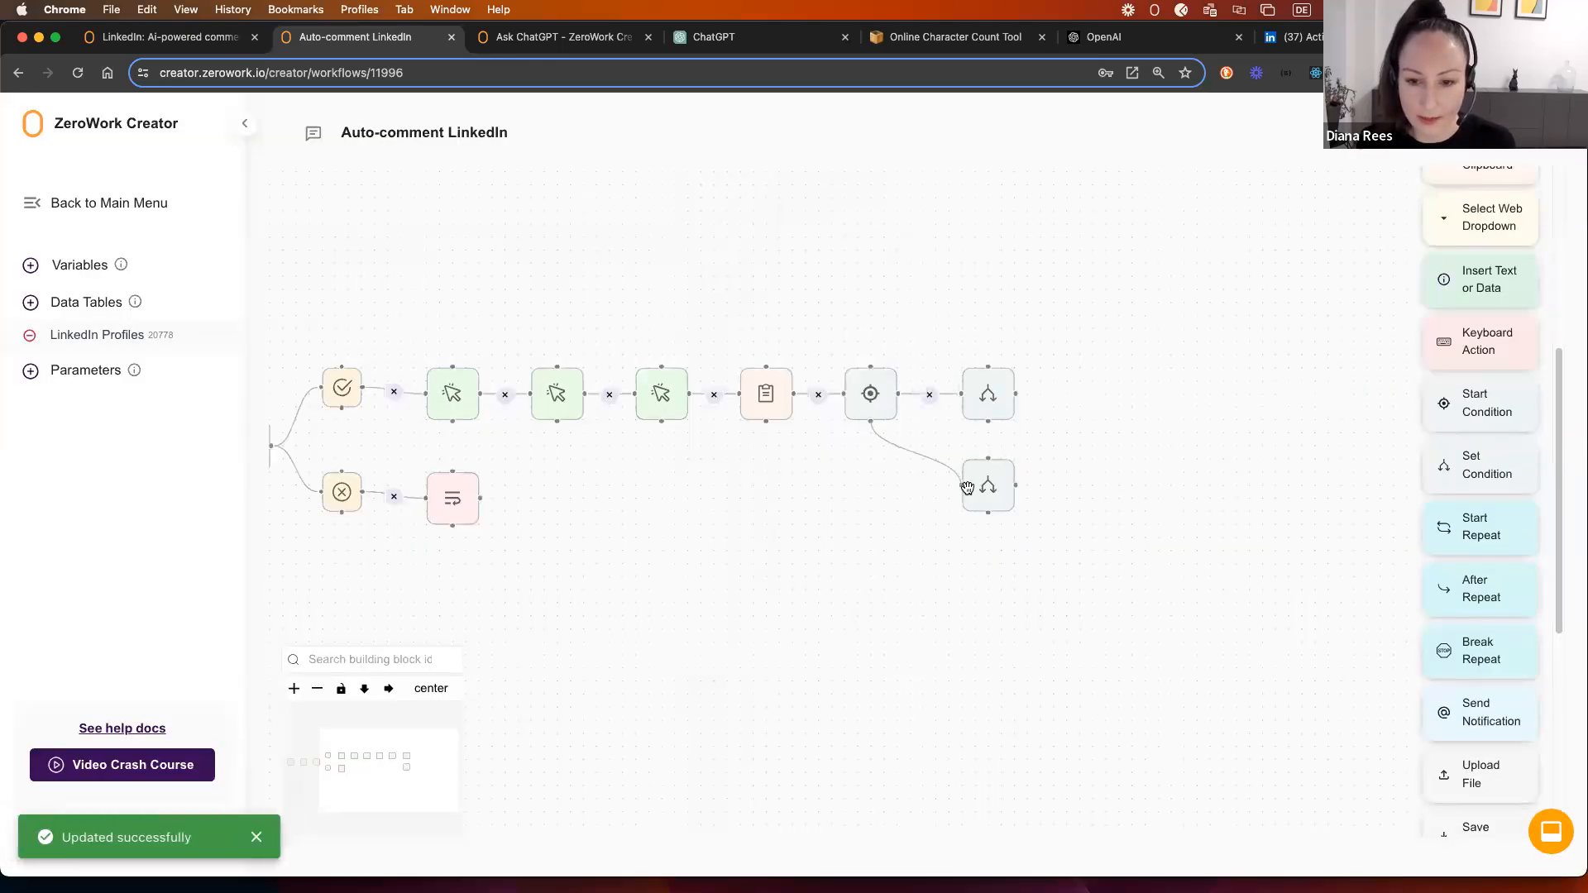
Step: Duplicate the Update Data block onto the '=' branch with Status set to 'No new post'
{"action": "left_click", "coordinate": [454, 499]}
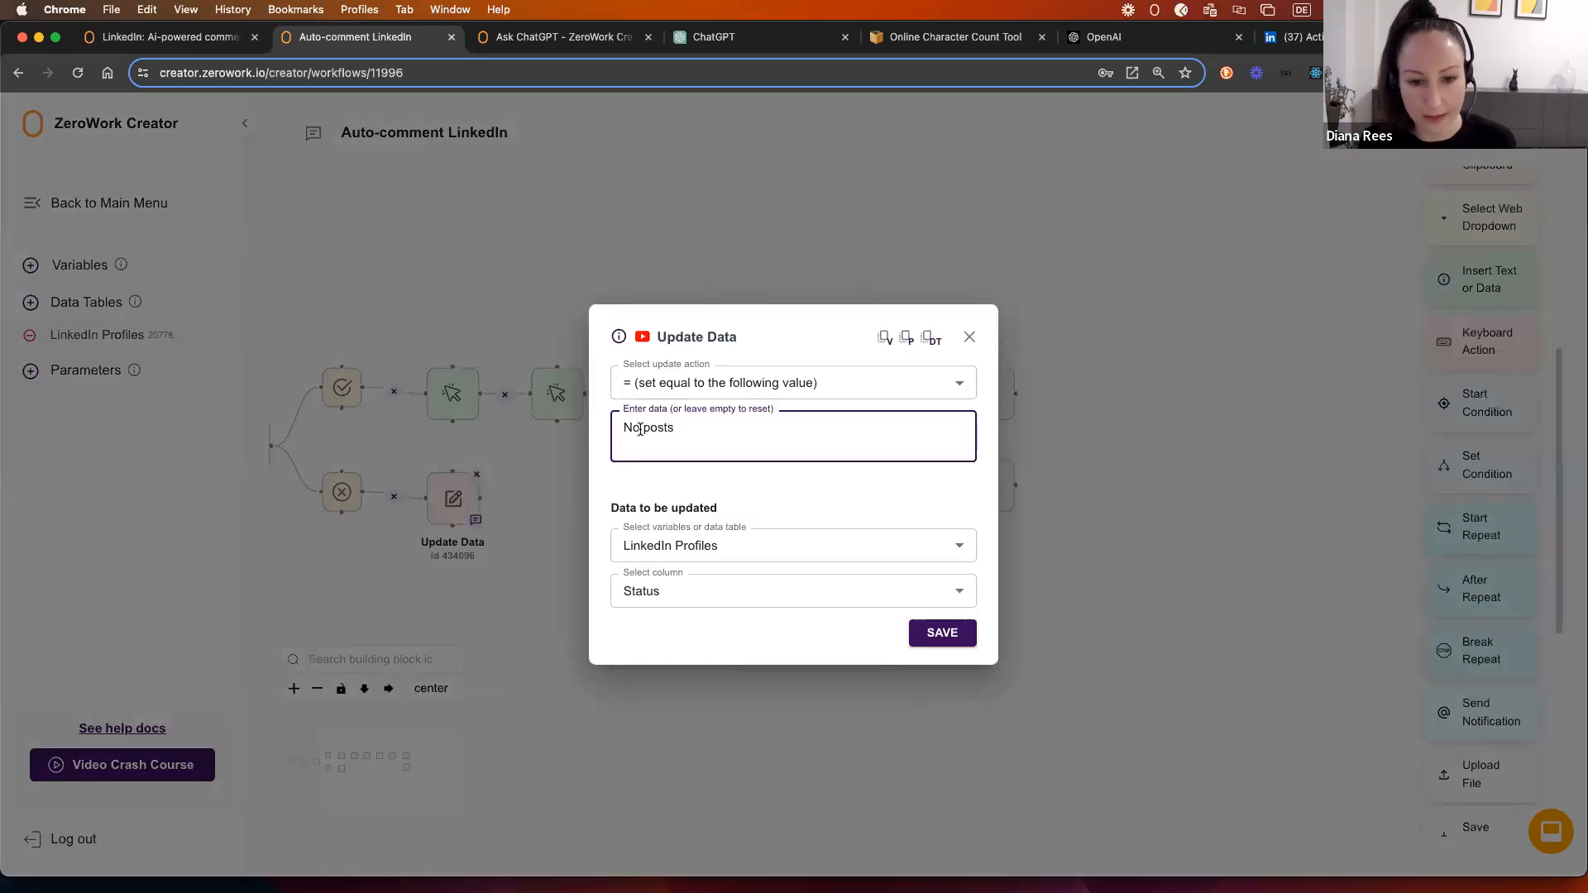
{"action": "left_click", "coordinate": [968, 339]}
{"action": "right_click", "coordinate": [434, 480]}
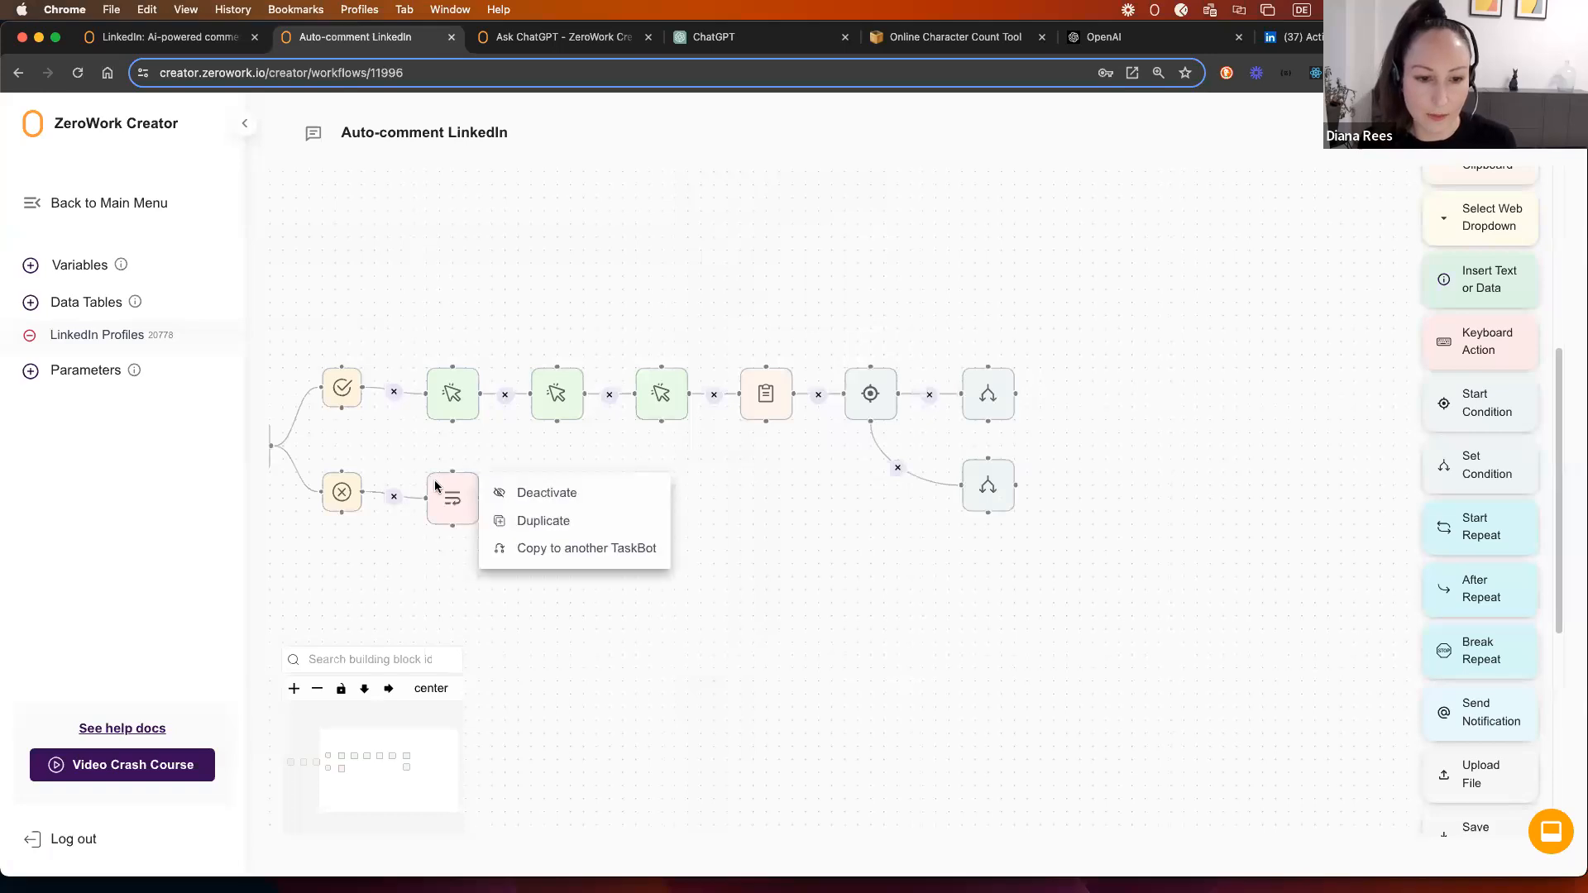
{"action": "left_click", "coordinate": [553, 526]}
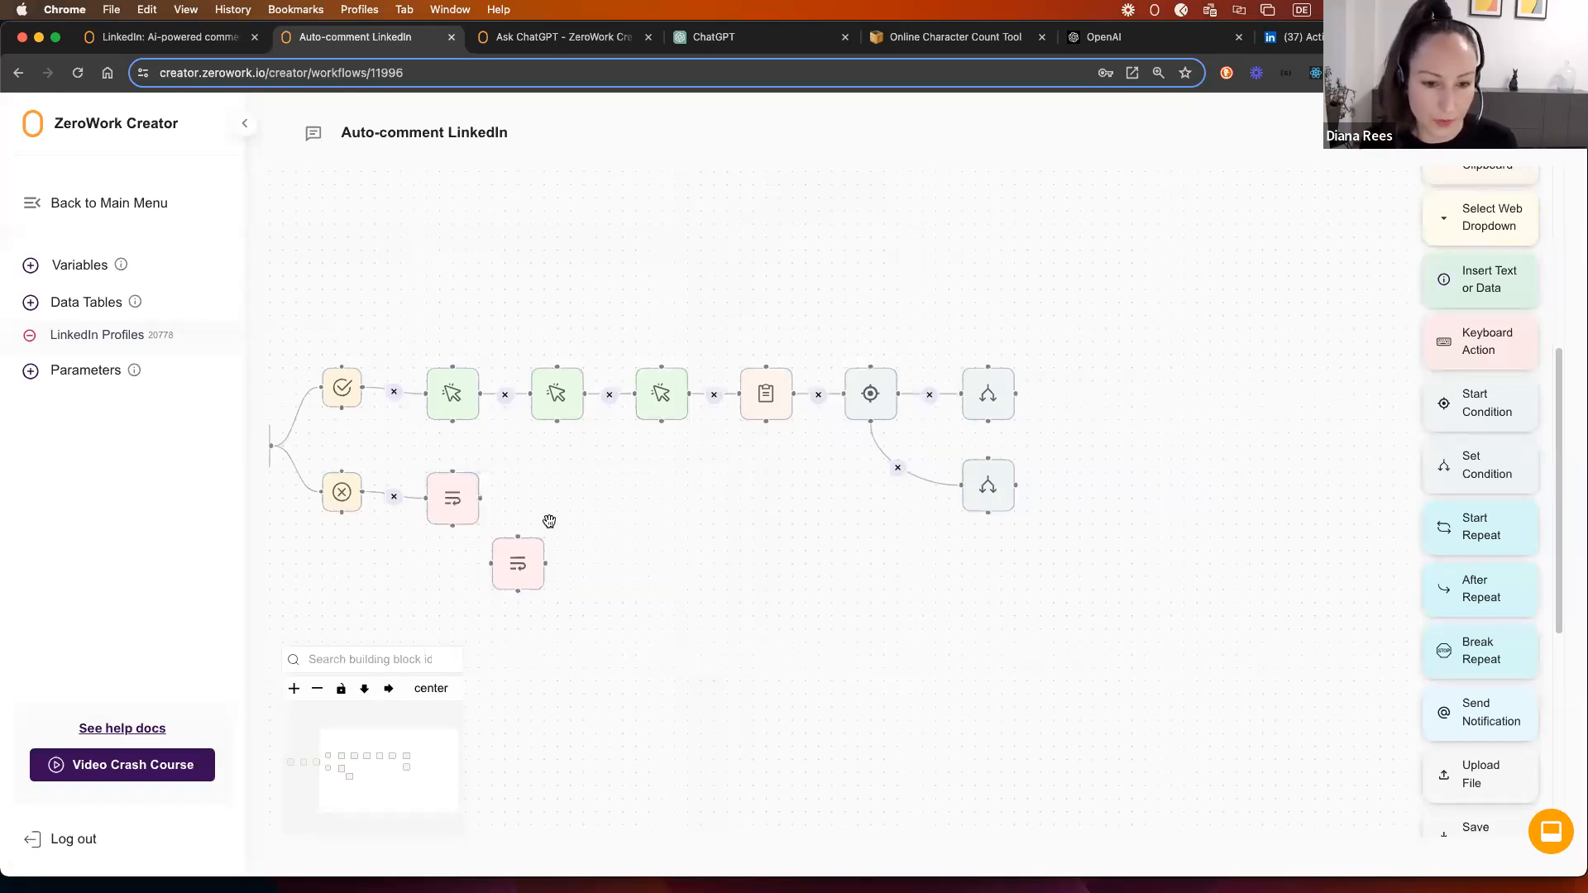
{"action": "mouse_move", "coordinate": [509, 543]}
{"action": "left_mouse_down"}
{"action": "mouse_move", "coordinate": [1064, 506]}
{"action": "mouse_move", "coordinate": [1073, 467]}
{"action": "mouse_move", "coordinate": [1065, 485]}
{"action": "left_mouse_up"}
{"action": "left_click", "coordinate": [1089, 493]}
{"action": "triple_click", "coordinate": [656, 439]}
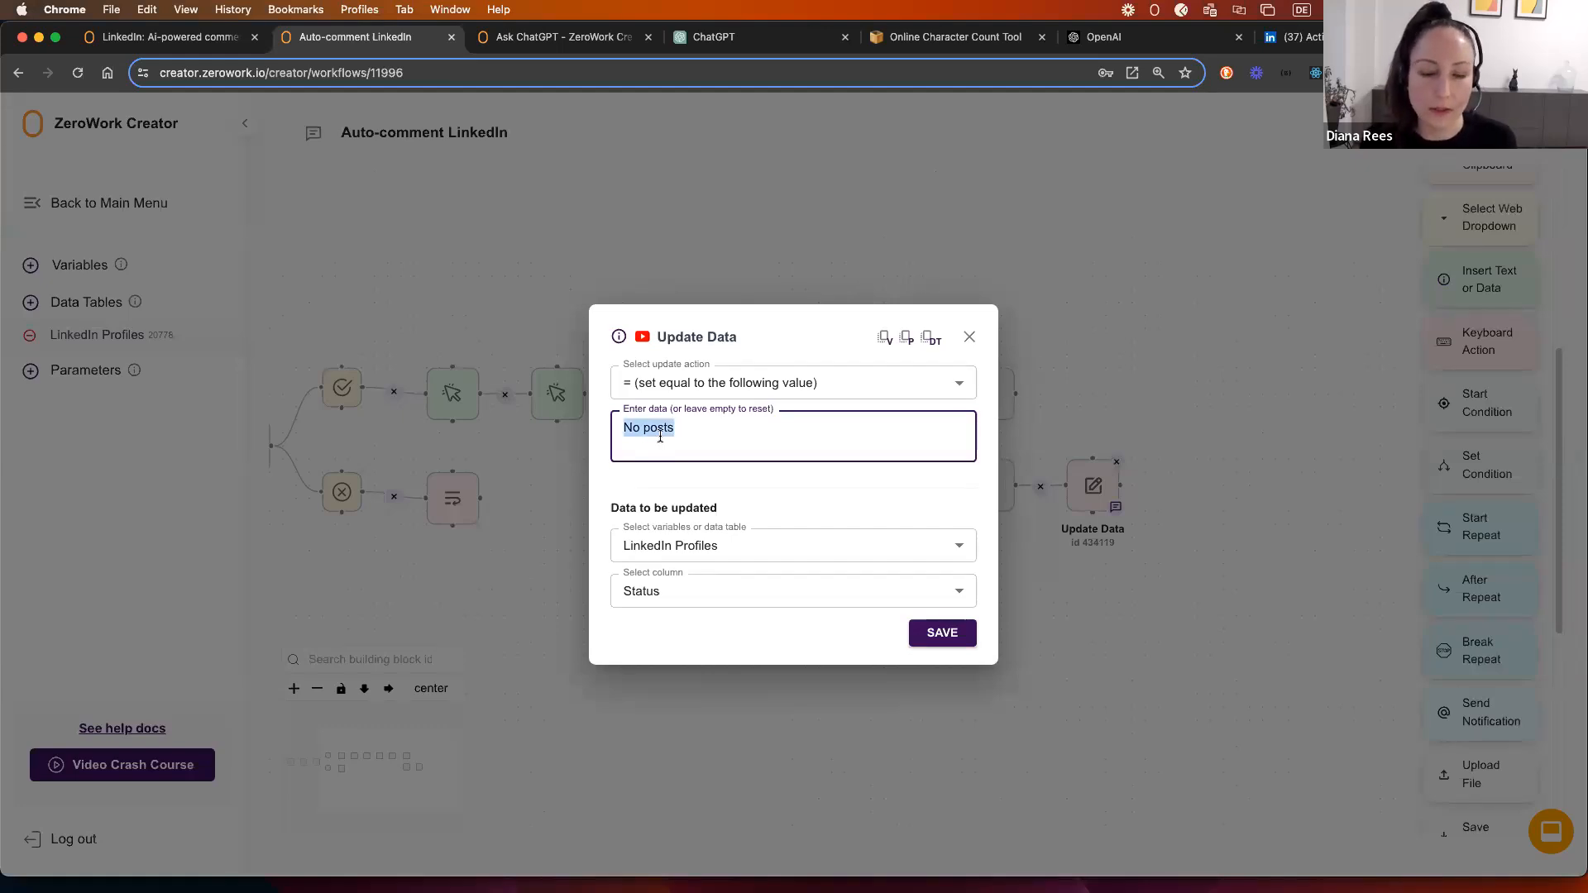
{"action": "type", "text": "No"}
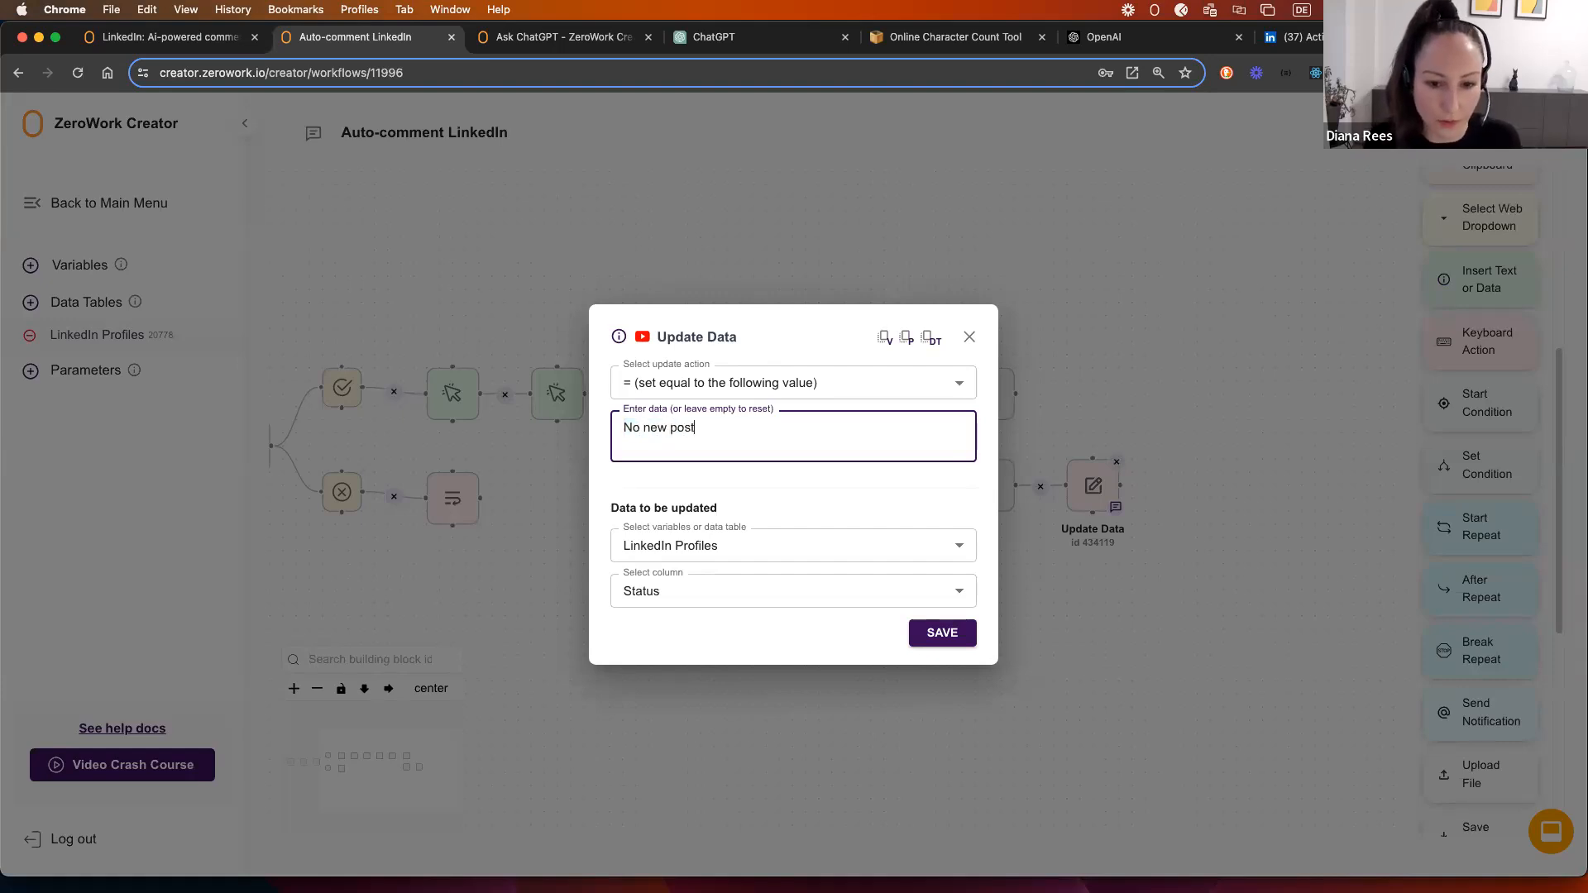
{"action": "left_click", "coordinate": [941, 633]}
Step: Pan to the workflow's end and review the upper Set Condition's settings
{"action": "left_click_drag", "start_coordinate": [1197, 464], "coordinate": [1052, 465]}
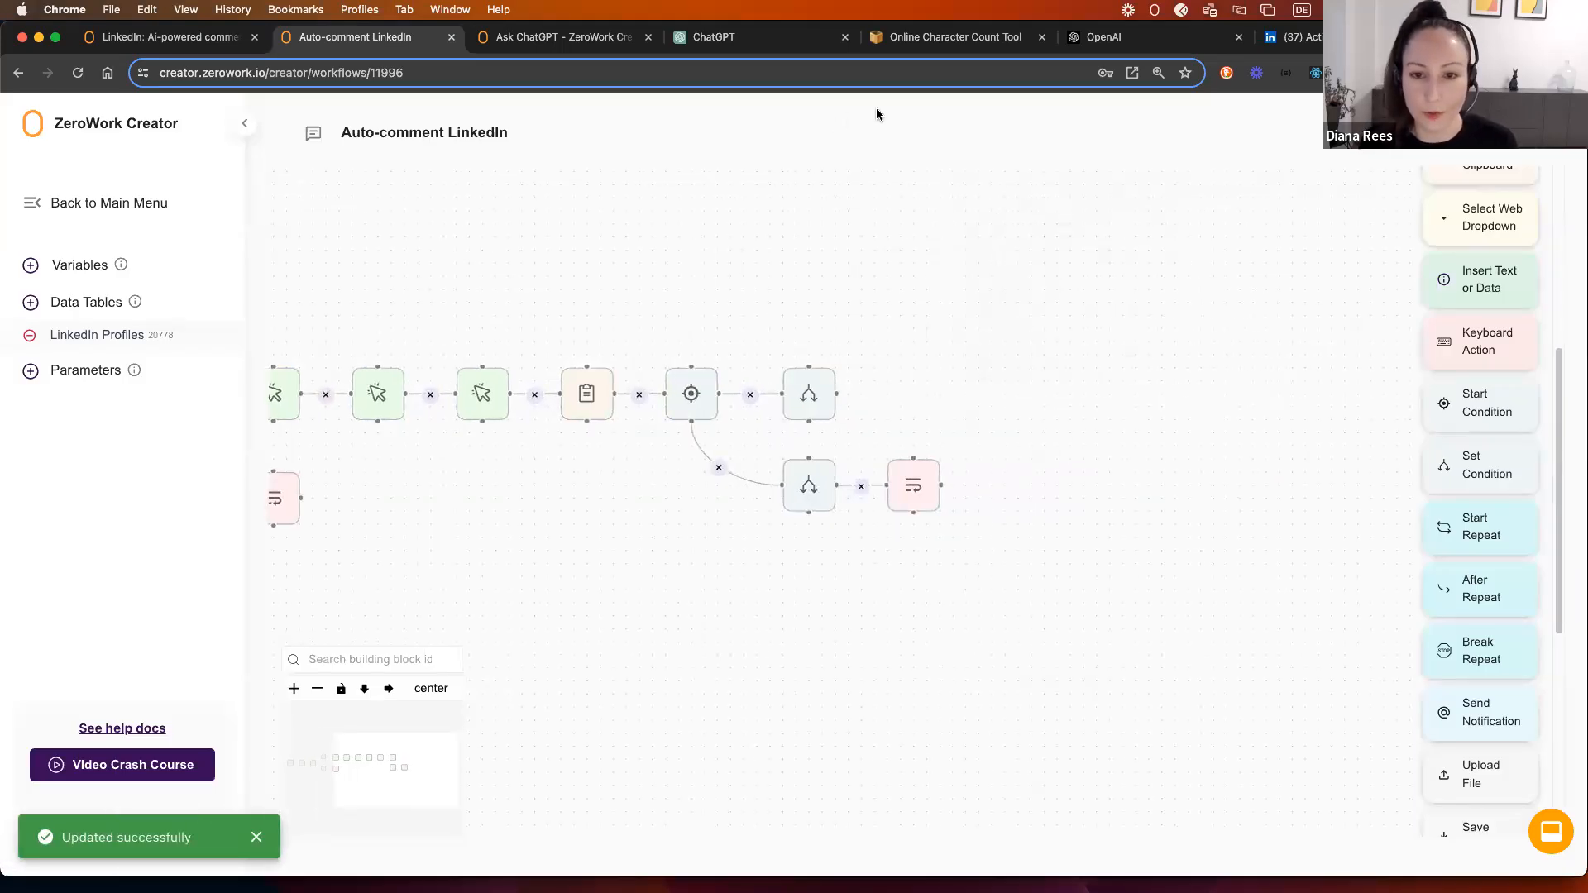
{"action": "mouse_move", "coordinate": [812, 392]}
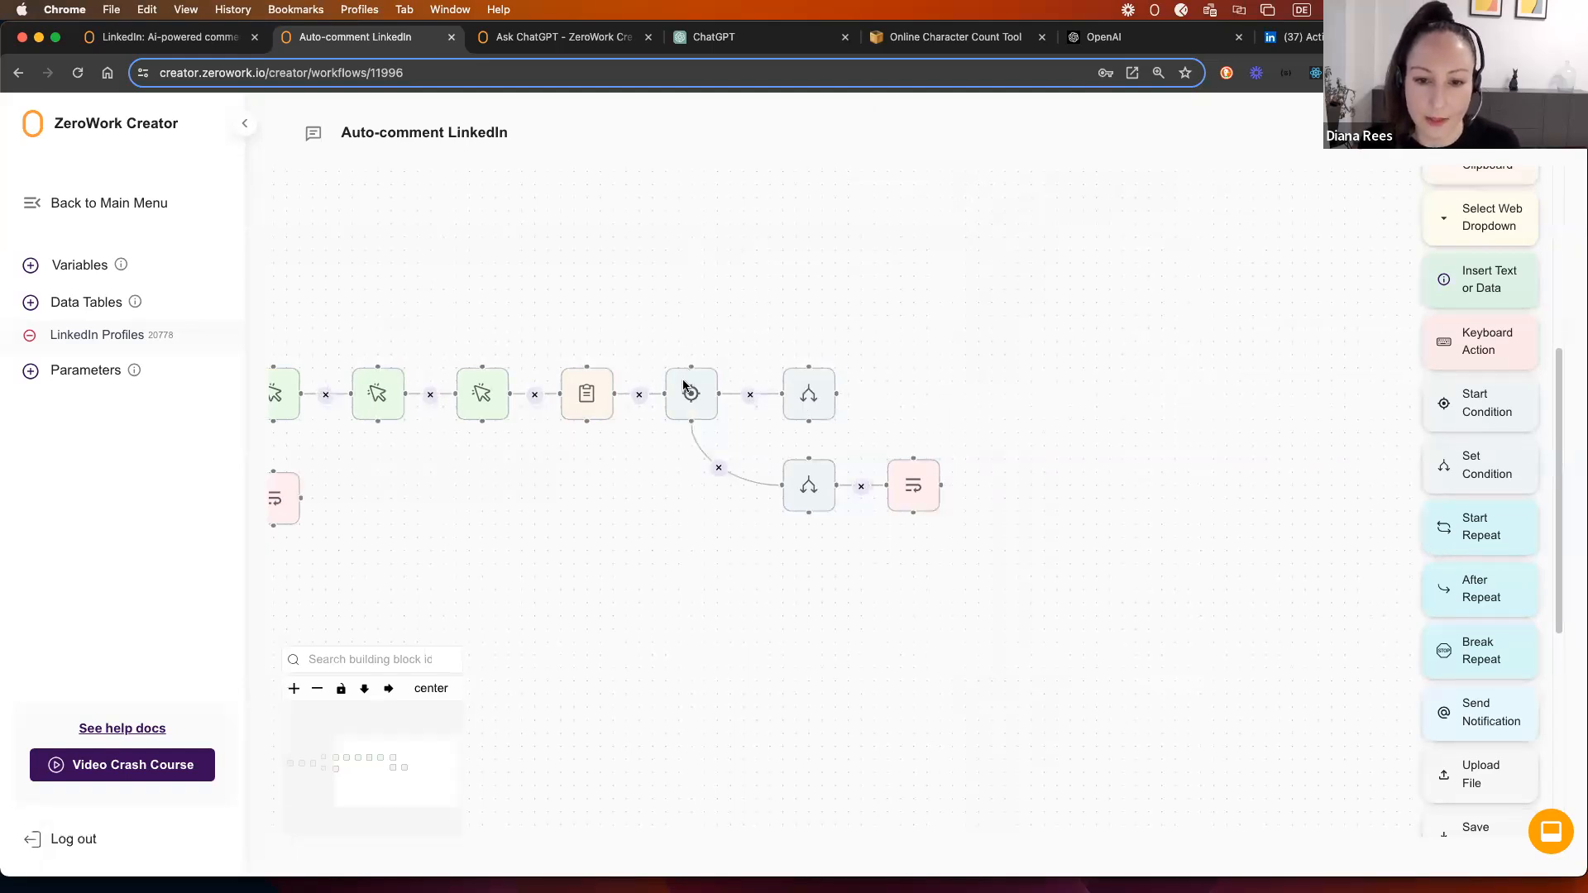
{"action": "left_click", "coordinate": [813, 392]}
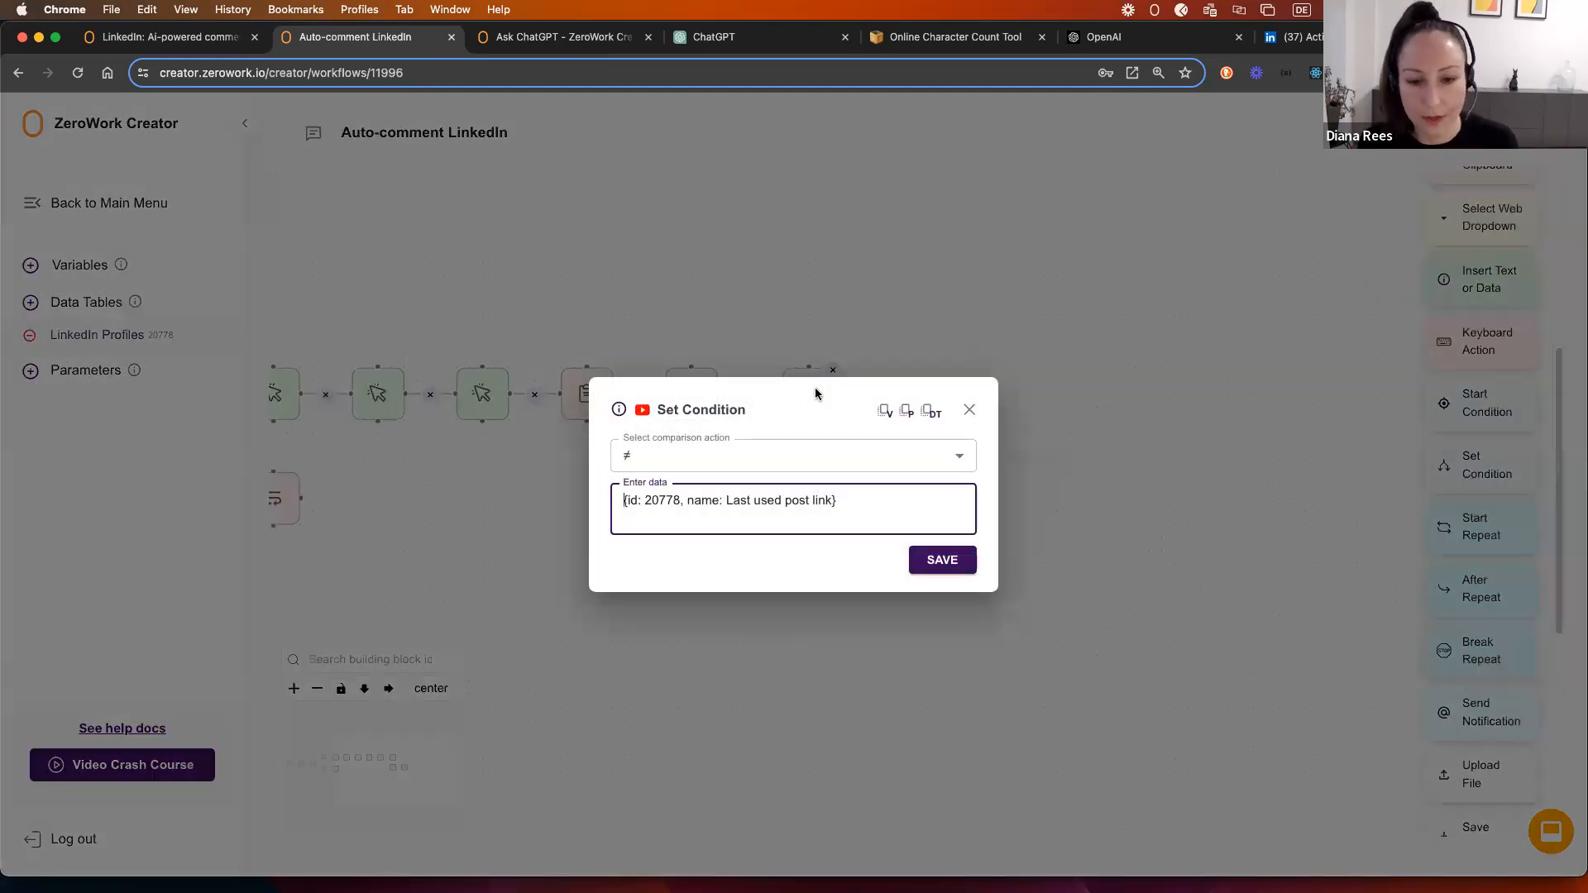
{"action": "left_click", "coordinate": [972, 412]}
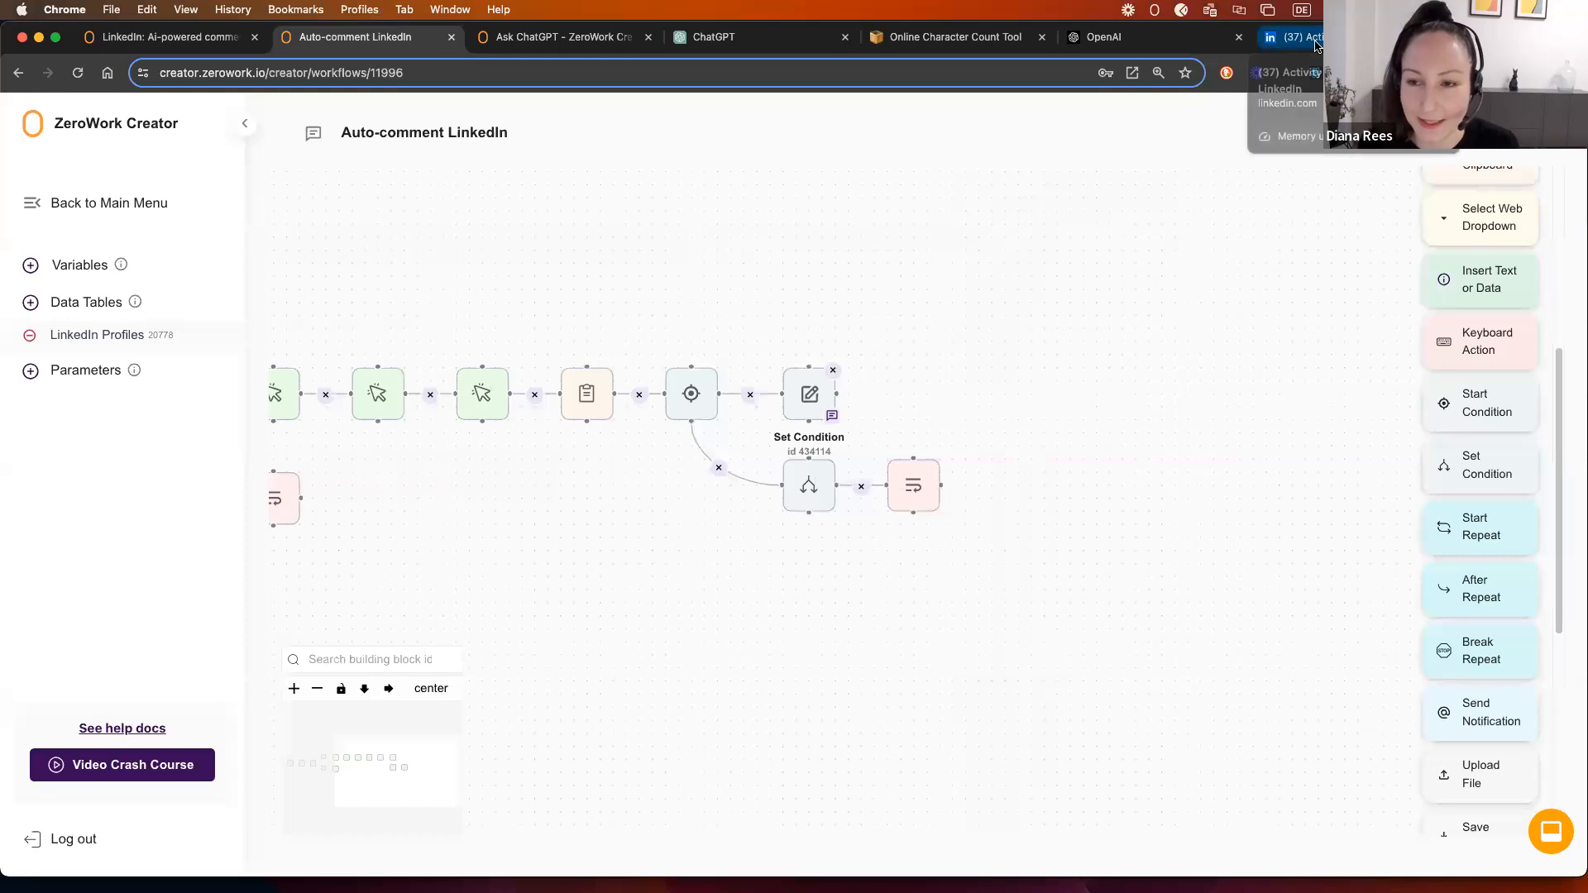
{"action": "left_click", "coordinate": [1313, 41]}
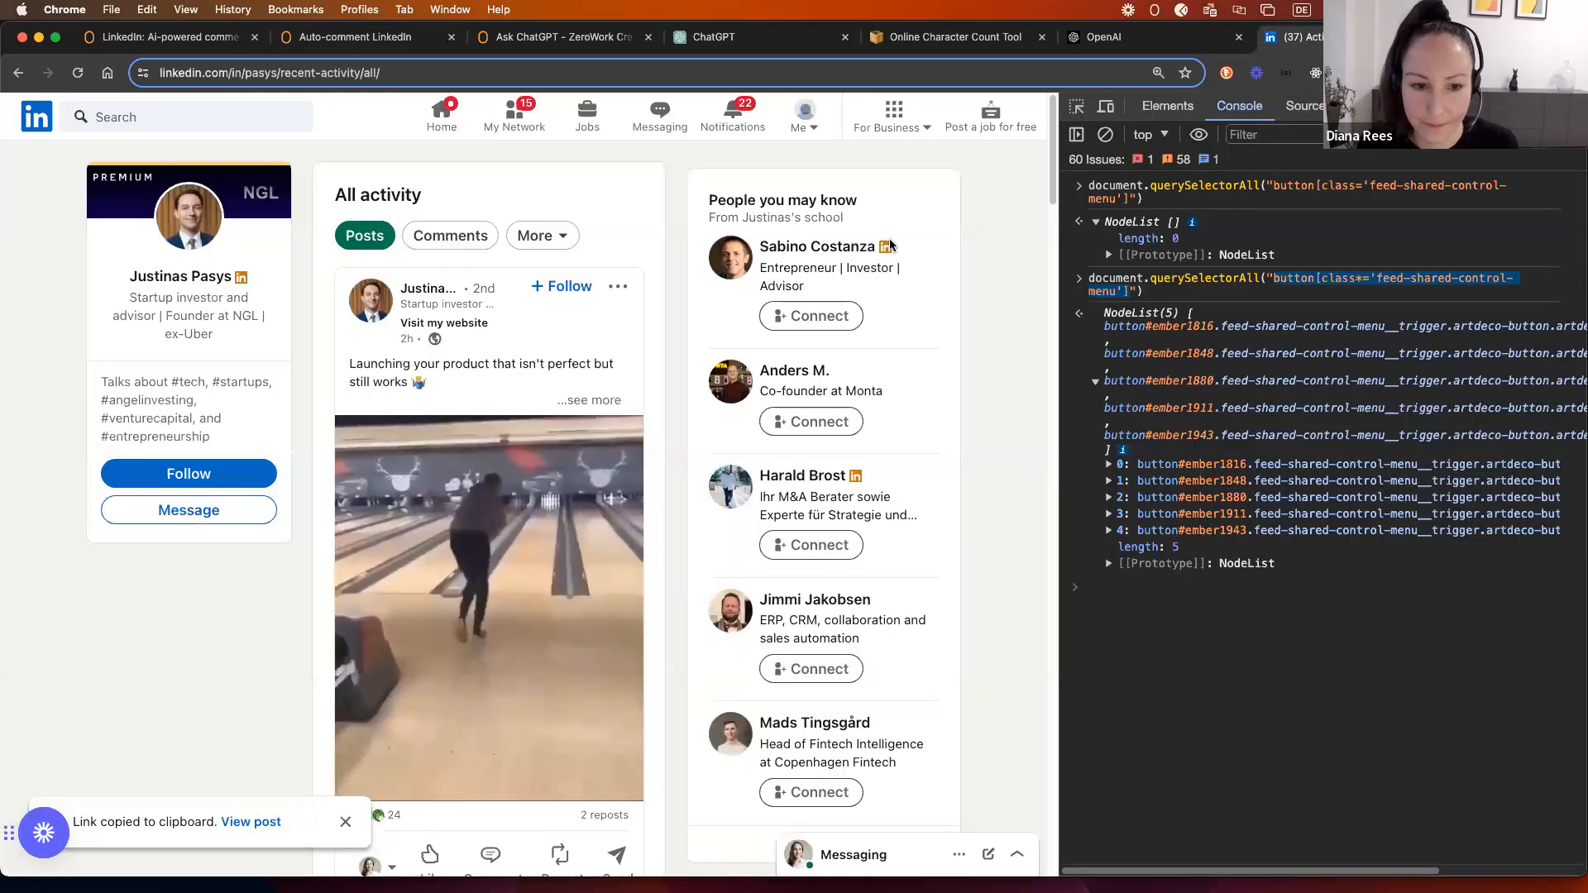
{"action": "scroll", "coordinate": [416, 642], "scroll_direction": "down", "scroll_amount": 2}
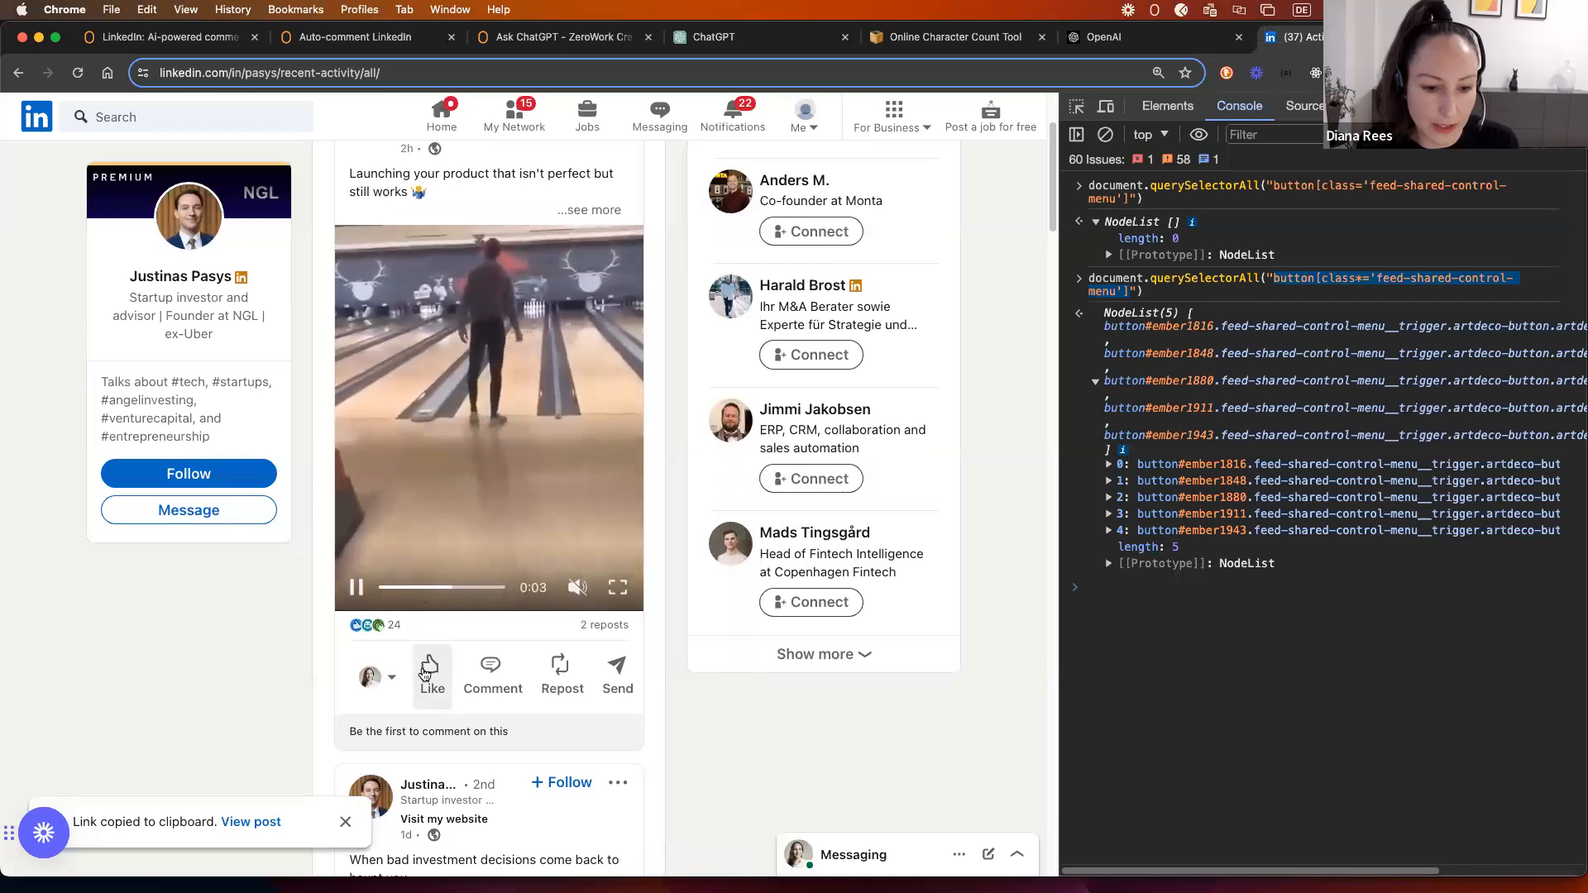
{"action": "mouse_move", "coordinate": [429, 676]}
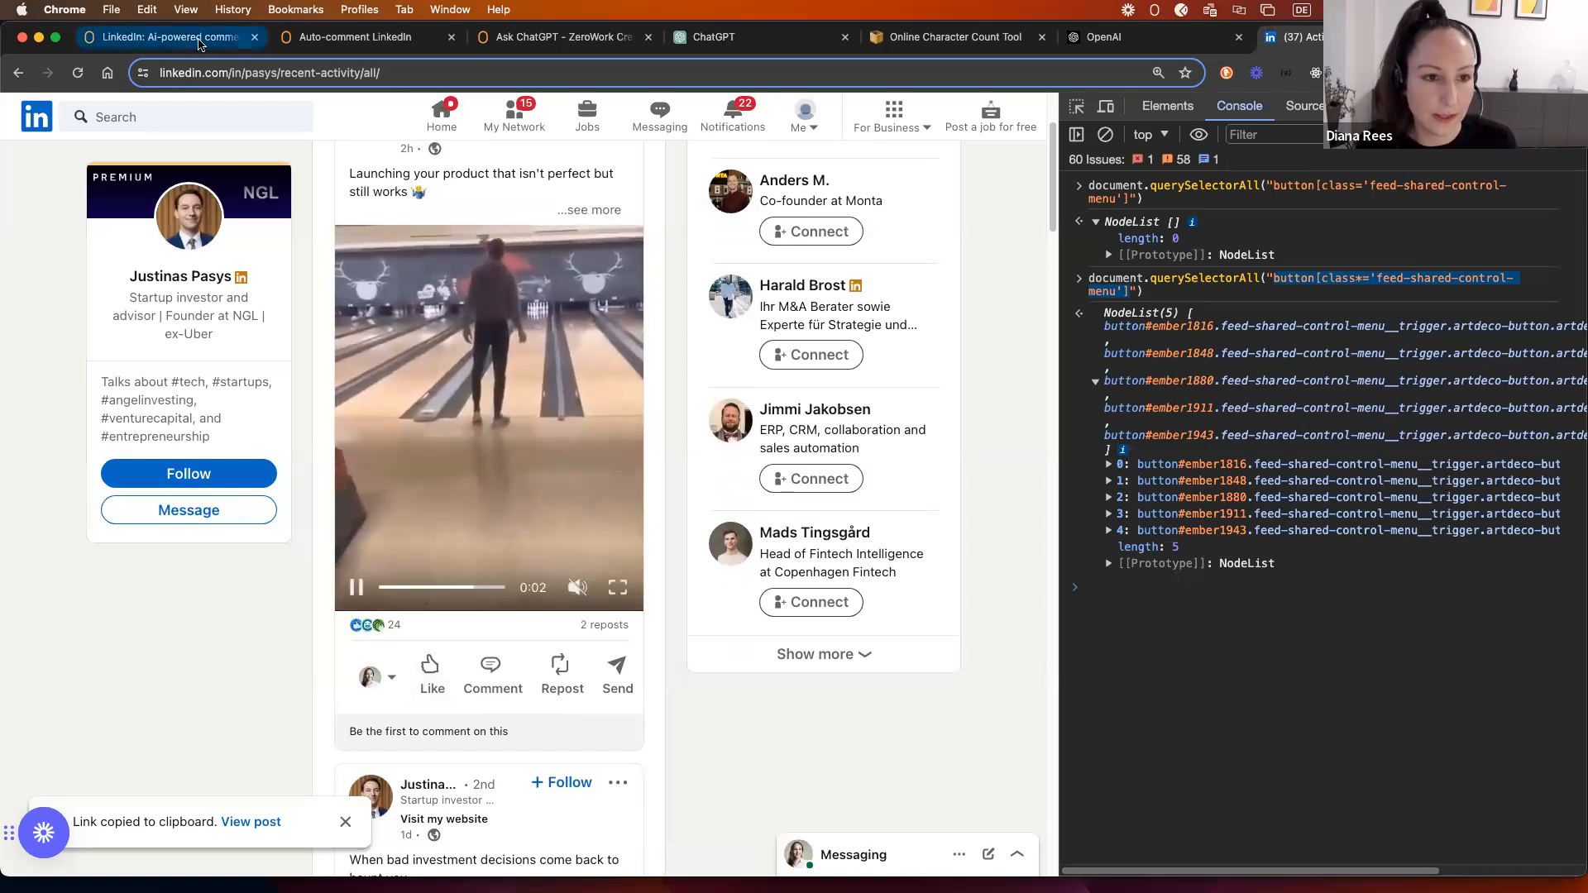
{"action": "left_click", "coordinate": [363, 38]}
{"action": "scroll", "coordinate": [1494, 356], "scroll_direction": "up", "scroll_amount": 5}
{"action": "left_click_drag", "start_coordinate": [1496, 321], "coordinate": [916, 368]}
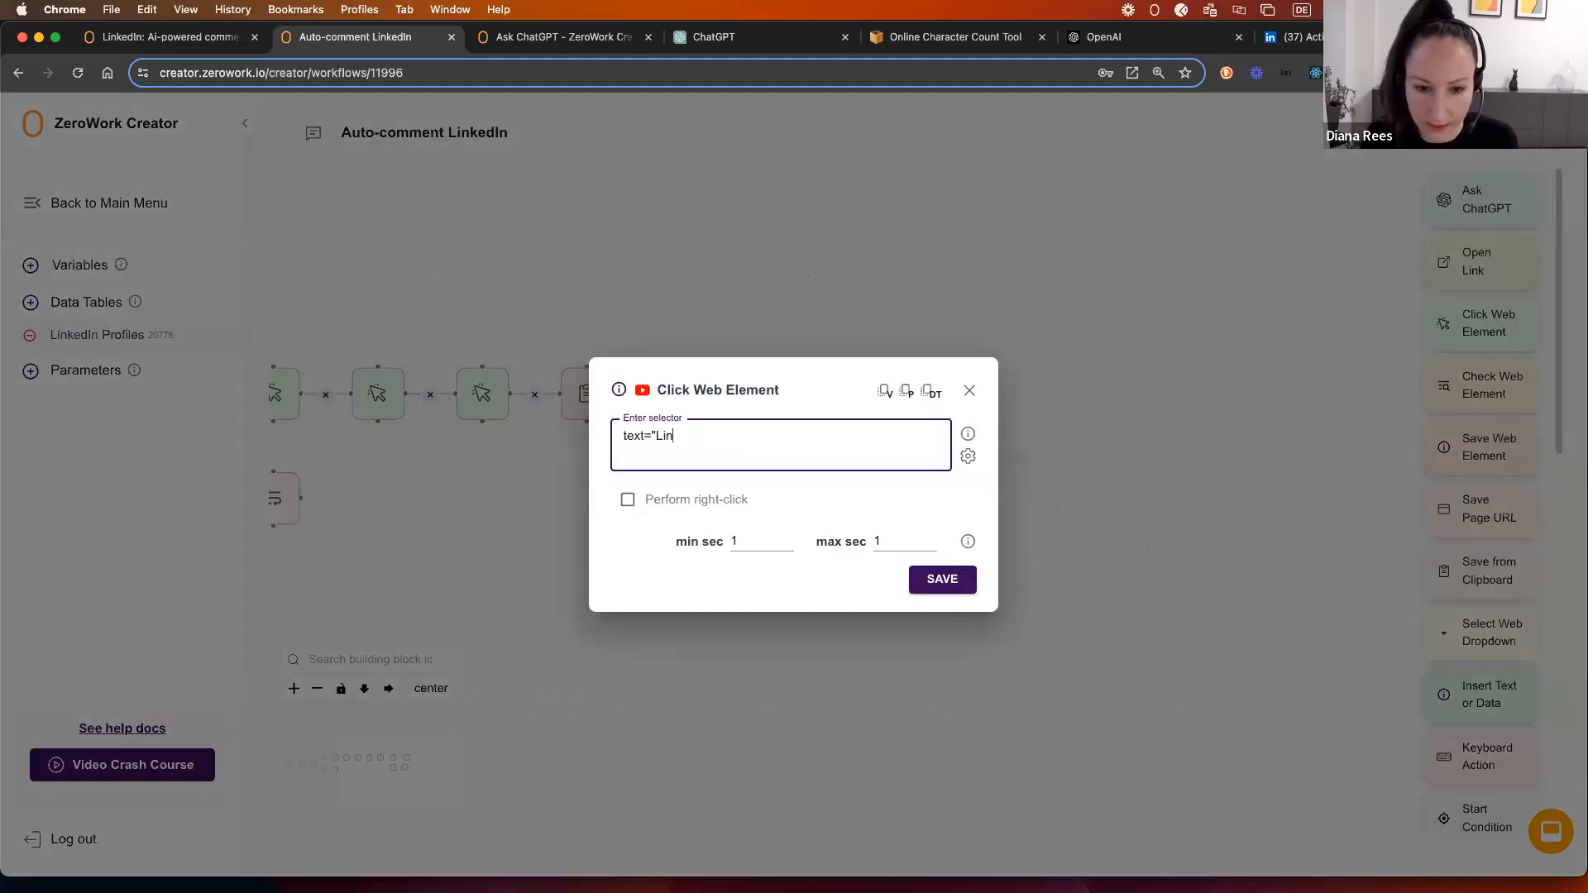
Step: Save the Click Web Element step with selector text="Like" and link it after the '≠' branch
{"action": "left_click", "coordinate": [878, 542]}
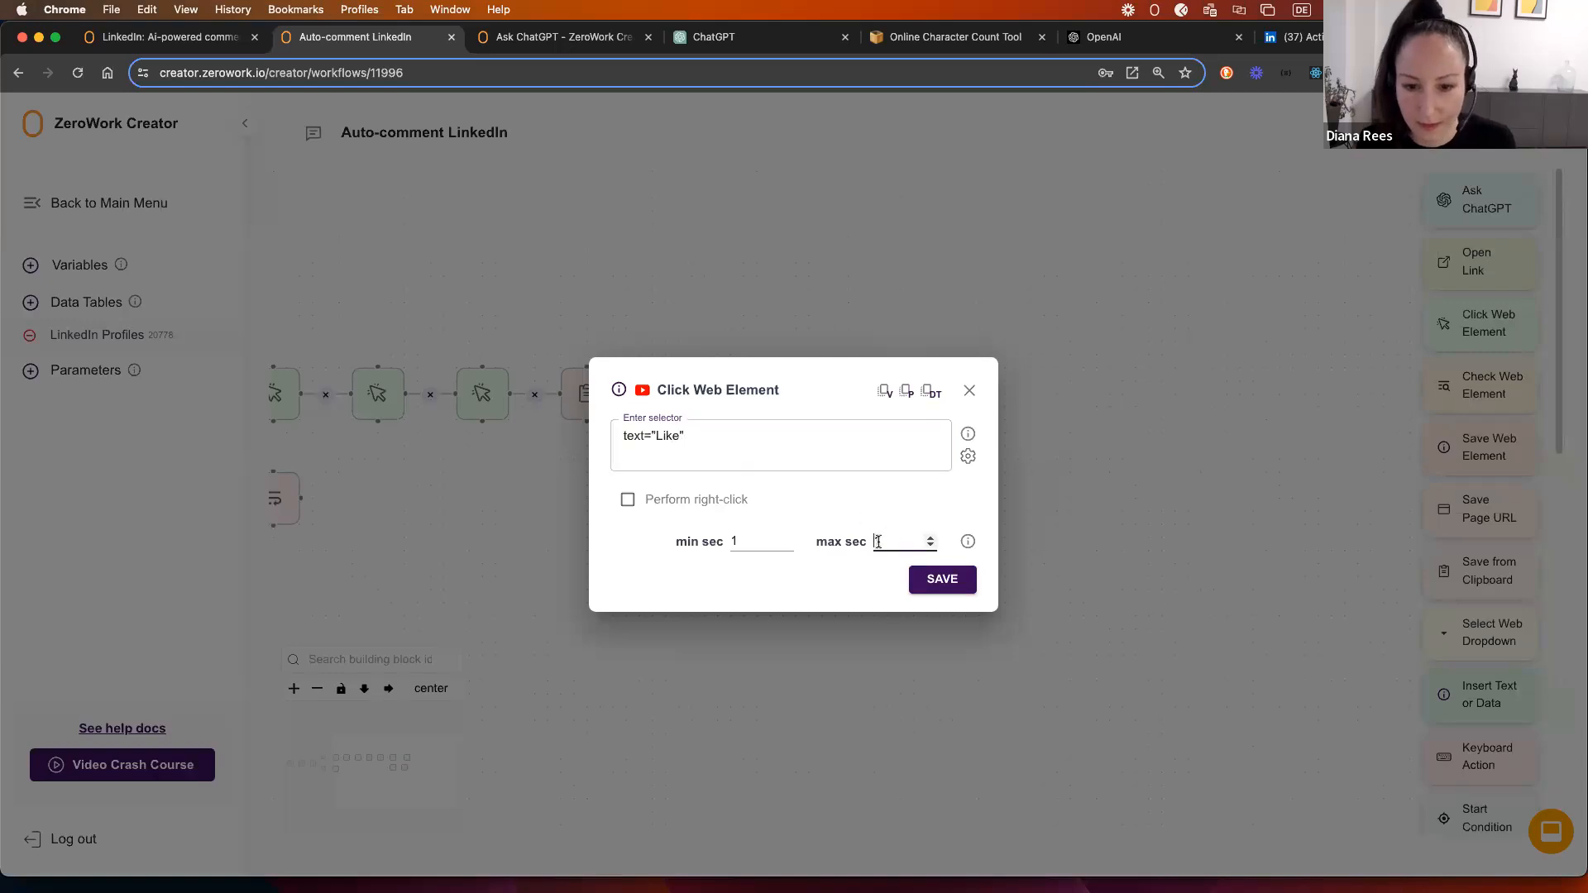
{"action": "left_click", "coordinate": [937, 578]}
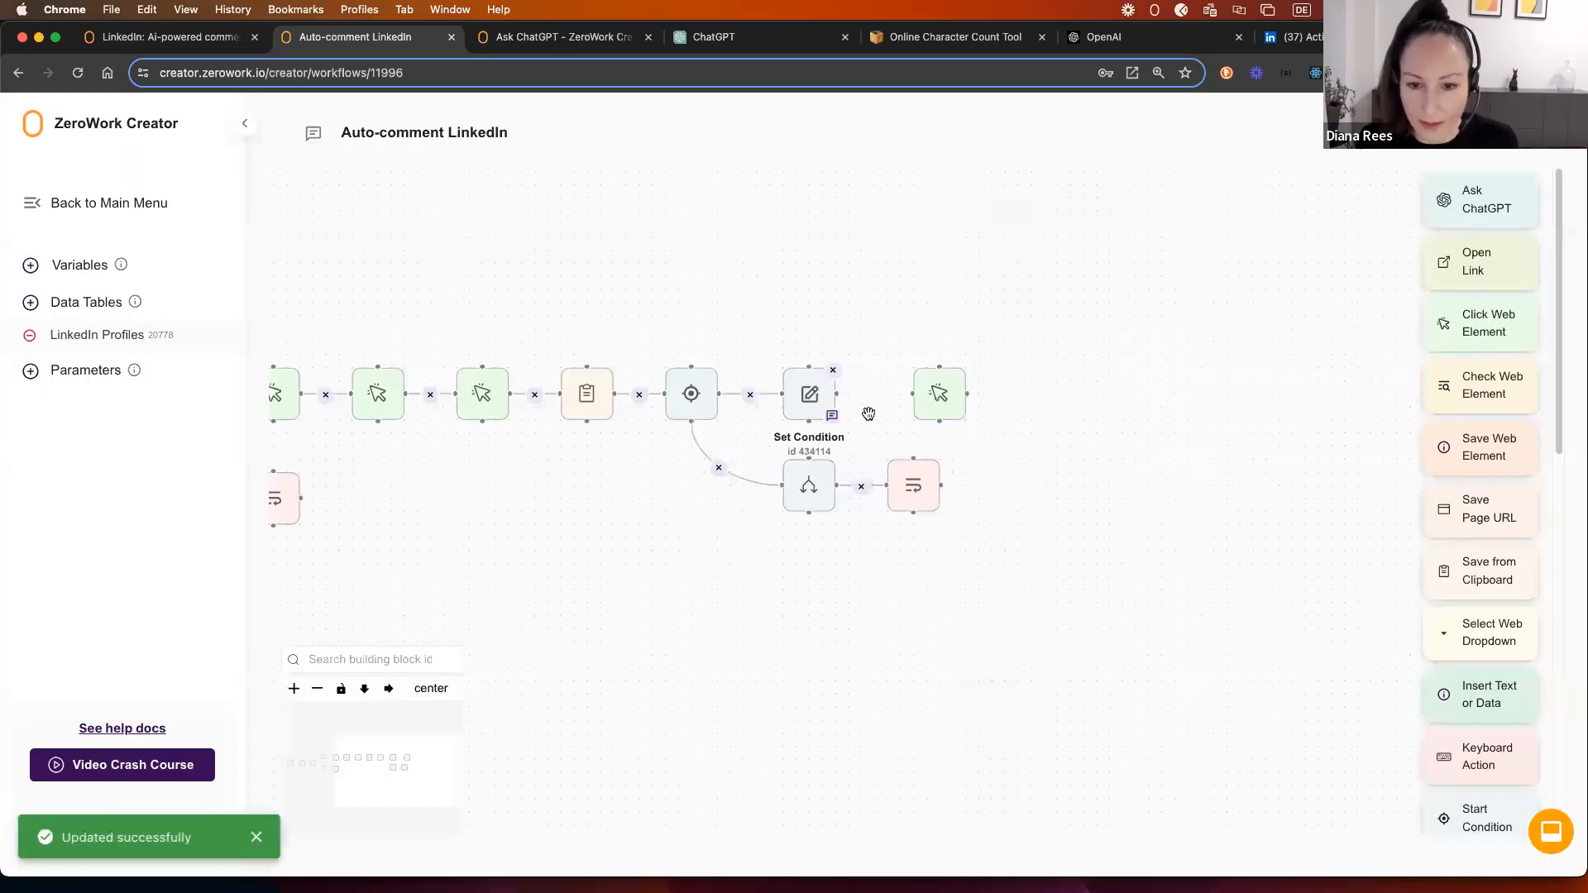
{"action": "left_click_drag", "start_coordinate": [838, 391], "coordinate": [935, 394]}
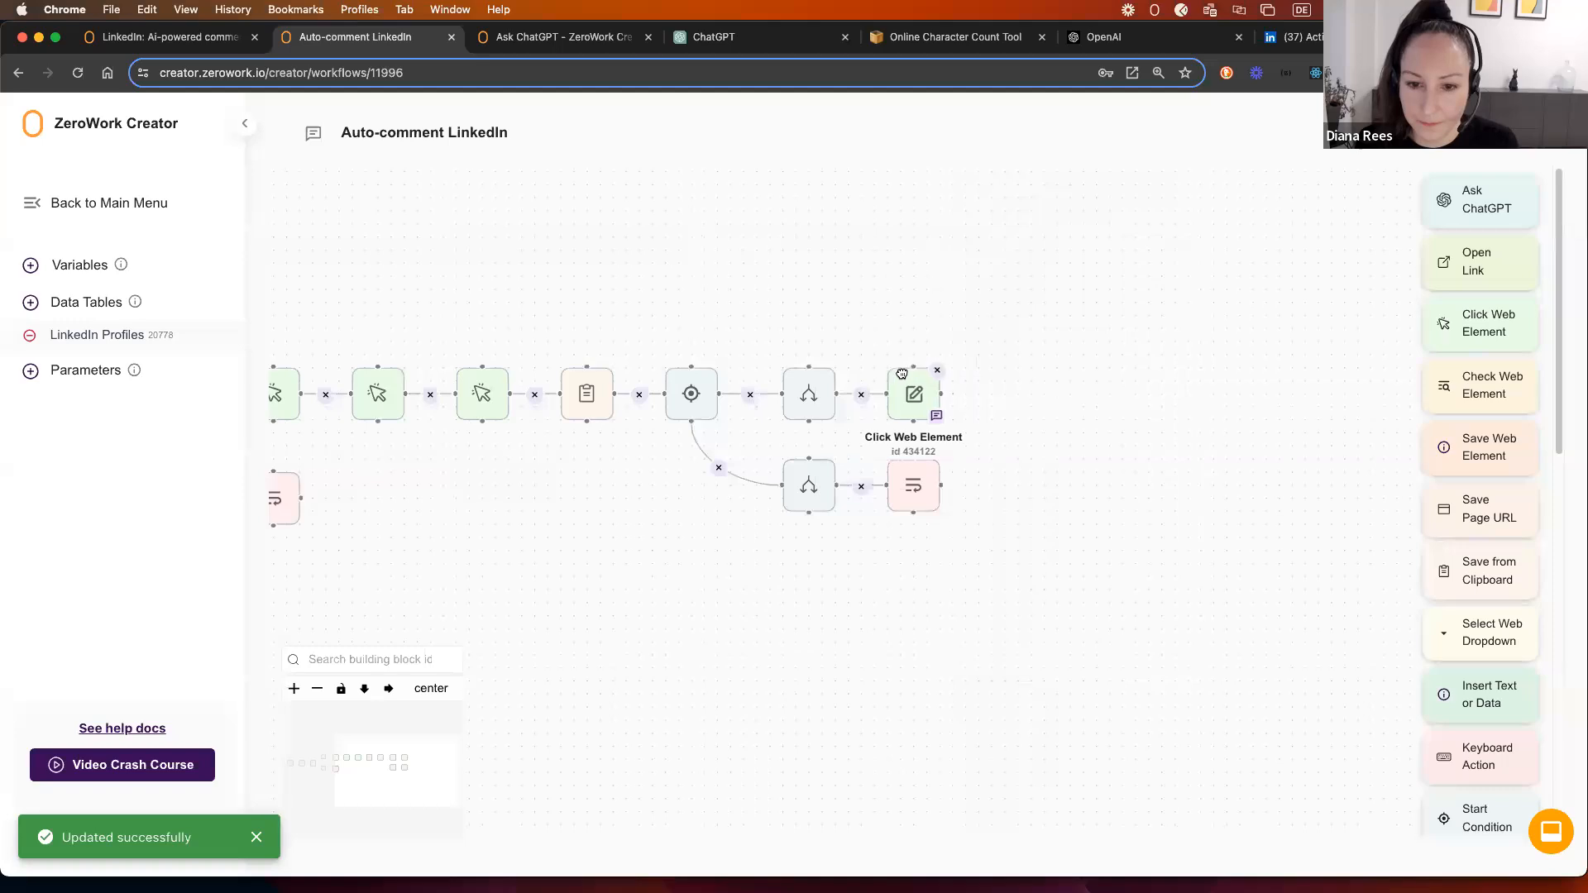
Step: Pan along the workflow and review the existing Update Data step's settings
{"action": "left_click_drag", "start_coordinate": [1018, 423], "coordinate": [927, 375]}
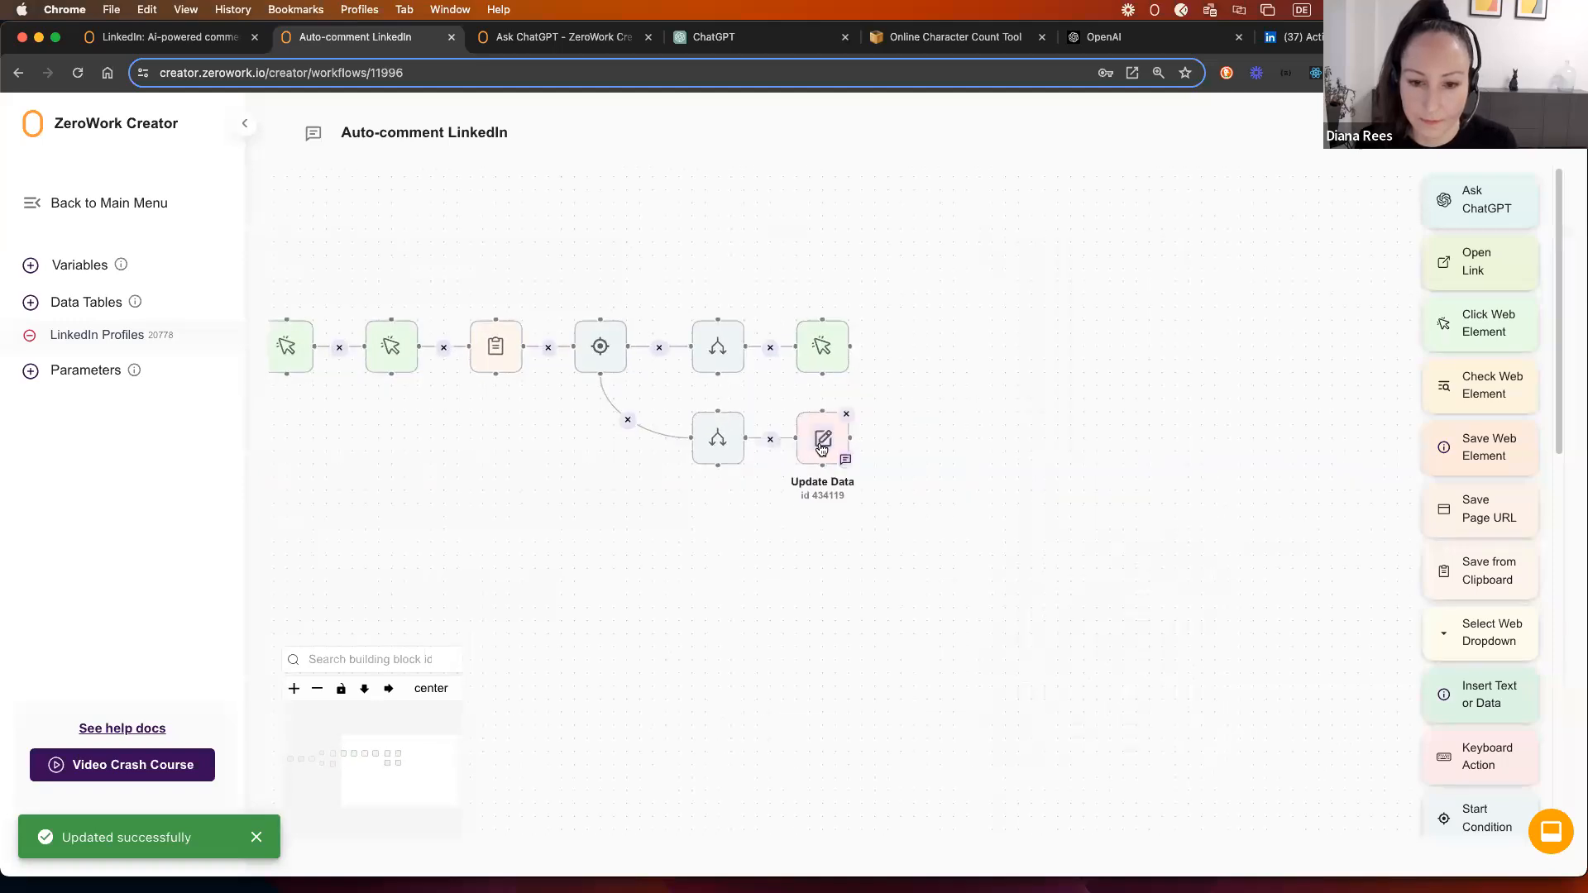
{"action": "left_click", "coordinate": [821, 441]}
{"action": "left_click", "coordinate": [1013, 344]}
{"action": "left_click_drag", "start_coordinate": [1014, 346], "coordinate": [879, 386]}
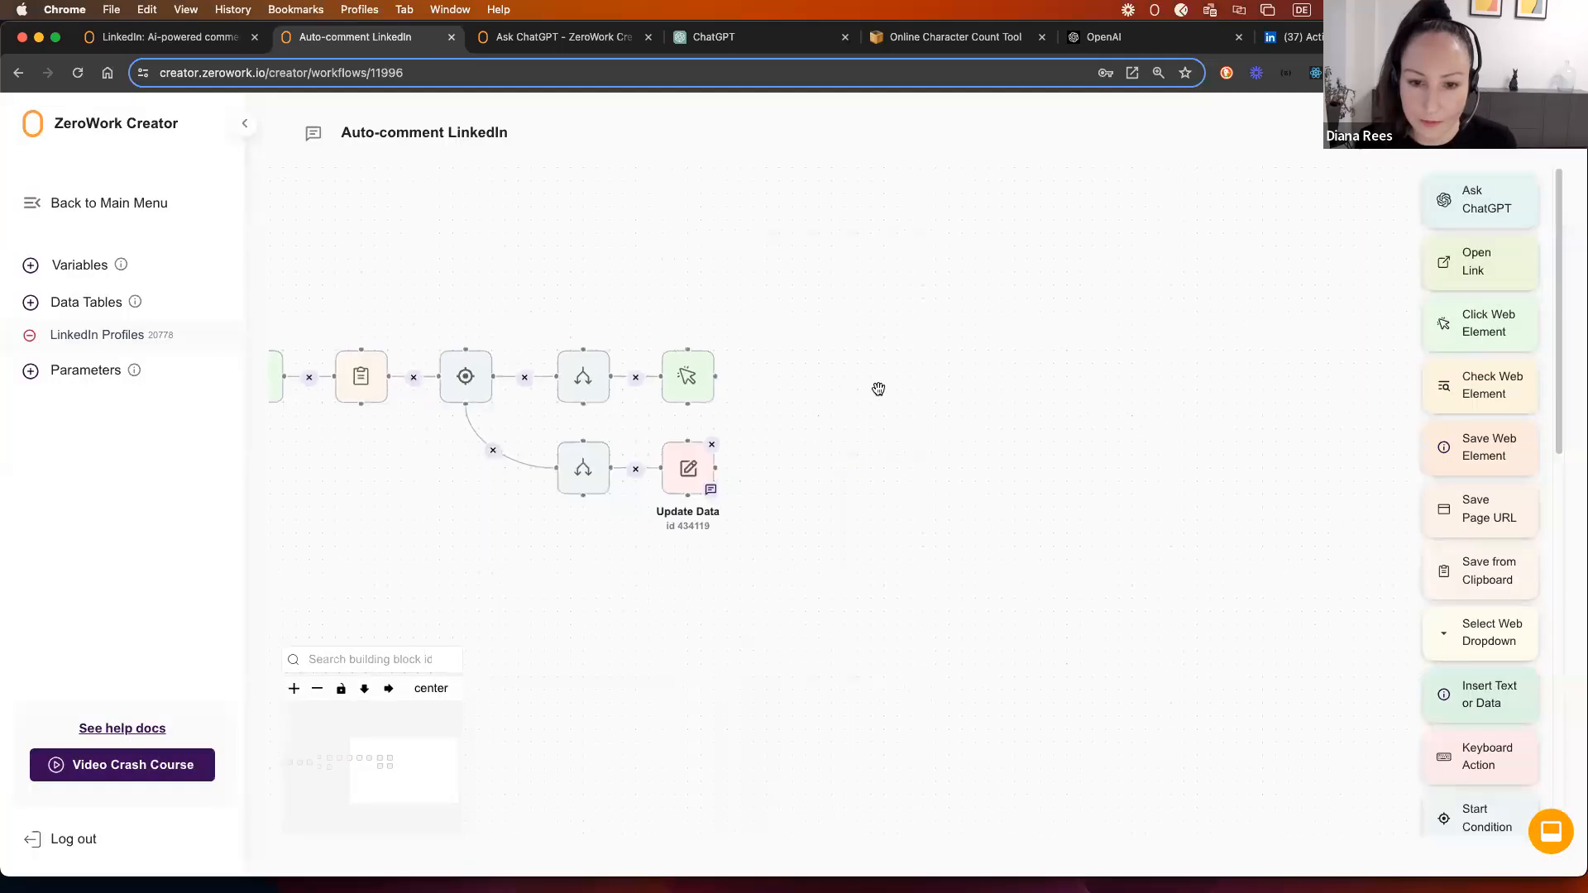
{"action": "right_click", "coordinate": [673, 453]}
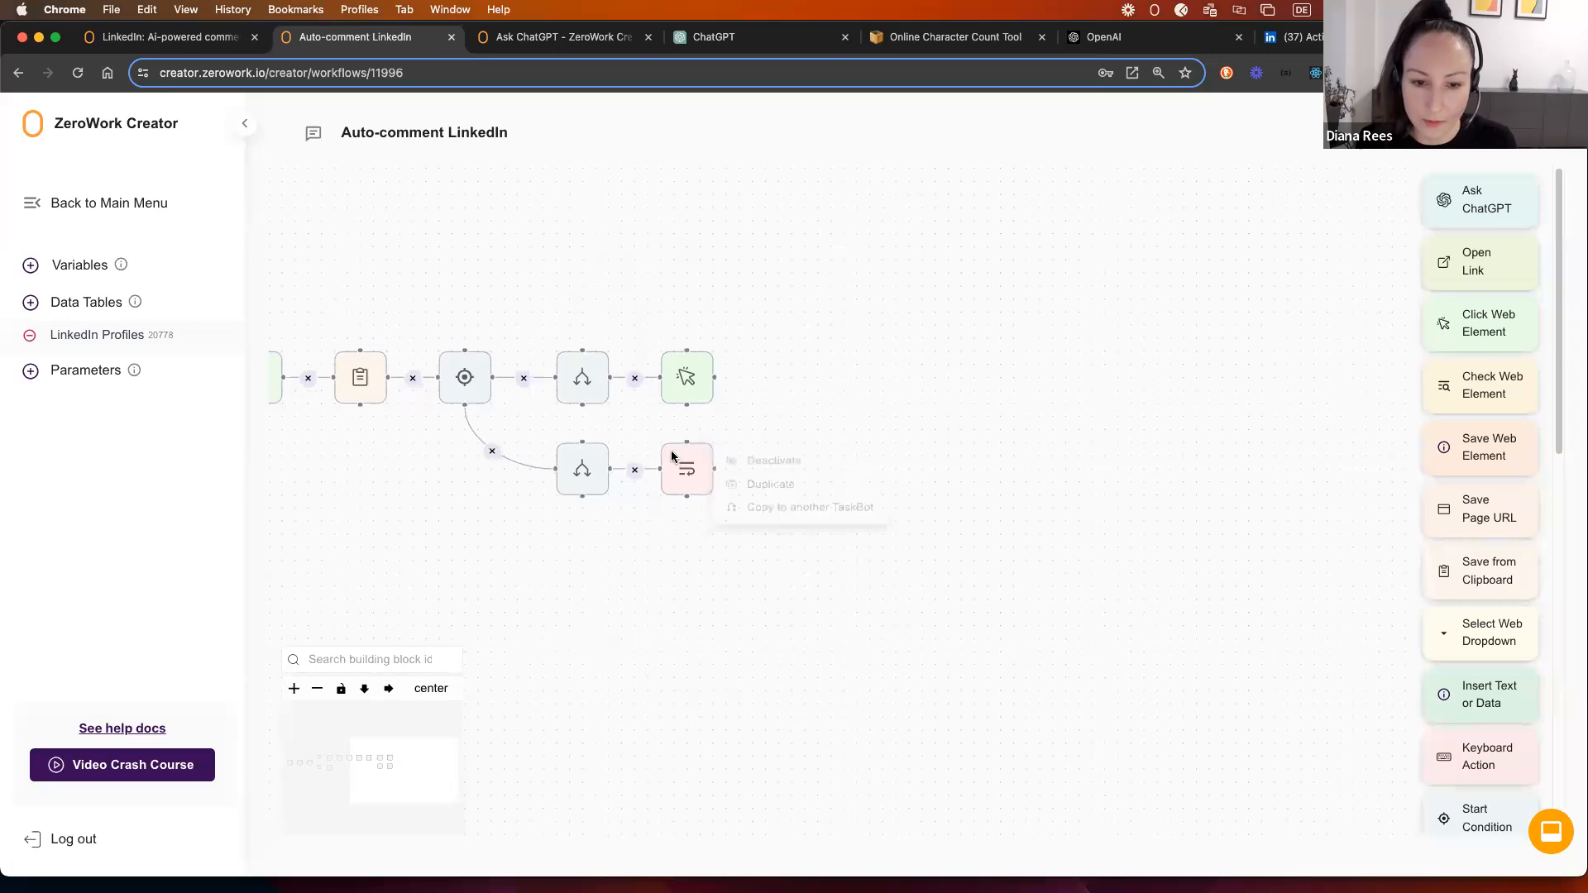
Step: Duplicate the Update Data block after the Like click and set its Status value to 'Liked'
{"action": "left_click", "coordinate": [765, 490]}
{"action": "left_click_drag", "start_coordinate": [741, 503], "coordinate": [807, 382]}
{"action": "double_click", "coordinate": [835, 381]}
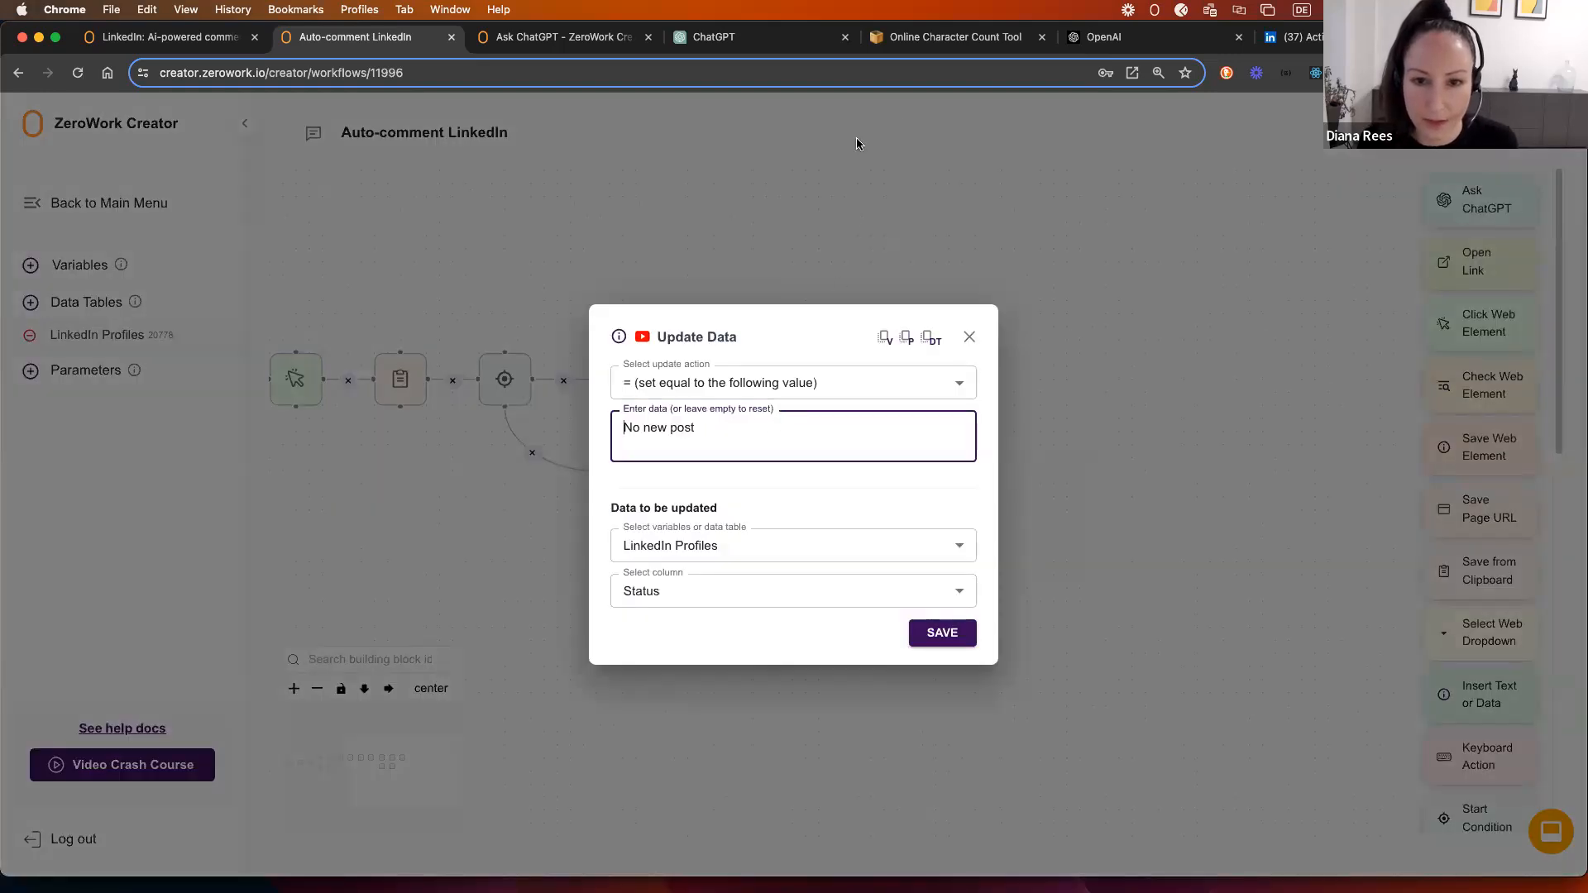
{"action": "triple_click", "coordinate": [669, 429]}
{"action": "type", "text": "Liked"}
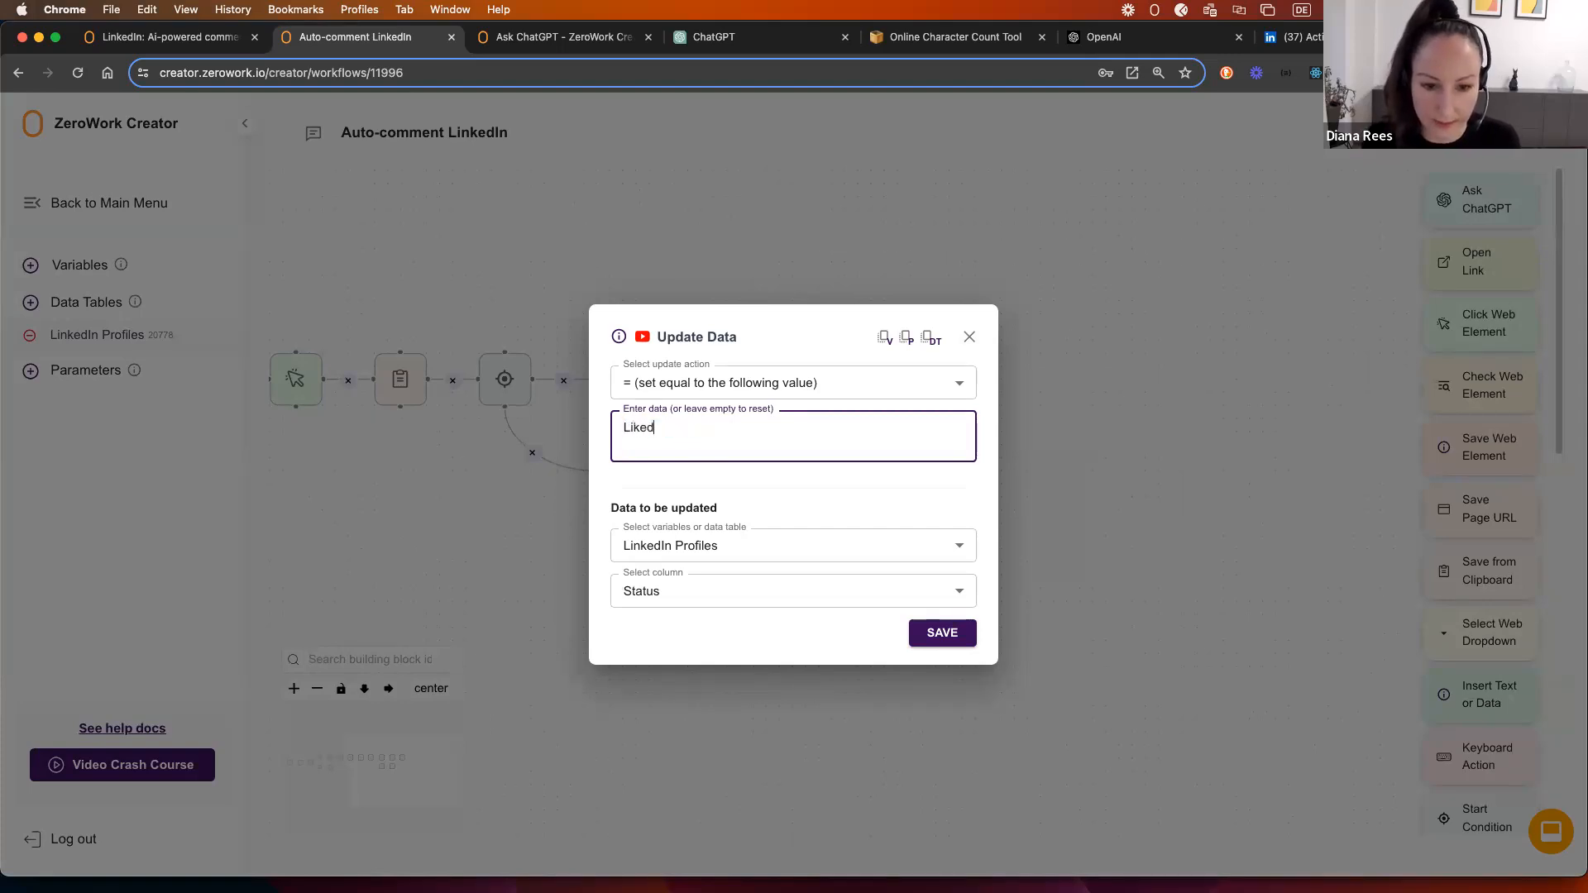
{"action": "left_click", "coordinate": [943, 643]}
{"action": "scroll", "coordinate": [1015, 424], "scroll_direction": "right", "scroll_amount": 2}
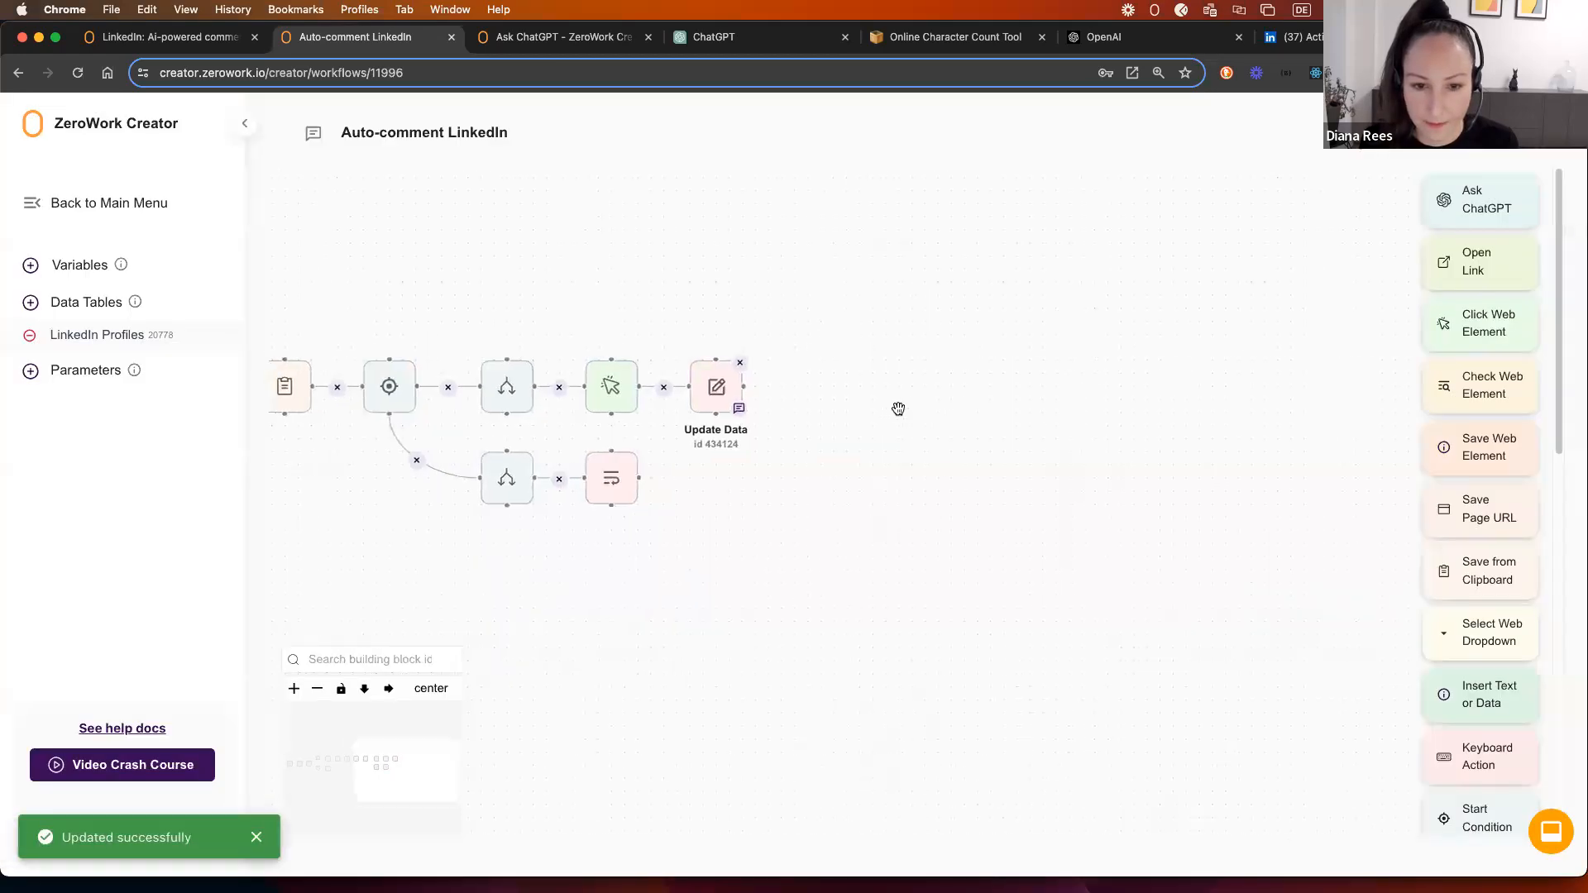
{"action": "left_click_drag", "start_coordinate": [695, 476], "coordinate": [657, 468]}
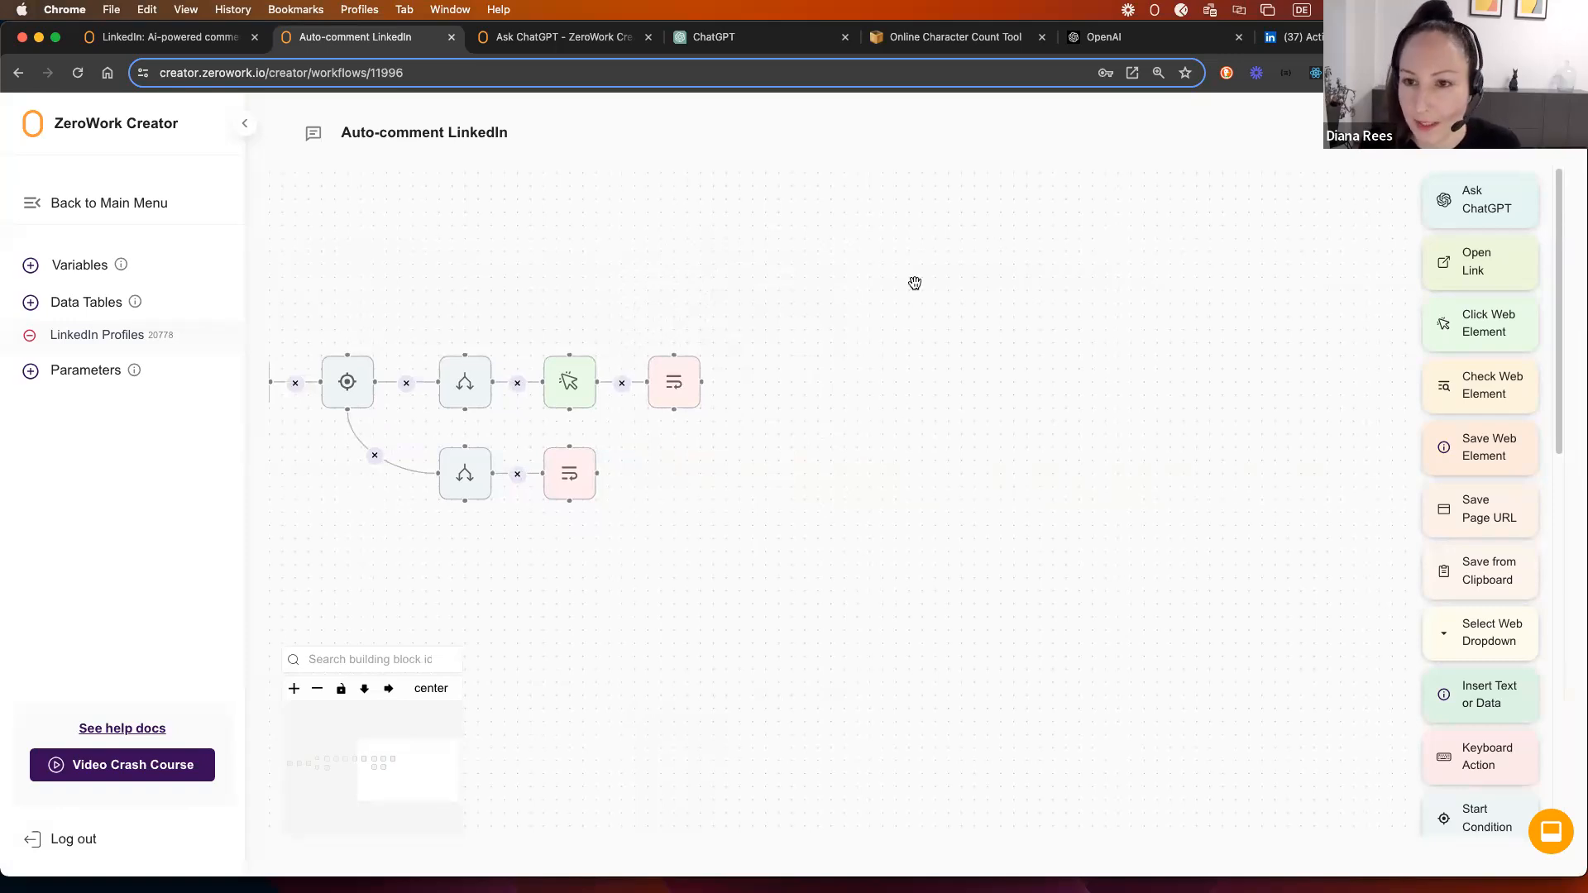
{"action": "left_click", "coordinate": [1321, 45]}
Step: Inspect the post's text on LinkedIn in DevTools Elements and expand its node
{"action": "scroll", "coordinate": [466, 277], "scroll_direction": "up", "scroll_amount": 3}
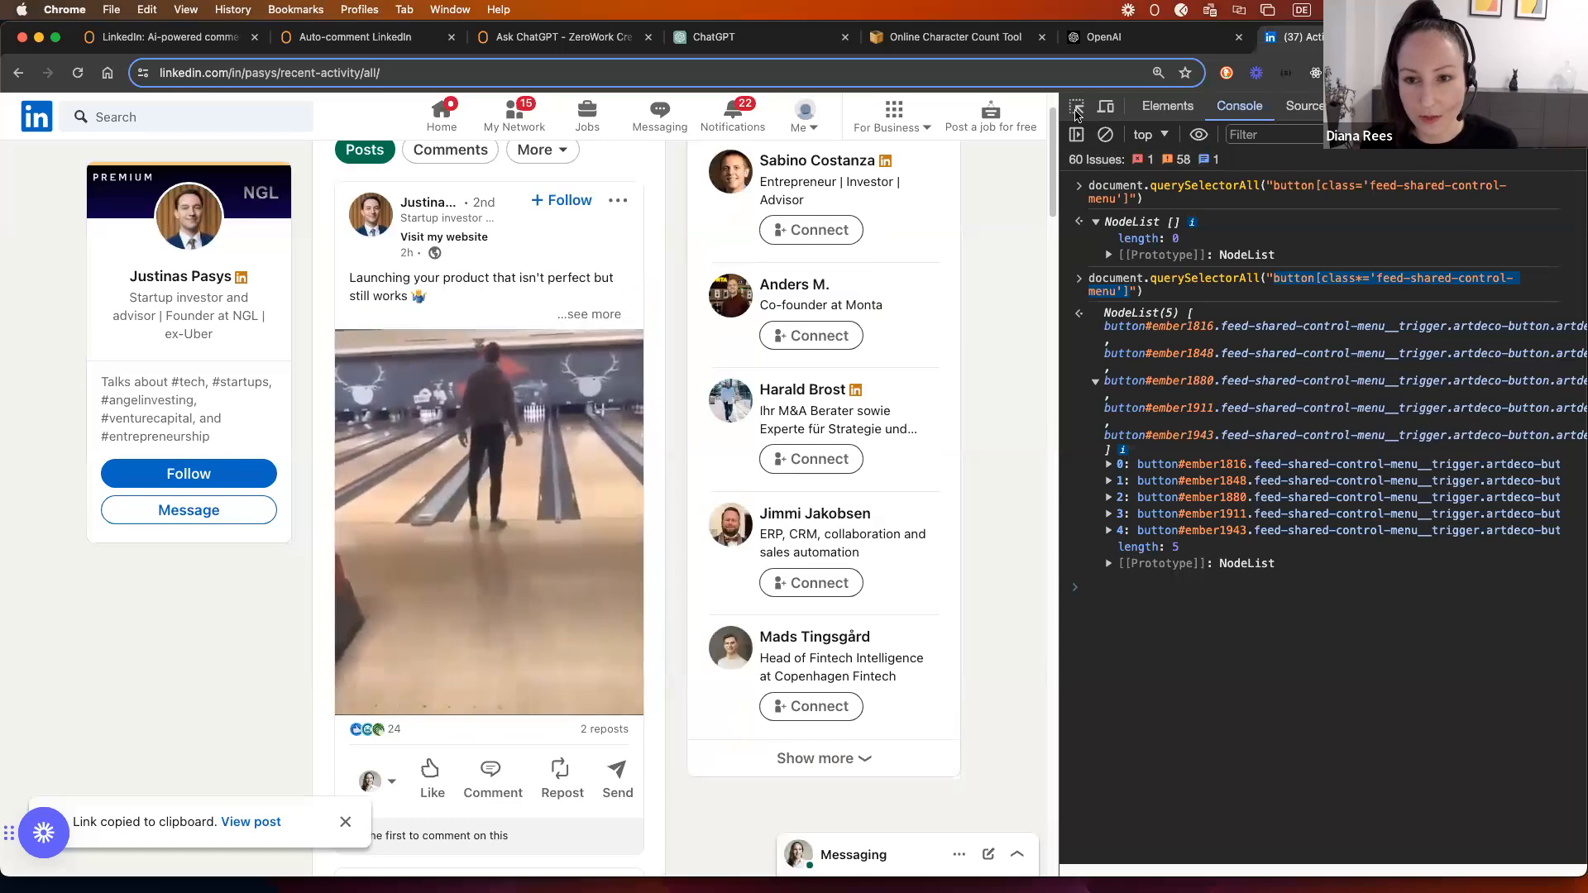
{"action": "right_click", "coordinate": [978, 196]}
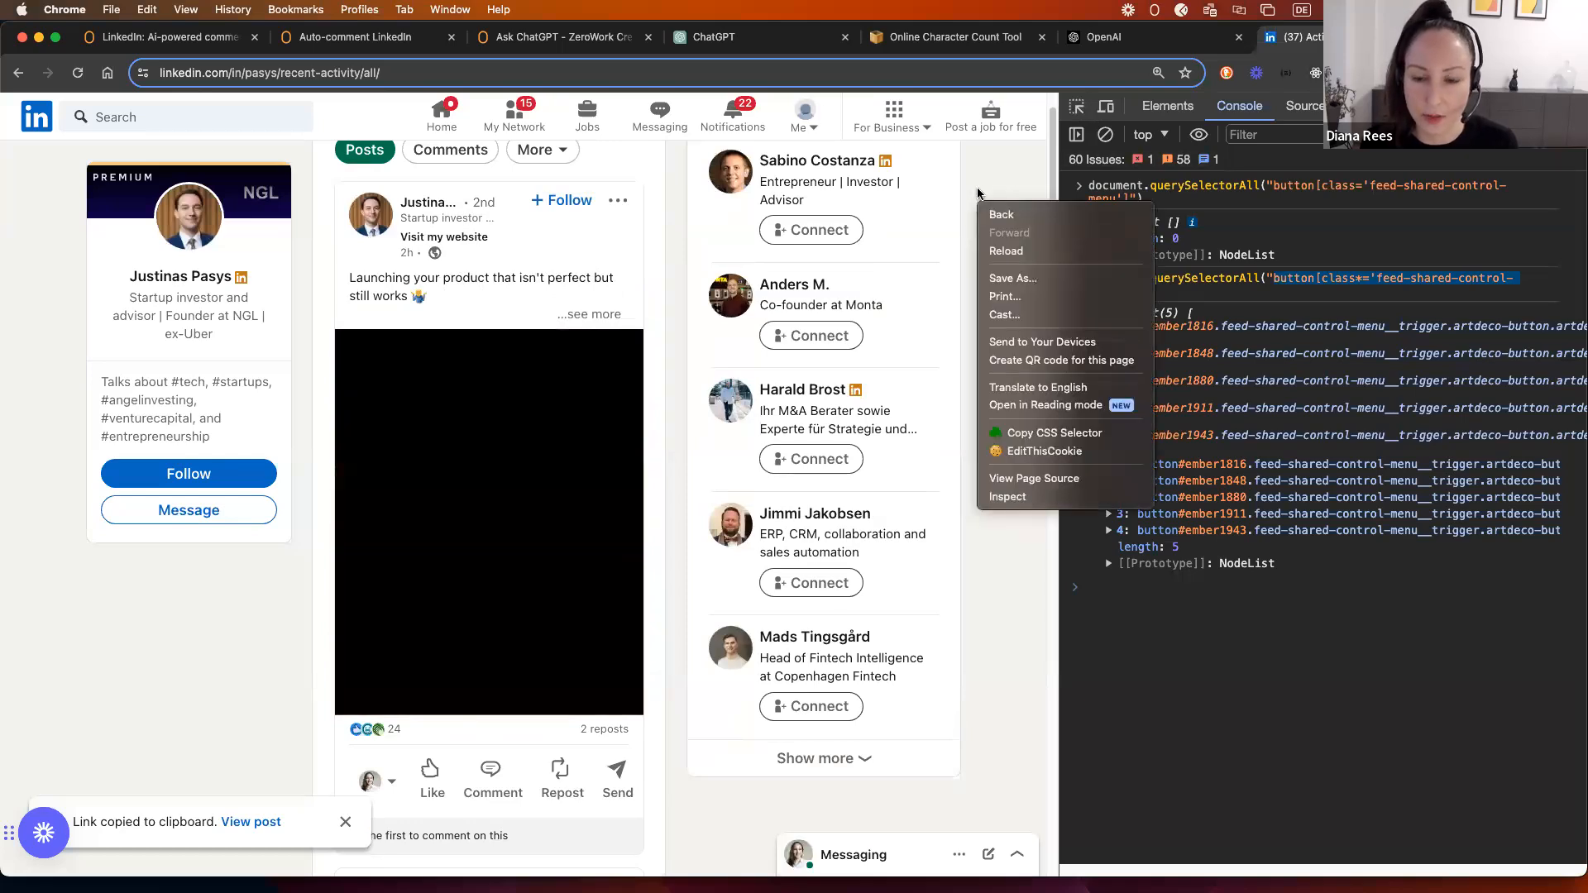
{"action": "left_click", "coordinate": [1542, 292]}
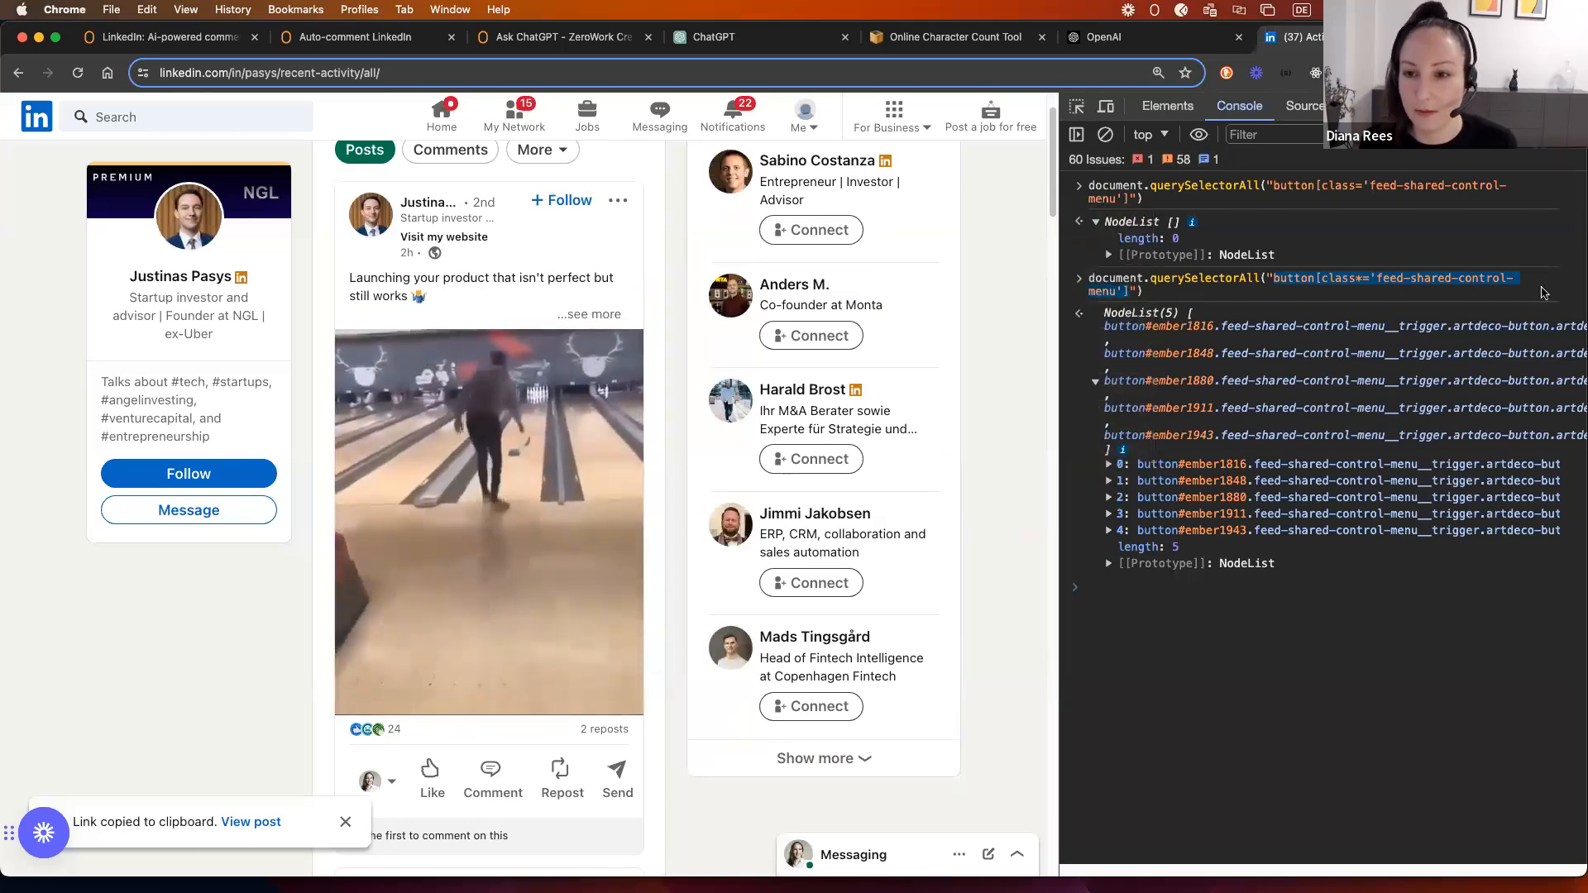
{"action": "left_click", "coordinate": [1083, 110]}
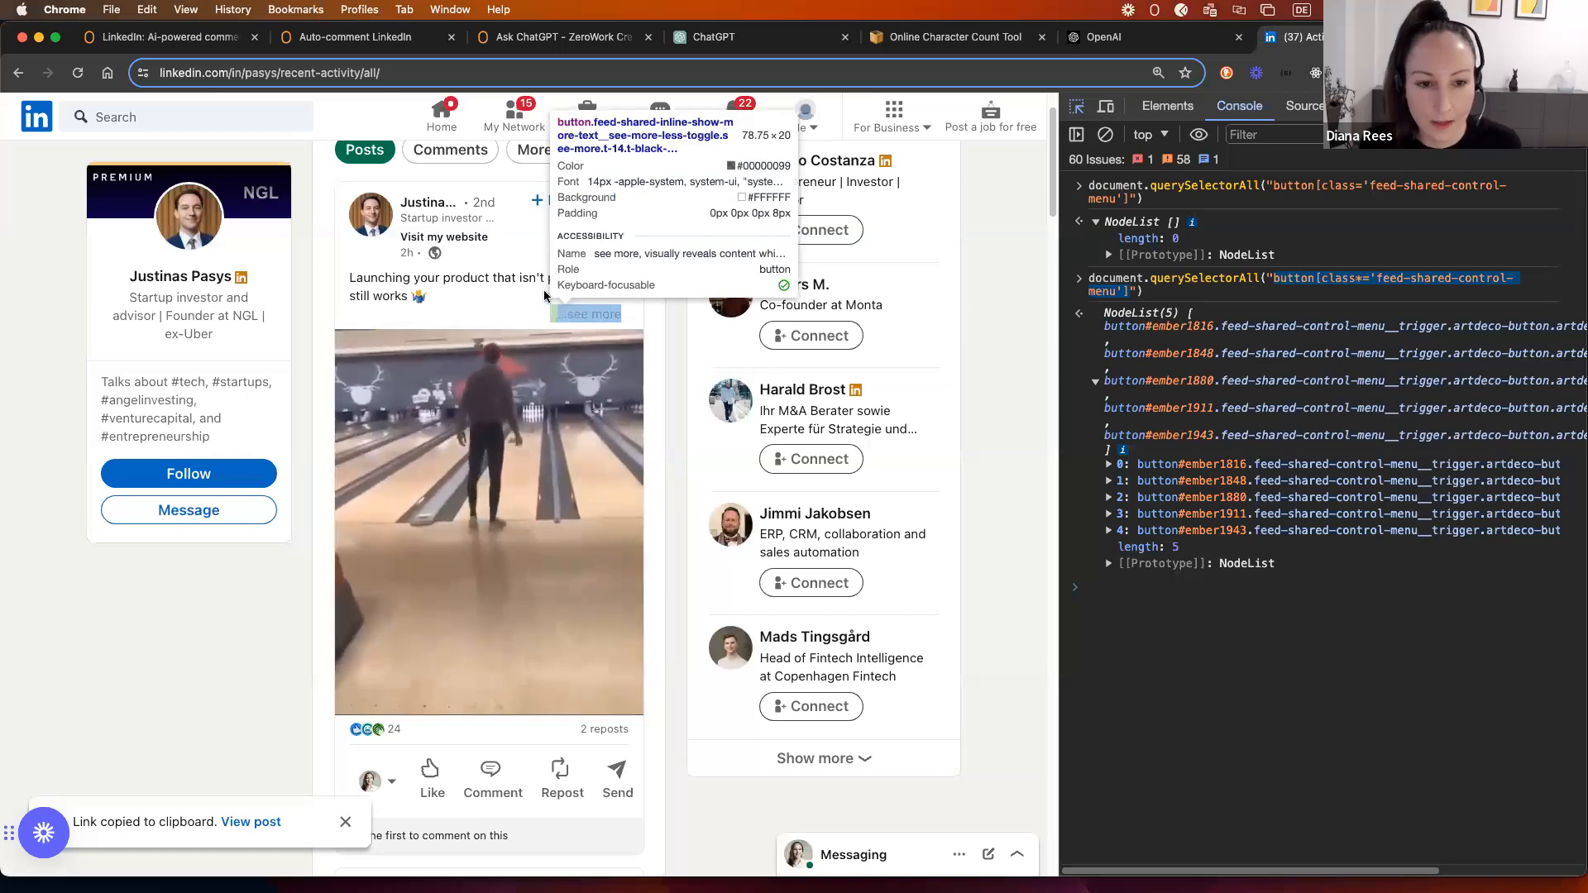
{"action": "left_click", "coordinate": [513, 279]}
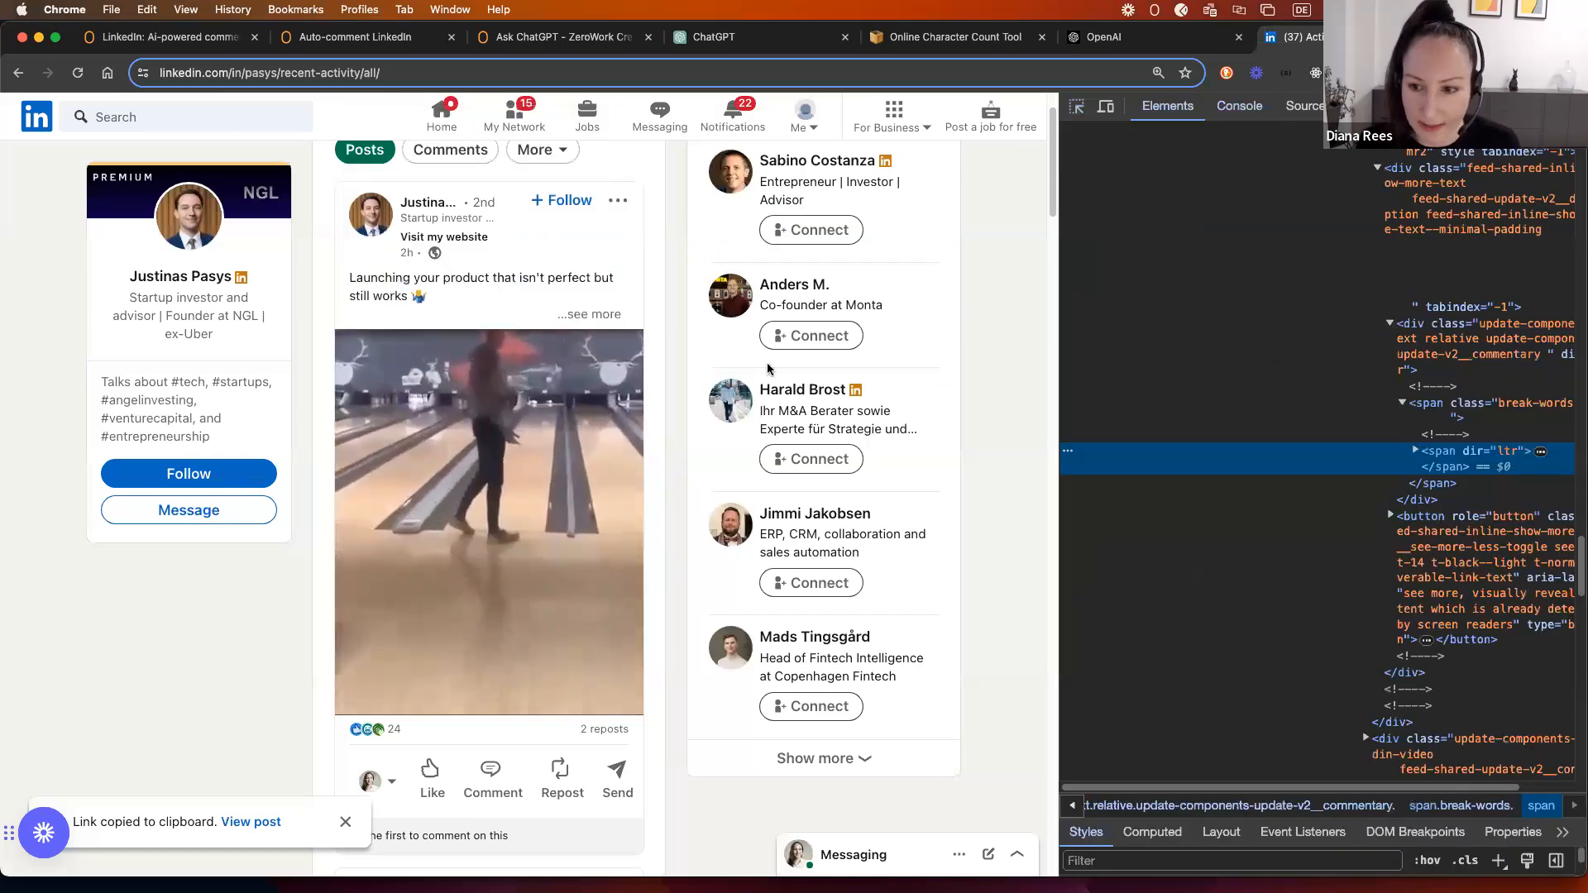
{"action": "left_click", "coordinate": [1415, 451]}
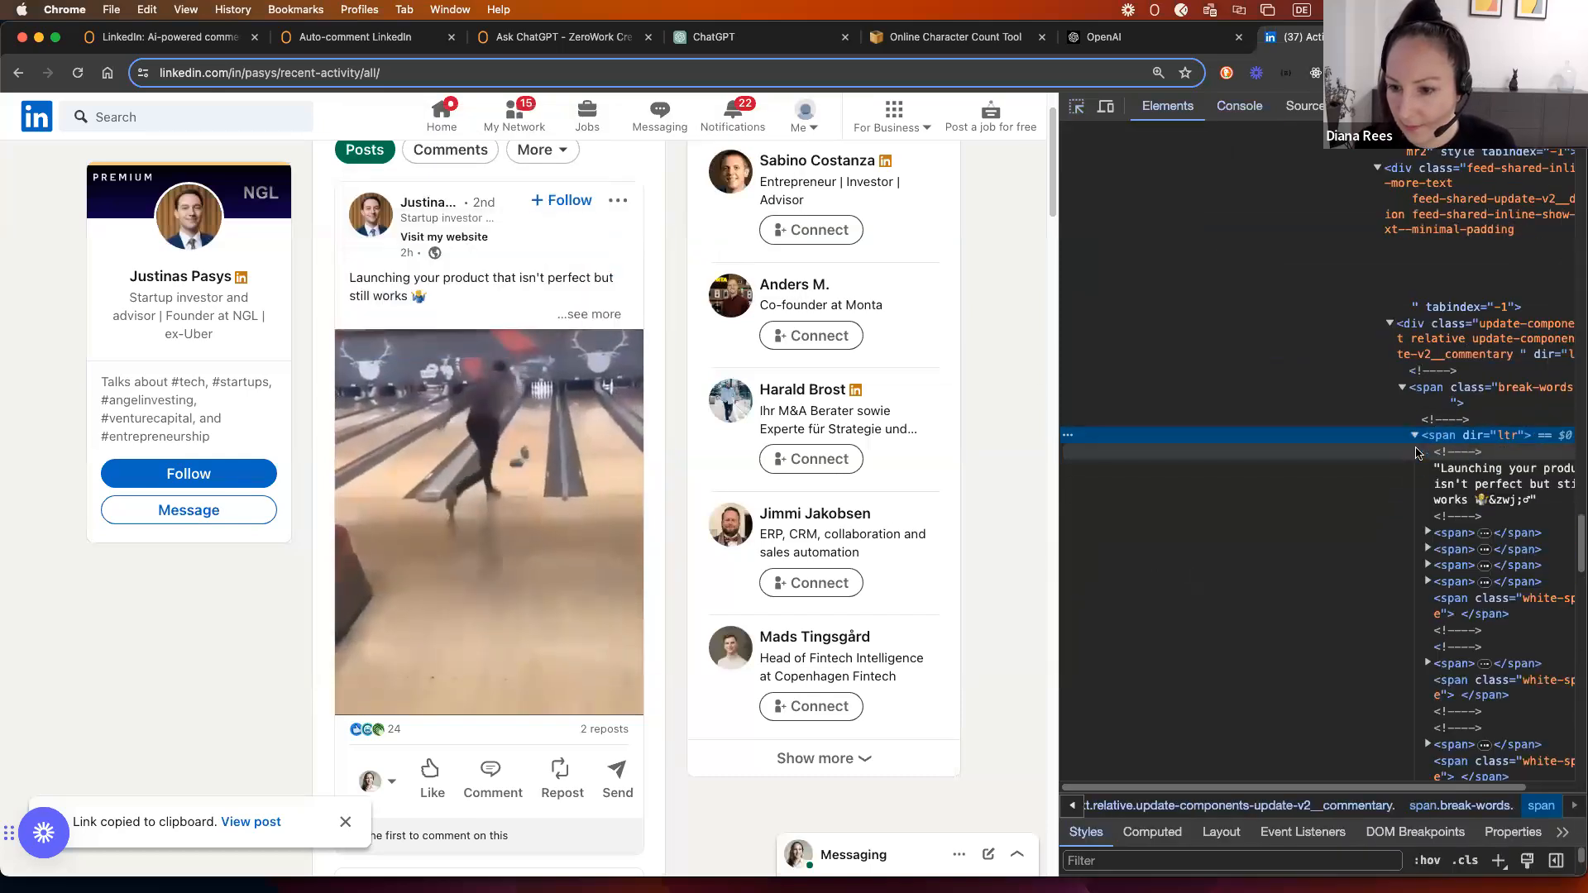
{"action": "left_click_drag", "start_coordinate": [1417, 790], "coordinate": [1462, 791]}
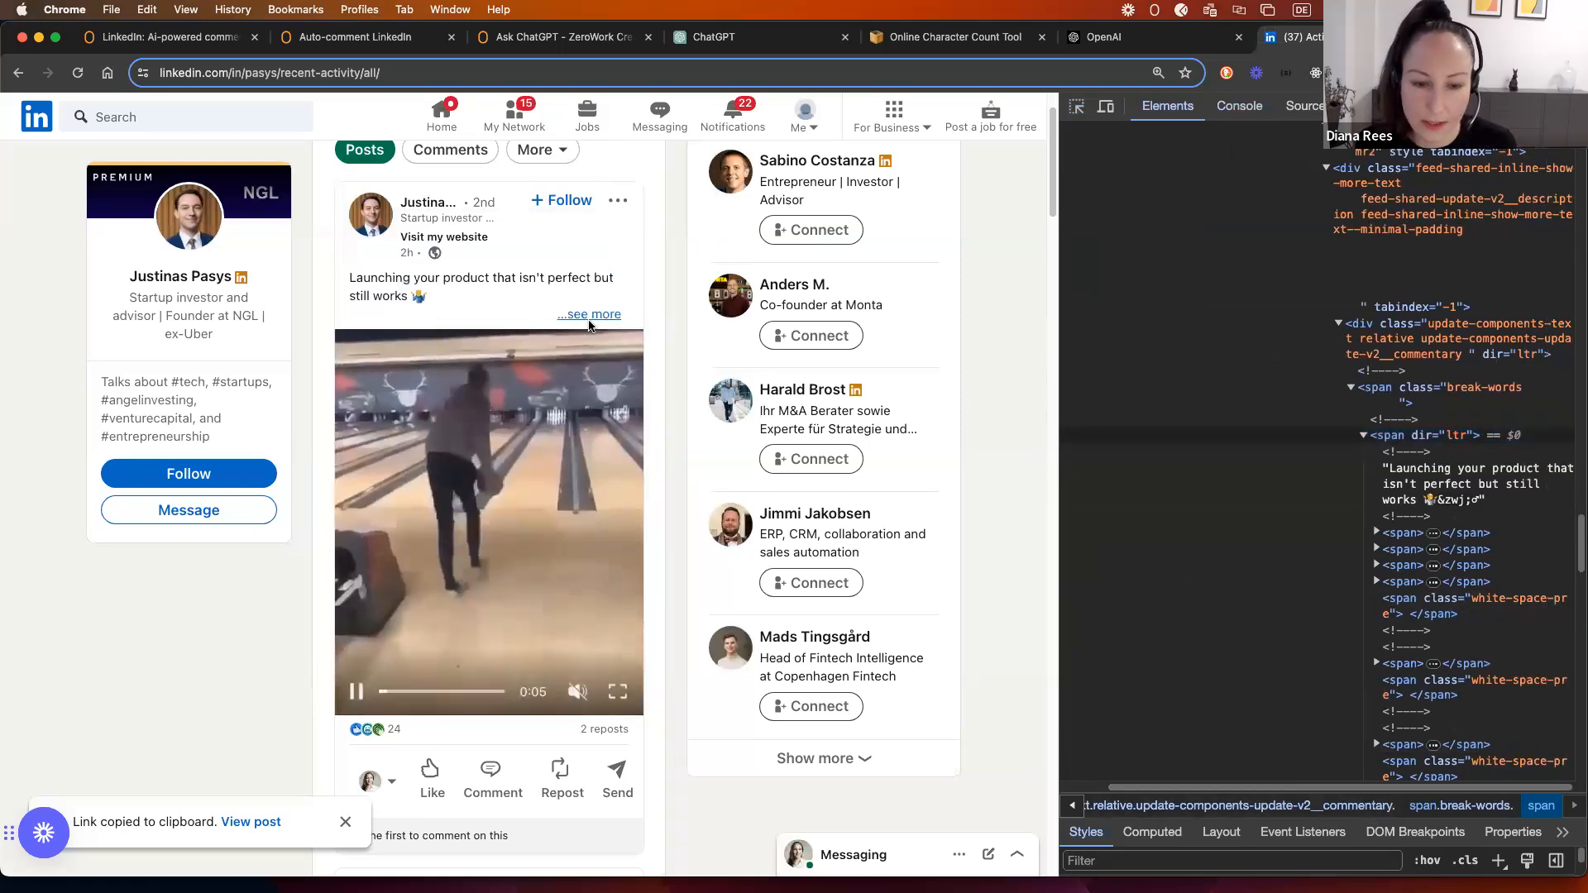
{"action": "scroll", "coordinate": [1396, 447], "scroll_direction": "down", "scroll_amount": 3}
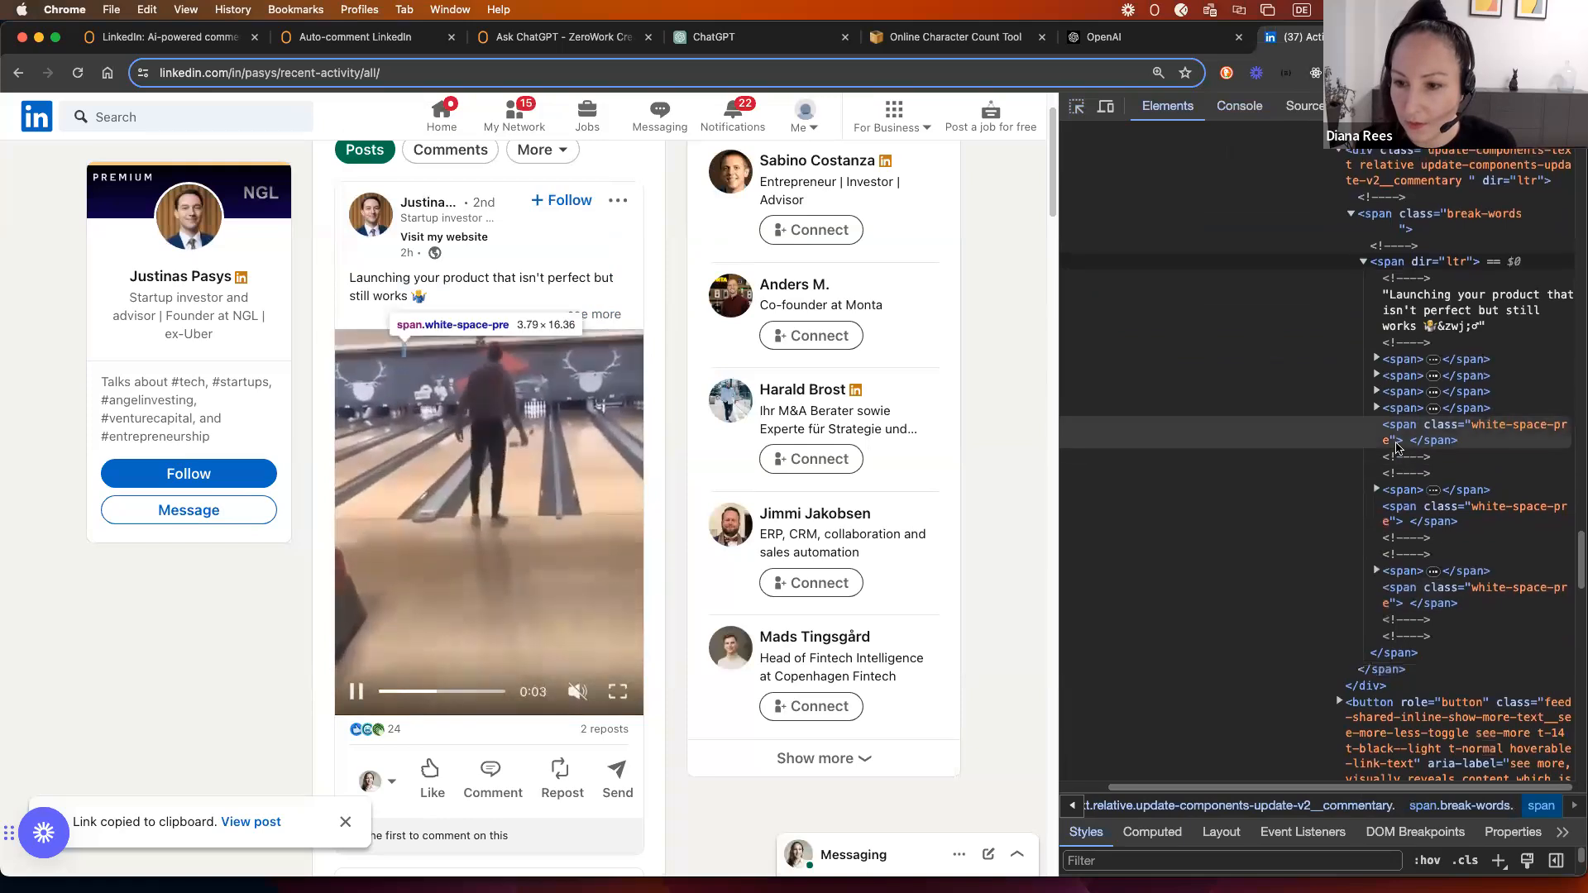
{"action": "scroll", "coordinate": [1405, 414], "scroll_direction": "up", "scroll_amount": 1}
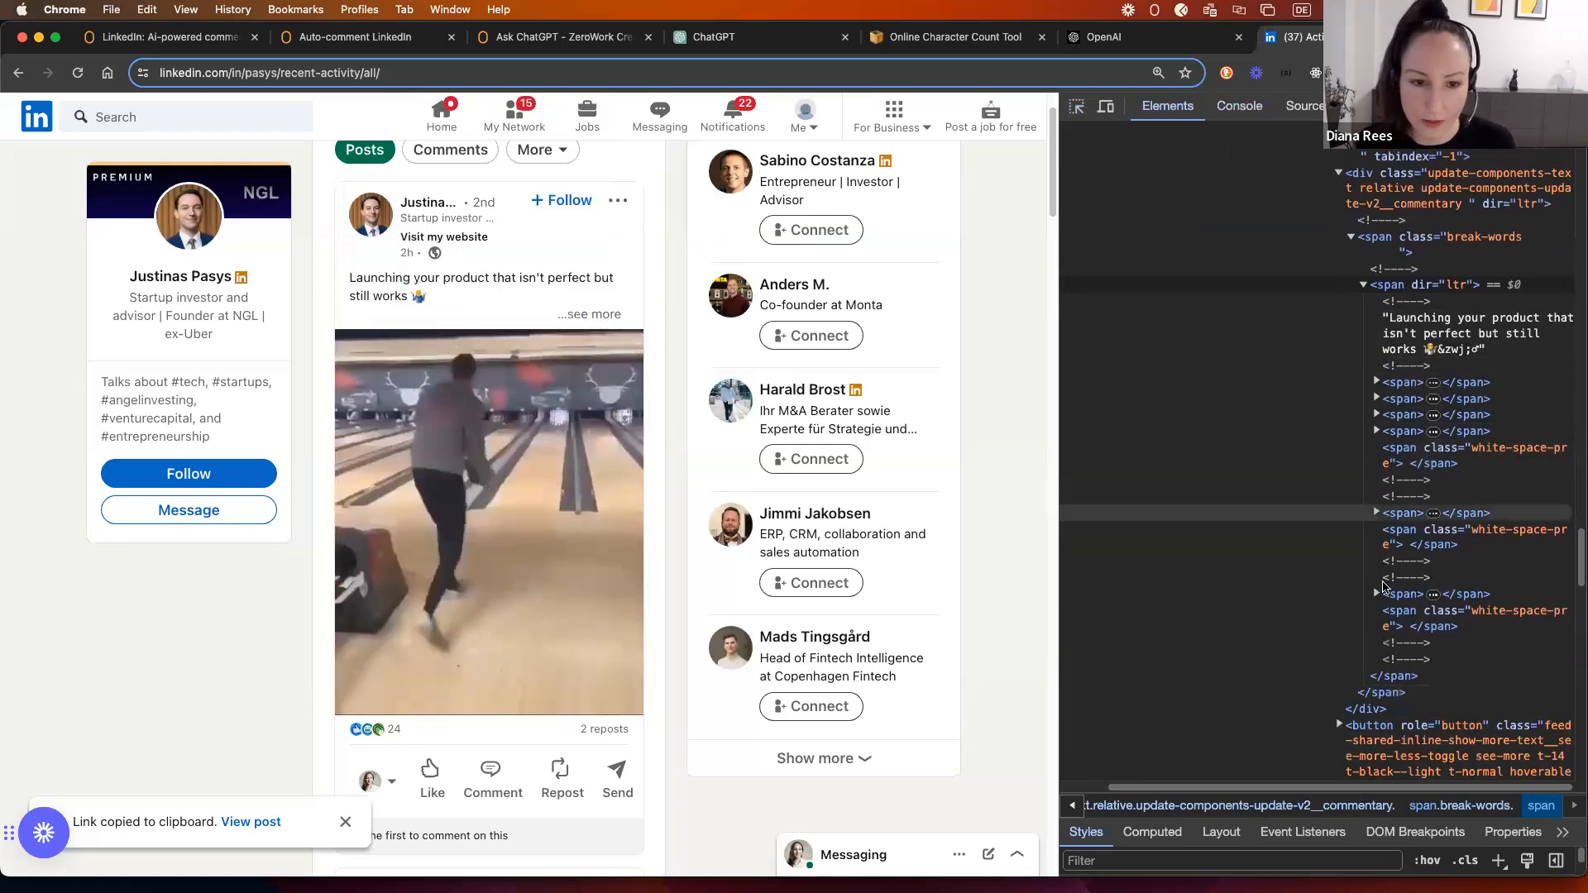
{"action": "scroll", "coordinate": [1421, 306], "scroll_direction": "up", "scroll_amount": 1}
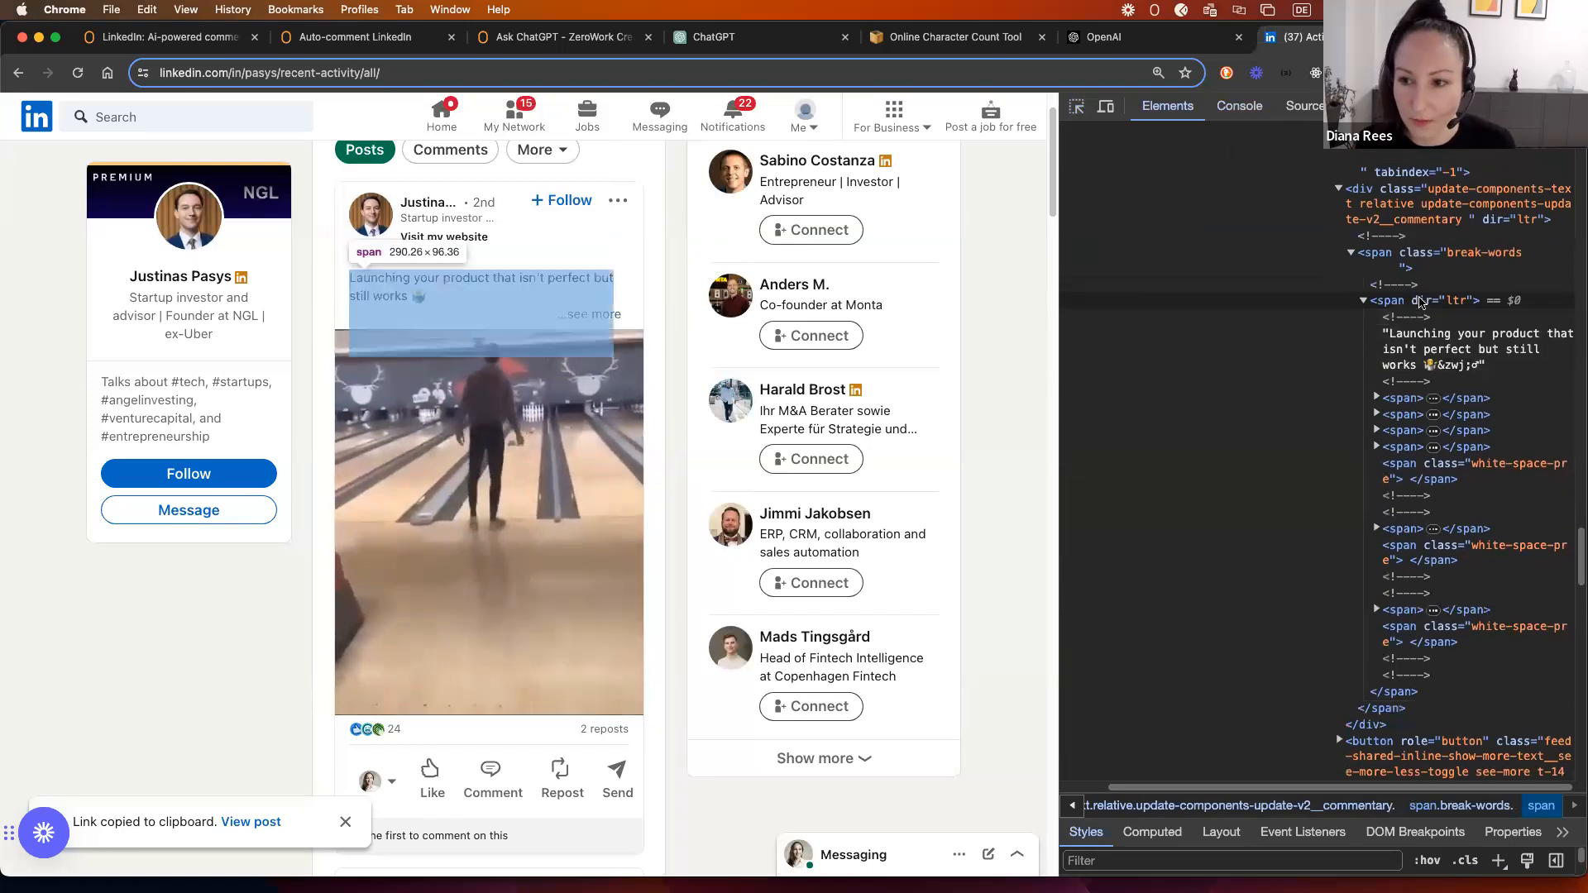
{"action": "scroll", "coordinate": [1419, 302], "scroll_direction": "up", "scroll_amount": 4}
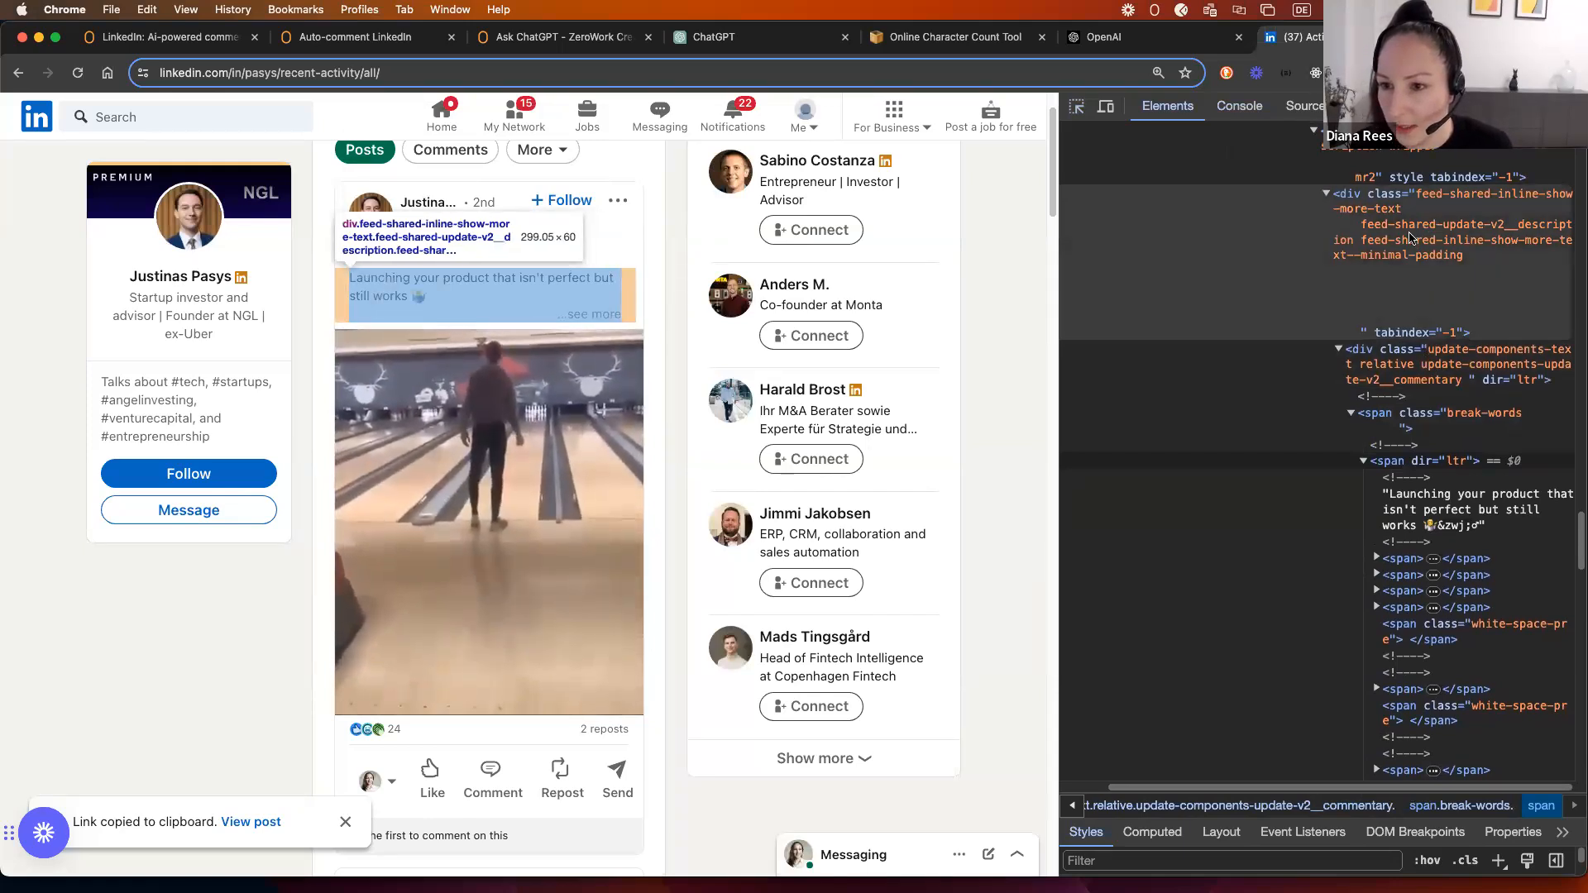
{"action": "scroll", "coordinate": [1410, 238], "scroll_direction": "up", "scroll_amount": 1}
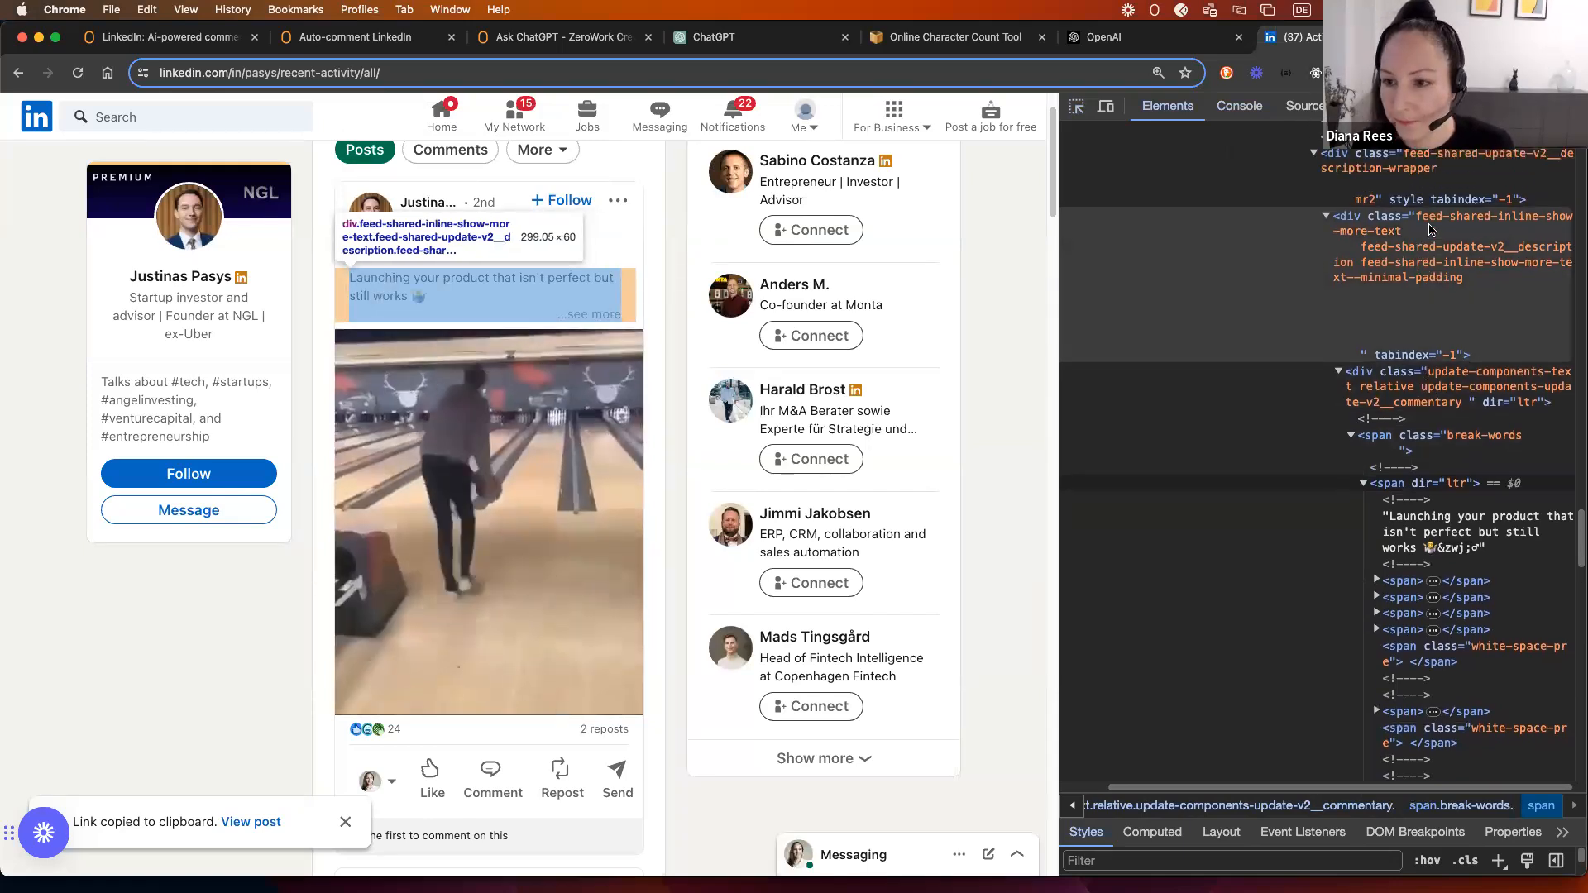
Step: Select the wrapping div and copy its class feed-shared-inline-show-more-text
{"action": "left_click", "coordinate": [1428, 228]}
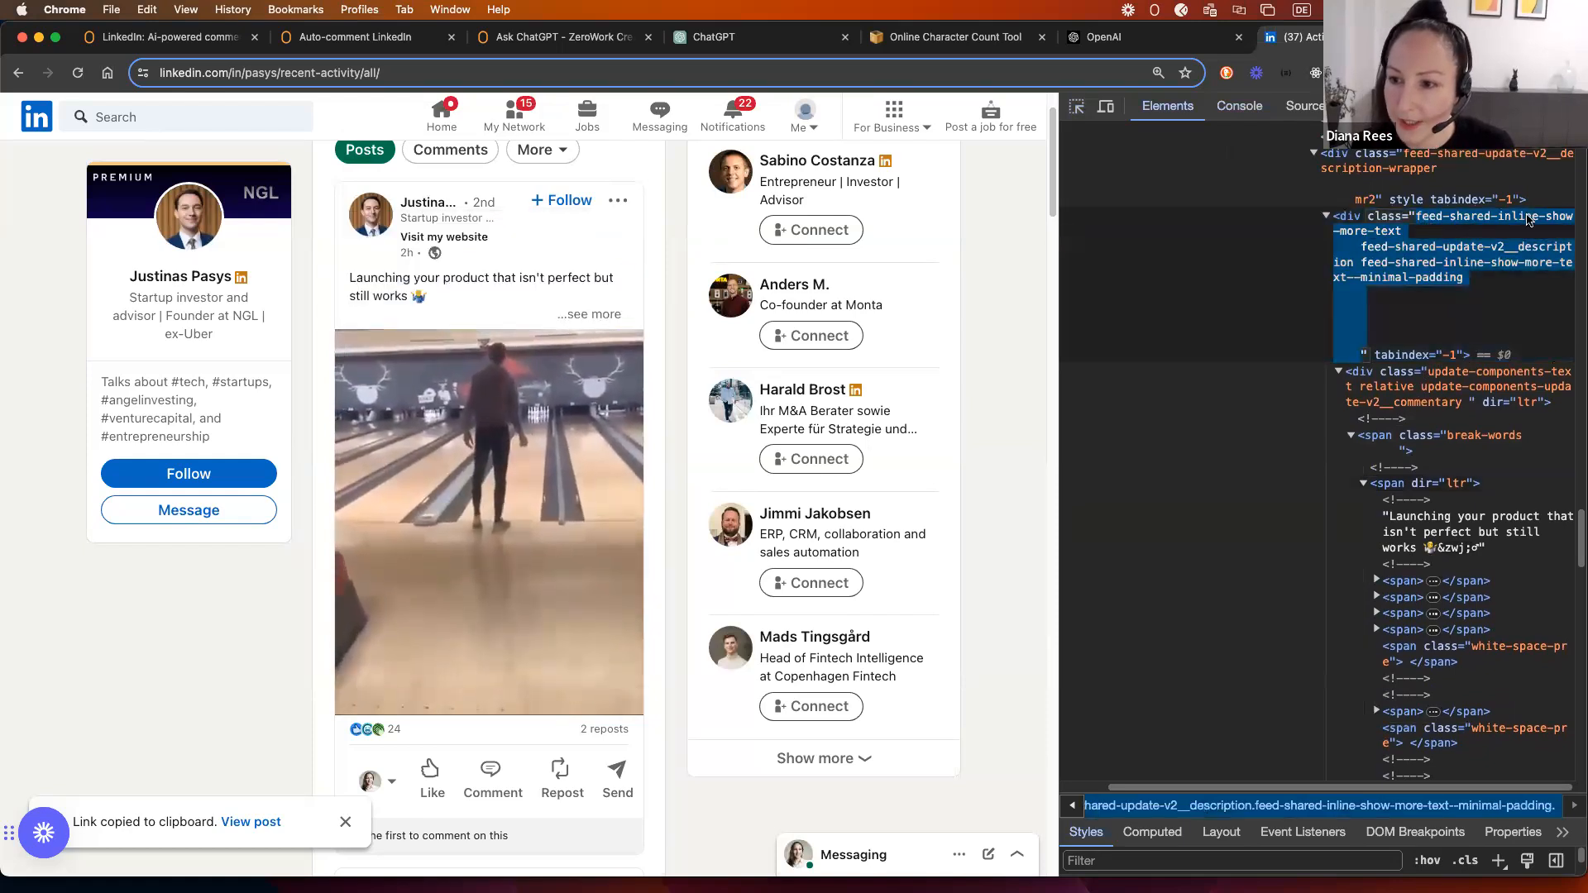
{"action": "double_click", "coordinate": [1375, 234]}
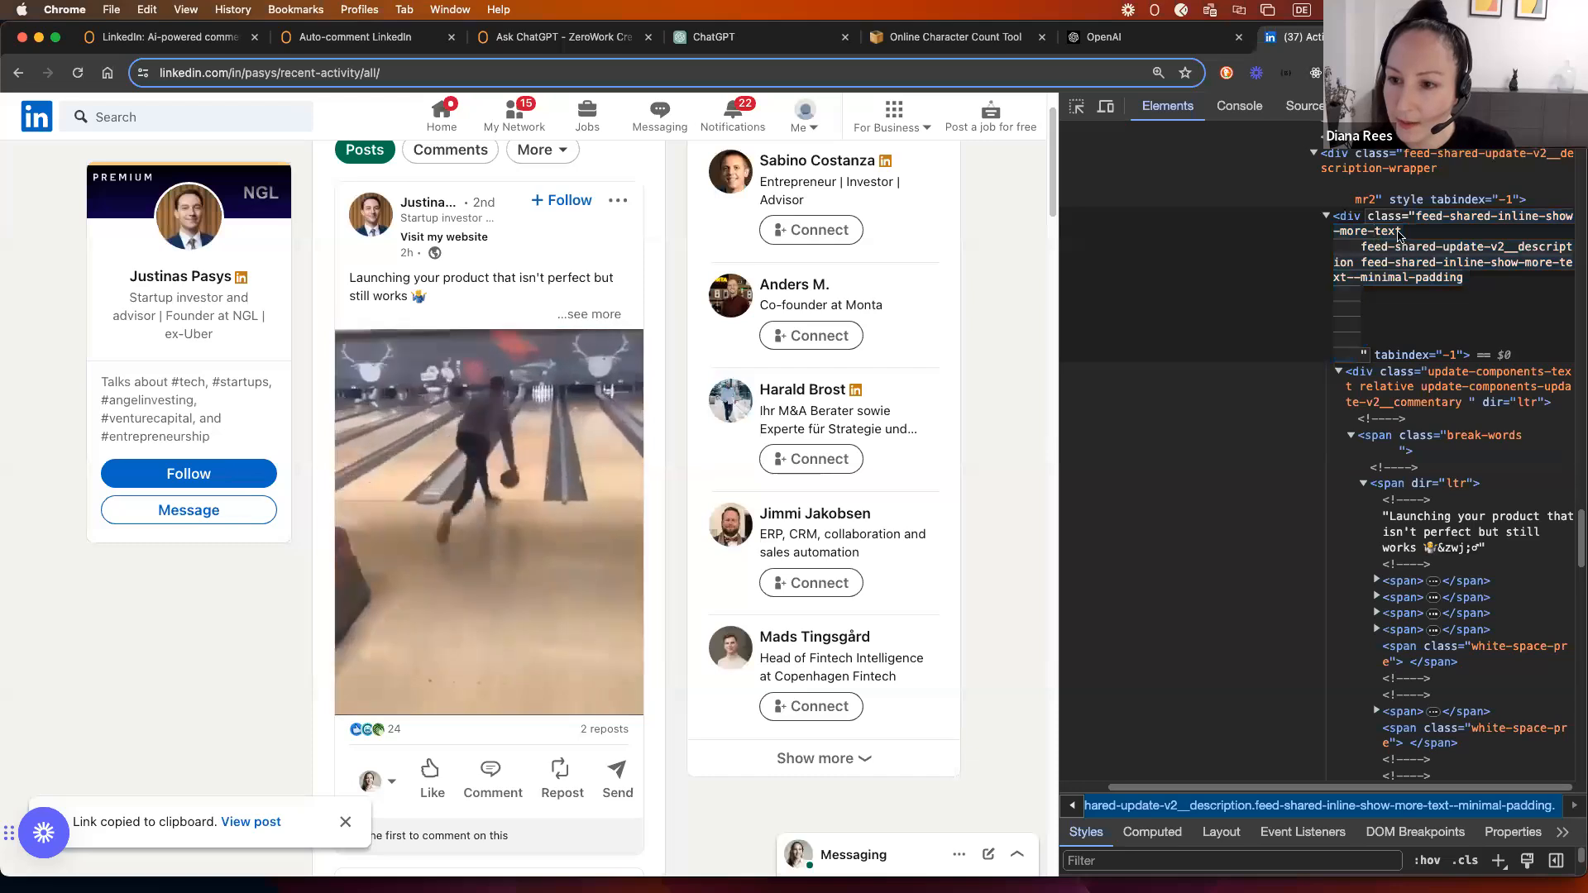
{"action": "mouse_move", "coordinate": [1428, 221]}
{"action": "left_mouse_down"}
{"action": "mouse_move", "coordinate": [1447, 220]}
{"action": "mouse_move", "coordinate": [1418, 223]}
{"action": "left_mouse_up"}
{"action": "triple_click", "coordinate": [1379, 236]}
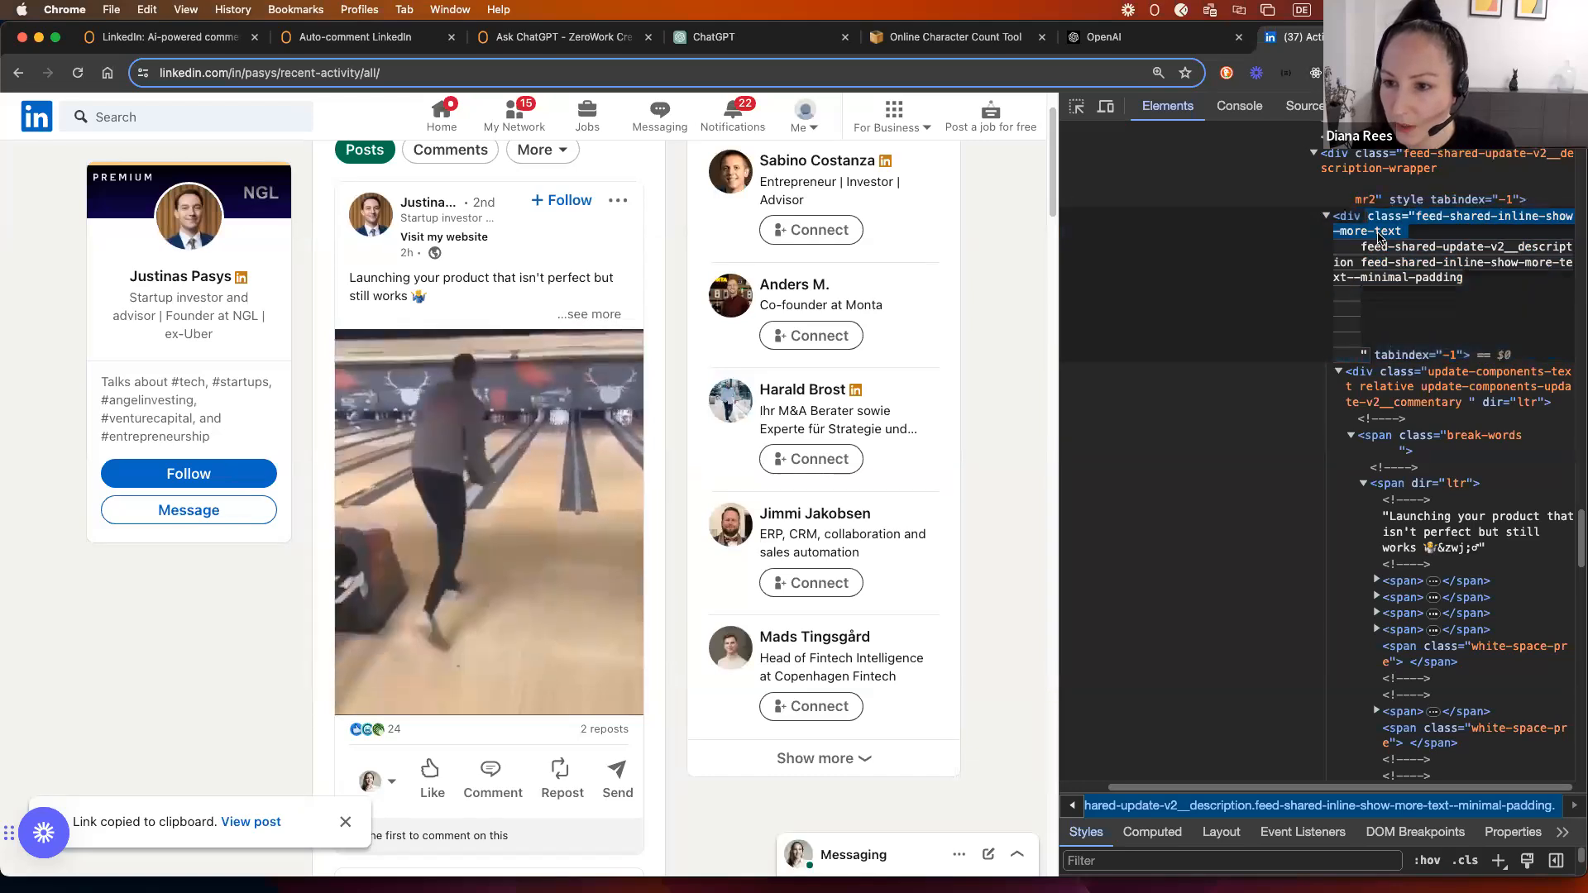
{"action": "left_click", "coordinate": [1240, 108]}
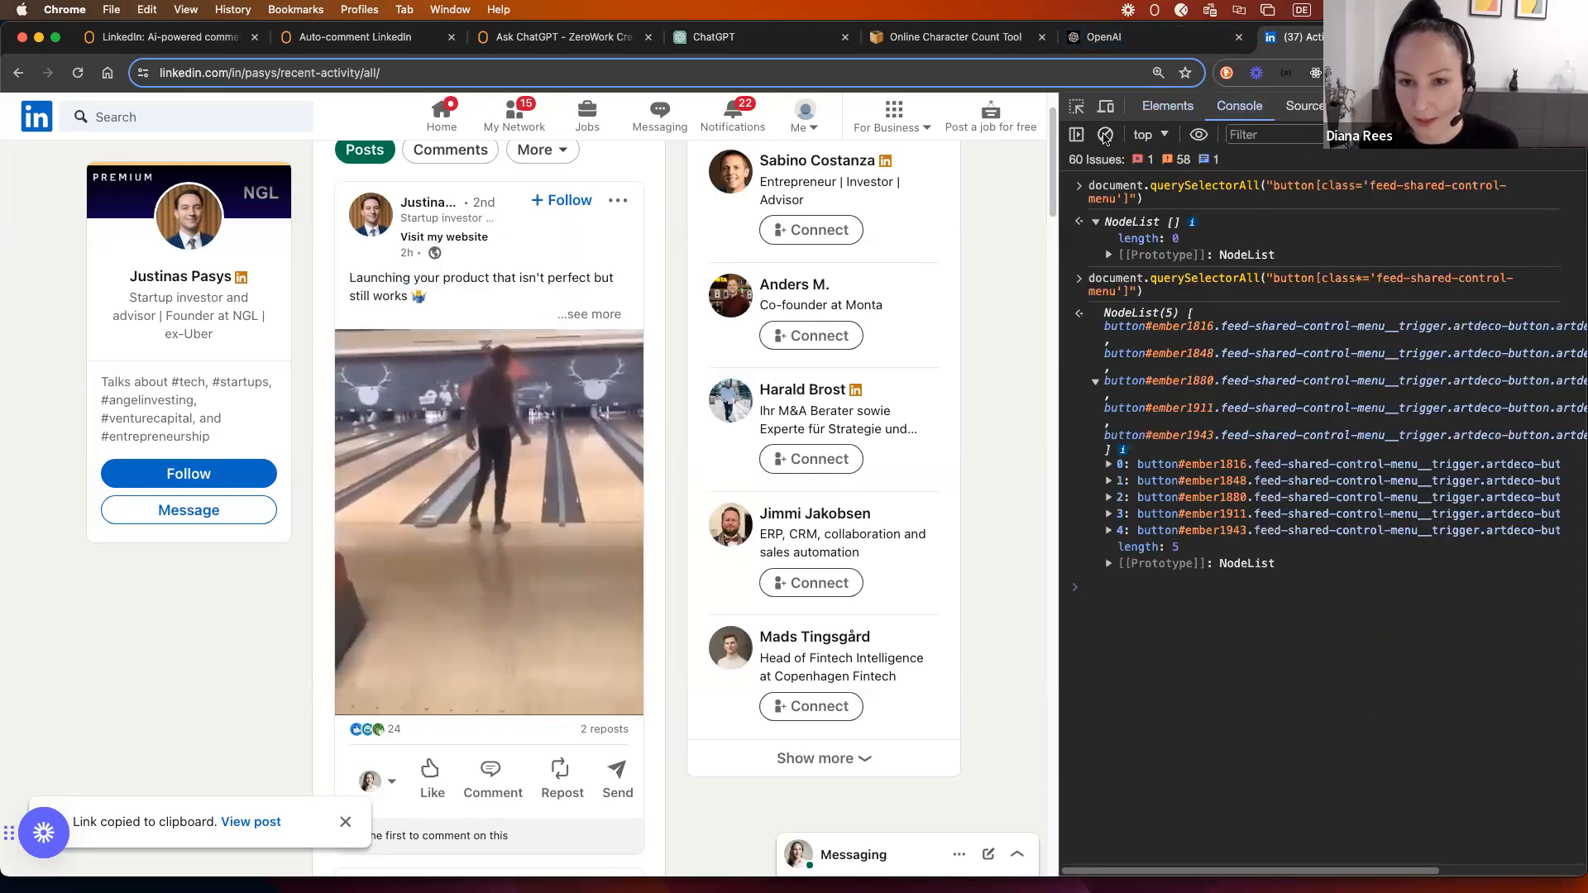
Step: Clear the console and rerun the previous querySelectorAll query
{"action": "left_click", "coordinate": [1105, 135]}
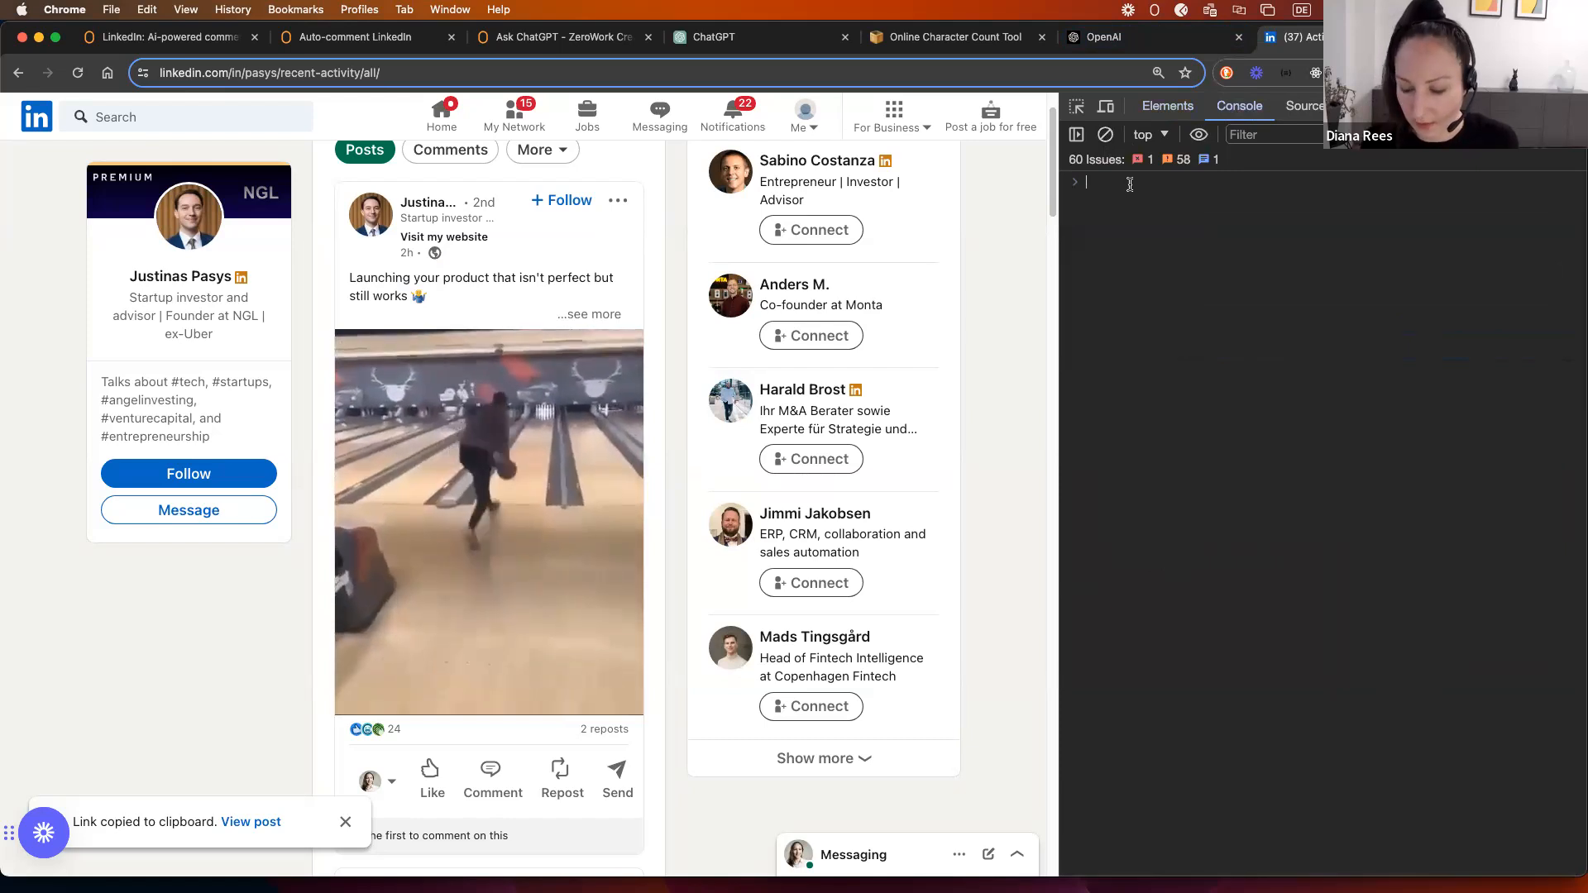
{"action": "key", "text": "Up"}
{"action": "key", "text": "Return"}
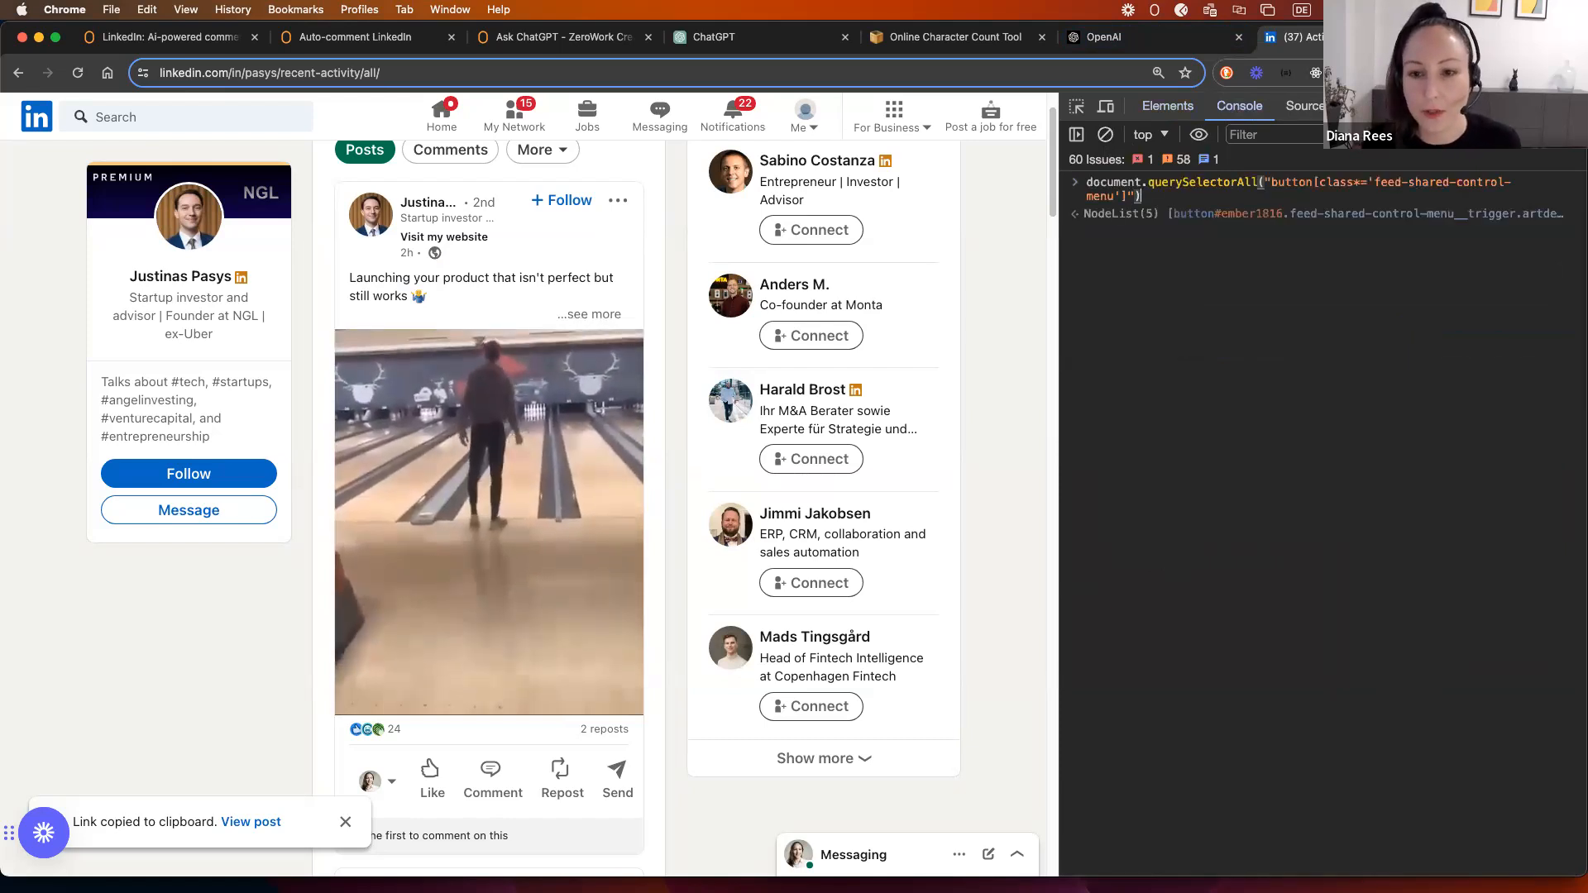
Step: Query div[class*='feed-shared-inline-show-more-text'] and expand the five resulting post-text matches
{"action": "double_click", "coordinate": [1301, 181]}
{"action": "type", "text": "div"}
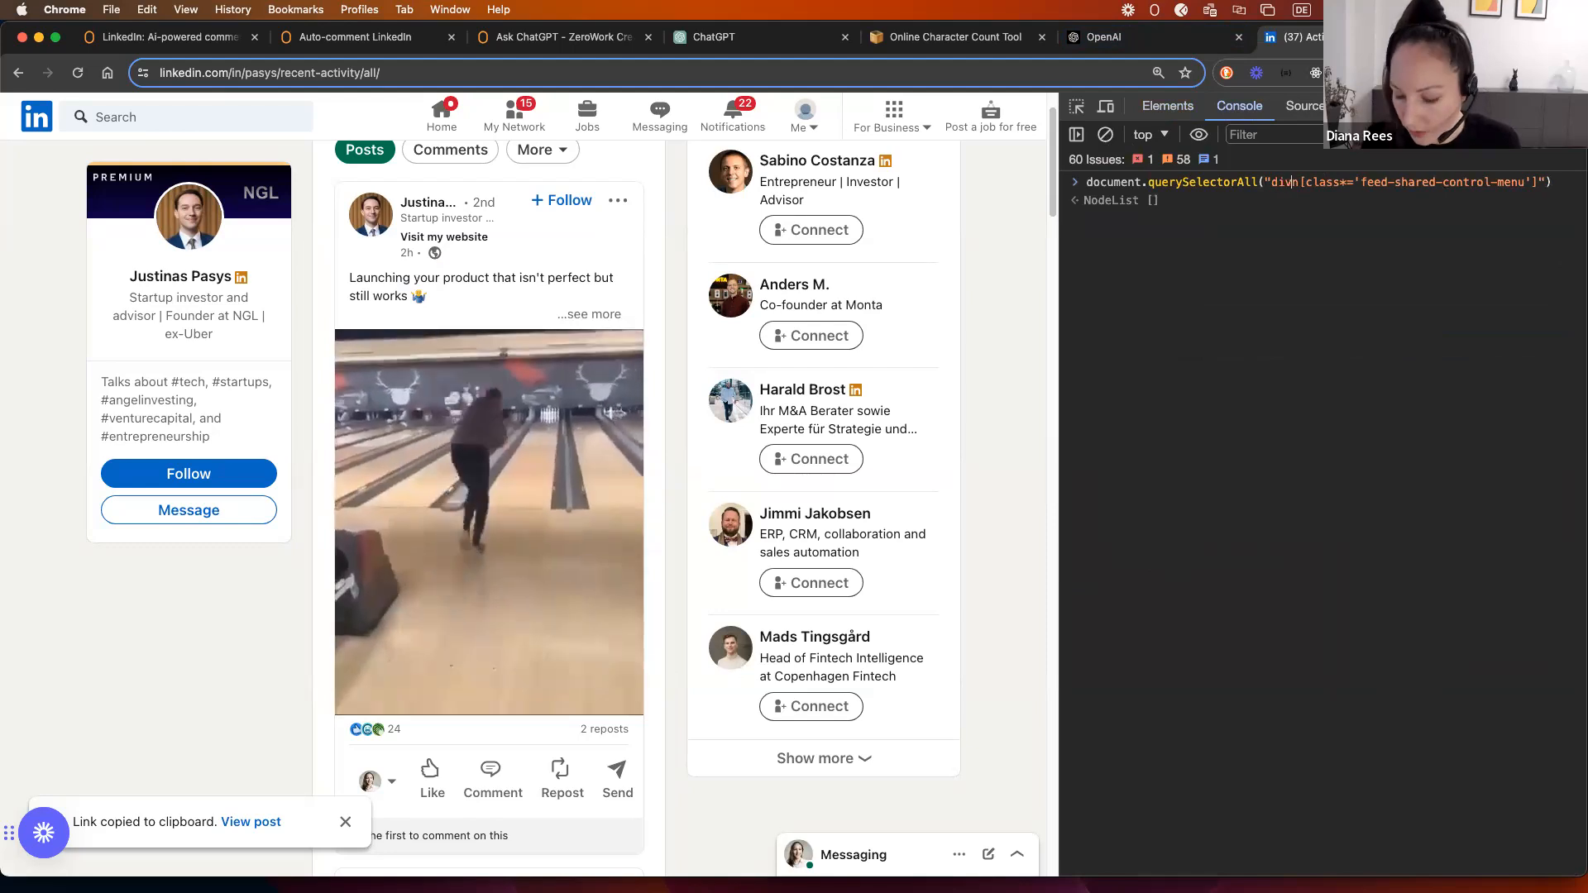
{"action": "key", "text": "Delete"}
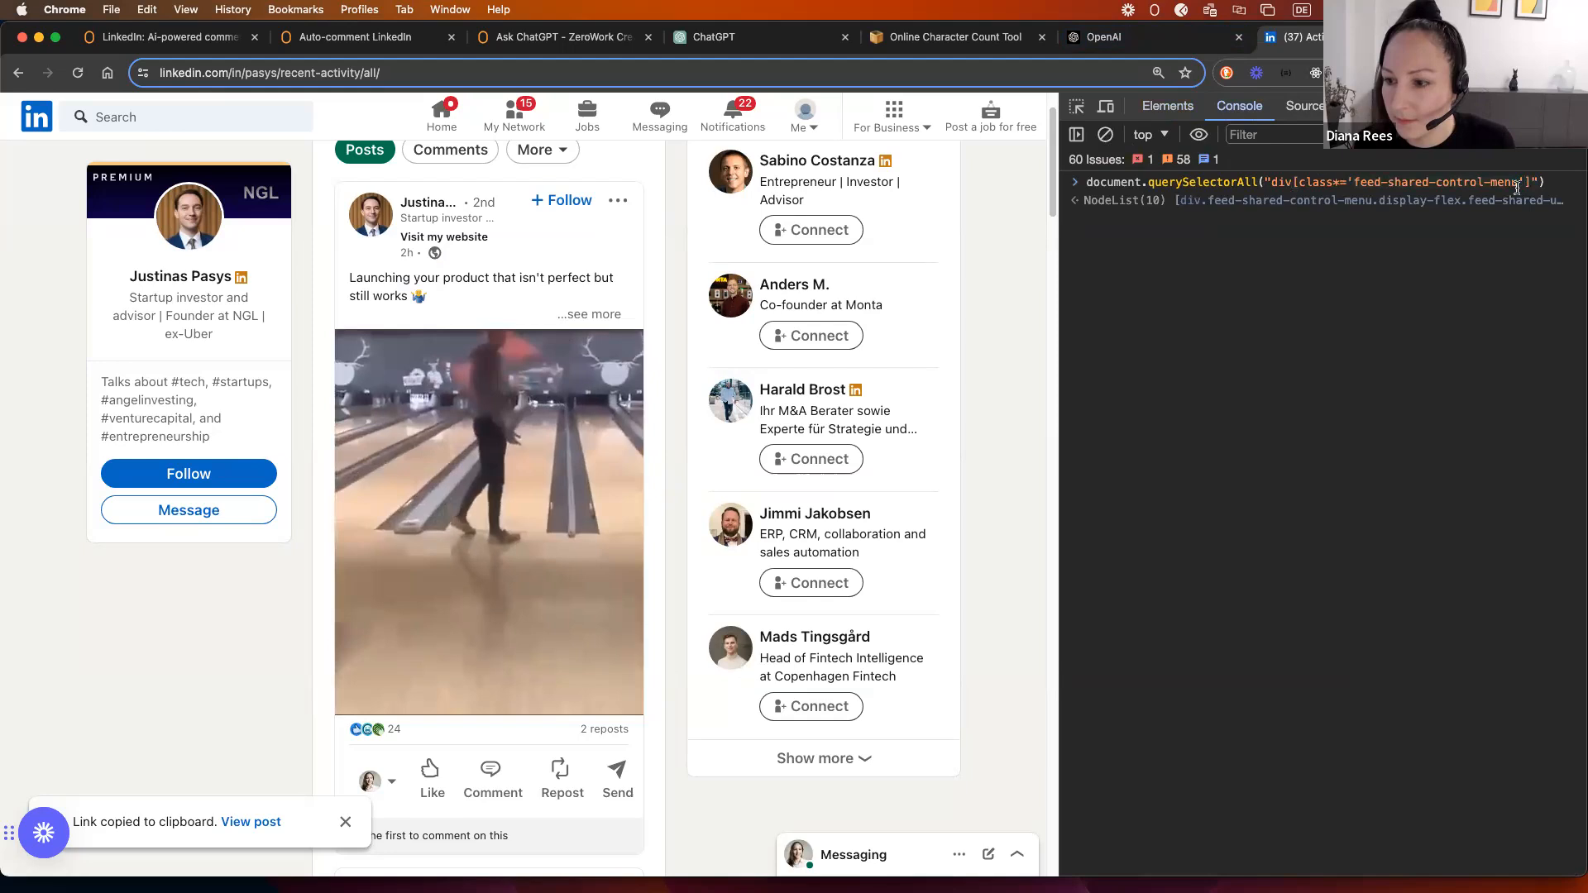
{"action": "key", "text": "super+v"}
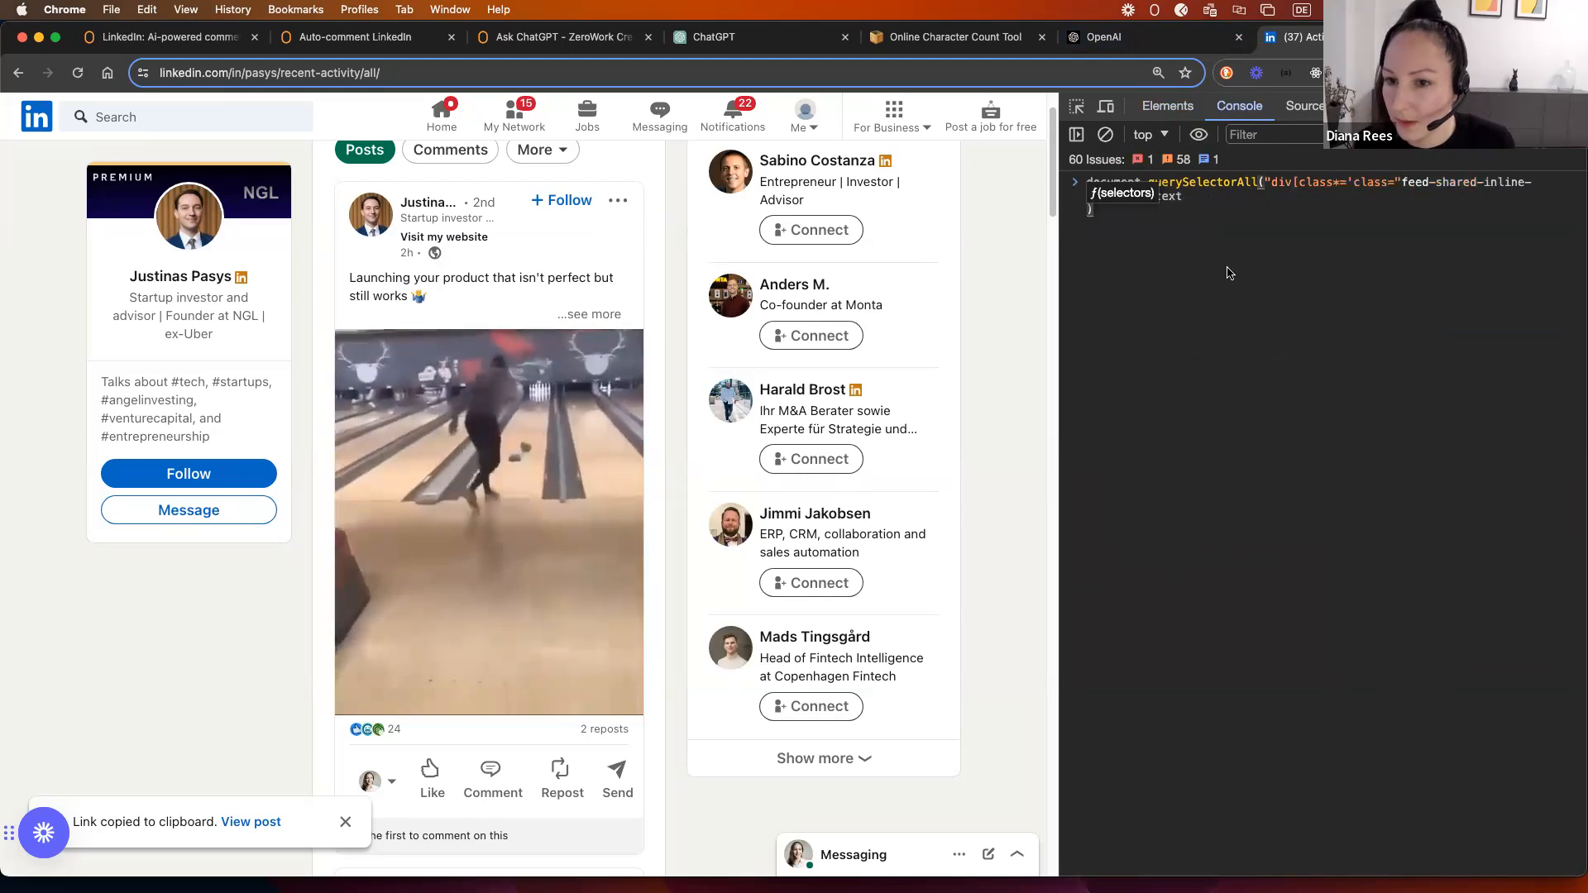
{"action": "left_click", "coordinate": [1191, 196]}
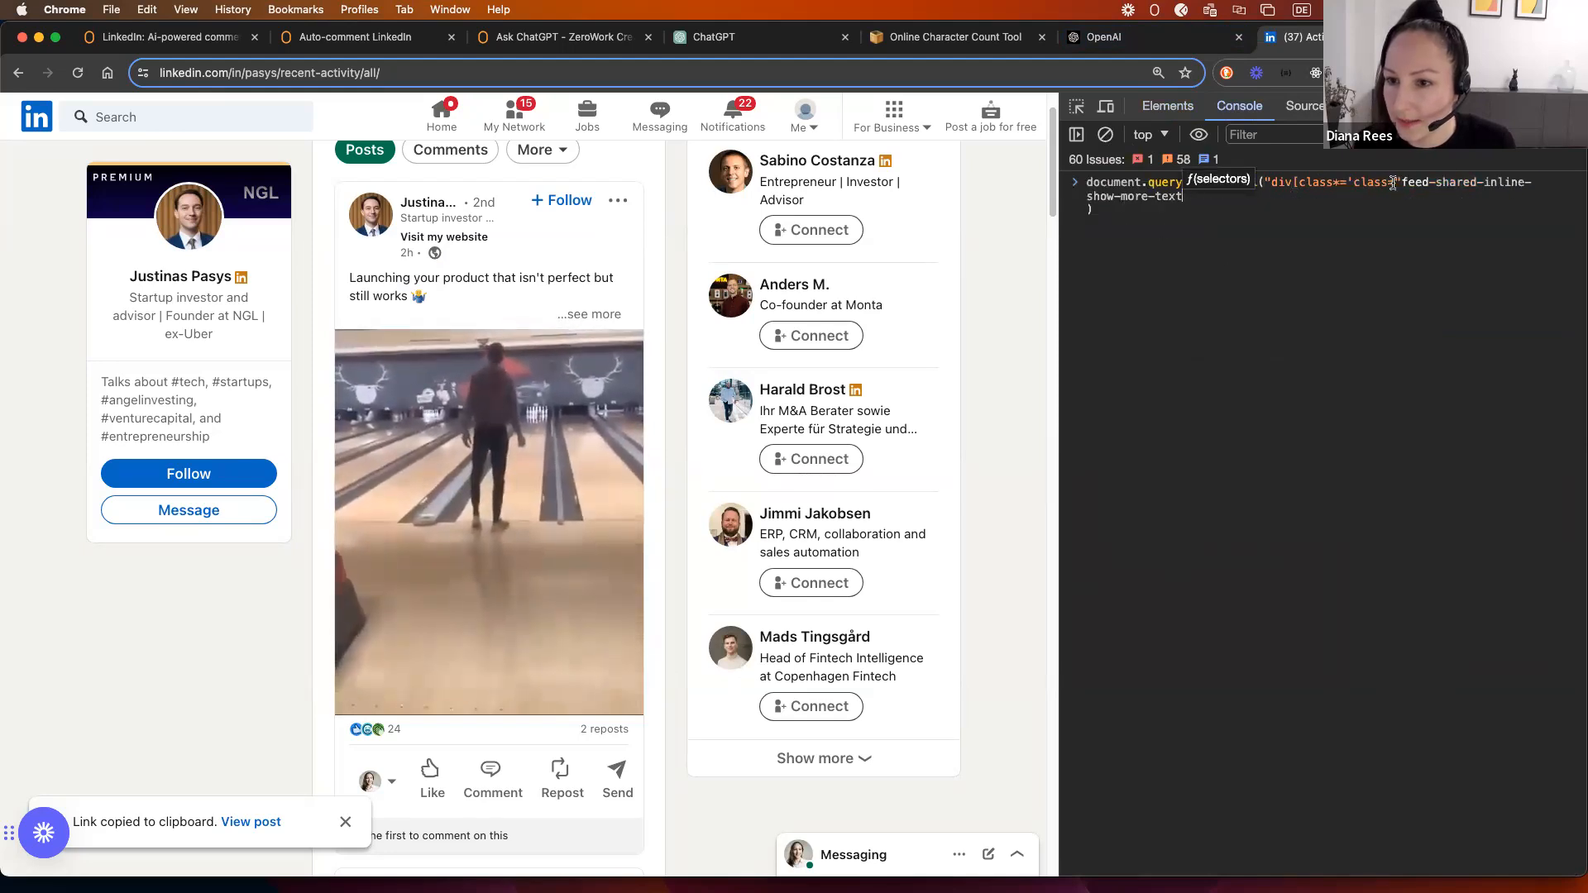
{"action": "left_click", "coordinate": [1354, 183]}
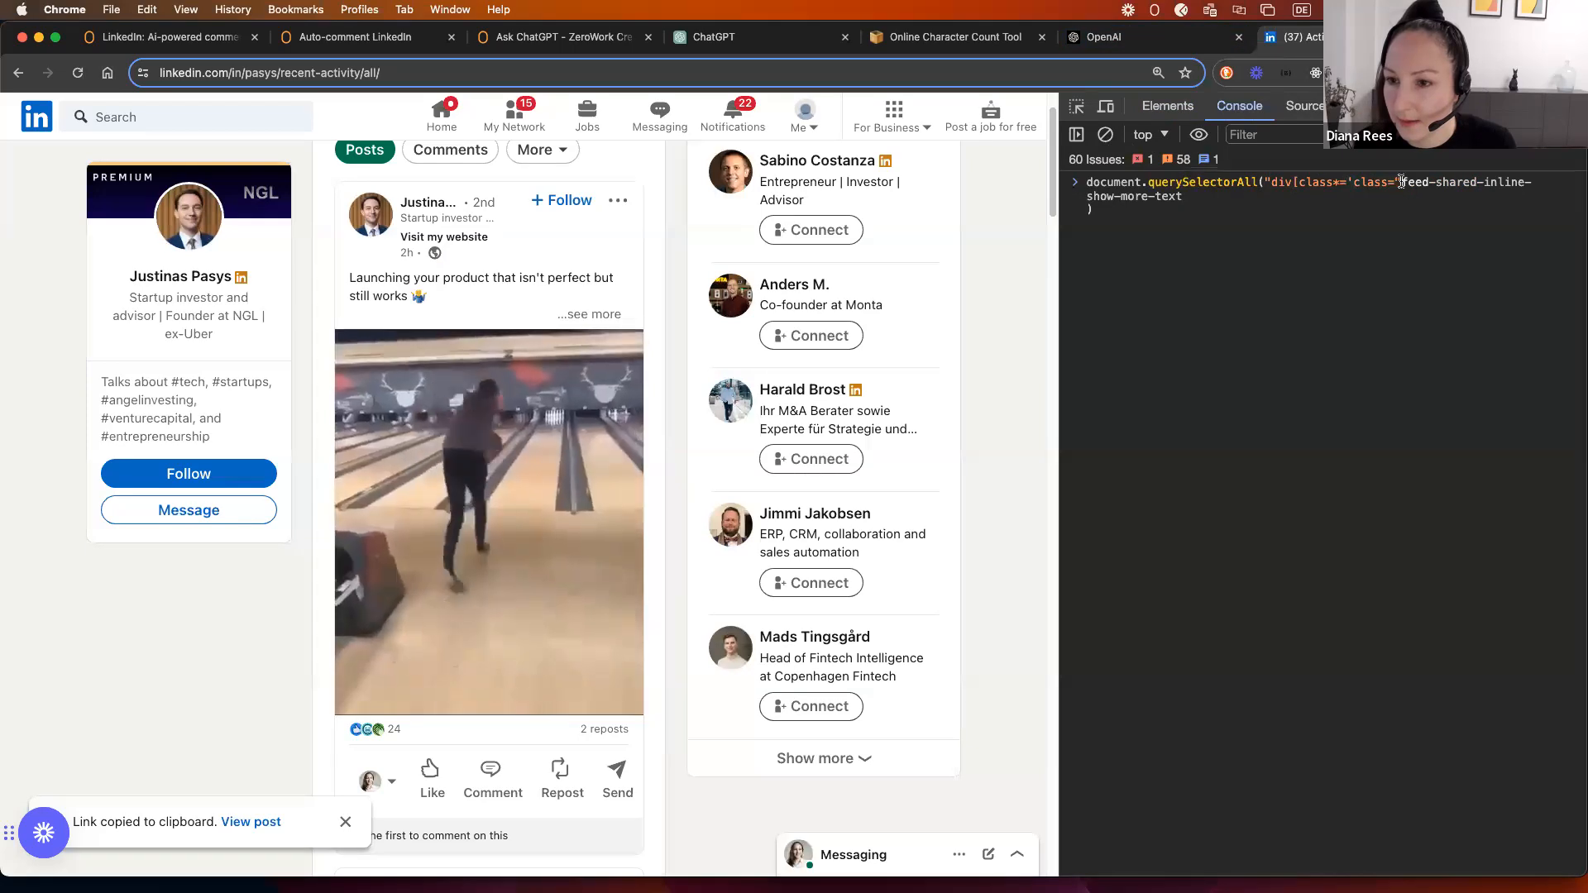
{"action": "key", "text": "Delete"}
{"action": "key", "text": "Delete"}
{"action": "key", "text": "Delete"}
{"action": "key", "text": "Delete"}
{"action": "key", "text": "Delete"}
{"action": "key", "text": "Delete"}
{"action": "key", "text": "Delete"}
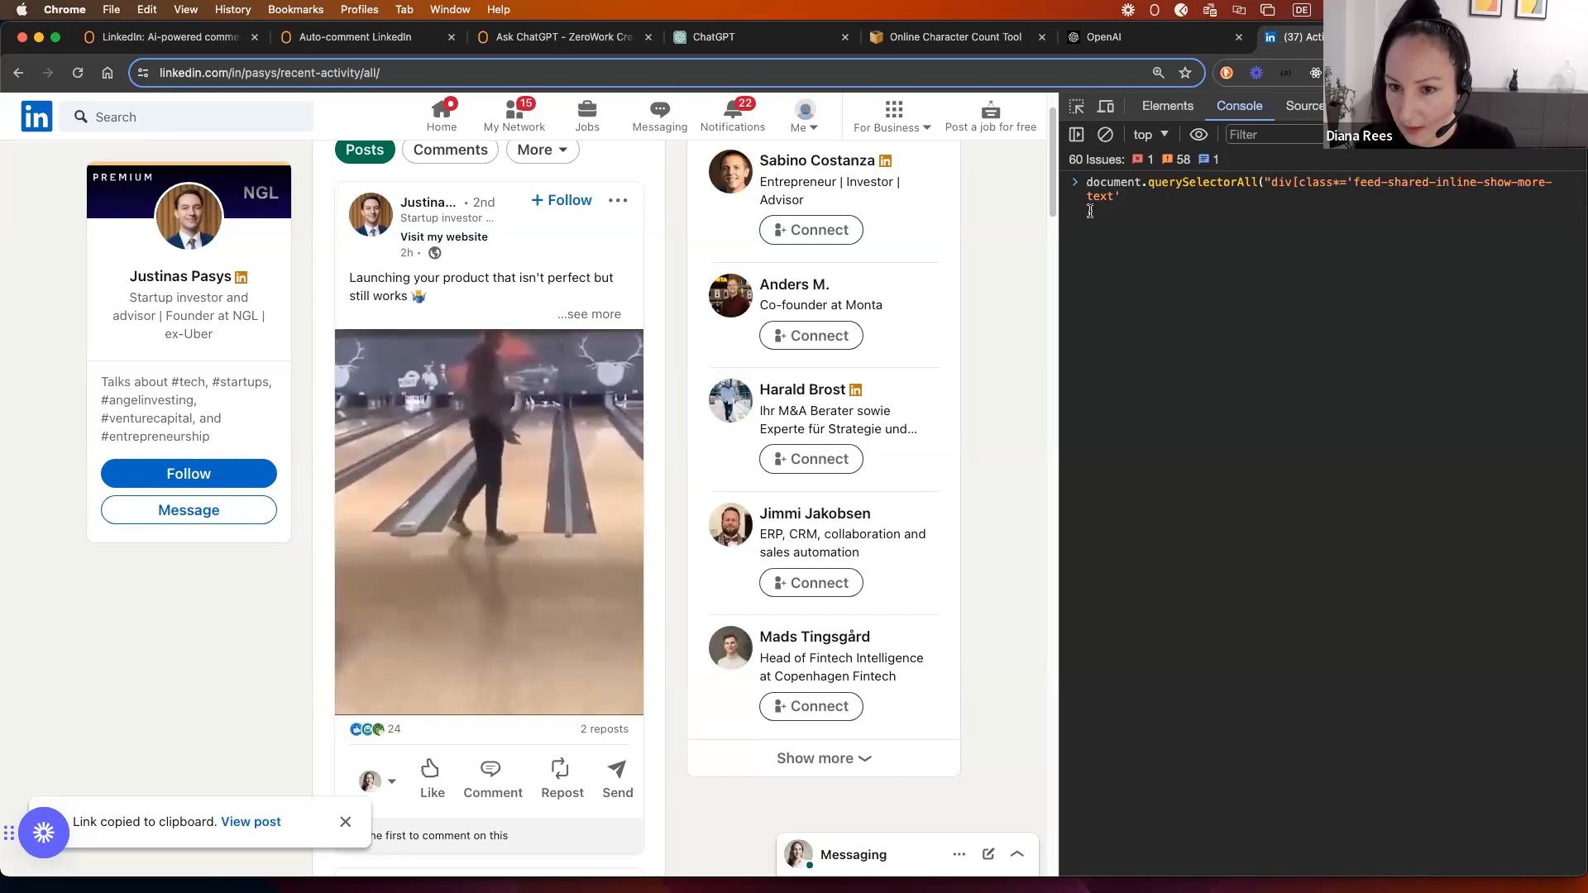
{"action": "type", "text": "']"}
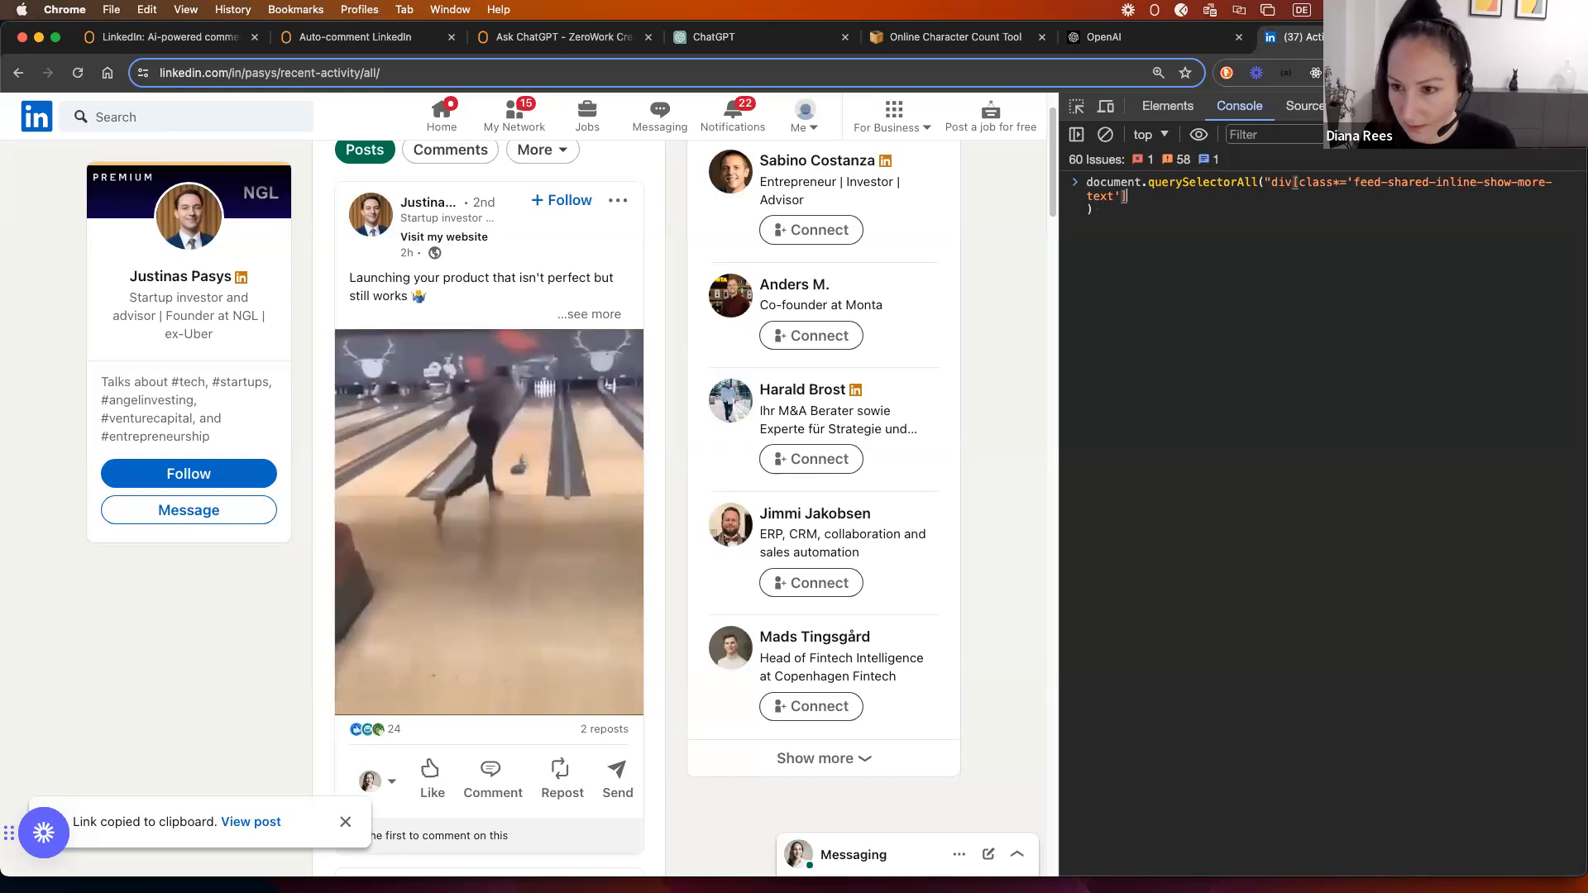
{"action": "type", "text": "\""}
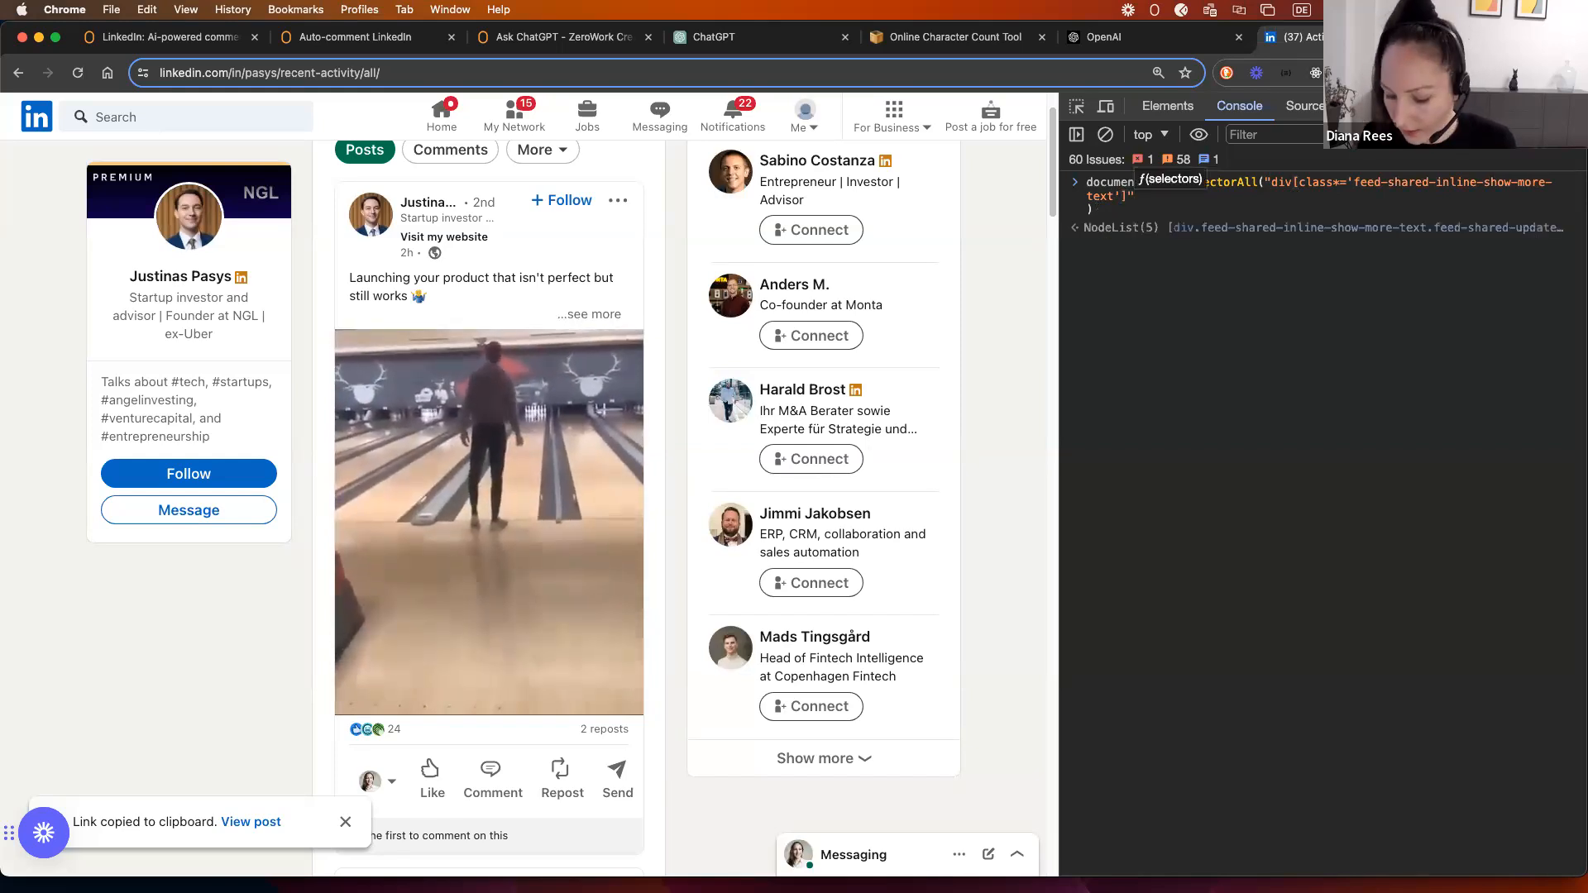
{"action": "key", "text": "Return"}
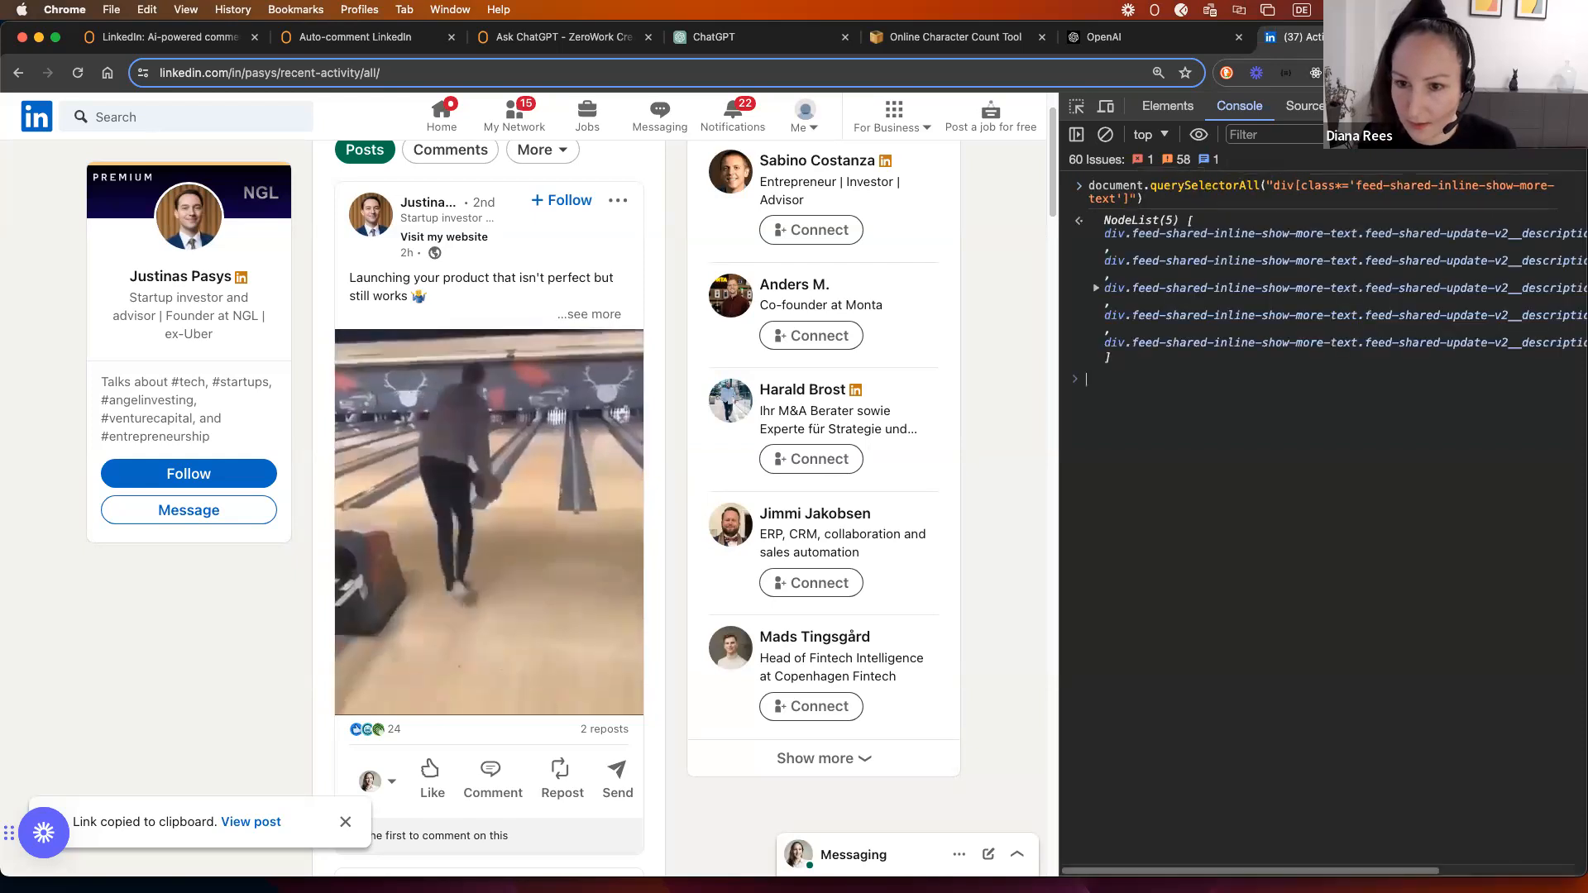
{"action": "left_click", "coordinate": [1096, 287]}
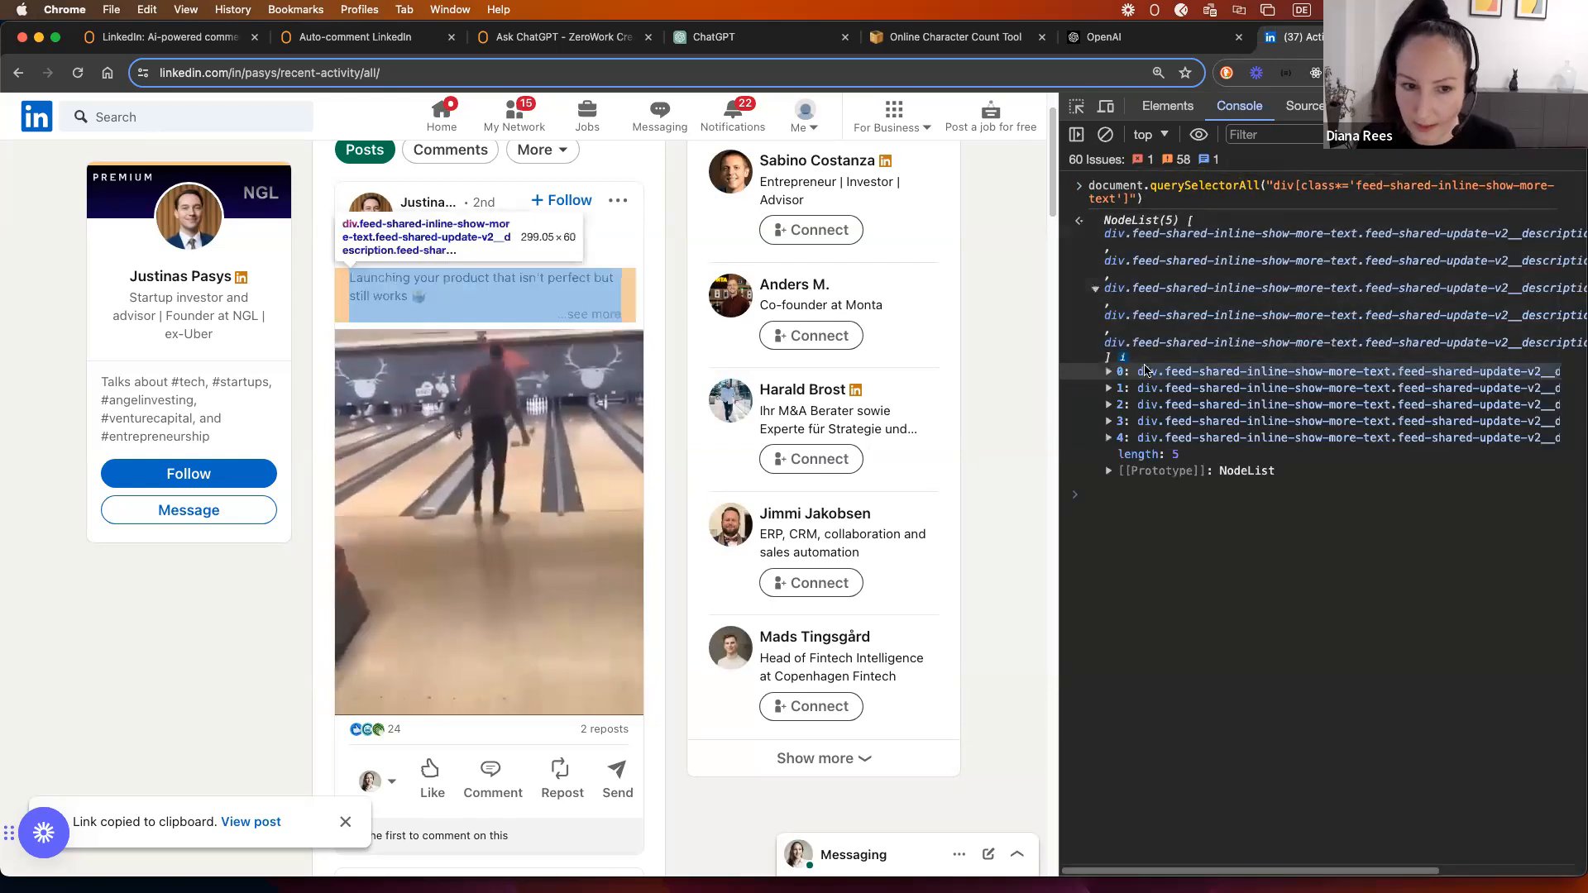
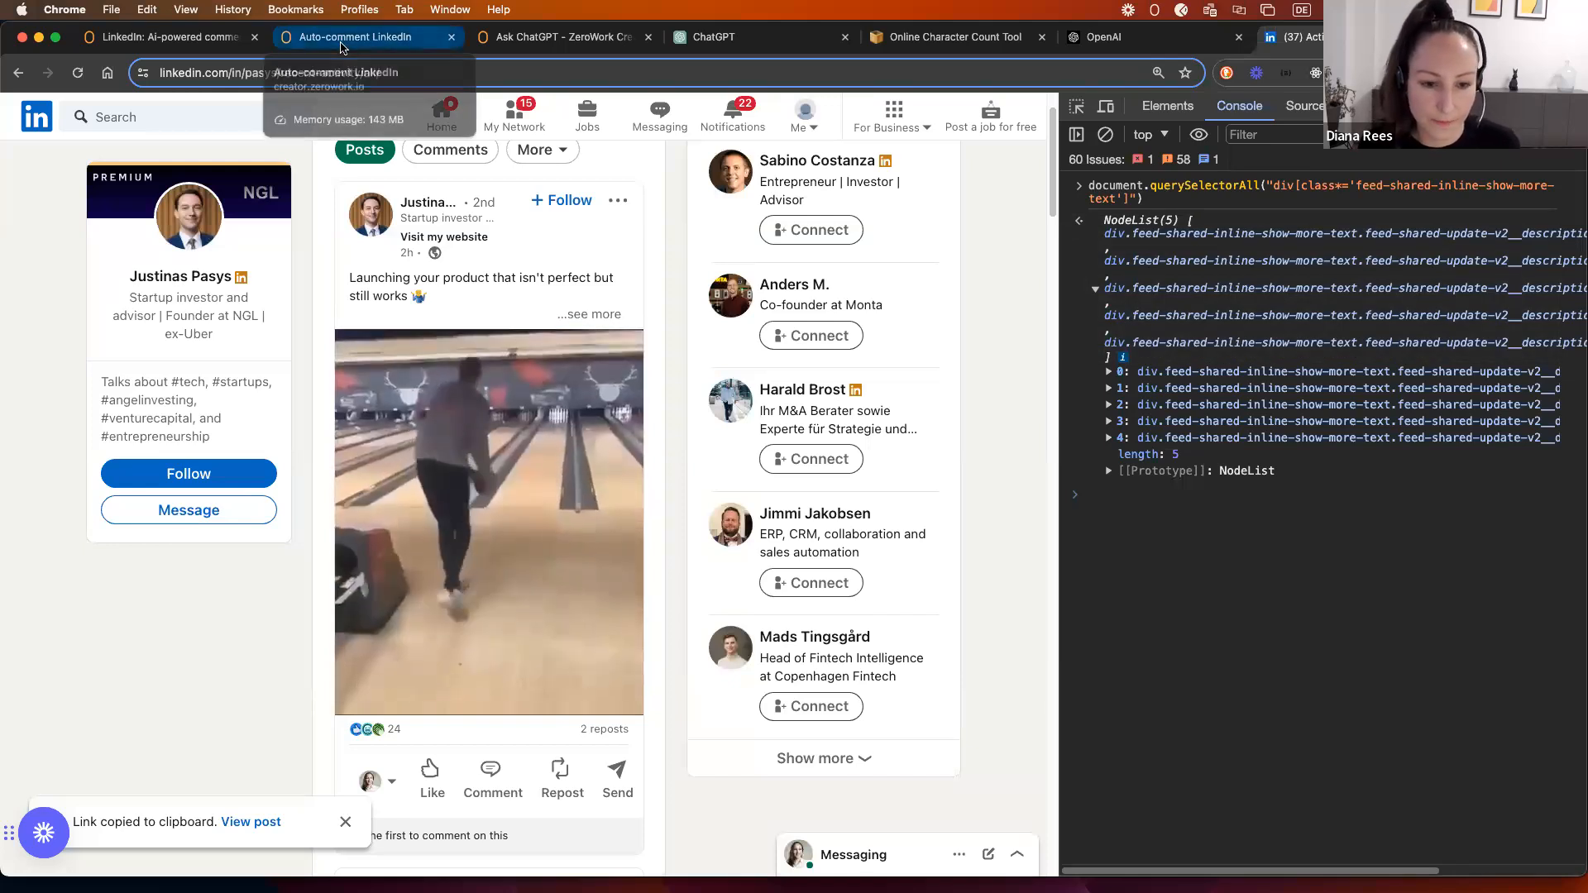
Step: Select the div[class*='feed-shared-inline-show-more-text'] selector string in the earlier console query
{"action": "left_click", "coordinate": [1282, 189]}
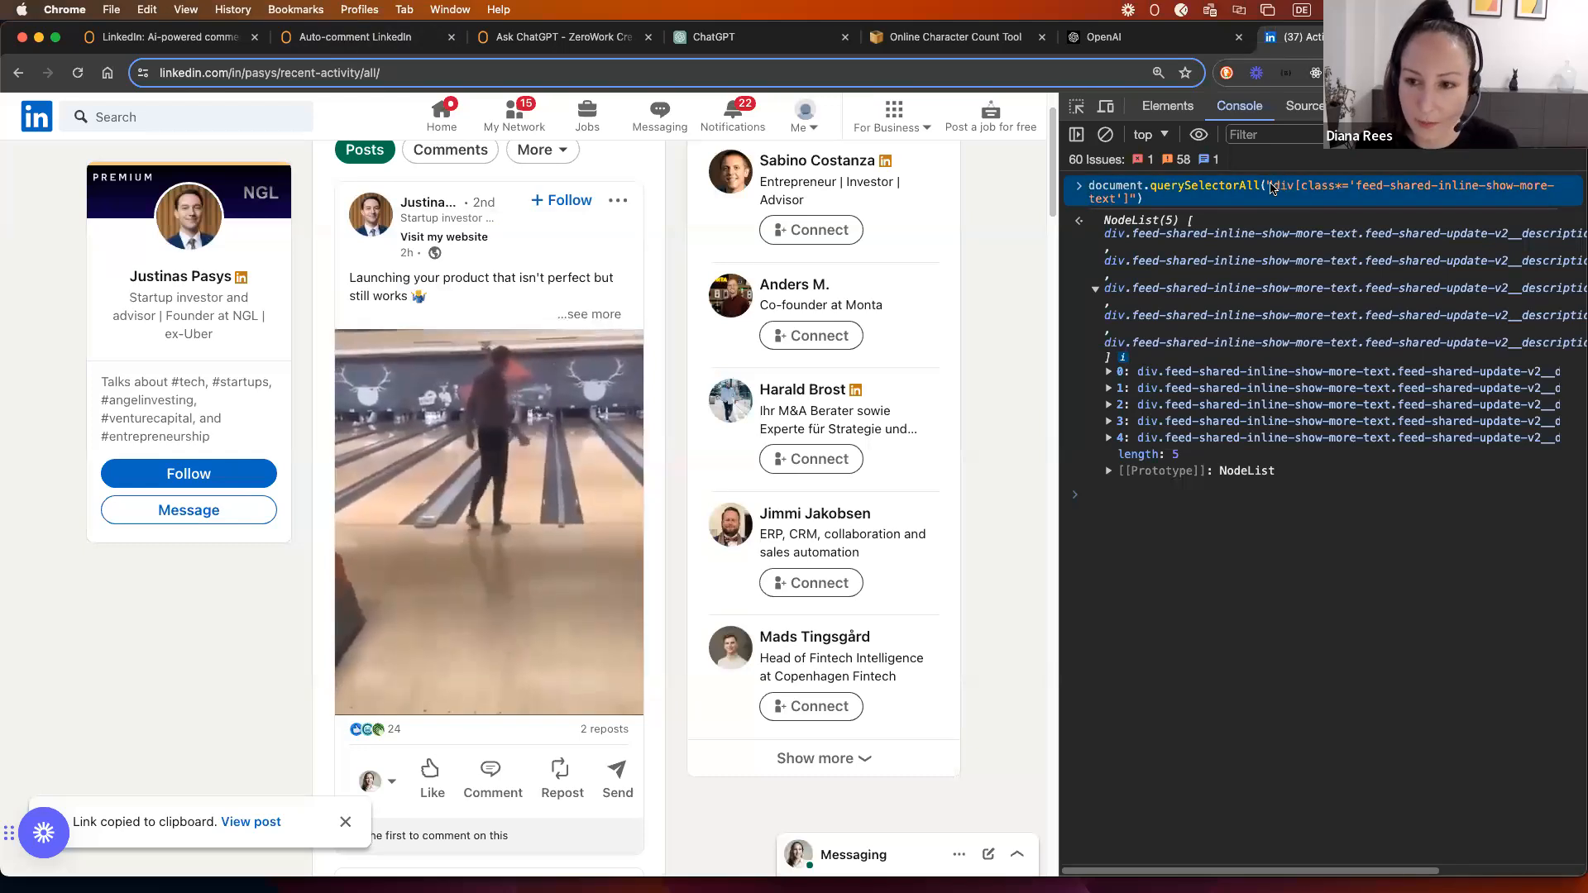
{"action": "left_click_drag", "start_coordinate": [1273, 186], "coordinate": [1128, 202]}
{"action": "key", "text": "super+c"}
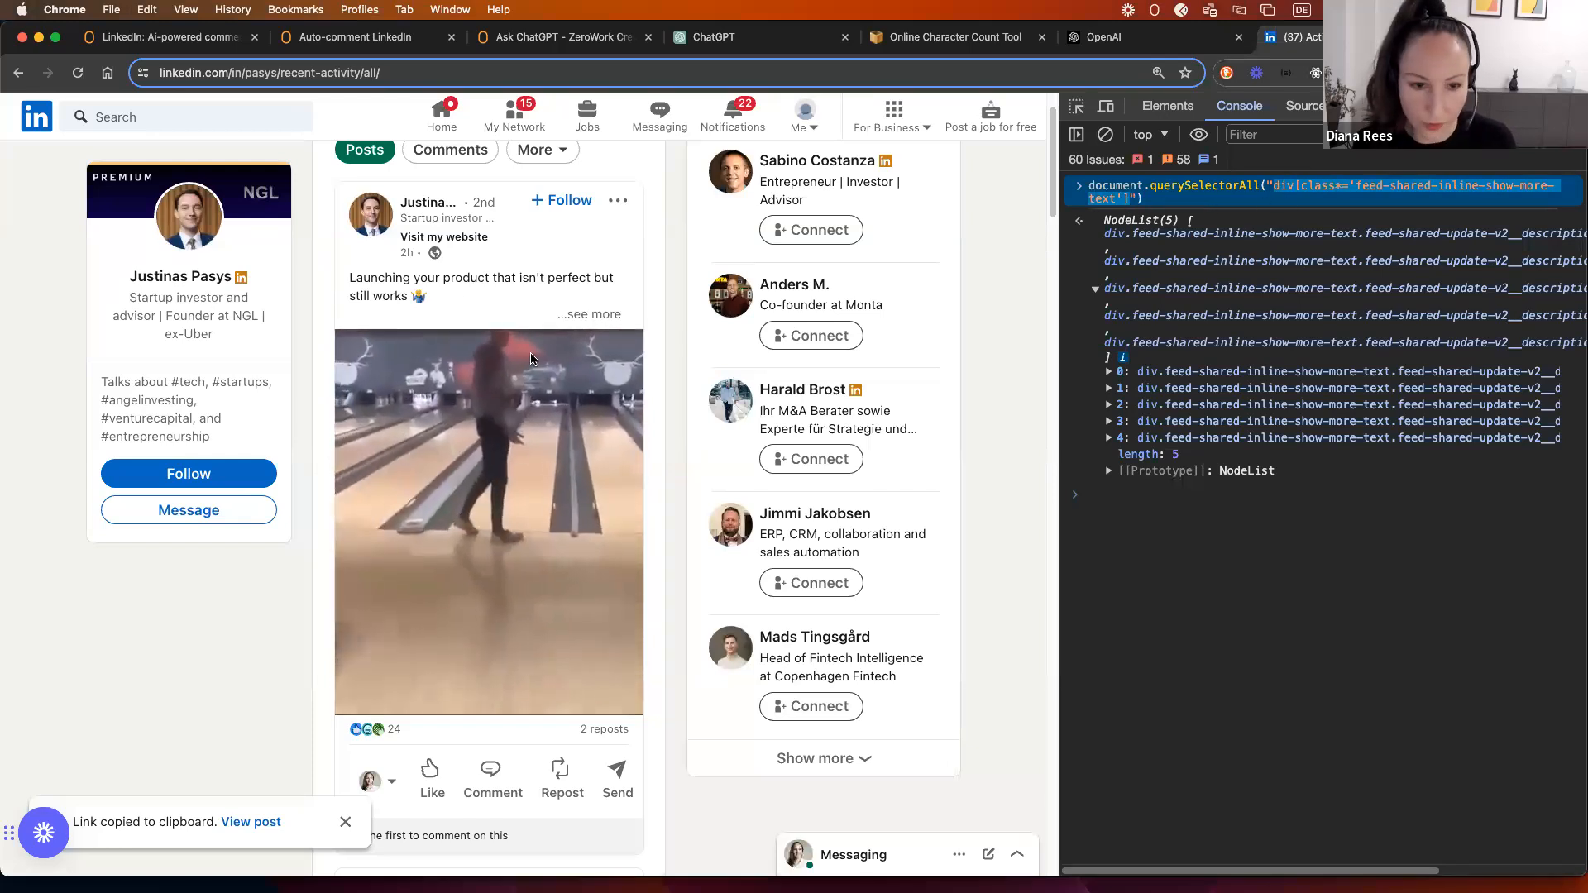
Step: Add a Save Web Element step with the post-text selector, saving to LinkedIn Profiles, linked after the last step
{"action": "left_click", "coordinate": [322, 38]}
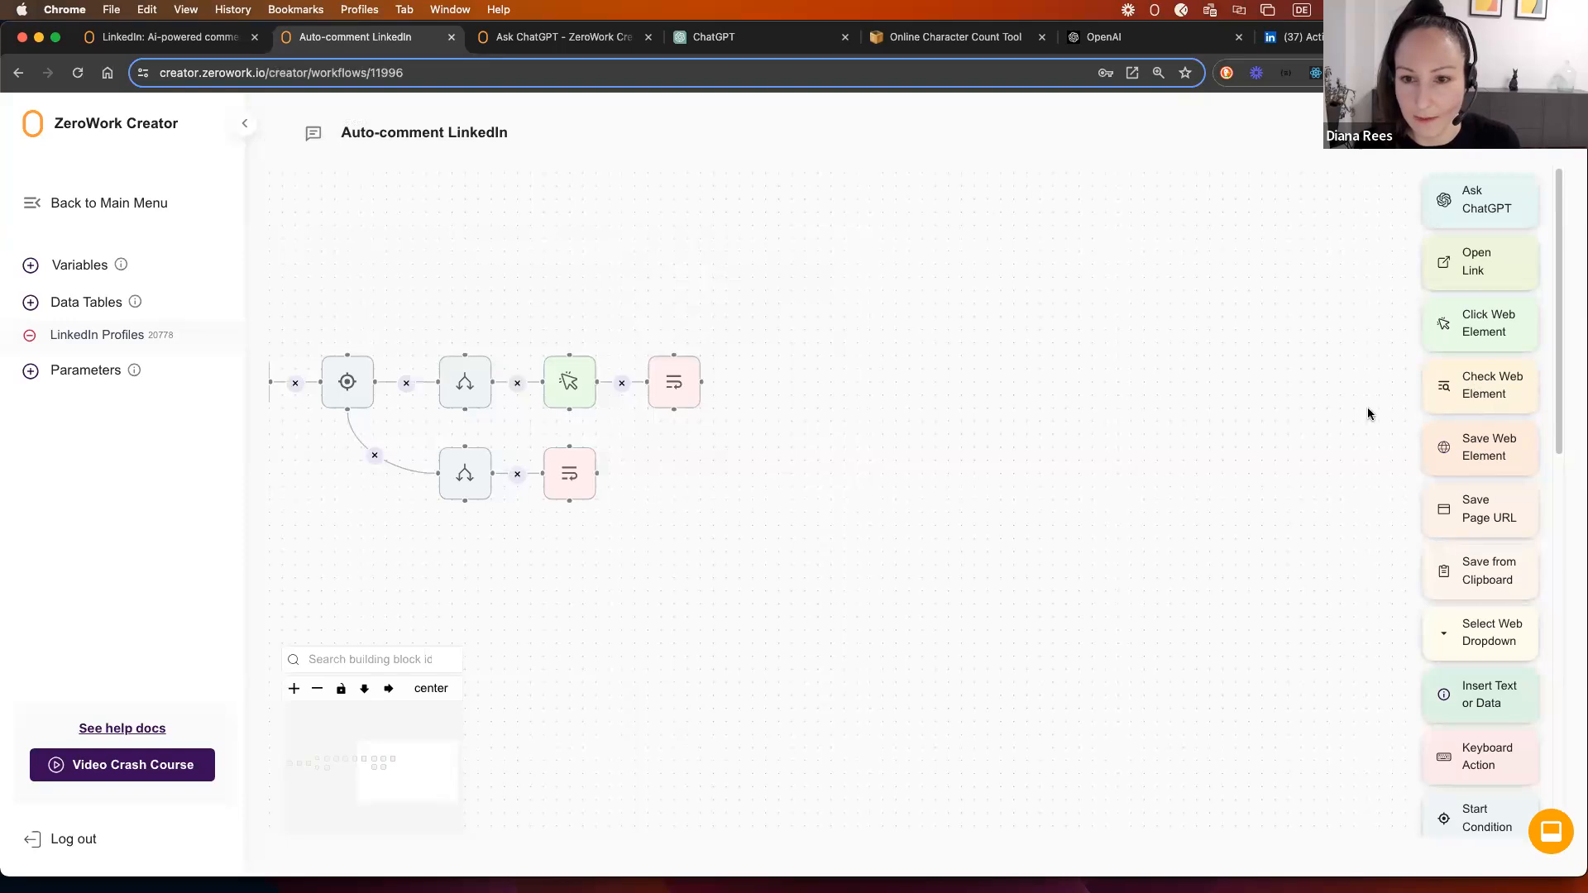
{"action": "left_click_drag", "start_coordinate": [1480, 450], "coordinate": [757, 346]}
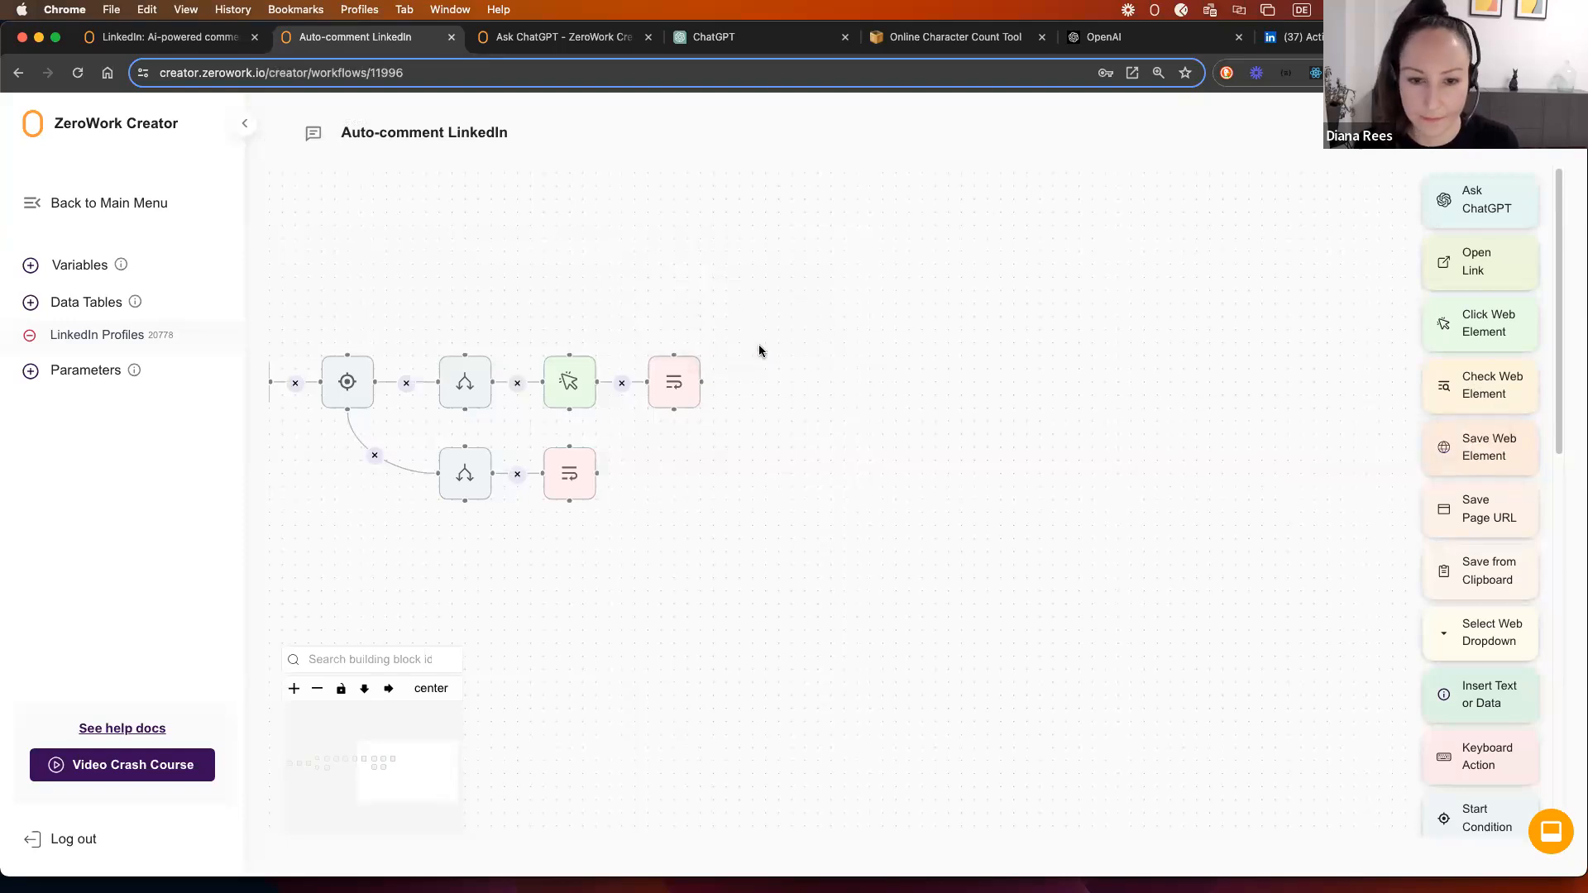
{"action": "key", "text": "super+v"}
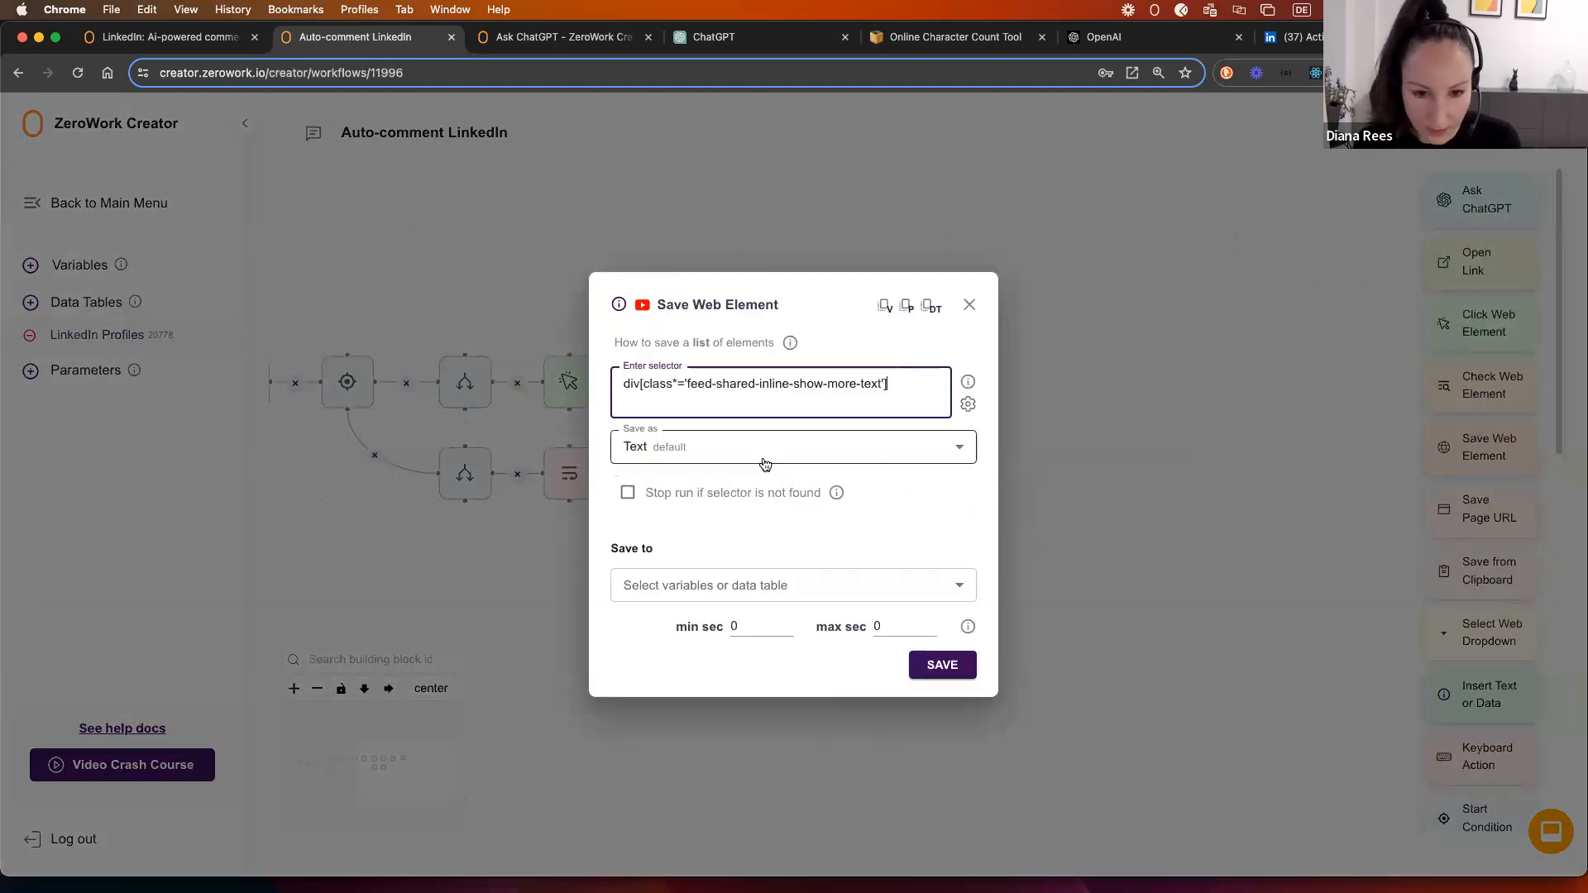
{"action": "left_click", "coordinate": [719, 585]}
{"action": "left_click", "coordinate": [685, 655]}
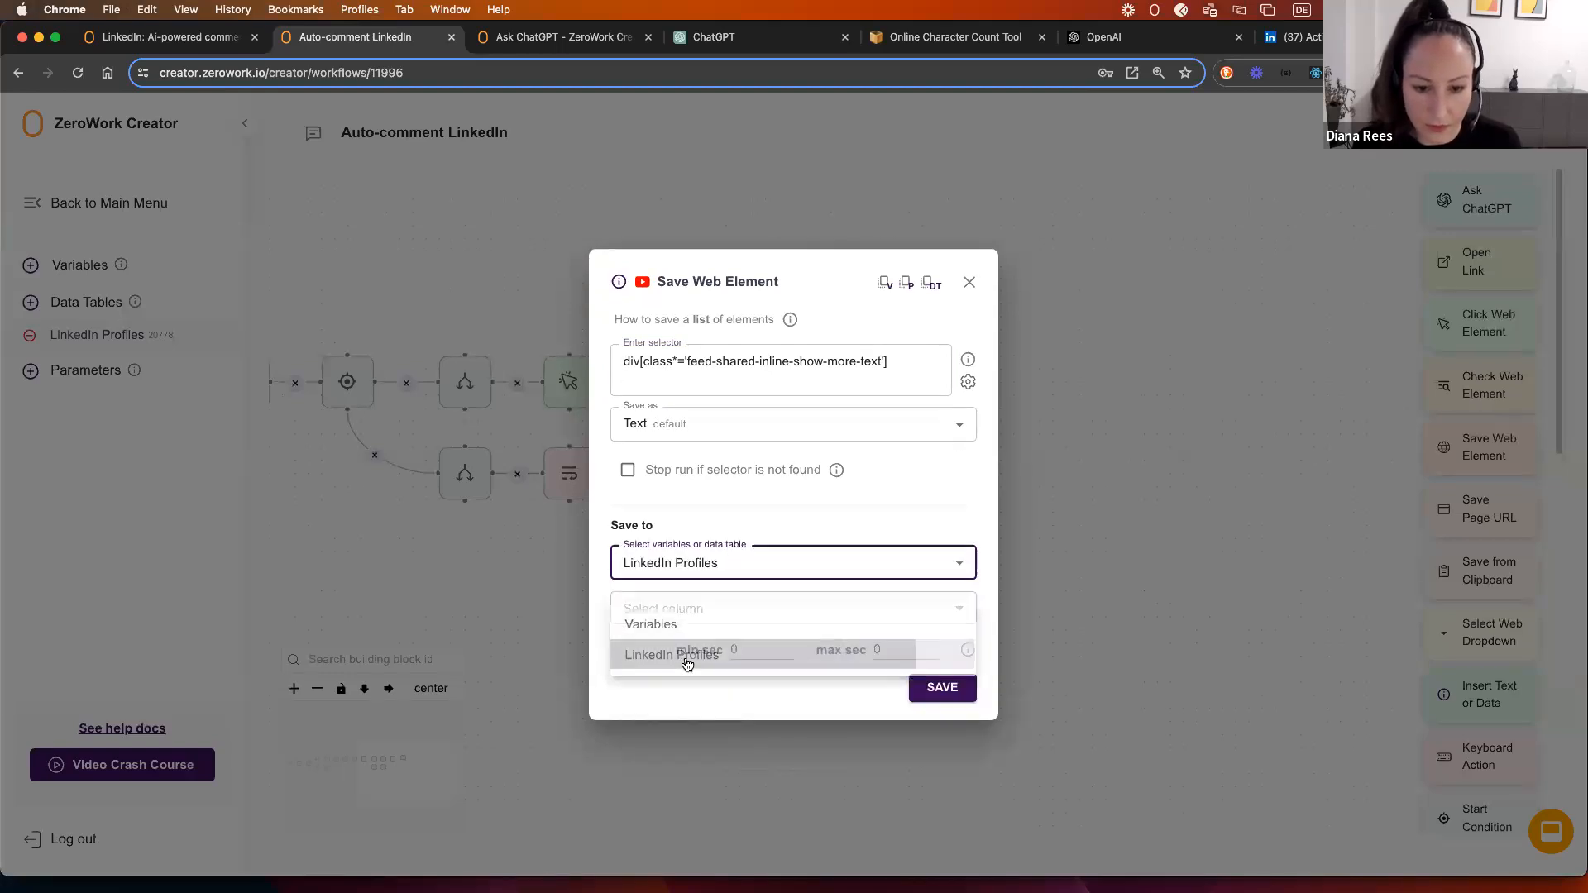
{"action": "left_click", "coordinate": [672, 610]}
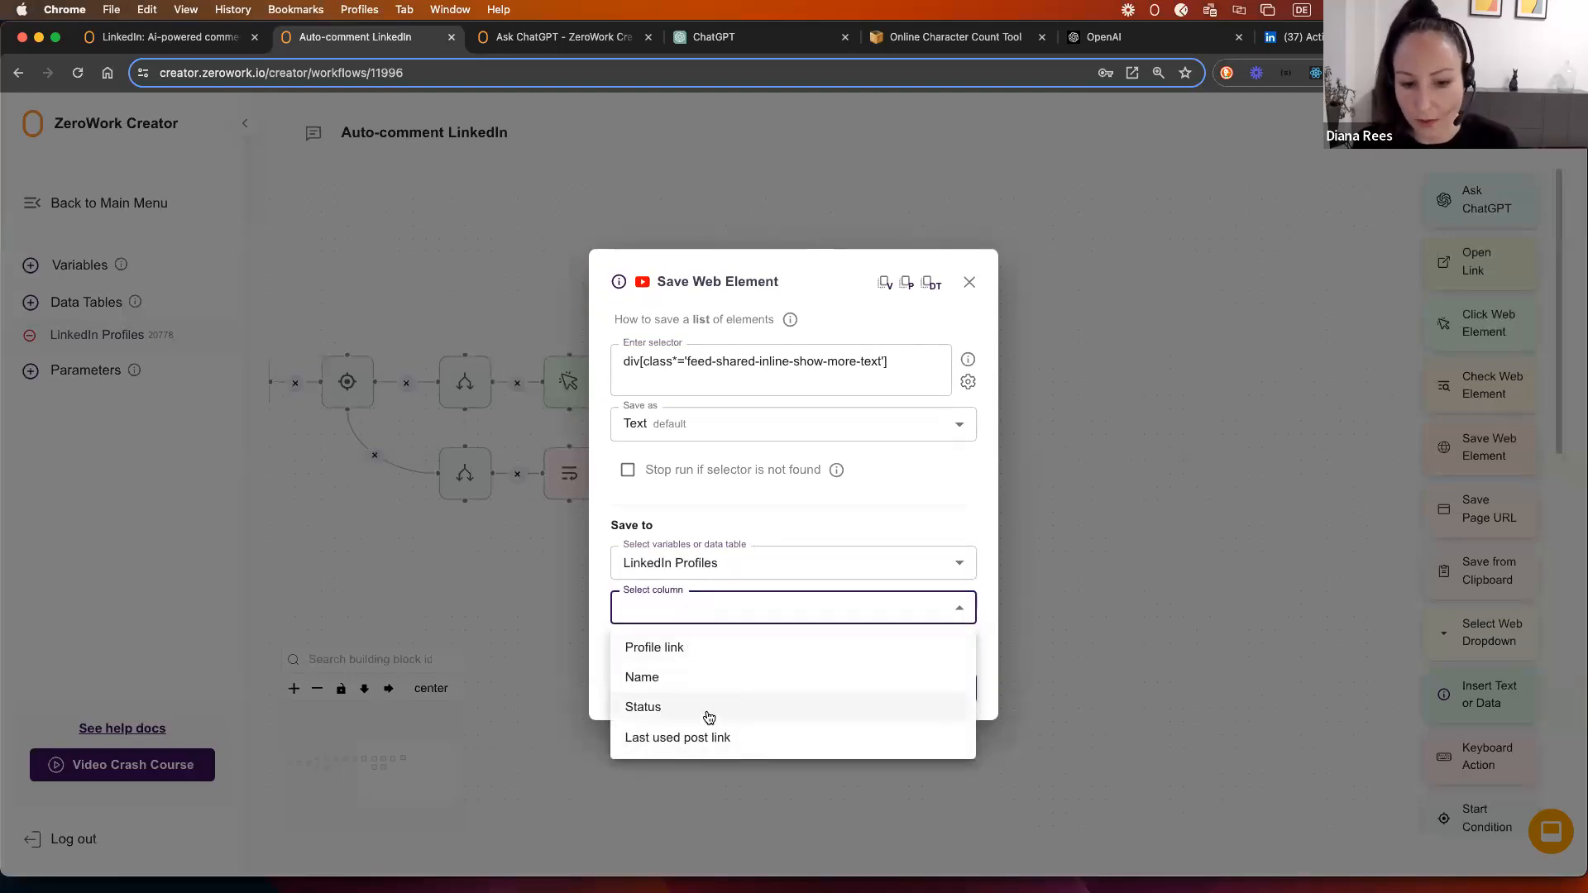
{"action": "left_click", "coordinate": [1016, 654]}
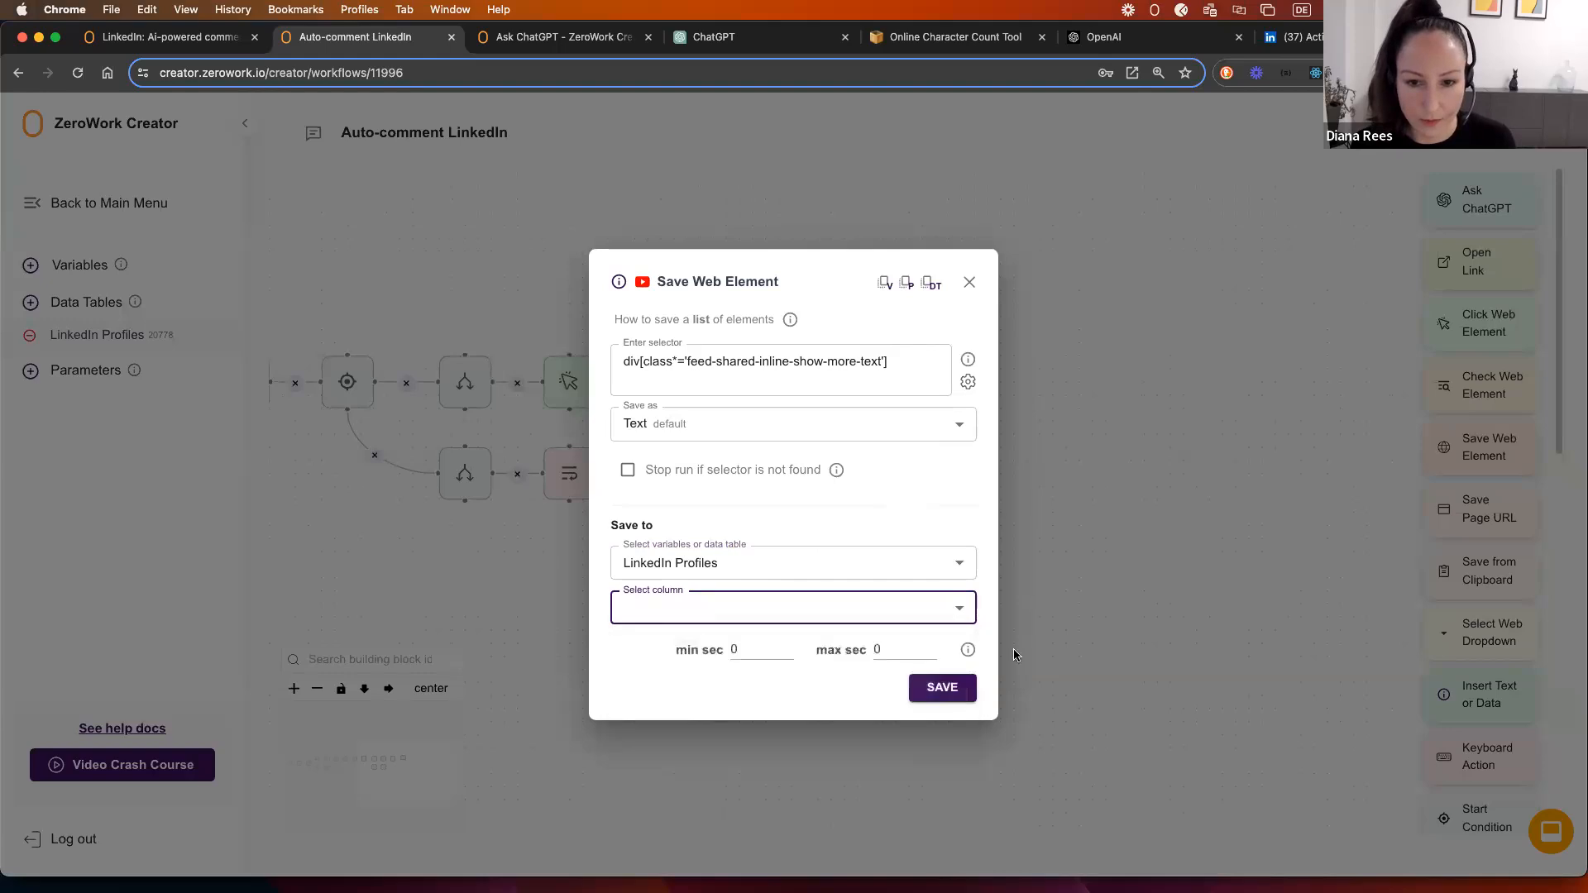
{"action": "left_click", "coordinate": [942, 687]}
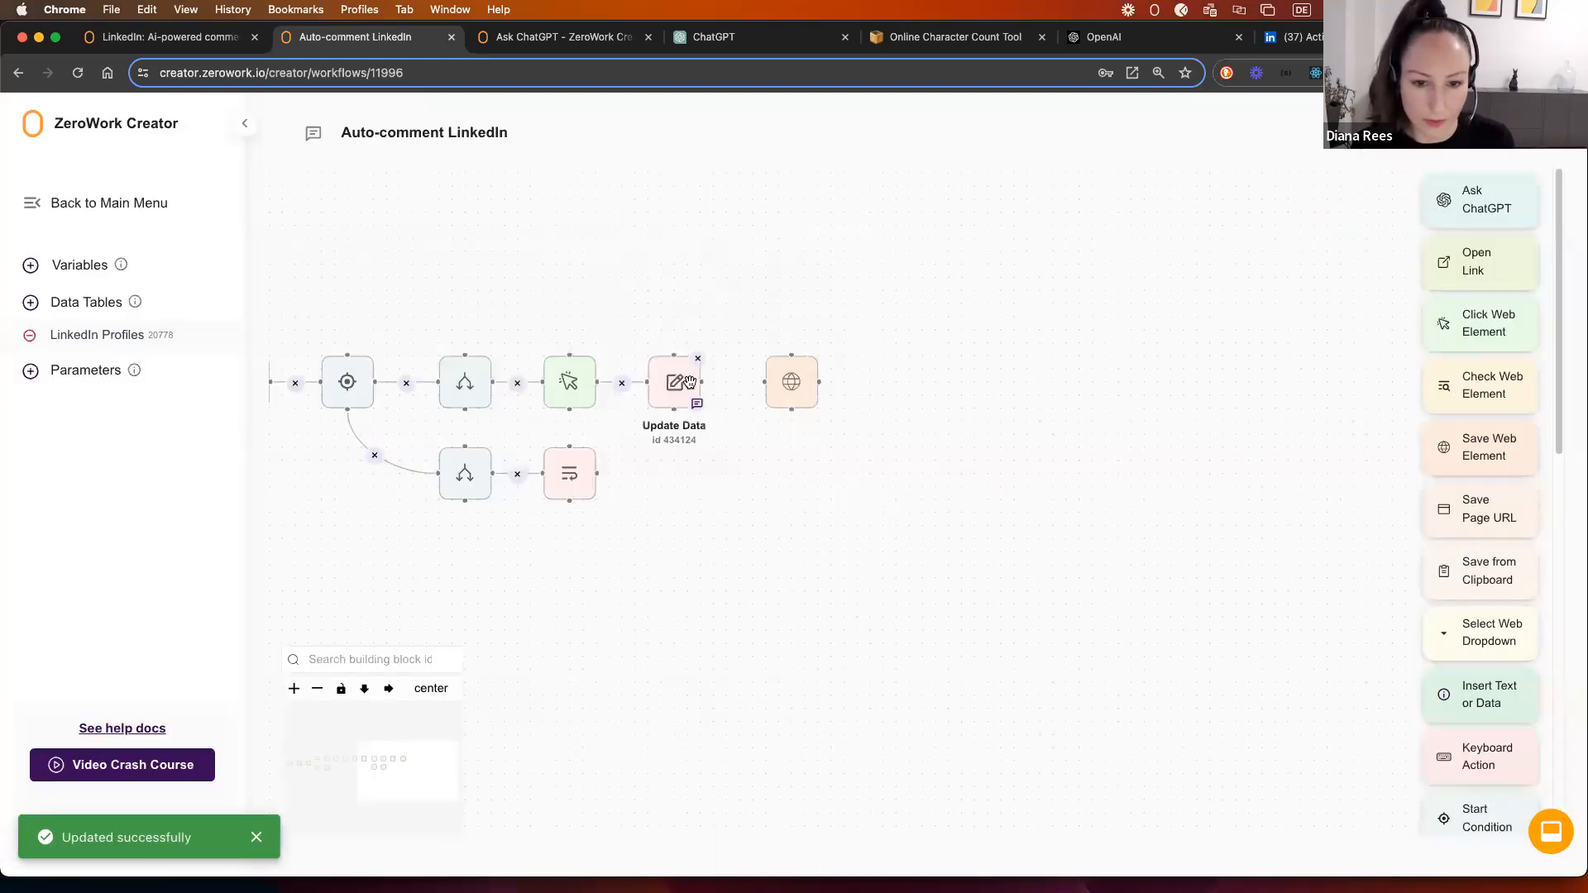
{"action": "left_click_drag", "start_coordinate": [702, 381], "coordinate": [765, 382]}
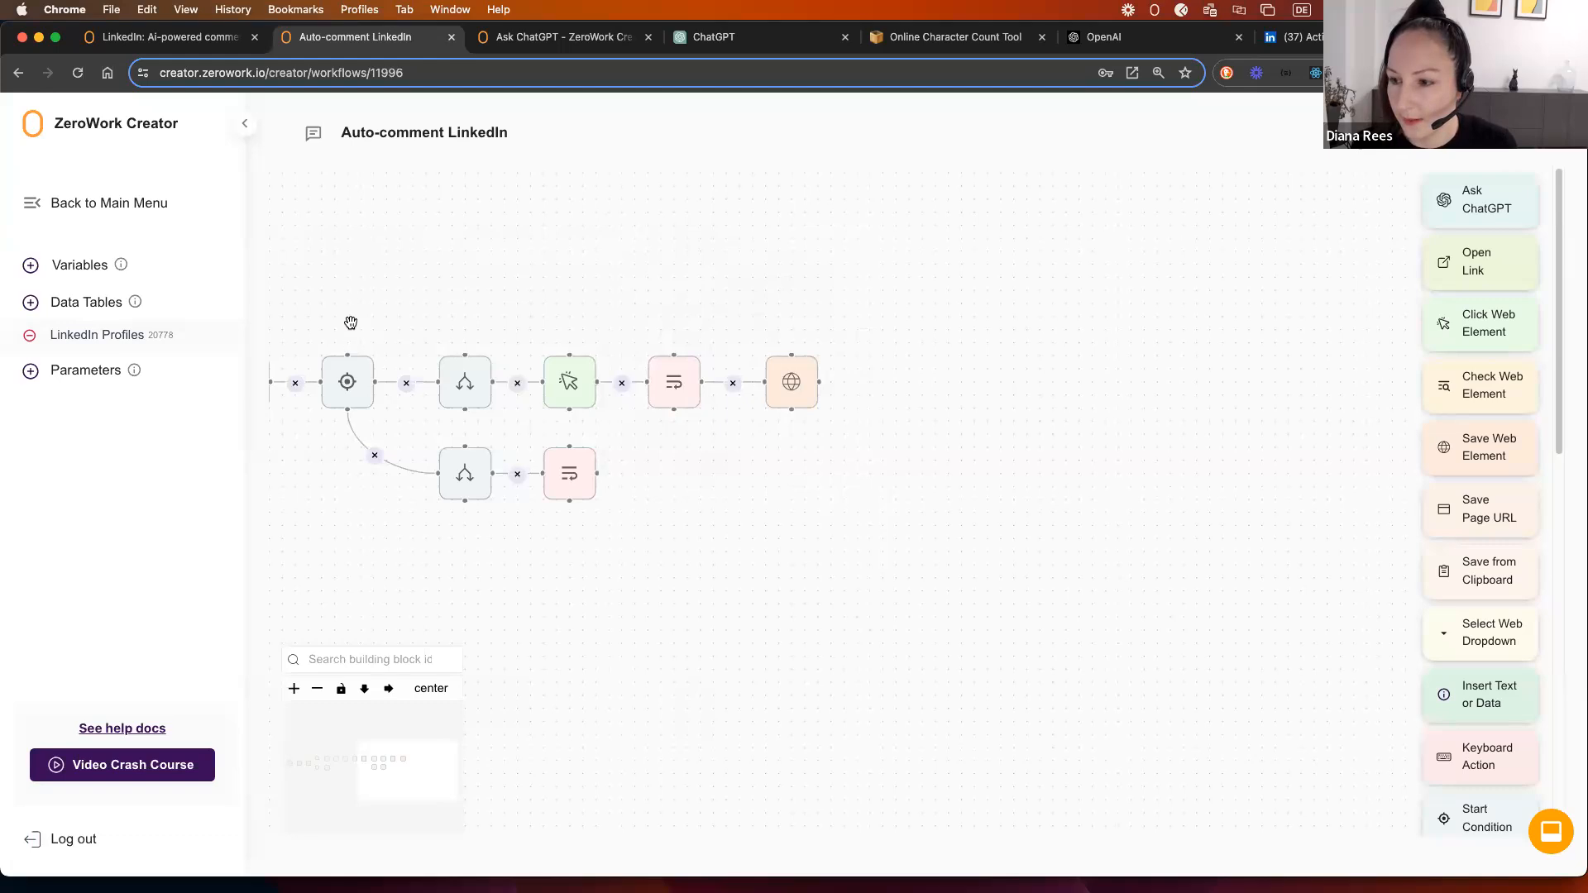
Step: Add a Post text column to the LinkedIn Profiles data table
{"action": "left_click", "coordinate": [105, 342]}
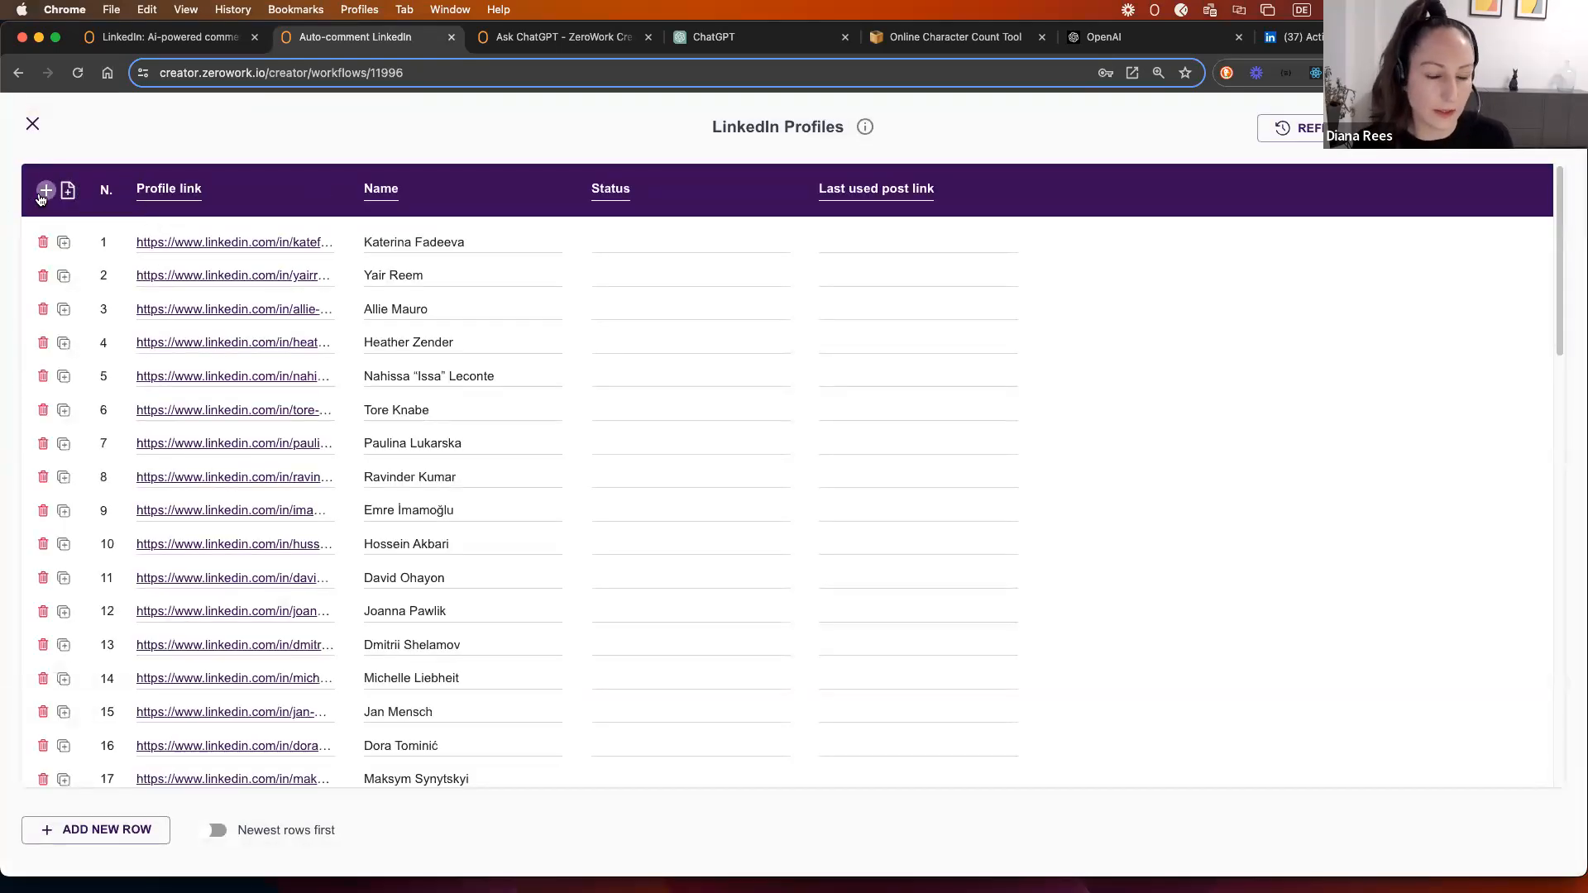
{"action": "left_click", "coordinate": [43, 192]}
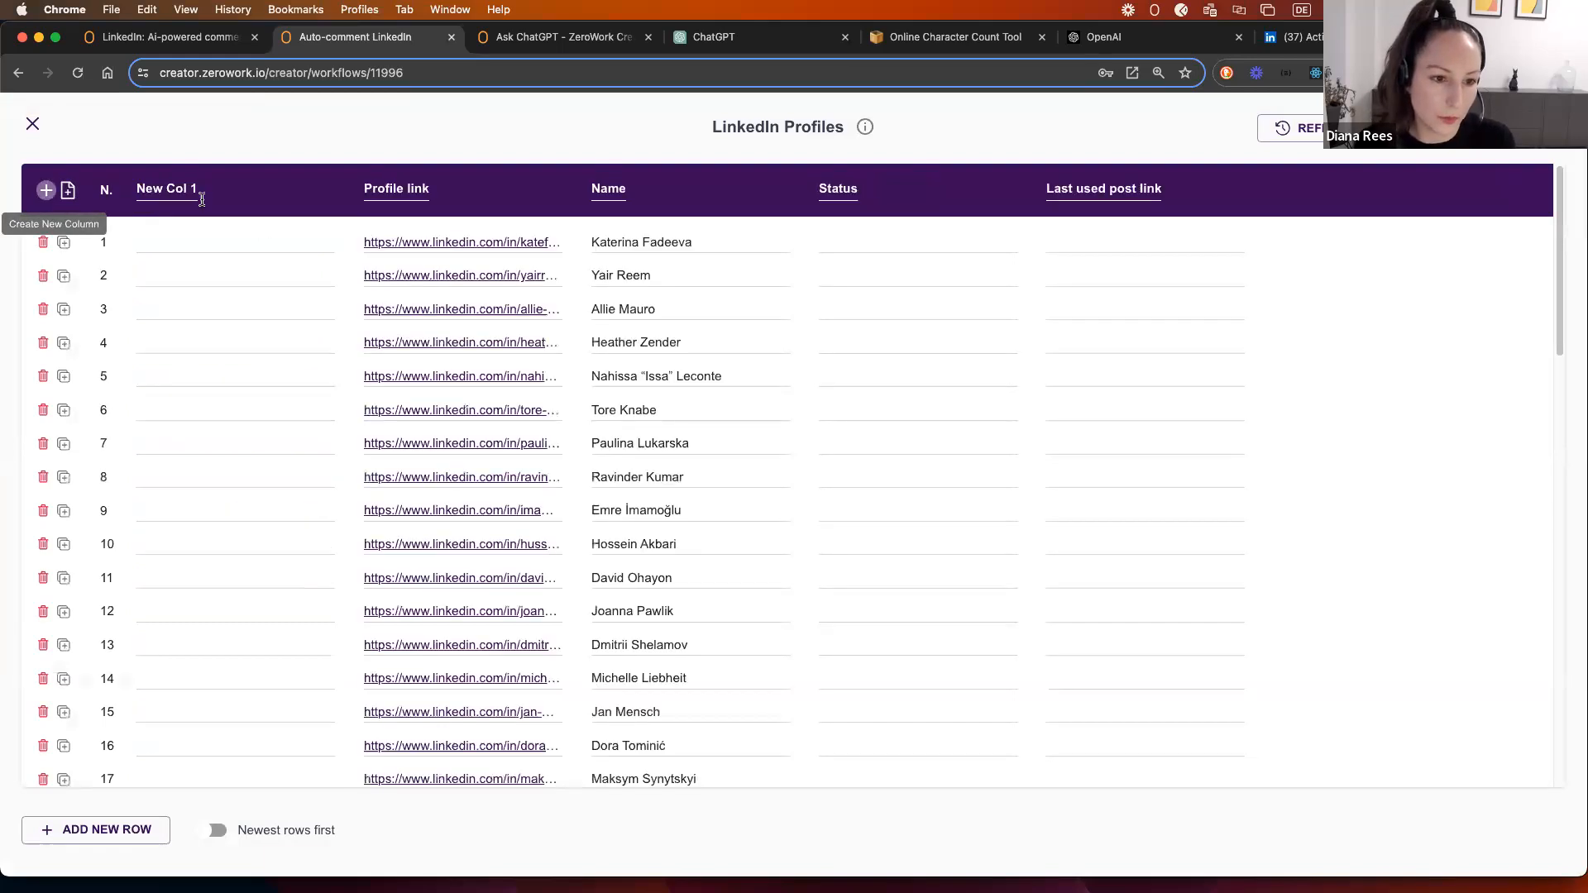
{"action": "left_click", "coordinate": [183, 187]}
{"action": "type", "text": "POst"}
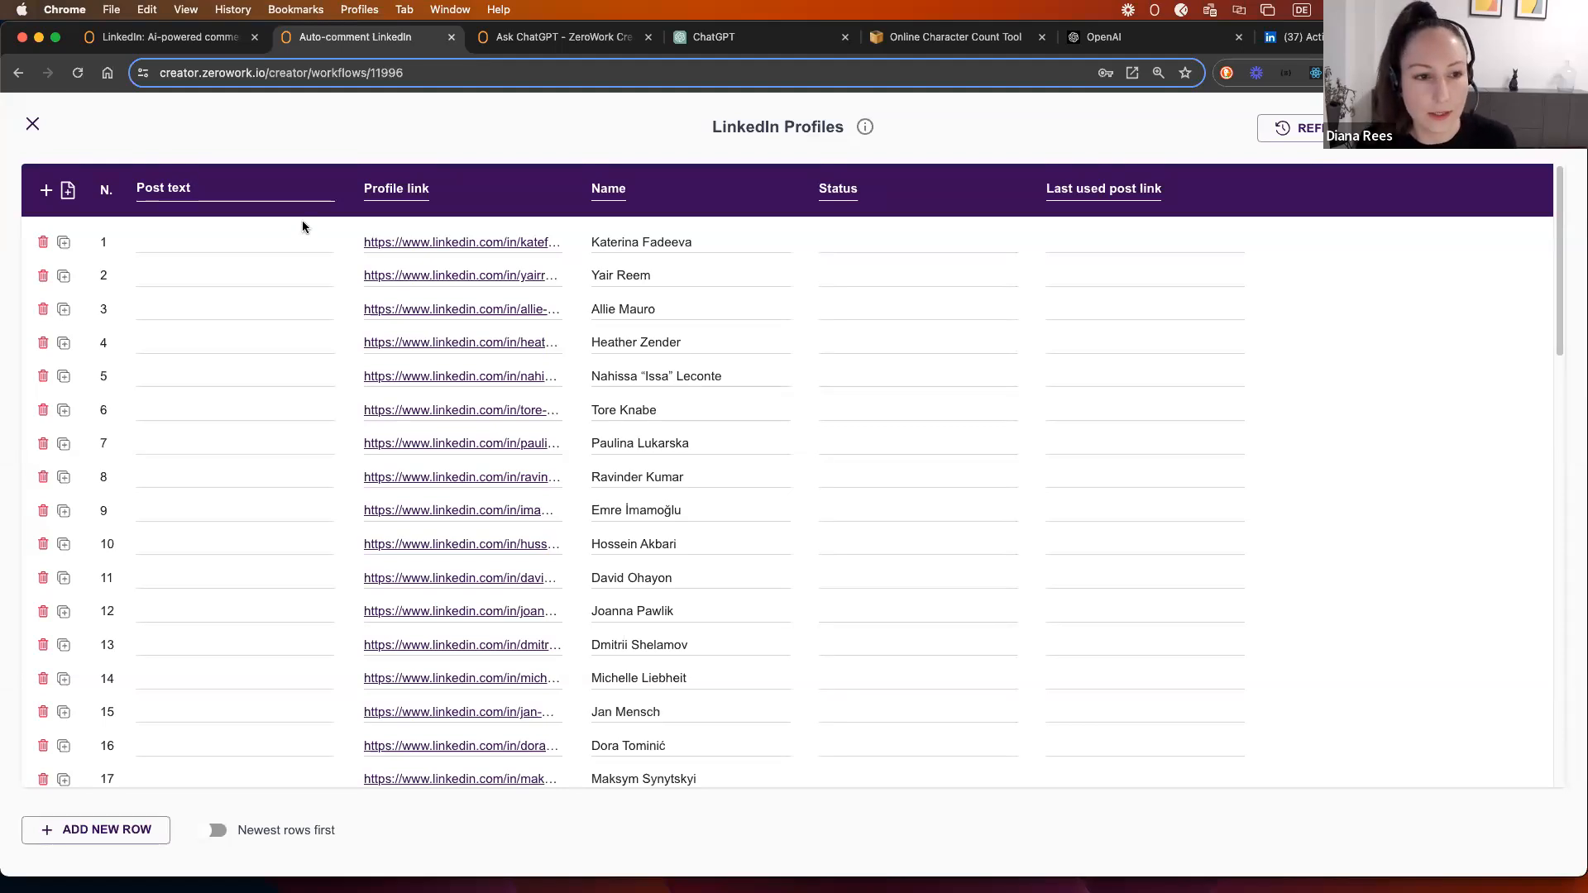
{"action": "left_click", "coordinate": [262, 127]}
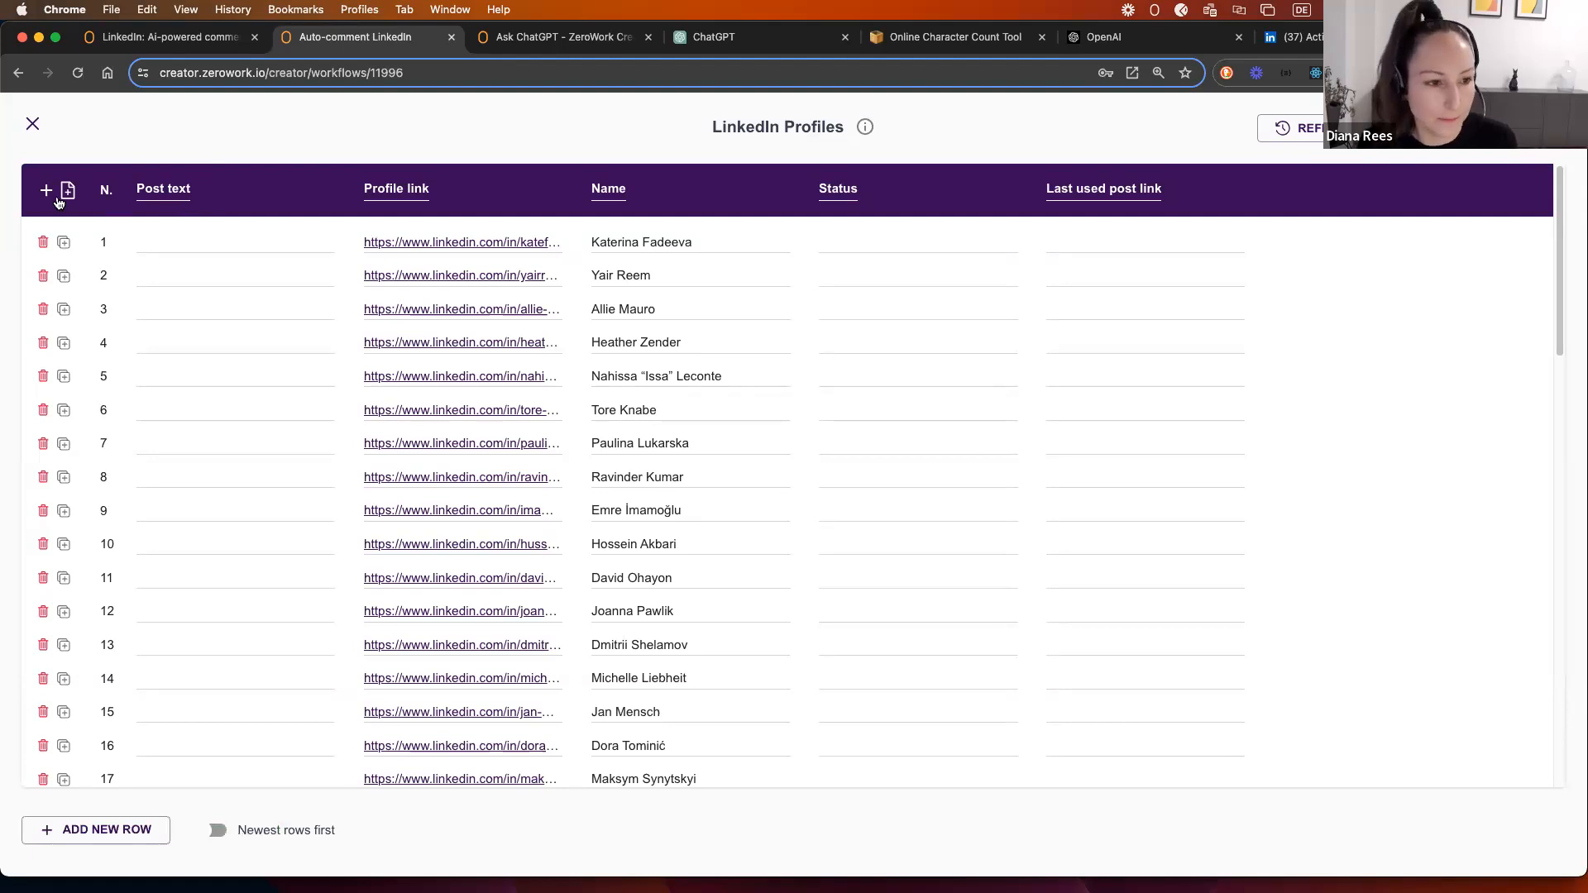
Step: Add a Generated comment column and move both new columns right after Status
{"action": "left_click", "coordinate": [46, 190]}
{"action": "left_click", "coordinate": [155, 189]}
{"action": "type", "text": "Gene"}
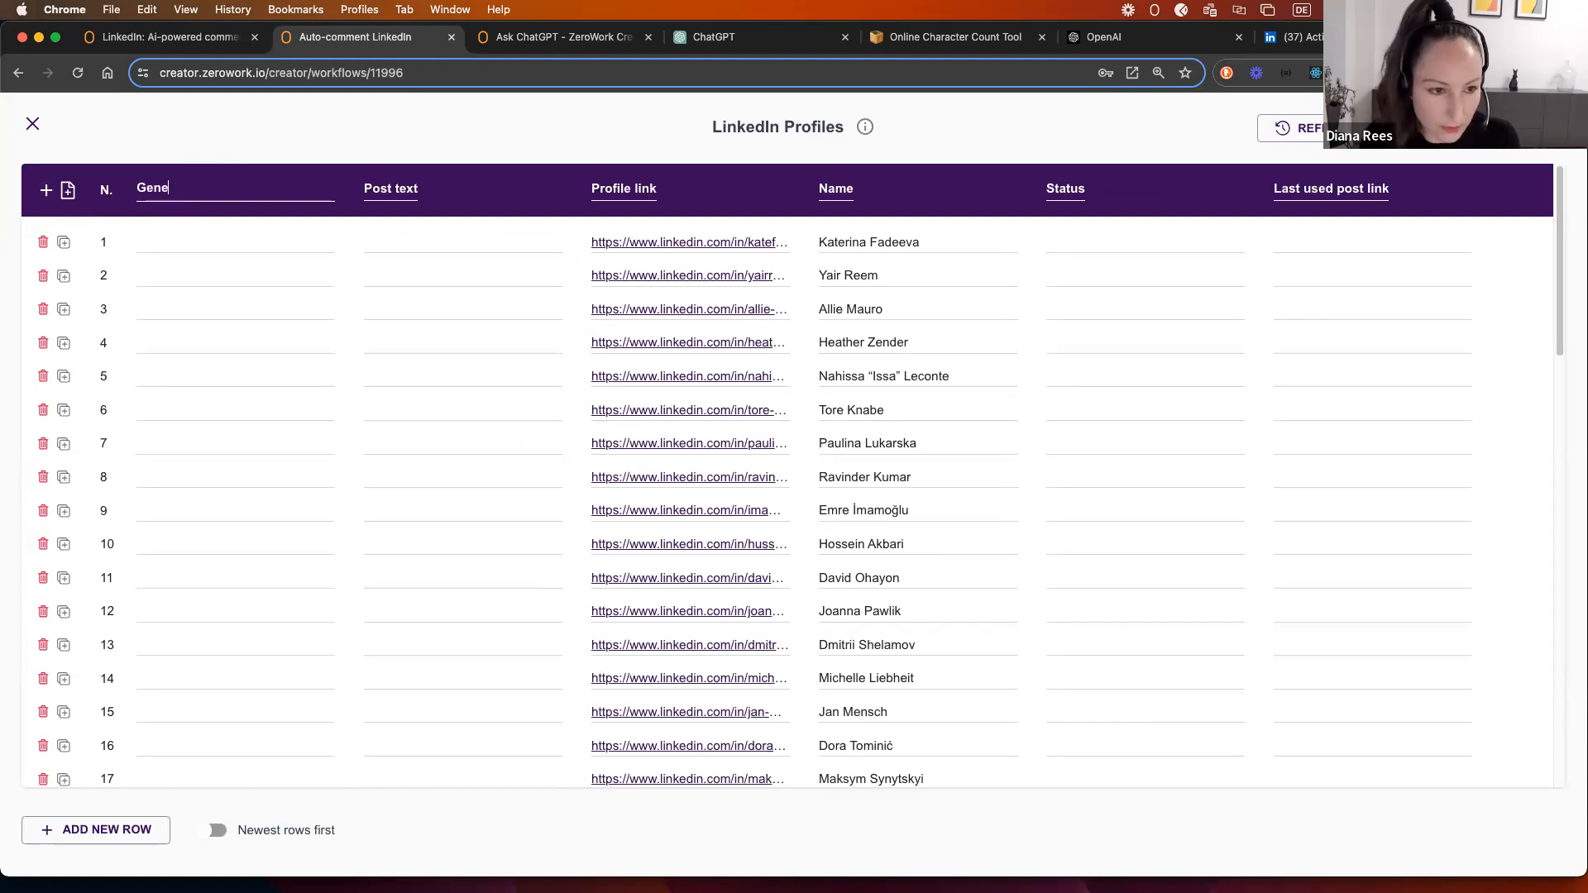
{"action": "type", "text": "rated comment"}
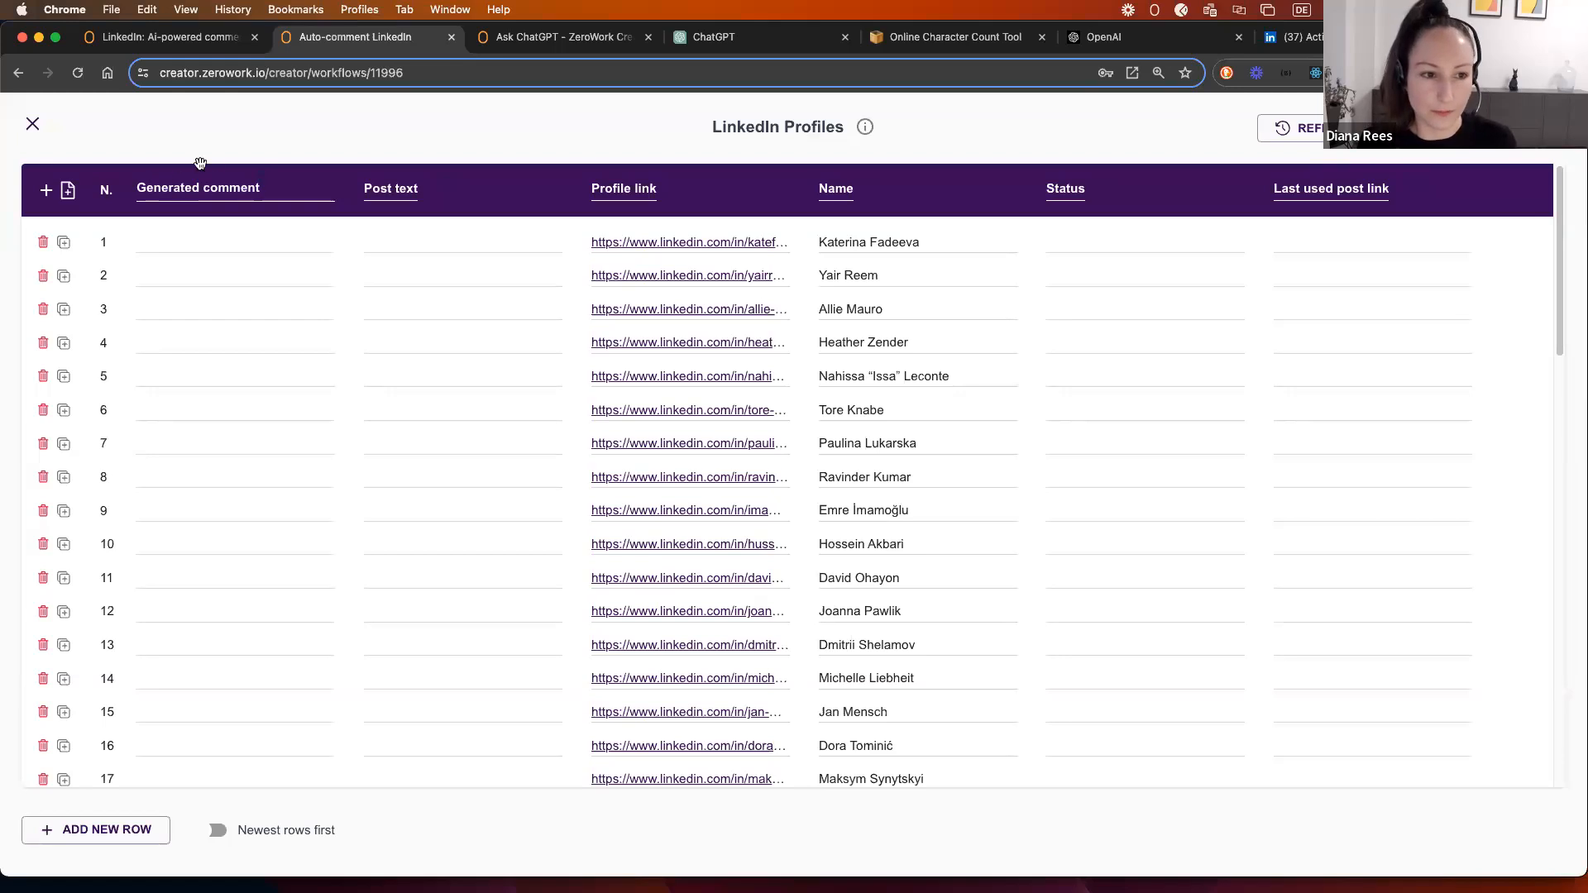
{"action": "key", "text": "Return"}
{"action": "left_click_drag", "start_coordinate": [378, 189], "coordinate": [1030, 188]}
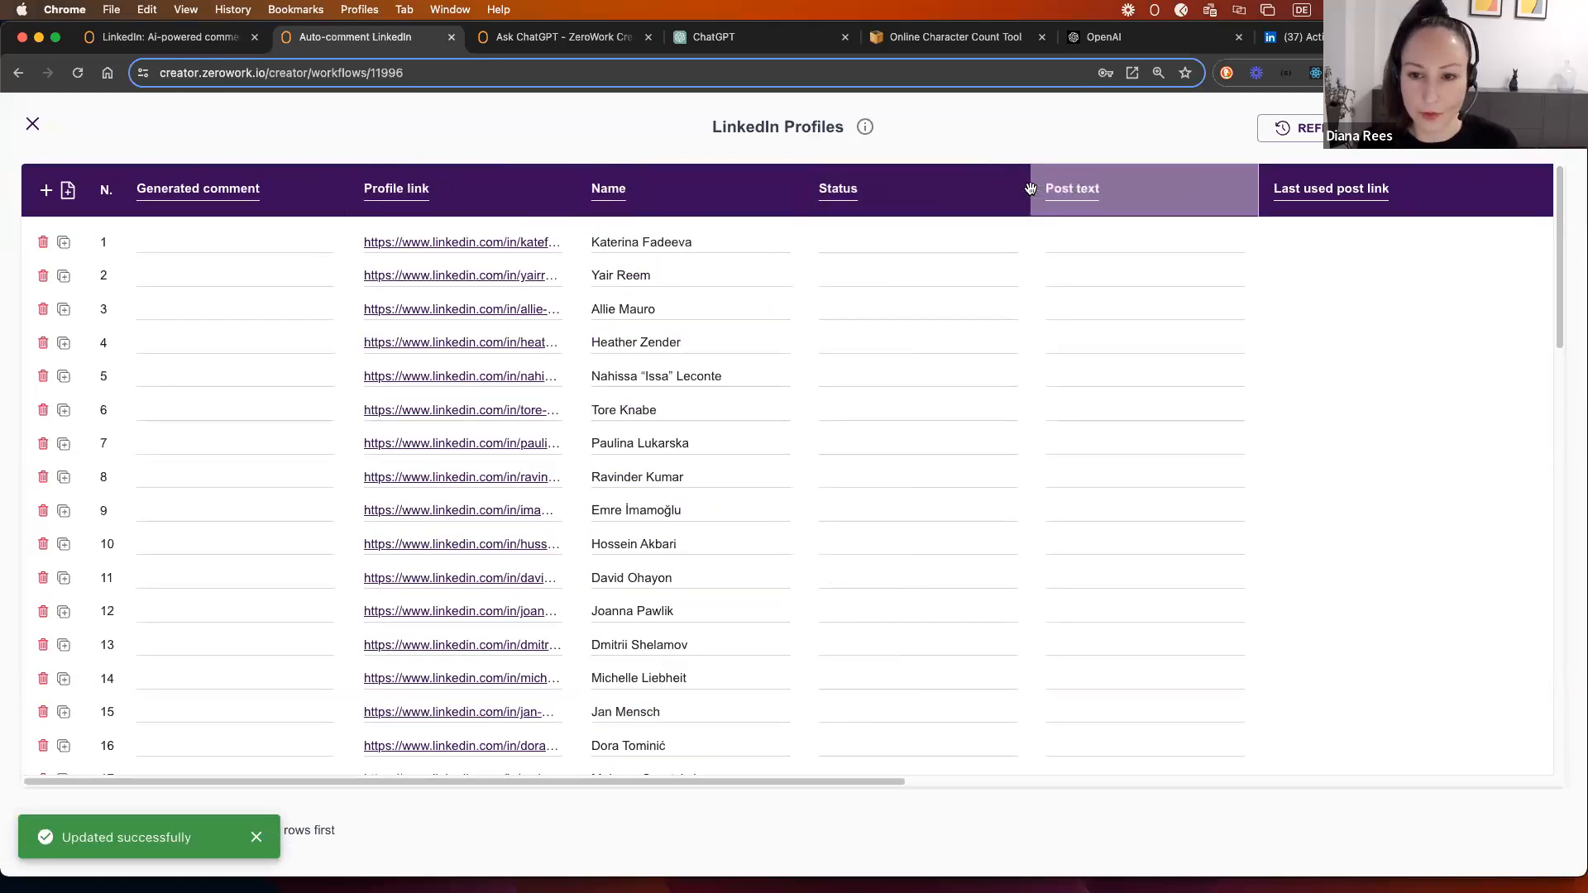
{"action": "left_click_drag", "start_coordinate": [258, 197], "coordinate": [1089, 197]}
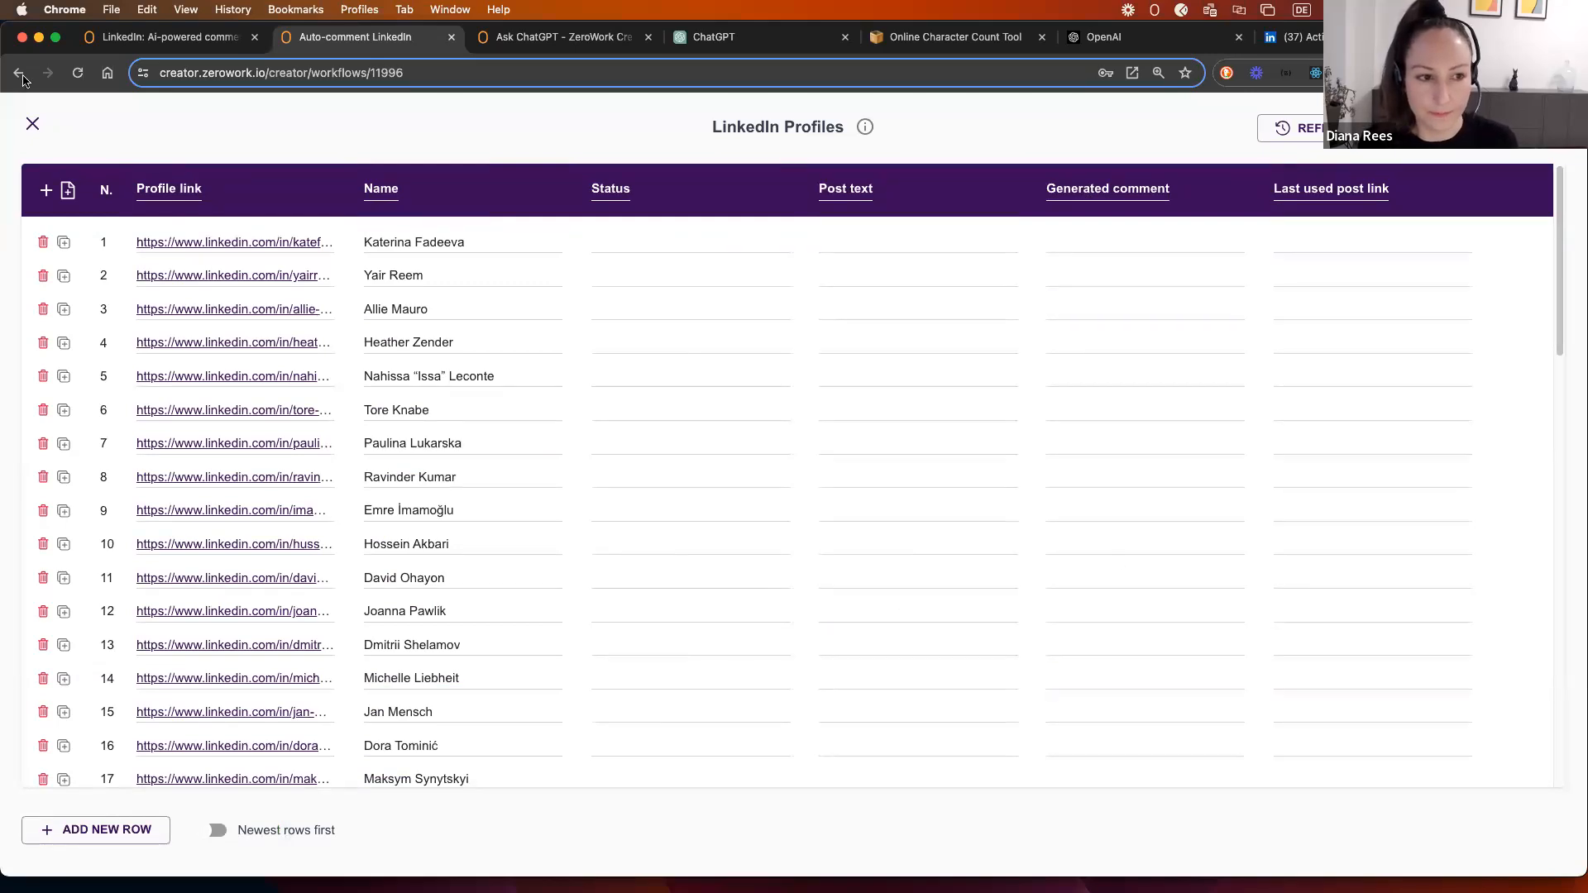
Step: Make the Save Web Element step store the post text in the Post text column
{"action": "left_click", "coordinate": [30, 125]}
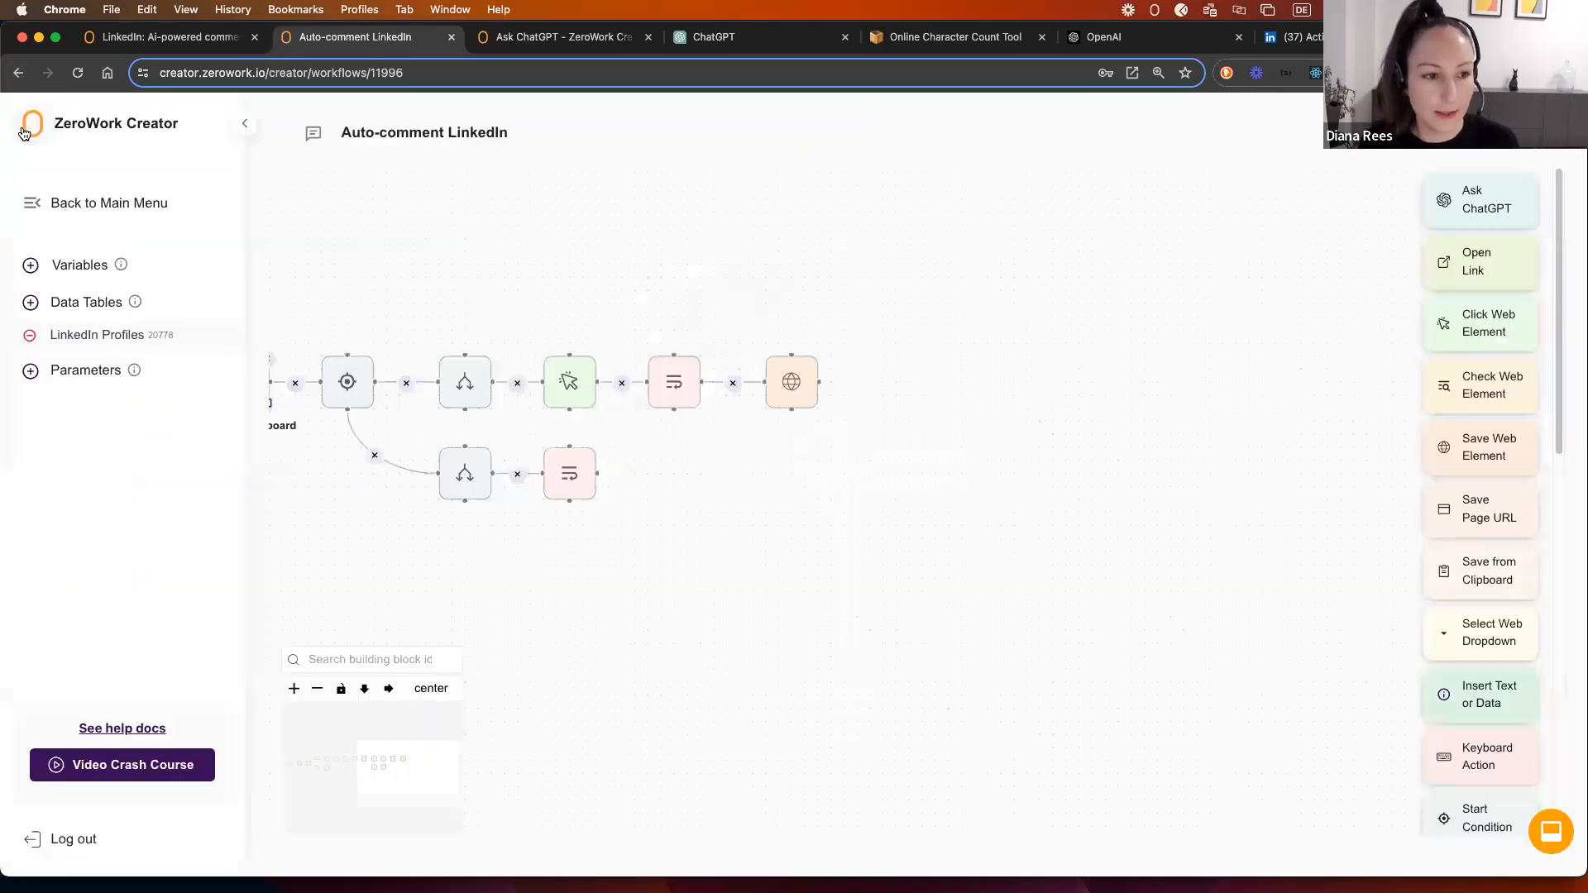
{"action": "left_click", "coordinate": [791, 385]}
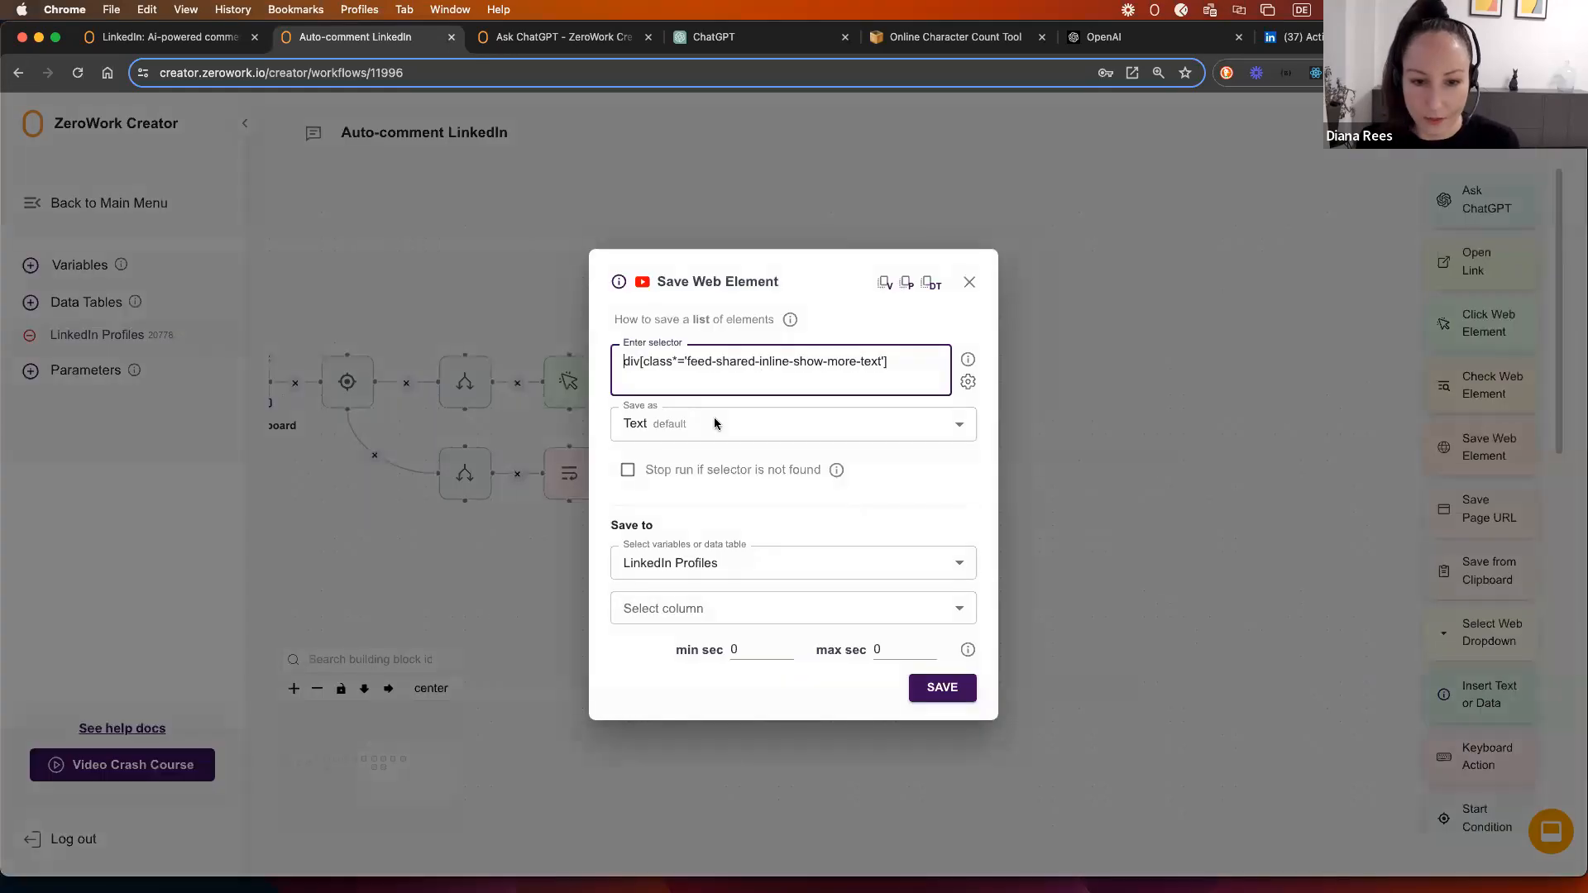
{"action": "left_click", "coordinate": [698, 608]}
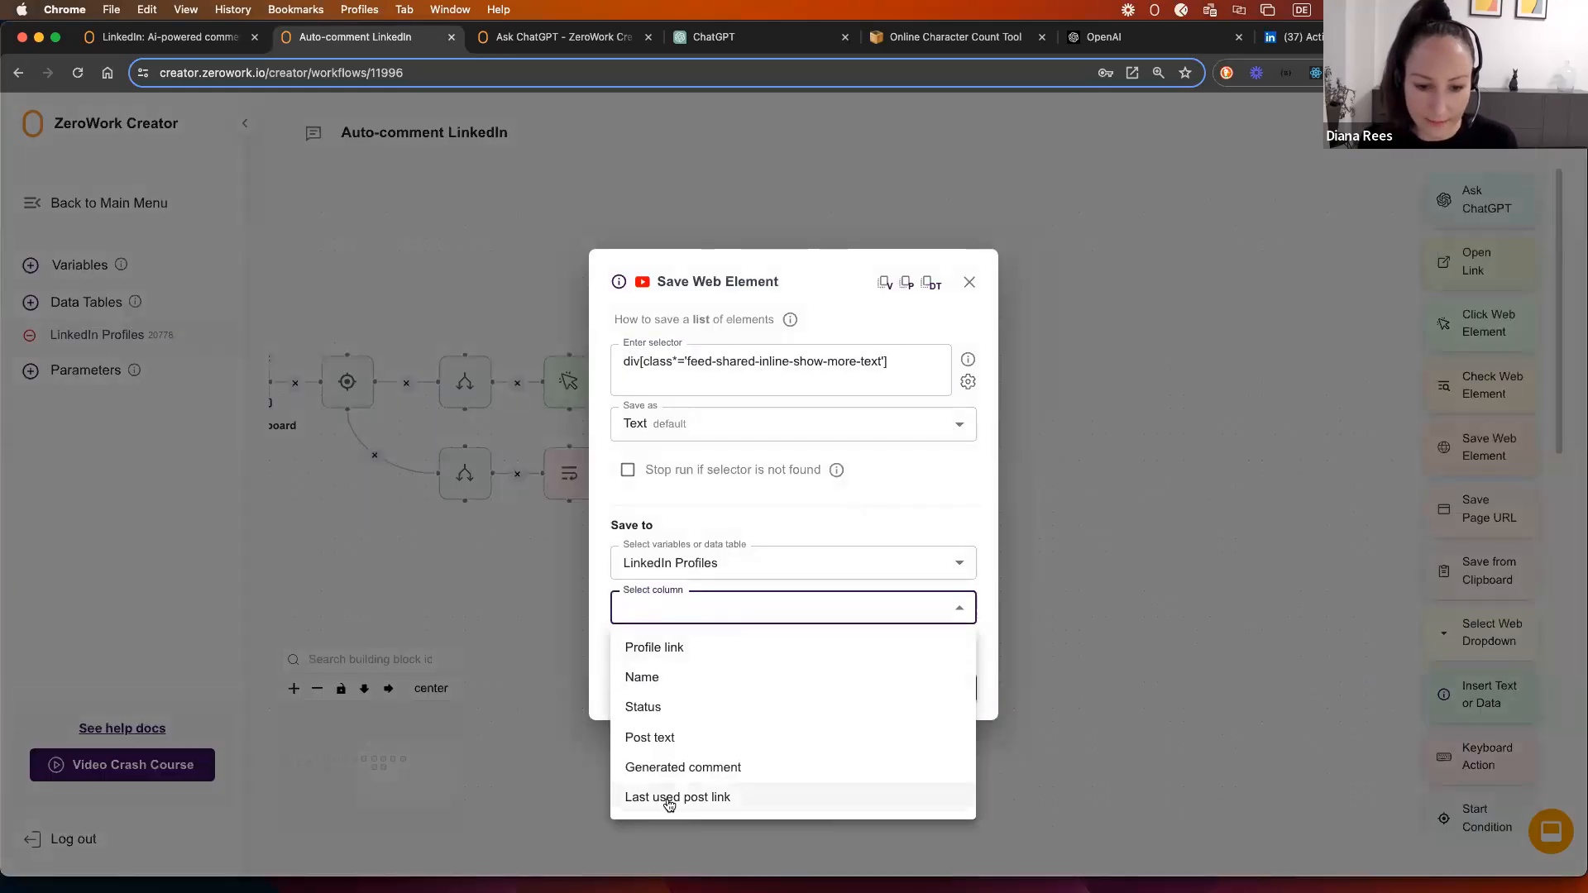
{"action": "left_click", "coordinate": [652, 739]}
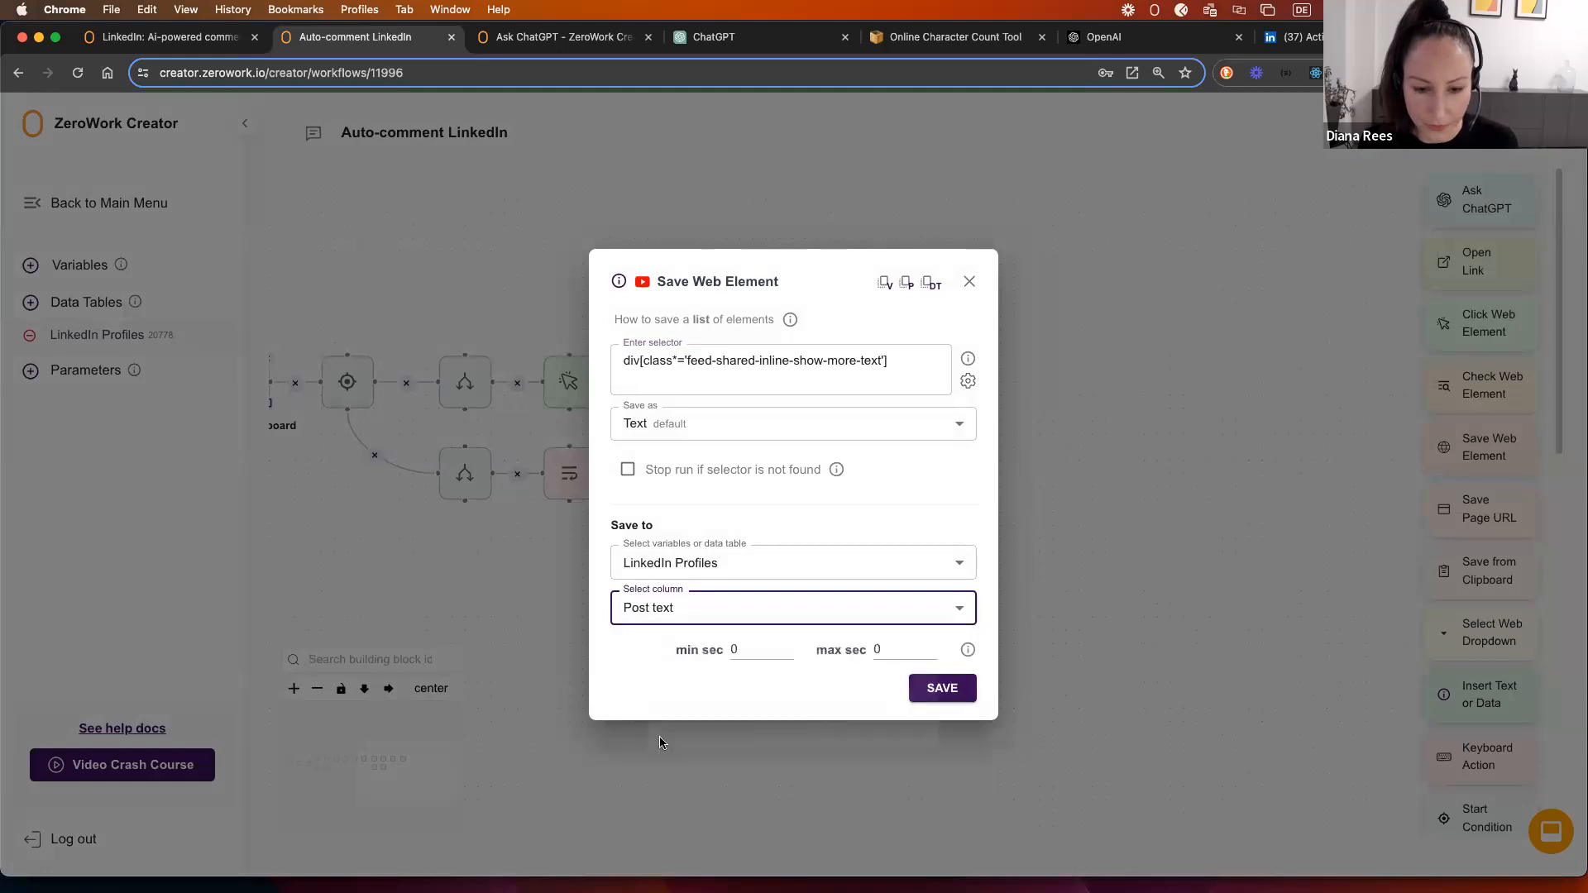
{"action": "left_click", "coordinate": [941, 688]}
Step: Move the Save Web Element step further right to make room on the canvas
{"action": "left_click_drag", "start_coordinate": [980, 405], "coordinate": [856, 411]}
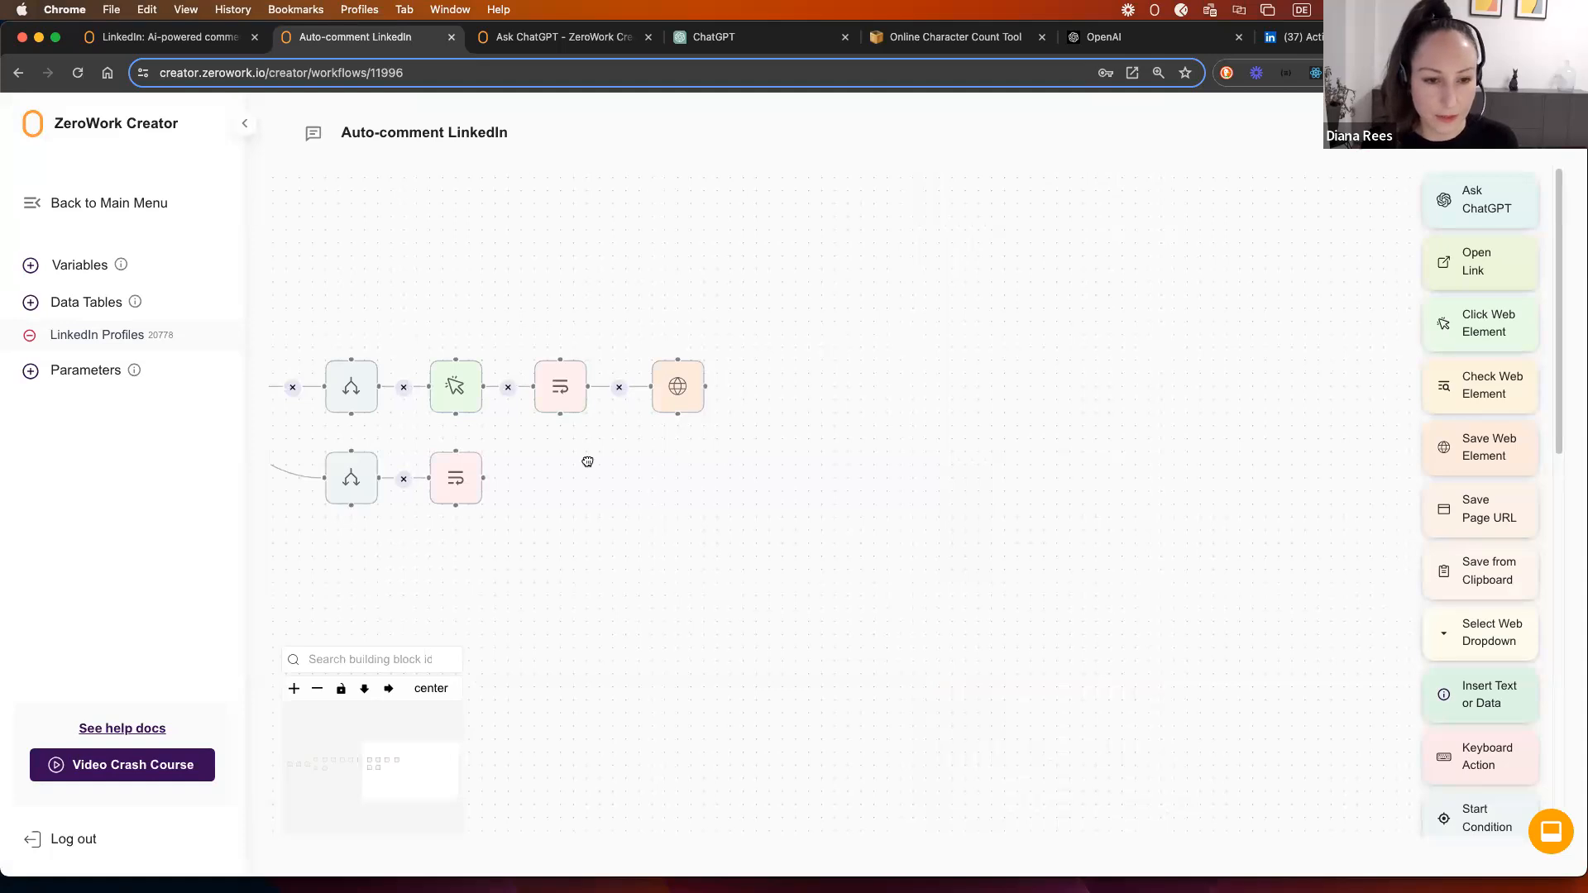
{"action": "left_click_drag", "start_coordinate": [584, 457], "coordinate": [754, 453]}
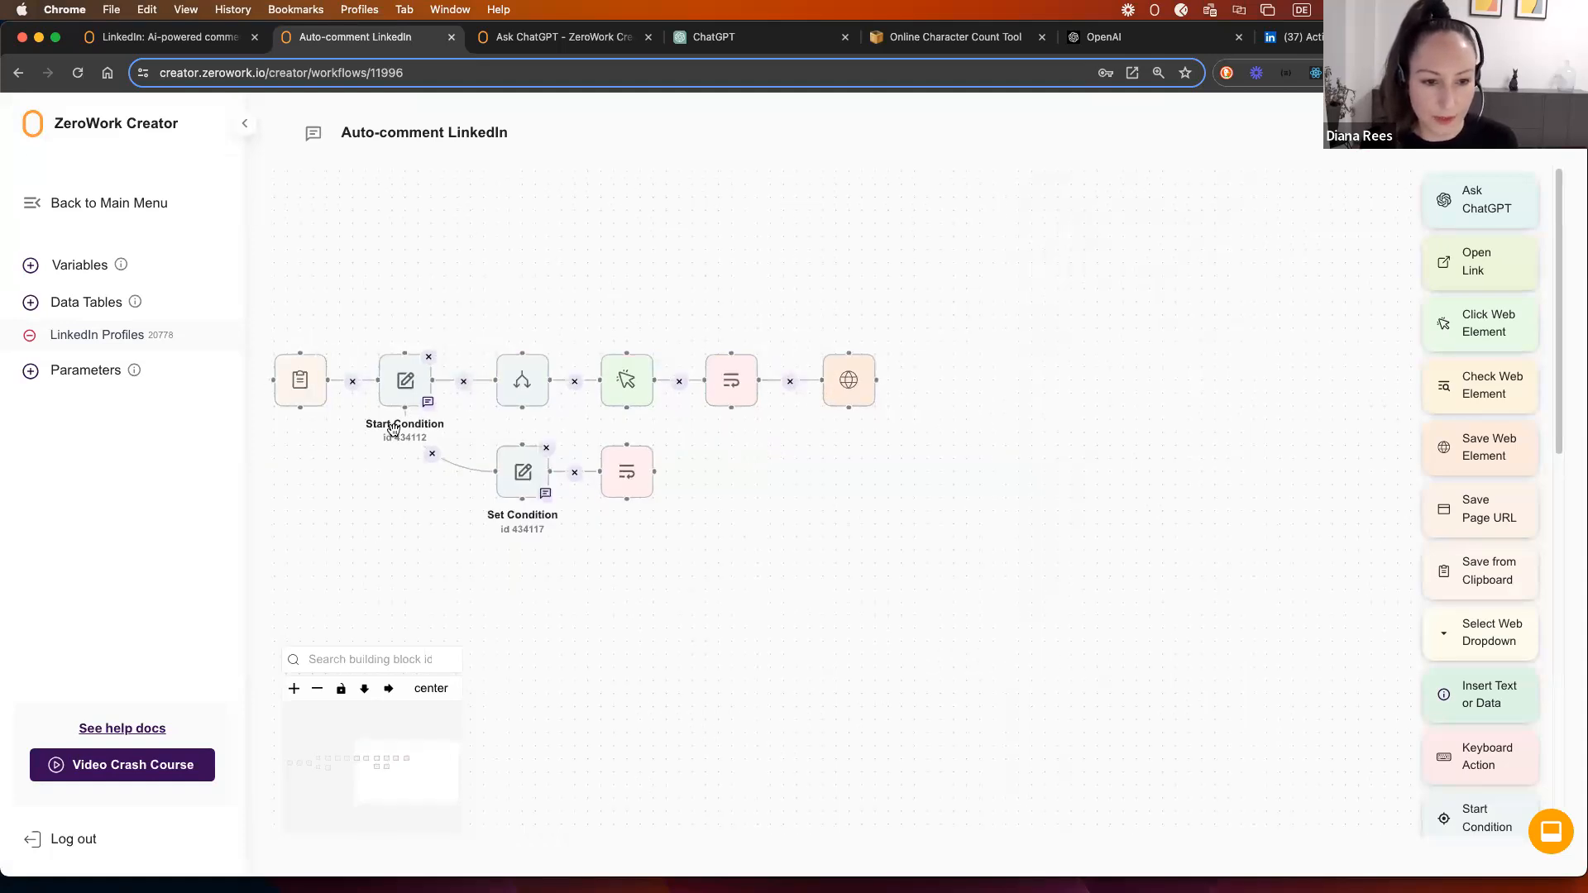
{"action": "mouse_move", "coordinate": [762, 418]}
{"action": "left_mouse_down"}
{"action": "mouse_move", "coordinate": [655, 418]}
{"action": "mouse_move", "coordinate": [744, 400]}
{"action": "left_mouse_up"}
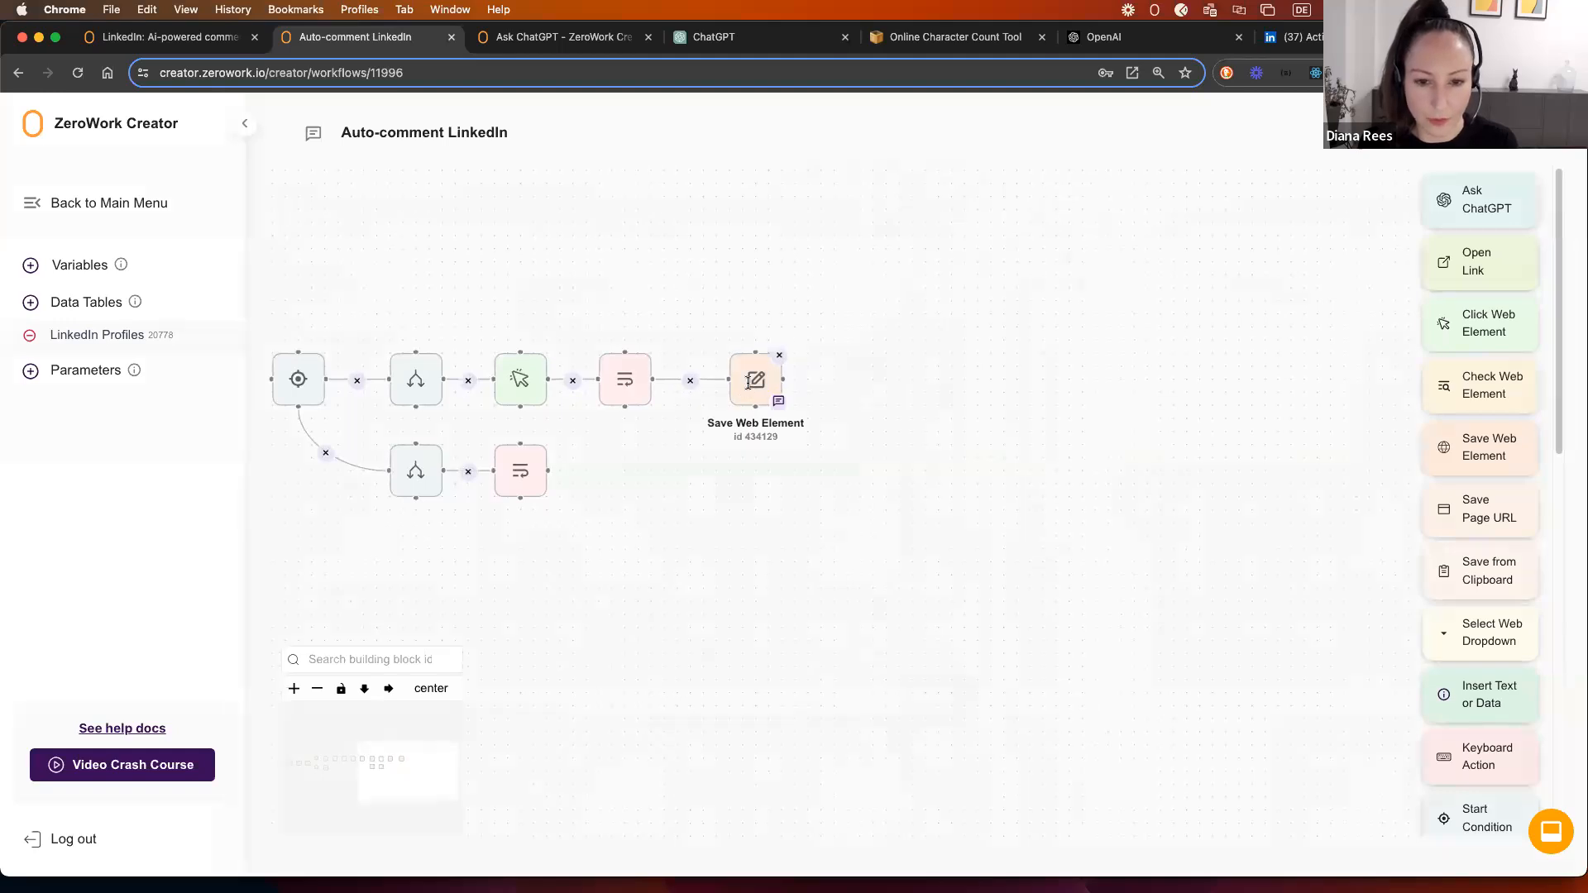
{"action": "left_click", "coordinate": [753, 390]}
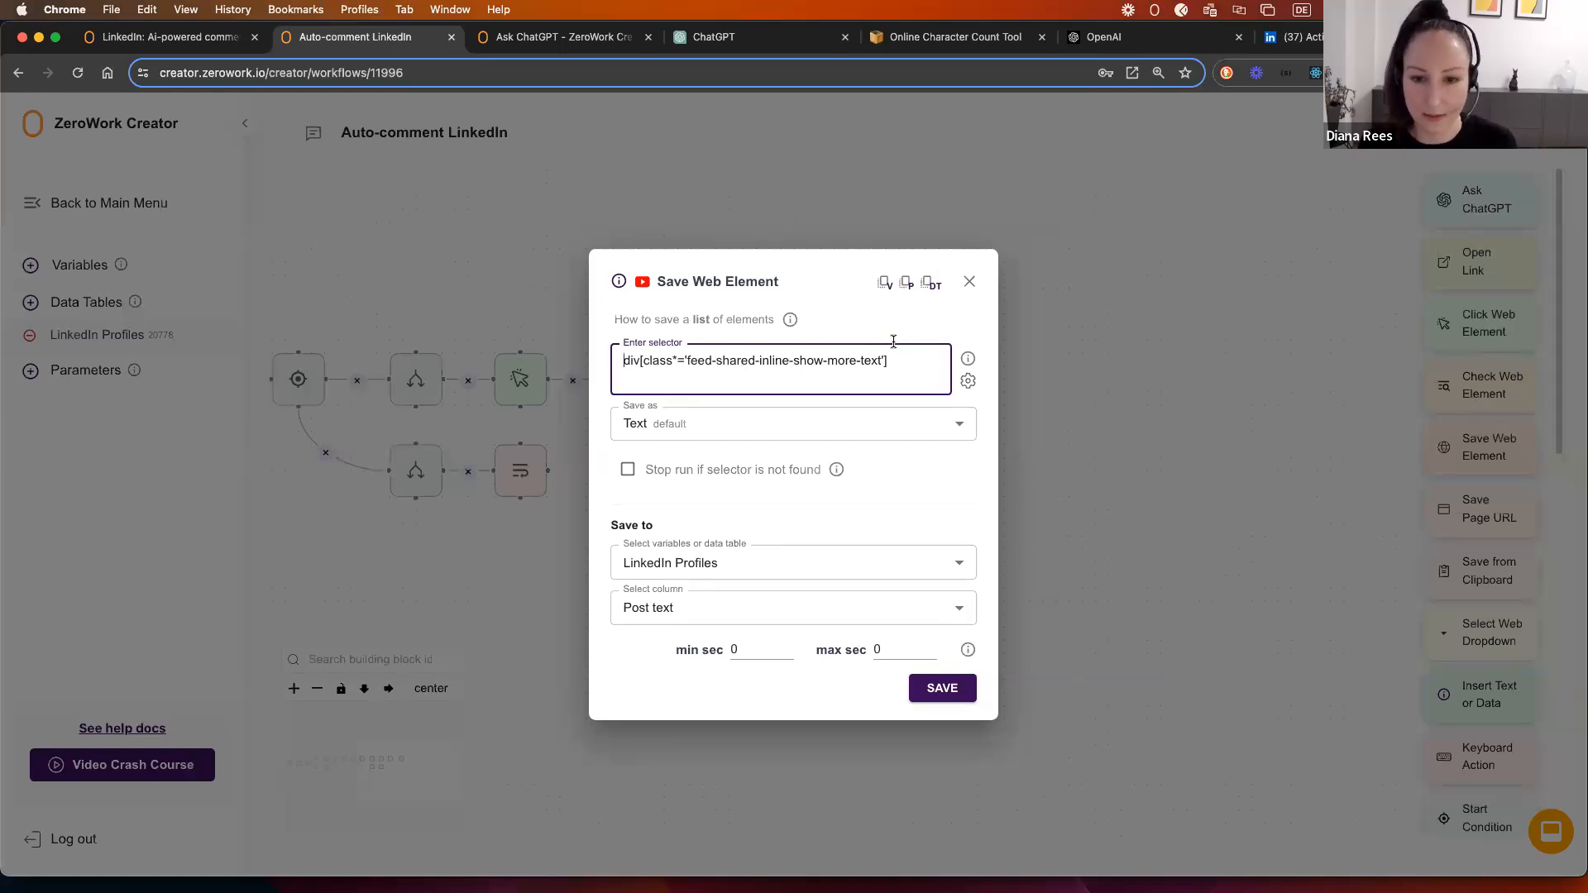
{"action": "left_click", "coordinate": [969, 281]}
{"action": "left_click_drag", "start_coordinate": [748, 361], "coordinate": [962, 350]}
Step: Add a Check Web Element step with the post-text selector, placed before the found/not-found branches
{"action": "left_click_drag", "start_coordinate": [1493, 390], "coordinate": [786, 359]}
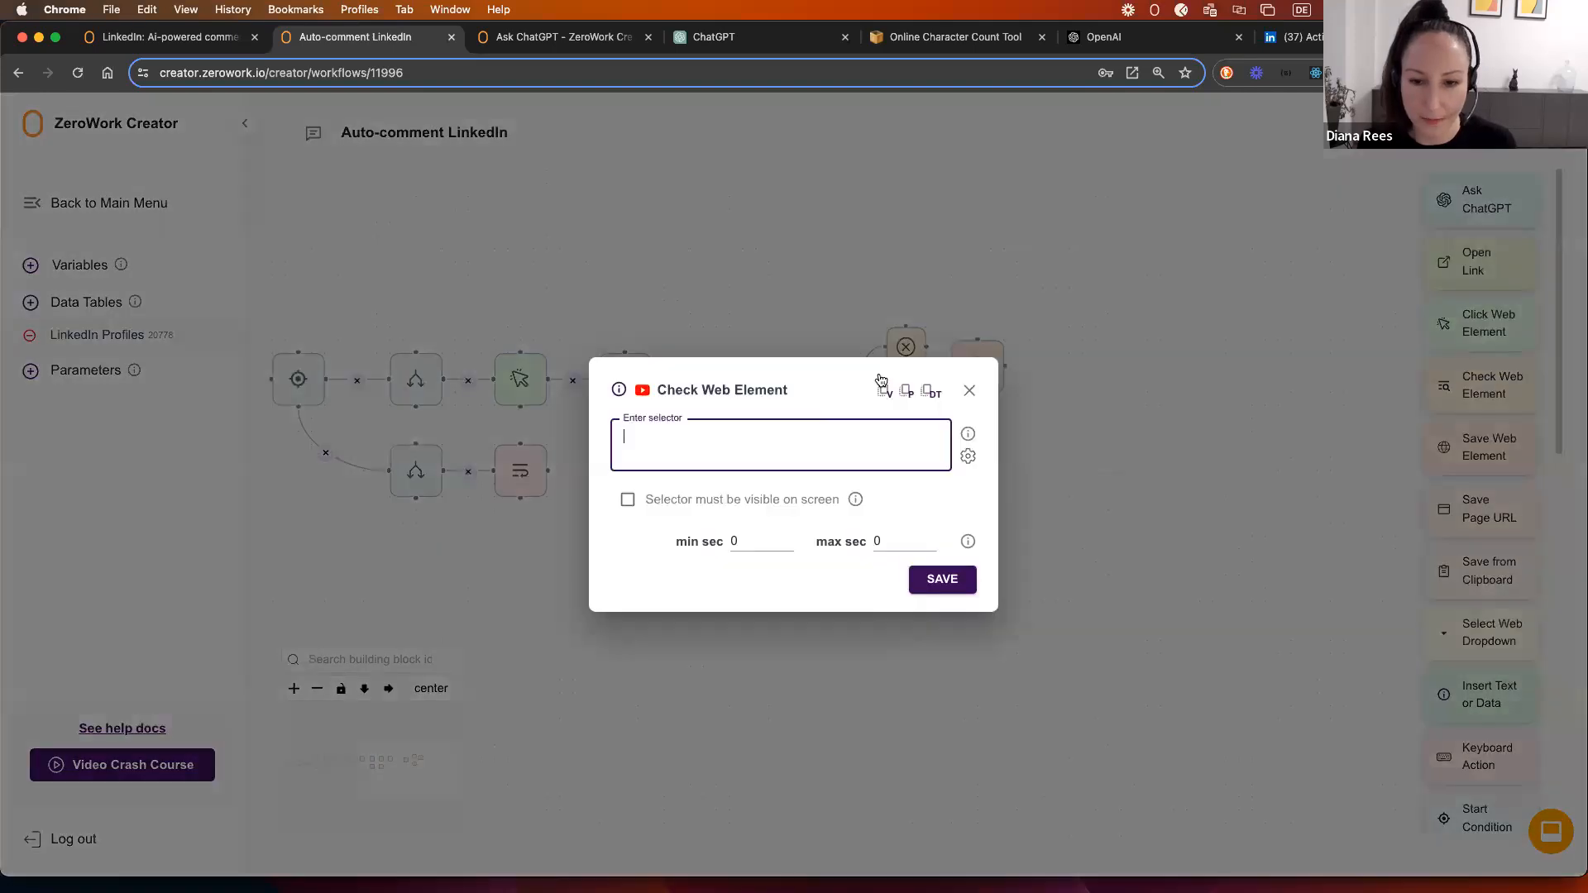
{"action": "left_click", "coordinate": [969, 391]}
{"action": "left_click", "coordinate": [978, 368]}
{"action": "triple_click", "coordinate": [710, 369]}
{"action": "key", "text": "super+c"}
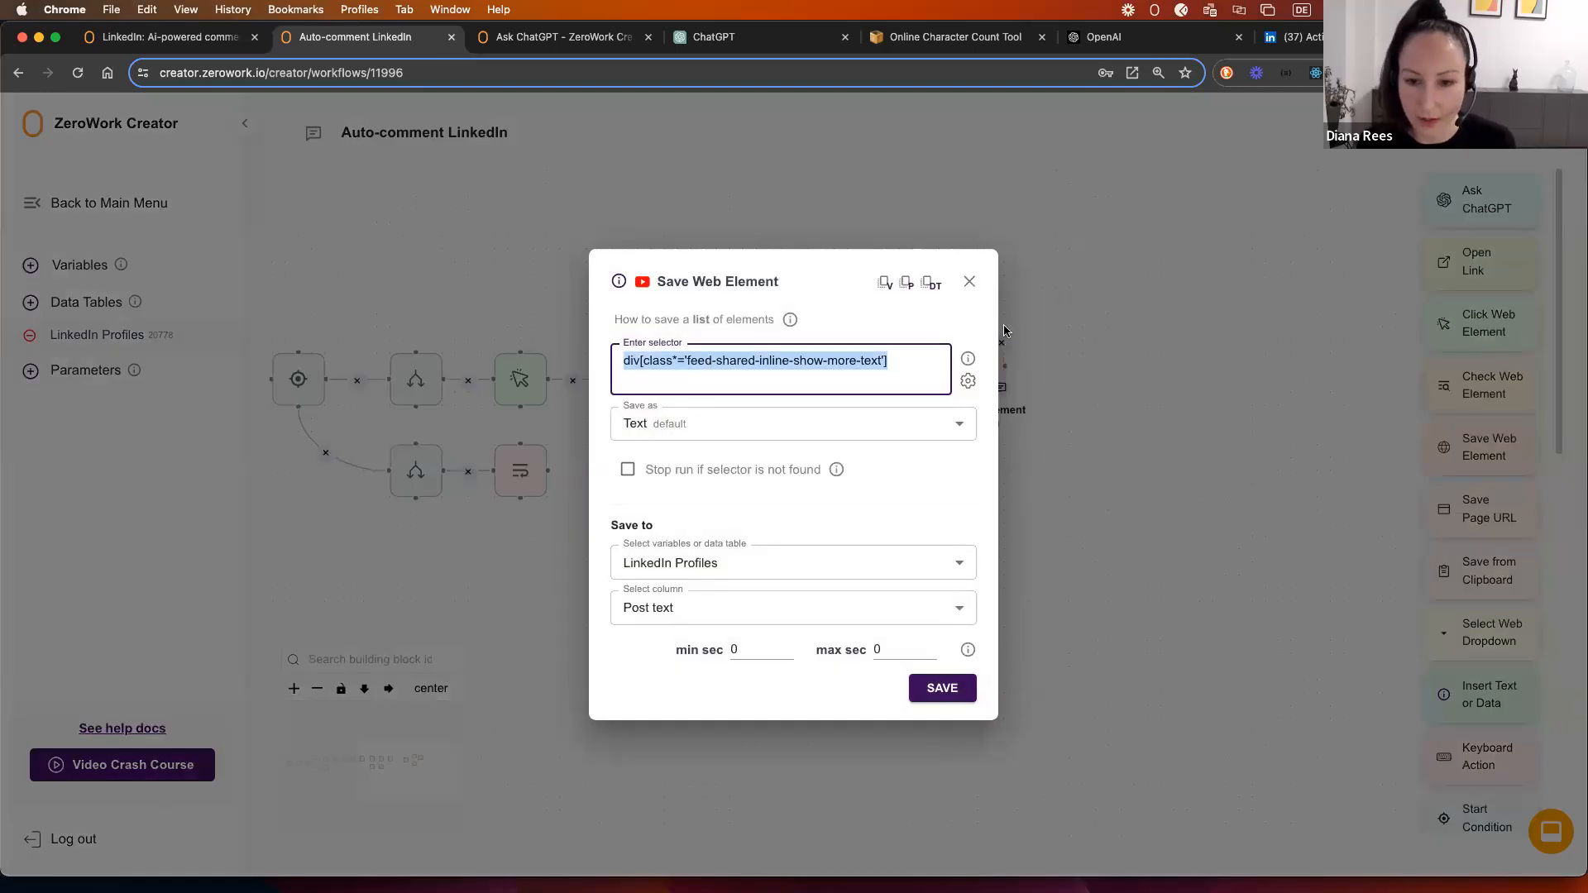
{"action": "left_click", "coordinate": [969, 281]}
{"action": "left_click", "coordinate": [810, 396]}
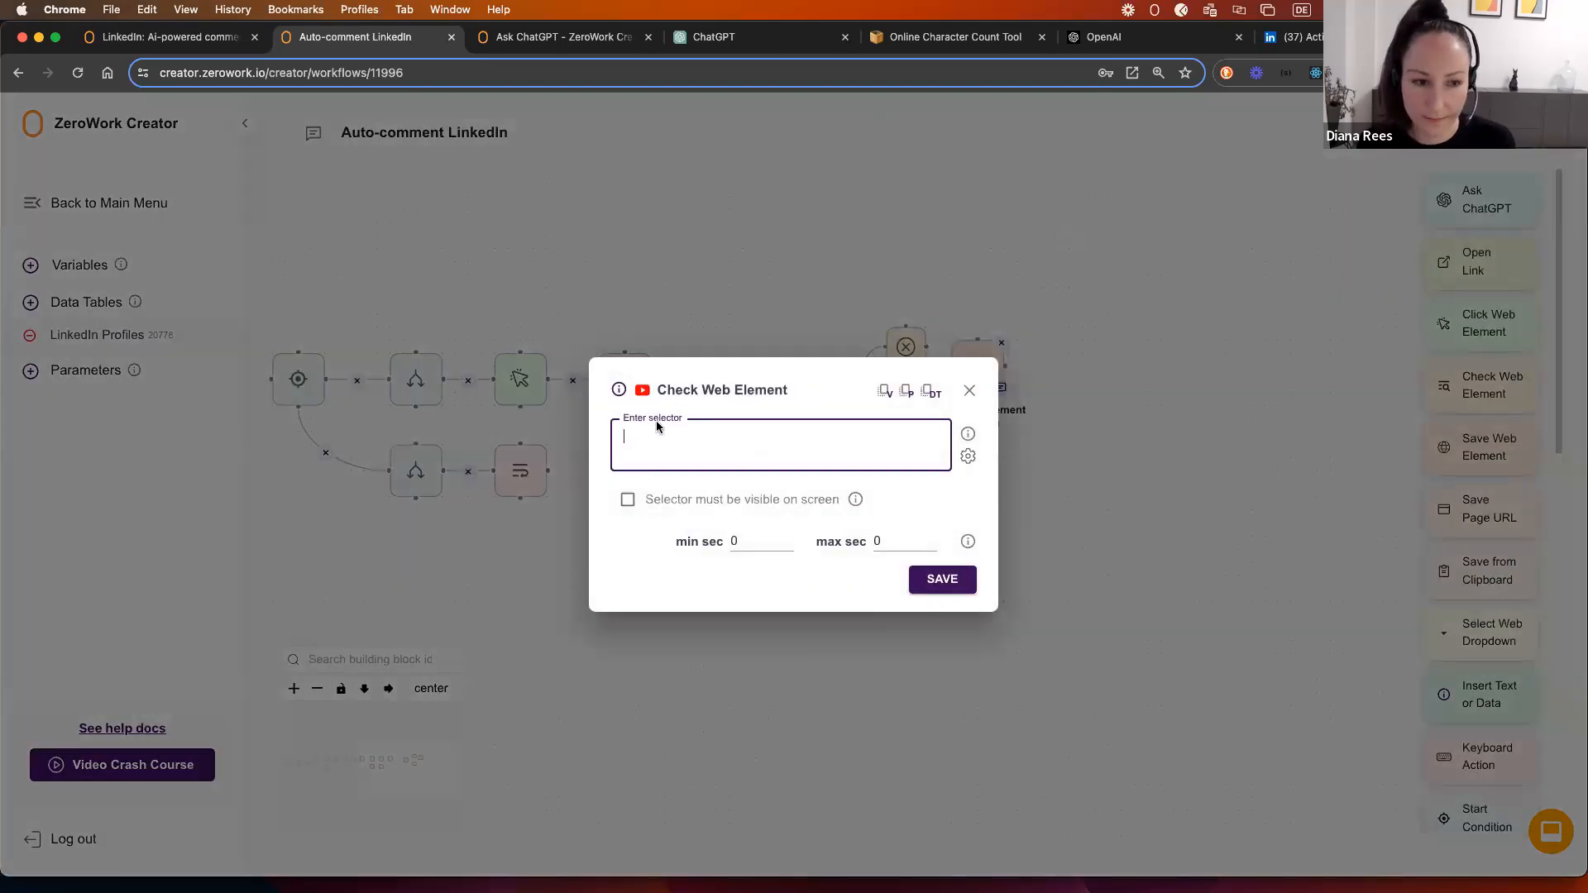
{"action": "key", "text": "super+v"}
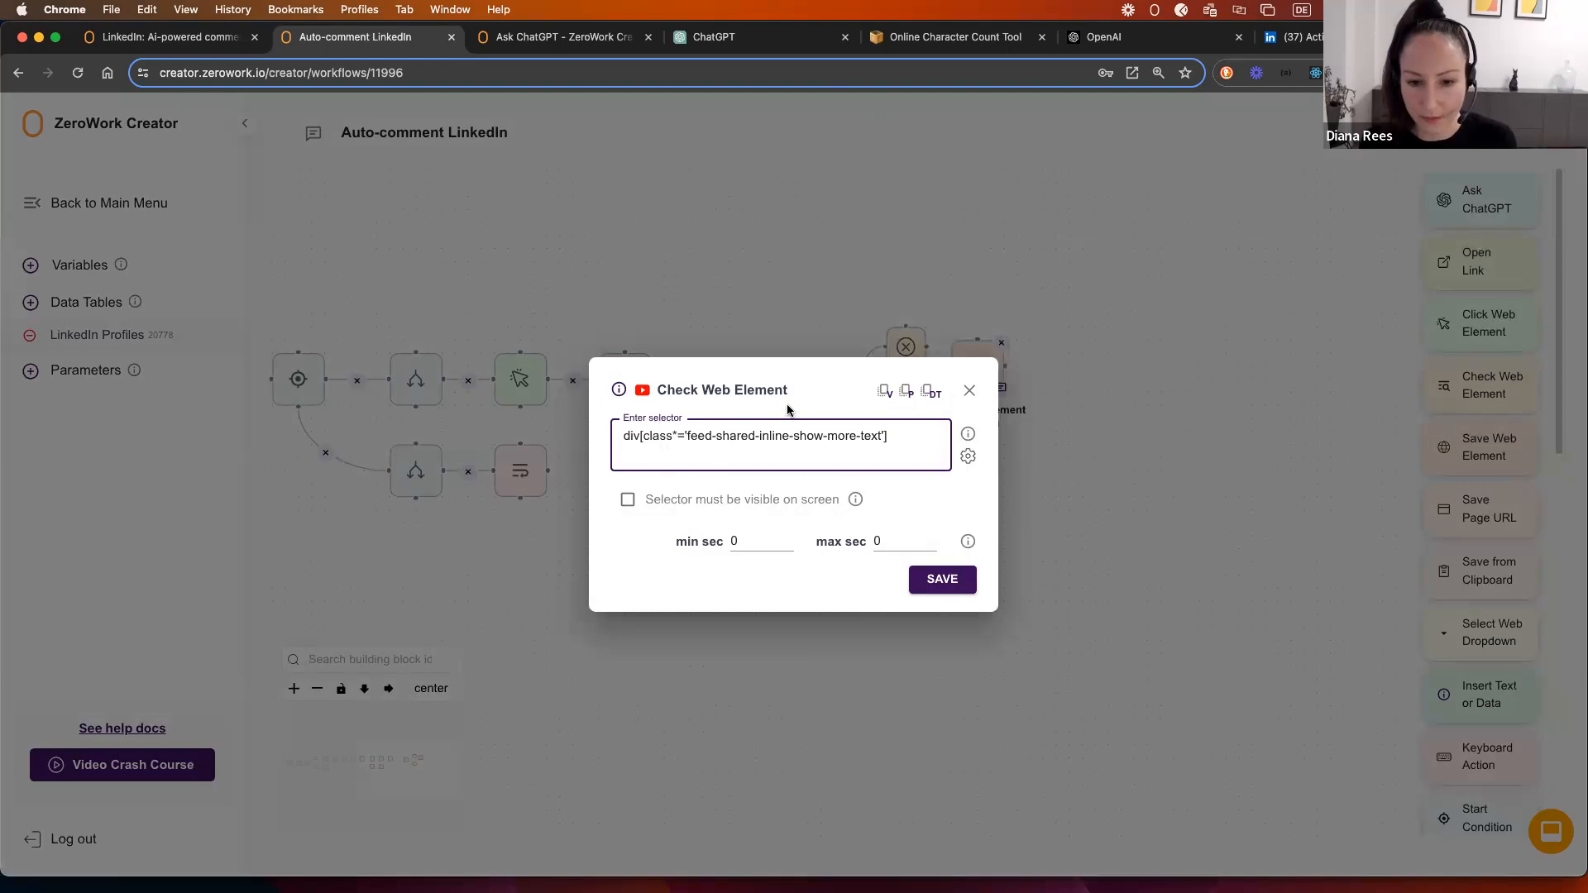
{"action": "left_click", "coordinate": [942, 580]}
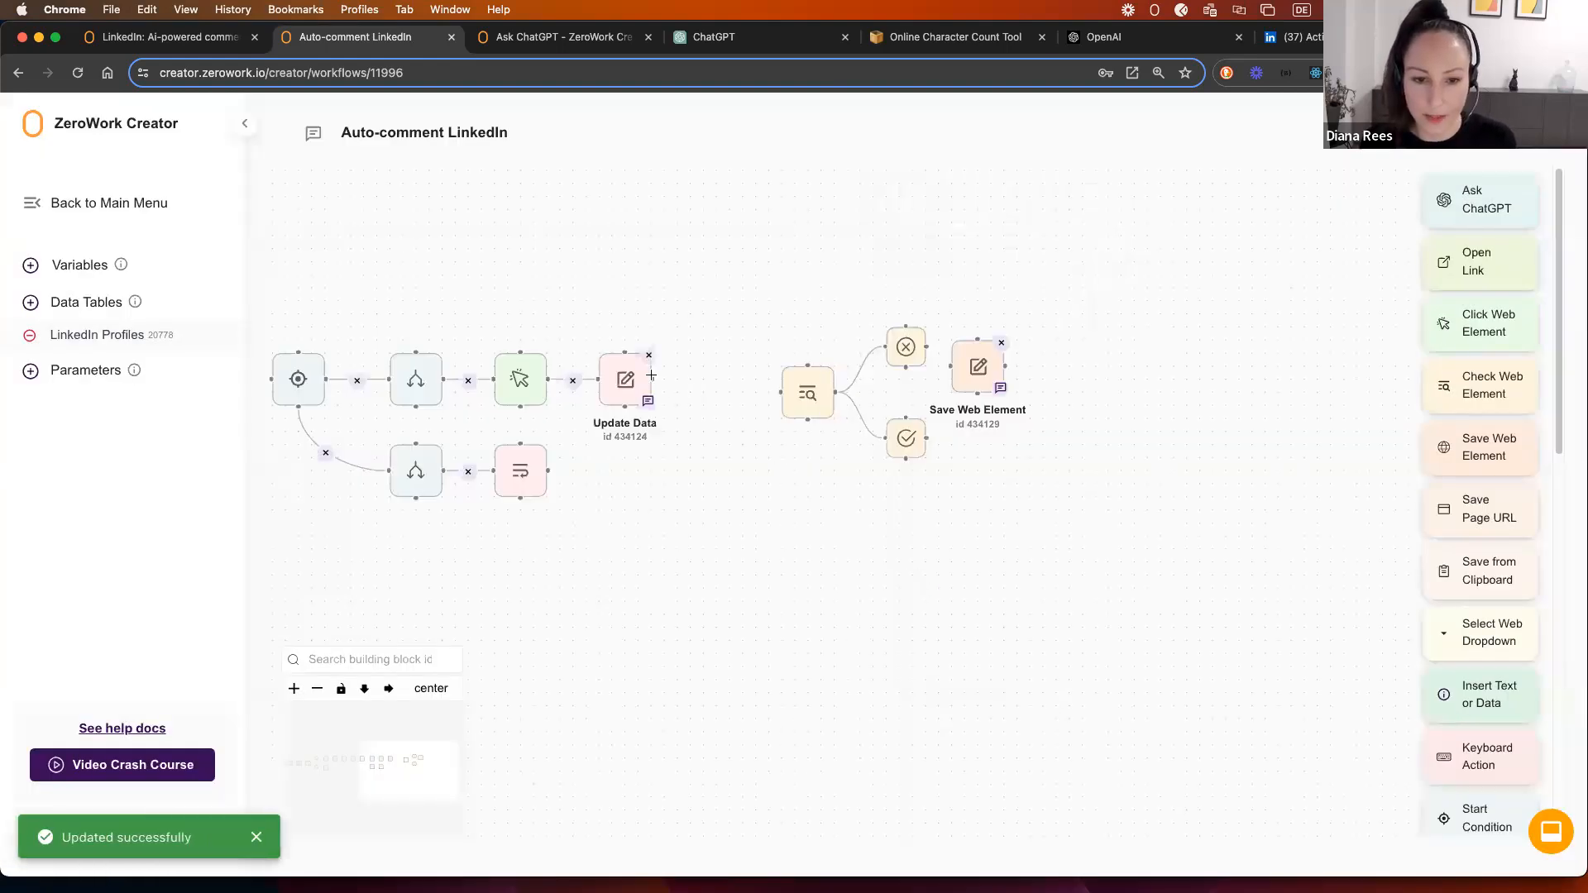
{"action": "left_click_drag", "start_coordinate": [795, 376], "coordinate": [729, 363]}
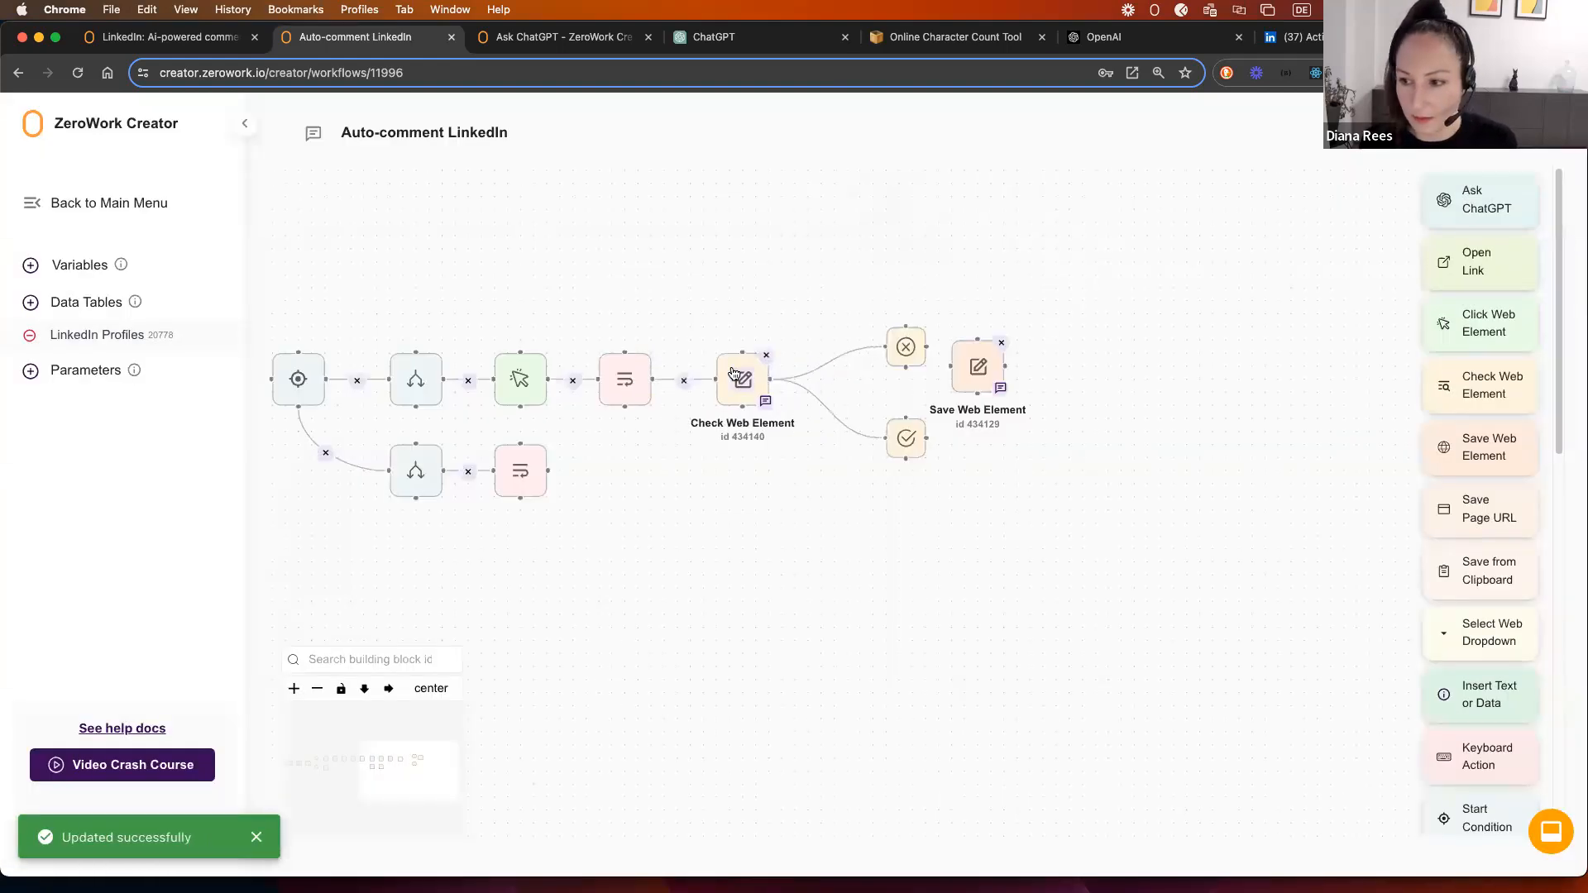
{"action": "left_click_drag", "start_coordinate": [901, 364], "coordinate": [821, 529]}
Step: Move the found branch into the row and place a duplicate Update Data step below the flow
{"action": "left_click_drag", "start_coordinate": [925, 432], "coordinate": [951, 357]}
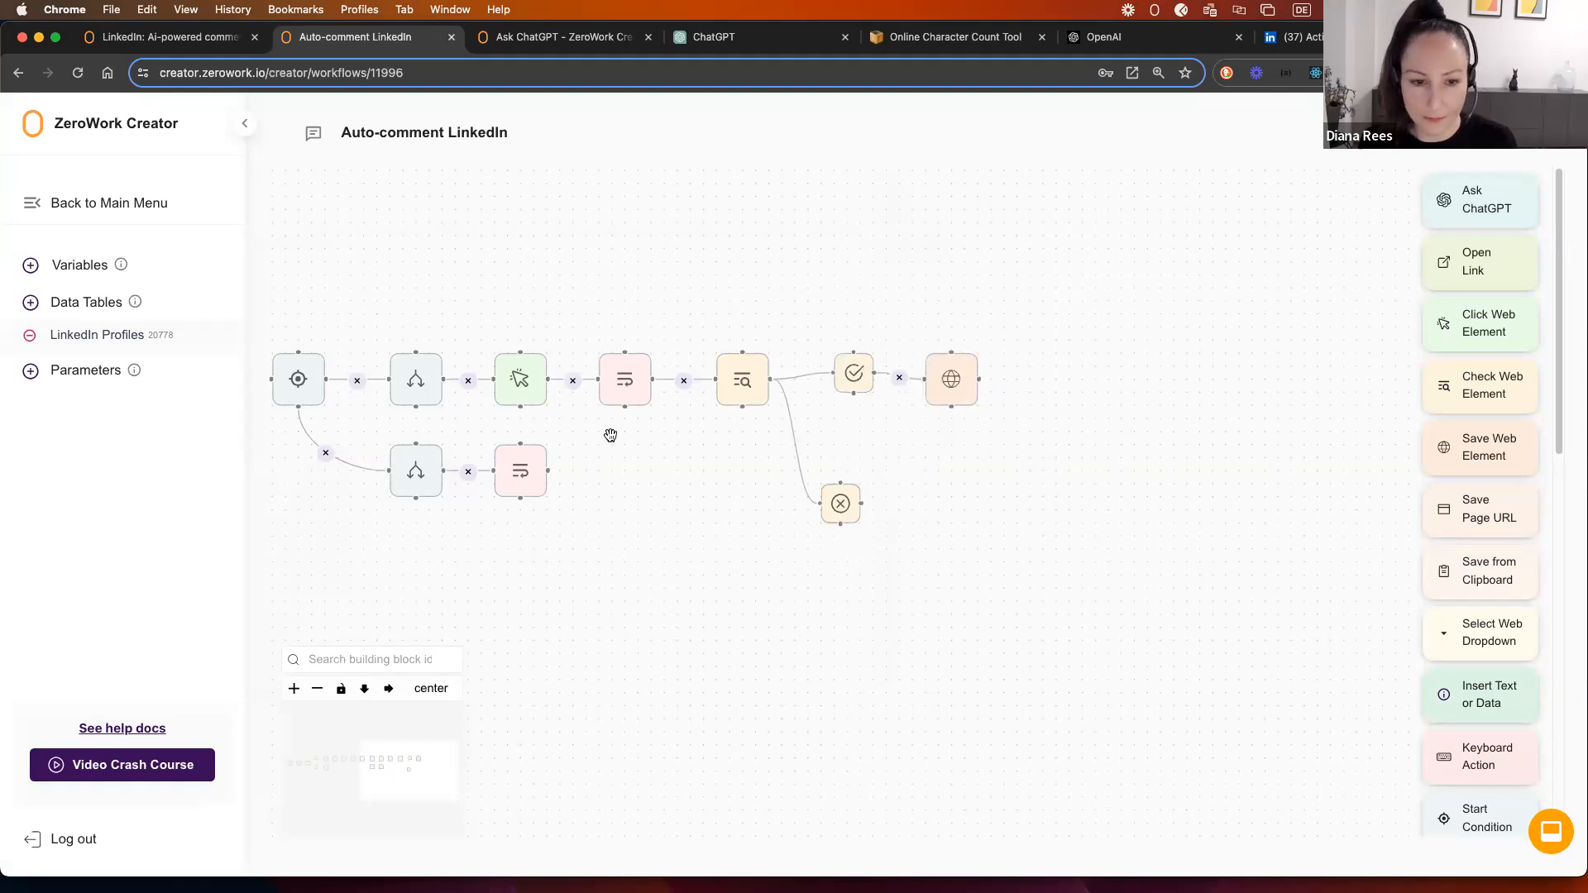
{"action": "right_click", "coordinate": [607, 361]}
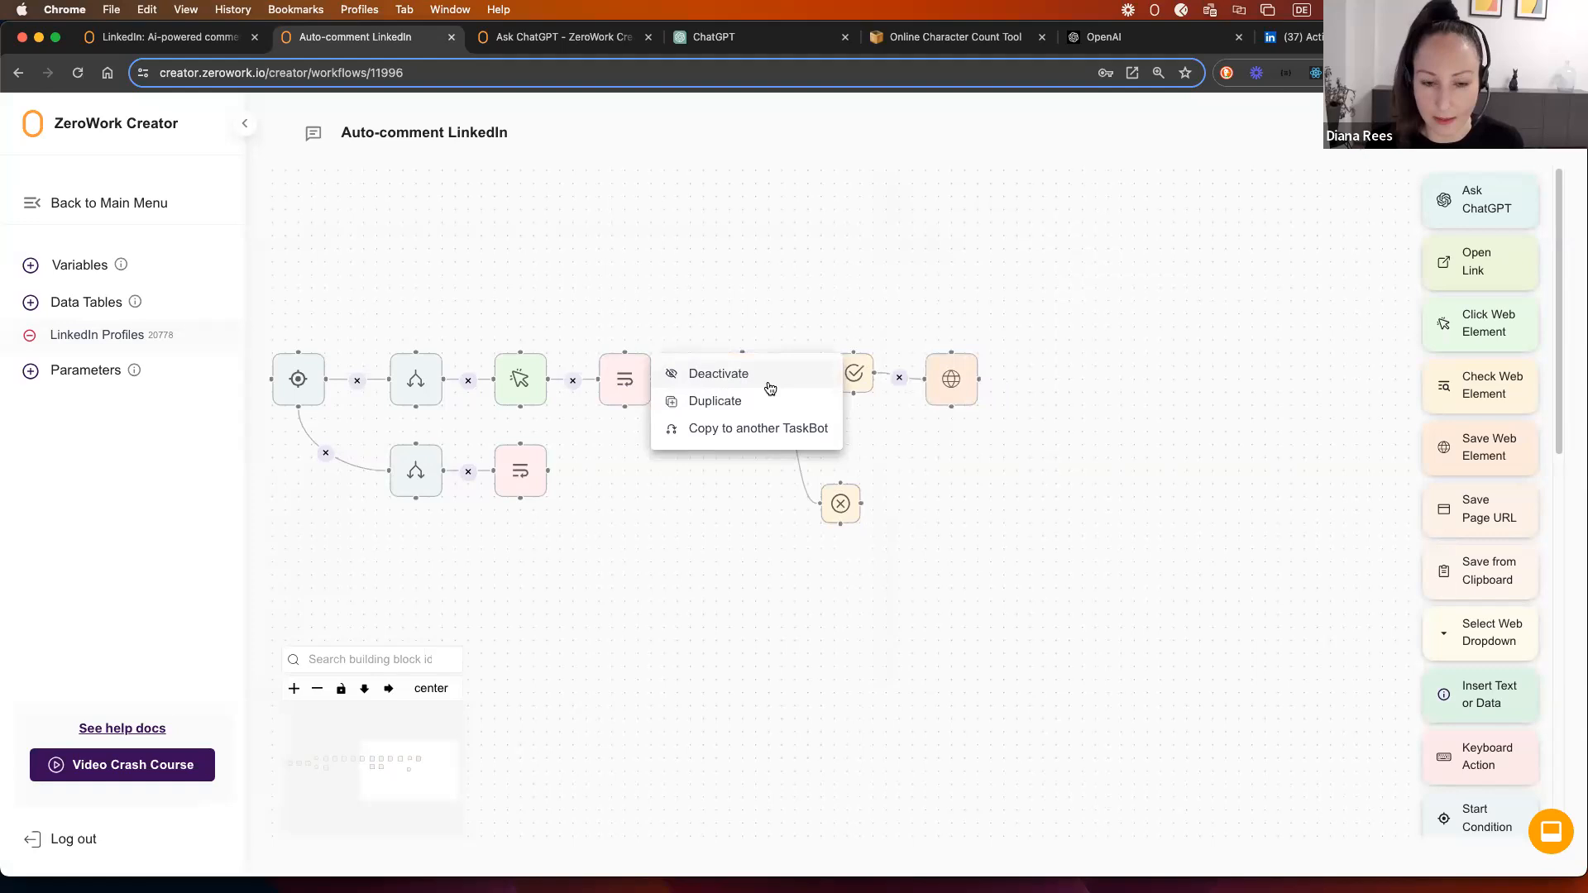
{"action": "left_click", "coordinate": [711, 400]}
{"action": "mouse_move", "coordinate": [683, 430]}
{"action": "left_mouse_down"}
{"action": "mouse_move", "coordinate": [963, 477]}
{"action": "mouse_move", "coordinate": [911, 477]}
{"action": "mouse_move", "coordinate": [897, 508]}
{"action": "mouse_move", "coordinate": [914, 512]}
{"action": "left_mouse_up"}
Step: Remove 'Liked' from the copied Update Data step's value and save it
{"action": "left_click", "coordinate": [928, 514]}
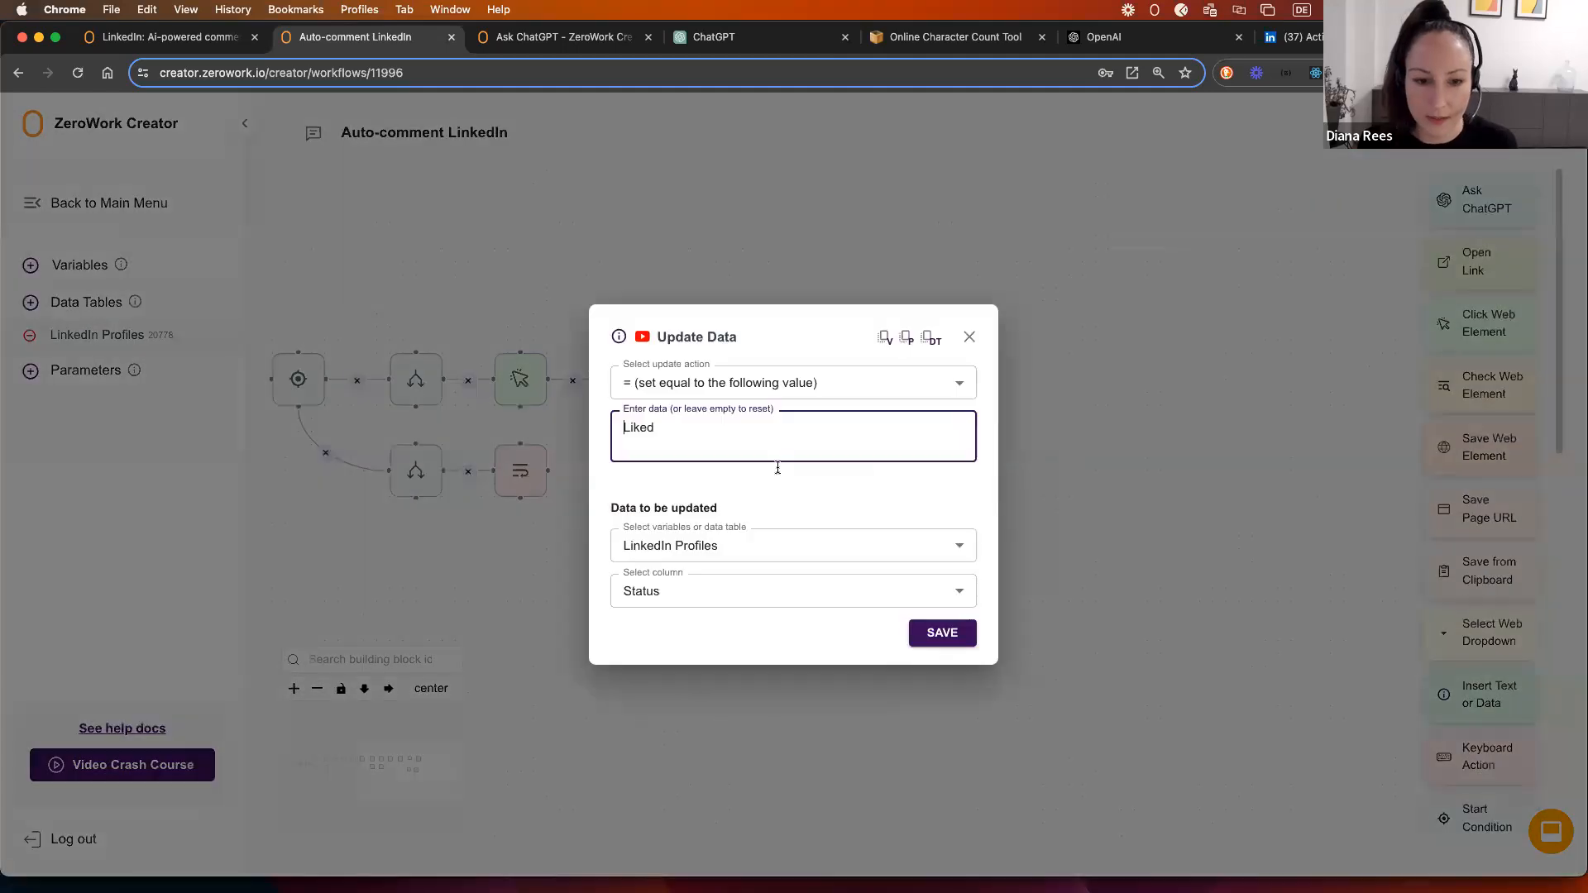
{"action": "double_click", "coordinate": [631, 429]}
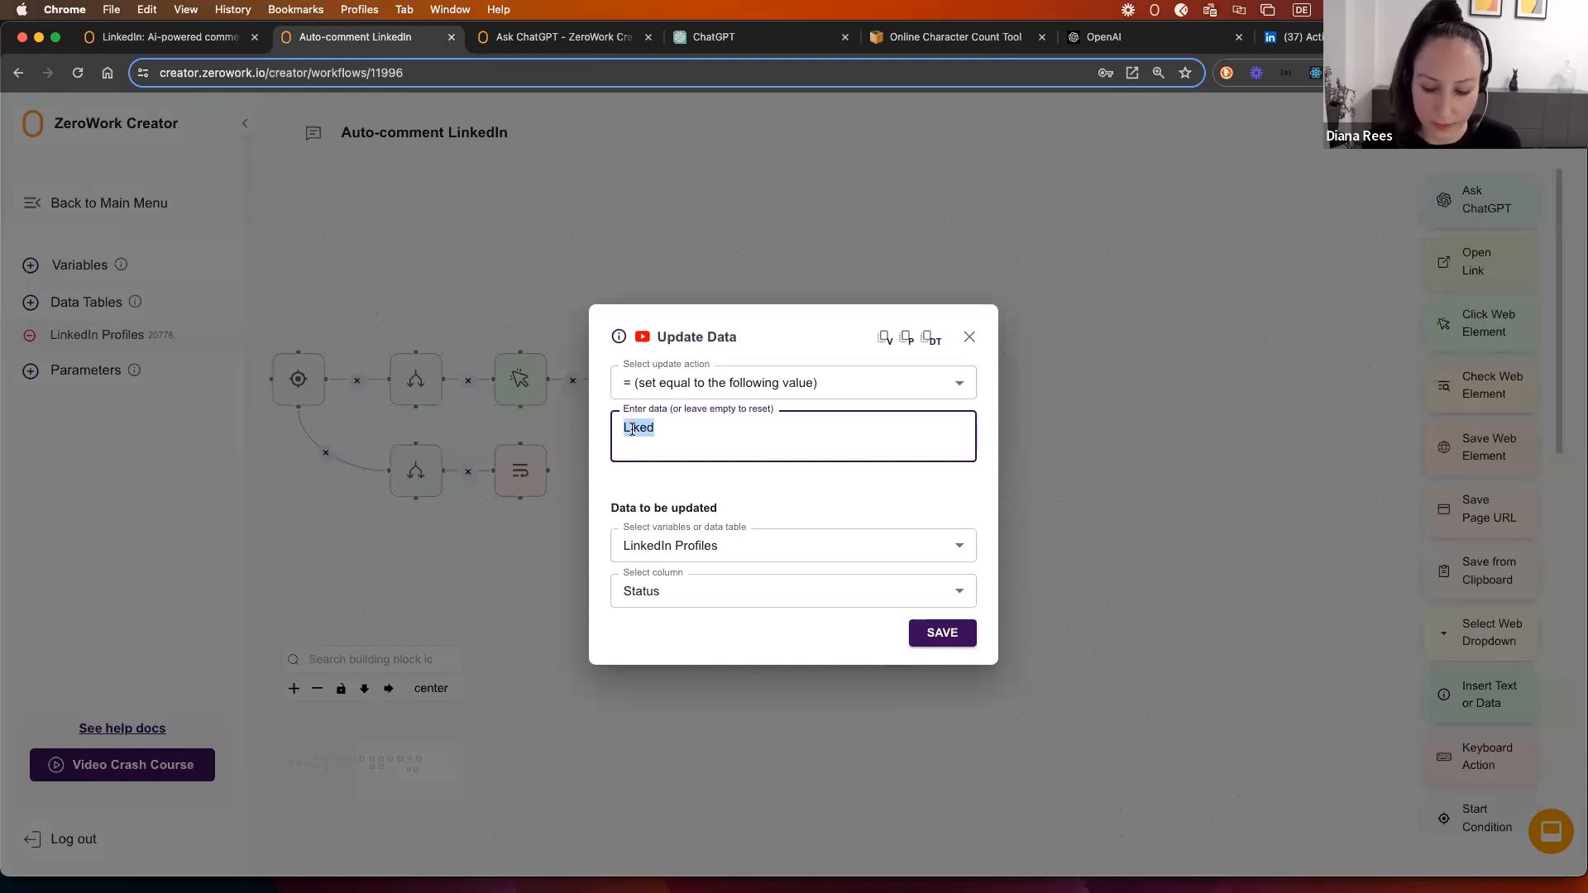
{"action": "key", "text": "BackSpace"}
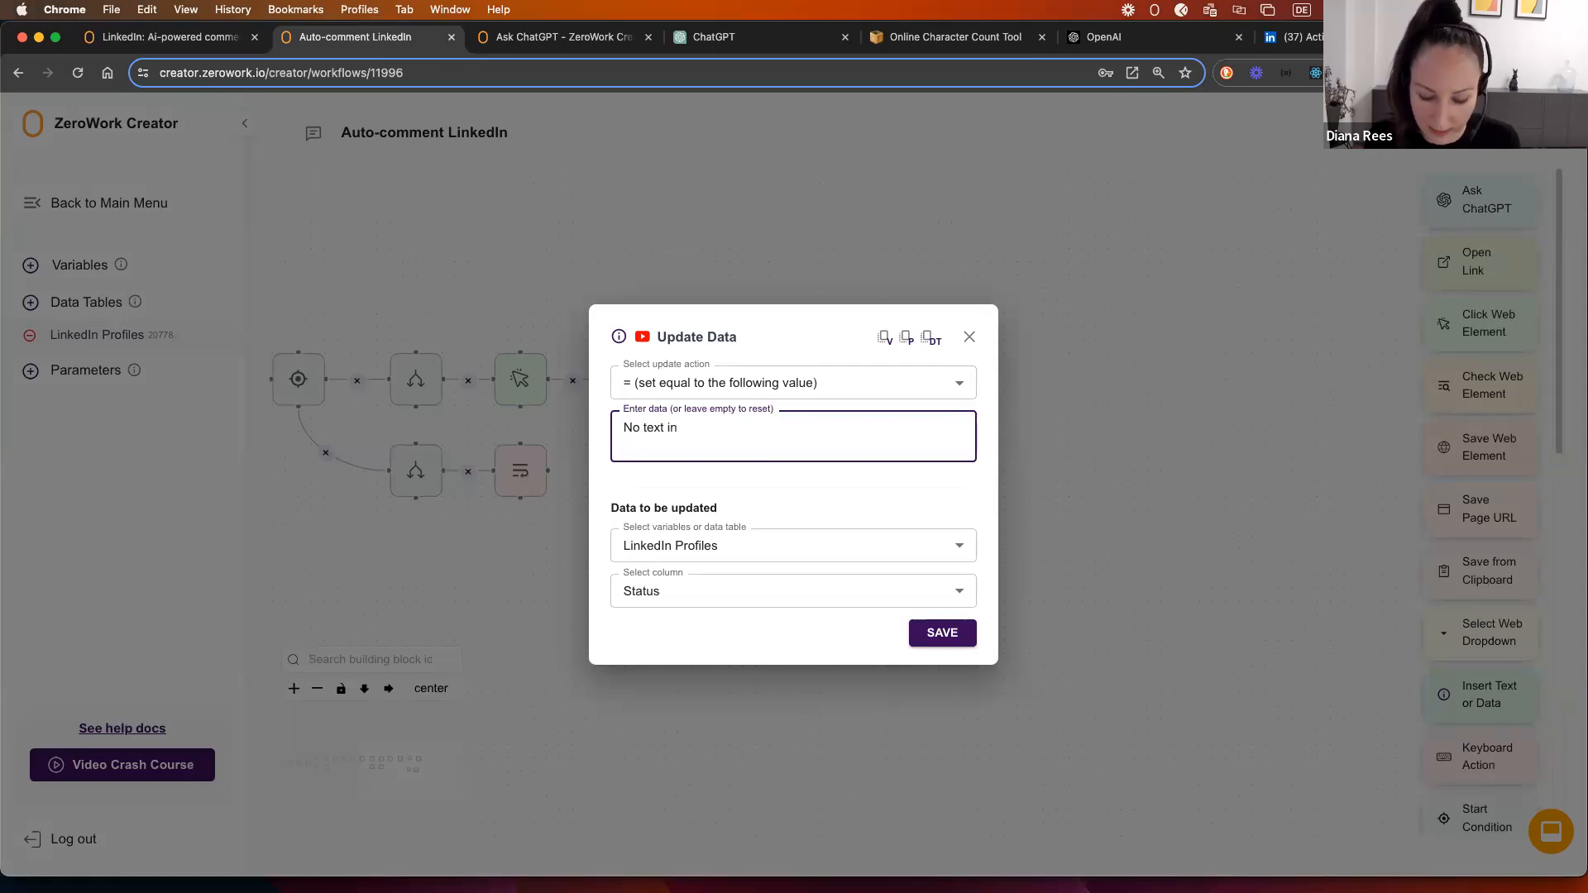
{"action": "left_click", "coordinate": [932, 656]}
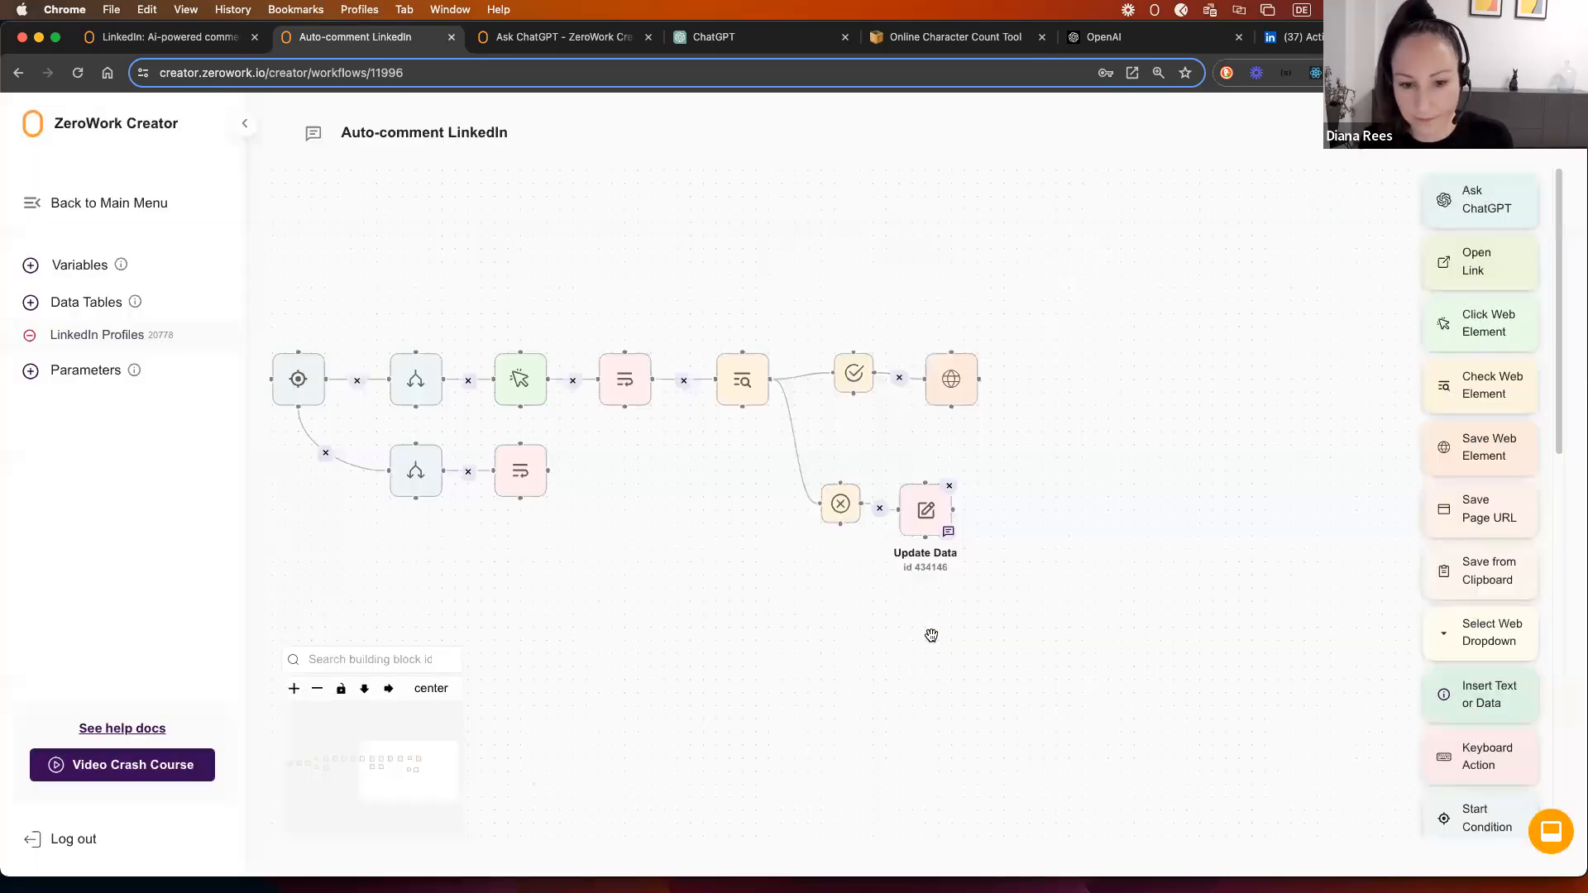
{"action": "left_click_drag", "start_coordinate": [880, 479], "coordinate": [745, 383]}
{"action": "left_click_drag", "start_coordinate": [914, 408], "coordinate": [805, 419]}
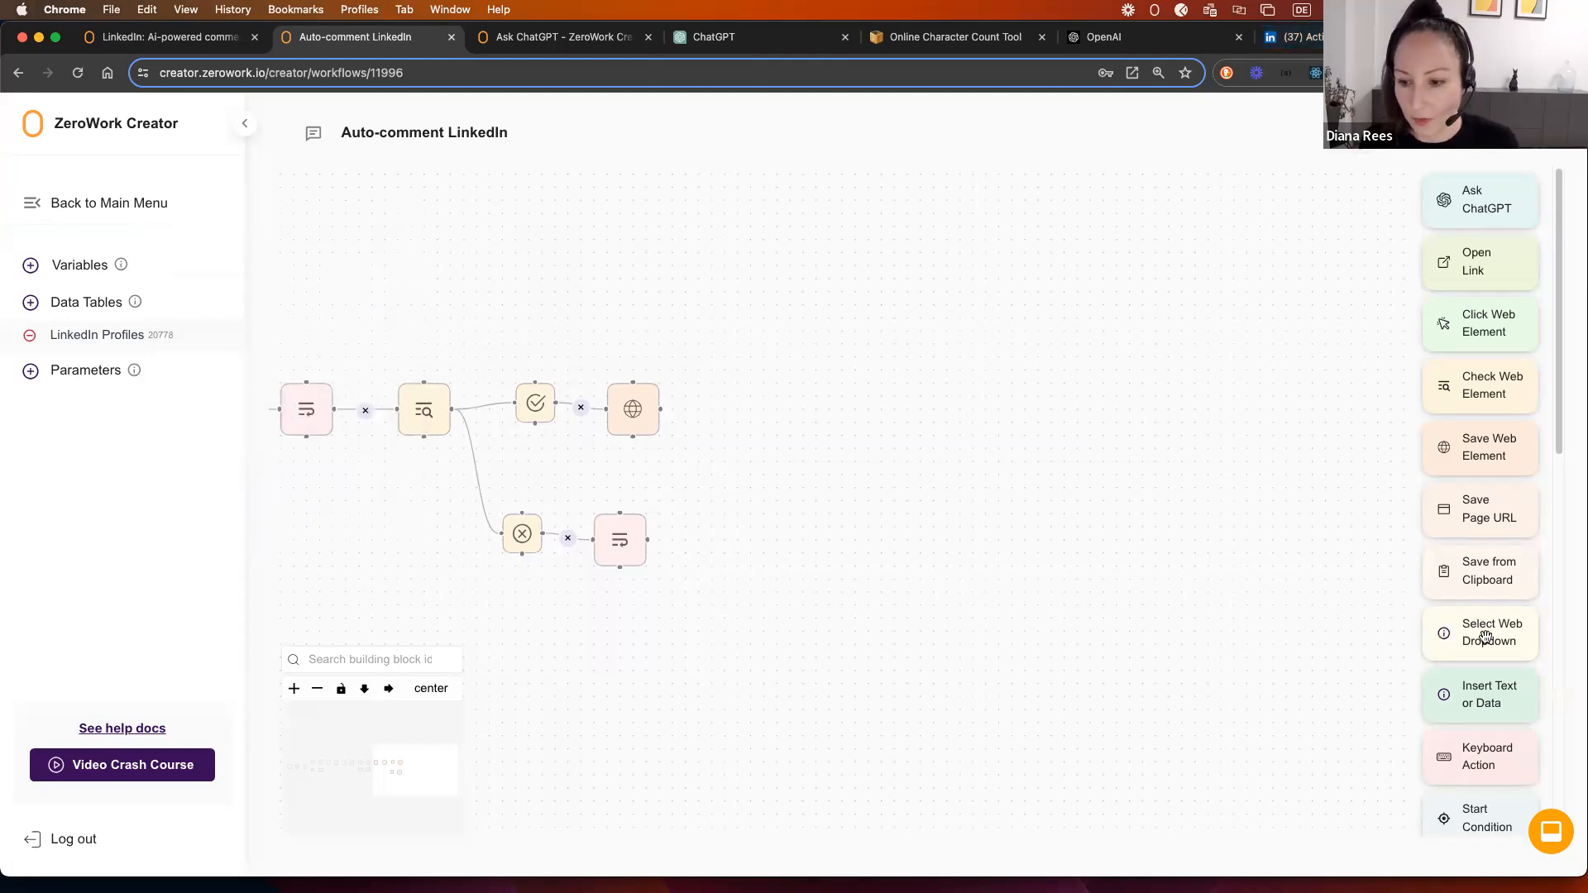
Step: Add a Start Condition step checking the Post text column of LinkedIn Profiles
{"action": "scroll", "coordinate": [1507, 639], "scroll_direction": "down", "scroll_amount": 5}
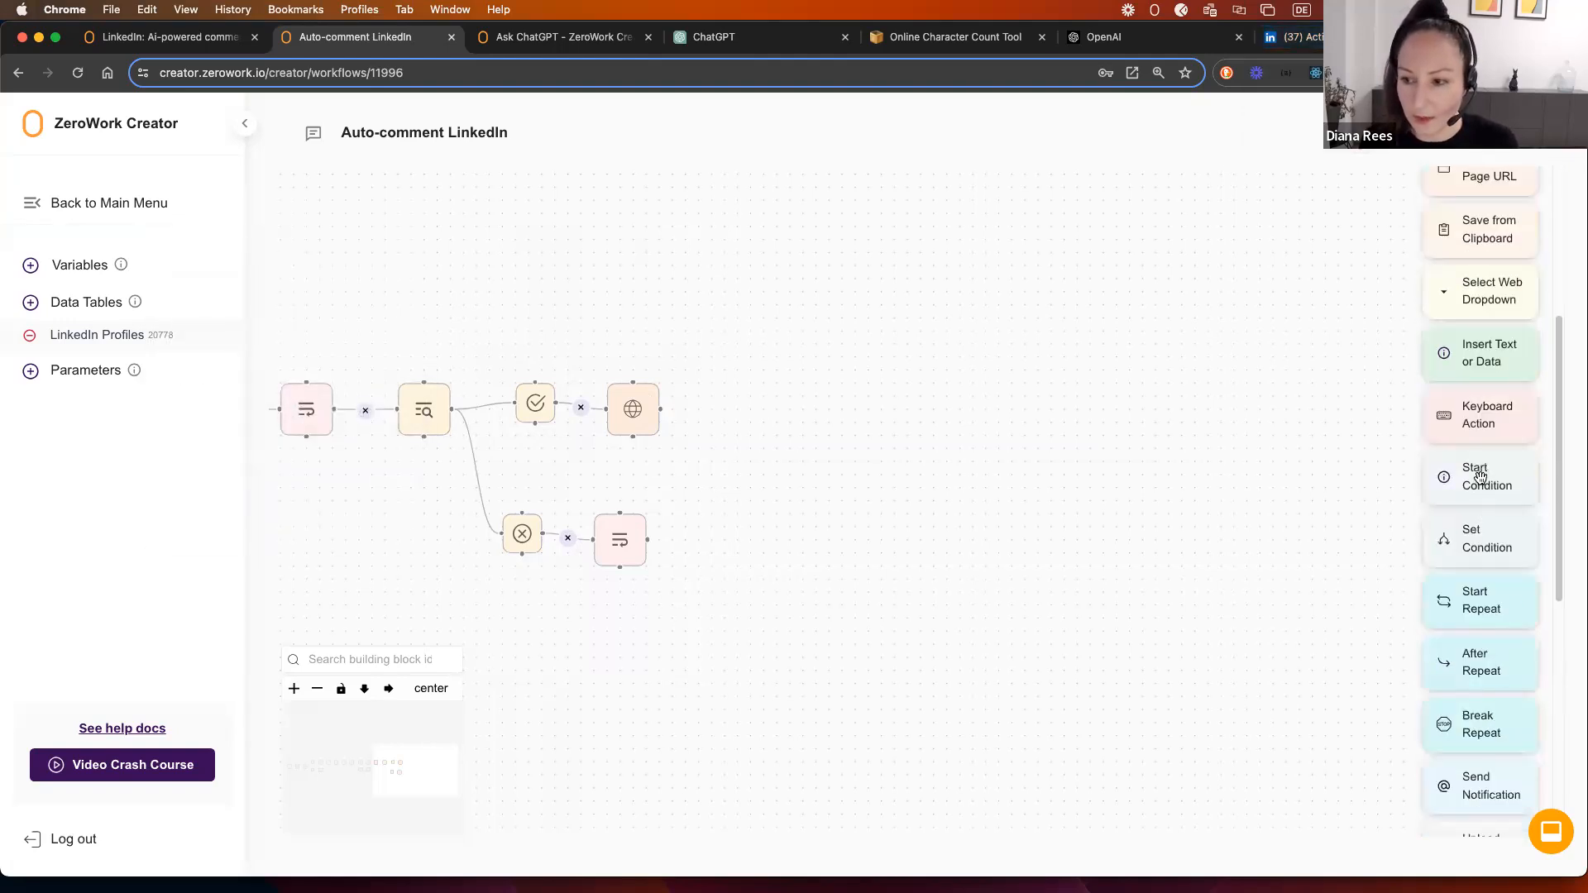
{"action": "left_click_drag", "start_coordinate": [1485, 483], "coordinate": [732, 401]}
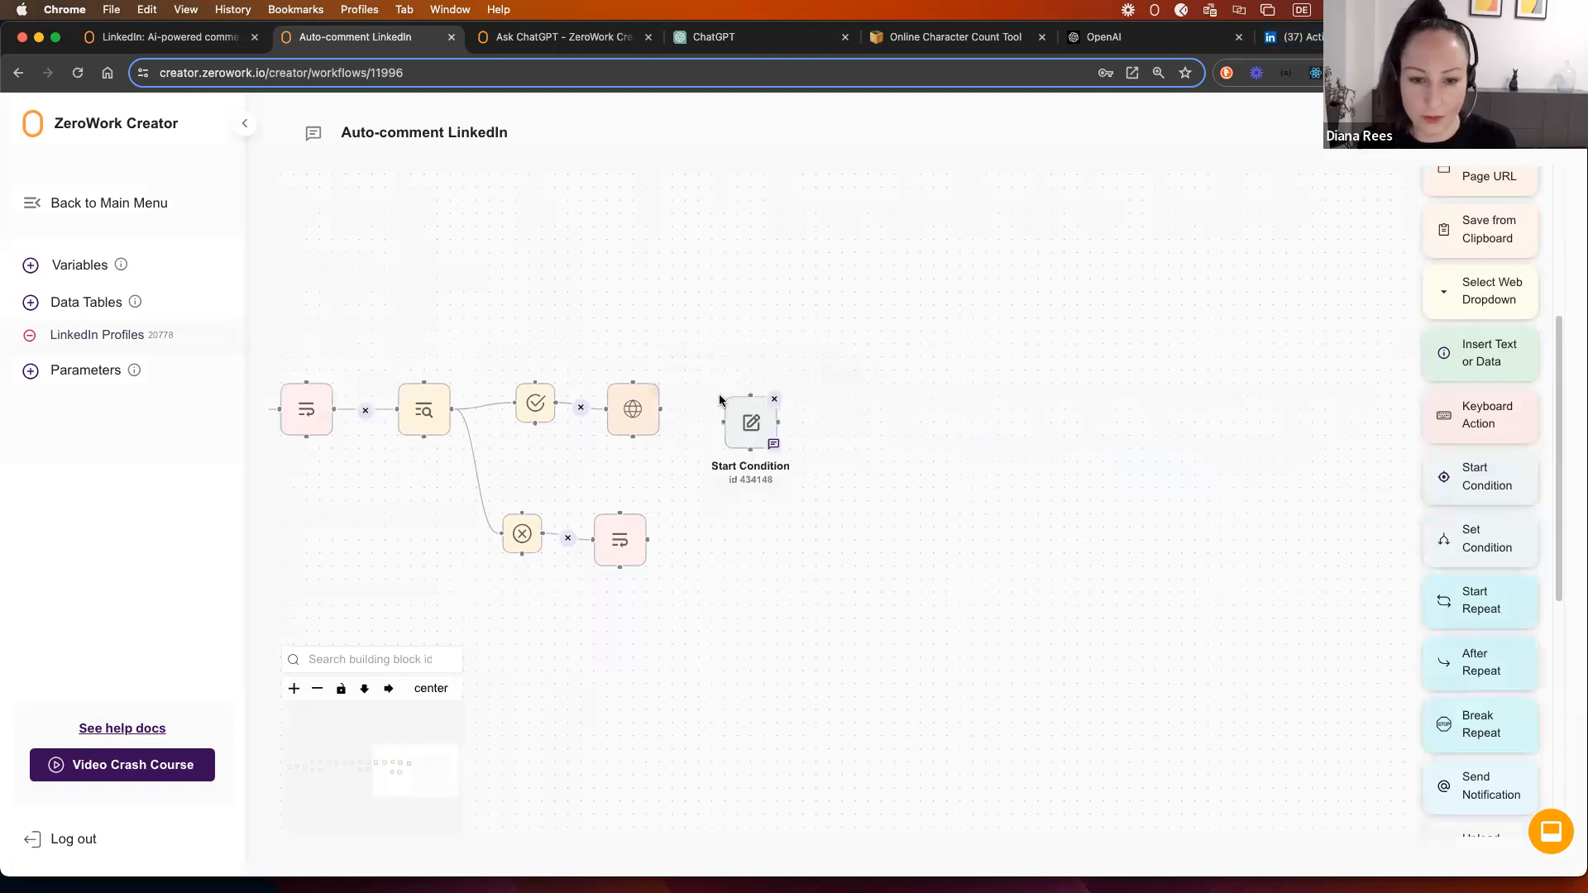
{"action": "left_click", "coordinate": [738, 486]}
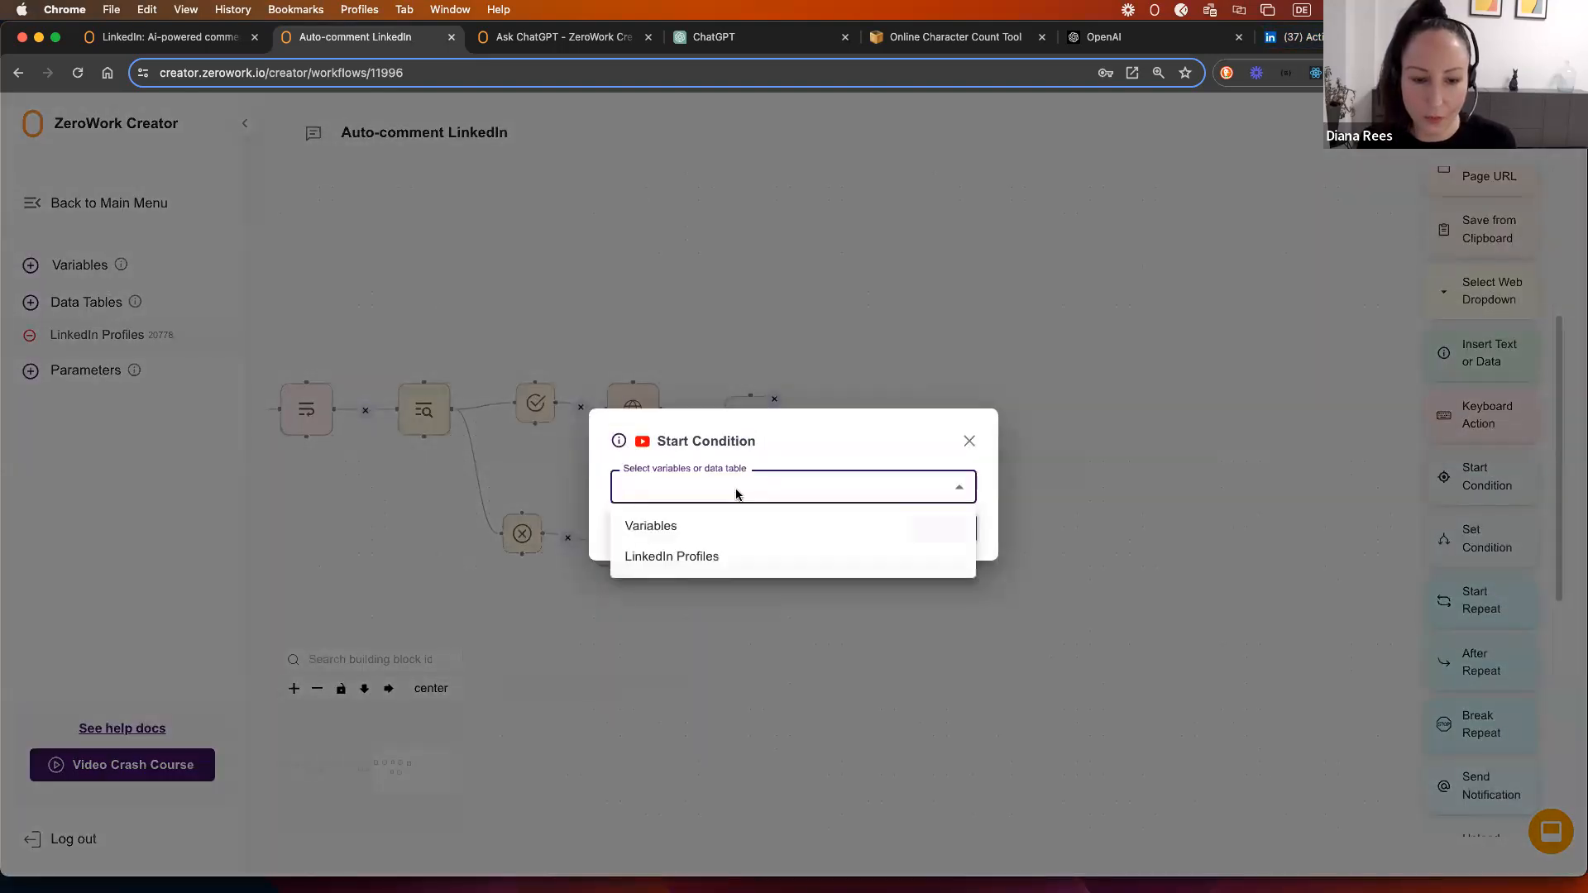
{"action": "left_click", "coordinate": [717, 557]}
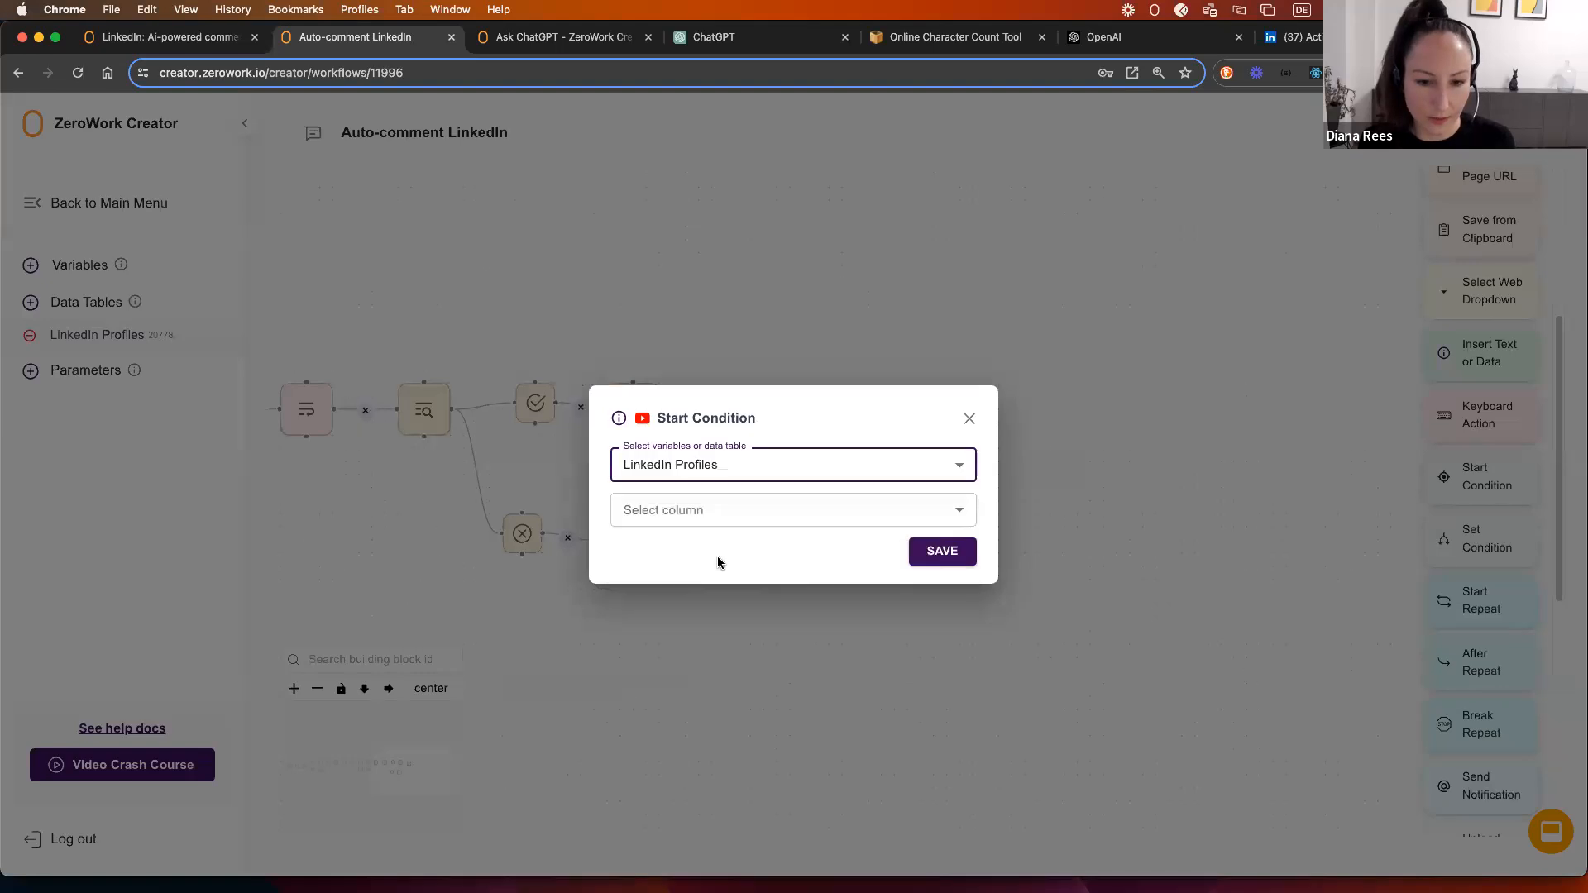
{"action": "left_click", "coordinate": [726, 514]}
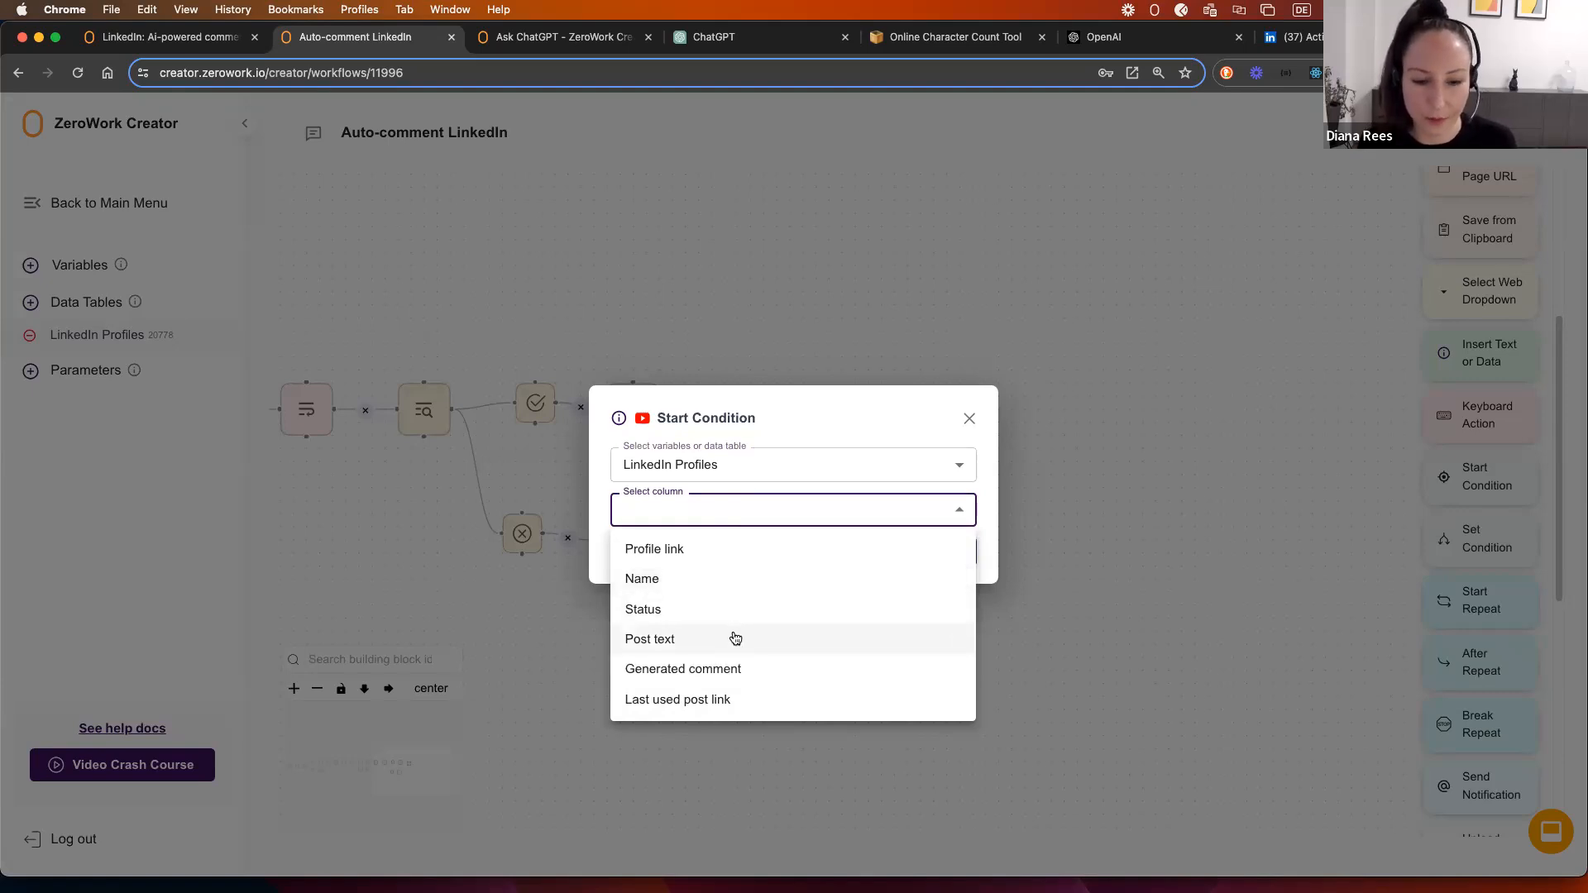
{"action": "left_click", "coordinate": [685, 637]}
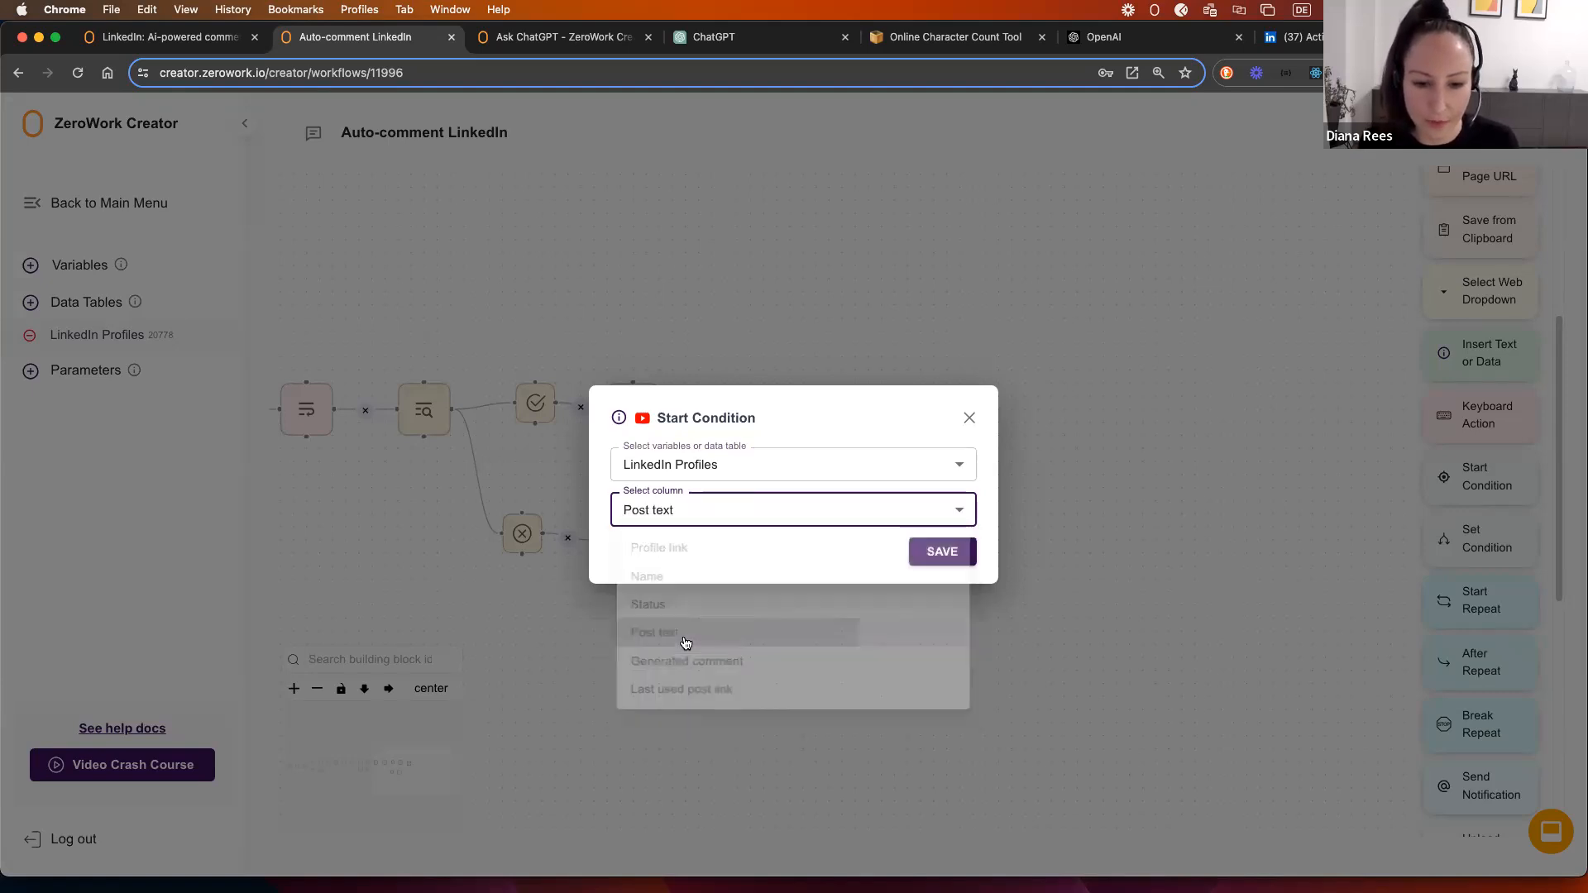
{"action": "left_click", "coordinate": [937, 551]}
{"action": "left_click_drag", "start_coordinate": [1478, 547], "coordinate": [827, 423]}
Step: Add a Data found Set Condition after Start Condition, which now follows Save Web Element
{"action": "left_click", "coordinate": [651, 496]}
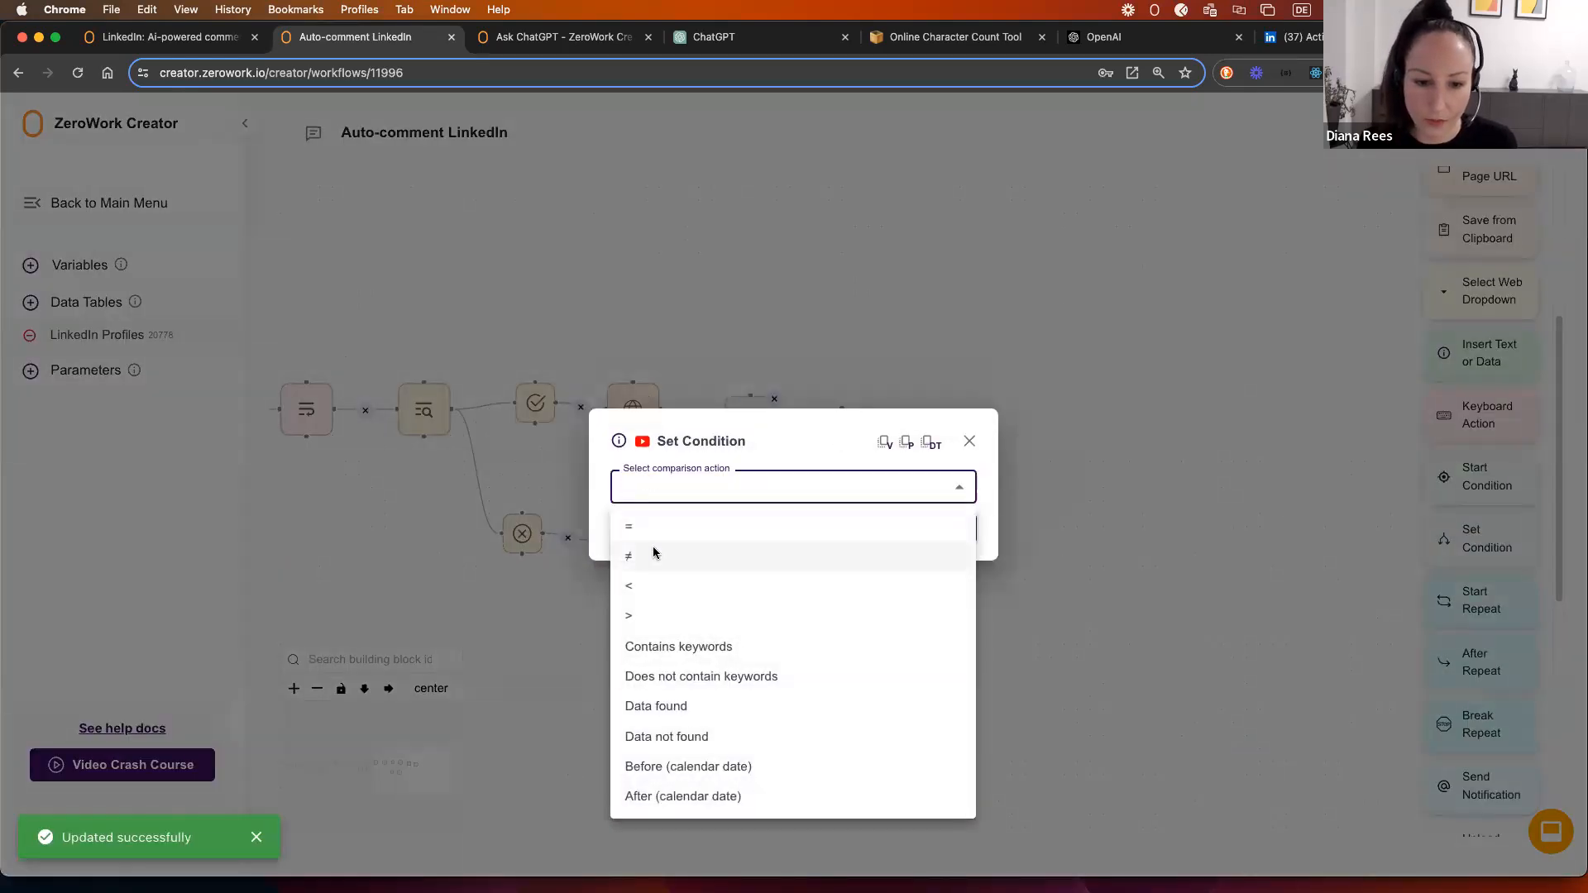
{"action": "left_click", "coordinate": [683, 705]}
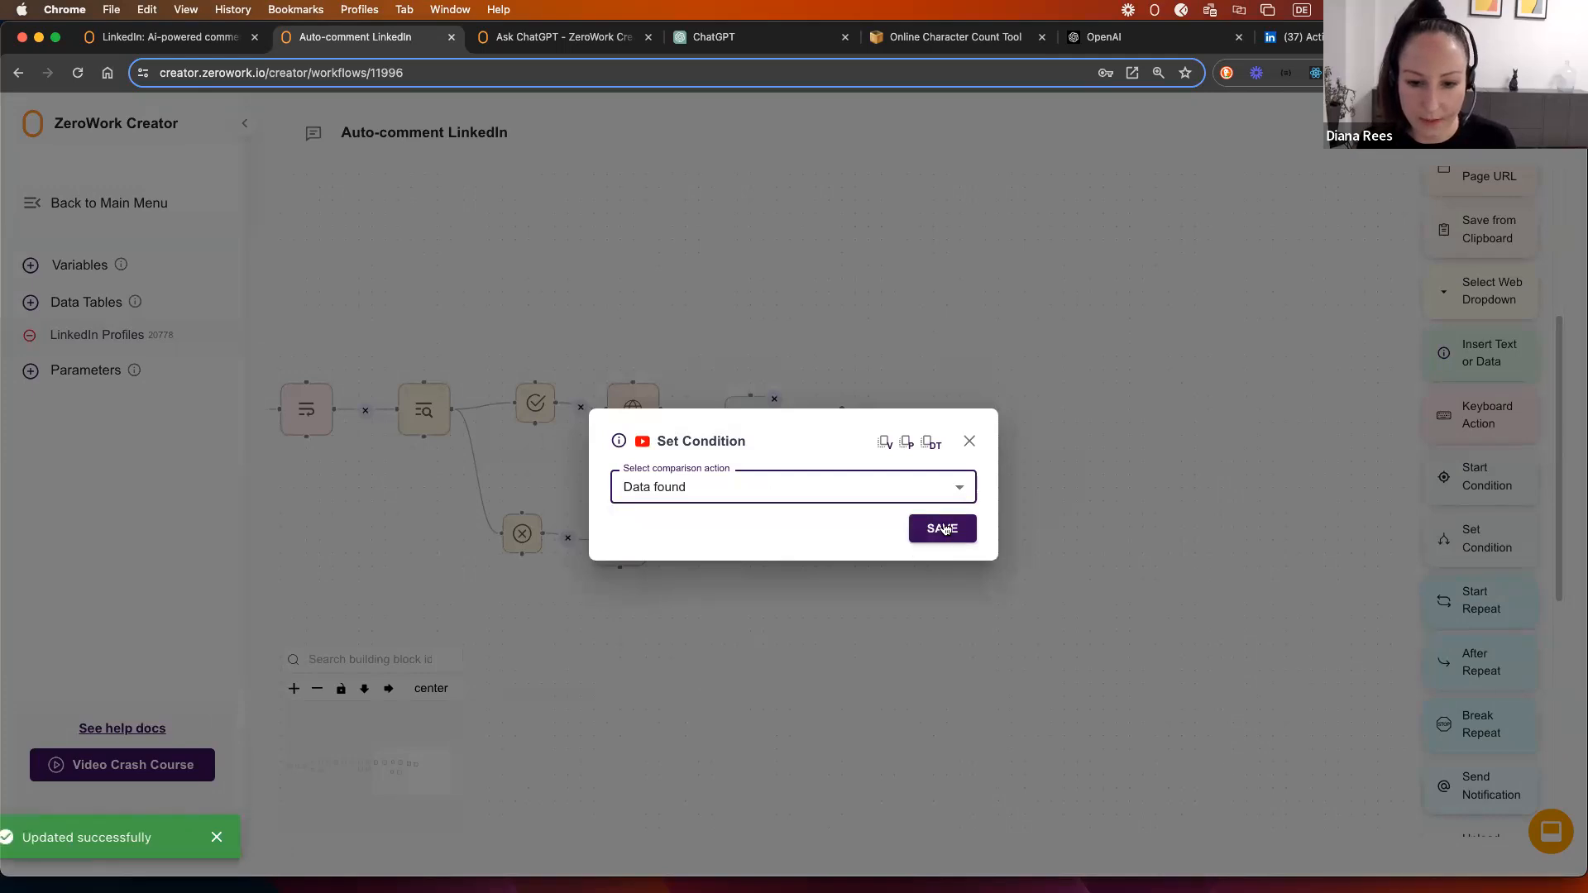
{"action": "left_click", "coordinate": [945, 529]}
{"action": "left_click_drag", "start_coordinate": [778, 422], "coordinate": [816, 433]}
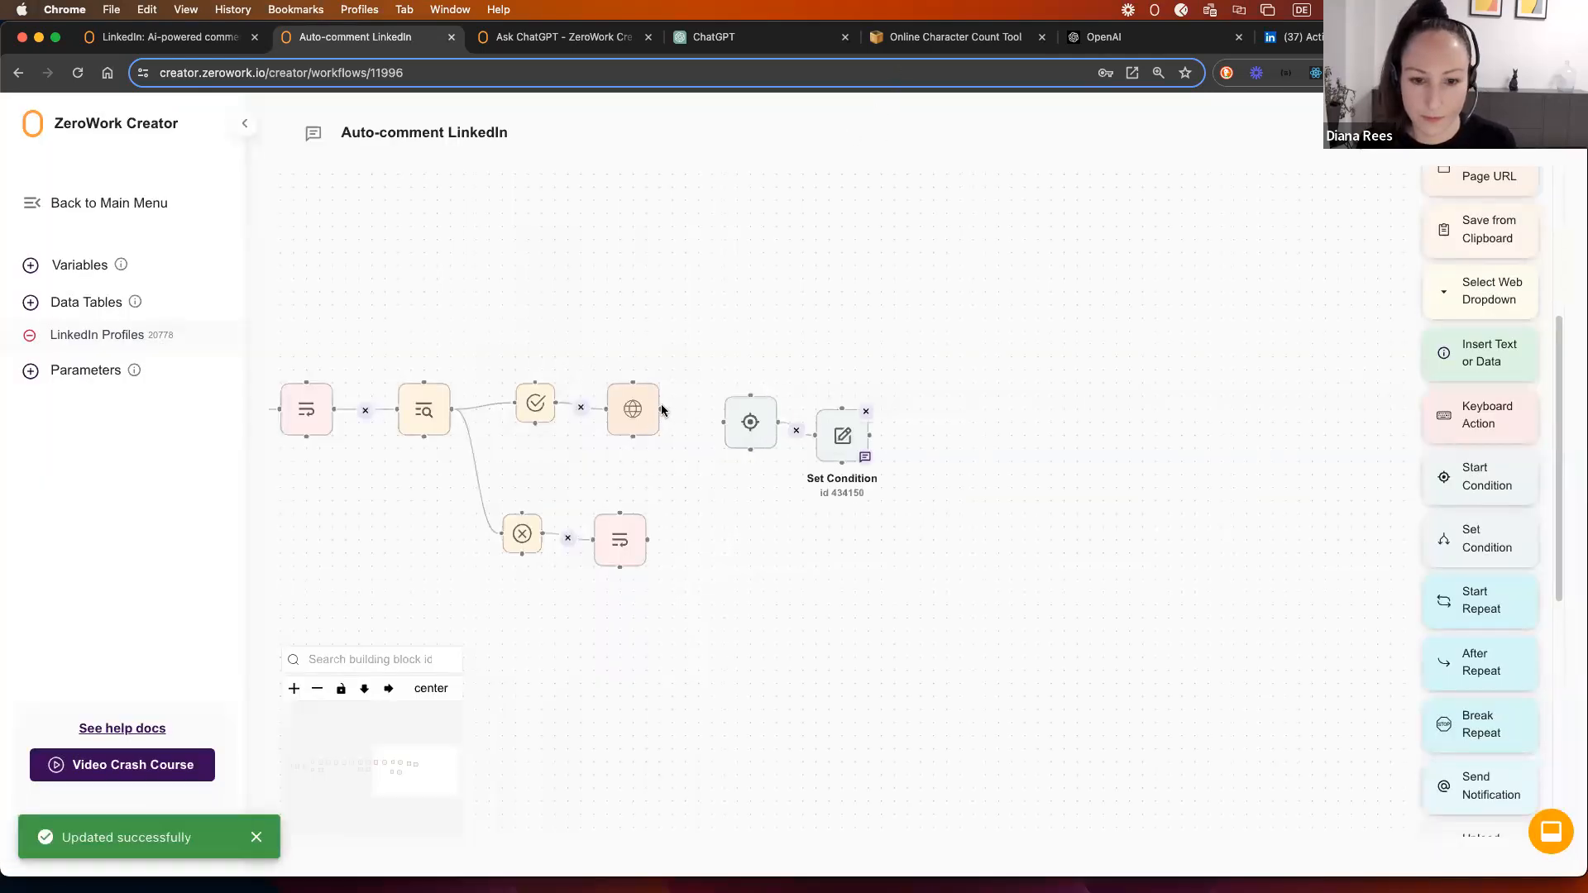
{"action": "left_click_drag", "start_coordinate": [659, 408], "coordinate": [726, 383]}
{"action": "left_click_drag", "start_coordinate": [831, 414], "coordinate": [833, 405]}
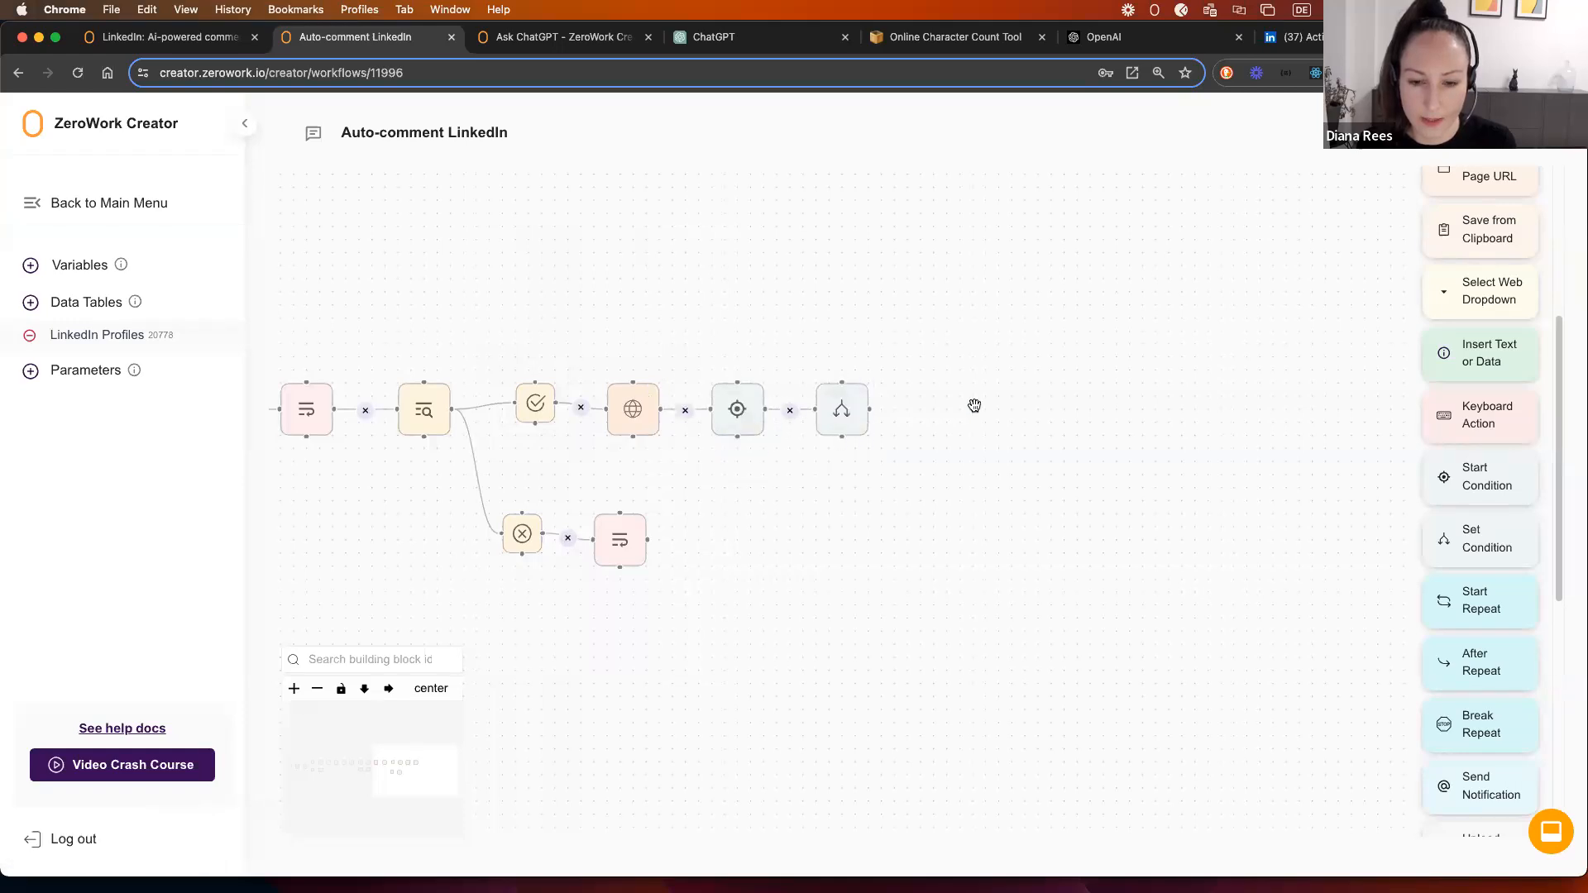
{"action": "left_click_drag", "start_coordinate": [975, 403], "coordinate": [774, 418]}
Step: Duplicate the condition as Data not found, linked from Start Condition to the Update Data step
{"action": "right_click", "coordinate": [777, 425]}
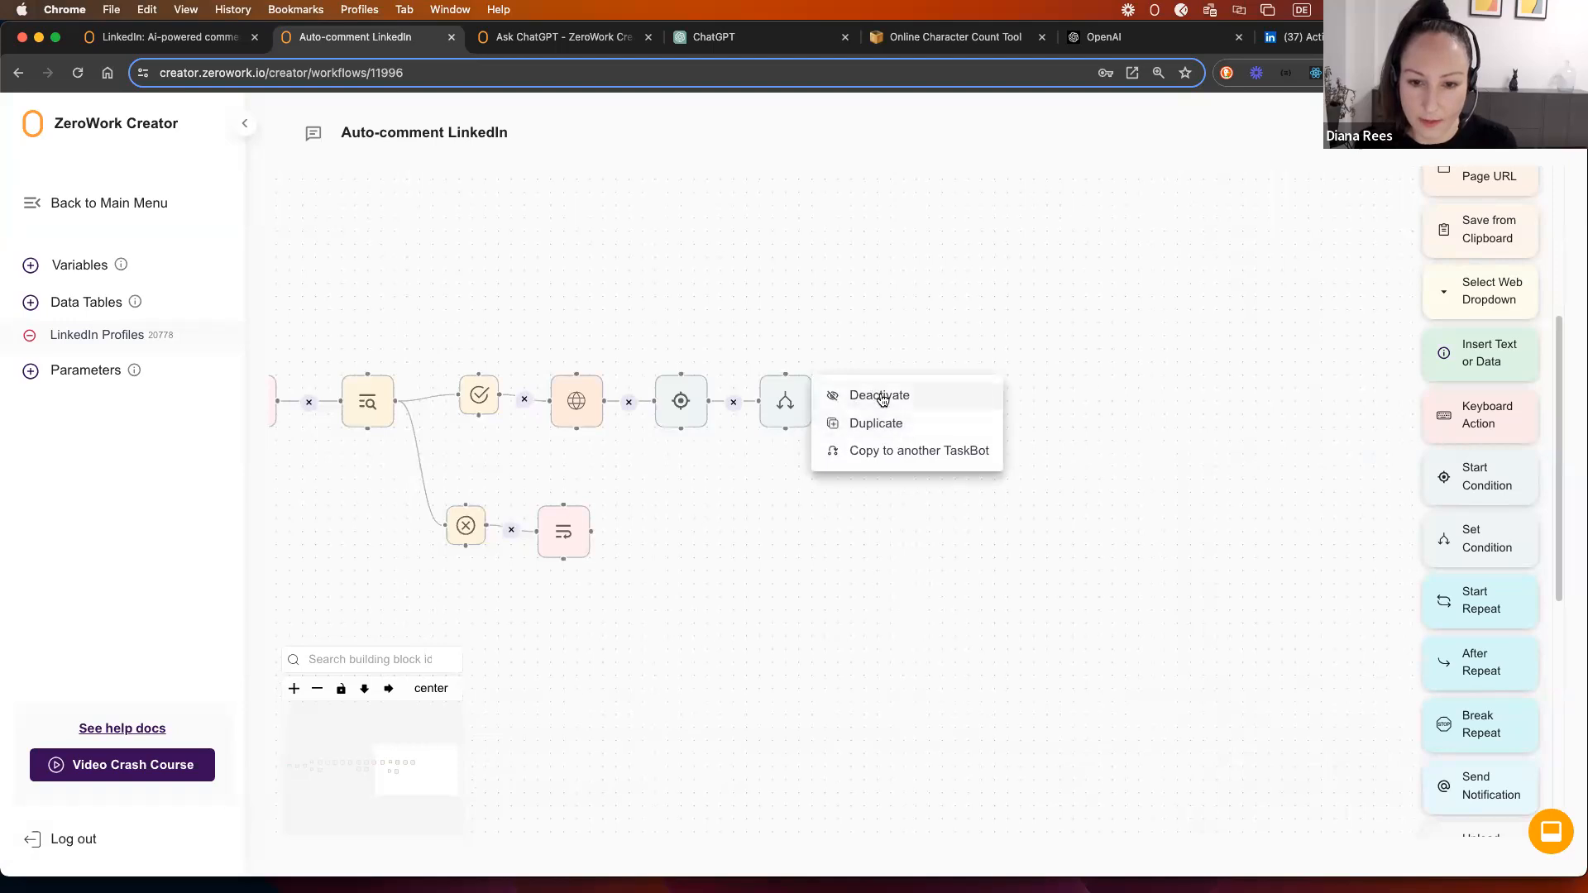
{"action": "left_click", "coordinate": [879, 425]}
{"action": "left_click_drag", "start_coordinate": [852, 471], "coordinate": [787, 500]}
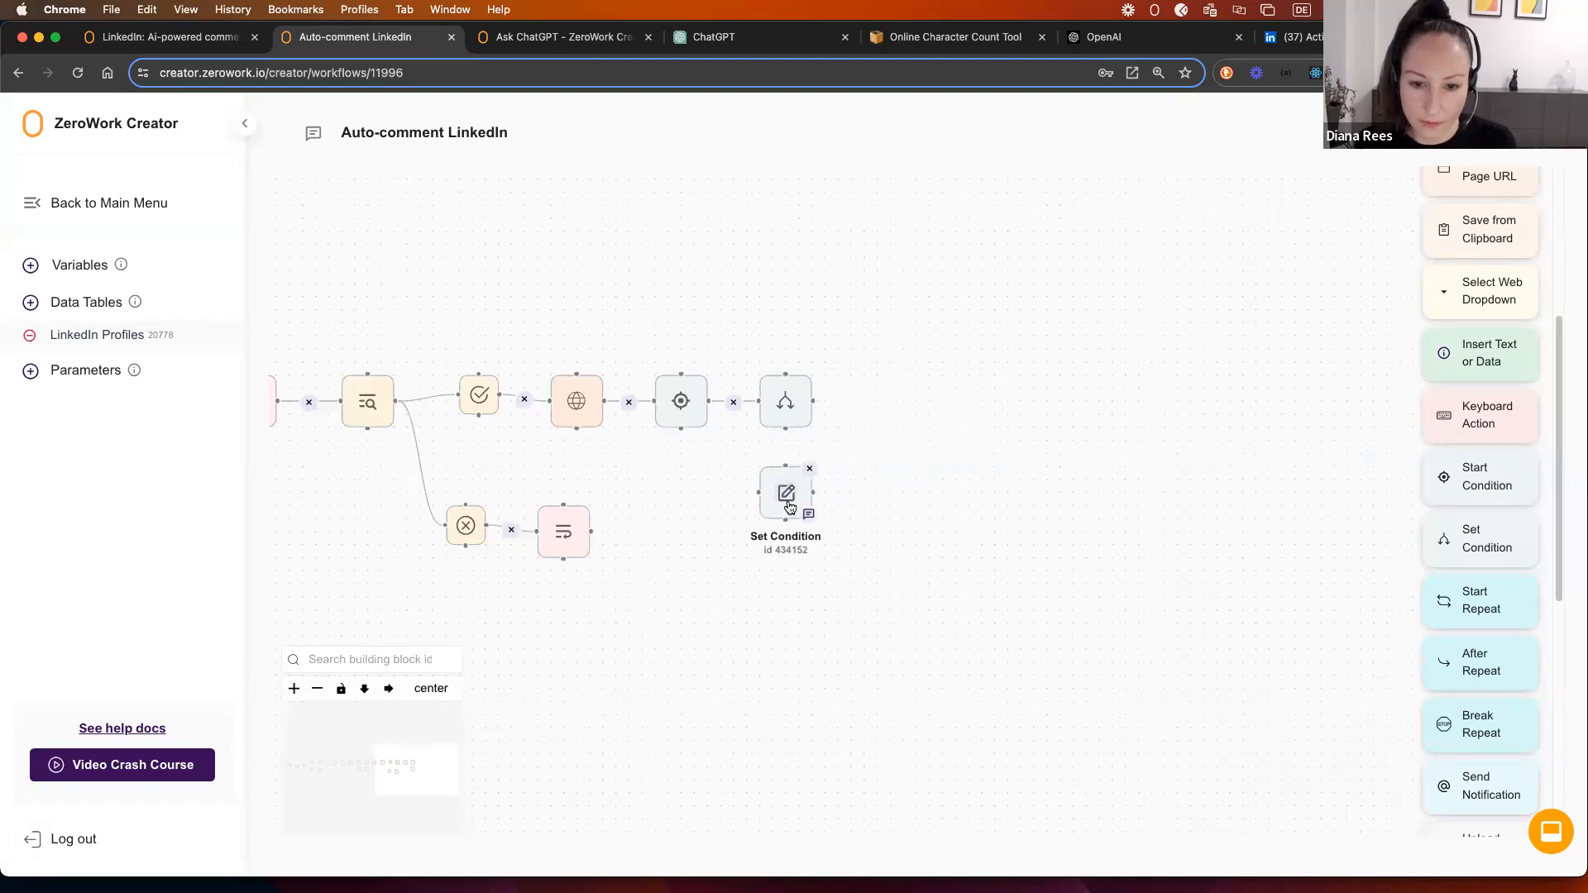
{"action": "double_click", "coordinate": [786, 501]}
{"action": "left_click", "coordinate": [734, 490]}
{"action": "left_click", "coordinate": [722, 738]}
{"action": "left_click", "coordinate": [933, 533]}
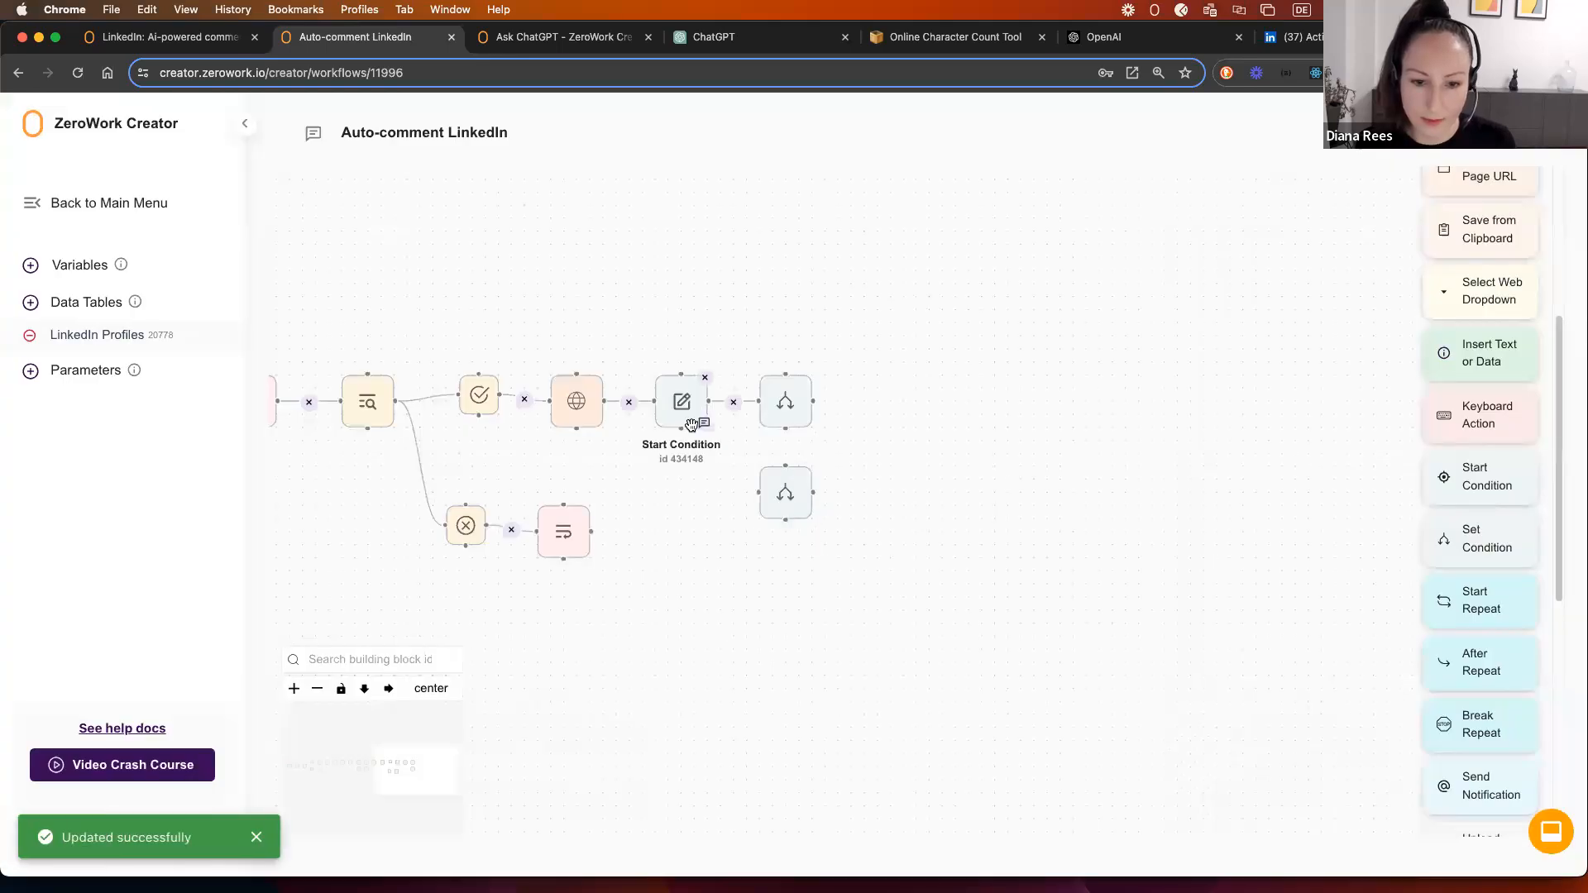
{"action": "left_click_drag", "start_coordinate": [708, 401], "coordinate": [702, 614]}
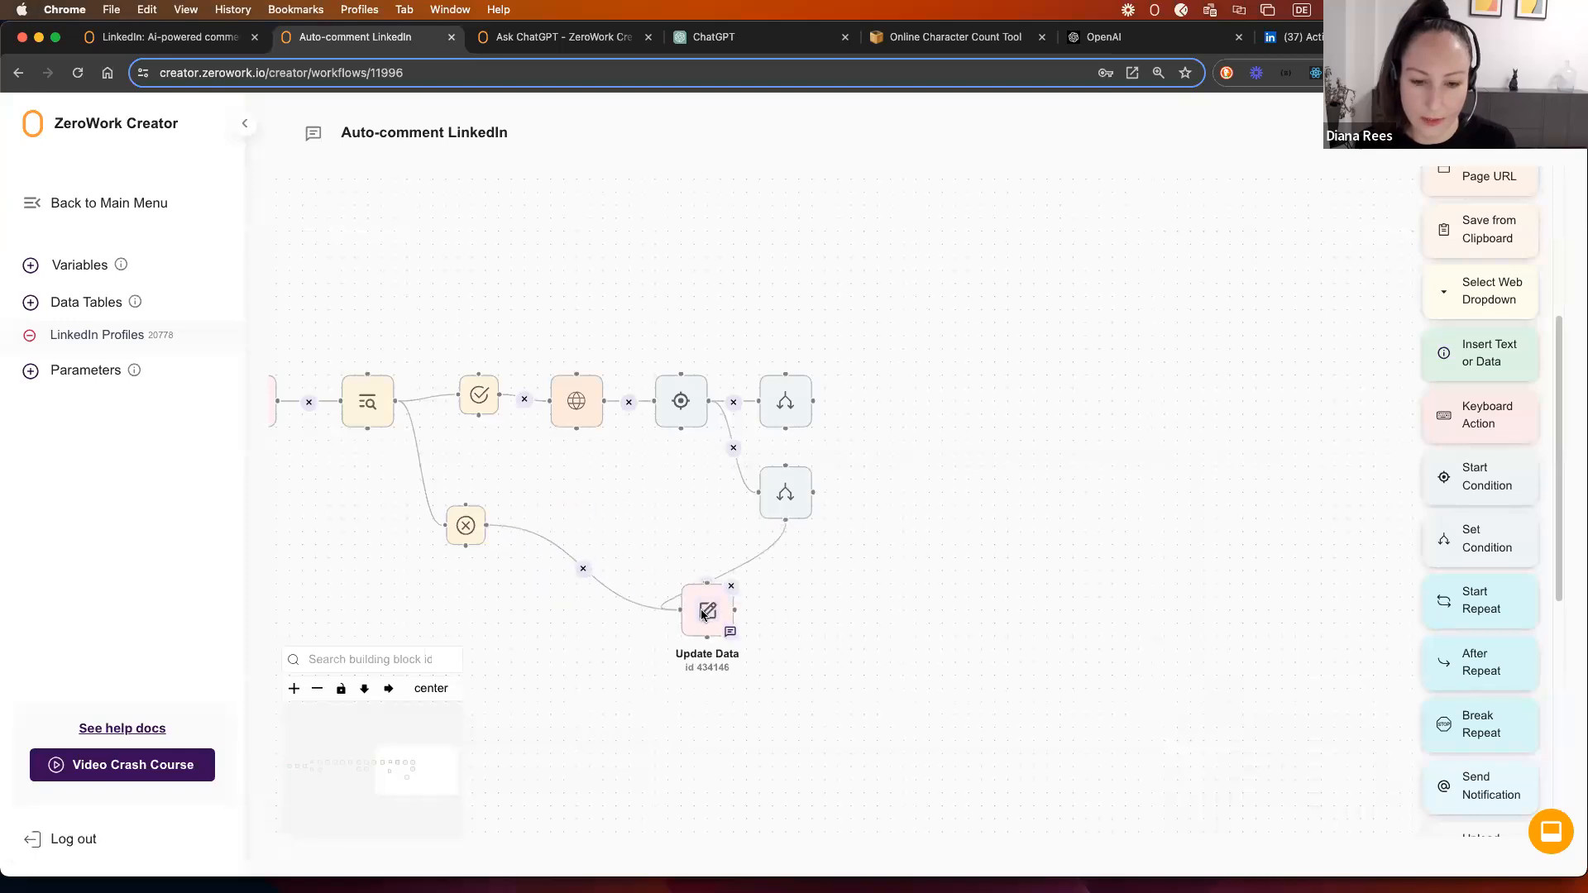
{"action": "double_click", "coordinate": [702, 615]}
{"action": "left_click", "coordinate": [970, 338]}
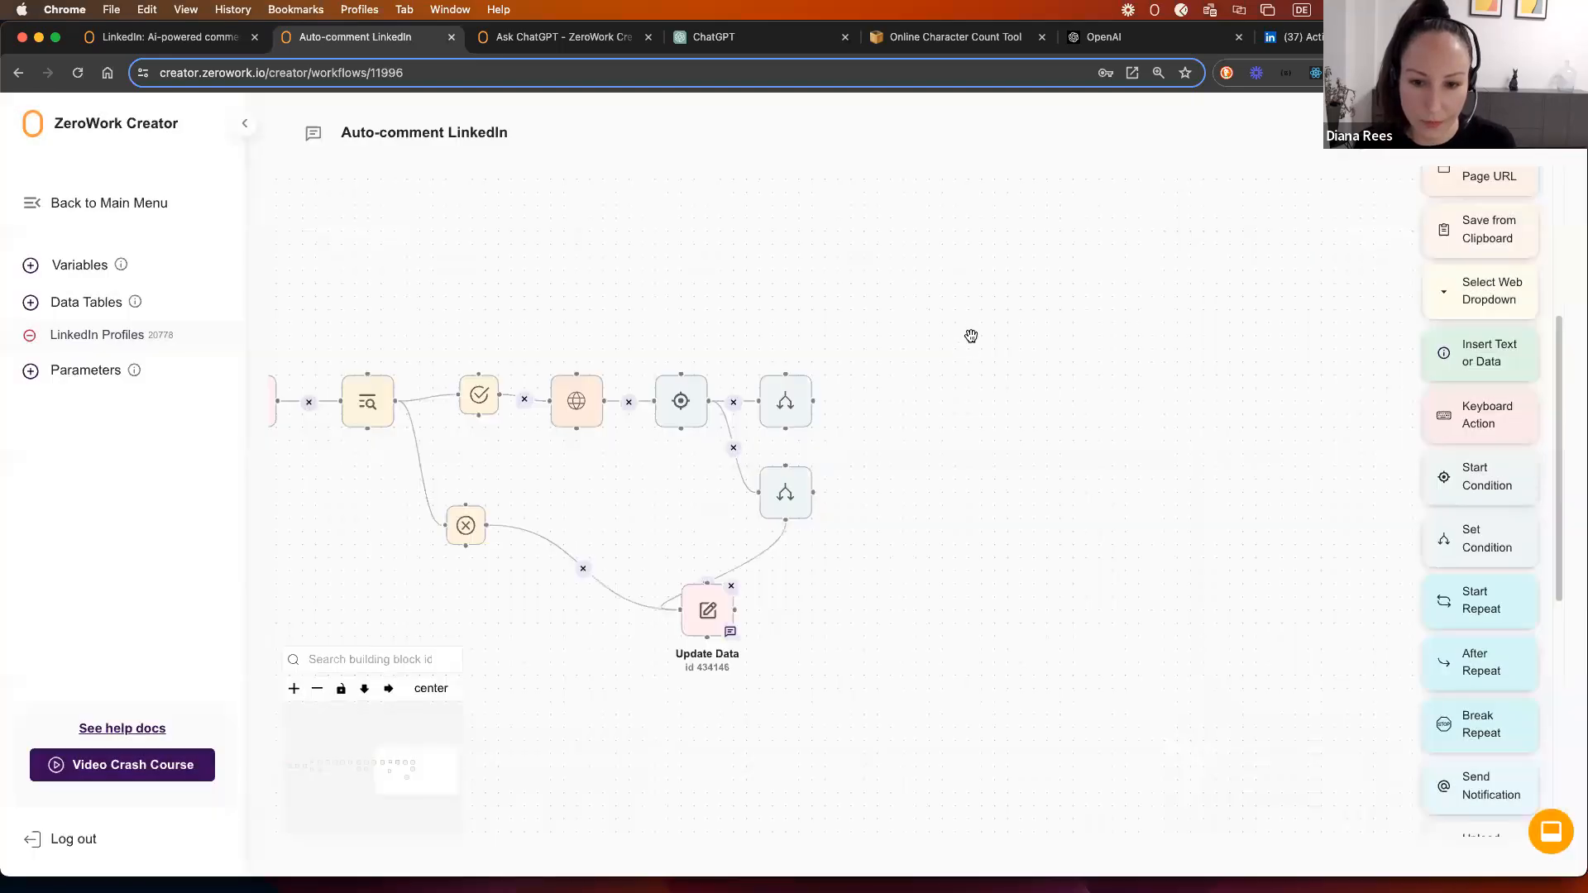
{"action": "left_click_drag", "start_coordinate": [812, 418], "coordinate": [850, 378]}
{"action": "scroll", "coordinate": [1446, 214], "scroll_direction": "up", "scroll_amount": 5}
{"action": "left_click_drag", "start_coordinate": [1447, 213], "coordinate": [918, 355]}
{"action": "left_click", "coordinate": [969, 359]}
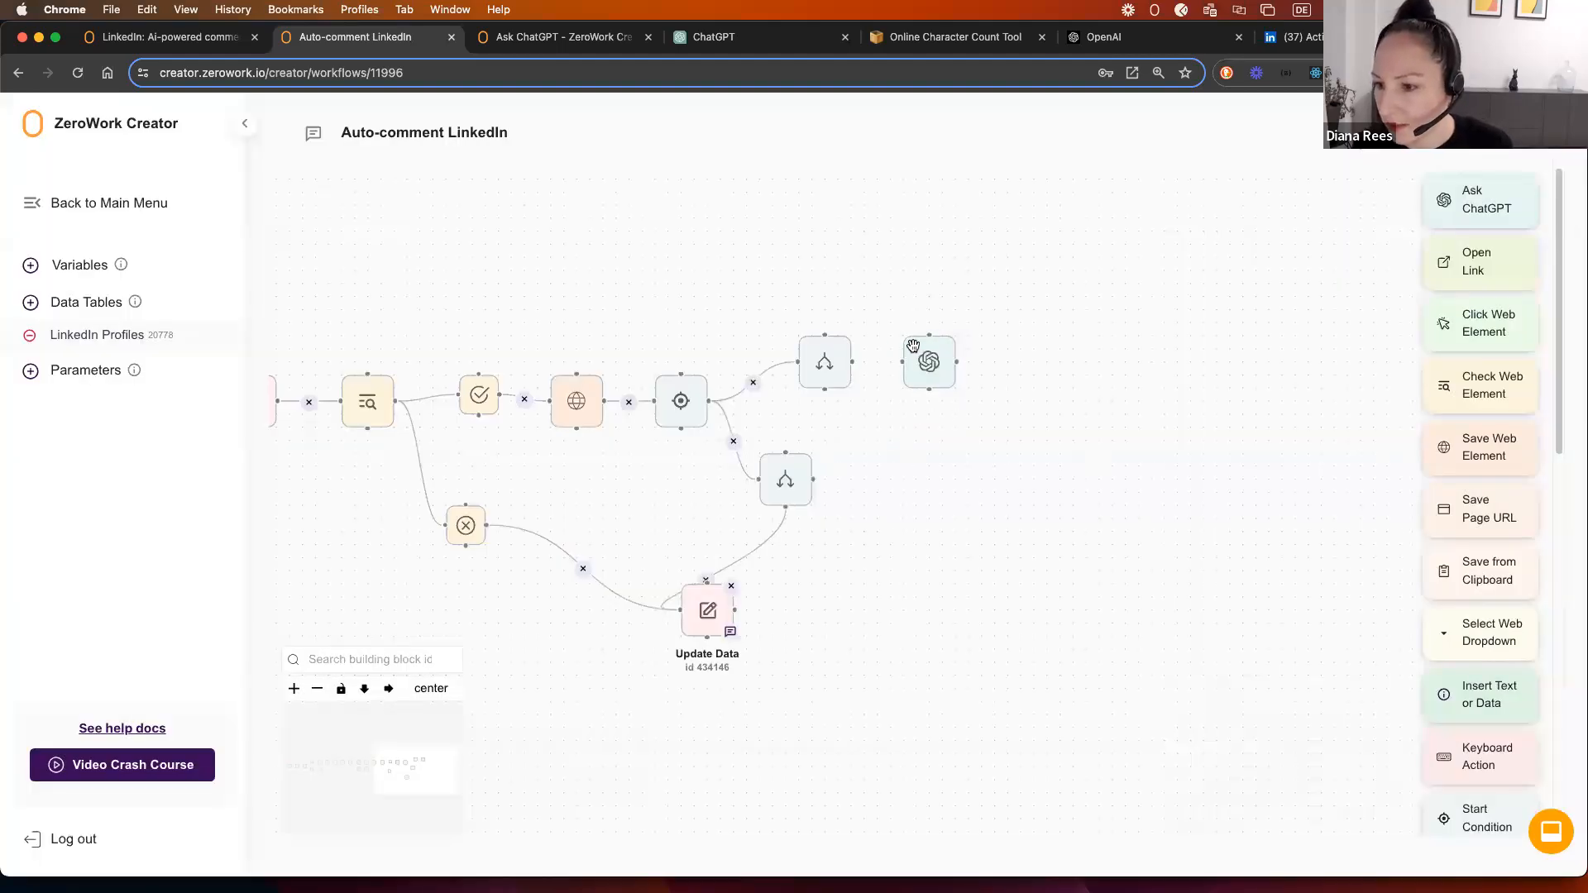
{"action": "scroll", "coordinate": [465, 486], "scroll_direction": "down", "scroll_amount": 3}
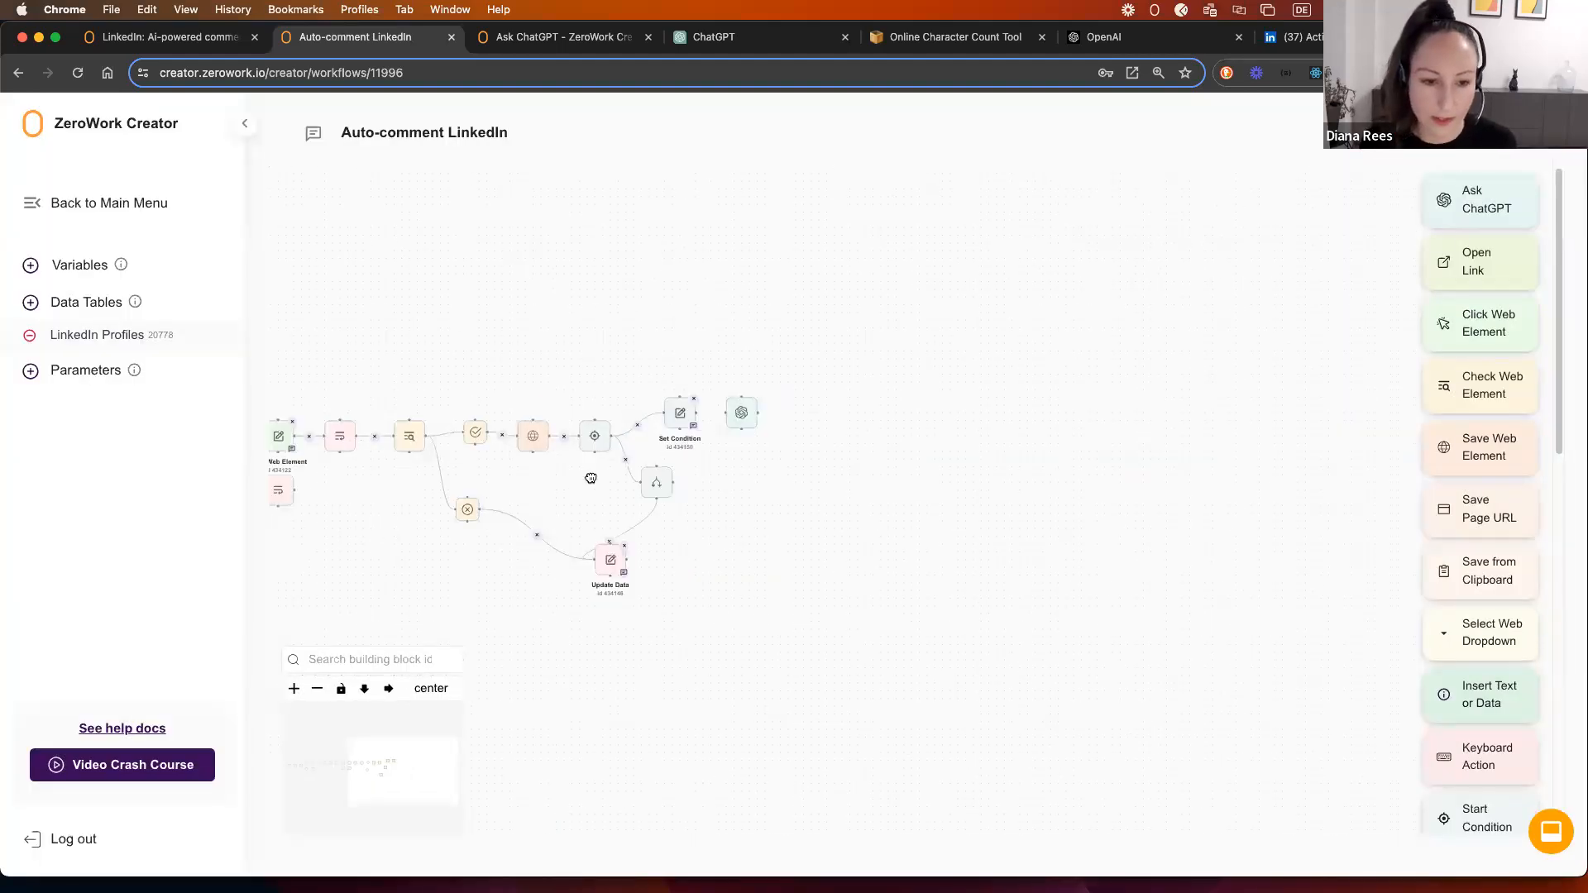
{"action": "left_click_drag", "start_coordinate": [591, 478], "coordinate": [876, 393]}
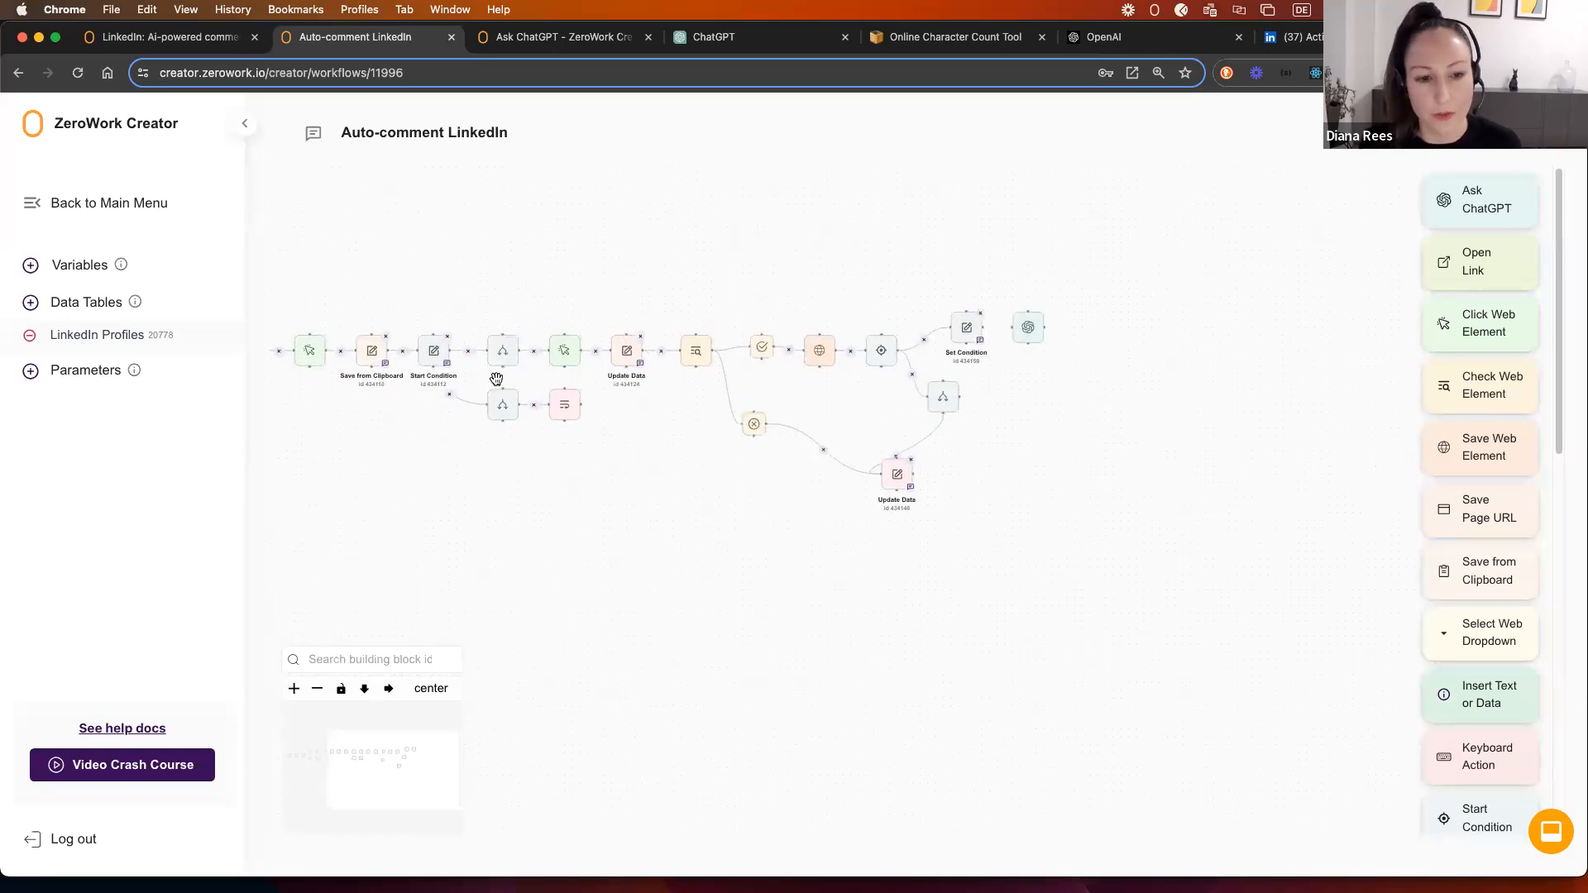
{"action": "left_click_drag", "start_coordinate": [626, 415], "coordinate": [752, 427]}
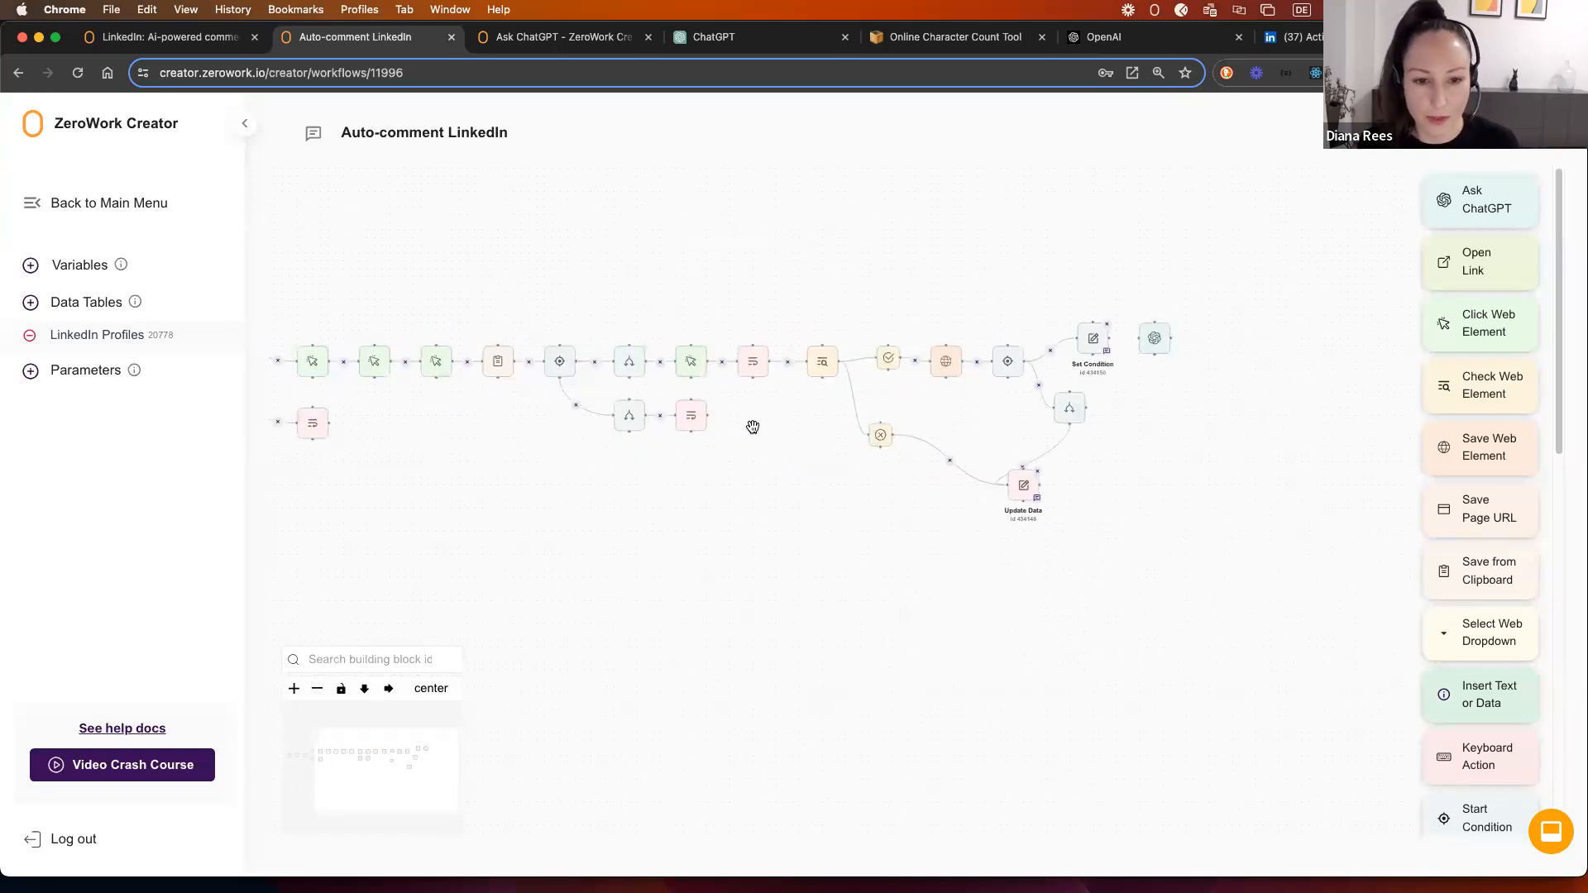
{"action": "scroll", "coordinate": [553, 460], "scroll_direction": "up", "scroll_amount": 4}
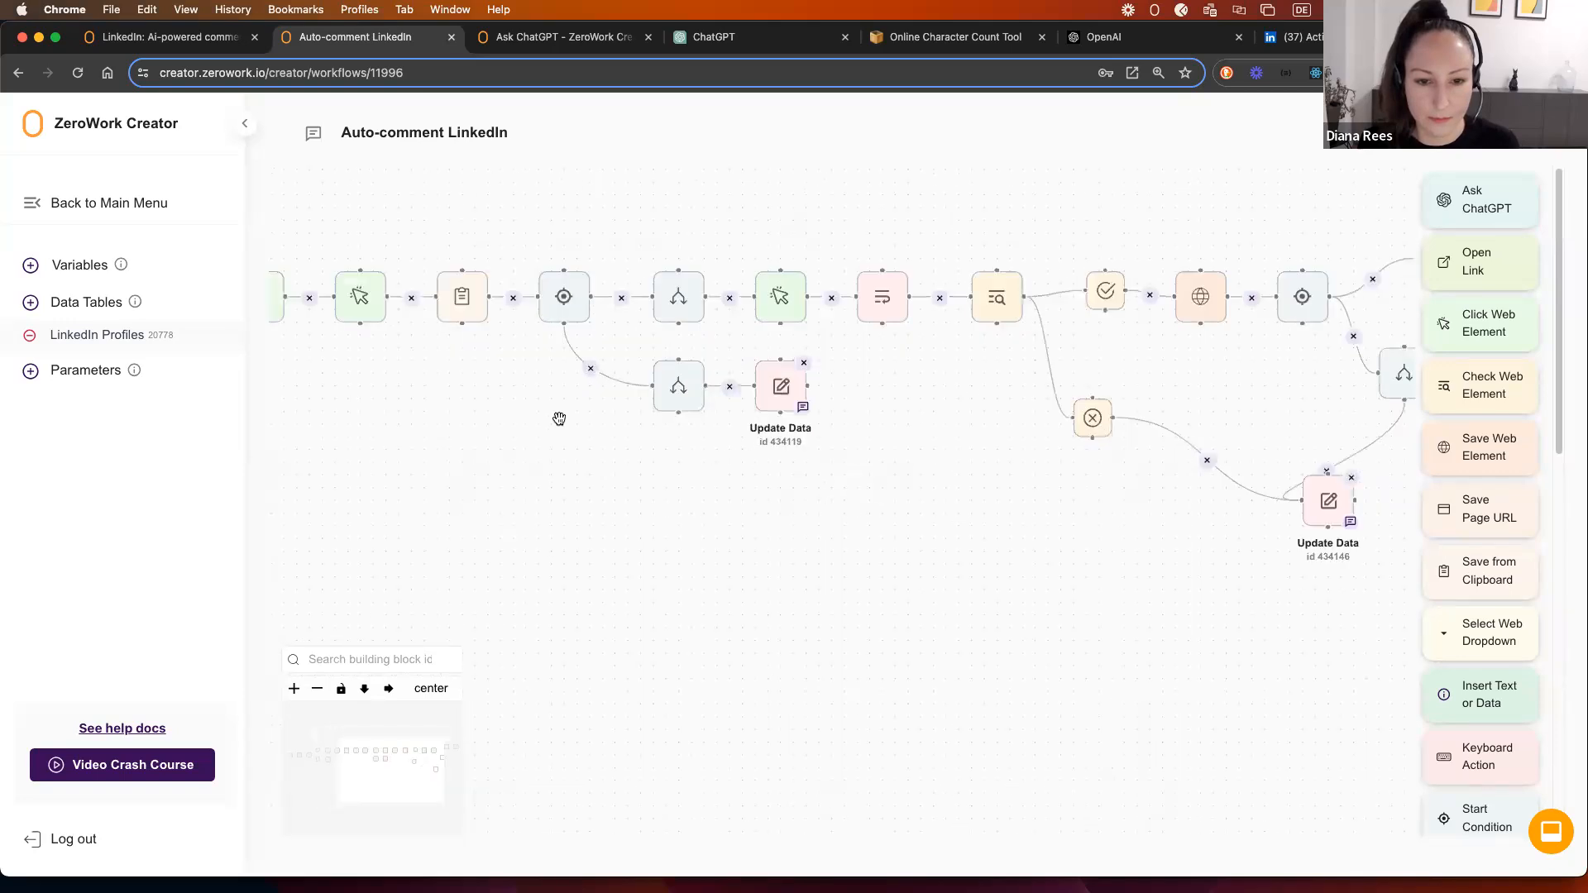
{"action": "scroll", "coordinate": [559, 418], "scroll_direction": "down", "scroll_amount": 4}
{"action": "left_click", "coordinate": [108, 335]}
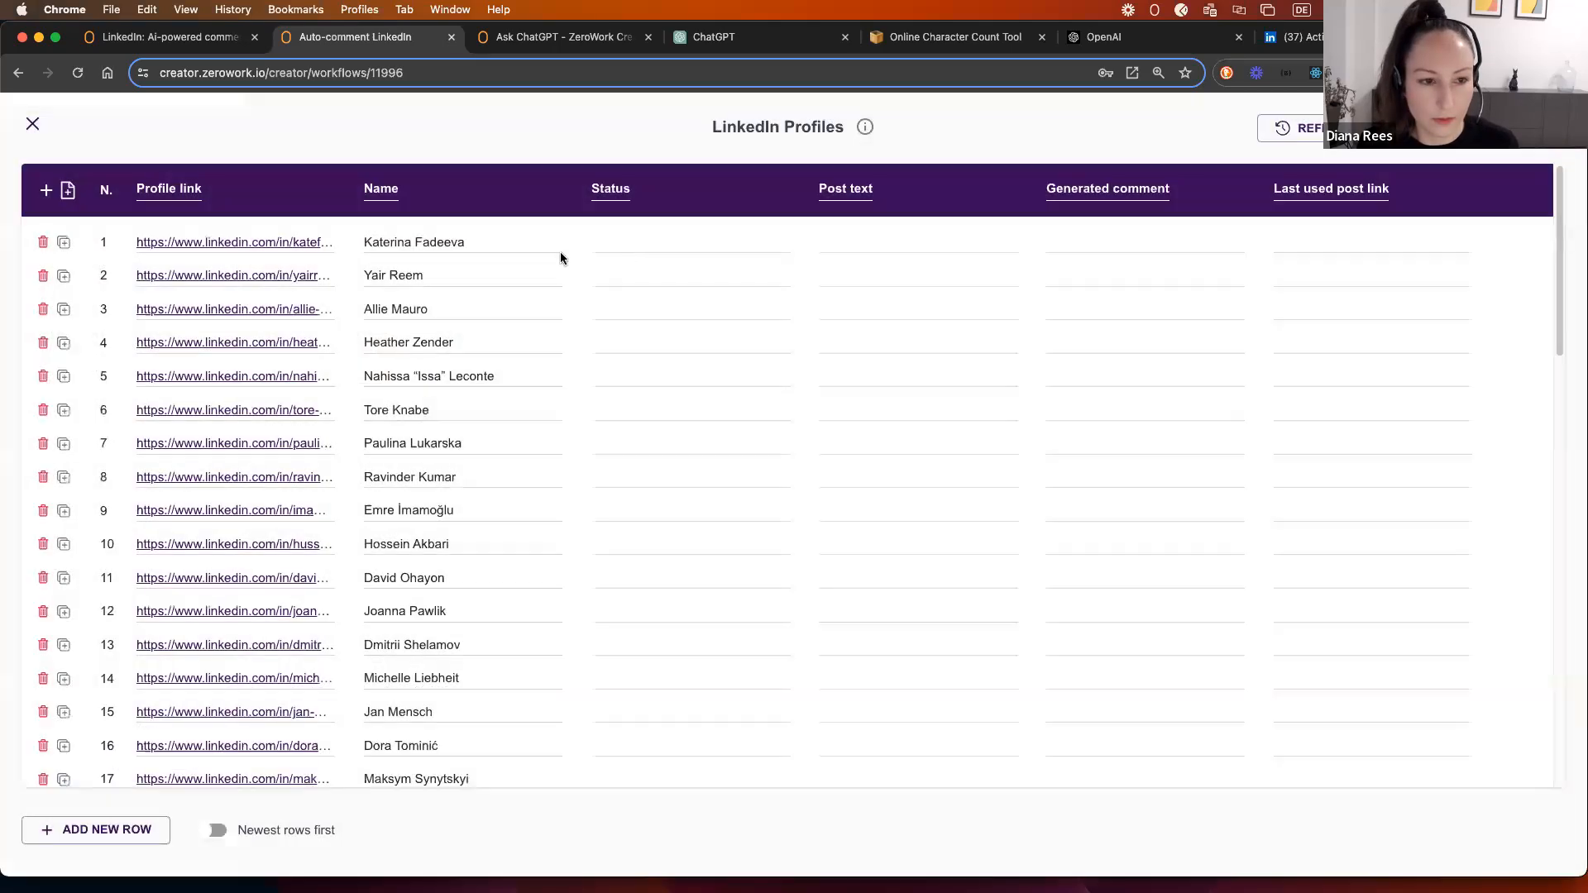
{"action": "mouse_move", "coordinate": [1298, 200]}
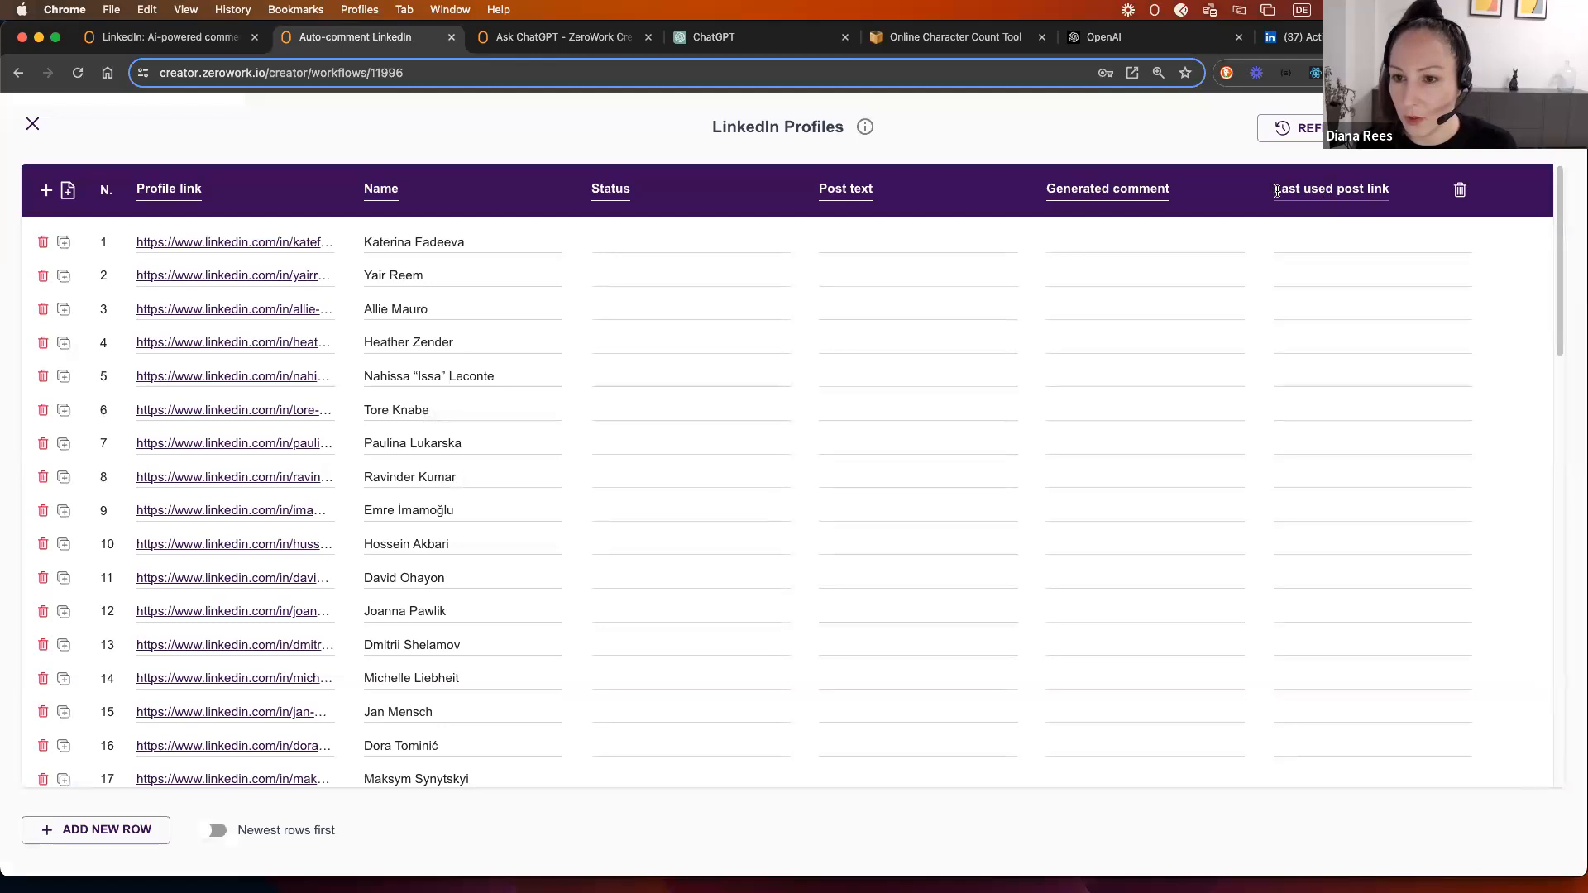
{"action": "left_click", "coordinate": [32, 124]}
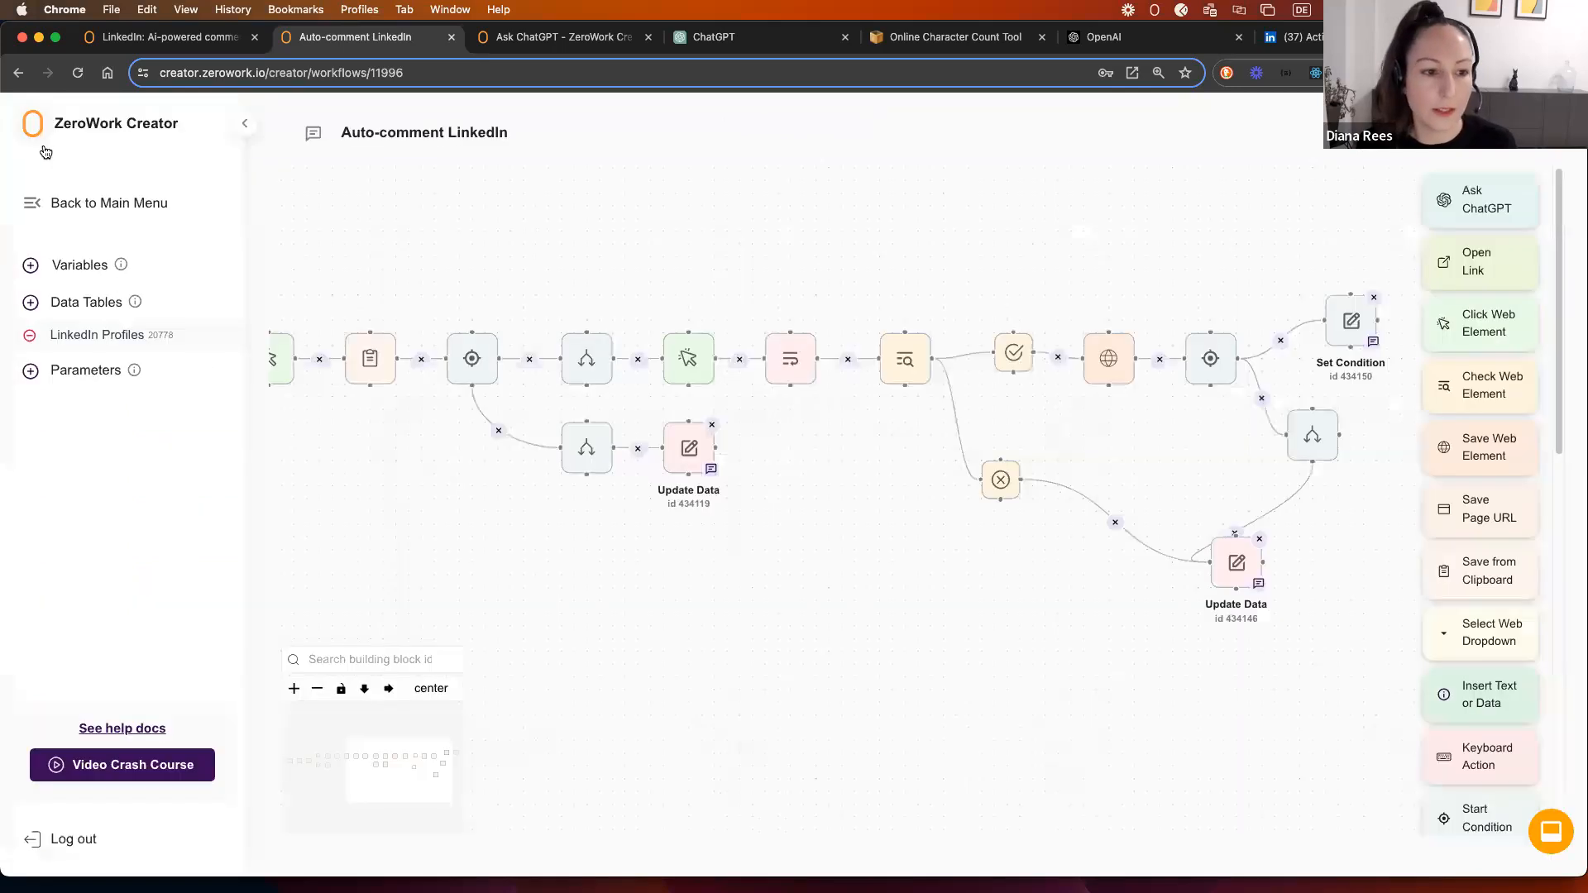
{"action": "left_click", "coordinate": [80, 265]}
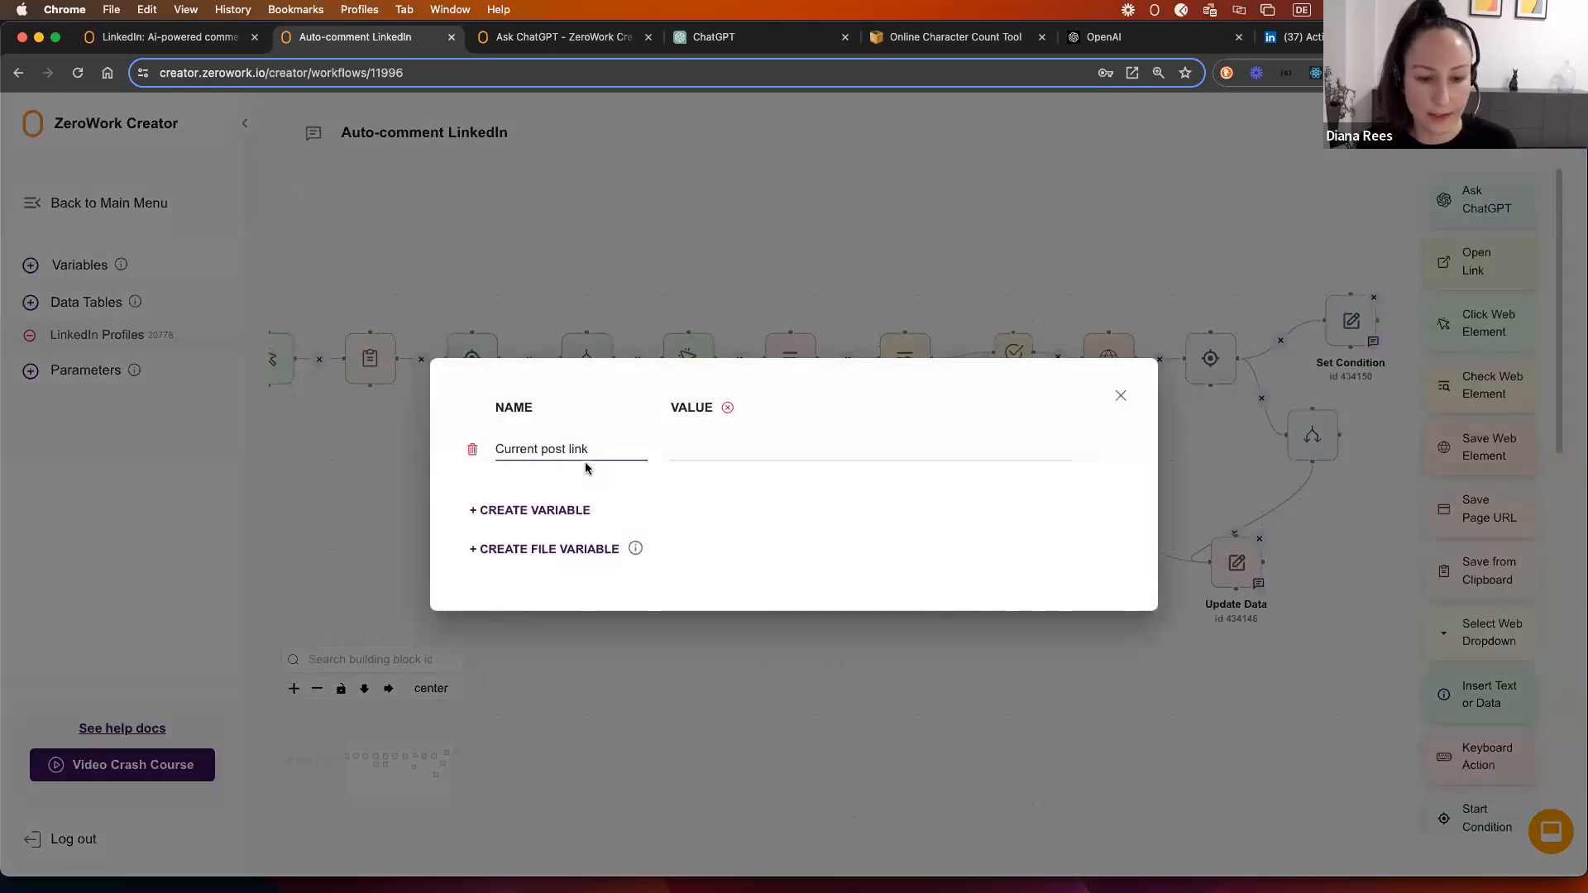
{"action": "left_click", "coordinate": [1122, 398]}
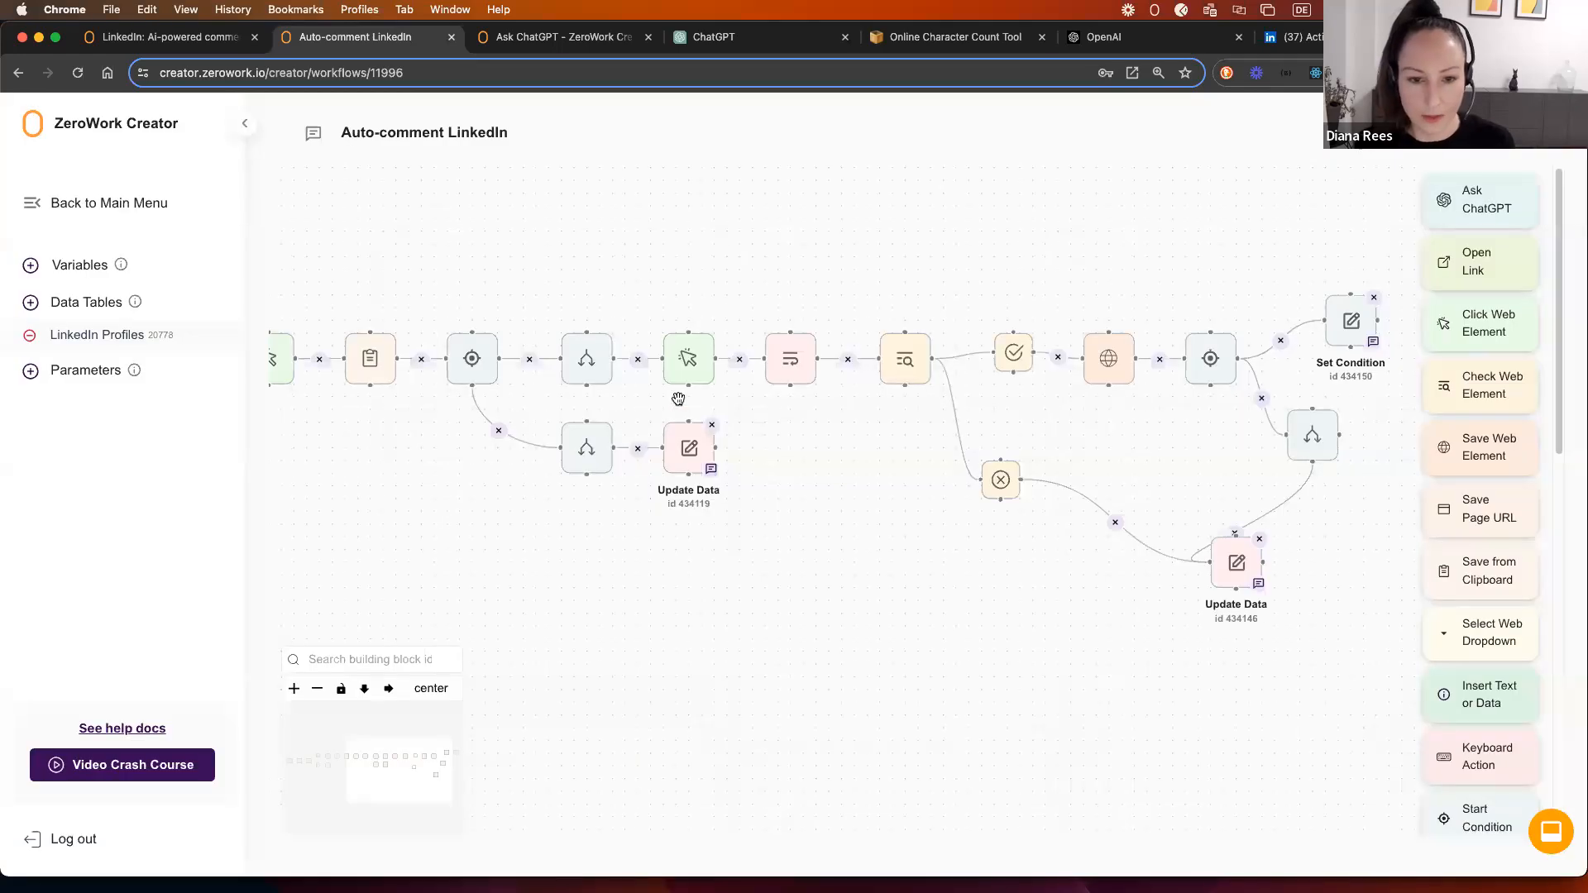
{"action": "left_click", "coordinate": [370, 362]}
{"action": "left_click", "coordinate": [968, 398]}
{"action": "left_click", "coordinate": [472, 359]}
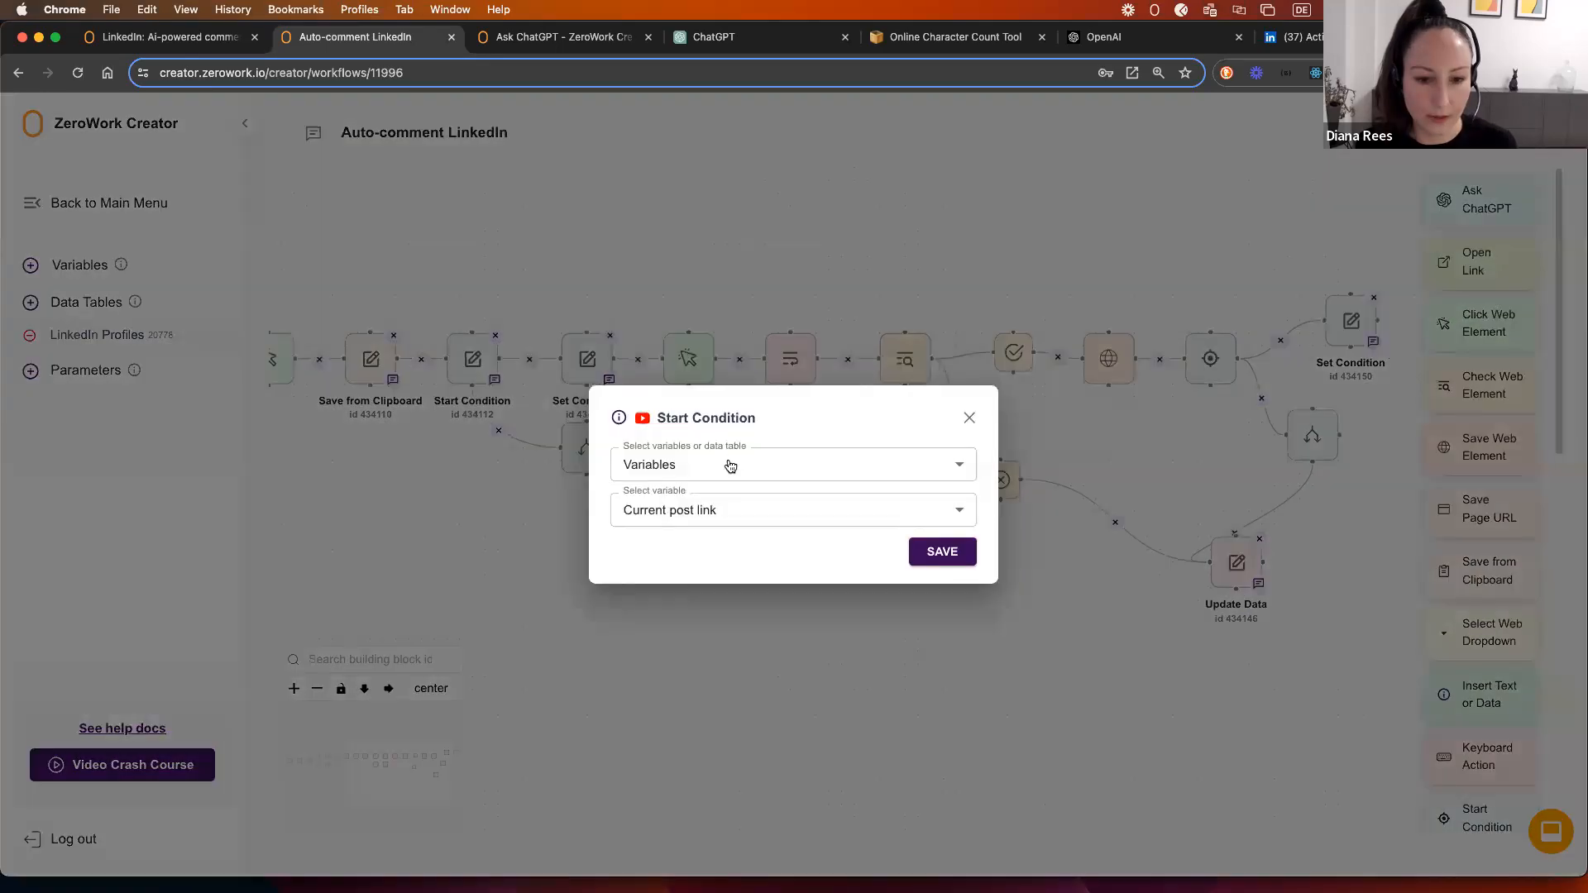
{"action": "left_click", "coordinate": [968, 417]}
{"action": "left_click", "coordinate": [584, 361]}
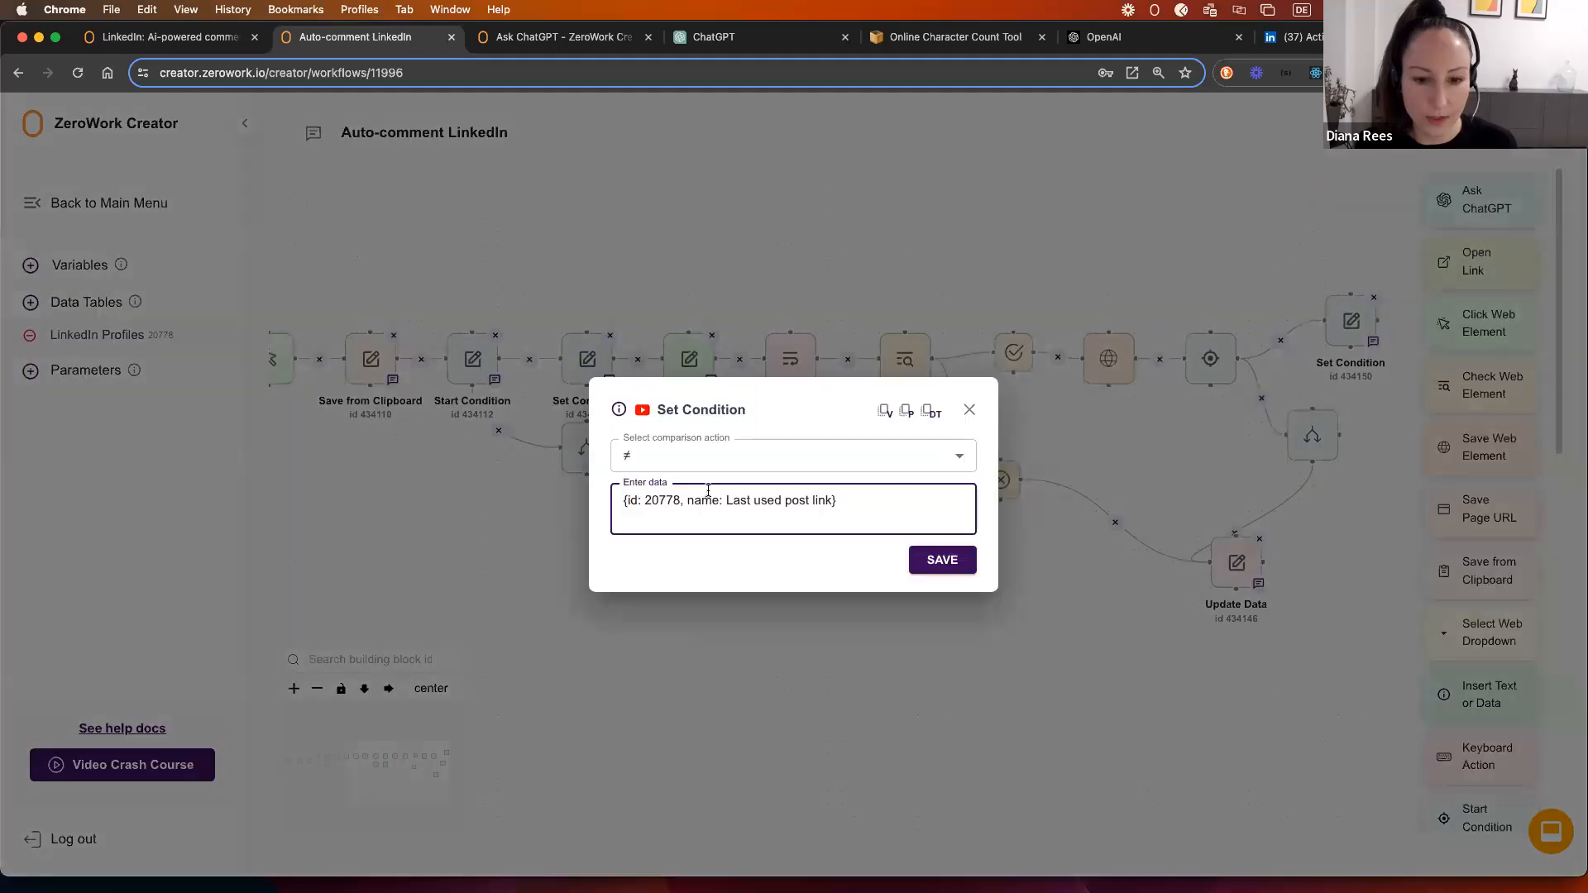
{"action": "left_click_drag", "start_coordinate": [726, 504], "coordinate": [833, 504]}
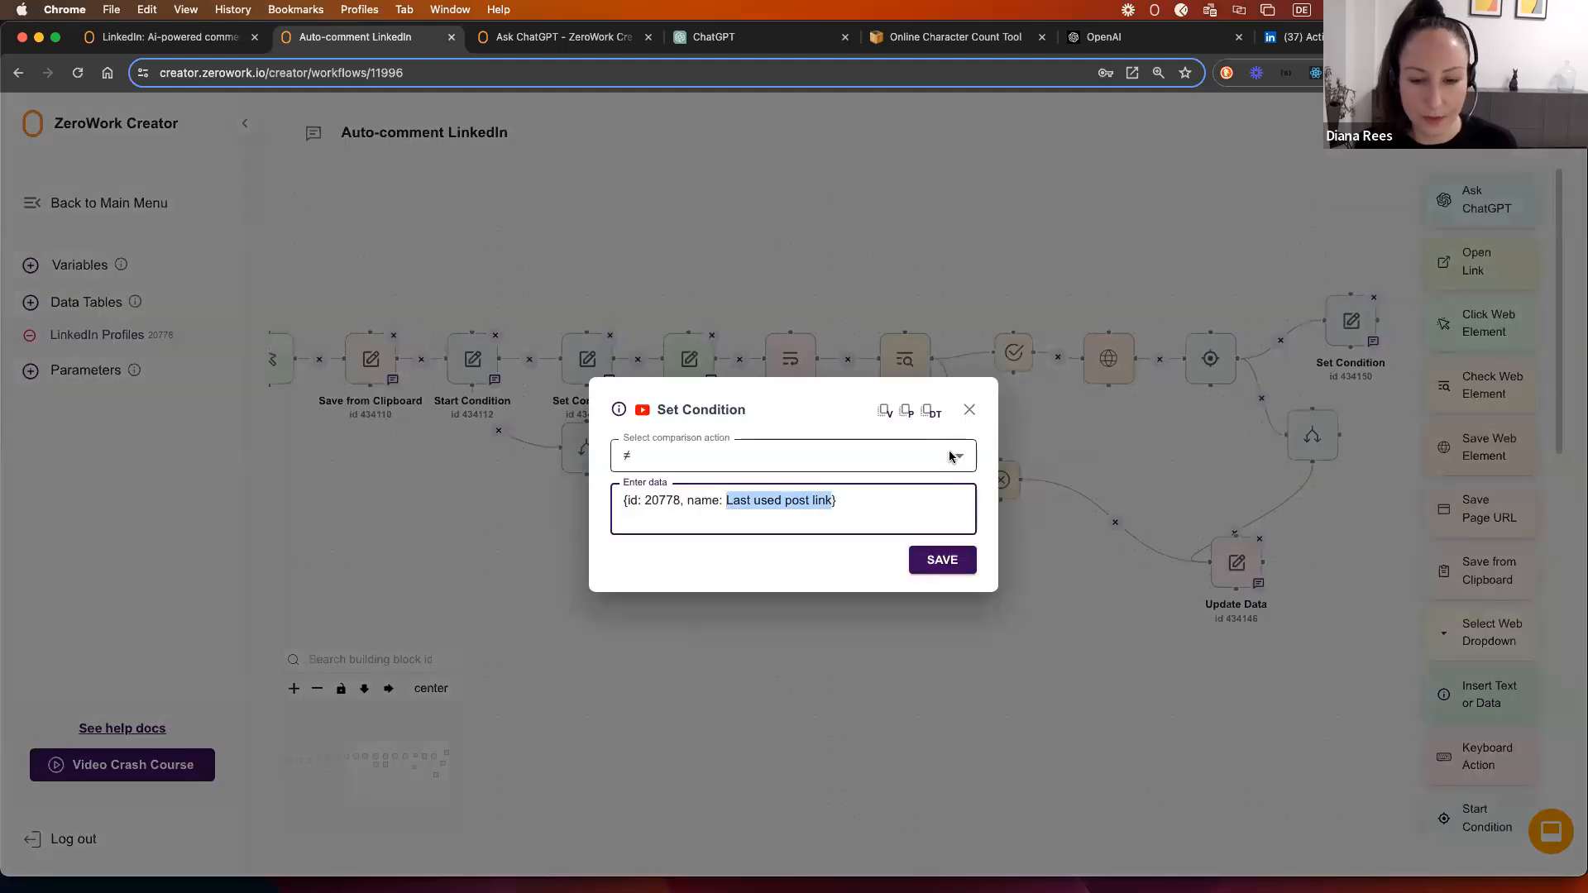
{"action": "left_click", "coordinate": [966, 412]}
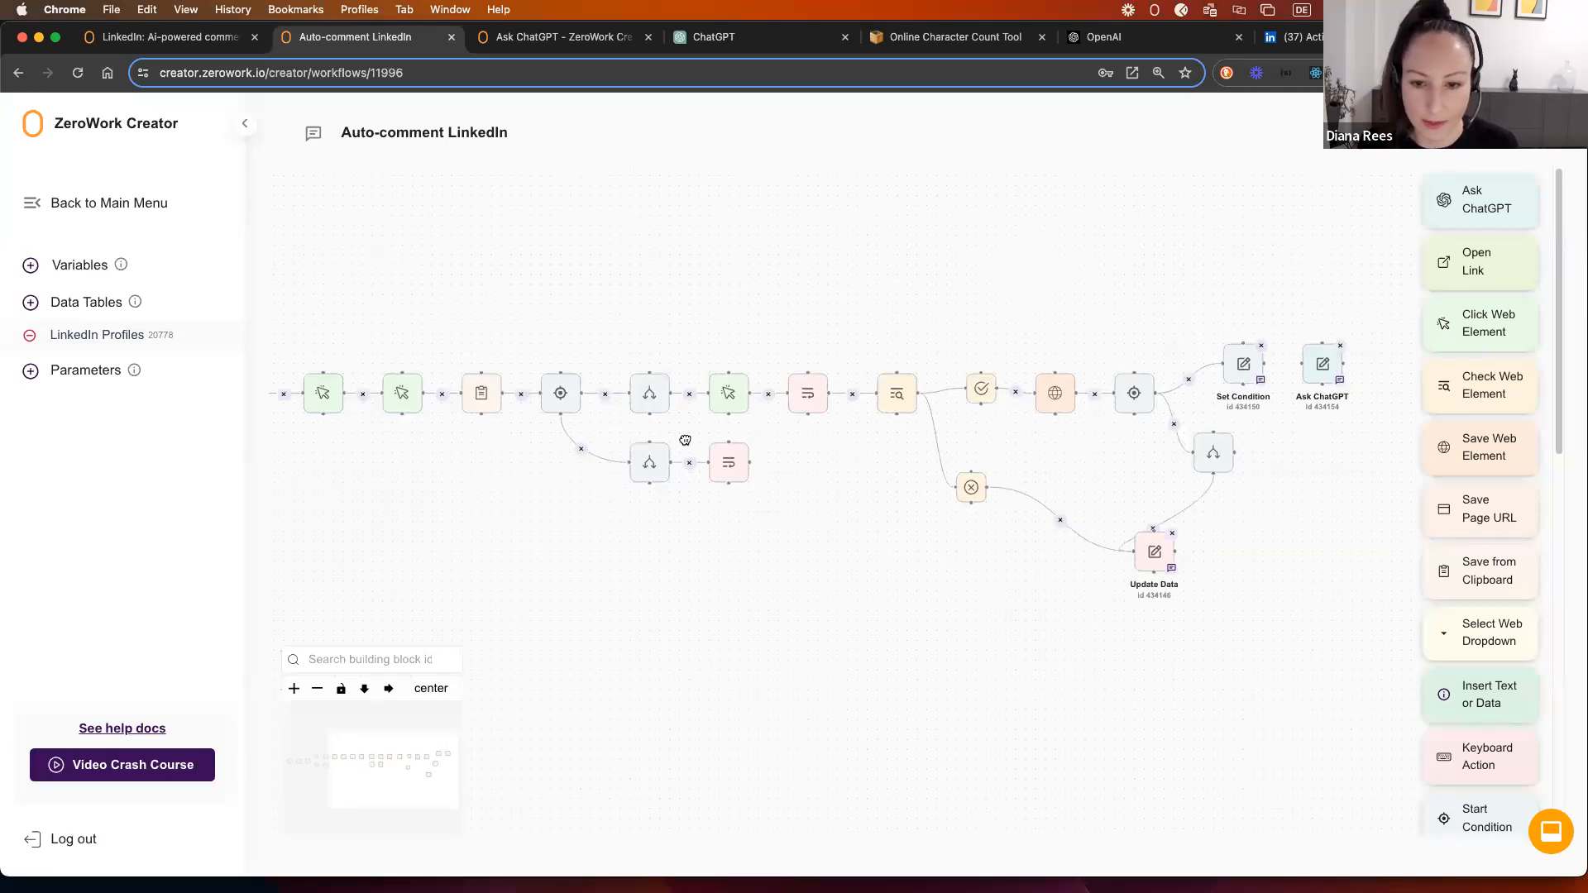
Step: Shift the steps from the click step onward to the right, then move the lower Update Data step back left
{"action": "left_click_drag", "start_coordinate": [685, 440], "coordinate": [652, 443]}
{"action": "scroll", "coordinate": [647, 453], "scroll_direction": "down", "scroll_amount": 1}
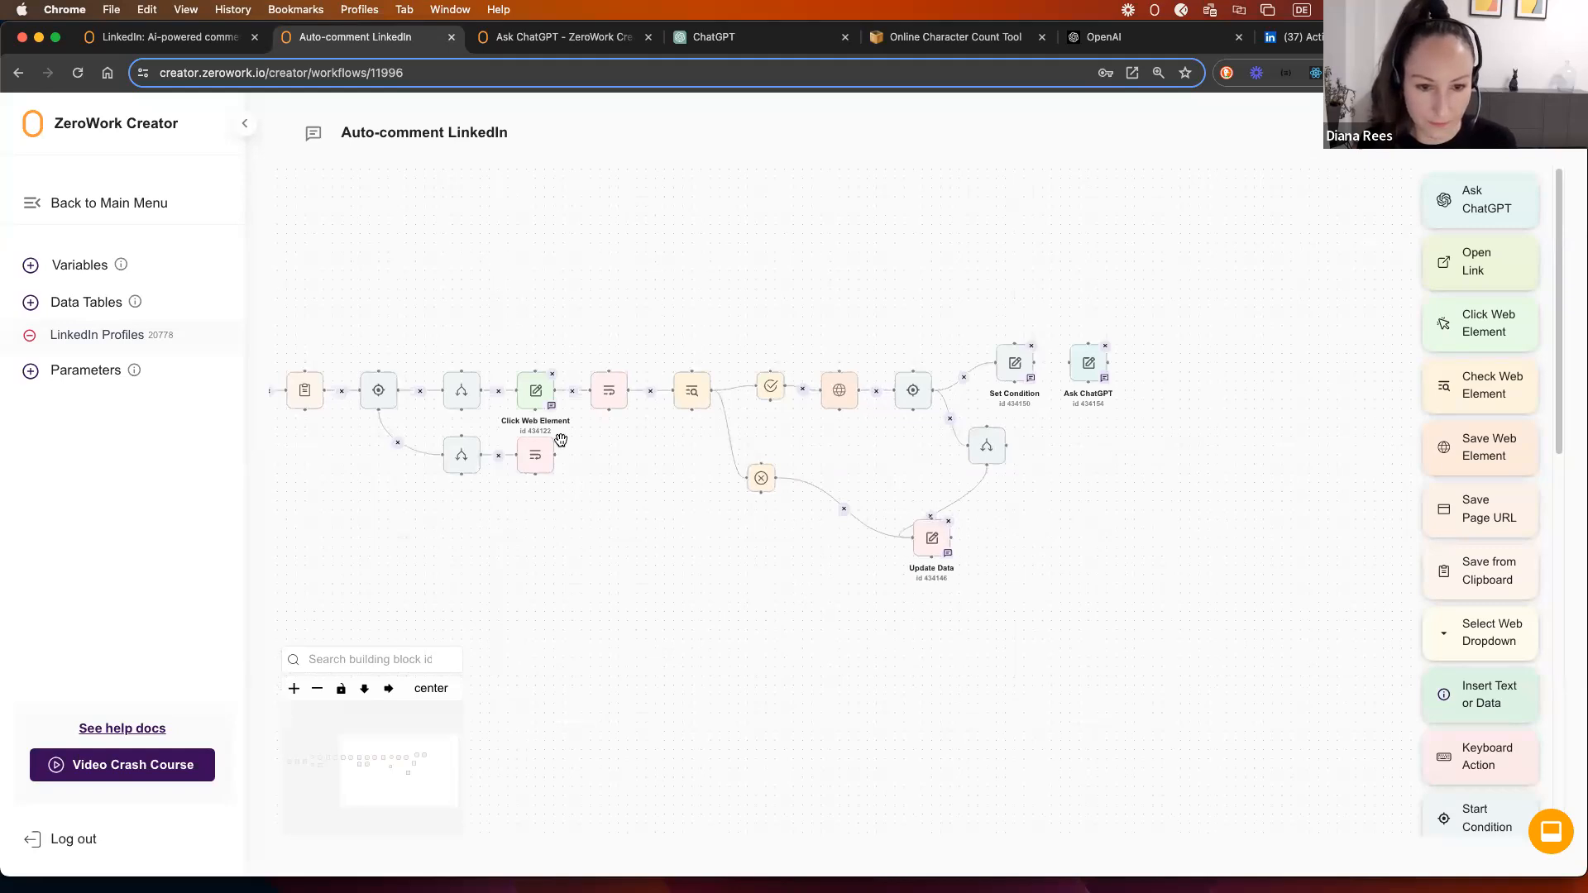
{"action": "left_click_drag", "start_coordinate": [628, 449], "coordinate": [574, 460]}
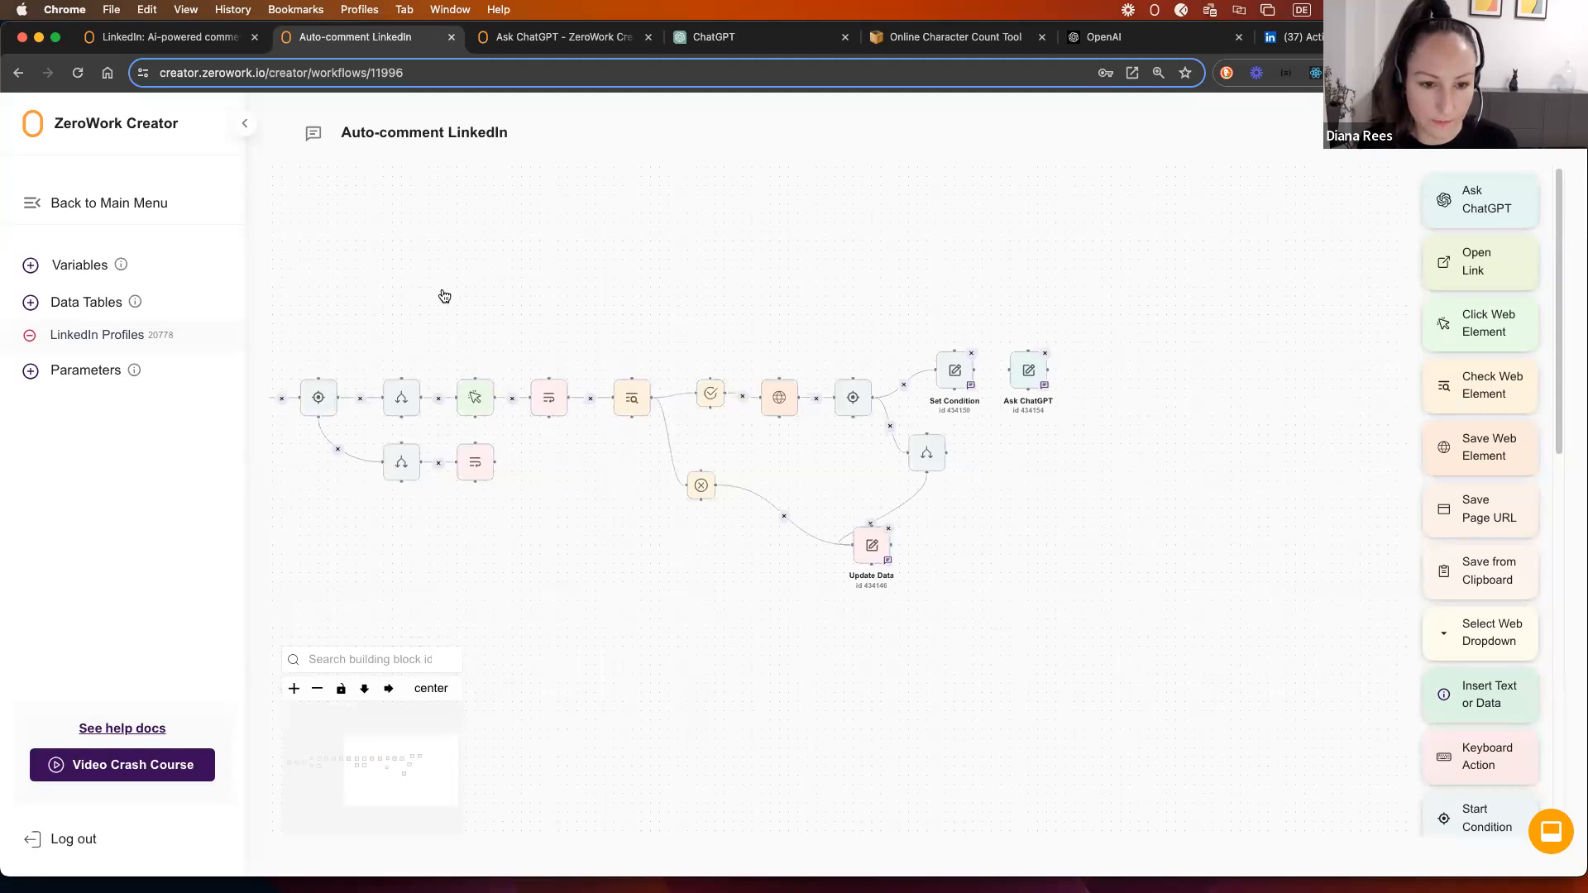
{"action": "left_click_drag", "start_coordinate": [447, 285], "coordinate": [1109, 627]}
{"action": "left_click_drag", "start_coordinate": [489, 375], "coordinate": [707, 378]}
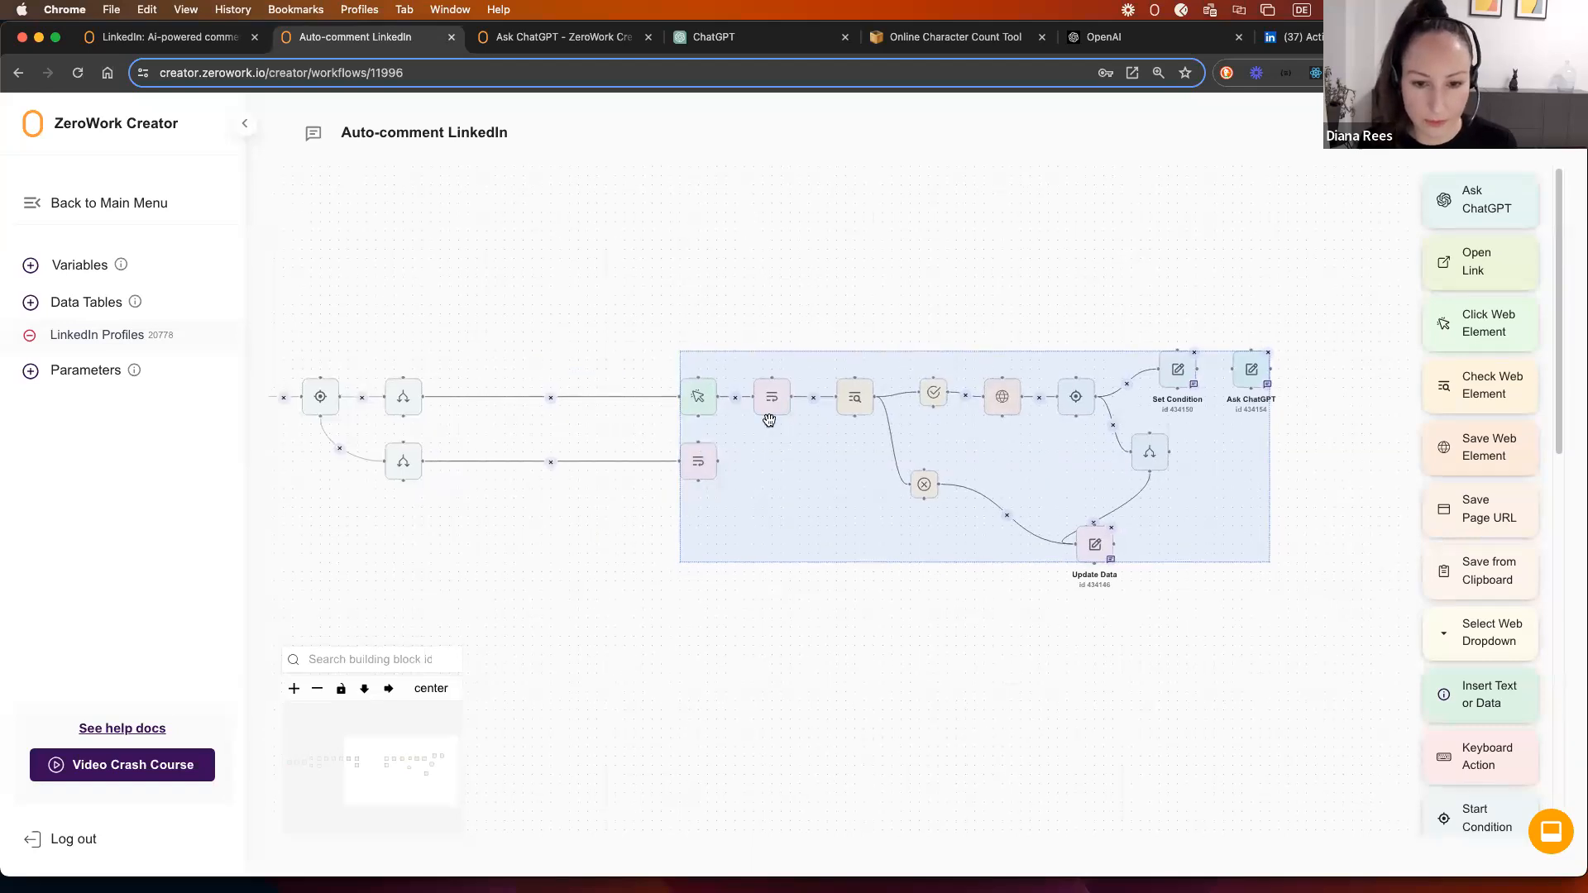
{"action": "scroll", "coordinate": [752, 468], "scroll_direction": "up", "scroll_amount": 5}
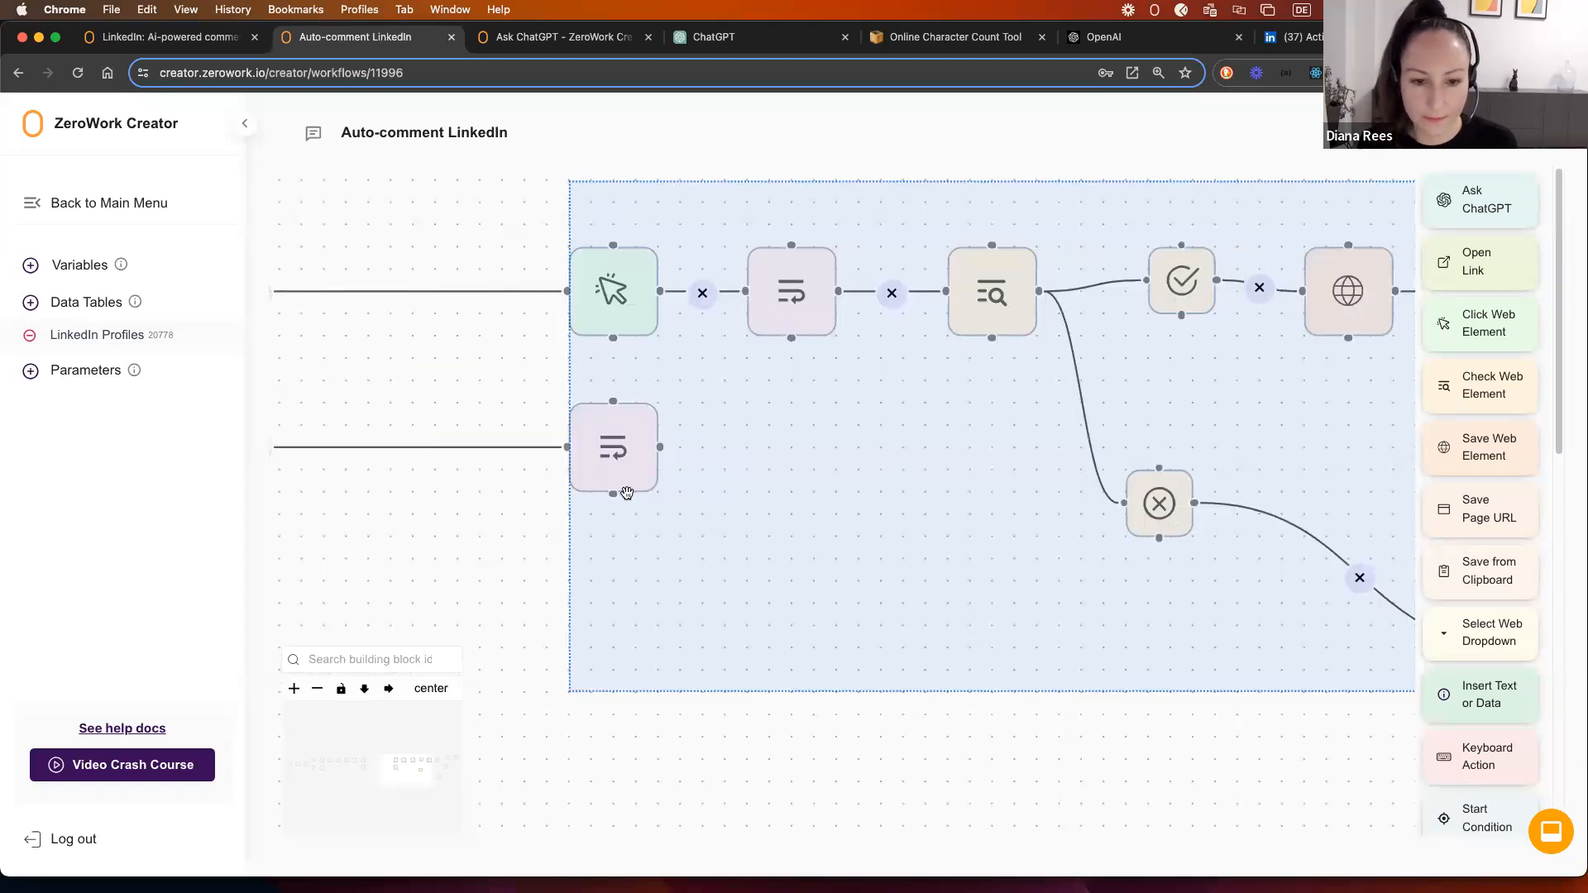
{"action": "left_click", "coordinate": [539, 531]}
{"action": "left_click_drag", "start_coordinate": [608, 471], "coordinate": [308, 471]}
{"action": "left_click_drag", "start_coordinate": [488, 479], "coordinate": [588, 481]}
{"action": "scroll", "coordinate": [698, 479], "scroll_direction": "down", "scroll_amount": 5}
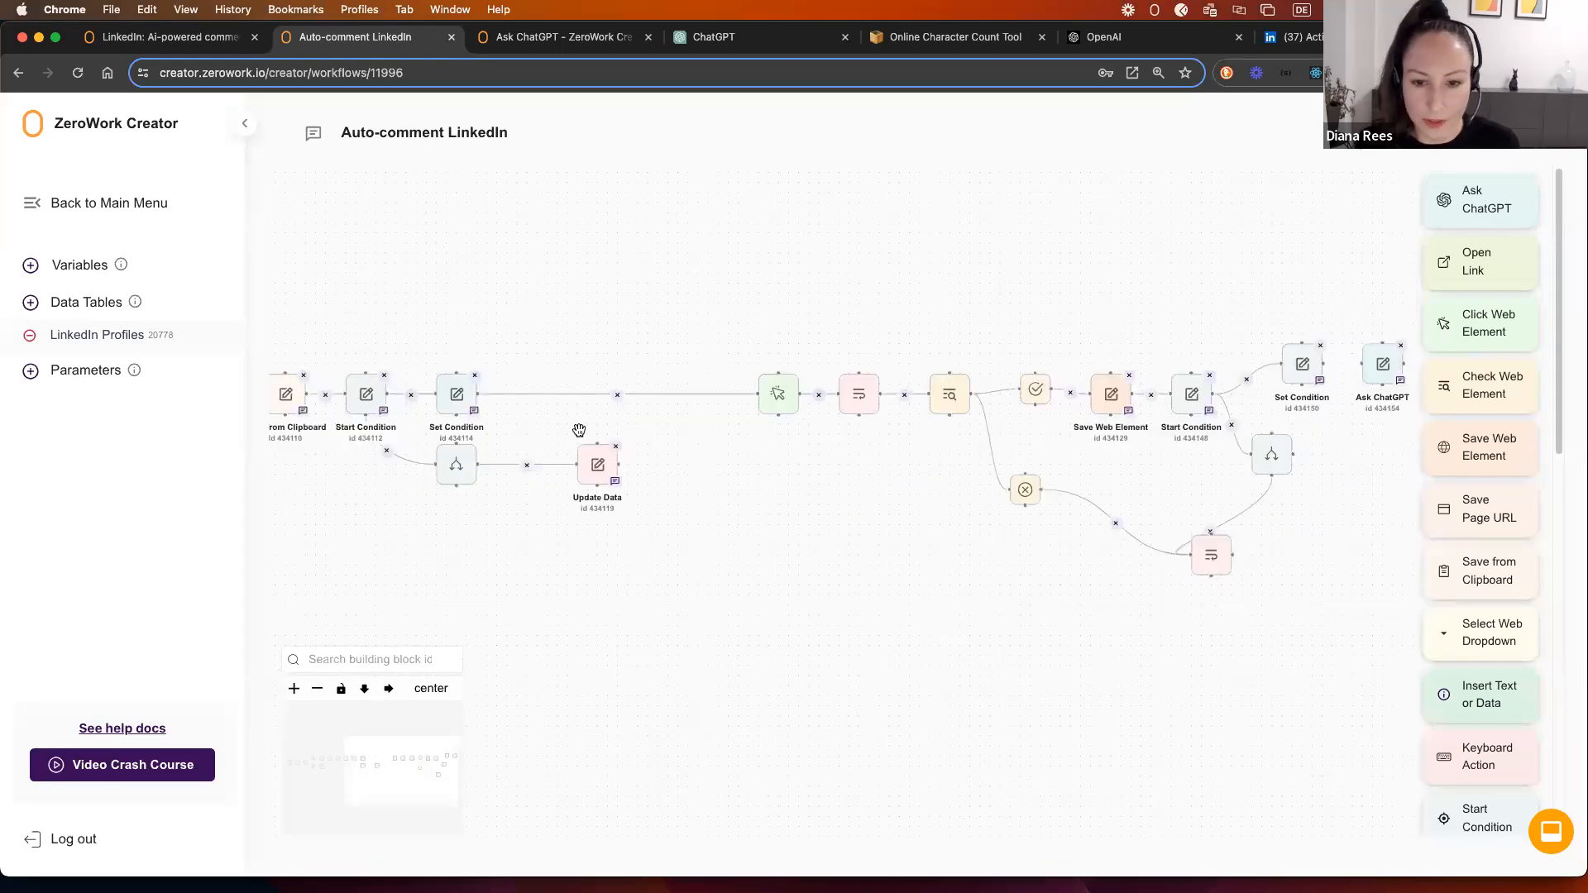
{"action": "scroll", "coordinate": [1435, 702], "scroll_direction": "down", "scroll_amount": 10}
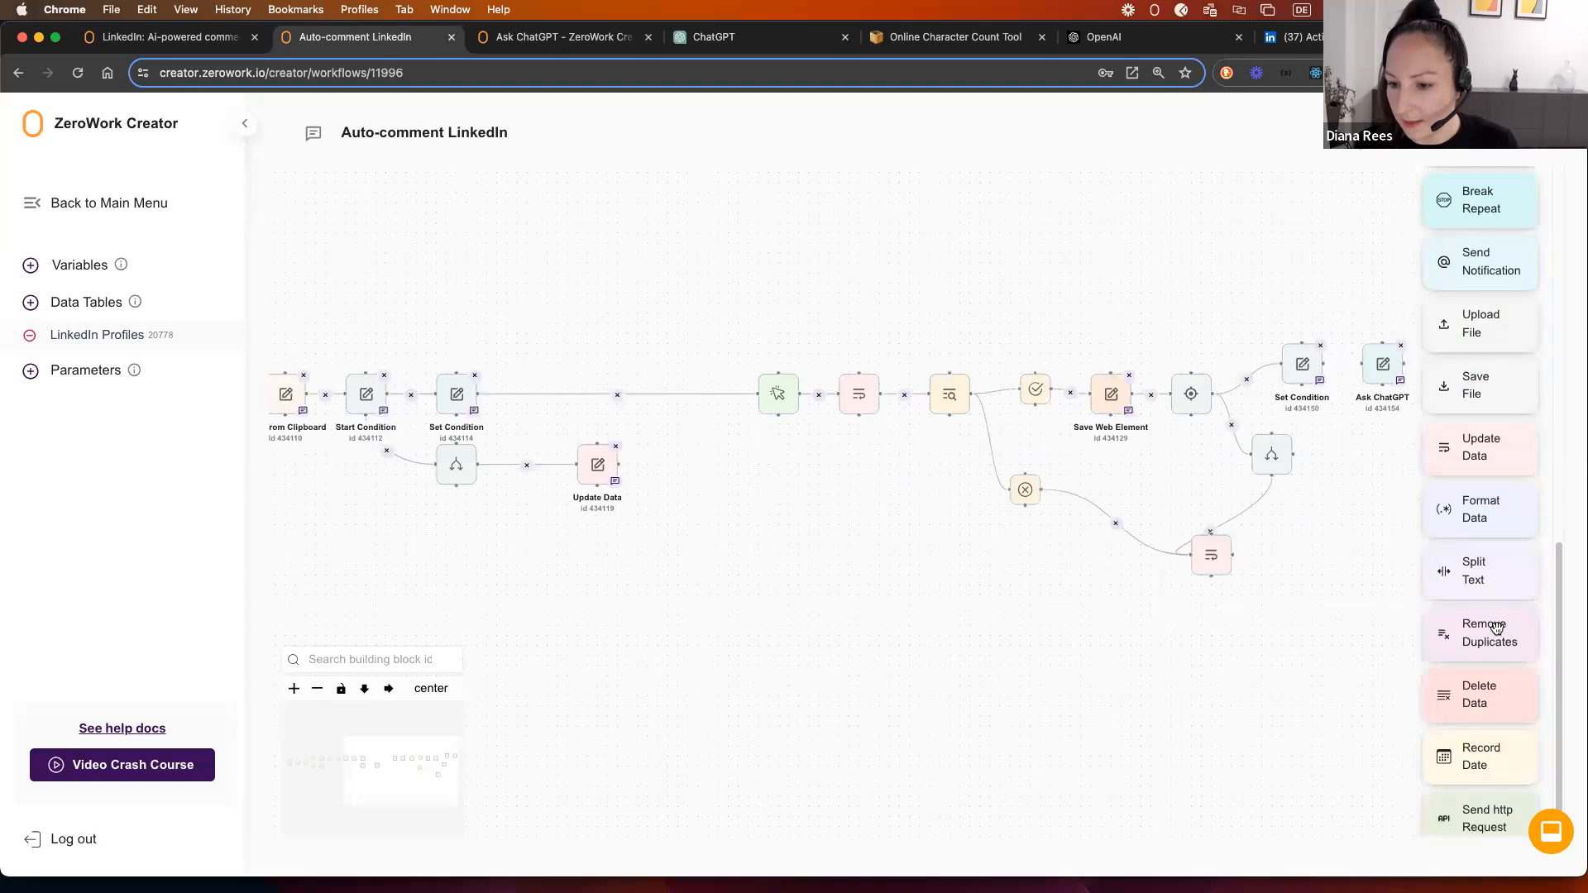
Step: Add an Update Data step setting LinkedIn Profiles' Last used post link to Current post link
{"action": "left_click_drag", "start_coordinate": [1476, 453], "coordinate": [585, 346]}
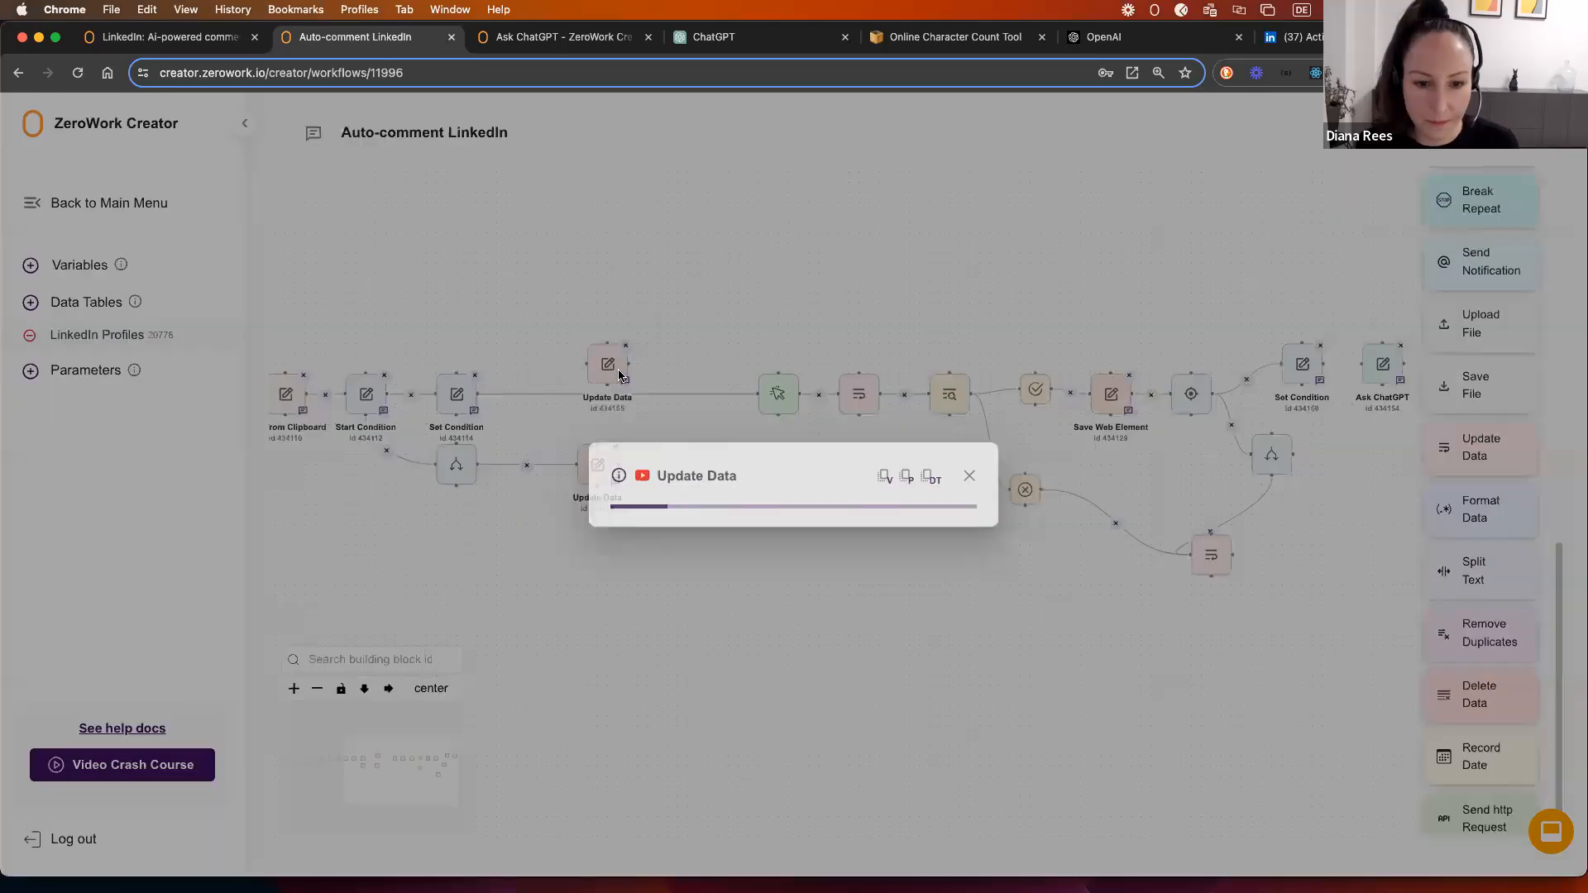
{"action": "left_click", "coordinate": [708, 486]}
{"action": "left_click", "coordinate": [701, 527]}
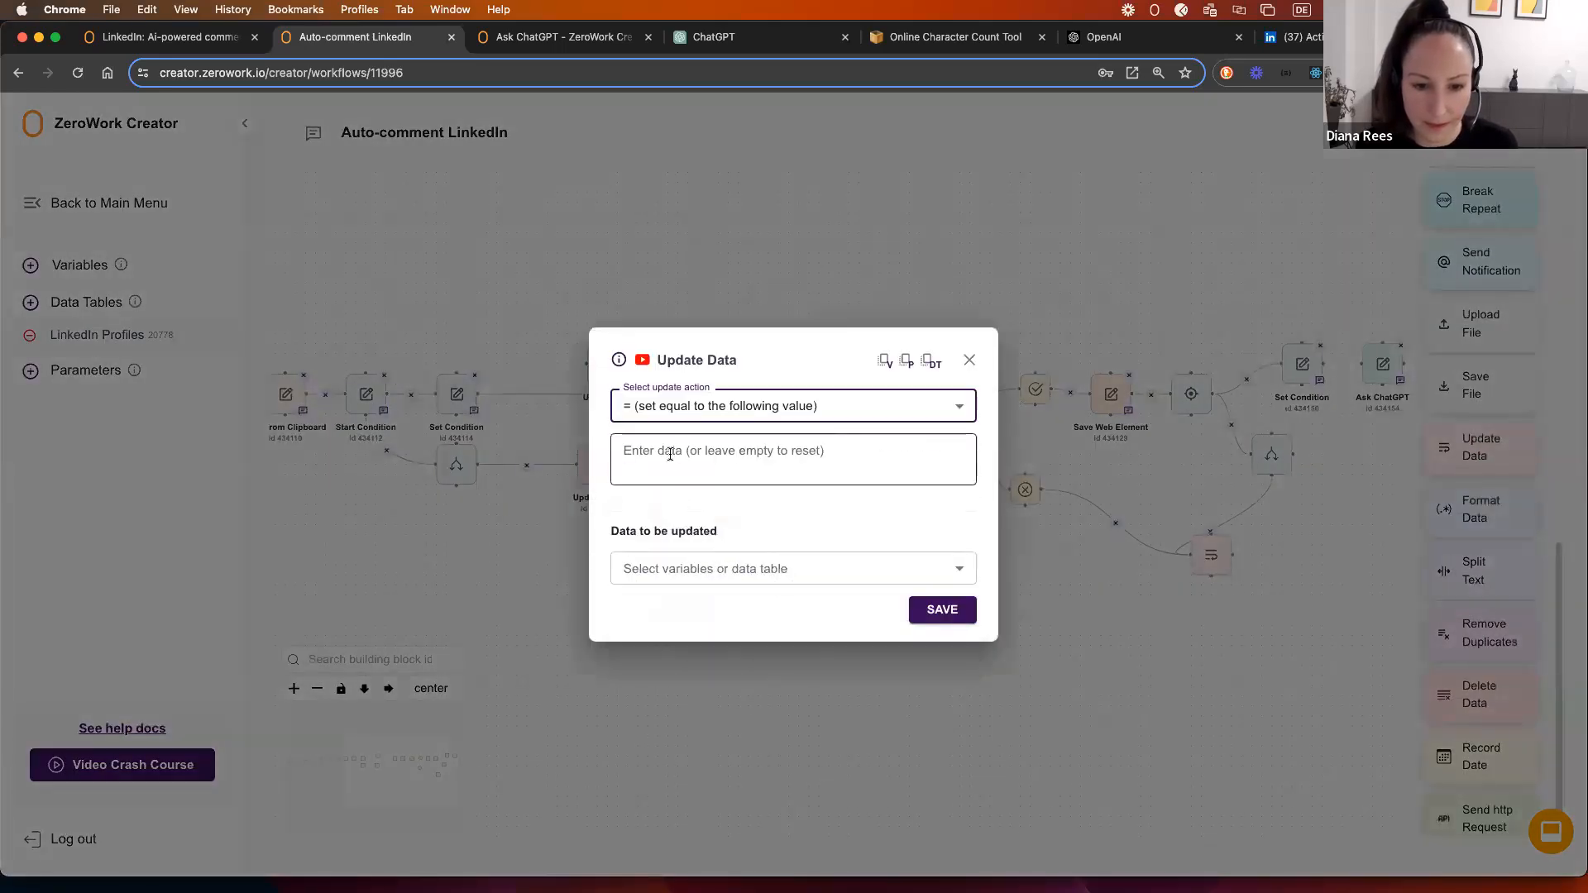
{"action": "left_click", "coordinate": [703, 577]}
{"action": "left_click", "coordinate": [674, 638]}
{"action": "left_click", "coordinate": [663, 598]}
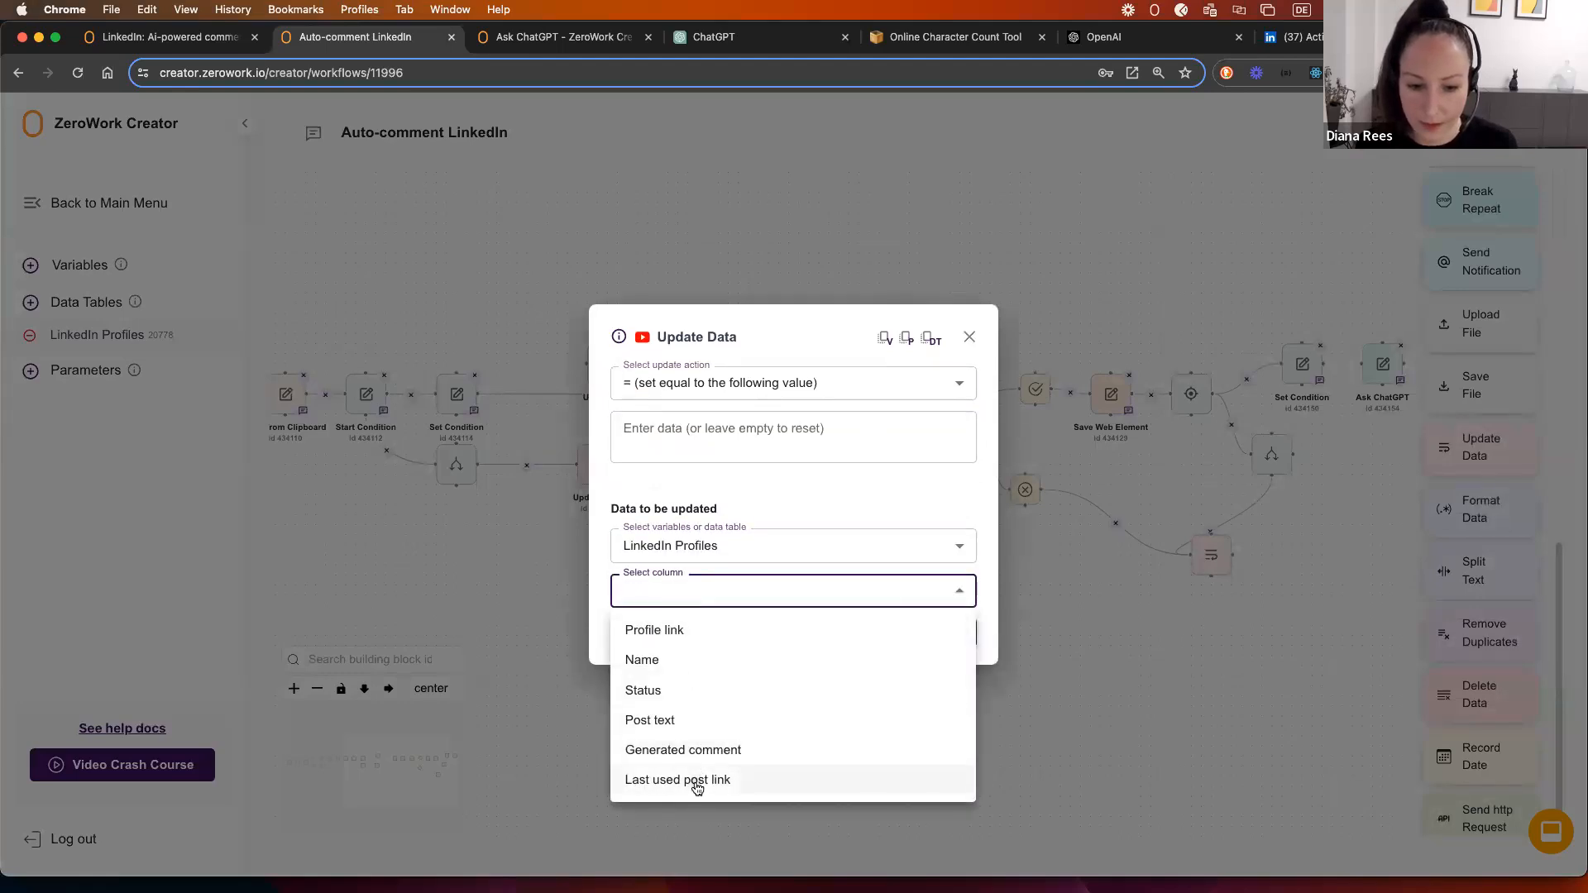
{"action": "left_click", "coordinate": [697, 782]}
{"action": "left_click", "coordinate": [817, 430]}
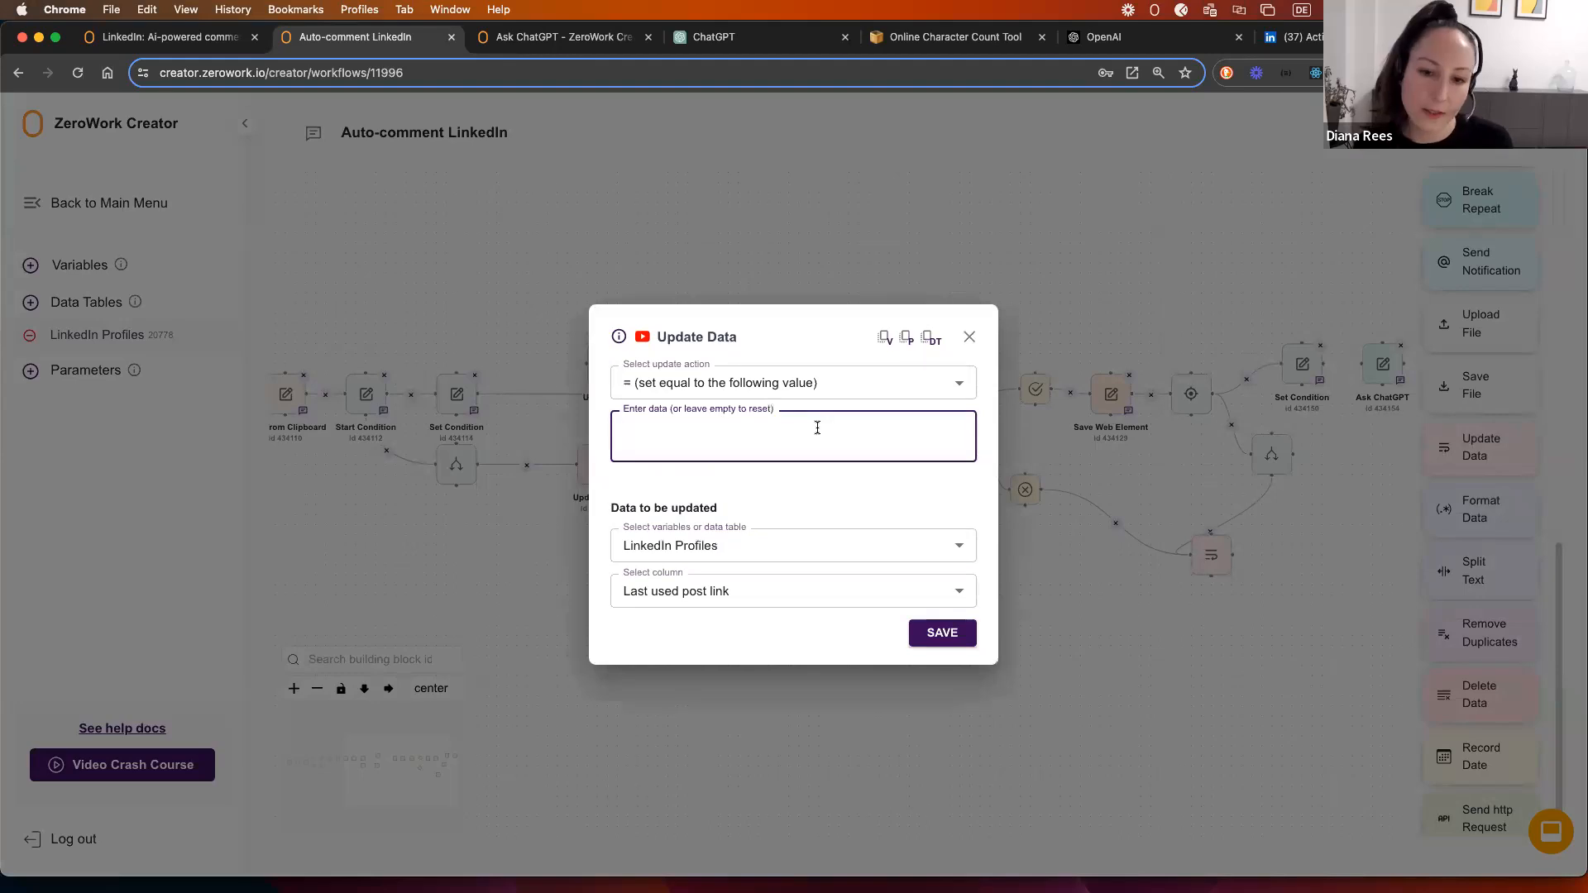
{"action": "left_click", "coordinate": [884, 339]}
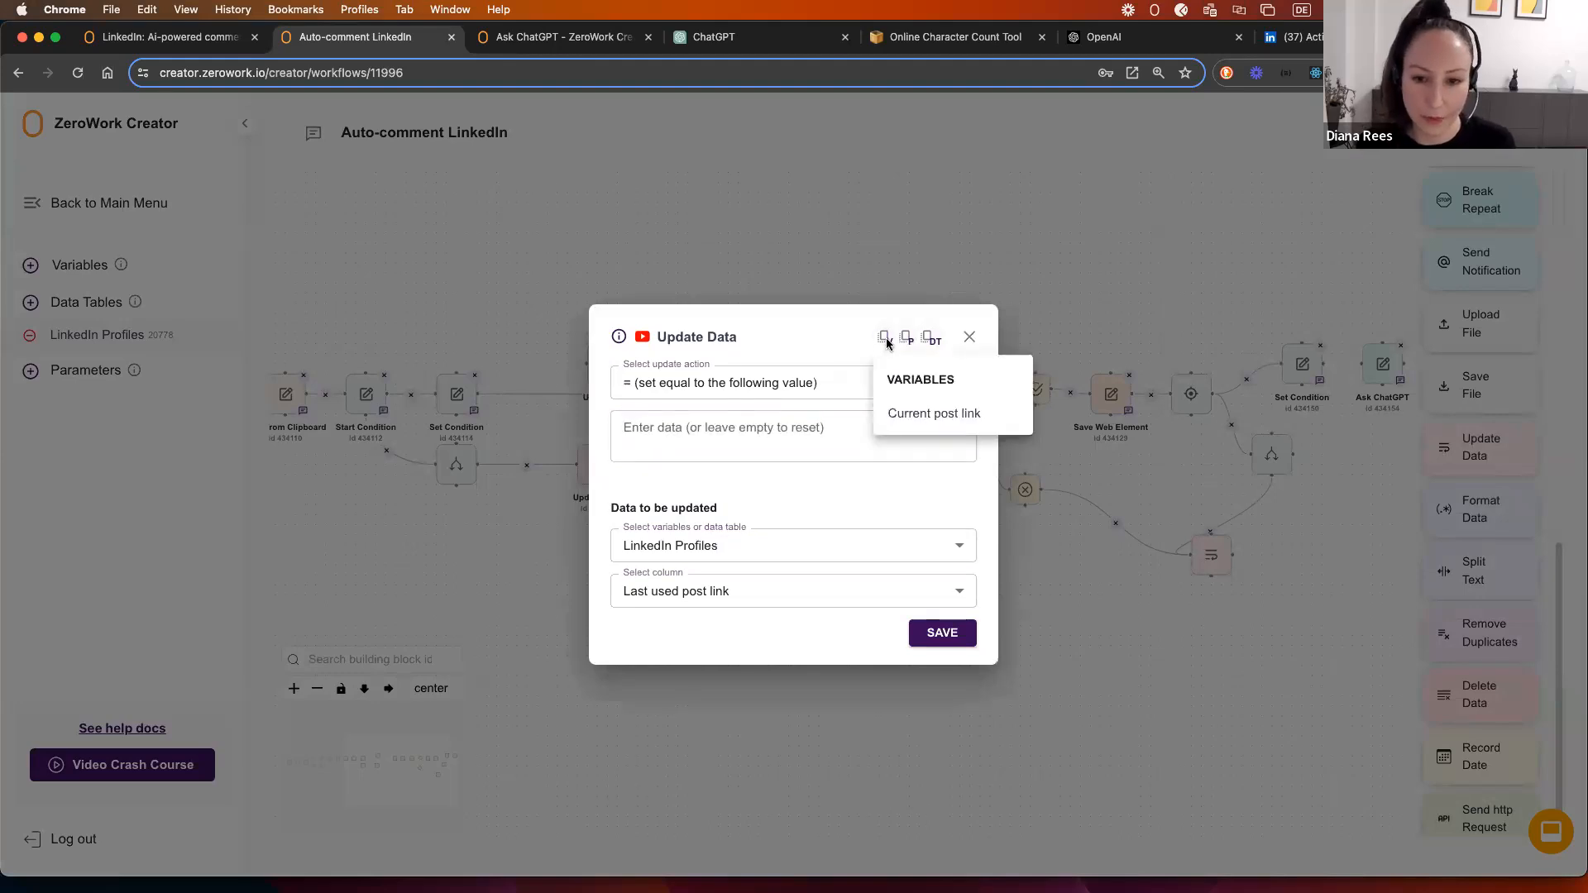
{"action": "left_click", "coordinate": [913, 411]}
{"action": "left_click", "coordinate": [941, 633]}
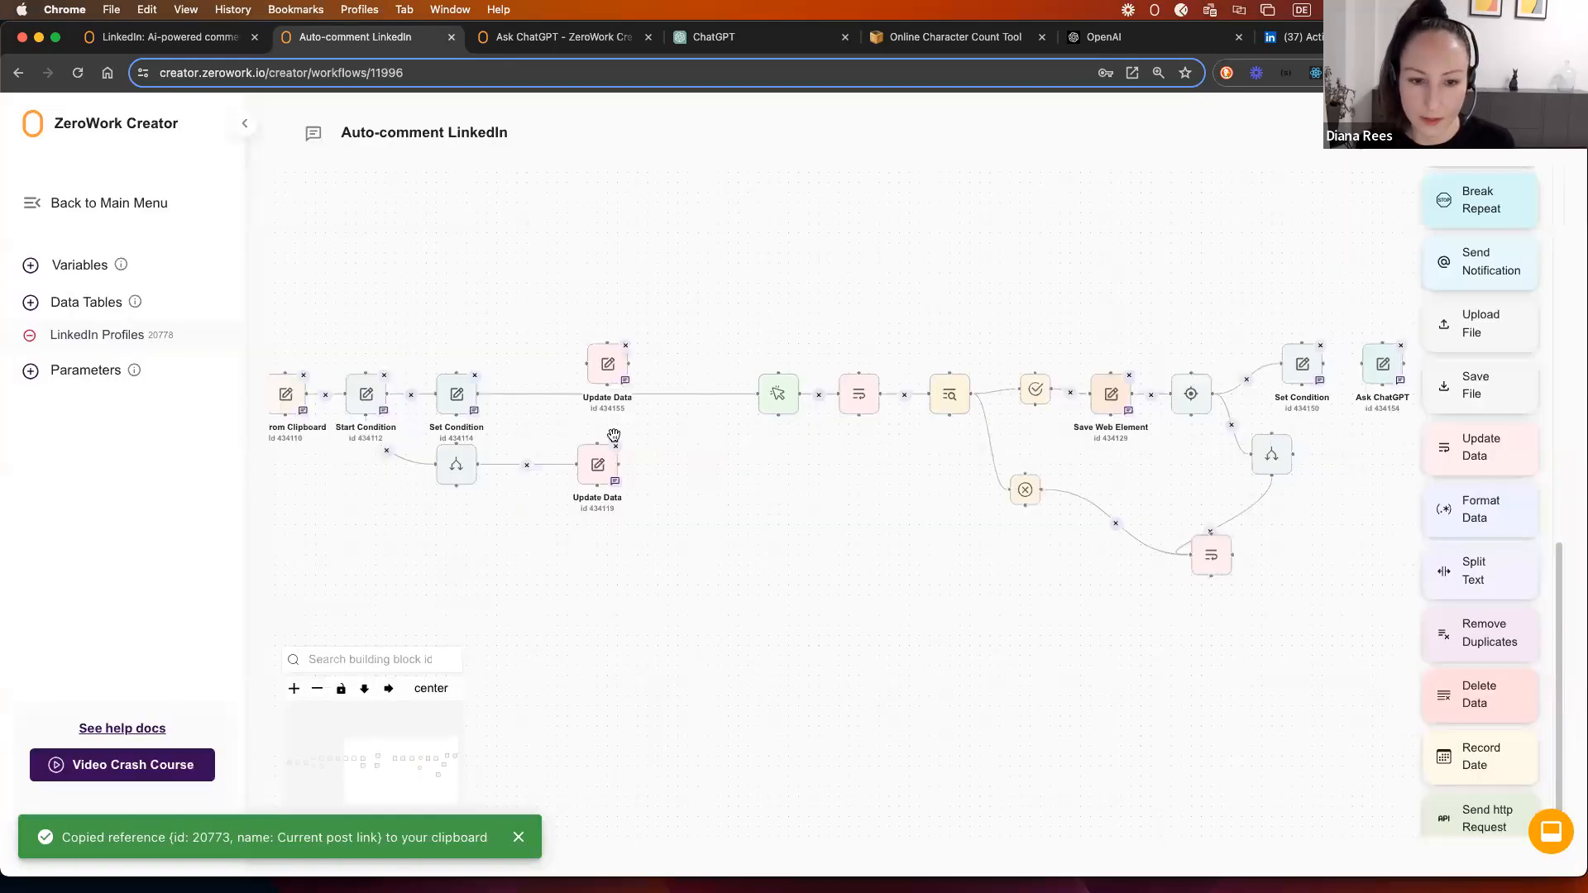
Step: Wire the new Update Data step between Set Condition and the click step, then auto-arrange the workflow
{"action": "left_click_drag", "start_coordinate": [600, 347], "coordinate": [619, 307]}
{"action": "left_click", "coordinate": [620, 394]}
{"action": "mouse_move", "coordinate": [523, 358]}
{"action": "left_mouse_down"}
{"action": "mouse_move", "coordinate": [608, 324]}
{"action": "mouse_move", "coordinate": [752, 392]}
{"action": "left_mouse_up"}
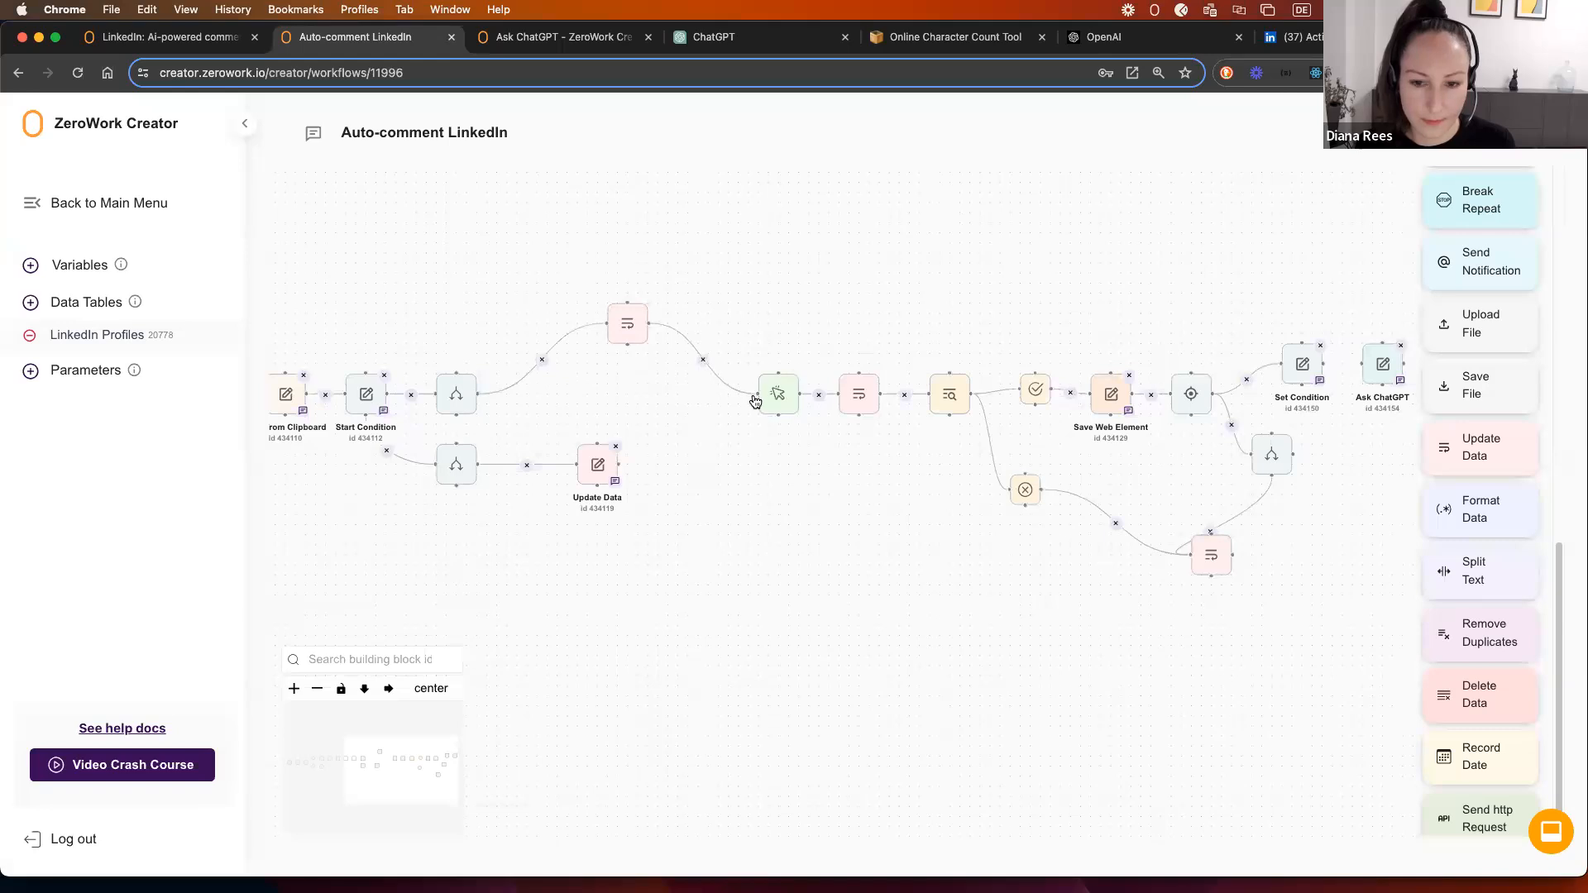
{"action": "left_click", "coordinate": [388, 688]}
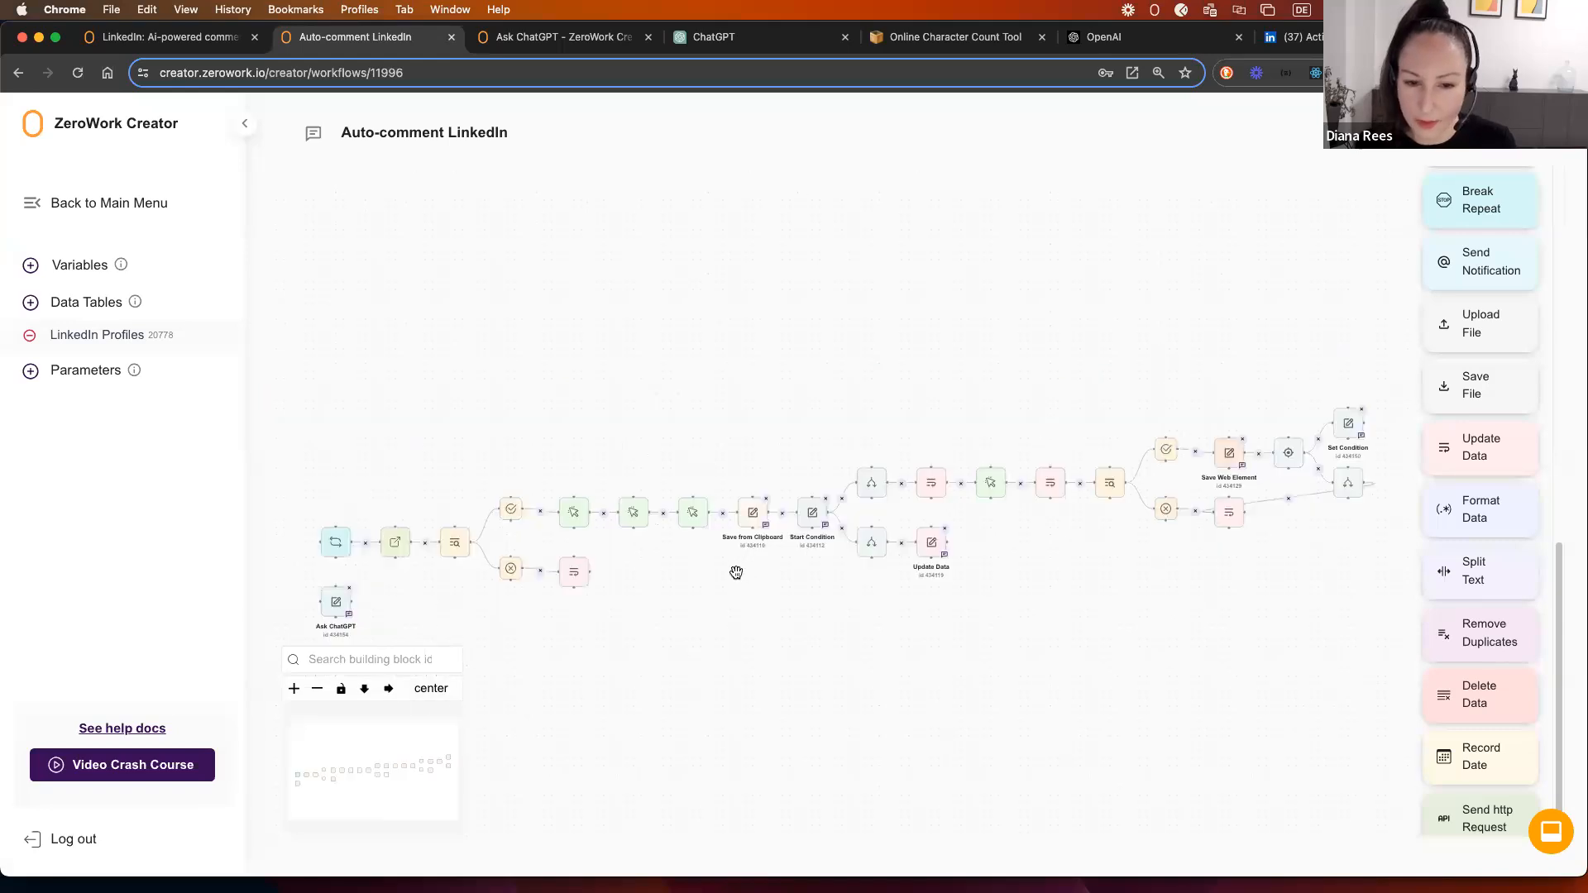
{"action": "scroll", "coordinate": [947, 564], "scroll_direction": "up", "scroll_amount": 2}
{"action": "left_click_drag", "start_coordinate": [1092, 541], "coordinate": [807, 597]}
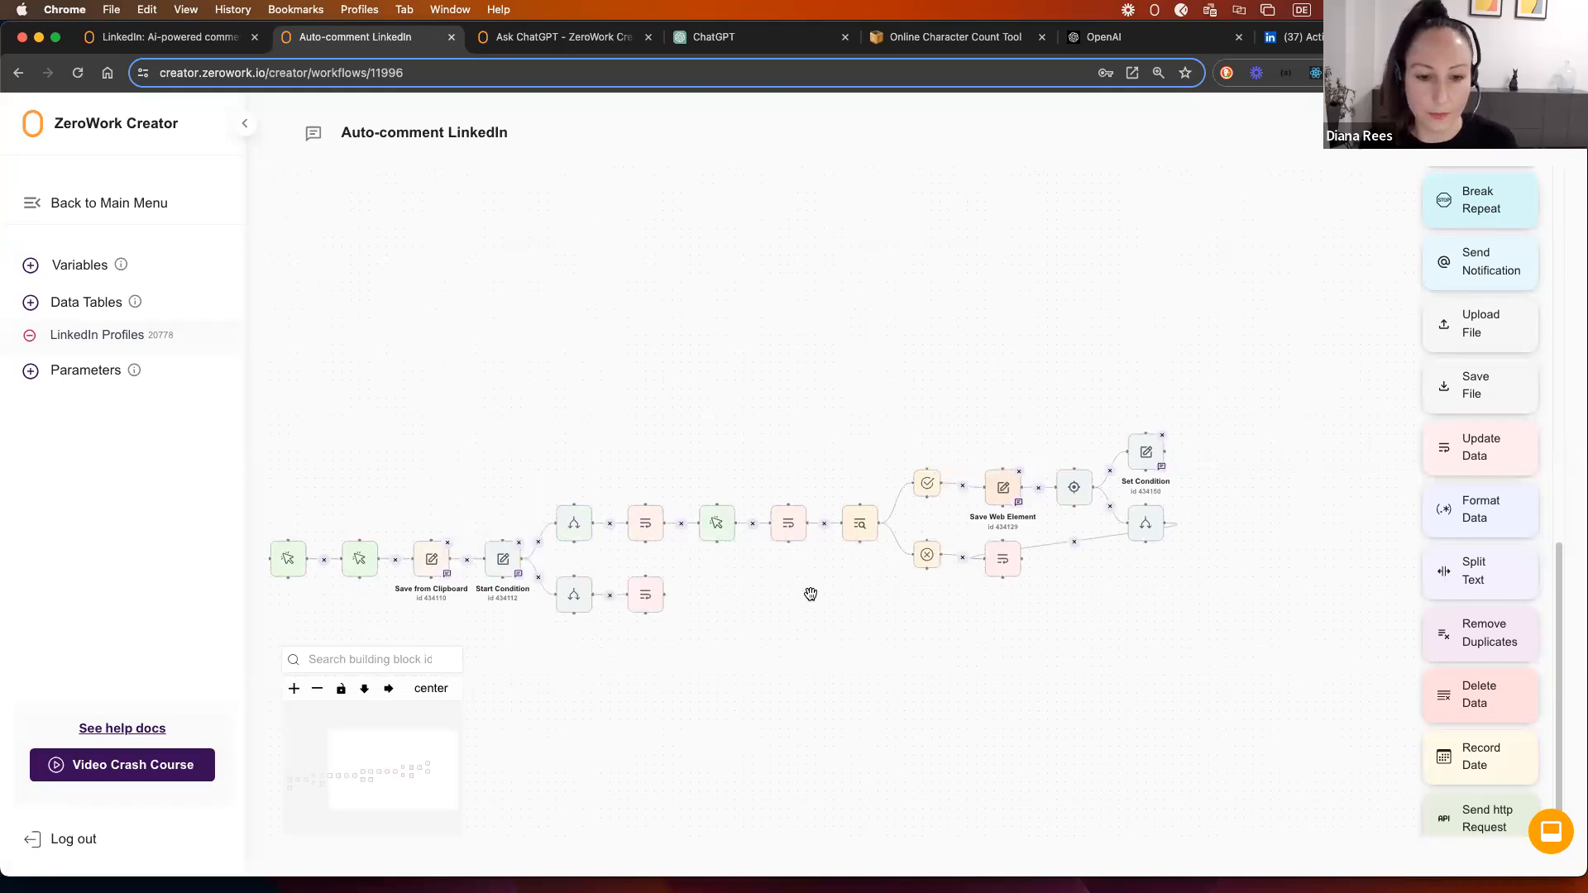
{"action": "left_click_drag", "start_coordinate": [723, 578], "coordinate": [845, 370]}
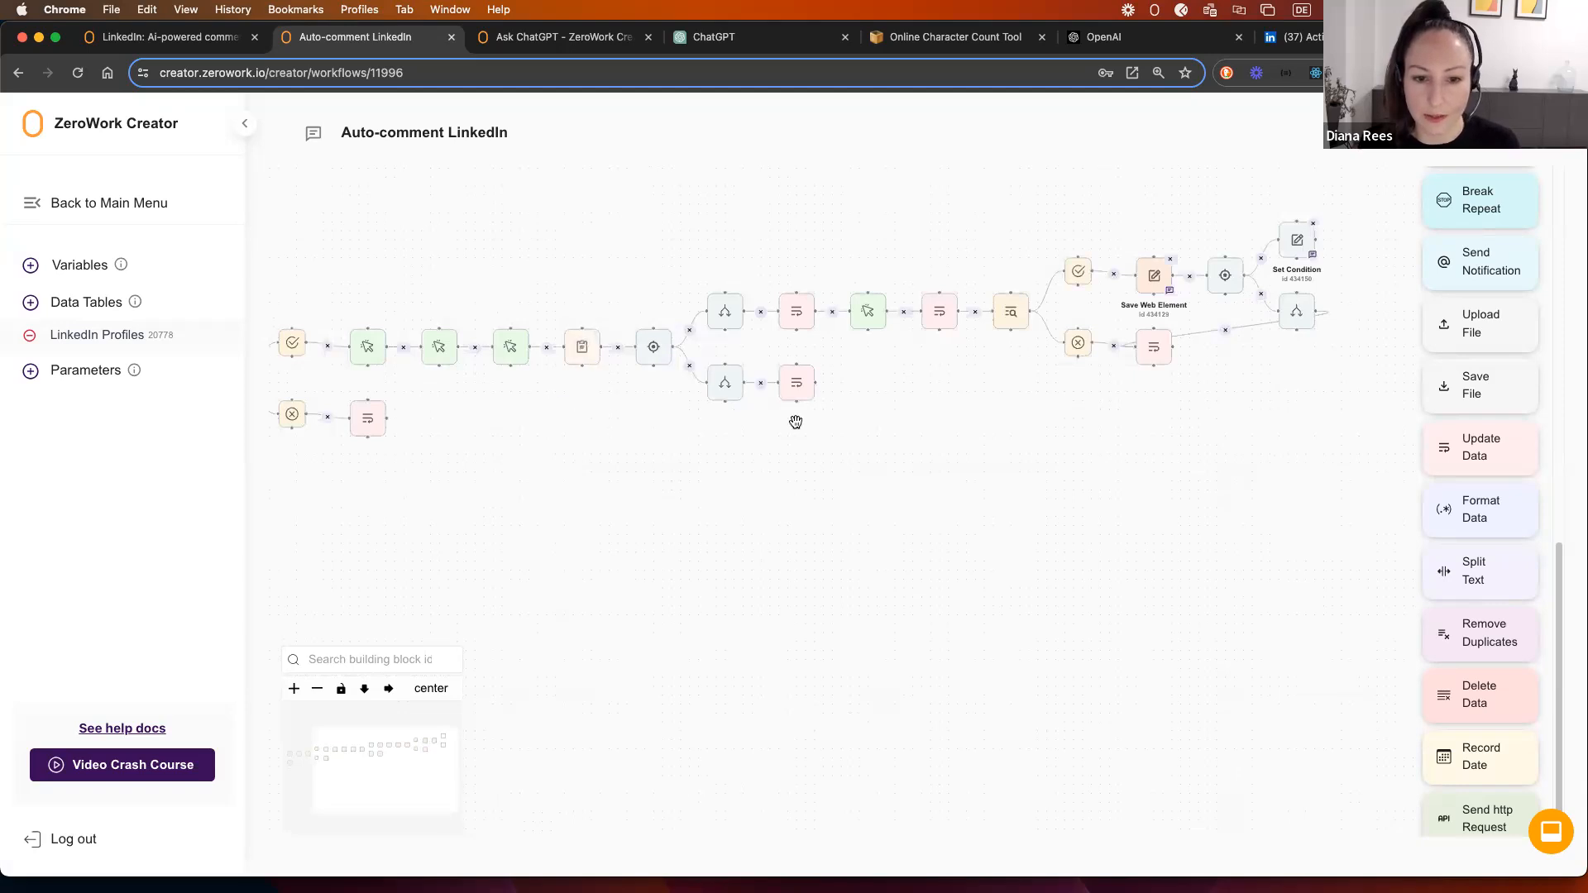
{"action": "scroll", "coordinate": [603, 441], "scroll_direction": "up", "scroll_amount": 1}
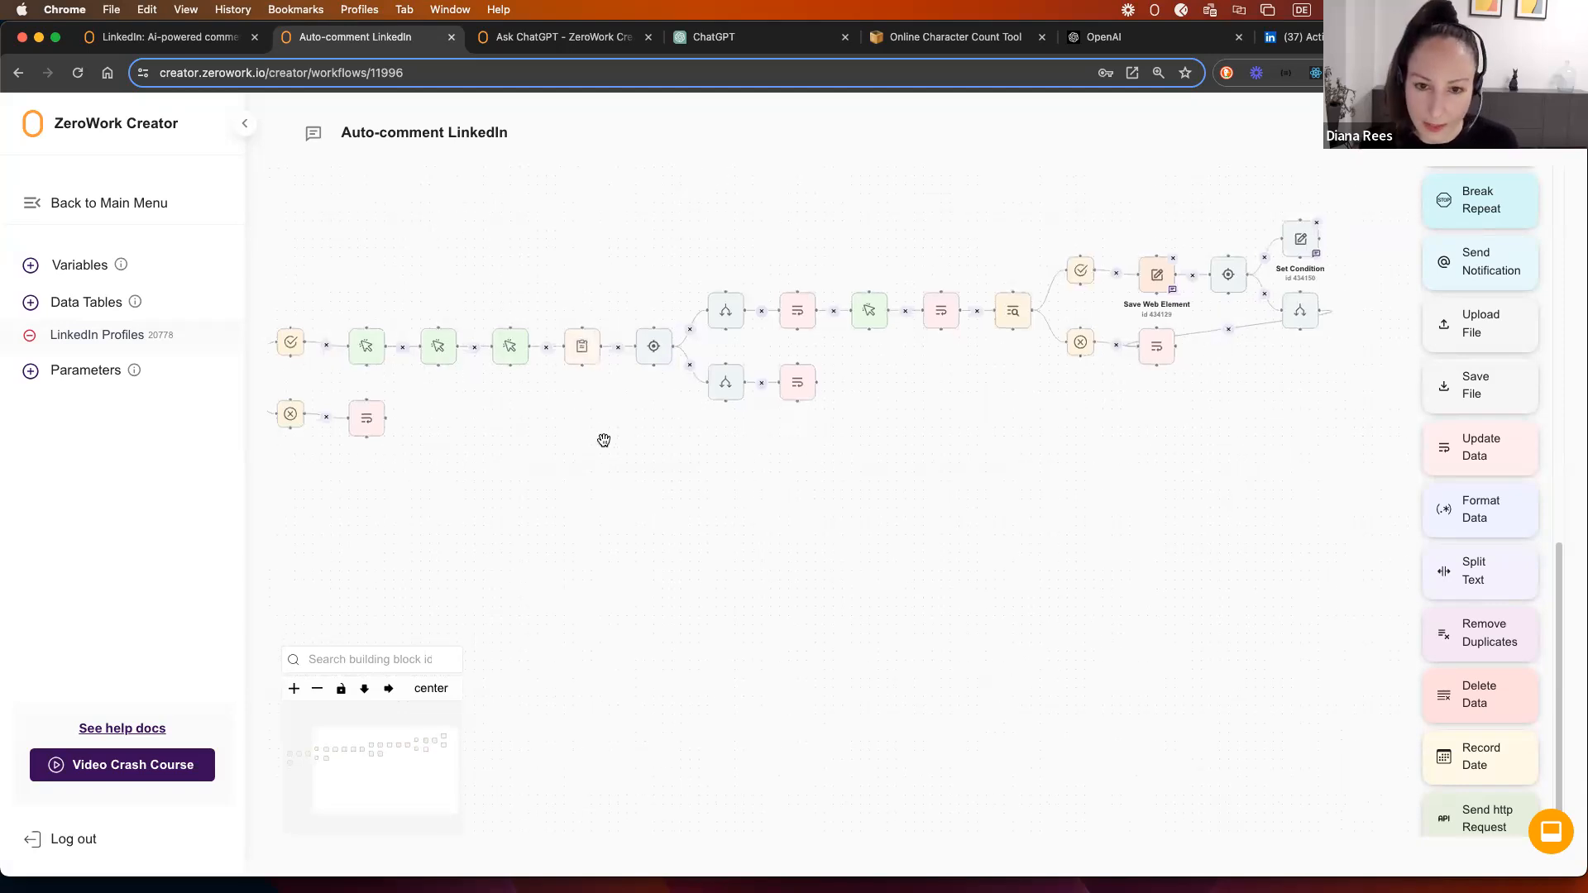
{"action": "scroll", "coordinate": [604, 440], "scroll_direction": "up", "scroll_amount": 2}
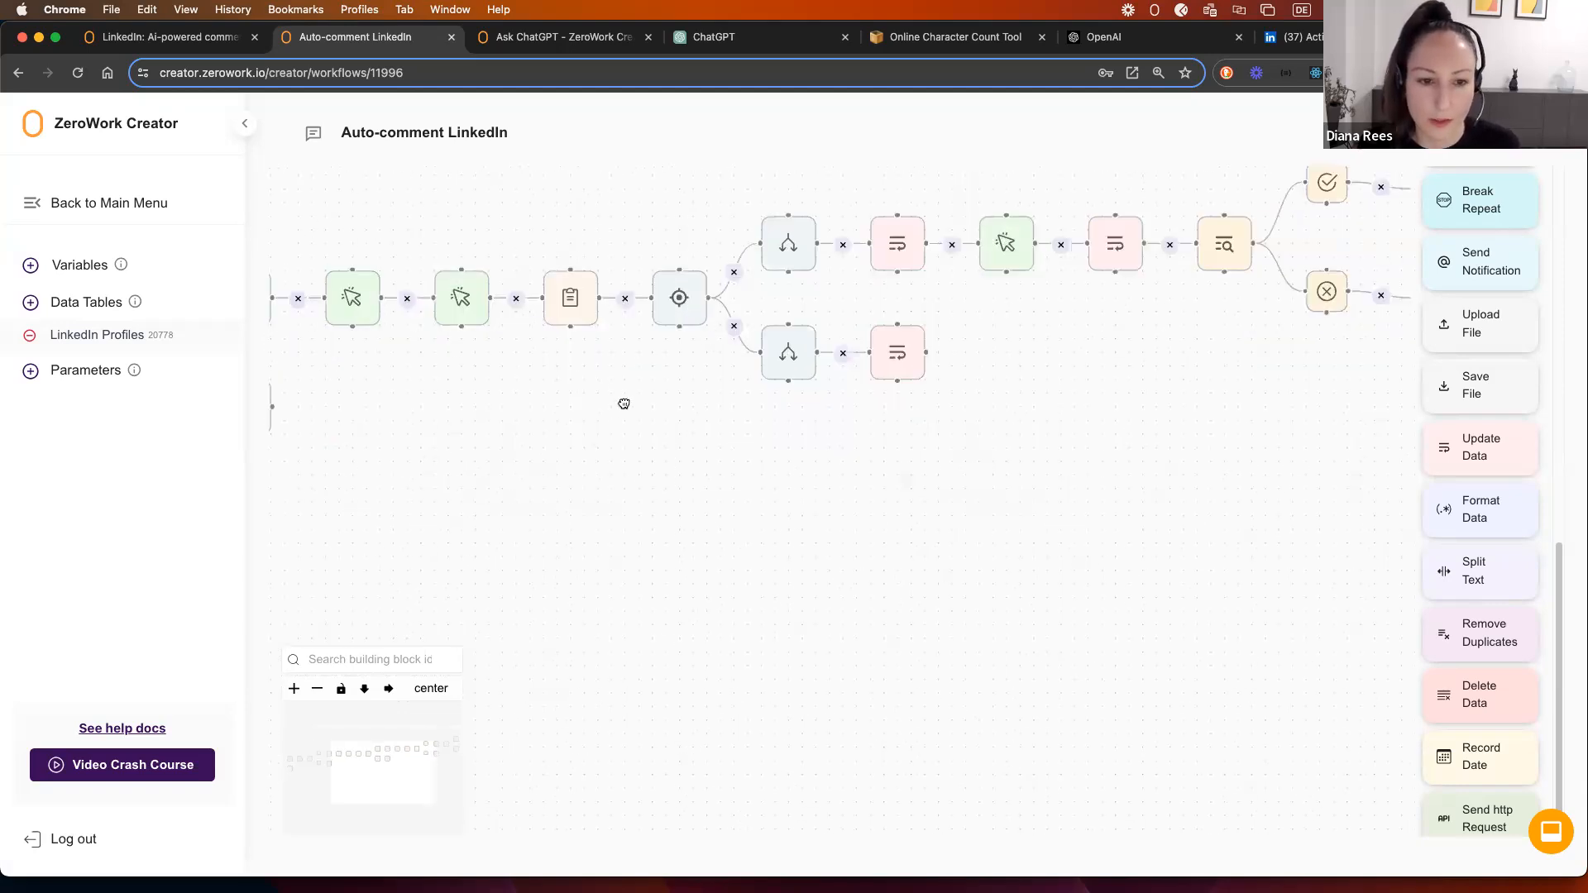
{"action": "scroll", "coordinate": [623, 387], "scroll_direction": "up", "scroll_amount": 1}
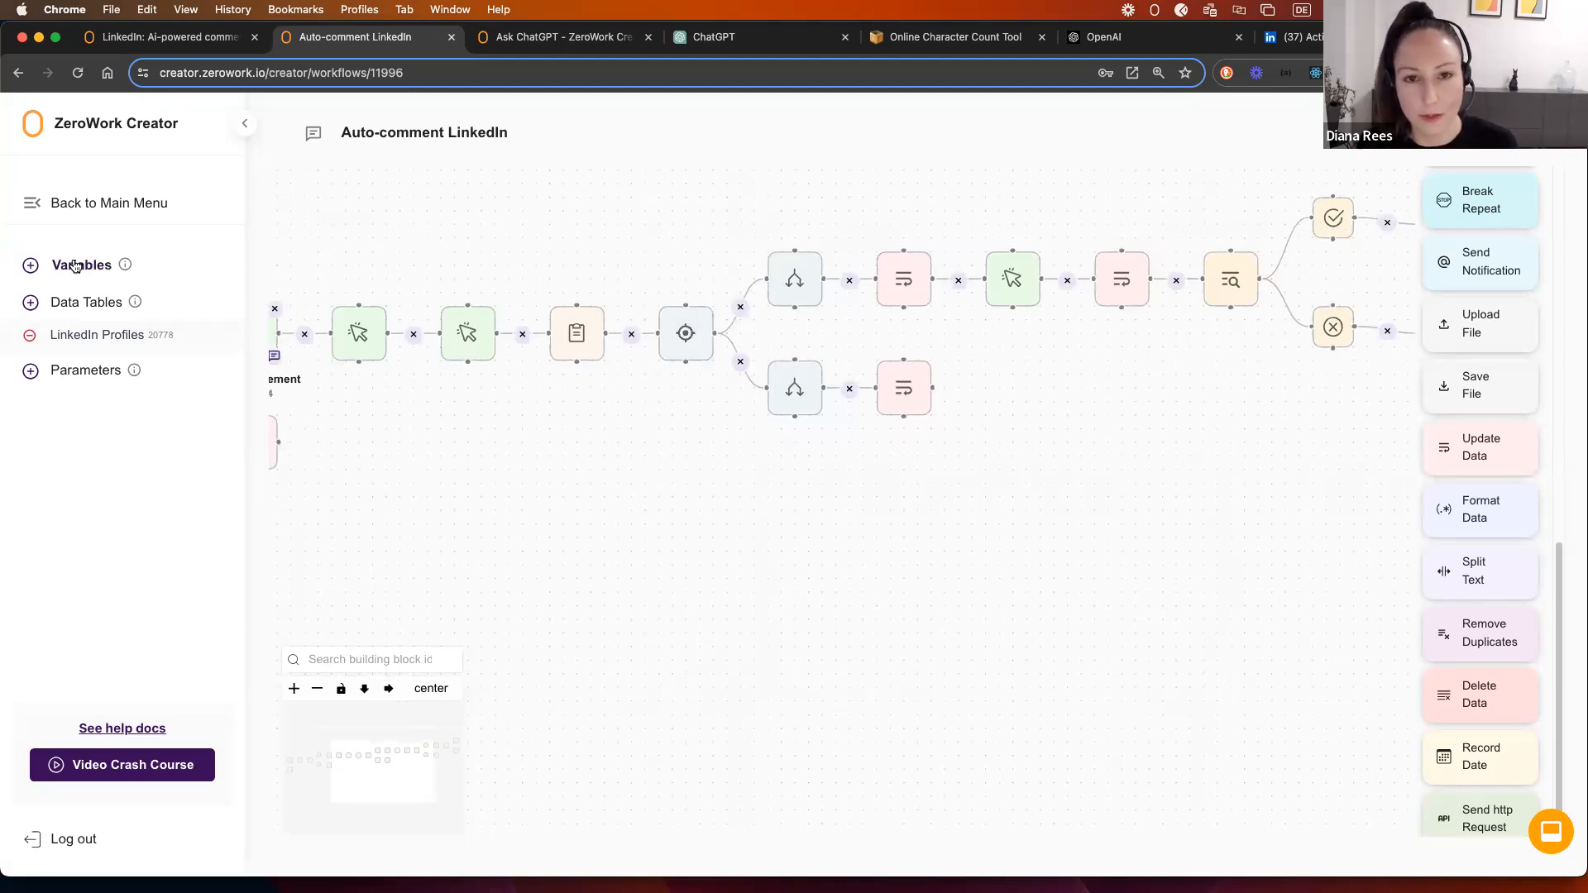
{"action": "left_click_drag", "start_coordinate": [843, 513], "coordinate": [663, 546]}
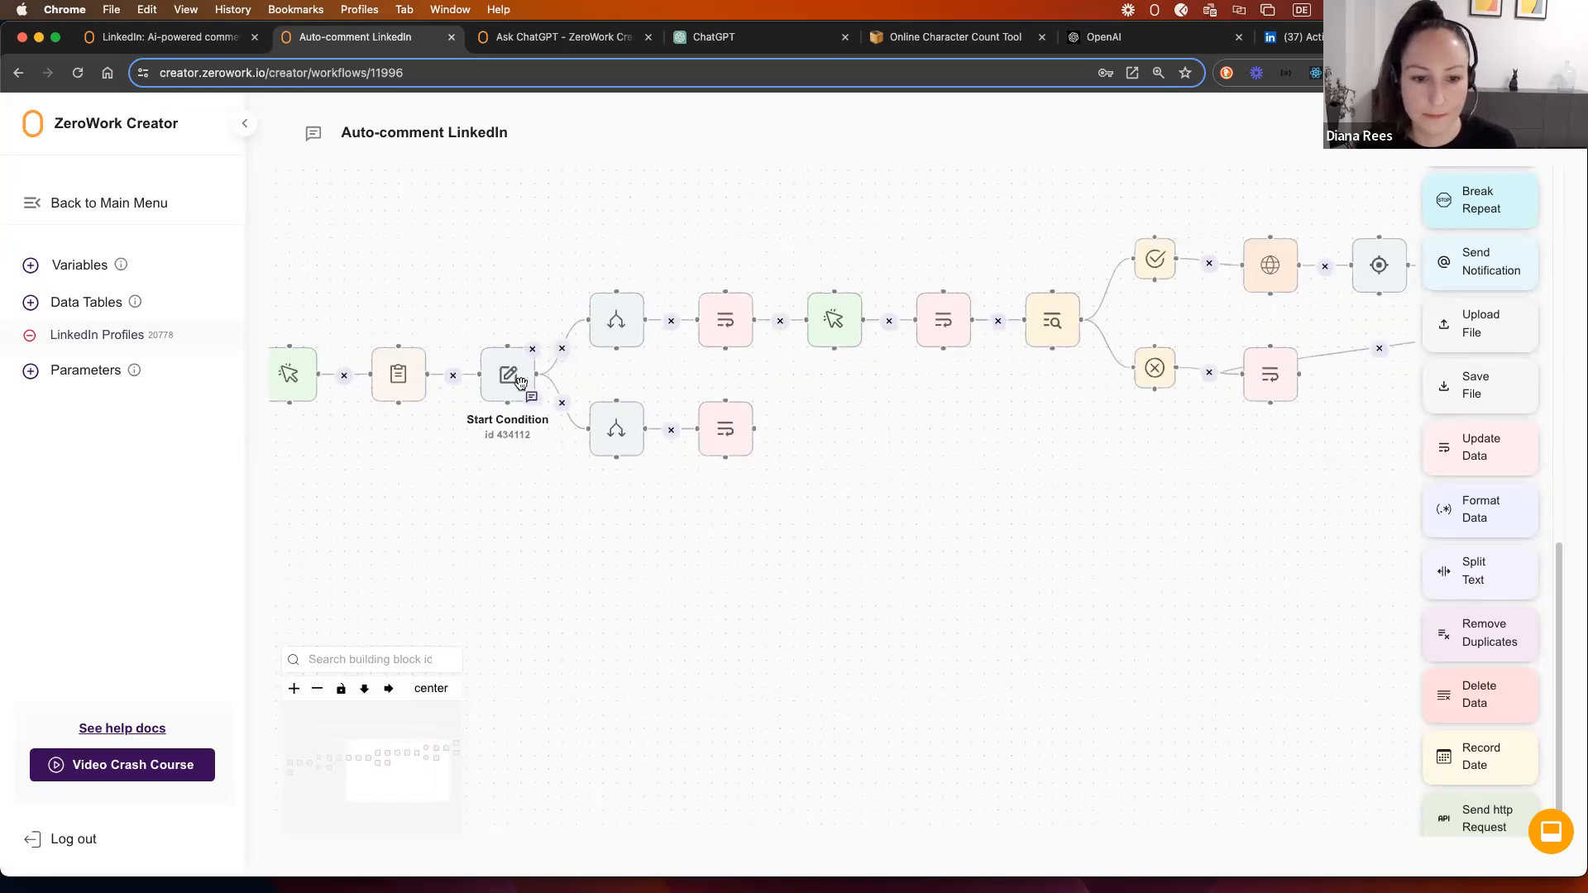
{"action": "left_click", "coordinate": [616, 431]}
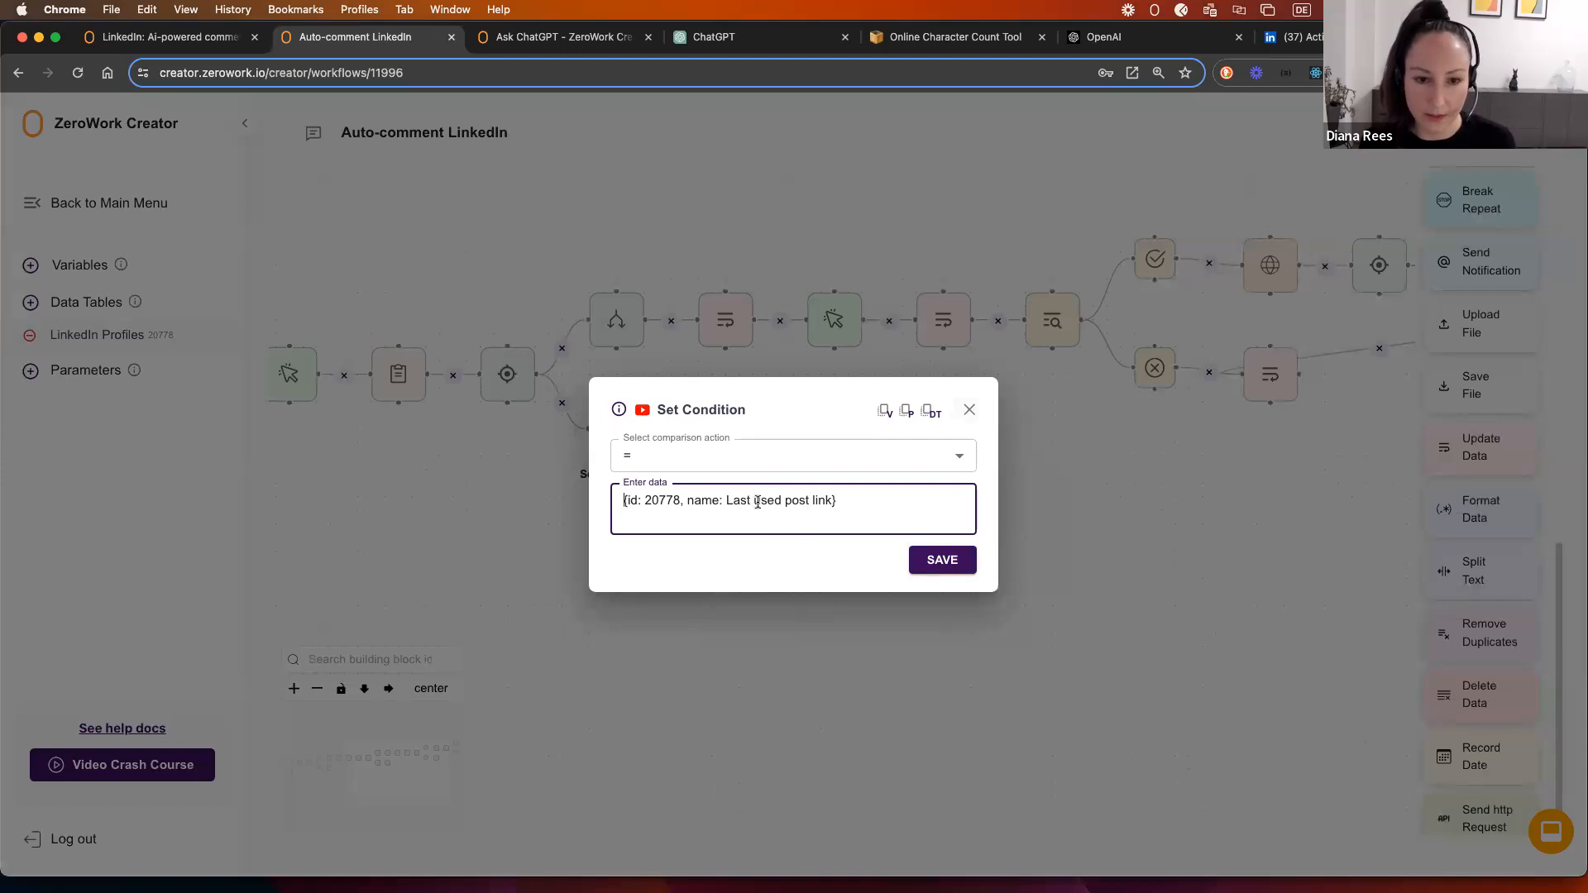
{"action": "left_click", "coordinate": [969, 410]}
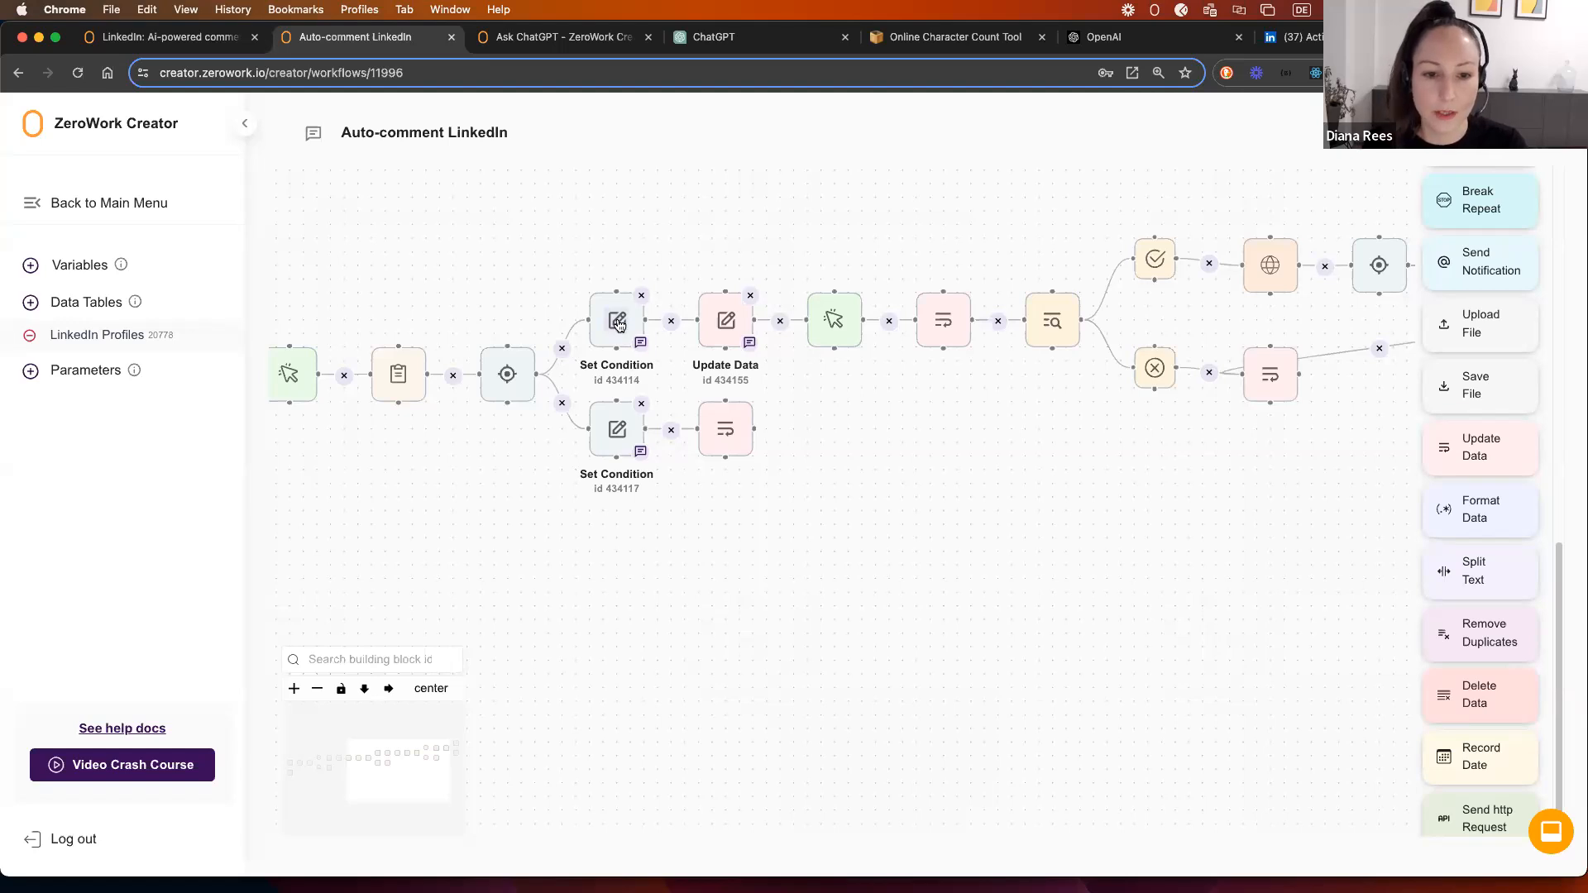
{"action": "left_click", "coordinate": [618, 322]}
{"action": "left_click", "coordinate": [969, 408]}
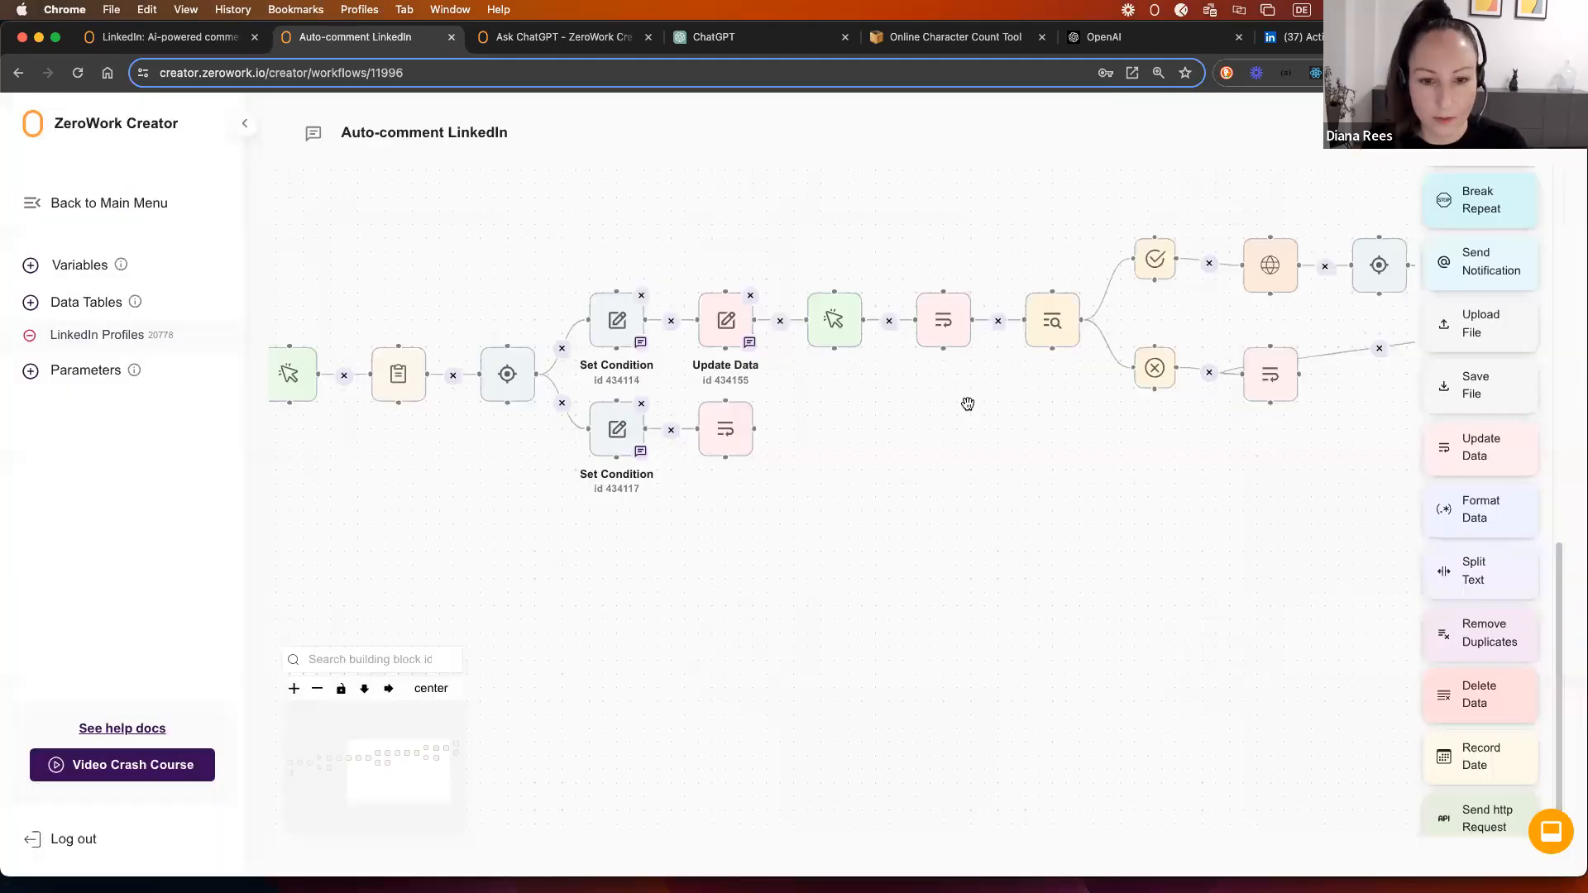
{"action": "left_click", "coordinate": [726, 322]}
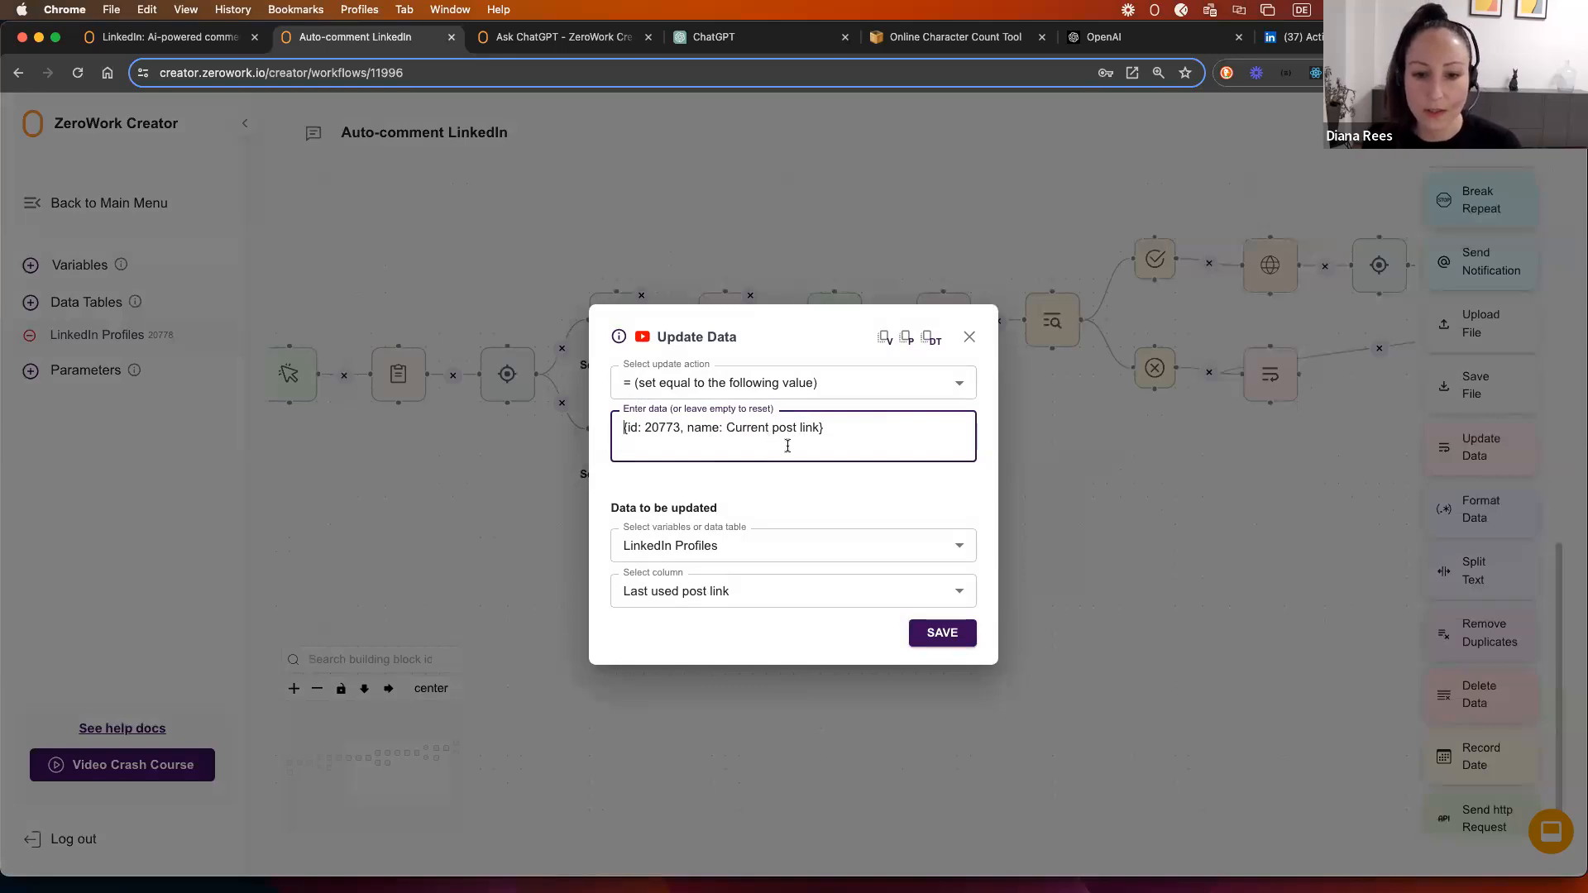
{"action": "left_click", "coordinate": [966, 339]}
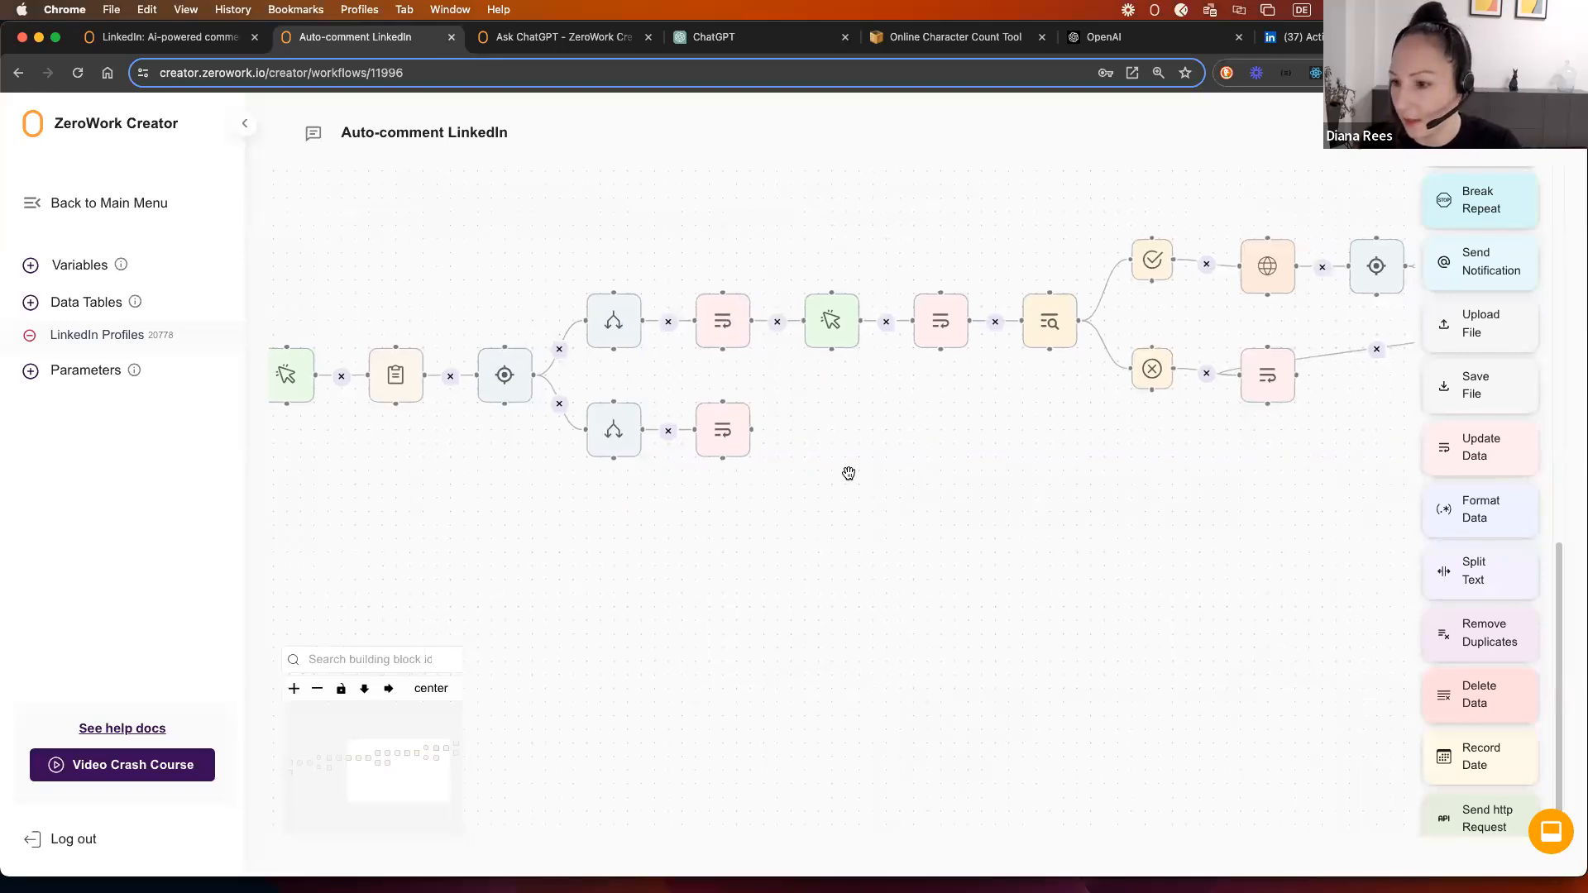
{"action": "left_click_drag", "start_coordinate": [900, 461], "coordinate": [730, 503]}
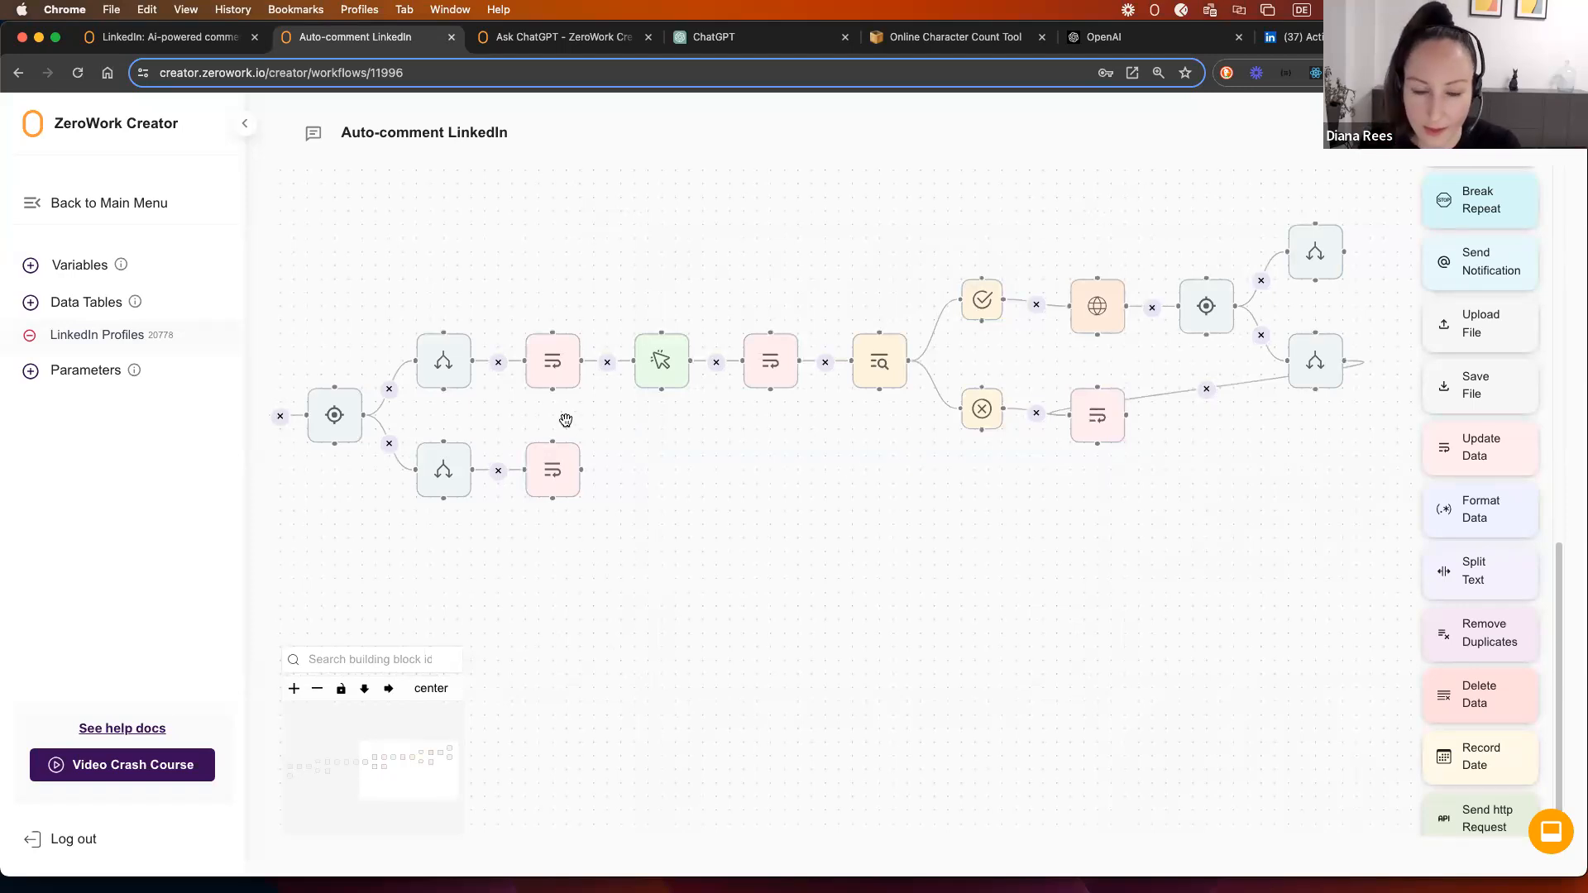
{"action": "left_click_drag", "start_coordinate": [616, 418], "coordinate": [677, 359]}
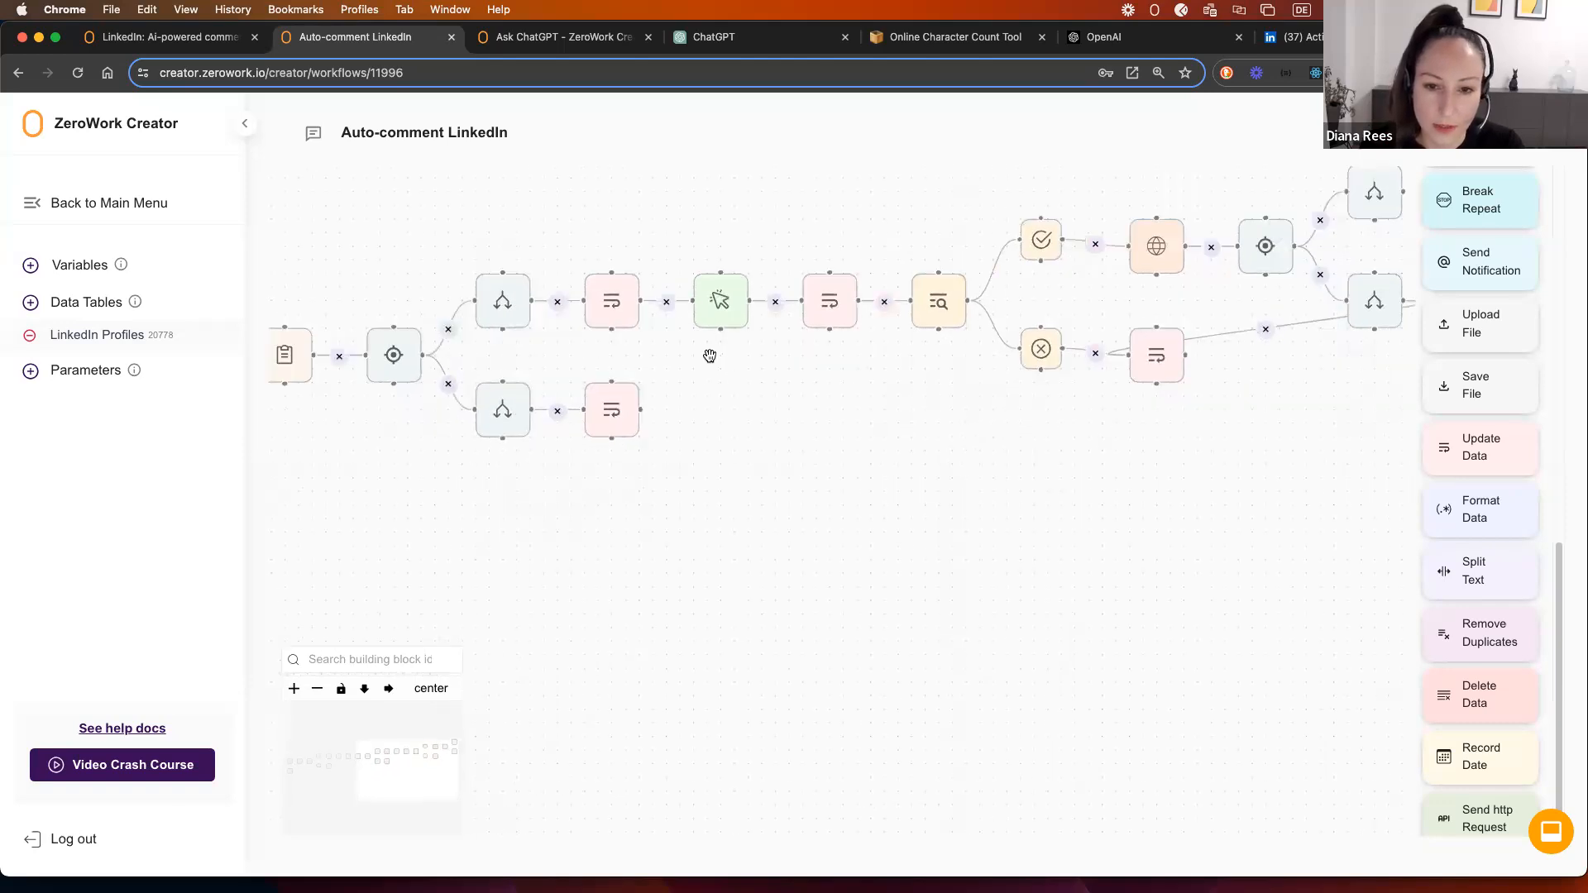
{"action": "left_click", "coordinate": [827, 301]}
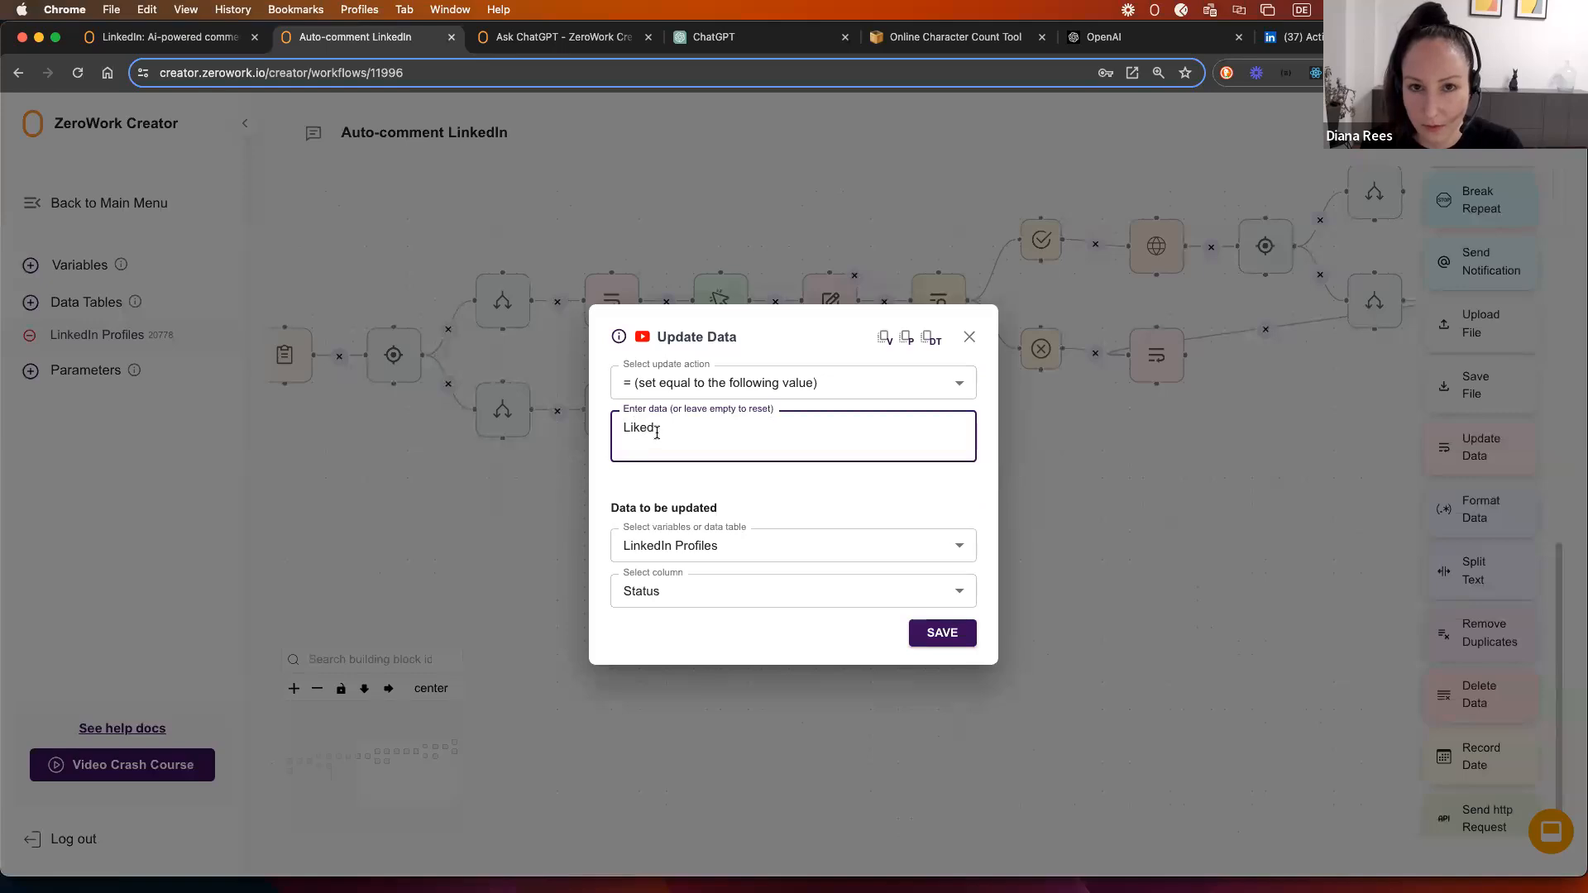
{"action": "left_click", "coordinate": [969, 336]}
{"action": "scroll", "coordinate": [653, 512], "scroll_direction": "right", "scroll_amount": 5}
{"action": "scroll", "coordinate": [632, 510], "scroll_direction": "down", "scroll_amount": 2}
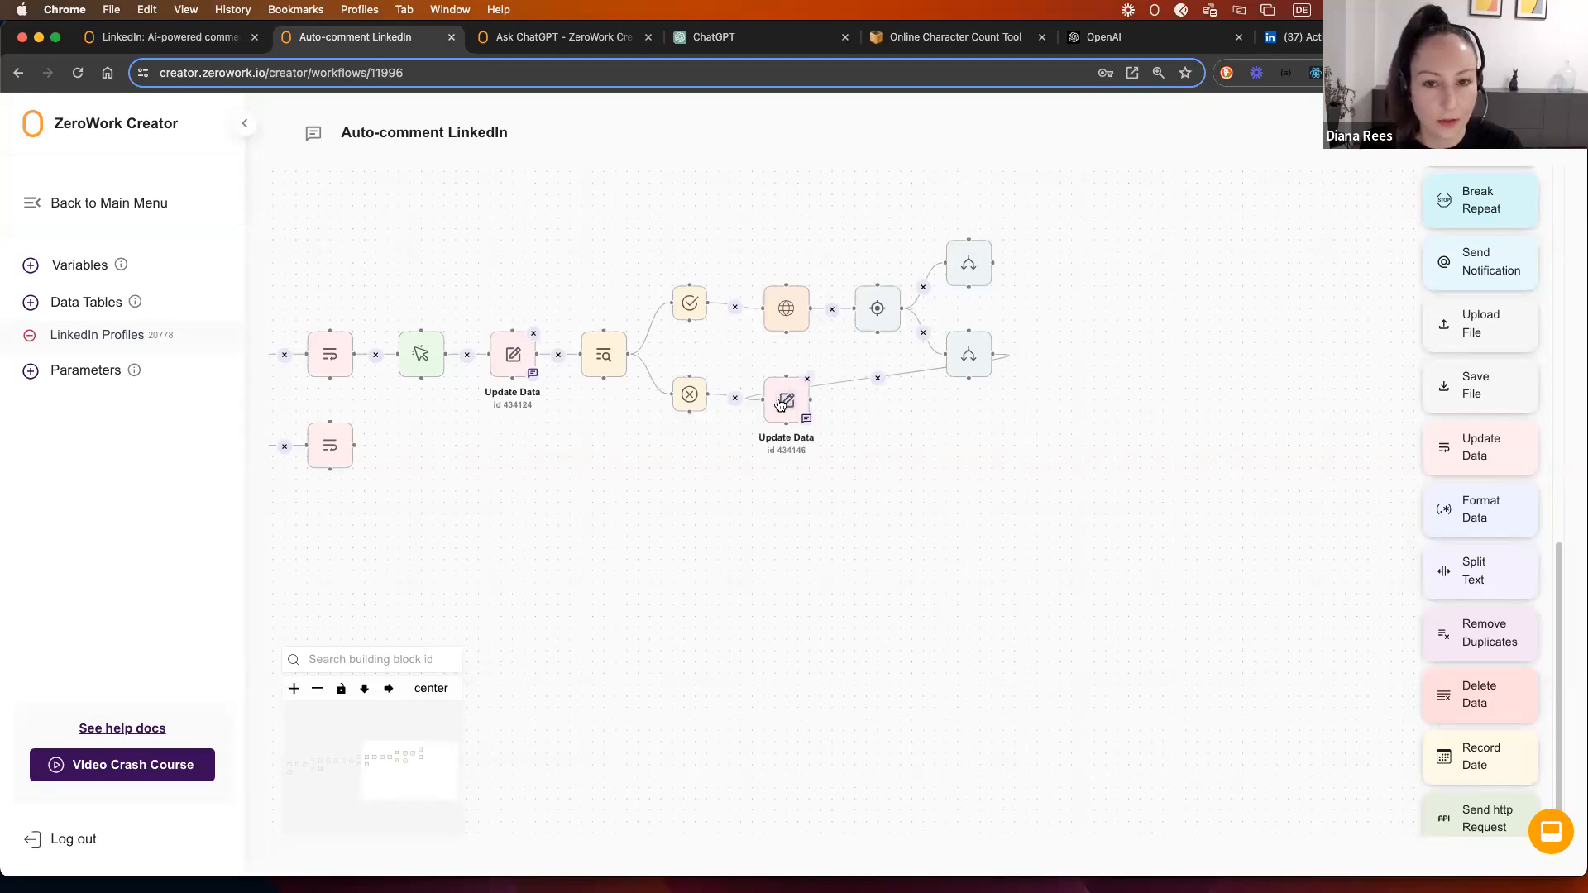
Step: Switch the lower Update Data step's action from replacing to adding to the Status value
{"action": "left_click_drag", "start_coordinate": [775, 374], "coordinate": [812, 460]}
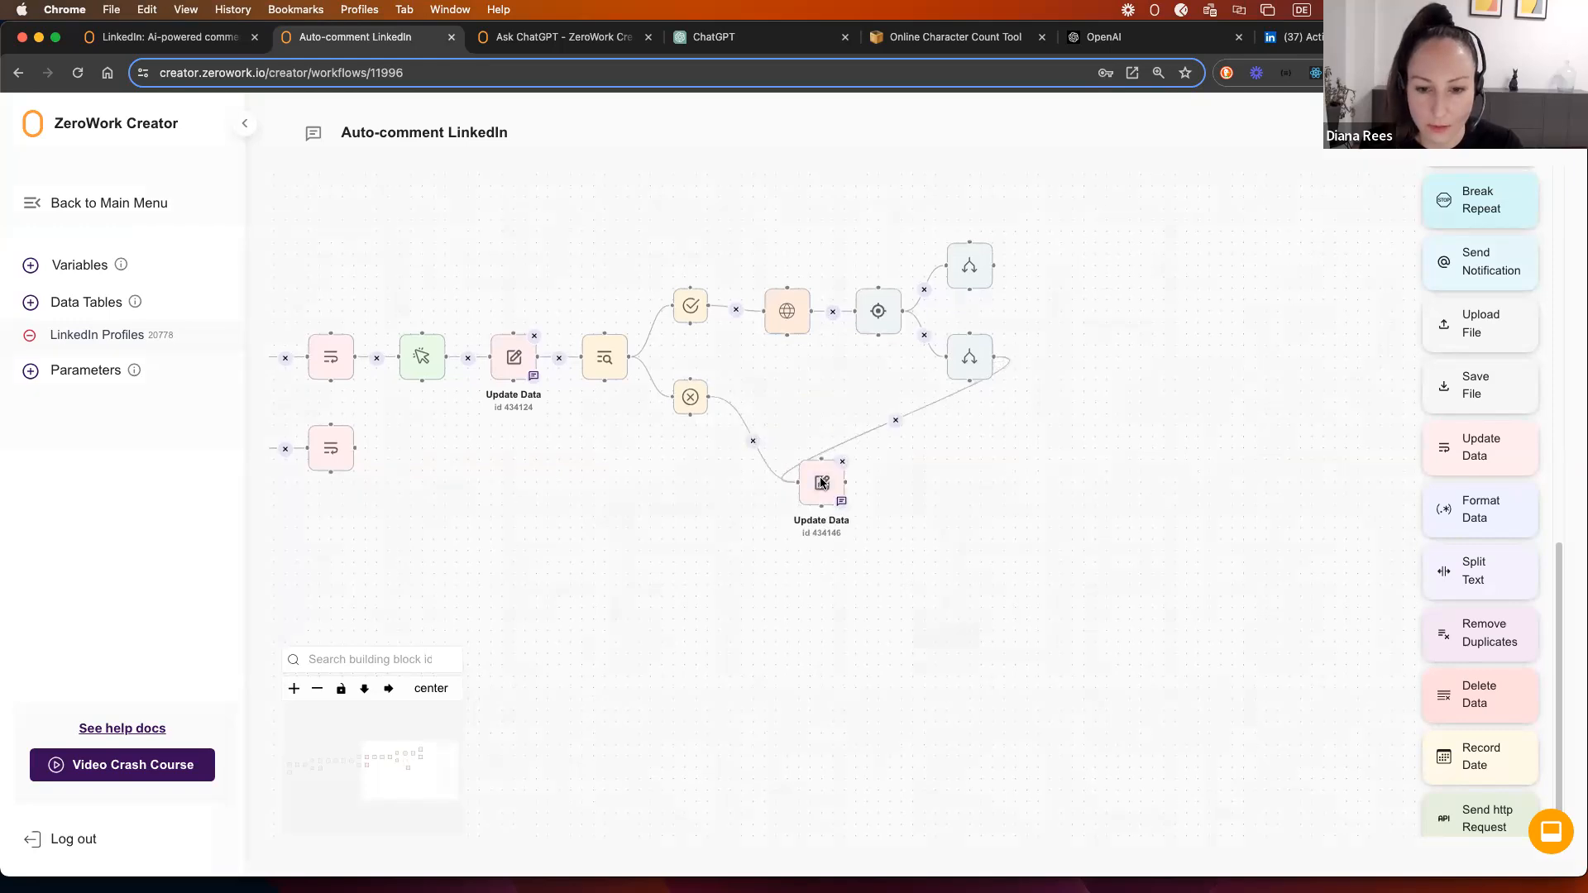
{"action": "left_click", "coordinate": [824, 484]}
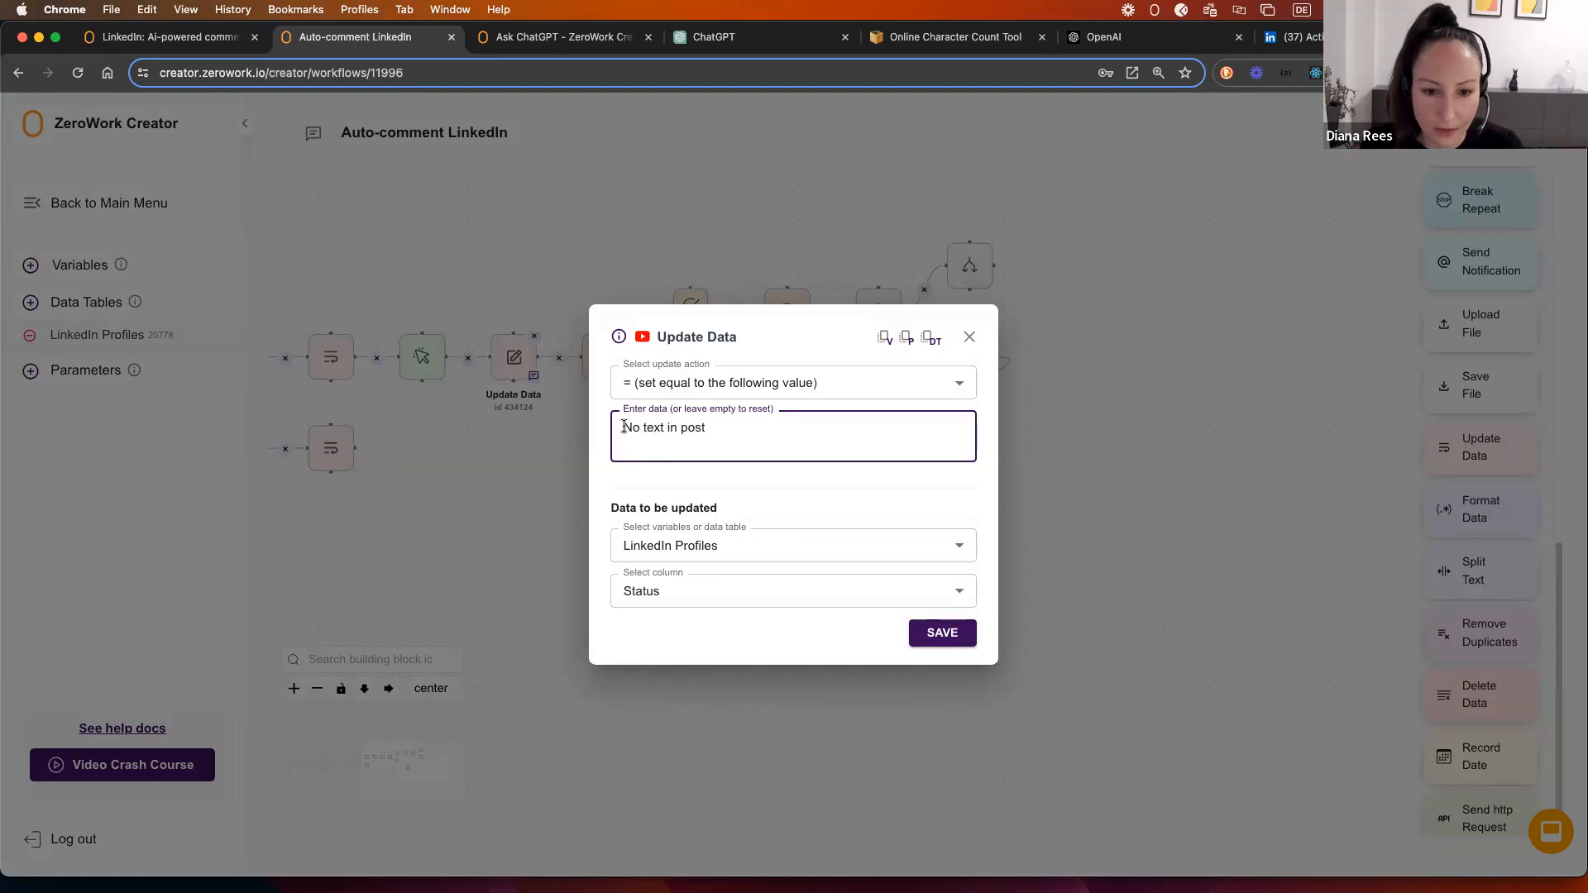
{"action": "left_click_drag", "start_coordinate": [625, 428], "coordinate": [724, 431]}
{"action": "left_click", "coordinate": [726, 432]}
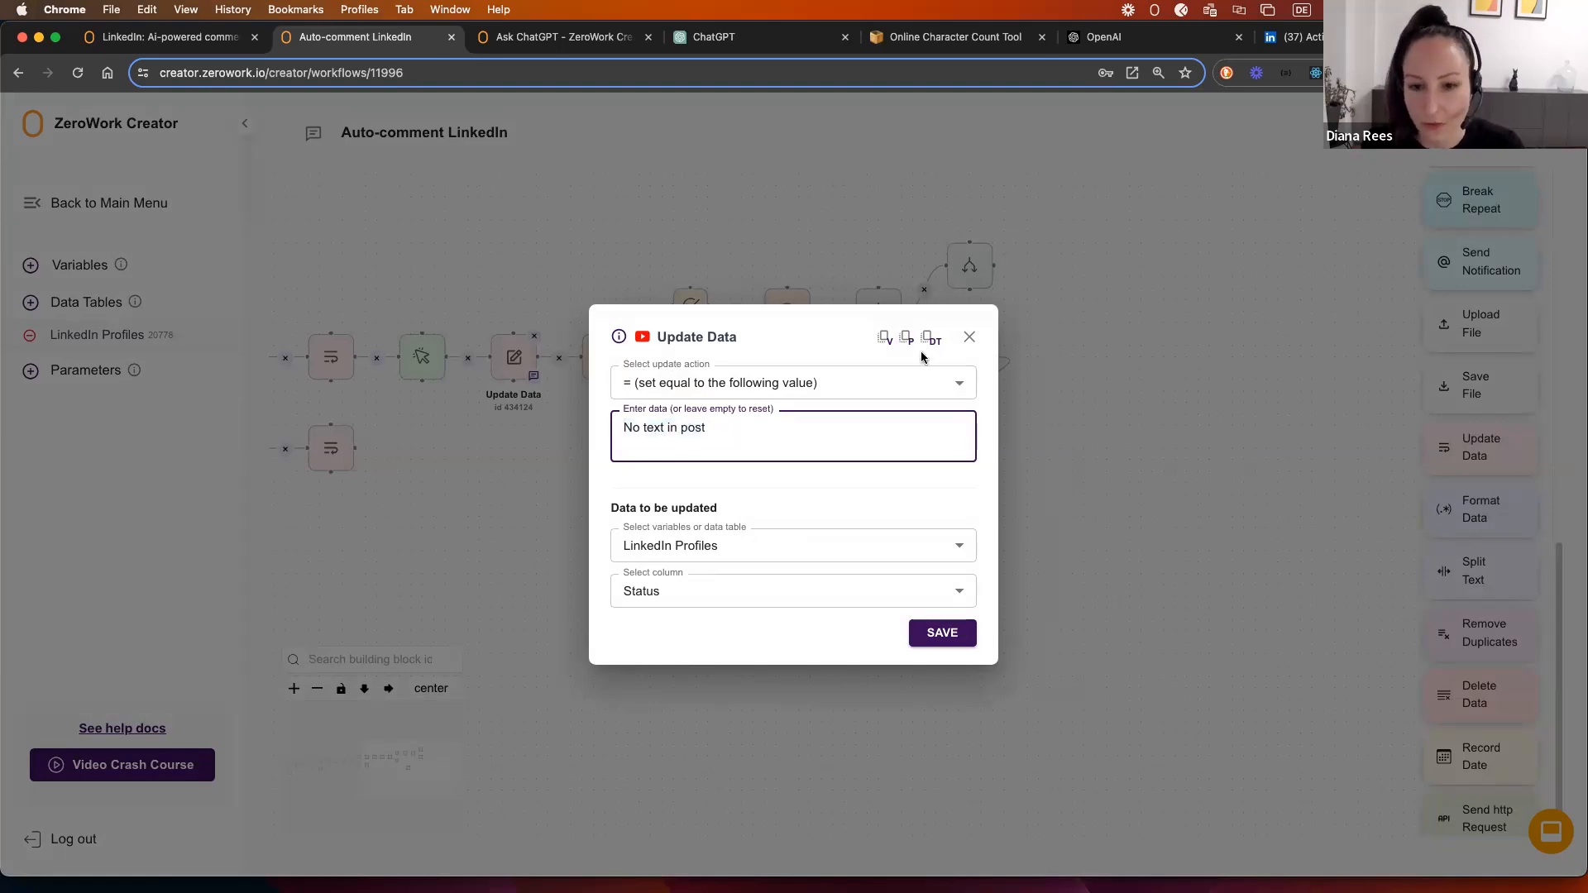
{"action": "left_click", "coordinate": [625, 431]}
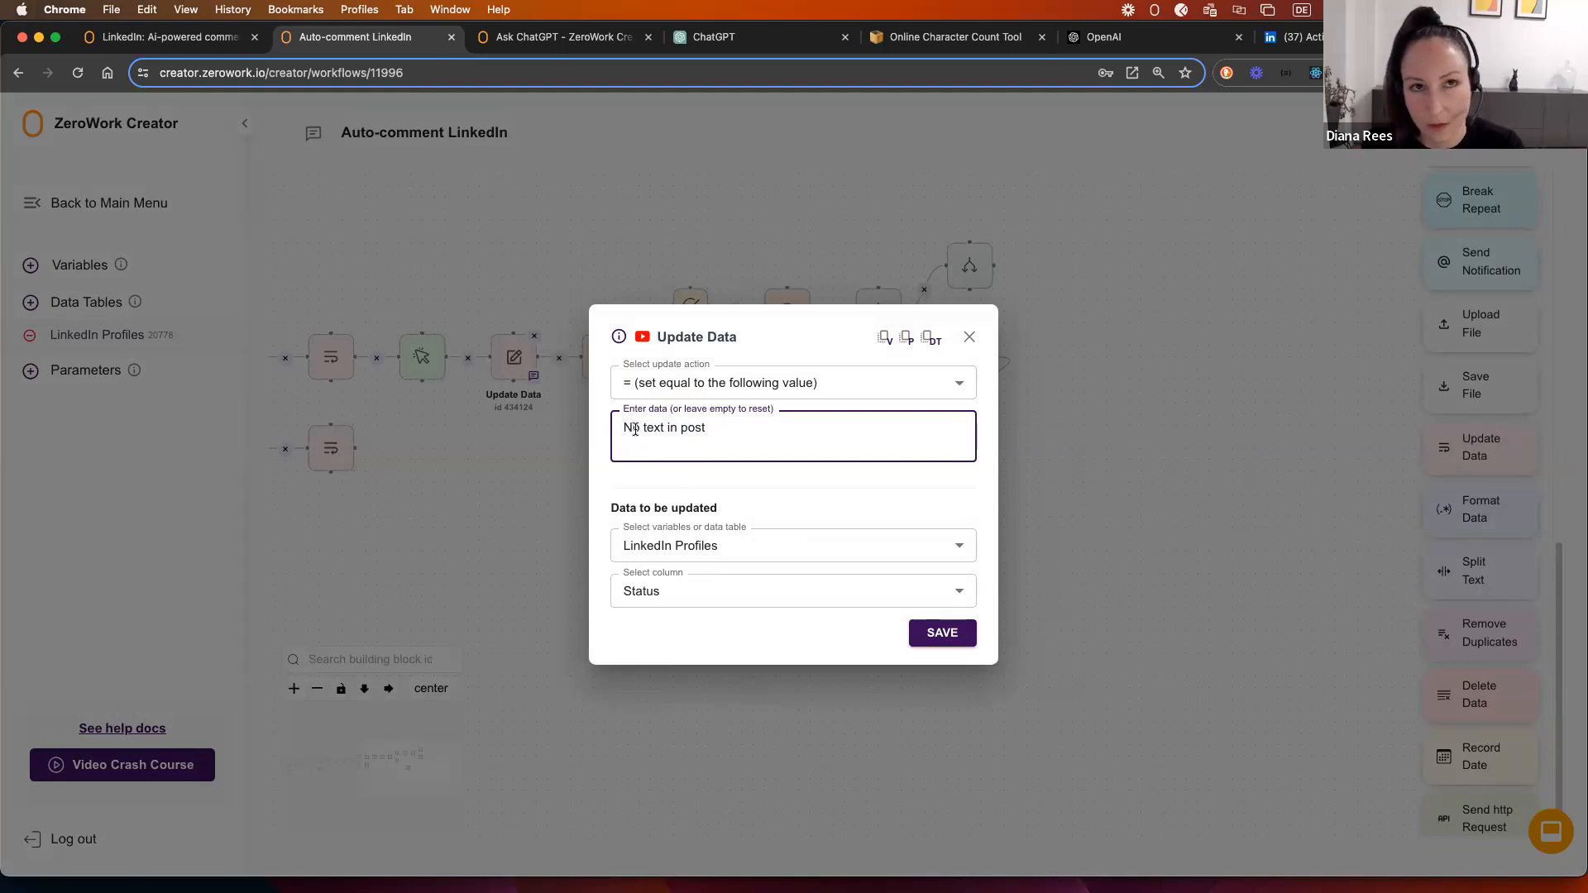
{"action": "left_click", "coordinate": [659, 386]}
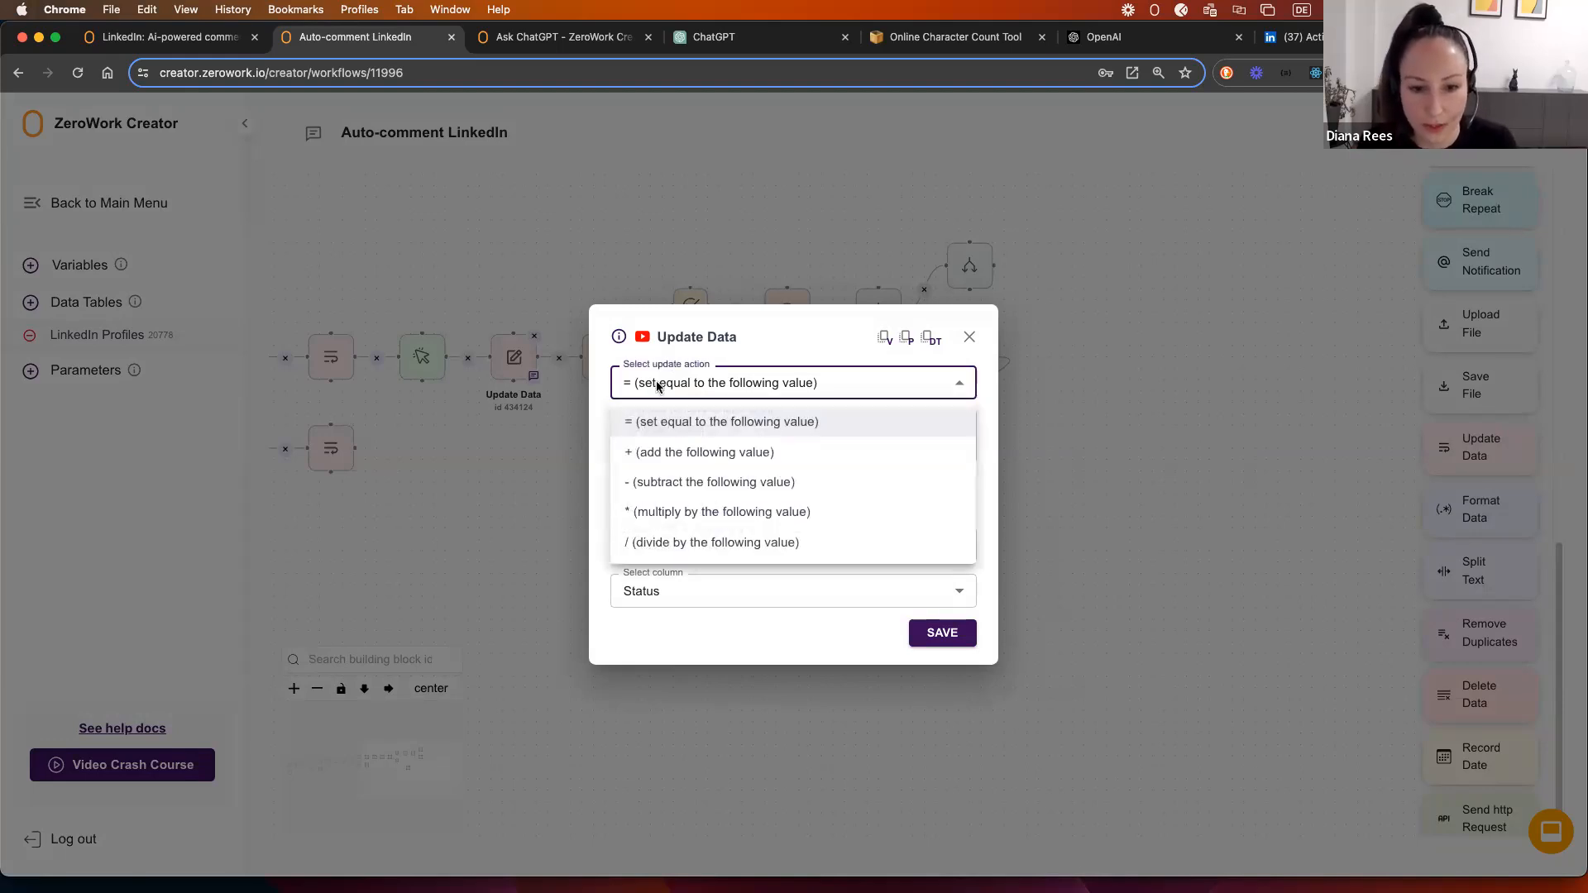
{"action": "left_click", "coordinate": [659, 454]}
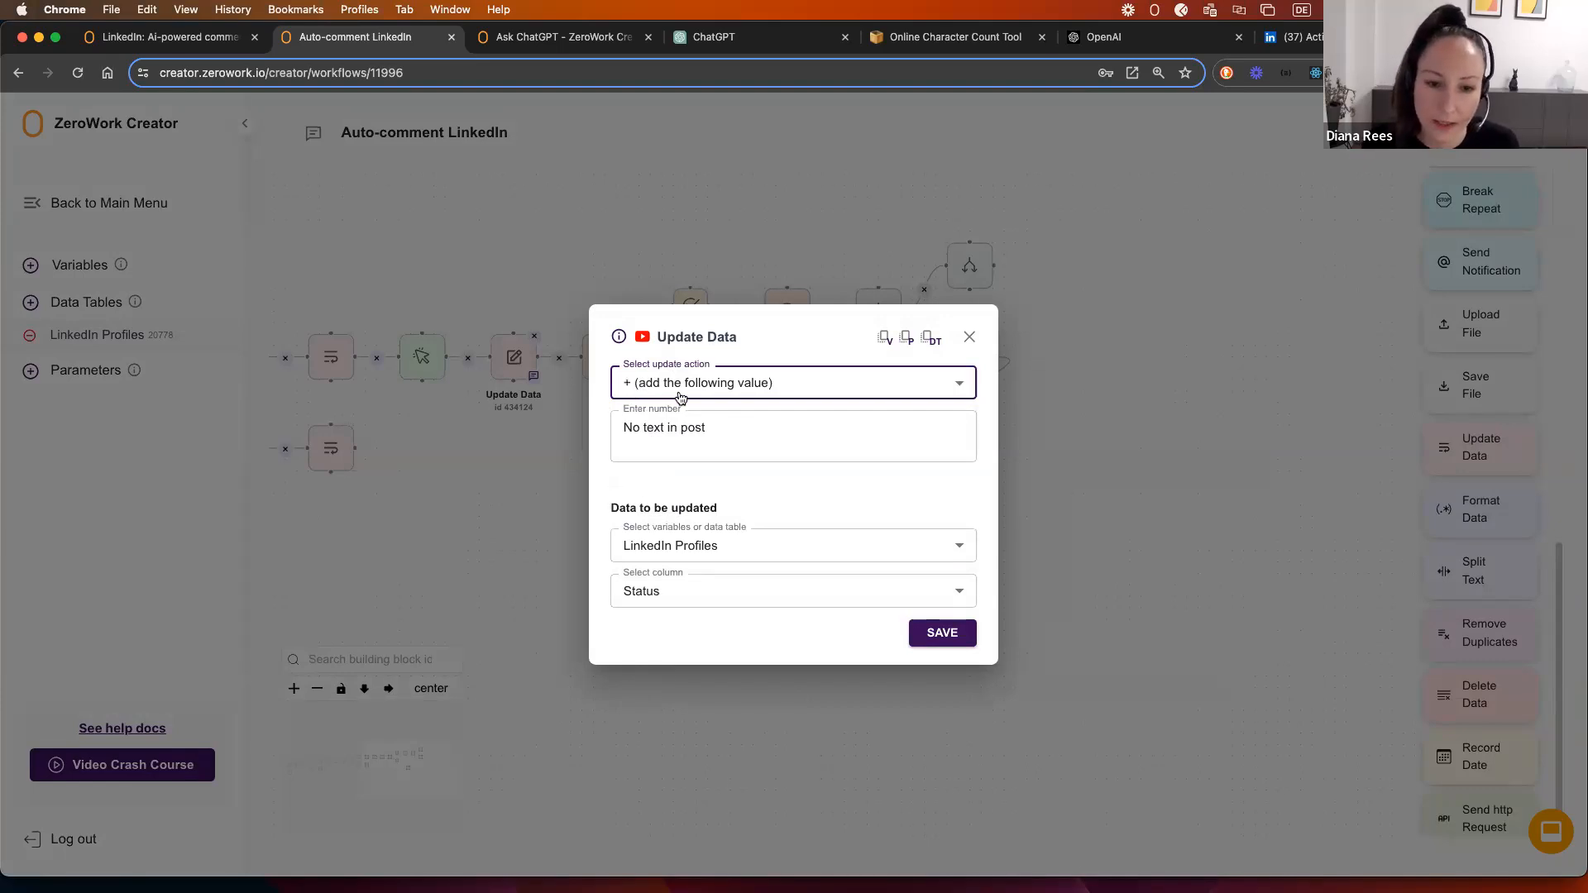
{"action": "left_click", "coordinate": [678, 446]}
Step: Change the value text to 'and did not comment bc no text in post' and save
{"action": "type", "text": ", "}
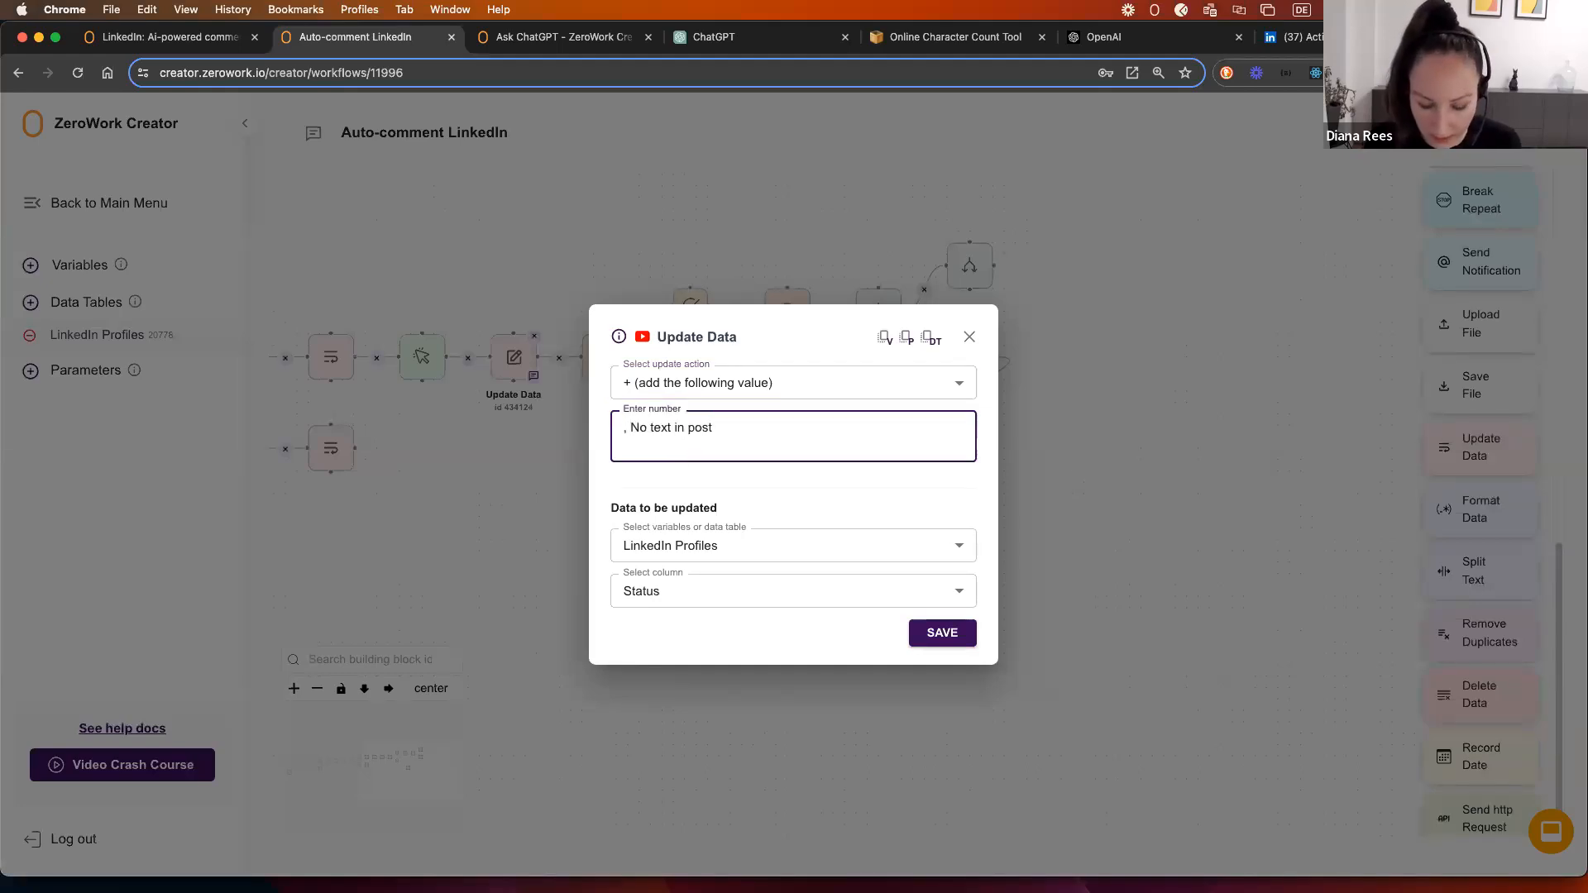
{"action": "type", "text": "no comme"}
{"action": "key", "text": "BackSpace"}
{"action": "key", "text": "BackSpace"}
{"action": "key", "text": "BackSpace"}
{"action": "key", "text": "BackSpace"}
{"action": "key", "text": "BackSpace"}
{"action": "key", "text": "BackSpace"}
{"action": "key", "text": "BackSpace"}
{"action": "key", "text": "BackSpace"}
{"action": "key", "text": "BackSpace"}
{"action": "key", "text": "BackSpace"}
{"action": "type", "text": "and di"}
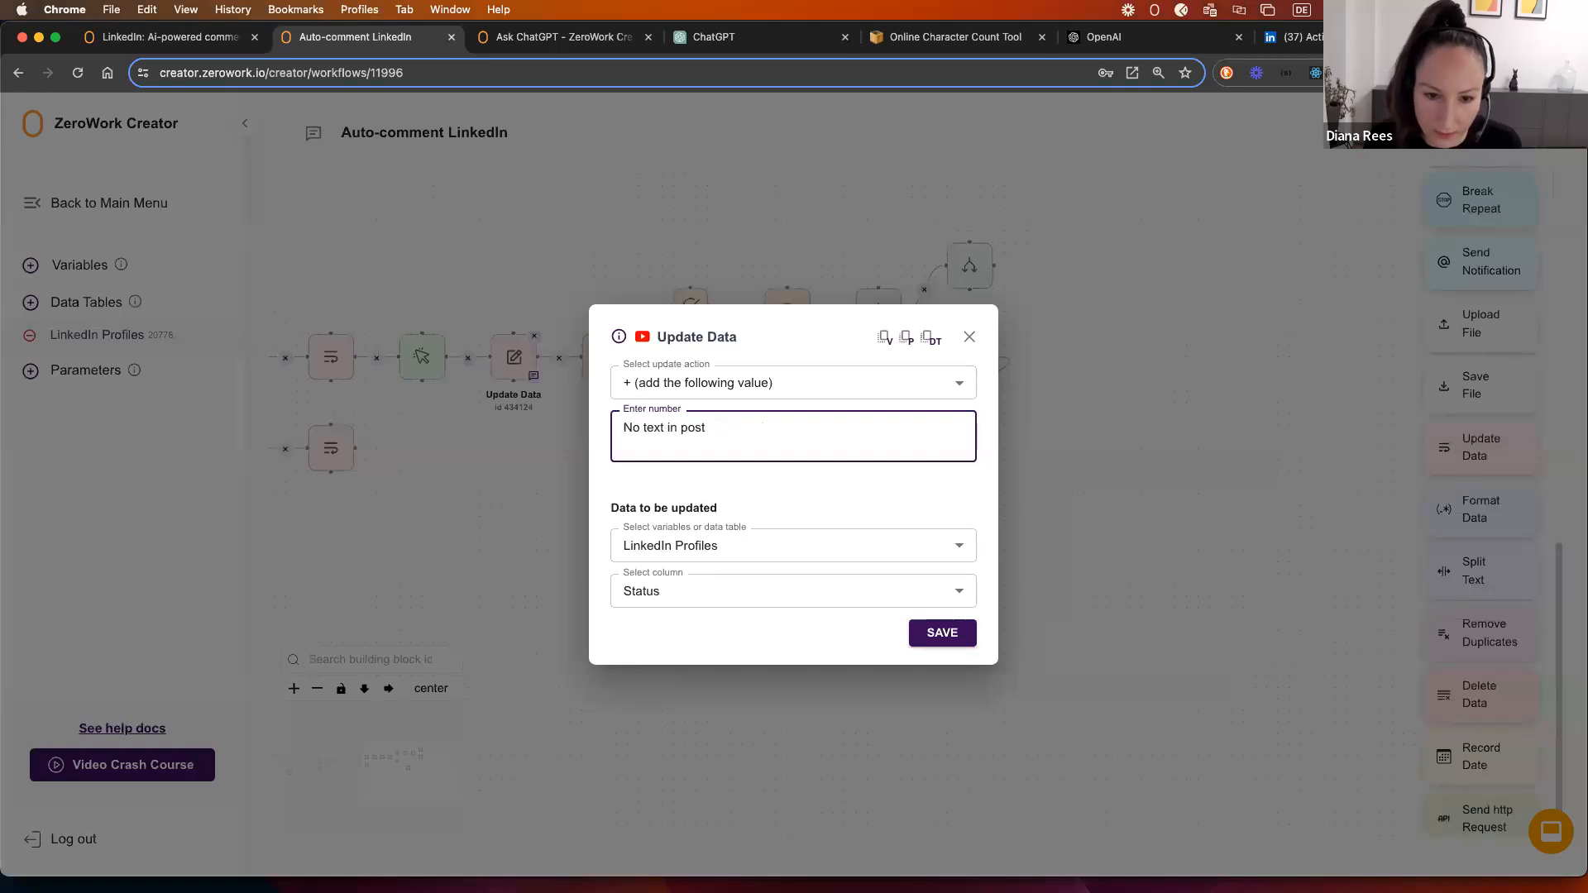
{"action": "type", "text": "d not comment "}
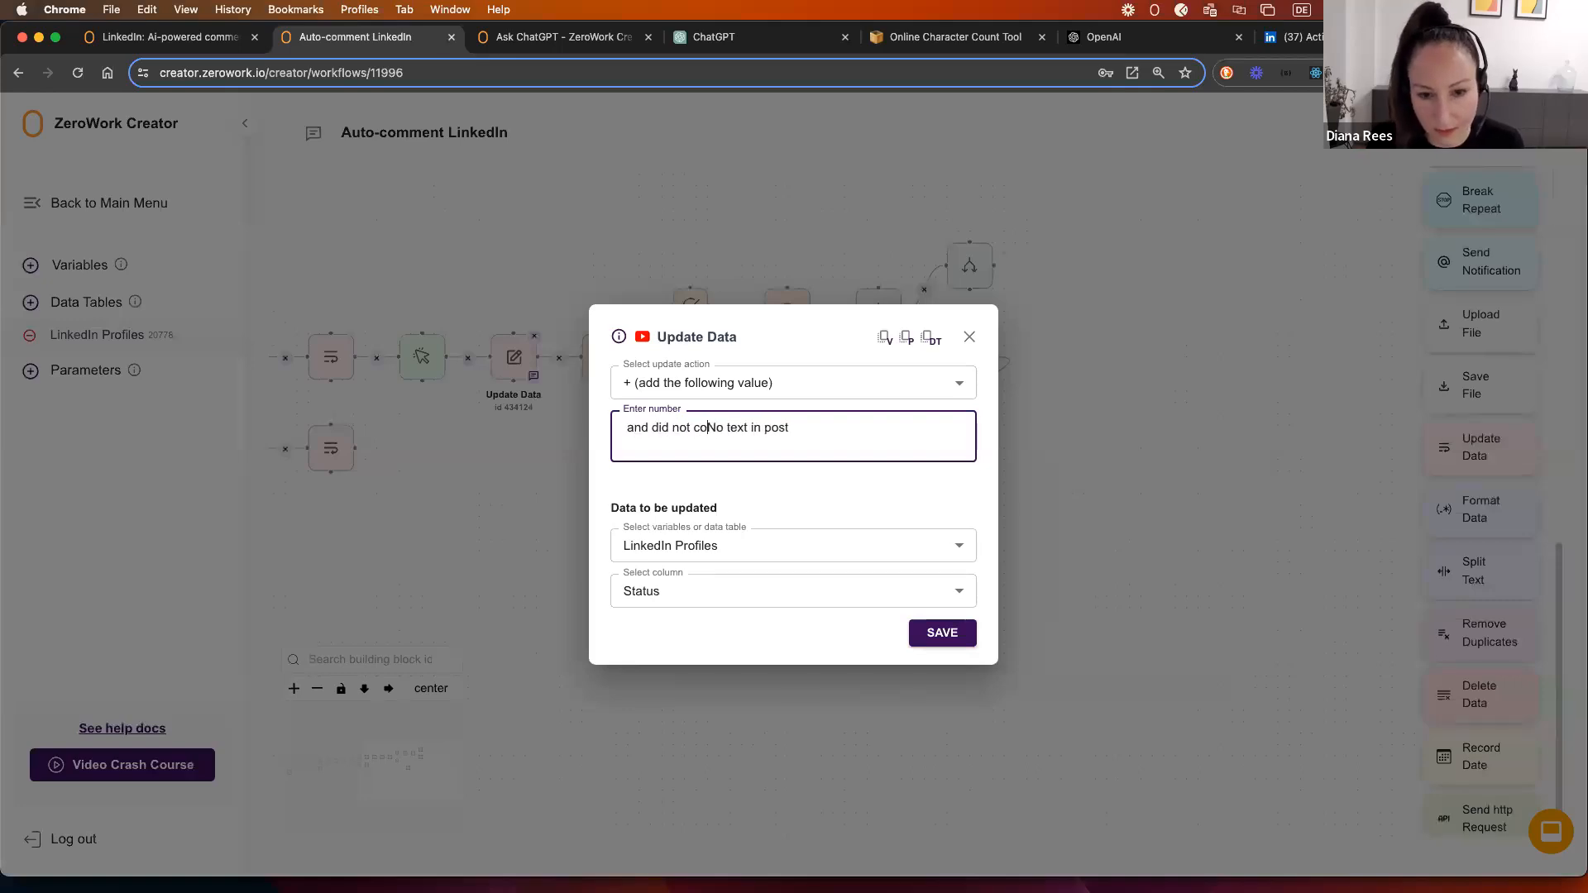
{"action": "type", "text": "bc no"}
{"action": "key", "text": "Delete"}
{"action": "type", "text": "n"}
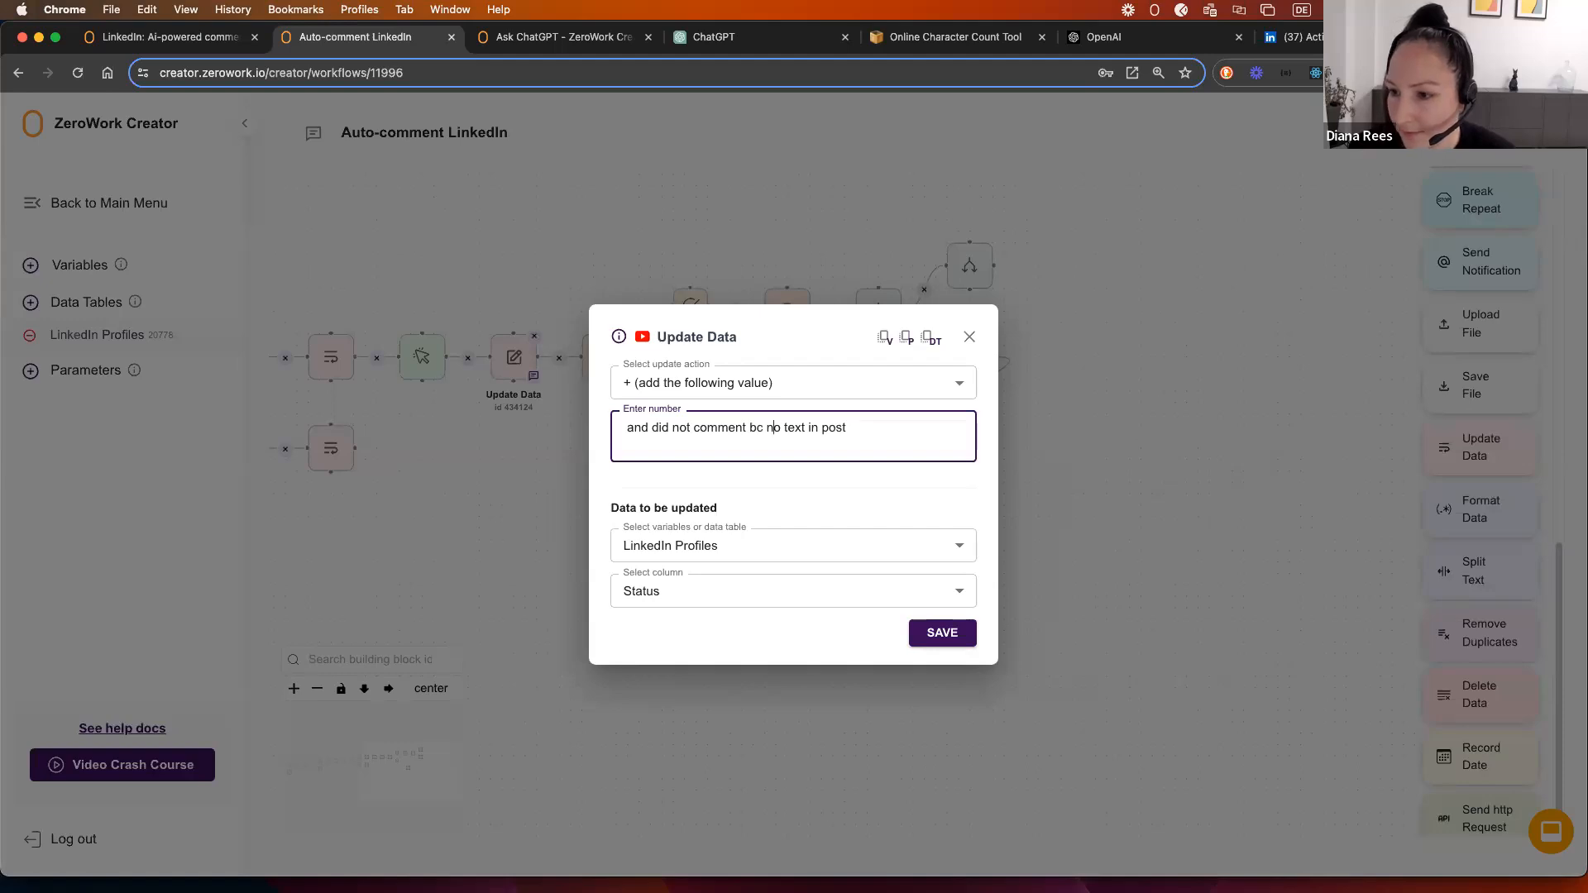
{"action": "left_click", "coordinate": [940, 635]}
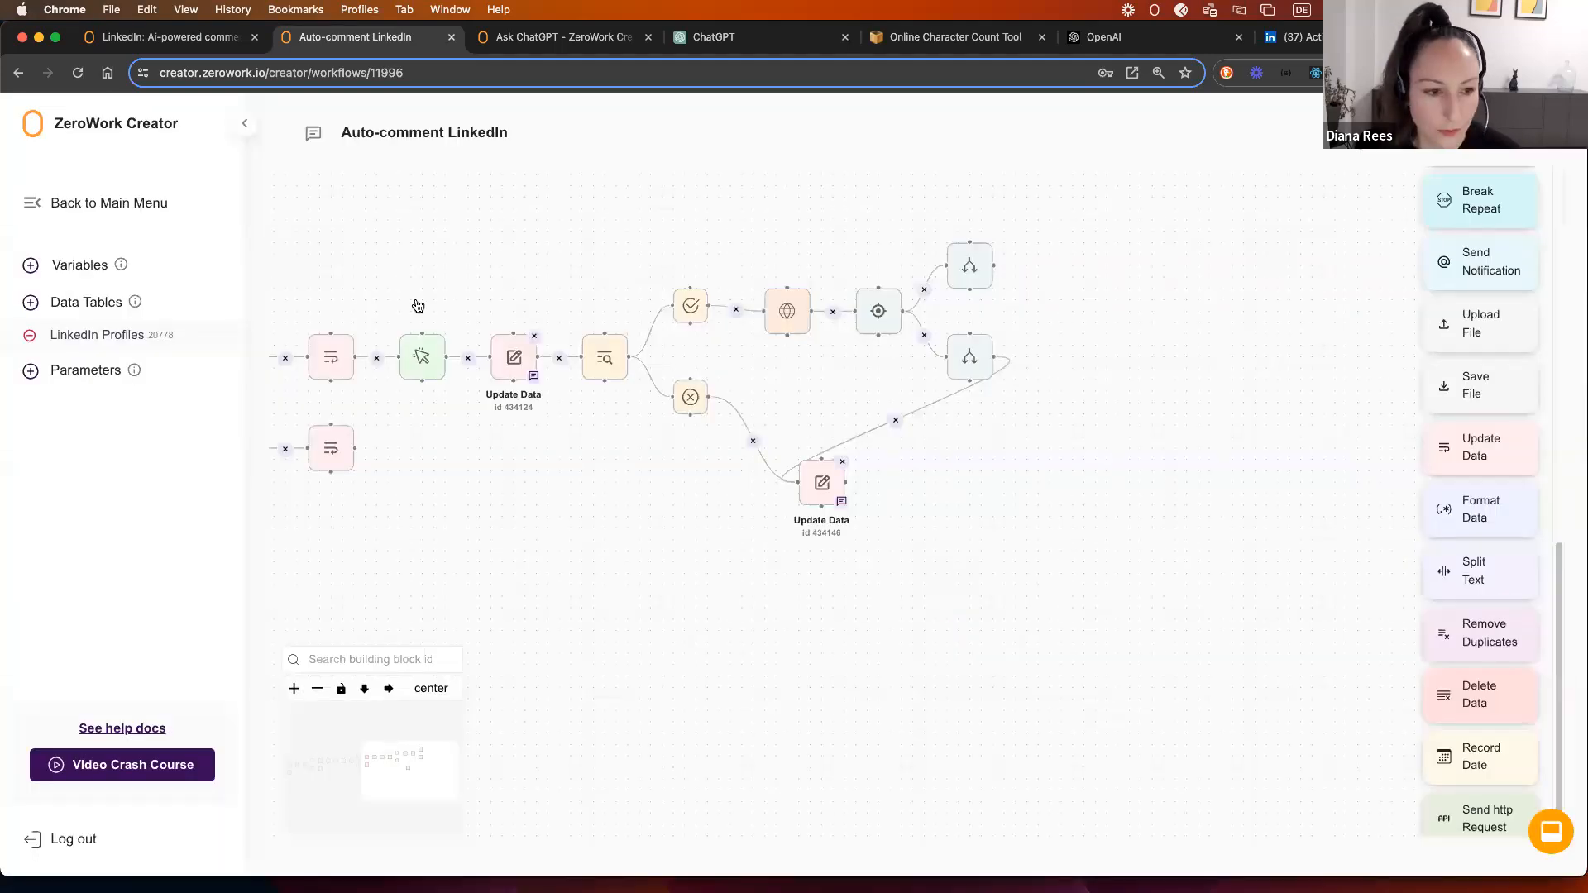
{"action": "left_click", "coordinate": [83, 337]}
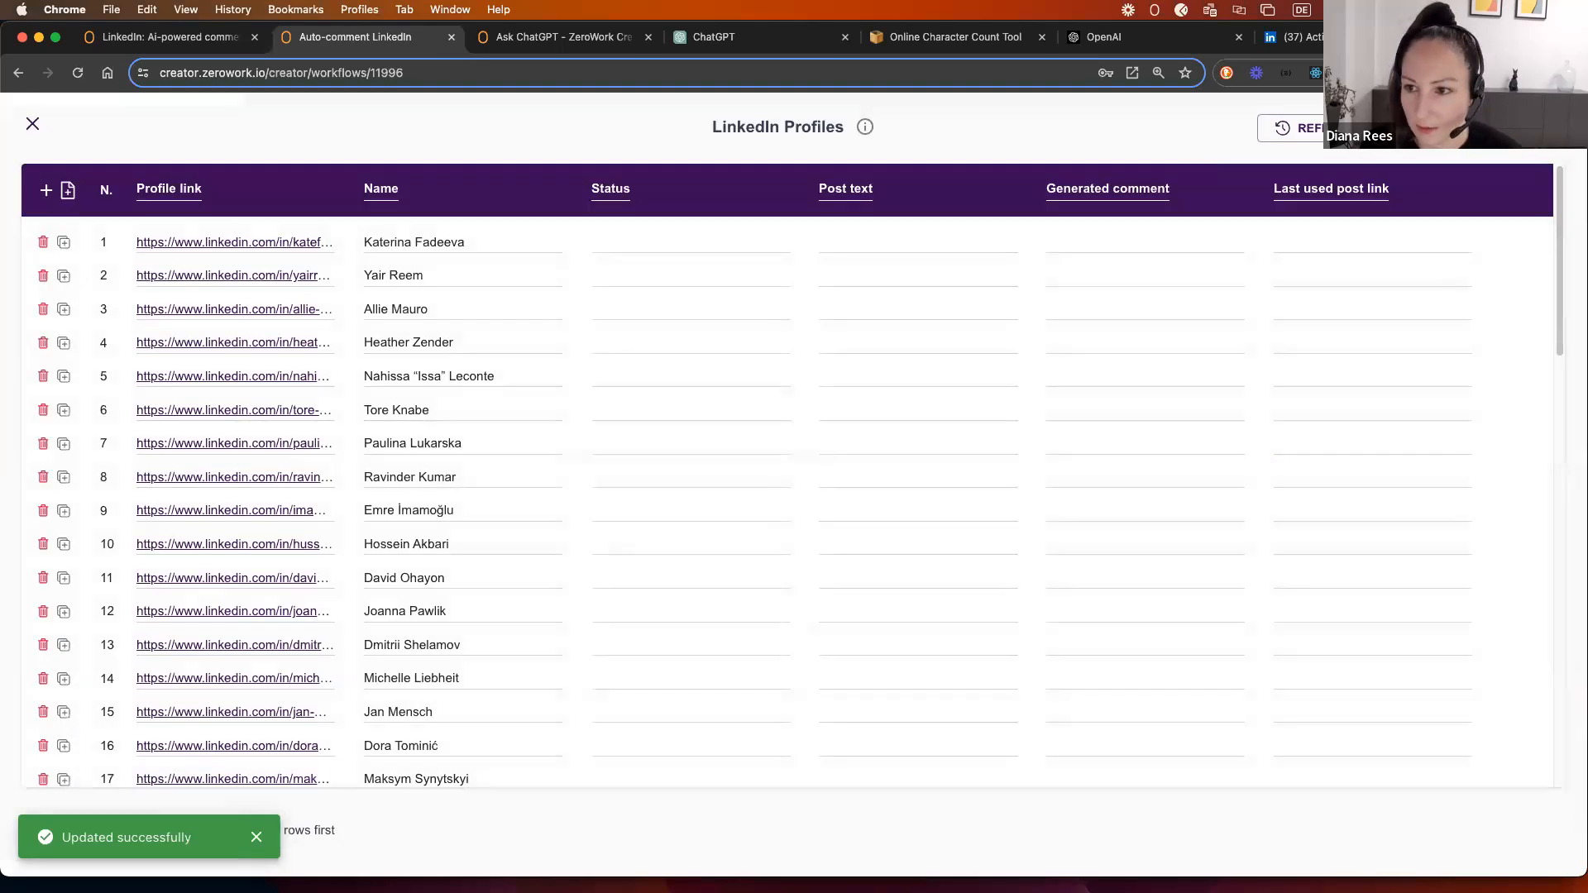
{"action": "left_click", "coordinate": [1547, 128]}
{"action": "left_click", "coordinate": [1422, 160]}
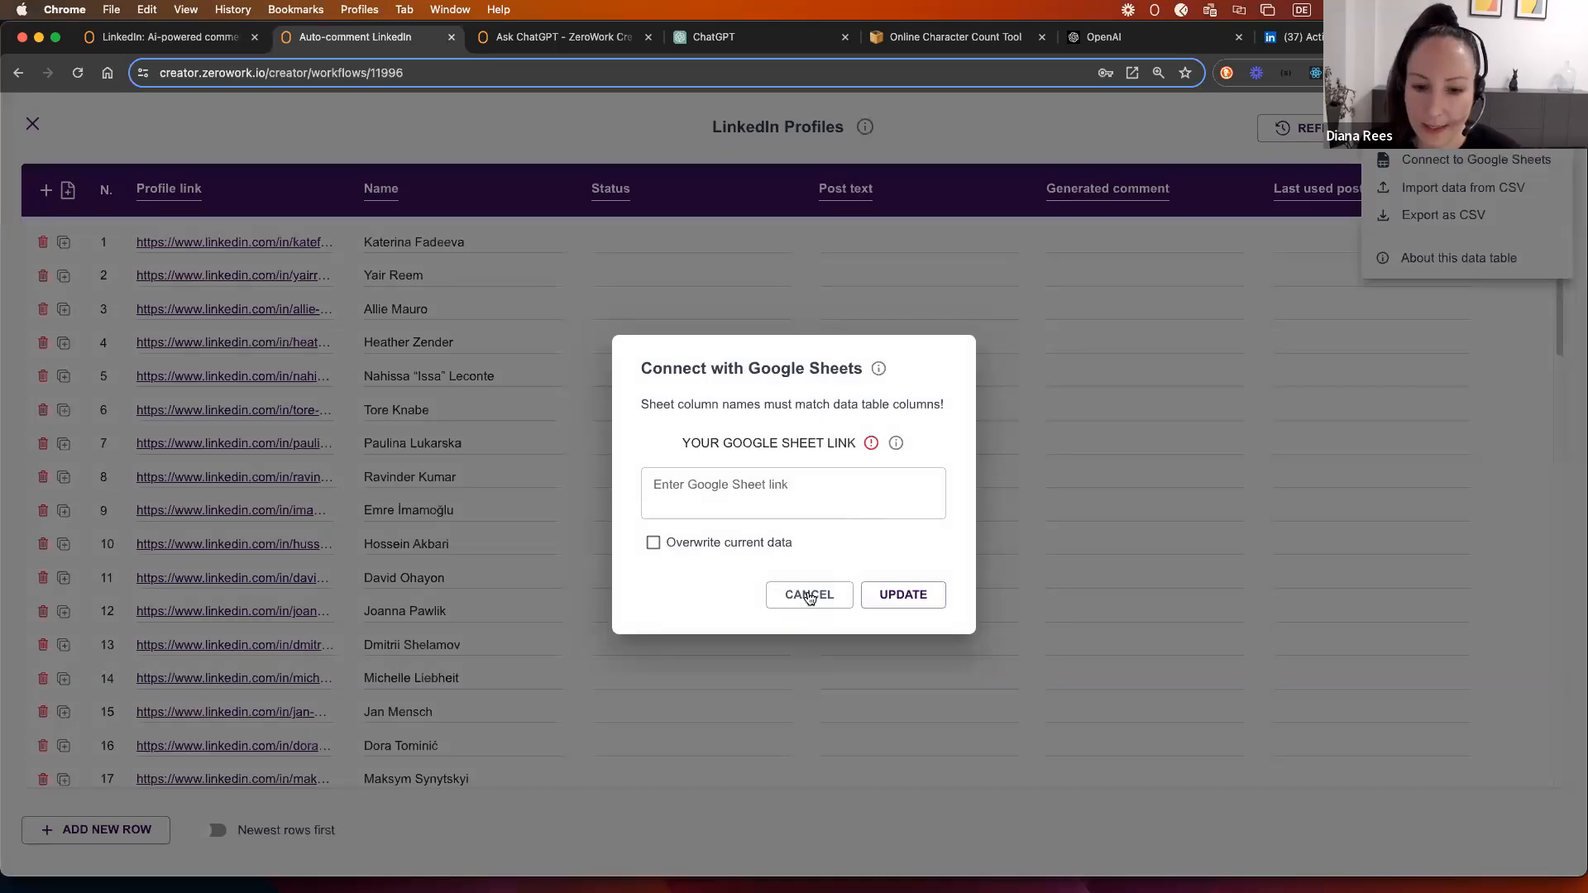
{"action": "left_click", "coordinate": [808, 594]}
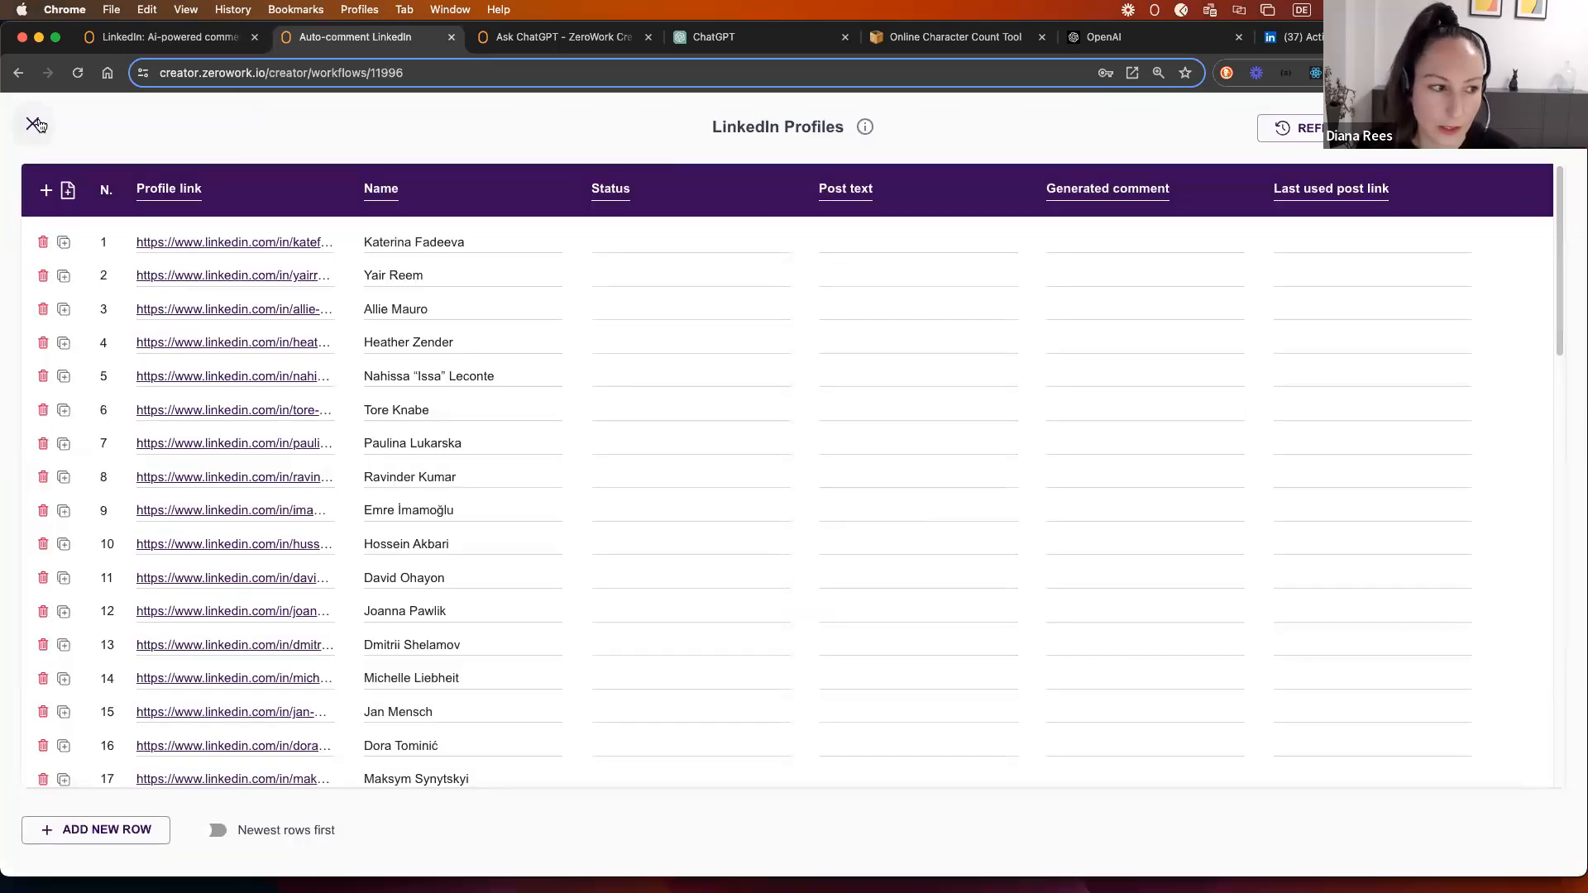
Step: Return from the data table to the workflow and check the Set Condition step's settings
{"action": "left_click", "coordinate": [33, 125]}
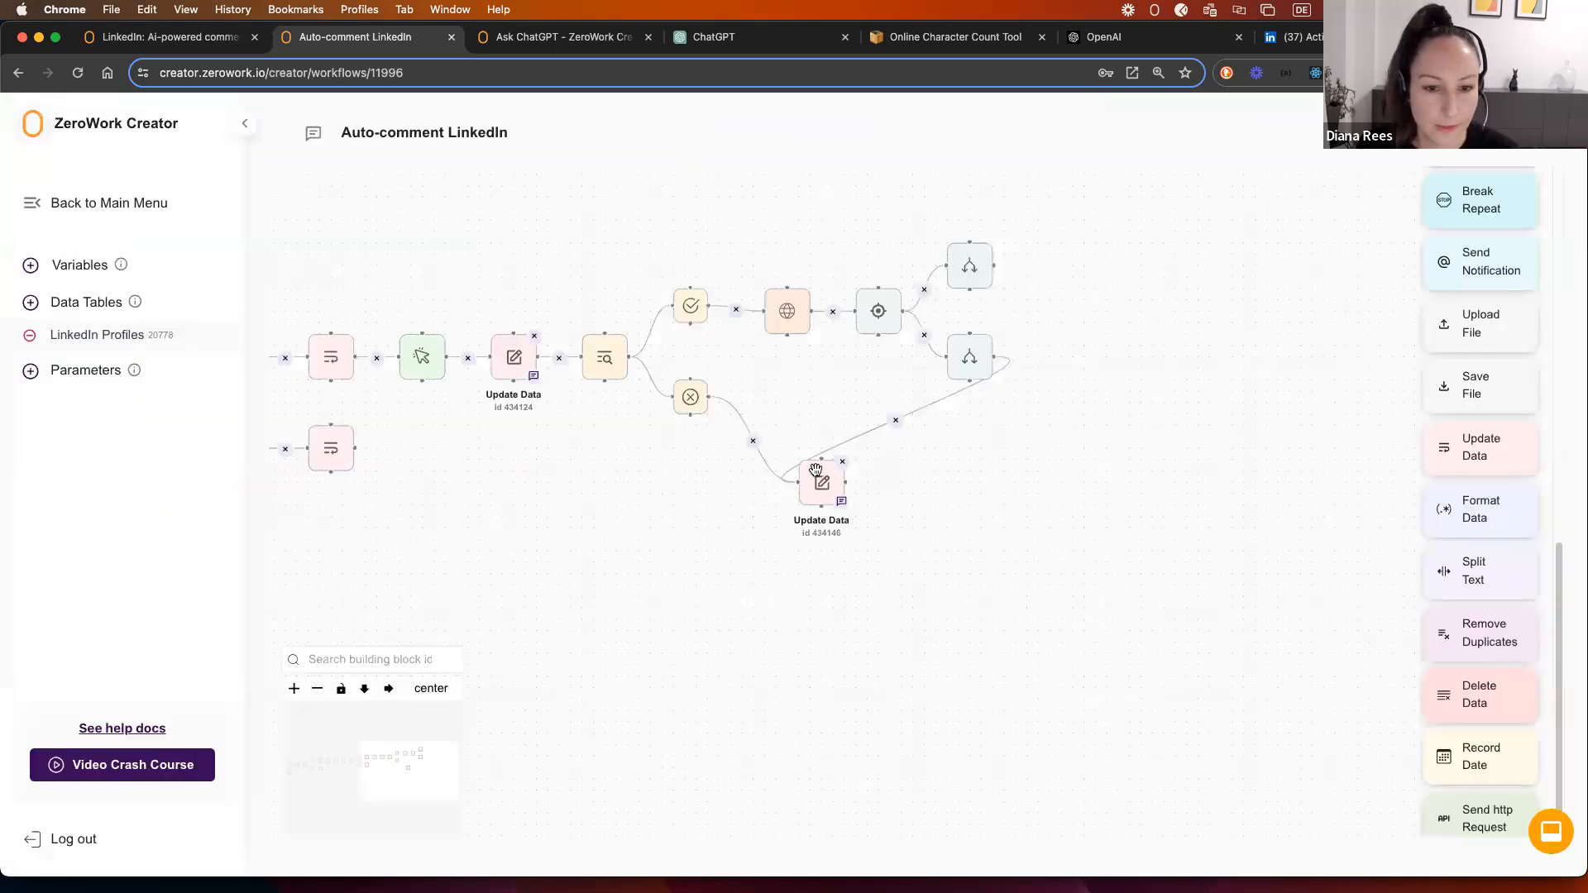
{"action": "left_click_drag", "start_coordinate": [962, 407], "coordinate": [861, 444]}
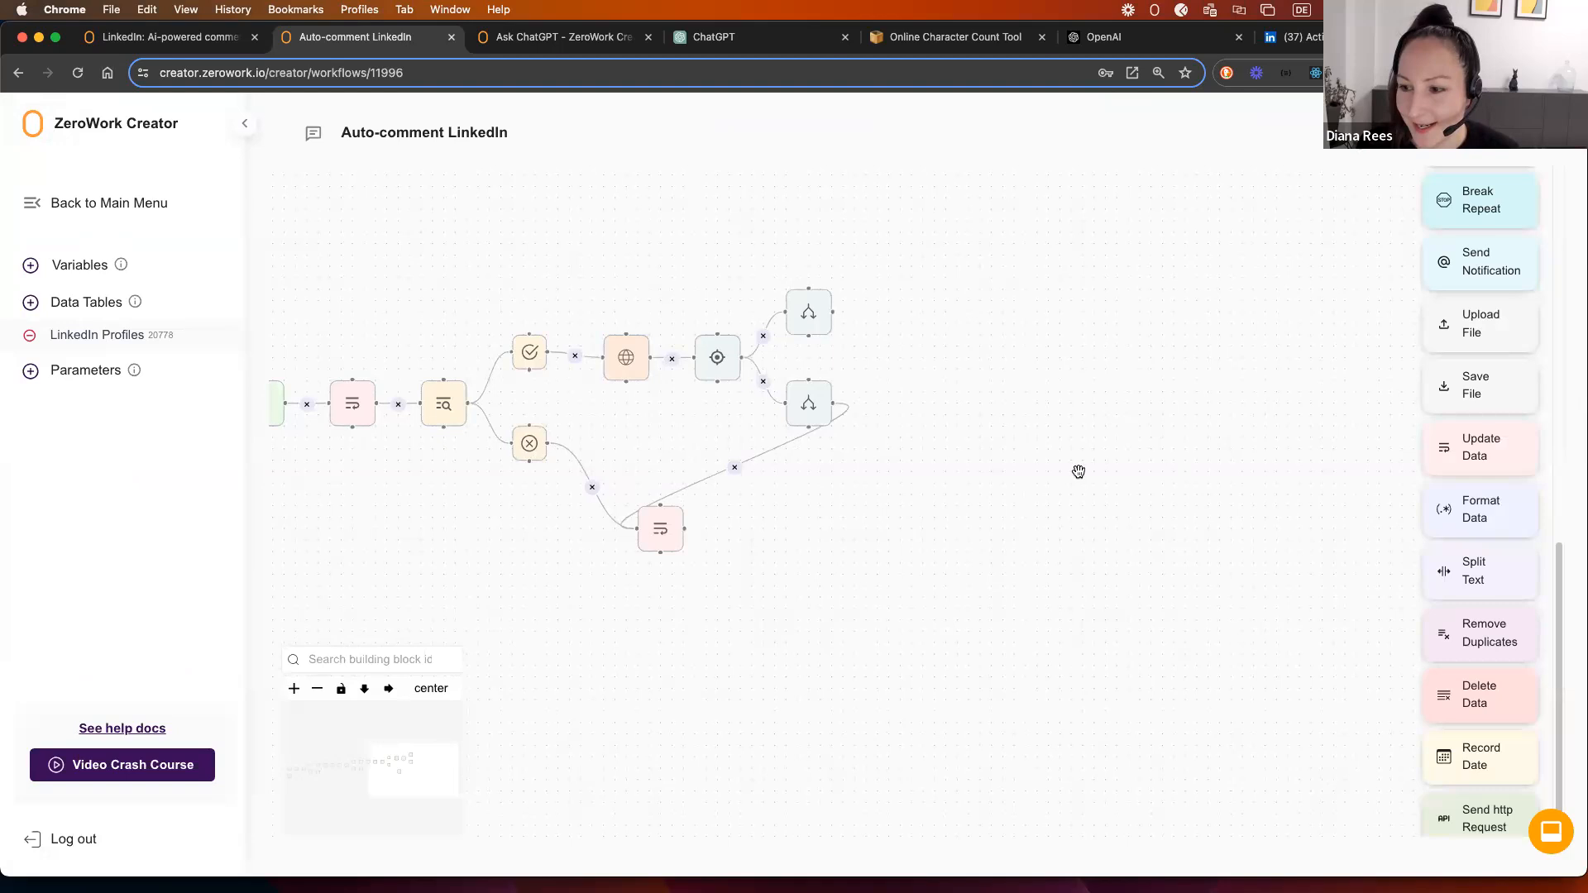
{"action": "left_click_drag", "start_coordinate": [590, 529], "coordinate": [552, 536]}
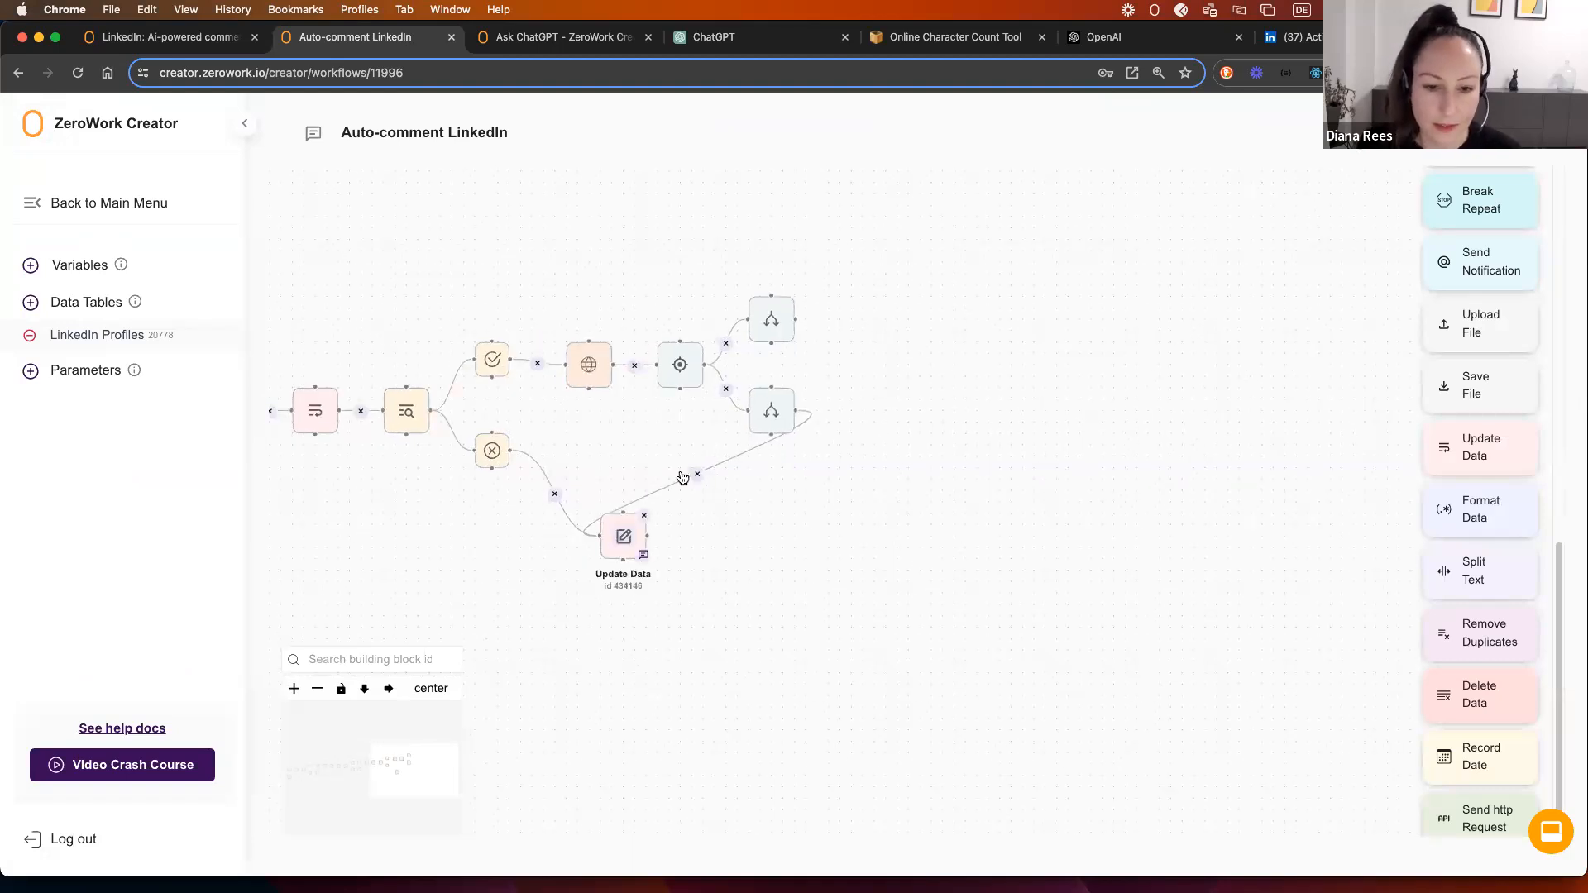
{"action": "left_click", "coordinate": [768, 330]}
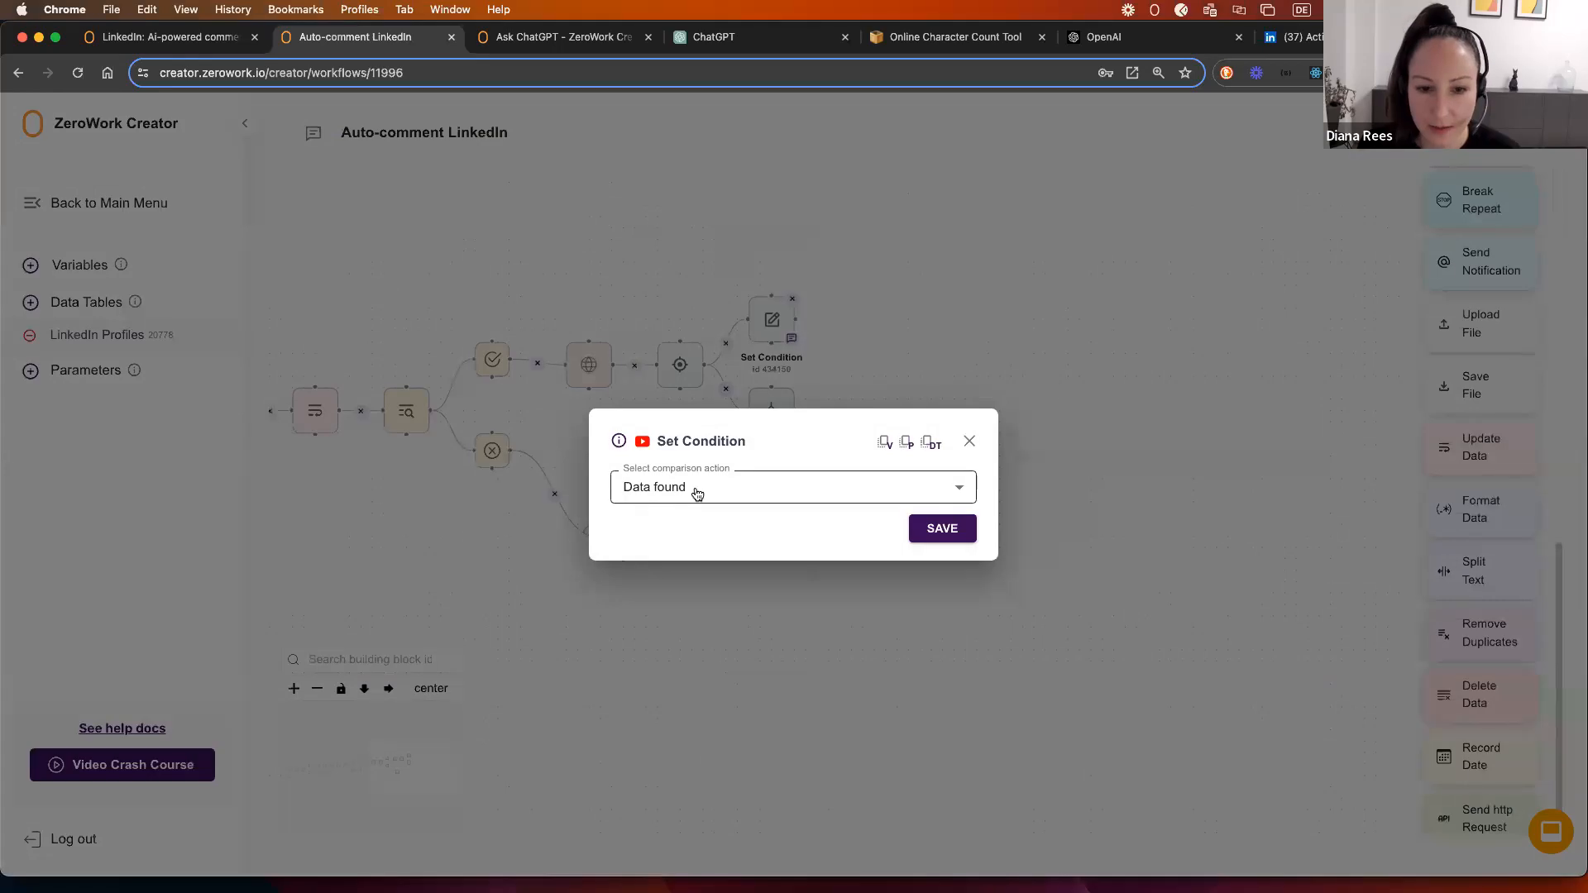
{"action": "left_click", "coordinate": [972, 438]}
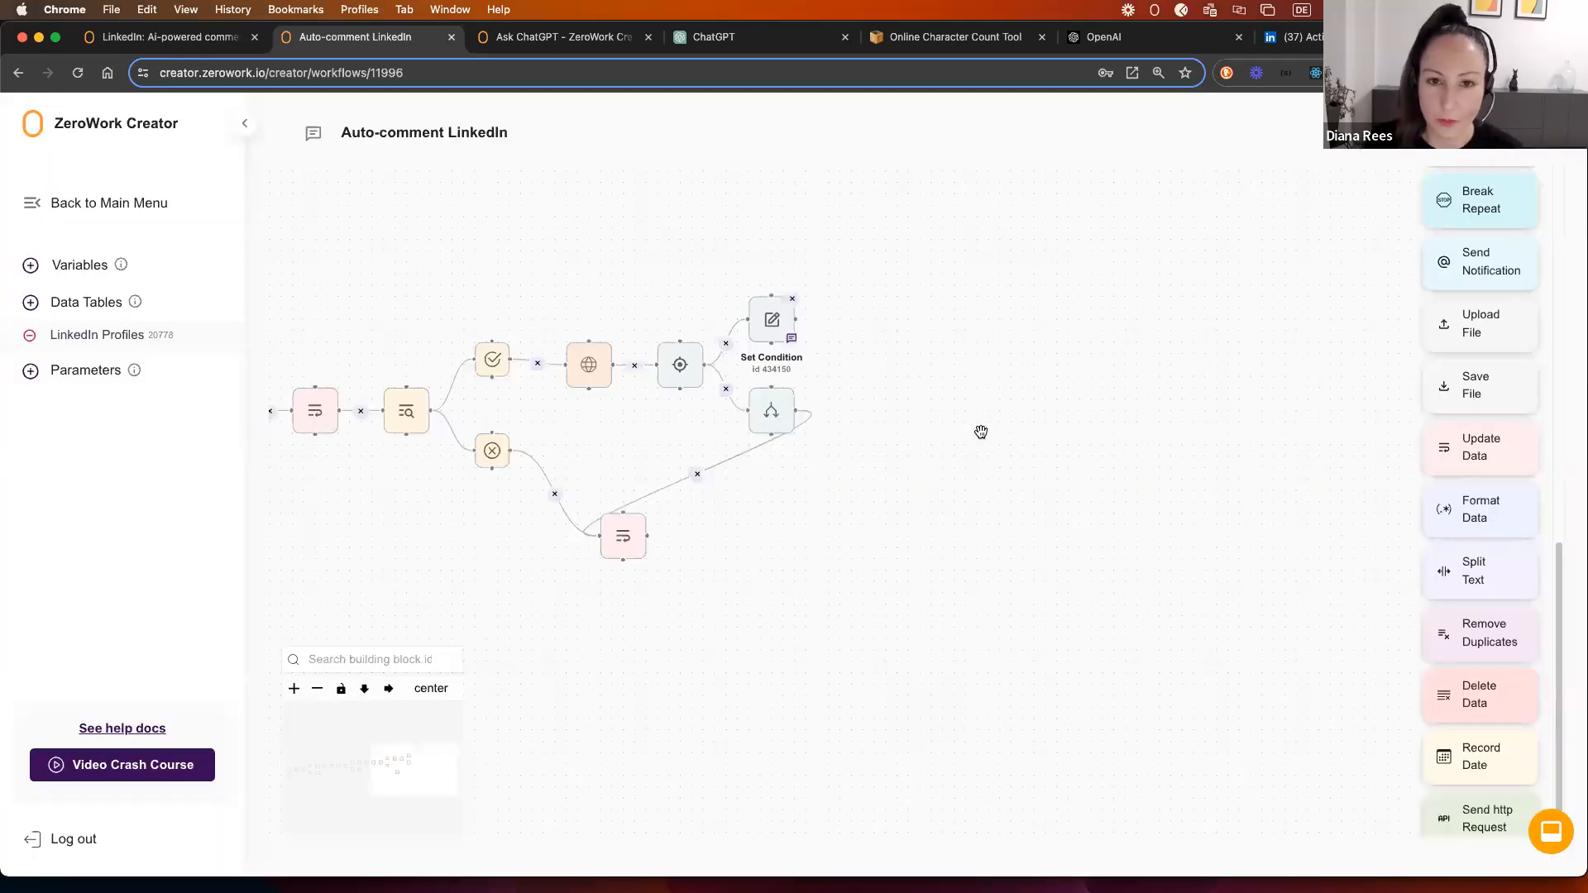
Step: Add an Ask ChatGPT block to the canvas and open its ChatGPT 3.5 settings
{"action": "scroll", "coordinate": [1467, 390], "scroll_direction": "up", "scroll_amount": 10}
{"action": "left_click_drag", "start_coordinate": [1468, 202], "coordinate": [856, 285]}
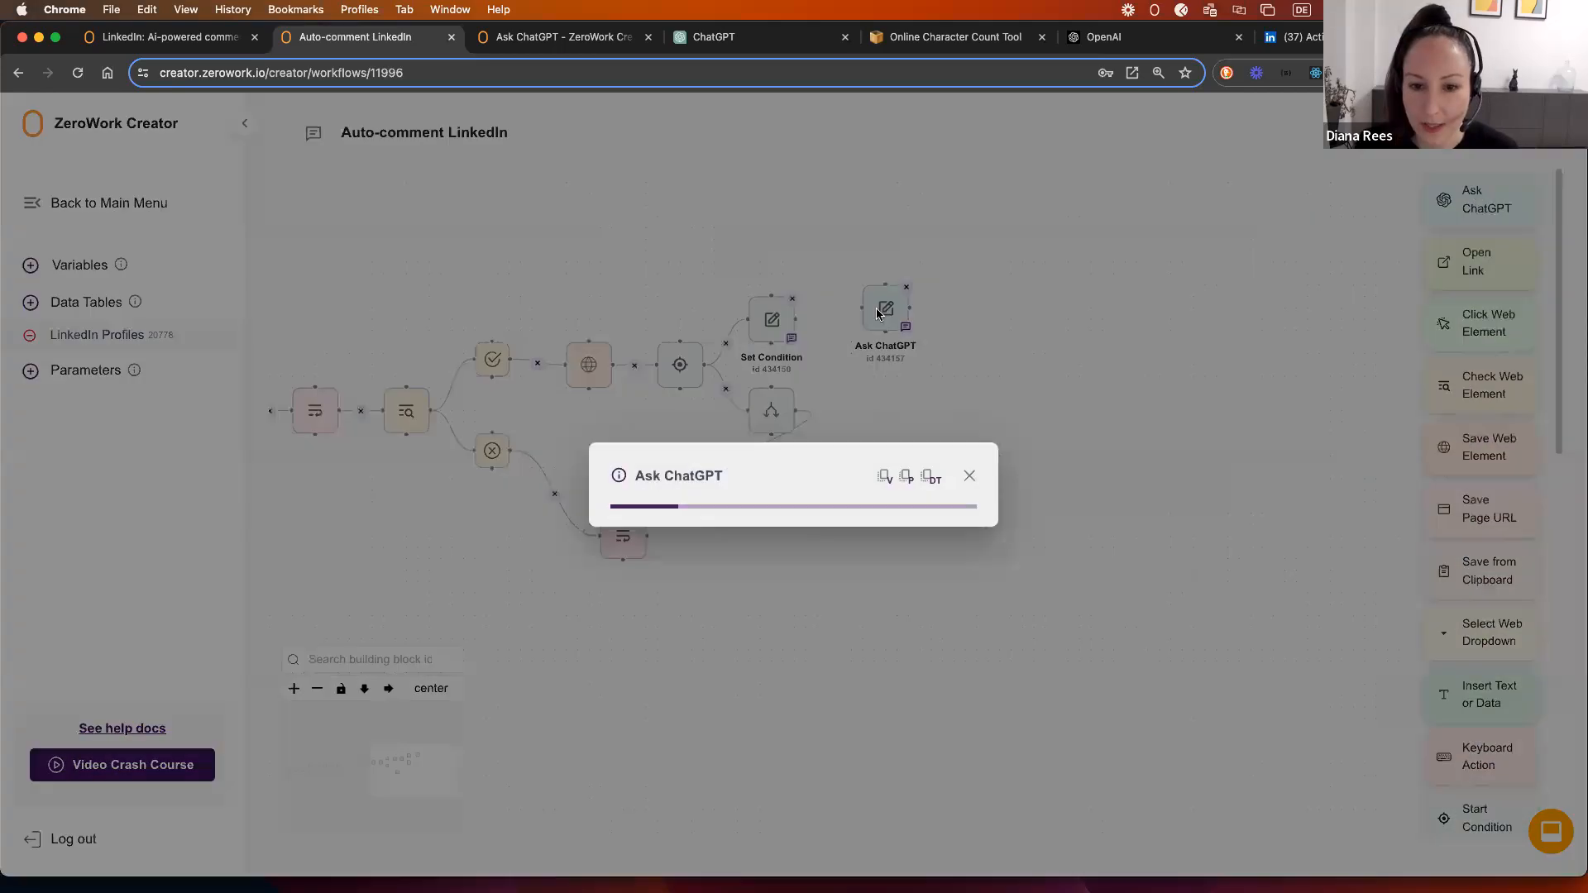
{"action": "left_click", "coordinate": [970, 360]}
{"action": "scroll", "coordinate": [885, 348], "scroll_direction": "up", "scroll_amount": 2}
{"action": "left_click", "coordinate": [881, 305]}
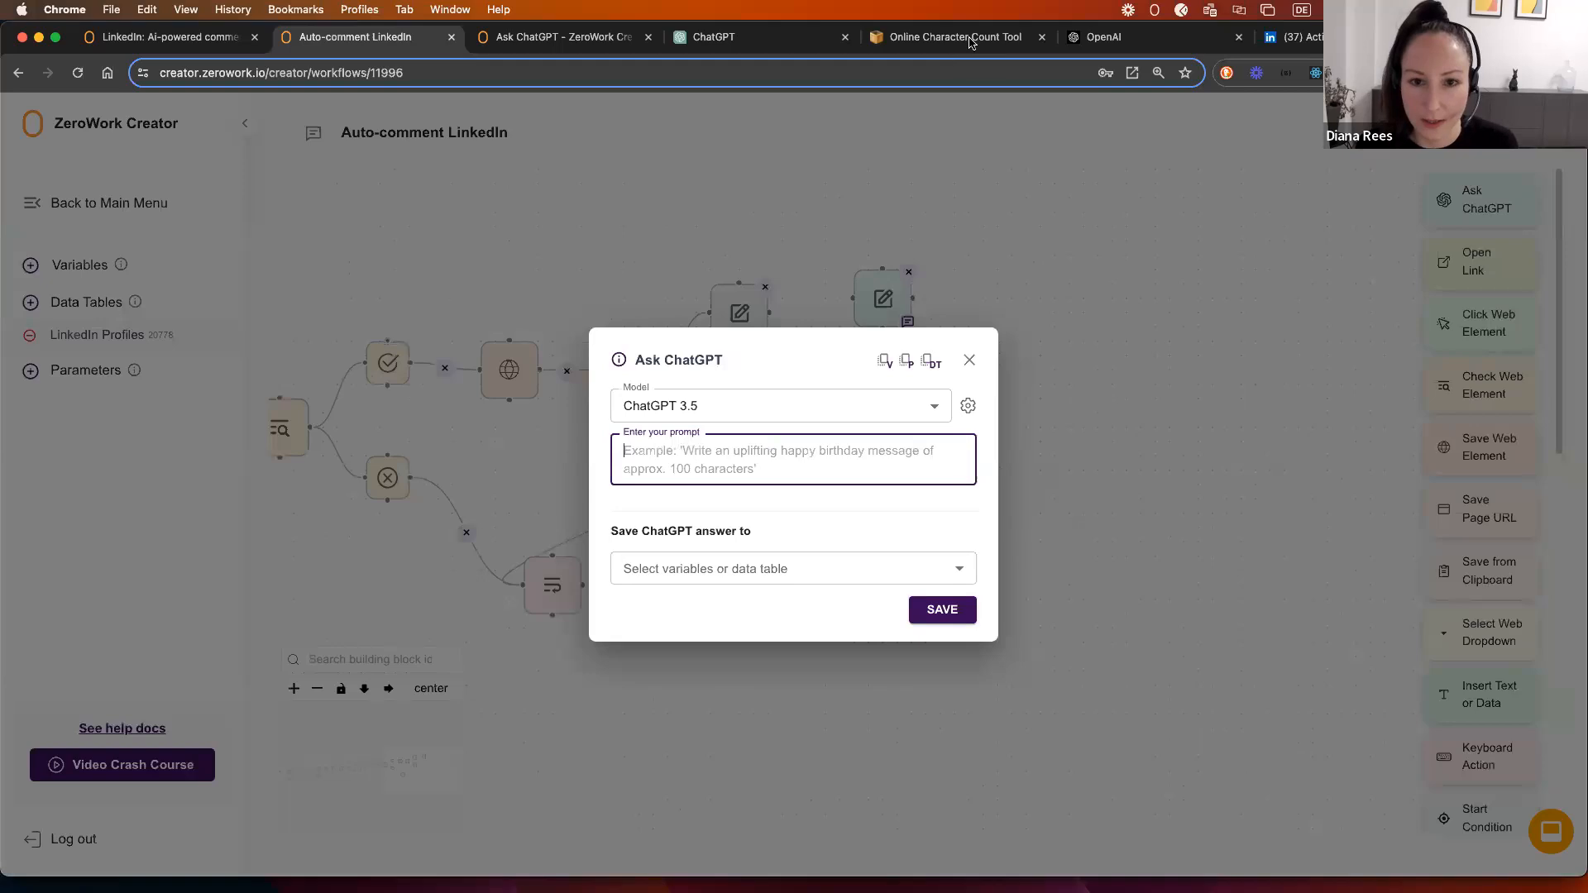
Step: Browse the past ChatGPT chats and open the earlier recommendation-post conversation
{"action": "left_click", "coordinate": [741, 39]}
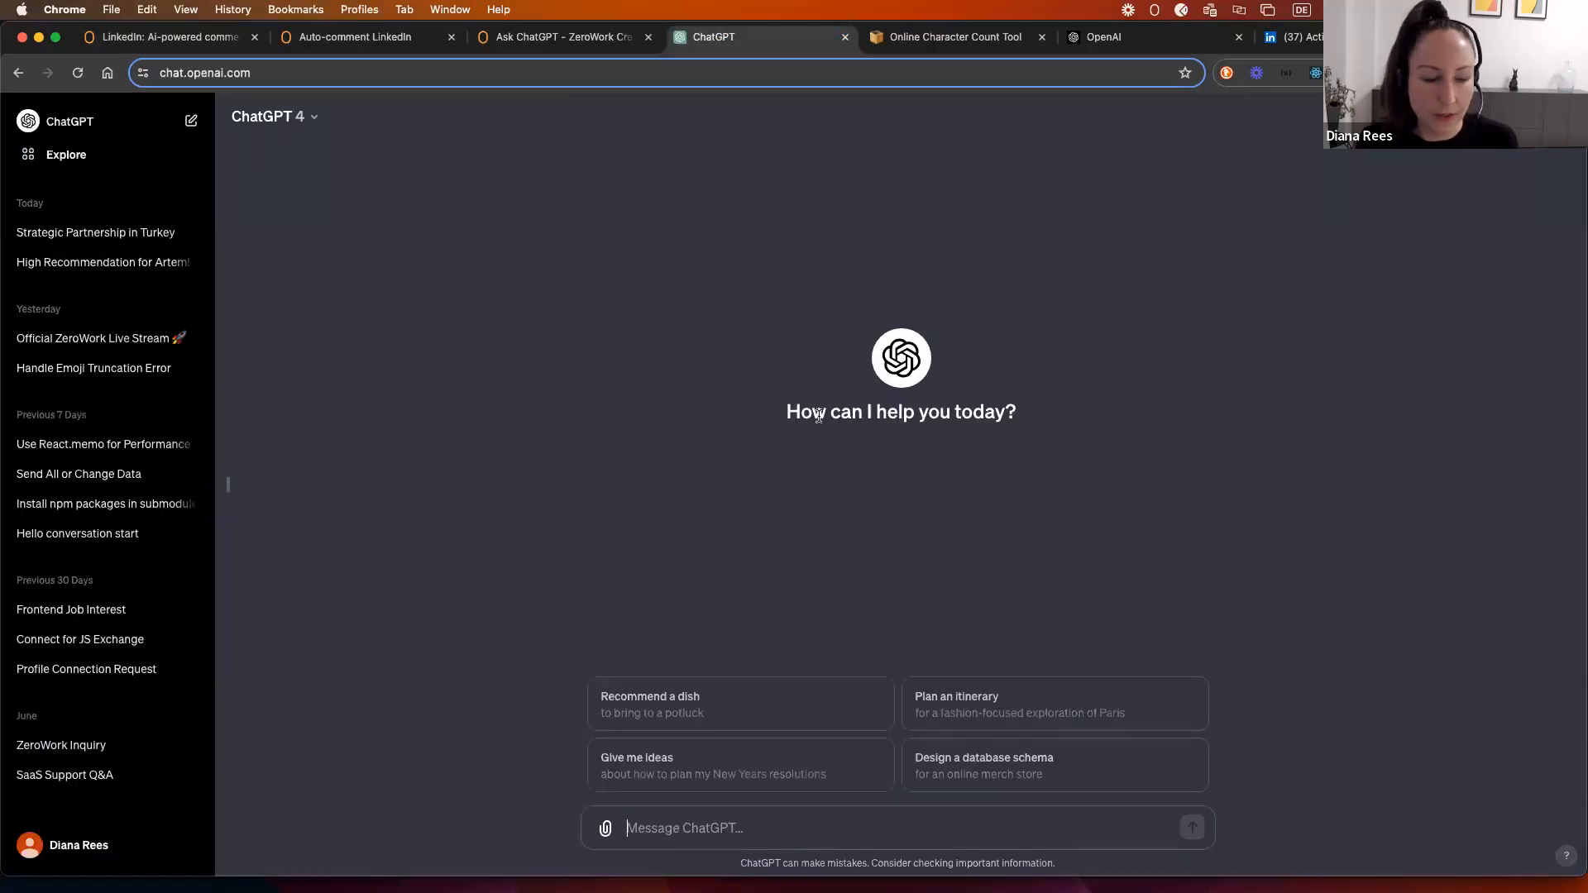
{"action": "left_click", "coordinate": [1297, 37]}
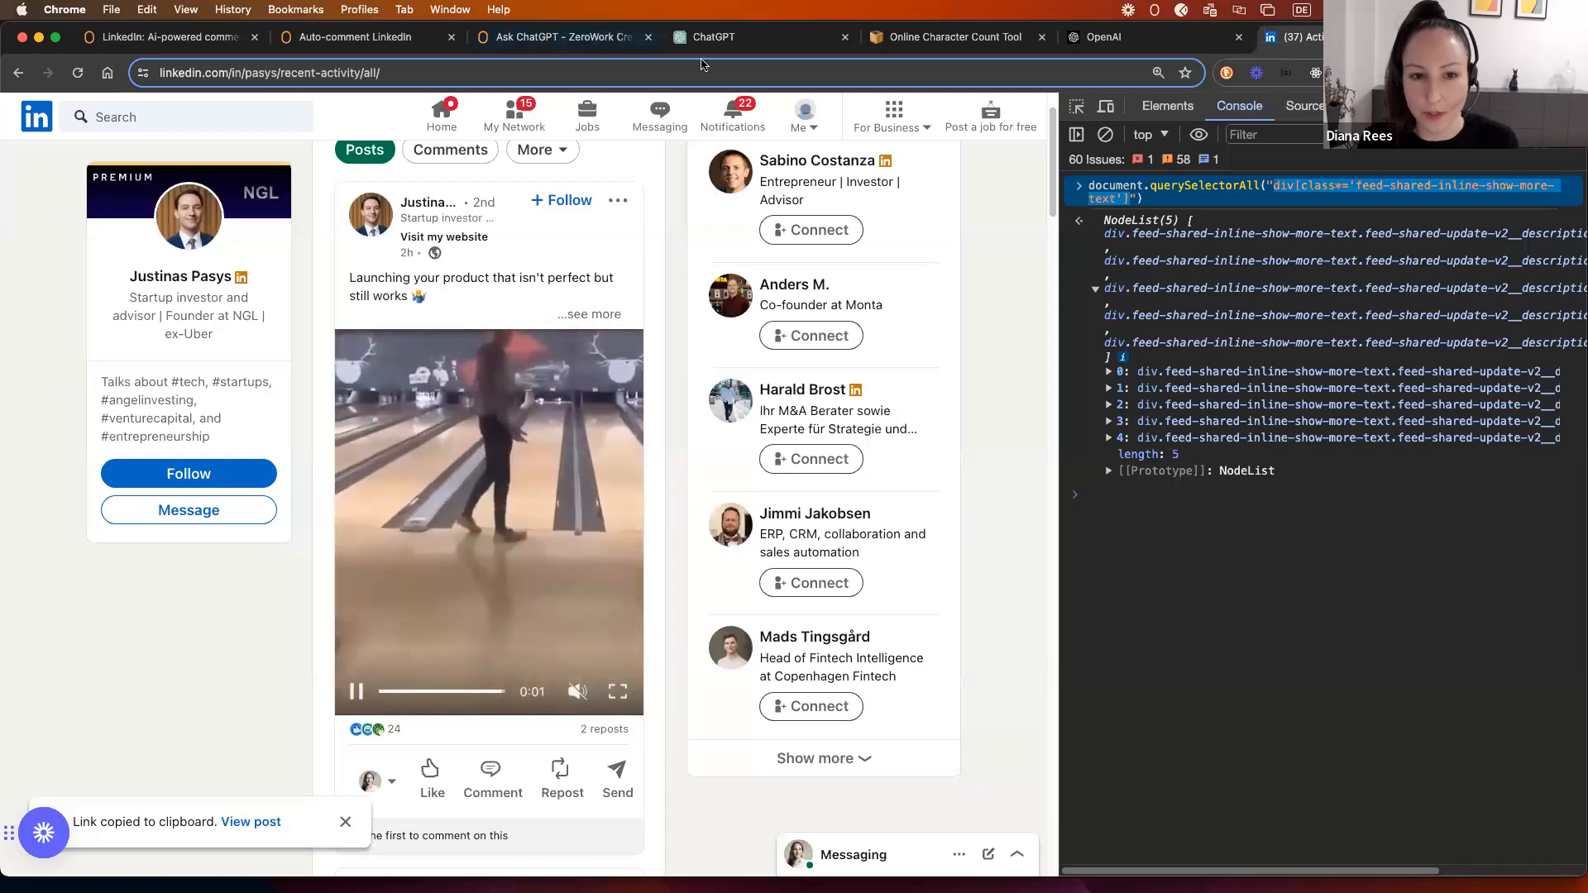
{"action": "left_click", "coordinate": [775, 39]}
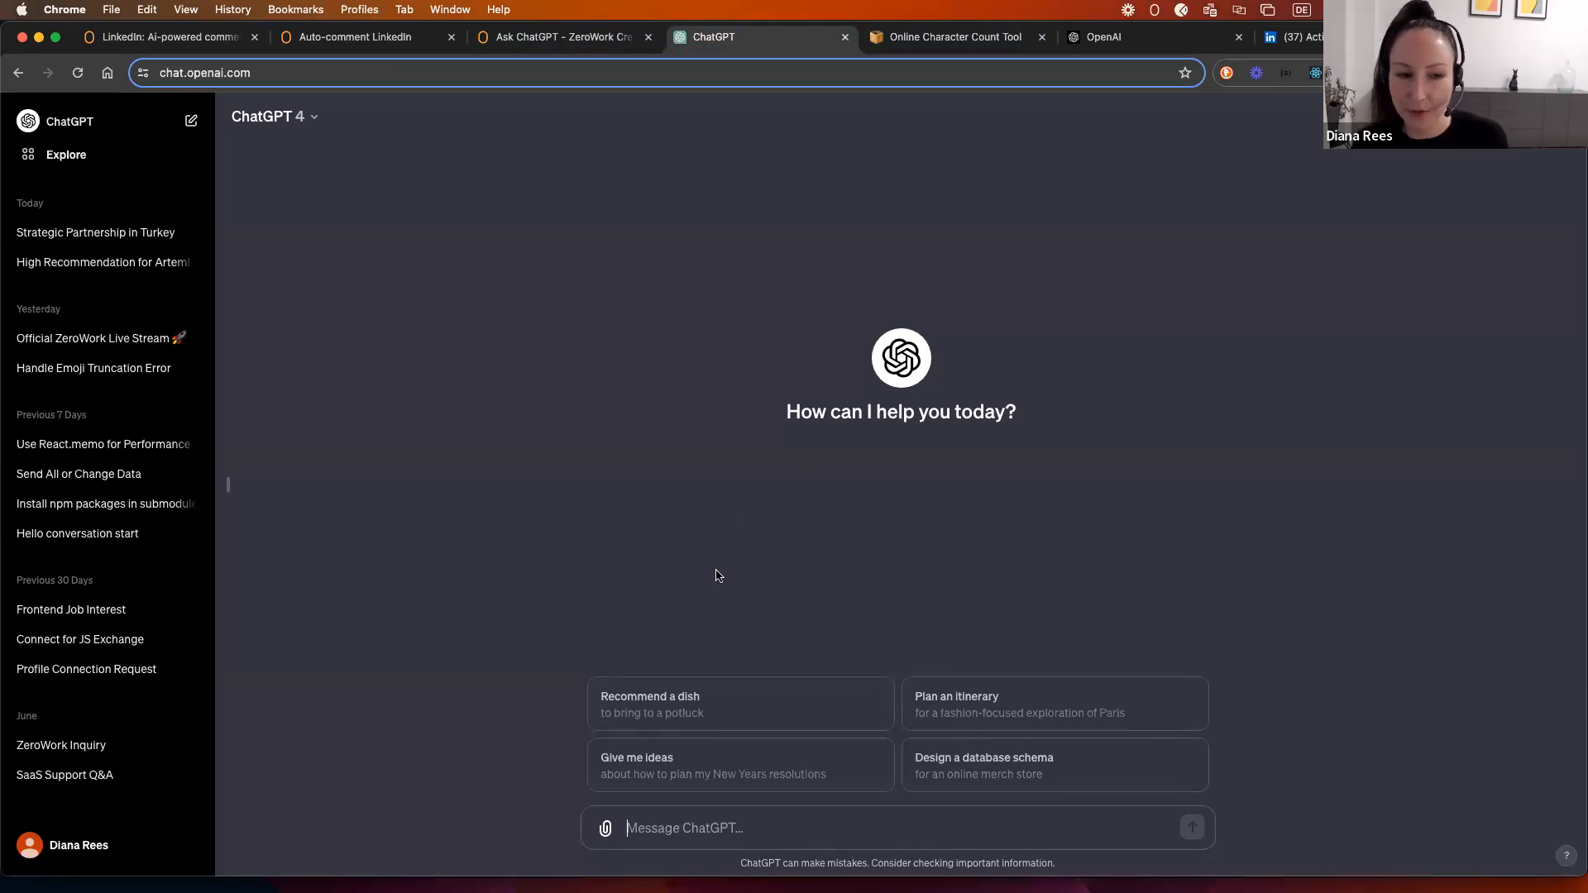
{"action": "left_click", "coordinate": [70, 240]}
{"action": "scroll", "coordinate": [562, 402], "scroll_direction": "up", "scroll_amount": 10}
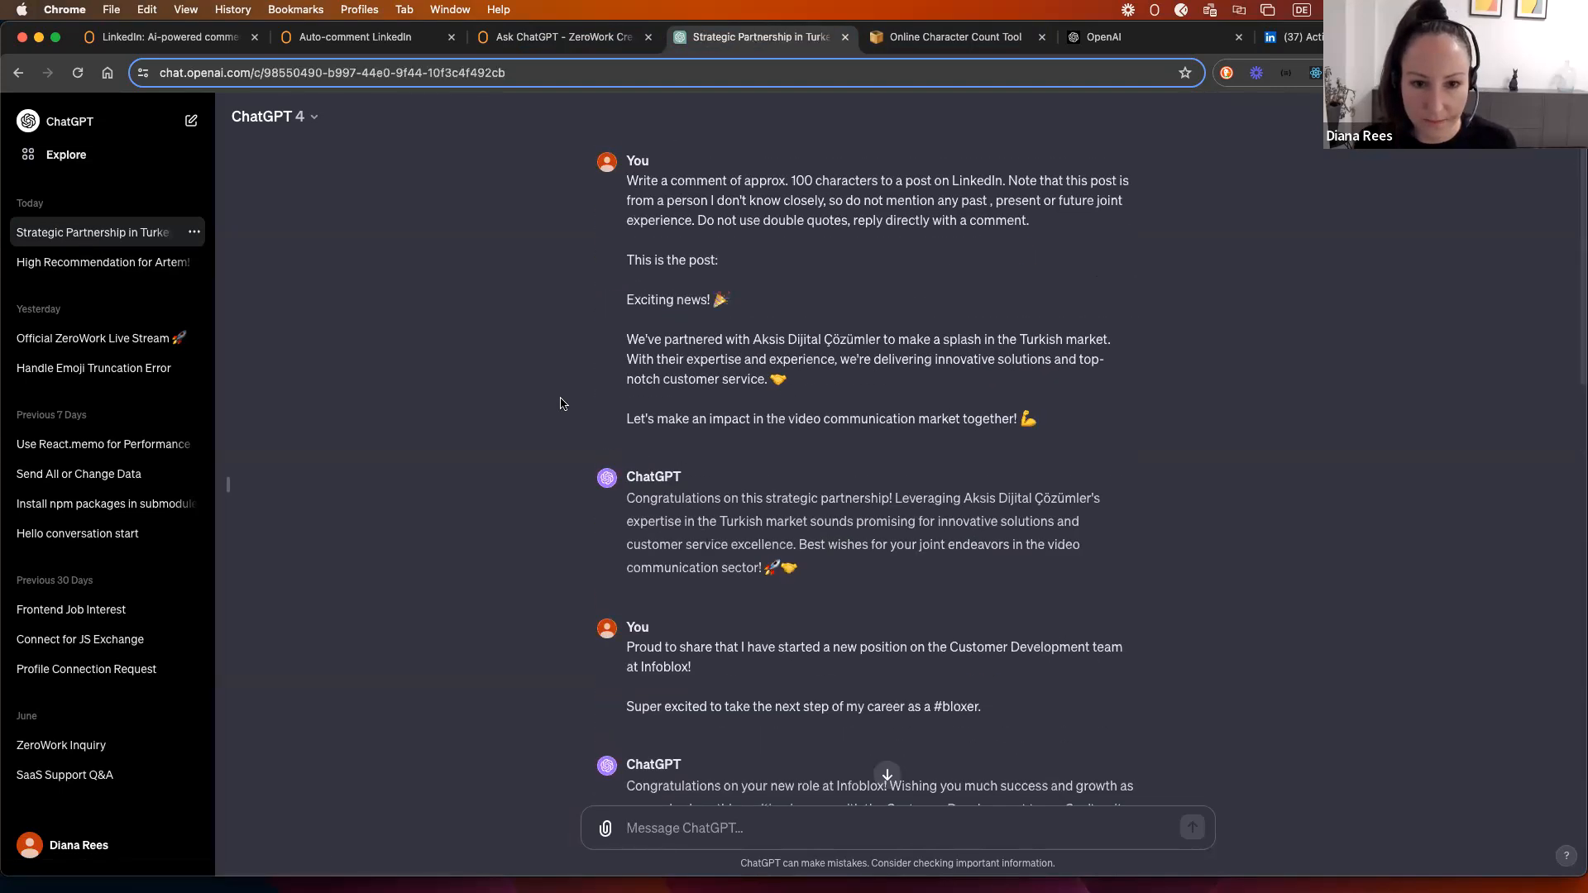
{"action": "scroll", "coordinate": [565, 310], "scroll_direction": "down", "scroll_amount": 1}
{"action": "scroll", "coordinate": [559, 316], "scroll_direction": "down", "scroll_amount": 6}
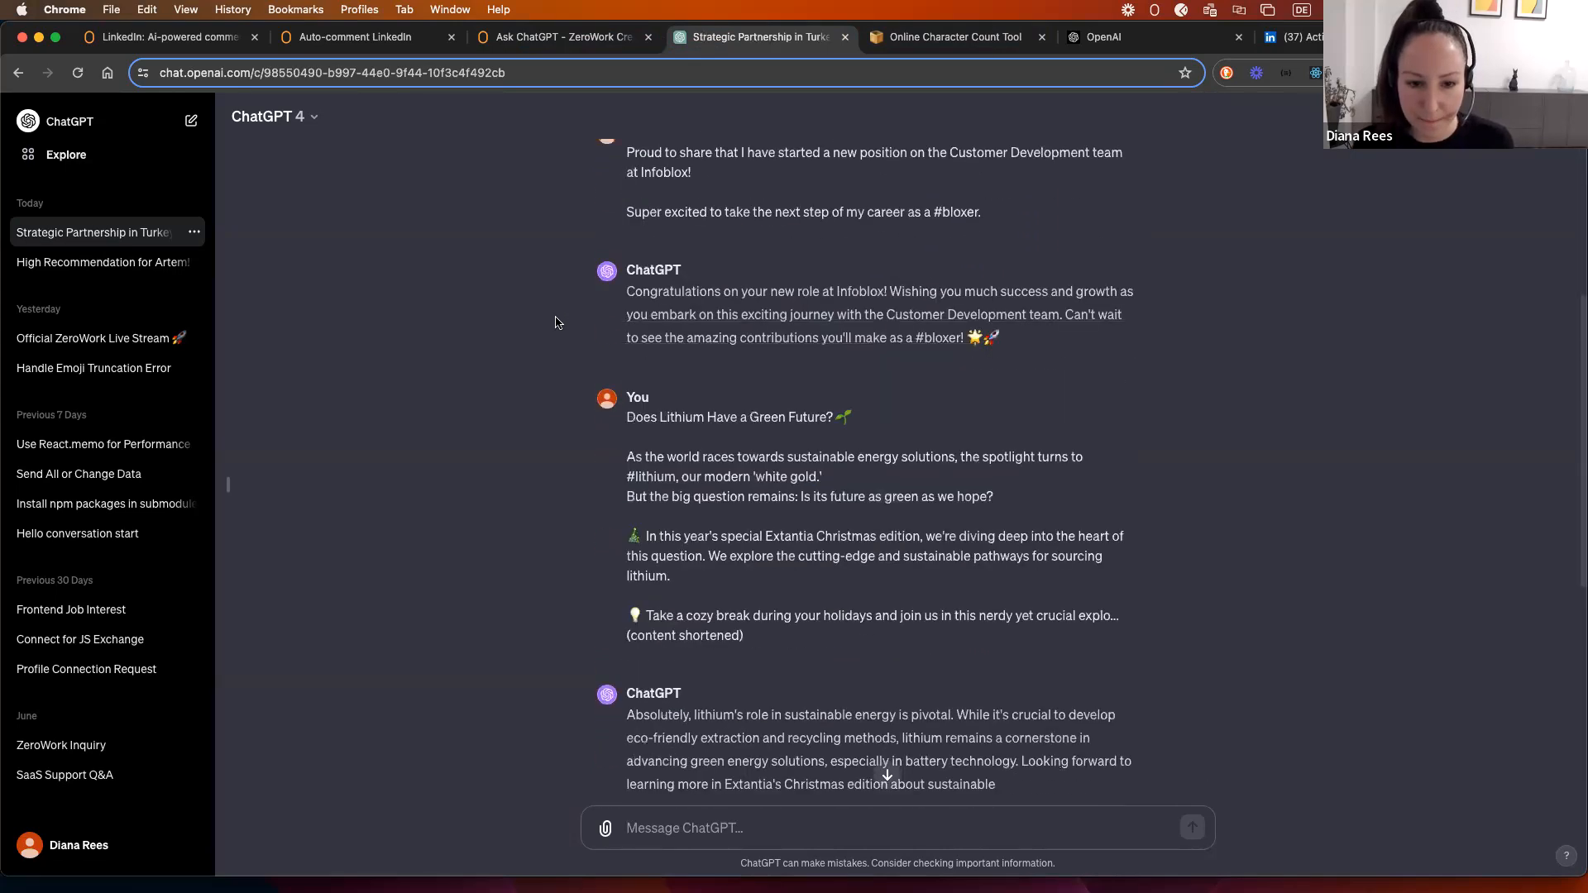
{"action": "scroll", "coordinate": [552, 319], "scroll_direction": "down", "scroll_amount": 3}
{"action": "scroll", "coordinate": [549, 325], "scroll_direction": "down", "scroll_amount": 4}
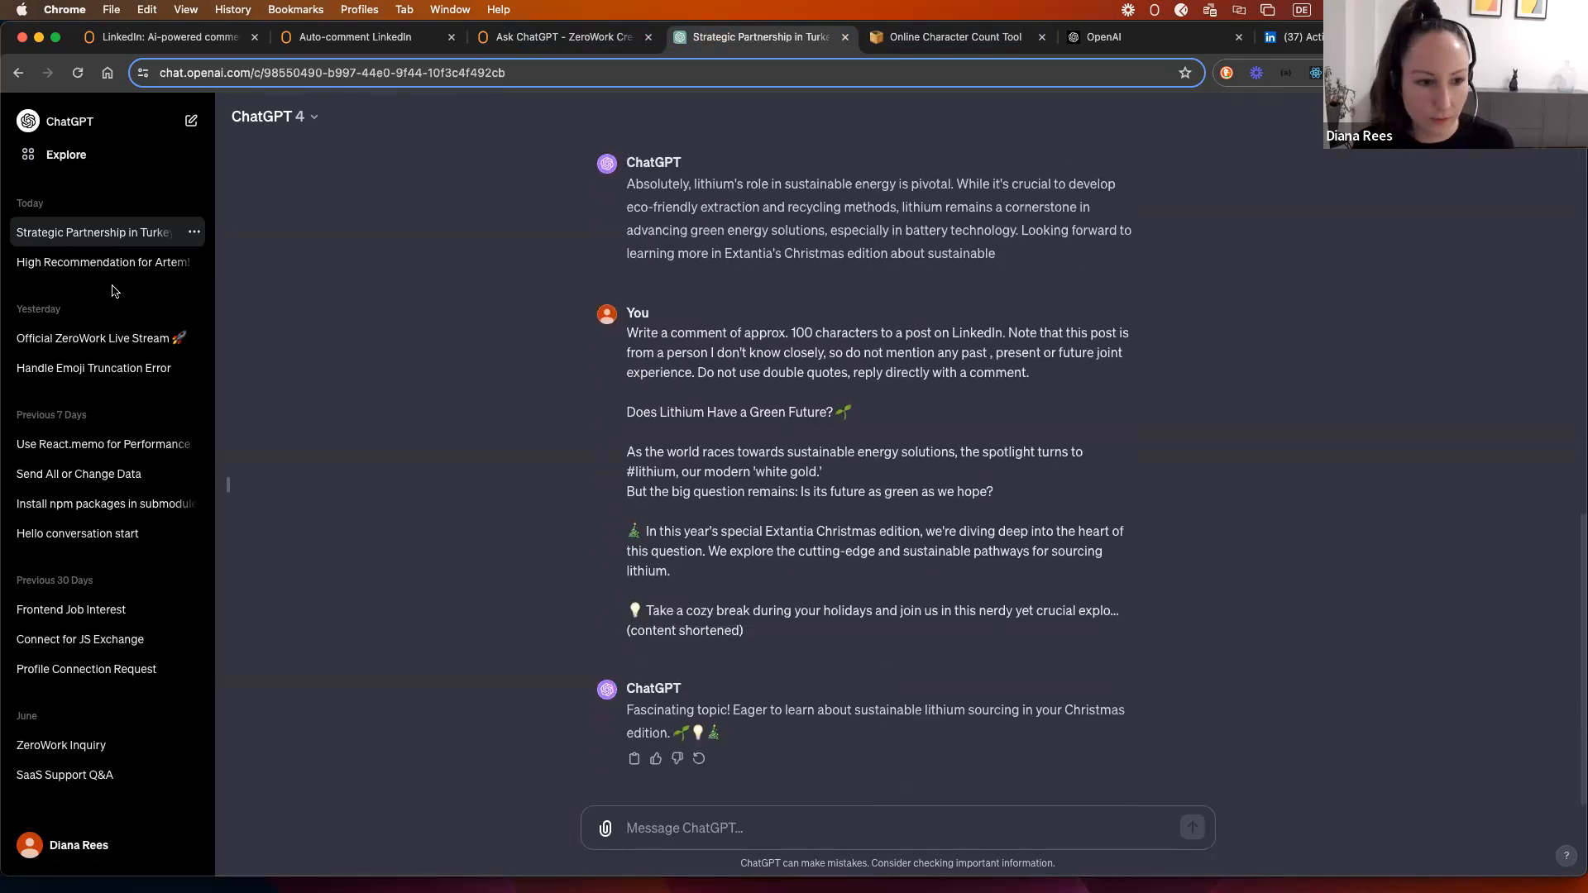
{"action": "left_click", "coordinate": [84, 263]}
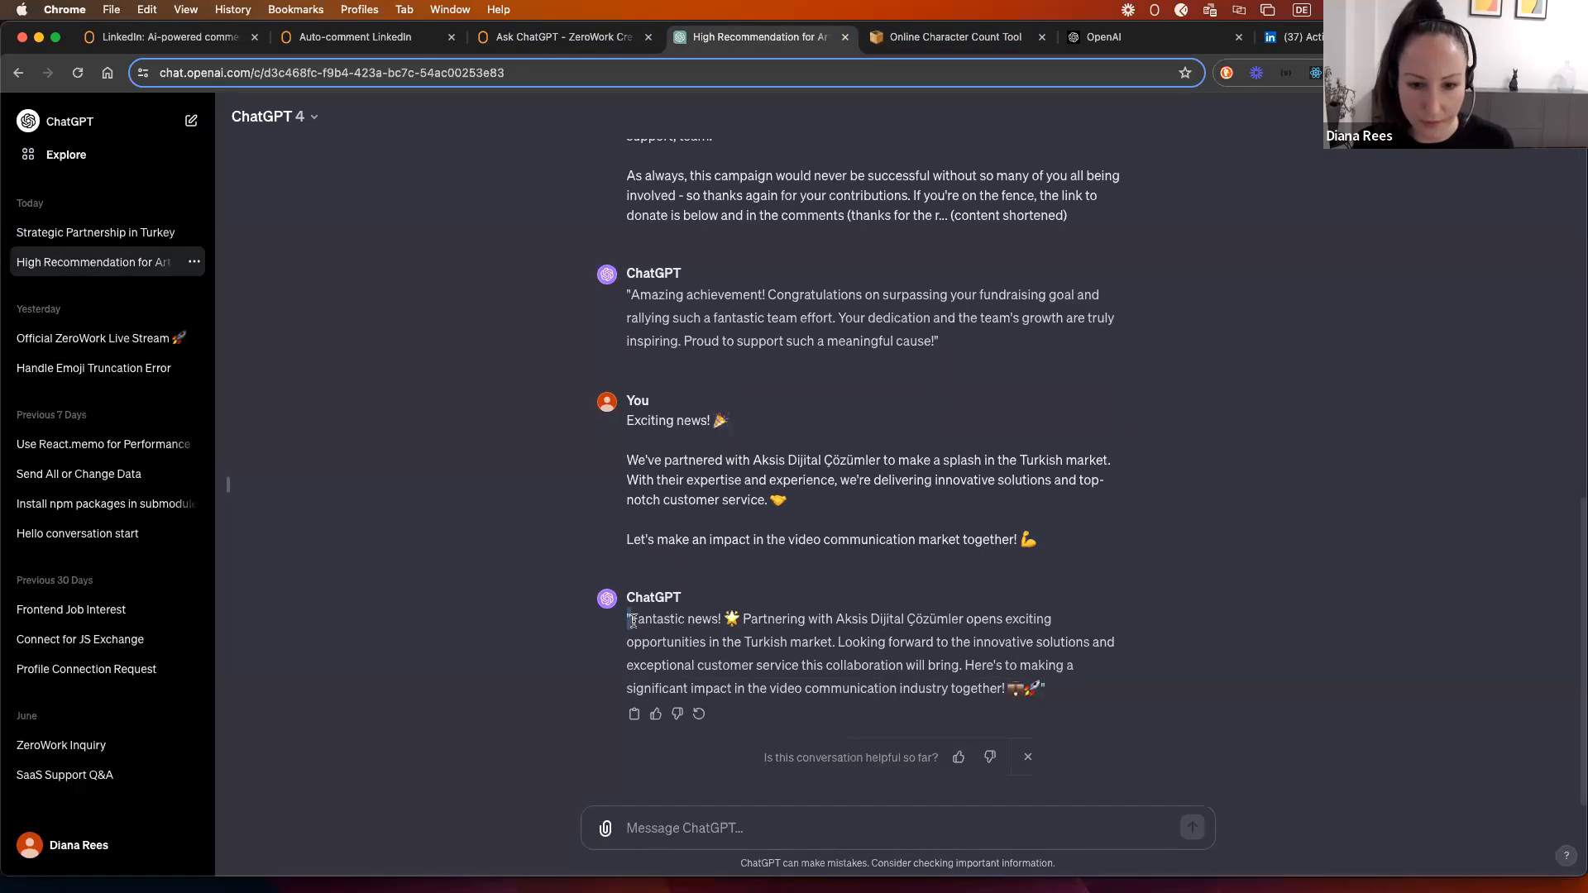
Step: Review the approx. 100-character comment prompt and its instruction against mentioning joint experience
{"action": "left_click_drag", "start_coordinate": [997, 695], "coordinate": [634, 626]}
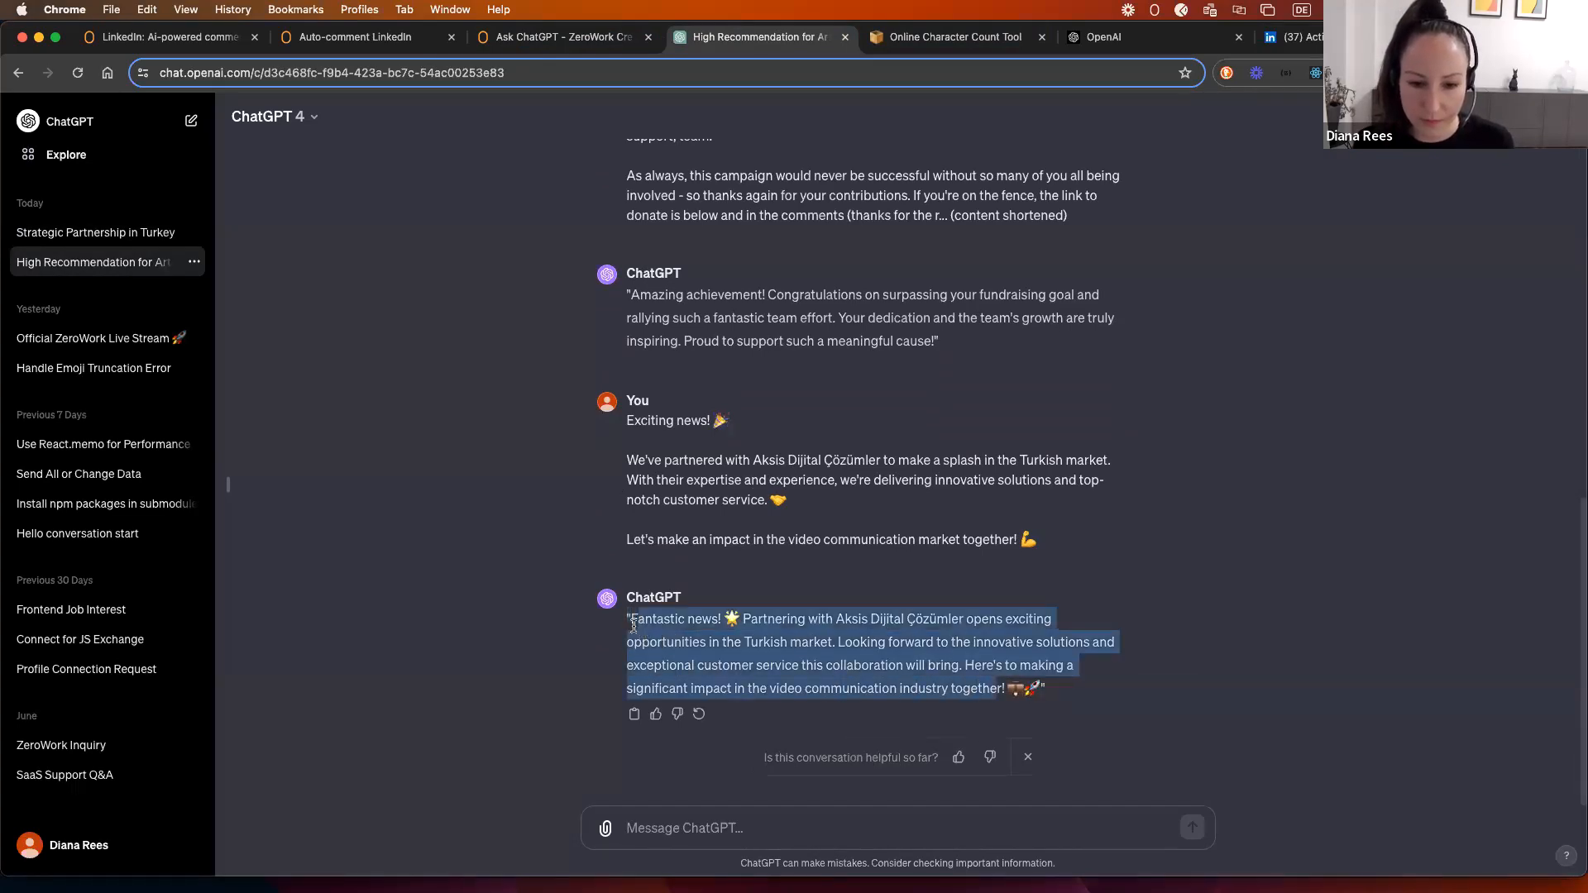
{"action": "scroll", "coordinate": [469, 556], "scroll_direction": "up", "scroll_amount": 1}
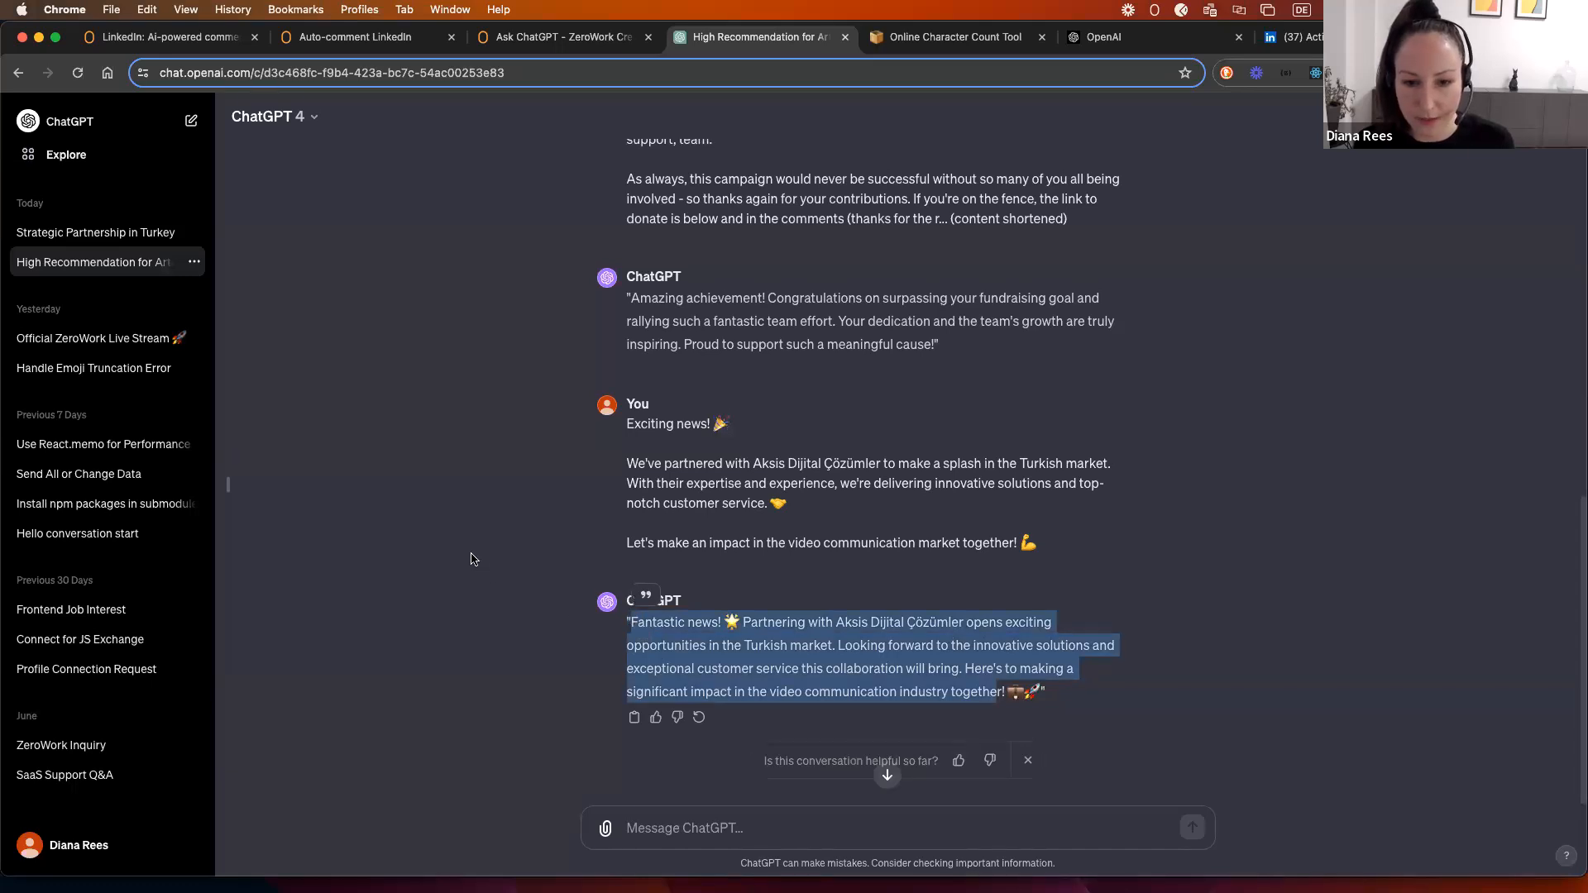
{"action": "scroll", "coordinate": [469, 557], "scroll_direction": "up", "scroll_amount": 10}
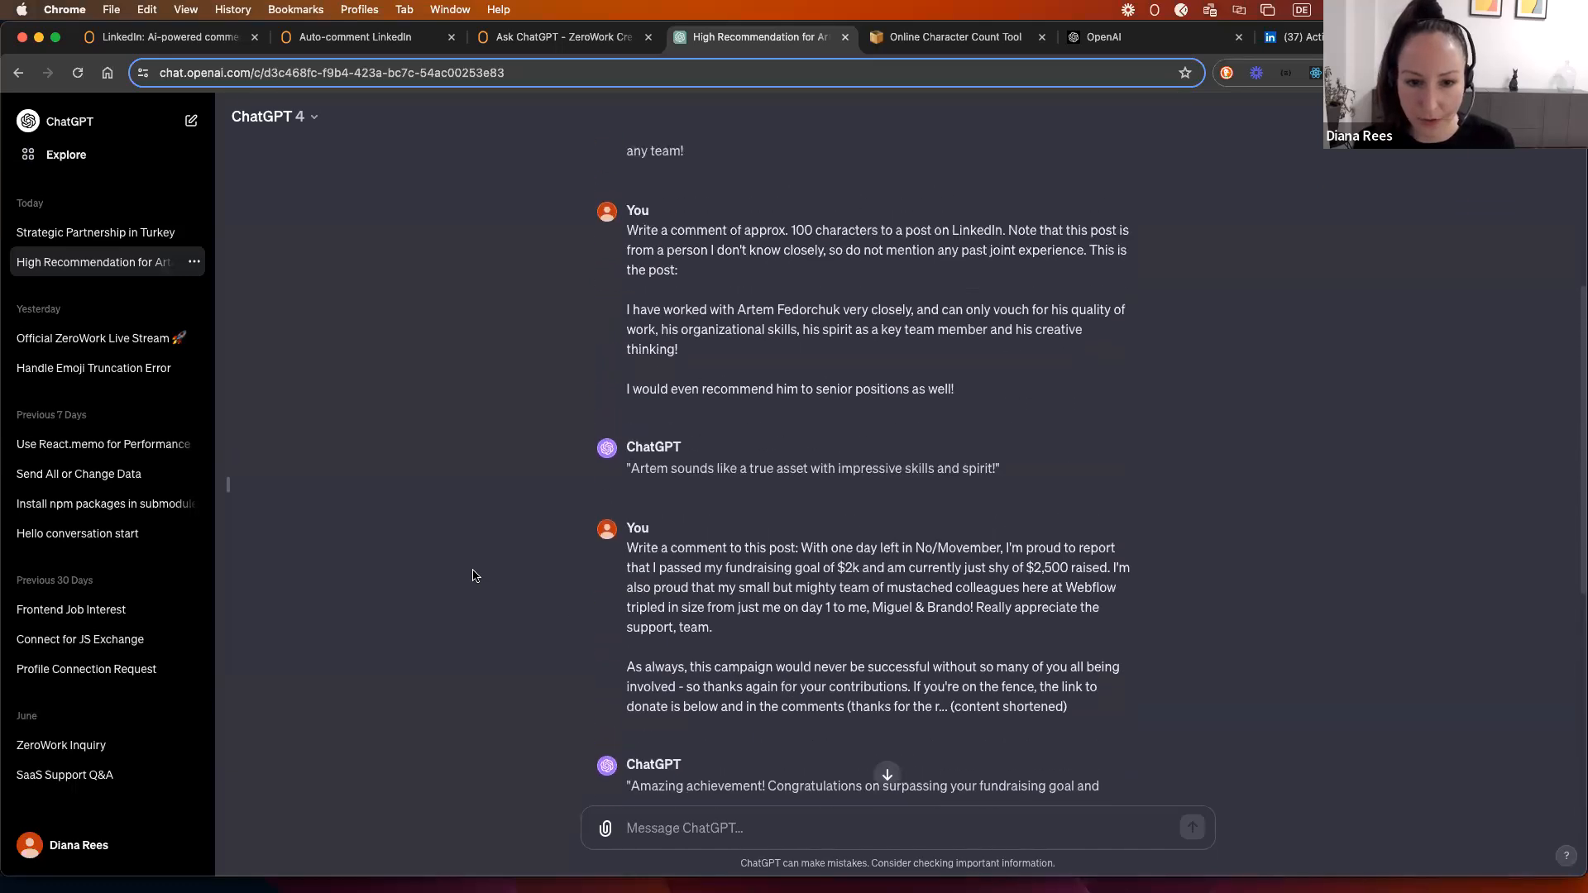
{"action": "scroll", "coordinate": [473, 575], "scroll_direction": "up", "scroll_amount": 7}
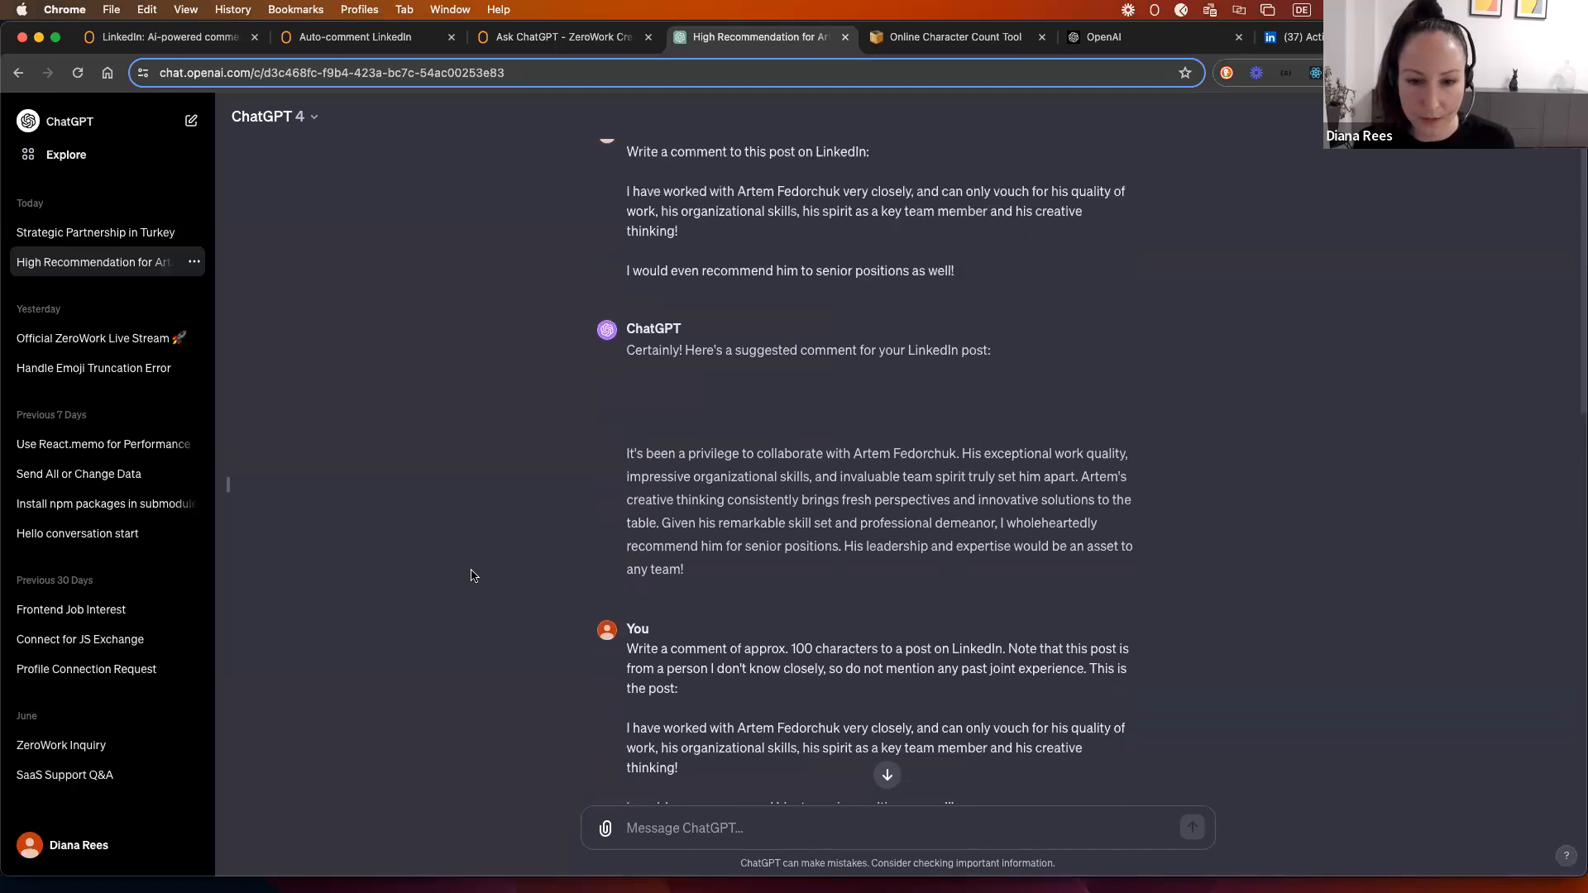
{"action": "scroll", "coordinate": [473, 576], "scroll_direction": "down", "scroll_amount": 3}
{"action": "scroll", "coordinate": [626, 368], "scroll_direction": "up", "scroll_amount": 1}
{"action": "left_click_drag", "start_coordinate": [626, 362], "coordinate": [844, 365]}
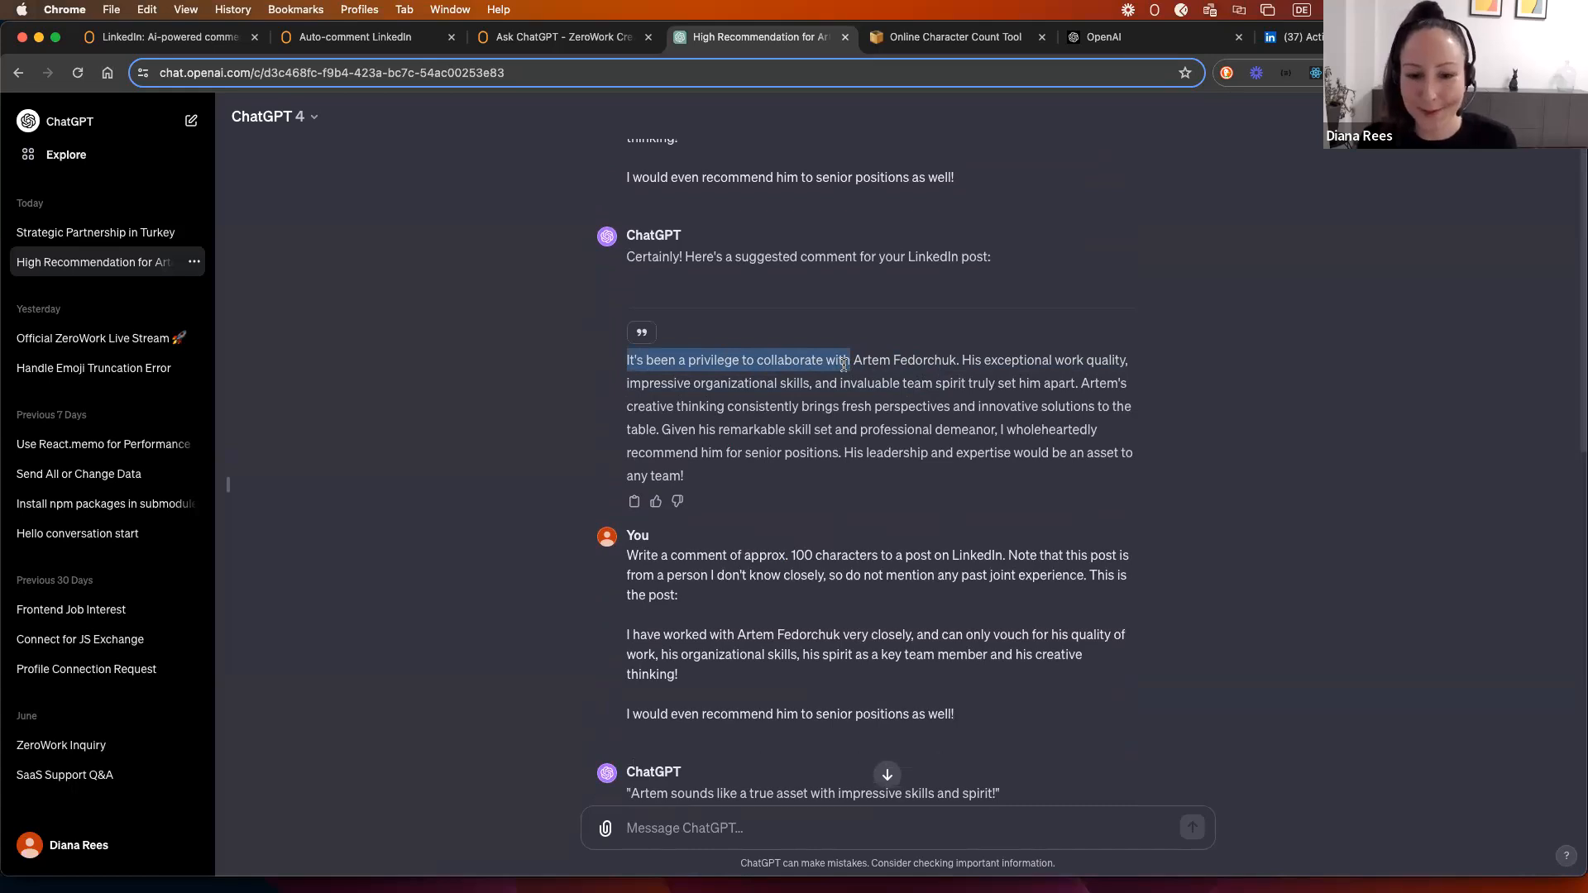
{"action": "scroll", "coordinate": [847, 380], "scroll_direction": "down", "scroll_amount": 1}
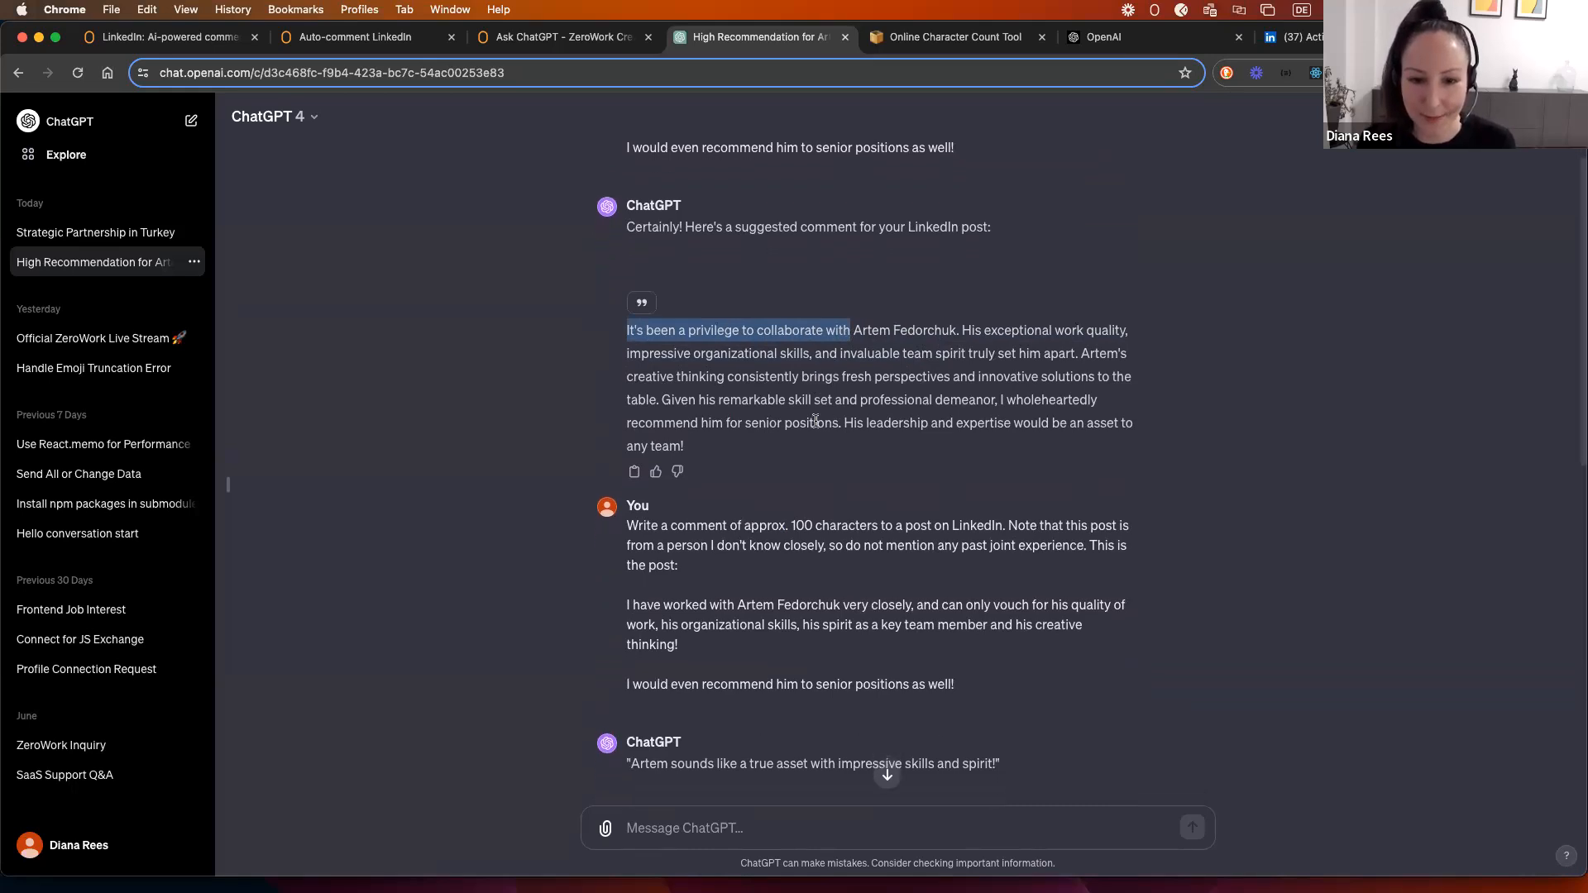
{"action": "scroll", "coordinate": [790, 419], "scroll_direction": "down", "scroll_amount": 3}
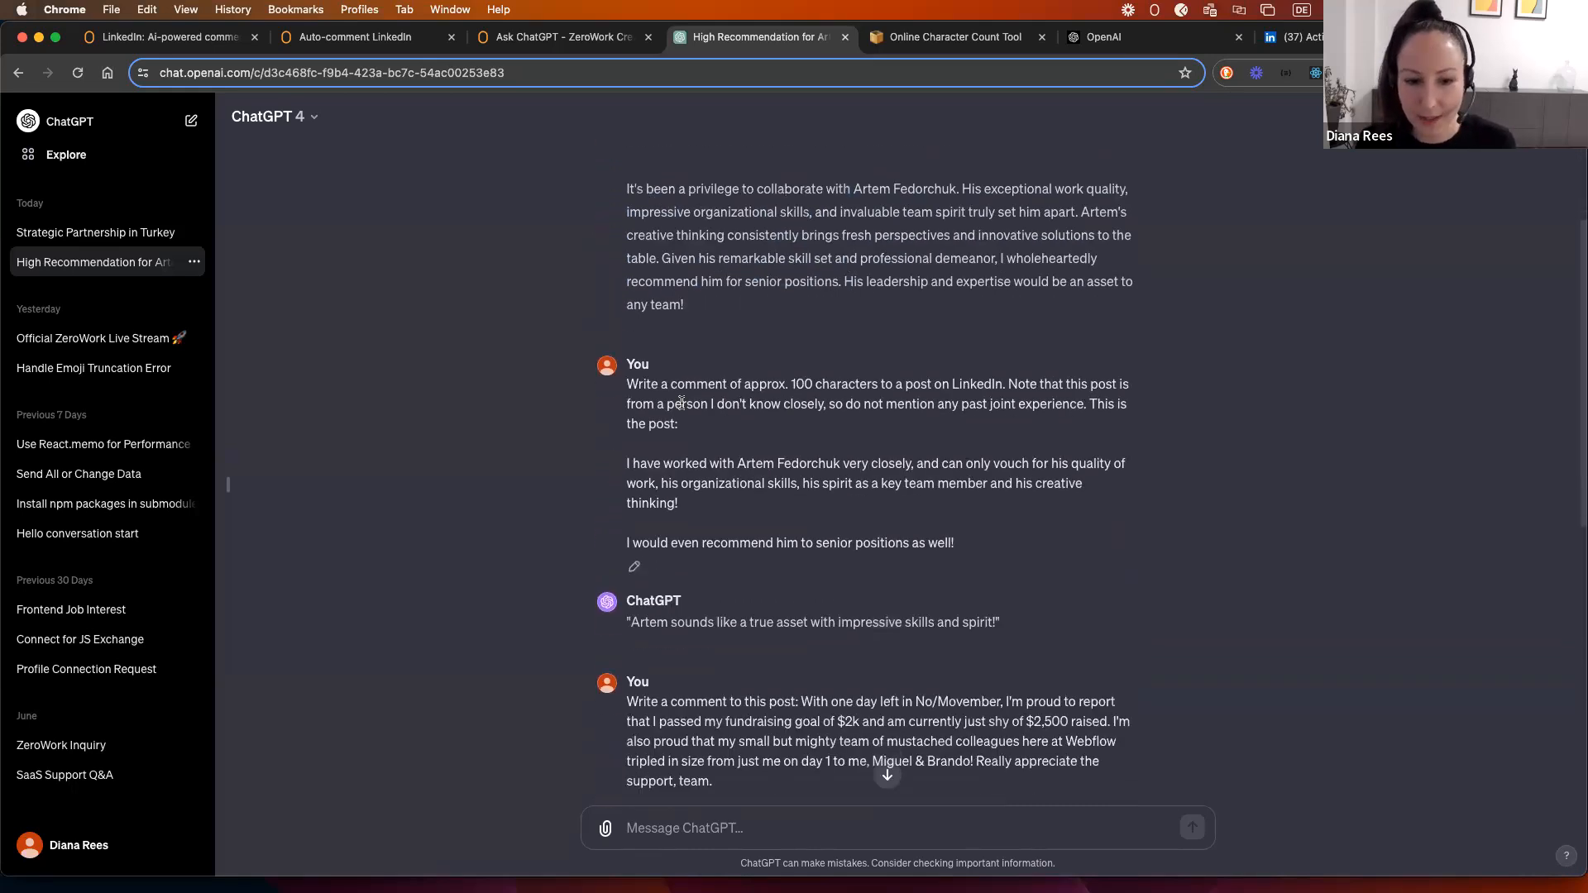
{"action": "left_click_drag", "start_coordinate": [1009, 385], "coordinate": [1087, 404]}
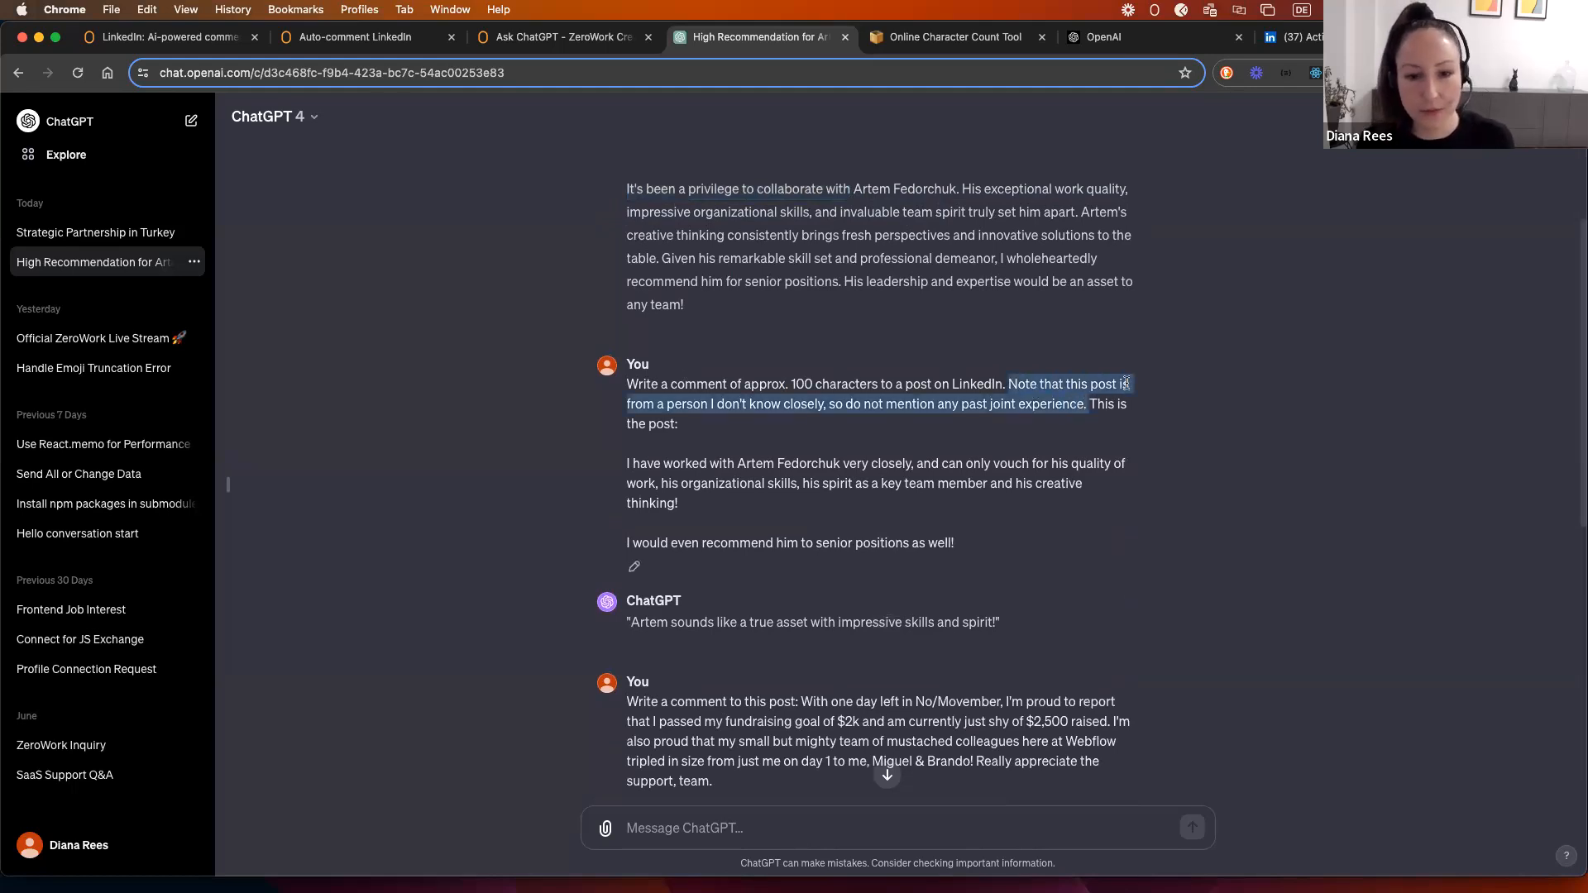
{"action": "left_click", "coordinate": [930, 417]}
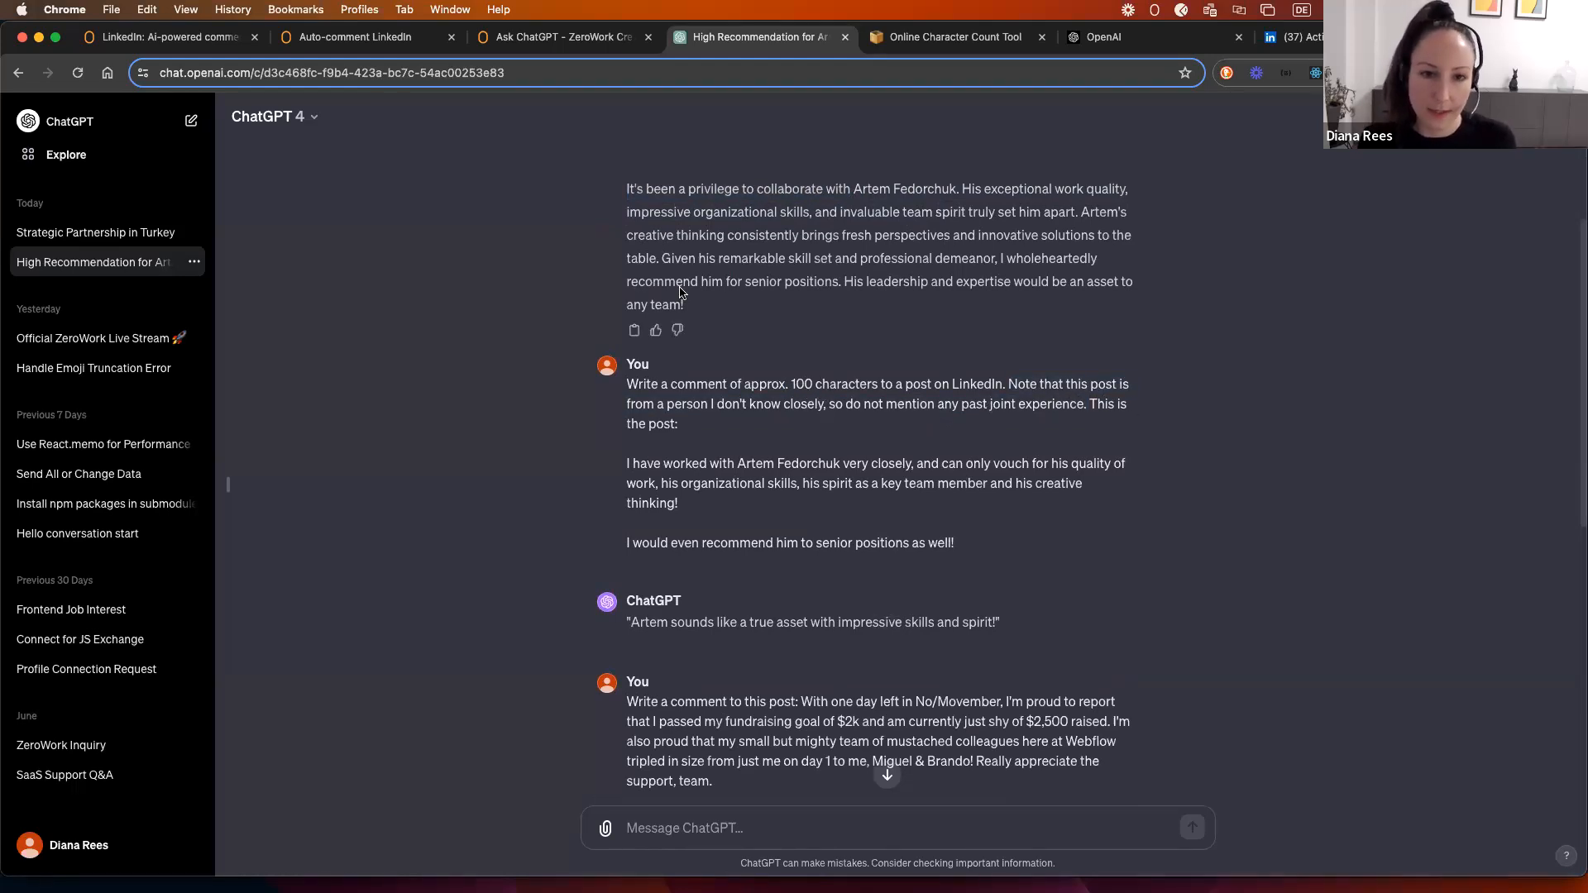
Step: Copy the full prompt from the LinkedIn: AI-powered comments bot's Ask ChatGPT step, then return to Auto-comment LinkedIn
{"action": "left_click", "coordinate": [511, 45]}
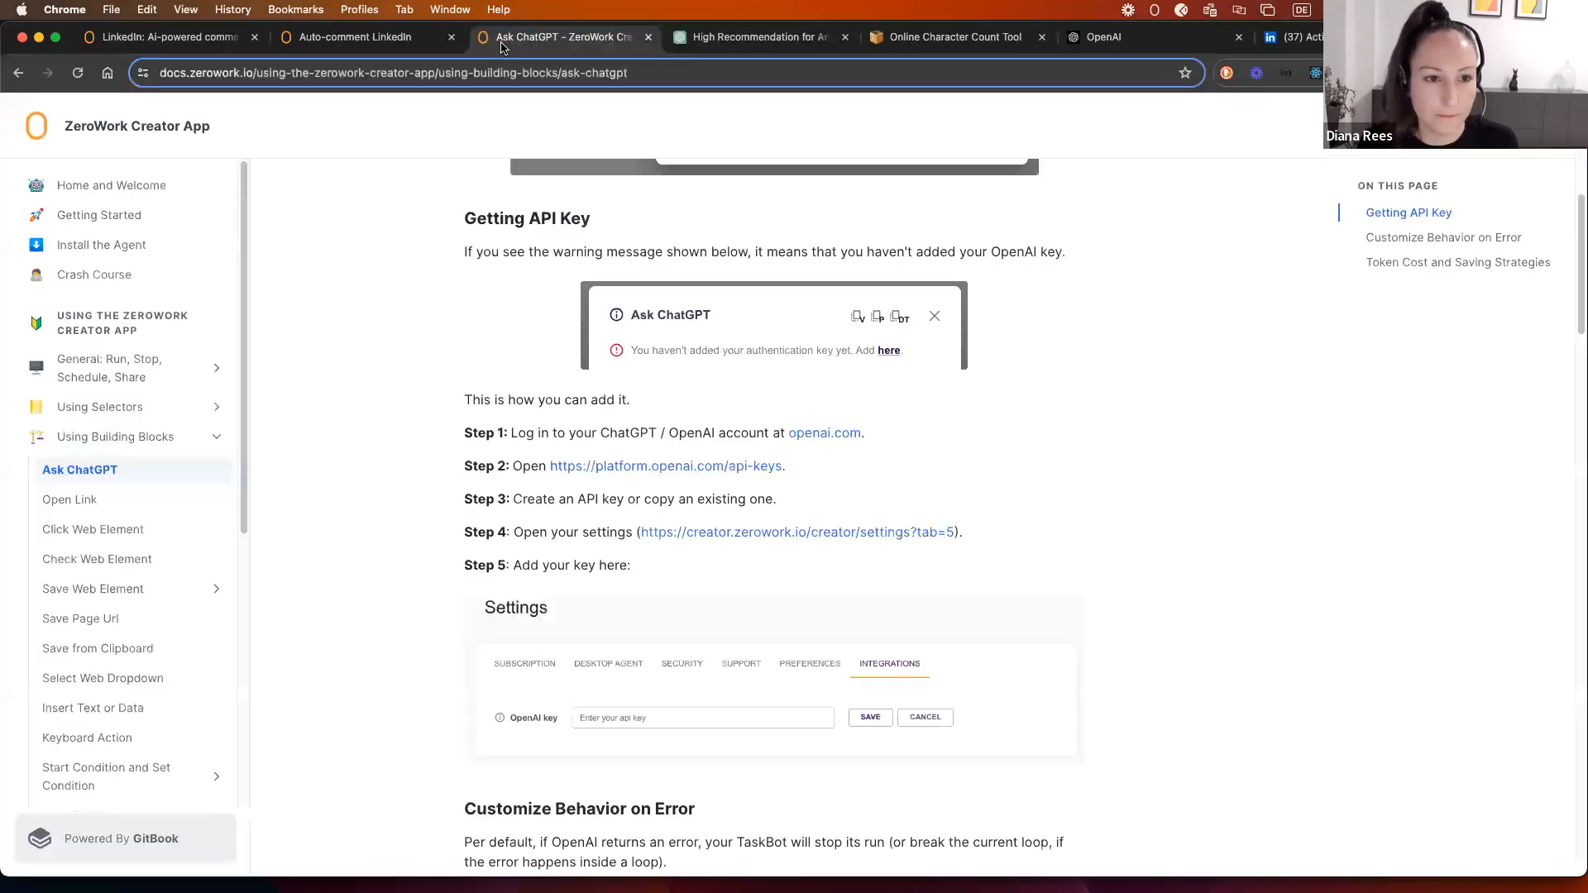
{"action": "left_click", "coordinate": [374, 41]}
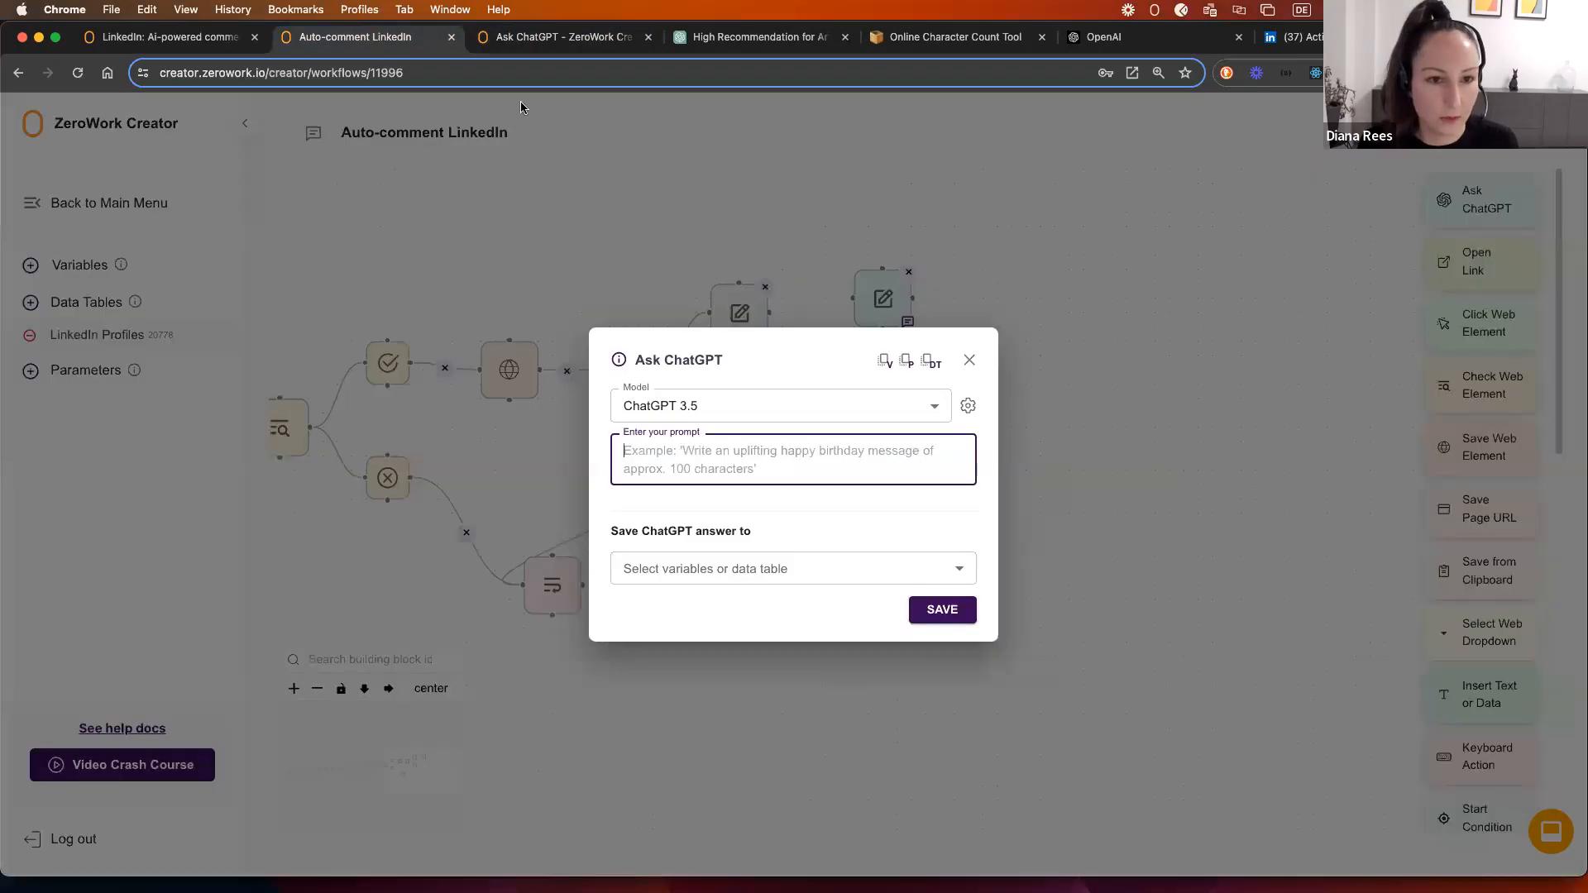
{"action": "left_click", "coordinate": [149, 41]}
{"action": "scroll", "coordinate": [794, 471], "scroll_direction": "right", "scroll_amount": 5}
{"action": "left_click", "coordinate": [901, 399]}
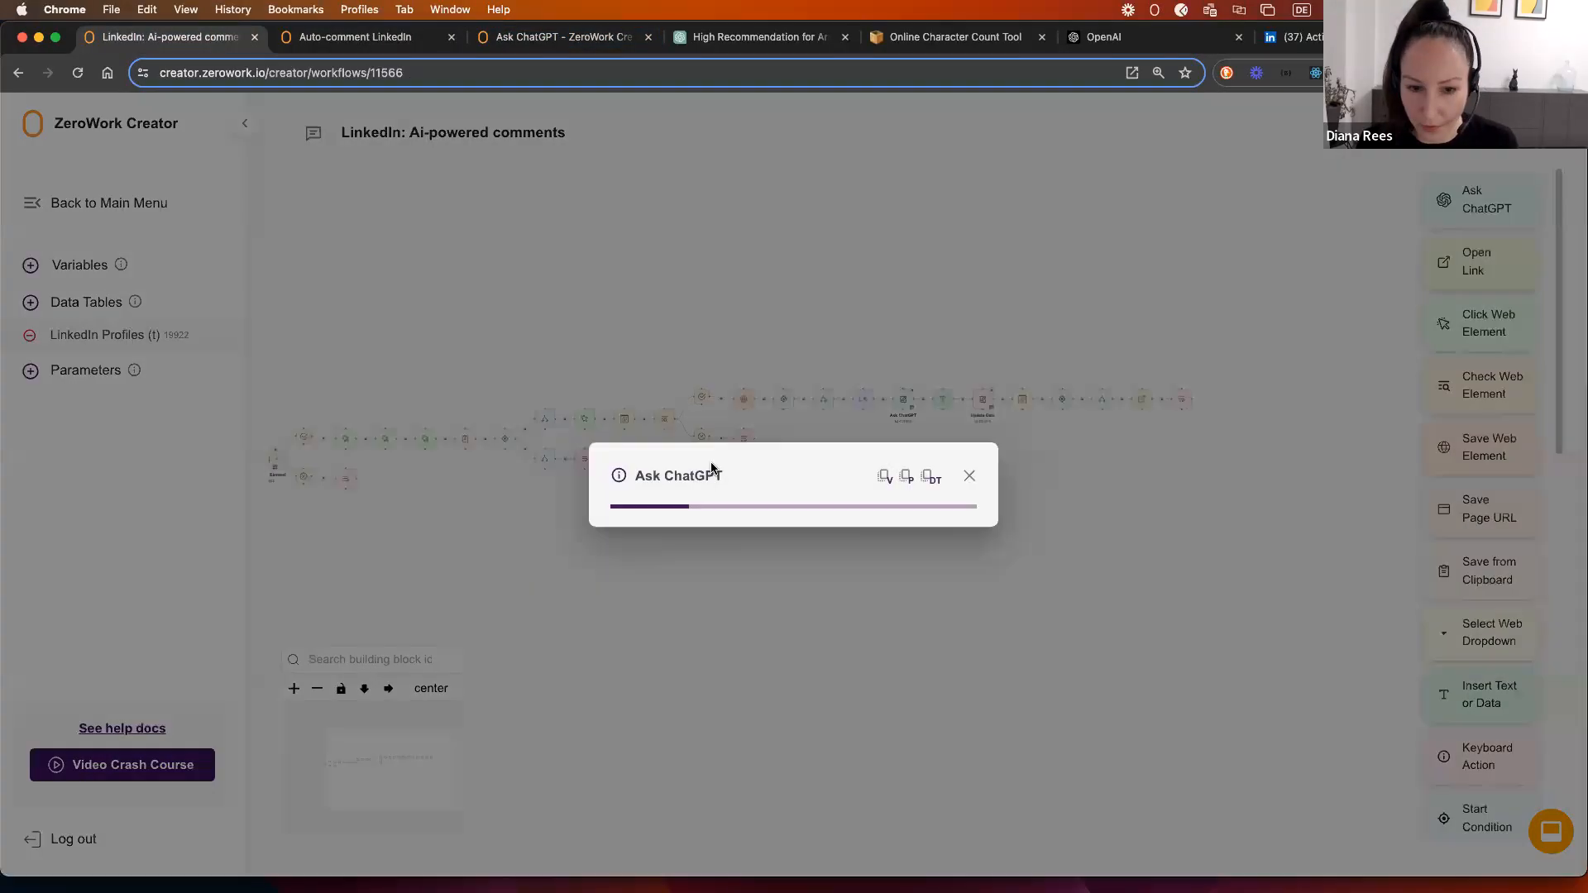
{"action": "scroll", "coordinate": [792, 463], "scroll_direction": "down", "scroll_amount": 3}
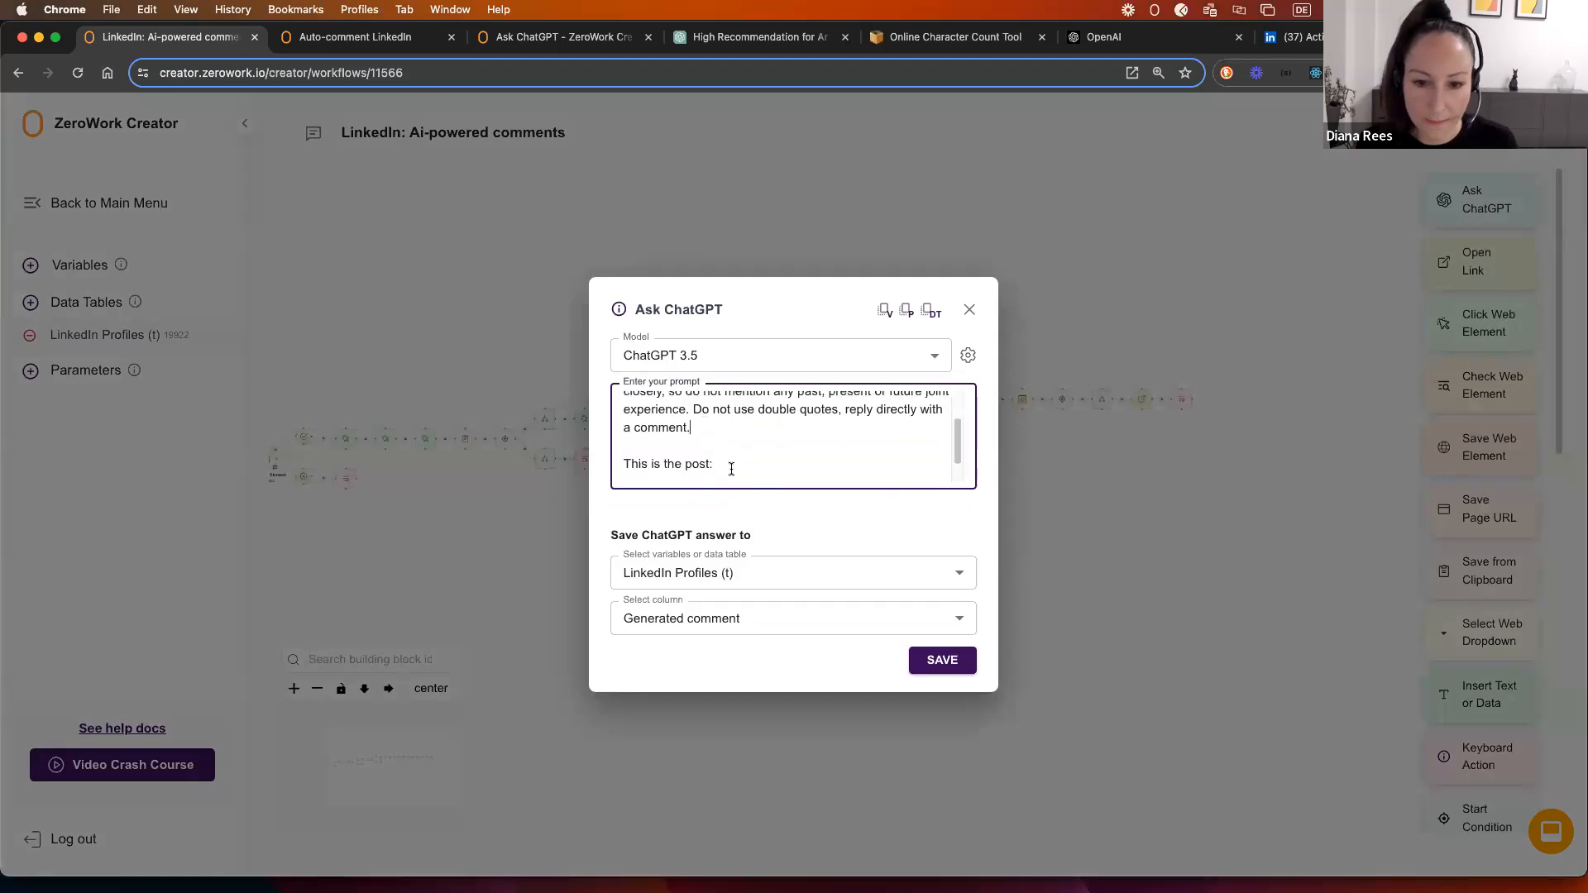
{"action": "left_click_drag", "start_coordinate": [792, 463], "coordinate": [574, 358]}
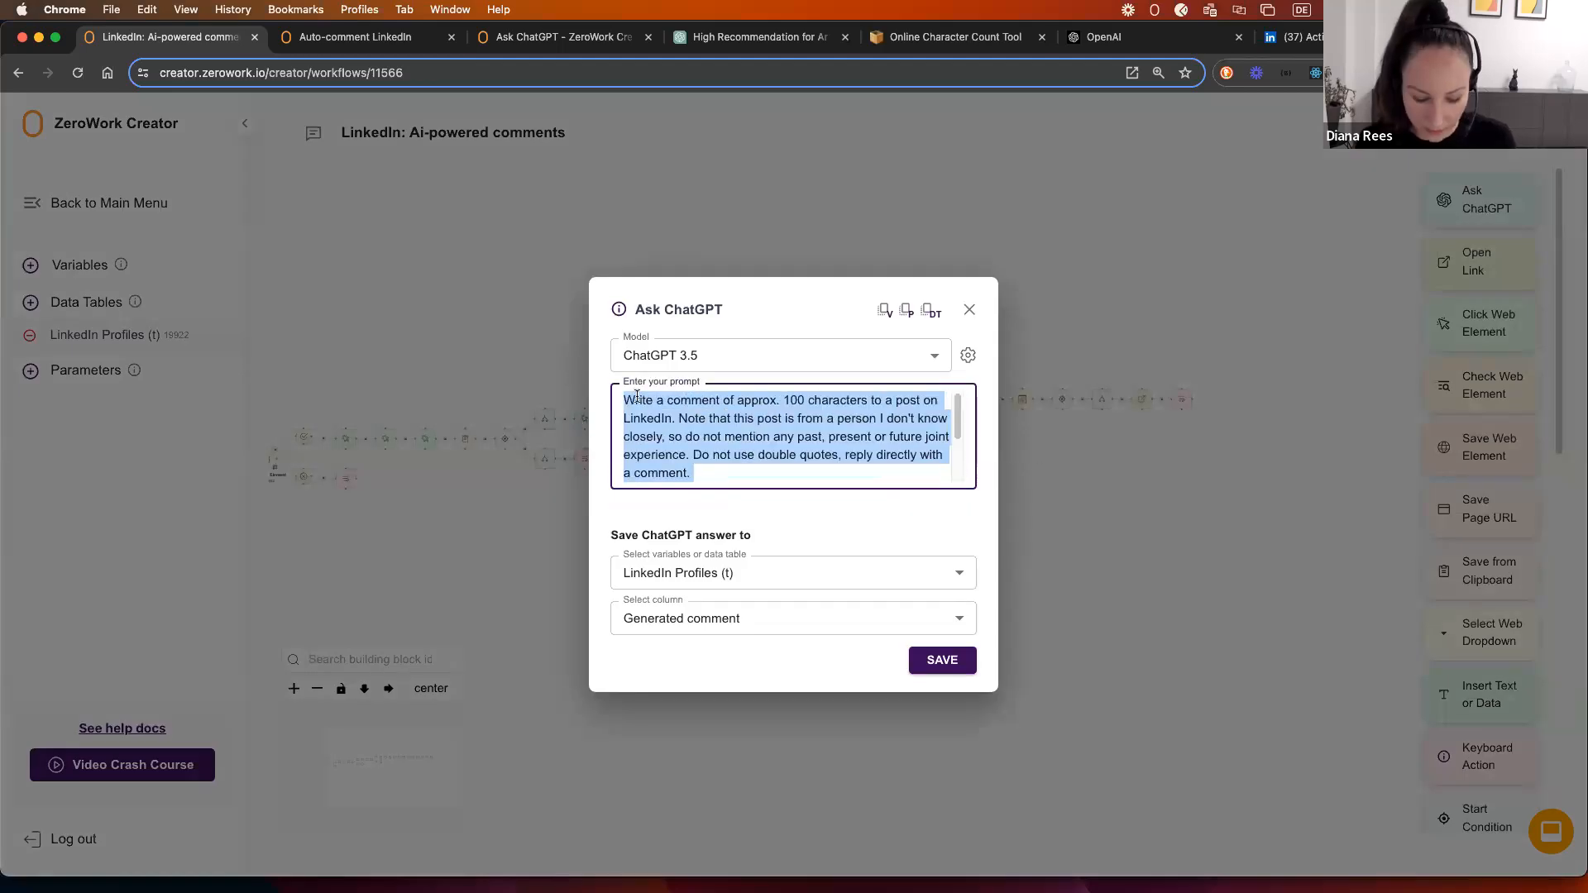
{"action": "left_click", "coordinate": [385, 42]}
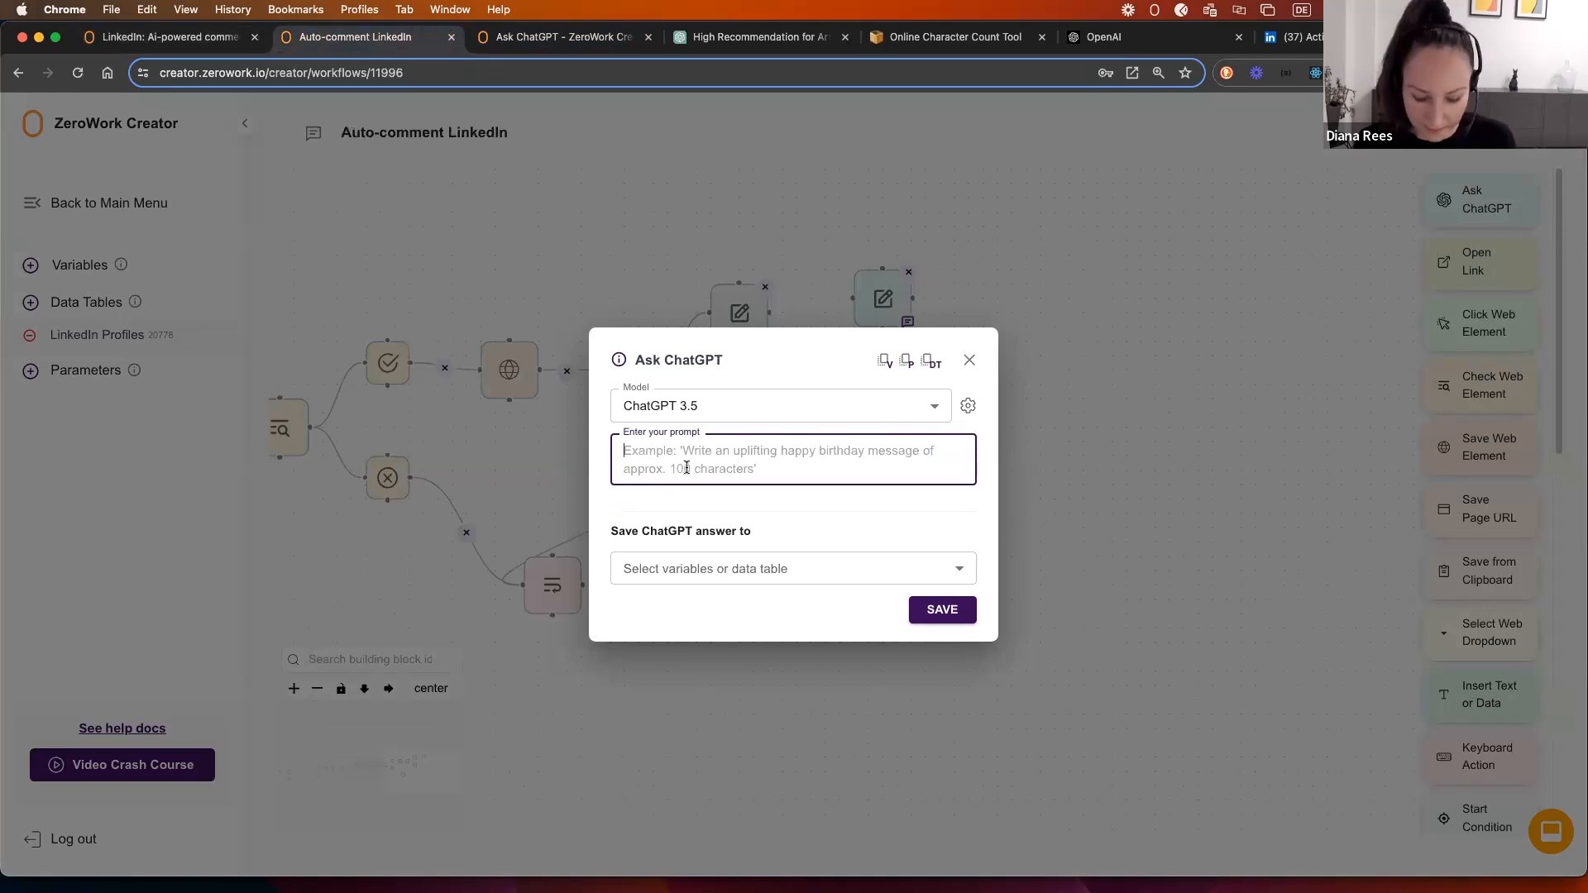
Step: Paste the copied prompt and review its 100-character, stranger and reply-directly instructions
{"action": "type", "text": "Write a comment of approx. 100 characters to a post on LinkedIn. Note that this post is from a person I don't know closely, so do not mention any past, present or future joint experience. Do not use double quotes, reply directly with a comment.  This is the post:  [dt:19602, name: Post text] [content shortened]"}
{"action": "scroll", "coordinate": [661, 451], "scroll_direction": "up", "scroll_amount": 3}
{"action": "left_click_drag", "start_coordinate": [630, 426], "coordinate": [870, 426]}
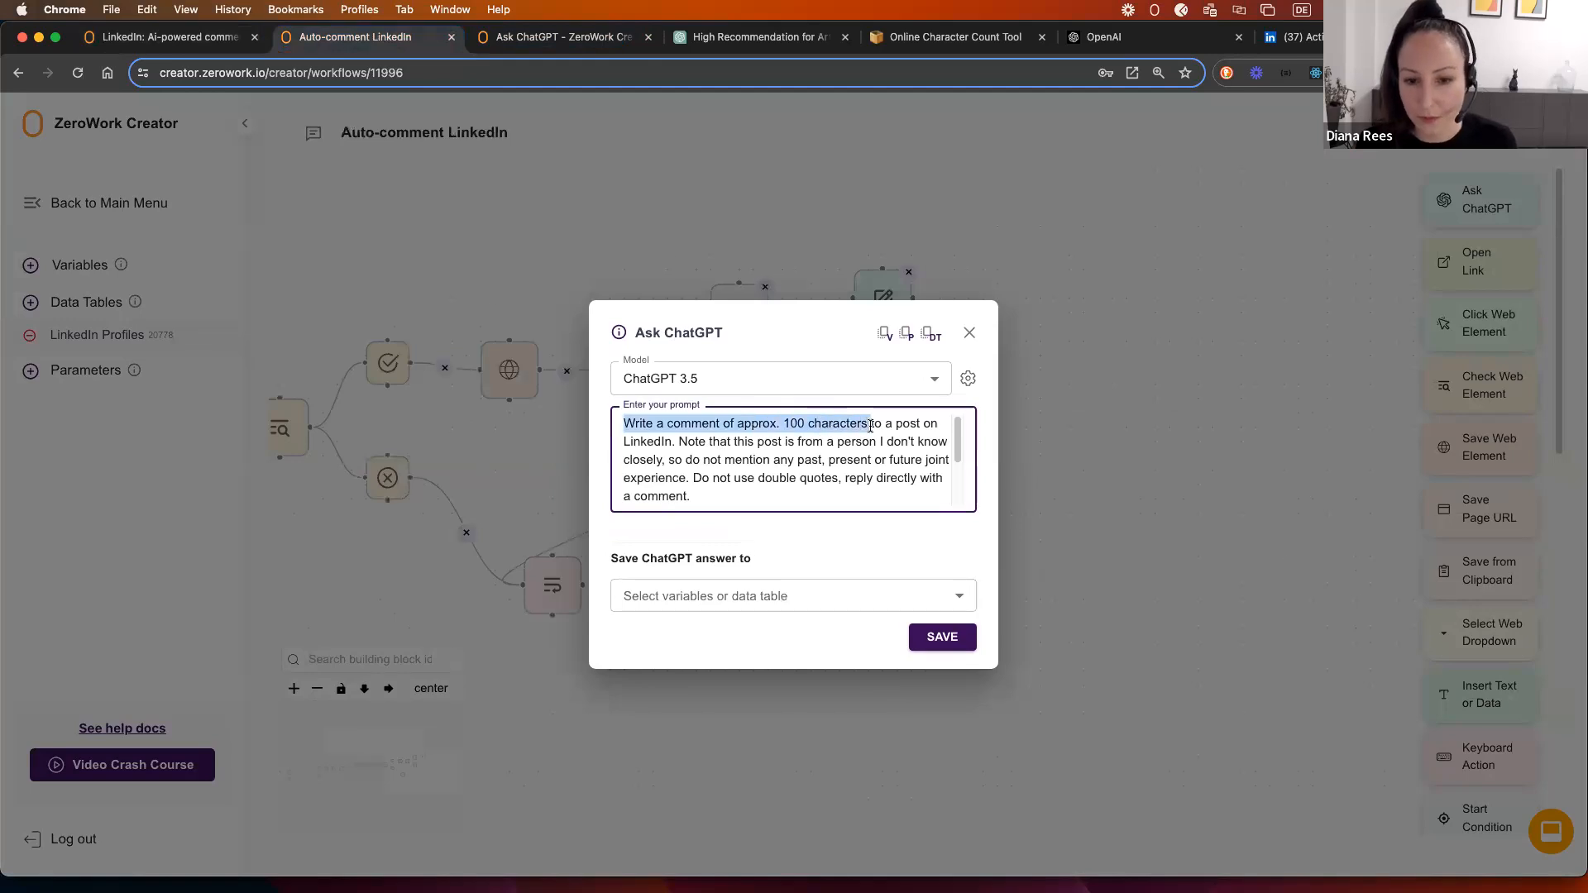
{"action": "left_click", "coordinate": [663, 449]}
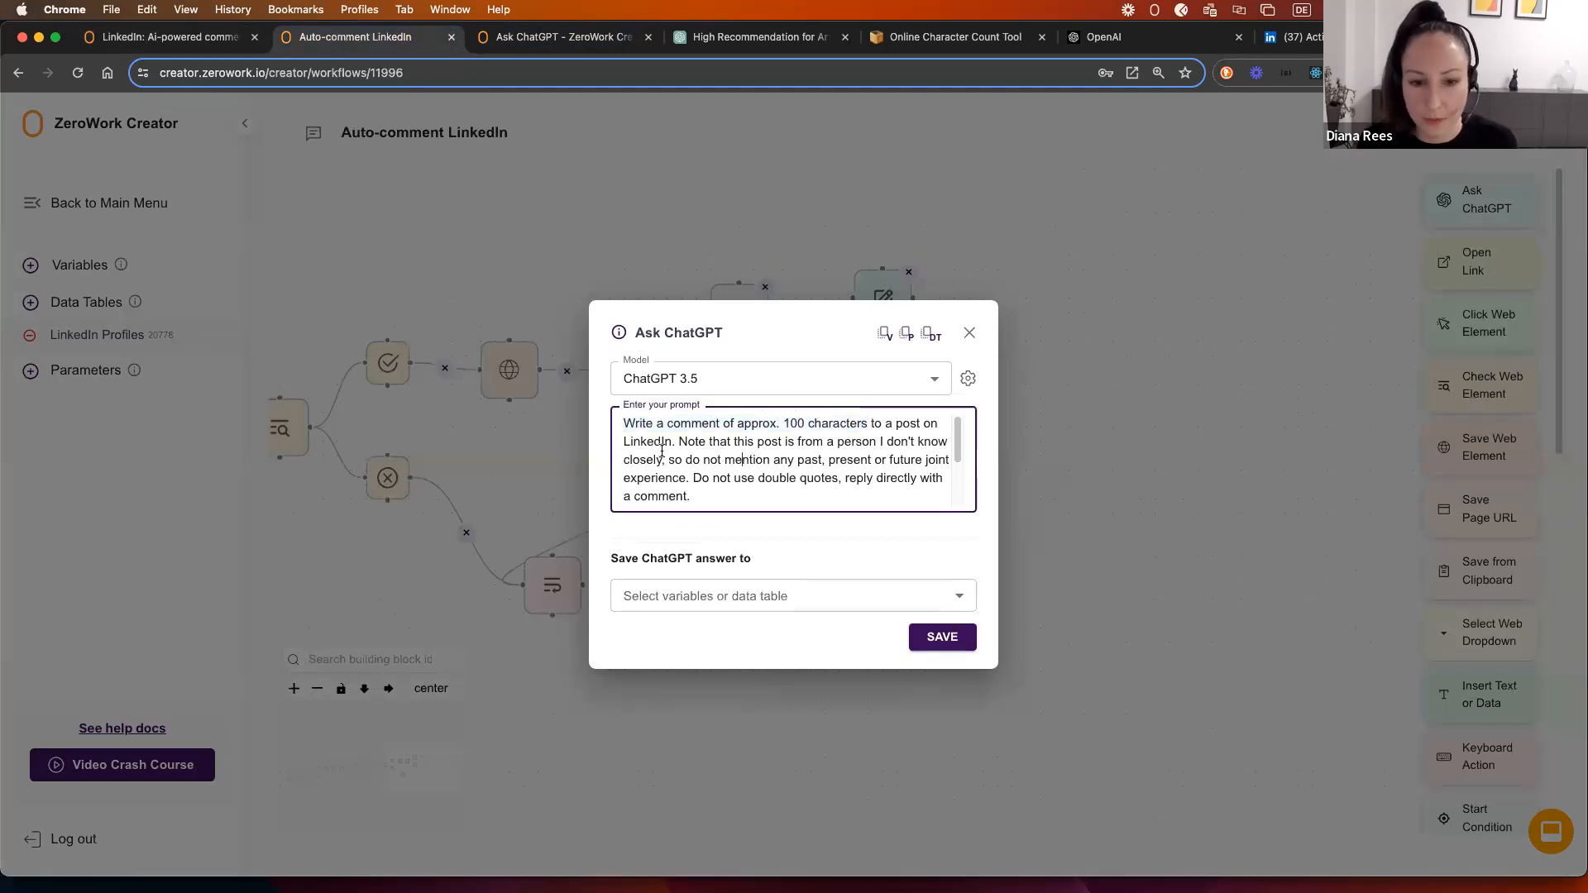
{"action": "left_click_drag", "start_coordinate": [680, 442], "coordinate": [677, 482]}
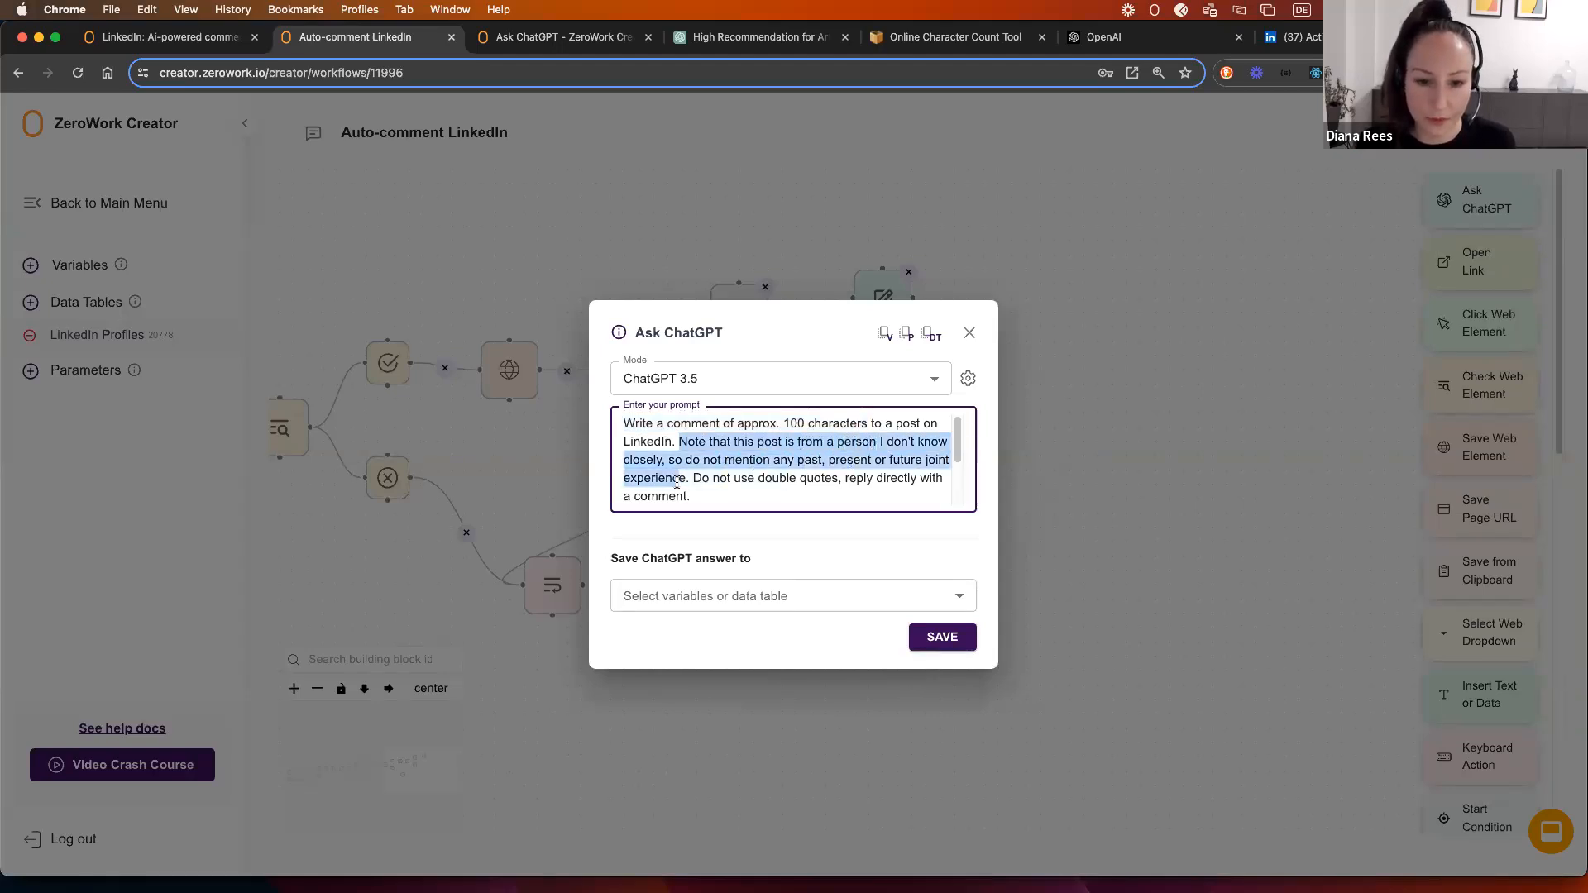
{"action": "left_click", "coordinate": [719, 487]}
{"action": "scroll", "coordinate": [736, 472], "scroll_direction": "down", "scroll_amount": 2}
{"action": "scroll", "coordinate": [729, 474], "scroll_direction": "down", "scroll_amount": 1}
{"action": "left_click_drag", "start_coordinate": [847, 444], "coordinate": [719, 471]}
{"action": "left_click", "coordinate": [727, 470]}
{"action": "scroll", "coordinate": [733, 473], "scroll_direction": "down", "scroll_amount": 2}
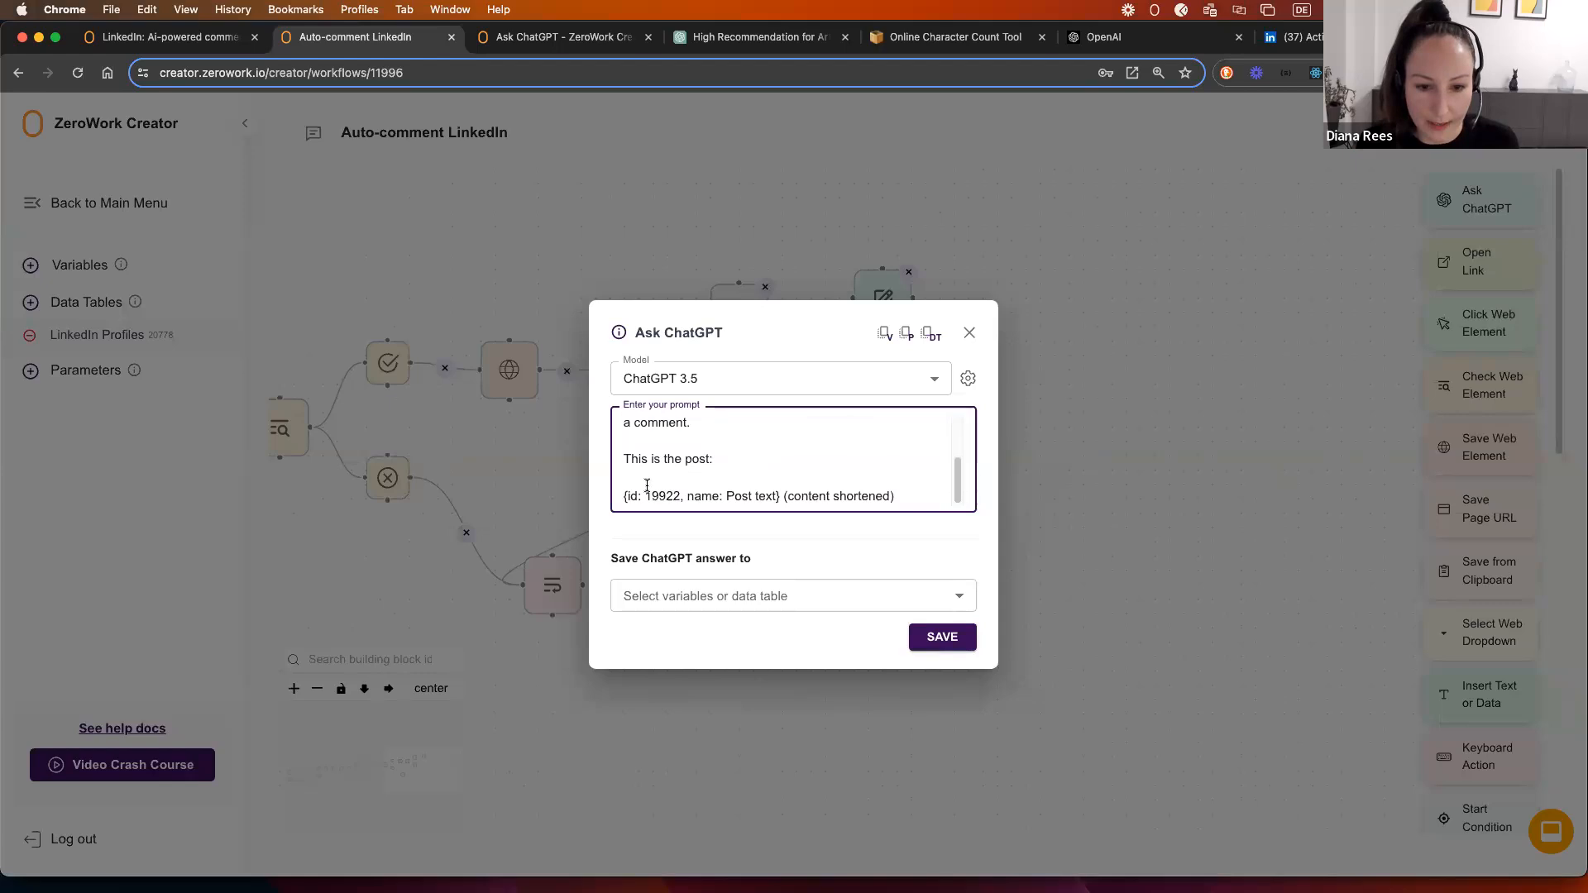
Step: Replace the old reference with the LinkedIn Profiles Post text column and save the prompt
{"action": "left_click_drag", "start_coordinate": [778, 497], "coordinate": [622, 497]}
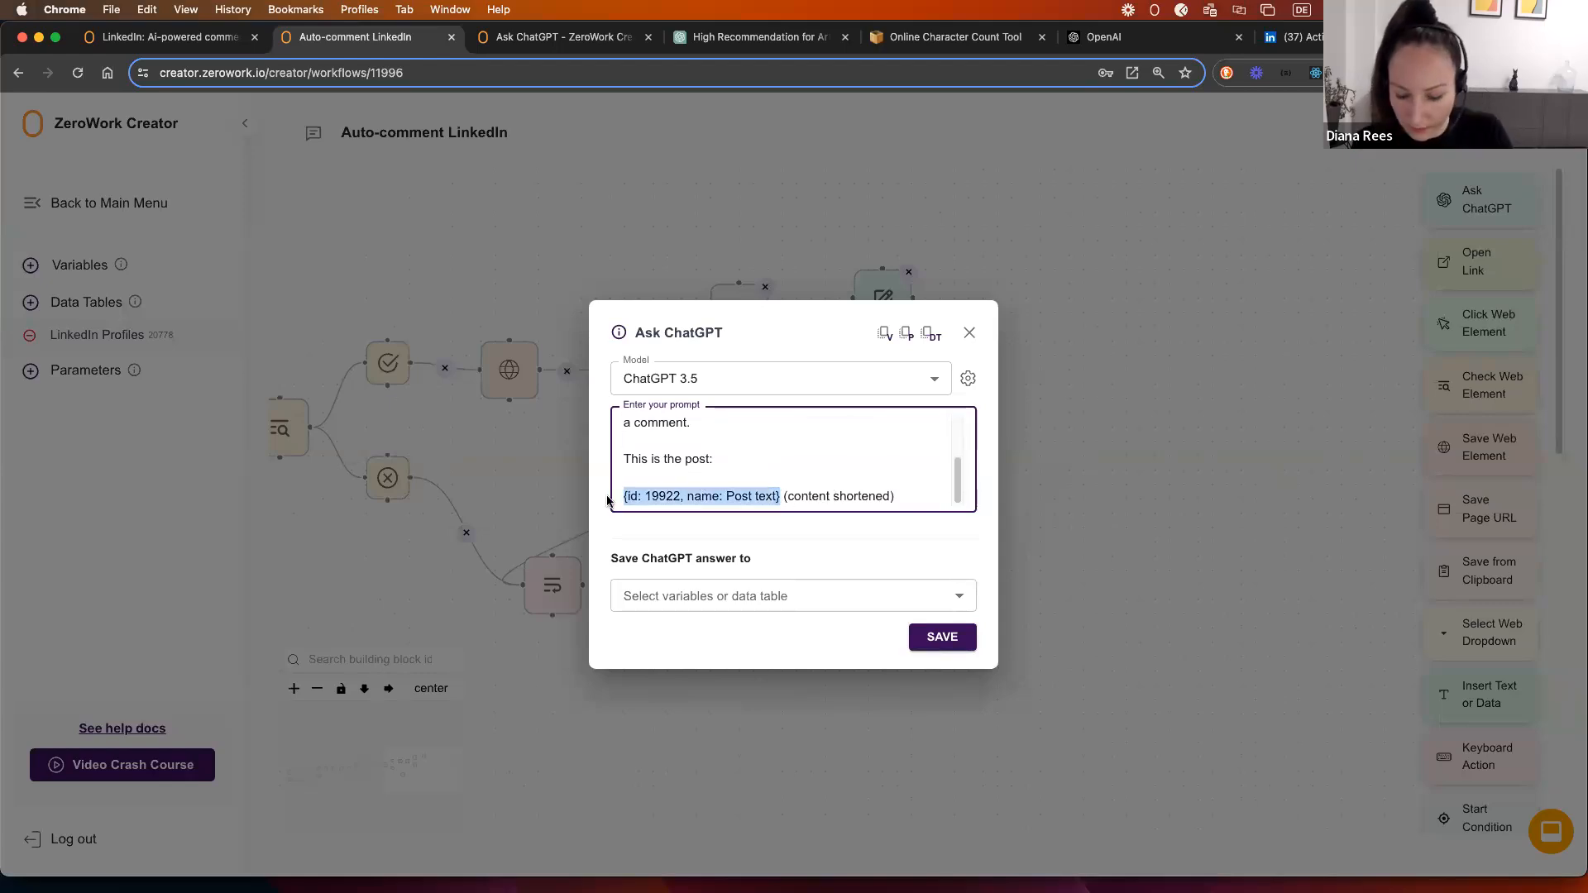
{"action": "key", "text": "BackSpace"}
{"action": "left_click", "coordinate": [930, 333]}
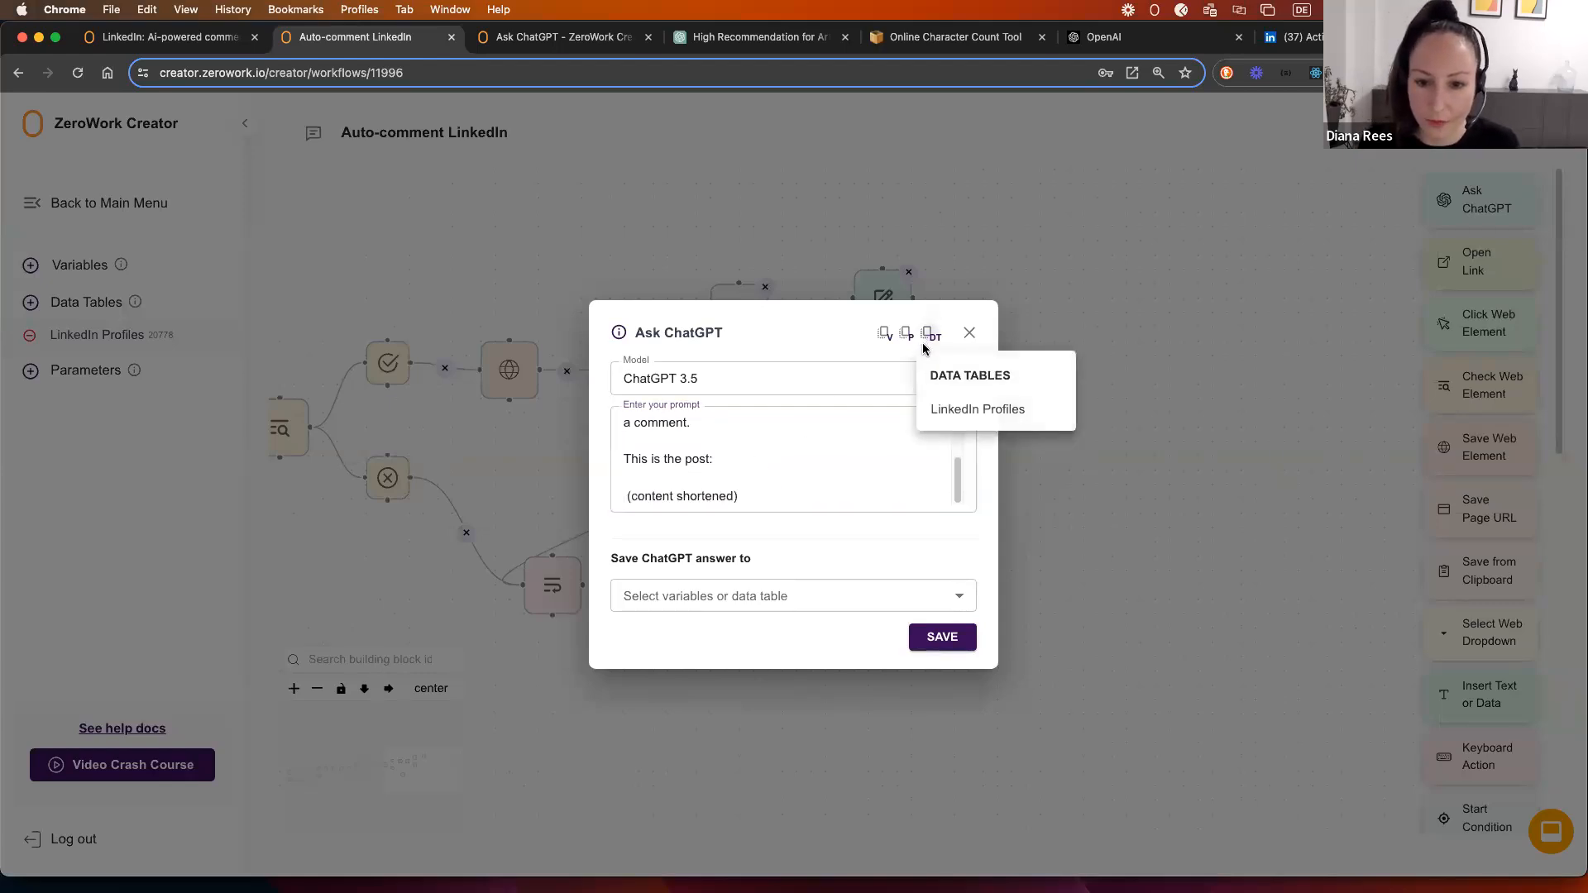
{"action": "left_click", "coordinate": [949, 411]}
{"action": "left_click", "coordinate": [974, 606]}
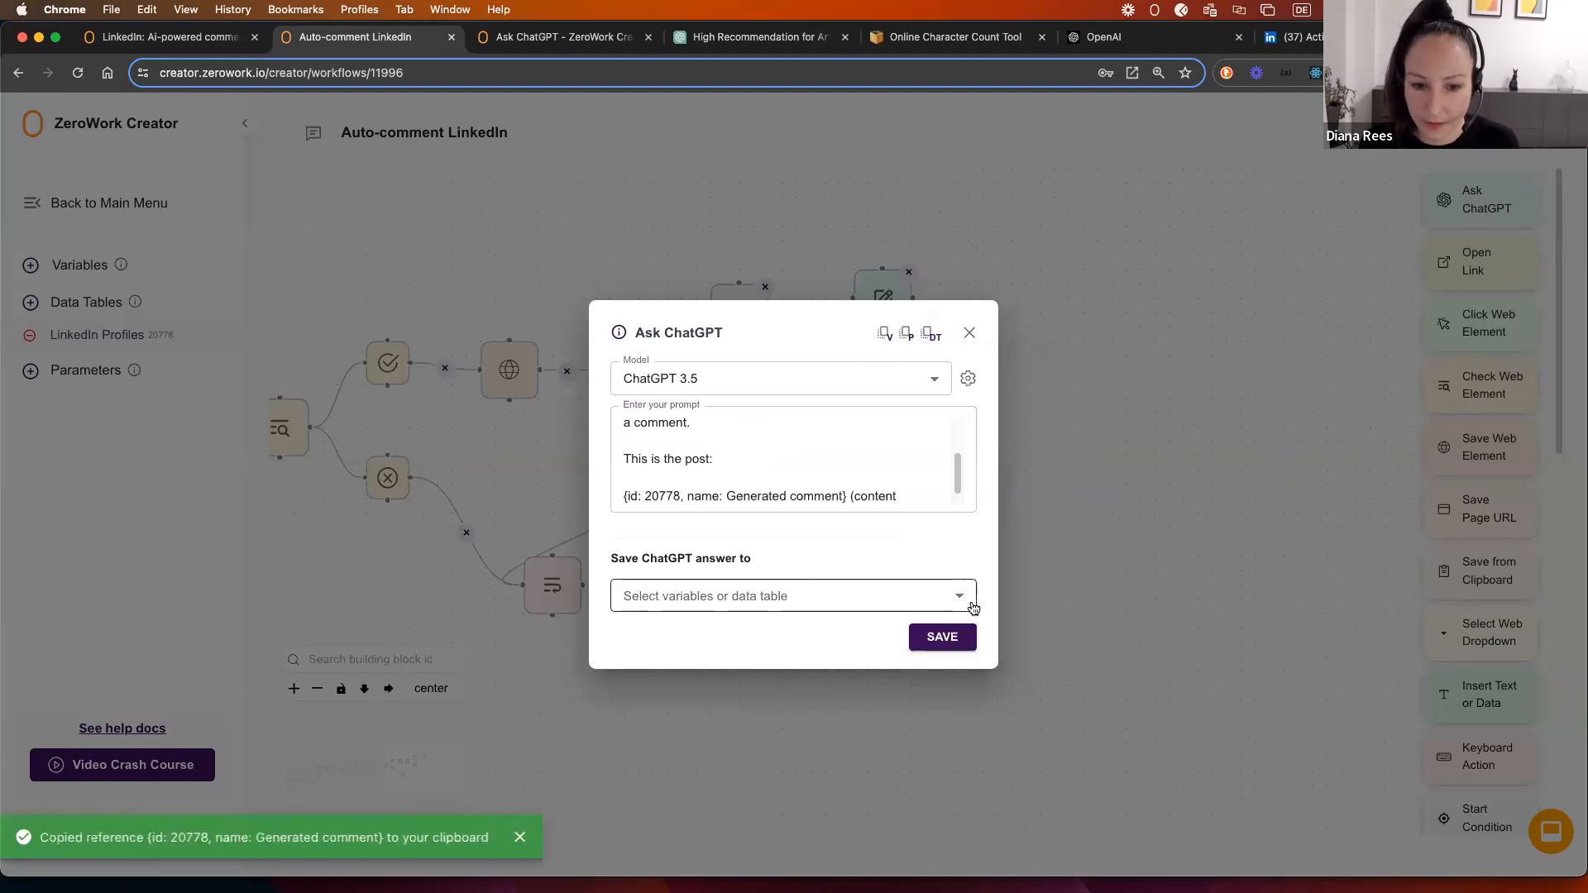
{"action": "left_click_drag", "start_coordinate": [845, 496], "coordinate": [623, 473]}
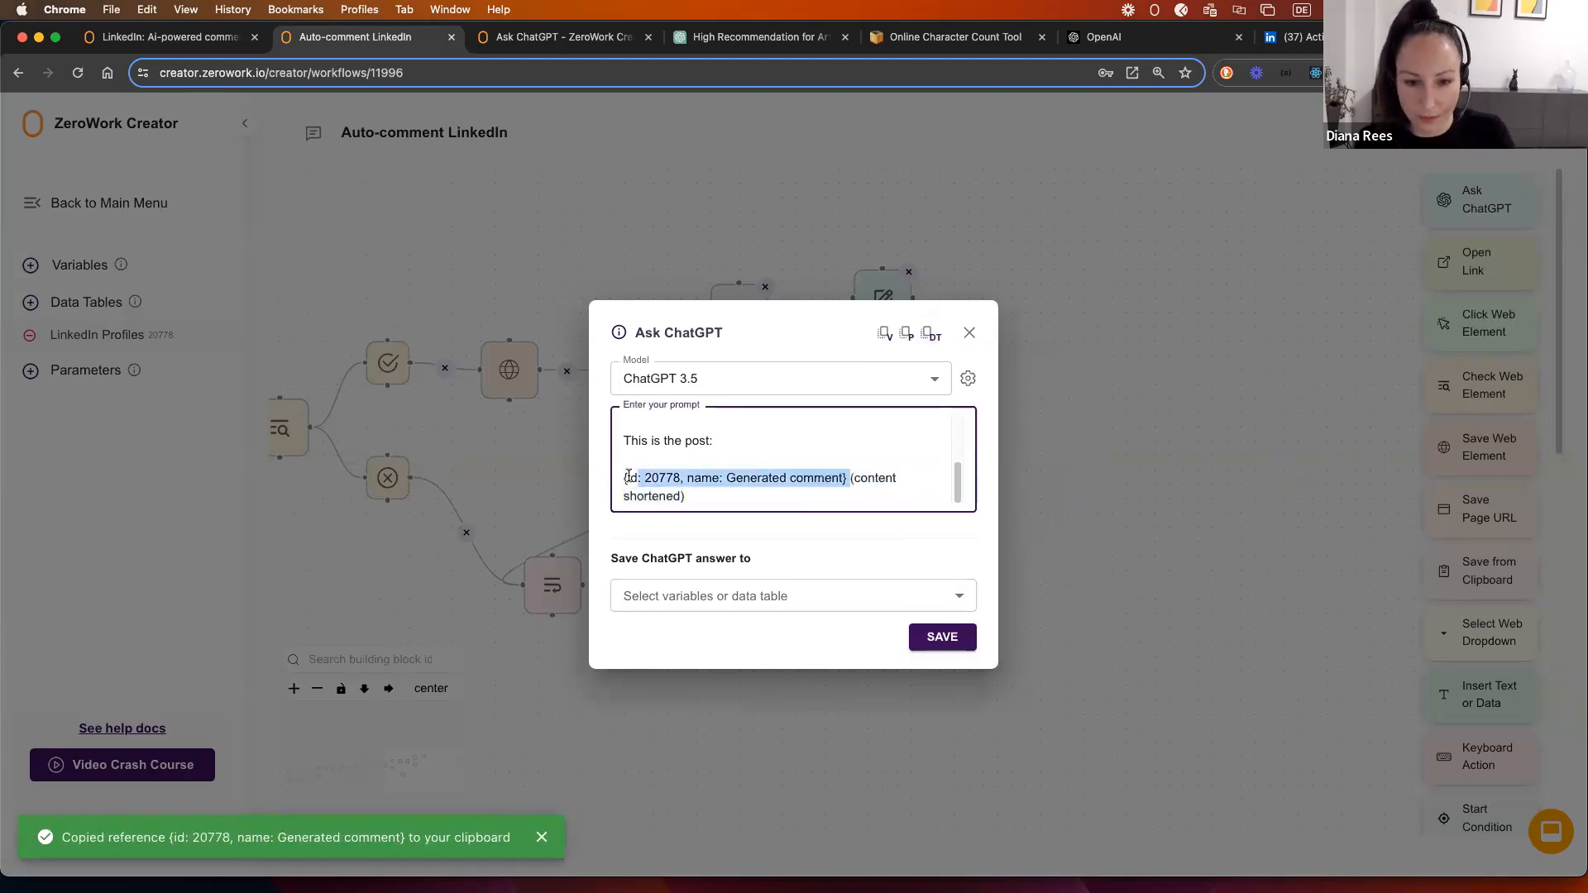
{"action": "key", "text": "BackSpace"}
{"action": "left_click", "coordinate": [930, 333]}
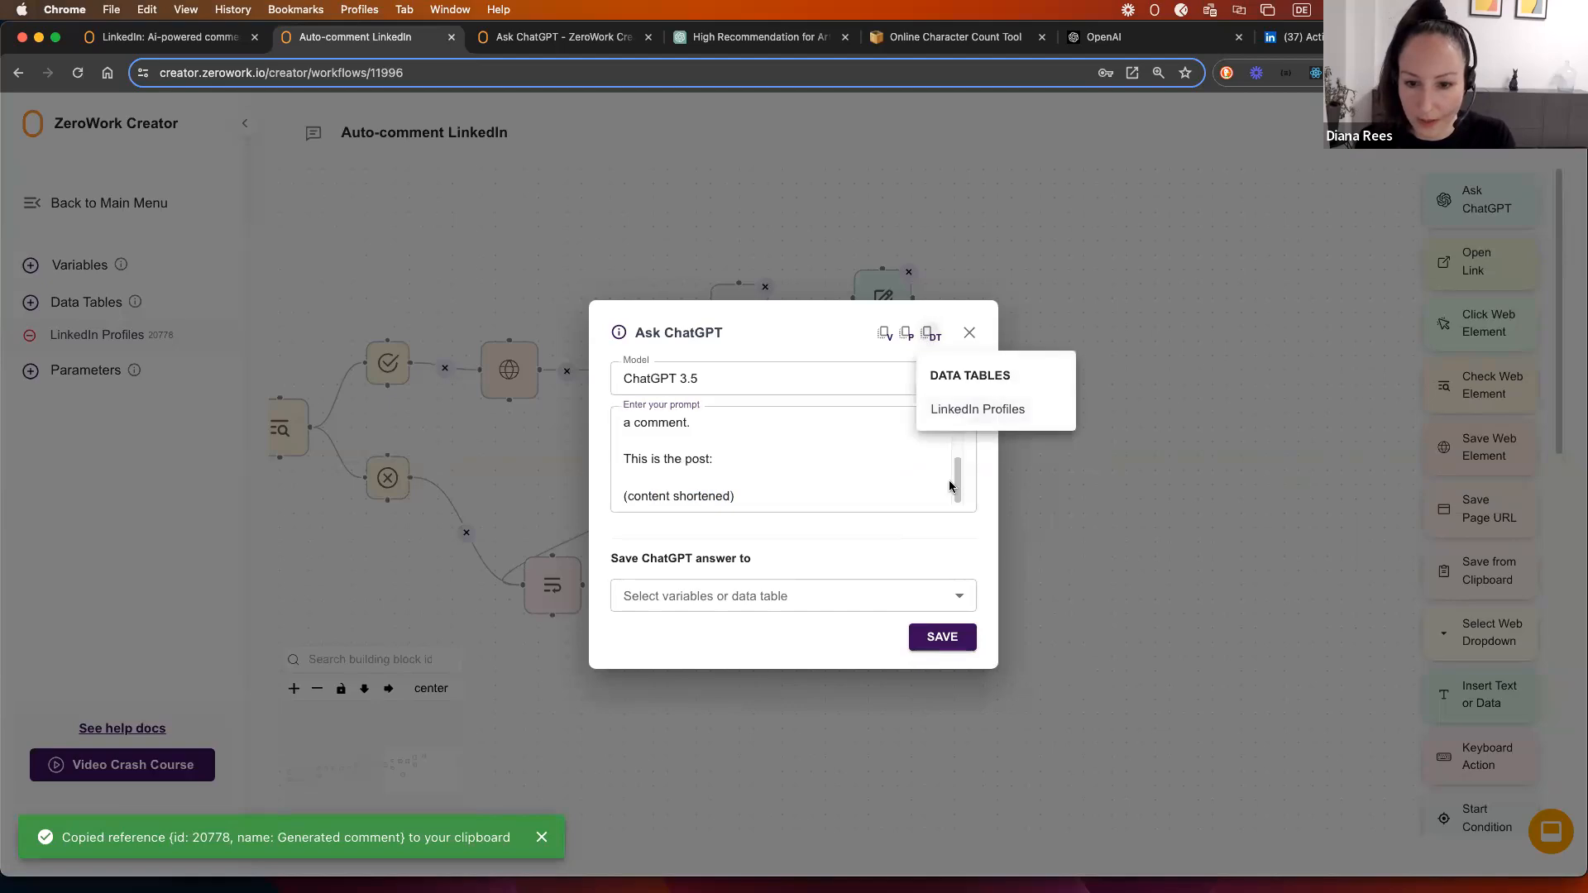
{"action": "left_click", "coordinate": [966, 410]}
{"action": "left_click", "coordinate": [975, 576]}
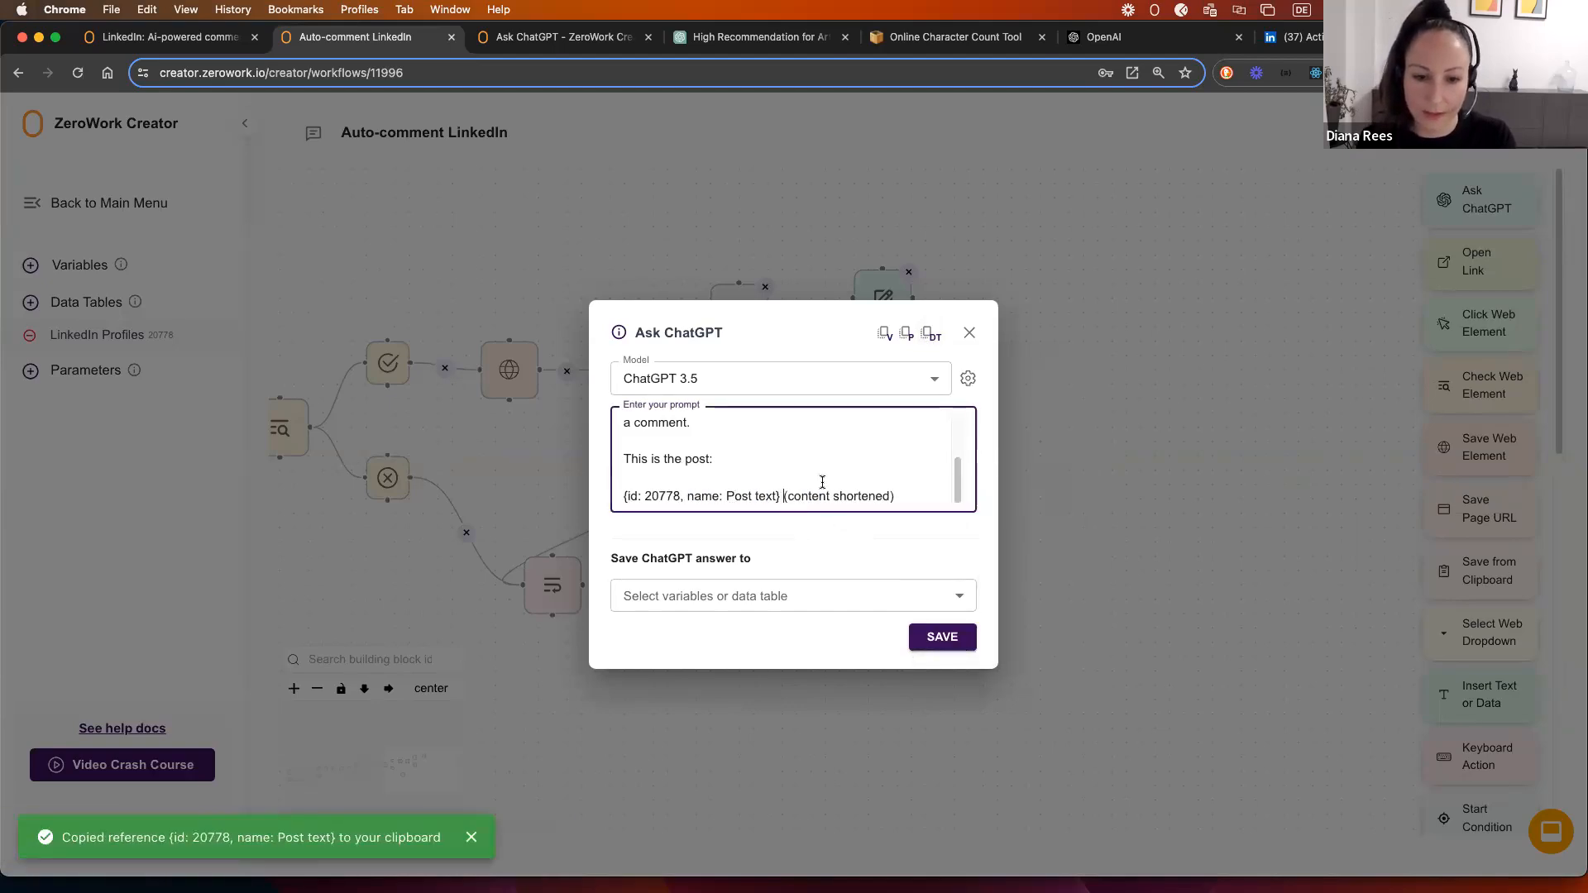
{"action": "left_click_drag", "start_coordinate": [781, 498], "coordinate": [908, 495]}
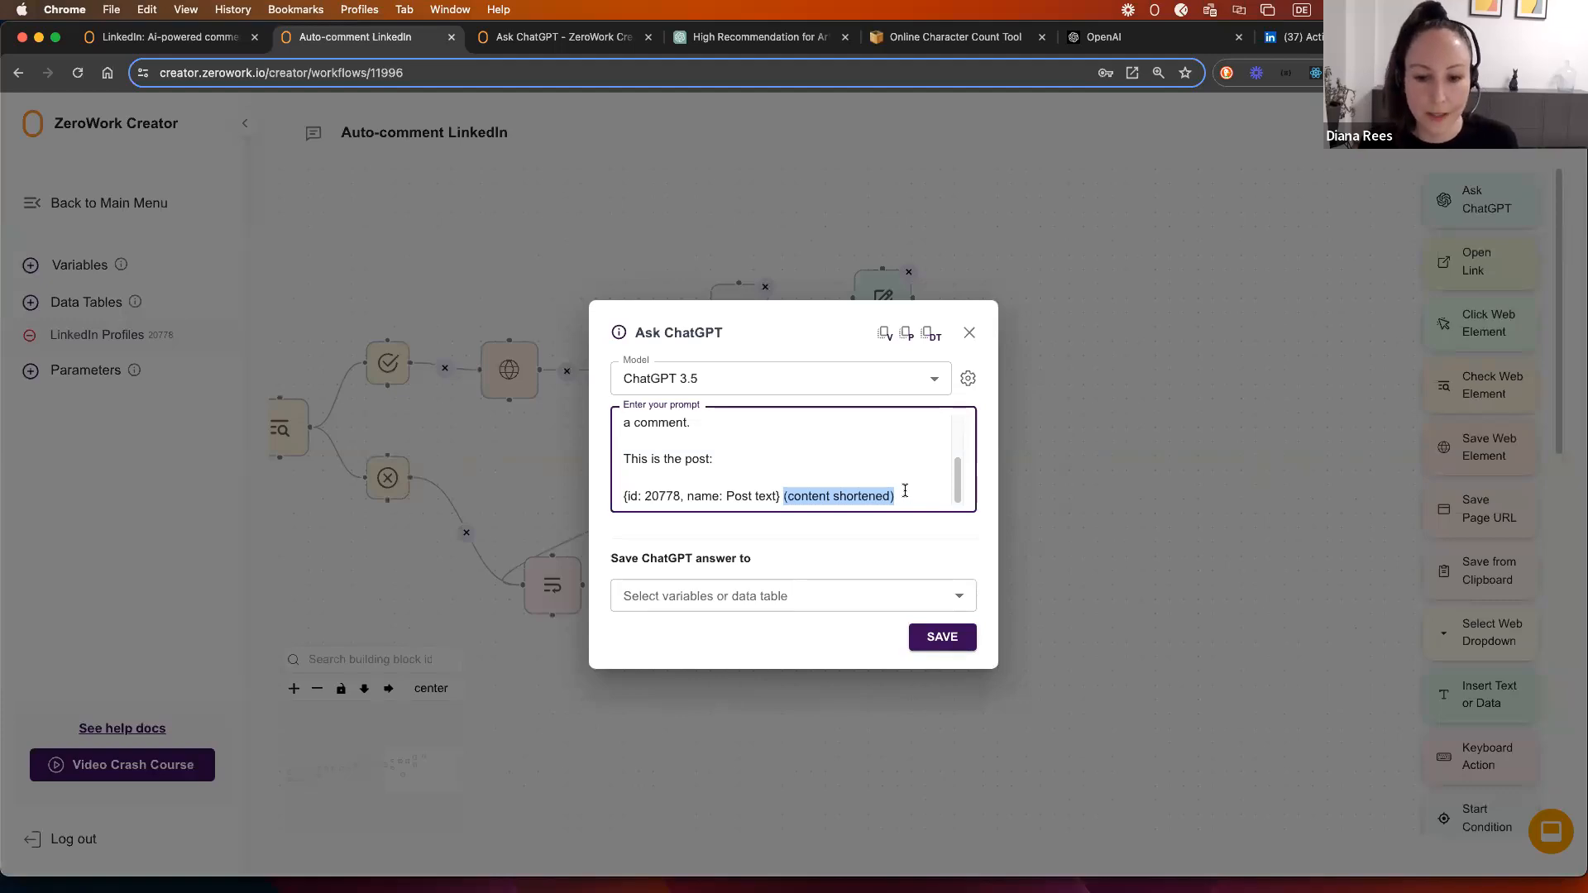
{"action": "left_click", "coordinate": [943, 637]}
Step: Add a Format Data block and position it left of the Ask ChatGPT step
{"action": "scroll", "coordinate": [1508, 773], "scroll_direction": "down", "scroll_amount": 10}
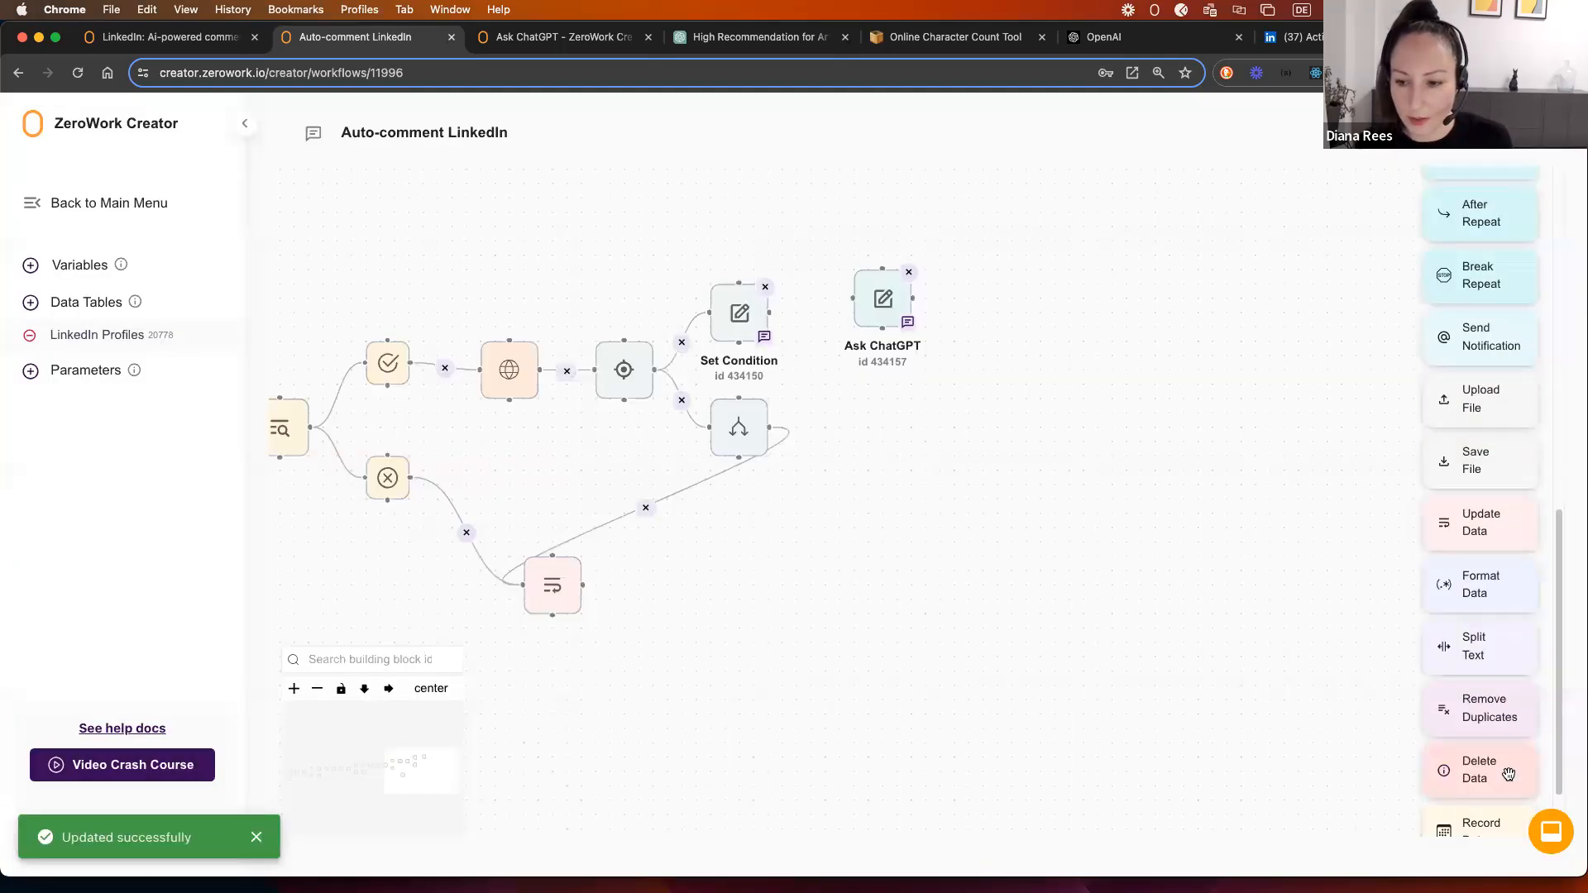
{"action": "scroll", "coordinate": [1508, 773], "scroll_direction": "down", "scroll_amount": 2}
{"action": "left_click_drag", "start_coordinate": [1456, 479], "coordinate": [848, 394]}
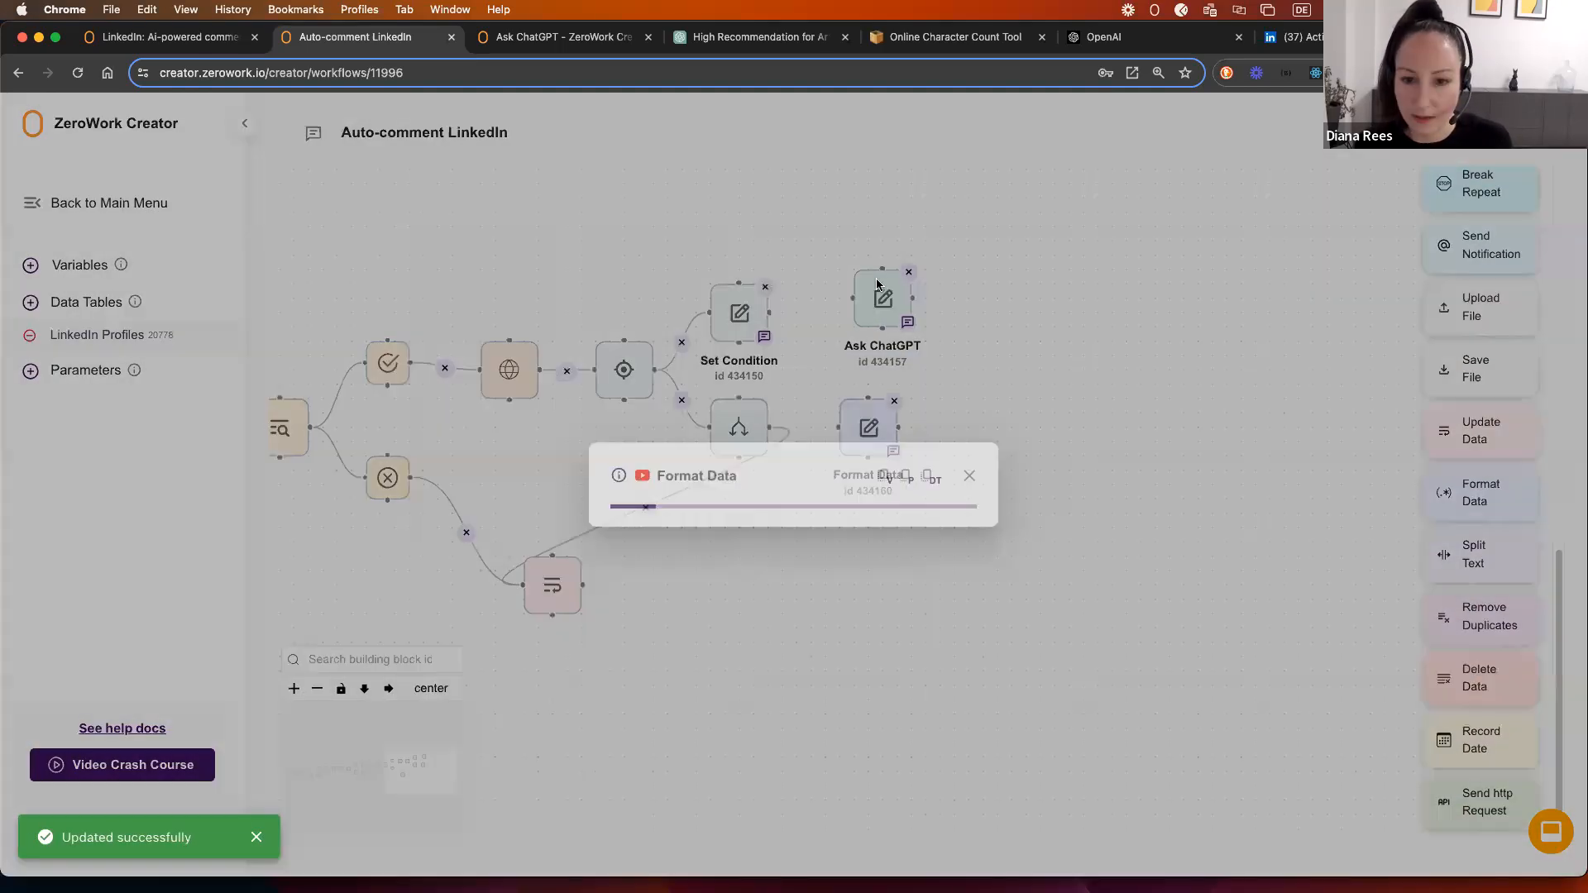
{"action": "left_click", "coordinate": [703, 490]}
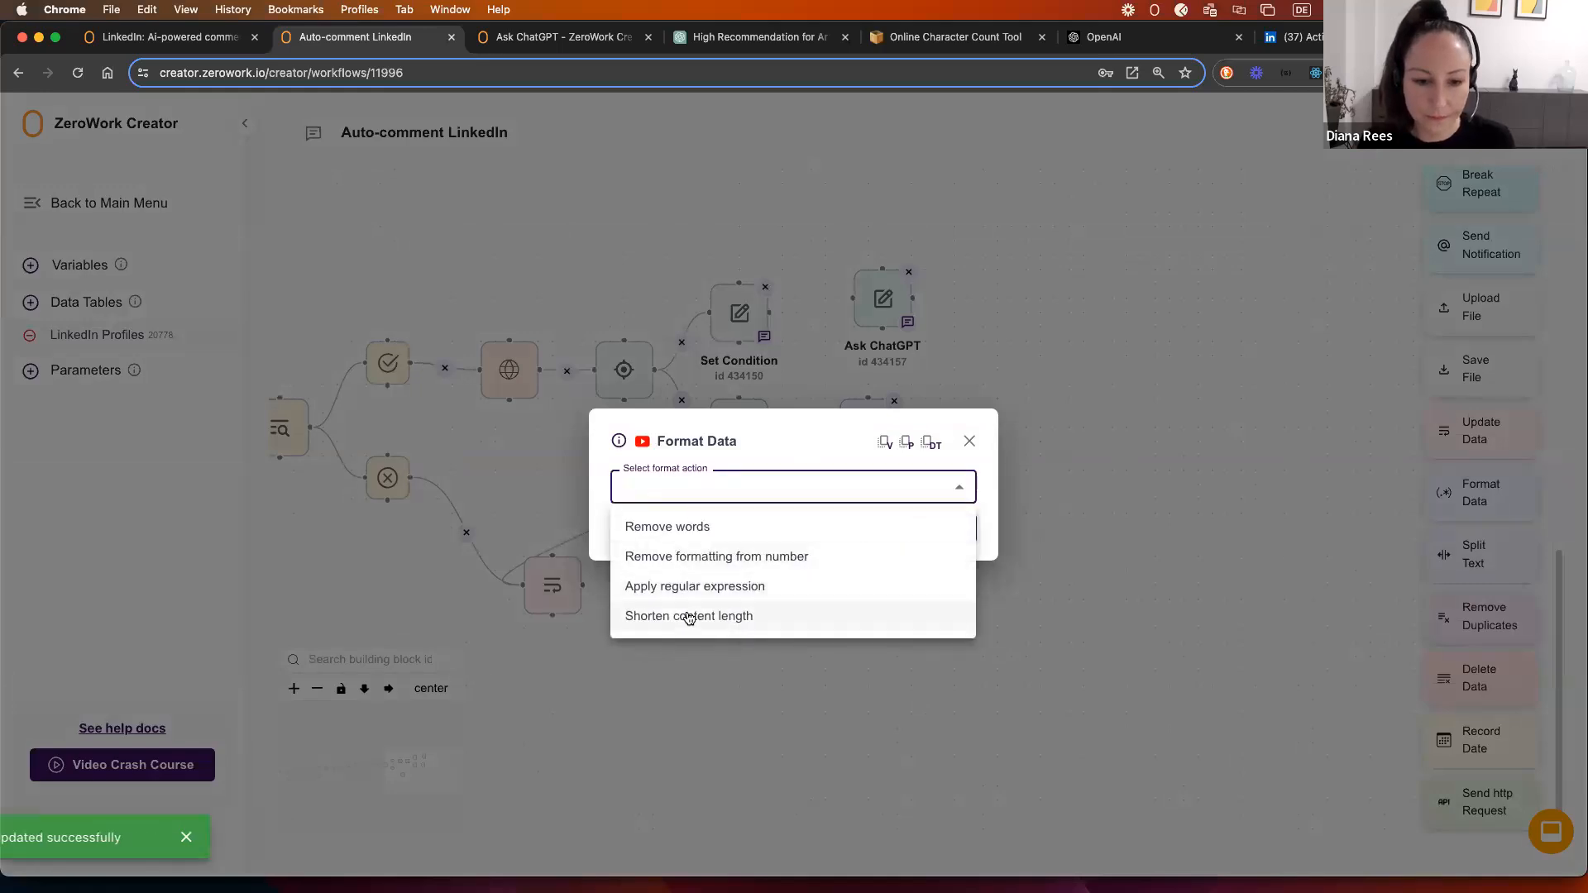
{"action": "left_click", "coordinate": [969, 441]}
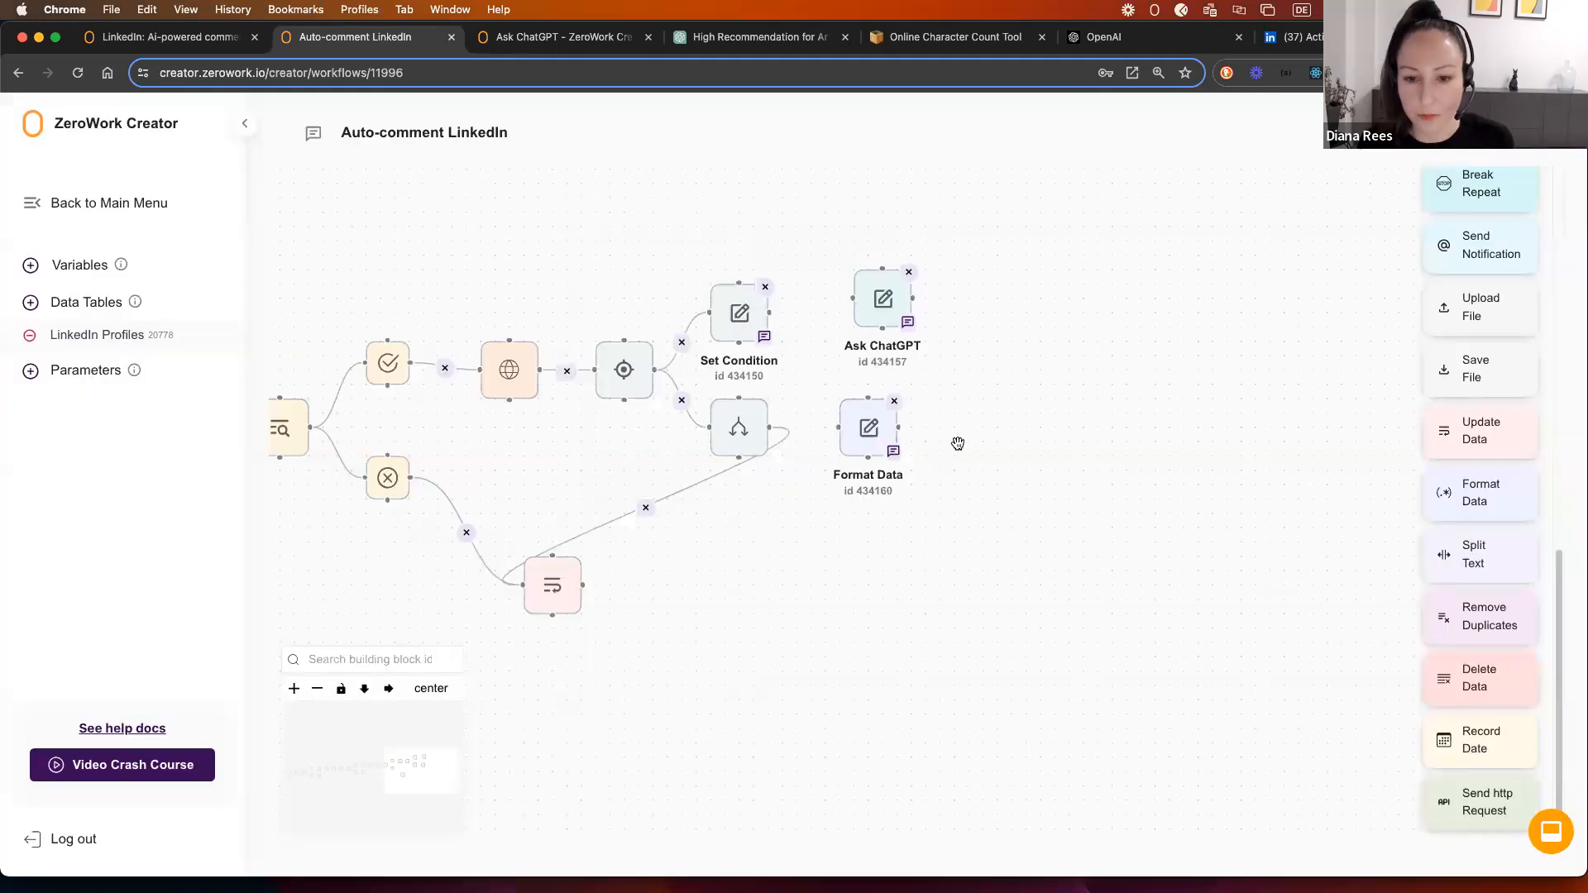
{"action": "left_click_drag", "start_coordinate": [872, 300], "coordinate": [972, 300]}
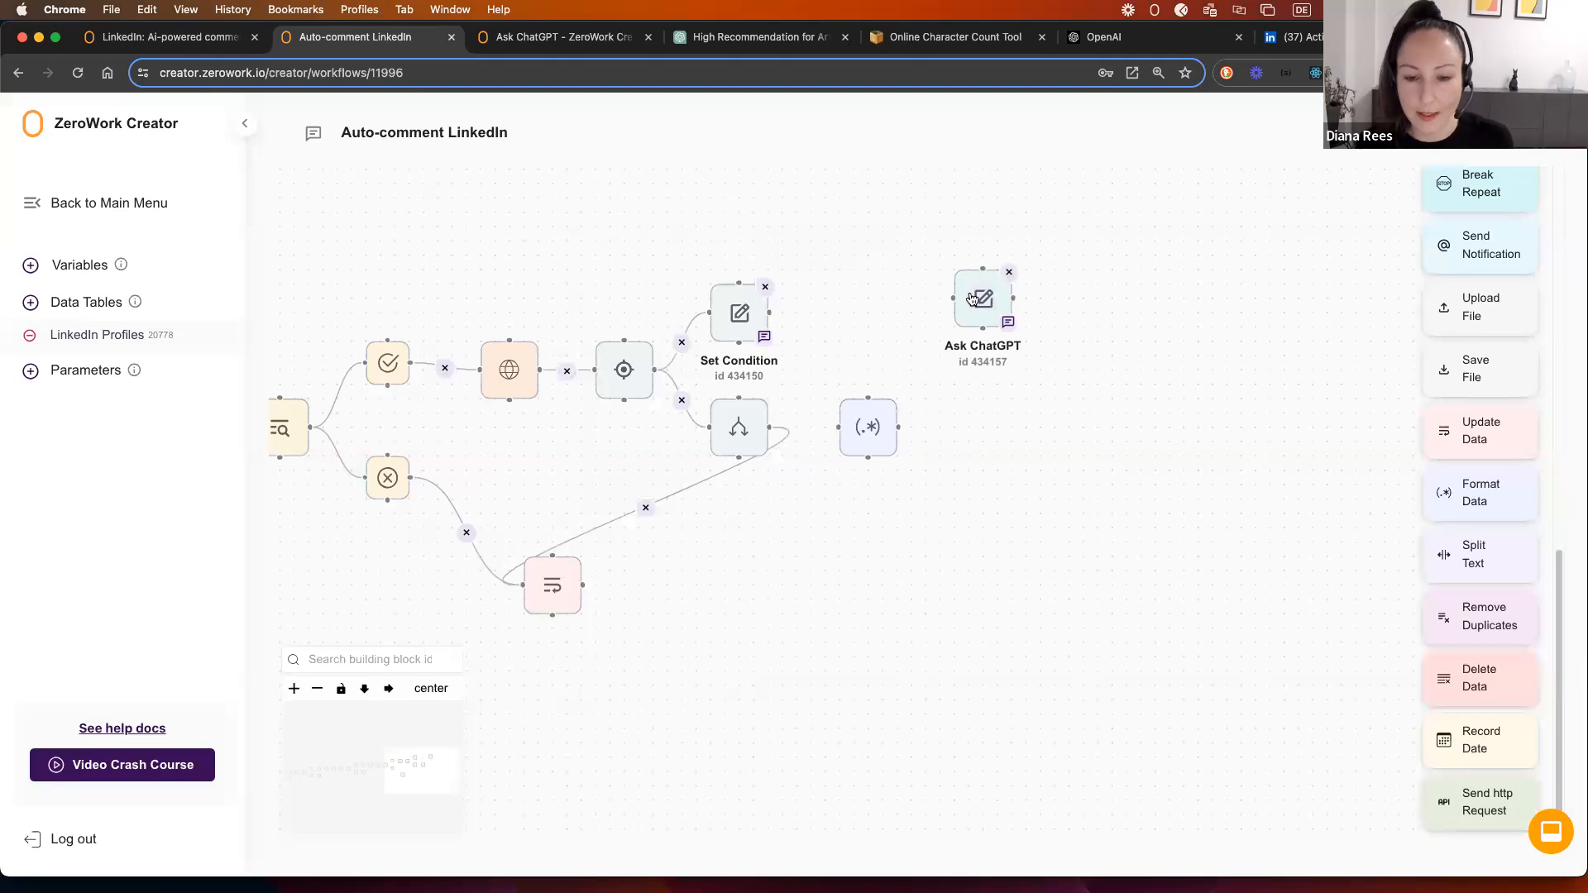
{"action": "left_click_drag", "start_coordinate": [868, 436], "coordinate": [854, 320]}
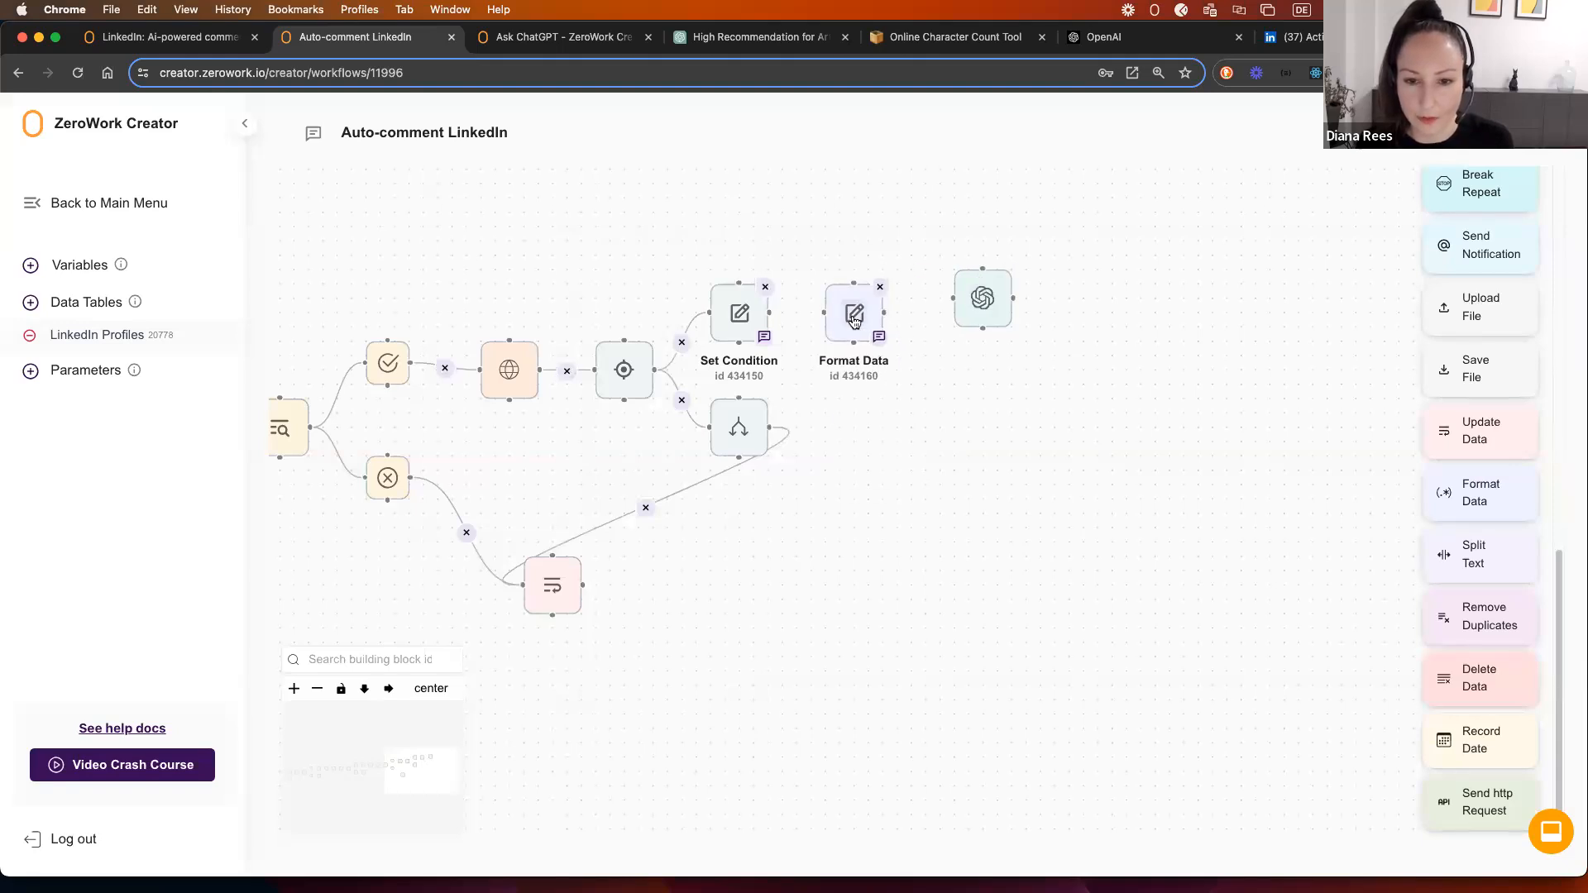
{"action": "left_click", "coordinate": [854, 321]}
Step: Set Format Data to shorten content length of LinkedIn Profiles > Post text and save
{"action": "left_click", "coordinate": [716, 493]}
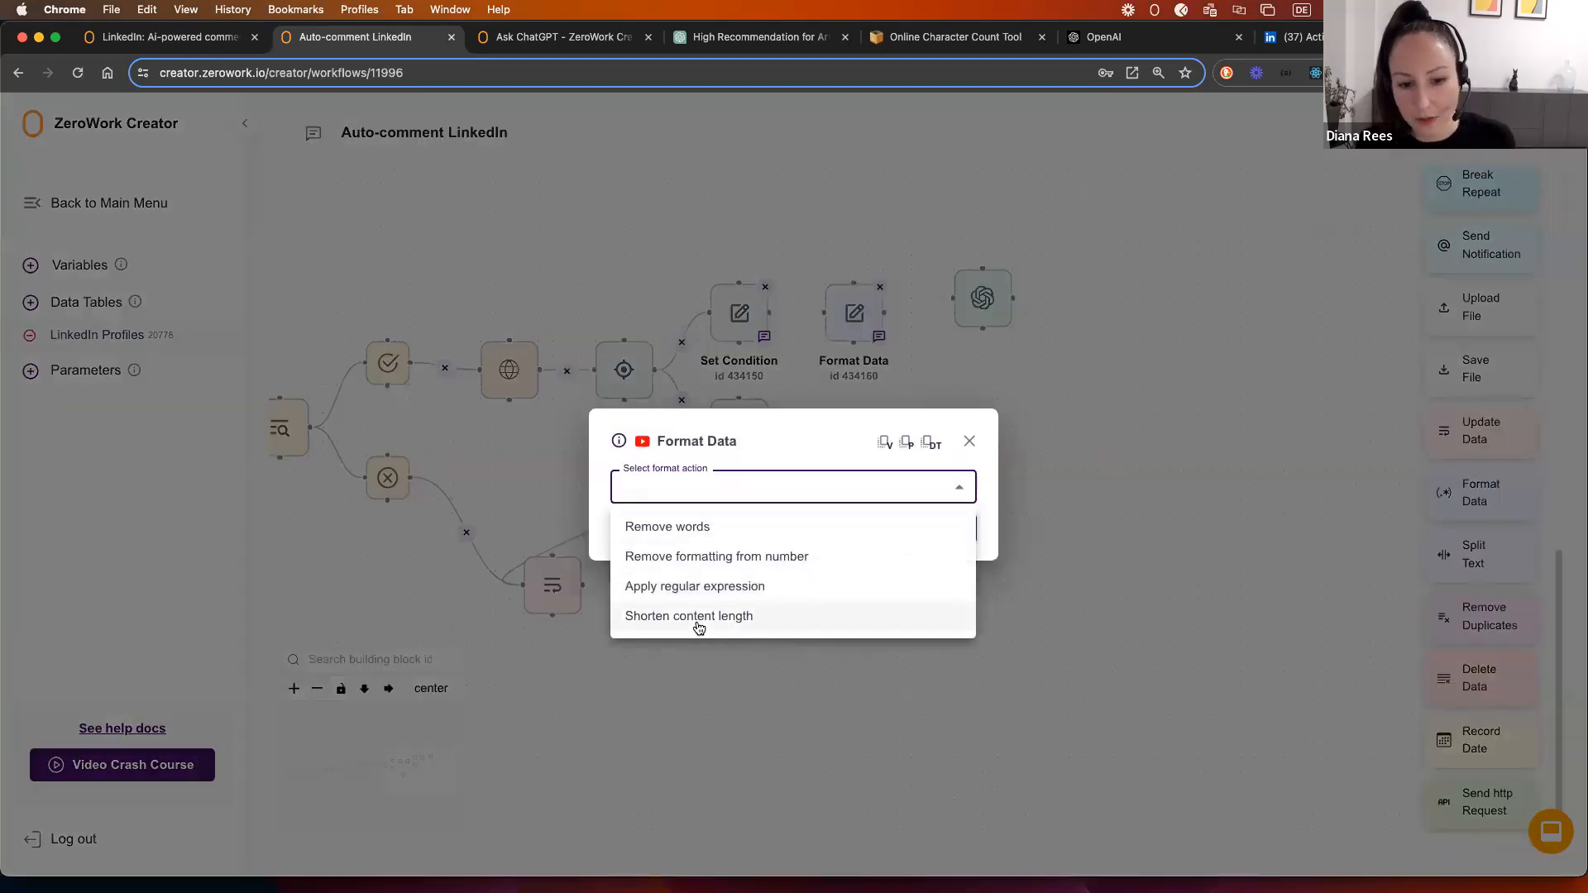
{"action": "left_click", "coordinate": [699, 618]}
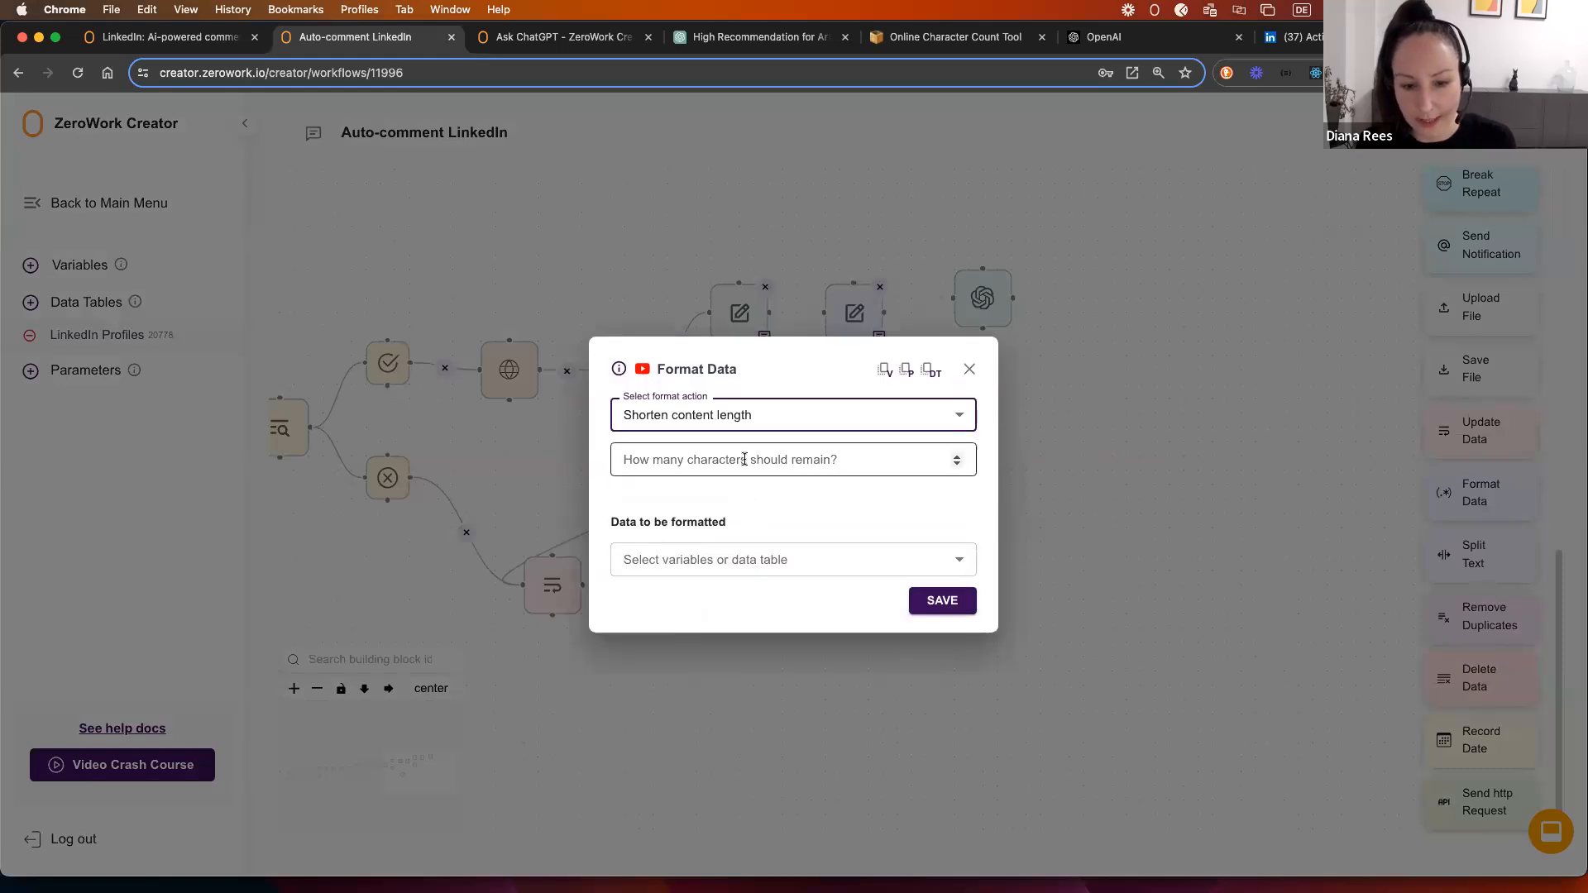
{"action": "left_click", "coordinate": [740, 559]}
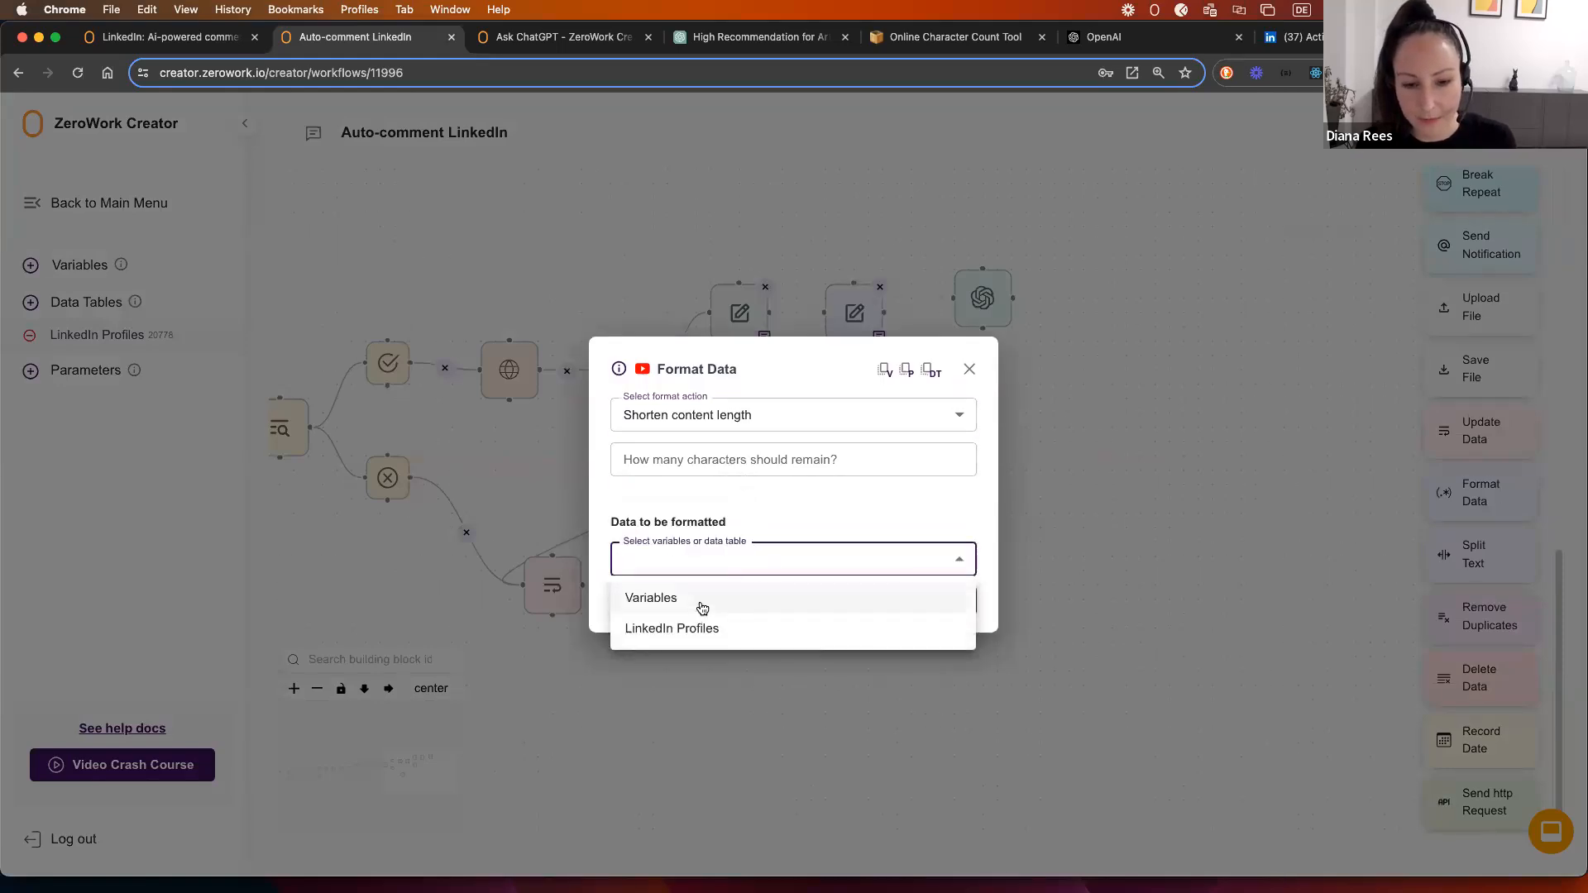
{"action": "left_click", "coordinate": [691, 630]}
{"action": "left_click", "coordinate": [690, 593]}
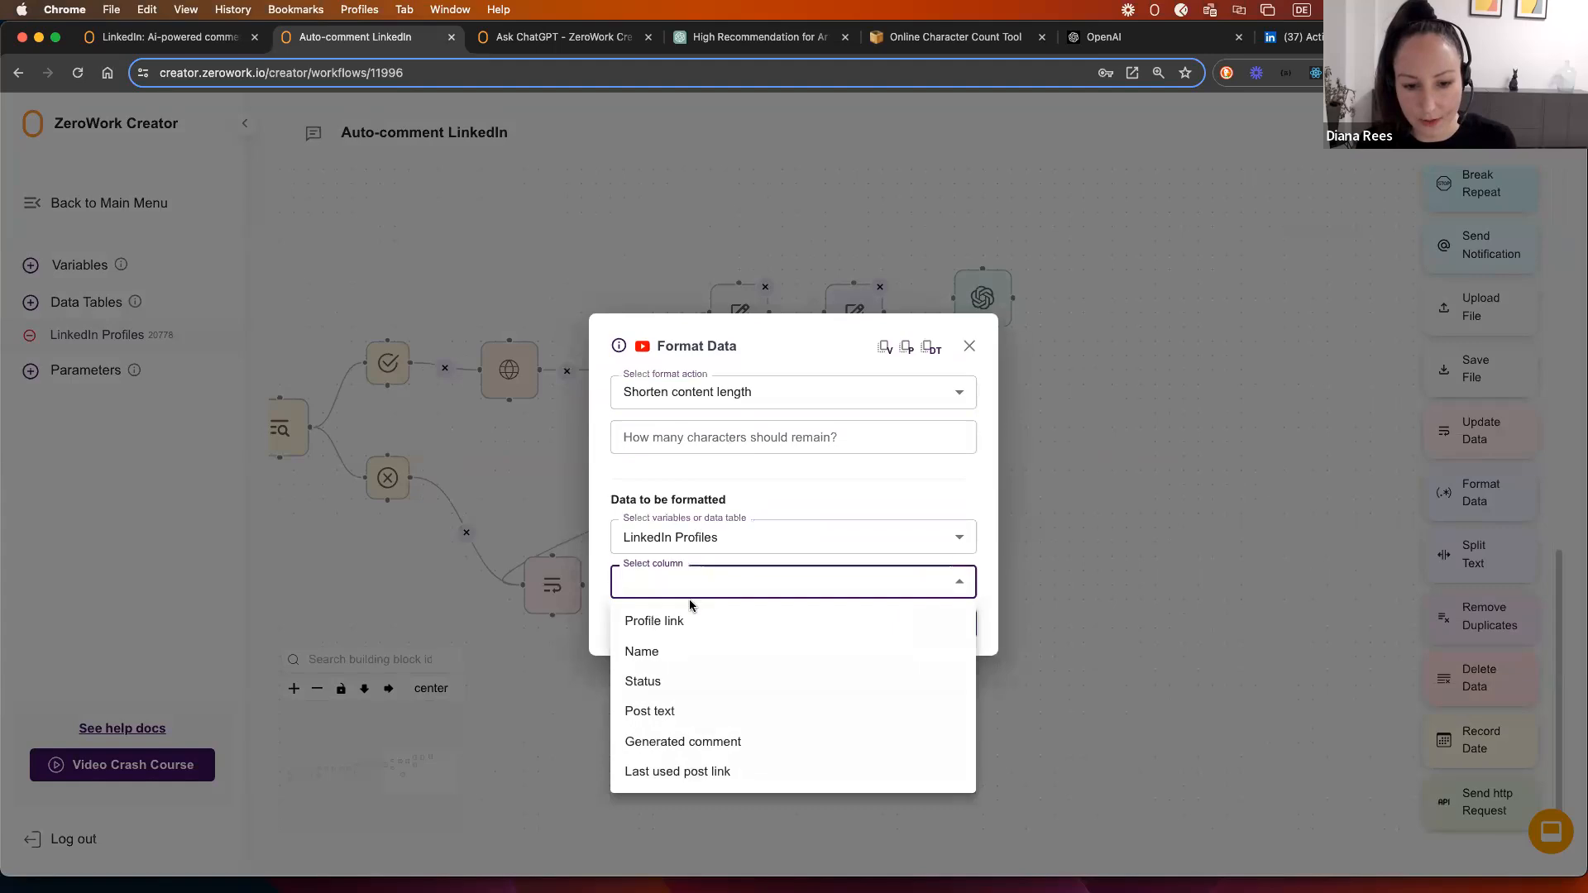
{"action": "left_click", "coordinate": [689, 713]}
{"action": "left_click", "coordinate": [637, 435]}
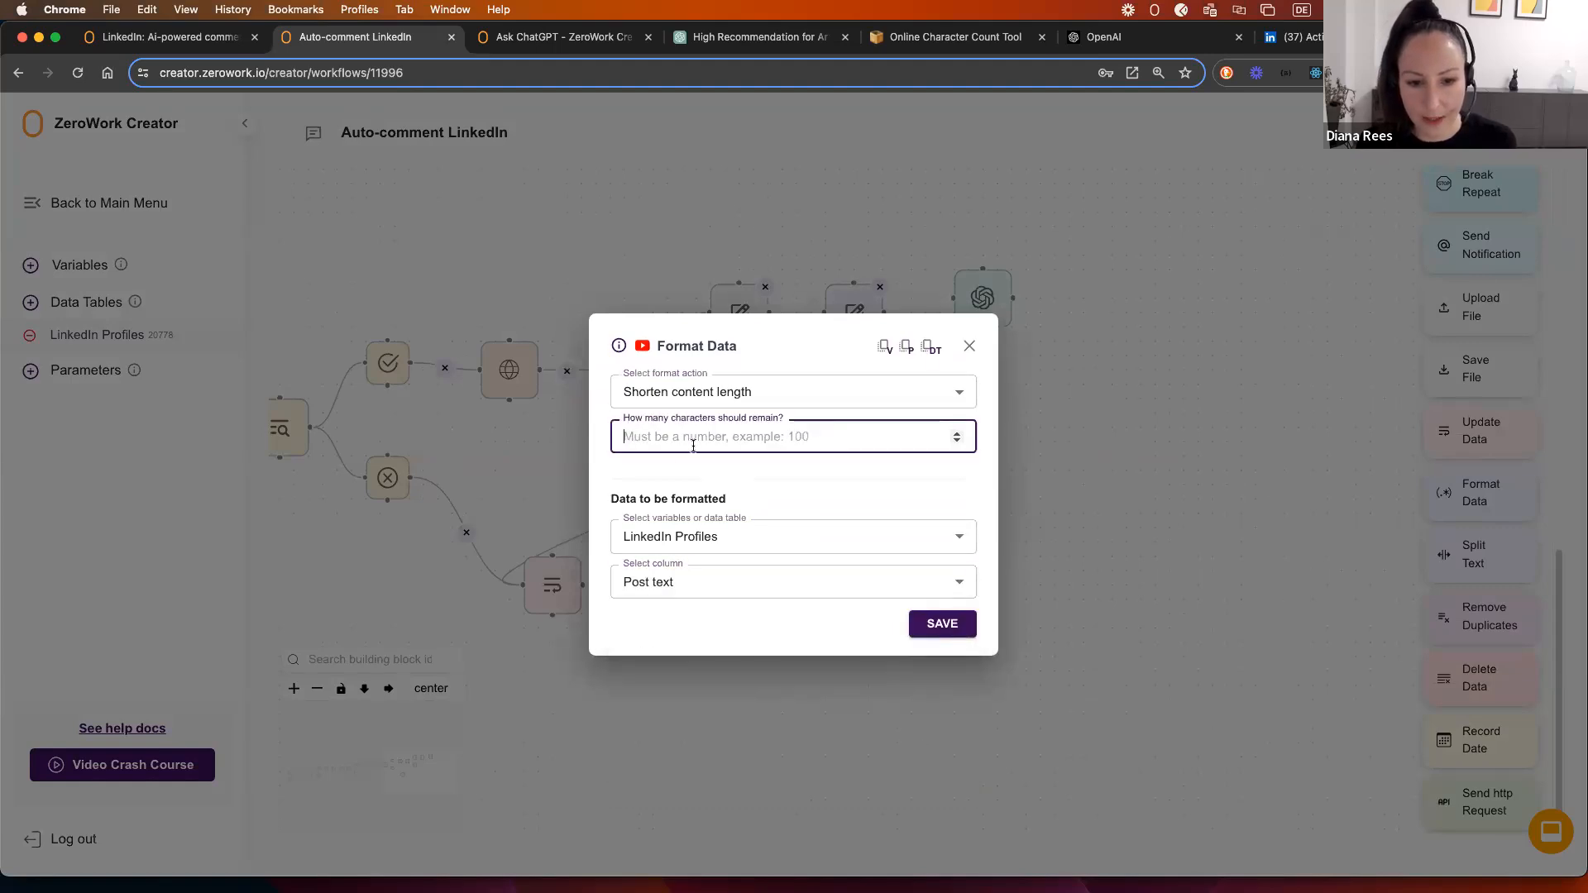
{"action": "left_click", "coordinate": [949, 629]}
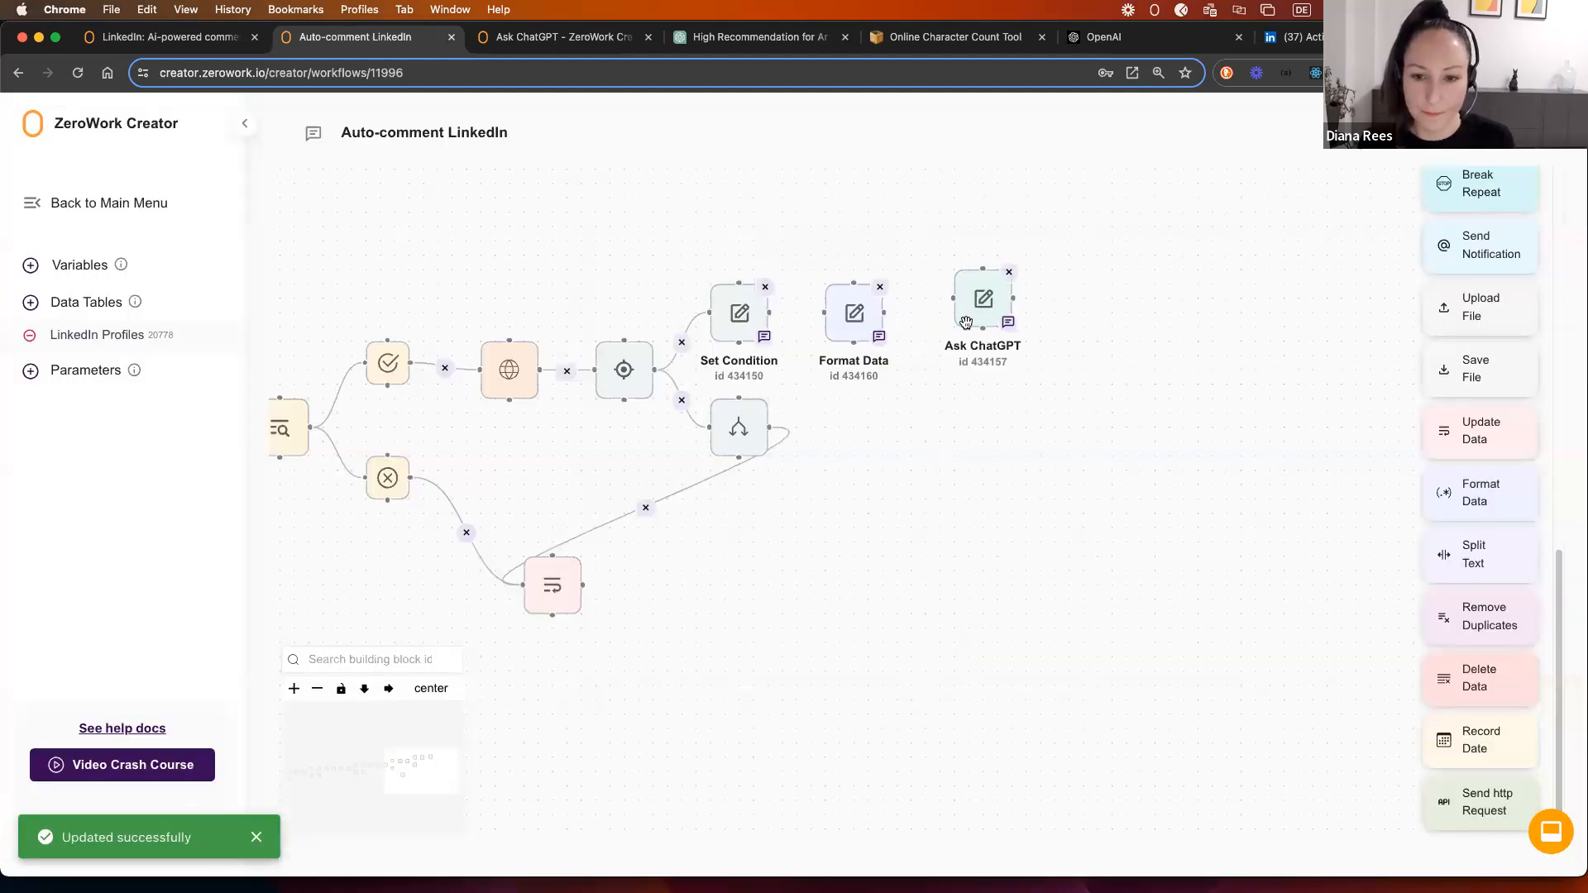
Step: Reopen Ask ChatGPT and review the (content shortened) note after the Post text reference
{"action": "left_click", "coordinate": [979, 341]}
{"action": "scroll", "coordinate": [708, 482], "scroll_direction": "down", "scroll_amount": 2}
{"action": "mouse_move", "coordinate": [782, 498]}
{"action": "left_mouse_down"}
{"action": "mouse_move", "coordinate": [911, 497]}
{"action": "mouse_move", "coordinate": [786, 497]}
{"action": "left_mouse_up"}
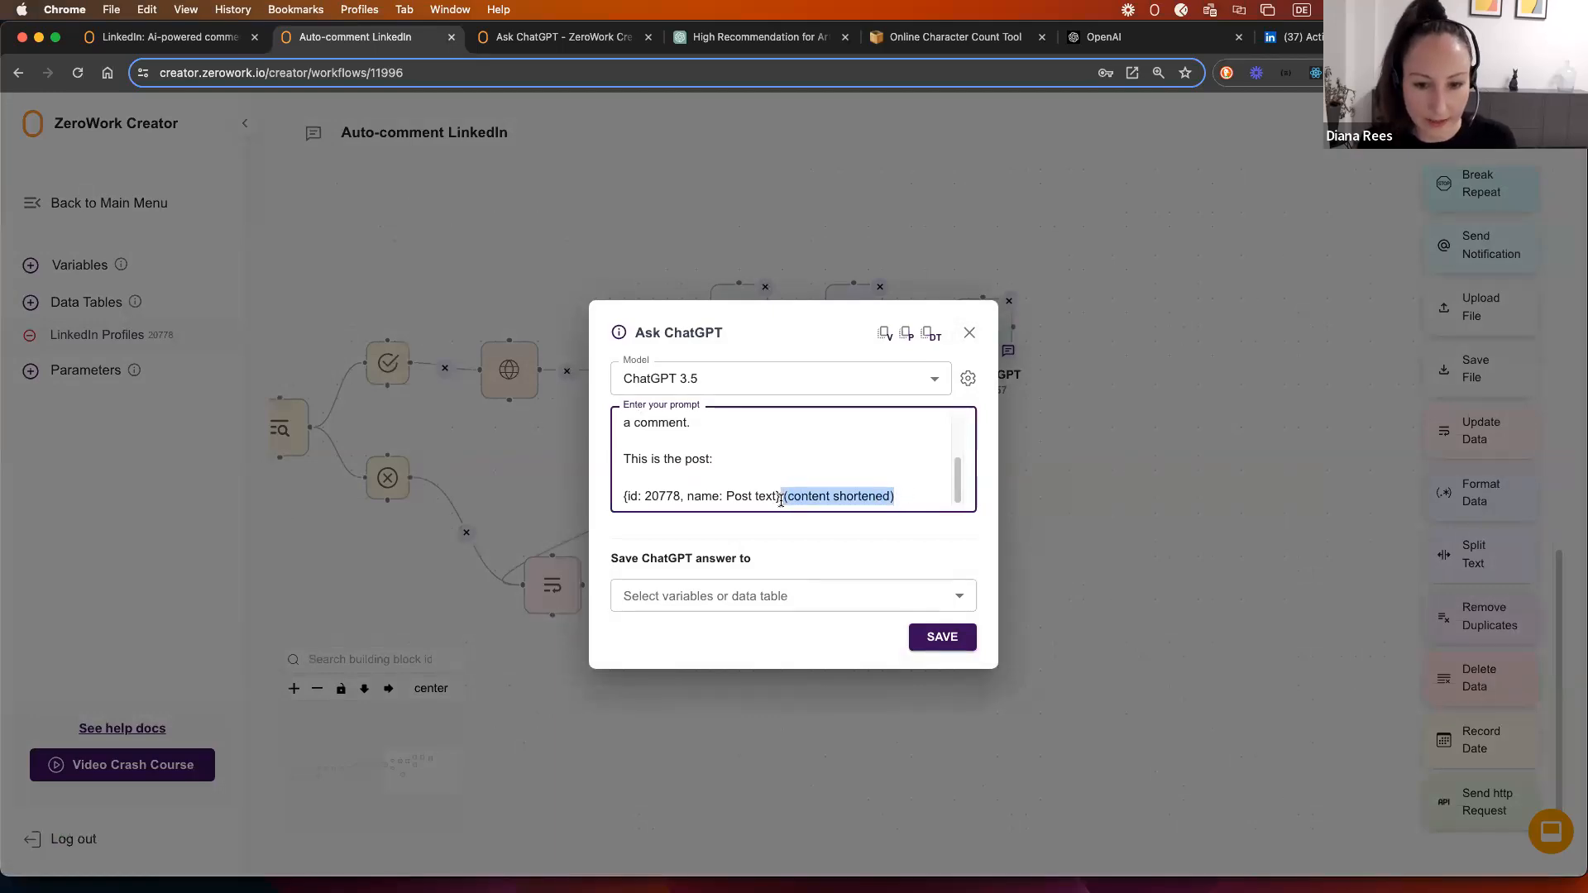
{"action": "left_click", "coordinate": [829, 497]}
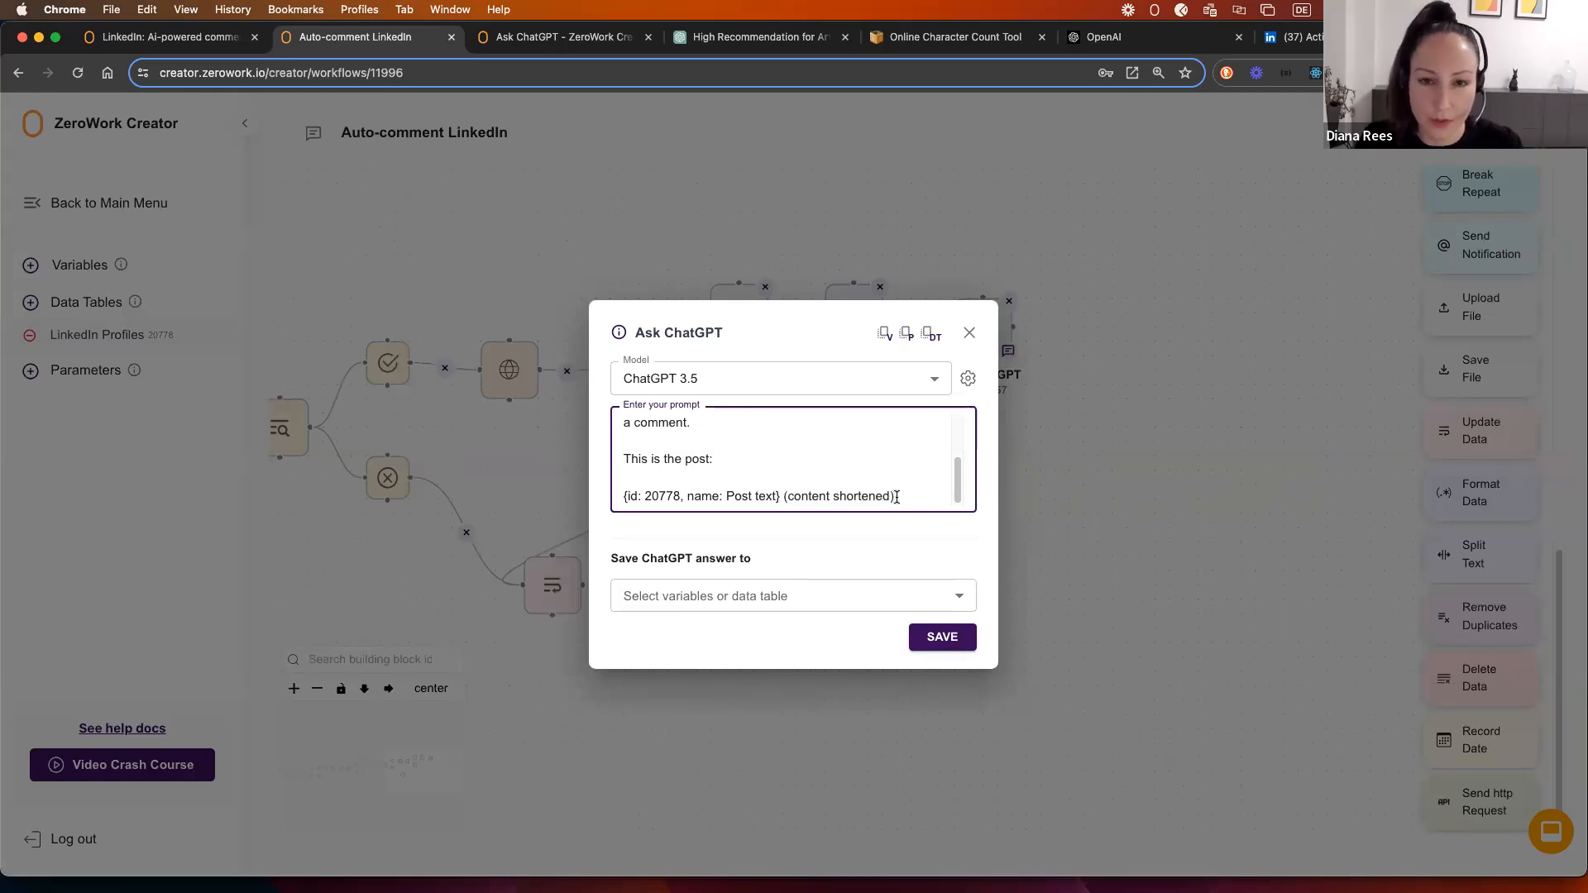
{"action": "left_click_drag", "start_coordinate": [895, 496], "coordinate": [781, 501]}
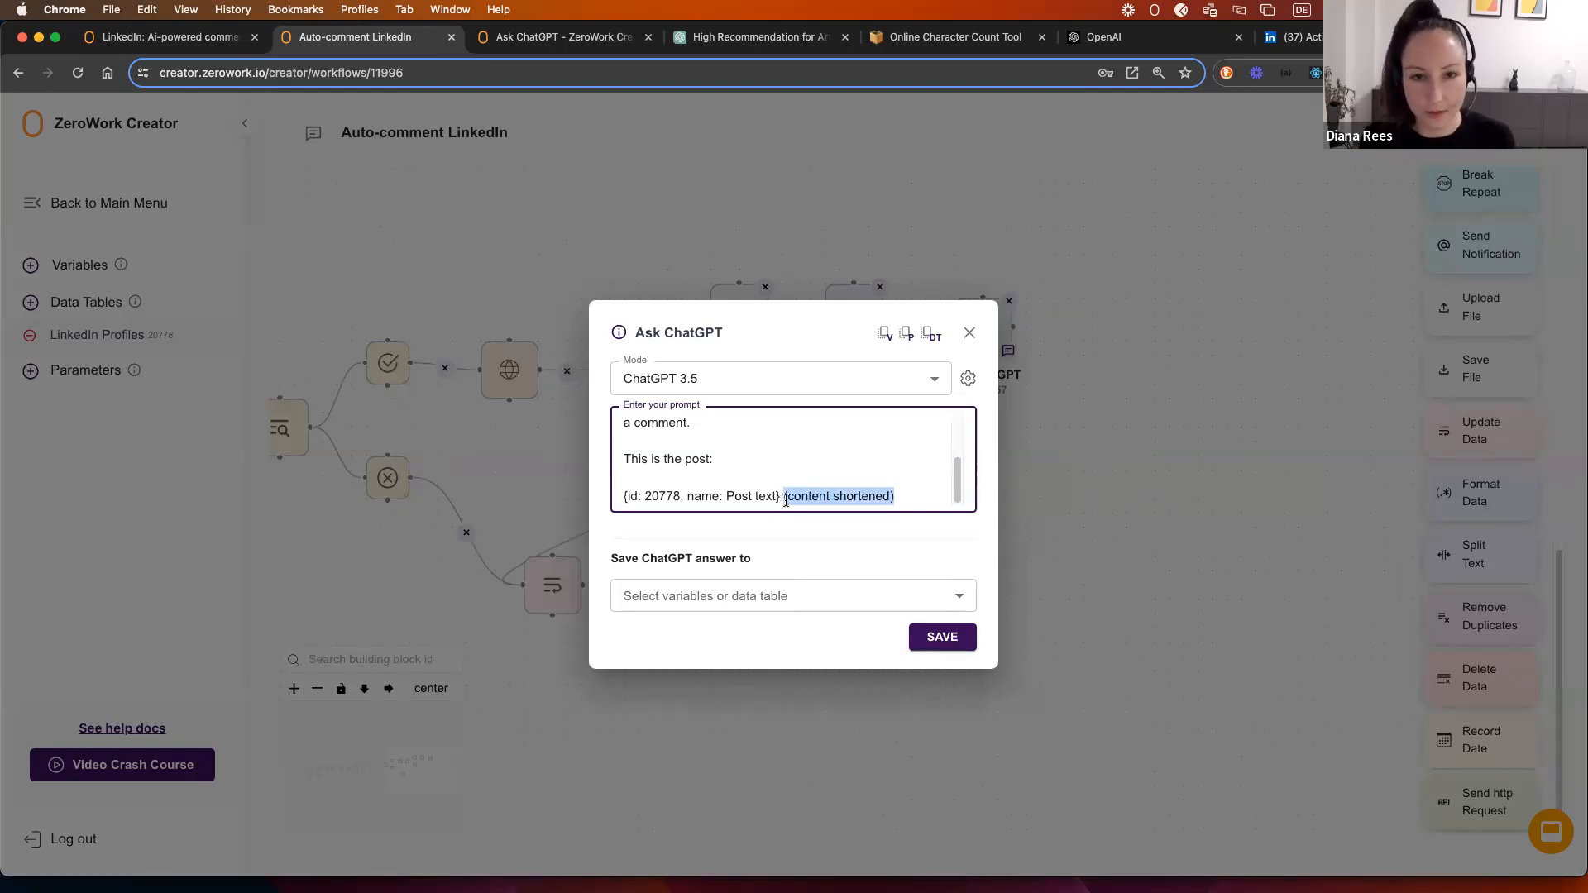
{"action": "left_click", "coordinate": [828, 496]}
{"action": "left_click_drag", "start_coordinate": [903, 496], "coordinate": [783, 500]}
{"action": "left_click", "coordinate": [801, 475]}
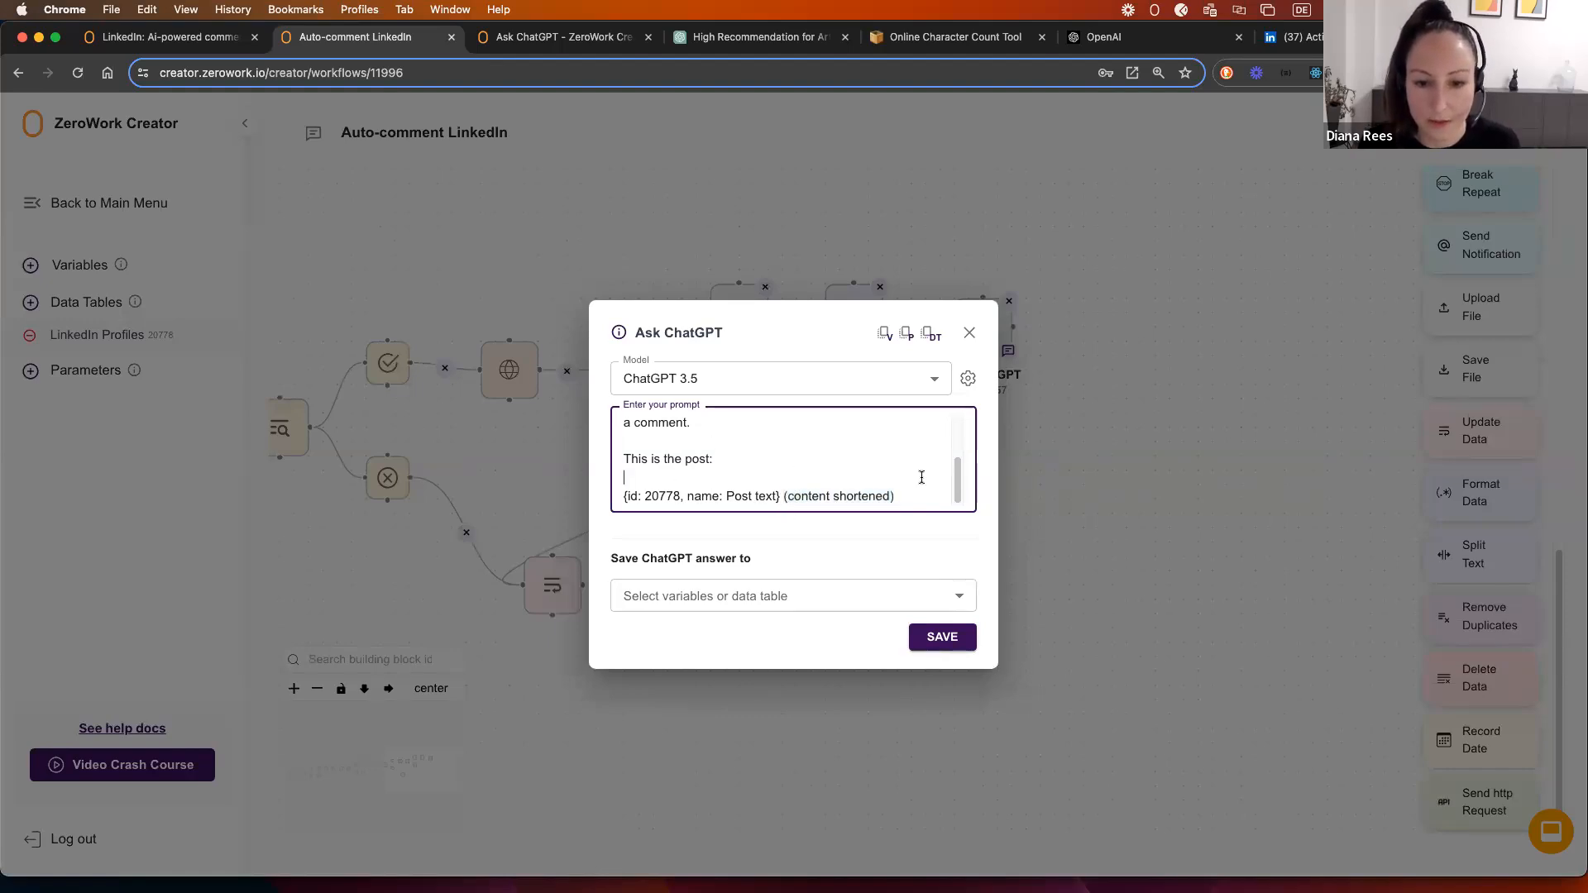
{"action": "scroll", "coordinate": [795, 487], "scroll_direction": "up", "scroll_amount": 5}
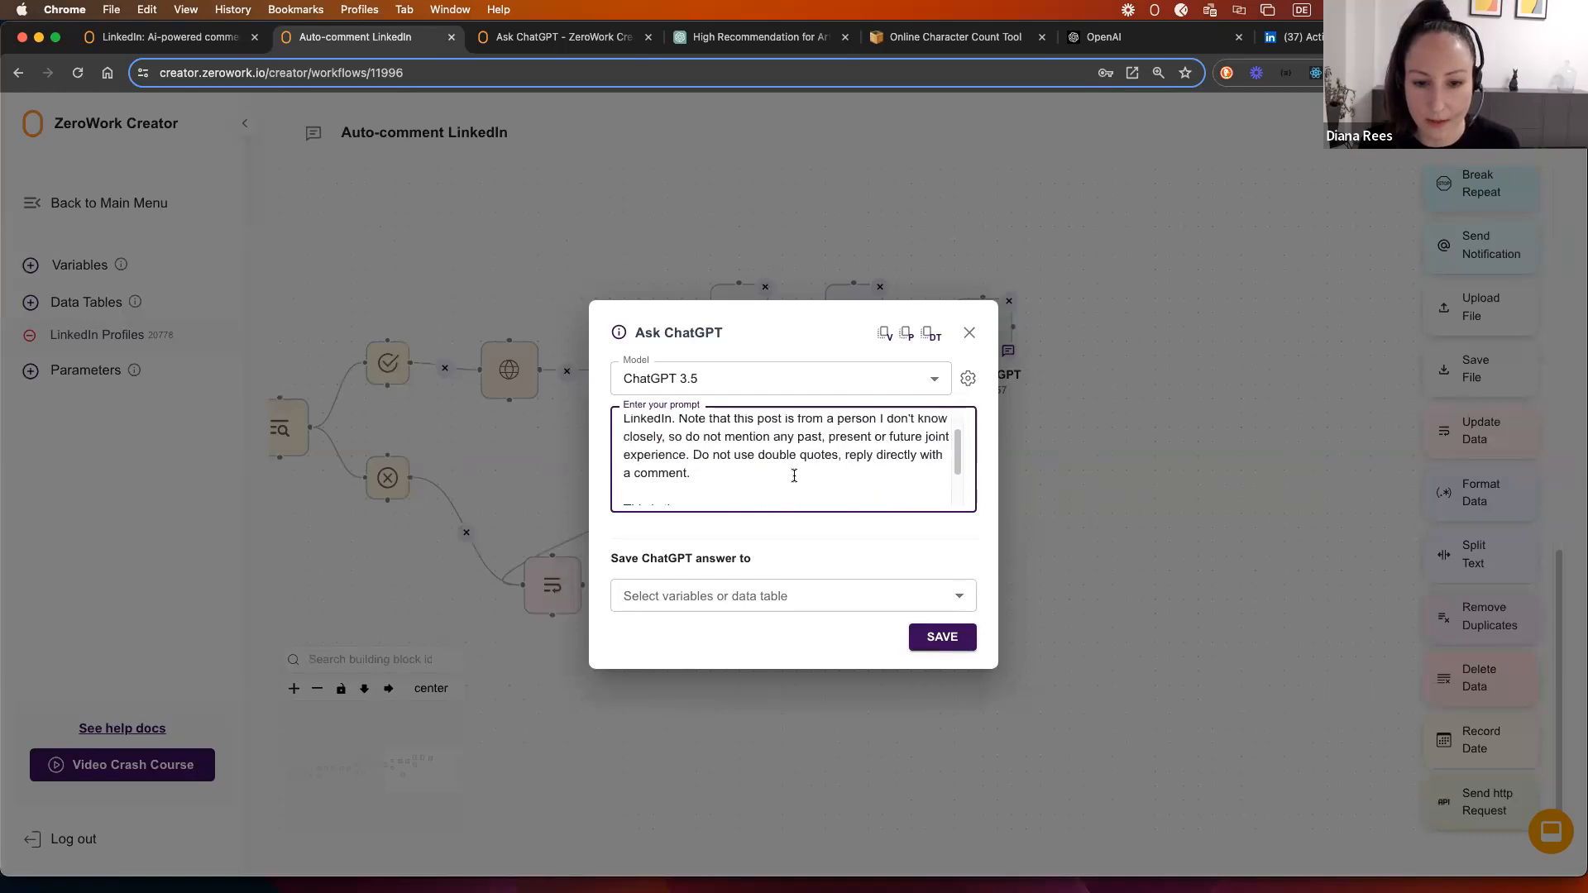
Step: Save ChatGPT's answer to LinkedIn Profiles > Generated comment and link condition → Format Data → Ask ChatGPT
{"action": "left_click", "coordinate": [748, 598]}
{"action": "left_click", "coordinate": [712, 679]}
{"action": "left_click", "coordinate": [694, 619]}
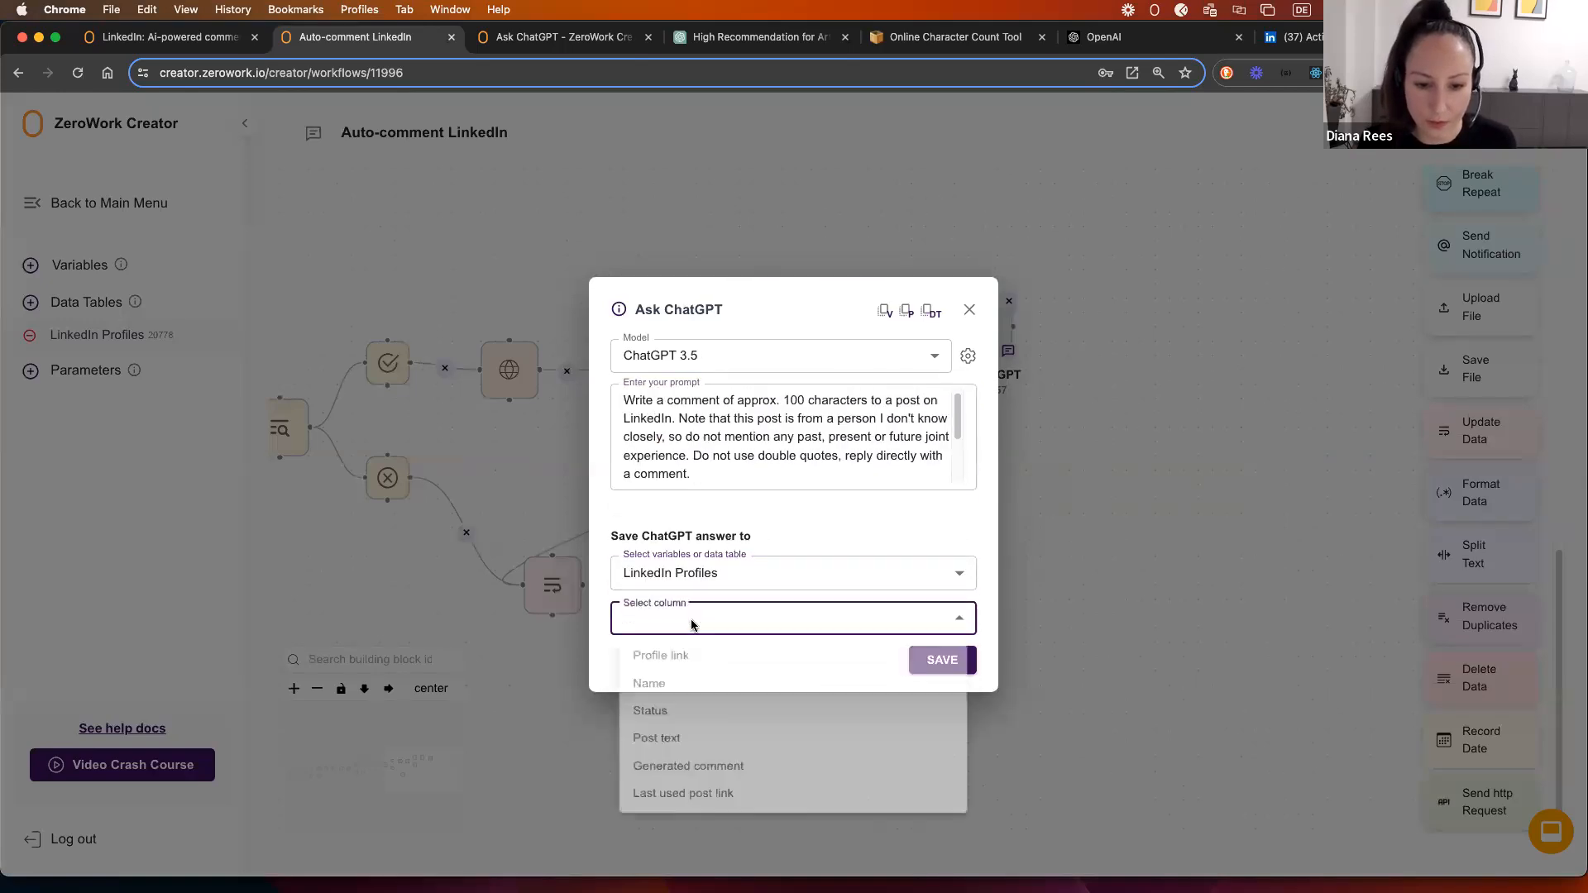
{"action": "left_click", "coordinate": [707, 785]}
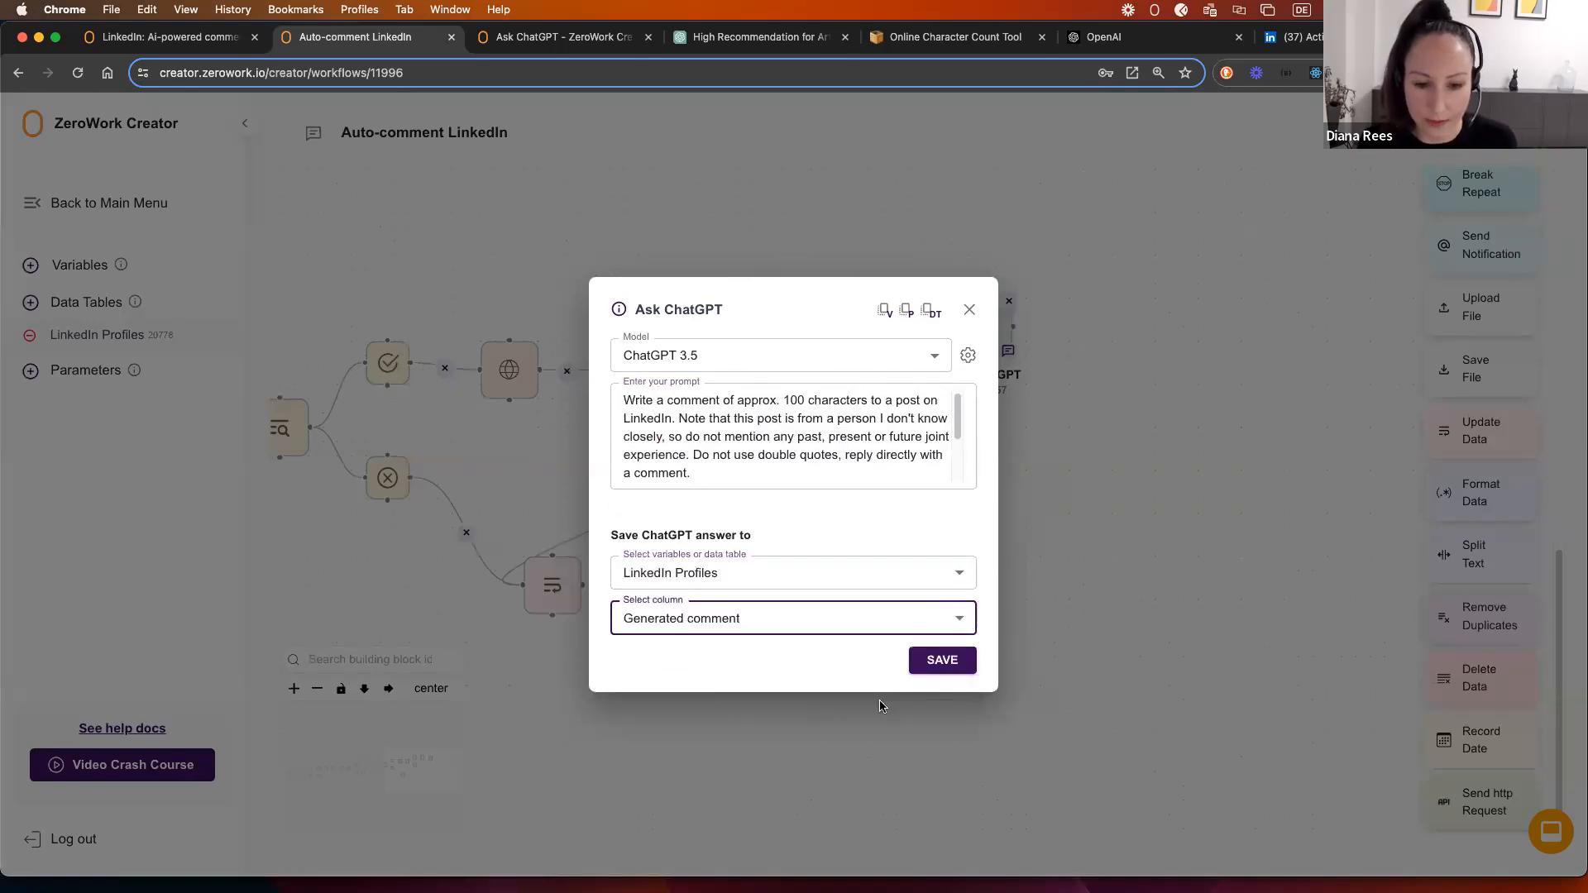
{"action": "left_click", "coordinate": [943, 662]}
{"action": "left_click_drag", "start_coordinate": [964, 324], "coordinate": [953, 312]}
{"action": "left_click_drag", "start_coordinate": [768, 313], "coordinate": [828, 311]}
Step: Reopen the Format Data settings, then go to the Online Character Count Tool page
{"action": "left_click", "coordinate": [837, 318]}
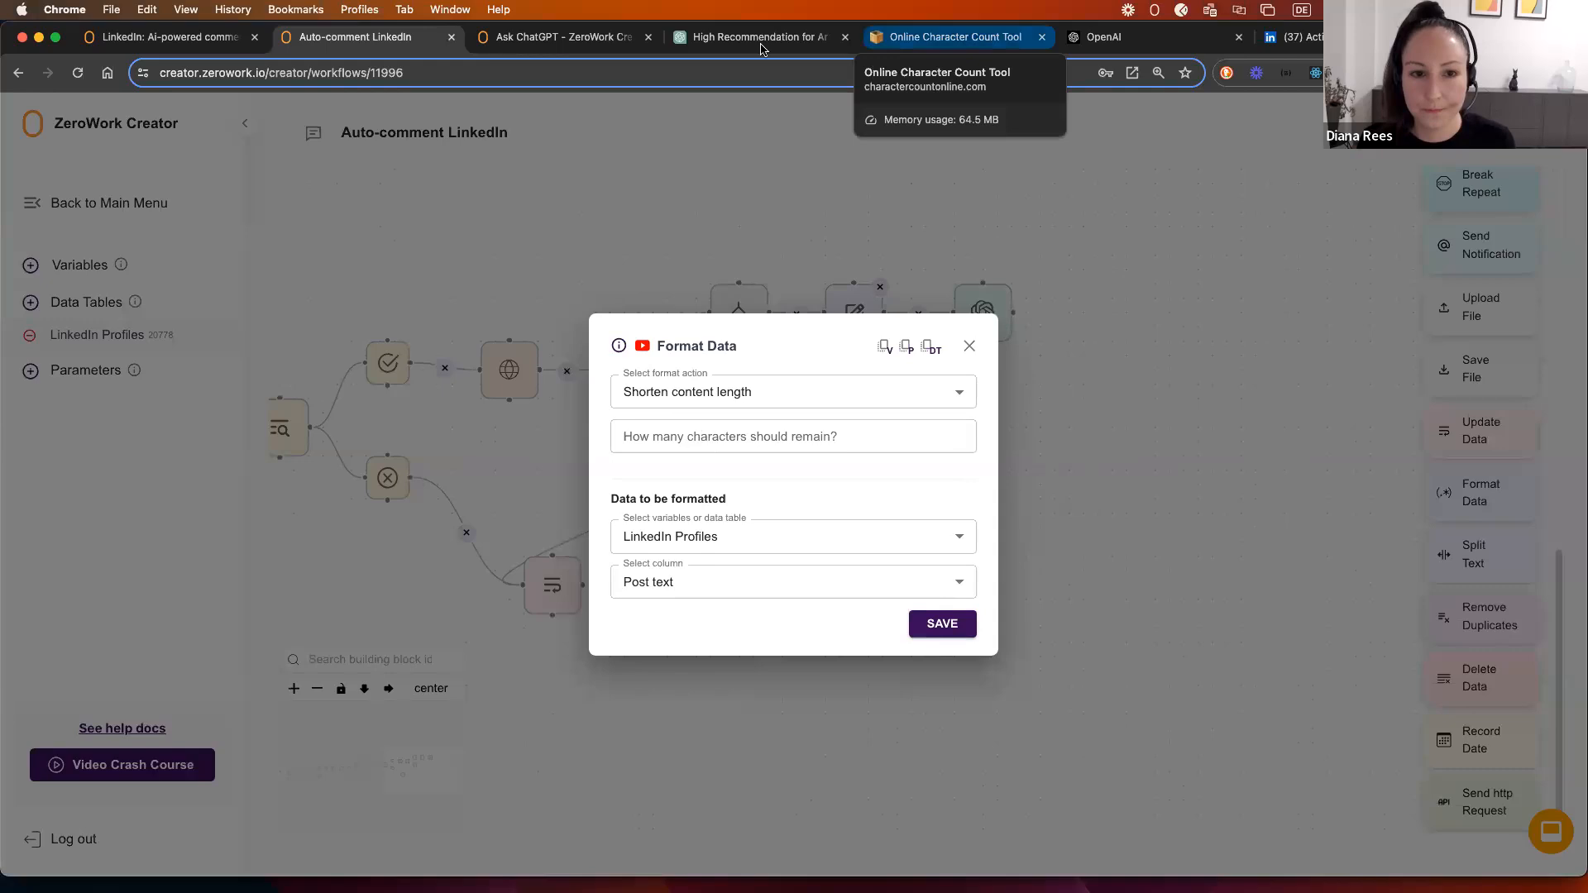
{"action": "left_click", "coordinate": [924, 34]}
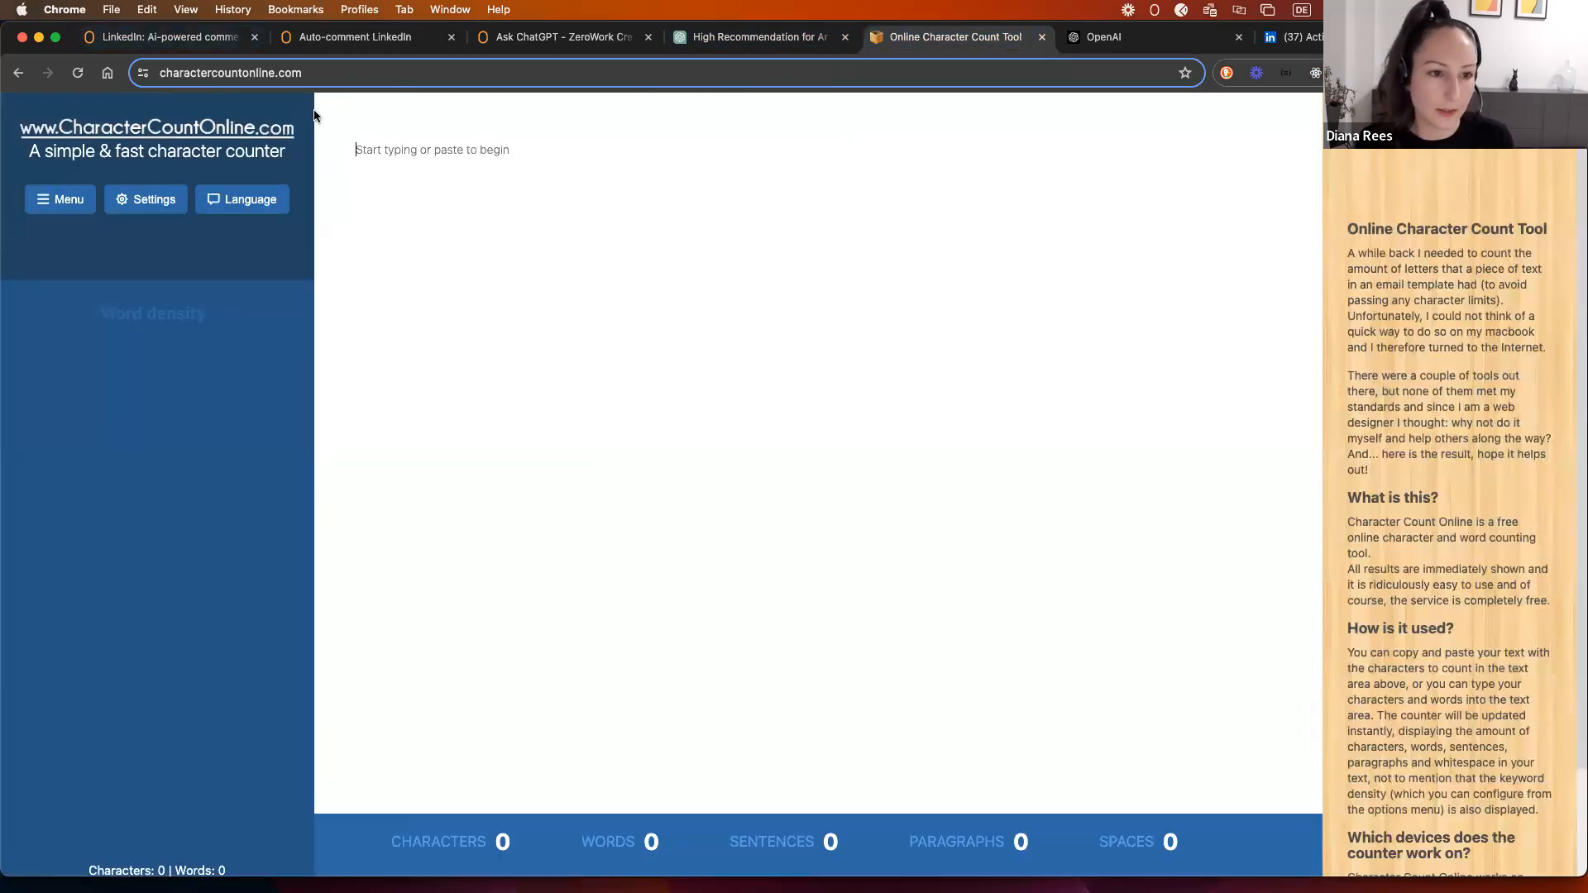
Step: Close Format Data, show the LinkedIn Profiles table, and open the second profile's LinkedIn page
{"action": "left_click", "coordinate": [1288, 36]}
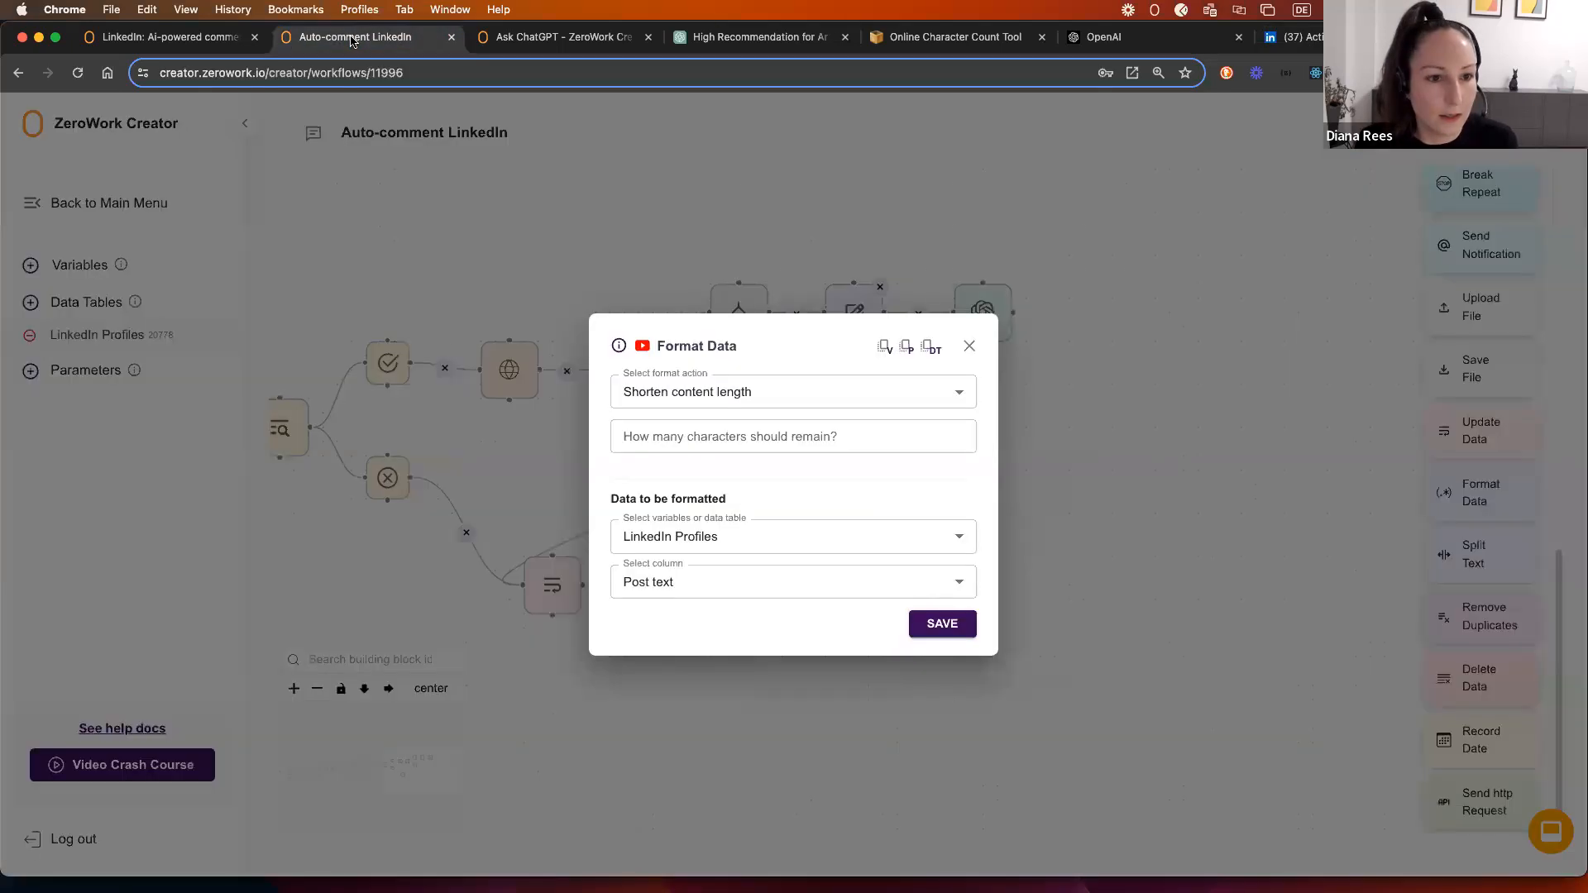
{"action": "left_click", "coordinate": [352, 40]}
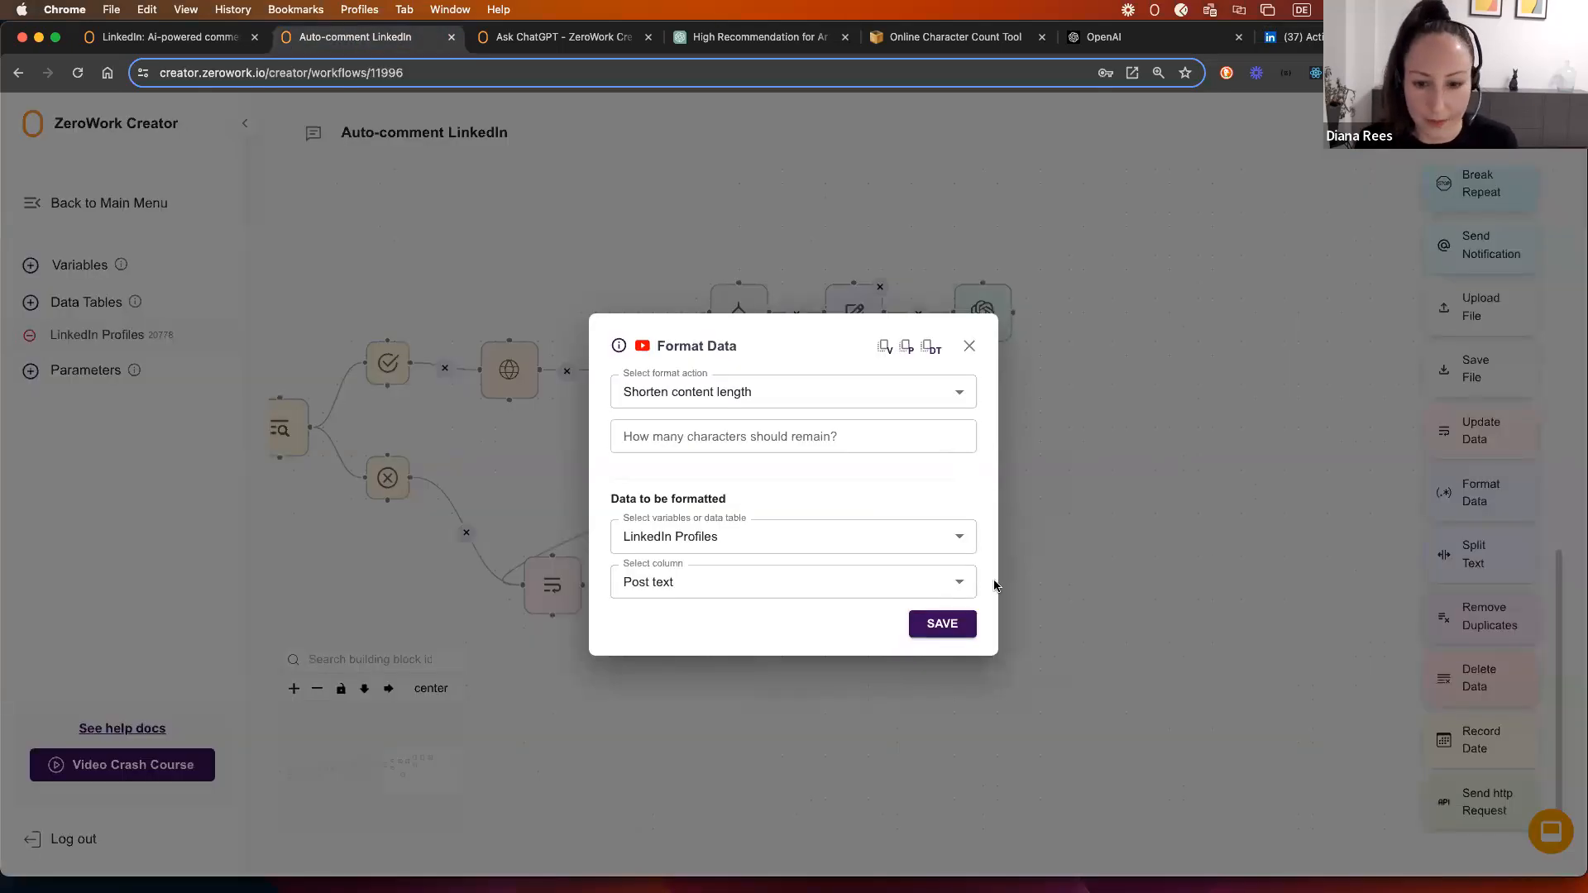
{"action": "left_click", "coordinate": [975, 344]}
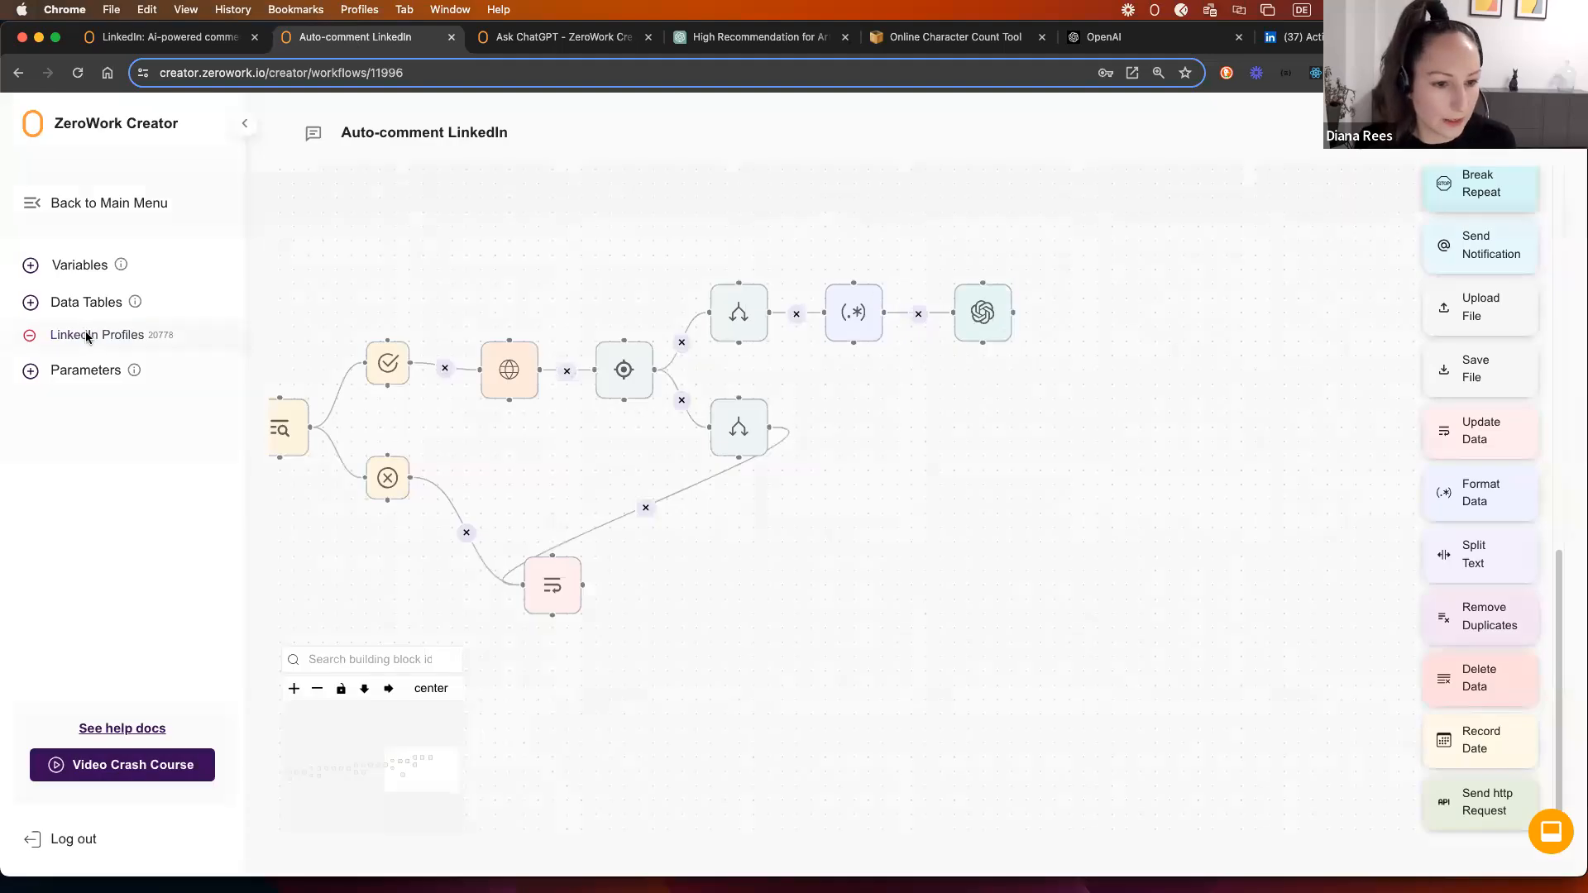
{"action": "left_click", "coordinate": [91, 335]}
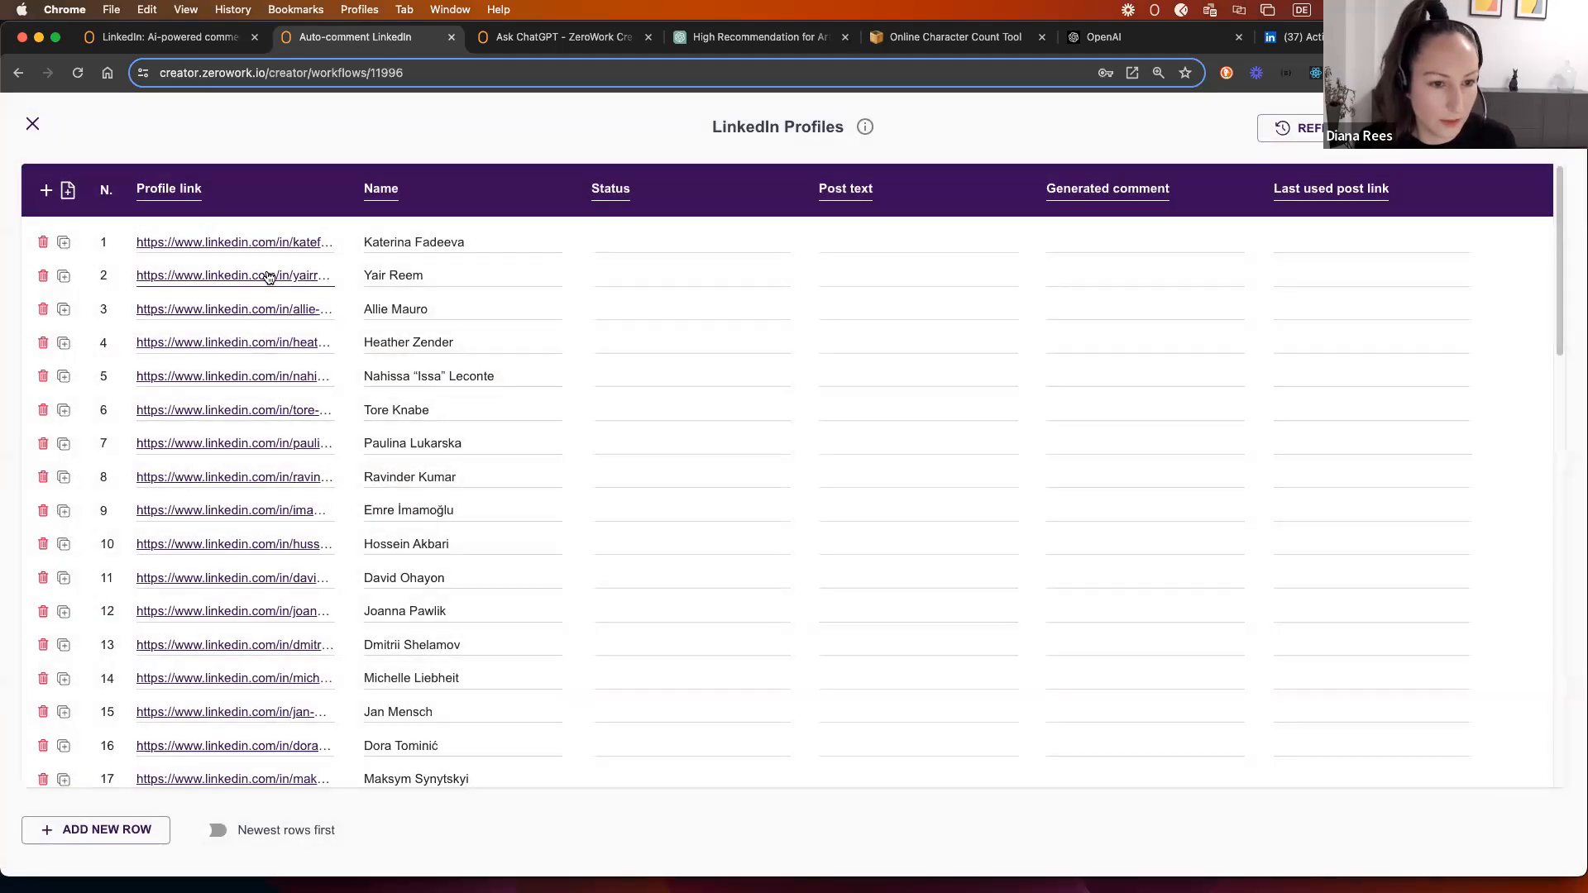
{"action": "left_click", "coordinate": [265, 276]}
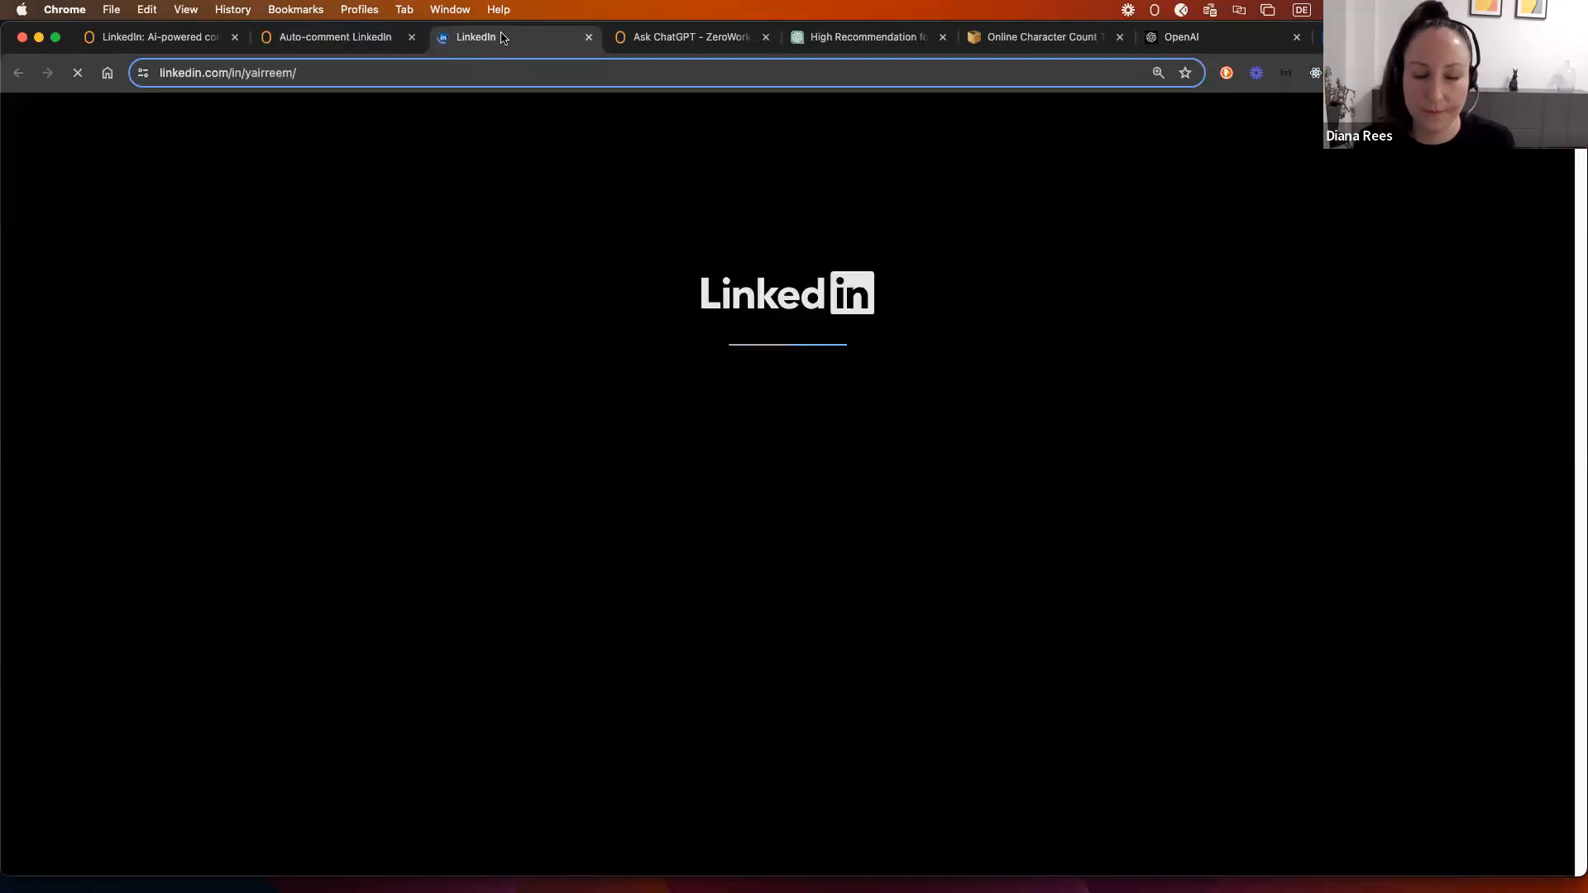
Step: Expand the profile's 'Does Lithium Have a Green Future?' post and select its full text
{"action": "left_click_drag", "start_coordinate": [542, 43], "coordinate": [1191, 41]}
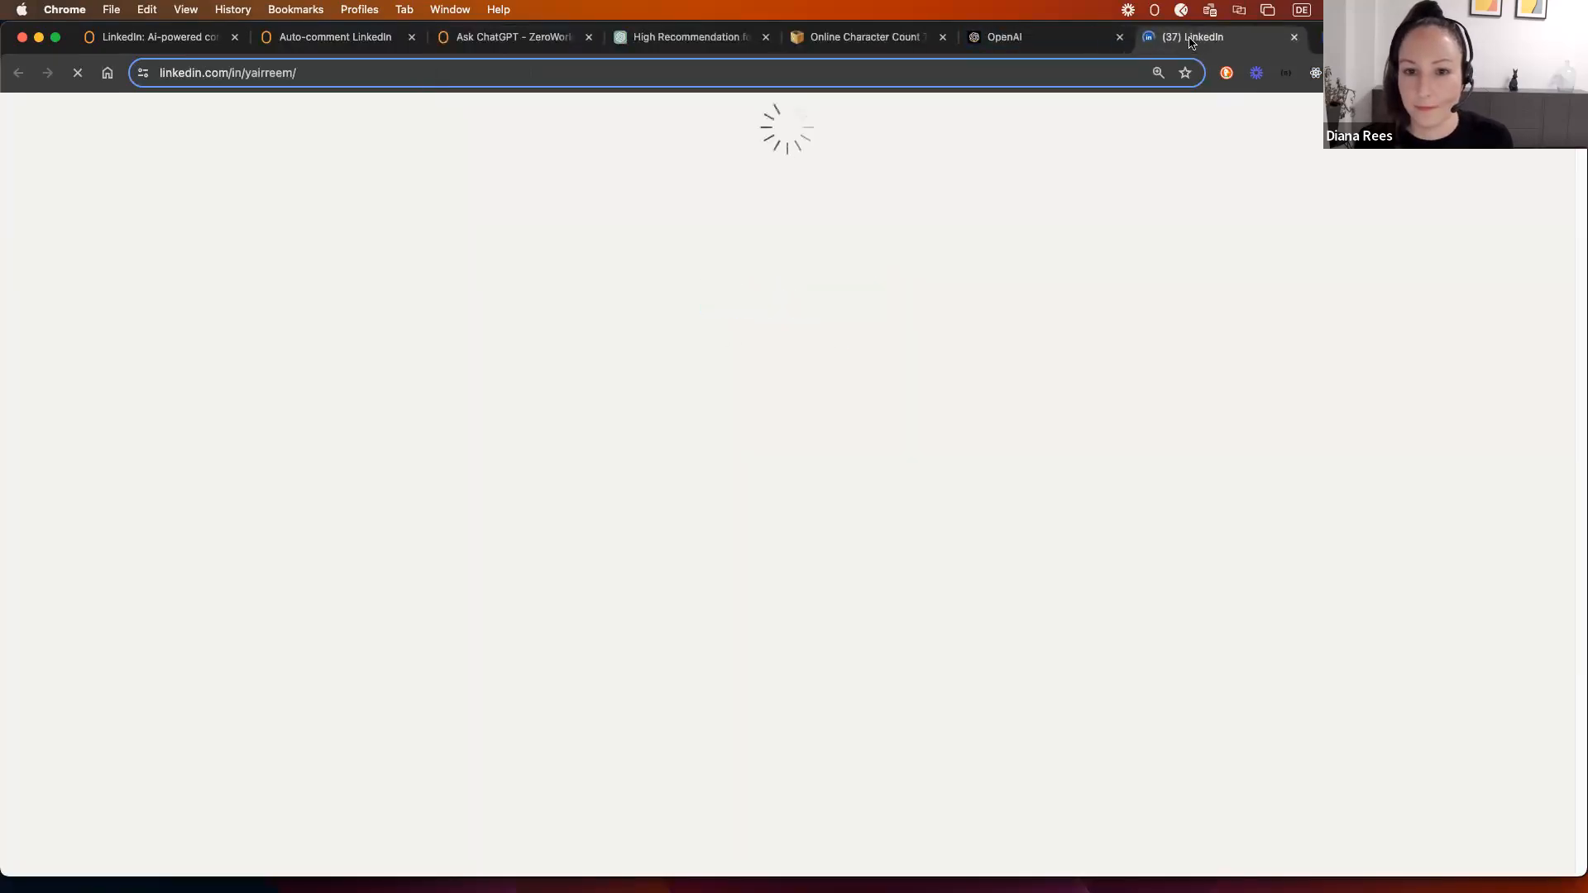
{"action": "scroll", "coordinate": [511, 463], "scroll_direction": "down", "scroll_amount": 1}
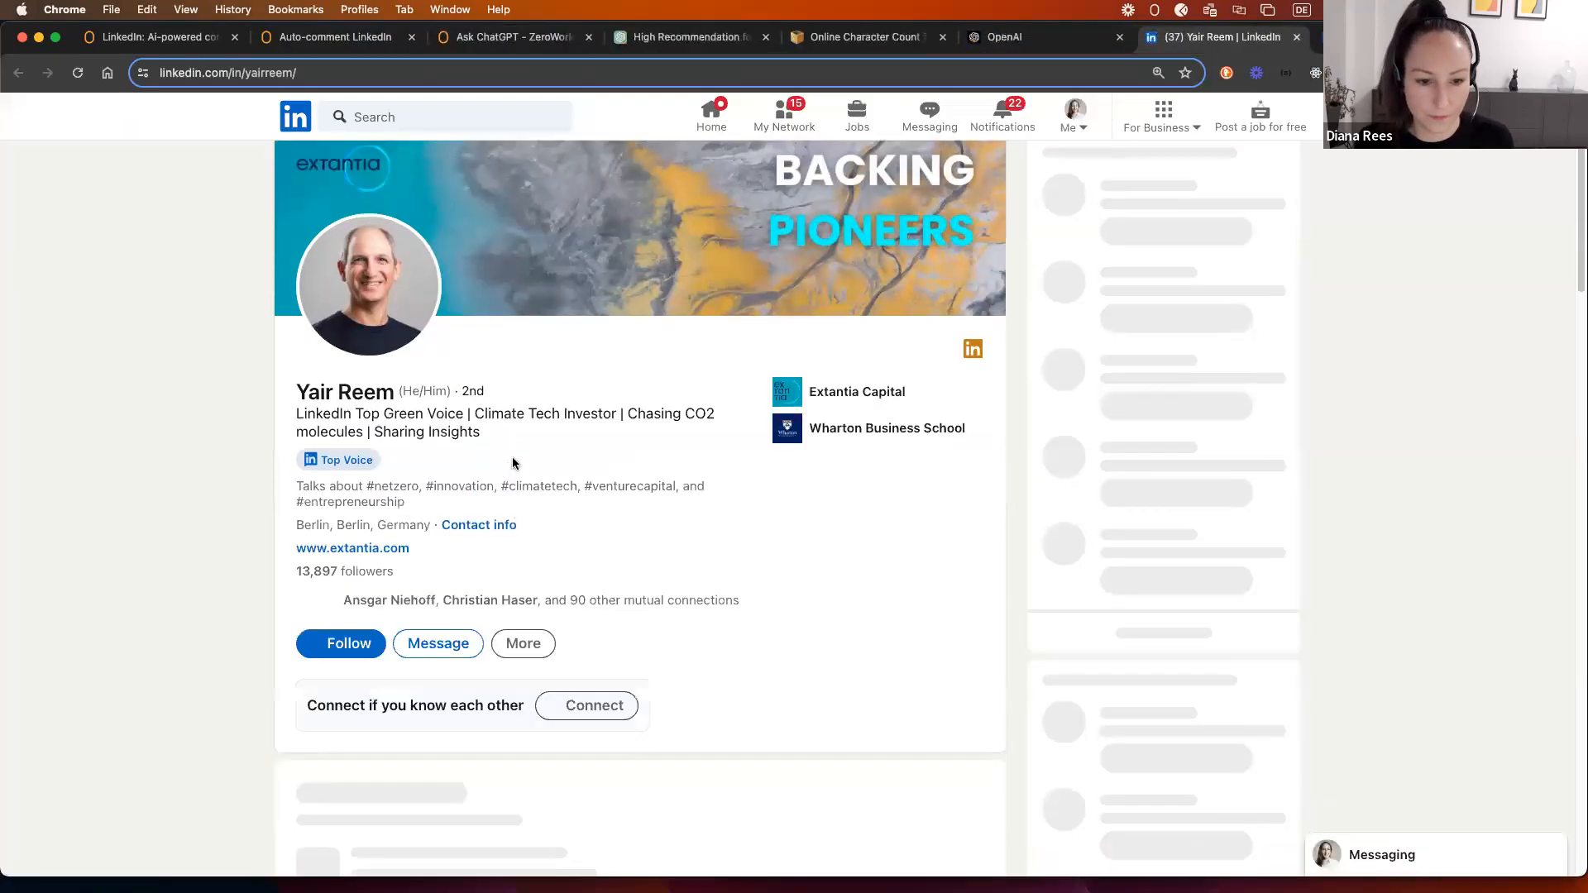
{"action": "scroll", "coordinate": [604, 551], "scroll_direction": "down", "scroll_amount": 7}
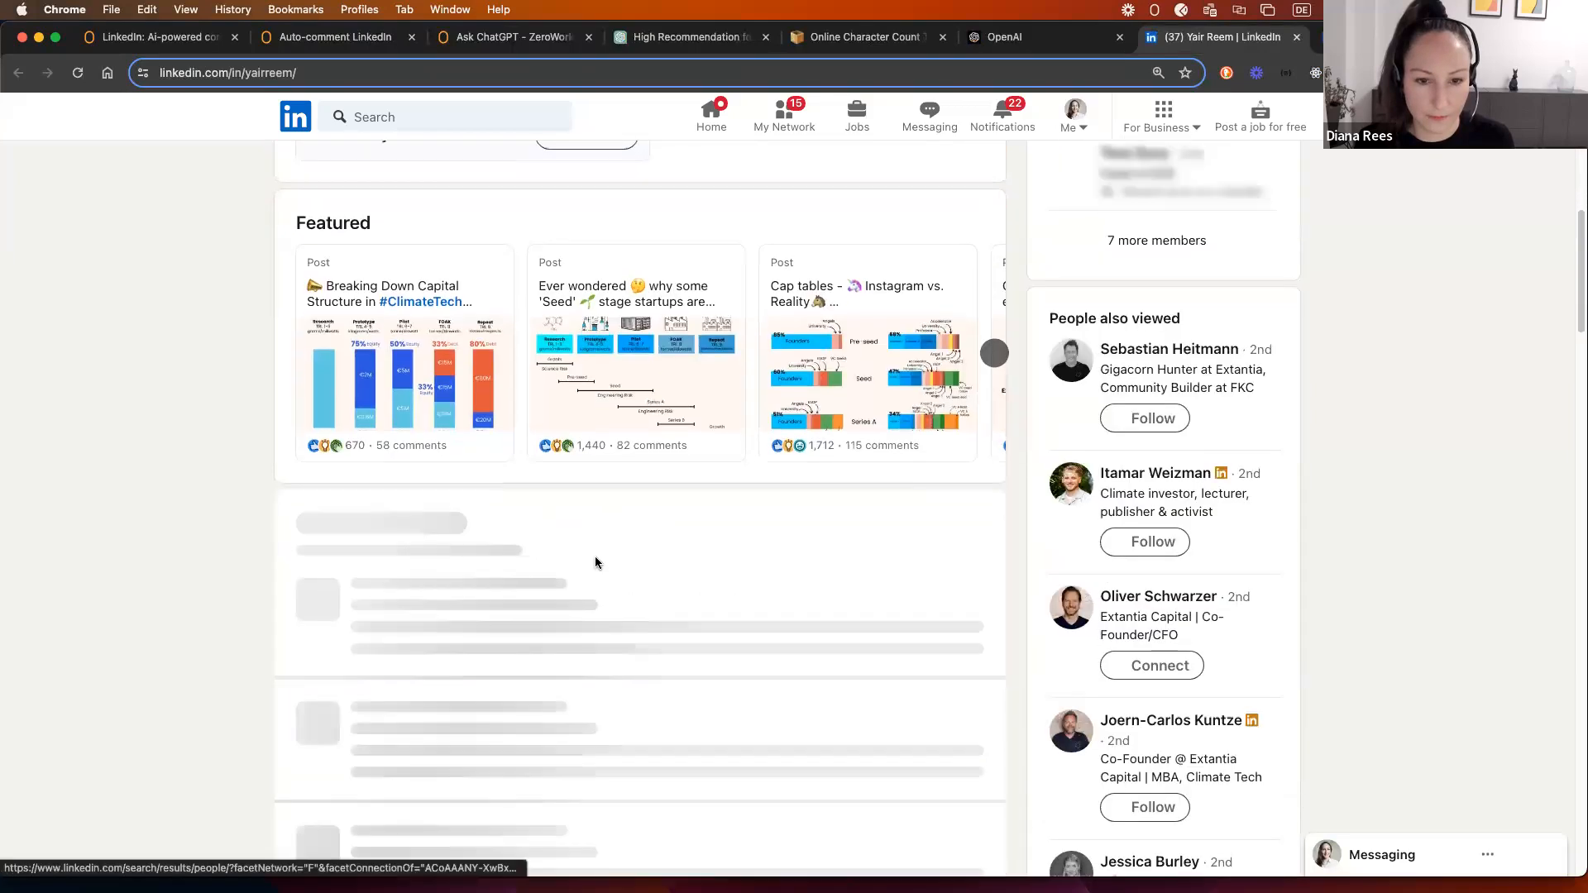
{"action": "scroll", "coordinate": [596, 562], "scroll_direction": "down", "scroll_amount": 4}
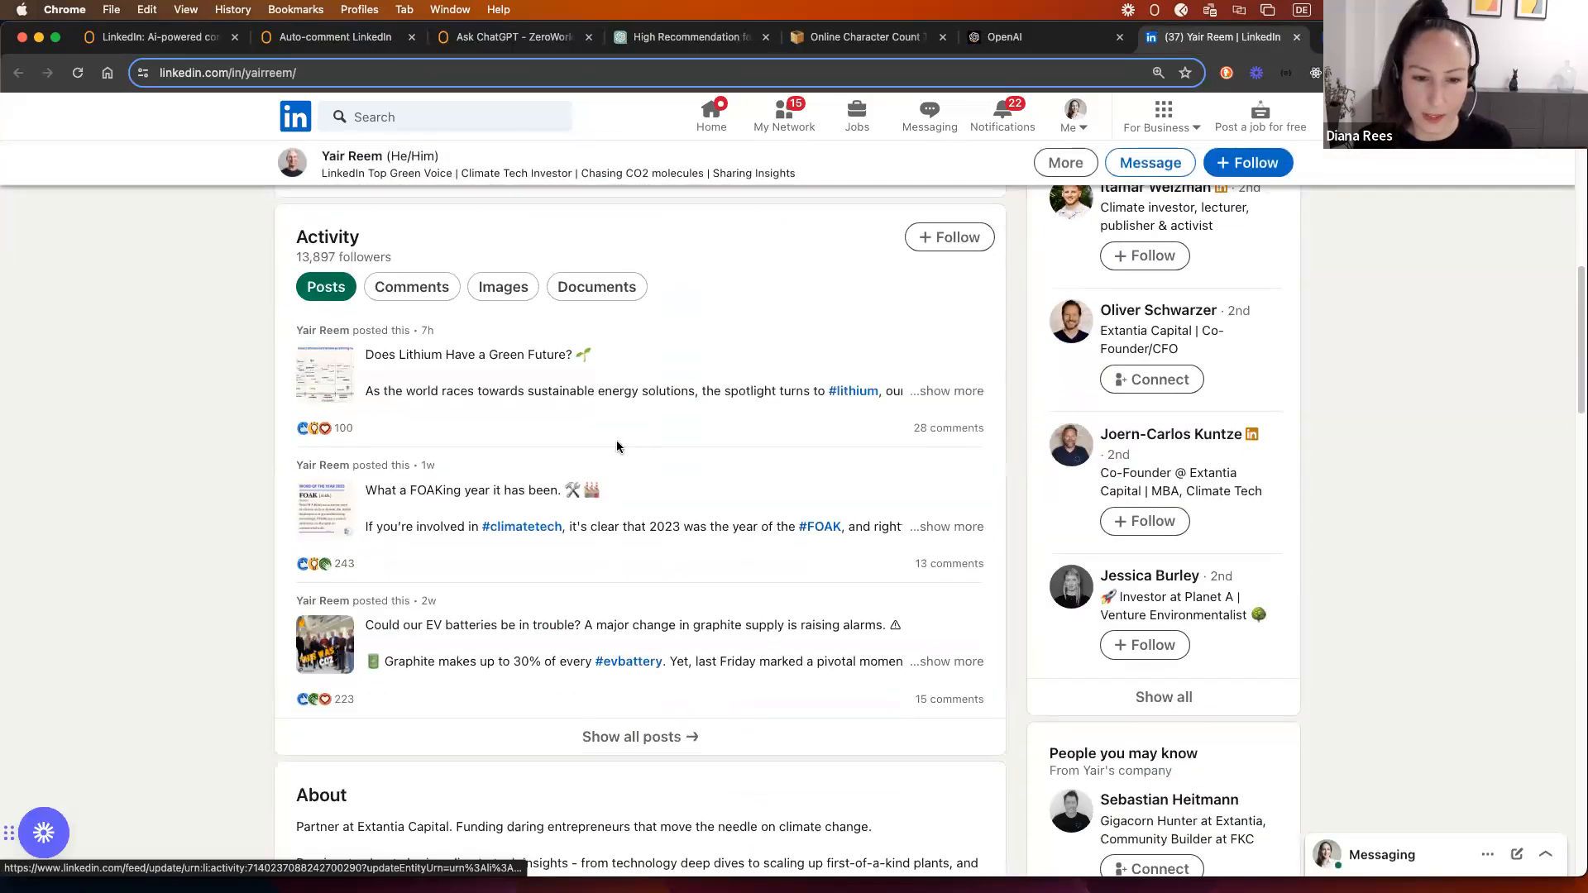
{"action": "scroll", "coordinate": [896, 468], "scroll_direction": "up", "scroll_amount": 1}
{"action": "left_click", "coordinate": [931, 425]}
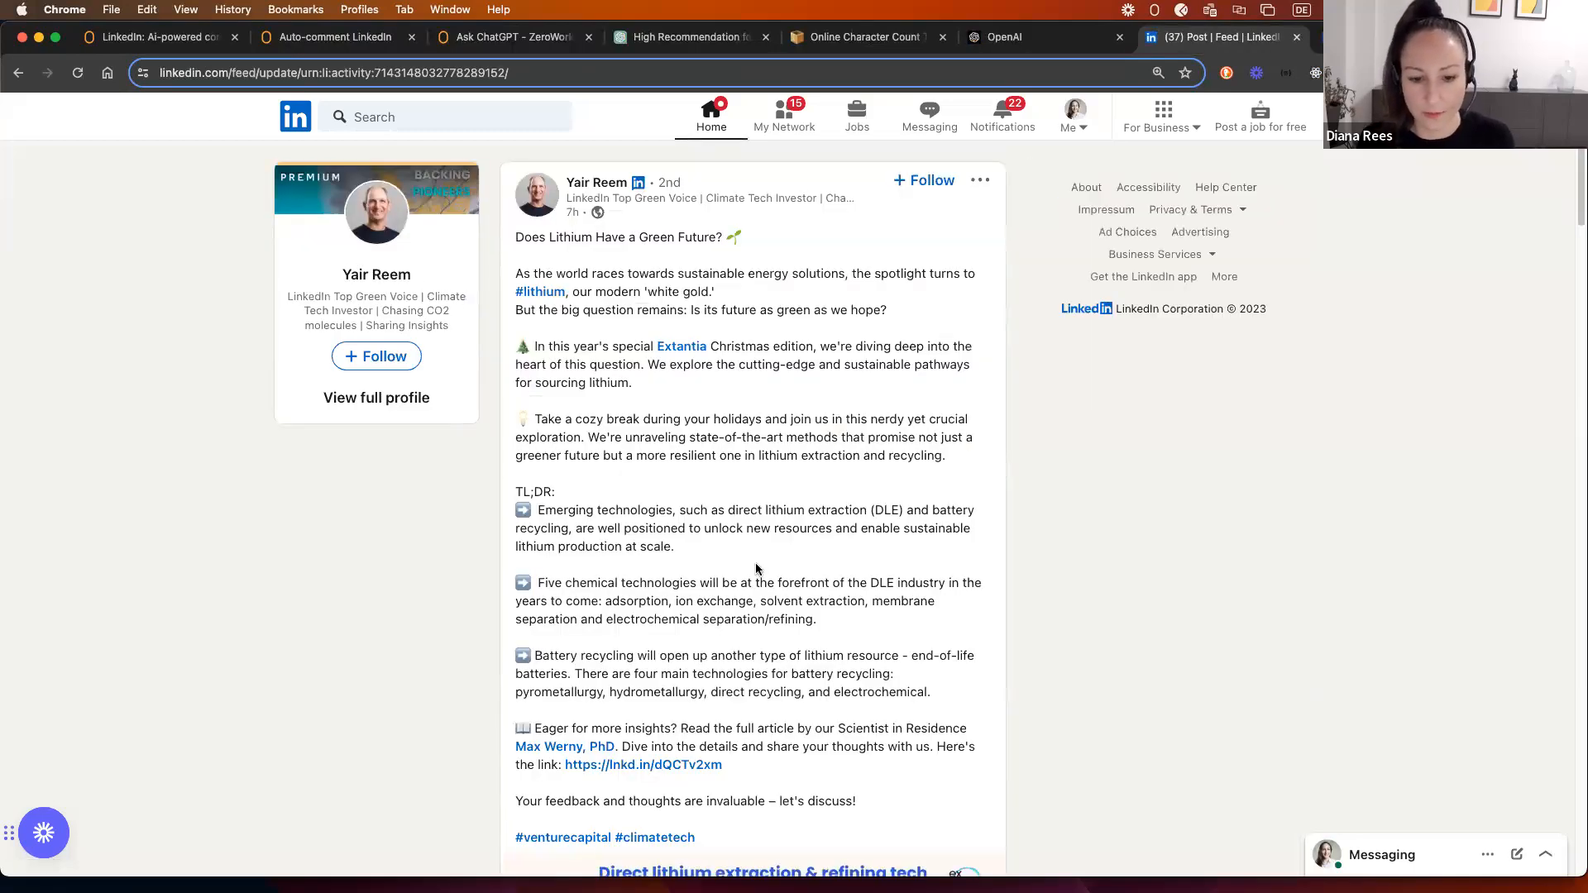
{"action": "scroll", "coordinate": [885, 684], "scroll_direction": "down", "scroll_amount": 1}
{"action": "scroll", "coordinate": [896, 698], "scroll_direction": "up", "scroll_amount": 1}
{"action": "left_click_drag", "start_coordinate": [866, 806], "coordinate": [535, 246]}
{"action": "key", "text": "super+c"}
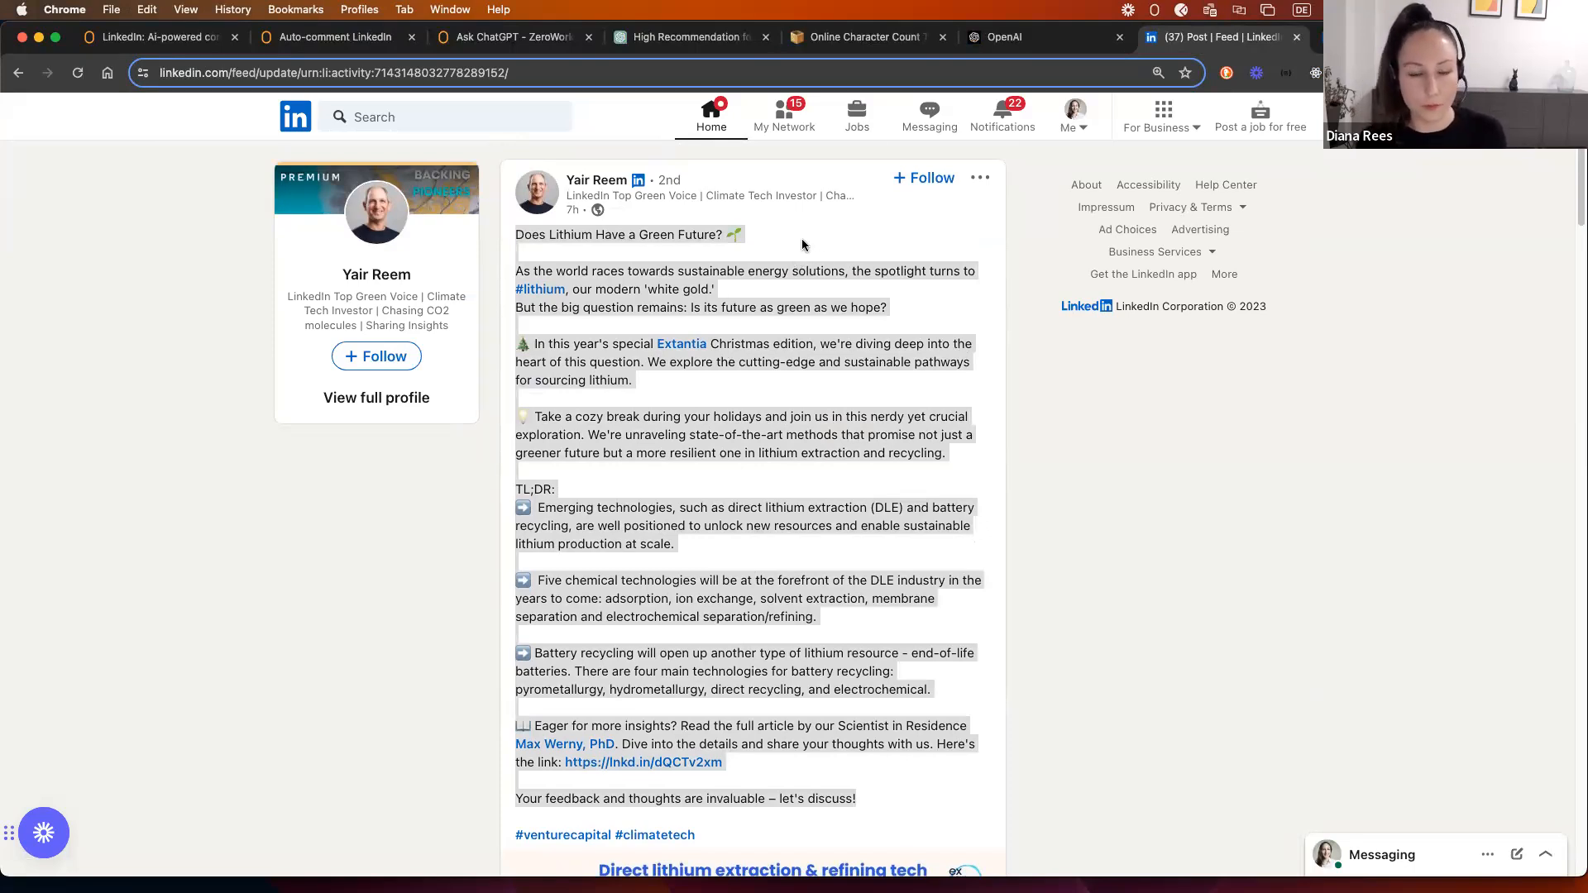
{"action": "left_click", "coordinate": [1026, 37]}
Step: Paste the lithium post into the character counter and cut it down to 463 characters
{"action": "left_click", "coordinate": [860, 36]}
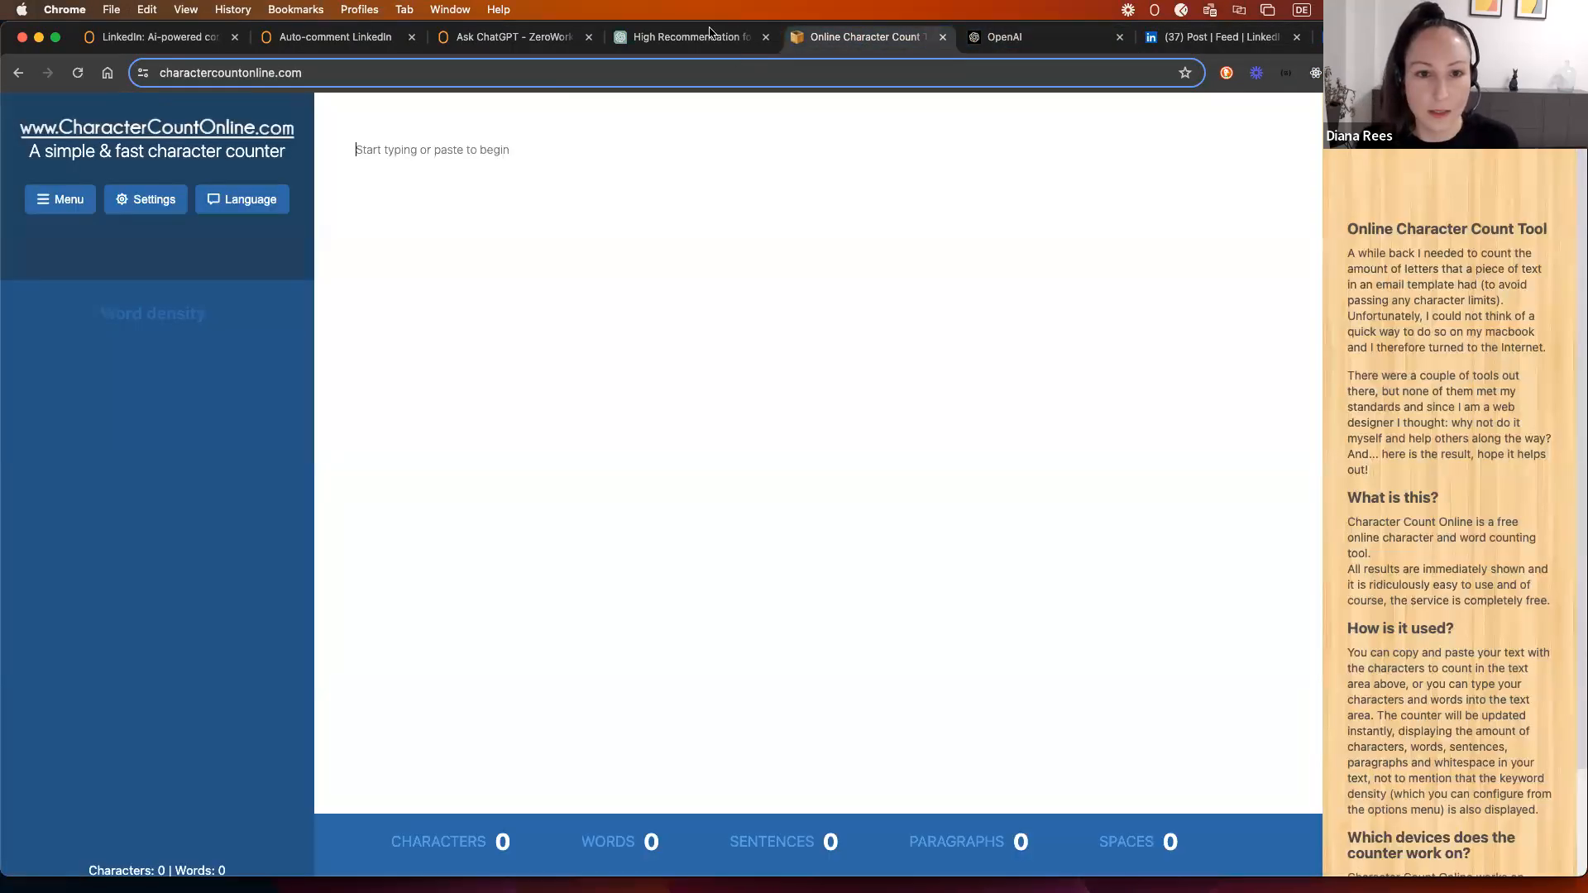
{"action": "left_click", "coordinate": [428, 231]}
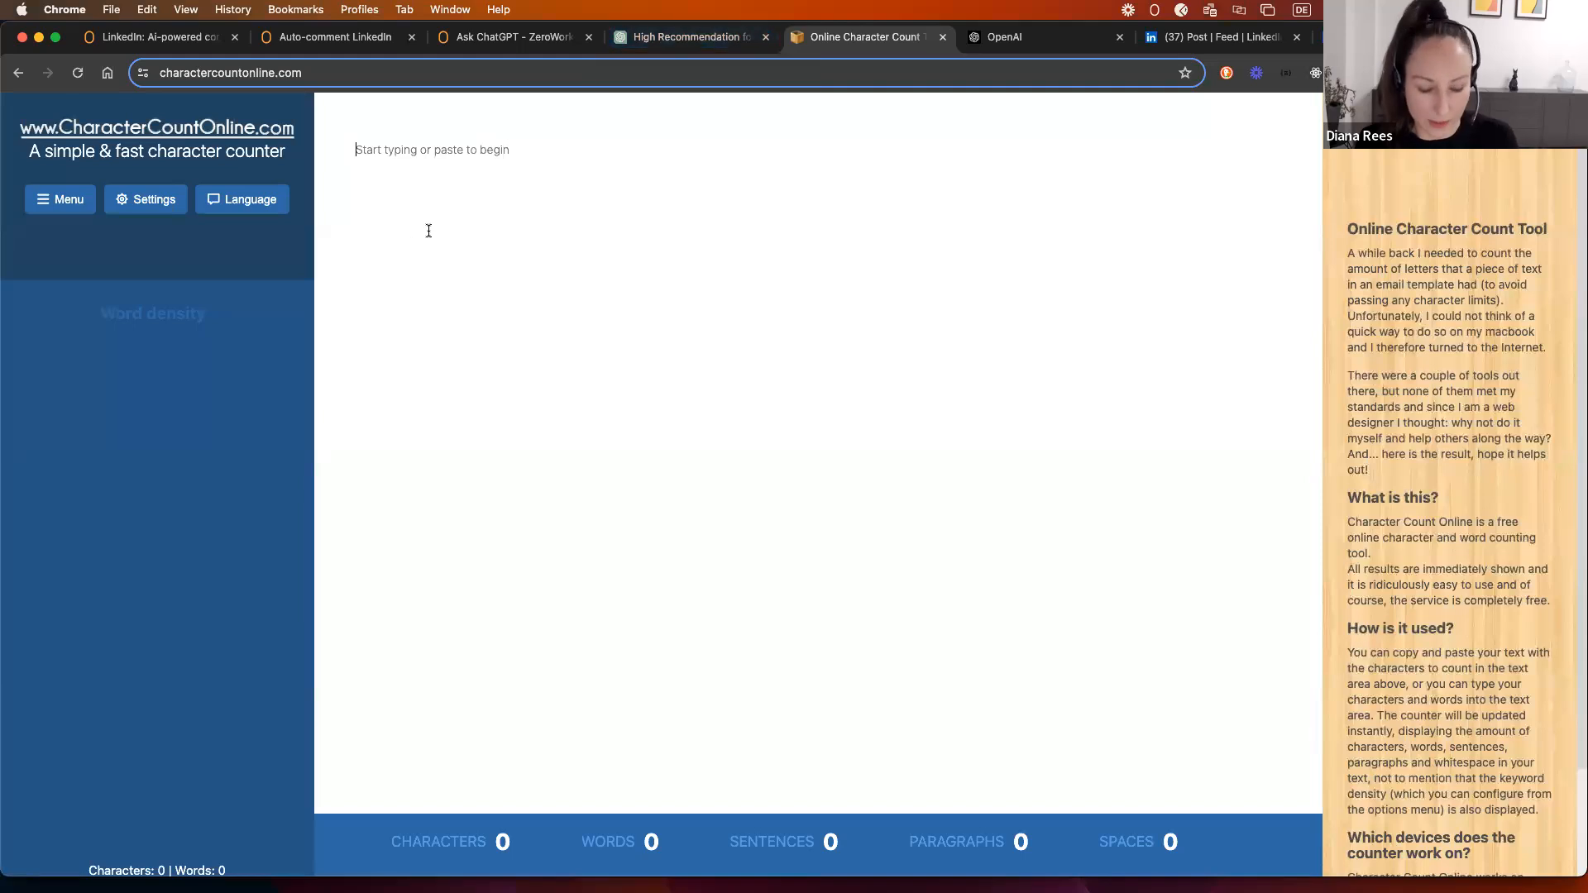
{"action": "key", "text": "super+v"}
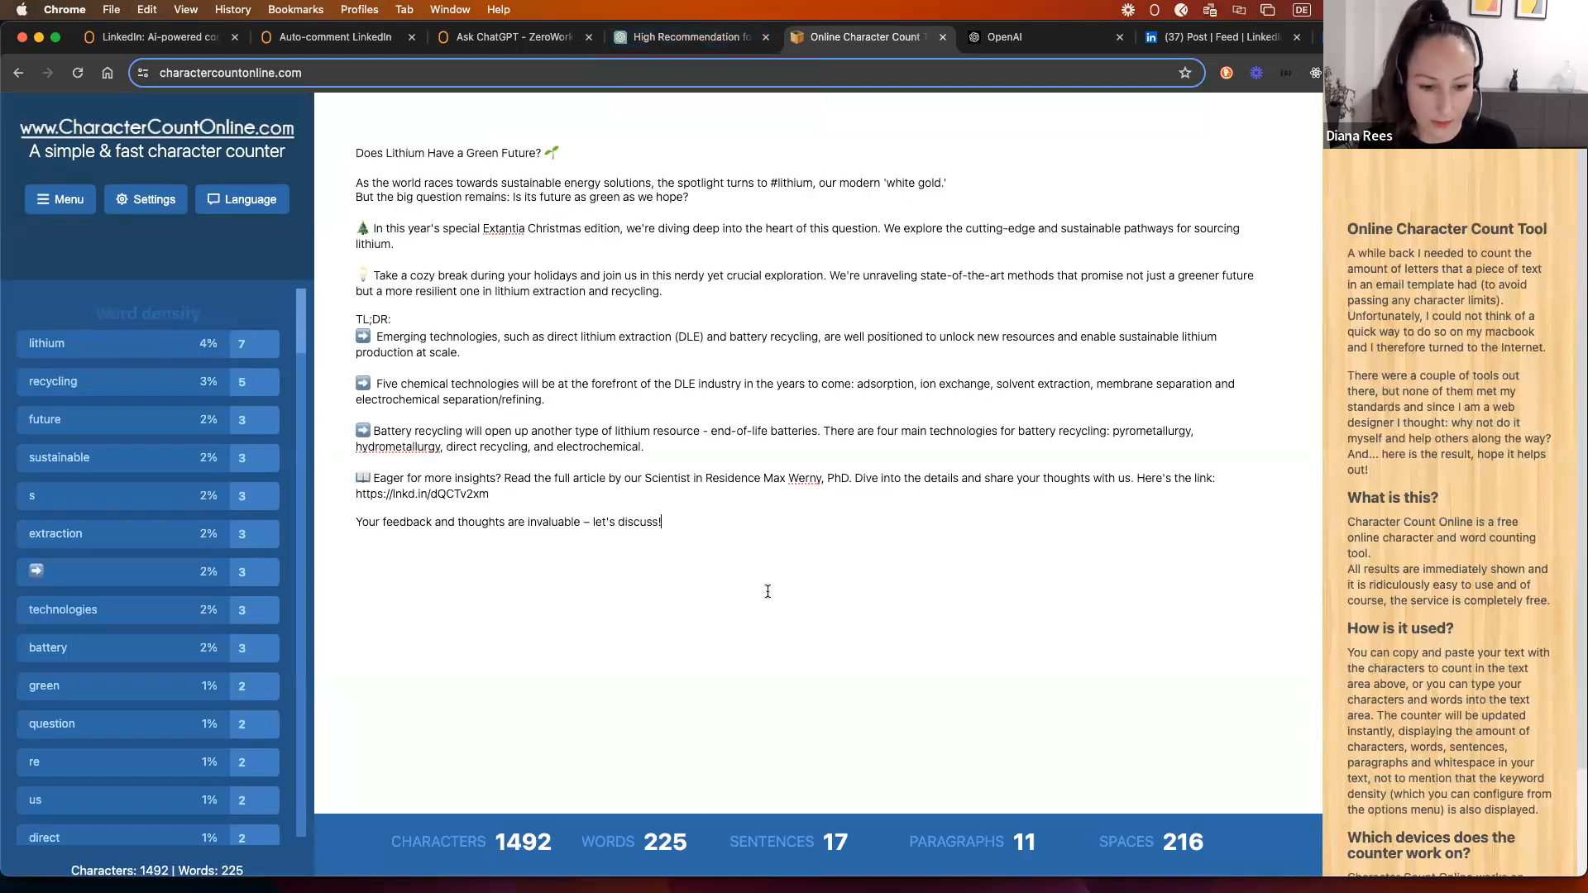
{"action": "left_click_drag", "start_coordinate": [678, 520], "coordinate": [720, 532]}
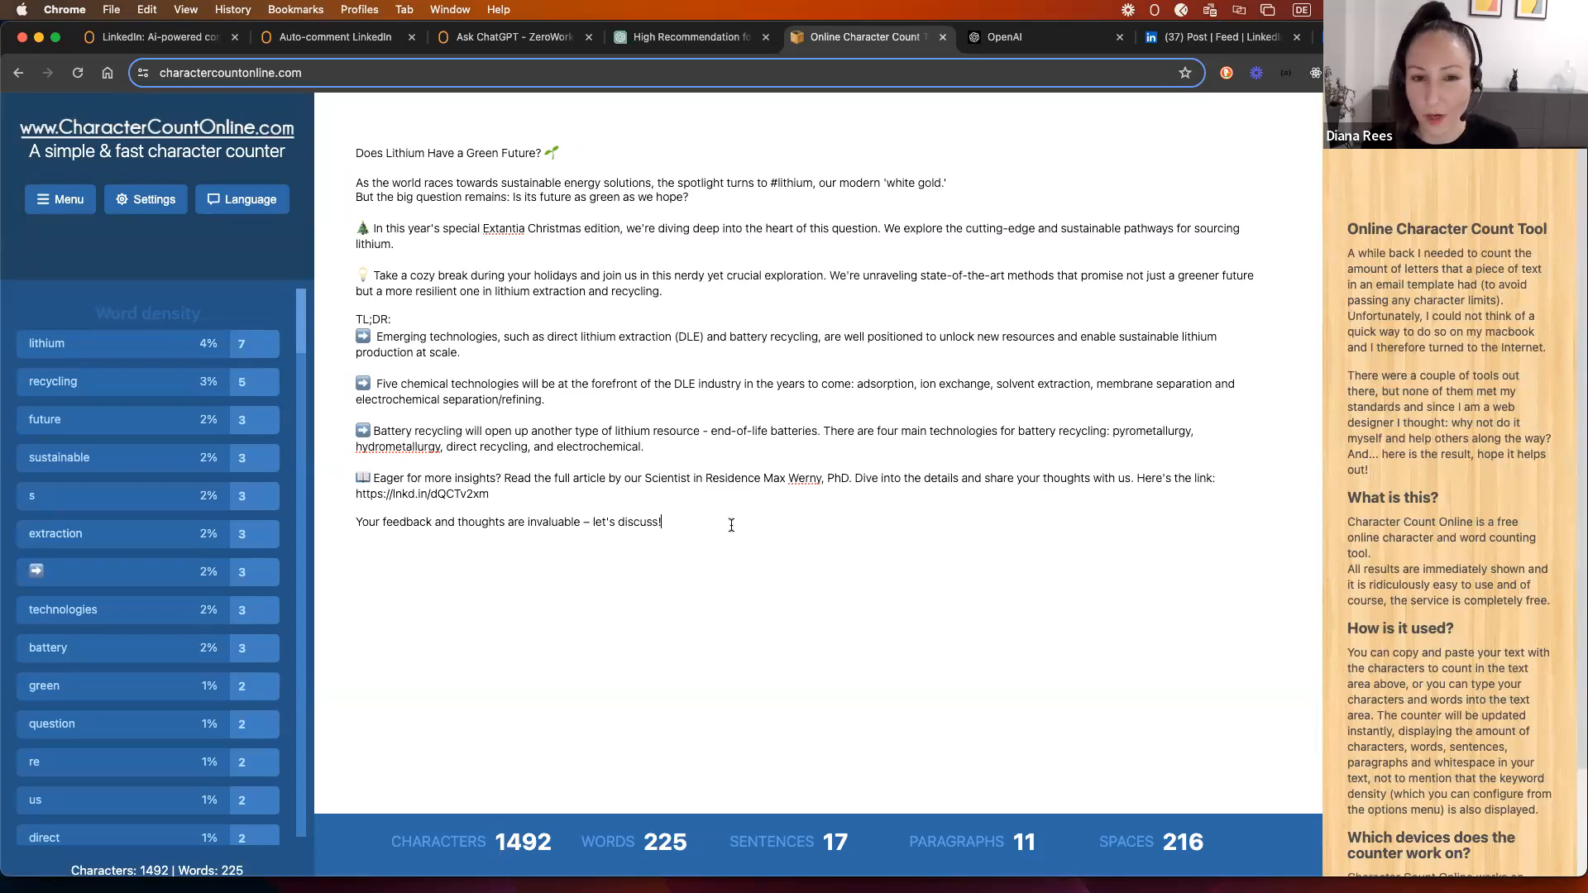
{"action": "left_click_drag", "start_coordinate": [686, 524], "coordinate": [379, 303]}
{"action": "mouse_move", "coordinate": [701, 295]}
{"action": "left_mouse_down"}
{"action": "mouse_move", "coordinate": [599, 291]}
{"action": "mouse_move", "coordinate": [602, 275]}
{"action": "mouse_move", "coordinate": [662, 310]}
{"action": "mouse_move", "coordinate": [719, 277]}
{"action": "left_mouse_up"}
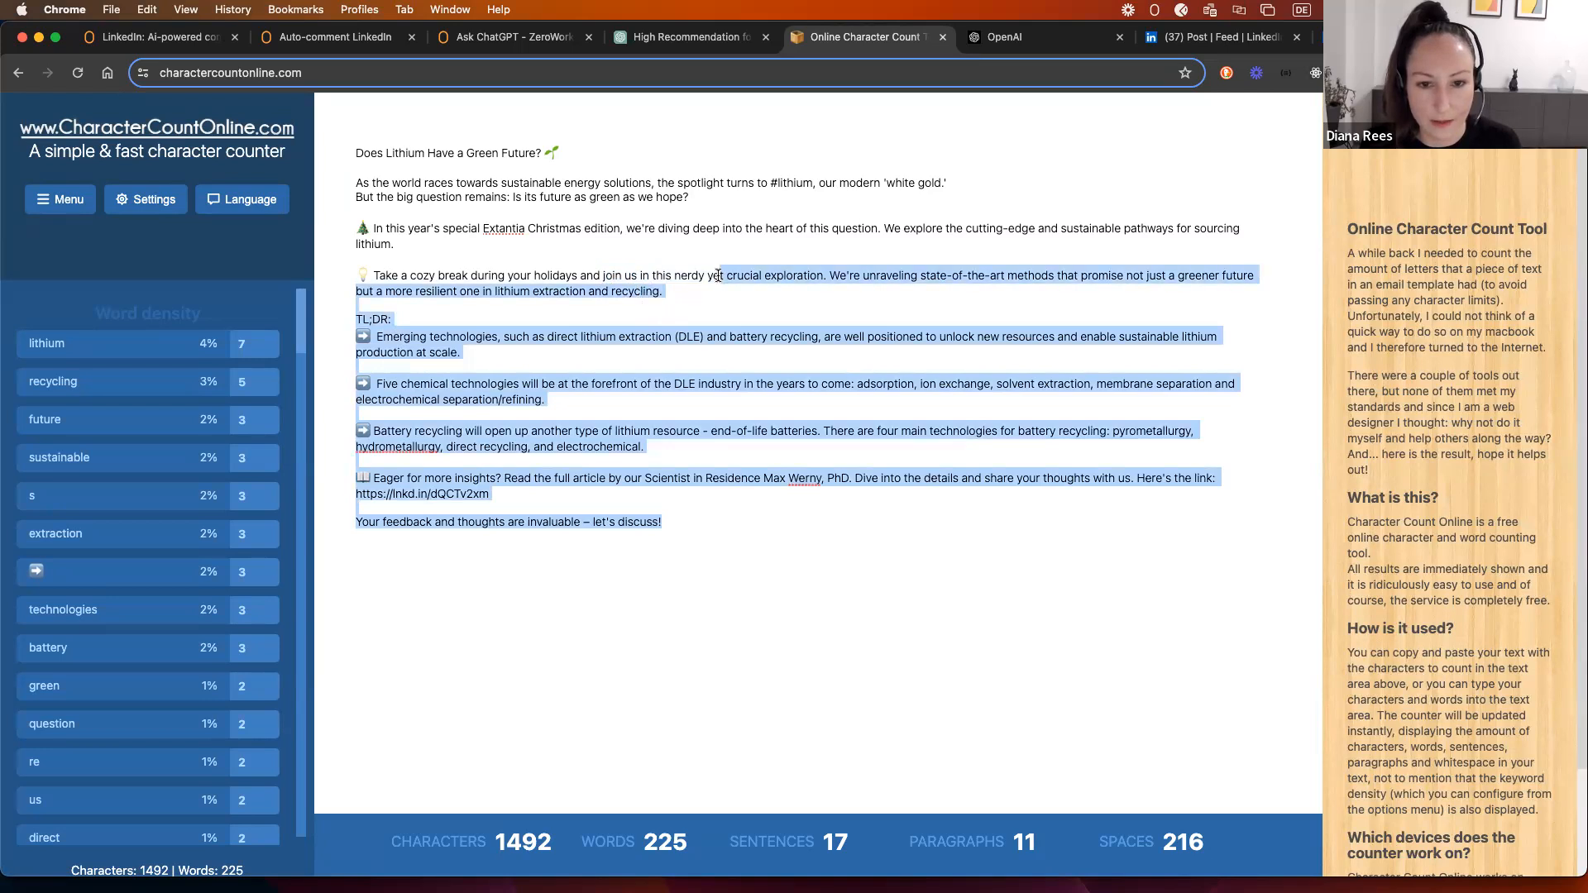
{"action": "key", "text": "BackSpace"}
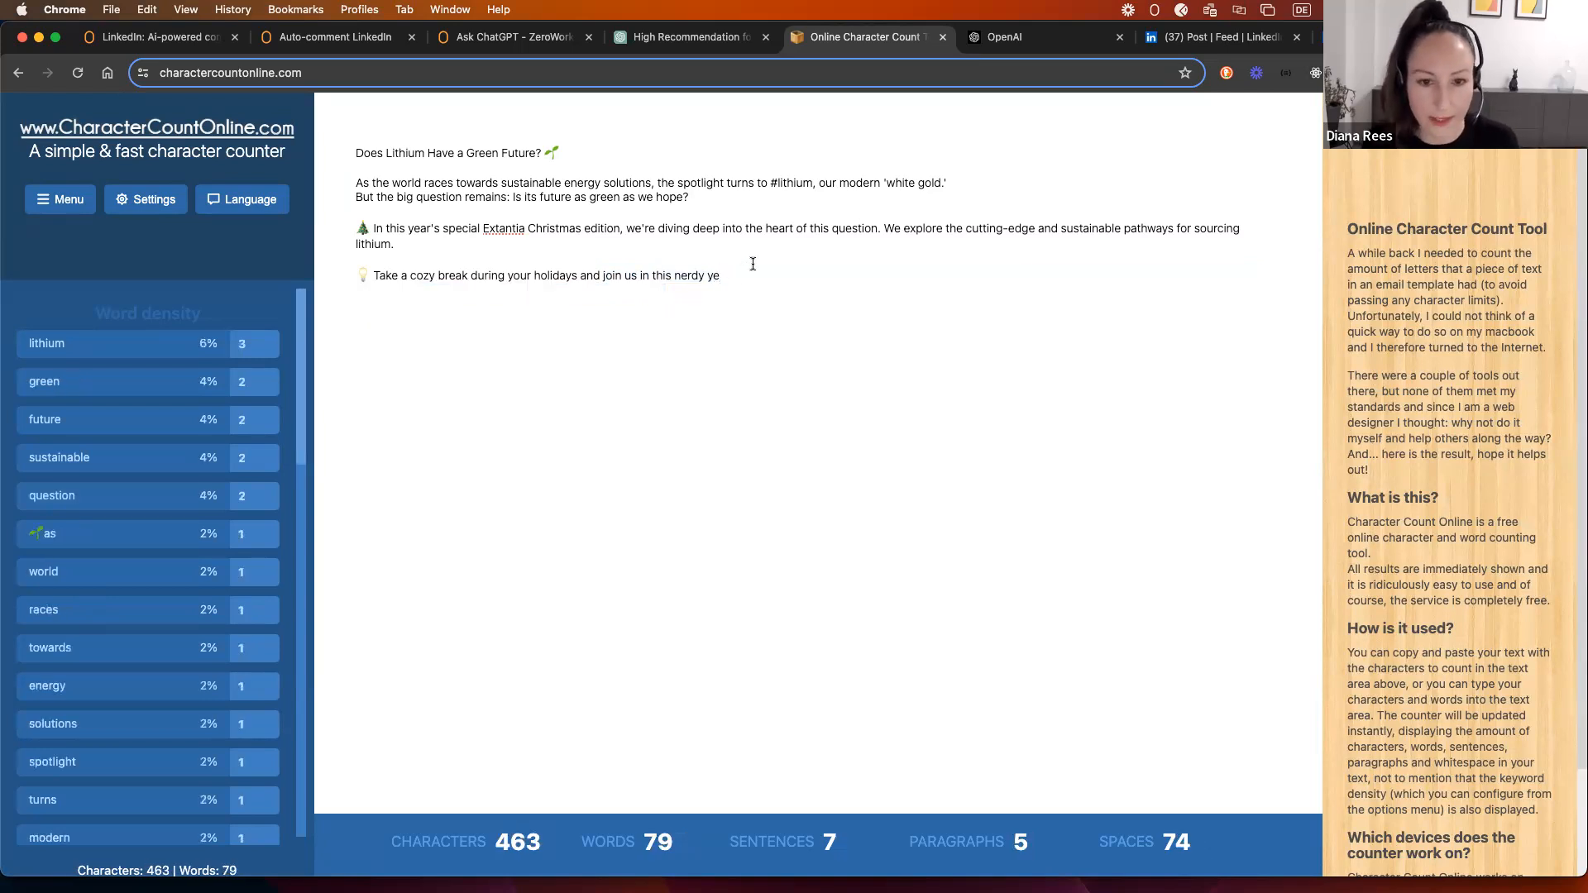
{"action": "left_click_drag", "start_coordinate": [741, 273], "coordinate": [357, 151]}
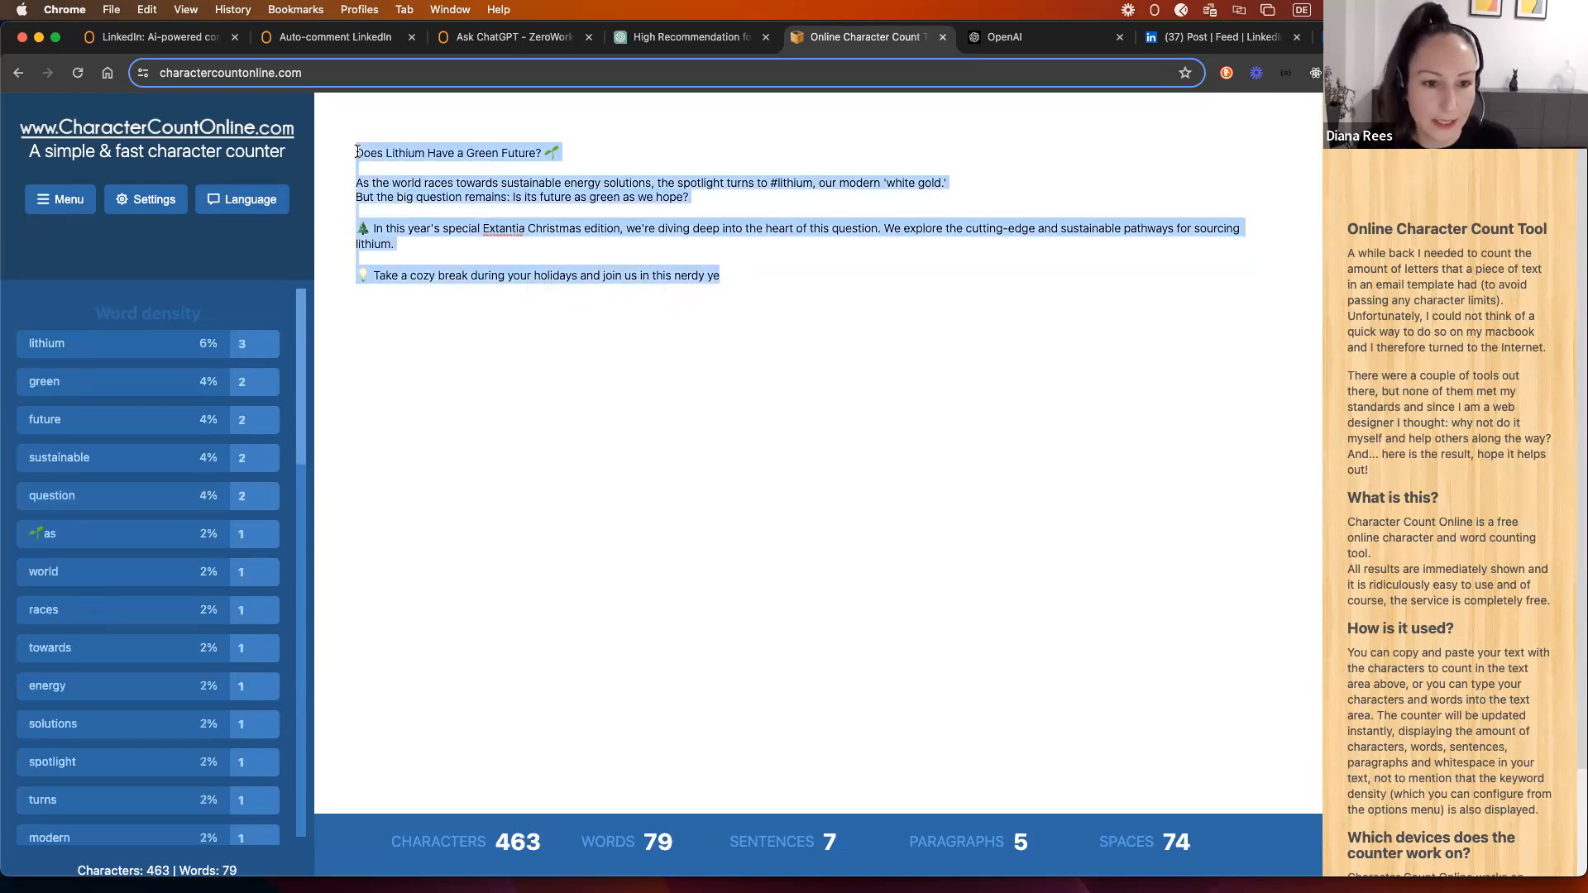
{"action": "left_click", "coordinate": [825, 305]}
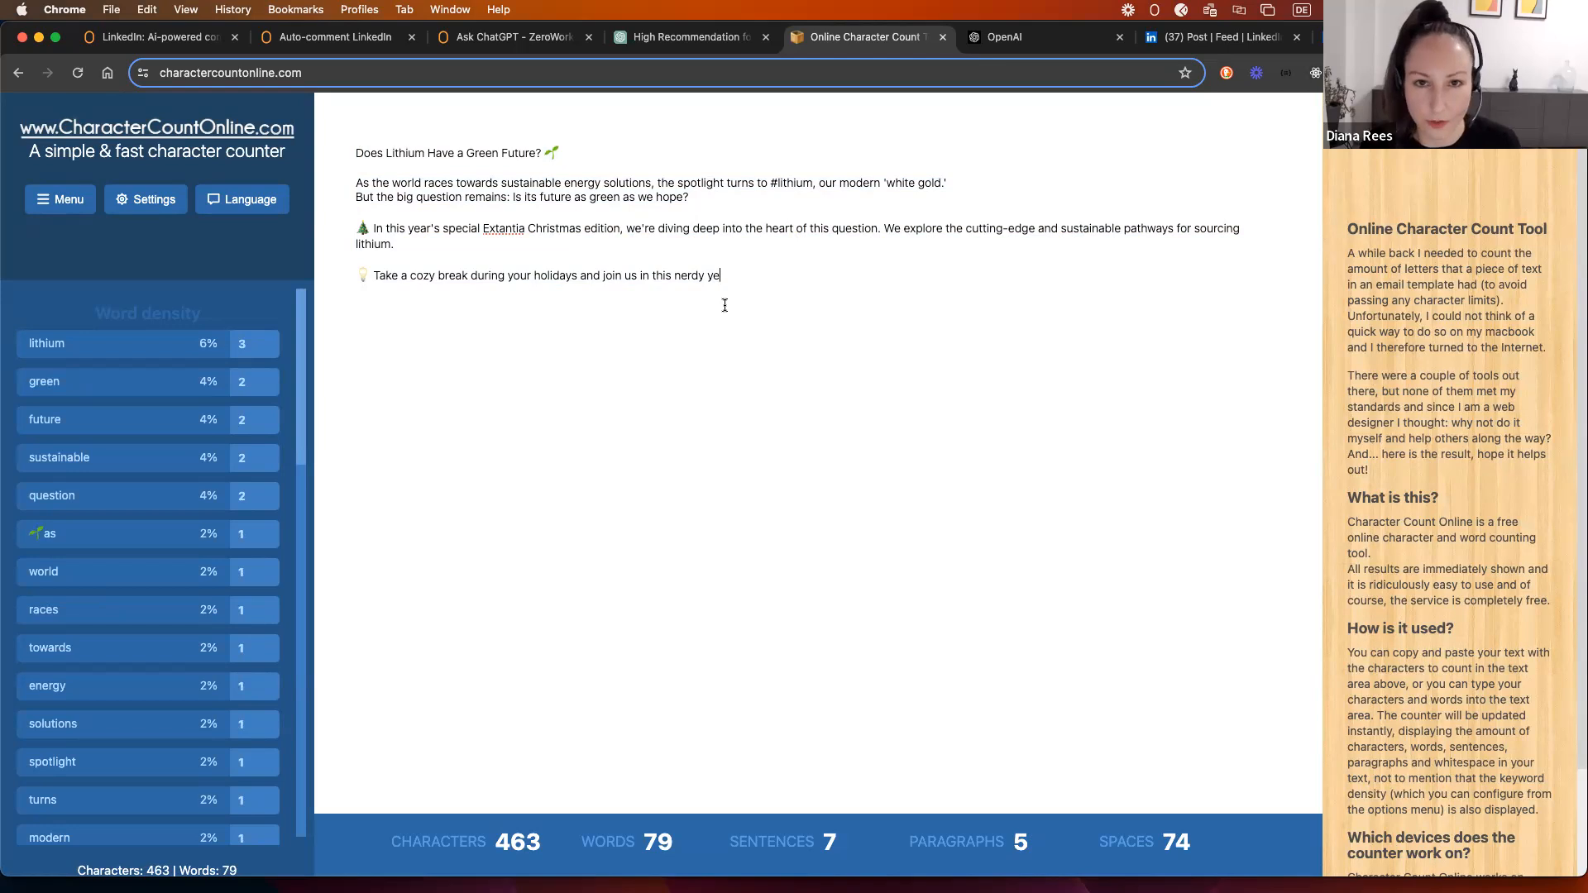
{"action": "left_click", "coordinate": [319, 39]}
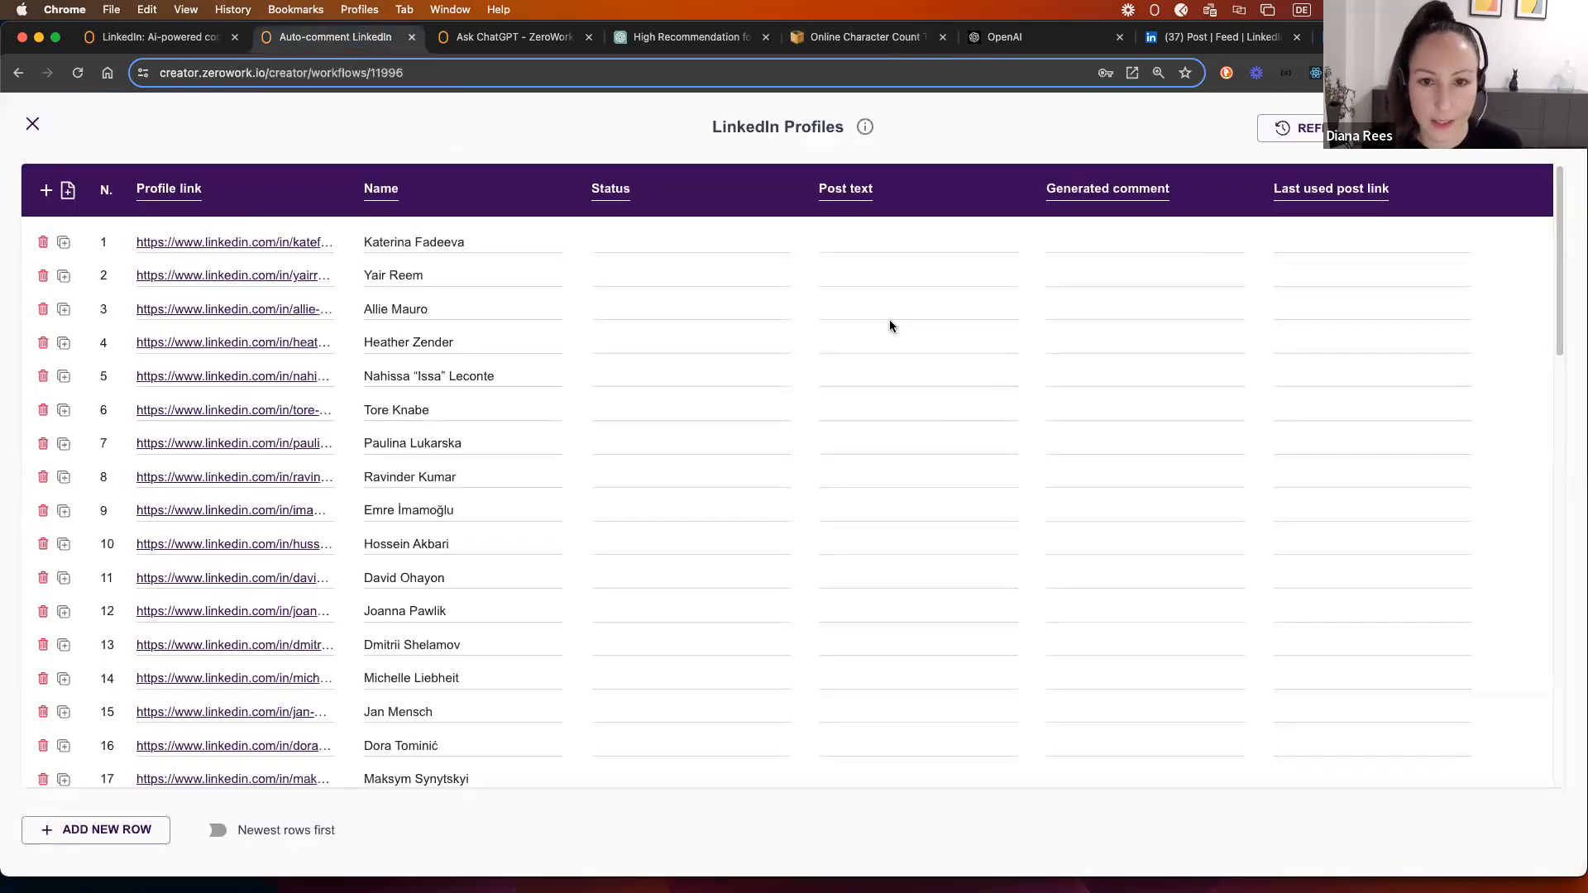
{"action": "left_click", "coordinate": [500, 48]}
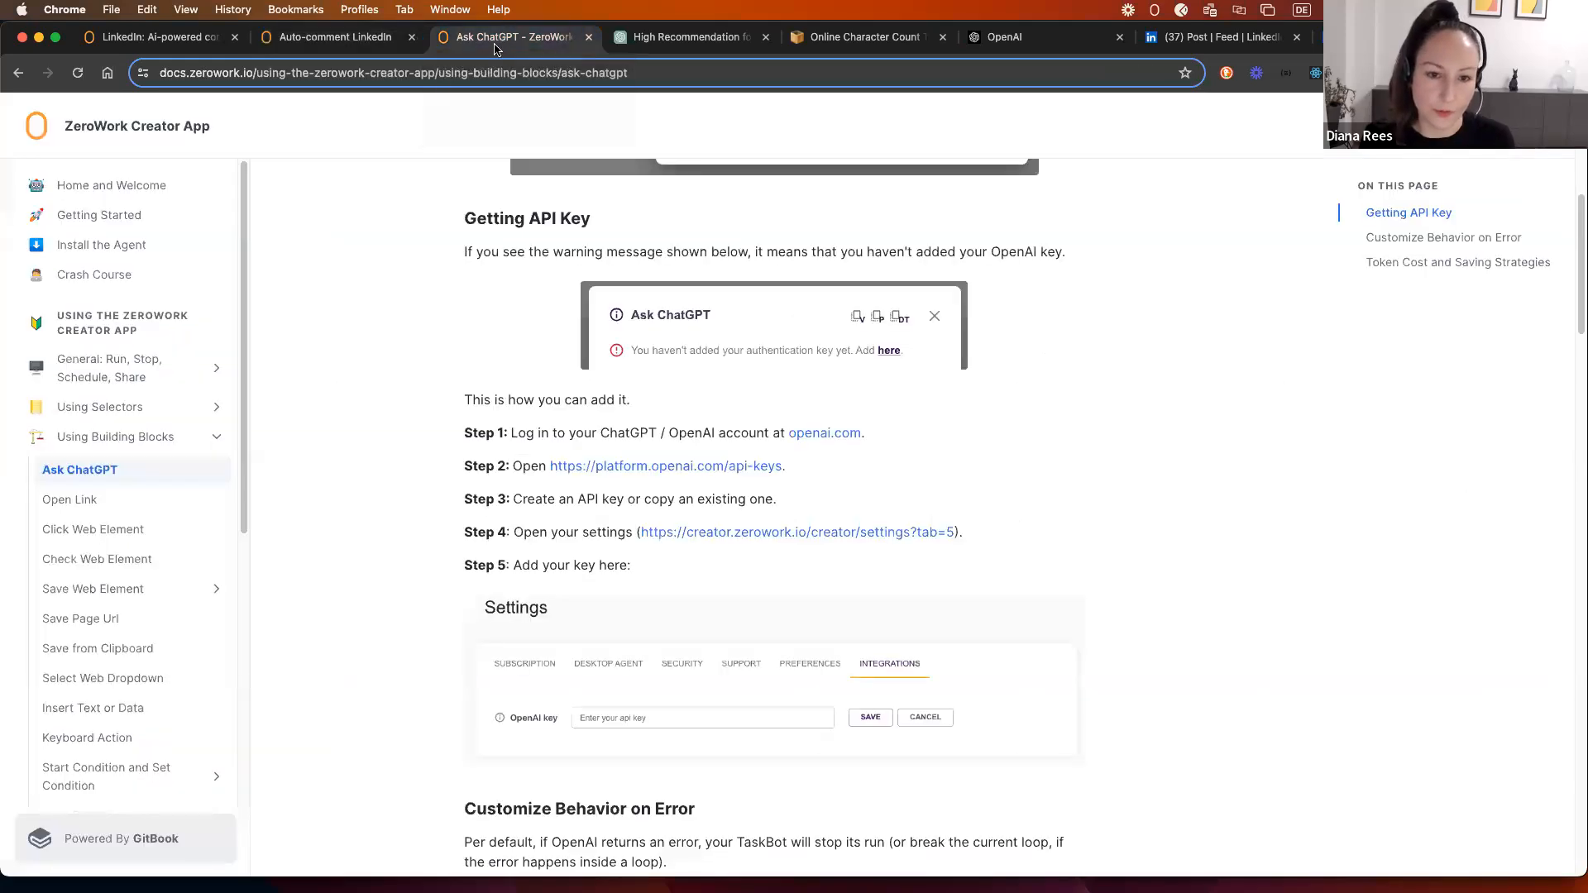
{"action": "scroll", "coordinate": [433, 283], "scroll_direction": "up", "scroll_amount": 5}
{"action": "scroll", "coordinate": [422, 284], "scroll_direction": "up", "scroll_amount": 1}
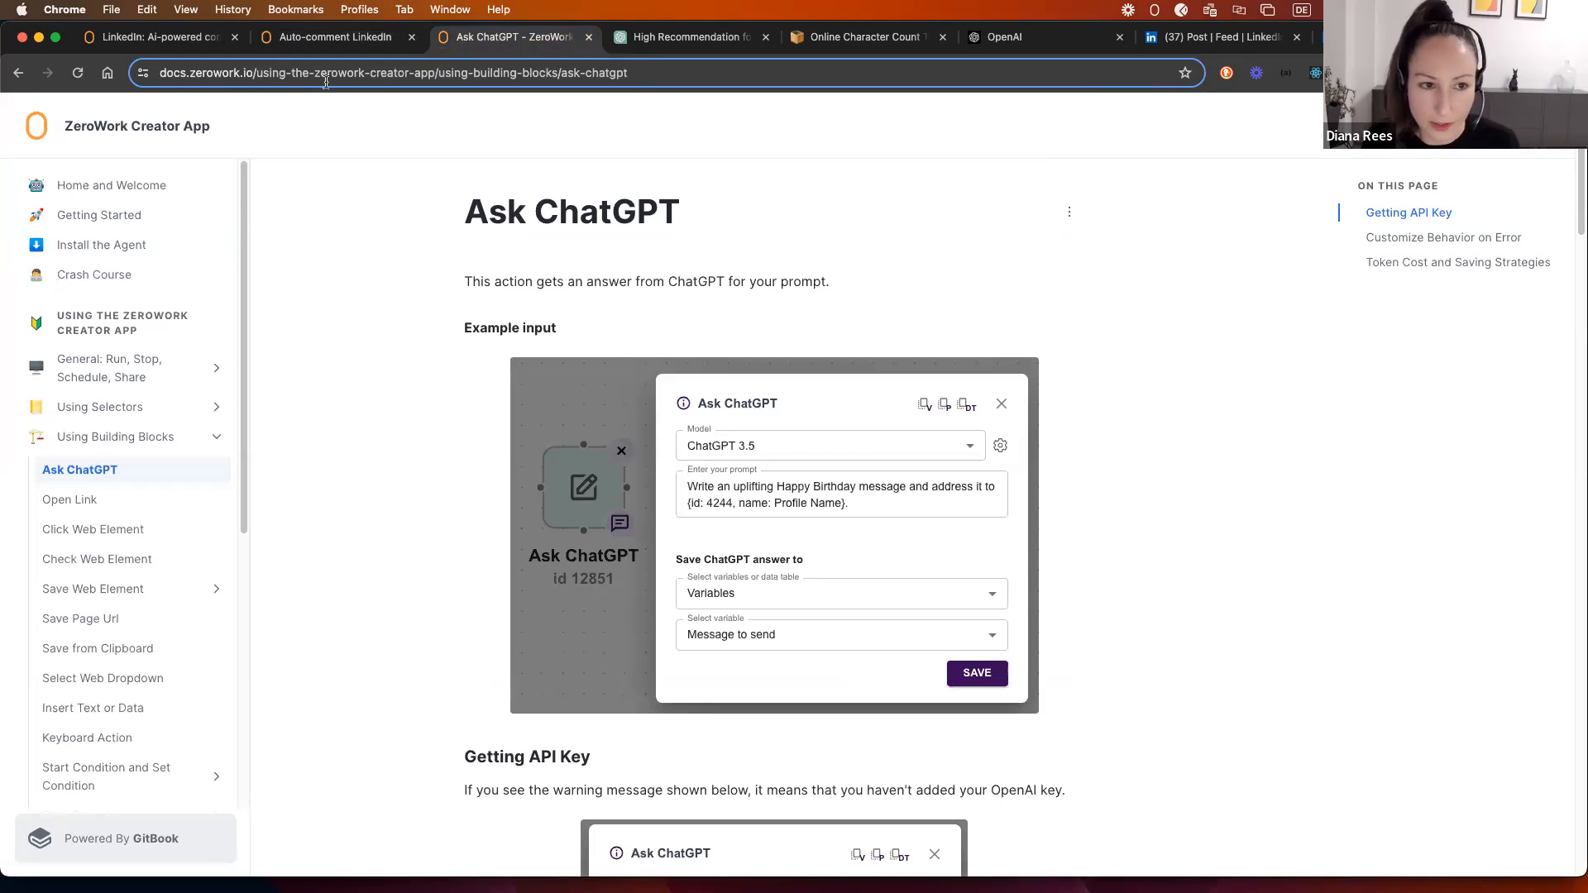
{"action": "scroll", "coordinate": [419, 348], "scroll_direction": "down", "scroll_amount": 10}
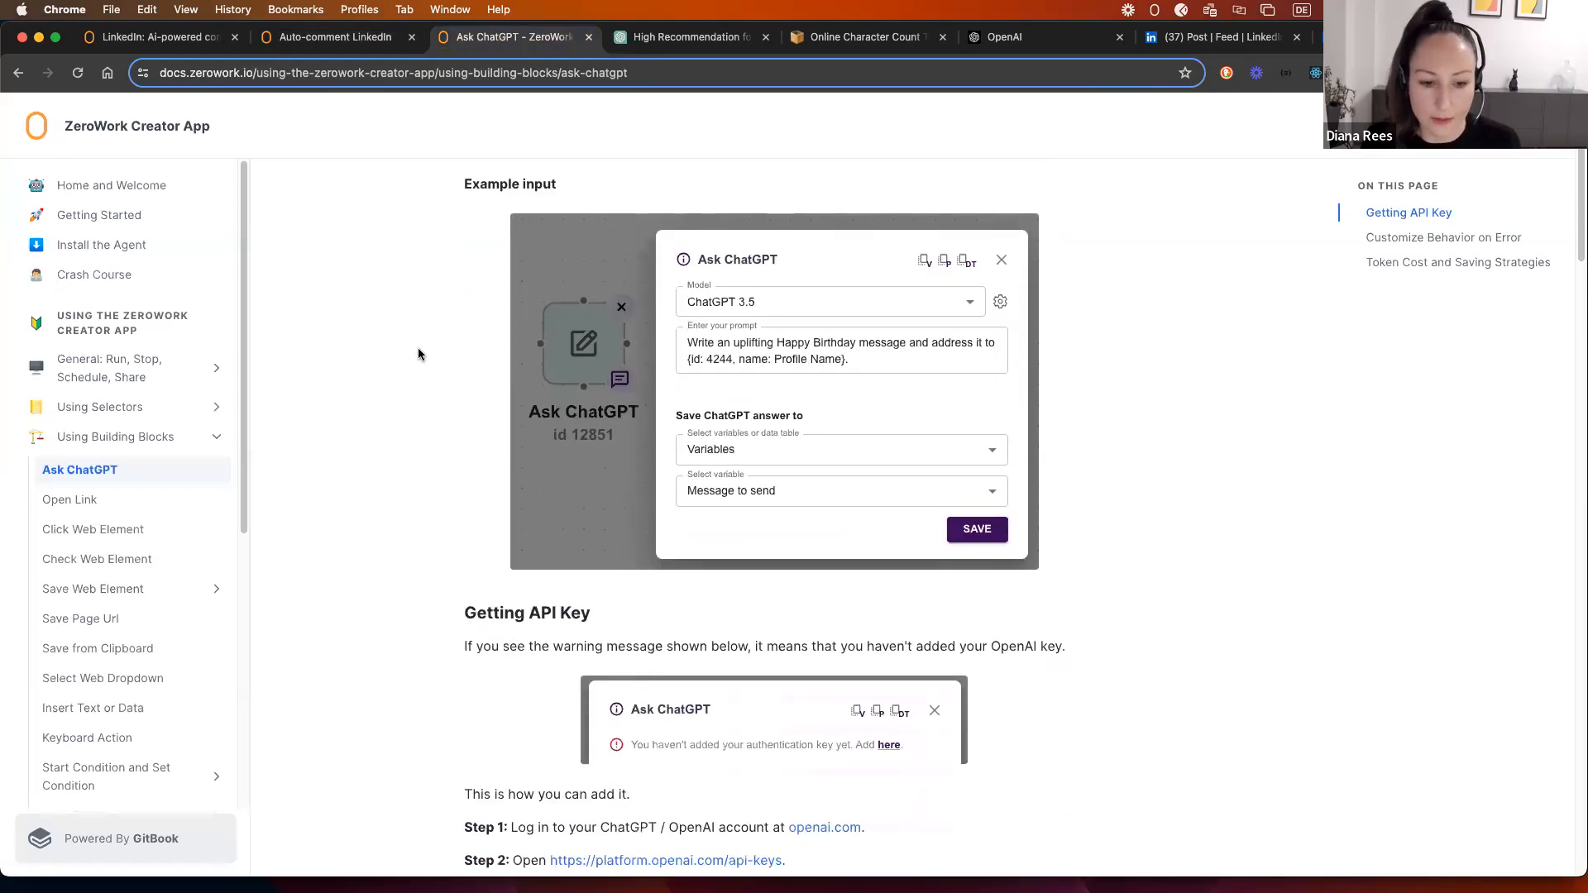
{"action": "scroll", "coordinate": [413, 362], "scroll_direction": "down", "scroll_amount": 15}
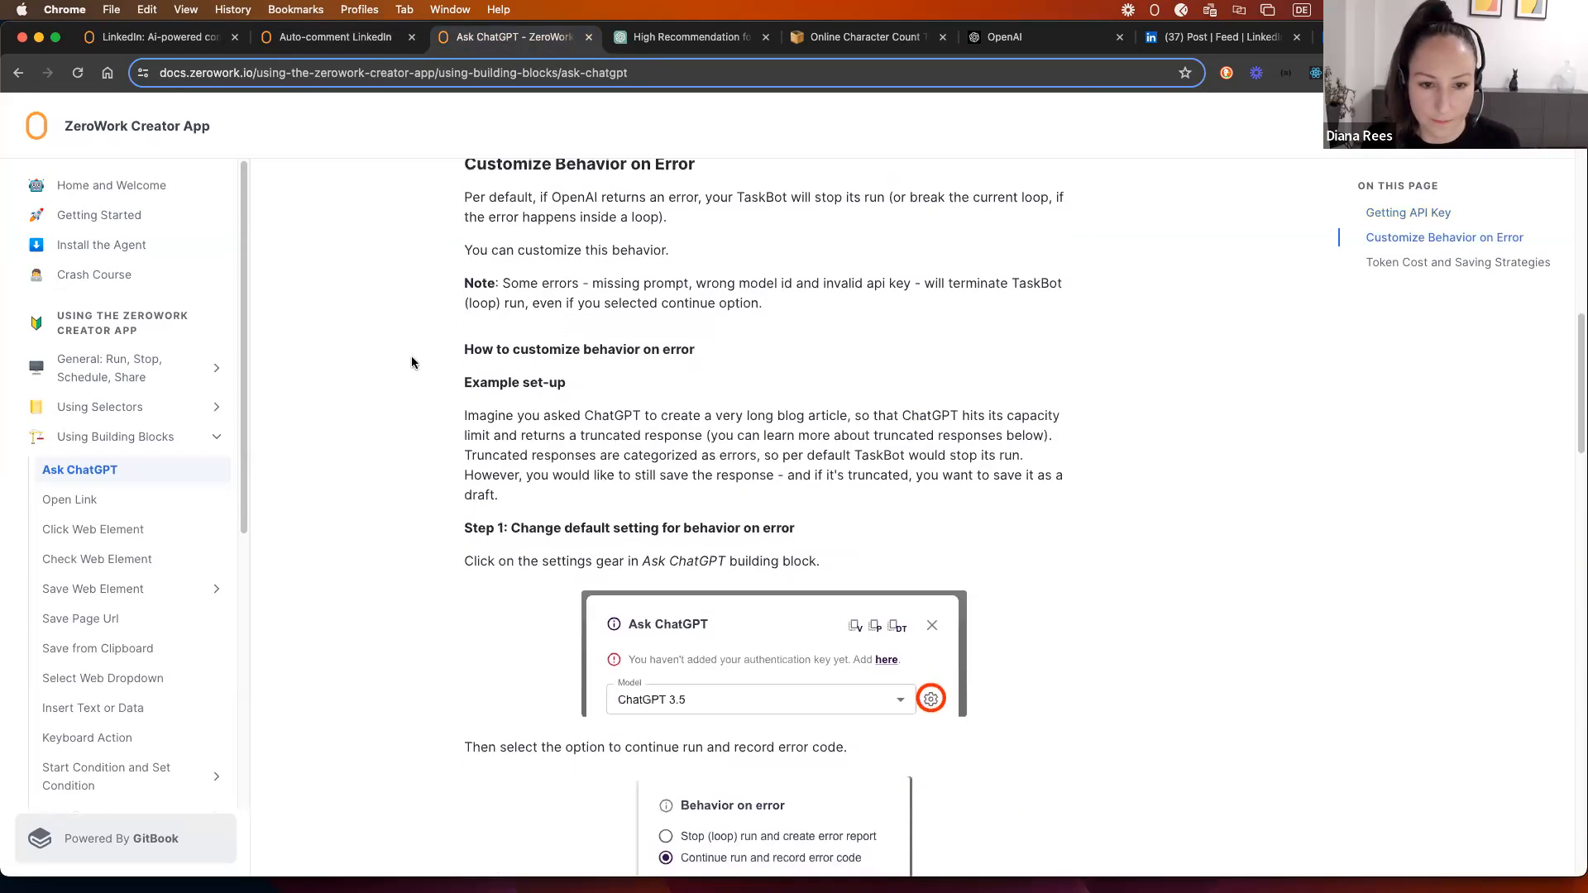
{"action": "scroll", "coordinate": [413, 361], "scroll_direction": "down", "scroll_amount": 8}
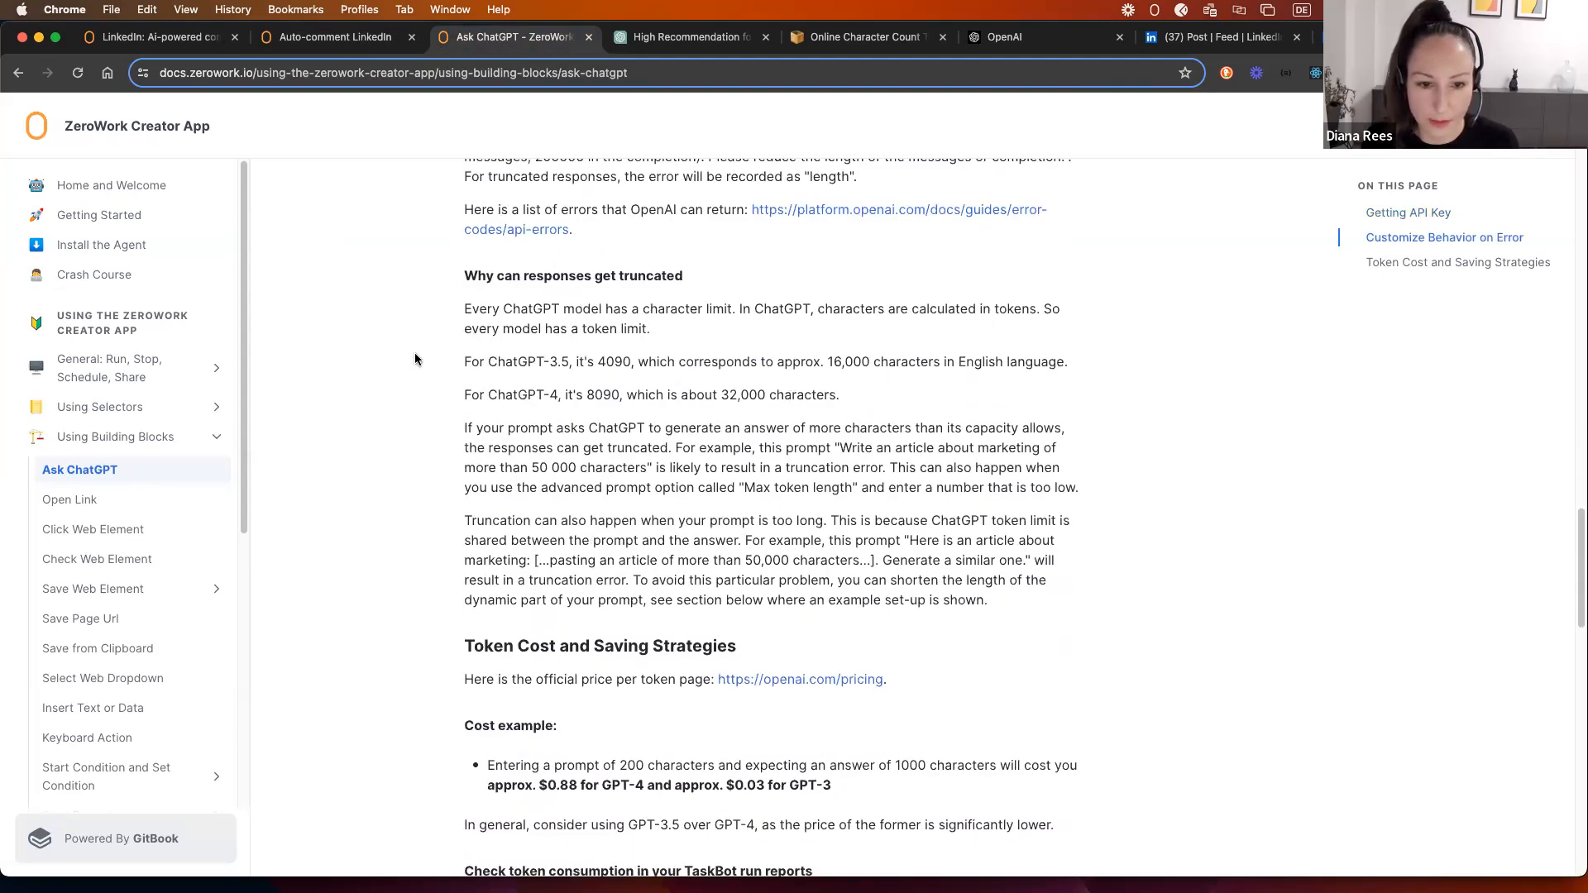
{"action": "scroll", "coordinate": [795, 453], "scroll_direction": "down", "scroll_amount": 4}
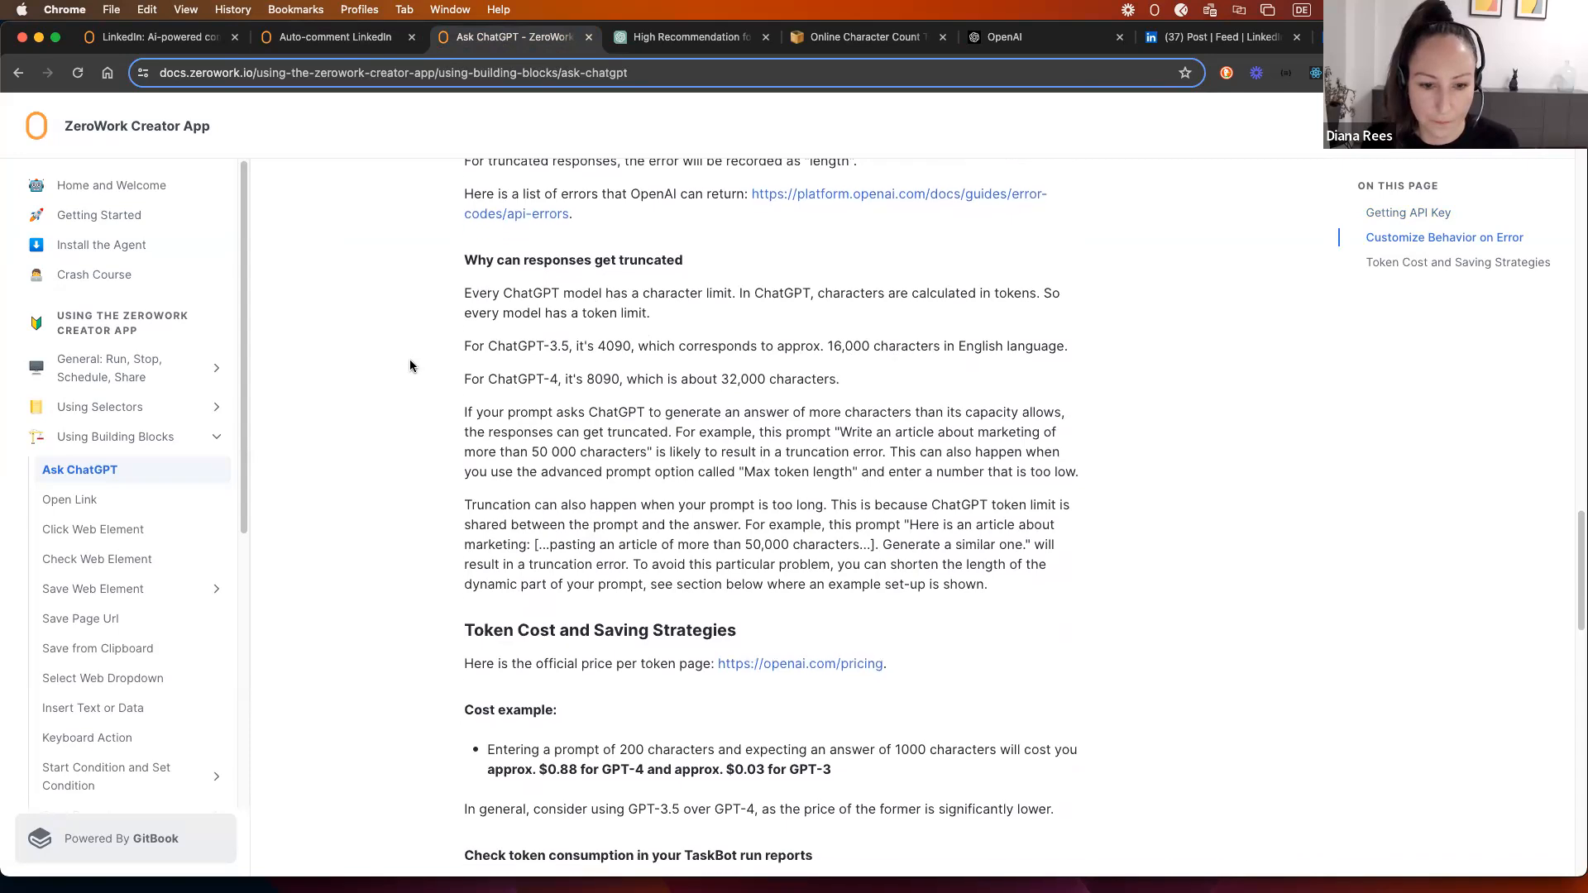
{"action": "left_click_drag", "start_coordinate": [847, 491], "coordinate": [490, 460]}
{"action": "left_click", "coordinate": [575, 466]}
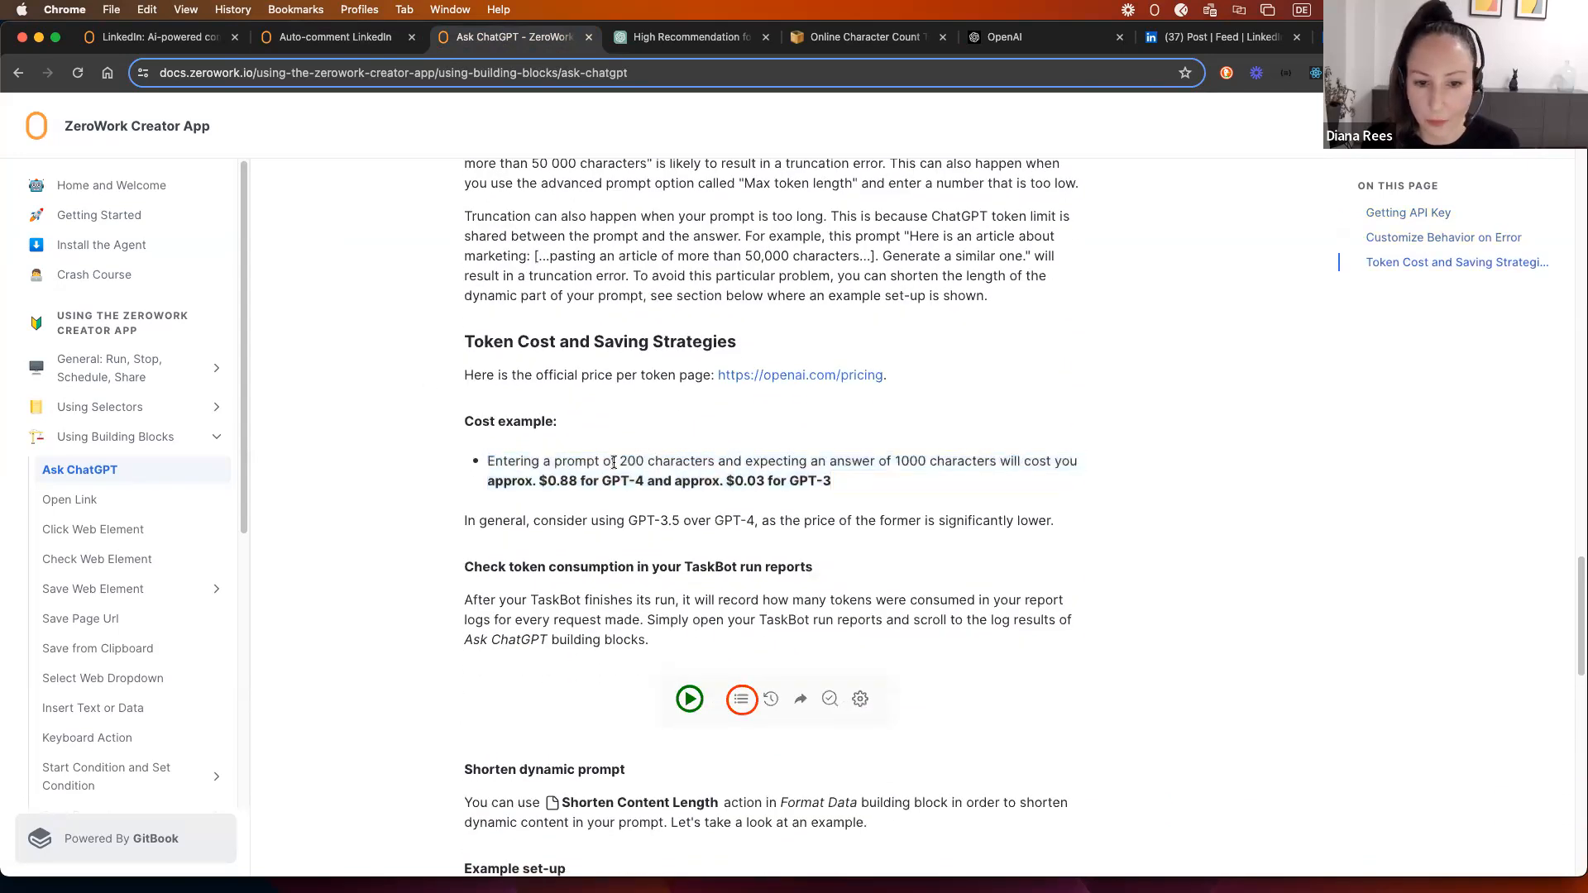
{"action": "mouse_move", "coordinate": [622, 463]}
{"action": "left_mouse_down"}
{"action": "mouse_move", "coordinate": [1030, 468]}
{"action": "mouse_move", "coordinate": [621, 477]}
{"action": "left_mouse_up"}
{"action": "left_click", "coordinate": [659, 487]}
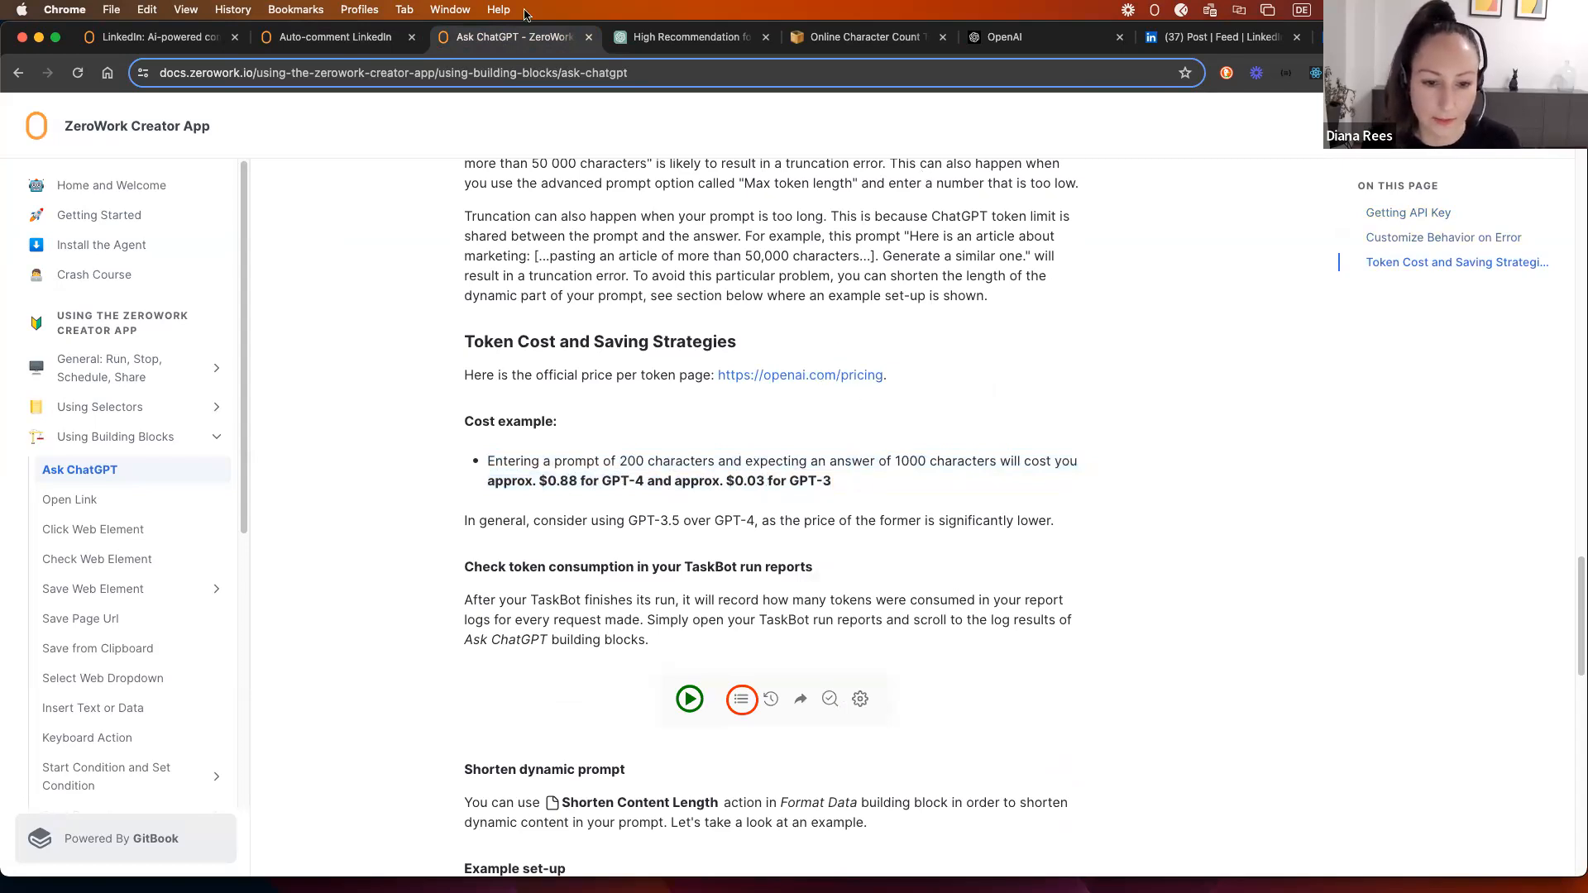
{"action": "left_click", "coordinate": [308, 41]}
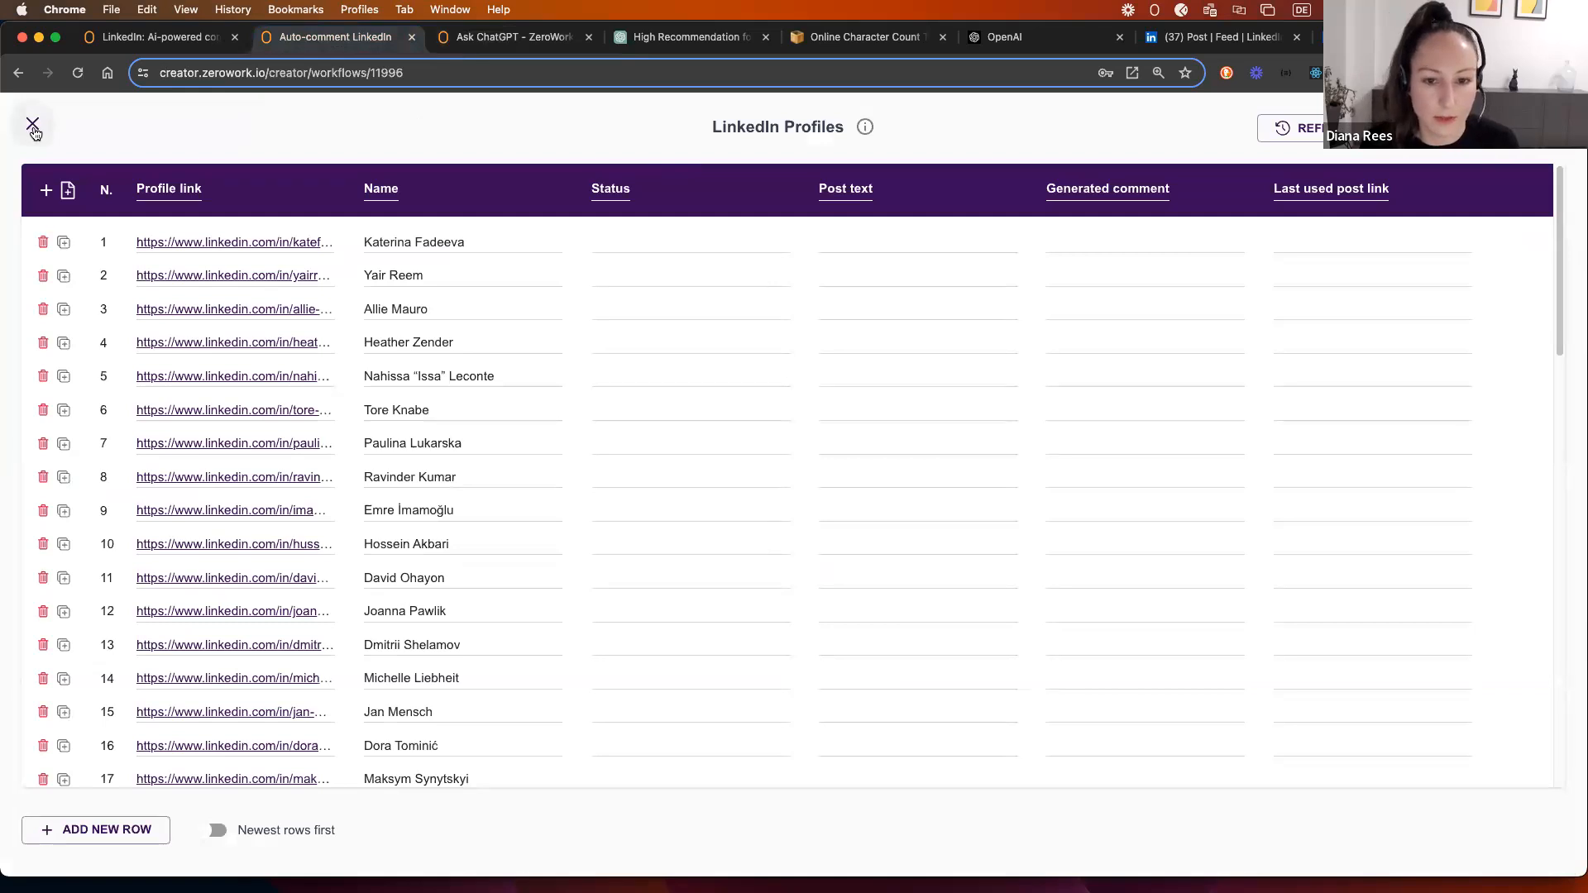
Step: Close the LinkedIn Profiles table and set the Format Data step to keep 500 characters
{"action": "left_click", "coordinate": [32, 125]}
{"action": "left_click", "coordinate": [853, 311]}
{"action": "left_click", "coordinate": [730, 439]}
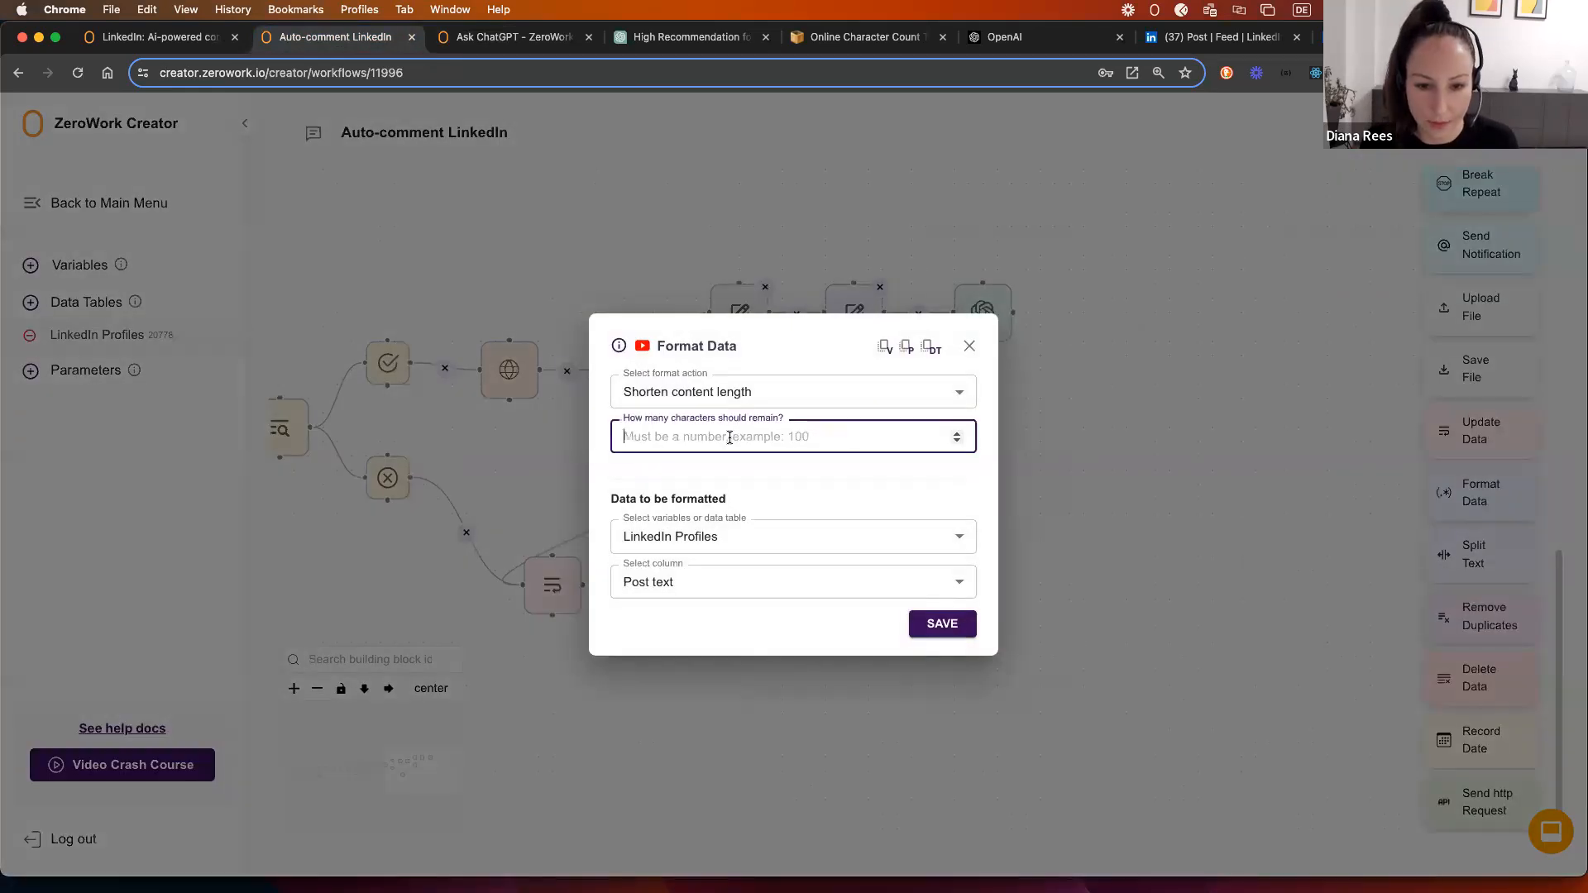
{"action": "type", "text": "500"}
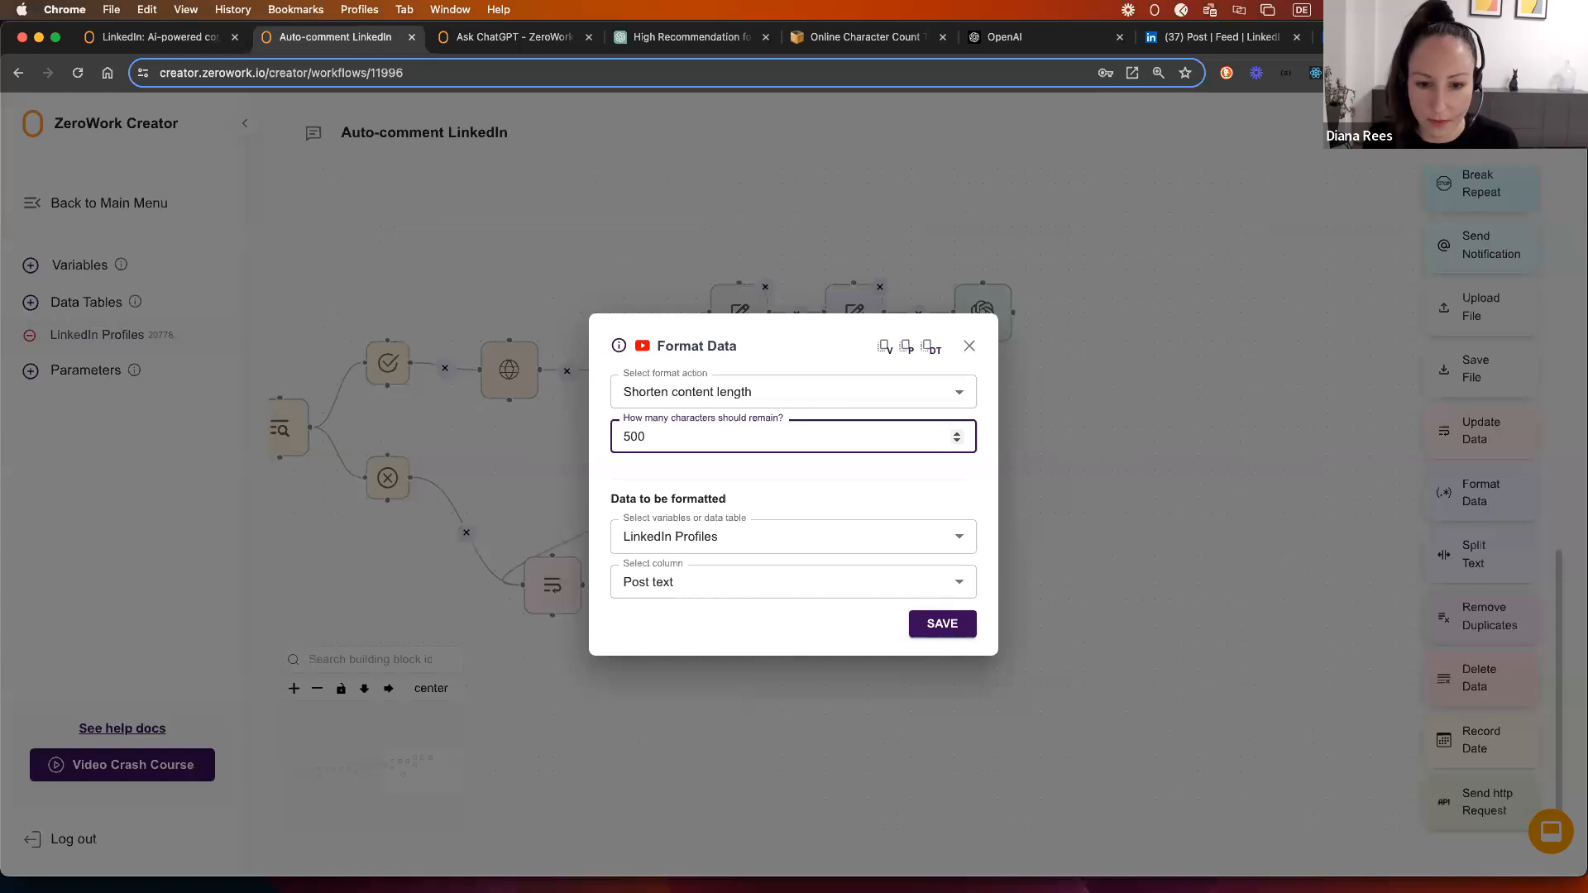
{"action": "left_click", "coordinate": [916, 480]}
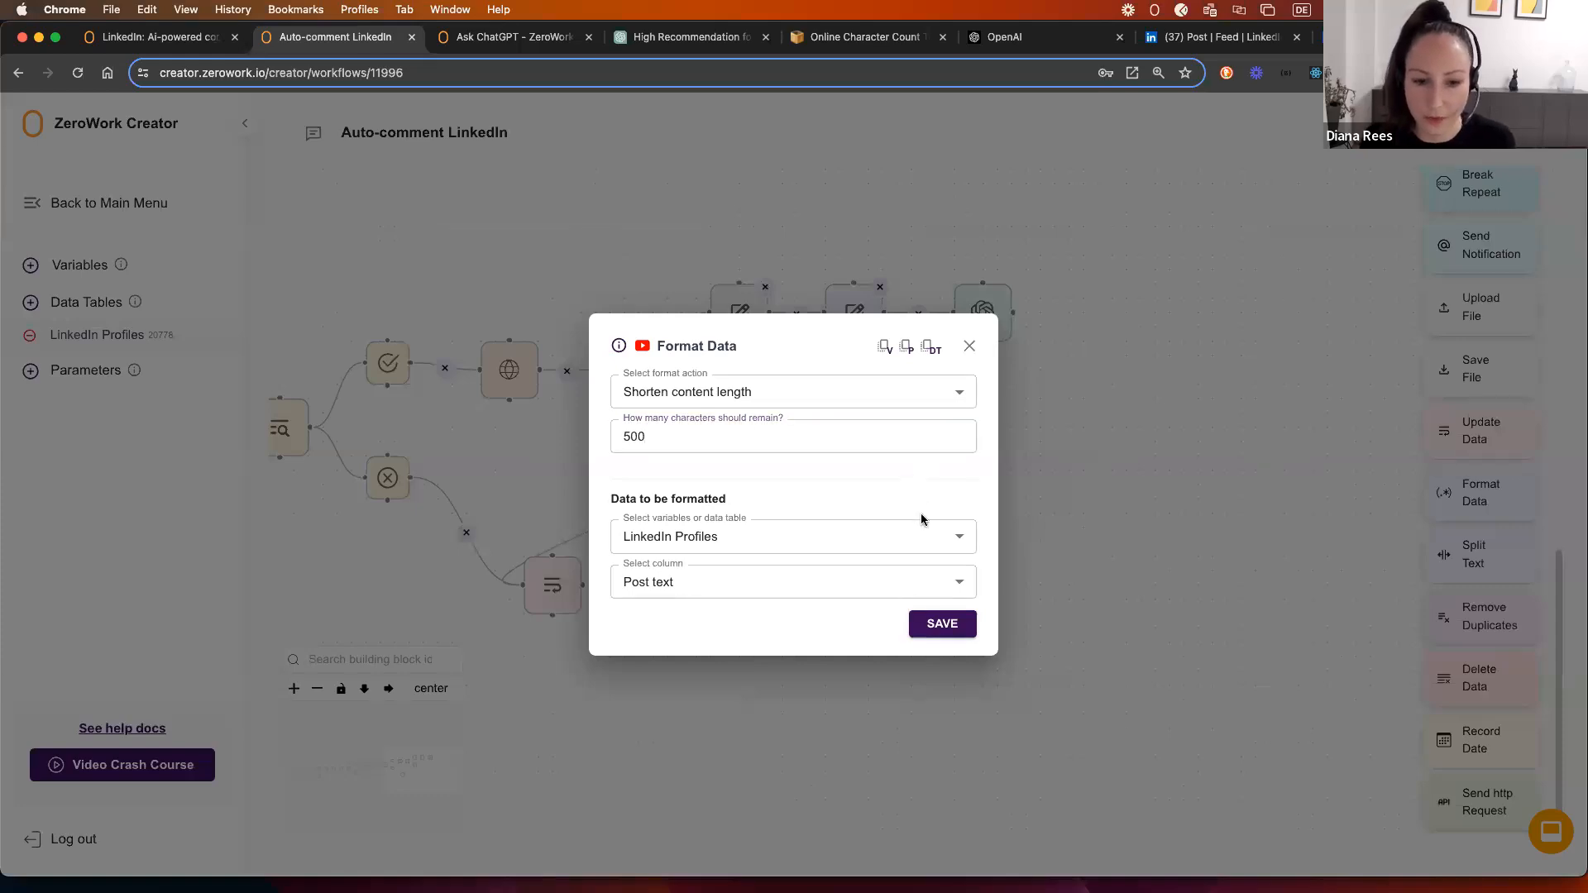
{"action": "left_click", "coordinate": [942, 623]}
Step: Nudge the Set Condition and Format Data steps slightly right on the canvas
{"action": "left_click_drag", "start_coordinate": [1091, 319], "coordinate": [949, 332]}
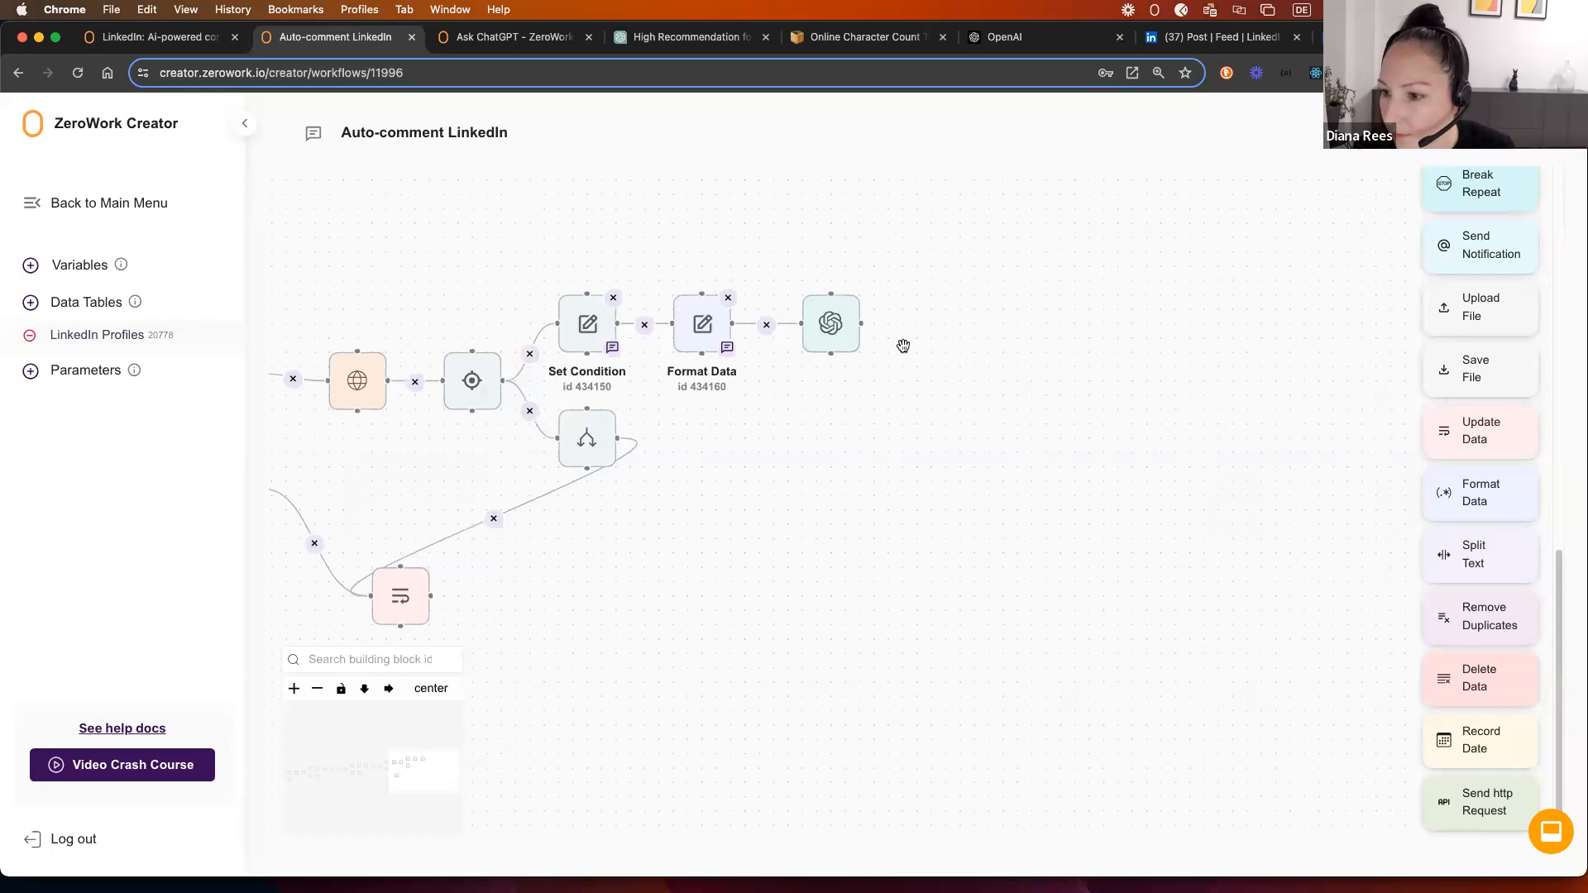
{"action": "left_click_drag", "start_coordinate": [922, 378], "coordinate": [865, 399]}
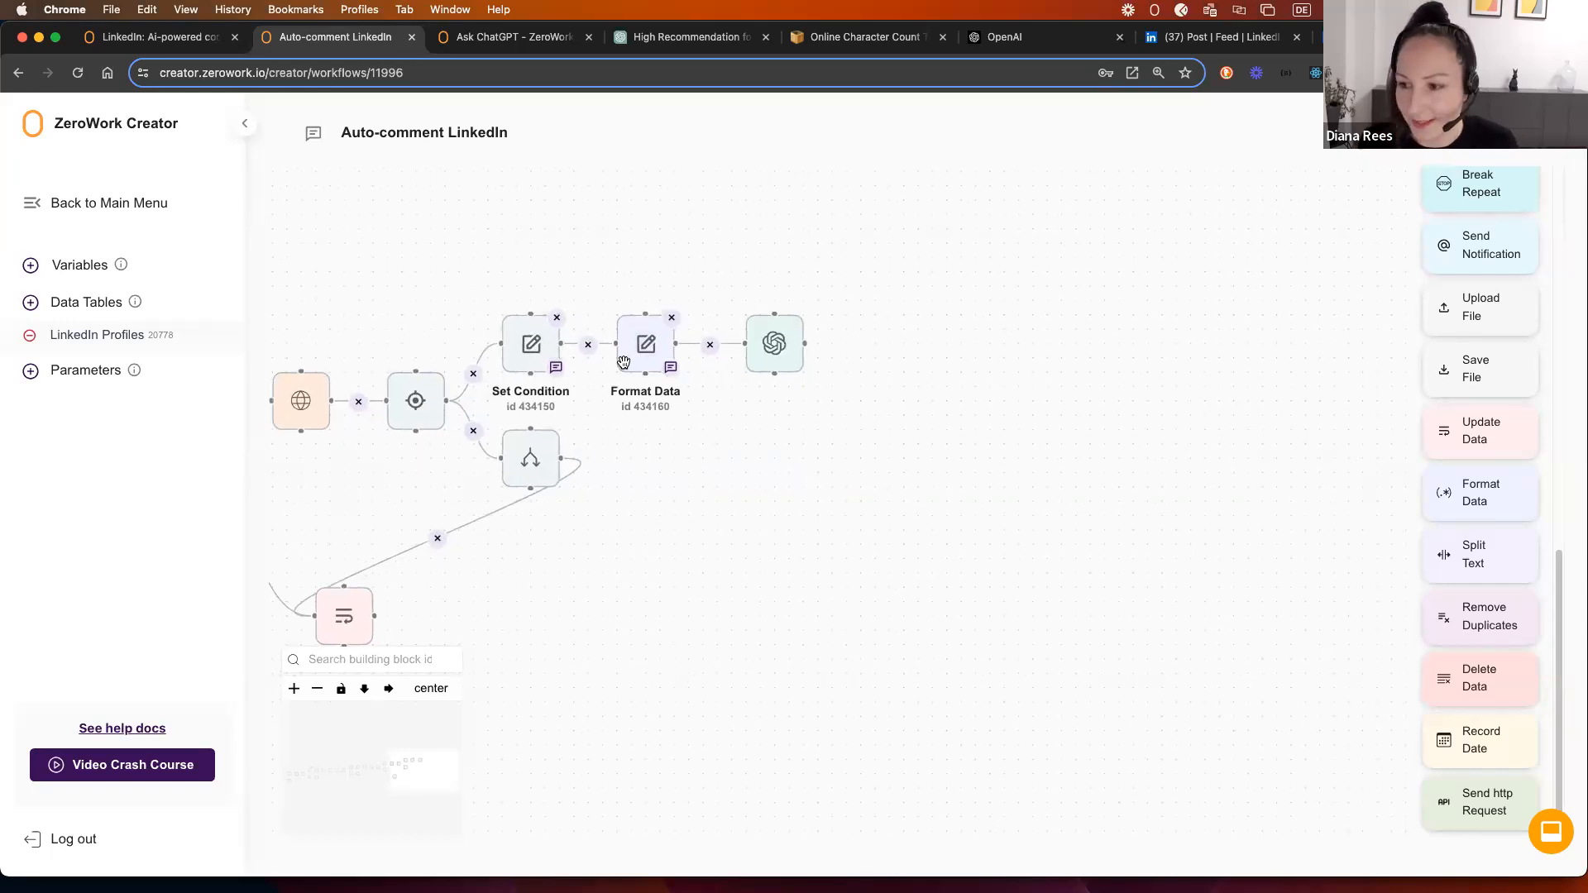
{"action": "left_click_drag", "start_coordinate": [524, 364], "coordinate": [539, 358]}
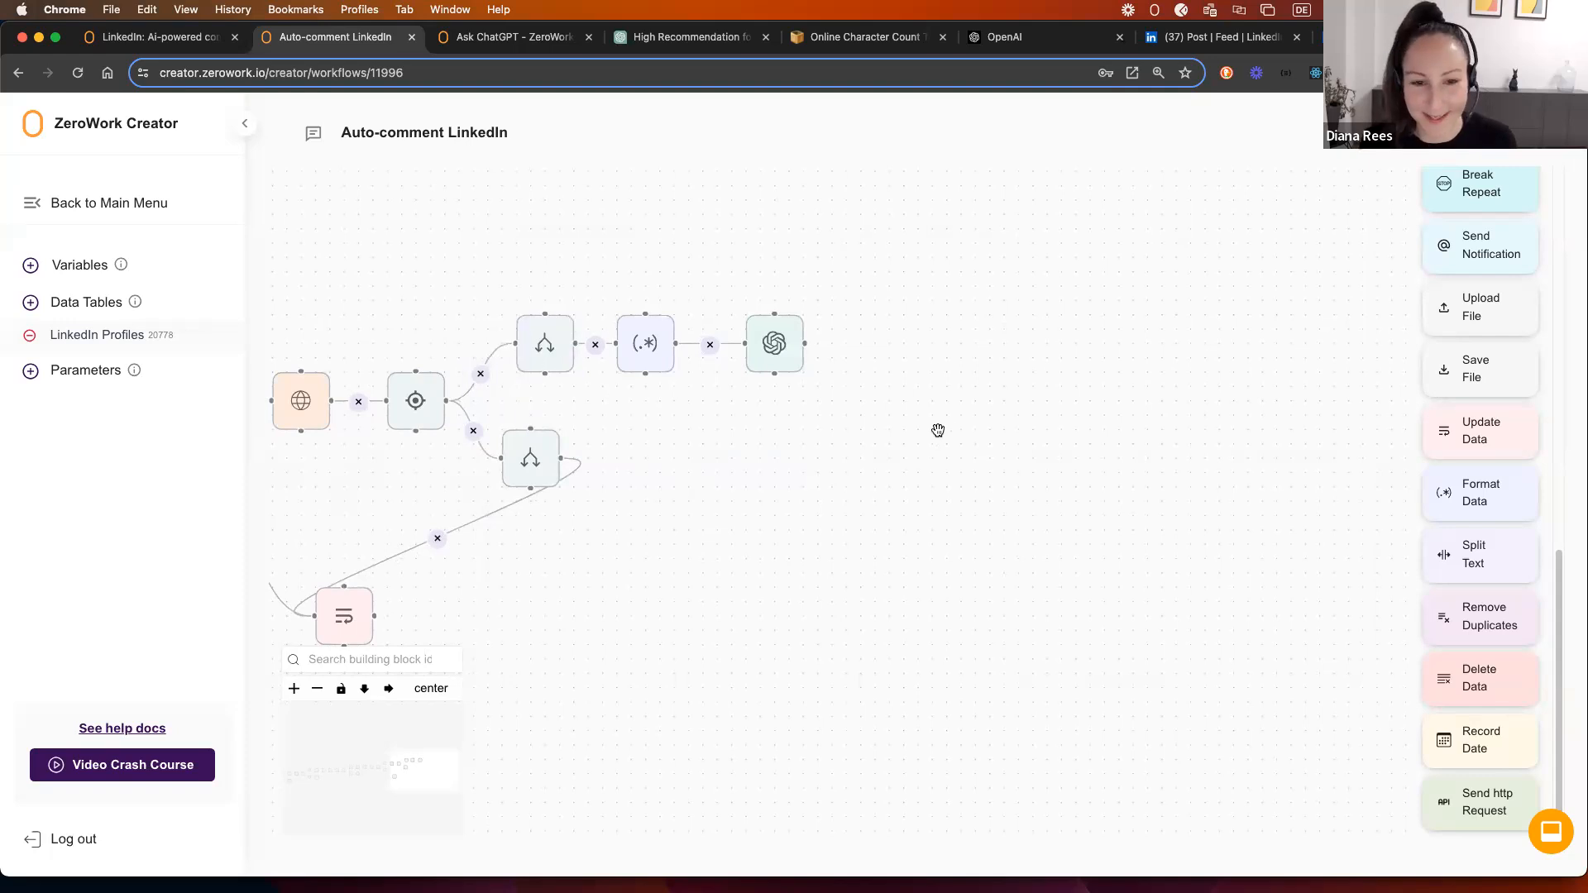
{"action": "left_click_drag", "start_coordinate": [644, 357], "coordinate": [657, 357]}
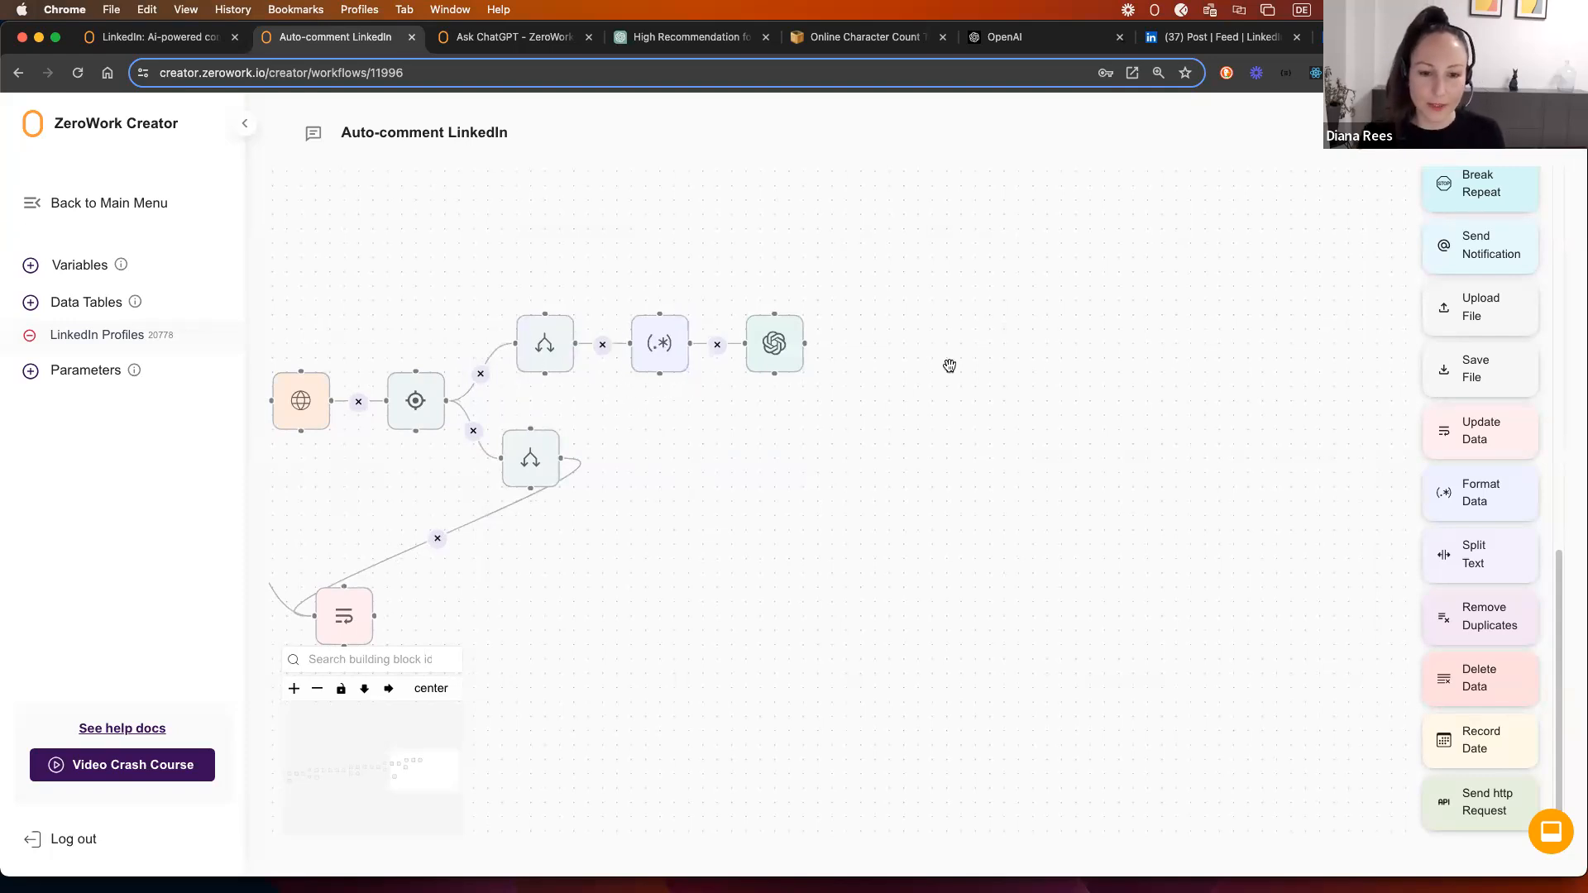
Step: Glance at the Ask ChatGPT step's settings, then go to the LinkedIn post tab
{"action": "left_click", "coordinate": [778, 347]}
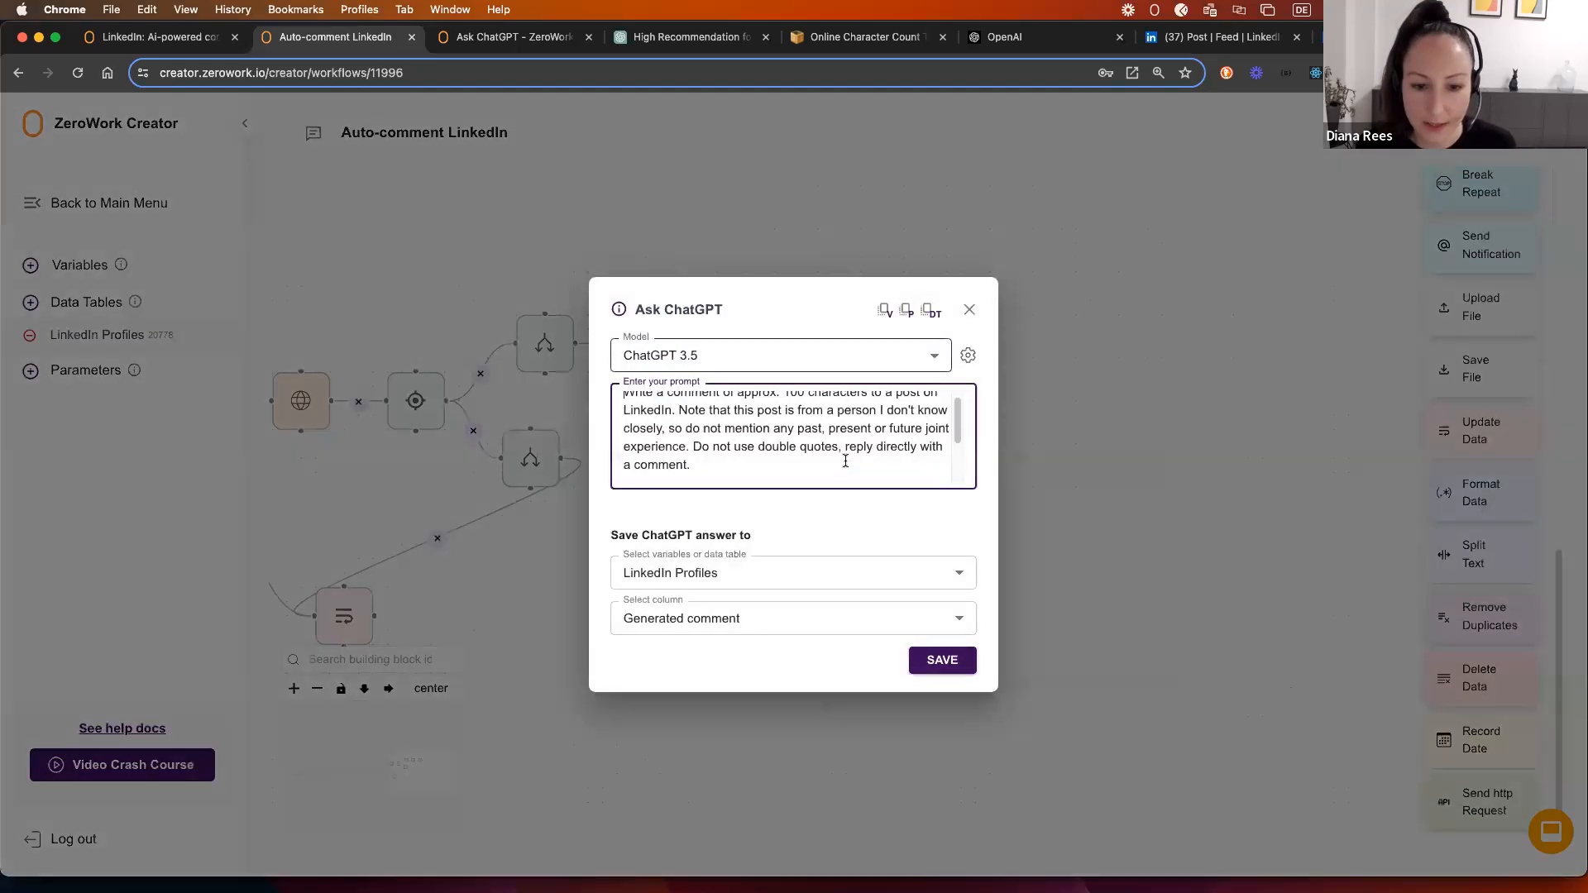
{"action": "left_click", "coordinate": [971, 311]}
{"action": "left_click_drag", "start_coordinate": [998, 353], "coordinate": [955, 356]}
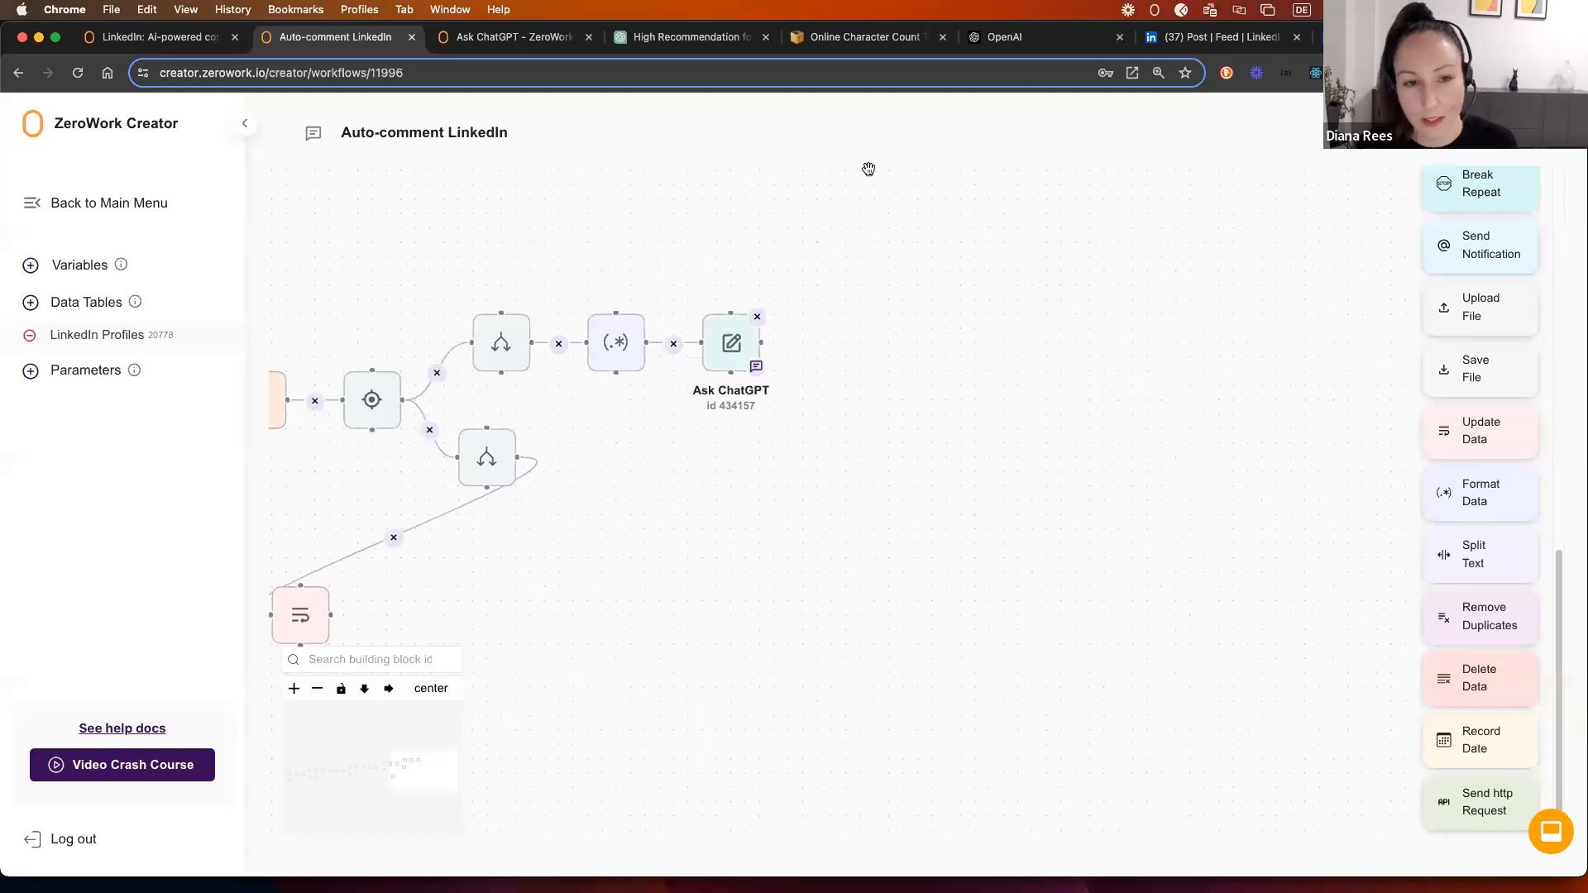
{"action": "left_click", "coordinate": [1250, 39]}
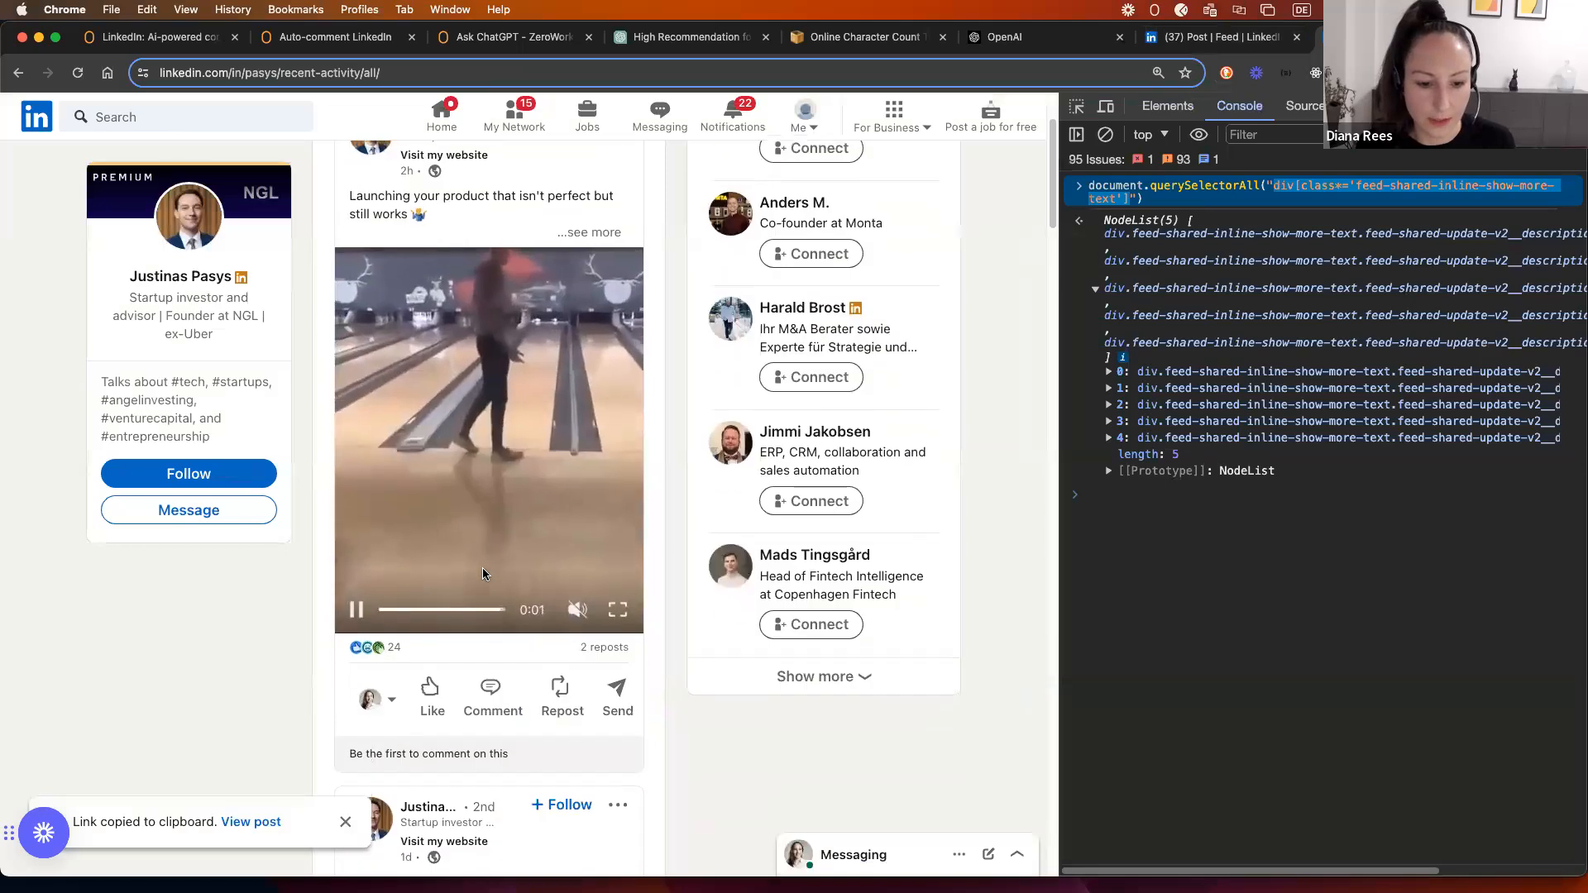
Step: Open the Add a comment box under the bowling video post, widening the page beside DevTools
{"action": "scroll", "coordinate": [483, 567], "scroll_direction": "down", "scroll_amount": 3}
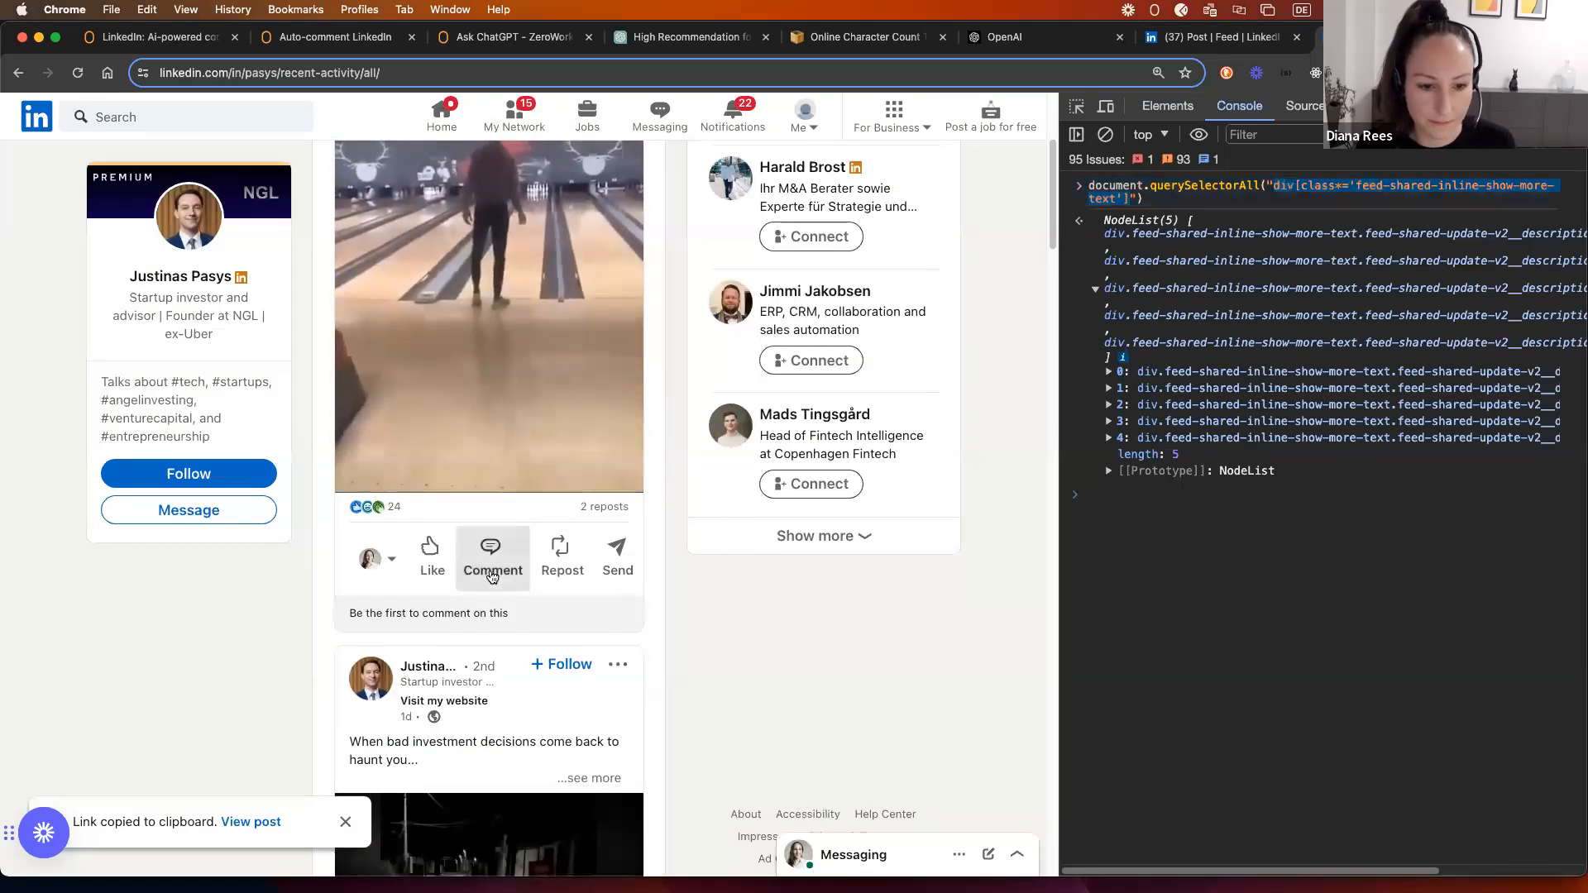
{"action": "left_click", "coordinate": [492, 576]}
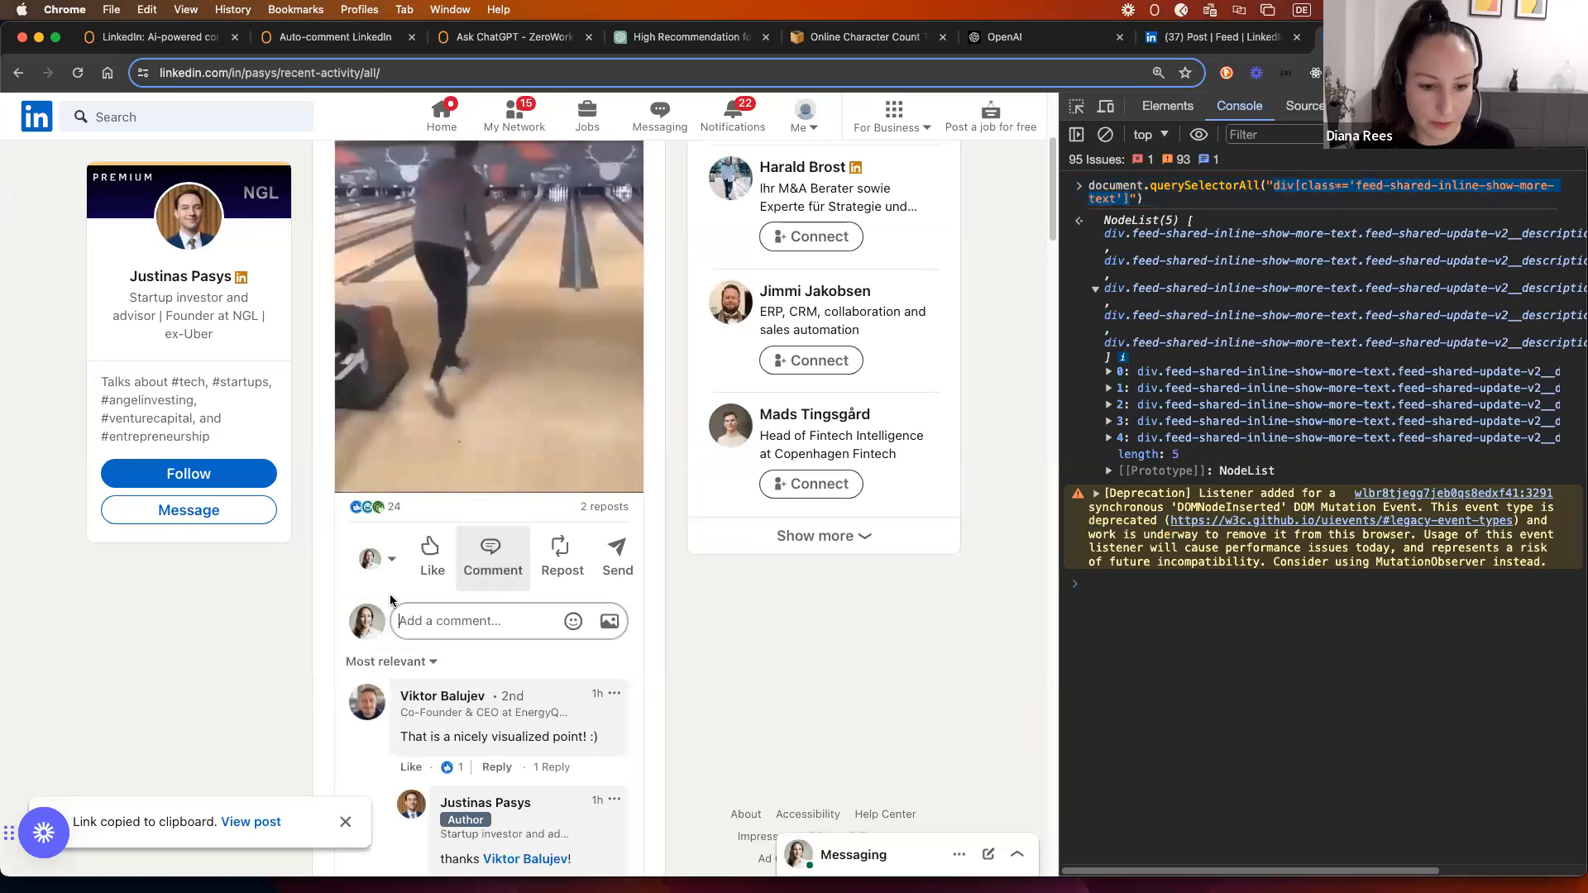
{"action": "scroll", "coordinate": [405, 537], "scroll_direction": "down", "scroll_amount": 3}
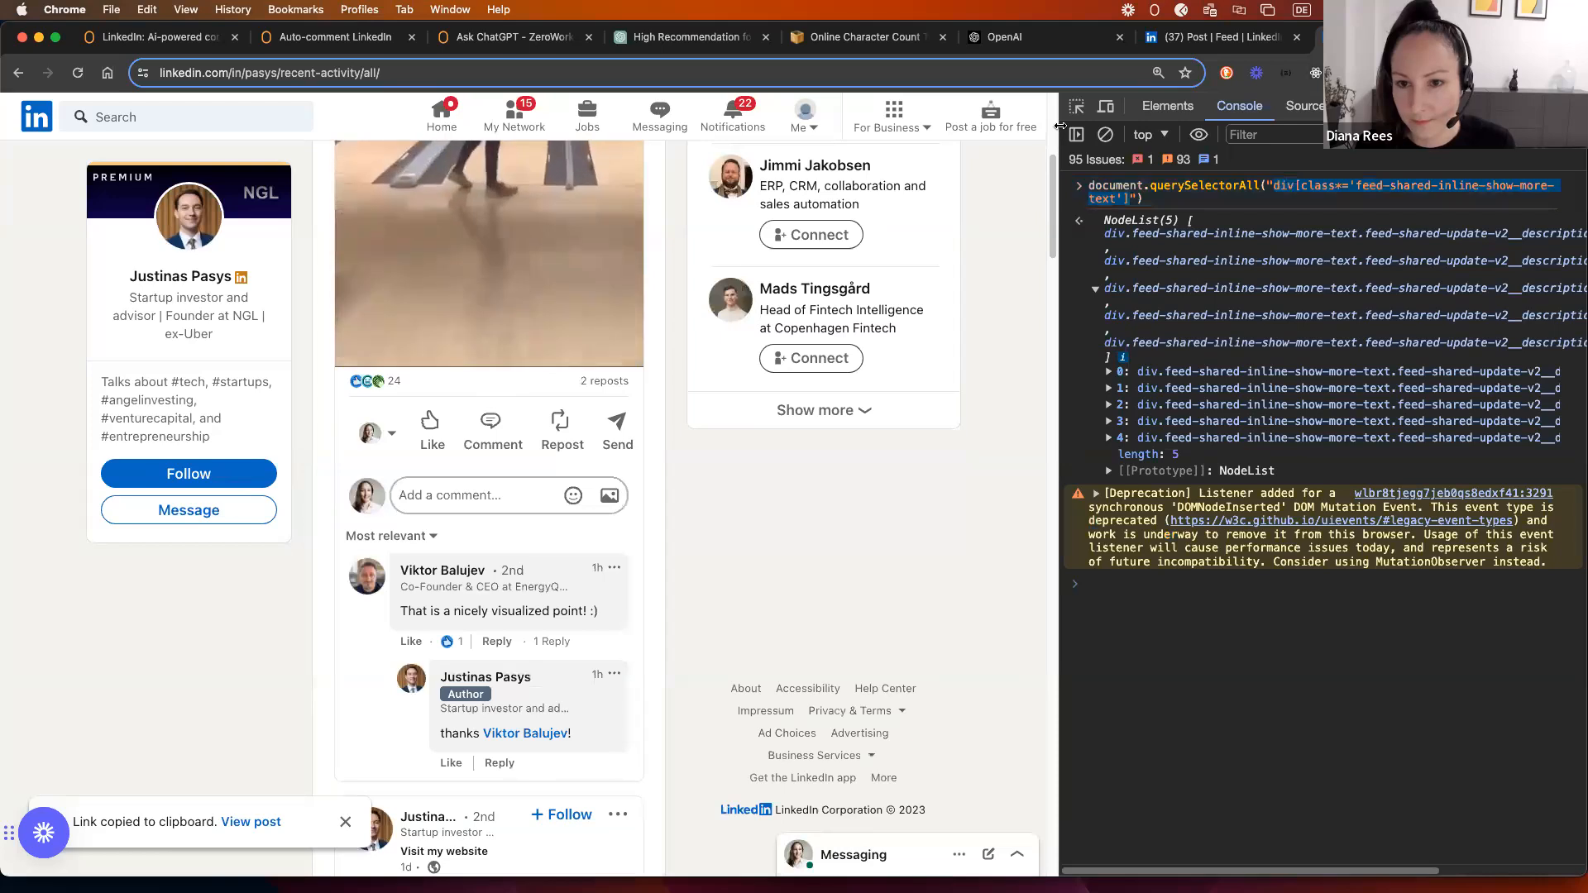
{"action": "left_click_drag", "start_coordinate": [1059, 125], "coordinate": [1304, 124]}
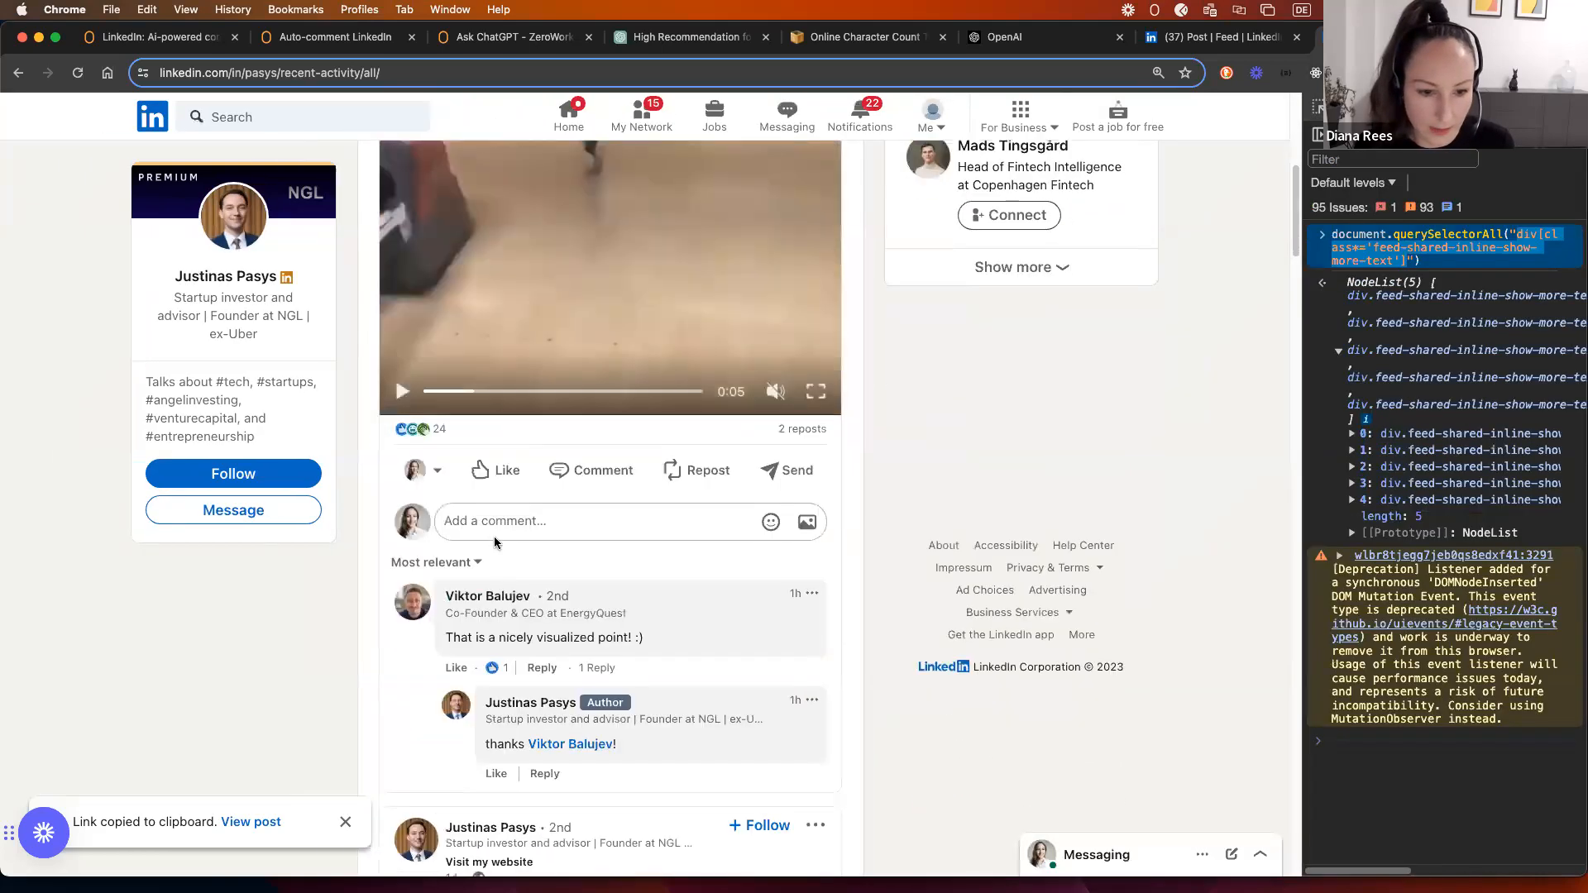
{"action": "left_click", "coordinate": [490, 517]}
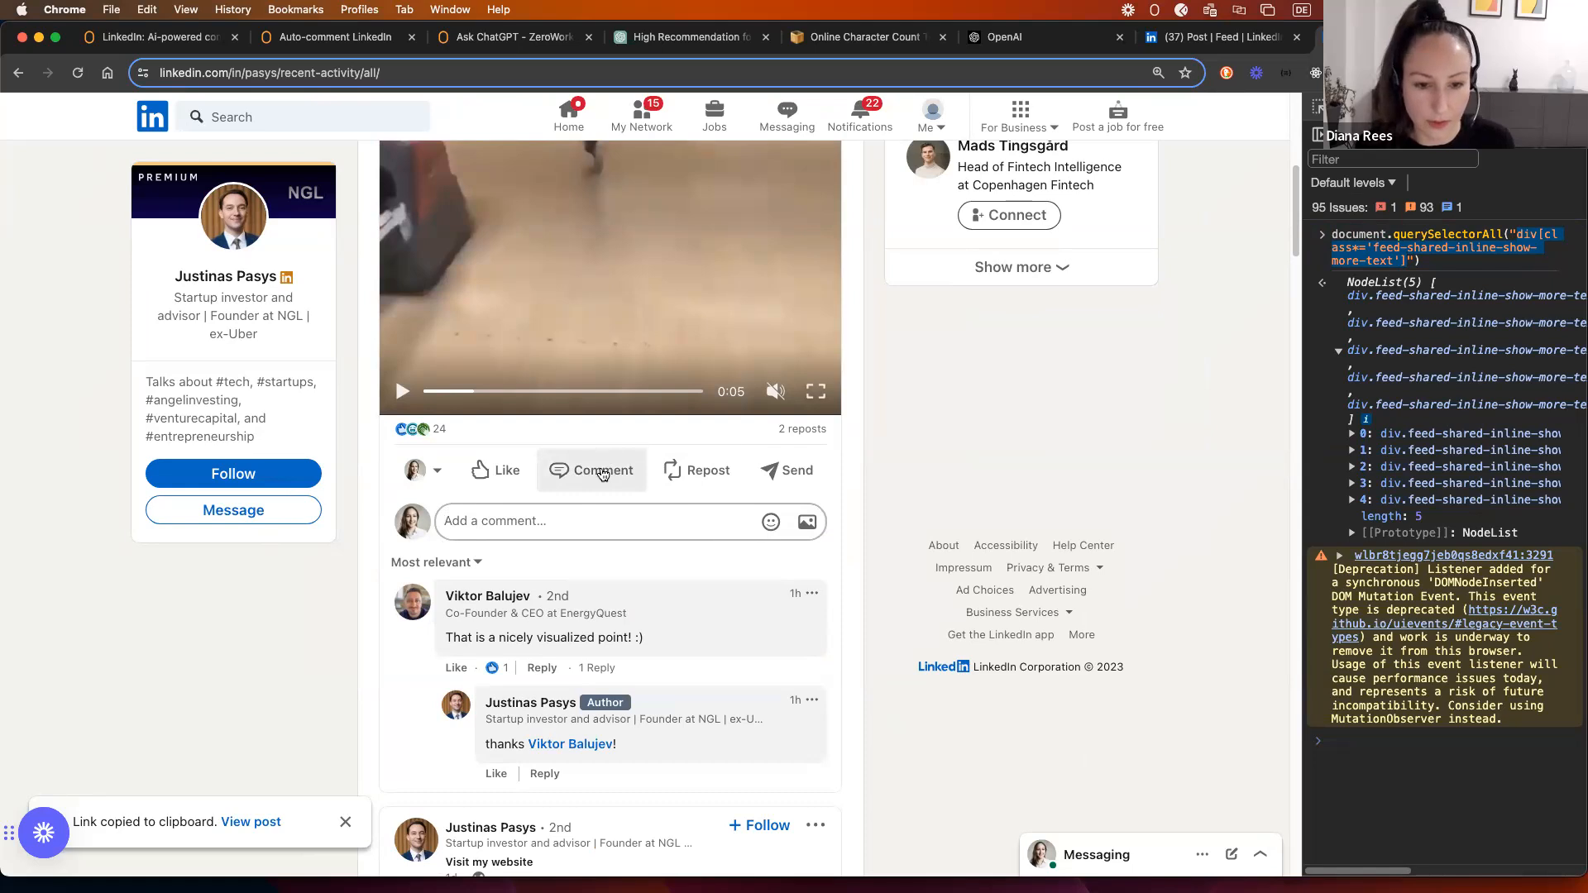
Step: Add a Click Web Element step targeting text="Comment" with a 1–3 second wait after Ask ChatGPT
{"action": "left_click", "coordinate": [331, 36]}
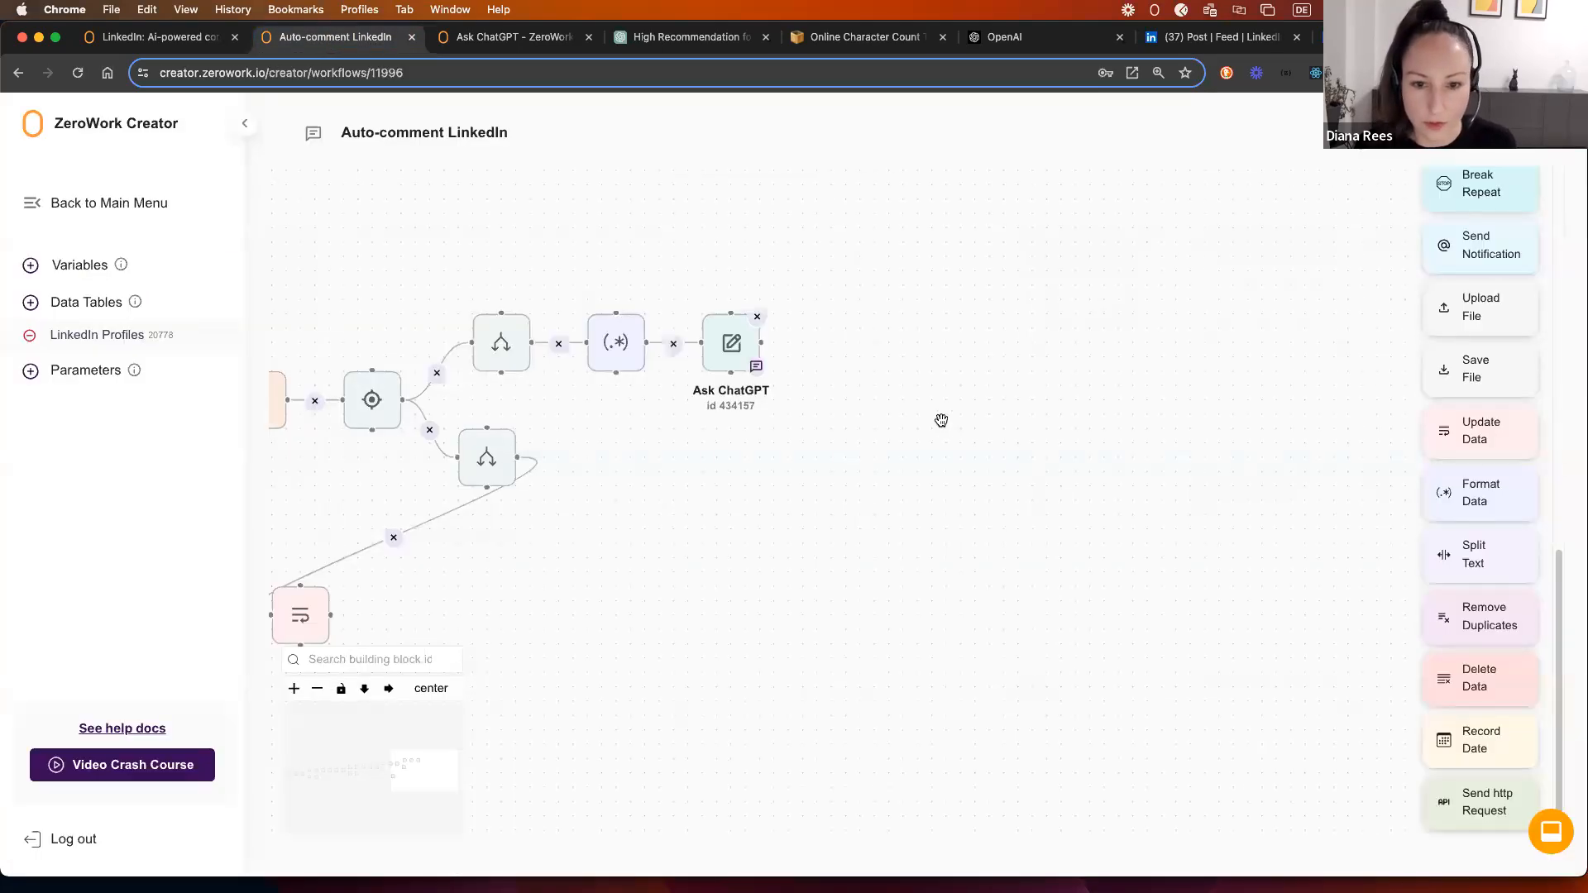
{"action": "scroll", "coordinate": [1461, 422], "scroll_direction": "up", "scroll_amount": 10}
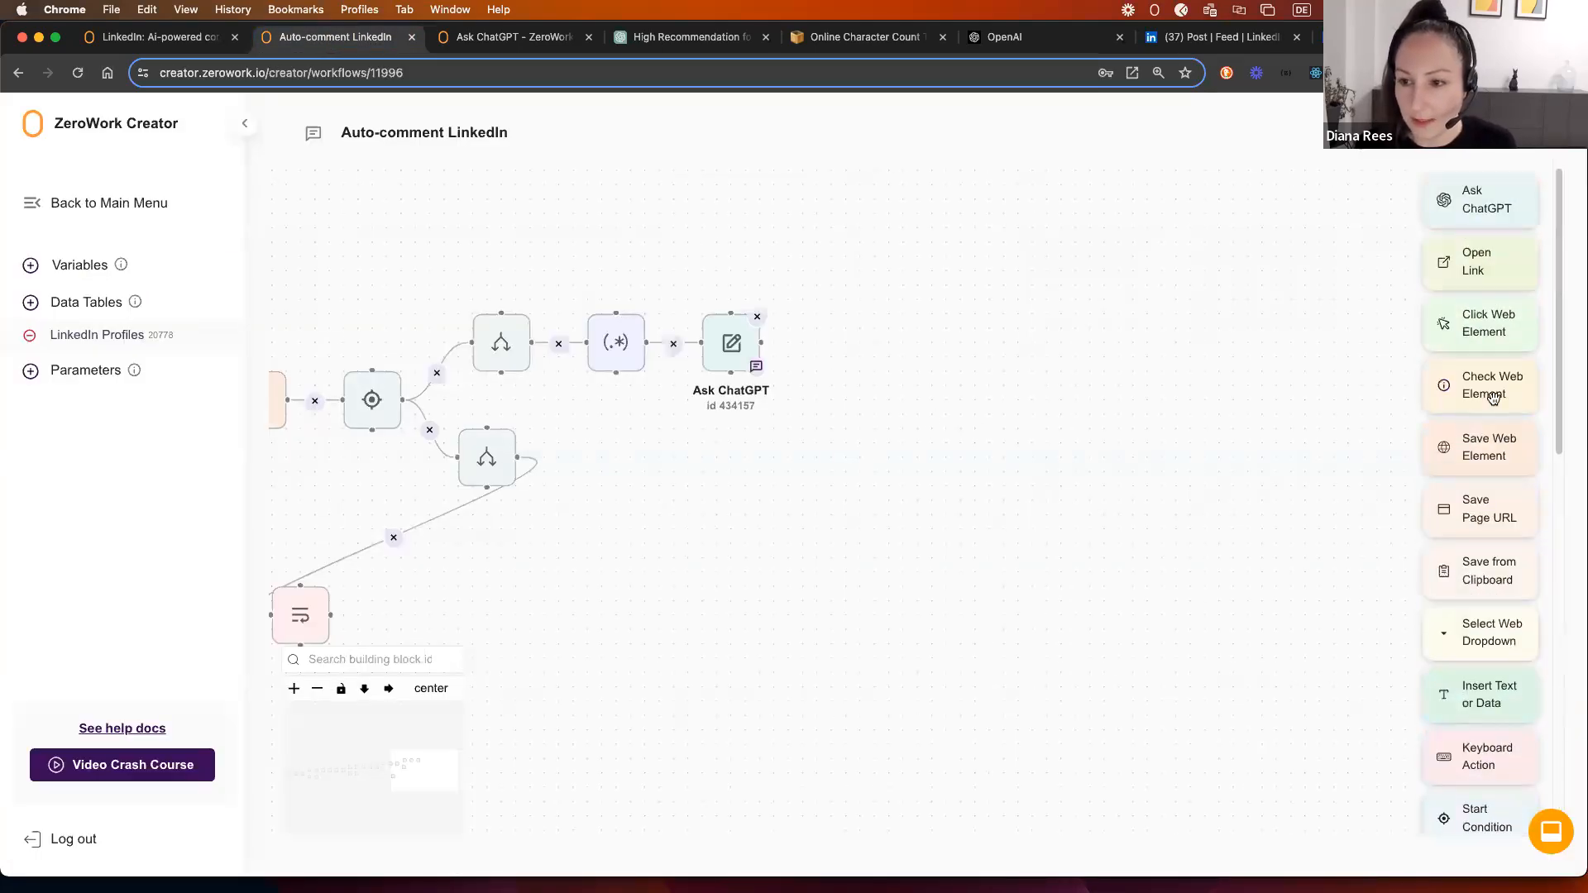
{"action": "left_click_drag", "start_coordinate": [1486, 308], "coordinate": [818, 325]}
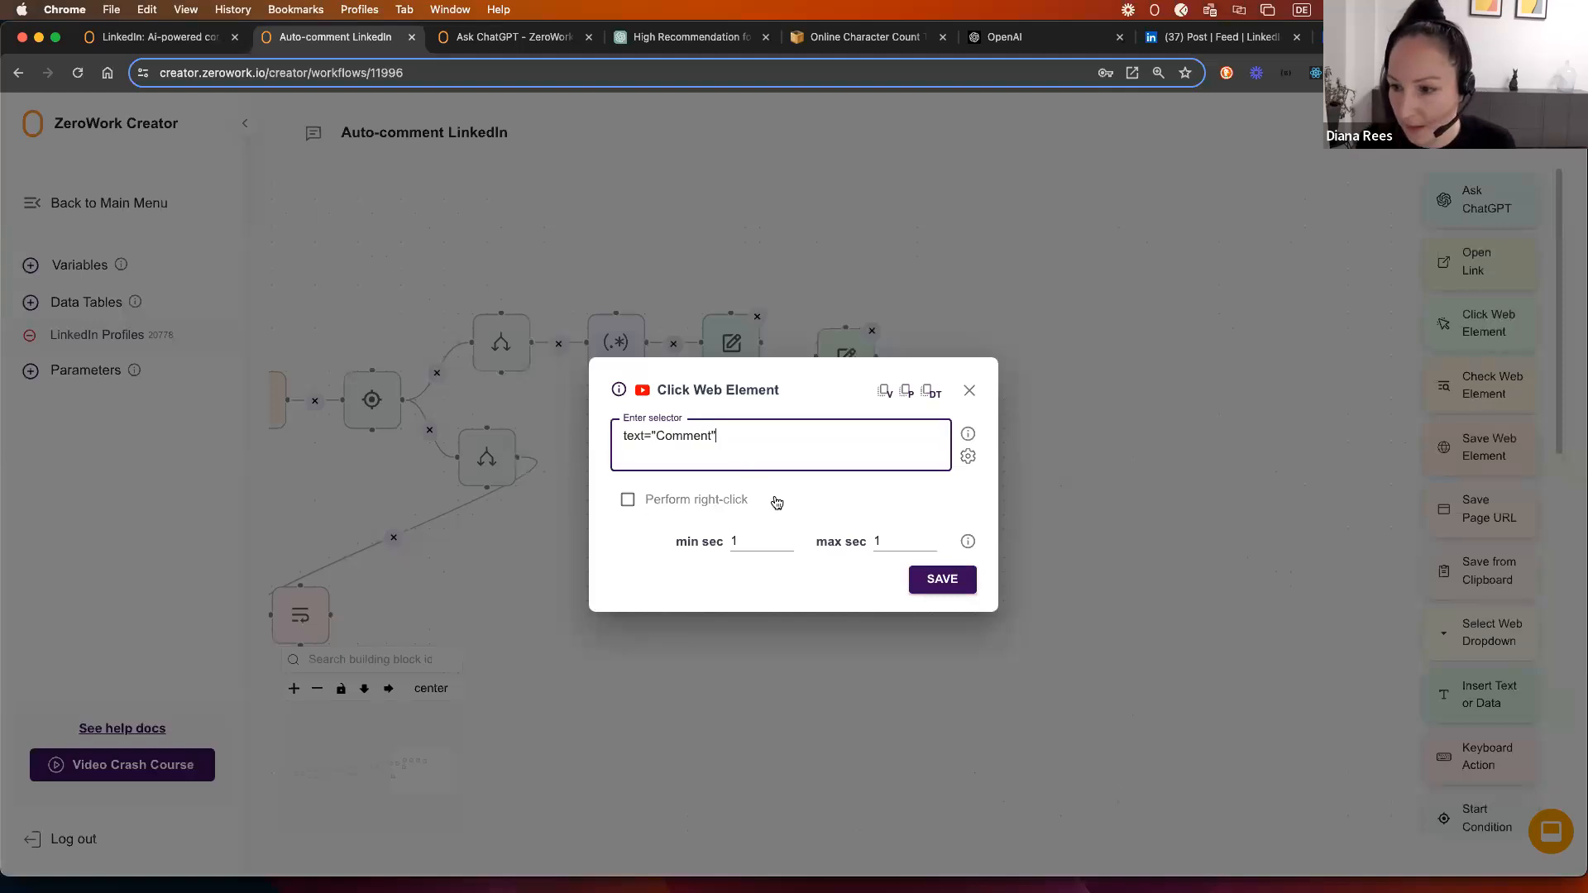
{"action": "left_click", "coordinate": [872, 543]}
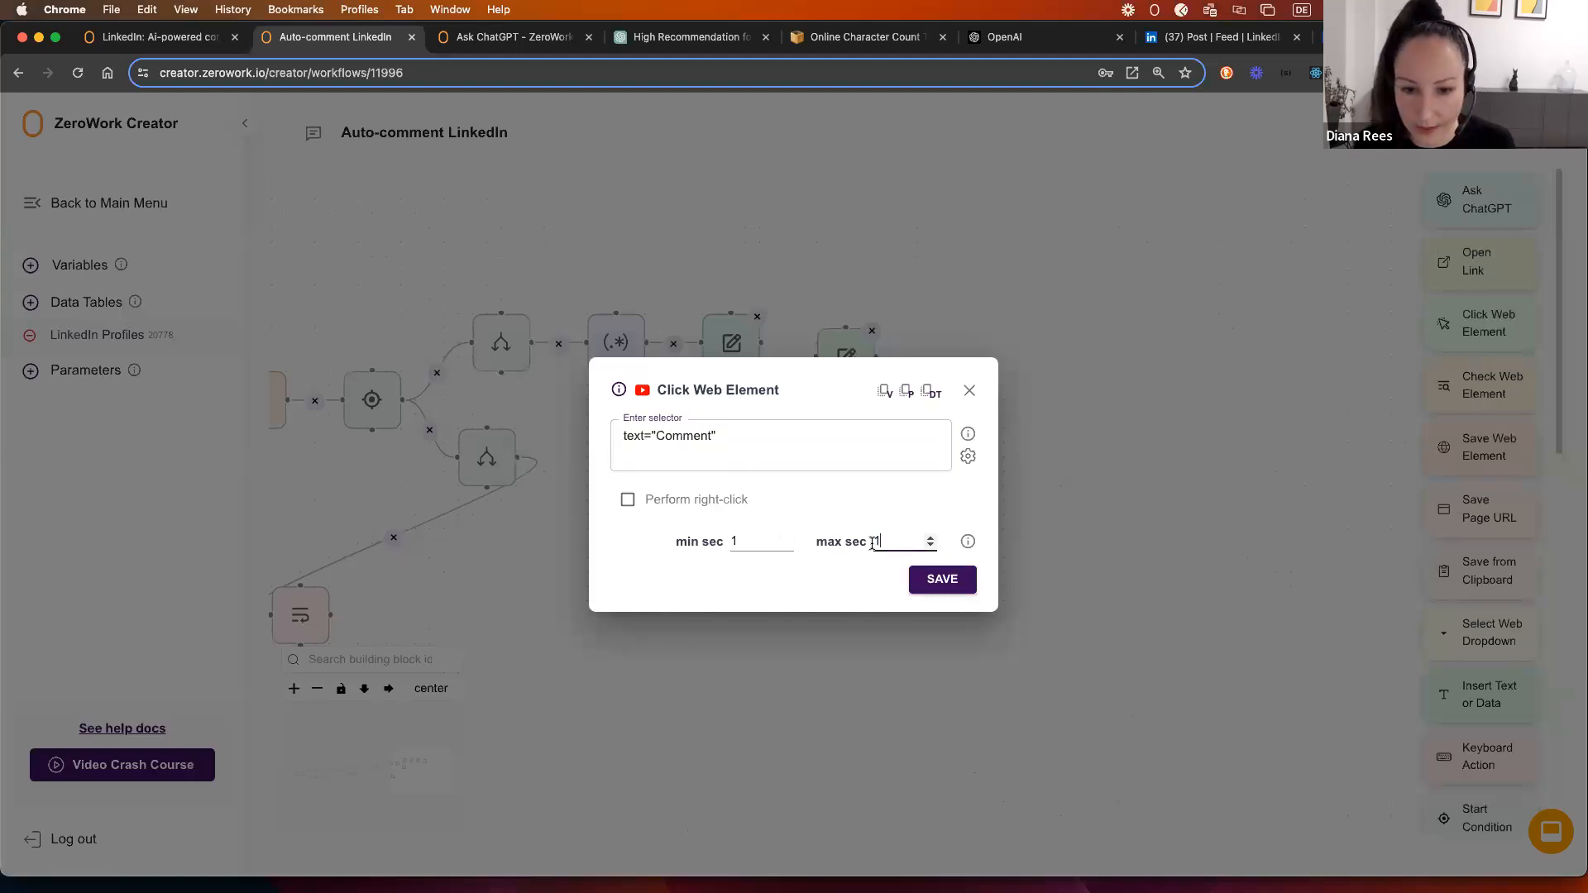
{"action": "type", "text": "3"}
{"action": "left_click", "coordinate": [735, 540]}
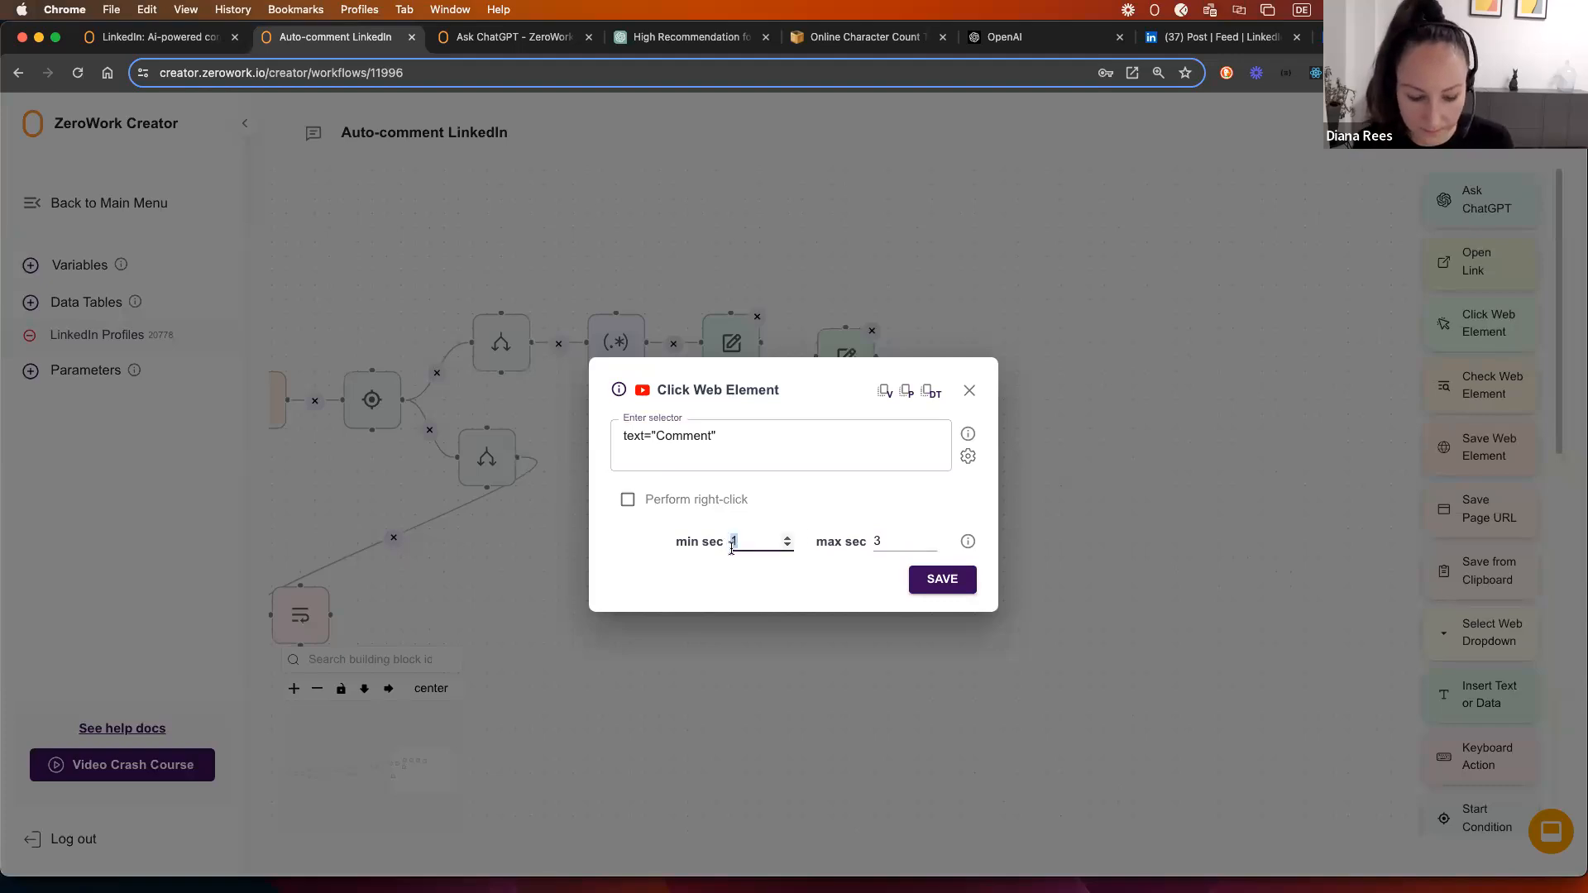
{"action": "left_click", "coordinate": [938, 579]}
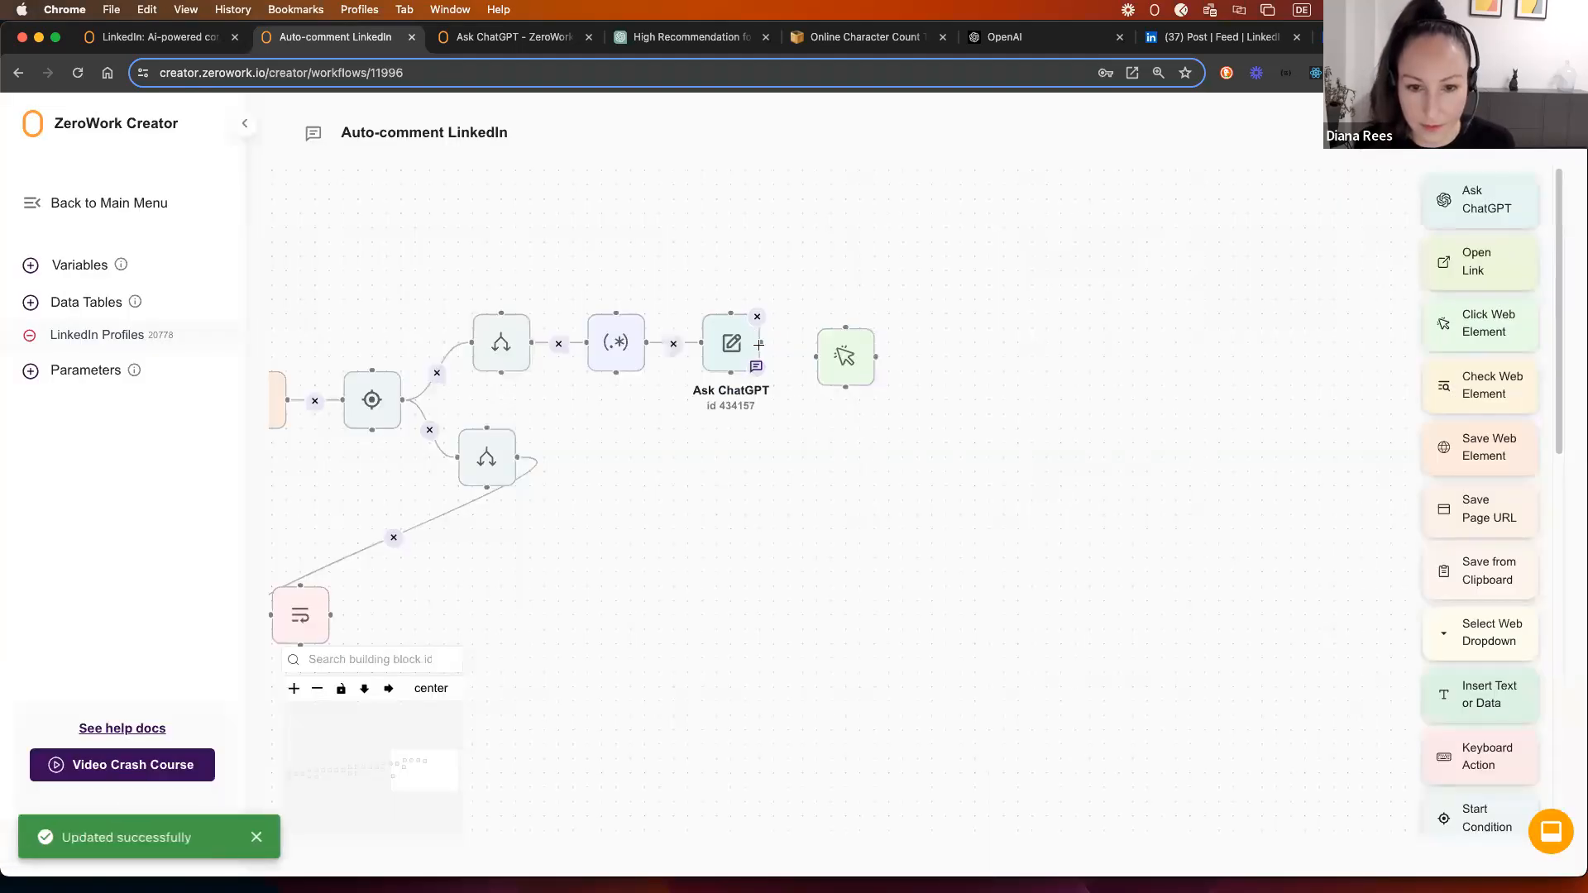
{"action": "left_click_drag", "start_coordinate": [851, 354], "coordinate": [852, 339]}
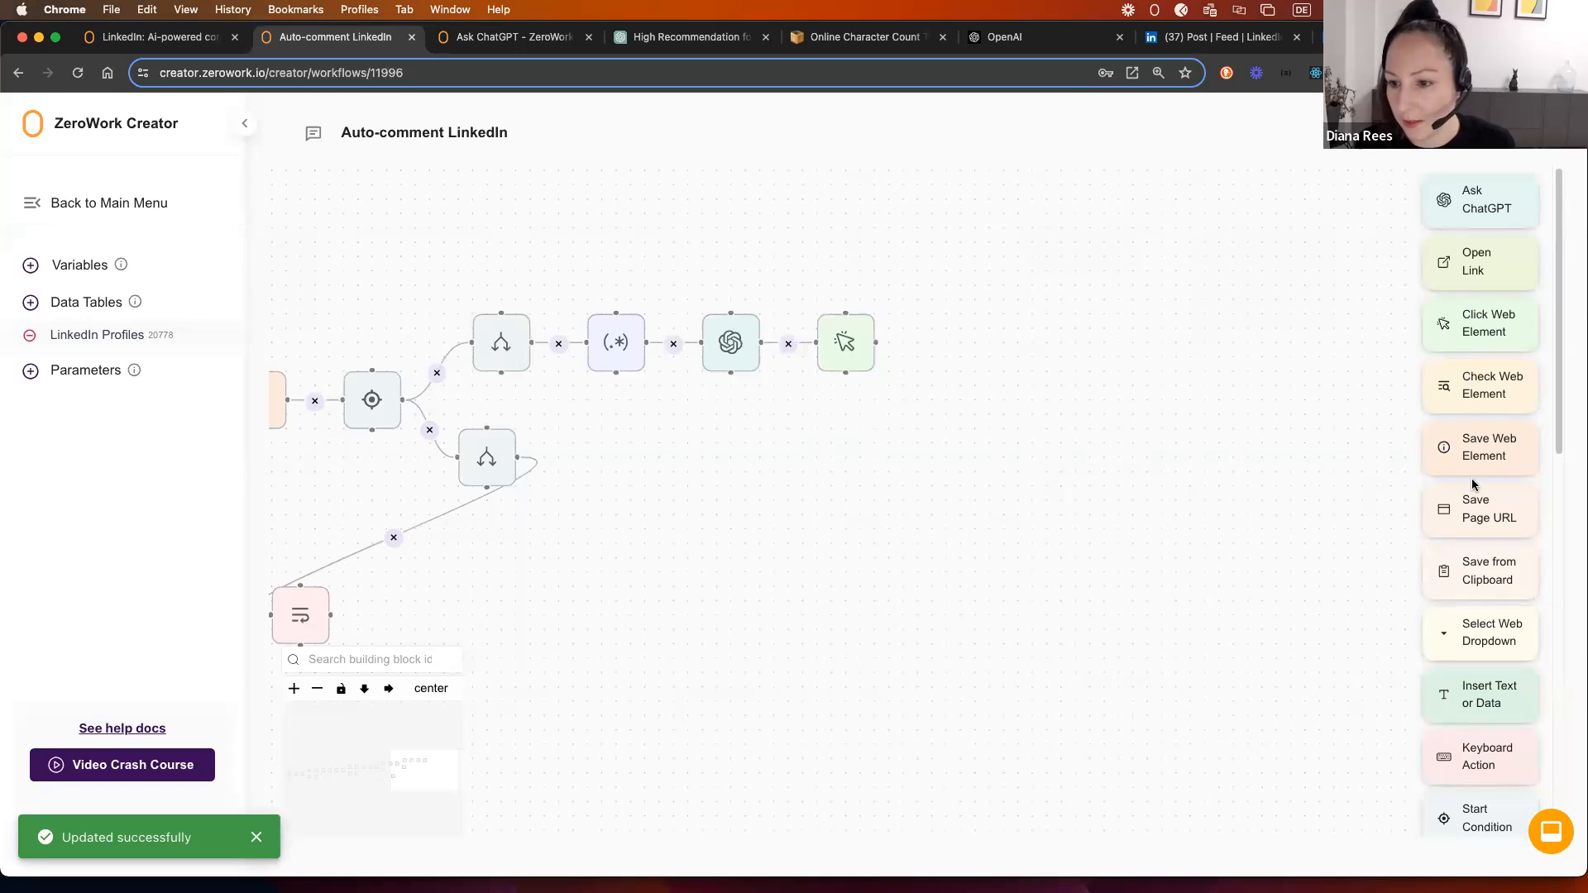
{"action": "scroll", "coordinate": [1488, 528], "scroll_direction": "down", "scroll_amount": 2}
Step: Add an Insert Text or Data step whose content is LinkedIn Profiles > Generated comment
{"action": "left_click_drag", "start_coordinate": [1488, 528], "coordinate": [957, 325]}
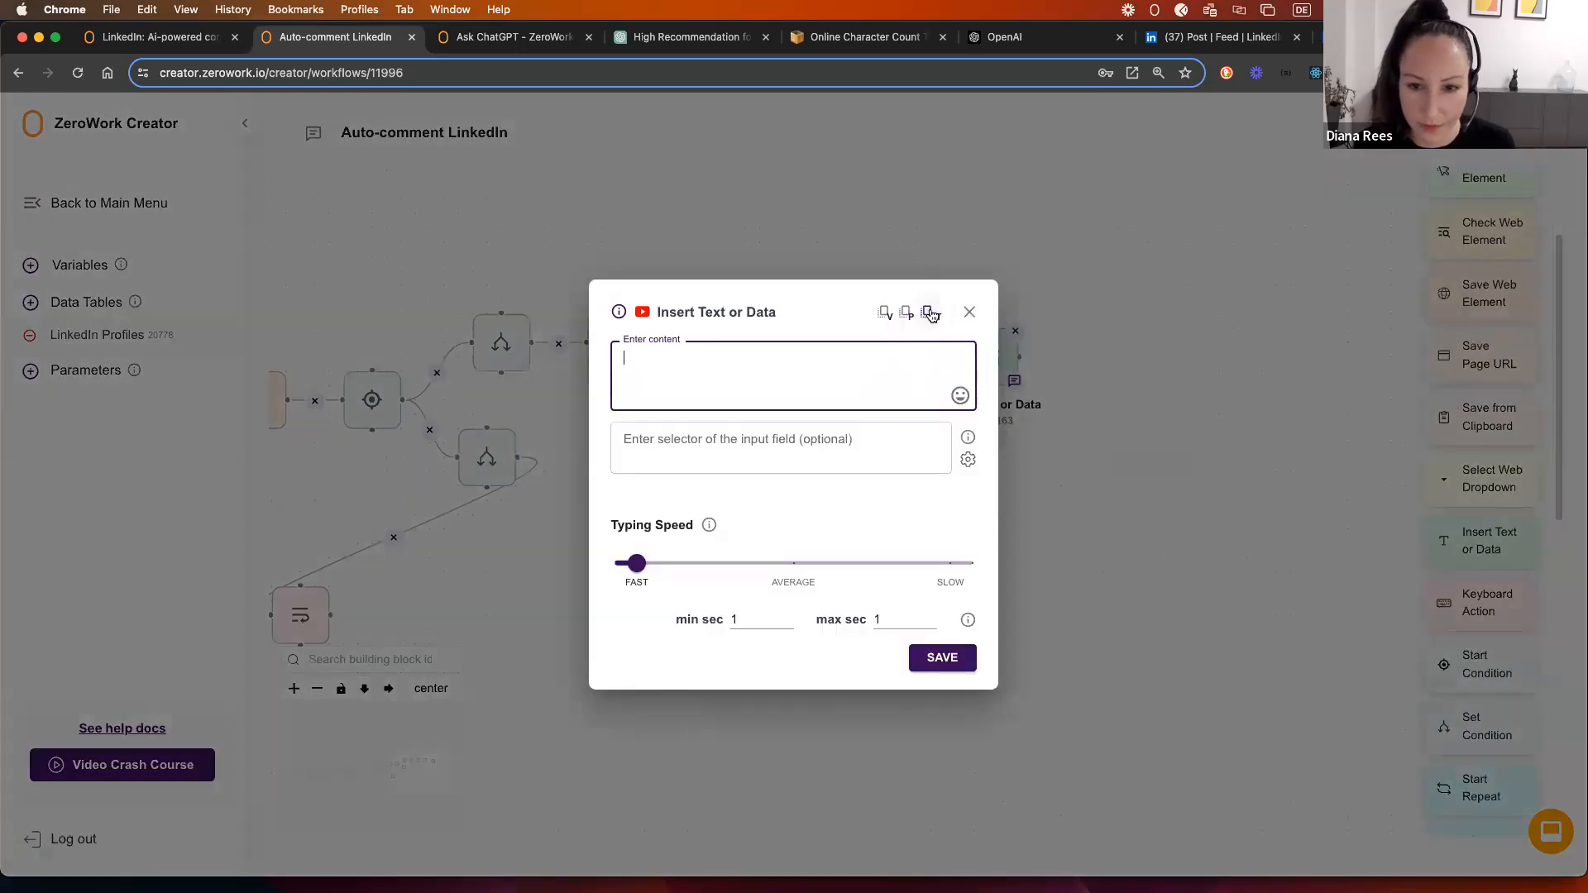
{"action": "left_click", "coordinate": [929, 314]}
{"action": "left_click", "coordinate": [961, 390]}
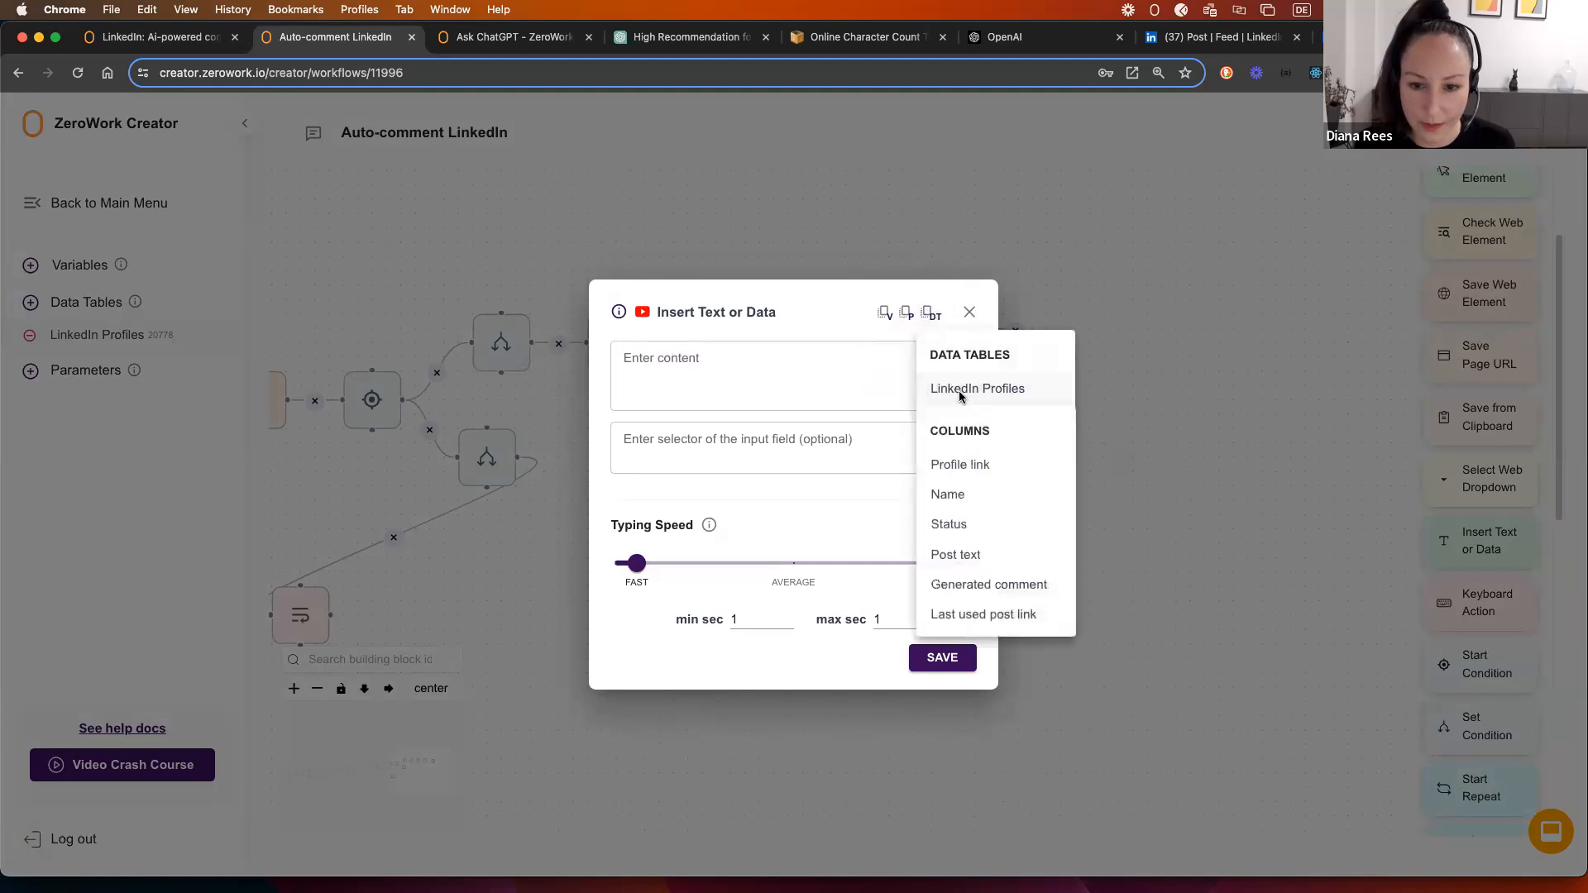
{"action": "left_click", "coordinate": [982, 584]}
{"action": "left_click", "coordinate": [662, 450]}
{"action": "left_click", "coordinate": [662, 447]}
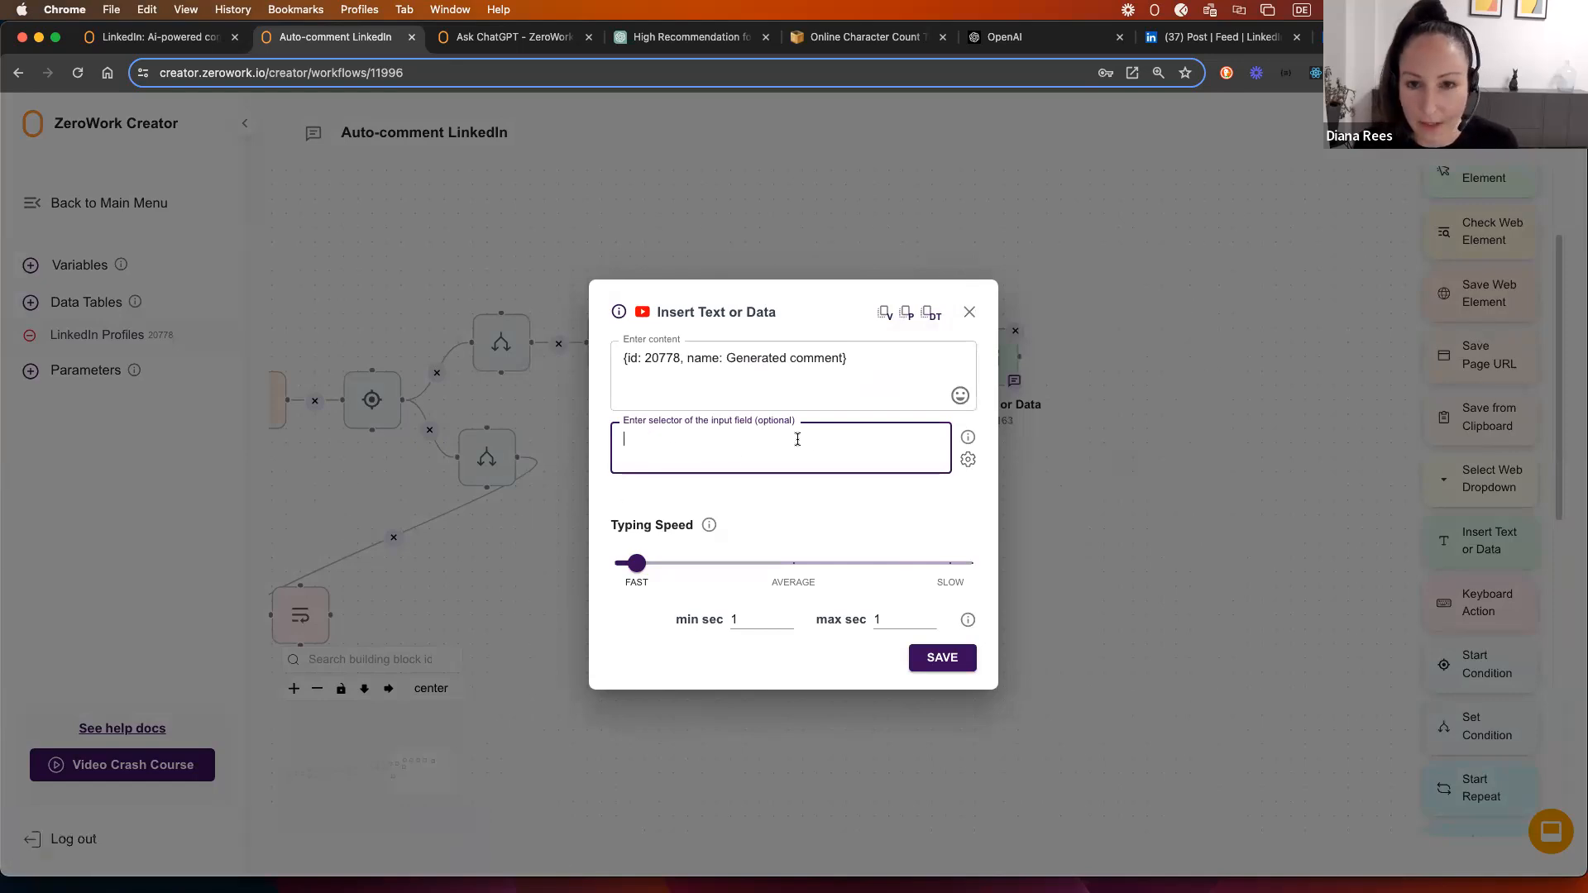
{"action": "left_click", "coordinate": [861, 498]}
{"action": "mouse_move", "coordinate": [969, 438]}
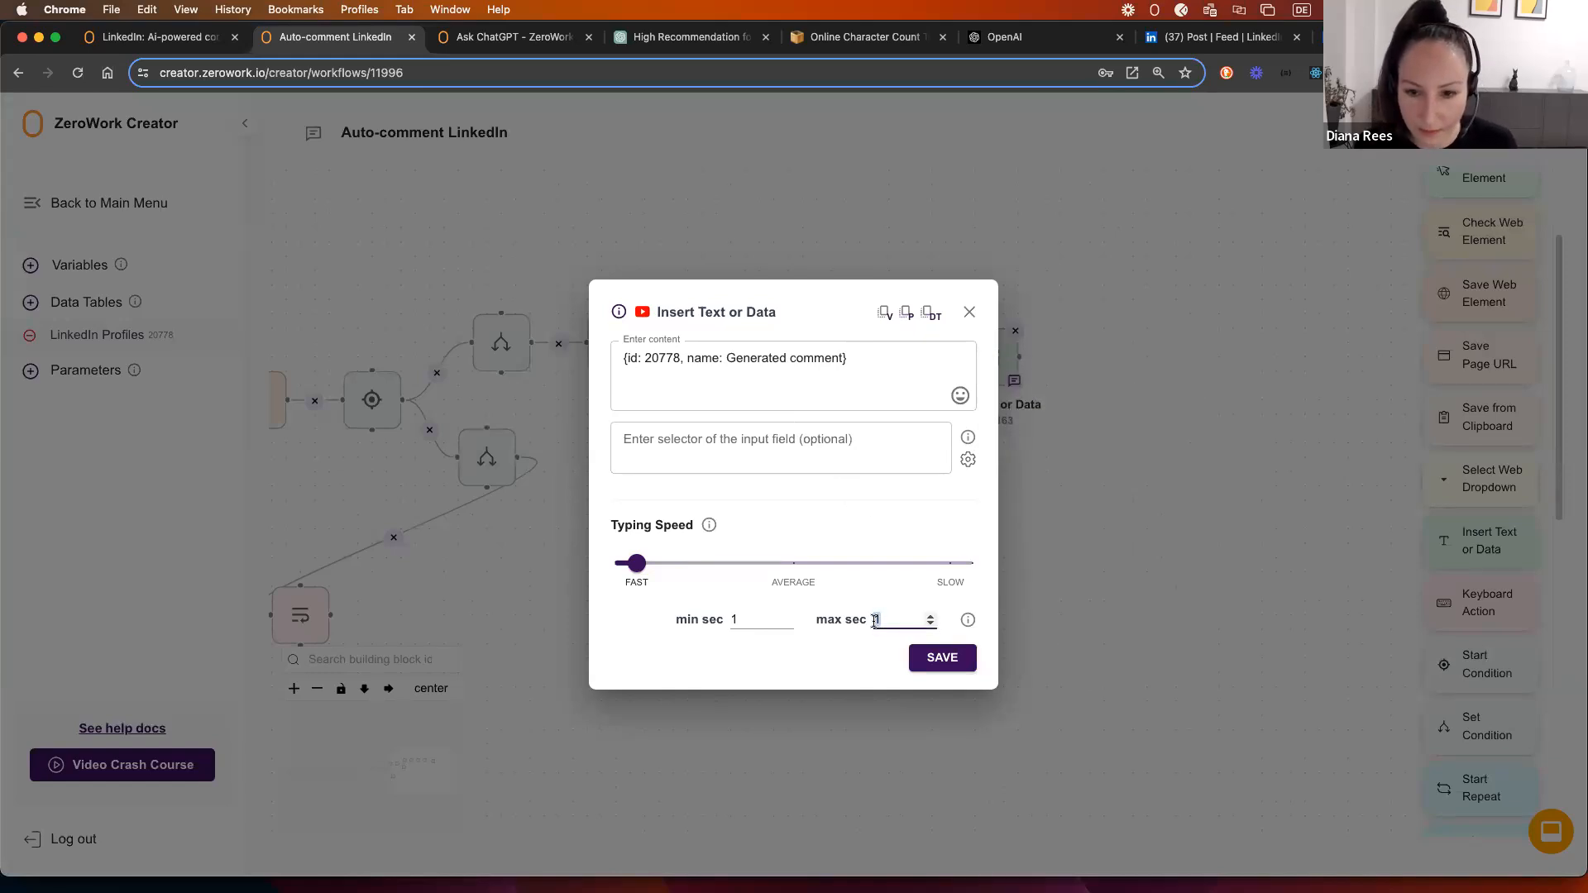
Step: Set its wait to 10–15 seconds, save it, and link the click step to it
{"action": "left_click", "coordinate": [735, 620]}
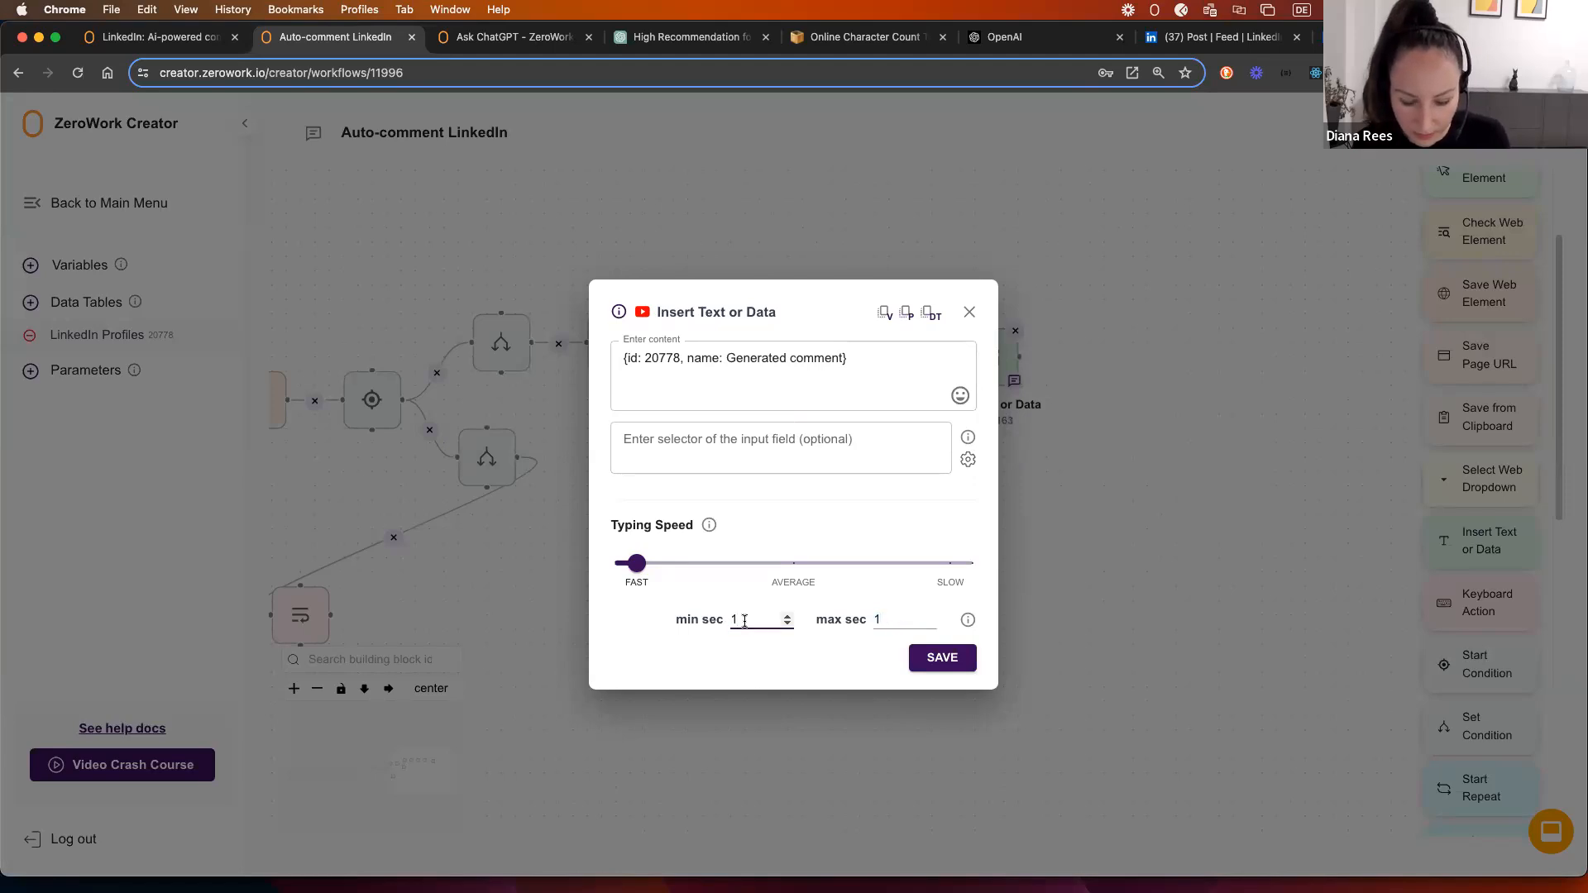
{"action": "type", "text": "15"}
{"action": "double_click", "coordinate": [881, 621]}
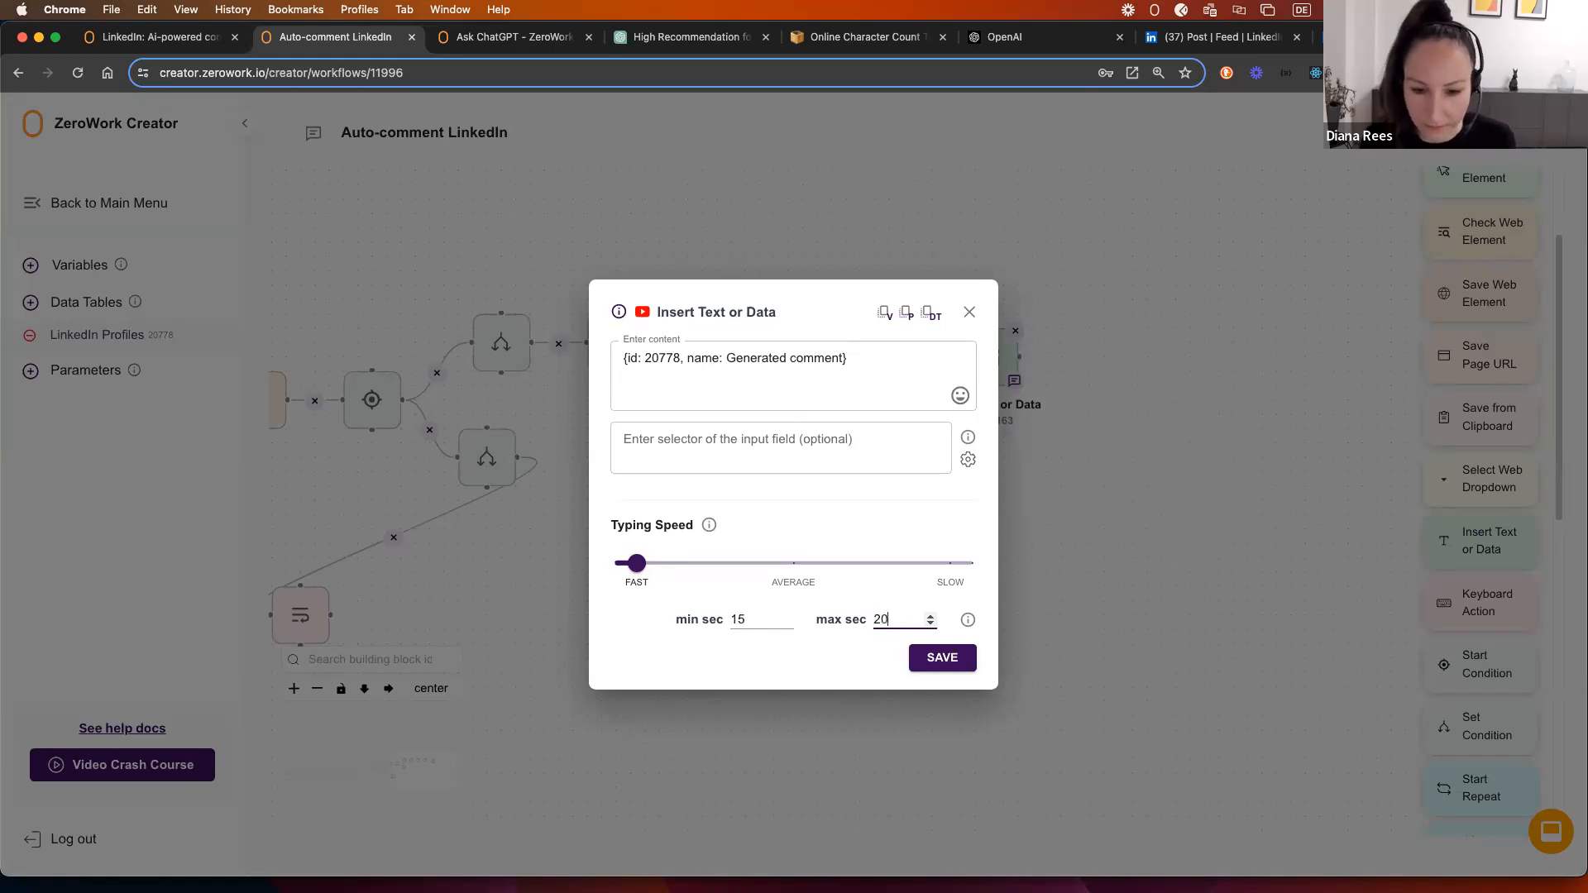
{"action": "left_click", "coordinate": [736, 620]}
{"action": "key", "text": "BackSpace"}
{"action": "type", "text": "0"}
{"action": "double_click", "coordinate": [874, 622]}
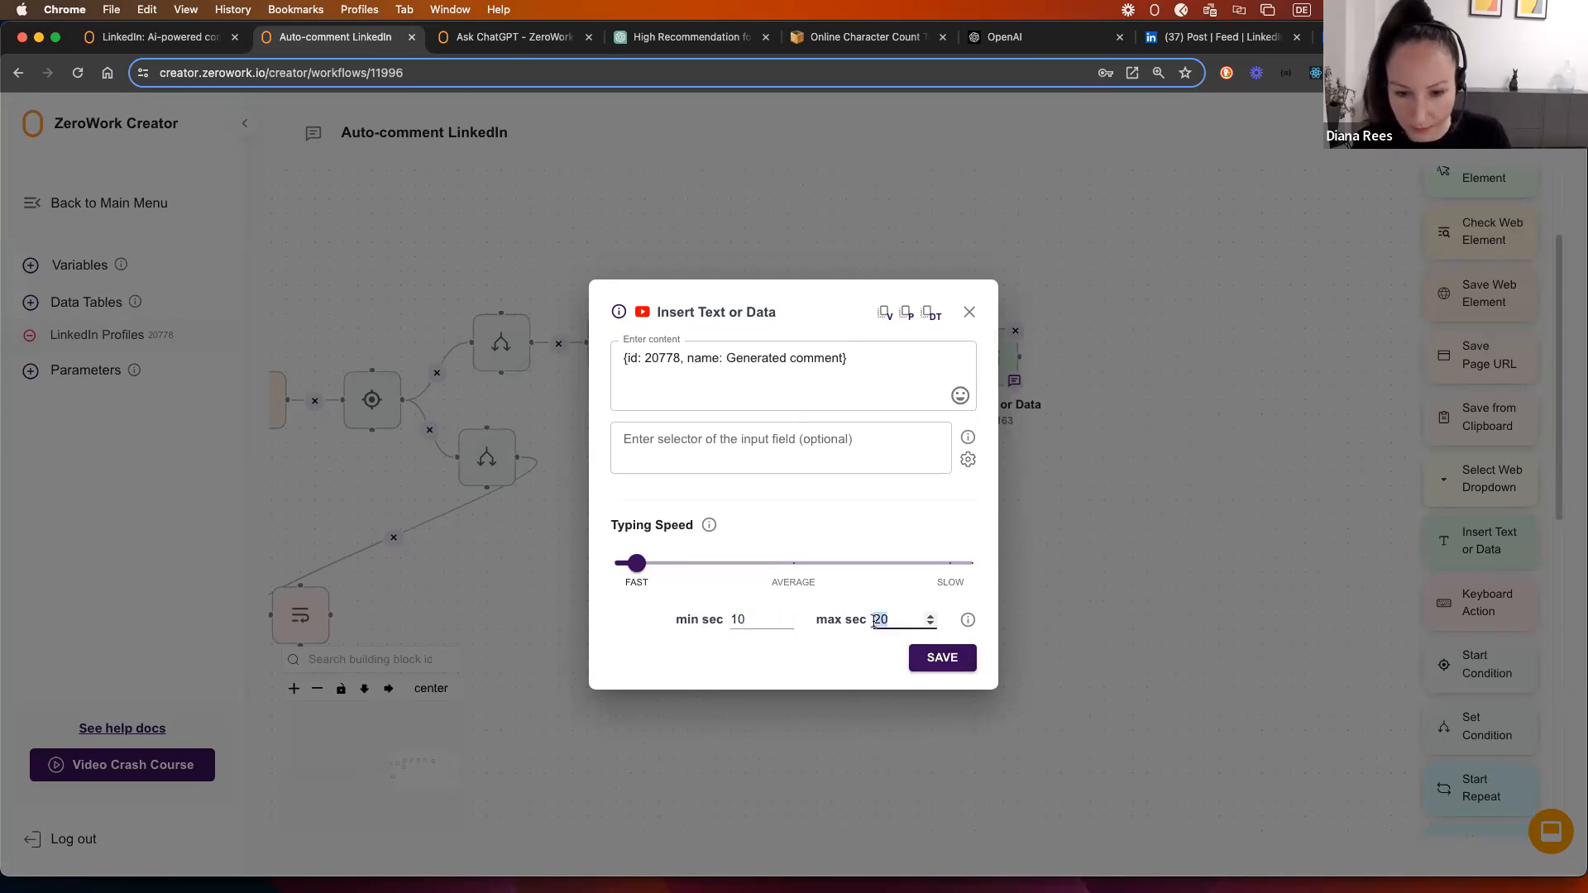
{"action": "type", "text": "15"}
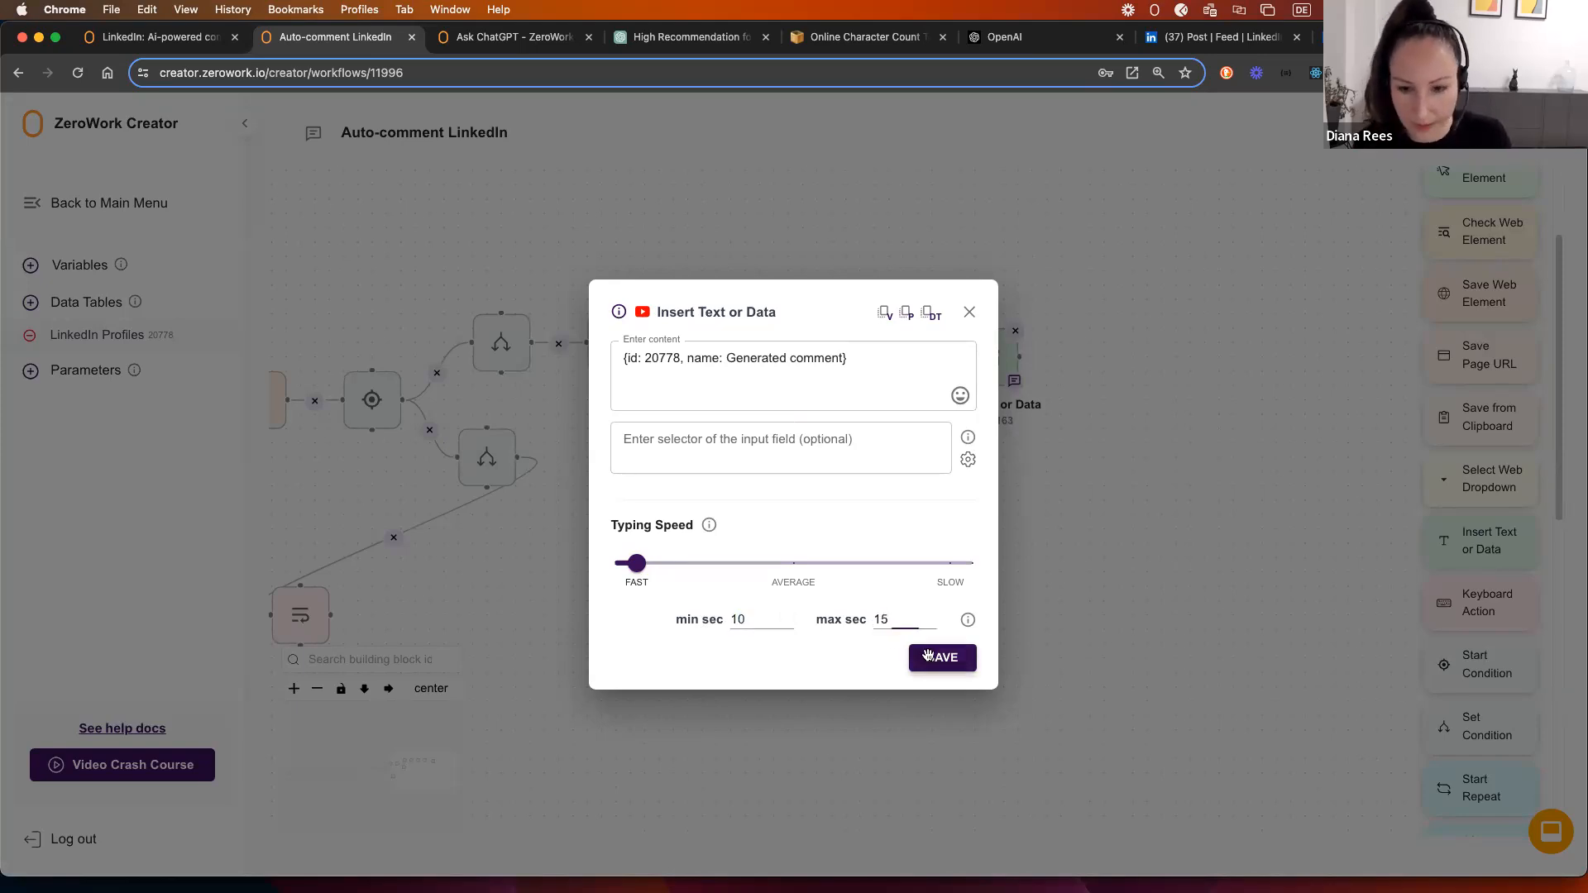
{"action": "left_click", "coordinate": [942, 657]}
{"action": "left_click_drag", "start_coordinate": [879, 336], "coordinate": [976, 357]}
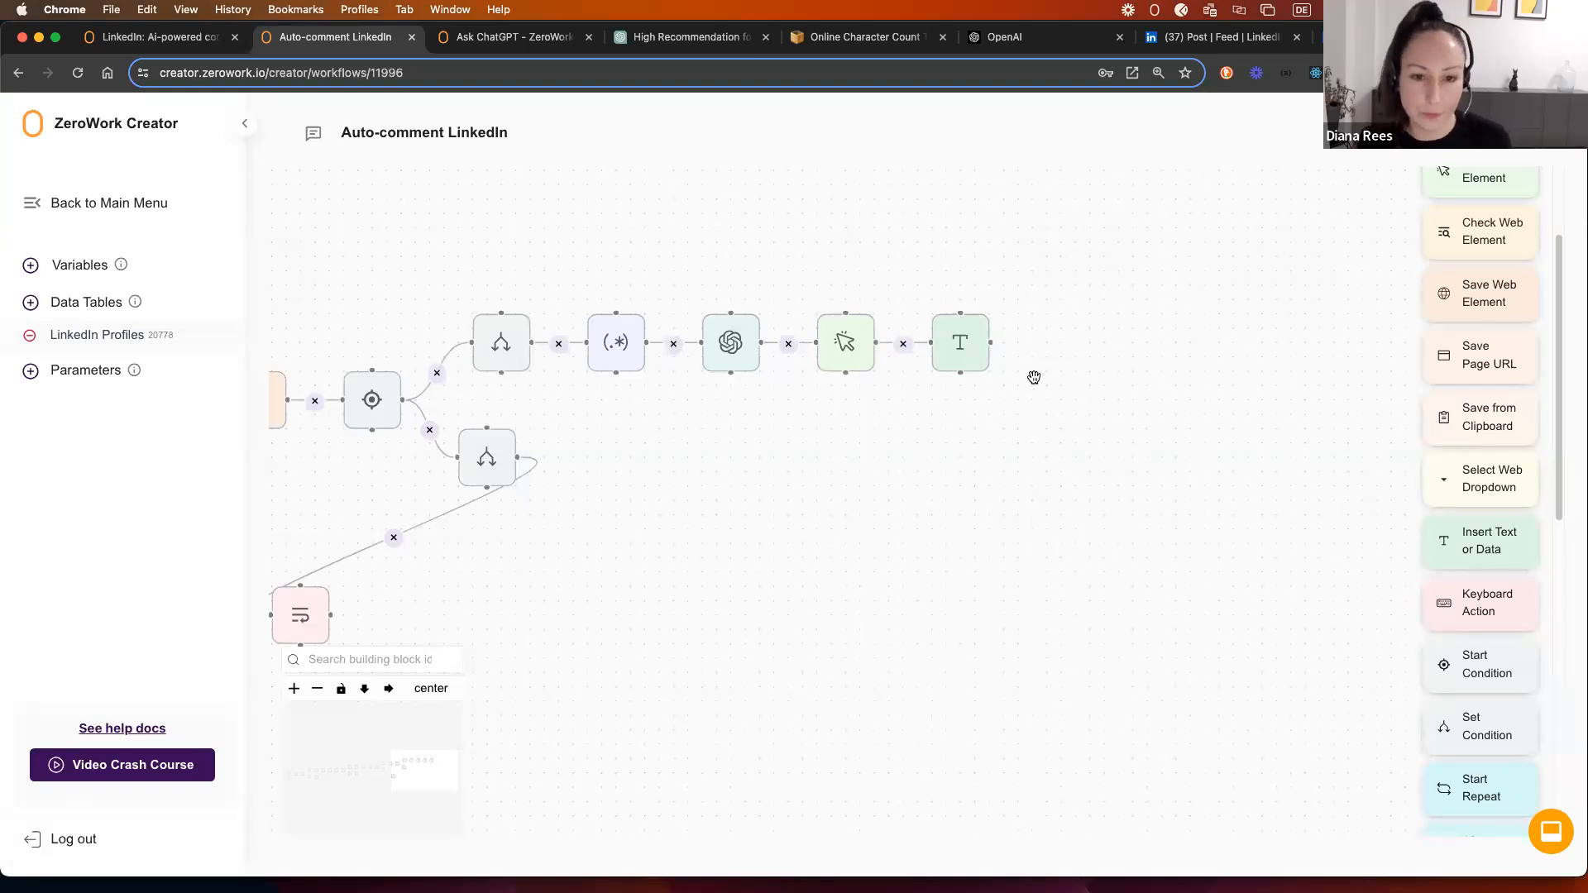
{"action": "scroll", "coordinate": [578, 600], "scroll_direction": "down", "scroll_amount": 5}
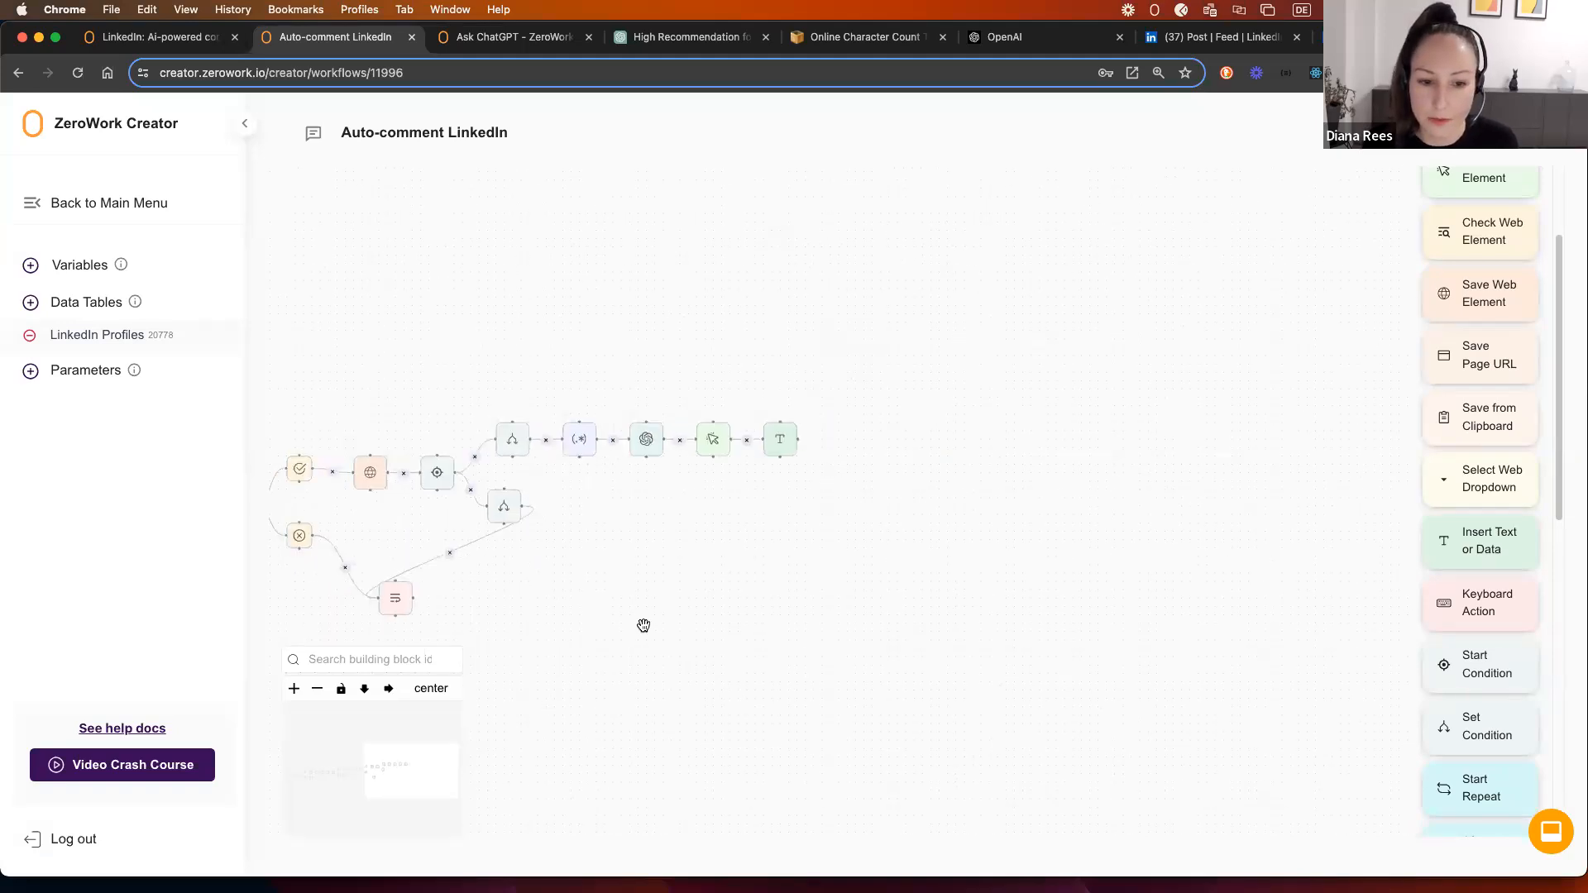
{"action": "scroll", "coordinate": [719, 555], "scroll_direction": "up", "scroll_amount": 2}
{"action": "left_click_drag", "start_coordinate": [521, 620], "coordinate": [1006, 556]}
{"action": "left_click_drag", "start_coordinate": [628, 597], "coordinate": [650, 548]}
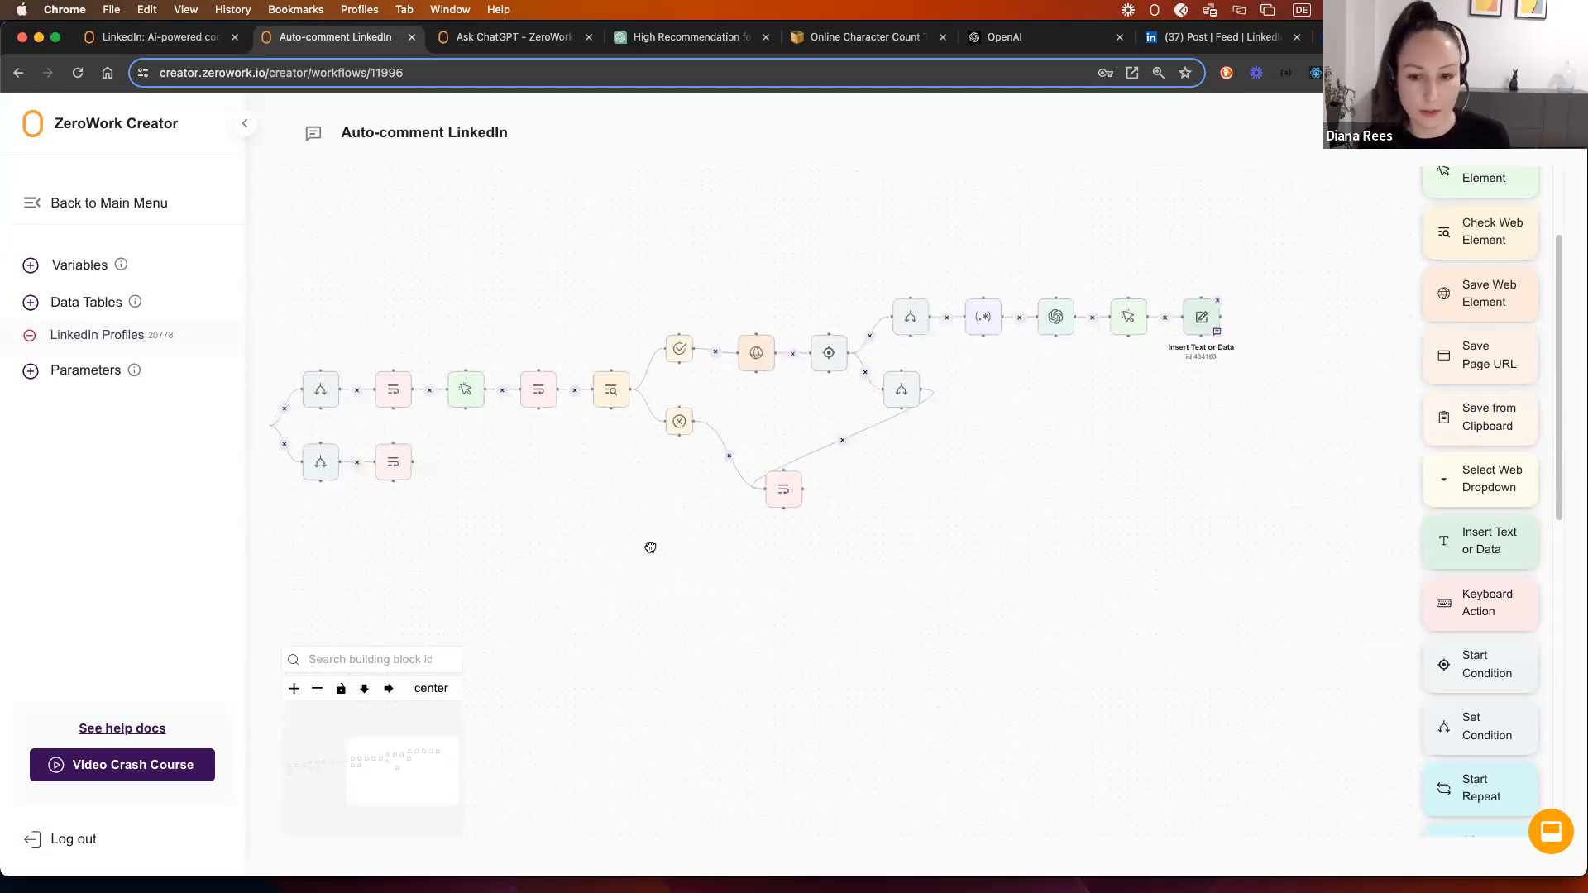
{"action": "left_click_drag", "start_coordinate": [1134, 454], "coordinate": [826, 468]}
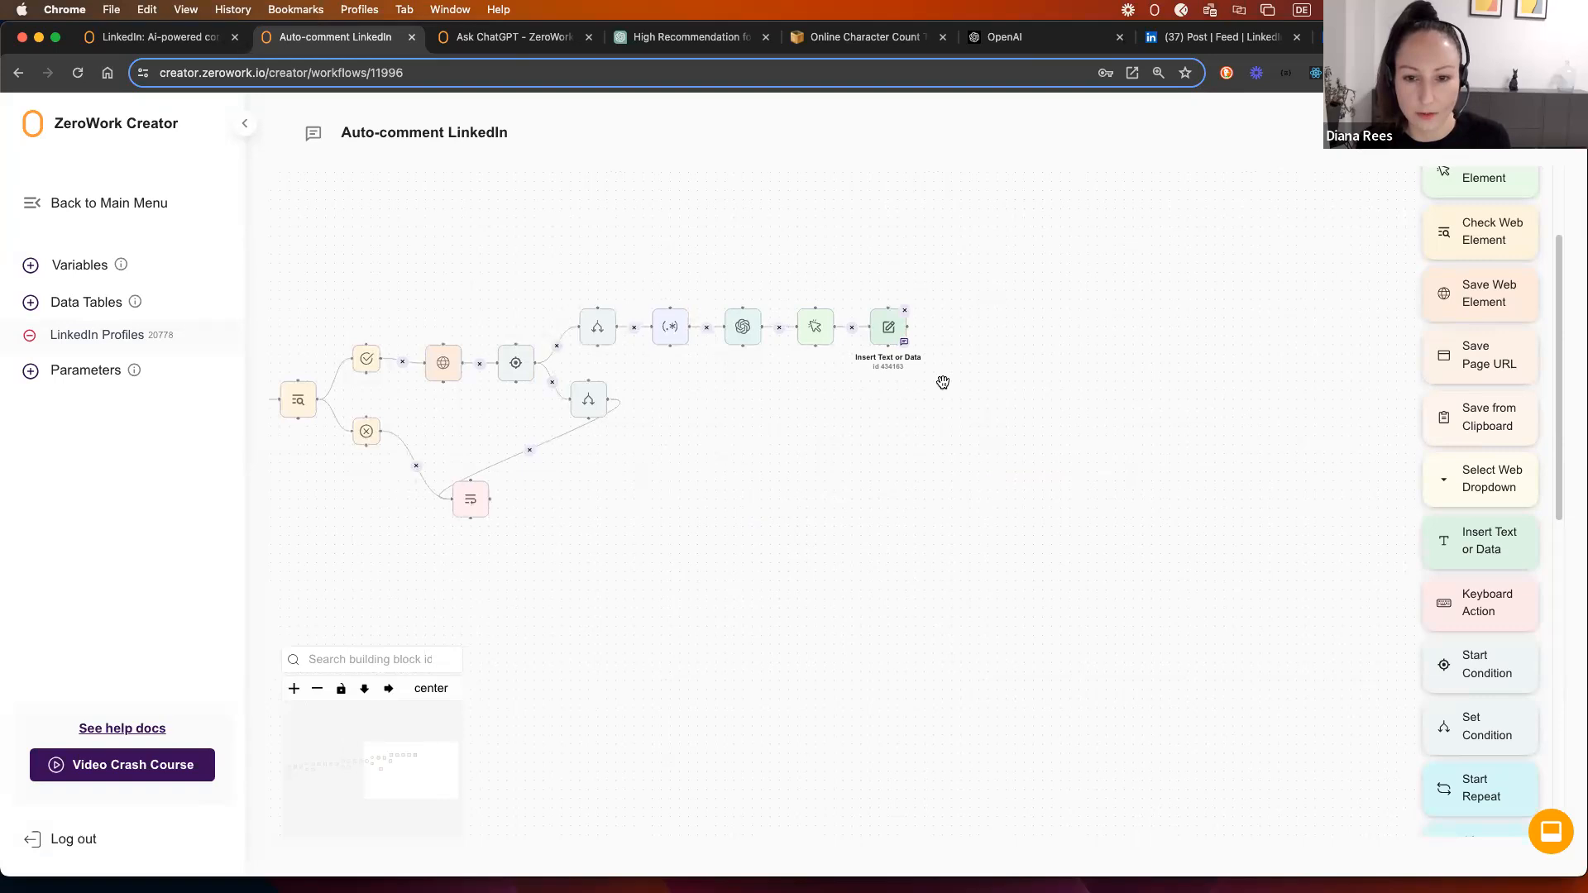
{"action": "scroll", "coordinate": [942, 379], "scroll_direction": "up", "scroll_amount": 1}
{"action": "scroll", "coordinate": [948, 381], "scroll_direction": "up", "scroll_amount": 2}
{"action": "left_click_drag", "start_coordinate": [1039, 357], "coordinate": [839, 431]}
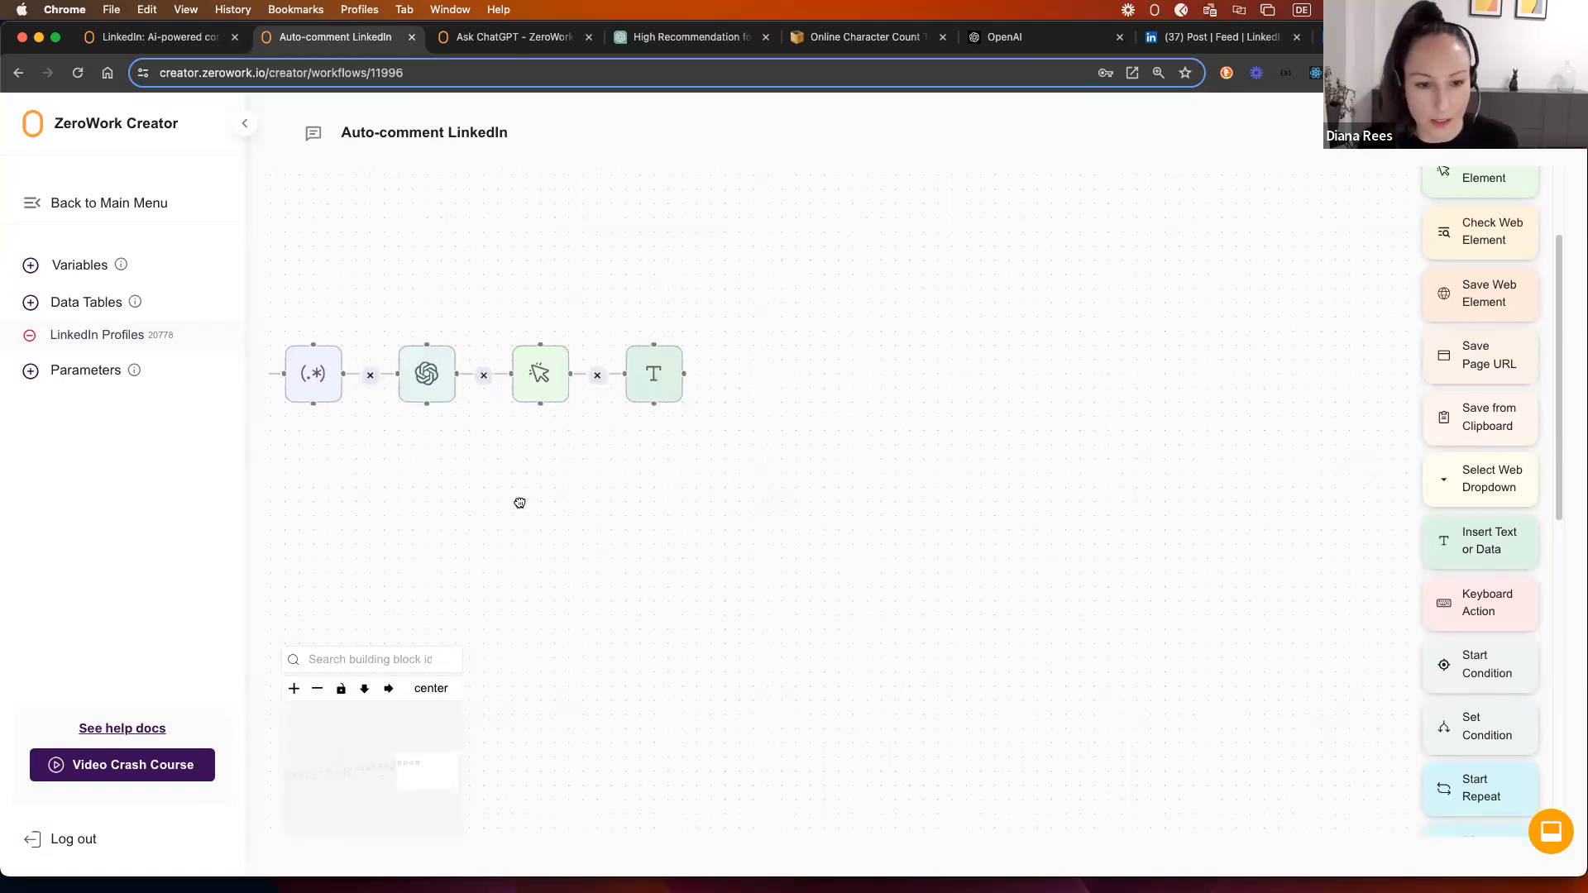
{"action": "left_click_drag", "start_coordinate": [521, 500], "coordinate": [855, 478]}
{"action": "scroll", "coordinate": [855, 480], "scroll_direction": "down", "scroll_amount": 3}
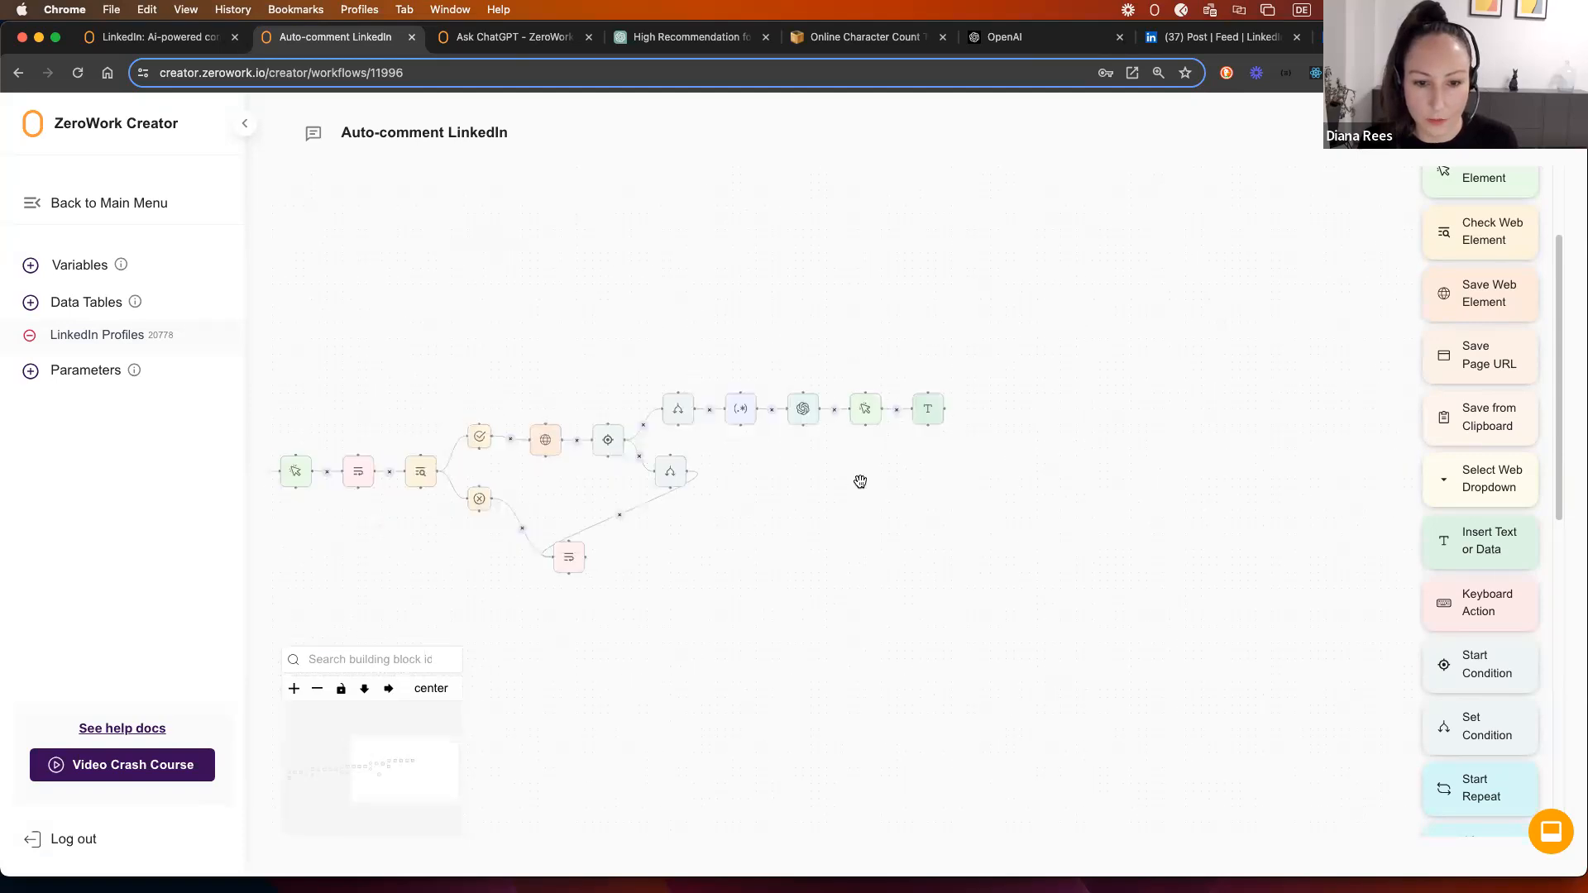
{"action": "scroll", "coordinate": [1489, 529], "scroll_direction": "down", "scroll_amount": 8}
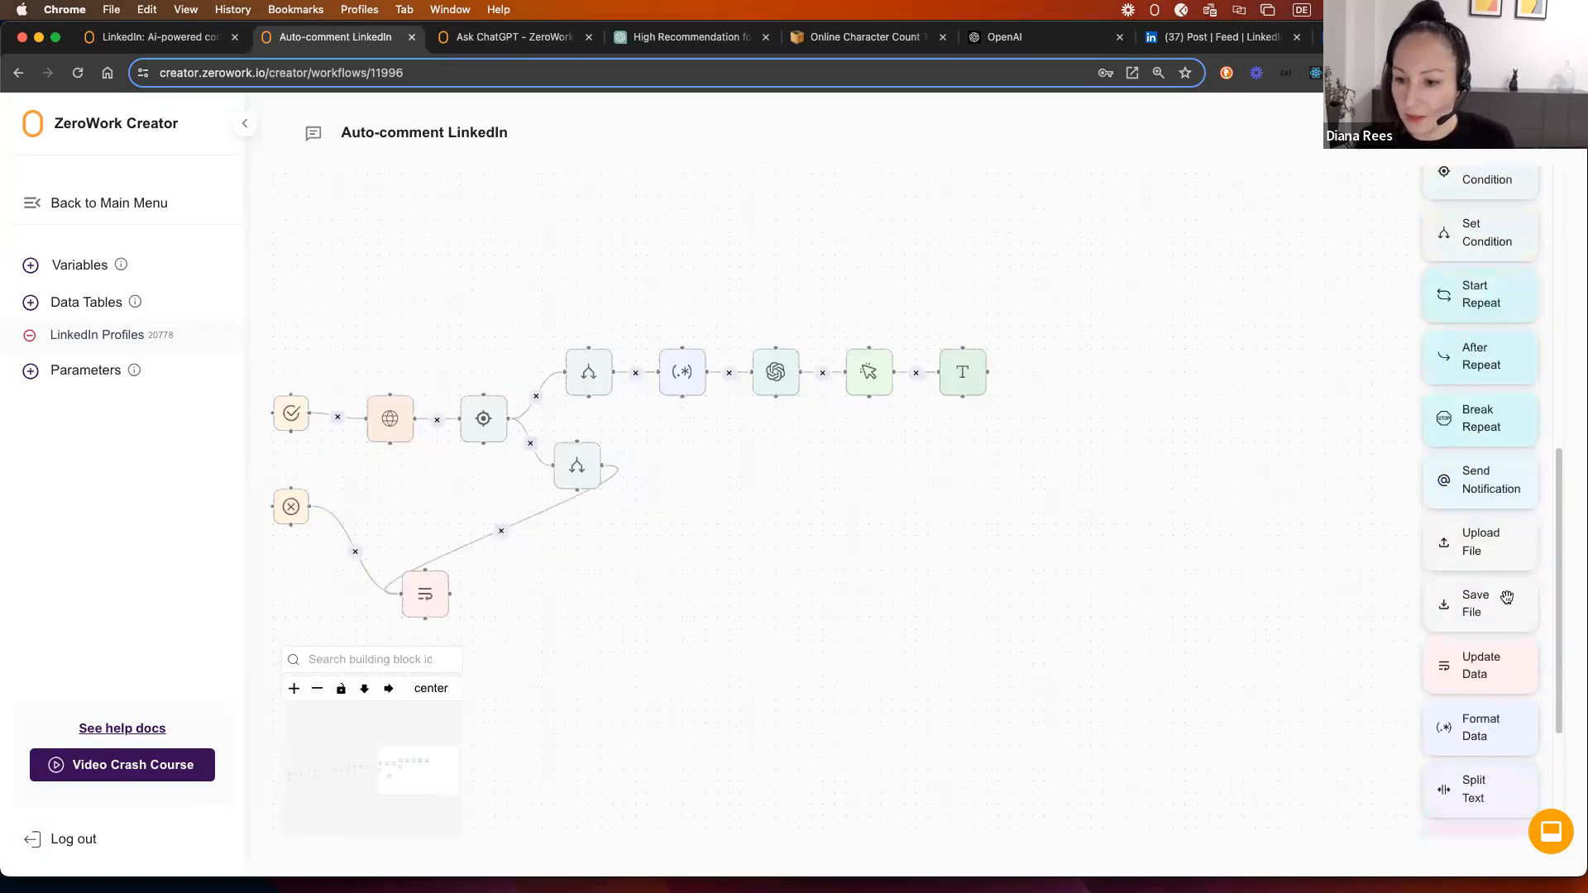
Step: Add an Update Data step using '+ (add the following value)' 'and commented' on LinkedIn Profiles > Status, linked after Insert Text
{"action": "left_click_drag", "start_coordinate": [1479, 520], "coordinate": [1001, 350]}
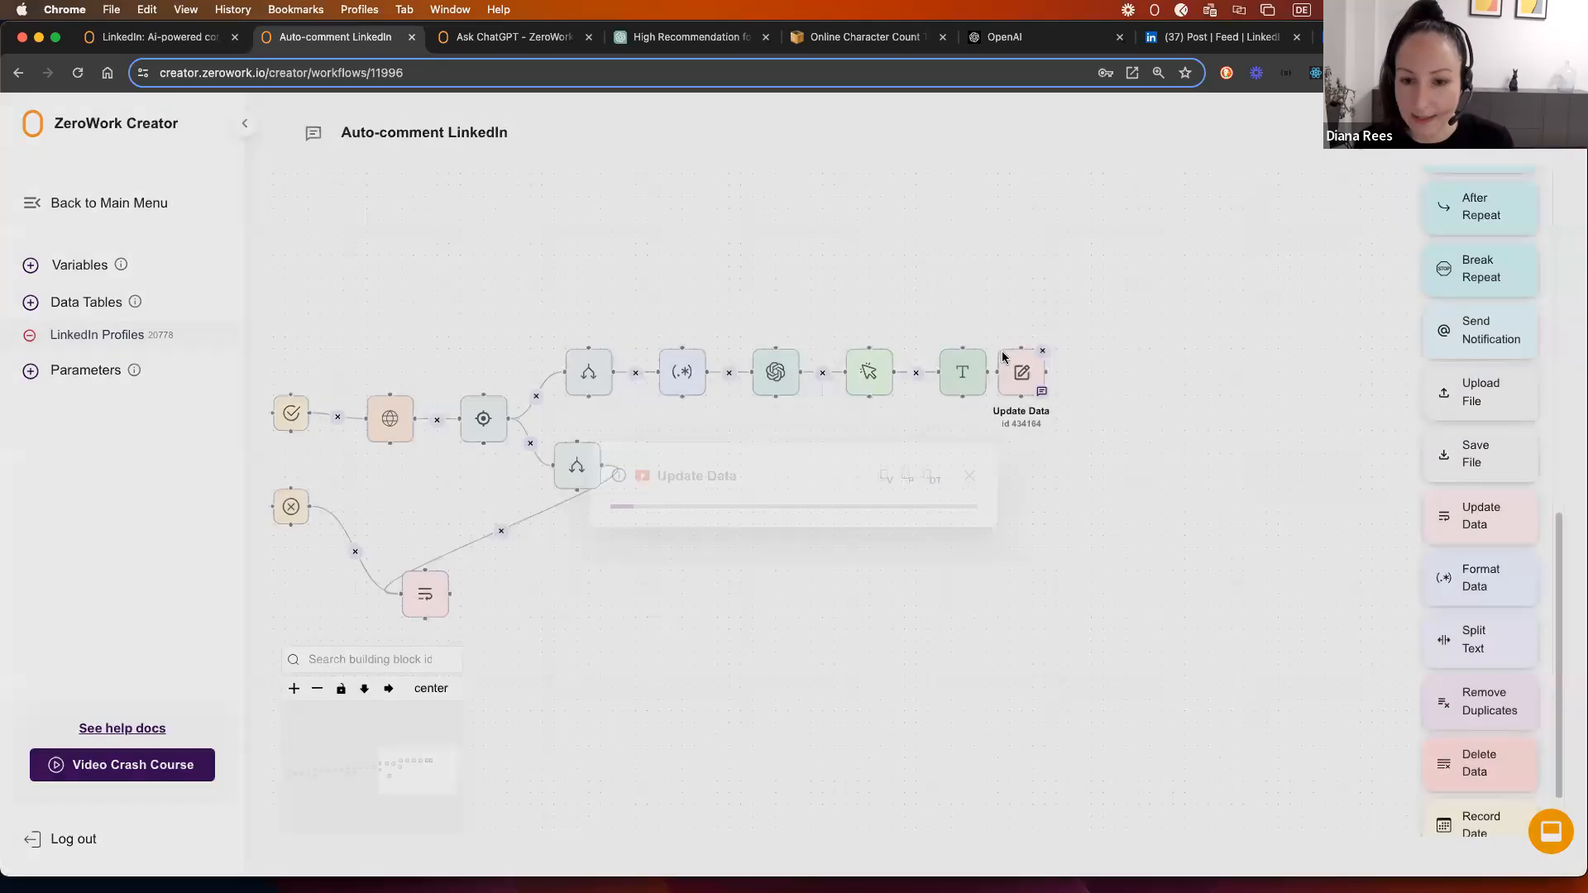
{"action": "left_click", "coordinate": [737, 484]}
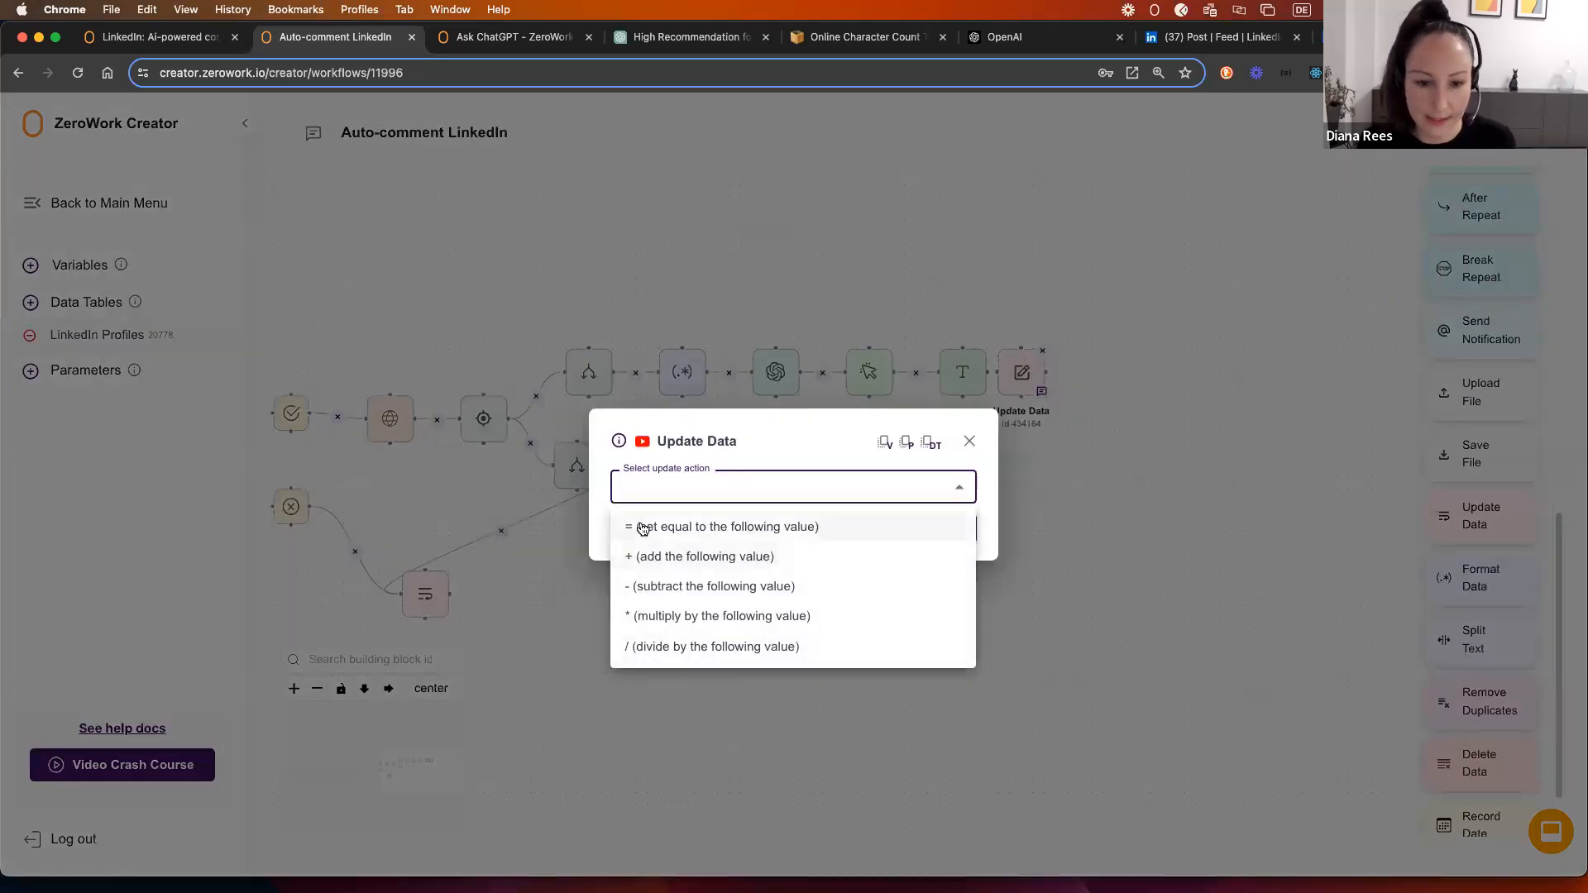
{"action": "left_click", "coordinate": [646, 557]}
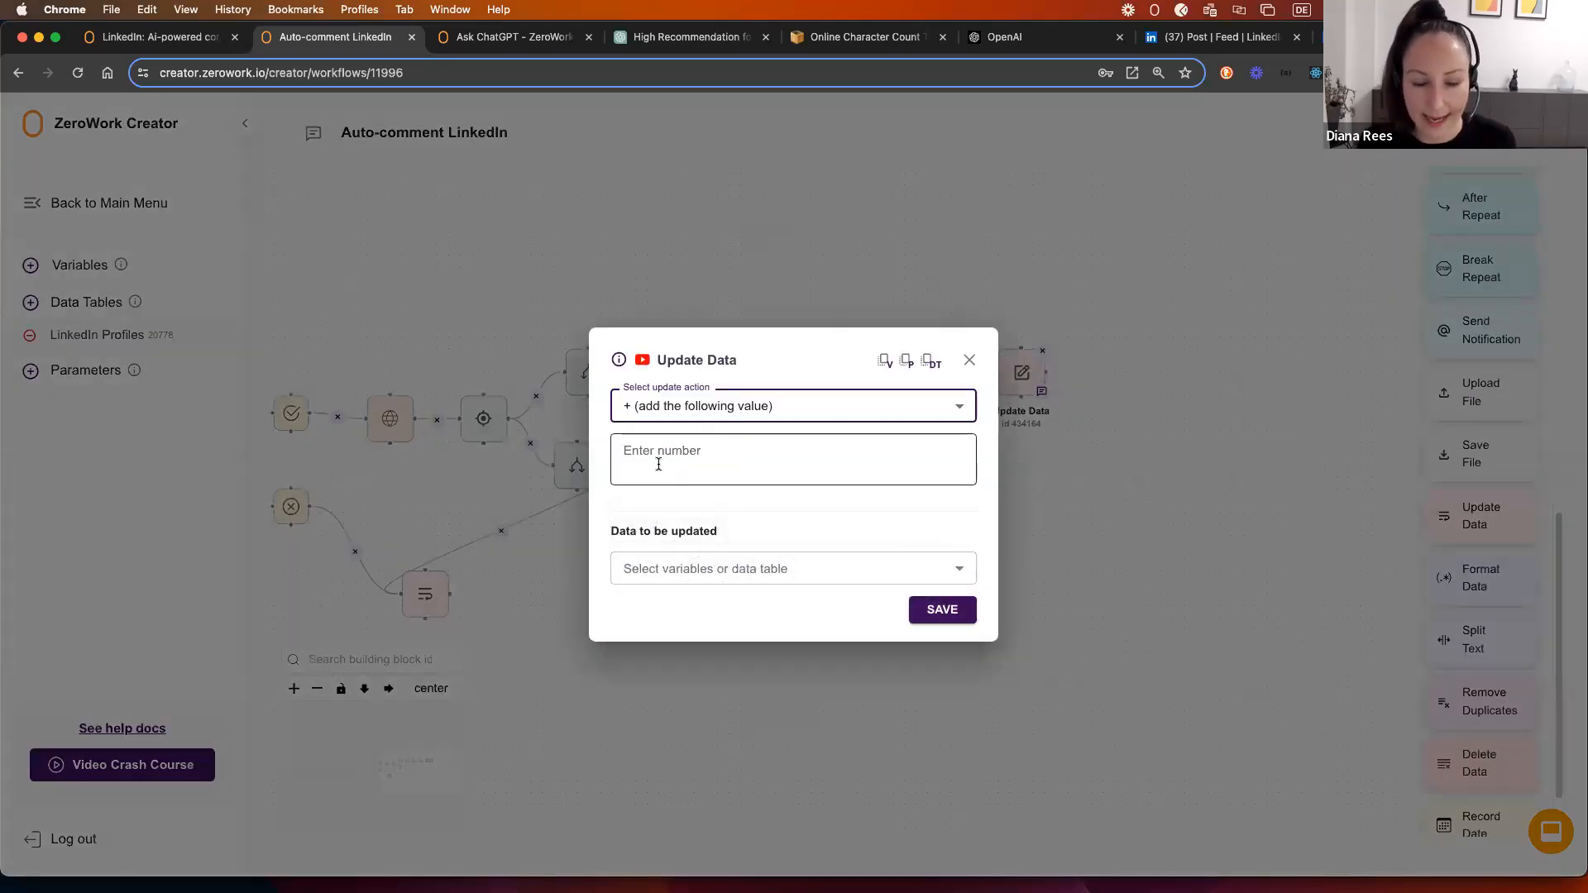
{"action": "left_click", "coordinate": [658, 462]}
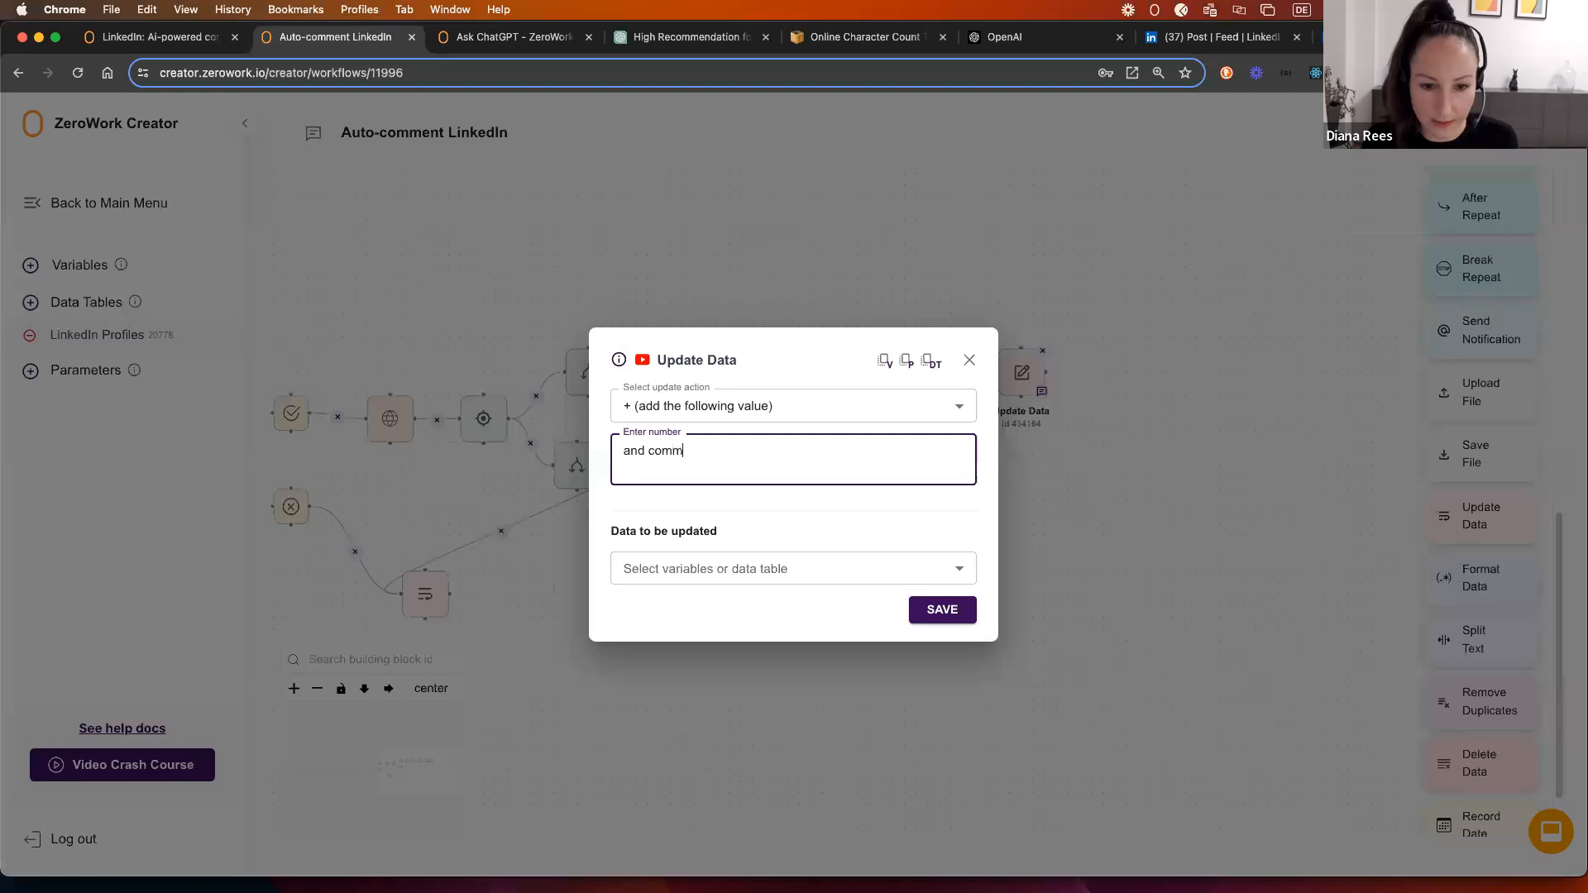
{"action": "left_click", "coordinate": [743, 568]}
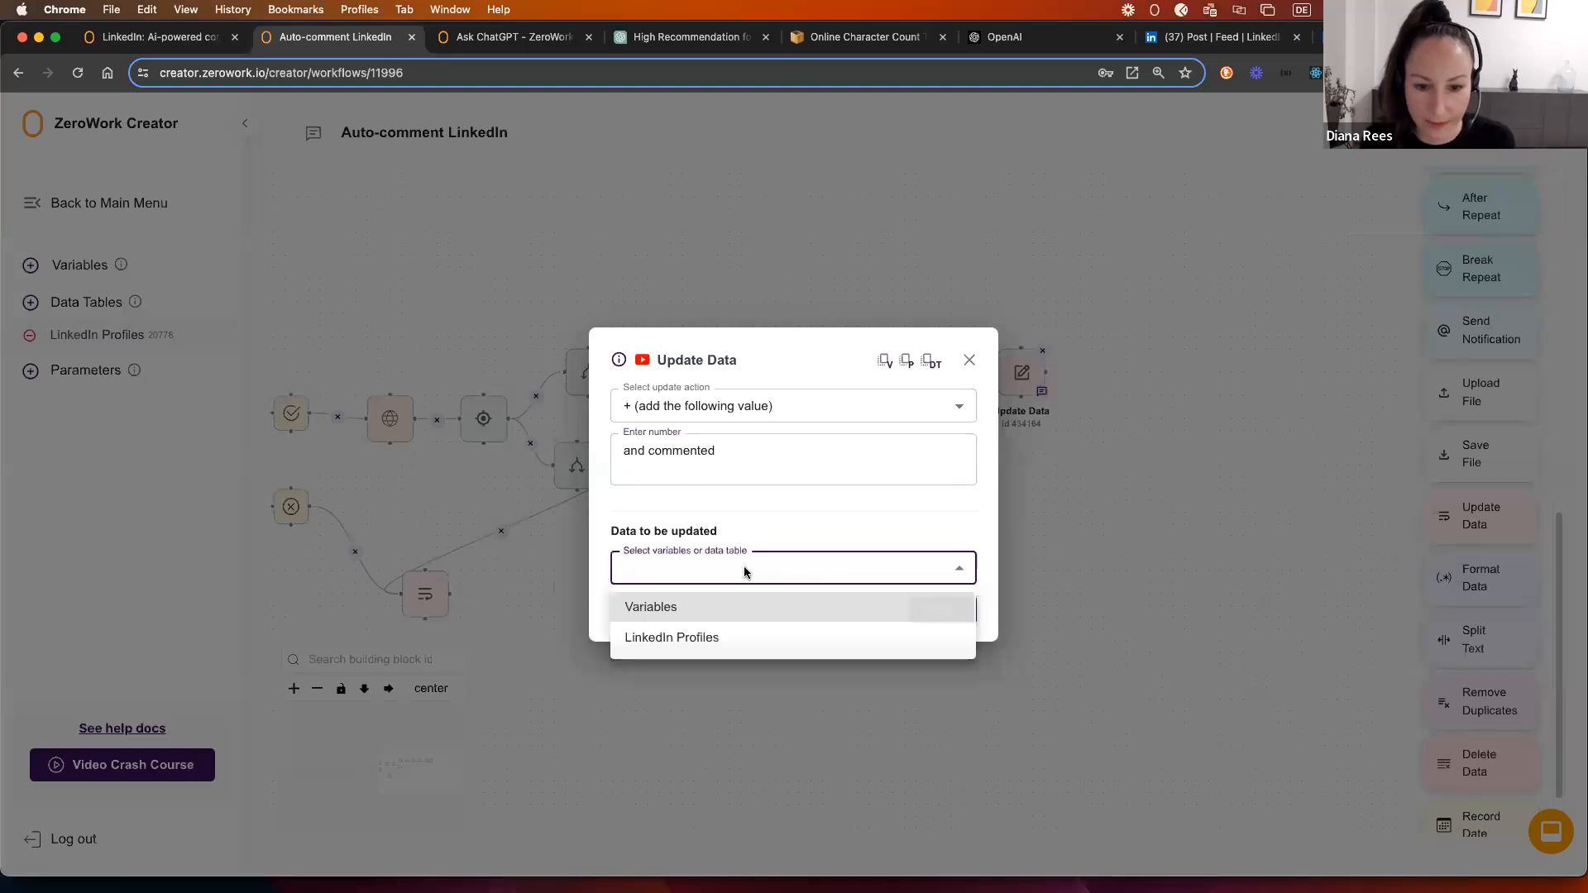
{"action": "left_click", "coordinate": [709, 637]}
{"action": "left_click", "coordinate": [699, 592]}
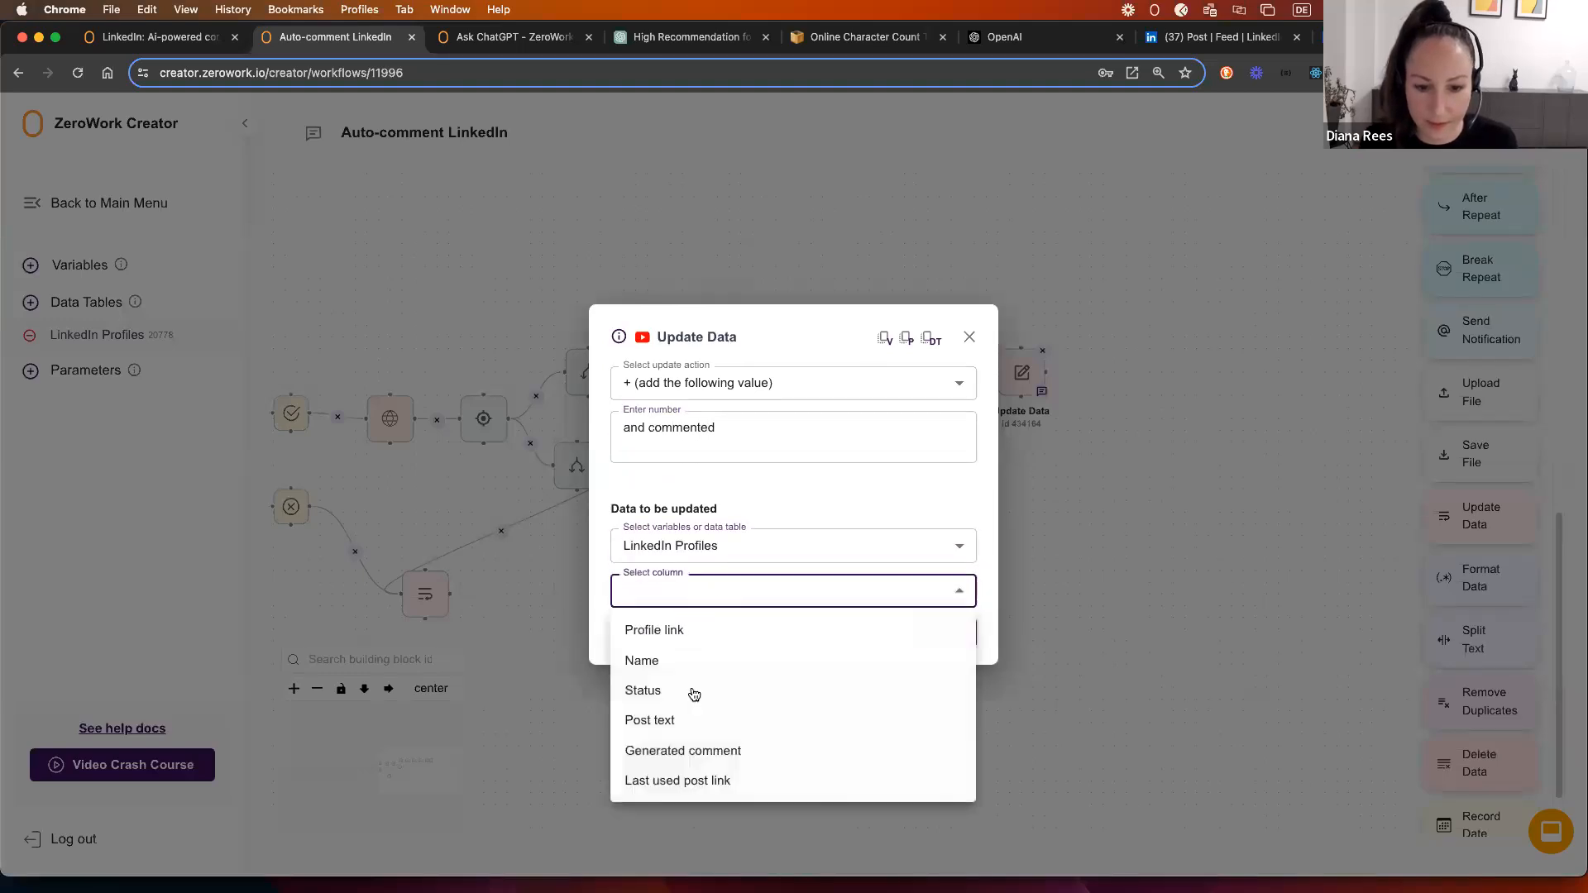
{"action": "left_click", "coordinate": [662, 690]}
{"action": "left_click", "coordinate": [945, 633]}
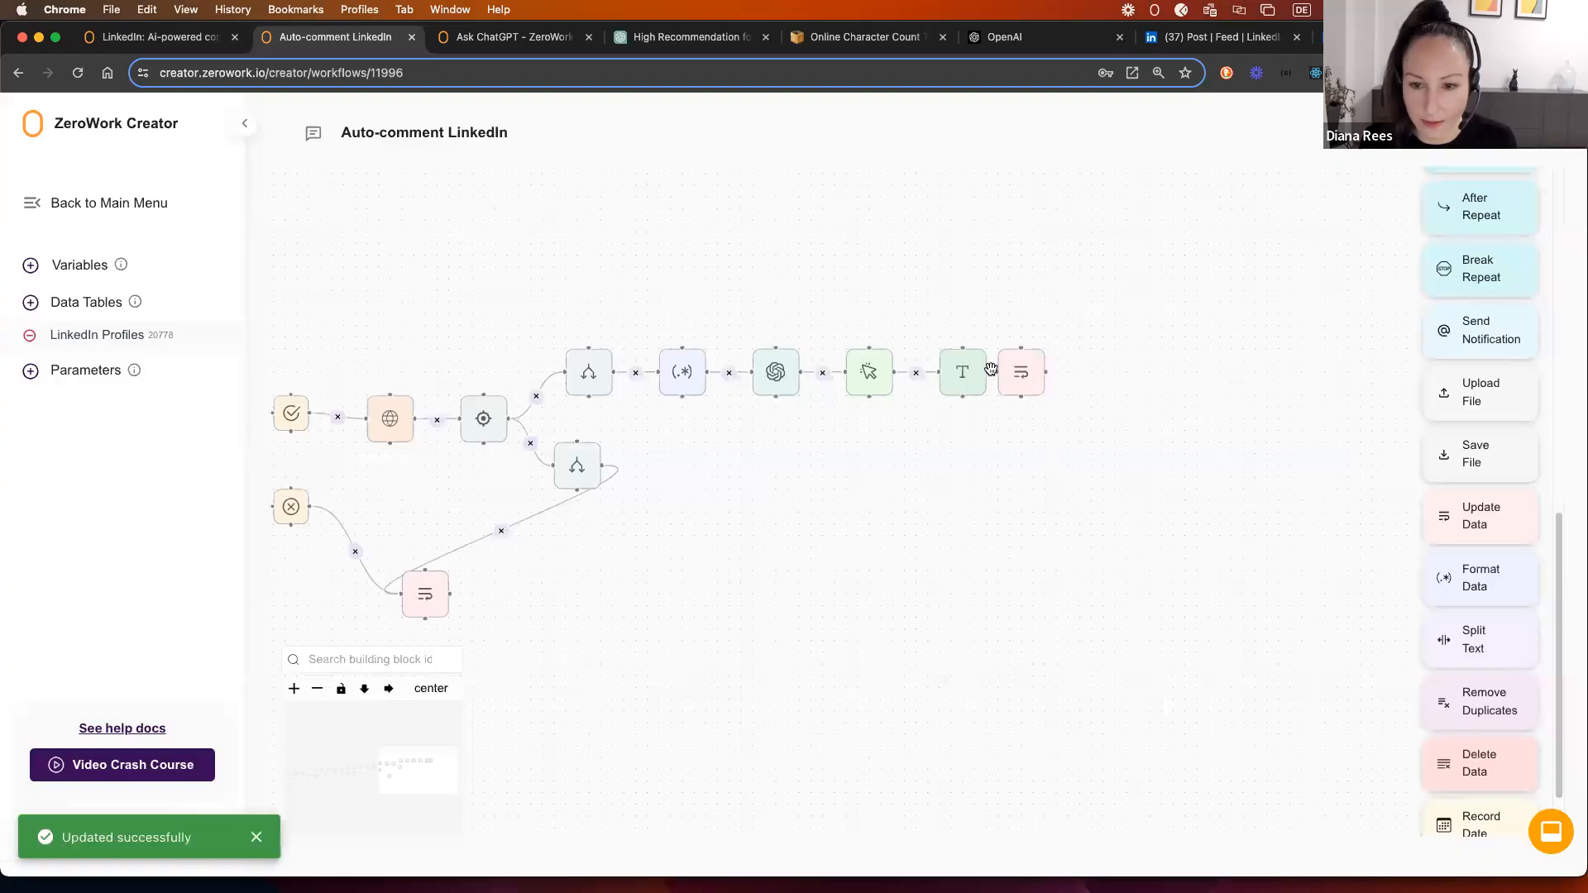
{"action": "left_click_drag", "start_coordinate": [988, 371], "coordinate": [1061, 371]}
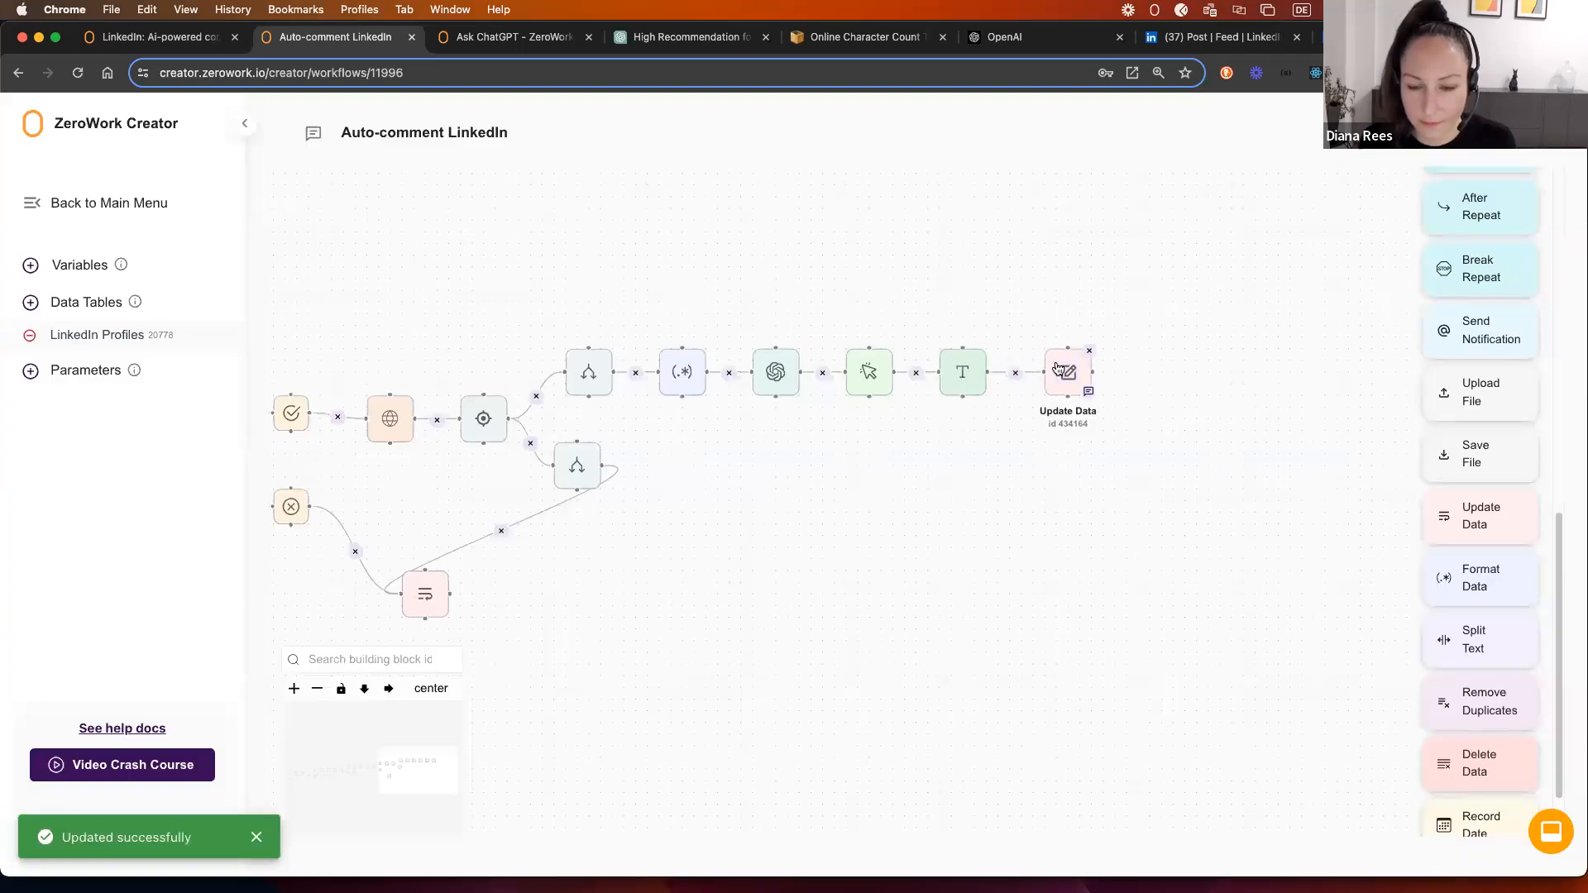
{"action": "left_click_drag", "start_coordinate": [1249, 393], "coordinate": [1121, 404]}
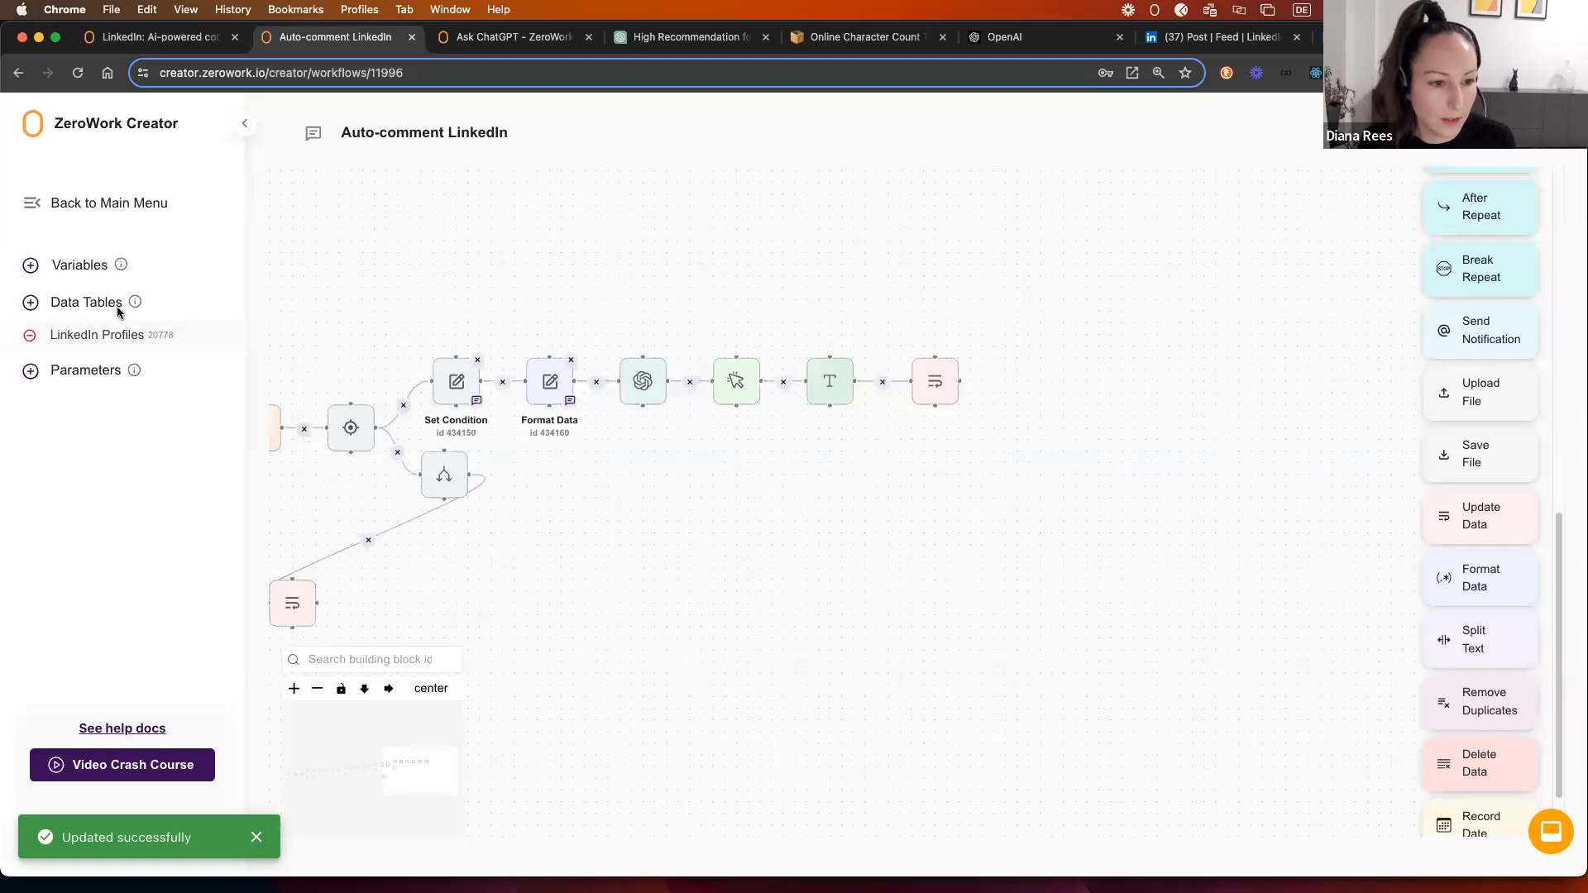
Step: In the LinkedIn Profiles table, insert a column named 'Date of last interaction' before Last used post link
{"action": "left_click", "coordinate": [89, 334]}
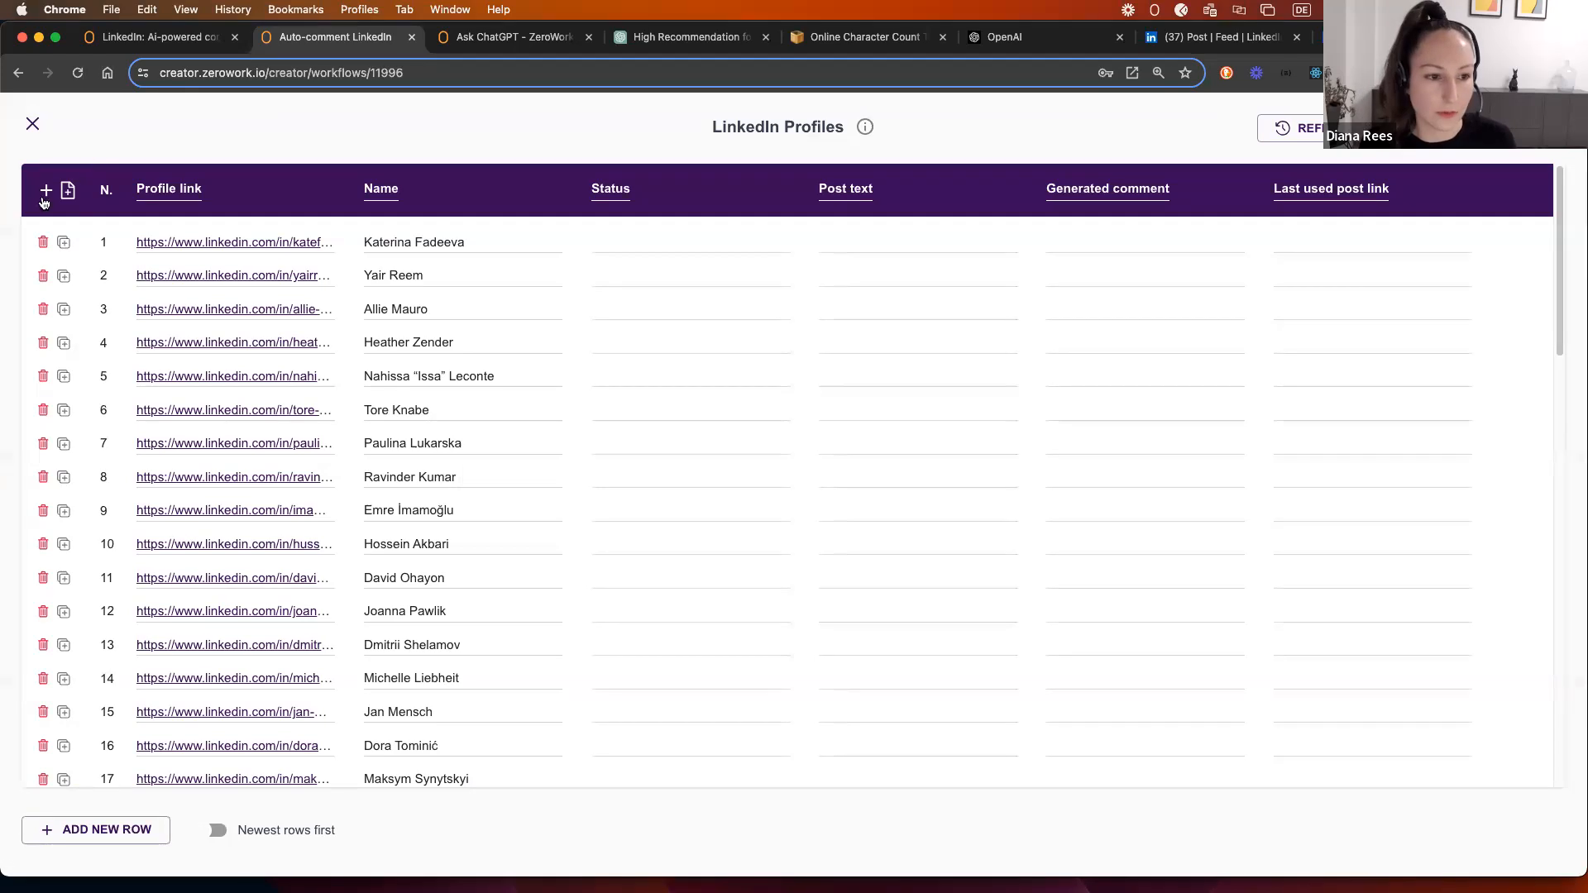
{"action": "left_click", "coordinate": [45, 191]}
{"action": "left_click_drag", "start_coordinate": [166, 197], "coordinate": [1141, 197]}
{"action": "double_click", "coordinate": [1151, 189]}
{"action": "triple_click", "coordinate": [1151, 190]}
{"action": "type", "text": "Date of last interaction"}
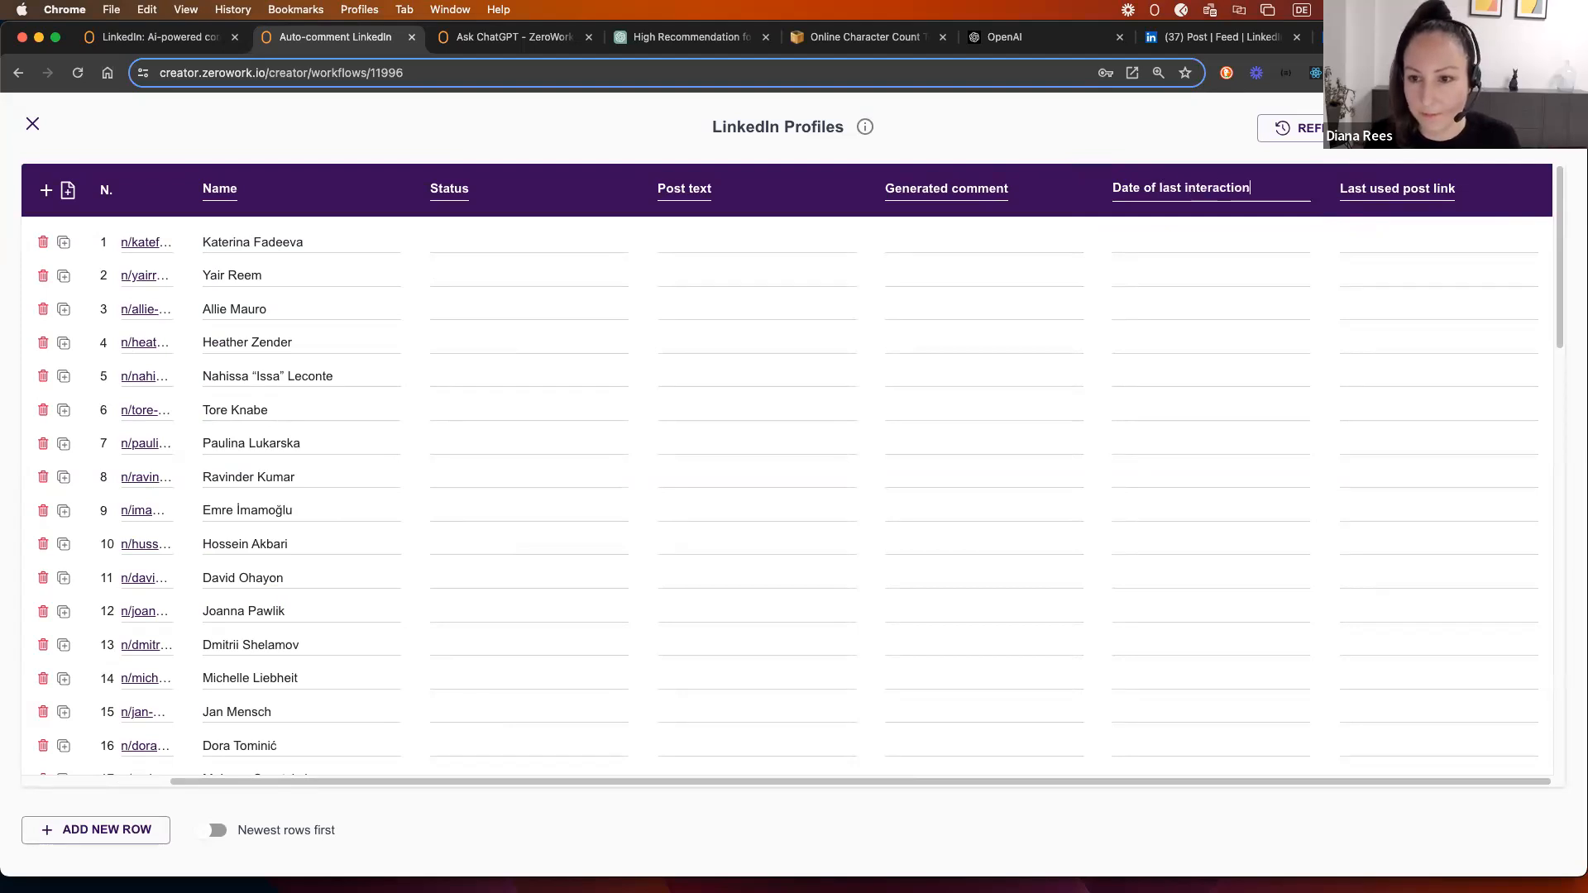
{"action": "key", "text": "Return"}
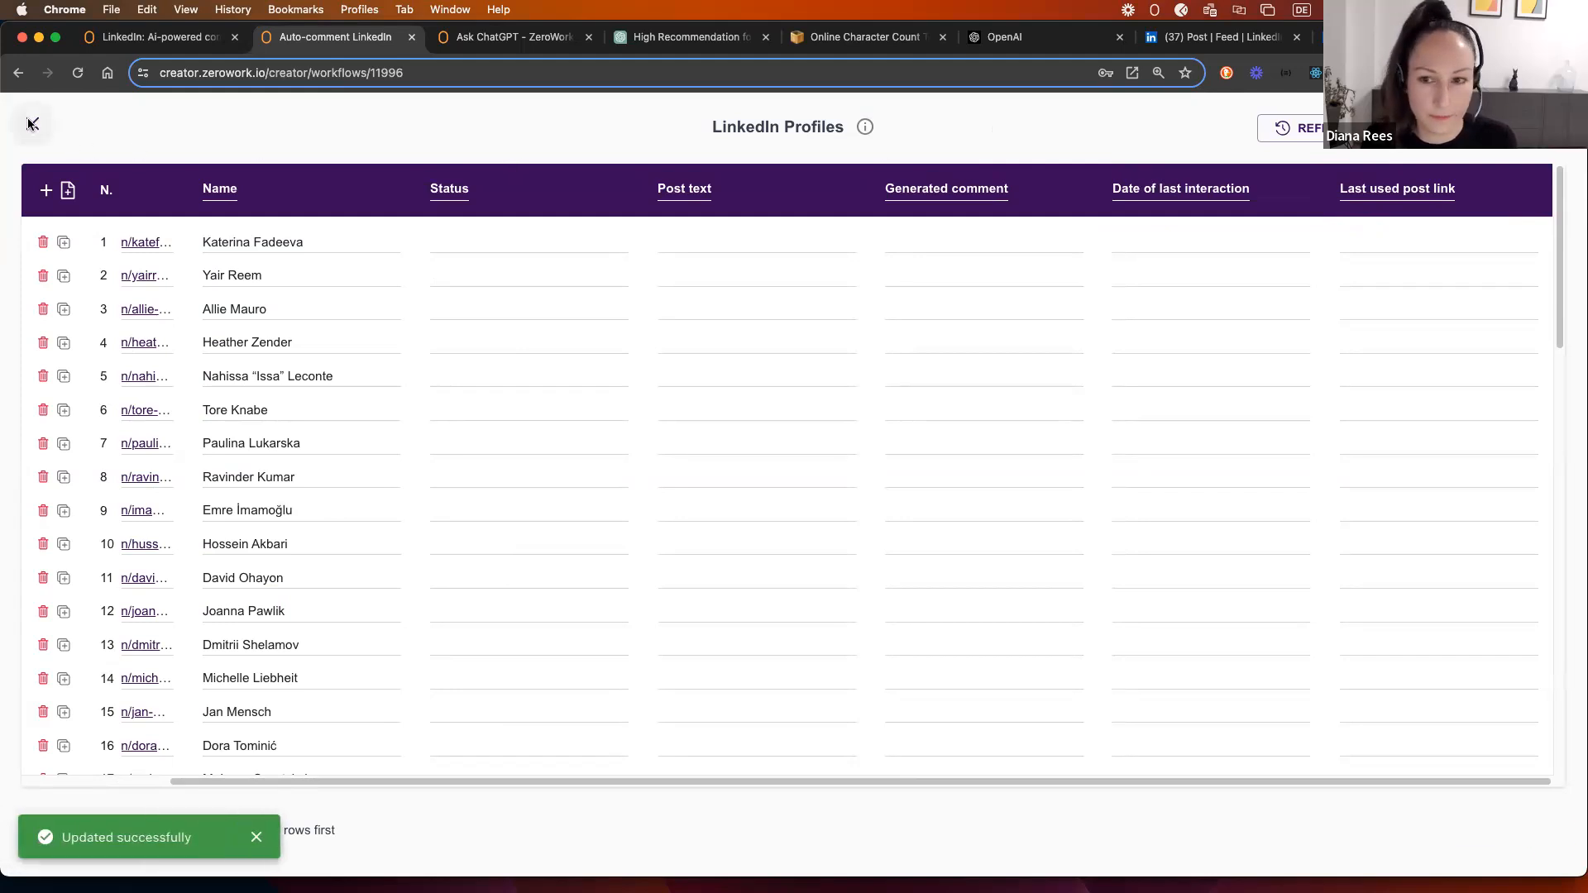
{"action": "left_click", "coordinate": [32, 124]}
{"action": "left_click_drag", "start_coordinate": [1131, 437], "coordinate": [1006, 435]}
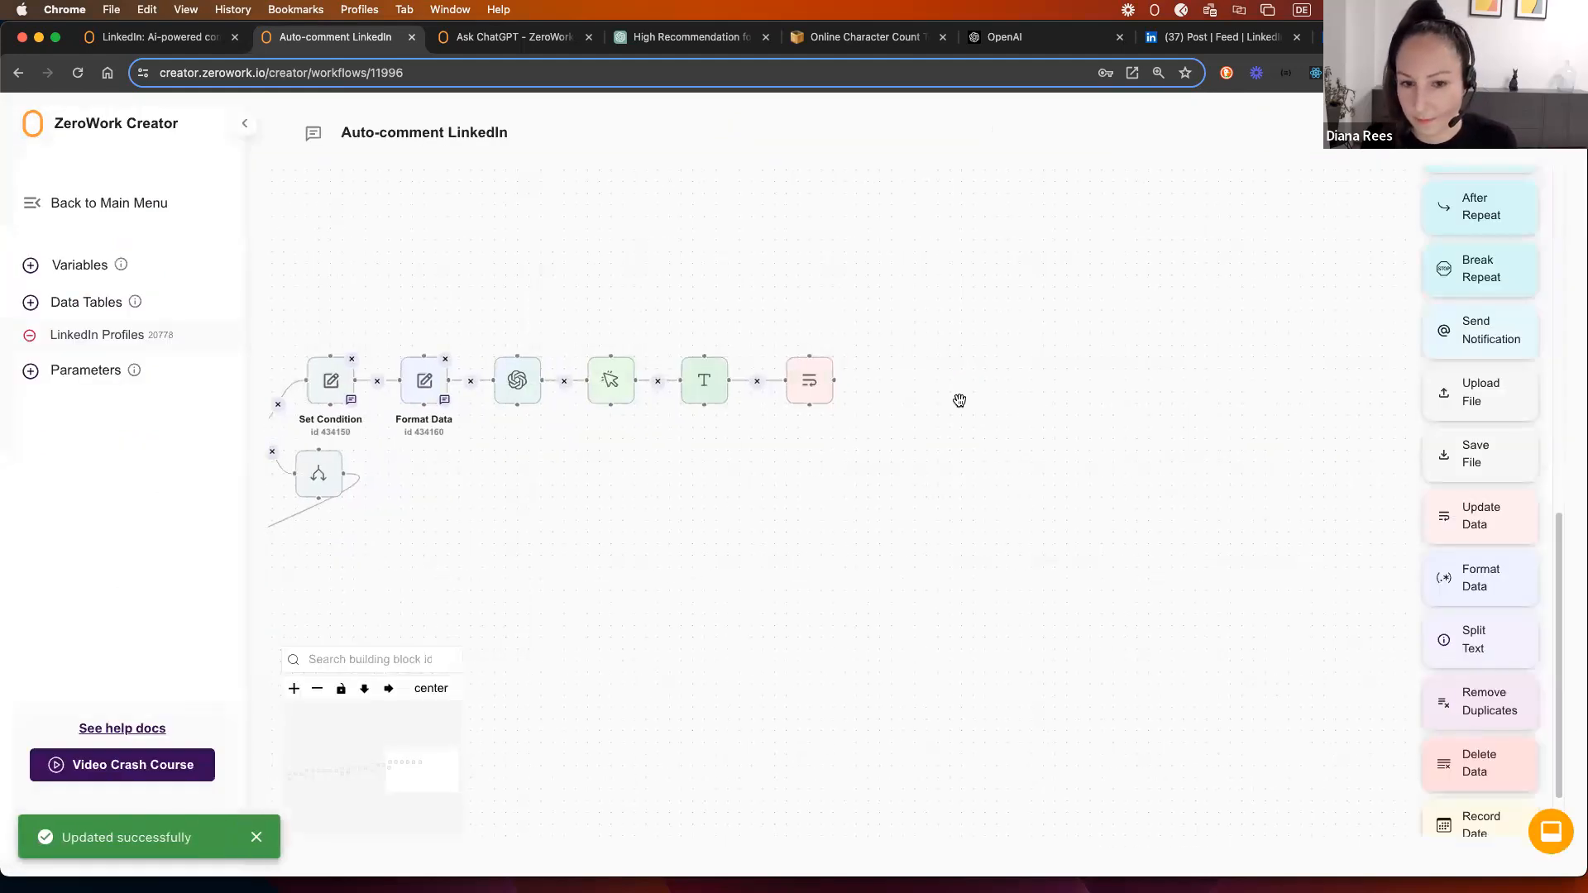
Step: Add a Record Date step saving today's calendar date to LinkedIn Profiles > Date of last interaction, linked from Update Data
{"action": "left_click", "coordinate": [803, 382]}
{"action": "left_click", "coordinate": [983, 334]}
{"action": "scroll", "coordinate": [1493, 779], "scroll_direction": "down", "scroll_amount": 2}
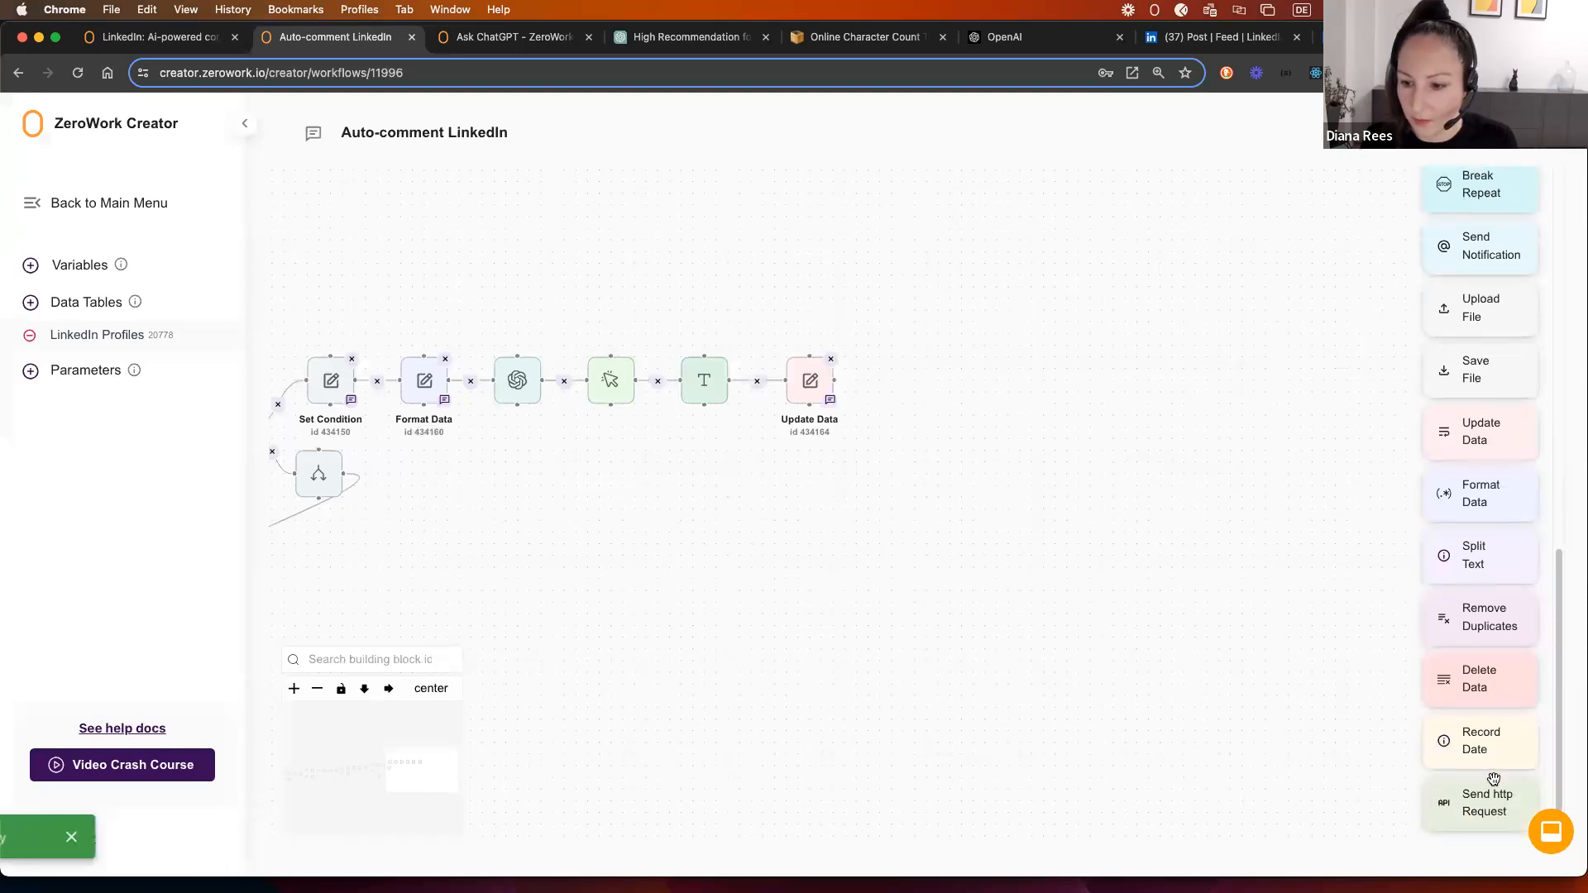
{"action": "left_click_drag", "start_coordinate": [1482, 743], "coordinate": [909, 363]}
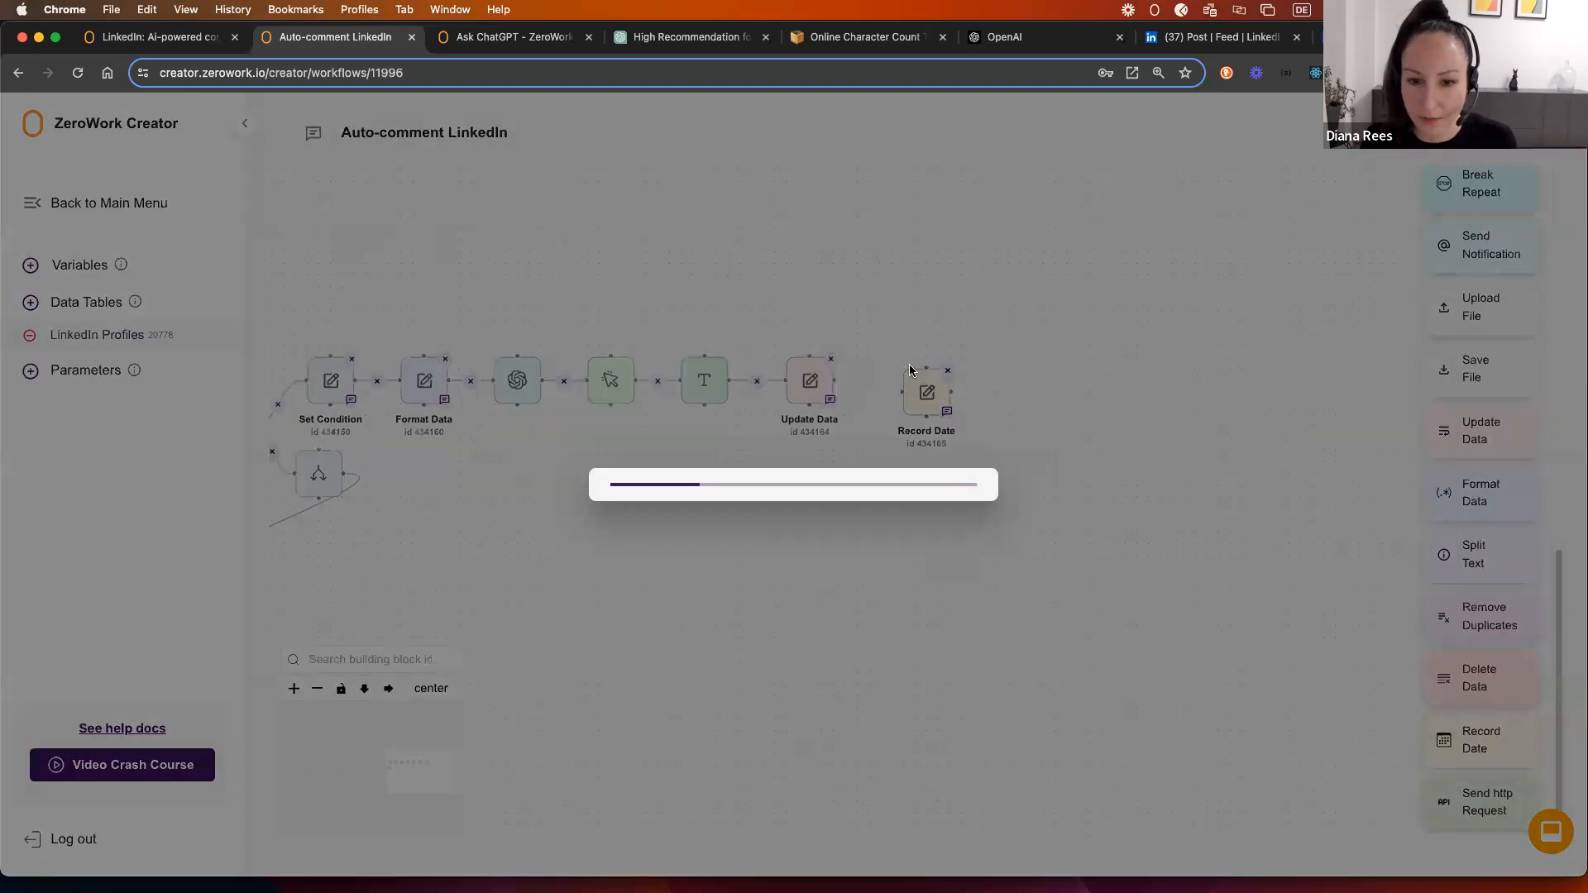
{"action": "left_click", "coordinate": [777, 484]}
{"action": "left_click", "coordinate": [721, 528]}
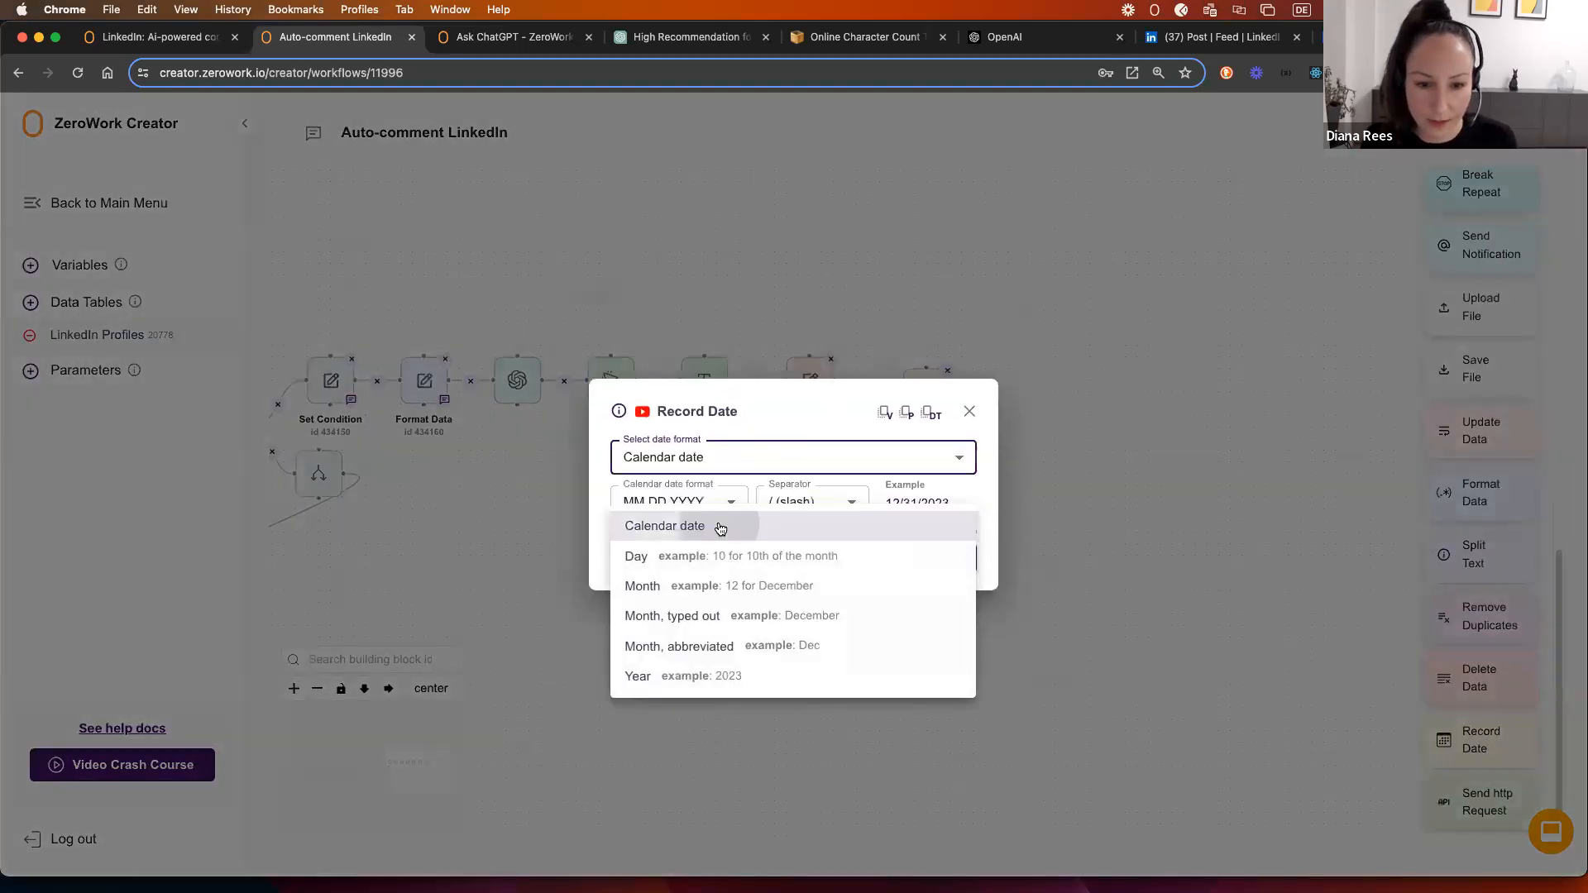
{"action": "left_click", "coordinate": [700, 533]}
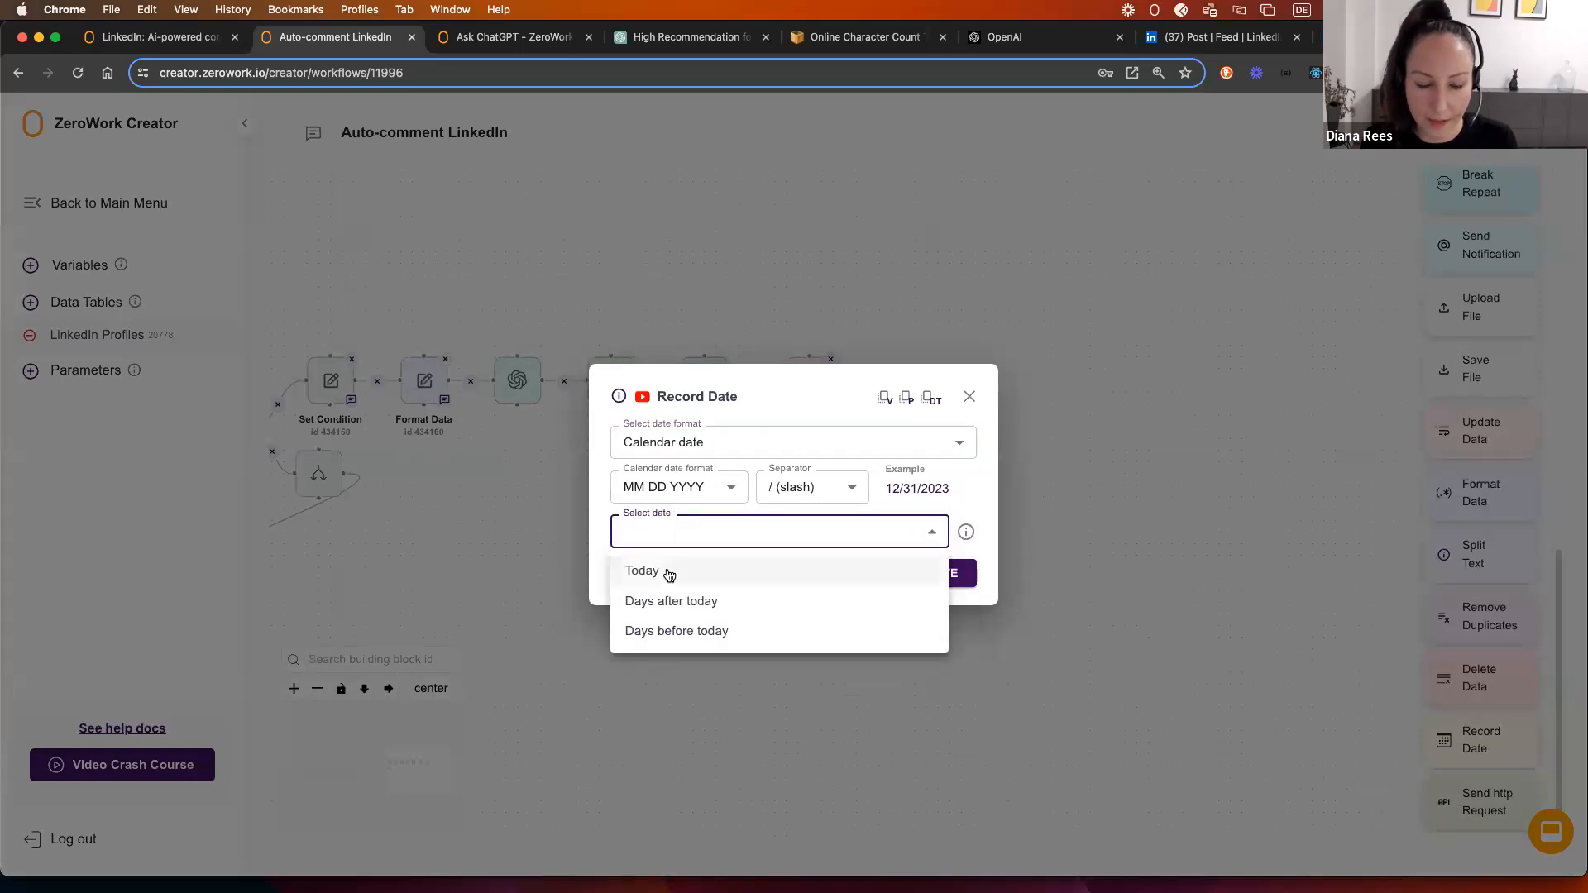
{"action": "left_click", "coordinate": [668, 577]}
{"action": "left_click", "coordinate": [657, 603]}
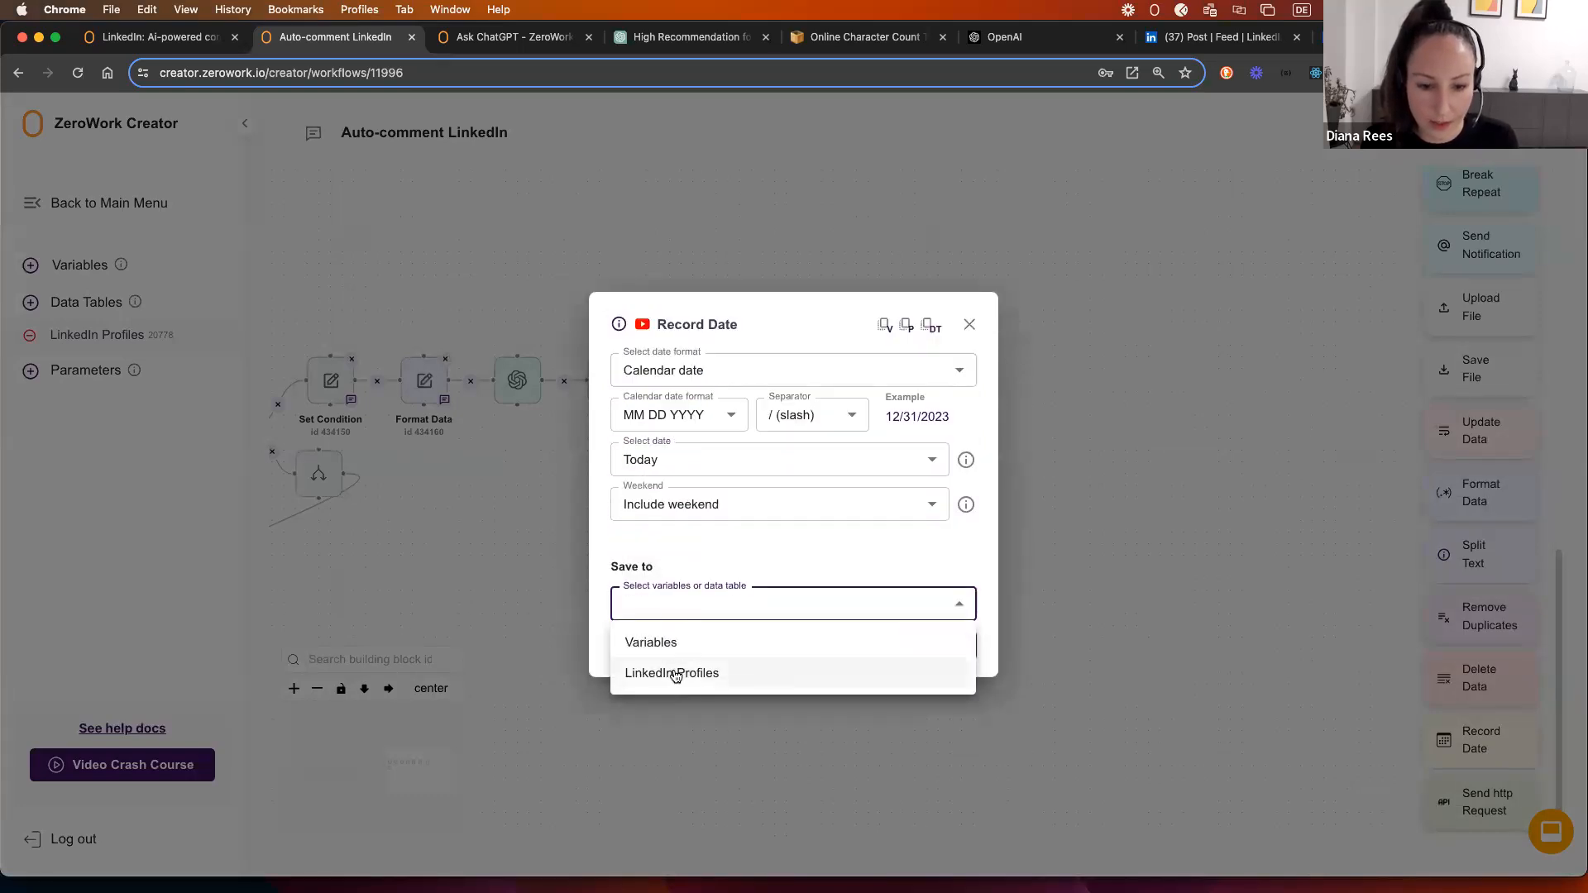
{"action": "left_click", "coordinate": [674, 676]}
{"action": "left_click", "coordinate": [666, 627]}
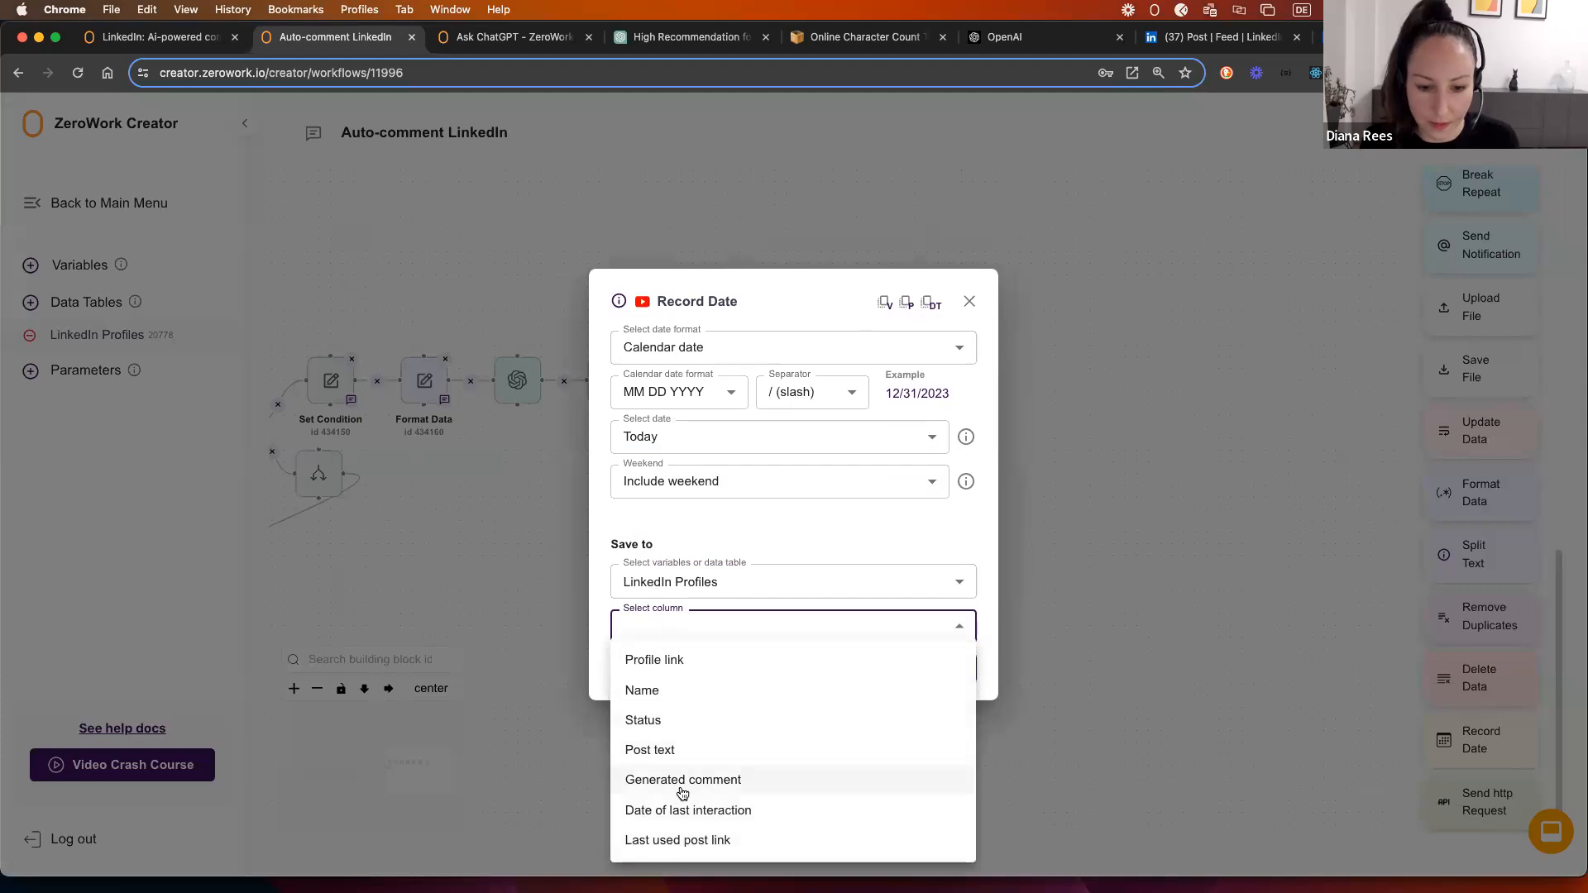
{"action": "left_click", "coordinate": [678, 814]}
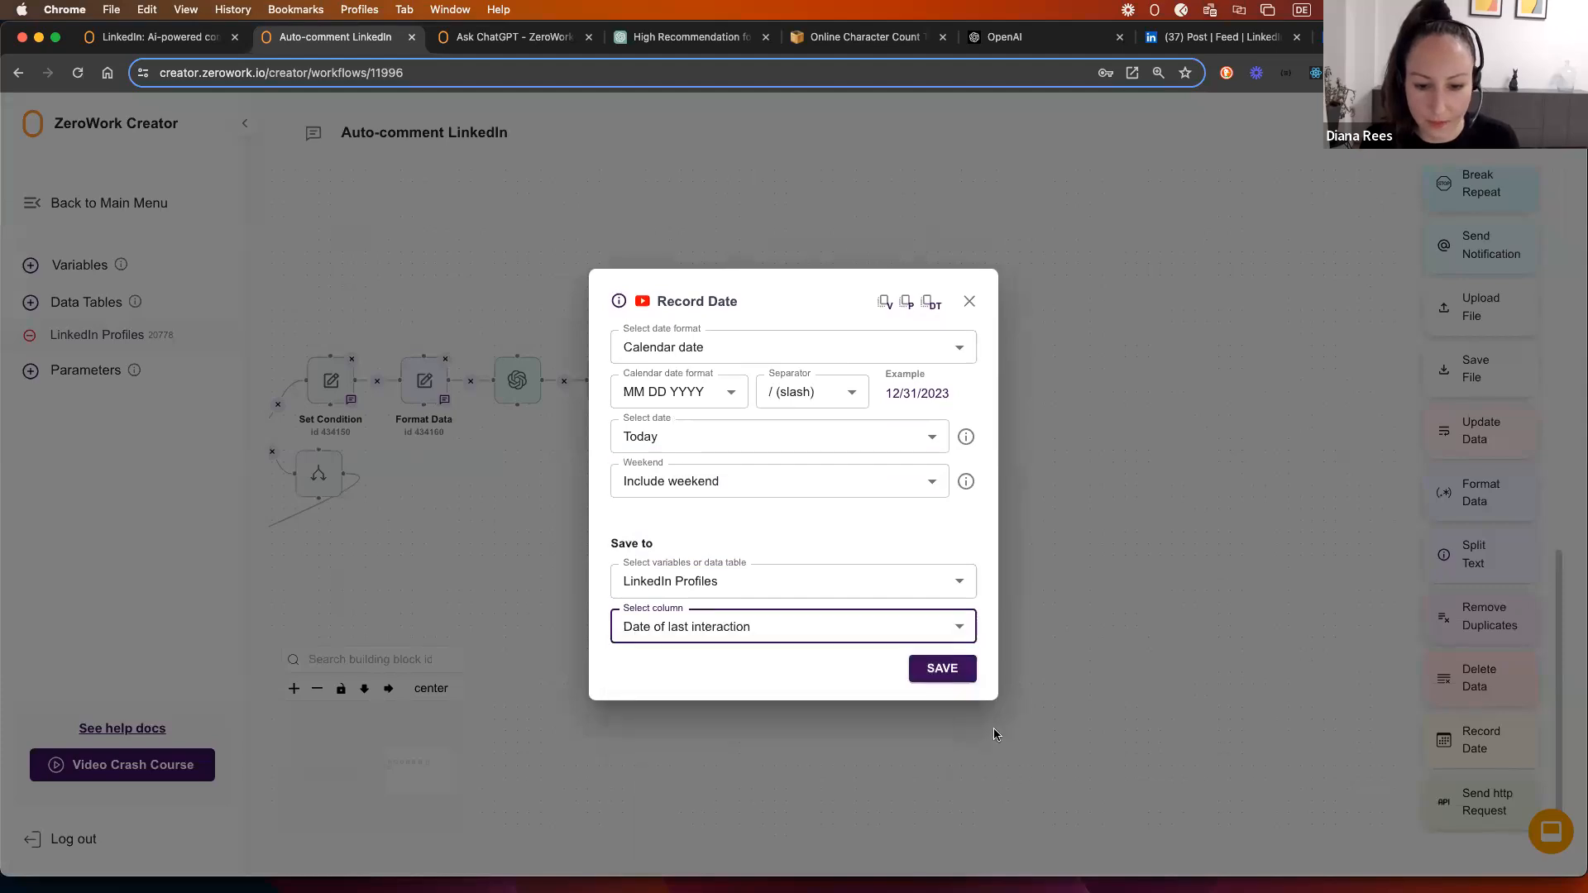
{"action": "left_click", "coordinate": [941, 666]}
{"action": "left_click_drag", "start_coordinate": [833, 379], "coordinate": [910, 355]}
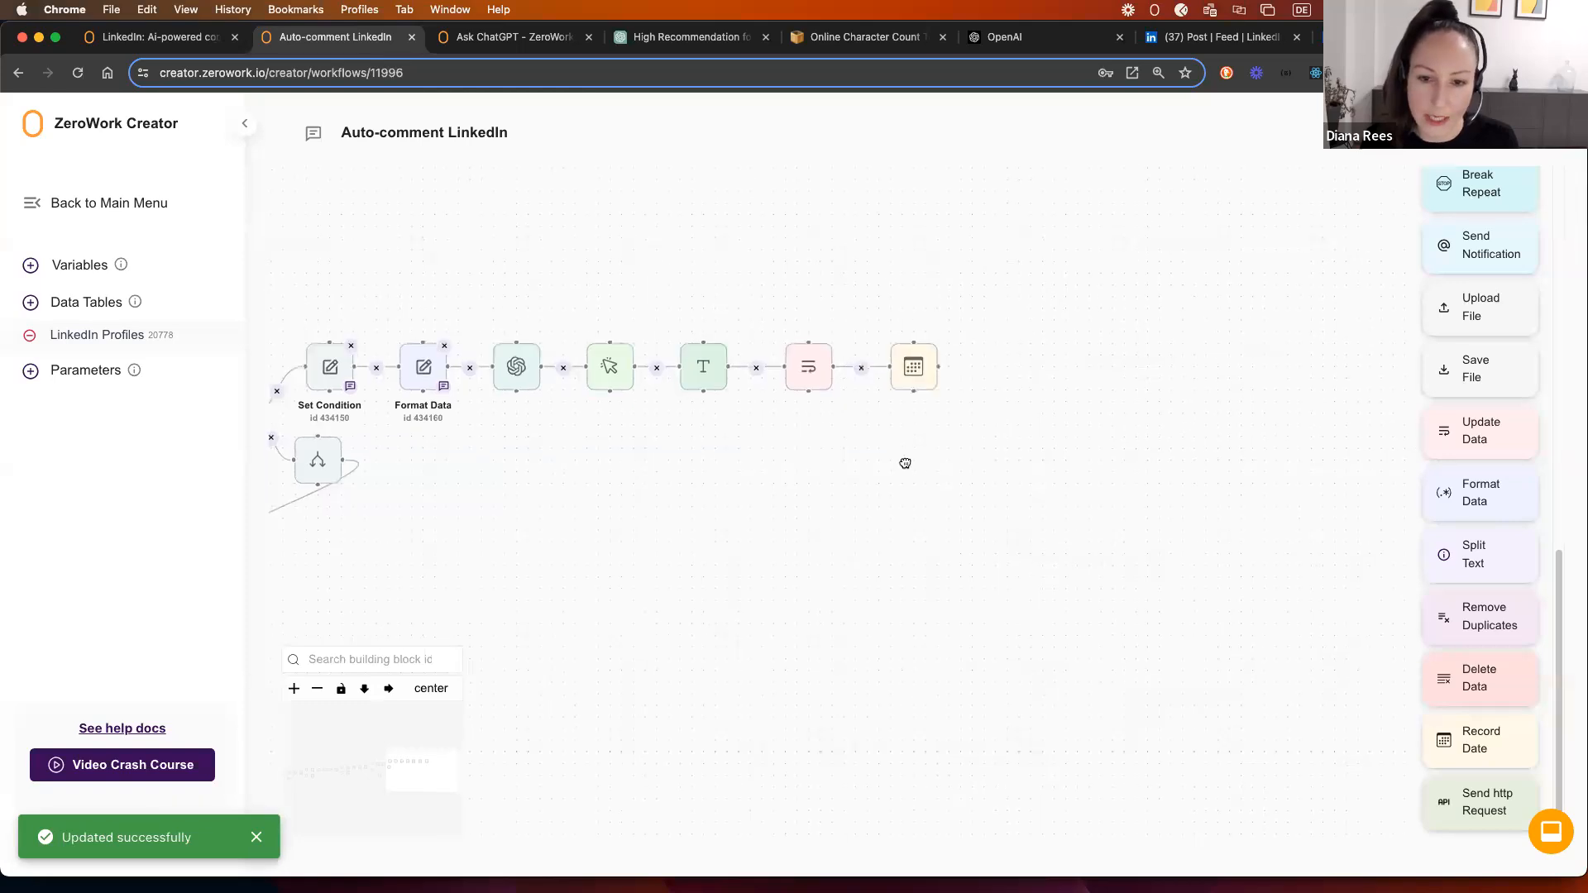
Step: Tidy the layout: nudge Save Web Element up, Found down, and move Record Date above the chain
{"action": "left_click_drag", "start_coordinate": [559, 559], "coordinate": [776, 567]}
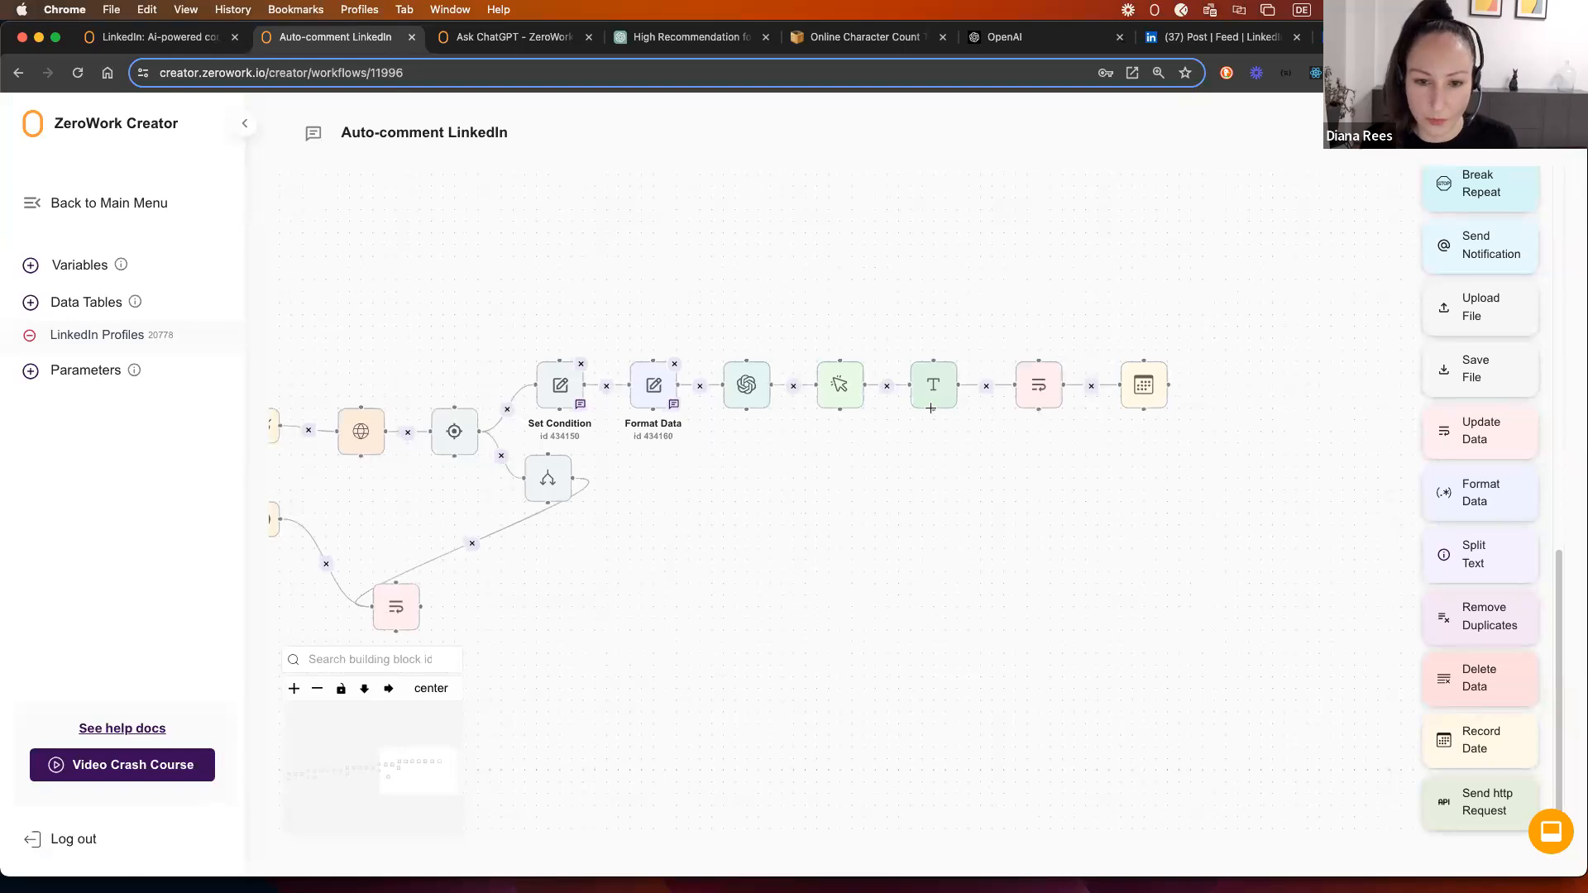
{"action": "left_click_drag", "start_coordinate": [771, 521], "coordinate": [946, 500]}
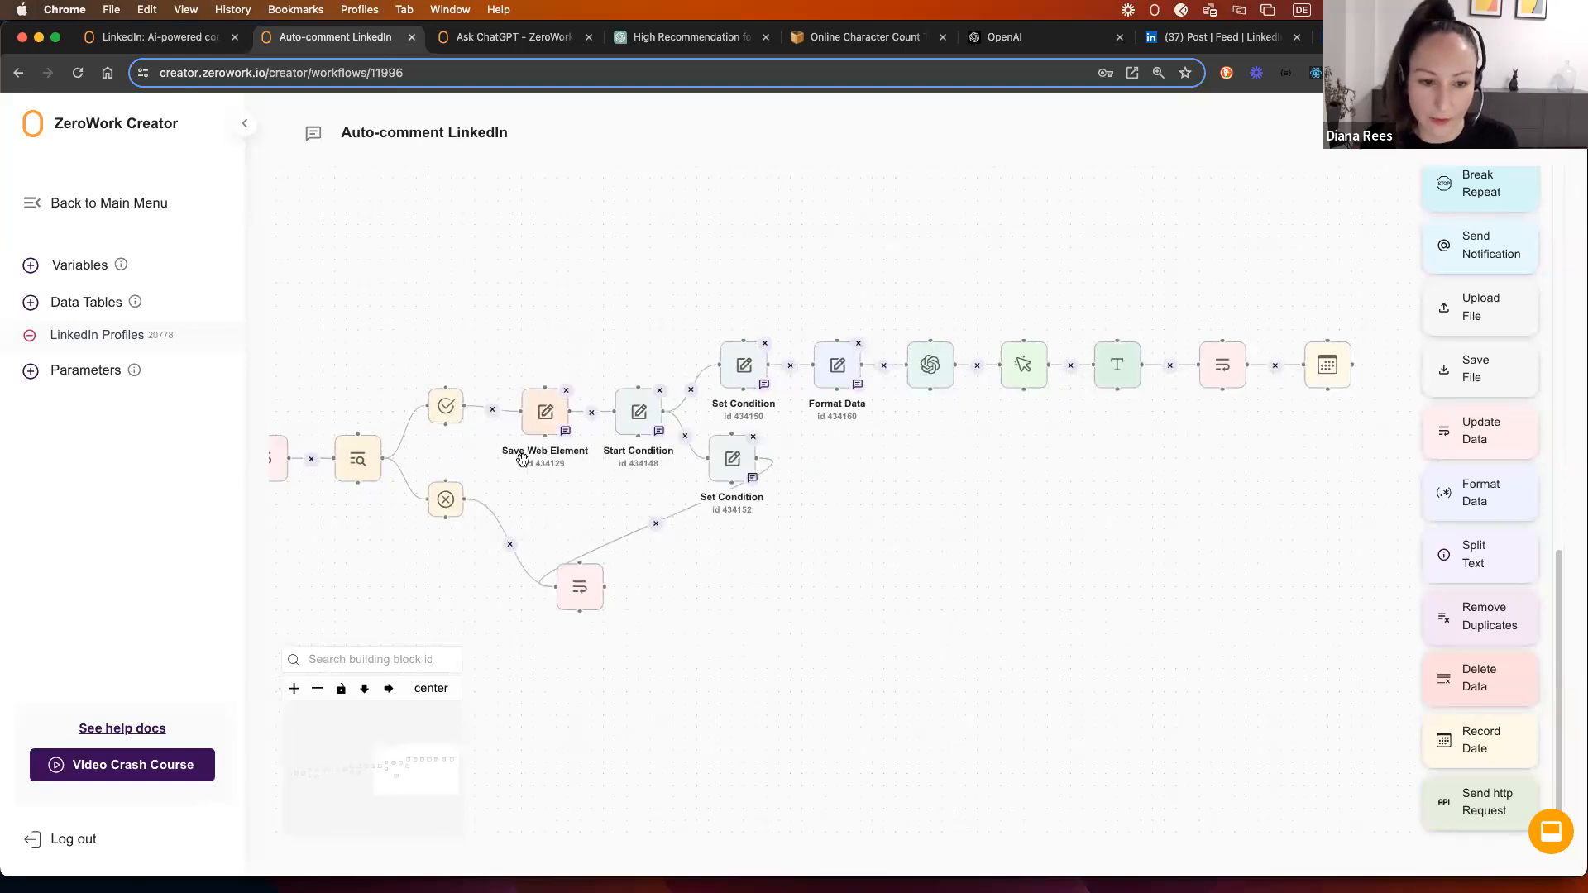
{"action": "left_click_drag", "start_coordinate": [526, 463], "coordinate": [526, 451]}
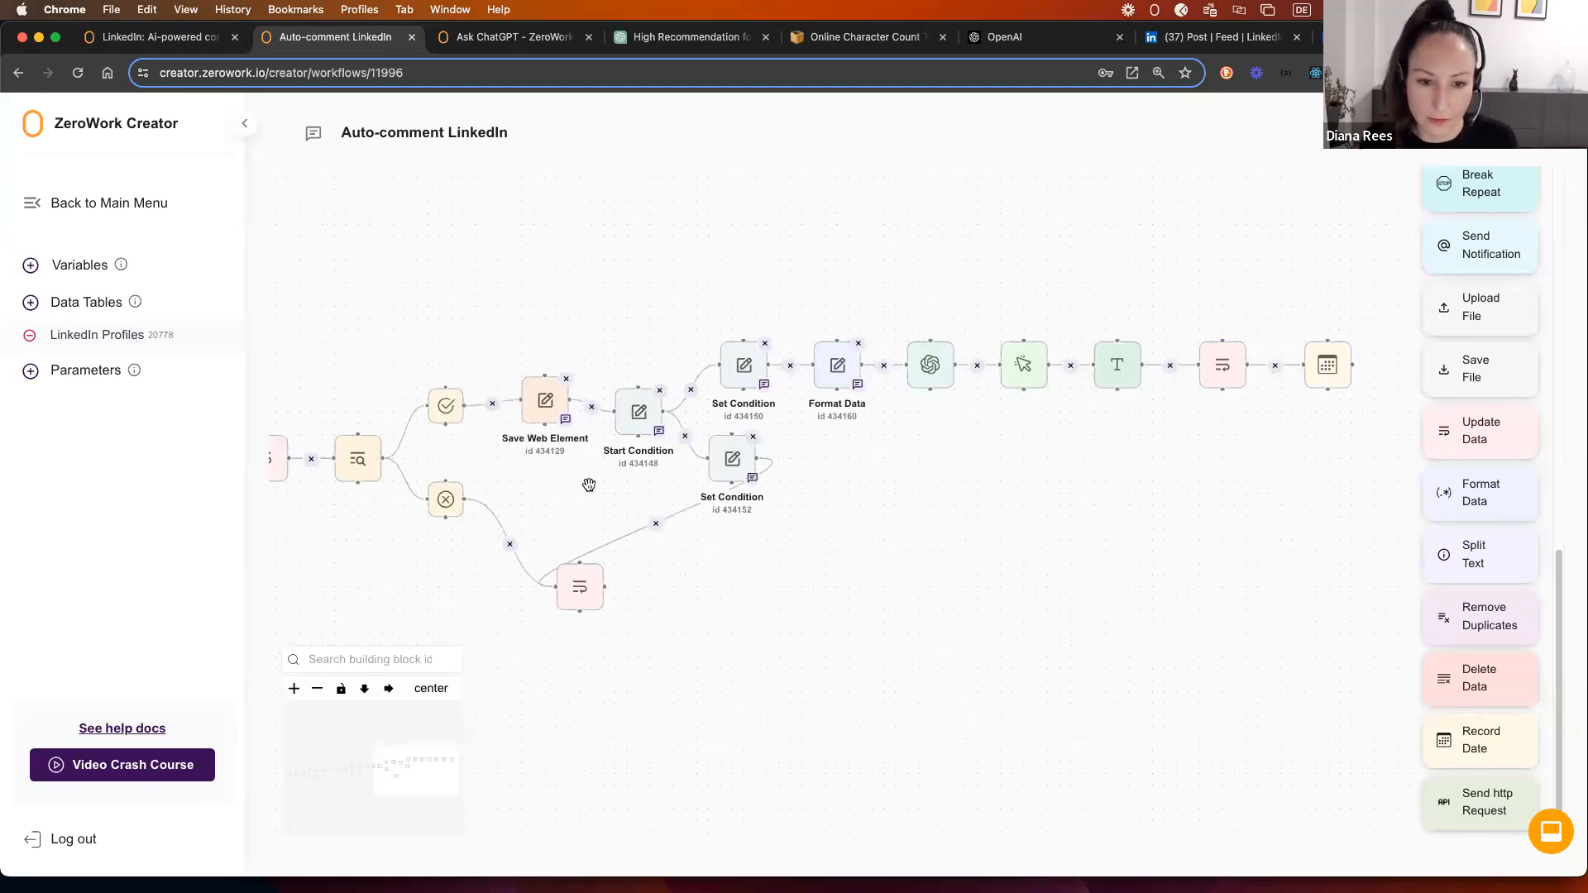
{"action": "scroll", "coordinate": [1070, 513], "scroll_direction": "left", "scroll_amount": 5}
{"action": "left_click_drag", "start_coordinate": [645, 387], "coordinate": [728, 418]}
{"action": "left_click_drag", "start_coordinate": [1347, 405], "coordinate": [876, 398]}
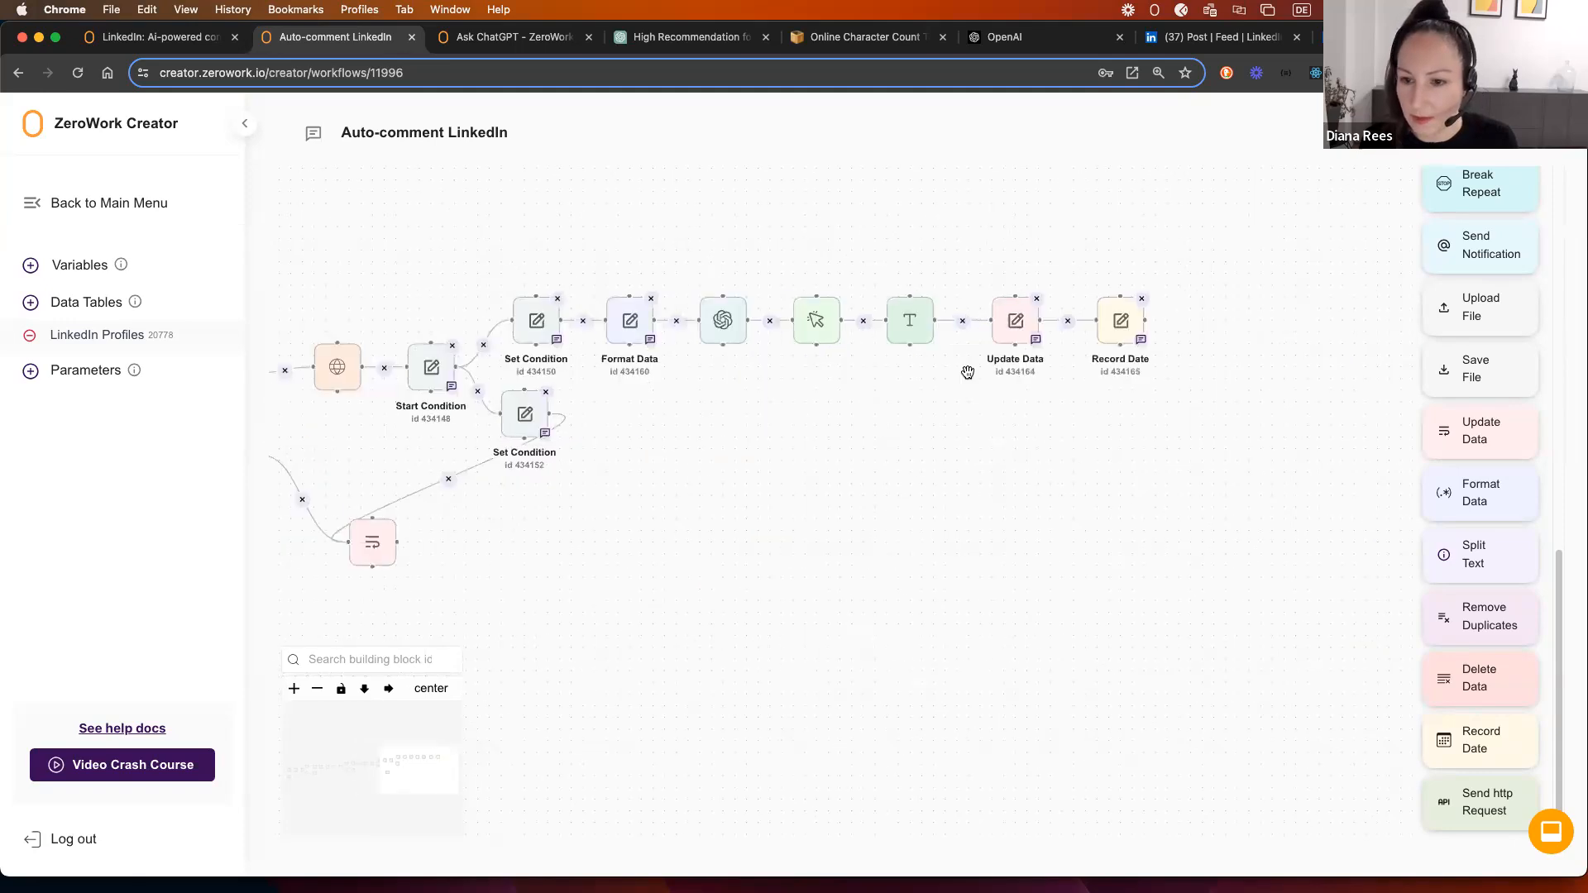
{"action": "scroll", "coordinate": [656, 518], "scroll_direction": "down", "scroll_amount": 4}
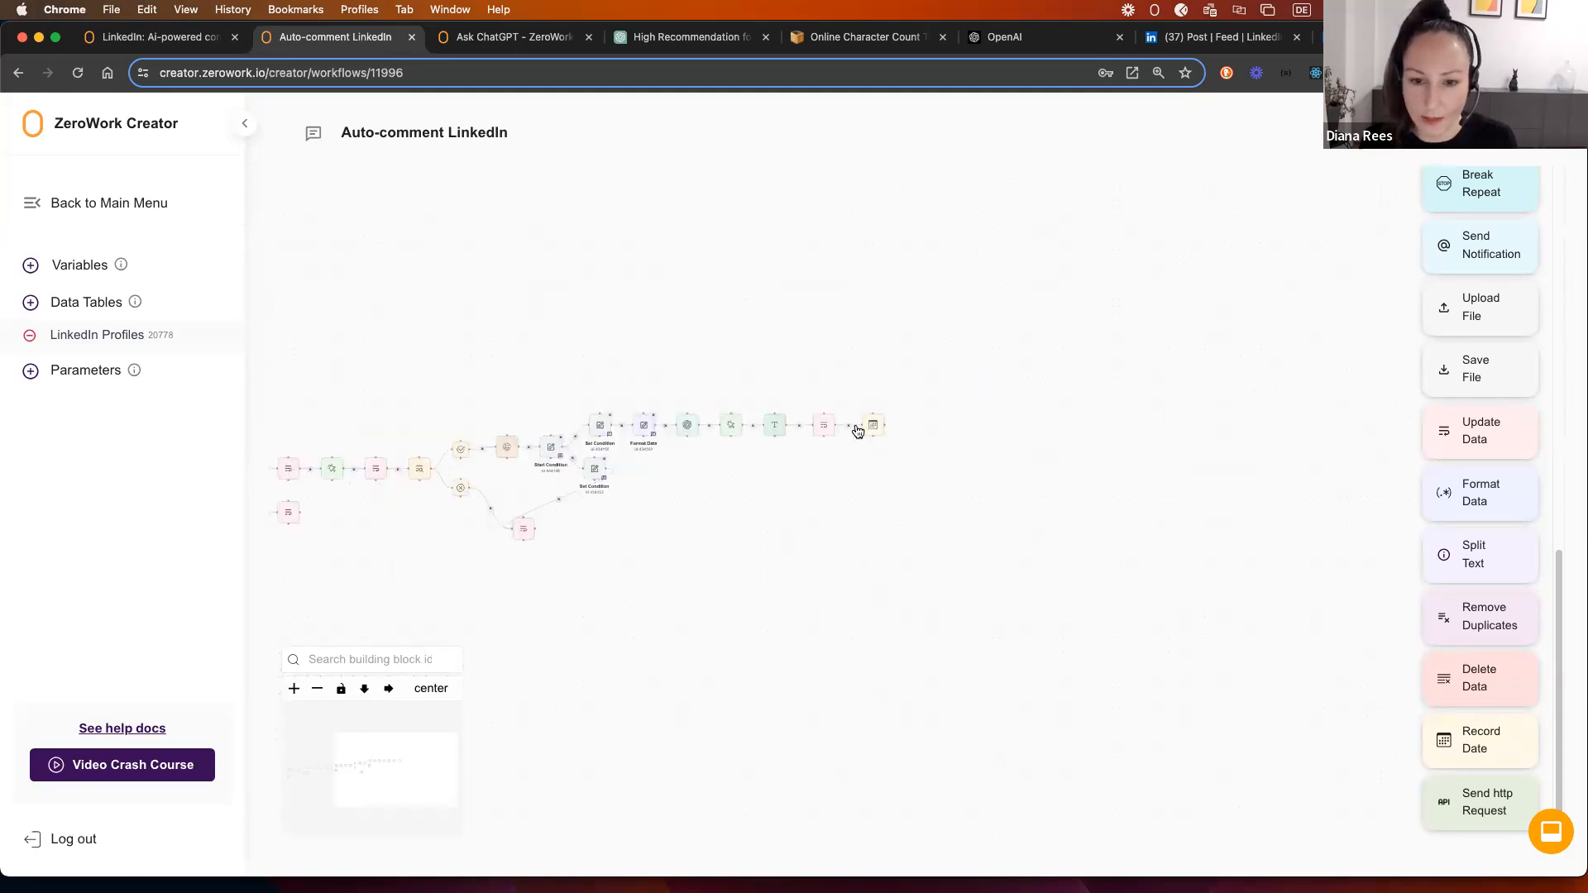
{"action": "left_click_drag", "start_coordinate": [758, 507], "coordinate": [893, 492]}
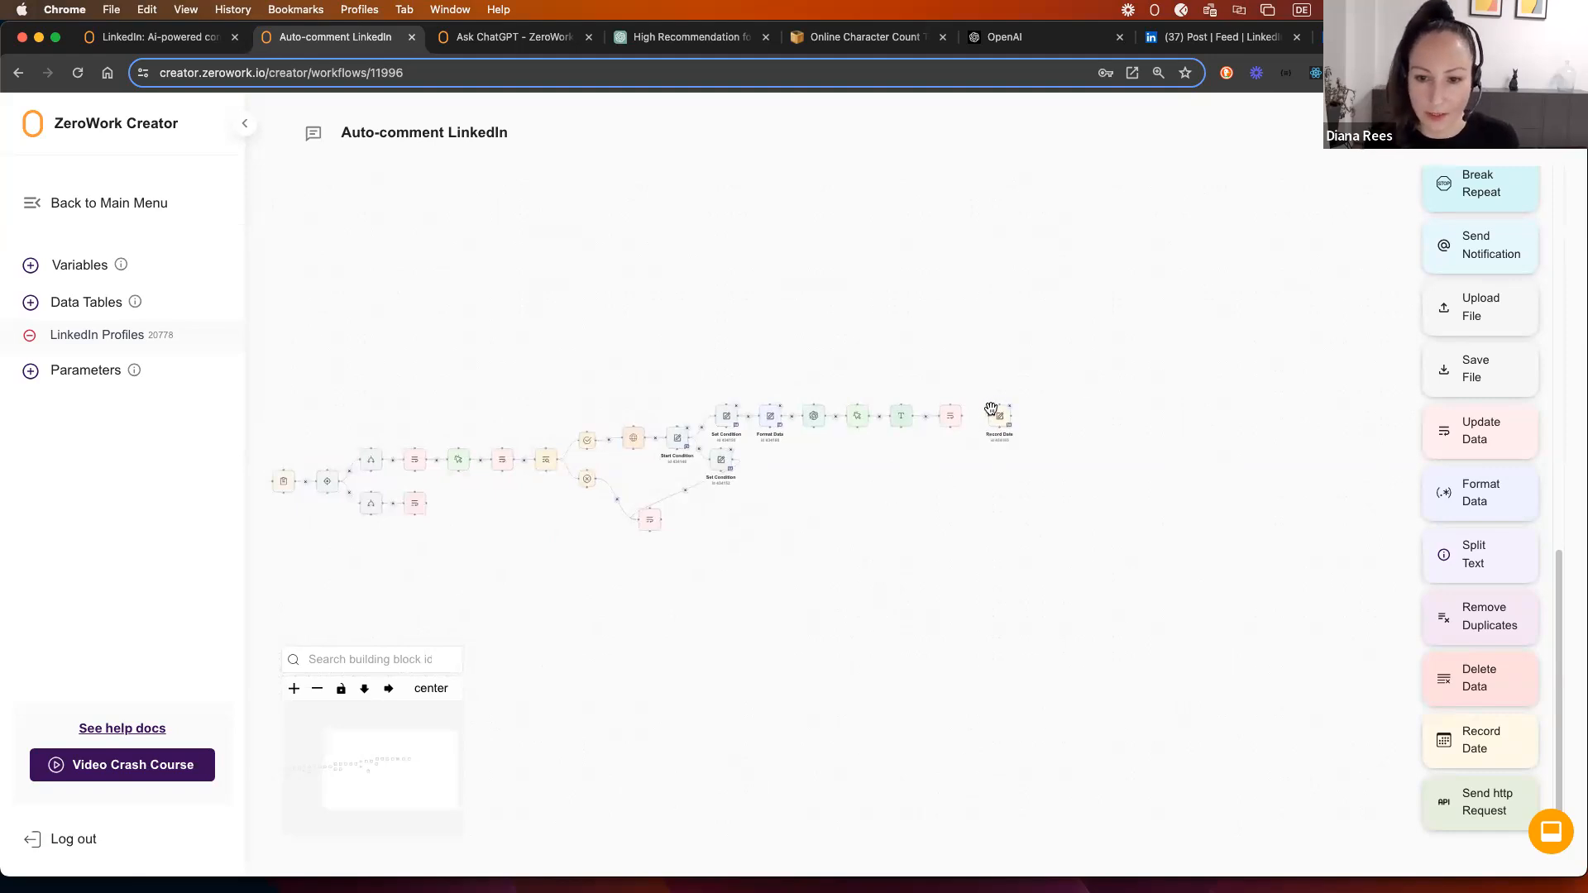
{"action": "left_click_drag", "start_coordinate": [986, 405], "coordinate": [532, 370]}
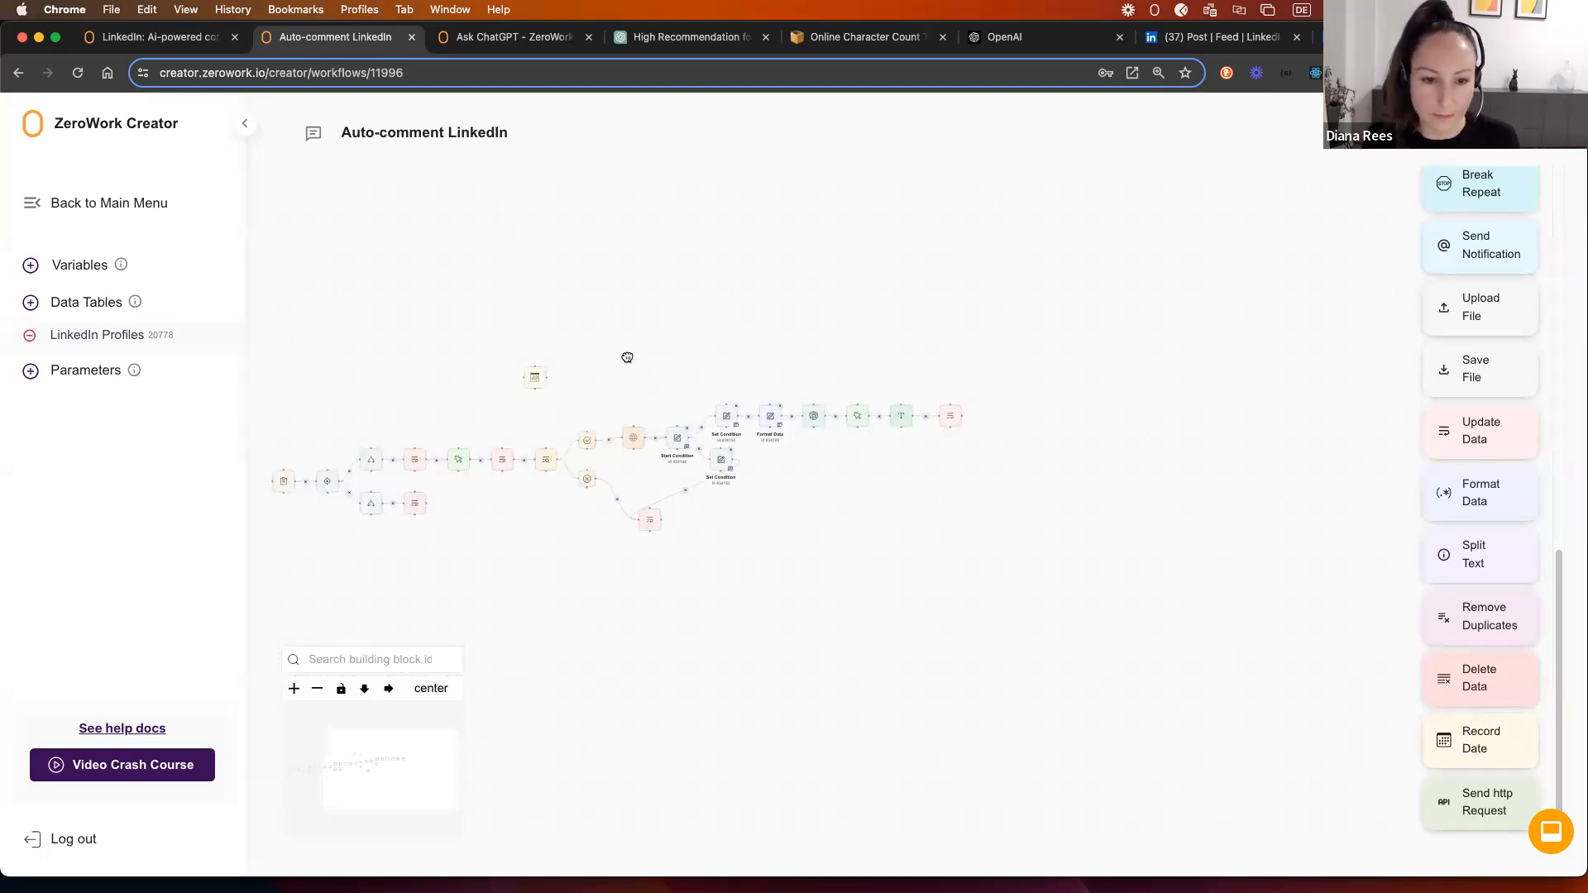
Step: Review the settings of the Like-click step and the earlier Update Data step
{"action": "left_click_drag", "start_coordinate": [627, 354], "coordinate": [975, 218]}
{"action": "scroll", "coordinate": [975, 218], "scroll_direction": "up", "scroll_amount": 5}
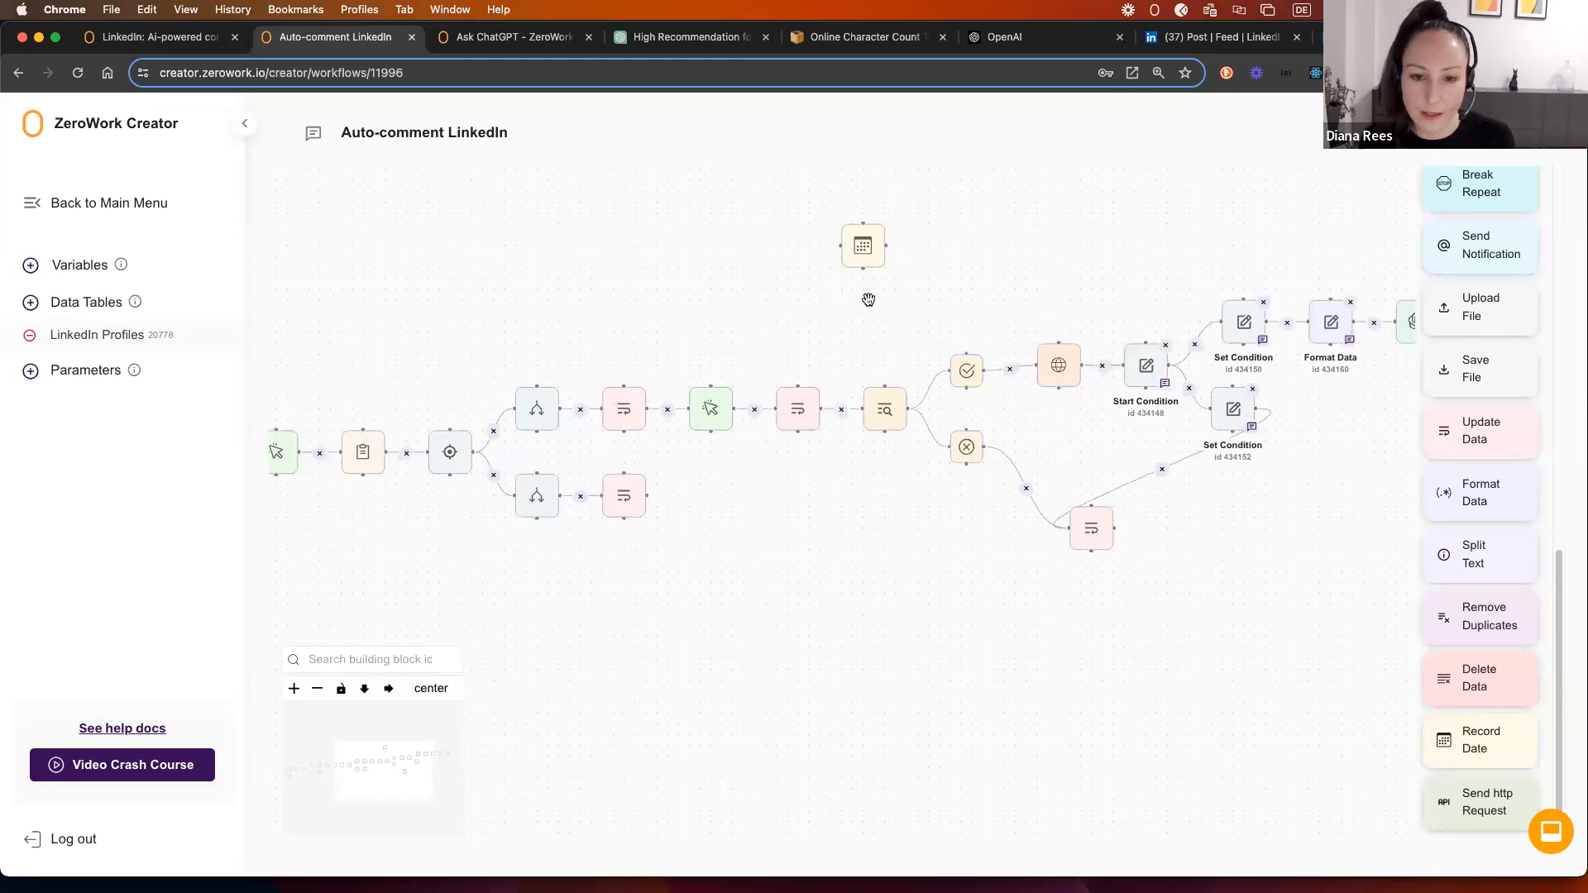
{"action": "scroll", "coordinate": [868, 299], "scroll_direction": "right", "scroll_amount": 2}
{"action": "left_click", "coordinate": [609, 409]}
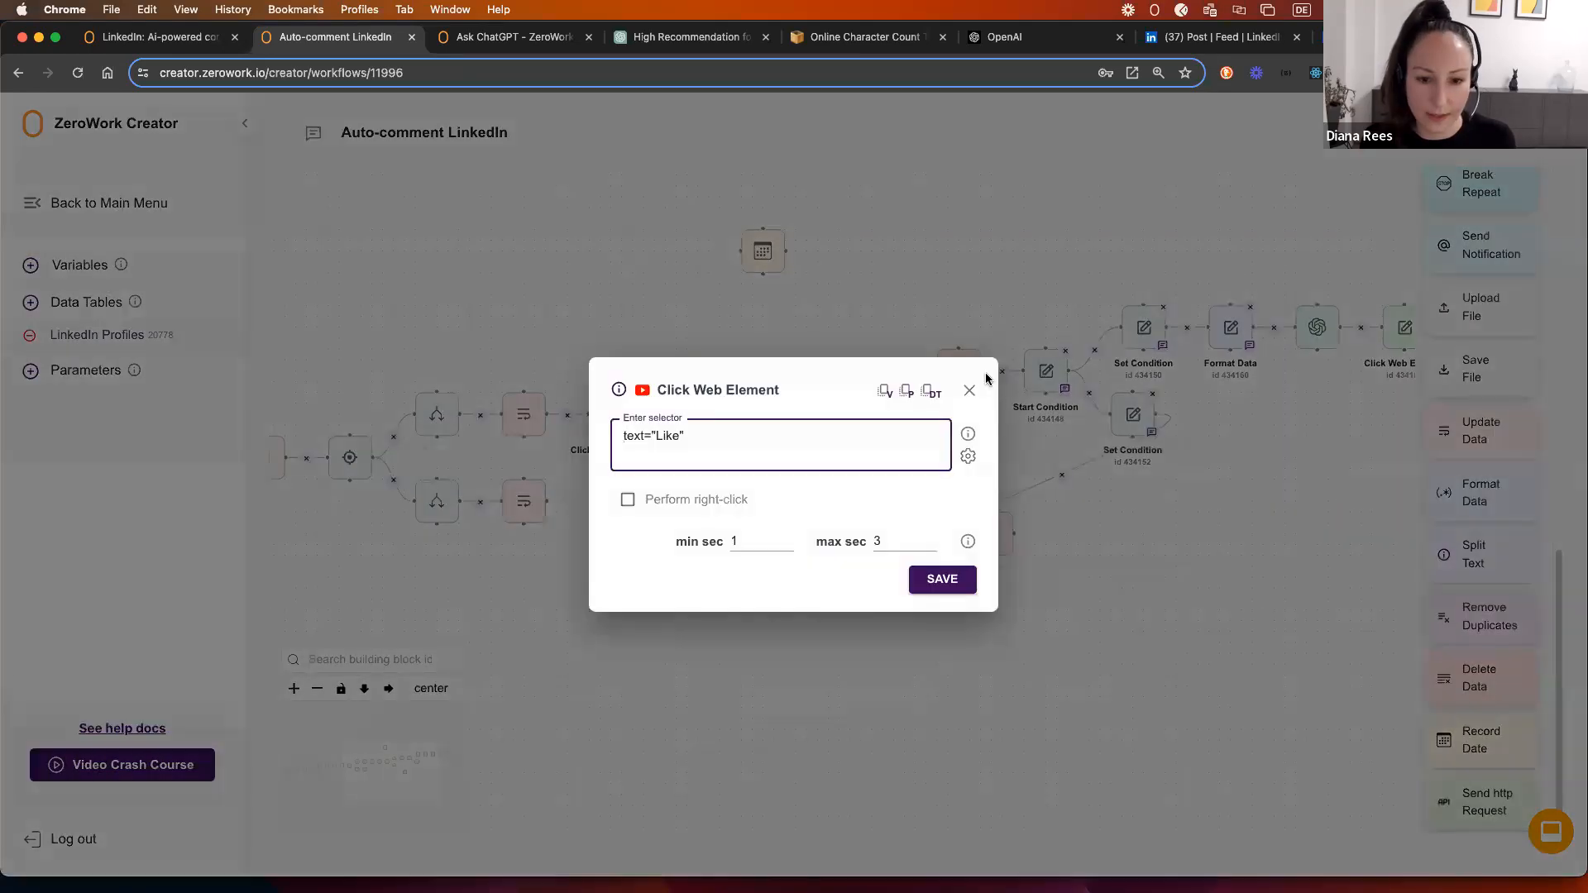
{"action": "left_click", "coordinate": [969, 389]}
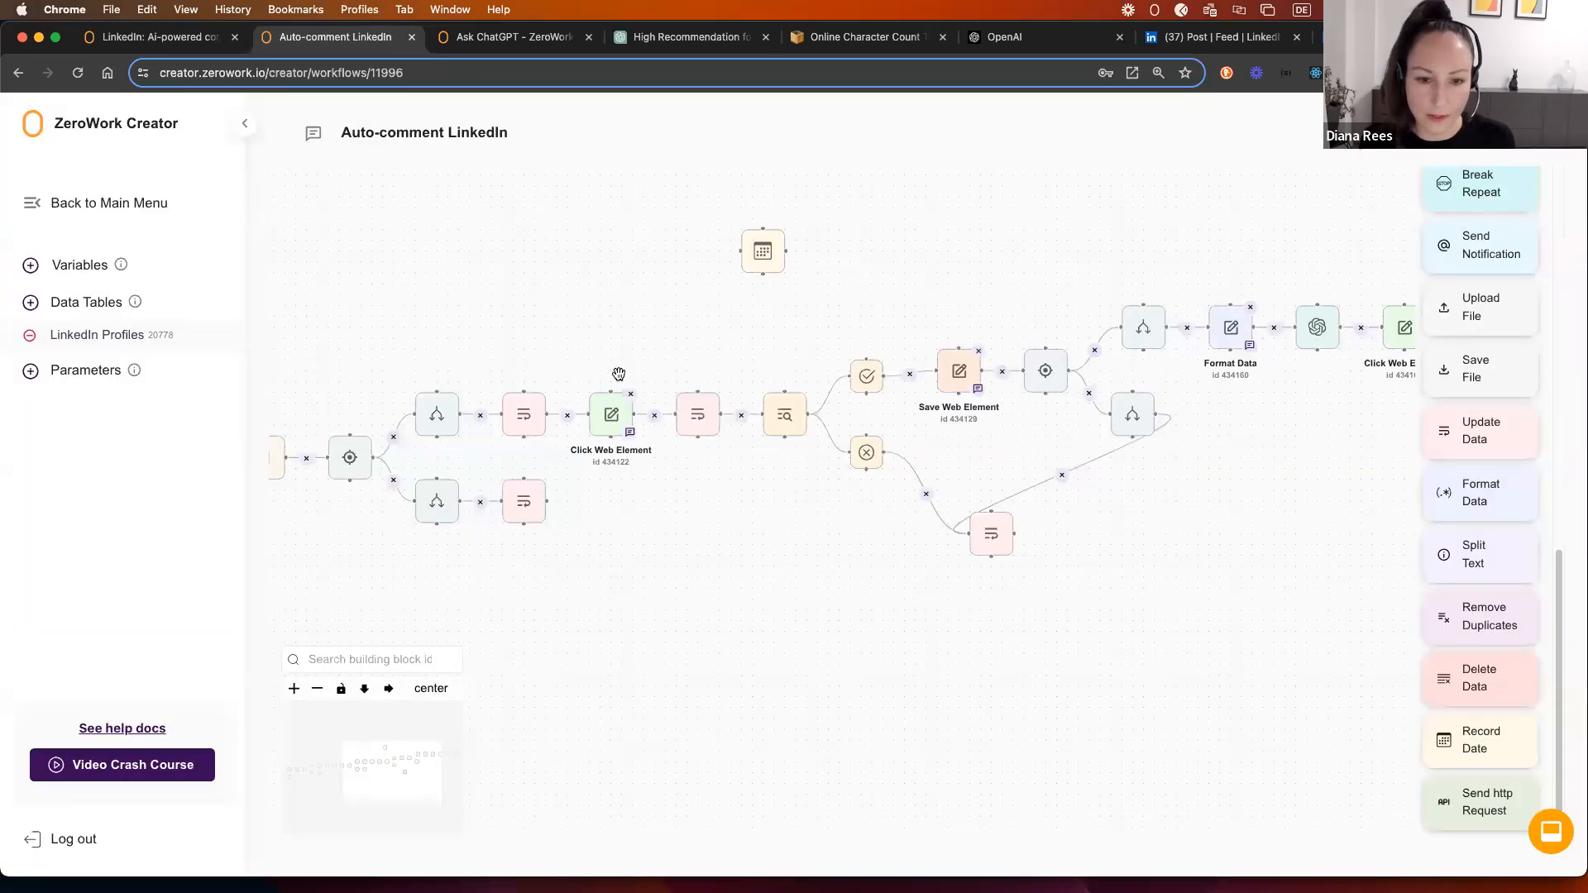
{"action": "left_click", "coordinate": [697, 416]}
{"action": "key", "text": "Escape"}
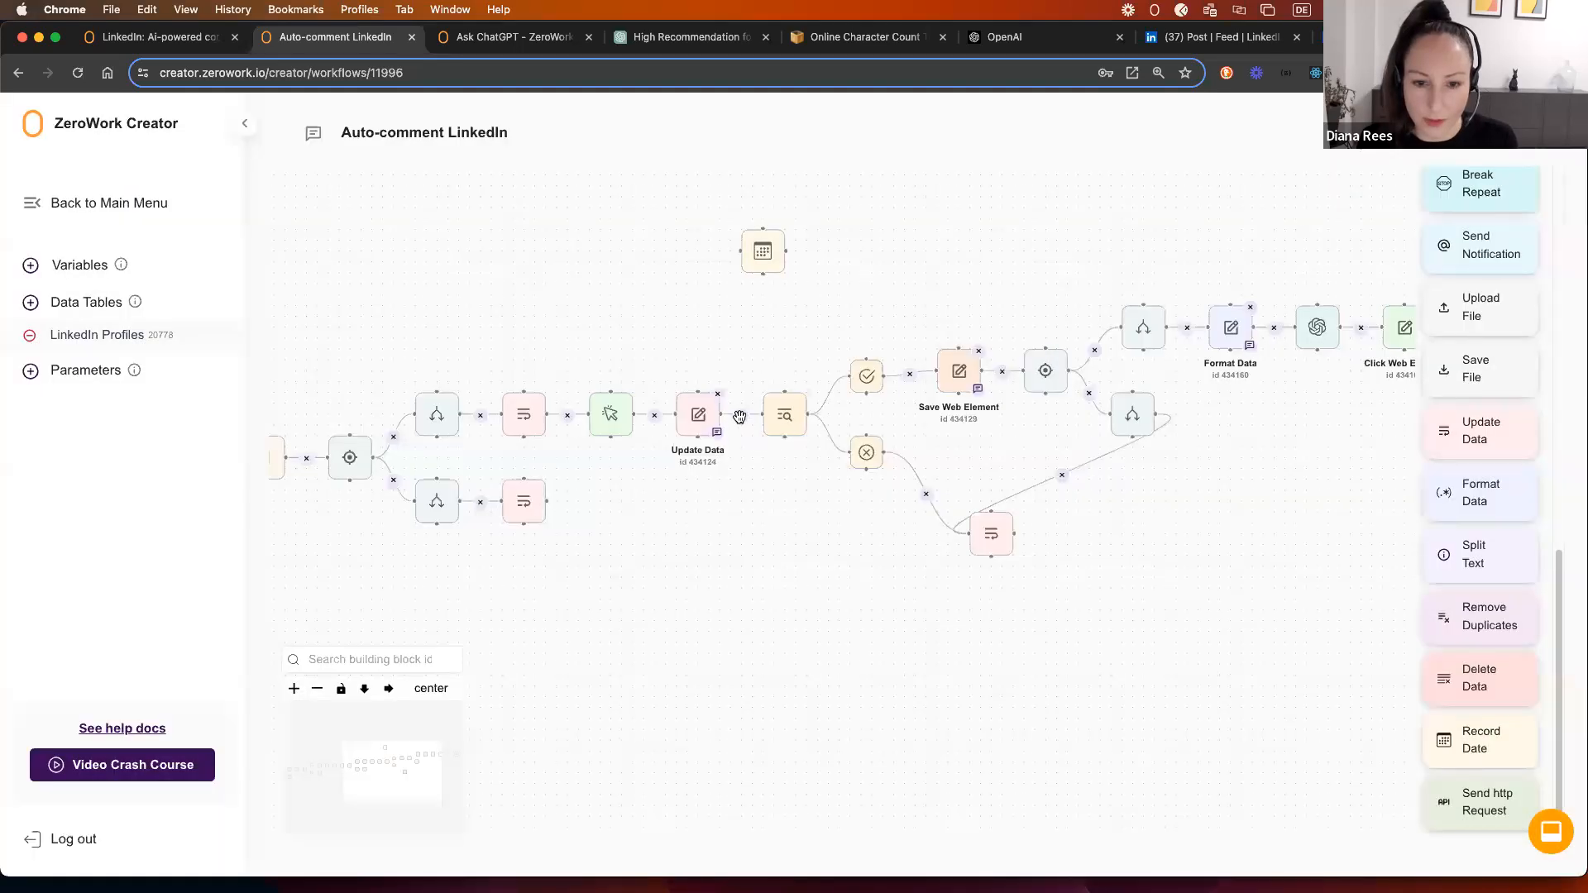
Step: Connect Update Data to Record Date and Record Date to the search step, then fit the view
{"action": "left_click_drag", "start_coordinate": [740, 251], "coordinate": [721, 418]}
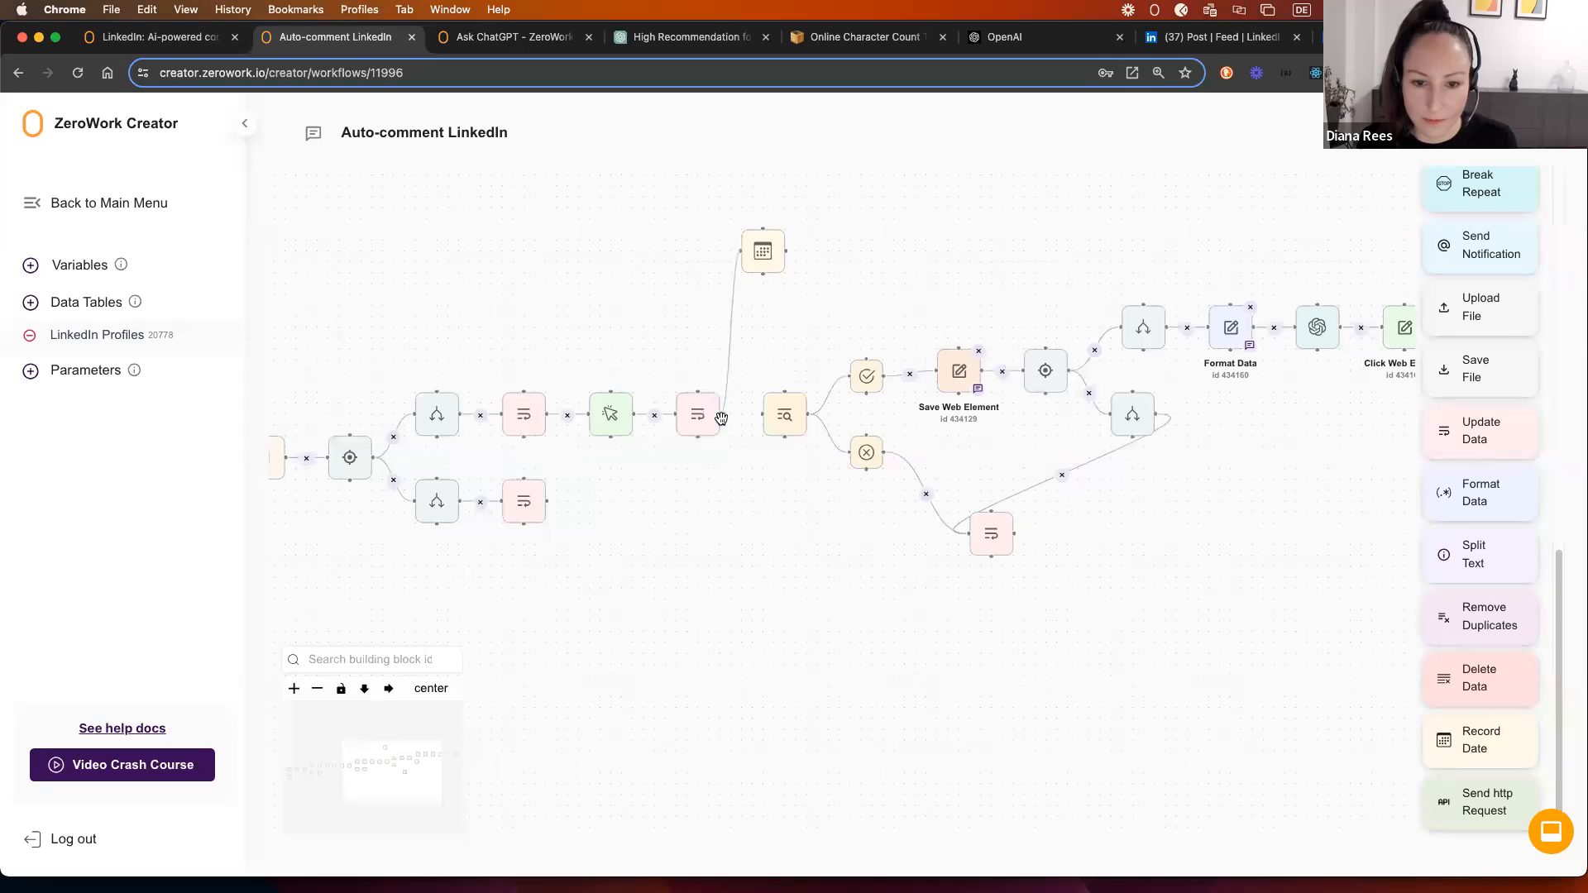
{"action": "left_click_drag", "start_coordinate": [784, 249], "coordinate": [762, 415]}
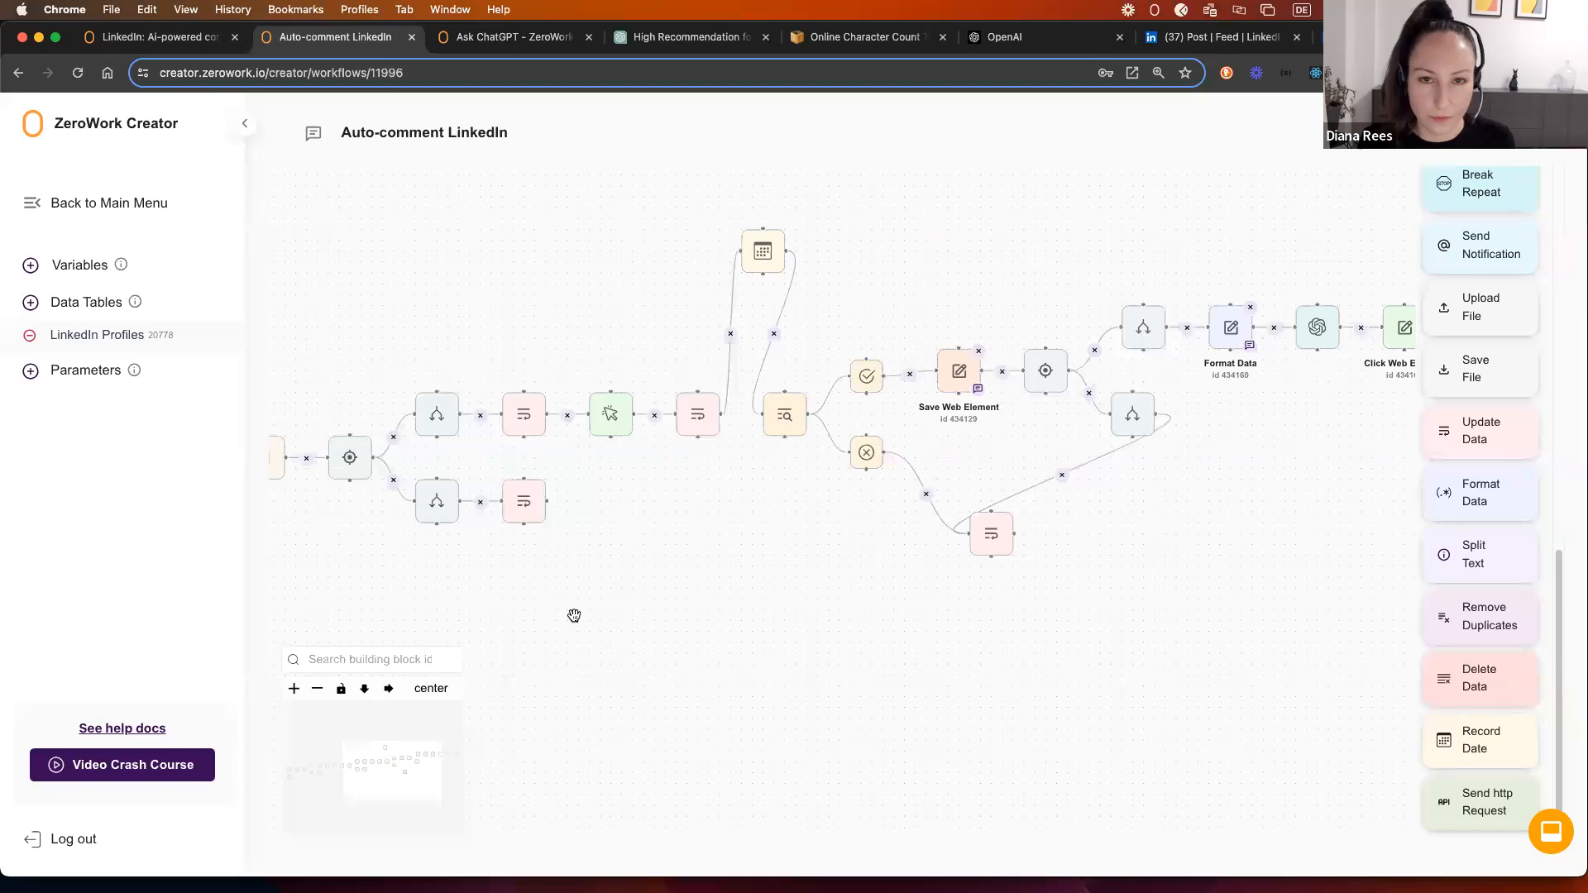
{"action": "left_click", "coordinate": [391, 690]}
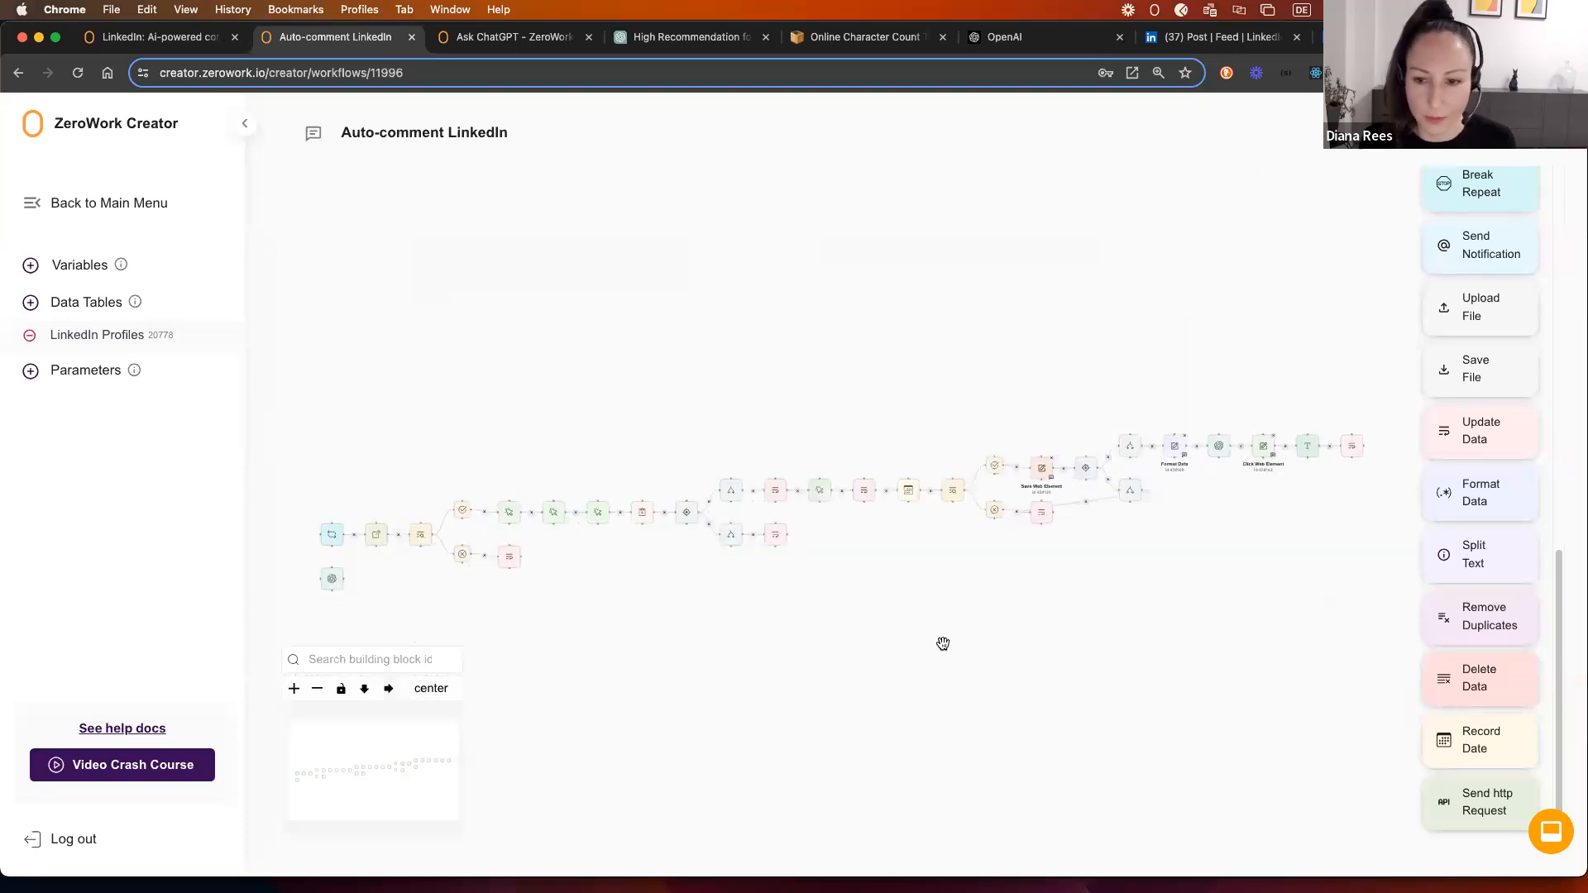
Step: Move the lower pink Update Data block slightly down and pan across the workflow to inspect it
{"action": "left_click_drag", "start_coordinate": [1036, 519], "coordinate": [1053, 556]}
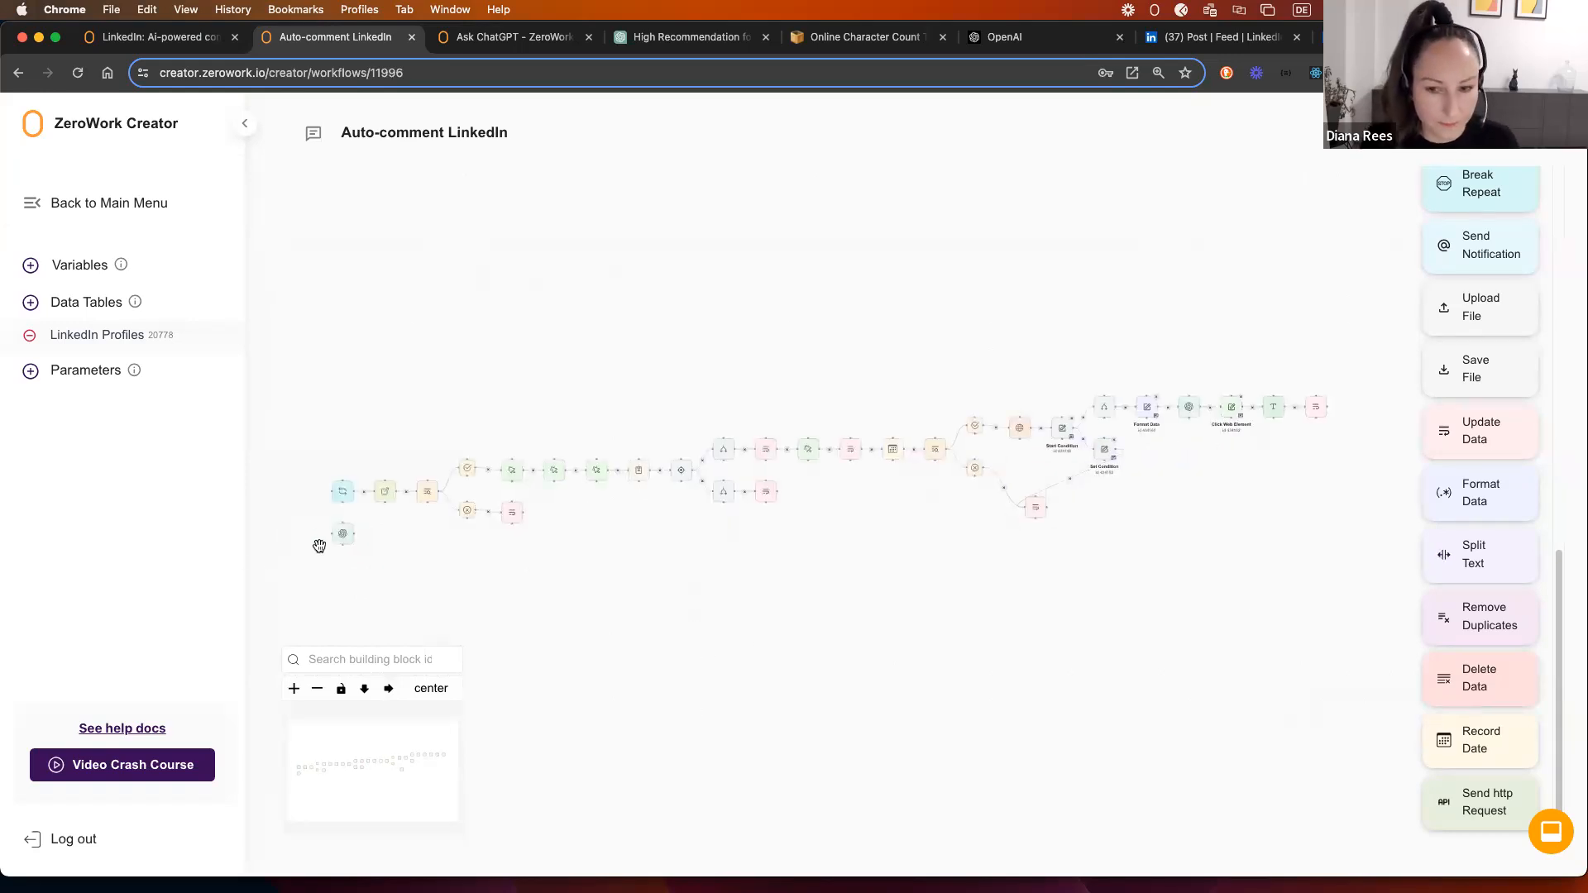
{"action": "left_click", "coordinate": [352, 526]}
{"action": "left_click_drag", "start_coordinate": [1246, 546], "coordinate": [1078, 571]}
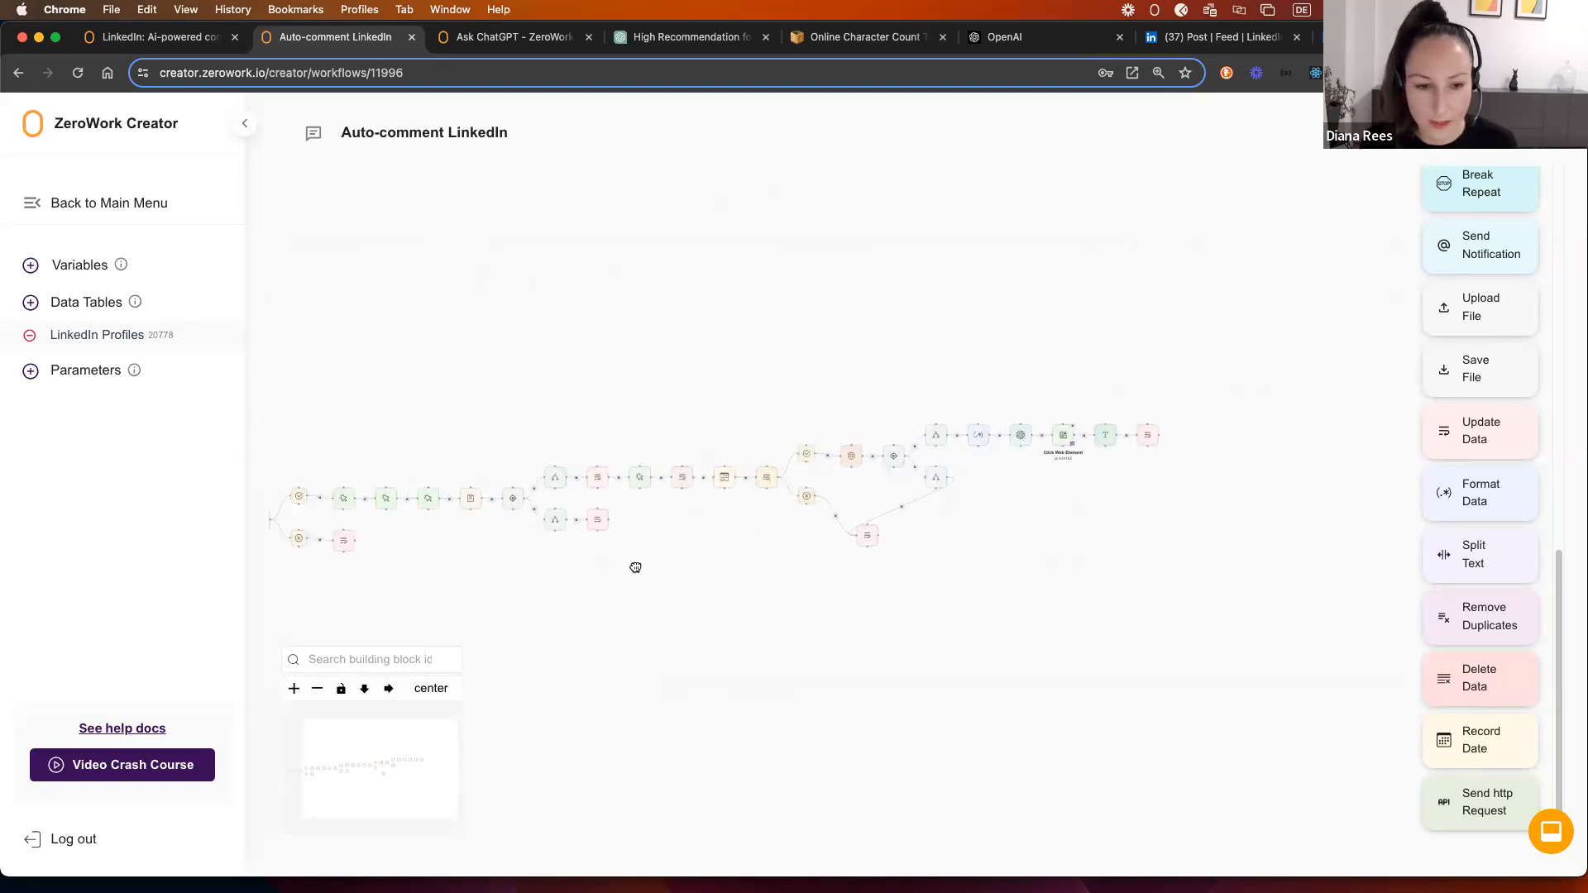
{"action": "left_click_drag", "start_coordinate": [634, 563], "coordinate": [760, 542]}
{"action": "left_click_drag", "start_coordinate": [610, 557], "coordinate": [644, 550]}
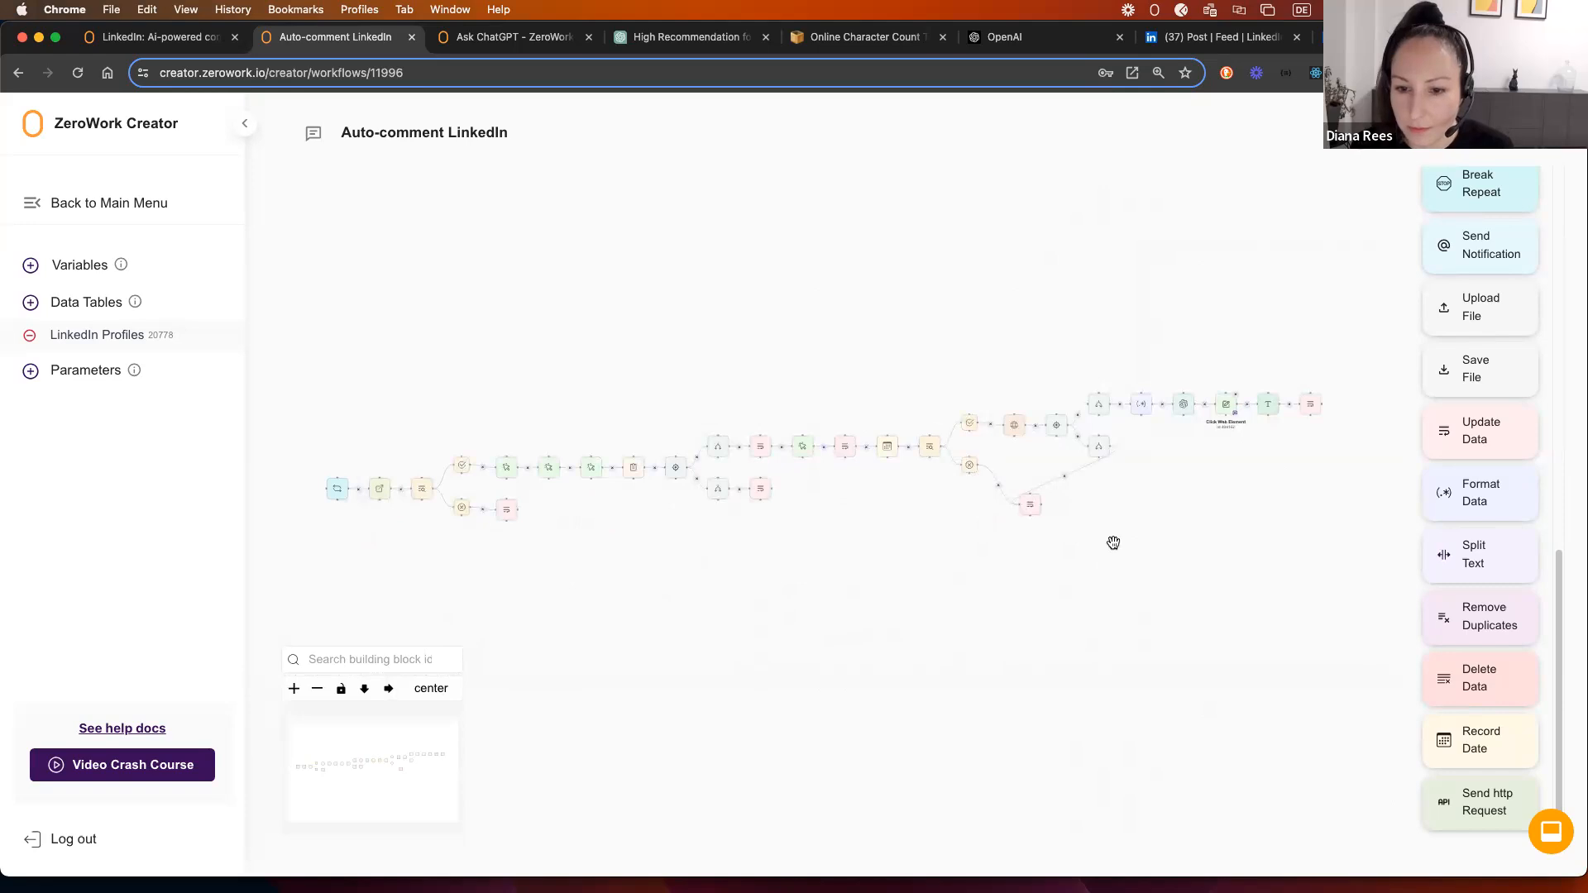
{"action": "left_click_drag", "start_coordinate": [1190, 553], "coordinate": [1171, 560]}
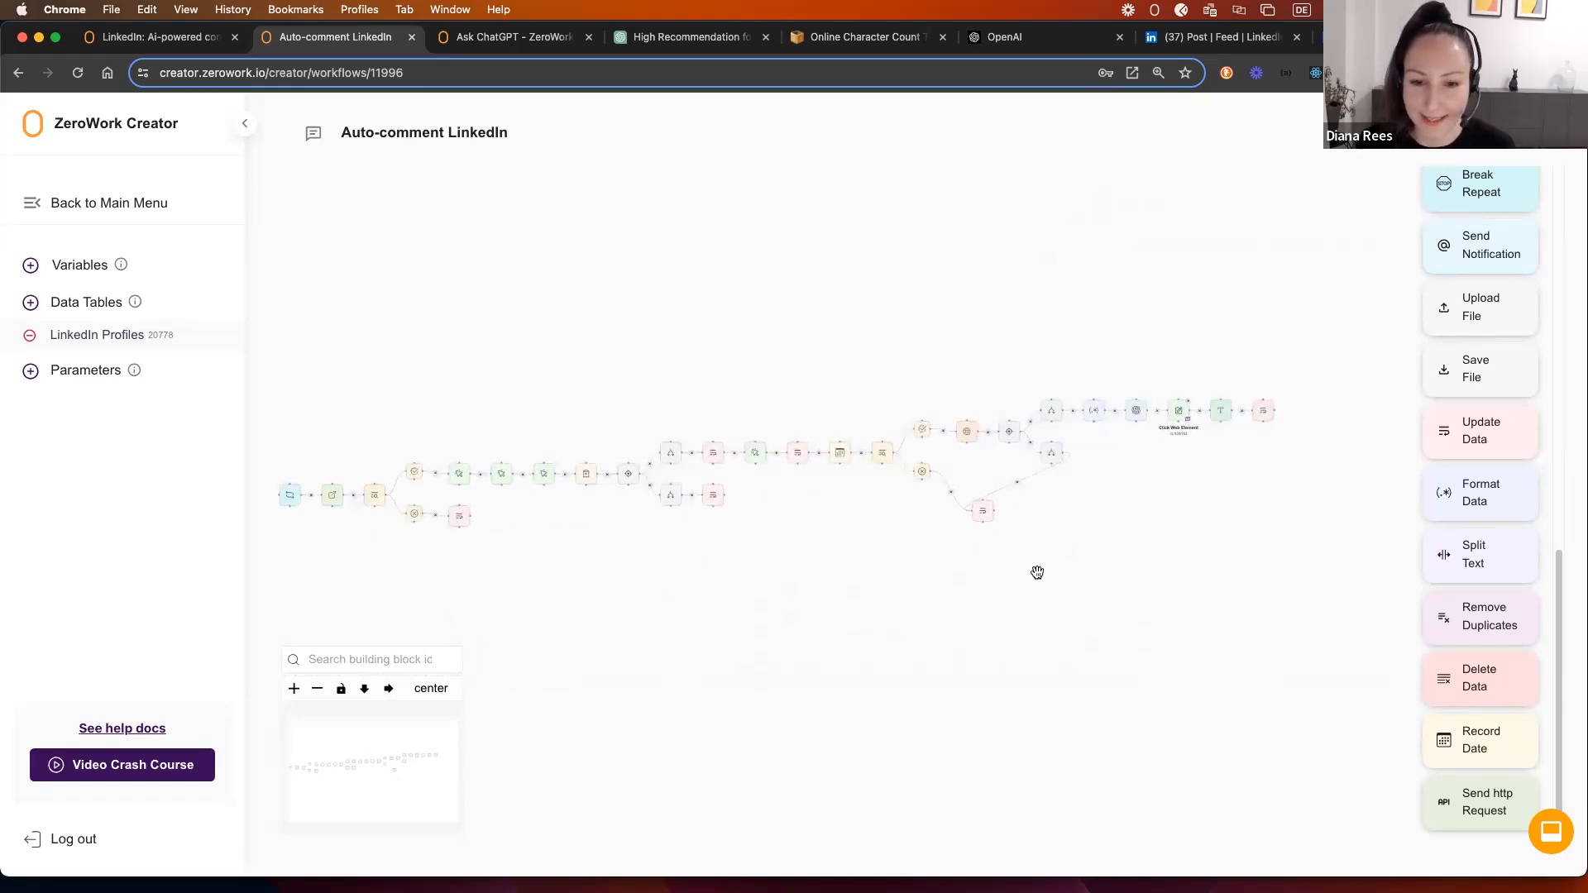
{"action": "left_click_drag", "start_coordinate": [1034, 571], "coordinate": [1045, 574]}
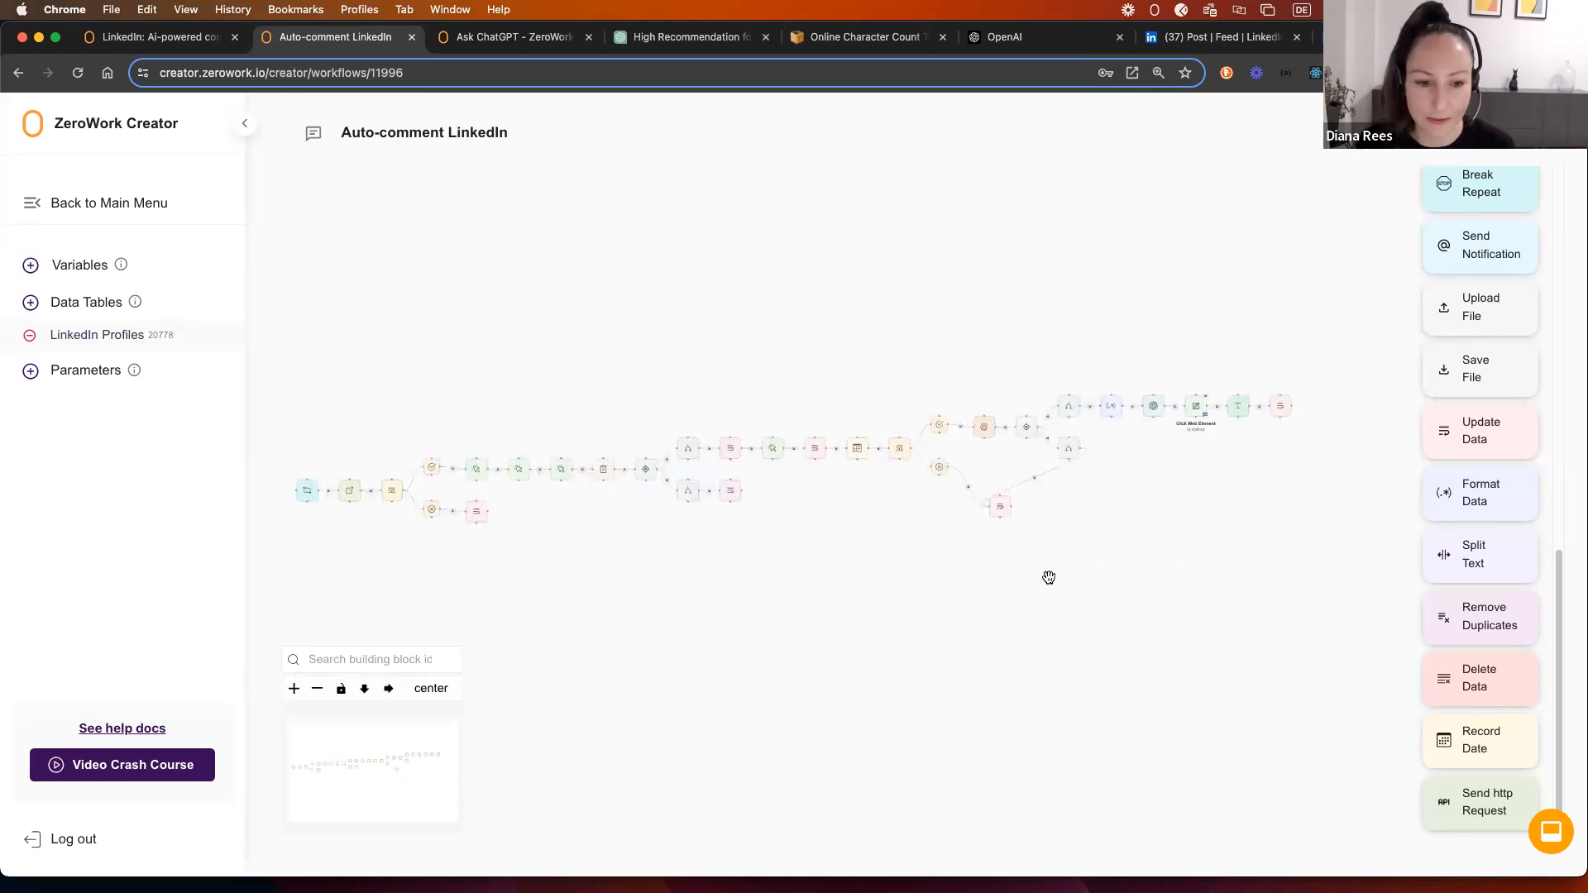
{"action": "left_click", "coordinate": [1156, 407]}
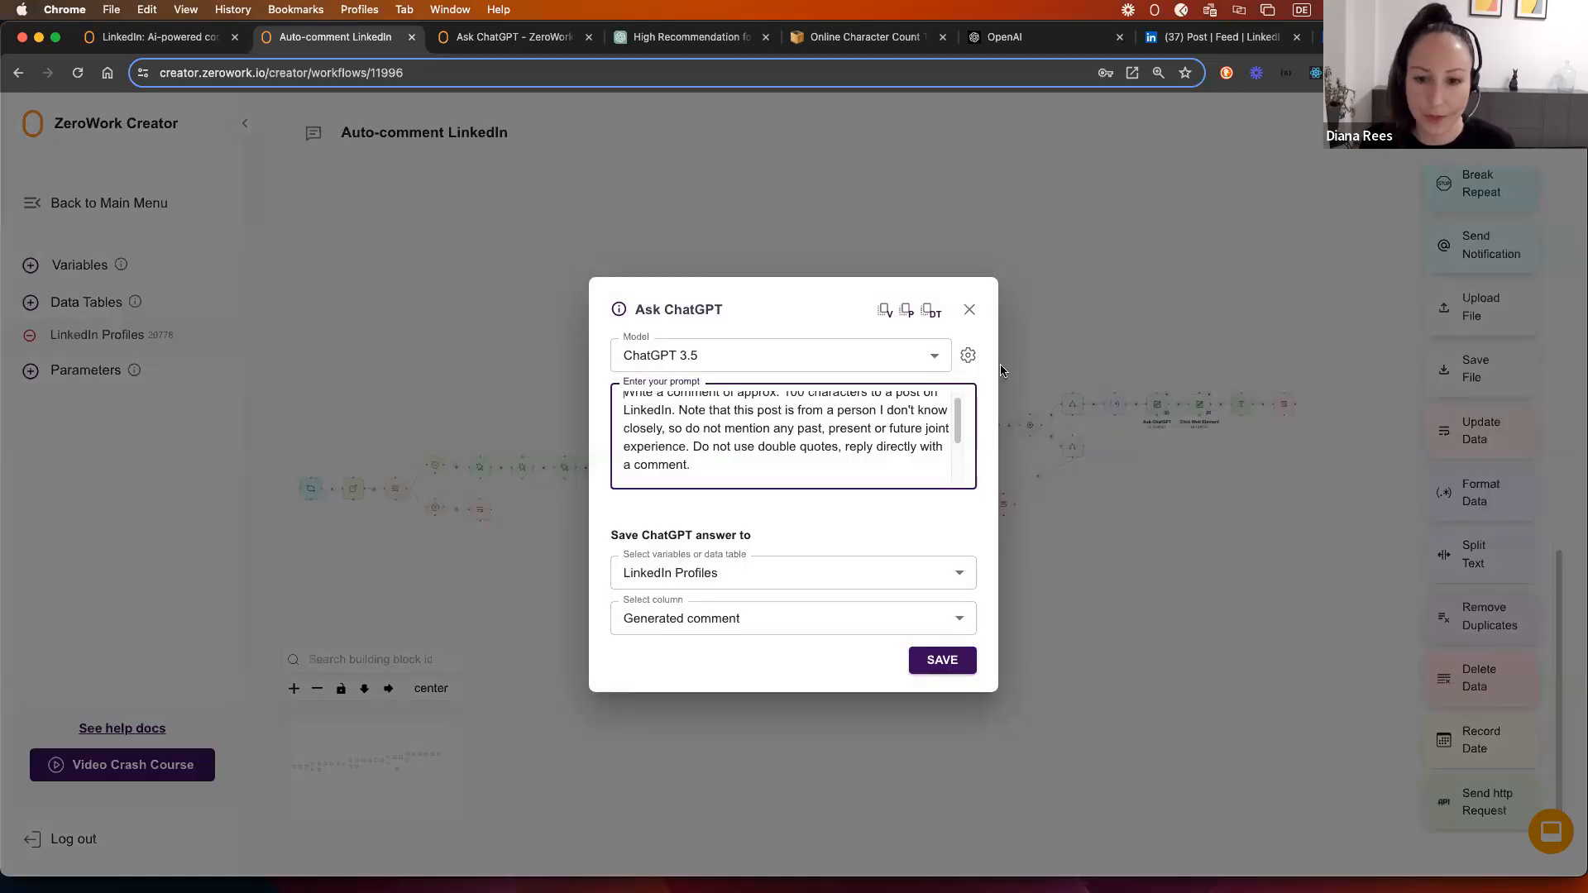
{"action": "left_click", "coordinate": [971, 310]}
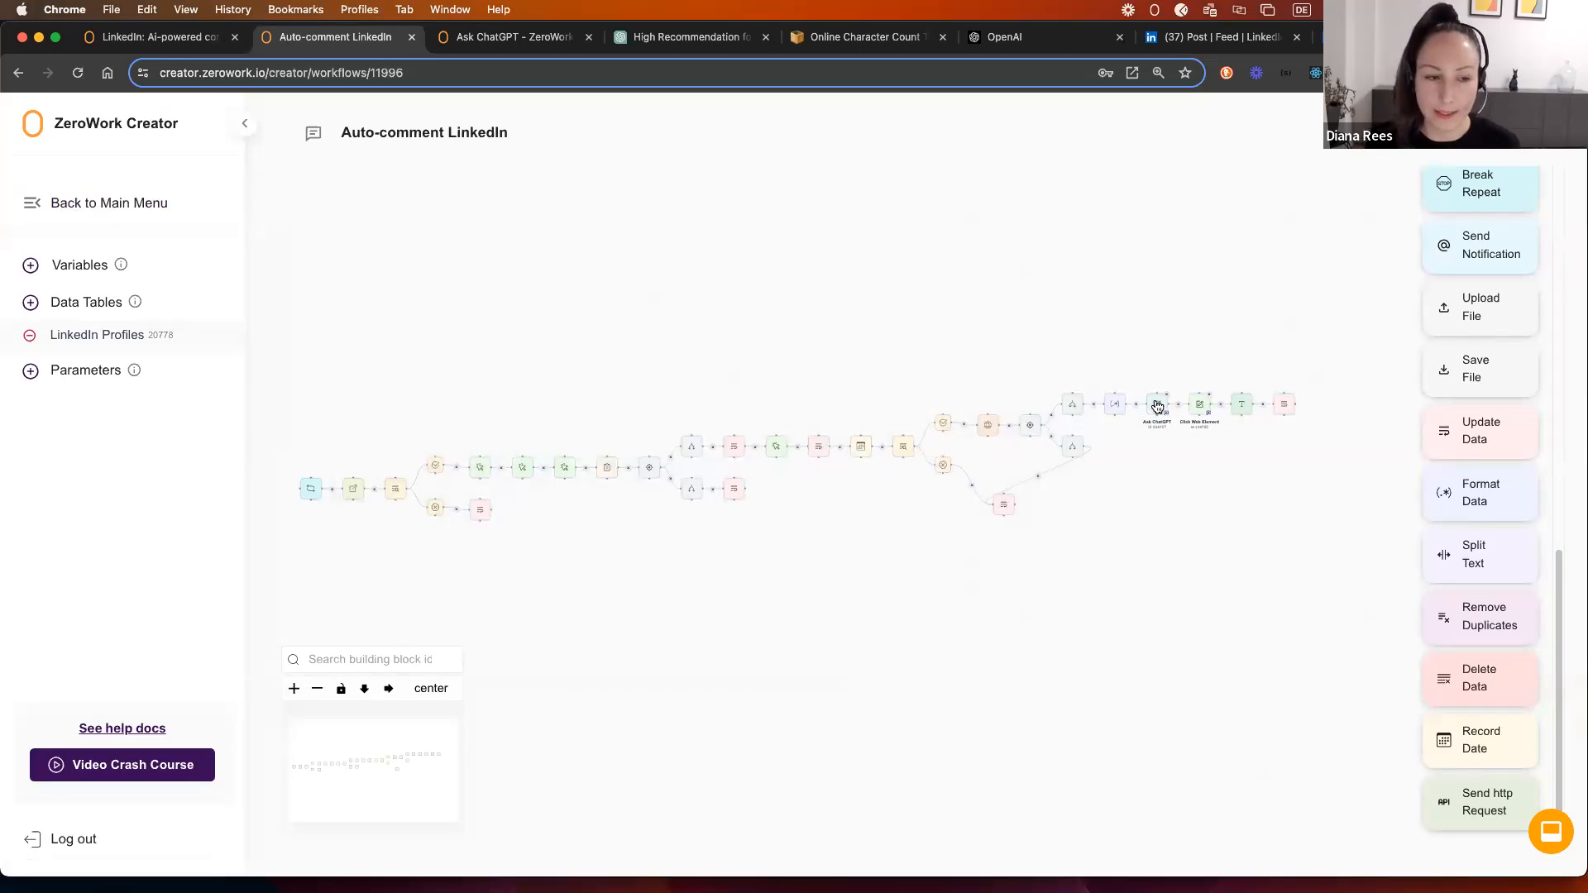
{"action": "left_click", "coordinate": [105, 209]}
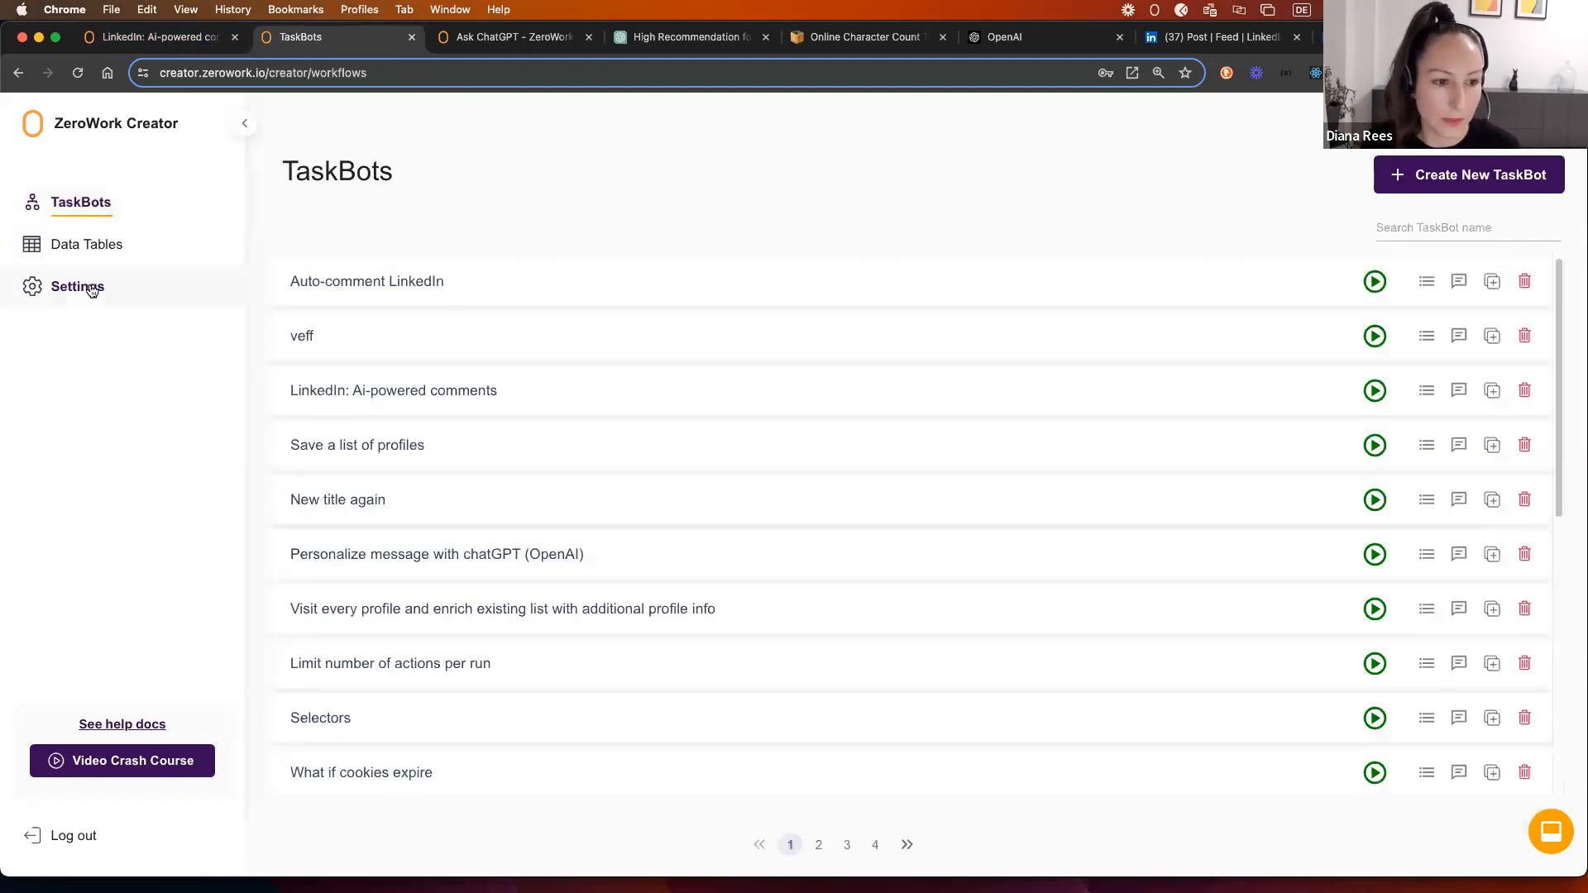
Step: Check the saved OpenAI key under Settings > Integrations, then switch to the OpenAI website
{"action": "left_click", "coordinate": [91, 288]}
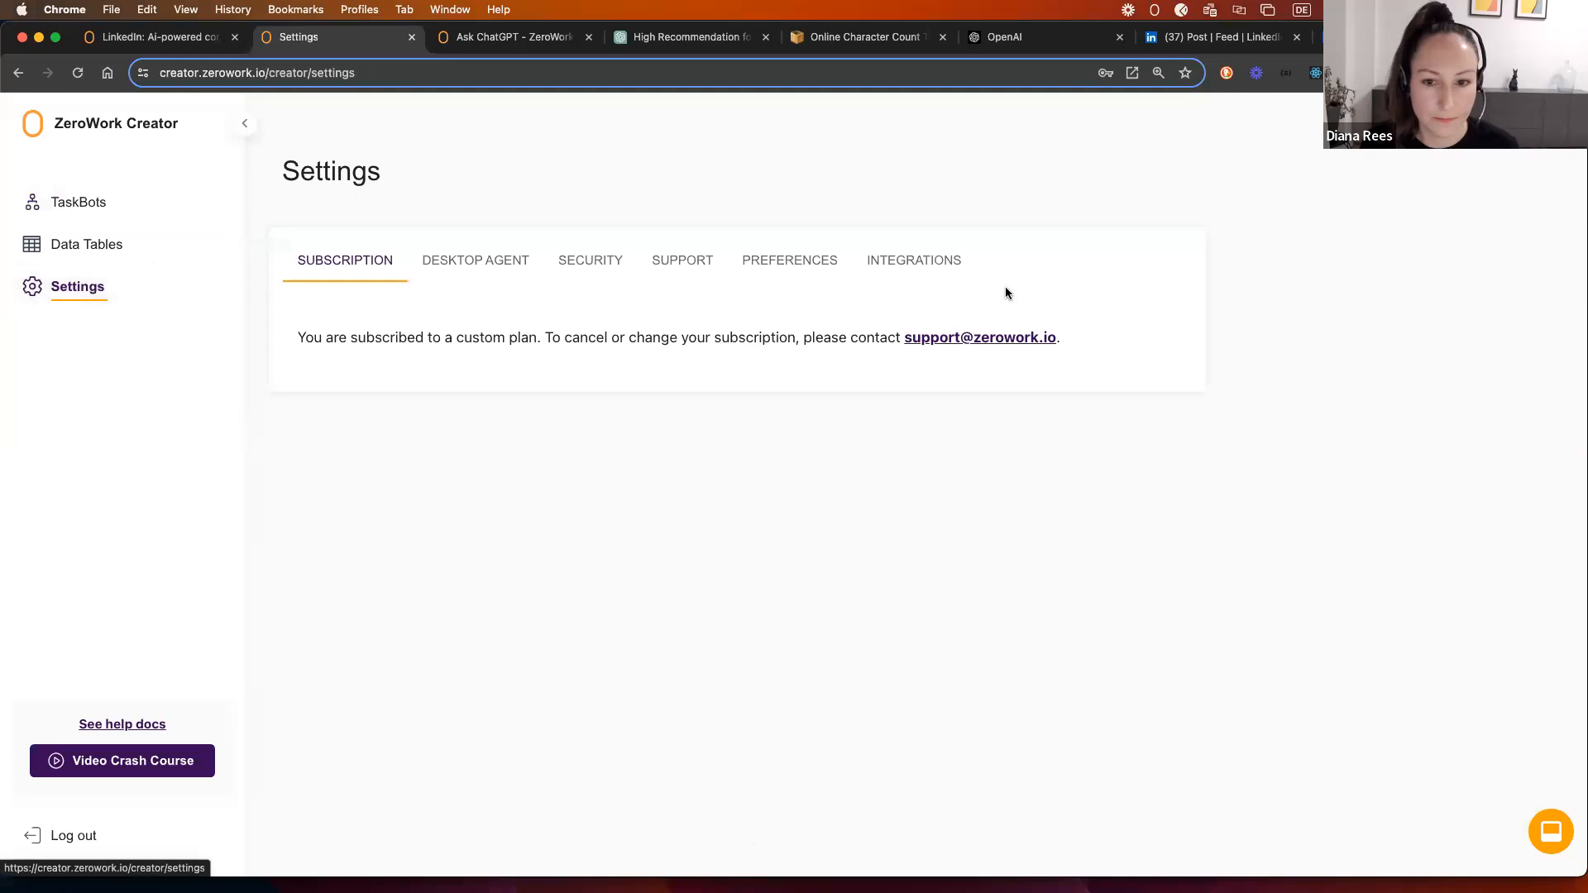
{"action": "left_click", "coordinate": [922, 261]}
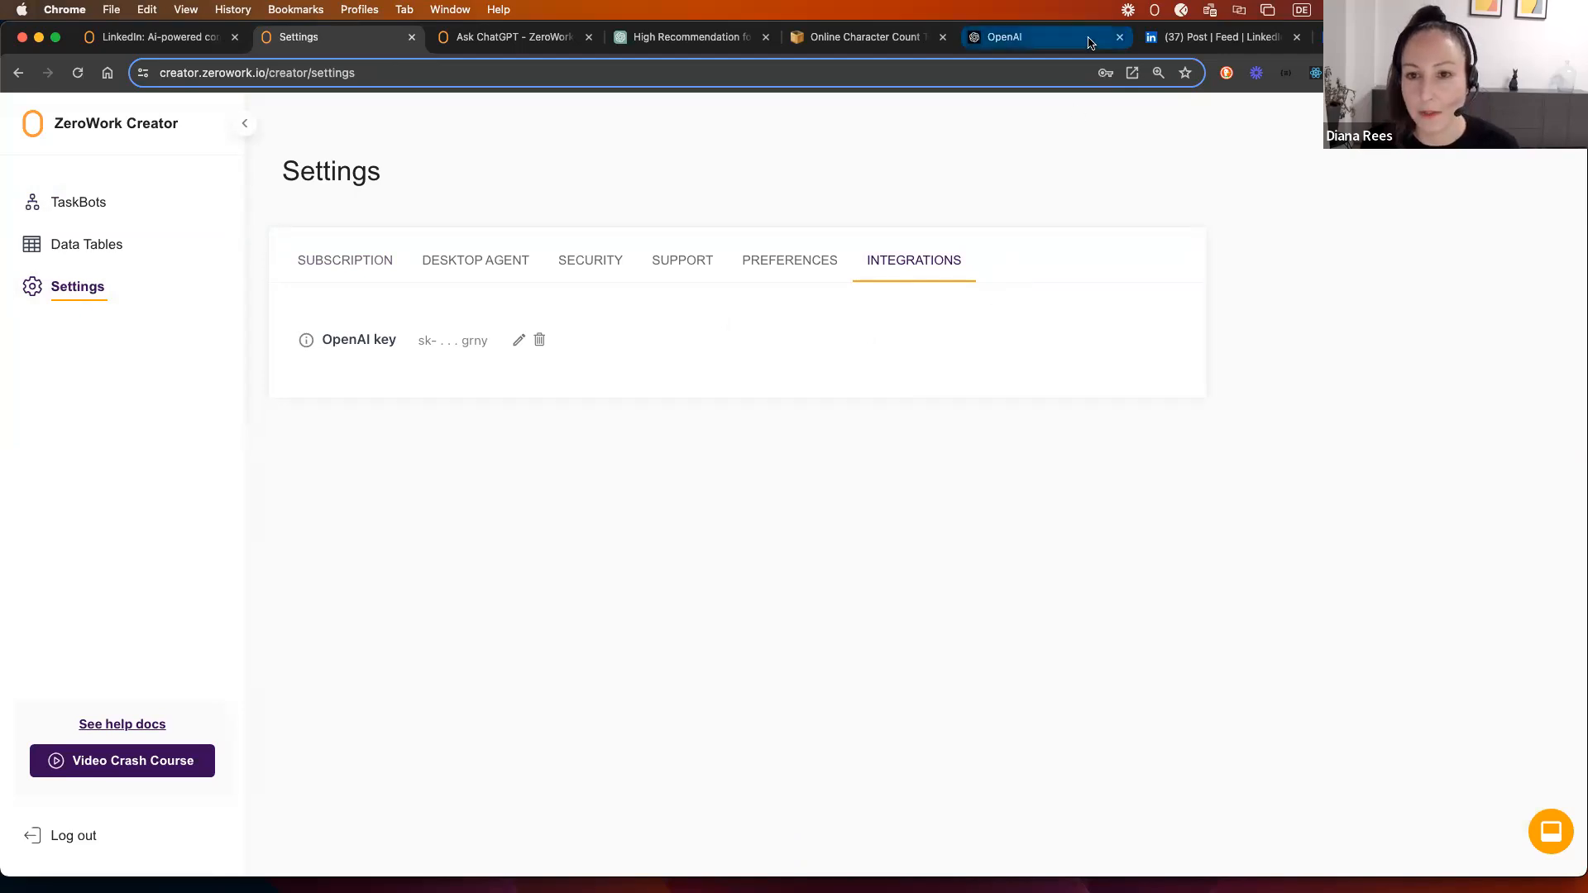
{"action": "left_click", "coordinate": [1013, 36]}
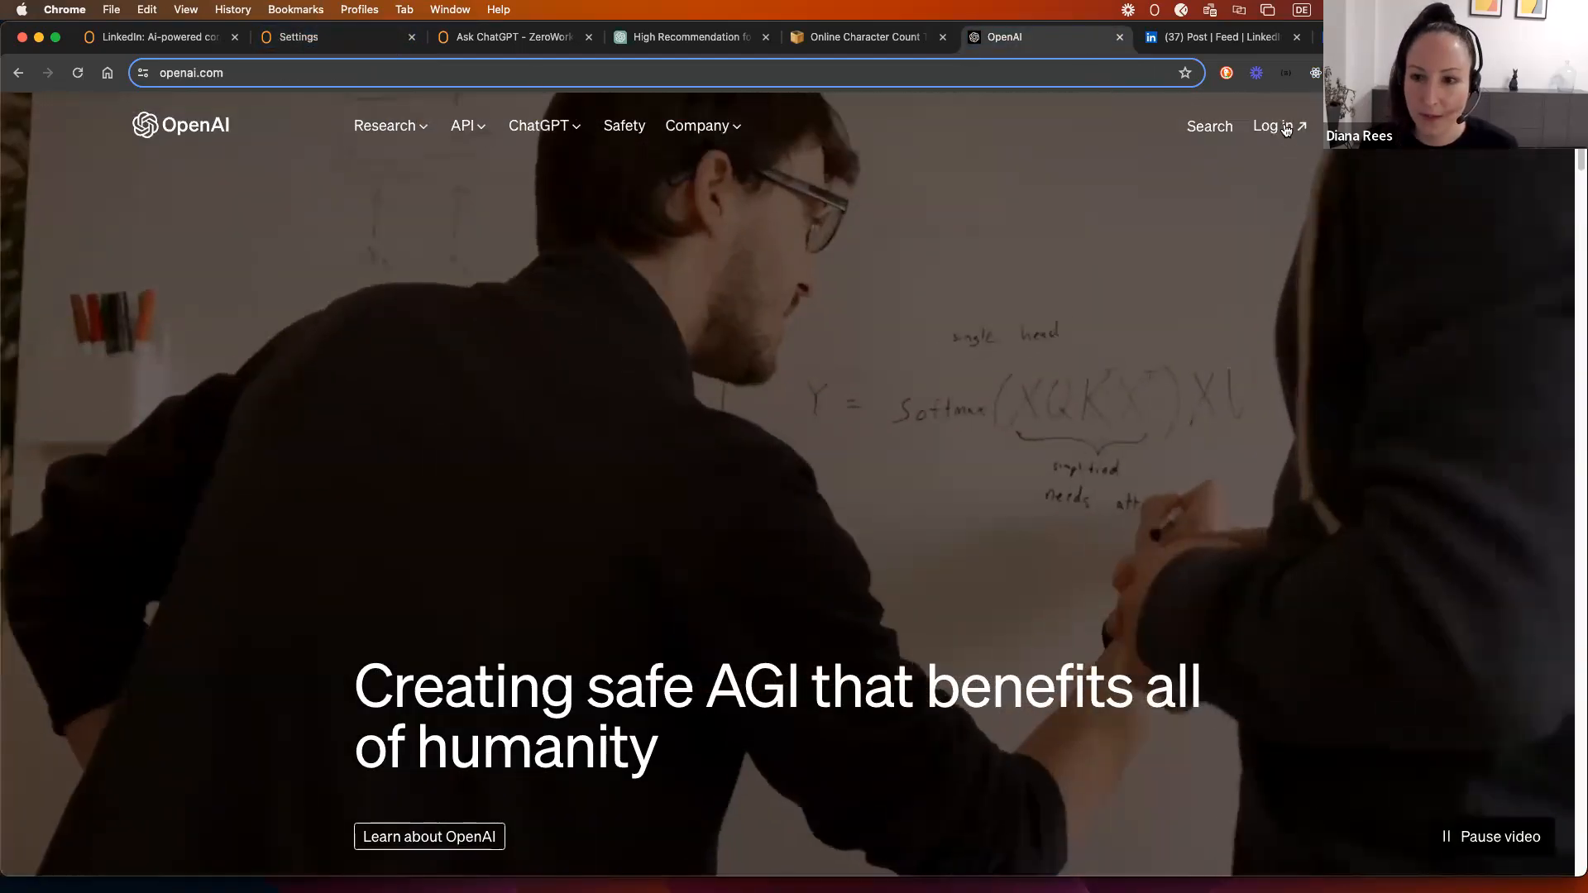
Step: Log in to the OpenAI API platform, check its API keys list showing two 2023 secret keys, then close it
{"action": "left_click", "coordinate": [1283, 127]}
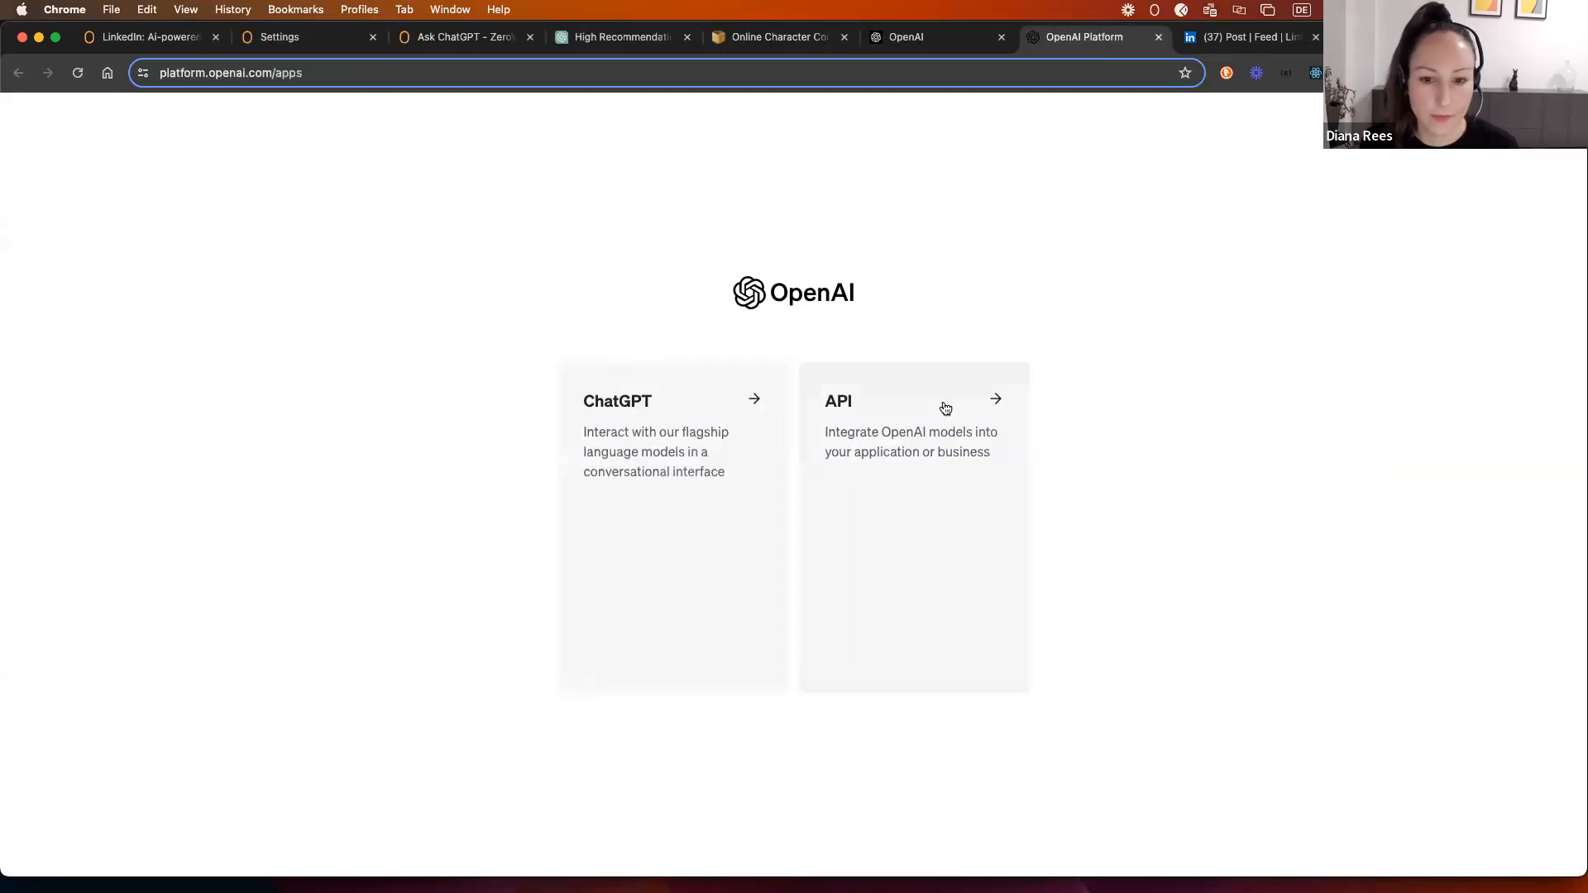
{"action": "left_click", "coordinate": [861, 440]}
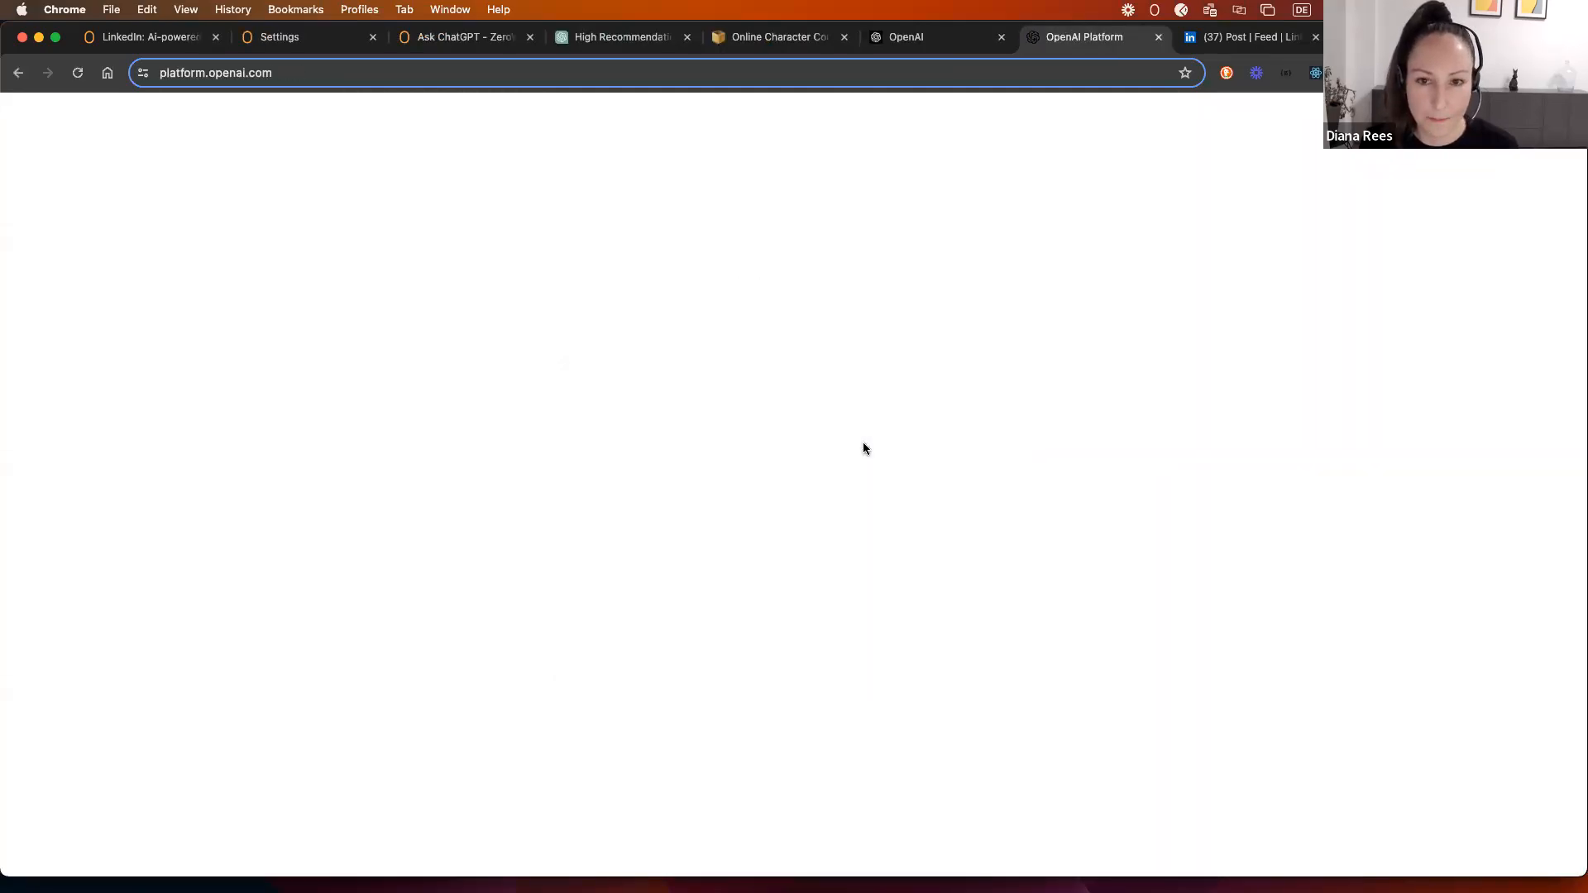
{"action": "mouse_move", "coordinate": [30, 333]}
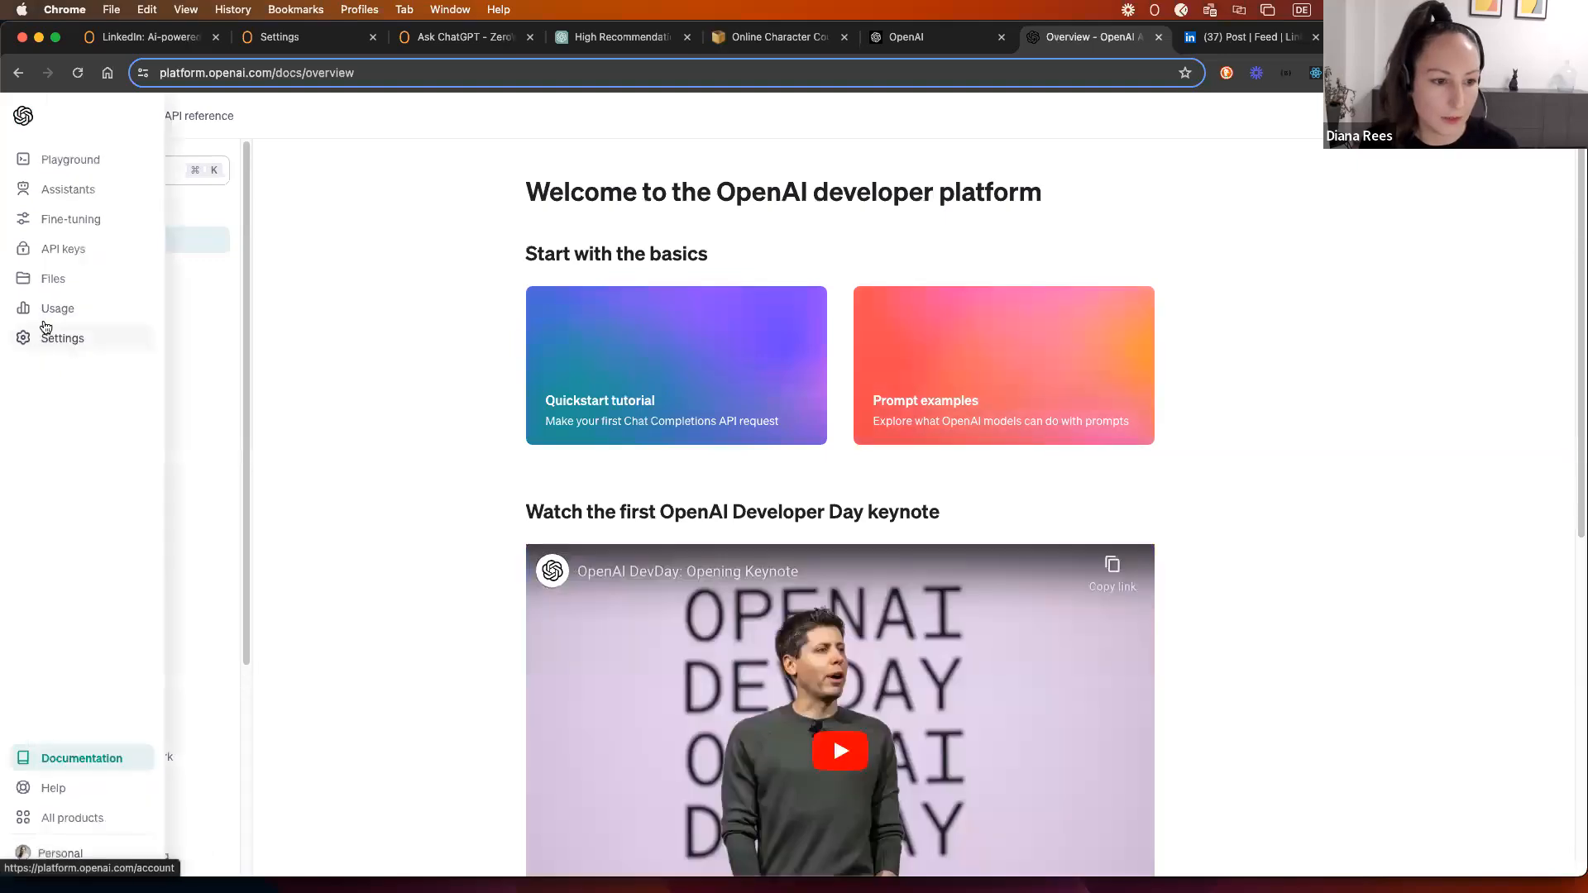
{"action": "left_click", "coordinate": [57, 251]}
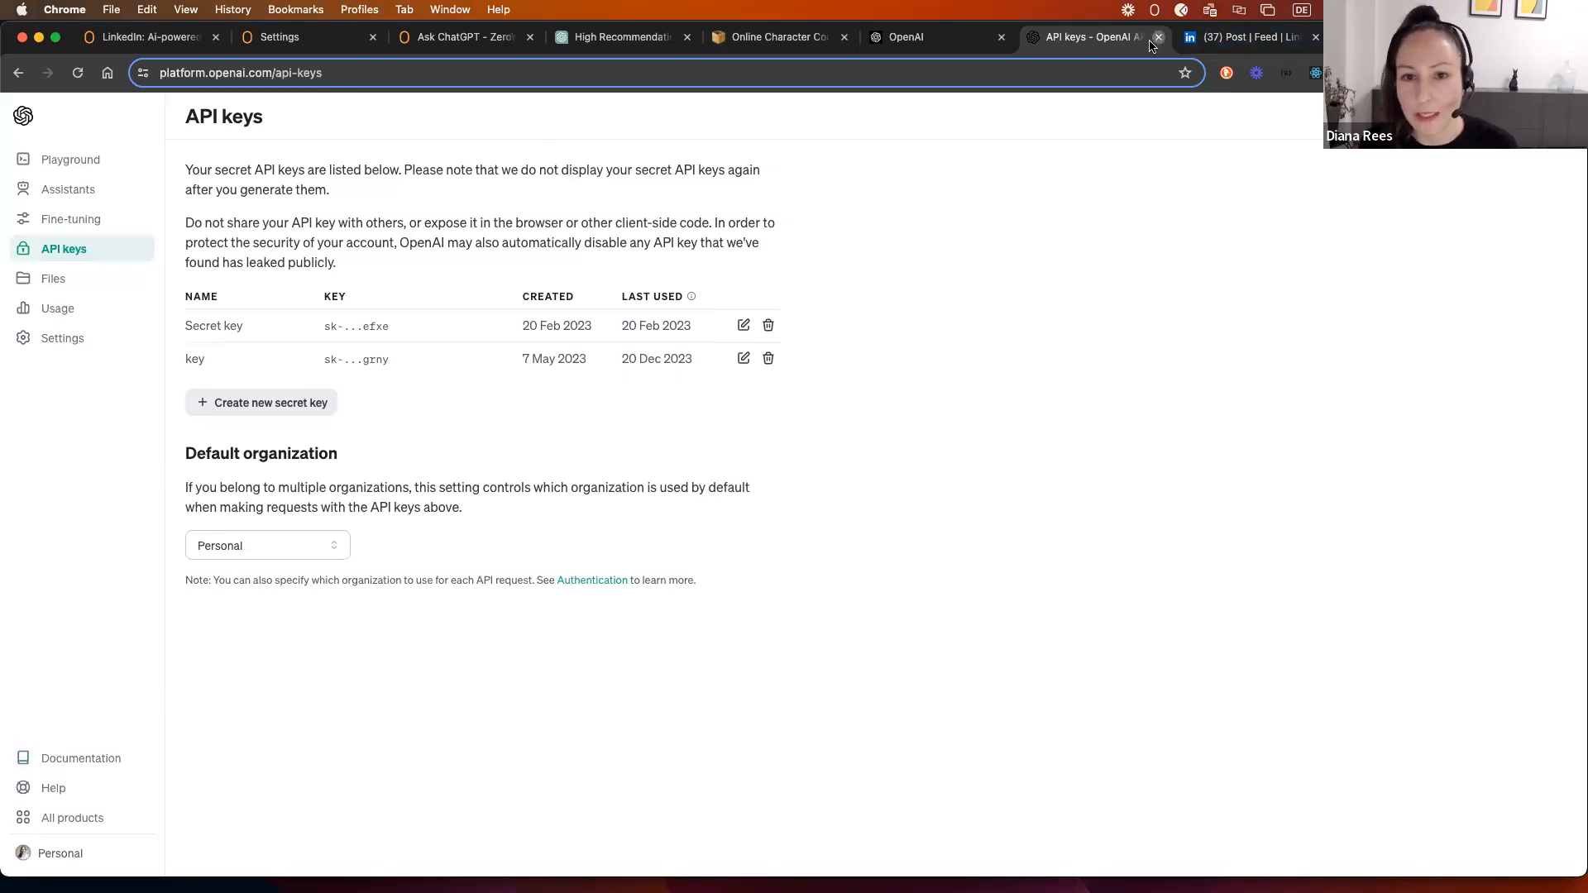
{"action": "left_click", "coordinate": [1157, 37]}
Step: Go back via the Ask ChatGPT docs to ZeroWork's Settings integrations page with the stored OpenAI key
{"action": "left_click", "coordinate": [433, 39]}
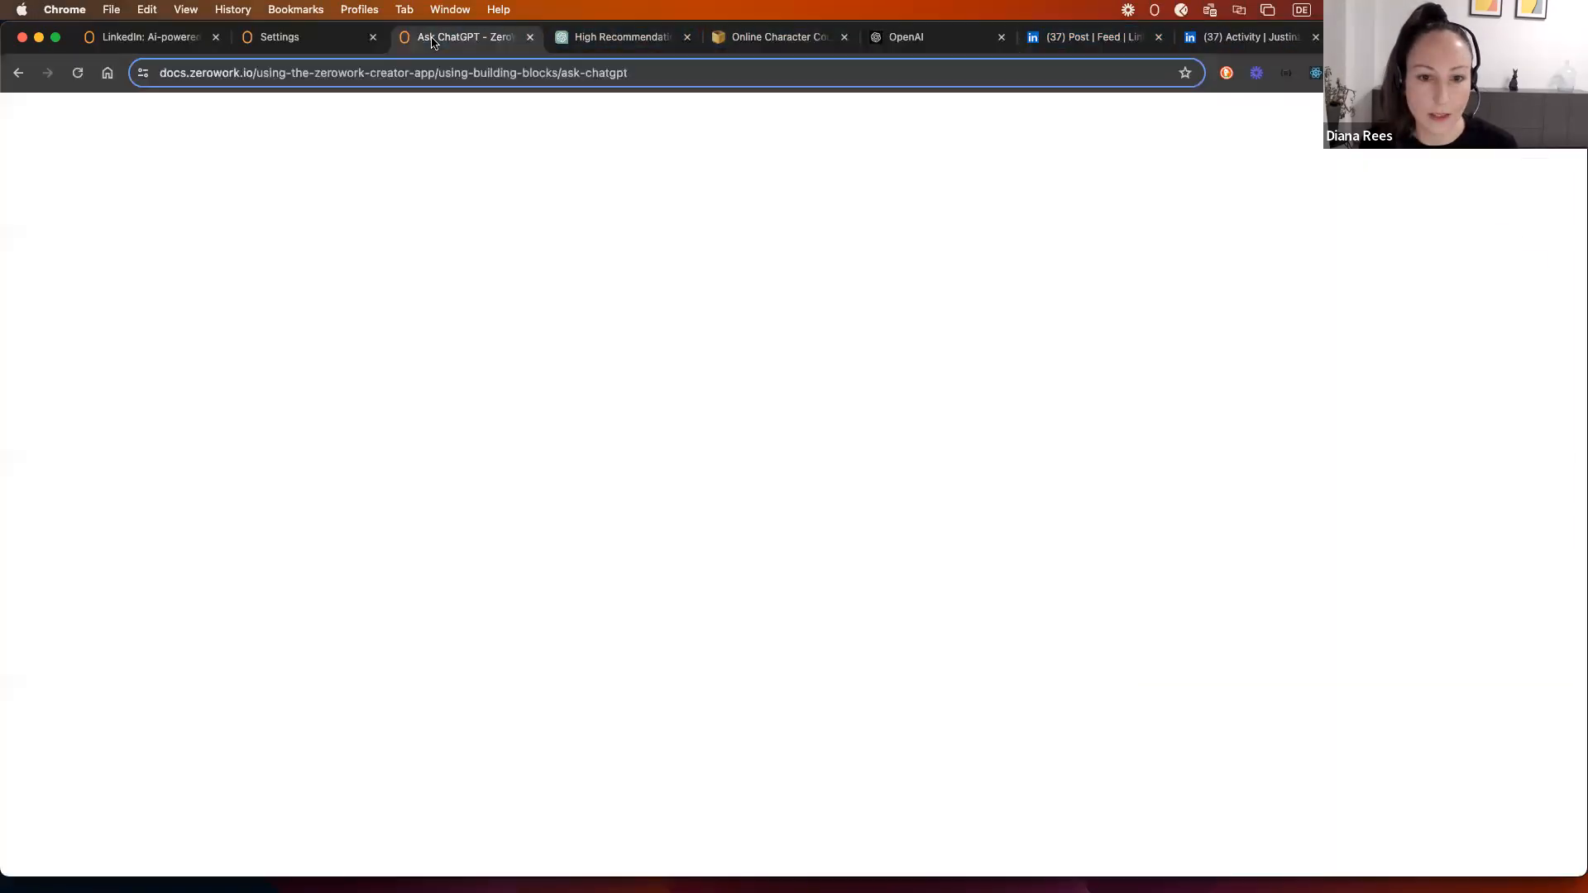
{"action": "left_click", "coordinate": [290, 38]}
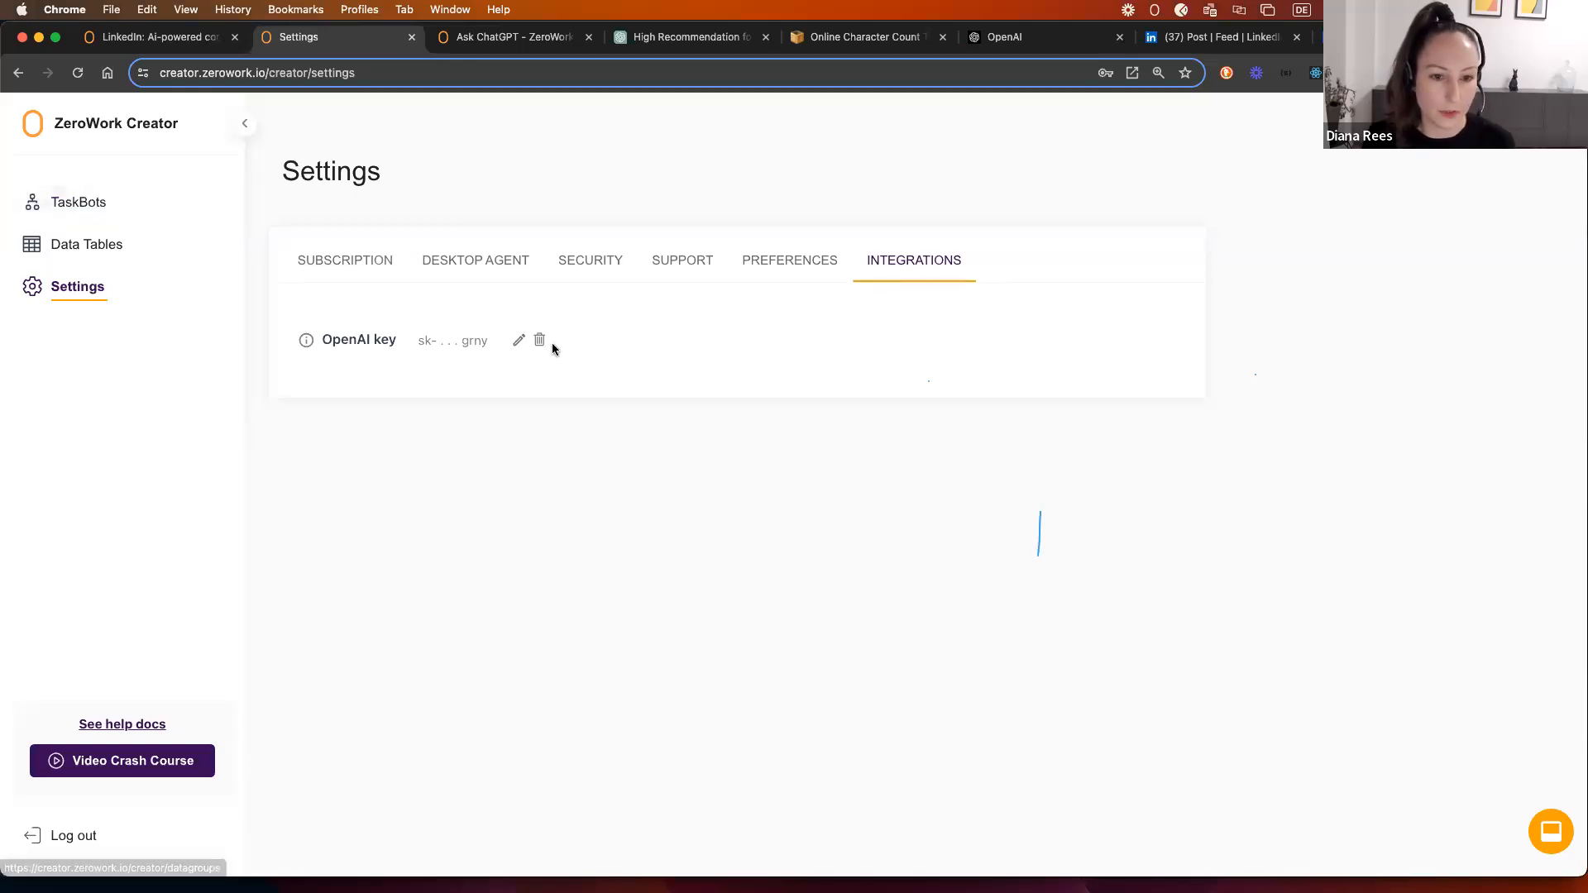
Step: Open the Auto-comment LinkedIn TaskBot from the TaskBots list, centre the workflow, and start a test run
{"action": "left_click", "coordinate": [100, 205]}
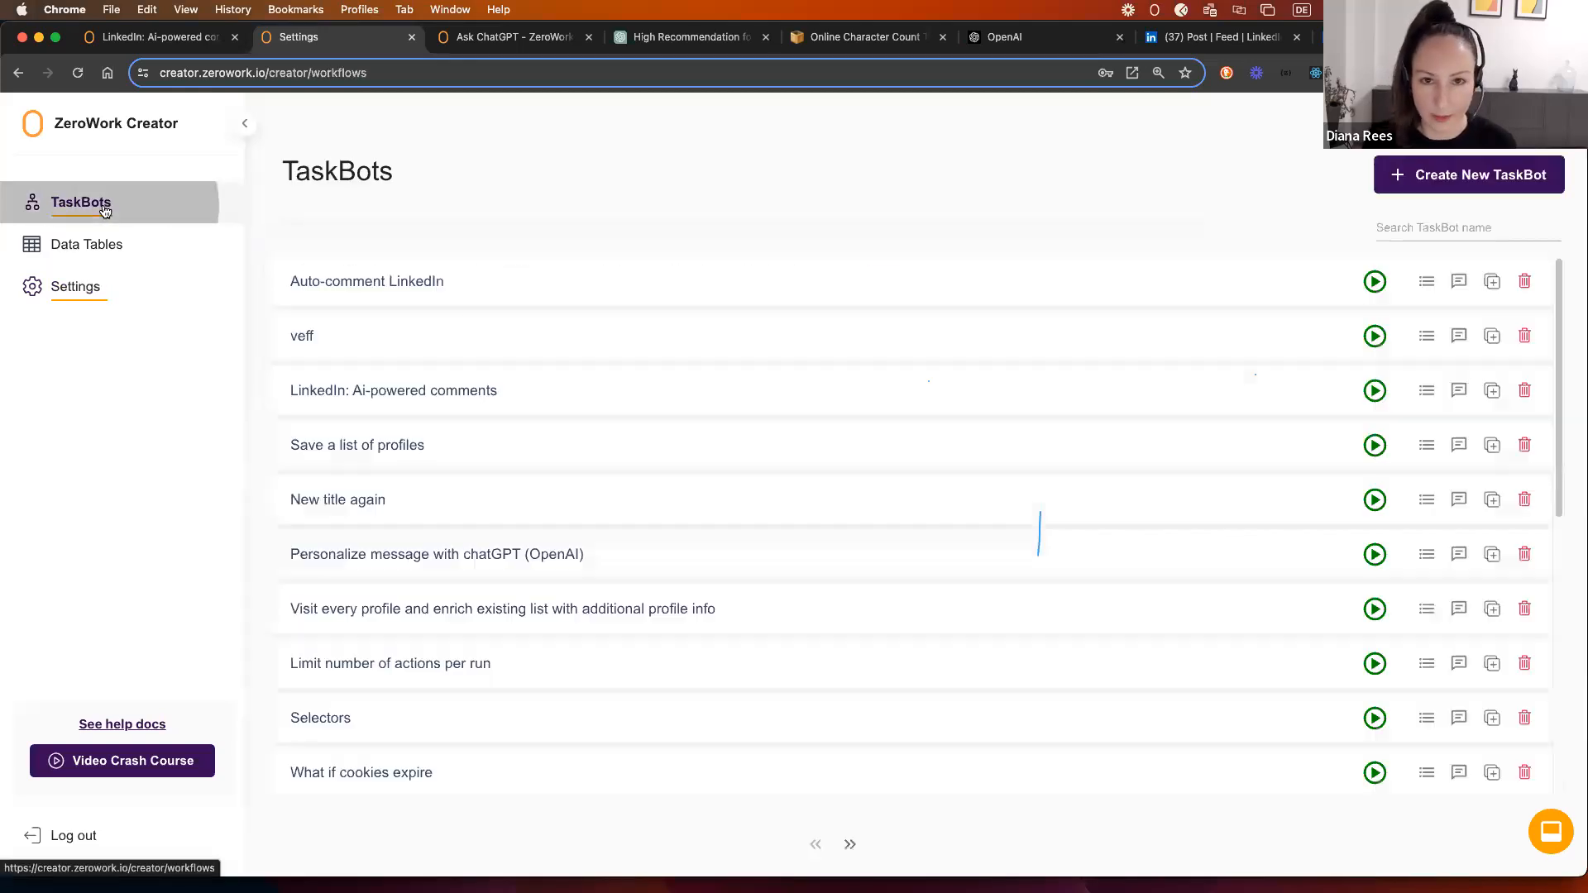
{"action": "left_click", "coordinate": [400, 286]}
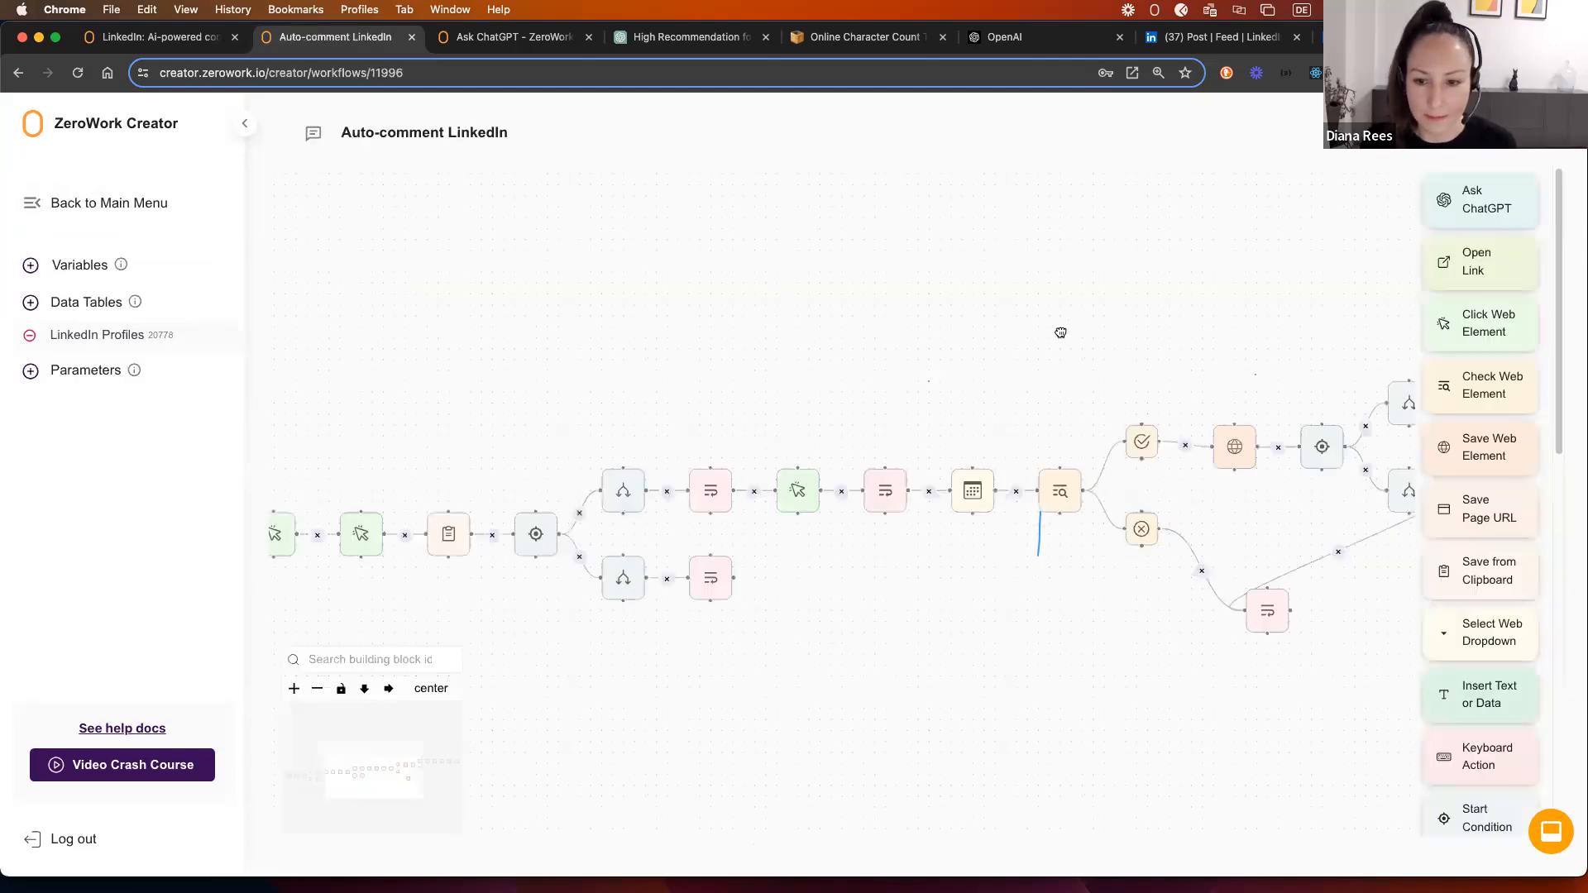
{"action": "scroll", "coordinate": [788, 320], "scroll_direction": "down", "scroll_amount": 5}
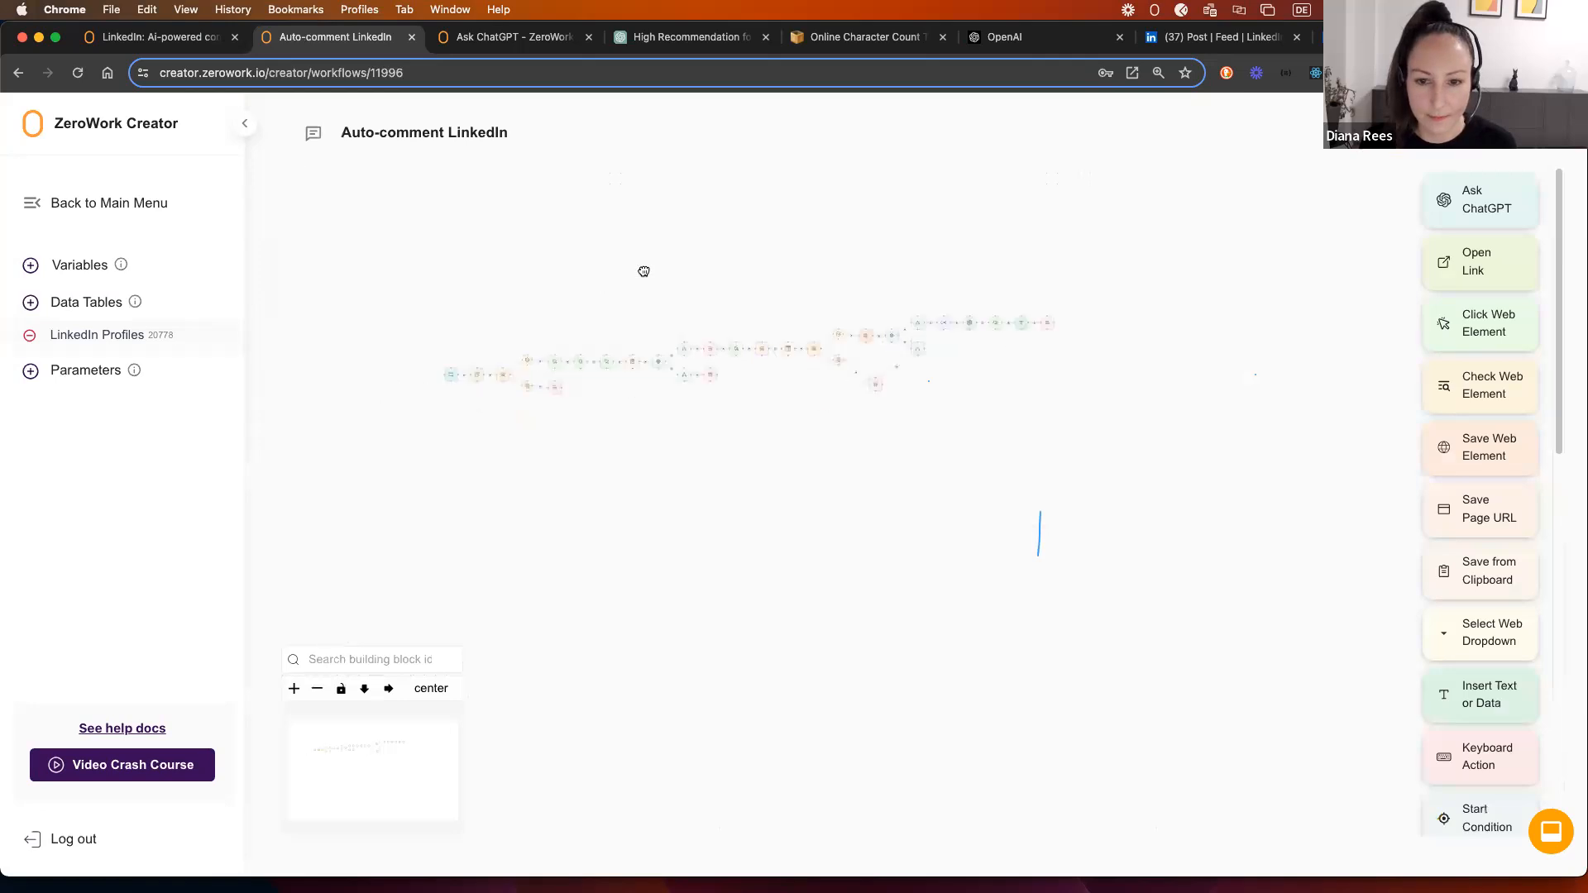
{"action": "scroll", "coordinate": [643, 271], "scroll_direction": "up", "scroll_amount": 1}
{"action": "mouse_move", "coordinate": [858, 252]}
{"action": "left_mouse_down"}
{"action": "mouse_move", "coordinate": [786, 253]}
{"action": "mouse_move", "coordinate": [835, 253]}
{"action": "left_mouse_up"}
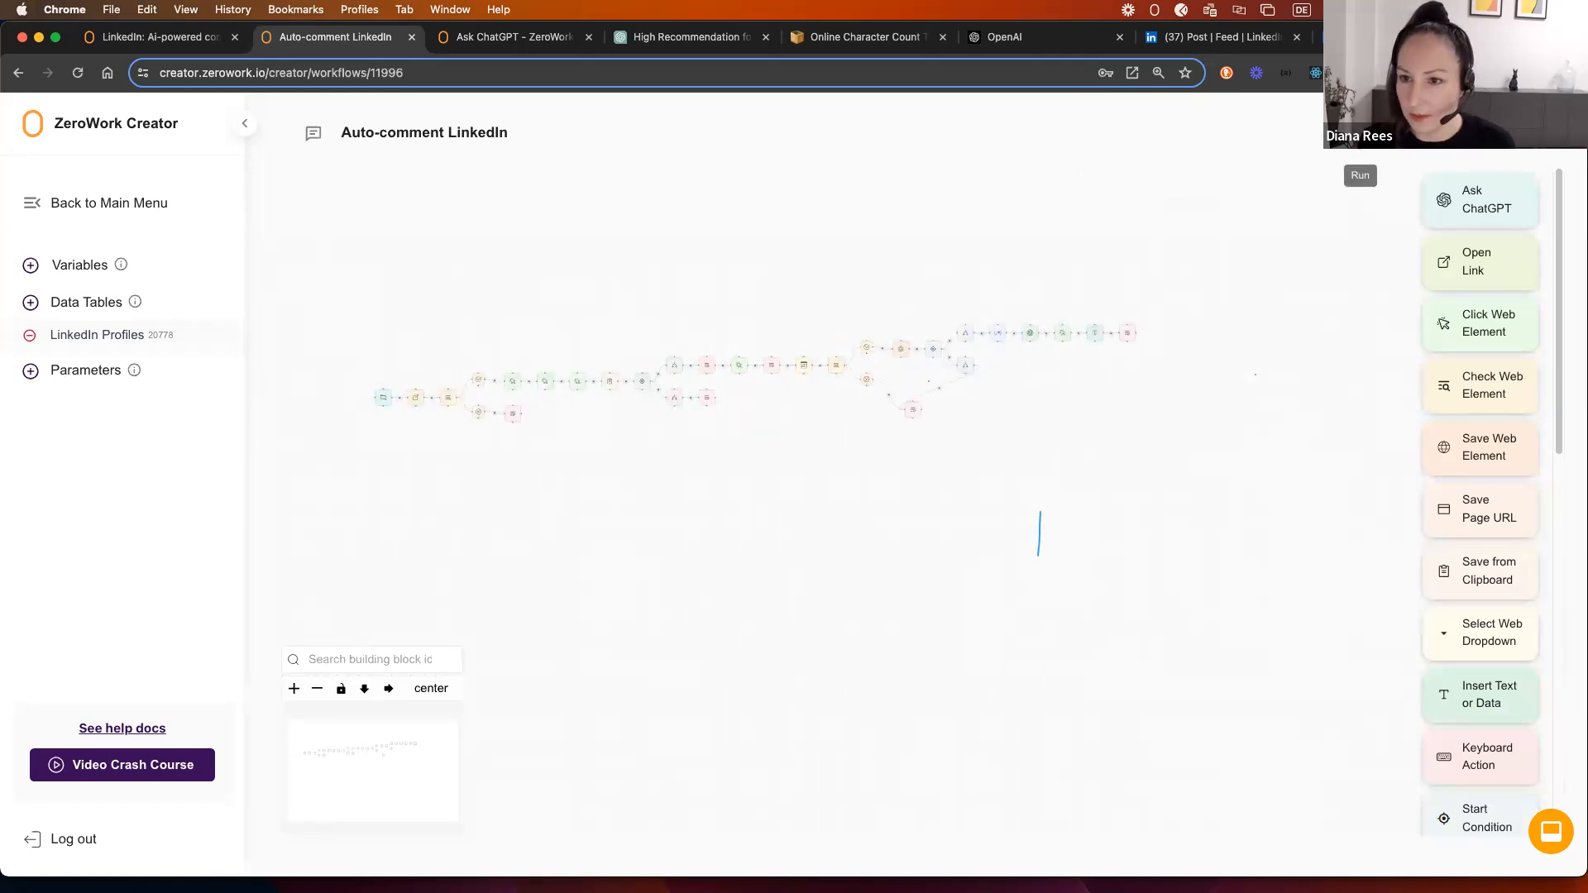
{"action": "left_click", "coordinate": [1360, 136]}
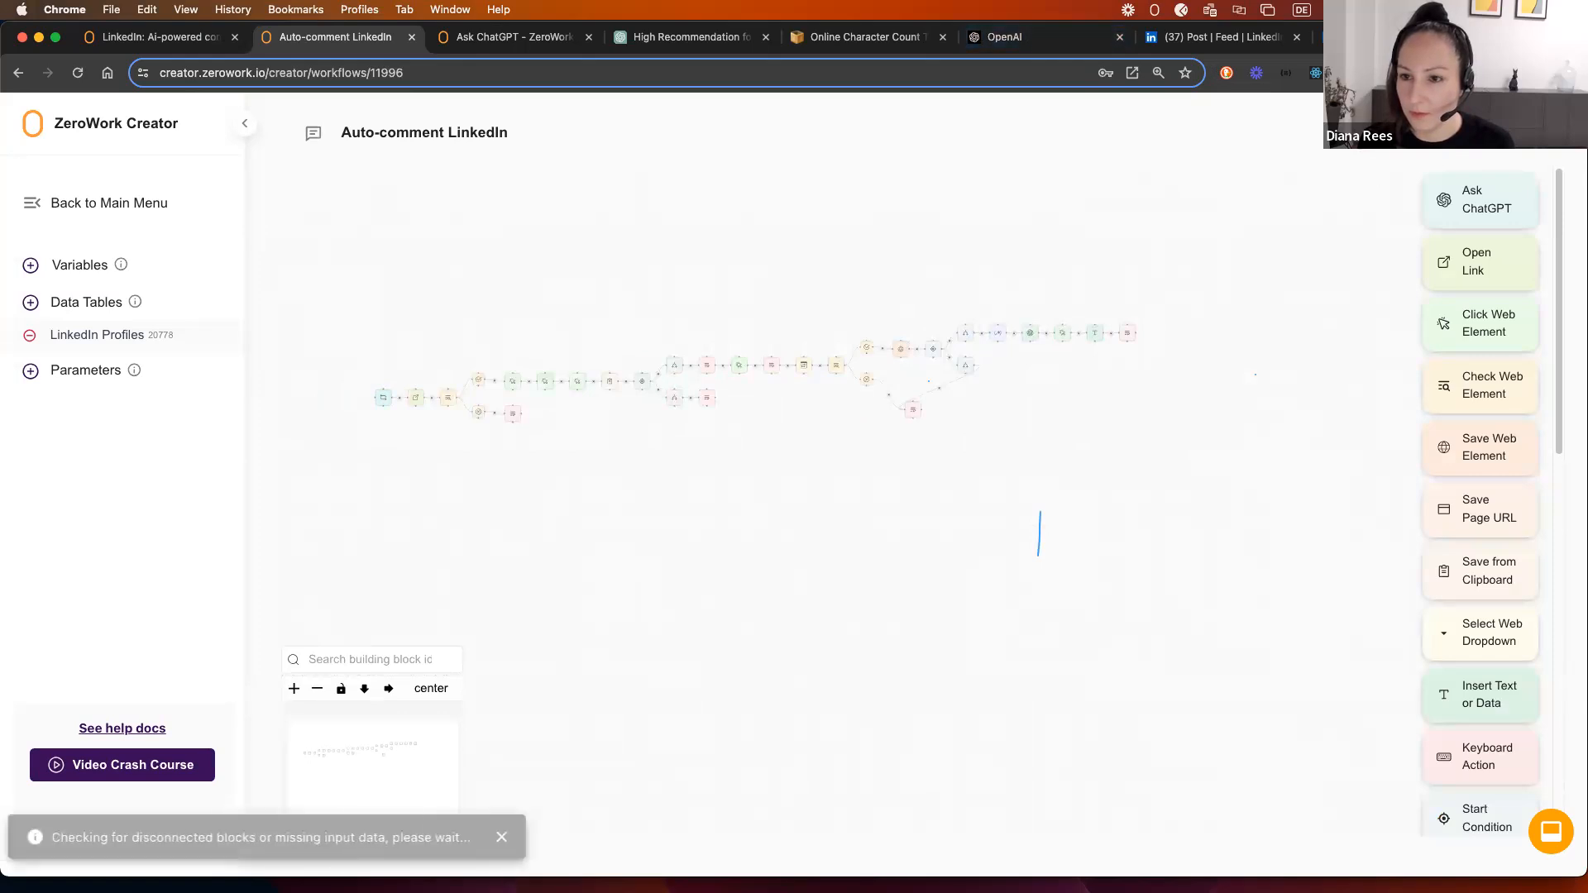
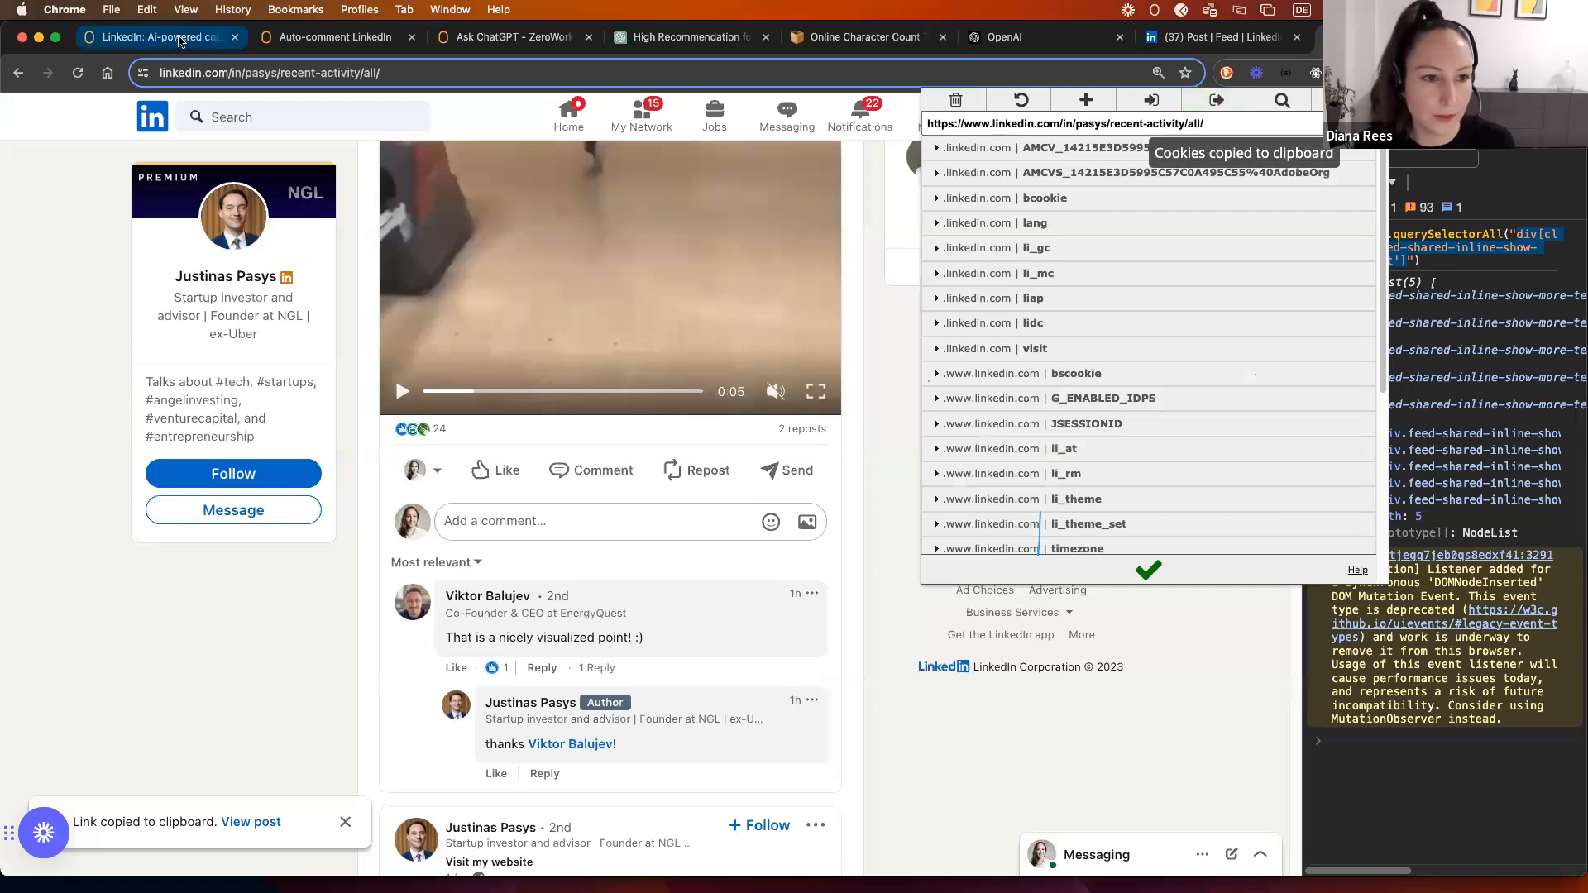
Step: Paste the copied LinkedIn cookies into the Auto-comment LinkedIn TaskBot's Cookies setting and start a new run
{"action": "left_click", "coordinate": [312, 41]}
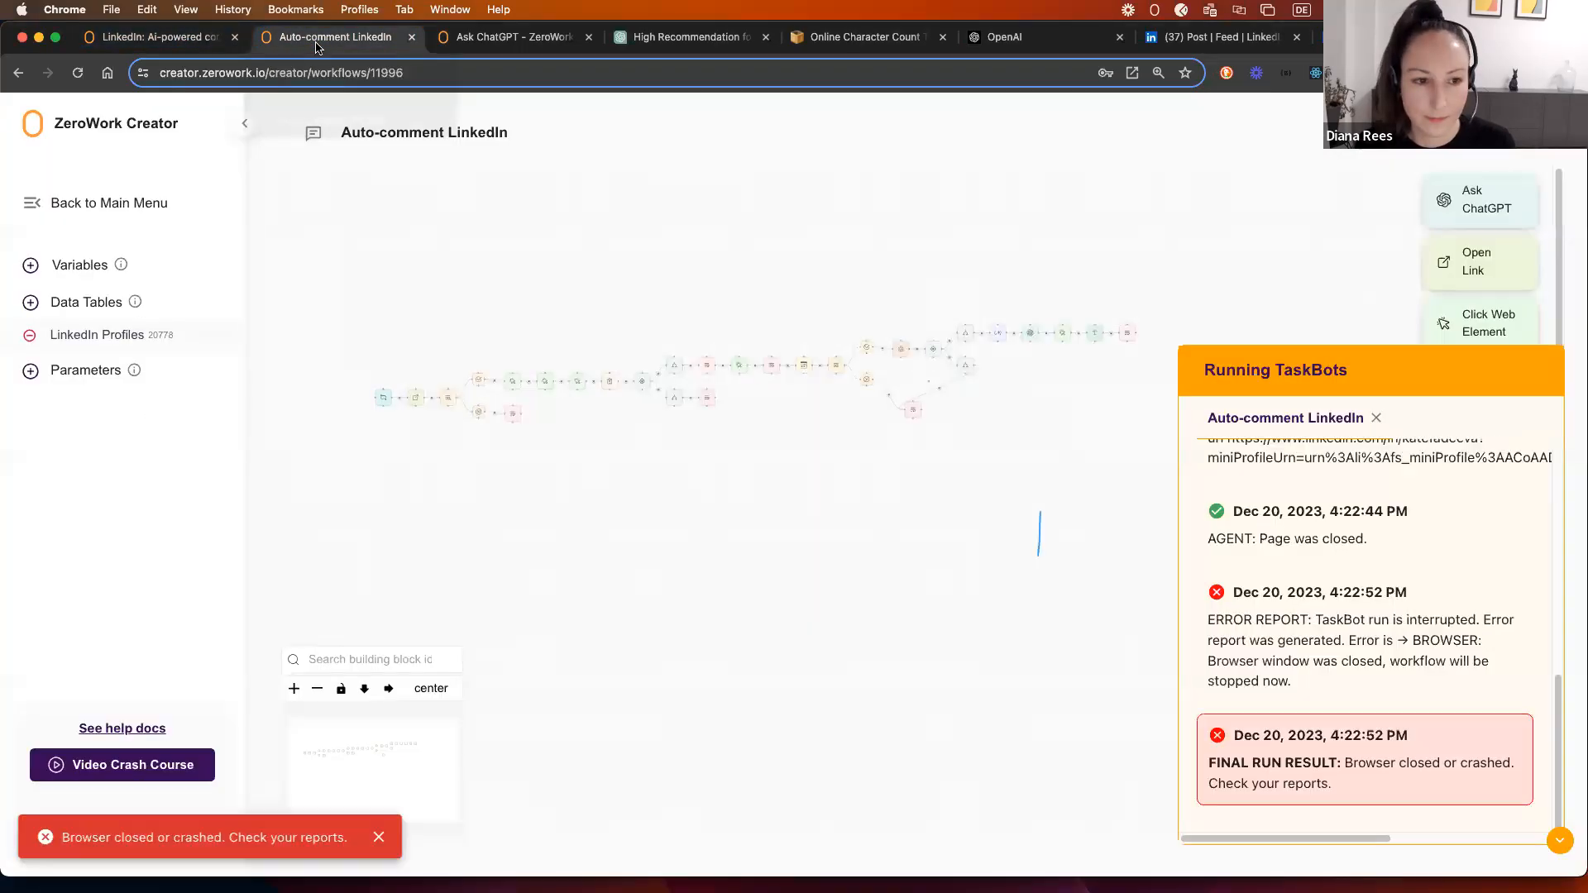
{"action": "left_click", "coordinate": [1567, 166]}
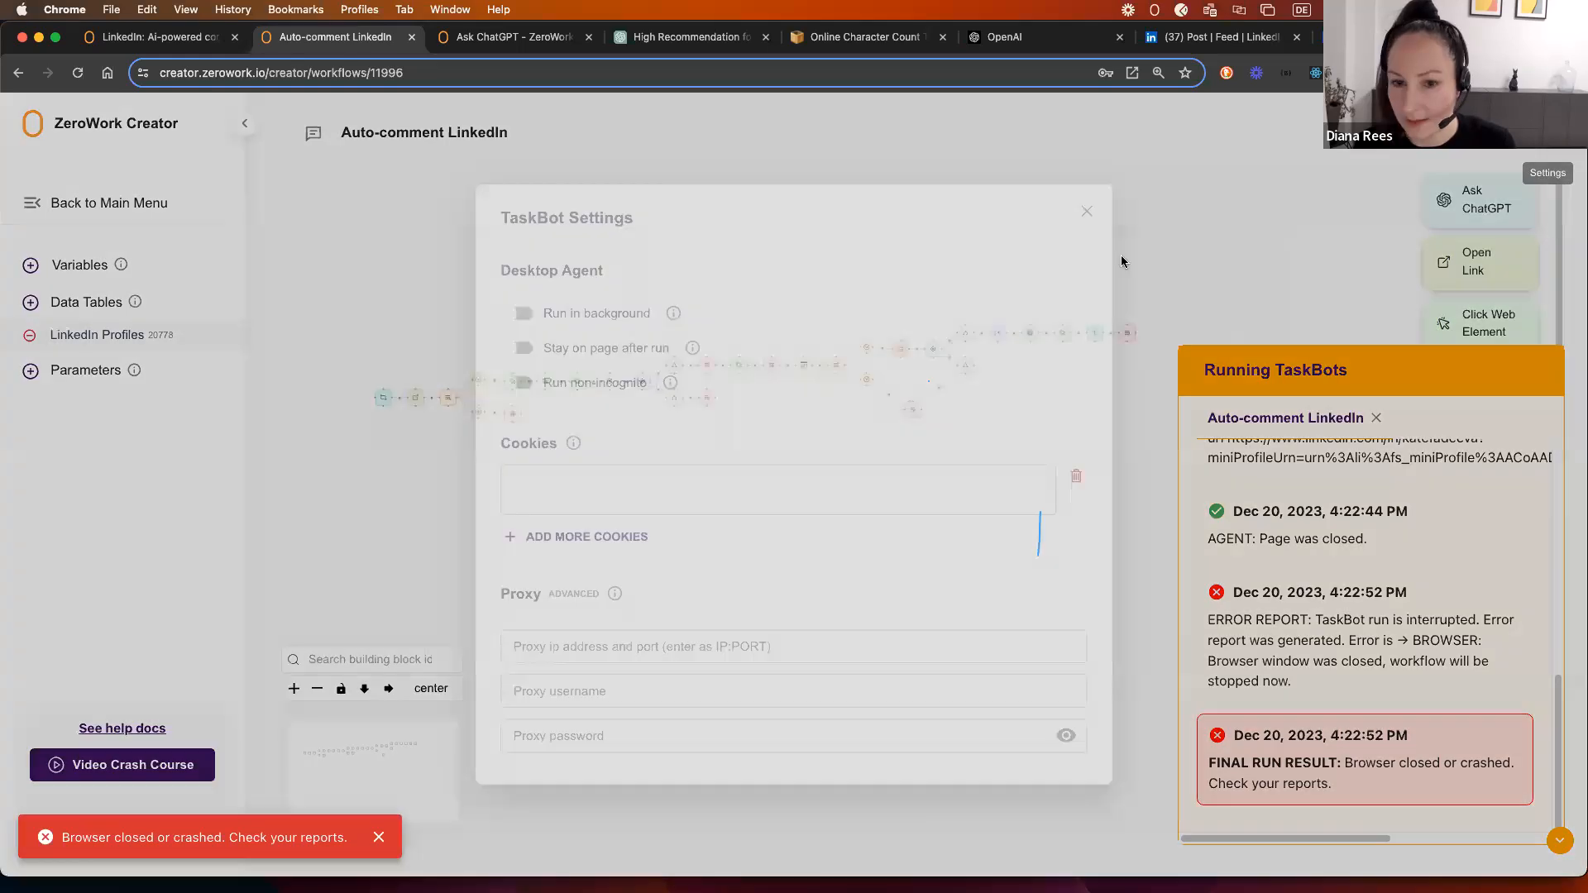
{"action": "left_click", "coordinate": [540, 493]}
{"action": "key", "text": "super+v"}
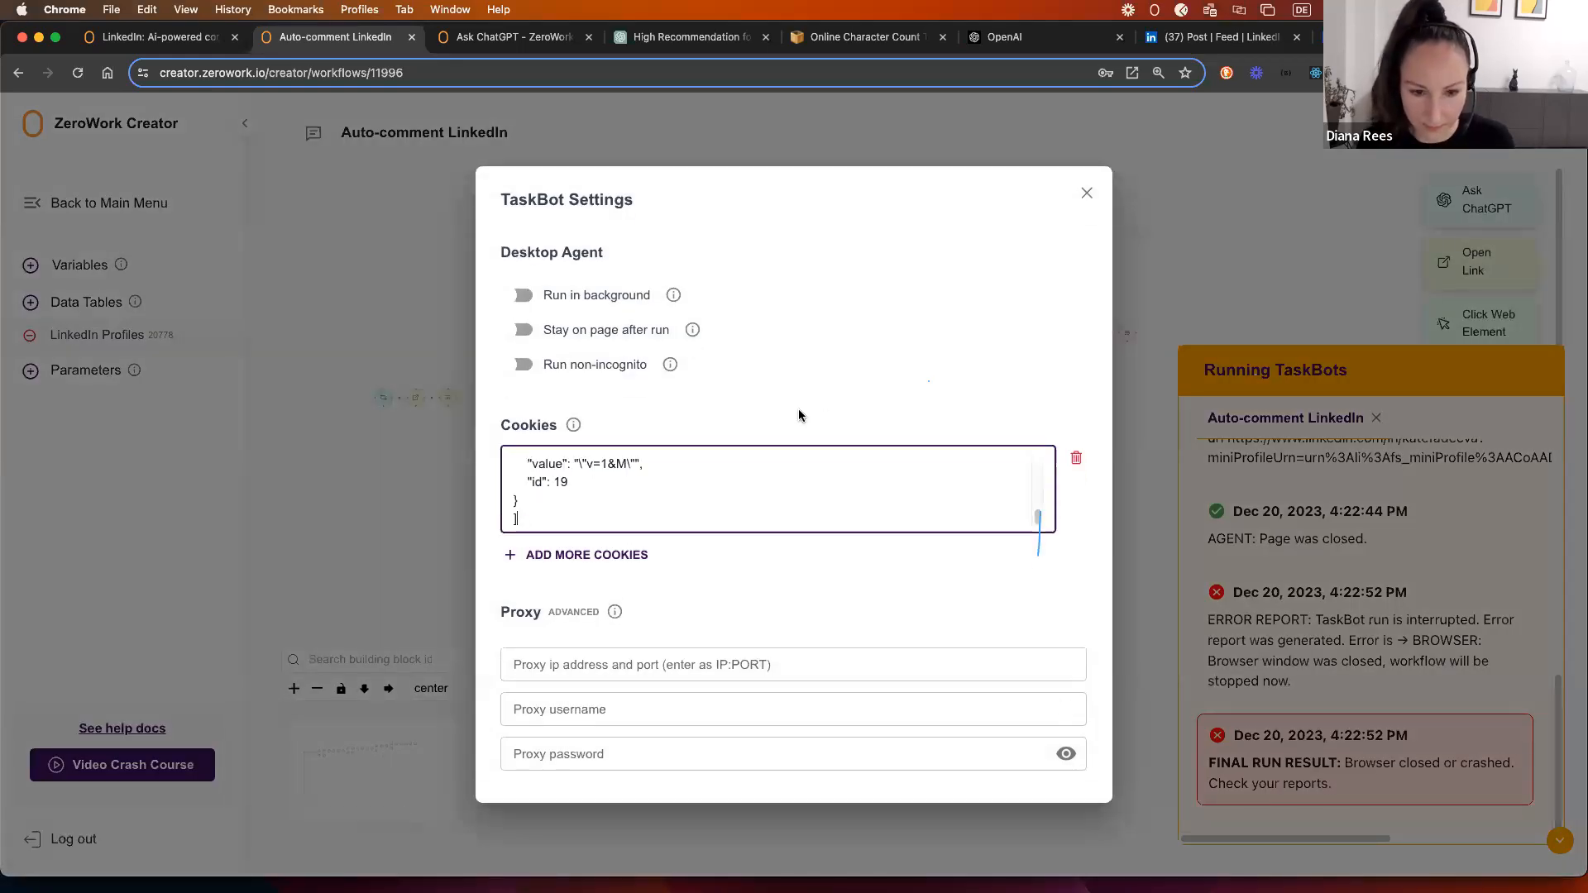
{"action": "left_click", "coordinate": [1085, 191]}
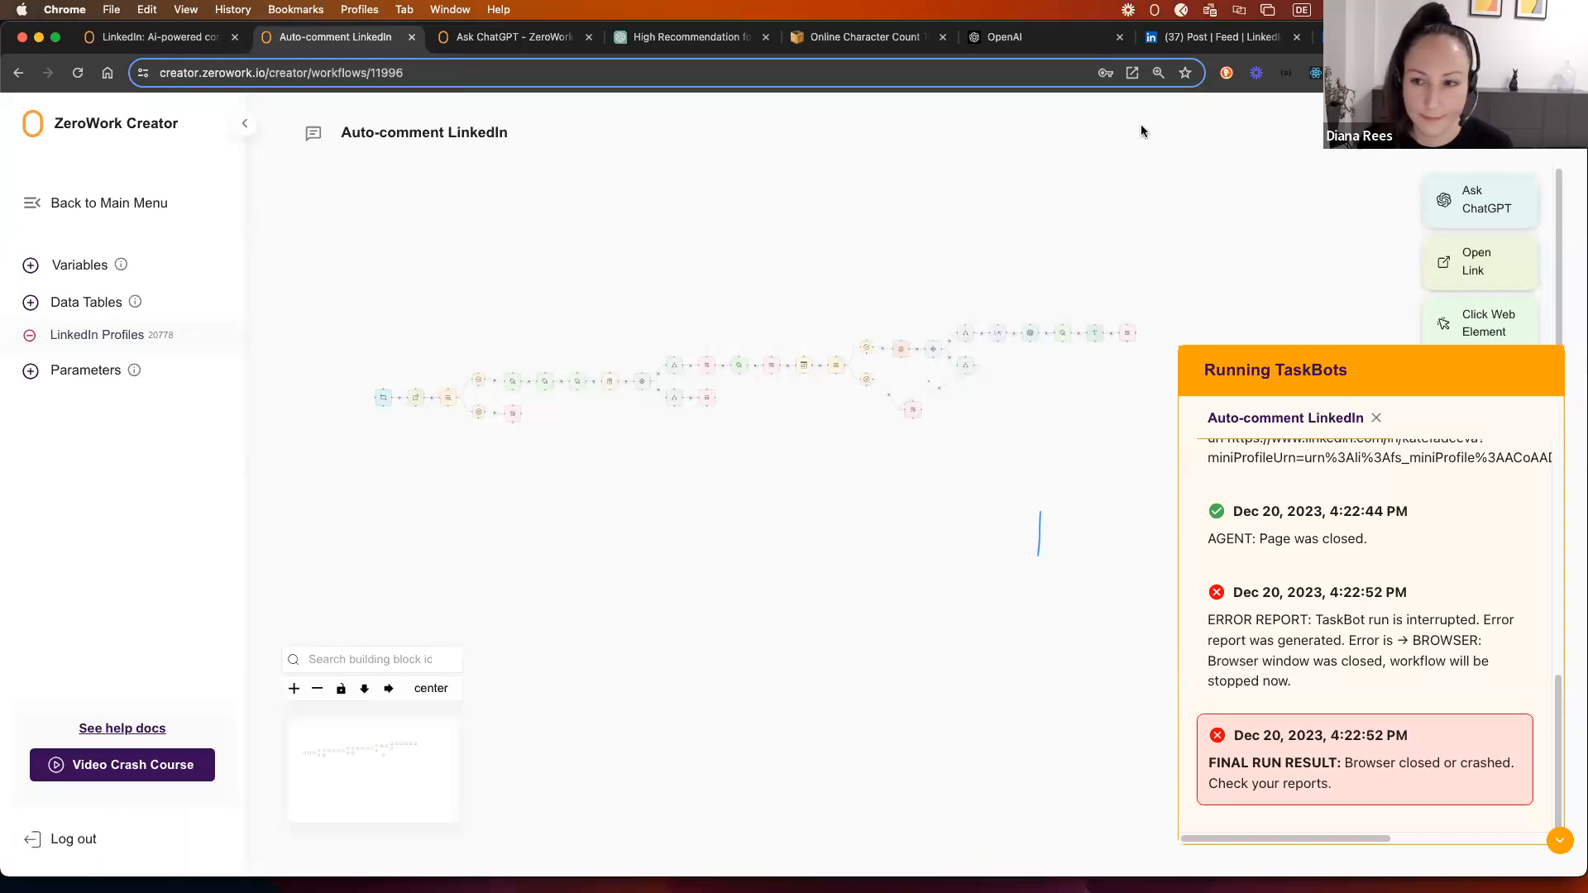
{"action": "left_click", "coordinate": [1360, 136]}
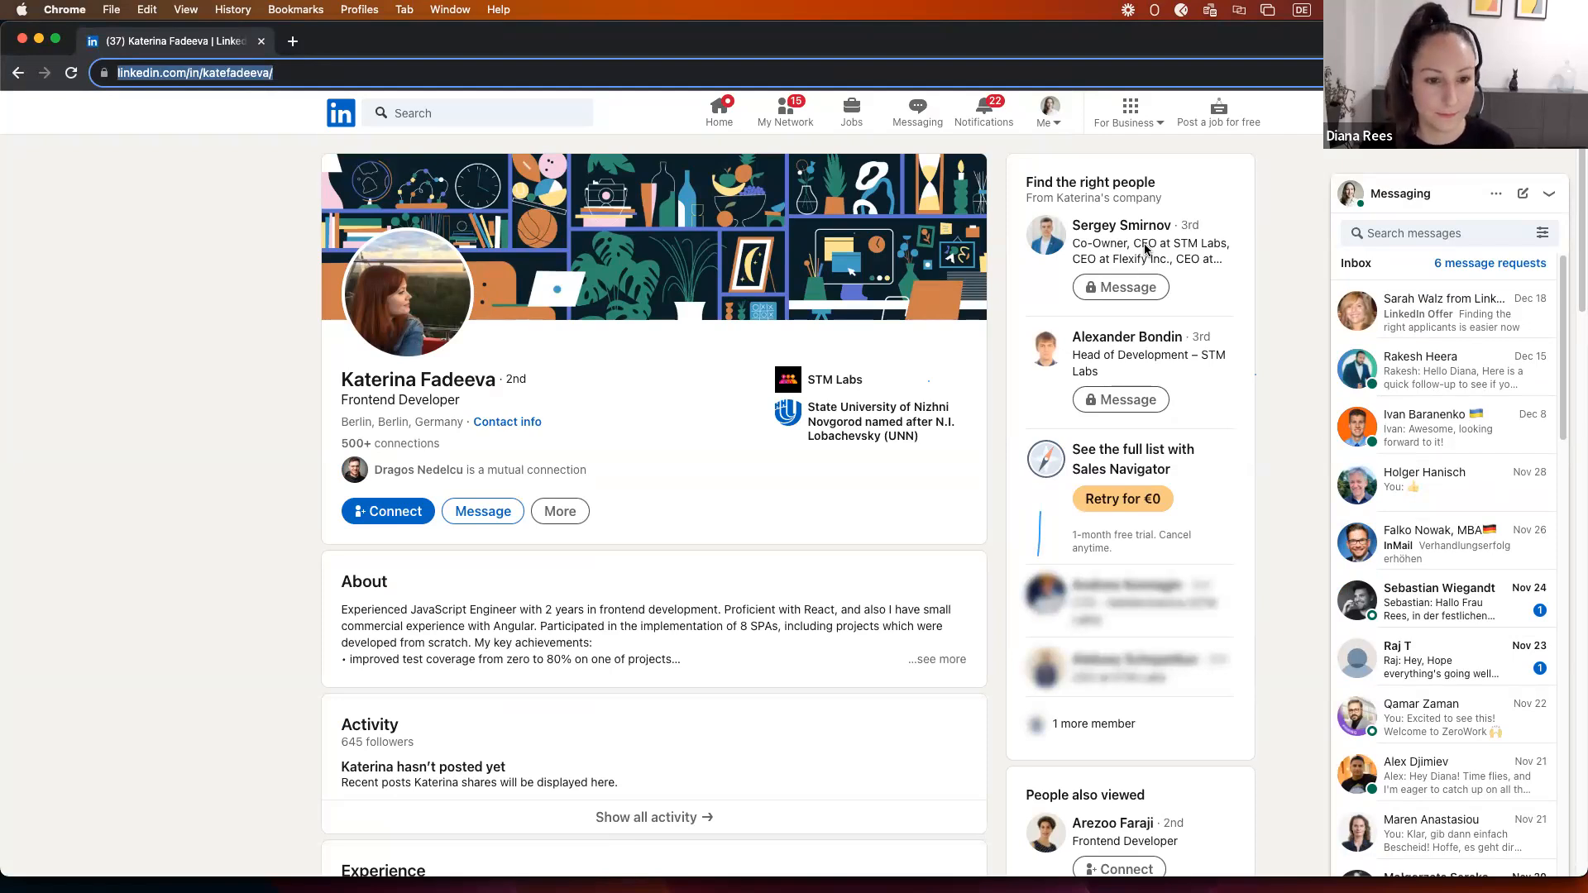
Step: Load the next profiles and draft the 'Interesting topic!…' and 'Congratulations on your new position!…' comments
{"action": "key", "text": "Return"}
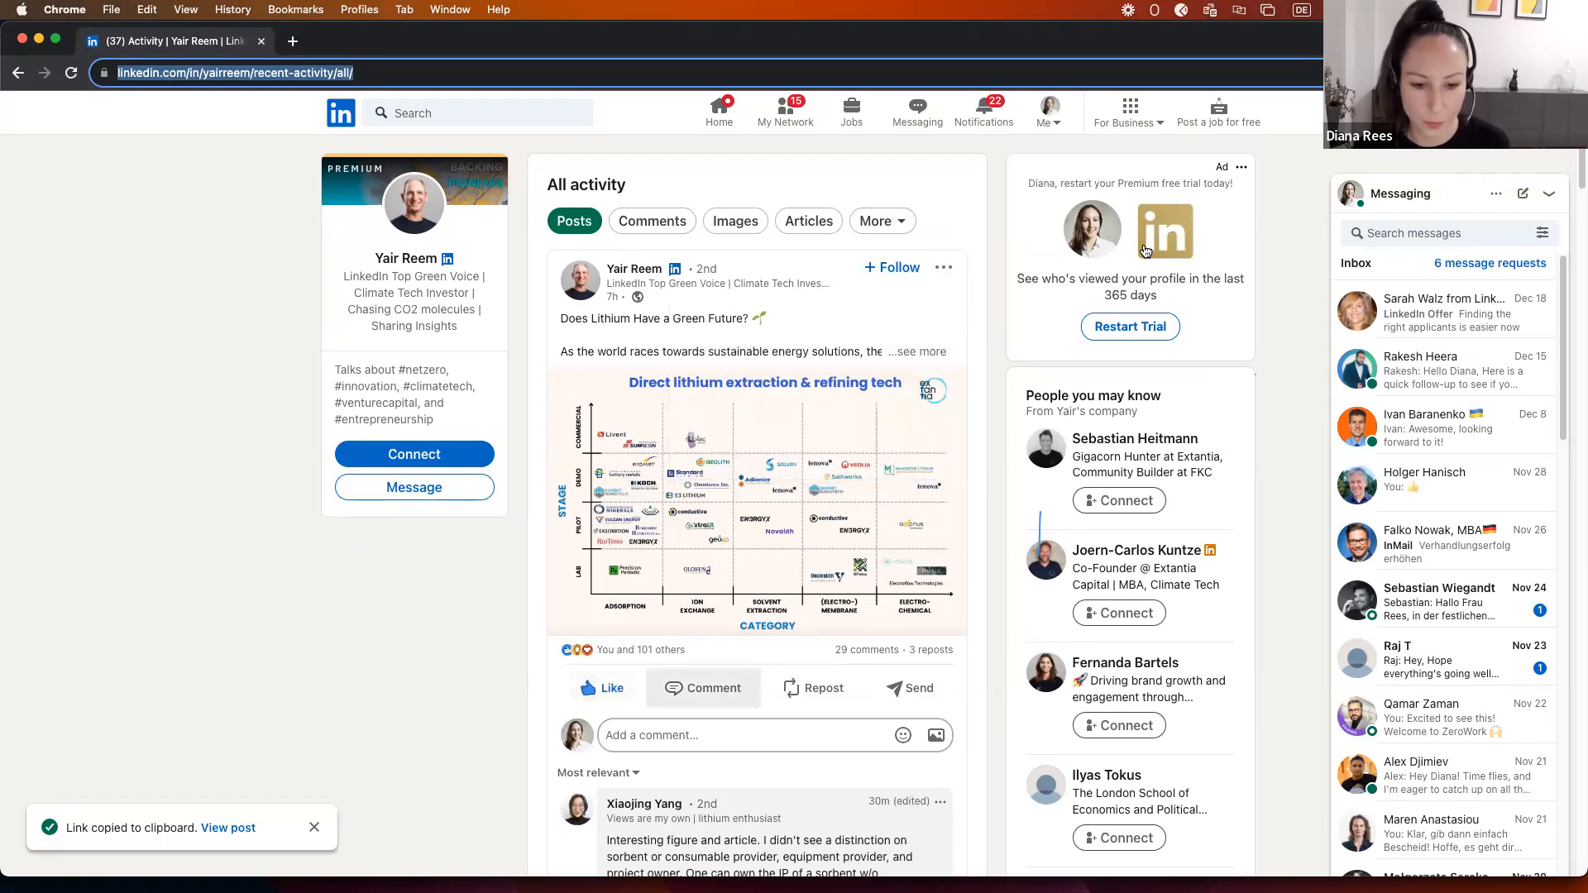
{"action": "type", "text": "Interesting topic! Looking forward to reading about the sustainable pathways for sourcing lithium. "}
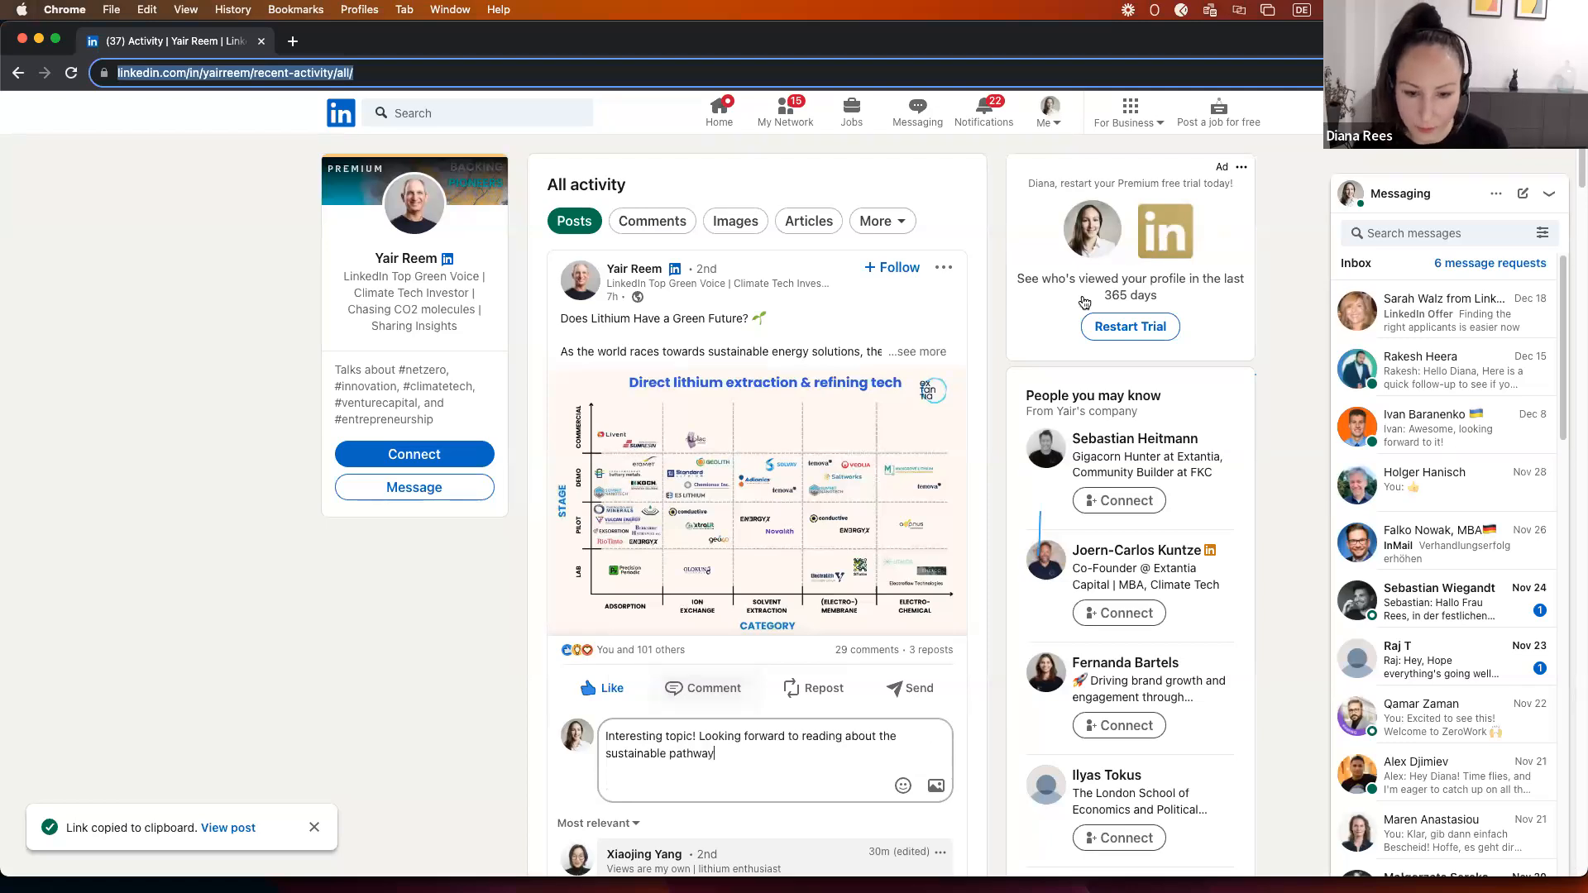
{"action": "type", "text": "🌱💡"}
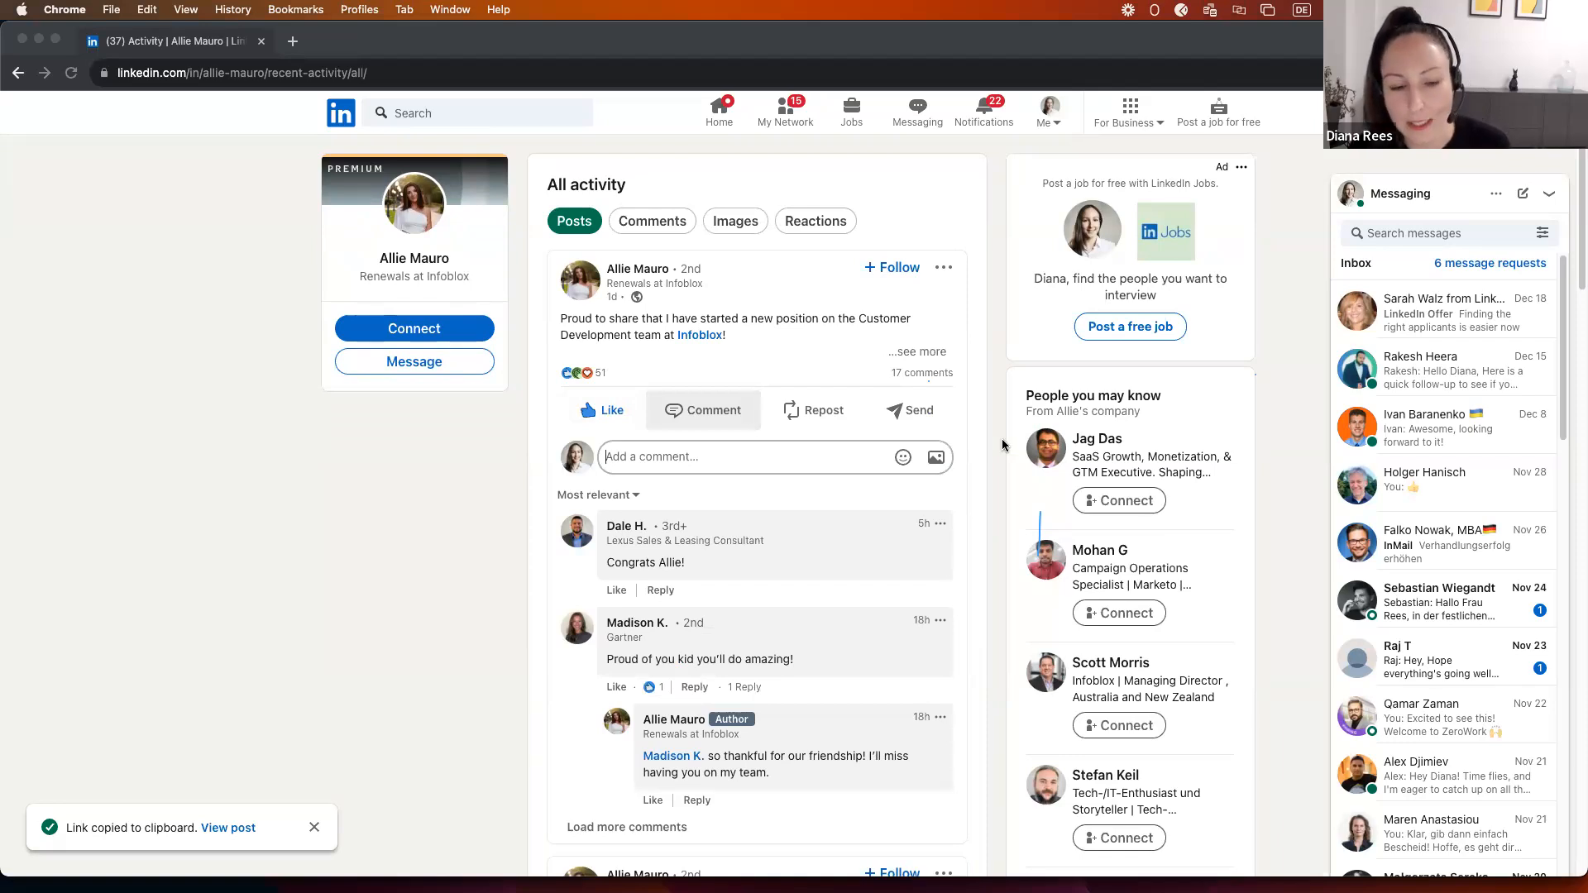
{"action": "type", "text": "Congratulations on your new position! Wishing you all the best in your career"}
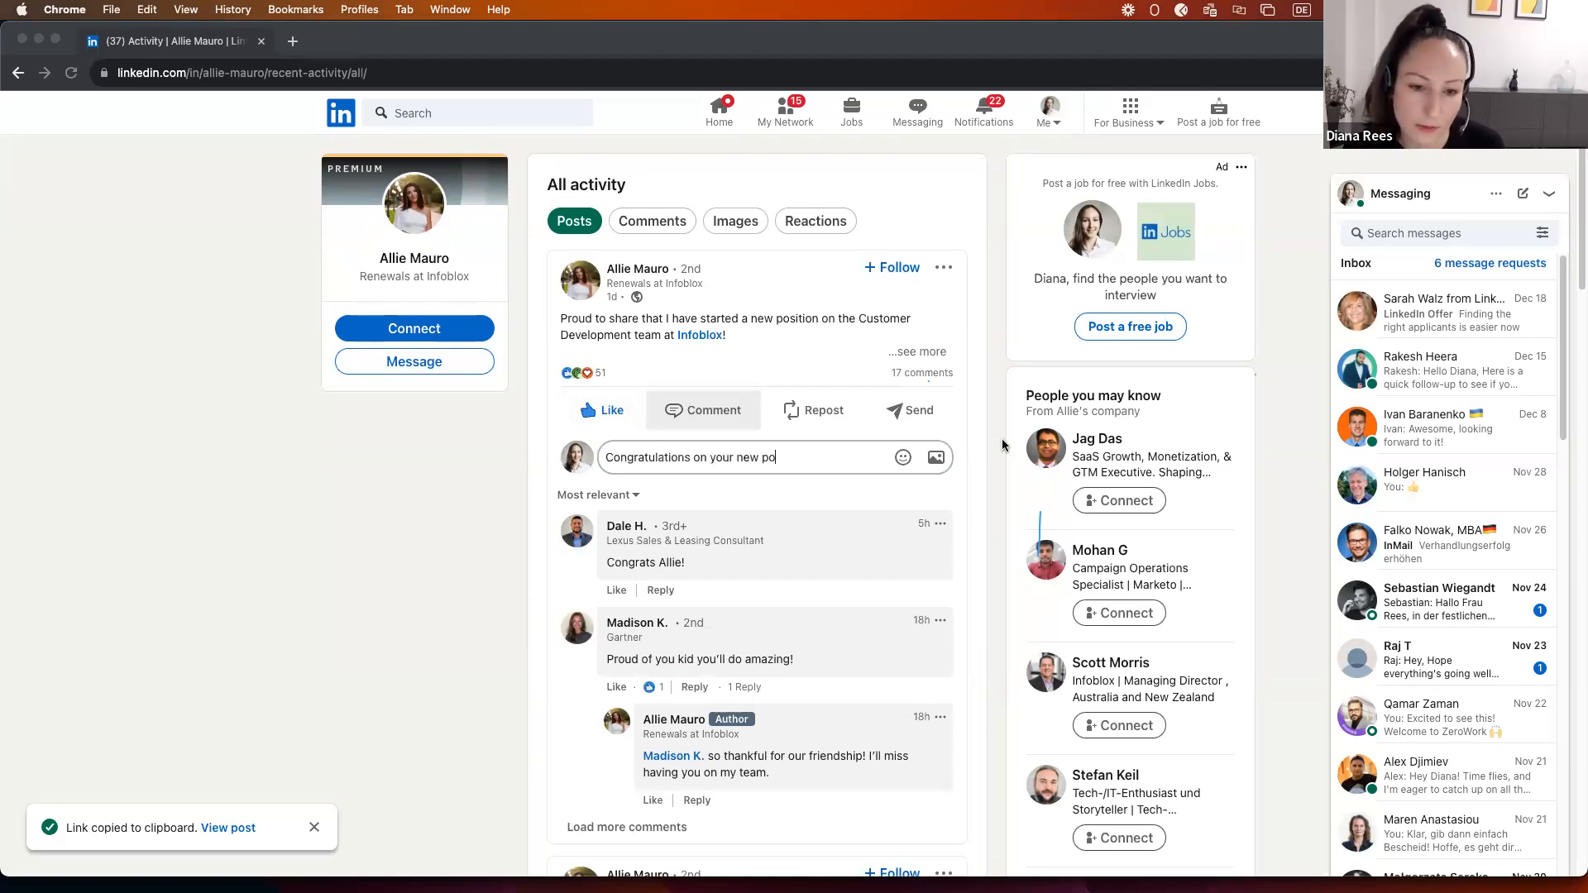
{"action": "type", "text": " journey. #bloxer"}
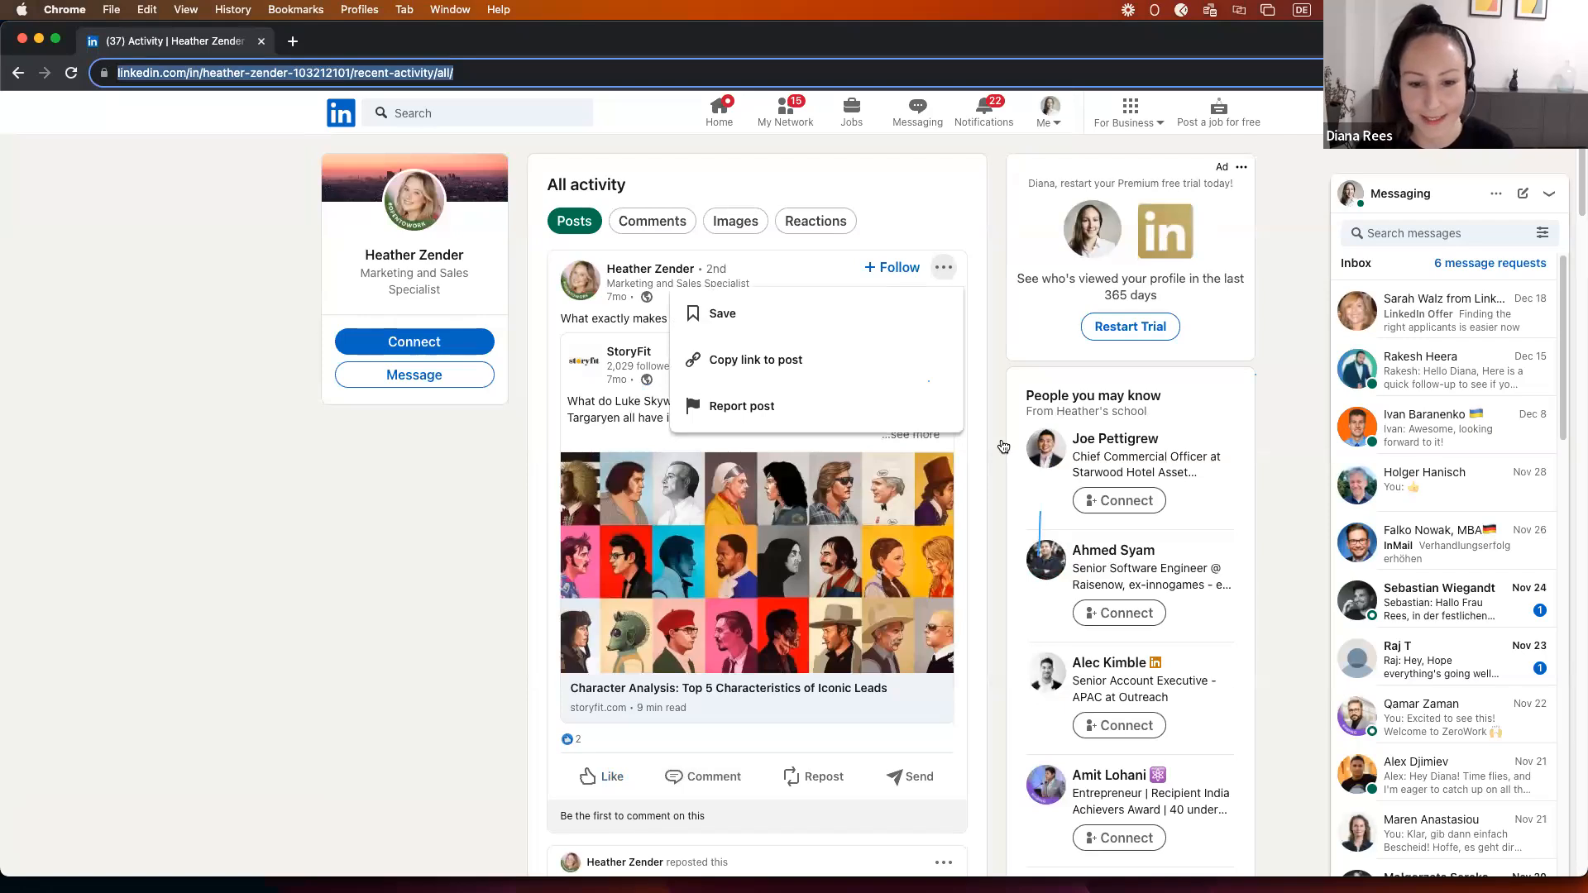
Step: Copy a post's link, draft the 'The perfect blend of relatability…' comment, then close the automated browser
{"action": "left_click", "coordinate": [755, 359]}
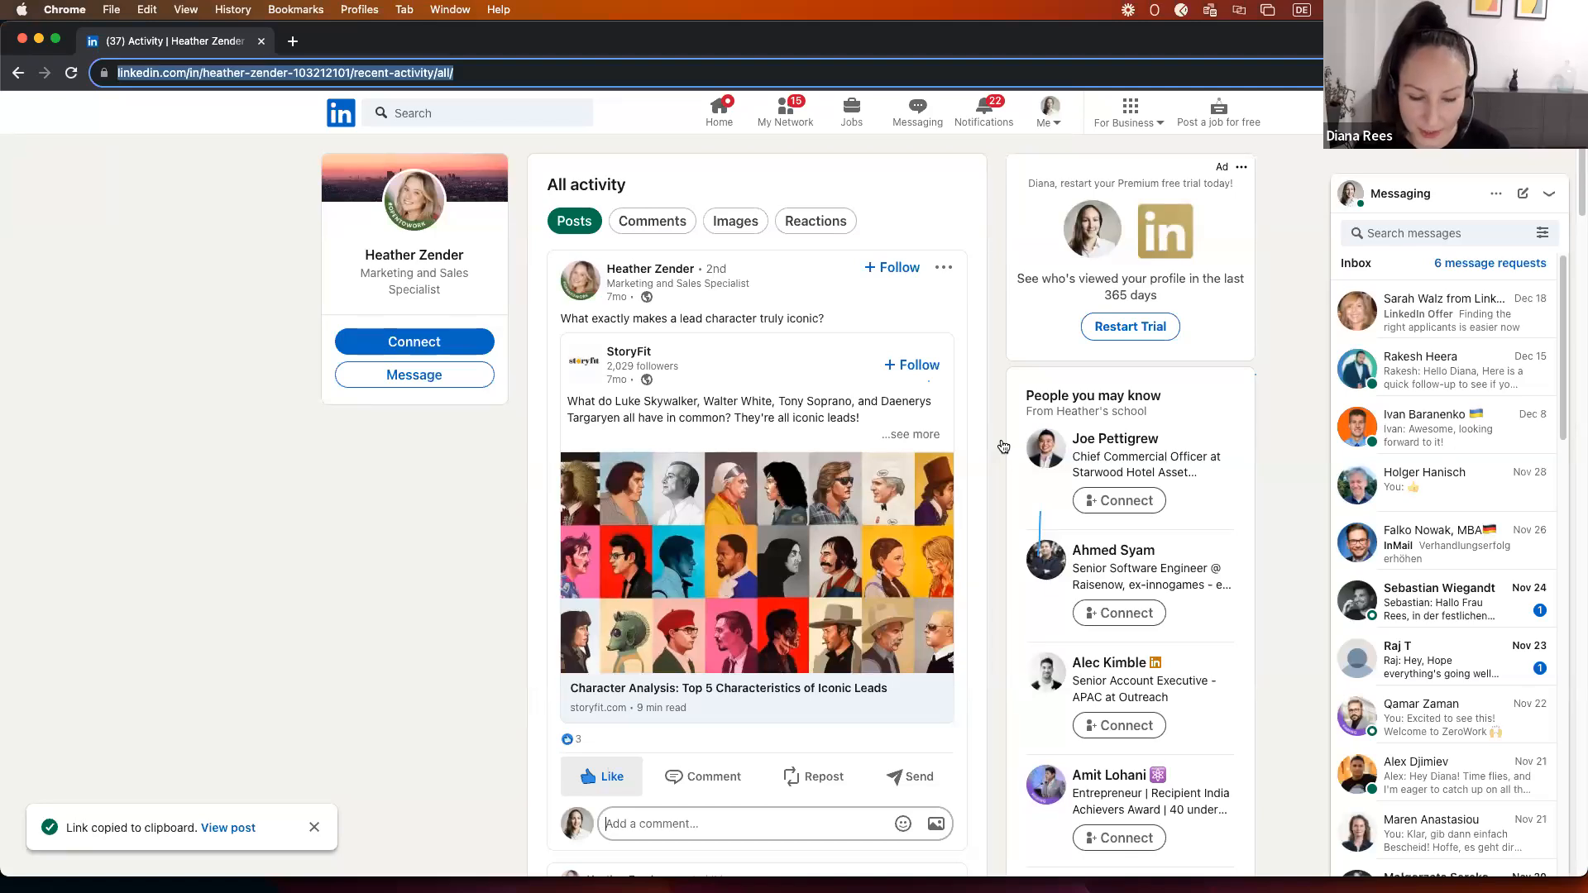
{"action": "key", "text": "Tab"}
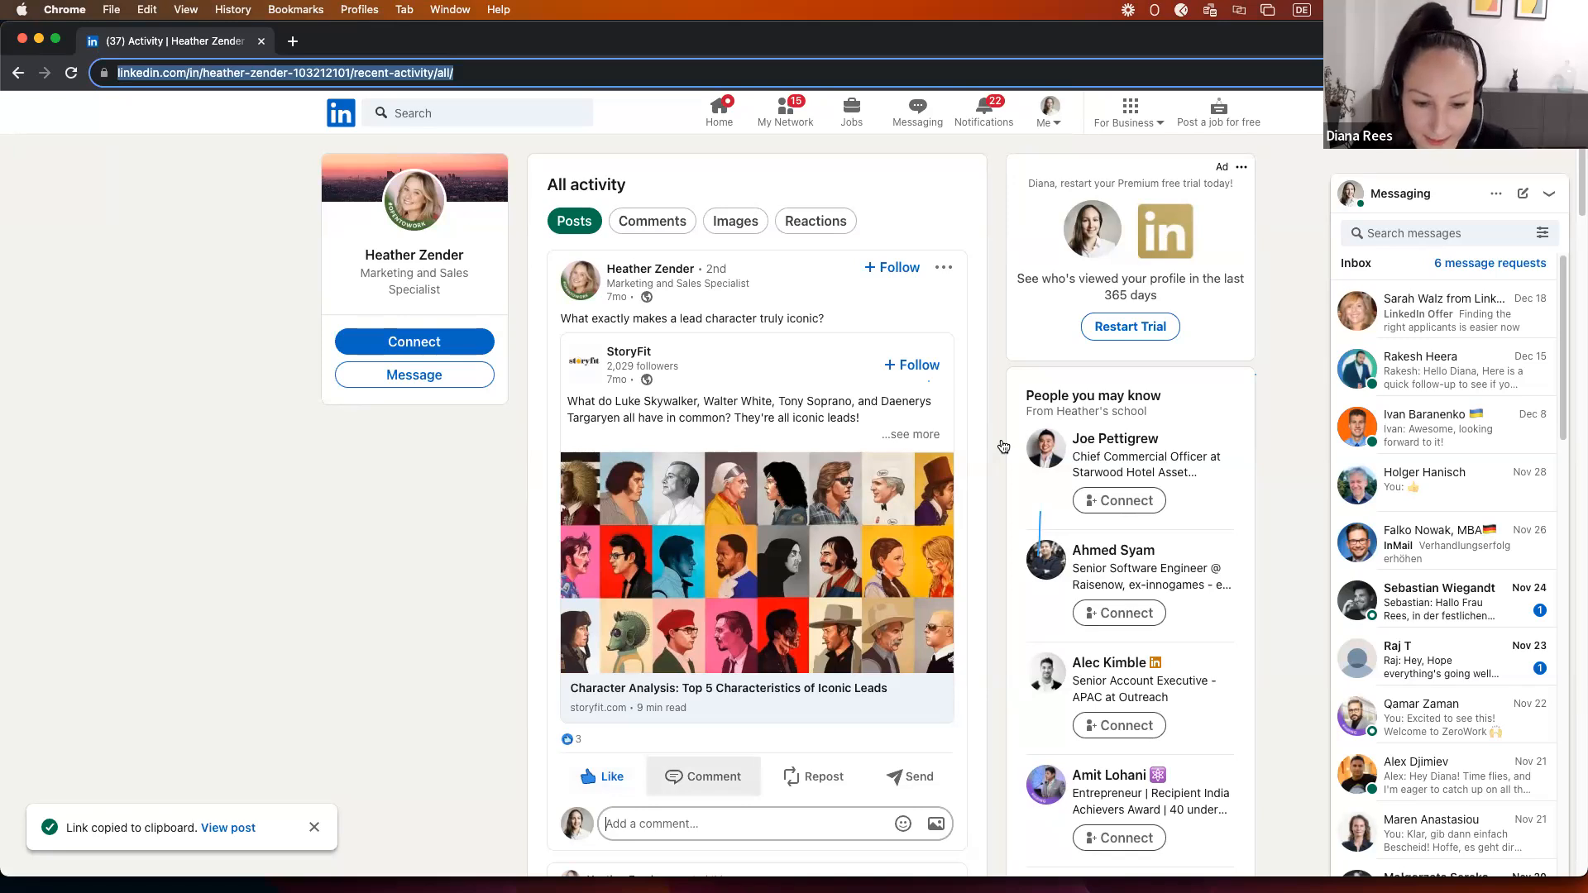
{"action": "type", "text": "The perfect blend of relatability, depth"}
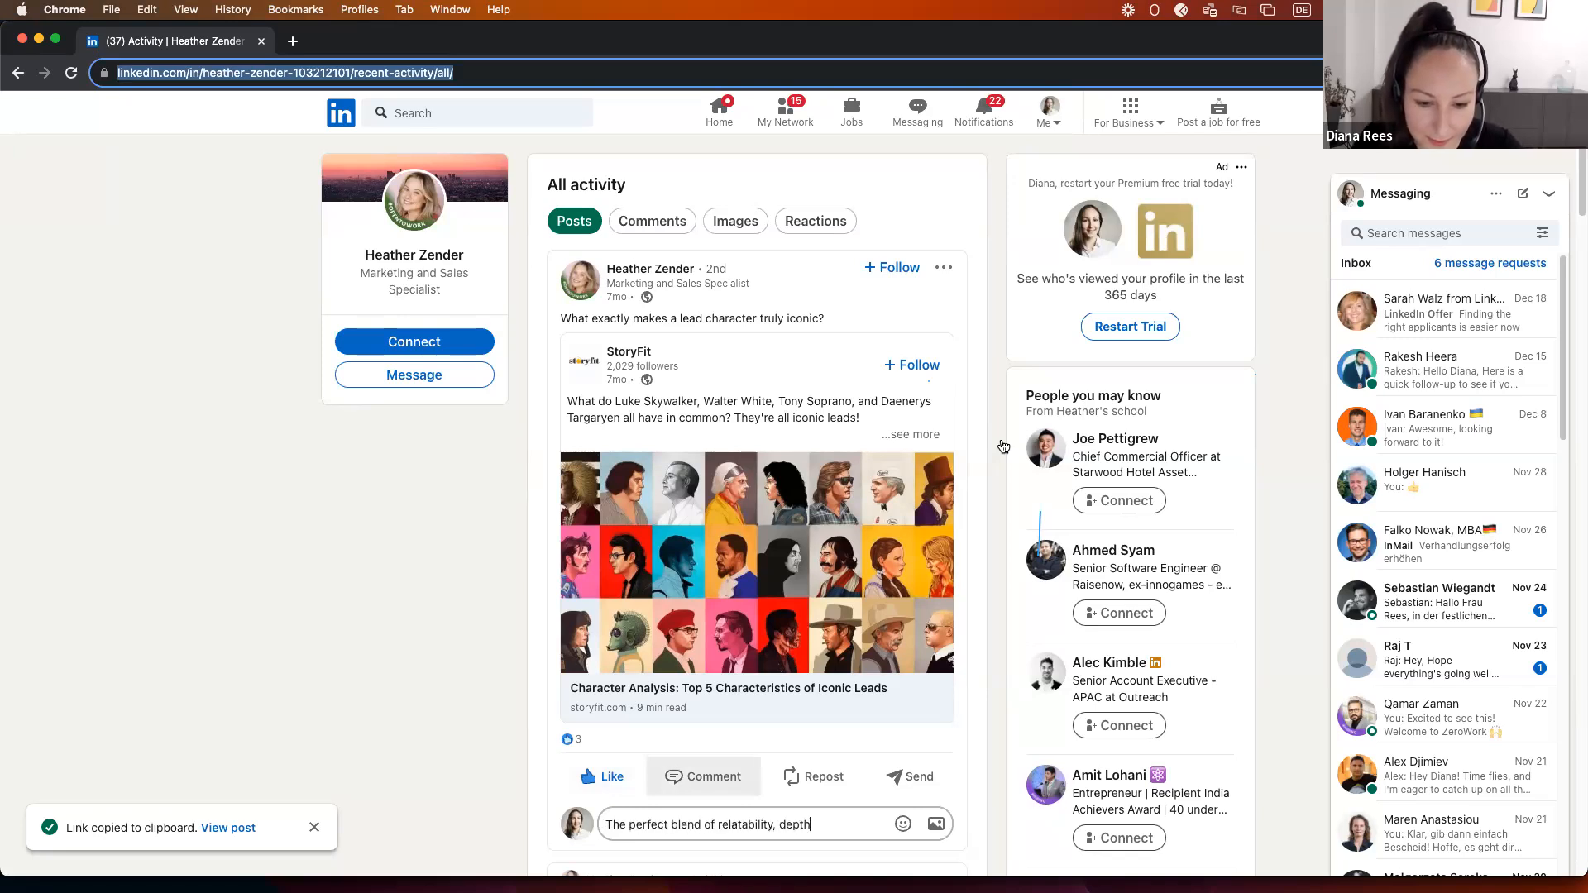
{"action": "type", "text": ", and memorable traits that captivate and inspire. 🌟"}
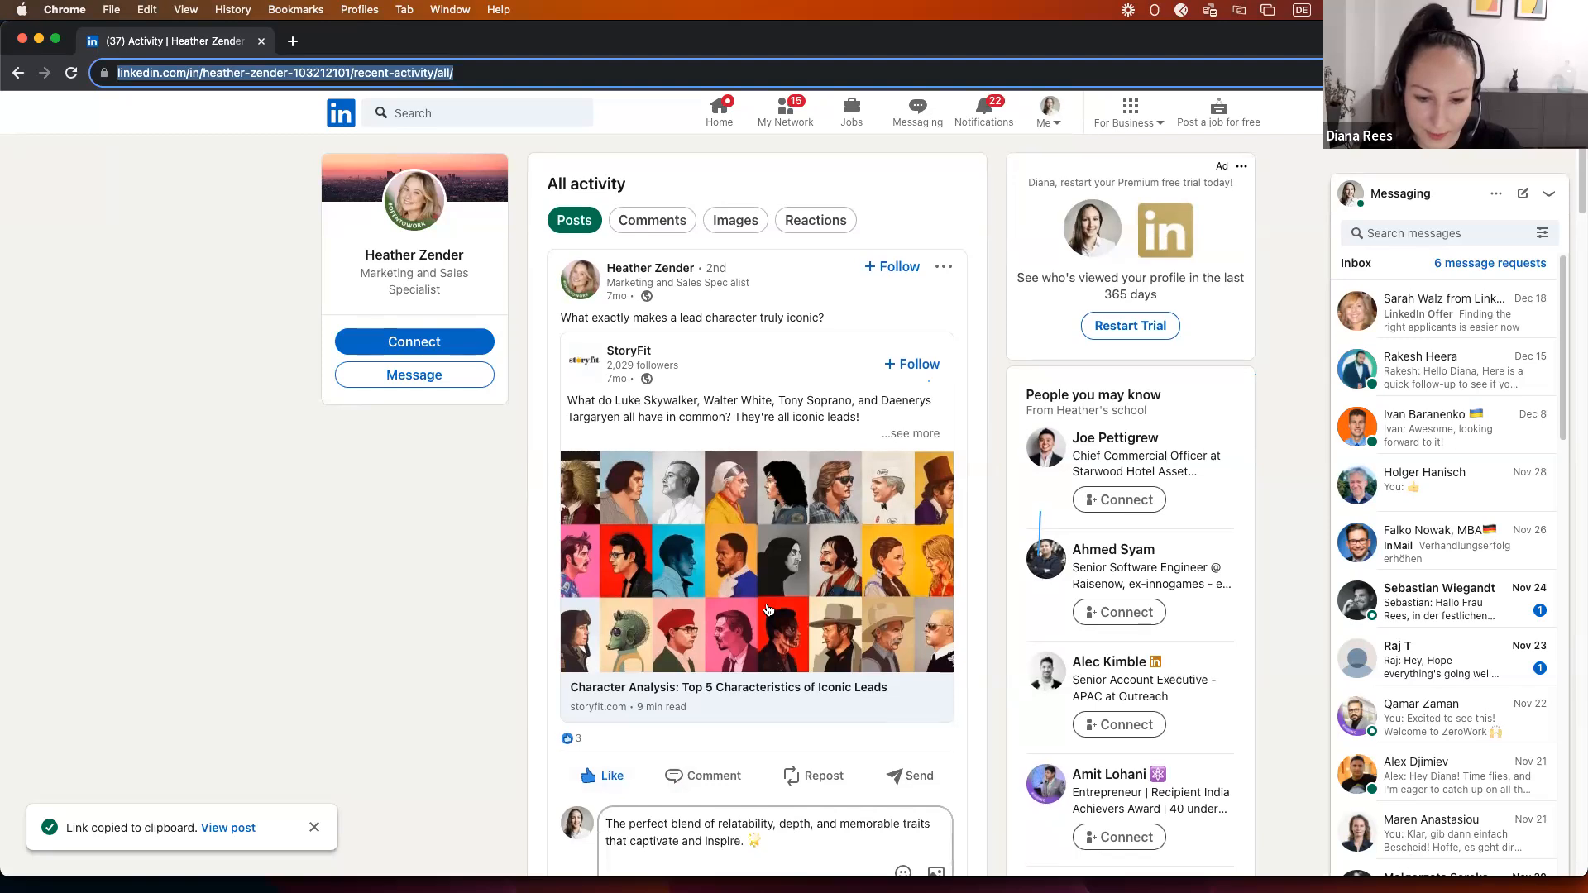
{"action": "scroll", "coordinate": [969, 595], "scroll_direction": "down", "scroll_amount": 3}
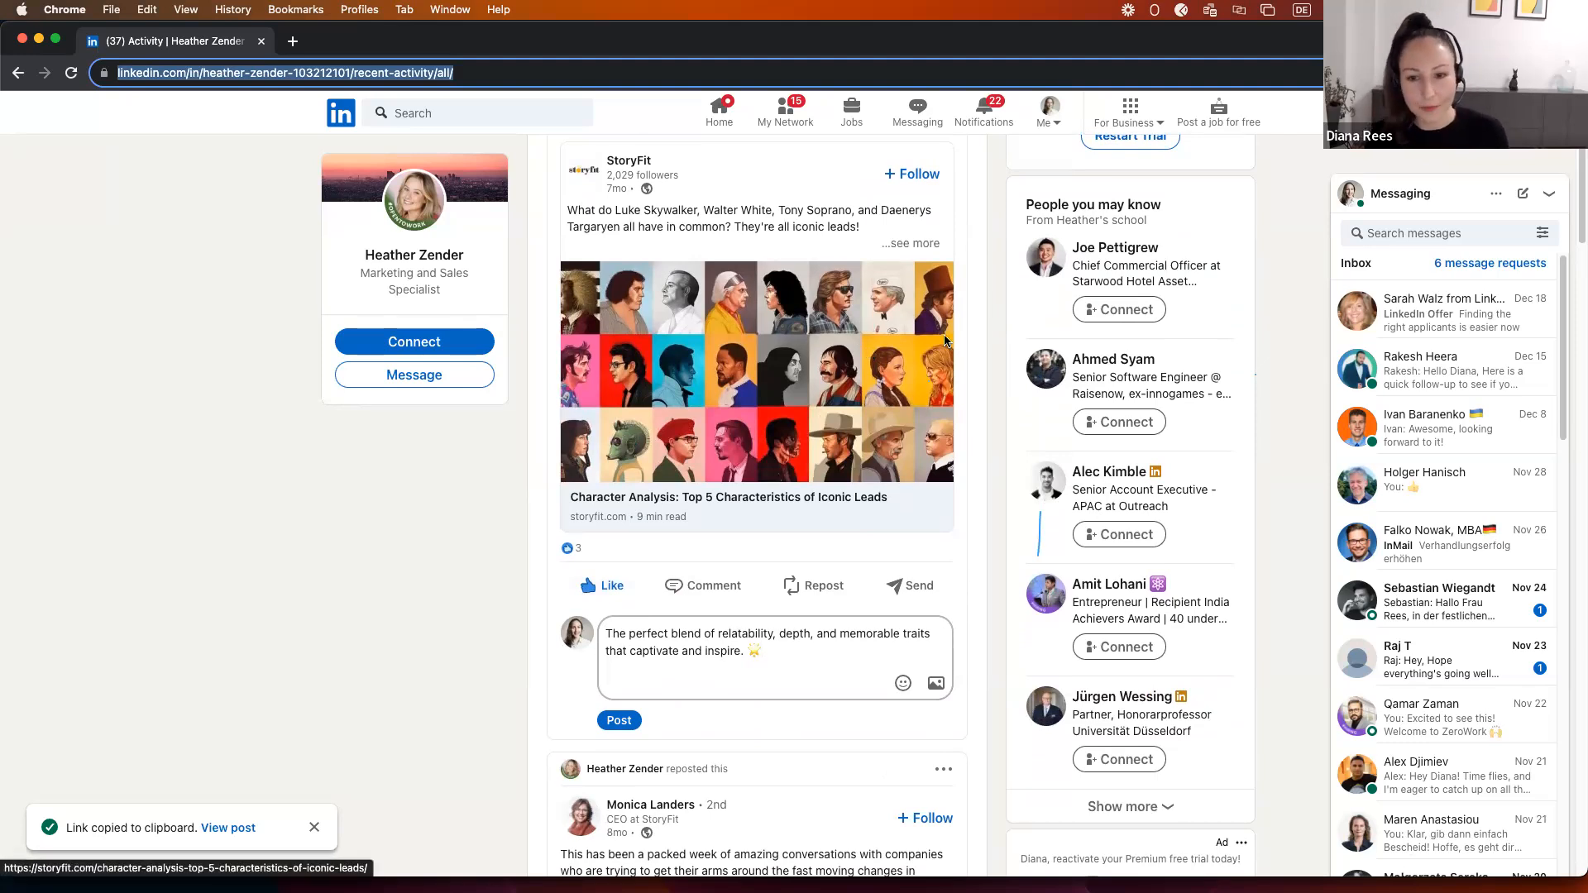
{"action": "left_click", "coordinate": [22, 40]}
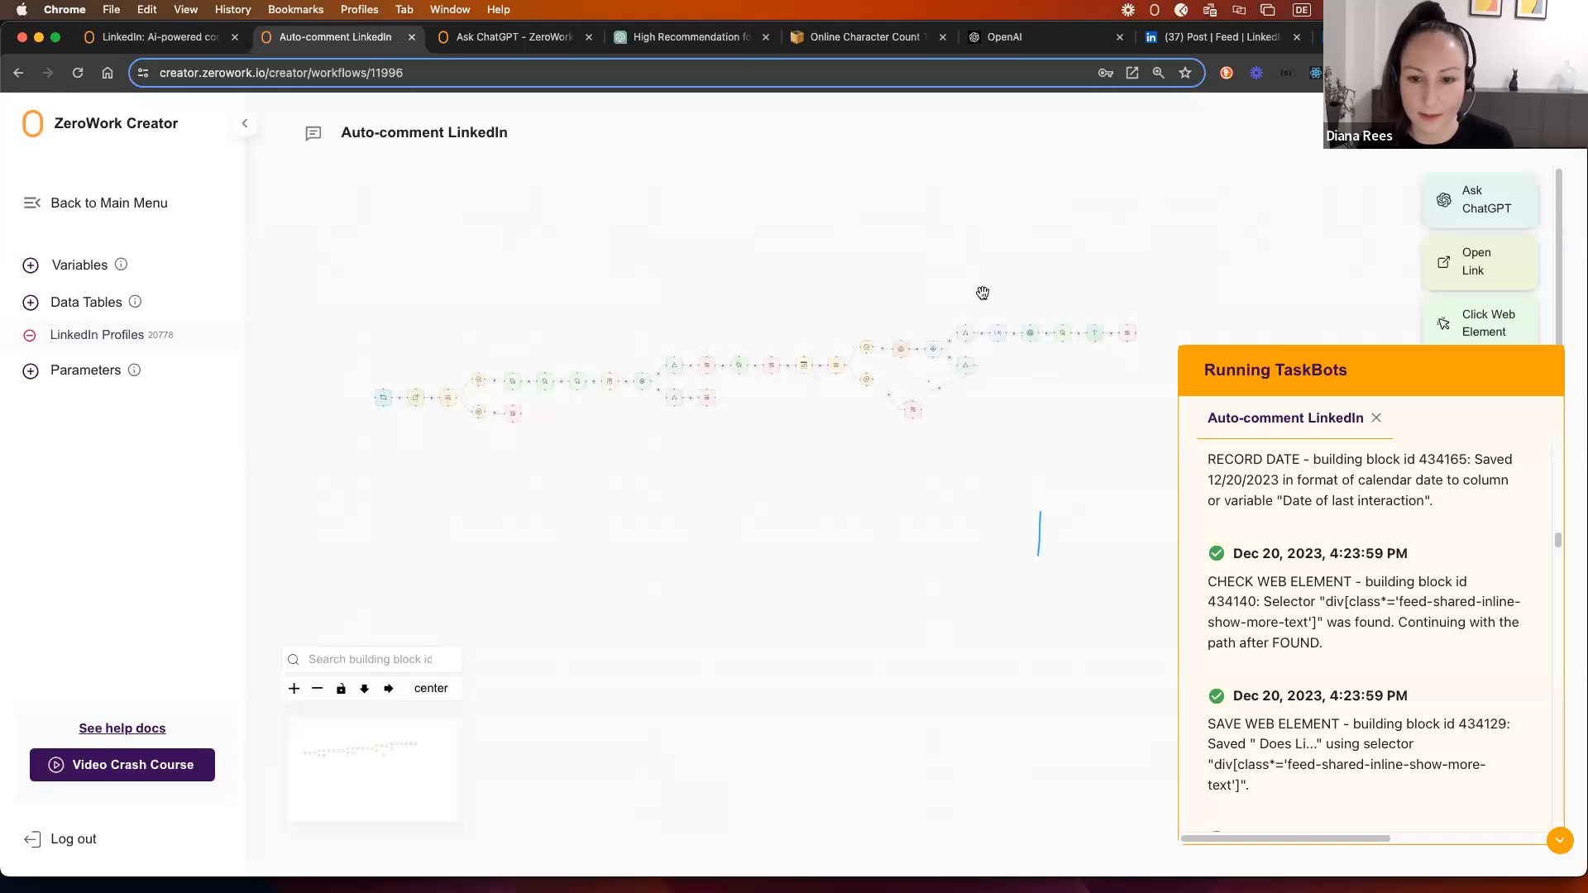
{"action": "scroll", "coordinate": [980, 295], "scroll_direction": "up", "scroll_amount": 3}
{"action": "left_click_drag", "start_coordinate": [1226, 308], "coordinate": [1117, 259]}
{"action": "scroll", "coordinate": [983, 260], "scroll_direction": "up", "scroll_amount": 1}
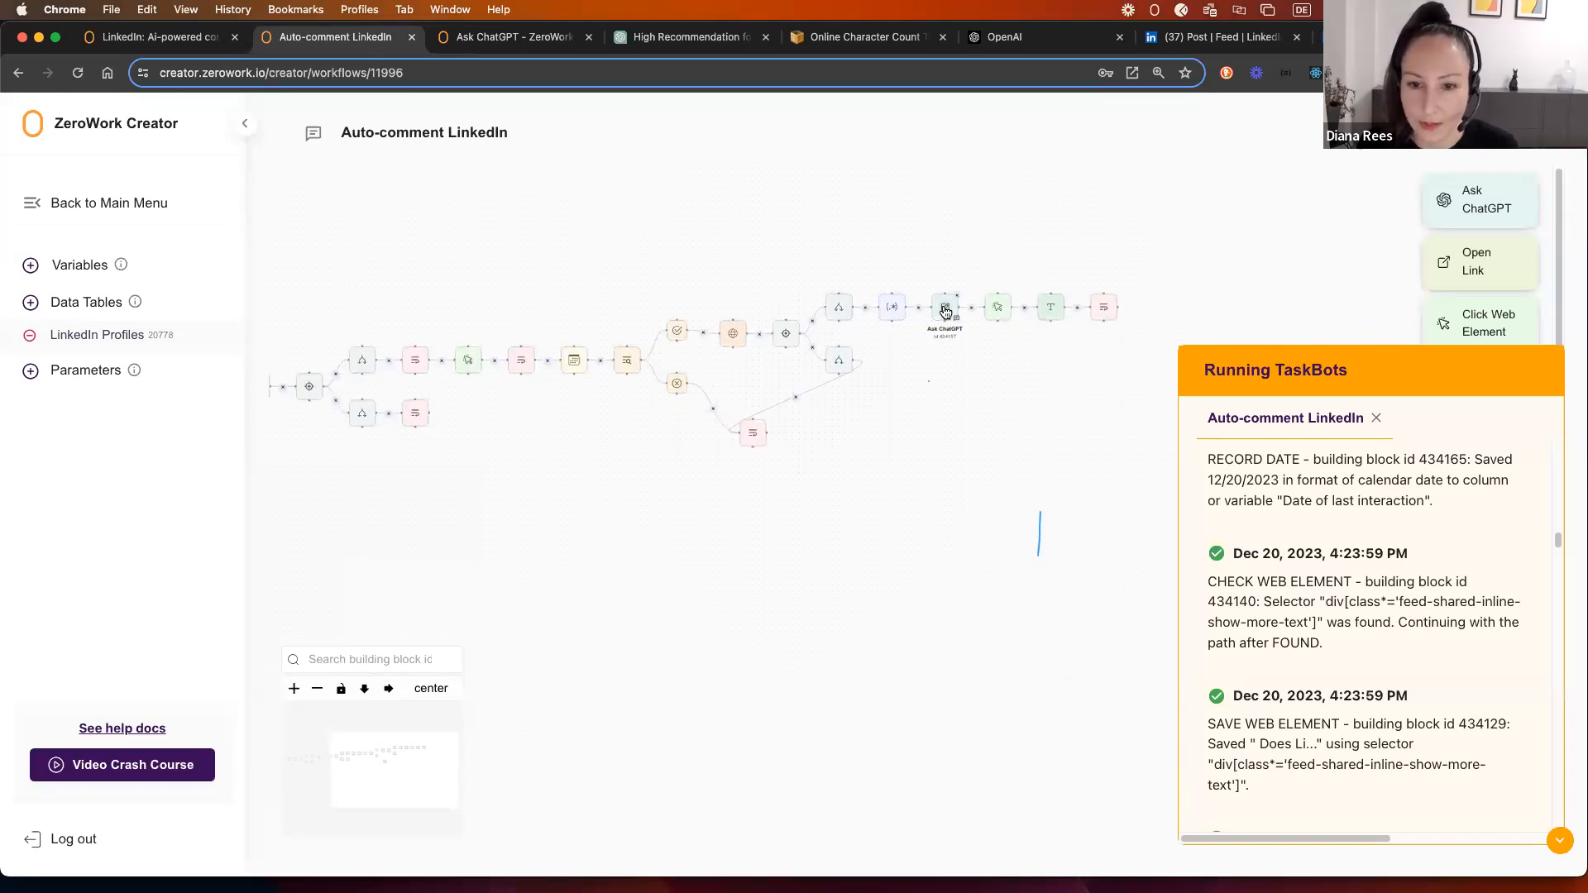
{"action": "left_click", "coordinate": [945, 309]}
{"action": "left_click", "coordinate": [689, 356]}
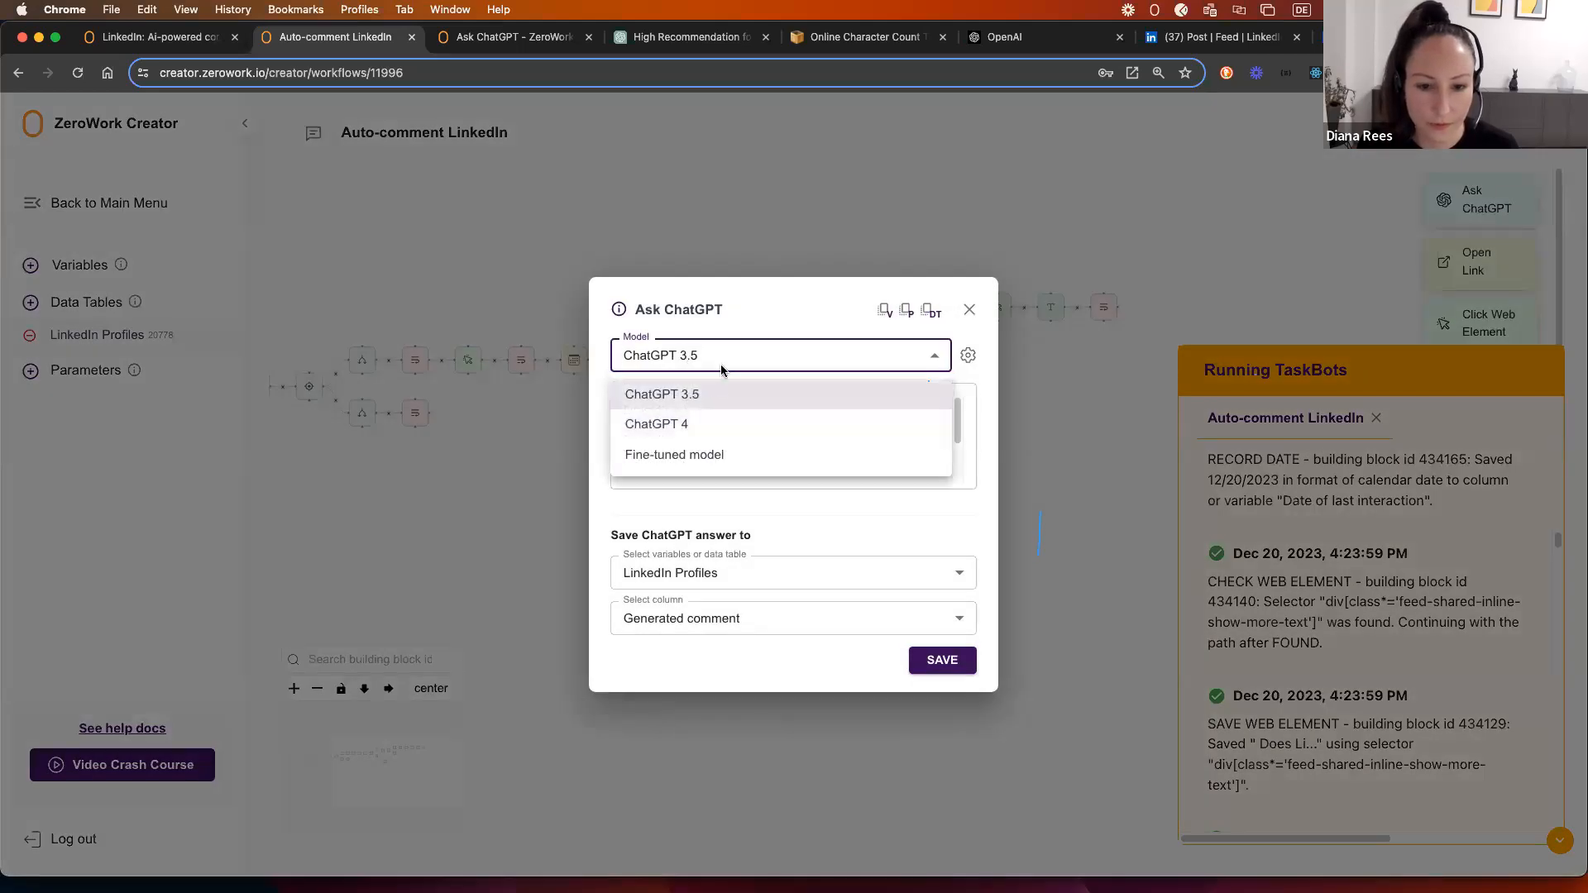
{"action": "left_click", "coordinate": [695, 455]}
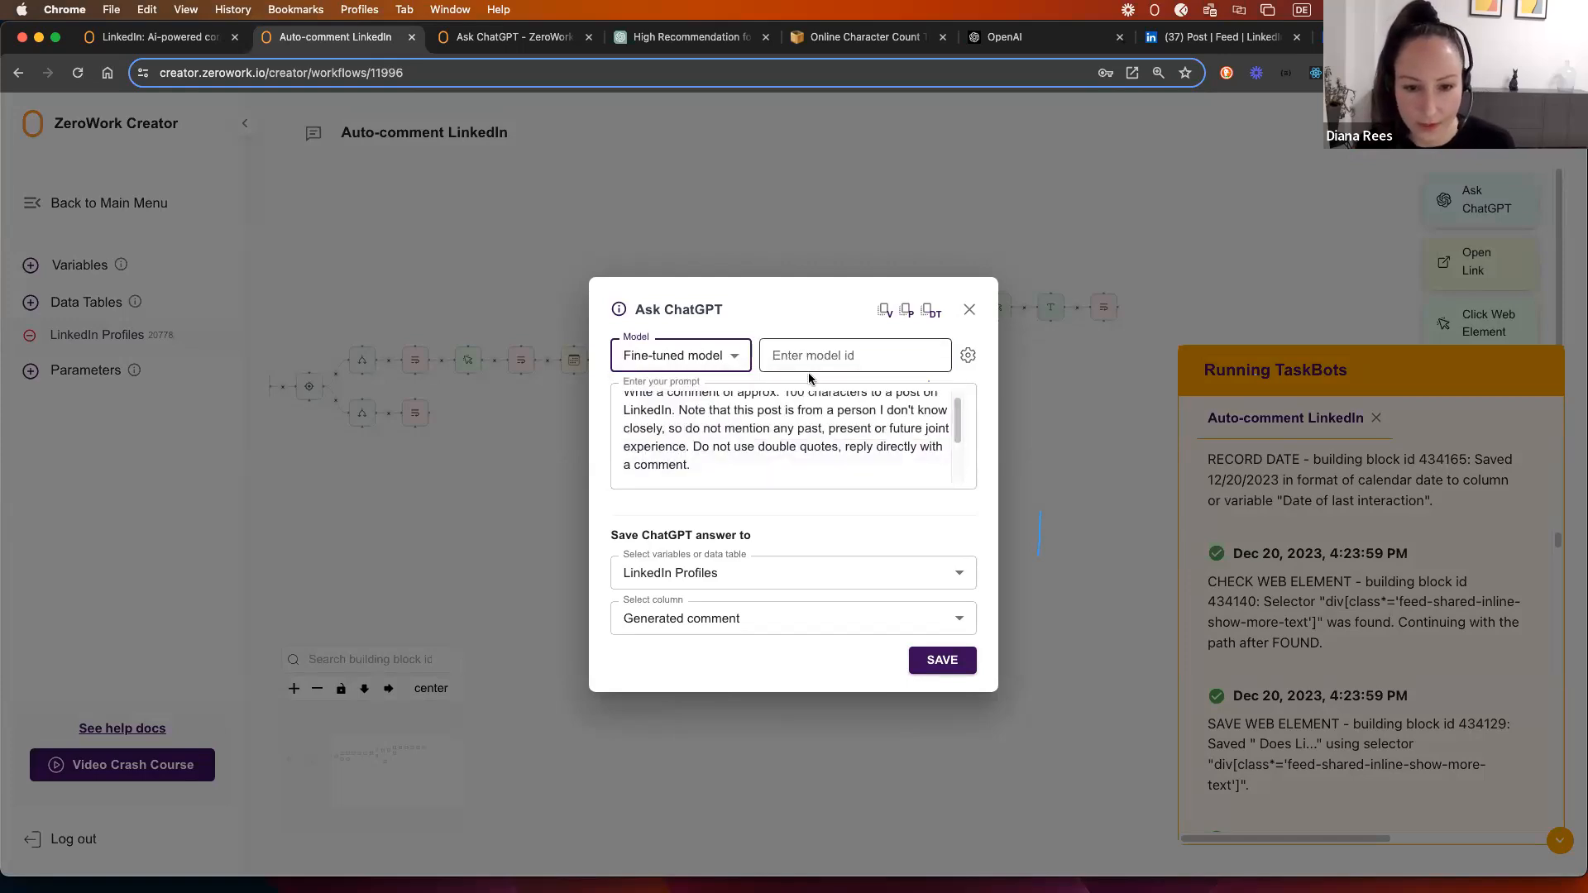
{"action": "left_click", "coordinate": [709, 356]}
{"action": "left_click", "coordinate": [692, 395]}
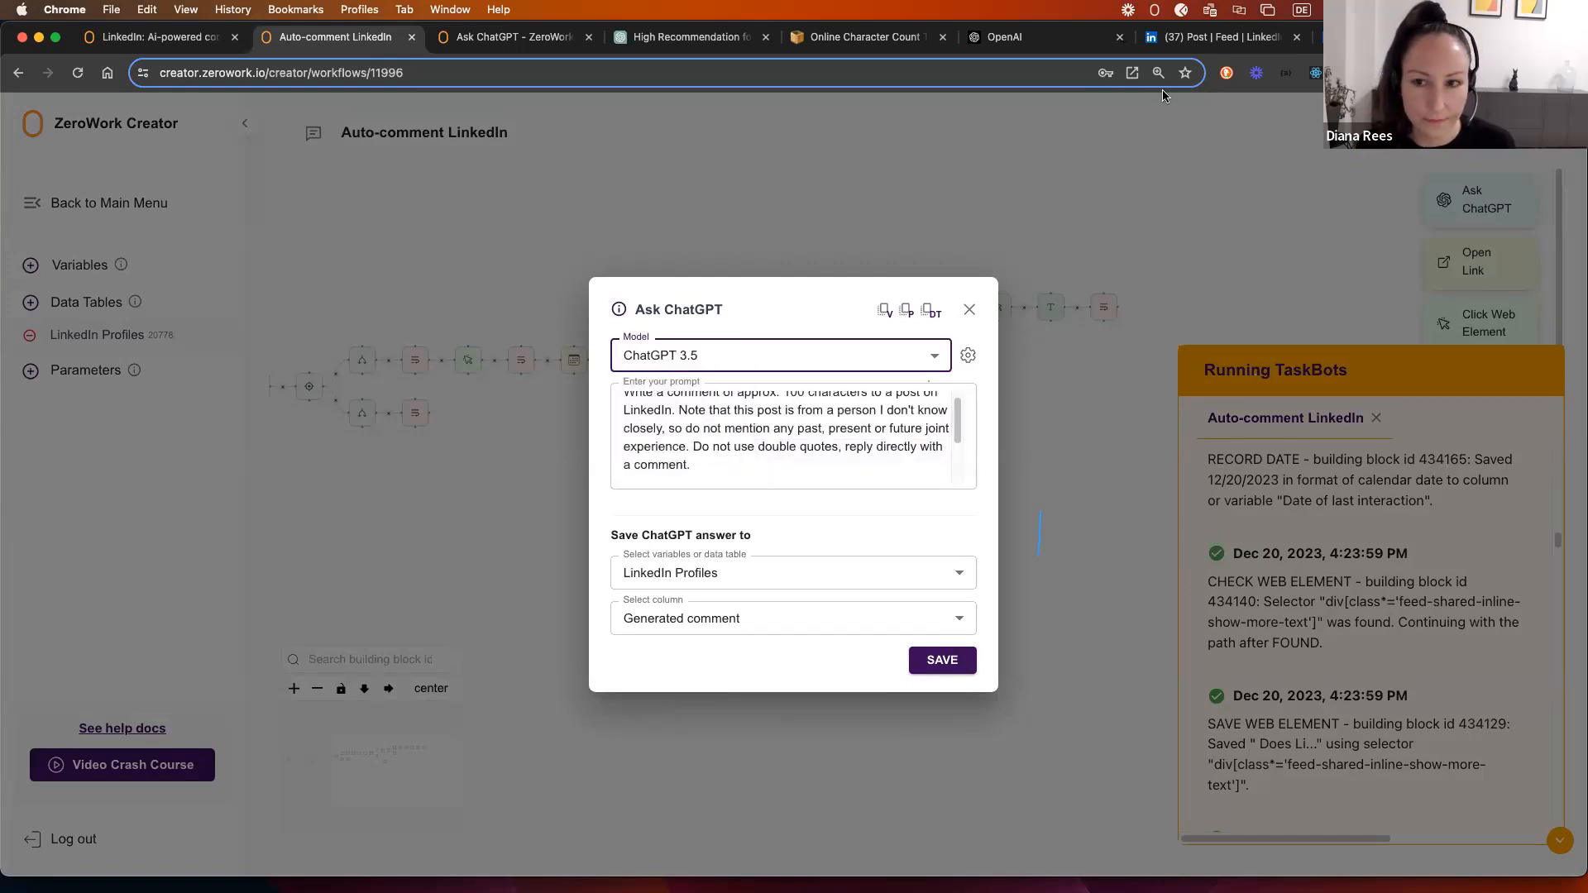
{"action": "scroll", "coordinate": [835, 413], "scroll_direction": "up", "scroll_amount": 1}
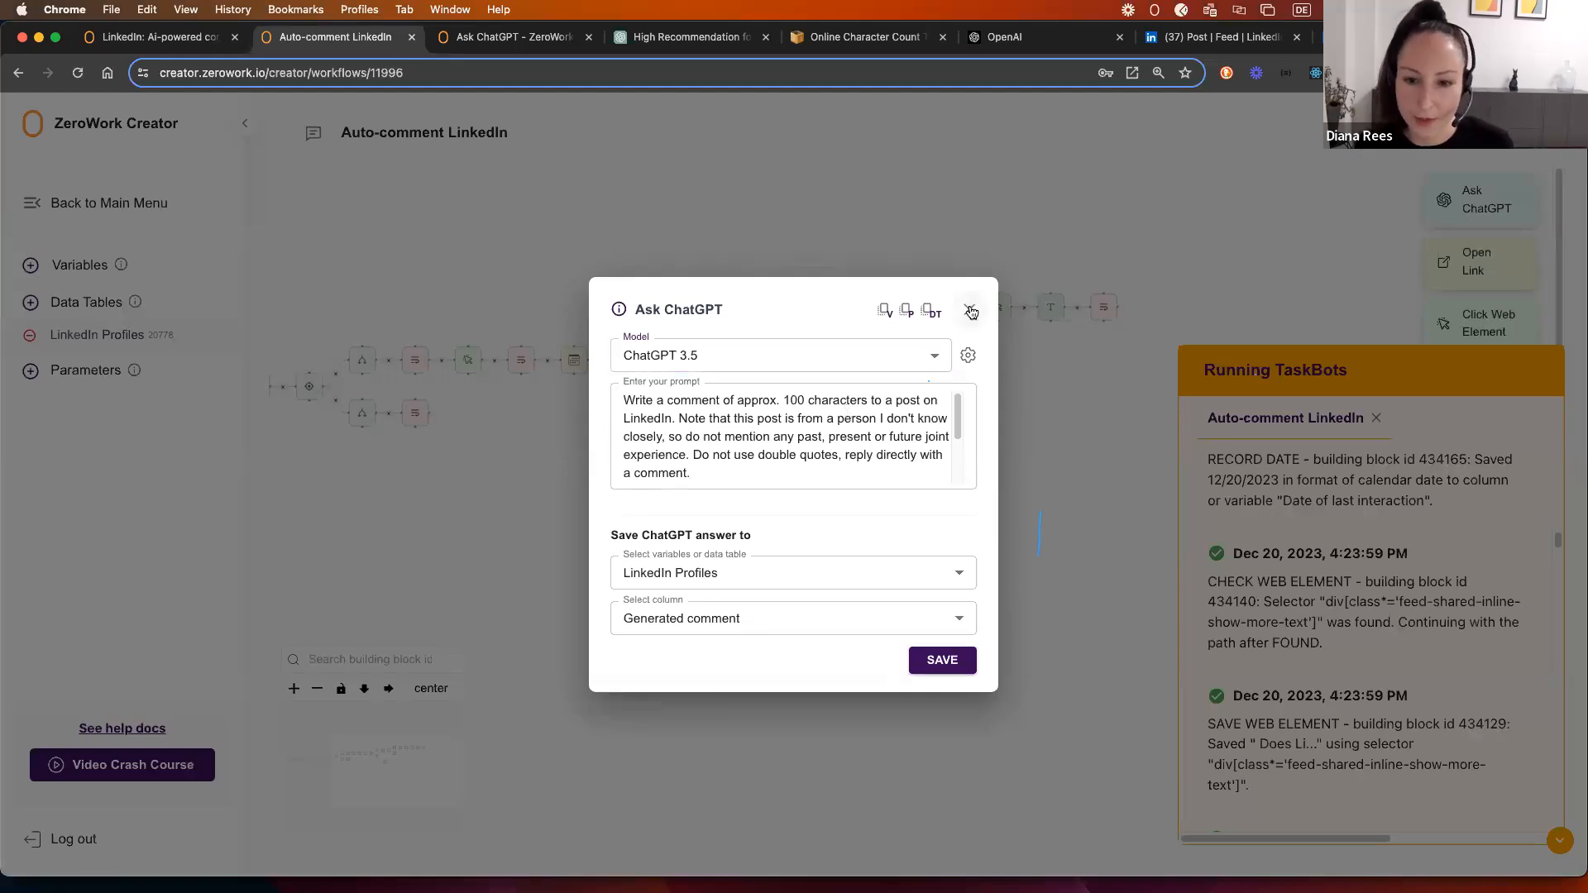
{"action": "left_click", "coordinate": [970, 309]}
{"action": "scroll", "coordinate": [1351, 689], "scroll_direction": "down", "scroll_amount": 15}
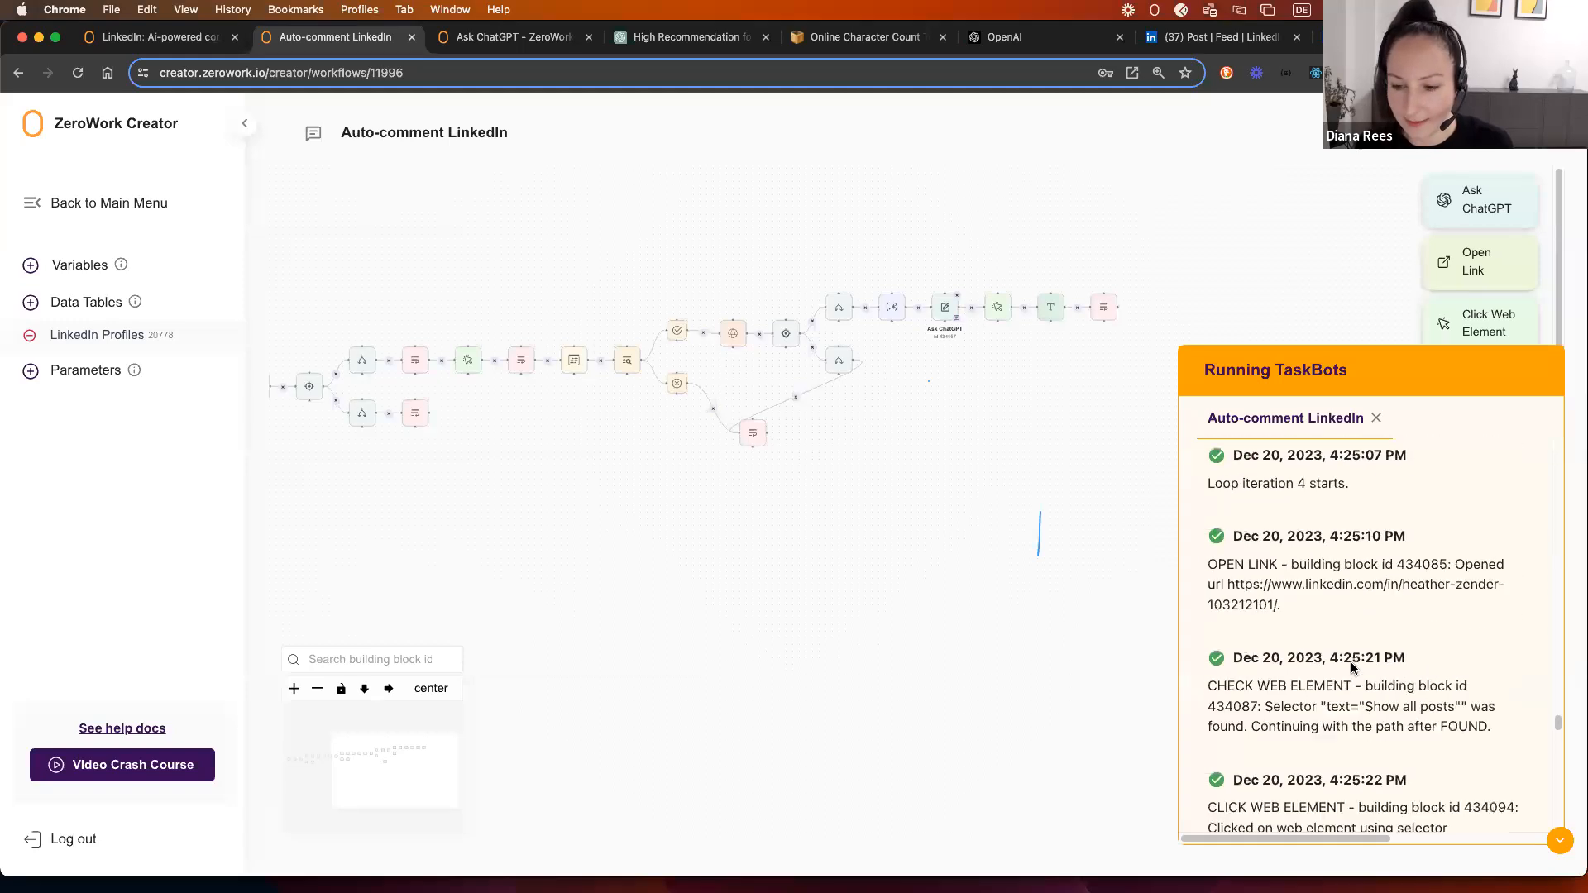
{"action": "scroll", "coordinate": [1331, 624], "scroll_direction": "down", "scroll_amount": 5}
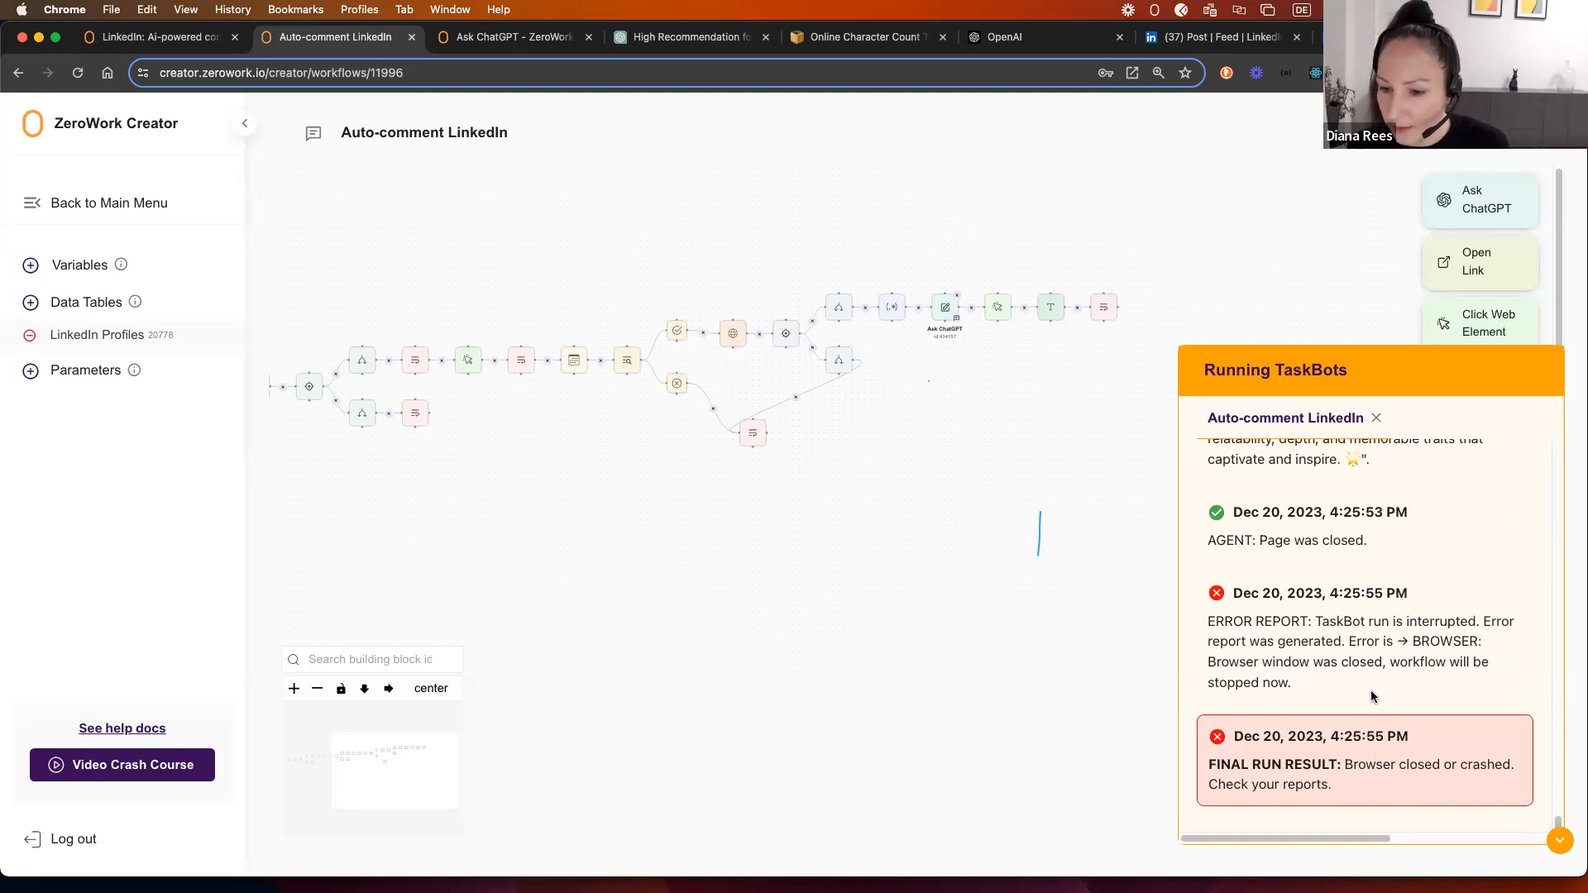
{"action": "scroll", "coordinate": [1371, 728], "scroll_direction": "up", "scroll_amount": 4}
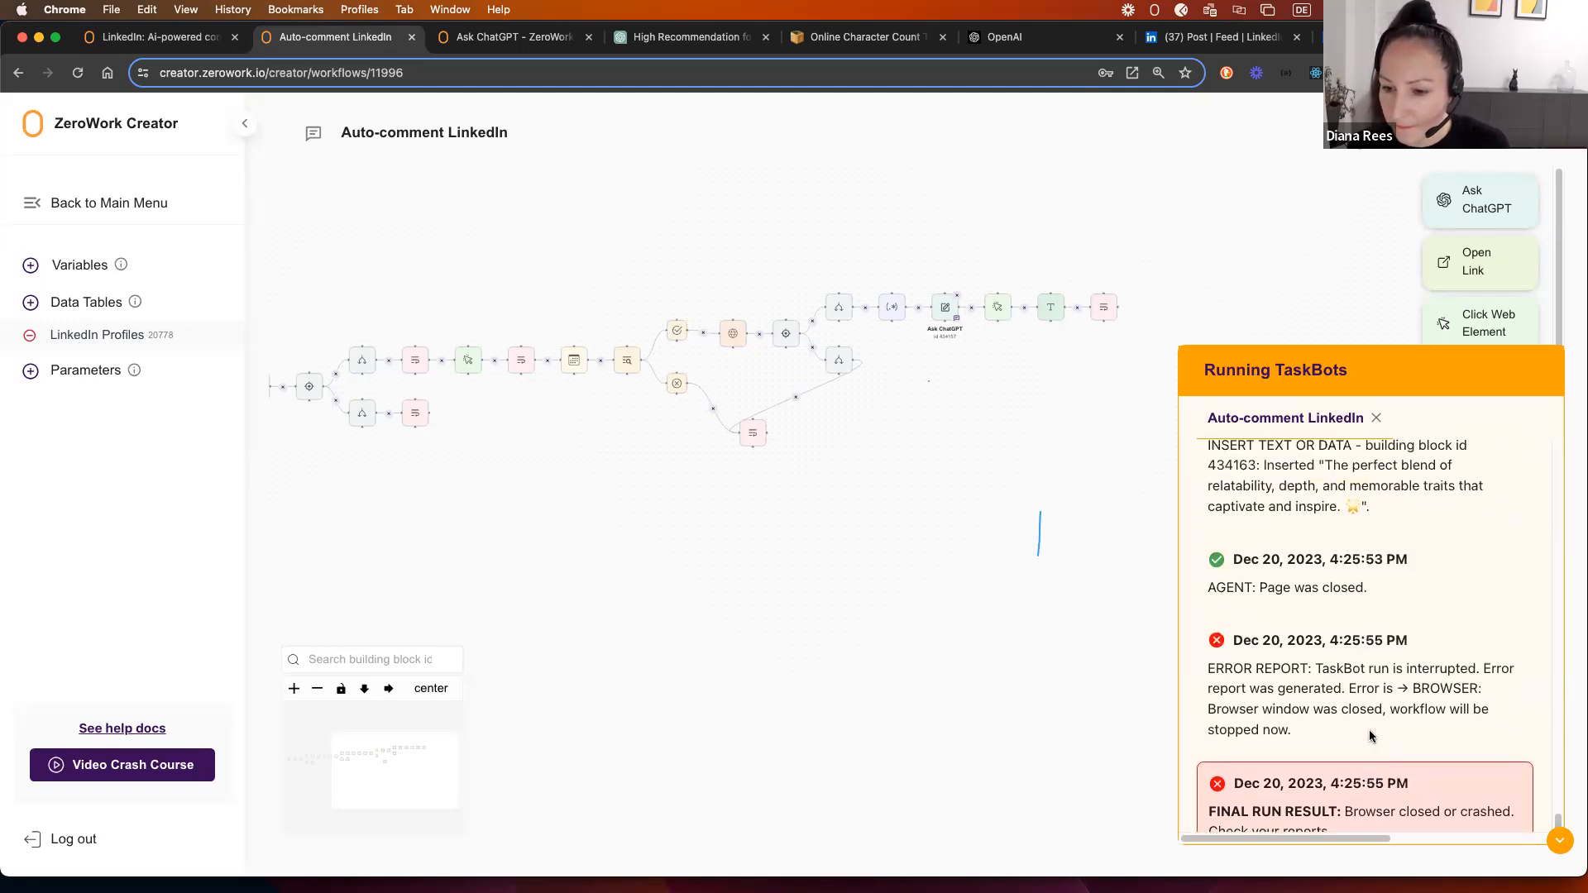
{"action": "scroll", "coordinate": [1372, 673], "scroll_direction": "up", "scroll_amount": 2}
{"action": "scroll", "coordinate": [1375, 679], "scroll_direction": "up", "scroll_amount": 5}
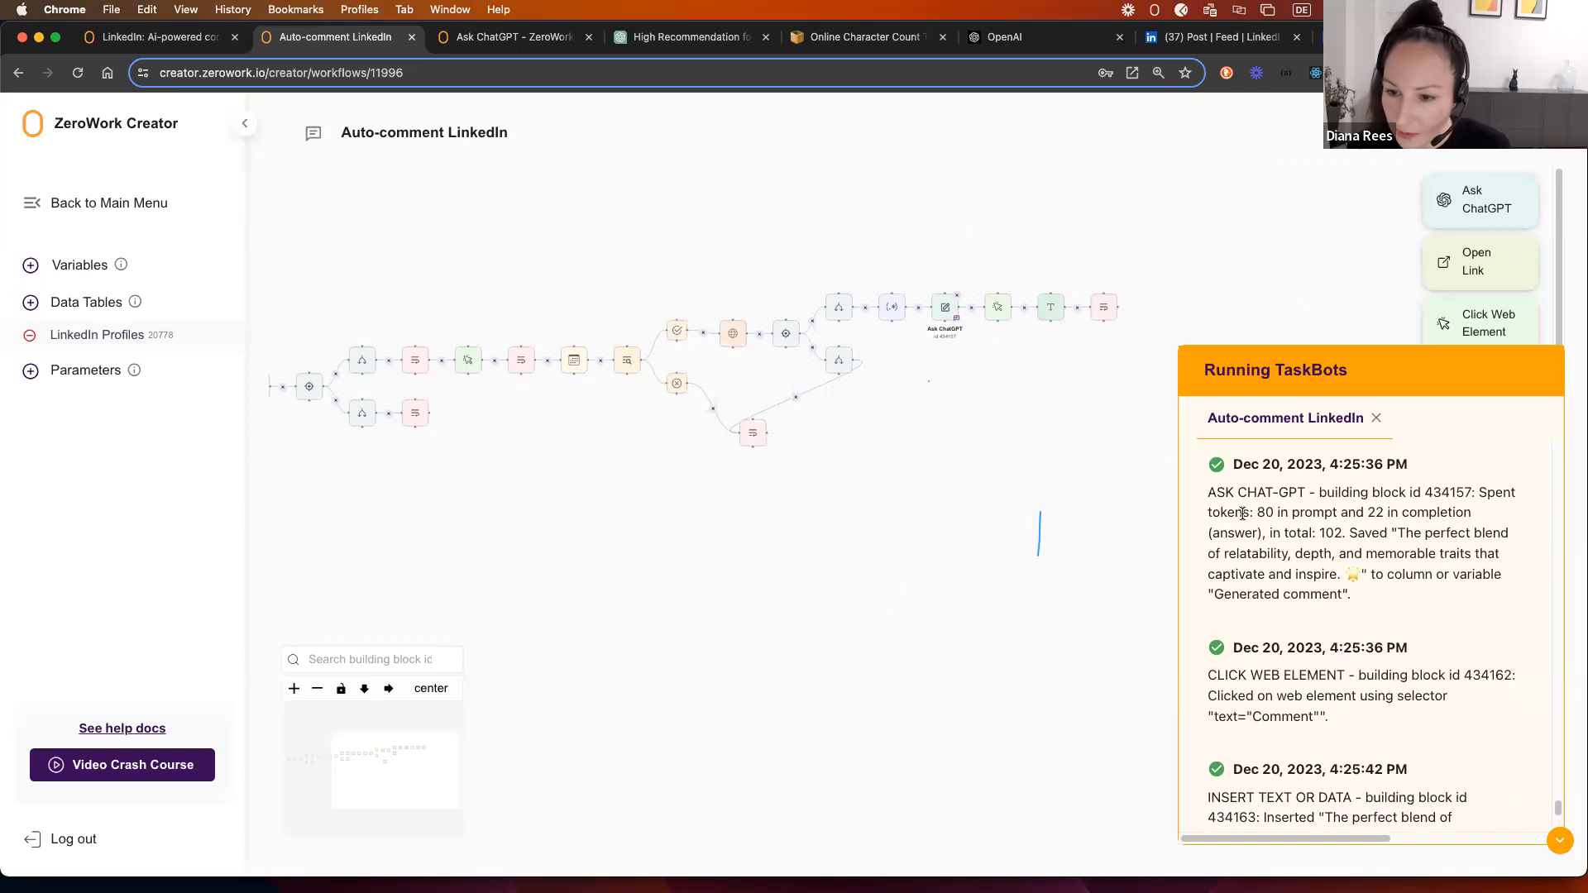
{"action": "left_click_drag", "start_coordinate": [1476, 492], "coordinate": [1317, 534]}
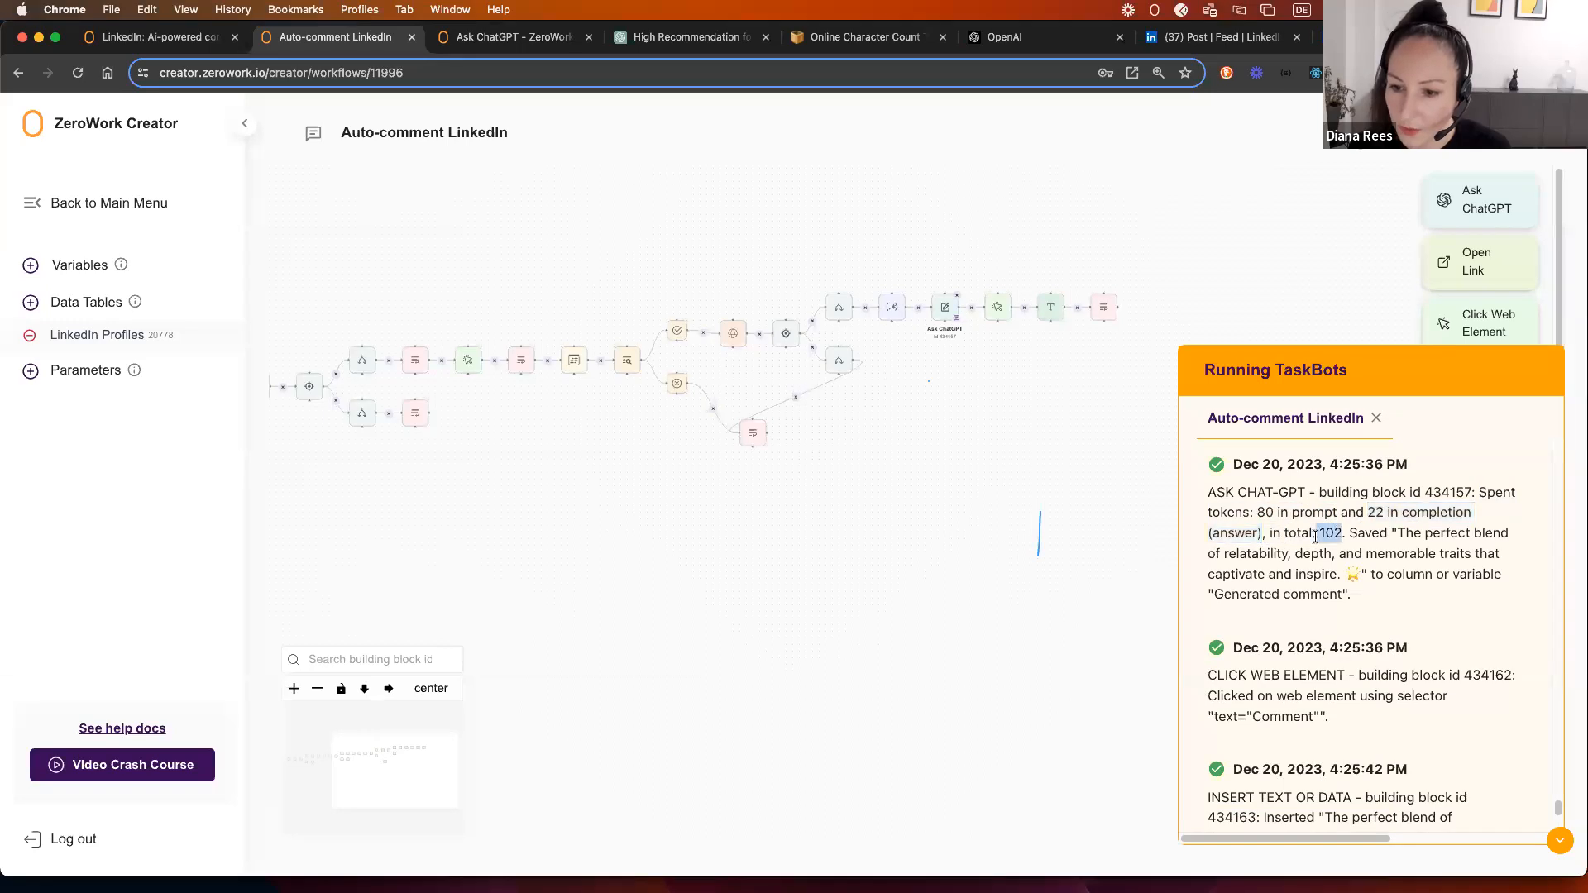
{"action": "left_click", "coordinate": [1391, 532]}
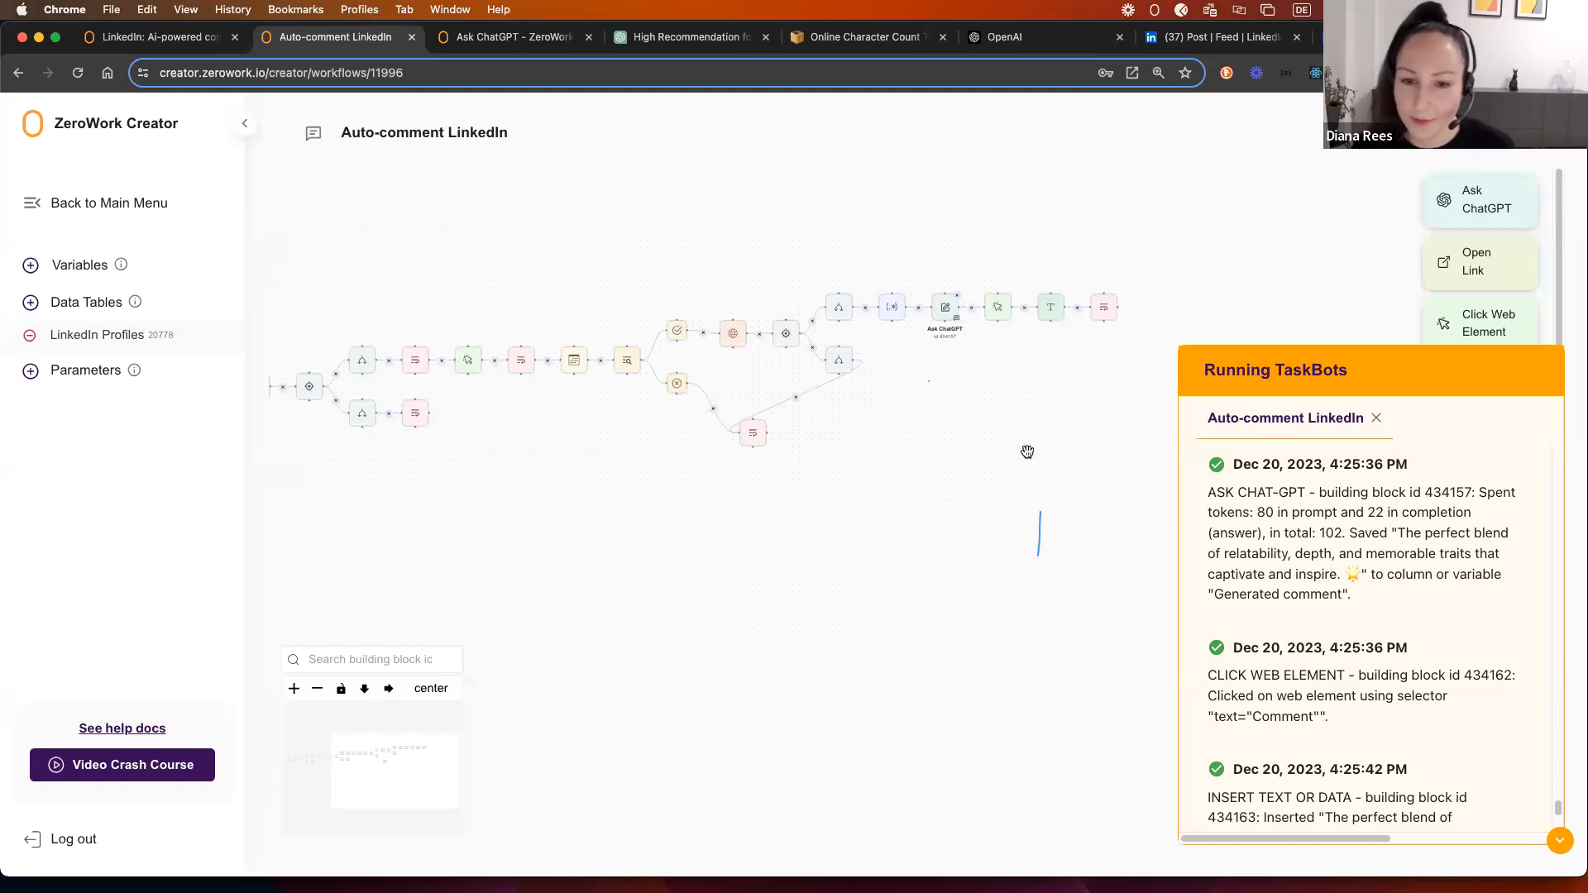
Step: Set the Ask ChatGPT step to continue the run on error, saving the error code to Current post link
{"action": "left_click", "coordinate": [942, 311]}
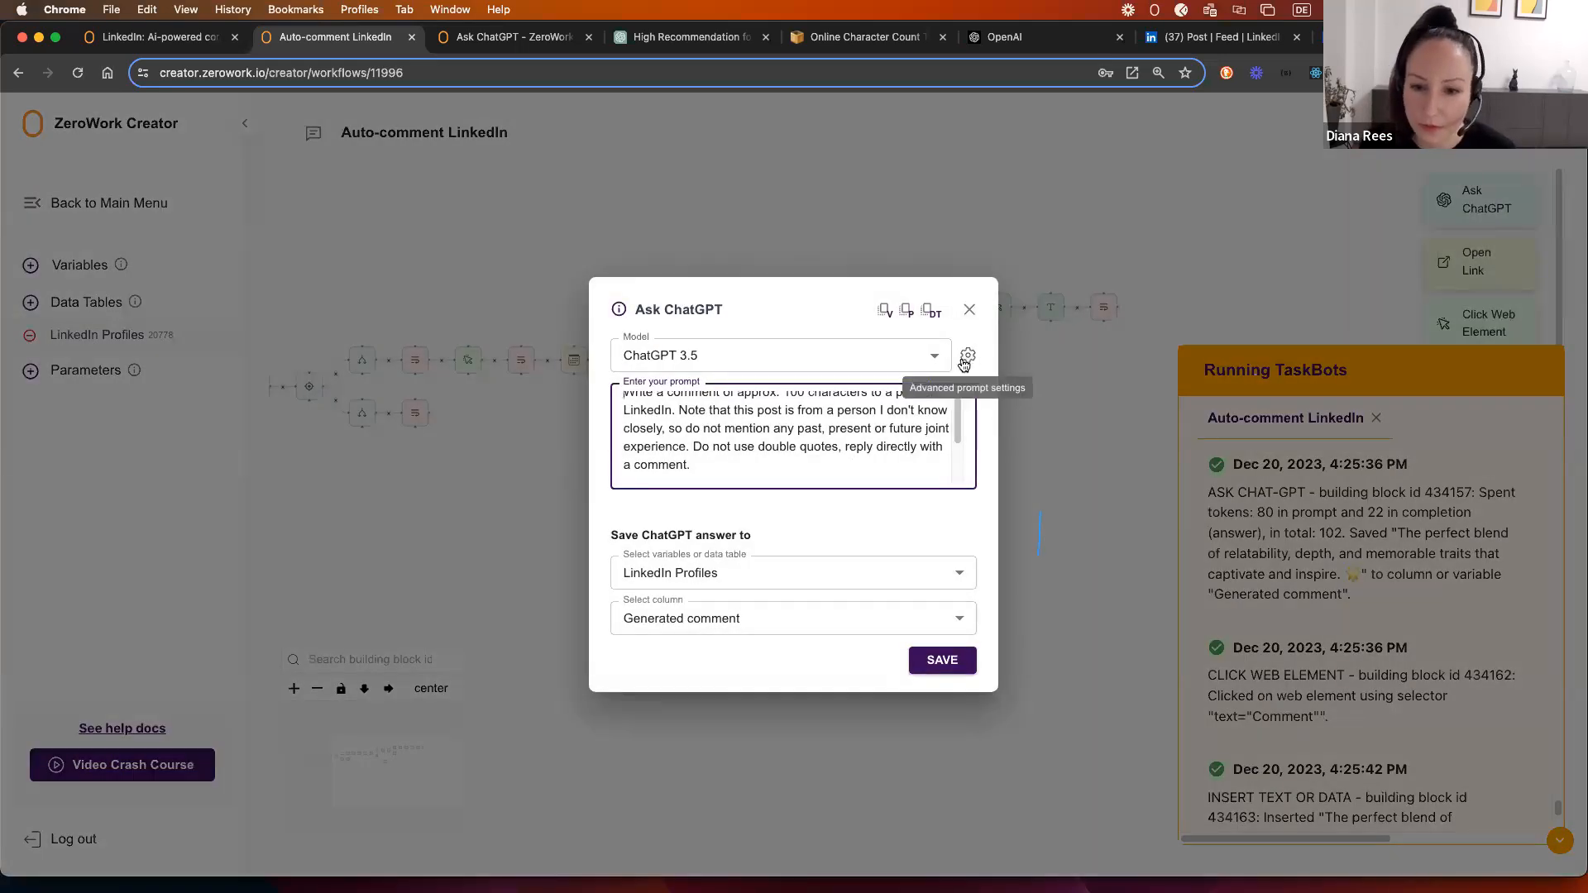
{"action": "left_click", "coordinate": [968, 359]}
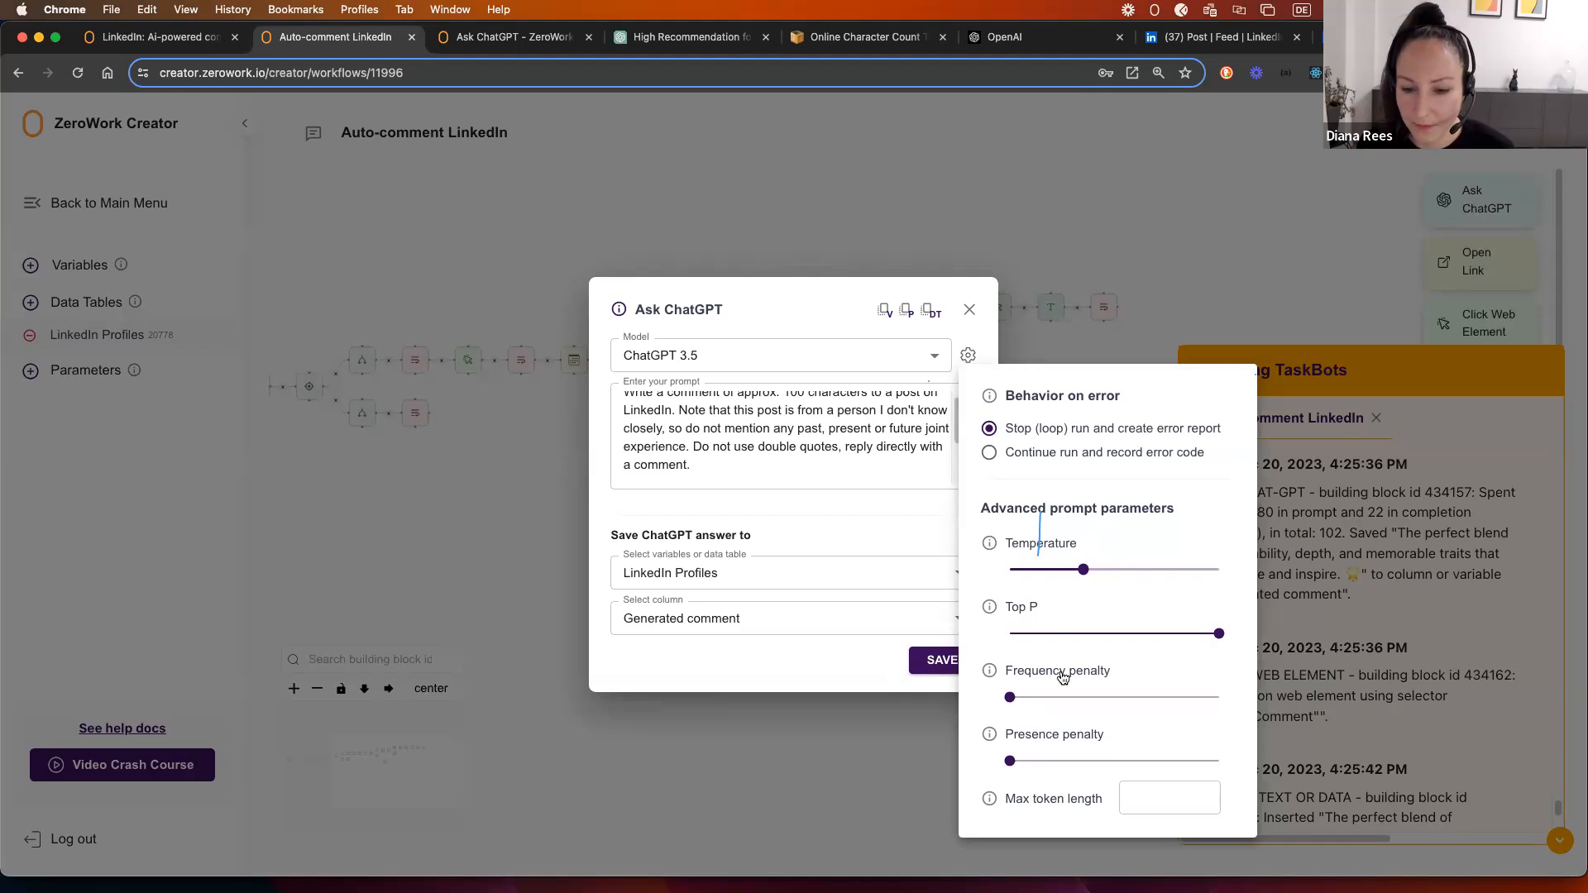
{"action": "left_click", "coordinate": [990, 453]}
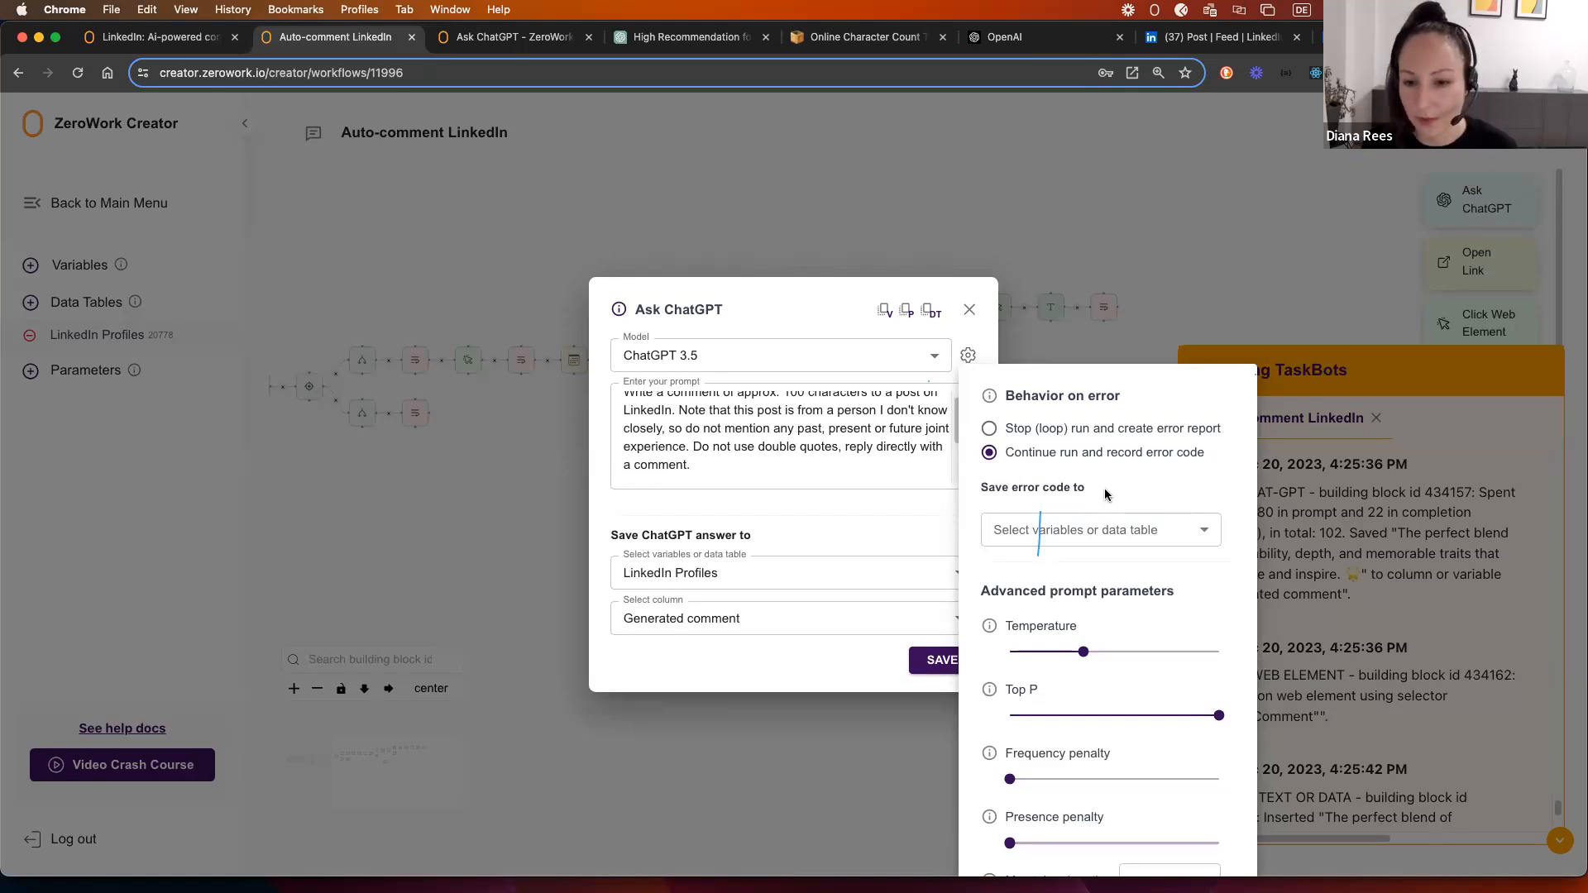
{"action": "left_click", "coordinate": [1109, 522]}
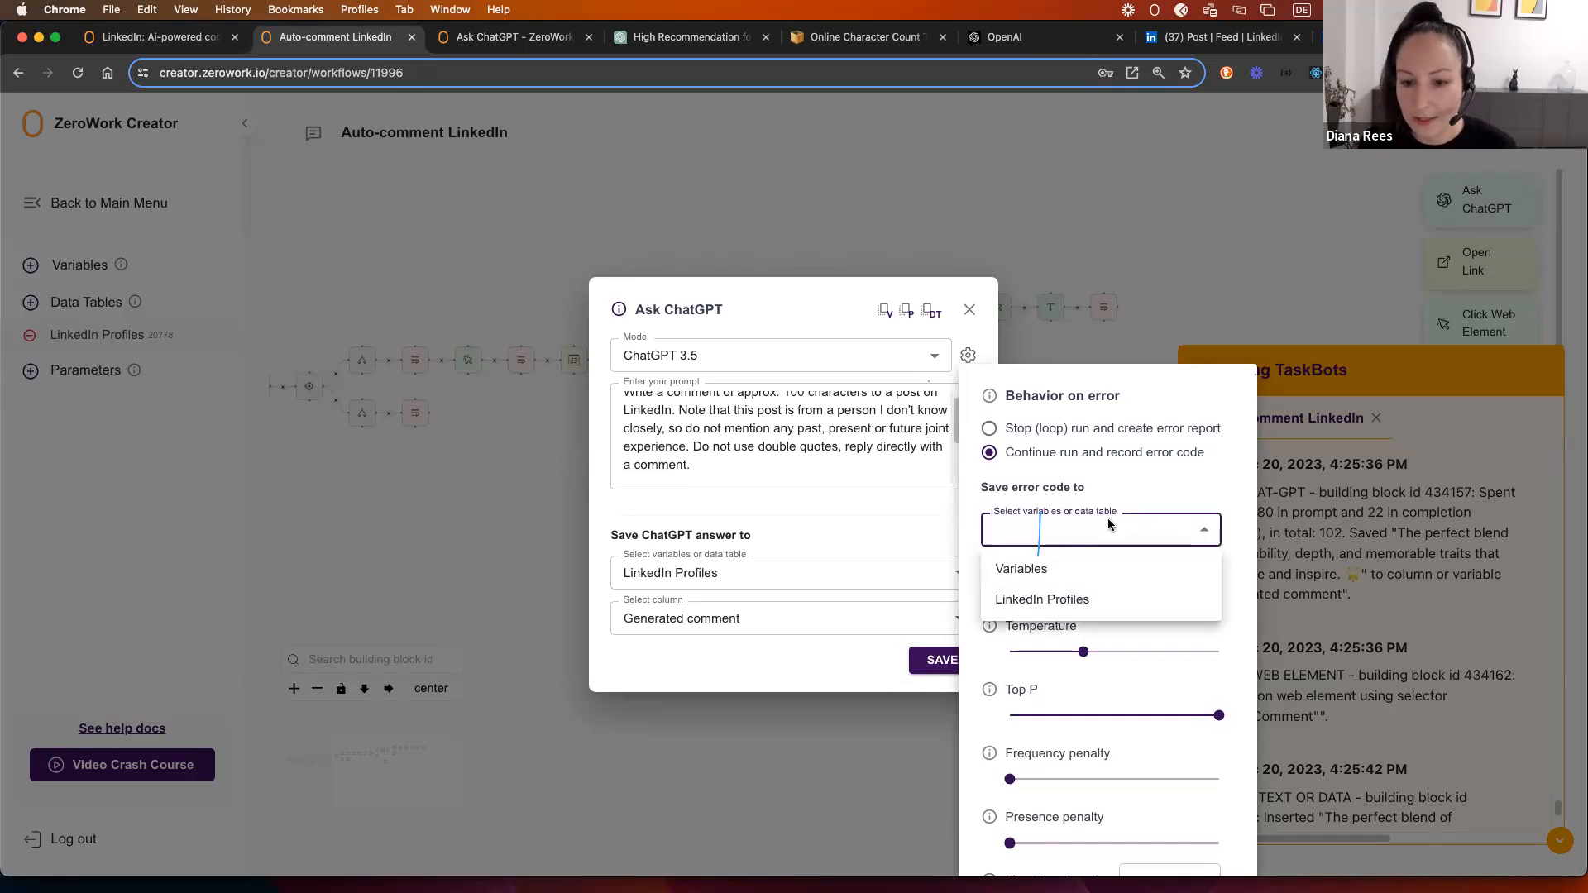
{"action": "left_click", "coordinate": [1071, 569]}
{"action": "left_click", "coordinate": [1080, 573]}
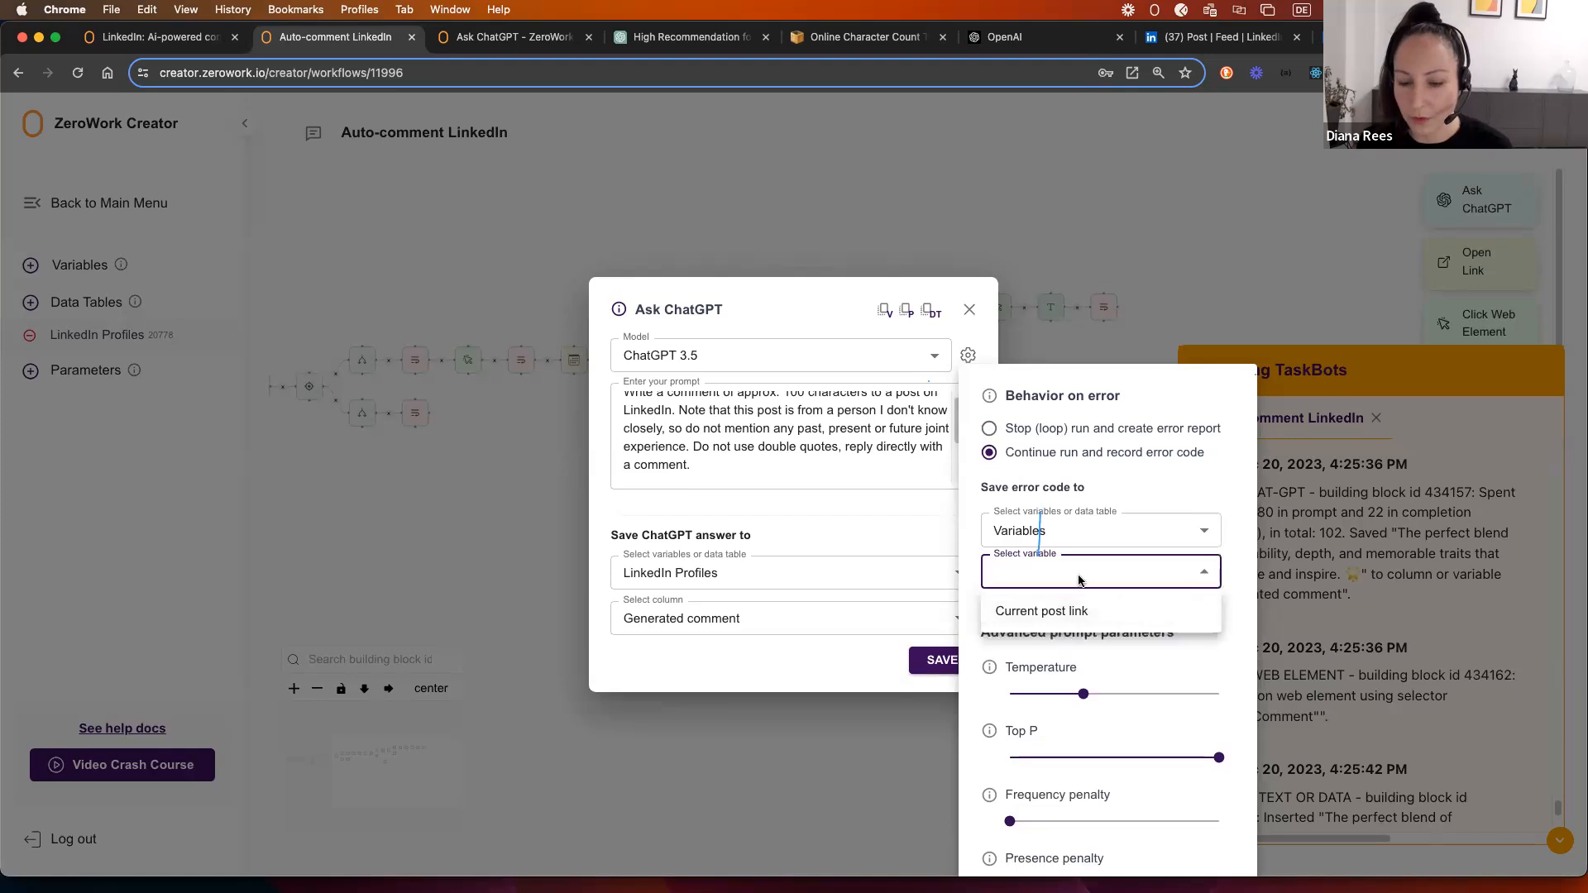
{"action": "left_click", "coordinate": [1082, 574]}
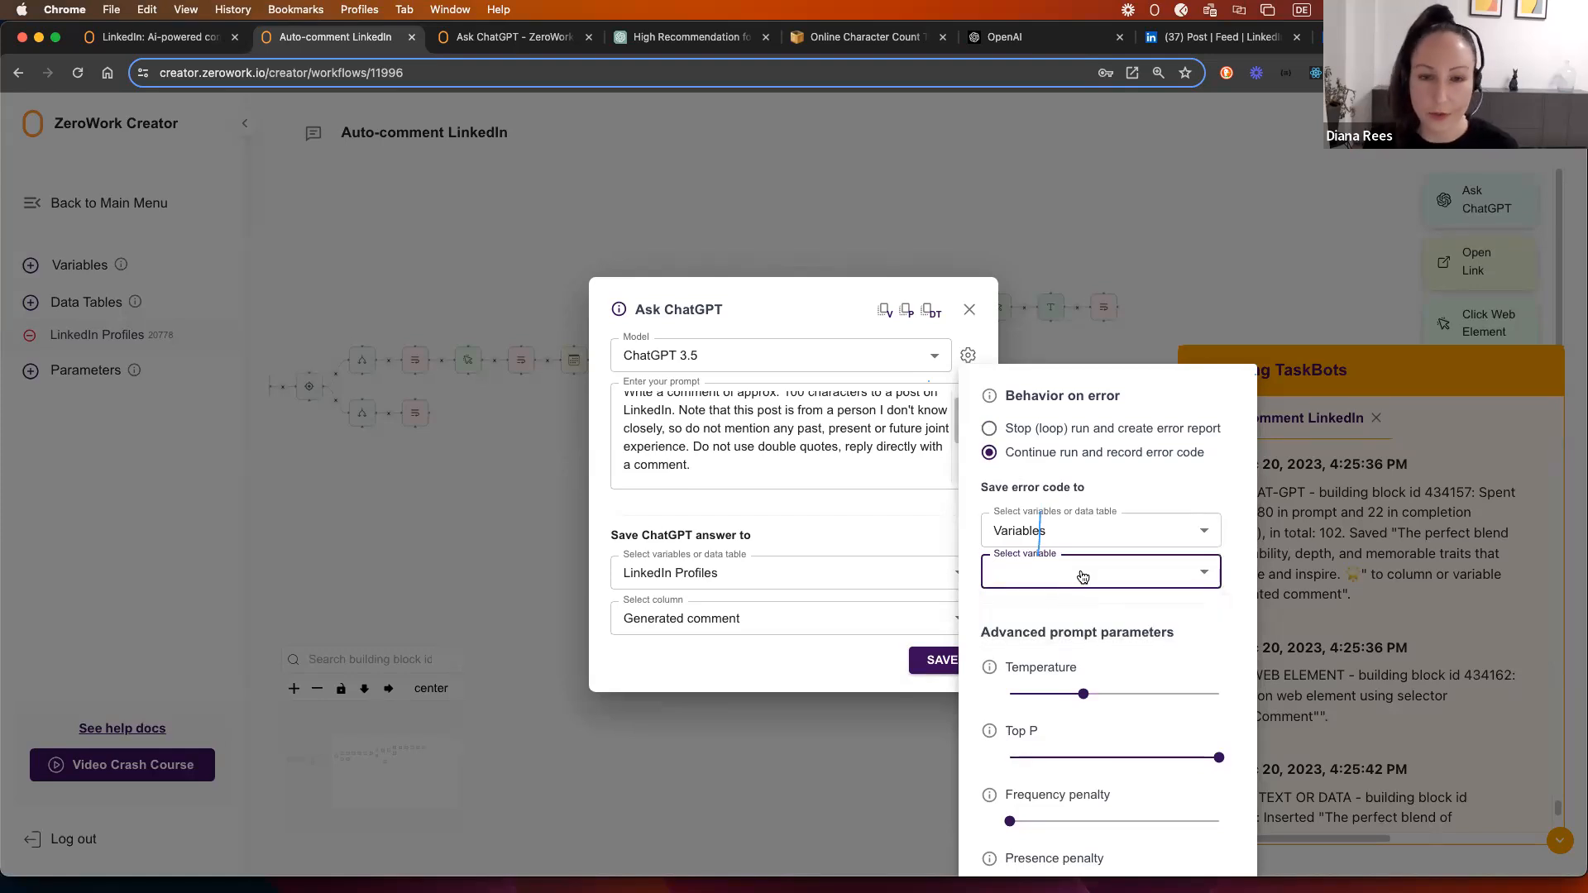
{"action": "left_click", "coordinate": [1081, 574]}
{"action": "left_click", "coordinate": [1054, 610]}
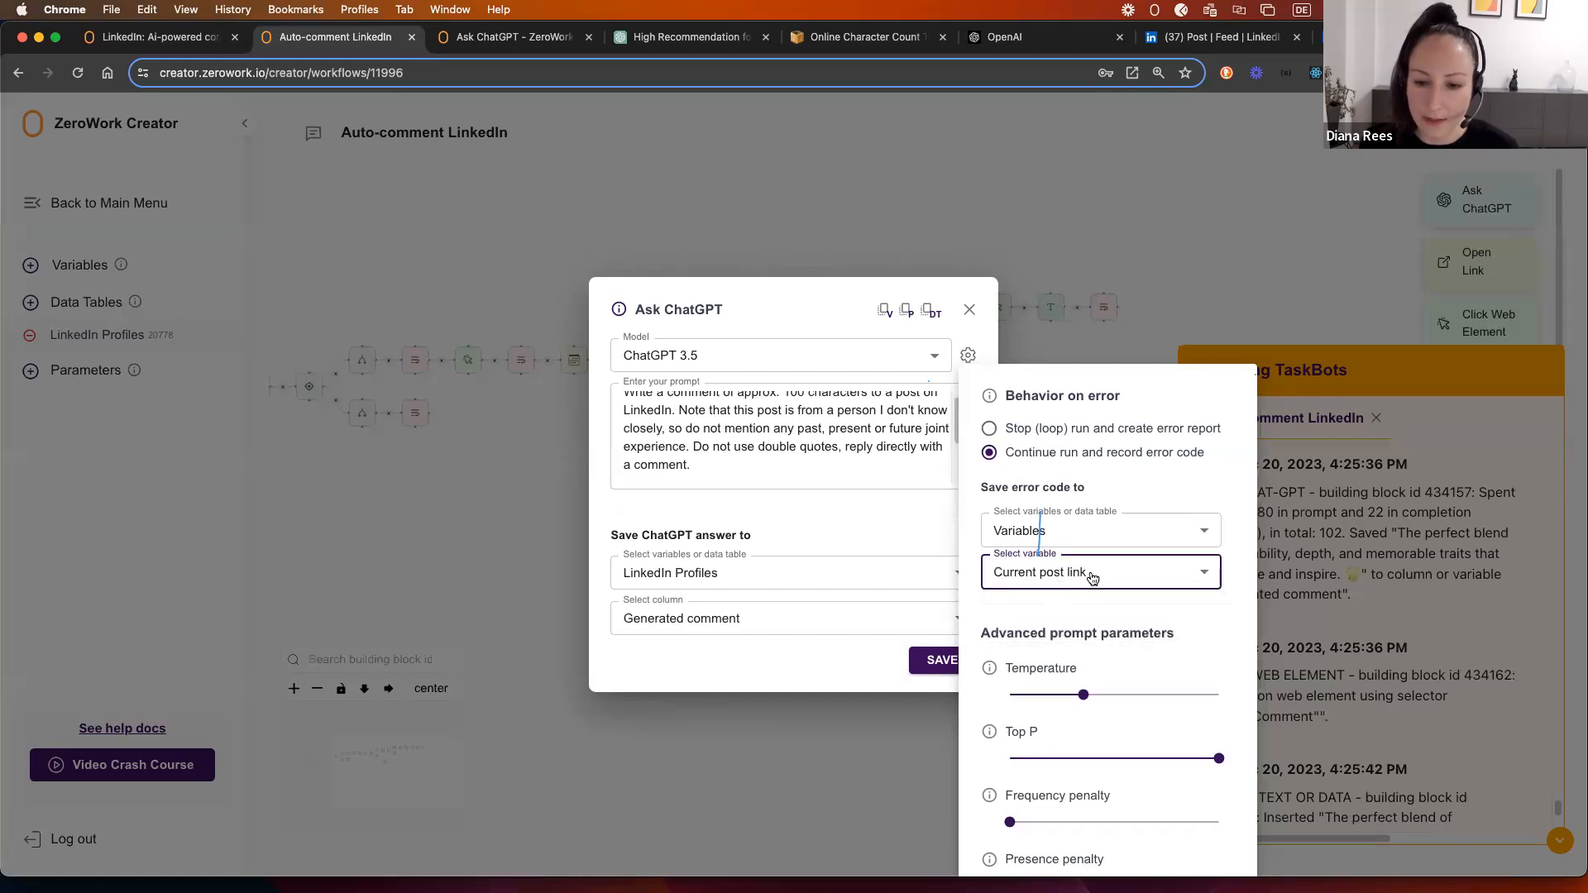
Step: Revert the Ask ChatGPT error behaviour to Stop (loop) run and close its settings
{"action": "left_click", "coordinate": [989, 428]}
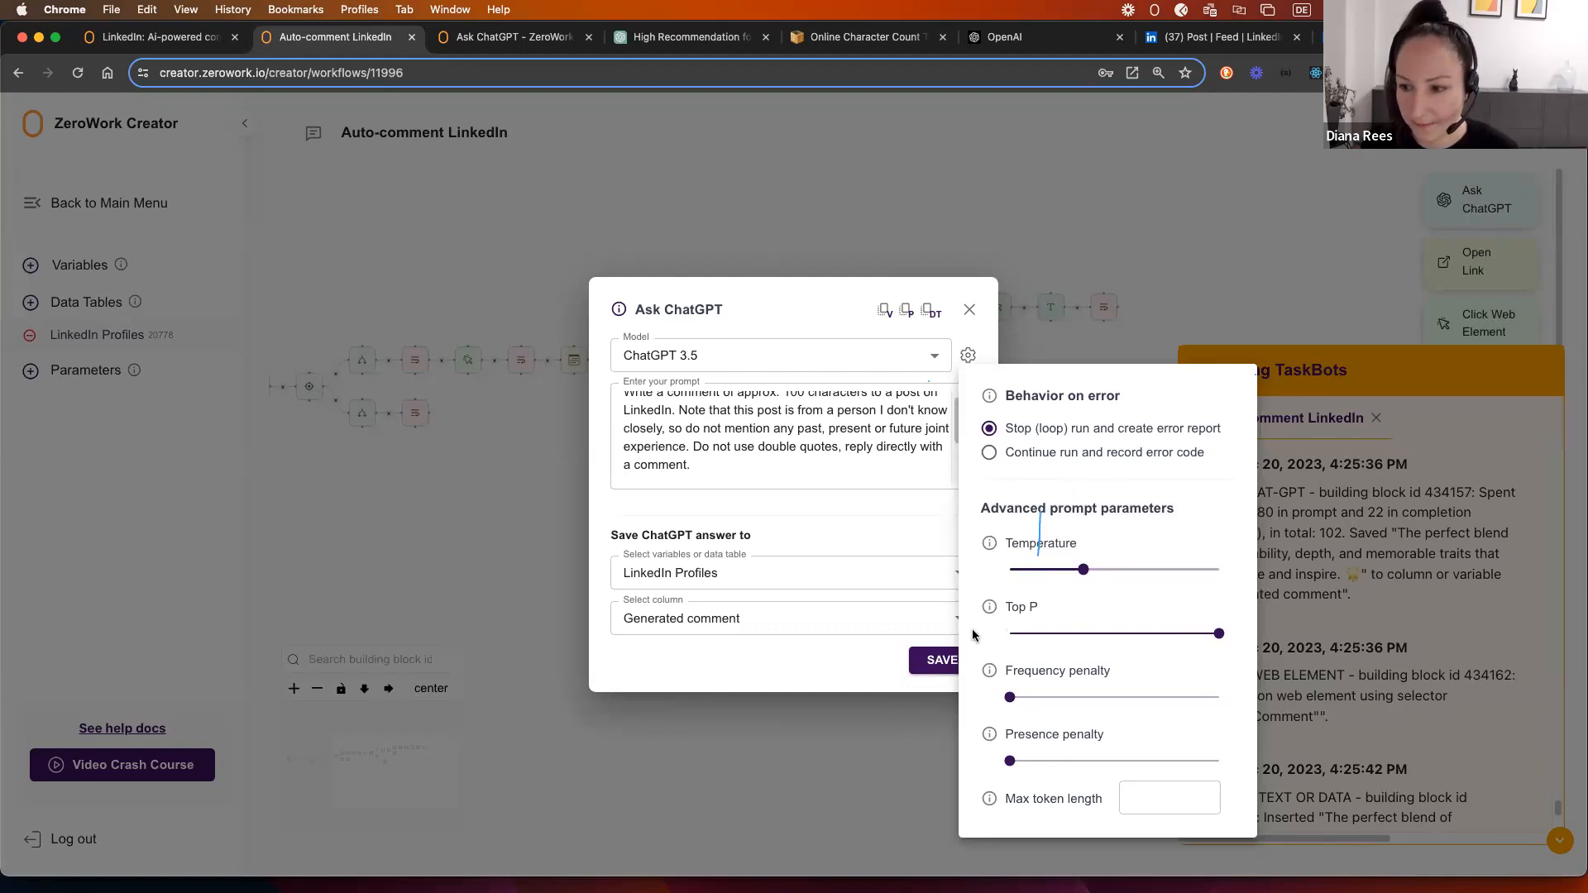
{"action": "left_click", "coordinate": [925, 664]}
{"action": "left_click", "coordinate": [927, 662]}
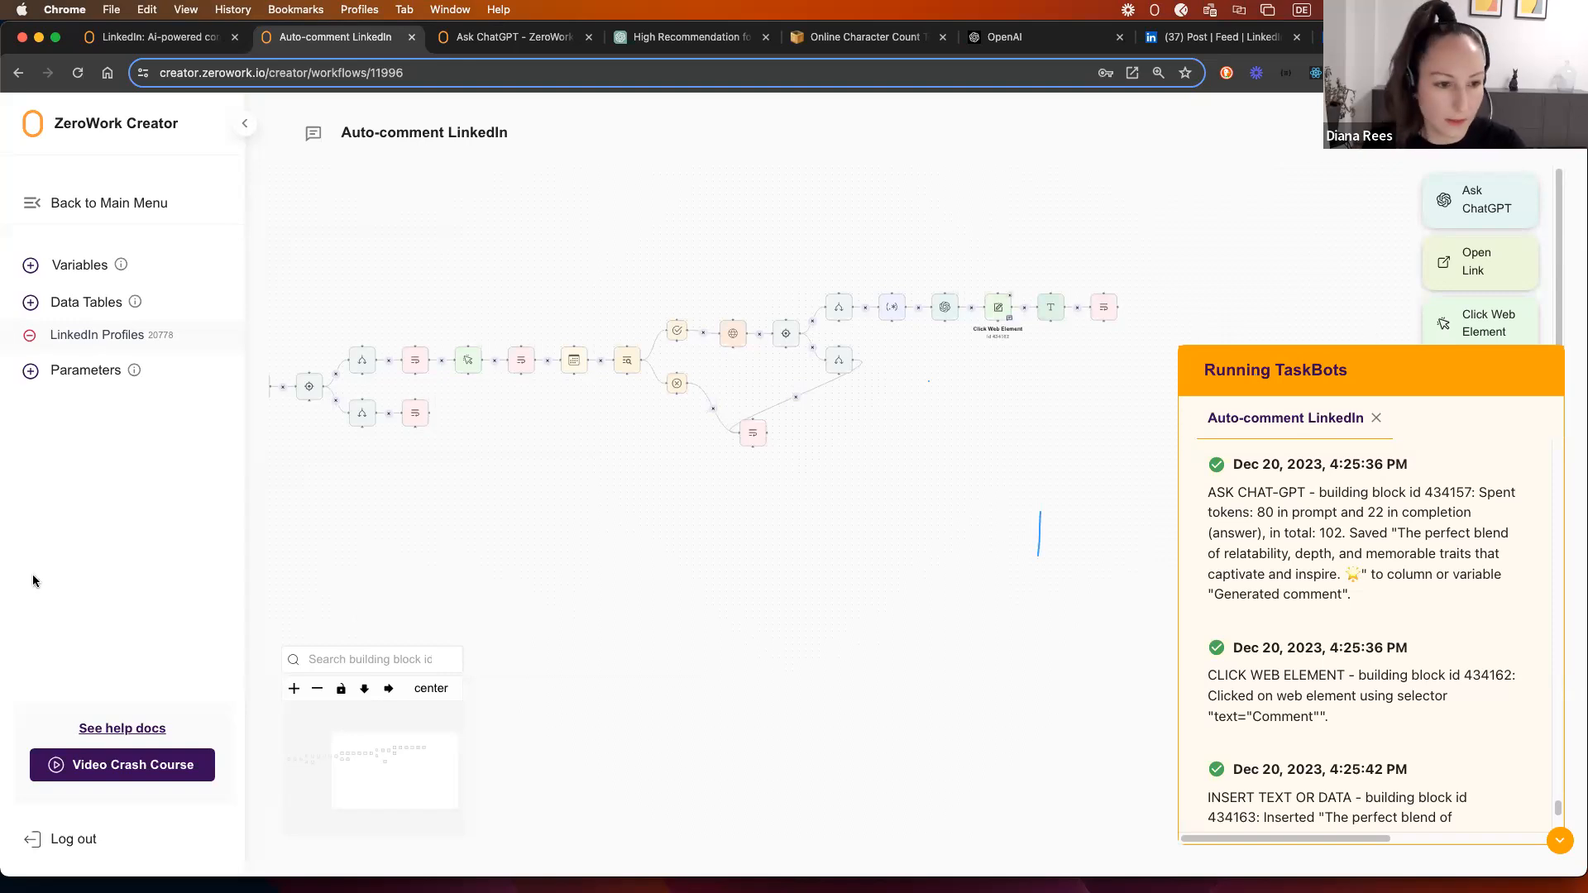
Step: In the LinkedIn Profiles table, check the statuses: No posts, Liked and commented, and Liked
{"action": "left_click", "coordinate": [97, 335]}
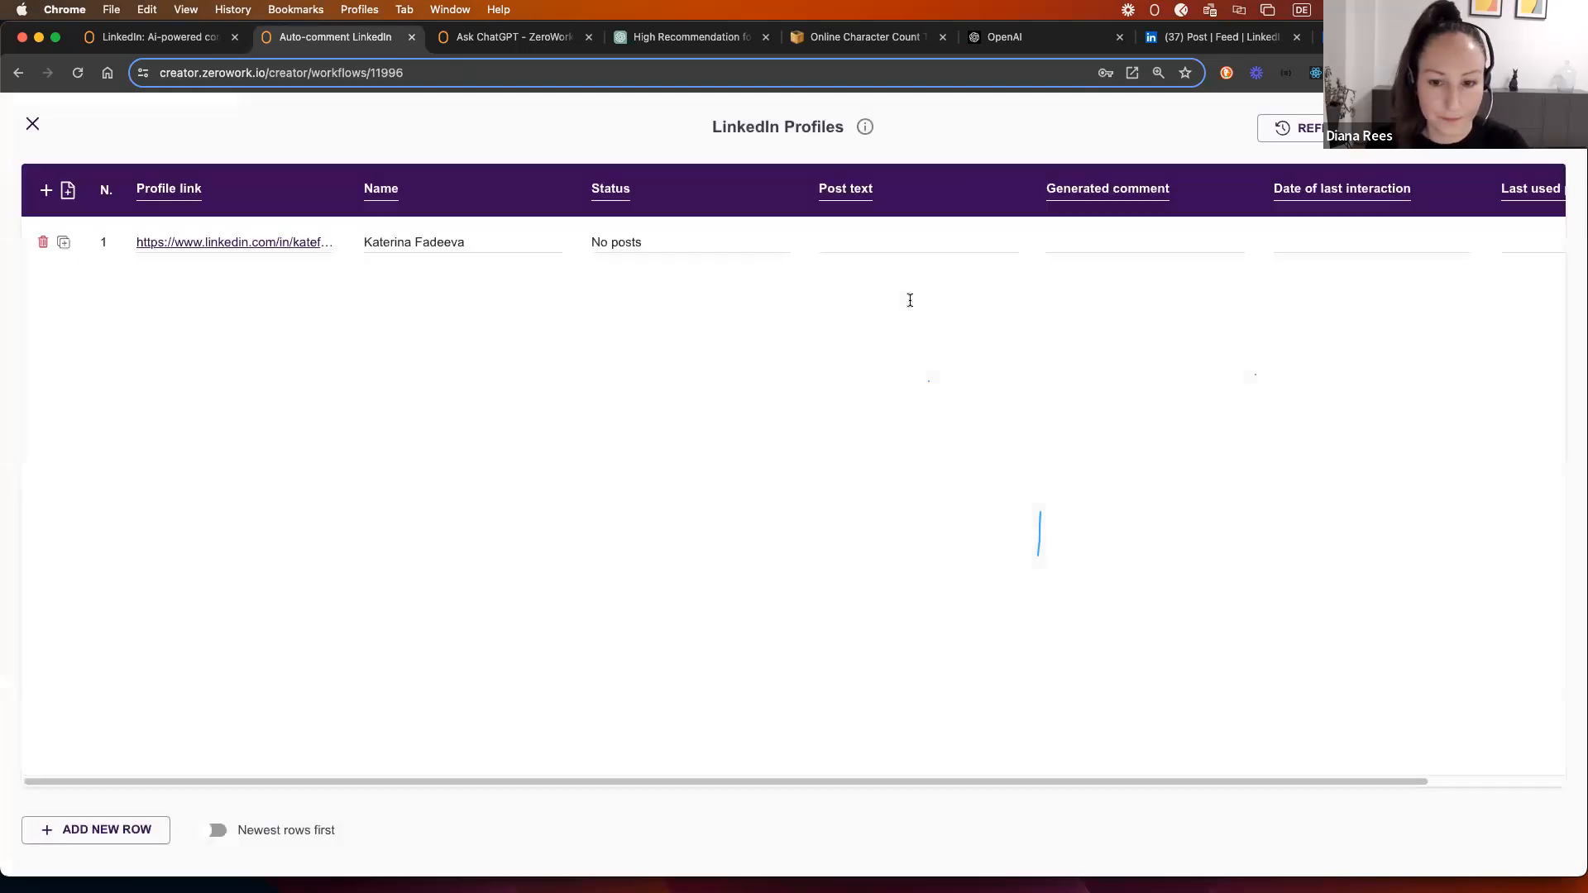
{"action": "left_click_drag", "start_coordinate": [588, 248], "coordinate": [674, 241]}
{"action": "left_click", "coordinate": [673, 241]}
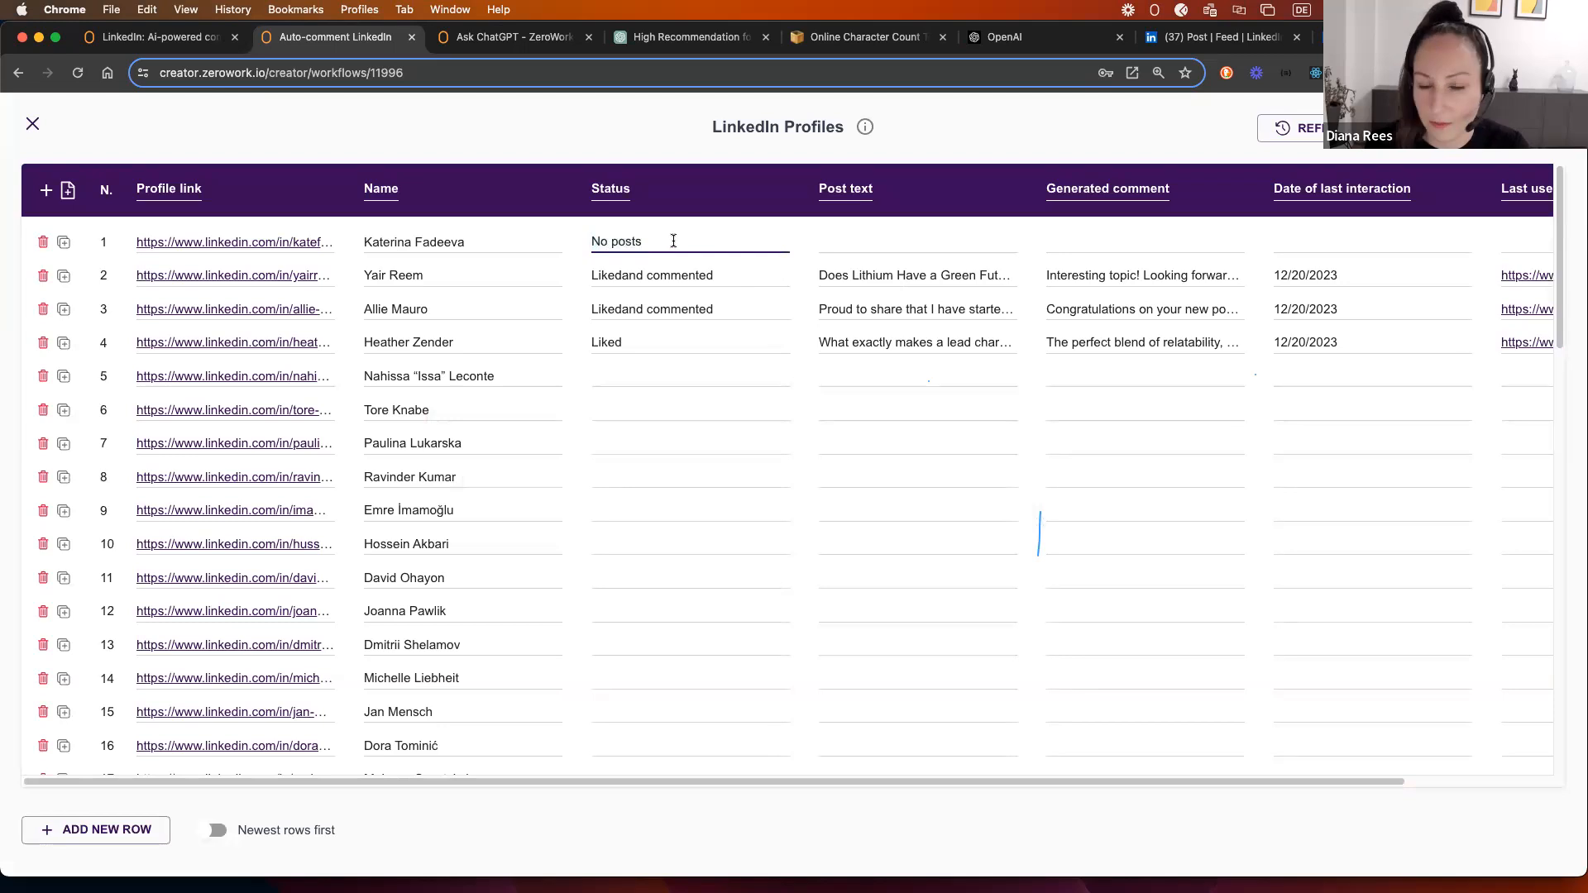
{"action": "left_click", "coordinate": [724, 277]}
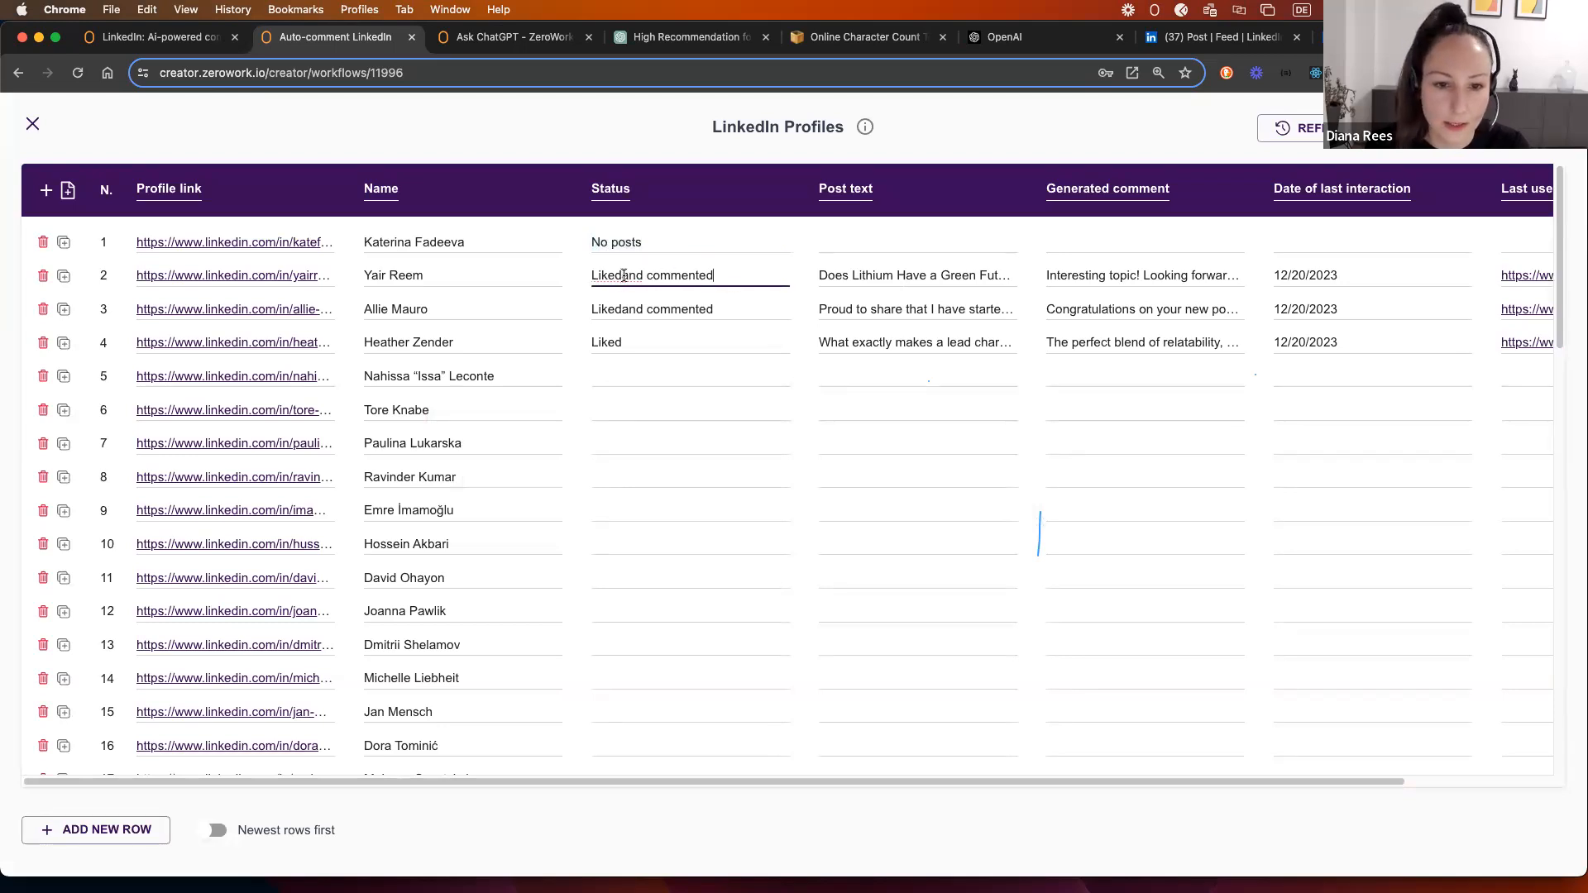
{"action": "left_click", "coordinate": [610, 339]}
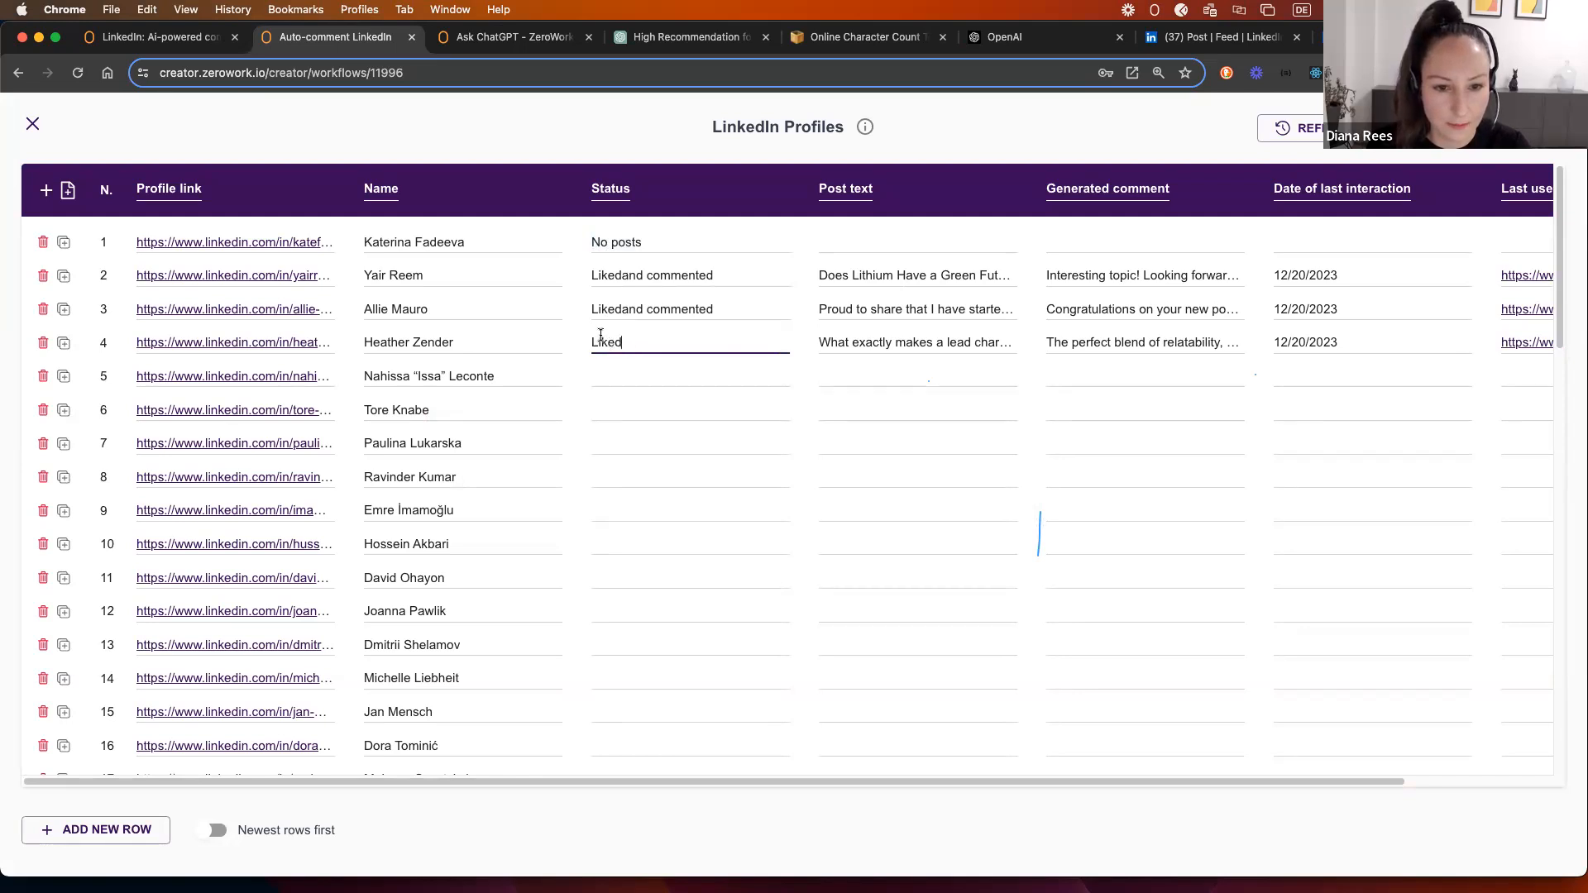
{"action": "left_click_drag", "start_coordinate": [1189, 787], "coordinate": [1403, 761]}
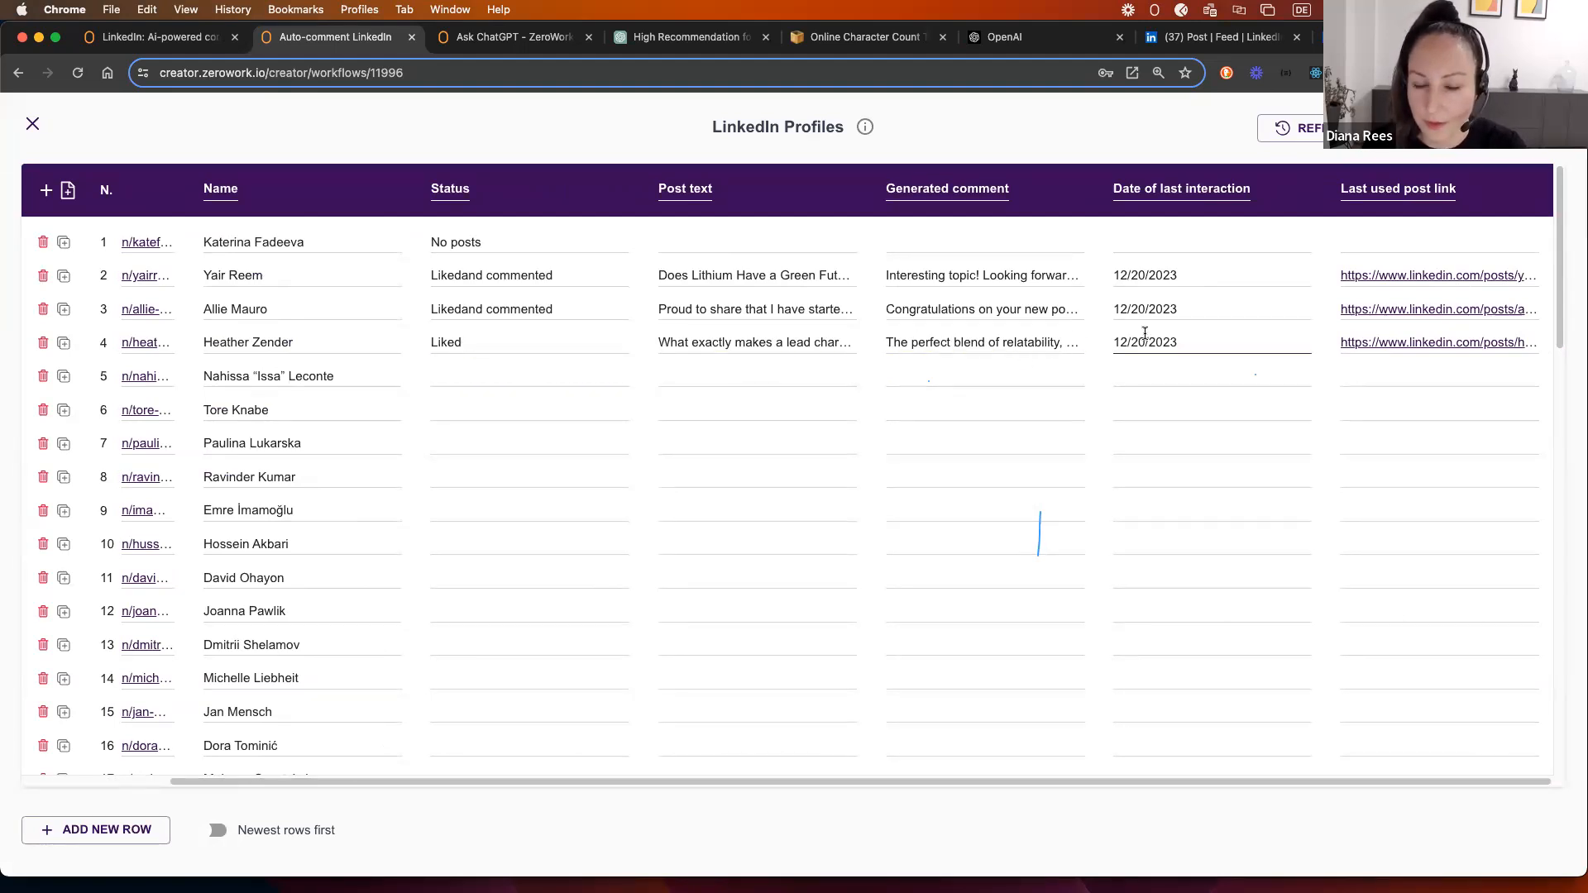
Step: Read the full post text and generated comment for rows 2 and 3, then close the table
{"action": "left_click", "coordinate": [1017, 276]}
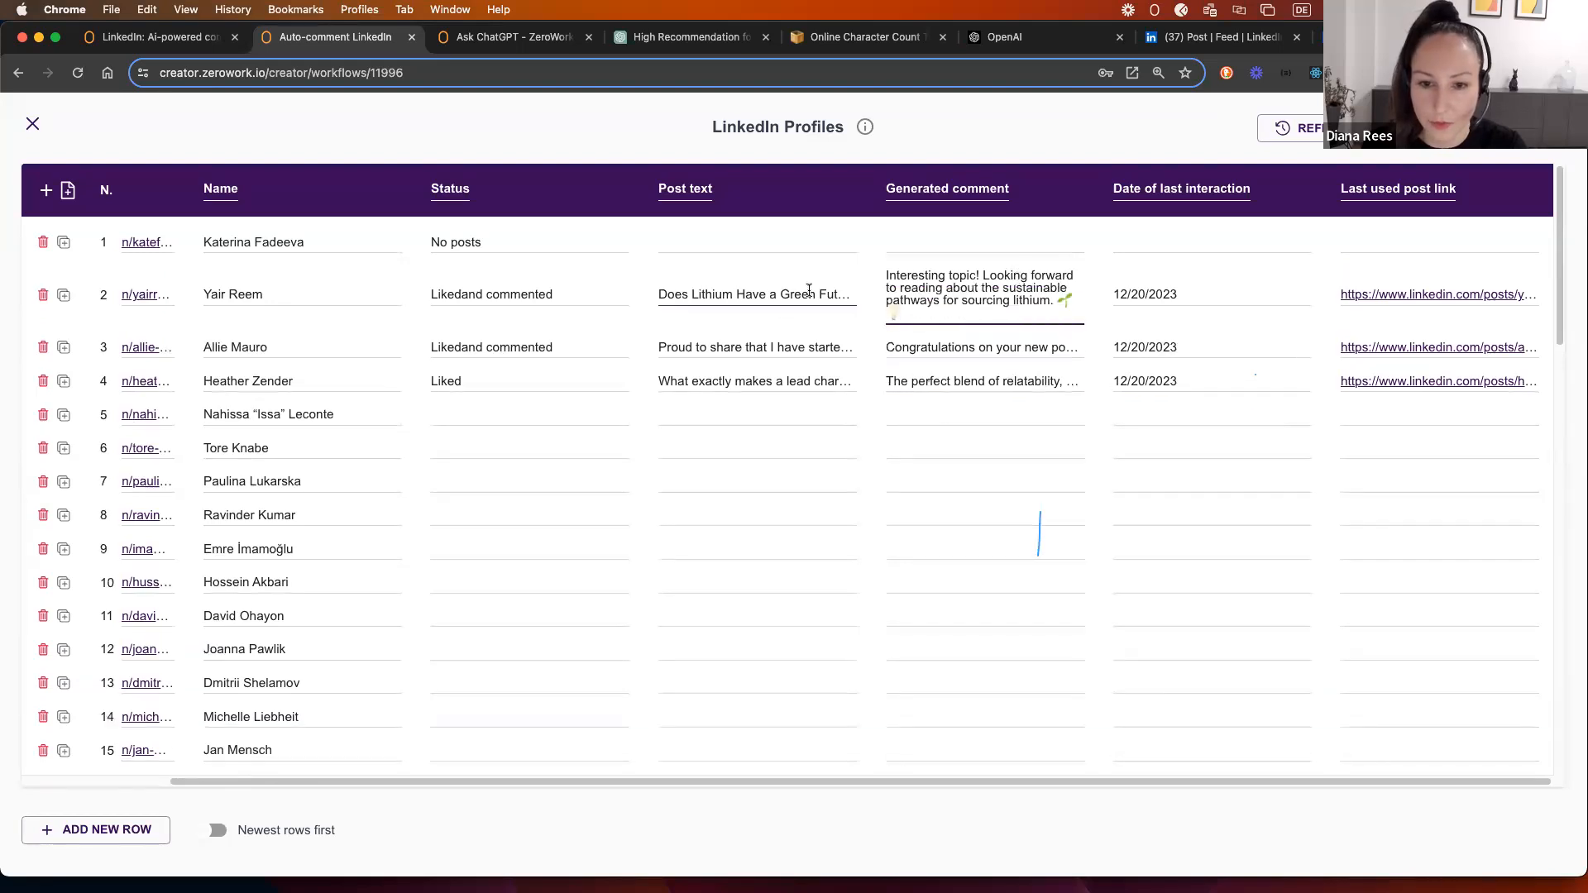
{"action": "left_click", "coordinate": [803, 293]}
{"action": "left_click", "coordinate": [799, 291]}
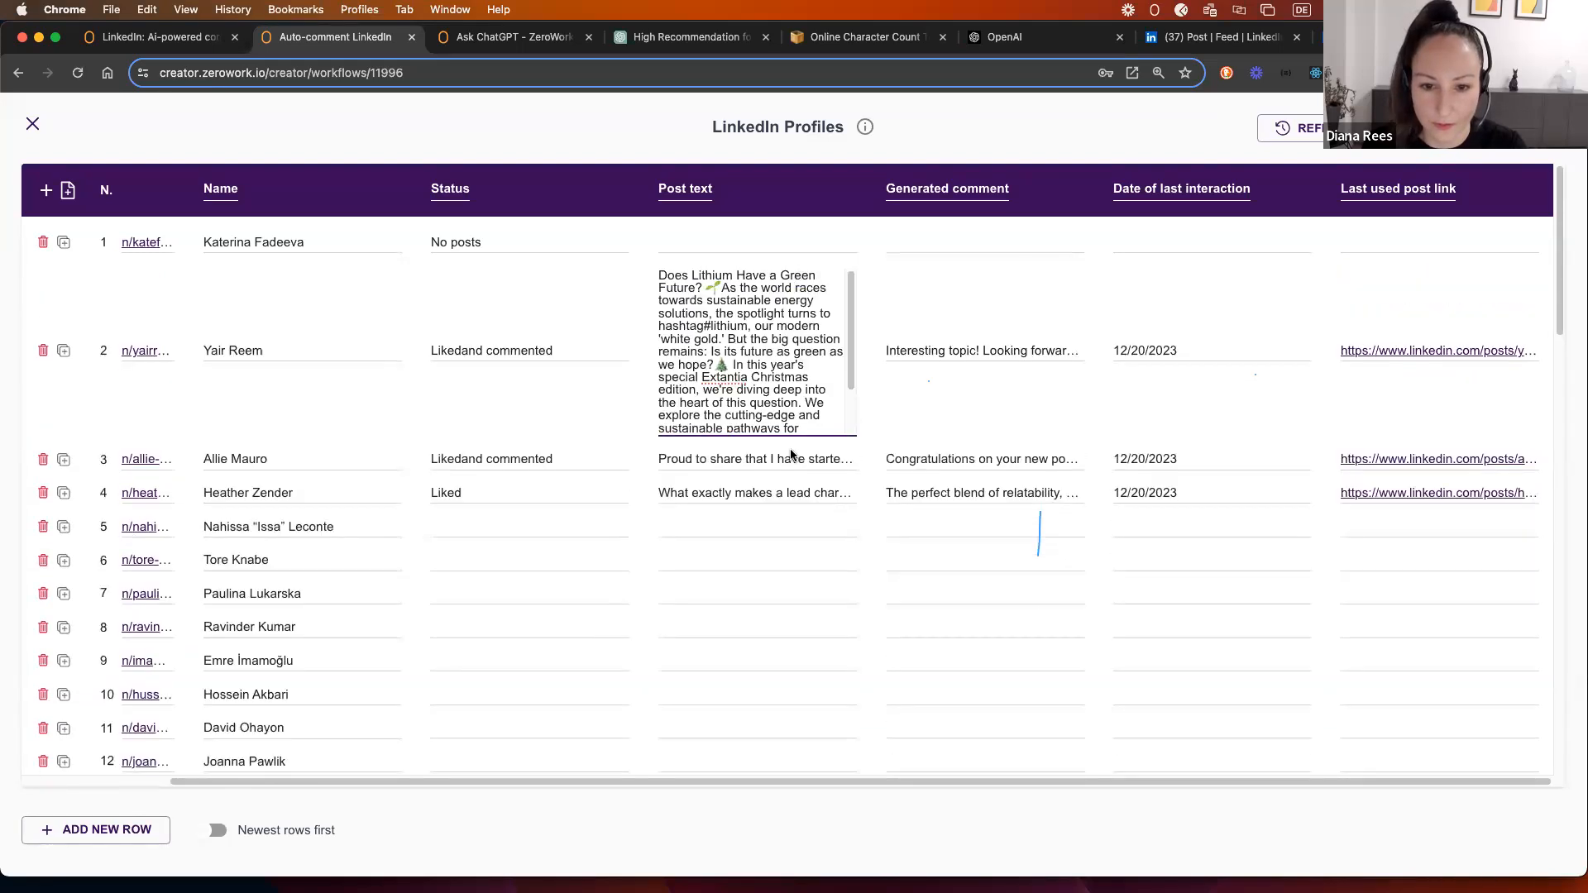
{"action": "left_click", "coordinate": [789, 459]}
{"action": "left_click", "coordinate": [784, 311]}
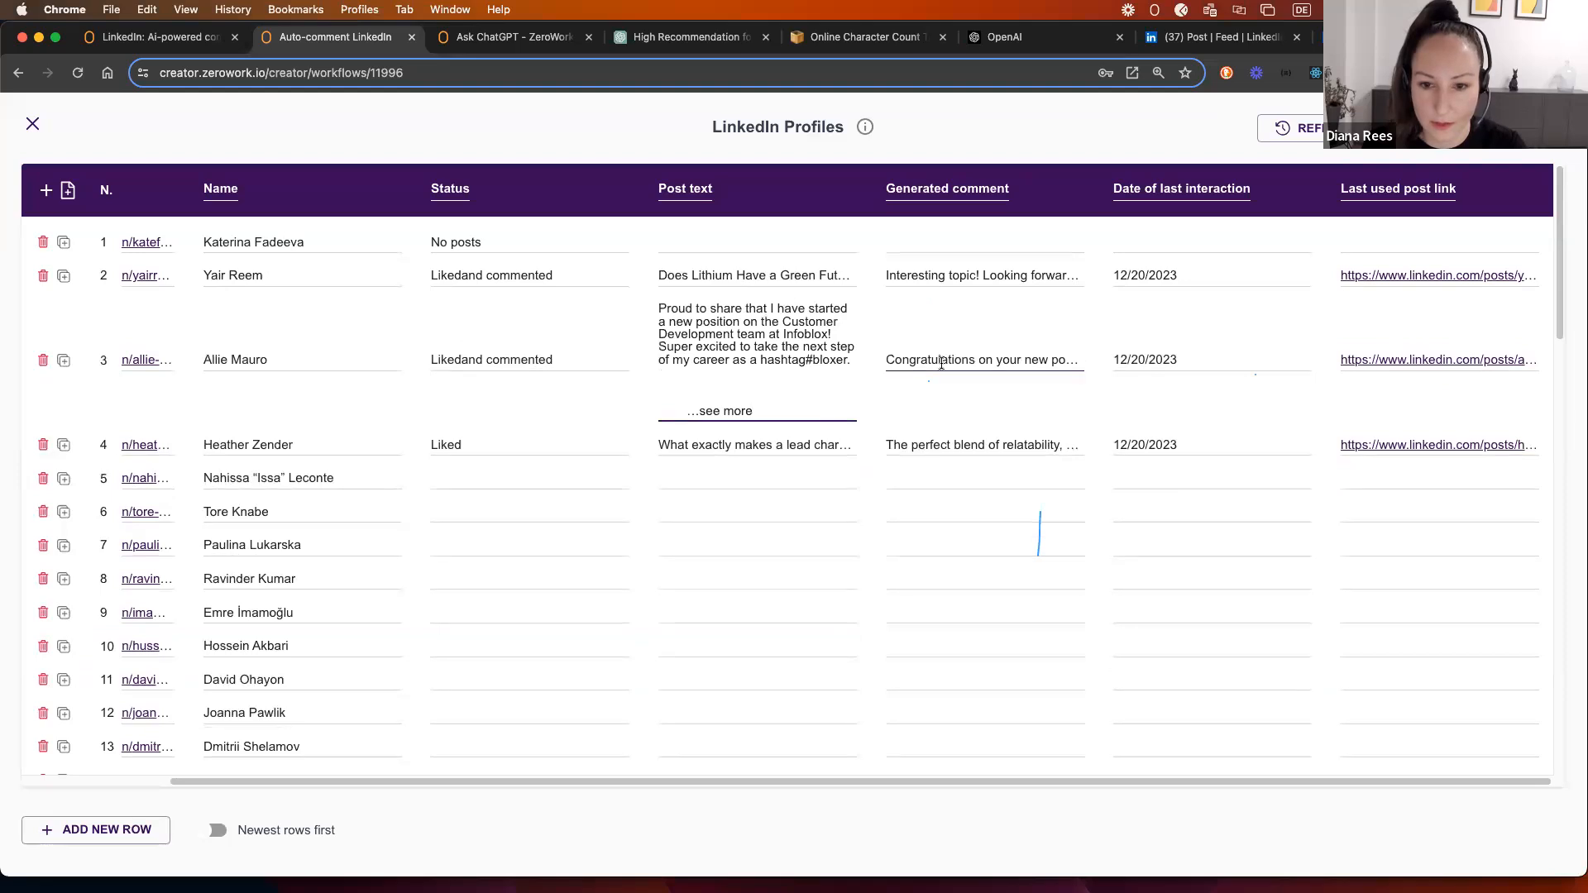
{"action": "left_click", "coordinate": [942, 361]}
{"action": "left_click", "coordinate": [943, 325]}
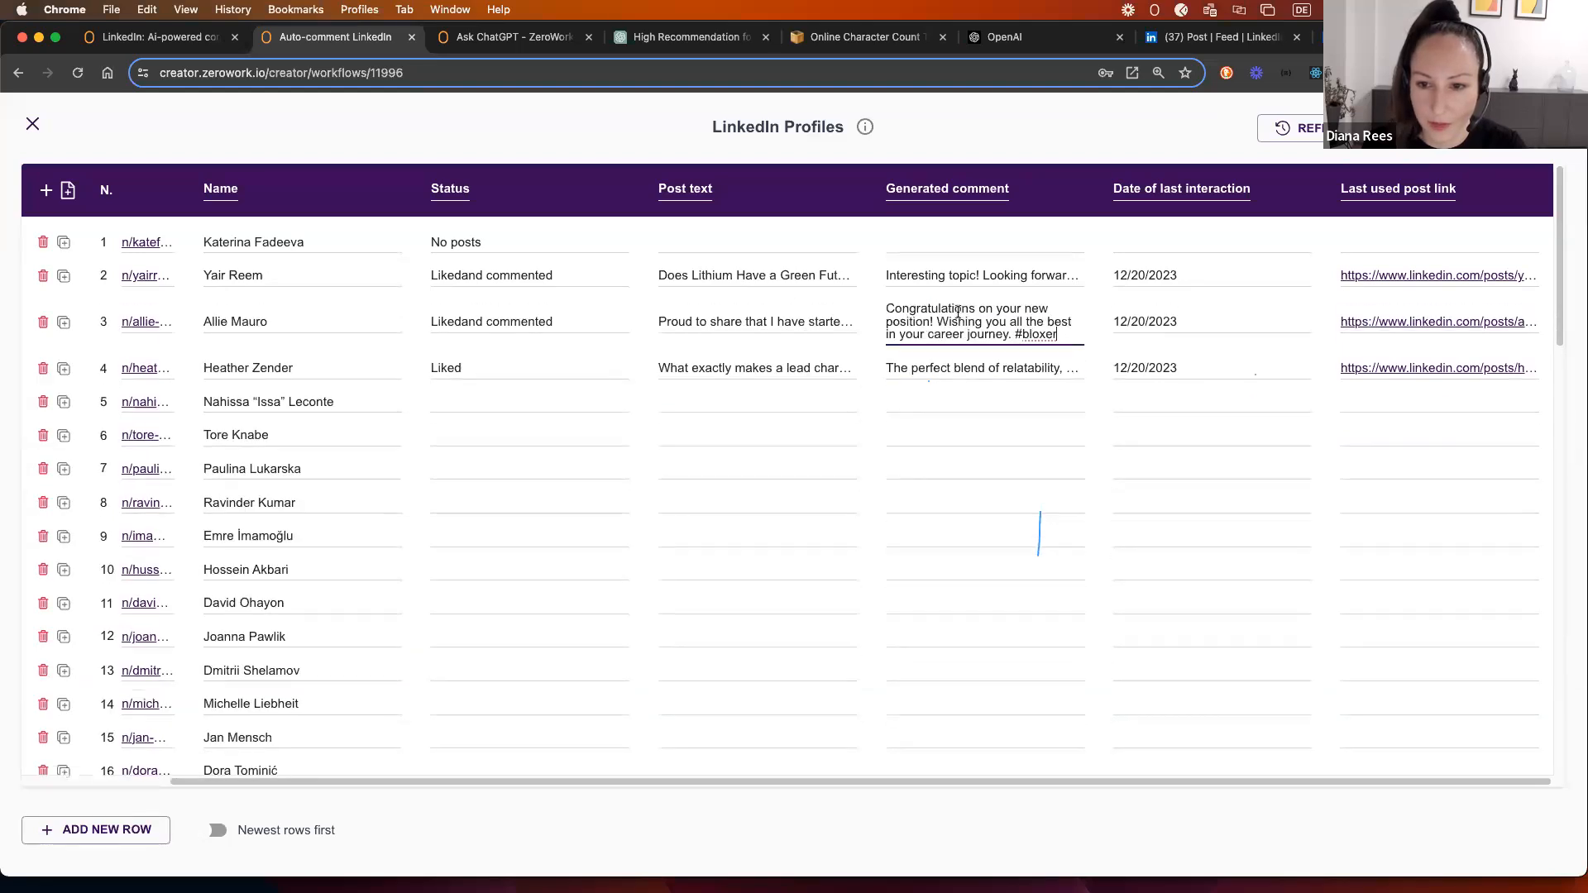
{"action": "left_click", "coordinate": [1181, 324]}
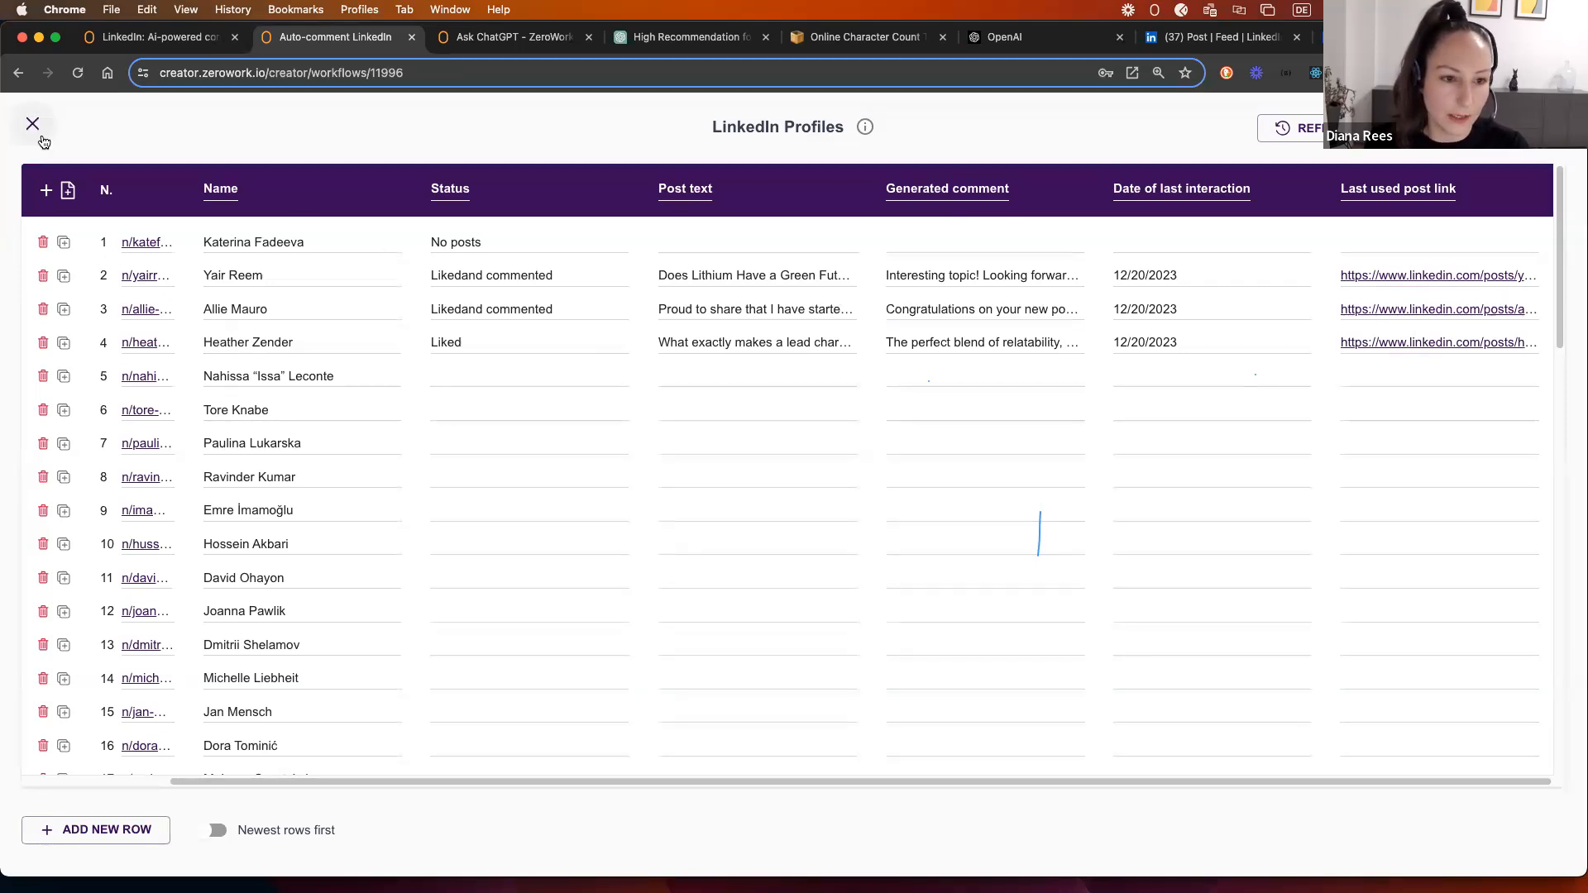
{"action": "left_click", "coordinate": [32, 126]}
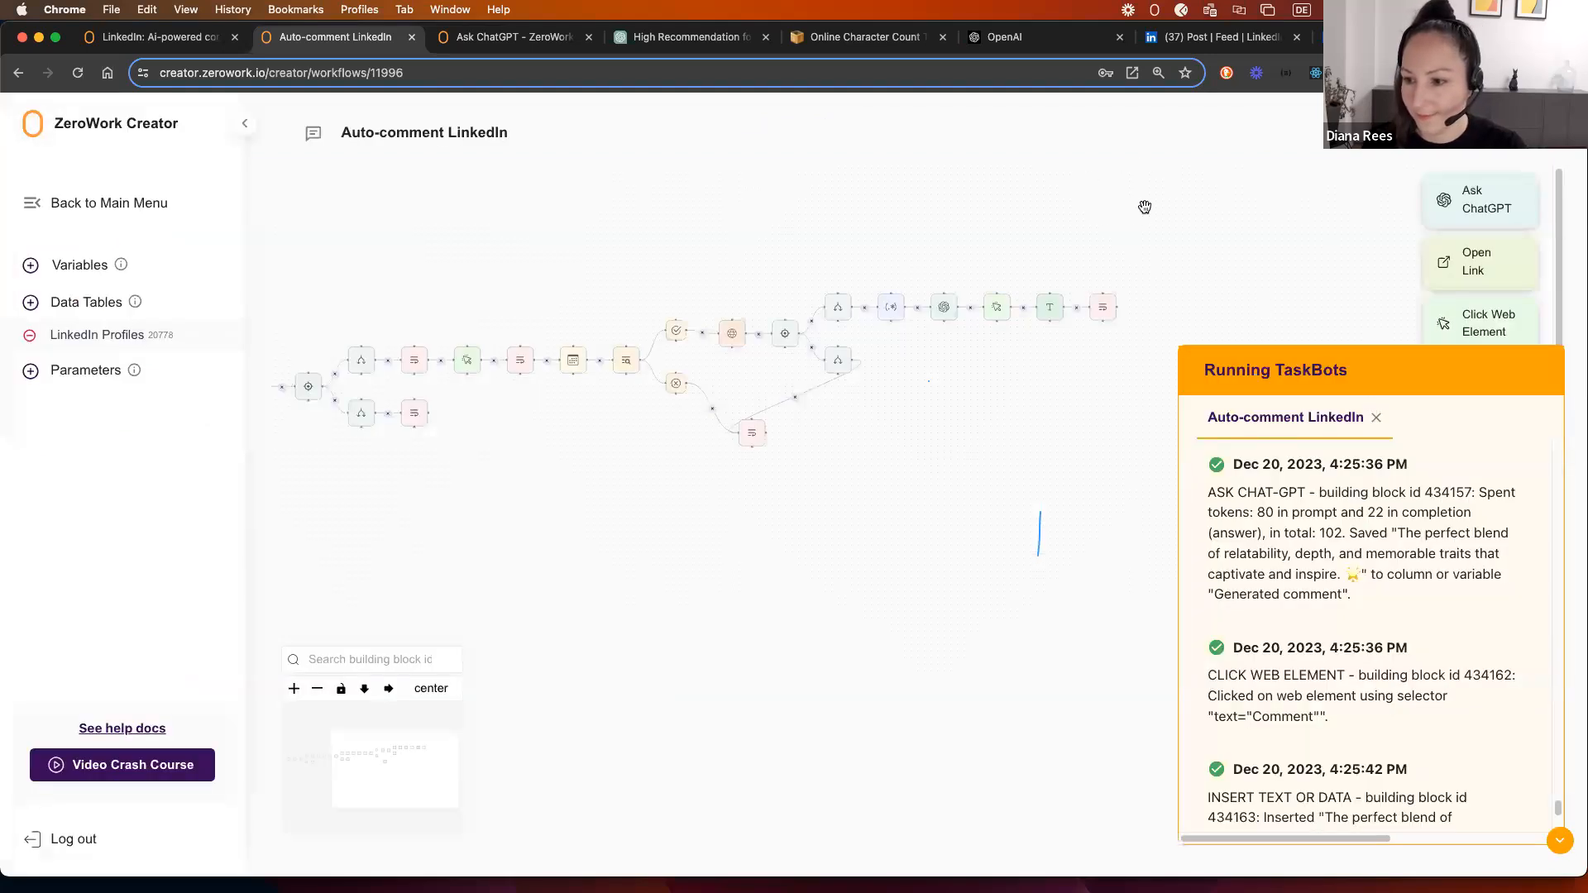
Step: Bring the start of the Auto-comment LinkedIn workflow into view and launch another TaskBot run
{"action": "left_click_drag", "start_coordinate": [839, 217], "coordinate": [1034, 193]}
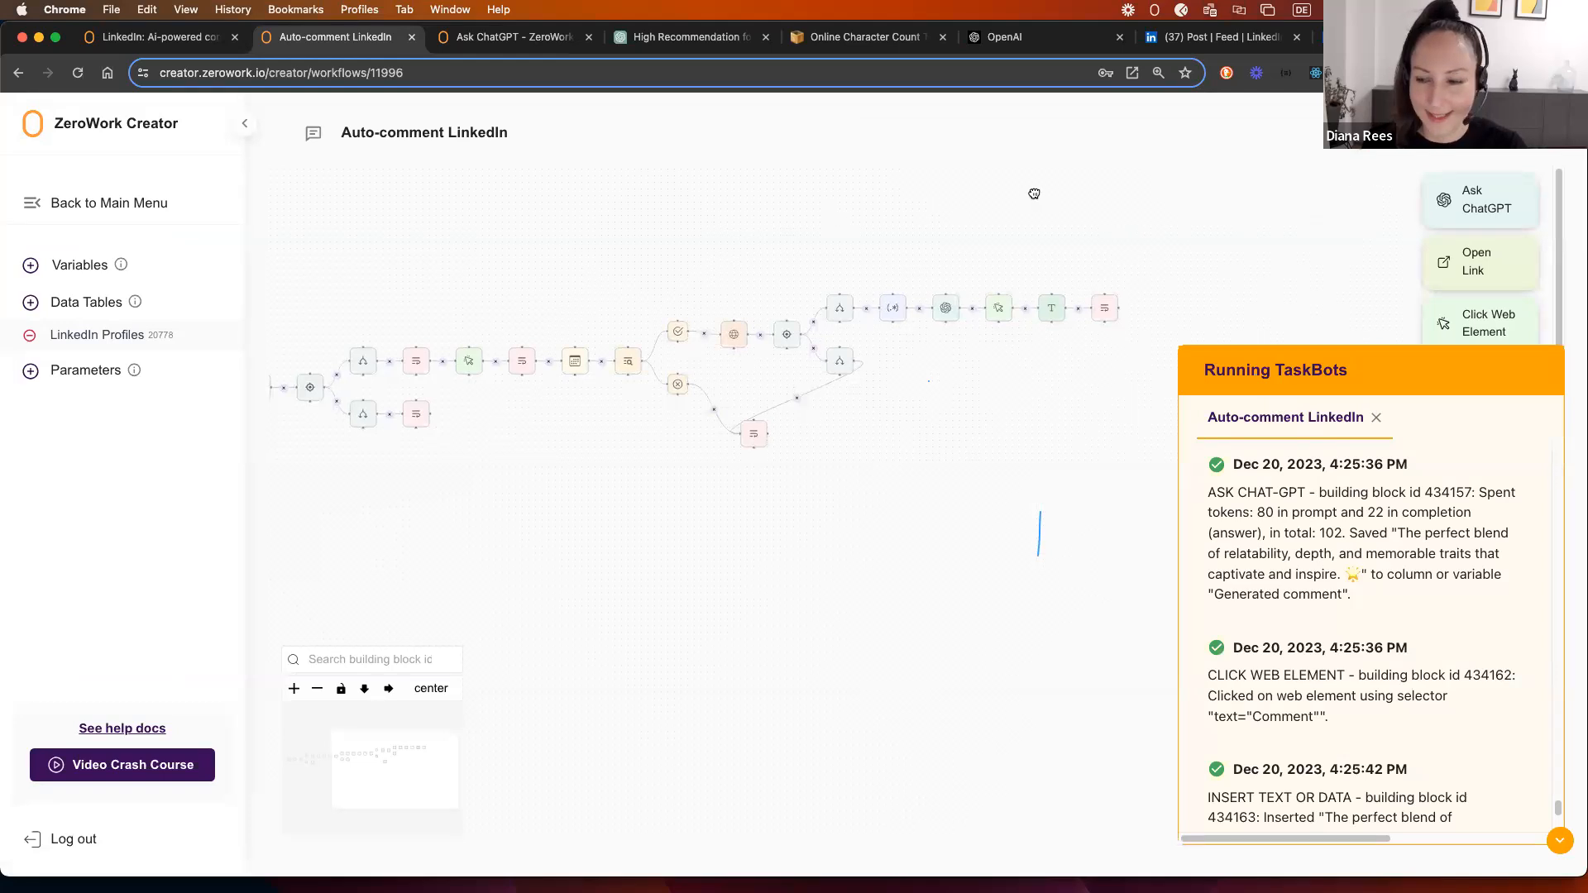
{"action": "scroll", "coordinate": [1009, 206], "scroll_direction": "down", "scroll_amount": 2}
{"action": "scroll", "coordinate": [948, 220], "scroll_direction": "down", "scroll_amount": 1}
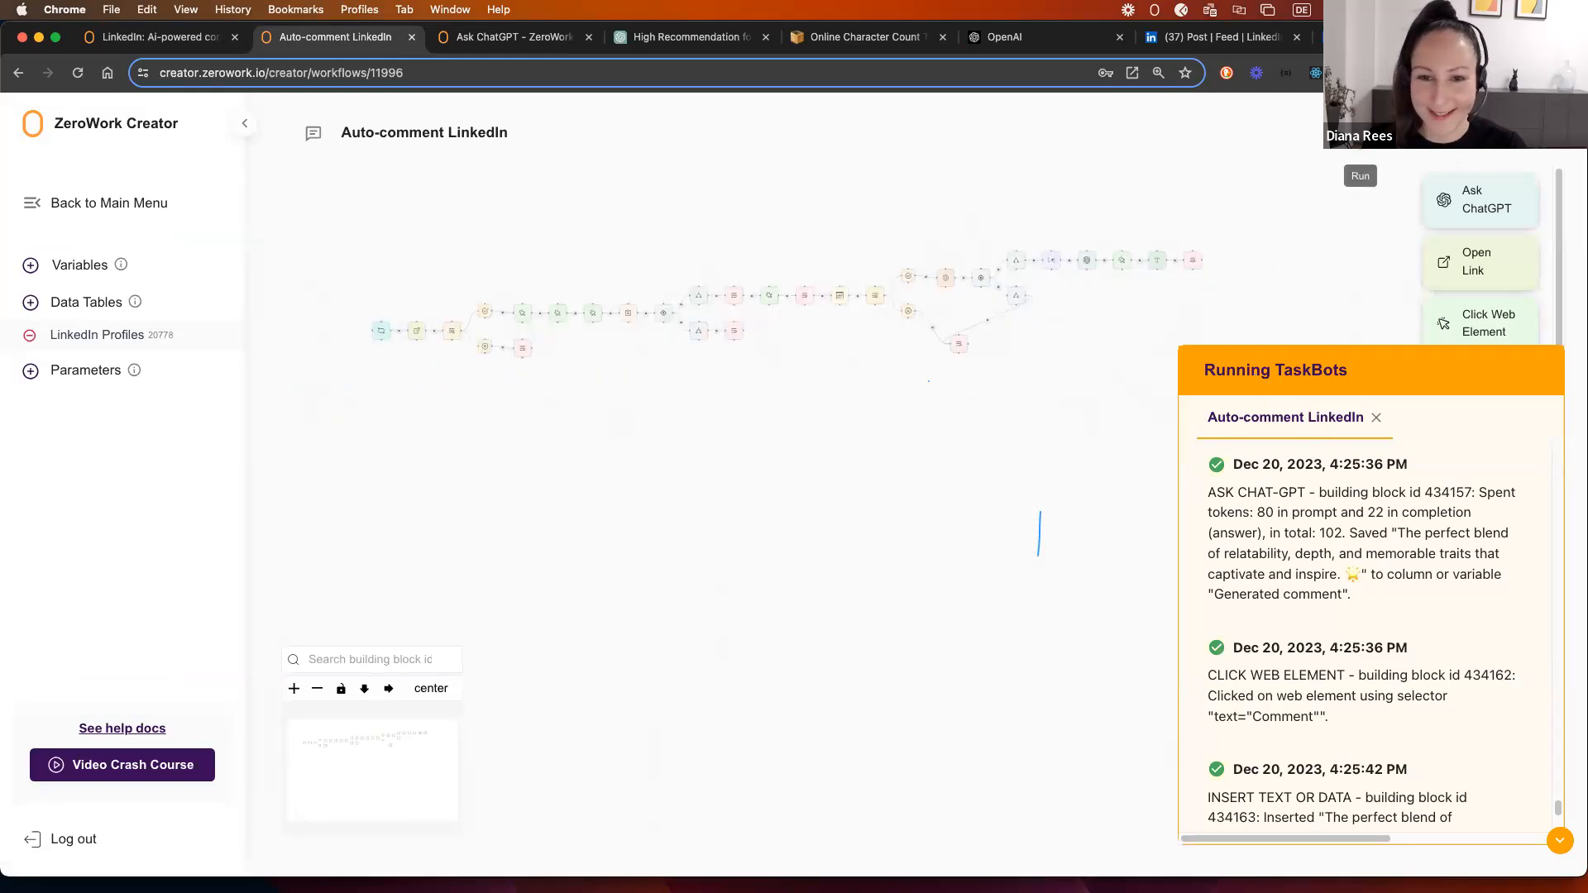
{"action": "left_click", "coordinate": [1360, 156]}
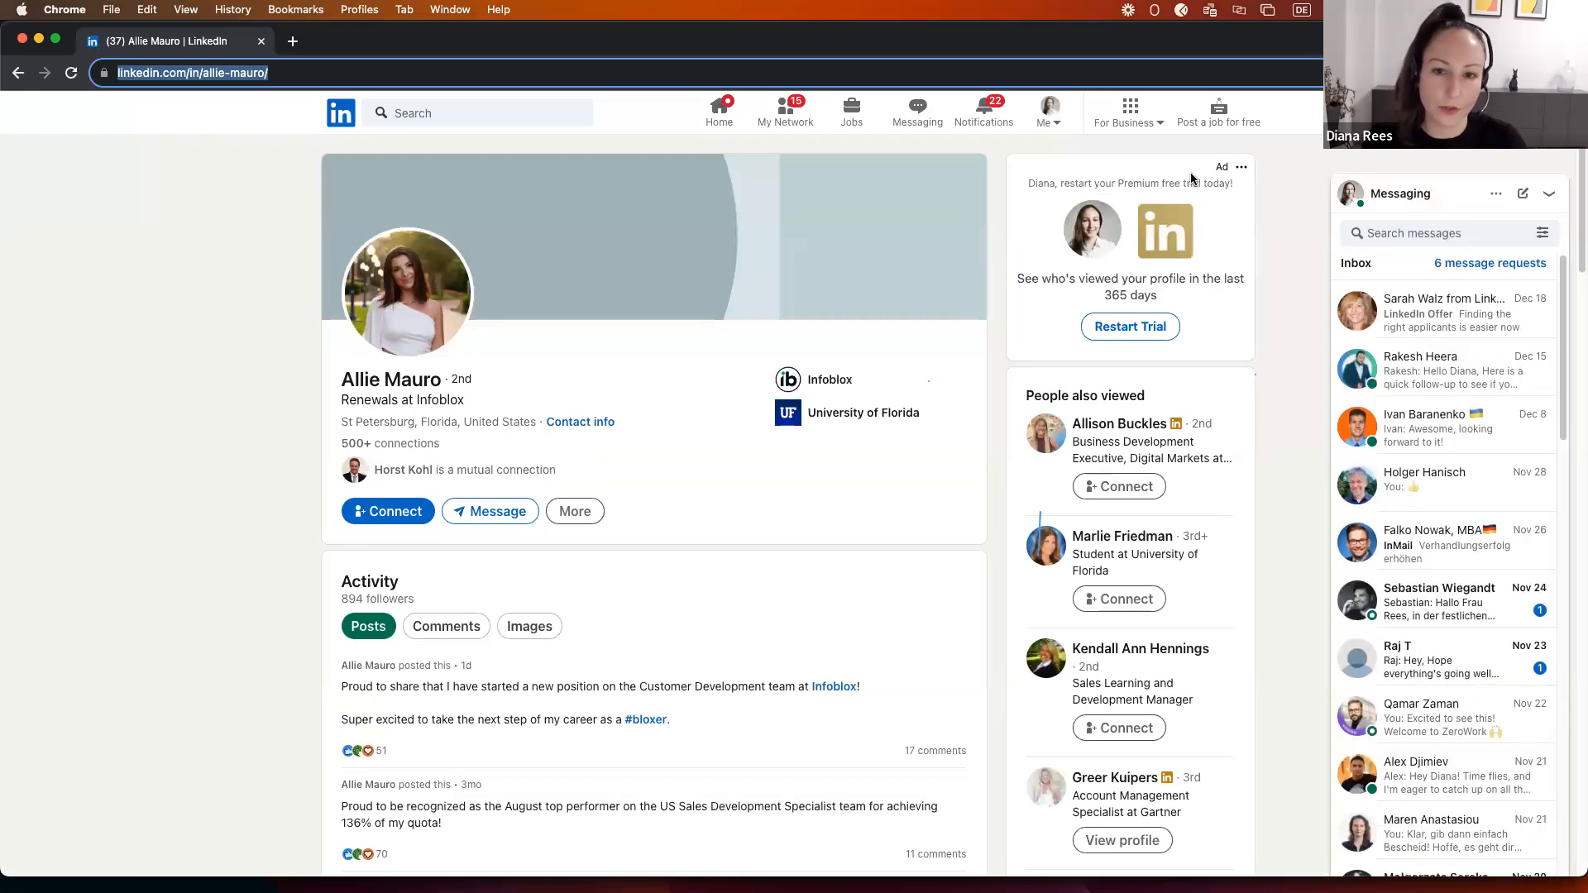
Step: Close the LinkedIn window and review the log's start condition check and 'No new post' status update
{"action": "left_click", "coordinate": [22, 43]}
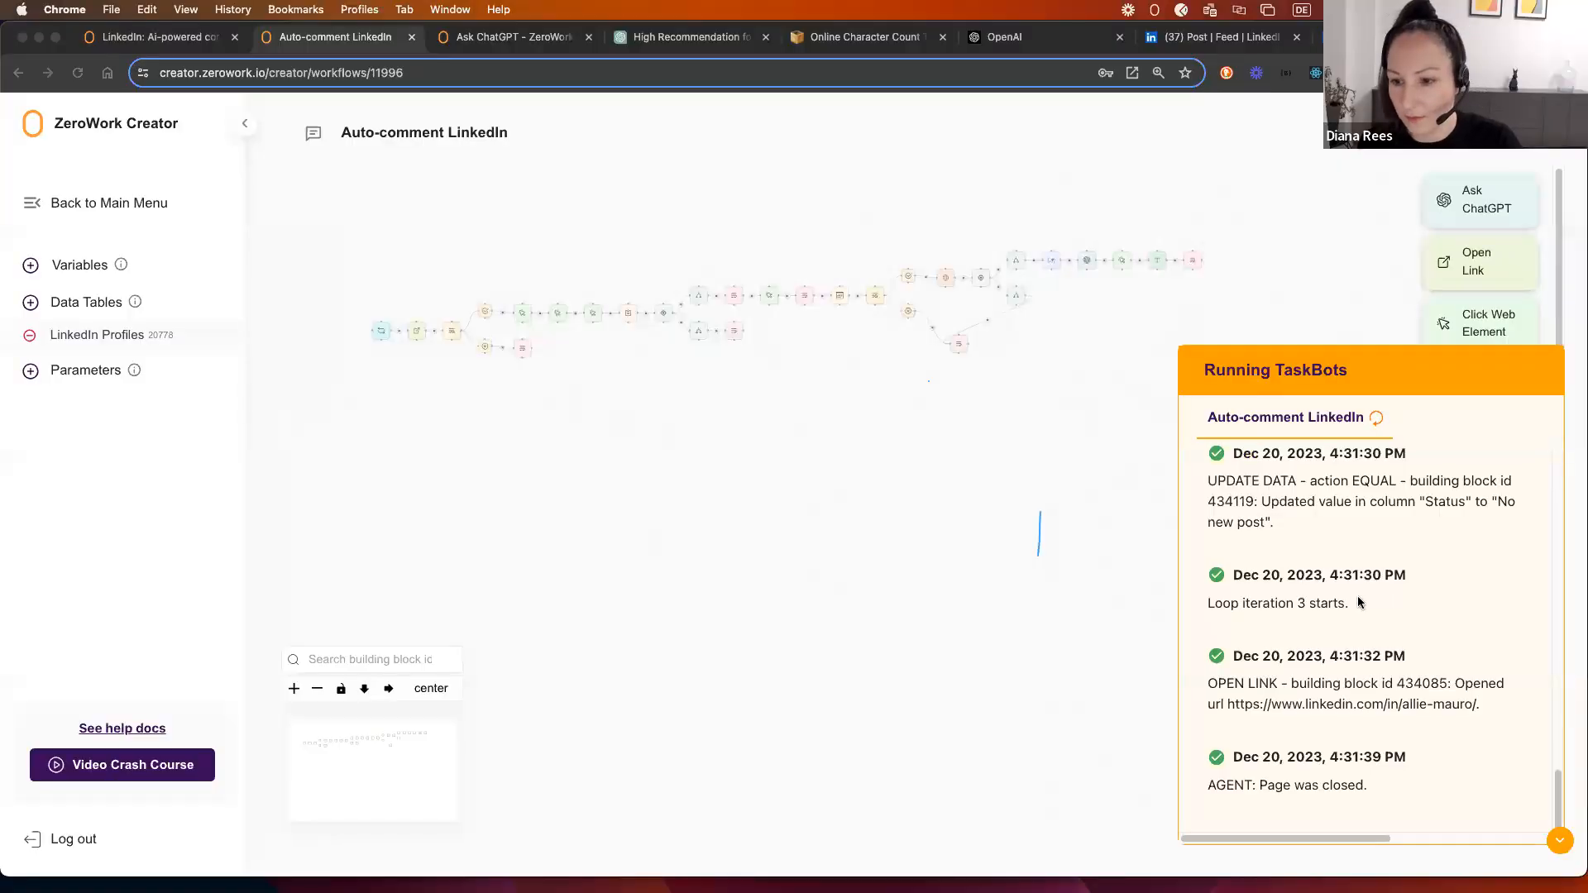
{"action": "scroll", "coordinate": [1337, 478], "scroll_direction": "up", "scroll_amount": 5}
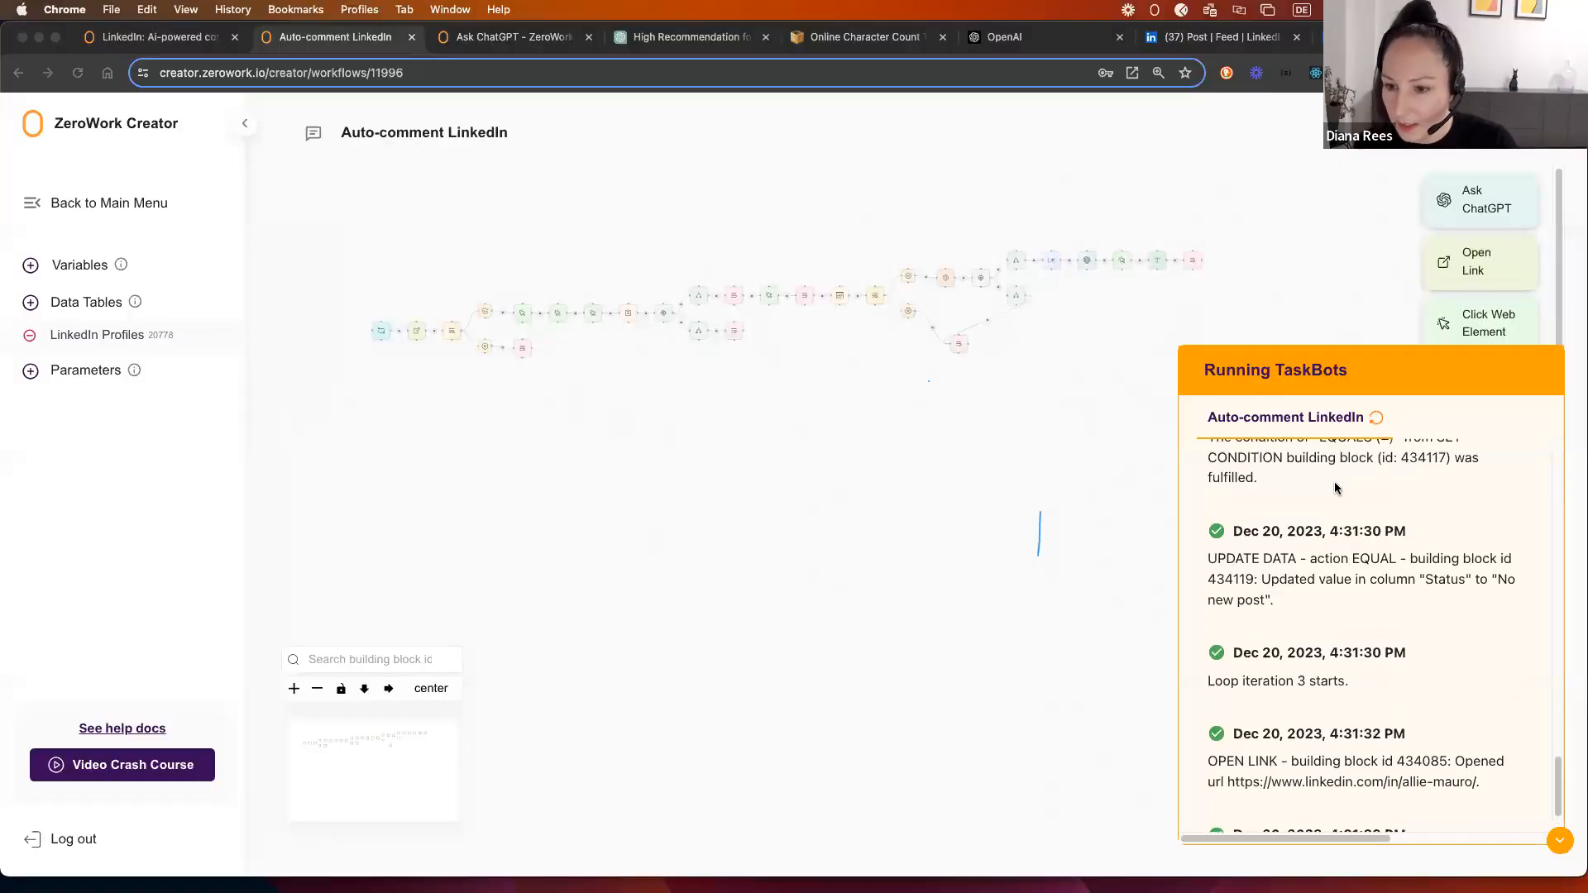
{"action": "scroll", "coordinate": [1333, 511], "scroll_direction": "down", "scroll_amount": 1}
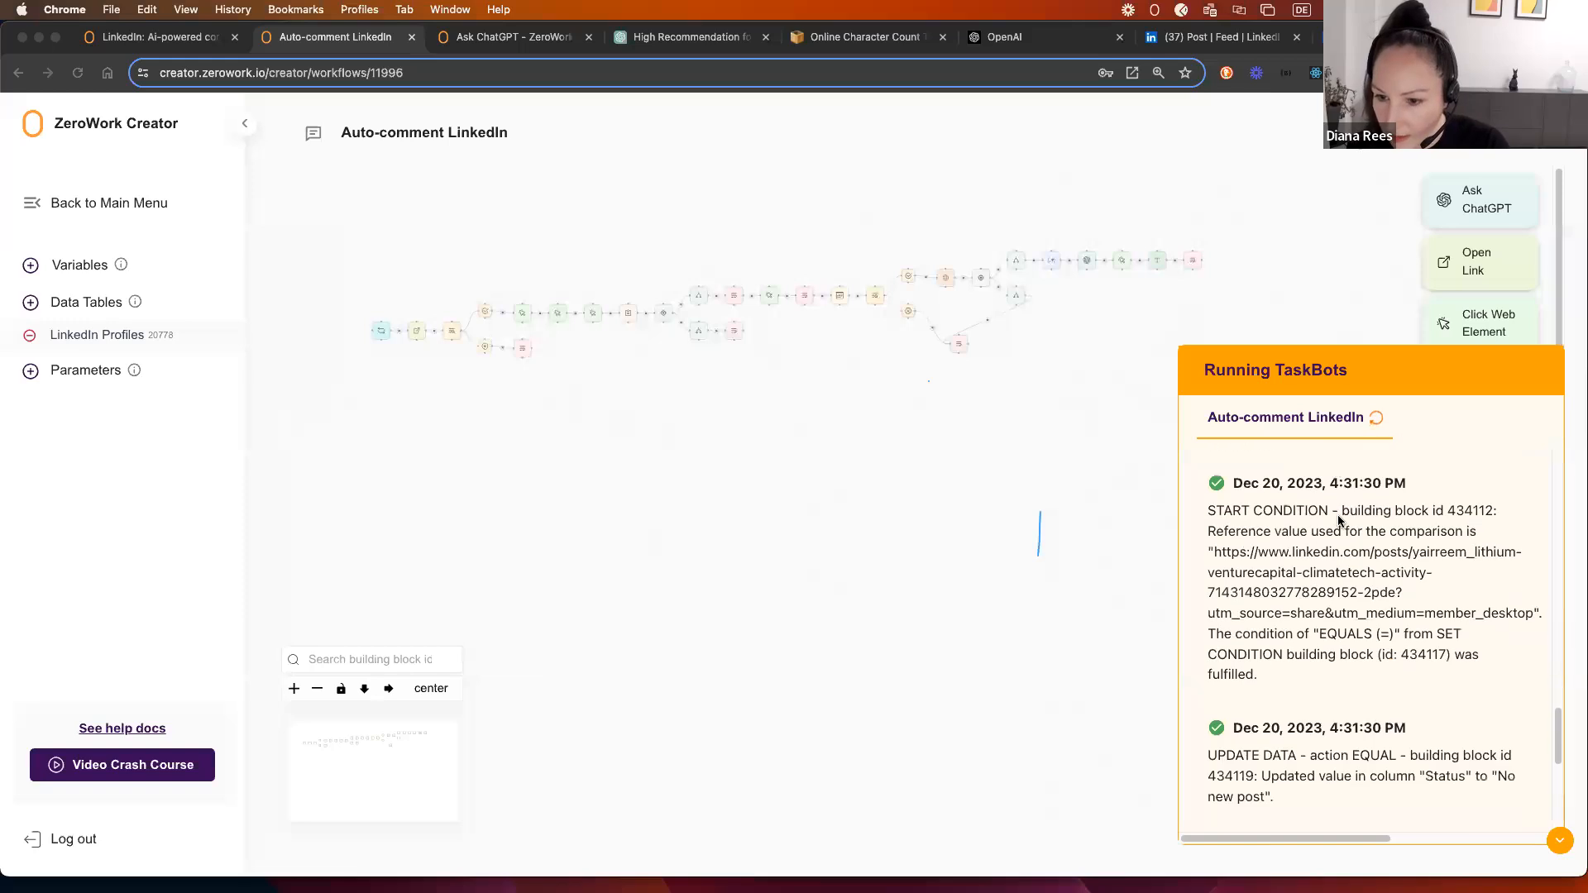
{"action": "left_click_drag", "start_coordinate": [1325, 533], "coordinate": [1460, 546]}
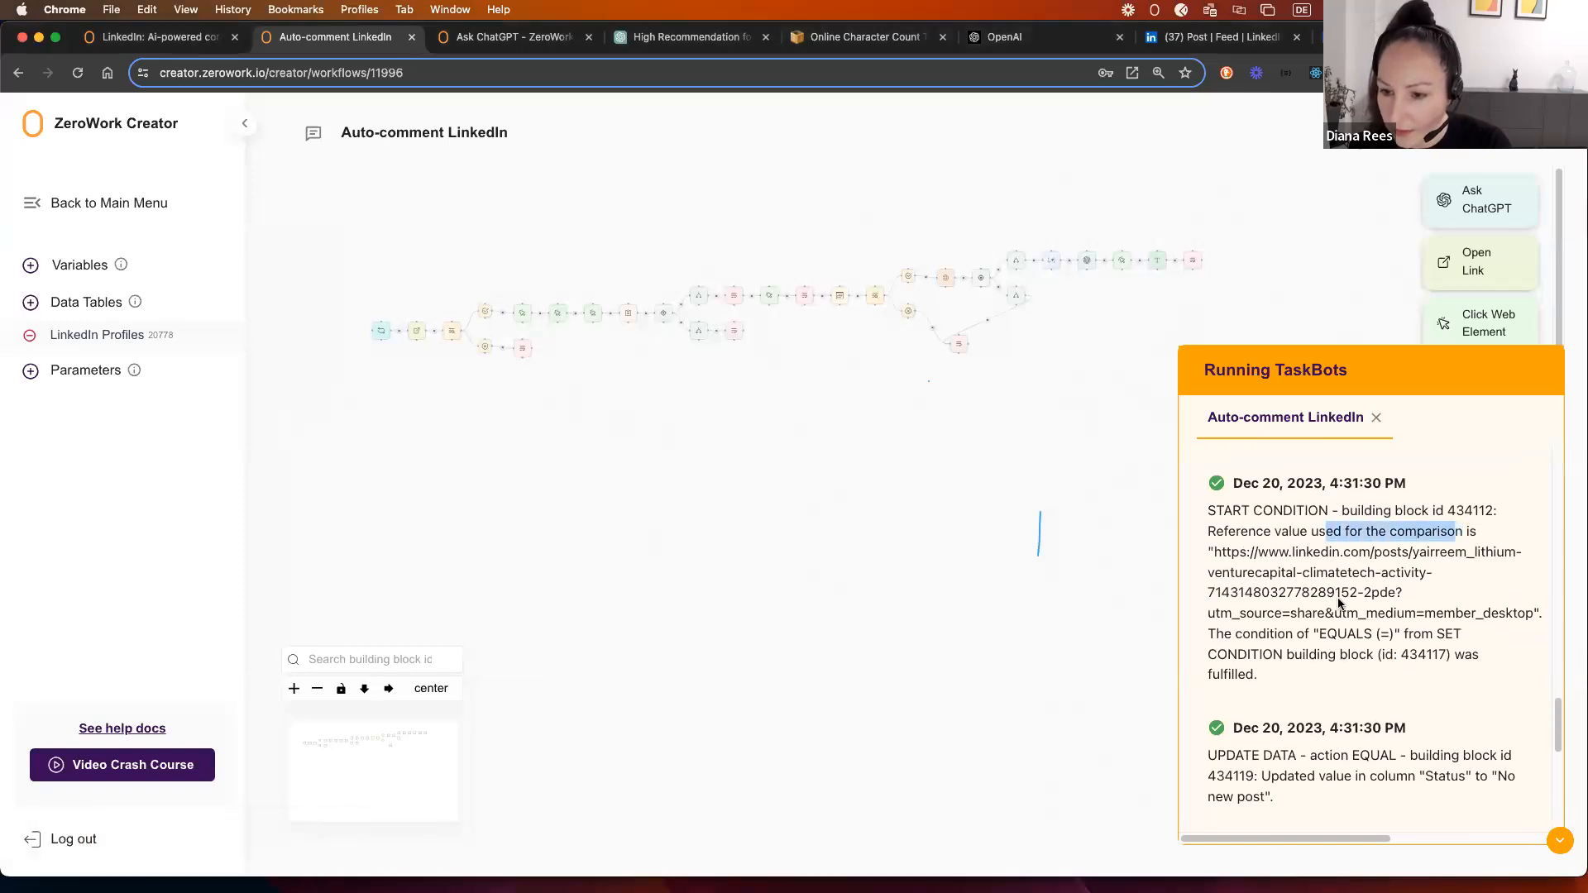
{"action": "left_click", "coordinate": [1352, 572]}
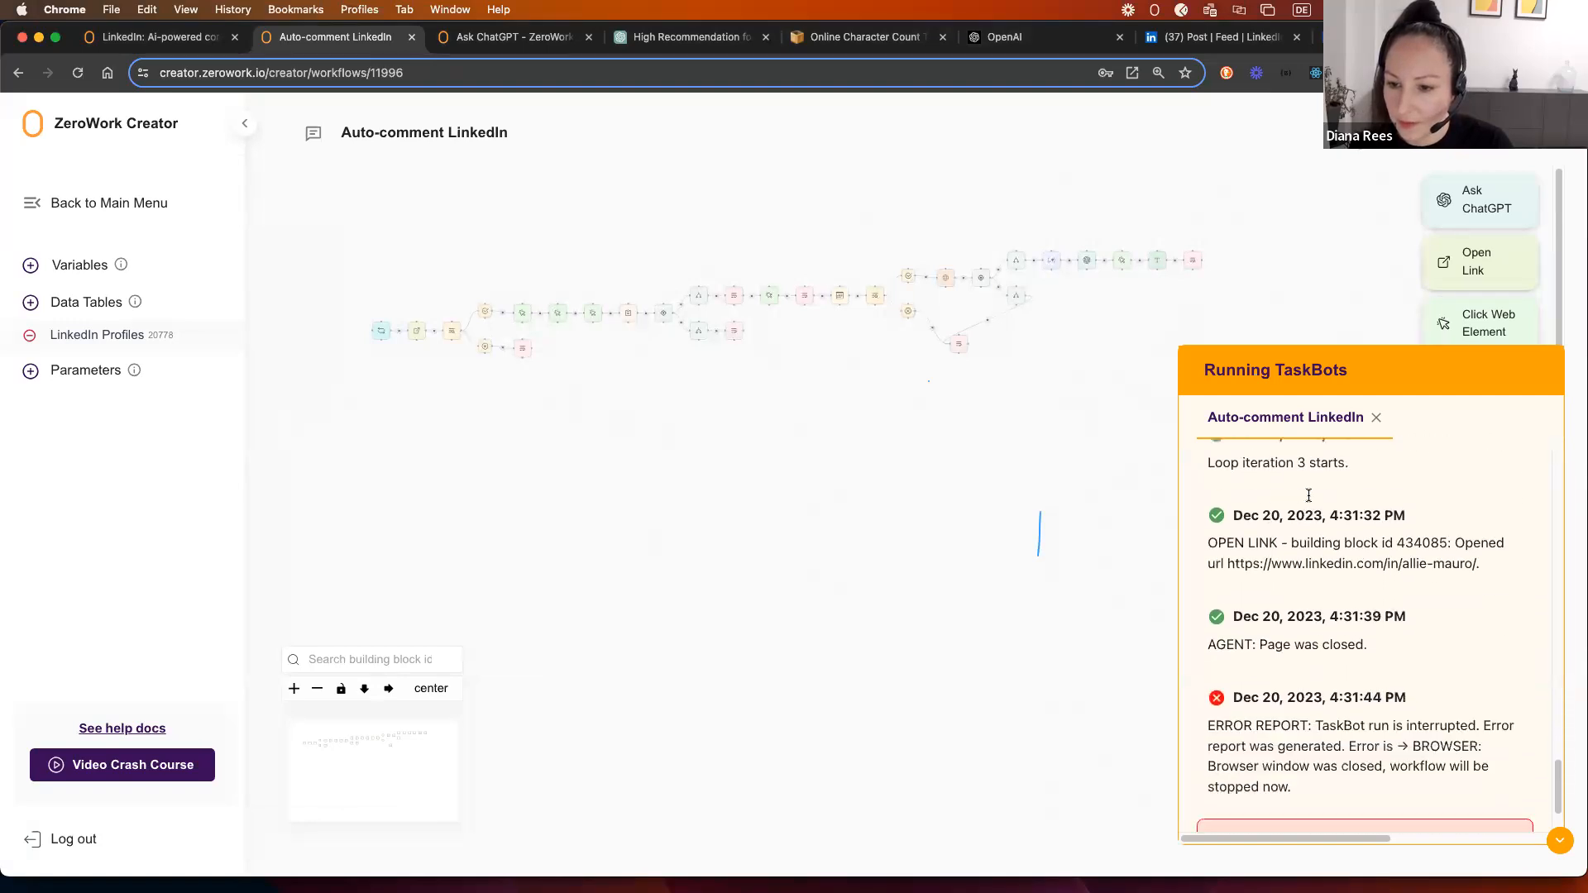
{"action": "scroll", "coordinate": [1304, 531], "scroll_direction": "up", "scroll_amount": 5}
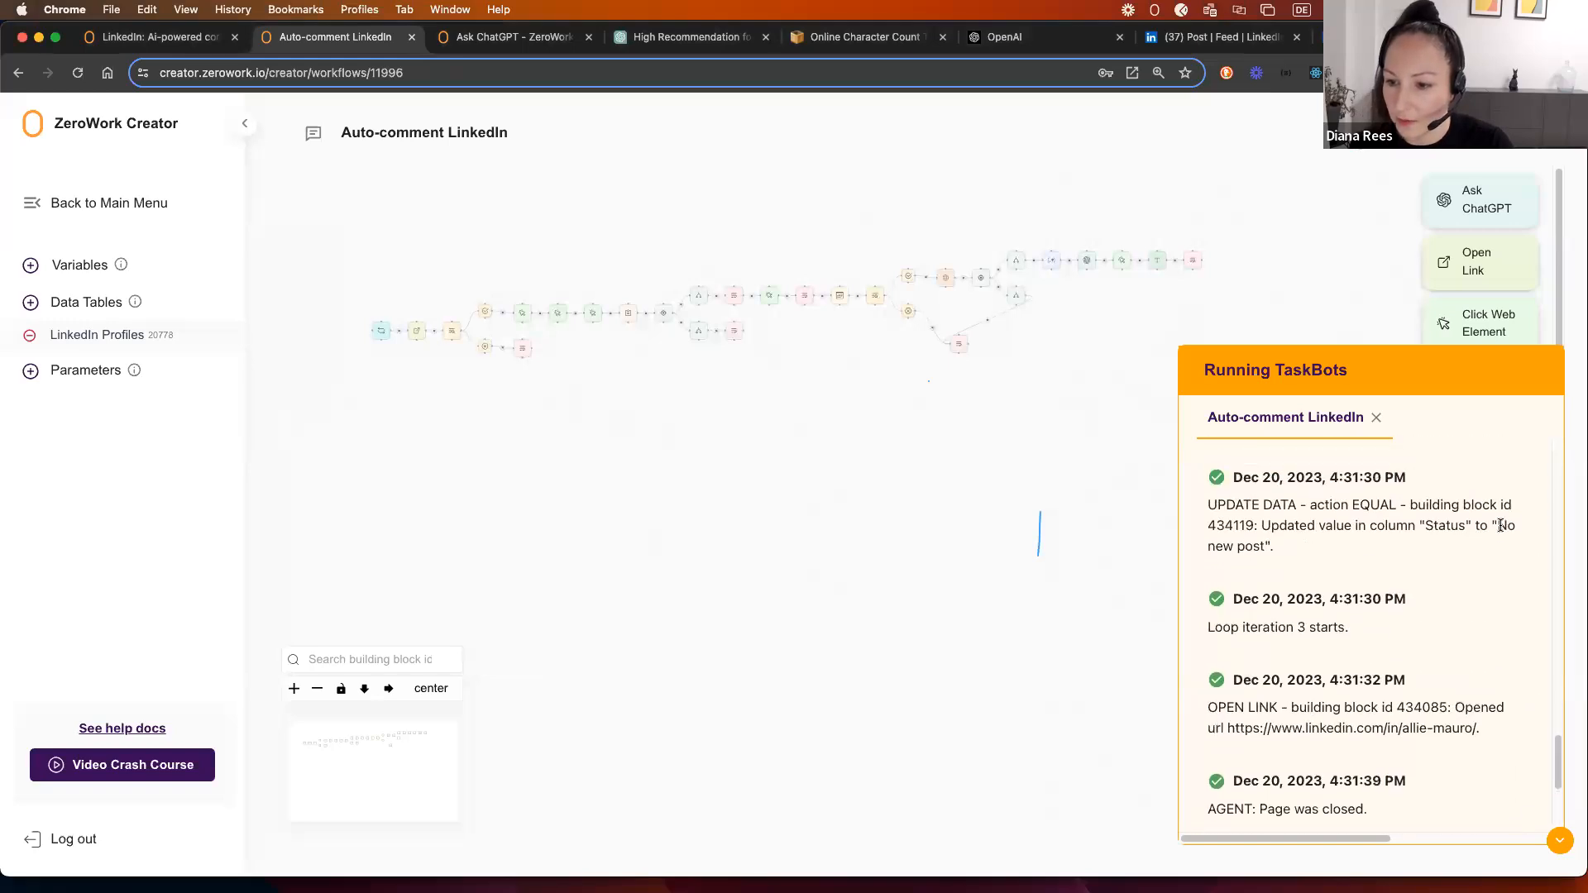
{"action": "left_click_drag", "start_coordinate": [1503, 524], "coordinate": [1343, 553]}
{"action": "left_click", "coordinate": [1272, 550]}
{"action": "double_click", "coordinate": [1219, 549]}
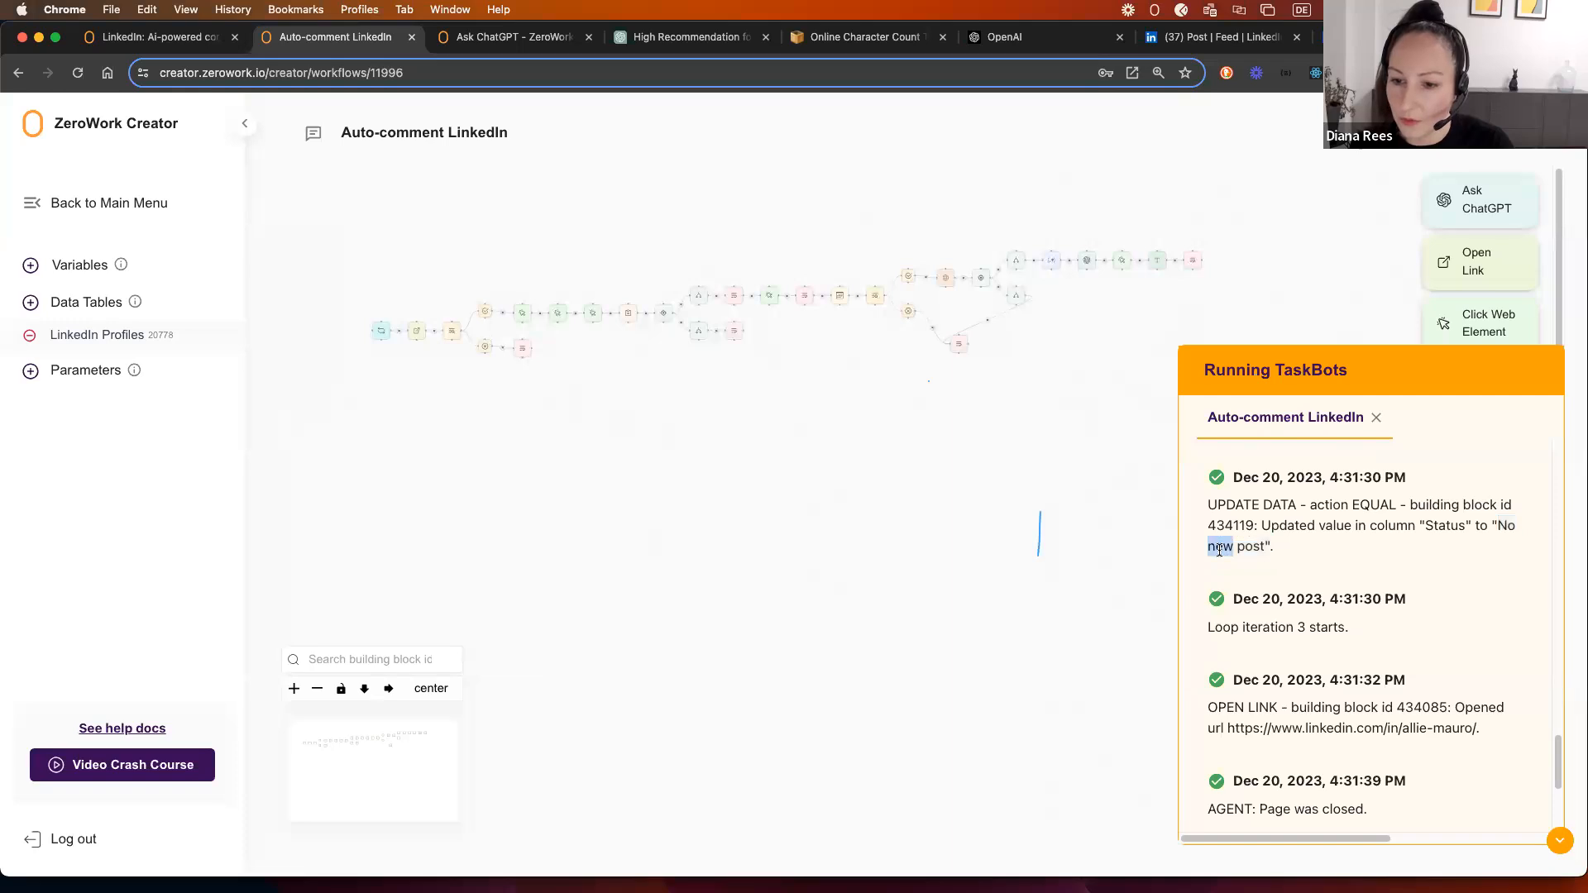
{"action": "left_click_drag", "start_coordinate": [749, 412], "coordinate": [752, 411]}
Step: Open the LinkedIn Profiles table and point out row 2's 'No new post' status
{"action": "left_click", "coordinate": [78, 339]}
{"action": "left_click_drag", "start_coordinate": [592, 276], "coordinate": [666, 278]}
{"action": "left_click", "coordinate": [1322, 275]}
Step: Check row 2's Status cell, then close the LinkedIn Profiles table
{"action": "left_click", "coordinate": [670, 277]}
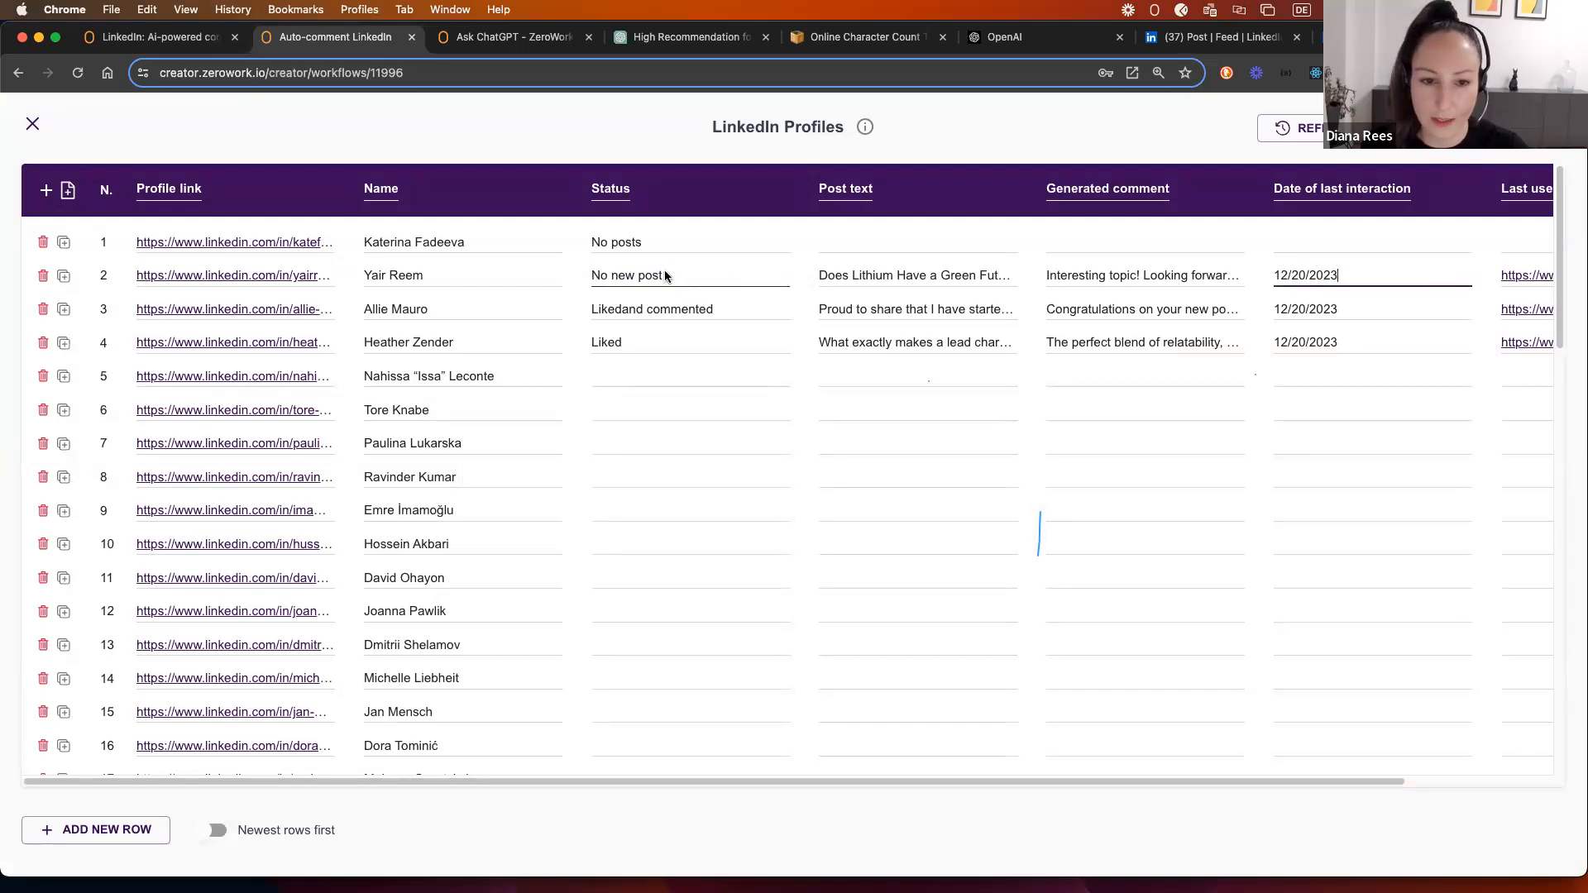
{"action": "left_click", "coordinate": [32, 123]}
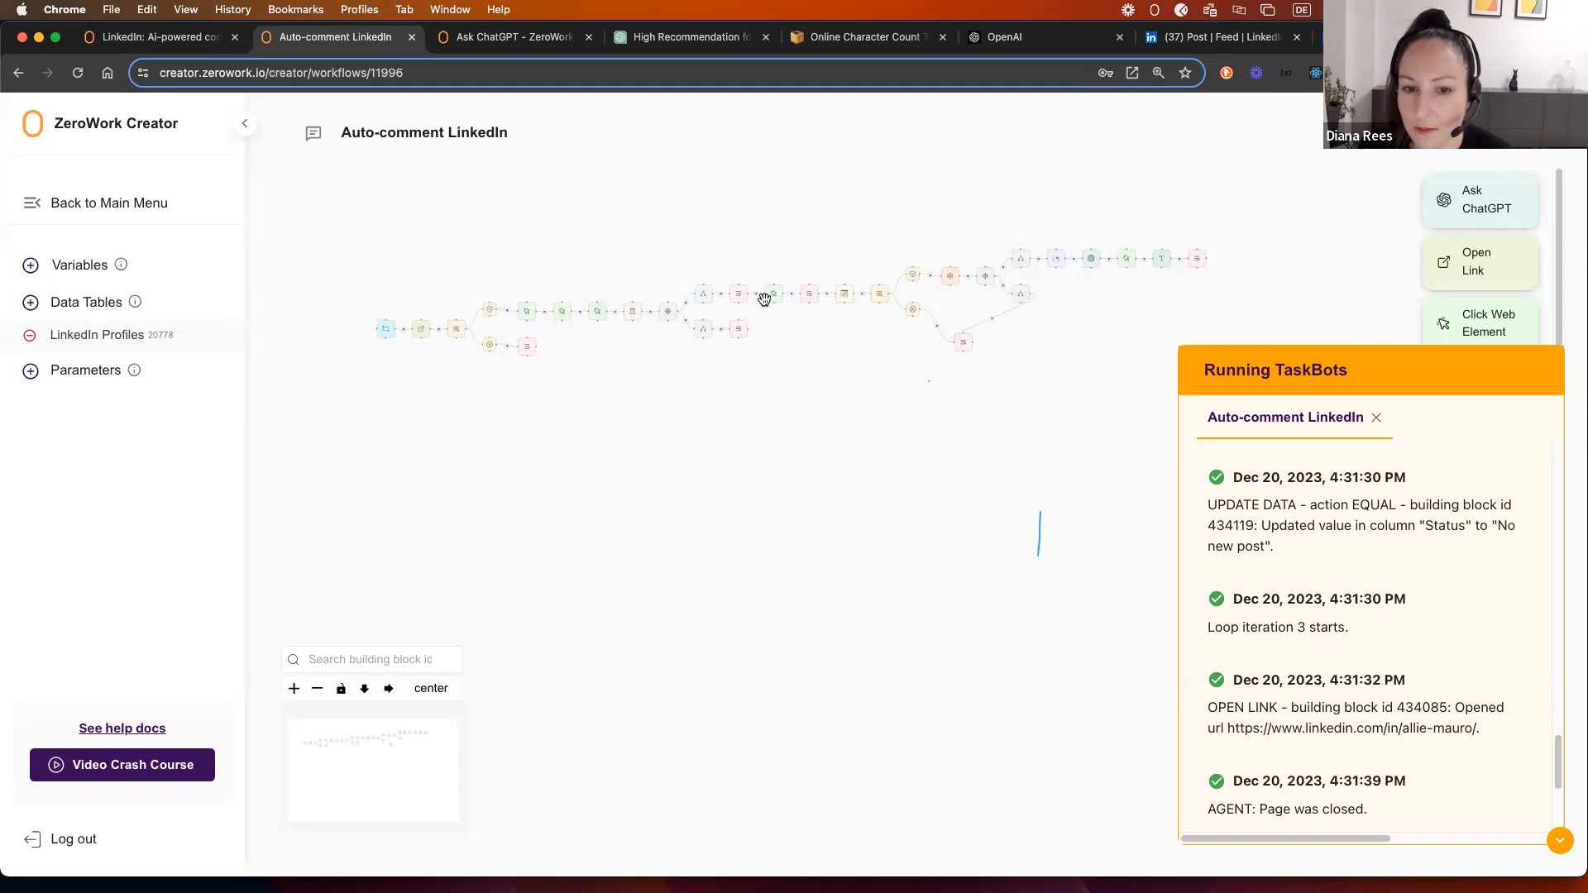
{"action": "left_click", "coordinate": [1090, 259]}
{"action": "left_click", "coordinate": [732, 355]}
{"action": "left_click", "coordinate": [702, 454]}
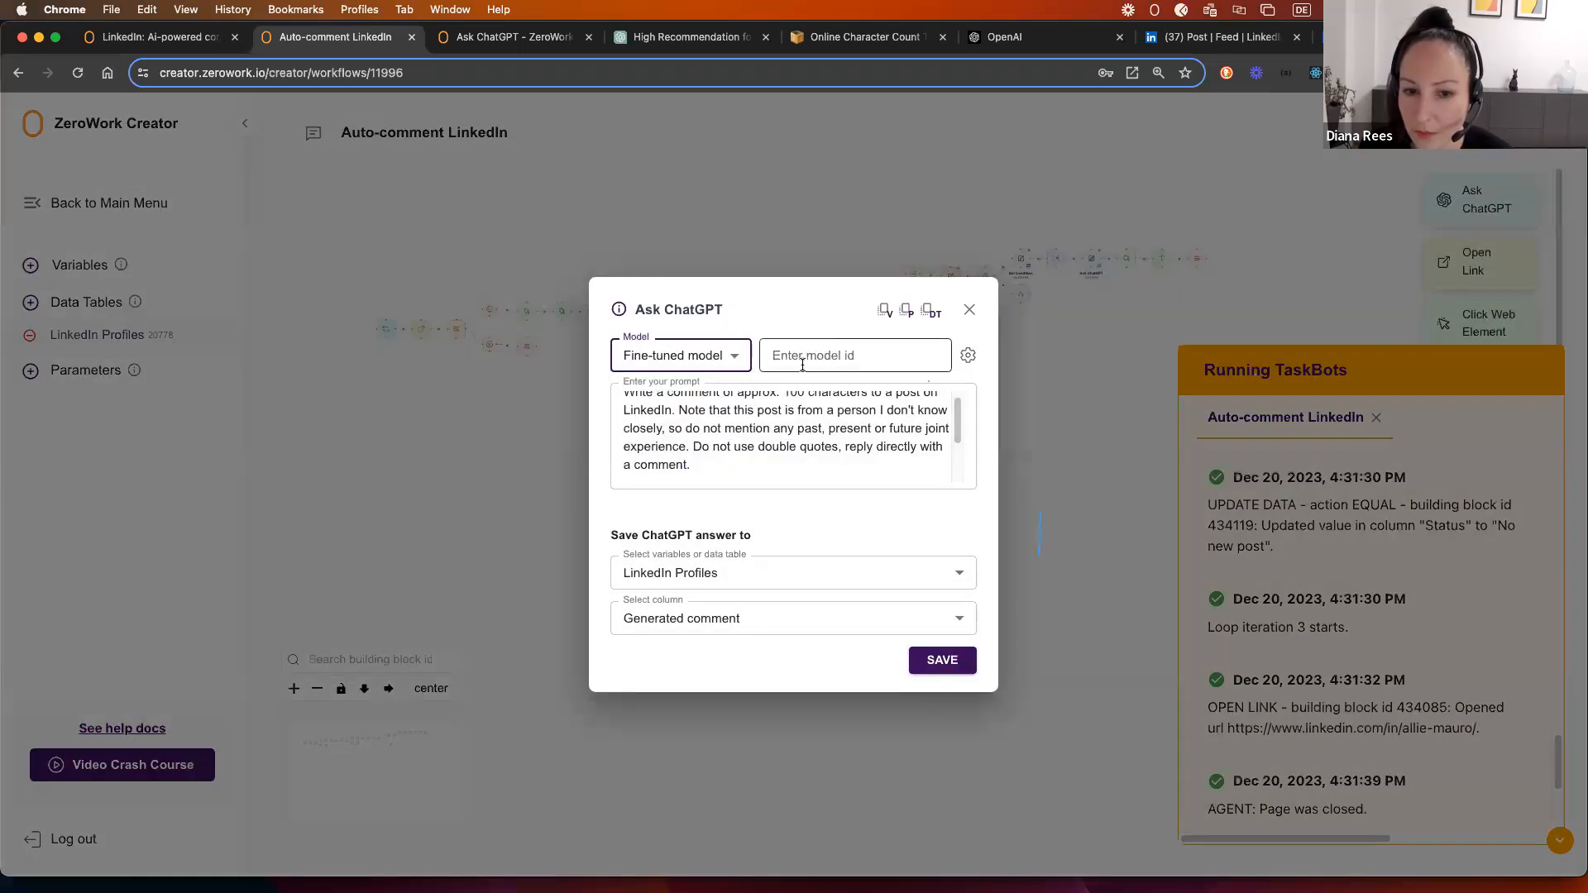
{"action": "left_click", "coordinate": [728, 358]}
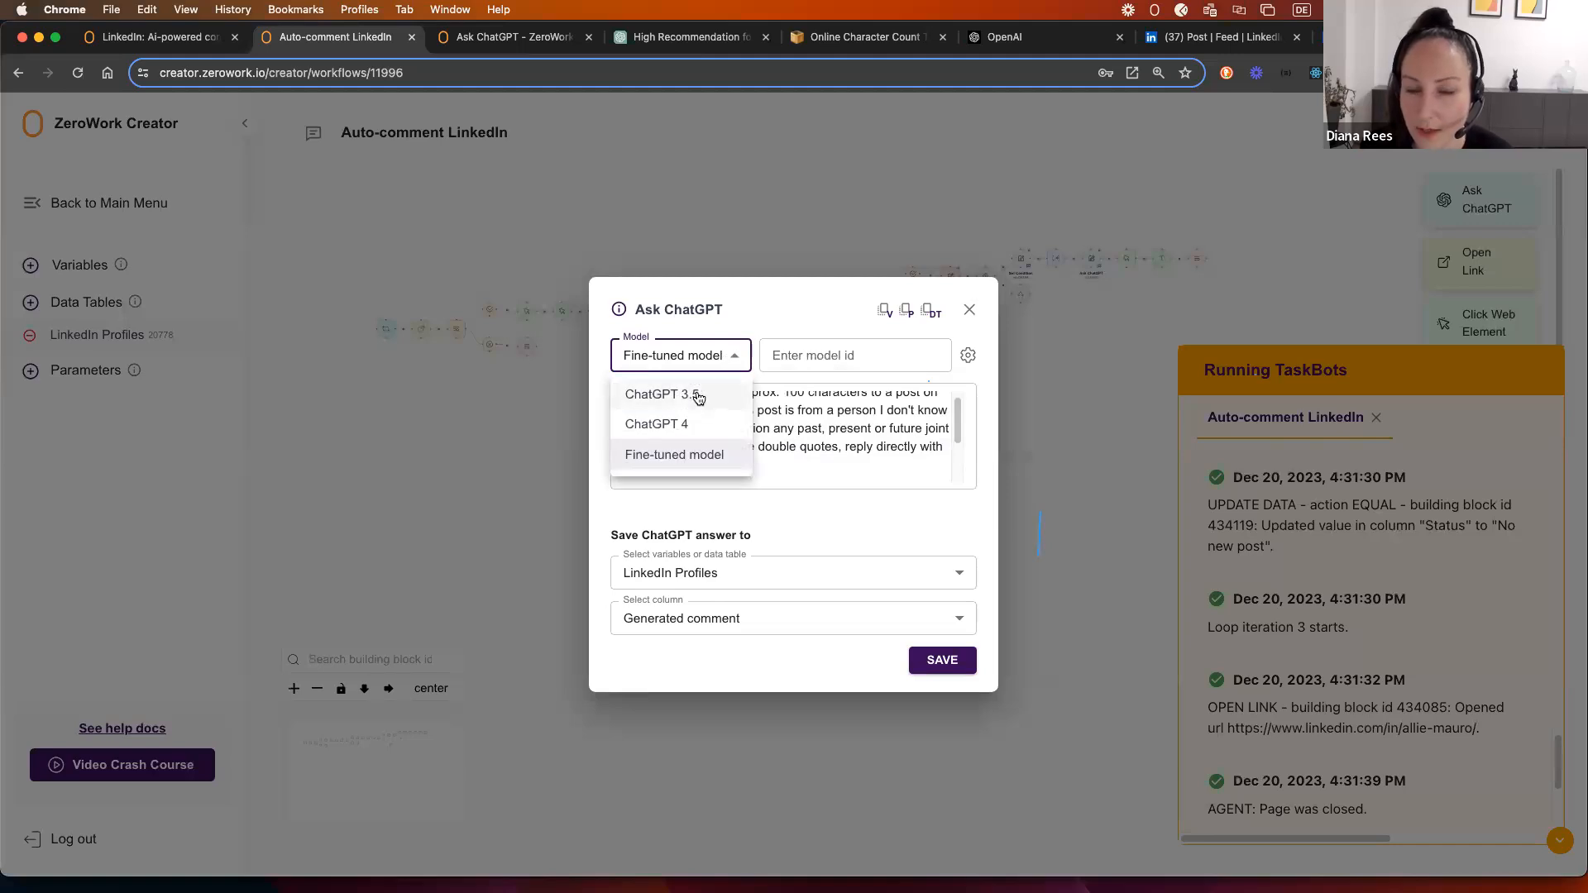
{"action": "left_click", "coordinate": [697, 397]}
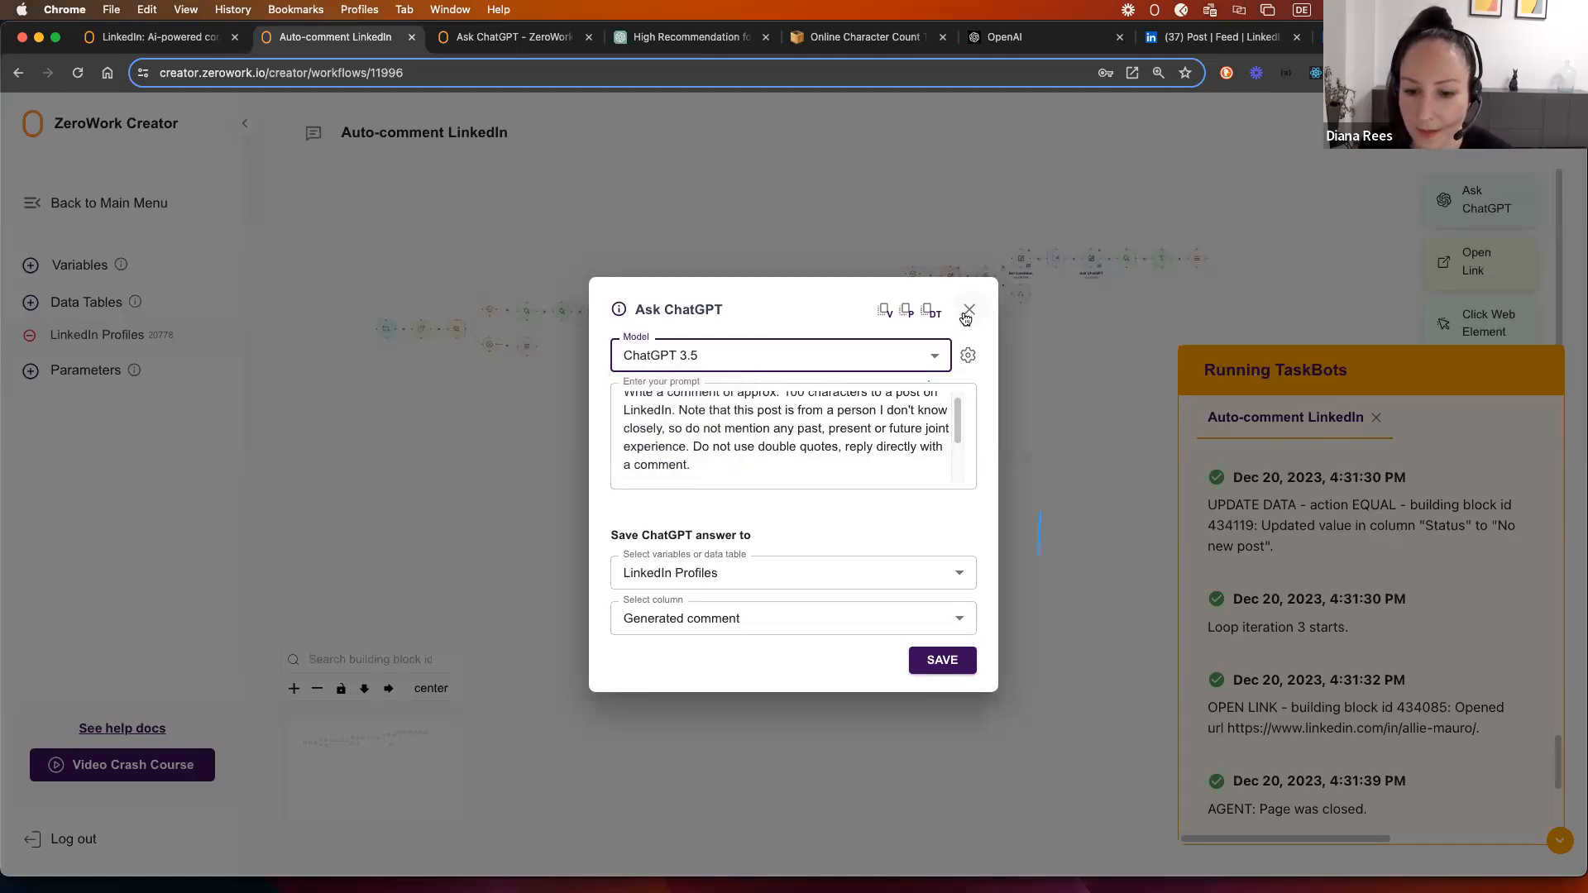
{"action": "left_click", "coordinate": [970, 309]}
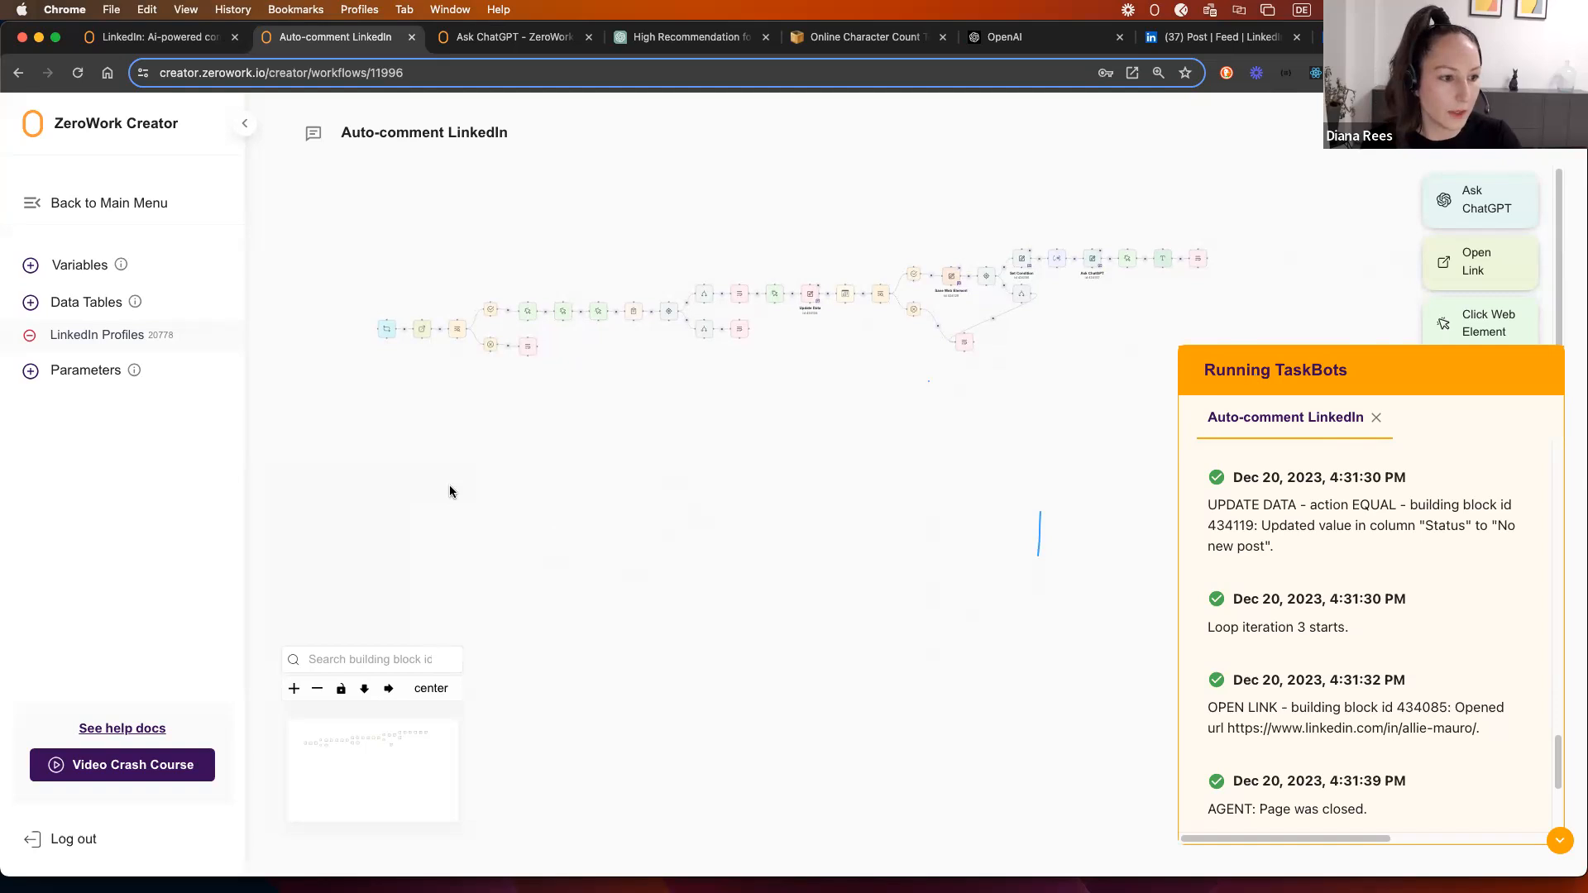
Step: Collapse the Running TaskBots log and reposition the Auto-comment LinkedIn workflow on the canvas
{"action": "left_click_drag", "start_coordinate": [880, 416], "coordinate": [886, 420]}
{"action": "scroll", "coordinate": [805, 384], "scroll_direction": "up", "scroll_amount": 1}
{"action": "scroll", "coordinate": [806, 383], "scroll_direction": "up", "scroll_amount": 1}
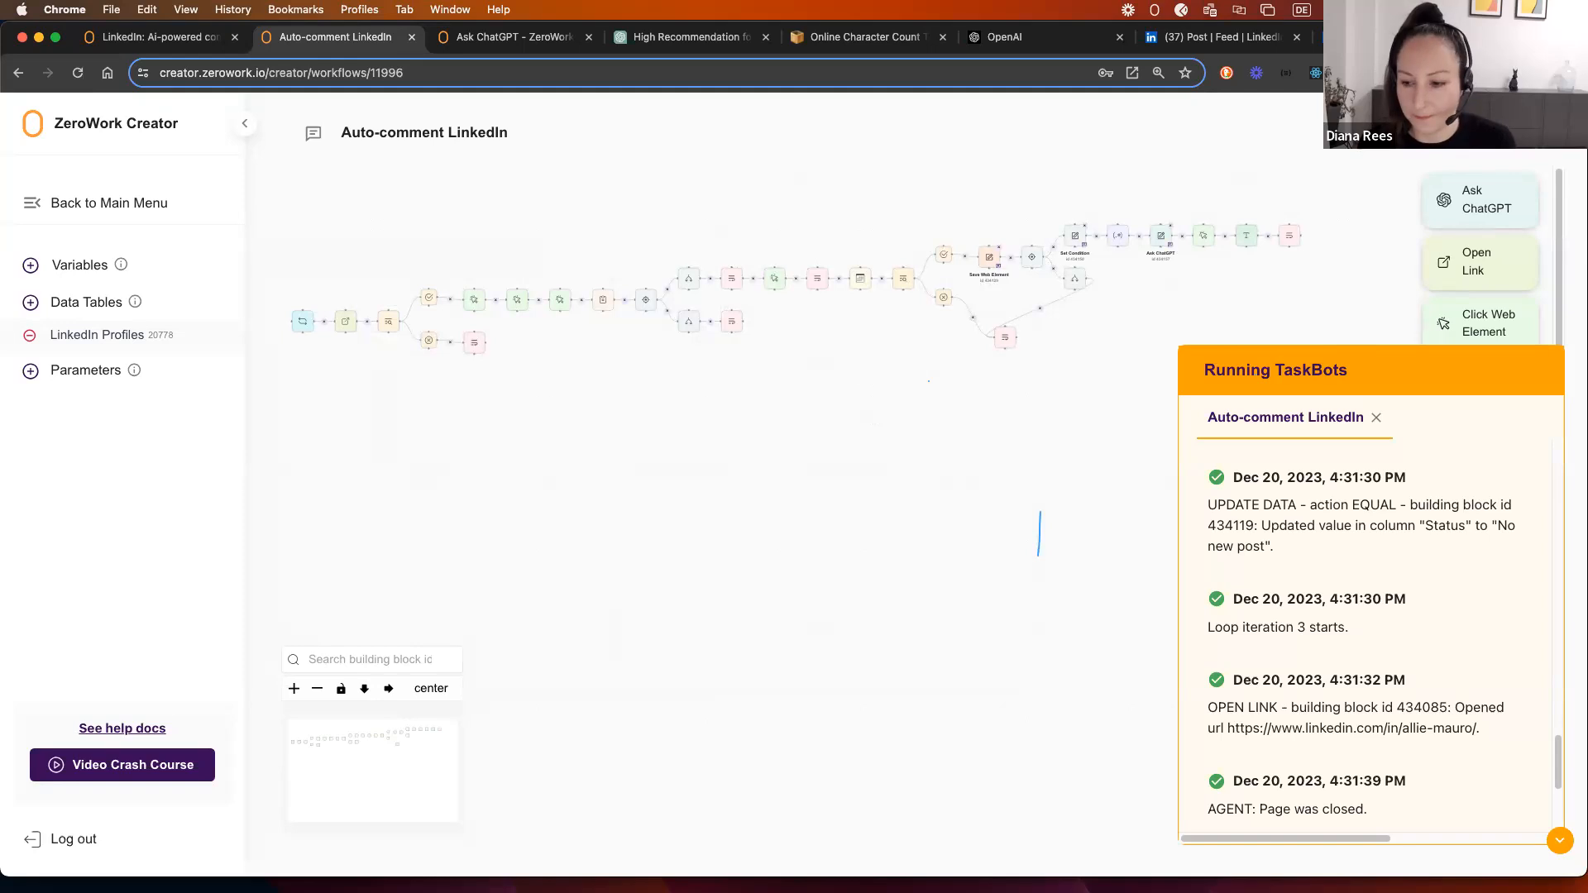
{"action": "left_click", "coordinate": [1560, 840]}
{"action": "left_click_drag", "start_coordinate": [634, 430], "coordinate": [806, 414]}
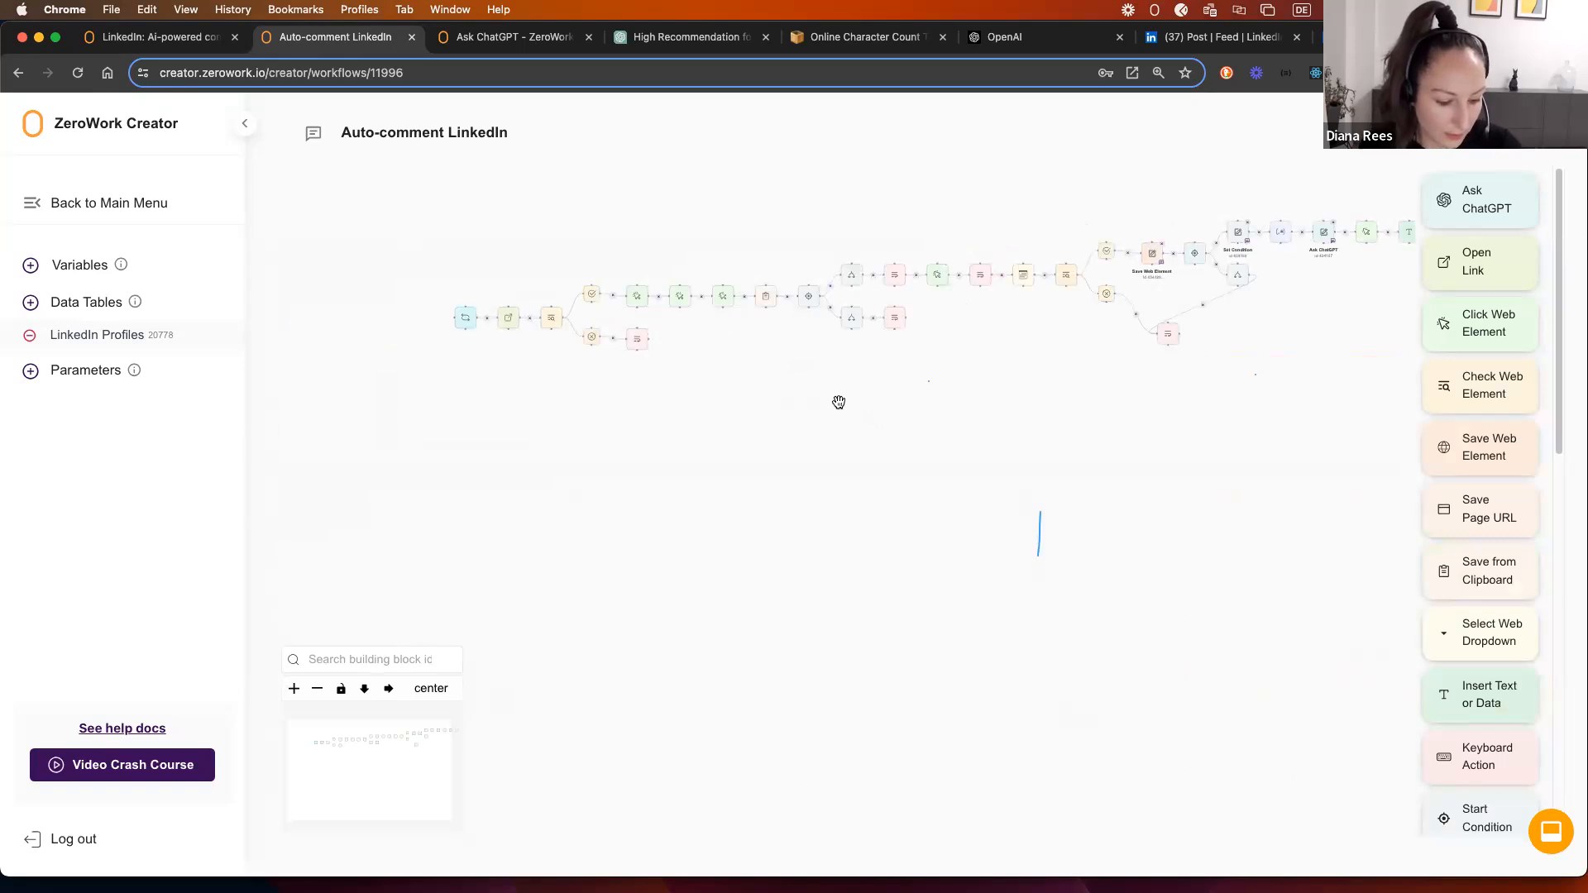
{"action": "left_click_drag", "start_coordinate": [574, 425], "coordinate": [544, 419]}
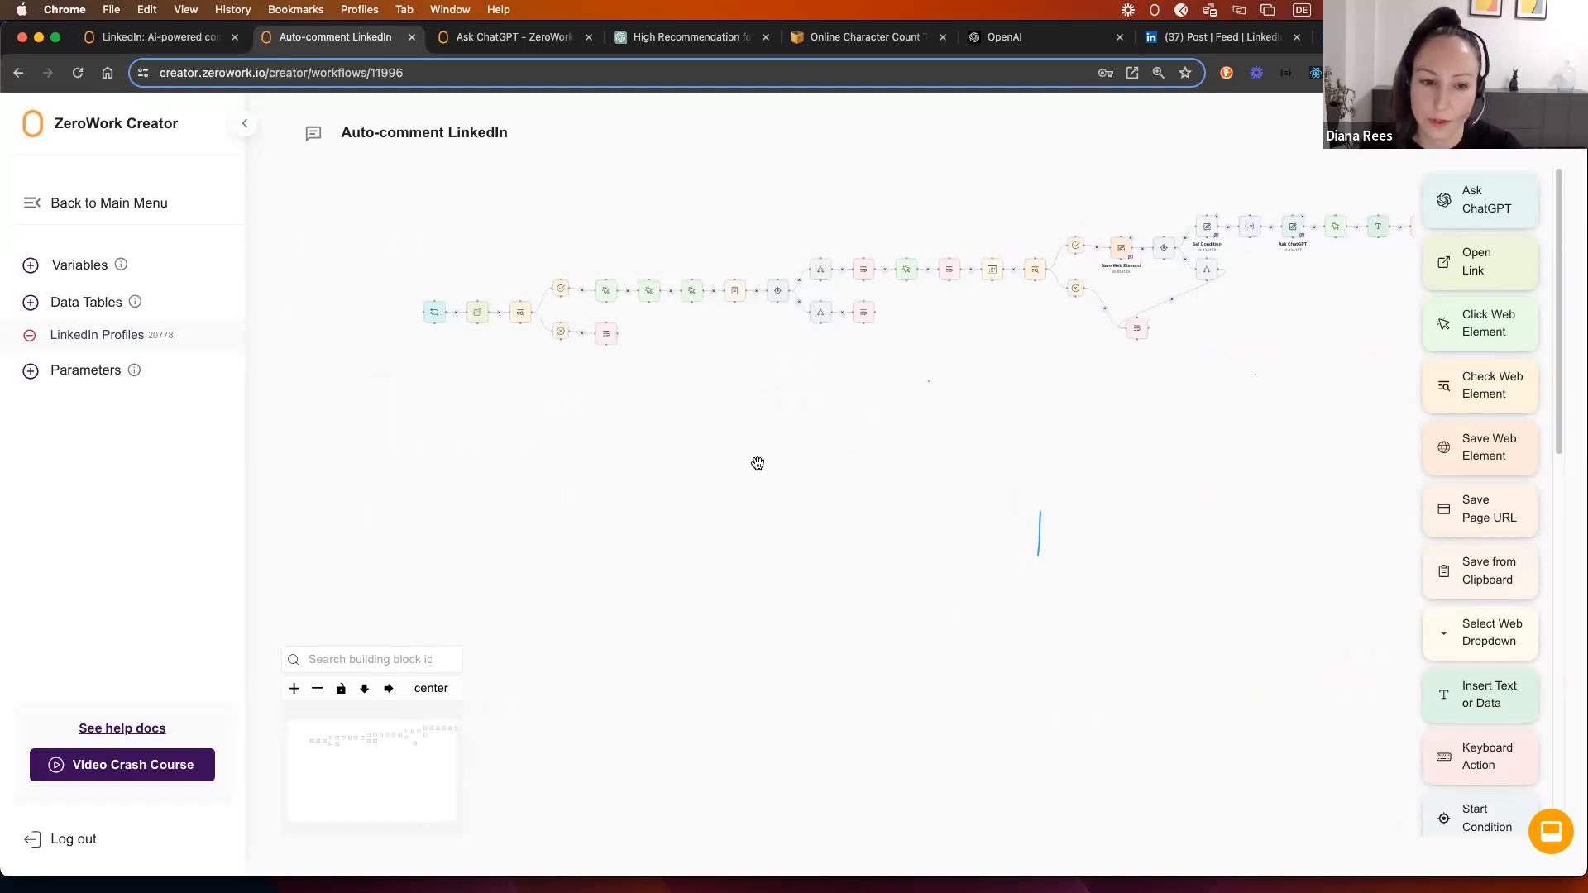
{"action": "scroll", "coordinate": [501, 422], "scroll_direction": "up", "scroll_amount": 2}
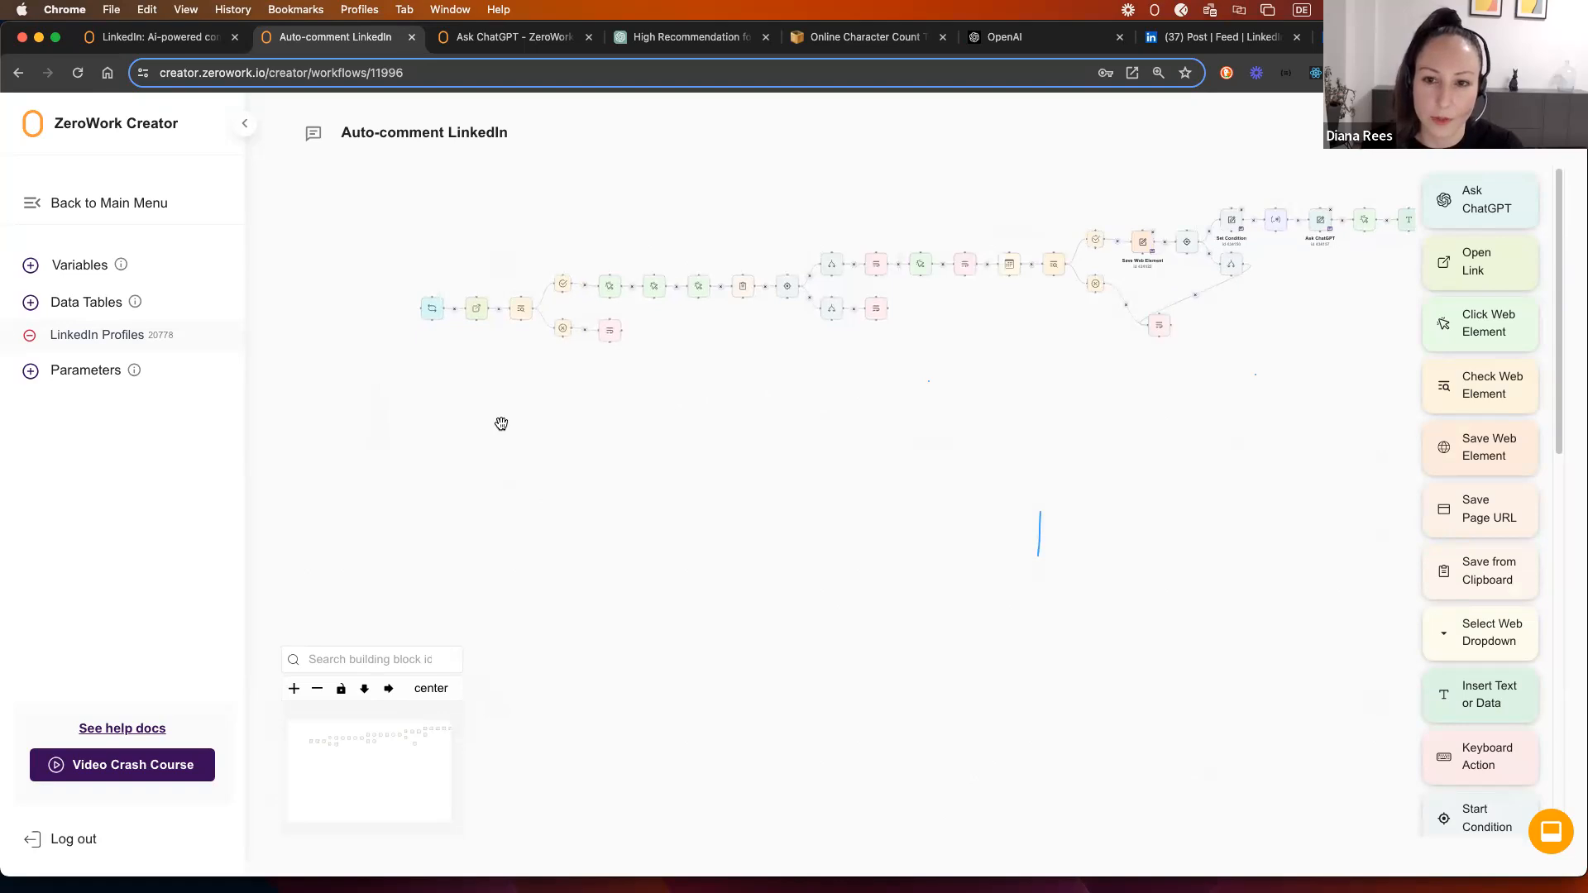
{"action": "scroll", "coordinate": [888, 469], "scroll_direction": "up", "scroll_amount": 3}
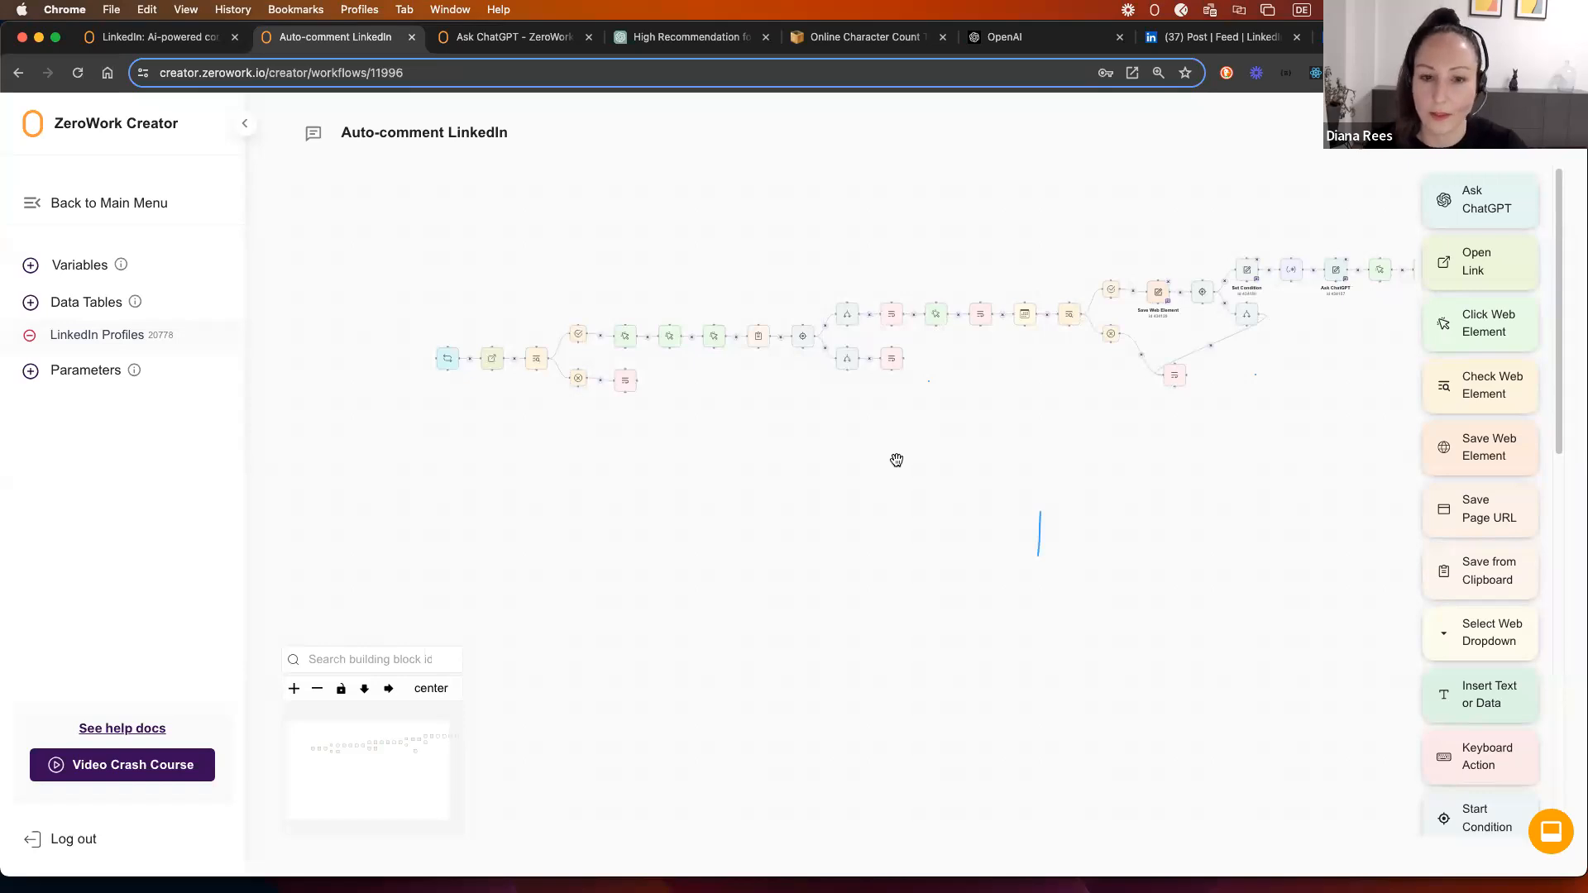
{"action": "scroll", "coordinate": [641, 450], "scroll_direction": "left", "scroll_amount": 5}
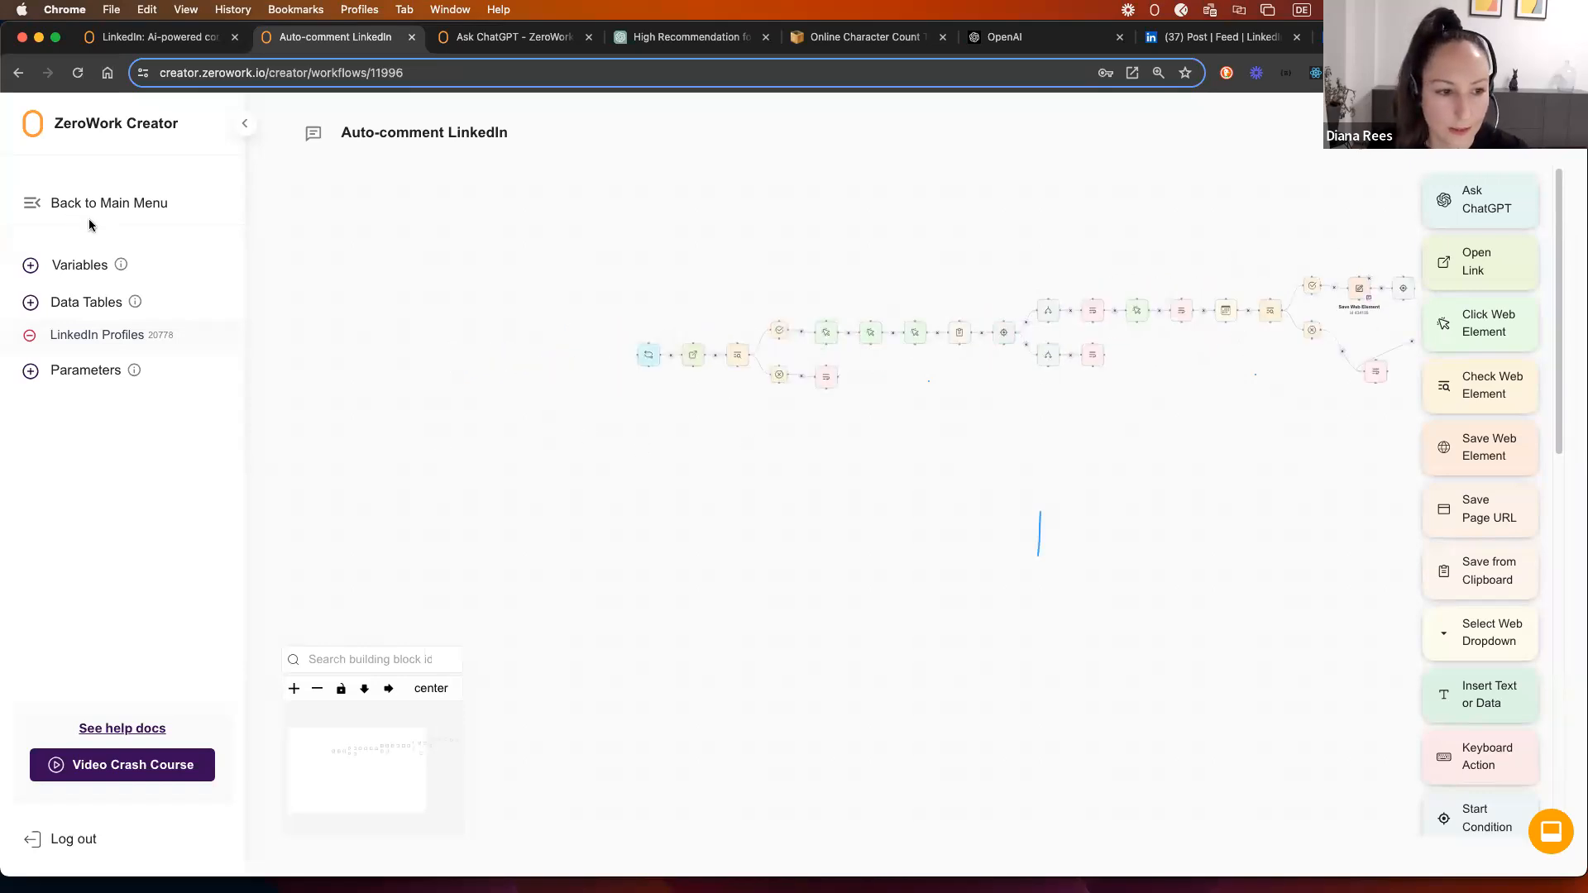
Step: In the Variables list, create and save 'Profile counter' and 'Snooze counter' next to Current post link
{"action": "left_click", "coordinate": [75, 265]}
{"action": "left_click", "coordinate": [521, 510]}
{"action": "left_click", "coordinate": [518, 506]}
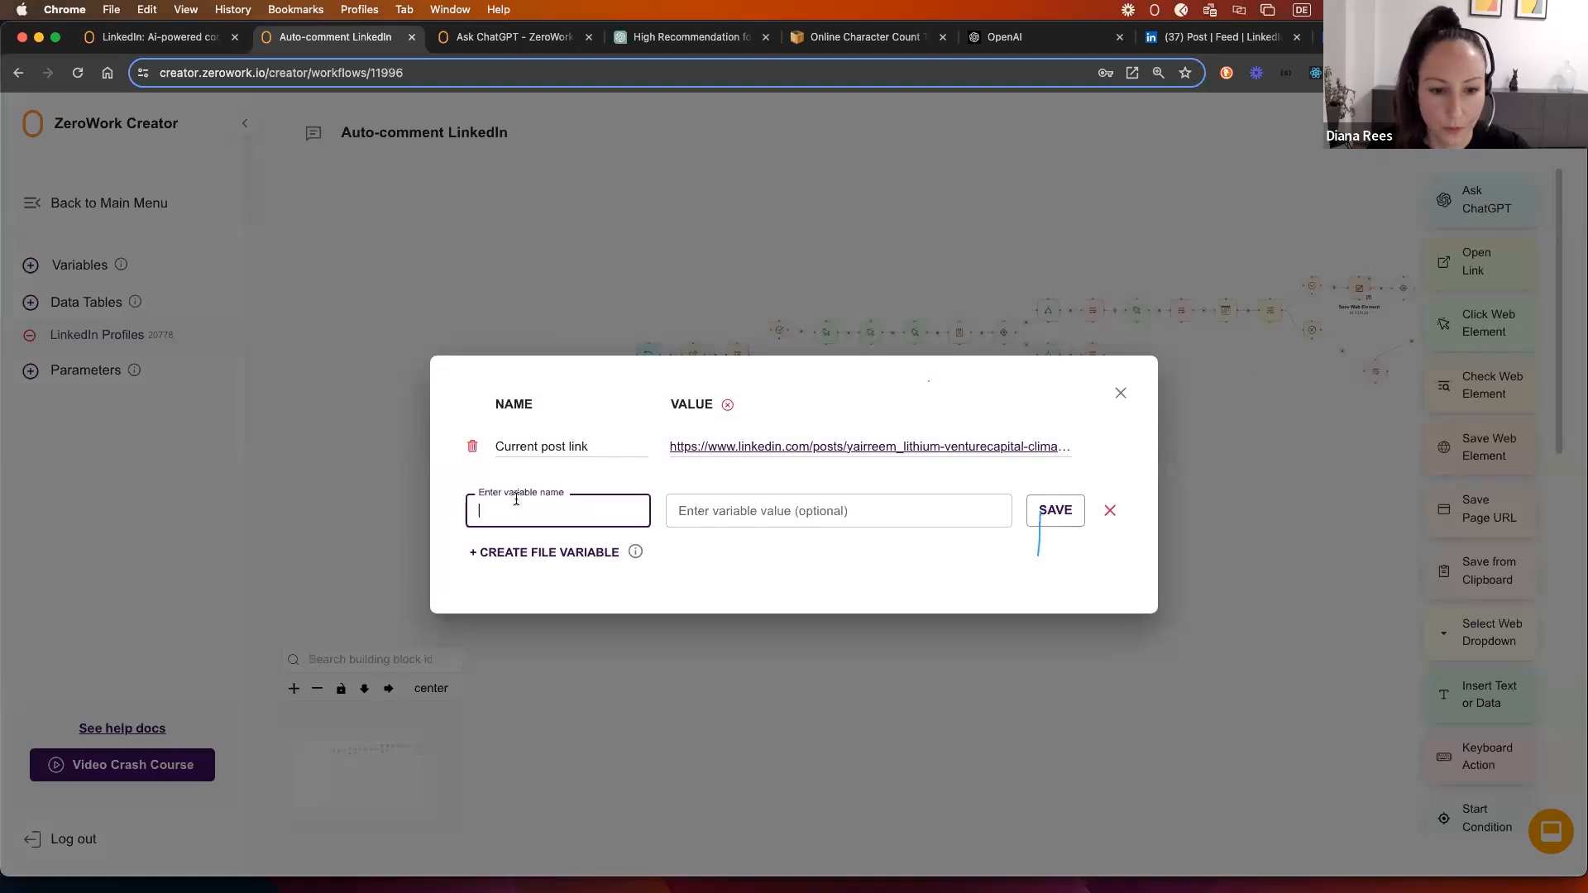
{"action": "type", "text": "Profile counter"}
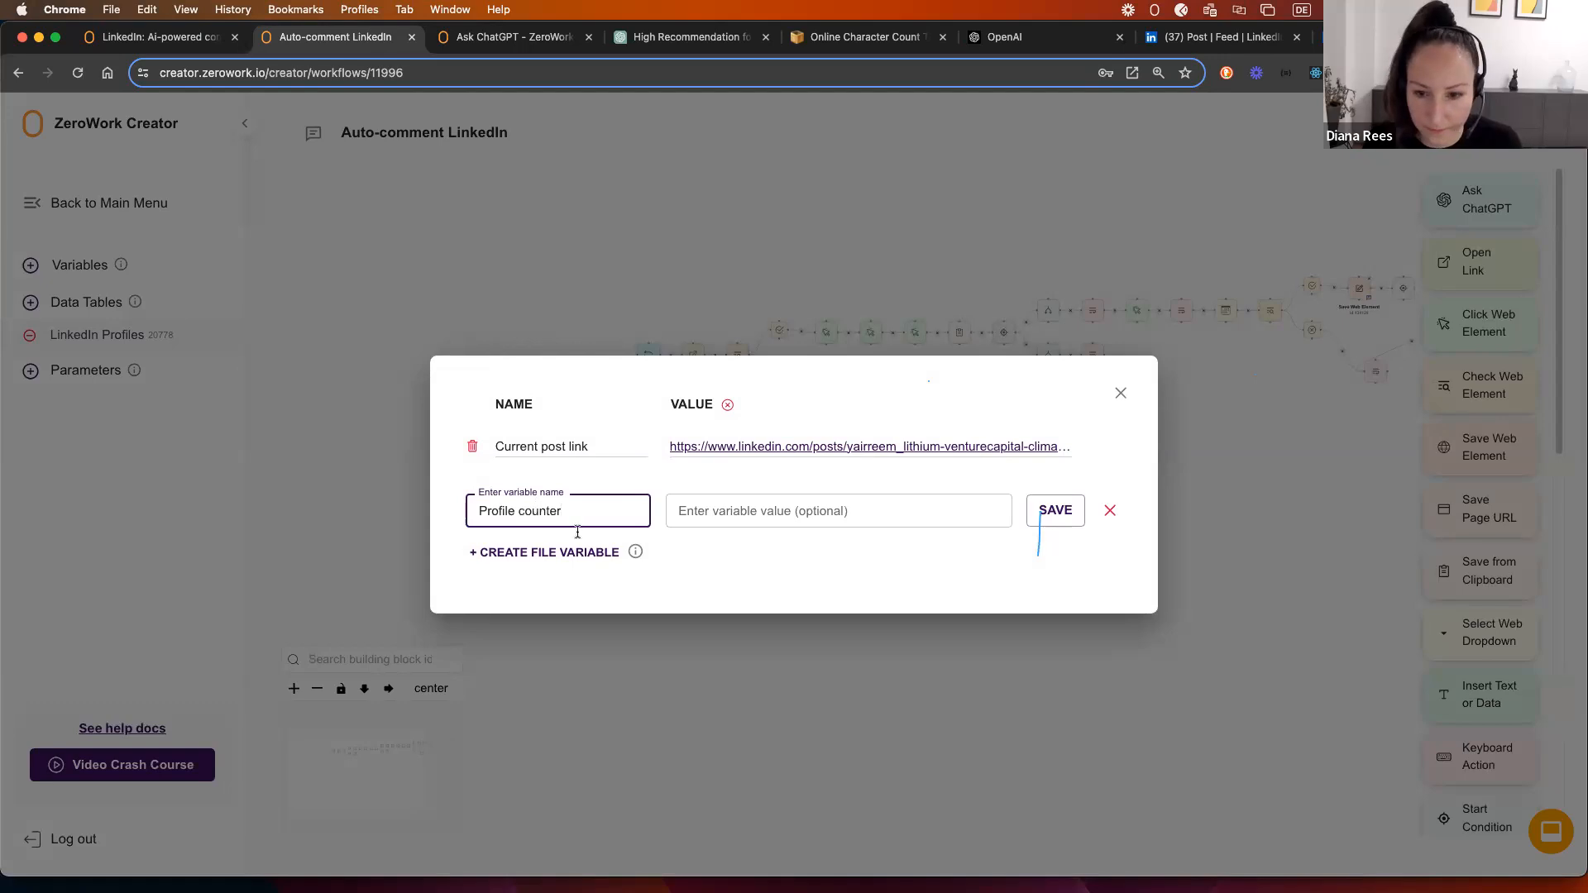
{"action": "left_click", "coordinate": [1066, 517]}
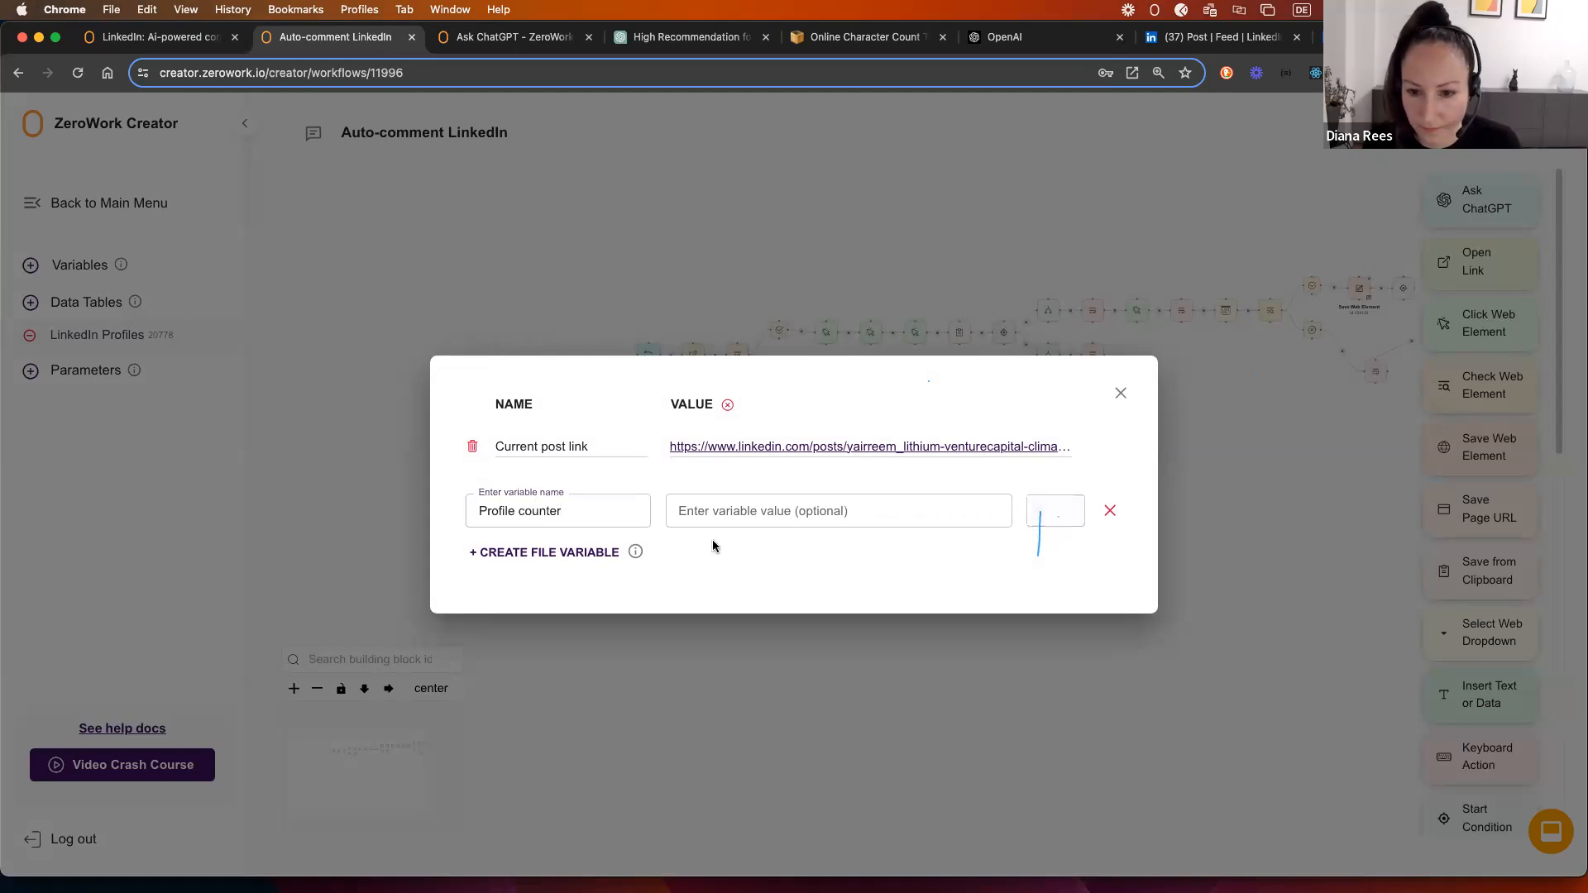
{"action": "left_click", "coordinate": [536, 526]}
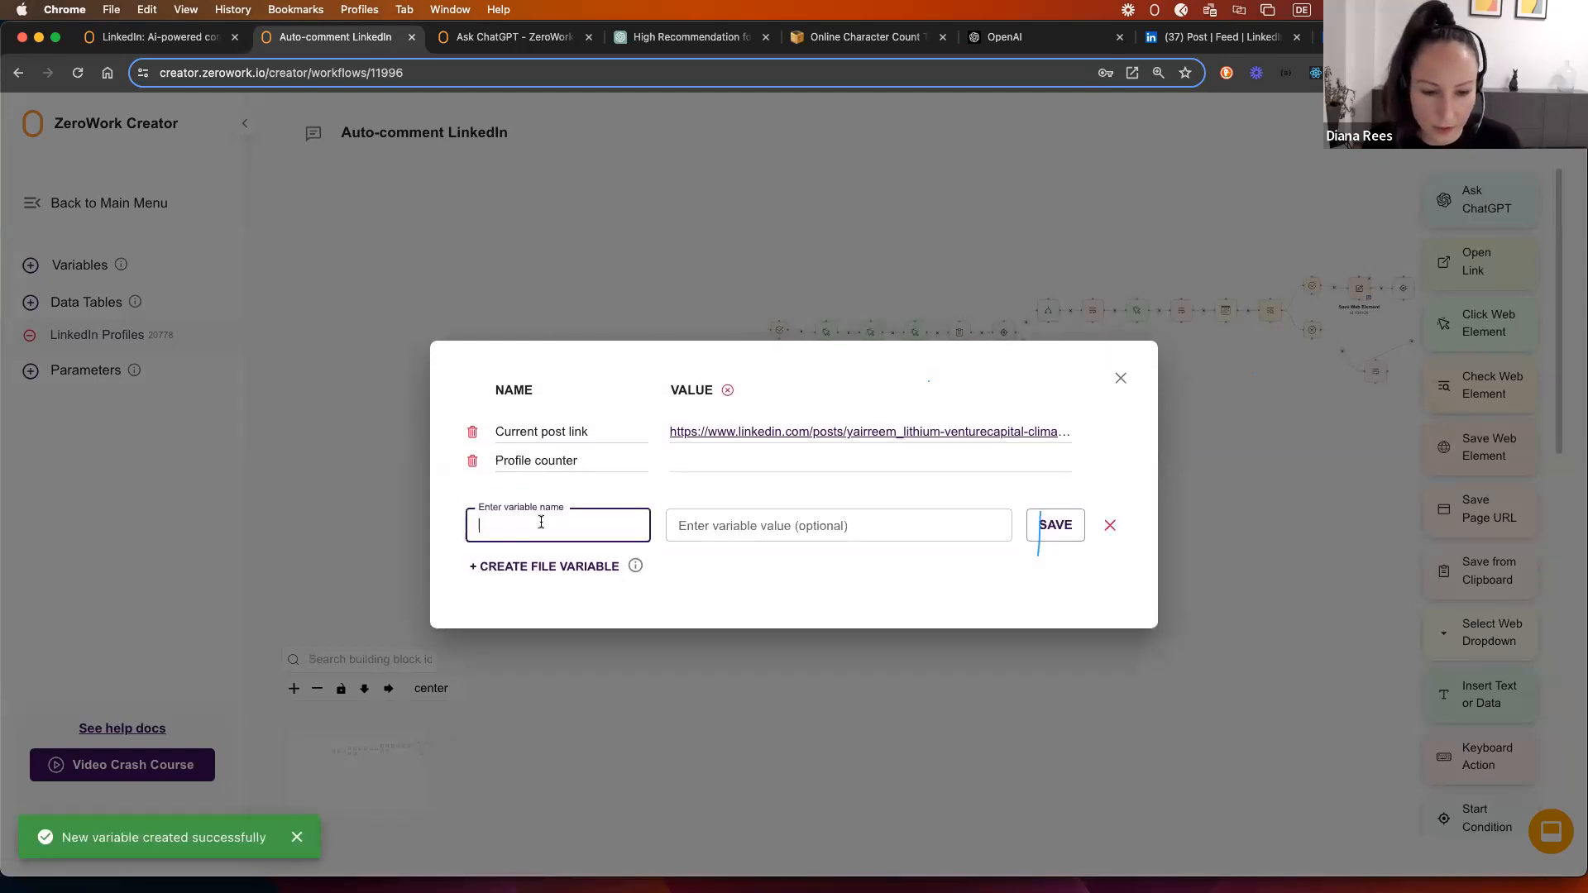
{"action": "type", "text": "Snooze counter"}
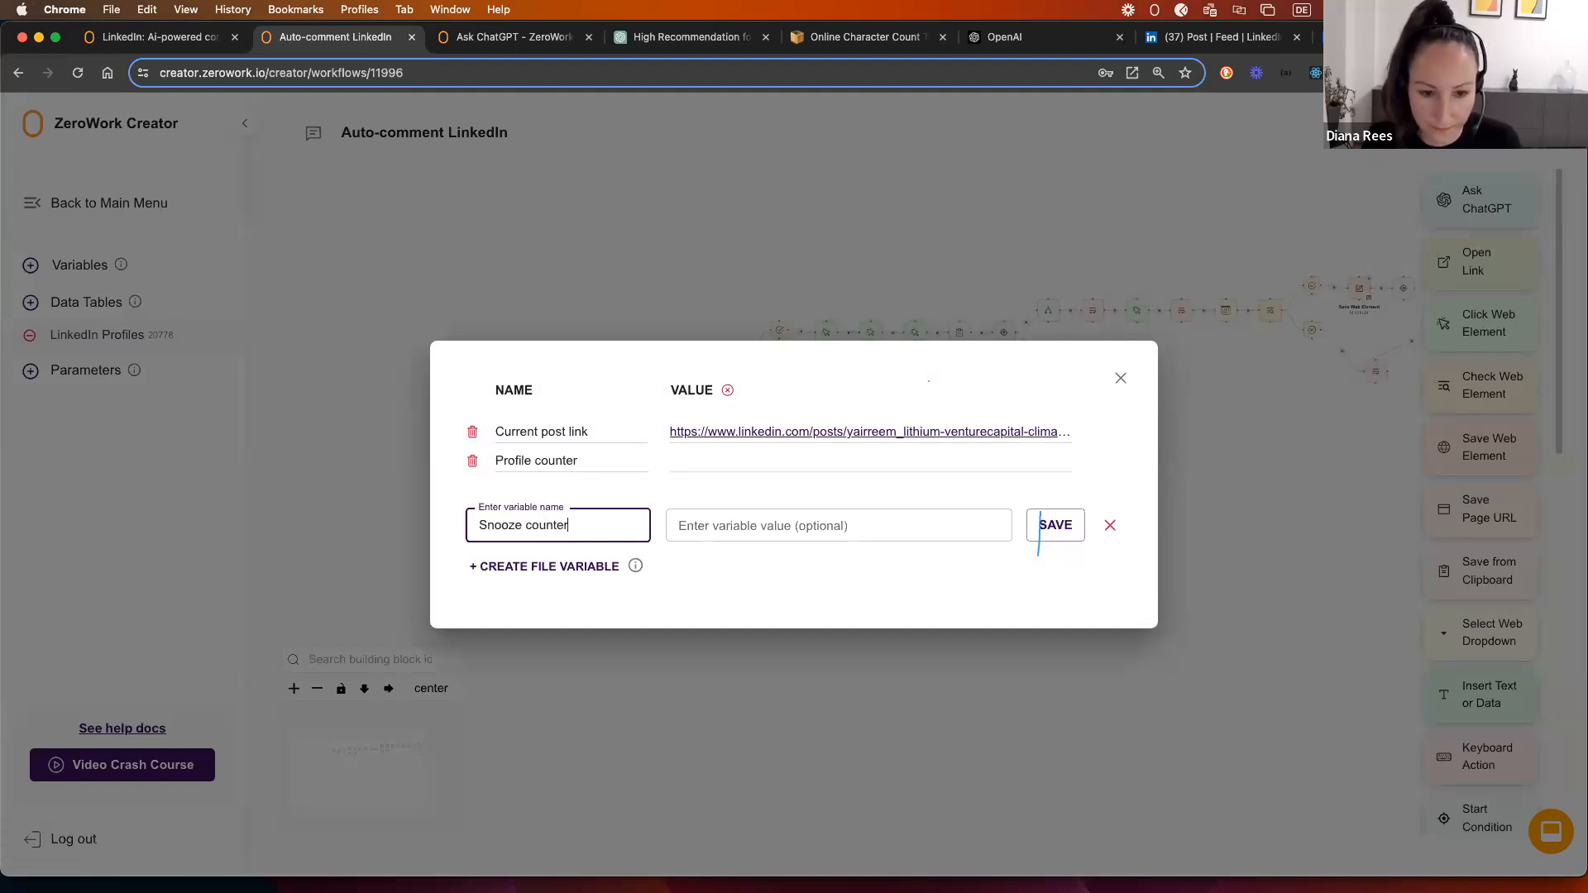
{"action": "left_click", "coordinate": [1050, 529]}
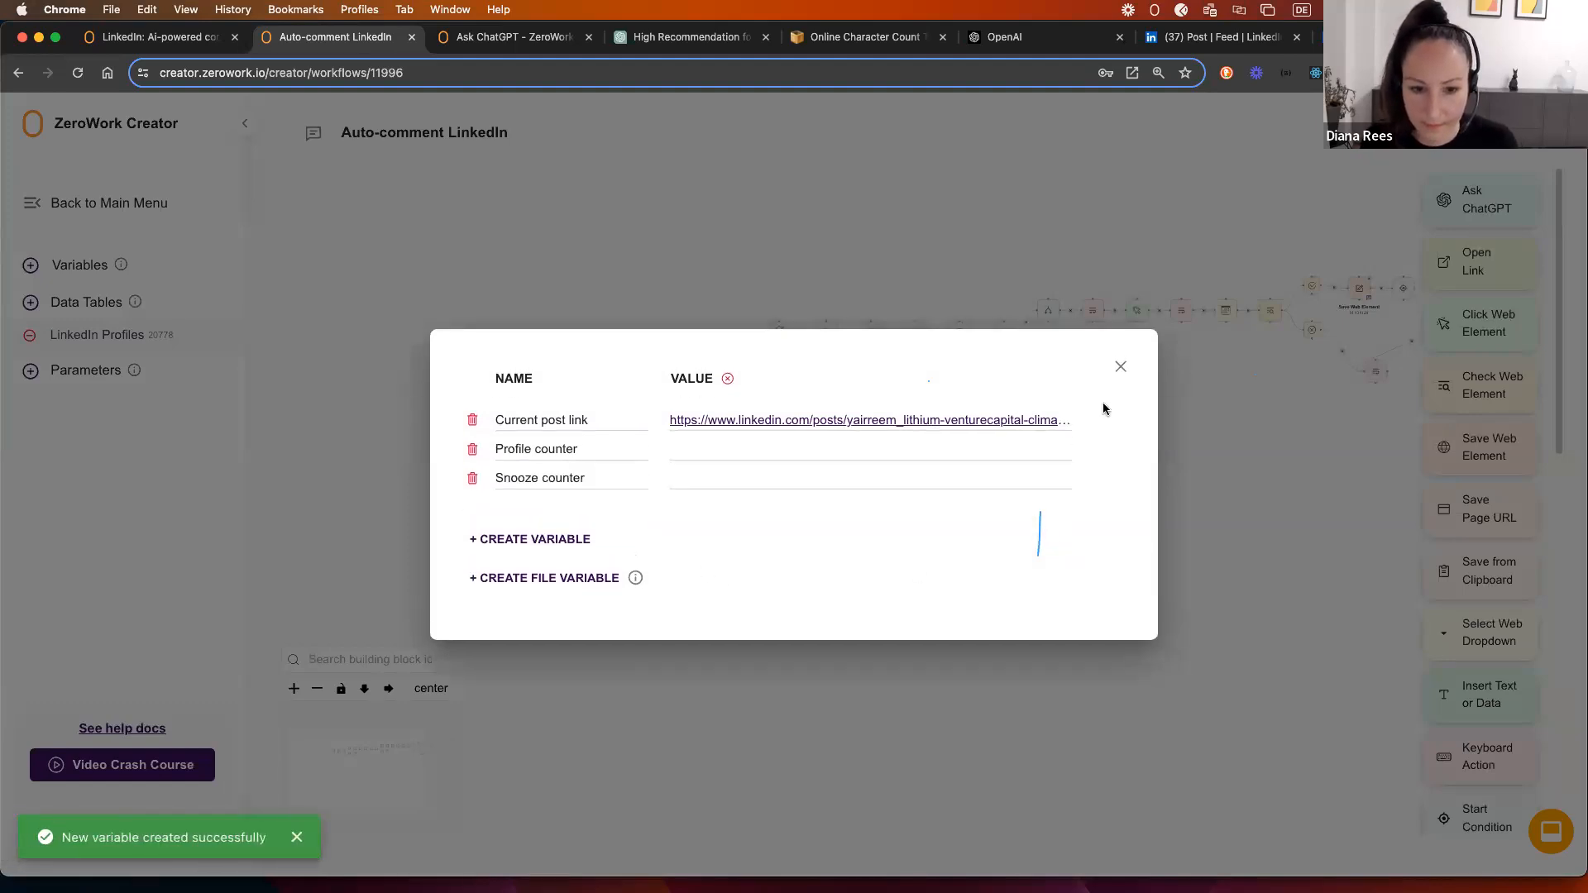
{"action": "left_click", "coordinate": [1123, 369]}
{"action": "scroll", "coordinate": [736, 430], "scroll_direction": "up", "scroll_amount": 5}
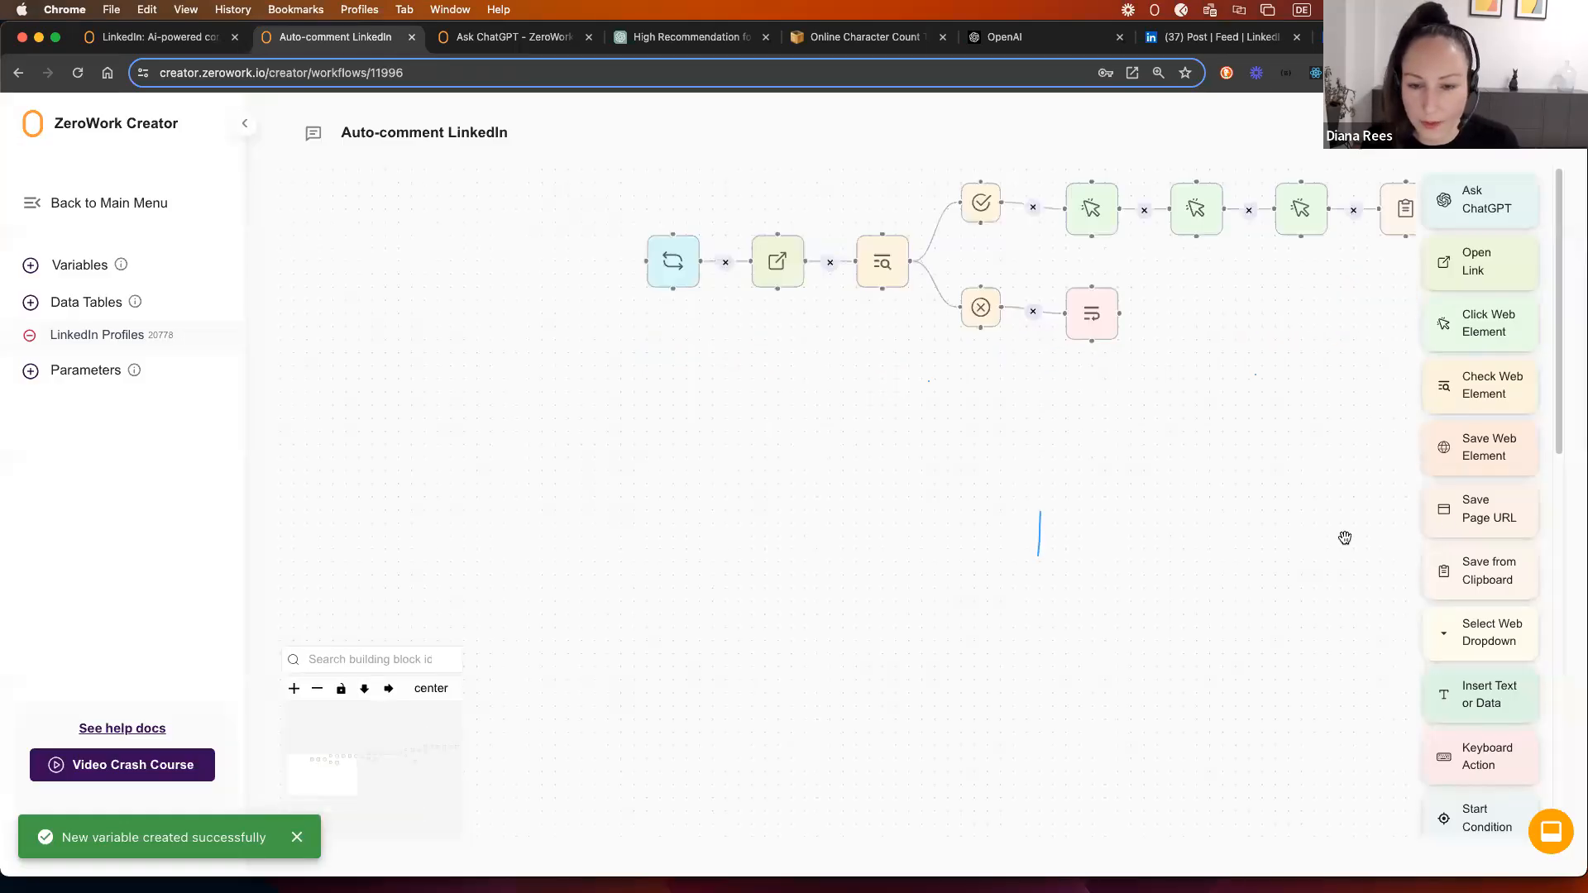
Step: Set an Update Data step to make the Profile counter variable equal a value, and save it
{"action": "scroll", "coordinate": [1447, 565], "scroll_direction": "down", "scroll_amount": 5}
{"action": "left_click_drag", "start_coordinate": [1477, 431], "coordinate": [458, 256]}
{"action": "left_click", "coordinate": [755, 492]}
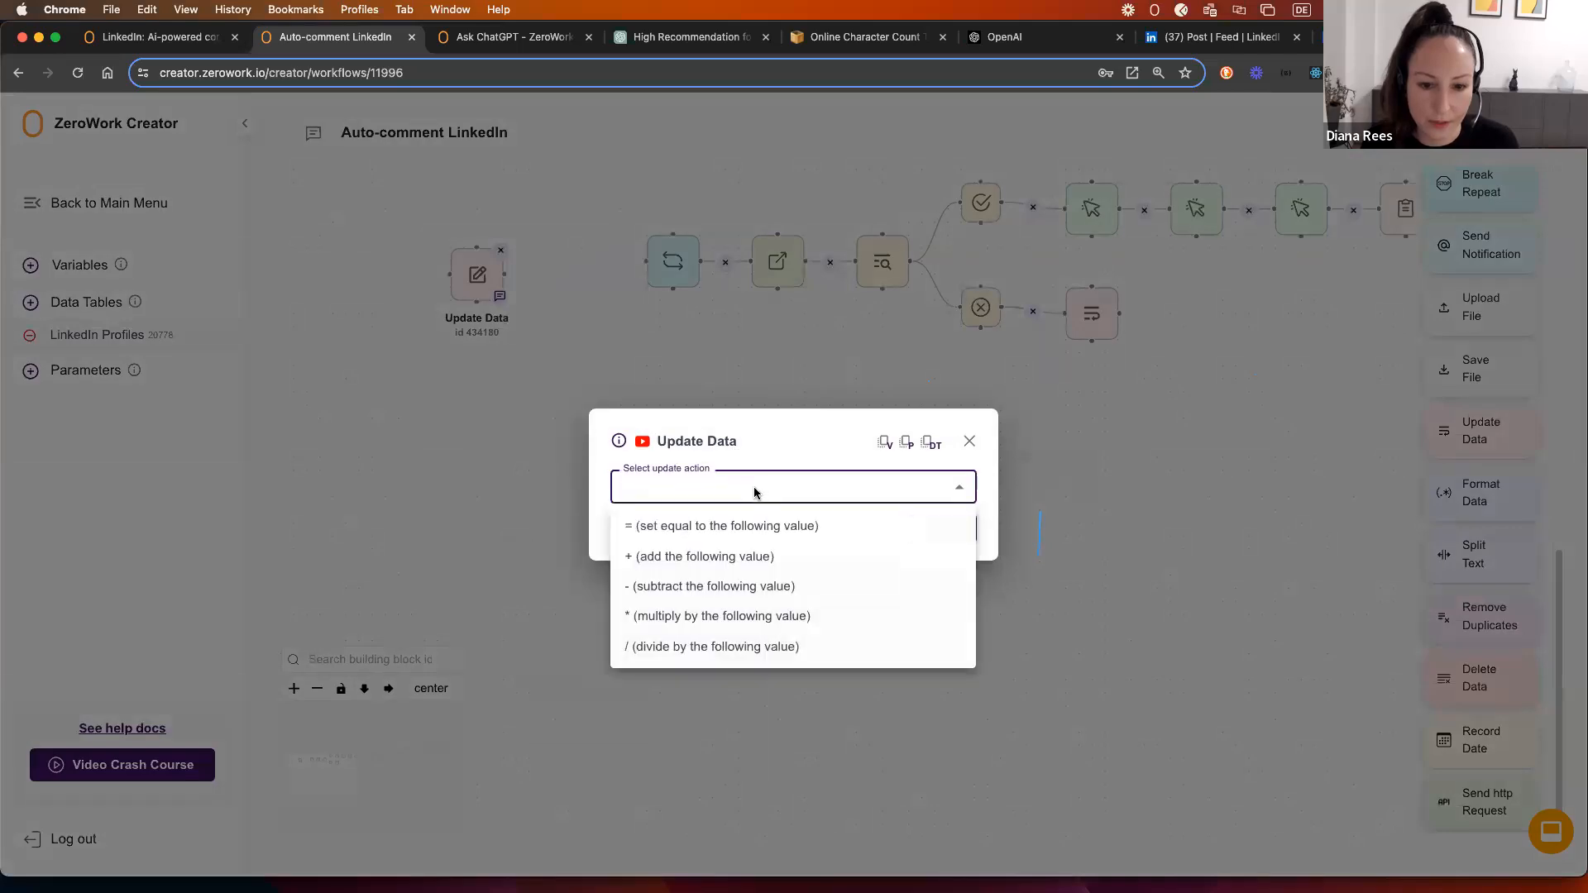
{"action": "left_click", "coordinate": [720, 530]}
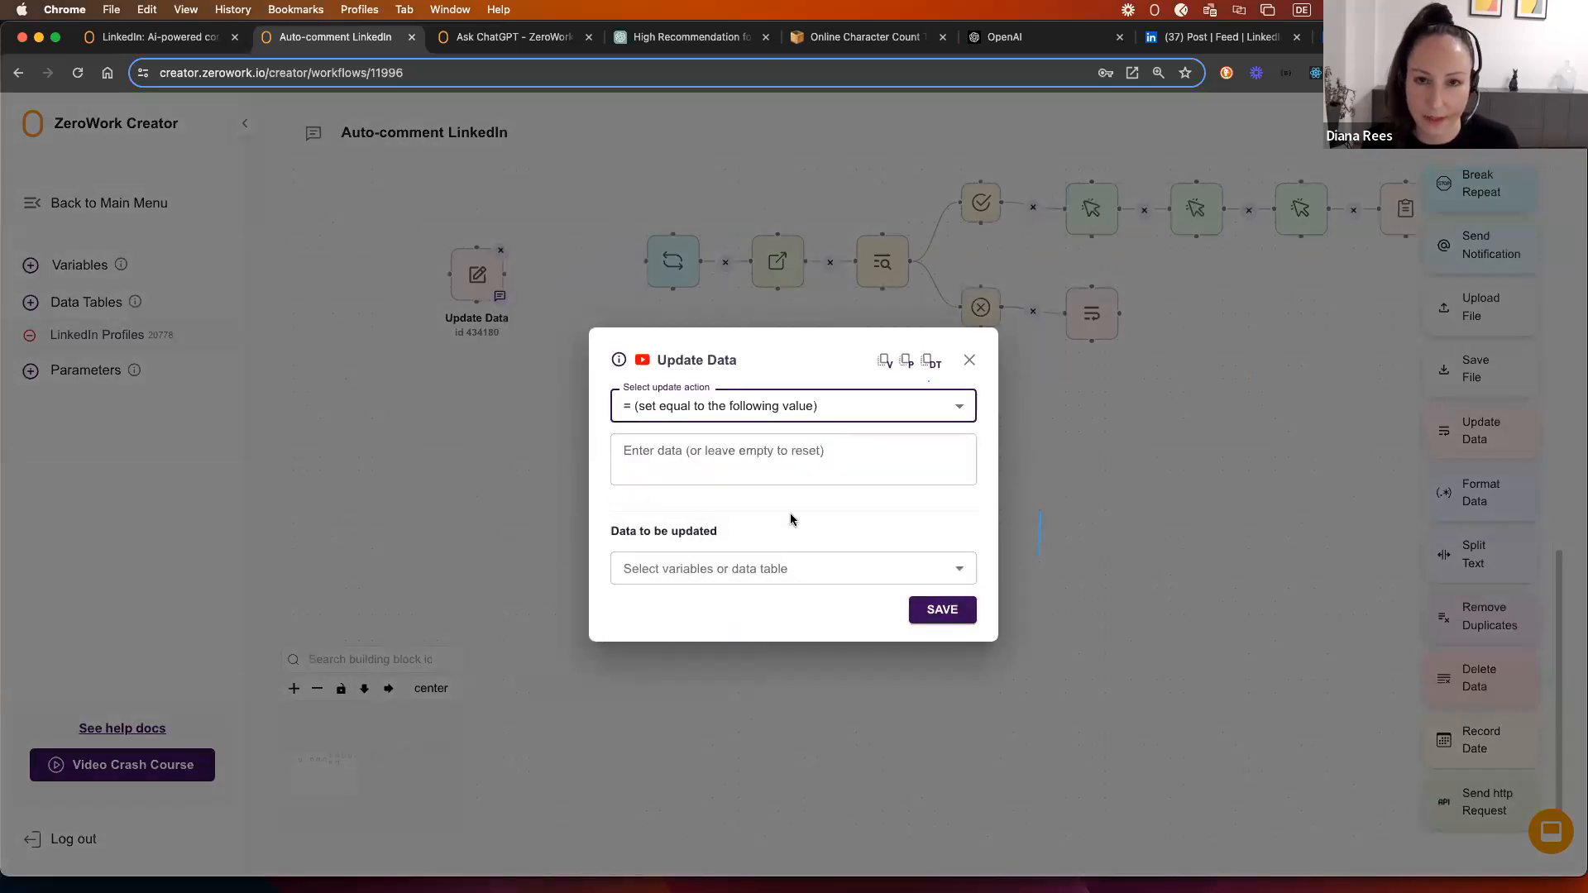
{"action": "left_click", "coordinate": [744, 565]}
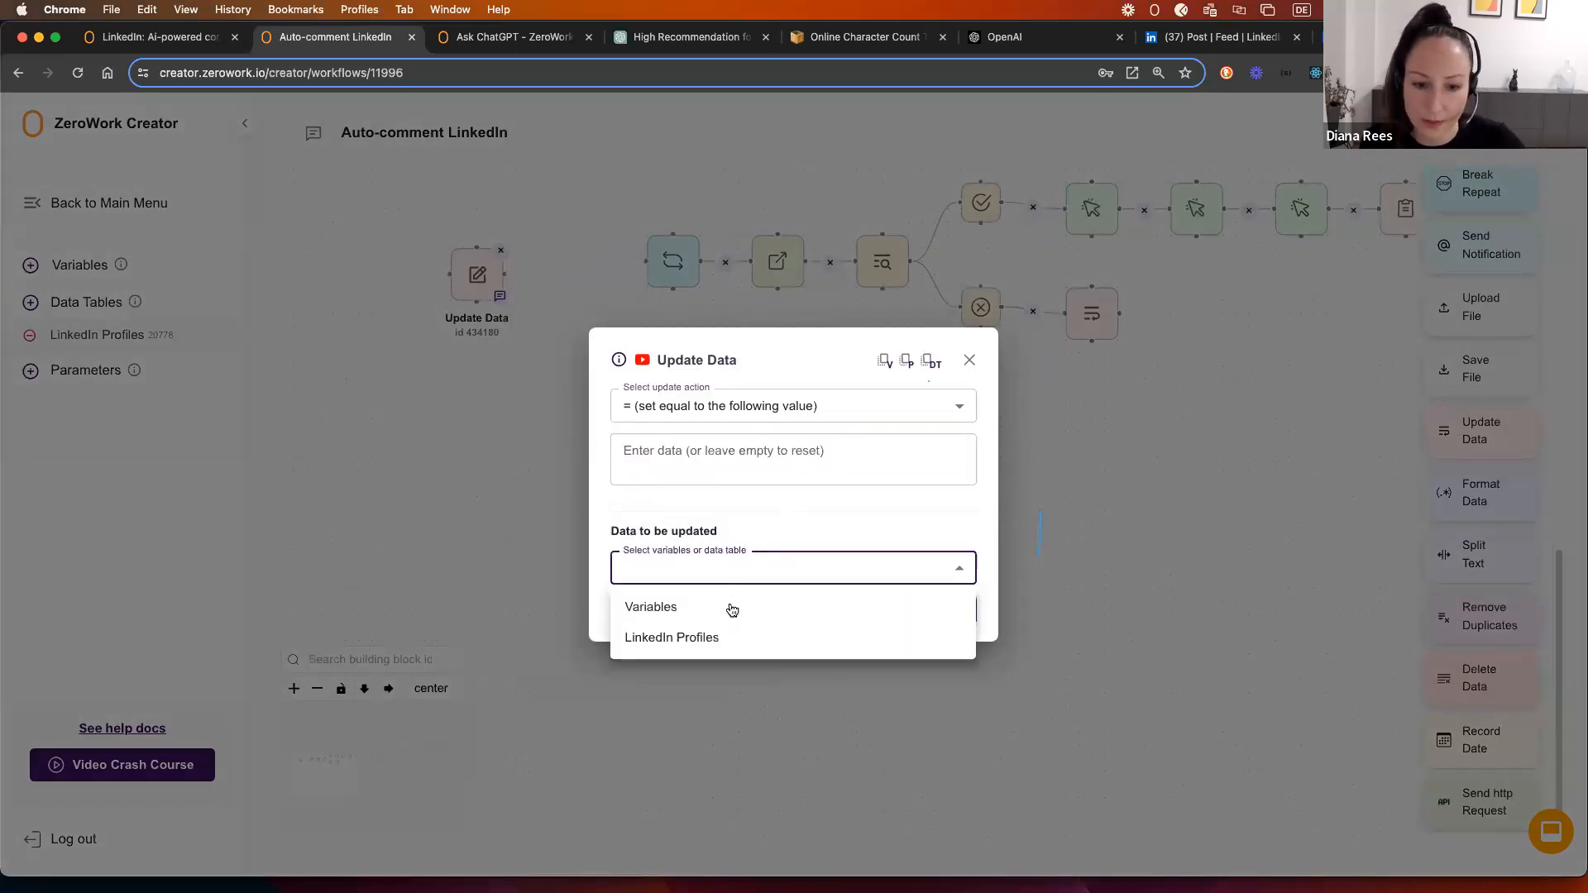
{"action": "left_click", "coordinate": [732, 612]}
{"action": "left_click", "coordinate": [730, 592]}
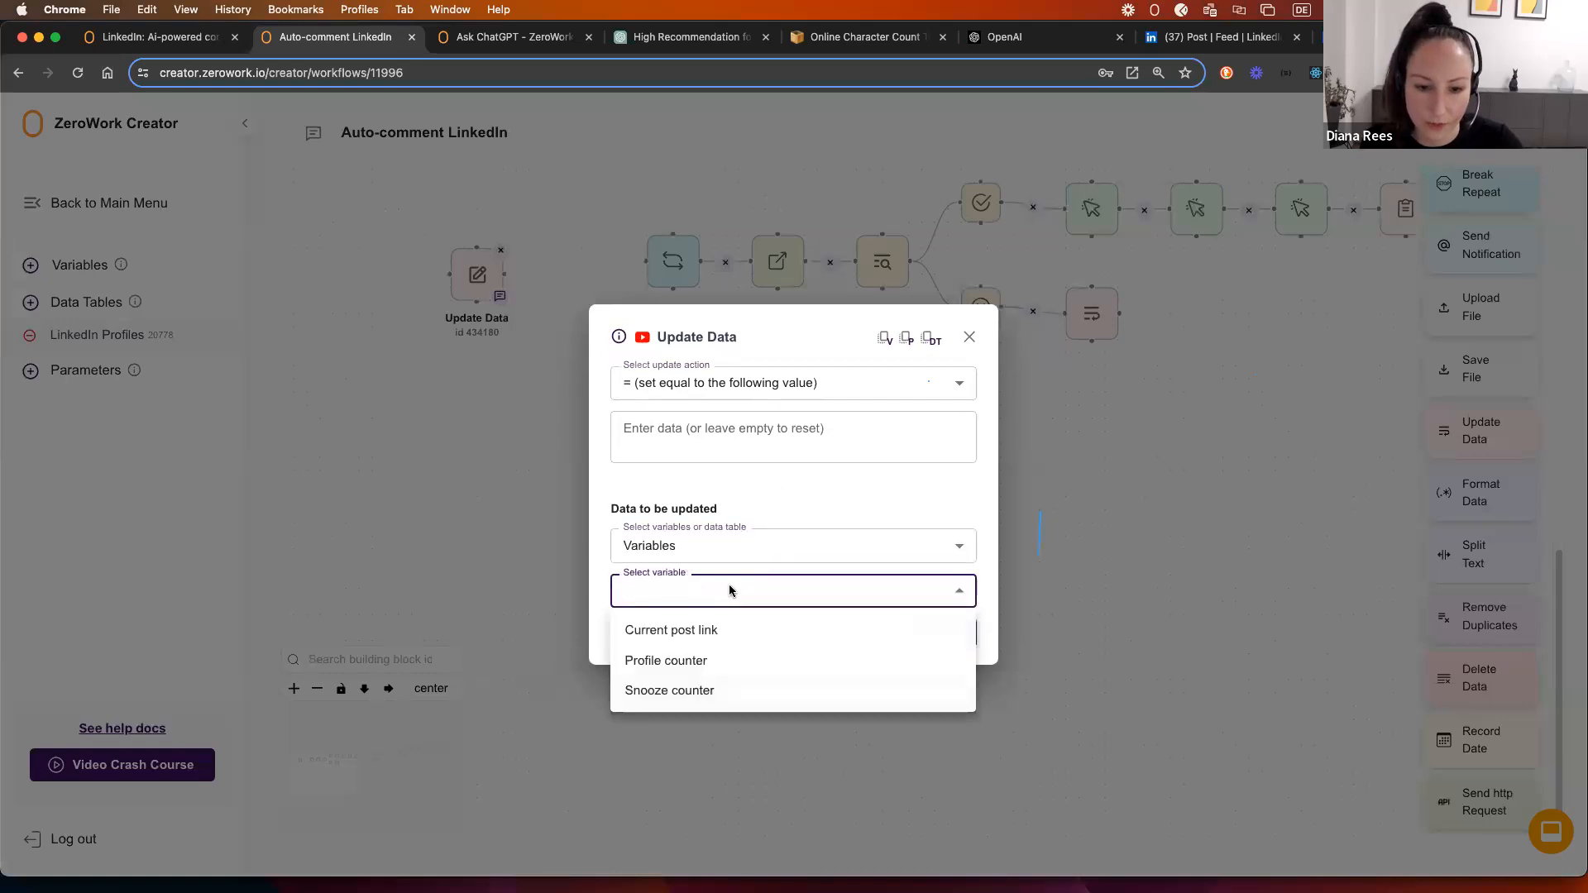
{"action": "left_click", "coordinate": [699, 659]}
{"action": "left_click", "coordinate": [928, 638]}
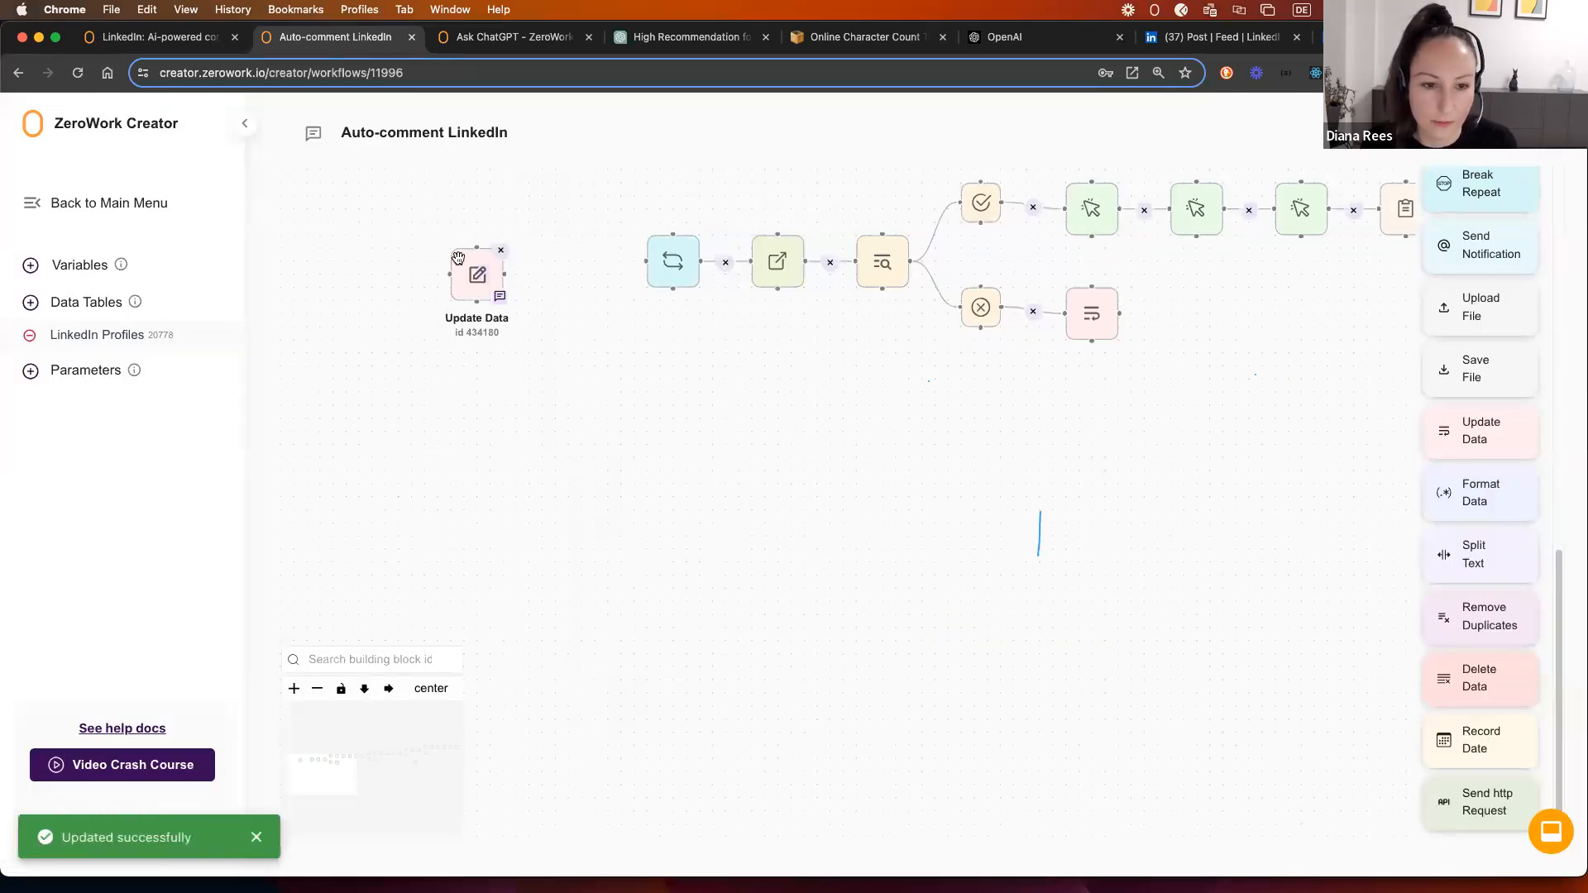
Step: Duplicate that step for Snooze counter and connect the two Update Data steps into the loop
{"action": "right_click", "coordinate": [477, 275]}
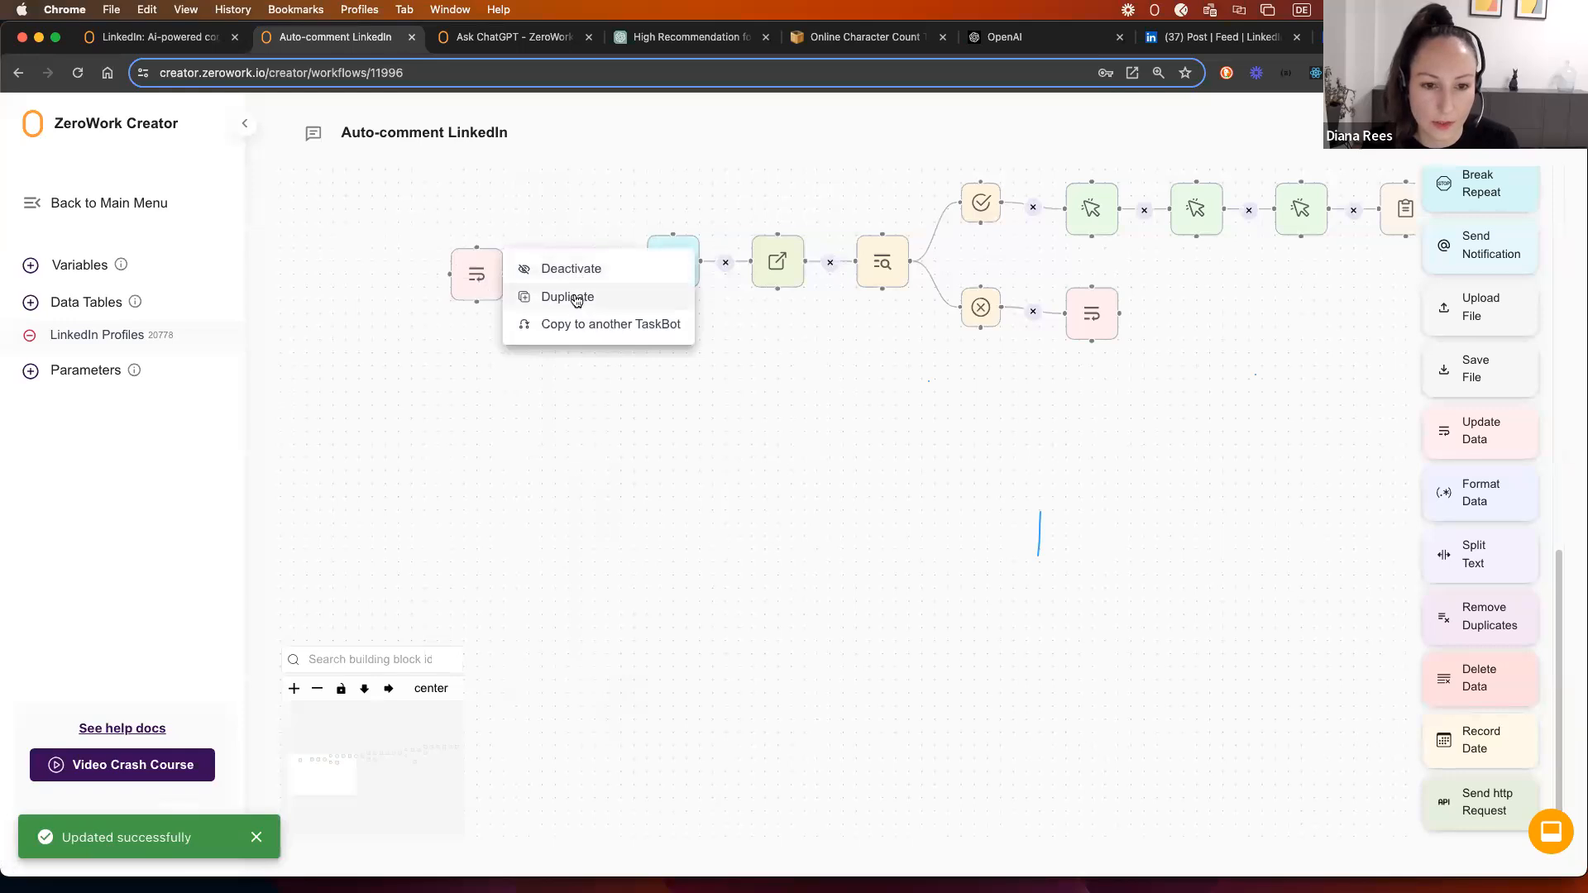
{"action": "left_click", "coordinate": [571, 296]}
{"action": "left_click", "coordinate": [546, 340]}
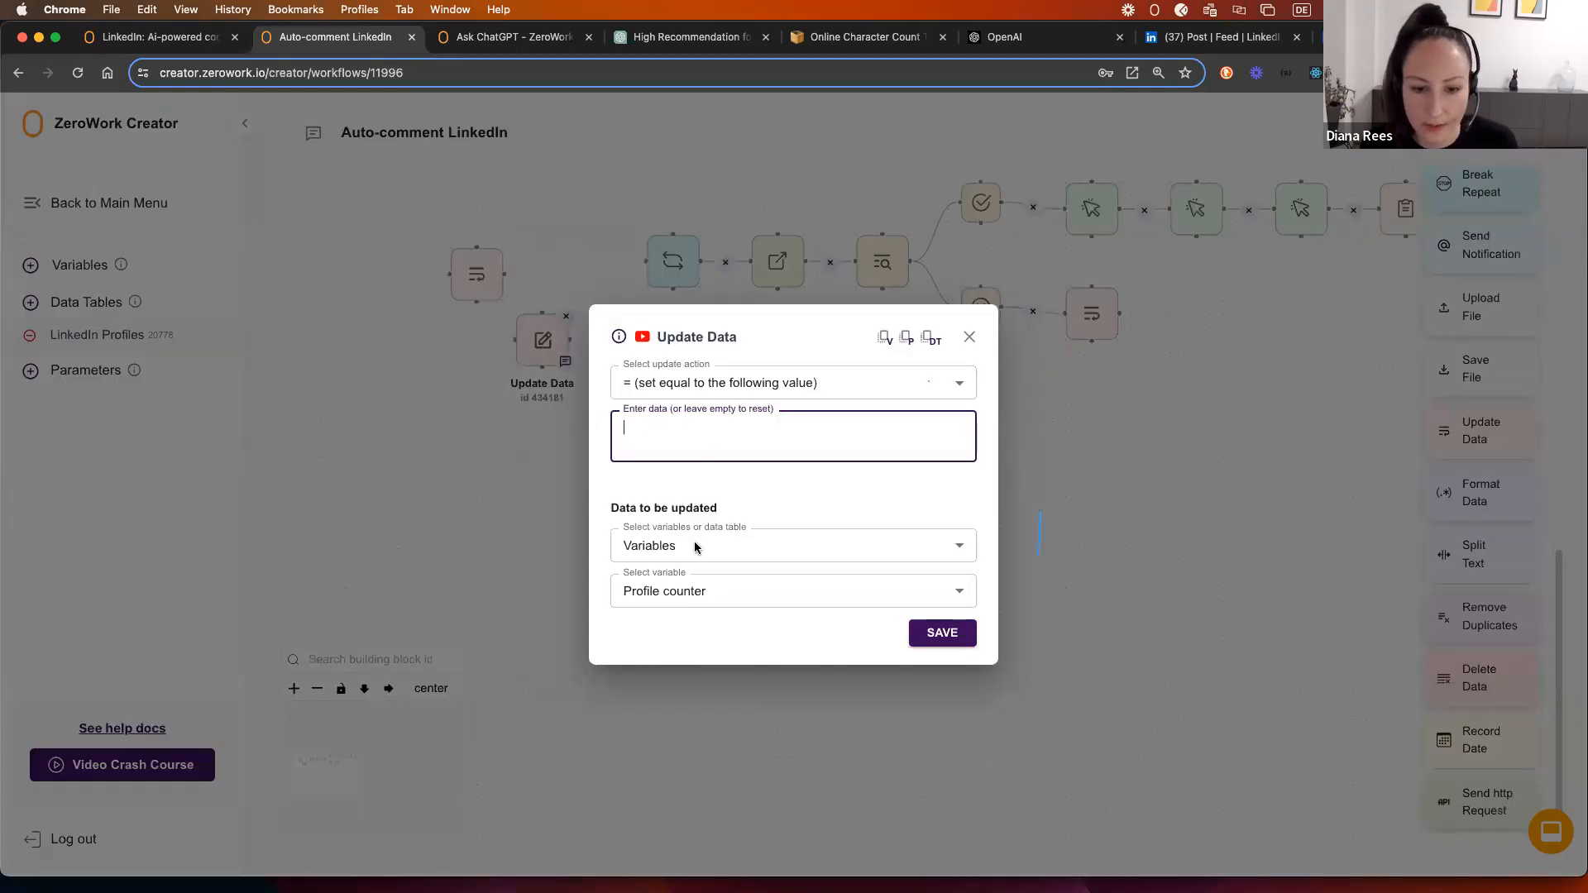
{"action": "left_click", "coordinate": [779, 590]}
{"action": "left_click", "coordinate": [854, 688]}
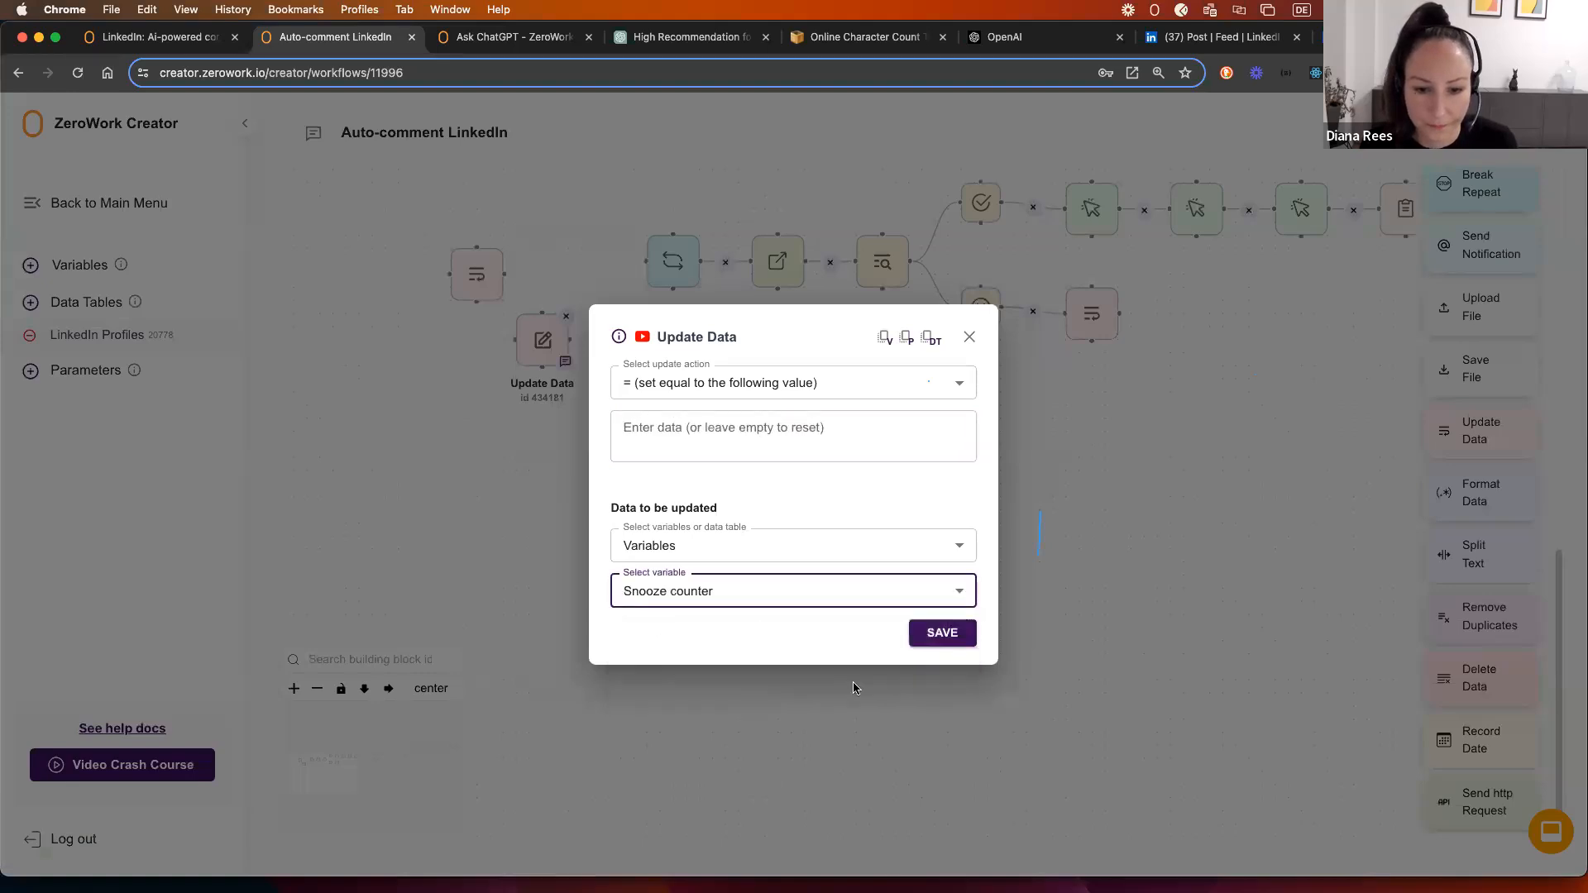
{"action": "left_click", "coordinate": [938, 633]}
{"action": "left_click_drag", "start_coordinate": [504, 274], "coordinate": [645, 261]}
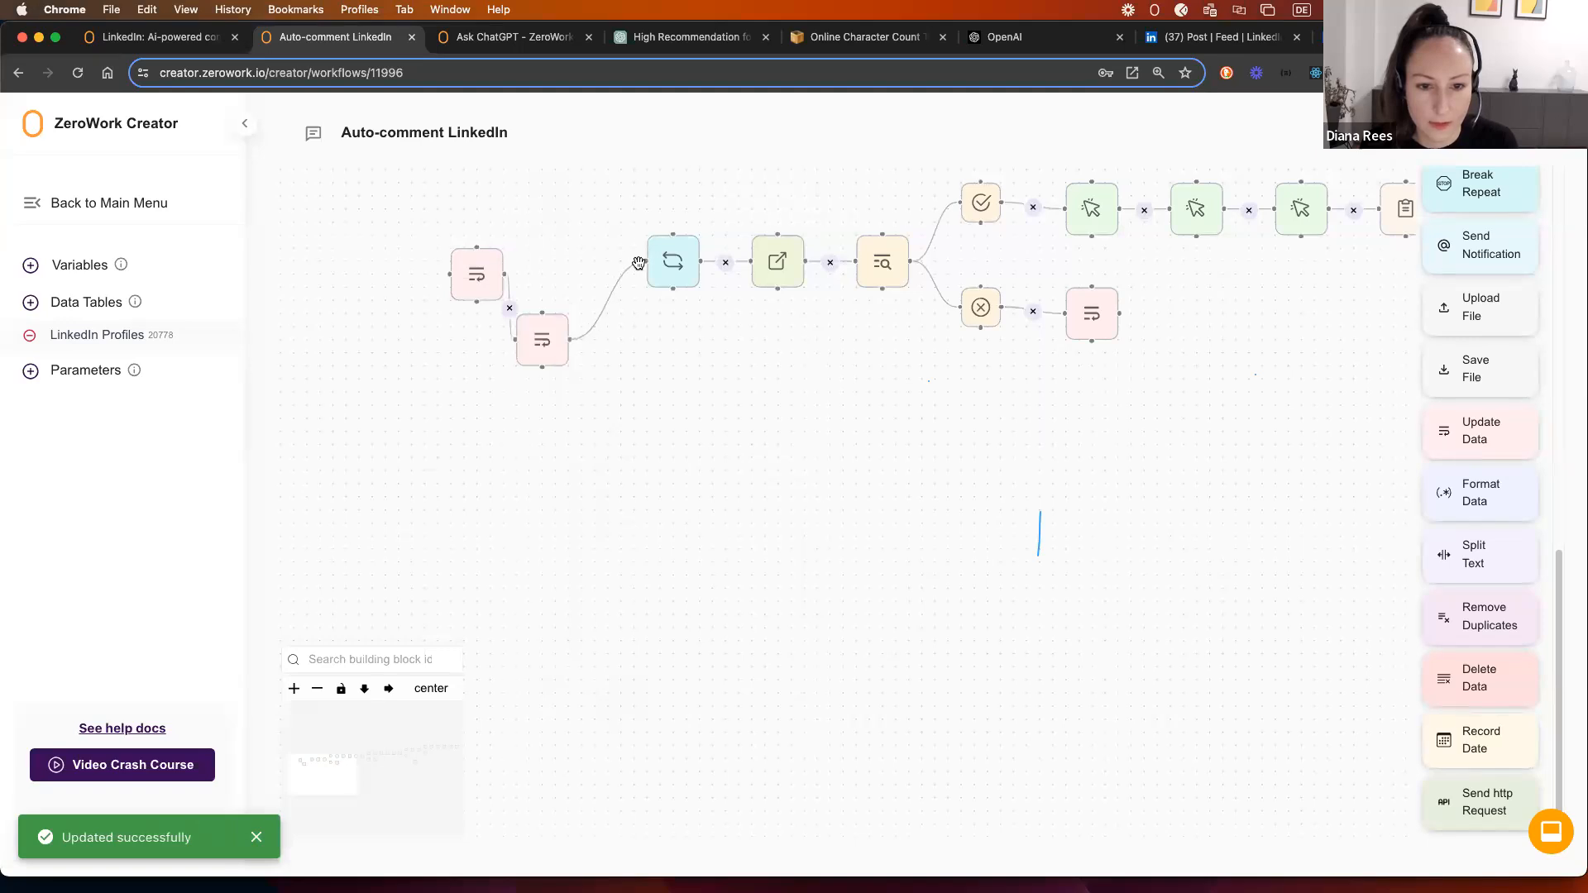
{"action": "left_click_drag", "start_coordinate": [531, 315], "coordinate": [544, 250]}
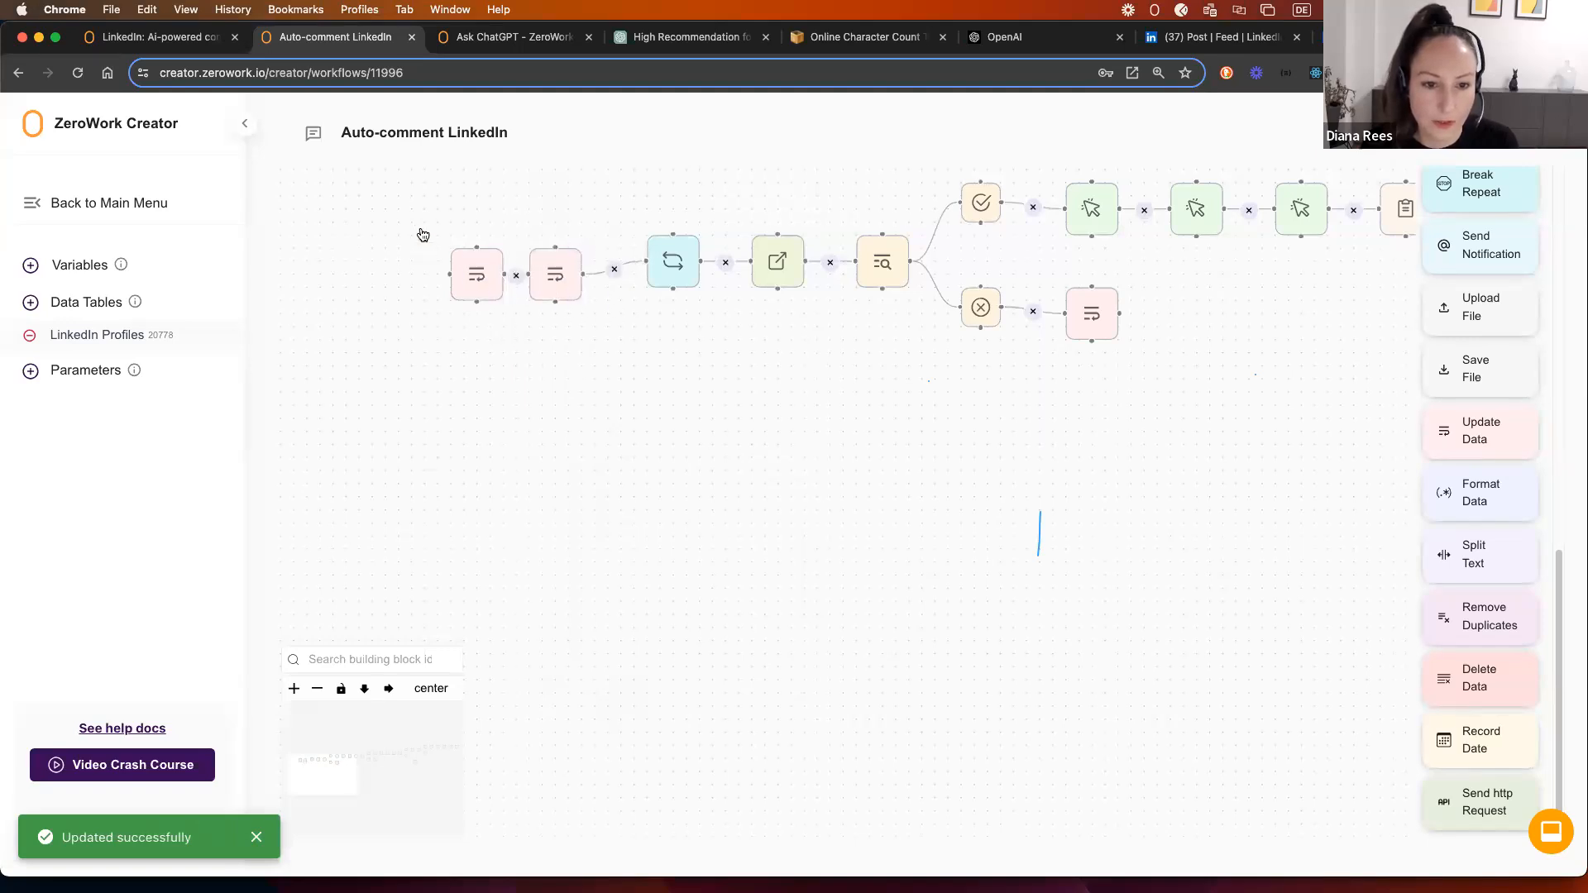
Step: Rearrange the Update Data pair, Start Repeat and Open Link leftward, removing Open Link's link to search
{"action": "left_click_drag", "start_coordinate": [421, 232], "coordinate": [620, 333]}
{"action": "left_click_drag", "start_coordinate": [529, 279], "coordinate": [463, 253]}
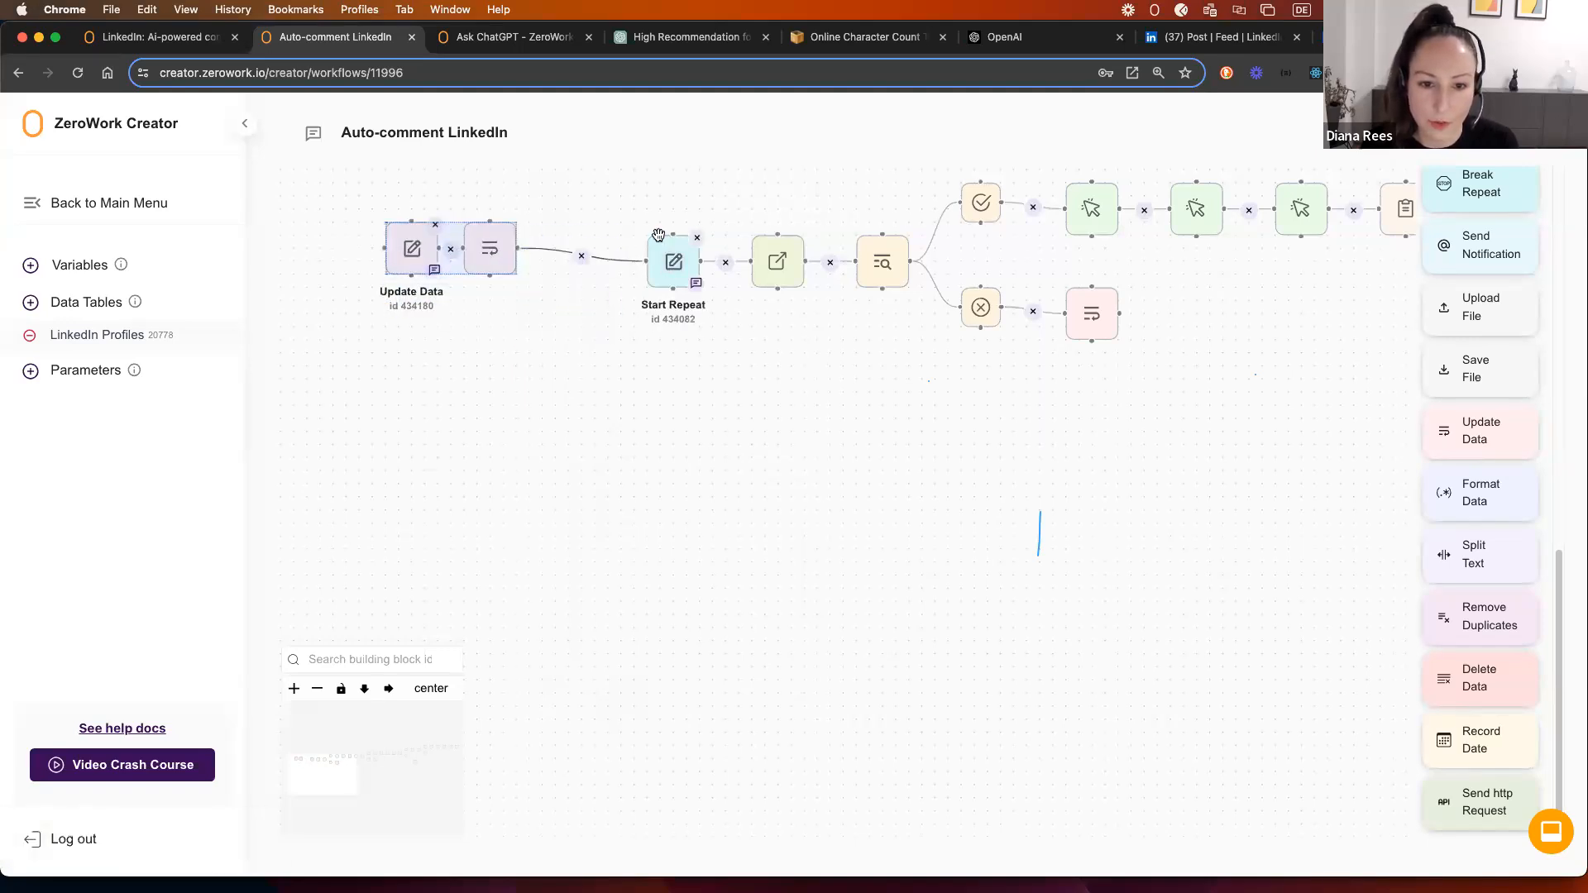
{"action": "left_click_drag", "start_coordinate": [658, 235], "coordinate": [553, 222]}
{"action": "left_click_drag", "start_coordinate": [766, 239], "coordinate": [630, 225]}
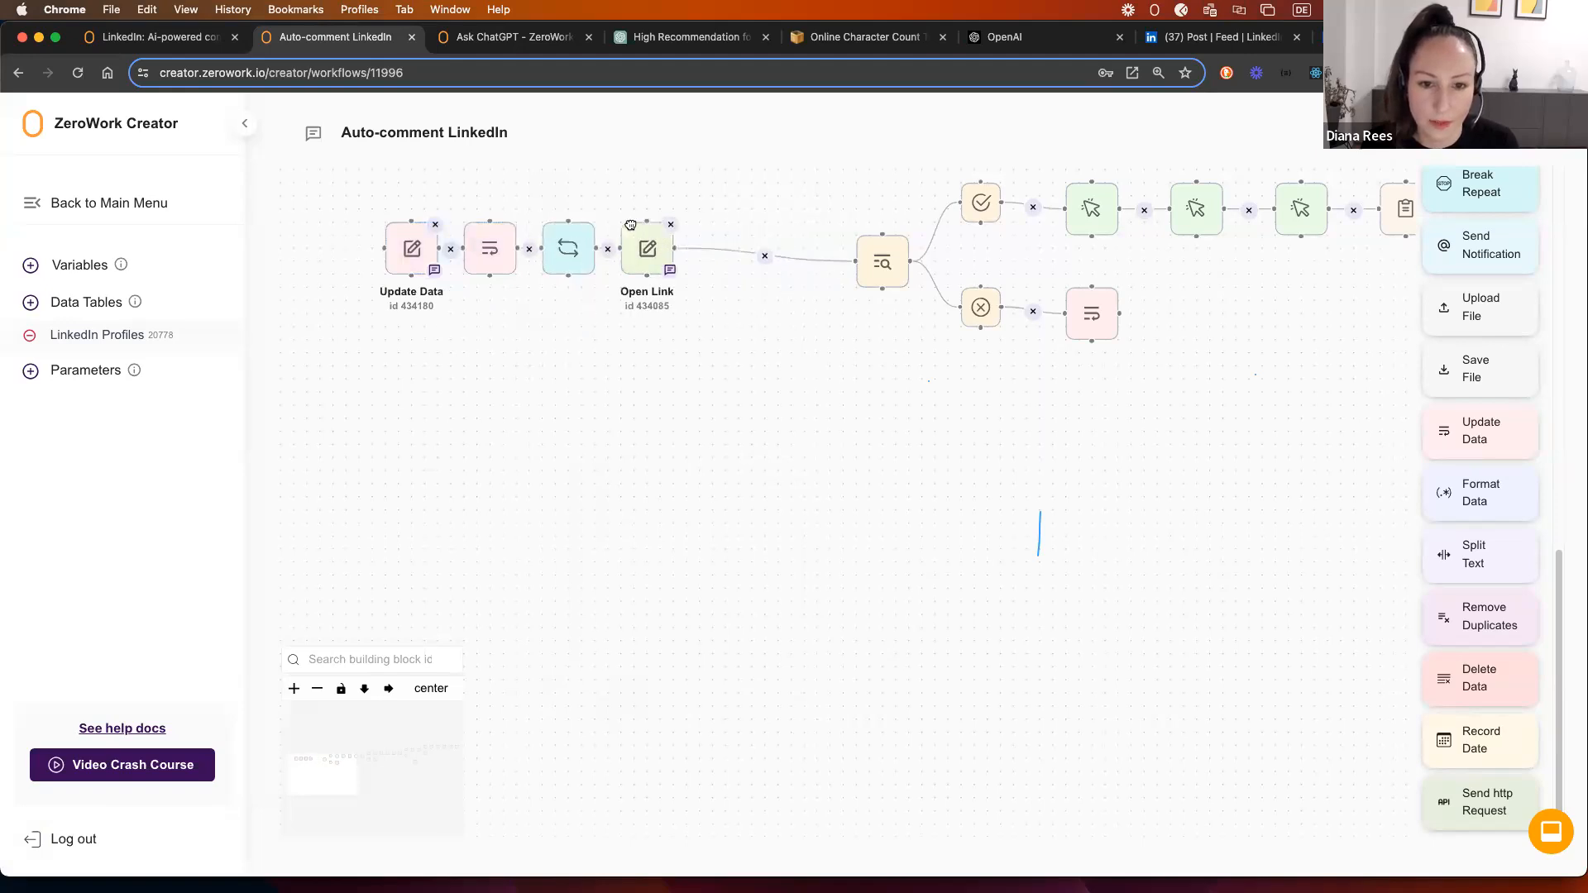
{"action": "left_click", "coordinate": [765, 255]}
{"action": "left_click_drag", "start_coordinate": [348, 199], "coordinate": [715, 325]}
{"action": "left_click_drag", "start_coordinate": [597, 256], "coordinate": [520, 256]}
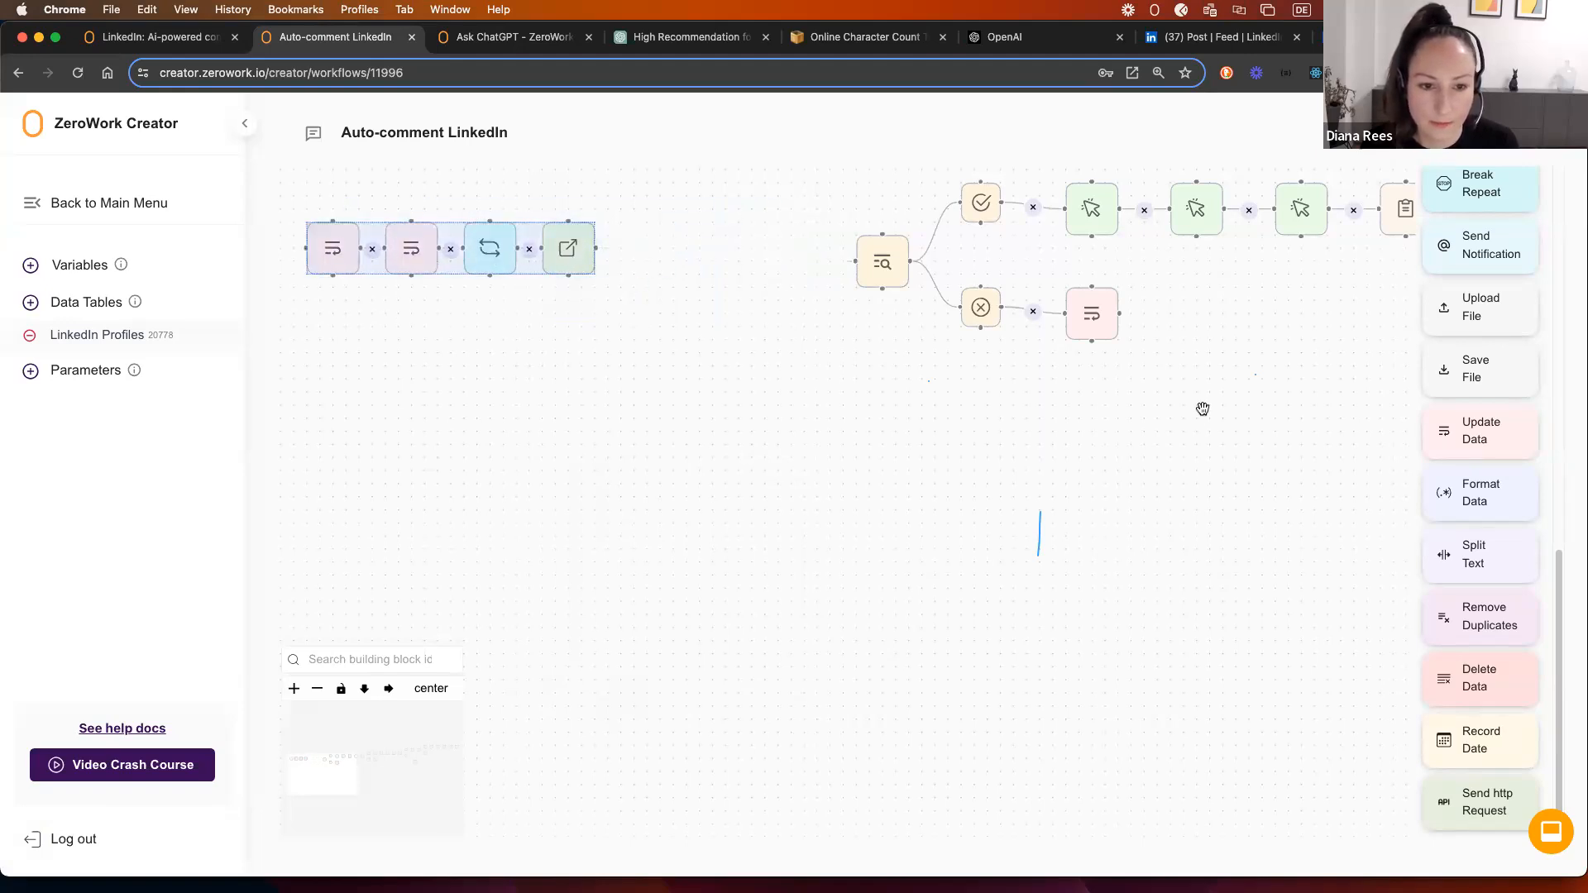
{"action": "left_click", "coordinate": [544, 424]}
Step: Duplicate the Update Data pair and place both copies after Open Link
{"action": "left_click_drag", "start_coordinate": [284, 203], "coordinate": [455, 321]}
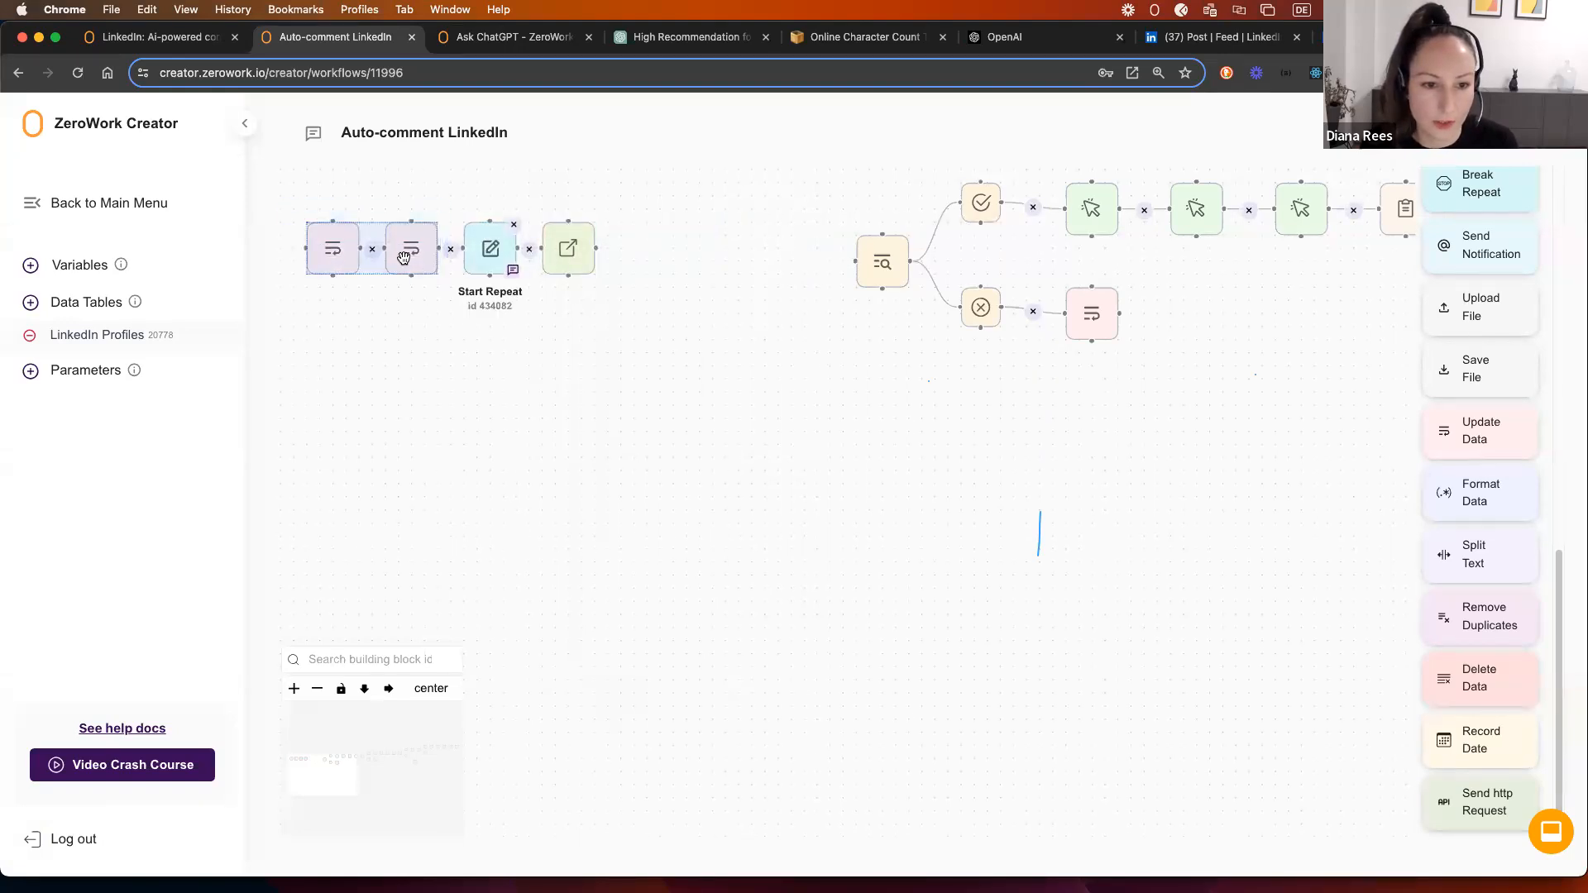
{"action": "right_click", "coordinate": [403, 257]}
{"action": "left_click", "coordinate": [469, 271]}
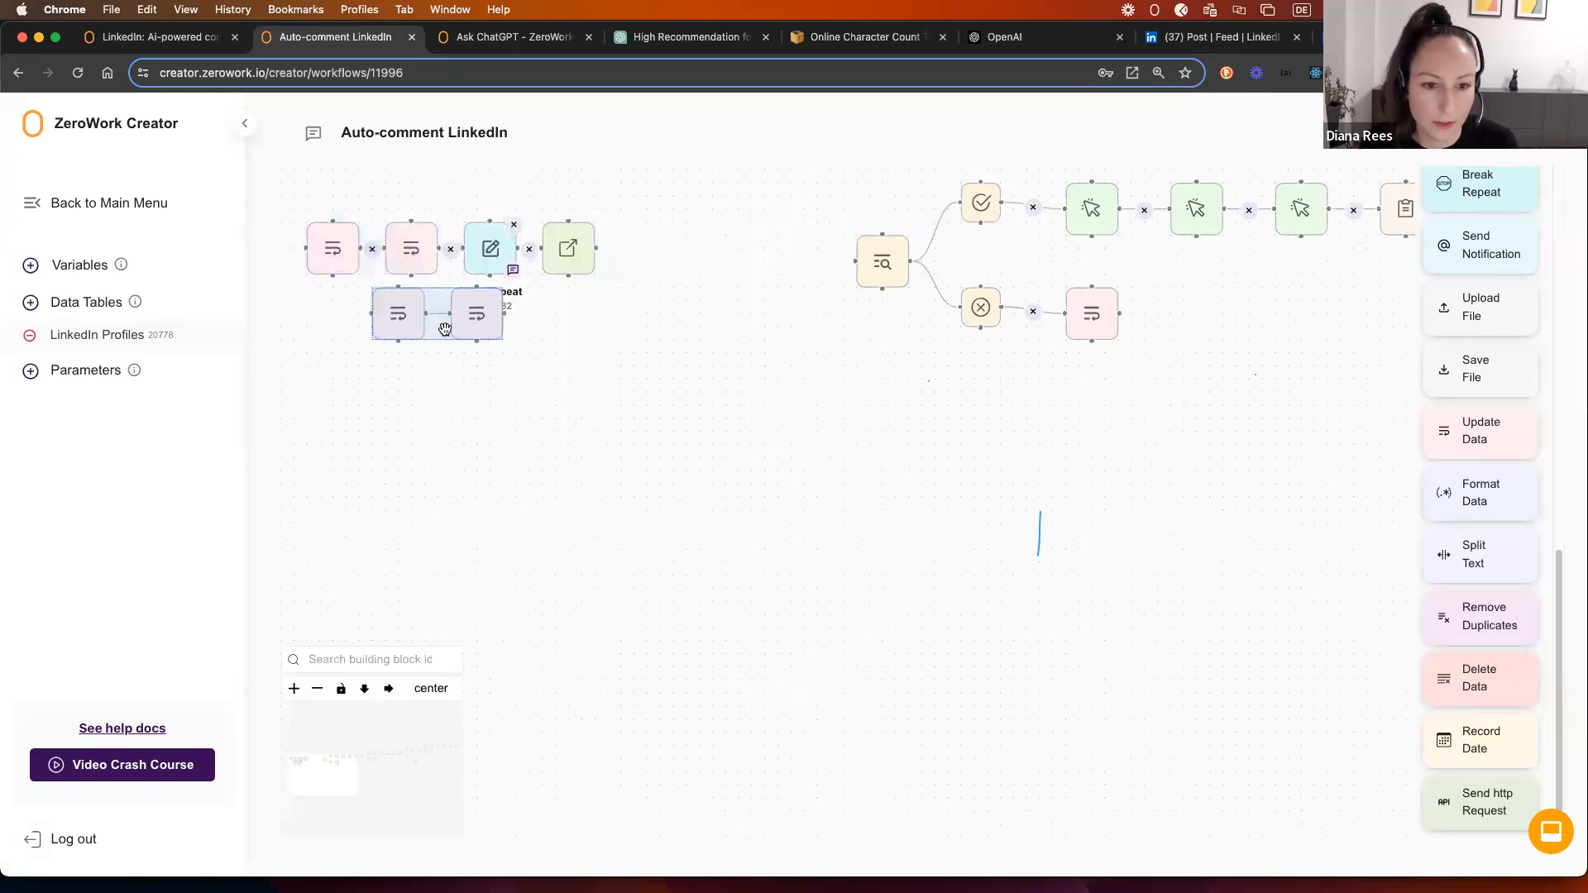
{"action": "left_click", "coordinate": [635, 326]}
{"action": "left_click_drag", "start_coordinate": [377, 298], "coordinate": [651, 233]}
{"action": "left_click_drag", "start_coordinate": [467, 302], "coordinate": [768, 236]}
Step: Switch both copies to '+ (add the following value)' for Profile counter and Snooze counter, and save
{"action": "double_click", "coordinate": [683, 261]}
{"action": "left_click", "coordinate": [661, 382]}
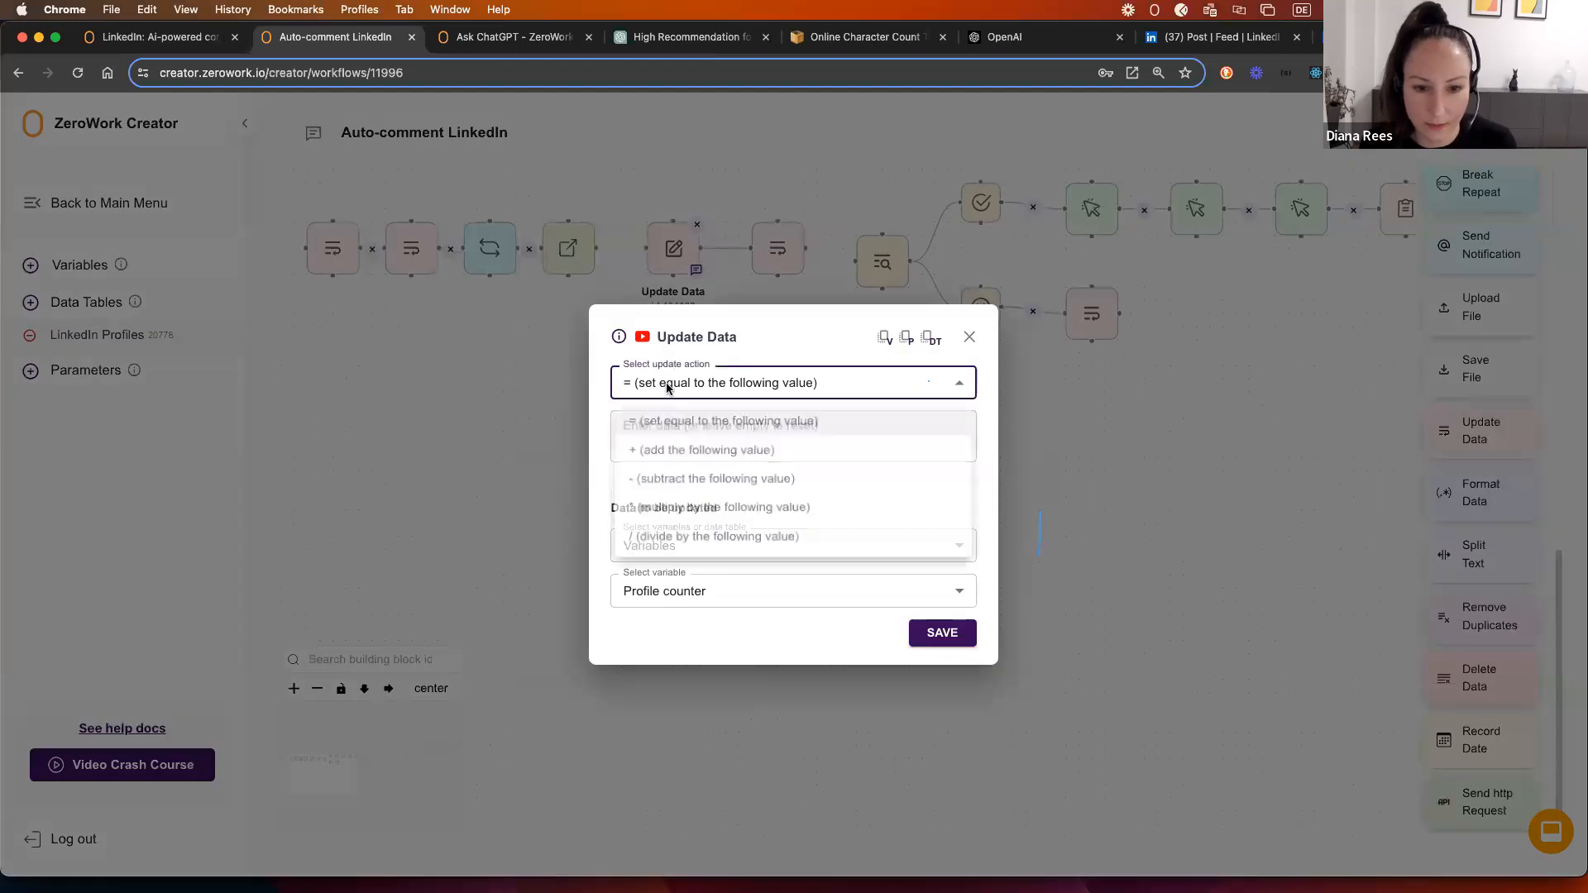
{"action": "left_click", "coordinate": [659, 450]}
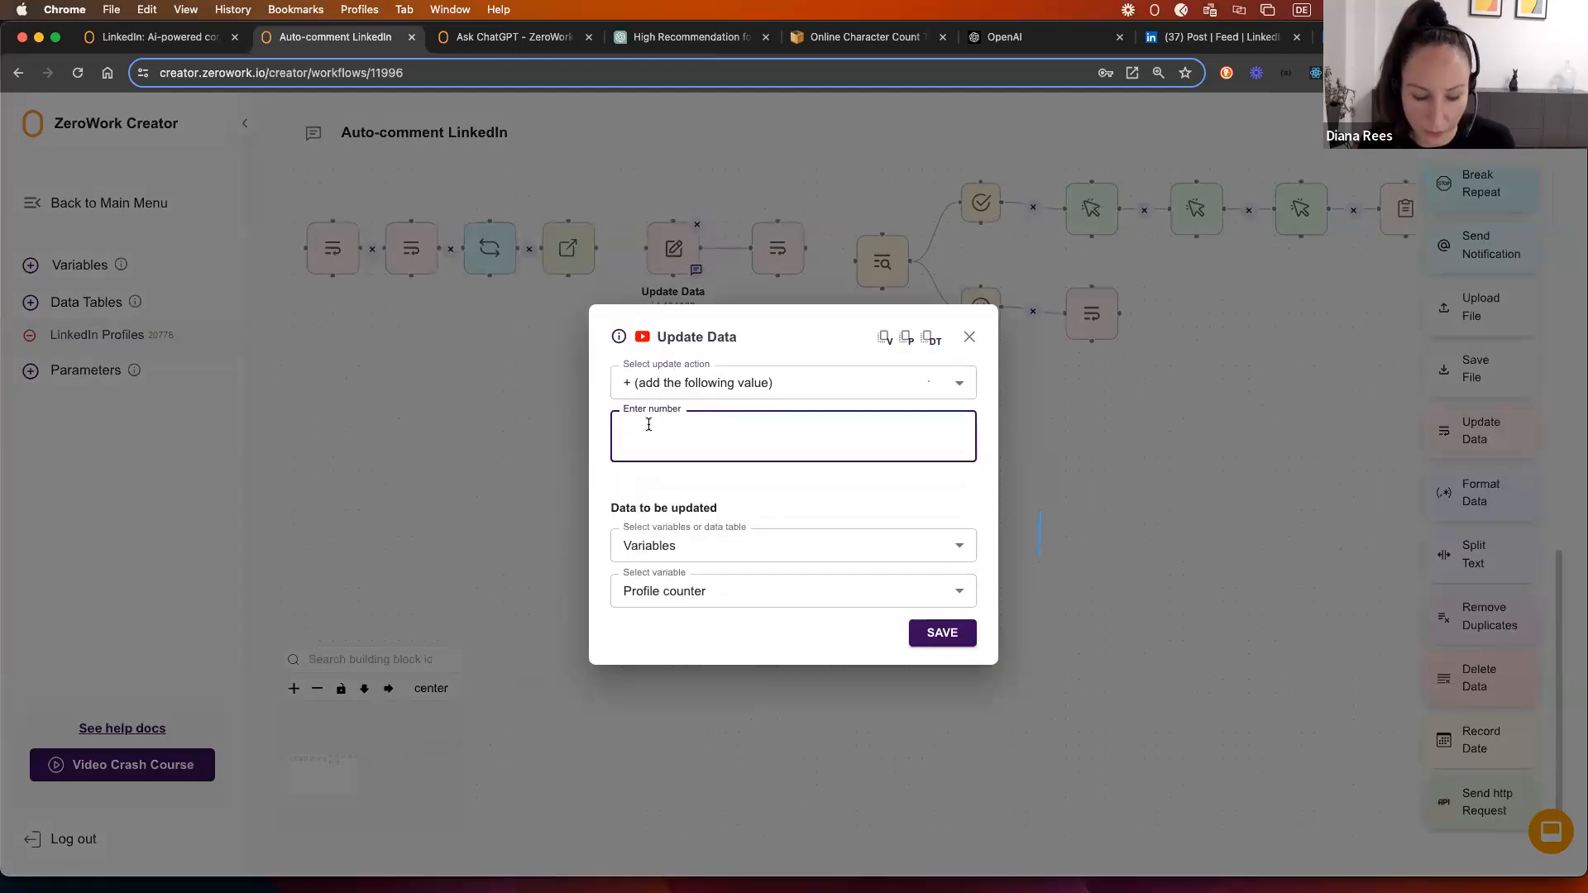
{"action": "left_click", "coordinate": [942, 632]}
{"action": "double_click", "coordinate": [777, 252]}
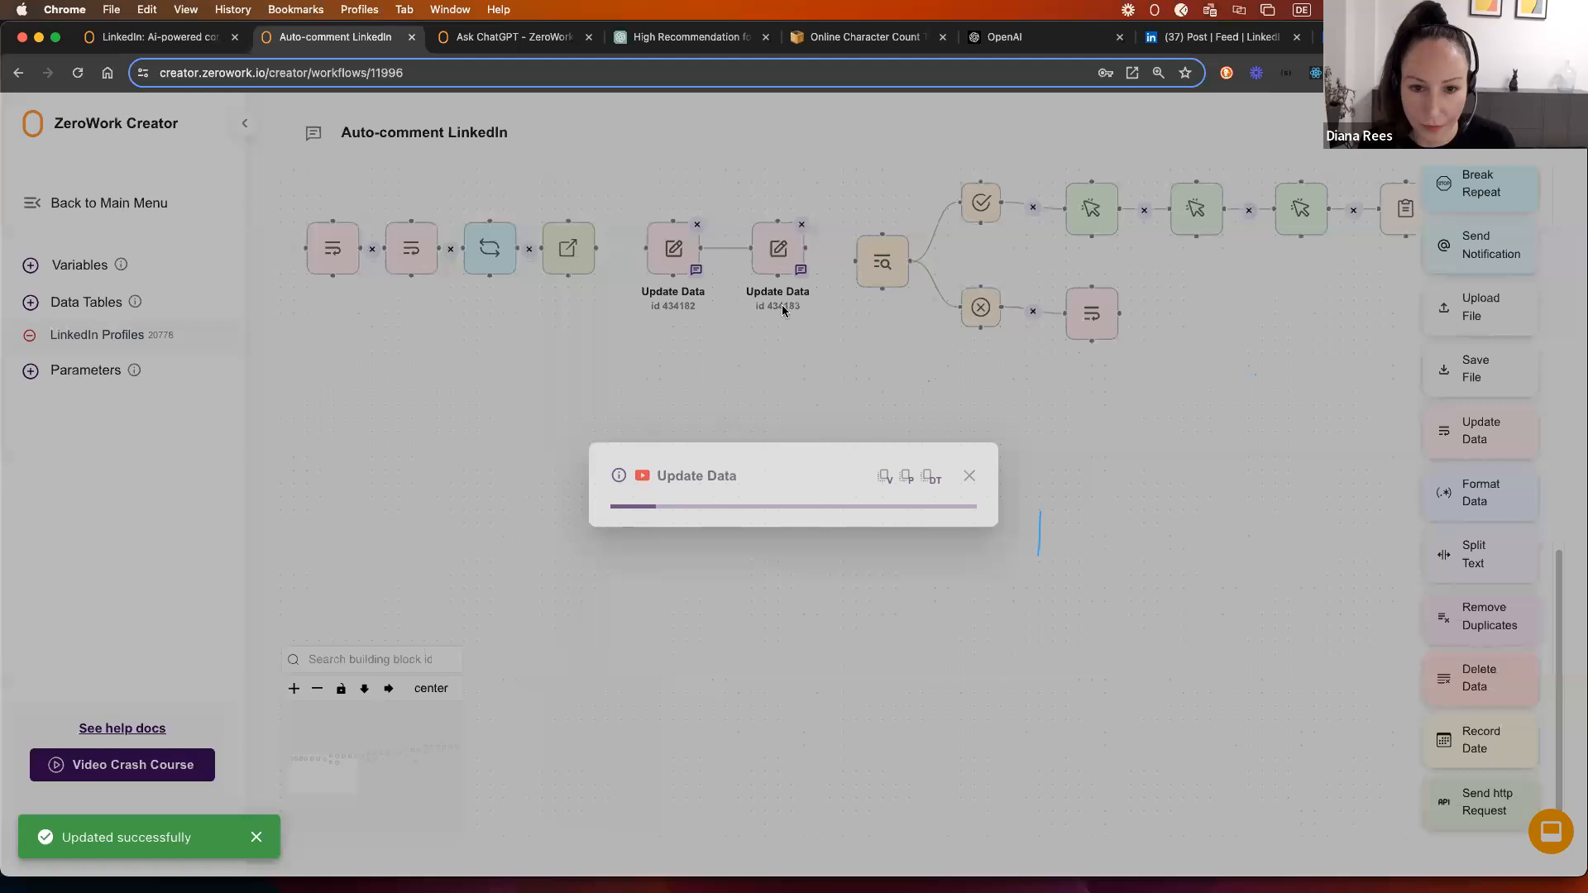
{"action": "left_click", "coordinate": [662, 382]}
{"action": "left_click", "coordinate": [662, 450]}
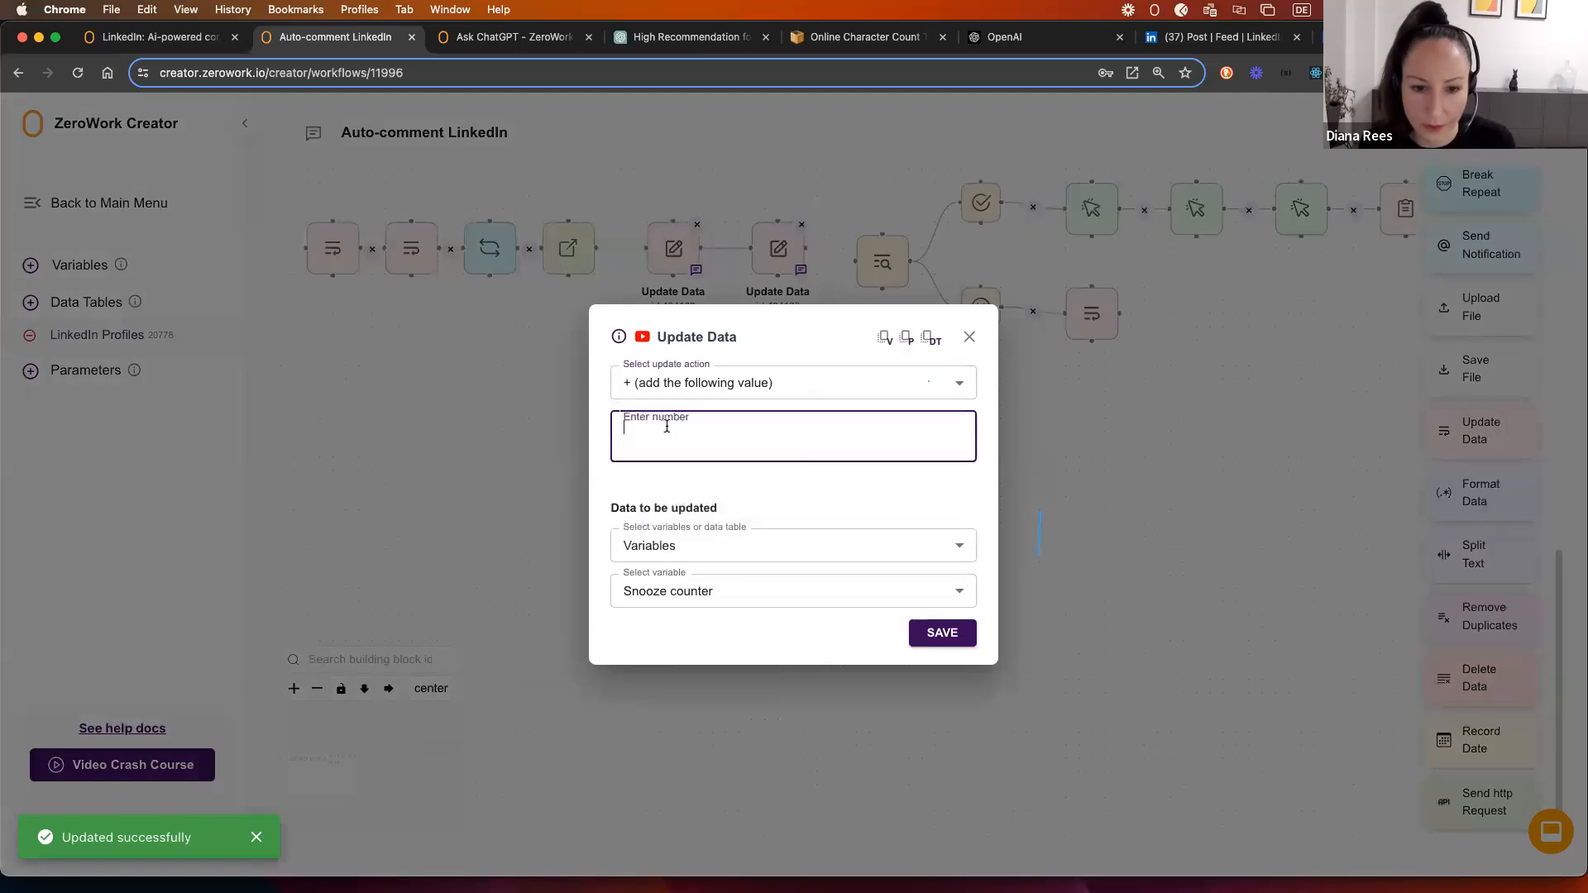
{"action": "left_click", "coordinate": [942, 631]}
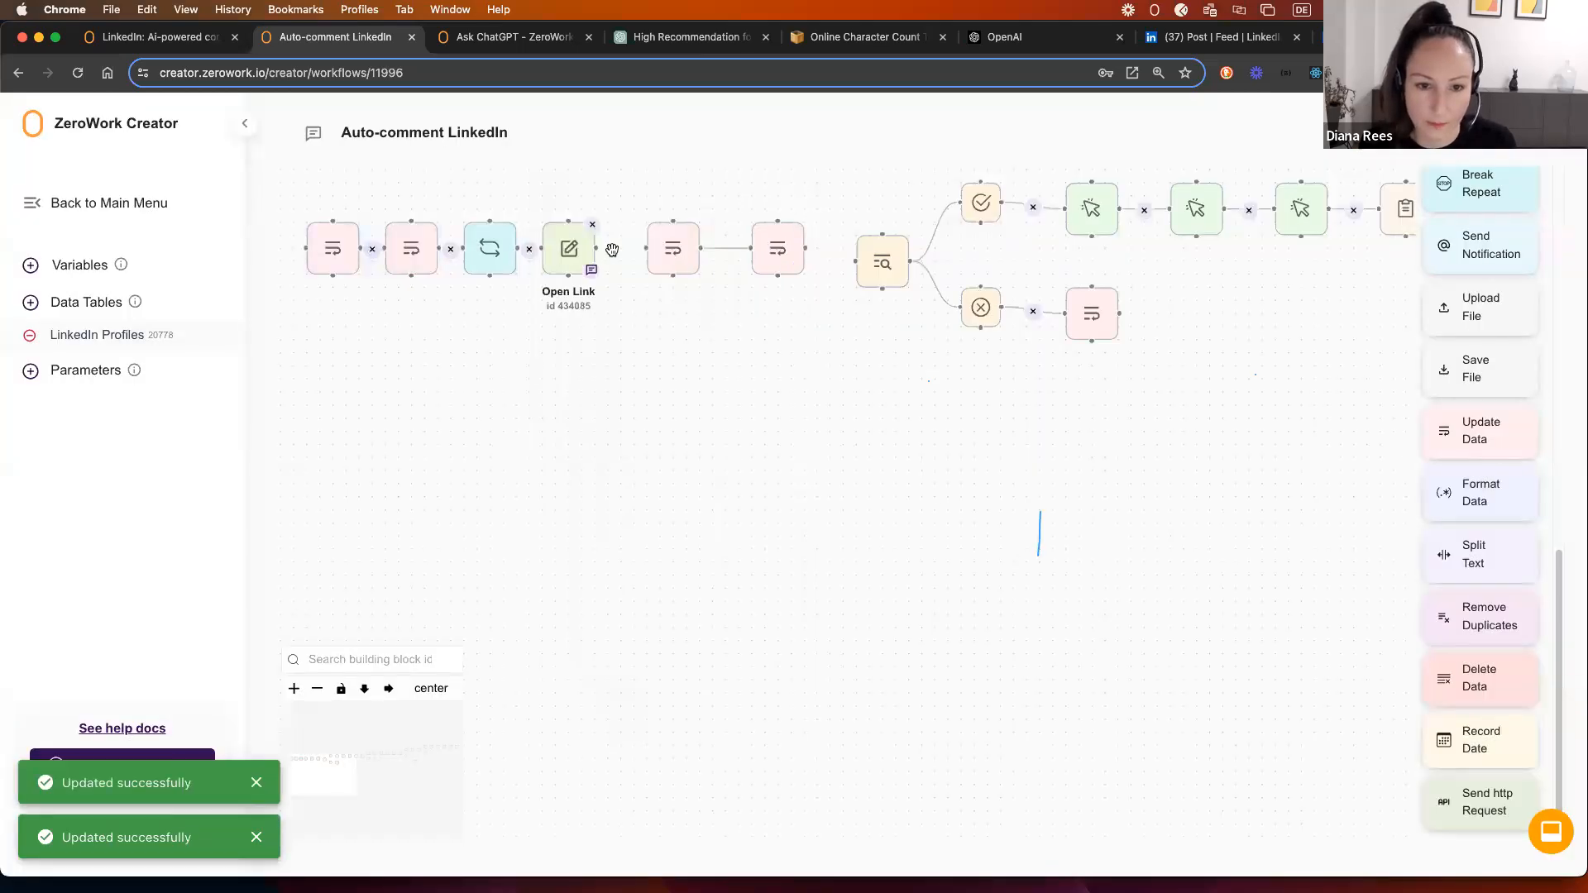
Step: Link the second Update Data step into the search step and auto-arrange the workflow horizontally
{"action": "left_click_drag", "start_coordinate": [804, 248], "coordinate": [855, 262]}
{"action": "left_click", "coordinate": [389, 689]}
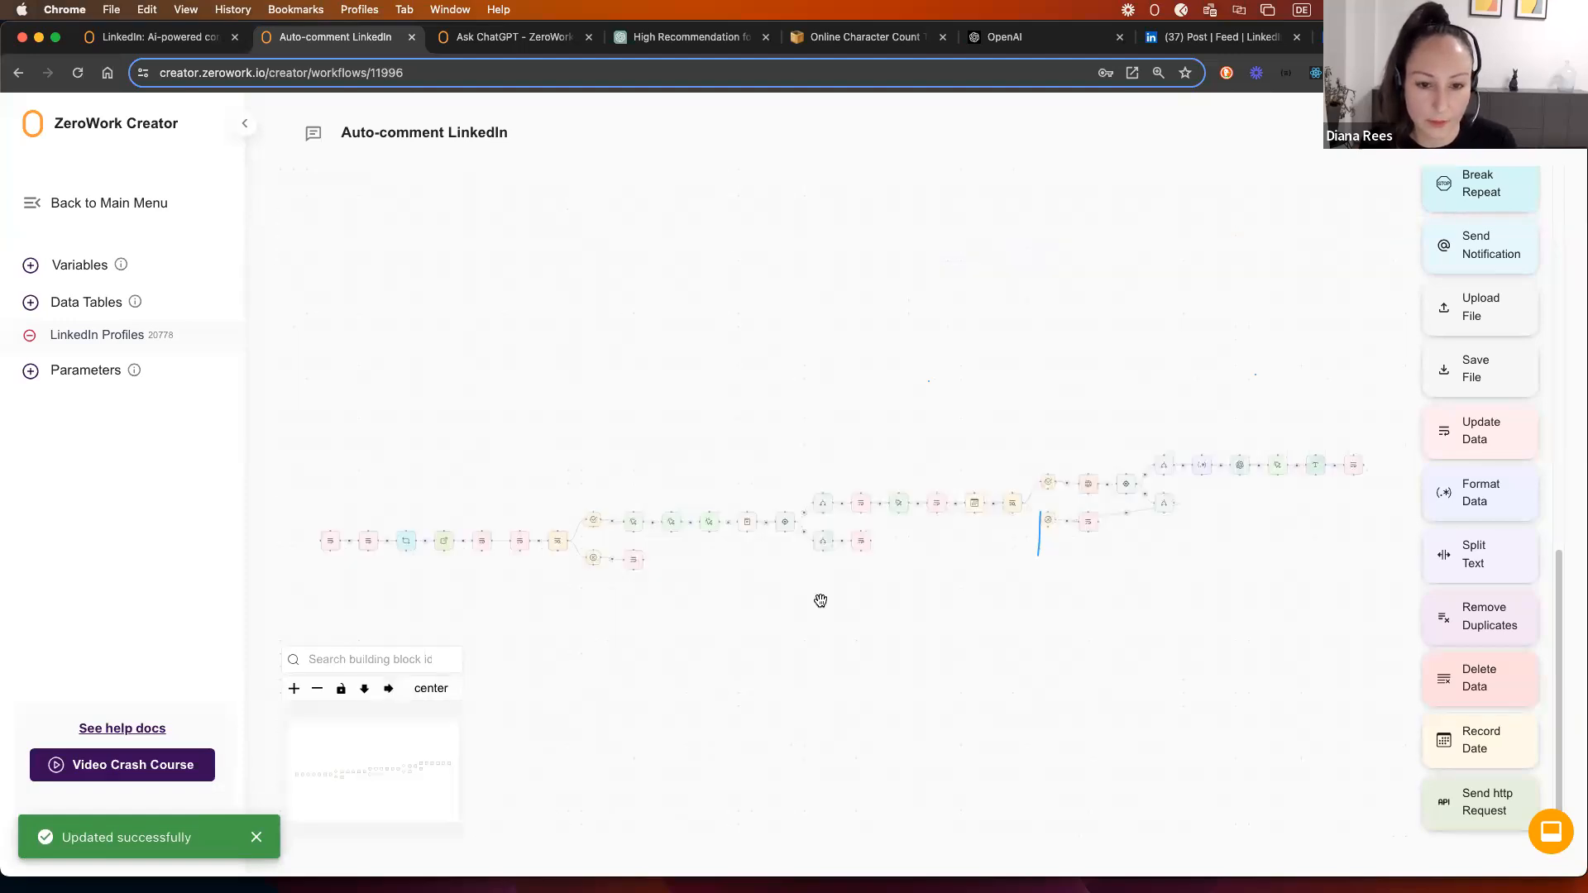
{"action": "left_click_drag", "start_coordinate": [544, 628], "coordinate": [616, 491]}
{"action": "scroll", "coordinate": [577, 462], "scroll_direction": "up", "scroll_amount": 5}
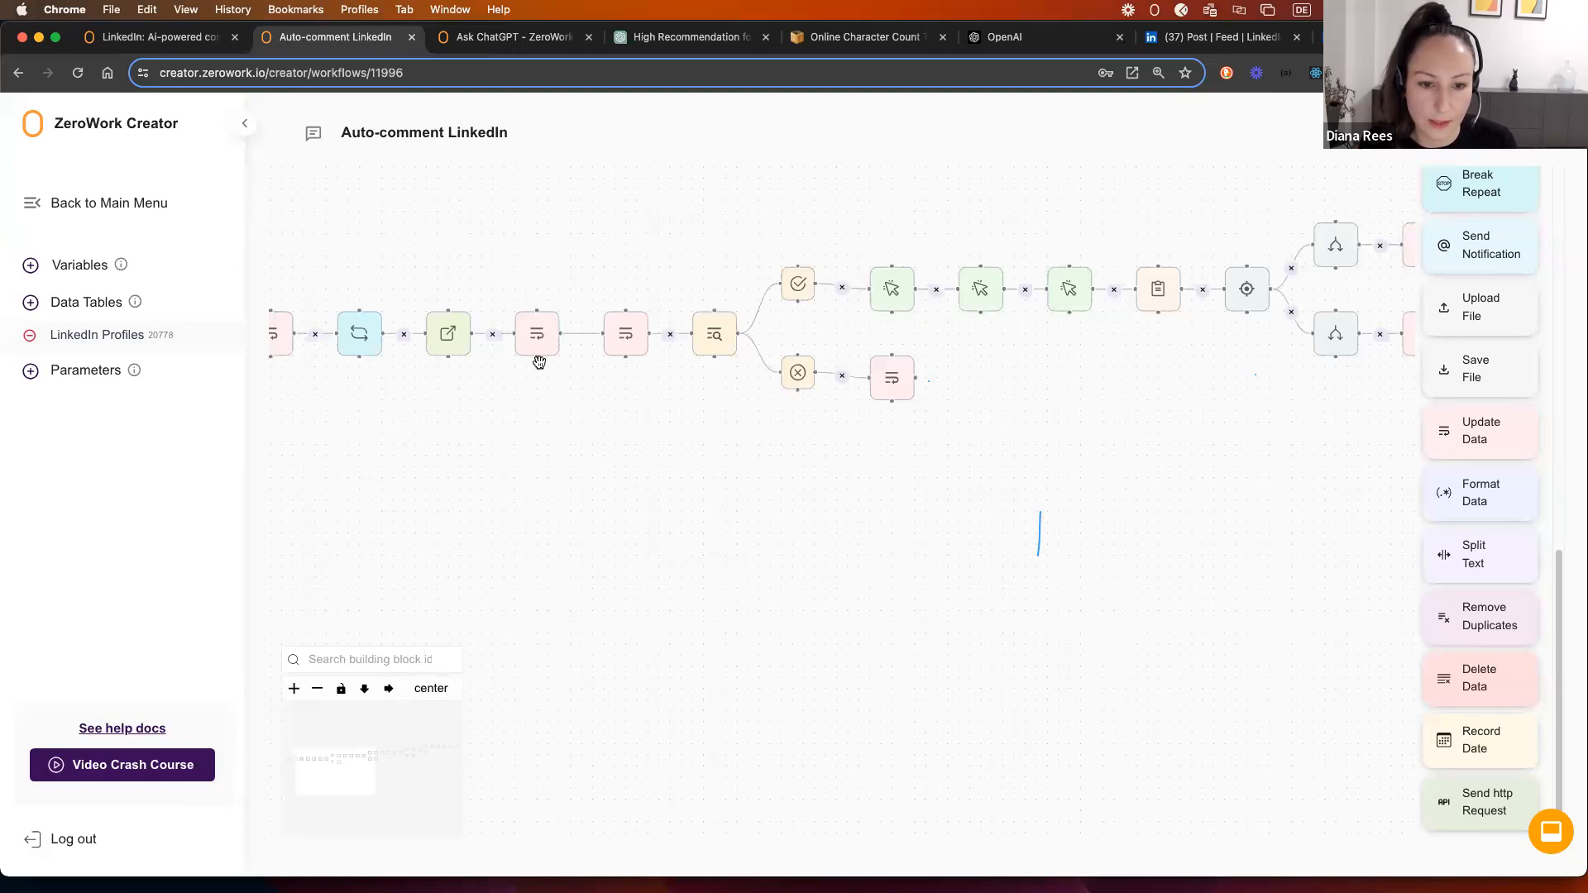
{"action": "left_click_drag", "start_coordinate": [1240, 496], "coordinate": [1440, 494]}
{"action": "left_click_drag", "start_coordinate": [527, 522], "coordinate": [695, 564]}
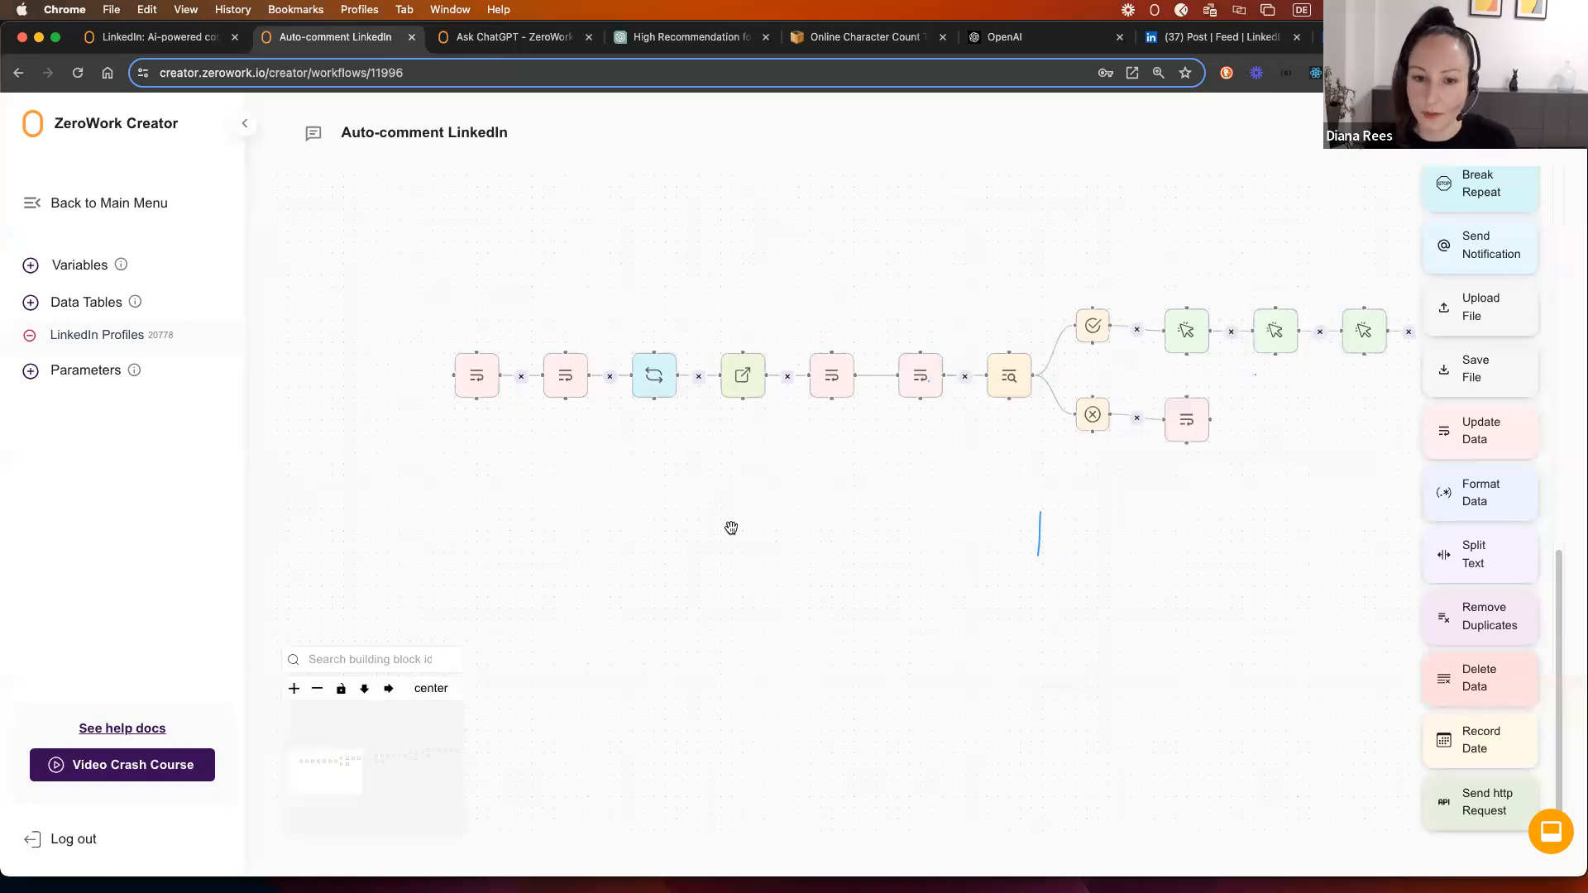
Step: Move the first three workflow steps, including Open Link, further left
{"action": "left_click_drag", "start_coordinate": [394, 334], "coordinate": [702, 459]}
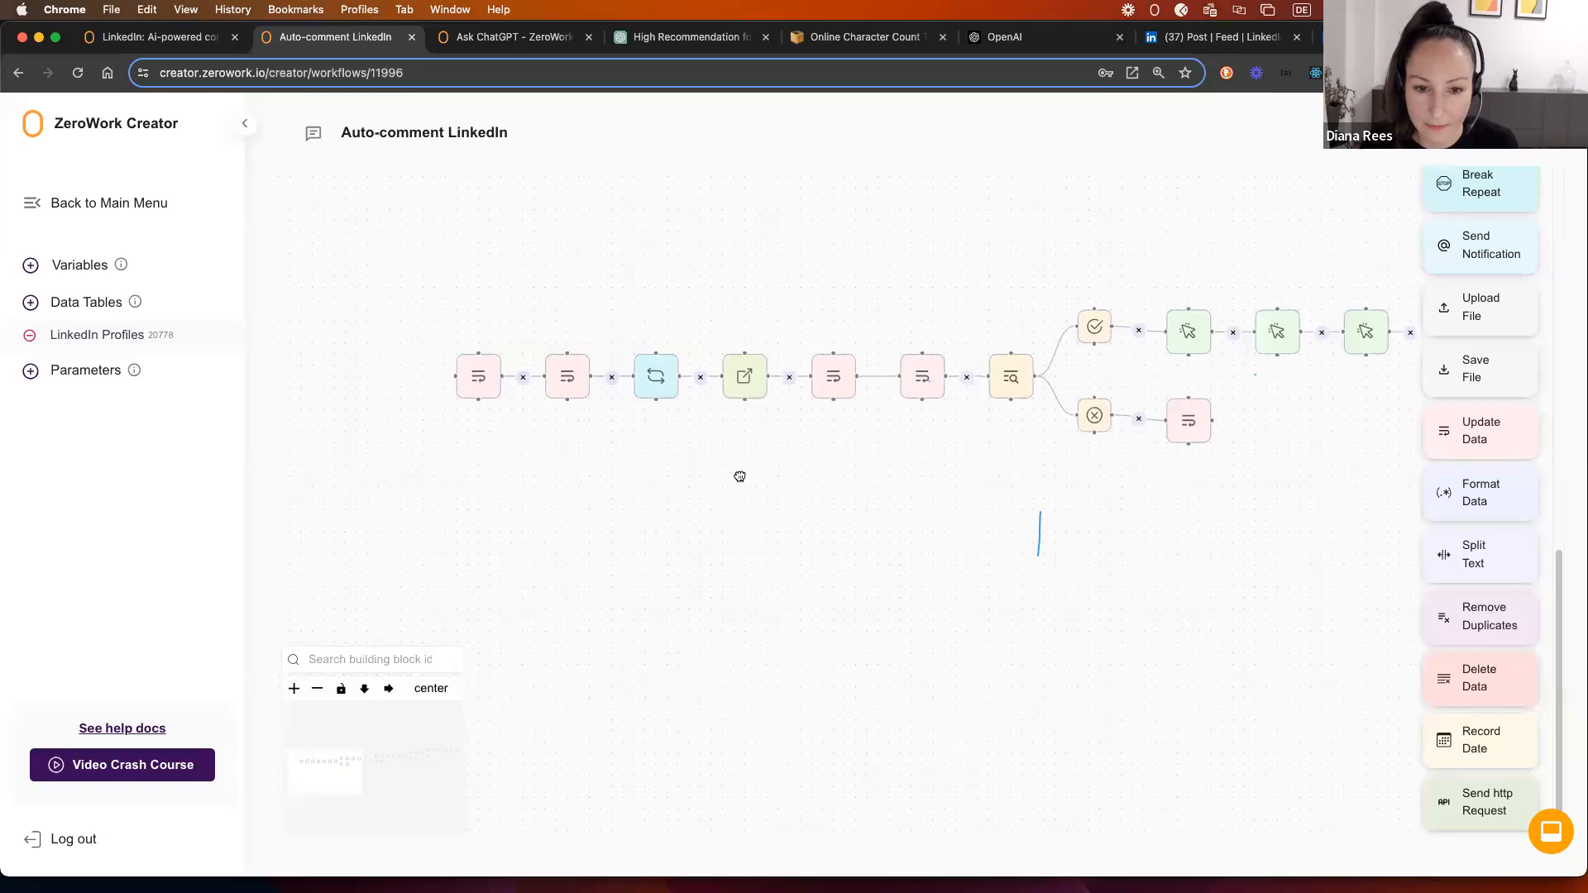
{"action": "scroll", "coordinate": [773, 405], "scroll_direction": "up", "scroll_amount": 3}
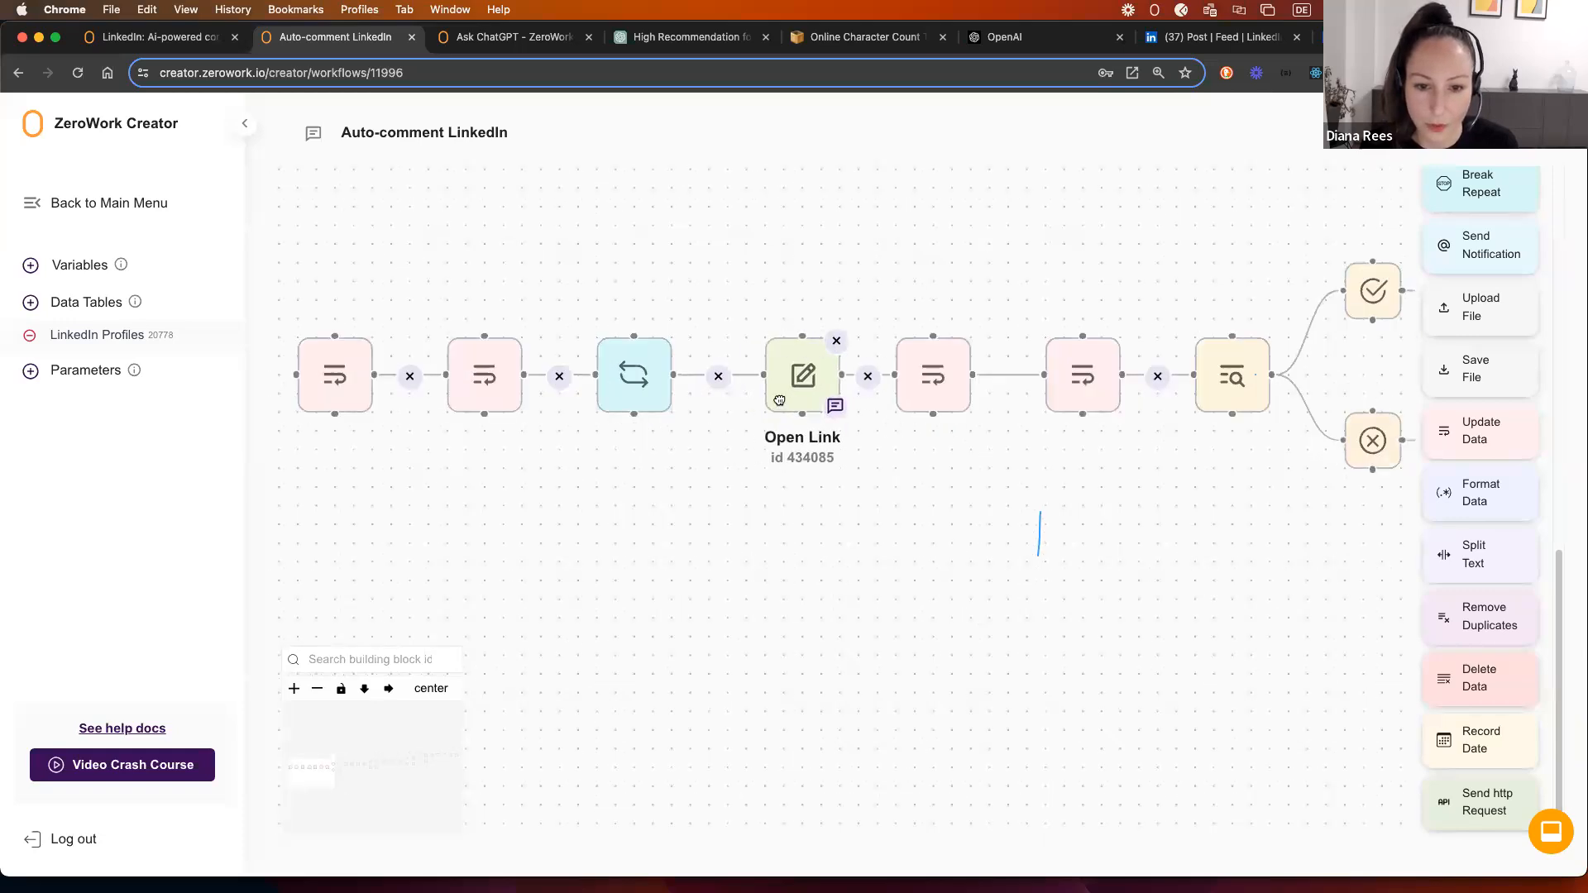
{"action": "left_click_drag", "start_coordinate": [779, 400], "coordinate": [770, 399]}
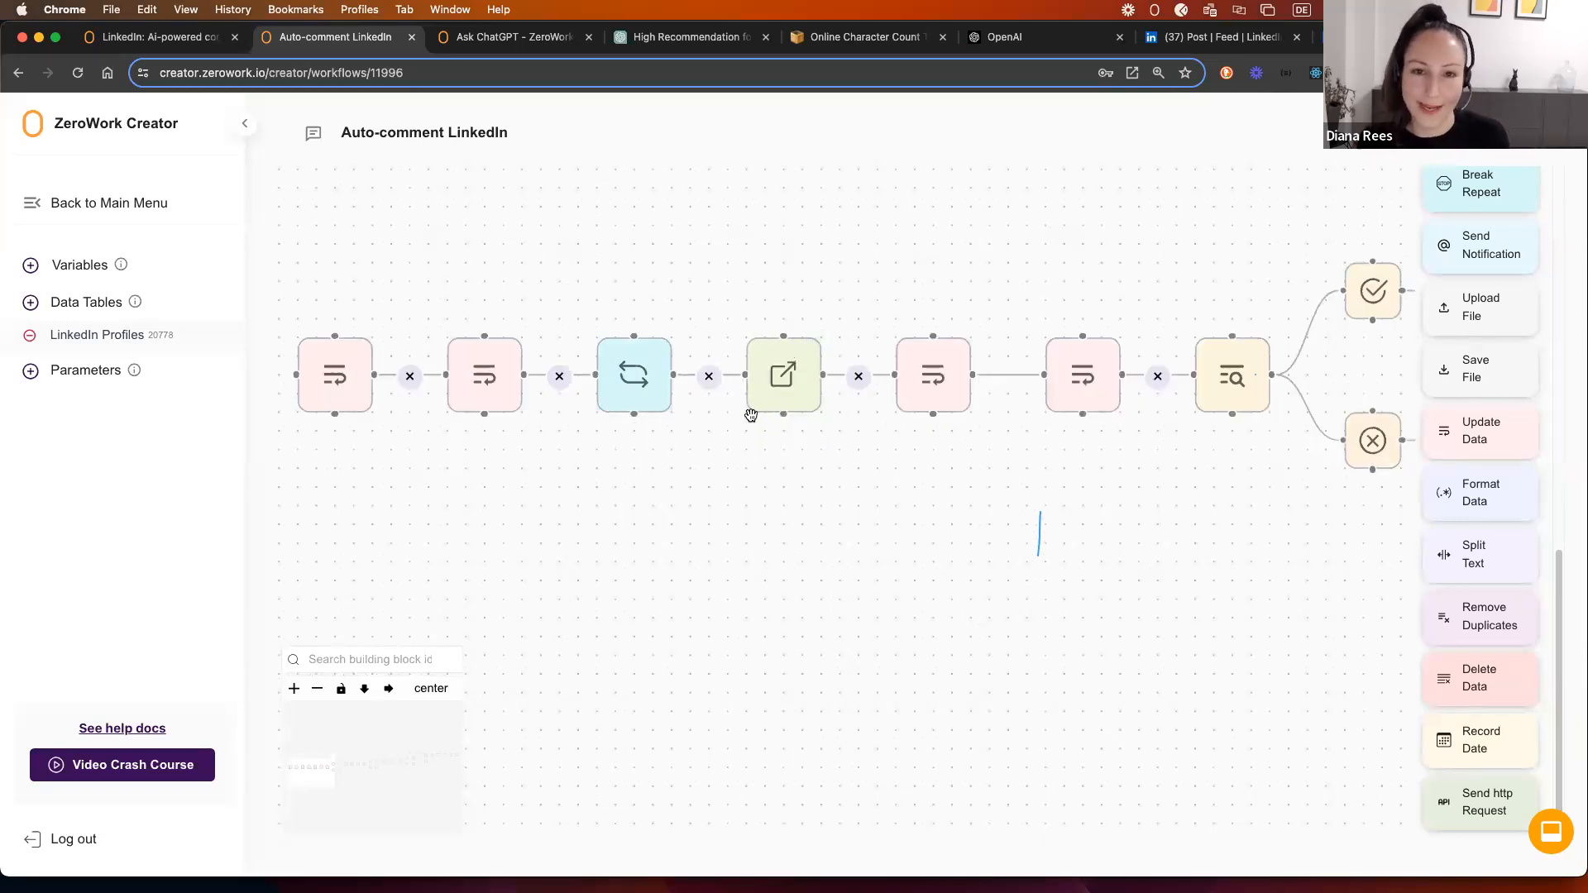
{"action": "scroll", "coordinate": [458, 450], "scroll_direction": "down", "scroll_amount": 3}
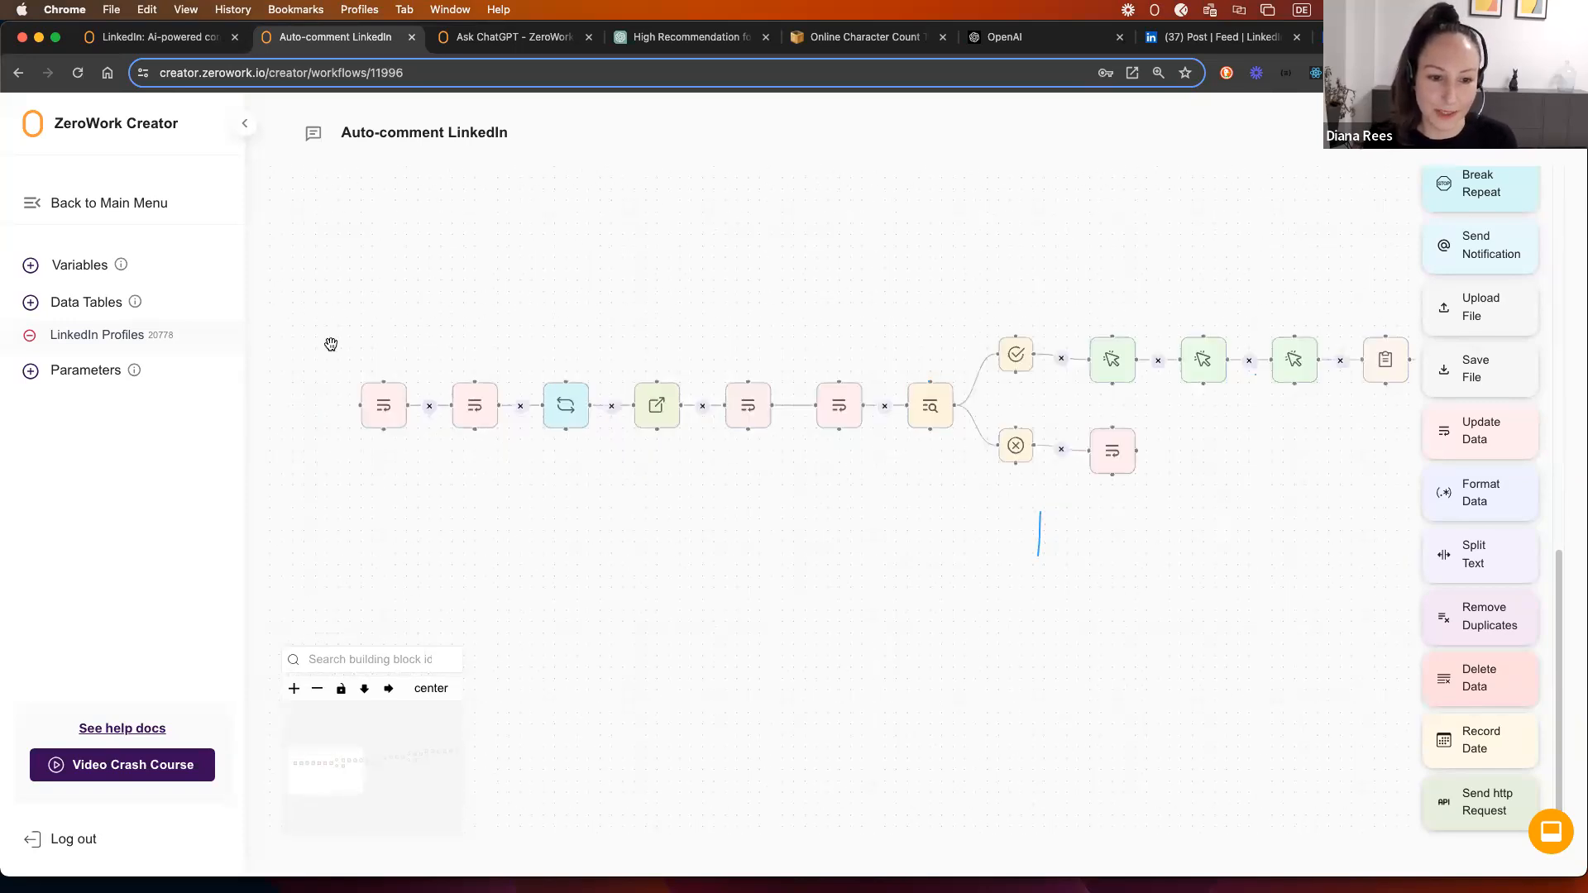
{"action": "mouse_move", "coordinate": [344, 356]}
{"action": "left_mouse_down"}
{"action": "mouse_move", "coordinate": [596, 468]}
{"action": "mouse_move", "coordinate": [327, 347]}
{"action": "left_mouse_up"}
{"action": "left_click_drag", "start_coordinate": [425, 396], "coordinate": [329, 401]}
{"action": "left_click_drag", "start_coordinate": [595, 524], "coordinate": [794, 550]}
{"action": "left_click_drag", "start_coordinate": [604, 425], "coordinate": [557, 425]}
{"action": "left_click", "coordinate": [804, 529]}
Step: Remove the repeat loop's link to Open Link and add a Start Condition after the loop
{"action": "left_click", "coordinate": [742, 431]}
{"action": "scroll", "coordinate": [1480, 348], "scroll_direction": "up", "scroll_amount": 4}
{"action": "left_click_drag", "start_coordinate": [1477, 269], "coordinate": [668, 402]}
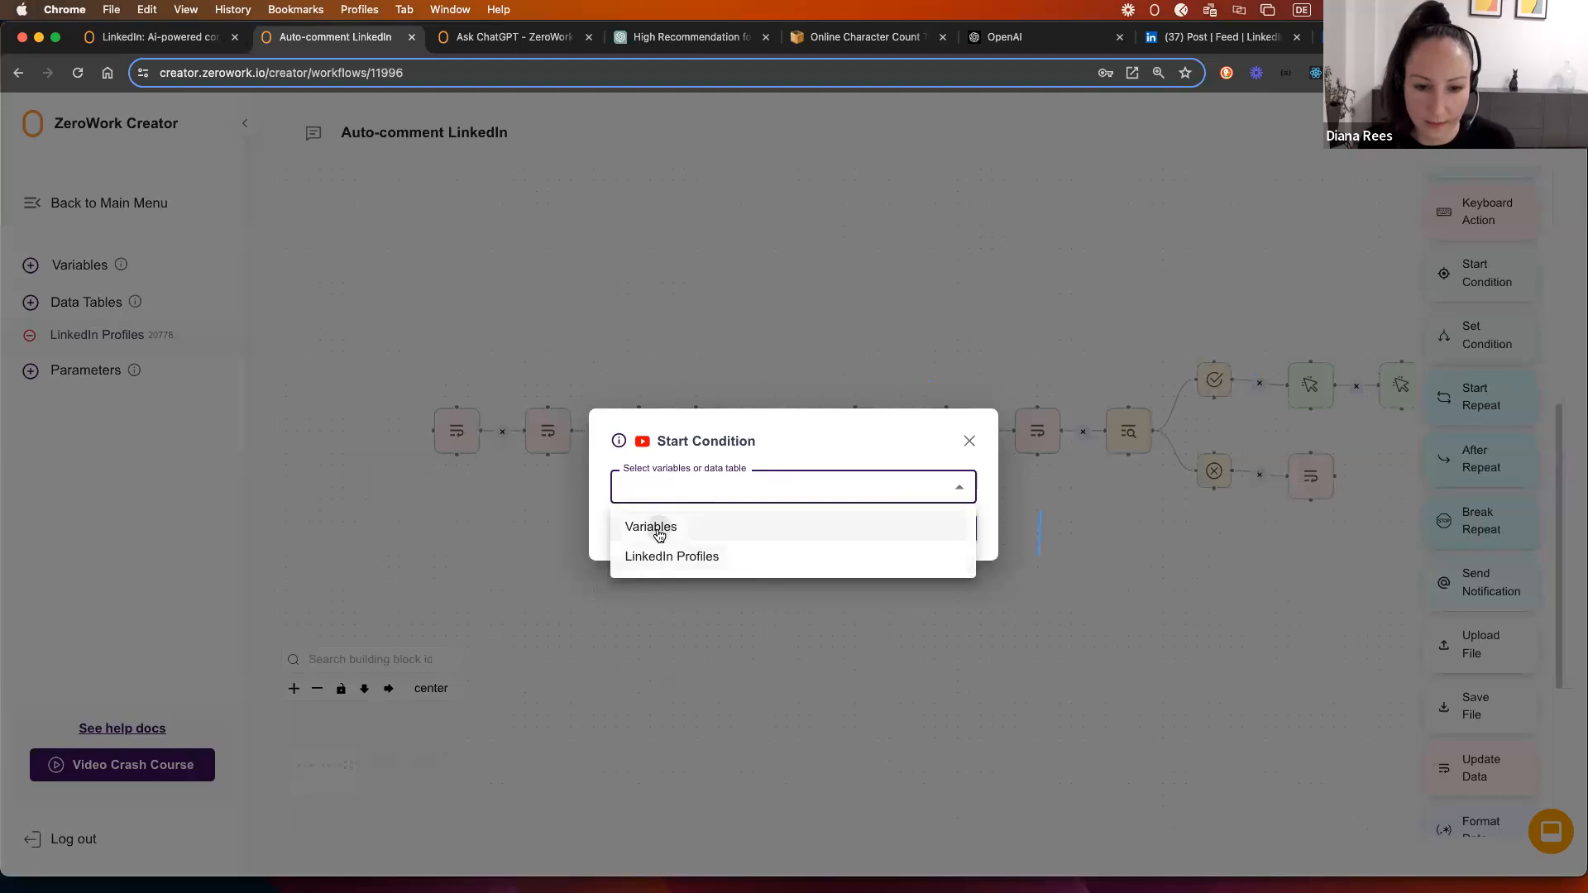
Step: Base the Start Condition on the Profile counter variable and save it
{"action": "left_click", "coordinate": [654, 528]}
{"action": "left_click", "coordinate": [650, 504]}
{"action": "left_click", "coordinate": [670, 587]}
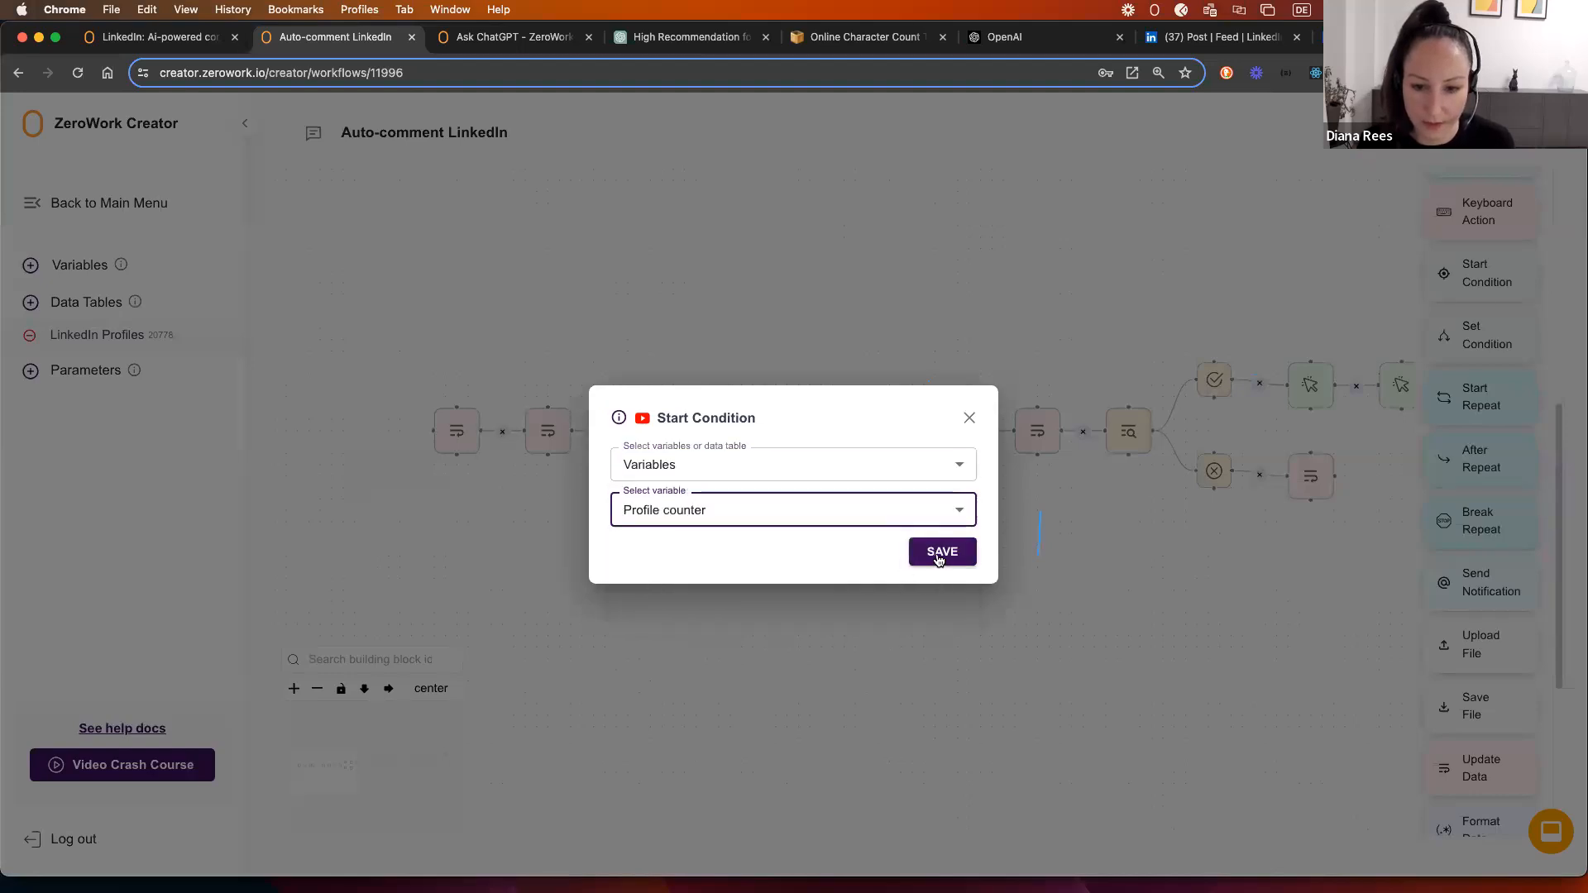
{"action": "left_click", "coordinate": [941, 552]}
Step: Add a Set Condition 'less than 100', connect it after Start Condition, and auto-arrange the workflow
{"action": "left_click_drag", "start_coordinate": [1517, 330], "coordinate": [794, 427]}
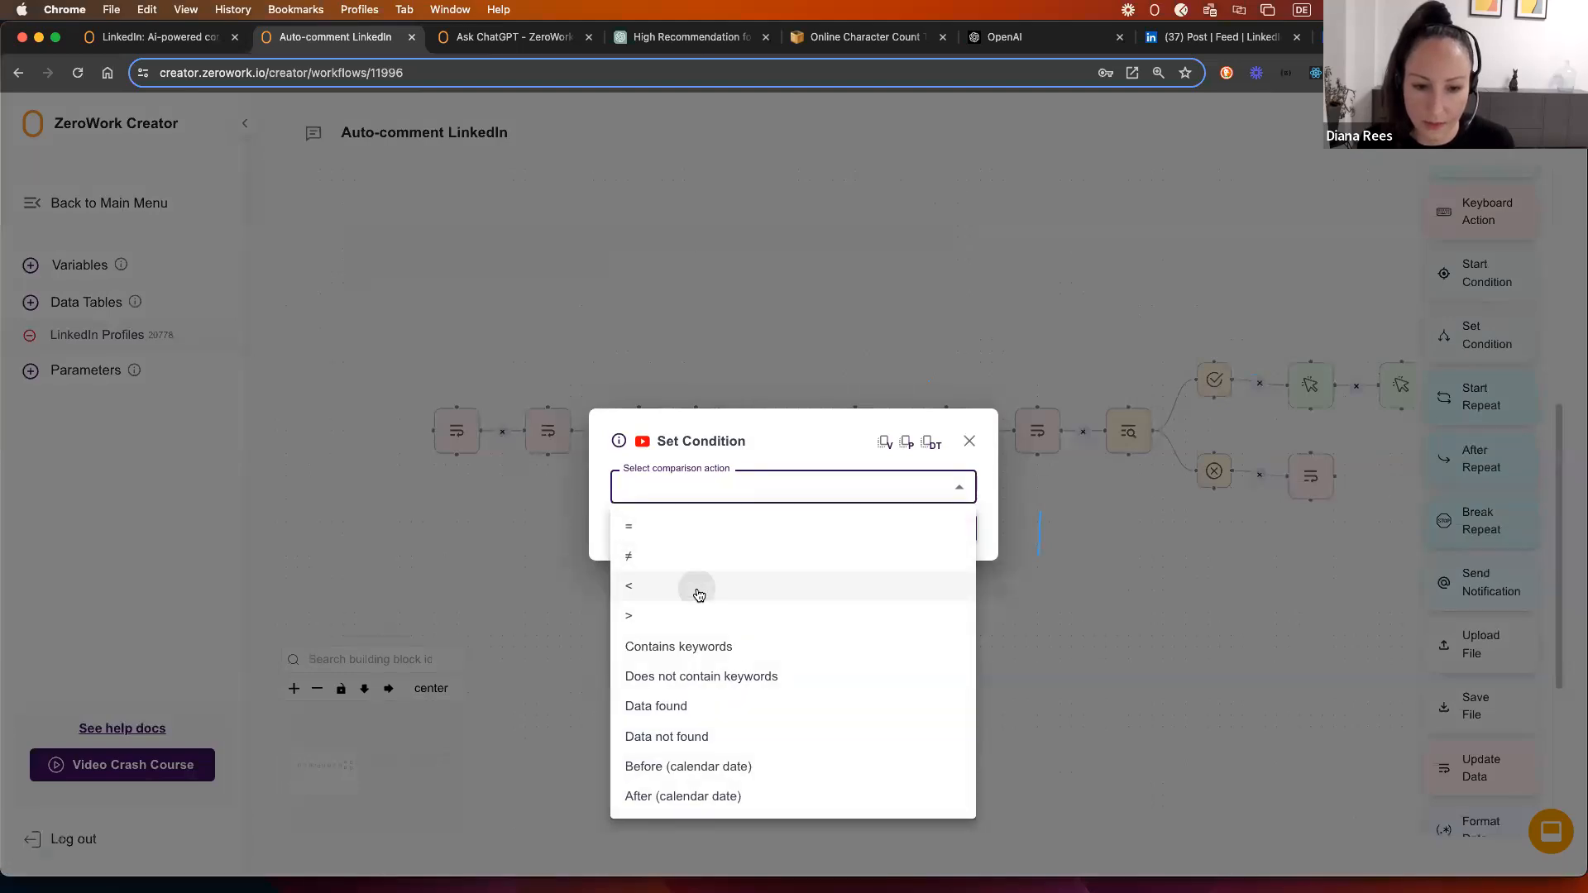
{"action": "left_click", "coordinate": [698, 593]}
{"action": "left_click", "coordinate": [685, 509]}
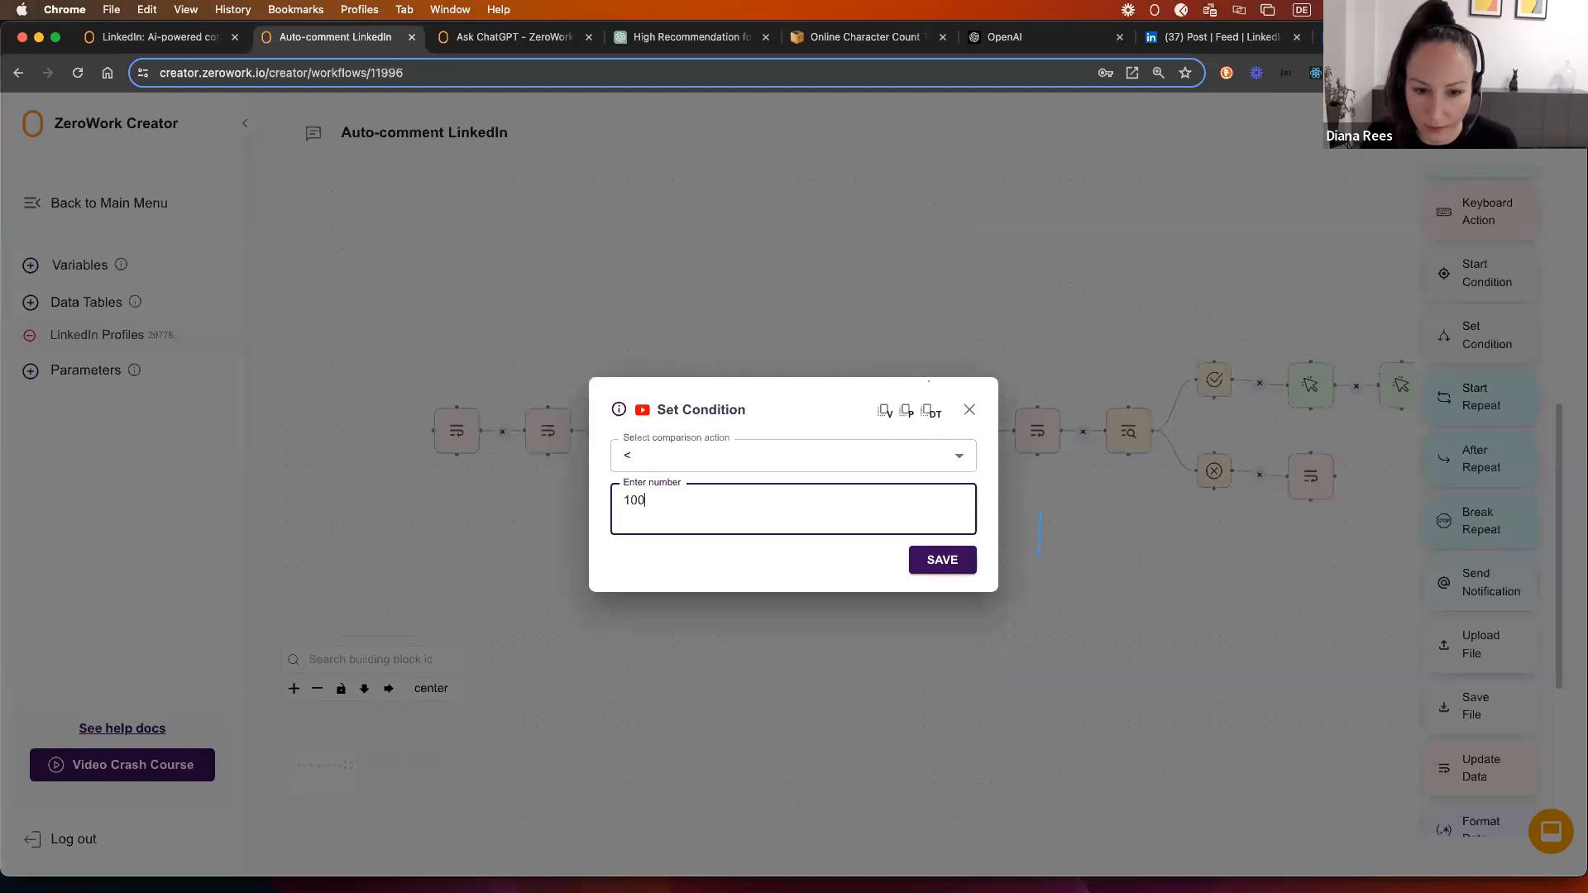
{"action": "left_click", "coordinate": [942, 560]}
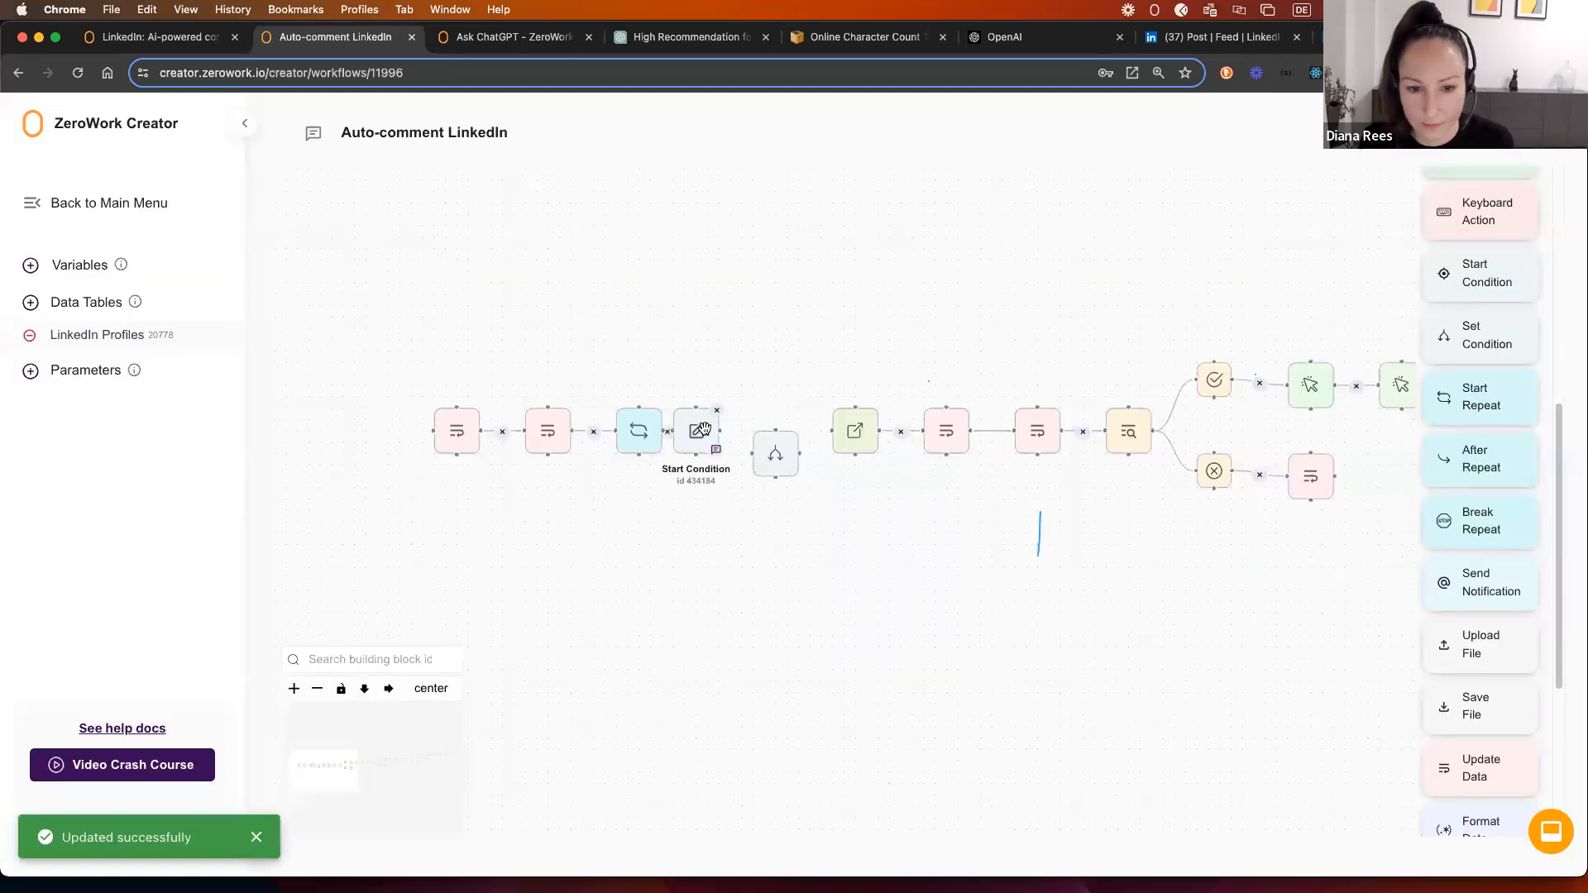
{"action": "left_click_drag", "start_coordinate": [719, 430], "coordinate": [834, 431]}
{"action": "left_click", "coordinate": [388, 692]}
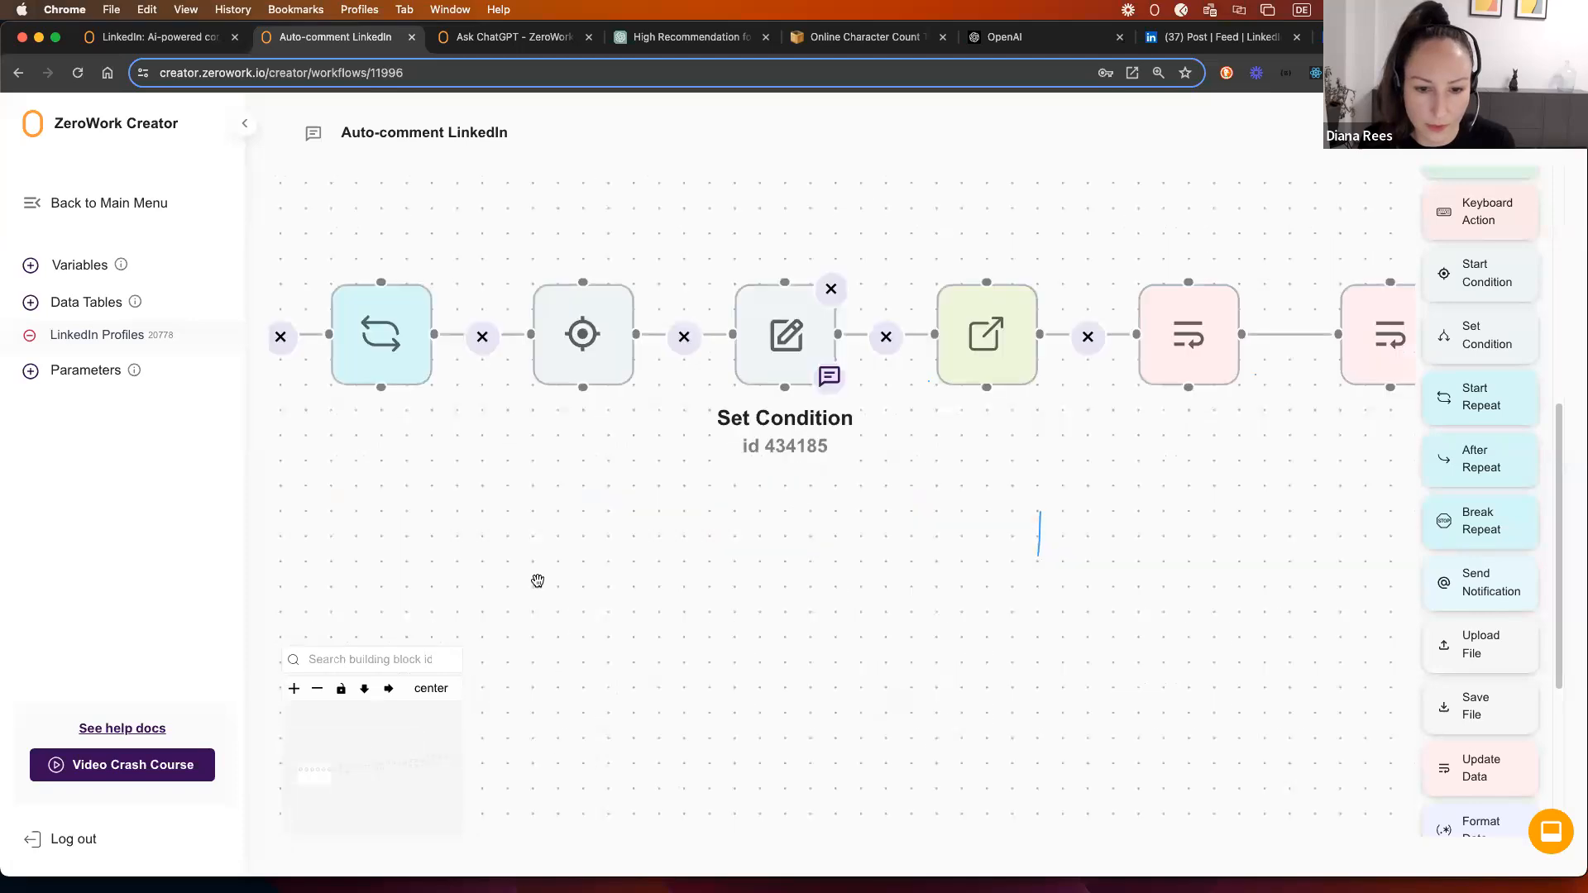
Step: Duplicate the Set Condition below the row, switch it to equals, and connect Start Condition to it
{"action": "right_click", "coordinate": [759, 372]}
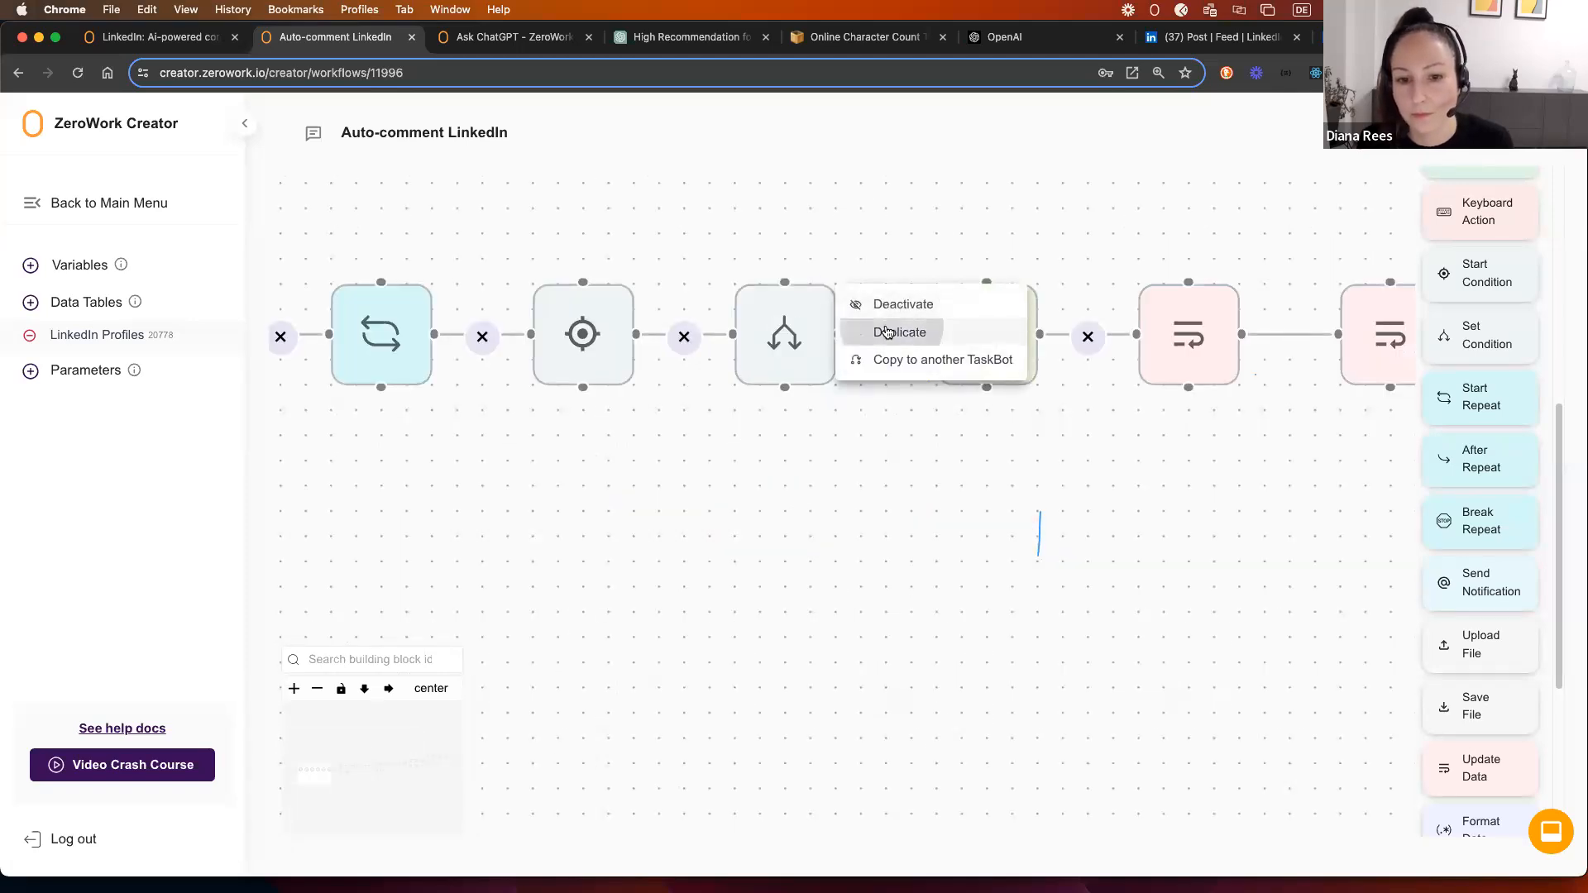
{"action": "left_click", "coordinate": [889, 331]}
{"action": "left_click_drag", "start_coordinate": [882, 430], "coordinate": [759, 455]}
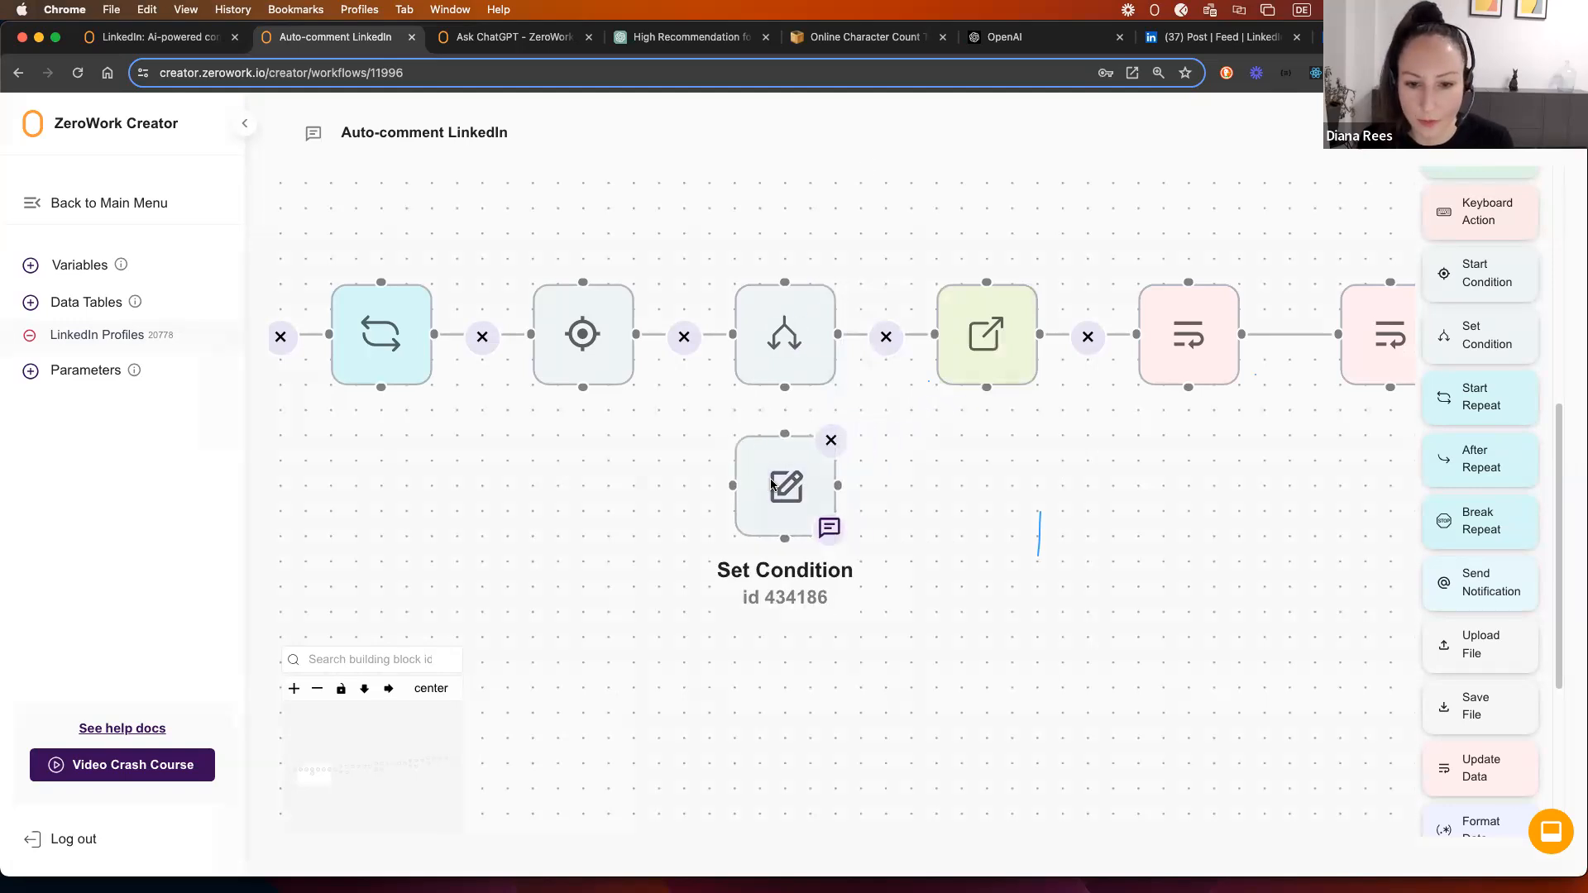
{"action": "left_click", "coordinate": [759, 457]}
{"action": "left_click", "coordinate": [675, 466]}
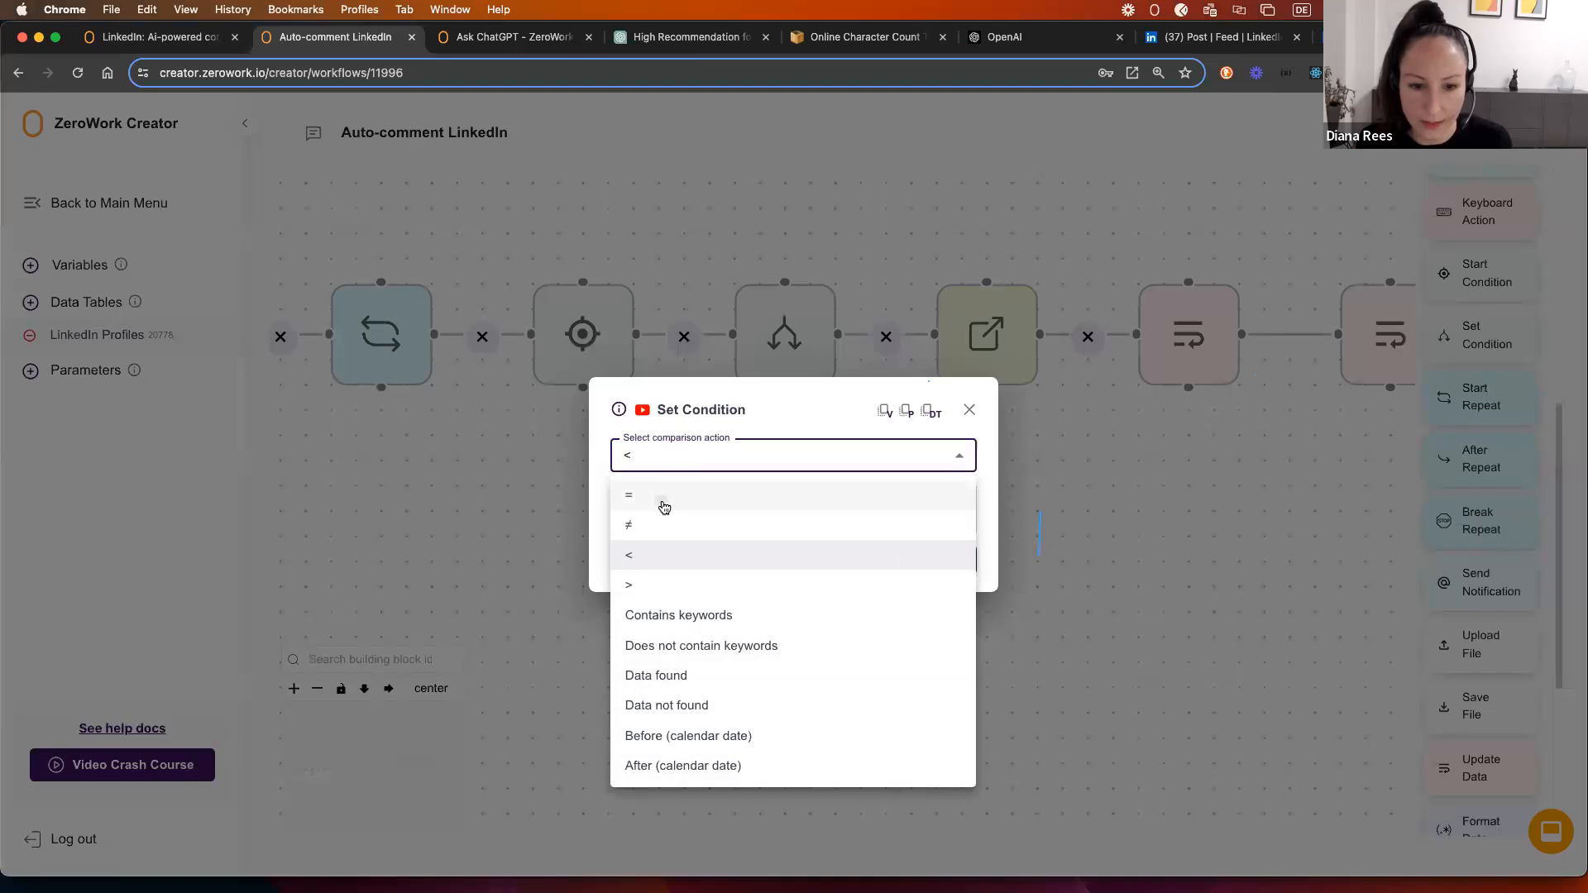
{"action": "left_click", "coordinate": [659, 507]}
{"action": "left_click", "coordinate": [932, 568]}
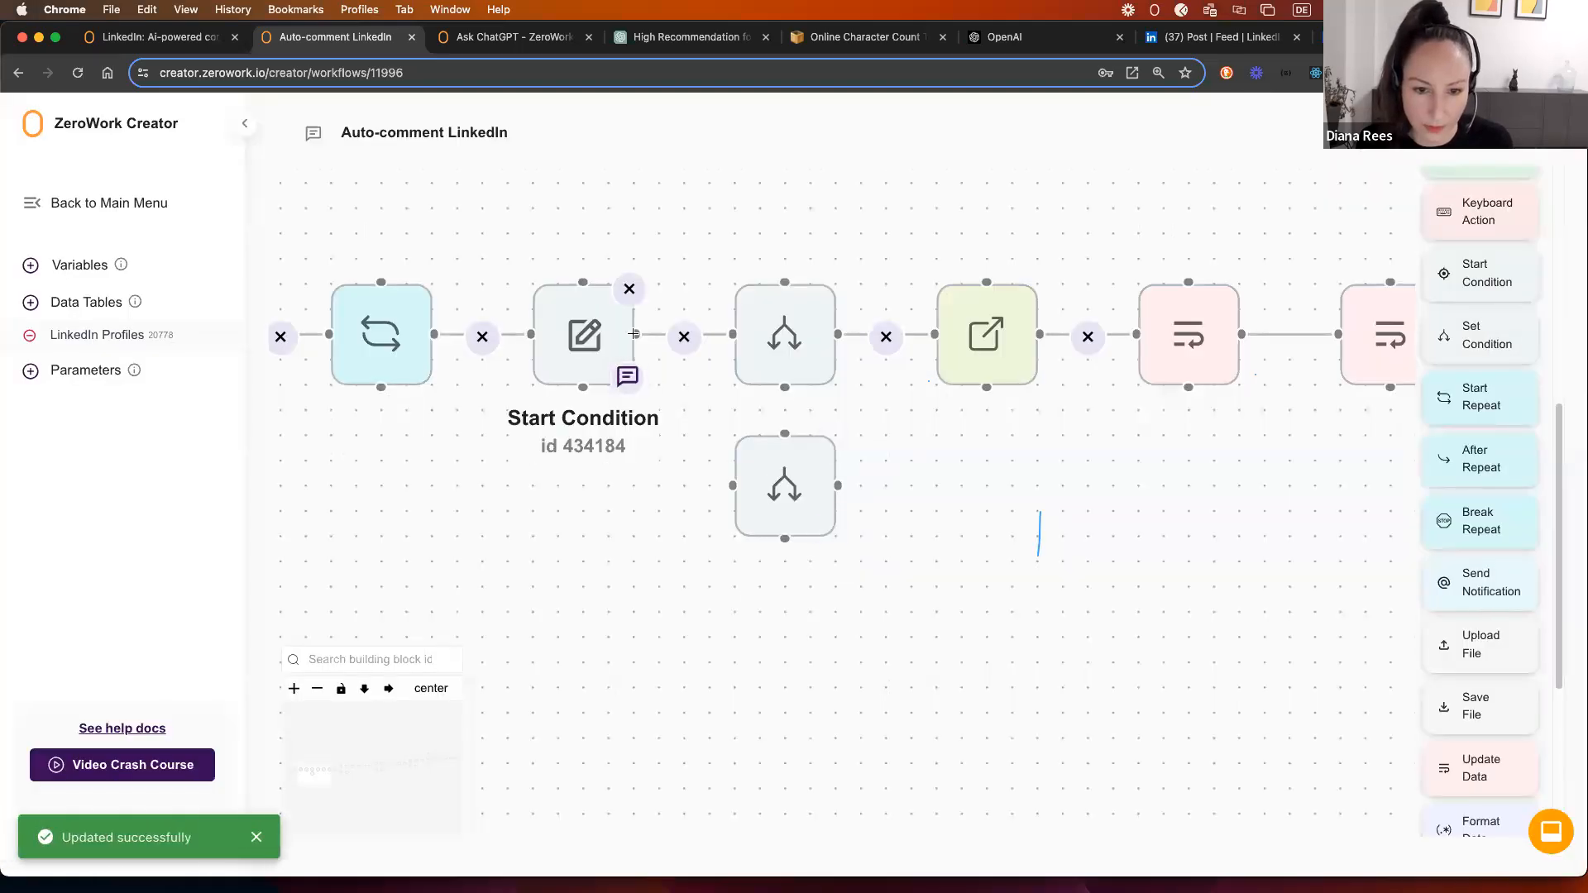
{"action": "left_click_drag", "start_coordinate": [635, 334], "coordinate": [733, 485]}
Step: Add a Break Repeat step and connect the equals condition to it
{"action": "scroll", "coordinate": [1053, 560], "scroll_direction": "down", "scroll_amount": 3}
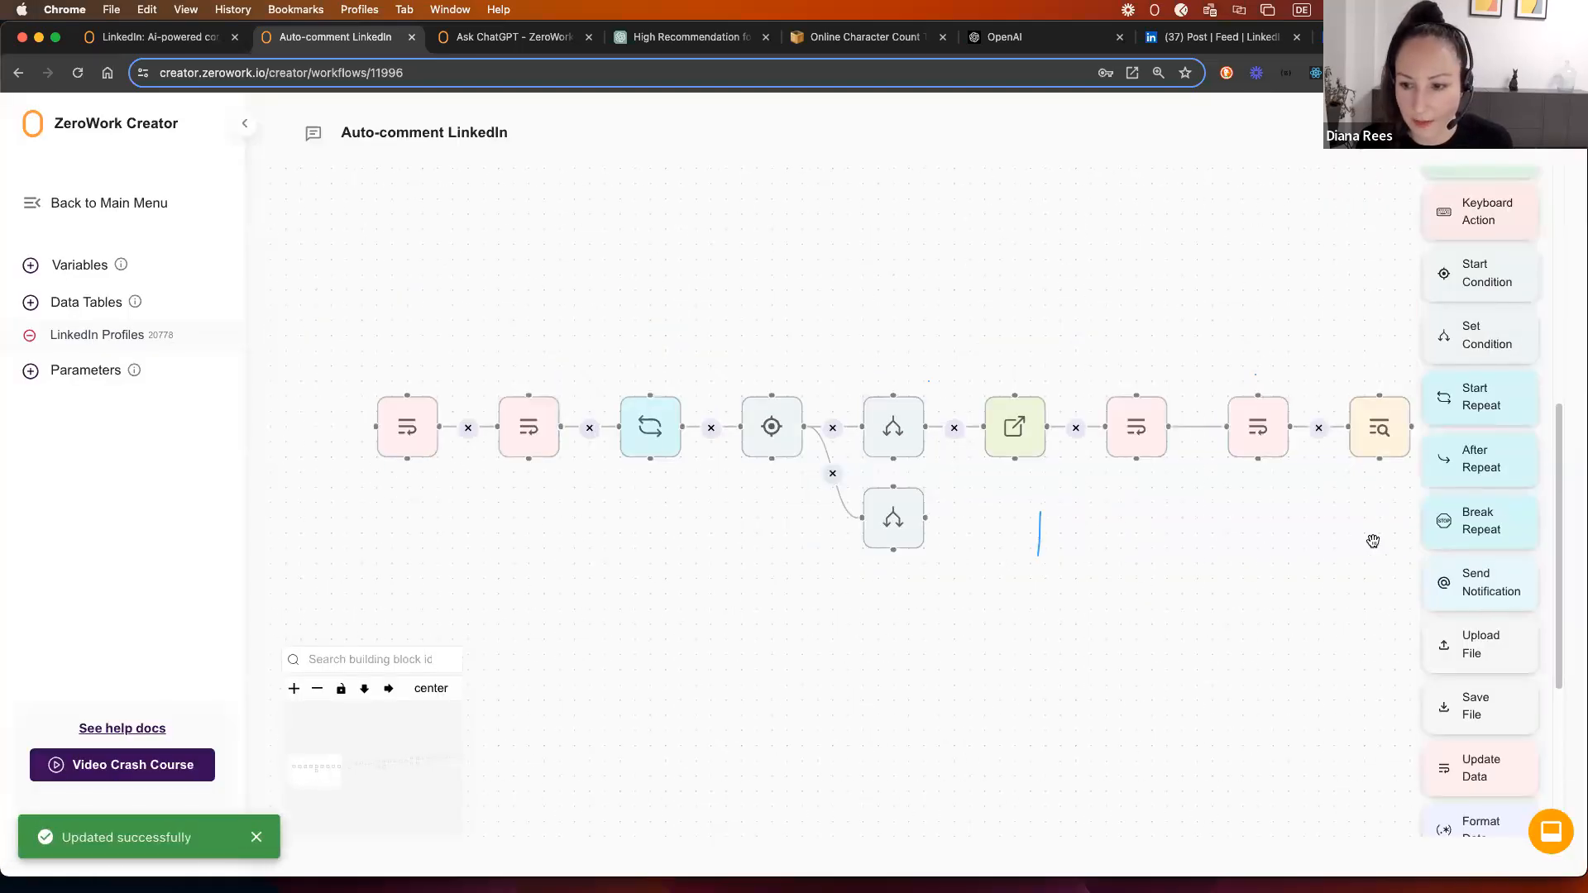
{"action": "left_click_drag", "start_coordinate": [1268, 533], "coordinate": [1029, 521]}
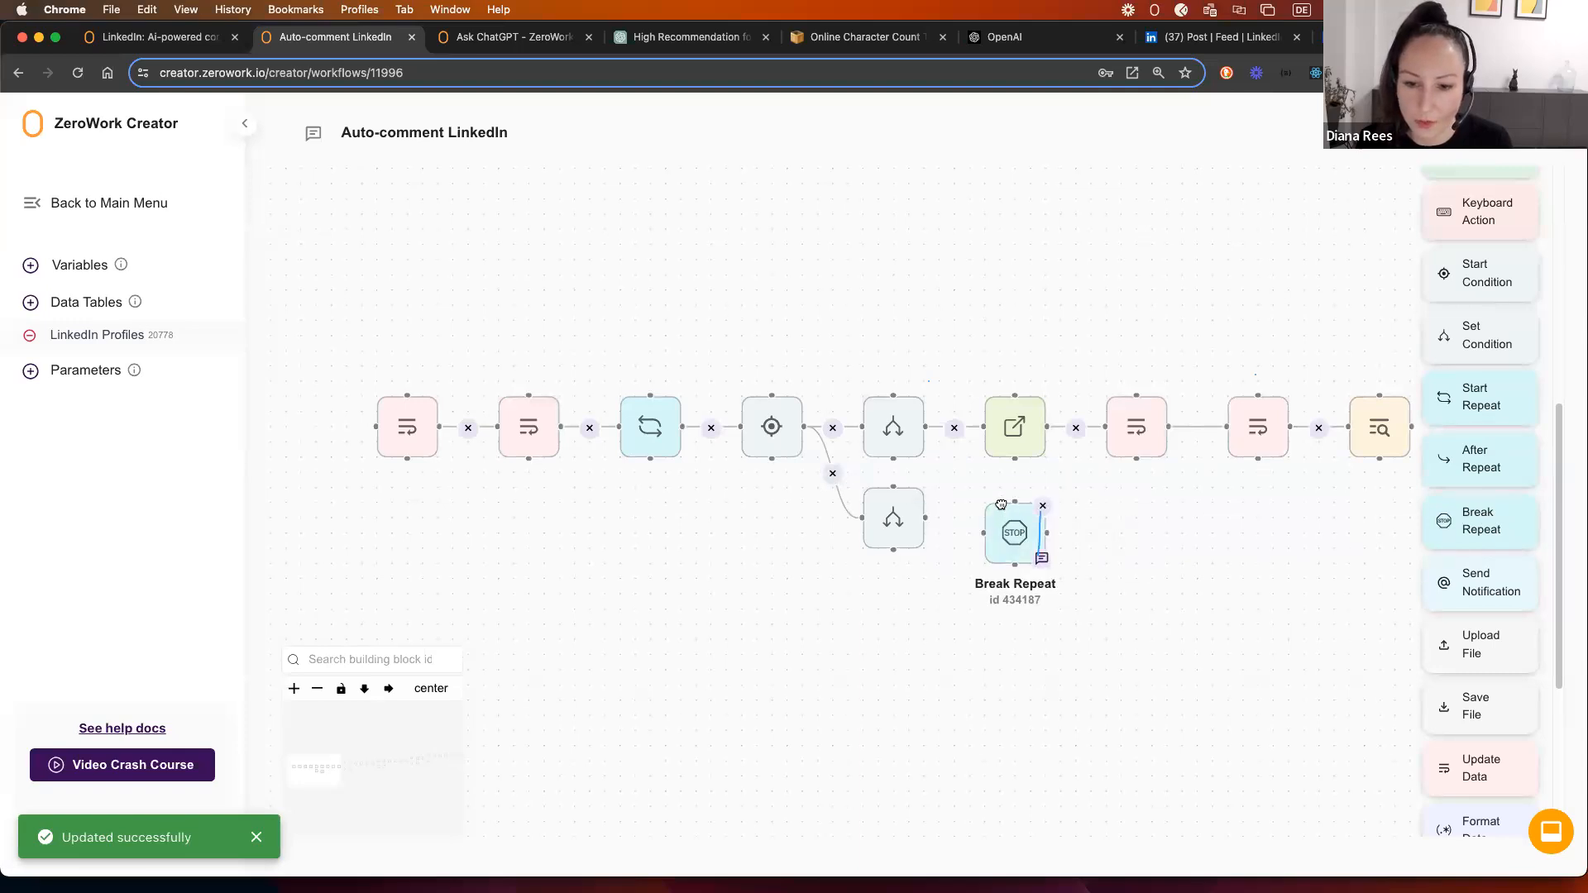
{"action": "left_click_drag", "start_coordinate": [927, 517], "coordinate": [997, 520]}
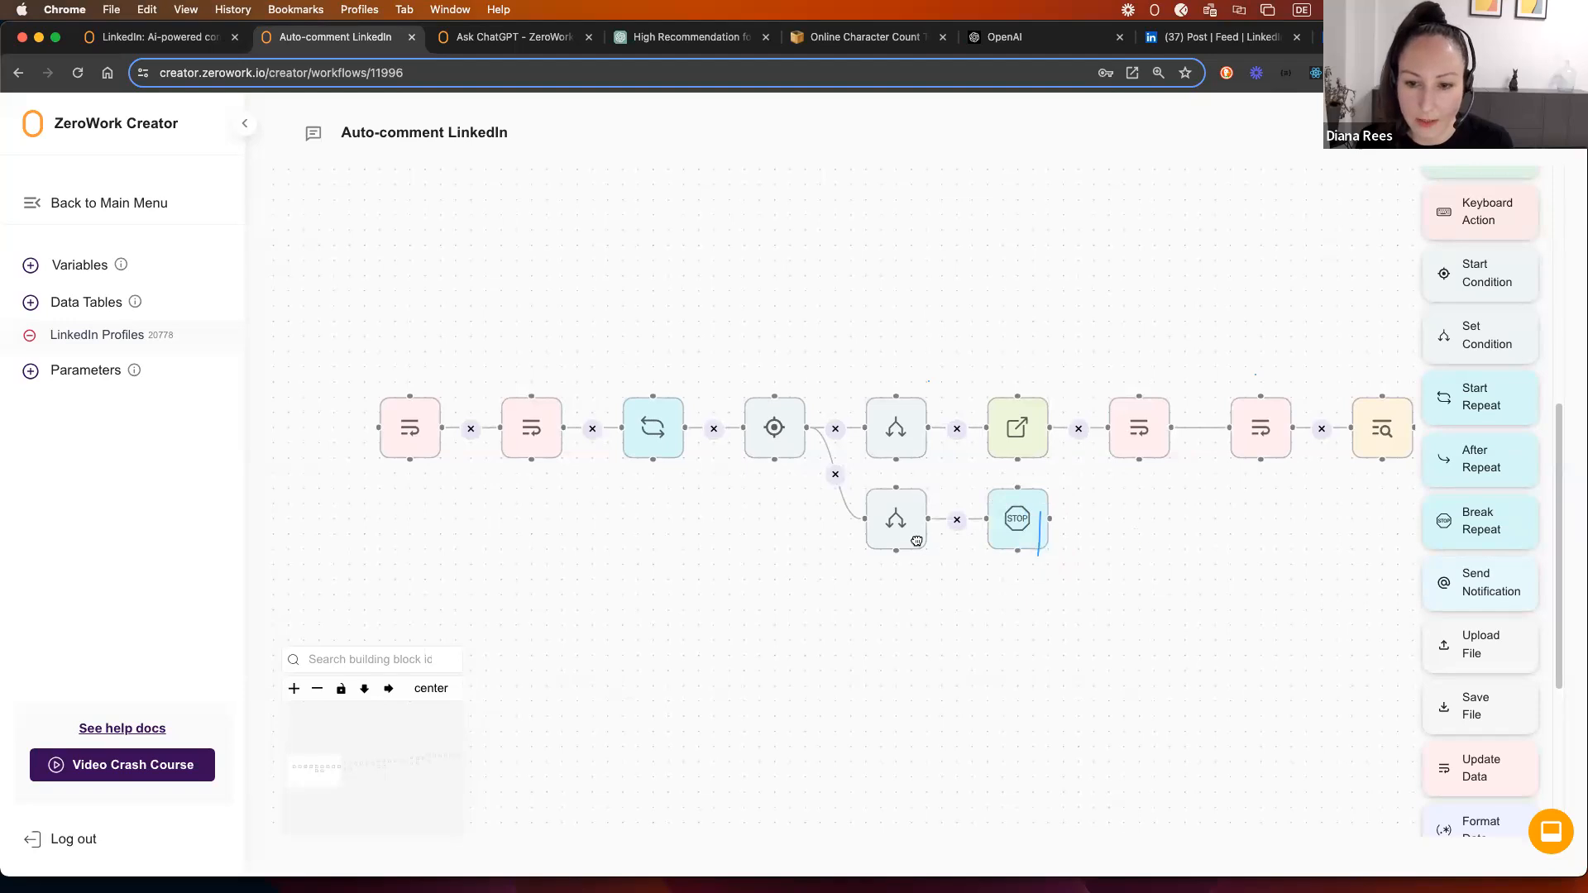
{"action": "scroll", "coordinate": [914, 538], "scroll_direction": "right", "scroll_amount": 5}
{"action": "scroll", "coordinate": [903, 548], "scroll_direction": "down", "scroll_amount": 5}
{"action": "scroll", "coordinate": [860, 551], "scroll_direction": "down", "scroll_amount": 2}
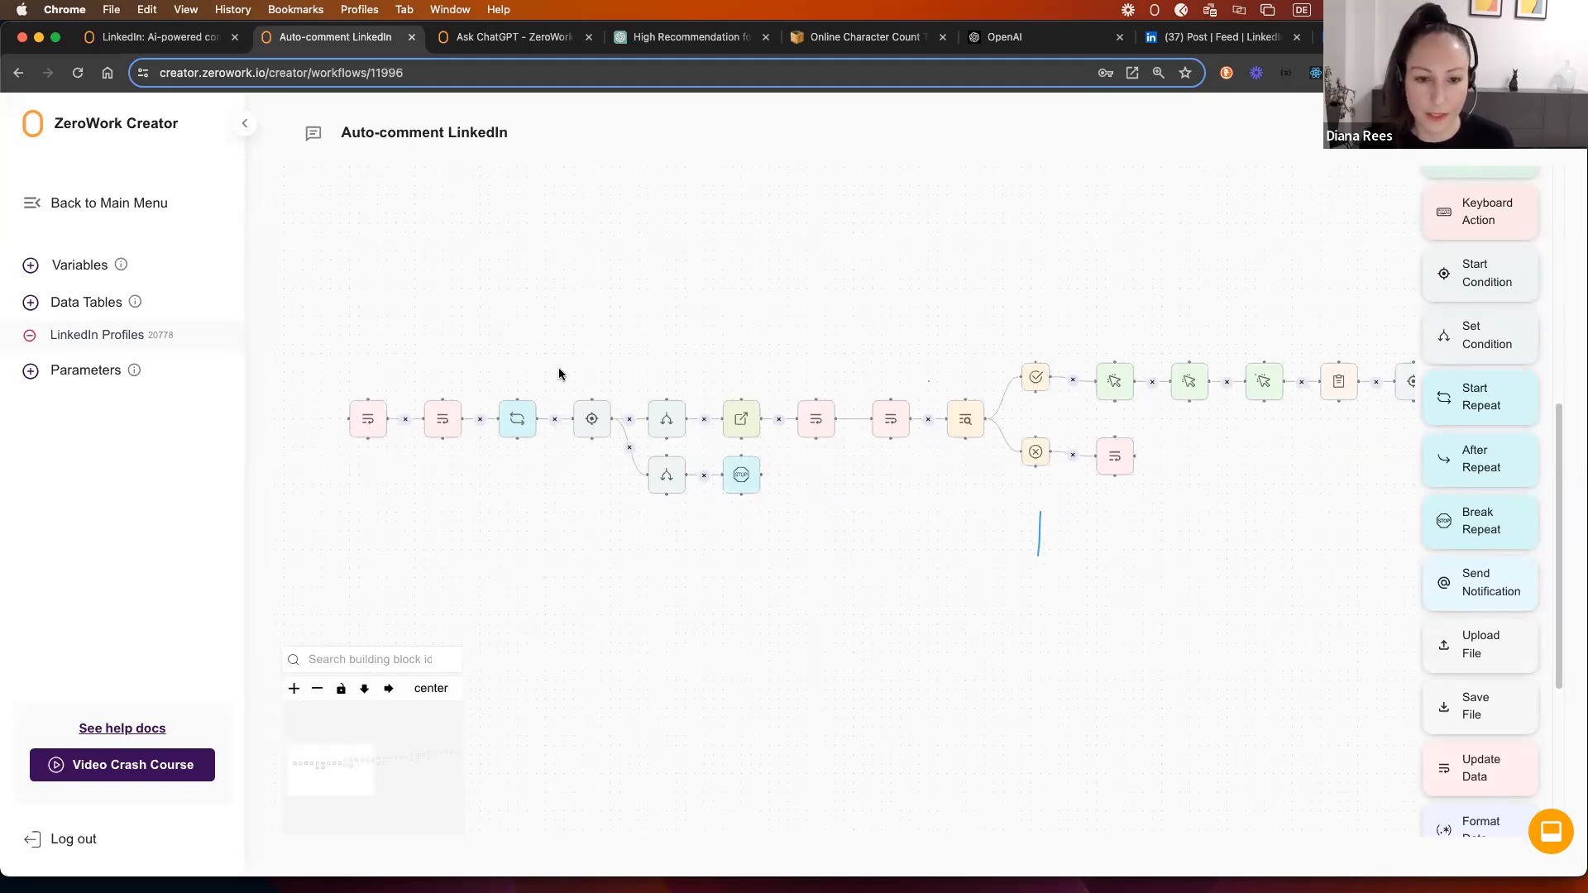
{"action": "left_click", "coordinate": [659, 428]}
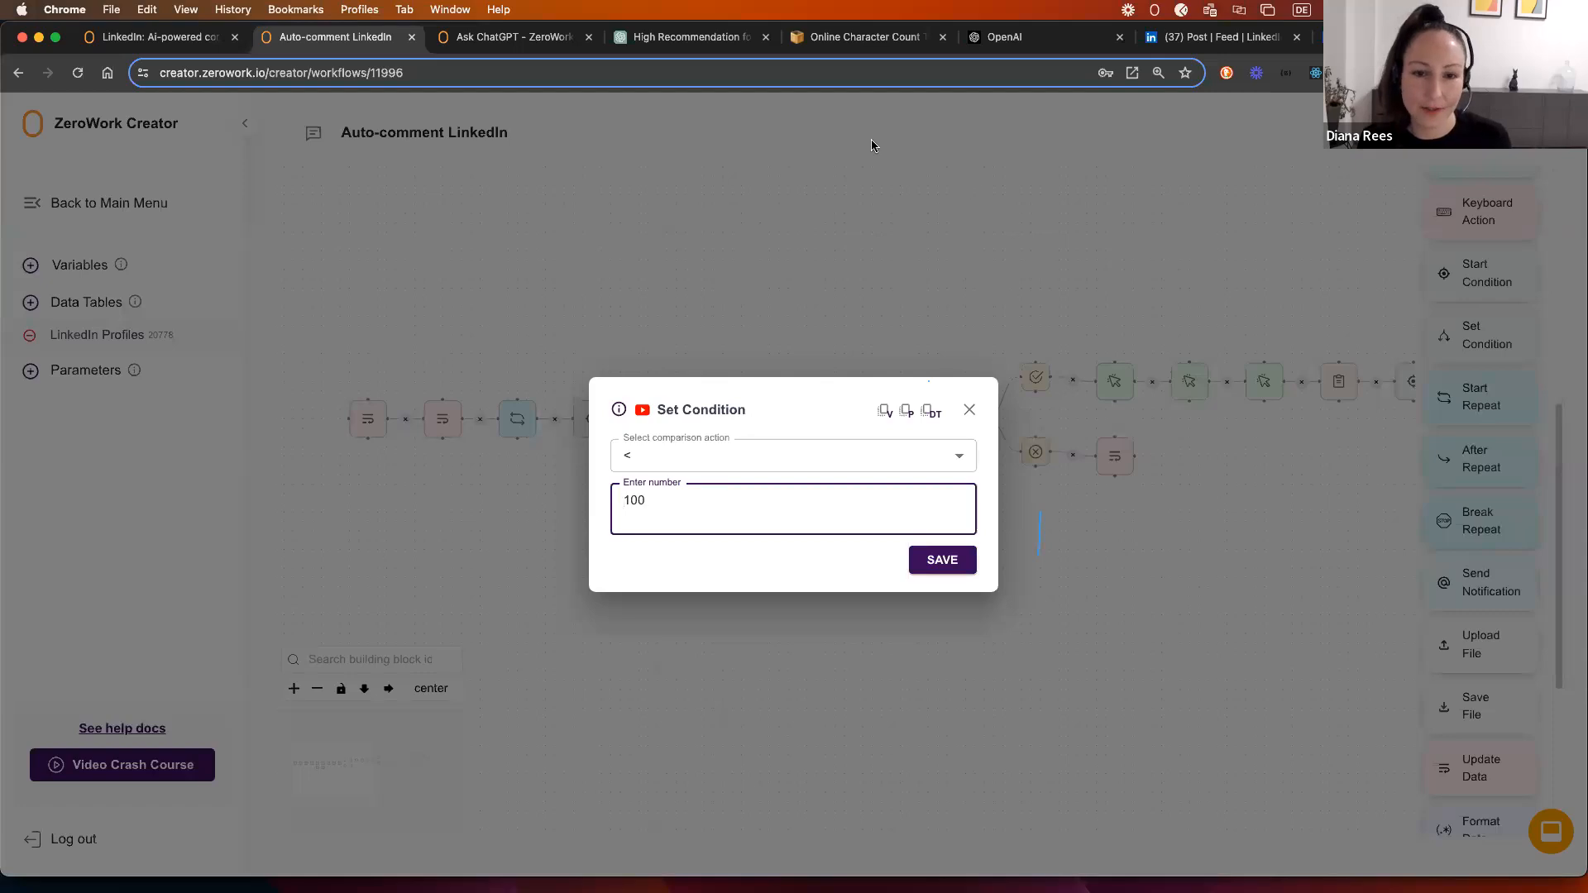
{"action": "left_click", "coordinate": [969, 409]}
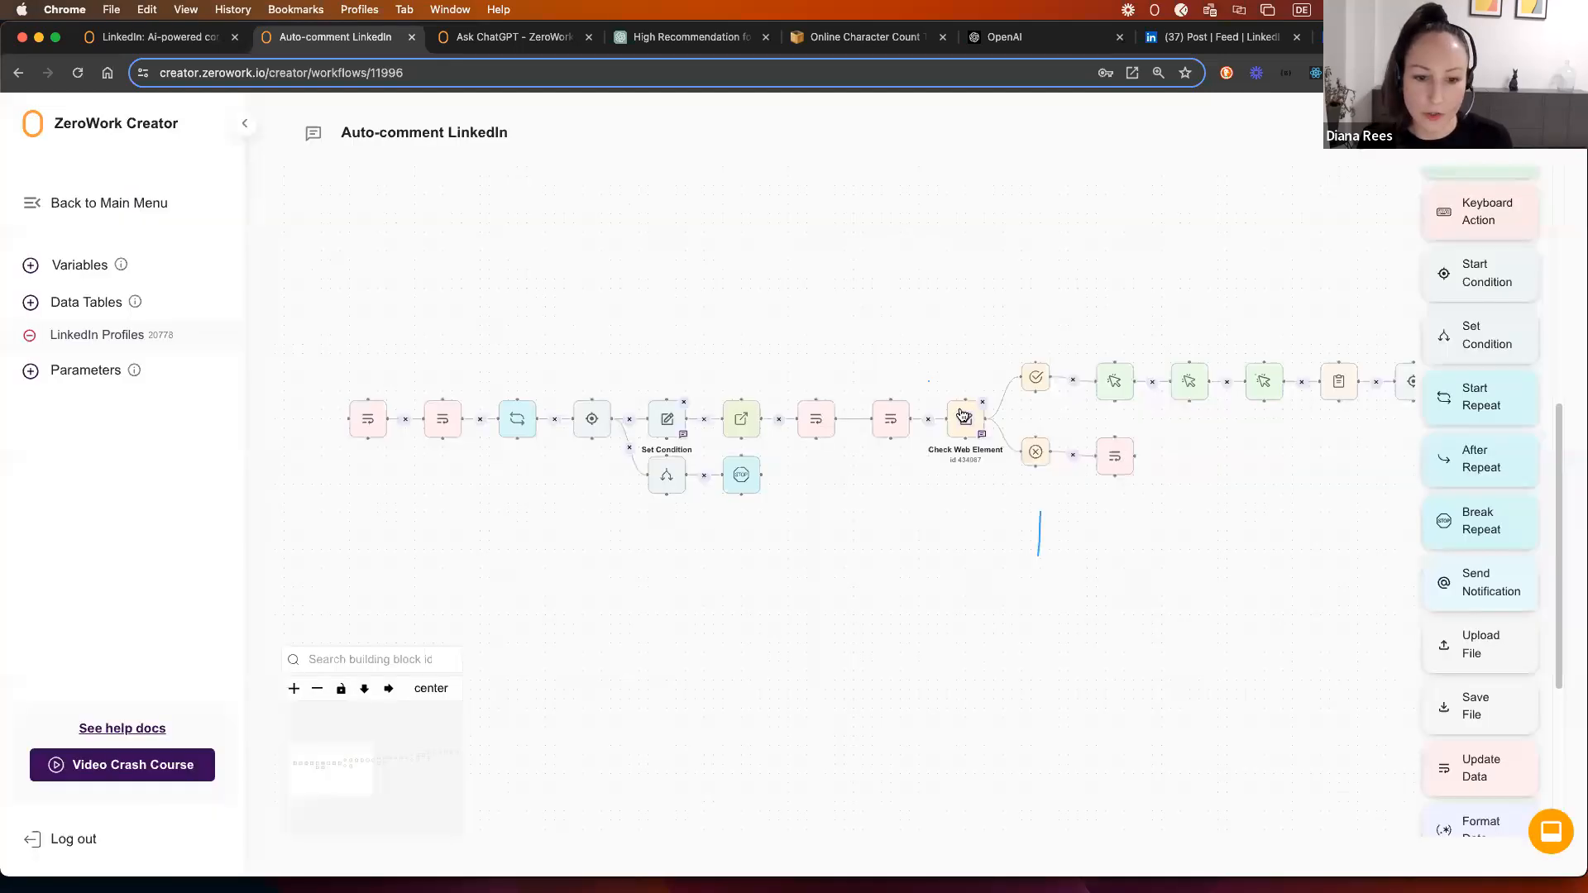
{"action": "left_click", "coordinate": [666, 473]}
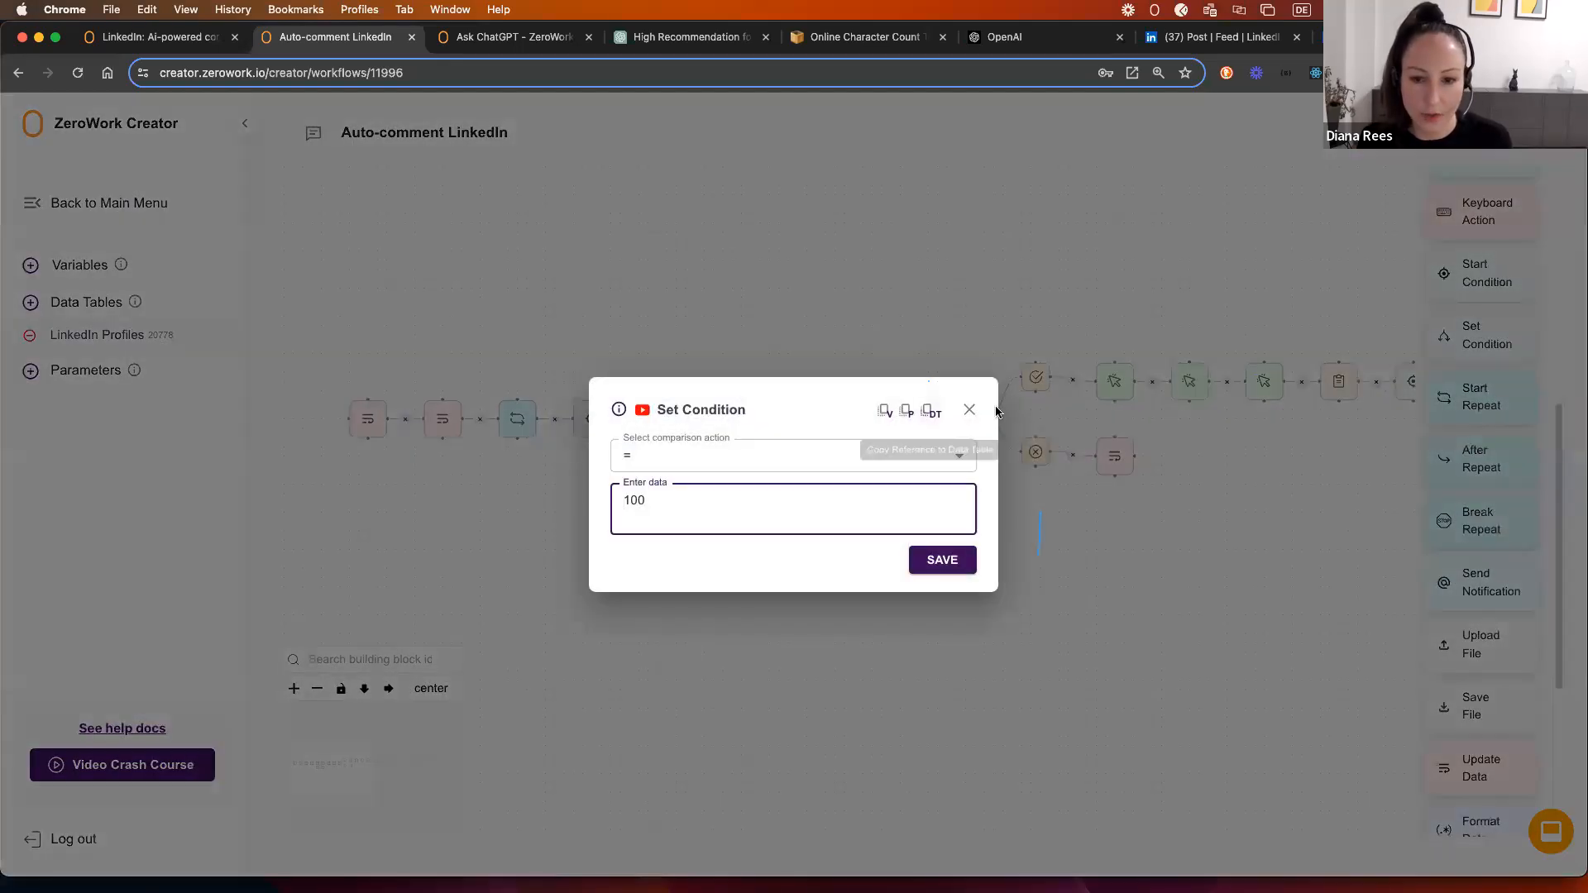
{"action": "left_click", "coordinate": [963, 408]}
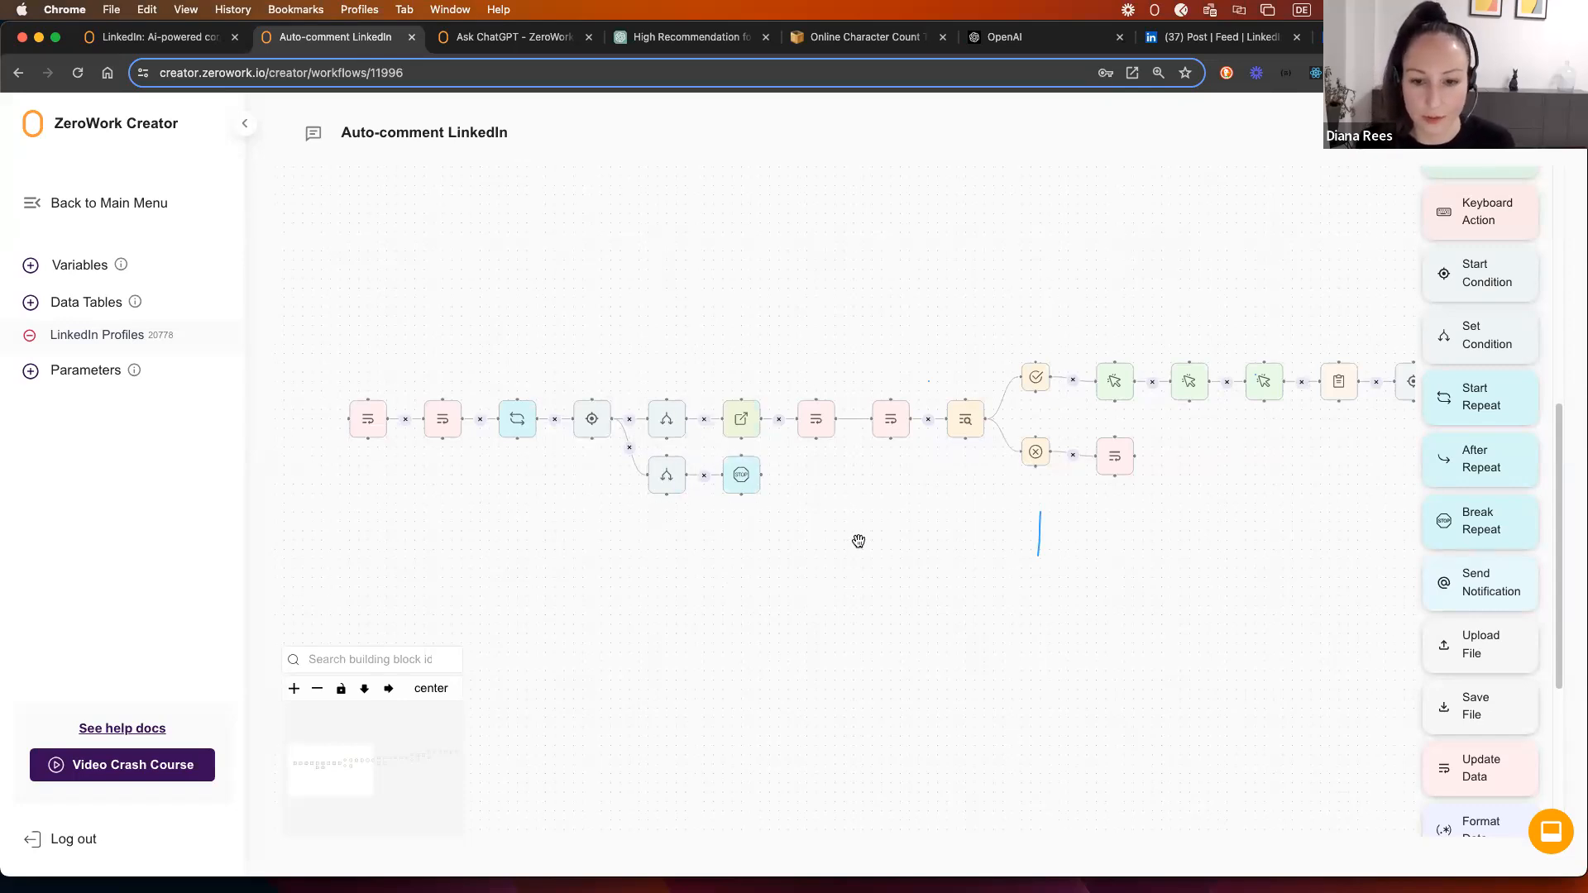
{"action": "scroll", "coordinate": [769, 549], "scroll_direction": "down", "scroll_amount": 1}
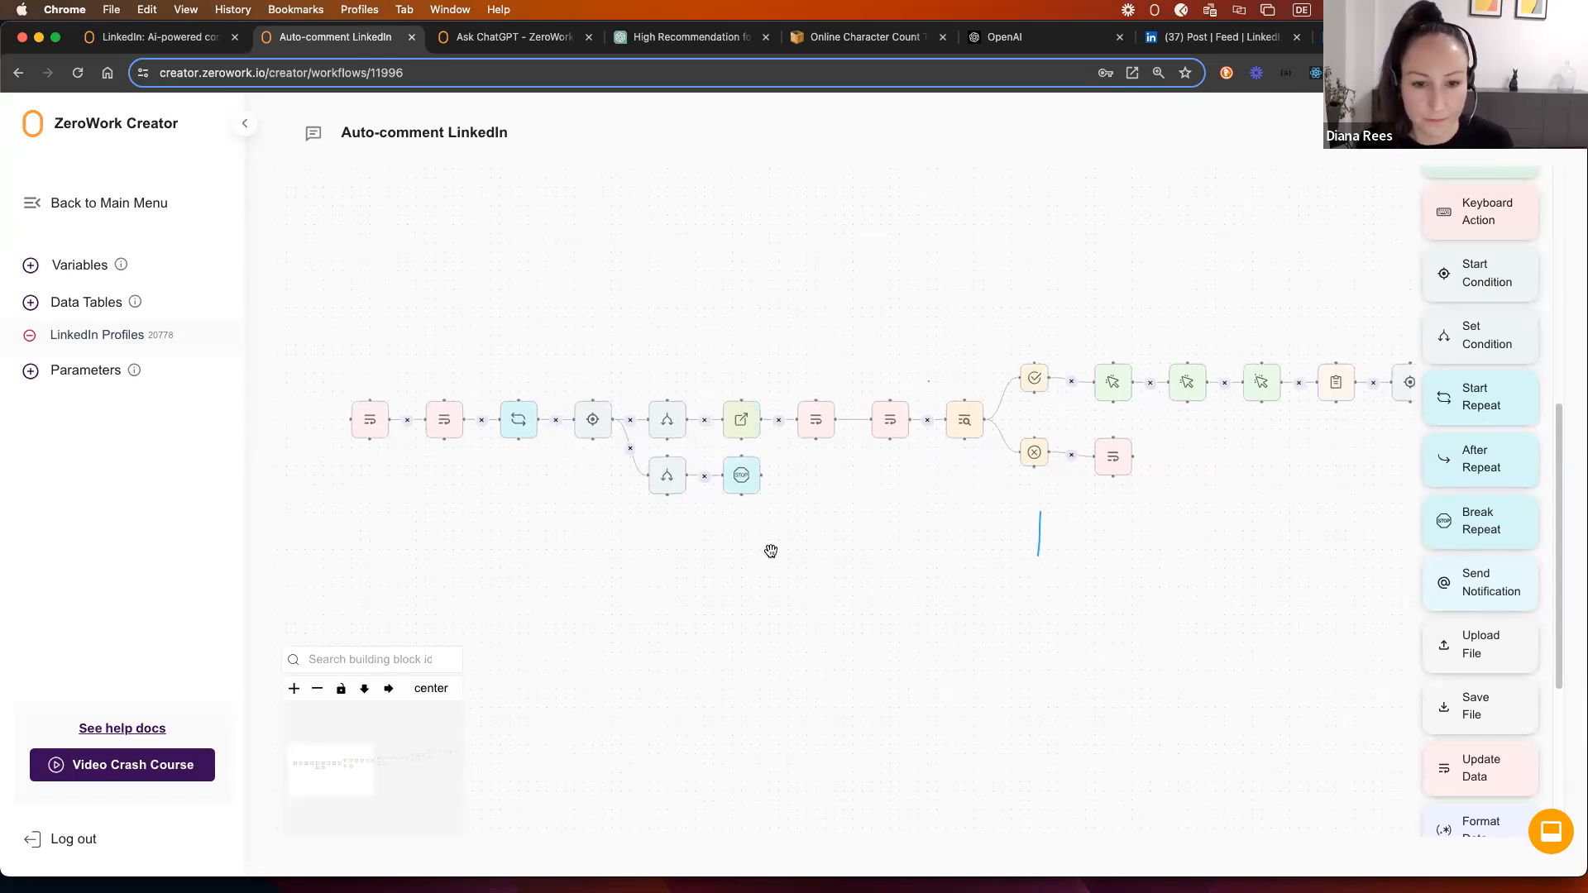
{"action": "left_click_drag", "start_coordinate": [968, 568], "coordinate": [920, 532]}
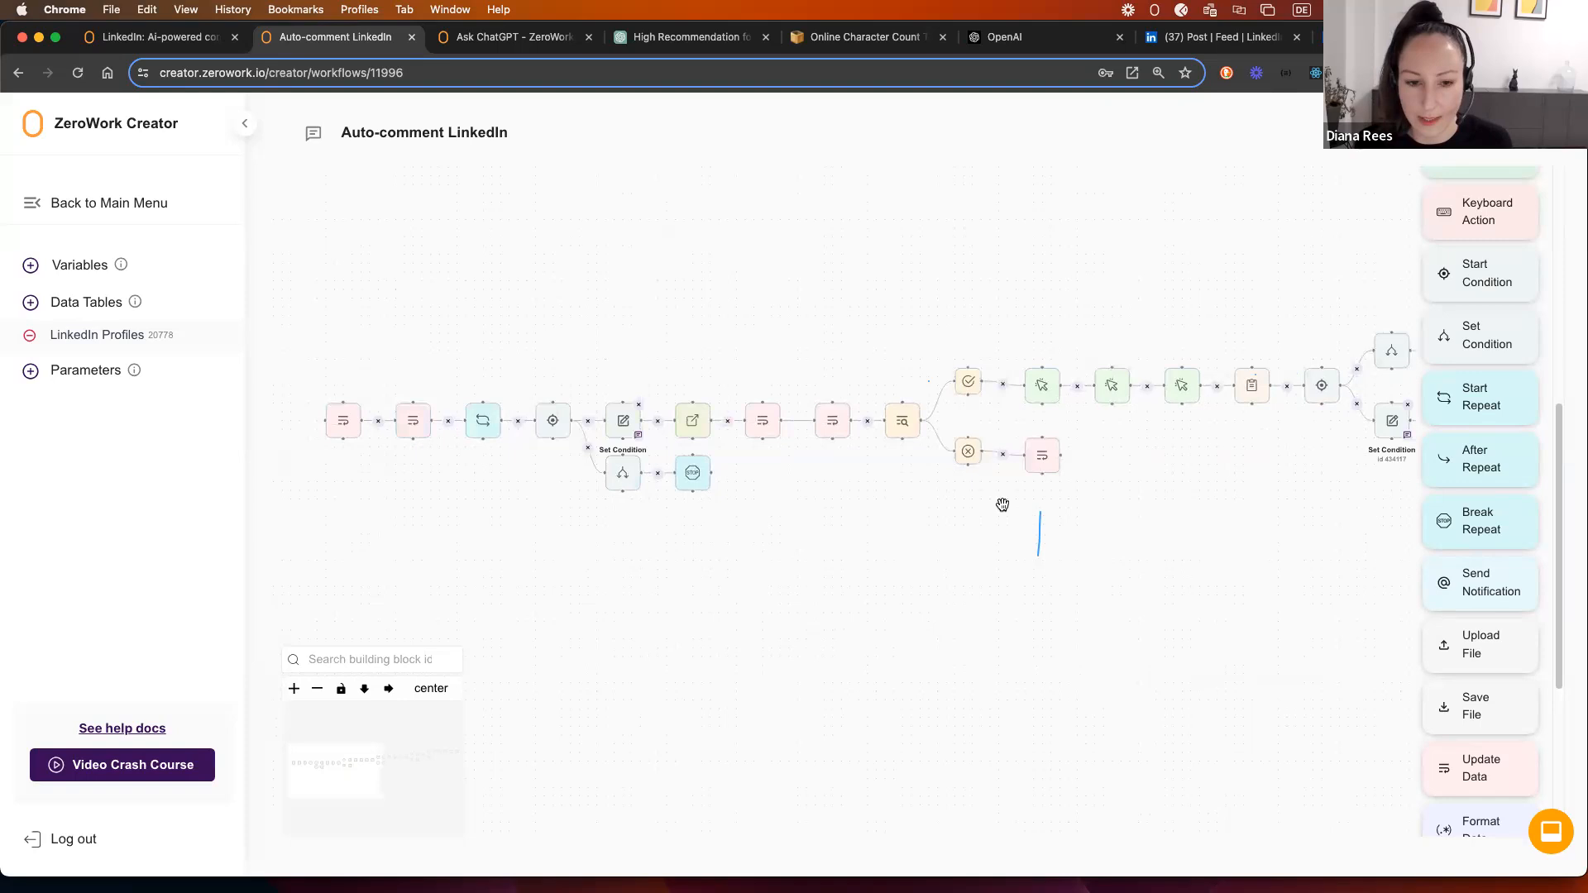
{"action": "scroll", "coordinate": [718, 528], "scroll_direction": "right", "scroll_amount": 6}
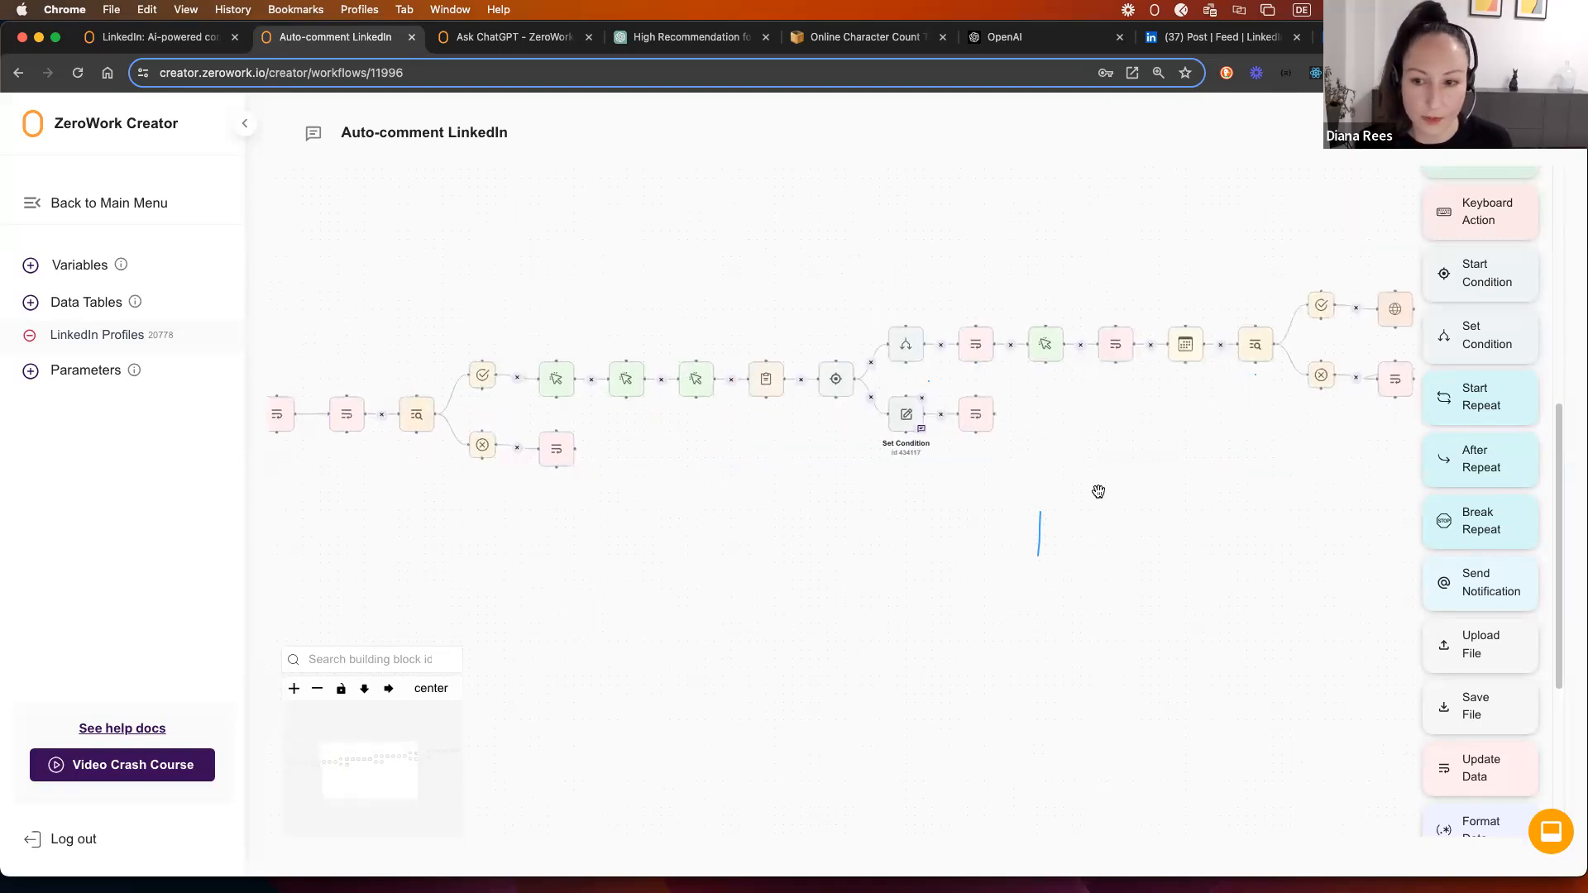
{"action": "scroll", "coordinate": [949, 505], "scroll_direction": "right", "scroll_amount": 8}
{"action": "scroll", "coordinate": [764, 512], "scroll_direction": "right", "scroll_amount": 8}
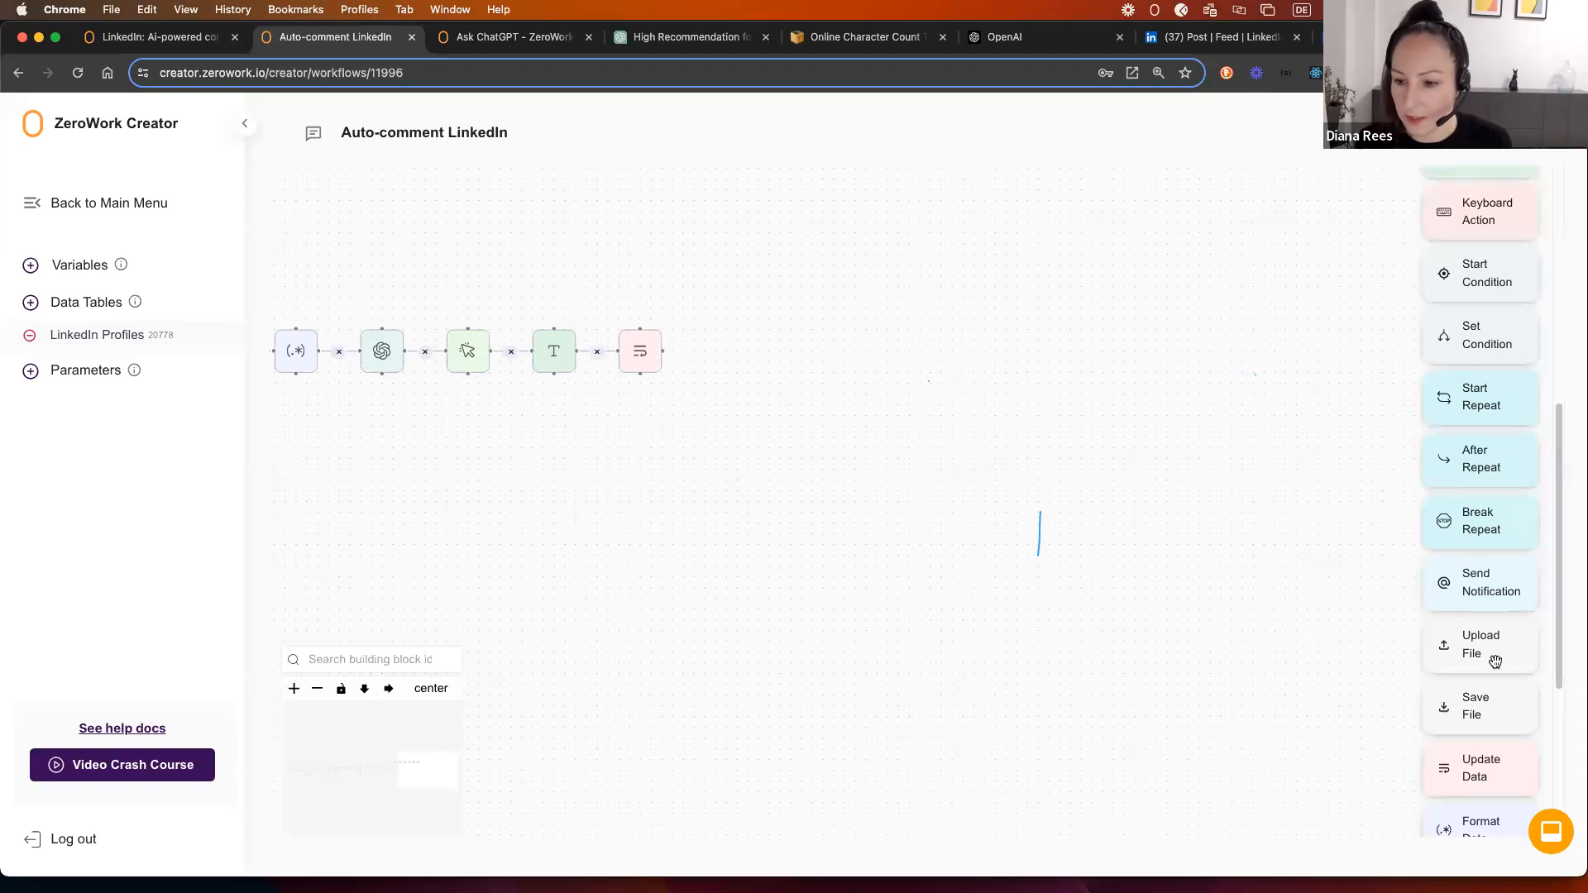
Step: Add a Start Condition on the Snooze counter variable, linked after Update Data
{"action": "left_click_drag", "start_coordinate": [1476, 273], "coordinate": [734, 341]}
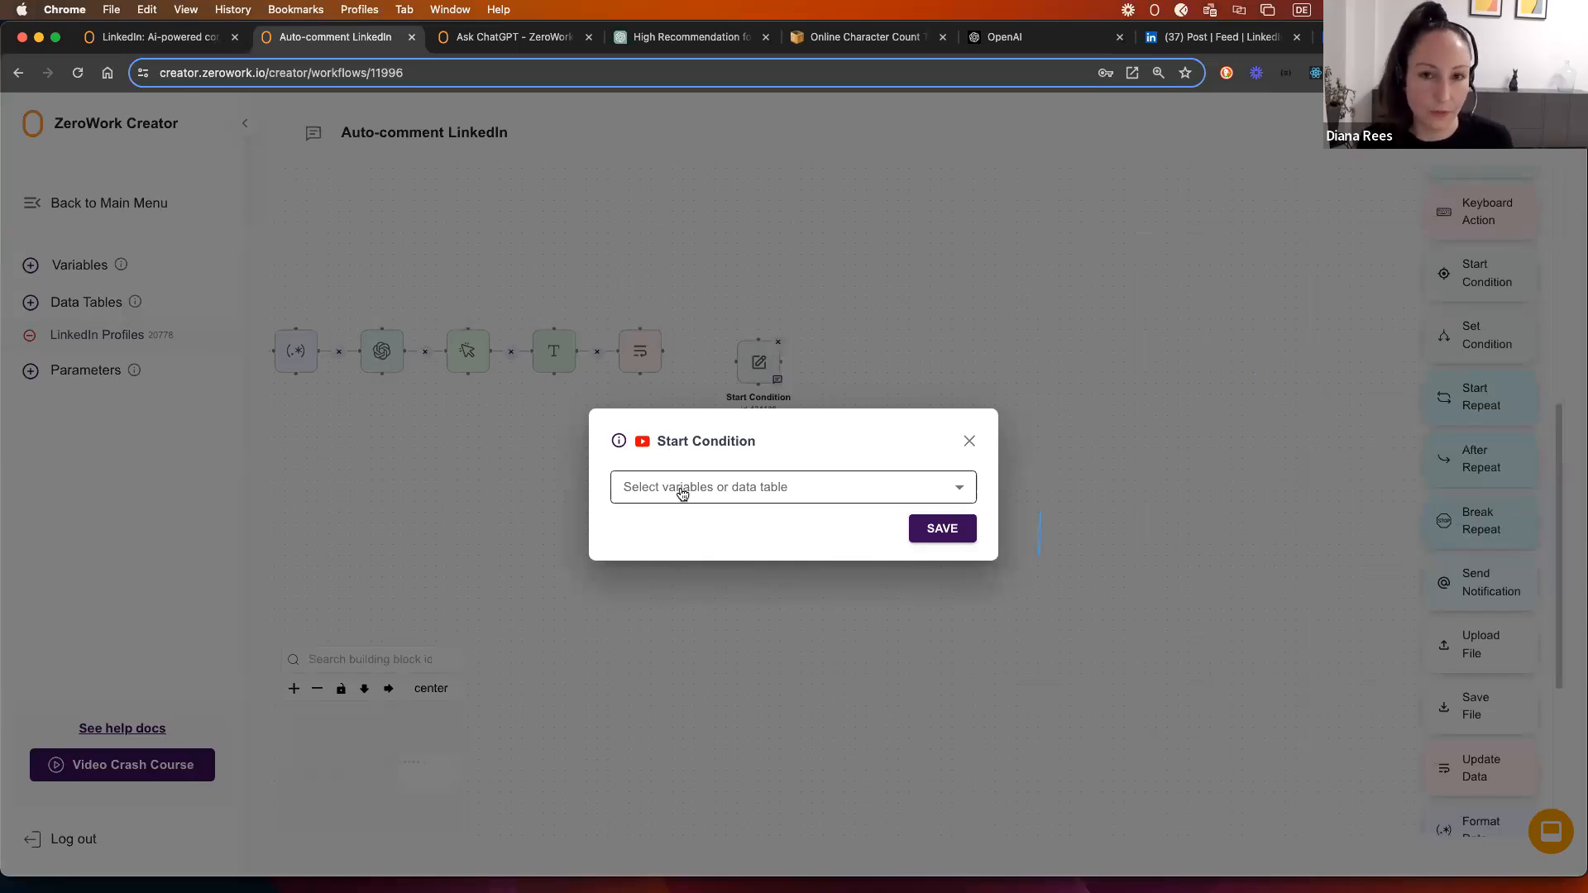
{"action": "left_click", "coordinate": [682, 494]}
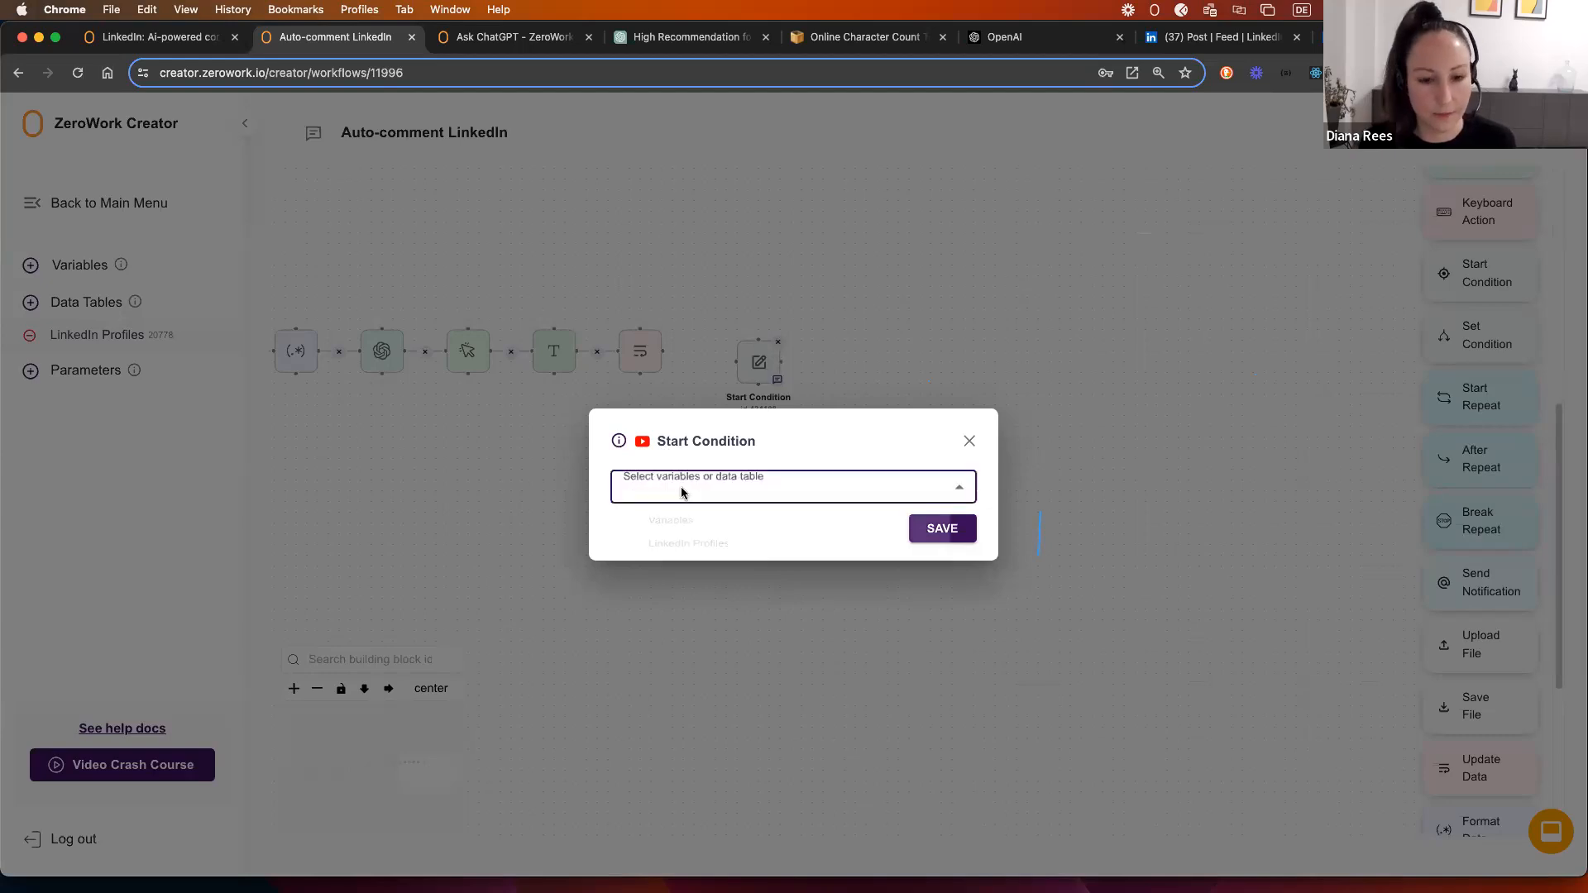
{"action": "left_click", "coordinate": [664, 536]}
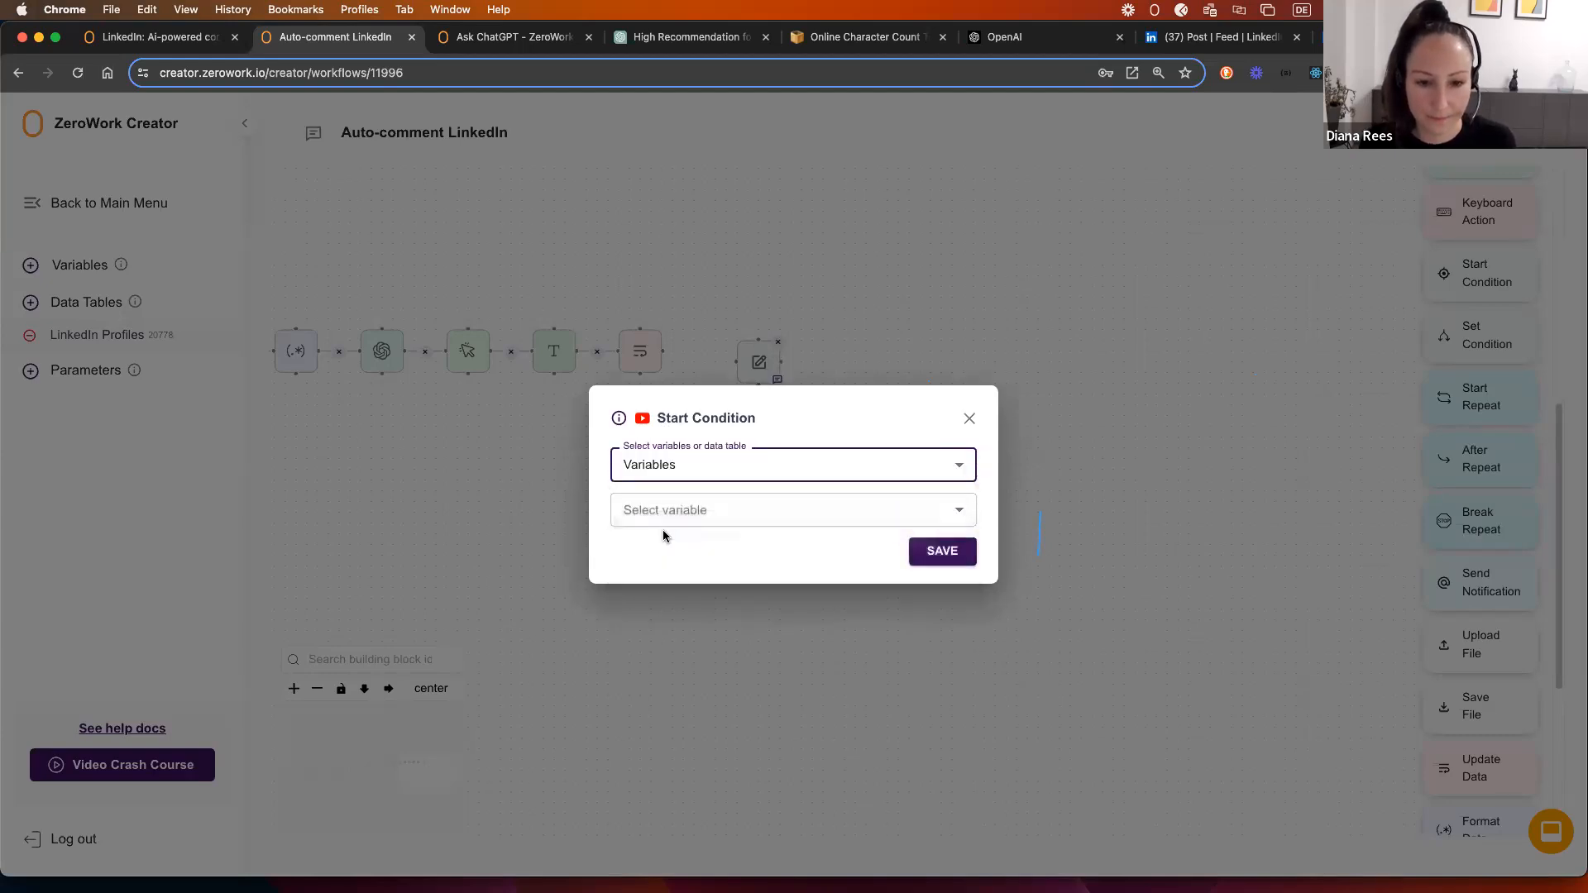
{"action": "left_click", "coordinate": [786, 520]}
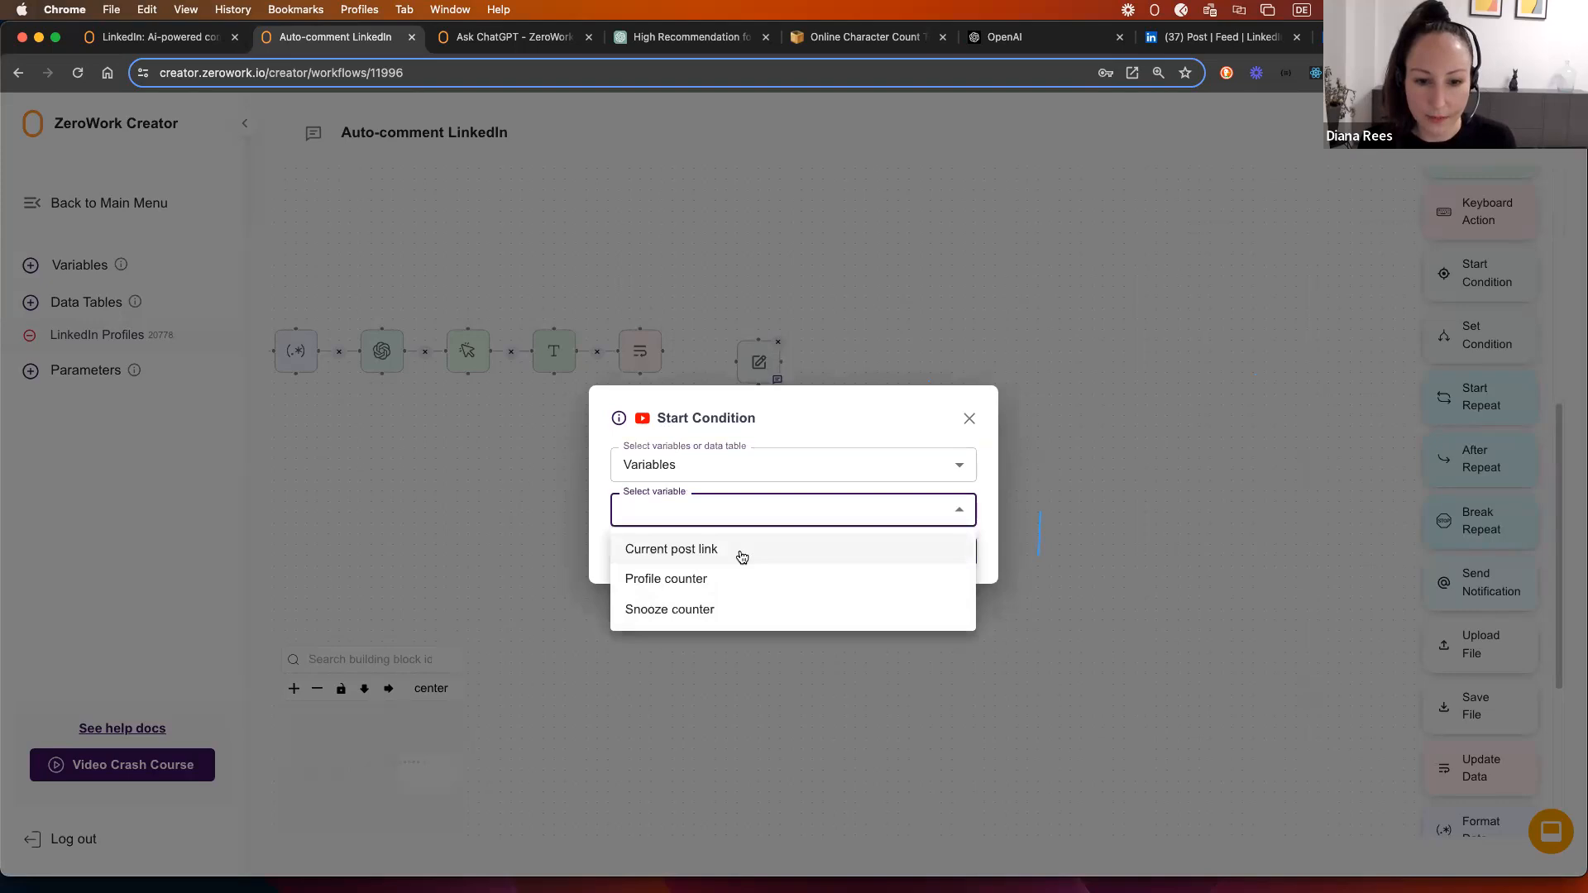
{"action": "left_click", "coordinate": [727, 609]}
{"action": "left_click", "coordinate": [951, 551]}
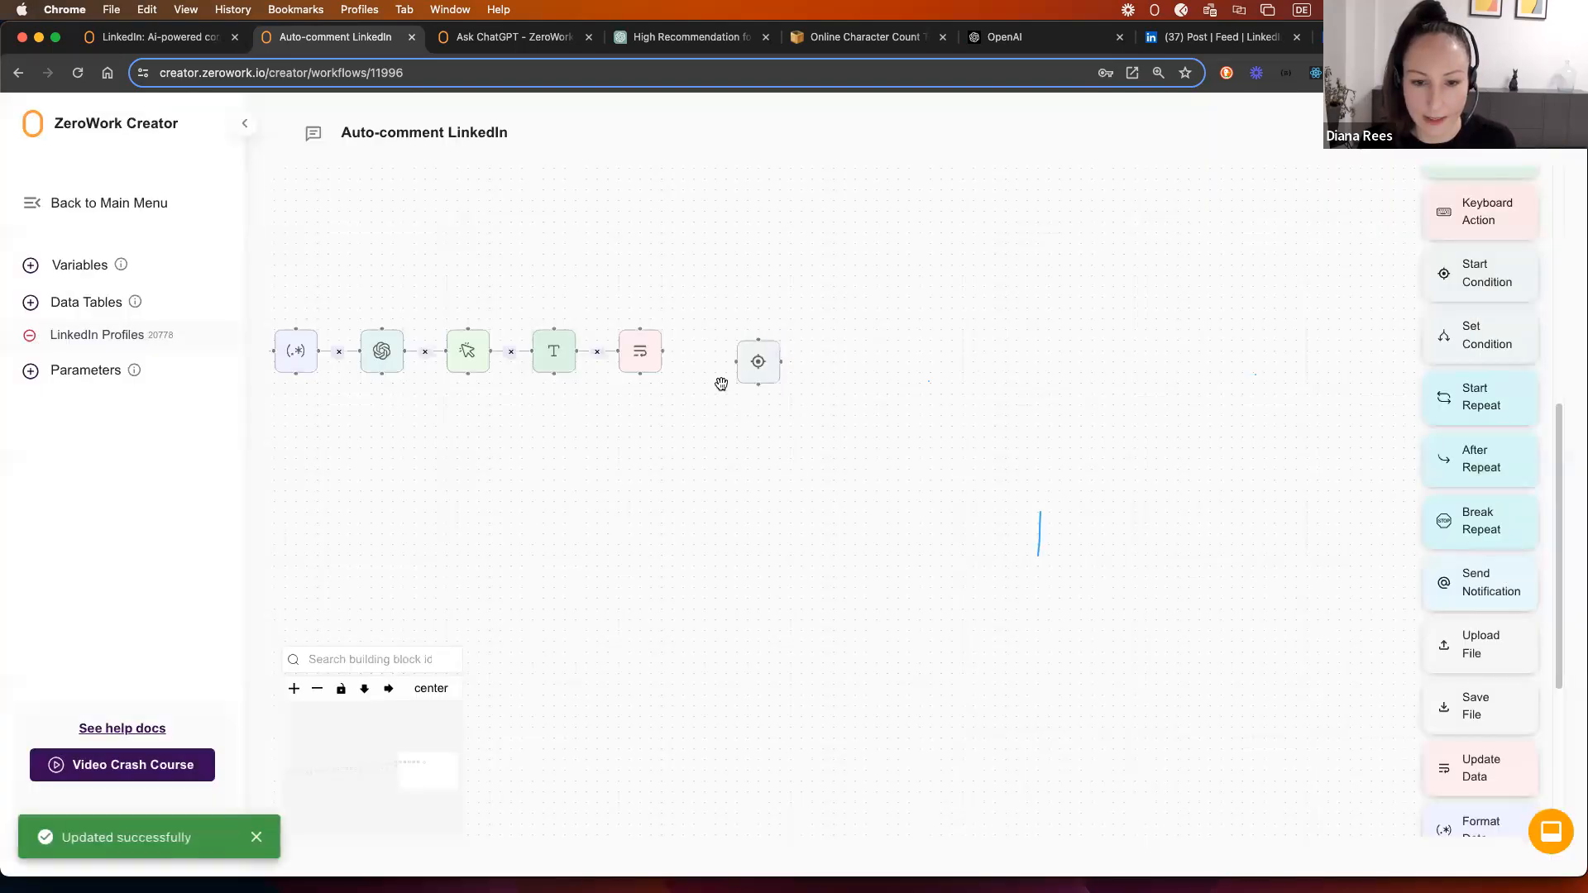
{"action": "left_click_drag", "start_coordinate": [662, 351], "coordinate": [758, 336]}
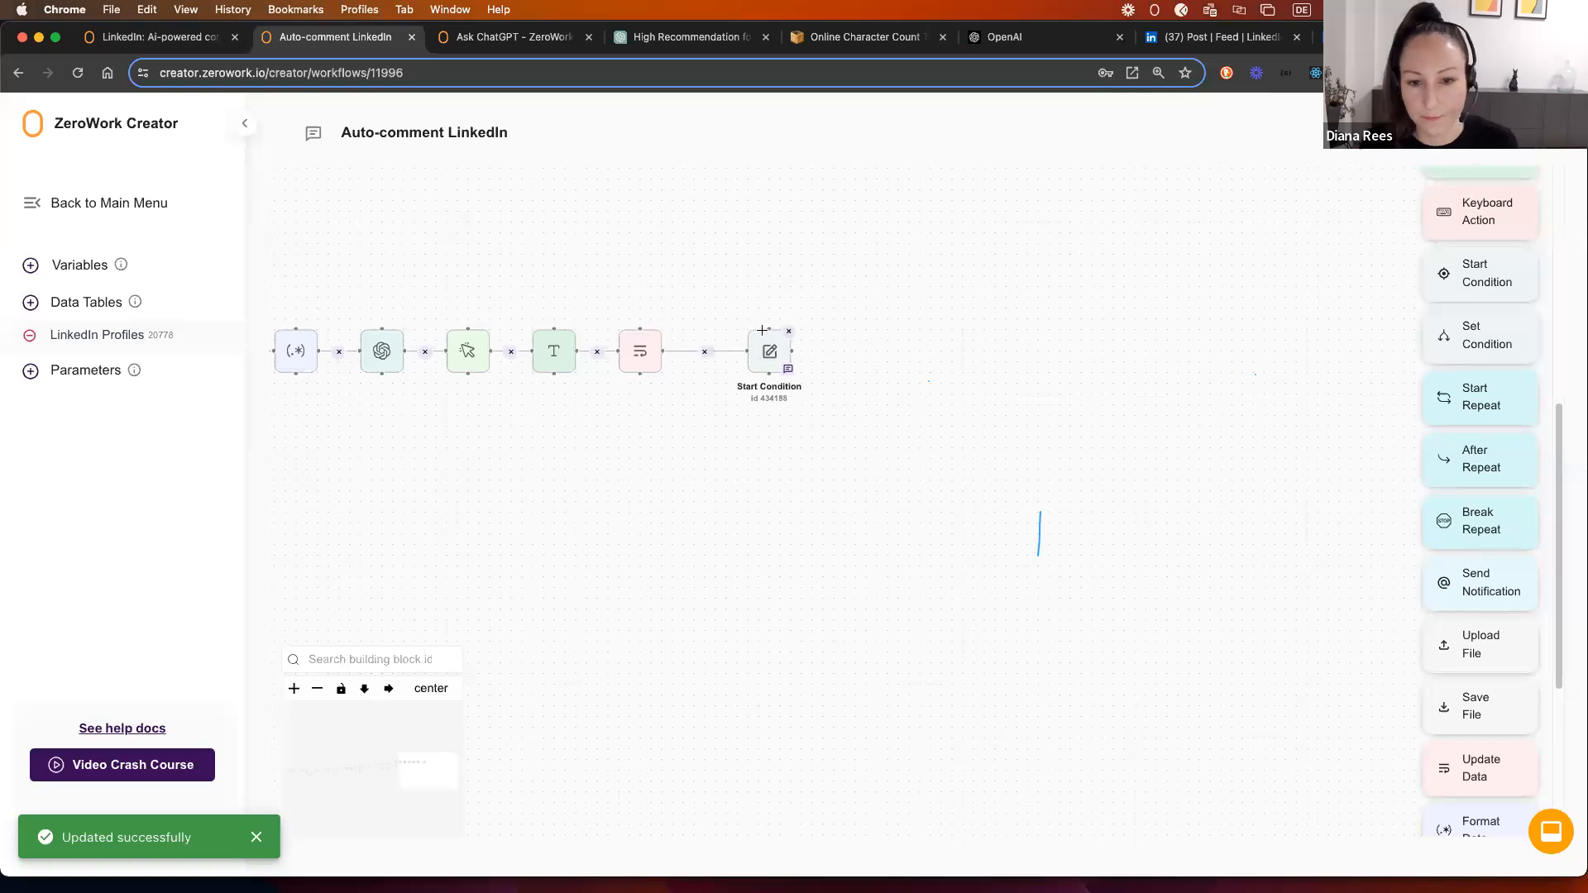
Step: Add a Set Condition 'equals 15' and connect Start Condition to it
{"action": "left_click_drag", "start_coordinate": [1480, 329], "coordinate": [865, 339]}
{"action": "left_click", "coordinate": [739, 486]}
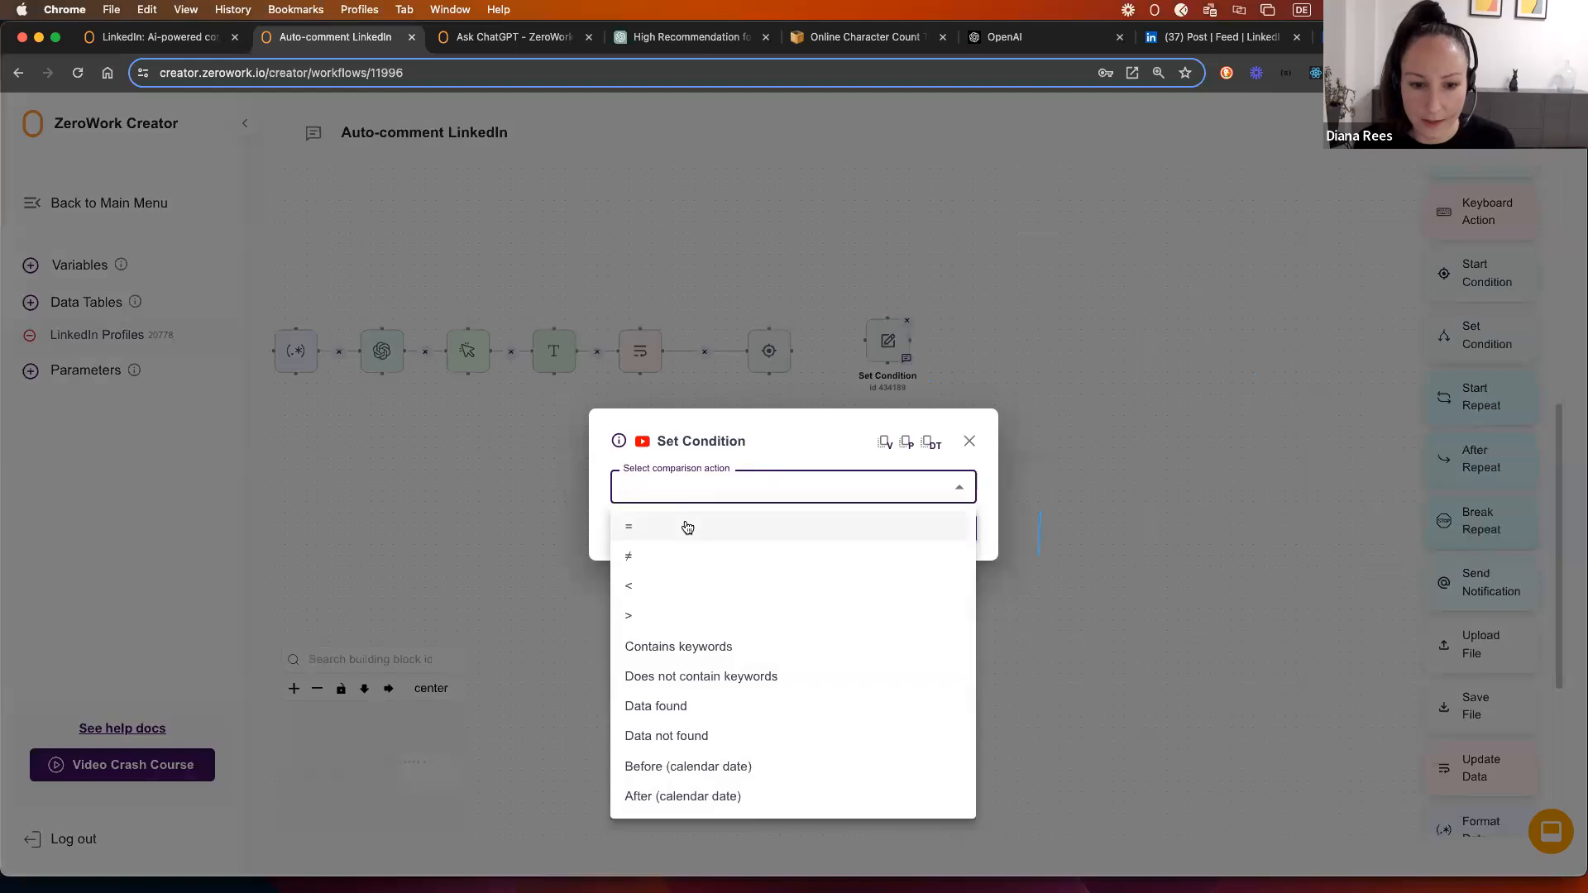
{"action": "left_click", "coordinate": [684, 524]}
{"action": "left_click", "coordinate": [687, 515]}
{"action": "type", "text": "15"}
{"action": "left_click", "coordinate": [961, 558]}
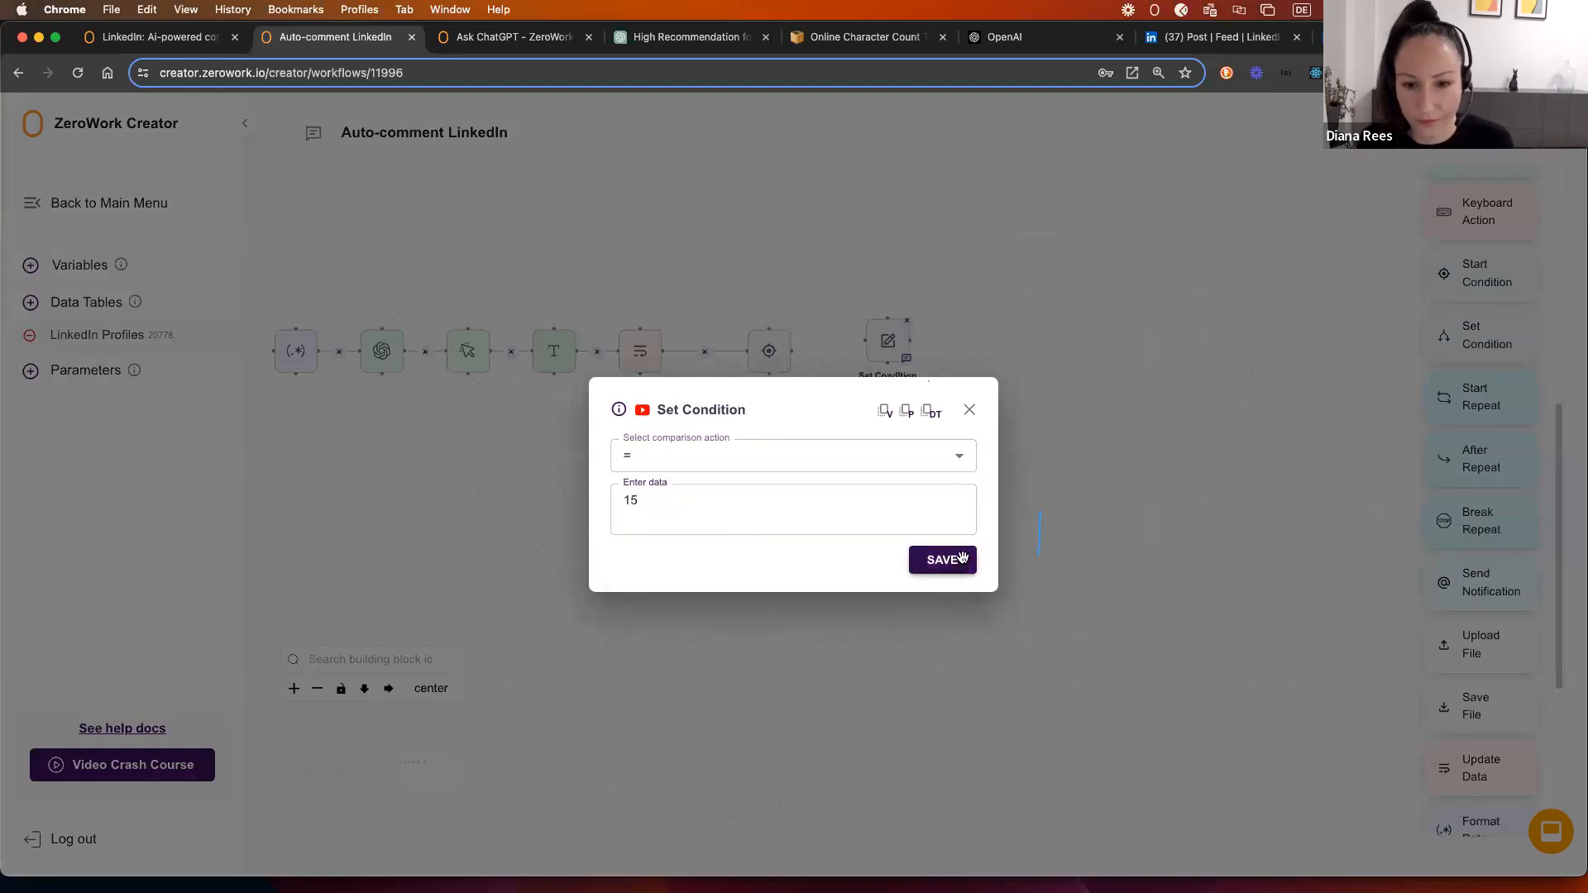
{"action": "left_click_drag", "start_coordinate": [792, 351], "coordinate": [865, 340]}
Step: Drag a new Open Link step onto the canvas after the condition
{"action": "scroll", "coordinate": [1199, 397], "scroll_direction": "right", "scroll_amount": 3}
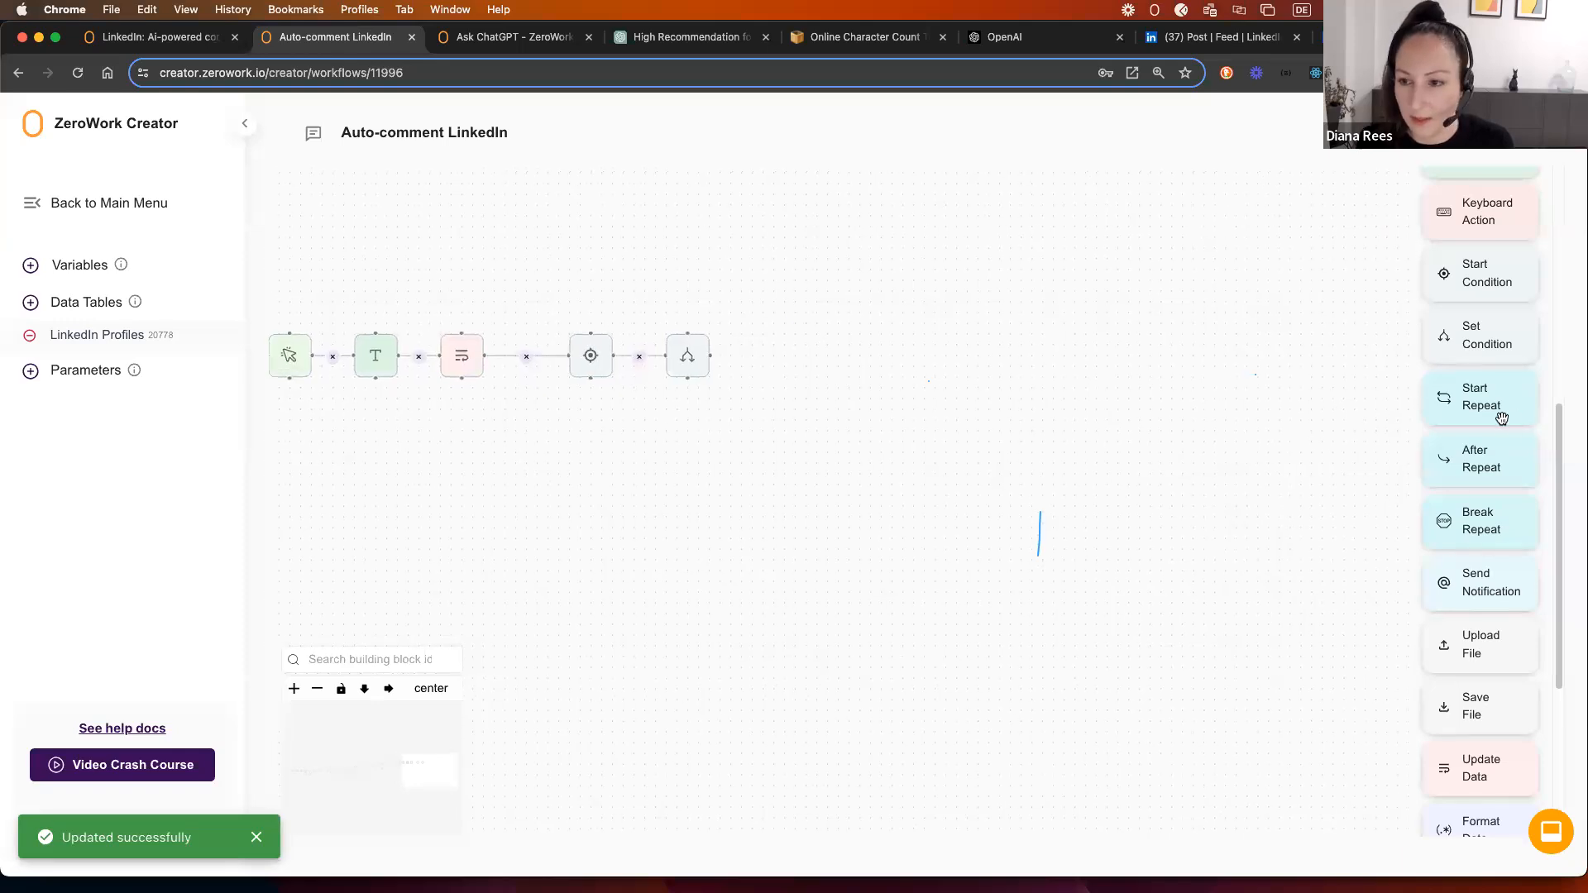
{"action": "scroll", "coordinate": [1501, 417], "scroll_direction": "up", "scroll_amount": 5}
{"action": "left_click_drag", "start_coordinate": [1485, 255], "coordinate": [784, 330]}
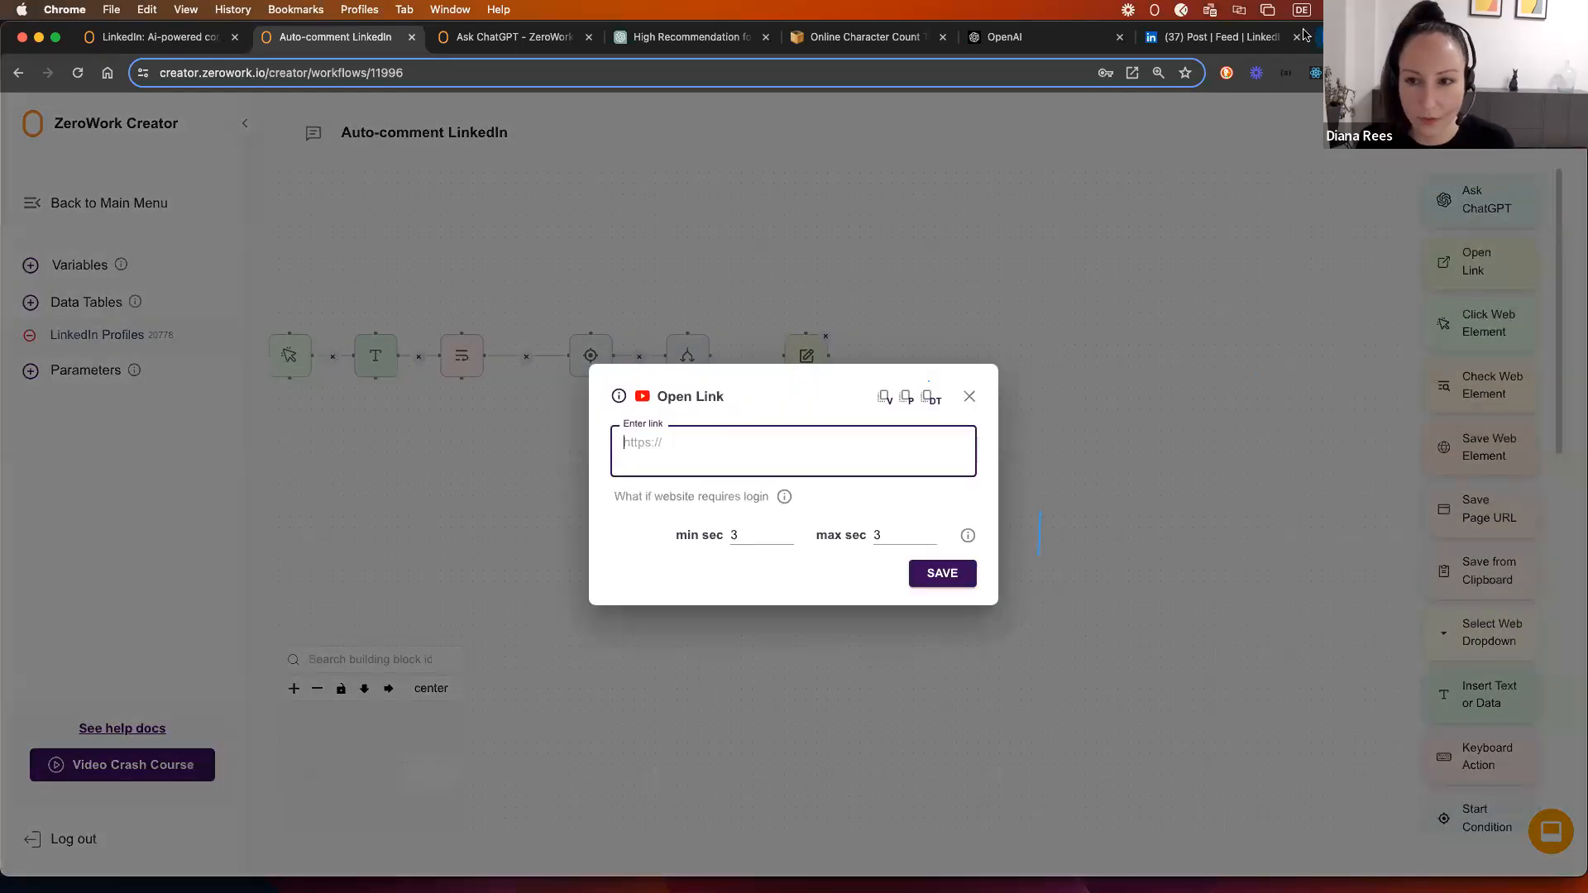
{"action": "left_click", "coordinate": [1304, 35]}
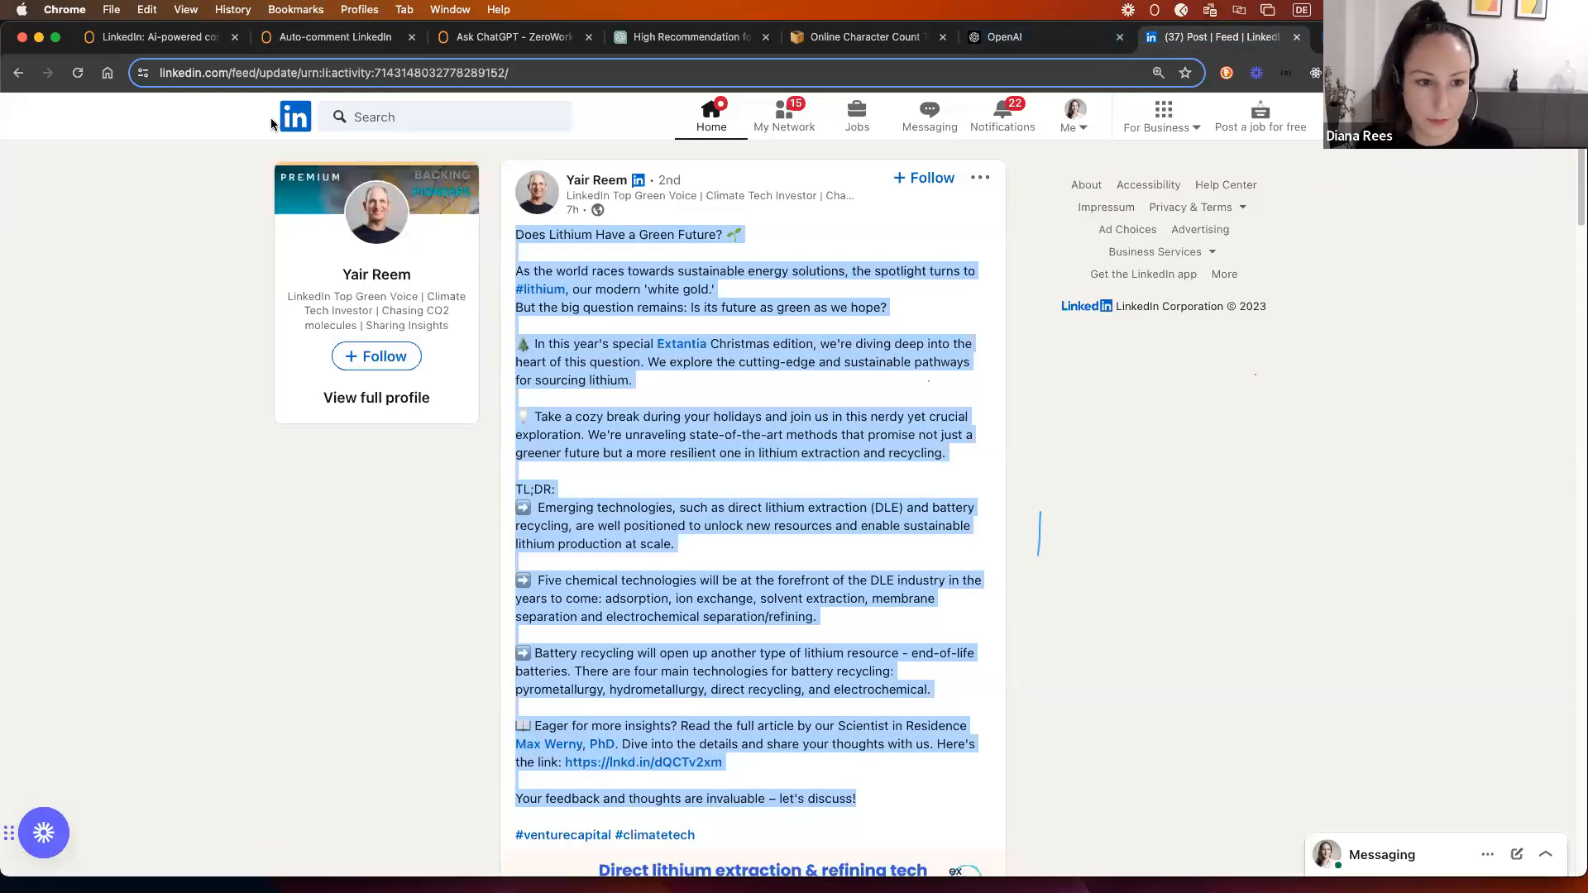
{"action": "left_click", "coordinate": [296, 122]}
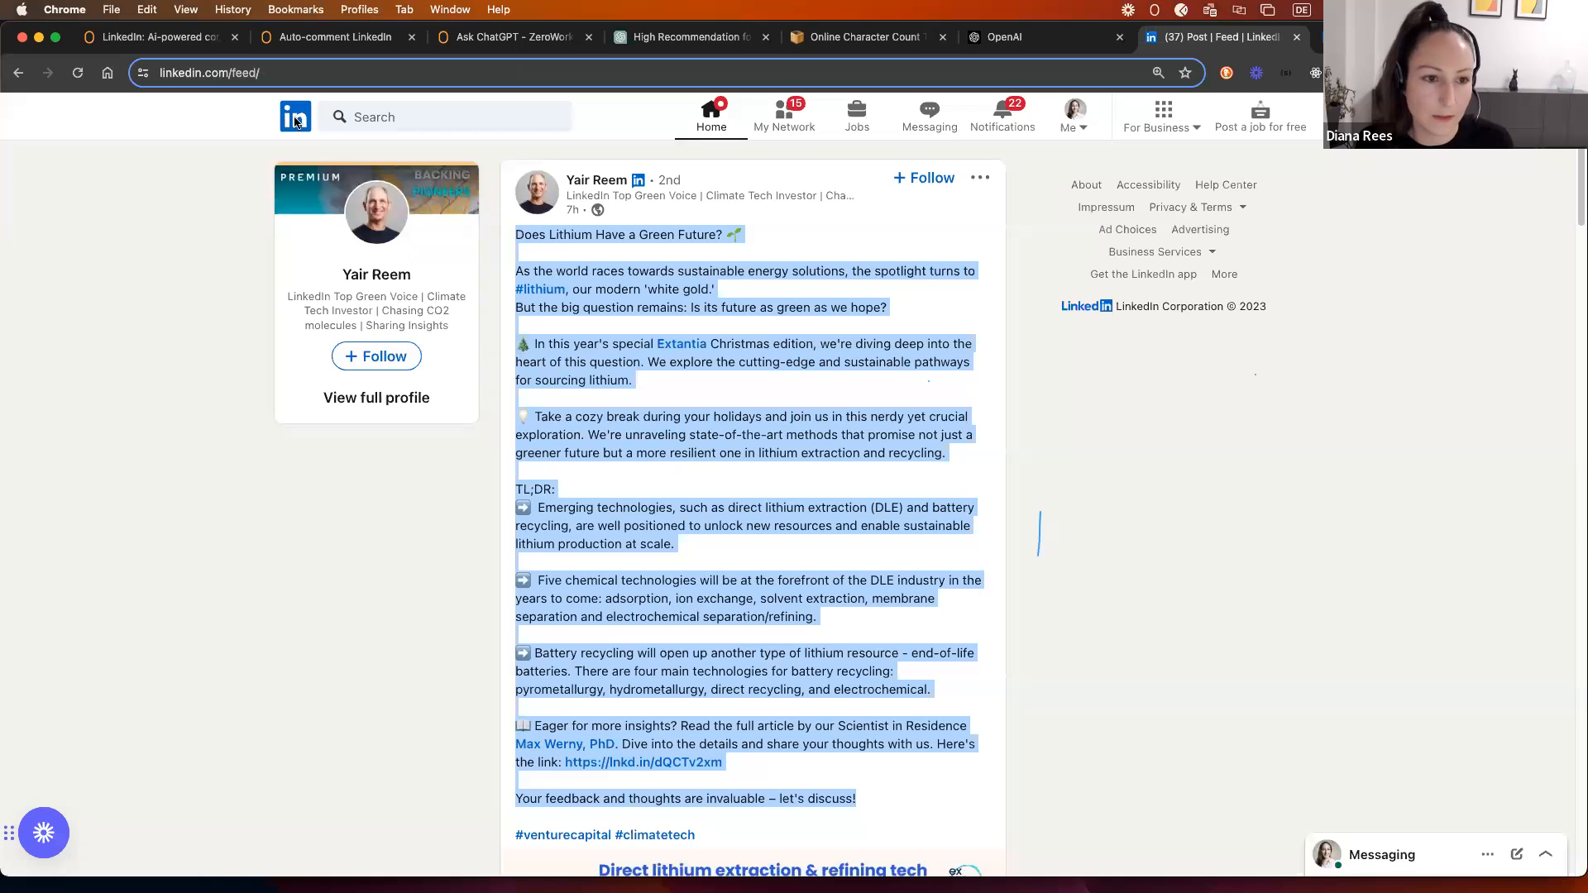
{"action": "left_click", "coordinate": [322, 39]}
{"action": "type", "text": "https://www.linkedin.com/feed/"}
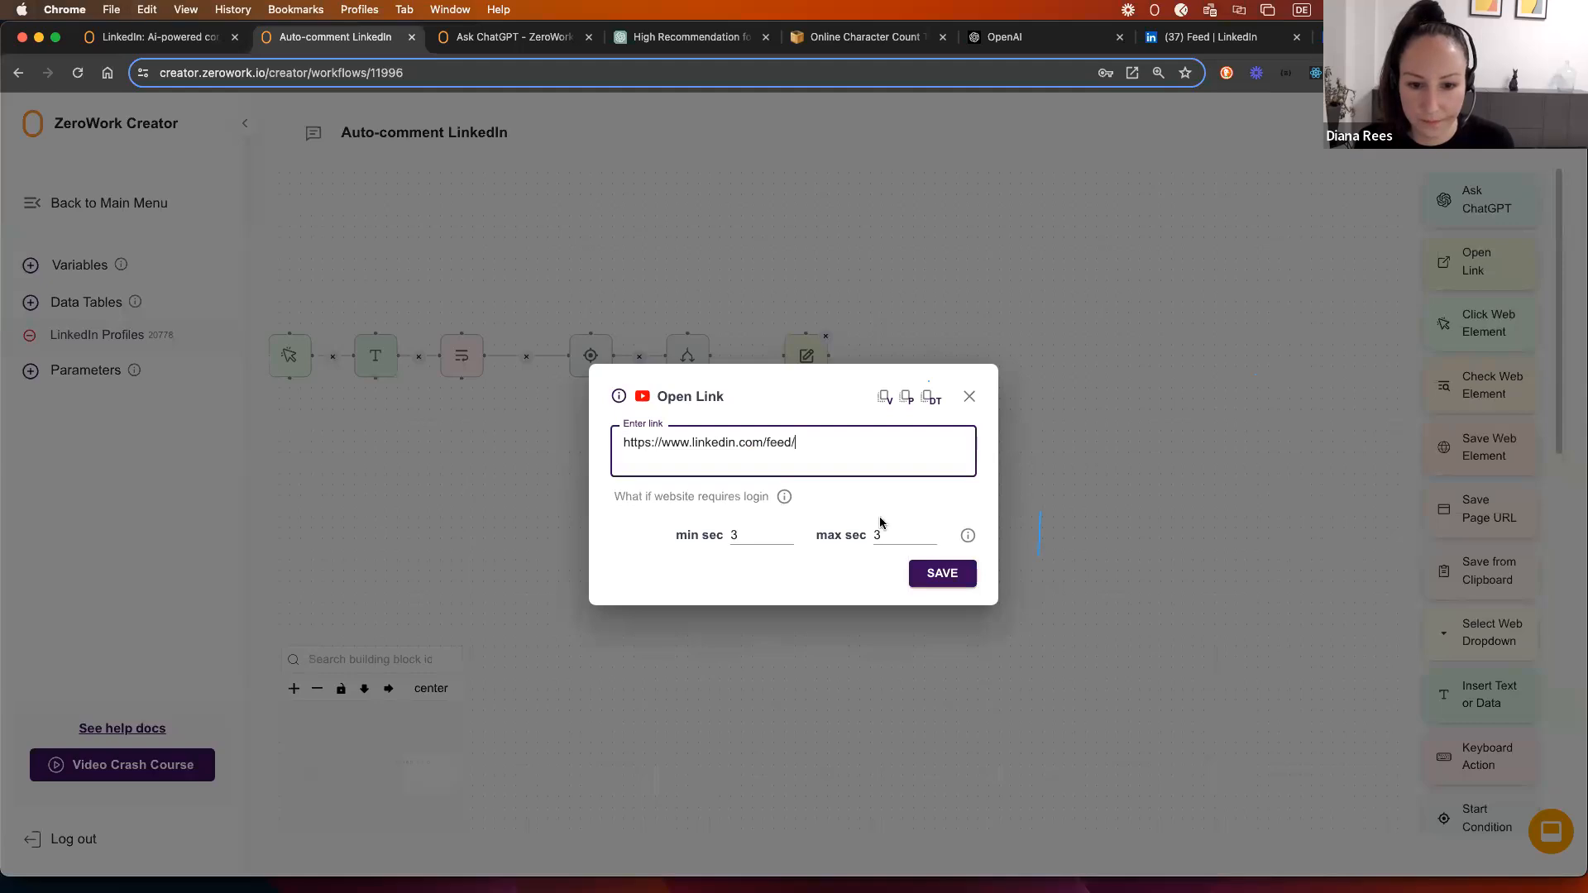
{"action": "double_click", "coordinate": [733, 536]}
{"action": "type", "text": "250"}
{"action": "left_click", "coordinate": [875, 536]}
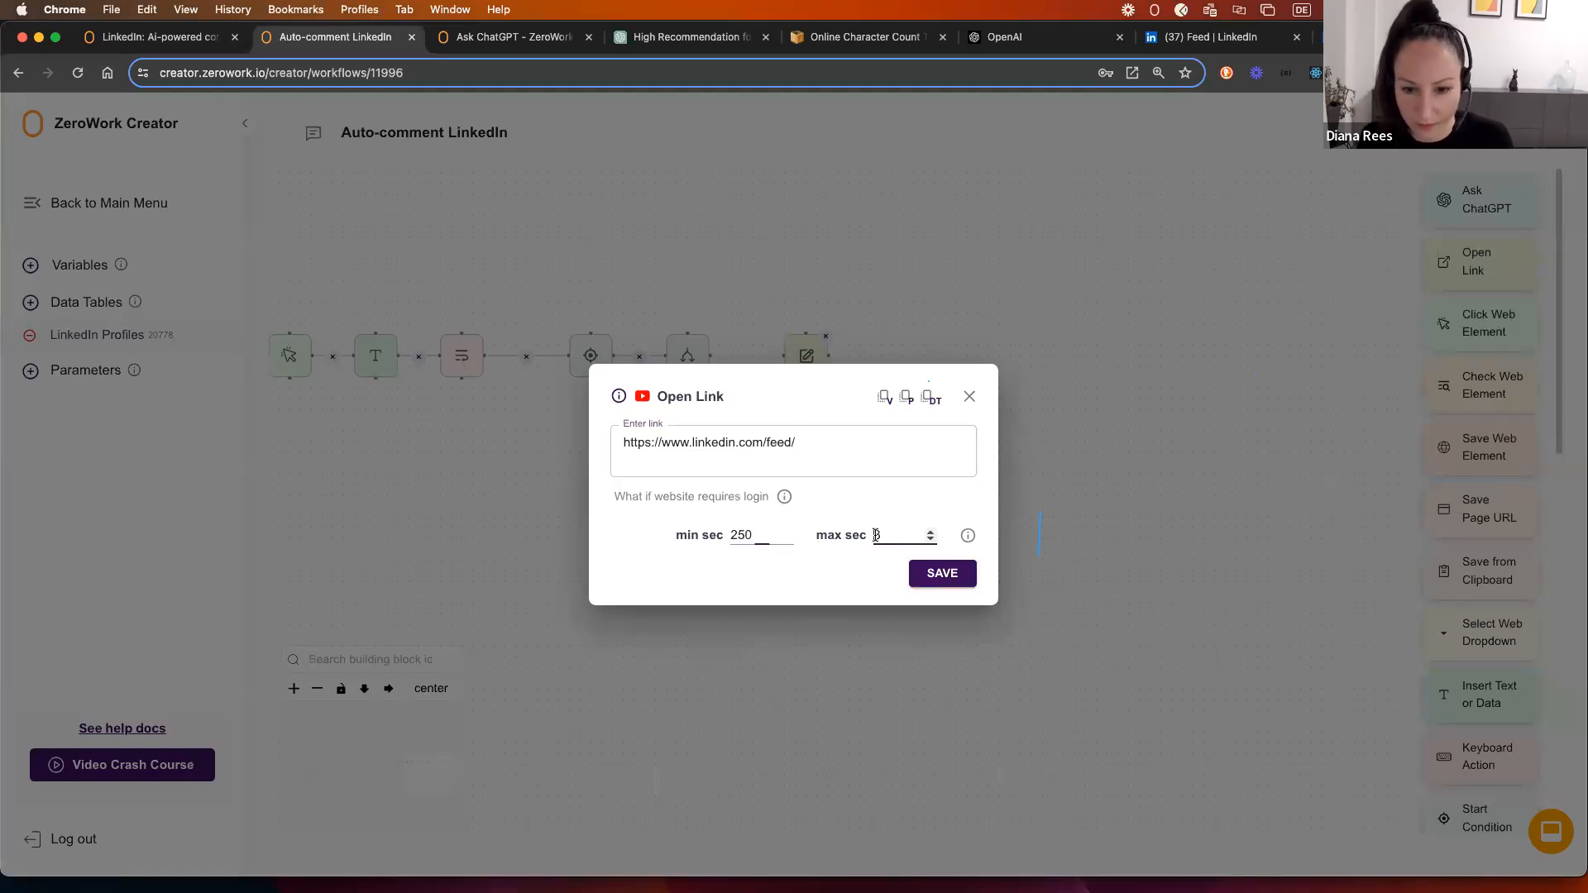
{"action": "type", "text": "50"}
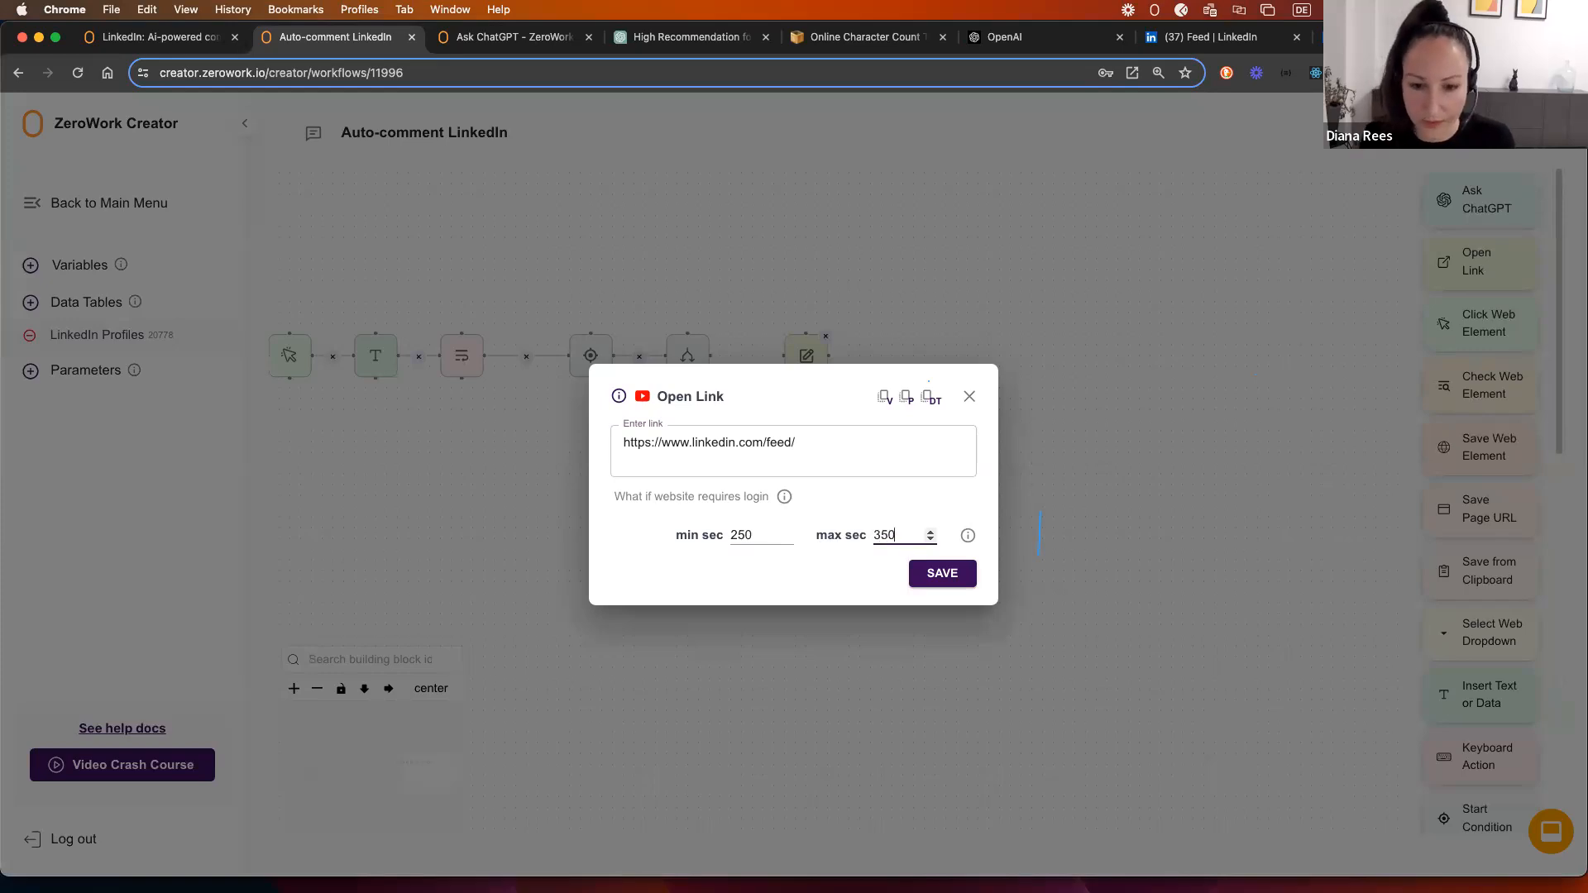
{"action": "left_click", "coordinate": [942, 583]}
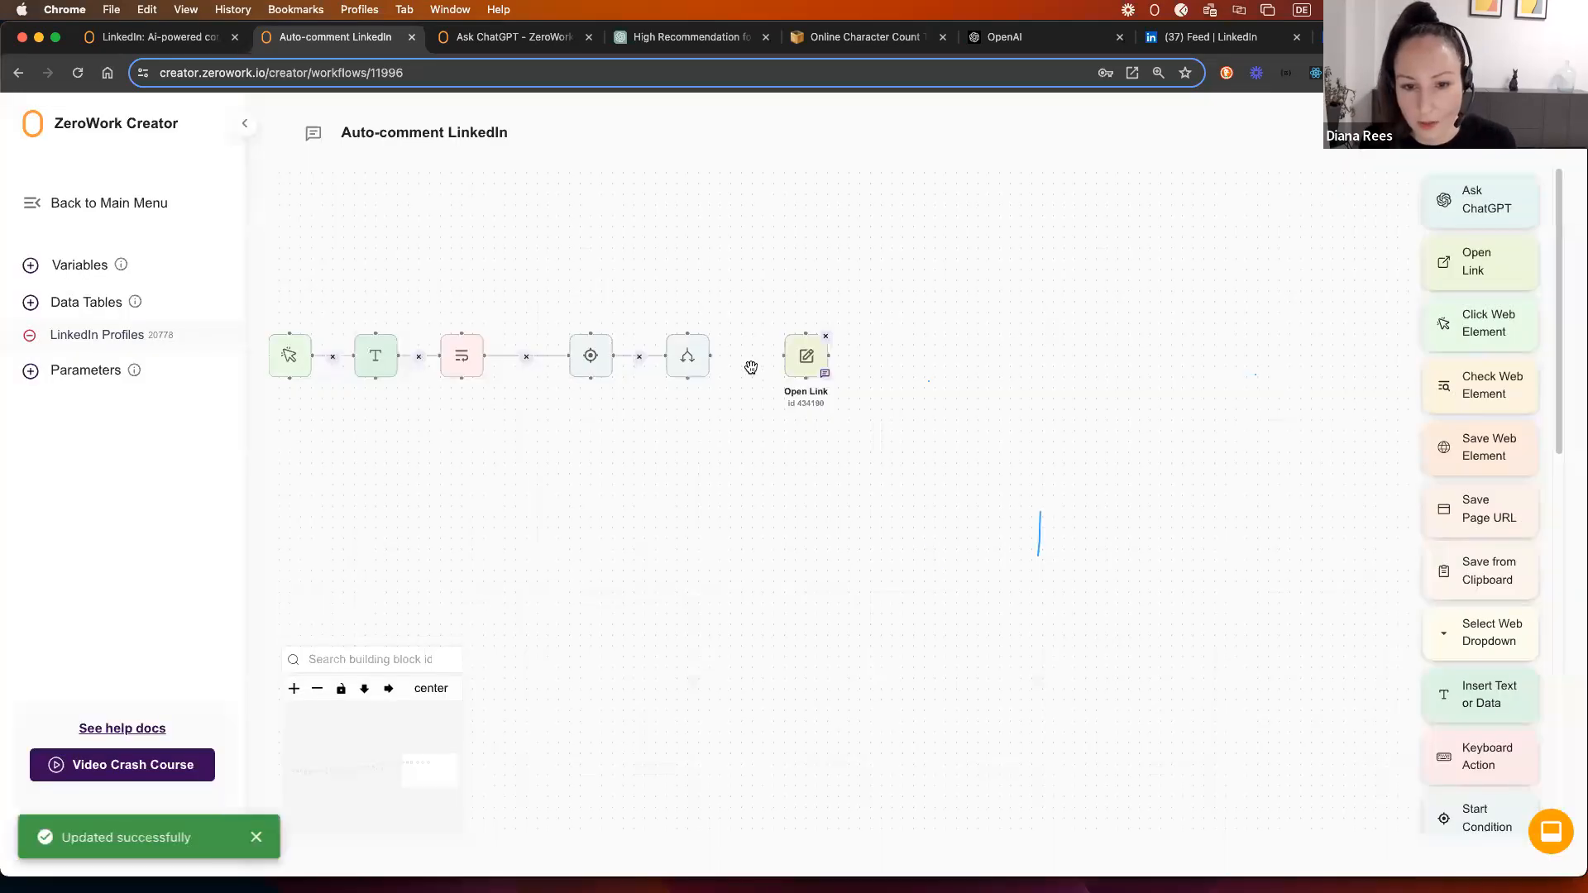
Step: Connect the 'equals 15' condition to Open Link and add an Update Data step after it
{"action": "left_click_drag", "start_coordinate": [710, 356], "coordinate": [762, 344]}
{"action": "scroll", "coordinate": [1497, 645], "scroll_direction": "down", "scroll_amount": 10}
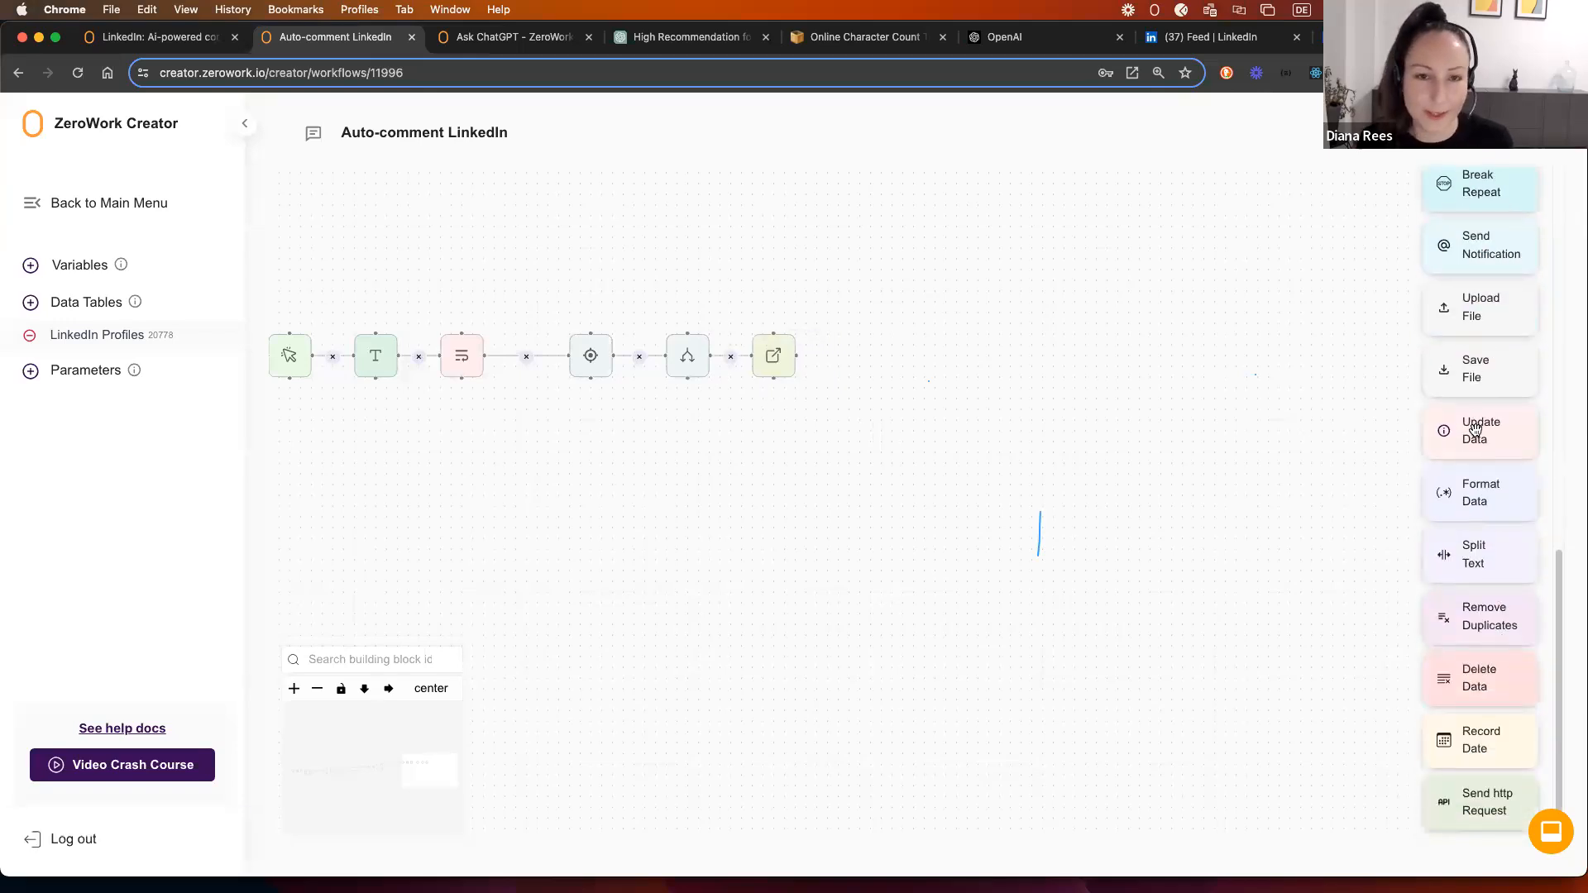
{"action": "left_click_drag", "start_coordinate": [1475, 427], "coordinate": [845, 339]}
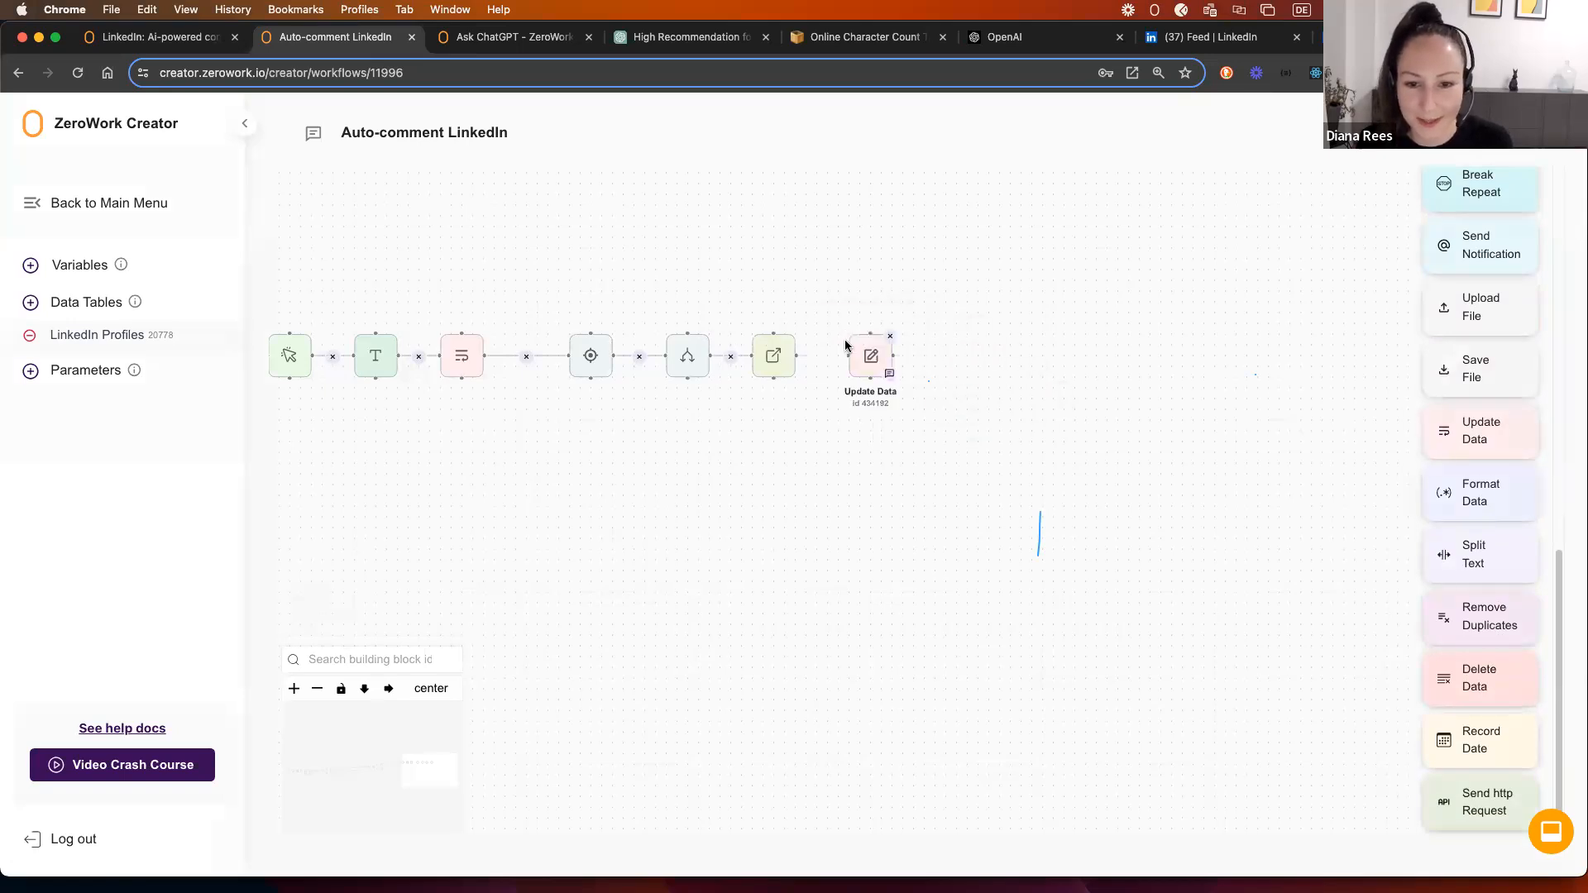
Step: Have Update Data set the Snooze counter variable equal to 0, and save it
{"action": "left_click", "coordinate": [799, 488]}
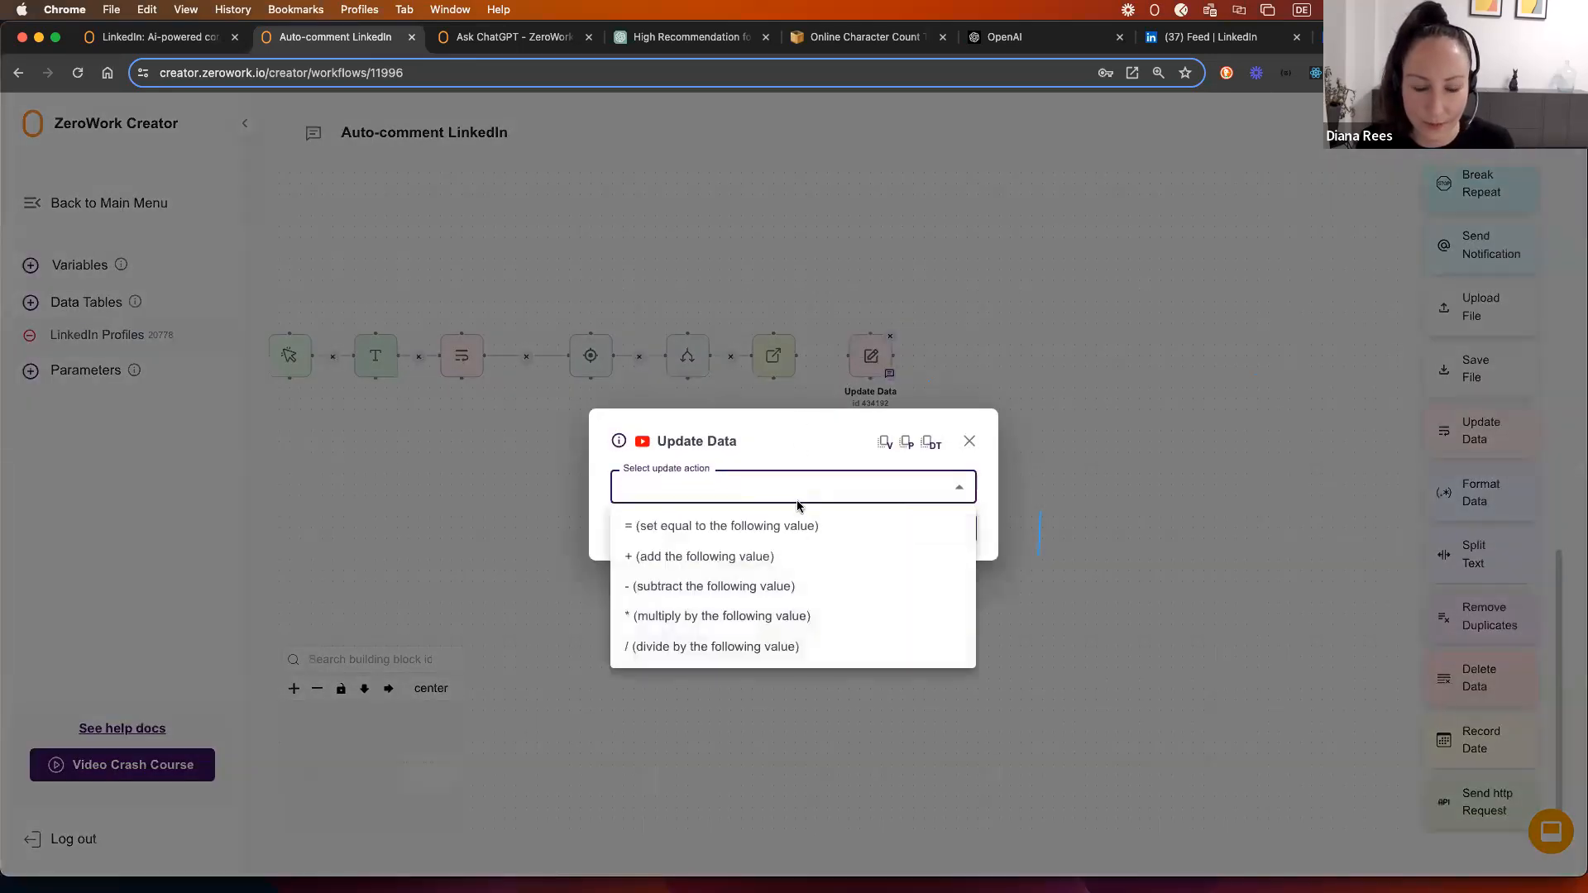
{"action": "left_click", "coordinate": [718, 536]}
{"action": "left_click", "coordinate": [721, 568]}
{"action": "left_click", "coordinate": [695, 610]}
{"action": "left_click", "coordinate": [695, 595]}
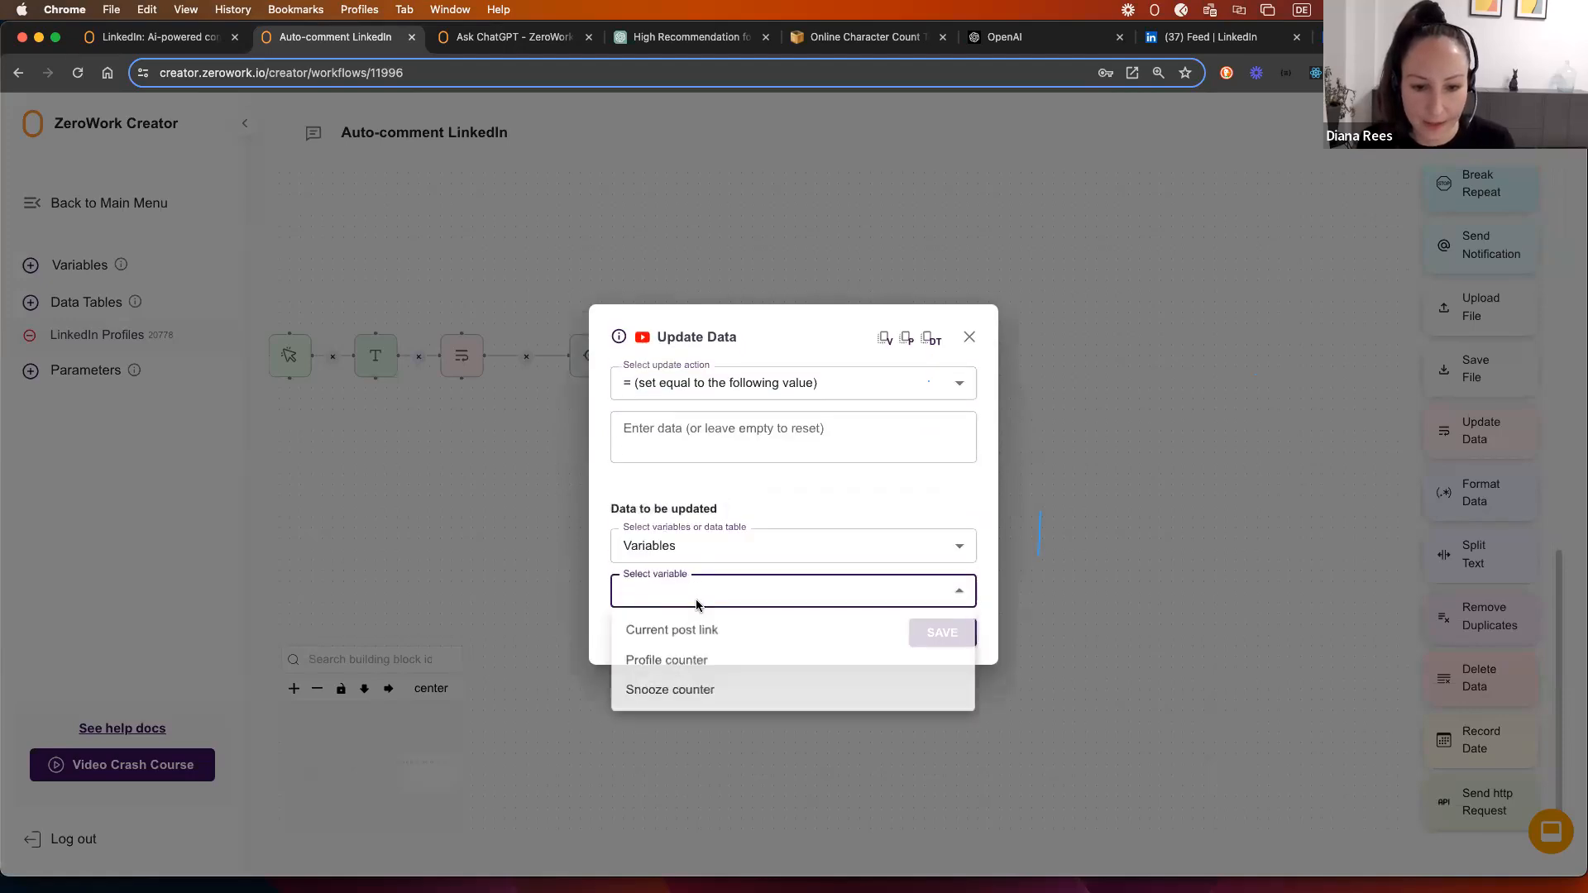
{"action": "left_click", "coordinate": [686, 693]}
{"action": "left_click", "coordinate": [670, 448]}
{"action": "type", "text": "0"}
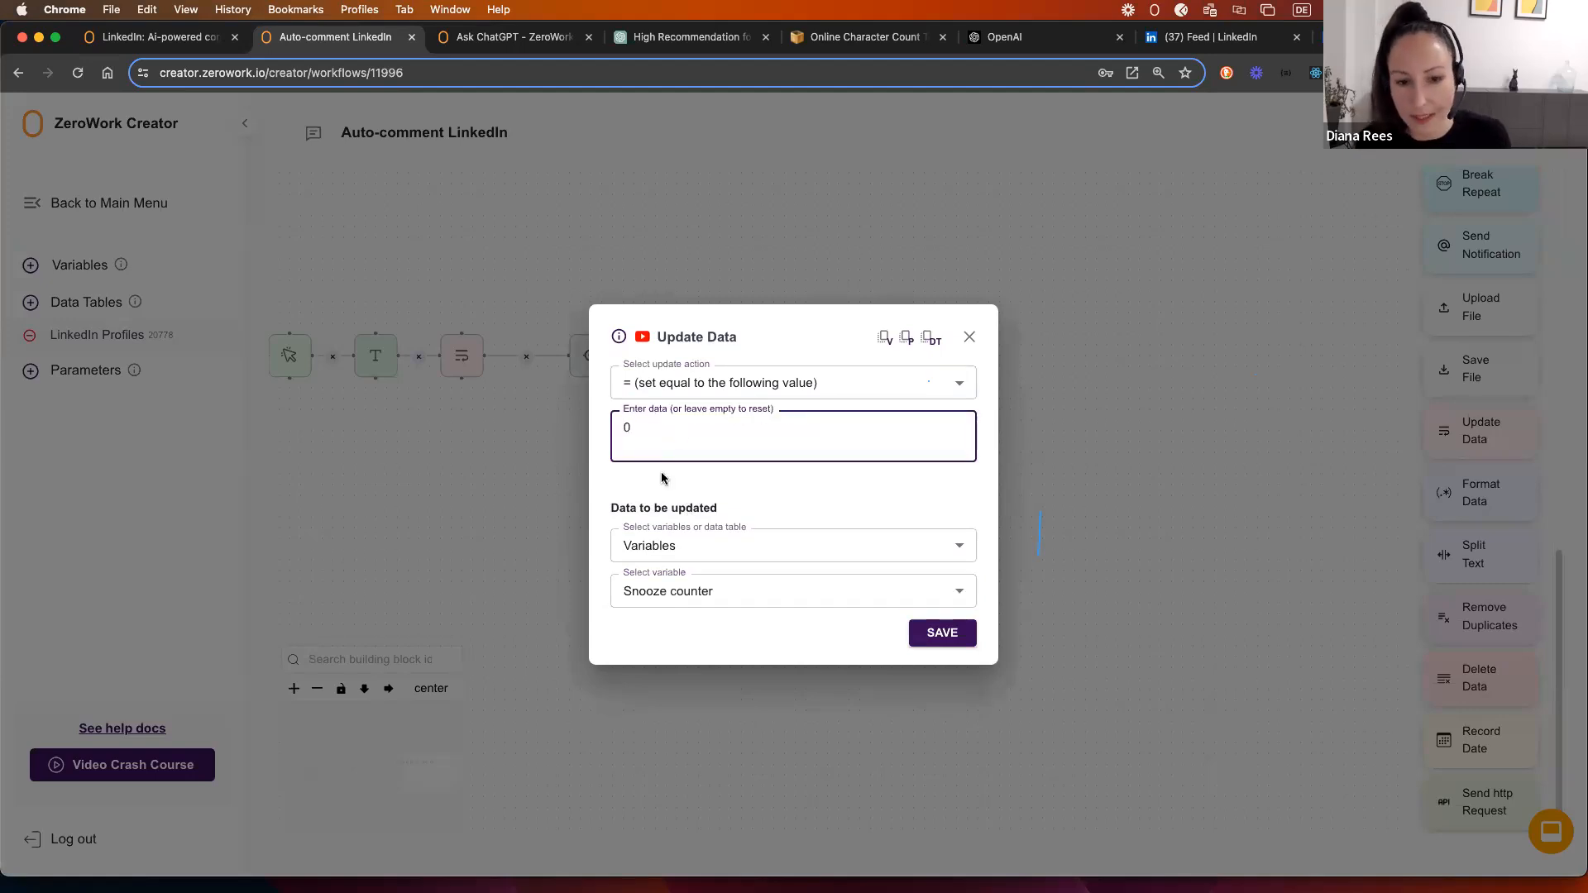
{"action": "left_click", "coordinate": [954, 644]}
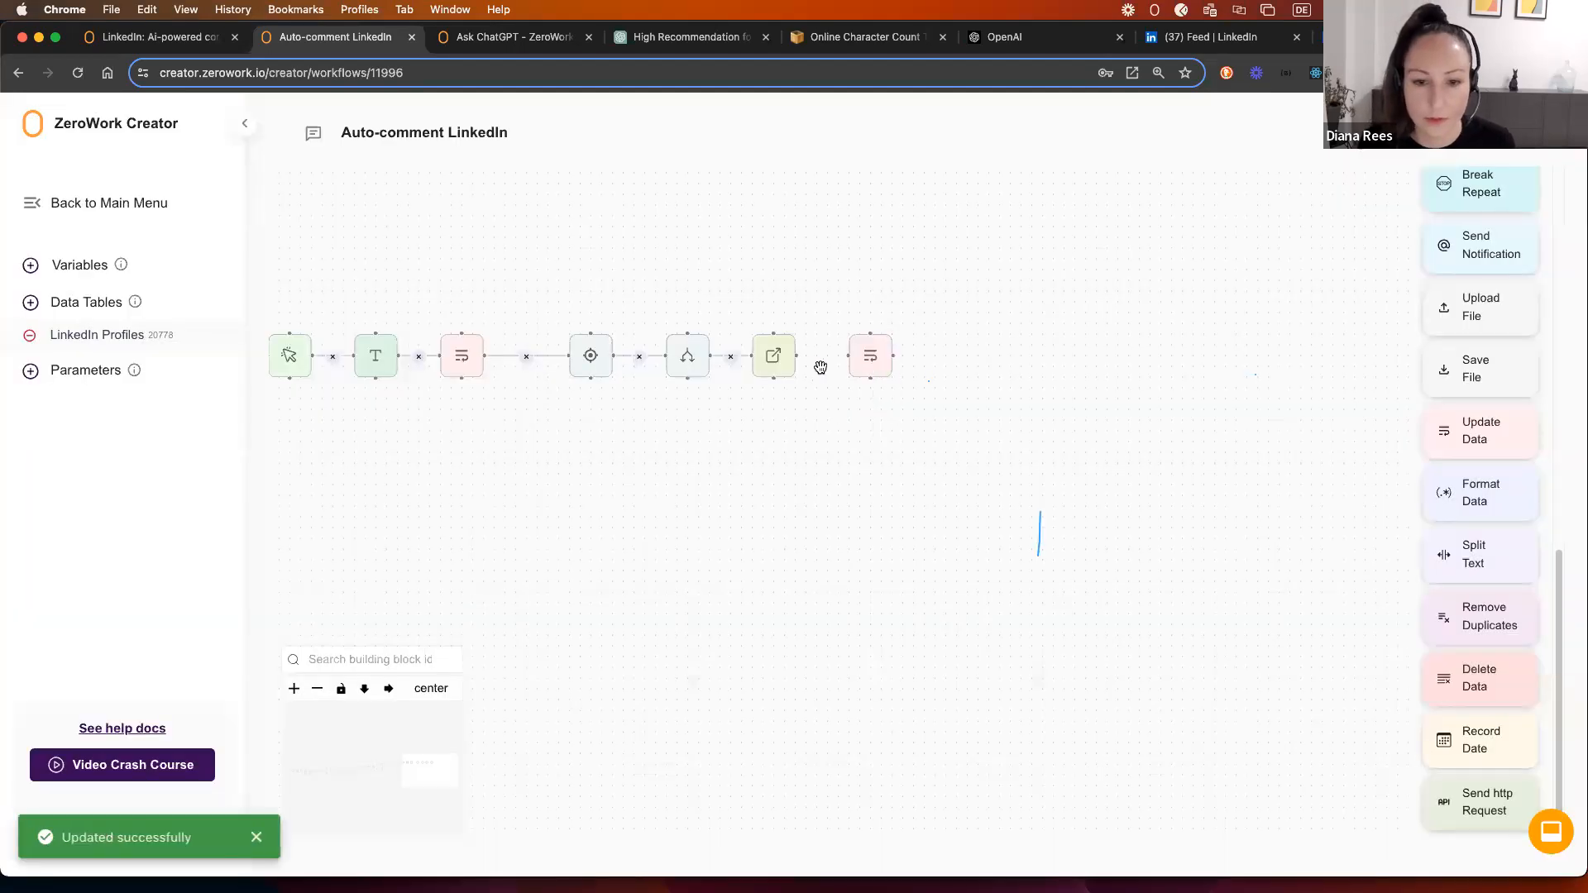
Step: Link Open Link to Update Data, shift the condition steps right, and remove their incoming link
{"action": "left_click_drag", "start_coordinate": [846, 357], "coordinate": [849, 356]}
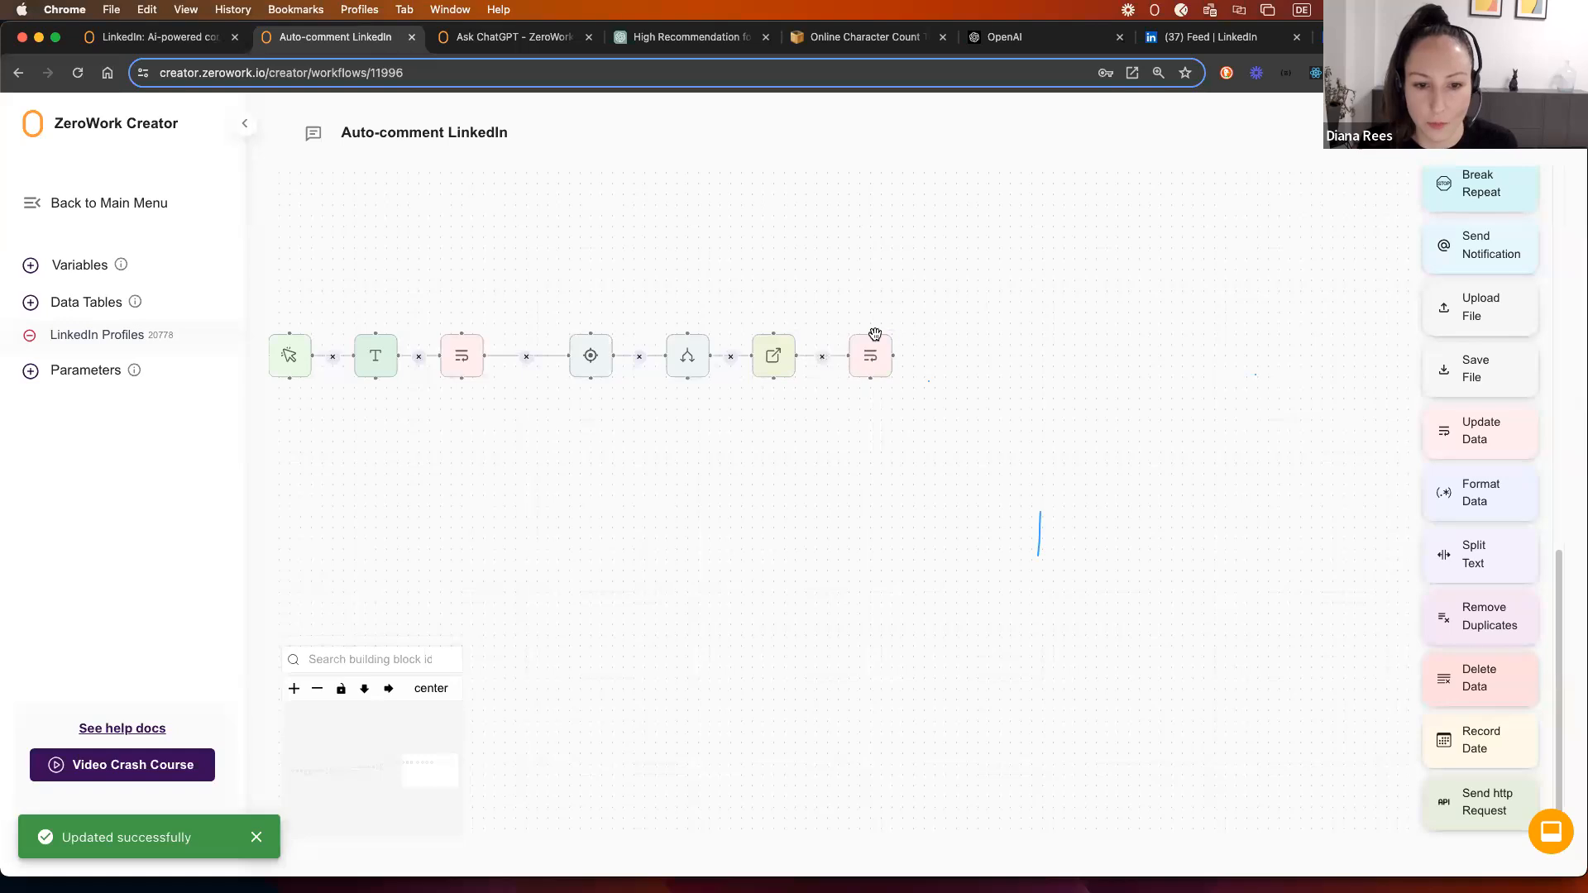
{"action": "left_click_drag", "start_coordinate": [558, 309], "coordinate": [1063, 425]}
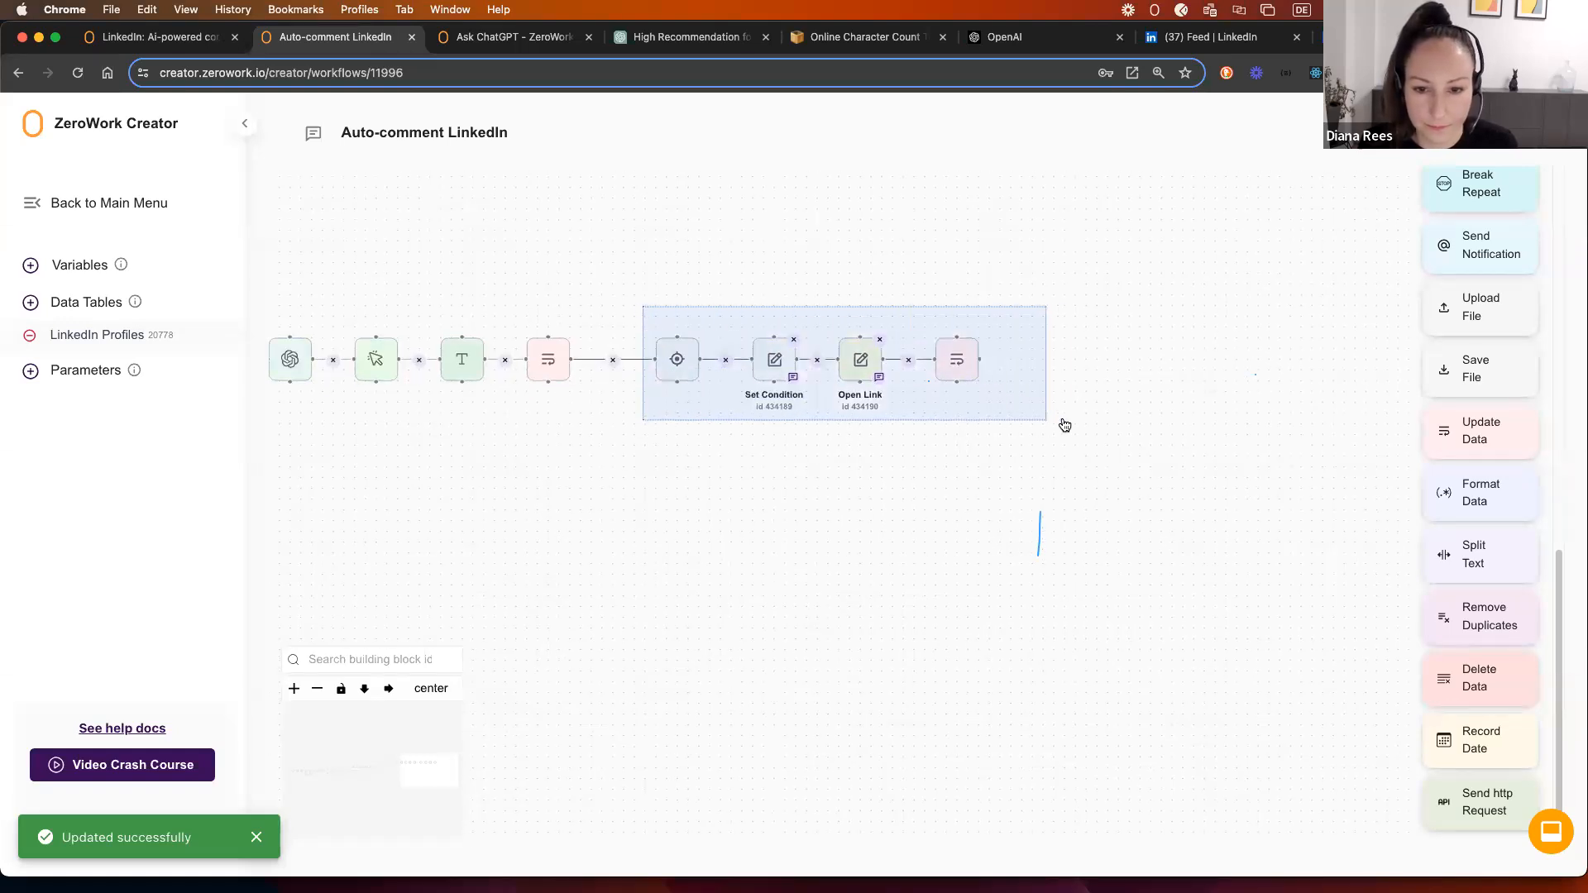
{"action": "left_click_drag", "start_coordinate": [685, 368], "coordinate": [749, 369]}
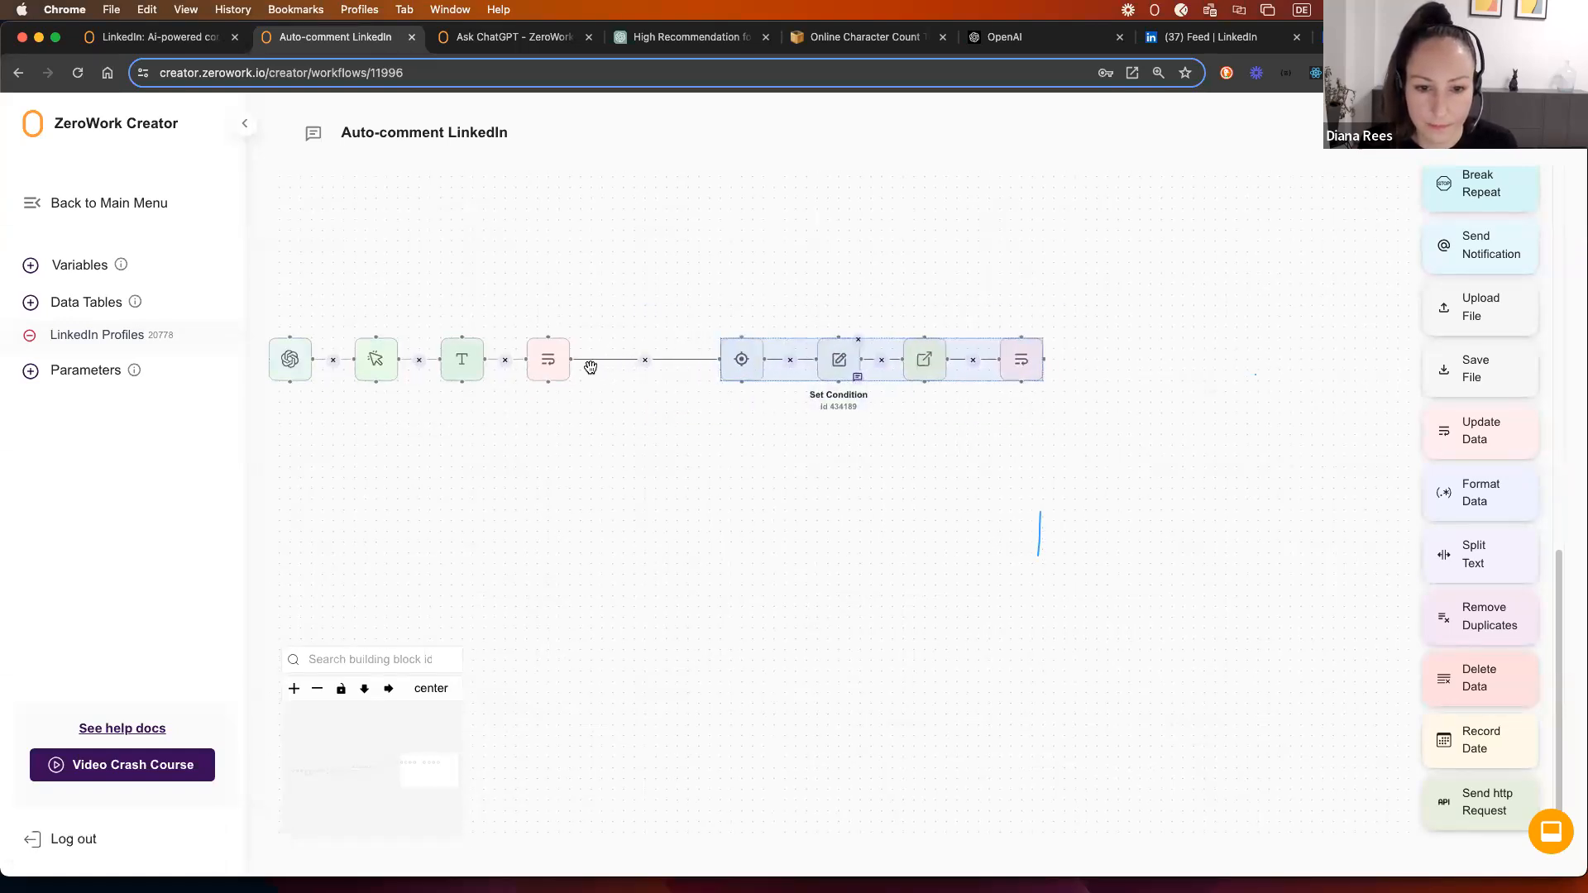
{"action": "left_click", "coordinate": [645, 360]}
{"action": "scroll", "coordinate": [1480, 497], "scroll_direction": "up", "scroll_amount": 10}
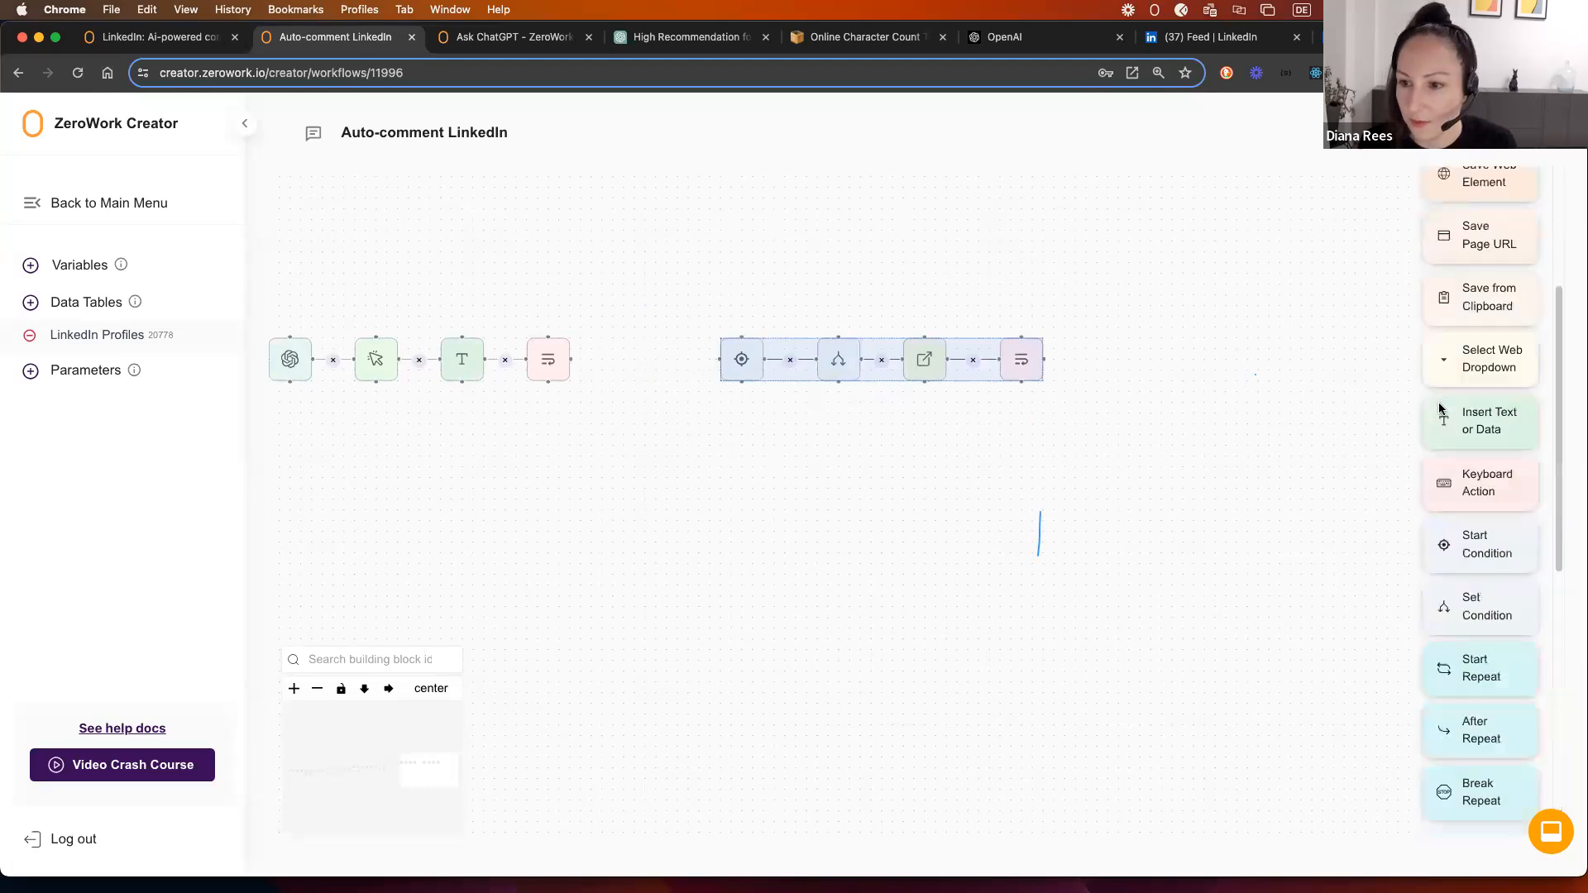
Step: Add a Click Web Element step with selector text="Post" and a 2–4 second wait
{"action": "left_click_drag", "start_coordinate": [1480, 323], "coordinate": [607, 340]}
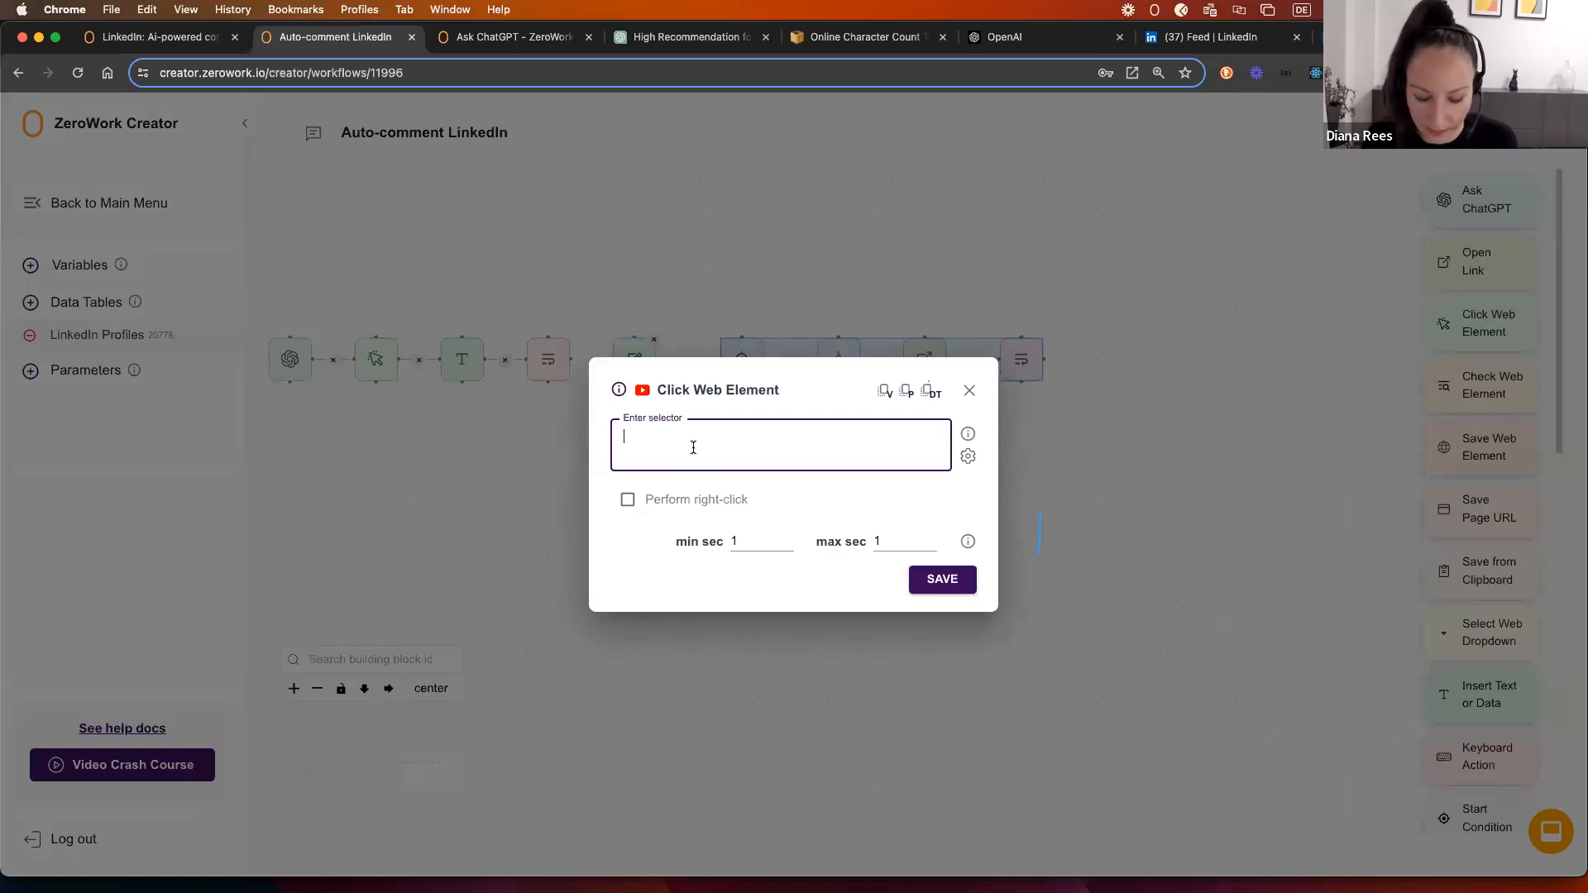
{"action": "type", "text": "text=\""}
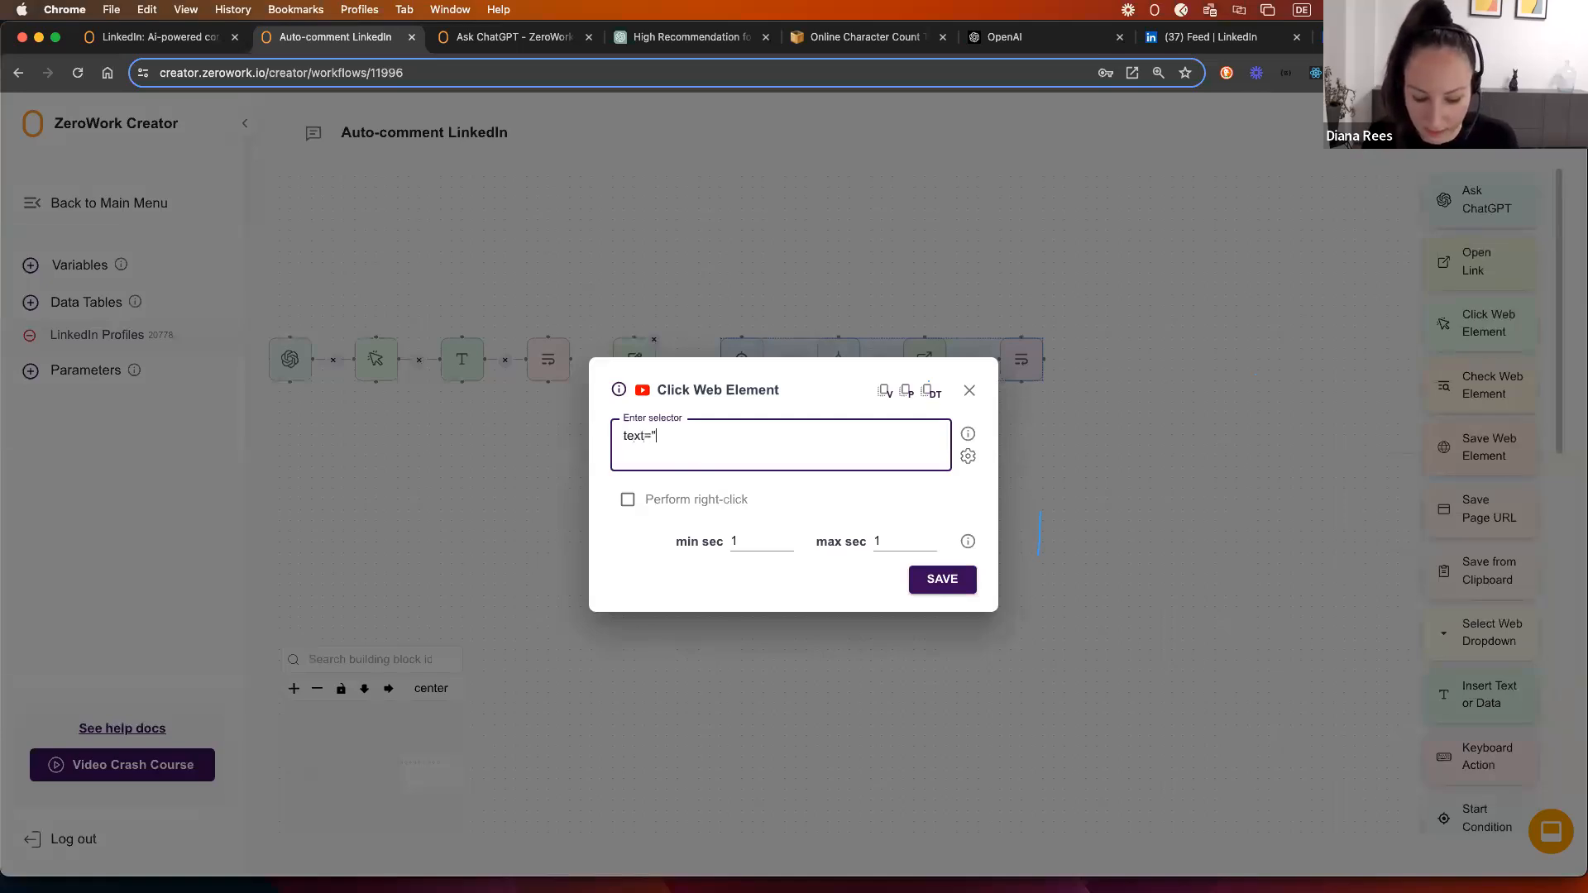
{"action": "type", "text": "Post\""}
{"action": "left_click", "coordinate": [727, 541]}
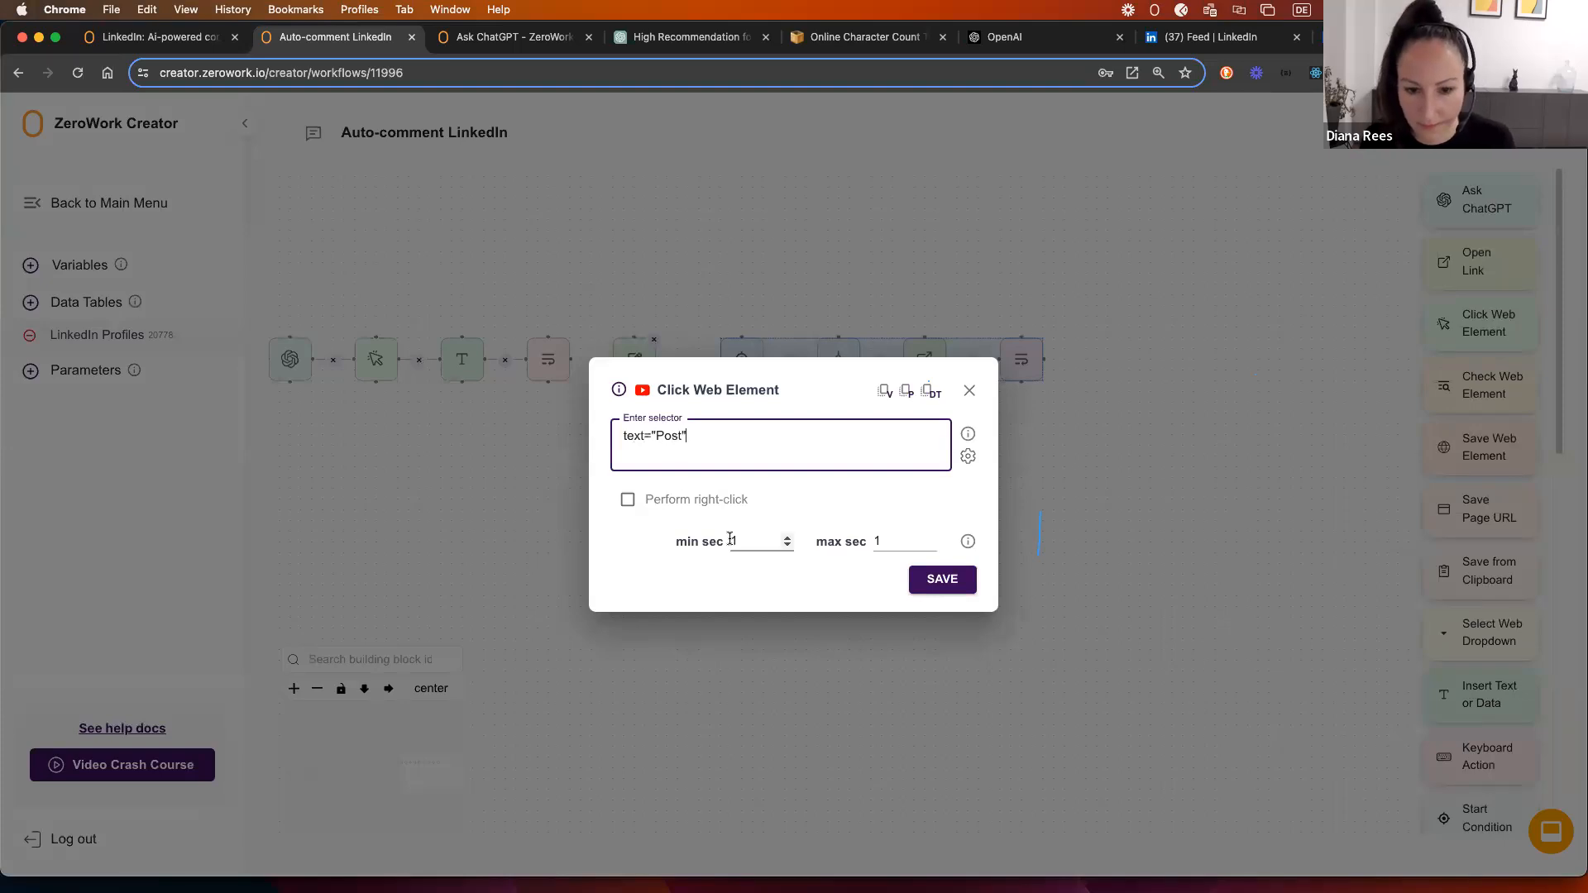
{"action": "double_click", "coordinate": [729, 543]}
{"action": "type", "text": "2"}
{"action": "key", "text": "Tab"}
{"action": "type", "text": "4"}
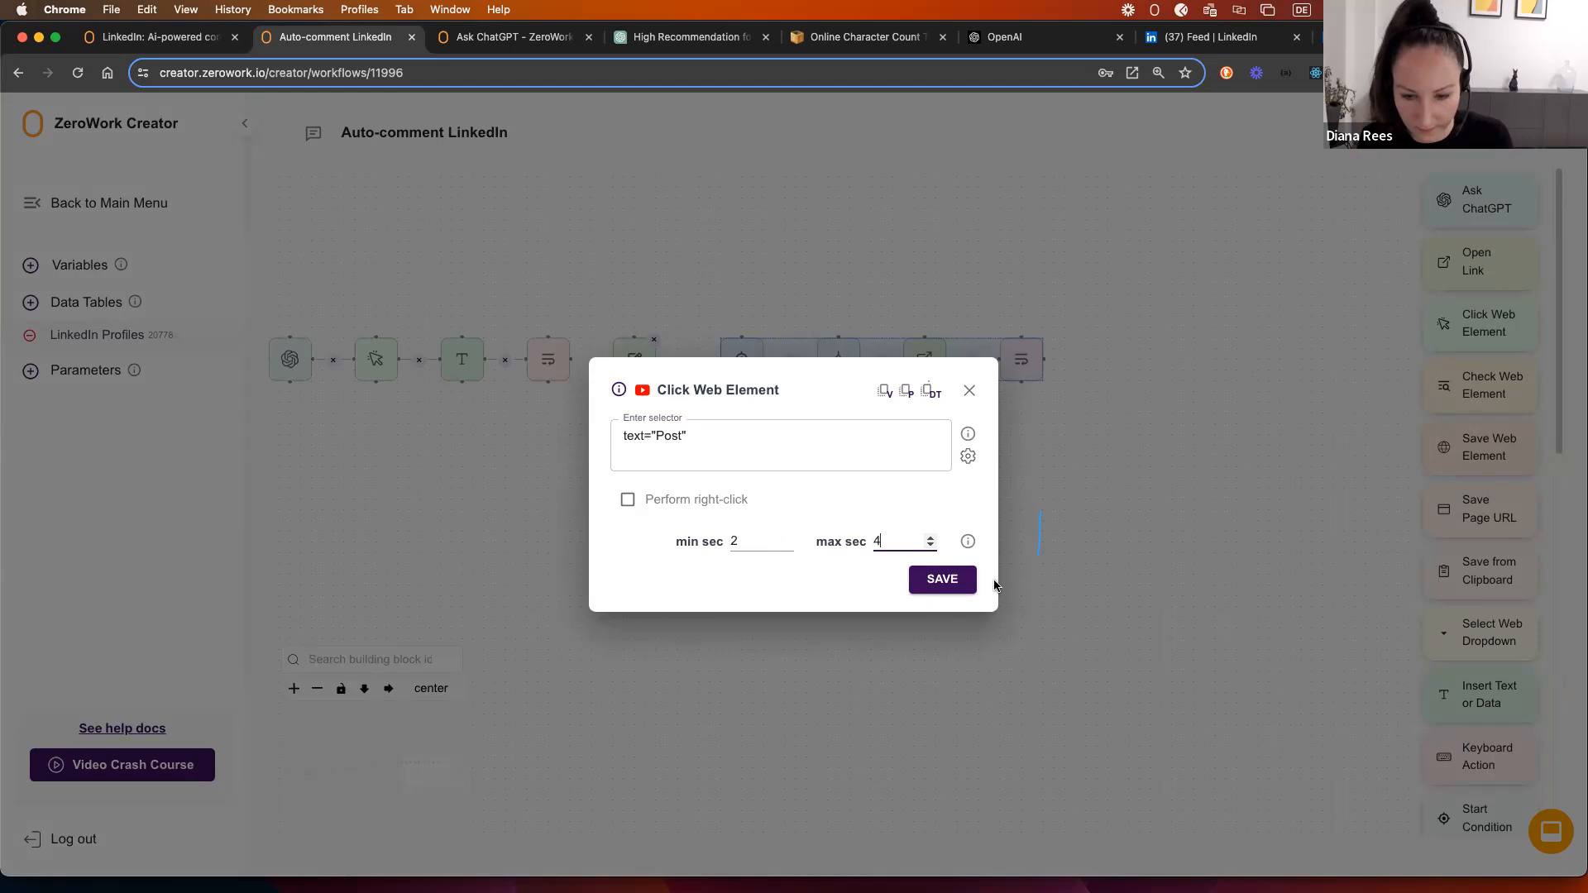
{"action": "left_click", "coordinate": [931, 581]}
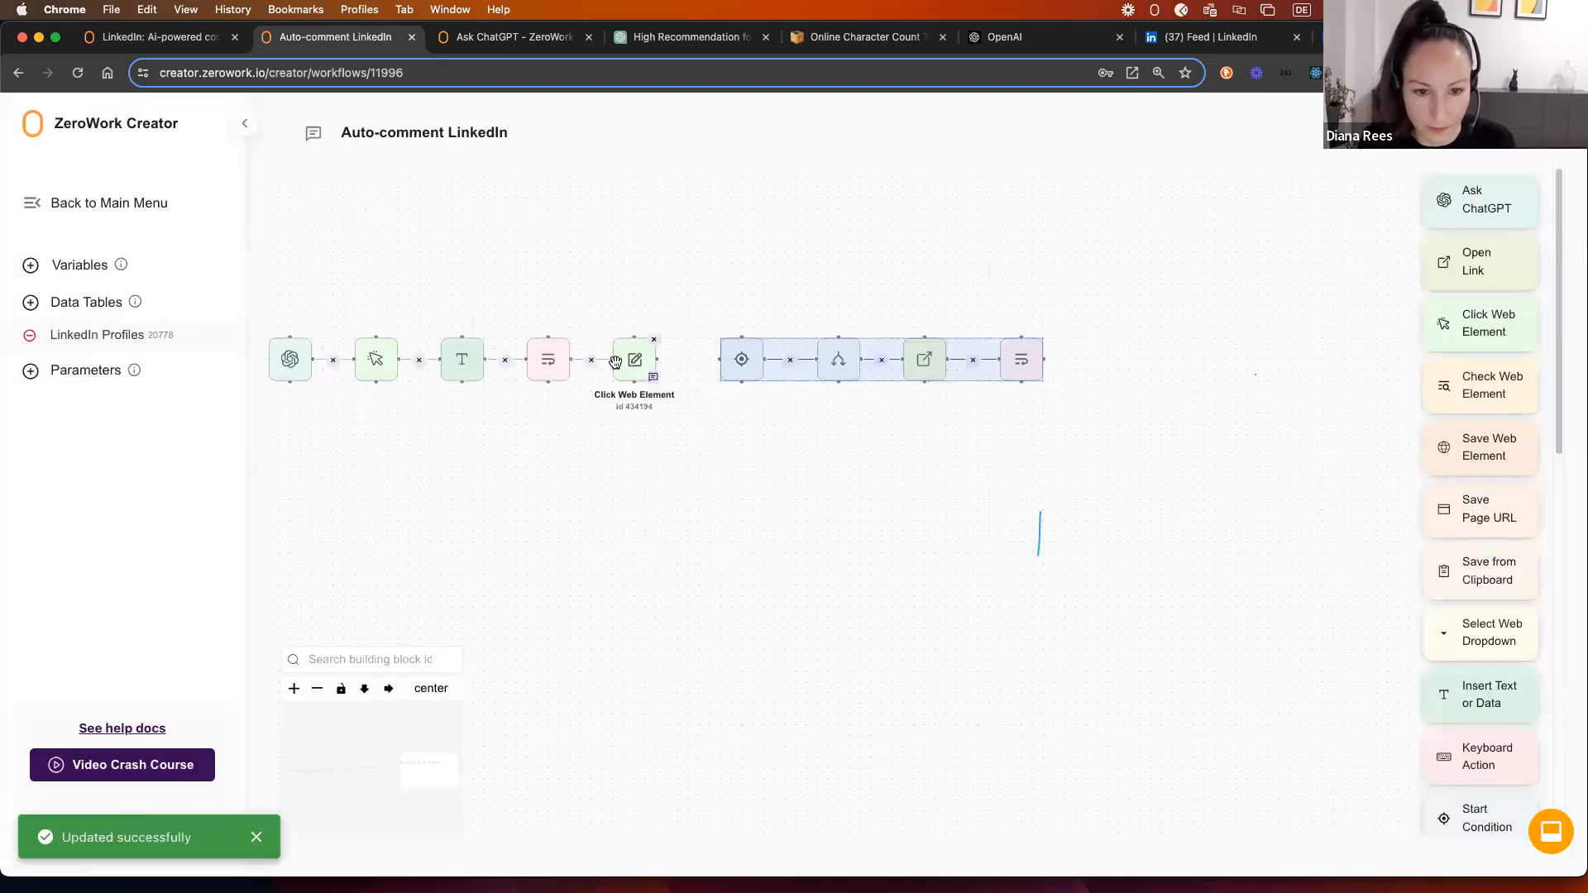
{"action": "left_click", "coordinate": [548, 360]}
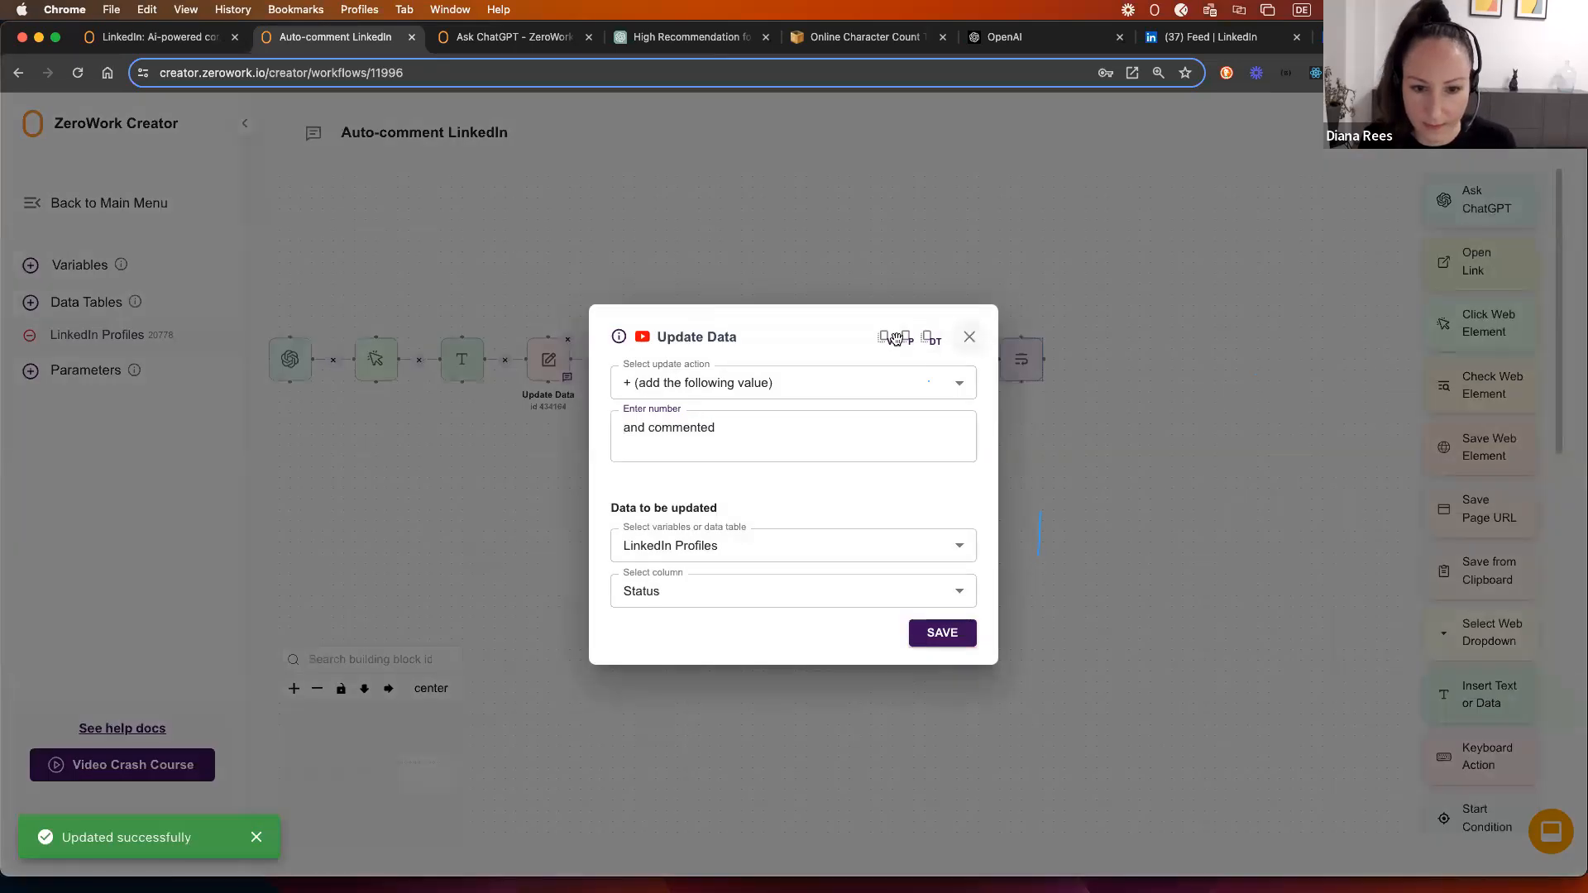
Step: Place Update Data after the Post click step and connect Insert Text into the click step
{"action": "key", "text": "Escape"}
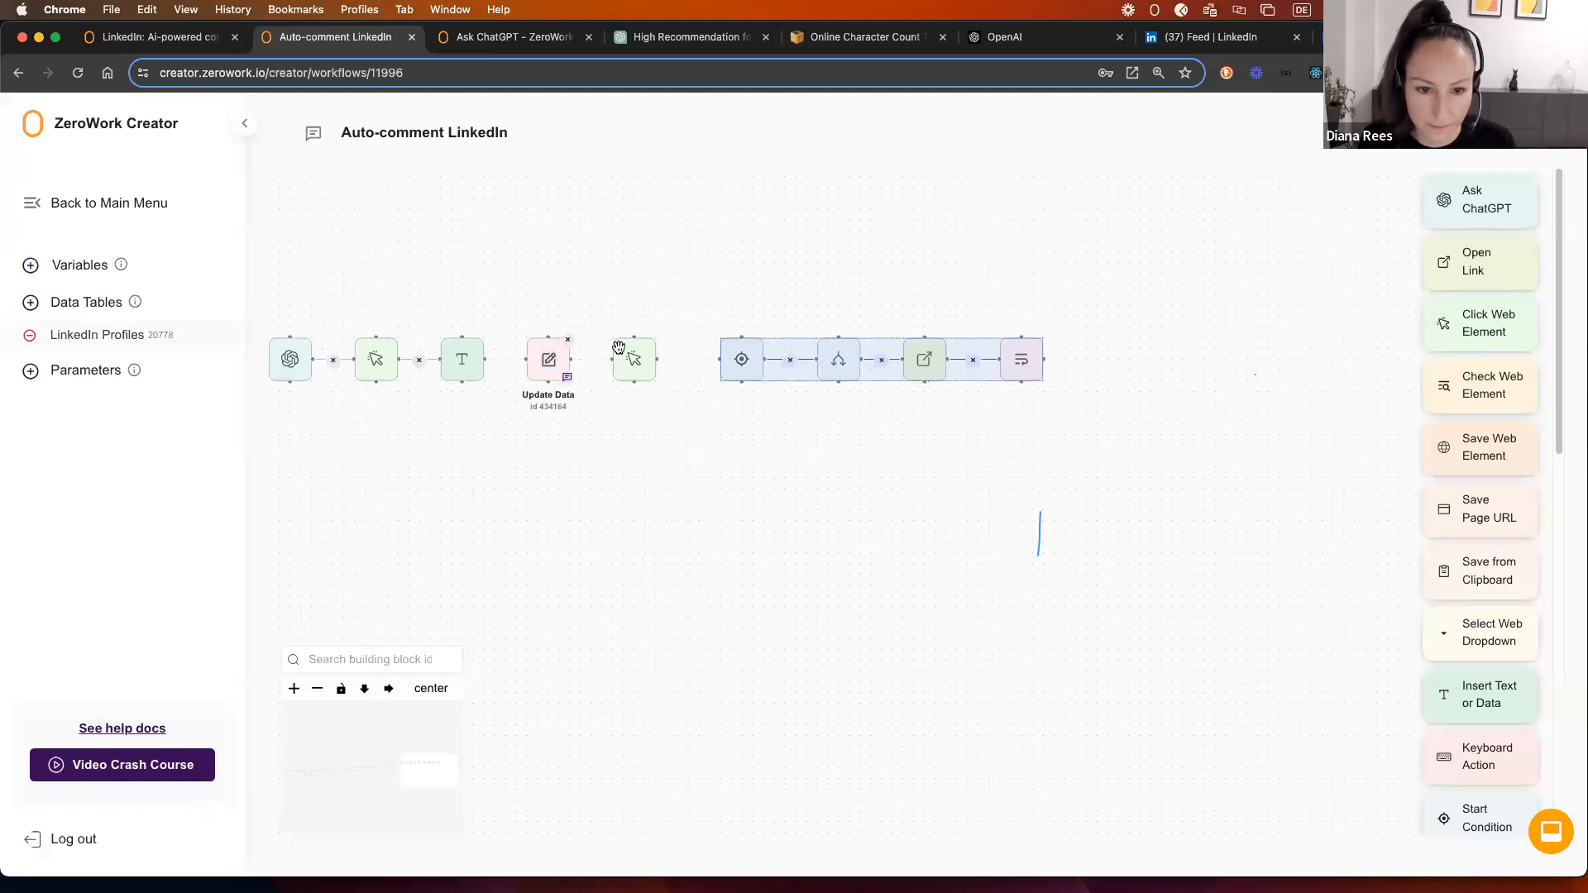
{"action": "left_click_drag", "start_coordinate": [618, 348], "coordinate": [666, 347]}
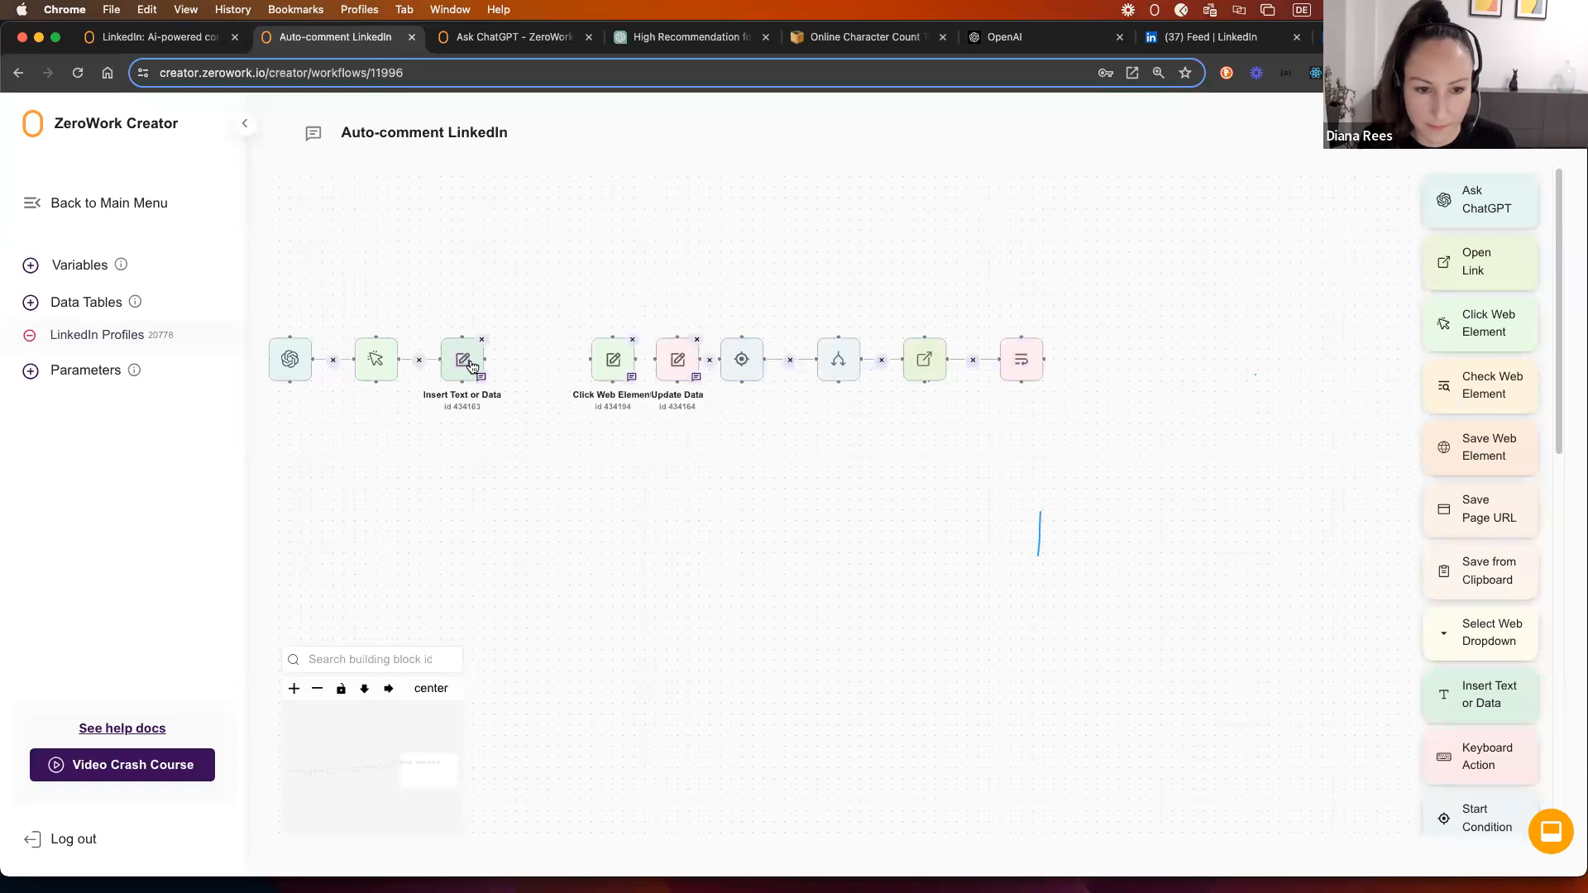
{"action": "left_click_drag", "start_coordinate": [487, 359], "coordinate": [613, 361]}
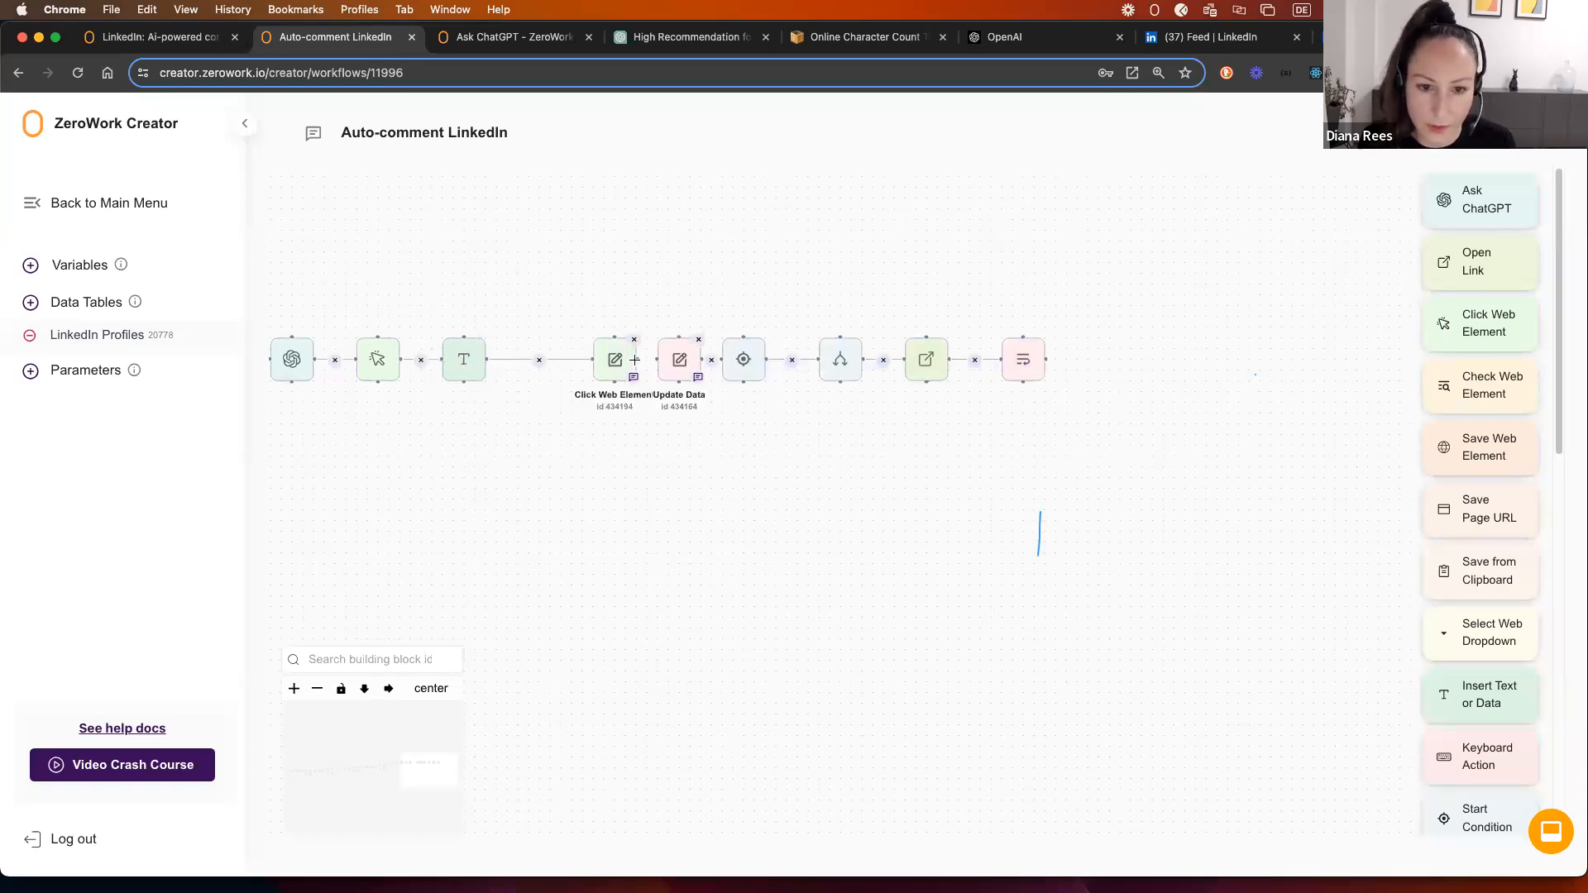
Step: Review the Update Data, Start Condition and Set Condition settings without changing them
{"action": "left_click", "coordinate": [678, 361]}
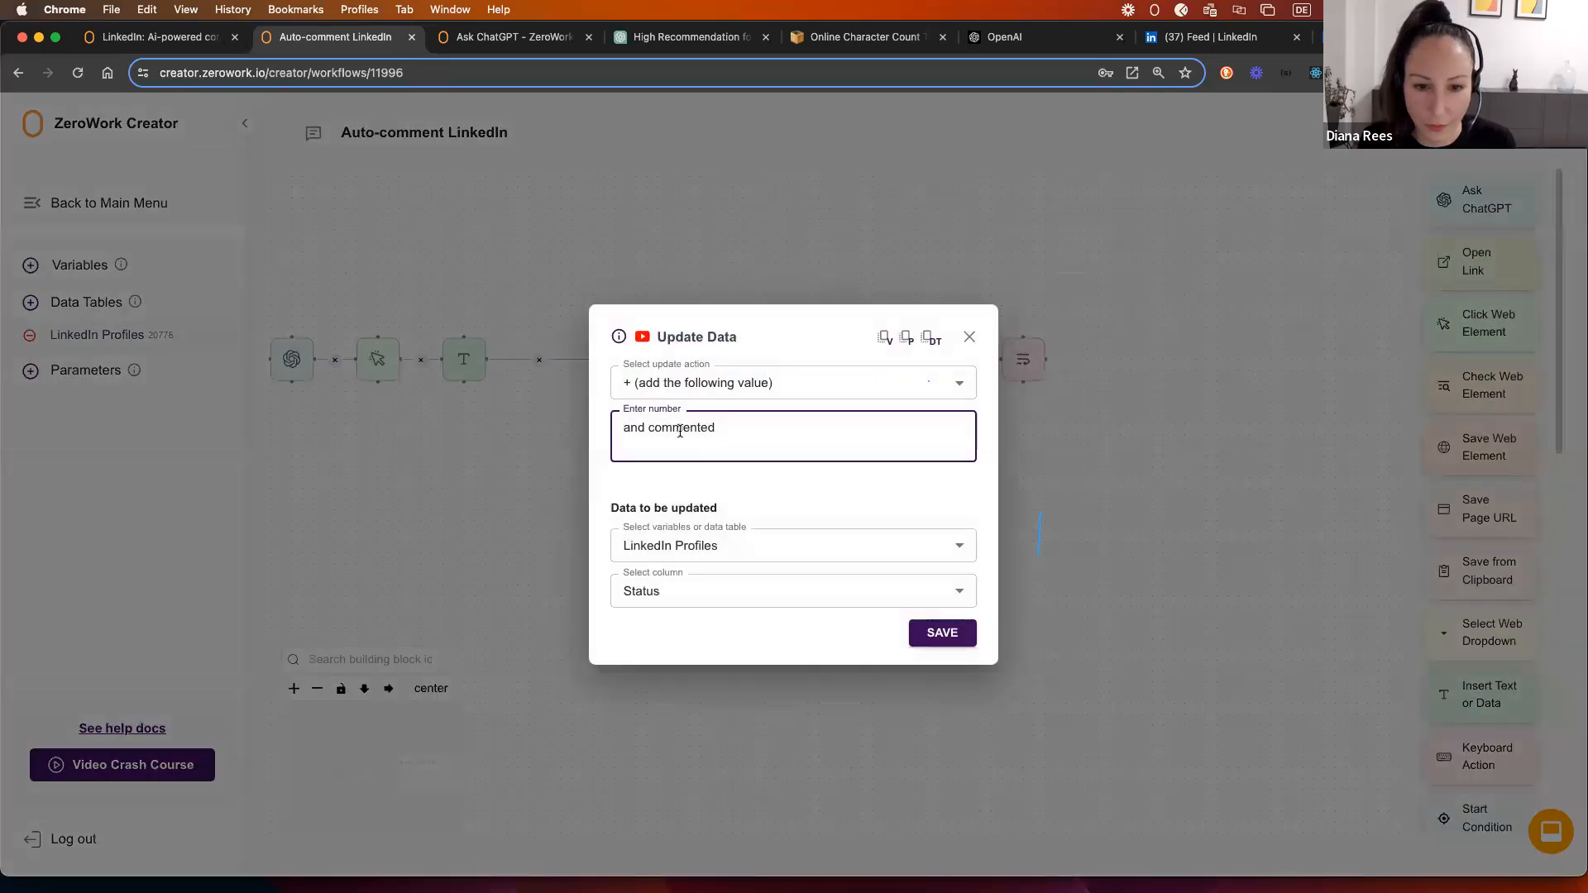
{"action": "left_click", "coordinate": [969, 337]}
{"action": "left_click", "coordinate": [744, 372]}
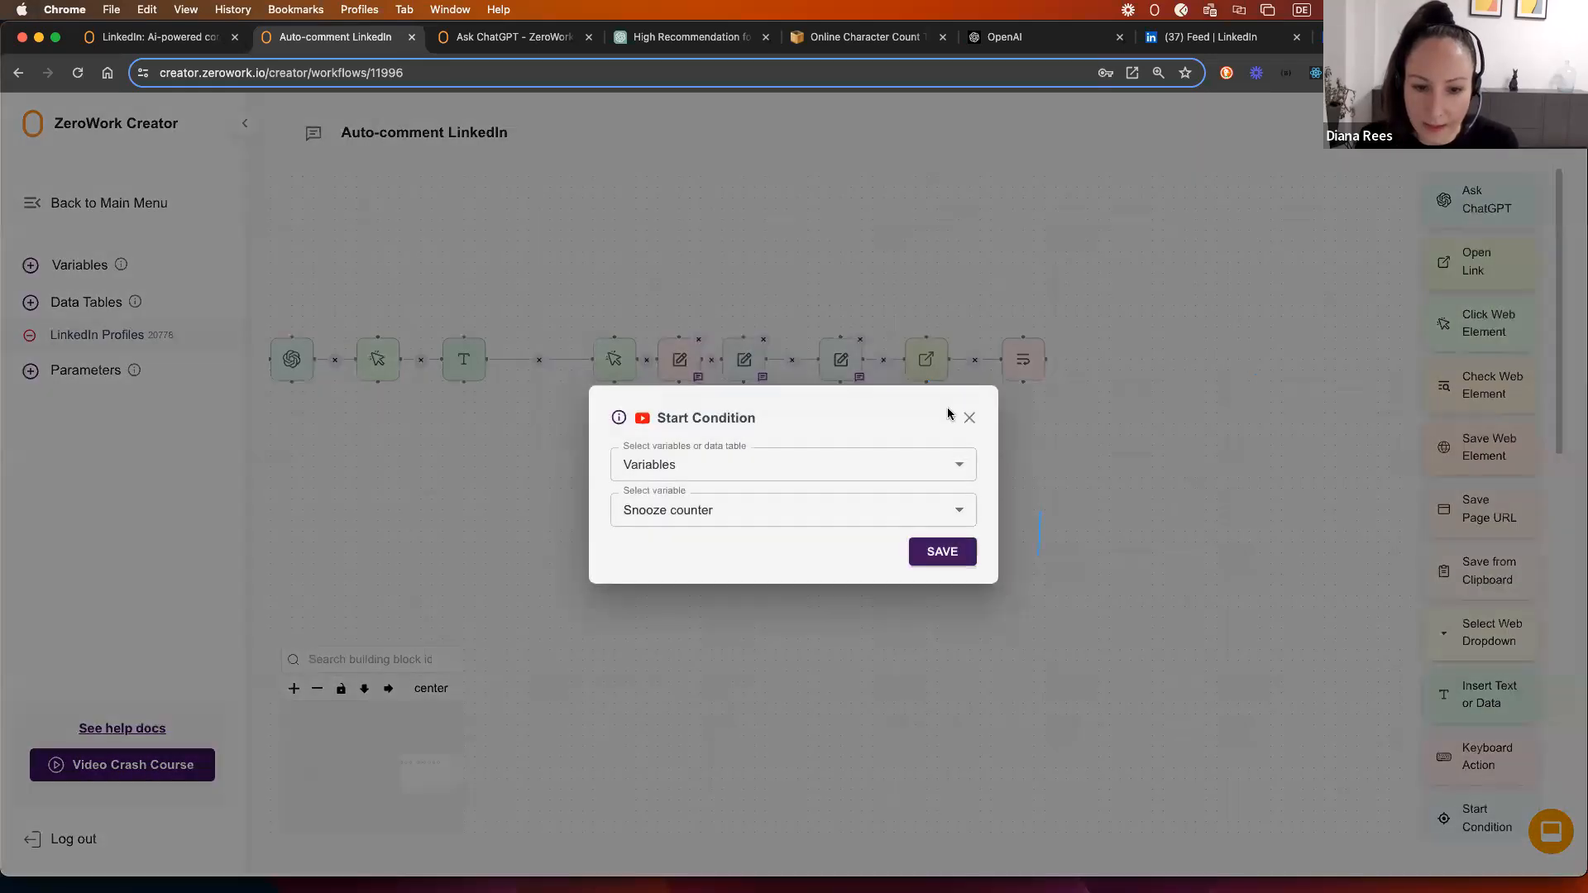
{"action": "left_click", "coordinate": [965, 418]}
{"action": "left_click", "coordinate": [847, 363]}
{"action": "left_click", "coordinate": [968, 409]}
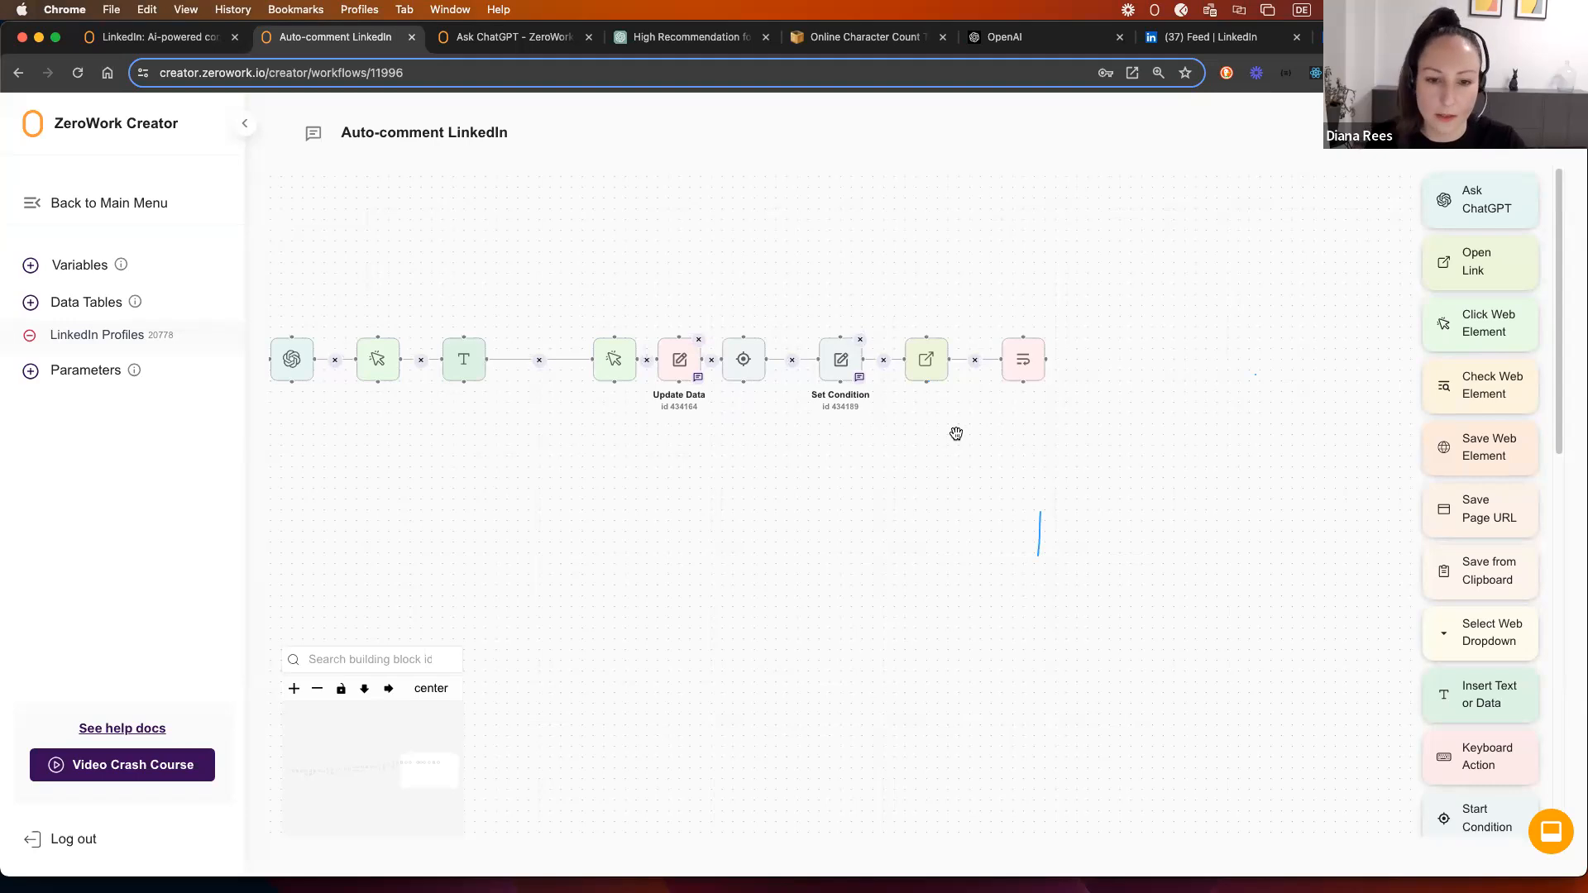
Step: Nudge the Click Web Element and Update Data steps left to even out the row
{"action": "left_click_drag", "start_coordinate": [601, 377], "coordinate": [569, 382]}
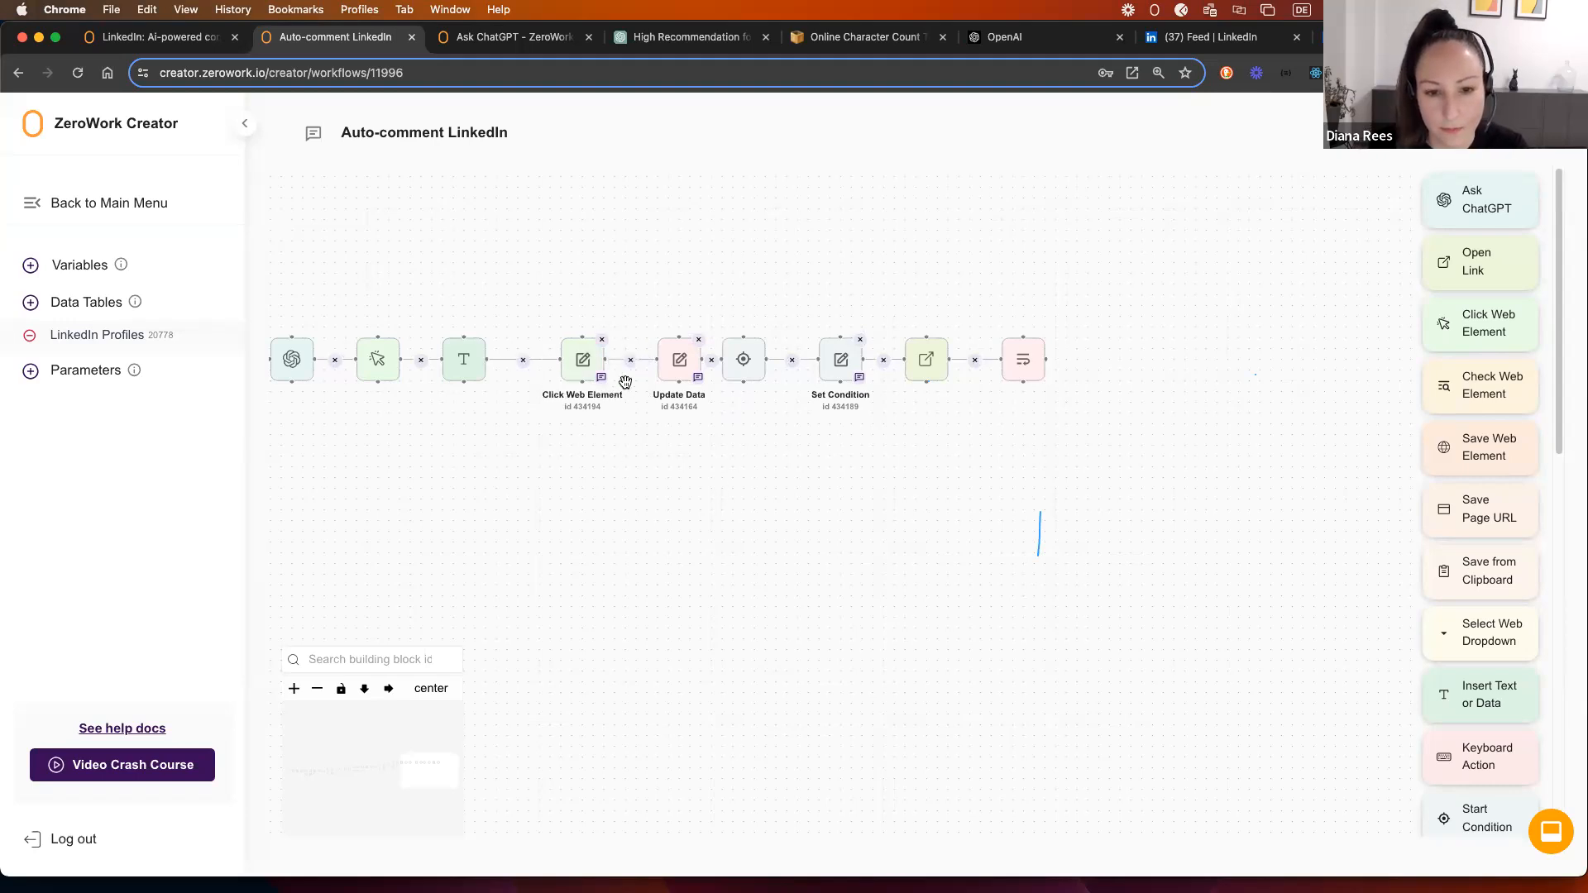
{"action": "left_click_drag", "start_coordinate": [671, 374], "coordinate": [650, 376]}
{"action": "scroll", "coordinate": [581, 498], "scroll_direction": "down", "scroll_amount": 5}
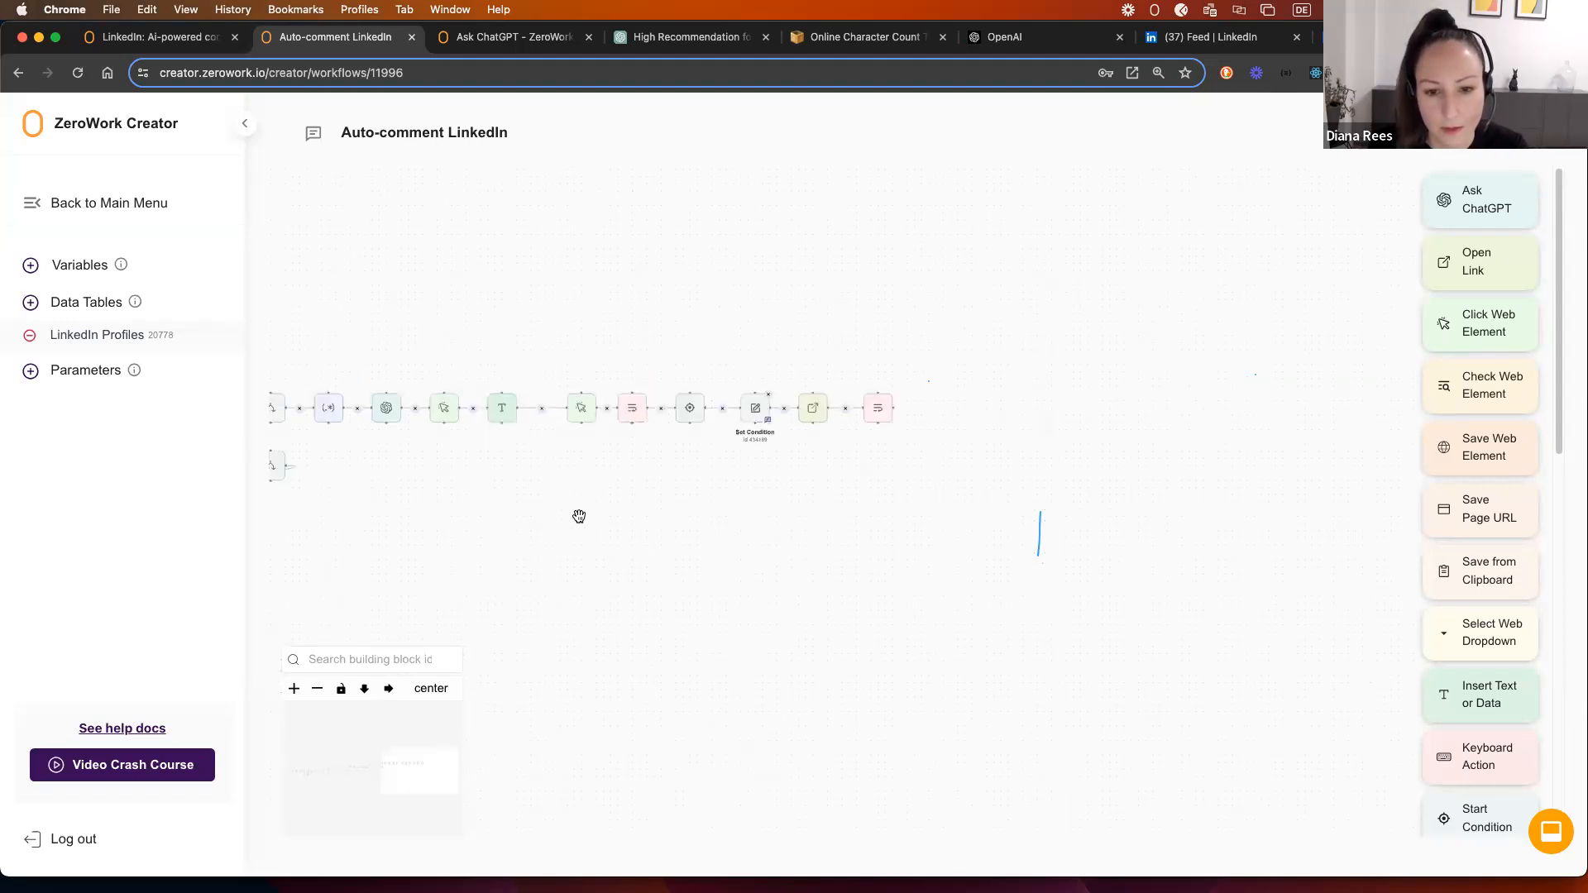
{"action": "left_click_drag", "start_coordinate": [652, 499], "coordinate": [774, 468]}
{"action": "left_click_drag", "start_coordinate": [575, 517], "coordinate": [777, 493]}
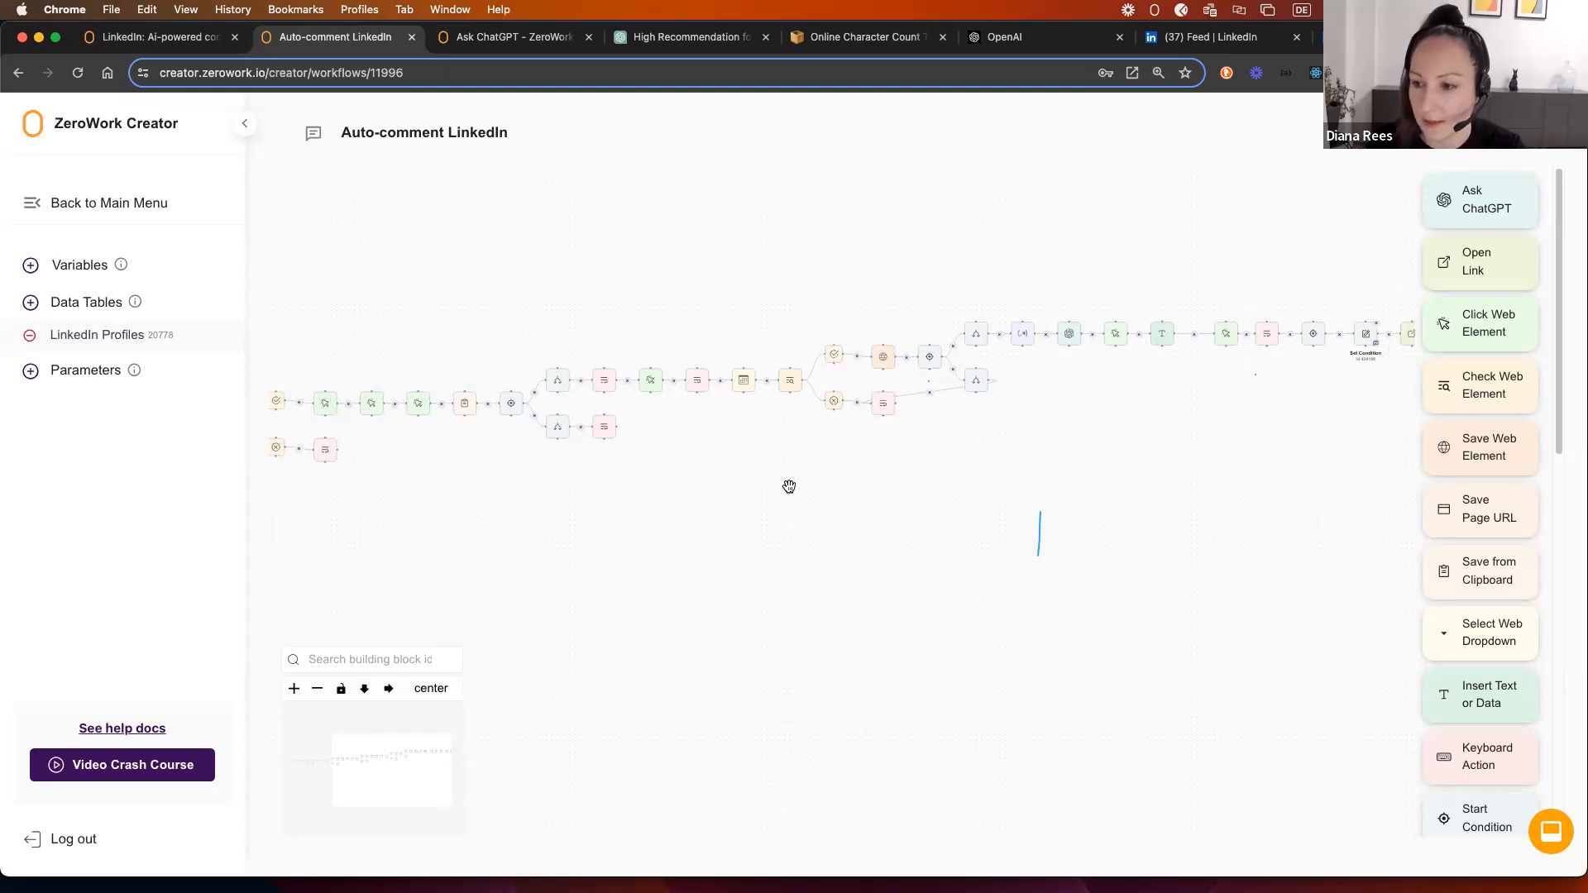
Step: Pan and zoom across the whole workflow to review its branching steps
{"action": "scroll", "coordinate": [726, 521], "scroll_direction": "down", "scroll_amount": 2}
{"action": "left_click_drag", "start_coordinate": [726, 521], "coordinate": [791, 510]}
{"action": "left_click_drag", "start_coordinate": [468, 522], "coordinate": [882, 500]}
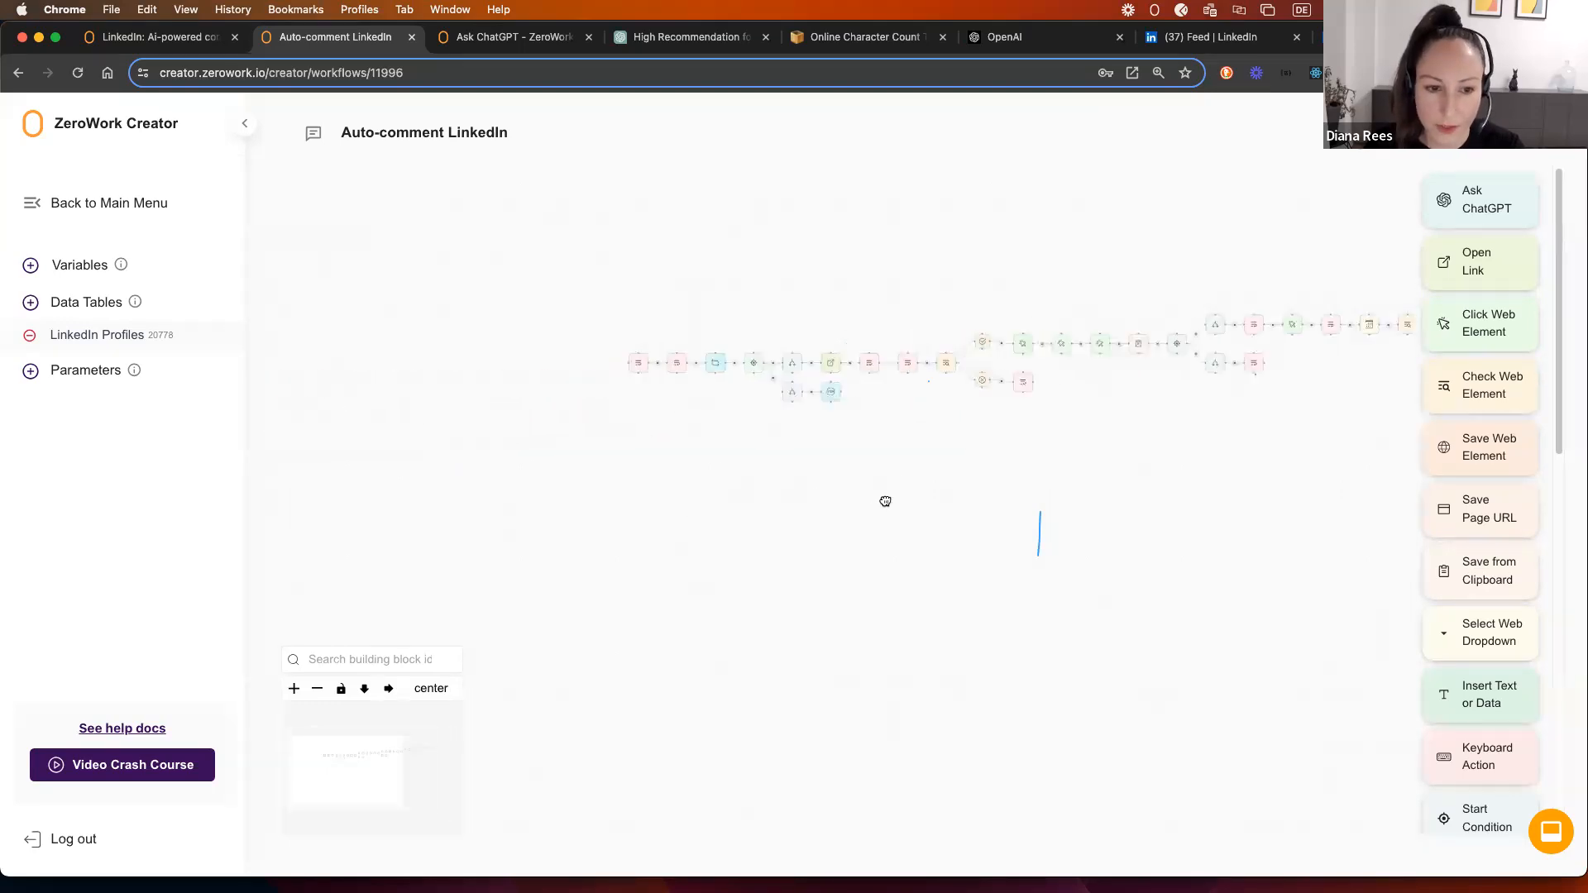
{"action": "scroll", "coordinate": [688, 475], "scroll_direction": "up", "scroll_amount": 2}
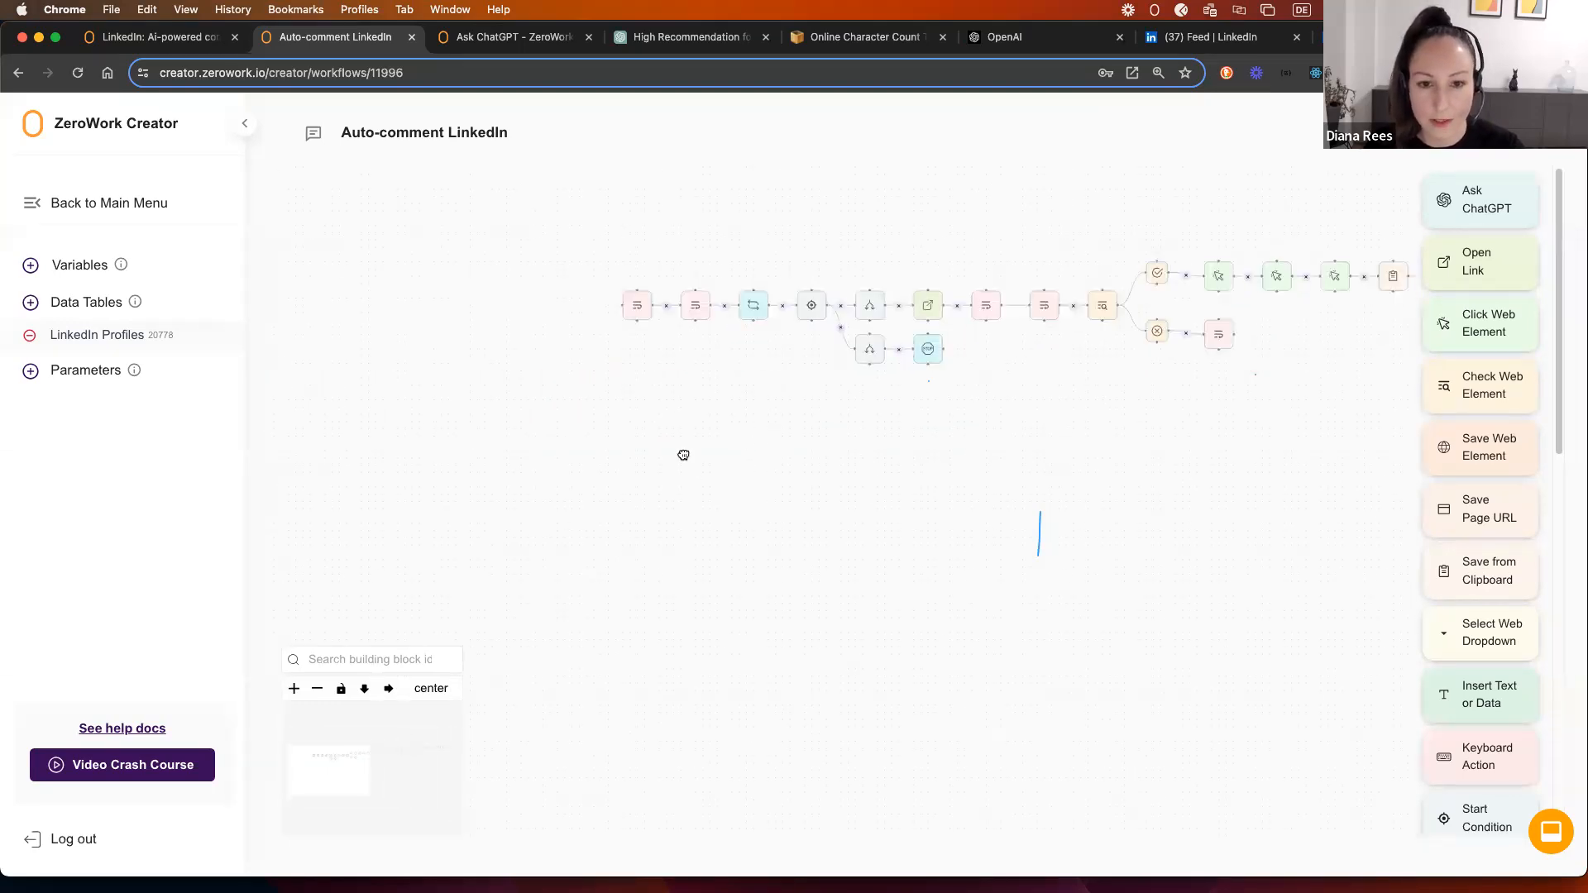
{"action": "left_click_drag", "start_coordinate": [684, 454], "coordinate": [608, 434]}
{"action": "scroll", "coordinate": [649, 420], "scroll_direction": "up", "scroll_amount": 1}
{"action": "left_click_drag", "start_coordinate": [709, 411], "coordinate": [561, 440]}
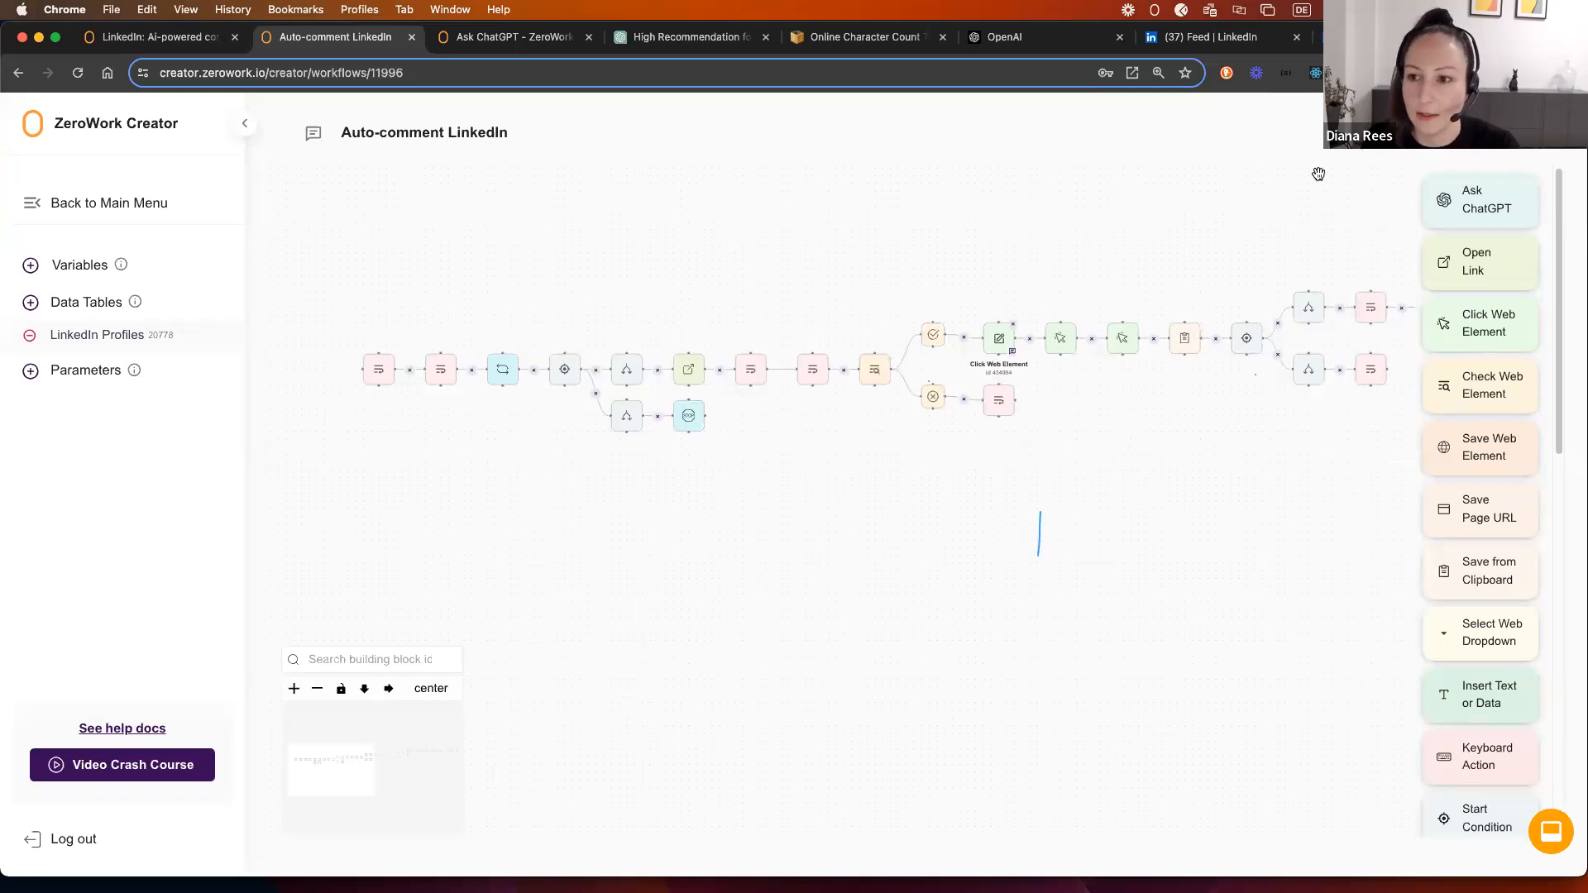
{"action": "left_click", "coordinate": [1450, 137]}
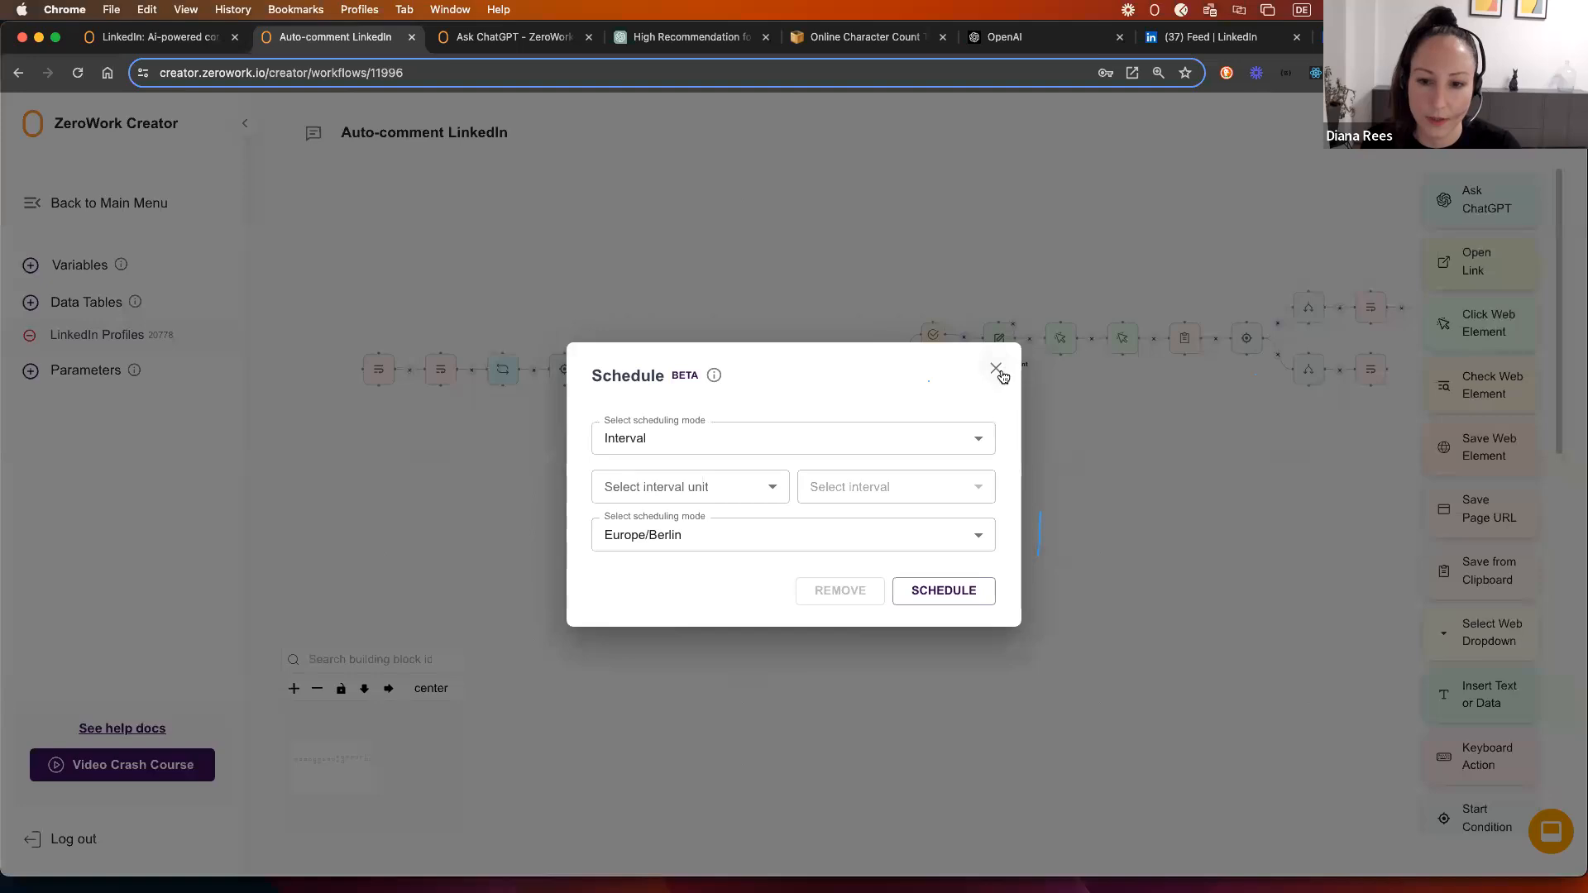
{"action": "left_click", "coordinate": [998, 369]}
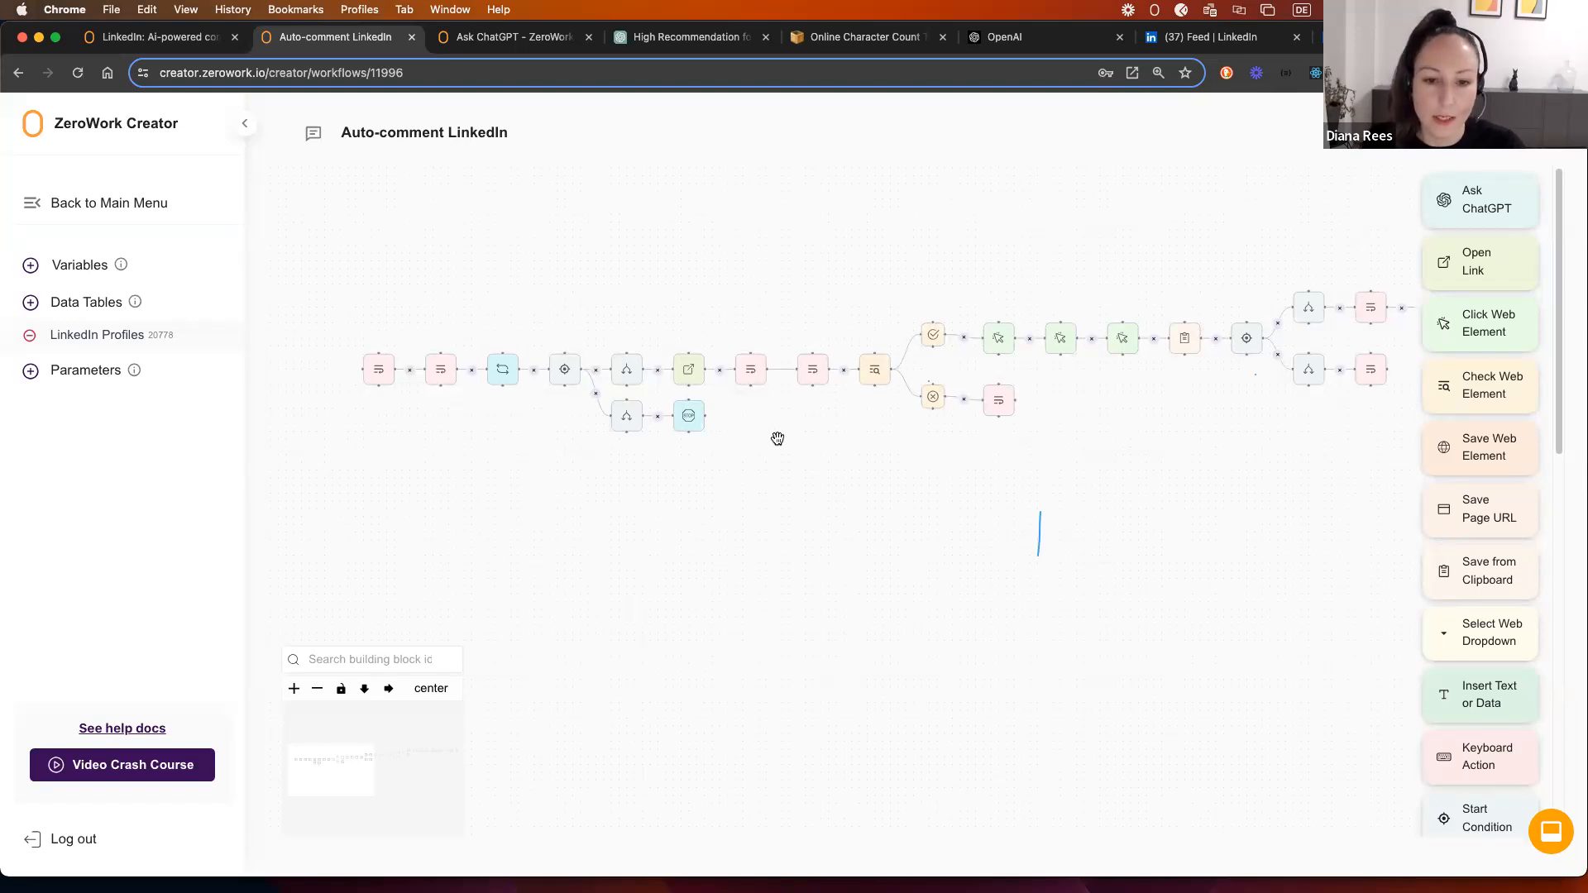
{"action": "scroll", "coordinate": [1451, 754], "scroll_direction": "down", "scroll_amount": 10}
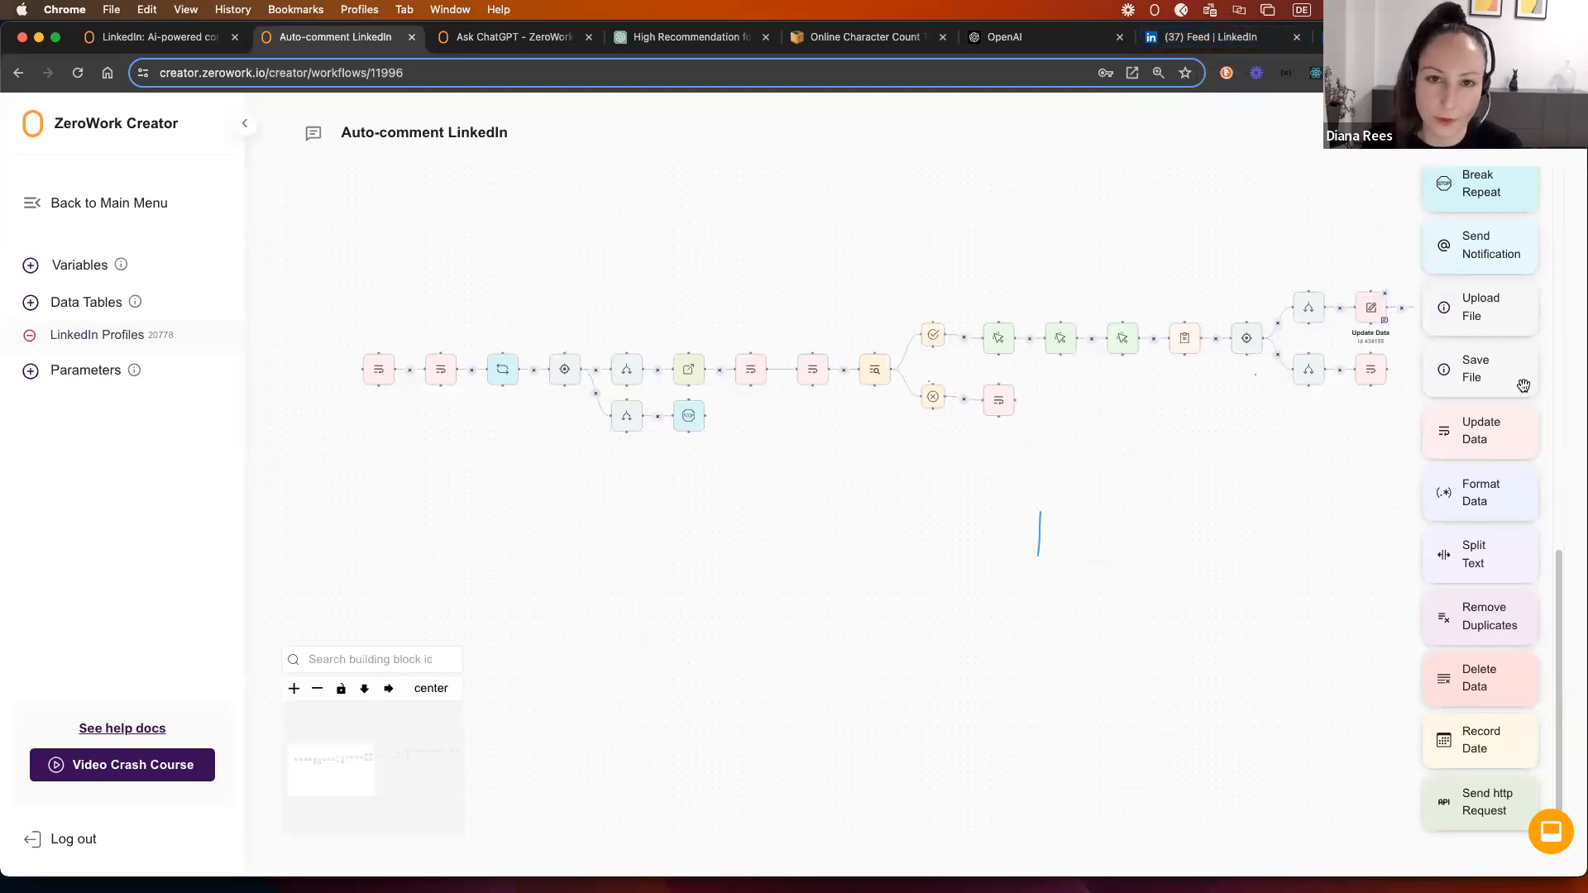
Step: Scroll through the LinkedIn feed, then return to the Auto-comment LinkedIn workflow
{"action": "left_click", "coordinate": [1210, 37]}
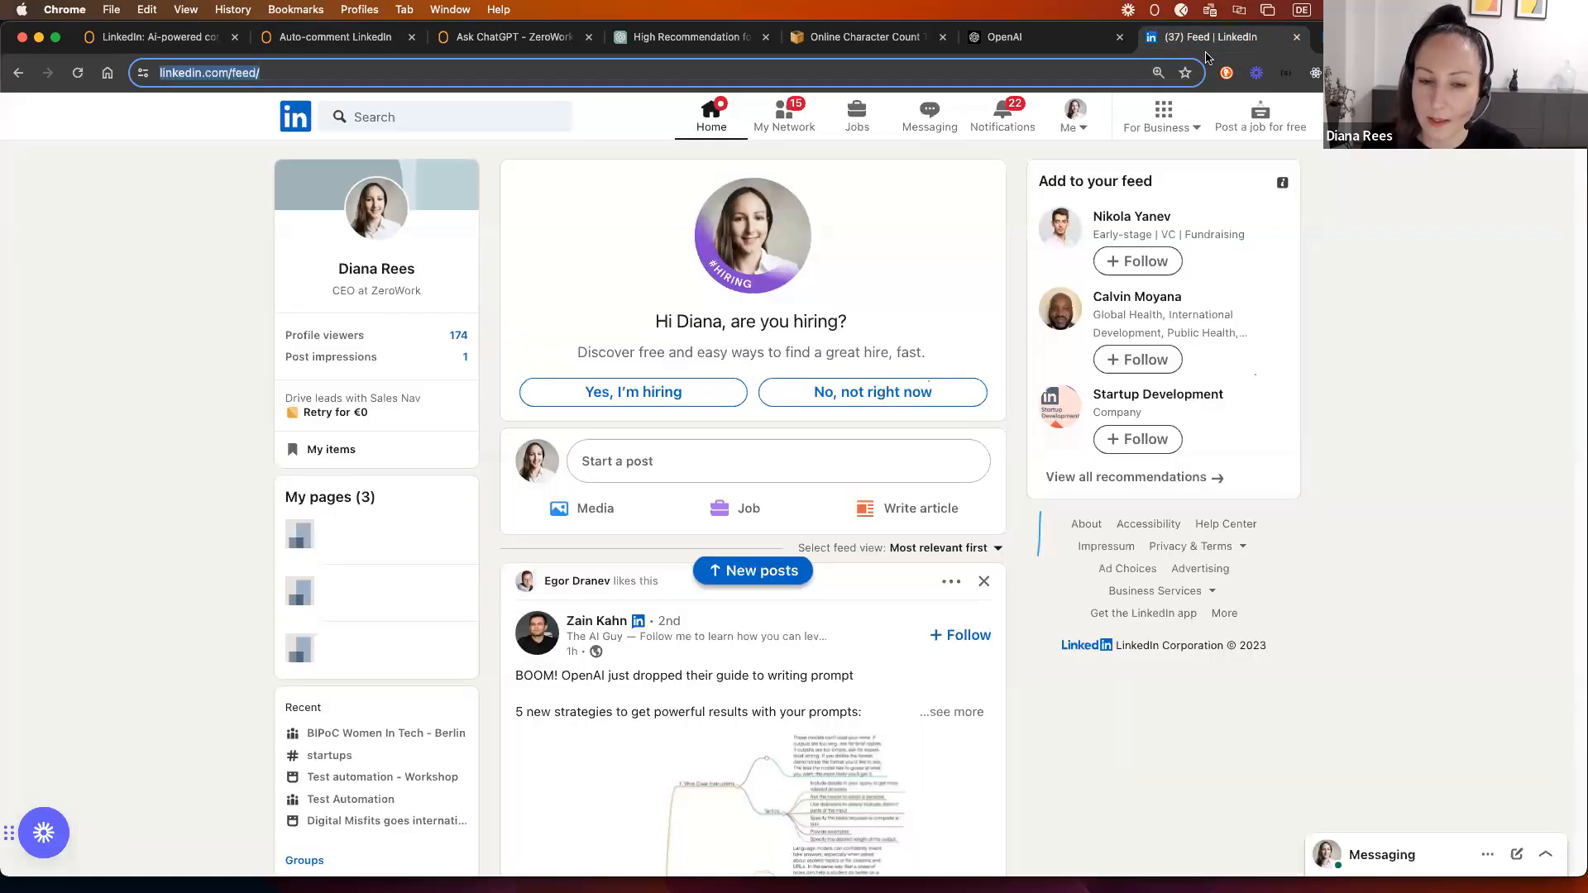
{"action": "scroll", "coordinate": [607, 545], "scroll_direction": "down", "scroll_amount": 10}
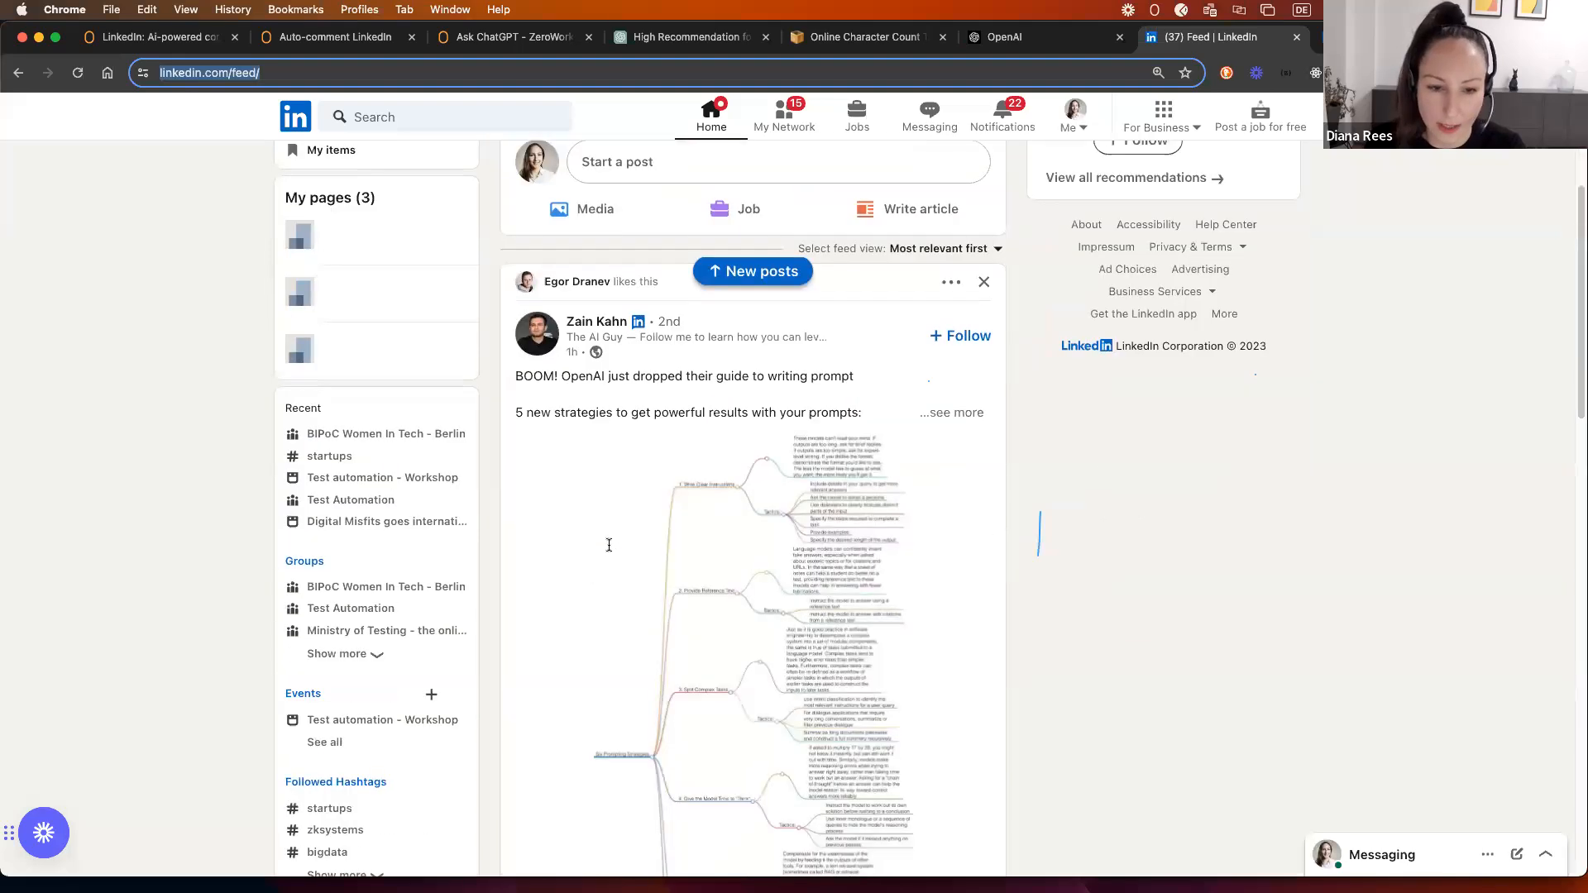
{"action": "scroll", "coordinate": [607, 552], "scroll_direction": "down", "scroll_amount": 15}
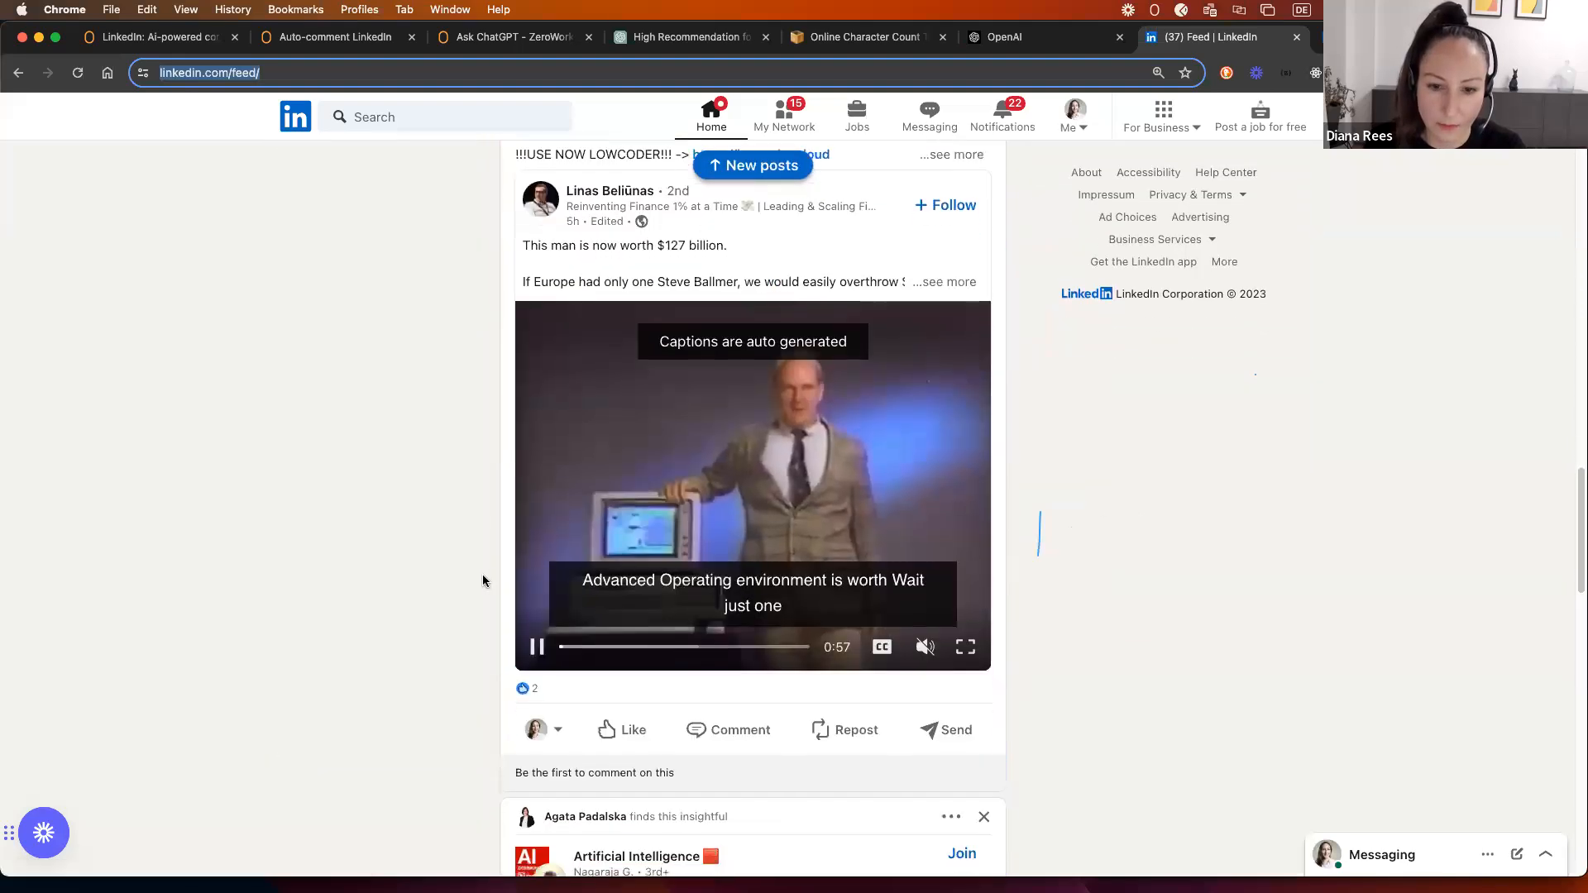
{"action": "scroll", "coordinate": [484, 584], "scroll_direction": "down", "scroll_amount": 15}
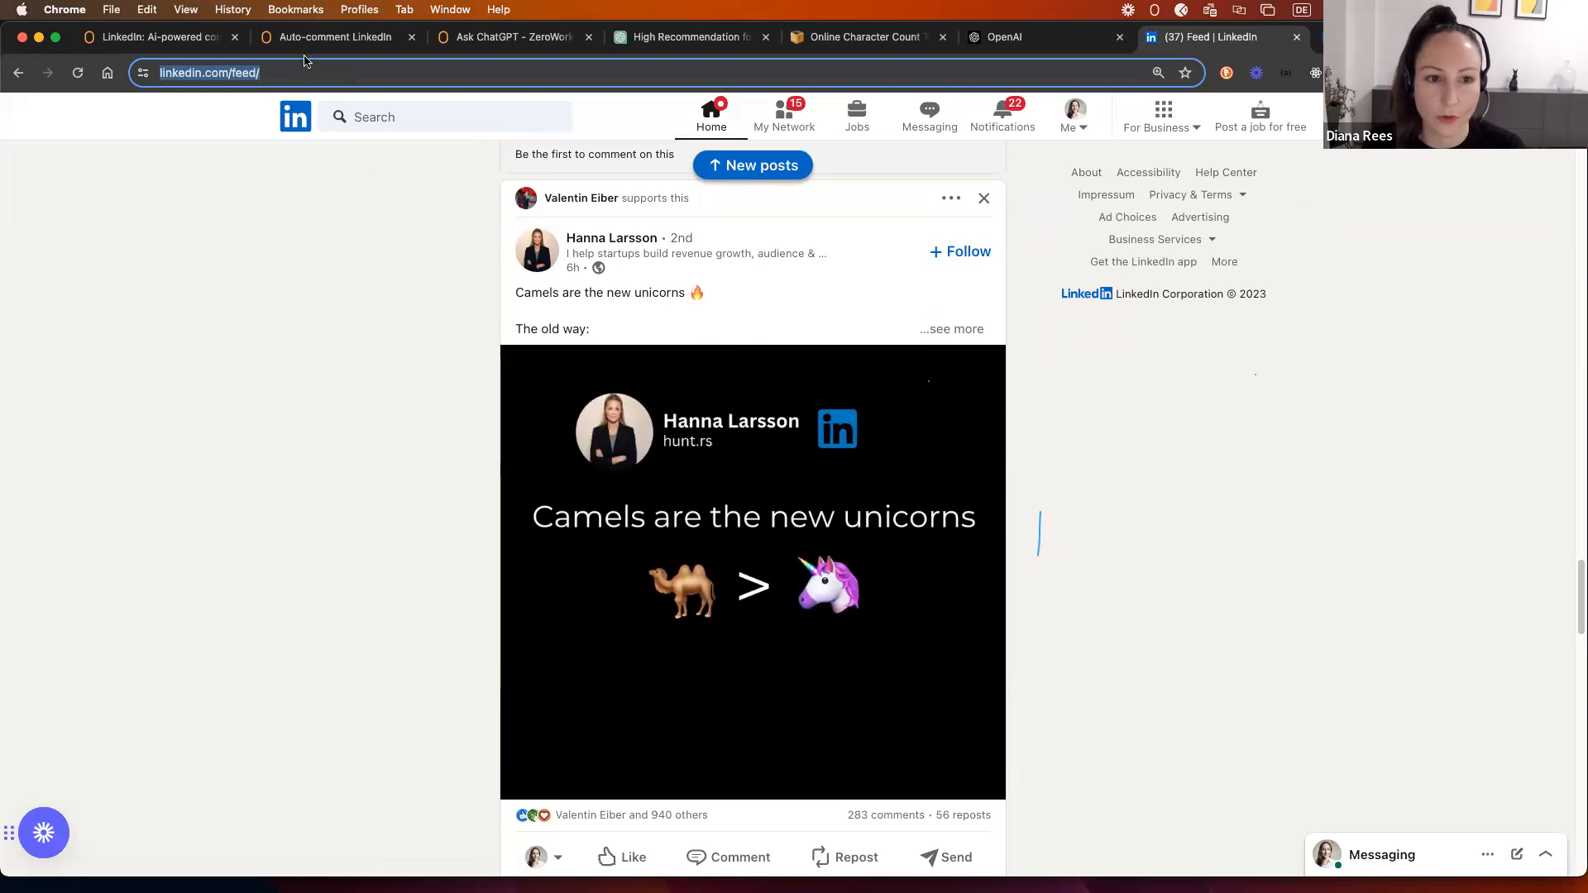
{"action": "left_click", "coordinate": [323, 37]}
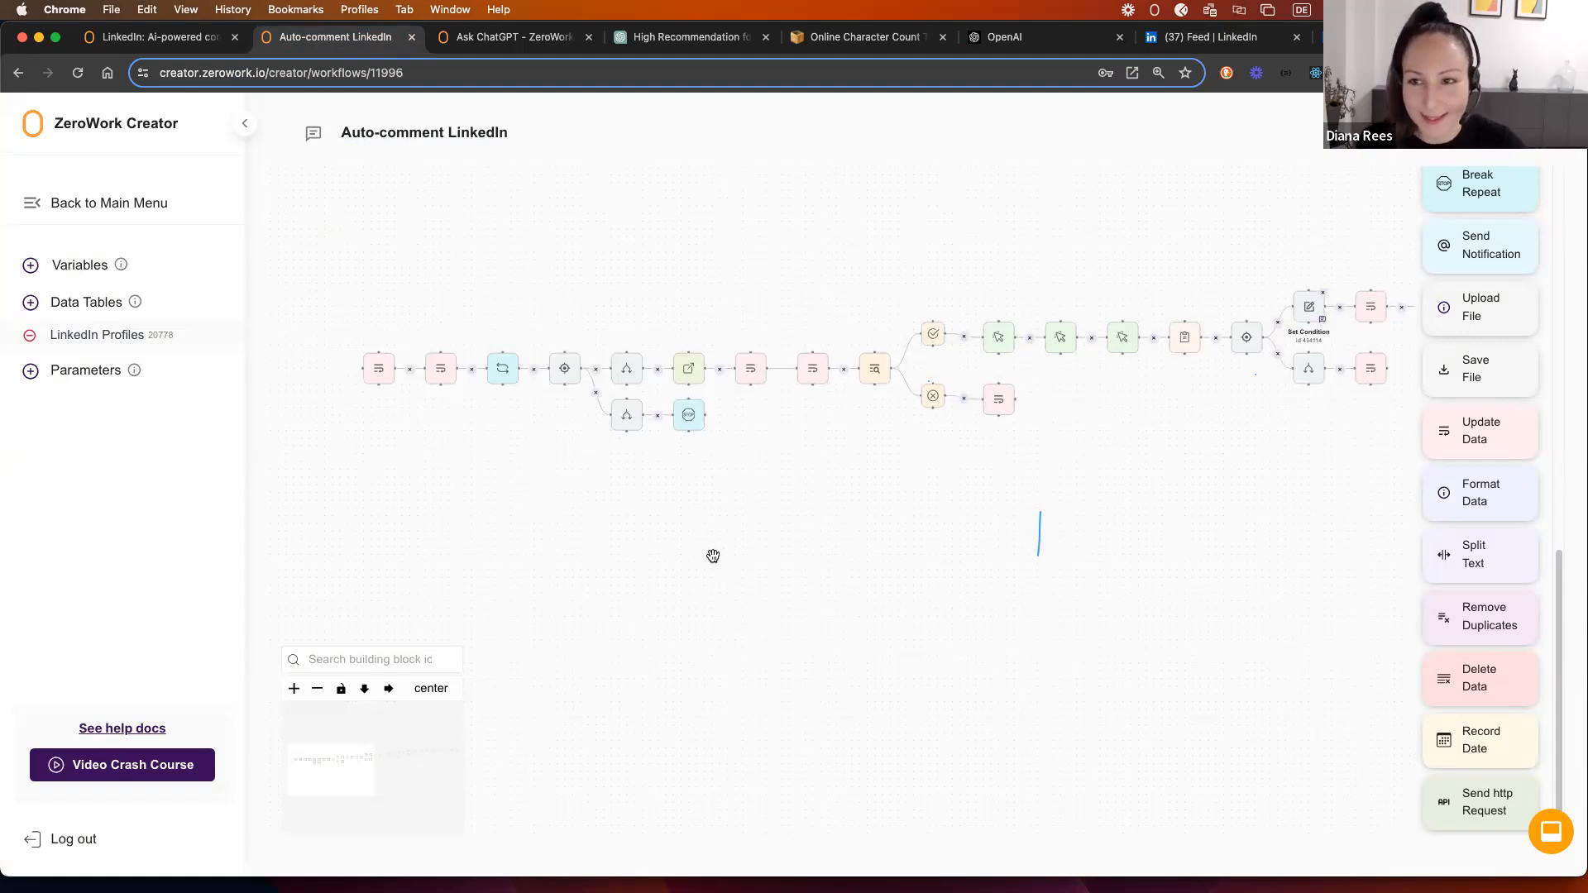
Step: Open the LinkedIn Profiles data table from the Data Tables list in the sidebar
{"action": "left_click_drag", "start_coordinate": [839, 585], "coordinate": [700, 564]}
{"action": "scroll", "coordinate": [766, 568], "scroll_direction": "down", "scroll_amount": 4}
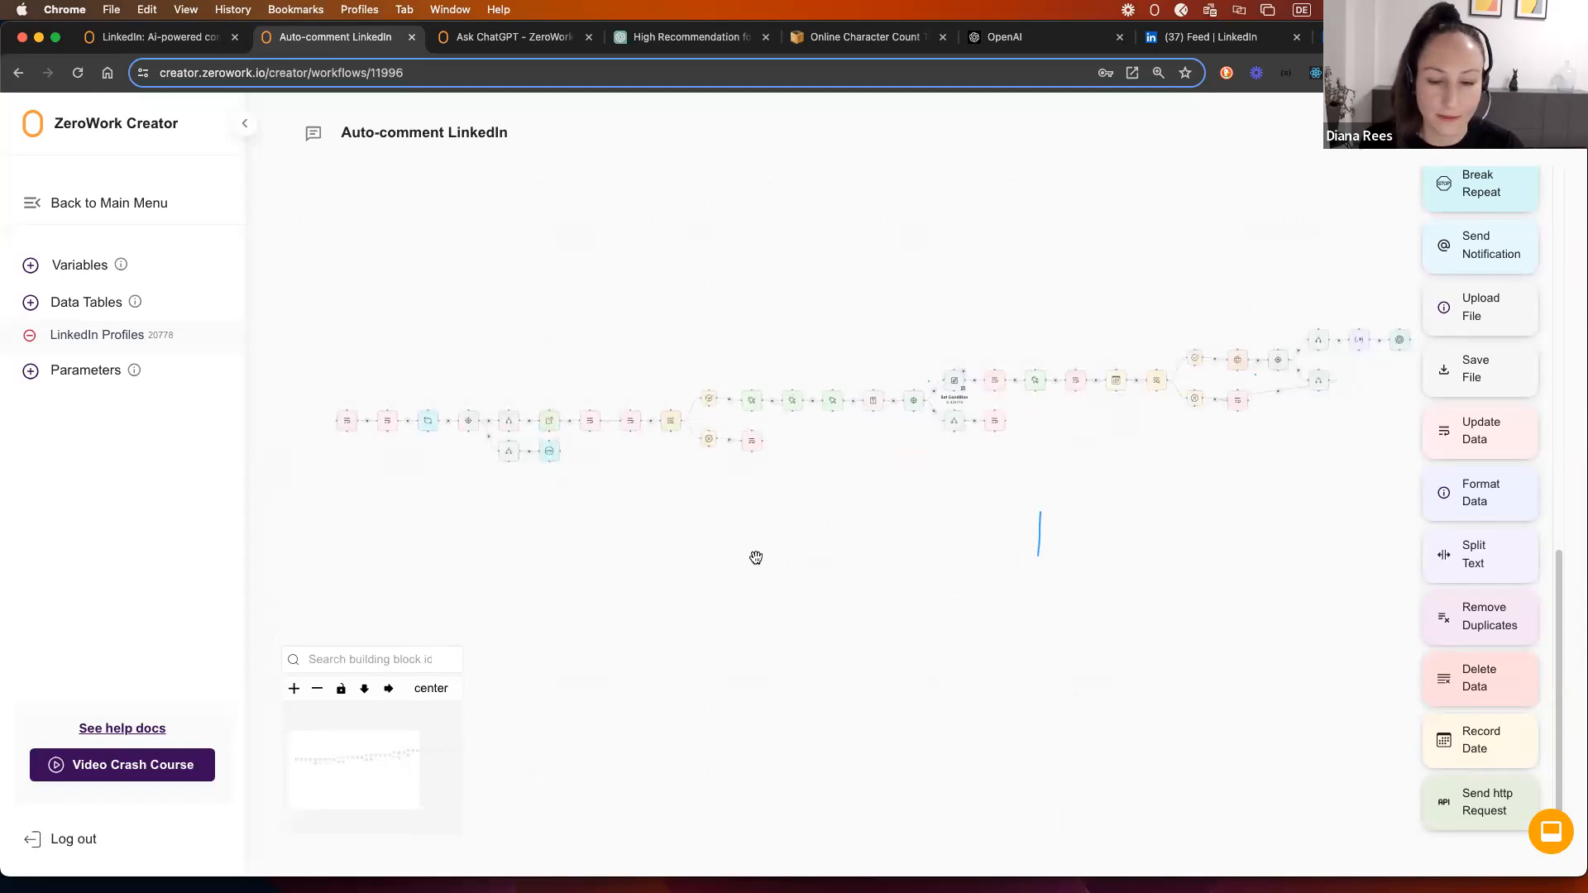
{"action": "left_click_drag", "start_coordinate": [984, 514], "coordinate": [936, 526]}
{"action": "left_click_drag", "start_coordinate": [804, 549], "coordinate": [818, 549]}
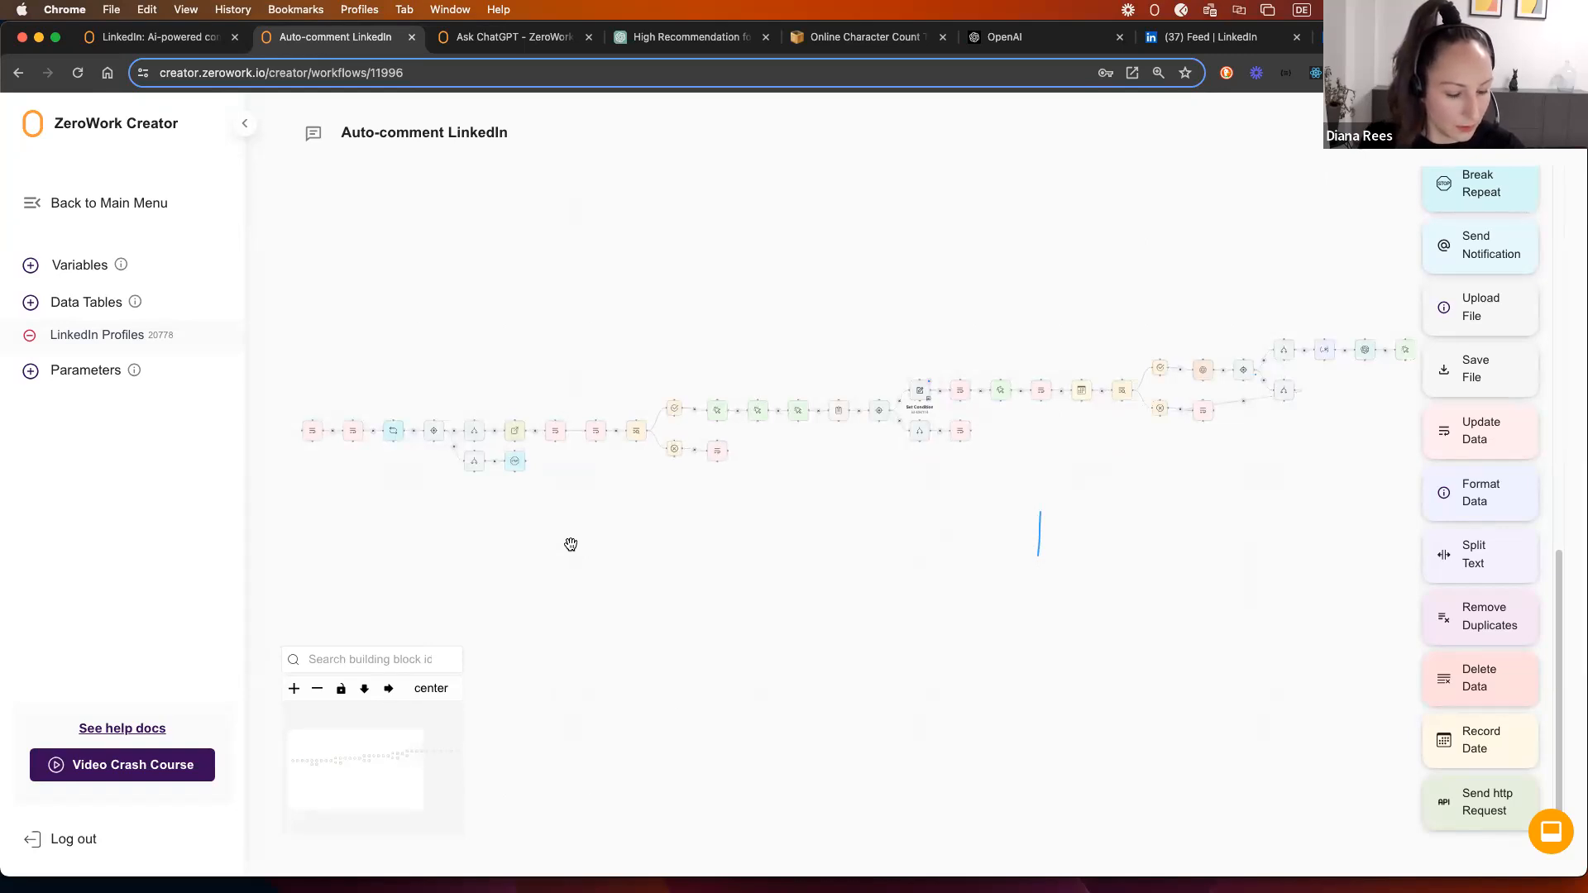
{"action": "left_click_drag", "start_coordinate": [560, 537], "coordinate": [599, 532]}
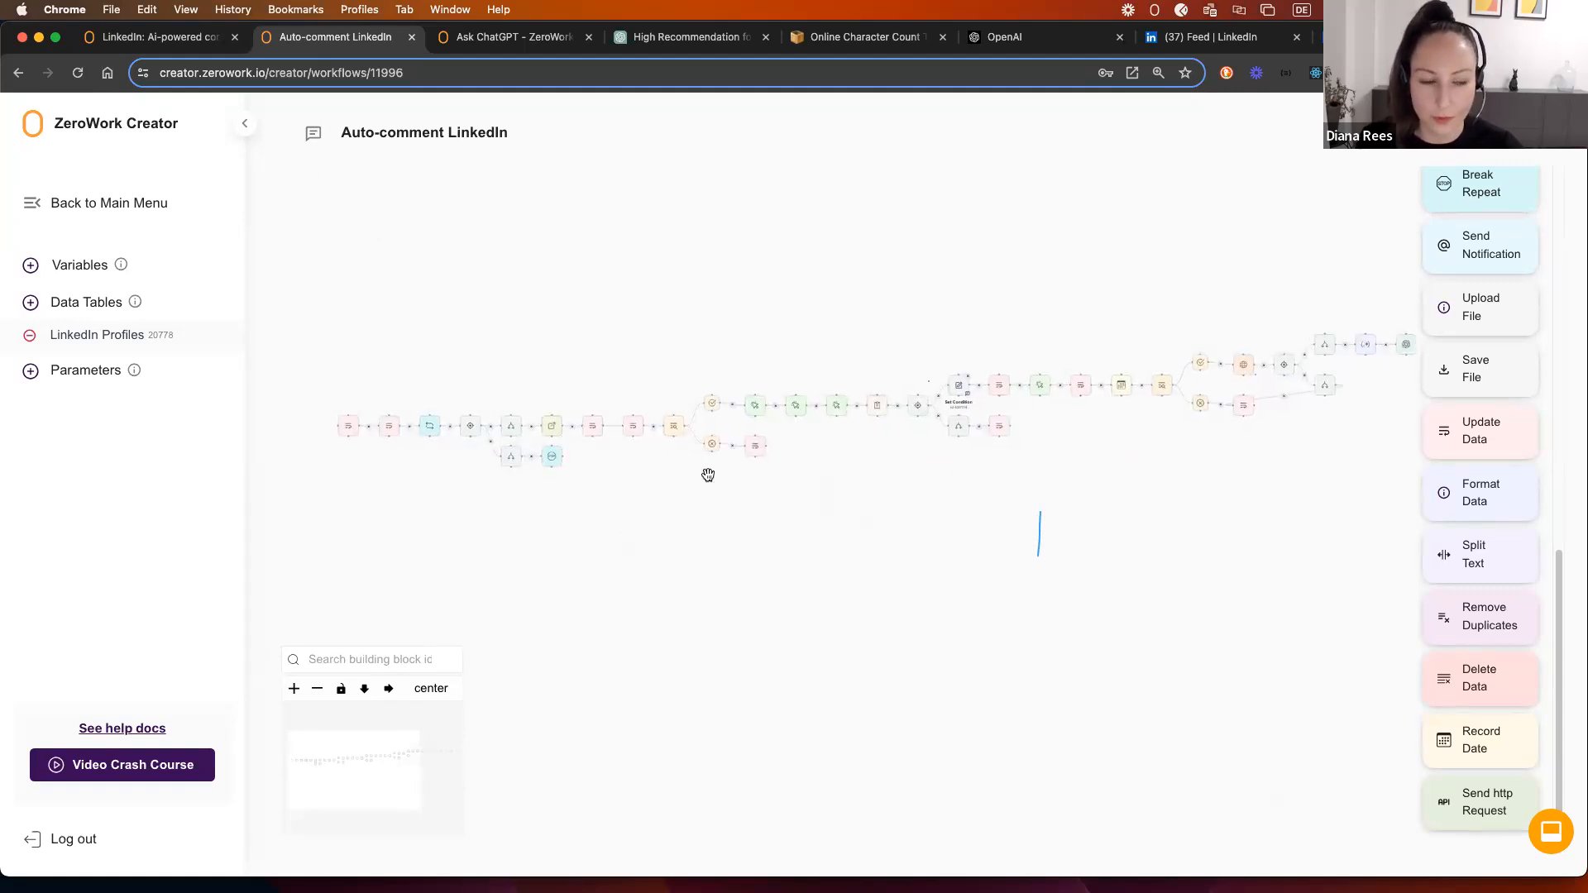
{"action": "left_click", "coordinate": [73, 339]}
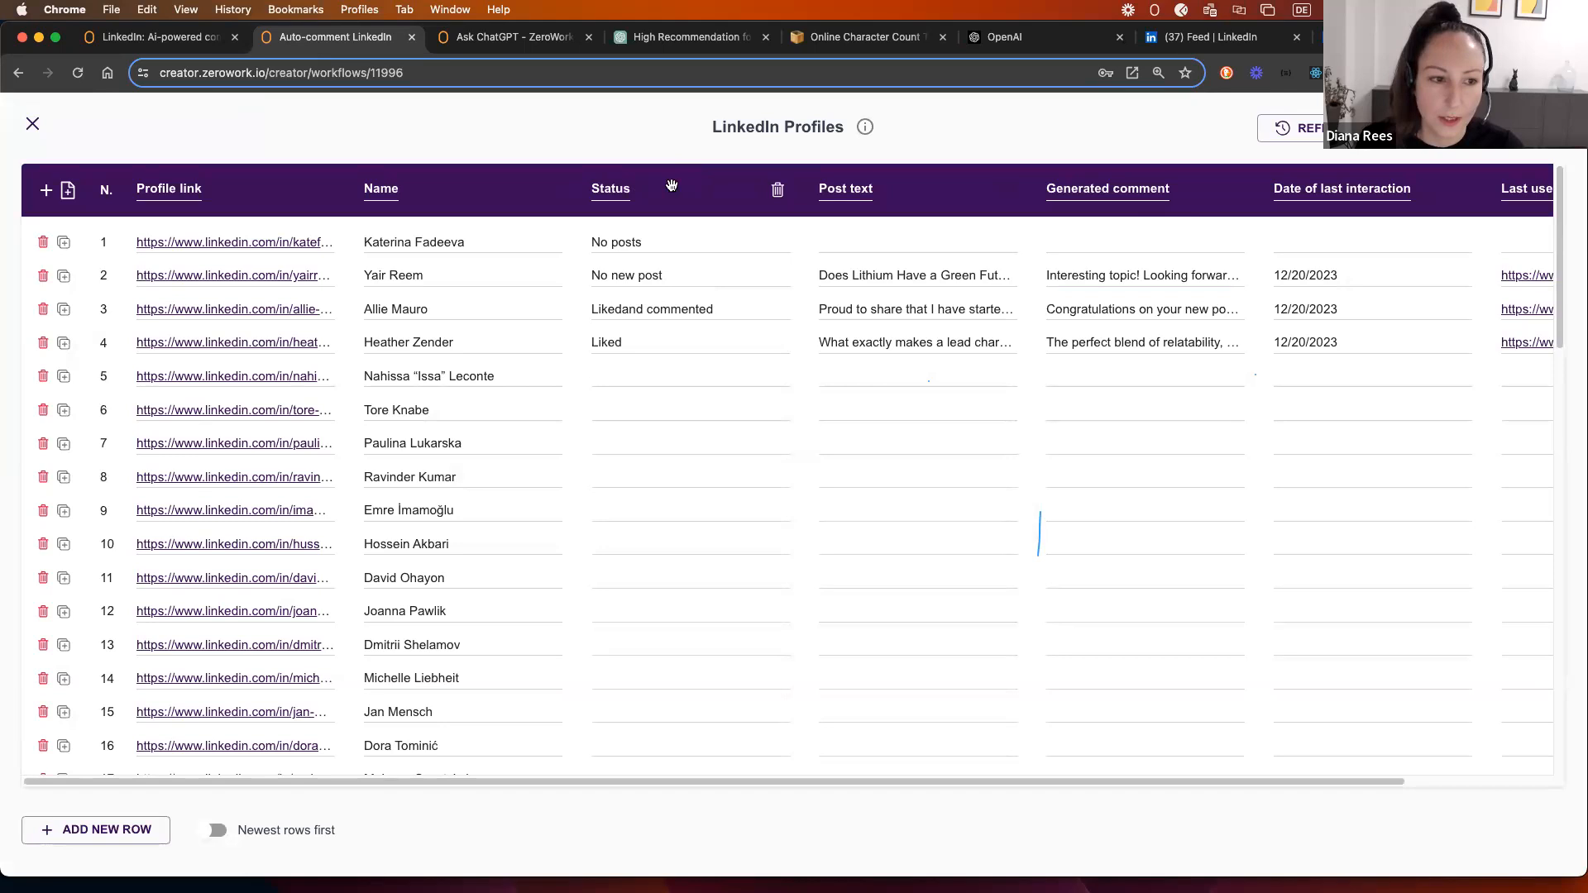
Step: Add a column named 'Approval' and move it right after Generated comment
{"action": "left_click", "coordinate": [44, 191]}
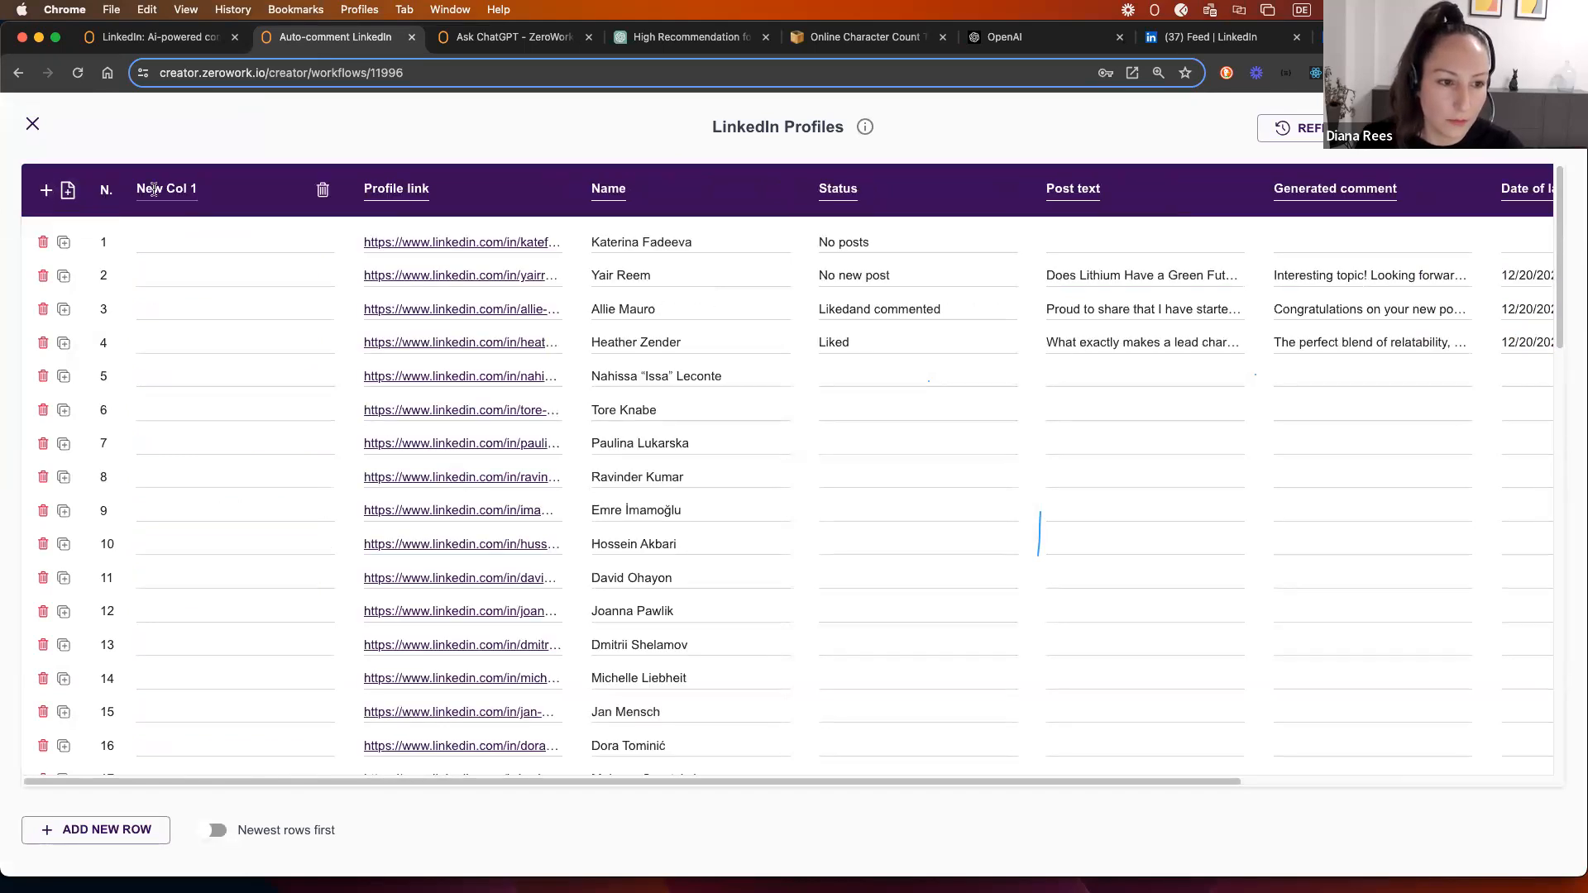
{"action": "left_click", "coordinate": [154, 188]}
{"action": "type", "text": "A"}
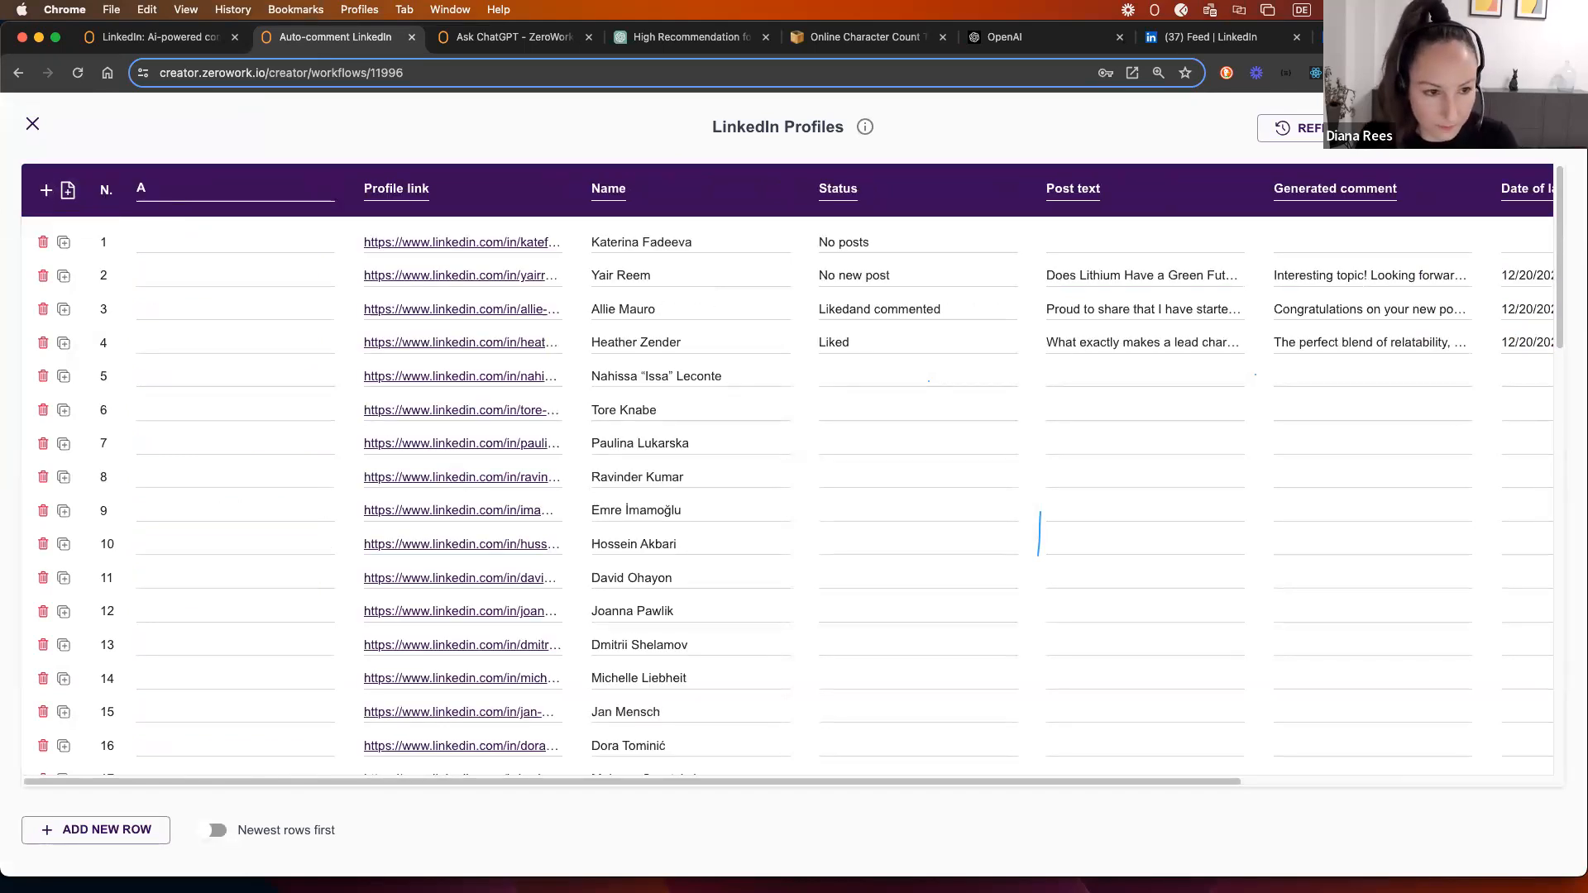
{"action": "type", "text": "pproval"}
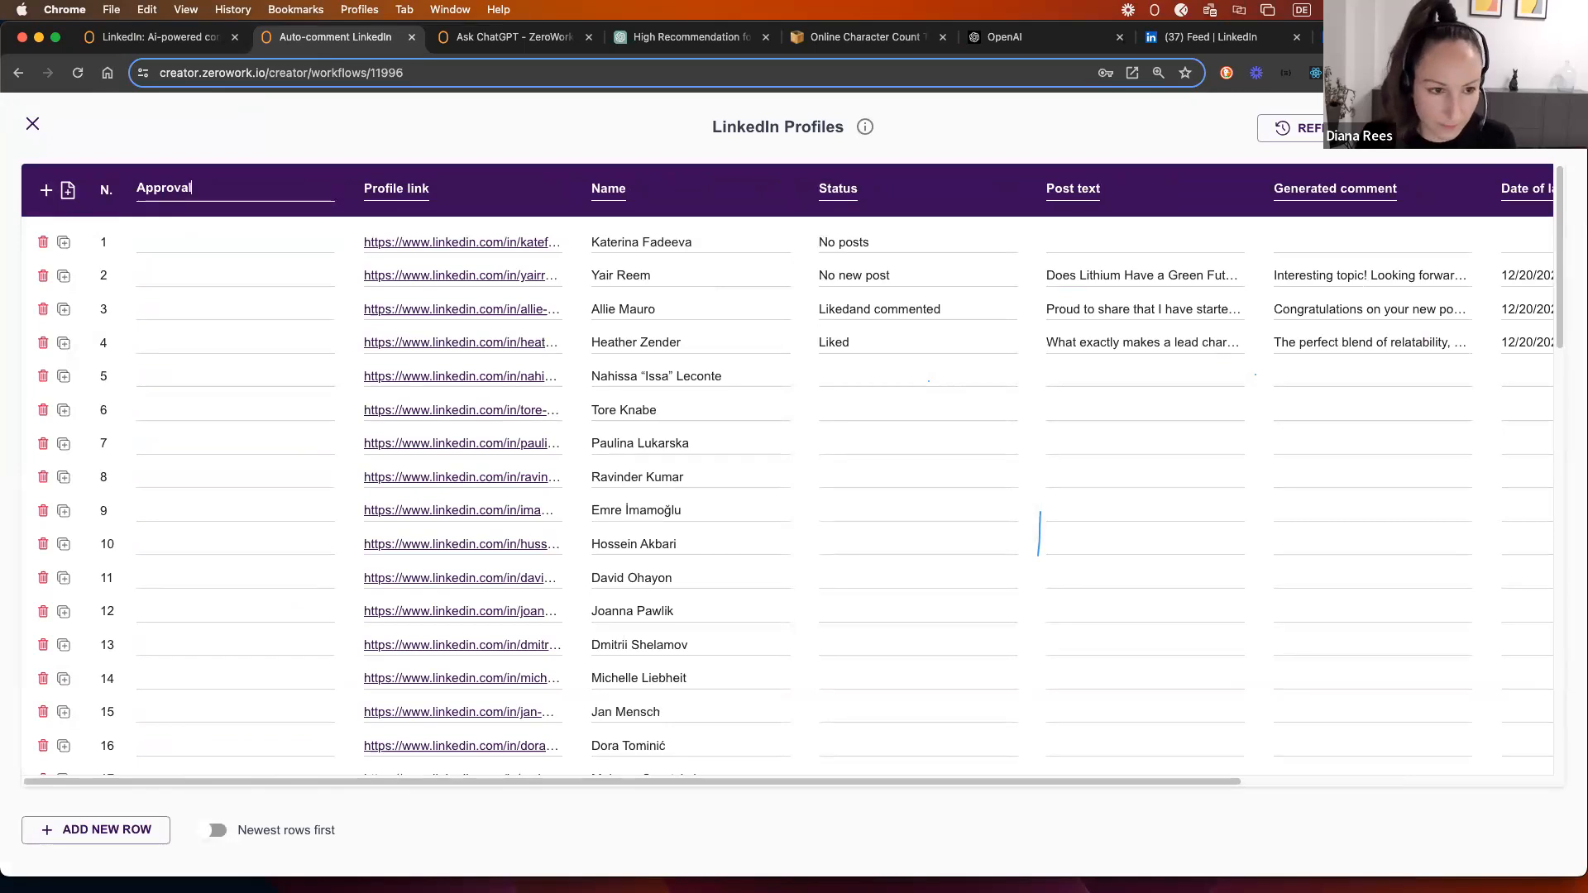
{"action": "left_click", "coordinate": [152, 122]}
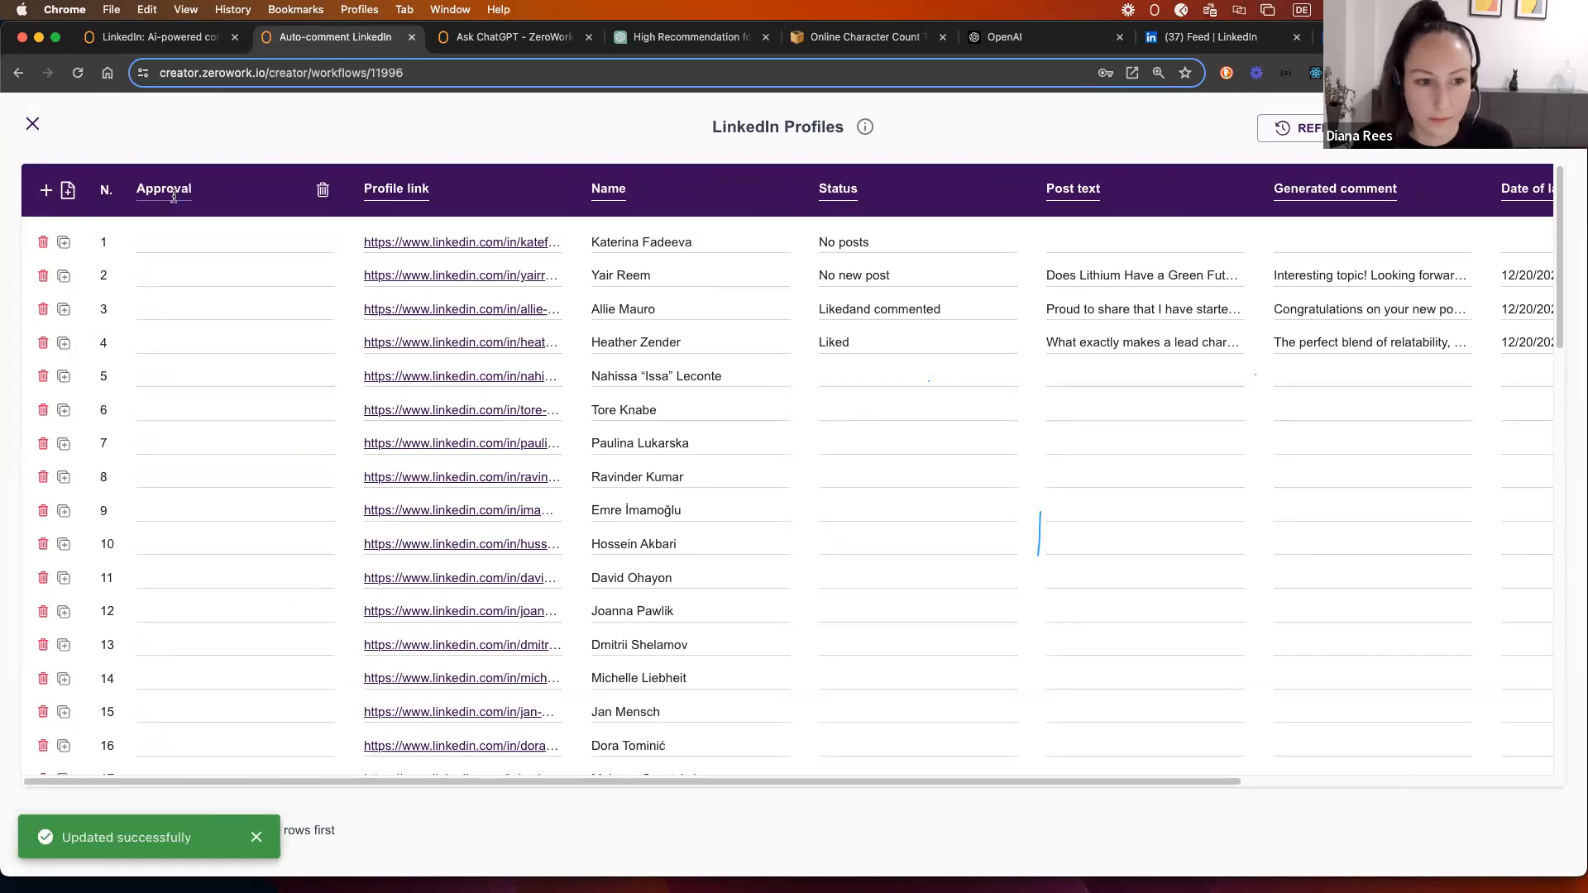
{"action": "left_click_drag", "start_coordinate": [220, 194], "coordinate": [1145, 201]}
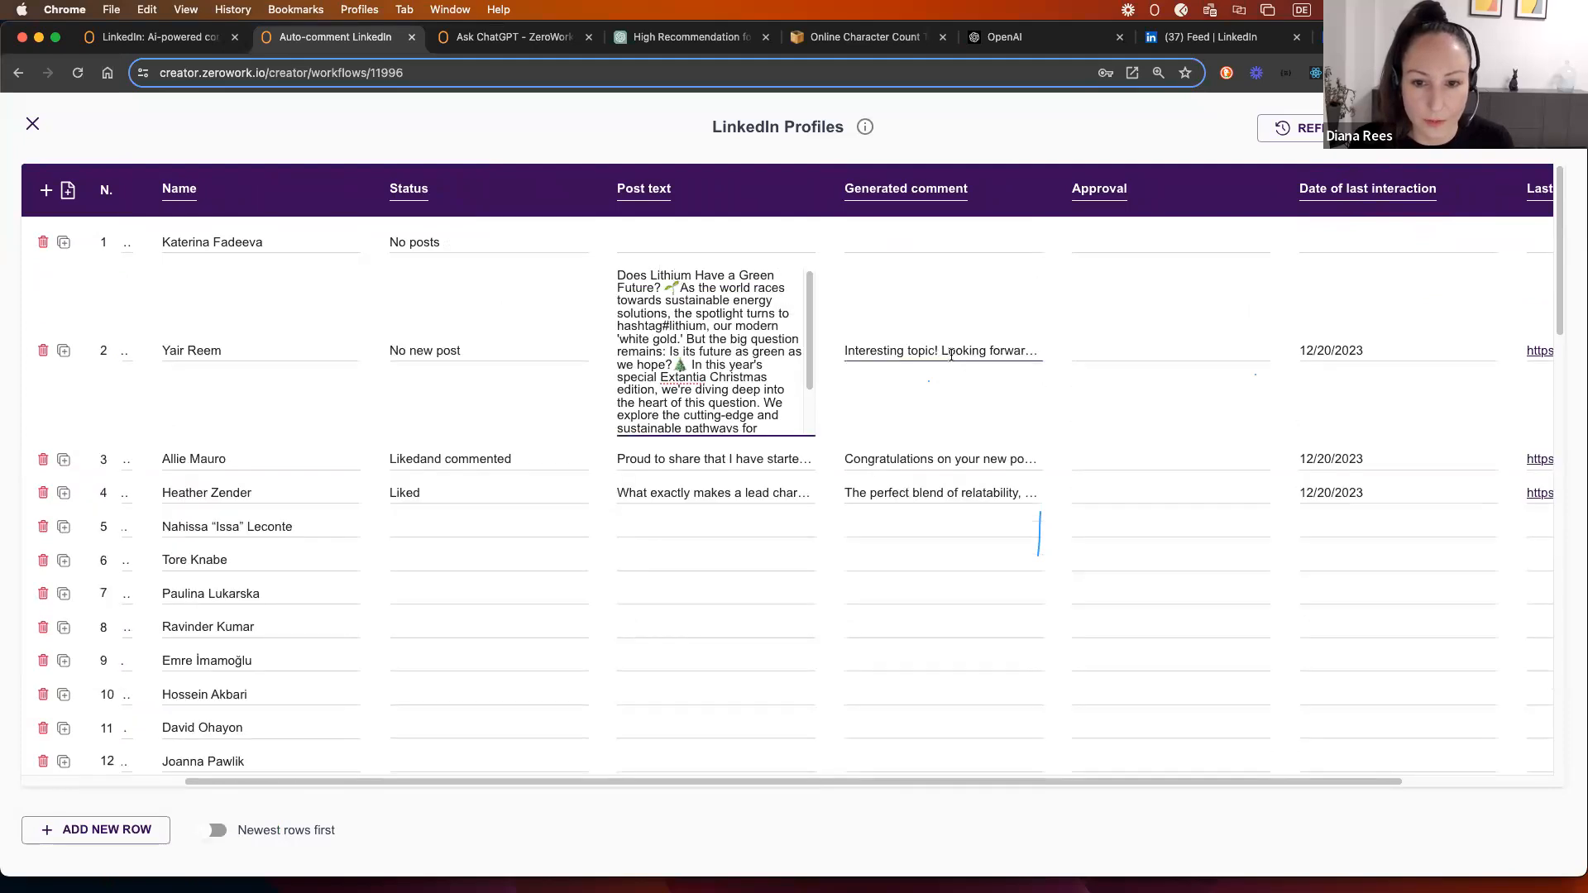
Step: Test-type 'x' in the Approval cells of rows 2 and 3, then clear them so both stay empty
{"action": "left_click", "coordinate": [940, 277]}
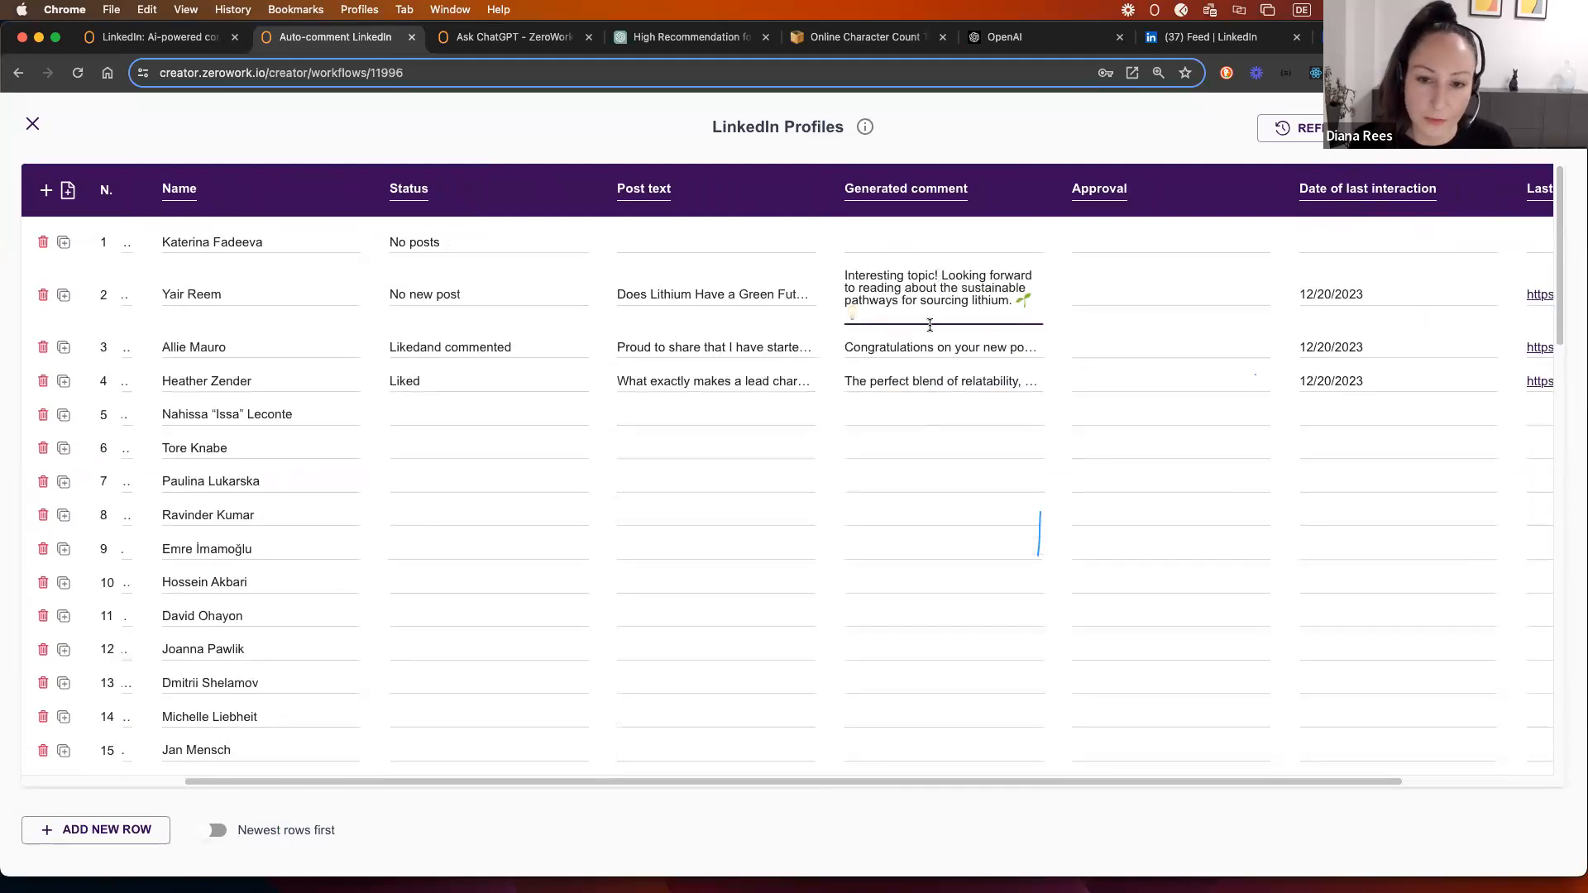
{"action": "left_click", "coordinate": [913, 344]}
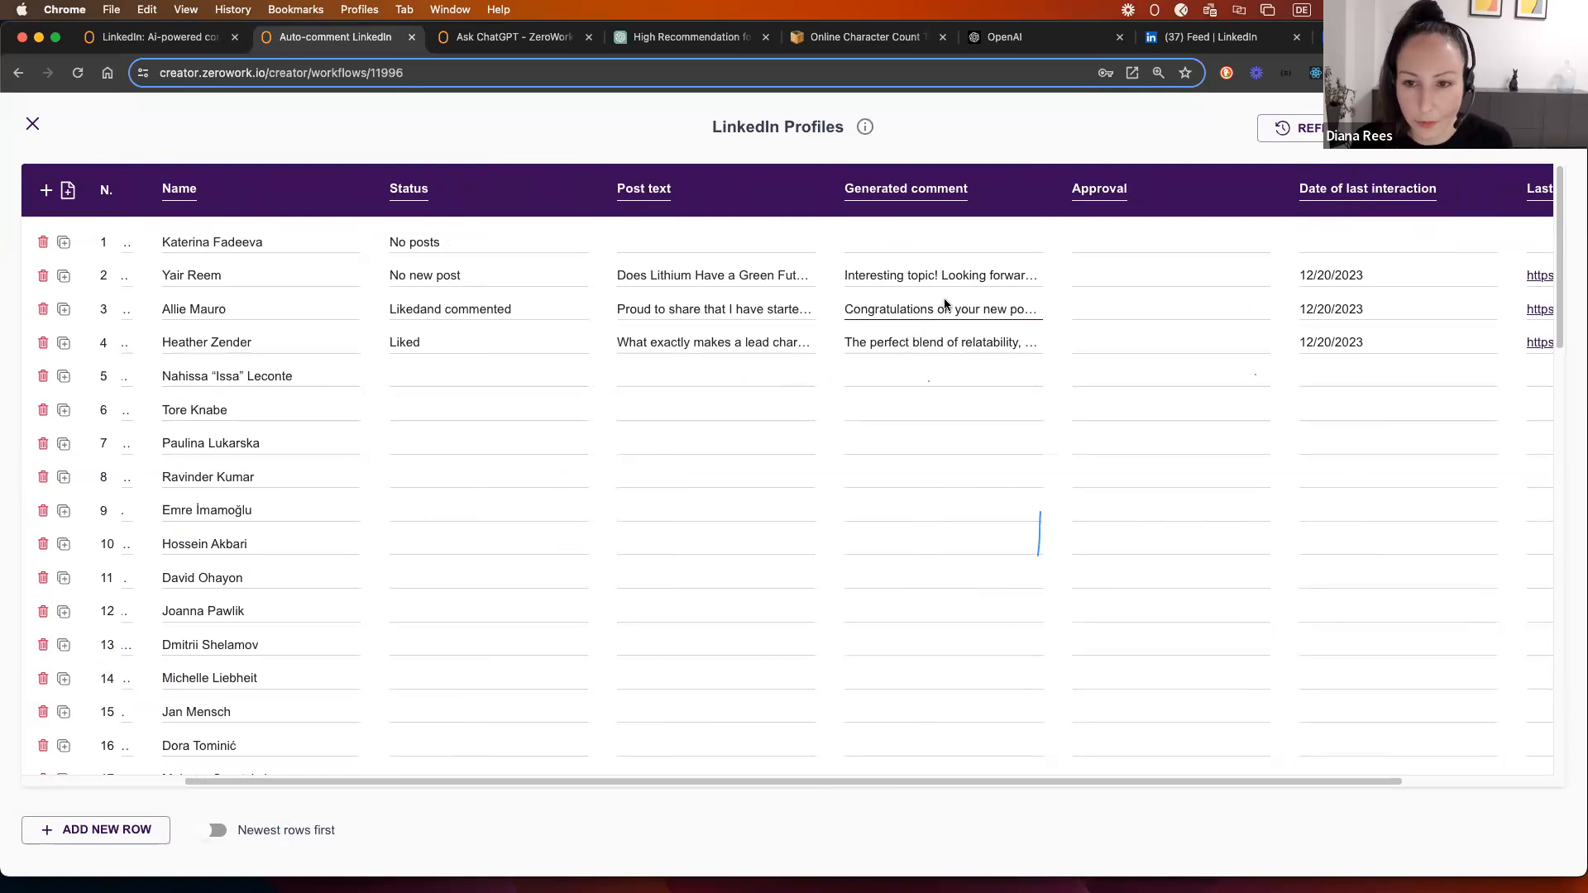
{"action": "left_click", "coordinate": [1104, 277]}
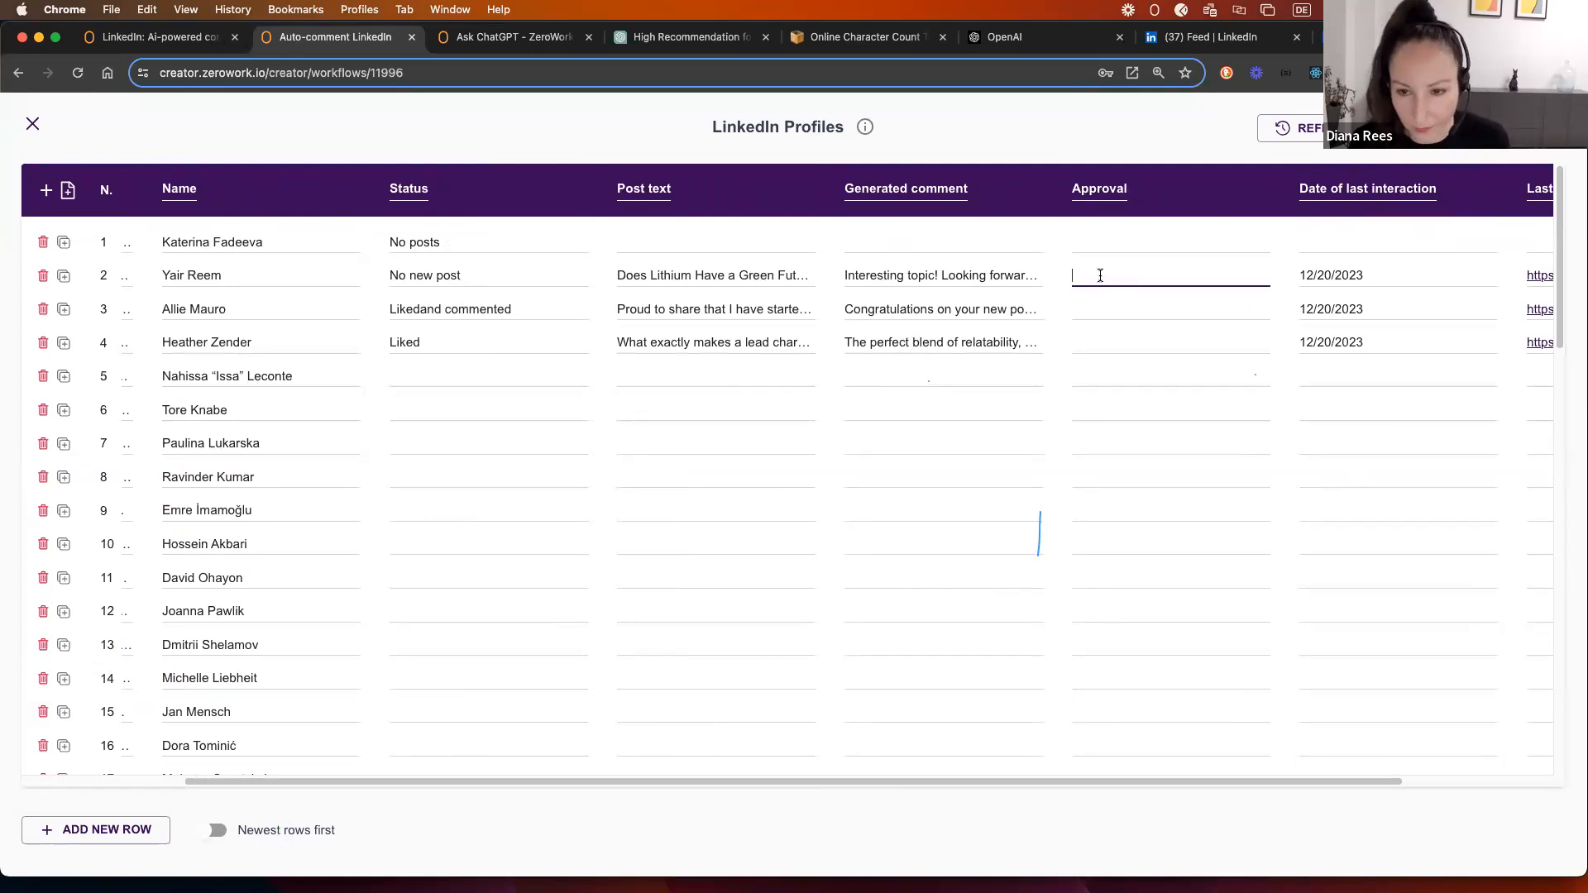
{"action": "type", "text": "x"}
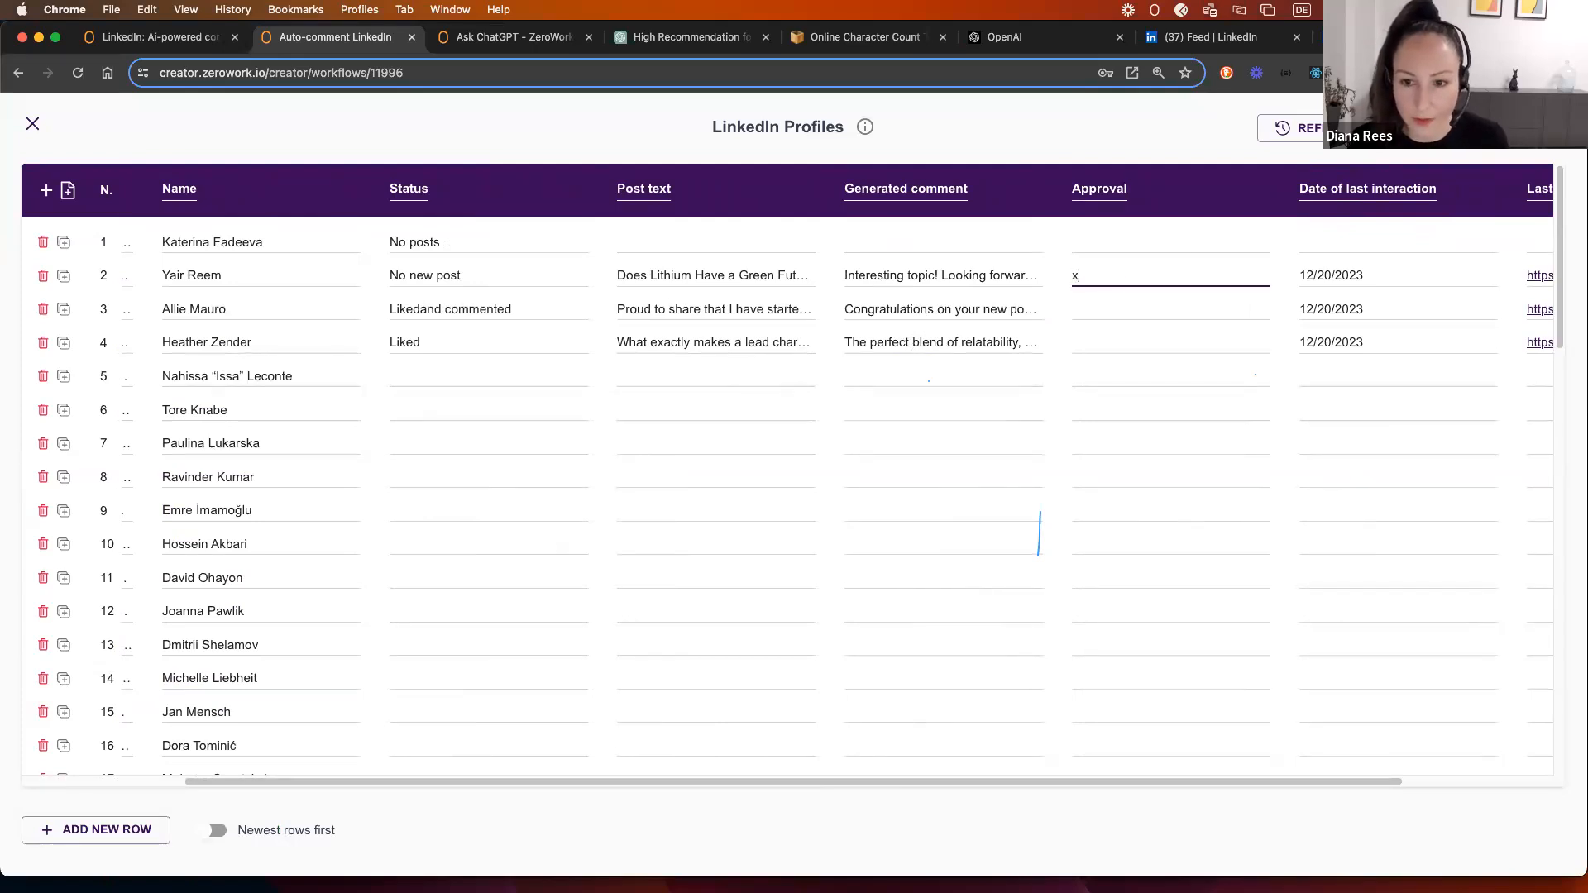
{"action": "left_click", "coordinate": [1098, 310]}
{"action": "type", "text": "x"}
{"action": "key", "text": "BackSpace"}
{"action": "left_click", "coordinate": [1092, 276]}
{"action": "key", "text": "BackSpace"}
{"action": "left_click", "coordinate": [318, 113]}
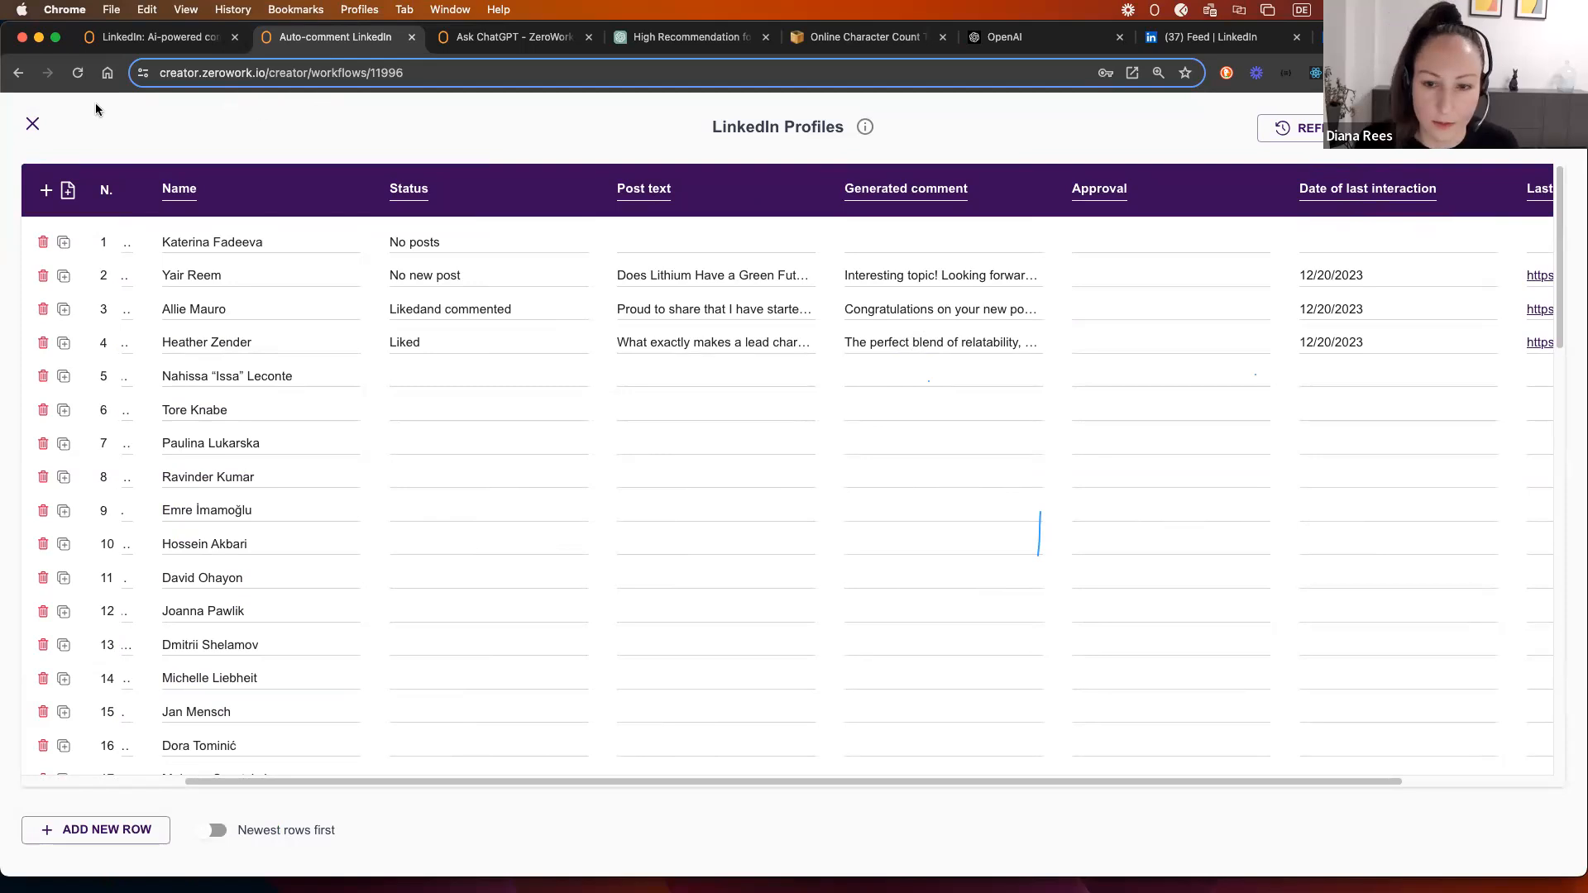
Step: Close the LinkedIn Profiles table and return to the workflow canvas
{"action": "left_click", "coordinate": [32, 123]}
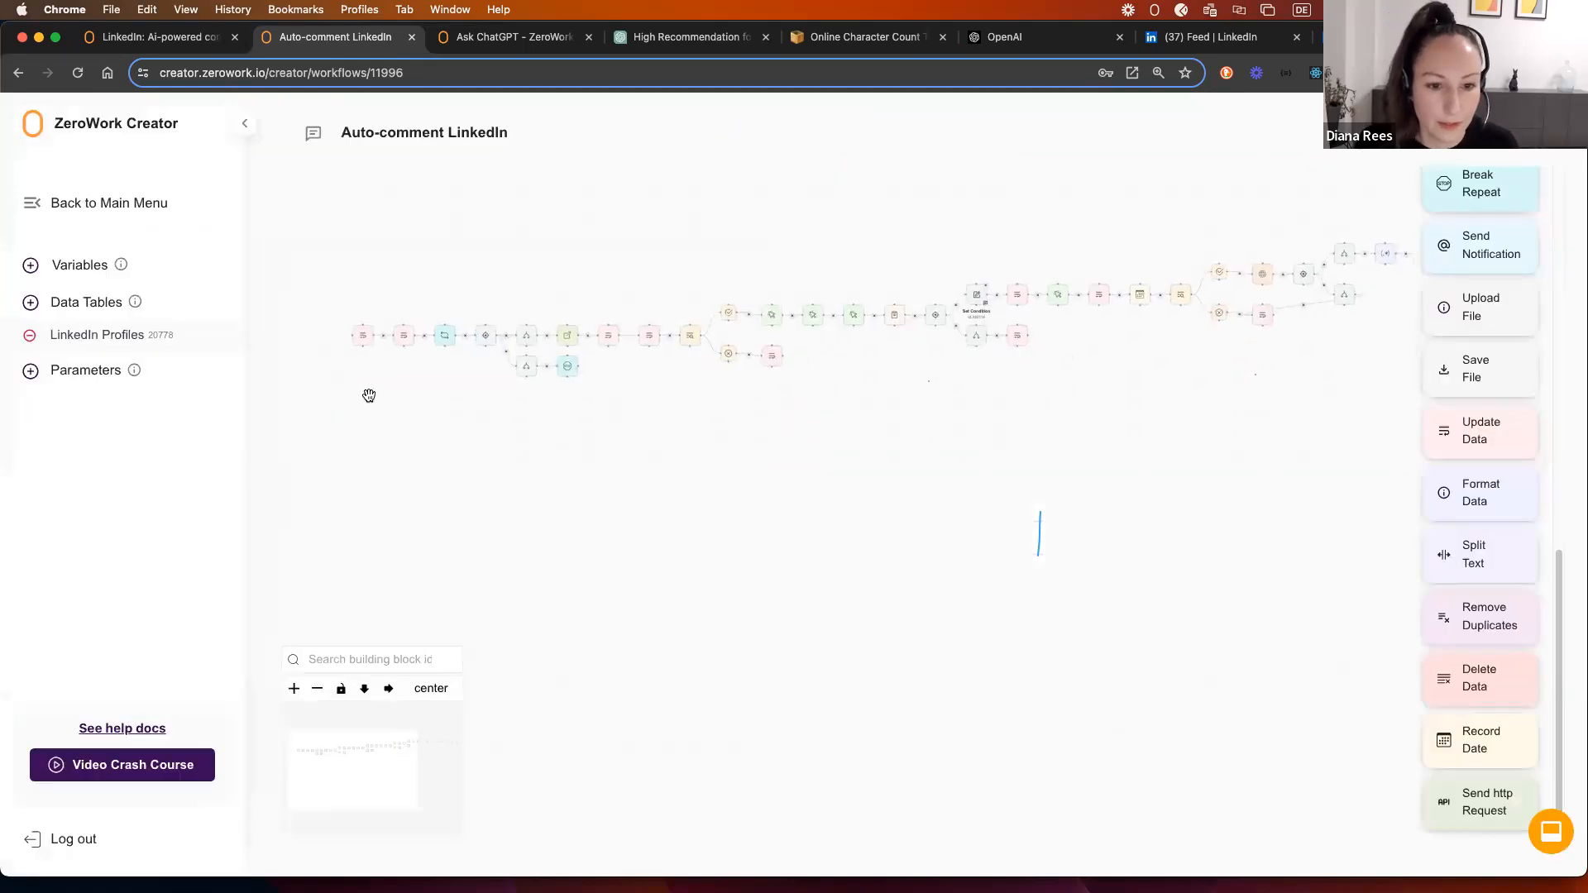
{"action": "scroll", "coordinate": [369, 395], "scroll_direction": "up", "scroll_amount": 3}
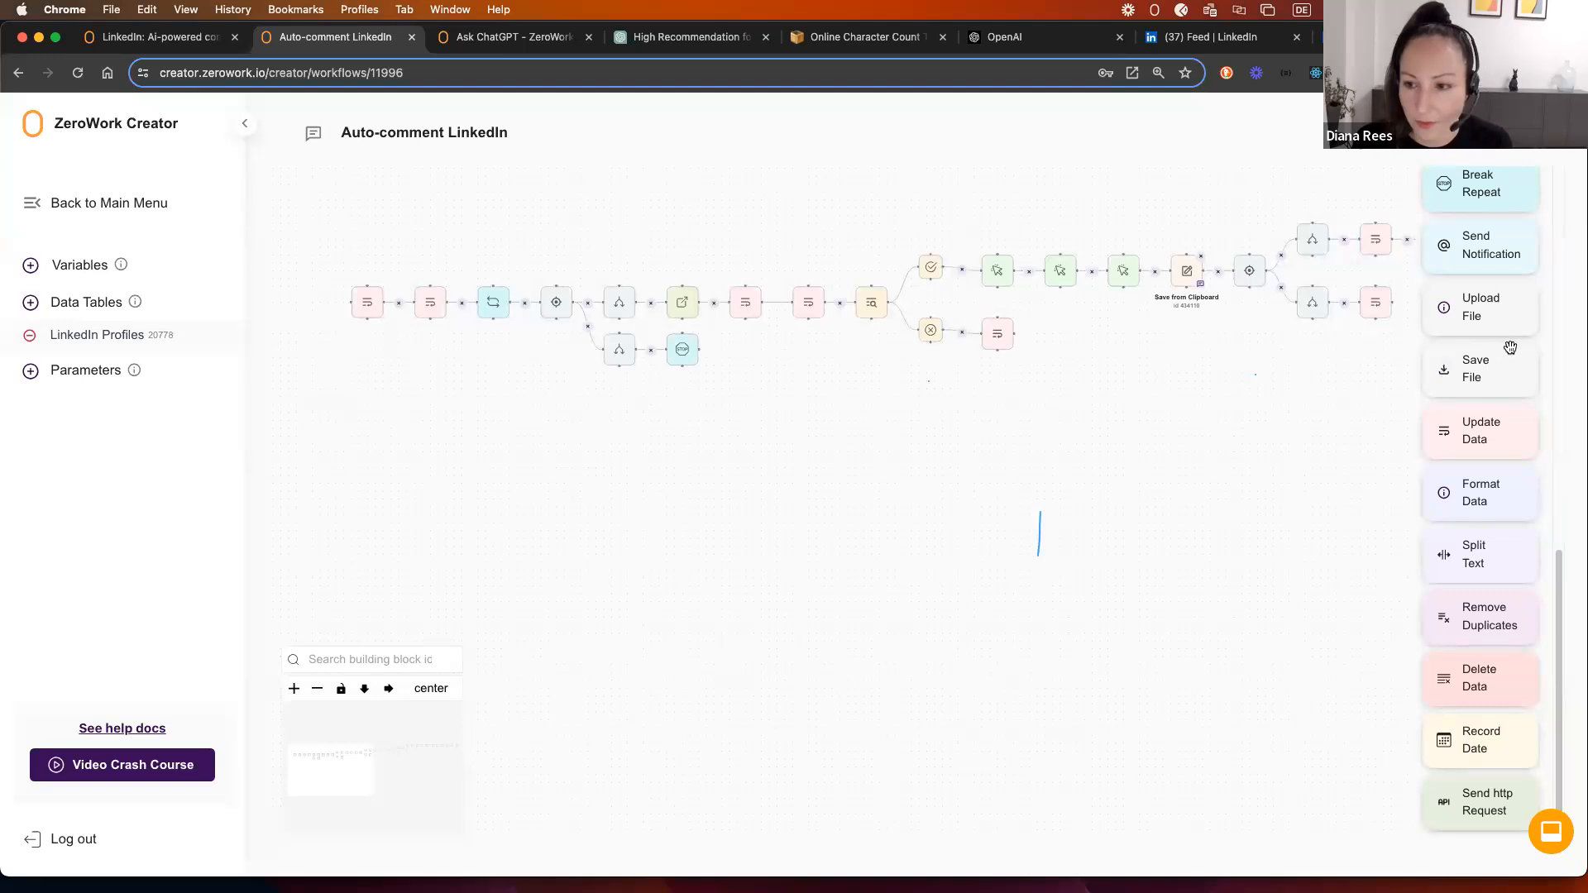
{"action": "scroll", "coordinate": [1500, 372], "scroll_direction": "up", "scroll_amount": 2}
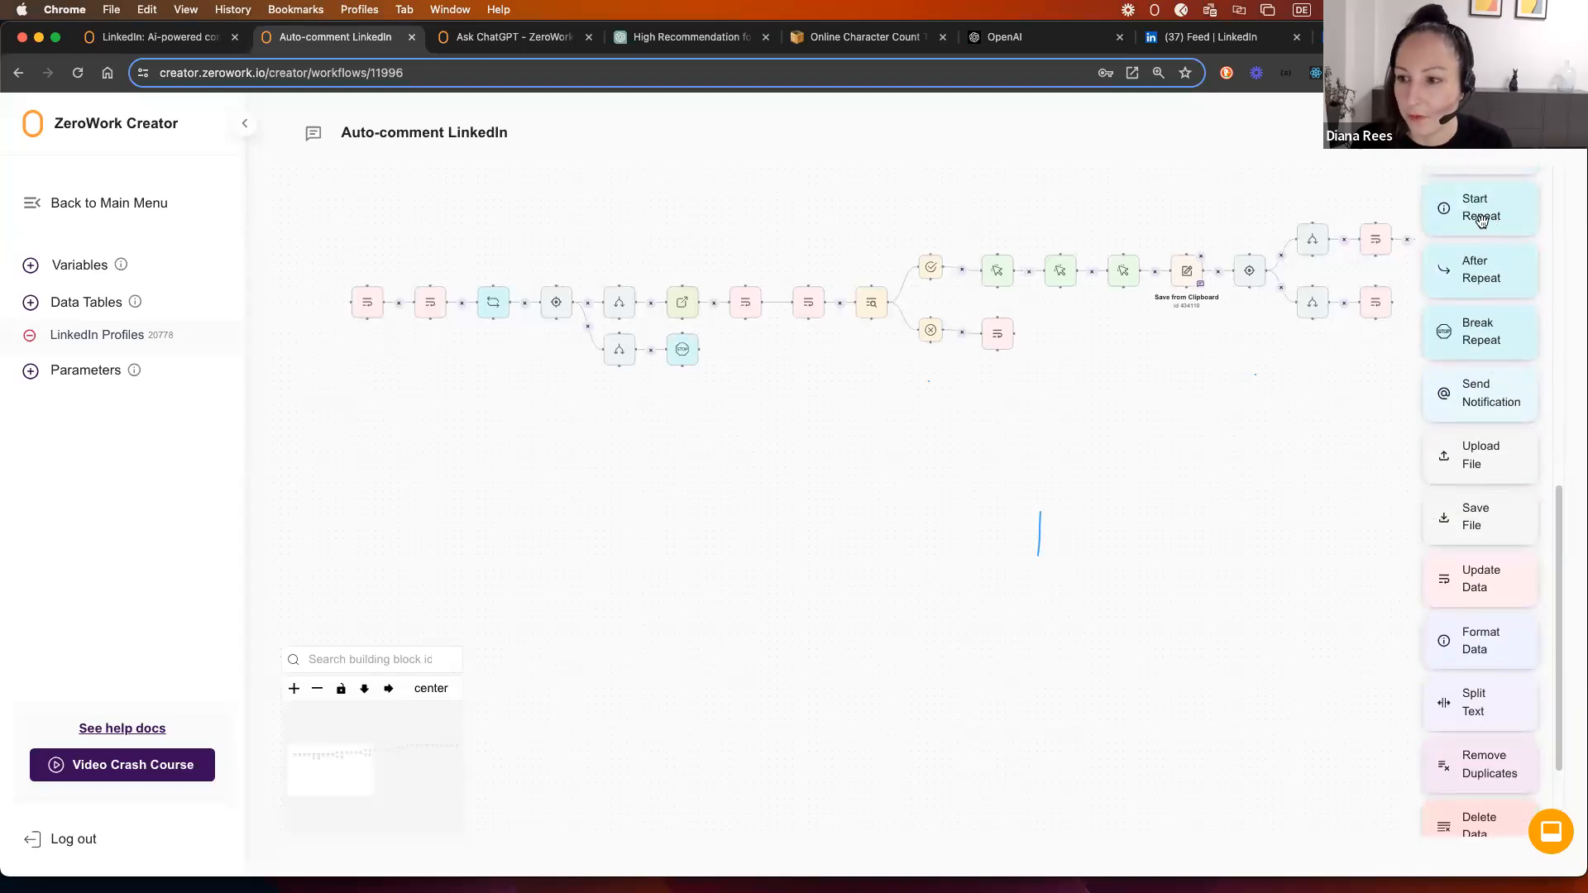
Step: Add an After Repeat block below Start Repeat and connect it from the loop
{"action": "left_click_drag", "start_coordinate": [1487, 278], "coordinate": [488, 376]}
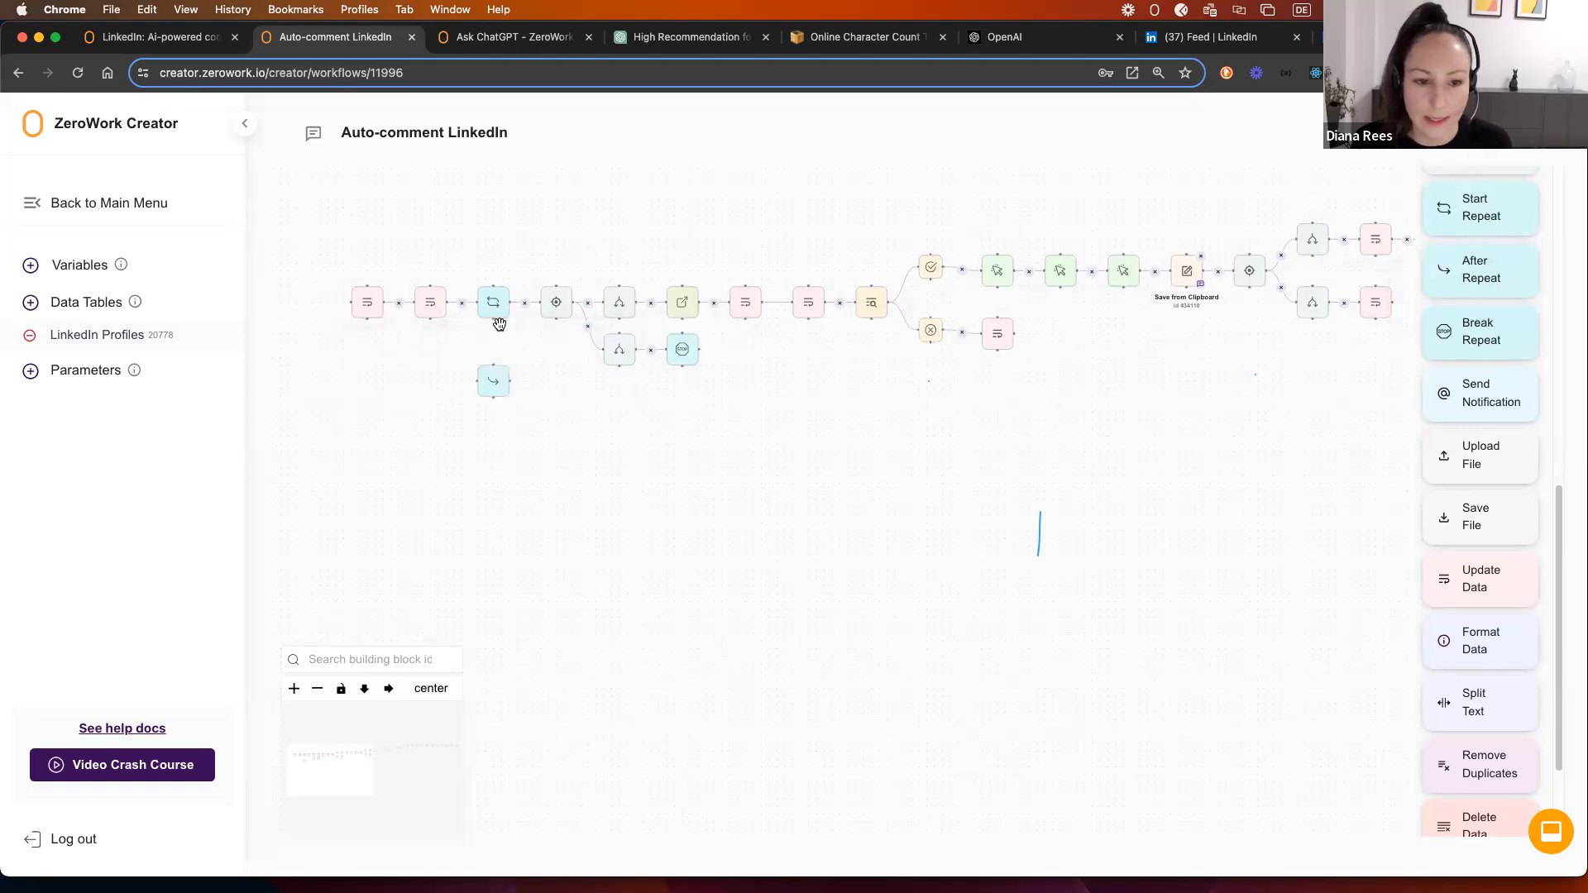
{"action": "left_click_drag", "start_coordinate": [492, 317], "coordinate": [543, 411]}
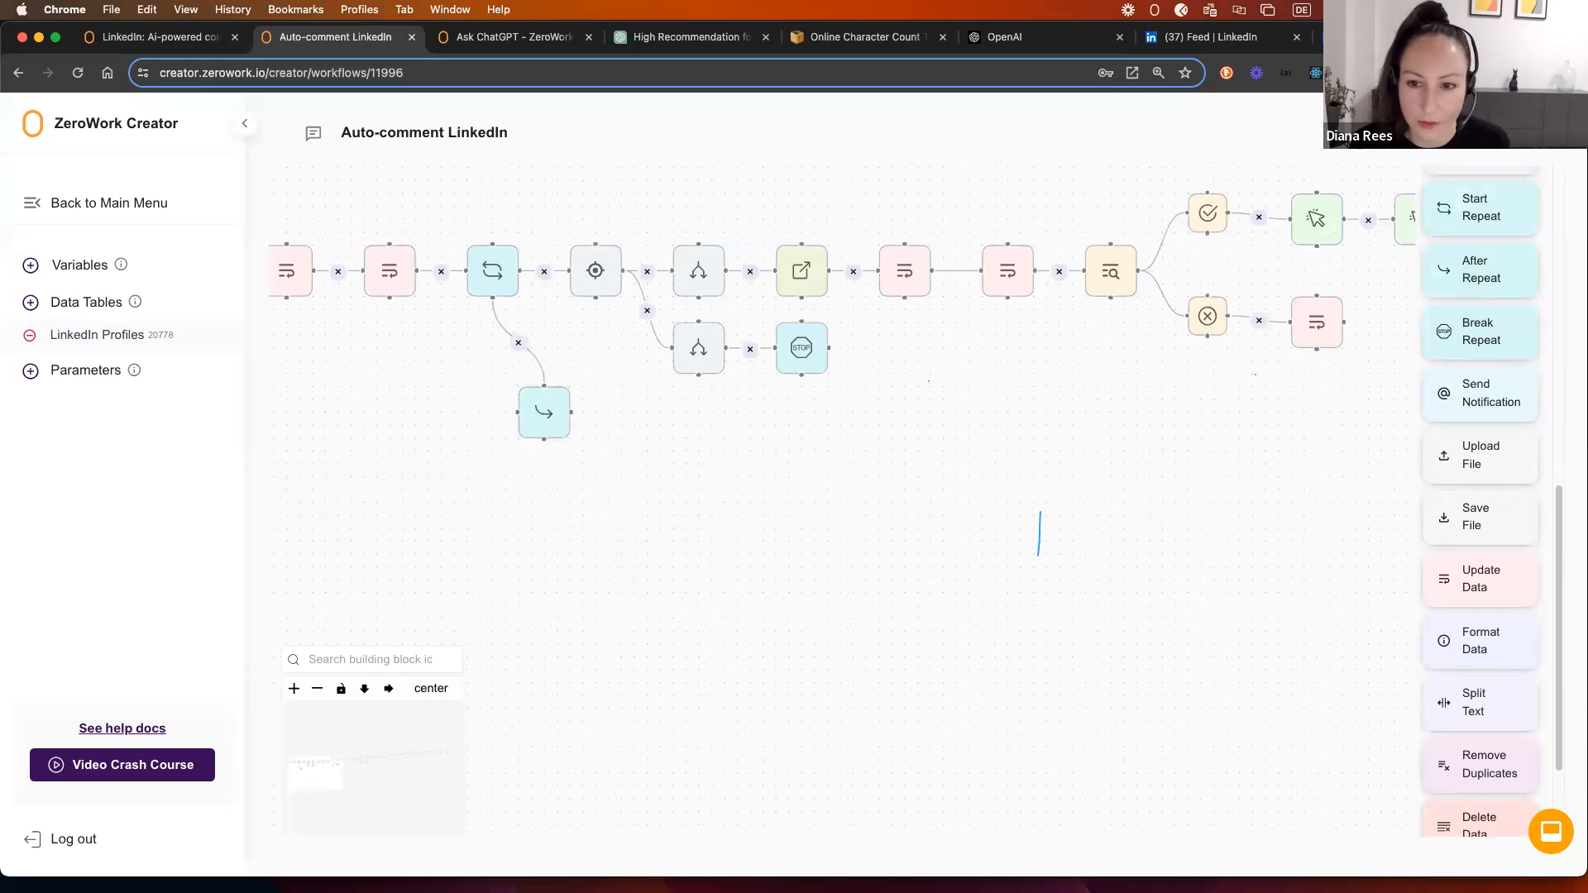
{"action": "left_click_drag", "start_coordinate": [536, 395], "coordinate": [522, 433]}
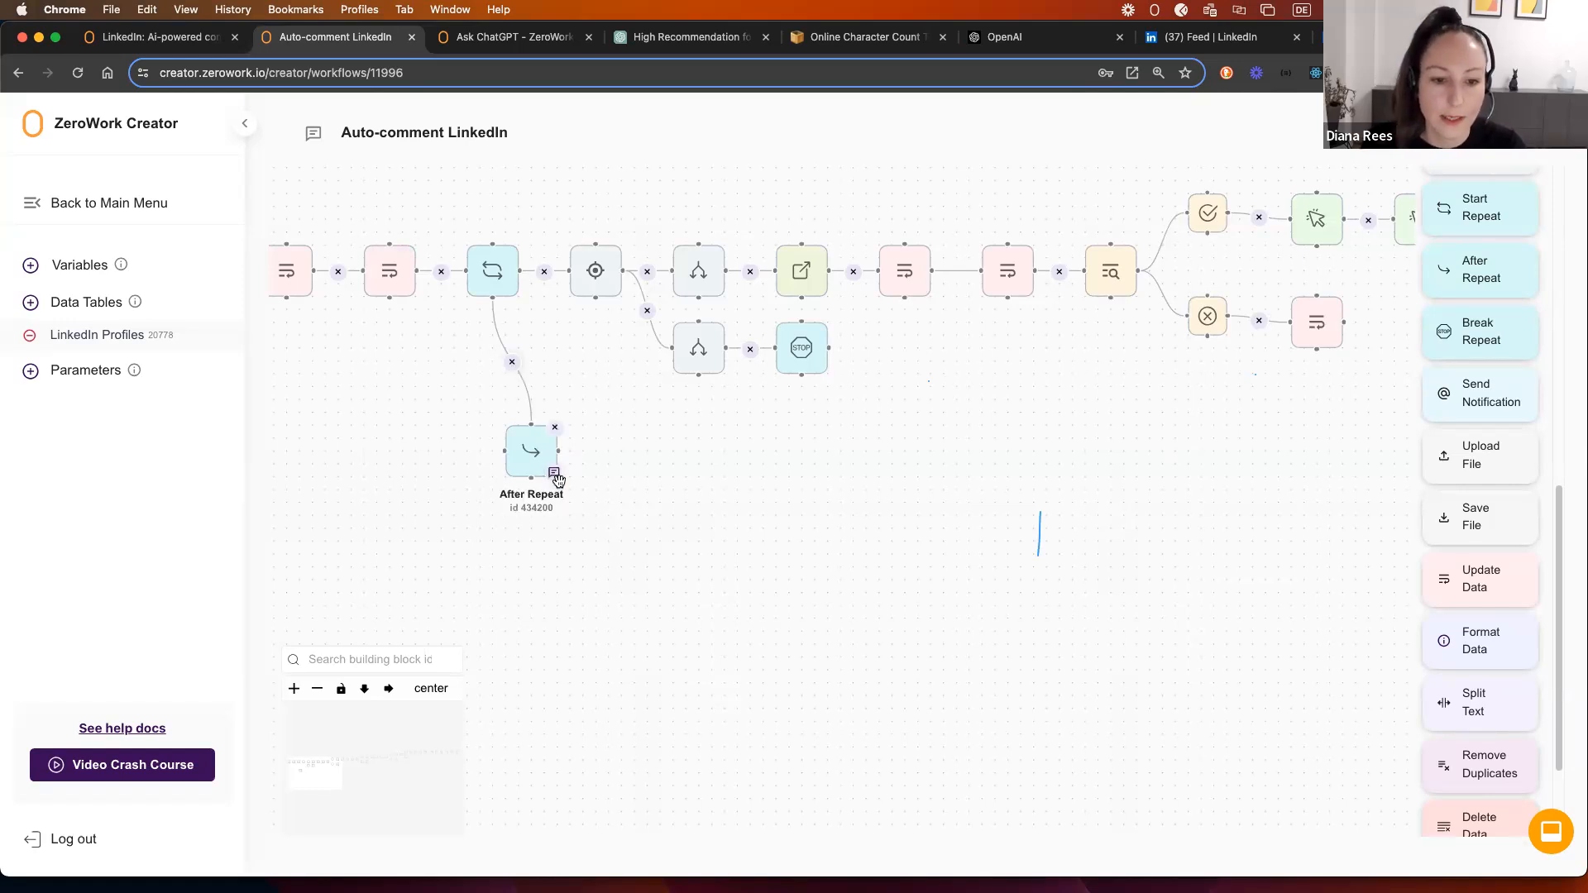
Step: Delete the After Repeat block and shift the first three workflow blocks left
{"action": "left_click", "coordinate": [550, 434]}
{"action": "scroll", "coordinate": [549, 411], "scroll_direction": "down", "scroll_amount": 1}
{"action": "left_click_drag", "start_coordinate": [408, 405], "coordinate": [626, 421]}
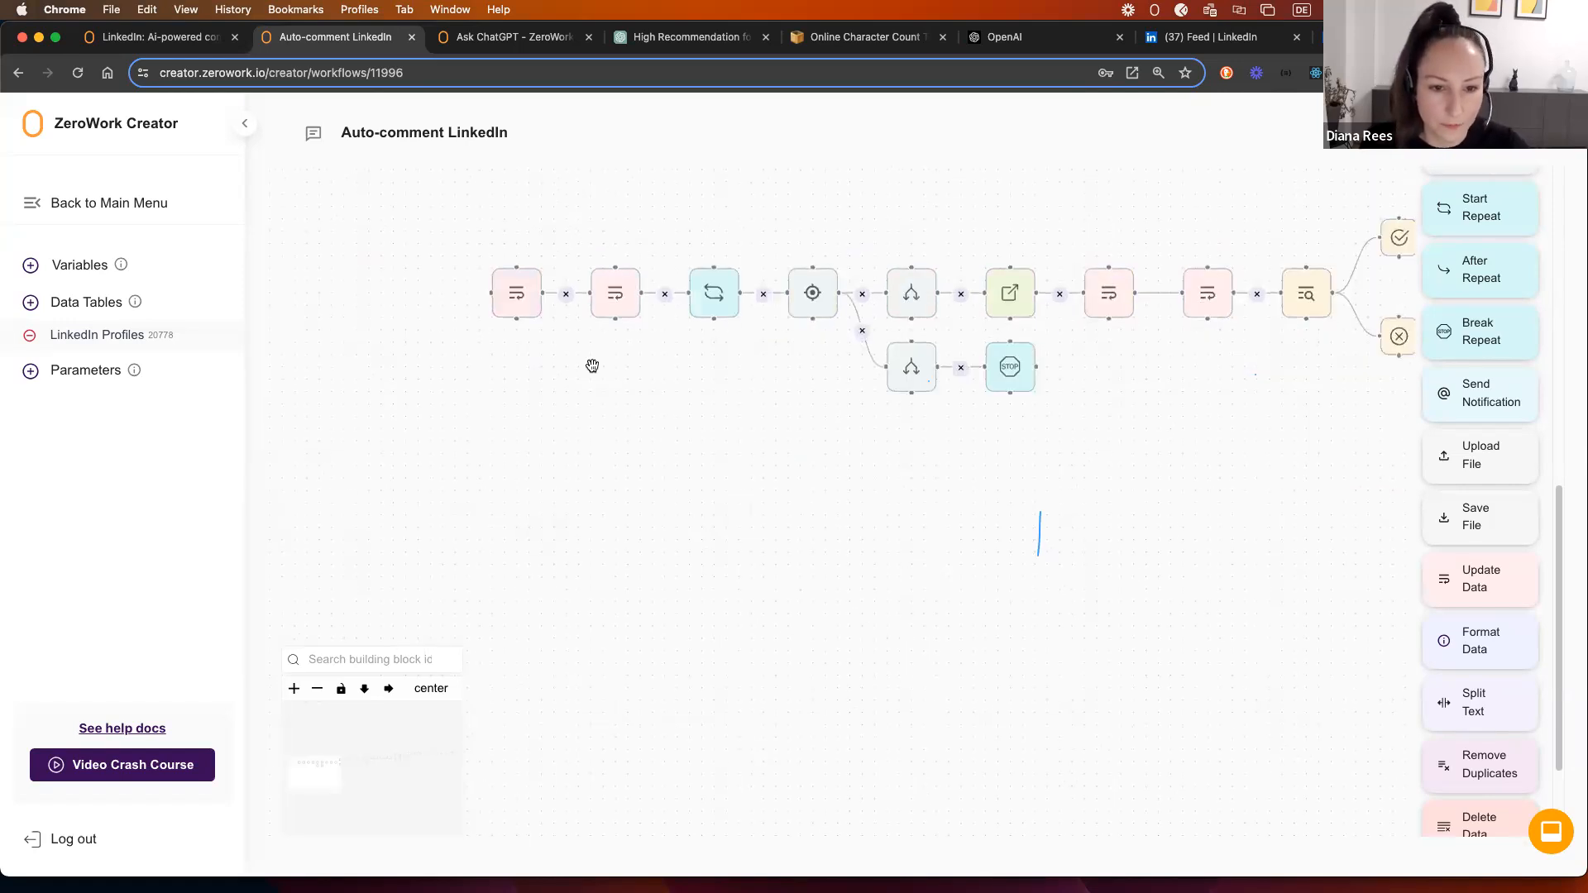
{"action": "left_click_drag", "start_coordinate": [457, 244], "coordinate": [765, 411]}
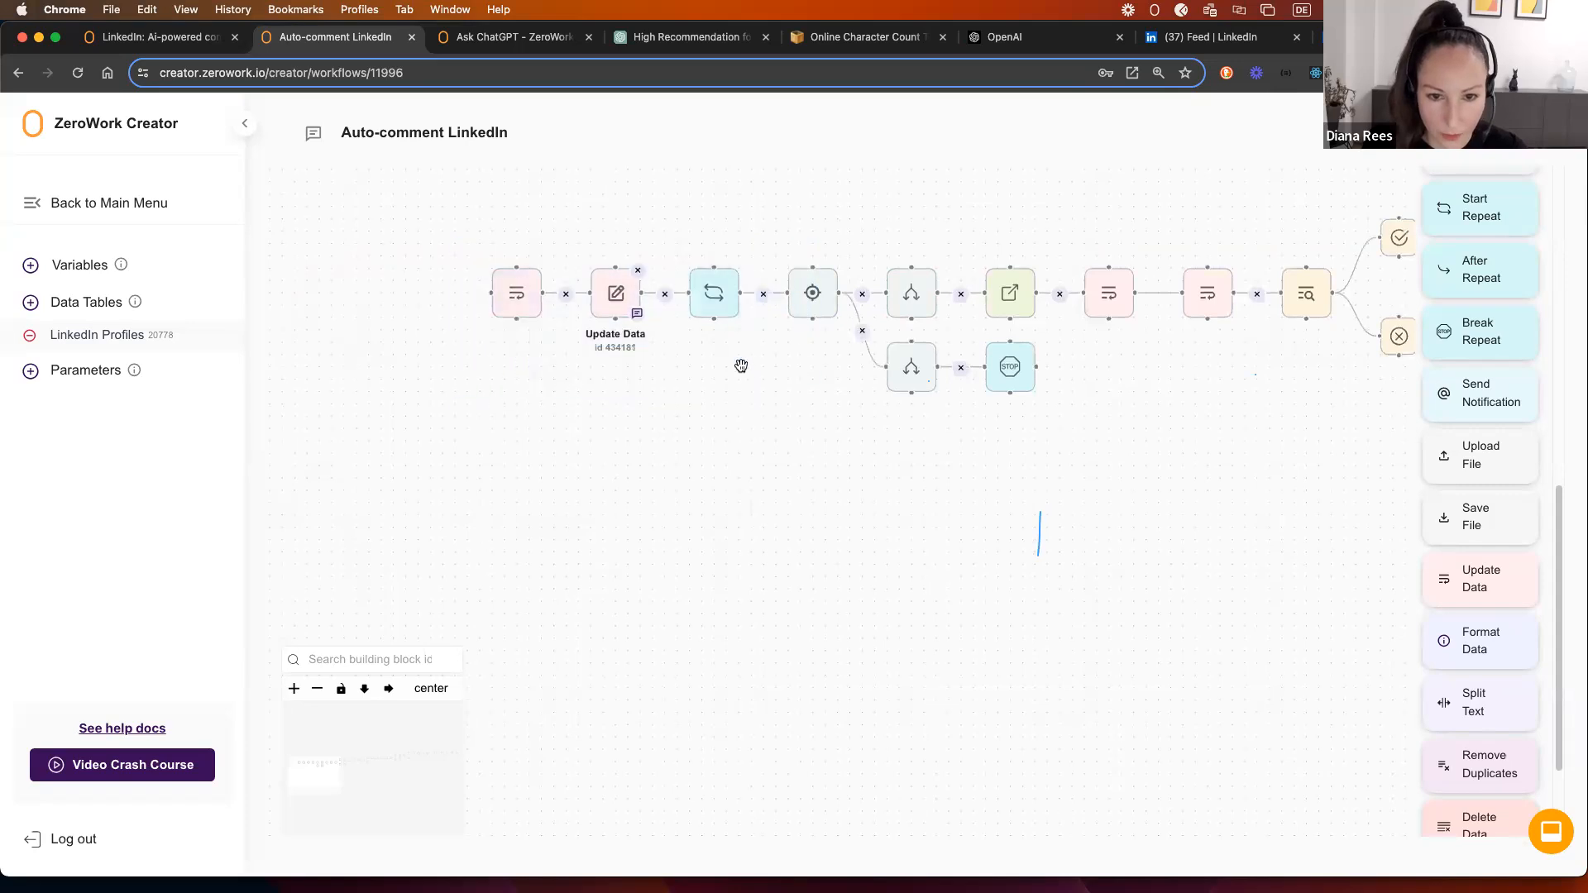
{"action": "left_click_drag", "start_coordinate": [474, 239], "coordinate": [751, 348]}
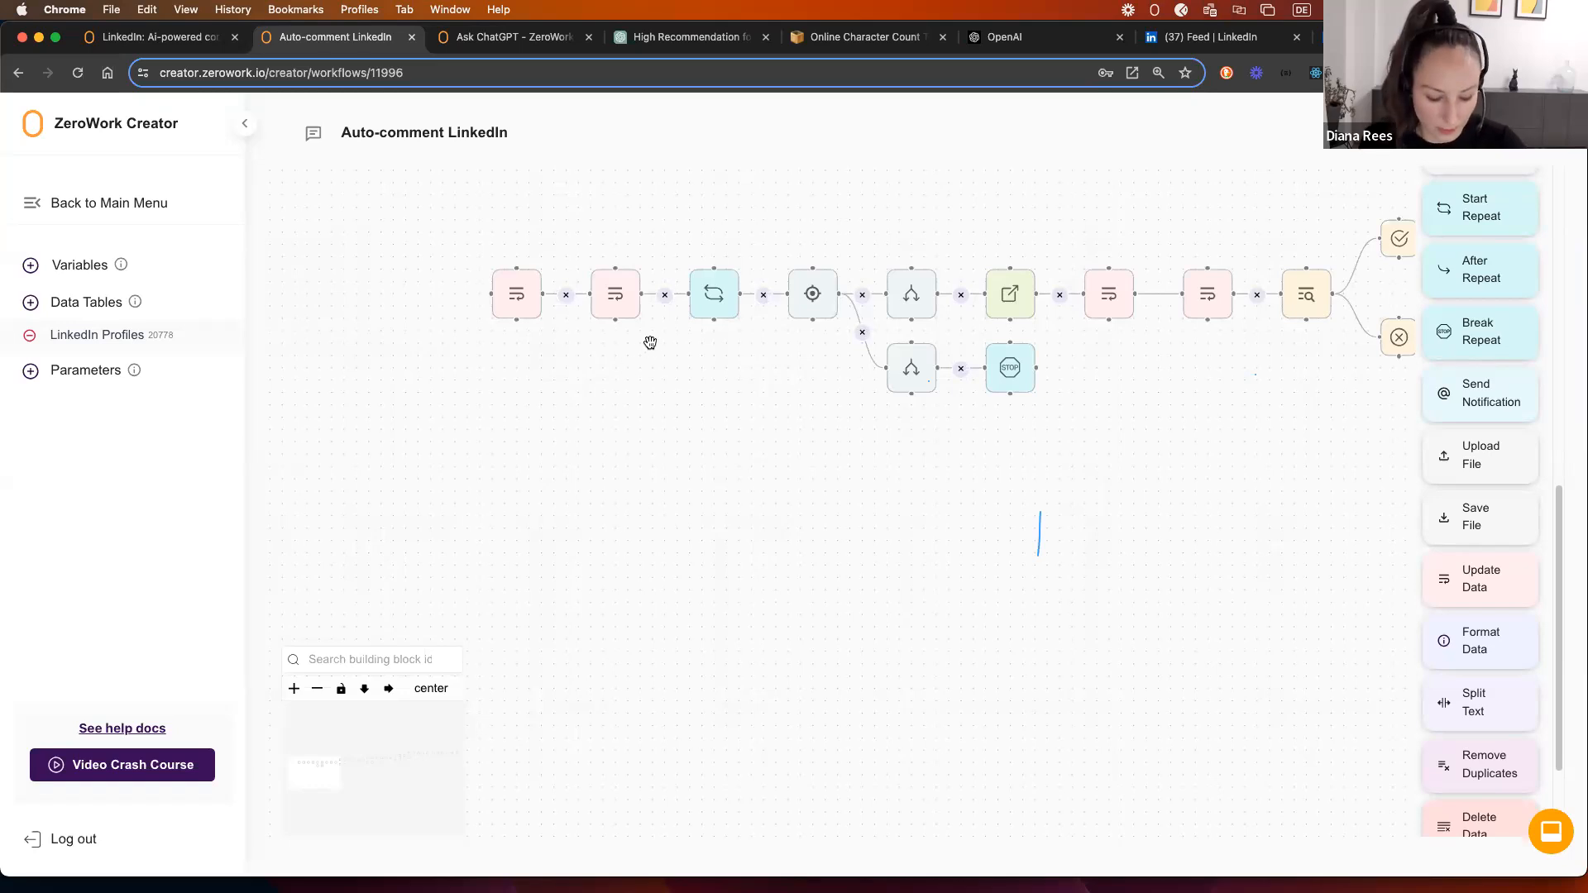
{"action": "left_click_drag", "start_coordinate": [487, 246], "coordinate": [412, 204]}
{"action": "left_click_drag", "start_coordinate": [633, 302], "coordinate": [468, 306]}
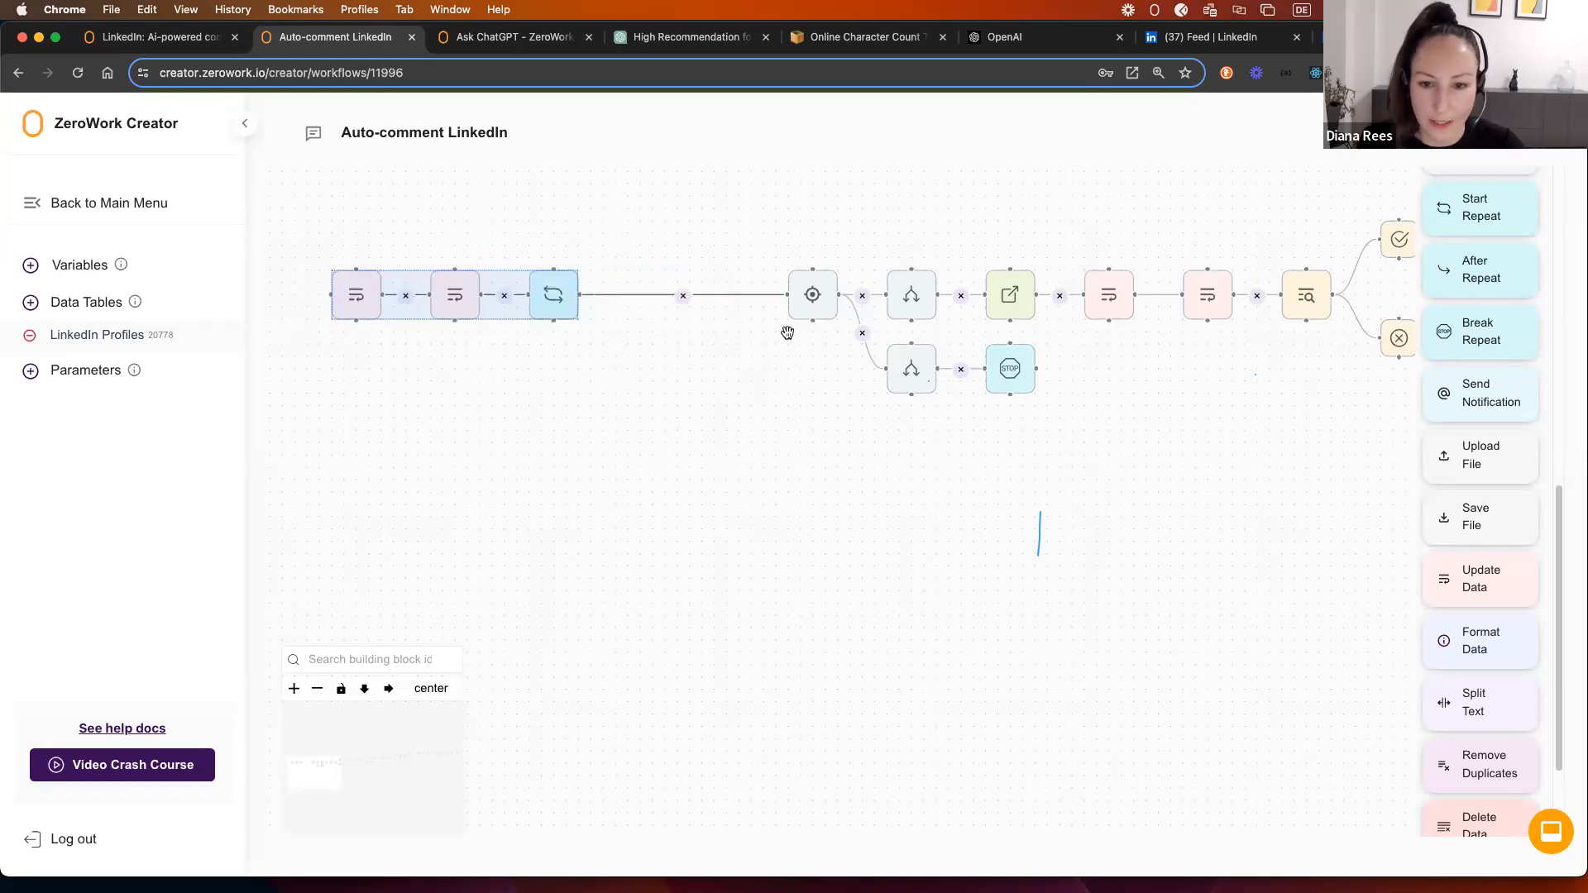
Step: Reposition the Start Condition and both Set Condition nodes further left
{"action": "left_click", "coordinate": [809, 300]}
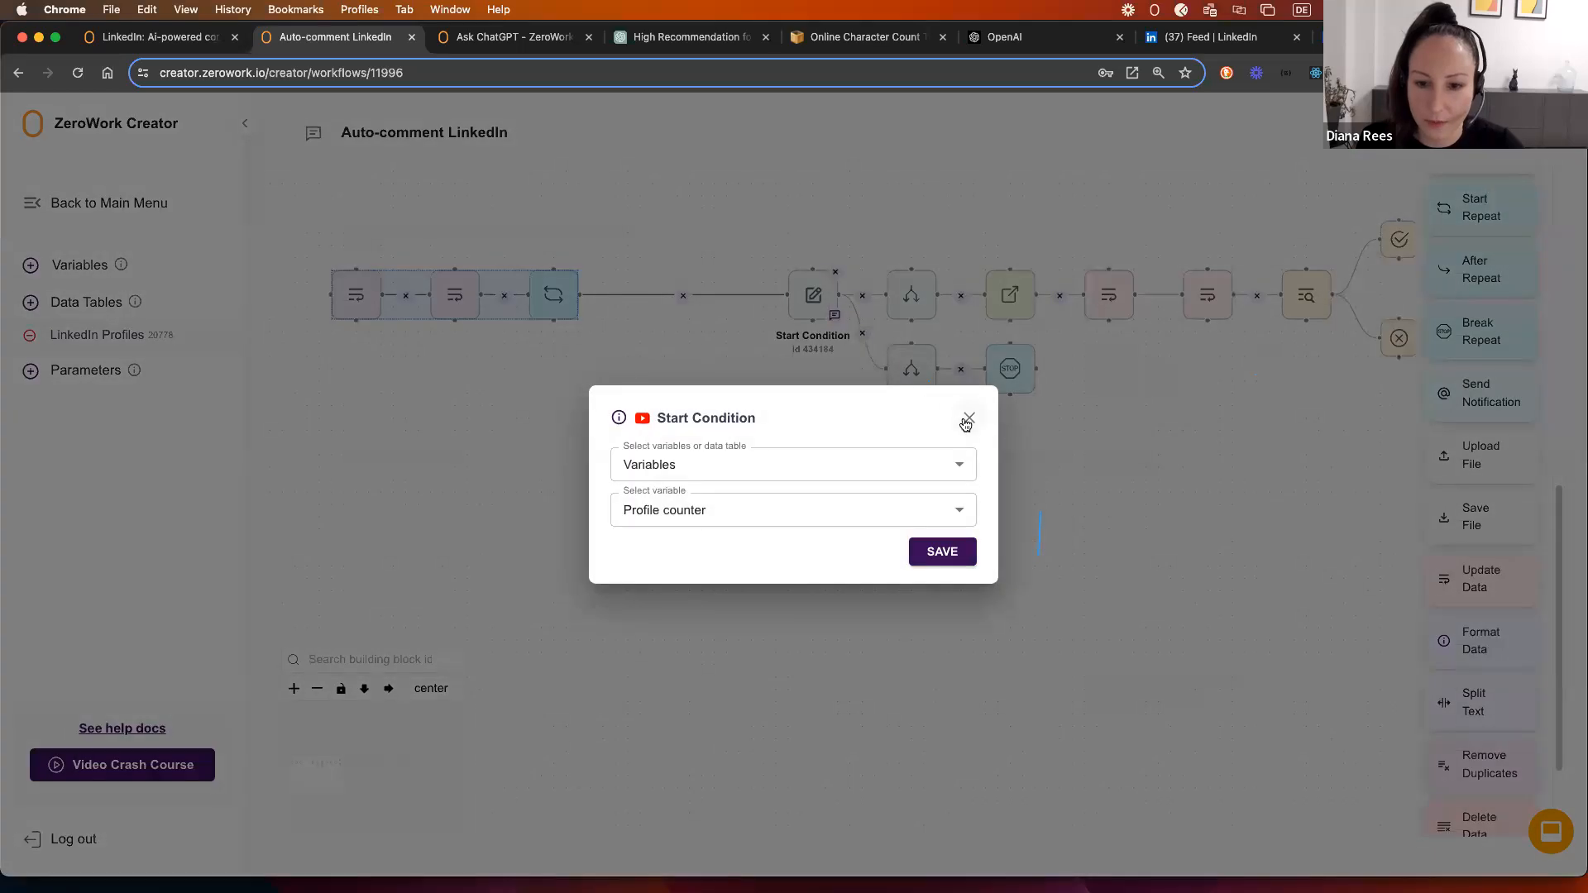
{"action": "left_click", "coordinate": [964, 418]}
{"action": "left_click", "coordinate": [756, 312]}
{"action": "left_click_drag", "start_coordinate": [801, 313], "coordinate": [677, 313]}
{"action": "left_click_drag", "start_coordinate": [905, 348], "coordinate": [807, 348]}
{"action": "mouse_move", "coordinate": [906, 316]}
{"action": "left_mouse_down"}
{"action": "mouse_move", "coordinate": [804, 315]}
{"action": "mouse_move", "coordinate": [901, 316]}
{"action": "left_mouse_up"}
{"action": "left_click_drag", "start_coordinate": [797, 353], "coordinate": [894, 354]}
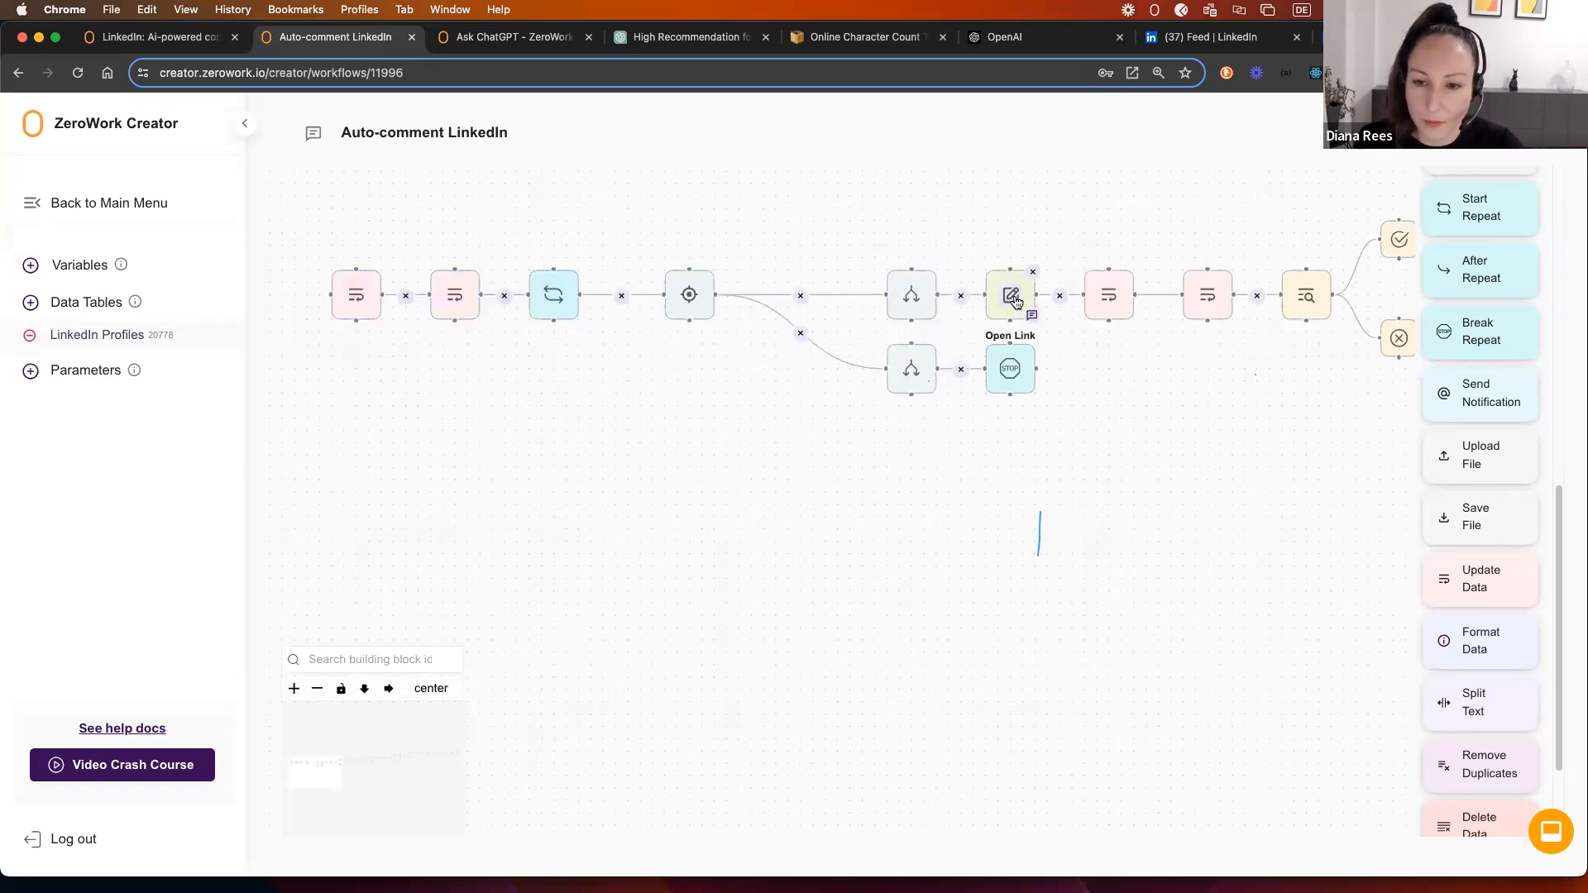
{"action": "left_click", "coordinate": [1010, 295]}
{"action": "left_click", "coordinate": [969, 396]}
{"action": "left_click_drag", "start_coordinate": [887, 352], "coordinate": [808, 353]}
{"action": "left_click_drag", "start_coordinate": [913, 278], "coordinate": [820, 276]}
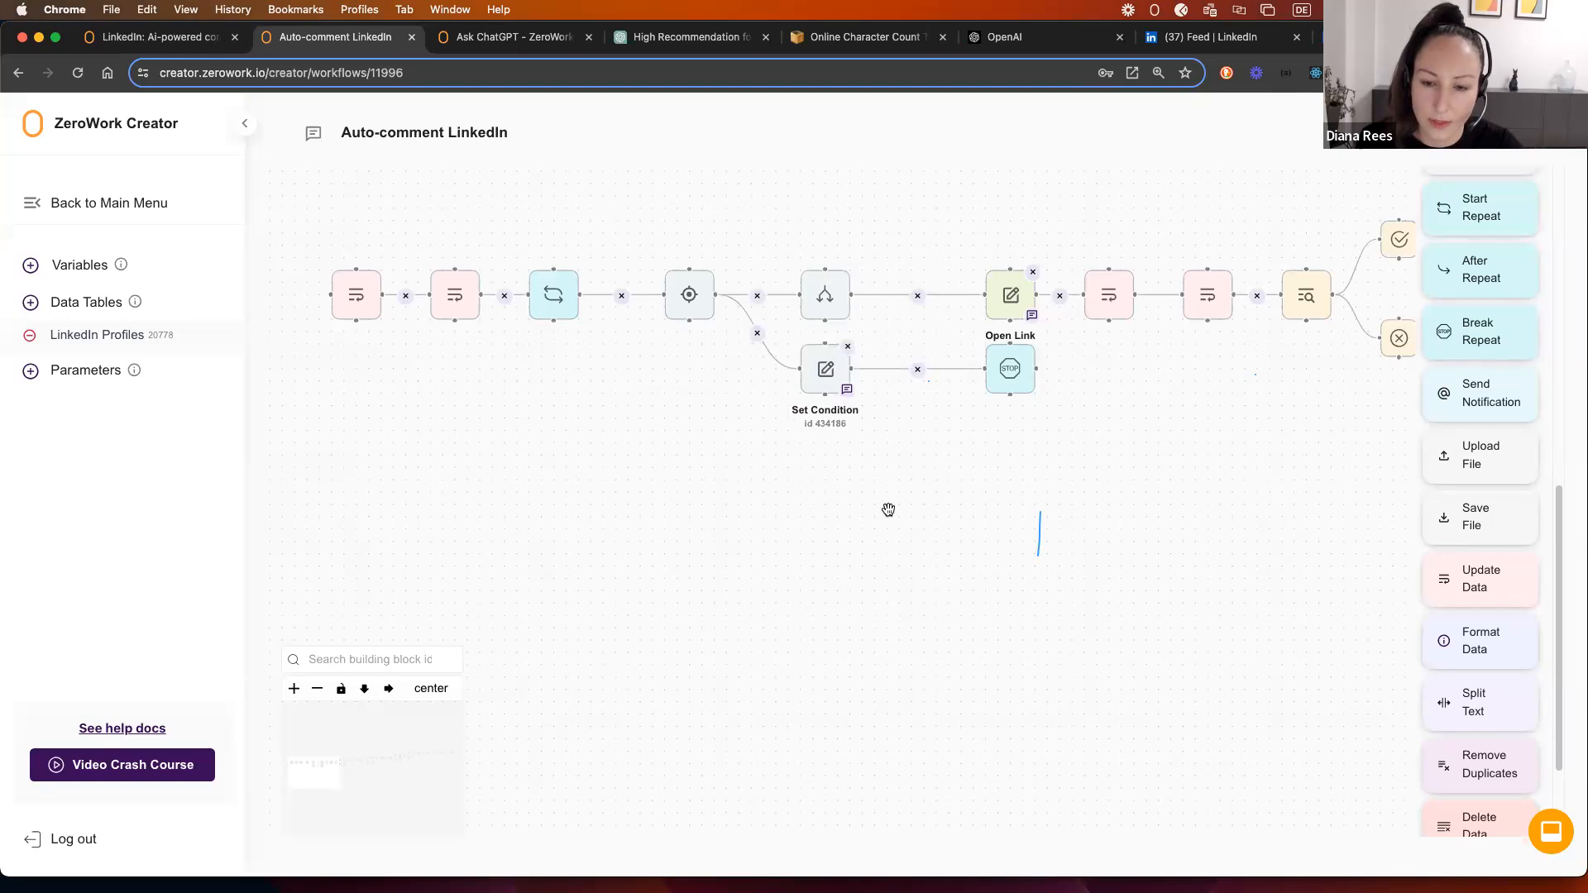
Step: Move Set Condition and Break Repeat to the lower branch and remove the fork's Open page link
{"action": "left_click_drag", "start_coordinate": [914, 488], "coordinate": [908, 533]}
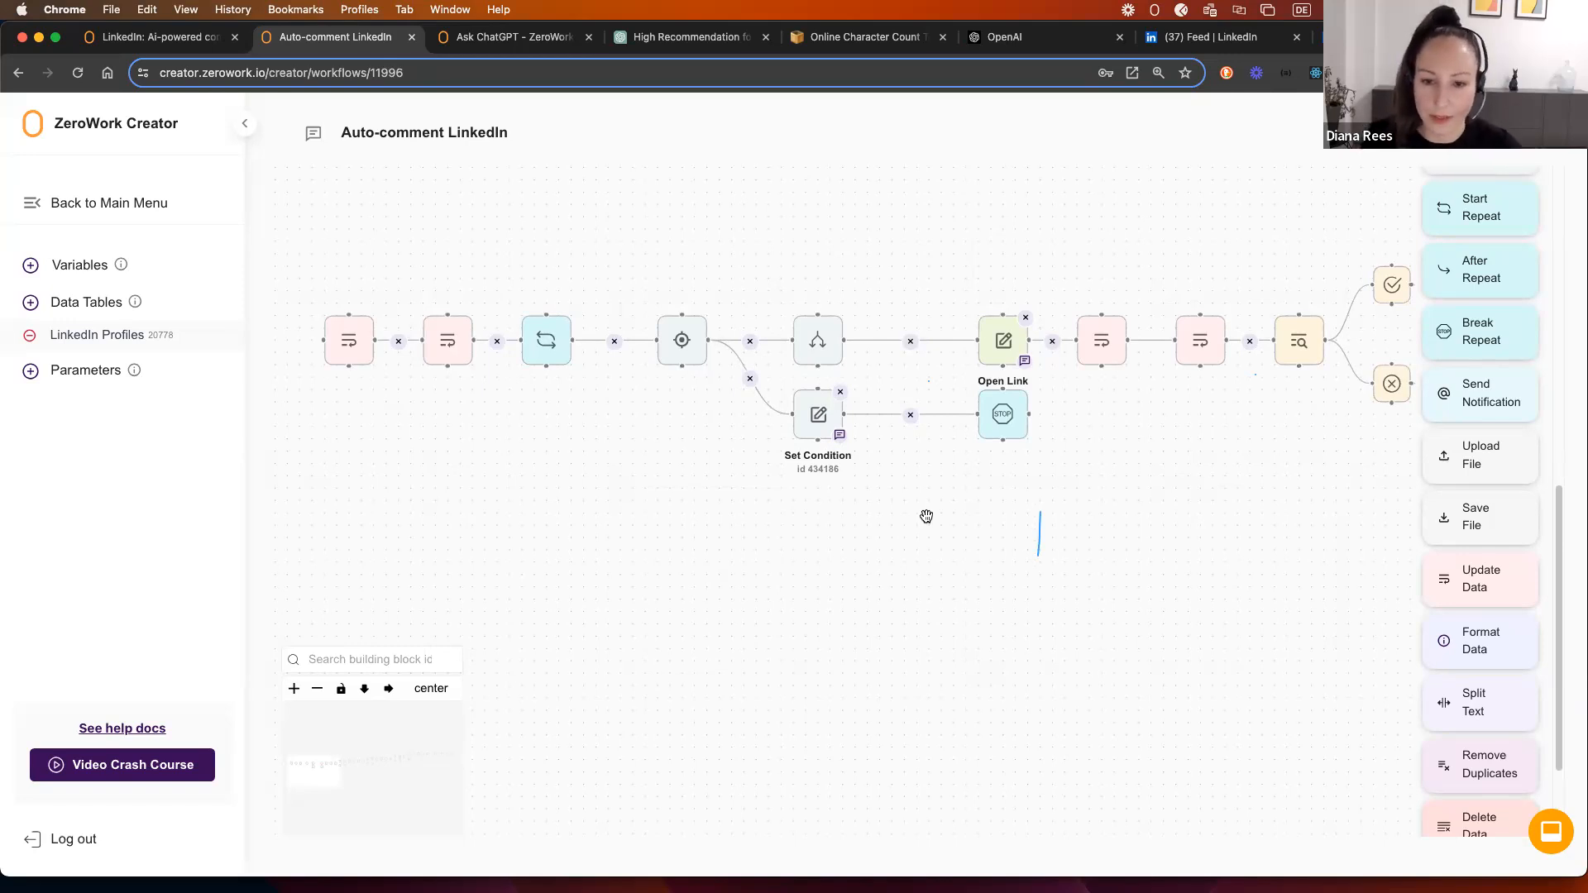
{"action": "left_click_drag", "start_coordinate": [793, 399], "coordinate": [779, 473]}
{"action": "left_click_drag", "start_coordinate": [1002, 405], "coordinate": [978, 468]}
{"action": "left_click_drag", "start_coordinate": [801, 323], "coordinate": [641, 351]}
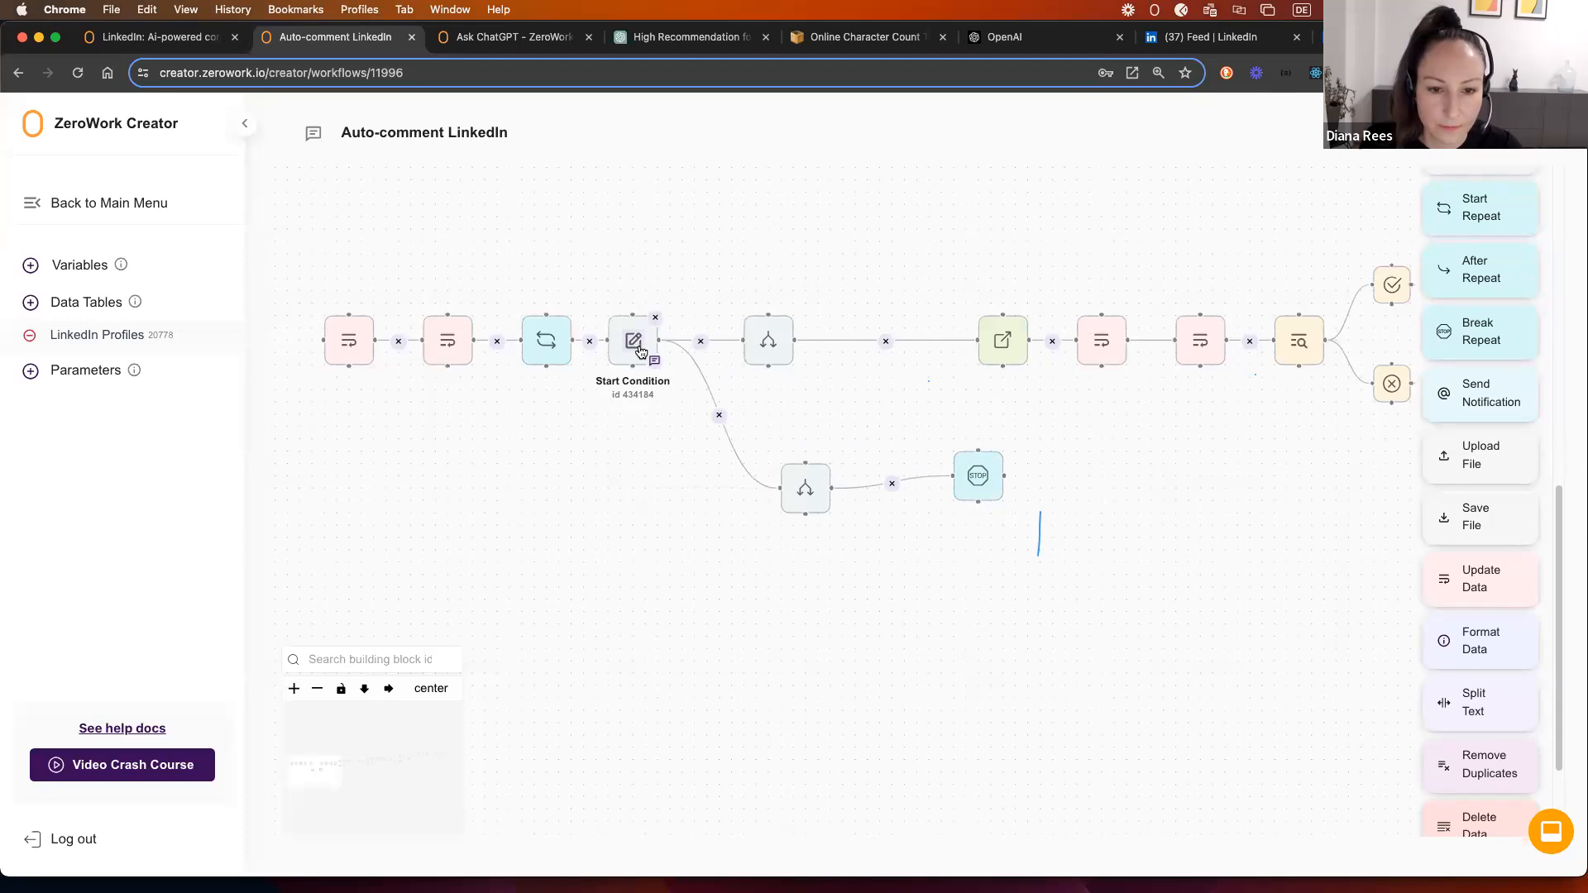
{"action": "left_click", "coordinate": [634, 342]}
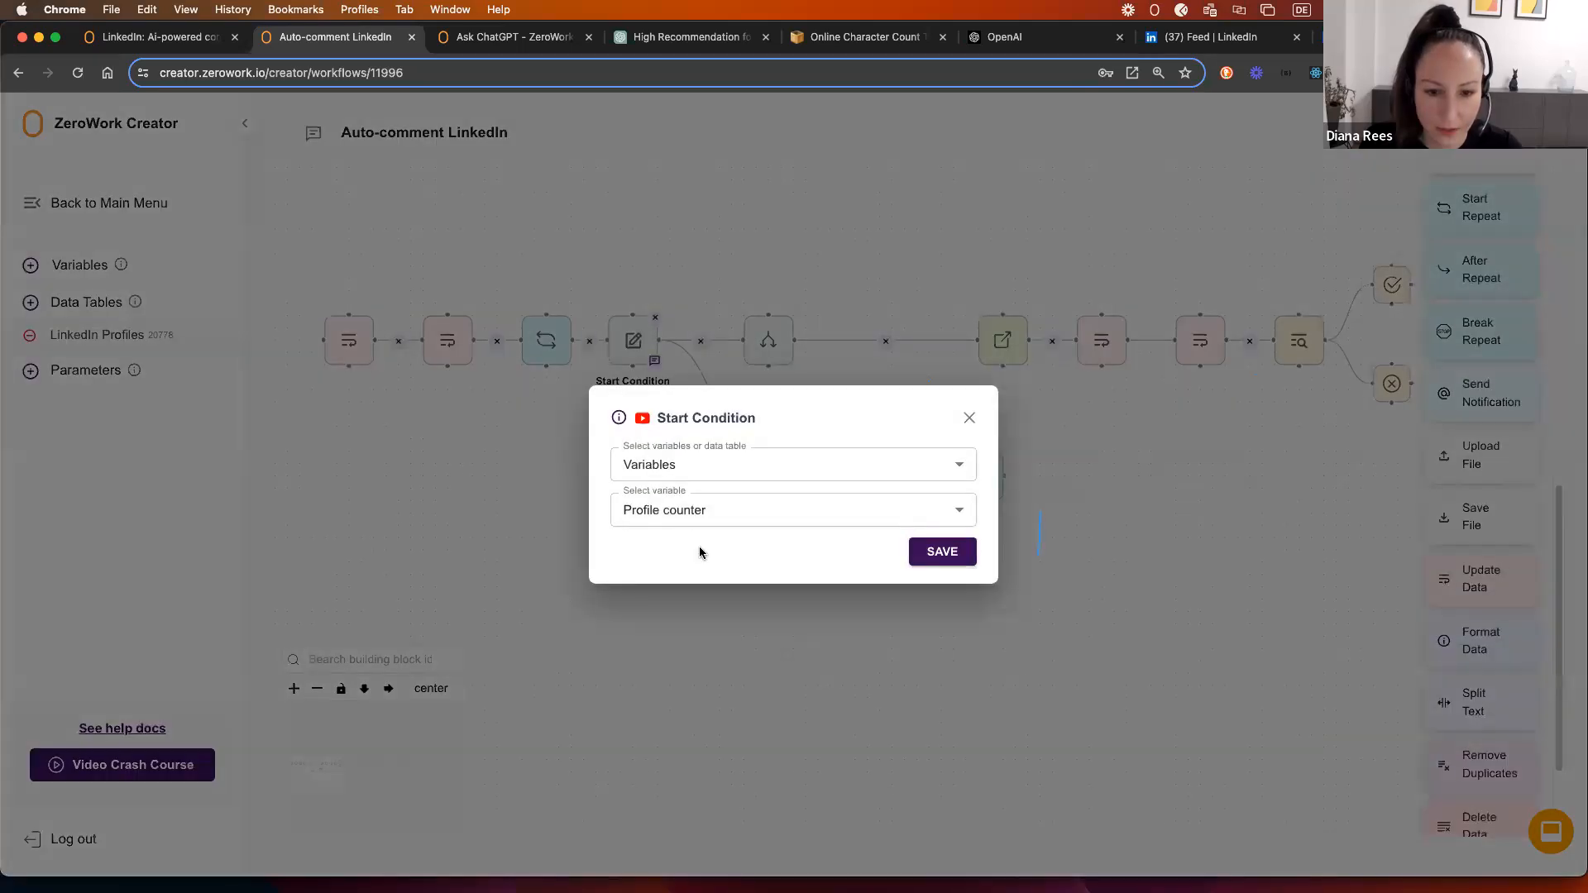
{"action": "left_click", "coordinate": [970, 414]}
{"action": "left_click_drag", "start_coordinate": [793, 475], "coordinate": [760, 478]}
{"action": "left_click_drag", "start_coordinate": [756, 365], "coordinate": [716, 466]}
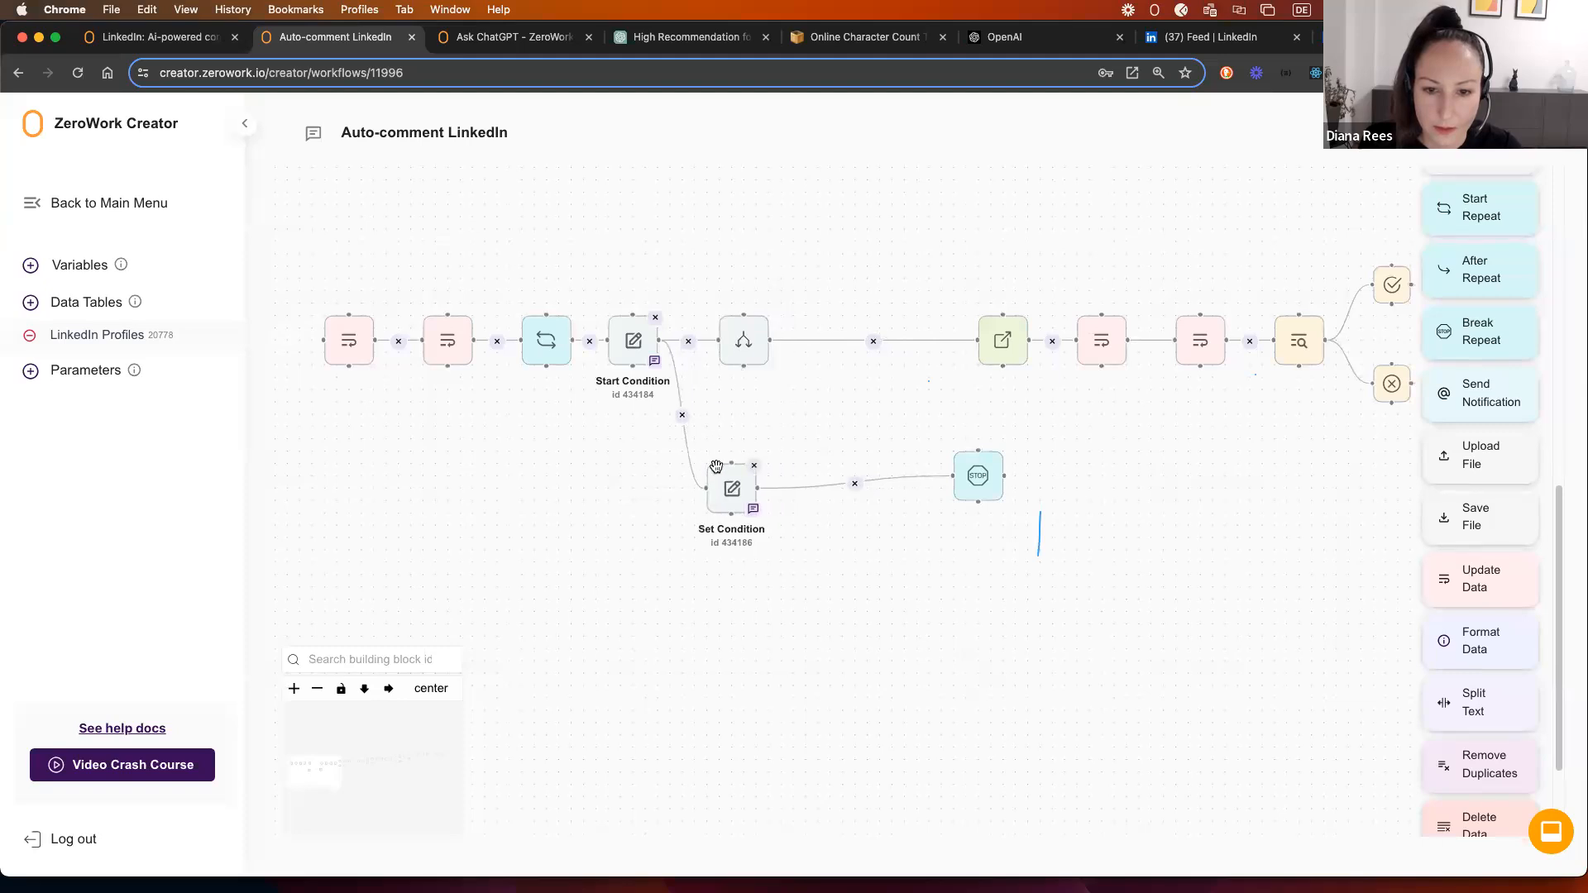
{"action": "left_click", "coordinate": [873, 341]}
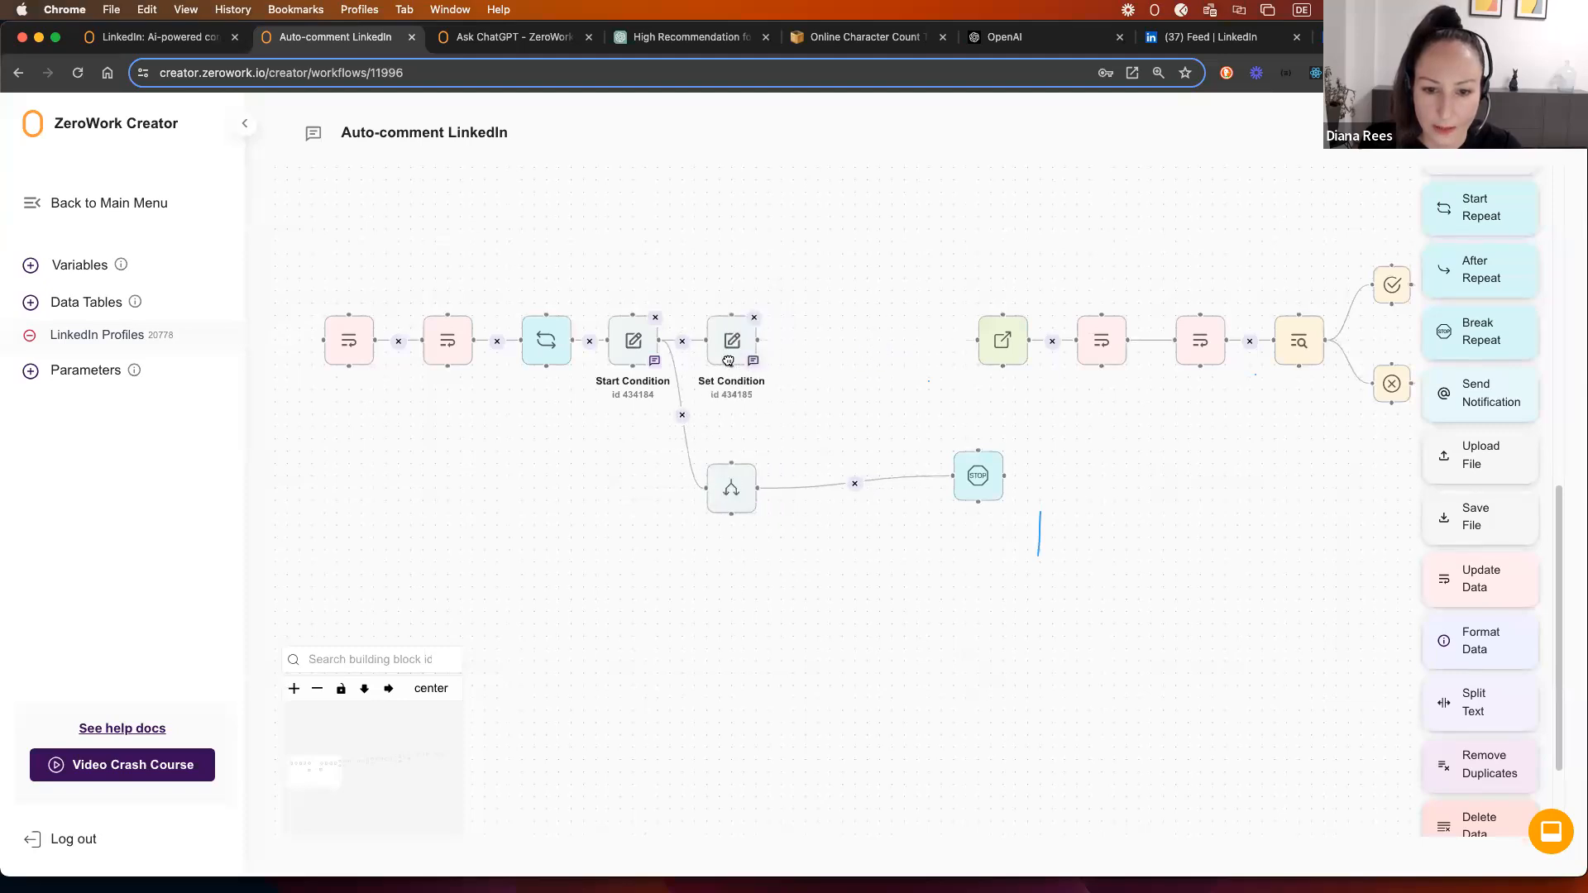
{"action": "left_click_drag", "start_coordinate": [961, 453], "coordinate": [750, 547]}
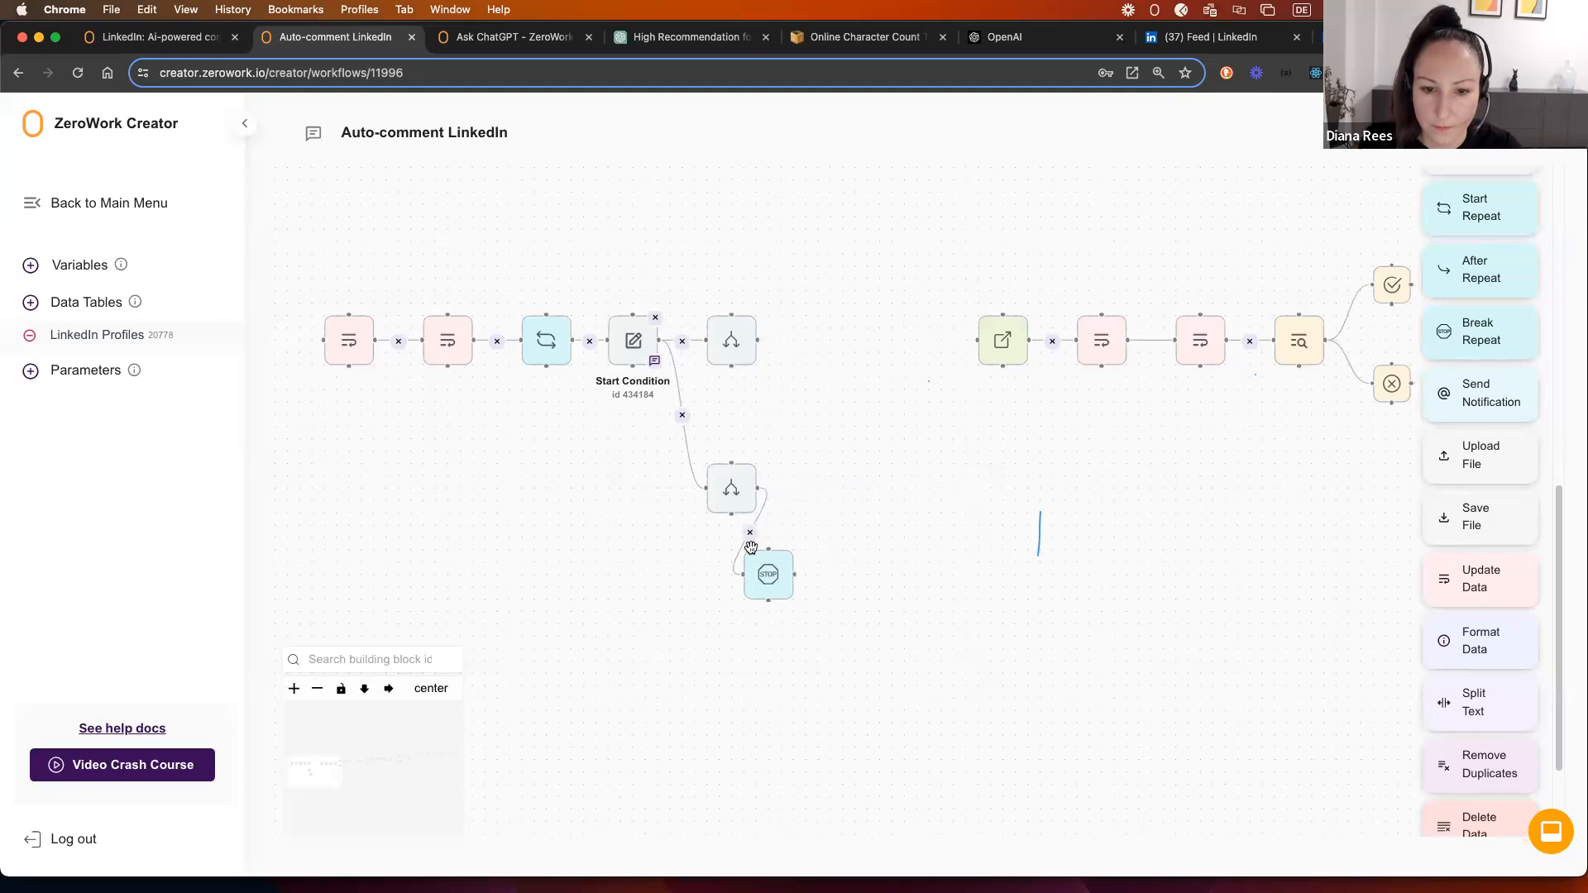
{"action": "scroll", "coordinate": [1480, 547], "scroll_direction": "down", "scroll_amount": 2}
Step: Add a Start Condition after the upper Set Condition that checks LinkedIn Profiles' Approval column
{"action": "scroll", "coordinate": [1480, 548], "scroll_direction": "up", "scroll_amount": 8}
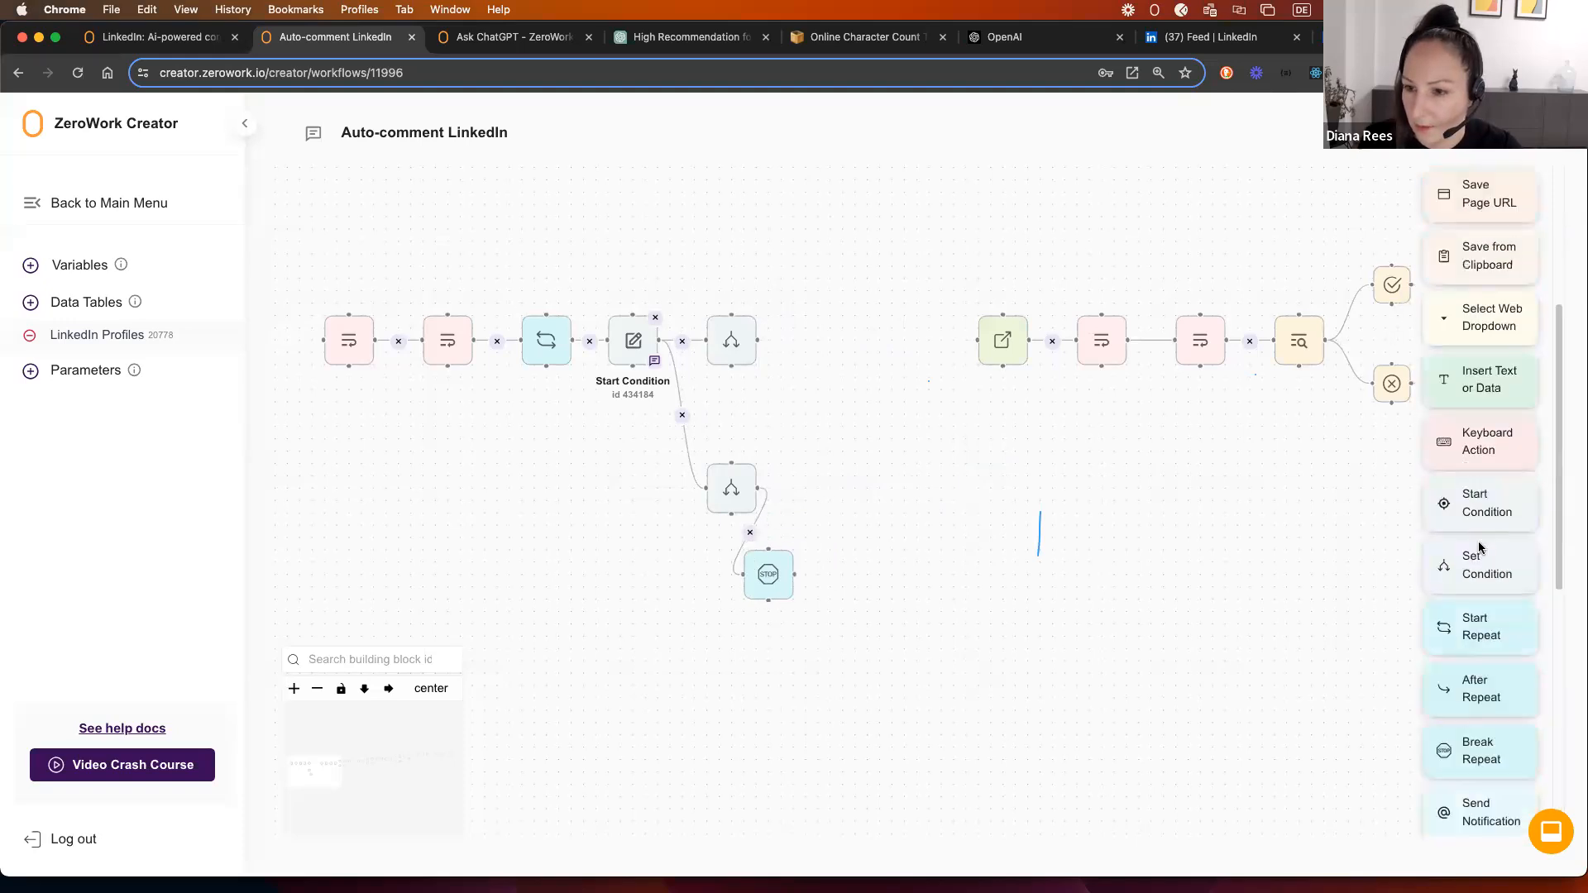
{"action": "left_click_drag", "start_coordinate": [1480, 521], "coordinate": [782, 321]}
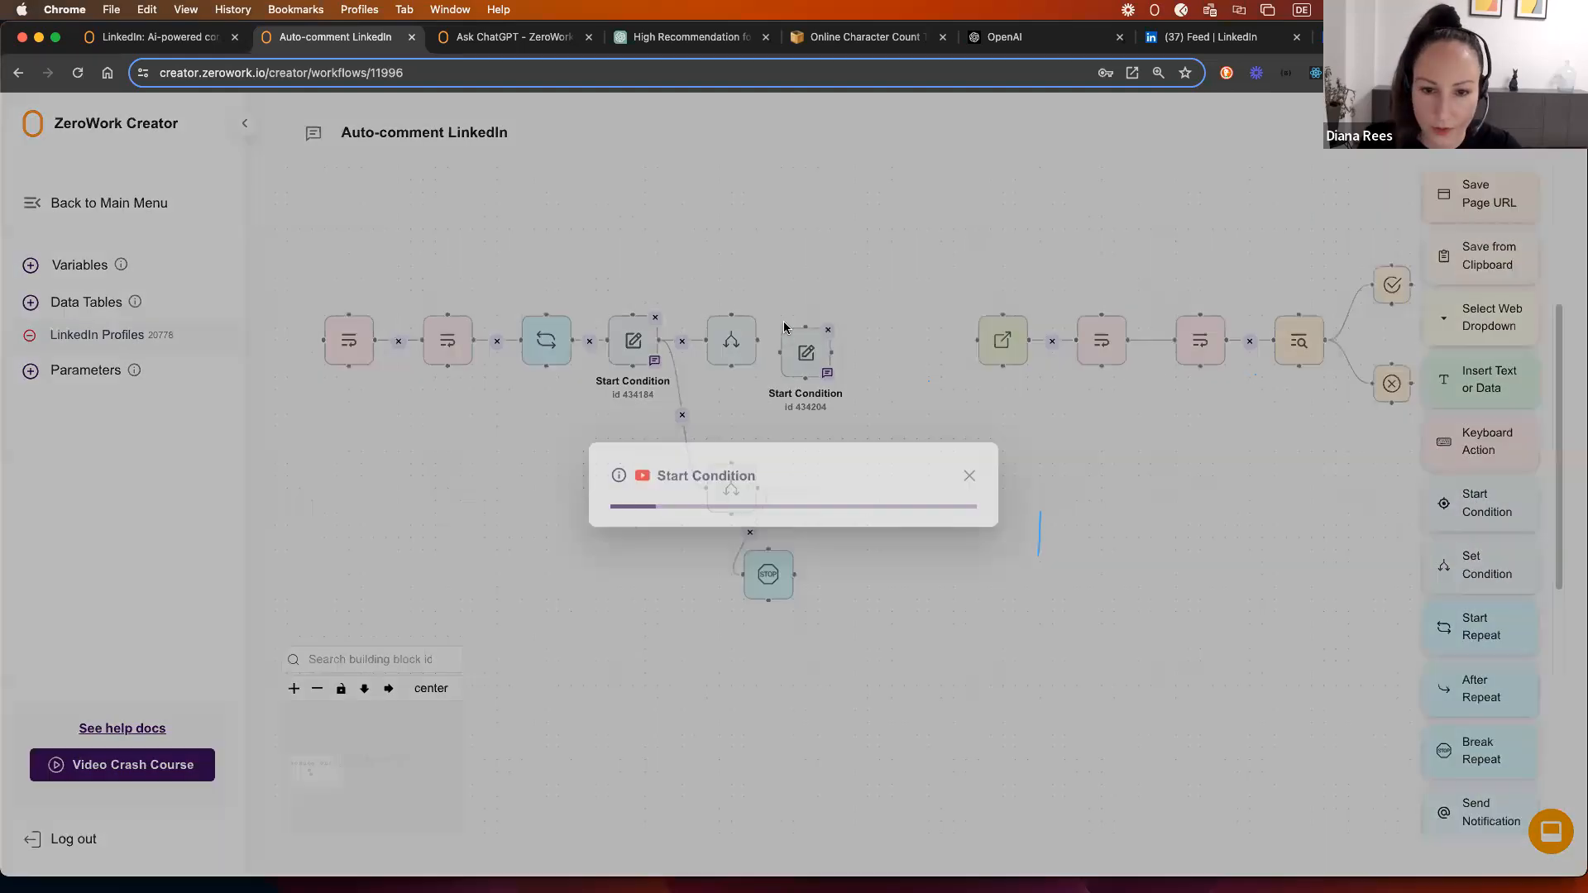
{"action": "left_click", "coordinate": [723, 487]}
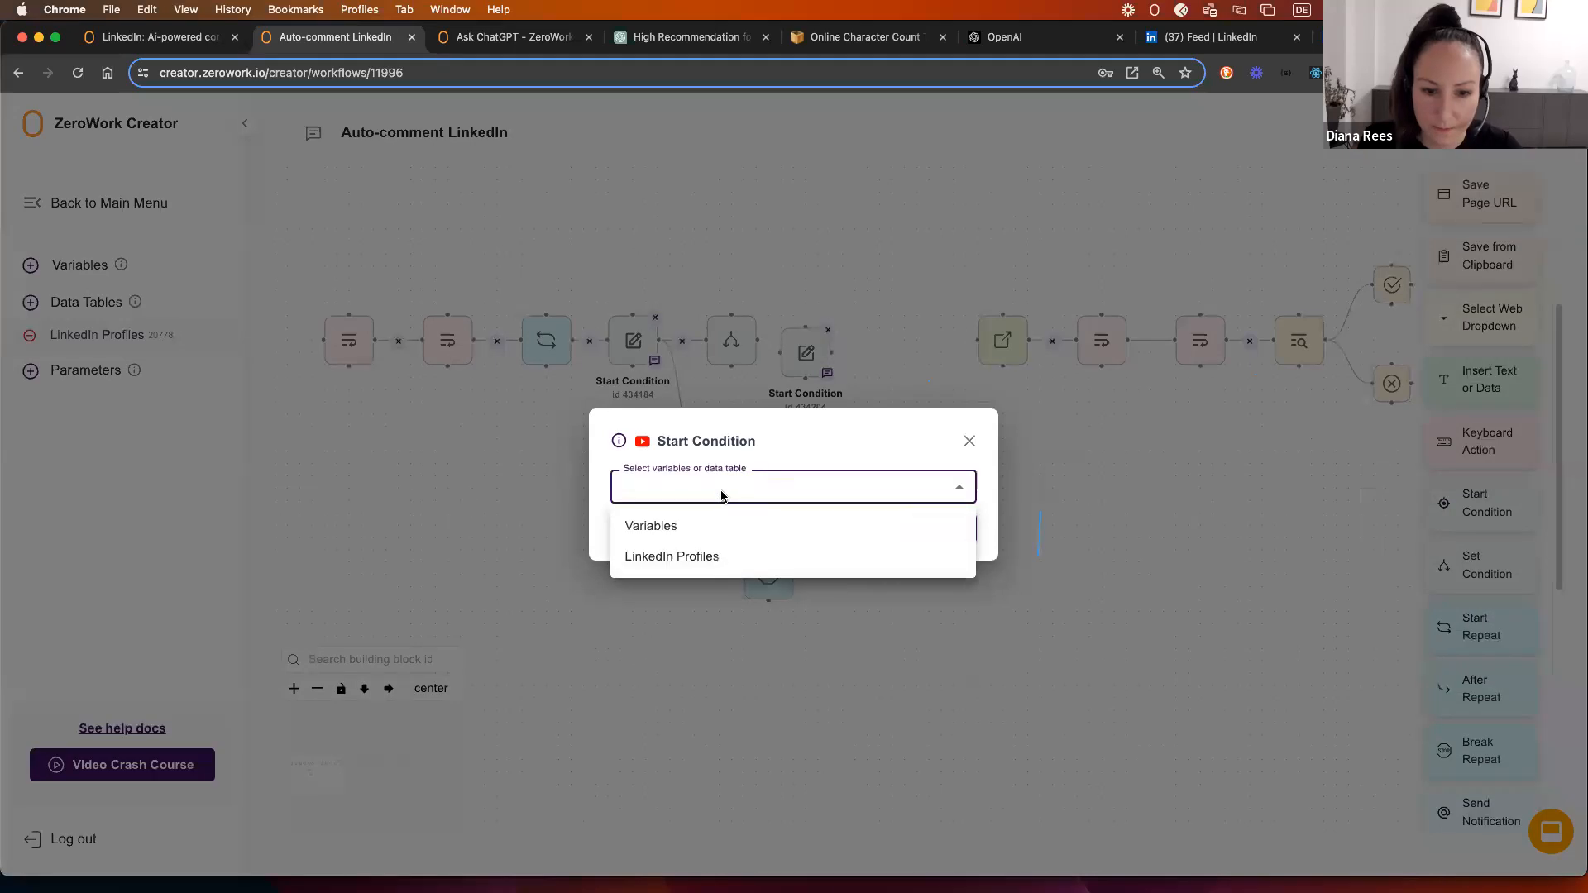
{"action": "left_click", "coordinate": [685, 557]}
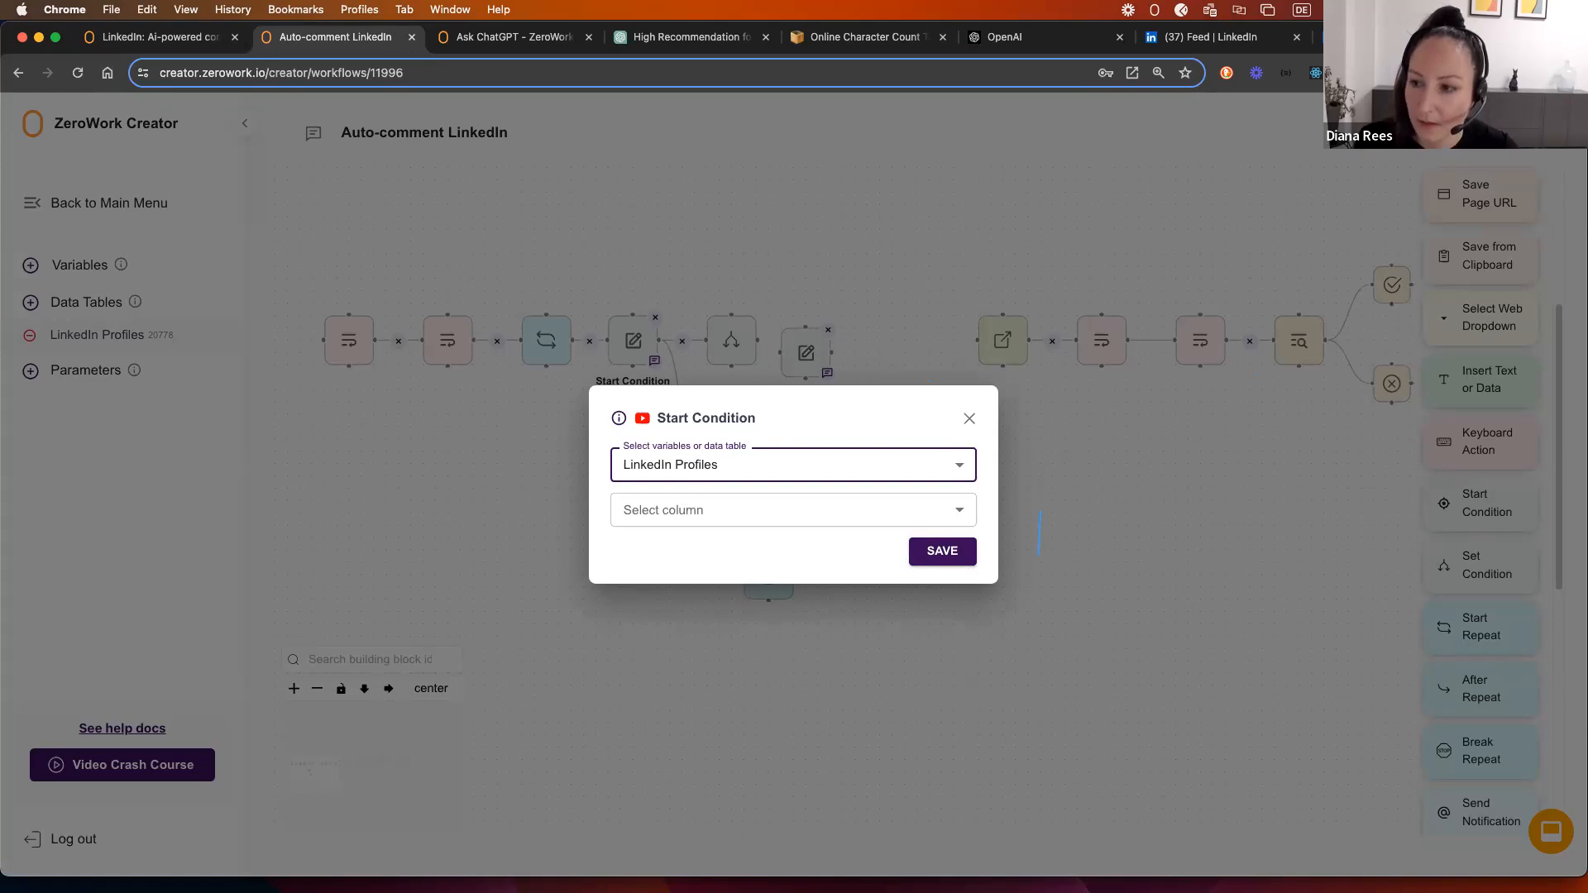
{"action": "left_click", "coordinate": [713, 511]}
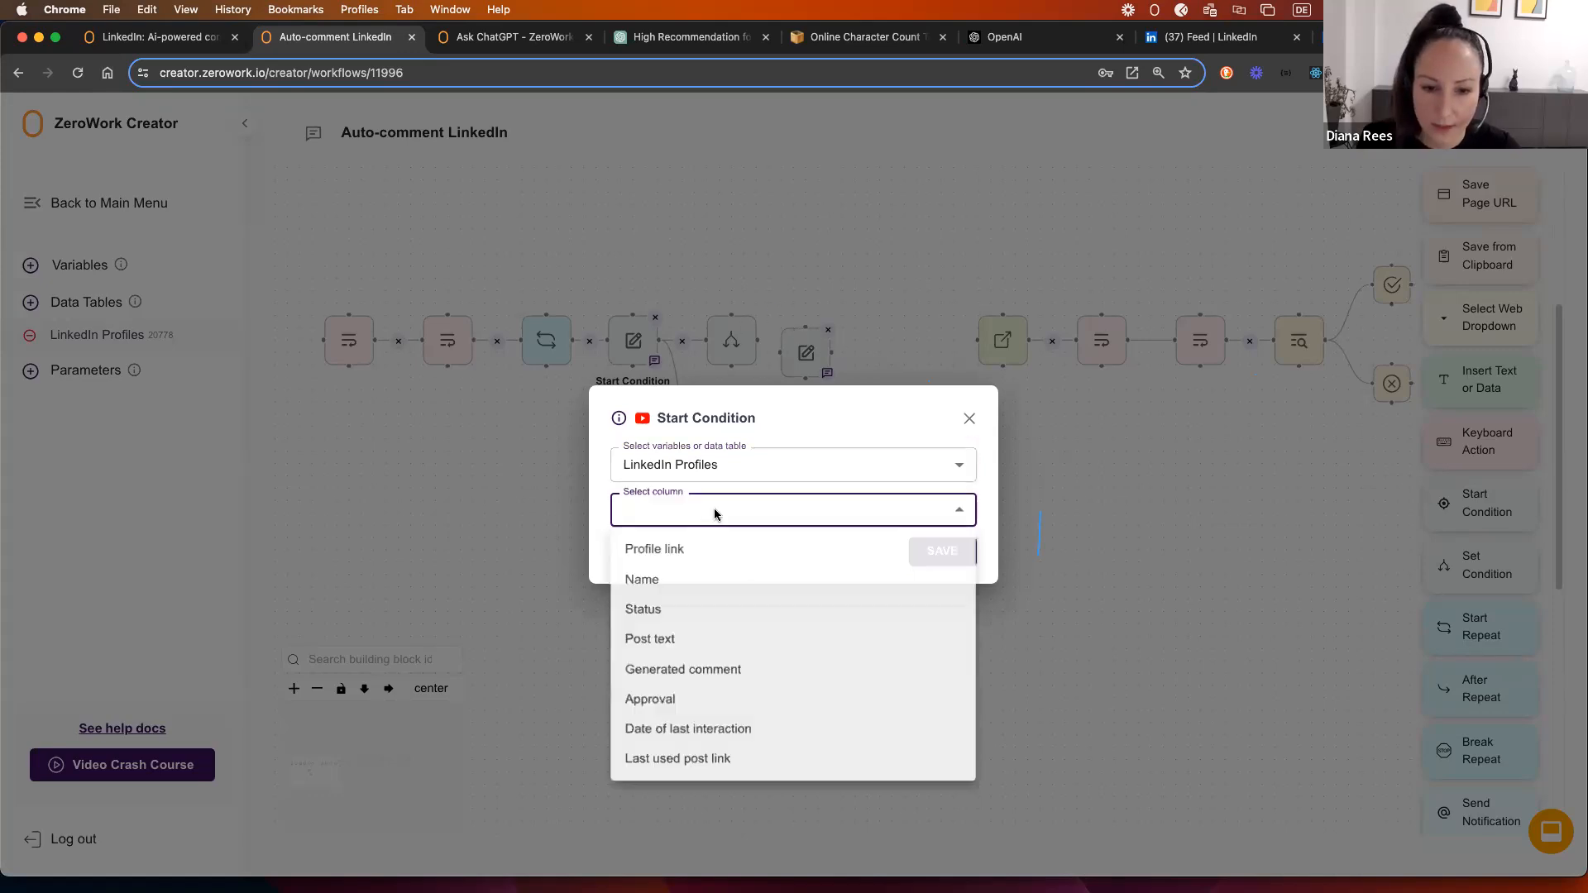
{"action": "left_click", "coordinate": [703, 700]}
{"action": "left_click", "coordinate": [930, 556]}
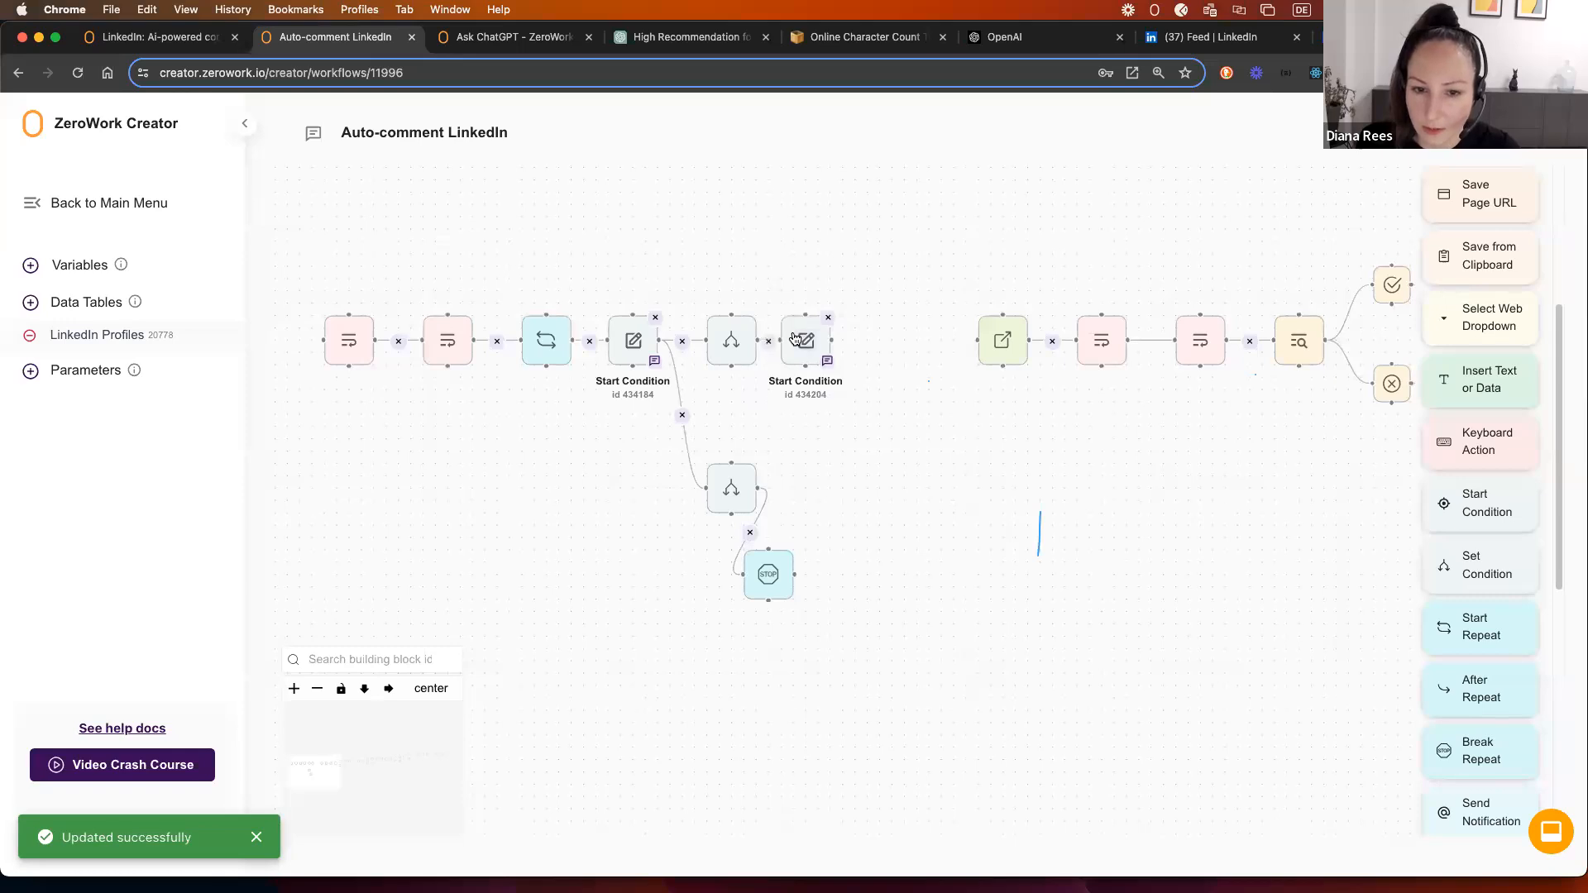
{"action": "left_click", "coordinate": [817, 349]}
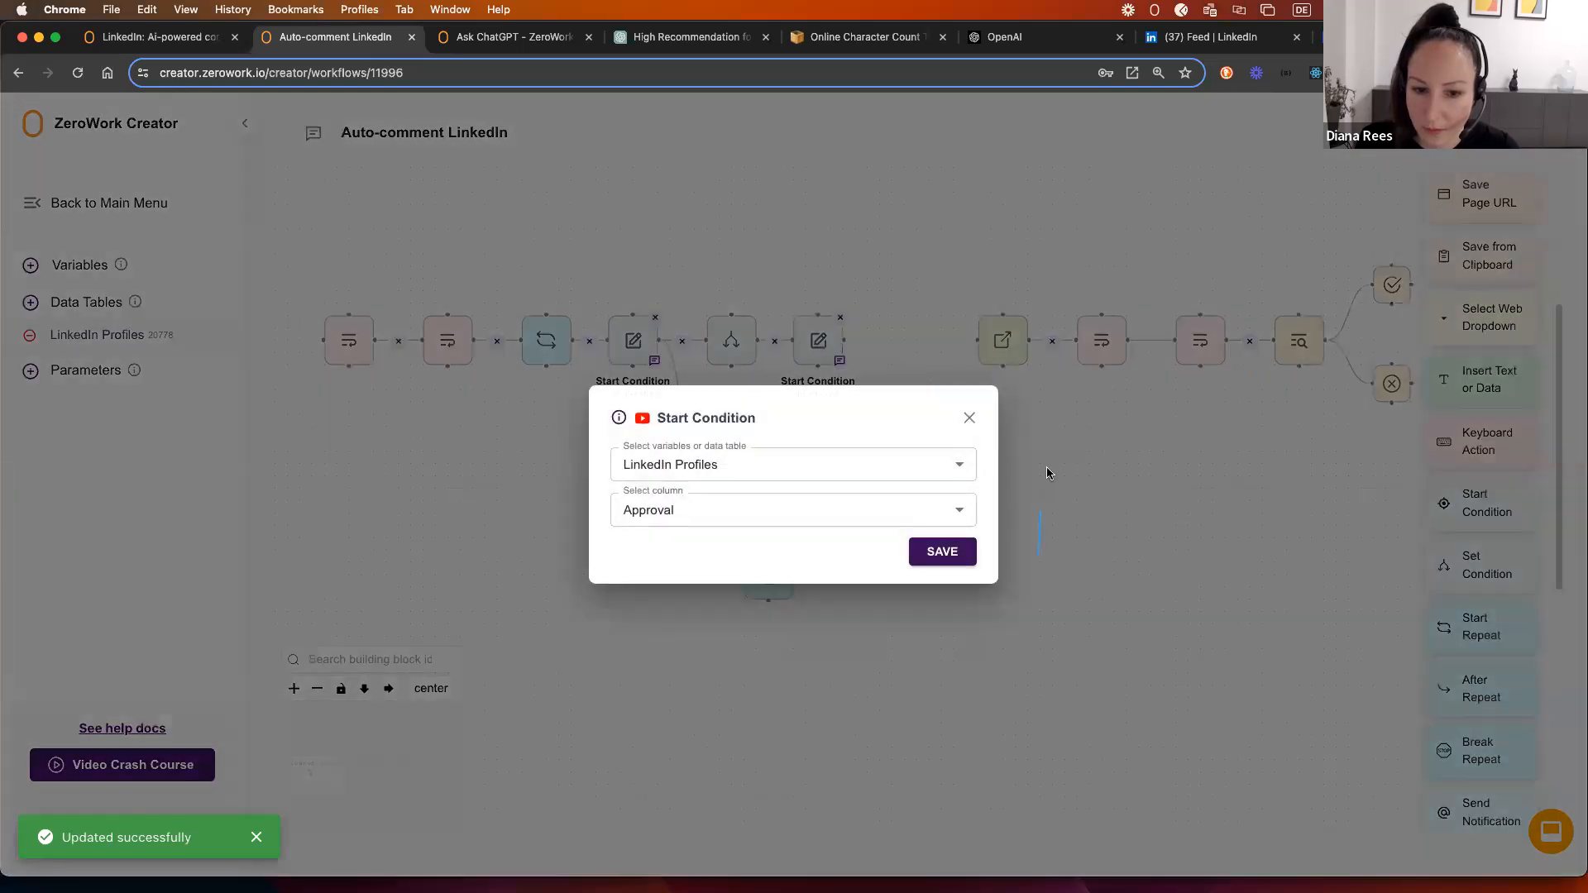
{"action": "left_click", "coordinate": [970, 418]}
{"action": "scroll", "coordinate": [851, 450], "scroll_direction": "right", "scroll_amount": 5}
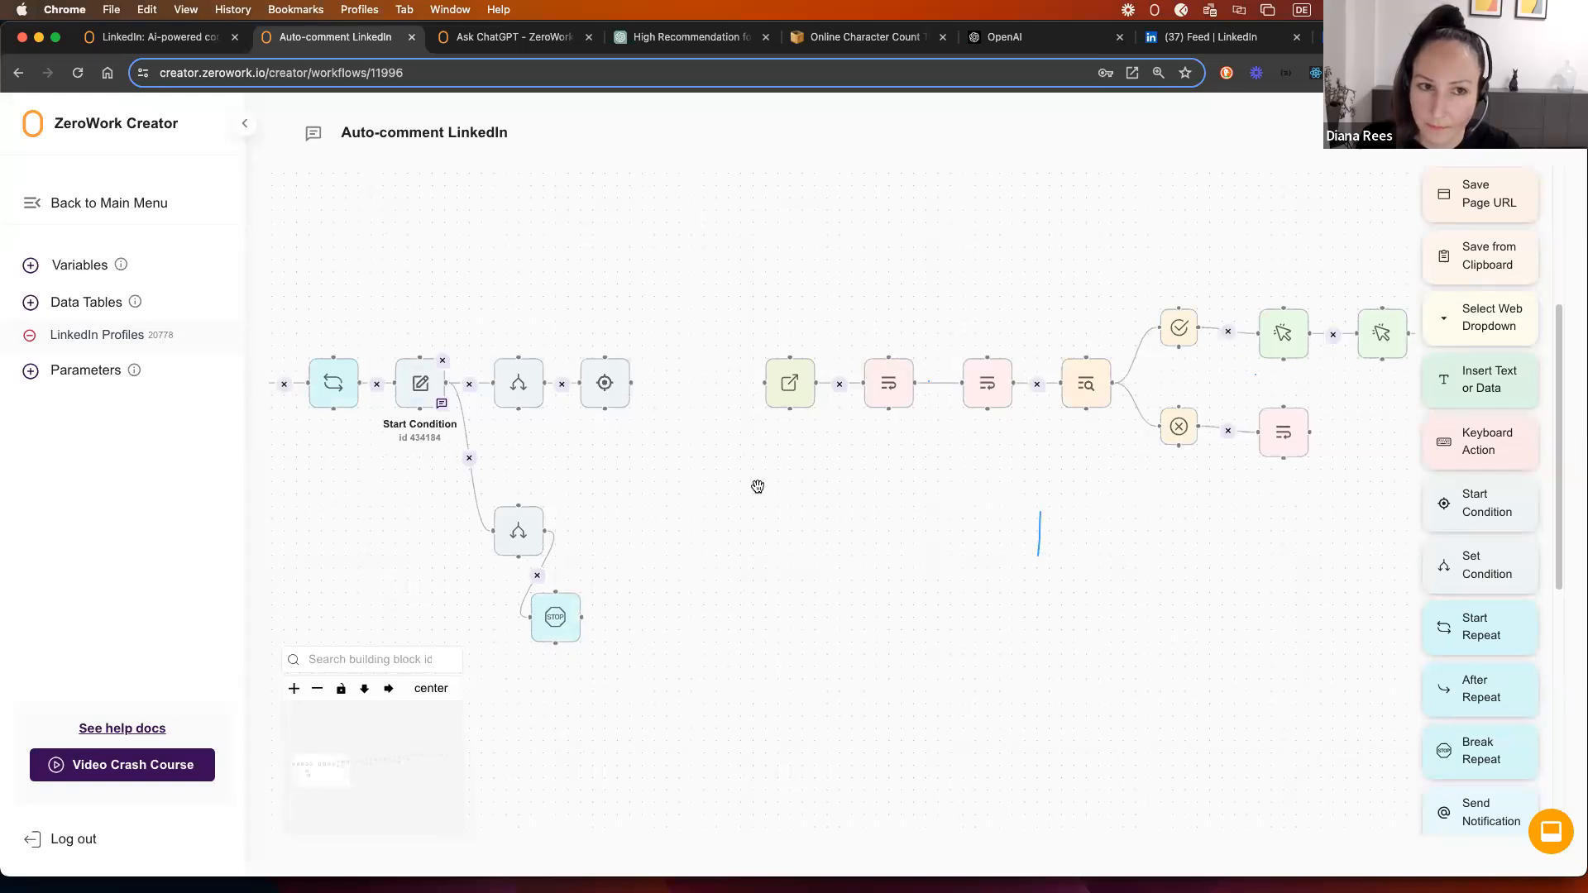
{"action": "mouse_move", "coordinate": [512, 391]}
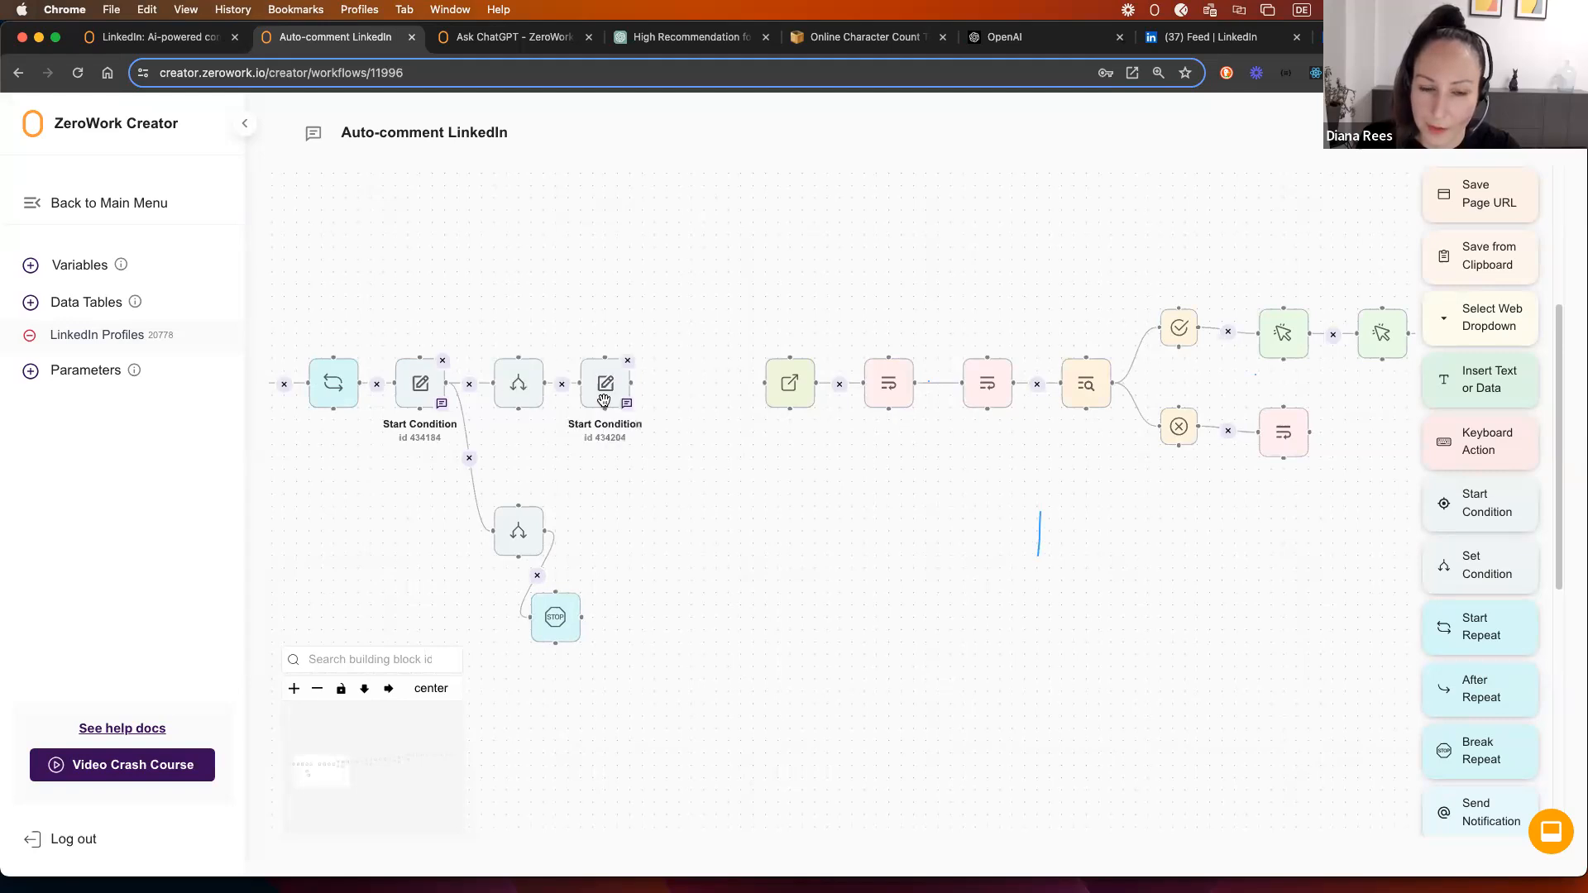
{"action": "left_click", "coordinate": [605, 386]}
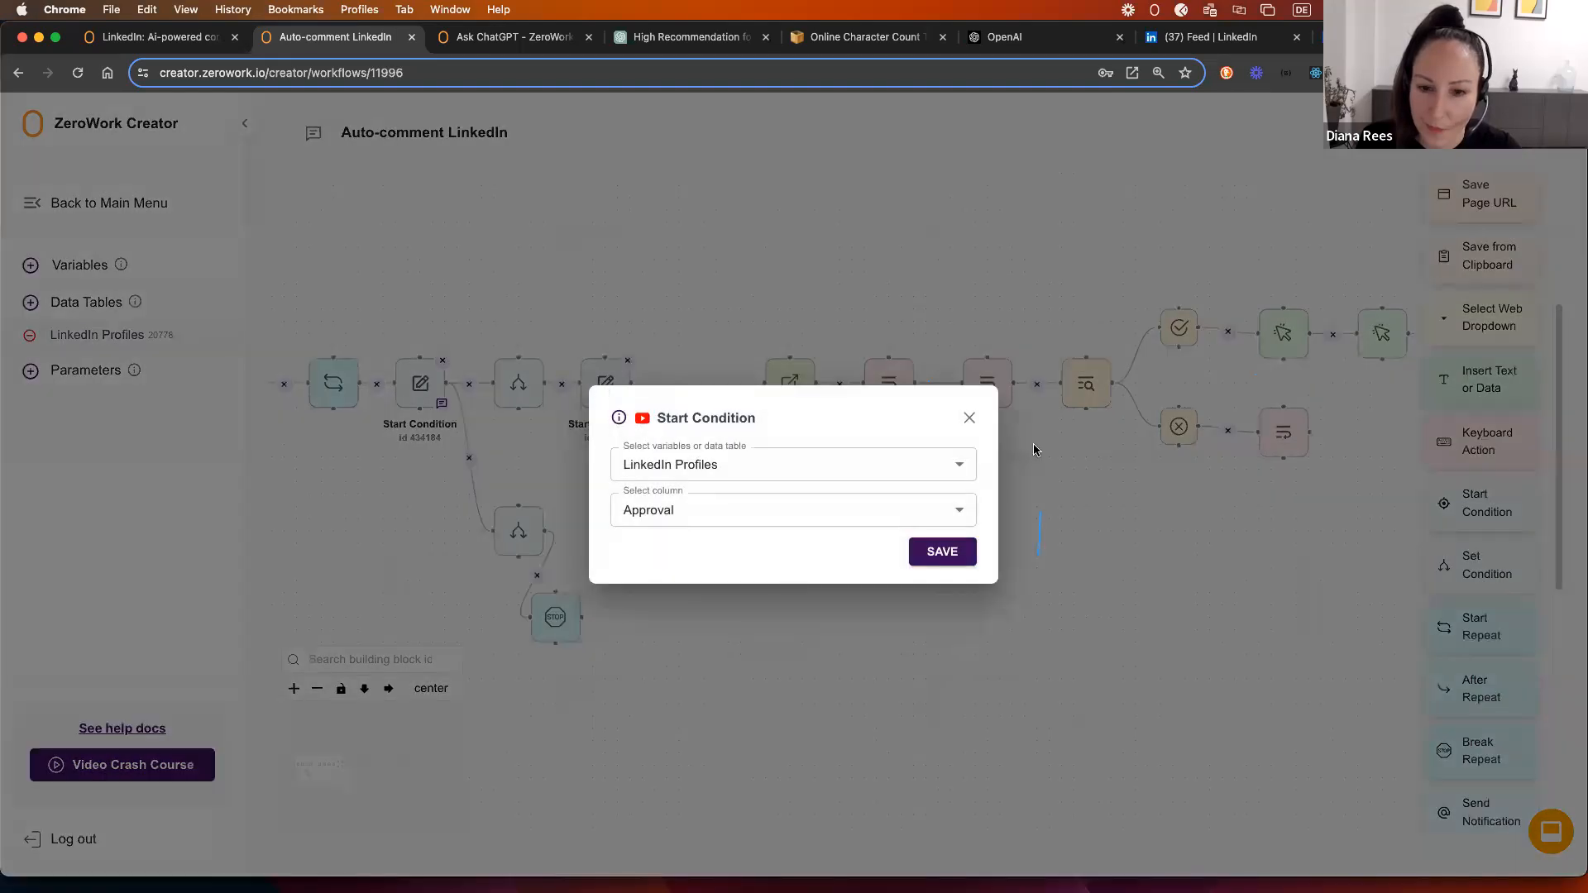
{"action": "left_click", "coordinate": [969, 417]}
{"action": "scroll", "coordinate": [1199, 563], "scroll_direction": "down", "scroll_amount": 5}
{"action": "left_click_drag", "start_coordinate": [1010, 479], "coordinate": [752, 486]}
{"action": "left_click_drag", "start_coordinate": [588, 507], "coordinate": [1081, 454]}
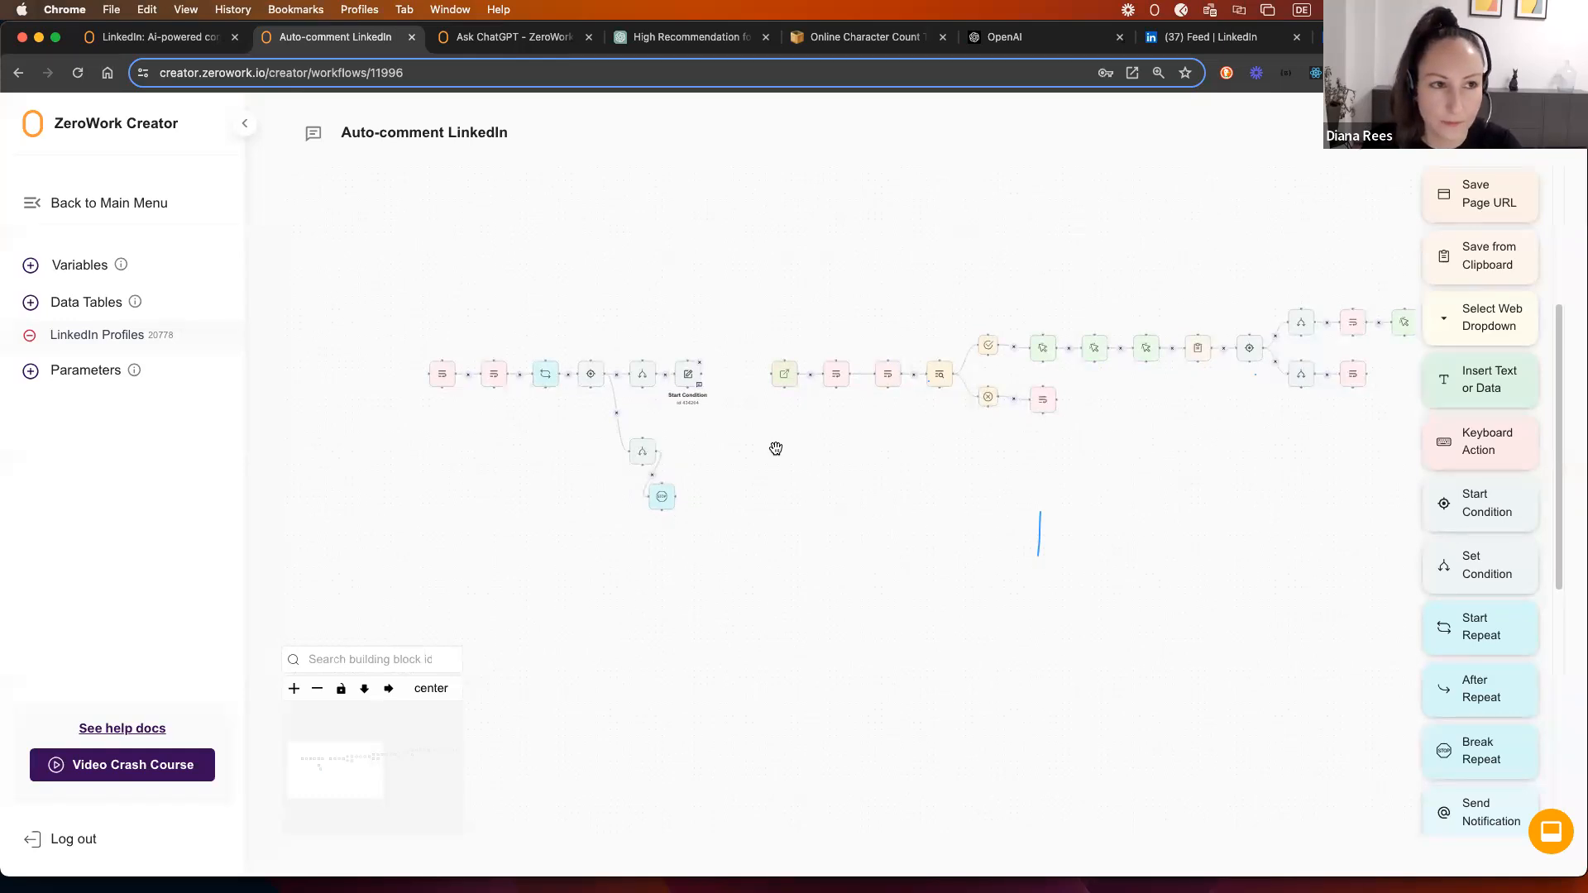
{"action": "scroll", "coordinate": [719, 430], "scroll_direction": "up", "scroll_amount": 5}
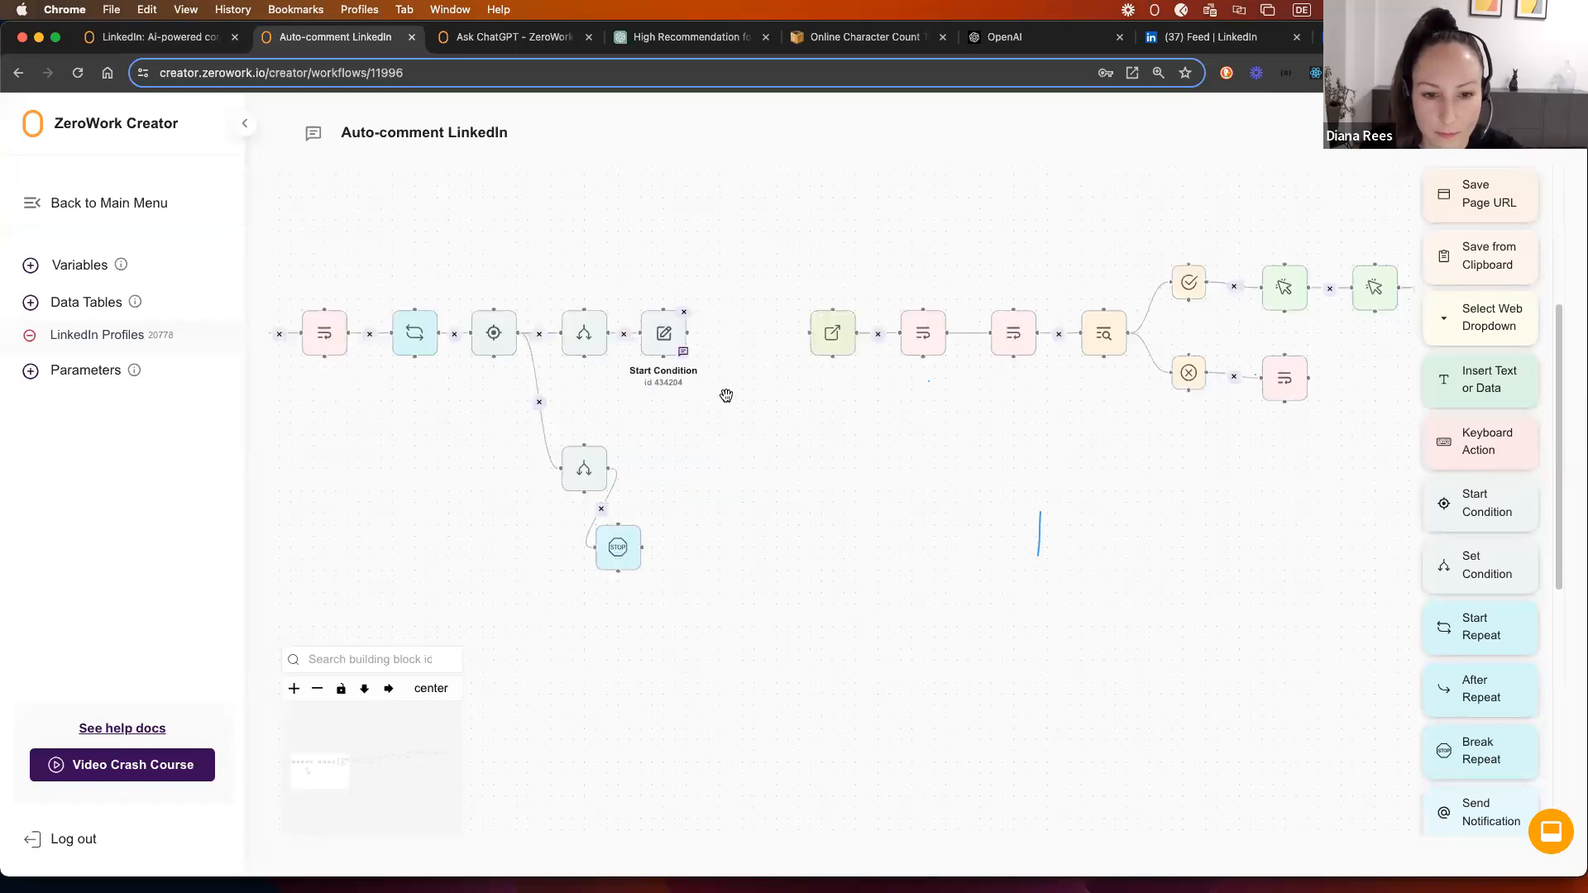
{"action": "left_click_drag", "start_coordinate": [727, 394], "coordinate": [649, 411]}
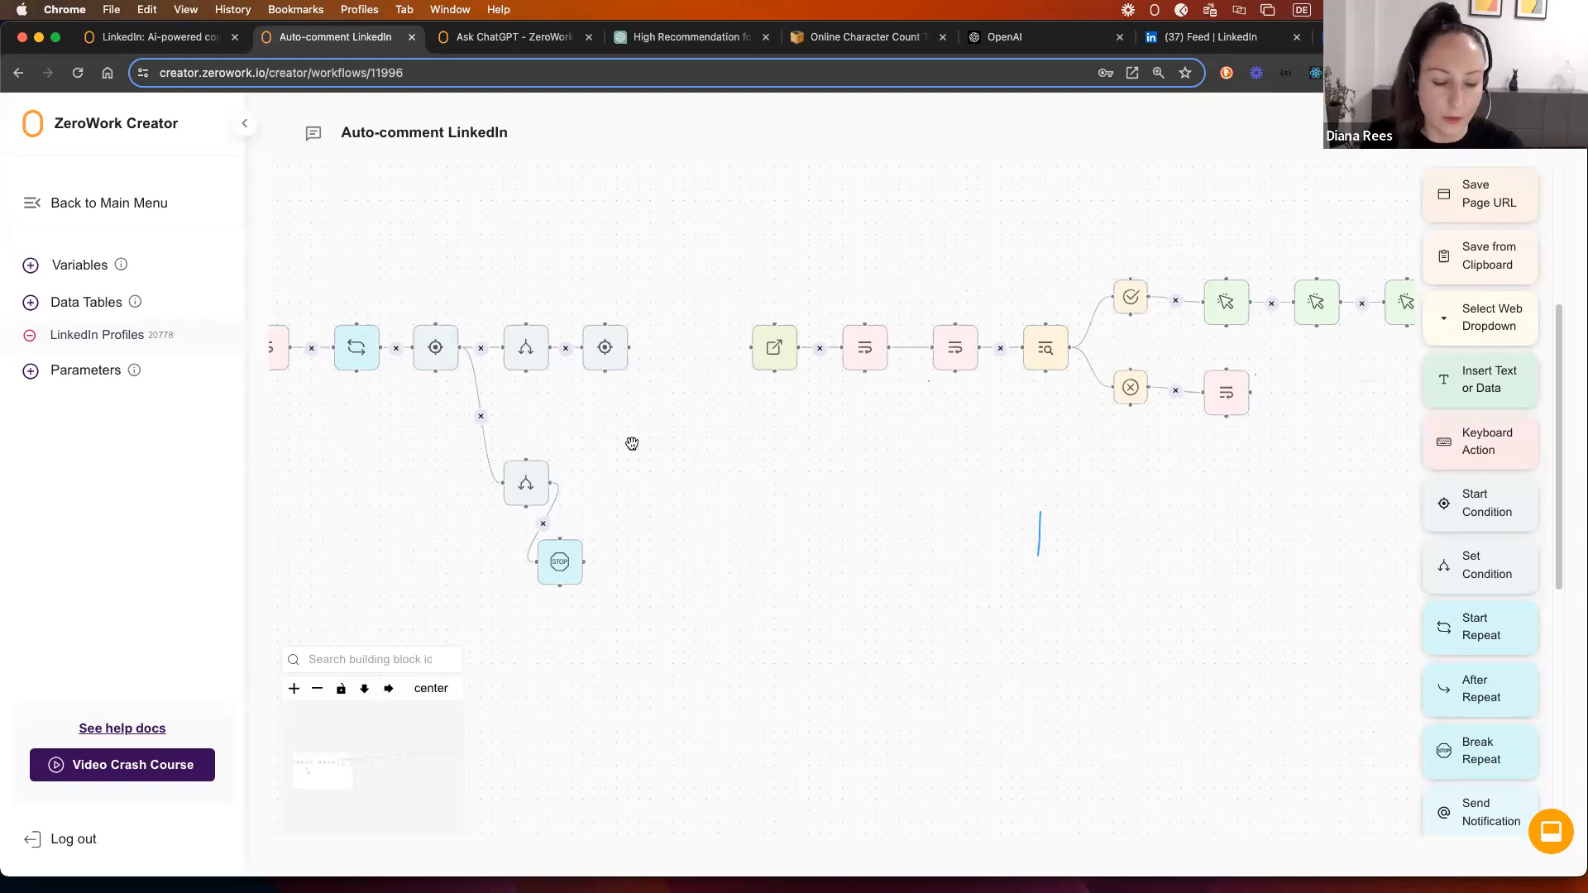
Step: Open the LinkedIn Profiles table and scroll right to its empty Approval column
{"action": "left_click", "coordinate": [86, 334]}
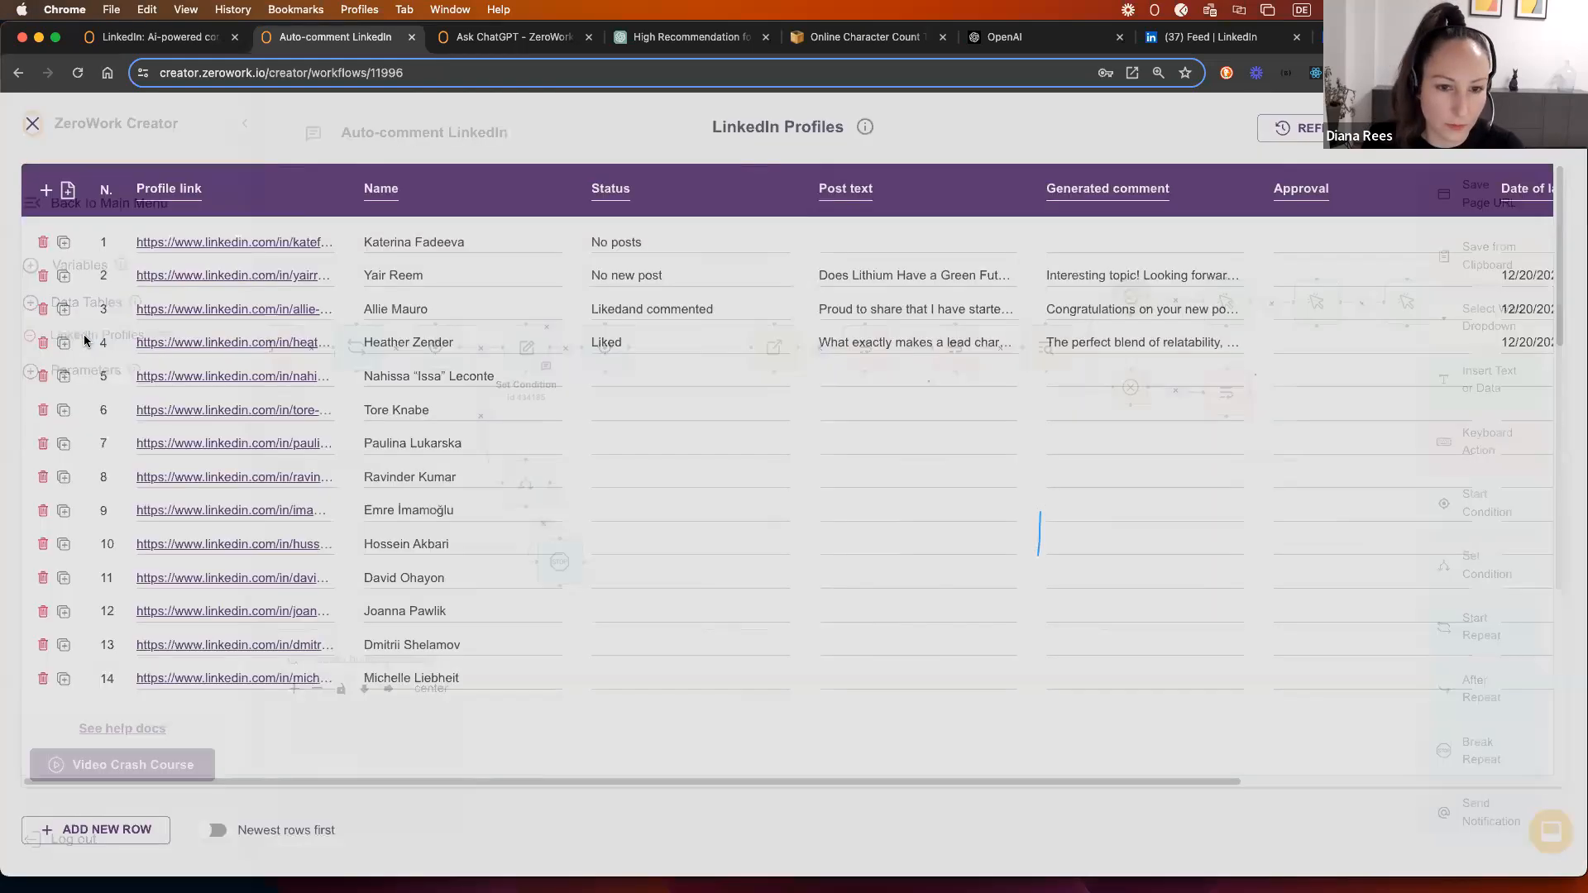
{"action": "left_click_drag", "start_coordinate": [1017, 783], "coordinate": [1406, 788]}
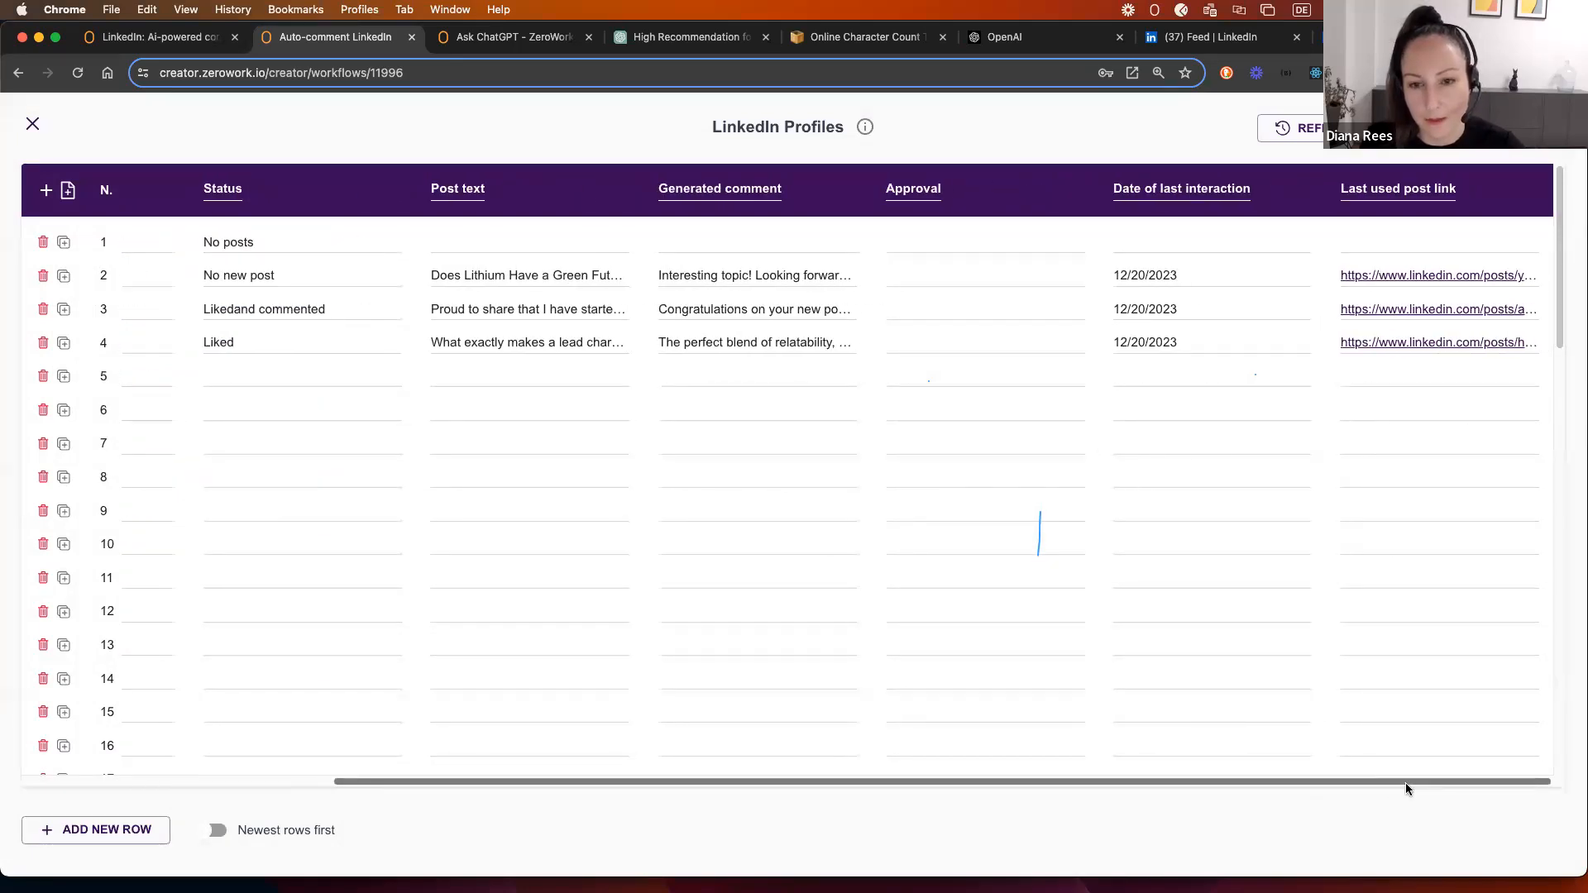
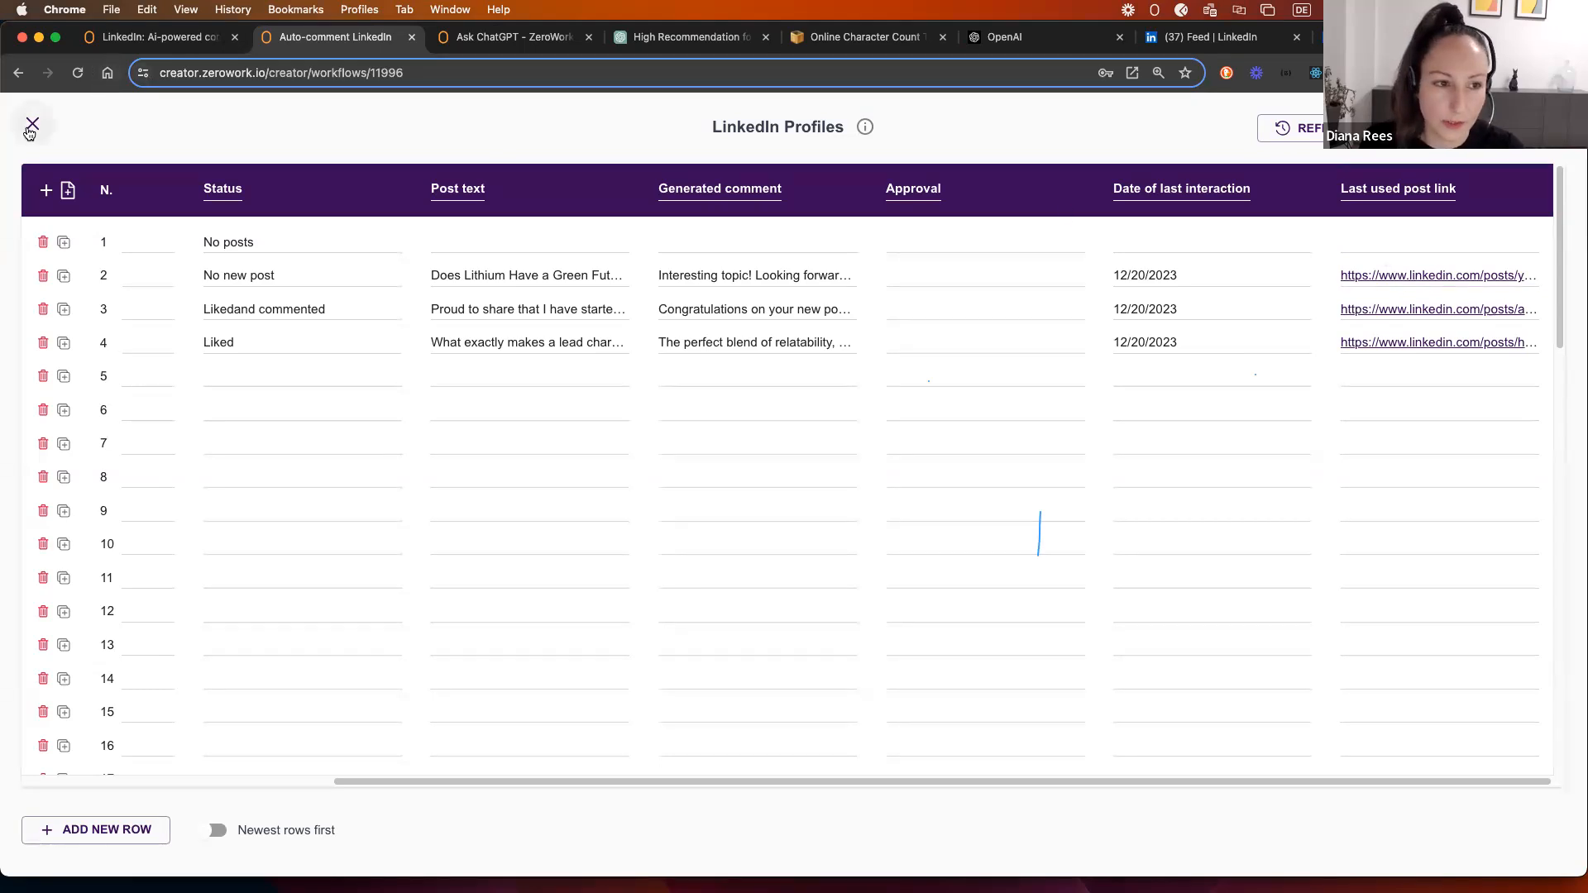
Step: Close the LinkedIn Profiles table and review the Approval Start Condition's settings
{"action": "left_click", "coordinate": [32, 123]}
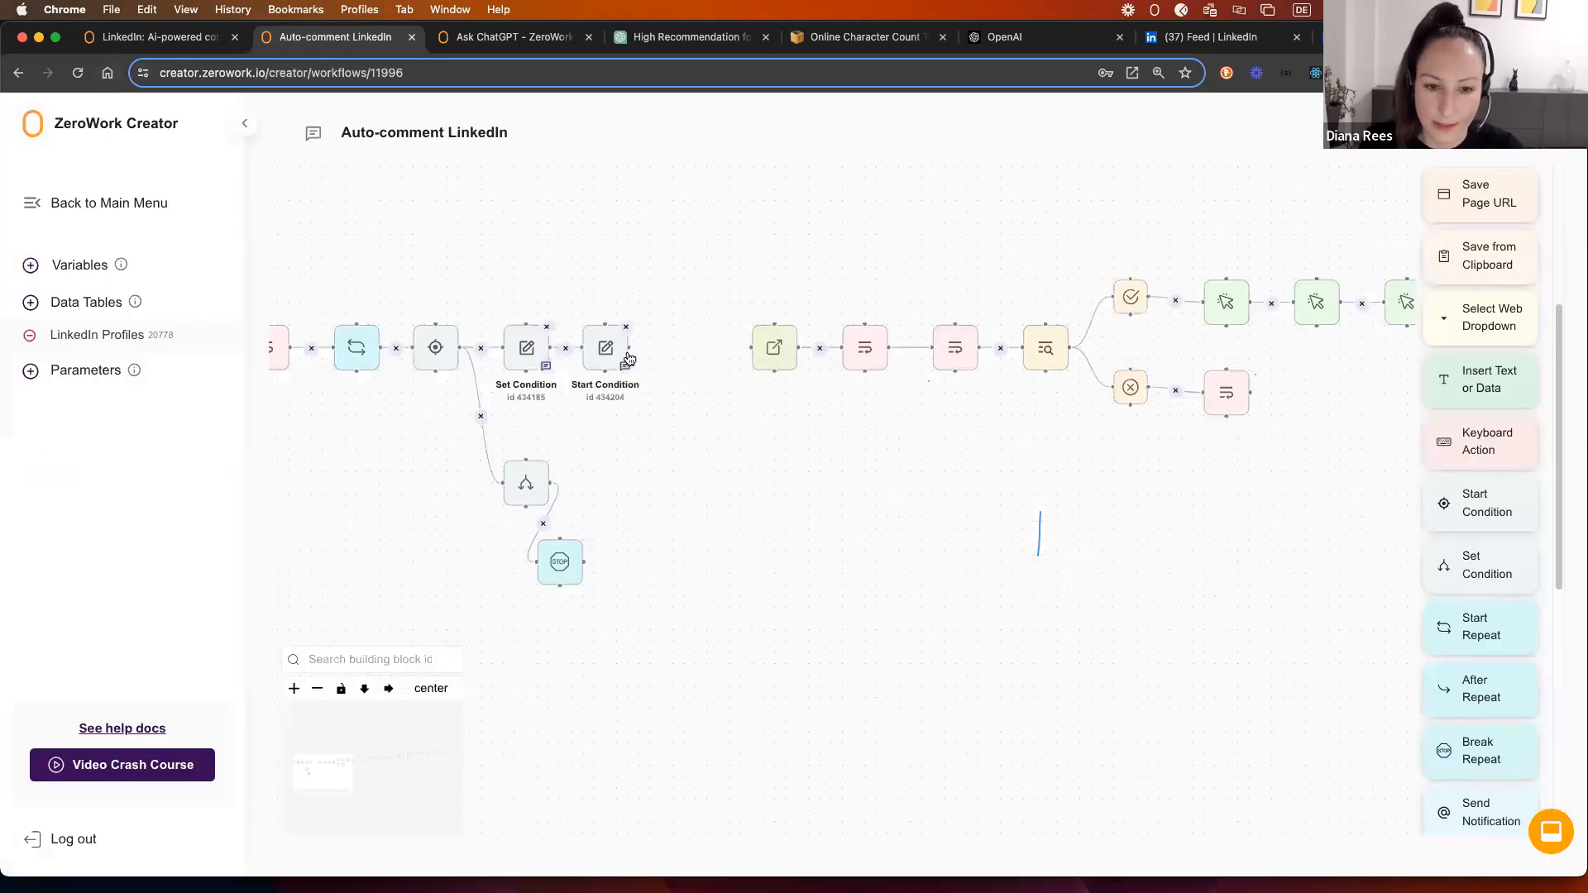
{"action": "left_click", "coordinate": [592, 348]}
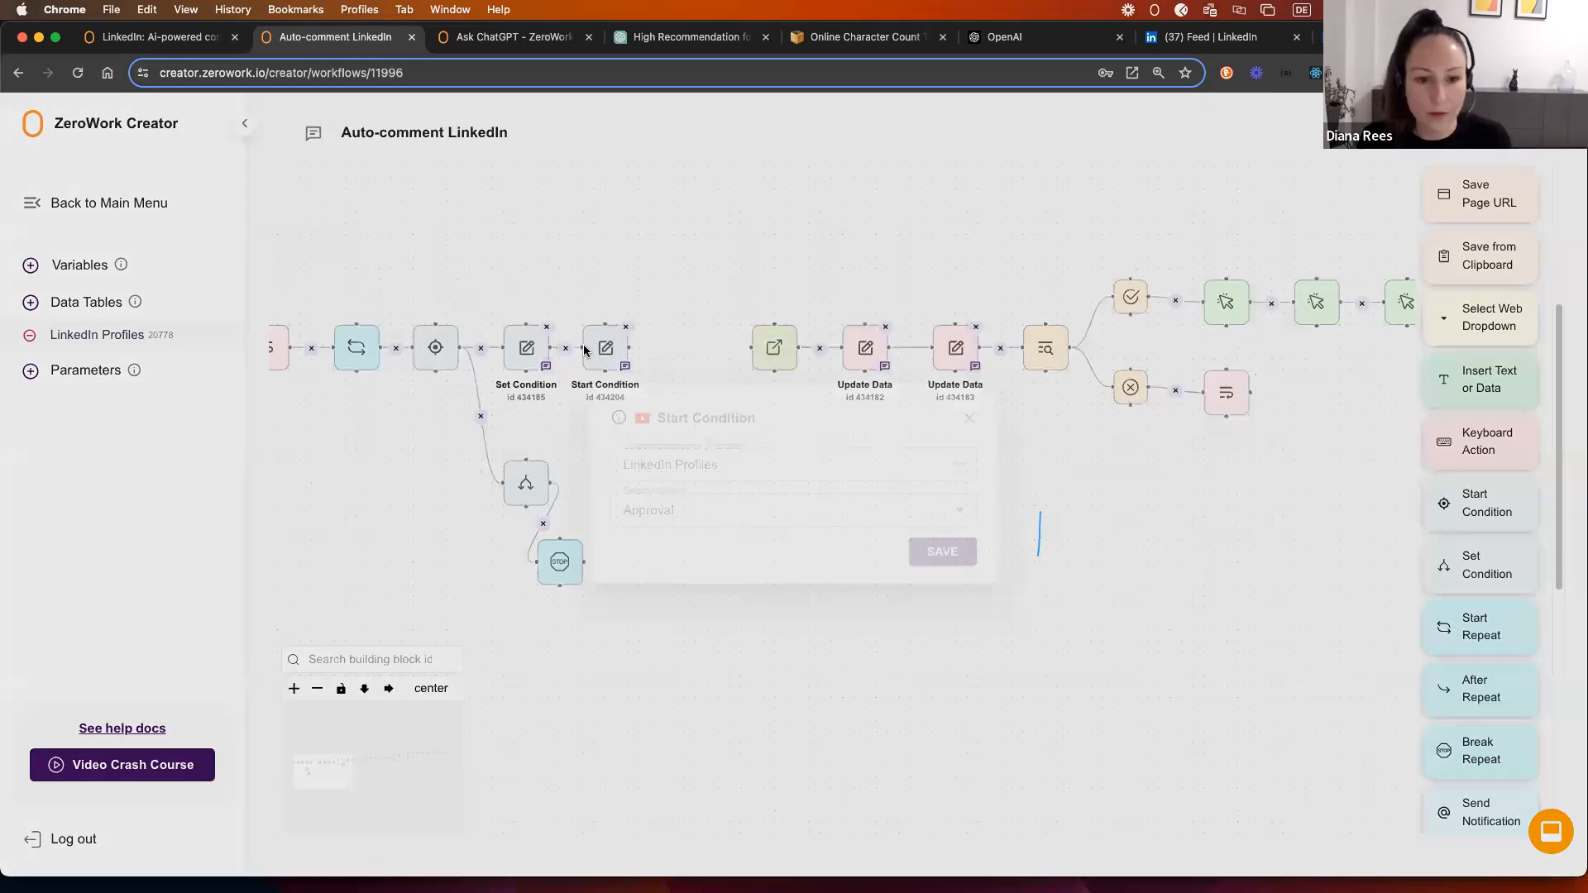
{"action": "left_click", "coordinate": [969, 418]}
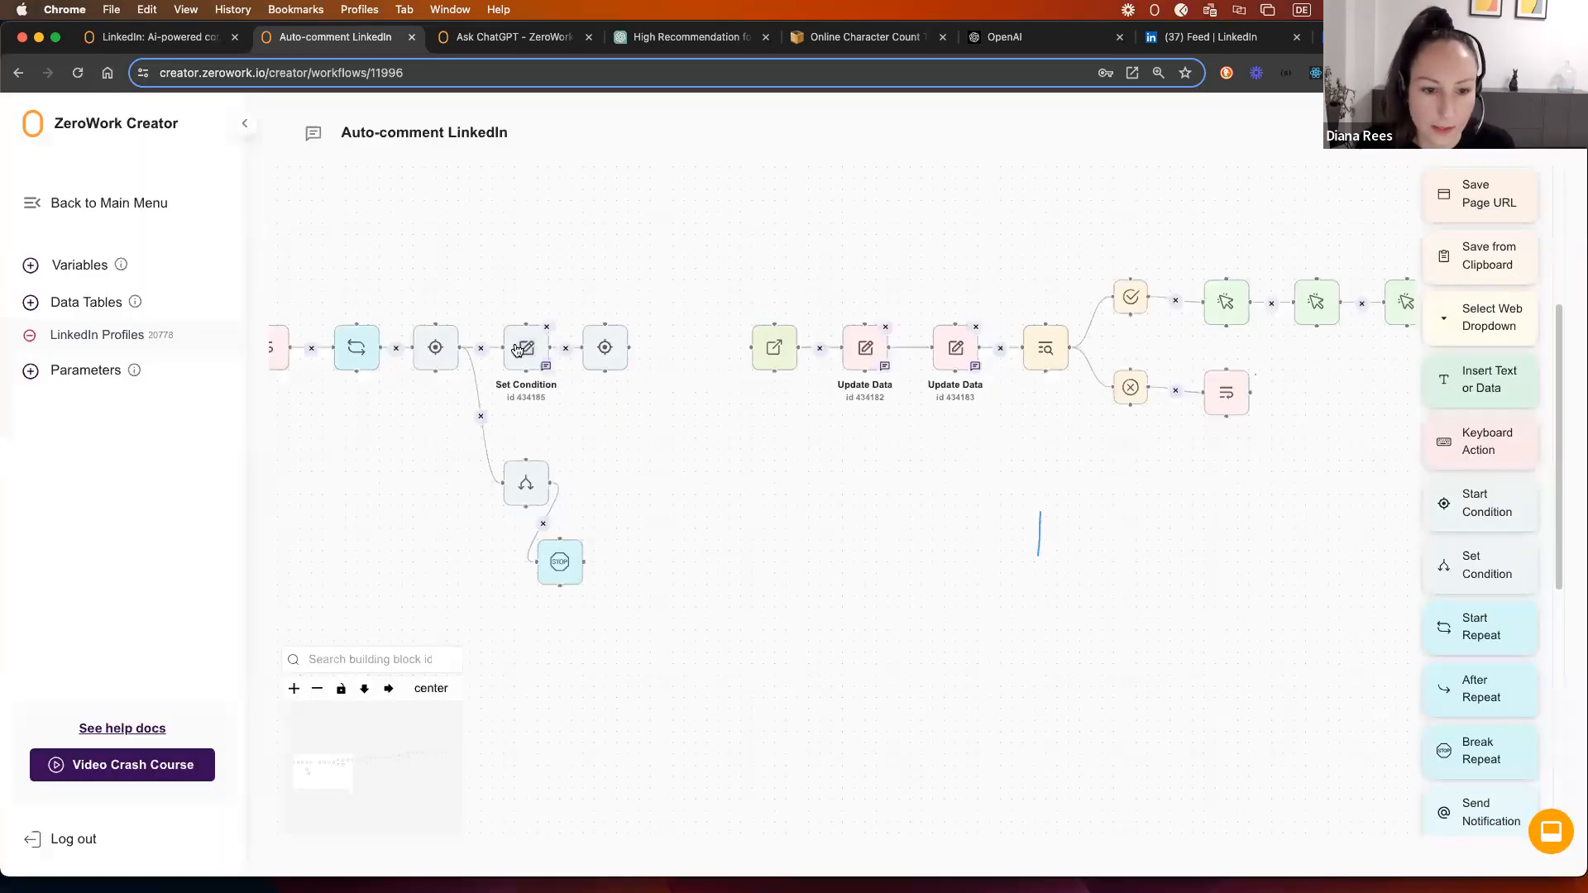
{"action": "left_click", "coordinate": [597, 350]}
{"action": "left_click", "coordinate": [969, 417]}
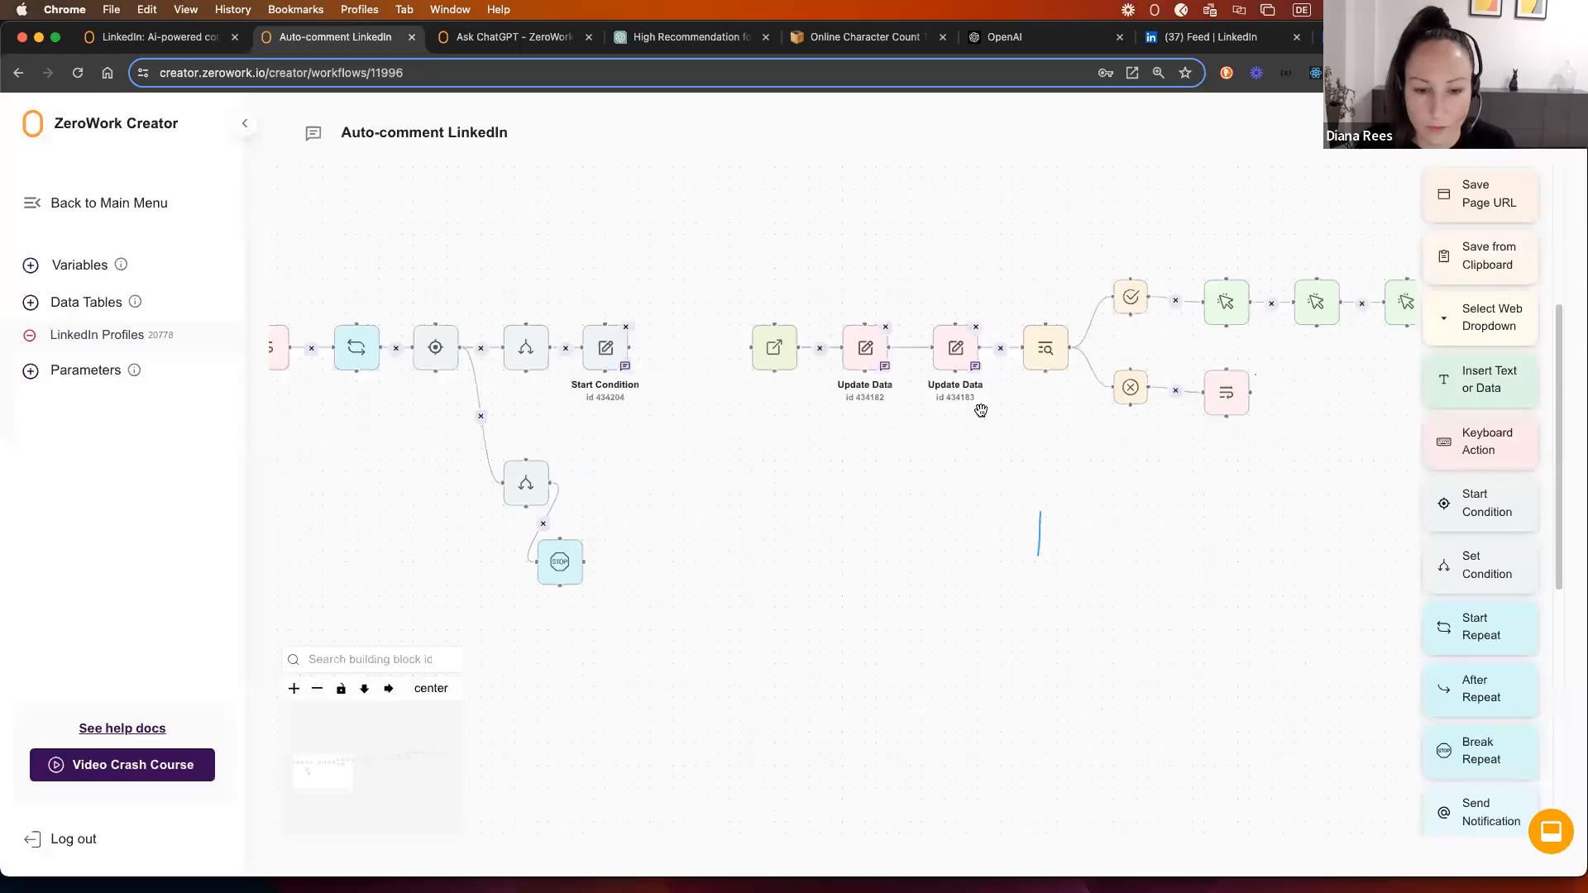
Step: Add a Set Condition after the Start Condition comparing '= yes', save it, and align it in the row
{"action": "left_click_drag", "start_coordinate": [1460, 571], "coordinate": [634, 339]}
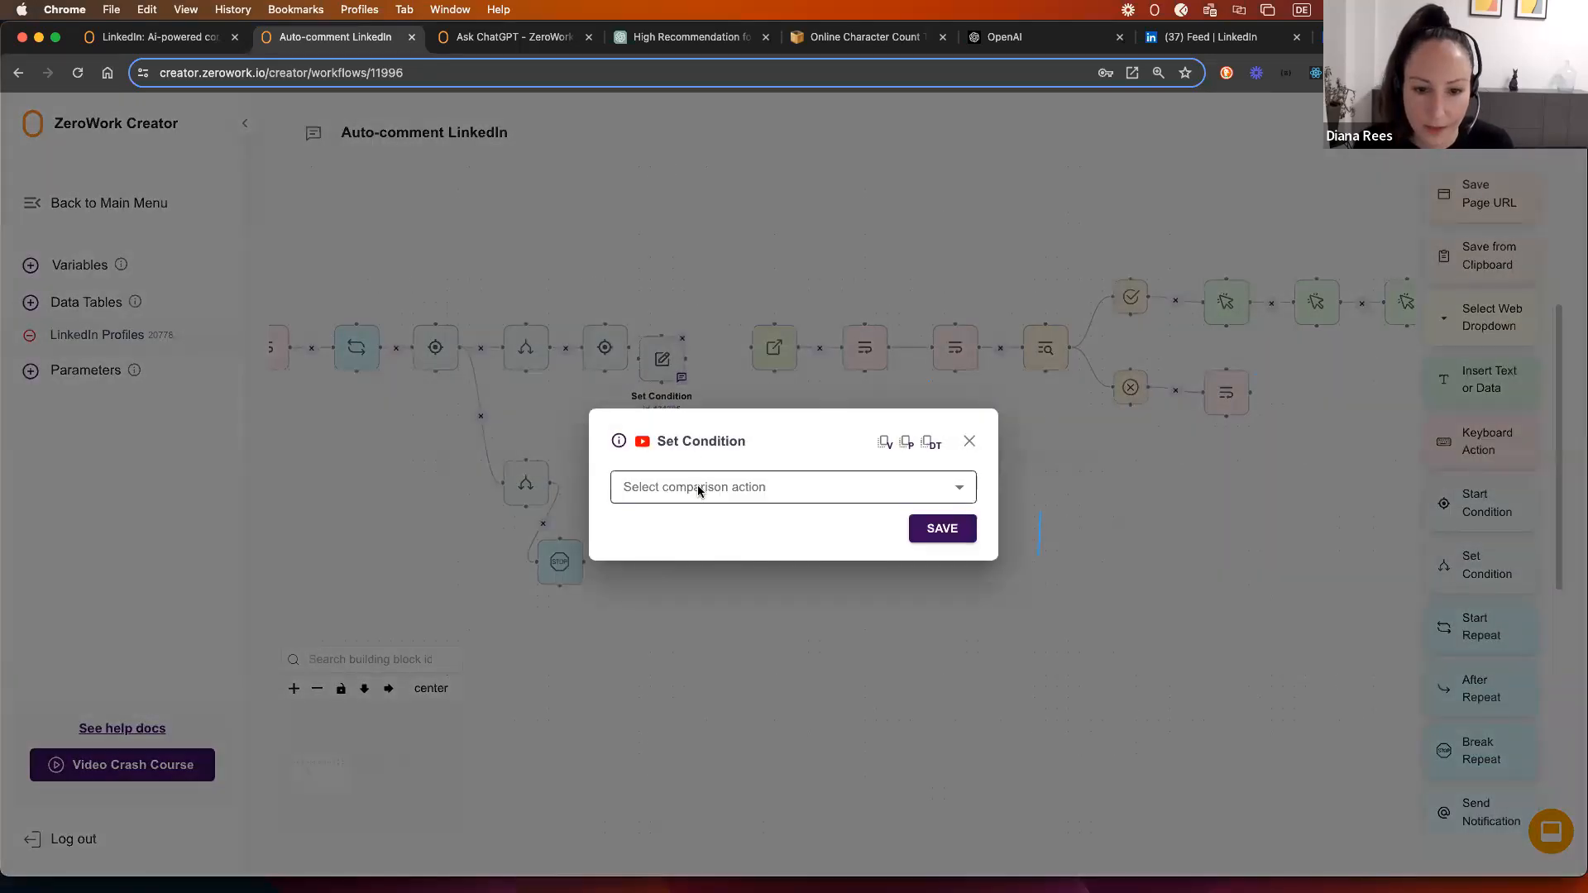
{"action": "left_click", "coordinate": [702, 492]}
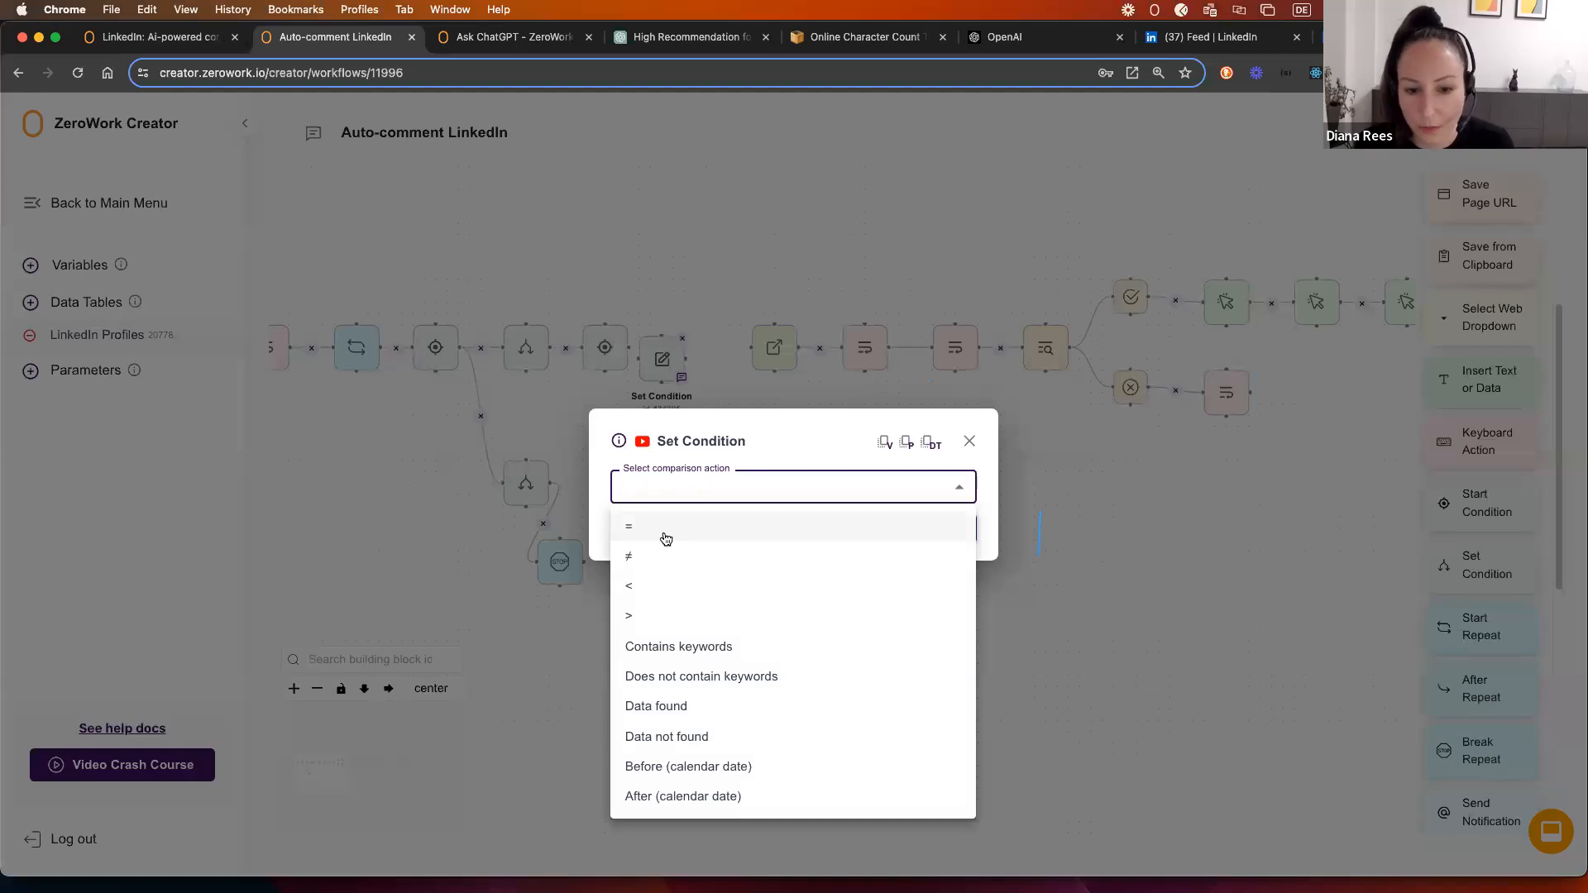
{"action": "left_click", "coordinate": [666, 538]}
{"action": "left_click", "coordinate": [668, 503]}
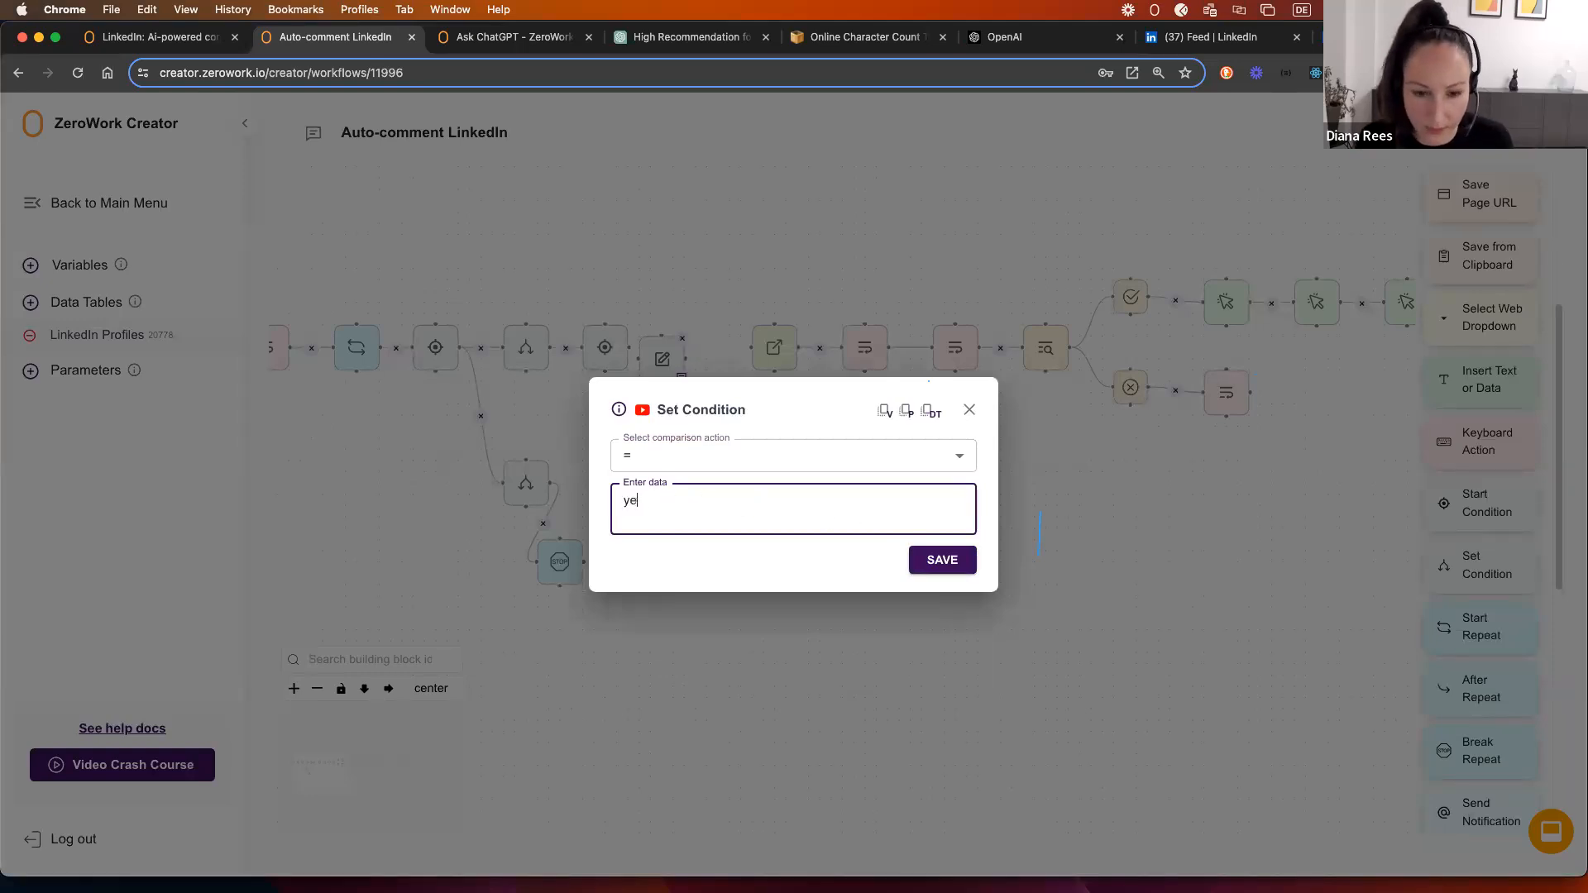
{"action": "left_click", "coordinate": [939, 561]}
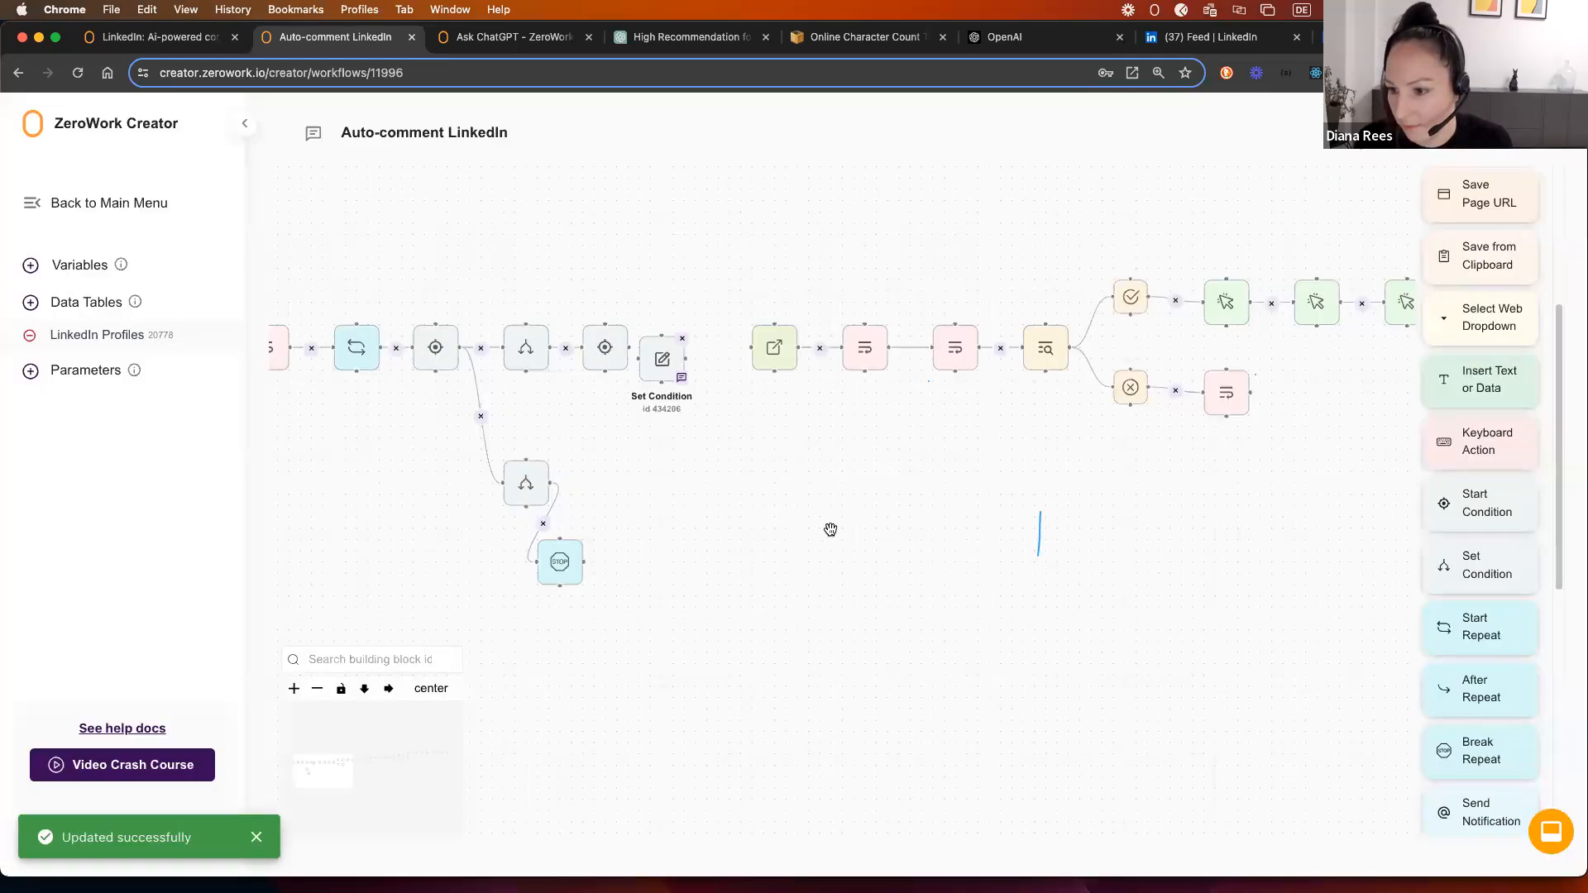
{"action": "scroll", "coordinate": [711, 516], "scroll_direction": "up", "scroll_amount": 2}
{"action": "left_click_drag", "start_coordinate": [650, 324], "coordinate": [666, 294]}
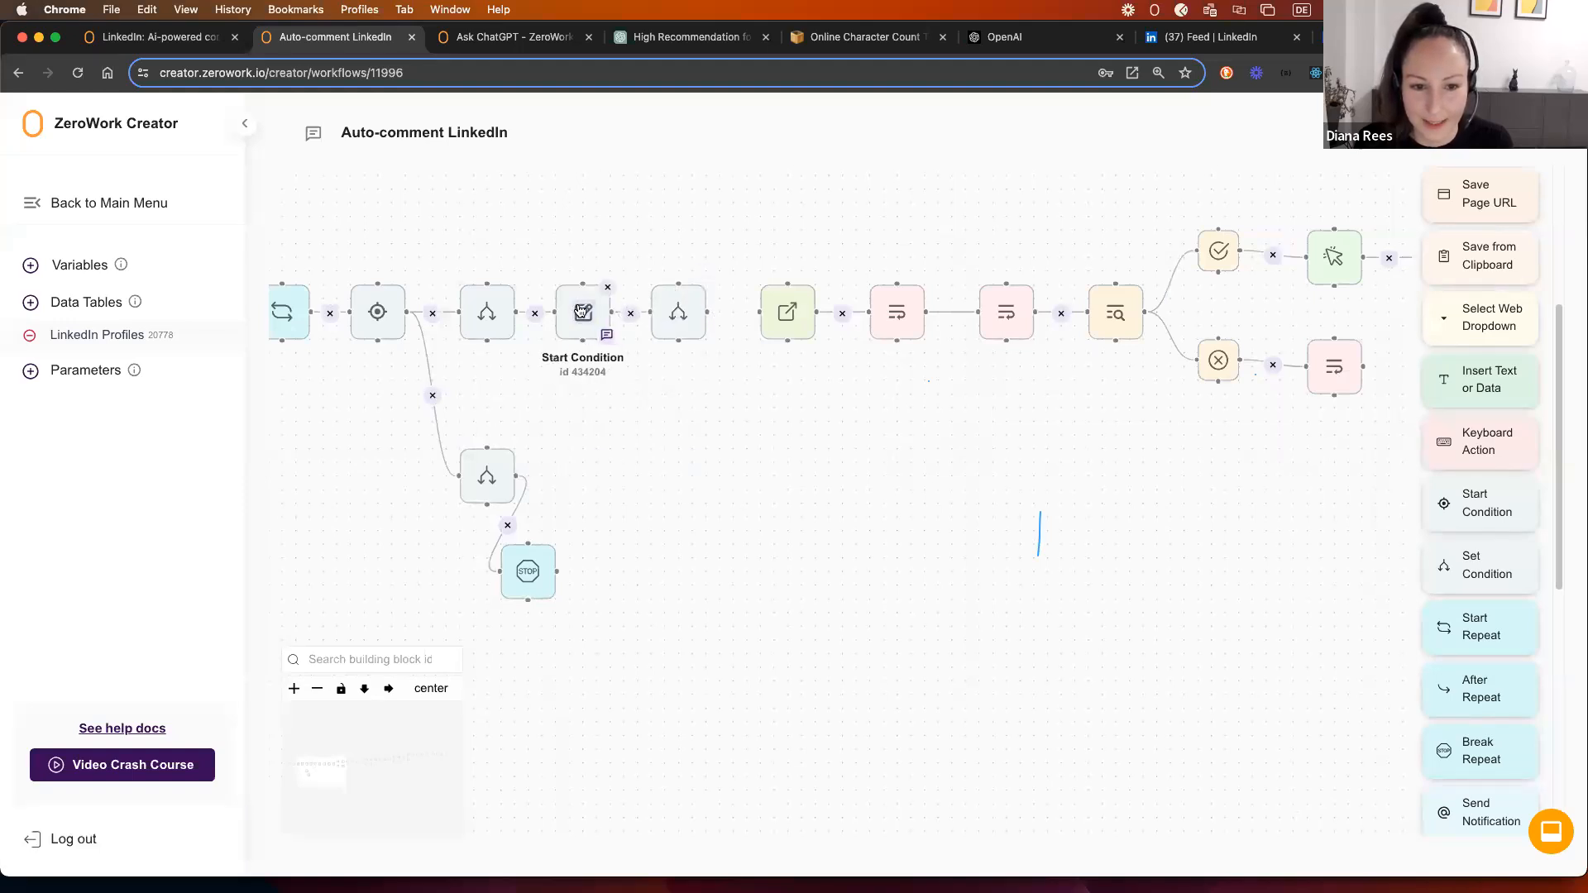
Step: Review the Start Condition, Set Condition, Update Data and Check Web Element settings
{"action": "left_click", "coordinate": [583, 312]}
{"action": "left_click", "coordinate": [967, 418]}
{"action": "left_click", "coordinate": [679, 312]}
{"action": "left_click", "coordinate": [968, 411]}
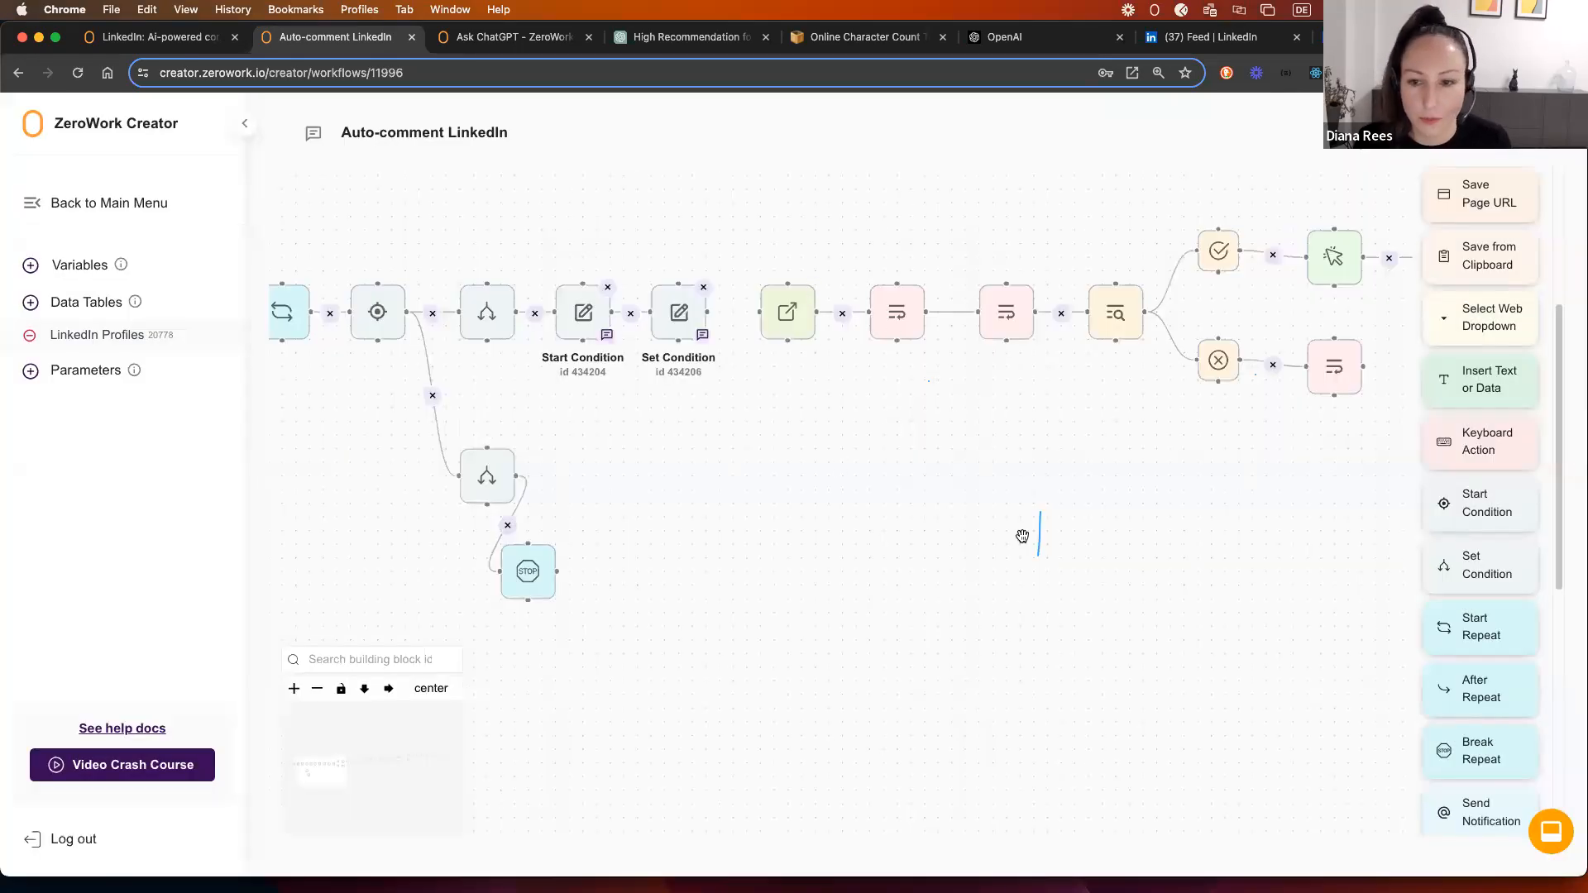
{"action": "scroll", "coordinate": [1163, 514], "scroll_direction": "down", "scroll_amount": 3}
{"action": "left_click_drag", "start_coordinate": [1163, 513], "coordinate": [690, 469]}
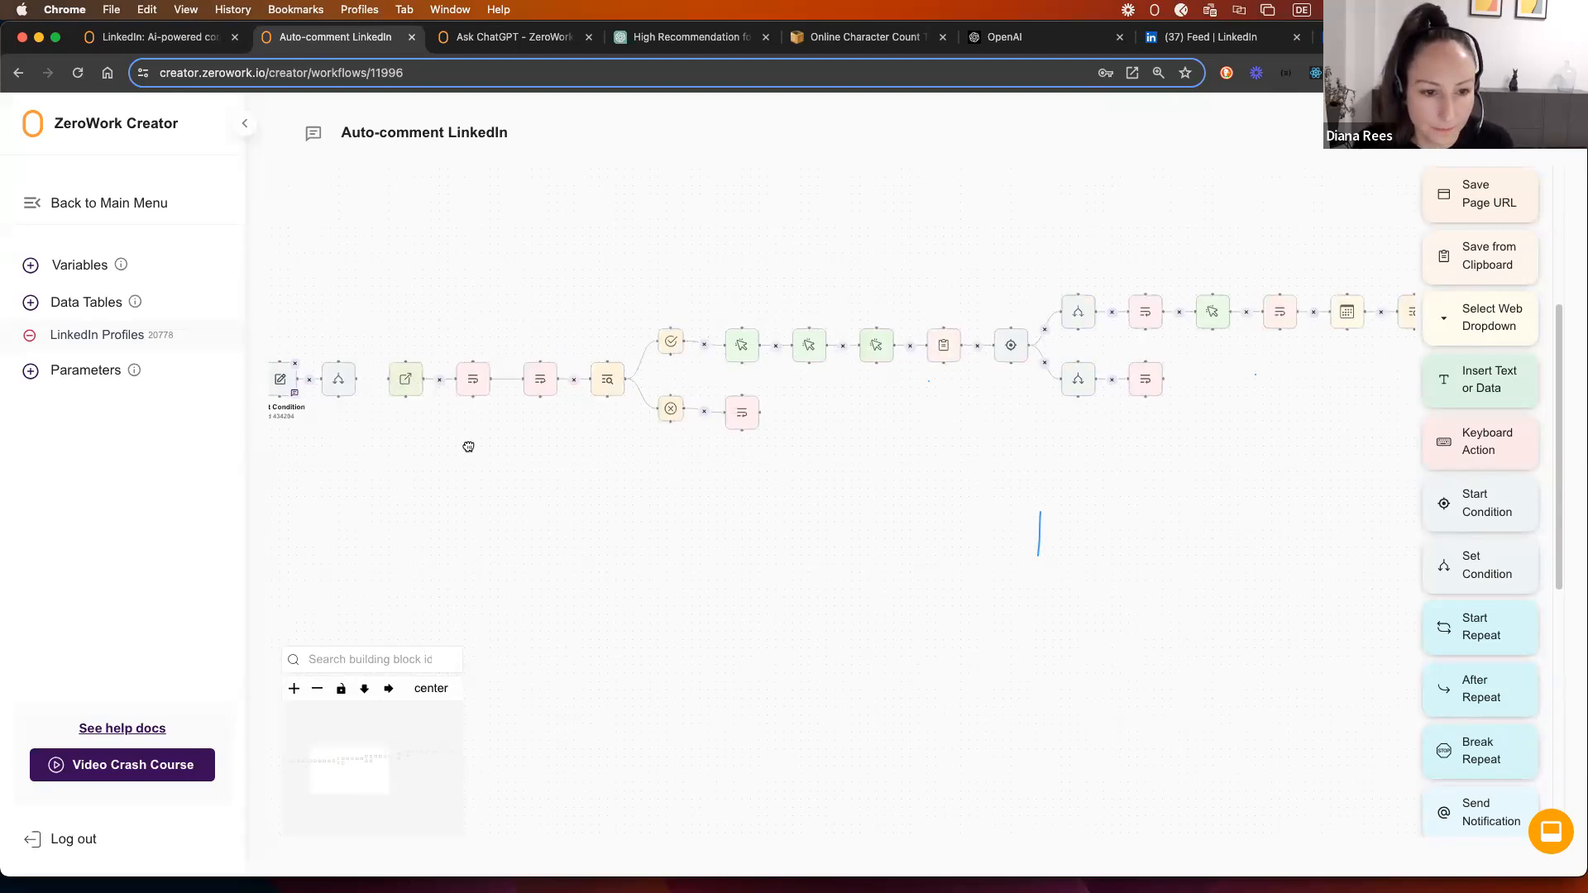
{"action": "scroll", "coordinate": [468, 446], "scroll_direction": "left", "scroll_amount": 3}
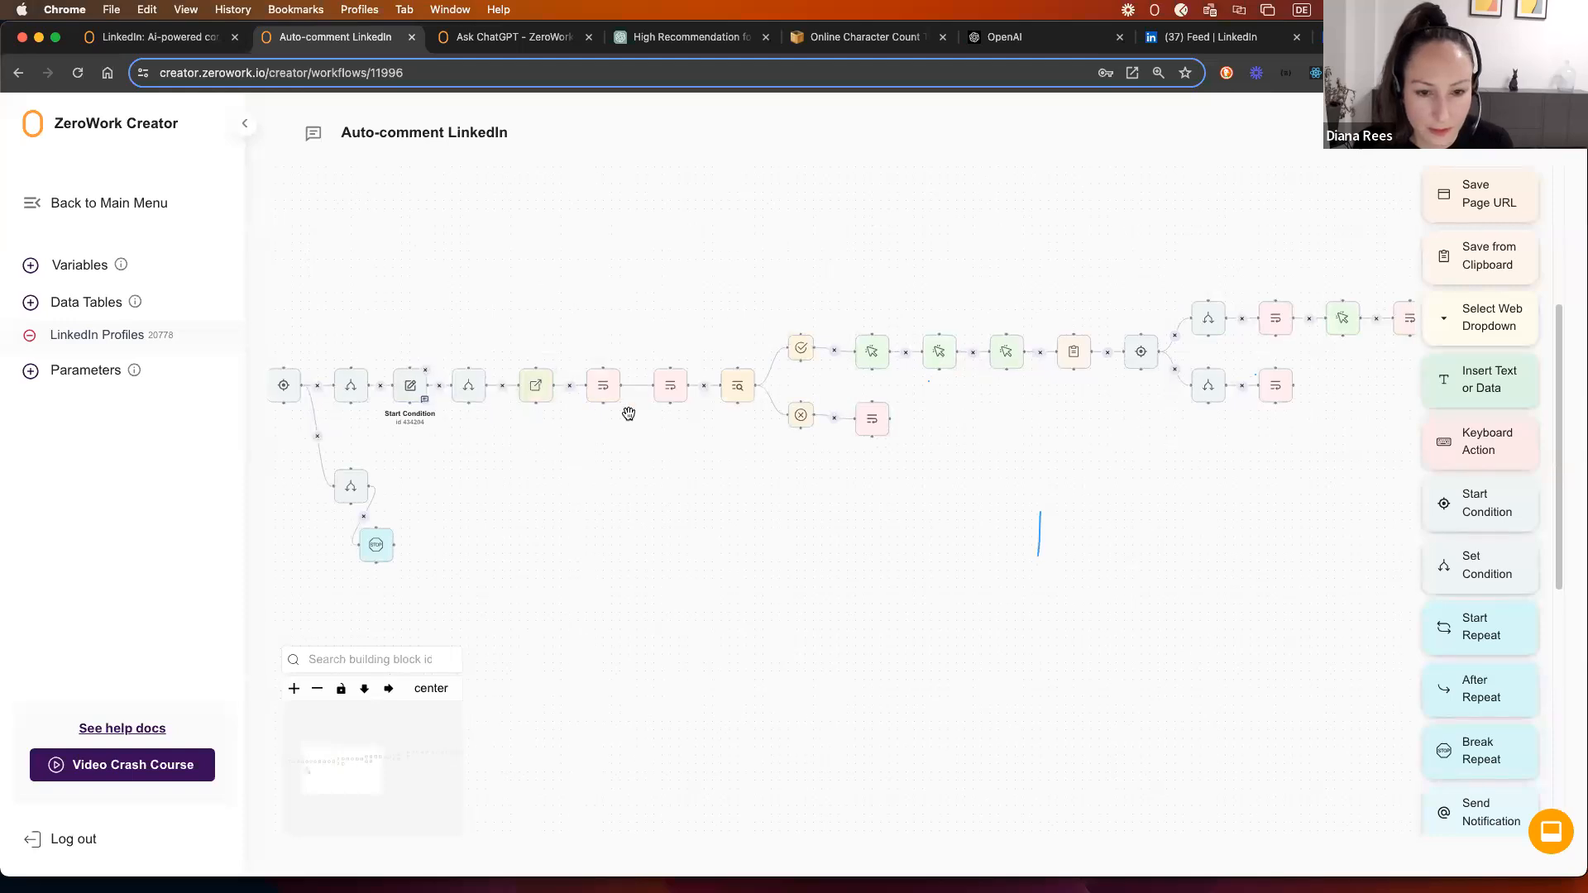
{"action": "scroll", "coordinate": [582, 430], "scroll_direction": "right", "scroll_amount": 1}
{"action": "left_click", "coordinate": [566, 392]}
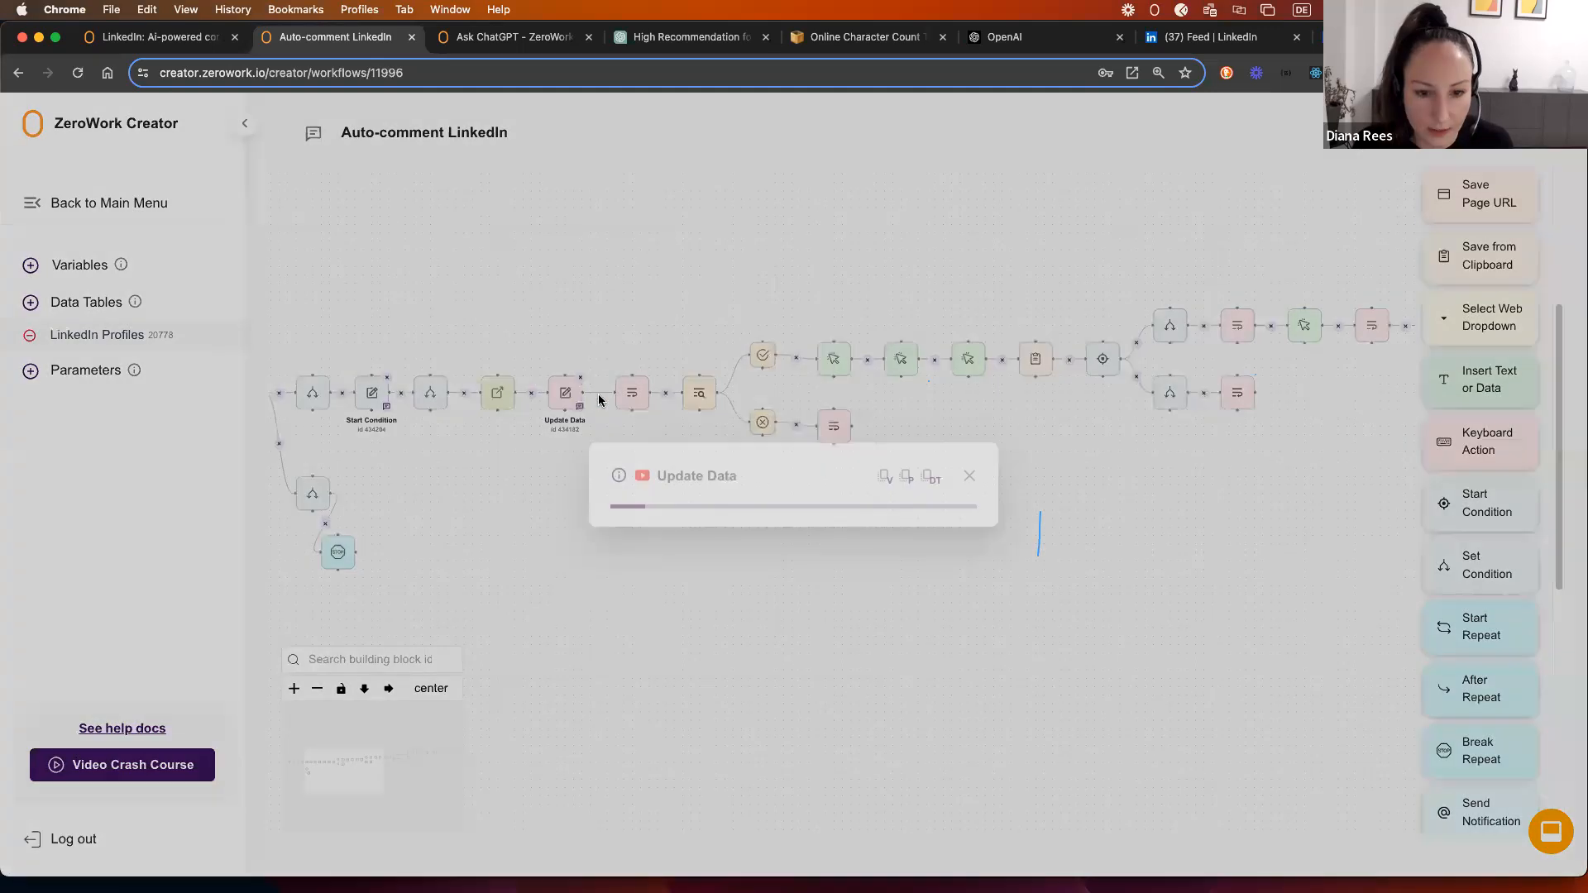
{"action": "left_click", "coordinate": [970, 336]}
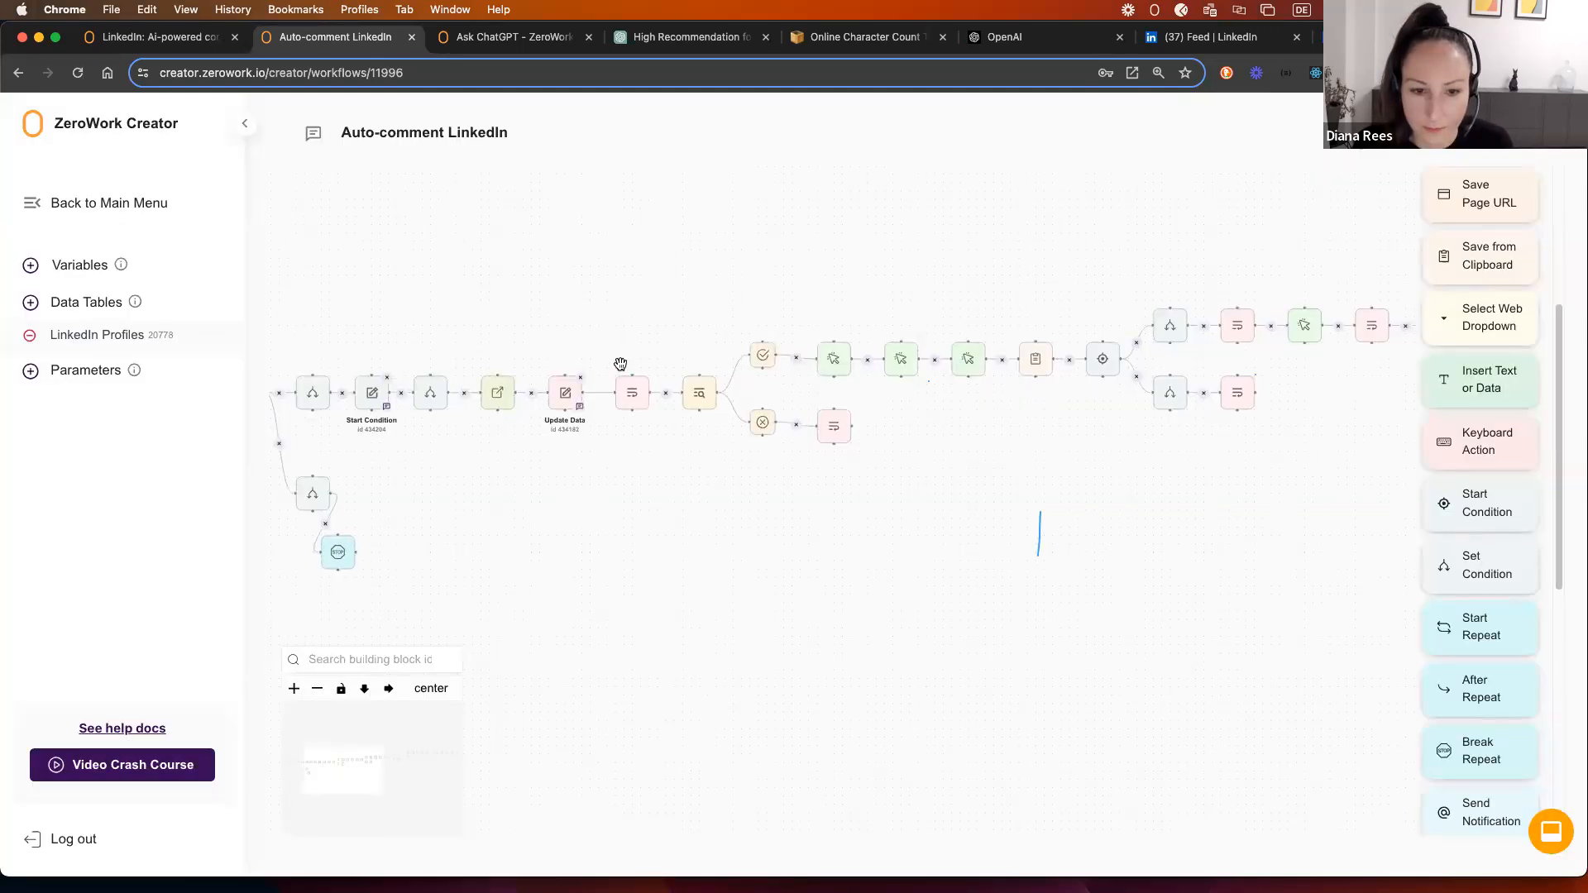
{"action": "left_click", "coordinate": [699, 394]}
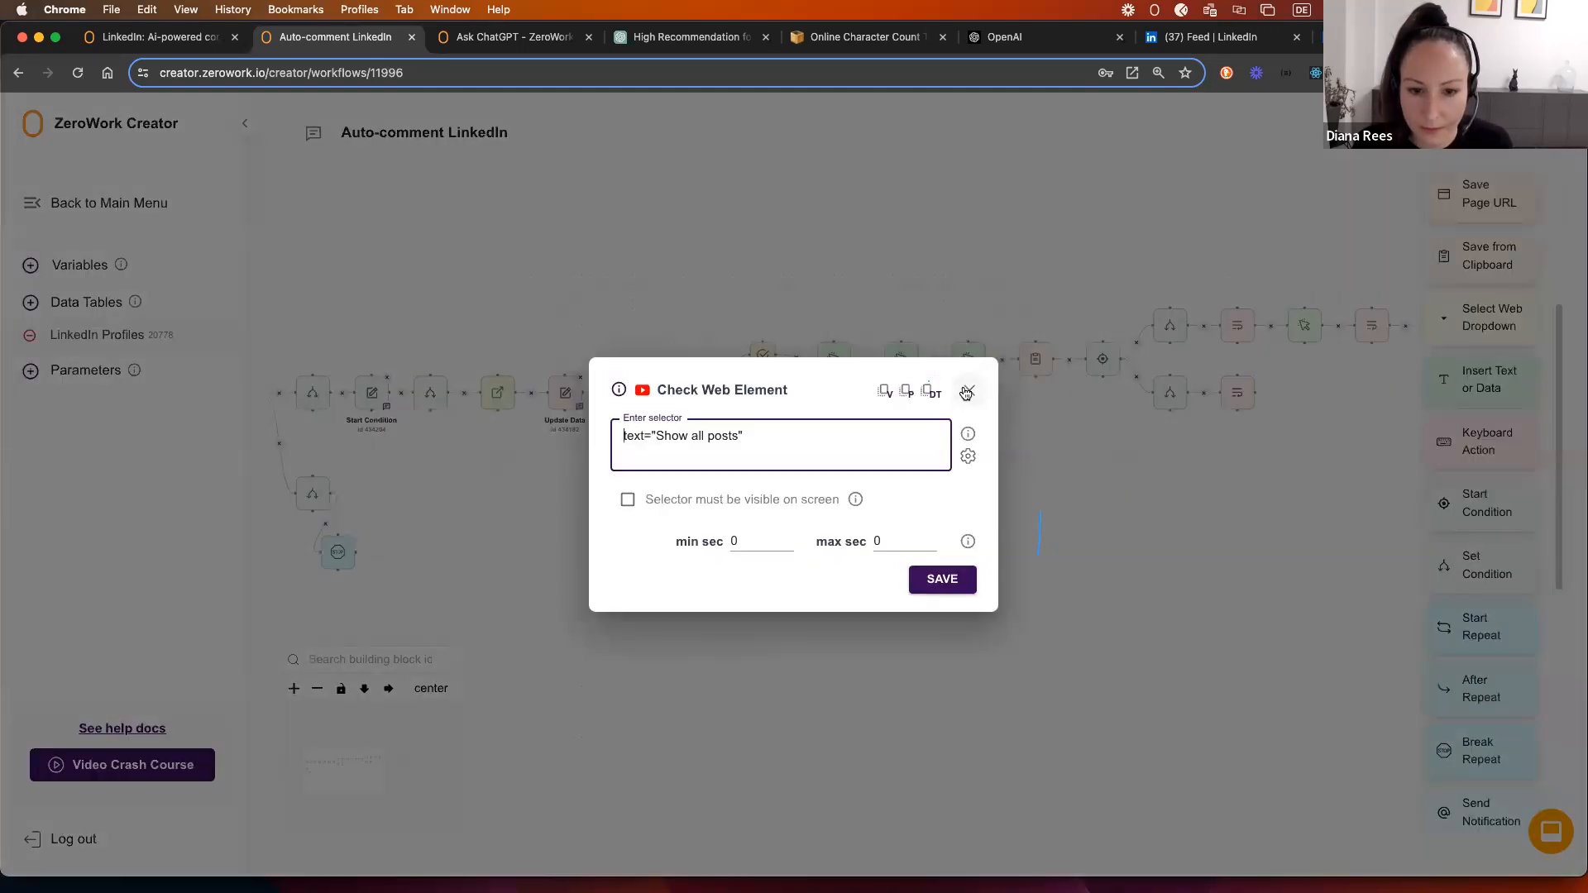
{"action": "left_click", "coordinate": [967, 392]}
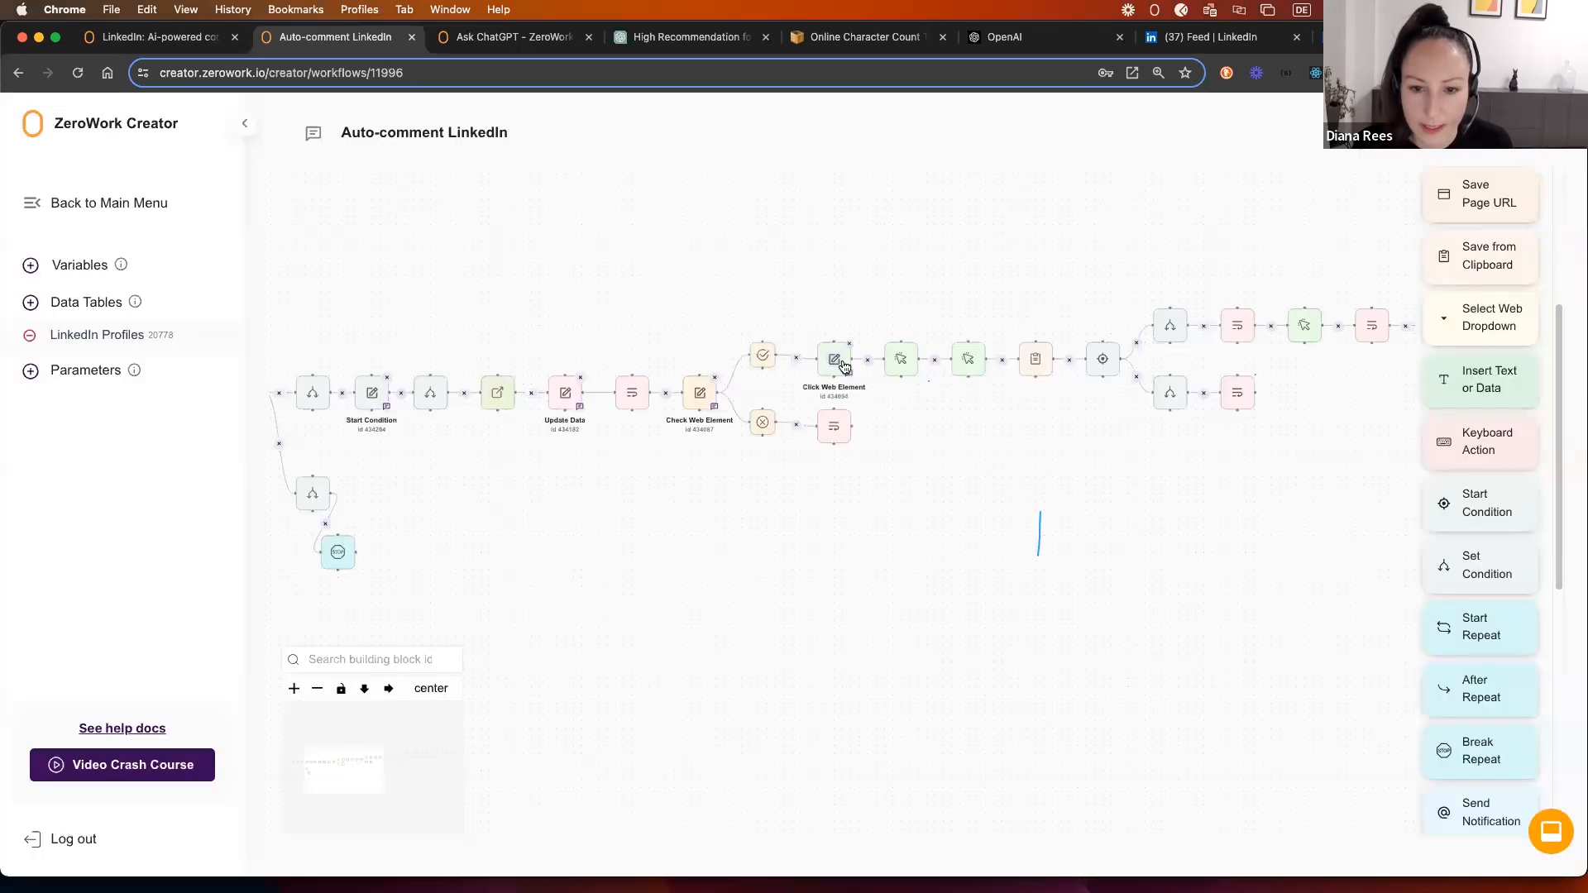
Step: Move to the right end of the workflow and inspect the Click Web Element settings
{"action": "left_click_drag", "start_coordinate": [1360, 410], "coordinate": [1178, 387]}
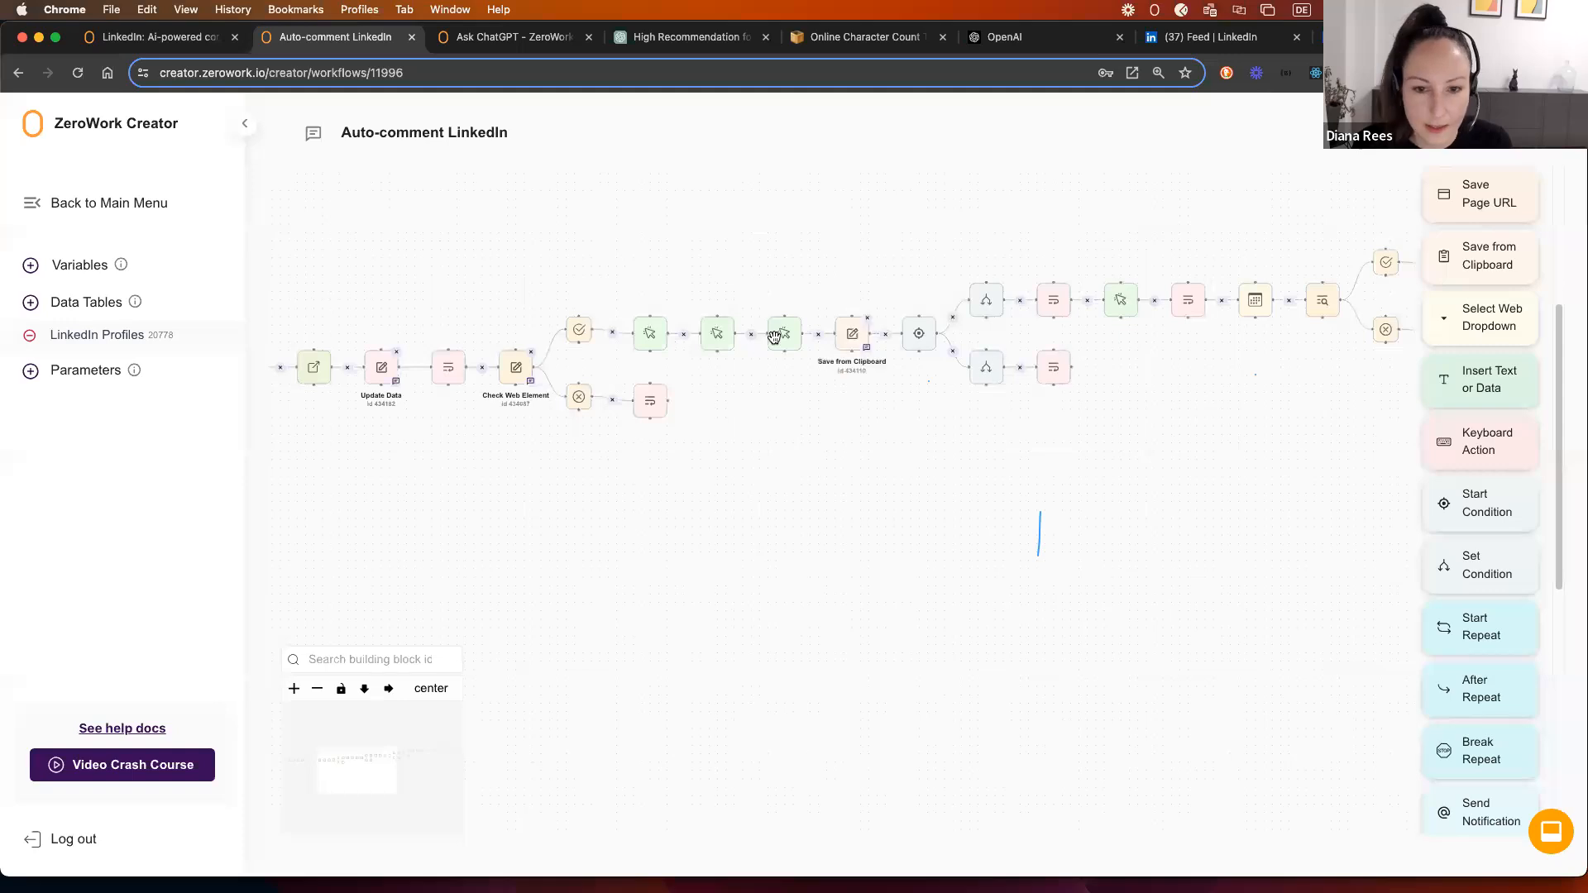
{"action": "scroll", "coordinate": [834, 401], "scroll_direction": "down", "scroll_amount": 5}
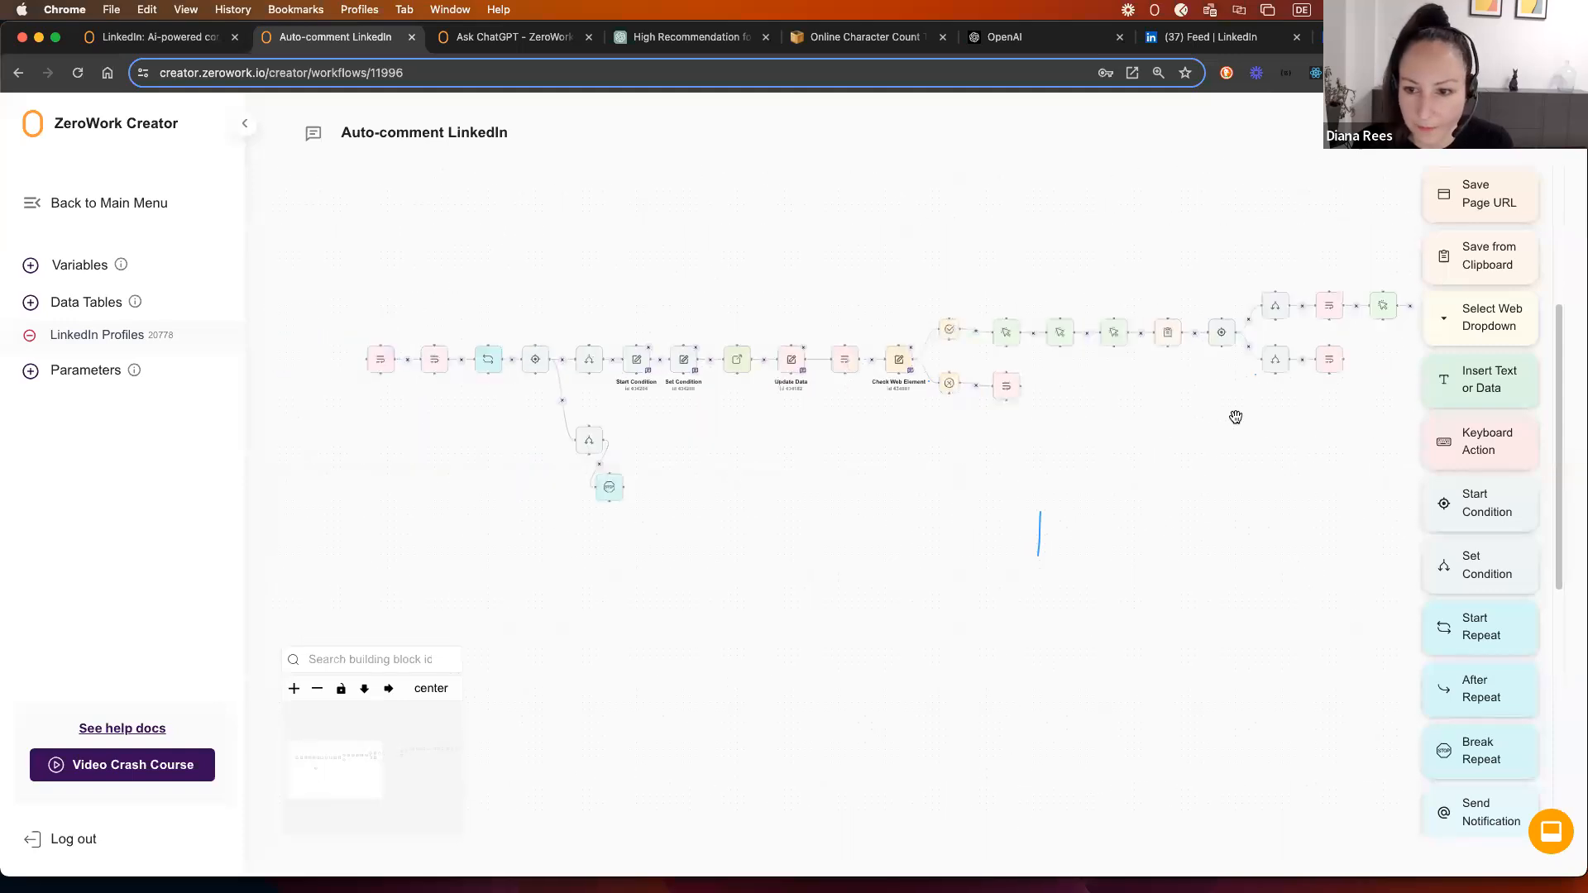
{"action": "left_click_drag", "start_coordinate": [920, 419], "coordinate": [691, 432]}
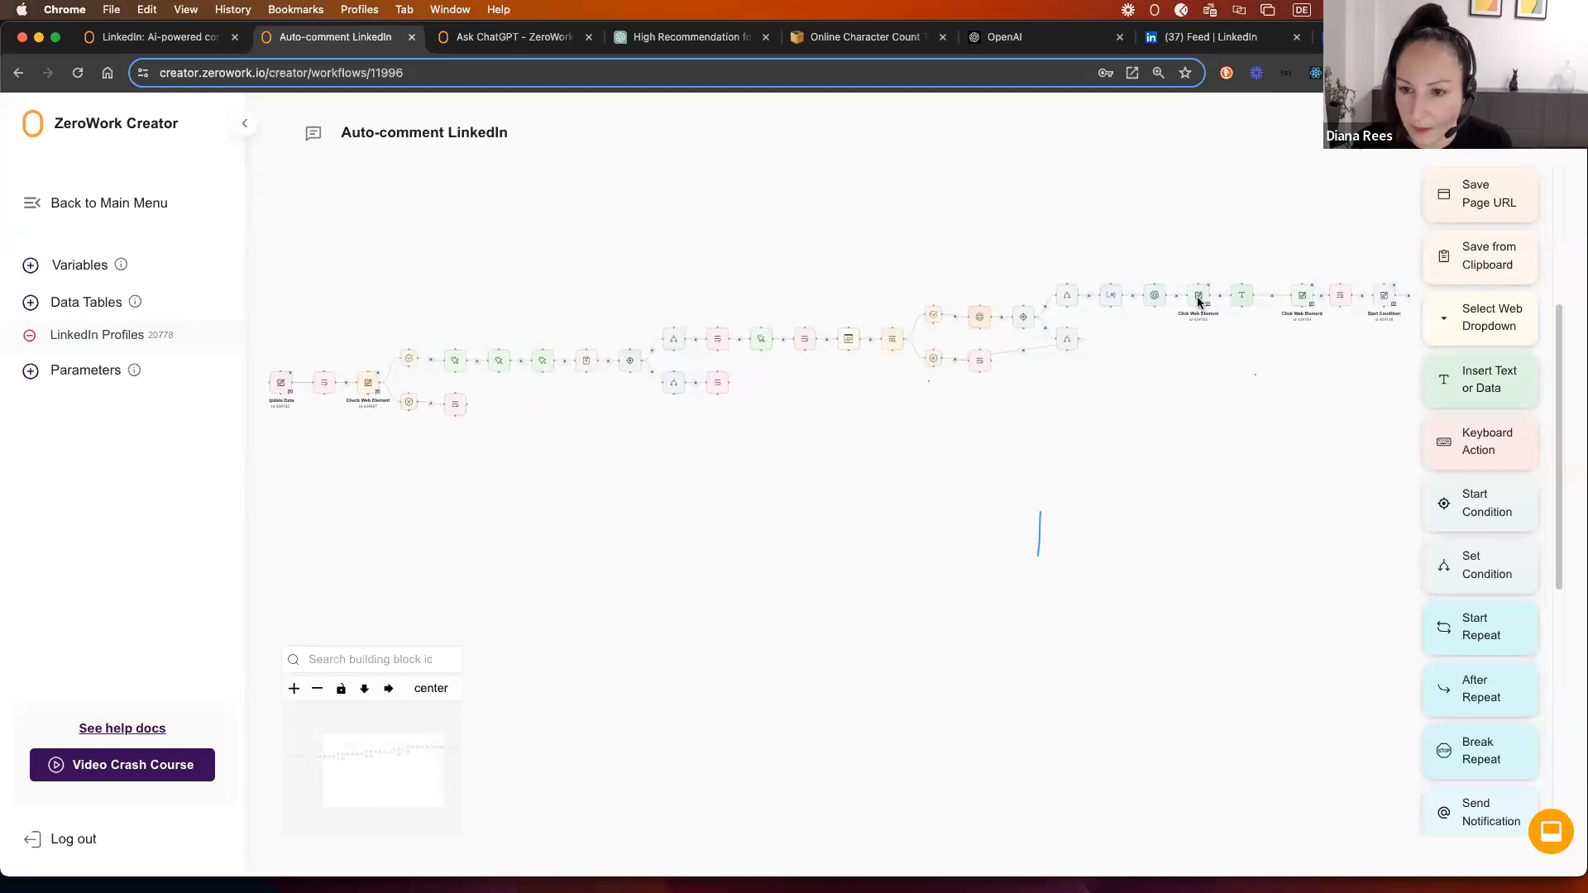
{"action": "left_click", "coordinate": [1199, 298]}
{"action": "left_click", "coordinate": [987, 372]}
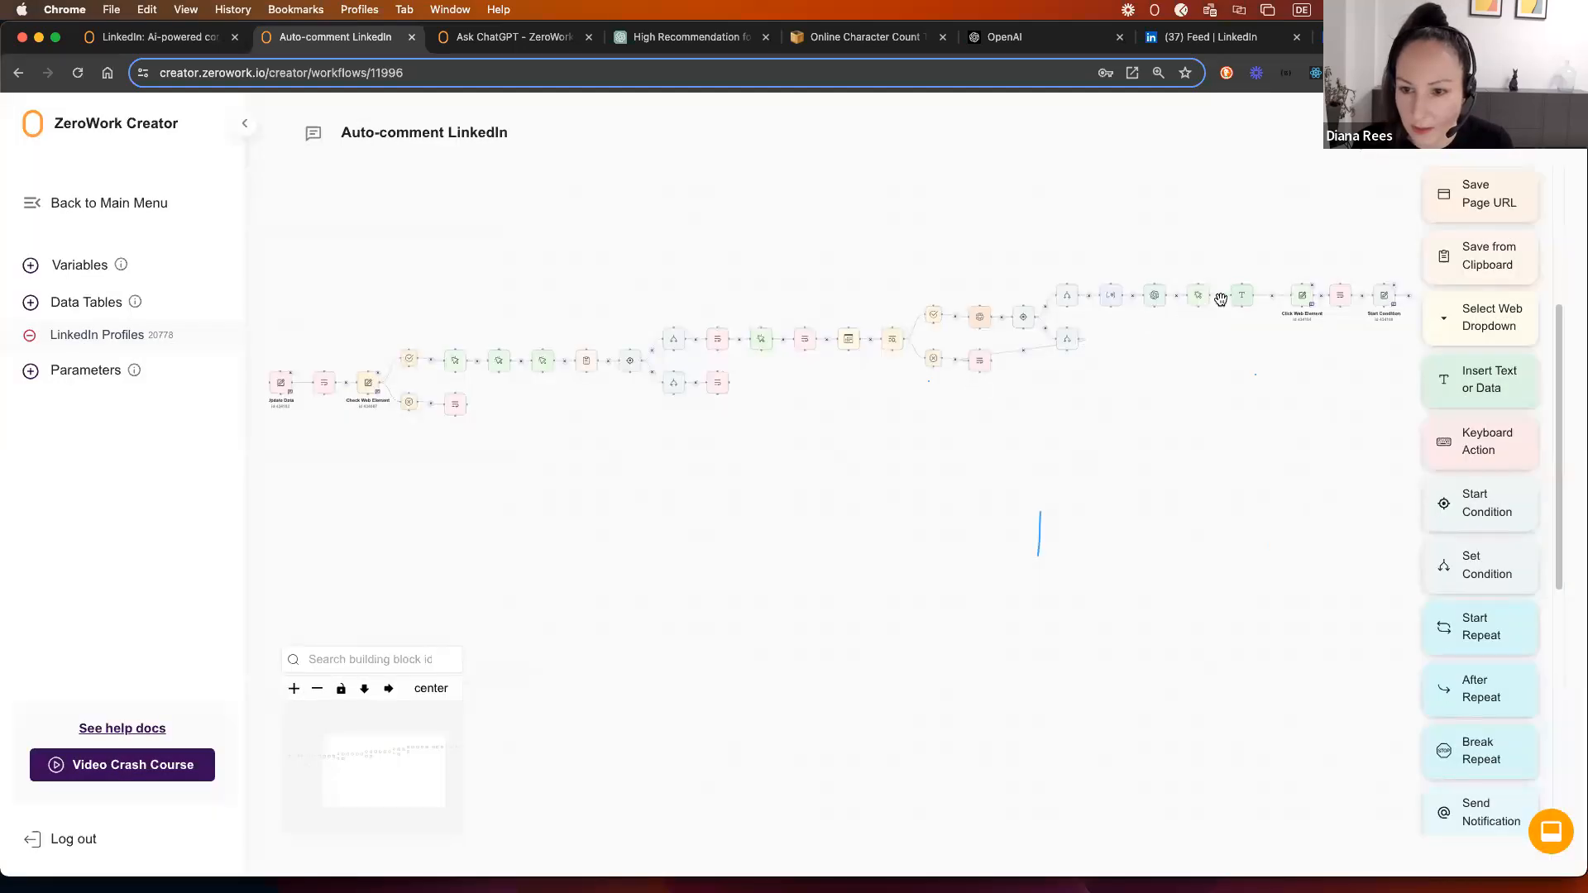
{"action": "left_click_drag", "start_coordinate": [1222, 298], "coordinate": [1378, 347]}
Step: Move the Open Link and Update Data chain below the main row and connect it to Insert Text or Data
{"action": "left_click_drag", "start_coordinate": [1119, 298], "coordinate": [781, 462]}
{"action": "left_click_drag", "start_coordinate": [573, 470], "coordinate": [1084, 463]}
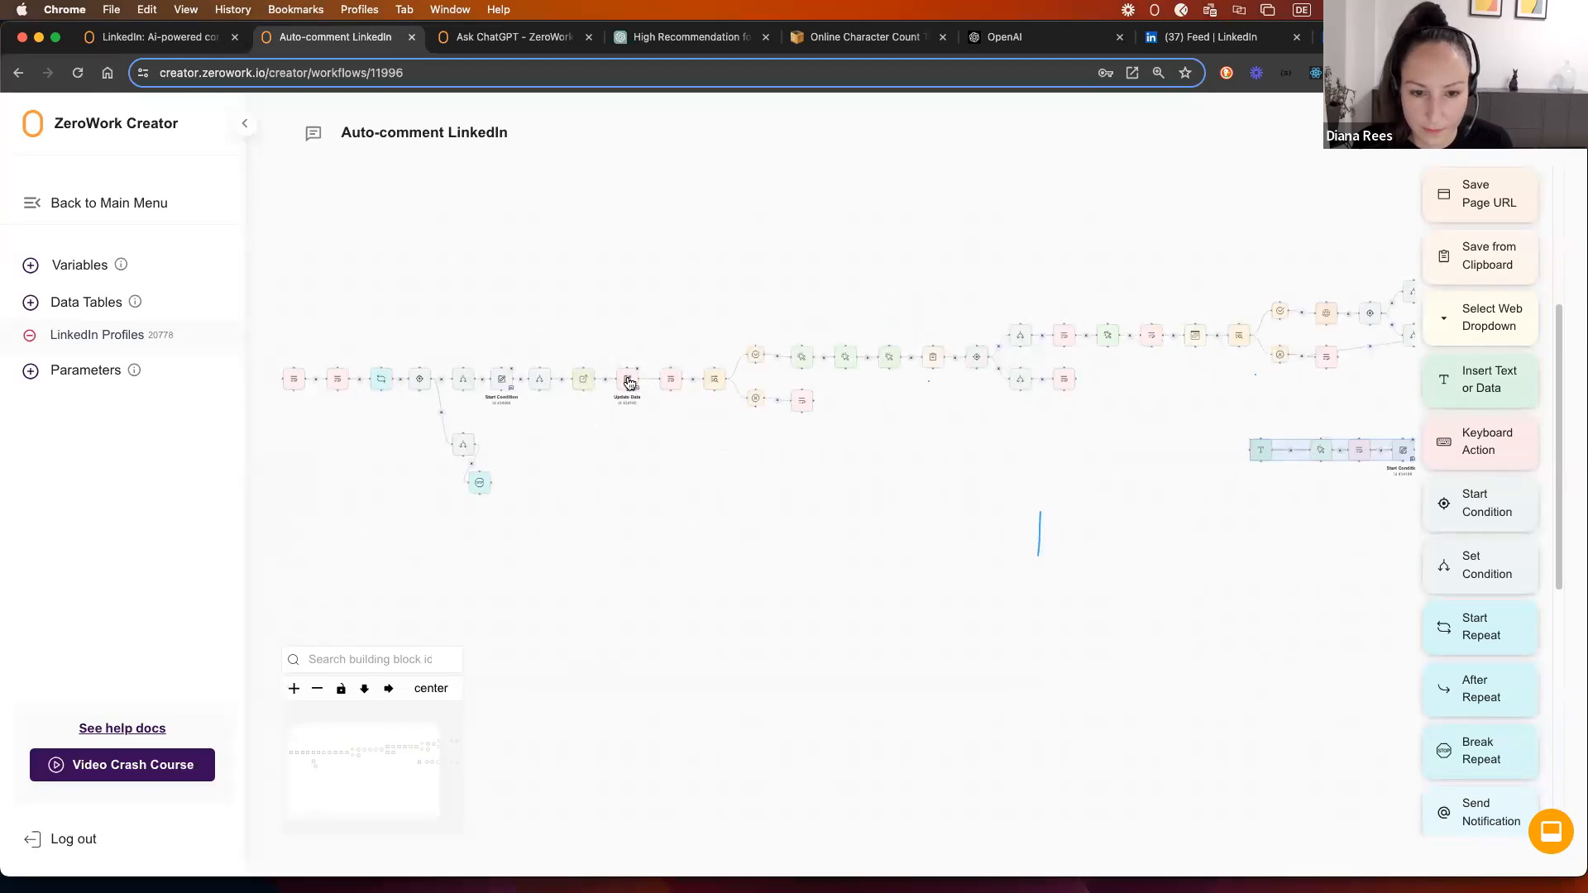
{"action": "left_click", "coordinate": [714, 381]}
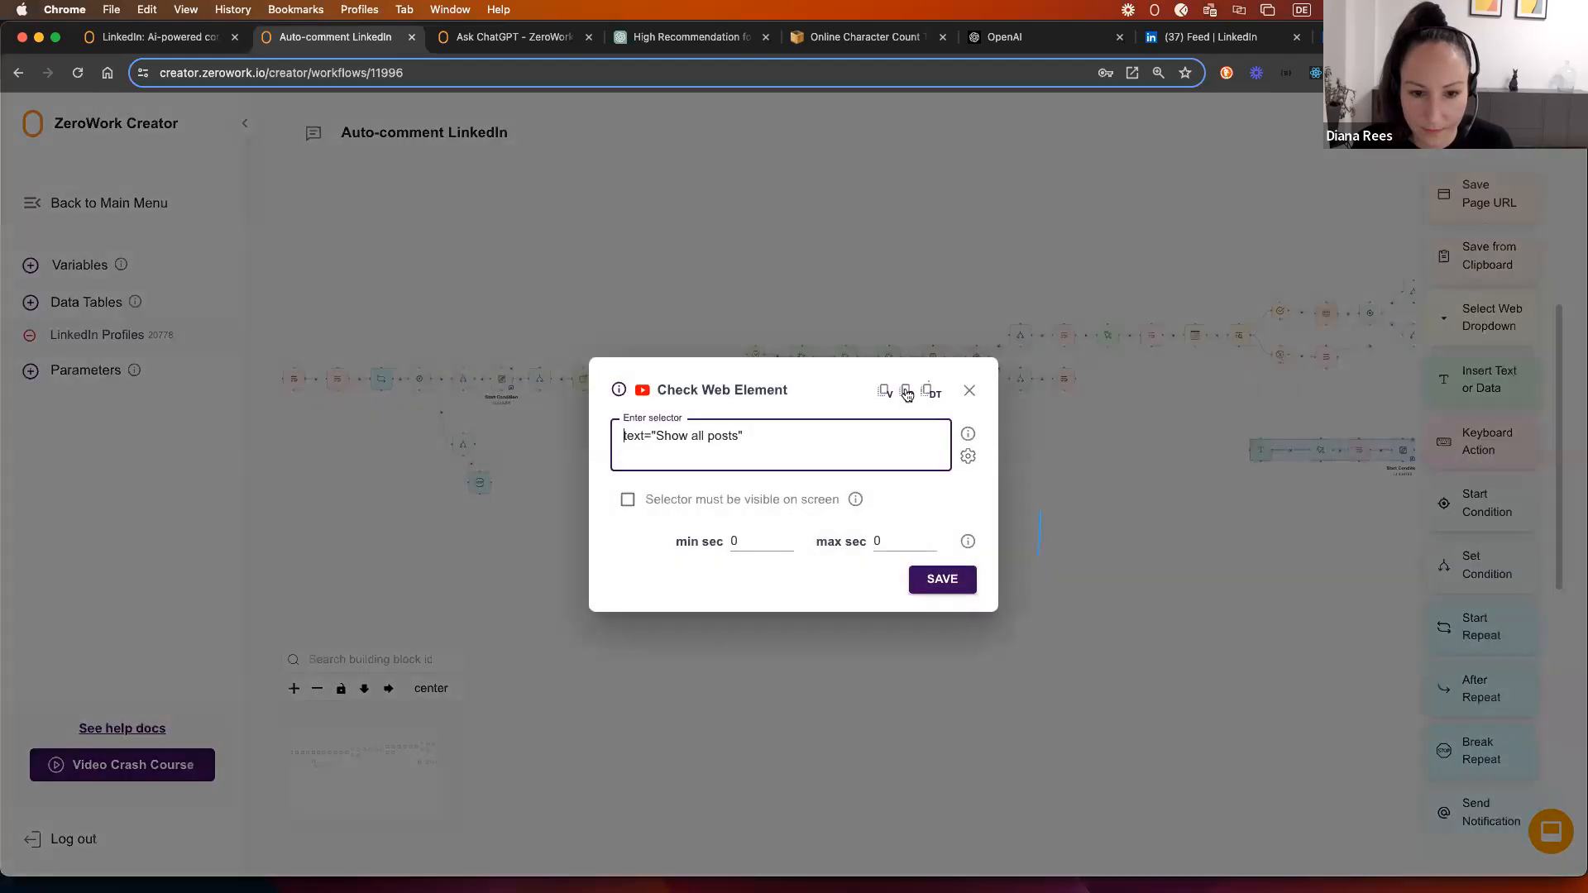
{"action": "left_click", "coordinate": [969, 391]}
{"action": "left_click_drag", "start_coordinate": [1315, 453], "coordinate": [791, 481]}
{"action": "left_click_drag", "start_coordinate": [685, 360], "coordinate": [579, 463]}
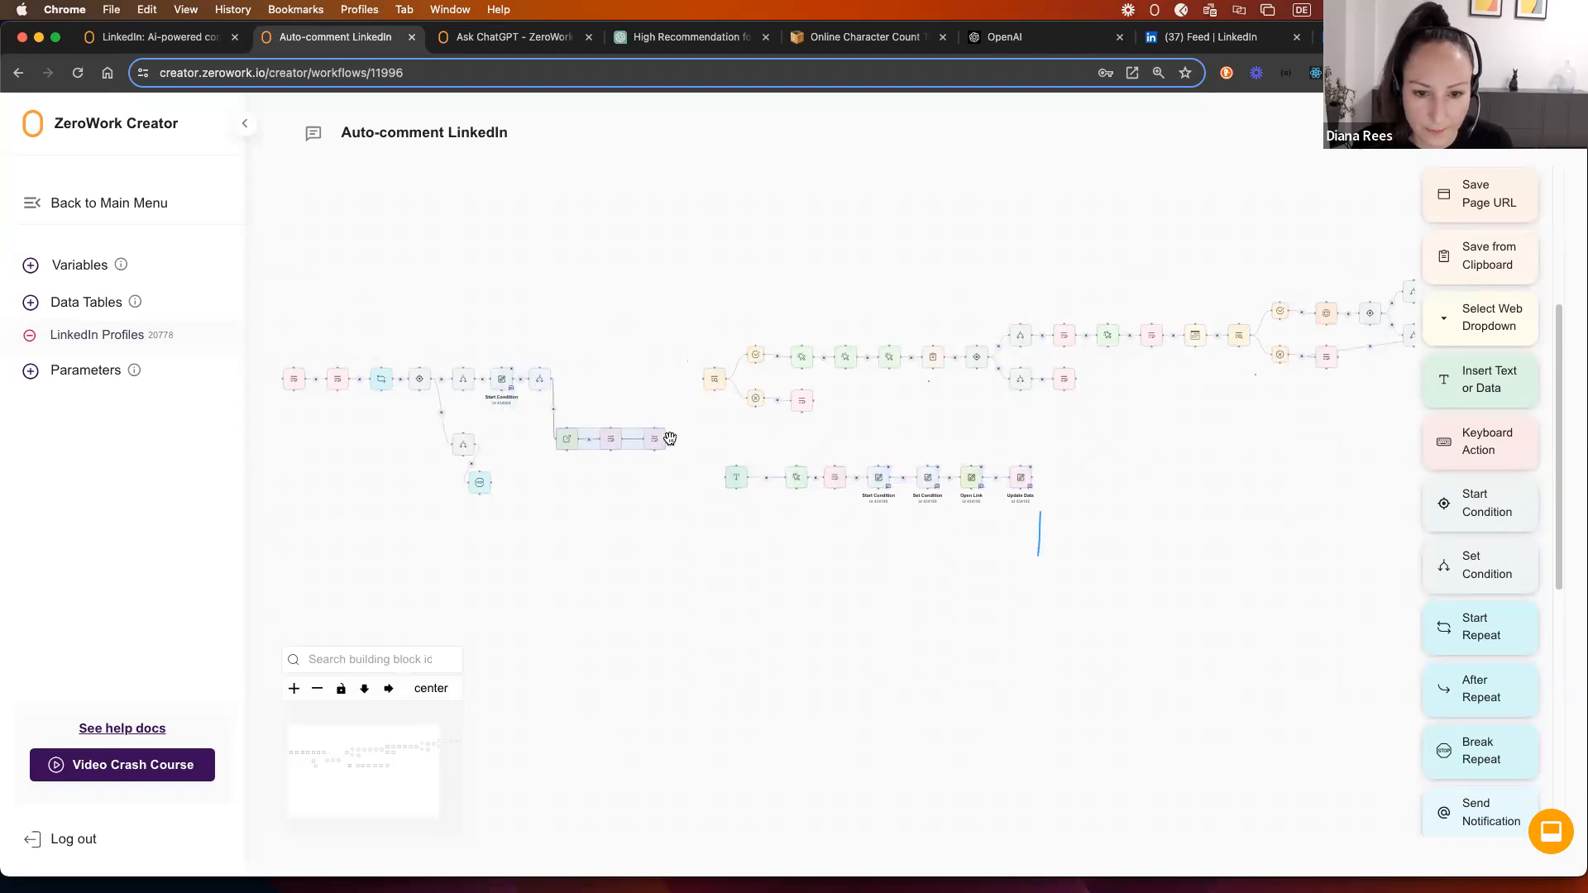
{"action": "left_click_drag", "start_coordinate": [708, 462], "coordinate": [724, 480]}
{"action": "scroll", "coordinate": [605, 410], "scroll_direction": "up", "scroll_amount": 5}
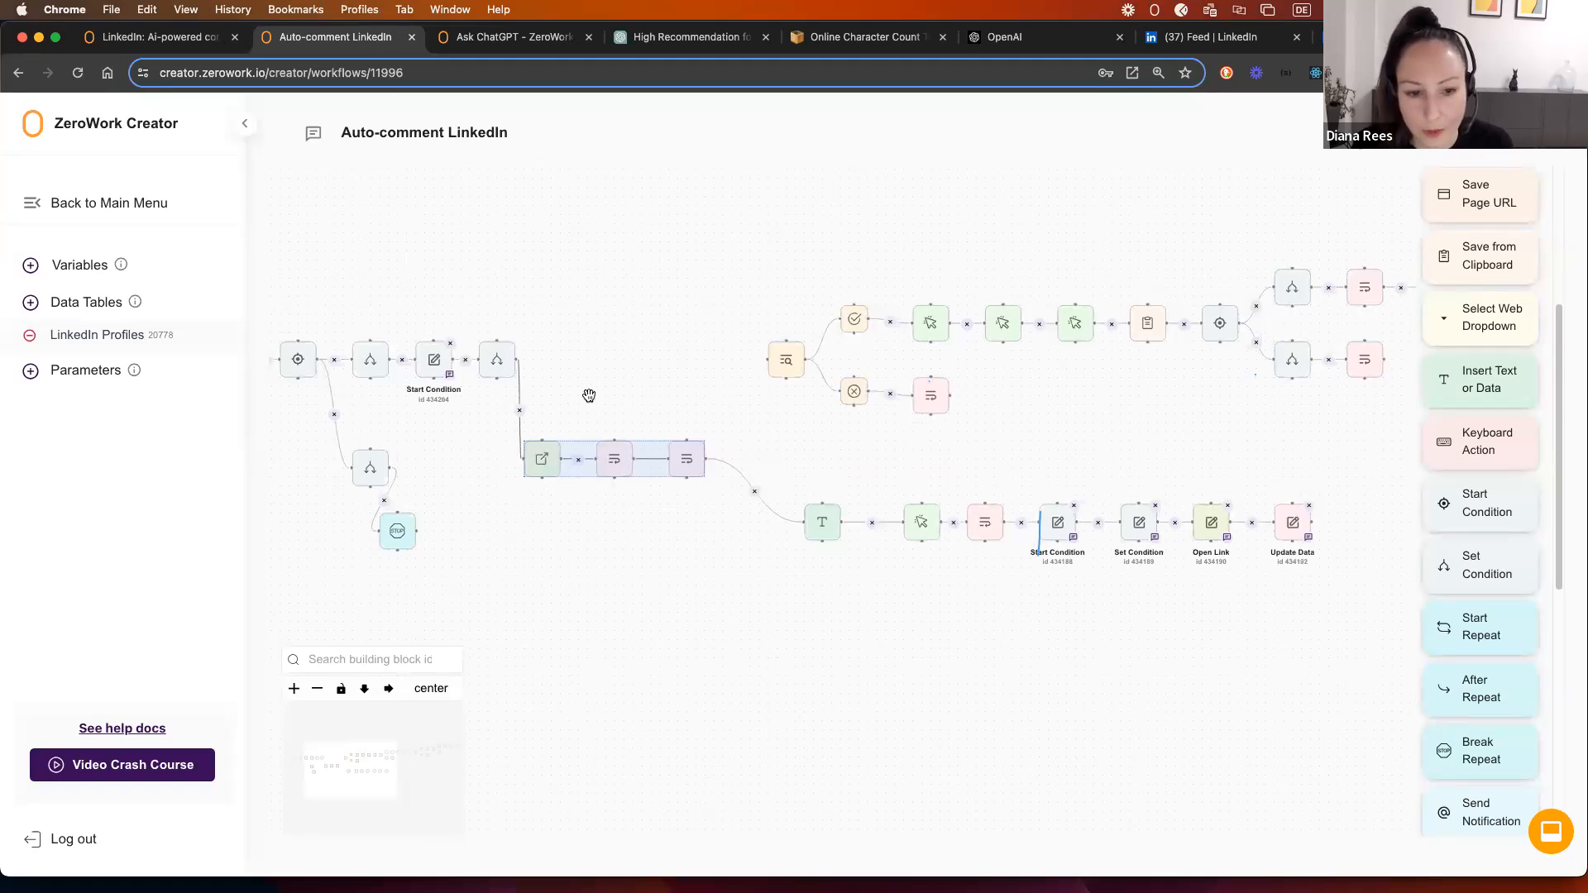
Step: Replace the Open Link URL with the LinkedIn Profiles 'Last used post link' column and save
{"action": "left_click", "coordinate": [577, 503]}
{"action": "left_click", "coordinate": [543, 458]}
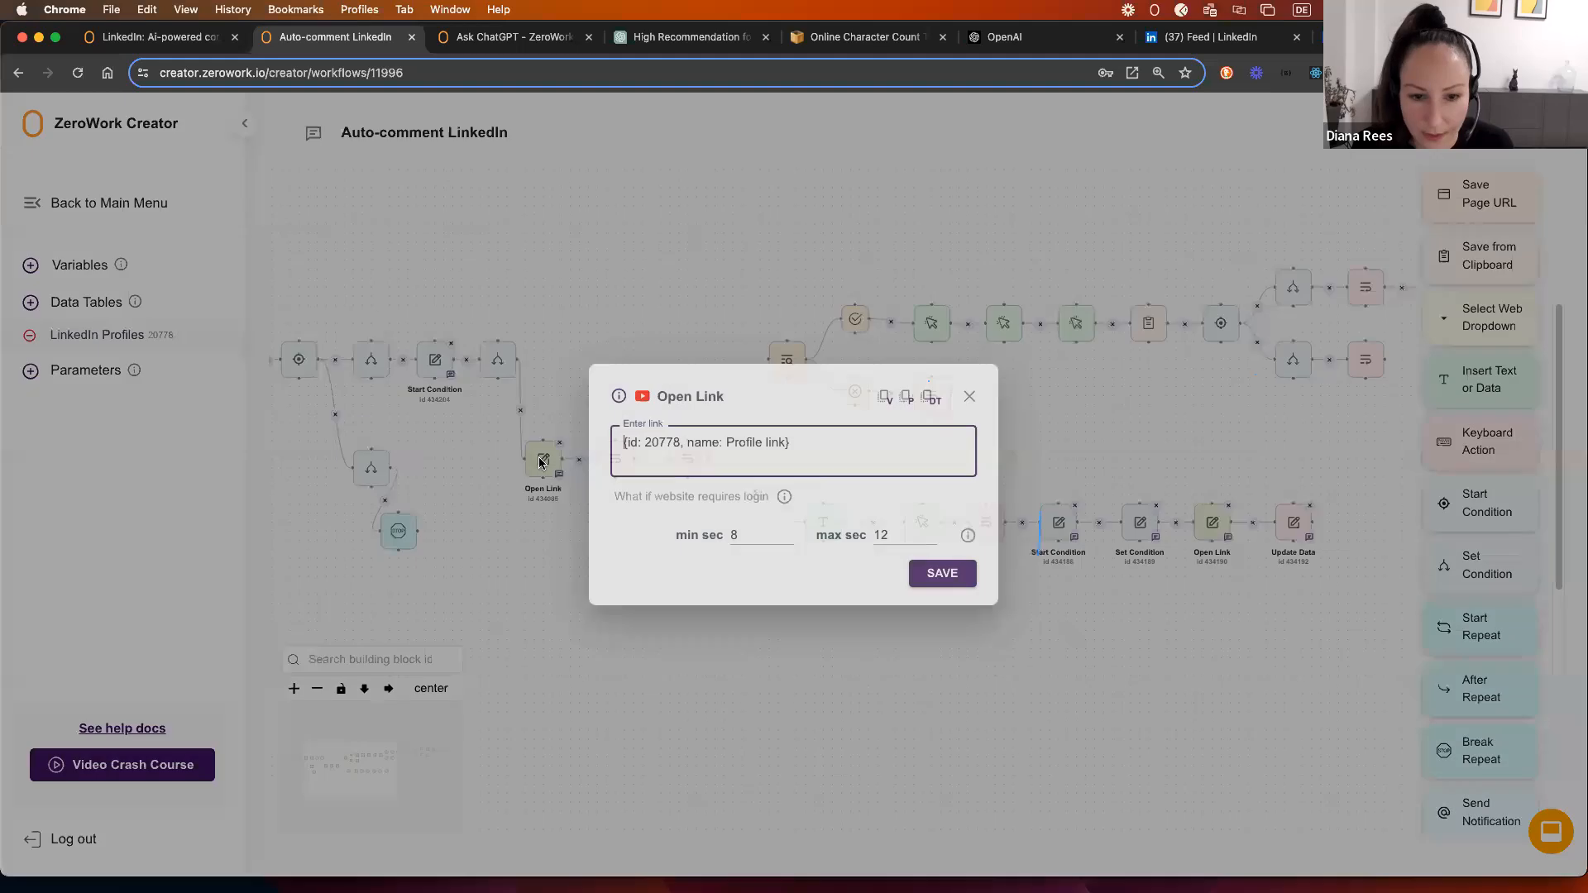
{"action": "left_click_drag", "start_coordinate": [784, 445], "coordinate": [620, 446]}
{"action": "key", "text": "BackSpace"}
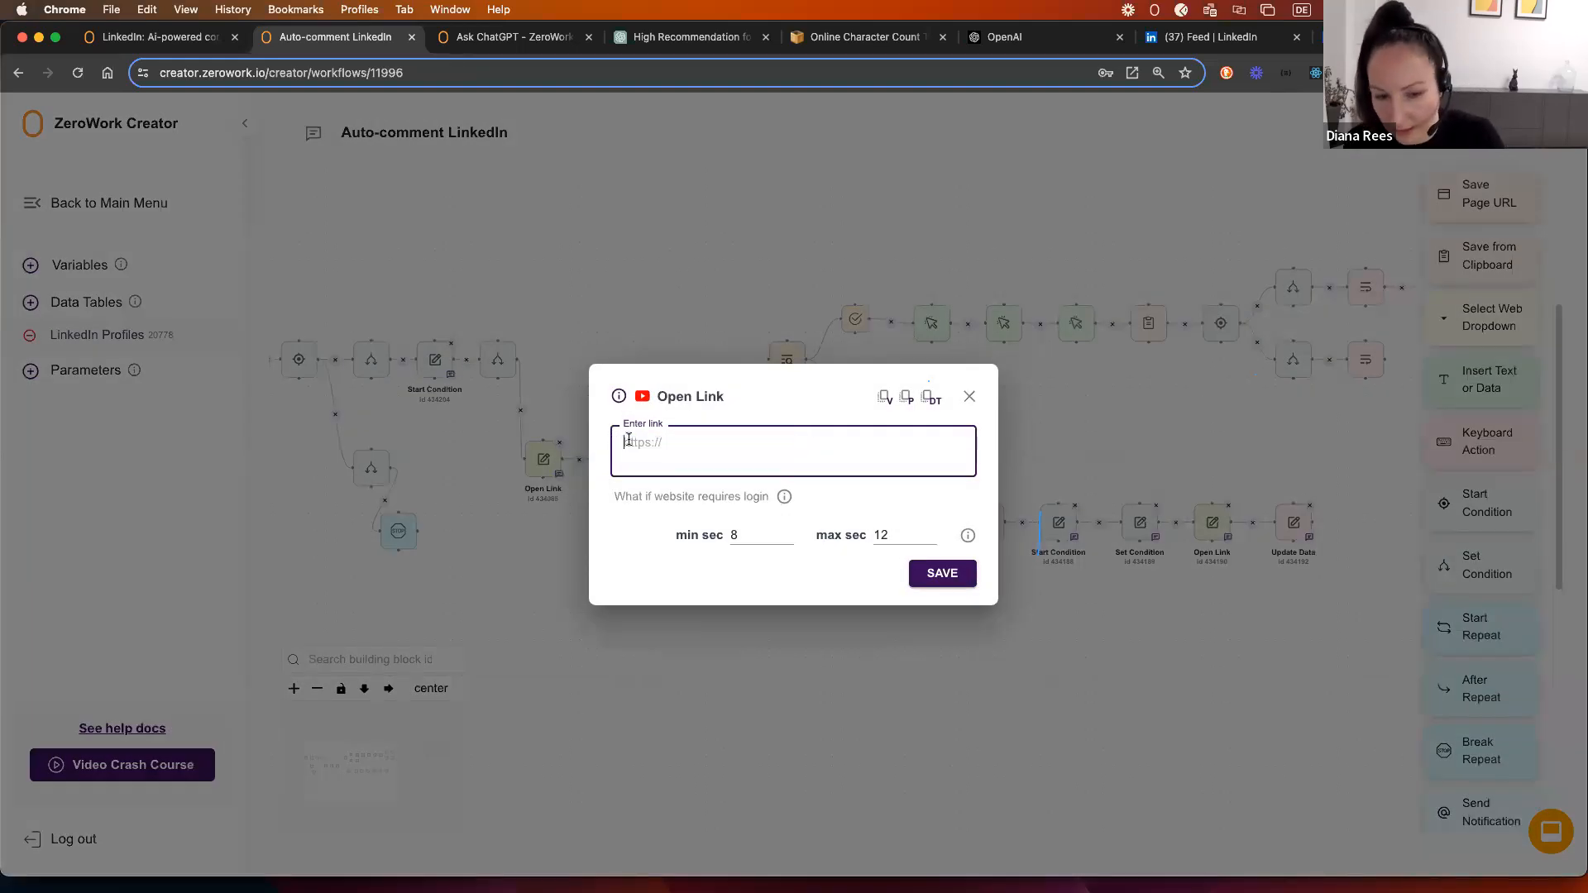
{"action": "left_click", "coordinate": [930, 398]}
{"action": "left_click", "coordinate": [972, 472]}
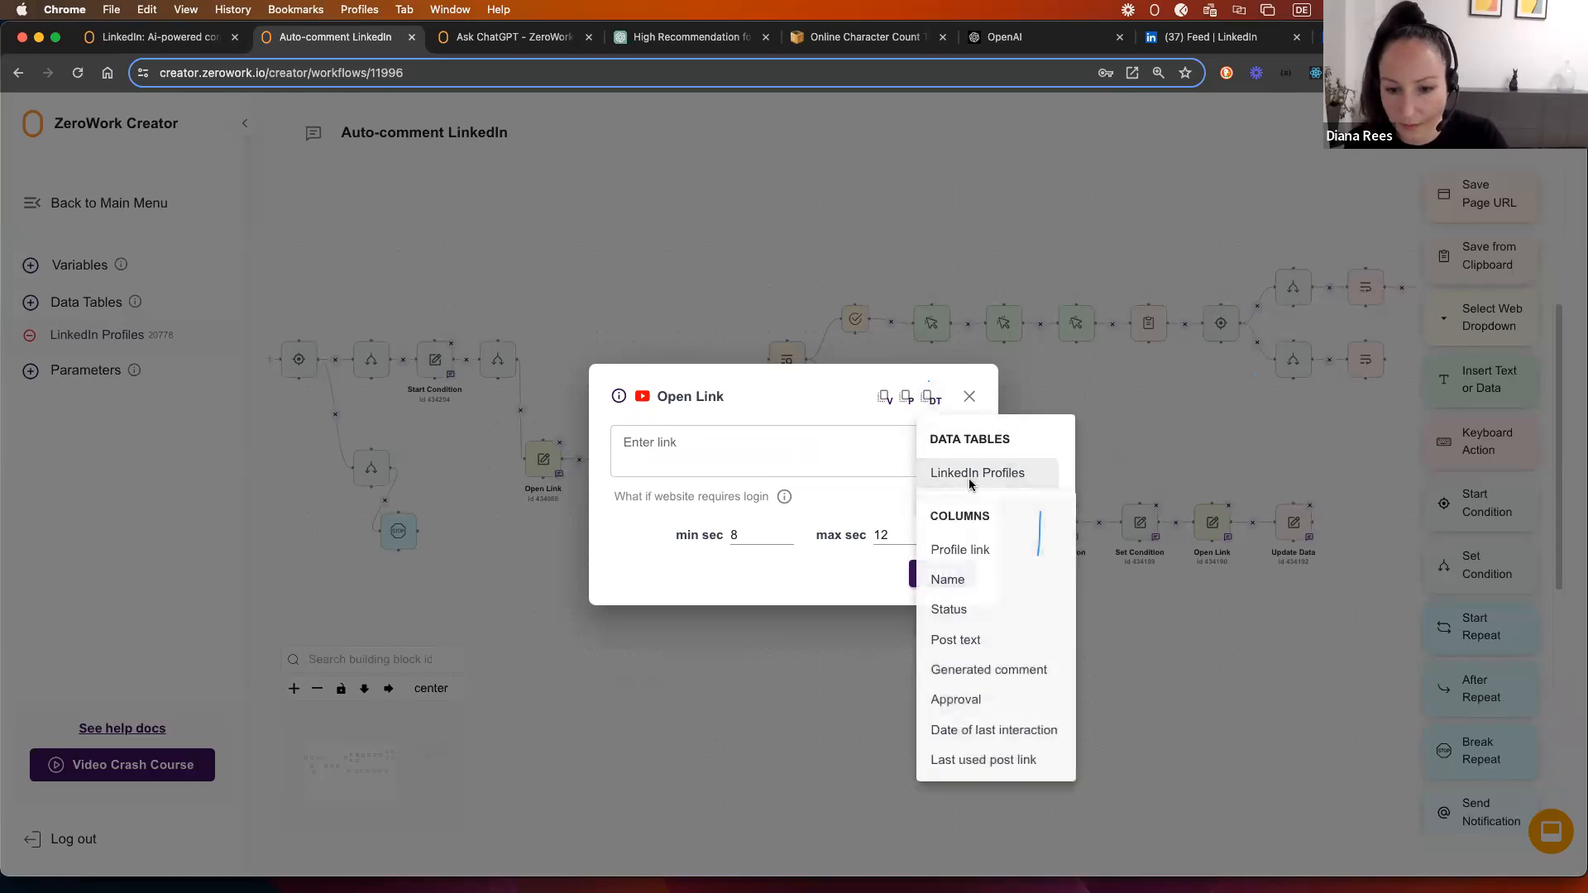
{"action": "left_click", "coordinate": [979, 760]}
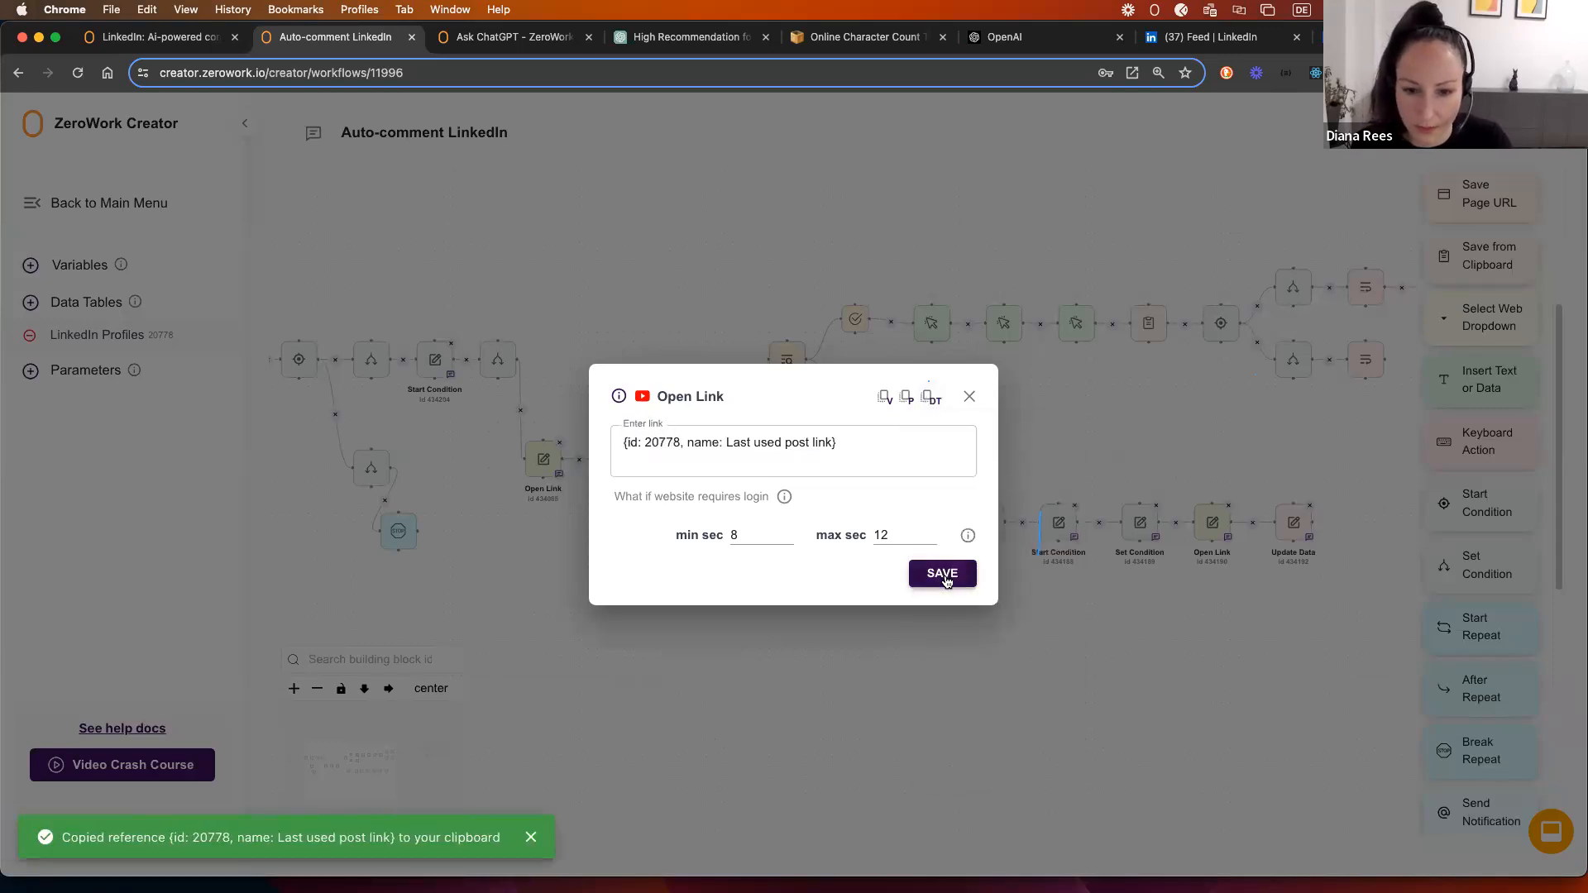
{"action": "left_click", "coordinate": [930, 573]}
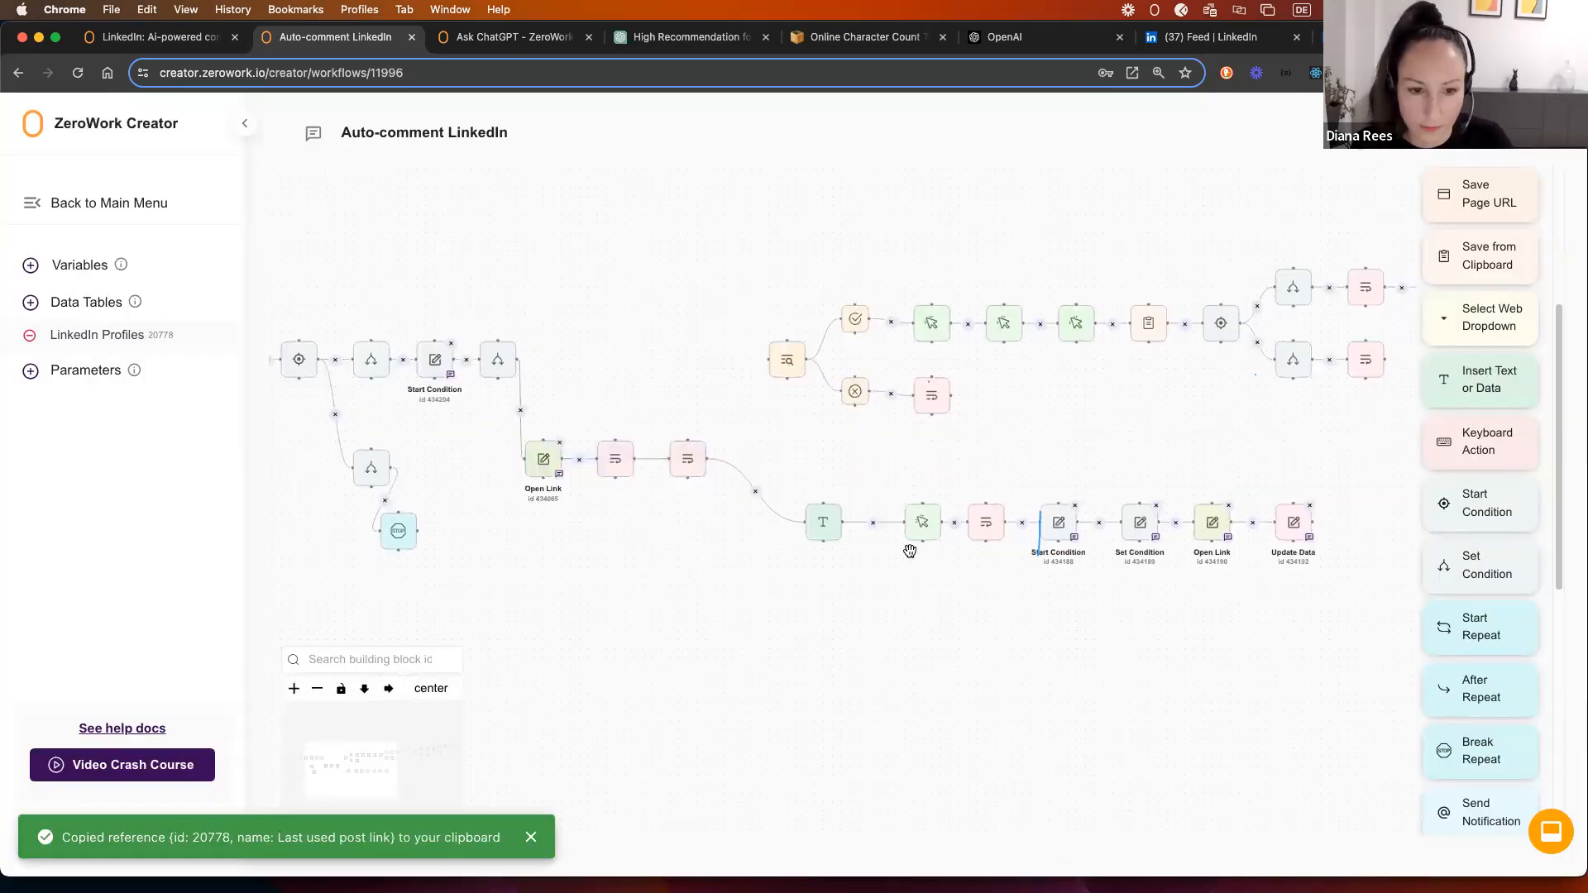
Step: Review the Update Data, Insert Text or Data and Click Web Element settings
{"action": "left_click", "coordinate": [620, 467]}
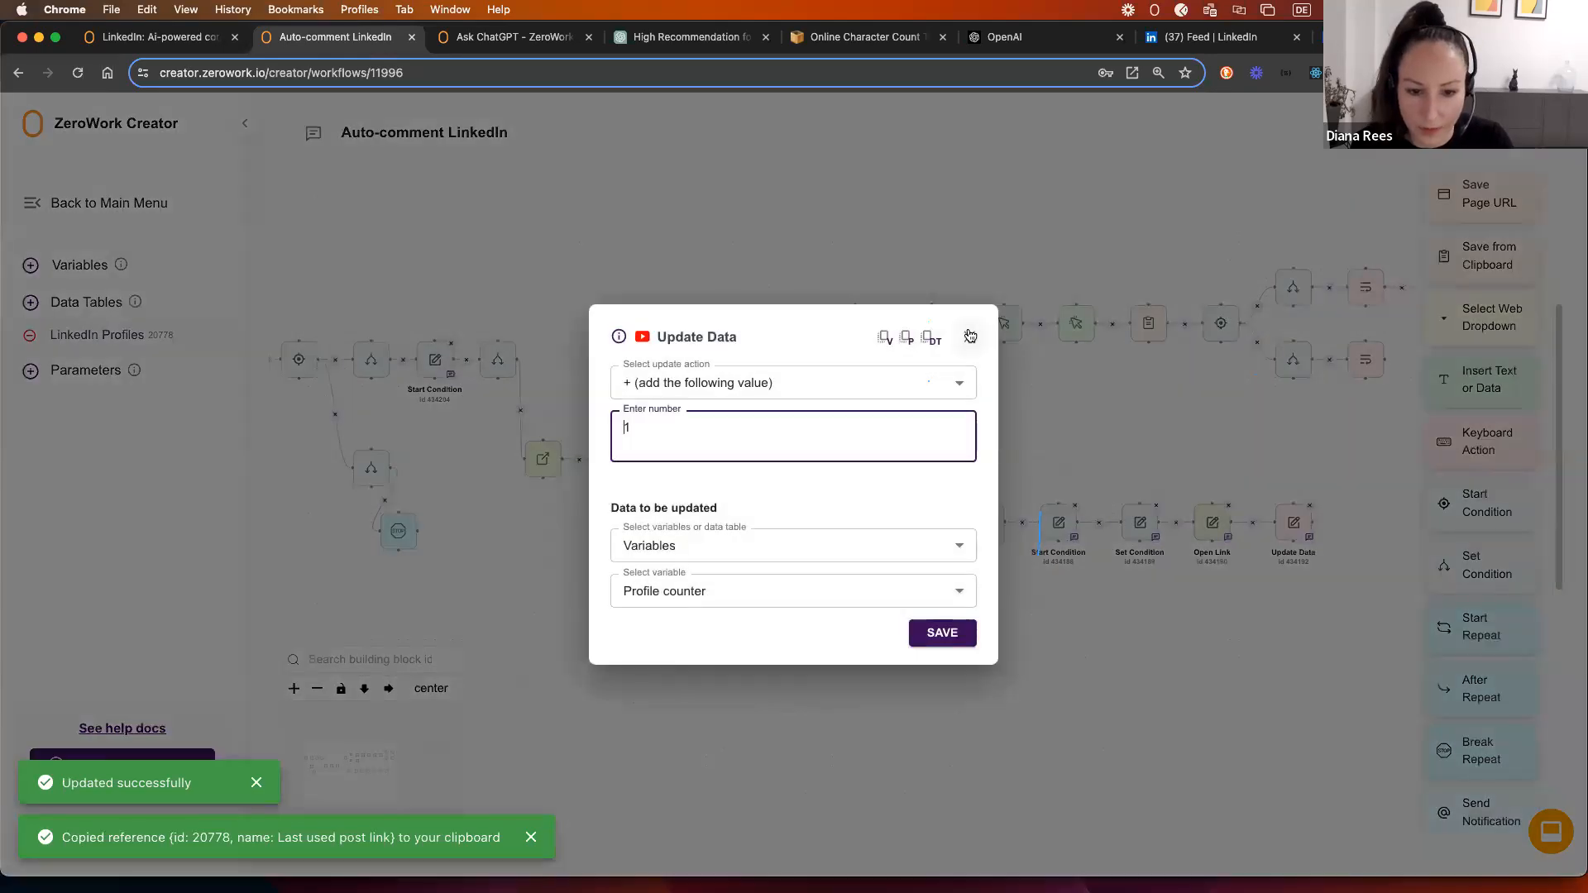
{"action": "left_click", "coordinate": [970, 335]}
{"action": "scroll", "coordinate": [744, 504], "scroll_direction": "right", "scroll_amount": 3}
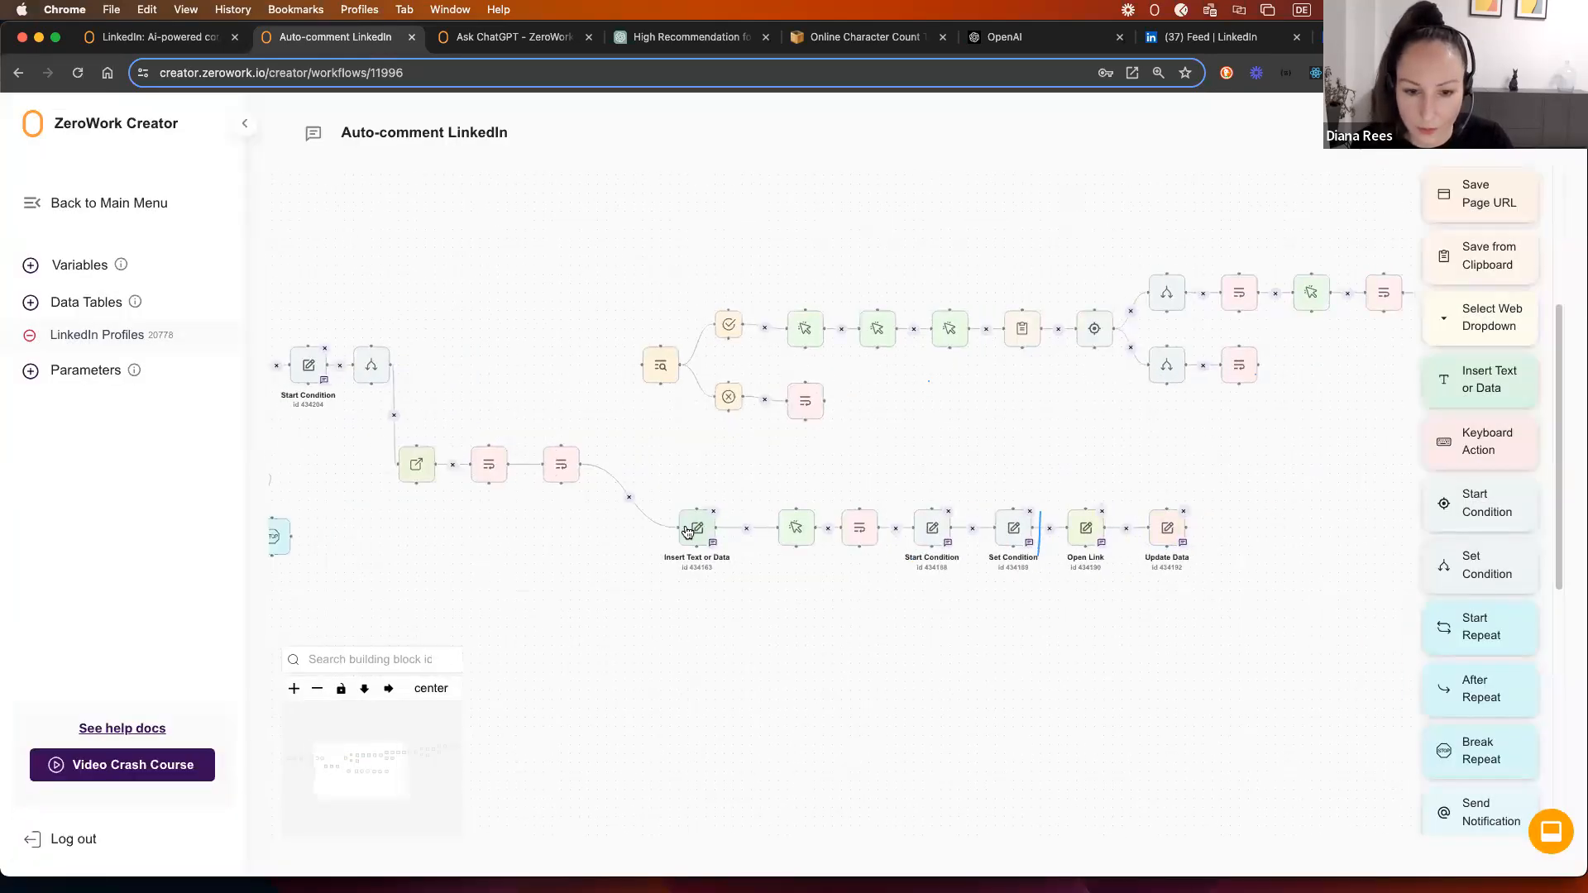
{"action": "left_click", "coordinate": [697, 530]}
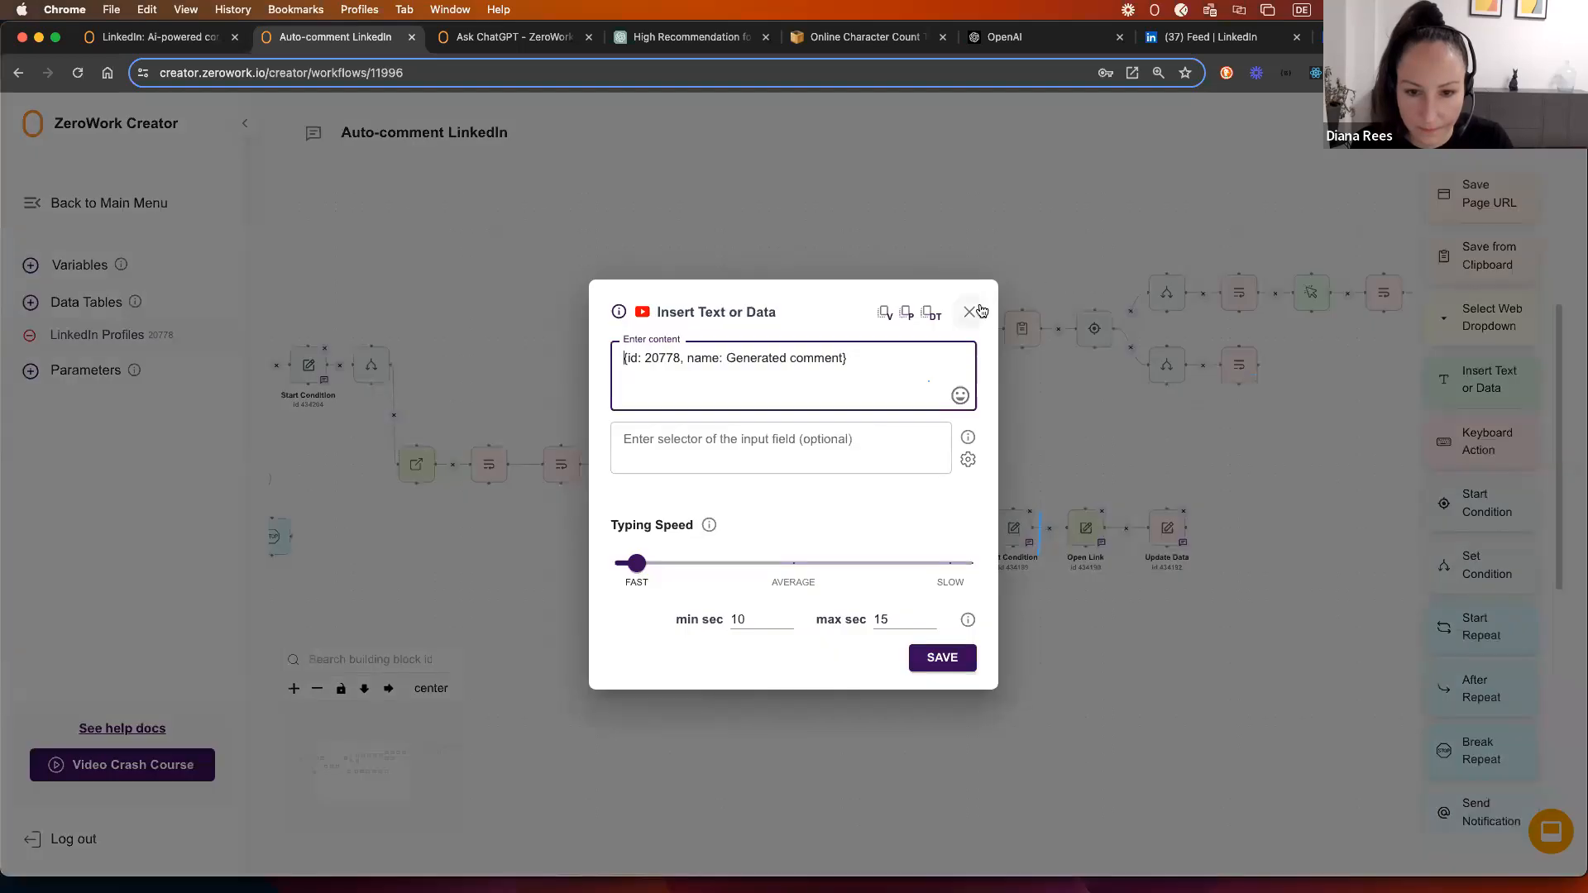
{"action": "left_click", "coordinate": [971, 312]}
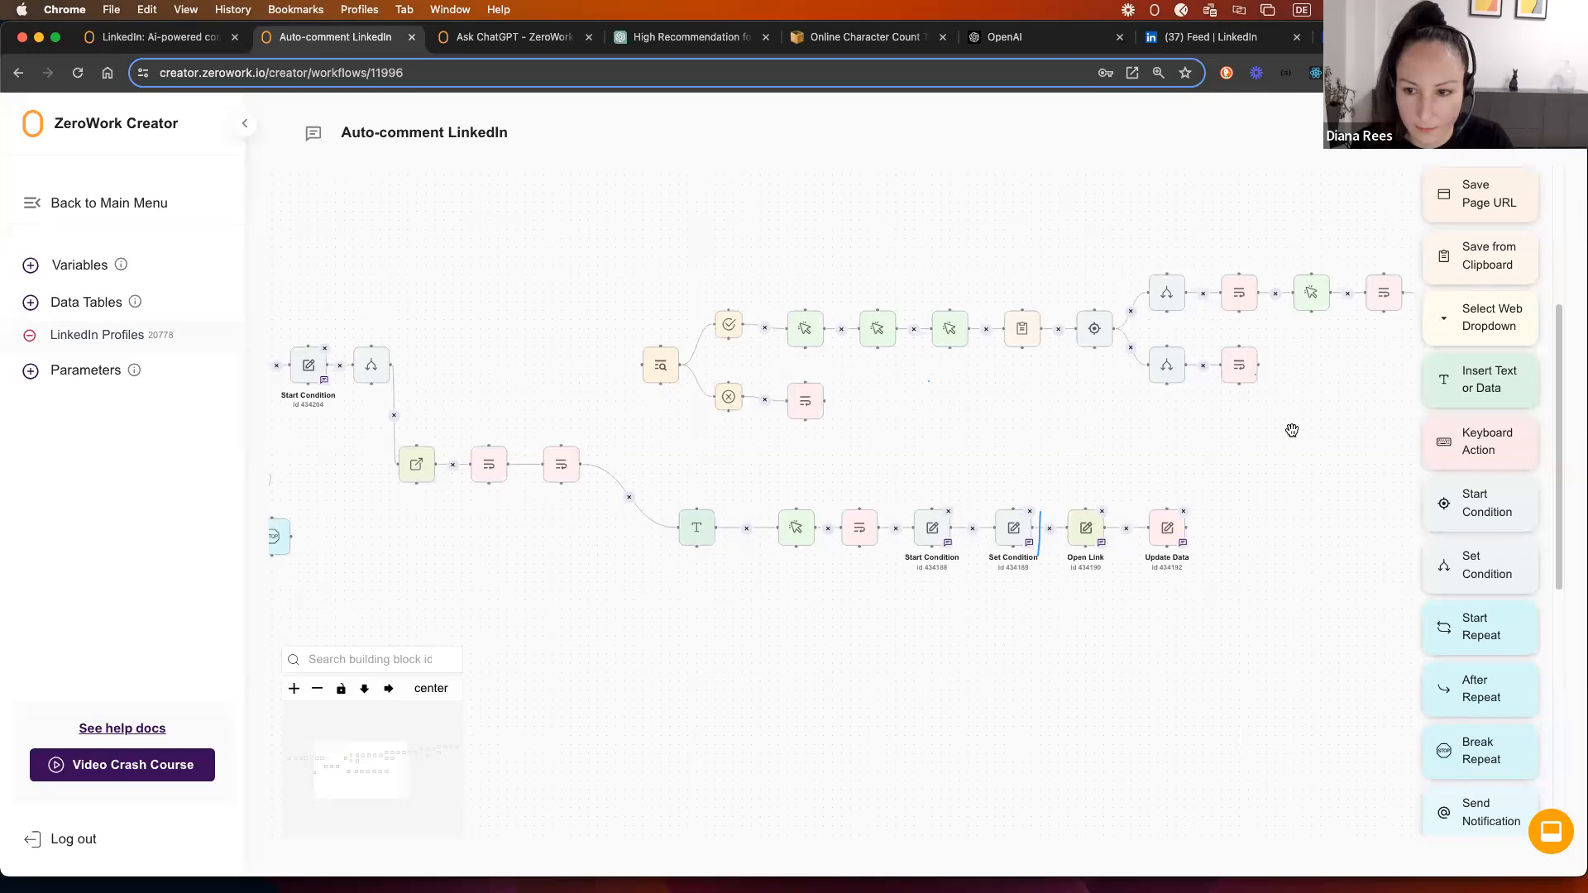
{"action": "left_click_drag", "start_coordinate": [1290, 429], "coordinate": [903, 432]}
{"action": "left_click_drag", "start_coordinate": [1074, 436], "coordinate": [652, 425]}
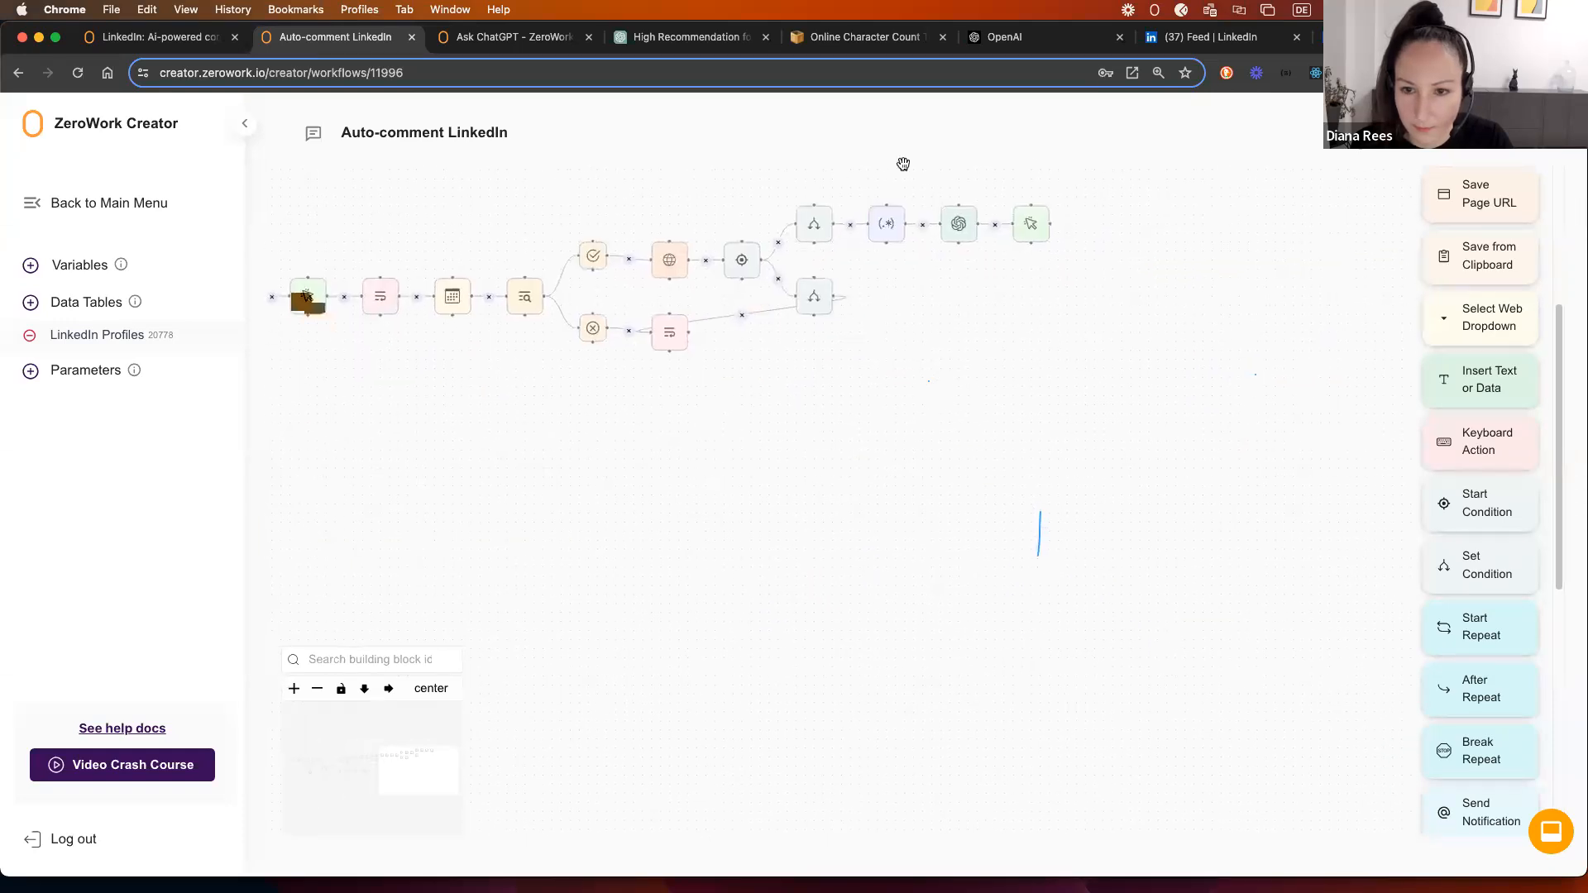
{"action": "left_click", "coordinate": [1032, 227]}
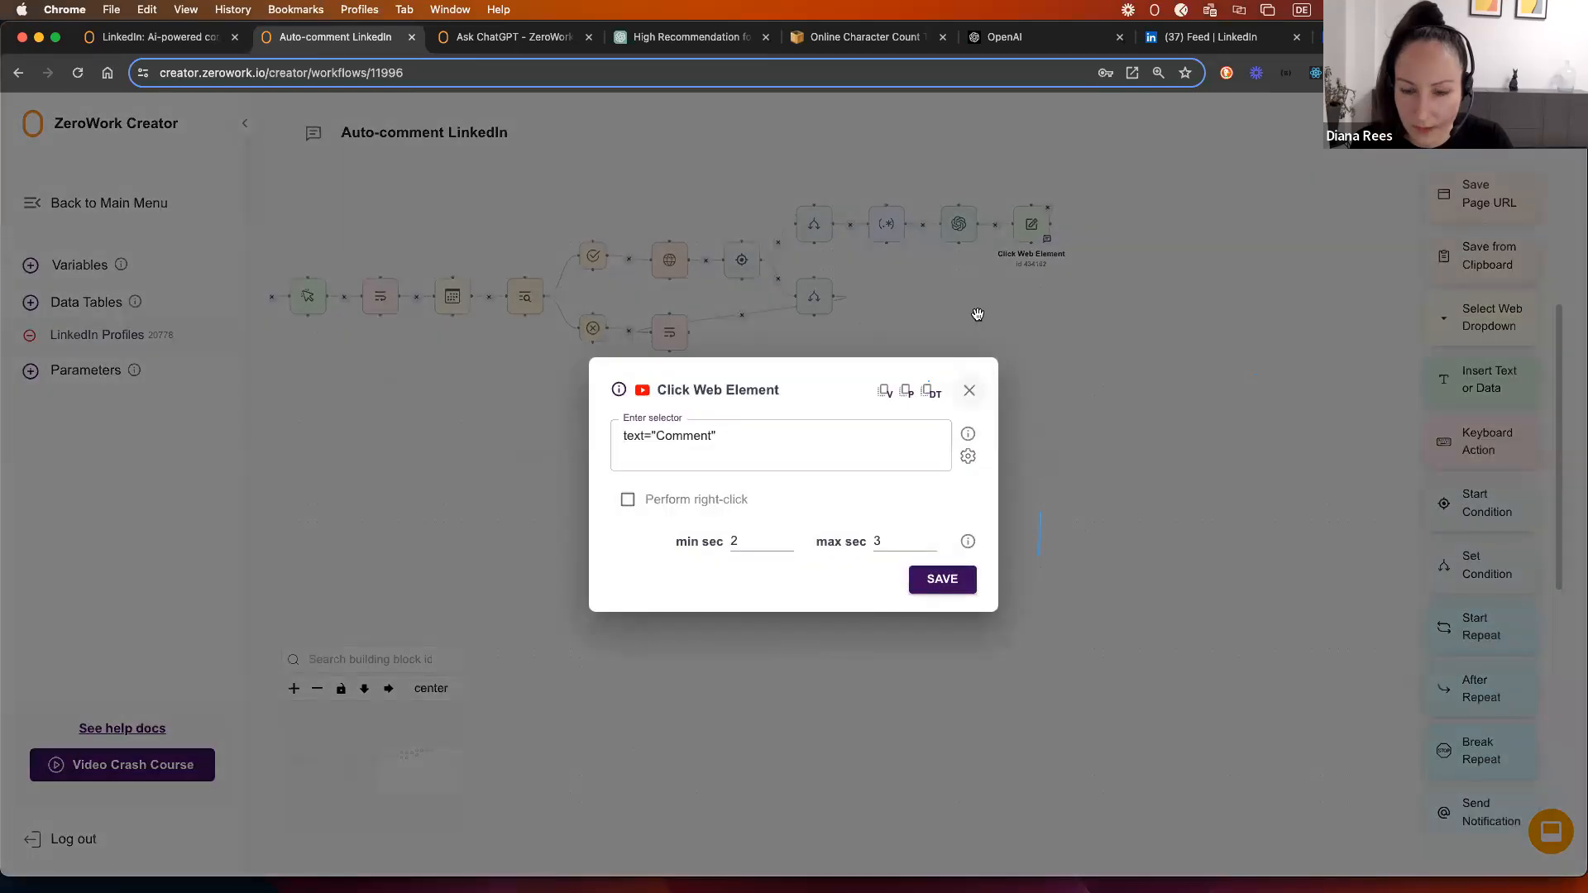
{"action": "left_click", "coordinate": [968, 390]}
Step: Move Click Web Element in front of the Insert Text or Data step and reconnect the pink block to it
{"action": "left_click_drag", "start_coordinate": [1019, 217], "coordinate": [331, 434]}
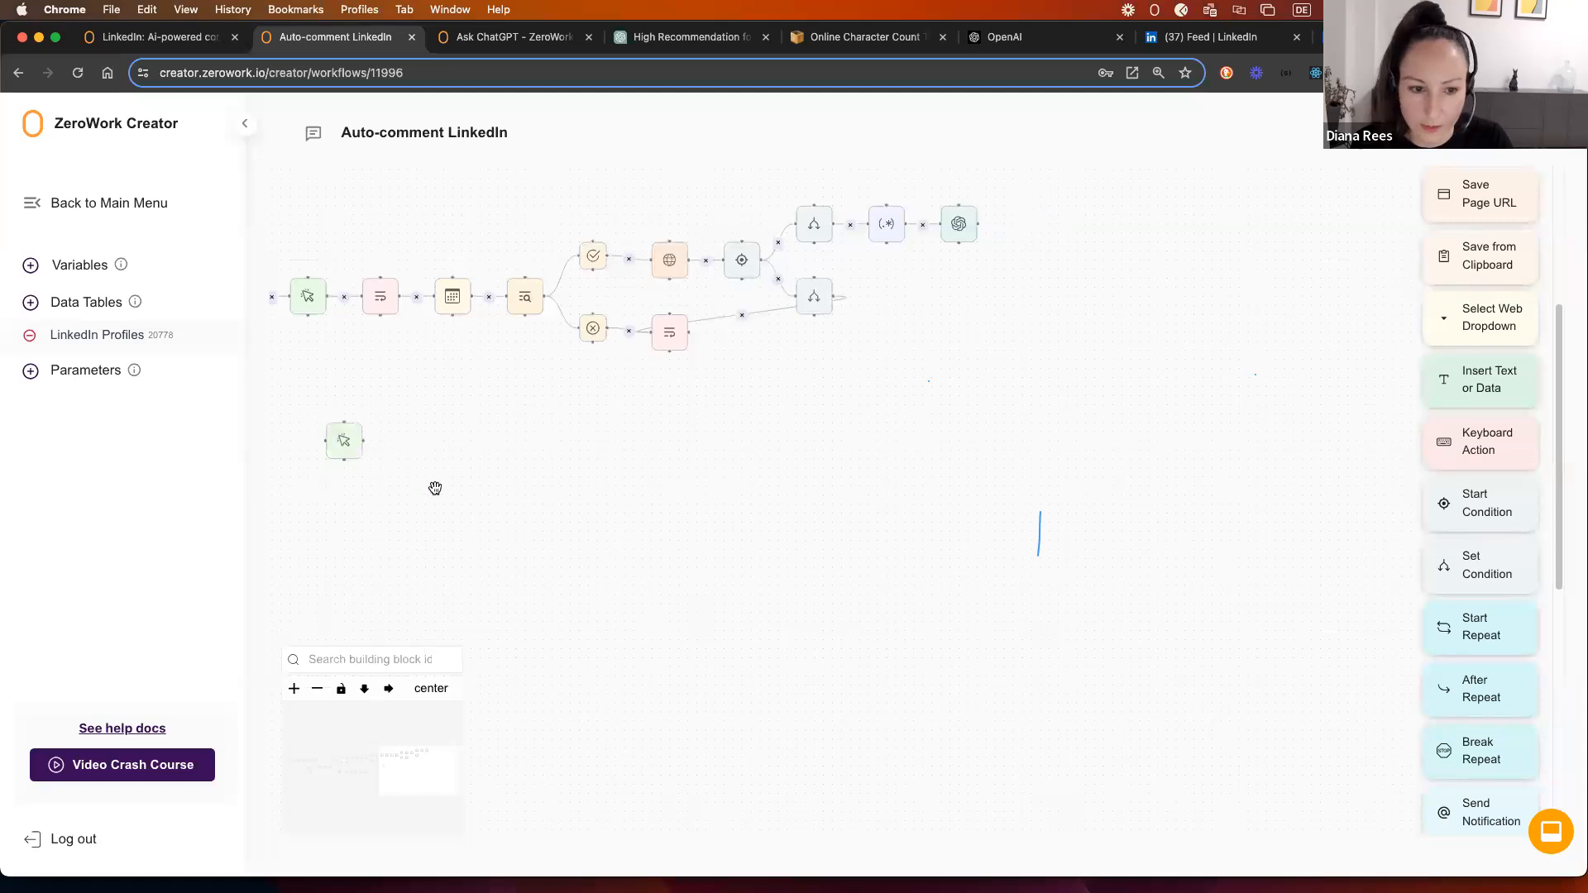
{"action": "left_click_drag", "start_coordinate": [436, 489], "coordinate": [1188, 364]}
{"action": "left_click_drag", "start_coordinate": [1096, 309], "coordinate": [417, 326]}
{"action": "left_click_drag", "start_coordinate": [344, 511], "coordinate": [626, 545]}
{"action": "left_click", "coordinate": [662, 413]}
{"action": "left_click_drag", "start_coordinate": [613, 381], "coordinate": [647, 413]}
{"action": "left_click_drag", "start_coordinate": [945, 375], "coordinate": [869, 375]}
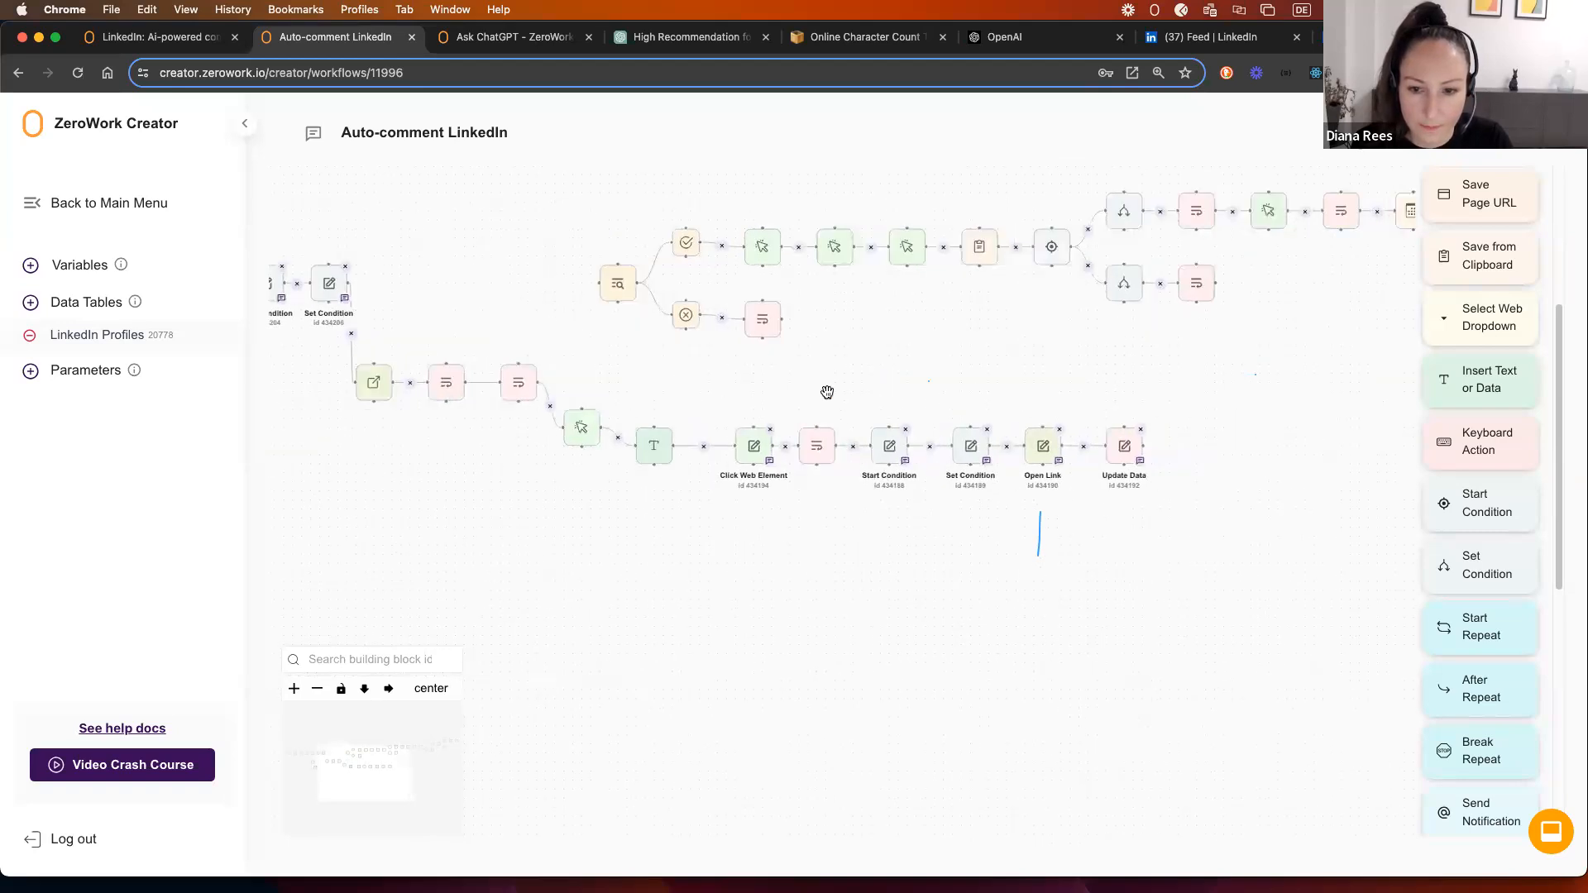
{"action": "left_click_drag", "start_coordinate": [433, 298], "coordinate": [629, 319]}
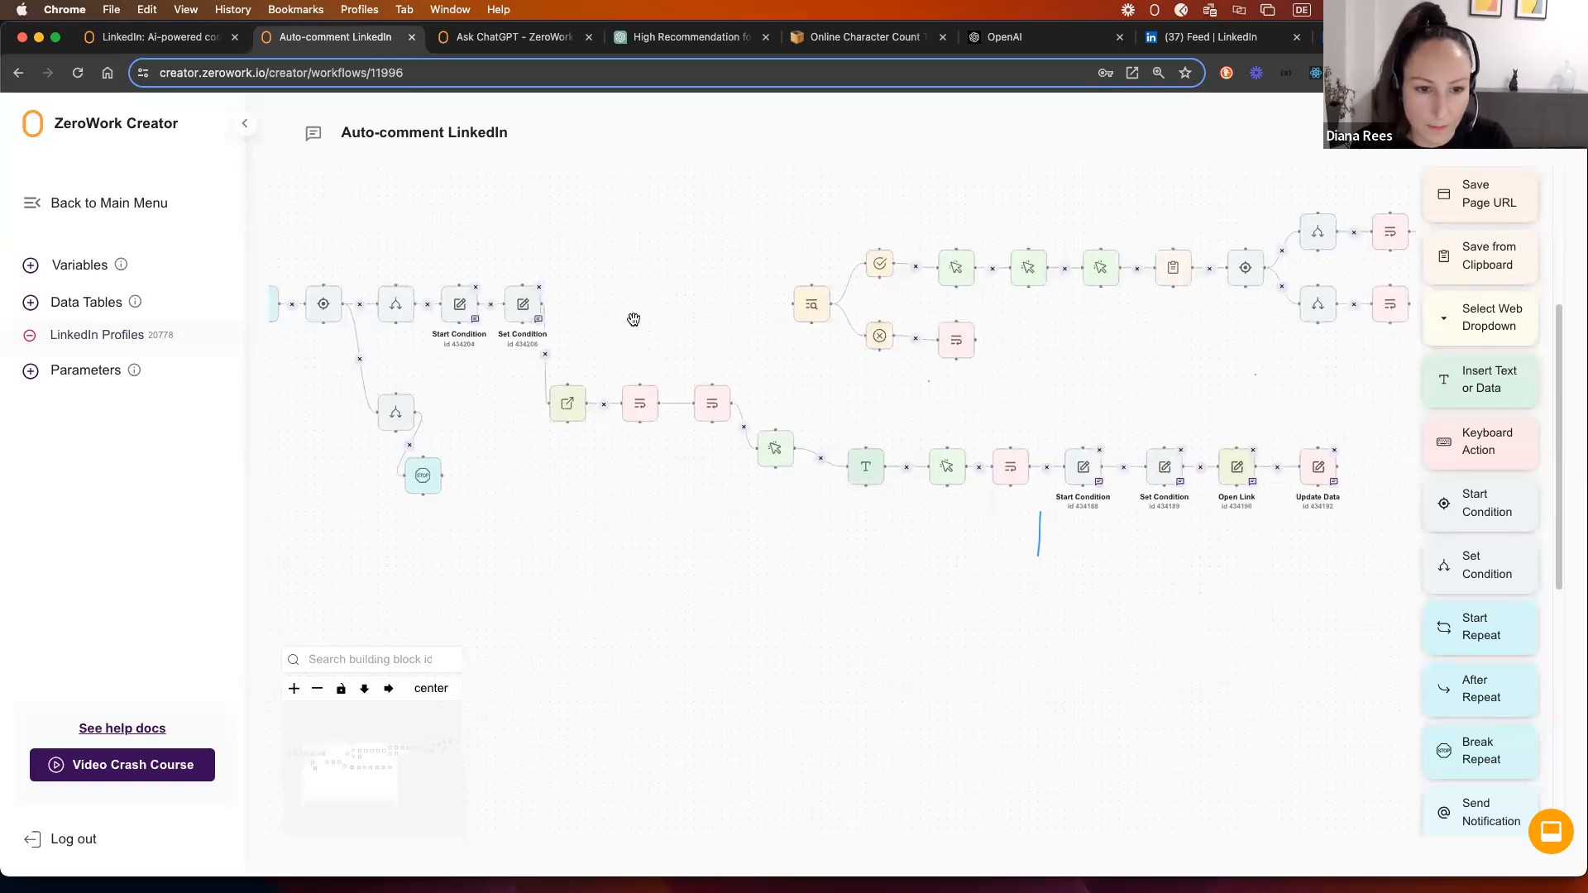
{"action": "left_click", "coordinate": [522, 306]}
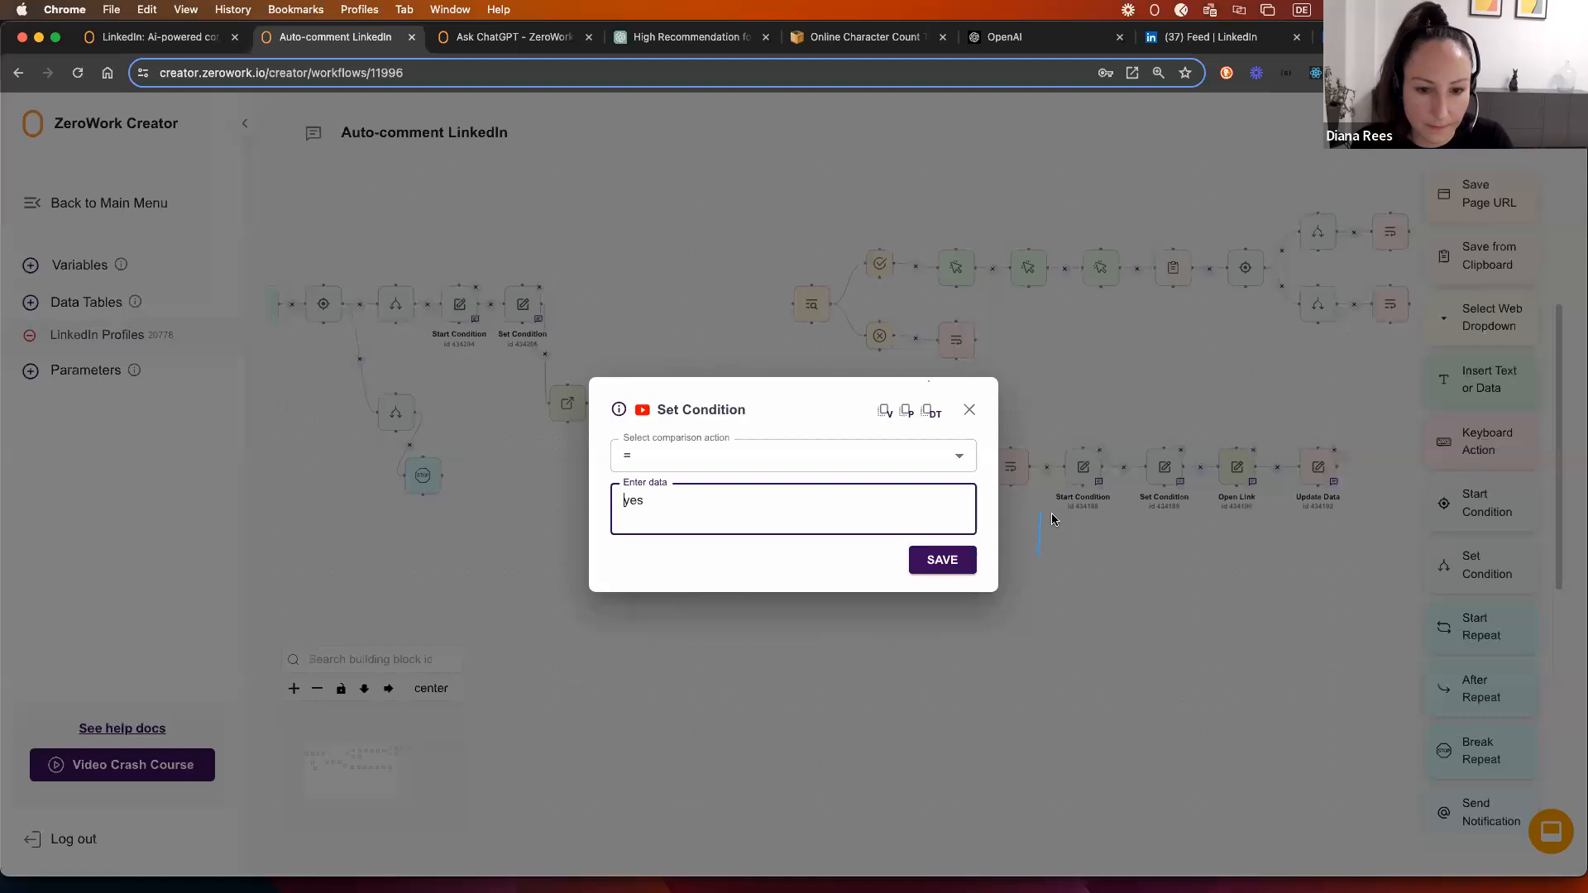
Step: Move the Set Condition below Start Condition and place a duplicate of it beside Start Condition
{"action": "left_click", "coordinate": [972, 411]}
{"action": "left_click_drag", "start_coordinate": [519, 297], "coordinate": [492, 376]}
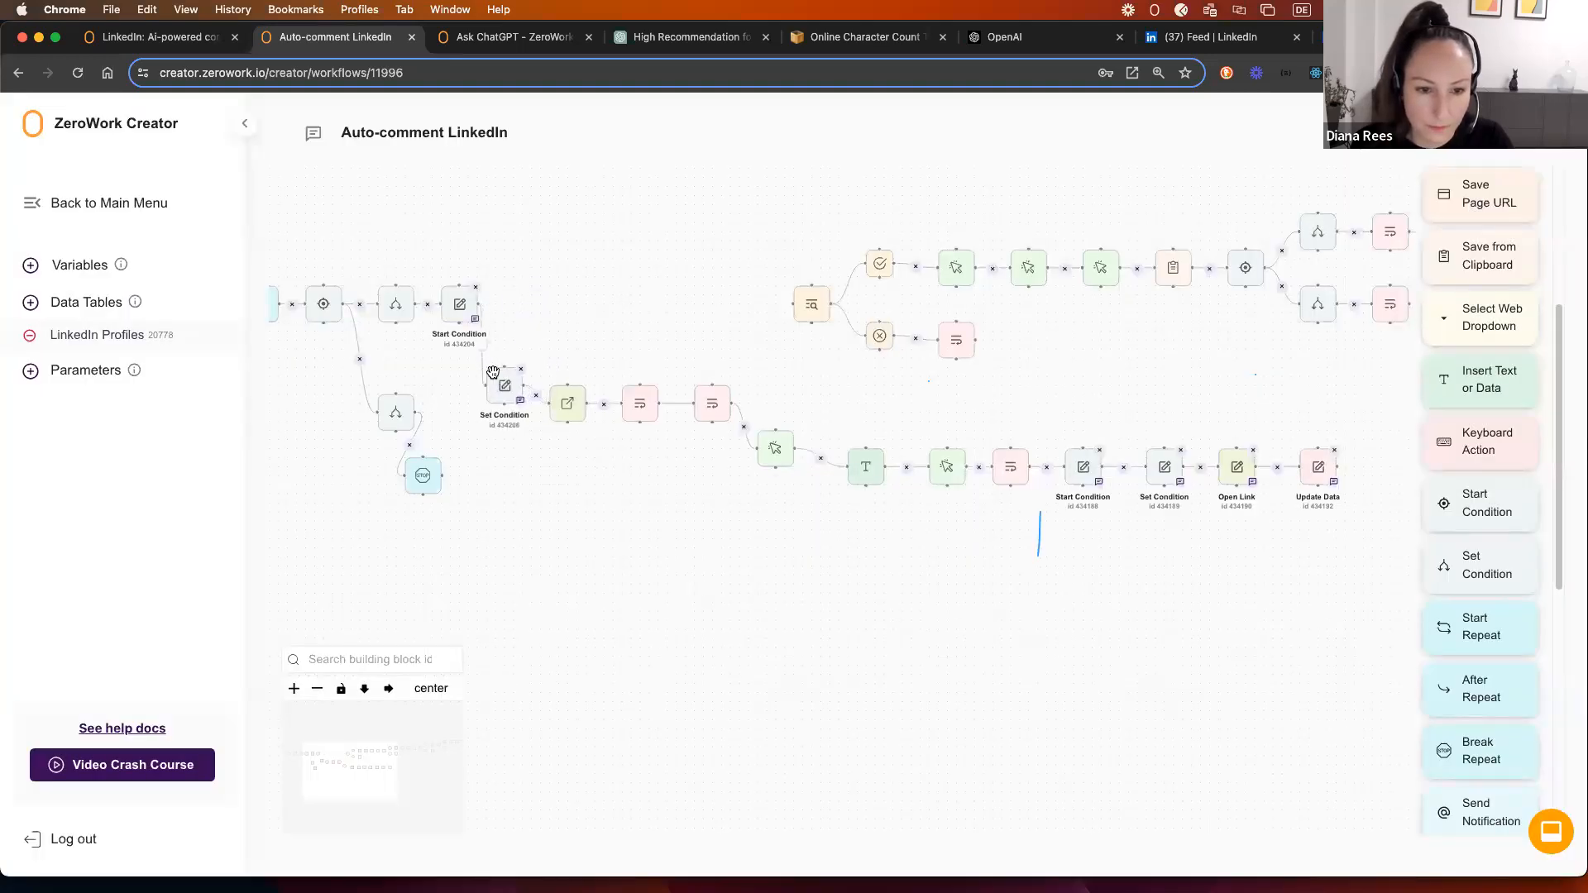
{"action": "right_click", "coordinate": [523, 402]}
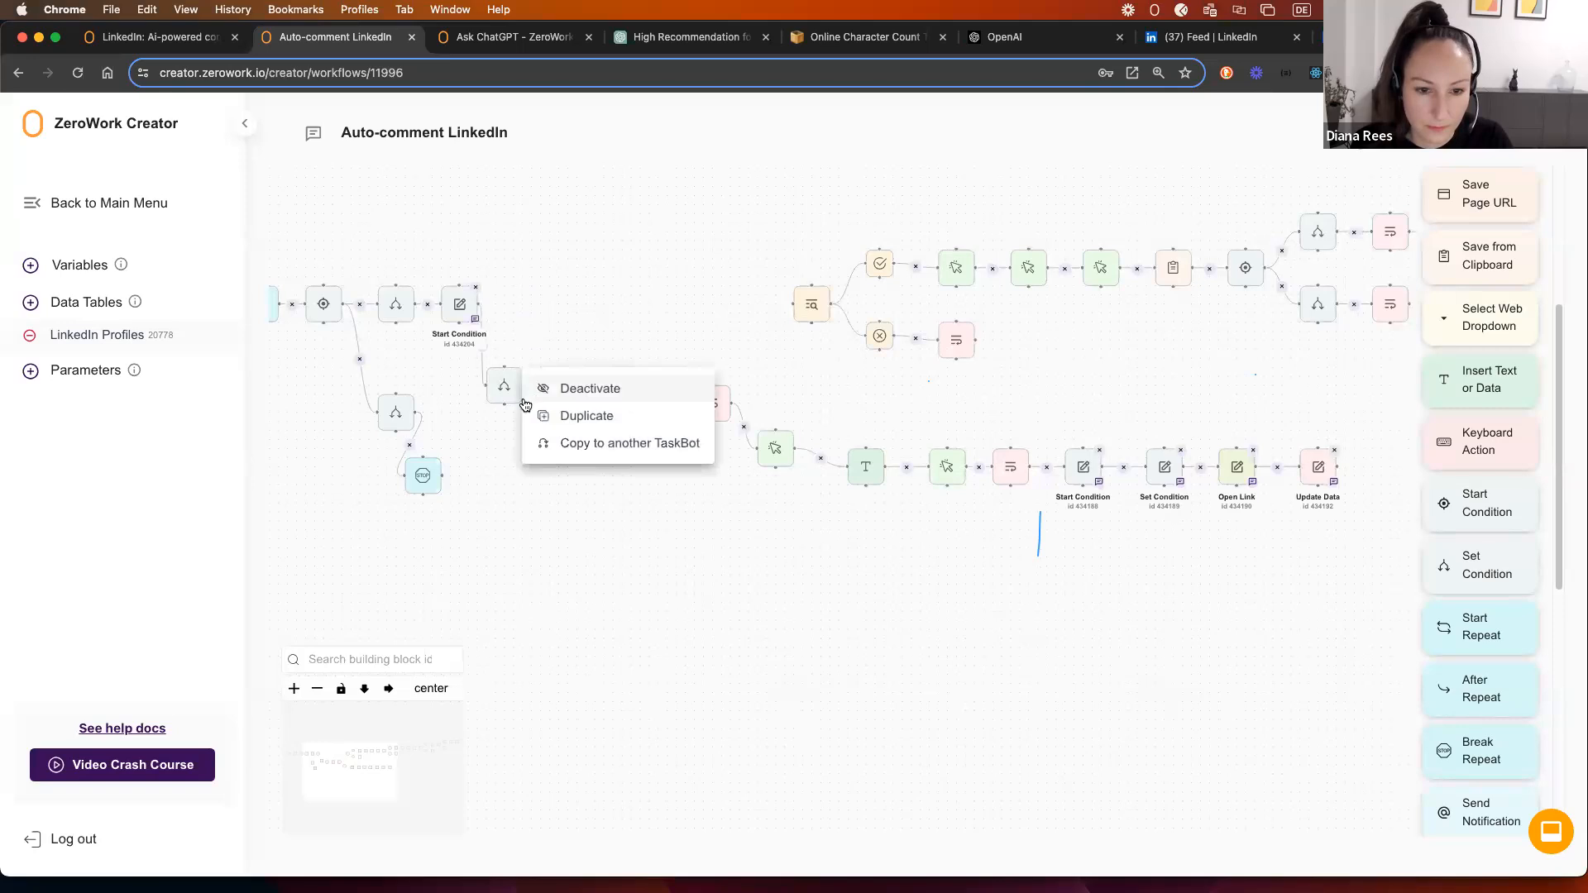
{"action": "left_click", "coordinate": [587, 415]}
{"action": "left_click_drag", "start_coordinate": [547, 405], "coordinate": [506, 277]}
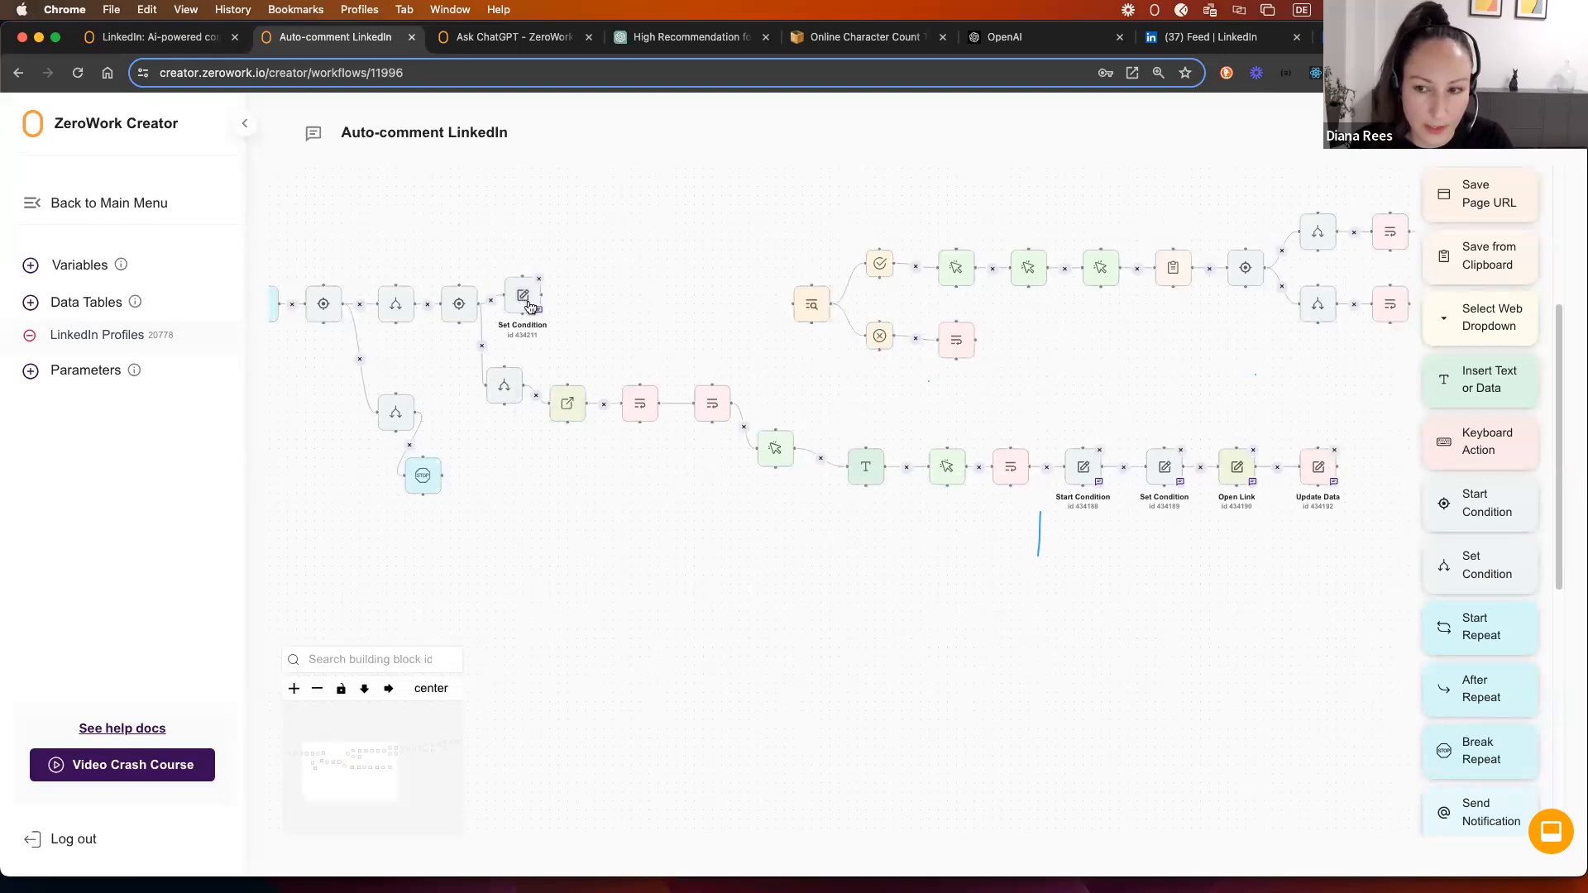
Step: Change the copied Set Condition's comparison to 'Data not found' and save
{"action": "left_click", "coordinate": [521, 297]}
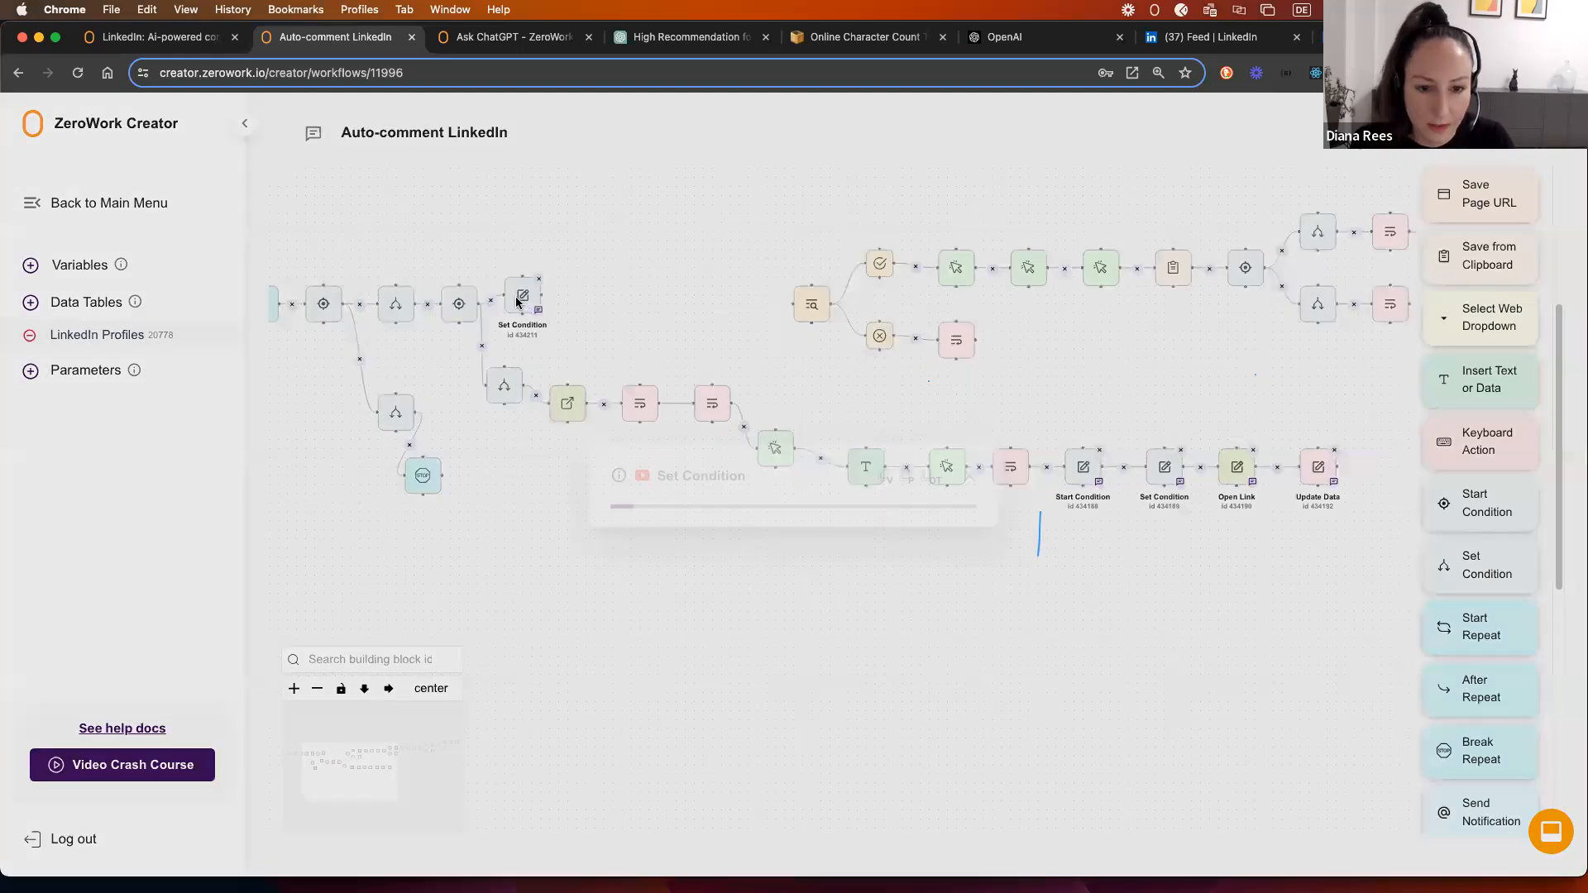
{"action": "double_click", "coordinate": [636, 505]}
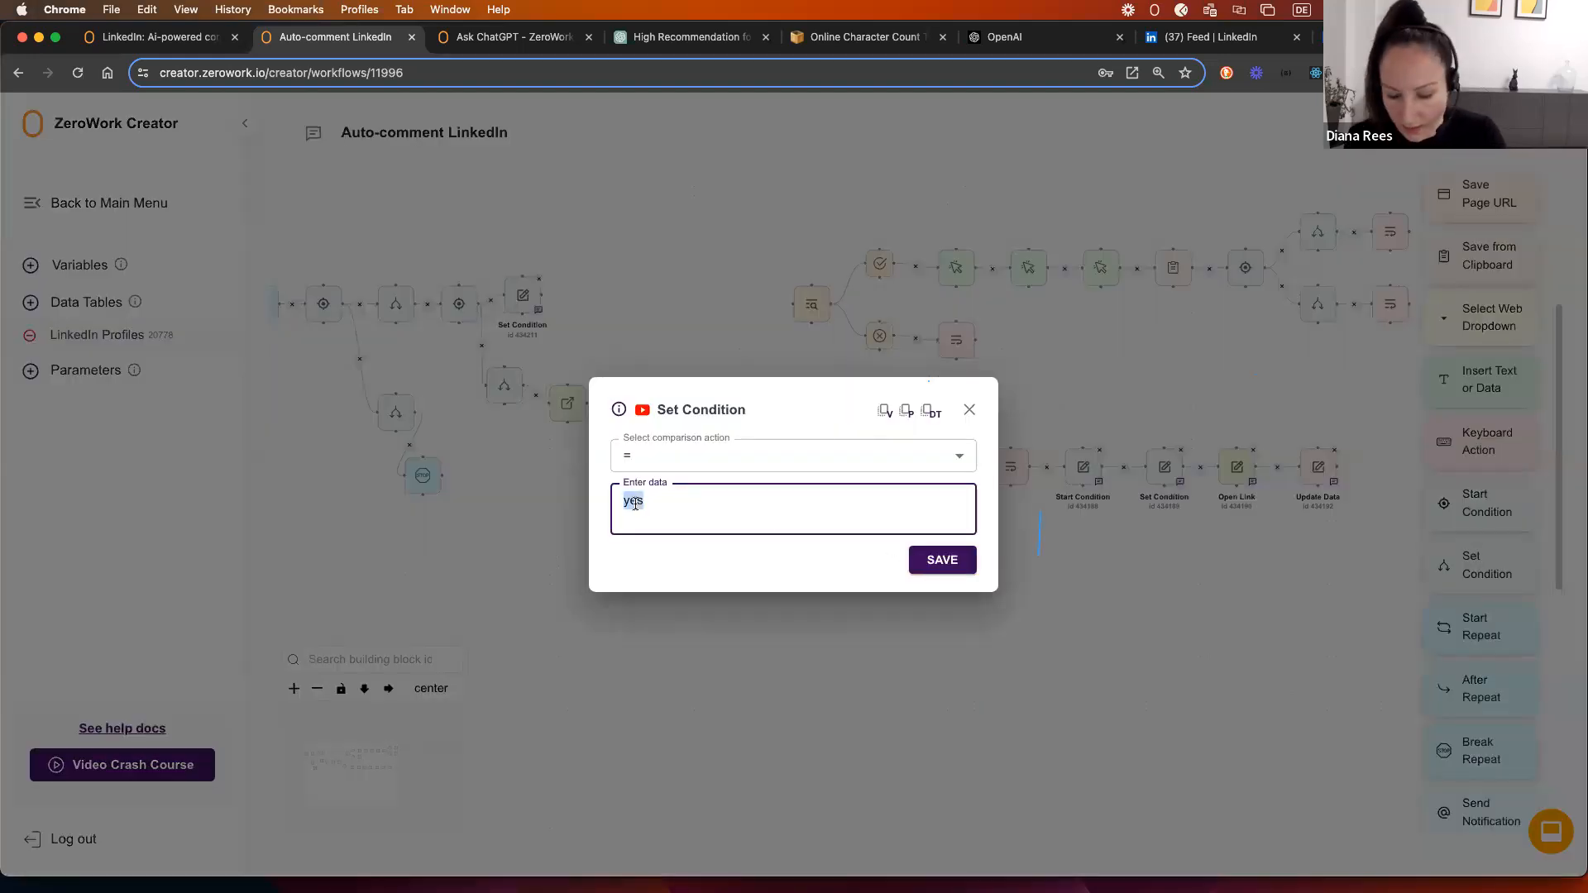
{"action": "left_click", "coordinate": [653, 462]}
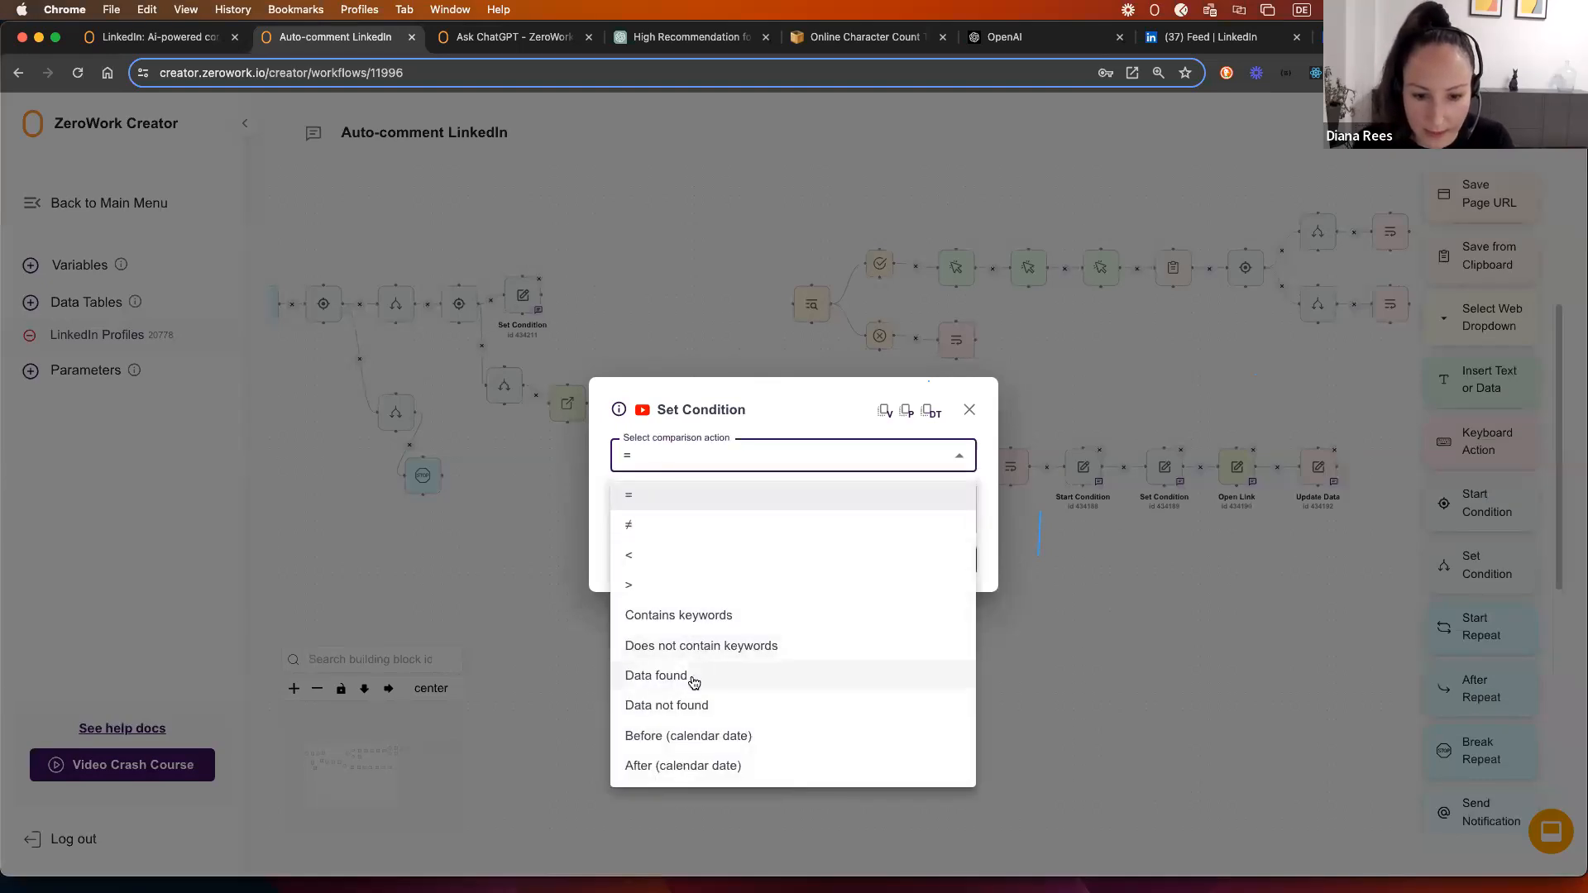
{"action": "left_click", "coordinate": [684, 706]}
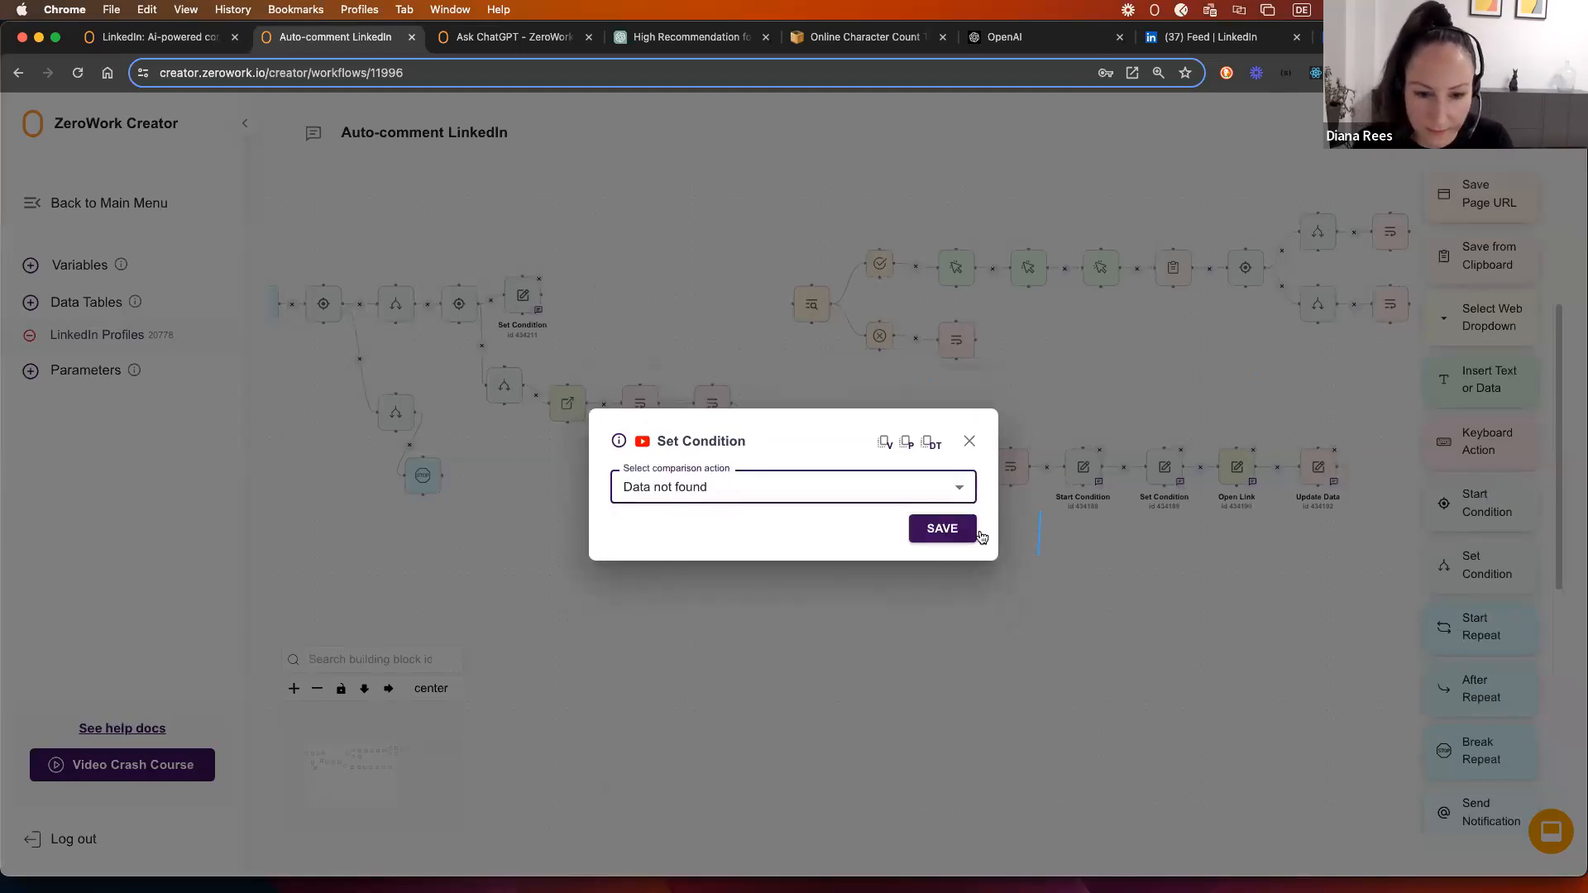
{"action": "left_click", "coordinate": [940, 530]}
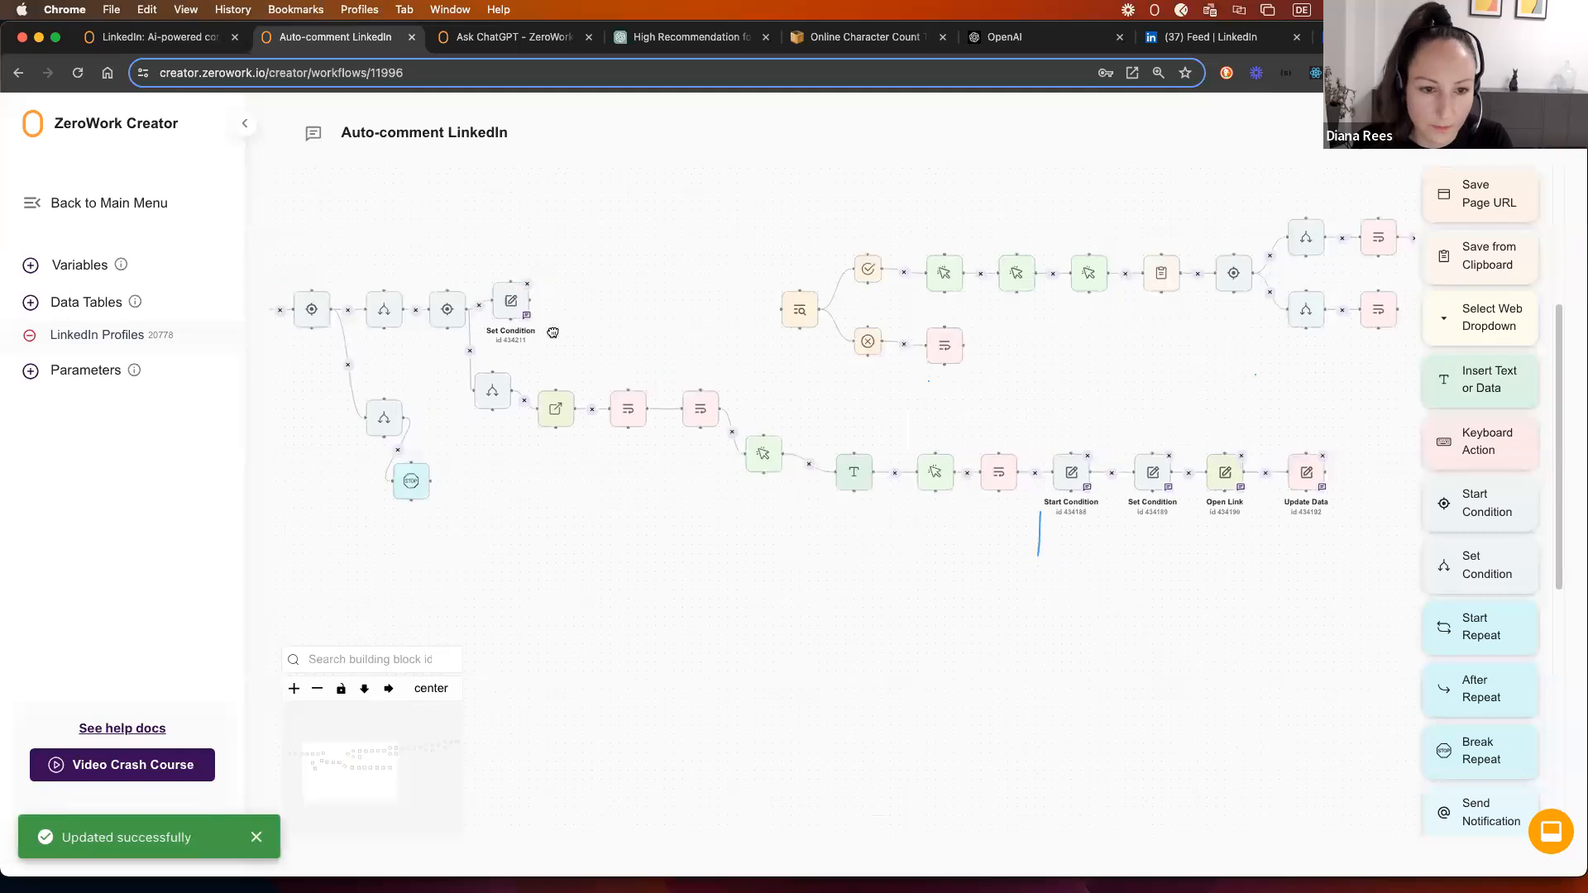
{"action": "mouse_move", "coordinate": [435, 424]}
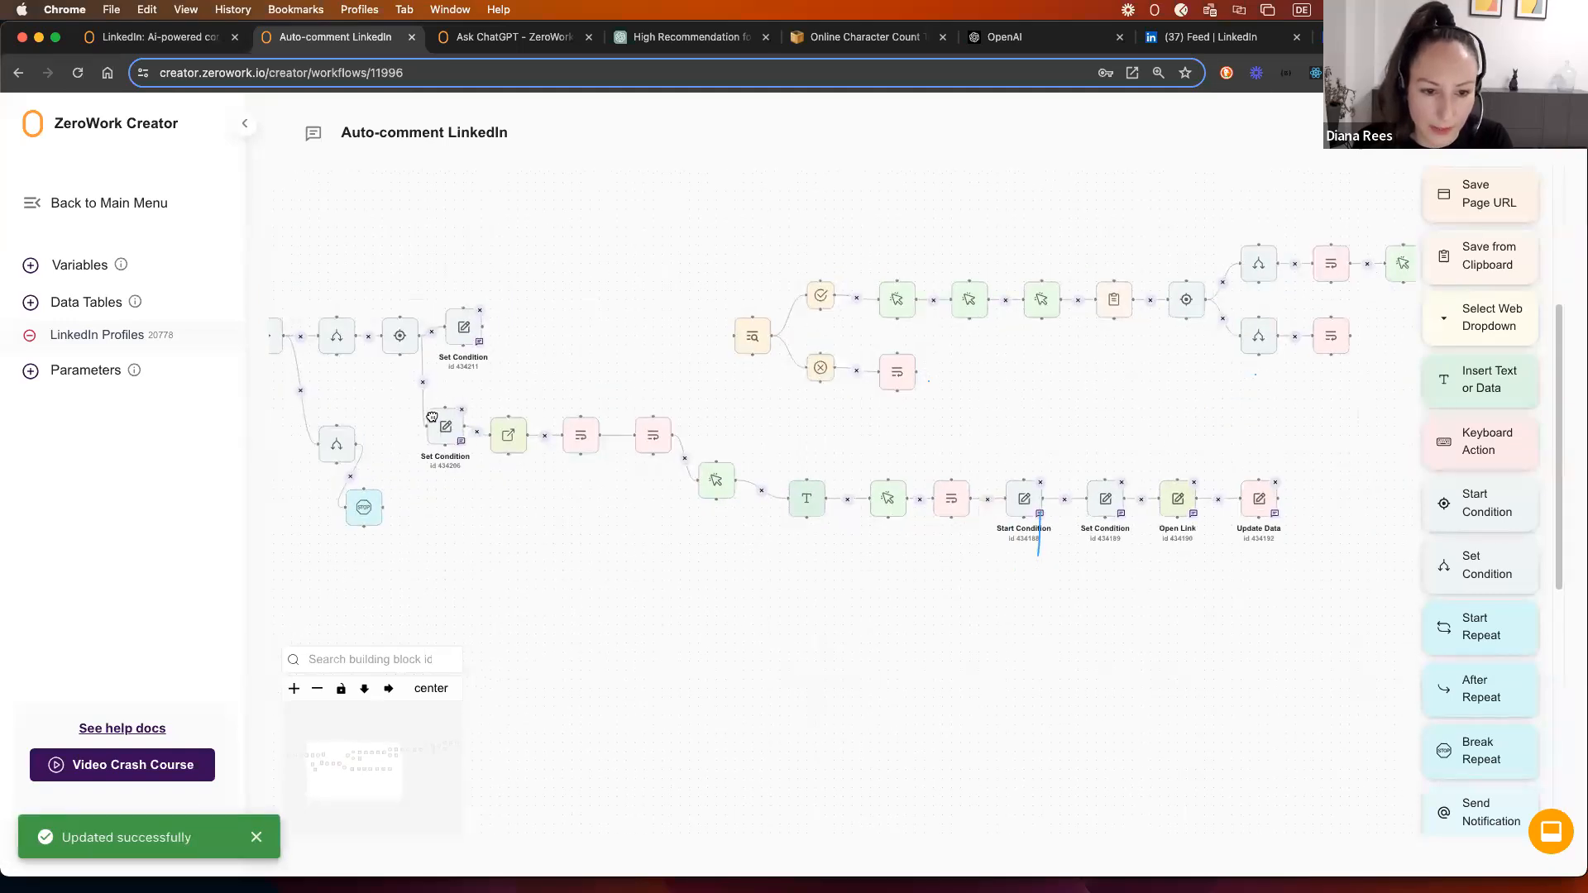
{"action": "left_click_drag", "start_coordinate": [581, 317], "coordinate": [622, 342]}
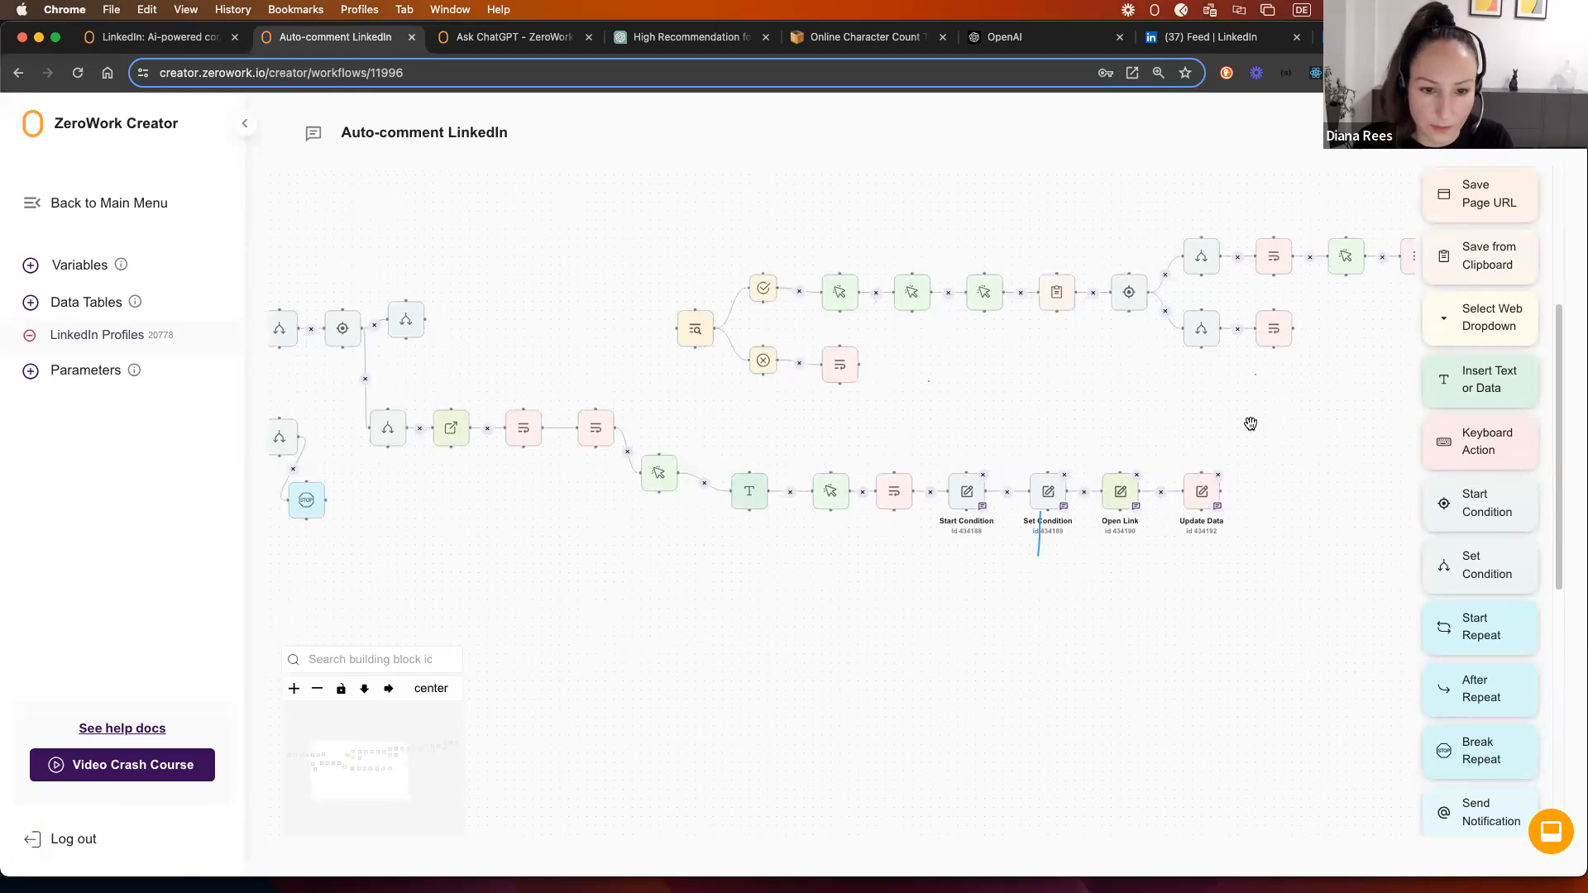
Step: Check the LinkedIn Profiles data table, then return to the lower comment branch
{"action": "left_click", "coordinate": [103, 335]}
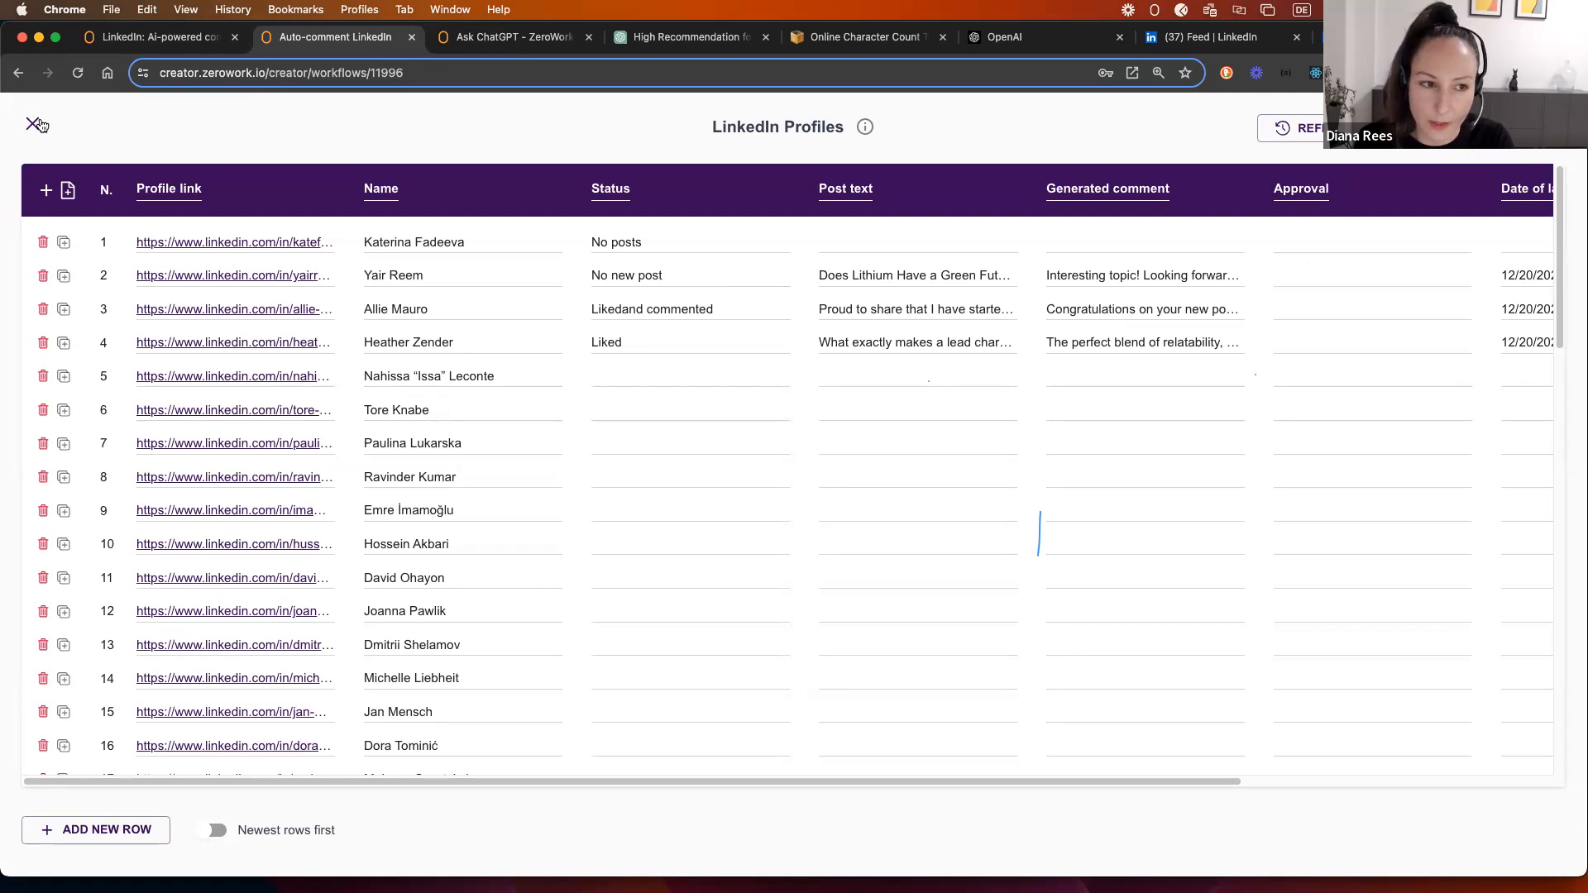
{"action": "left_click", "coordinate": [32, 123]}
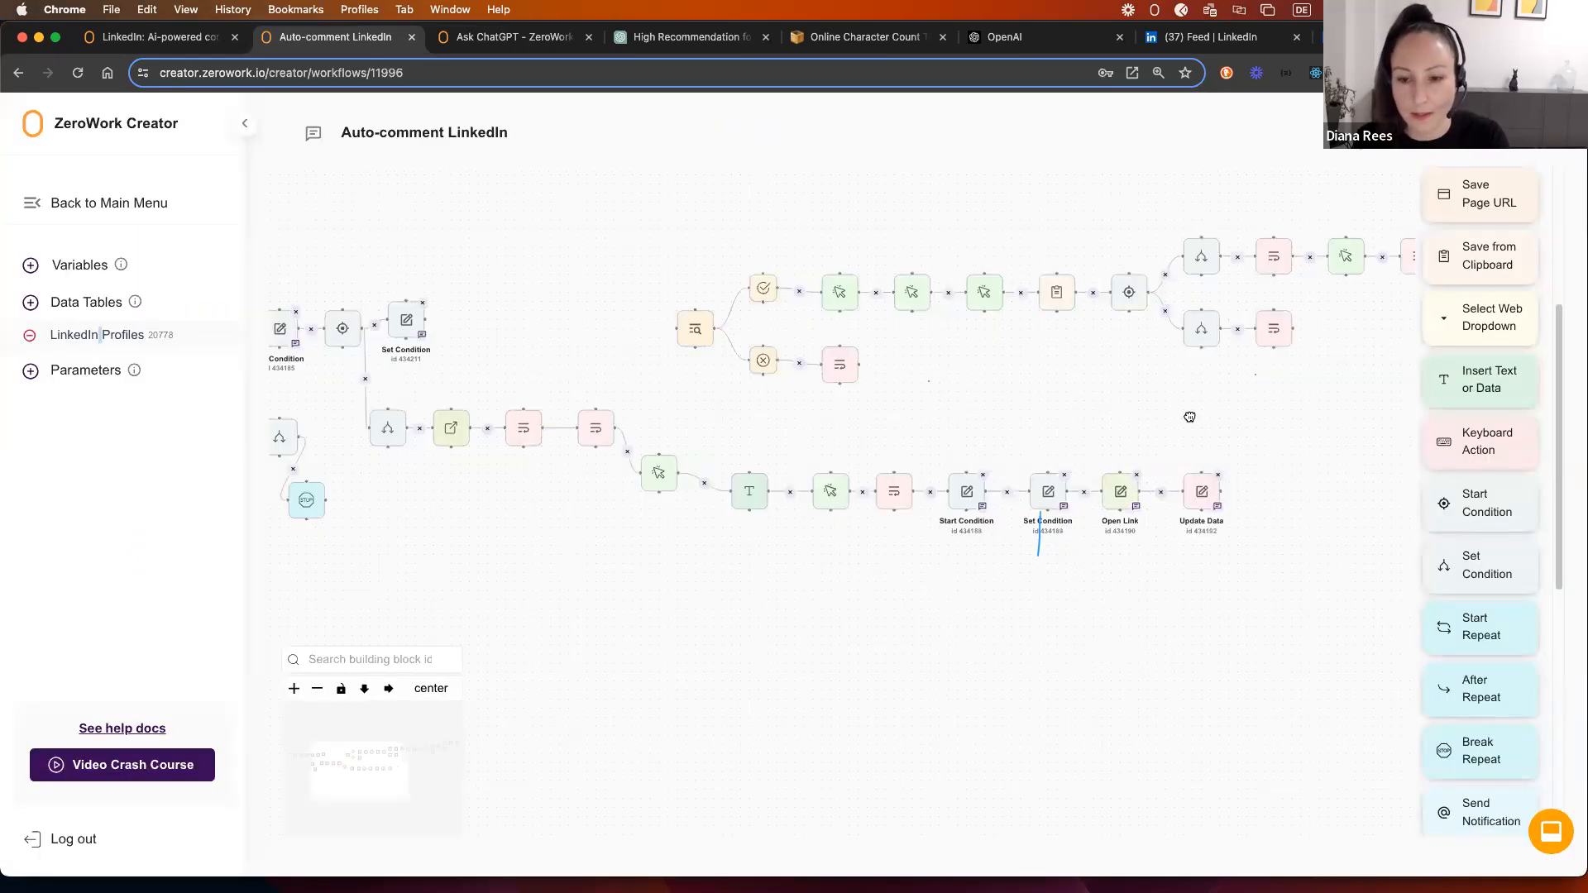
{"action": "scroll", "coordinate": [1182, 415], "scroll_direction": "right", "scroll_amount": 2}
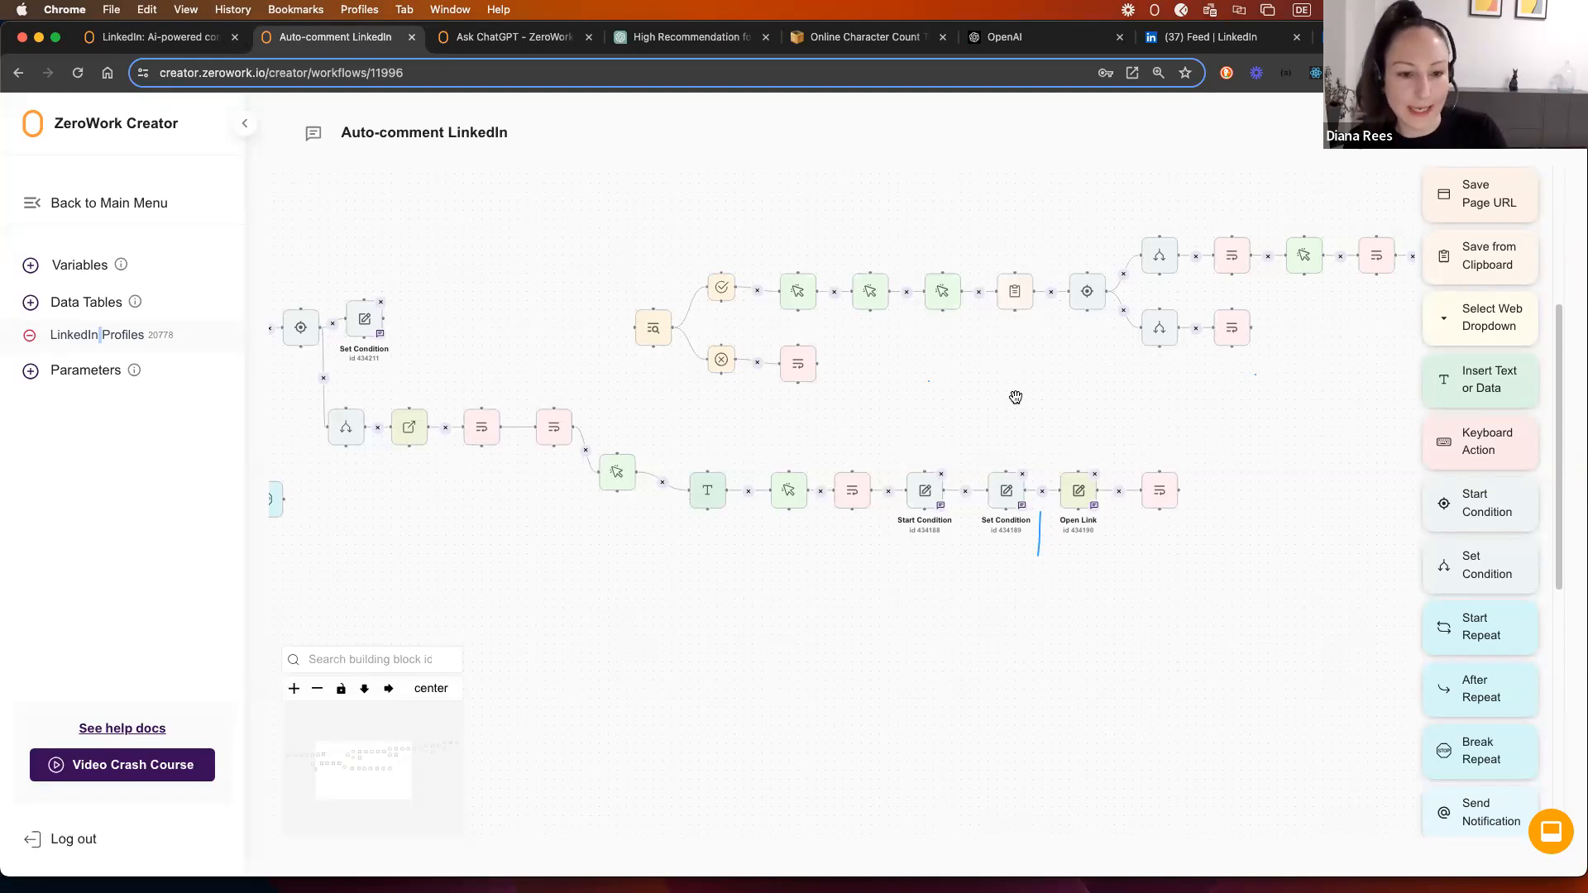
Step: Duplicate the last Update Data step and place the copy in line after the original
{"action": "left_click_drag", "start_coordinate": [1230, 447], "coordinate": [932, 401]}
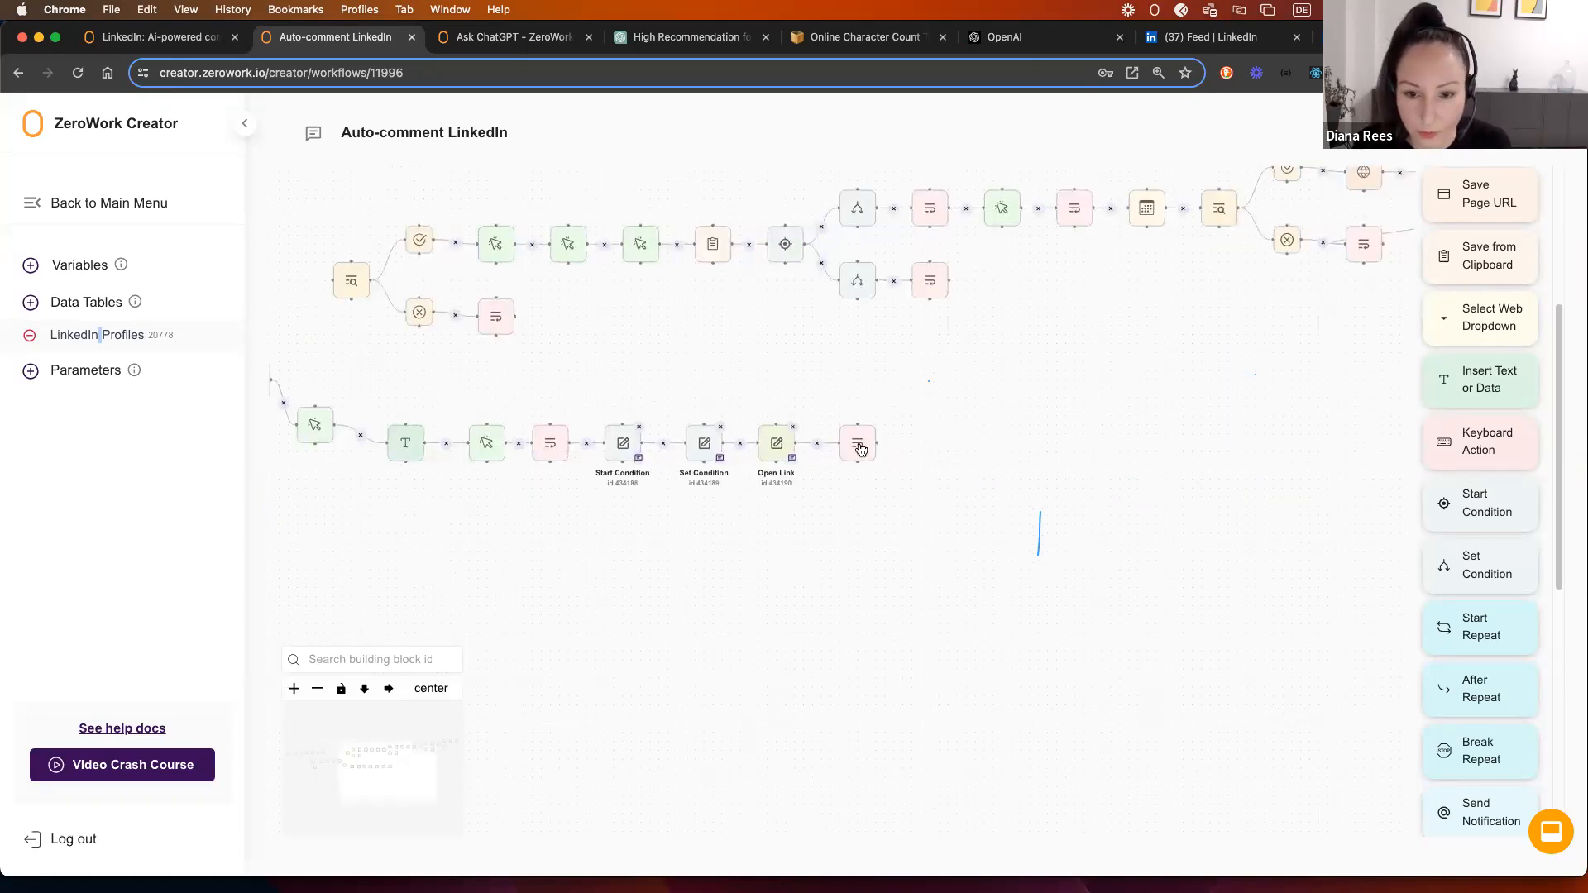
{"action": "left_click", "coordinate": [860, 452]}
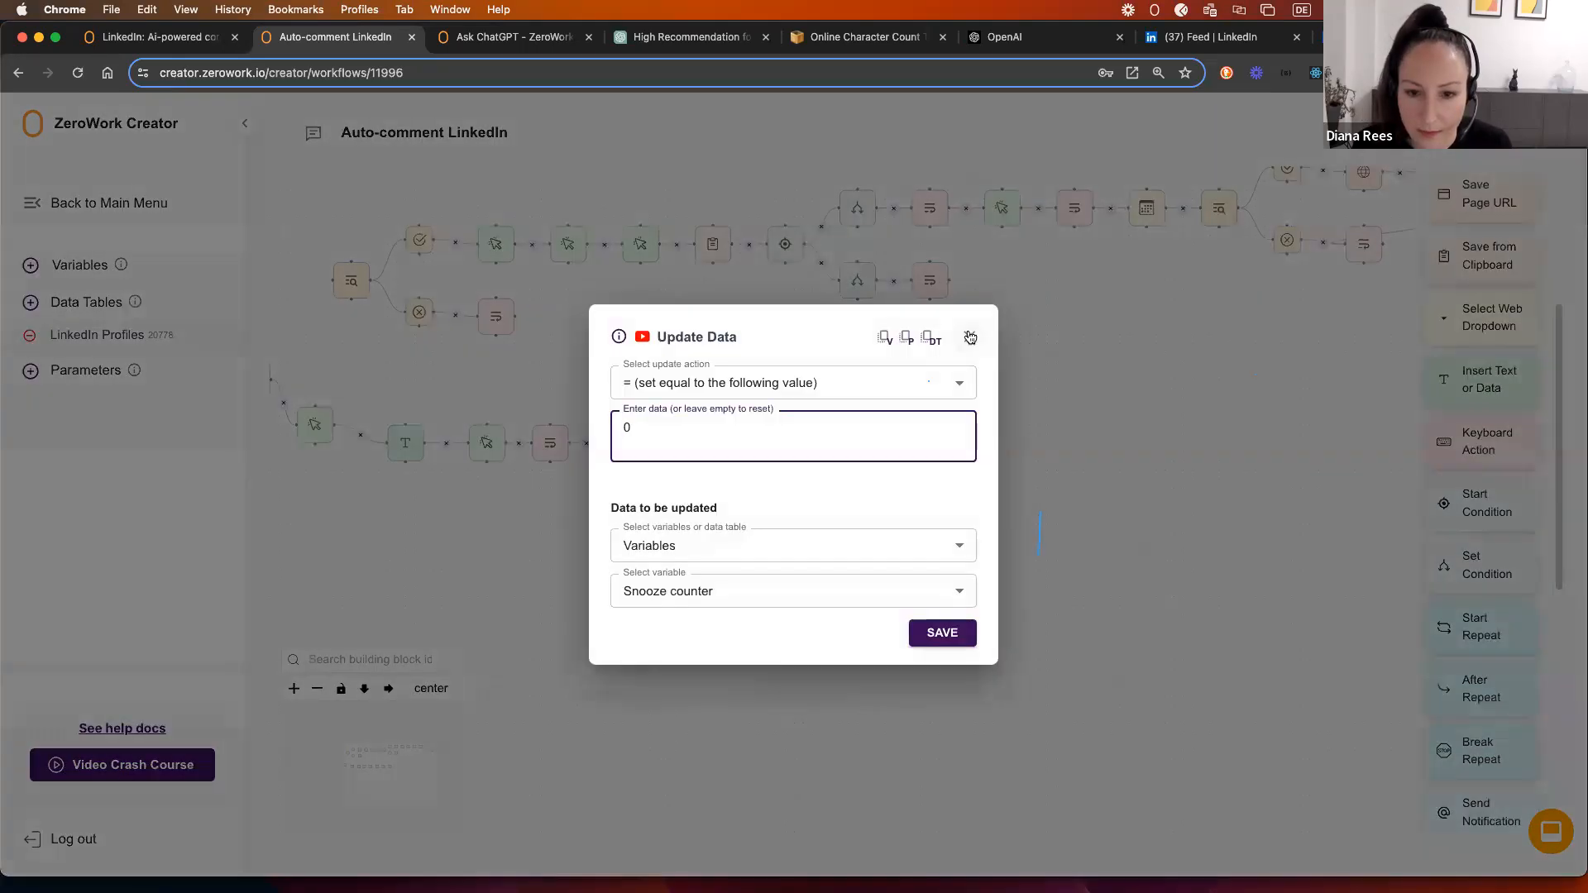
{"action": "left_click", "coordinate": [969, 339]}
{"action": "right_click", "coordinate": [850, 435]}
{"action": "left_click", "coordinate": [932, 471]}
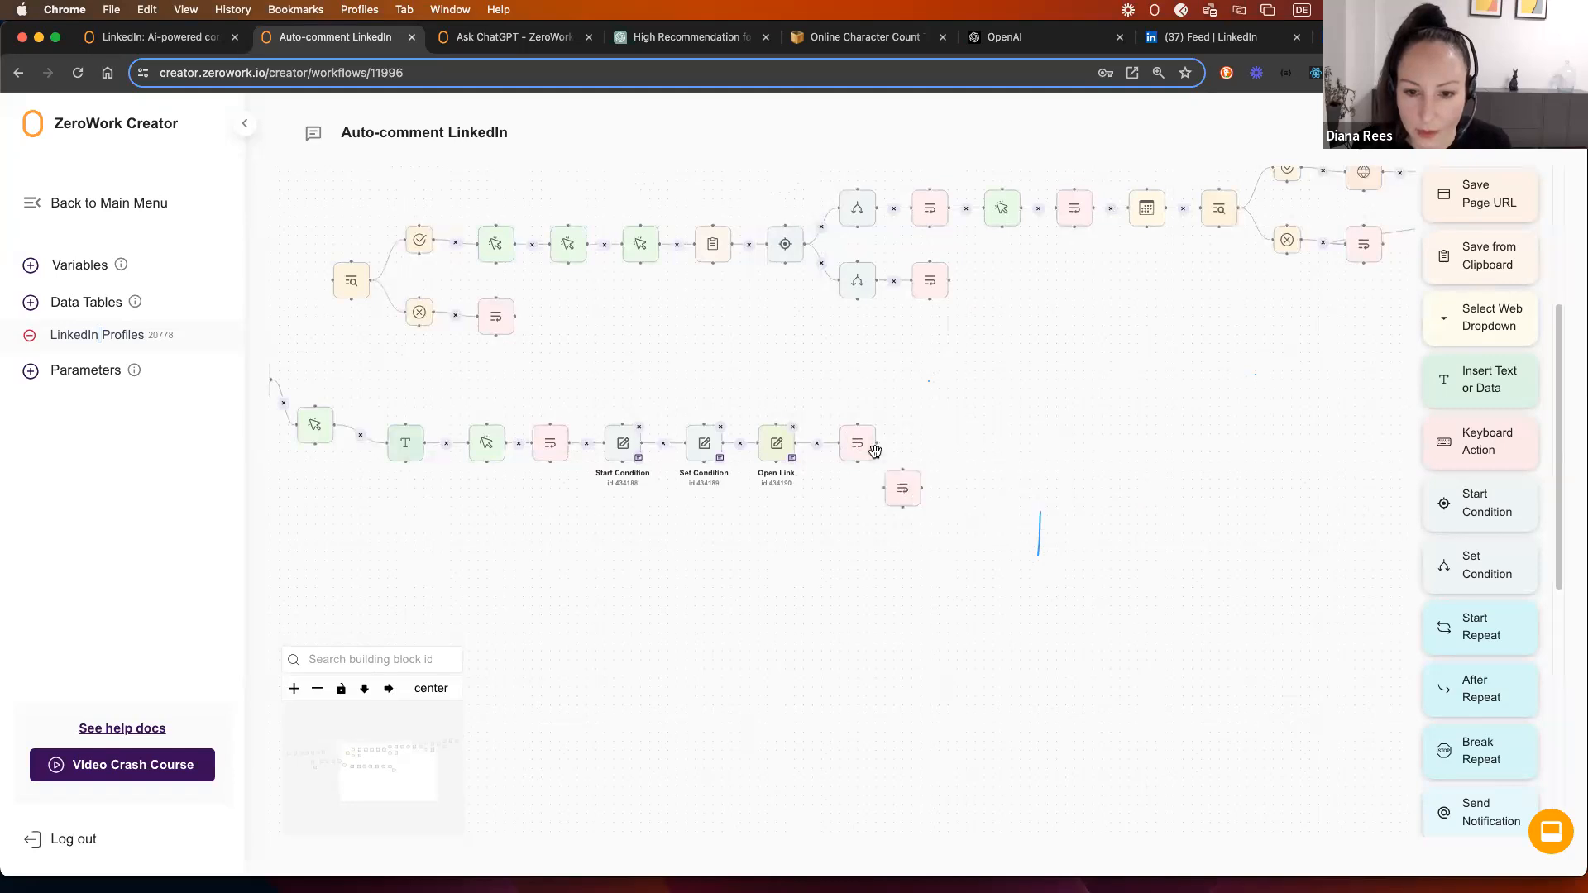
{"action": "left_click_drag", "start_coordinate": [889, 473], "coordinate": [916, 429]}
Step: Point the copied step at the LinkedIn Profiles table's Approval column and save
{"action": "left_click", "coordinate": [932, 445]}
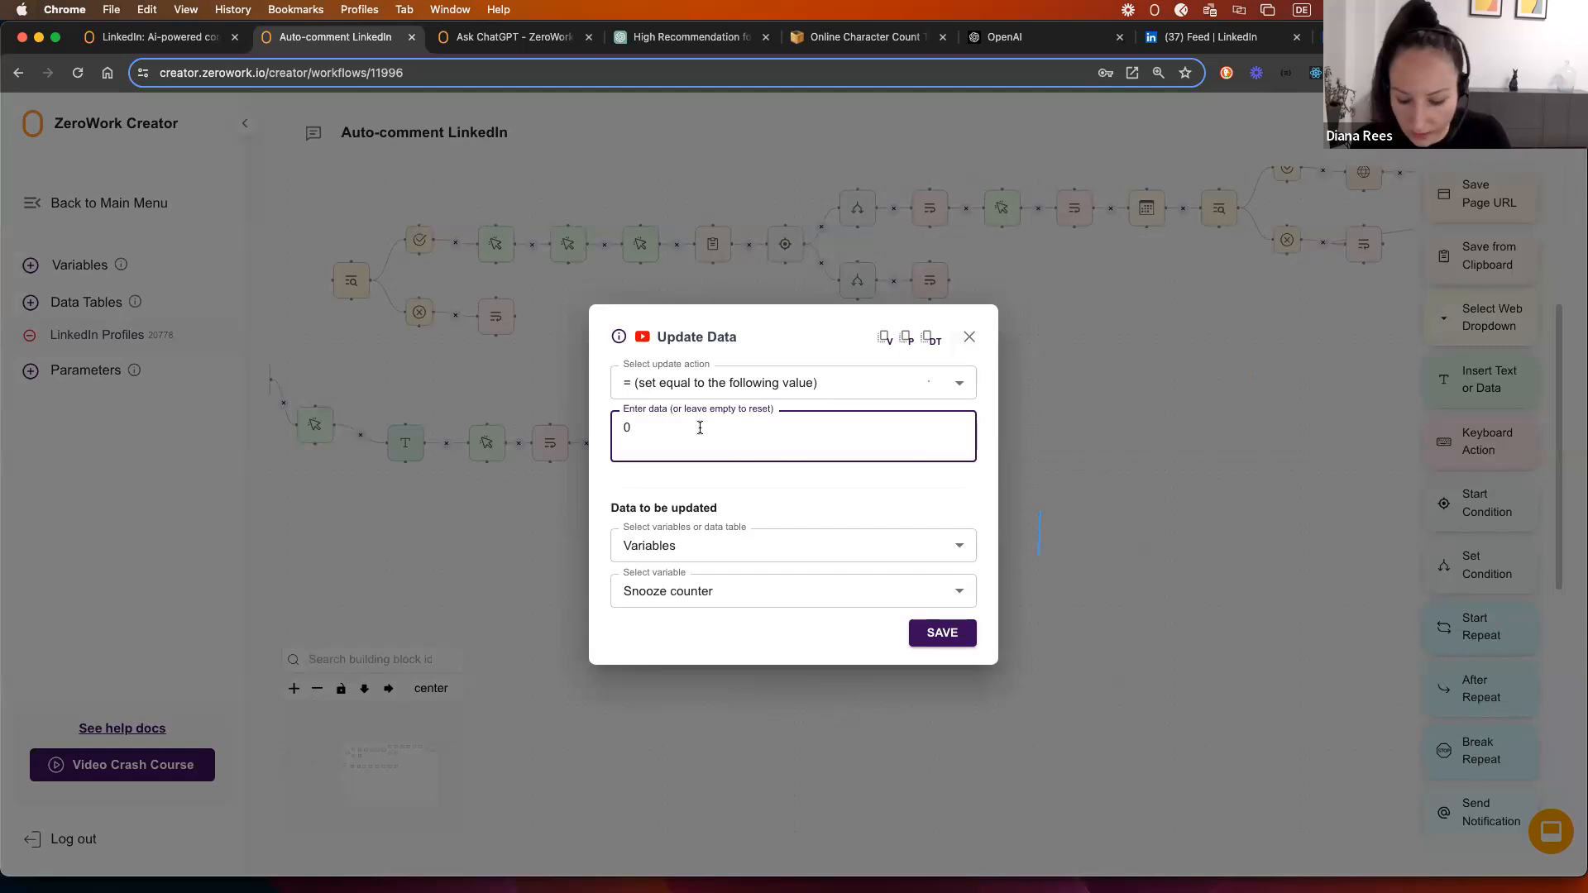
{"action": "left_click", "coordinate": [732, 545]}
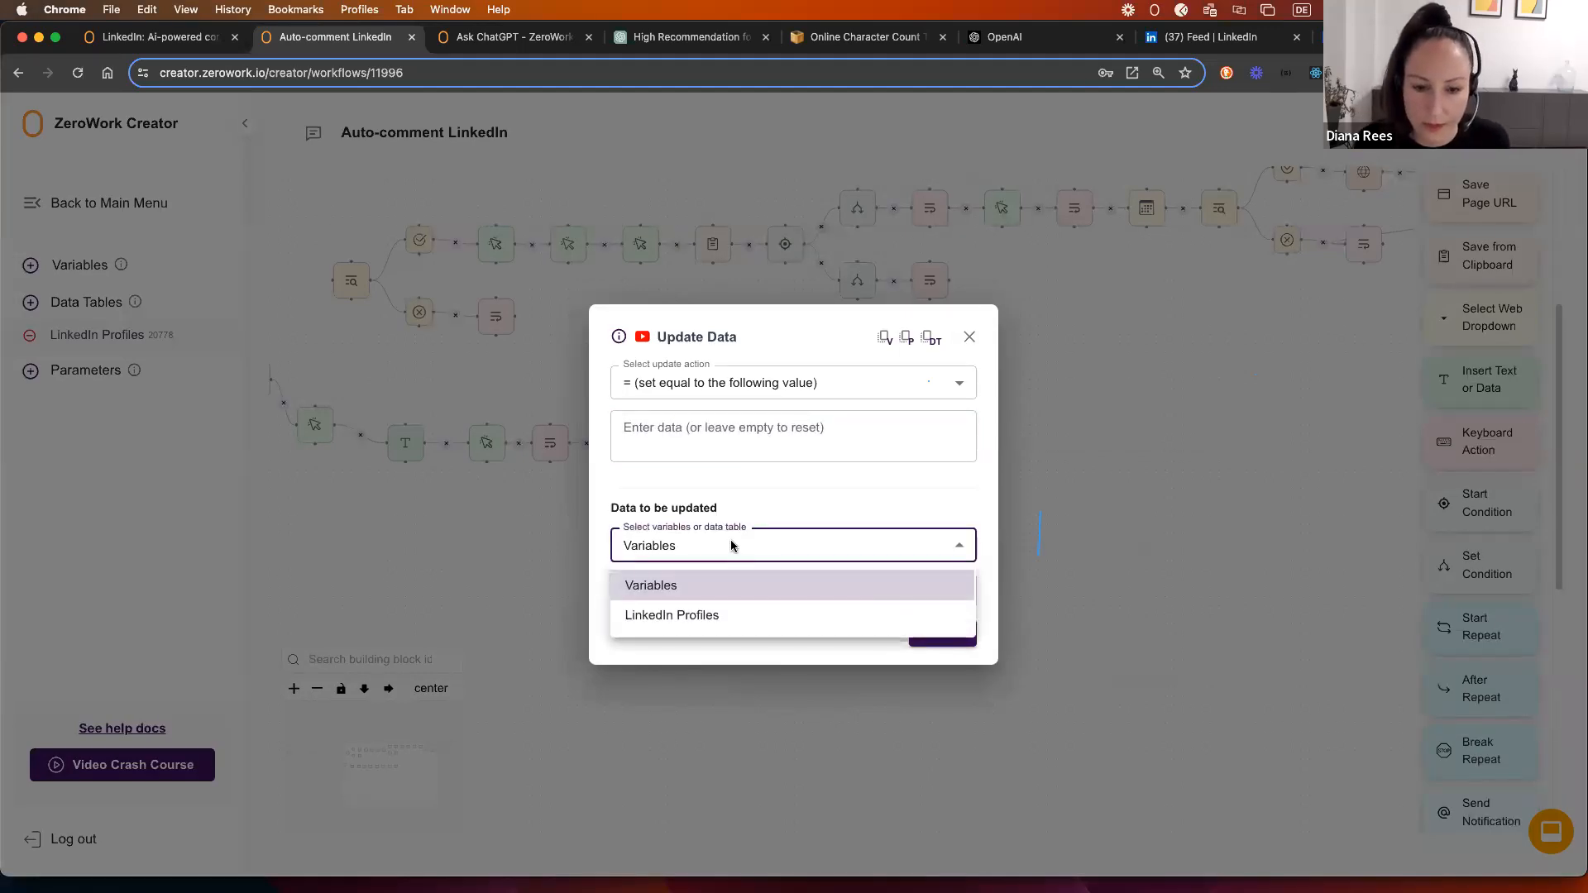
{"action": "left_click", "coordinate": [716, 616]}
{"action": "left_click", "coordinate": [689, 590]}
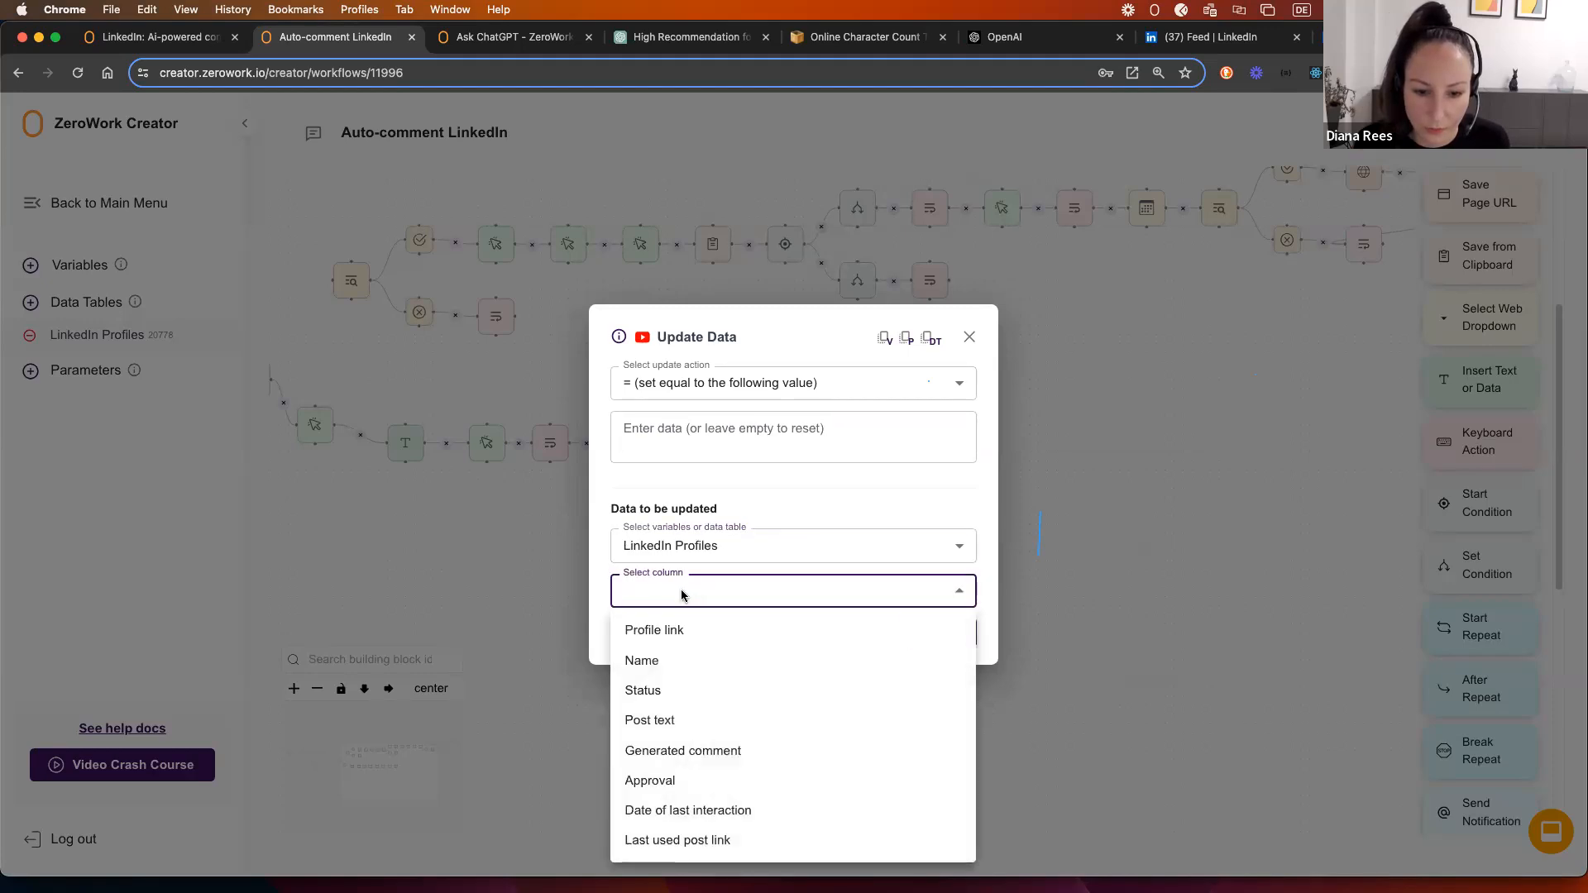
{"action": "left_click", "coordinate": [699, 781]}
{"action": "left_click", "coordinate": [942, 632]}
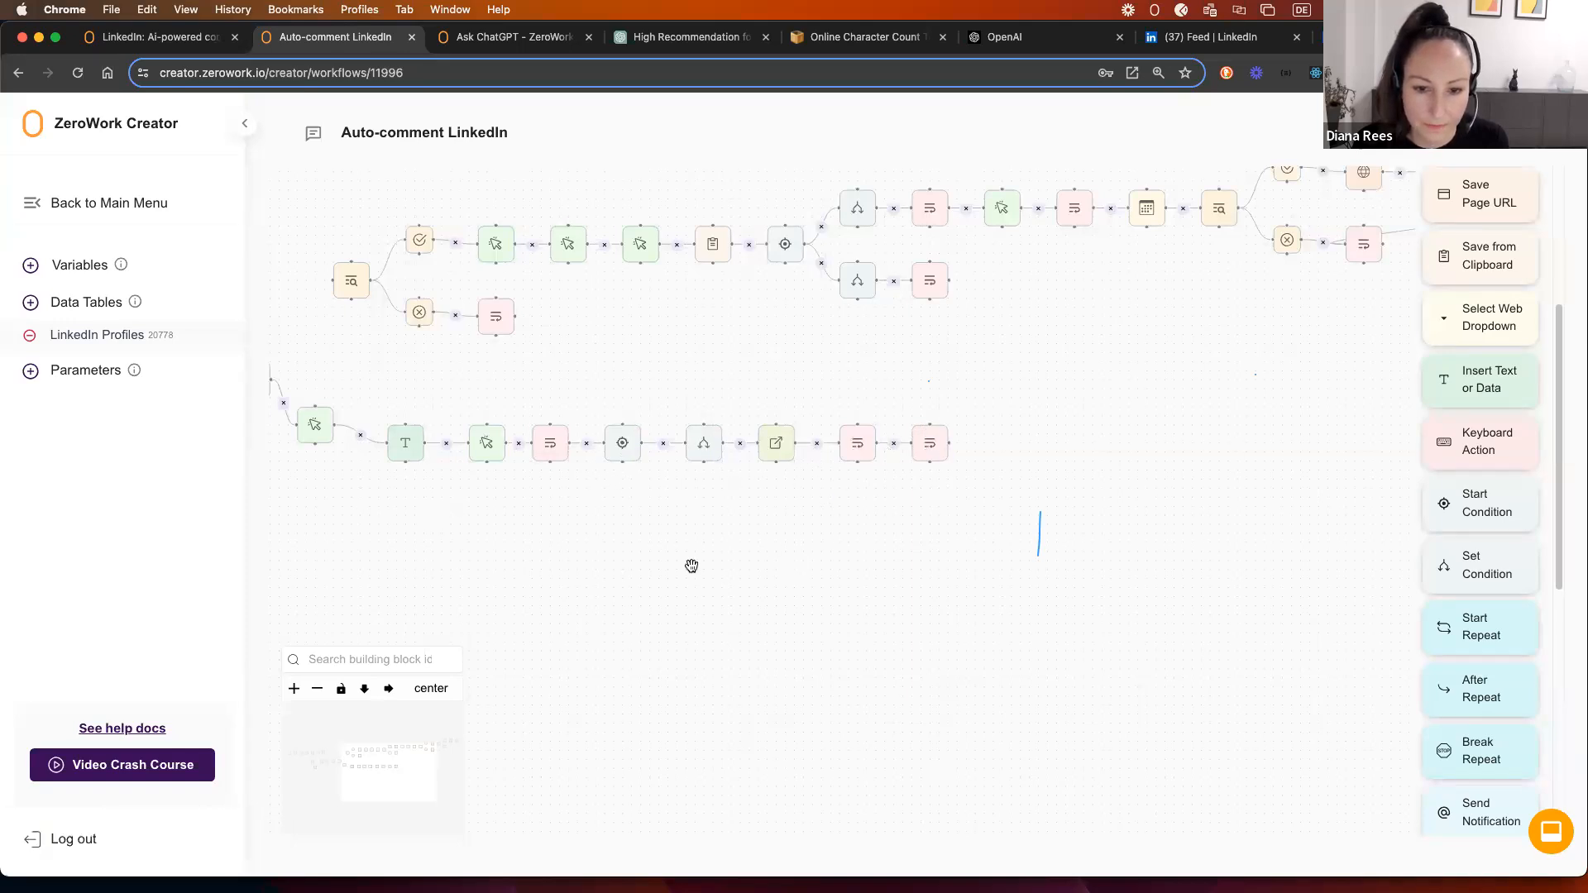
{"action": "scroll", "coordinate": [691, 565], "scroll_direction": "left", "scroll_amount": 10}
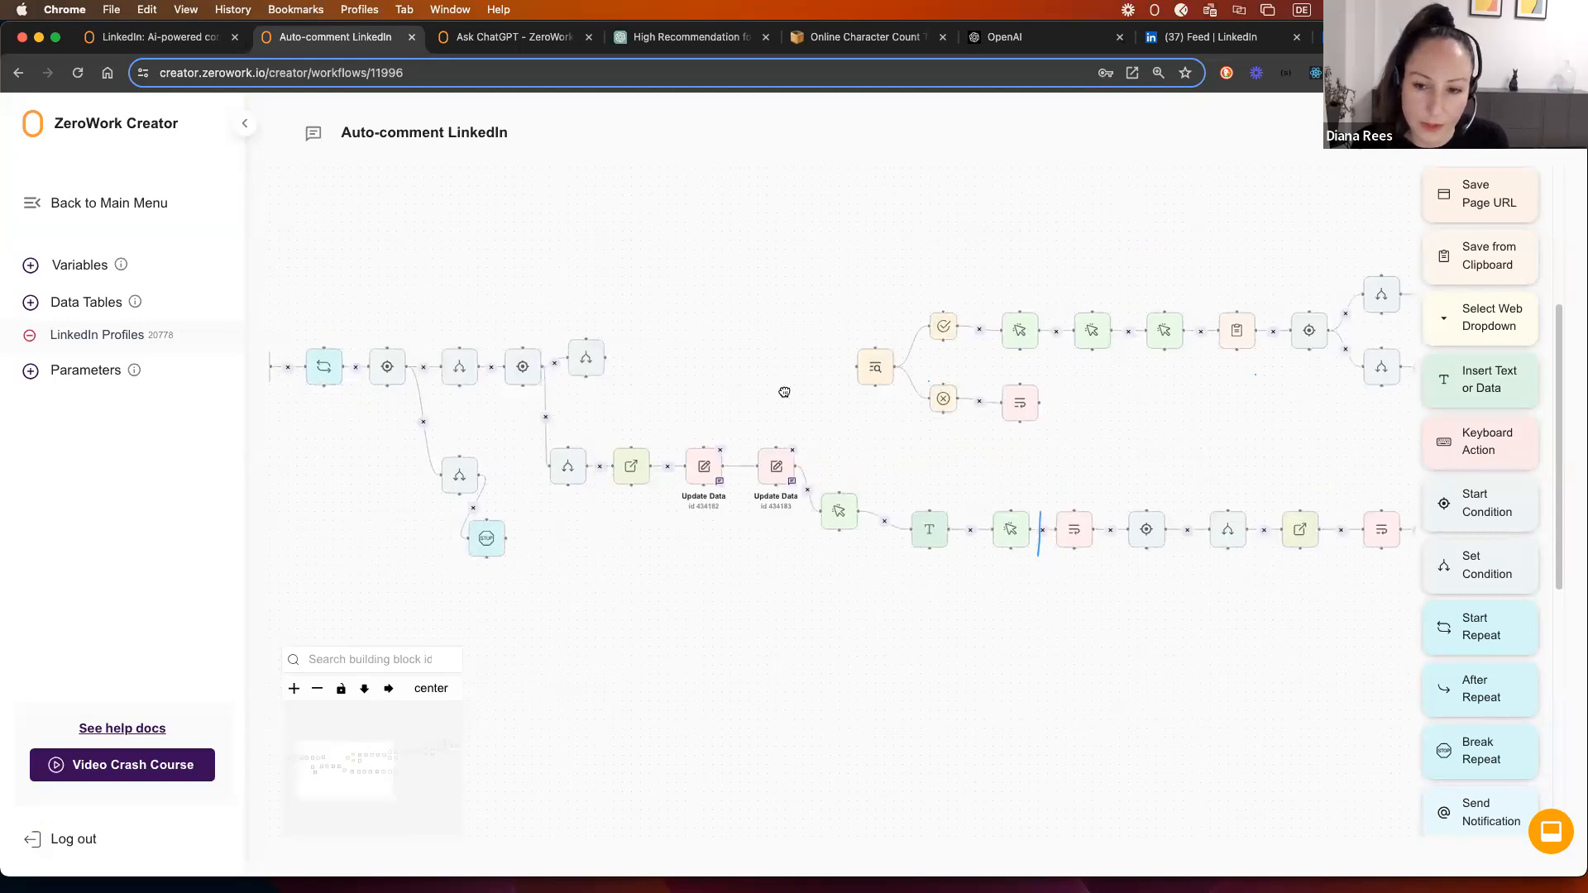
{"action": "scroll", "coordinate": [744, 372], "scroll_direction": "right", "scroll_amount": 3}
{"action": "left_click", "coordinate": [738, 366]}
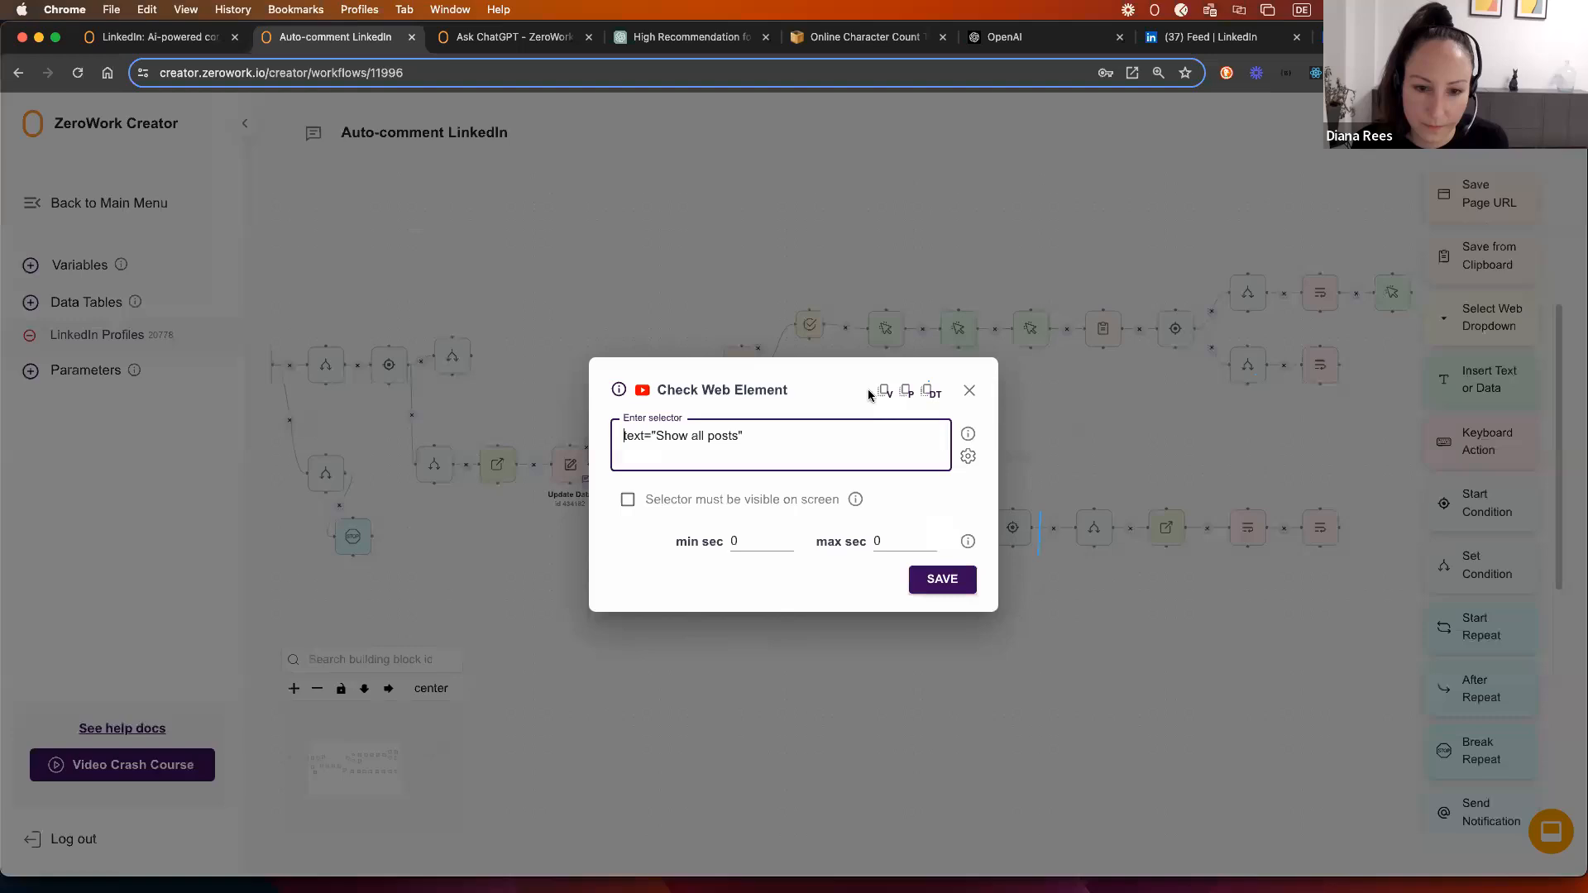
{"action": "left_click", "coordinate": [970, 392]}
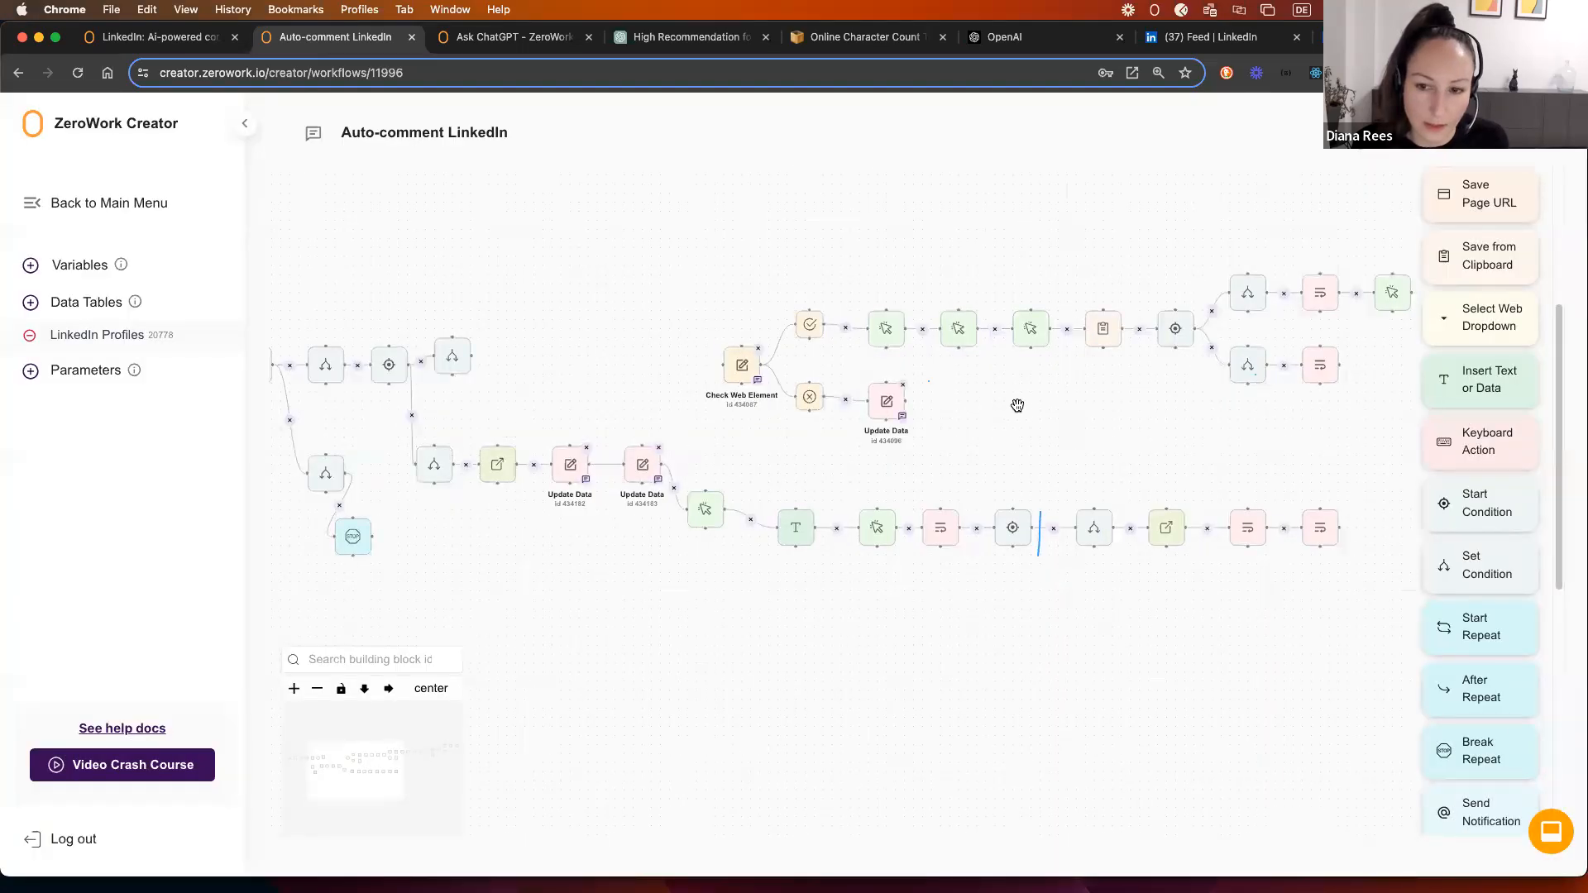
{"action": "left_click_drag", "start_coordinate": [1025, 396], "coordinate": [994, 400]}
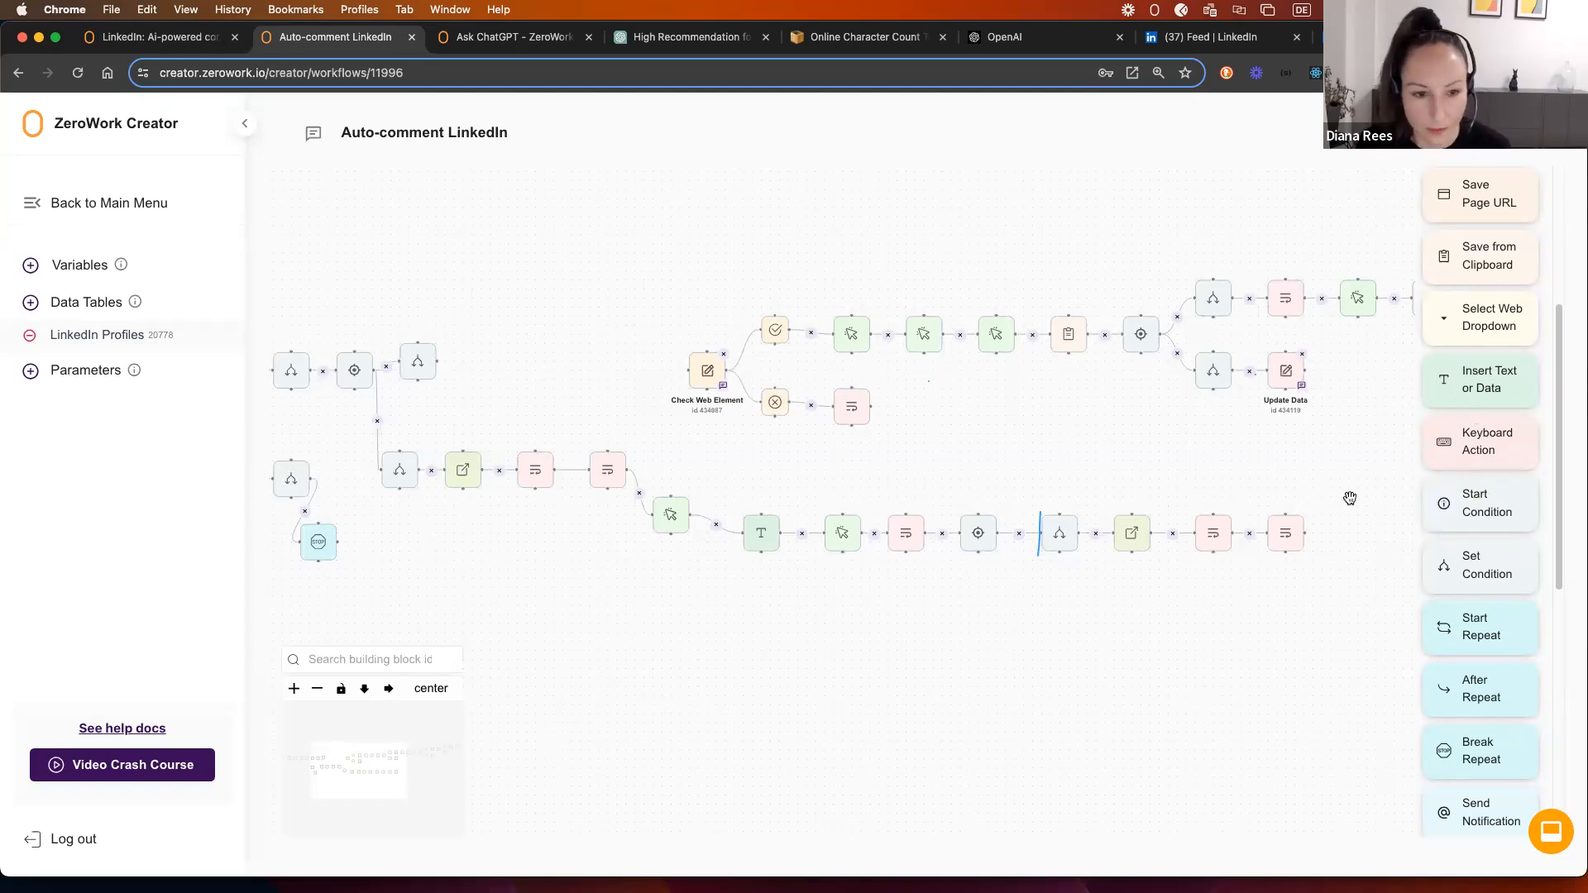
{"action": "left_click", "coordinate": [414, 360]}
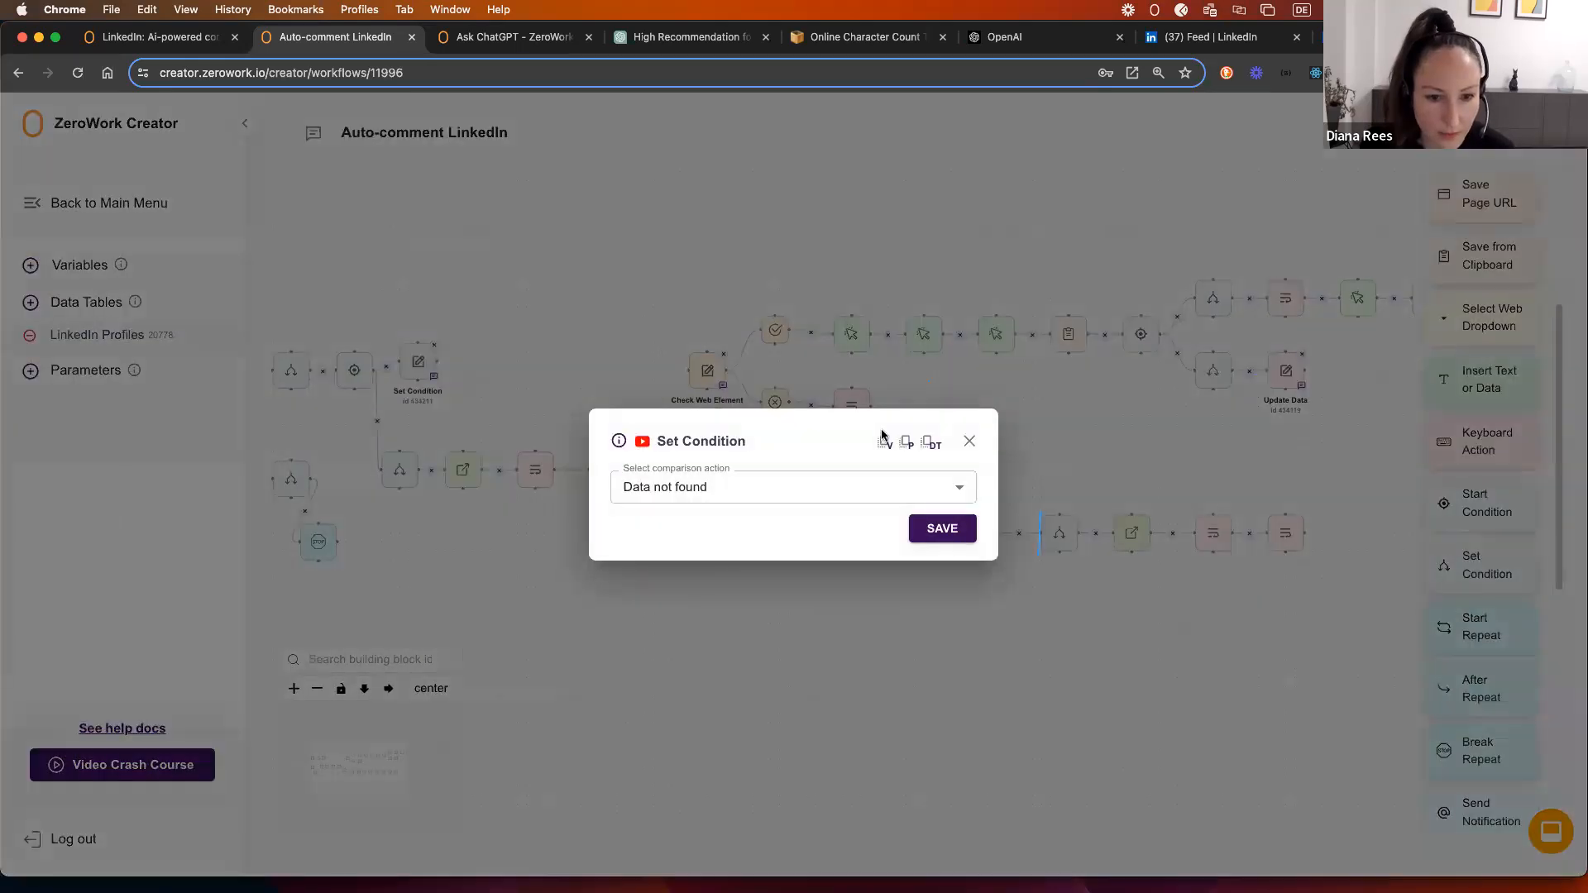
{"action": "left_click", "coordinate": [969, 441]}
{"action": "left_click_drag", "start_coordinate": [537, 373], "coordinate": [408, 380]}
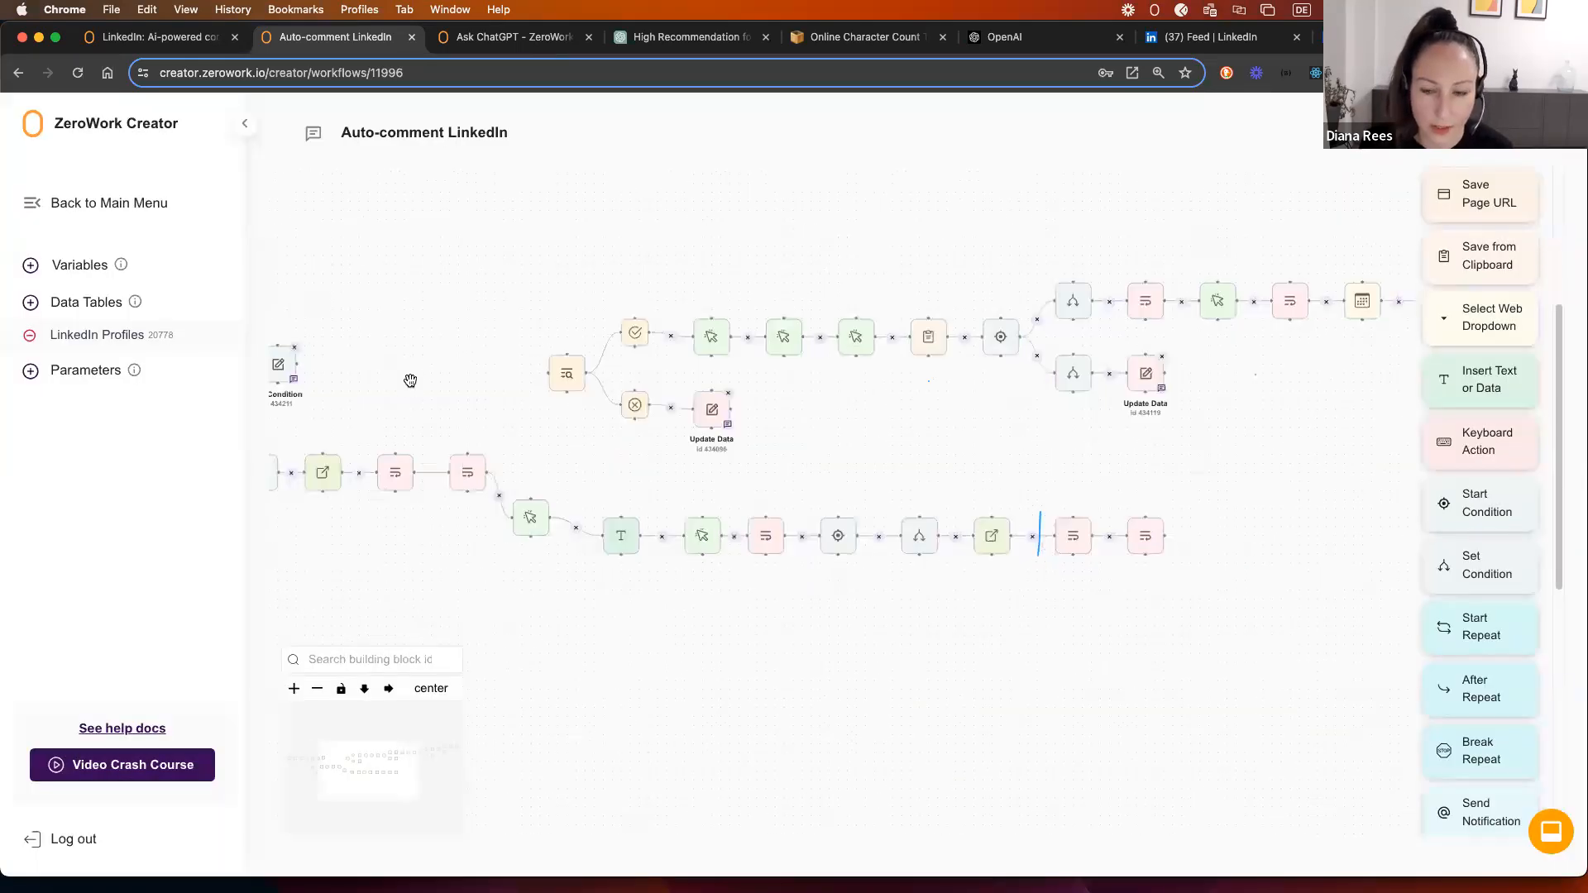
{"action": "scroll", "coordinate": [485, 419], "scroll_direction": "down", "scroll_amount": 3}
{"action": "mouse_move", "coordinate": [1029, 446]}
{"action": "left_mouse_down"}
{"action": "mouse_move", "coordinate": [954, 446]}
{"action": "mouse_move", "coordinate": [1058, 448]}
{"action": "left_mouse_up"}
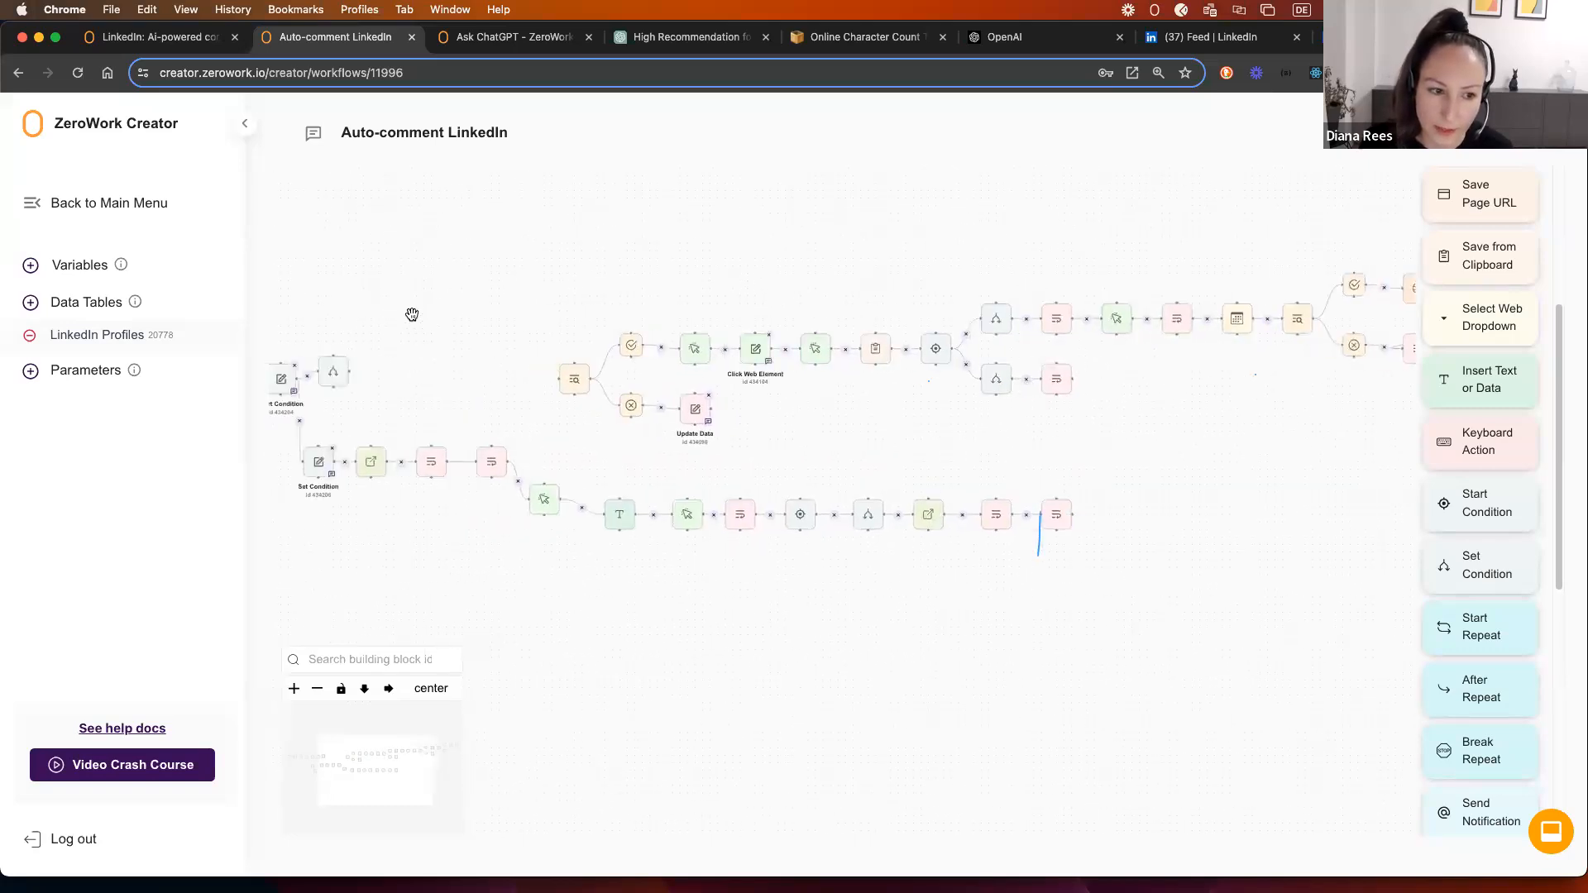
{"action": "left_click", "coordinate": [97, 343]}
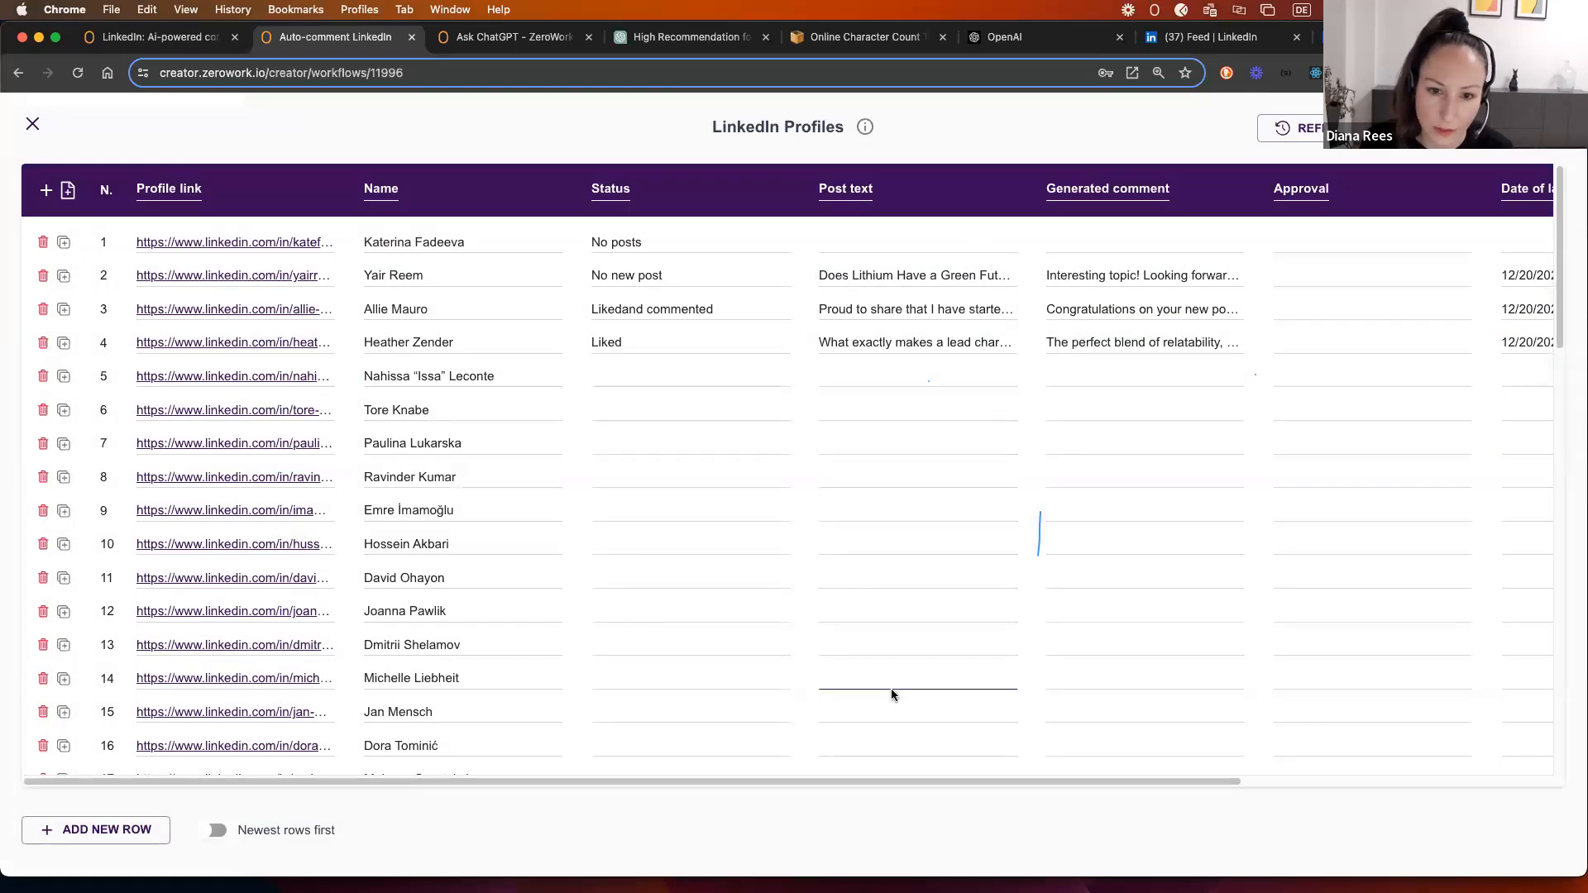
{"action": "left_click_drag", "start_coordinate": [930, 780], "coordinate": [1284, 791]}
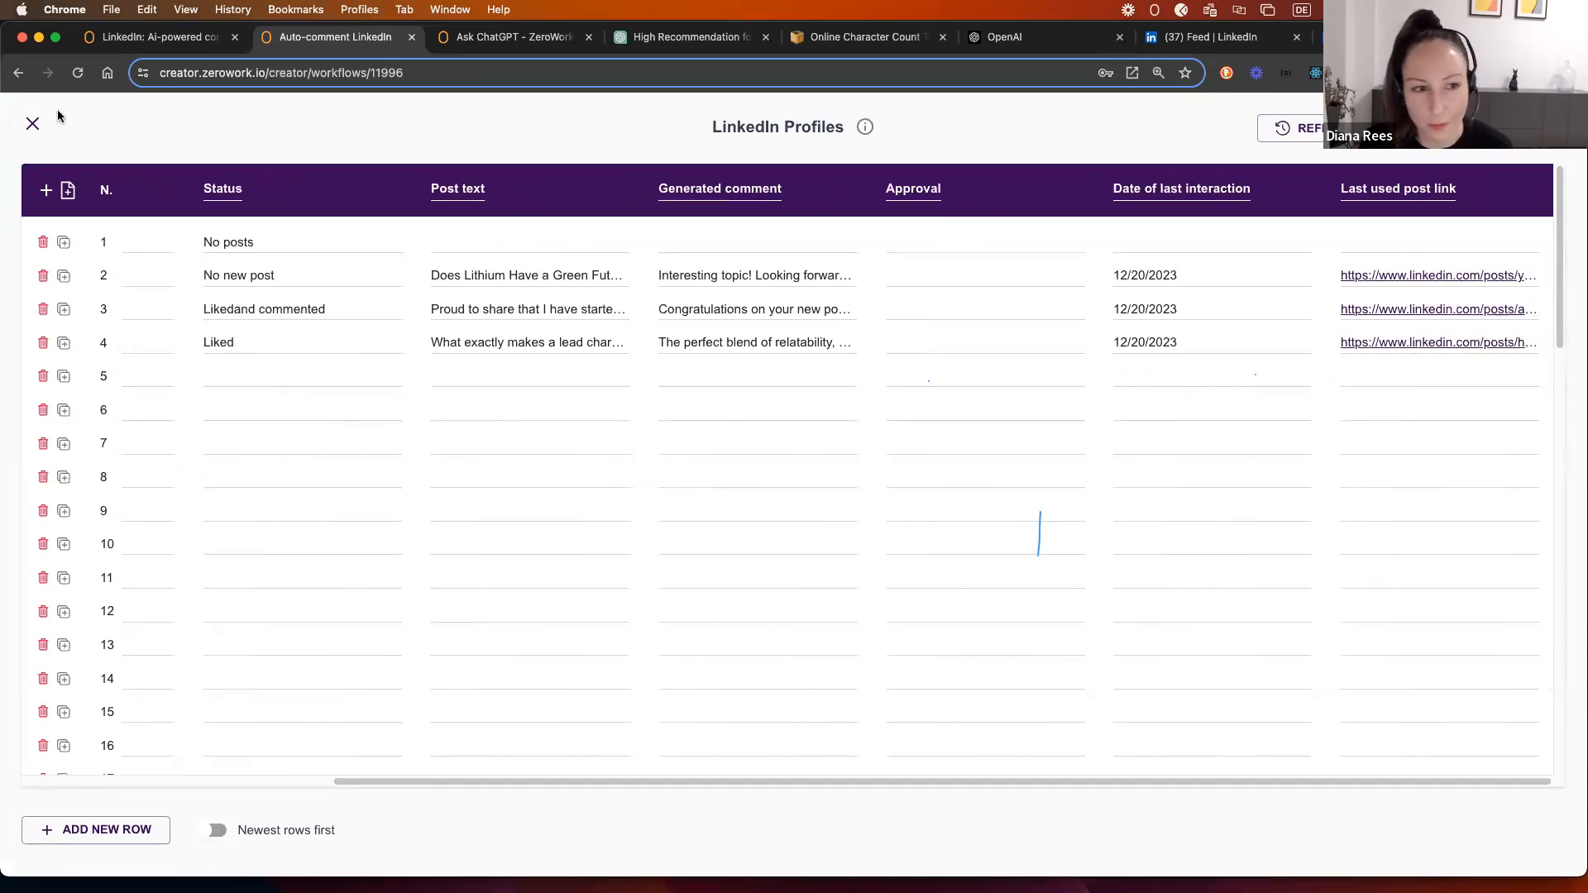
{"action": "left_click", "coordinate": [33, 123]}
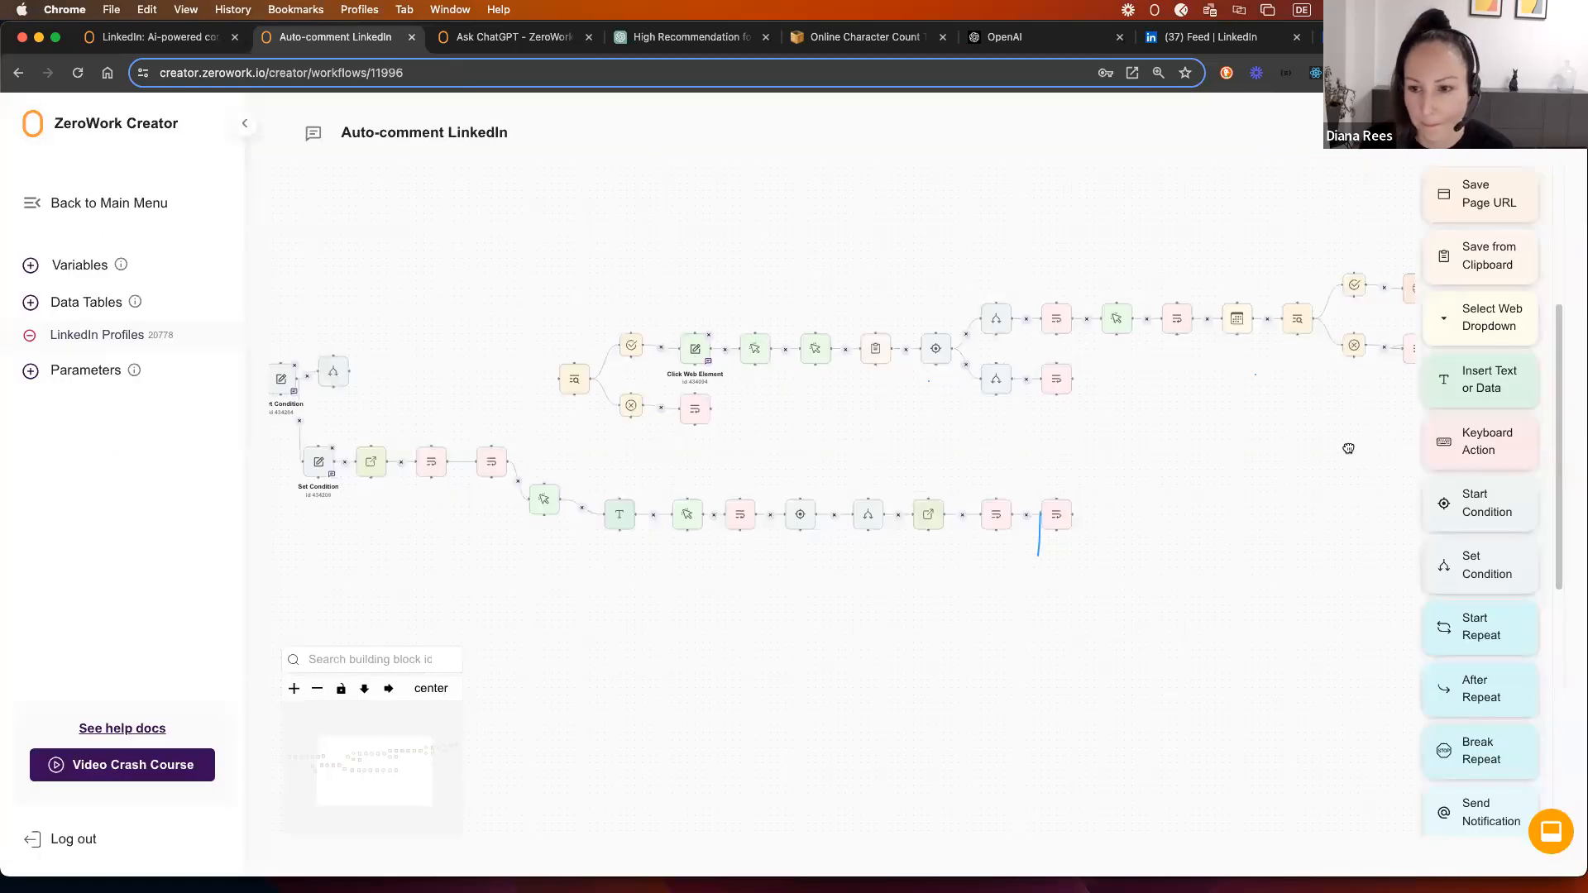
{"action": "left_click_drag", "start_coordinate": [1348, 448], "coordinate": [805, 427]}
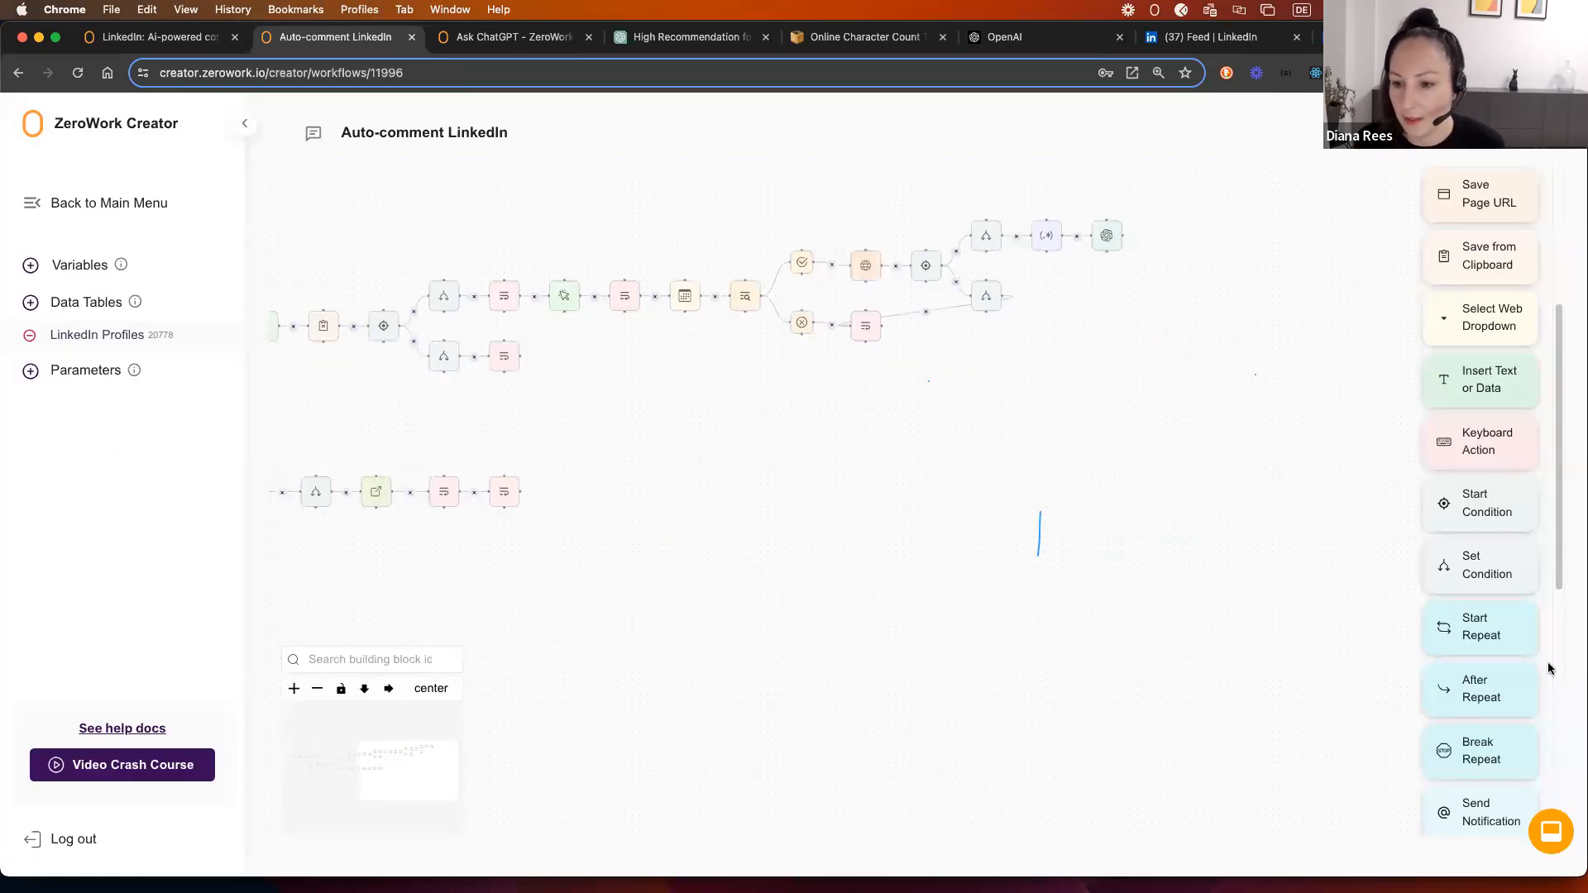
Step: Add an Update Data step that sets LinkedIn Profiles' Approval column '= pending' and save it
{"action": "scroll", "coordinate": [1509, 620], "scroll_direction": "down", "scroll_amount": 7}
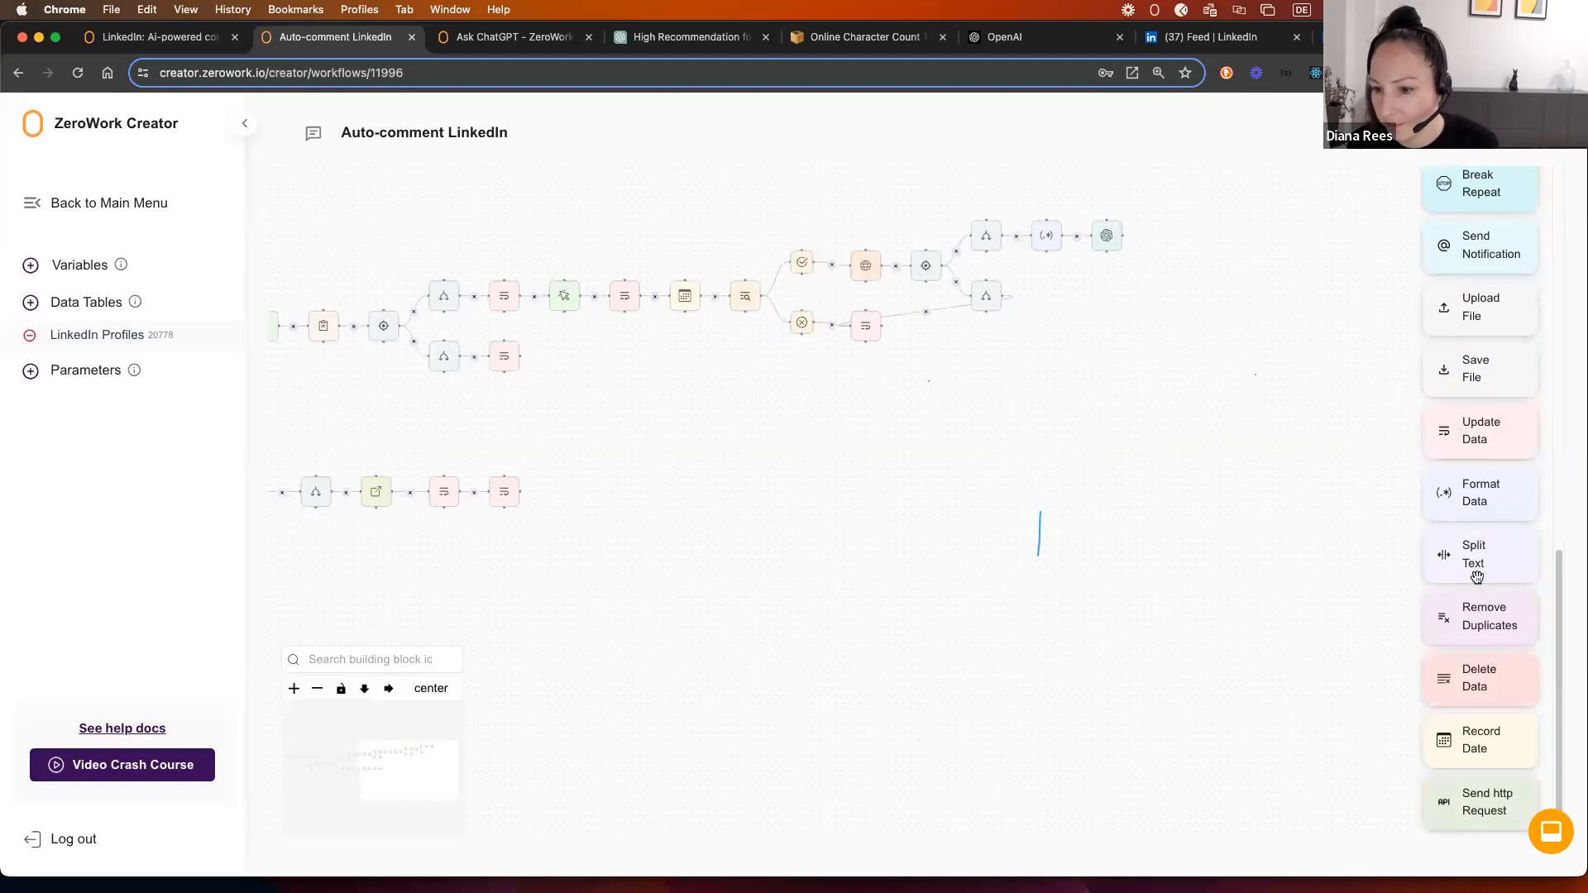
{"action": "left_click_drag", "start_coordinate": [1476, 437], "coordinate": [1157, 221]}
{"action": "left_click", "coordinate": [728, 496]}
{"action": "left_click", "coordinate": [698, 526]}
{"action": "left_click", "coordinate": [695, 457]}
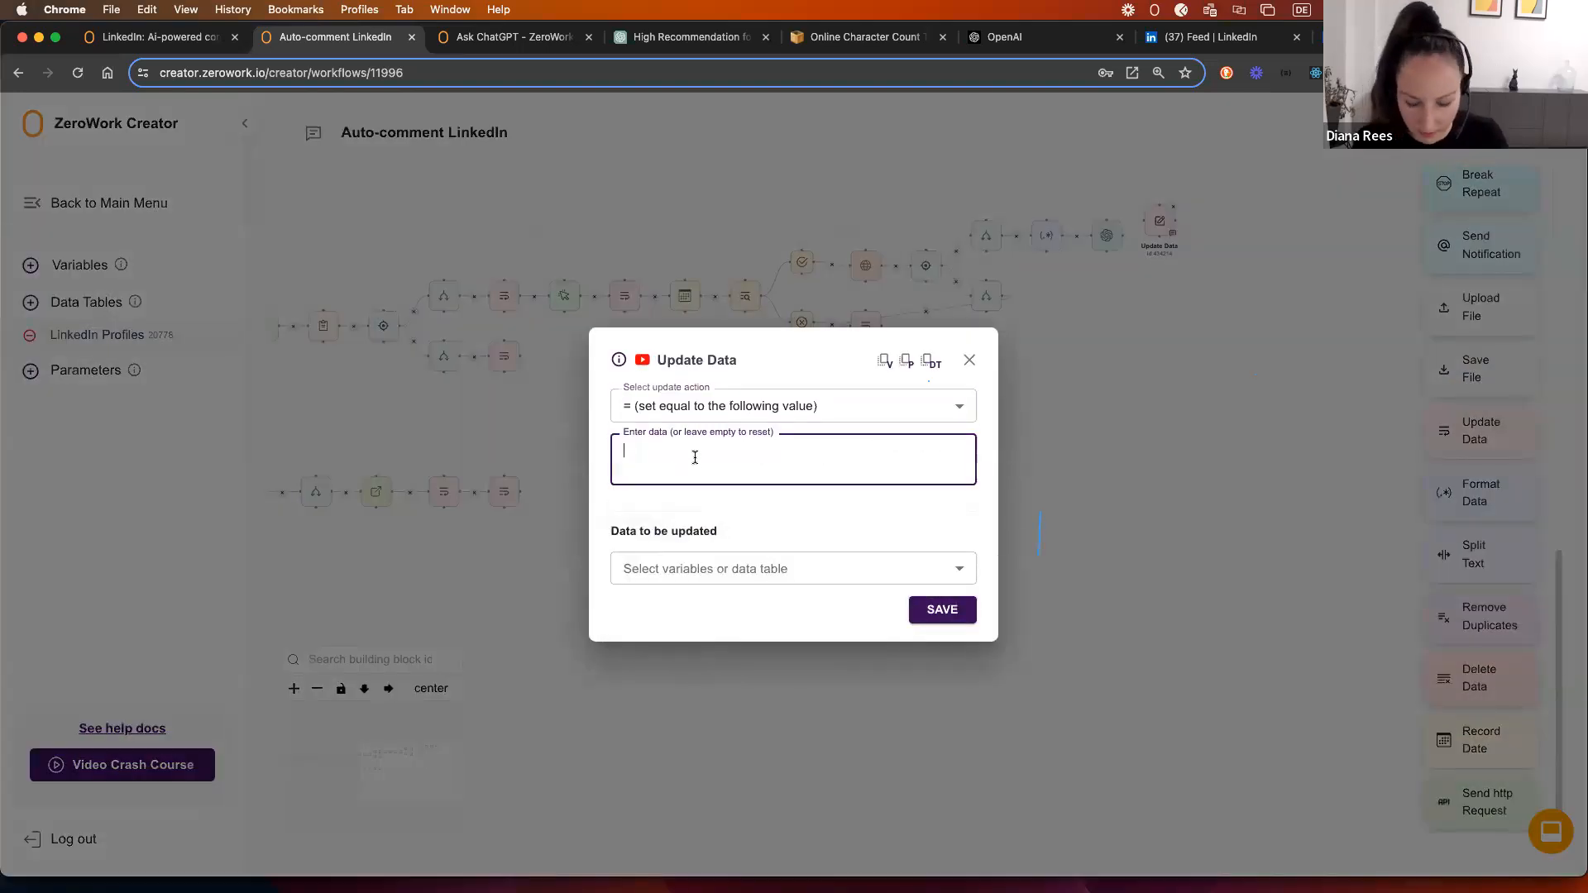
{"action": "left_click", "coordinate": [699, 569]}
{"action": "left_click", "coordinate": [692, 608]}
{"action": "left_click", "coordinate": [701, 559]}
{"action": "left_click", "coordinate": [671, 615]}
{"action": "left_click", "coordinate": [697, 594]}
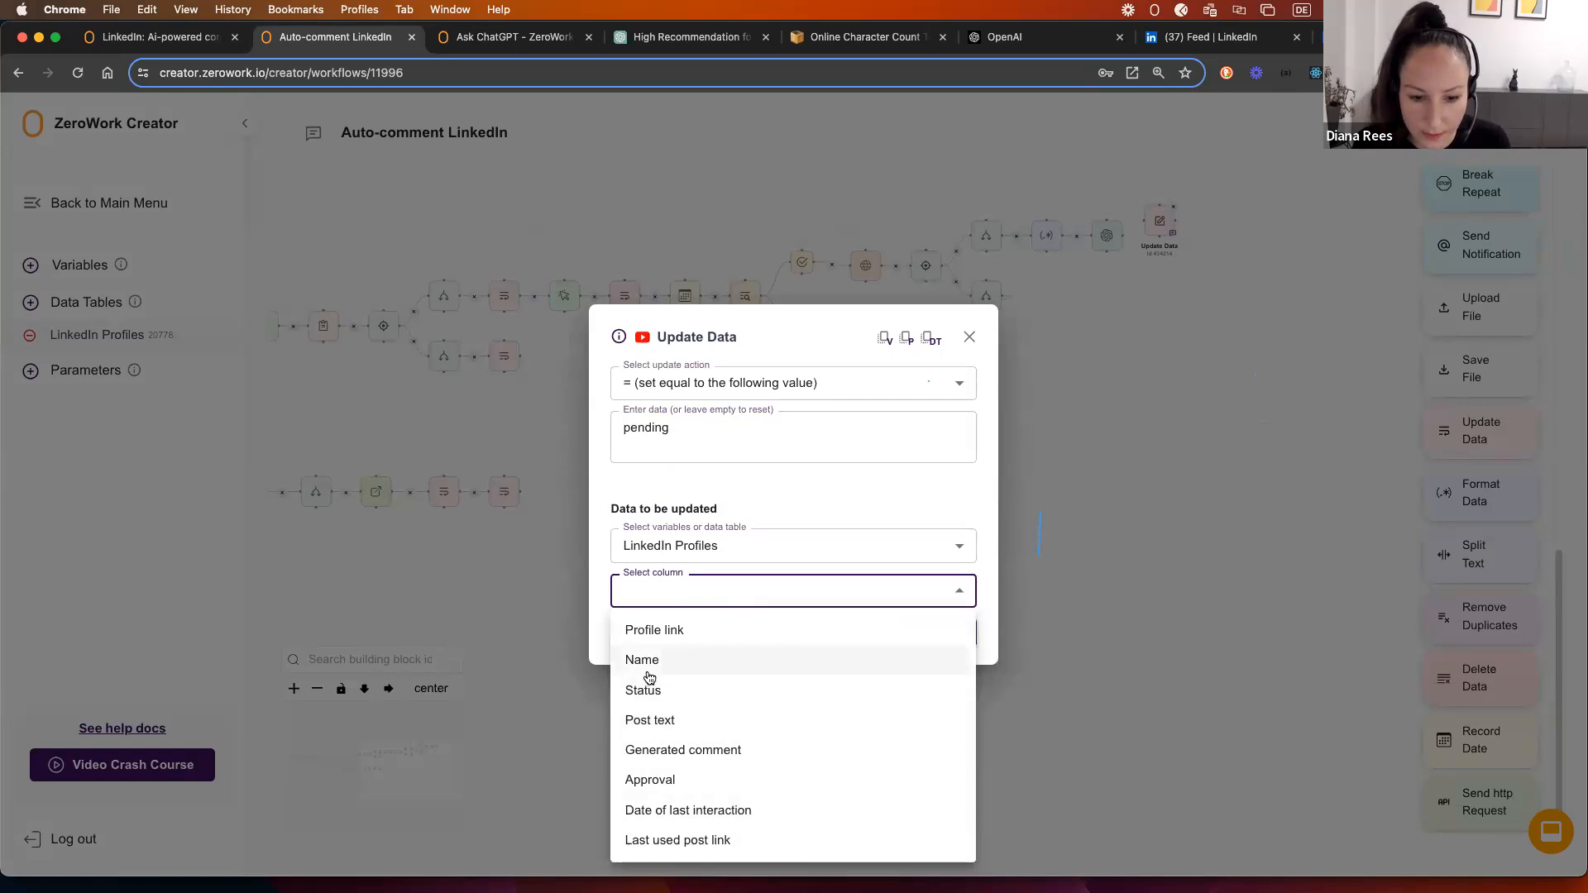
{"action": "left_click", "coordinate": [650, 779]}
{"action": "left_click", "coordinate": [934, 636]}
Step: Connect Ask ChatGPT to the new Update Data step and line it up
{"action": "scroll", "coordinate": [1161, 311], "scroll_direction": "up", "scroll_amount": 5}
{"action": "mouse_move", "coordinate": [970, 322]}
{"action": "left_mouse_down"}
{"action": "mouse_move", "coordinate": [1009, 294]}
{"action": "mouse_move", "coordinate": [1040, 317]}
{"action": "left_mouse_up"}
{"action": "left_click", "coordinate": [1023, 293]}
{"action": "left_click", "coordinate": [976, 329]}
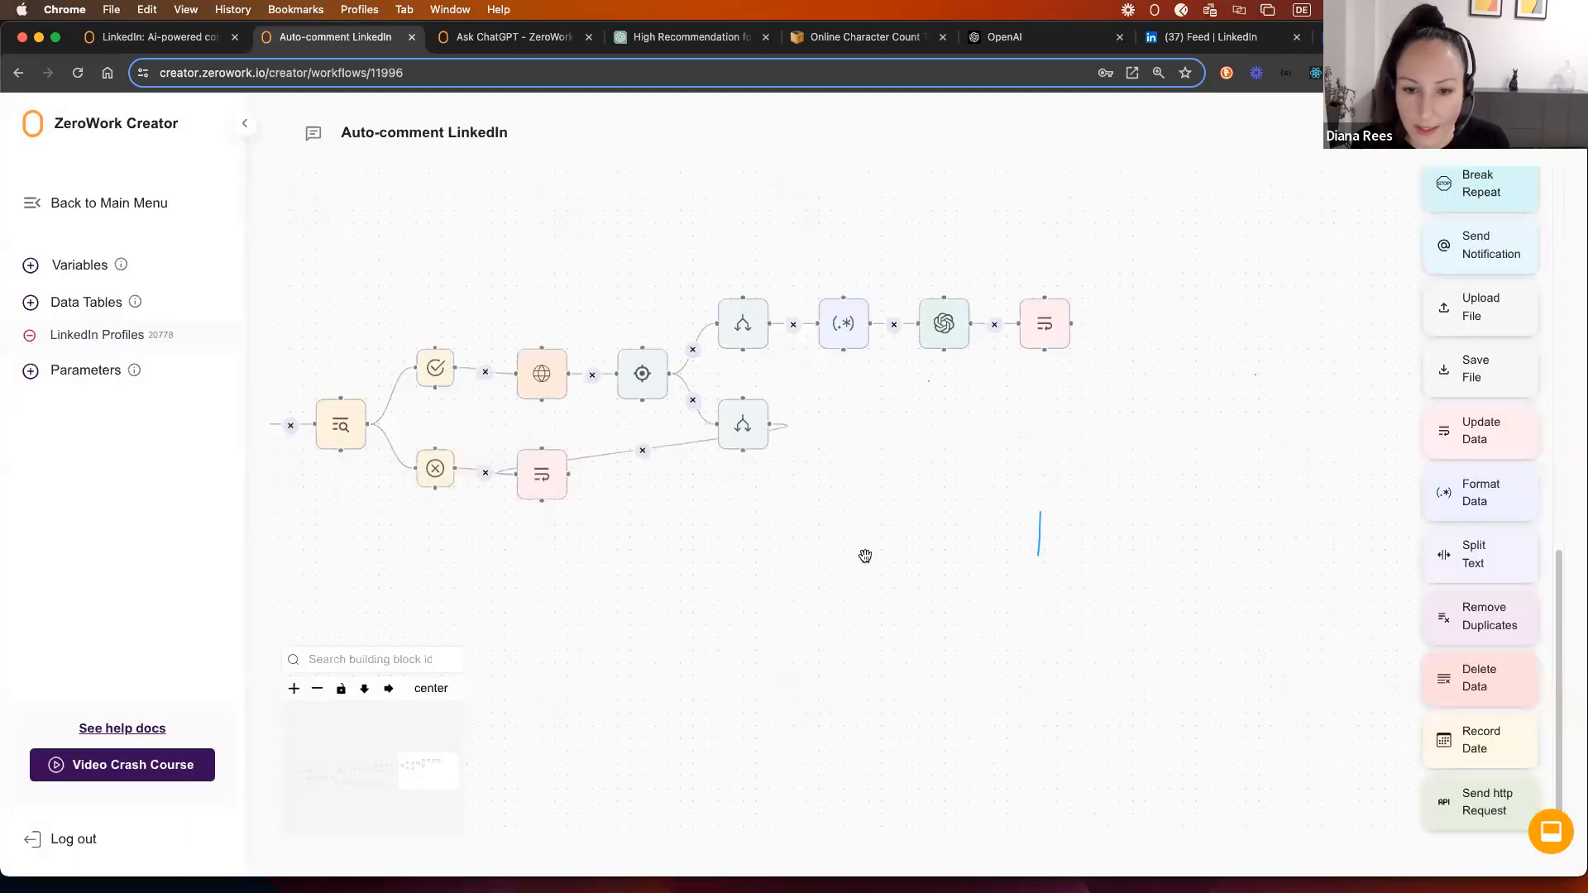
Step: Navigate back to the Set Condition step and bring up its comparison options
{"action": "left_click_drag", "start_coordinate": [865, 556], "coordinate": [1247, 539]}
{"action": "left_click_drag", "start_coordinate": [606, 582], "coordinate": [1126, 582]}
{"action": "left_click_drag", "start_coordinate": [689, 606], "coordinate": [1255, 526]}
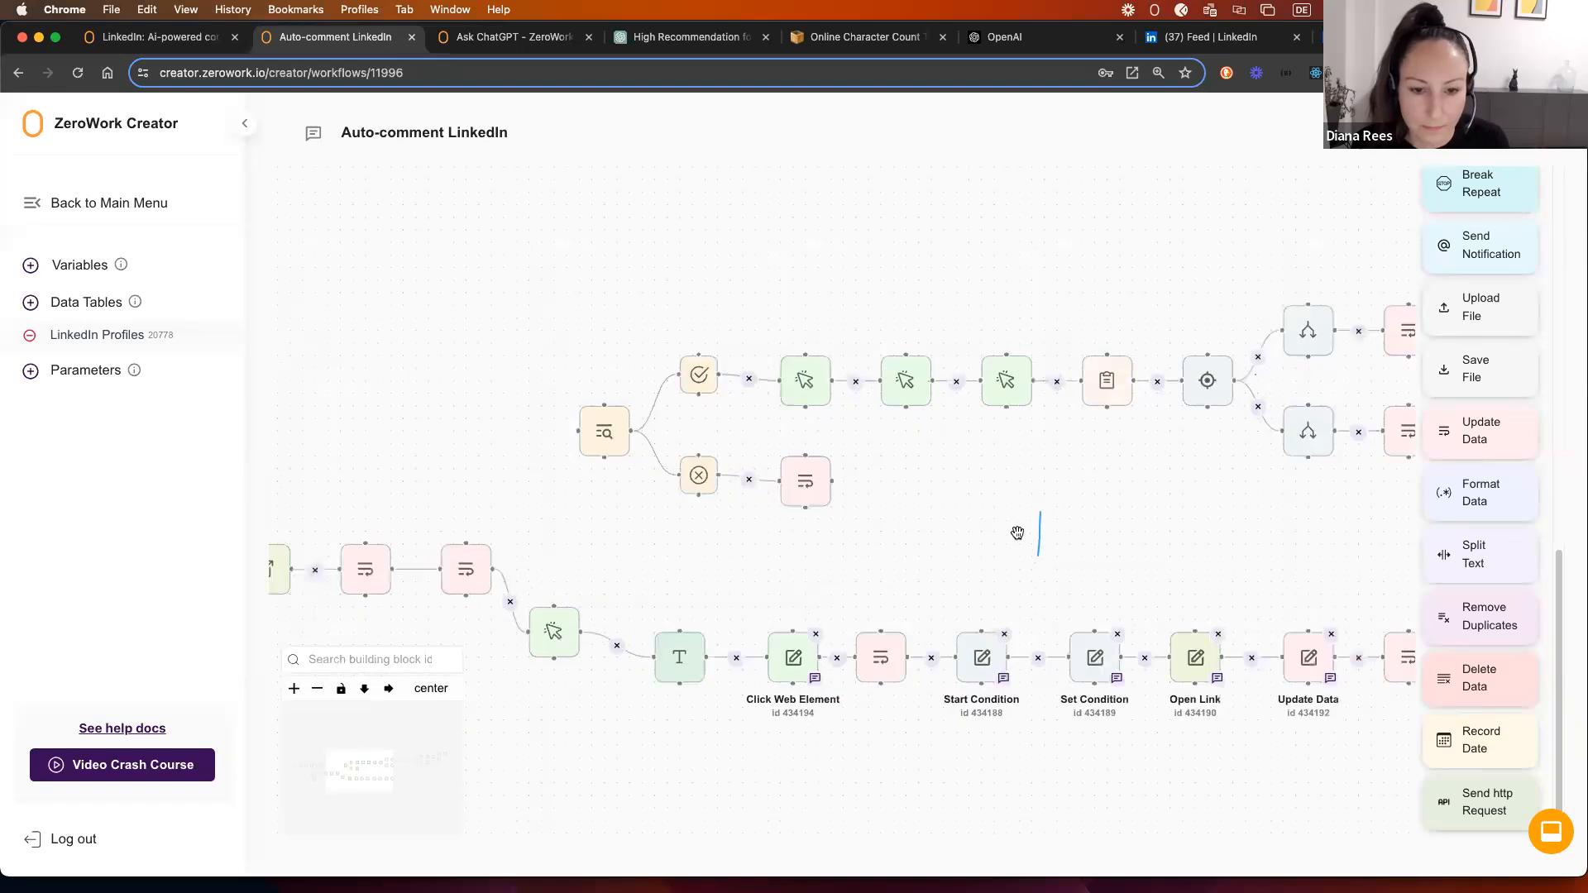
{"action": "left_click_drag", "start_coordinate": [1031, 528], "coordinate": [994, 400]}
{"action": "scroll", "coordinate": [936, 441], "scroll_direction": "down", "scroll_amount": 4}
{"action": "scroll", "coordinate": [947, 458], "scroll_direction": "down", "scroll_amount": 2}
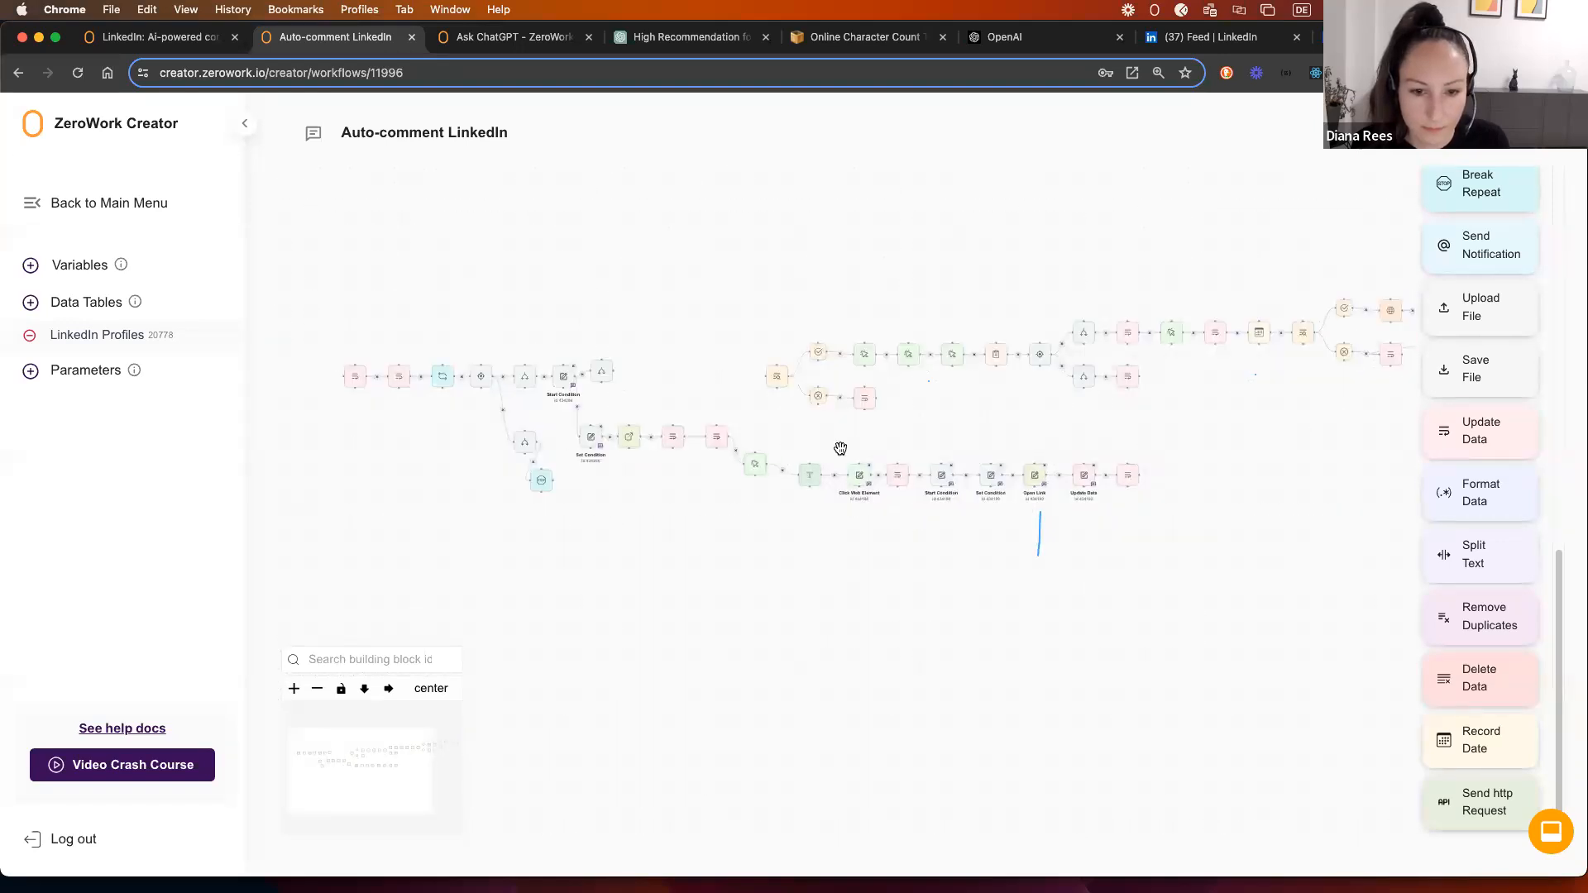
{"action": "left_click_drag", "start_coordinate": [665, 526], "coordinate": [692, 576]}
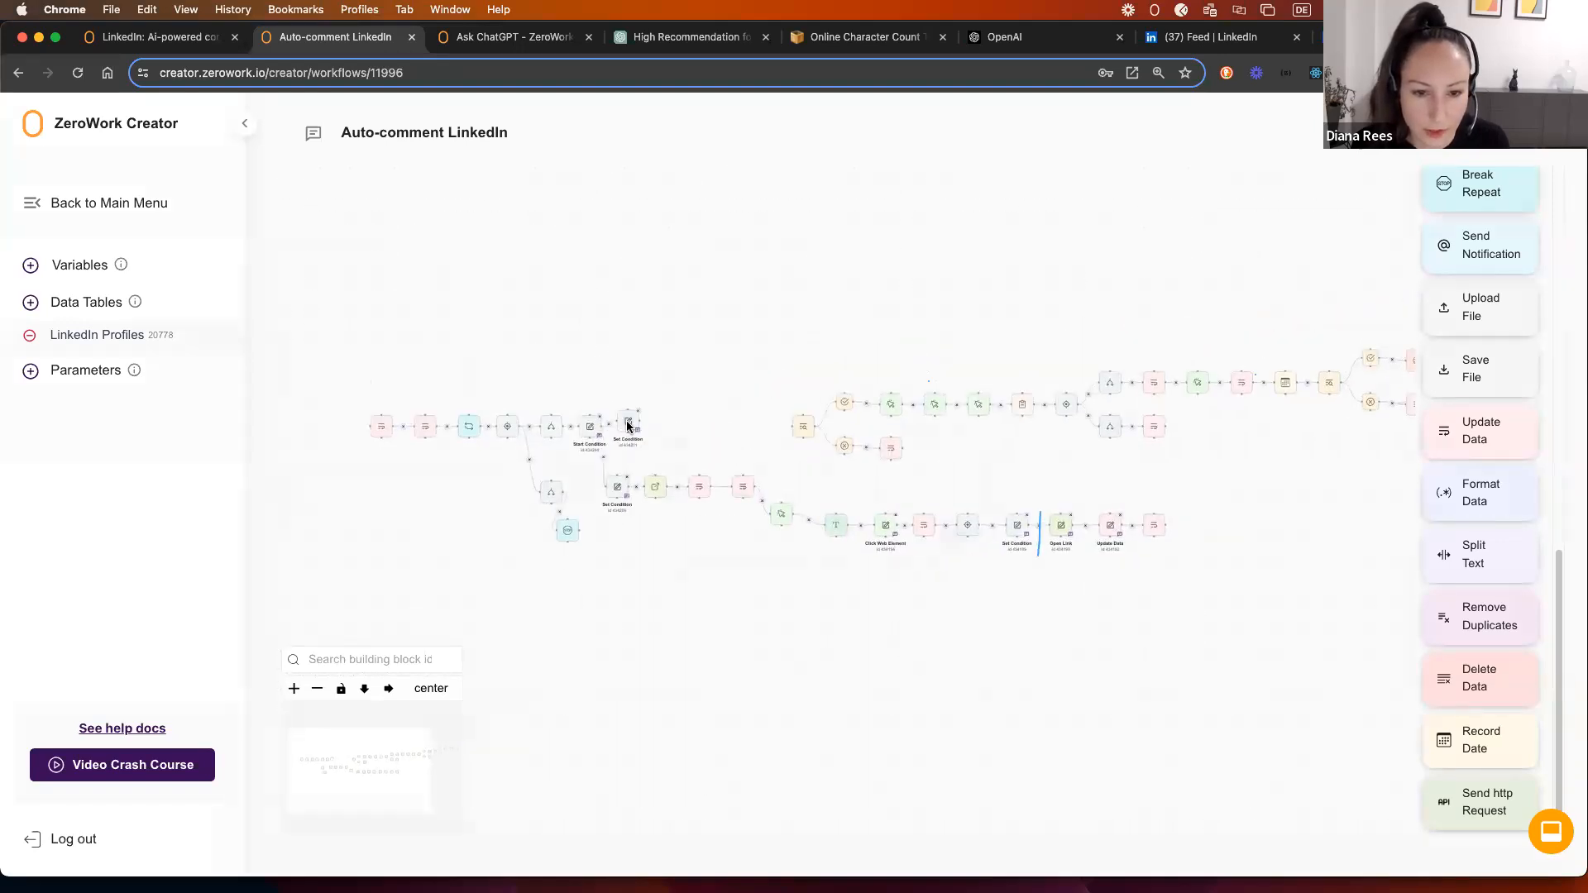
{"action": "left_click", "coordinate": [628, 427]}
{"action": "left_click", "coordinate": [713, 489]}
Step: Change the Set Condition to '≠ pending' and save it
{"action": "left_click", "coordinate": [667, 562]}
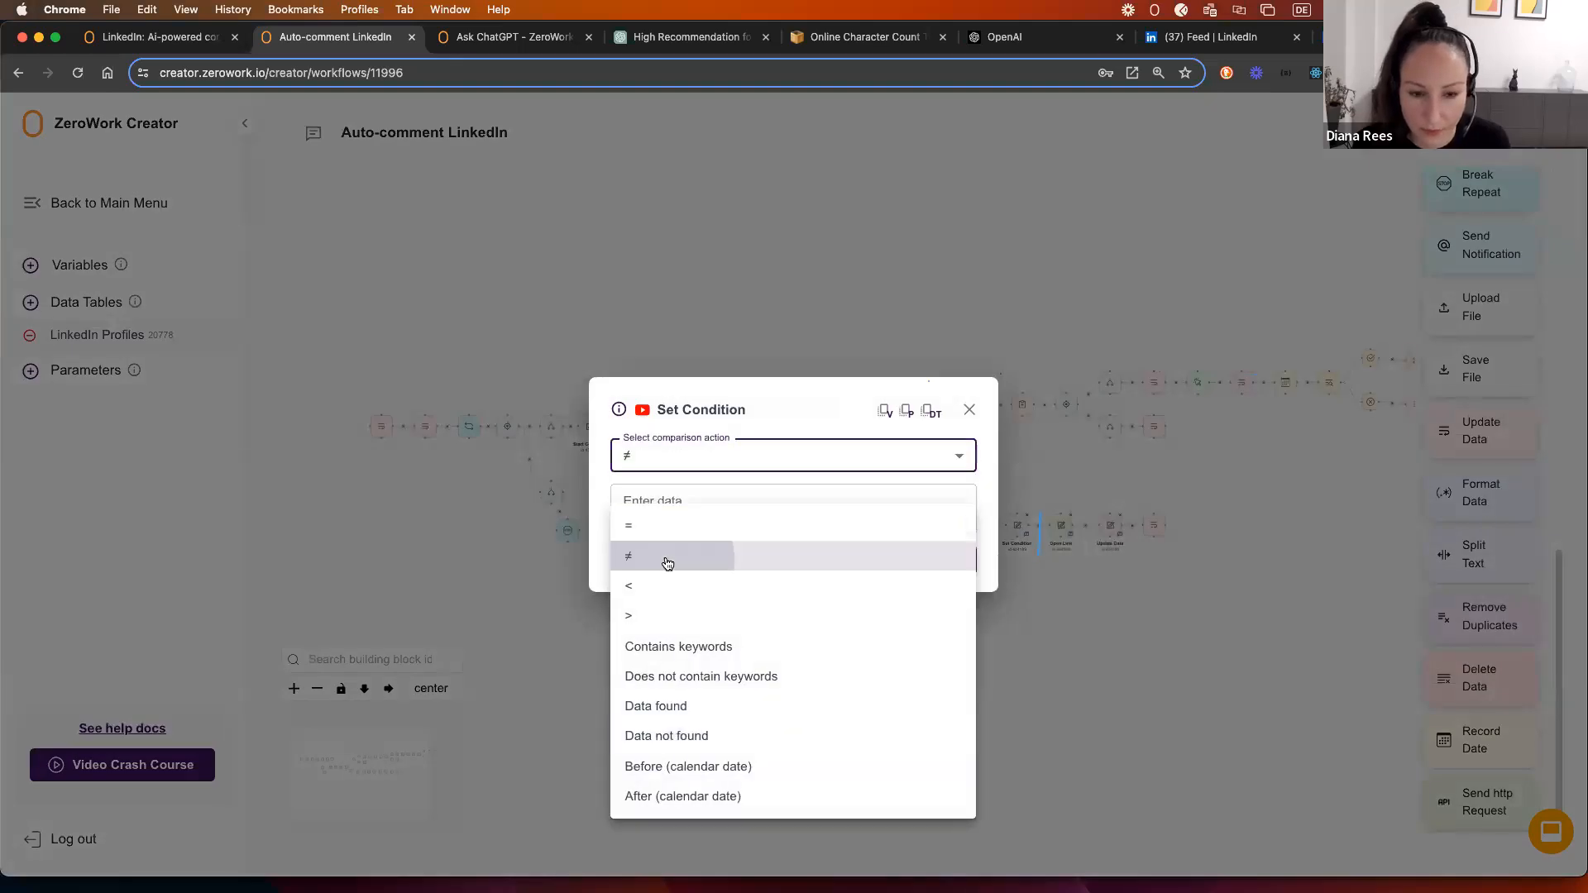
{"action": "left_click", "coordinate": [668, 507]}
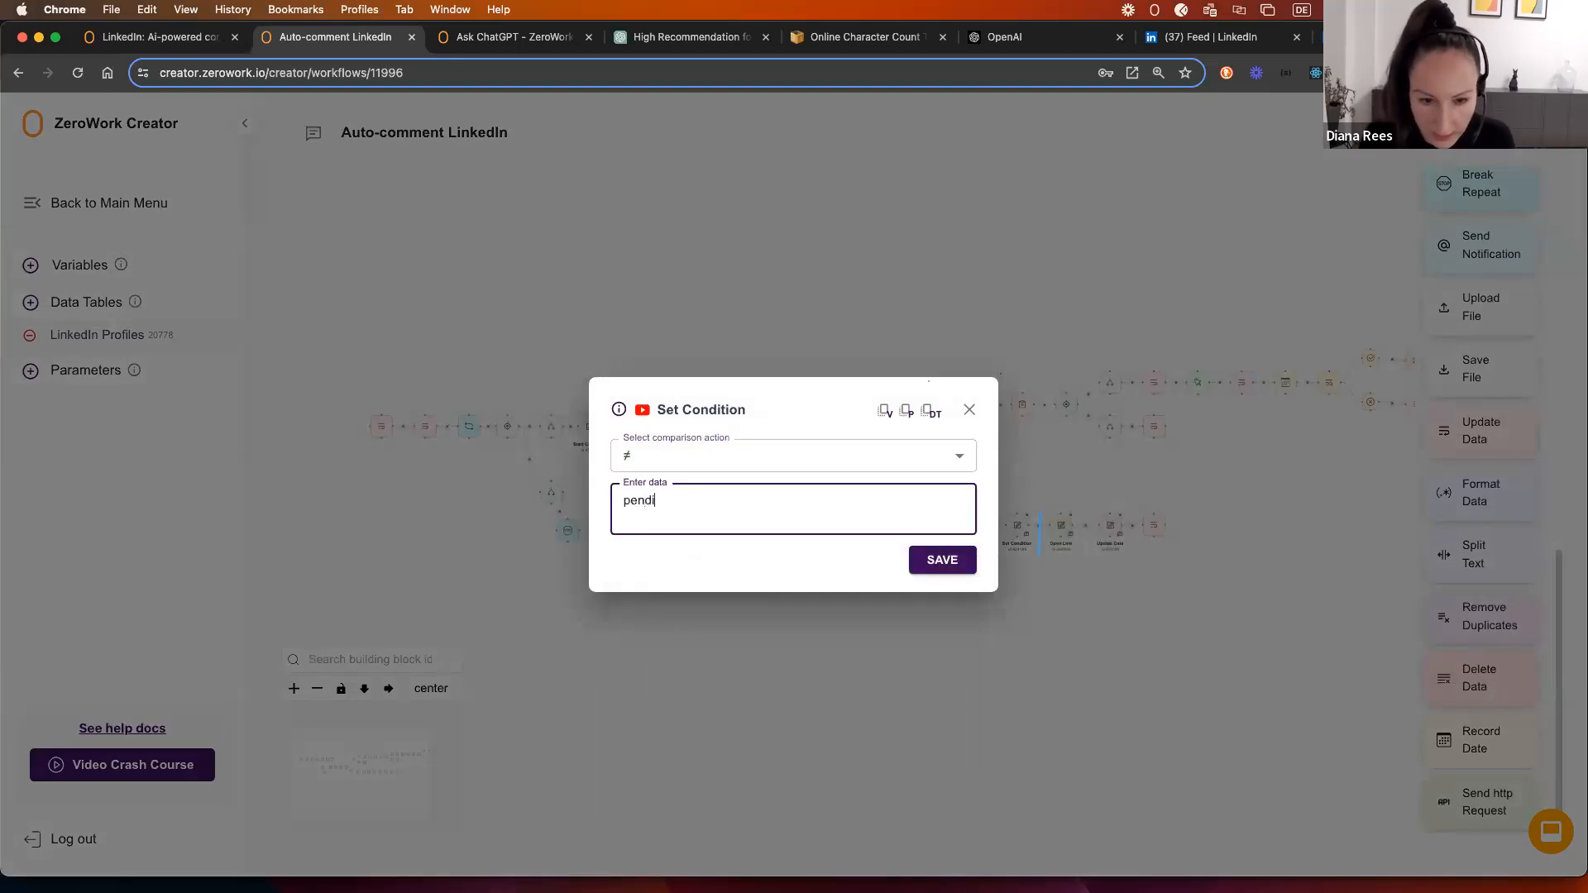
{"action": "left_click", "coordinate": [940, 563]}
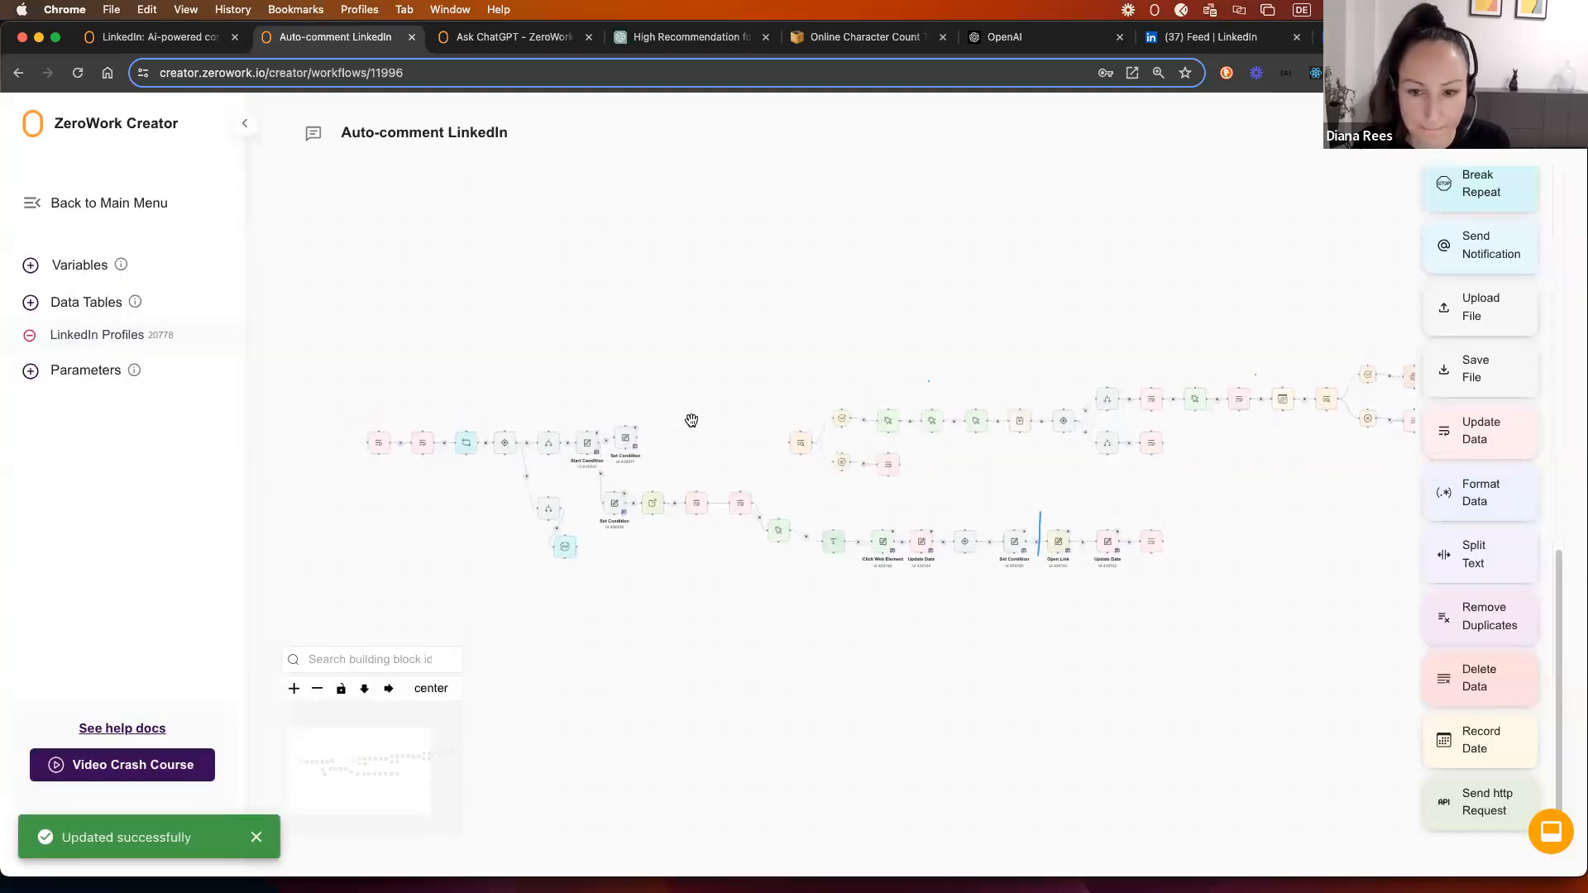
{"action": "scroll", "coordinate": [703, 423], "scroll_direction": "up", "scroll_amount": 3}
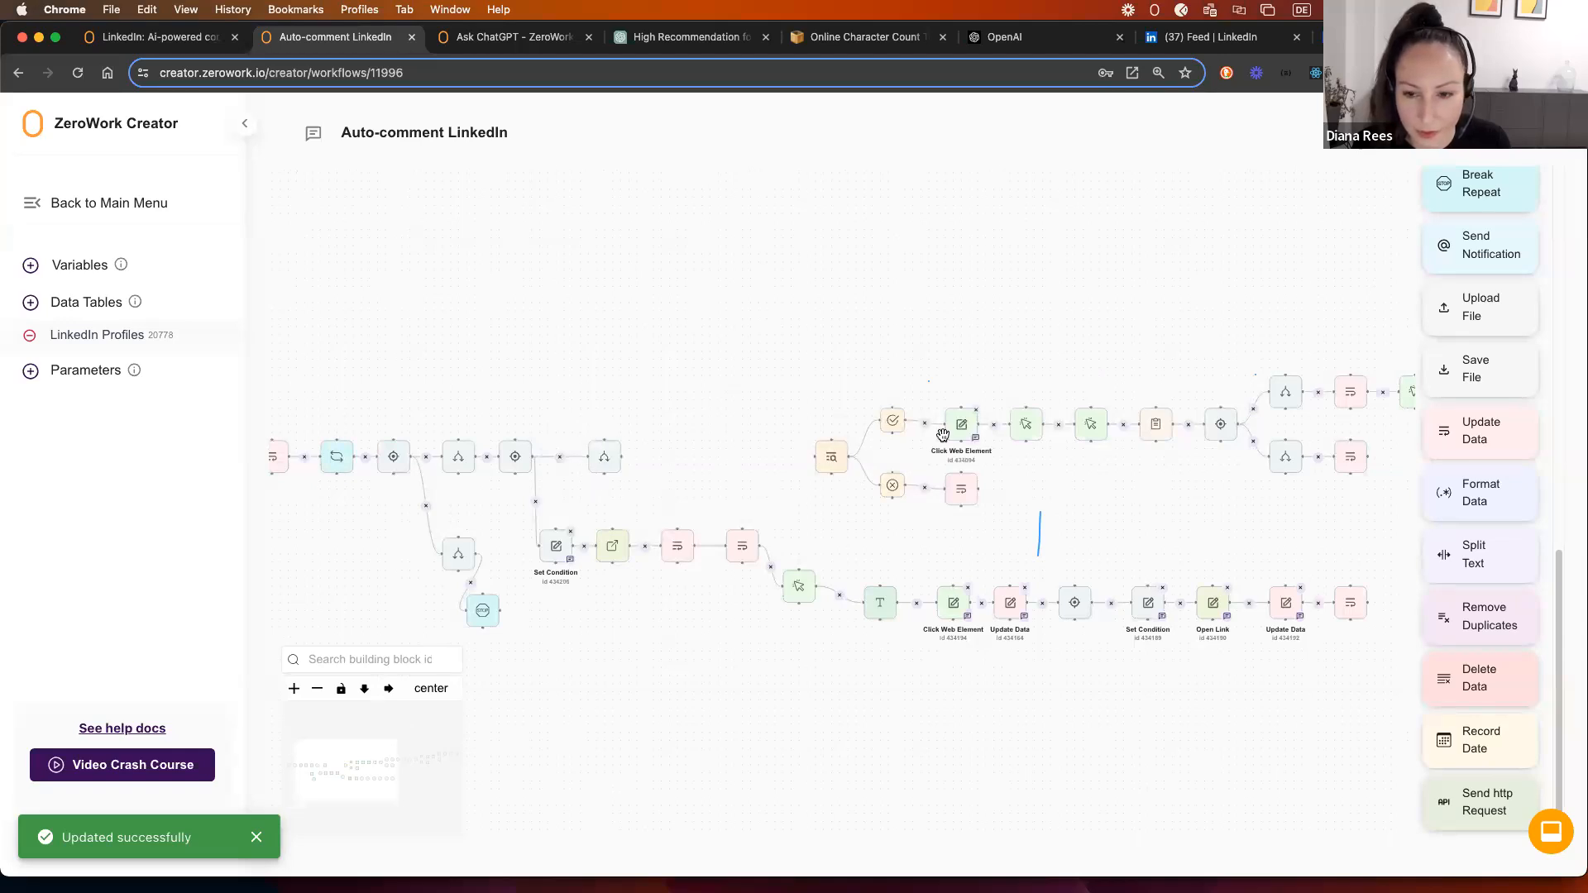
Step: Duplicate Open Link onto the upper branch with the Profile link column, feeding Check Web Element
{"action": "right_click", "coordinate": [603, 539]}
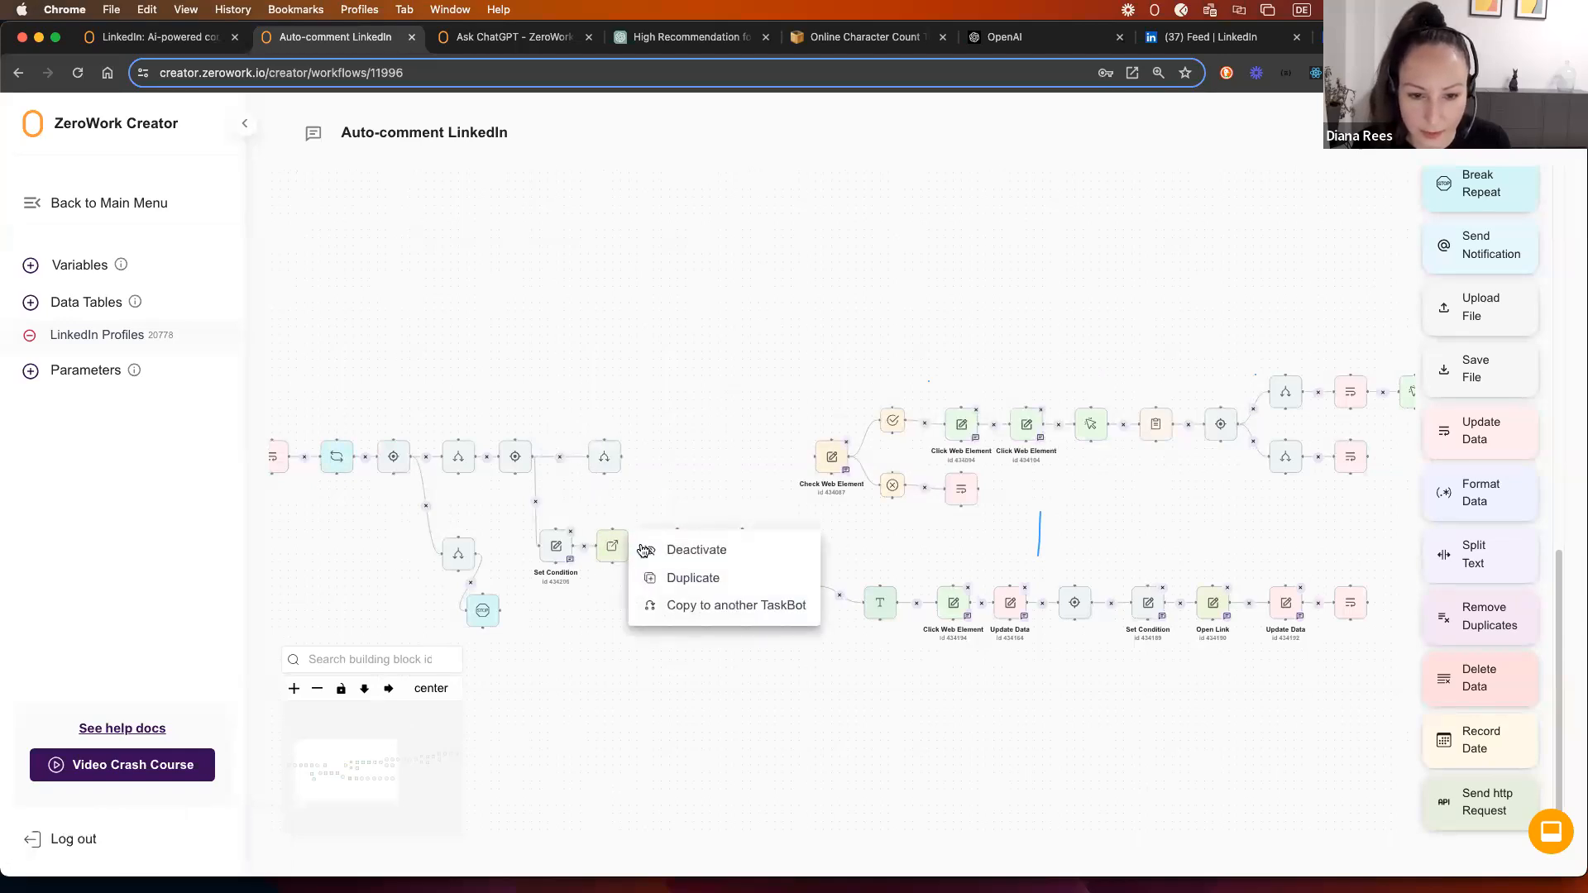
{"action": "left_click", "coordinate": [690, 575]}
{"action": "left_click_drag", "start_coordinate": [650, 576], "coordinate": [685, 460]}
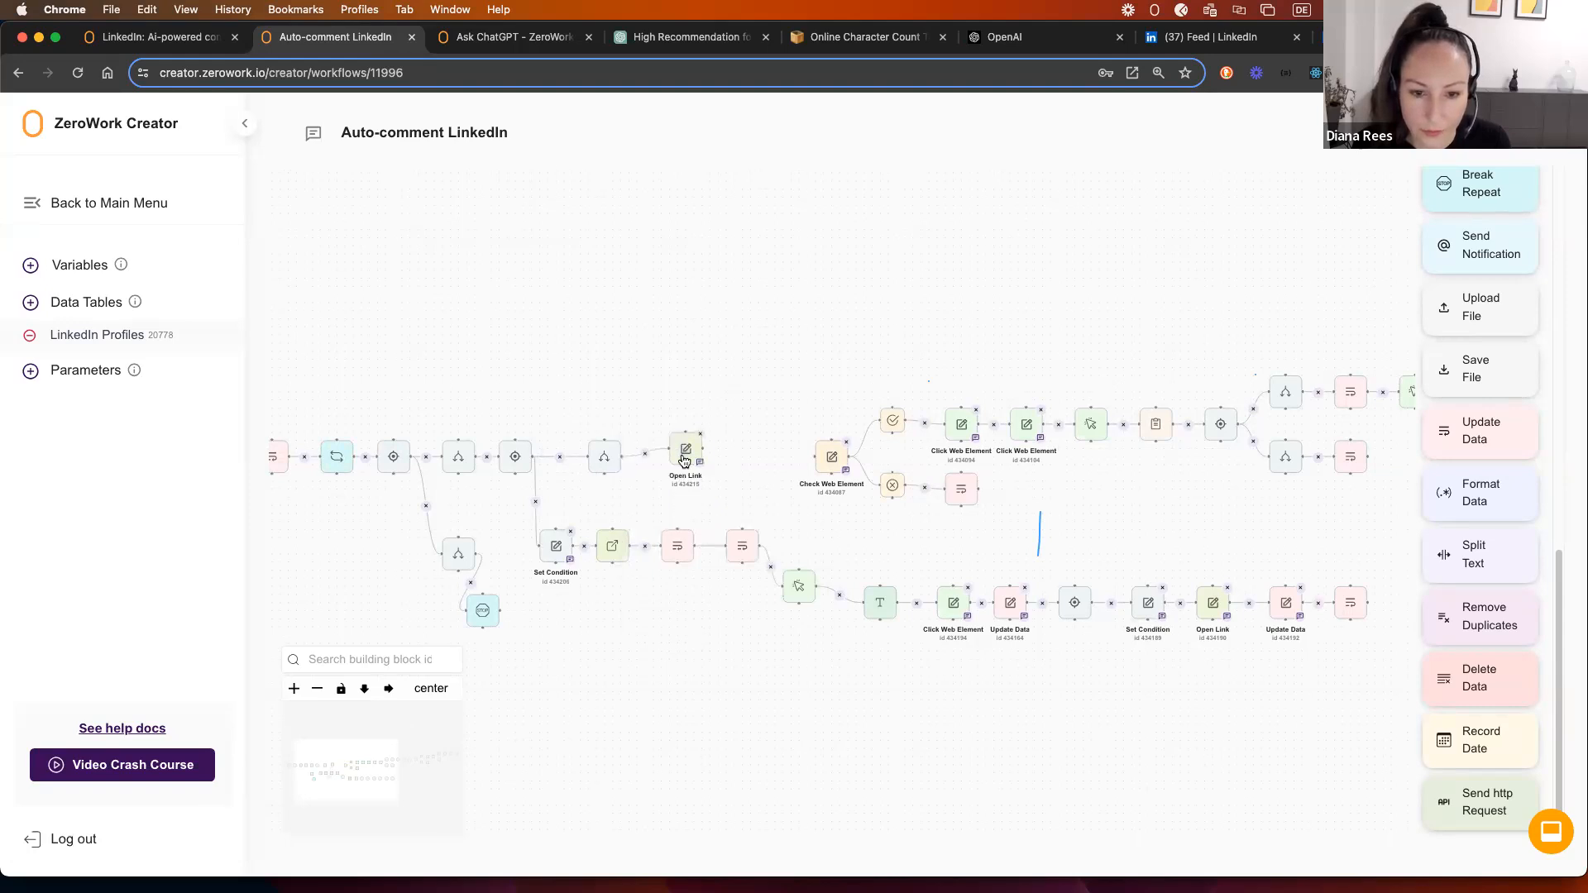
{"action": "left_click", "coordinate": [685, 461]}
{"action": "left_click_drag", "start_coordinate": [869, 443], "coordinate": [613, 440]}
{"action": "key", "text": "BackSpace"}
{"action": "left_click", "coordinate": [930, 400]}
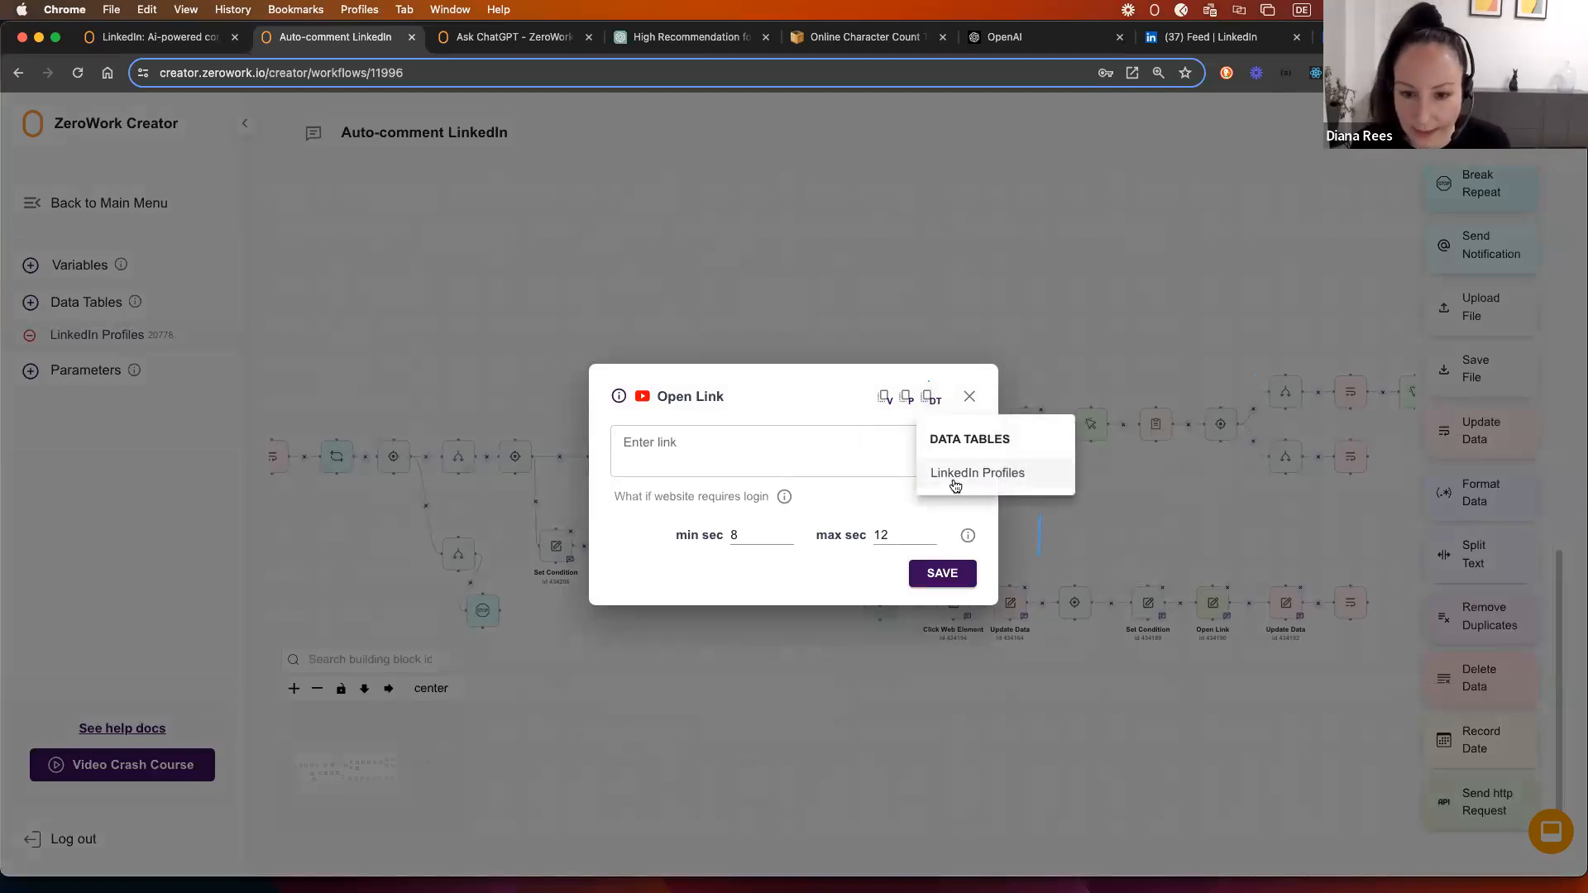
{"action": "left_click", "coordinate": [934, 473]}
{"action": "left_click", "coordinate": [960, 550]}
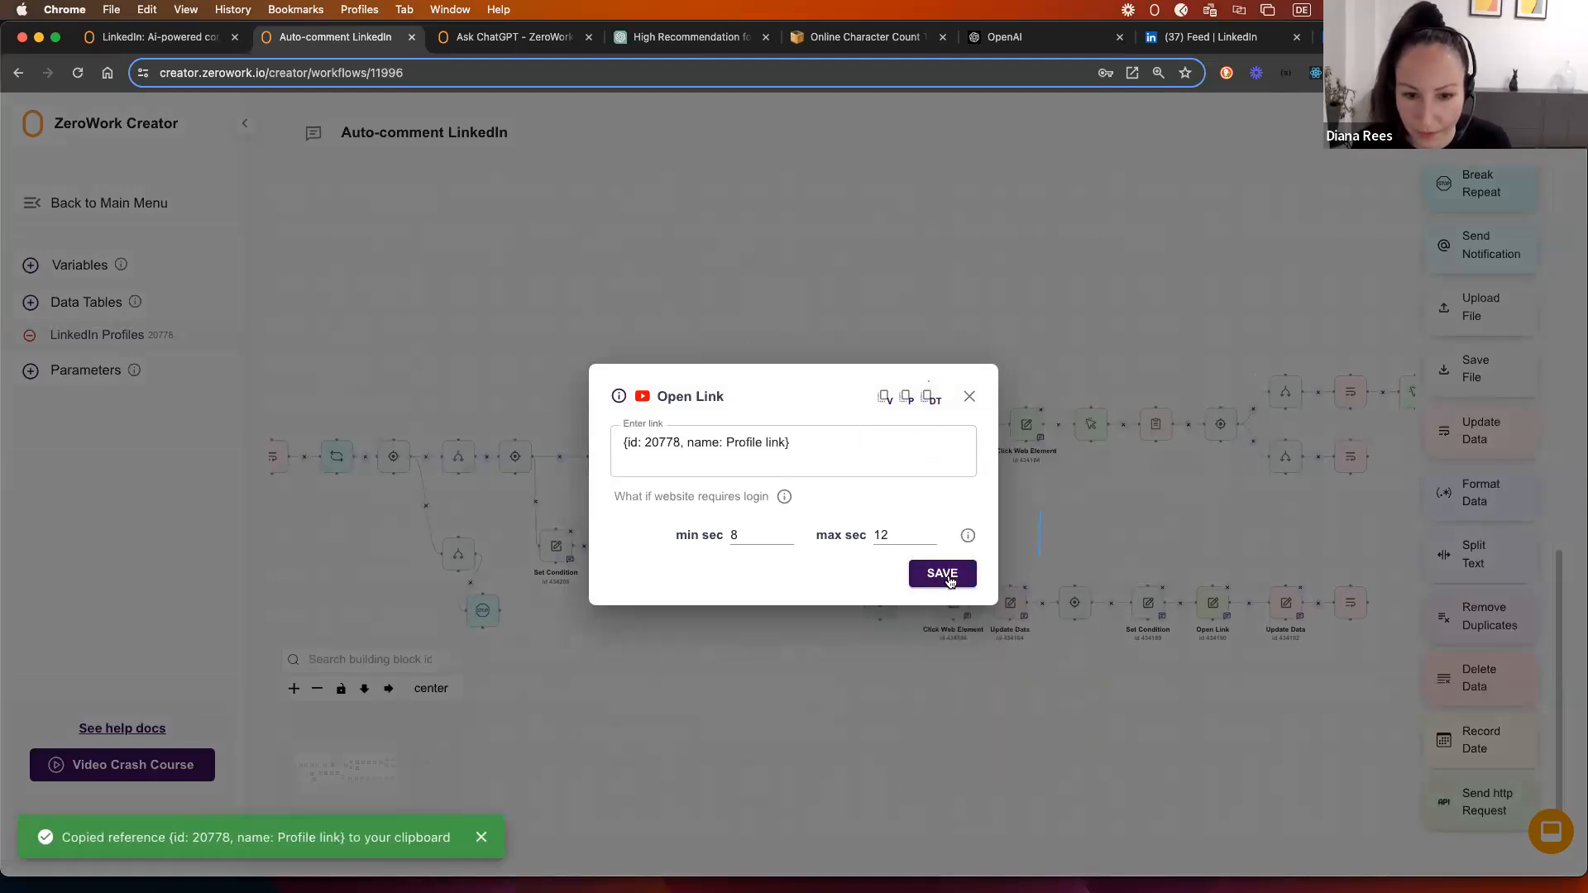
{"action": "left_click", "coordinate": [939, 572]}
{"action": "left_click_drag", "start_coordinate": [702, 451], "coordinate": [810, 458]}
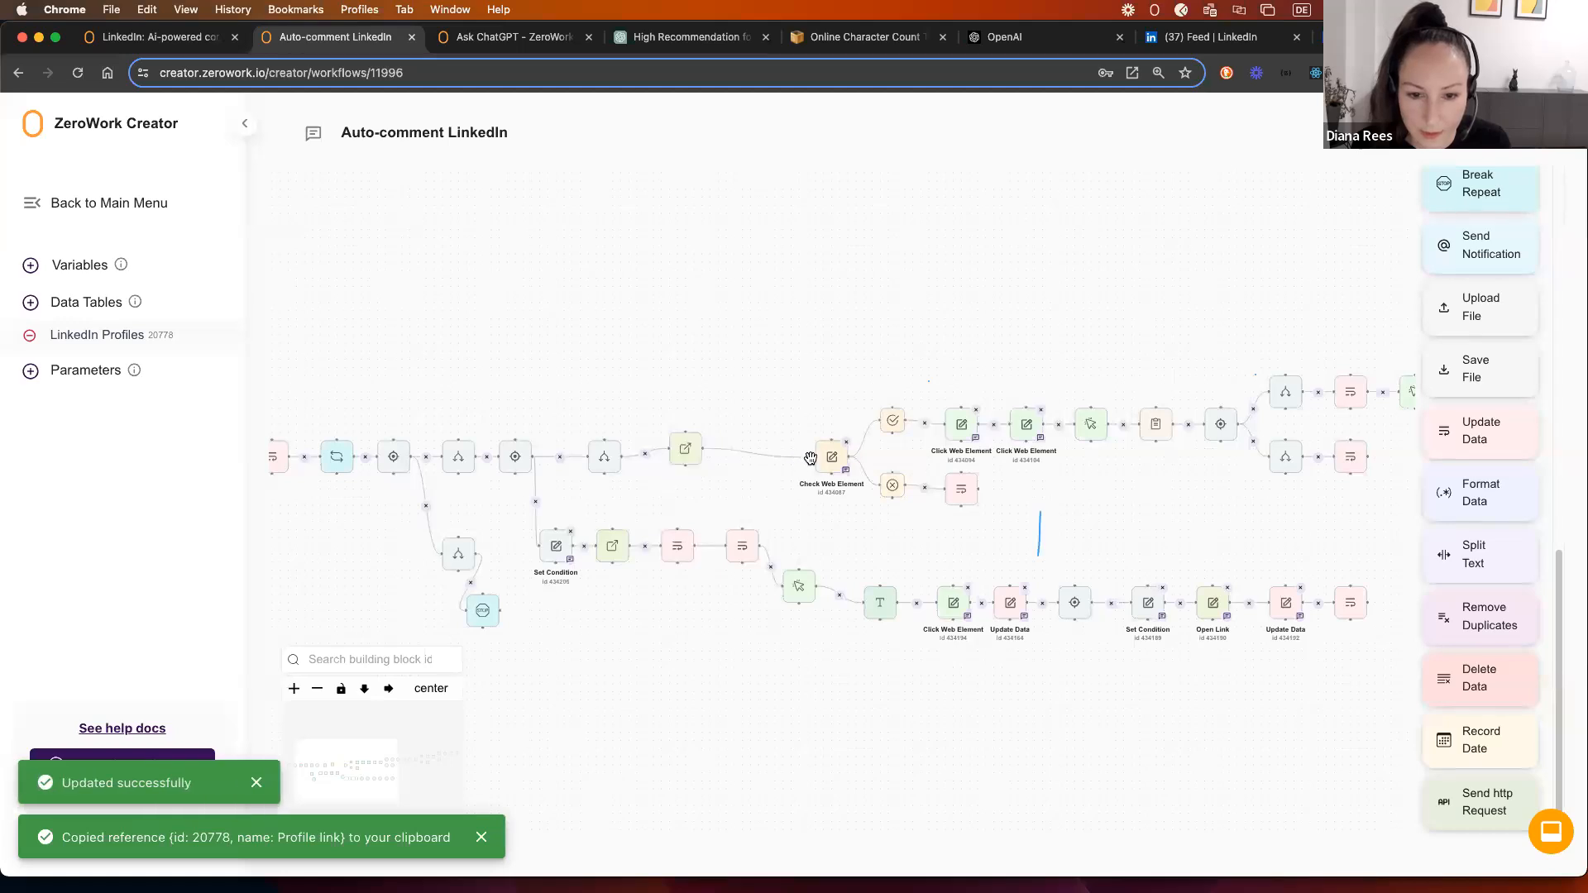
{"action": "left_click", "coordinate": [389, 689]}
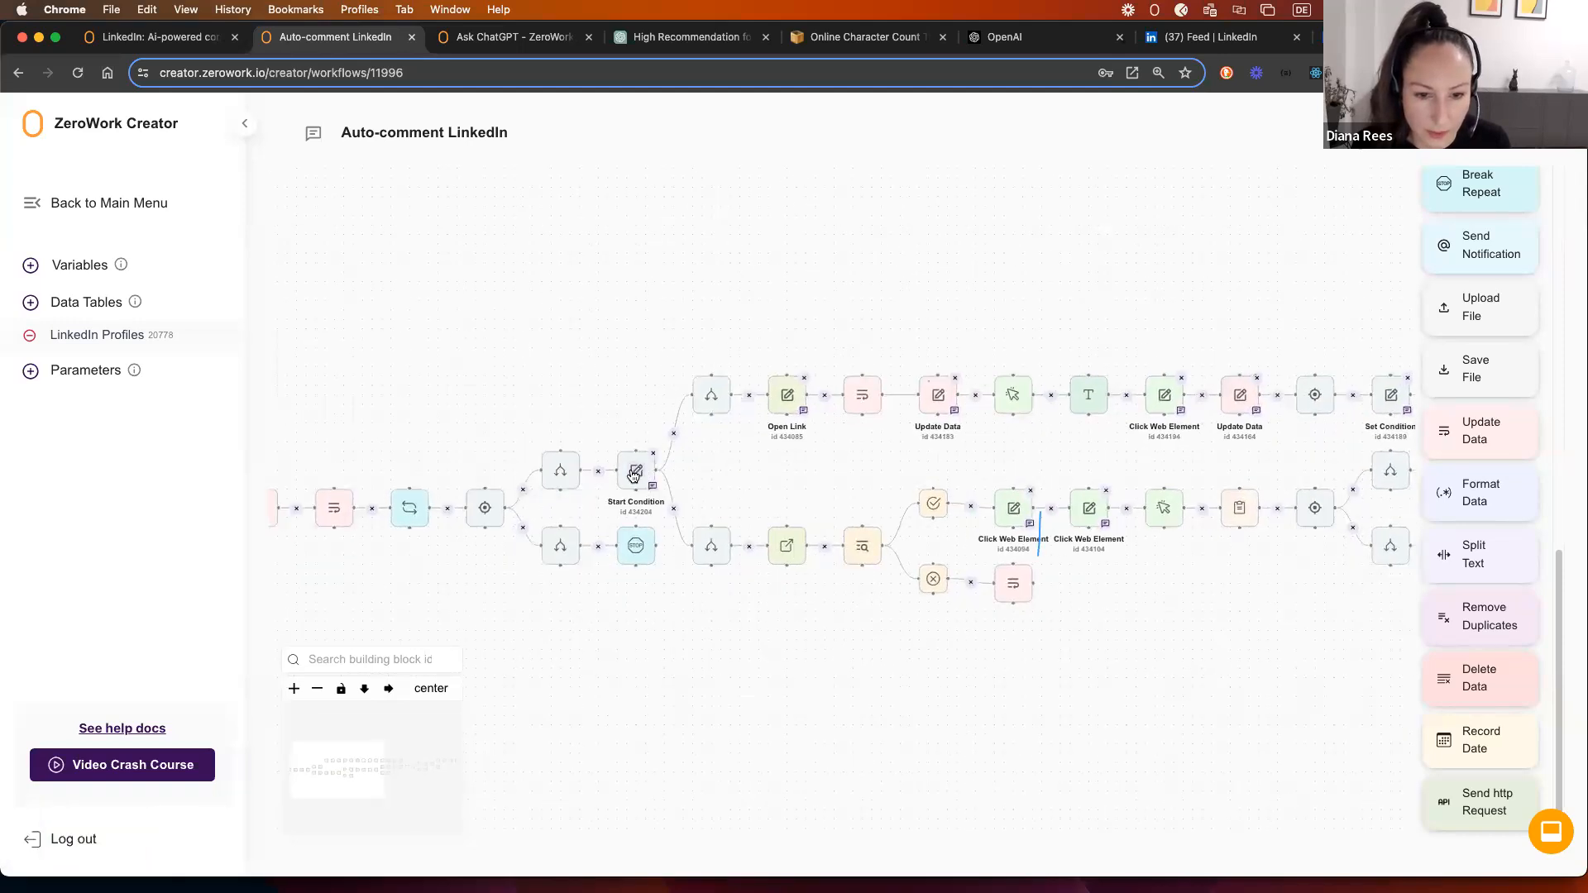
{"action": "left_click", "coordinate": [634, 473]}
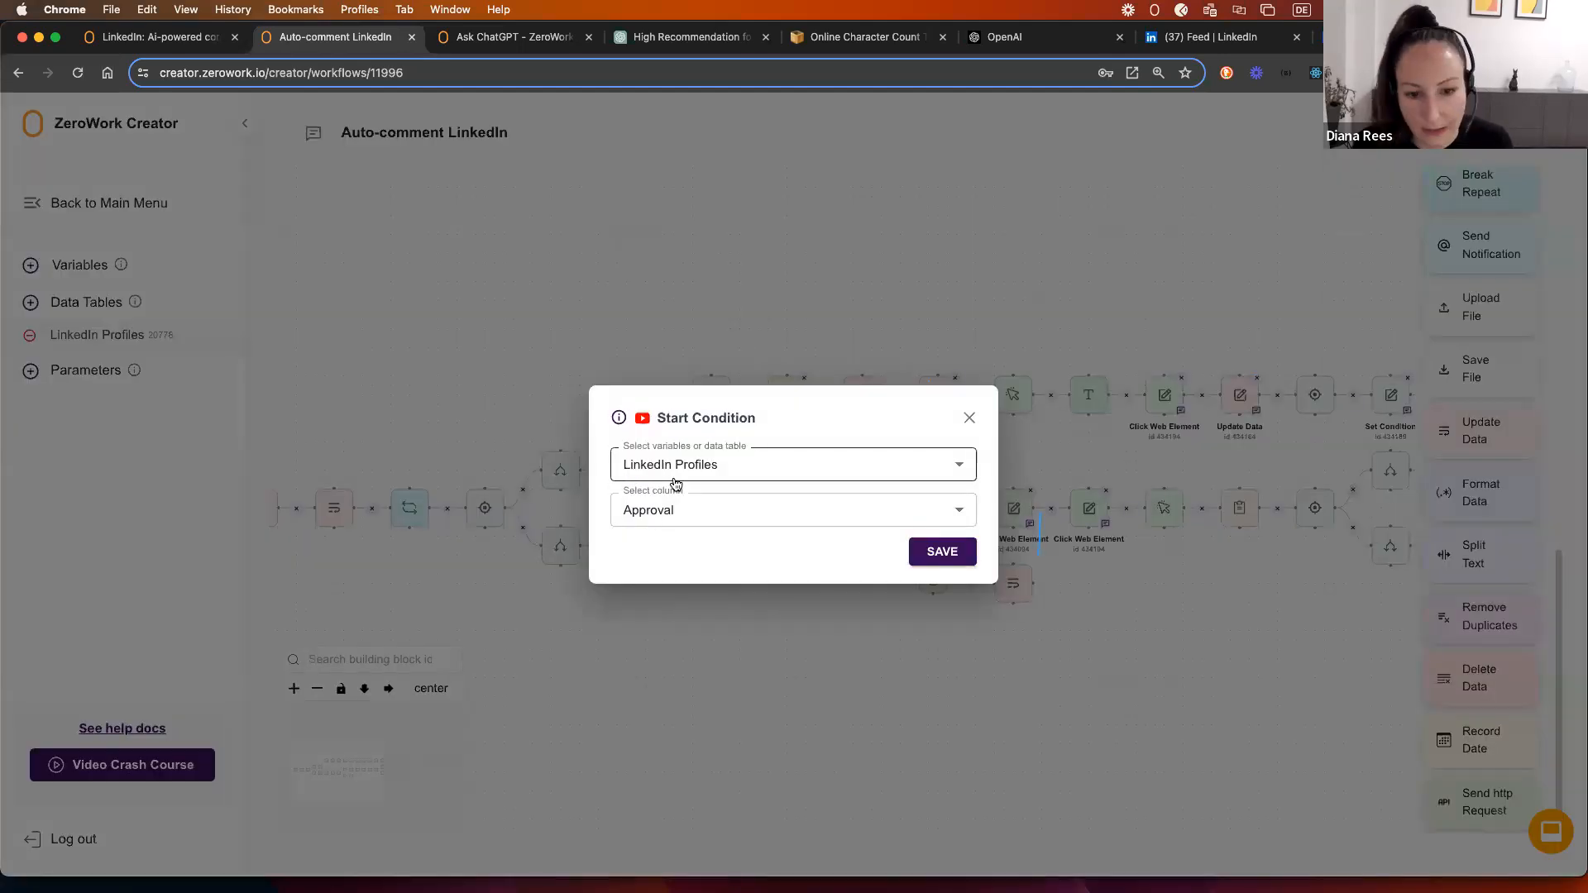
{"action": "left_click", "coordinate": [969, 418]}
{"action": "left_click", "coordinate": [709, 399]}
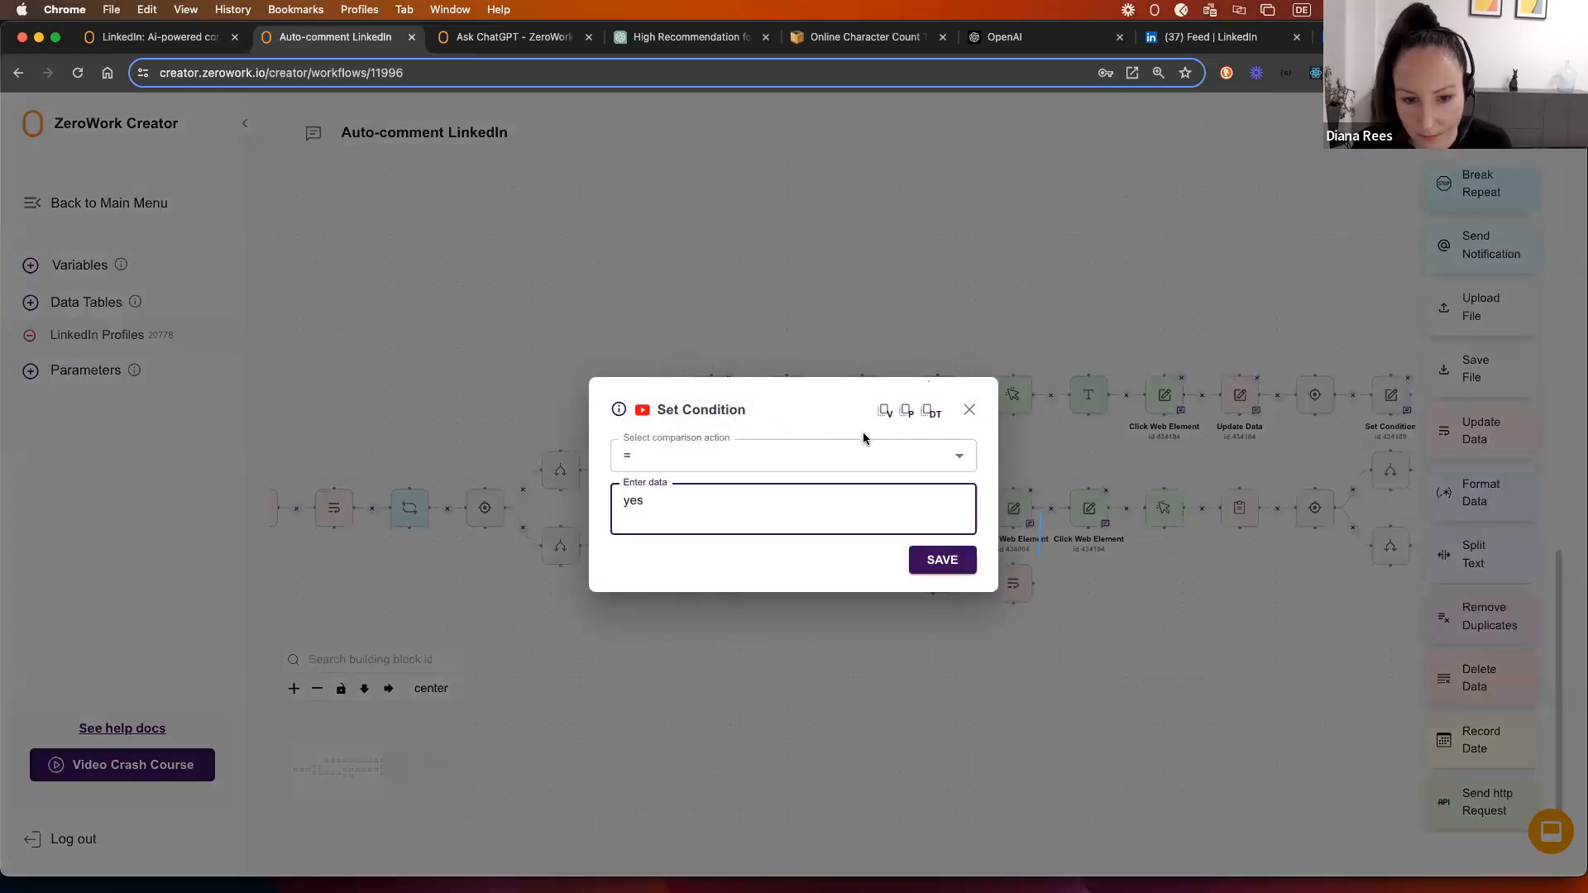
{"action": "left_click", "coordinate": [970, 413]}
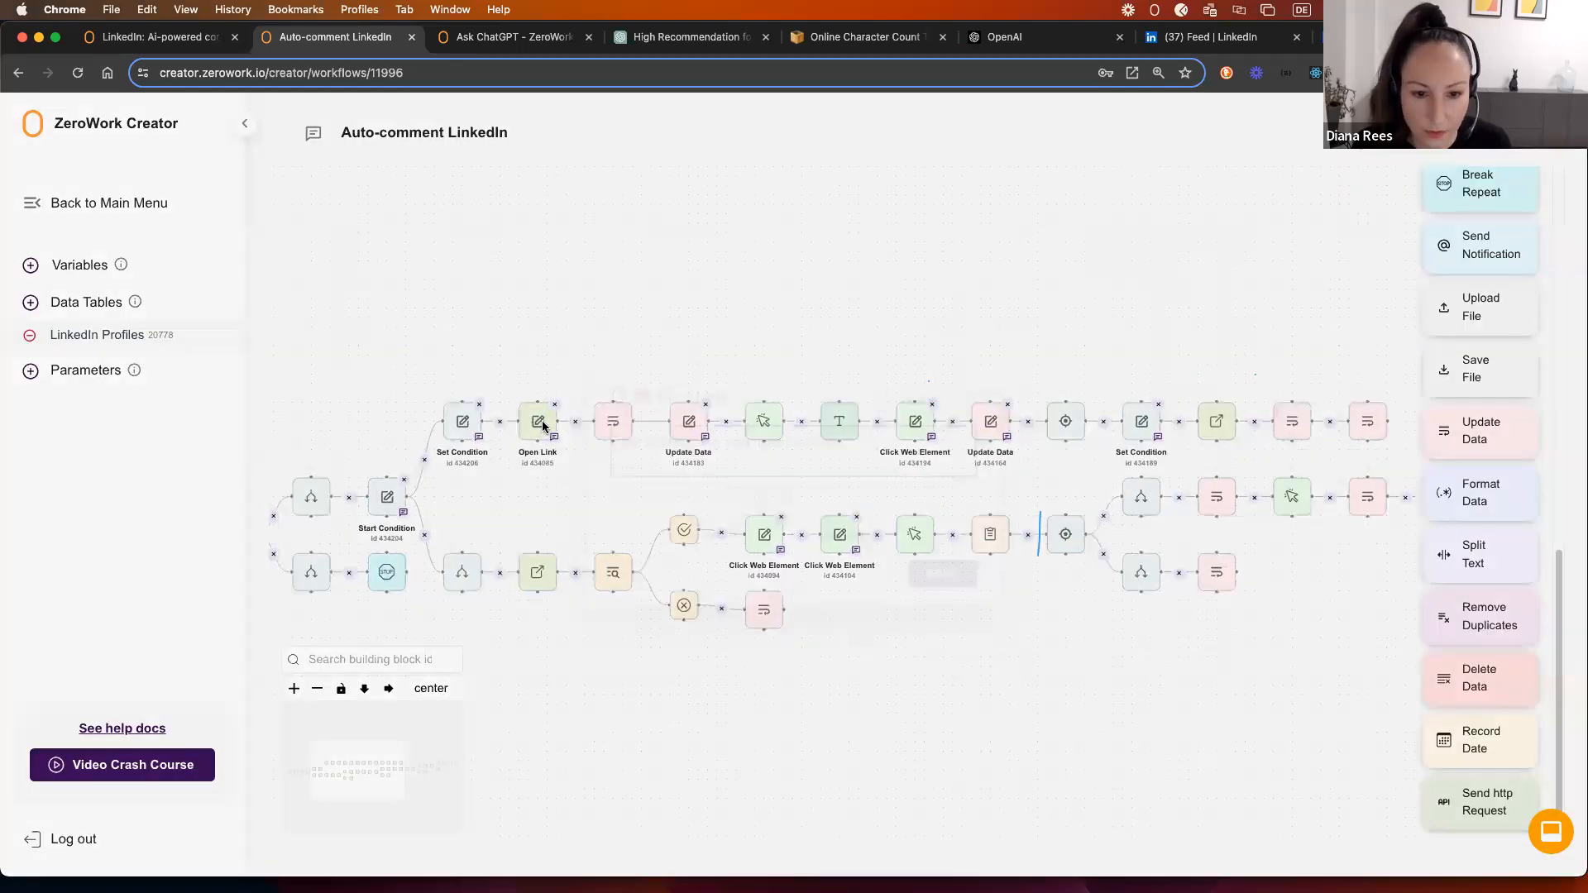
{"action": "left_click", "coordinate": [543, 423]}
{"action": "left_click_drag", "start_coordinate": [832, 443], "coordinate": [729, 444]}
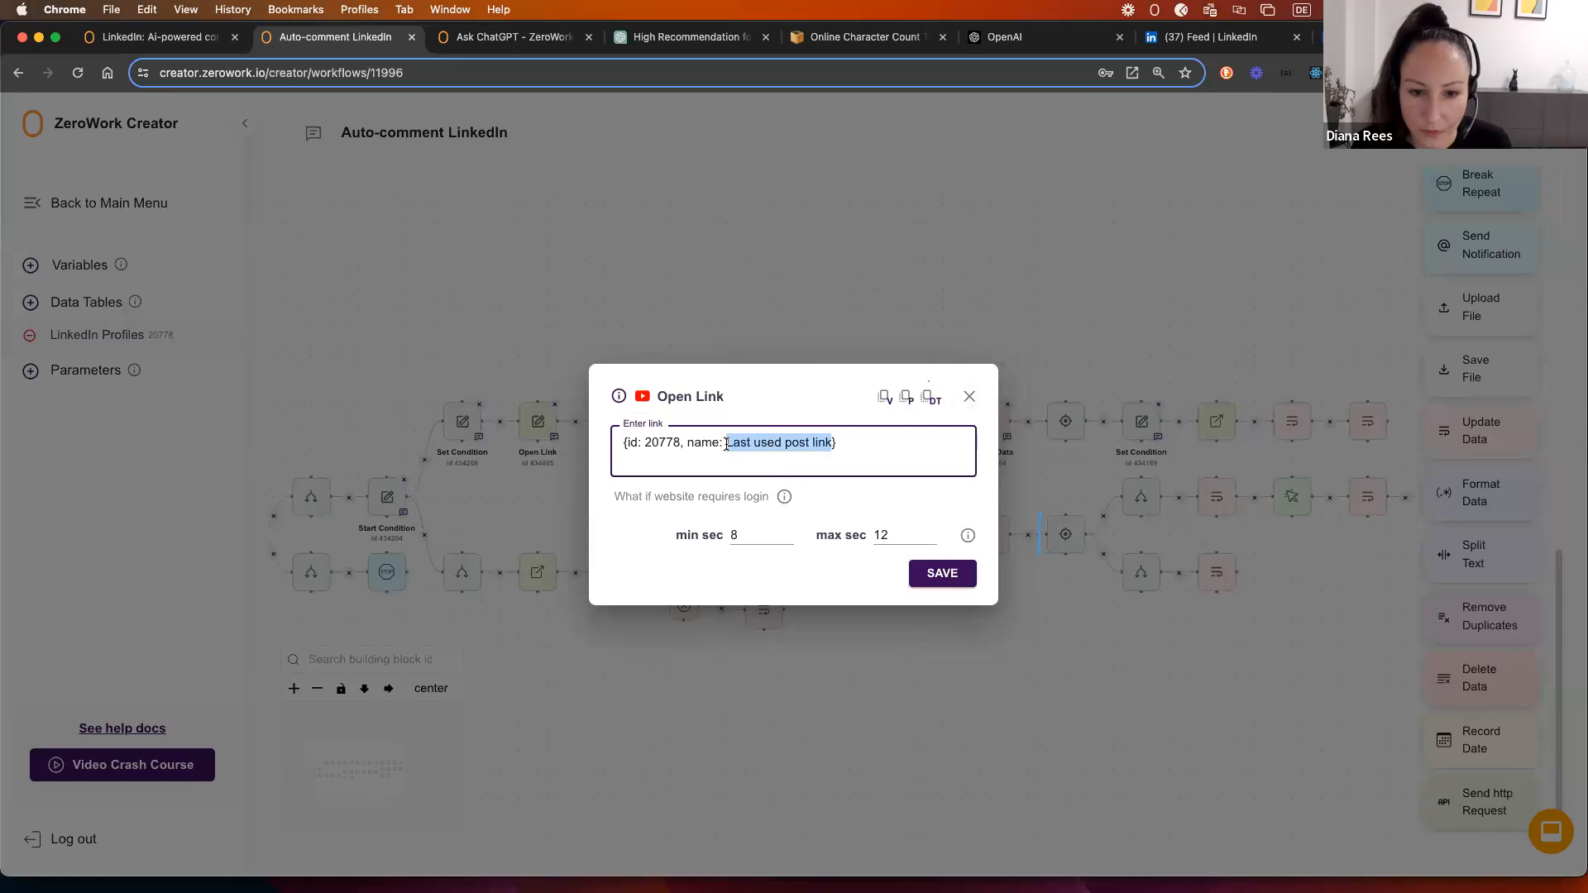
{"action": "left_click", "coordinate": [969, 400]}
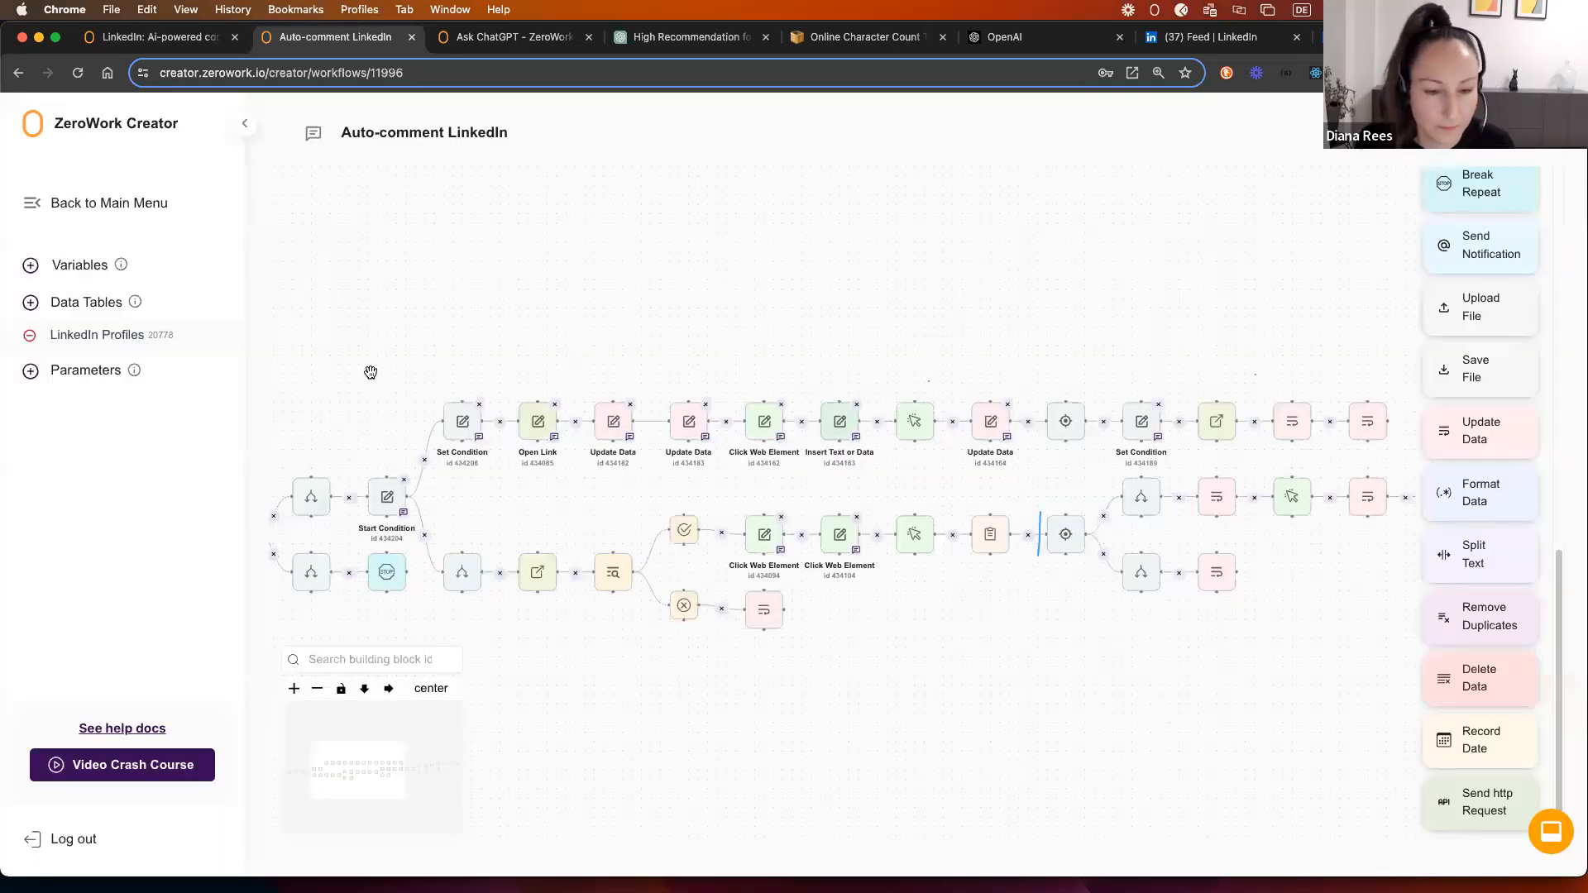
{"action": "left_click_drag", "start_coordinate": [517, 504], "coordinate": [416, 502]}
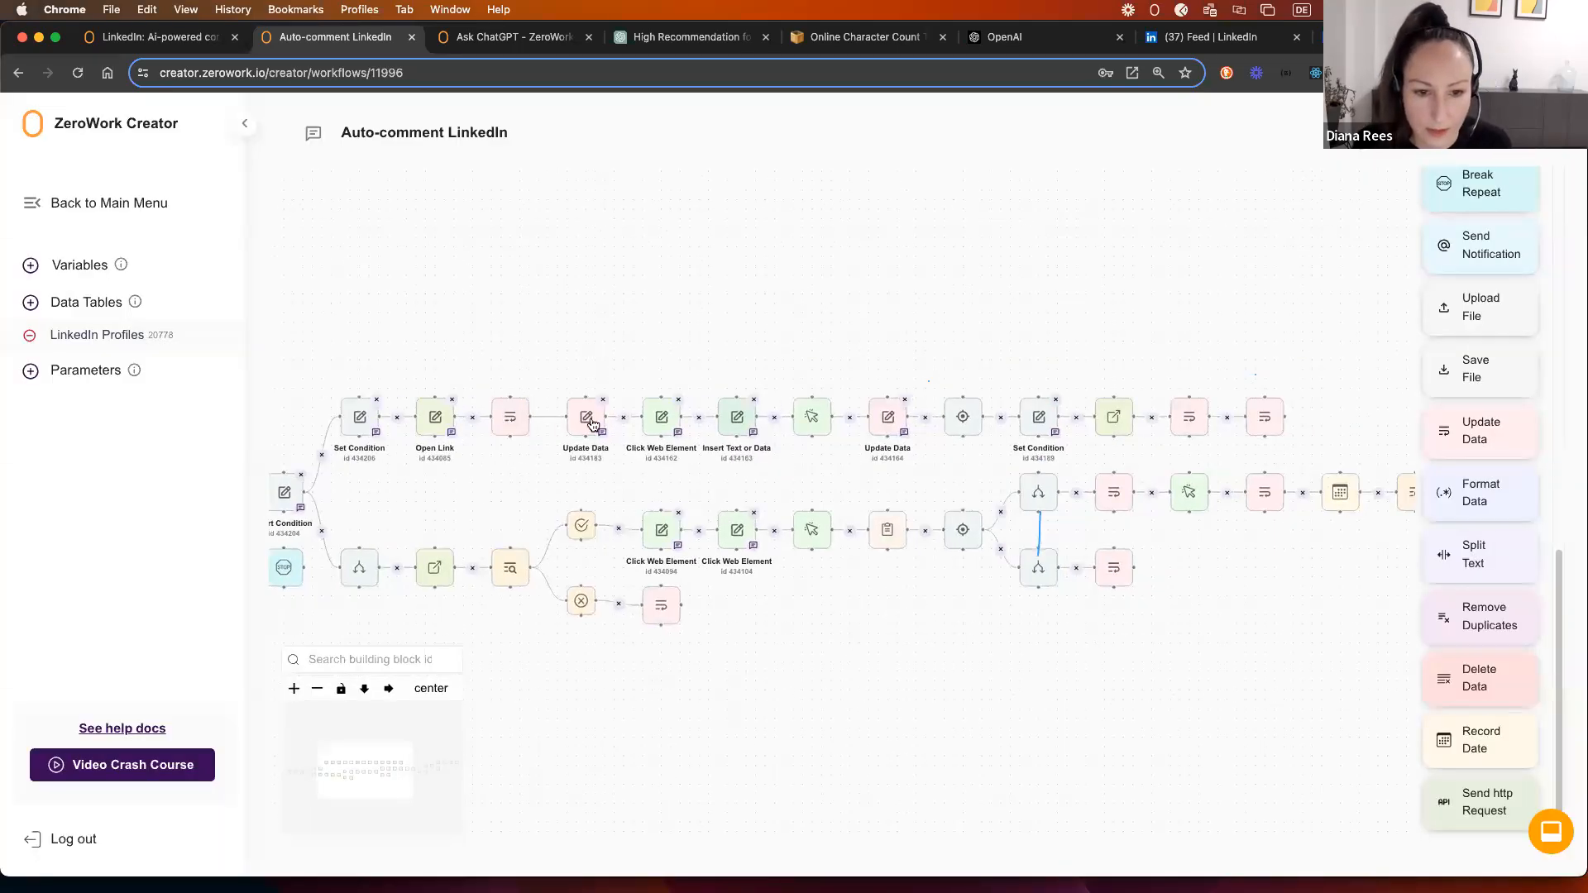
{"action": "left_click", "coordinate": [660, 419]}
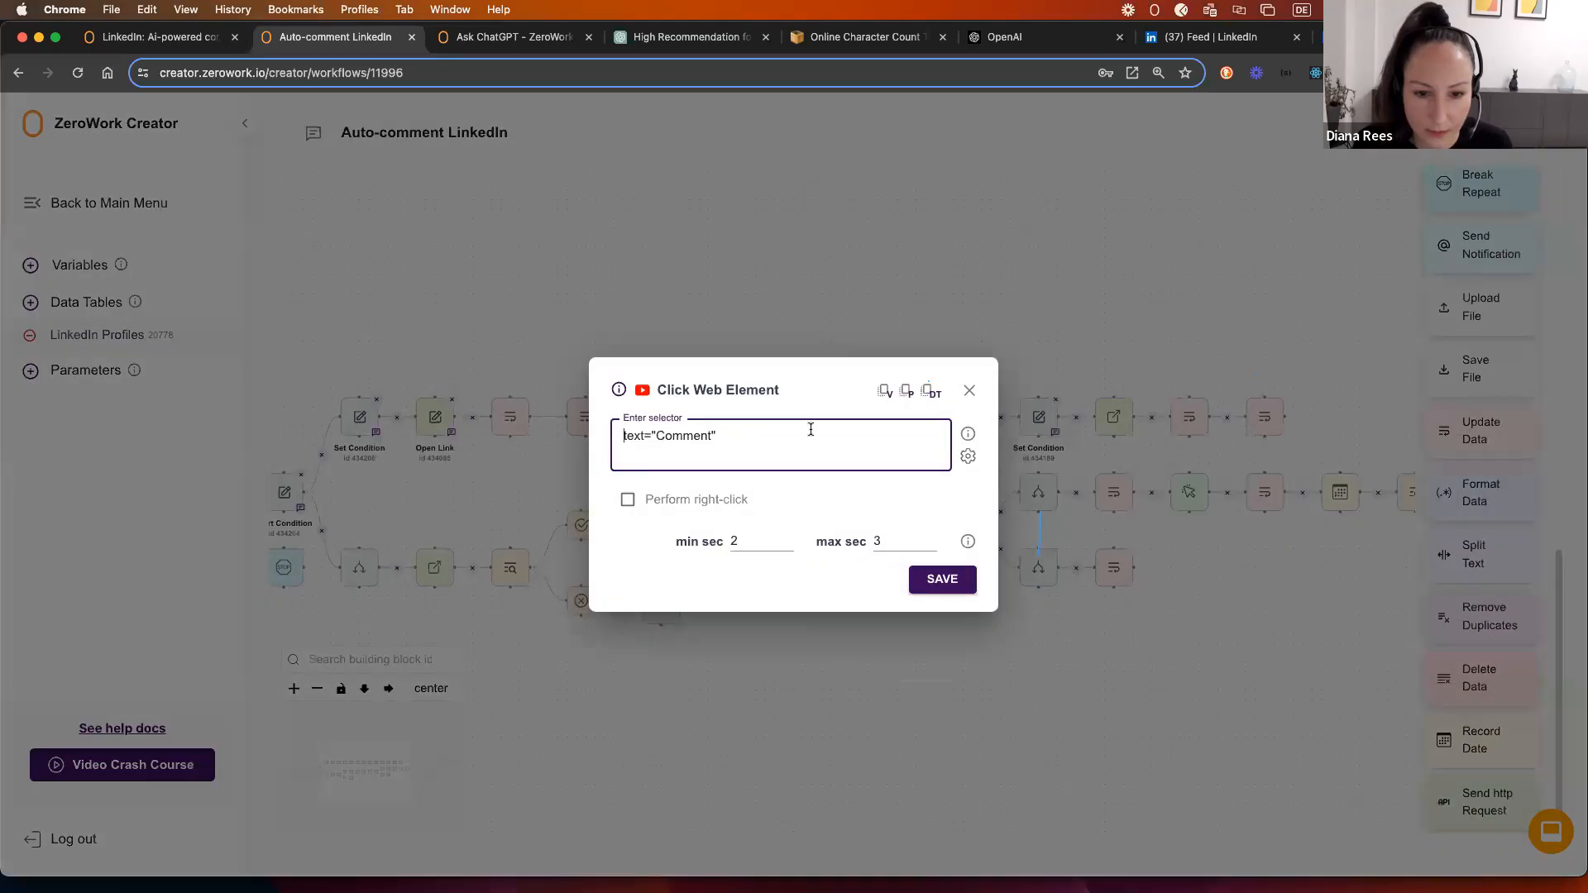
{"action": "left_click", "coordinate": [970, 389]}
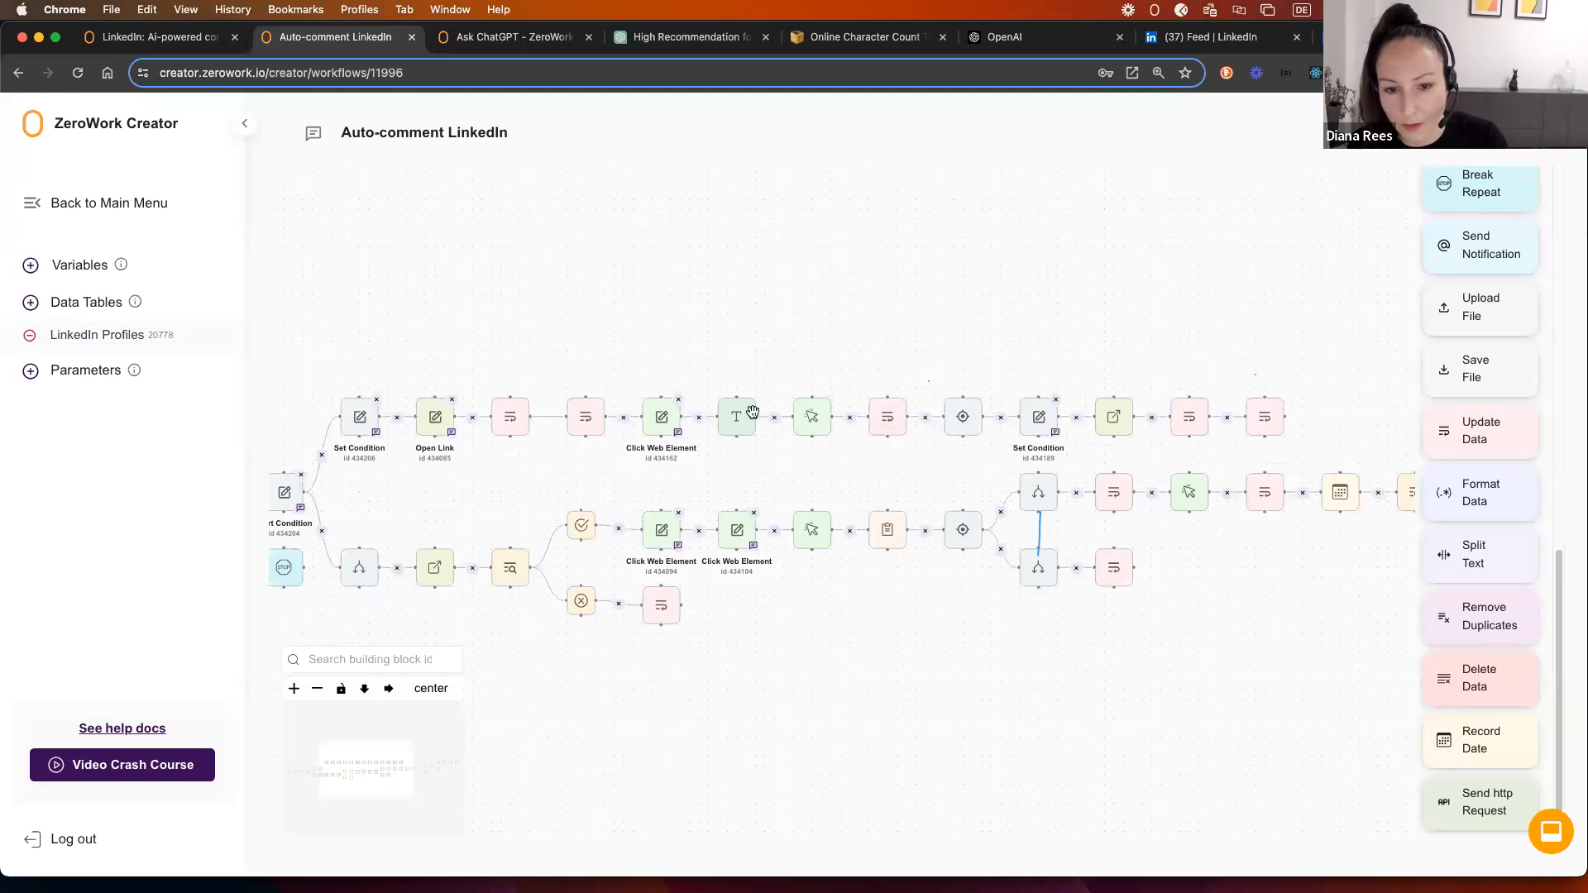
{"action": "left_click", "coordinate": [1253, 418]}
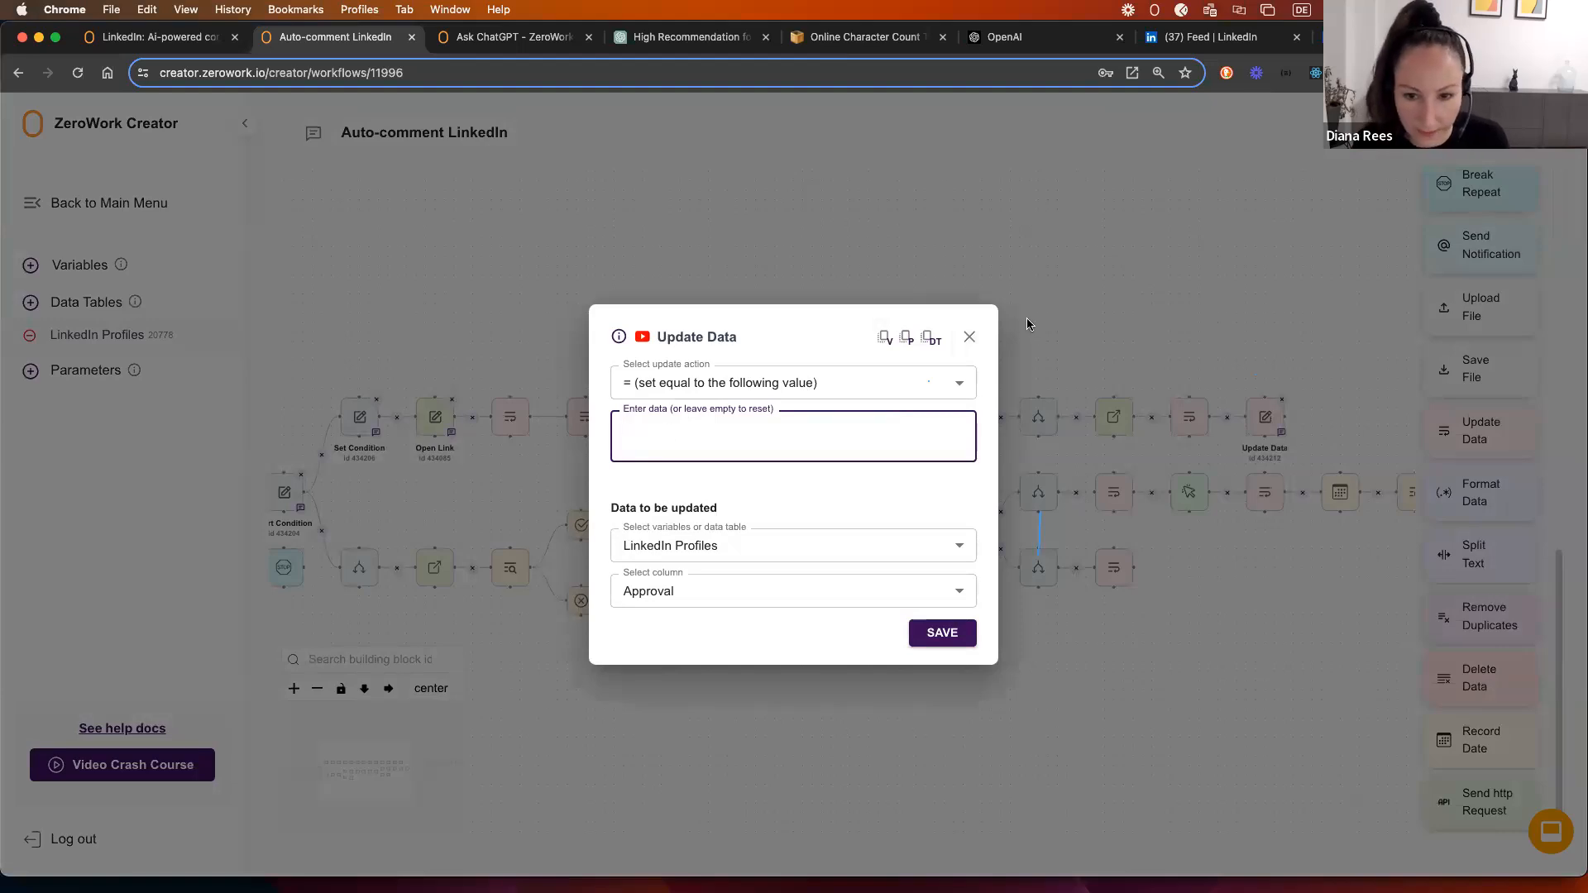
{"action": "left_click", "coordinate": [971, 339]}
{"action": "left_click_drag", "start_coordinate": [405, 489], "coordinate": [511, 386]}
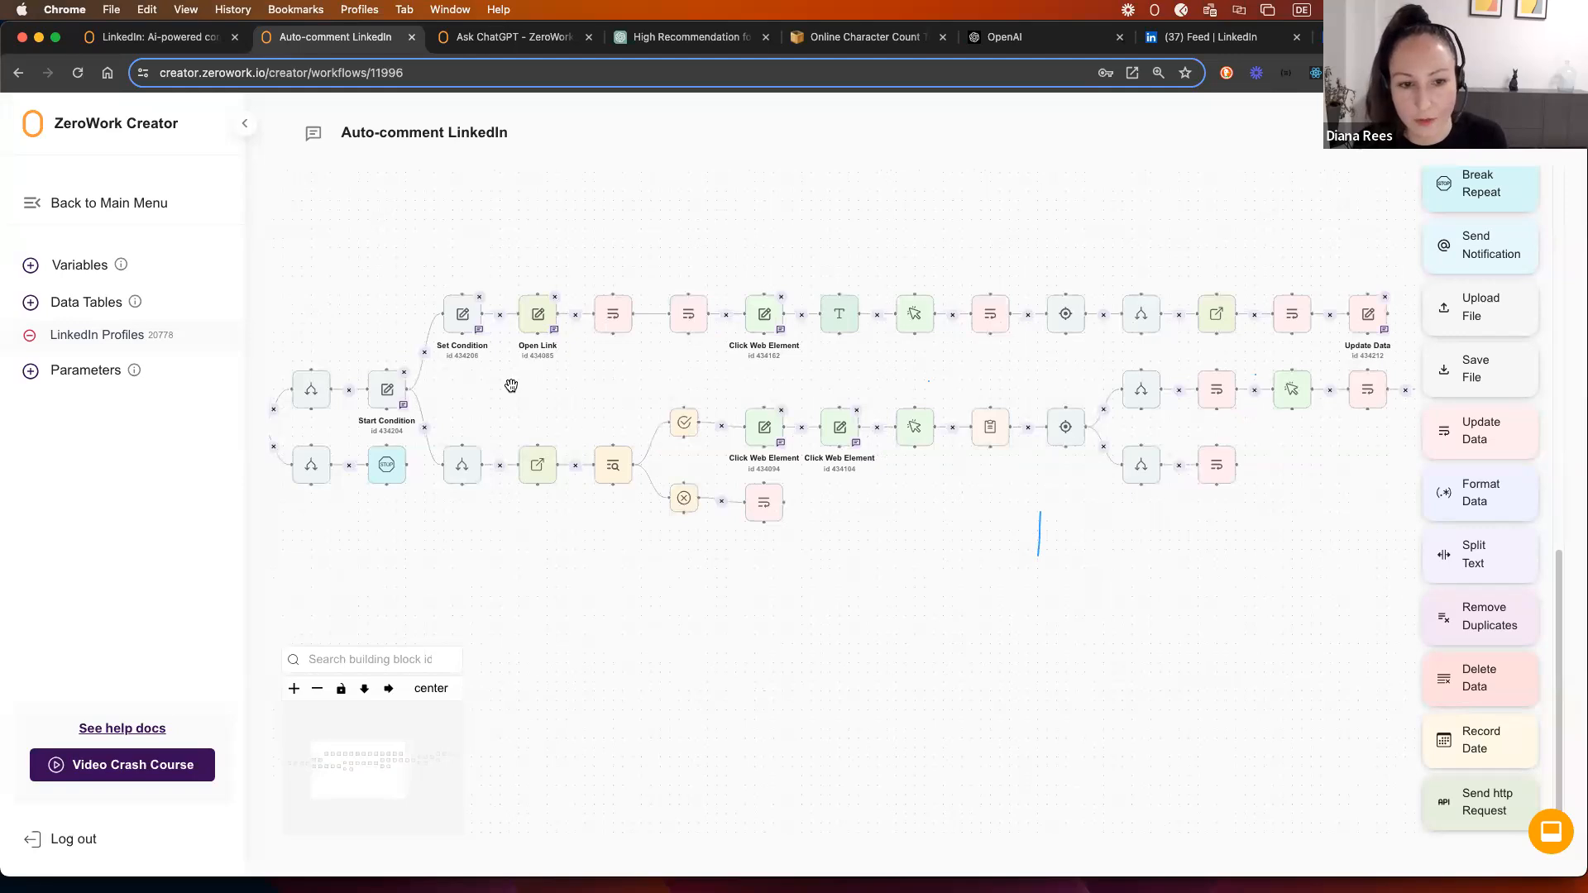
{"action": "left_click_drag", "start_coordinate": [511, 377], "coordinate": [472, 447]}
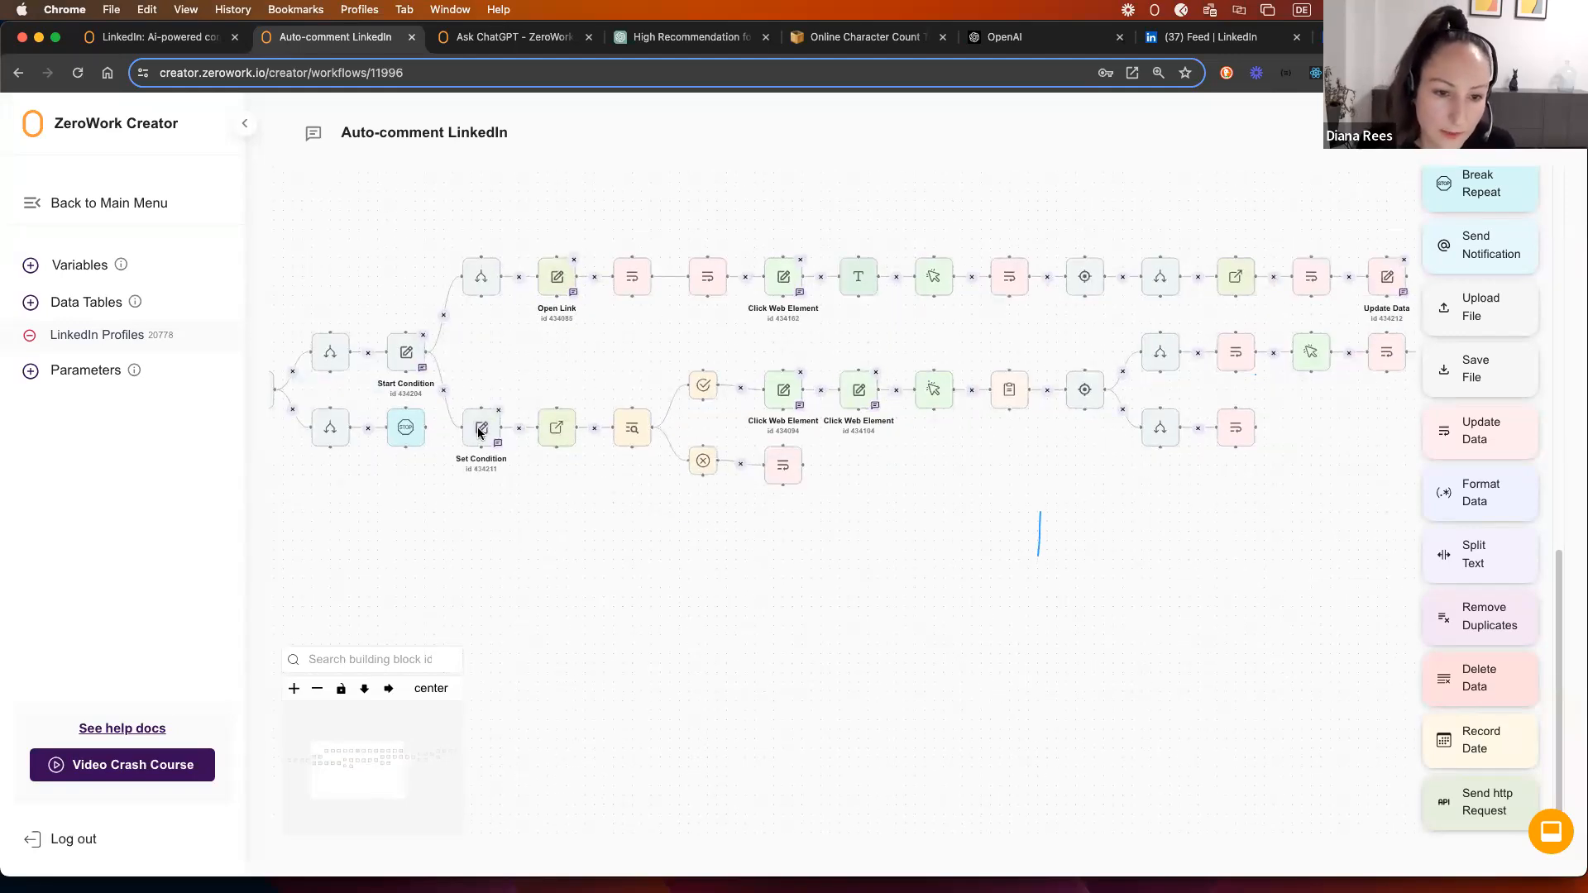
{"action": "left_click", "coordinate": [480, 430]}
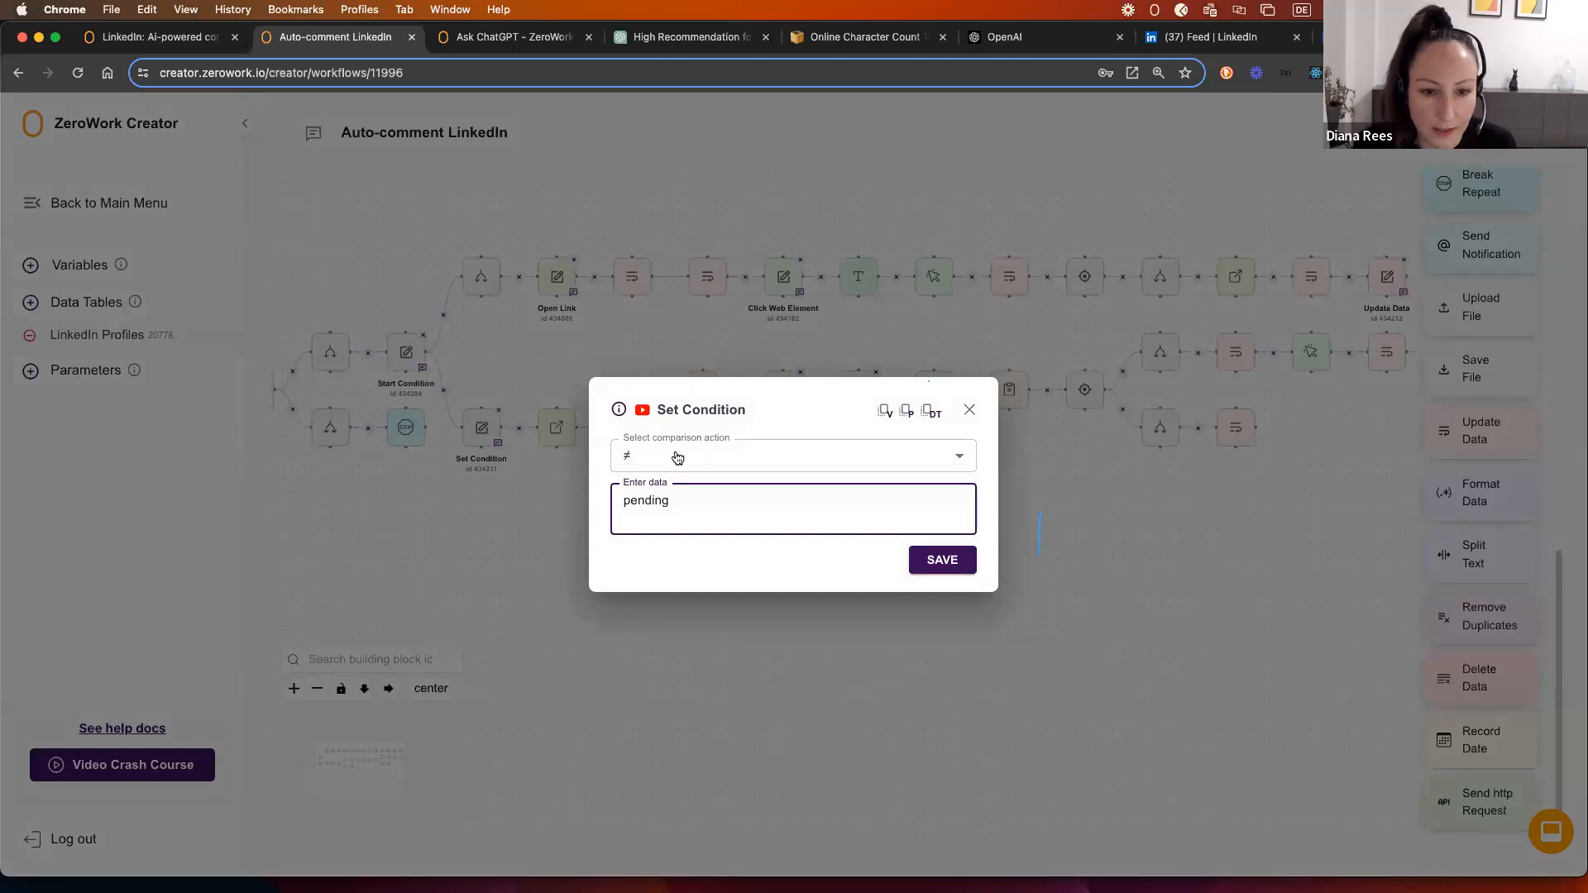
{"action": "left_click", "coordinate": [970, 413]}
{"action": "left_click", "coordinate": [478, 279]}
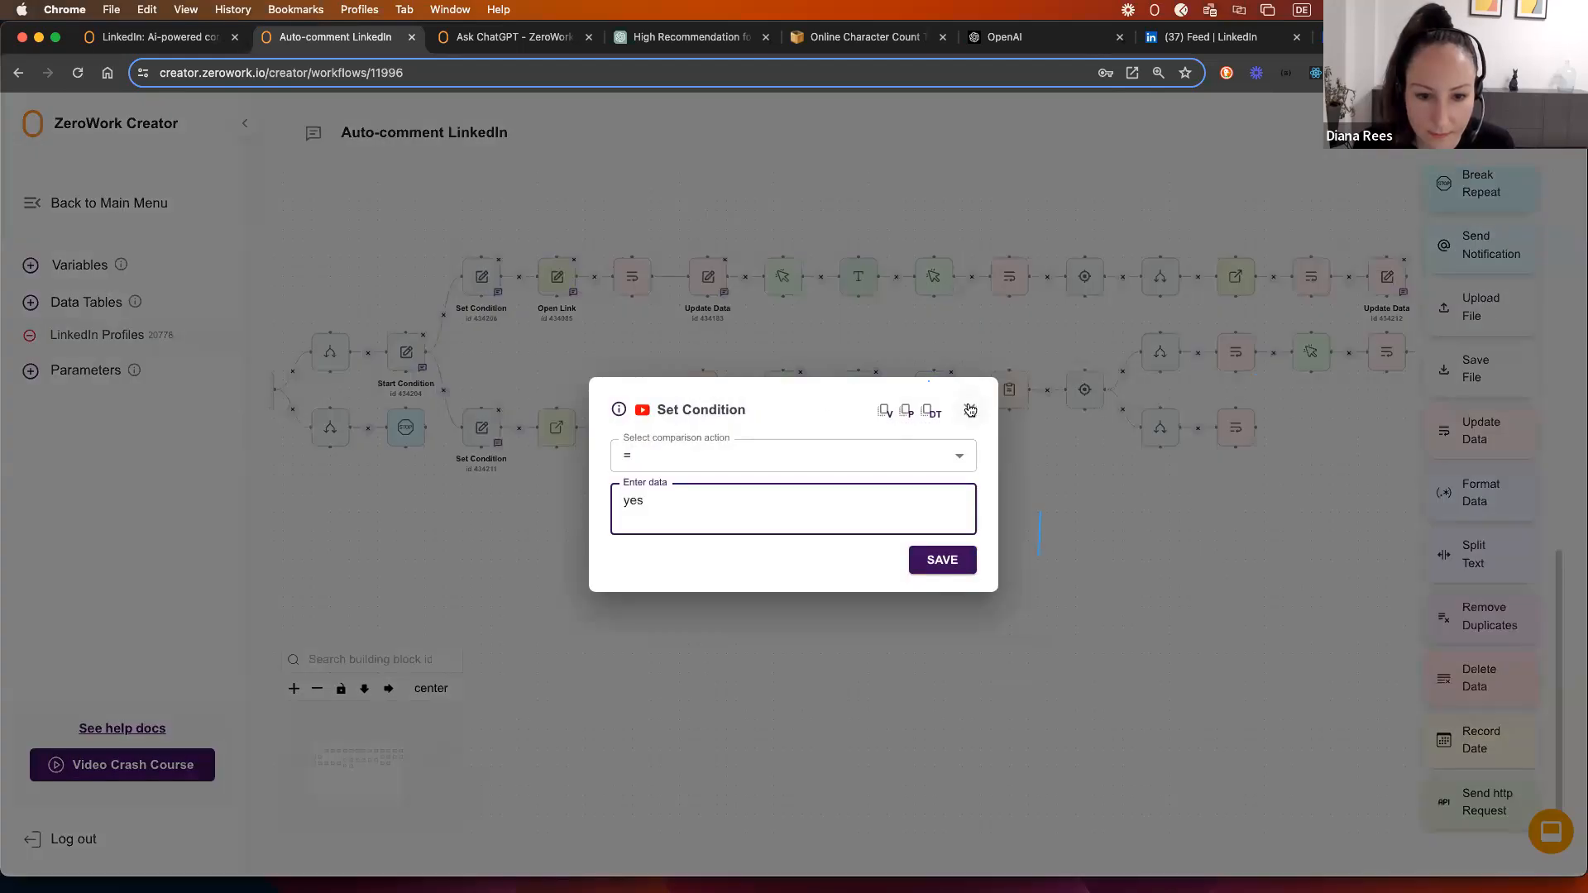
{"action": "left_click", "coordinate": [970, 410]}
Step: Shift the right-hand and middle lower-branch steps down to make room on the canvas
{"action": "scroll", "coordinate": [577, 382], "scroll_direction": "down", "scroll_amount": 3}
{"action": "left_click_drag", "start_coordinate": [850, 500], "coordinate": [646, 513]}
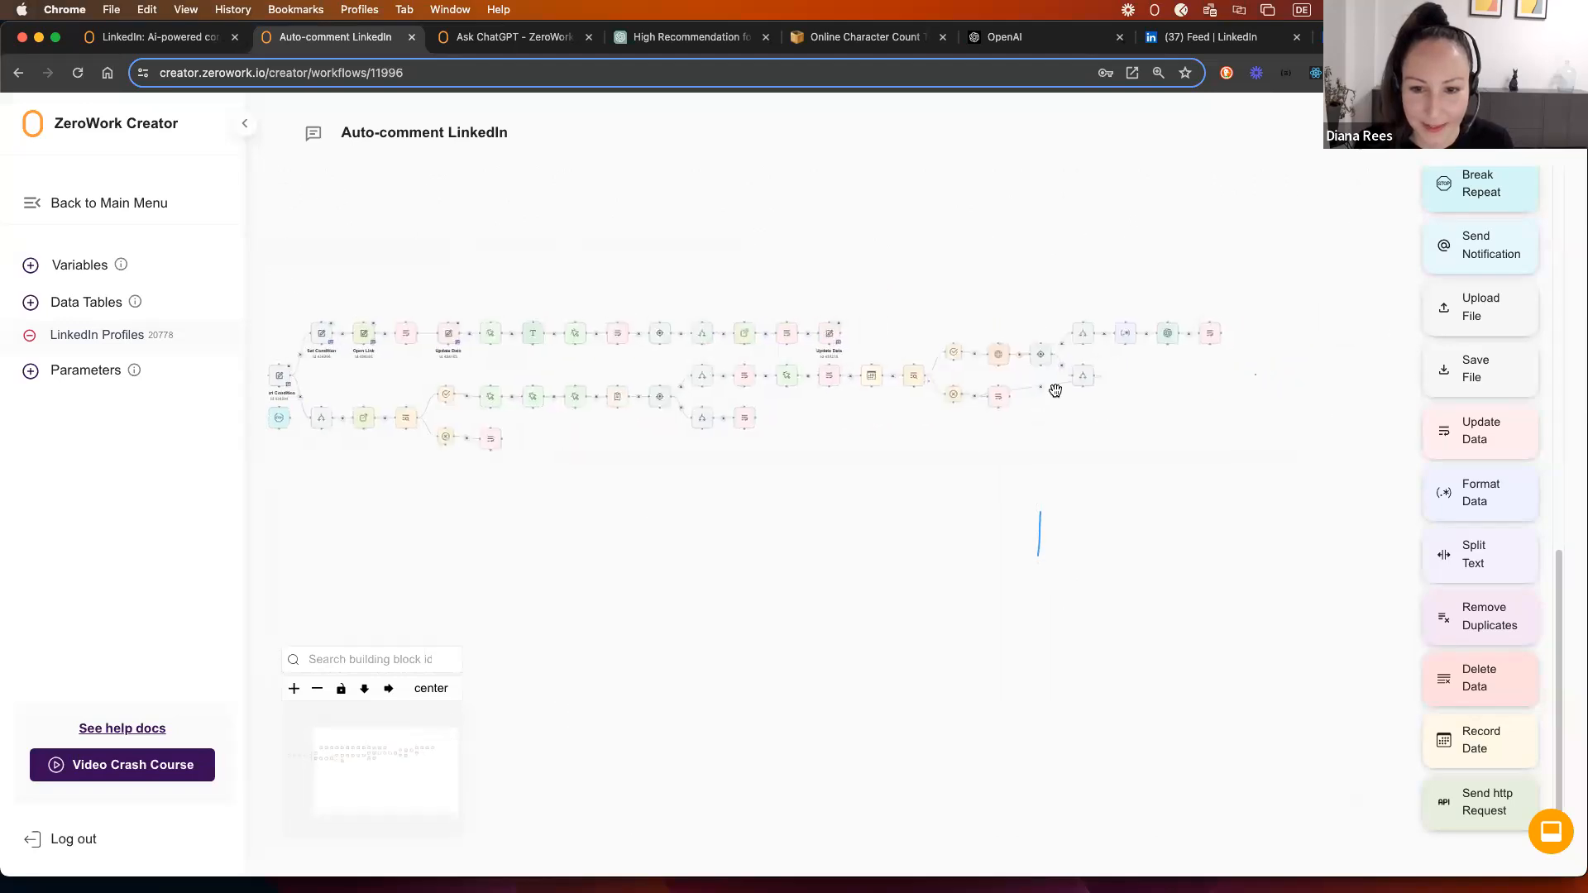
{"action": "left_click_drag", "start_coordinate": [1258, 311], "coordinate": [842, 468]}
{"action": "left_click_drag", "start_coordinate": [876, 395], "coordinate": [892, 486]}
{"action": "scroll", "coordinate": [638, 503], "scroll_direction": "left", "scroll_amount": 5}
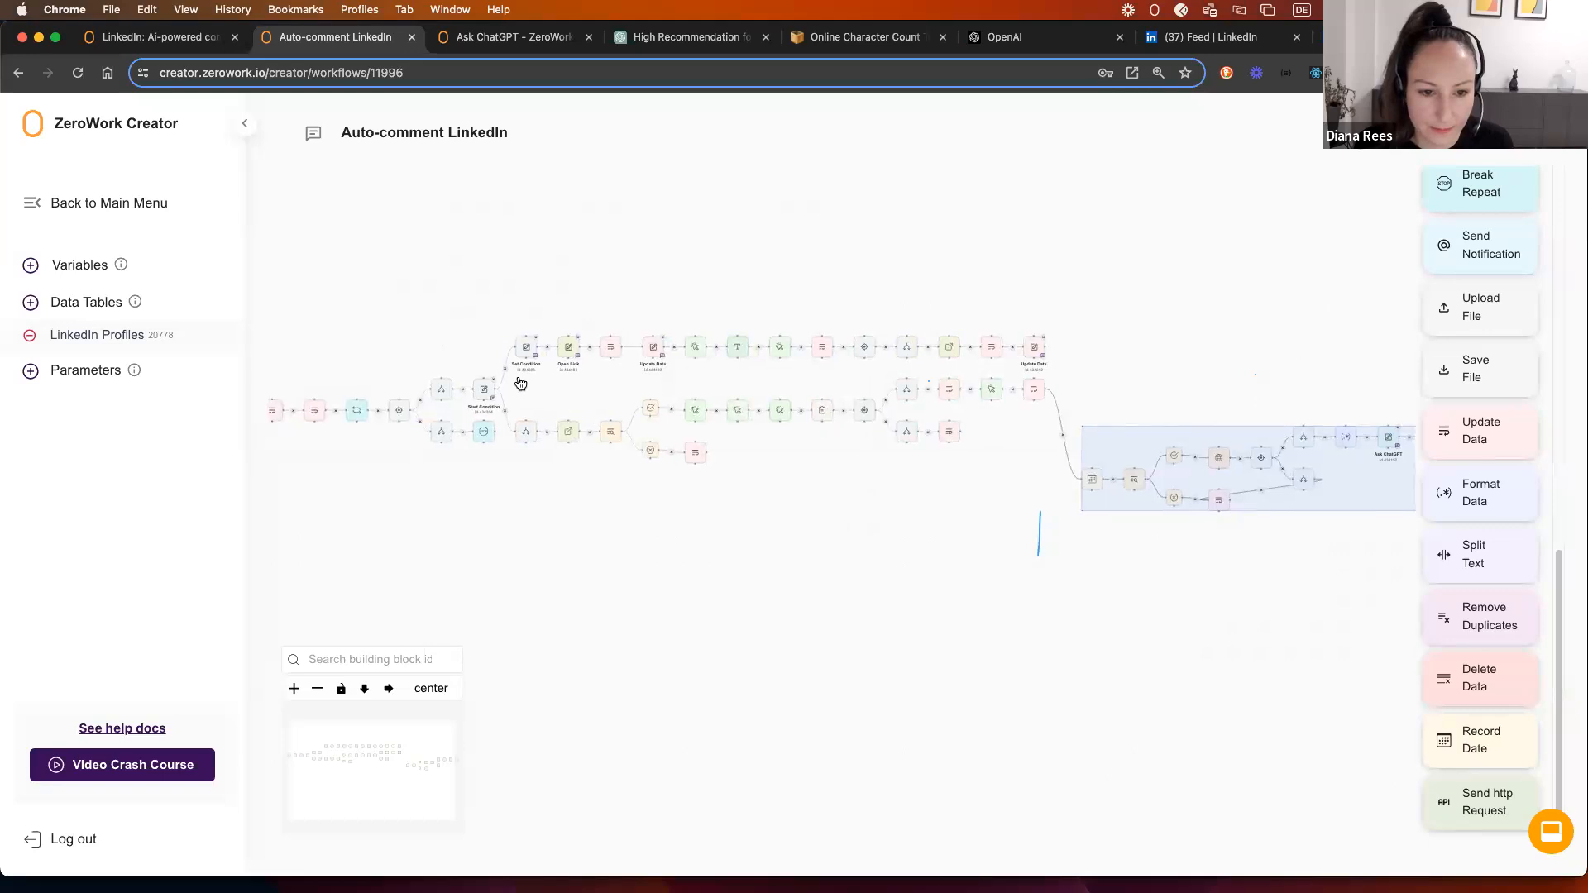
{"action": "left_click_drag", "start_coordinate": [551, 387], "coordinate": [1053, 496]}
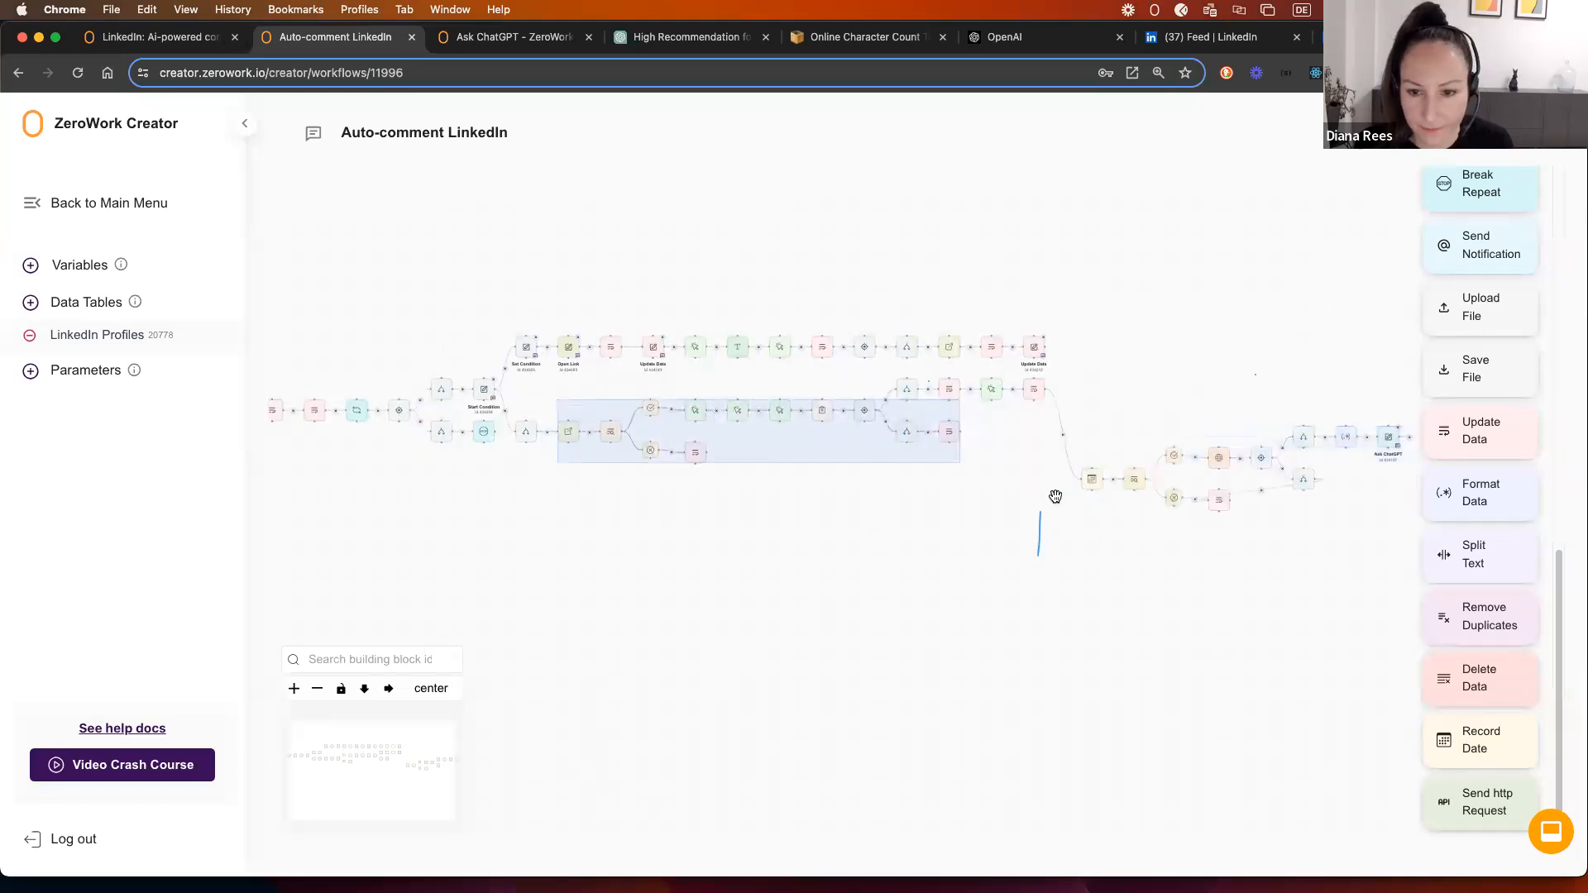
{"action": "left_click", "coordinate": [554, 377]}
{"action": "left_click_drag", "start_coordinate": [549, 376], "coordinate": [1045, 524]}
{"action": "left_click_drag", "start_coordinate": [747, 414], "coordinate": [748, 442]}
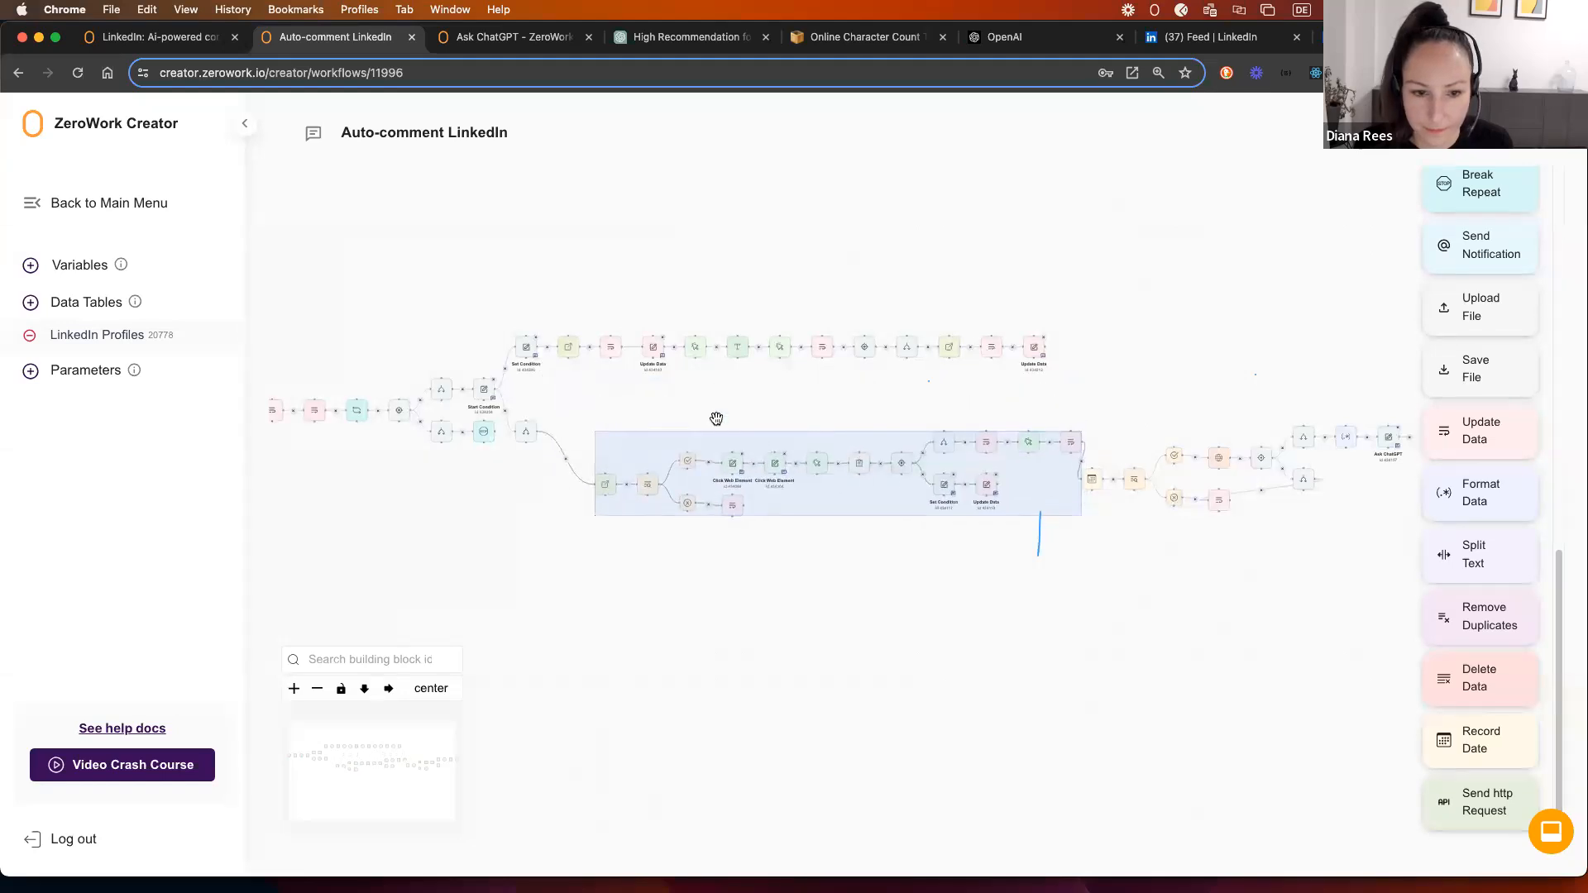
Step: Drop a new Start Condition block onto the canvas below the branch
{"action": "left_click", "coordinate": [577, 445]}
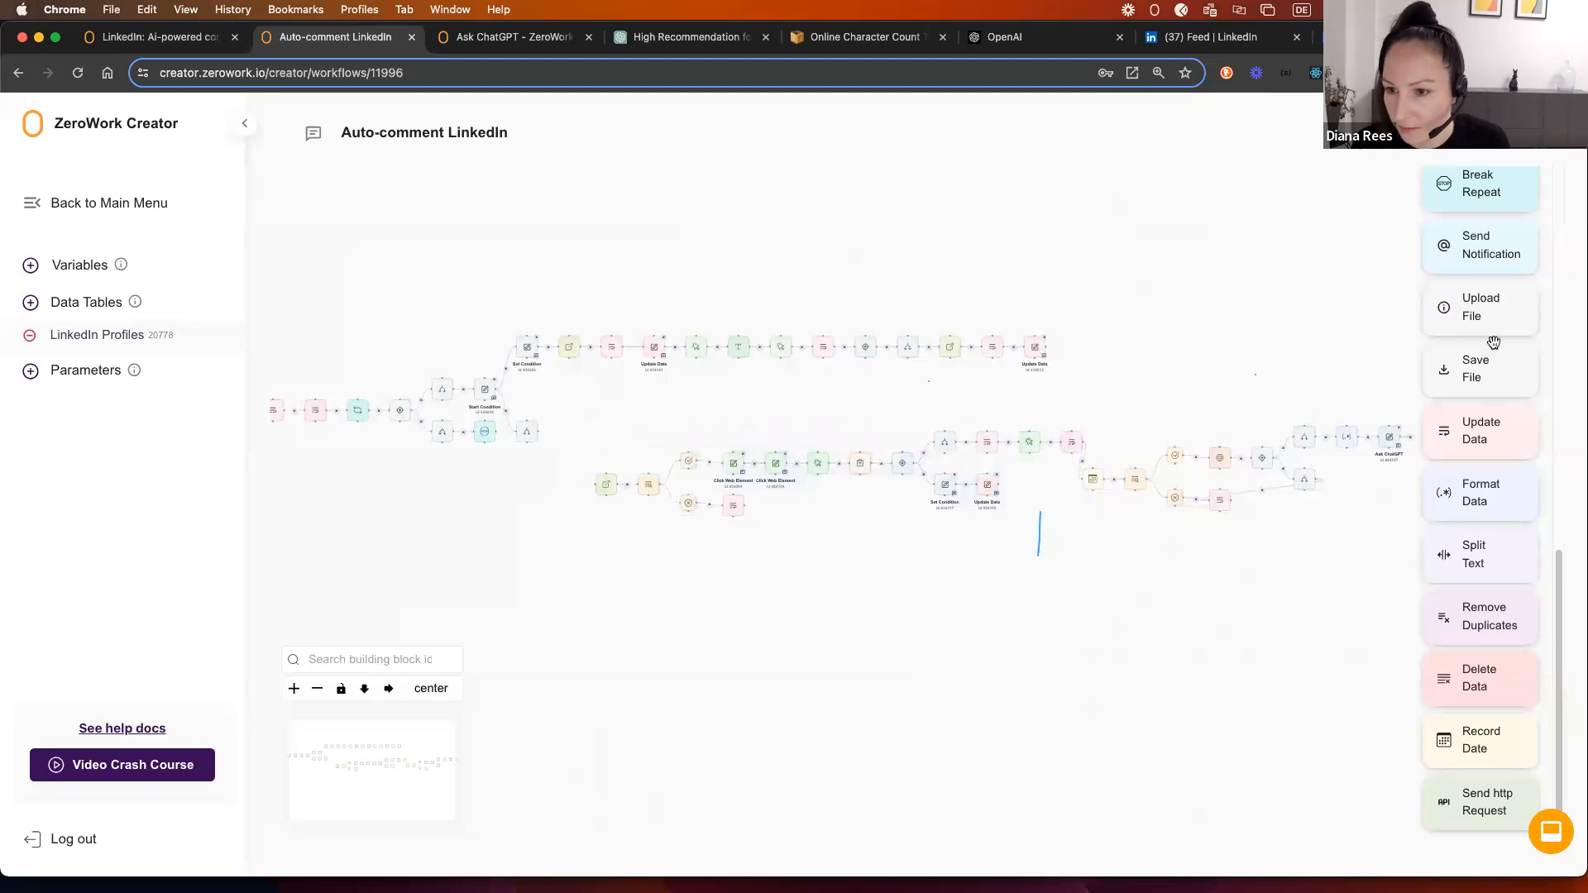
{"action": "scroll", "coordinate": [1493, 341], "scroll_direction": "up", "scroll_amount": 5}
{"action": "left_click_drag", "start_coordinate": [1456, 287], "coordinate": [508, 459]}
Step: Make the Start Condition test the LinkedIn Profiles table's Approval column
{"action": "left_click", "coordinate": [715, 496]}
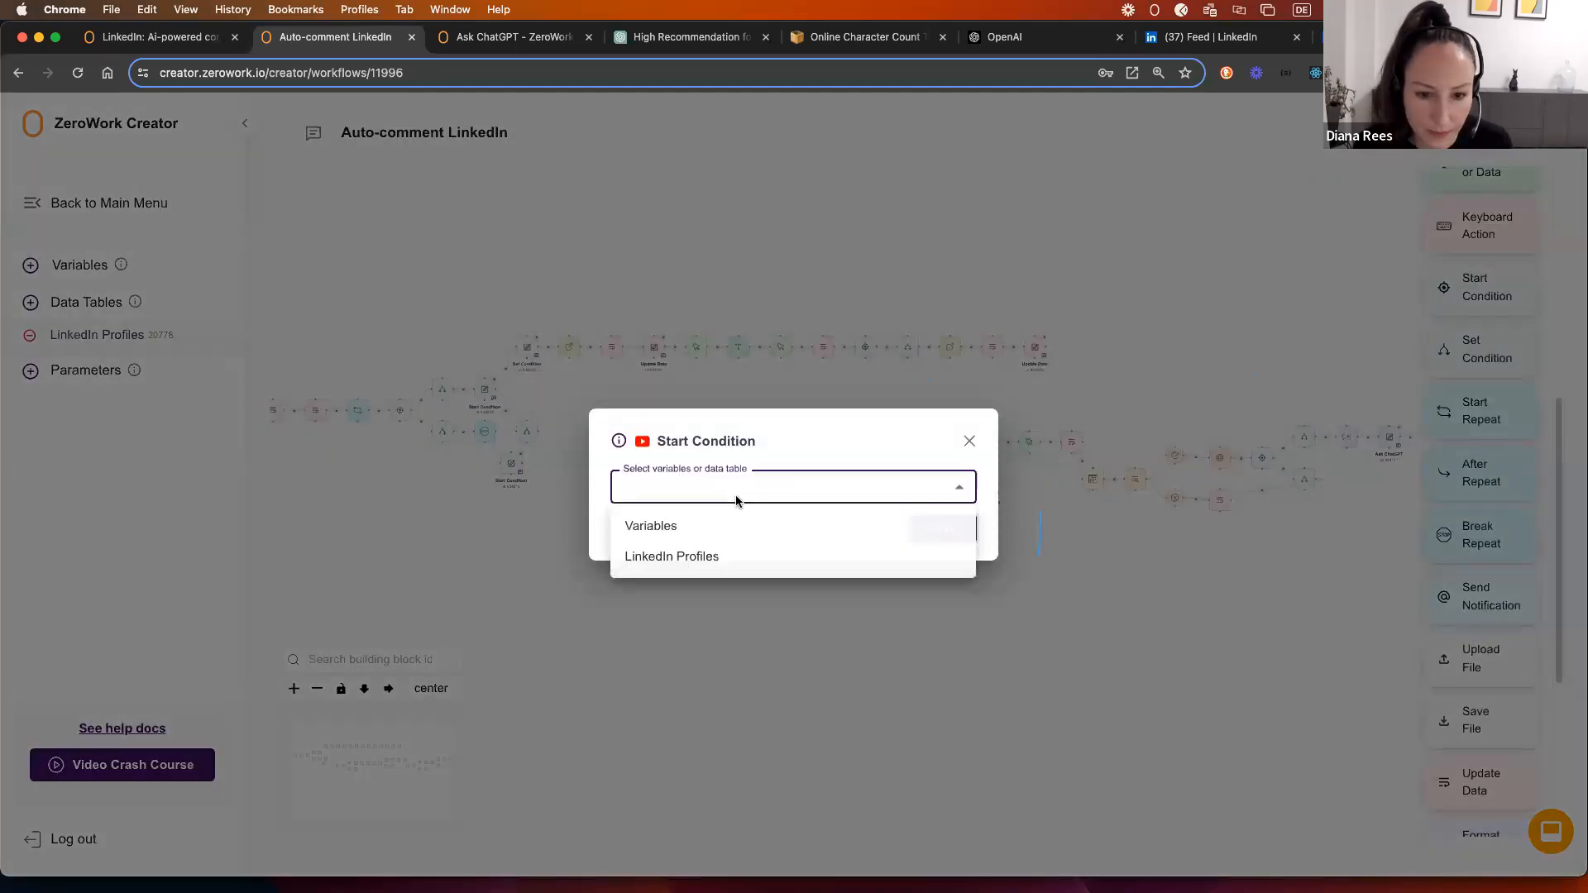
{"action": "left_click", "coordinate": [716, 557]}
{"action": "left_click", "coordinate": [685, 521]}
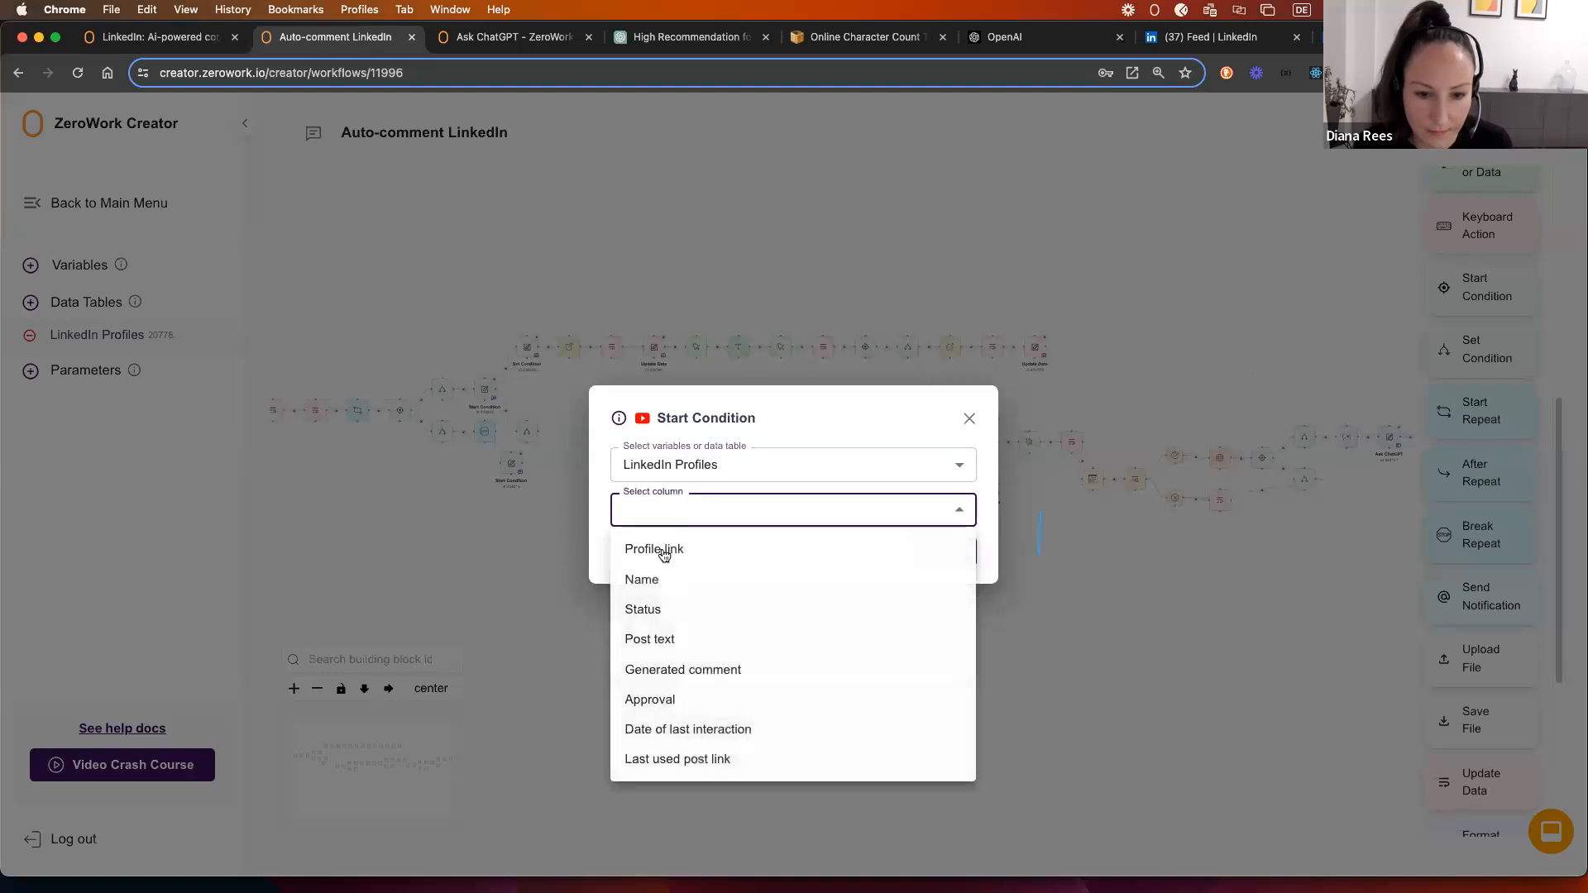
{"action": "left_click", "coordinate": [669, 702]}
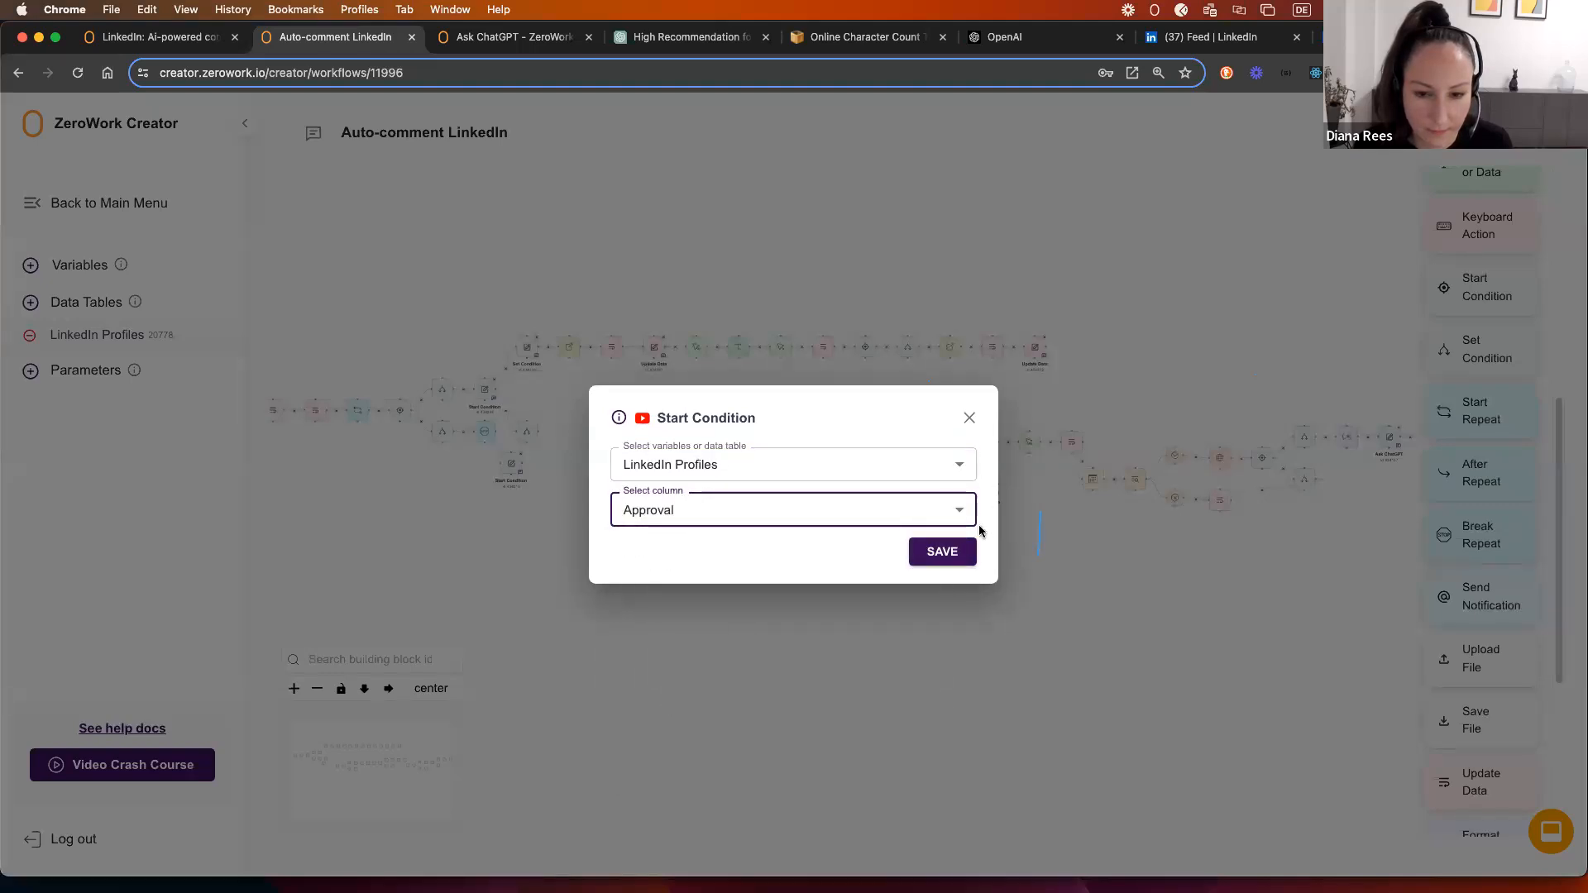
{"action": "left_click", "coordinate": [942, 551]}
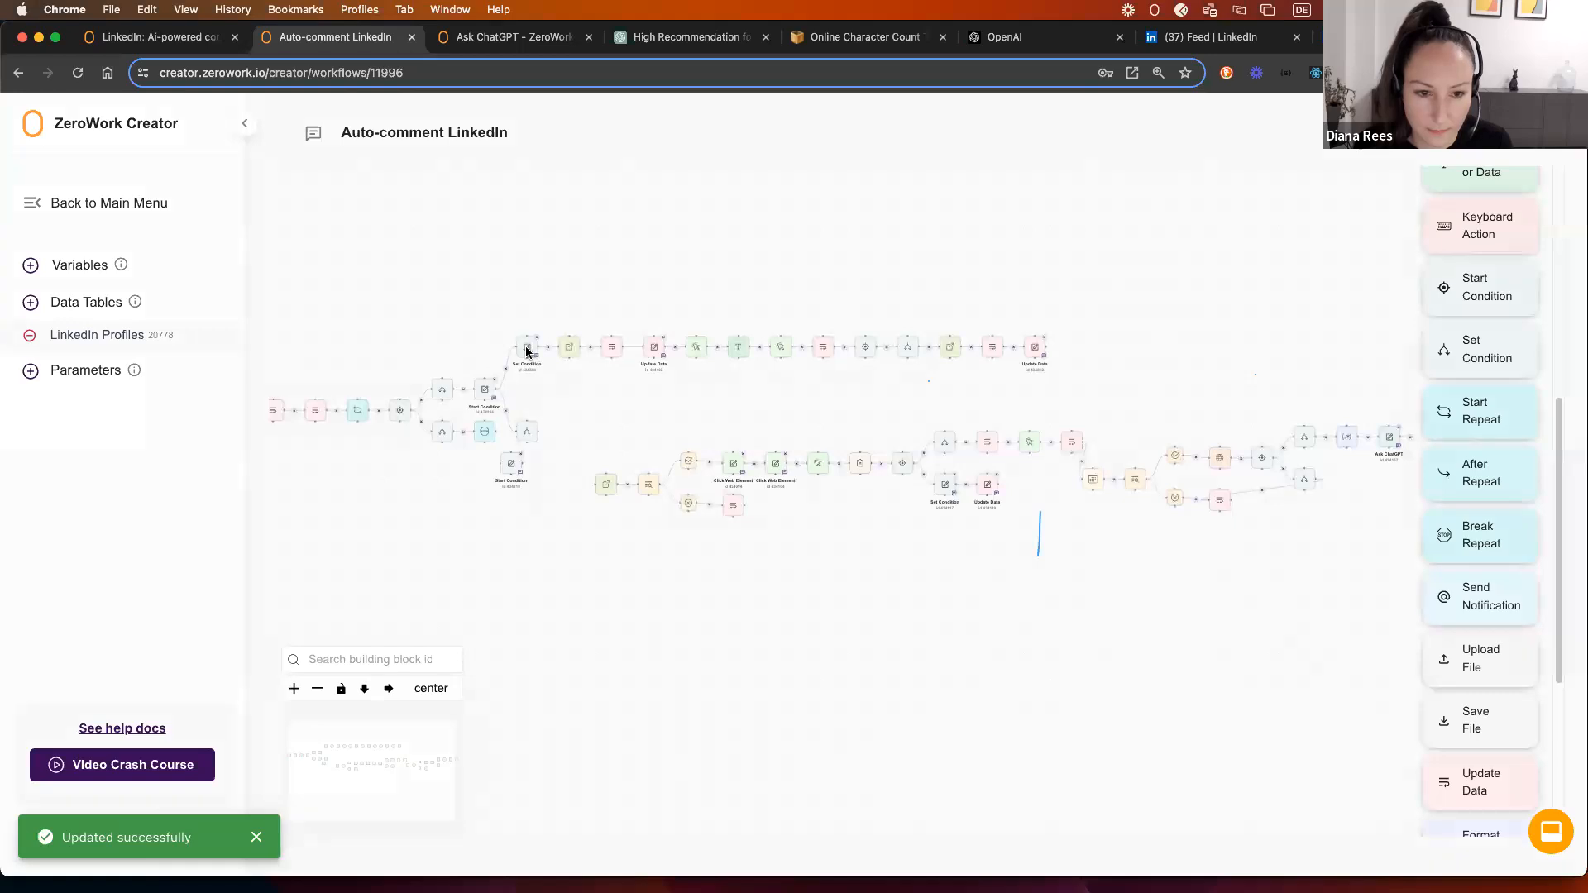
Step: Change the lower Set Condition's value to 'yes' and re-save the Start Condition
{"action": "left_click", "coordinate": [529, 346]}
{"action": "left_click", "coordinate": [982, 414]}
{"action": "left_click", "coordinate": [528, 432]}
{"action": "double_click", "coordinate": [635, 497]}
{"action": "type", "text": "y"}
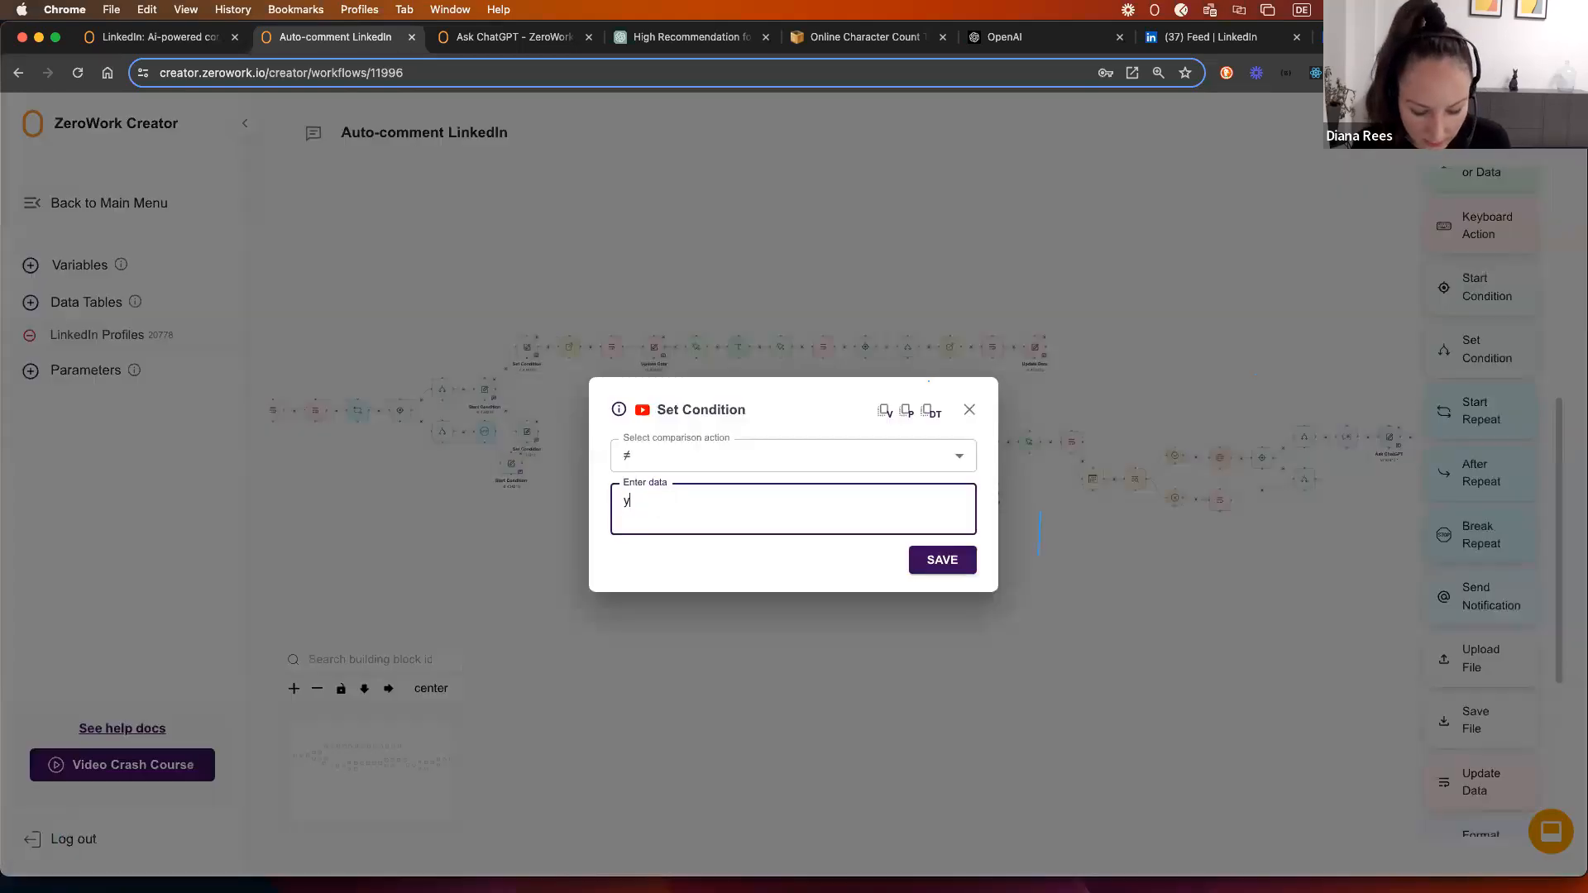
{"action": "type", "text": "es"}
{"action": "left_click", "coordinate": [944, 559]}
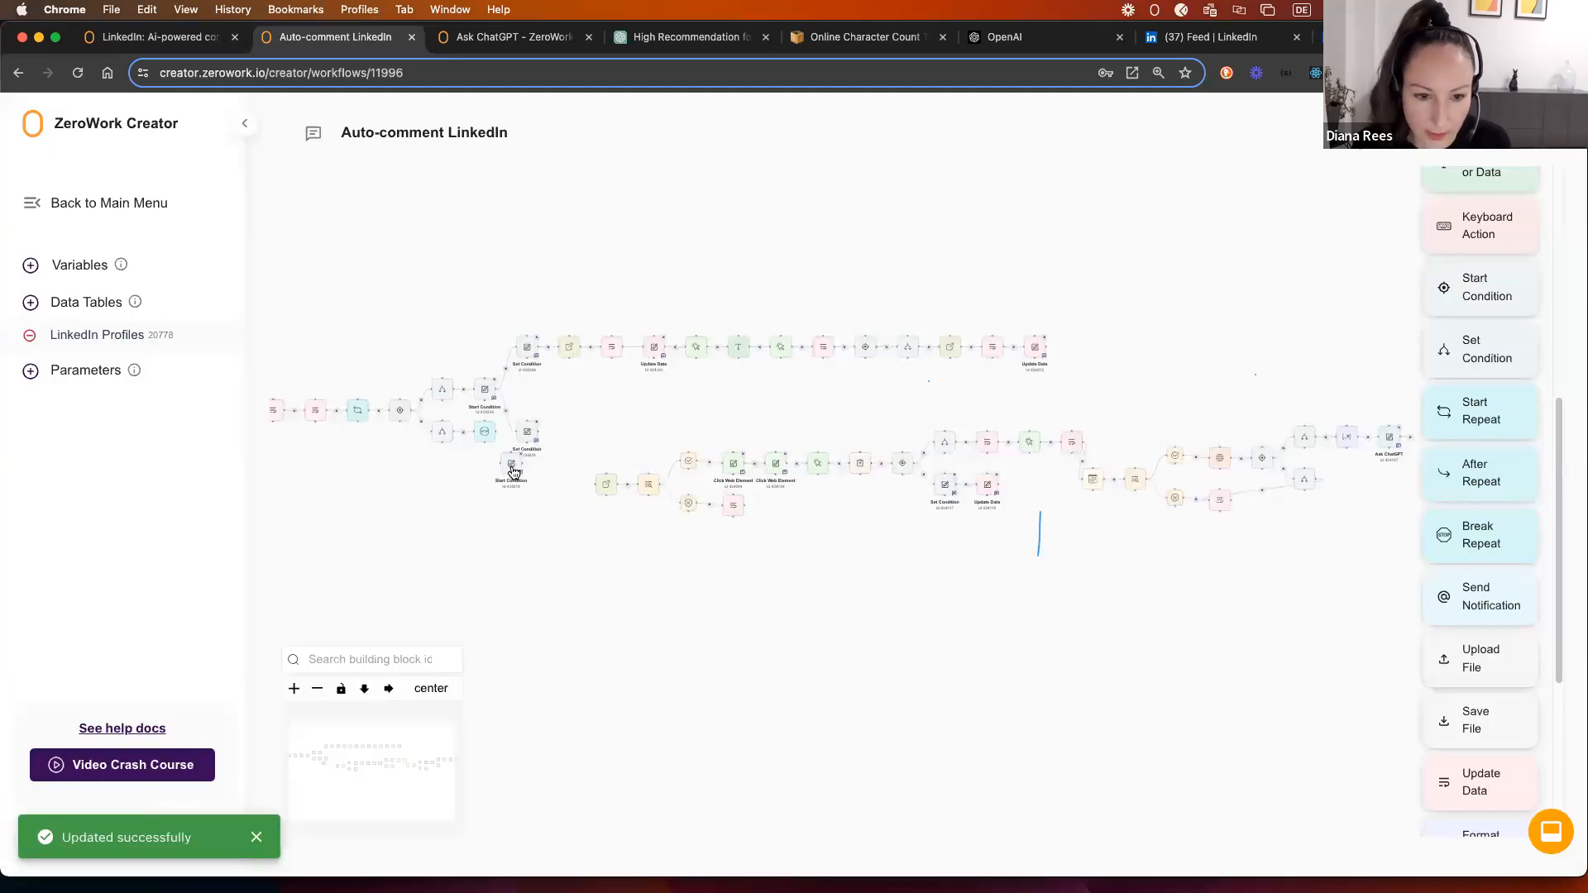
{"action": "left_click", "coordinate": [511, 466]}
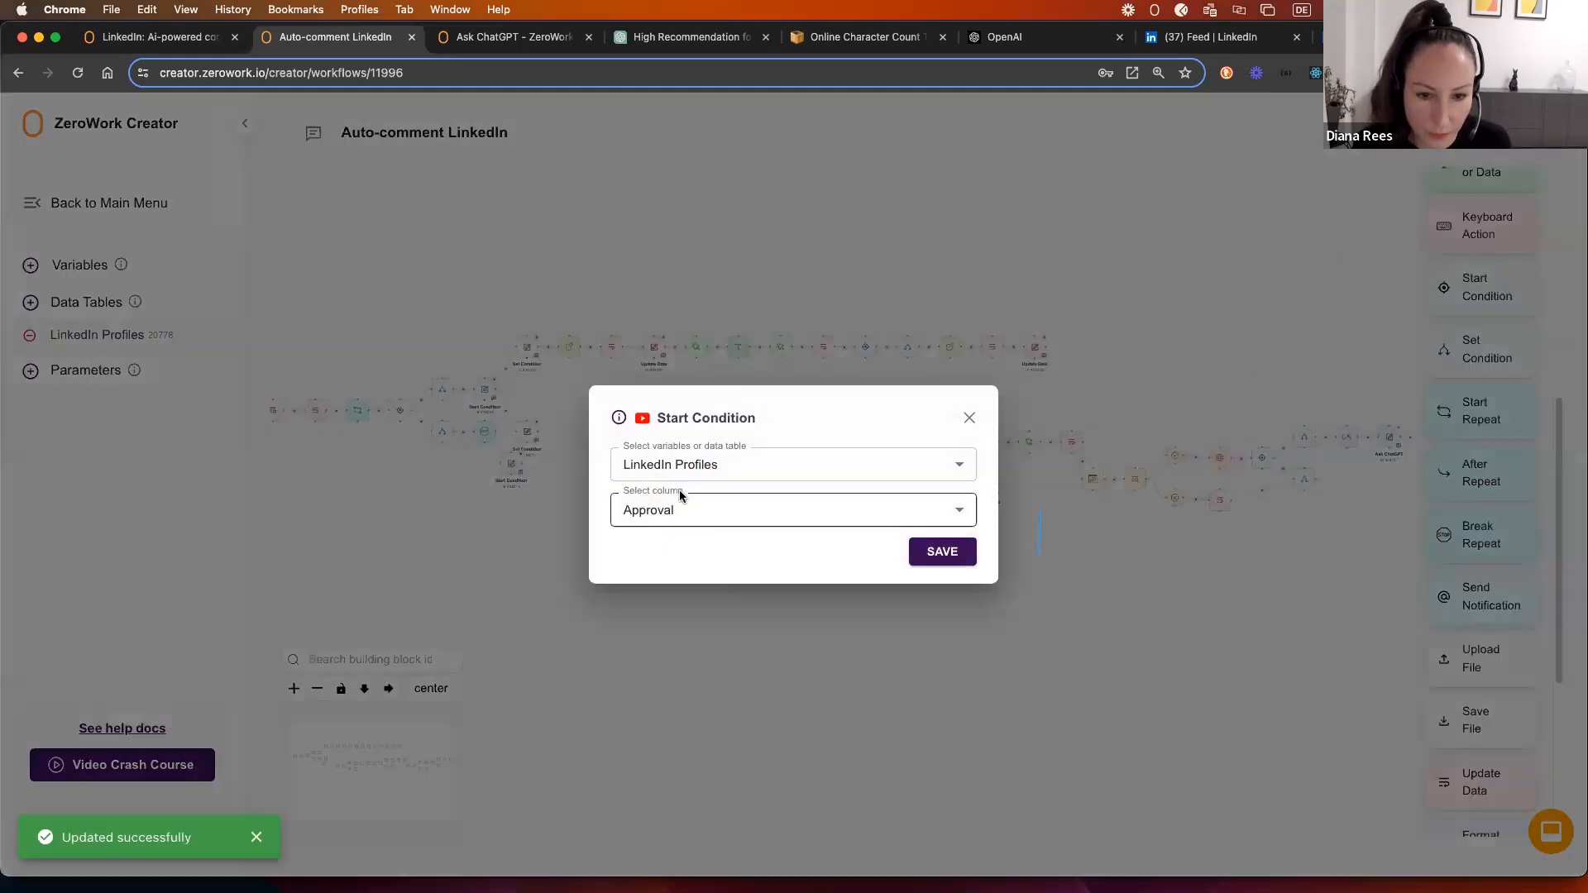
{"action": "left_click", "coordinate": [933, 559]}
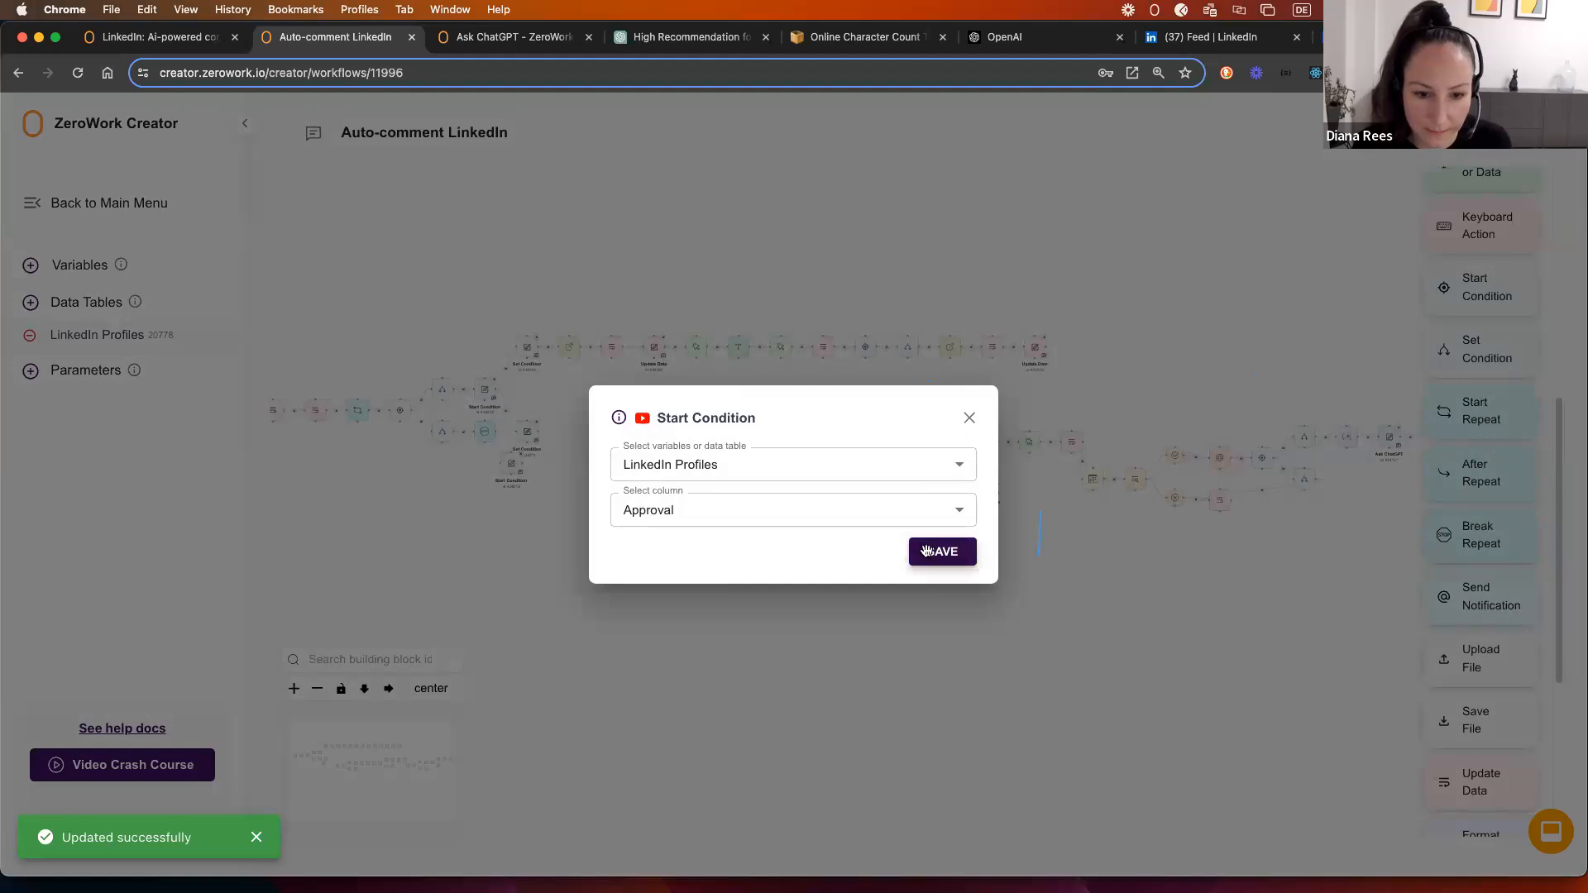
Step: Duplicate the Set Condition below it and set the copy's value to 0
{"action": "right_click", "coordinate": [522, 428]}
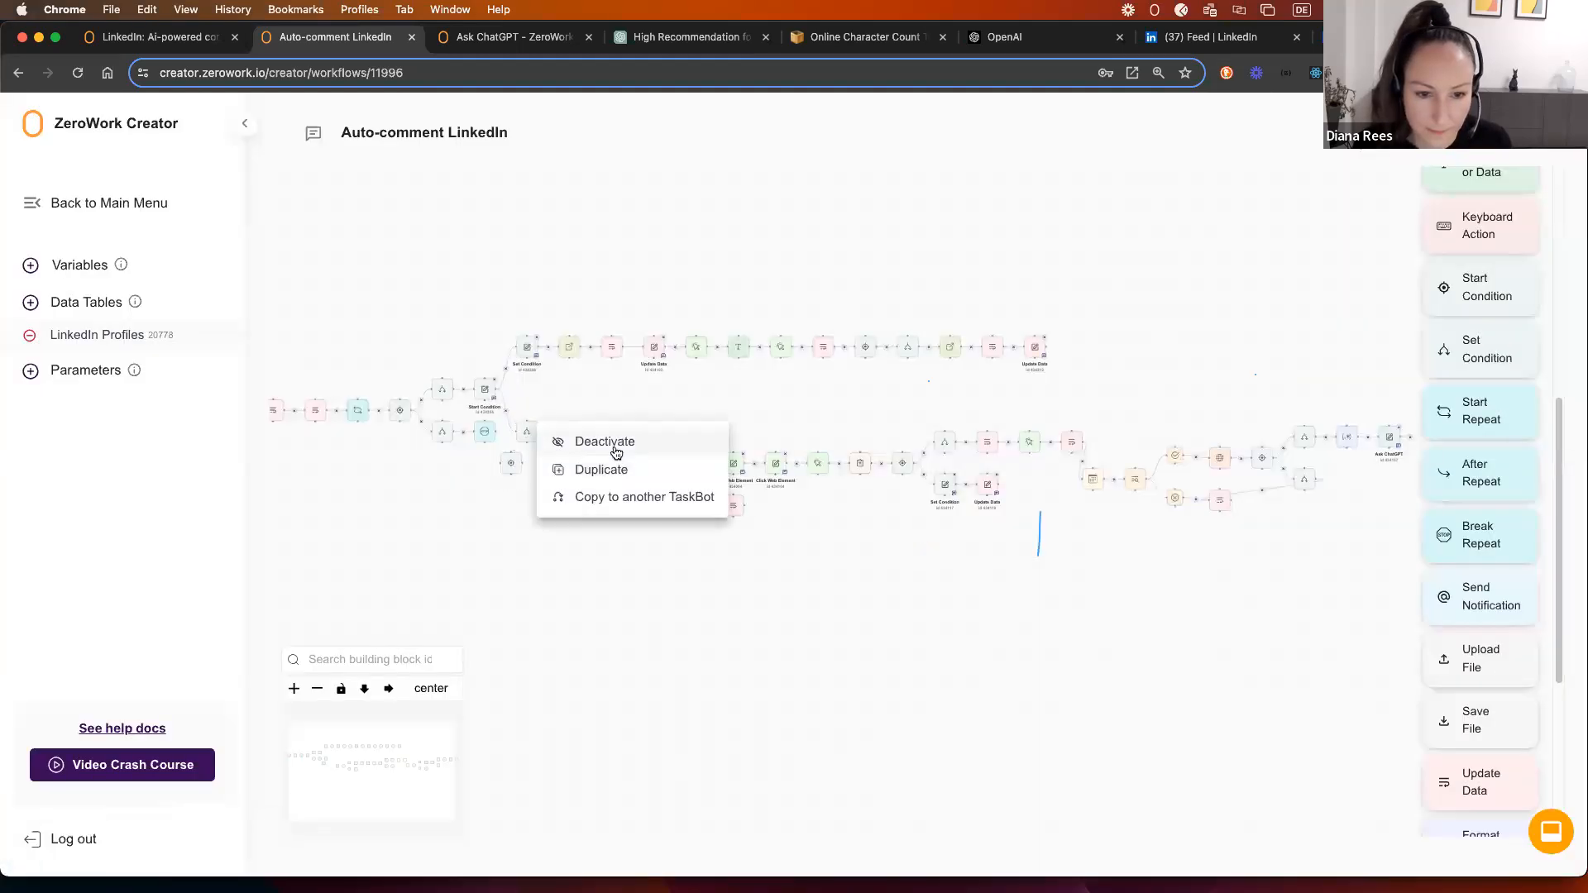
{"action": "left_click", "coordinate": [603, 468]}
{"action": "left_click_drag", "start_coordinate": [546, 449], "coordinate": [551, 480]}
{"action": "double_click", "coordinate": [558, 493]}
{"action": "double_click", "coordinate": [662, 497]}
{"action": "type", "text": "0"}
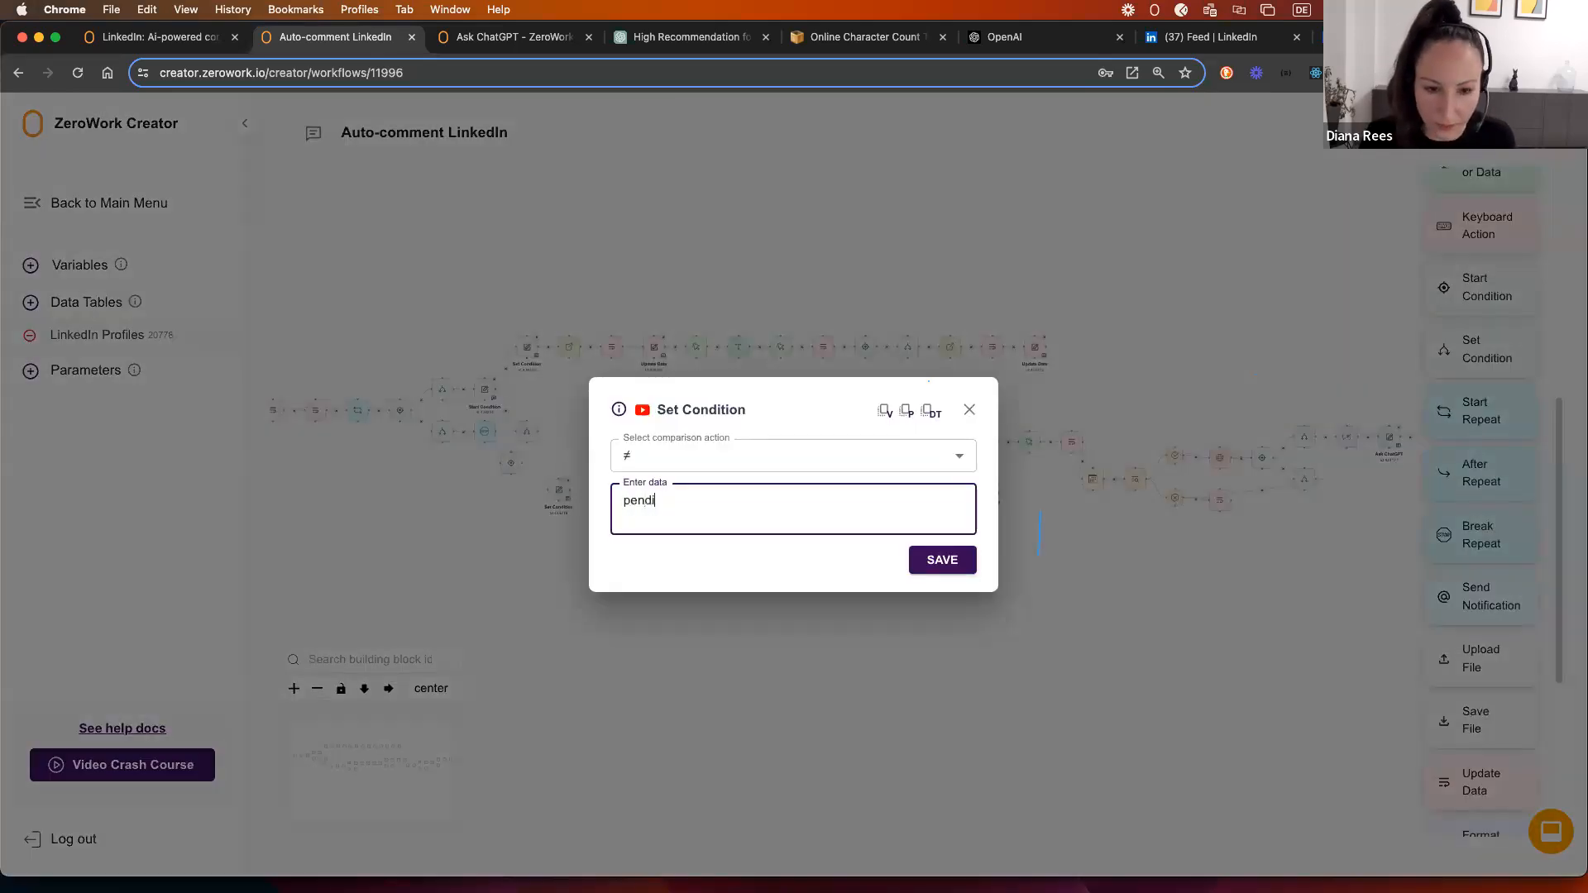
{"action": "left_click", "coordinate": [918, 559]}
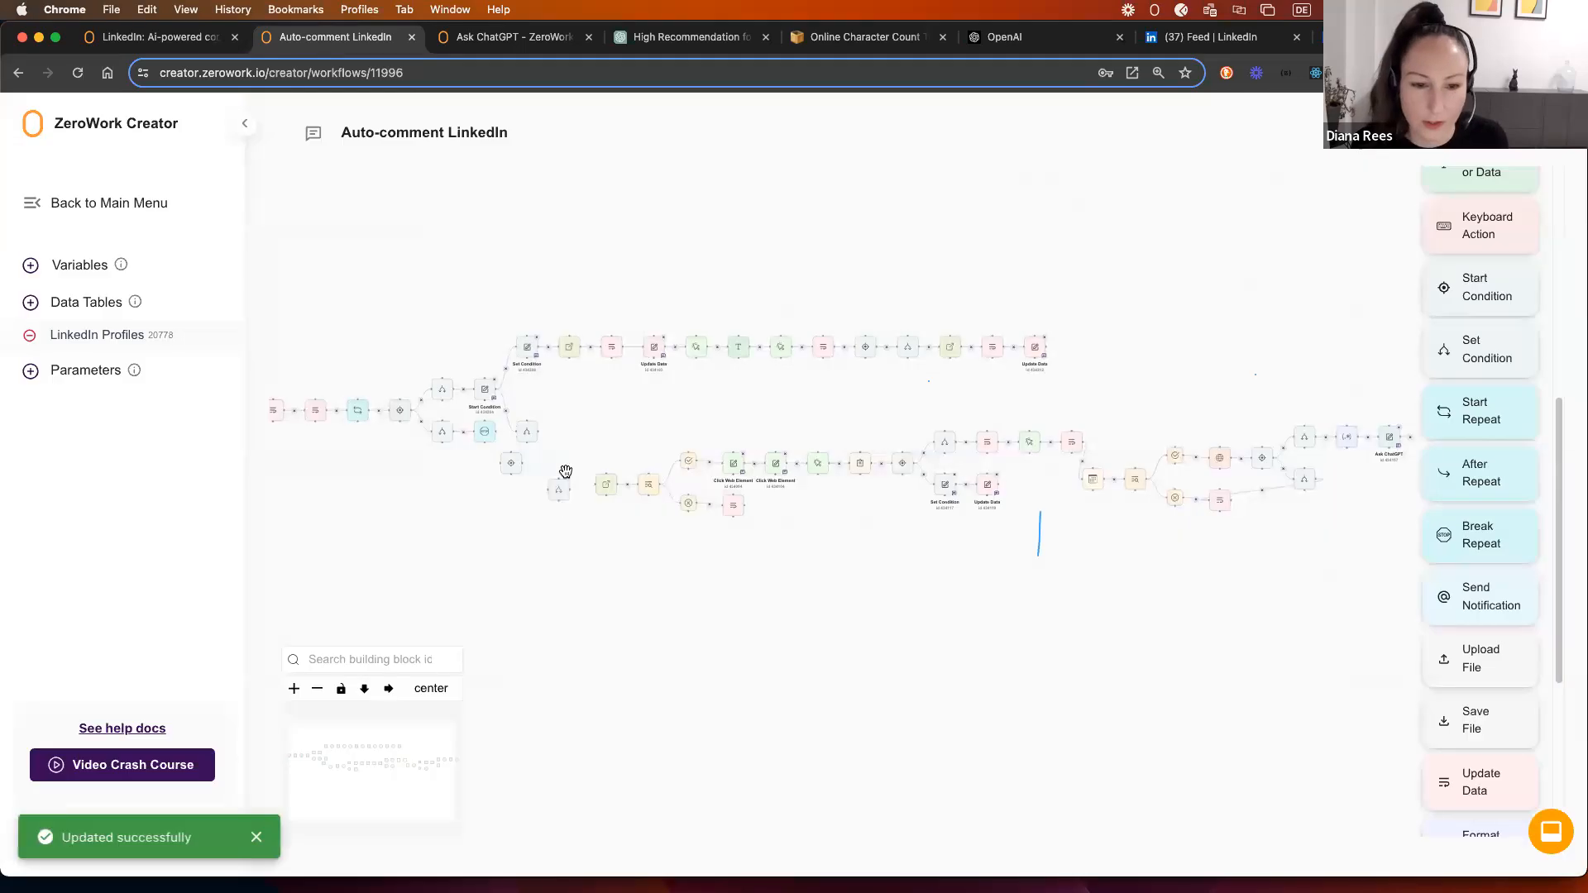
Step: Connect the Set Condition to Open Link and link the Start Condition from above
{"action": "scroll", "coordinate": [557, 486], "scroll_direction": "up", "scroll_amount": 3}
{"action": "mouse_move", "coordinate": [572, 501]}
{"action": "left_mouse_down"}
{"action": "mouse_move", "coordinate": [614, 489]}
{"action": "mouse_move", "coordinate": [570, 480]}
{"action": "left_mouse_up"}
{"action": "left_click_drag", "start_coordinate": [455, 442], "coordinate": [511, 466]}
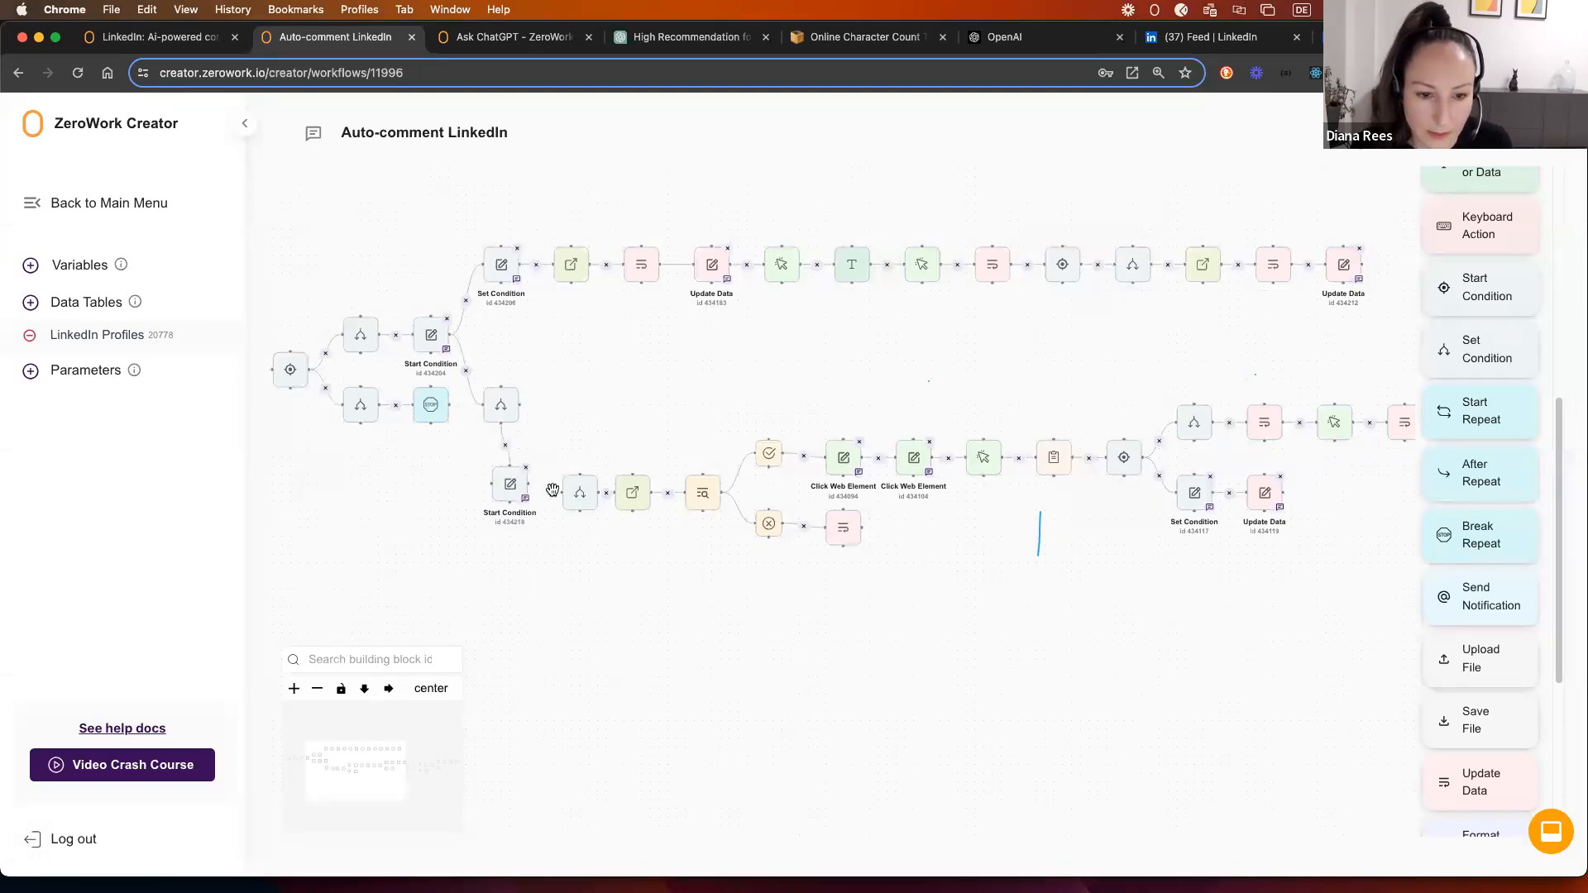
{"action": "left_click_drag", "start_coordinate": [762, 577], "coordinate": [612, 557]}
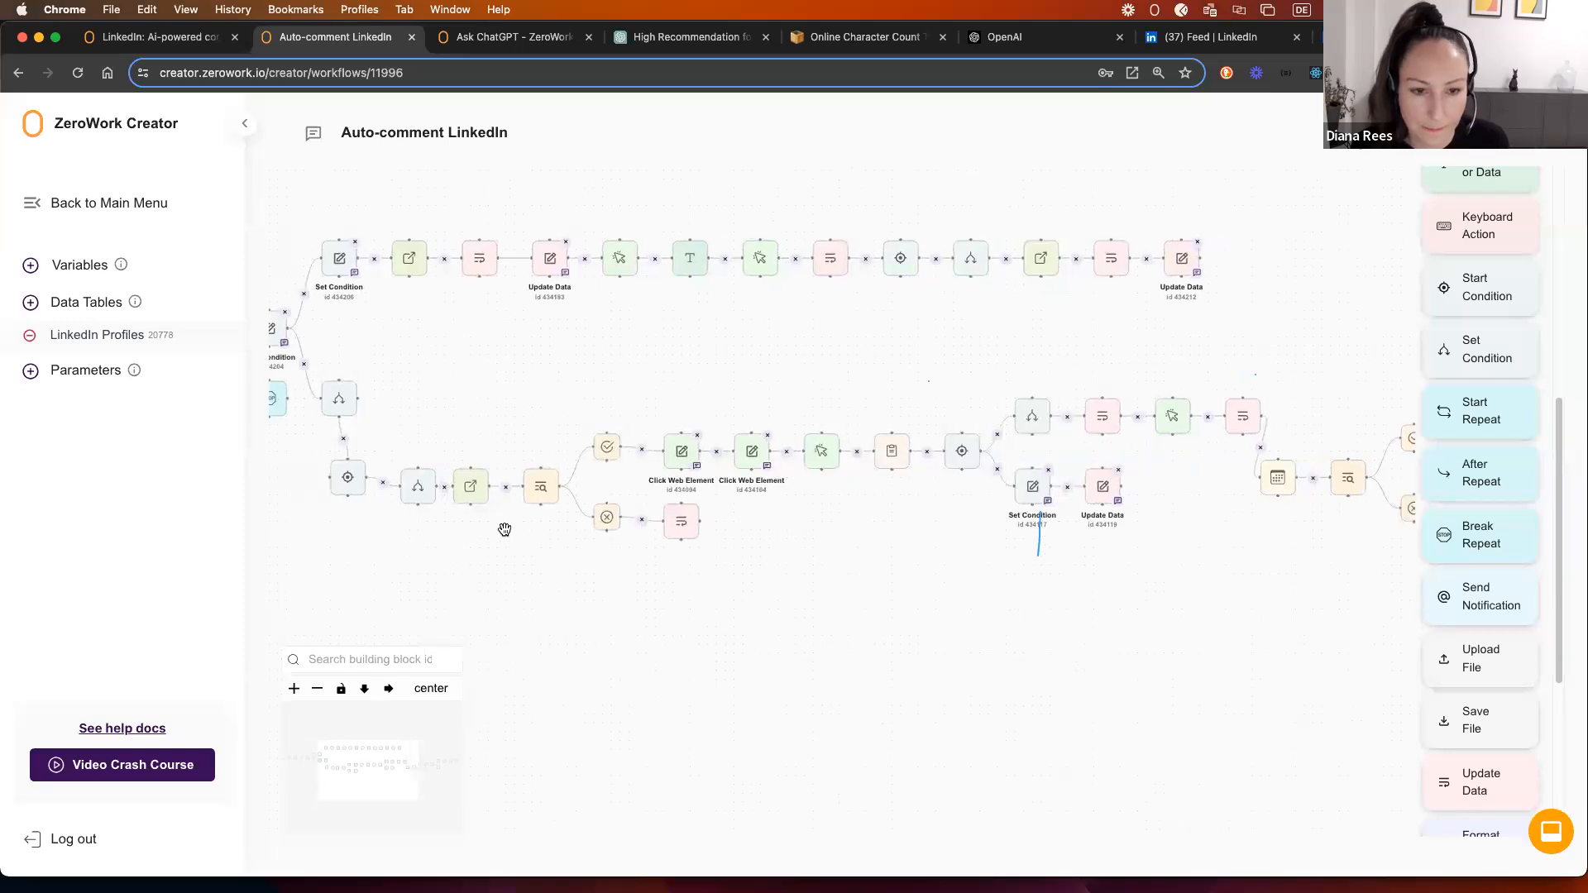
{"action": "left_click_drag", "start_coordinate": [504, 529], "coordinate": [634, 508]}
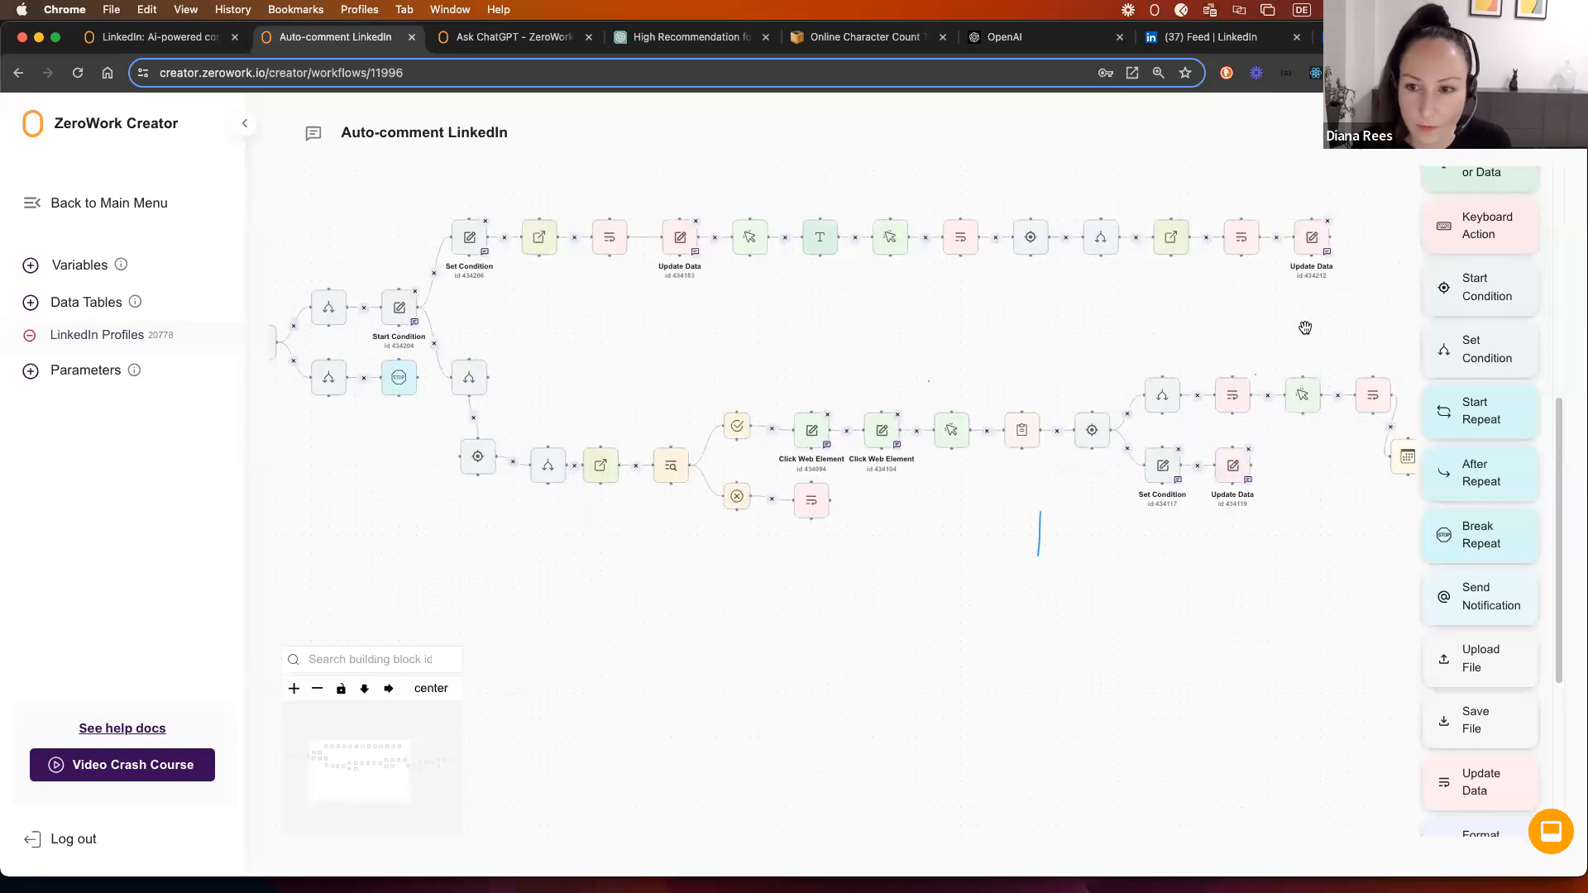
Step: Review the Open Link and top-row Start Condition settings without changes
{"action": "left_click", "coordinate": [1171, 237]}
{"action": "left_click", "coordinate": [969, 397]}
{"action": "scroll", "coordinate": [1272, 335], "scroll_direction": "down", "scroll_amount": 3}
{"action": "left_click_drag", "start_coordinate": [1281, 333], "coordinate": [1008, 335]}
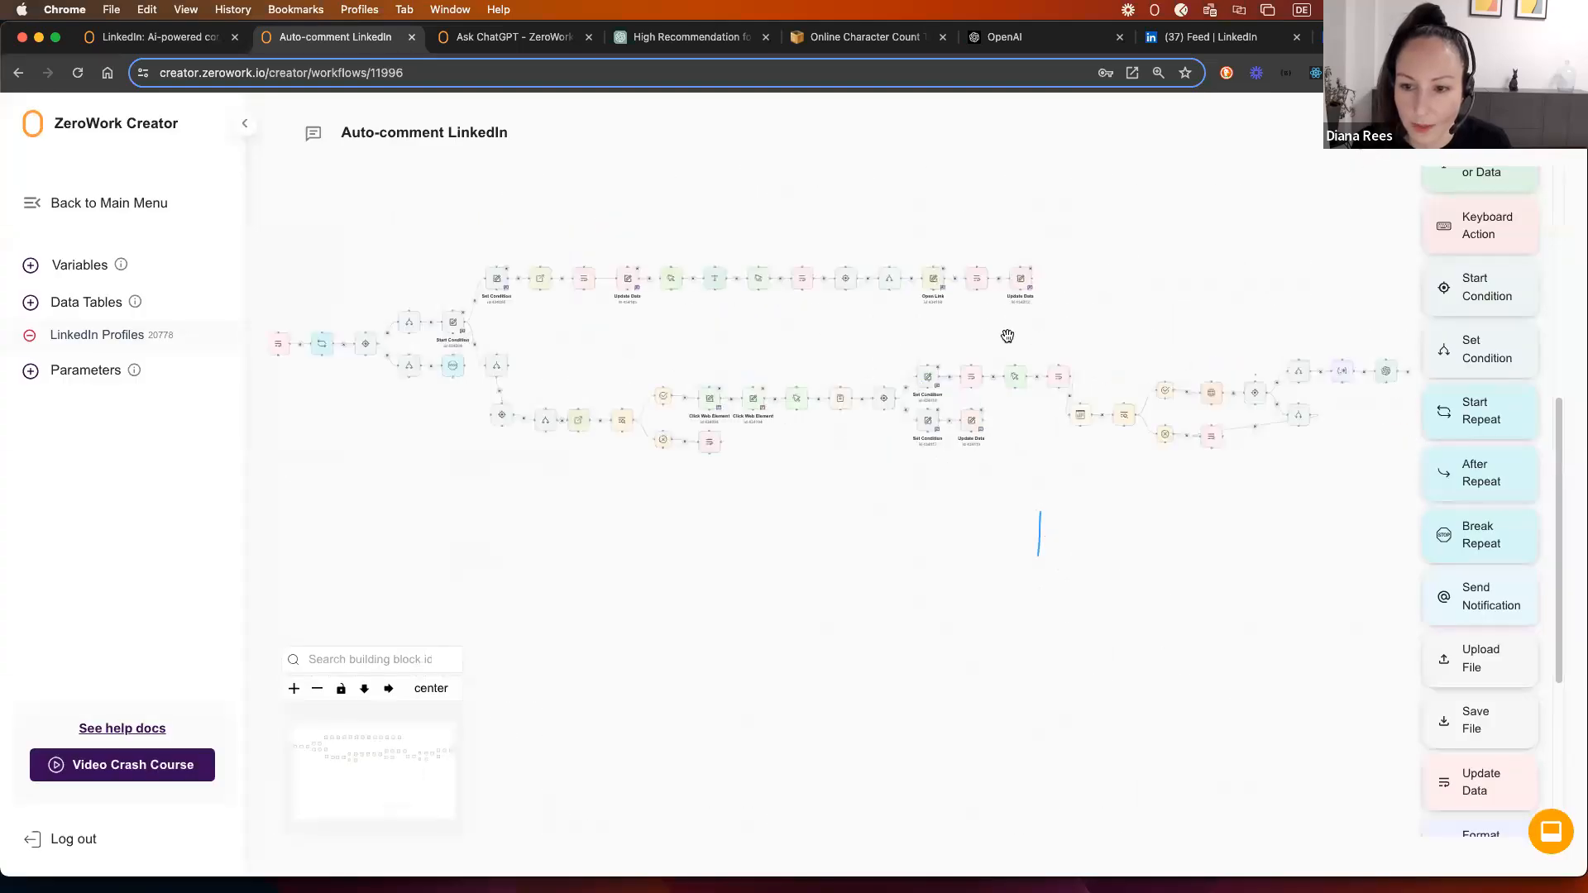
{"action": "scroll", "coordinate": [1091, 314], "scroll_direction": "right", "scroll_amount": 3}
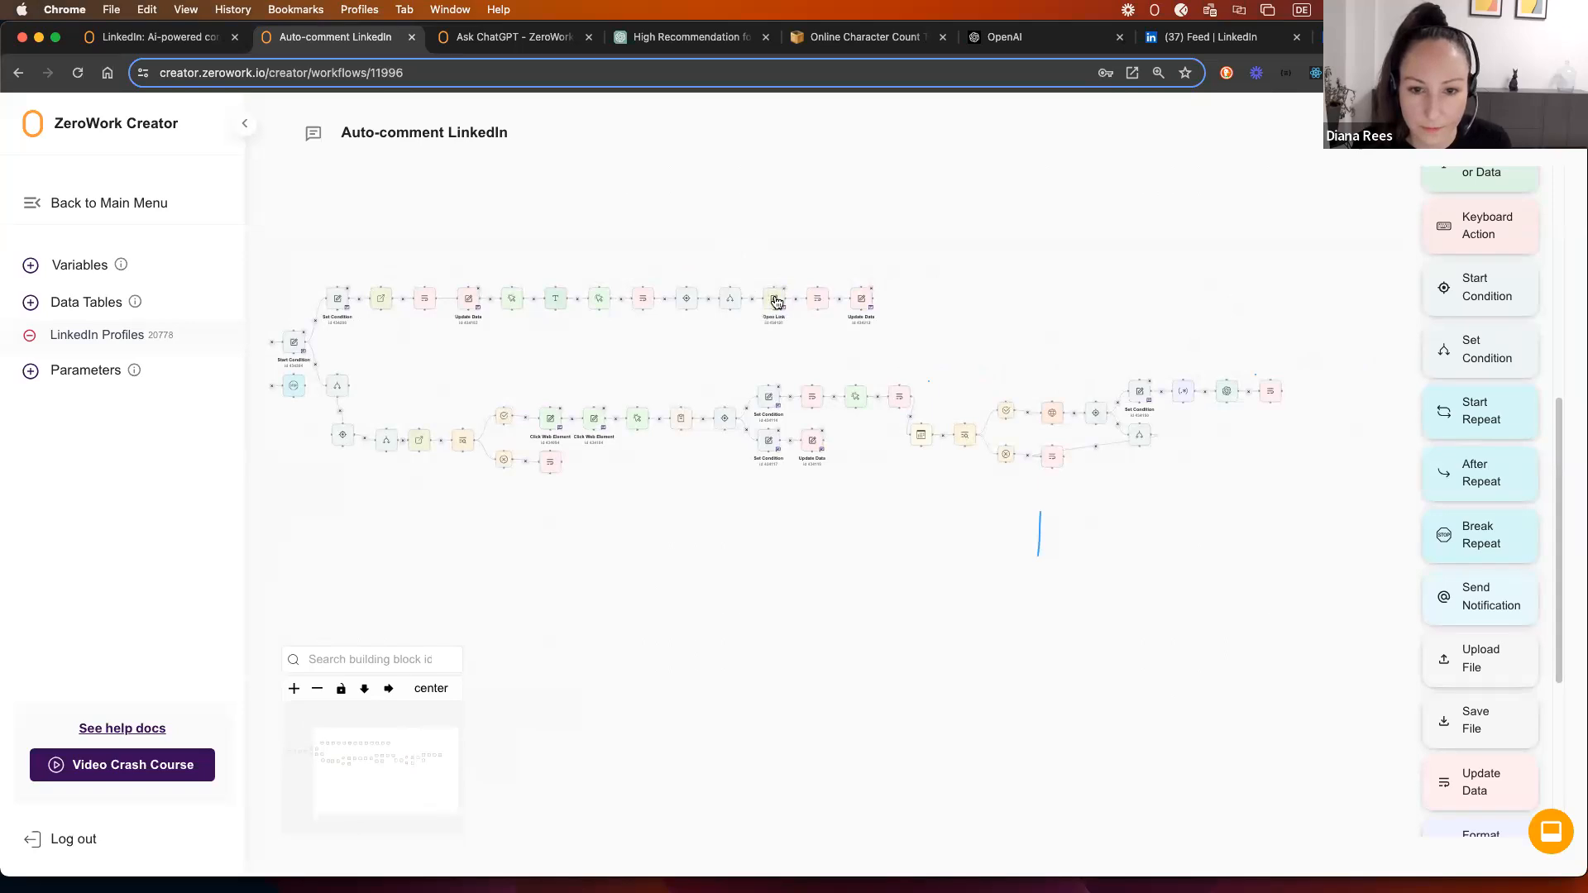
{"action": "left_click", "coordinate": [685, 301]}
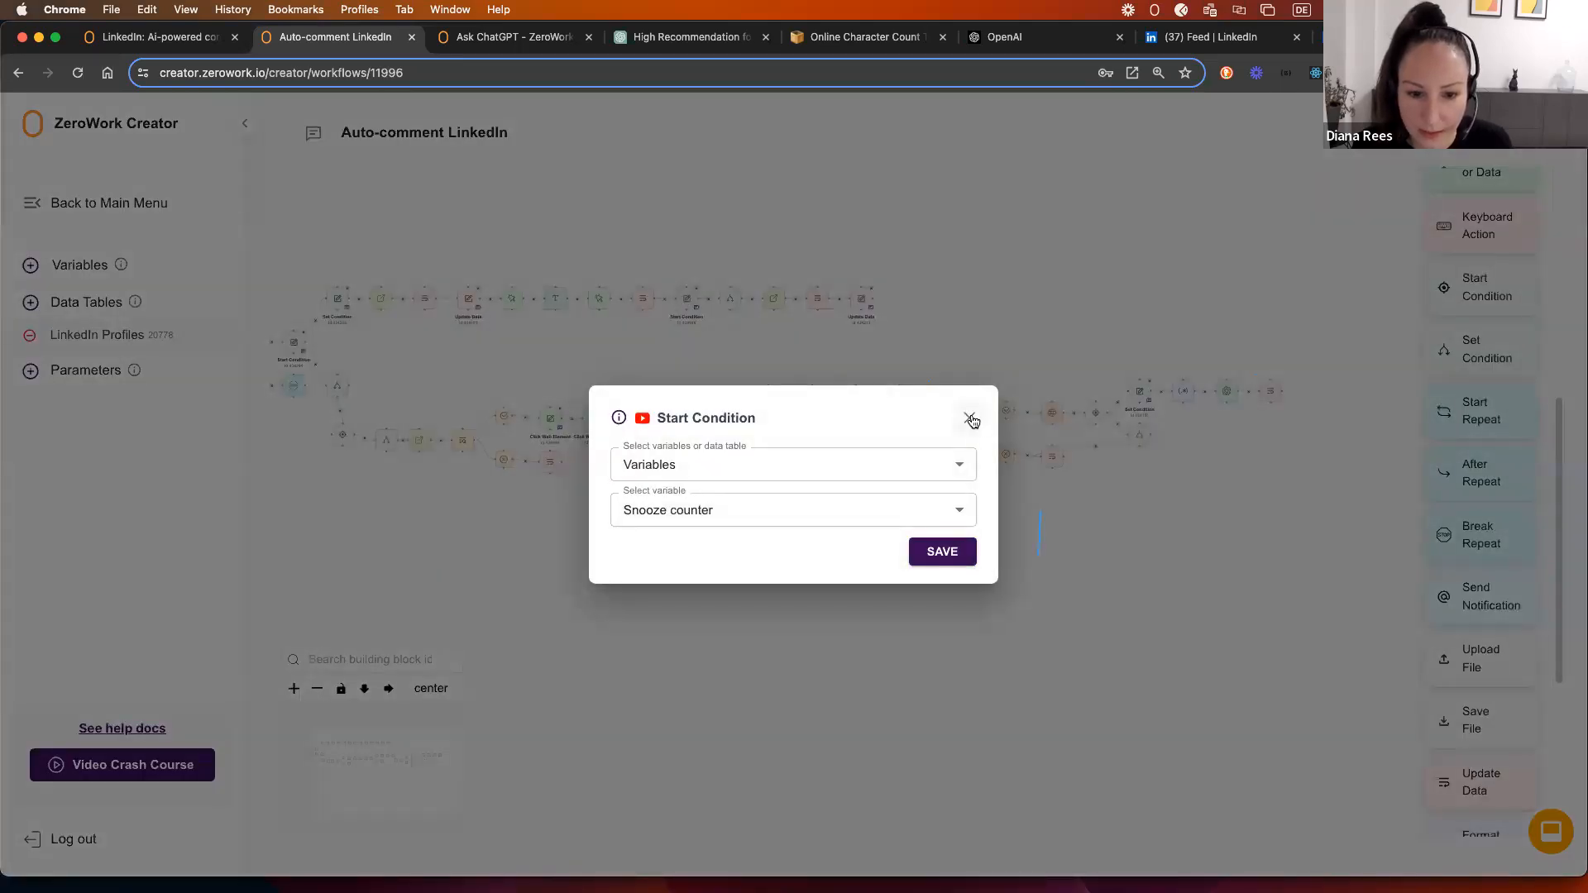
{"action": "left_click", "coordinate": [693, 239]}
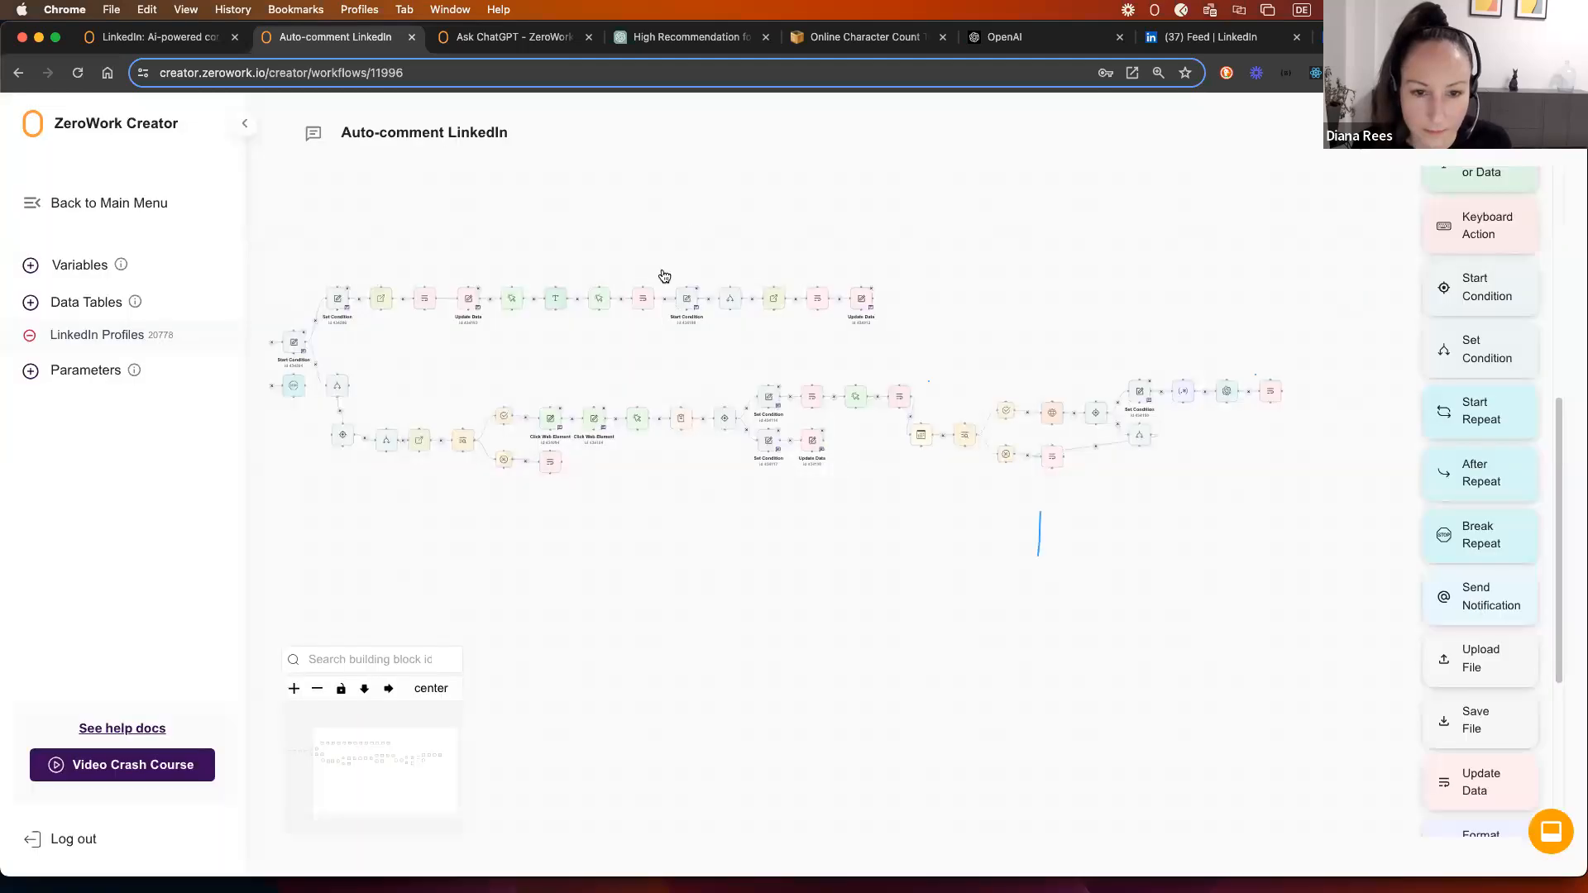
{"action": "left_click", "coordinate": [642, 303]}
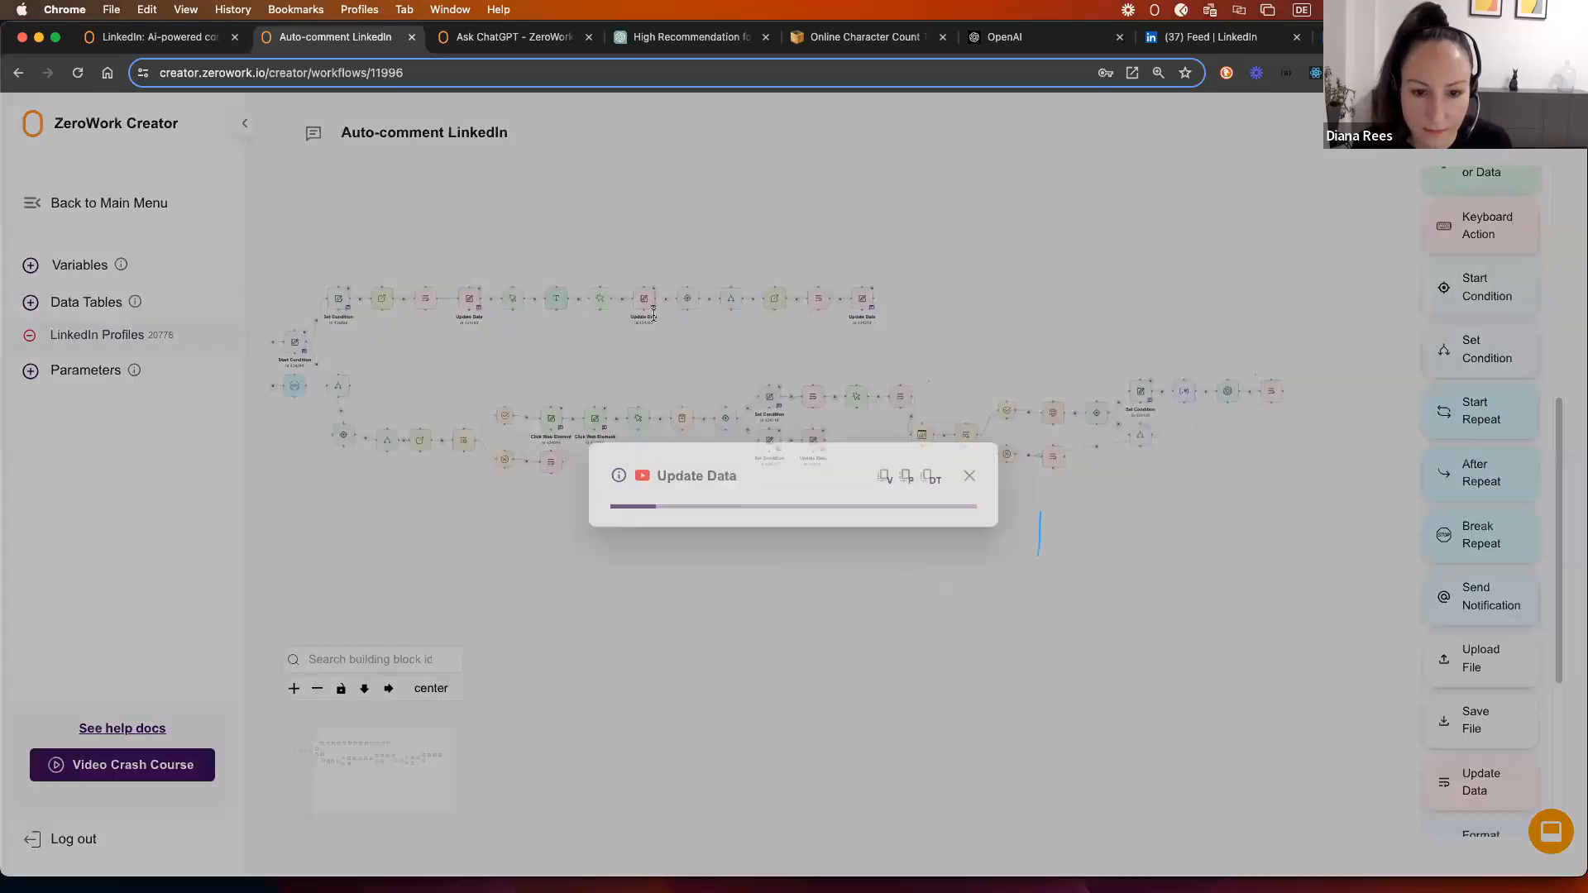
{"action": "left_click", "coordinate": [970, 333]}
{"action": "left_click_drag", "start_coordinate": [665, 270], "coordinate": [927, 347]}
{"action": "left_click_drag", "start_coordinate": [733, 305], "coordinate": [1372, 297]}
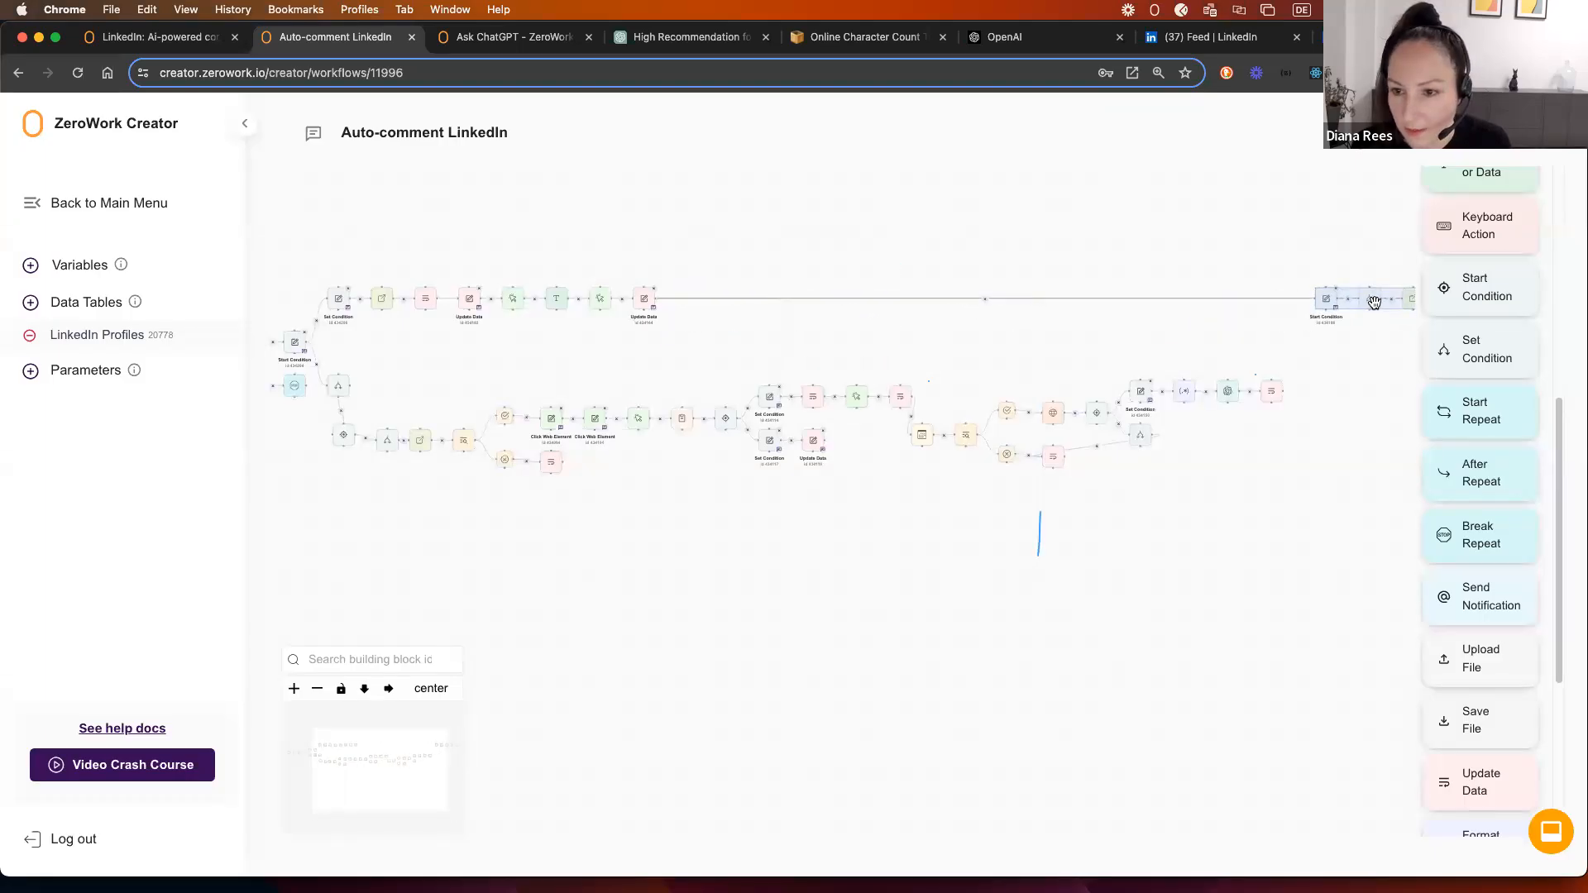
{"action": "left_click_drag", "start_coordinate": [1357, 365], "coordinate": [915, 313]}
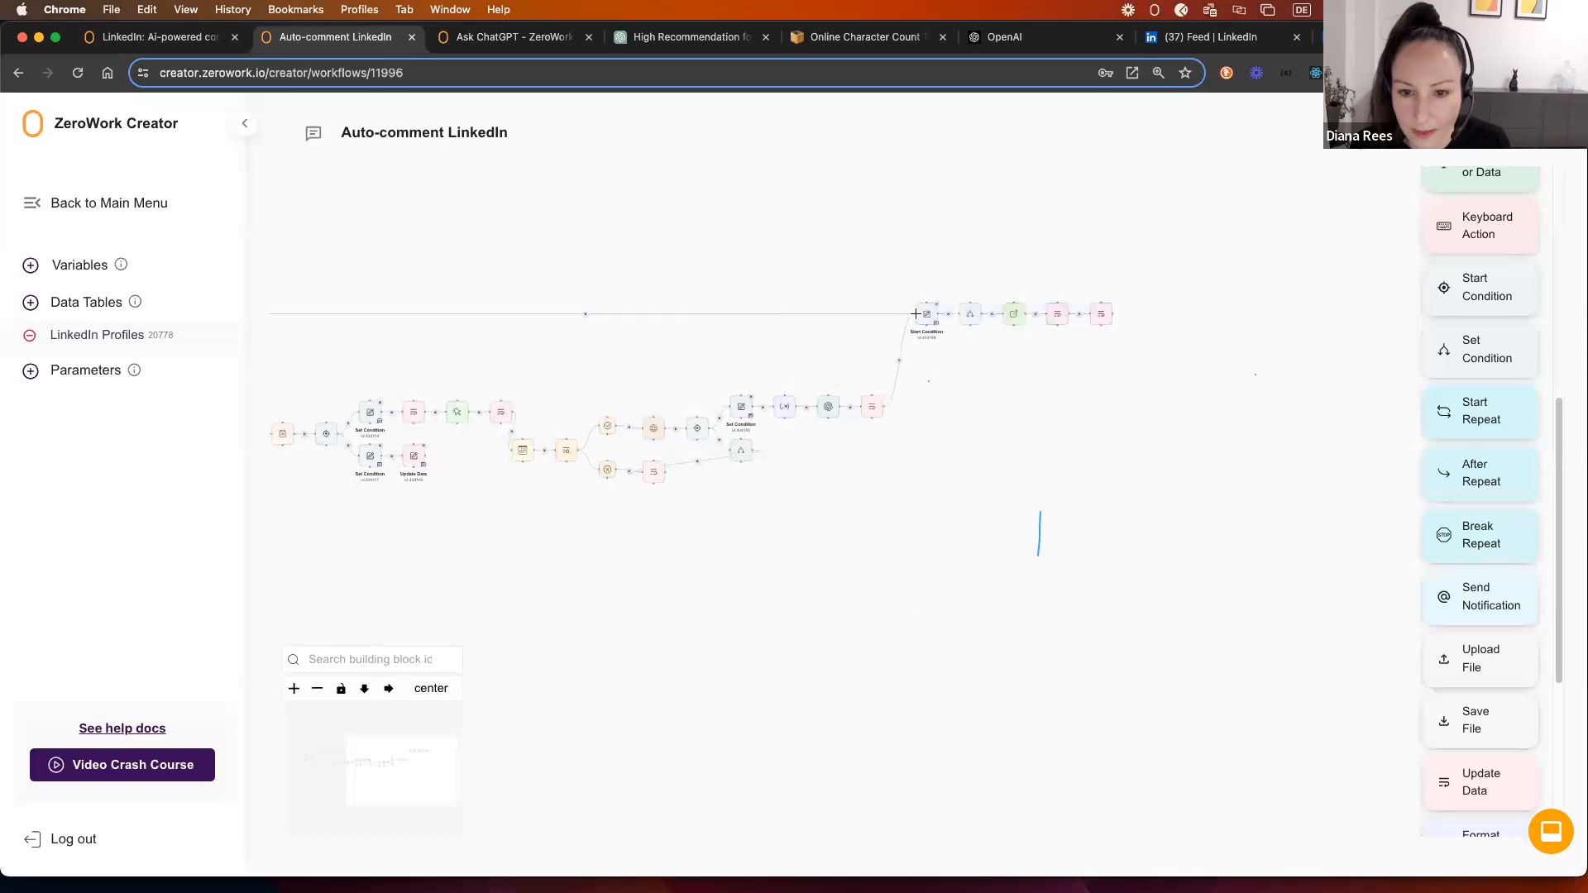
{"action": "scroll", "coordinate": [943, 380], "scroll_direction": "up", "scroll_amount": 5}
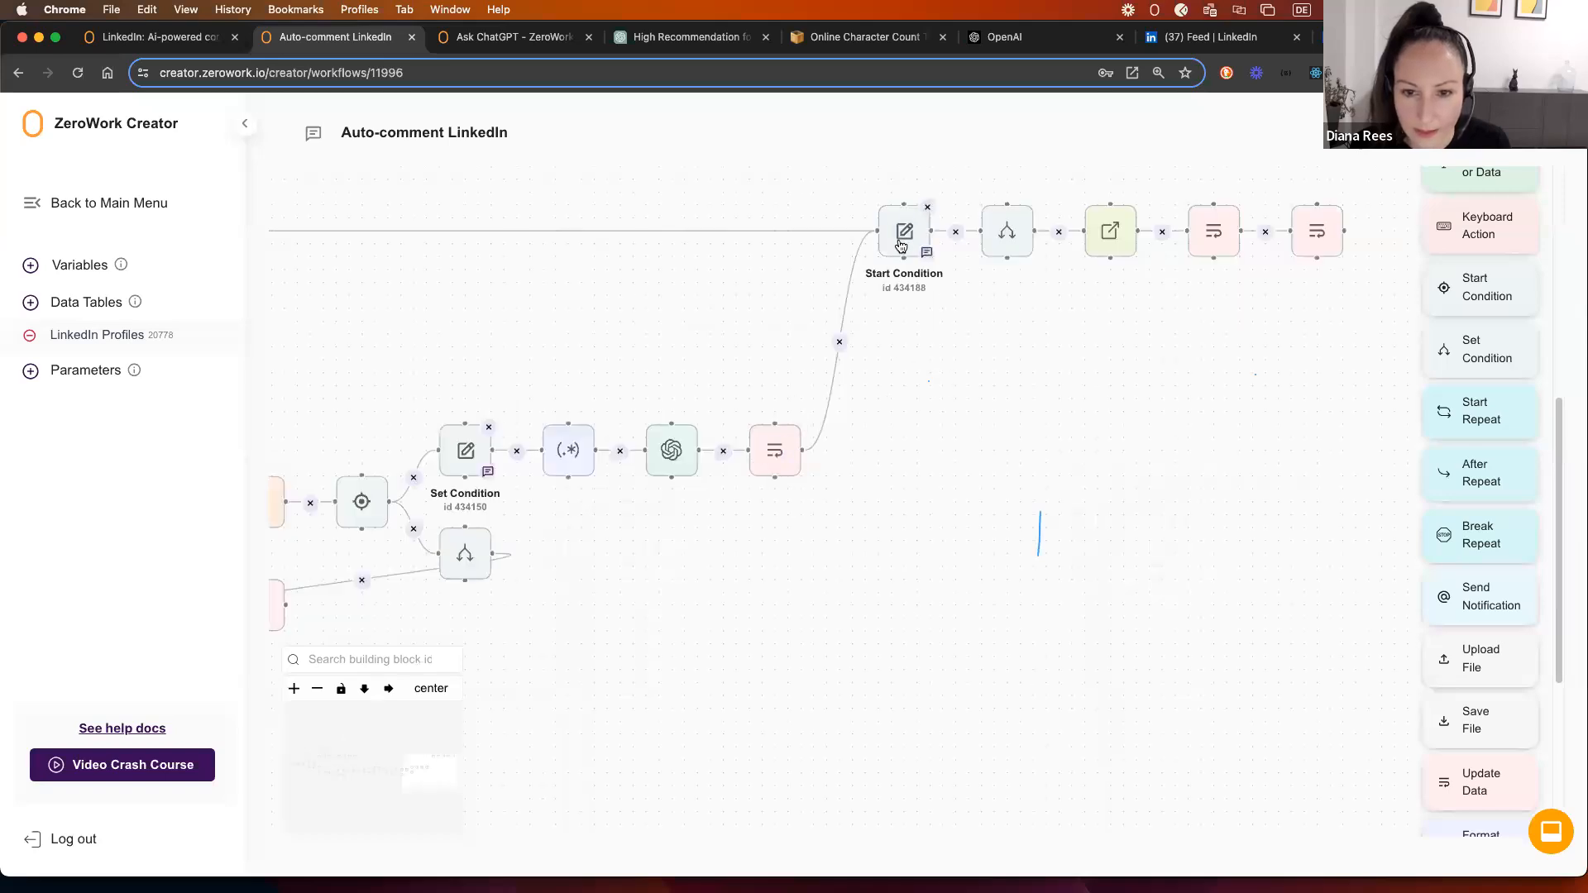
{"action": "scroll", "coordinate": [652, 535], "scroll_direction": "down", "scroll_amount": 4}
{"action": "scroll", "coordinate": [668, 530], "scroll_direction": "down", "scroll_amount": 2}
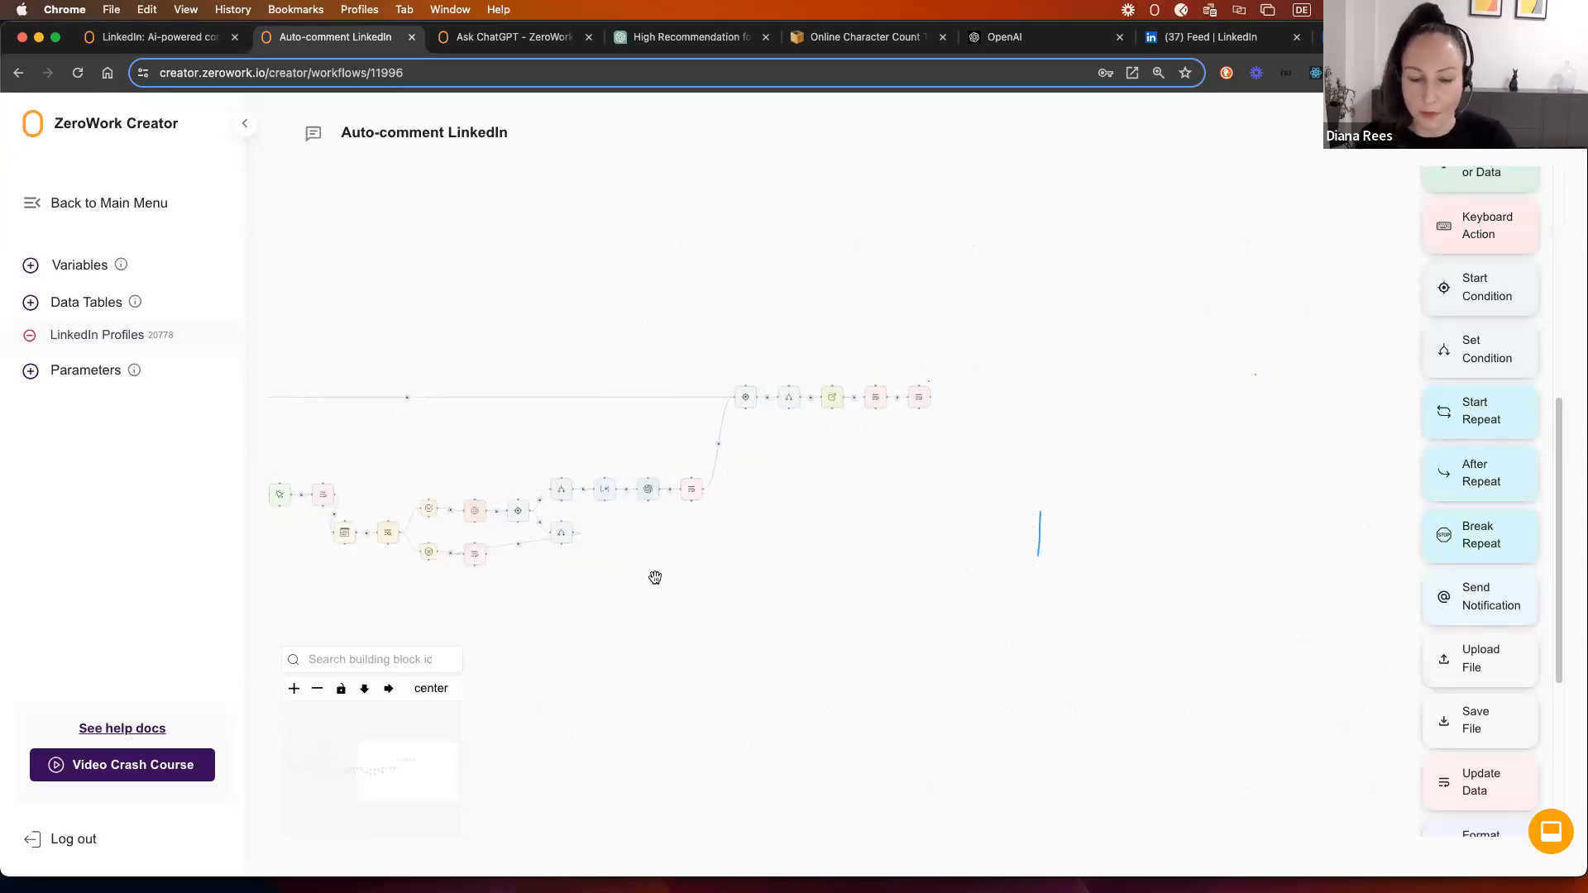
{"action": "left_click_drag", "start_coordinate": [655, 574], "coordinate": [758, 555]}
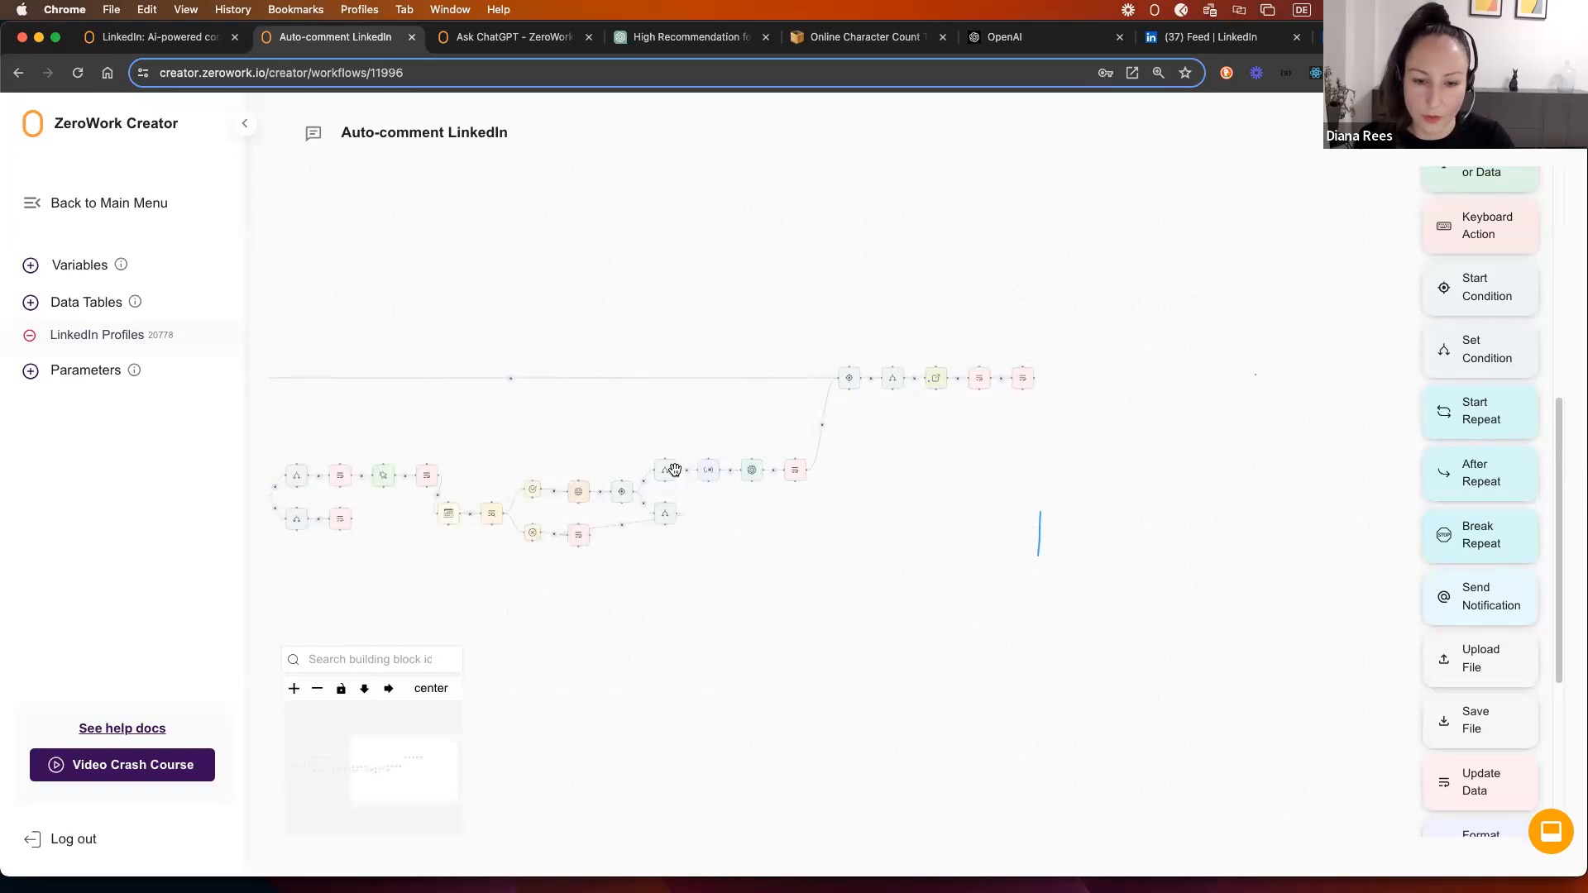
{"action": "left_click_drag", "start_coordinate": [564, 425], "coordinate": [1034, 373]}
{"action": "left_click_drag", "start_coordinate": [626, 393], "coordinate": [830, 385]}
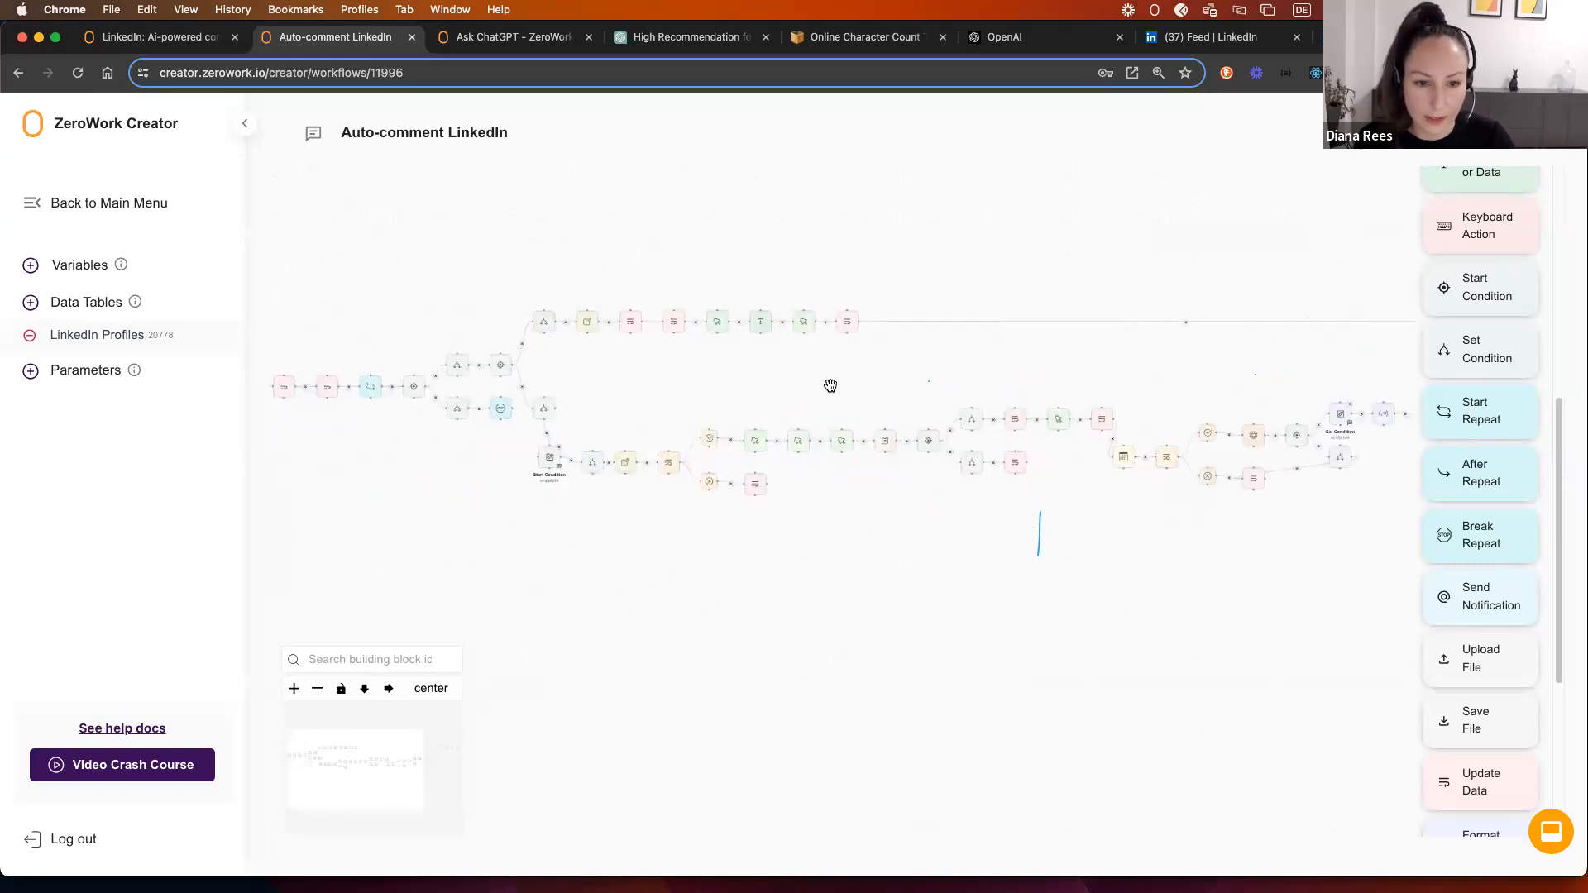
{"action": "scroll", "coordinate": [630, 369], "scroll_direction": "up", "scroll_amount": 3}
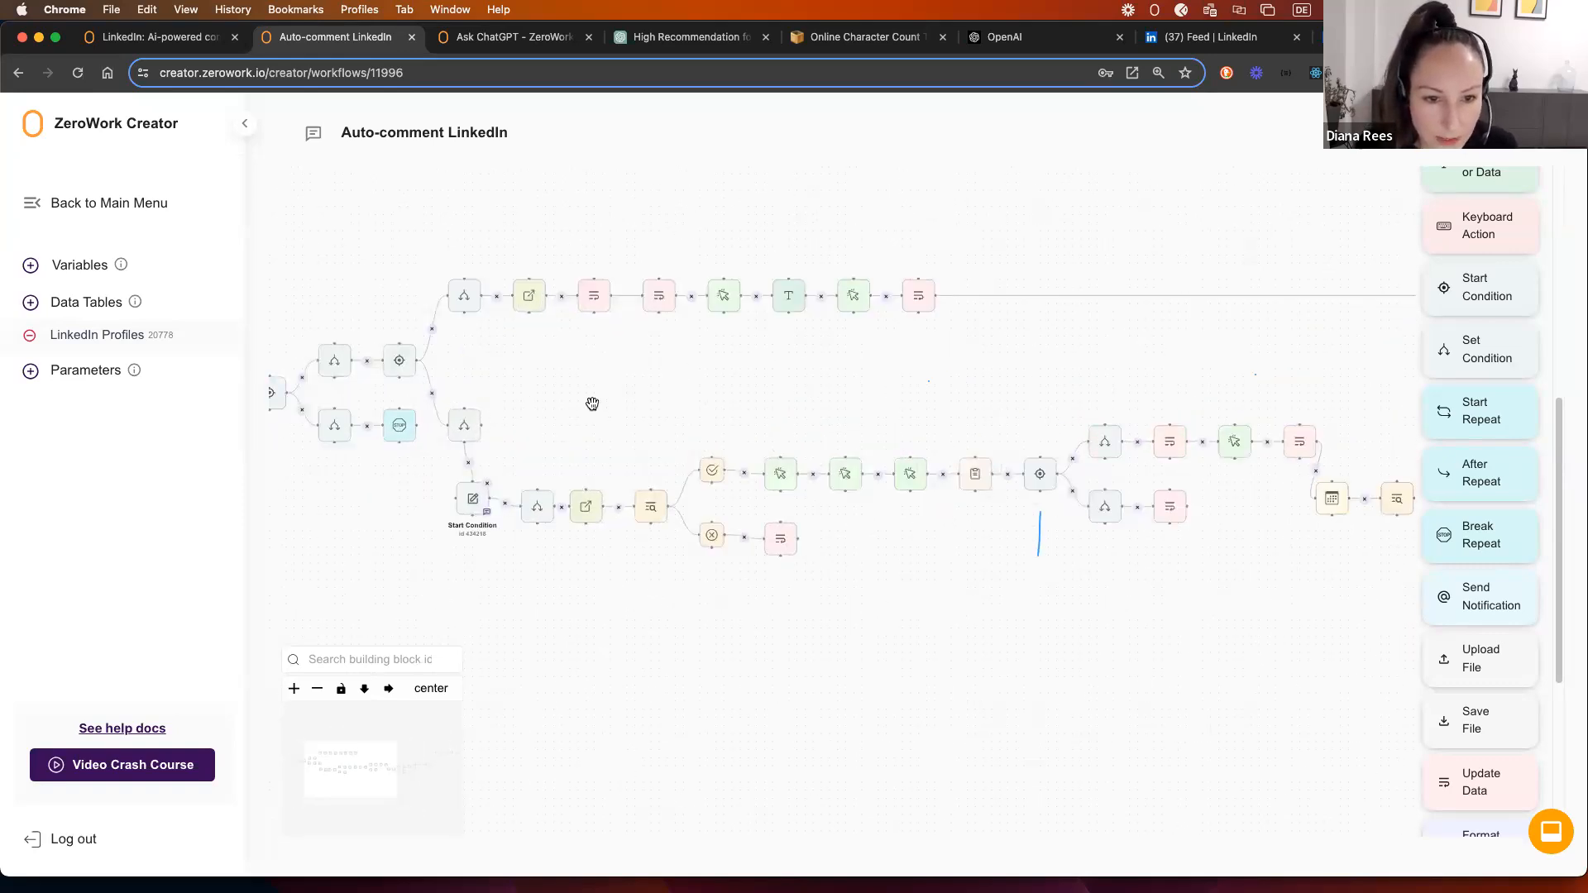
{"action": "left_click", "coordinate": [803, 308]}
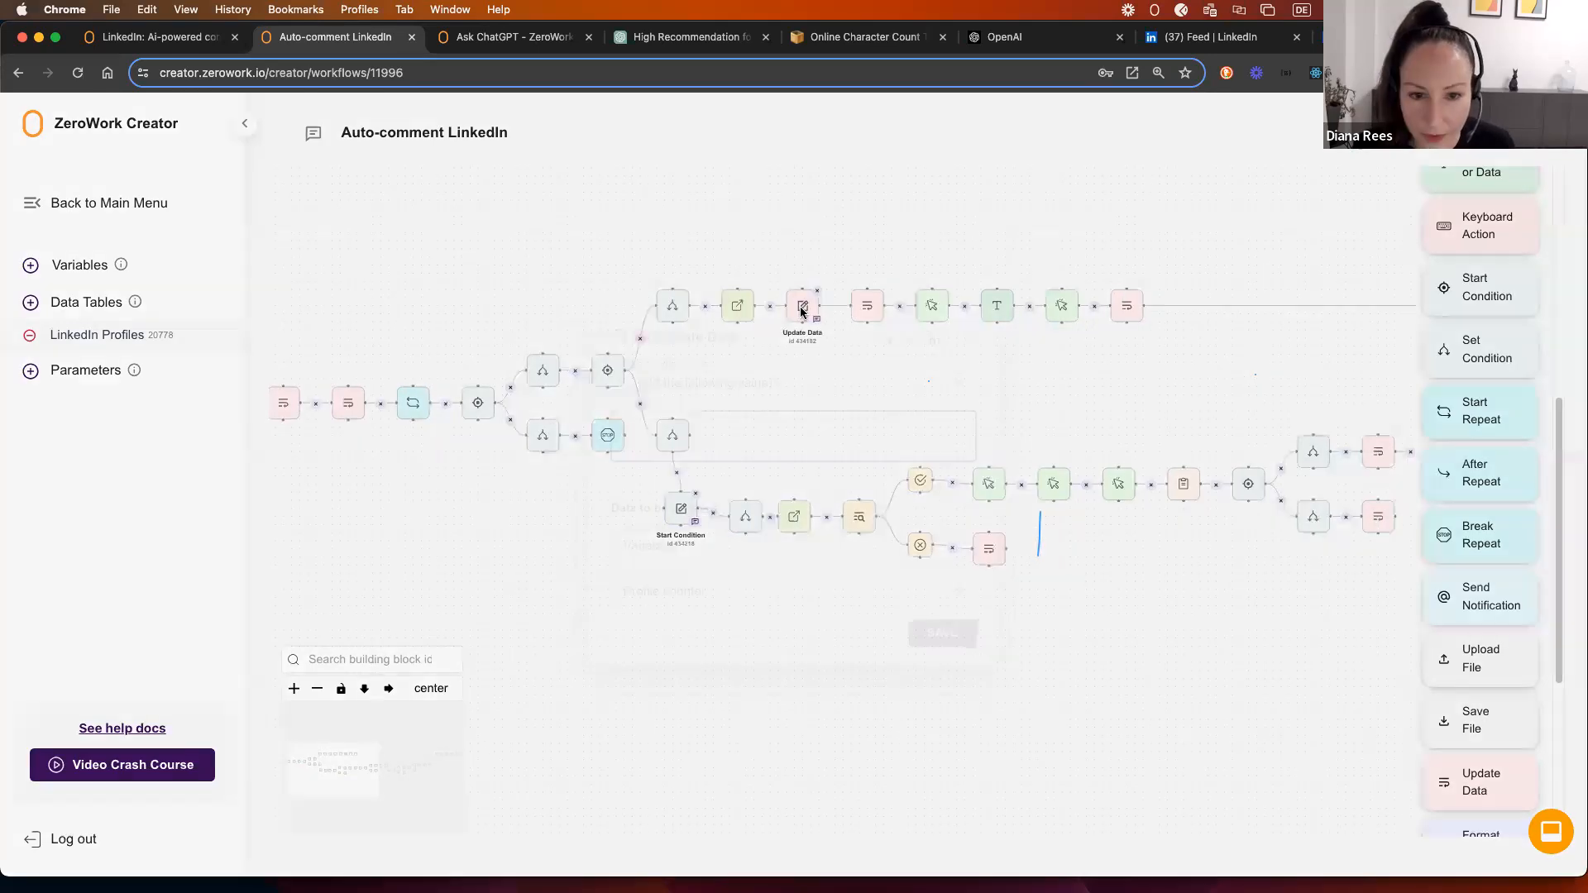
{"action": "left_click", "coordinate": [967, 340]}
{"action": "left_click_drag", "start_coordinate": [773, 263], "coordinate": [899, 356]}
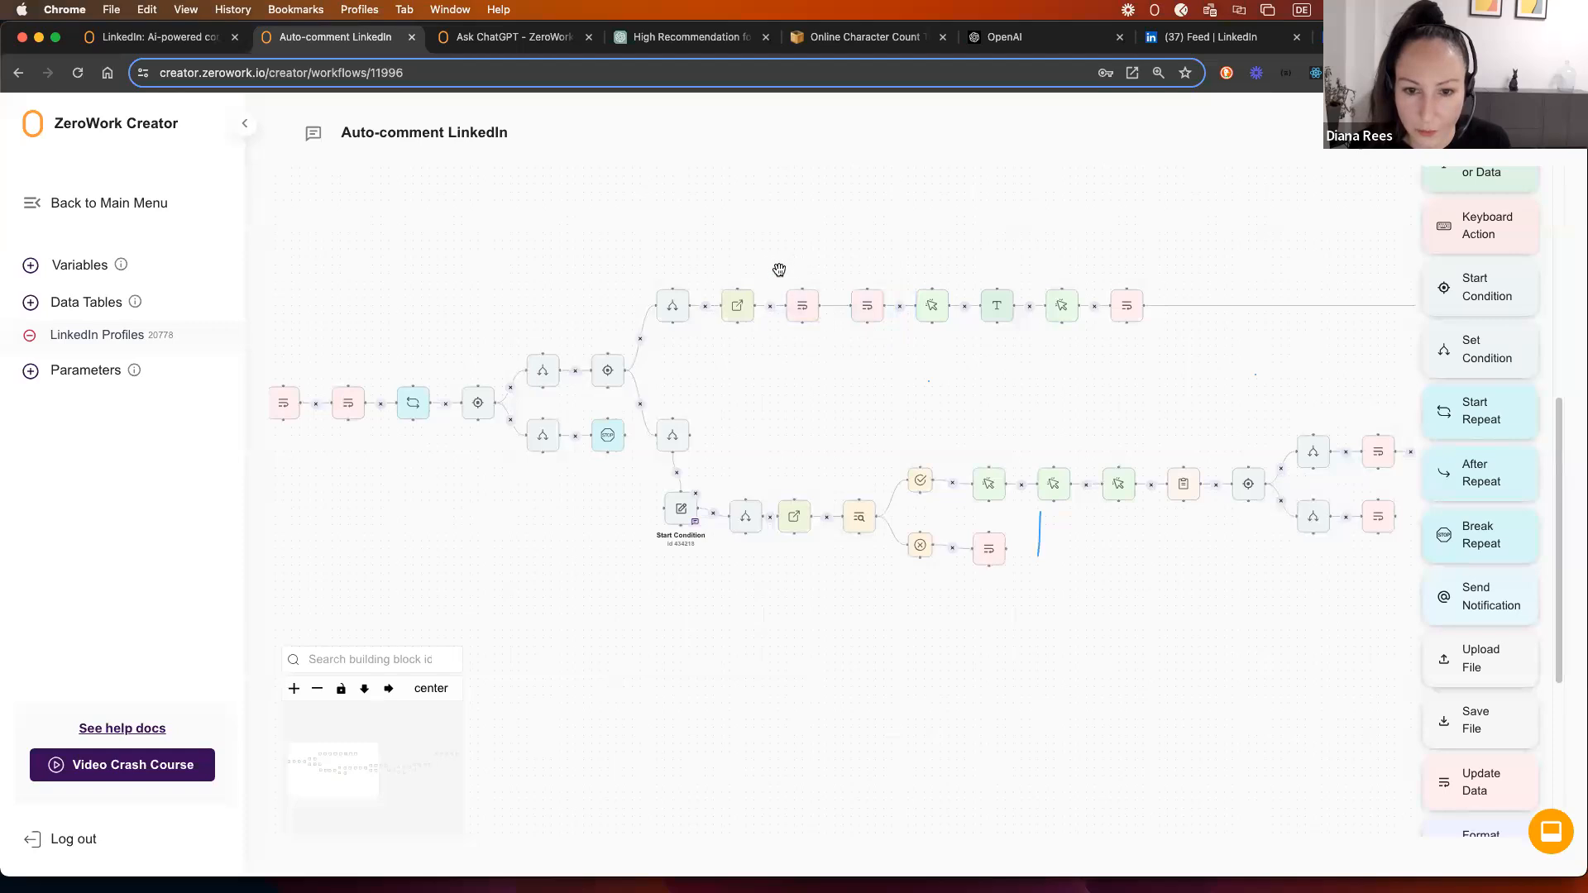
{"action": "left_click_drag", "start_coordinate": [760, 244], "coordinate": [961, 420]}
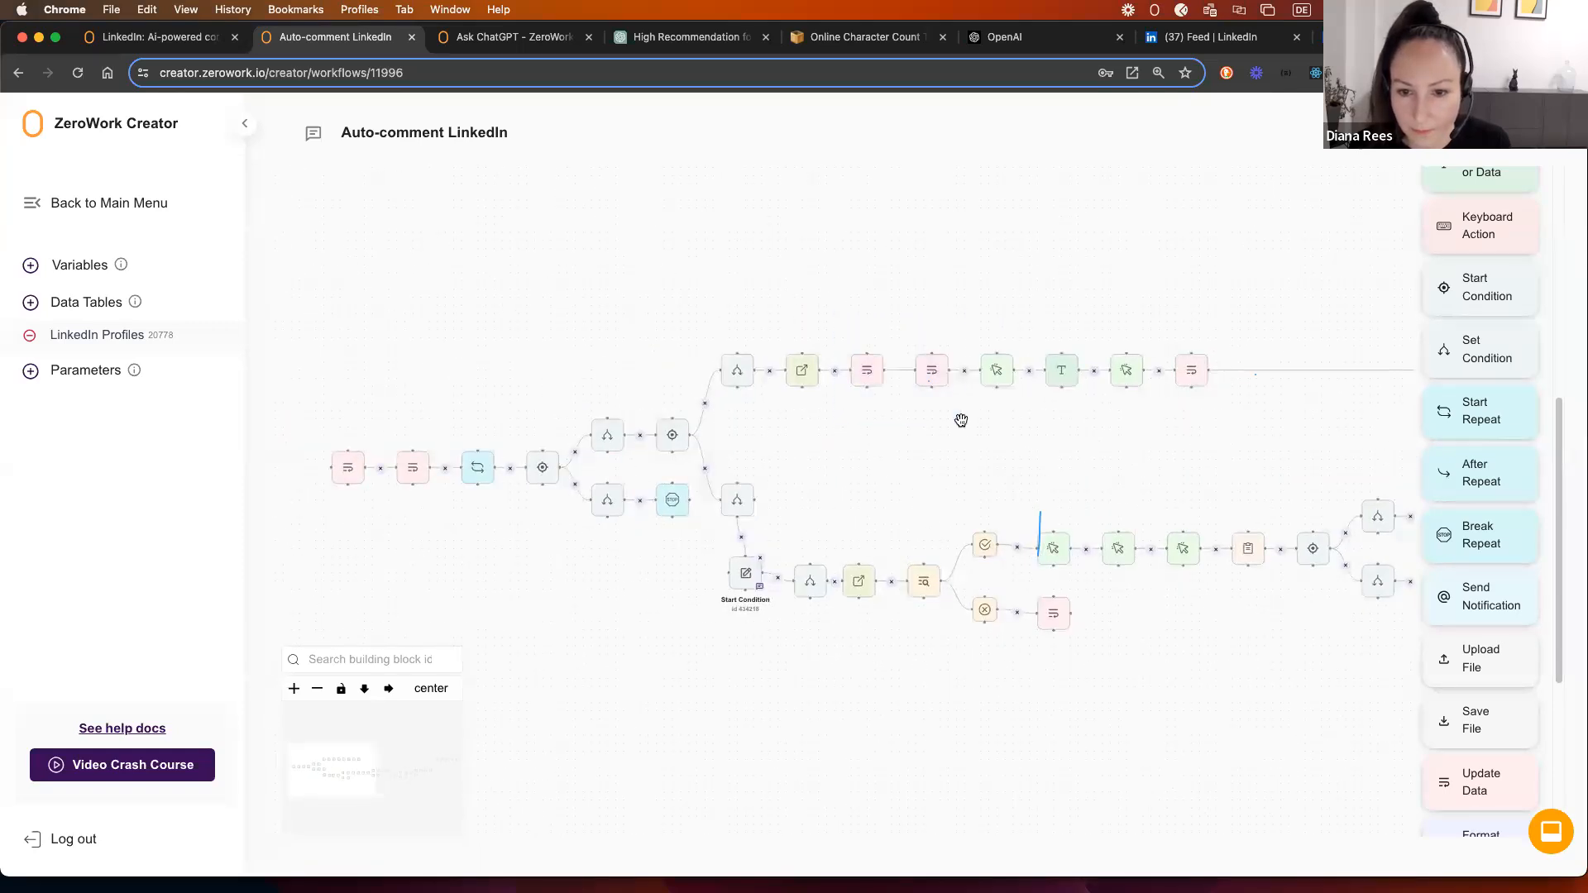
Step: Duplicate Update Data below the branch and connect the green block to it
{"action": "right_click", "coordinate": [864, 364]}
{"action": "left_click", "coordinate": [928, 401]}
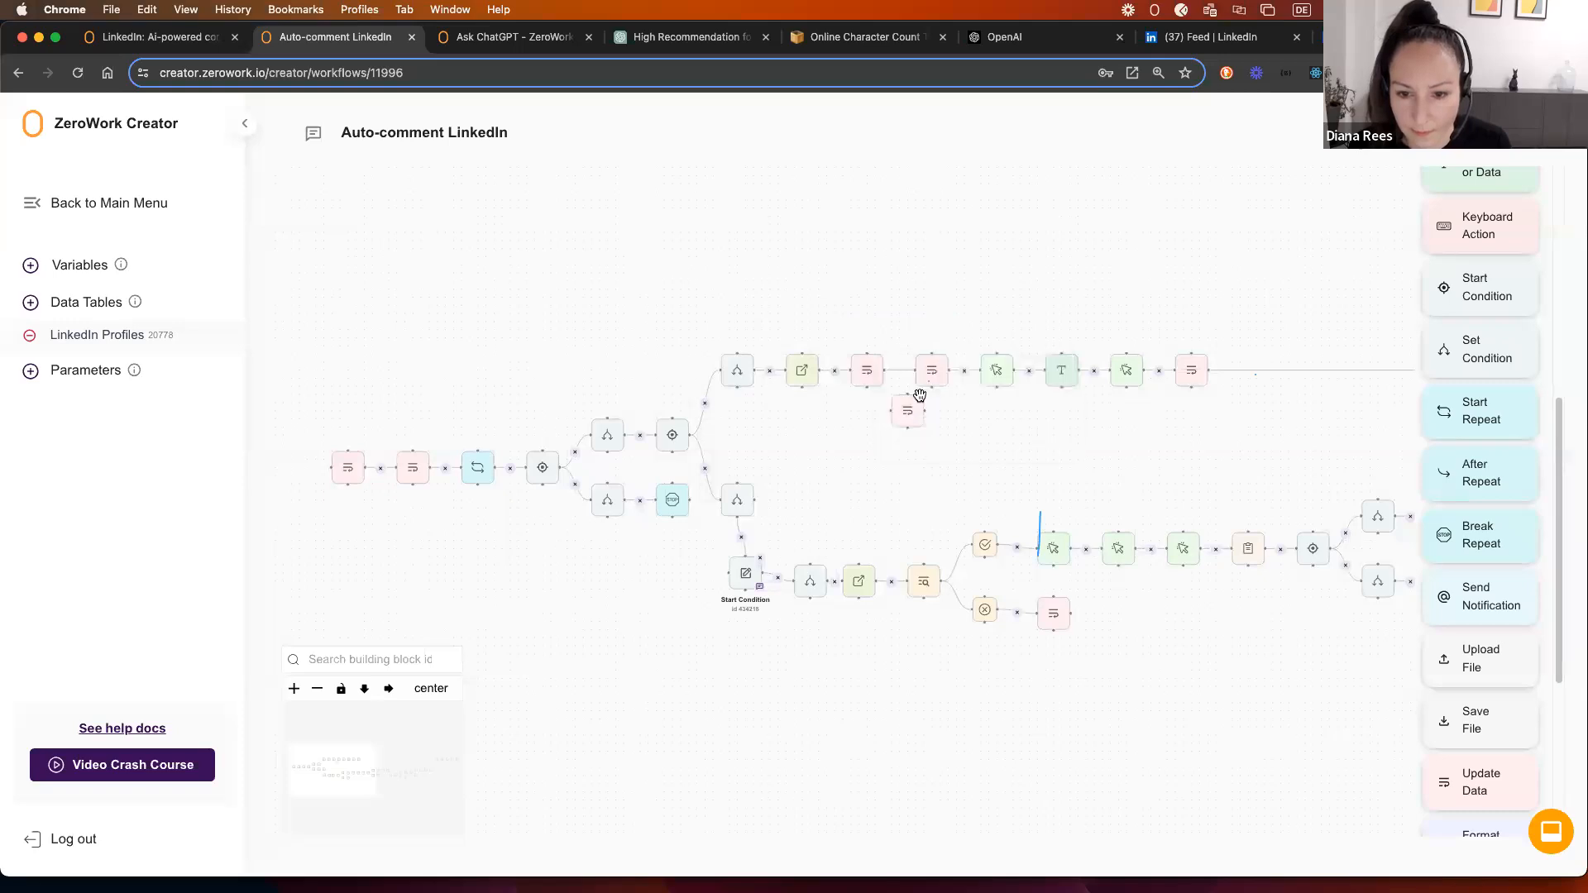
{"action": "left_click", "coordinate": [872, 681]}
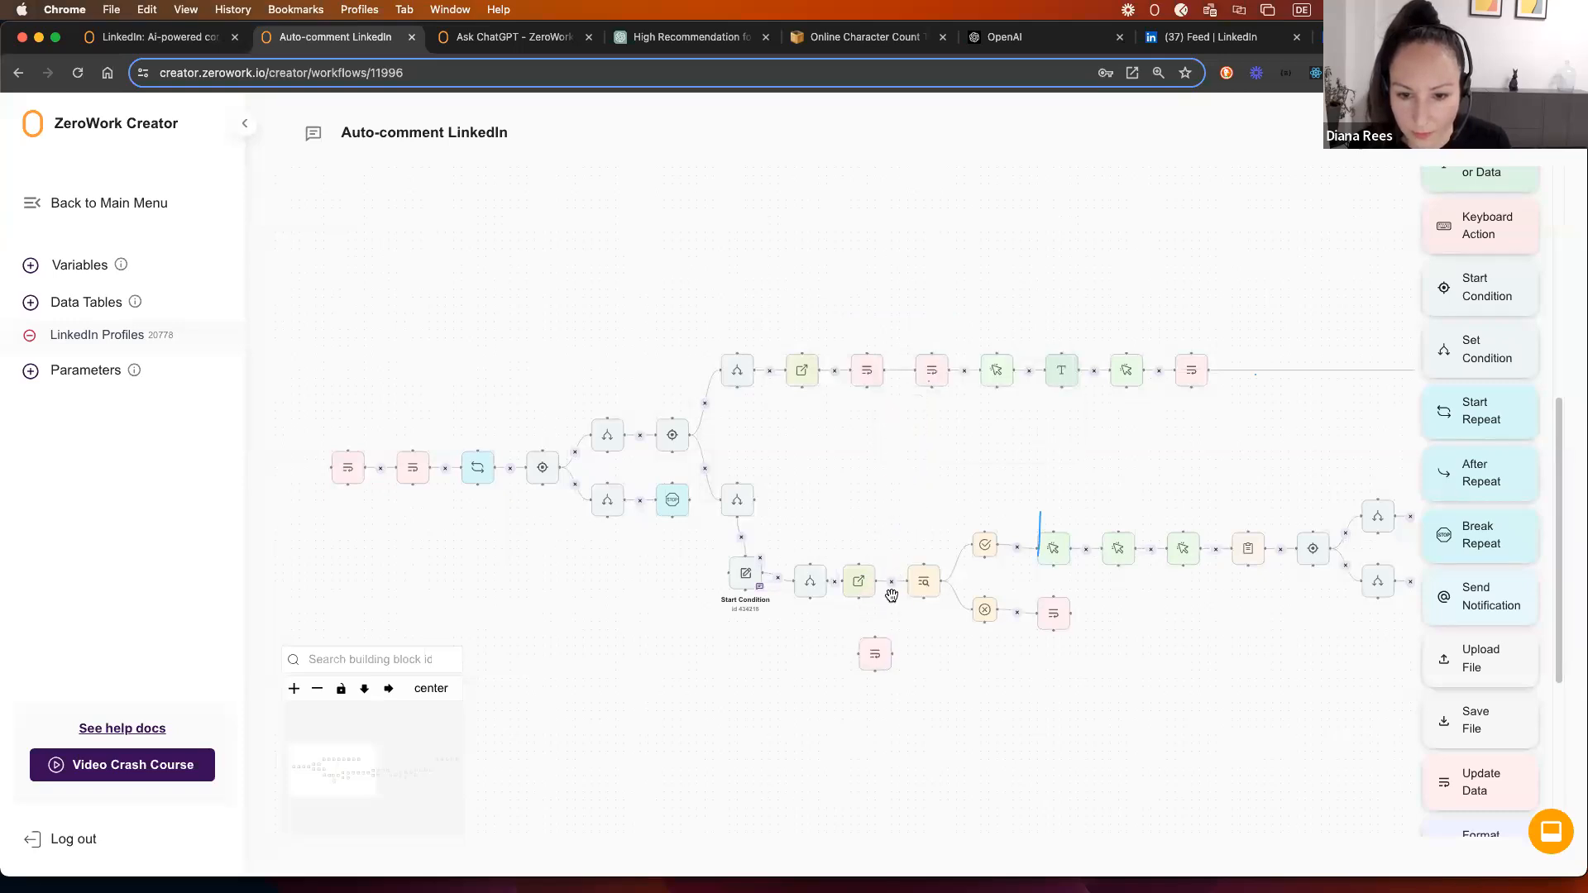
{"action": "left_click_drag", "start_coordinate": [893, 582], "coordinate": [872, 659]}
{"action": "double_click", "coordinate": [875, 658]}
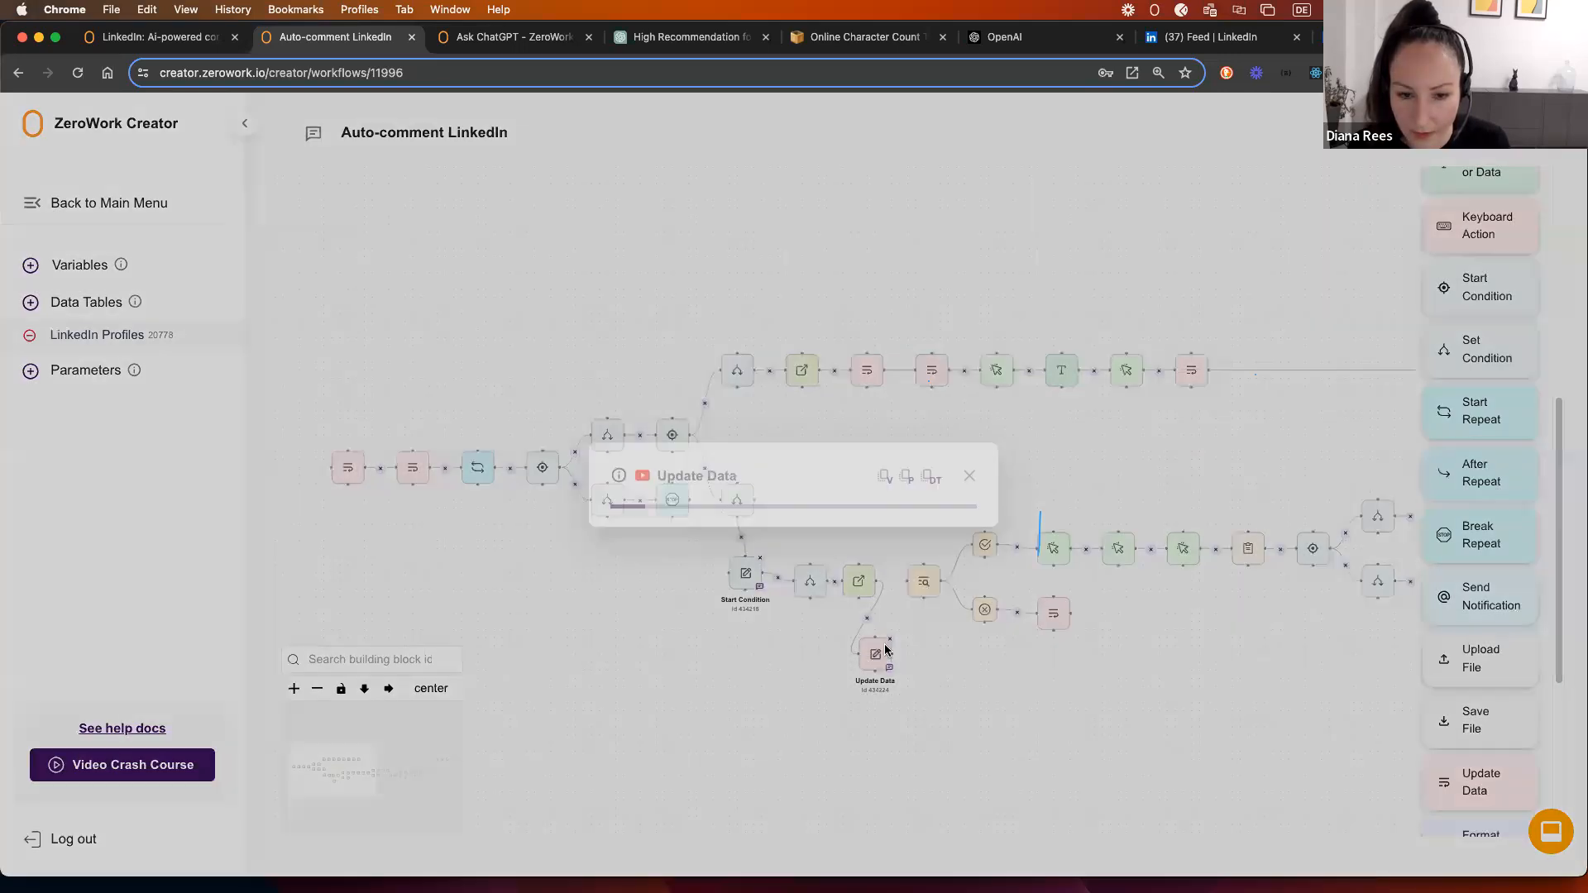
{"action": "left_click", "coordinate": [969, 338]}
Step: Add a second Update Data copy beside it, linked to Check Web Element, then auto-layout the workflow
{"action": "right_click", "coordinate": [930, 368]}
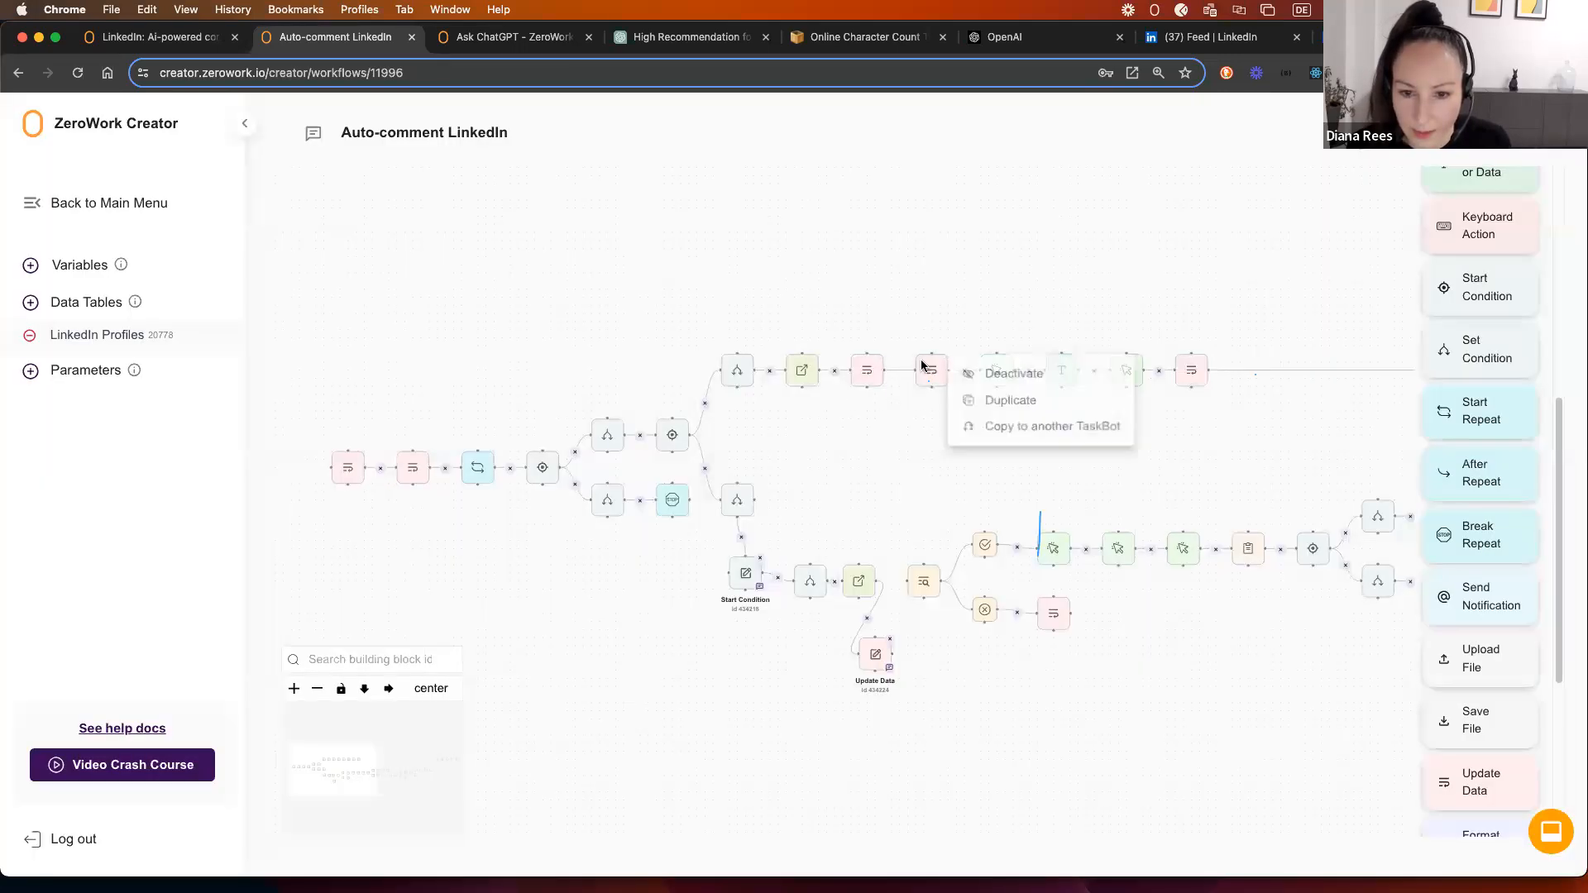
{"action": "left_click", "coordinate": [1012, 402]}
{"action": "left_click_drag", "start_coordinate": [959, 430], "coordinate": [916, 645]}
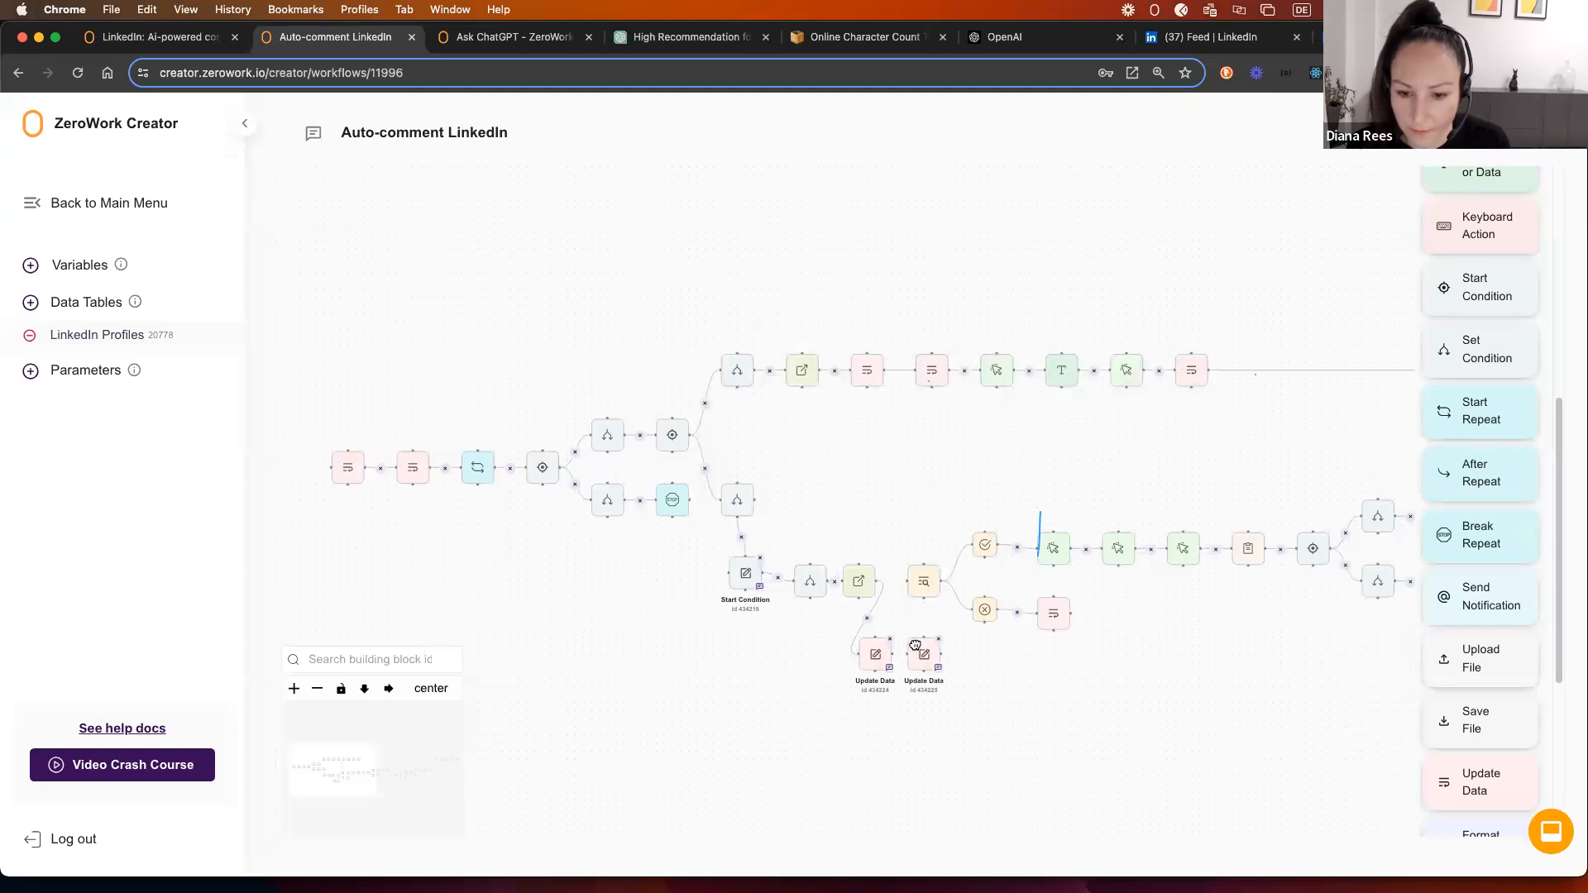
{"action": "left_click", "coordinate": [921, 659]}
{"action": "left_click", "coordinate": [989, 319]}
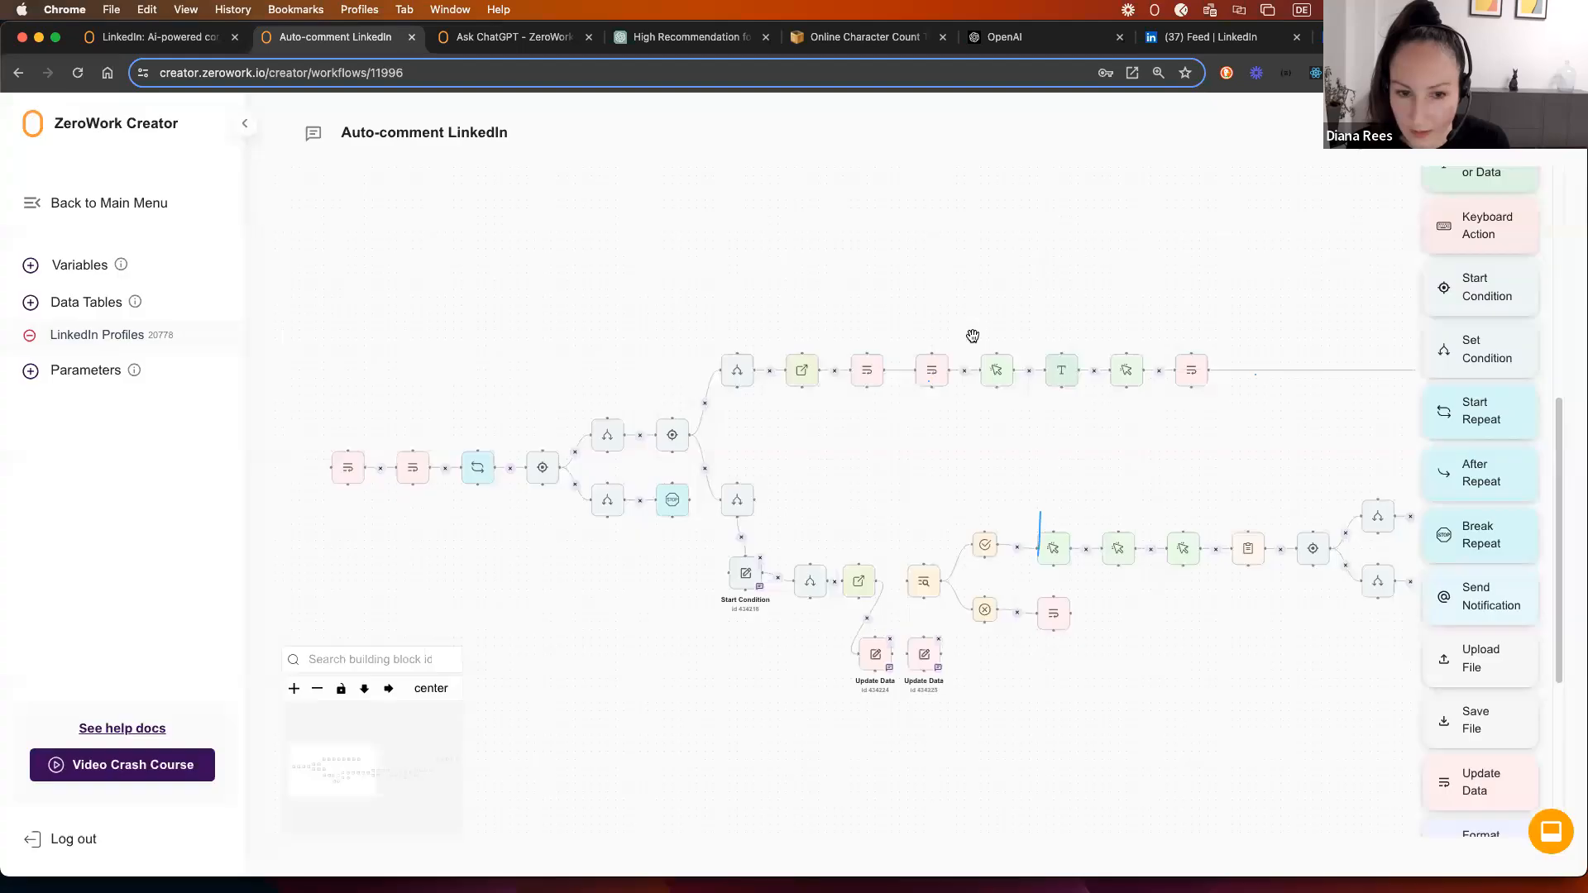
{"action": "left_click_drag", "start_coordinate": [939, 653], "coordinate": [899, 581]}
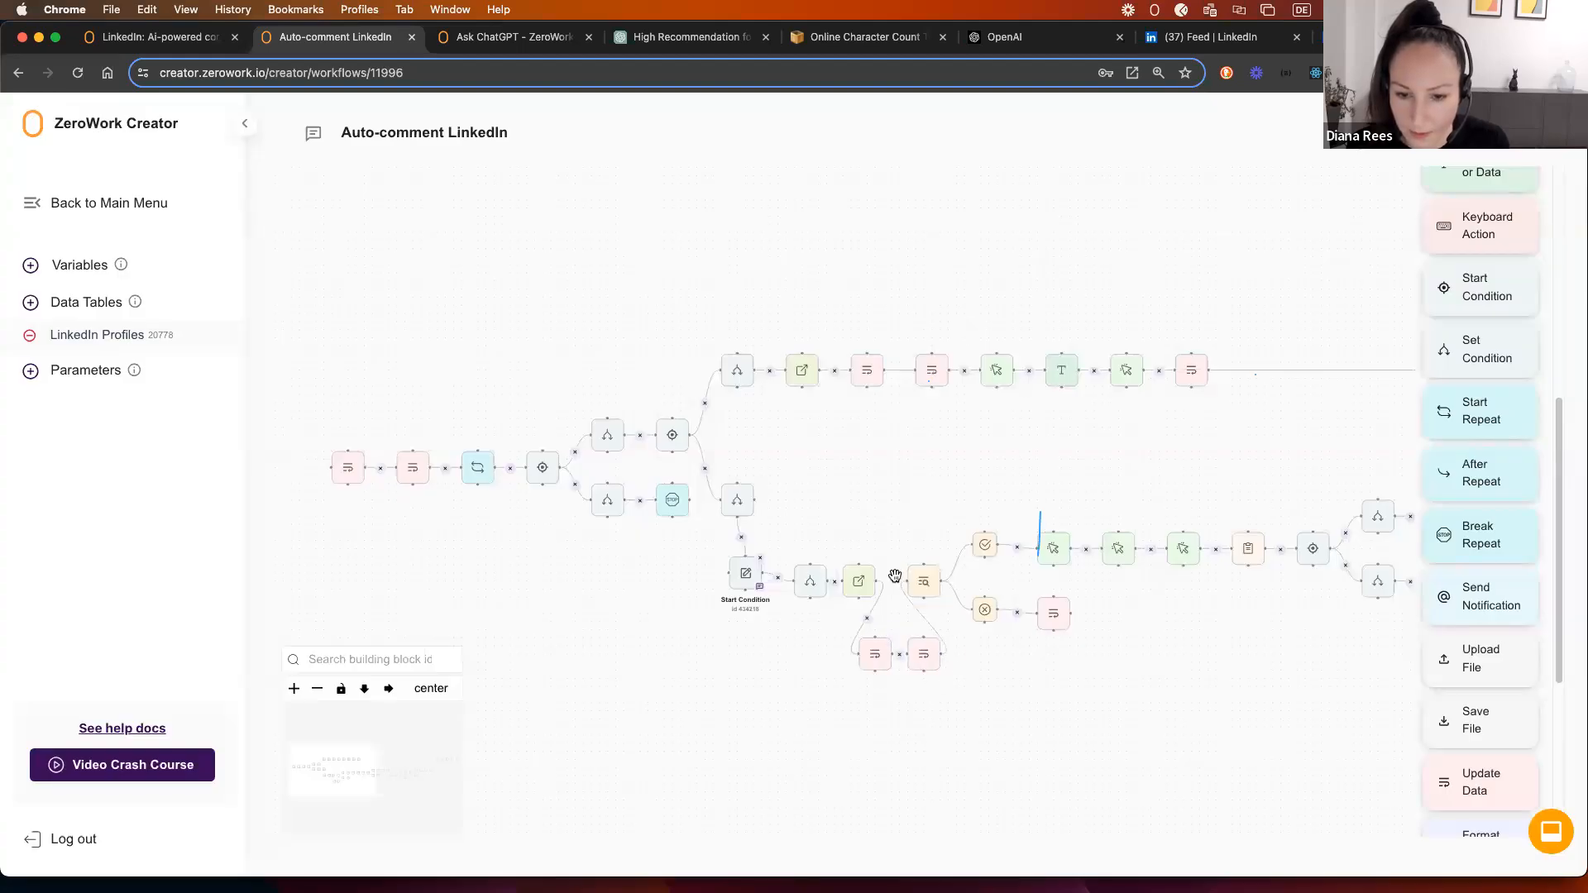
{"action": "left_click", "coordinate": [388, 689]}
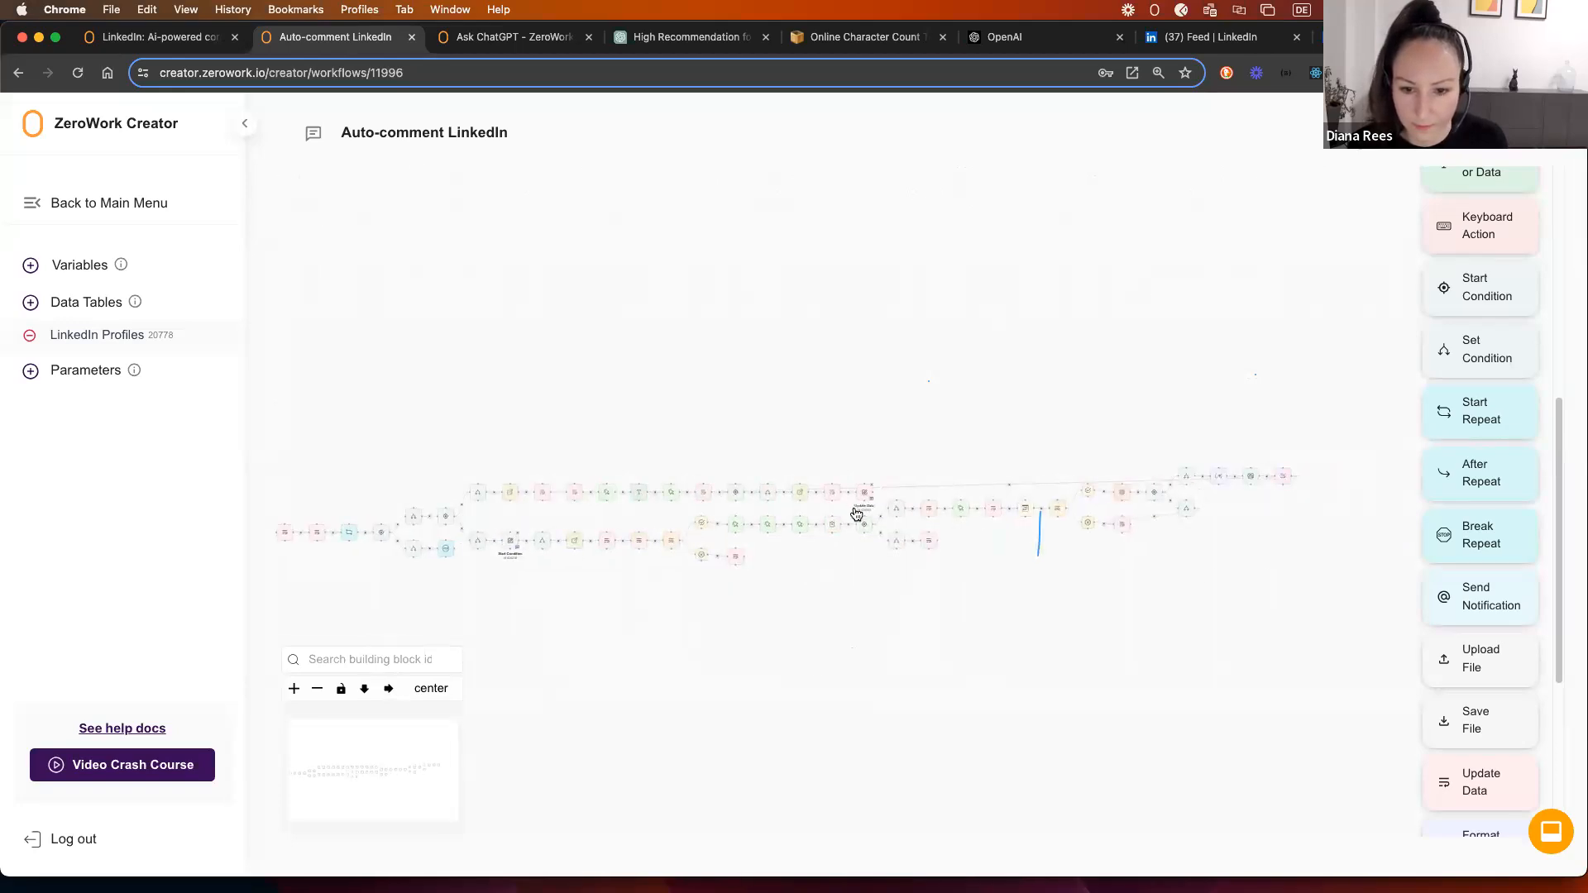
{"action": "left_click_drag", "start_coordinate": [1228, 506], "coordinate": [1105, 597]}
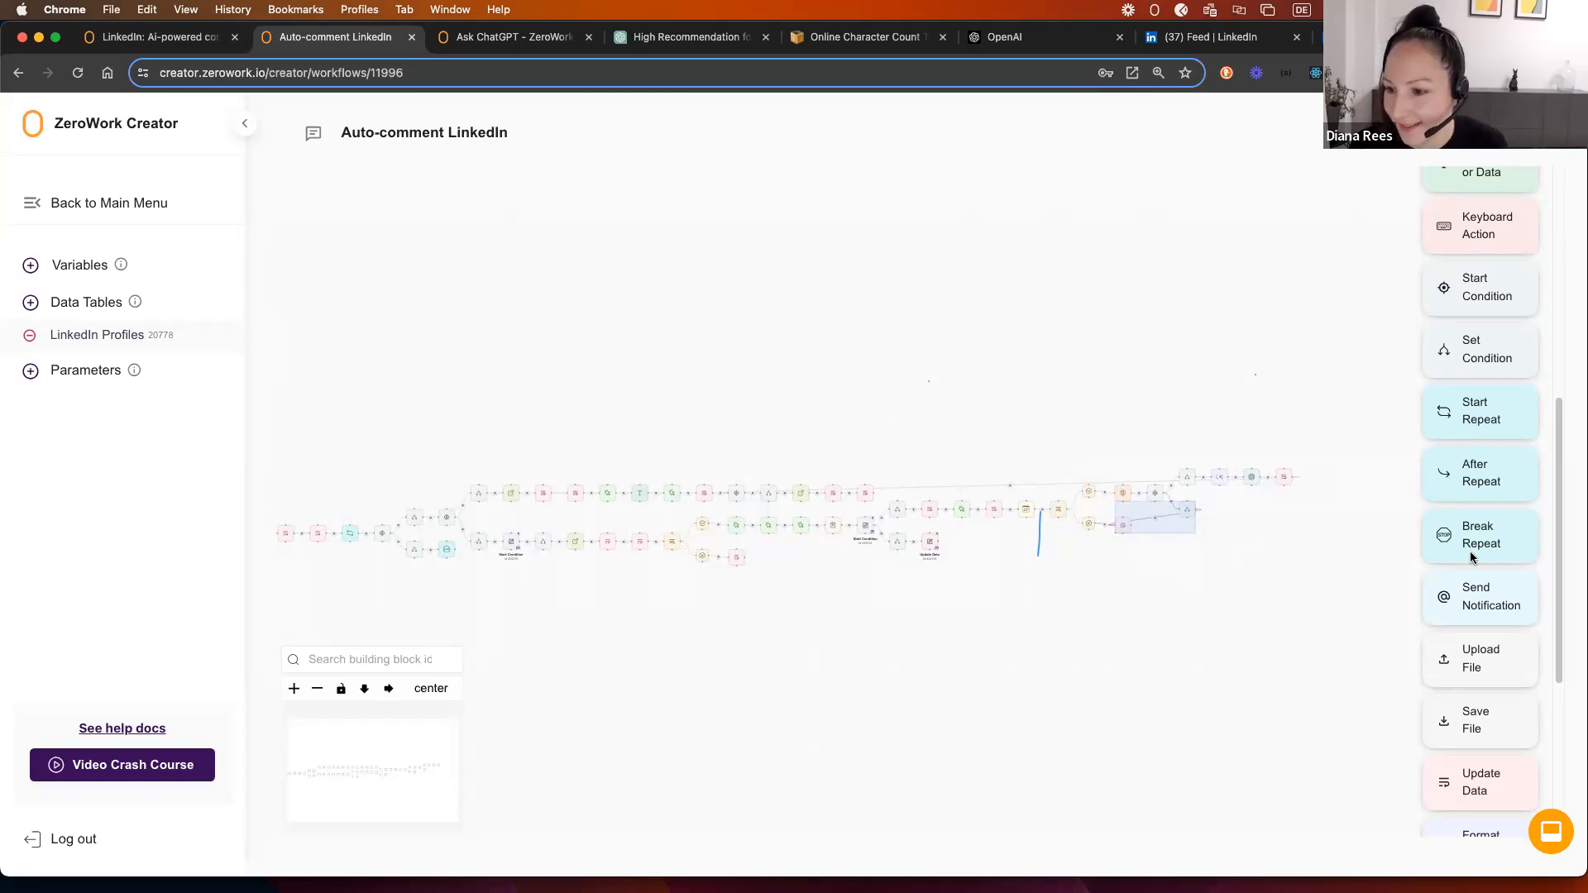
{"action": "left_click_drag", "start_coordinate": [616, 707], "coordinate": [620, 707]}
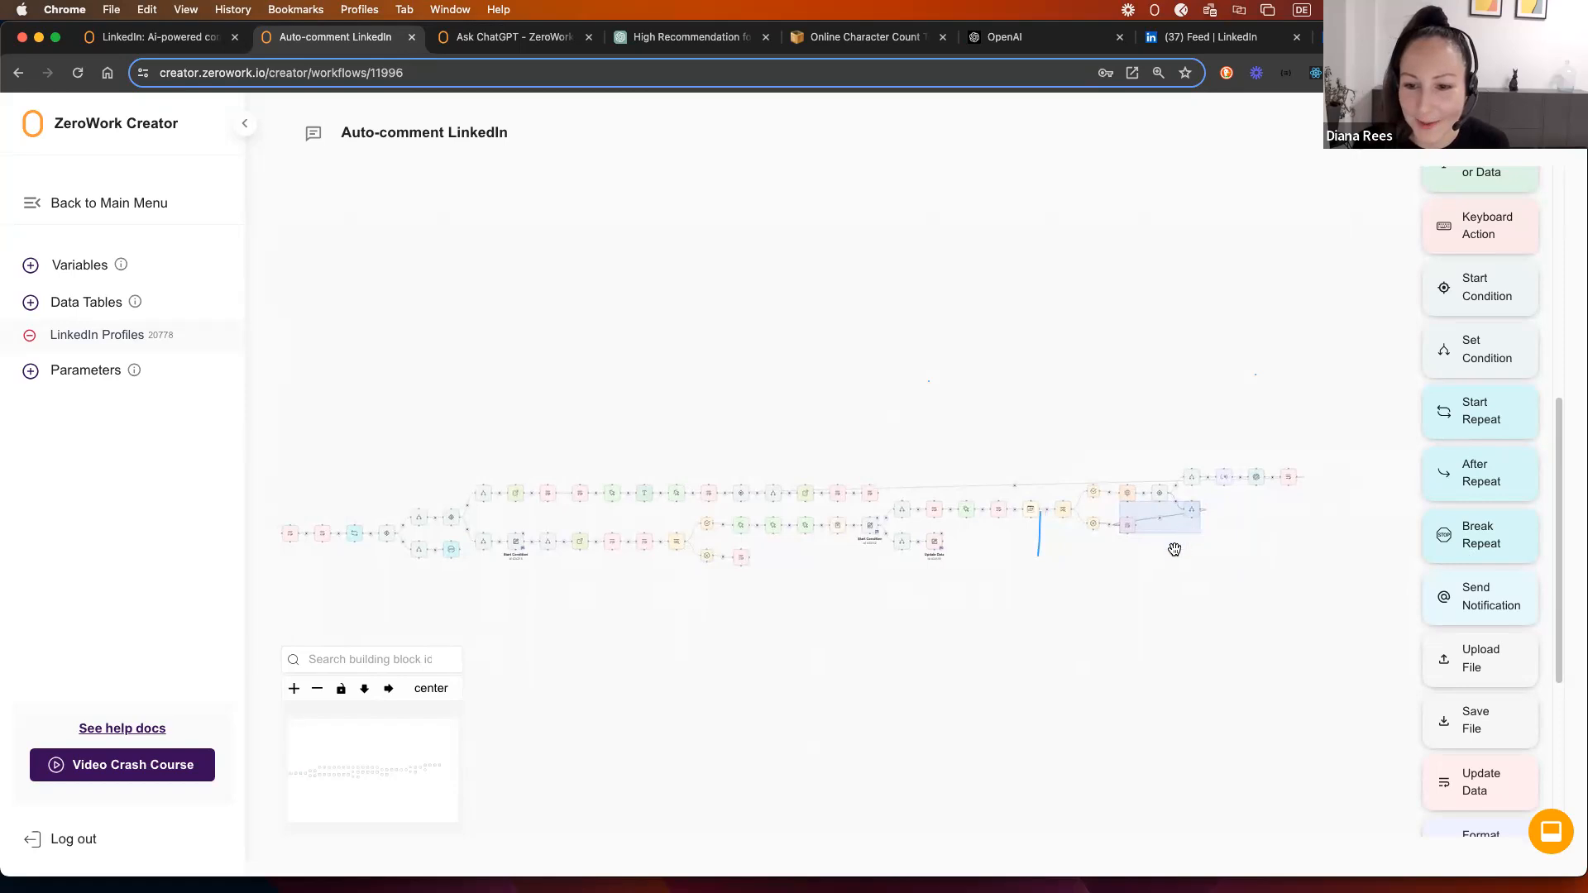
{"action": "left_click", "coordinate": [798, 604]}
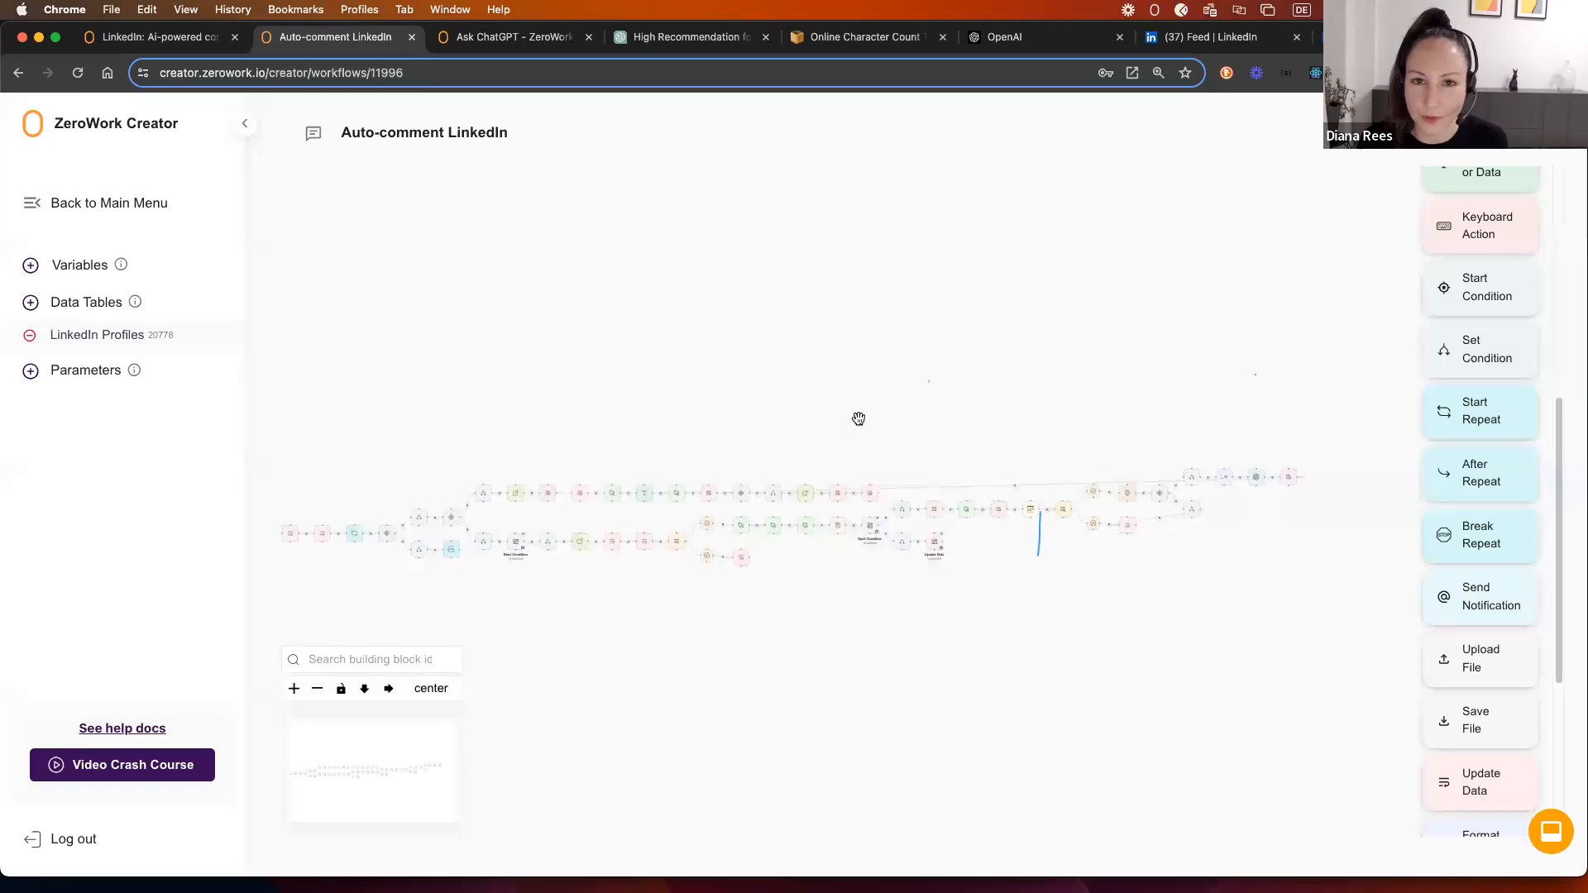
{"action": "left_click", "coordinate": [74, 337]}
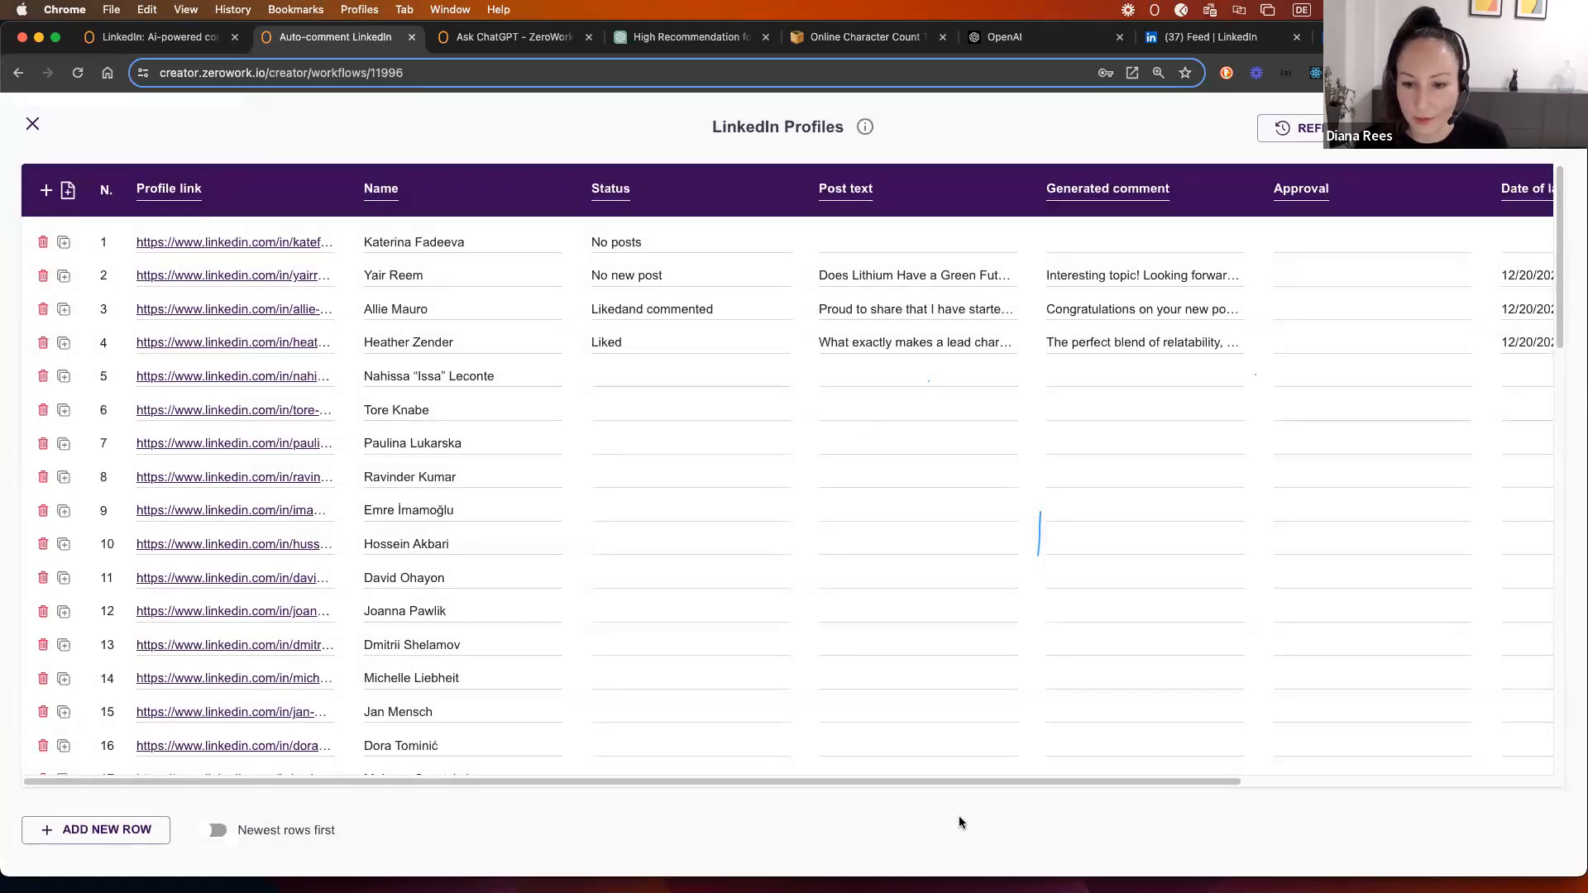
{"action": "left_click_drag", "start_coordinate": [951, 790], "coordinate": [1127, 794]}
{"action": "left_click", "coordinate": [1070, 279]}
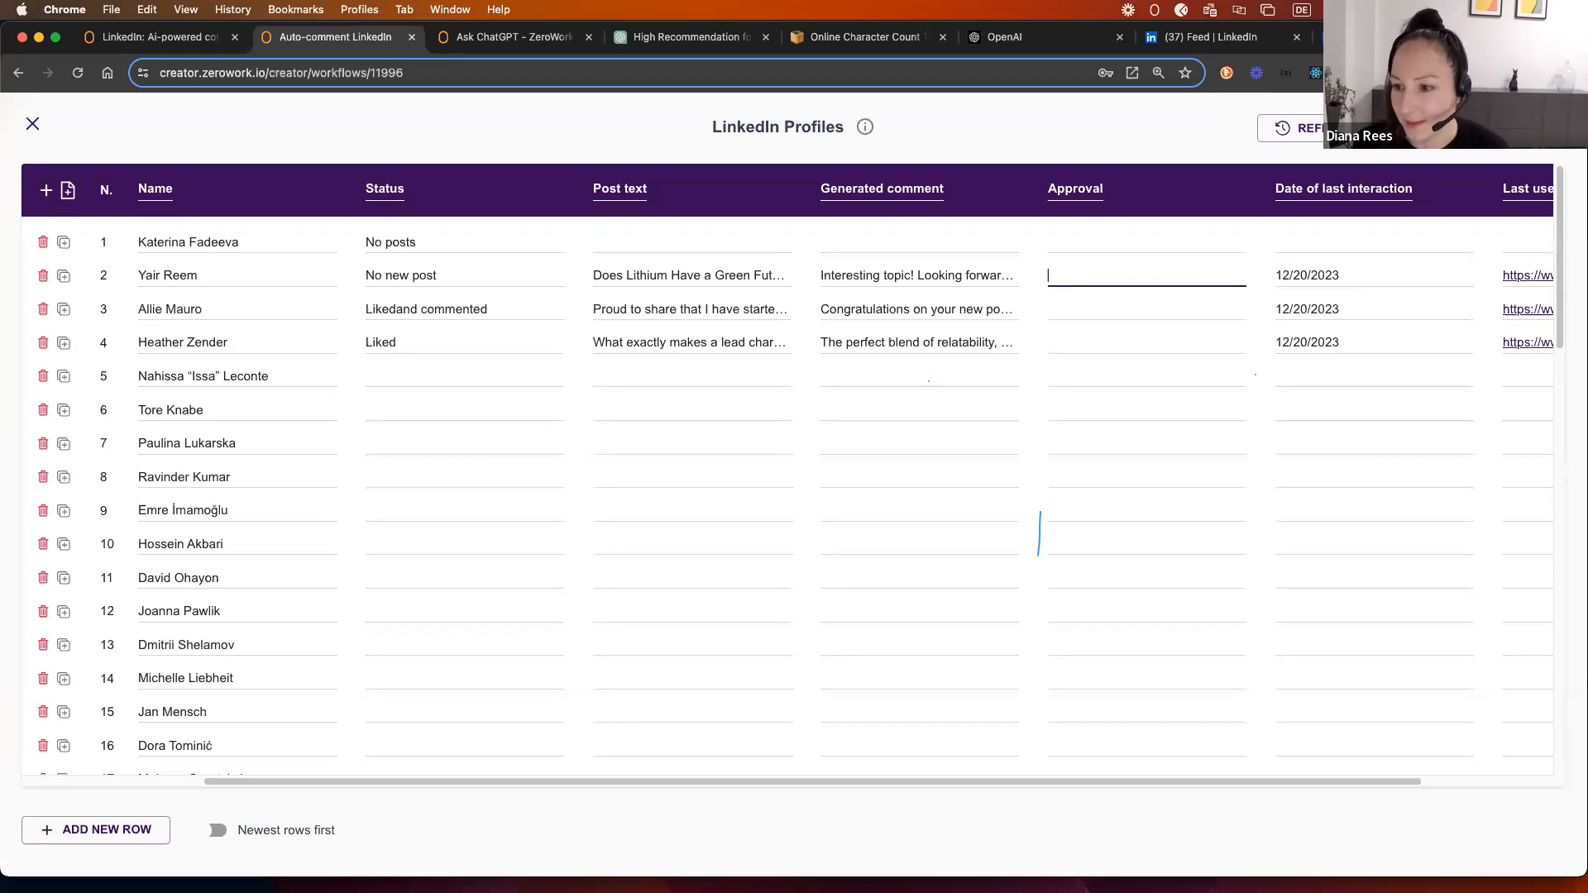
{"action": "left_click", "coordinate": [33, 124]}
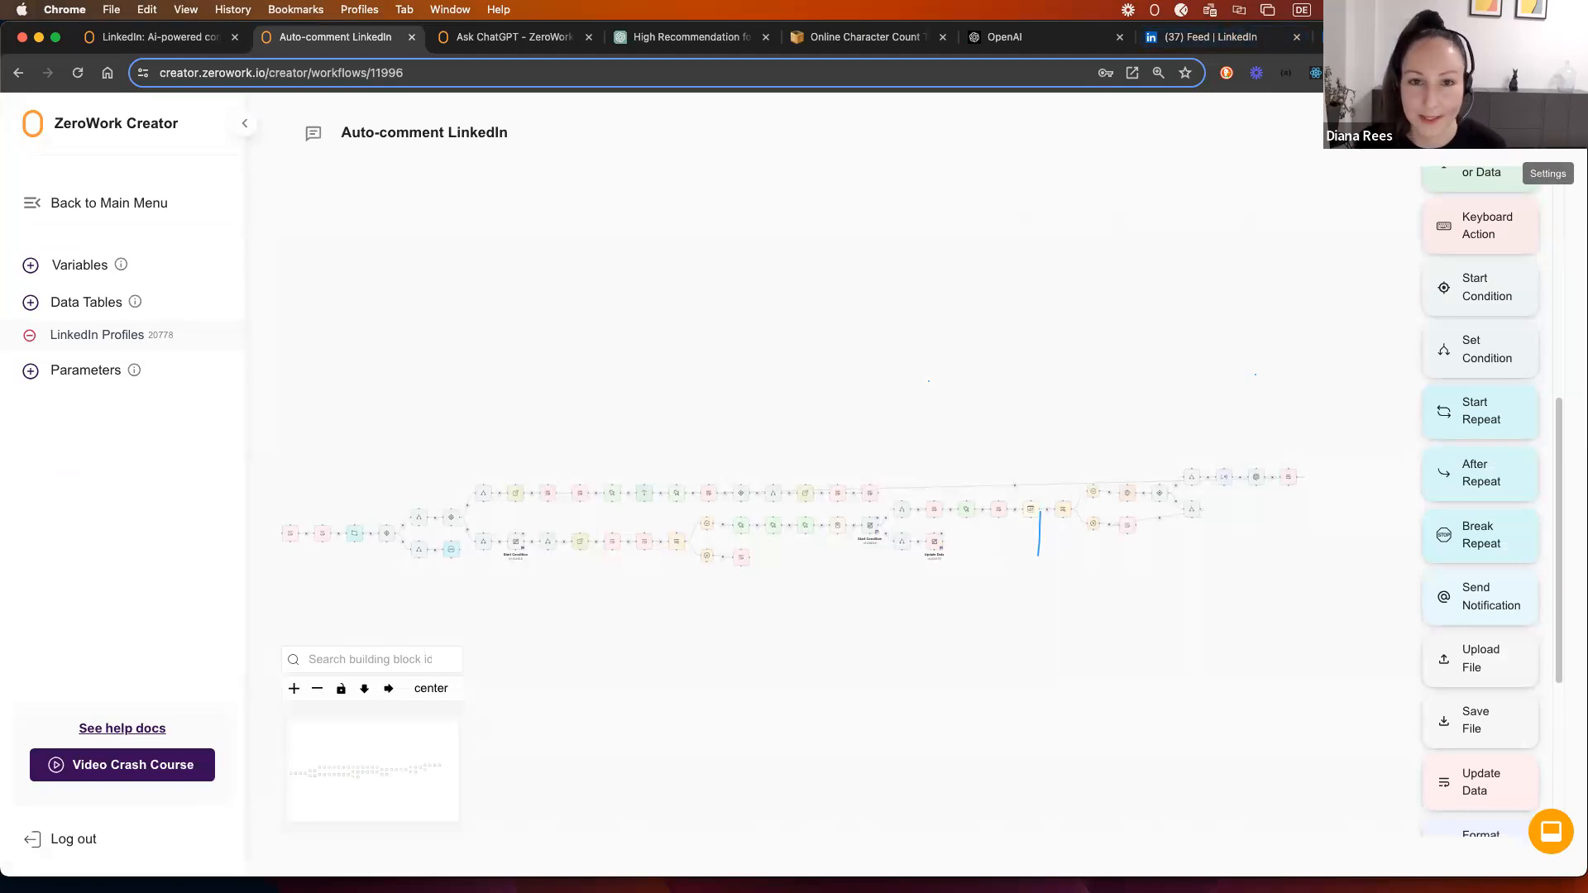
{"action": "left_click_drag", "start_coordinate": [702, 427], "coordinate": [844, 354]}
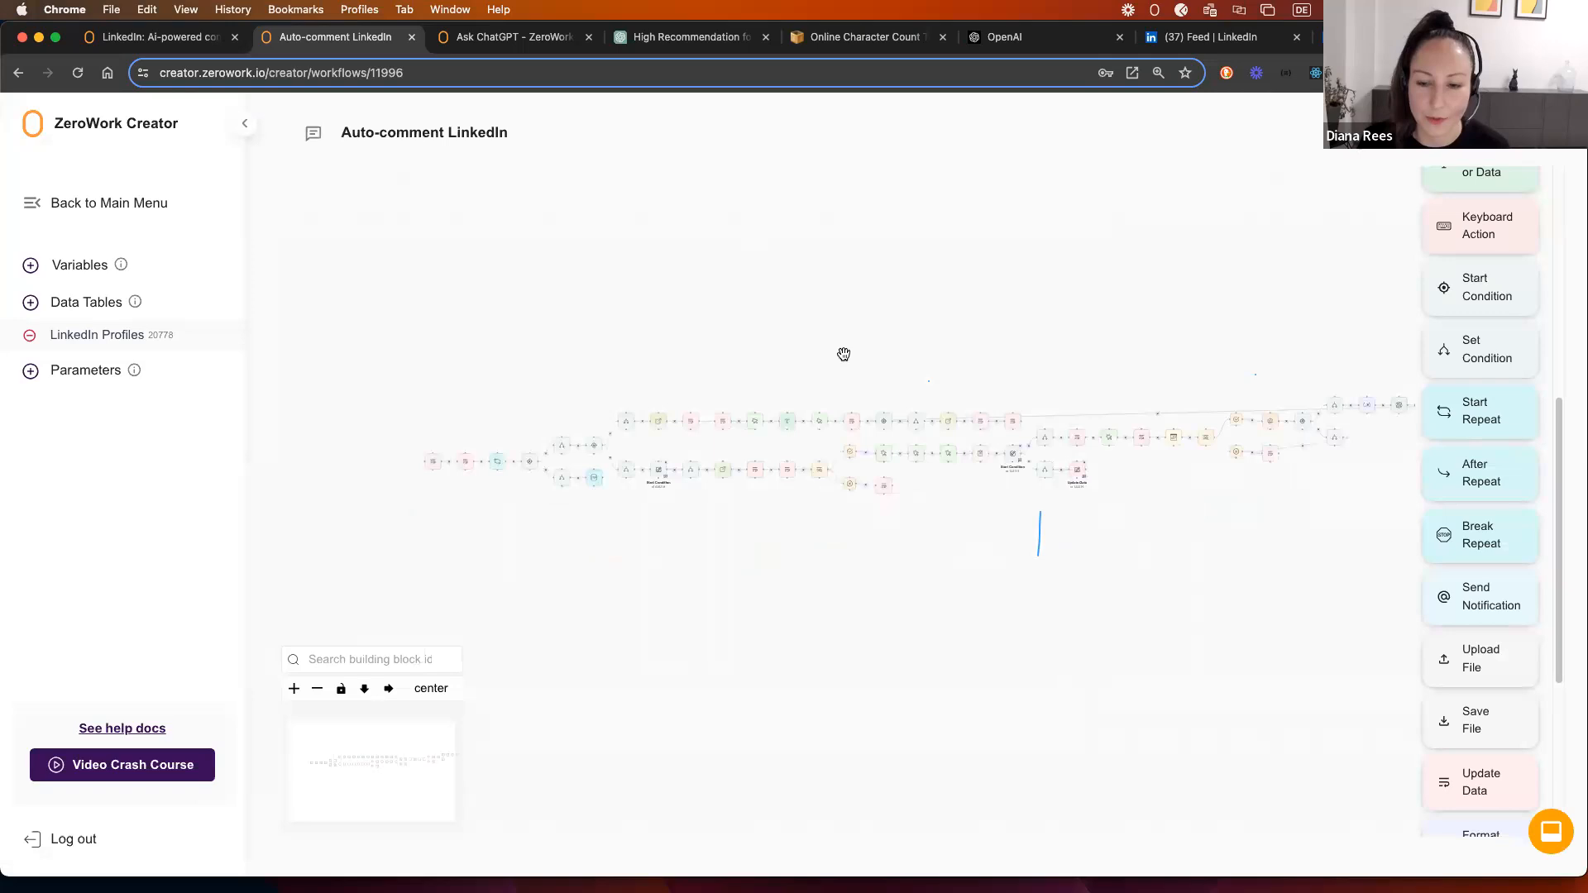
{"action": "left_click_drag", "start_coordinate": [1163, 291], "coordinate": [1070, 257]}
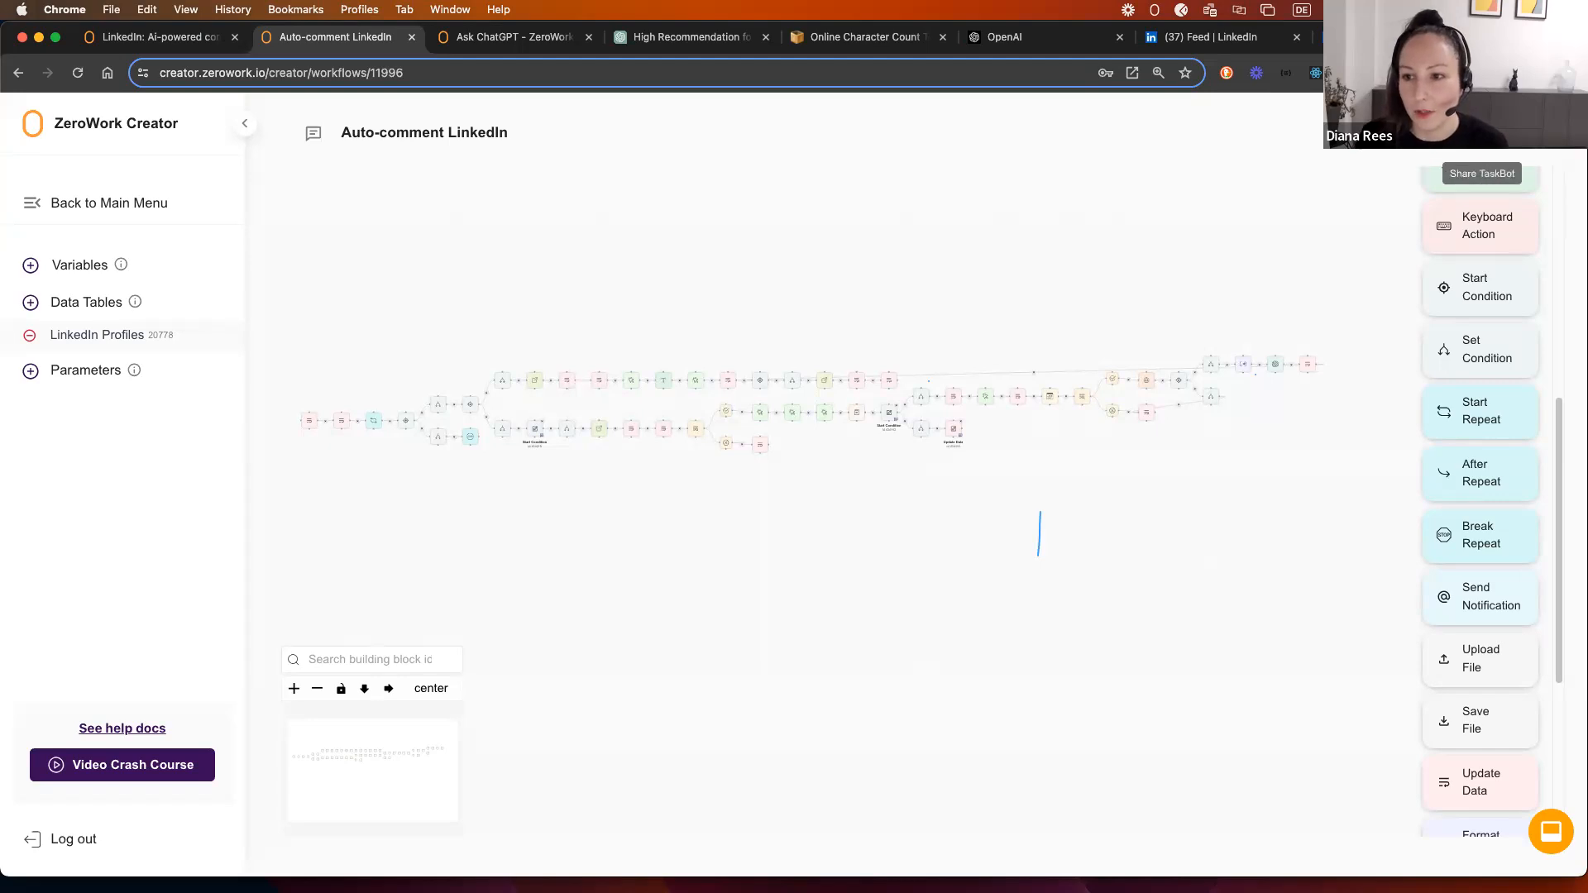
{"action": "left_click", "coordinate": [1481, 134]}
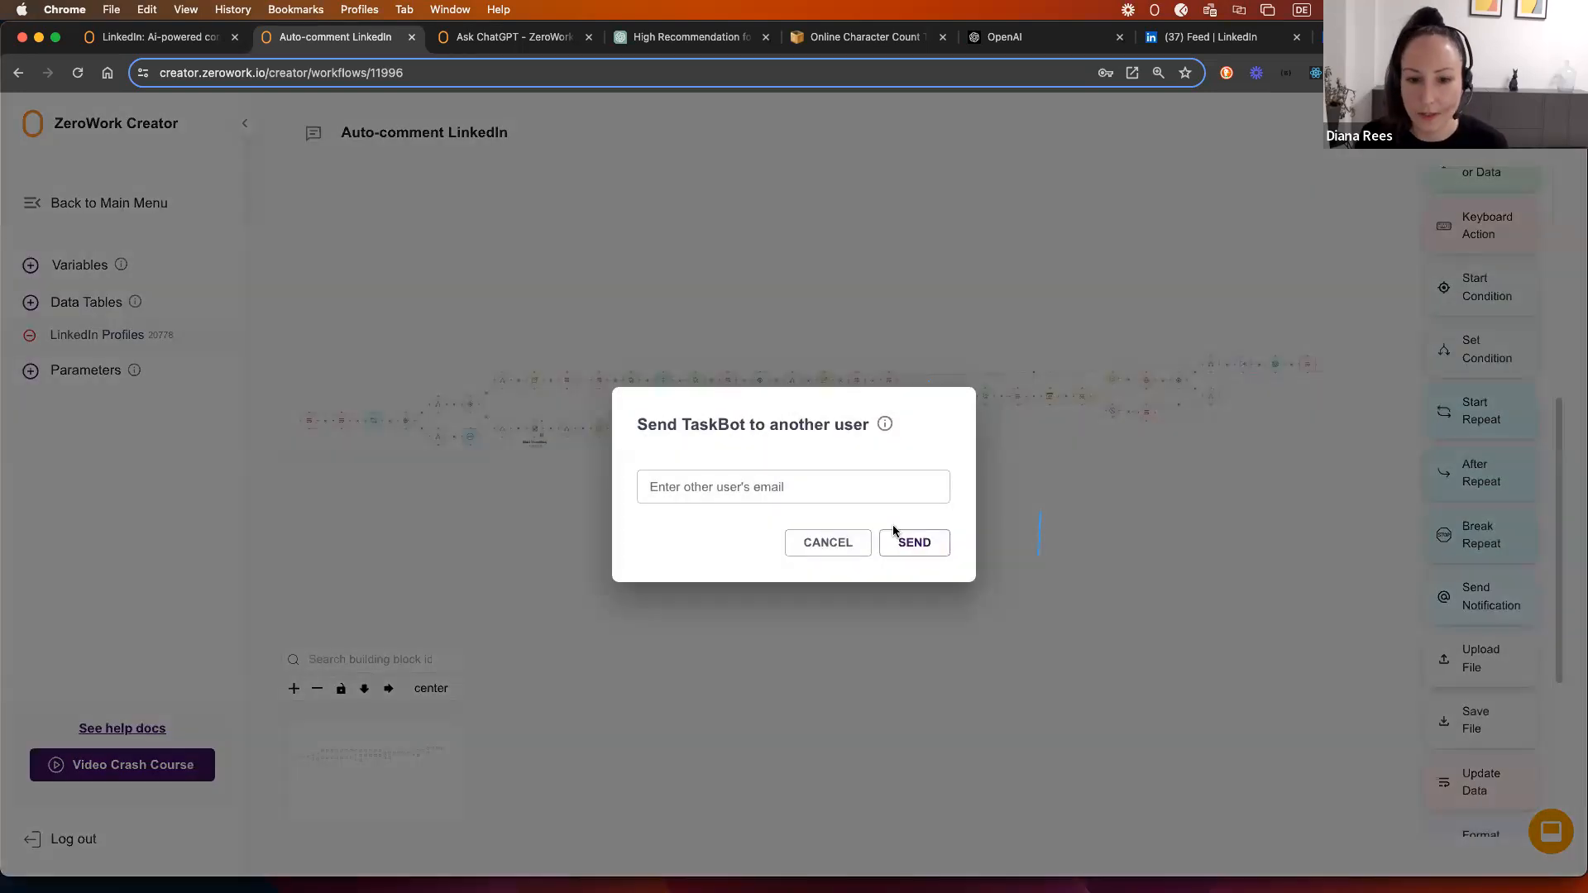
{"action": "left_click", "coordinate": [828, 543]}
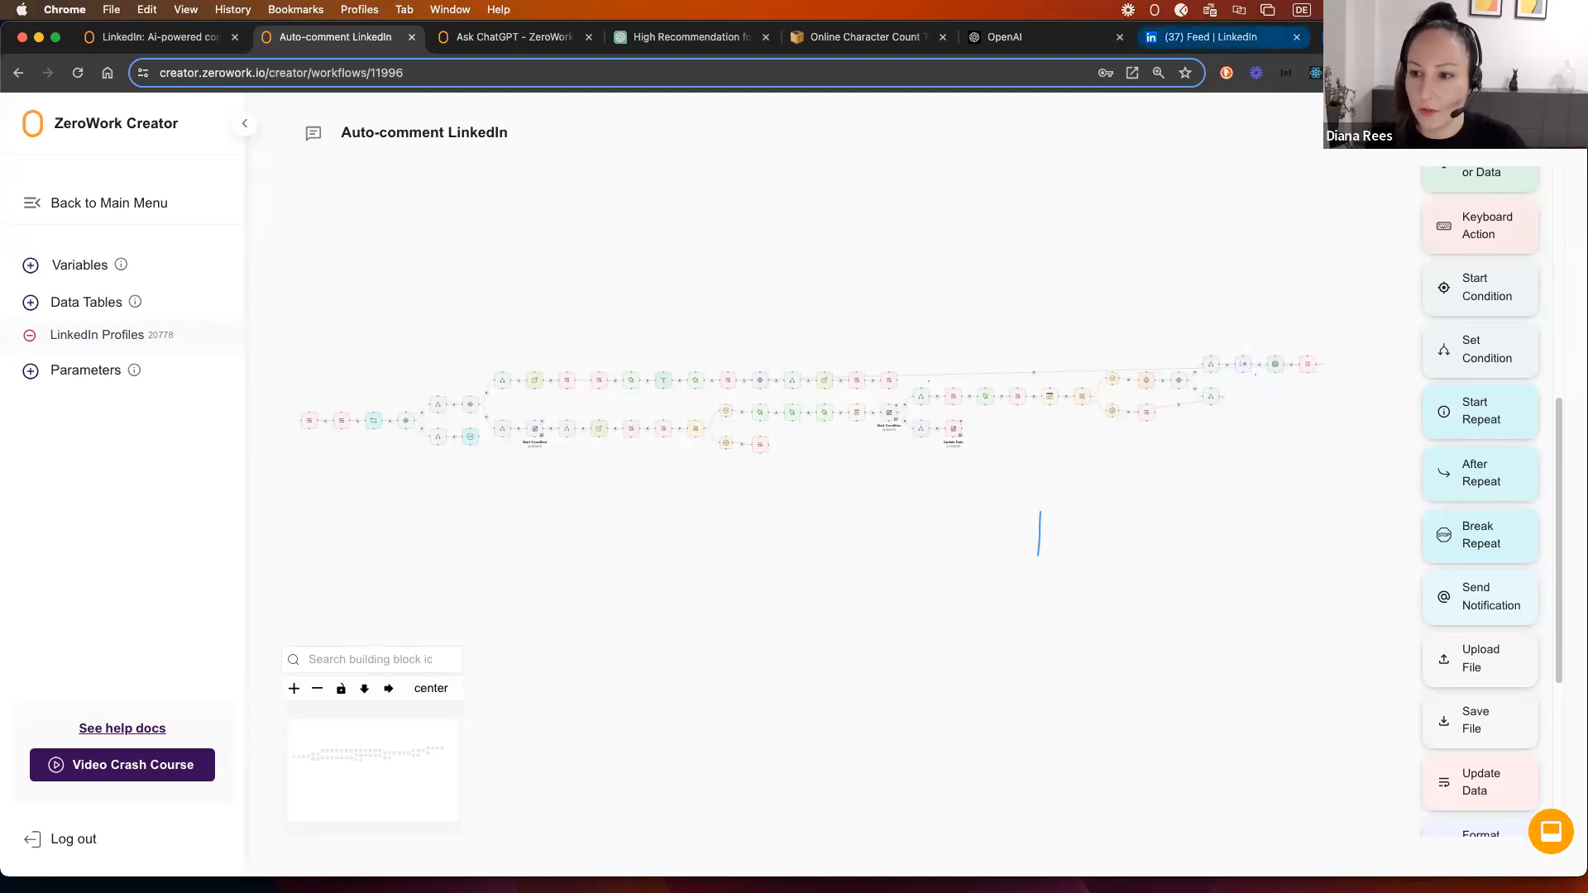
{"action": "left_click", "coordinate": [1548, 133]}
{"action": "left_click", "coordinate": [1547, 134]}
{"action": "left_click", "coordinate": [1547, 133]}
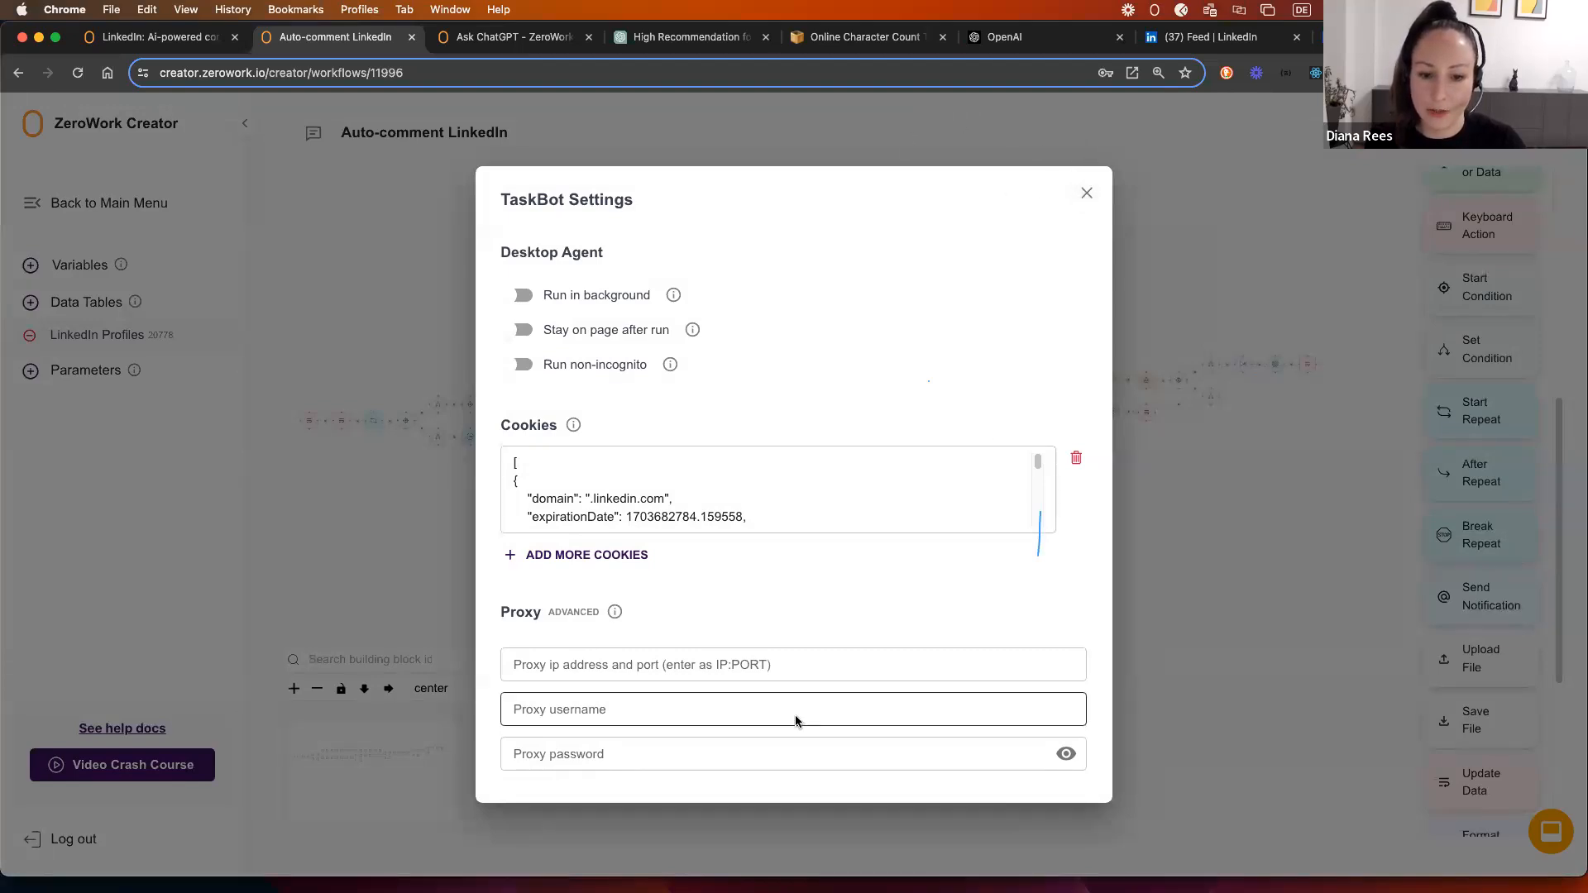
{"action": "left_click", "coordinate": [1085, 188]}
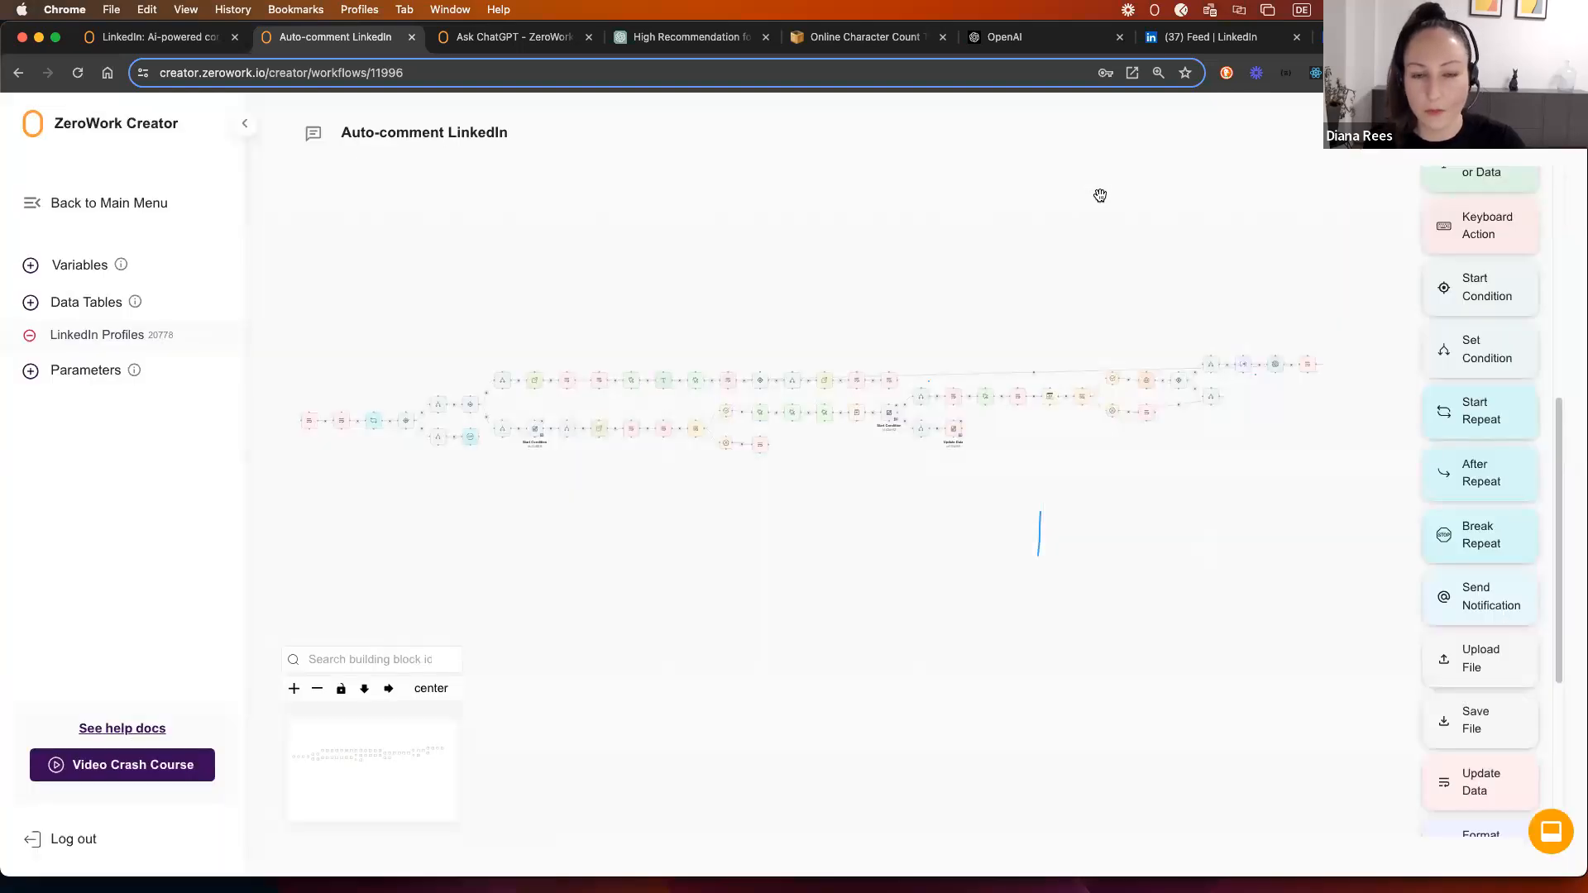